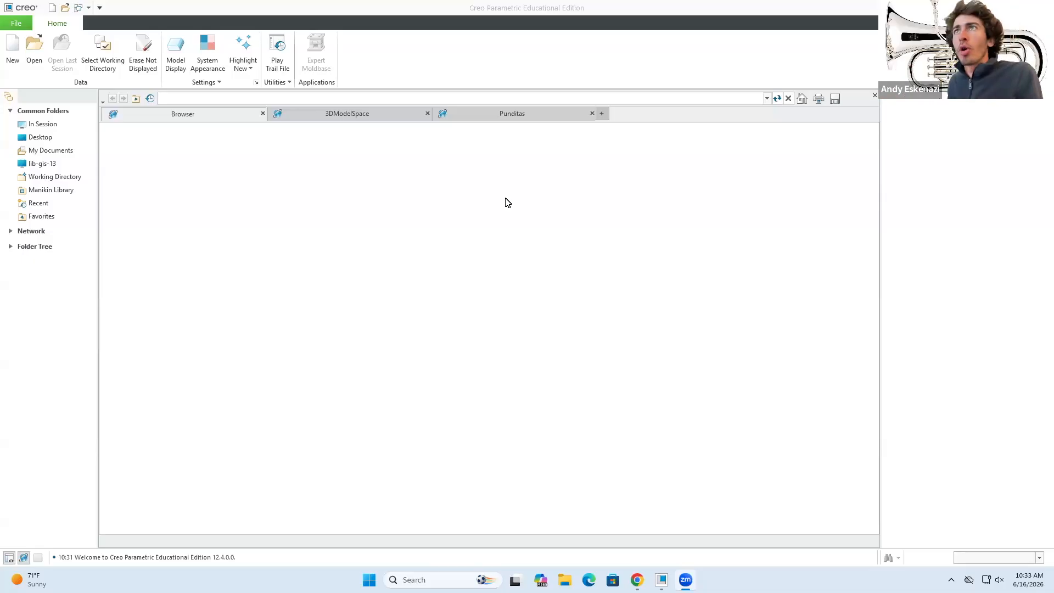
Create a new solid part named Maracas using the default template.
click(12, 50)
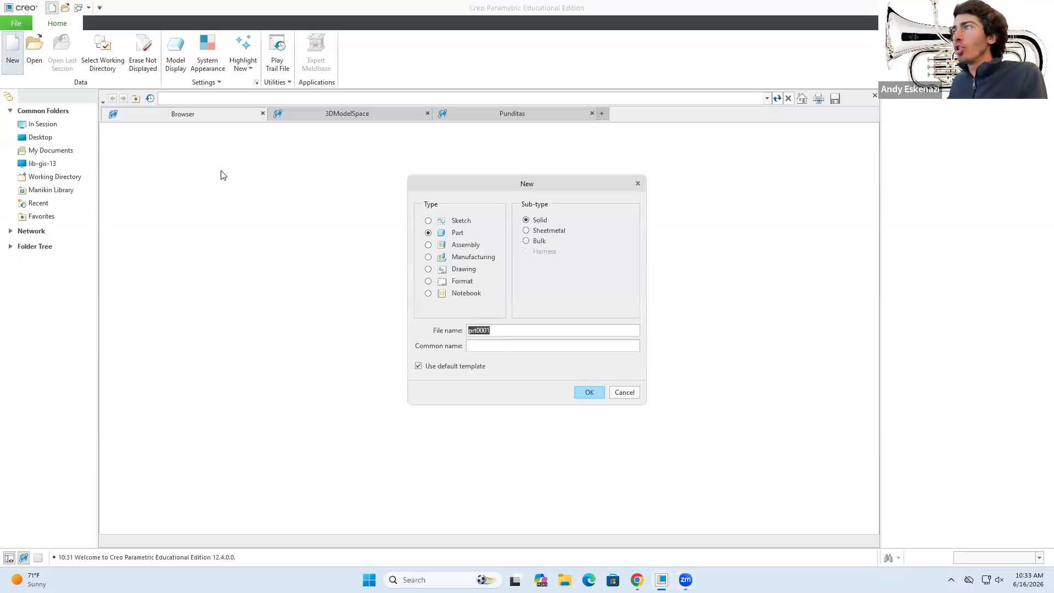
text(Maracas)
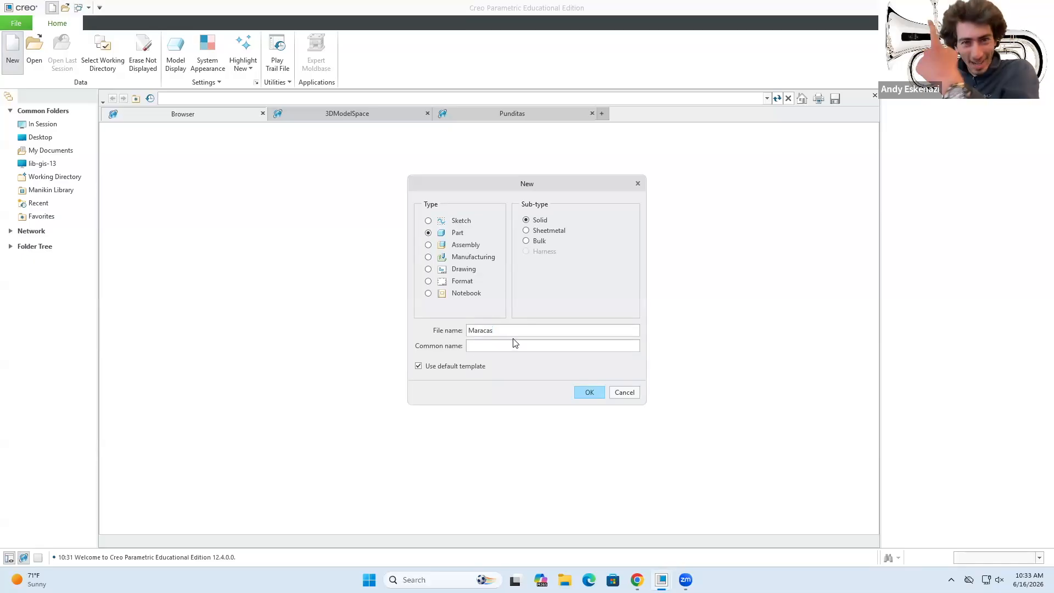
click(583, 396)
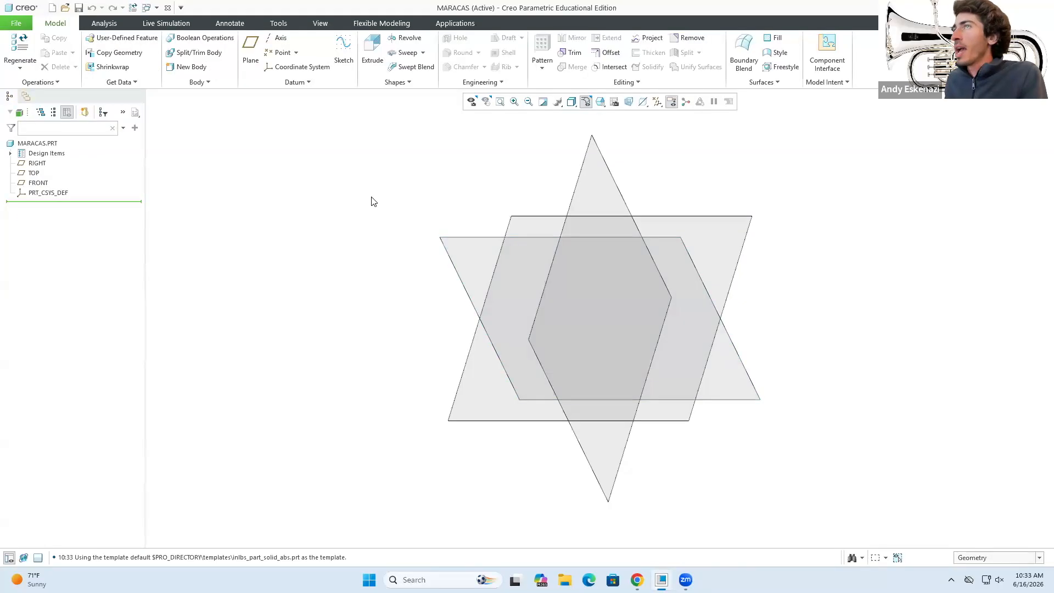
Change the part's unit system to Centimeter Gram Second (CGS), converting the existing dimensions.
click(17, 25)
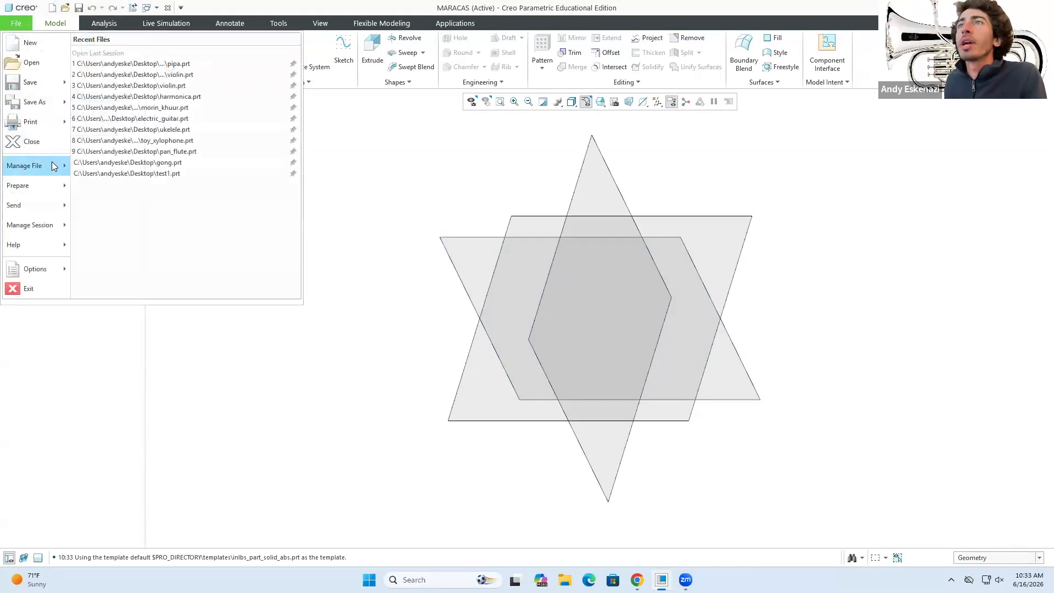
mouse_move(37, 187)
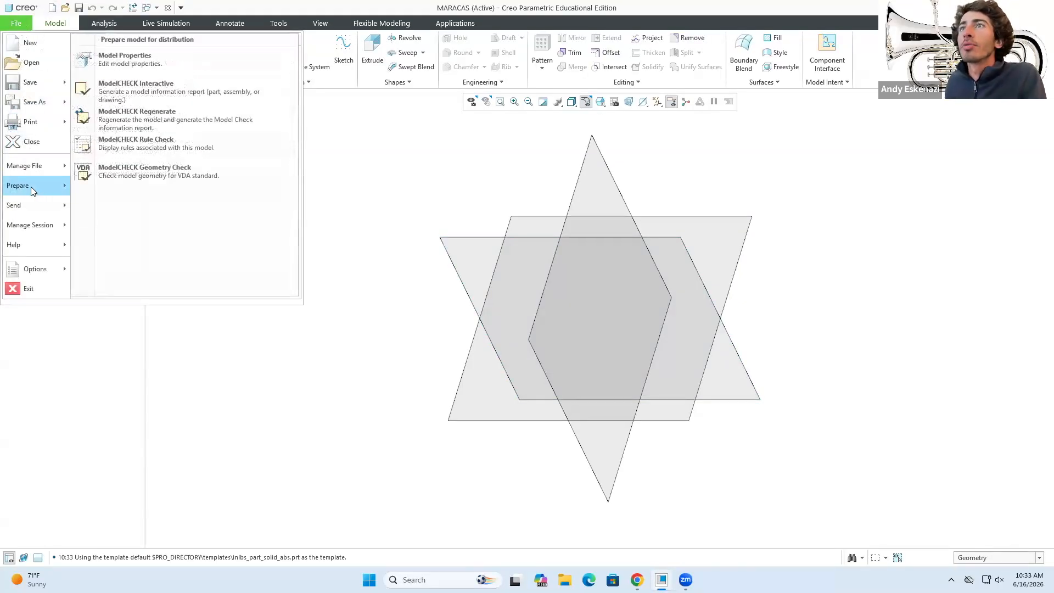
click(158, 59)
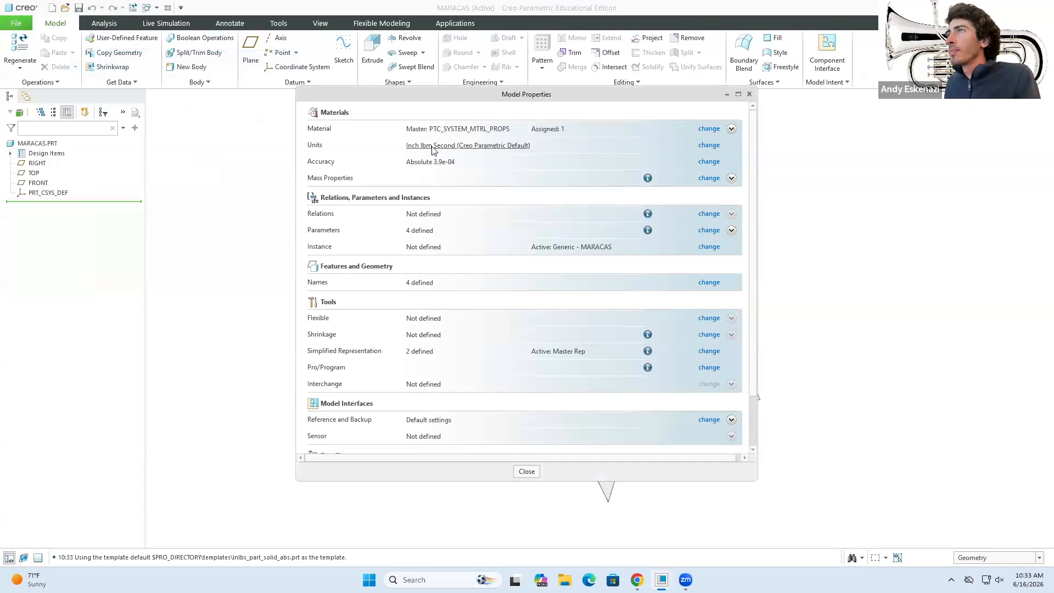
click(709, 146)
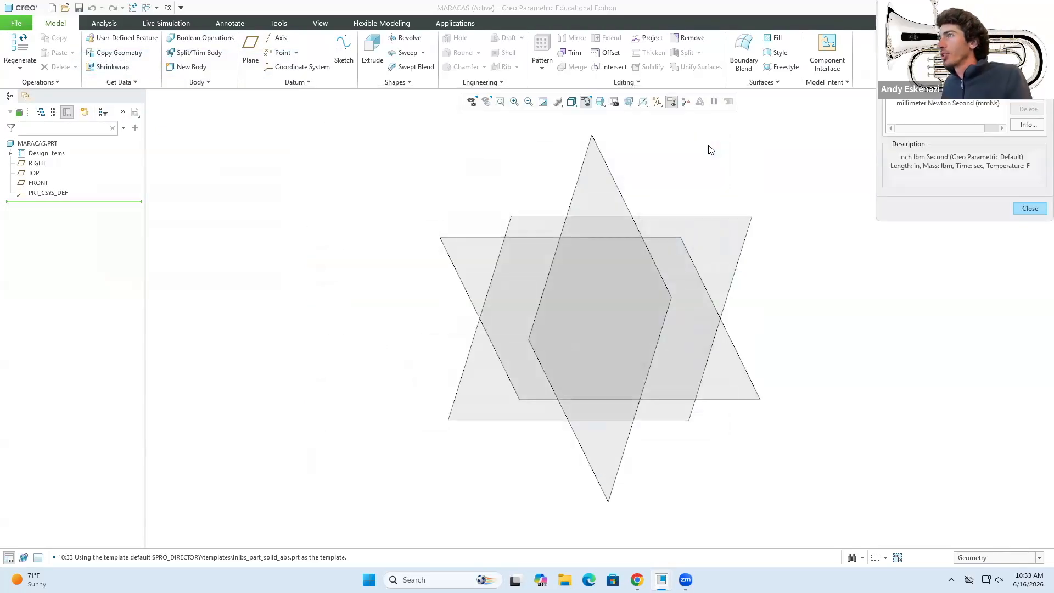
drag(938, 10, 796, 241)
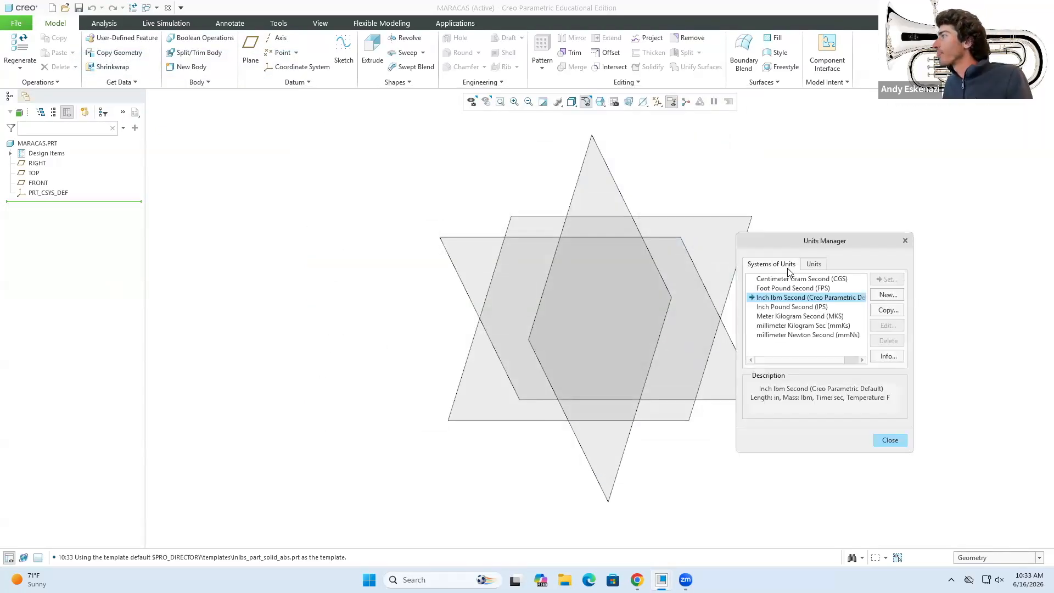
click(787, 280)
click(889, 280)
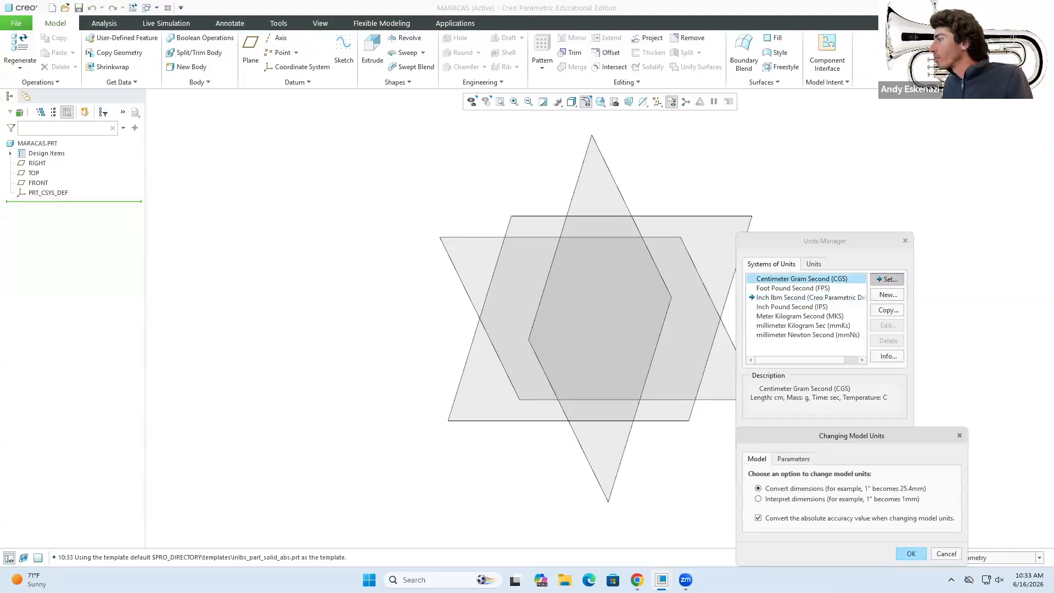
click(910, 554)
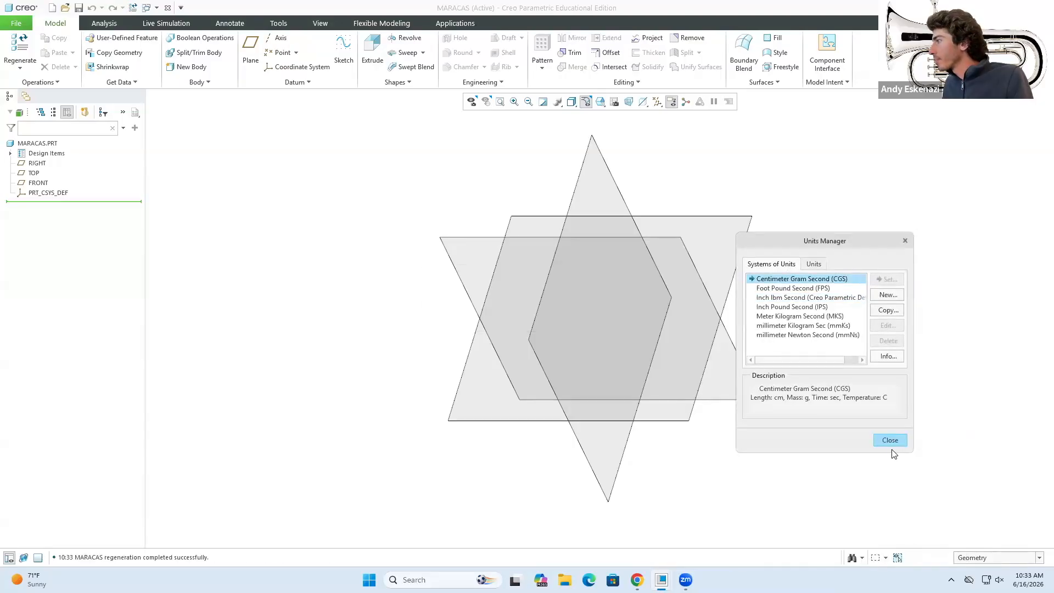
click(888, 440)
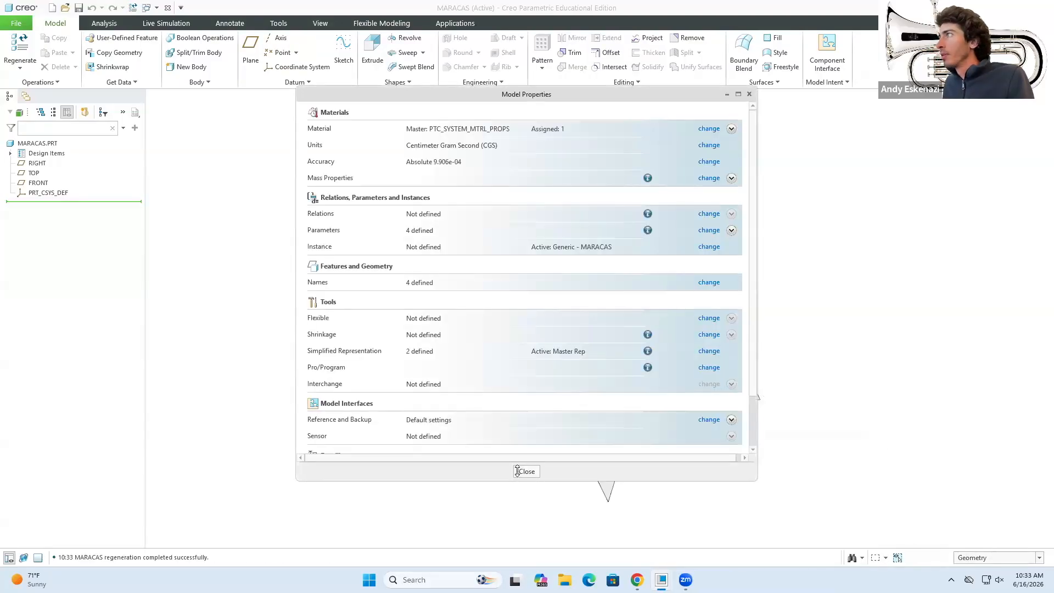
click(526, 471)
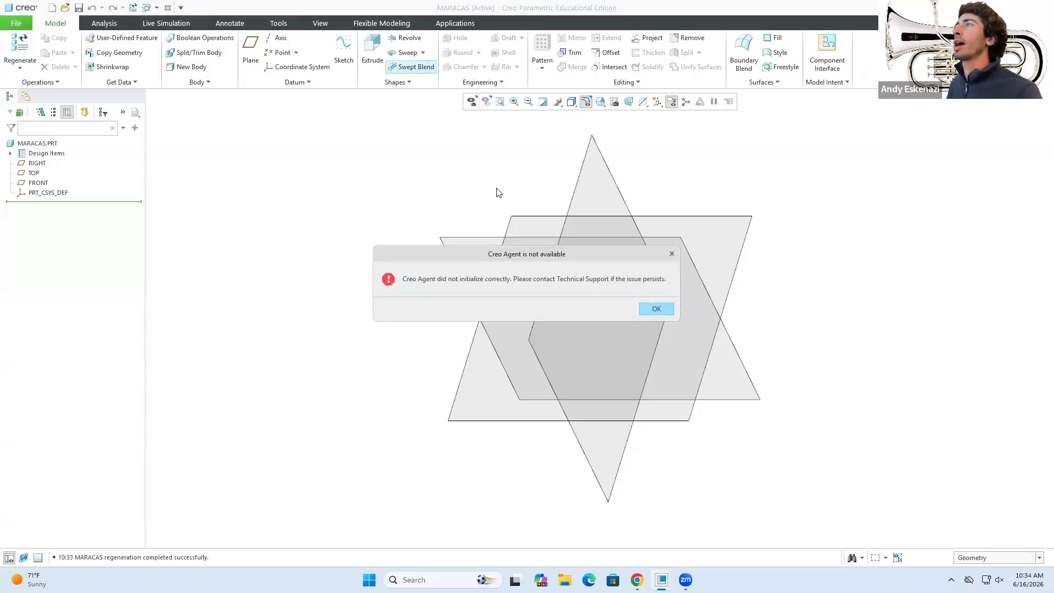
Sketch a rectangle about 148 cm by 78 cm on the TOP plane with one corner at the origin.
click(653, 308)
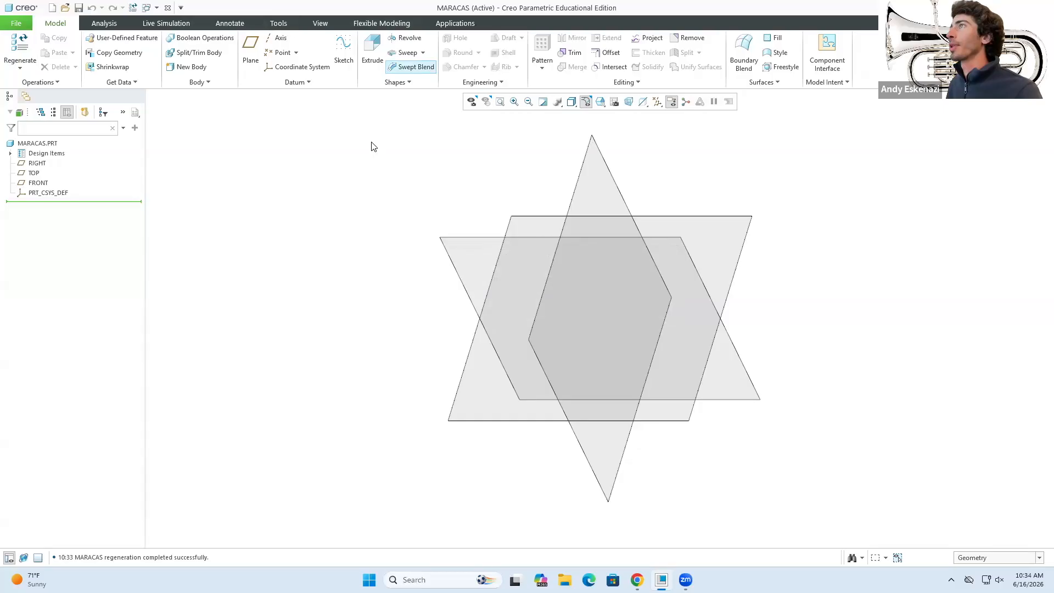
click(344, 52)
click(529, 216)
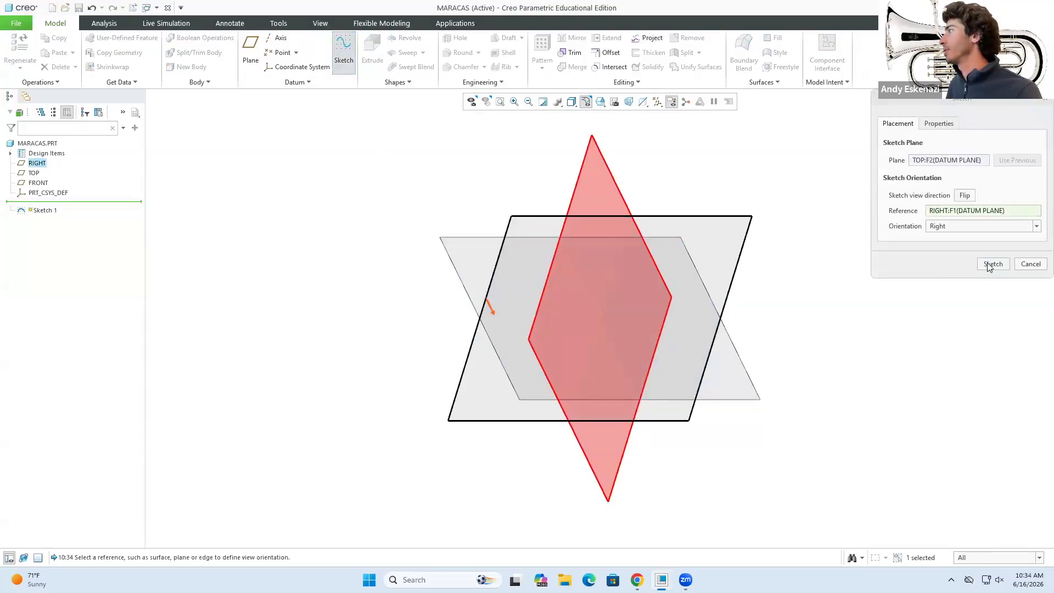
click(989, 264)
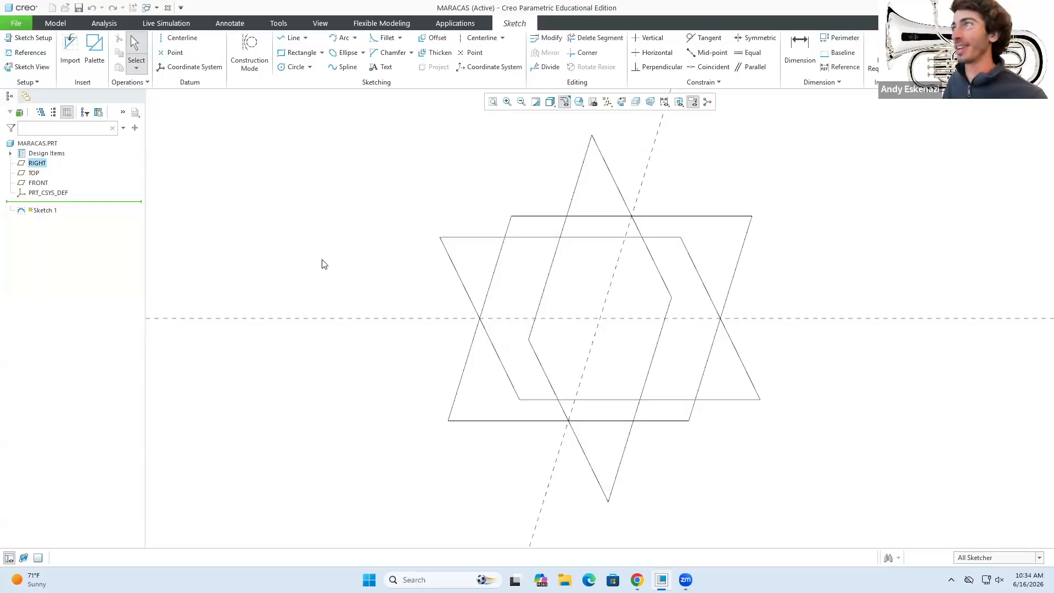
click(301, 53)
click(600, 319)
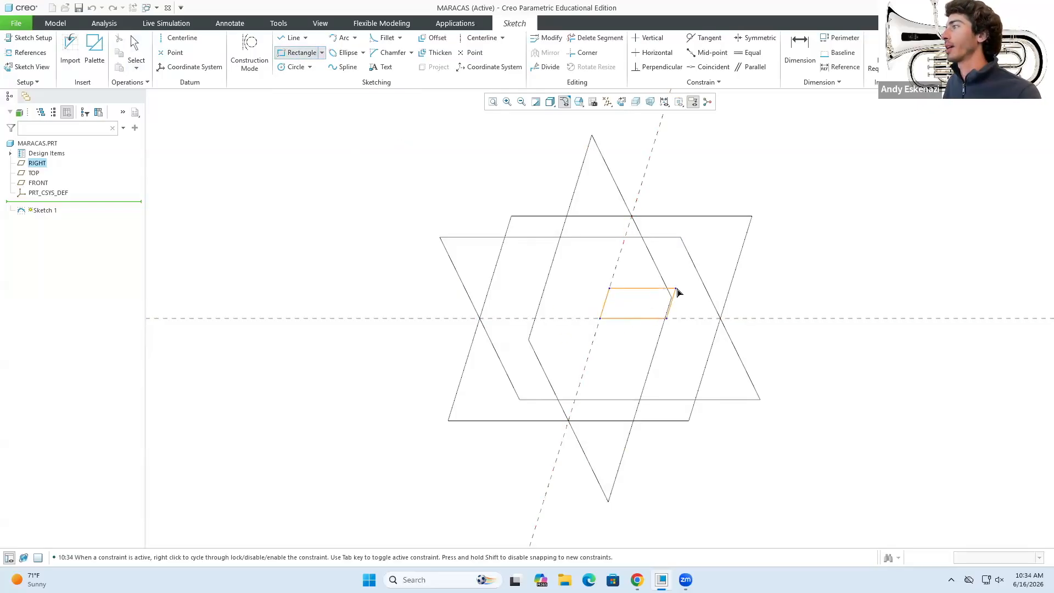
click(633, 290)
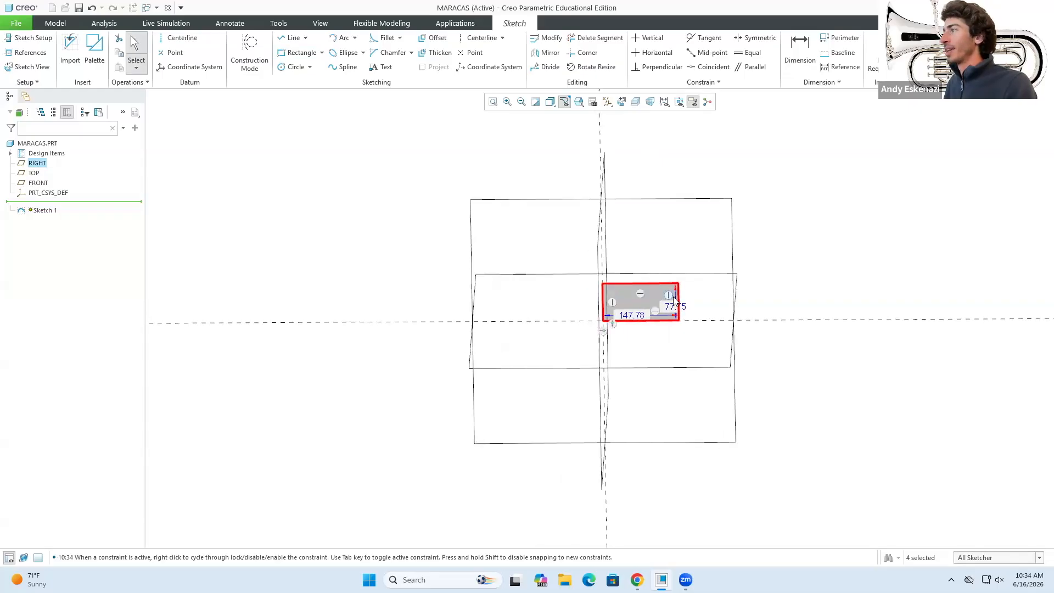
scroll(666, 303, up, 2)
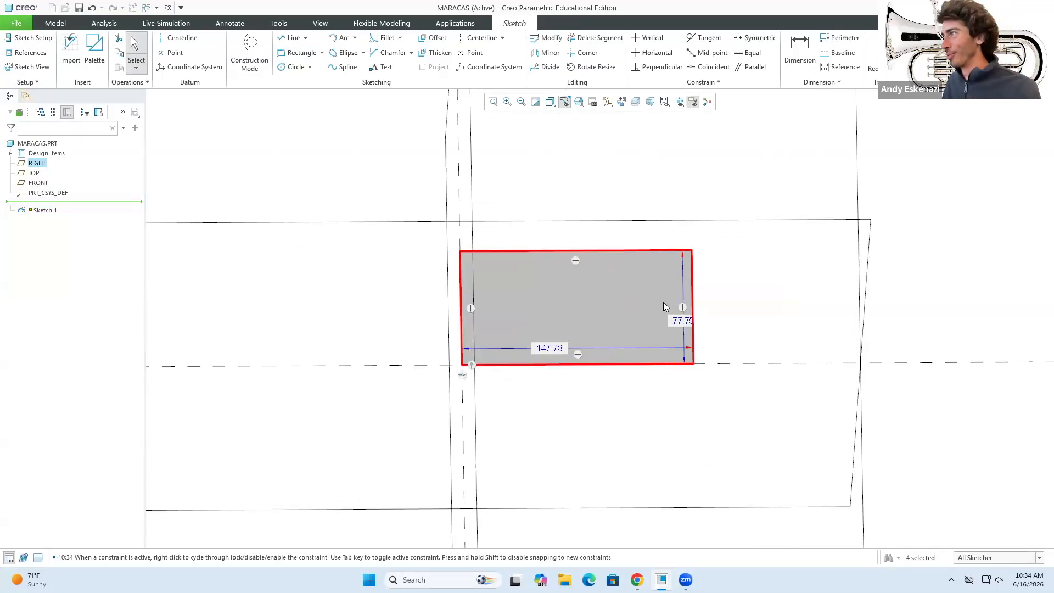
scroll(480, 348, down, 1)
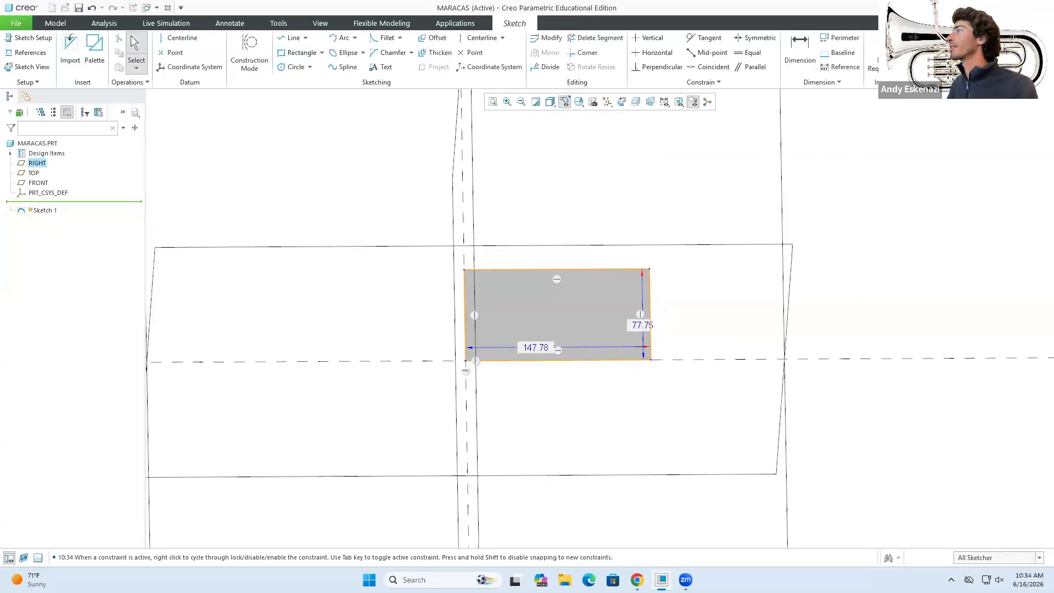
click(930, 50)
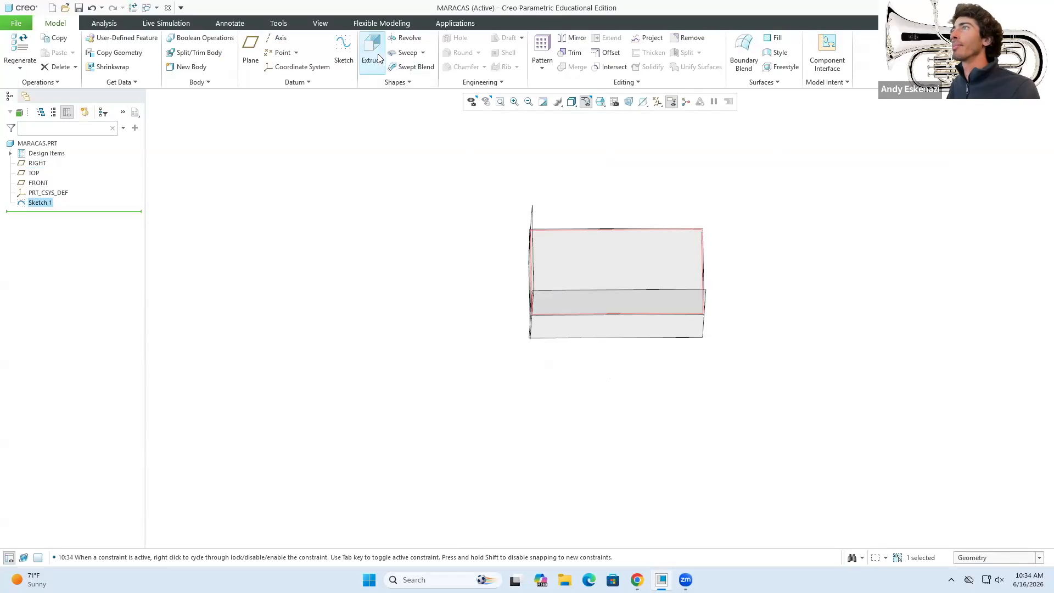
Extrude the rectangle sketch 112.77 cm into a solid block.
click(372, 52)
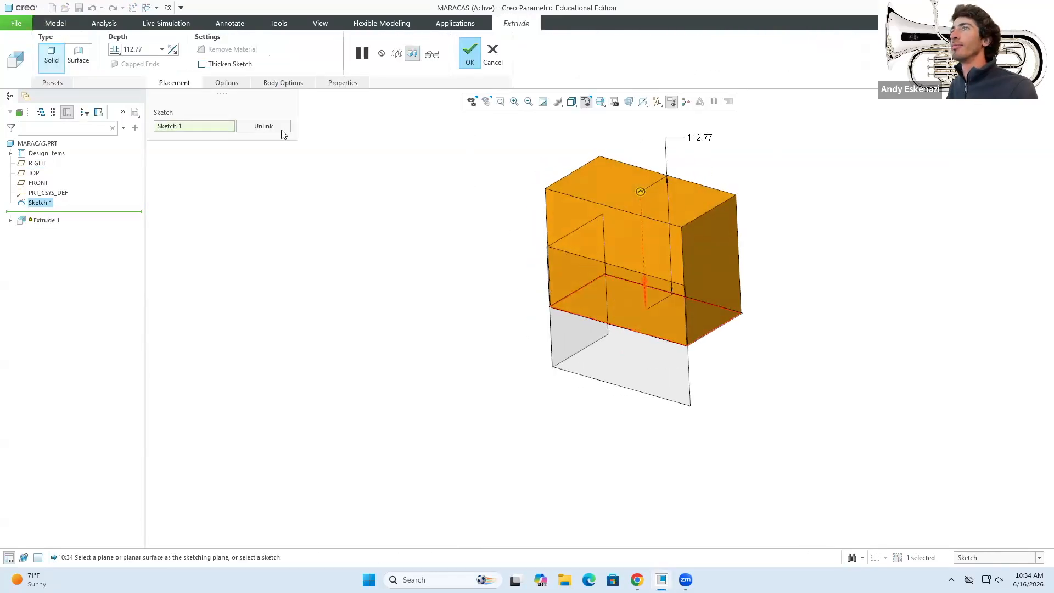
click(470, 55)
Sketch a circle about 26 cm in diameter near a corner of the block's top face, centred about 22 cm and 59 cm from the reference lines.
mouse_move(476, 321)
middle_down()
mouse_move(539, 228)
mouse_move(538, 186)
mouse_move(492, 195)
mouse_move(535, 229)
mouse_move(561, 209)
mouse_move(567, 241)
mouse_move(589, 213)
middle_up()
scroll(563, 207, down, 3)
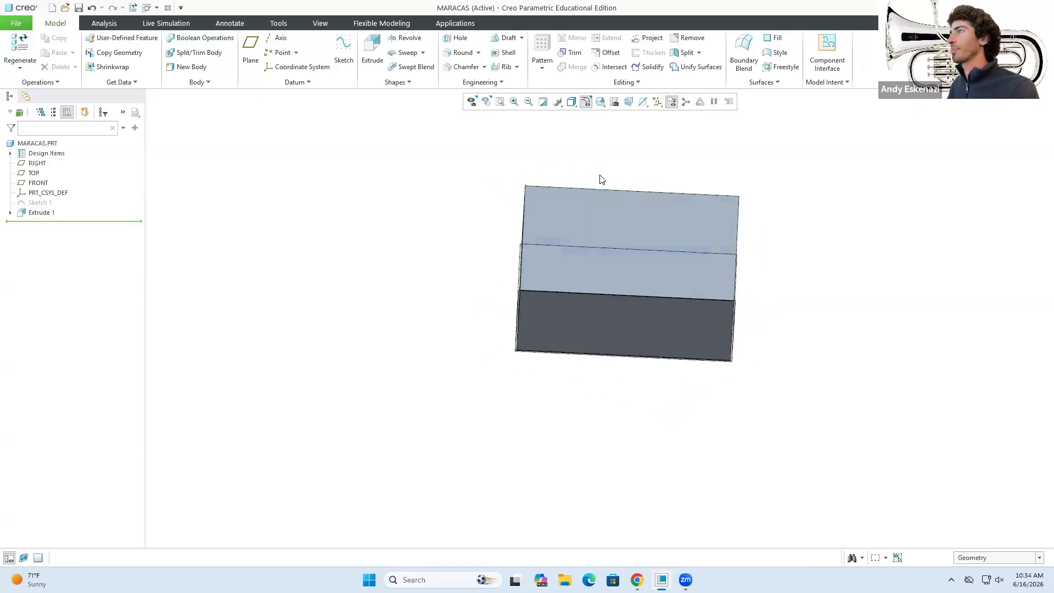
scroll(601, 177, down, 3)
click(344, 50)
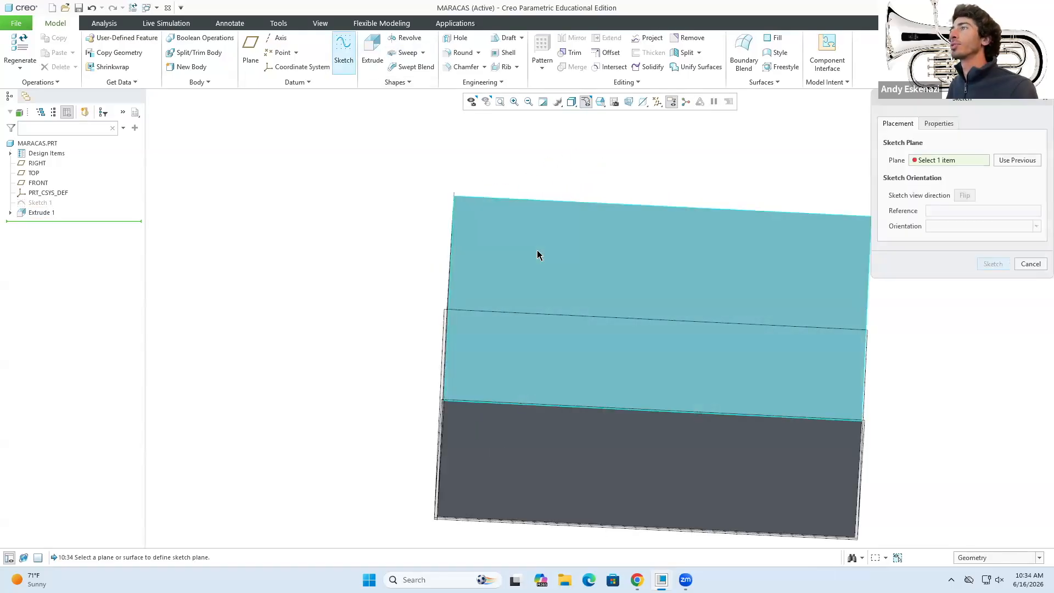
click(537, 249)
click(1000, 264)
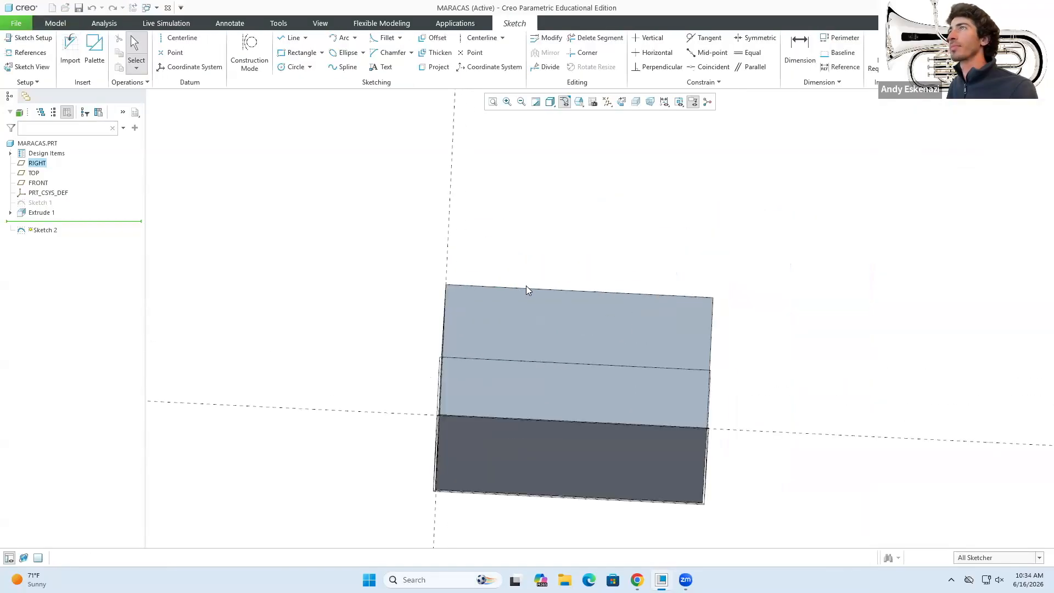
click(297, 67)
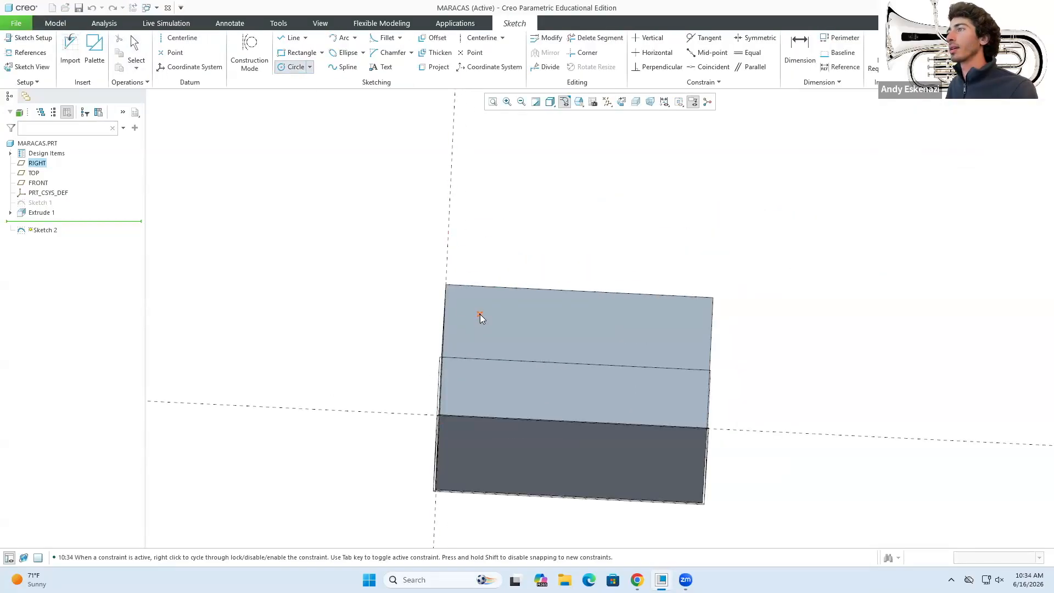
click(490, 335)
middle_click(489, 335)
scroll(510, 300, up, 2)
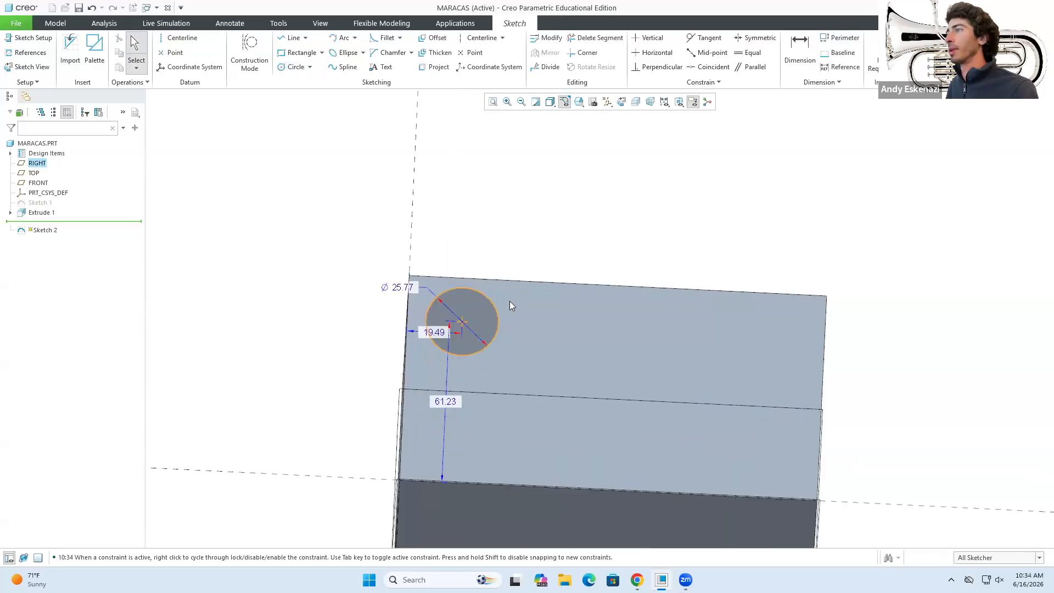
drag(460, 325, 470, 328)
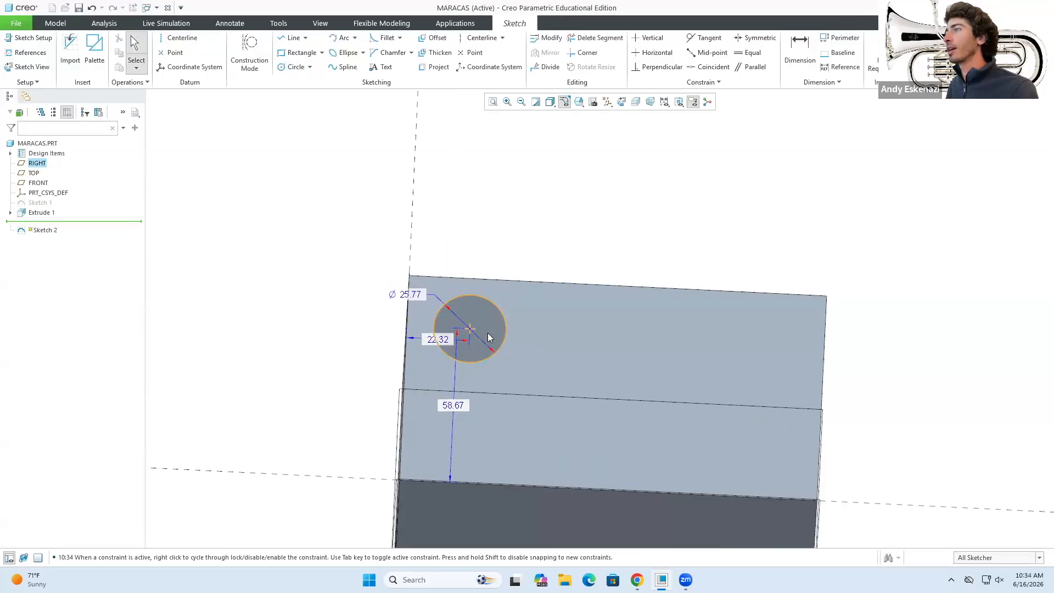
click(1001, 49)
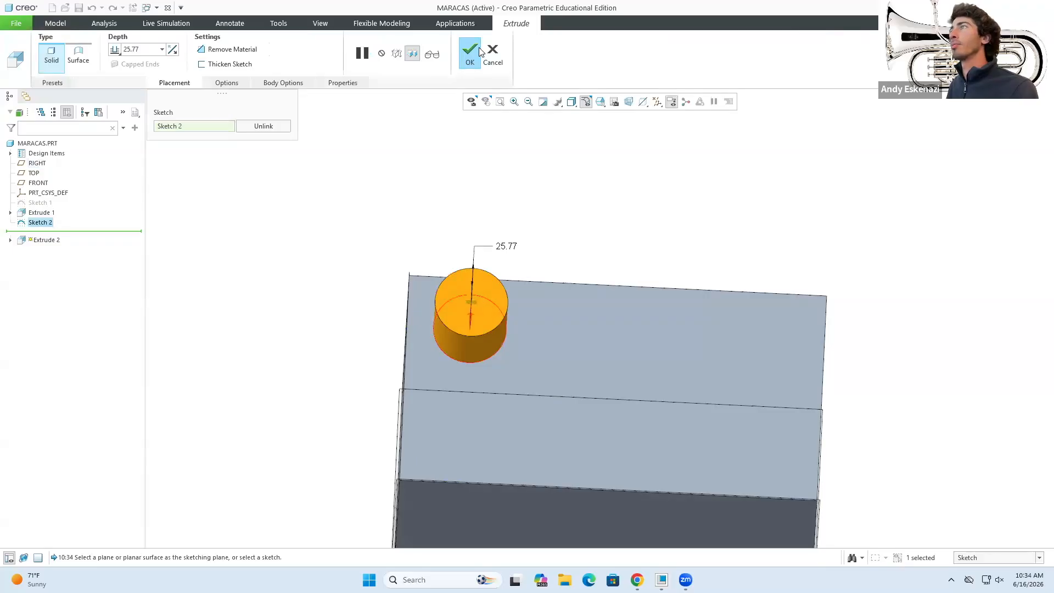
Extrude the circle 25.77 cm into a solid cylinder on top of the block.
click(470, 52)
scroll(447, 283, down, 3)
mouse_move(494, 298)
middle_down()
mouse_move(474, 320)
mouse_move(490, 314)
middle_up()
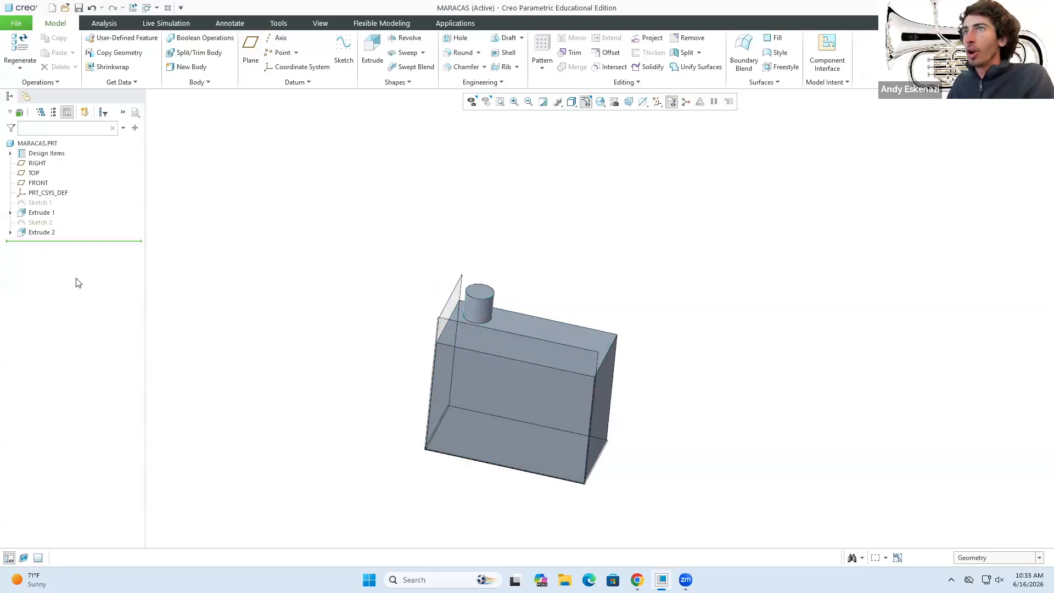
Start a pattern of the cylinder extrude and set its type to Direction.
click(41, 233)
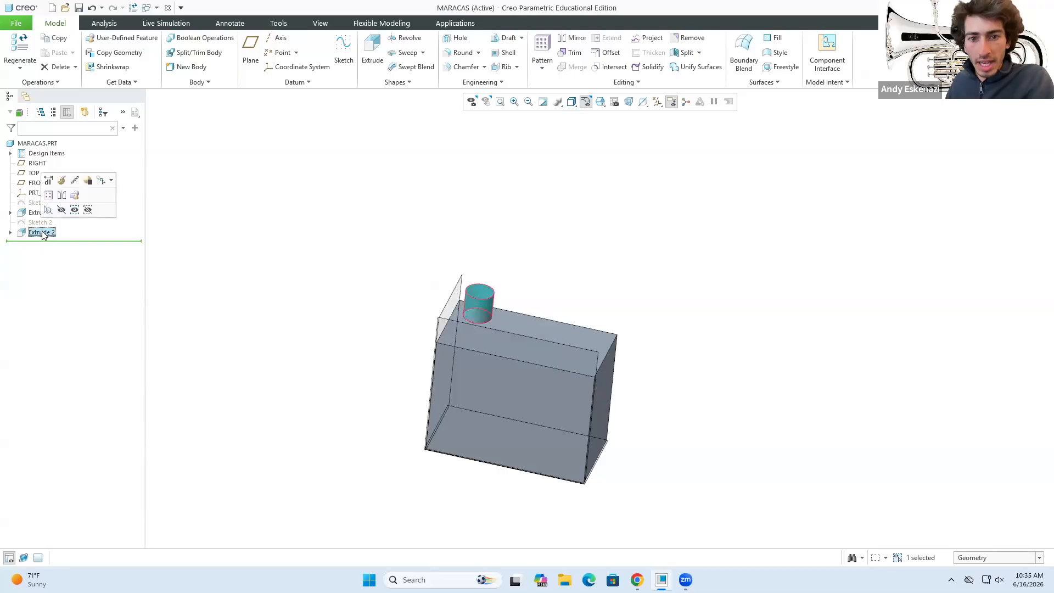
click(367, 202)
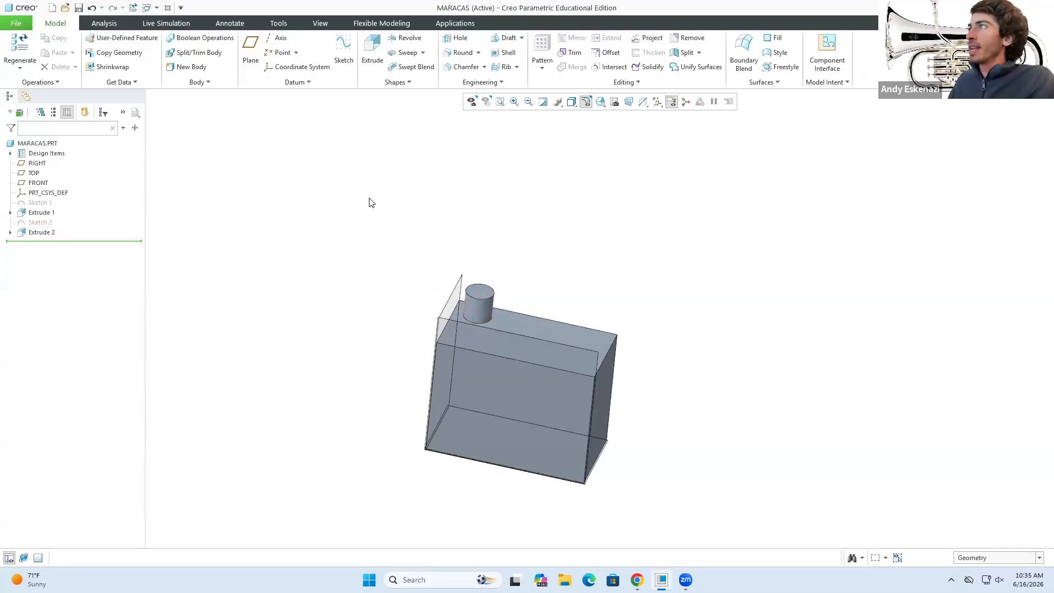
click(34, 232)
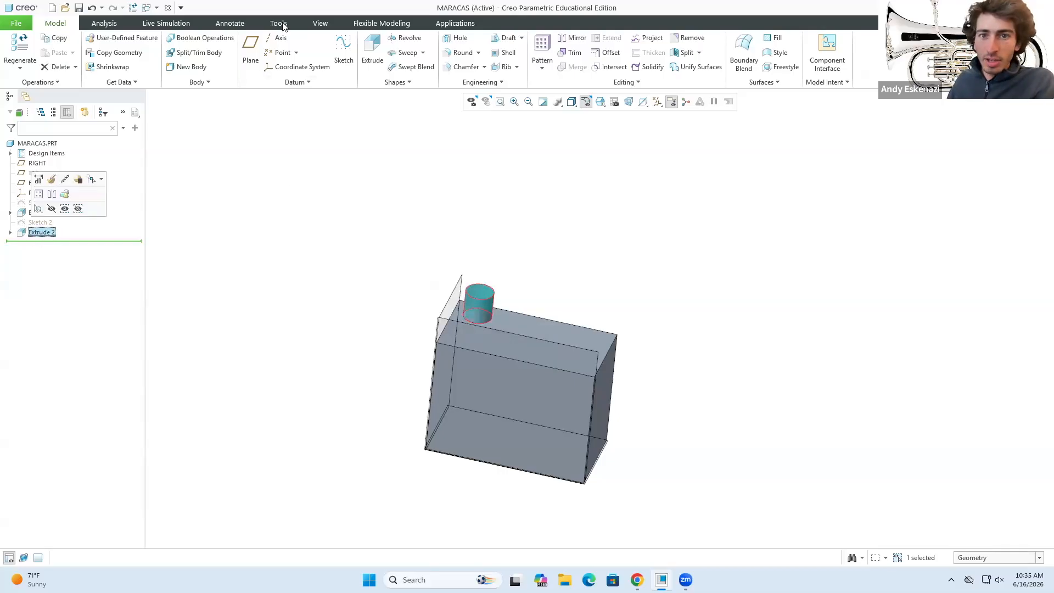
click(543, 52)
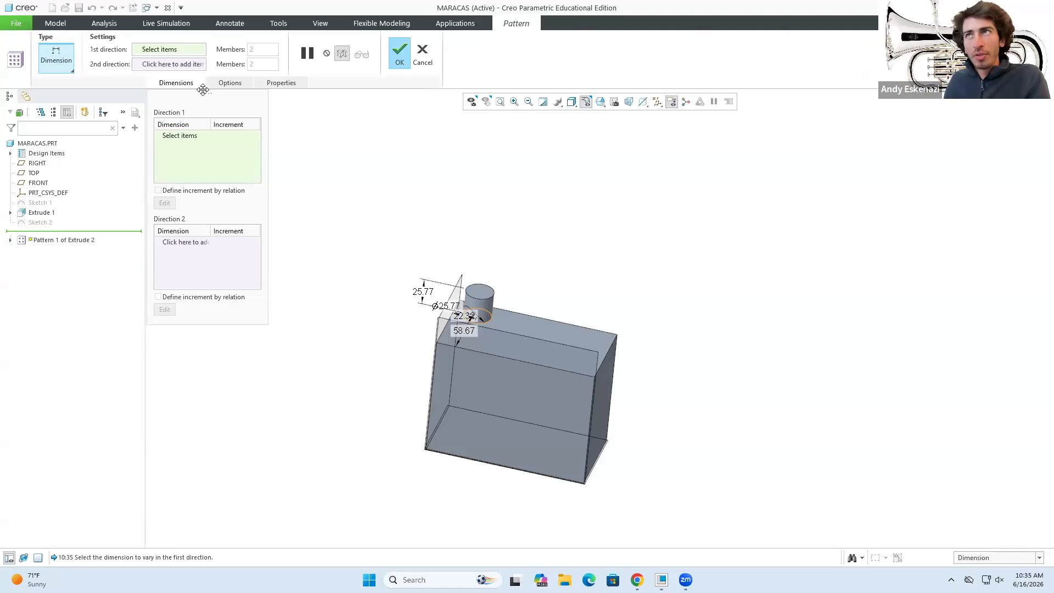
click(58, 53)
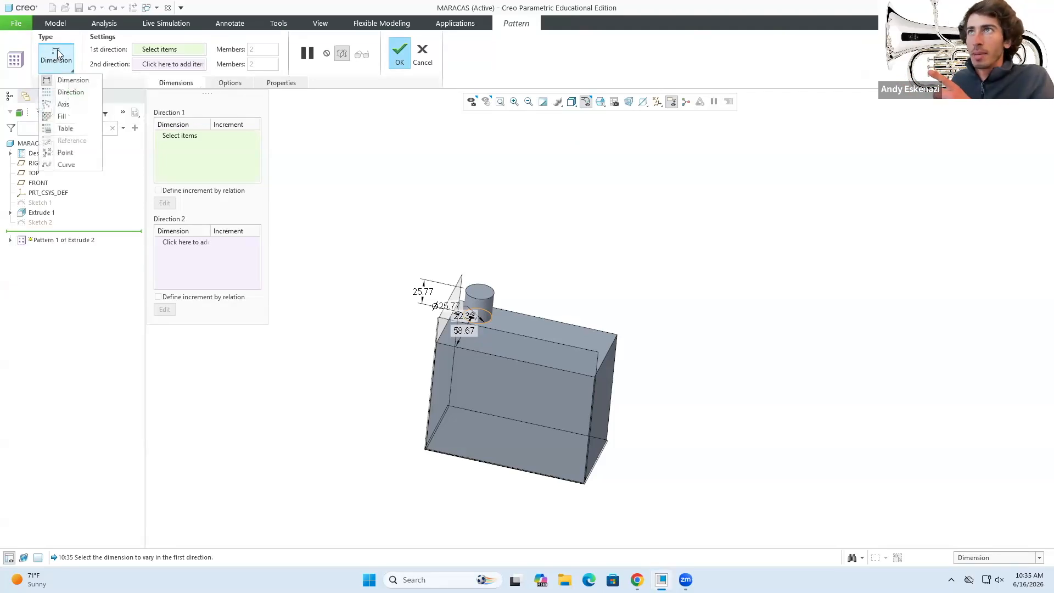
click(71, 92)
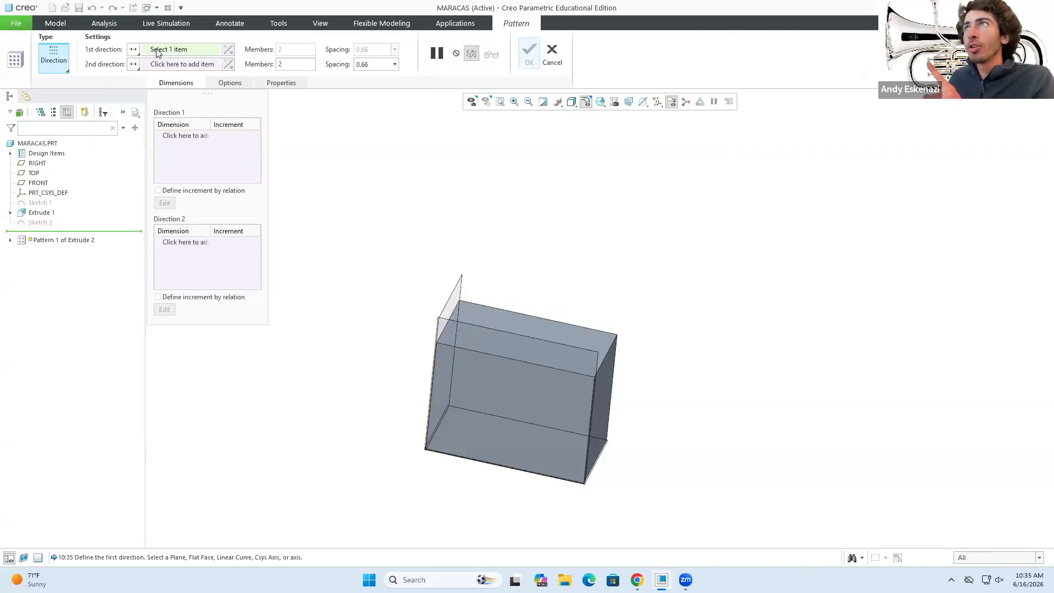
Use the top face's long rear edge as the first pattern direction and its adjacent short edge as the second.
click(176, 137)
mouse_move(515, 302)
middle_down()
mouse_move(532, 302)
mouse_move(519, 301)
middle_up()
click(186, 50)
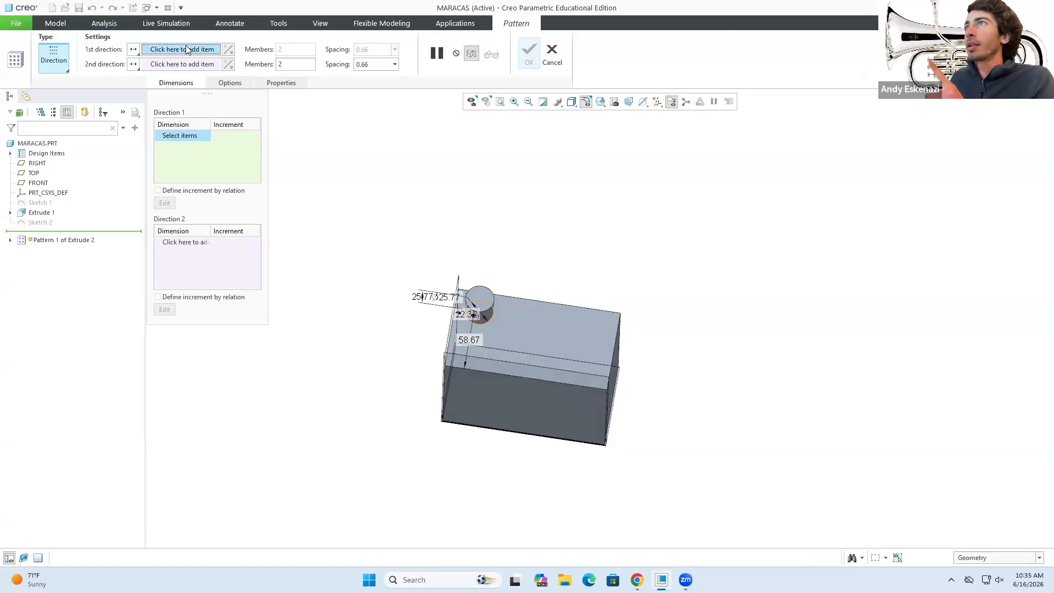
click(496, 294)
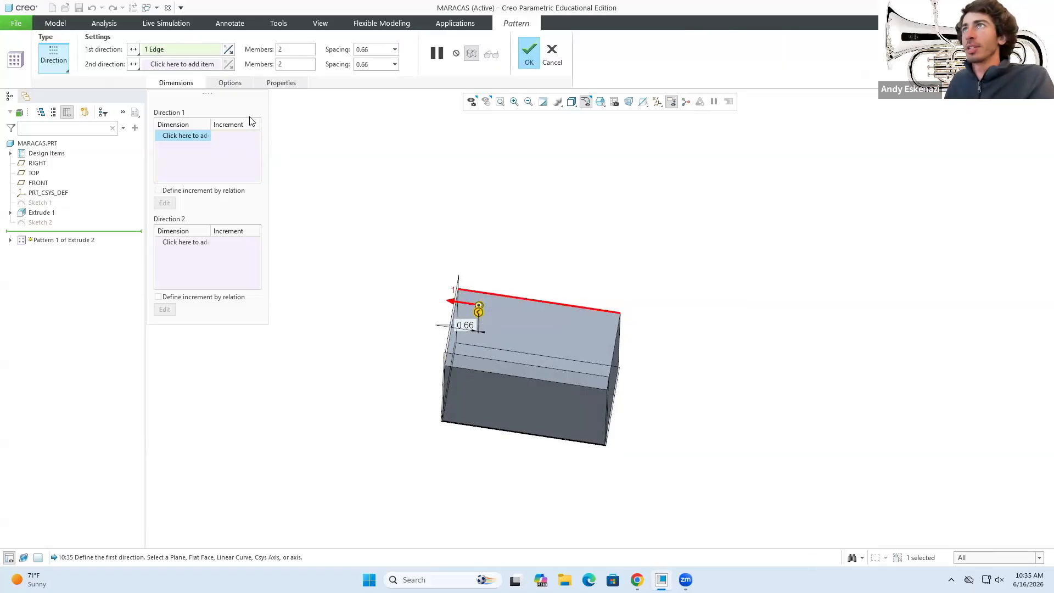
click(174, 65)
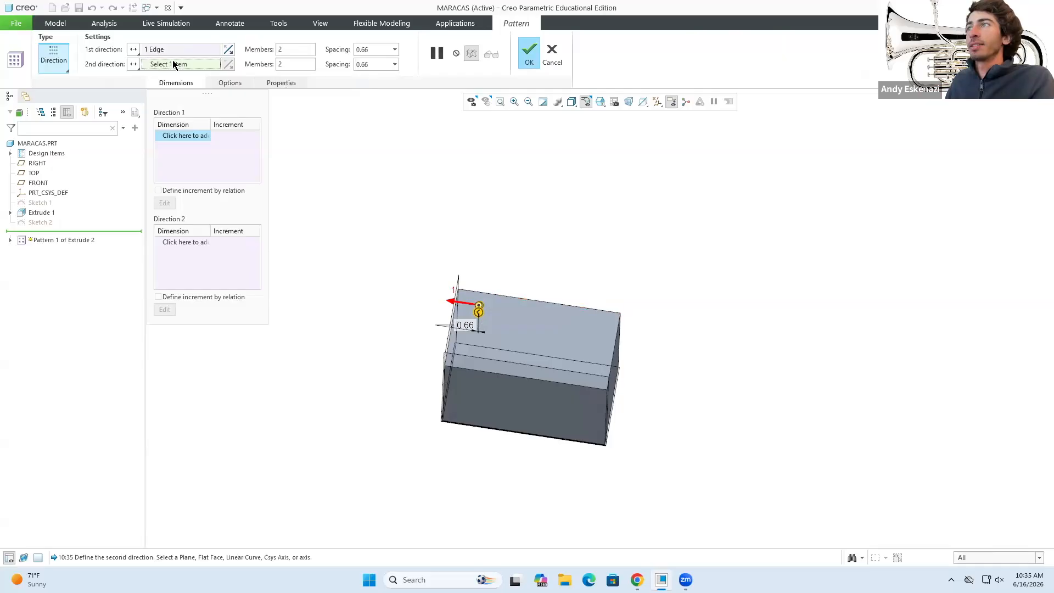
click(443, 328)
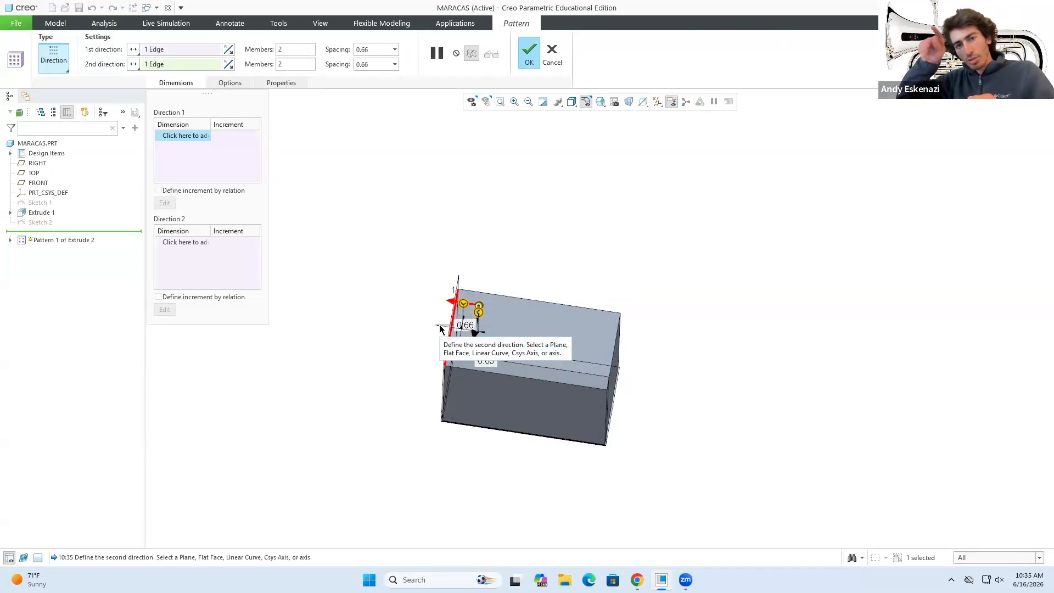
Set the first direction to 4 members with 20 cm spacing and flip it to run along the block's top face.
scroll(401, 335, down, 1)
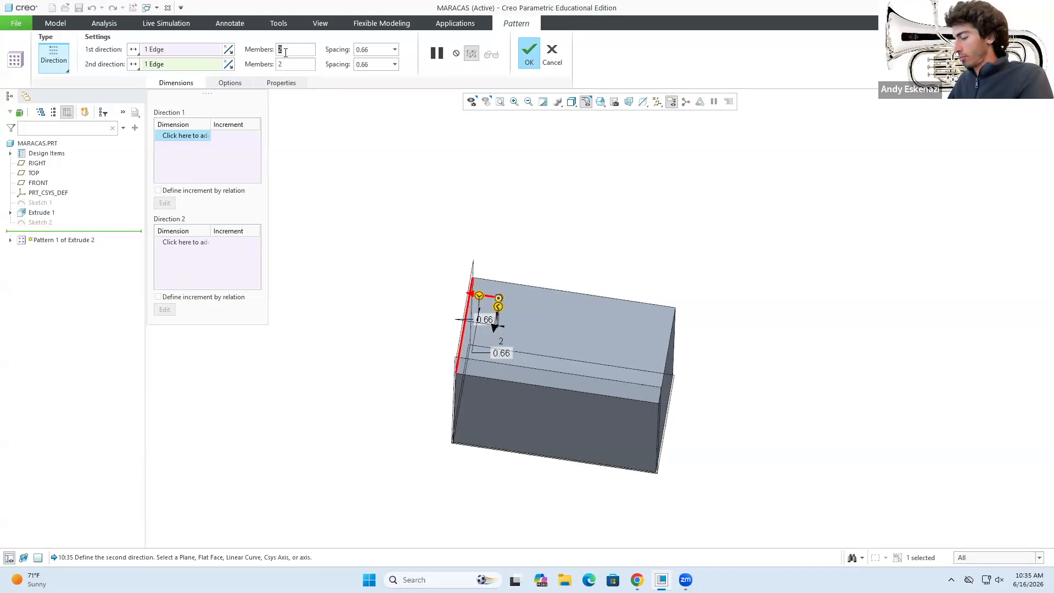
text(4)
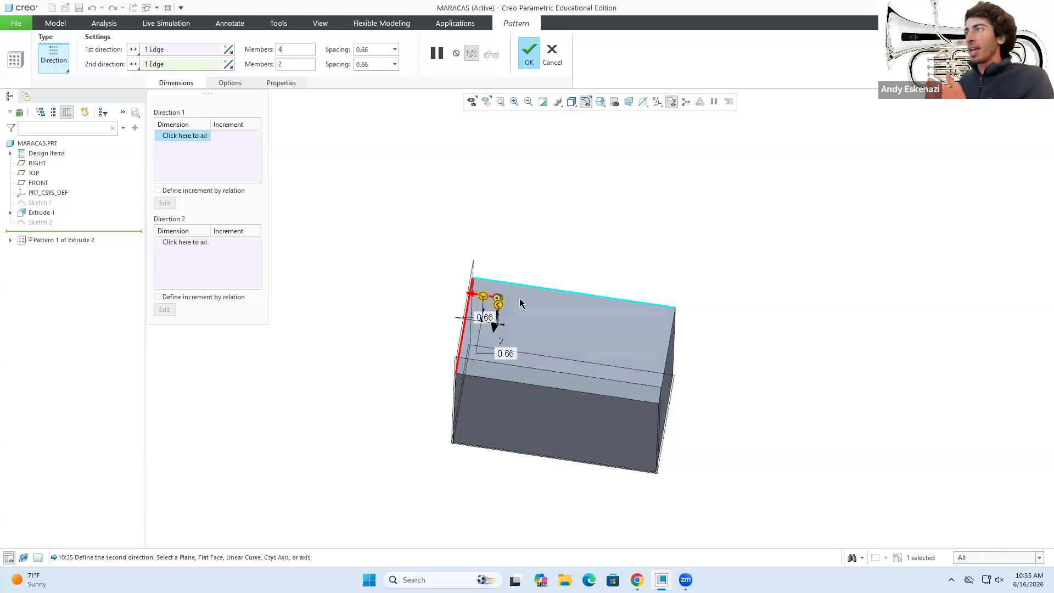
scroll(489, 302, up, 8)
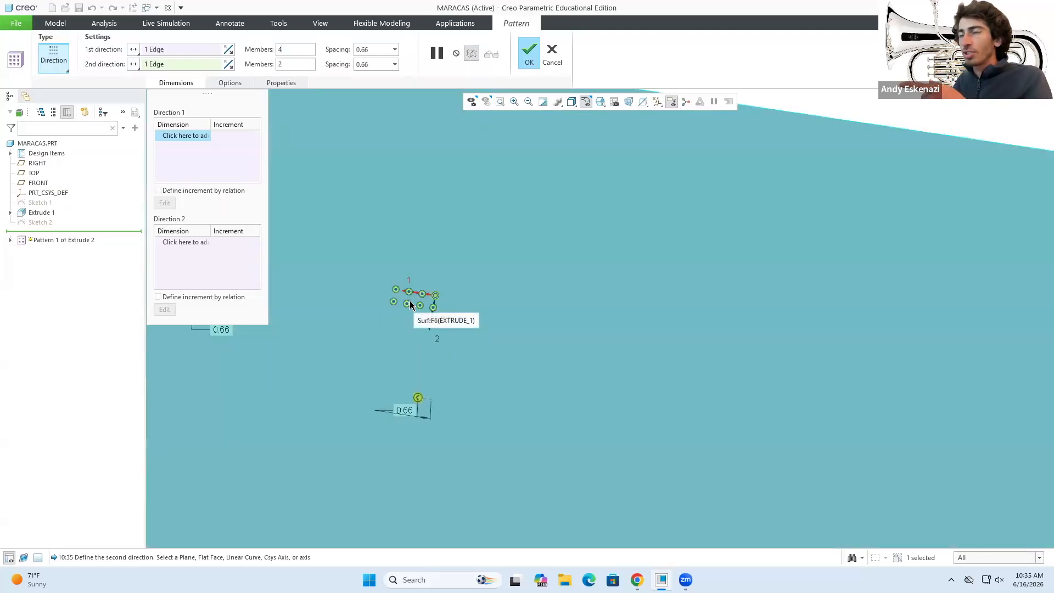
click(370, 50)
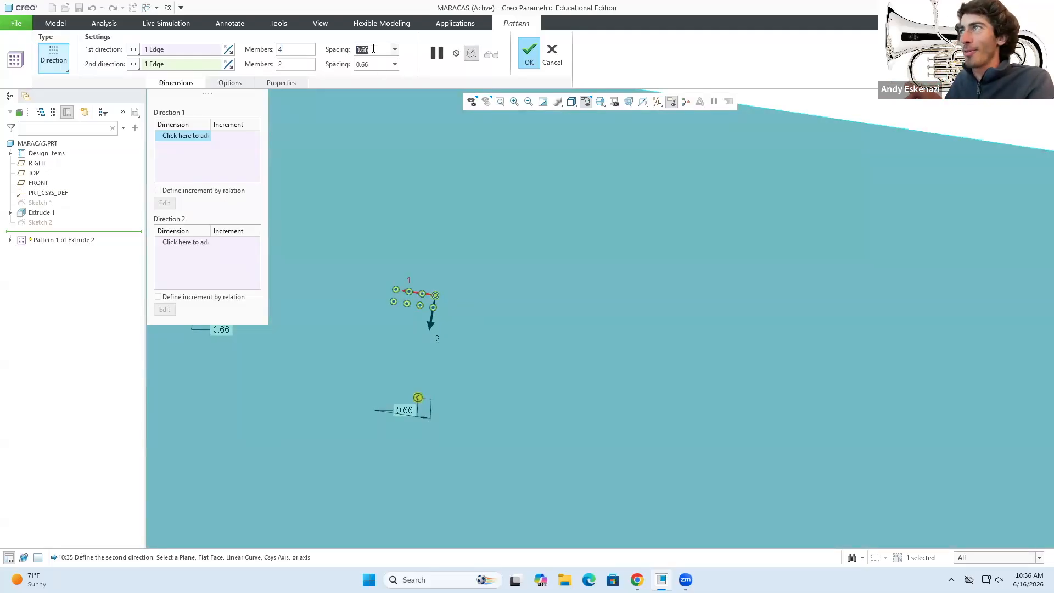
text(20)
key(Return)
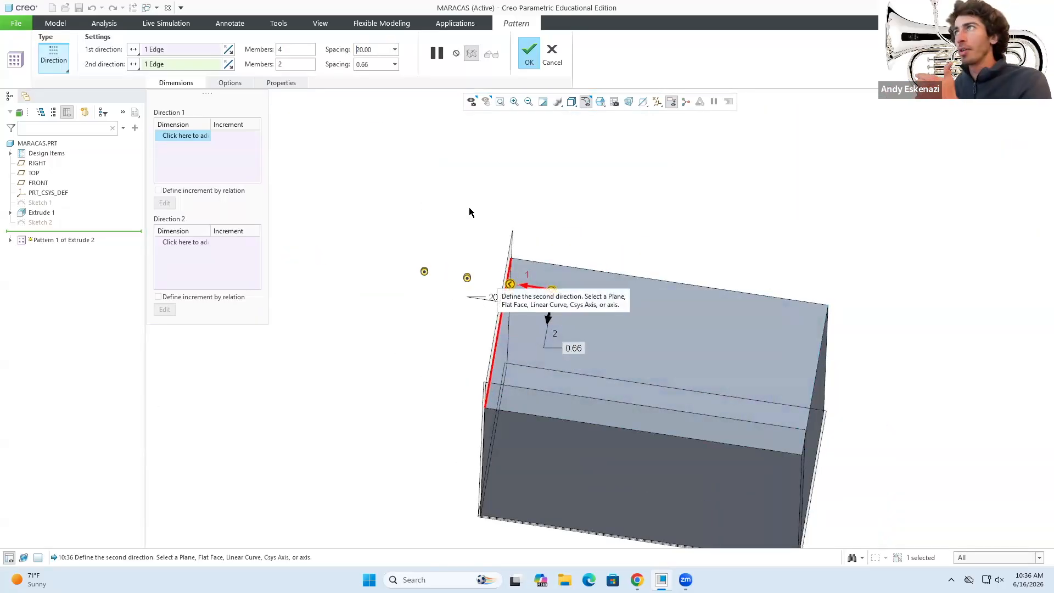
click(229, 48)
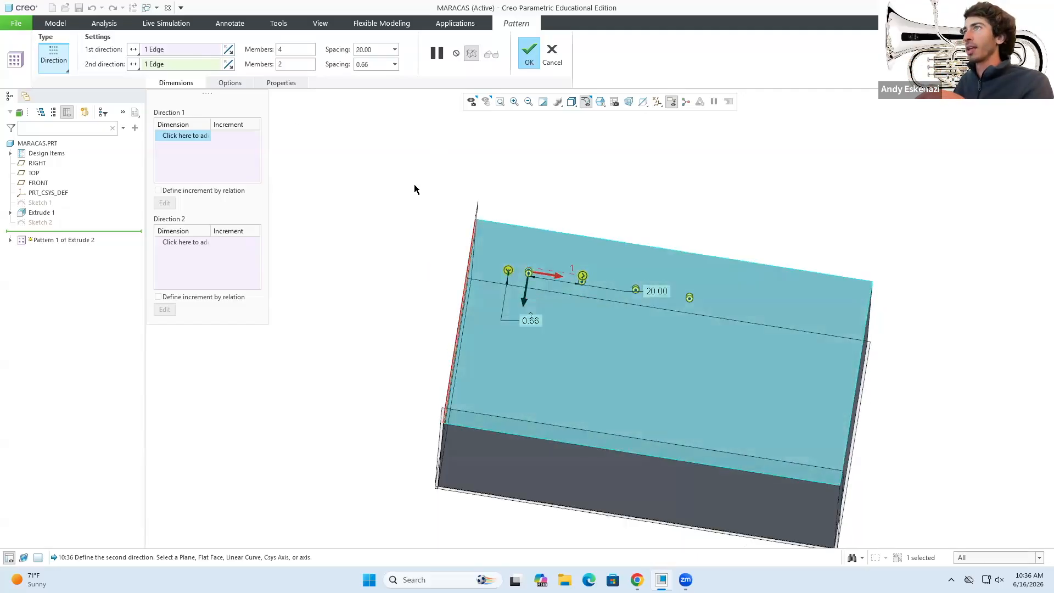
Try spacings of 20 cm and 30 cm for the second pattern direction.
drag(373, 62, 353, 67)
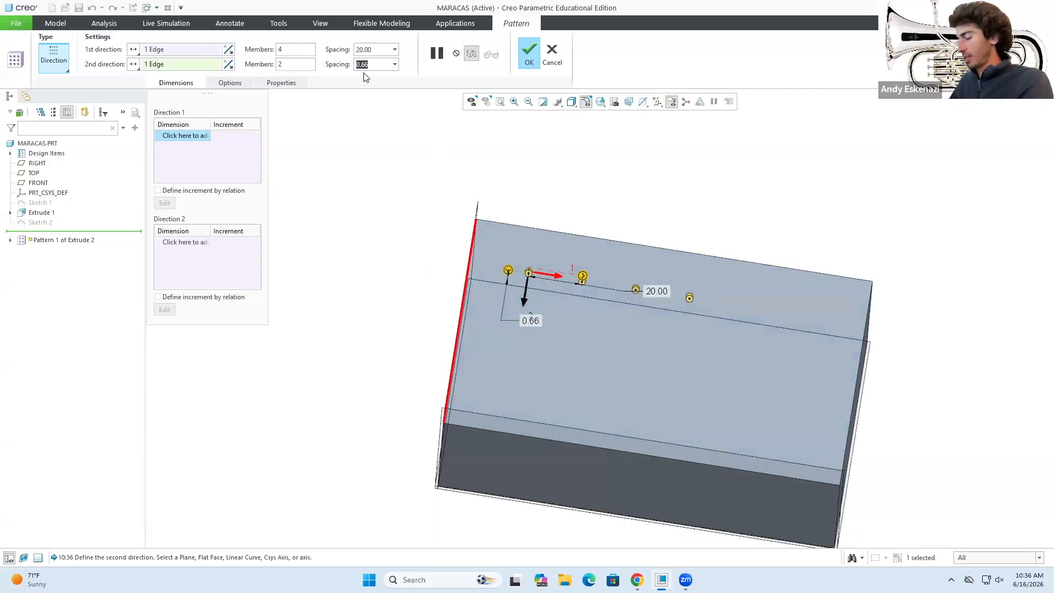
text(20)
key(Return)
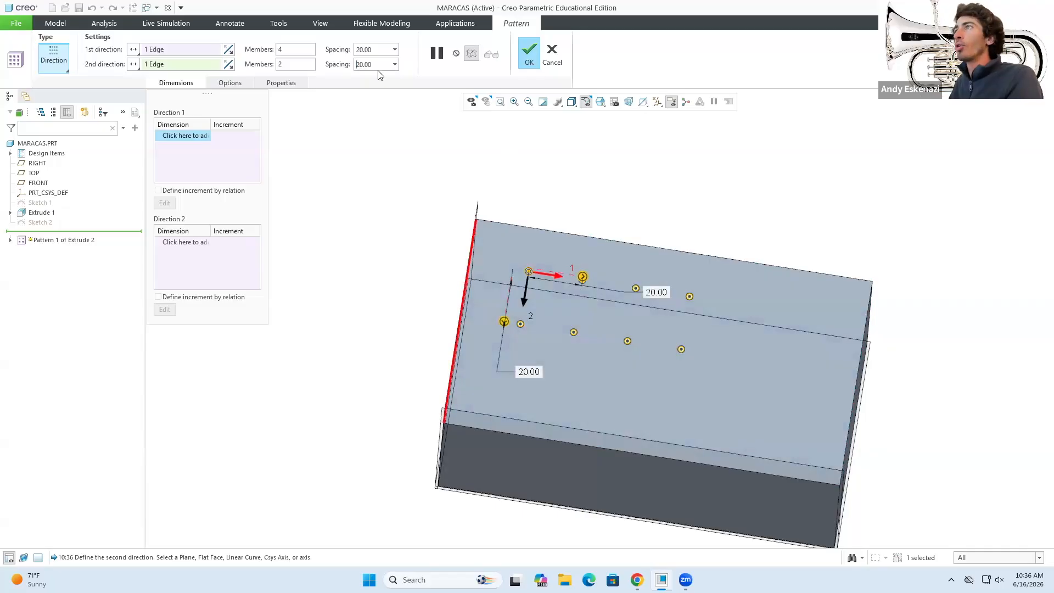
double_click(377, 66)
text(30)
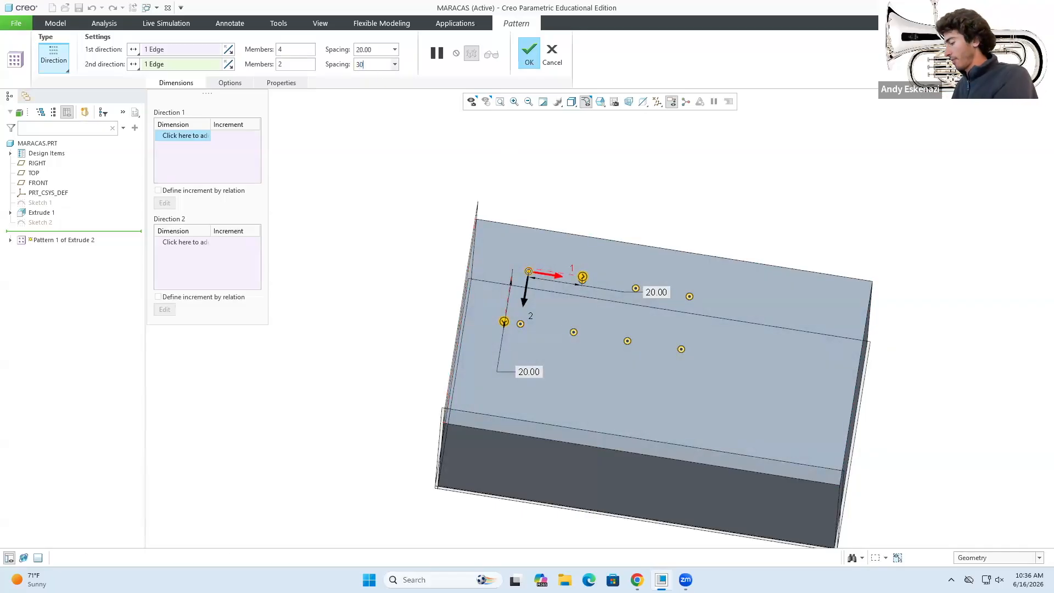
key(Return)
Set the spacing of both pattern directions to 40 cm and complete the cylinder pattern.
double_click(373, 63)
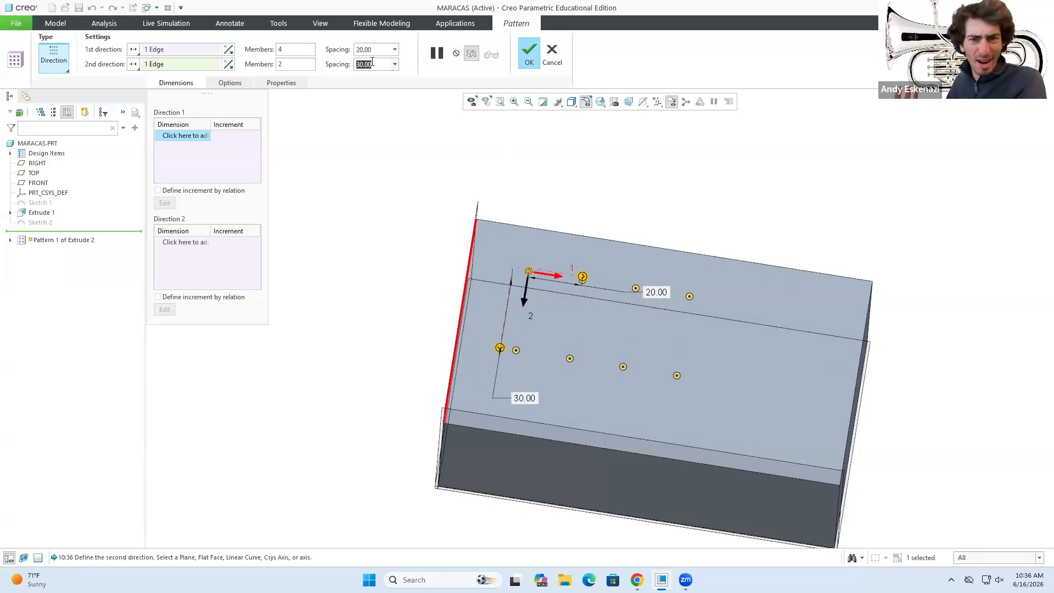
text(40)
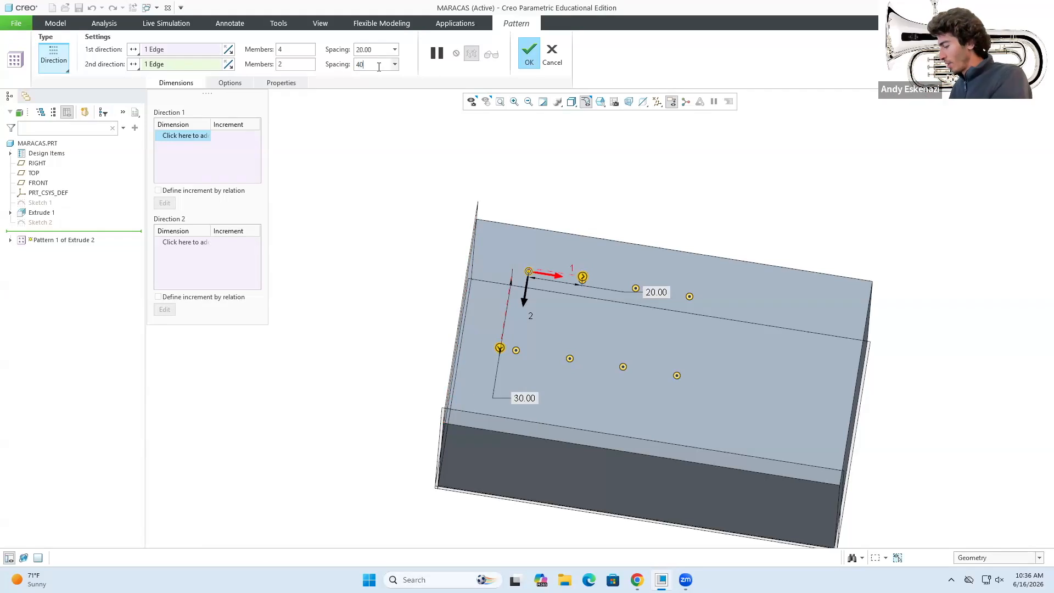
key(Return)
text(40)
key(Return)
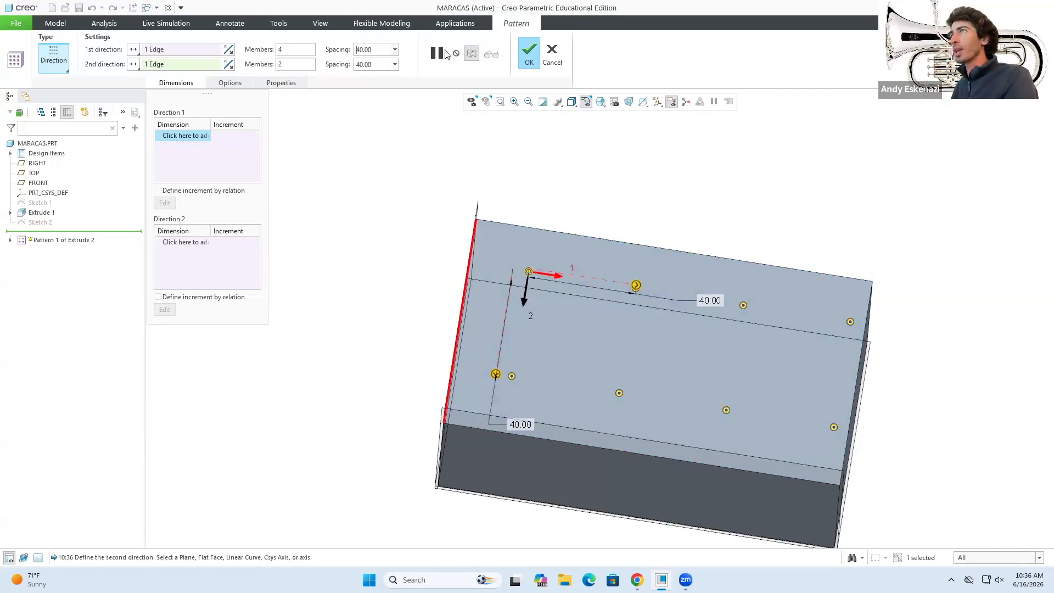
click(528, 57)
Redefine the cylinder pattern with a first-direction spacing of 30 cm.
key(ctrl+d)
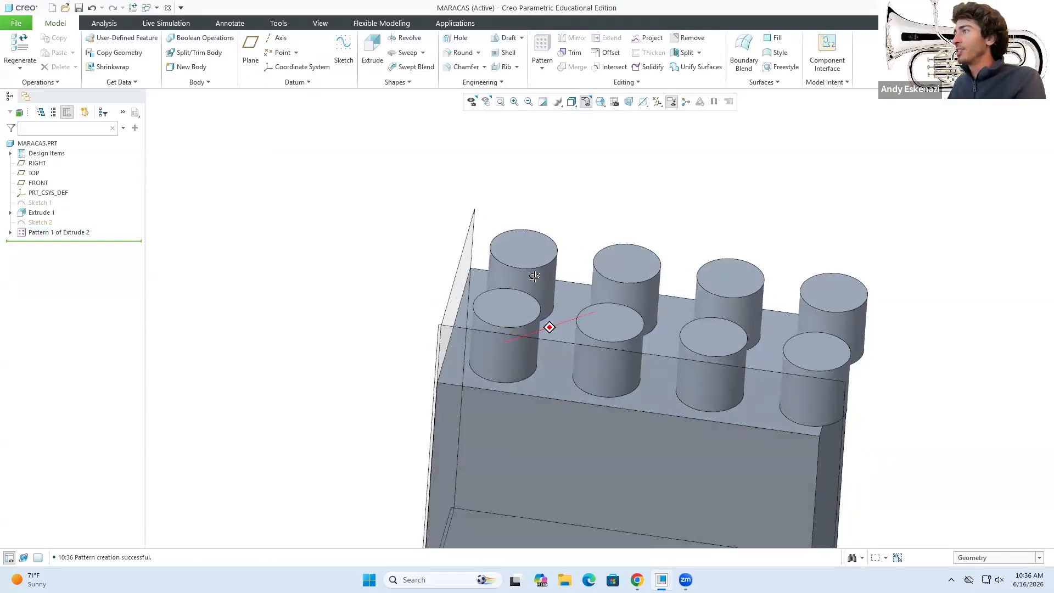
mouse_move(560, 296)
middle_down()
mouse_move(578, 288)
mouse_move(575, 299)
middle_up()
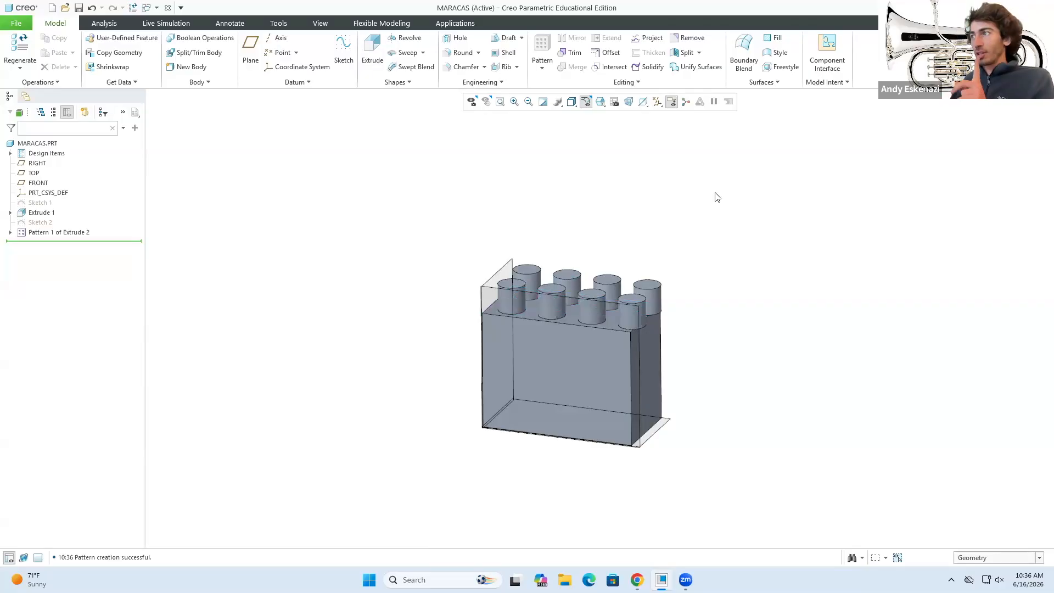
scroll(660, 292, down, 4)
middle_drag(581, 296, 555, 282)
scroll(620, 291, up, 2)
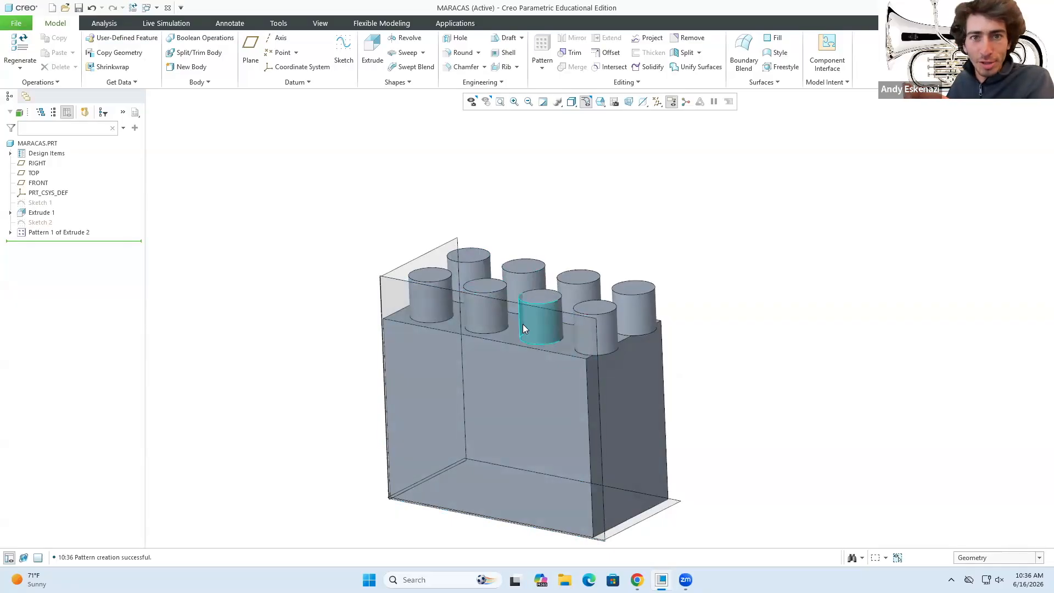
key(ctrl+d)
right_click(41, 233)
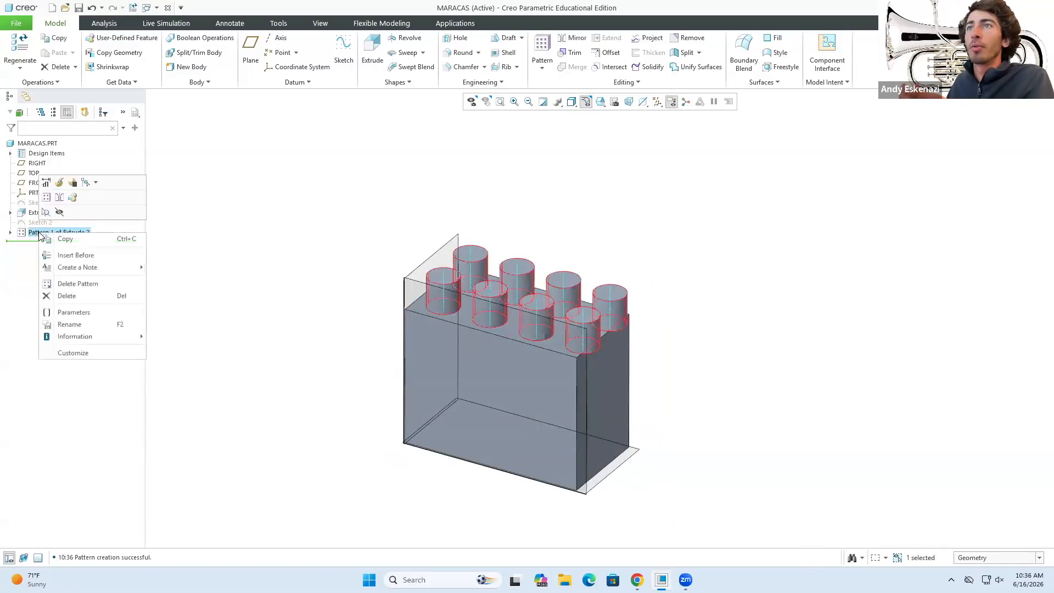
click(59, 182)
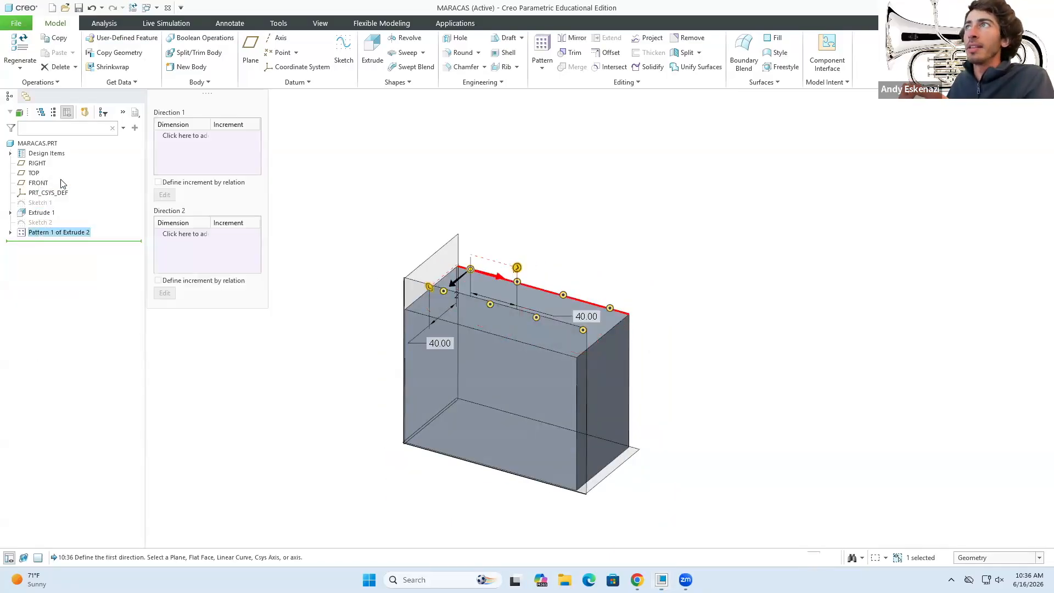
click(373, 49)
text(30)
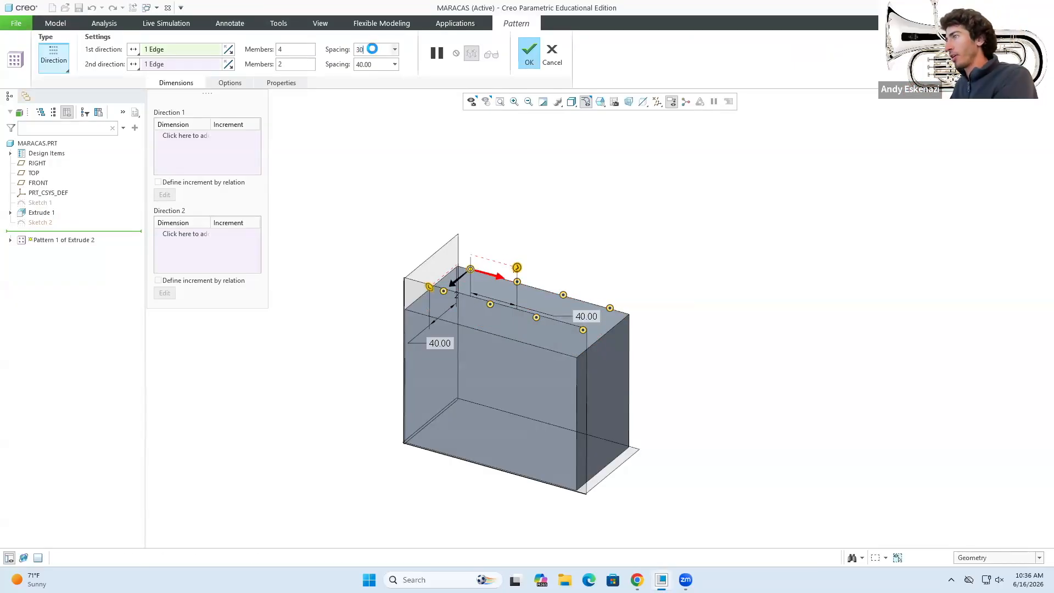
click(527, 52)
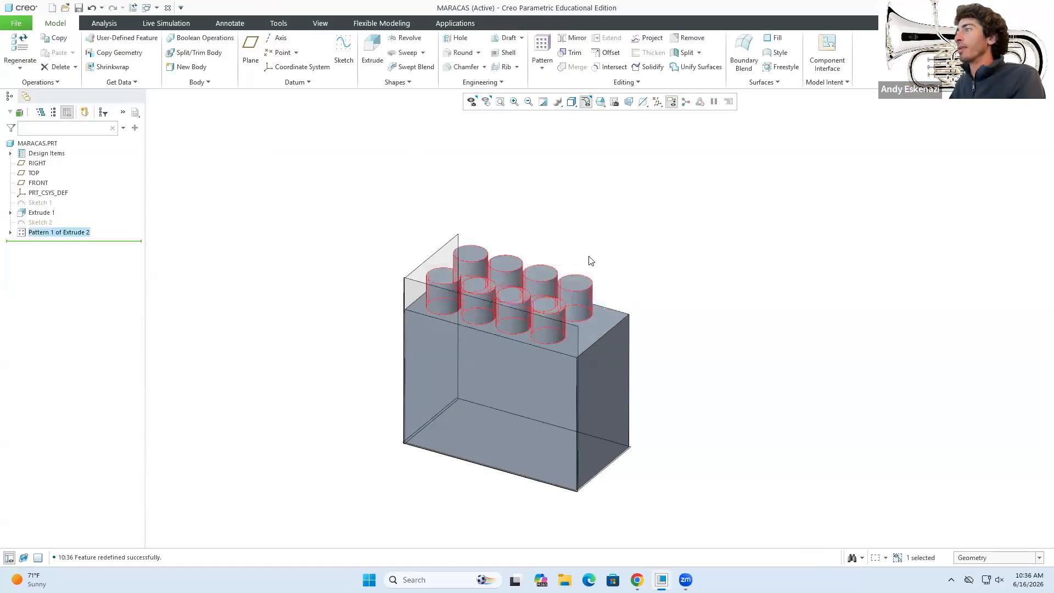
middle_drag(588, 258, 680, 324)
middle_drag(571, 280, 537, 343)
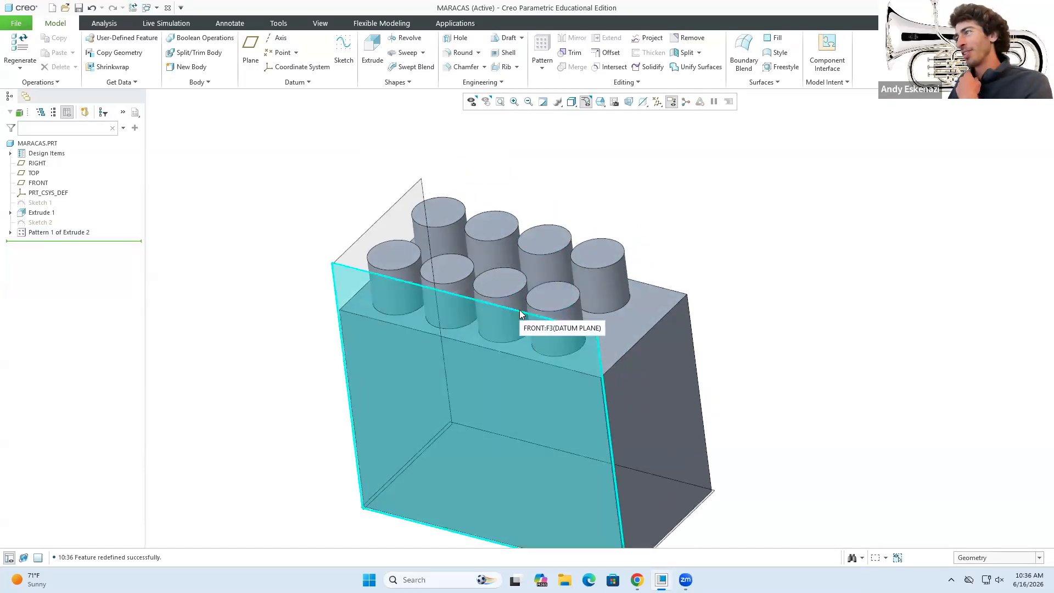
scroll(519, 309, down, 3)
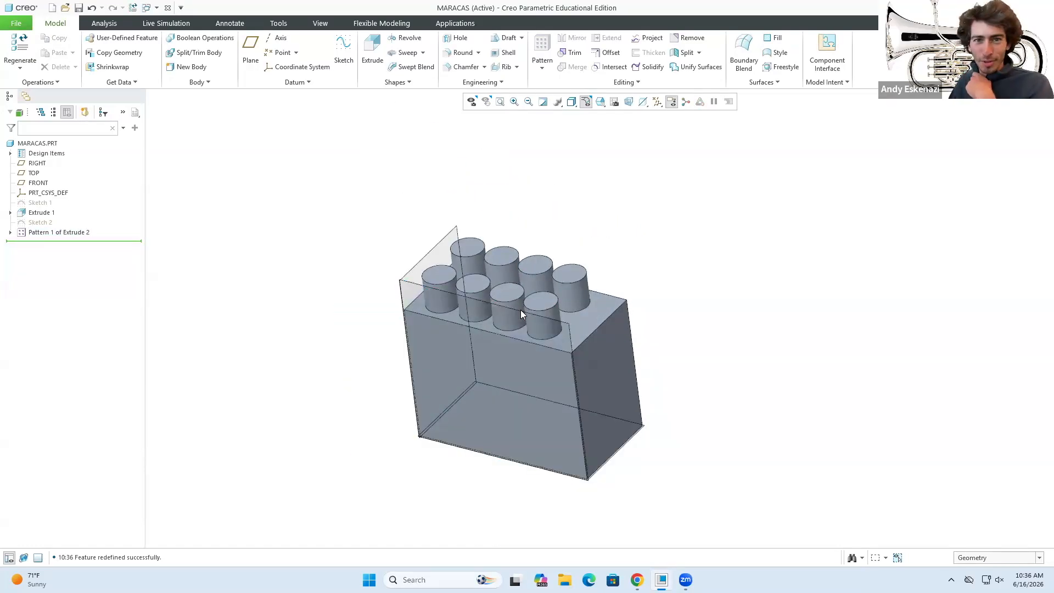
mouse_move(515, 308)
middle_down()
mouse_move(579, 271)
mouse_move(575, 327)
mouse_move(567, 264)
middle_up()
scroll(541, 257, up, 6)
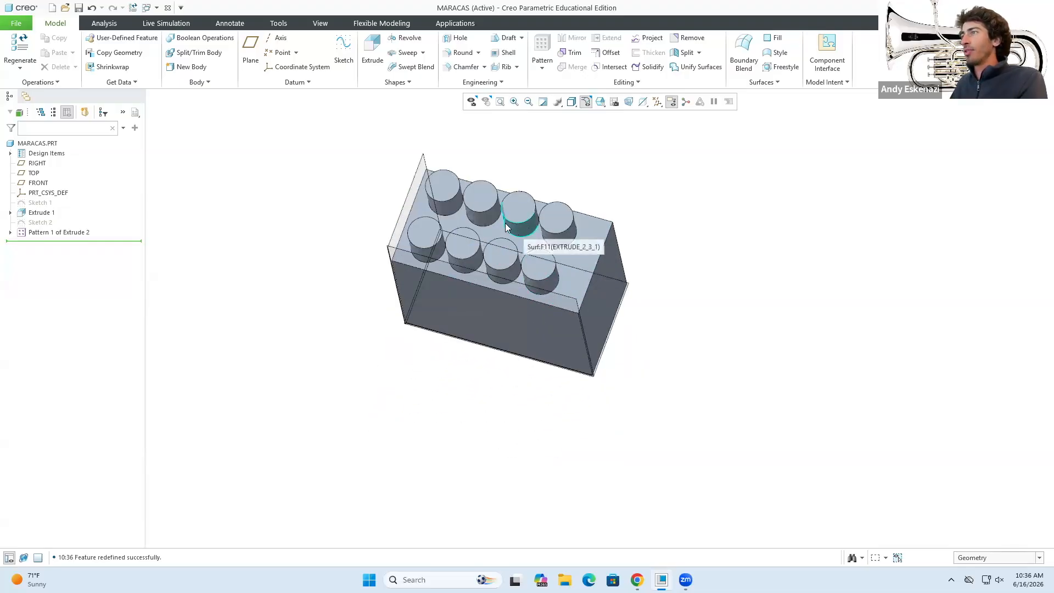
scroll(459, 196, down, 3)
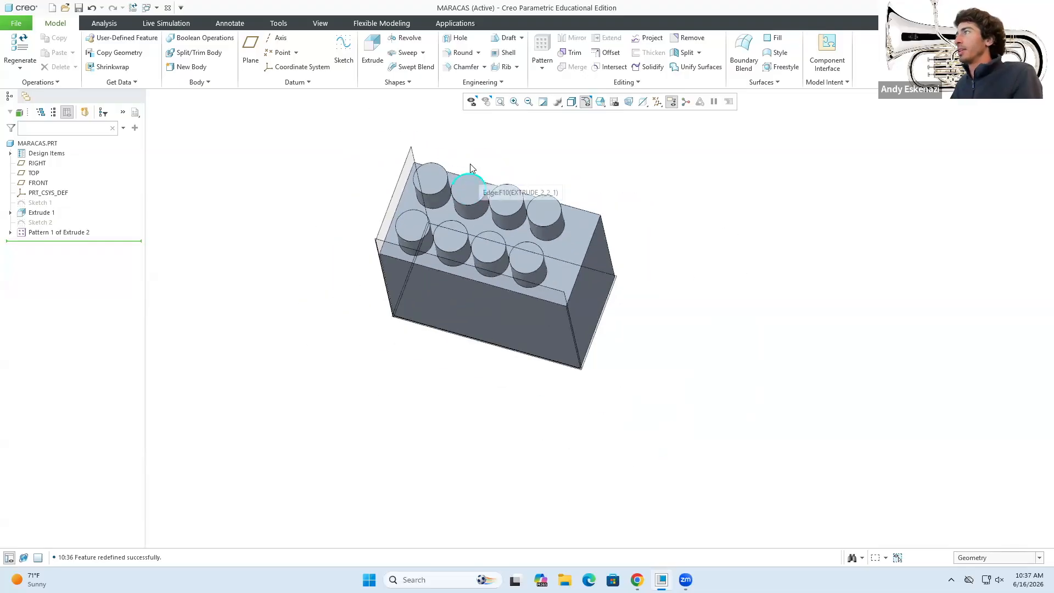
Delete the block extrusion Extrude 1 together with all of its child features.
click(47, 214)
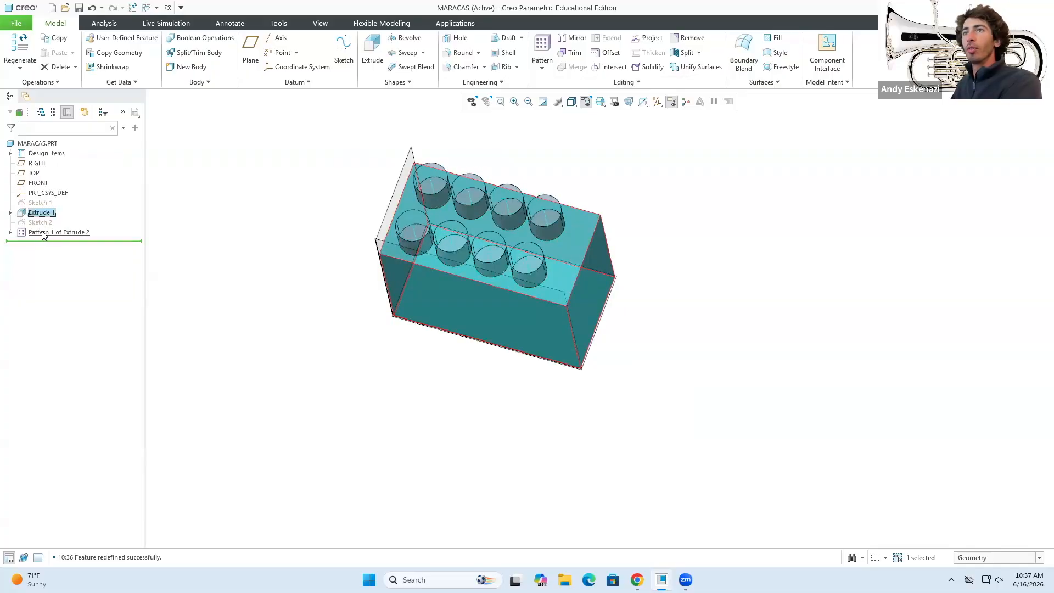
key(Delete)
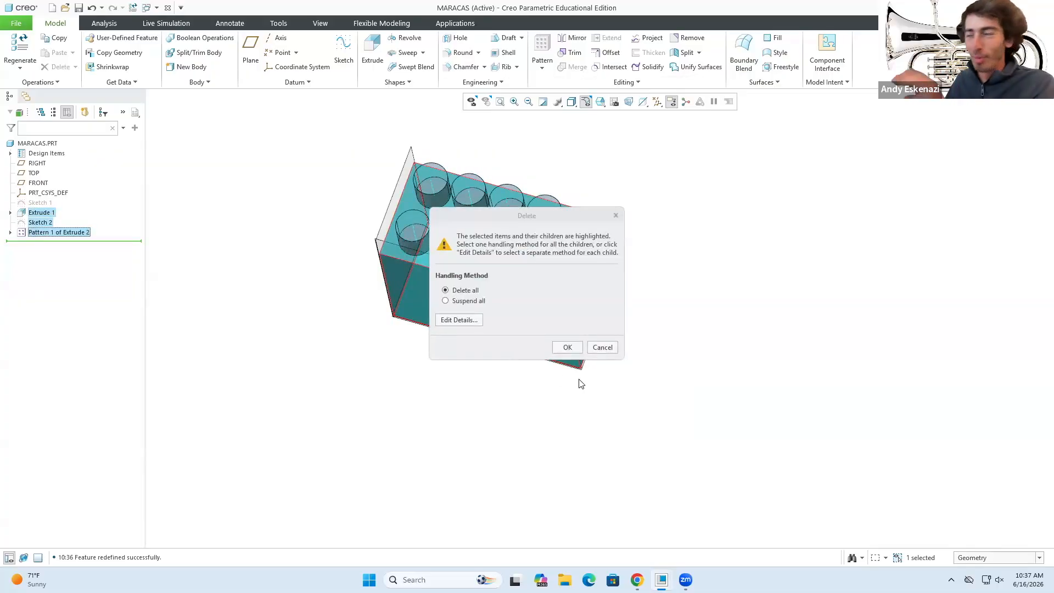
click(566, 347)
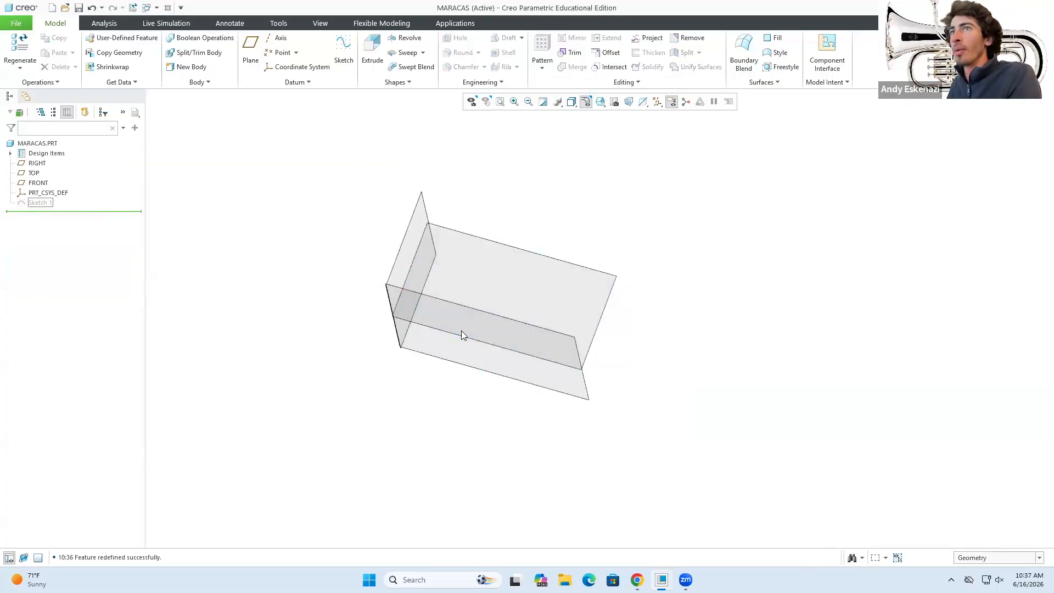
Open the remaining base sketch for editing and delete its rectangle.
click(39, 204)
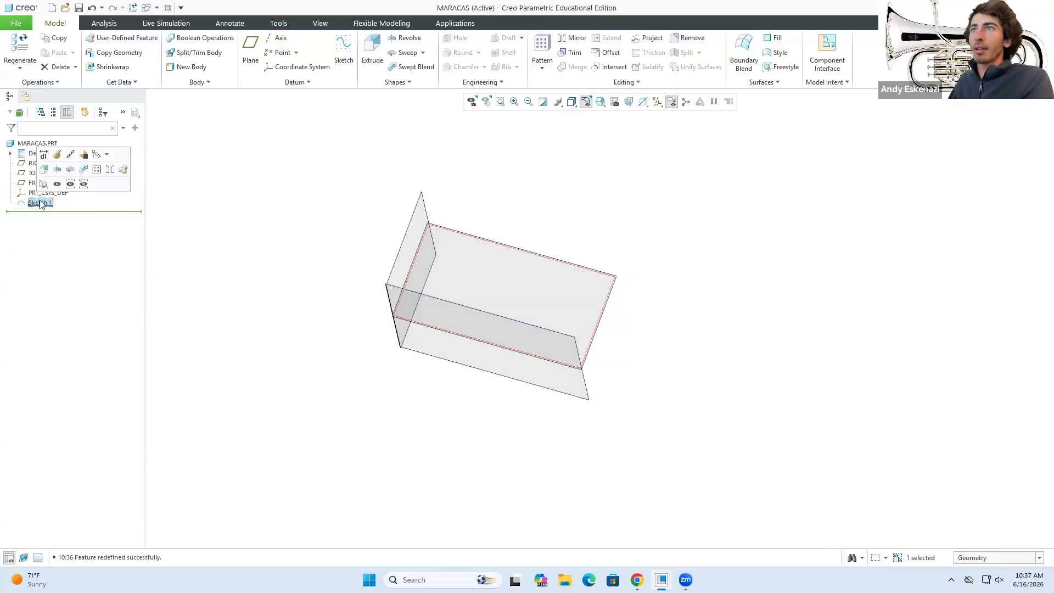
click(55, 165)
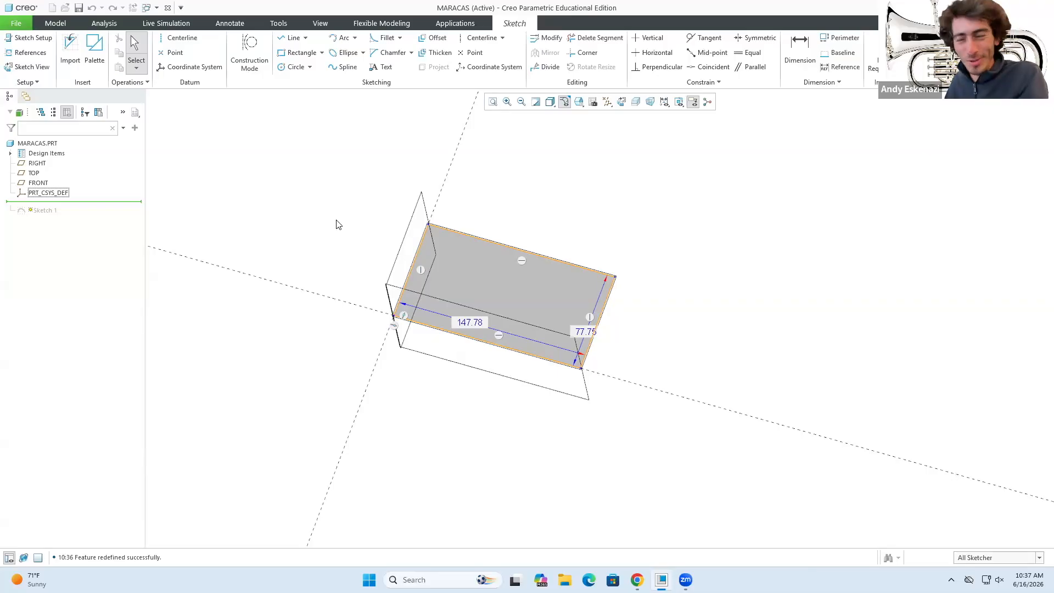
drag(333, 191, 736, 461)
key(Delete)
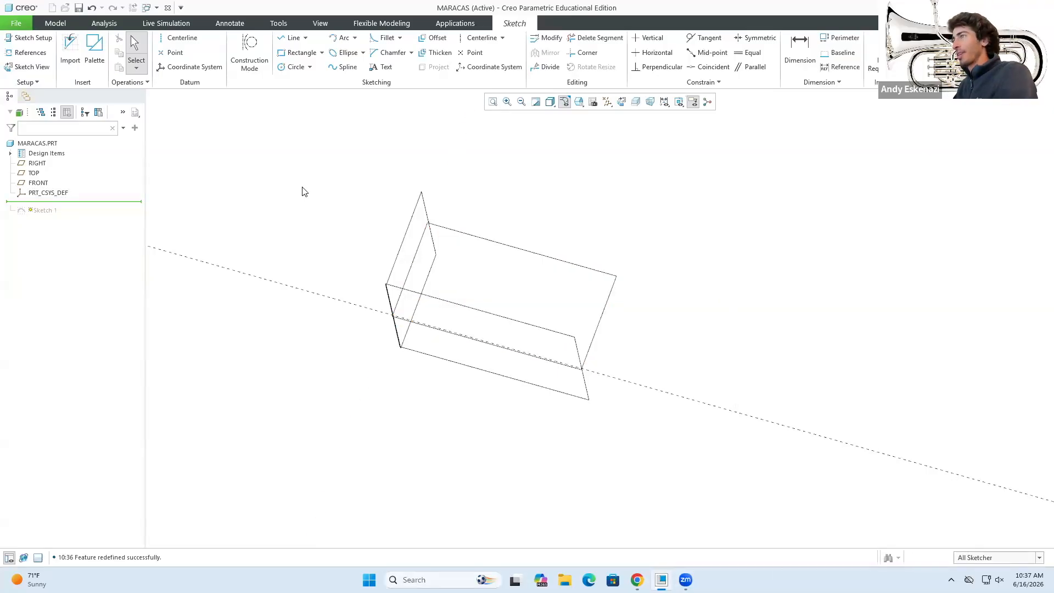
Sketch a circle about 378 in diameter, centred inside the TOP plane outline.
click(294, 67)
scroll(587, 376, down, 3)
click(554, 326)
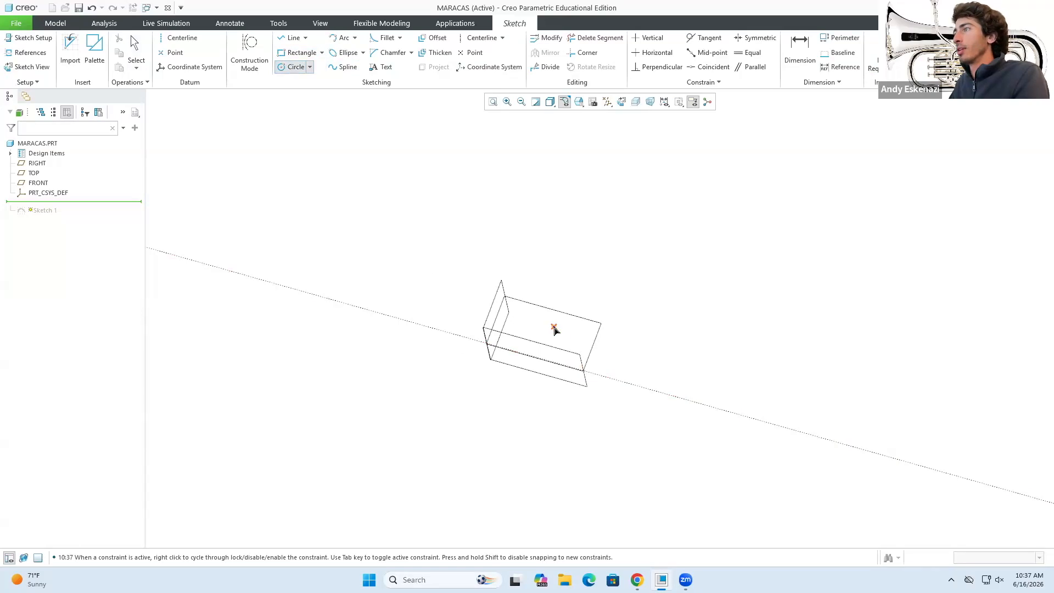
click(659, 399)
middle_click(911, 119)
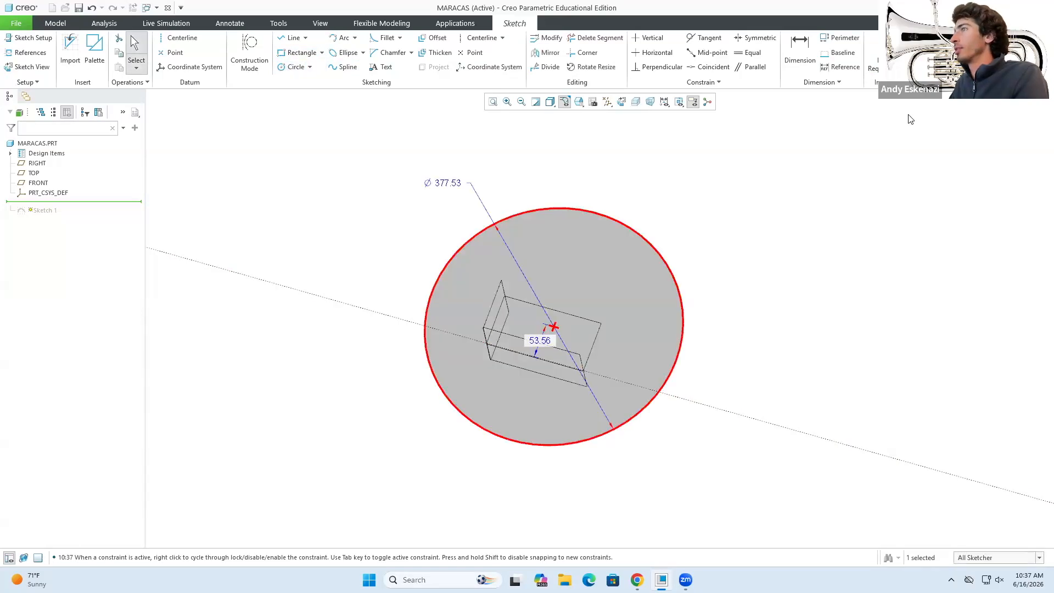
click(520, 310)
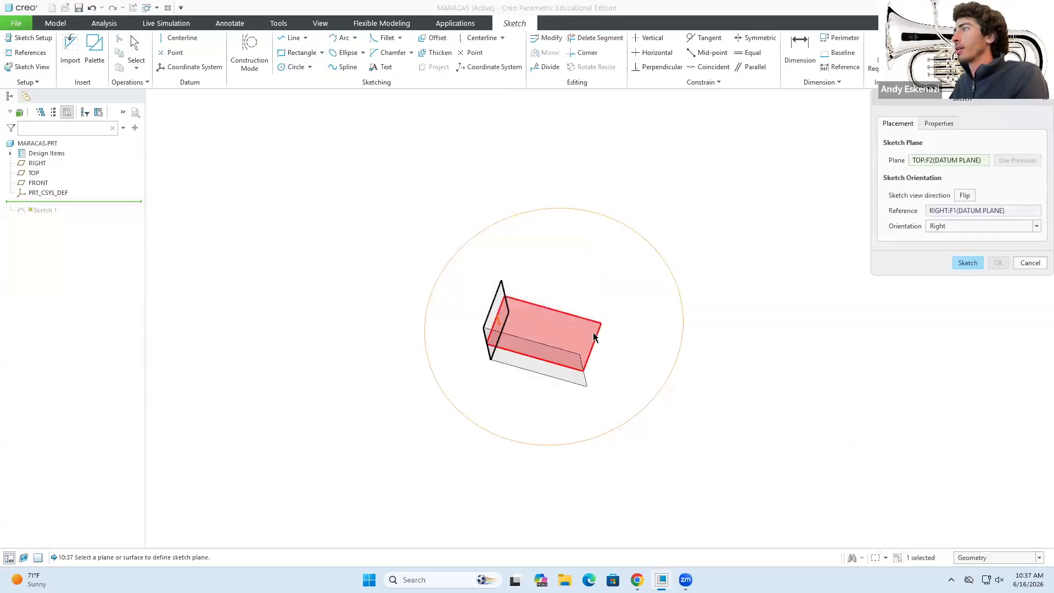
click(1029, 263)
click(539, 310)
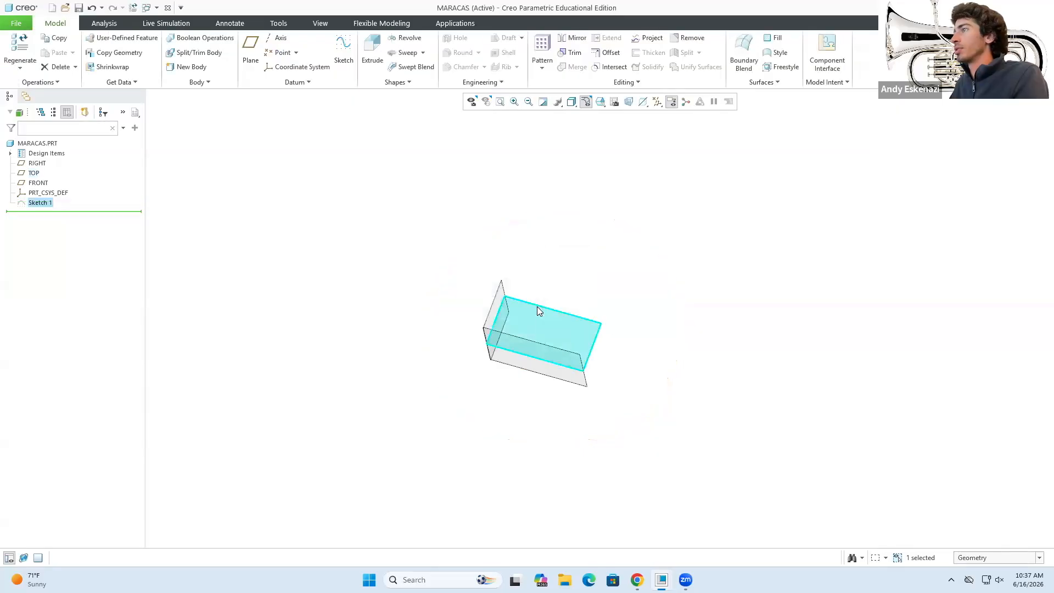
Delete Sketch 1 from the part and confirm the deletion.
right_click(42, 204)
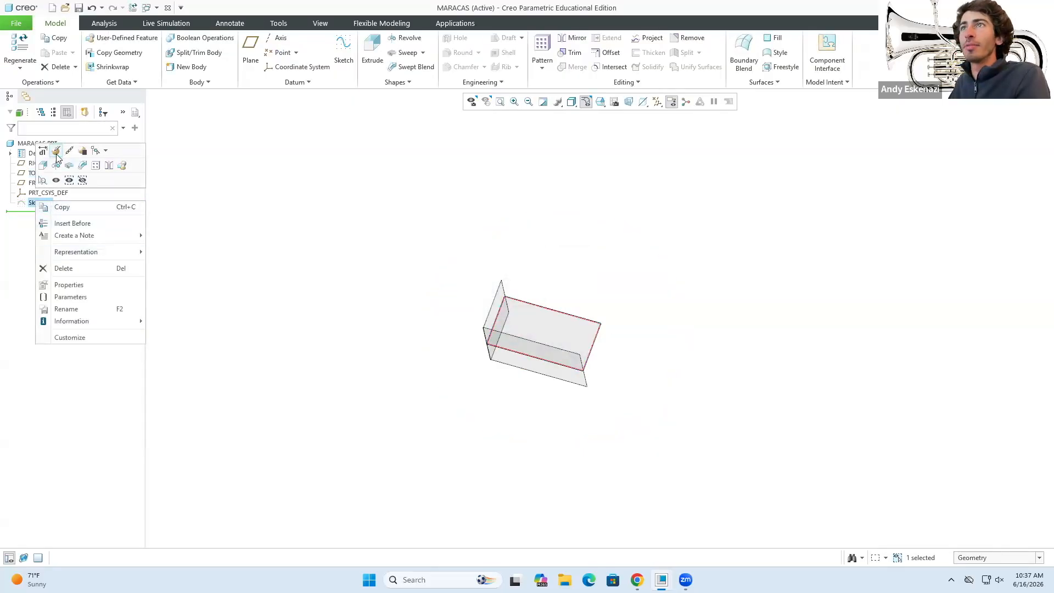
click(63, 268)
click(558, 314)
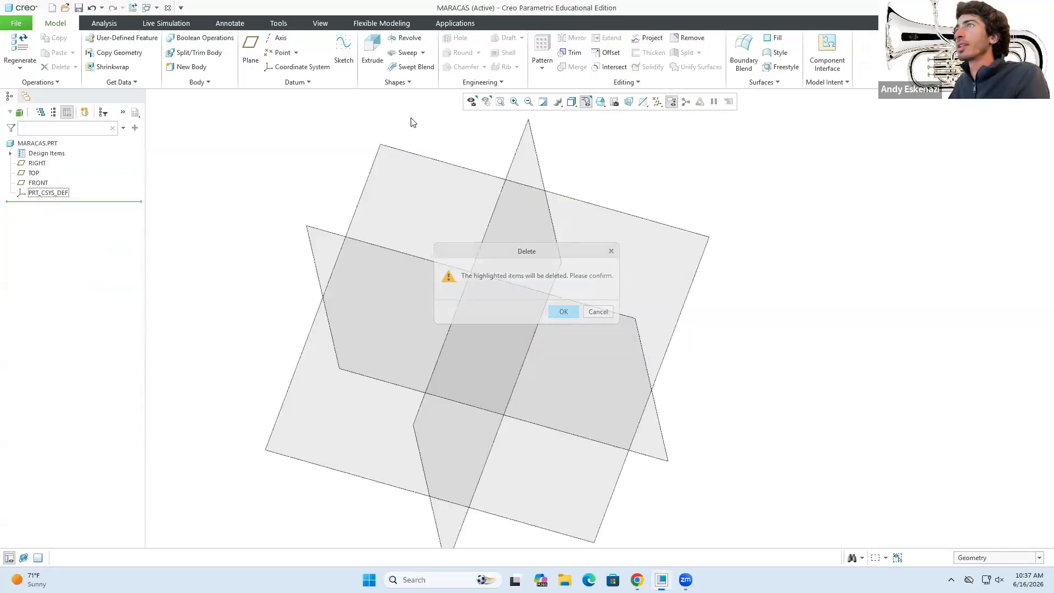
Create a sketch on the TOP datum plane with a circle centred on the origin.
click(344, 52)
click(384, 146)
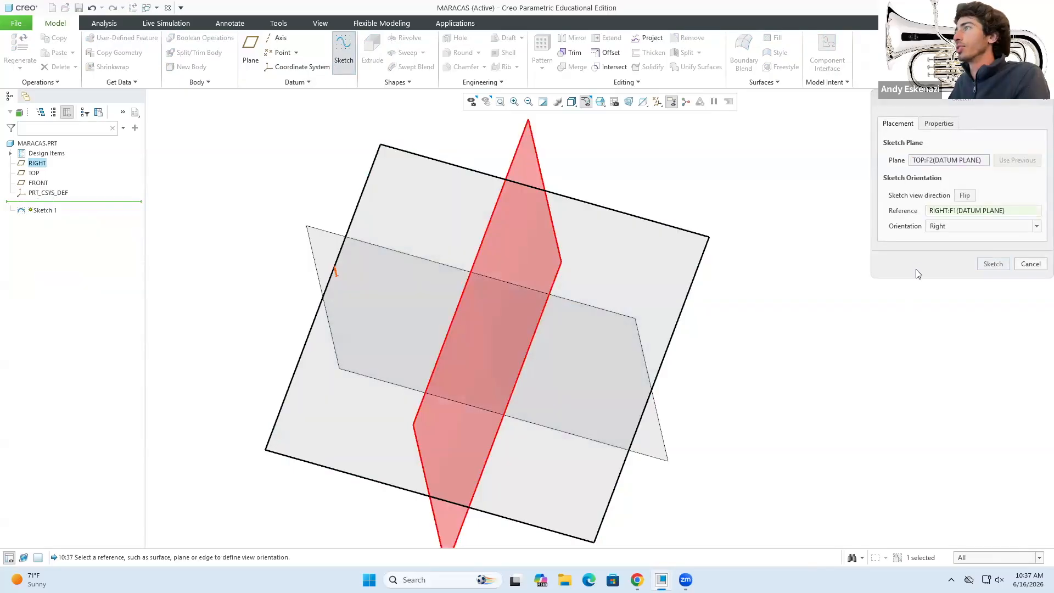
click(992, 264)
key(c)
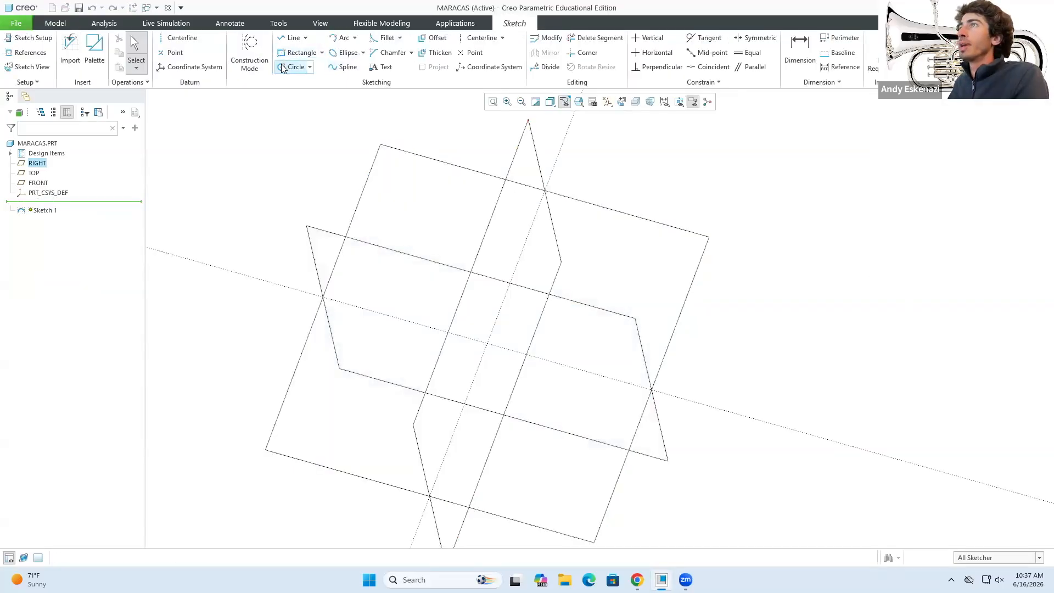
click(487, 343)
click(520, 413)
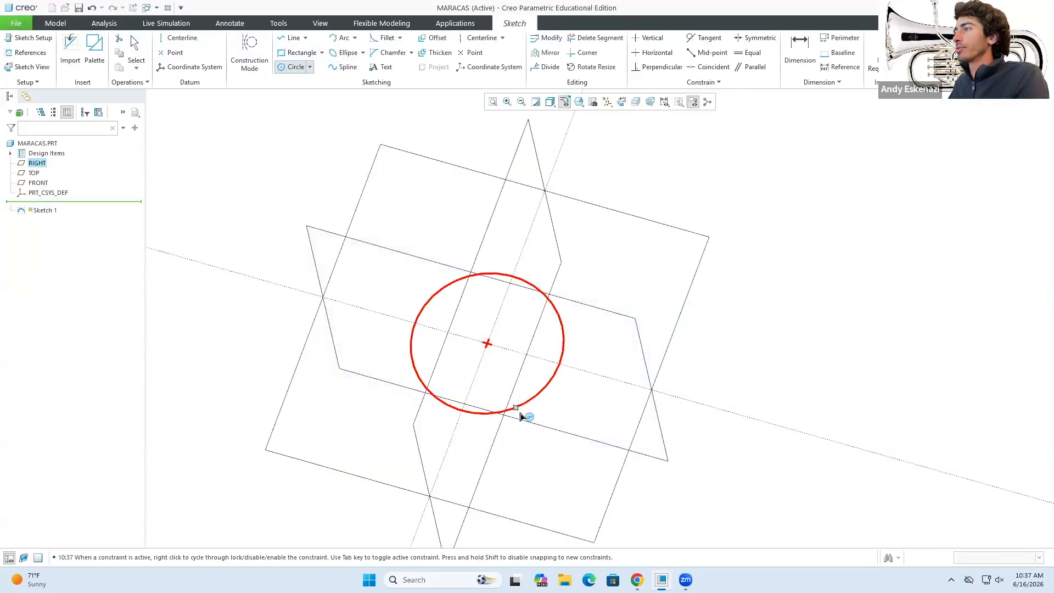
middle_click(513, 385)
click(932, 53)
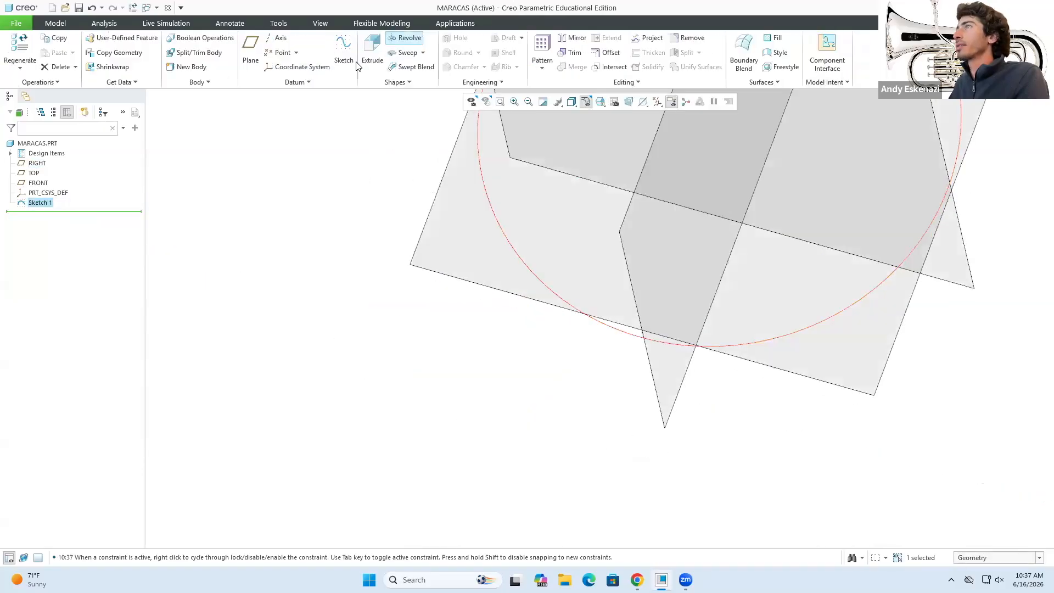
Extrude the origin-centred circle as a solid to a depth of 100.
click(371, 50)
scroll(456, 315, up, 3)
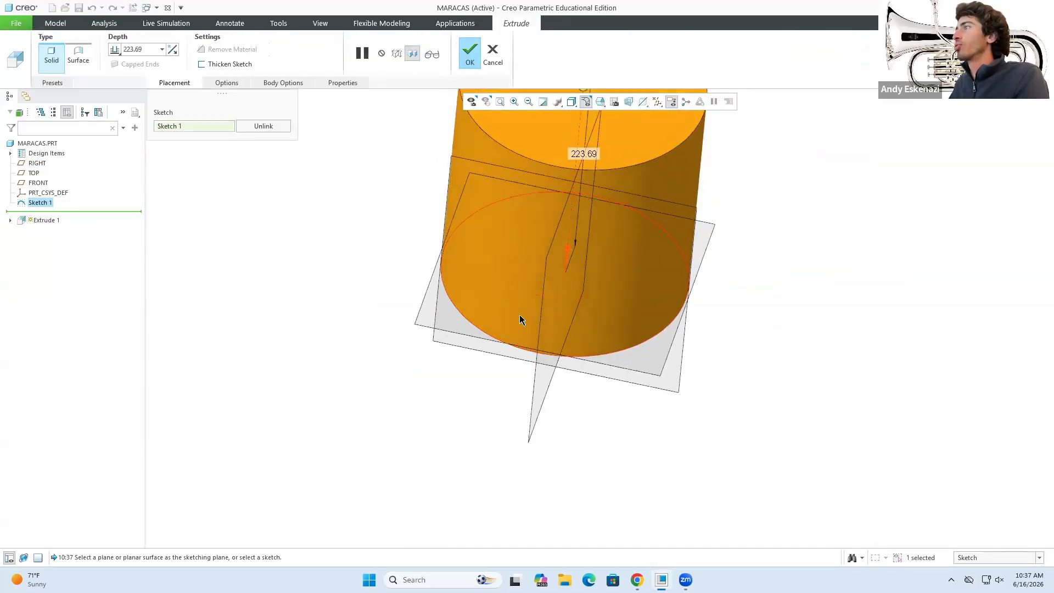
scroll(524, 313, up, 3)
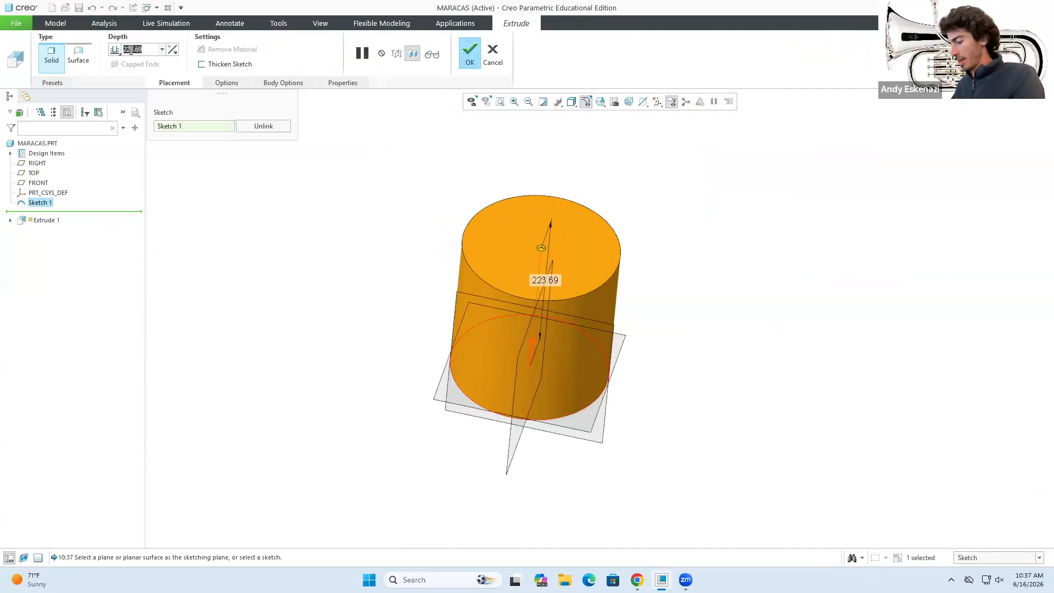
text(100)
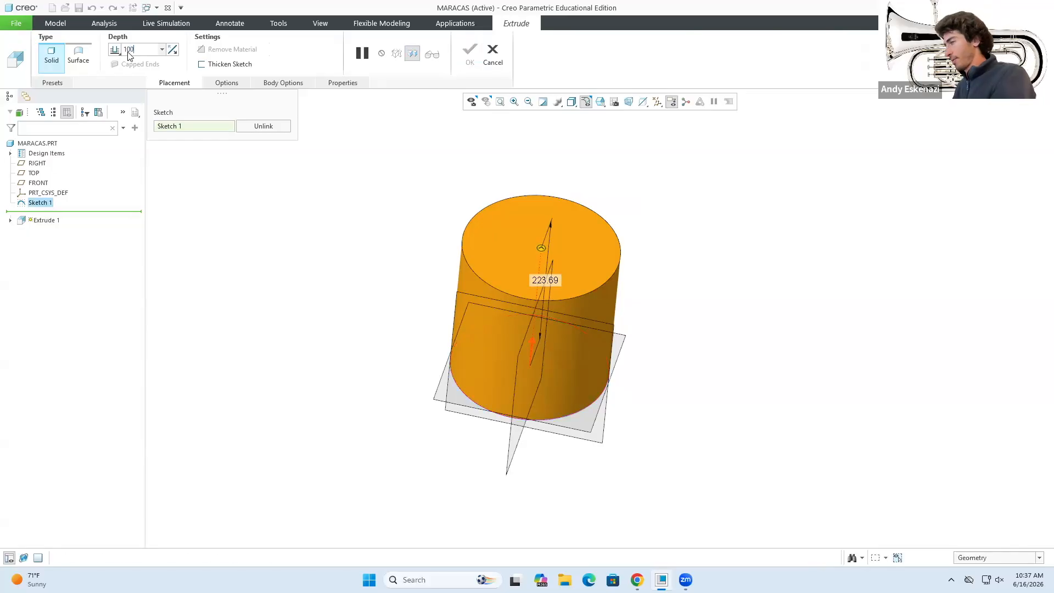
key(Return)
click(470, 52)
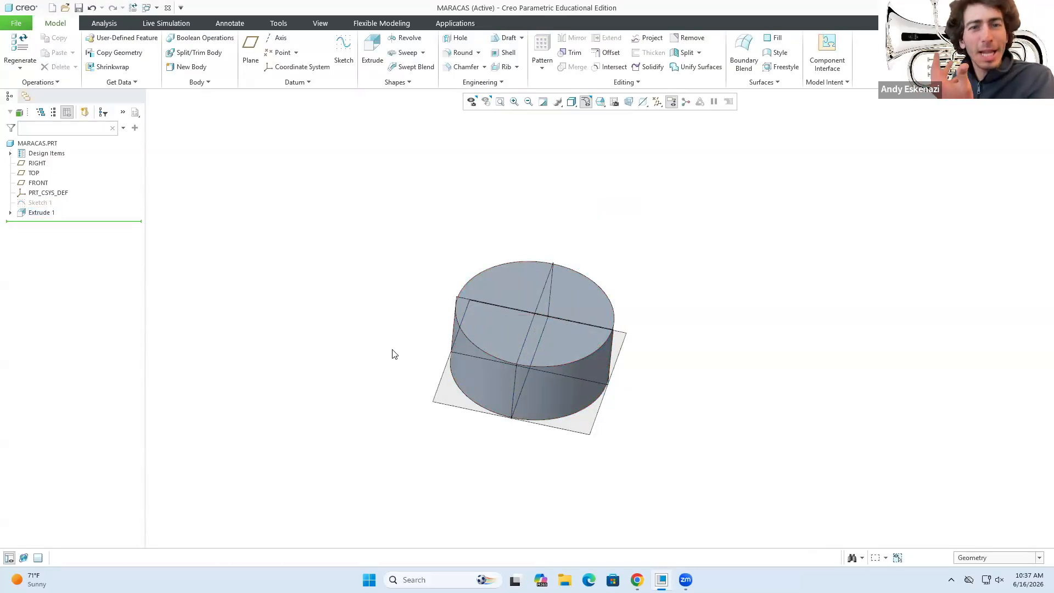
Sketch a small circle about 23 in diameter on the cylinder's top face, off-centre near the rim.
scroll(538, 204, down, 2)
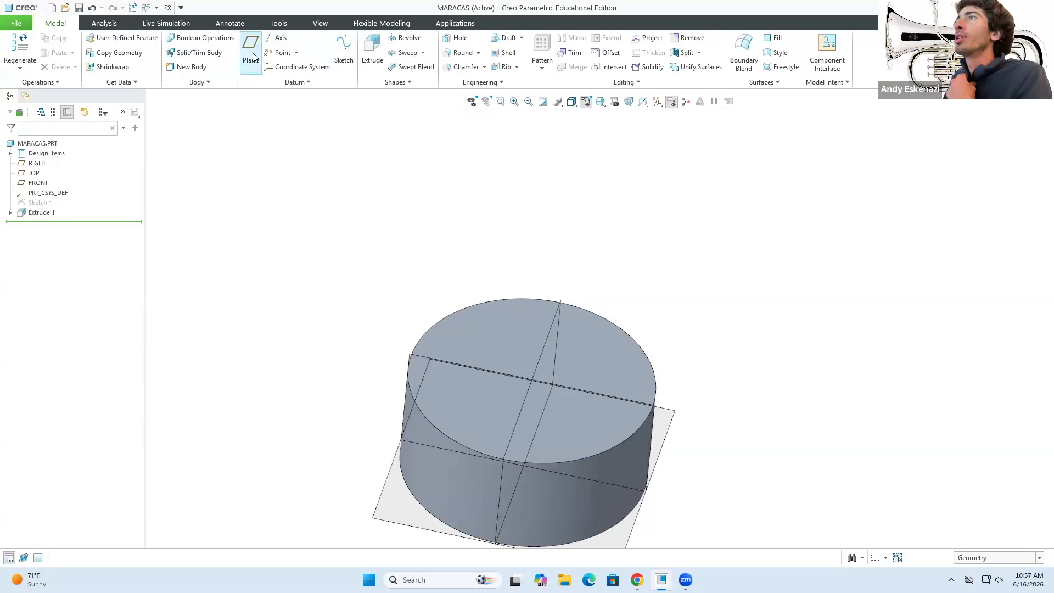
click(342, 46)
click(492, 334)
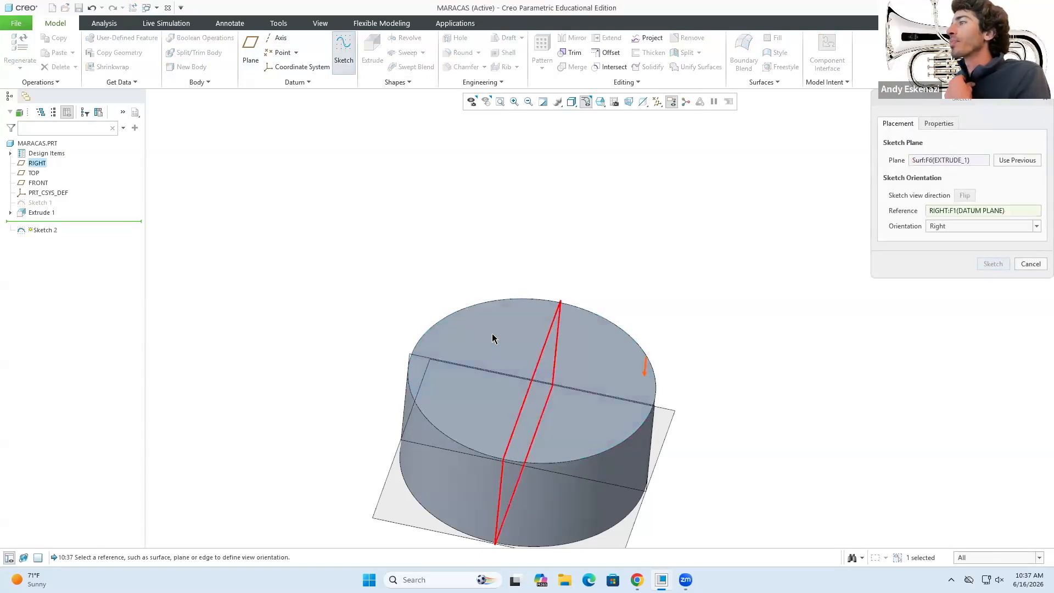
click(993, 264)
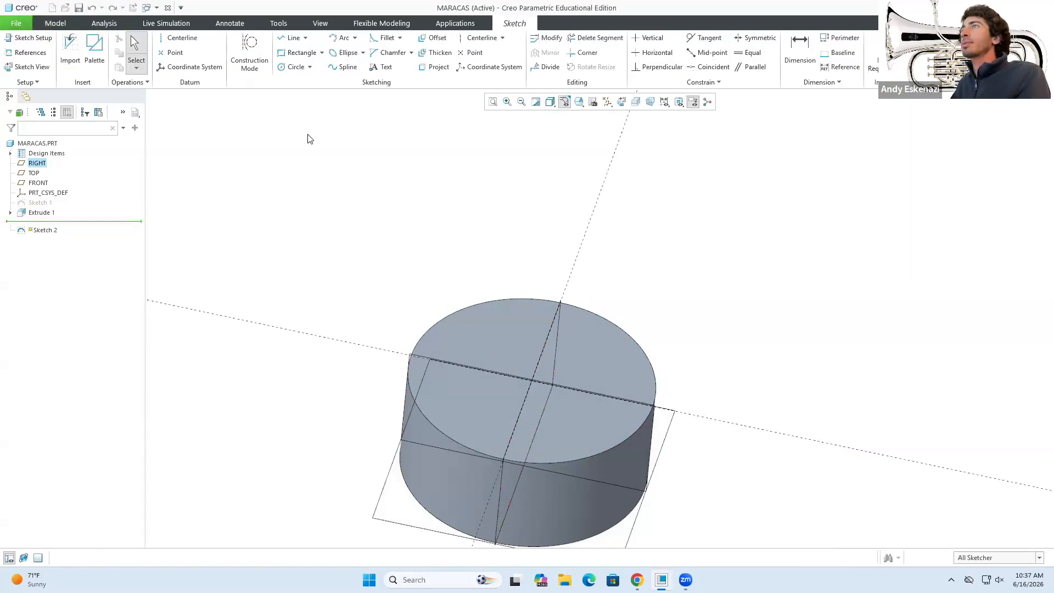
click(295, 67)
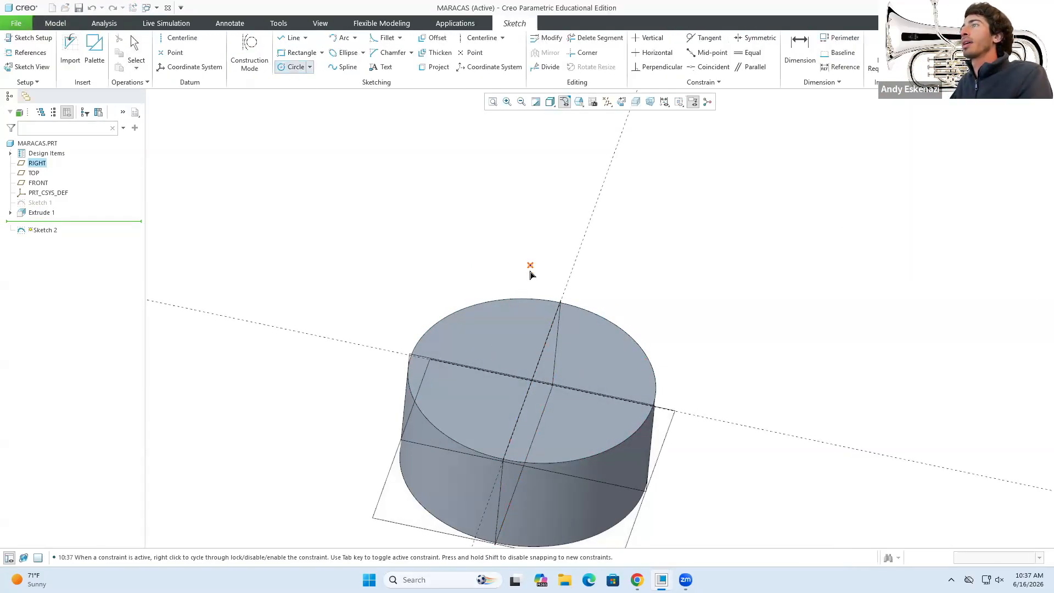
click(490, 364)
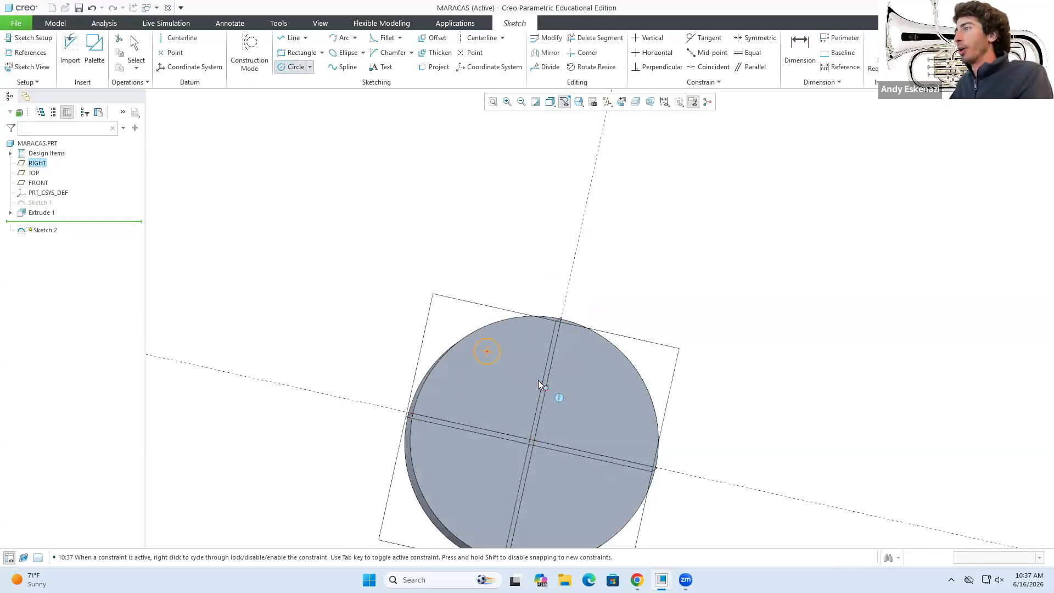
middle_click(539, 383)
click(928, 48)
Extrude the small circle upward as a solid to a depth of 30.
middle_drag(454, 375, 454, 324)
click(372, 50)
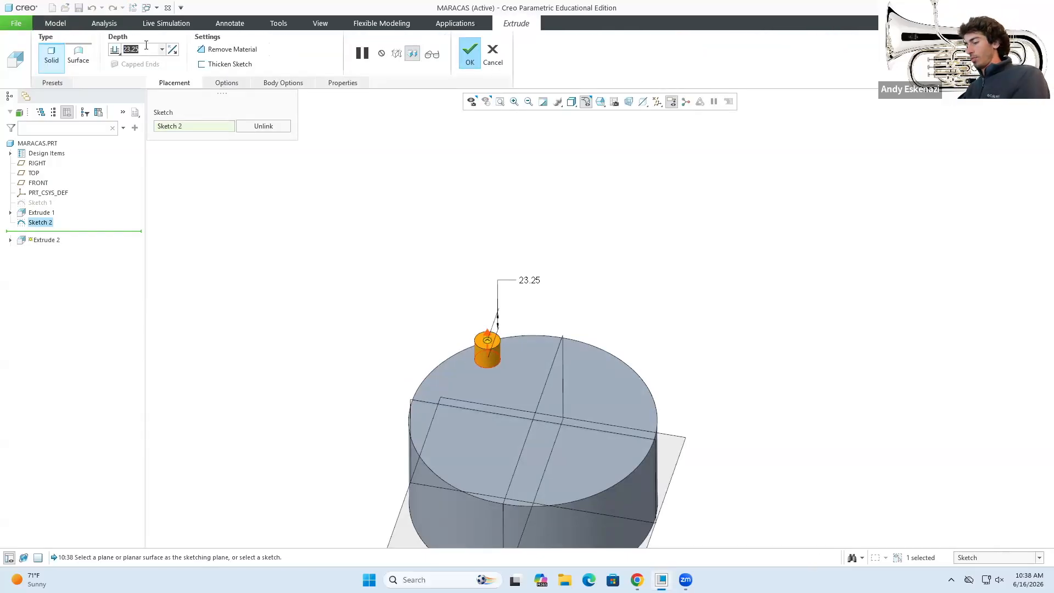
text(30)
key(Return)
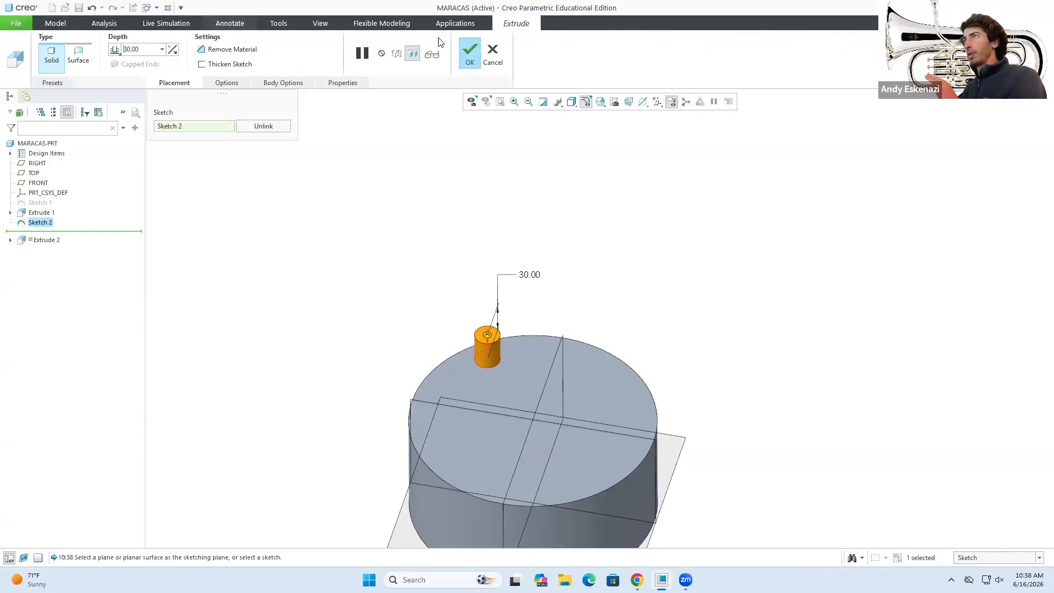
click(468, 52)
scroll(432, 332, up, 3)
scroll(433, 332, down, 2)
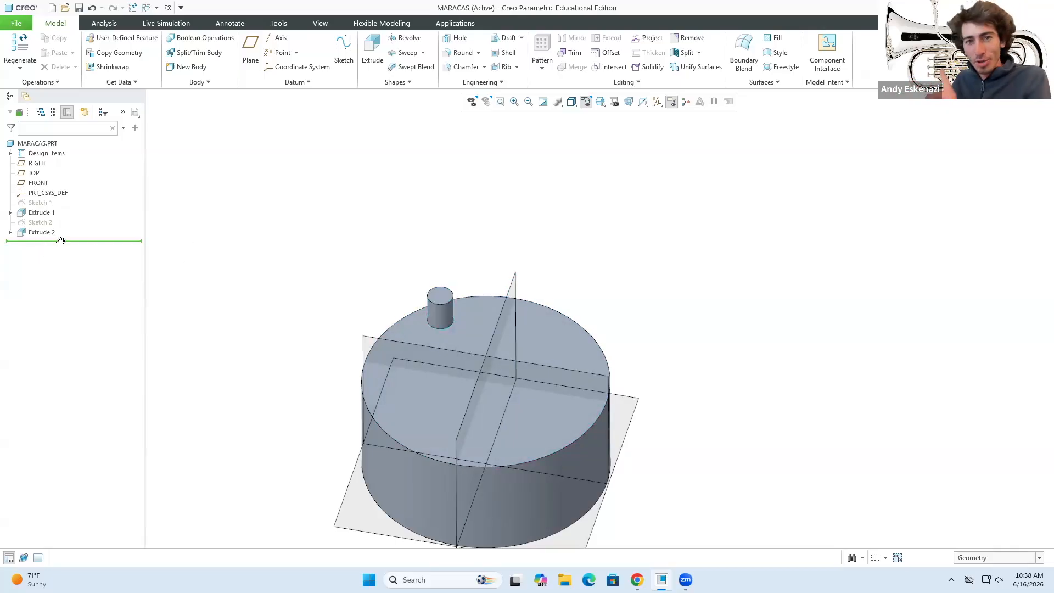
click(42, 233)
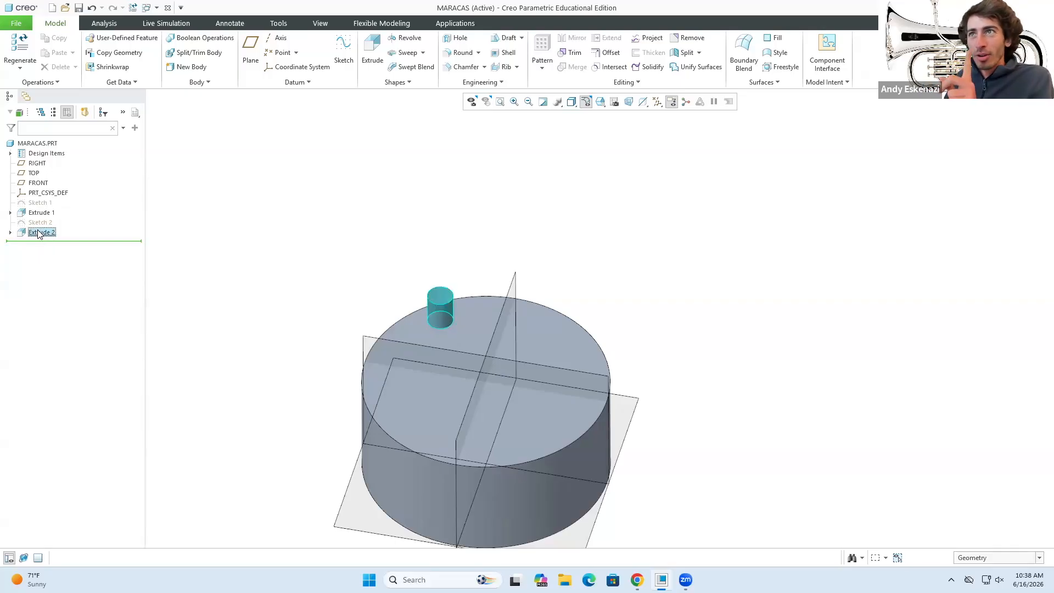
click(538, 43)
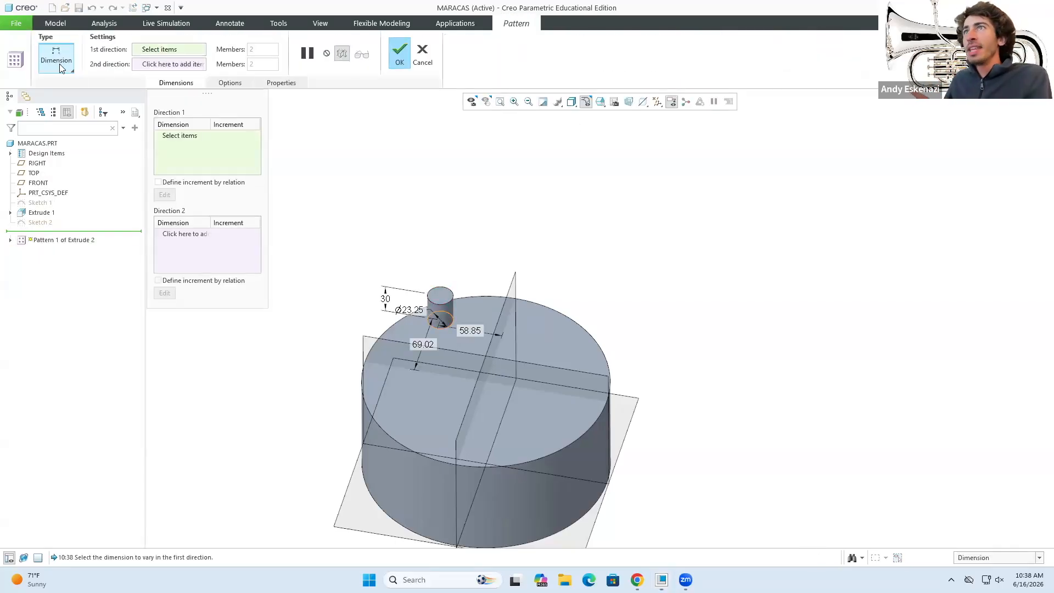
click(59, 63)
click(54, 104)
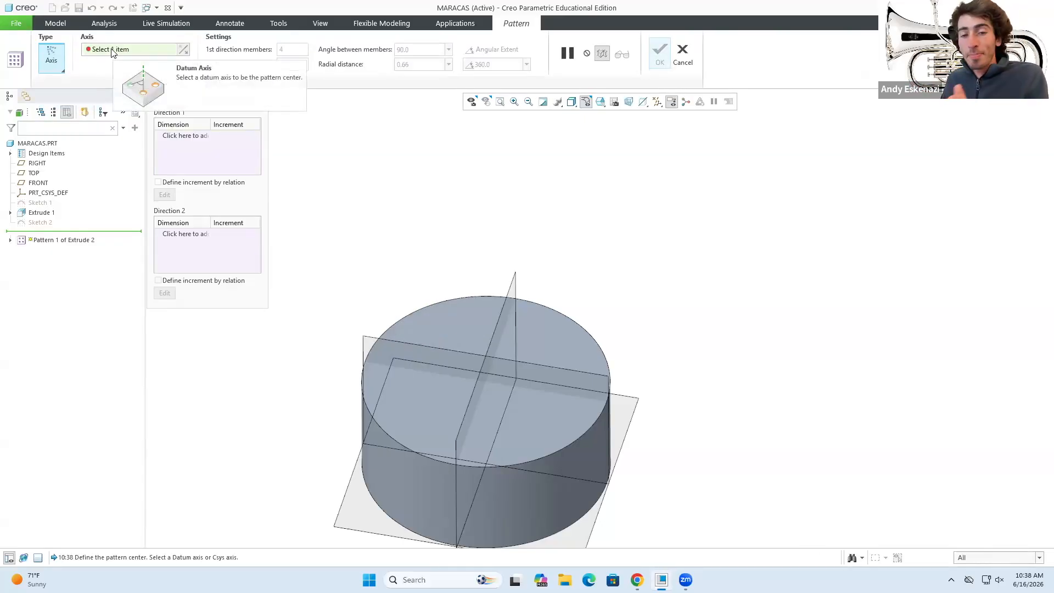
click(112, 51)
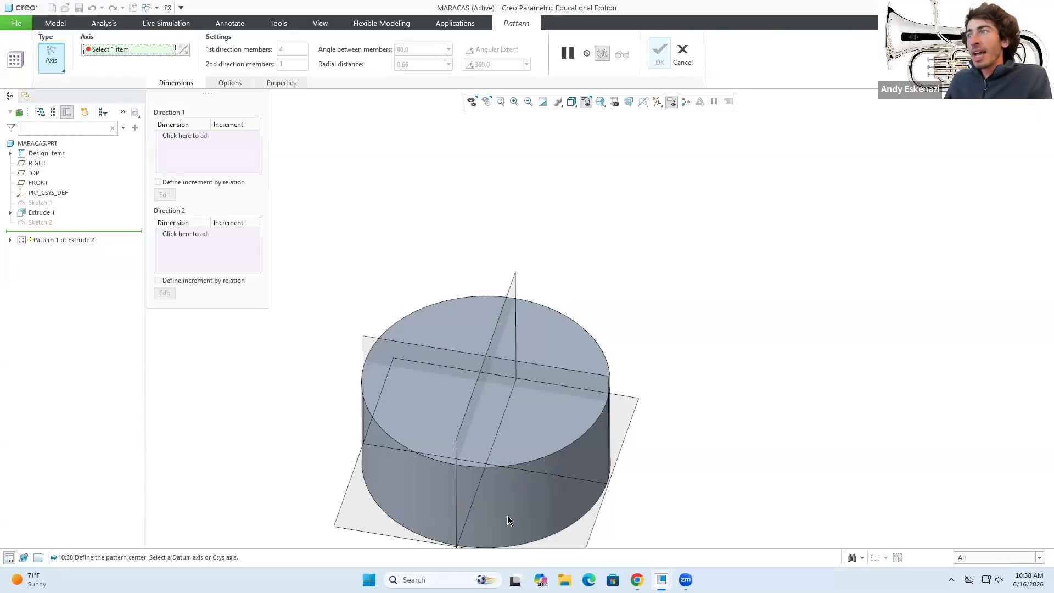
scroll(540, 301, down, 2)
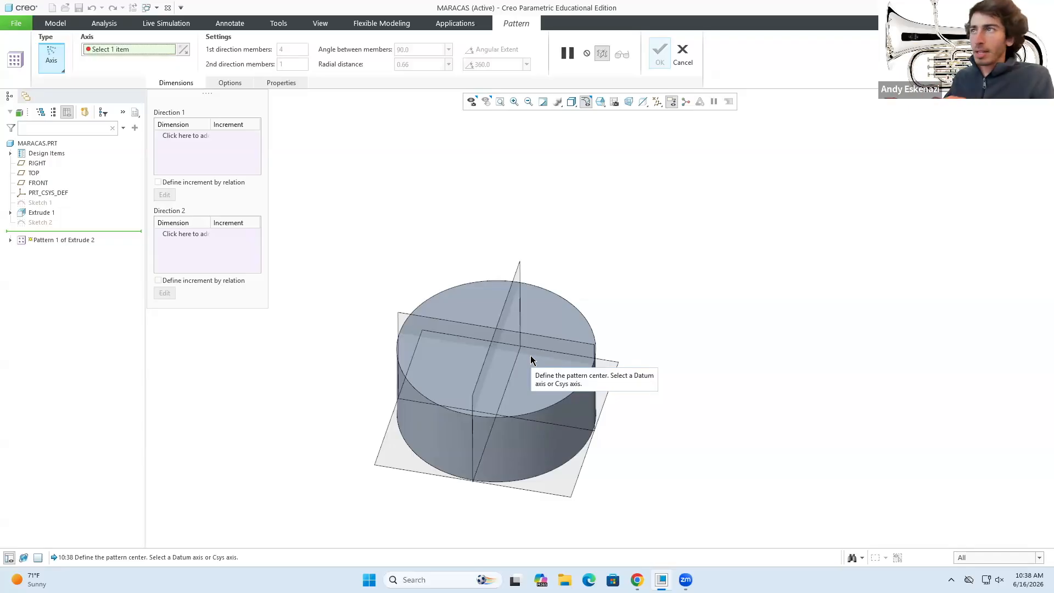
click(683, 54)
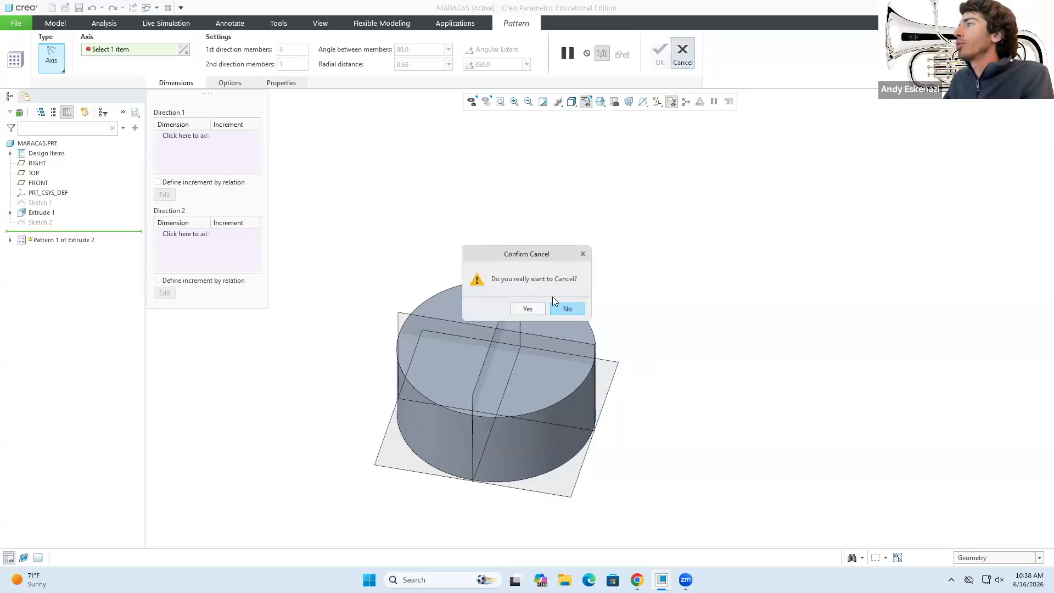
click(528, 308)
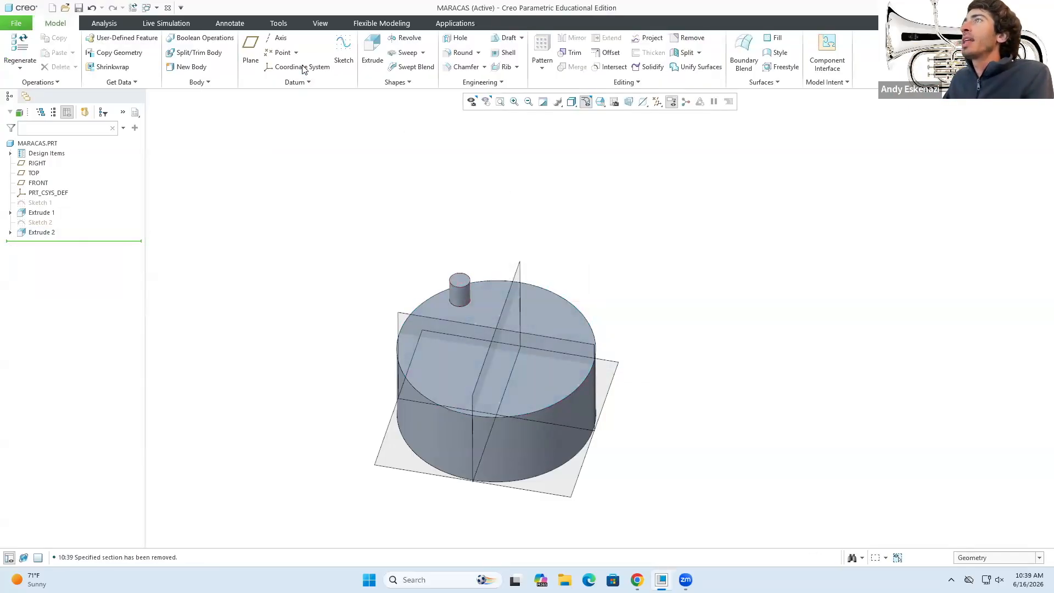
Try placing a datum axis through the large disc's cylindrical side surface, and discard it.
click(273, 45)
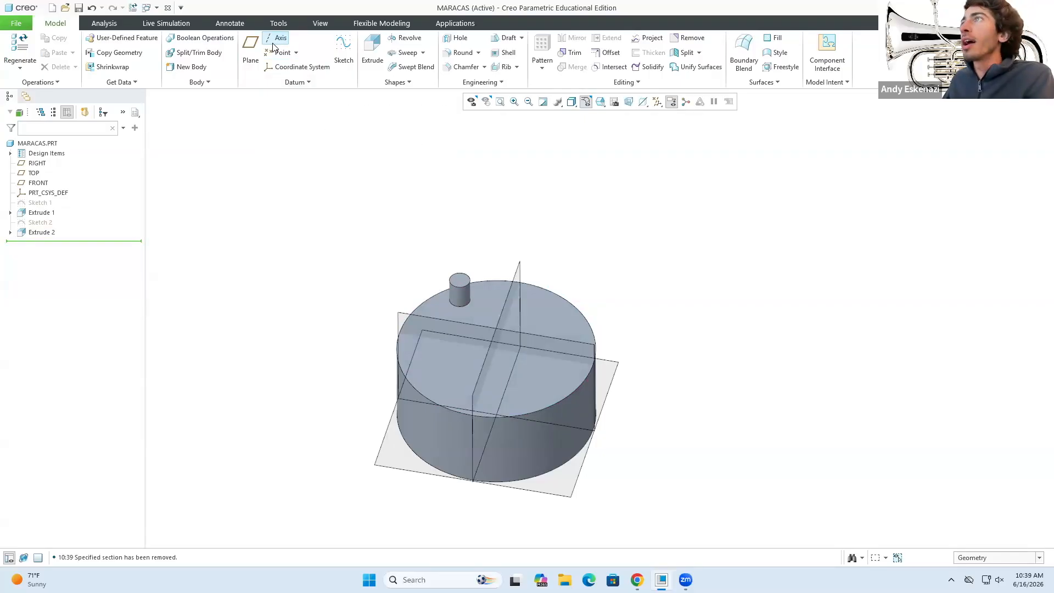
click(447, 426)
scroll(448, 426, down, 3)
middle_drag(468, 397, 462, 373)
scroll(482, 410, down, 4)
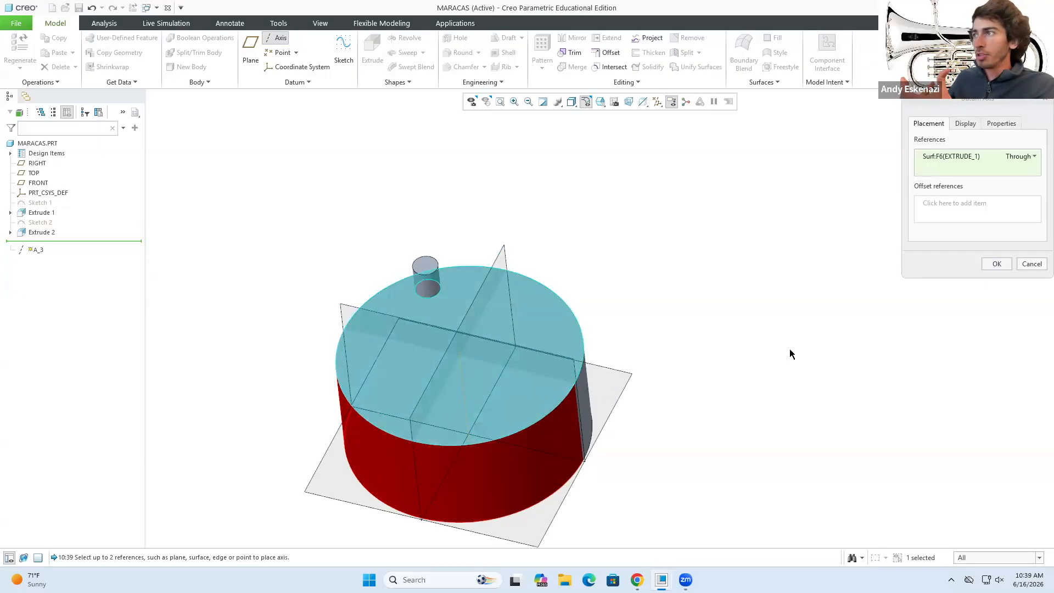
click(1032, 264)
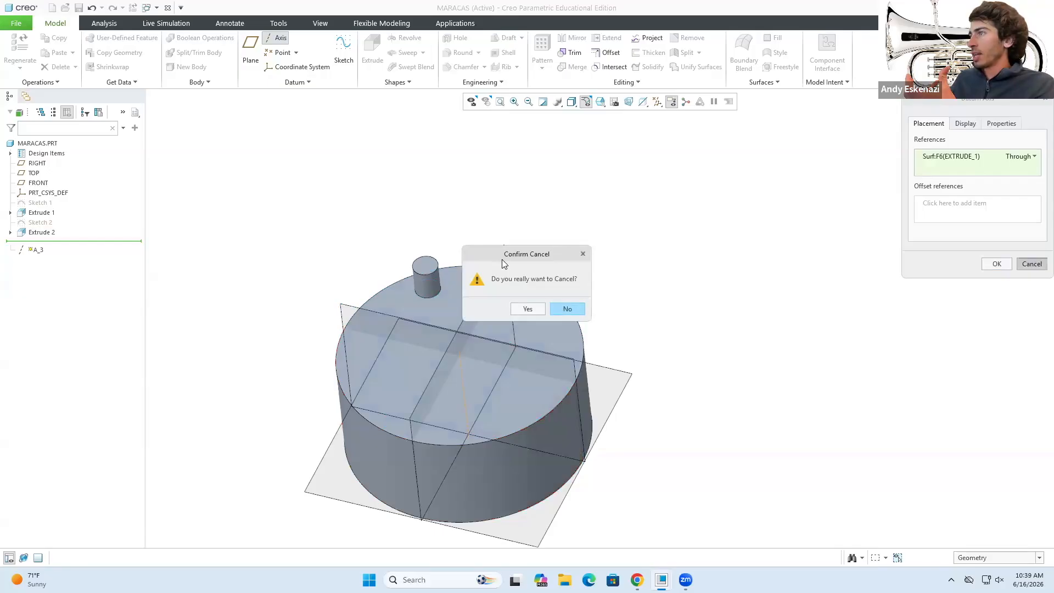
click(529, 310)
Try placing a datum axis through the small cylinder's side surface, and discard it.
click(281, 41)
click(430, 285)
scroll(436, 285, down, 3)
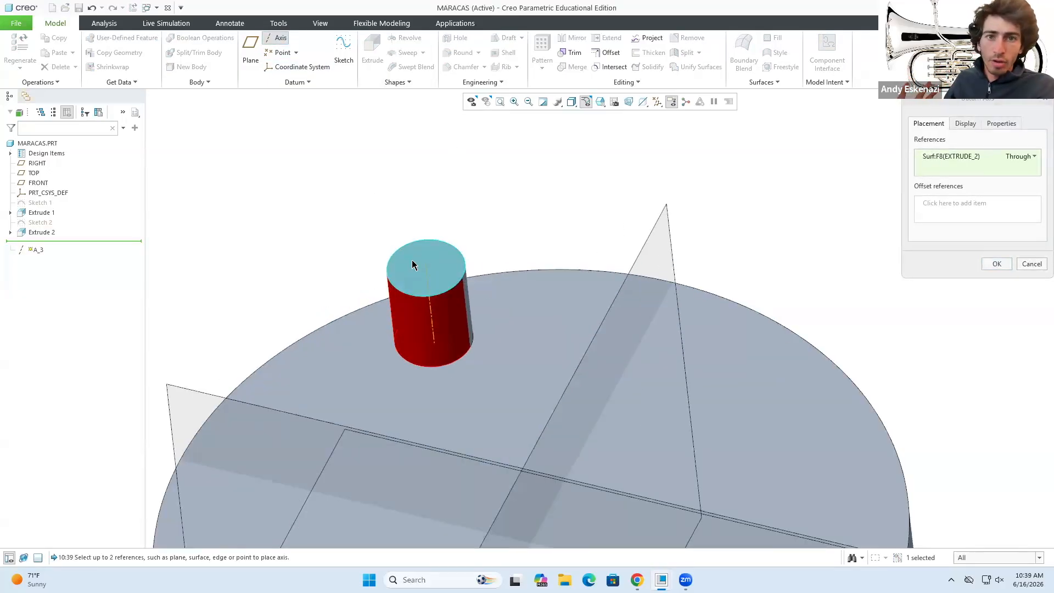
click(1030, 266)
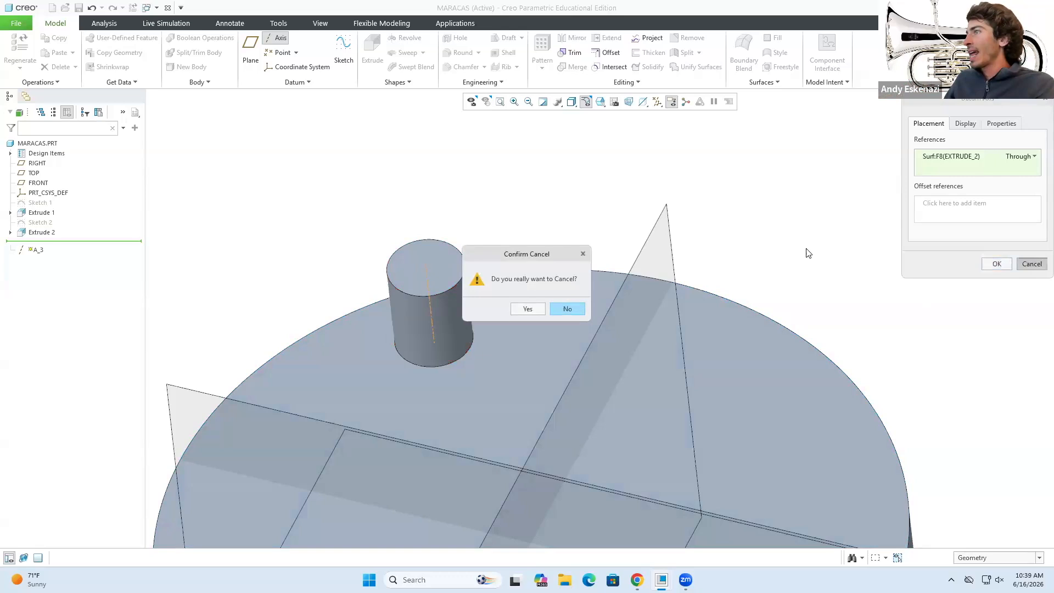
click(528, 309)
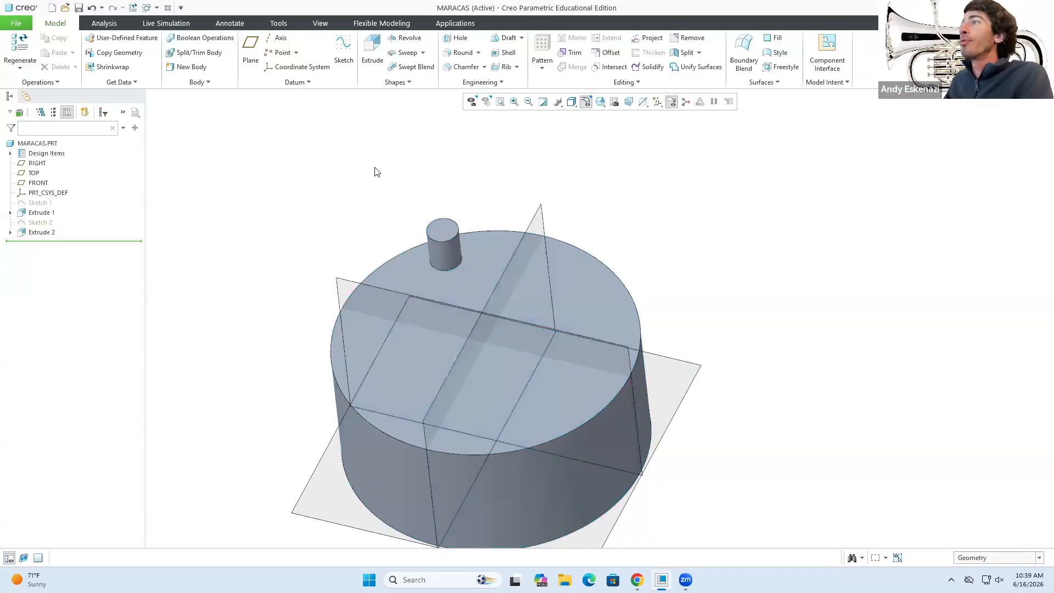
Try defining a datum axis through the intersection of the RIGHT and FRONT datum planes, and discard it.
click(277, 38)
click(536, 213)
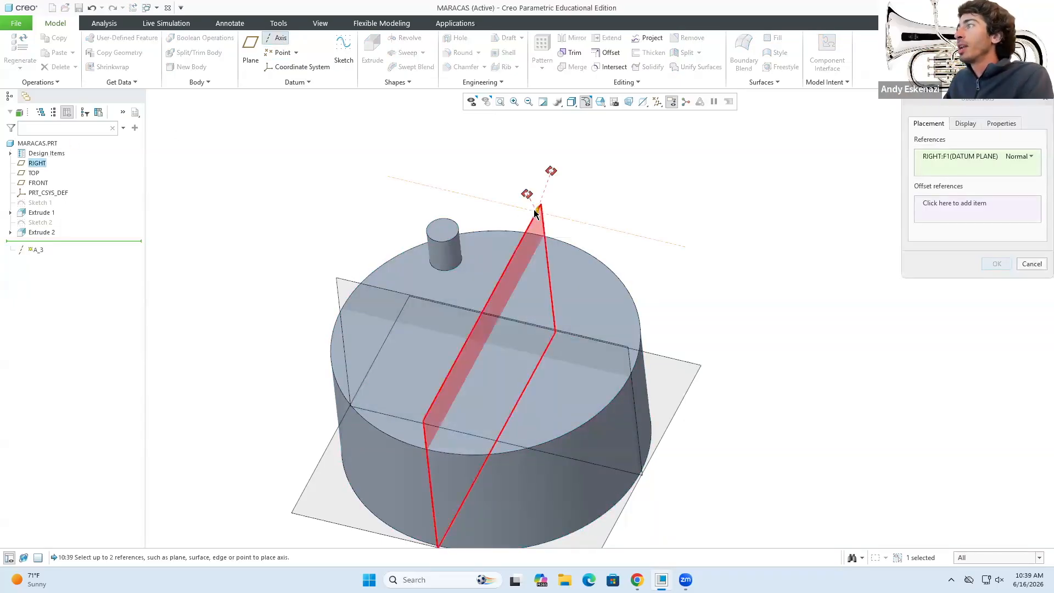
ctrl+click(341, 275)
middle_drag(341, 276, 409, 315)
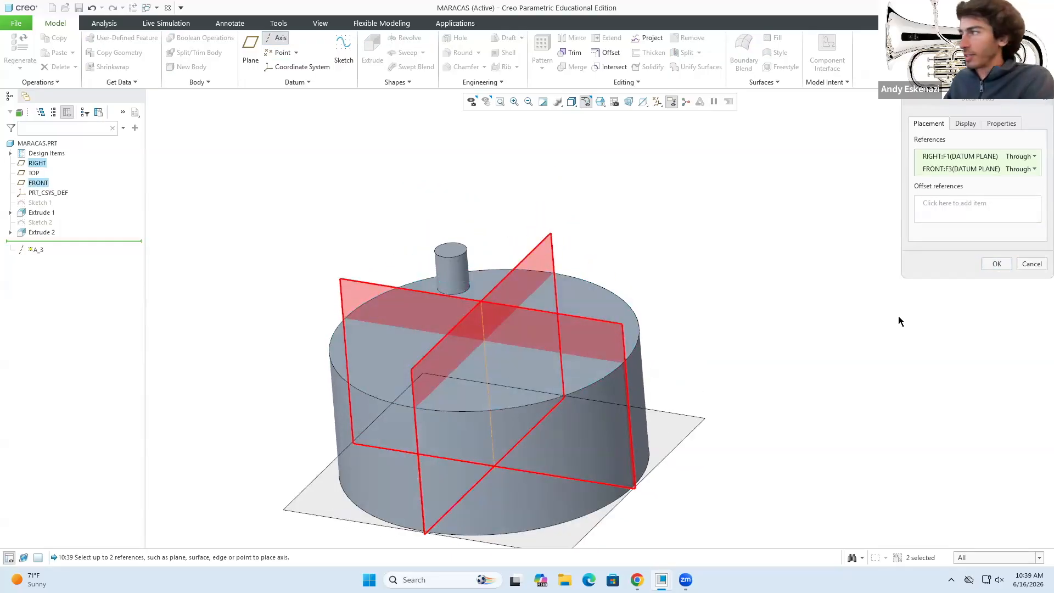
click(1030, 264)
click(529, 308)
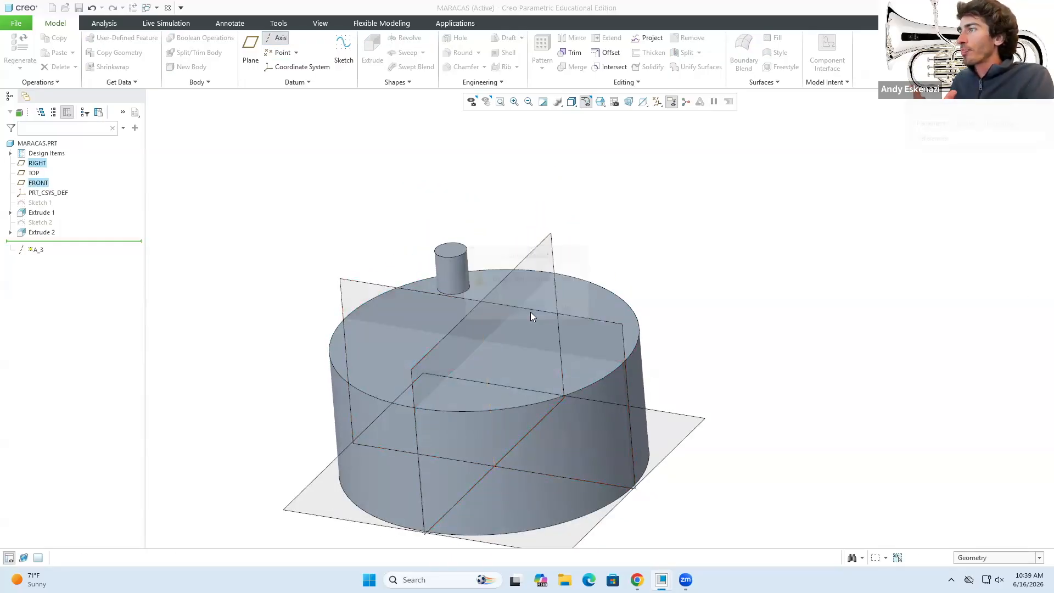
Create a datum axis through the large disc's cylindrical side surface and reorder it before Extrude 2 in the model tree.
click(278, 37)
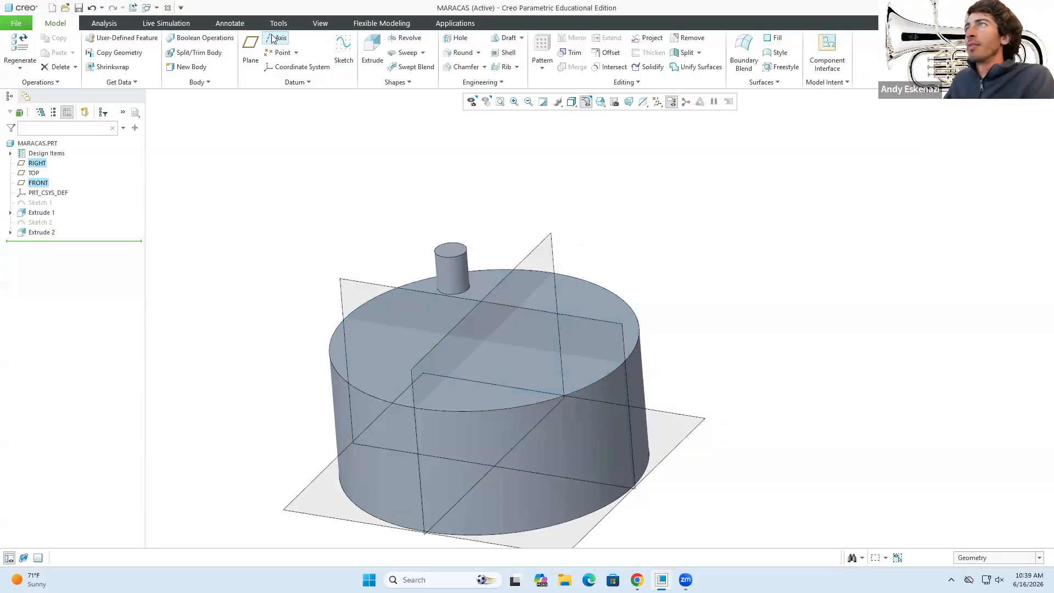
click(354, 451)
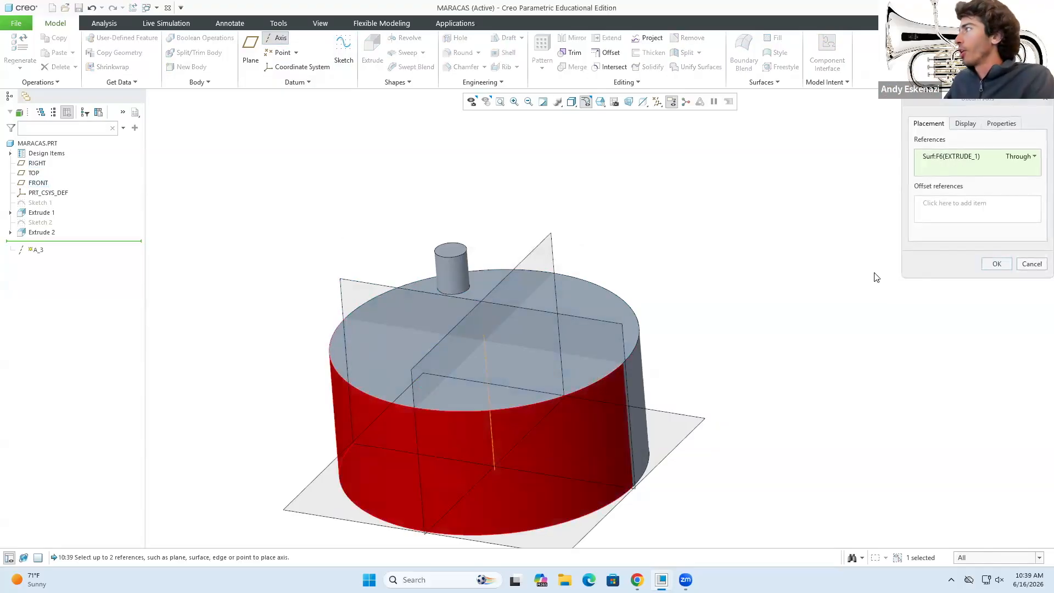
click(1002, 265)
click(152, 273)
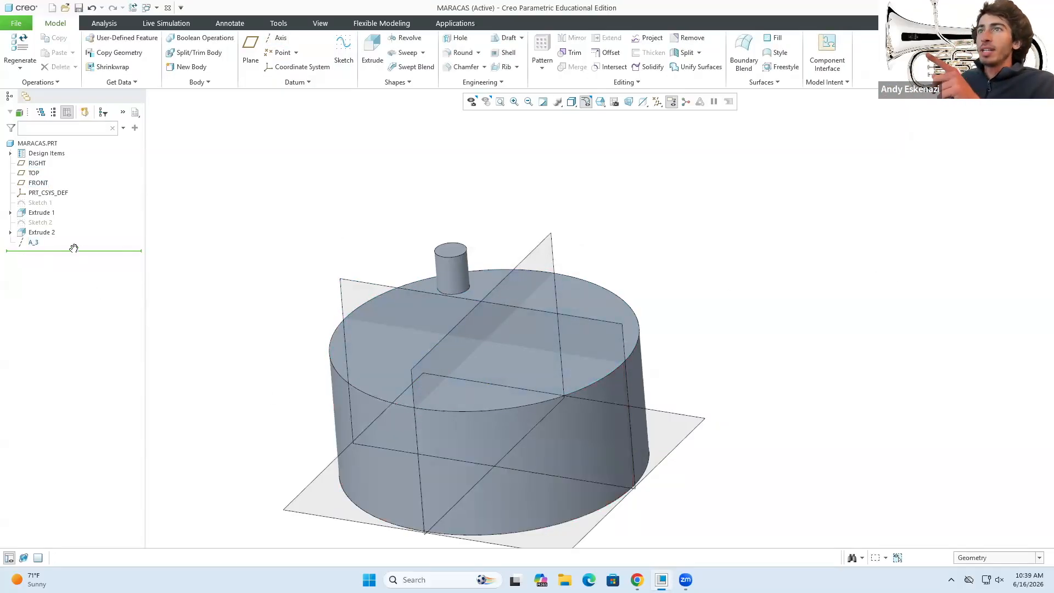
drag(33, 246, 49, 227)
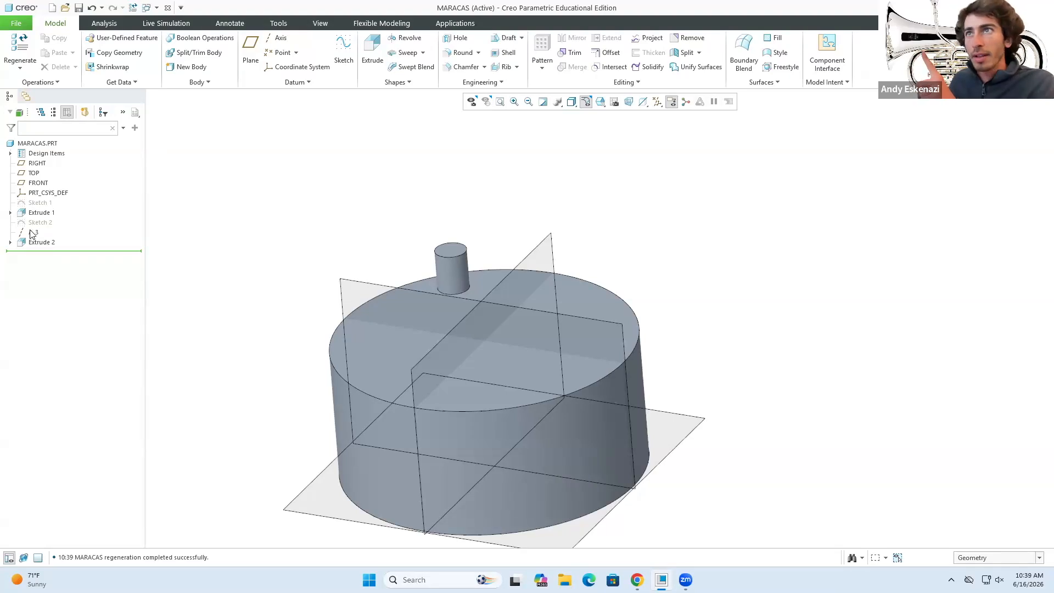
Start an Axis pattern of the small cylinder Extrude 2, using datum axis A_3 as the pattern centre.
click(27, 242)
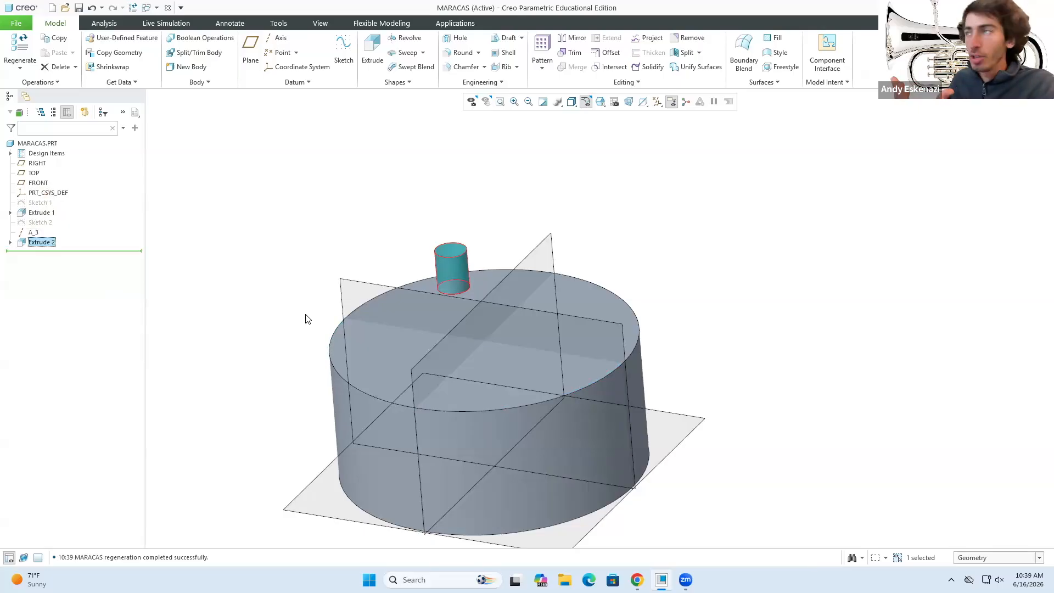
click(291, 258)
click(43, 242)
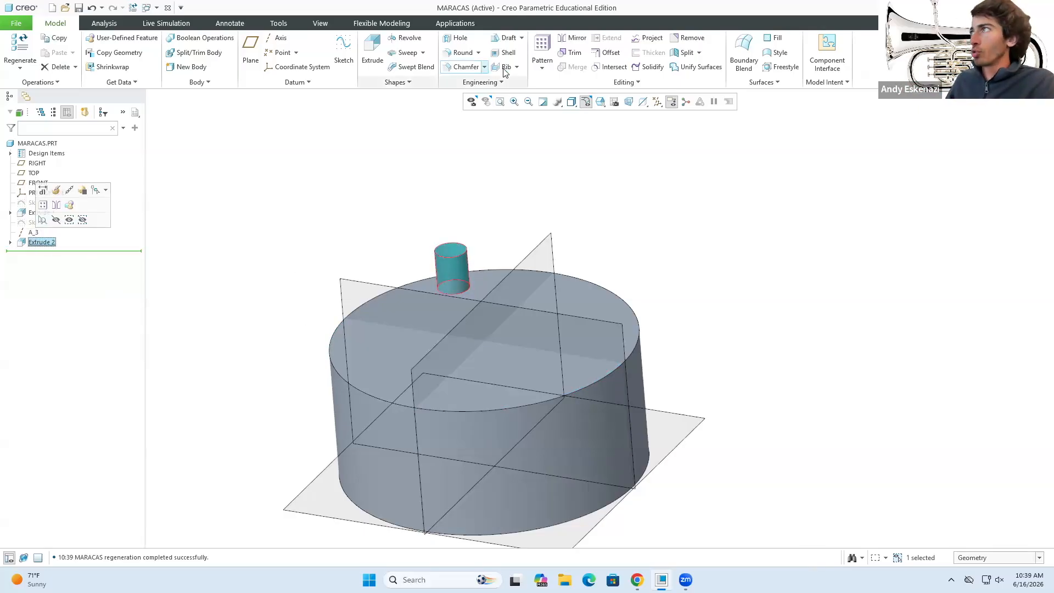
click(542, 46)
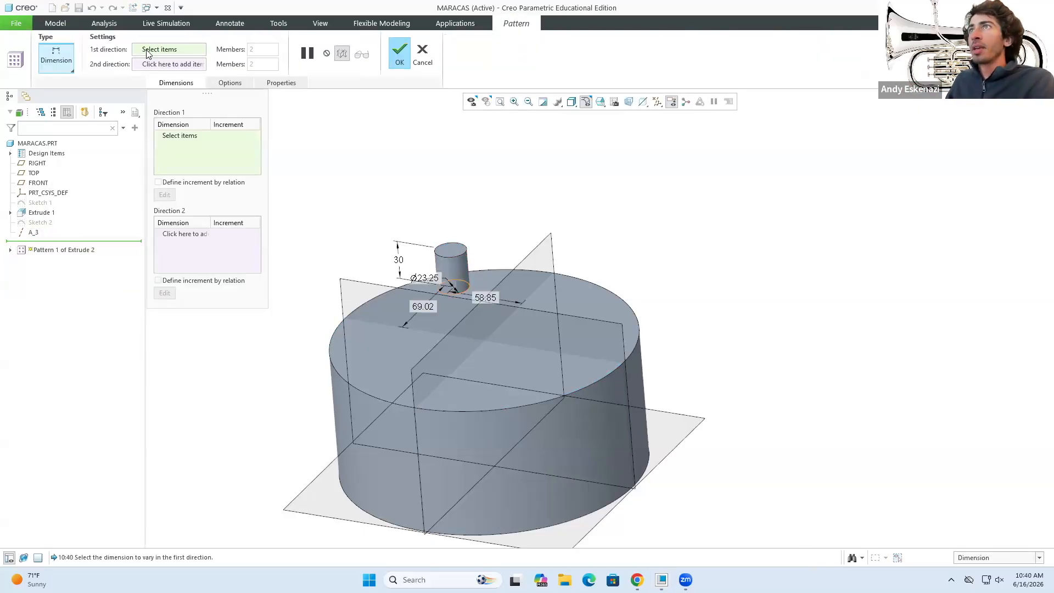
click(66, 60)
click(65, 107)
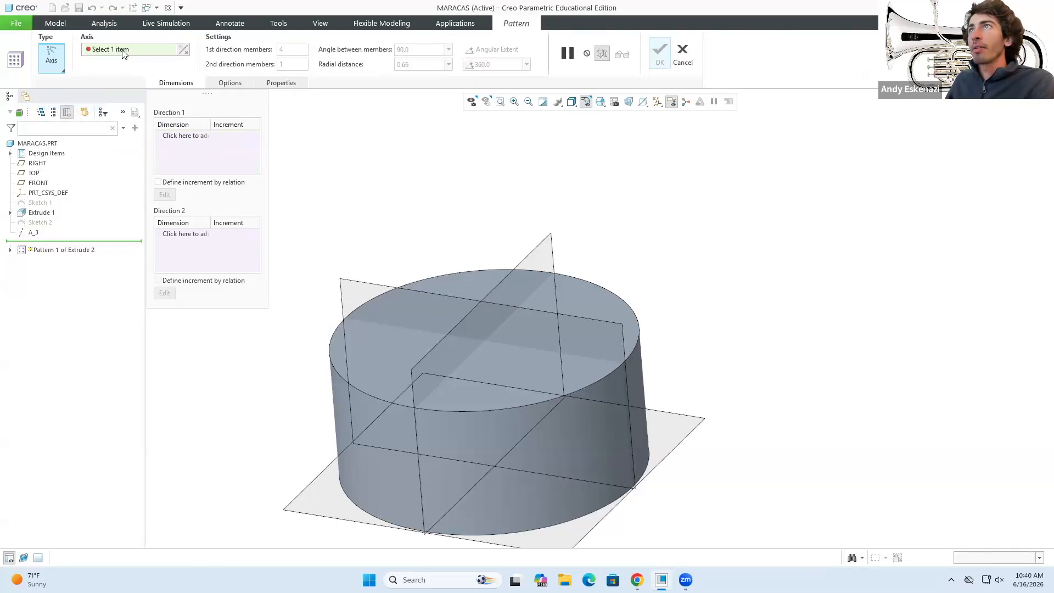
click(32, 233)
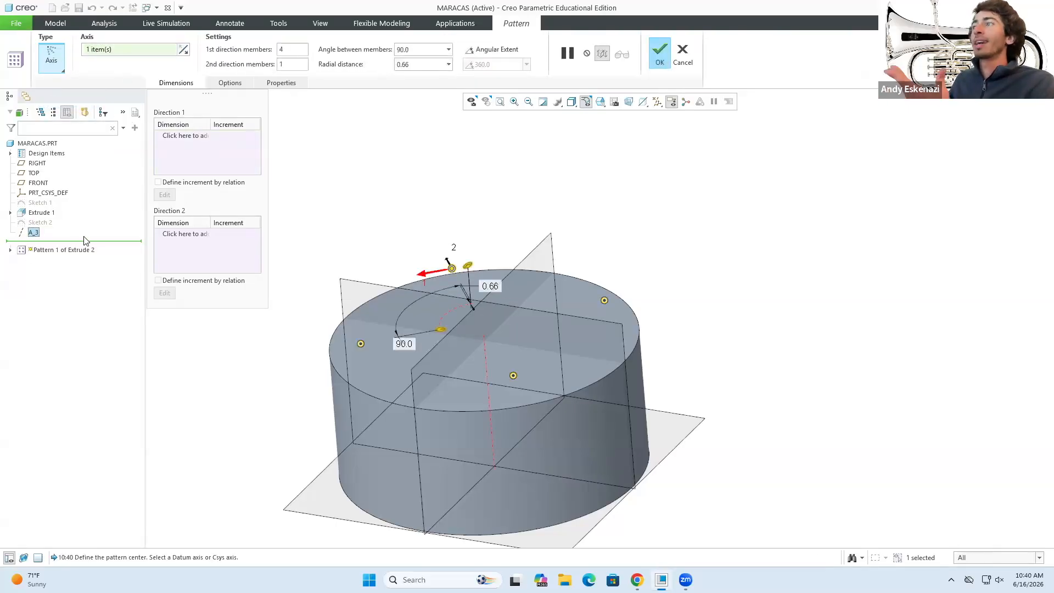
Enable the pattern's angular extent at 360 degrees and set the first direction to 10 members.
middle_drag(482, 277, 496, 339)
scroll(496, 335, up, 2)
scroll(494, 388, down, 3)
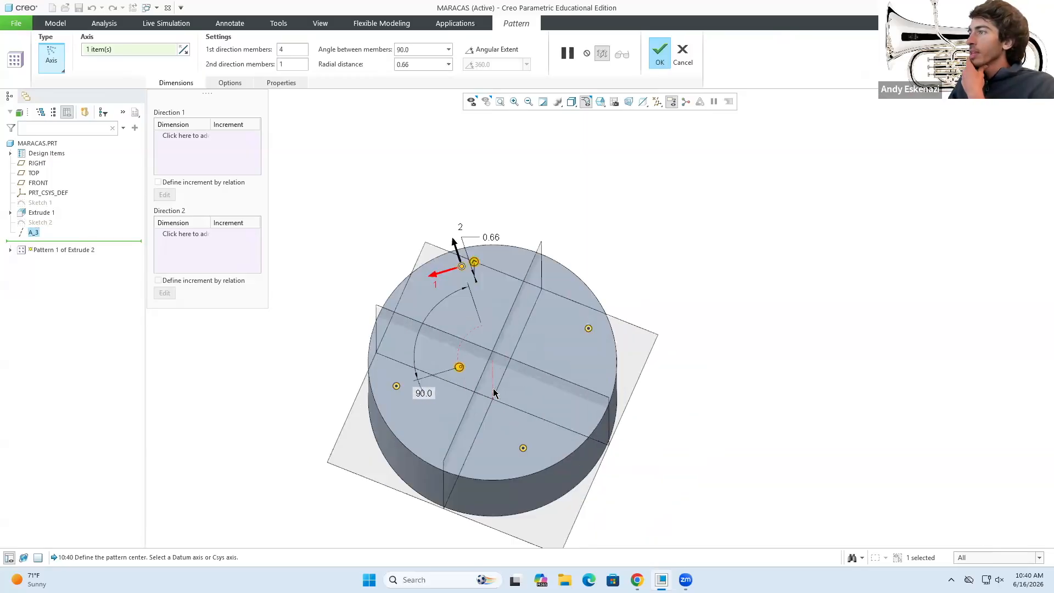
scroll(493, 387, up, 2)
scroll(483, 390, down, 1)
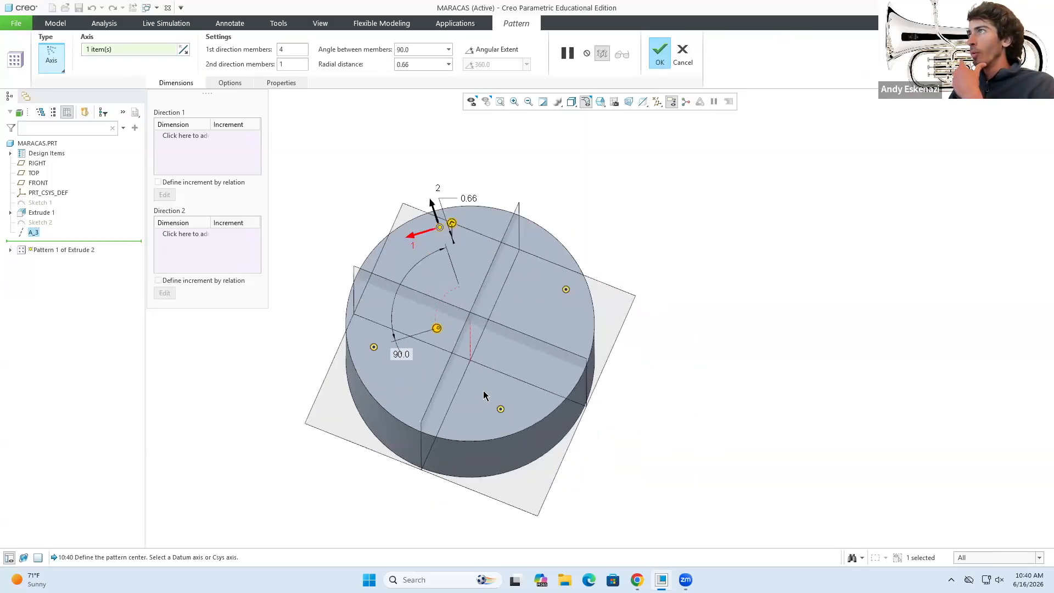
click(483, 49)
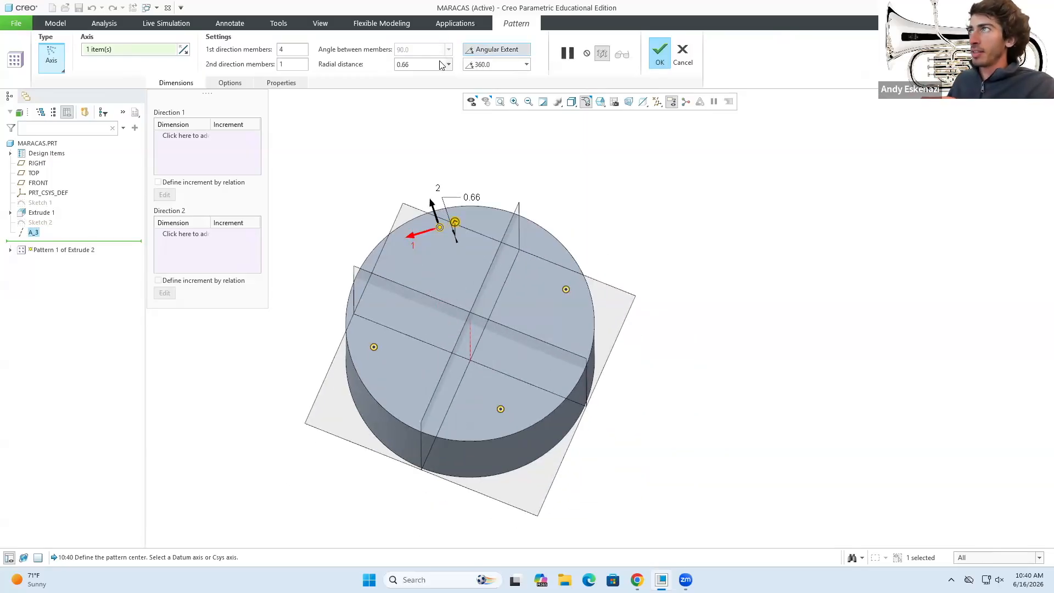
click(291, 49)
text(10)
key(Return)
middle_drag(523, 383, 531, 365)
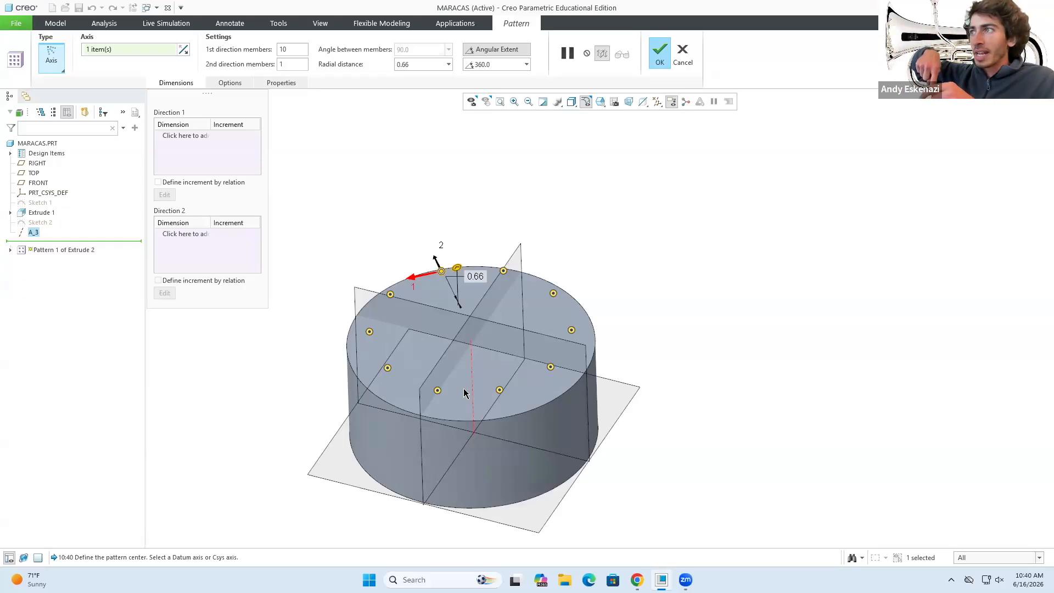
Try an angular extent of 100 degrees for the pattern, and set it back to 360 degrees.
click(500, 65)
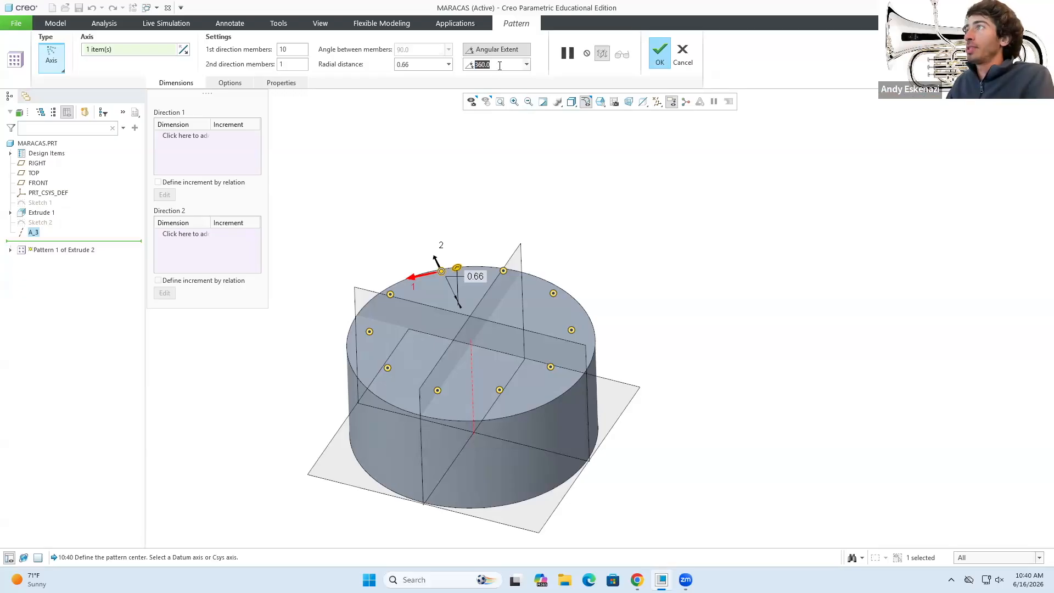
text(100)
key(Return)
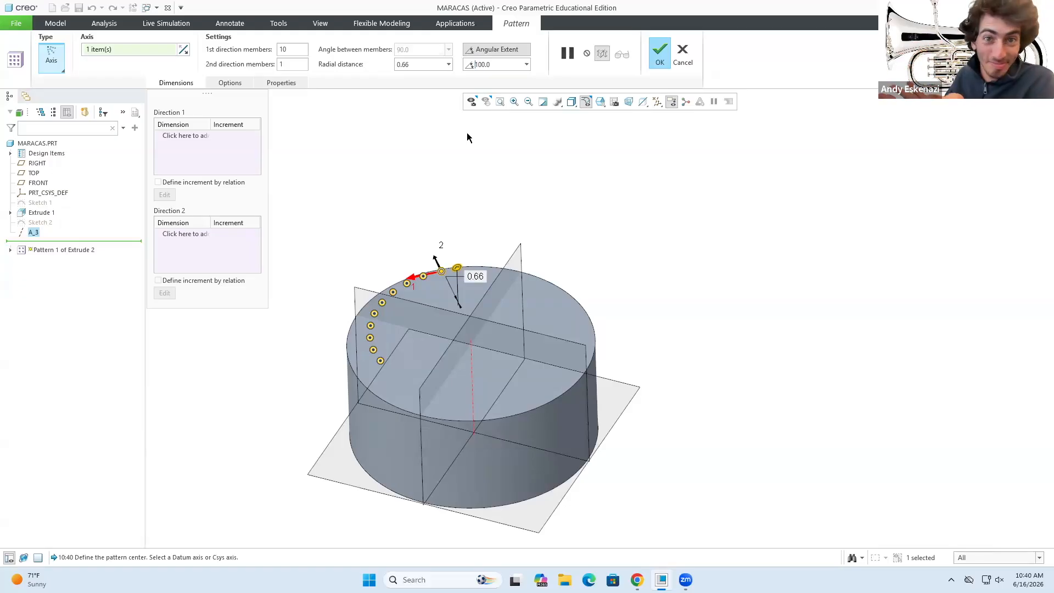
double_click(501, 65)
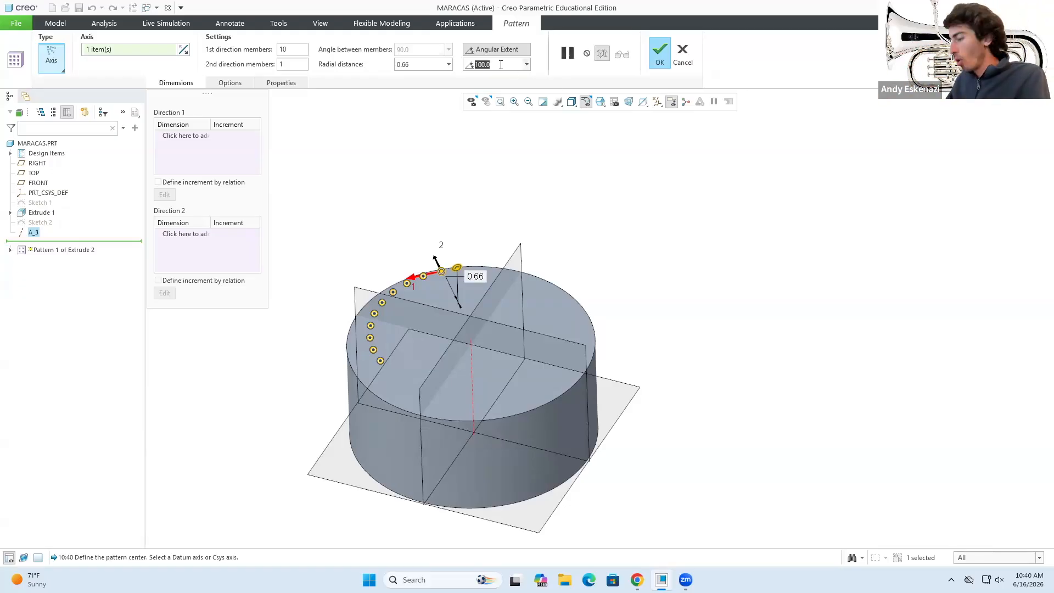
text(360)
key(Return)
Try the axis pattern with angular extent turned off and the angle between members set to 10 degrees.
click(491, 51)
click(478, 51)
click(477, 49)
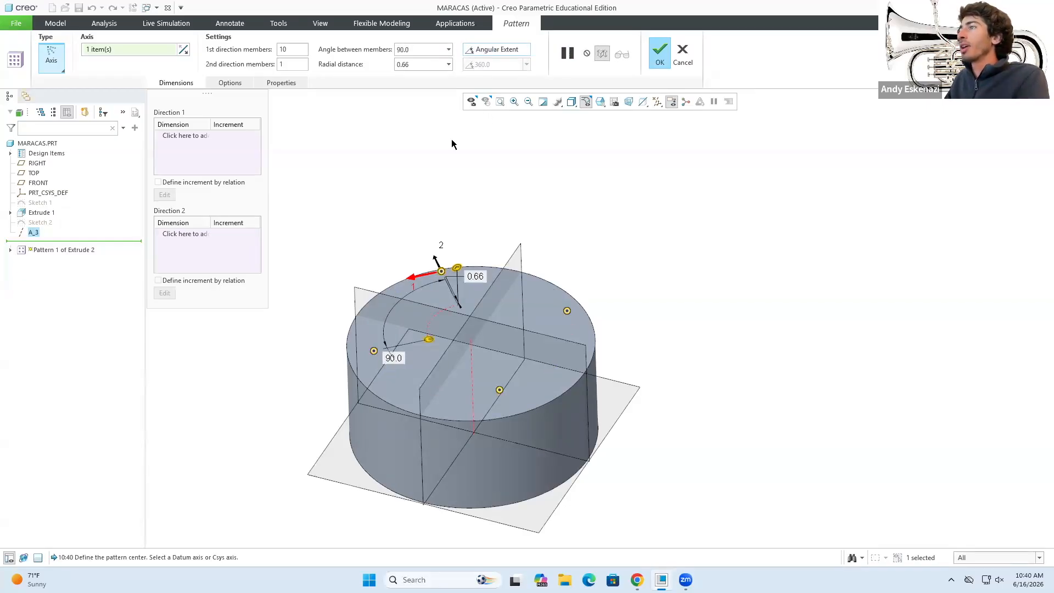
middle_drag(489, 219, 505, 251)
click(423, 50)
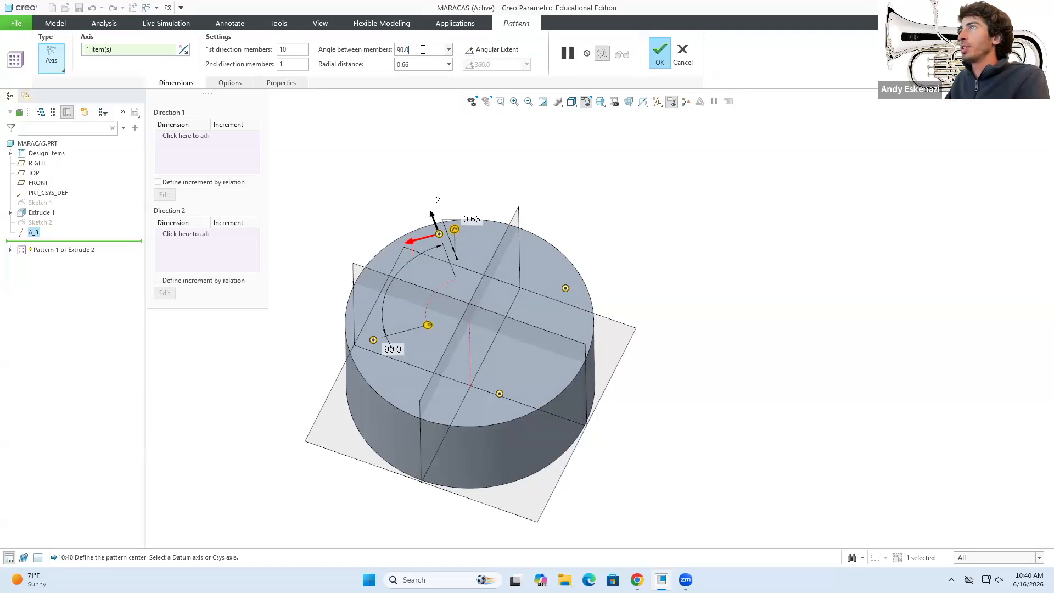
text(1)
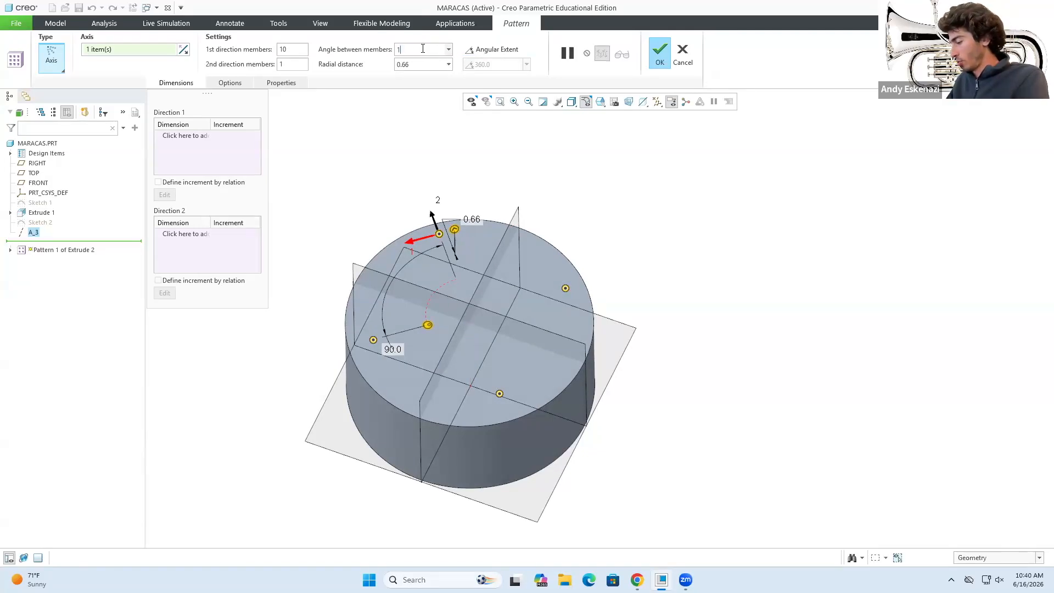
text(0)
key(Return)
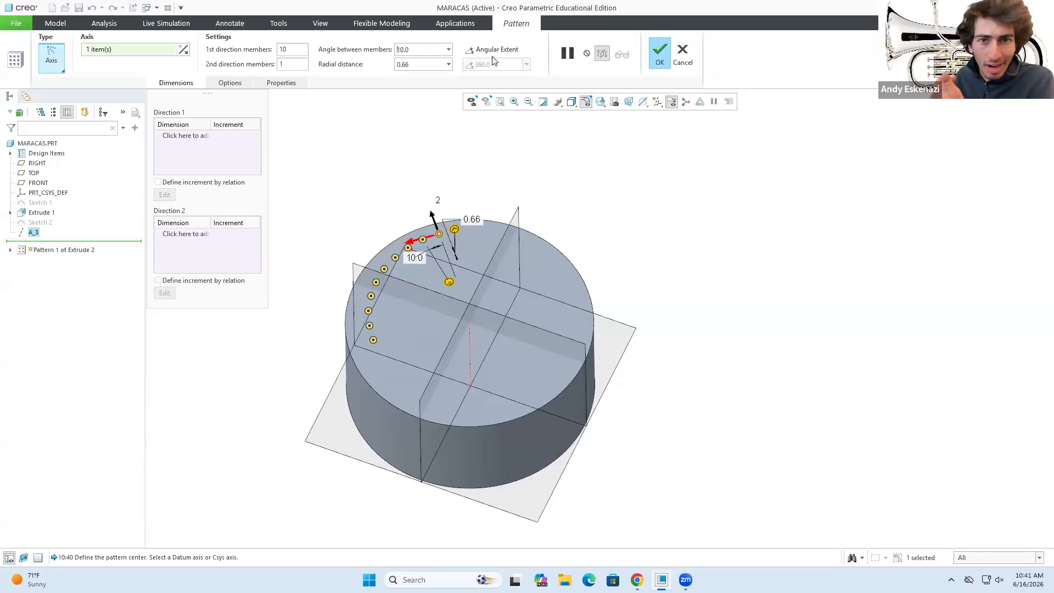
Turn the pattern's 360-degree angular extent back on and complete the 10-member axis pattern.
click(478, 50)
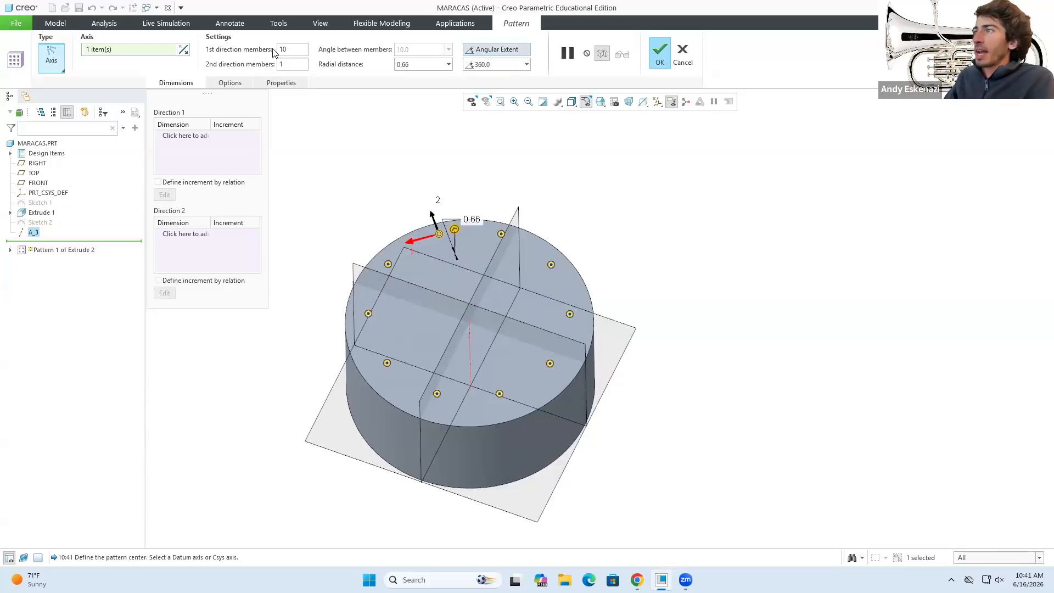
click(657, 53)
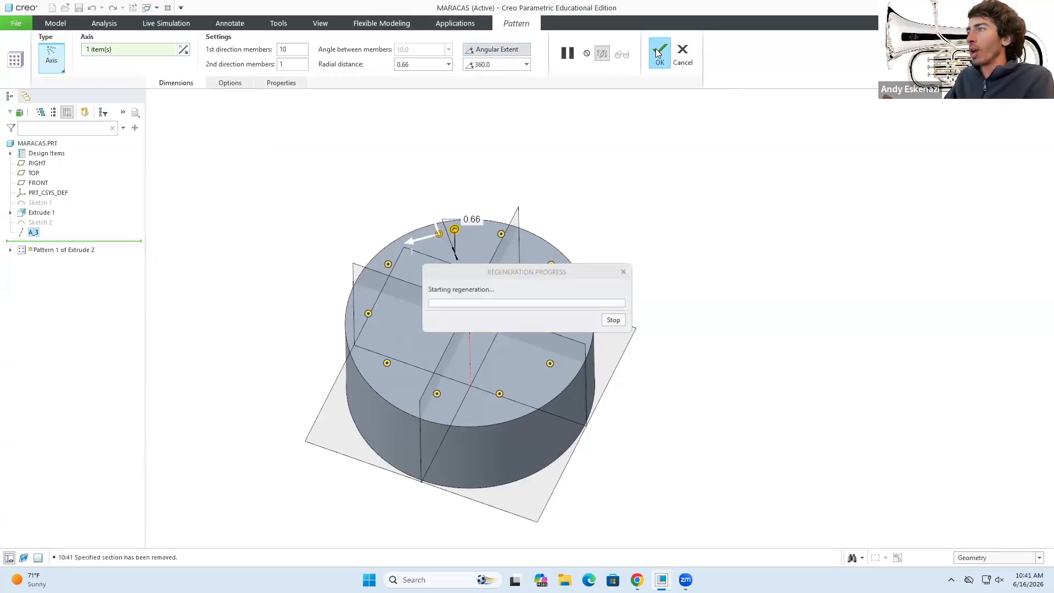
mouse_move(549, 353)
middle_down()
mouse_move(539, 285)
mouse_move(540, 322)
mouse_move(578, 329)
middle_up()
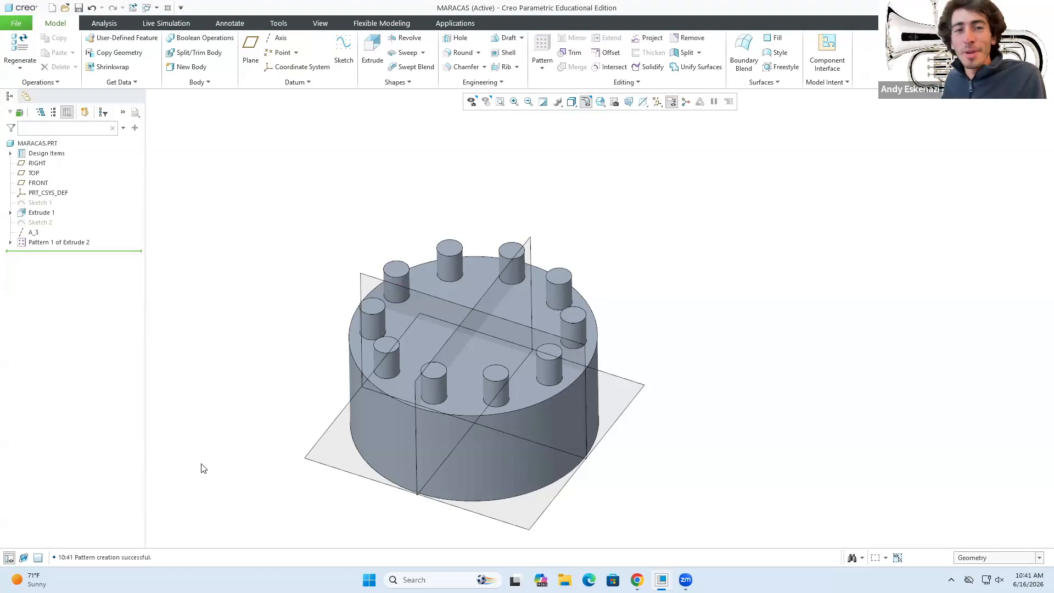
Delete the axis pattern of Extrude 2 and its circle sketch, Sketch 2, from the model.
right_click(67, 245)
click(94, 308)
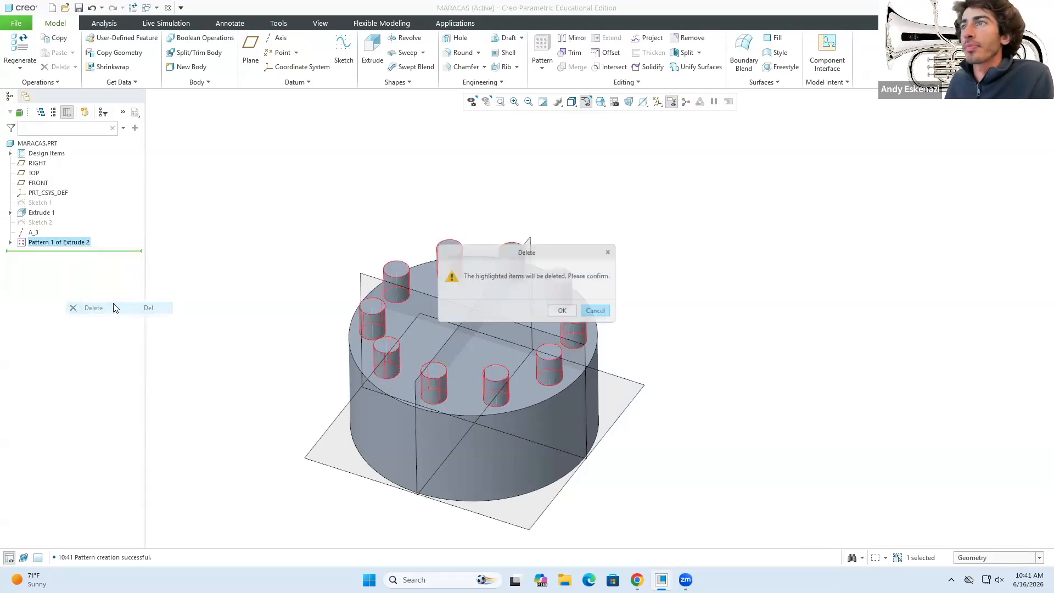
click(565, 312)
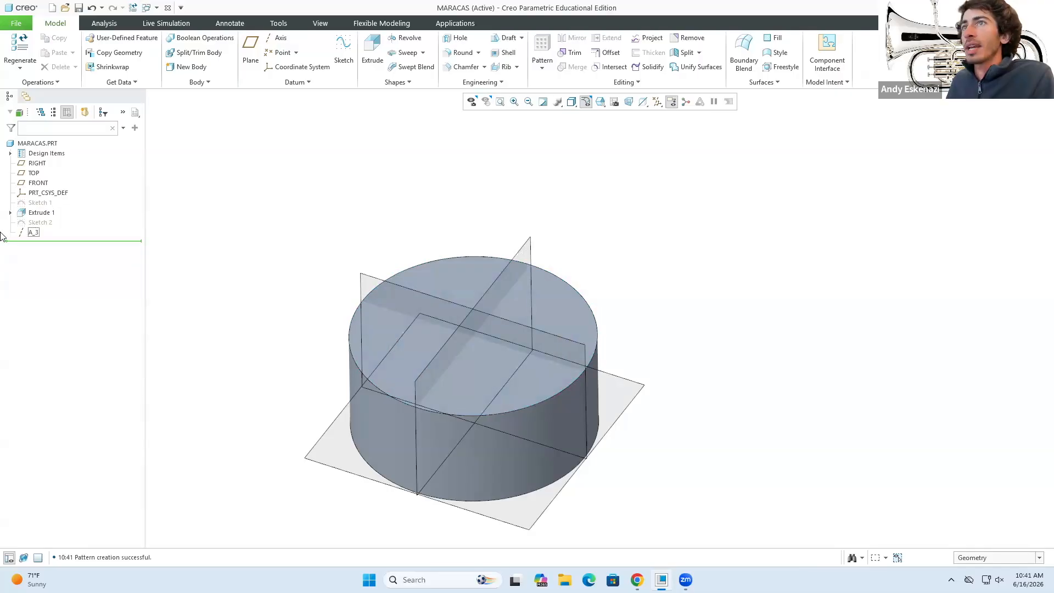
click(40, 222)
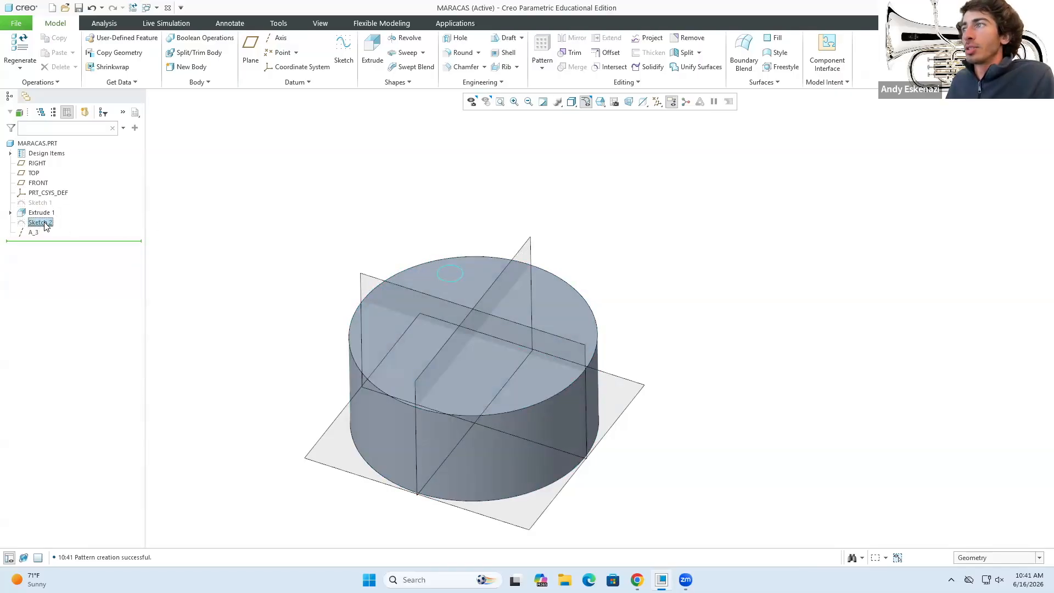
right_click(44, 223)
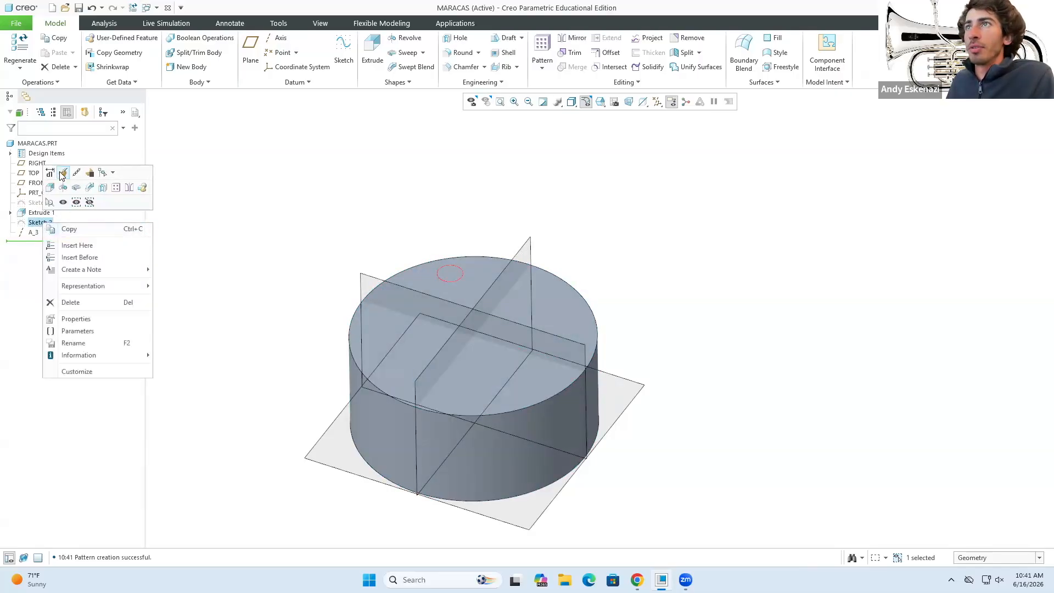
click(83, 303)
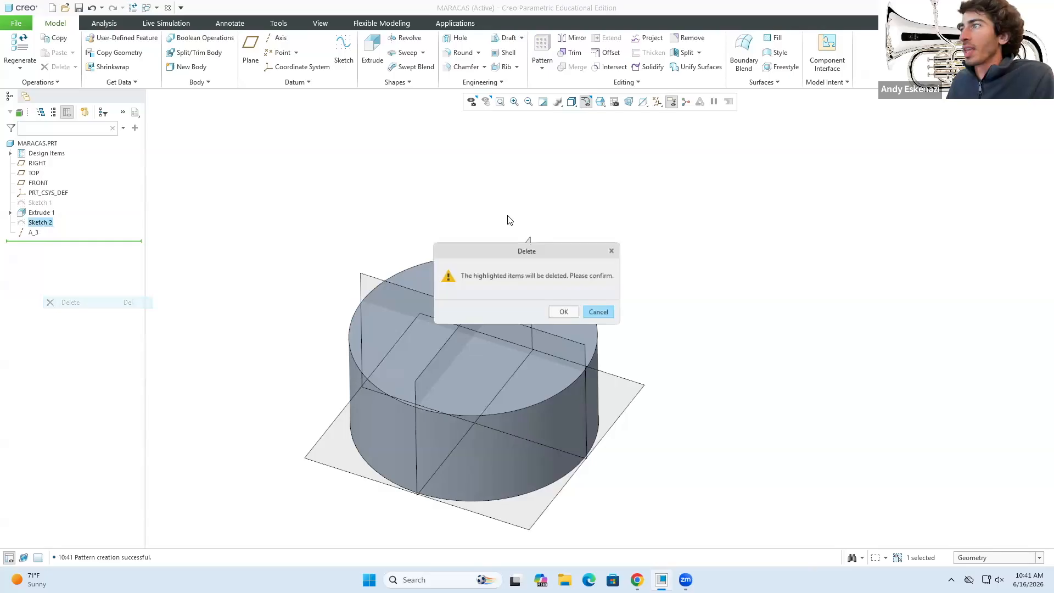
click(571, 313)
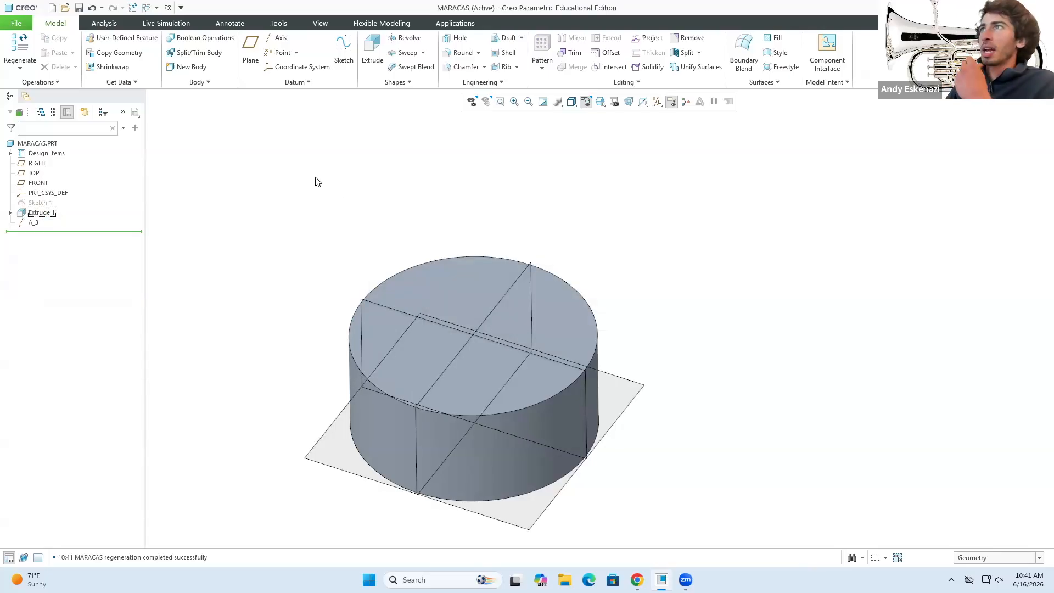
Sketch a single slanted line on the disc's top face from its centre to a point near the edge, and finish the sketch.
click(343, 53)
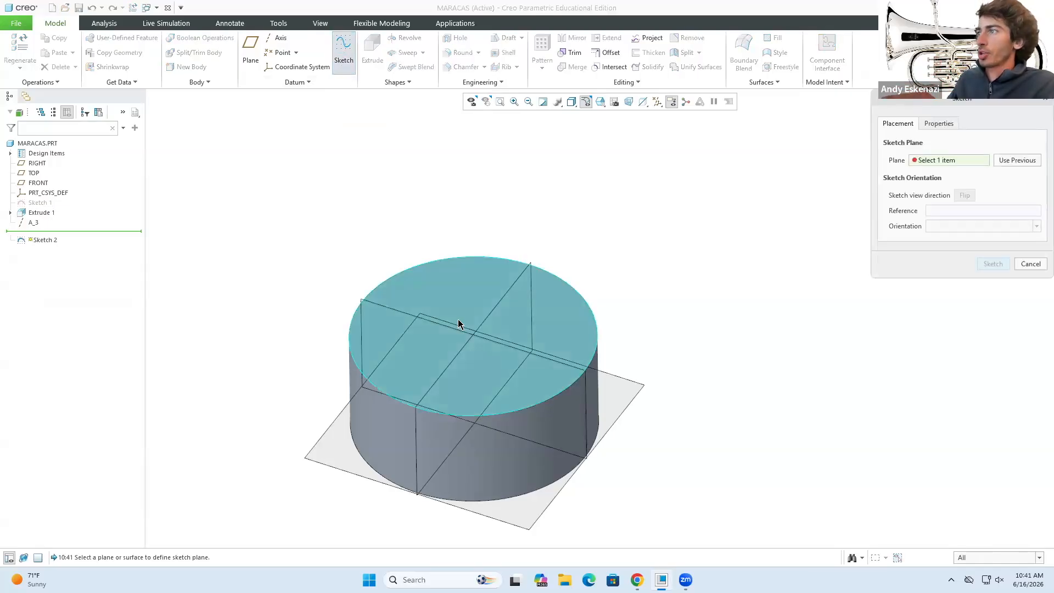
click(460, 324)
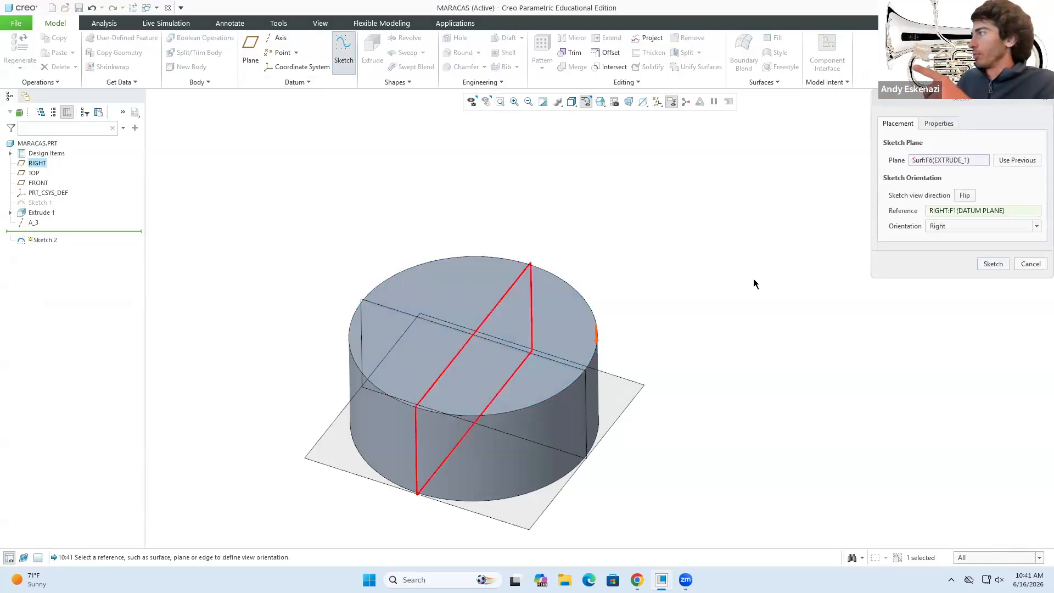
click(993, 264)
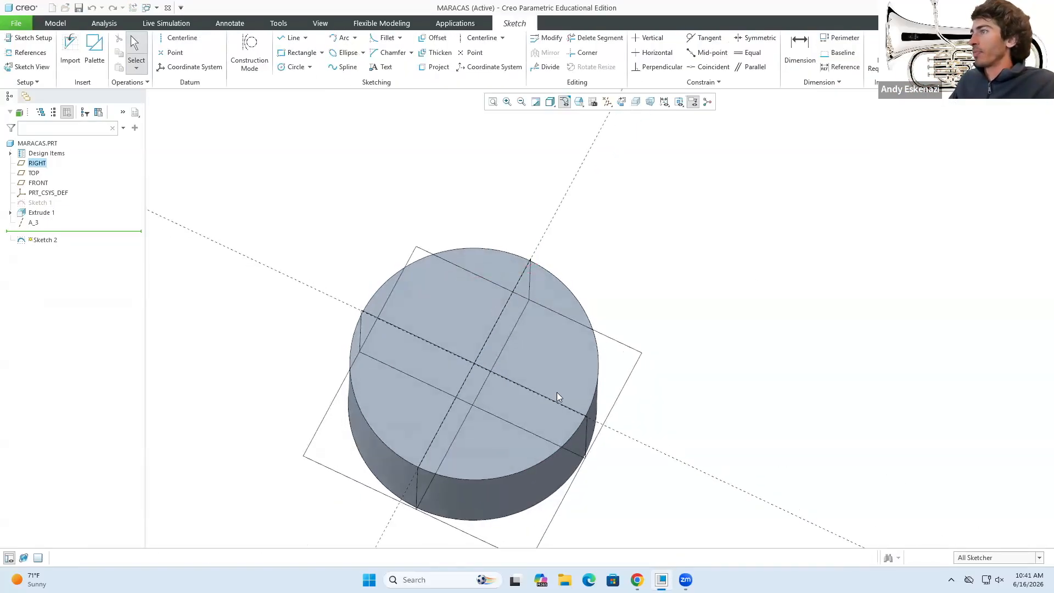
click(291, 37)
click(249, 55)
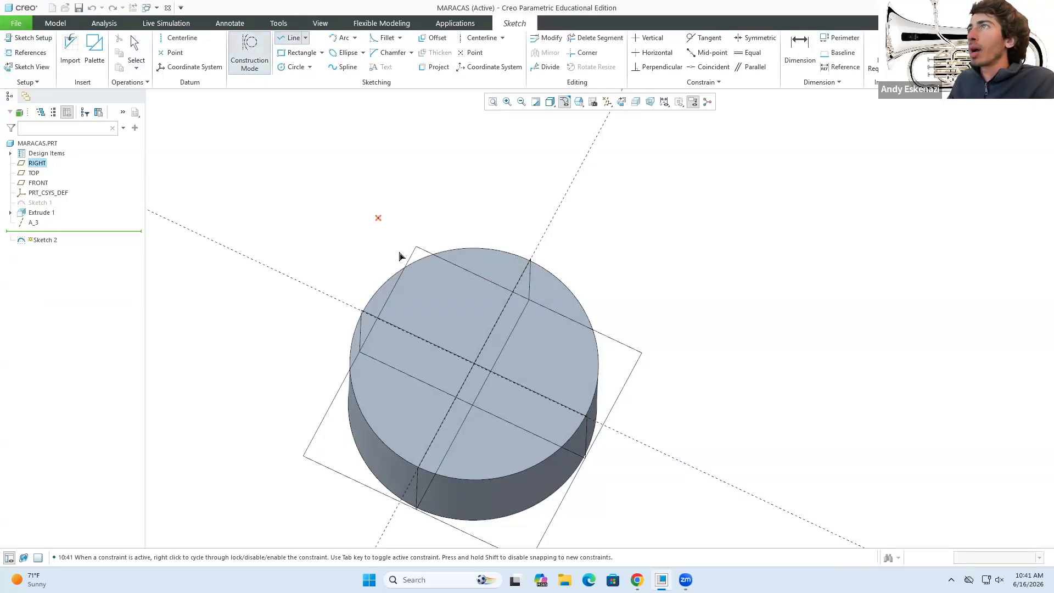
click(251, 63)
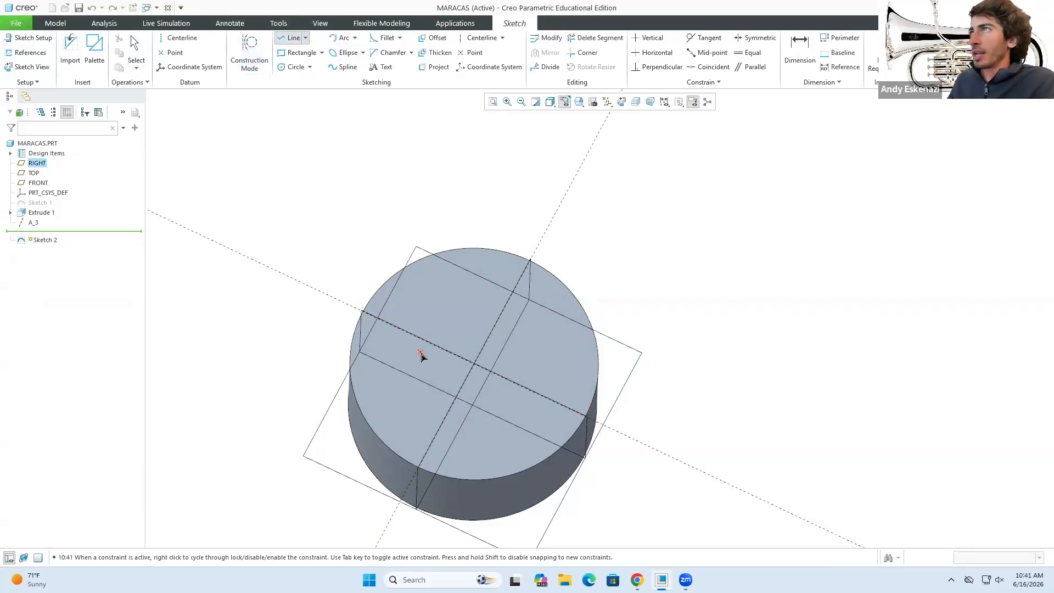
click(474, 364)
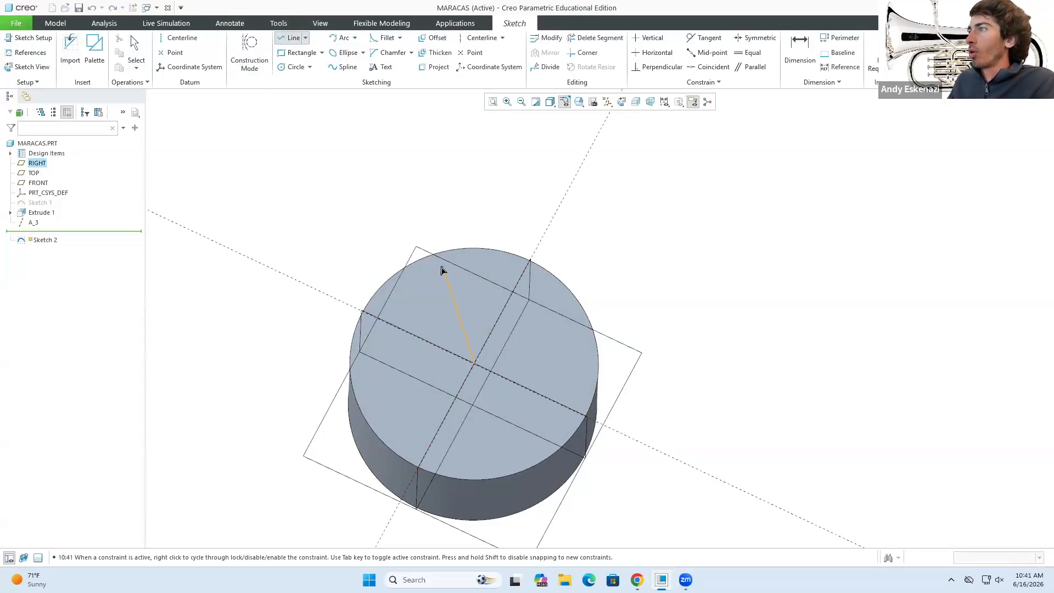
click(433, 269)
middle_click(475, 284)
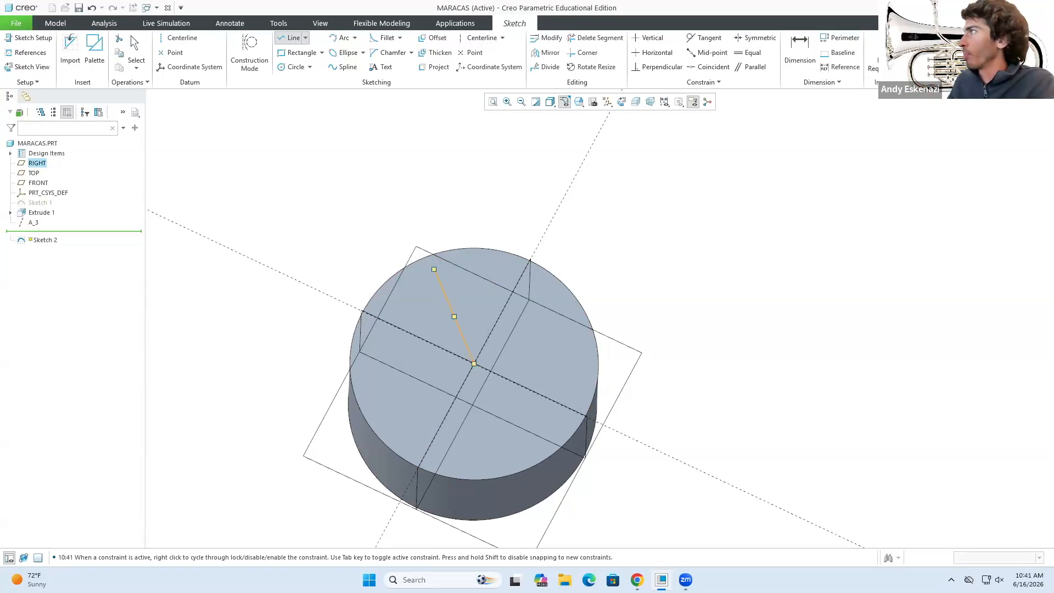
click(931, 49)
click(704, 188)
Try a datum plane offset 20 from the disc's top face.
mouse_move(390, 349)
middle_down()
mouse_move(391, 300)
mouse_move(499, 292)
mouse_move(467, 323)
middle_up()
scroll(369, 313, down, 4)
scroll(279, 295, up, 2)
mouse_move(278, 297)
middle_down()
mouse_move(287, 276)
mouse_move(301, 297)
middle_up()
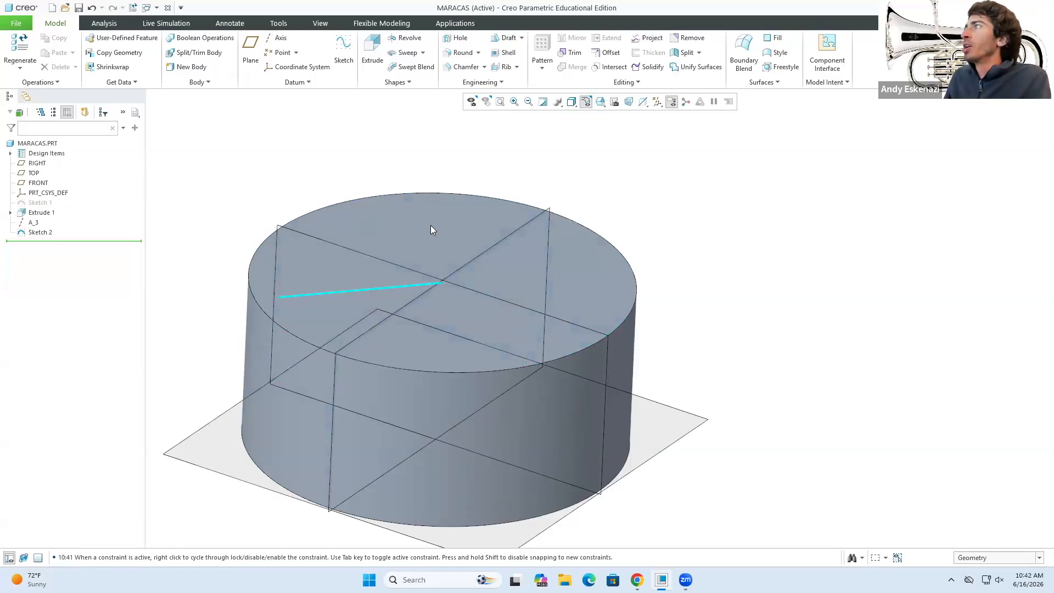
click(244, 51)
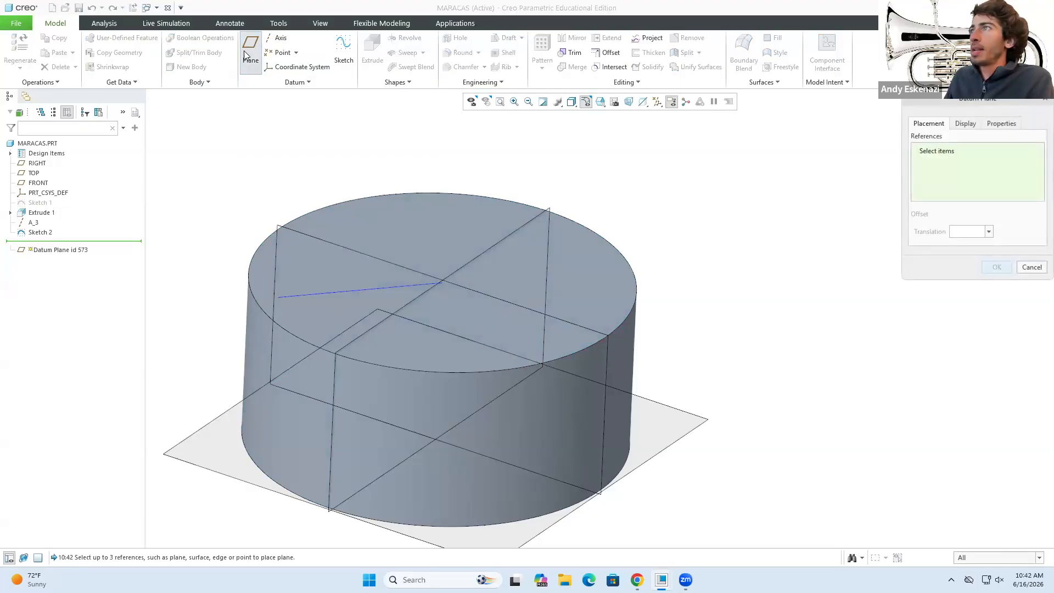
scroll(470, 273, up, 3)
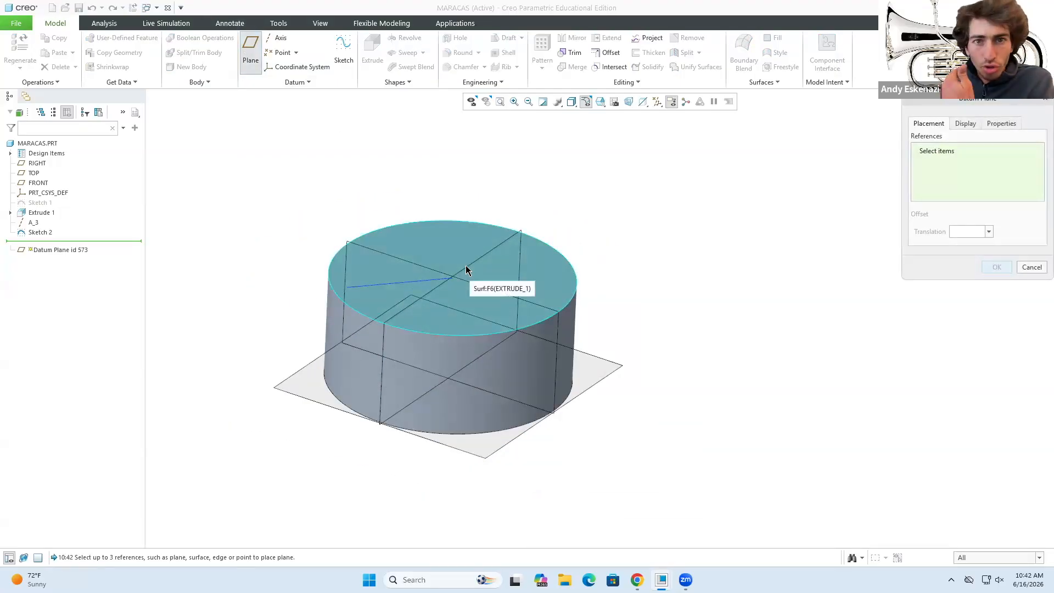
click(438, 240)
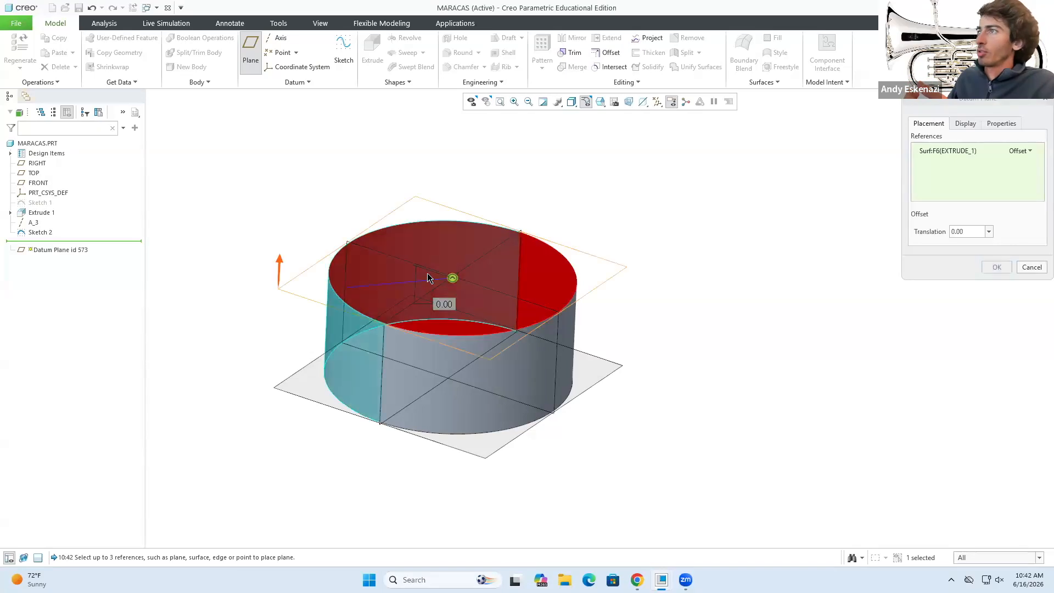
middle_drag(431, 278, 419, 291)
double_click(960, 233)
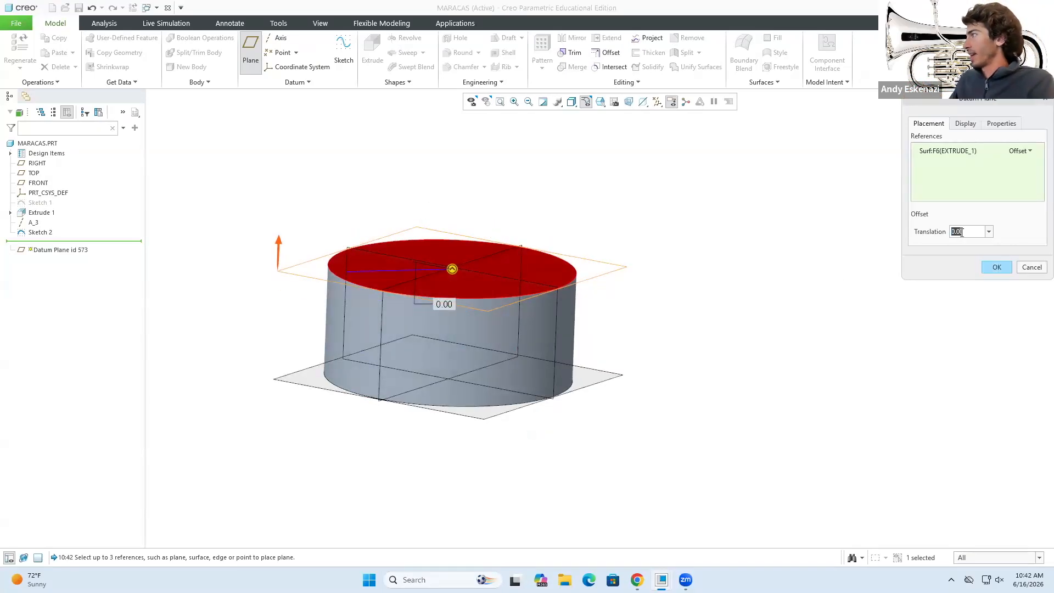
text(20)
key(Return)
middle_drag(541, 299, 373, 280)
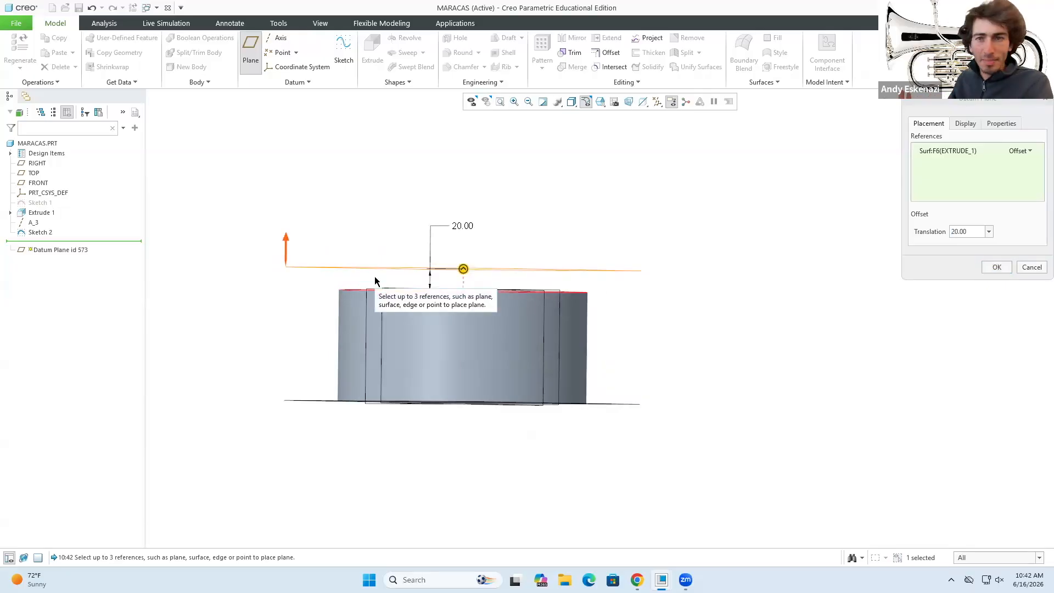
Try a -20 offset to place the datum plane below the disc's top face, and cancel the plane.
click(952, 232)
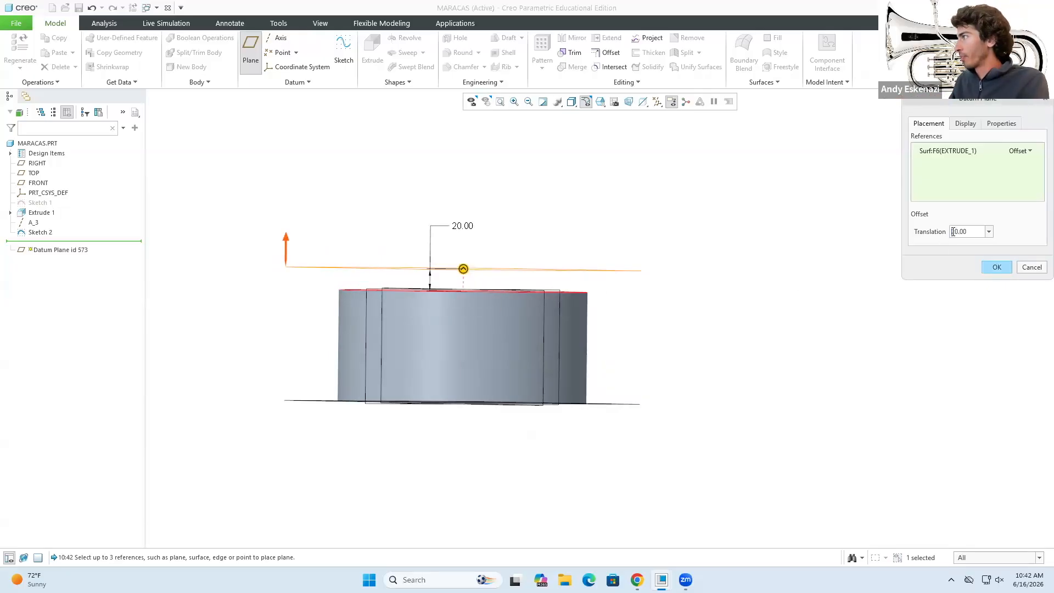
text(-)
key(Return)
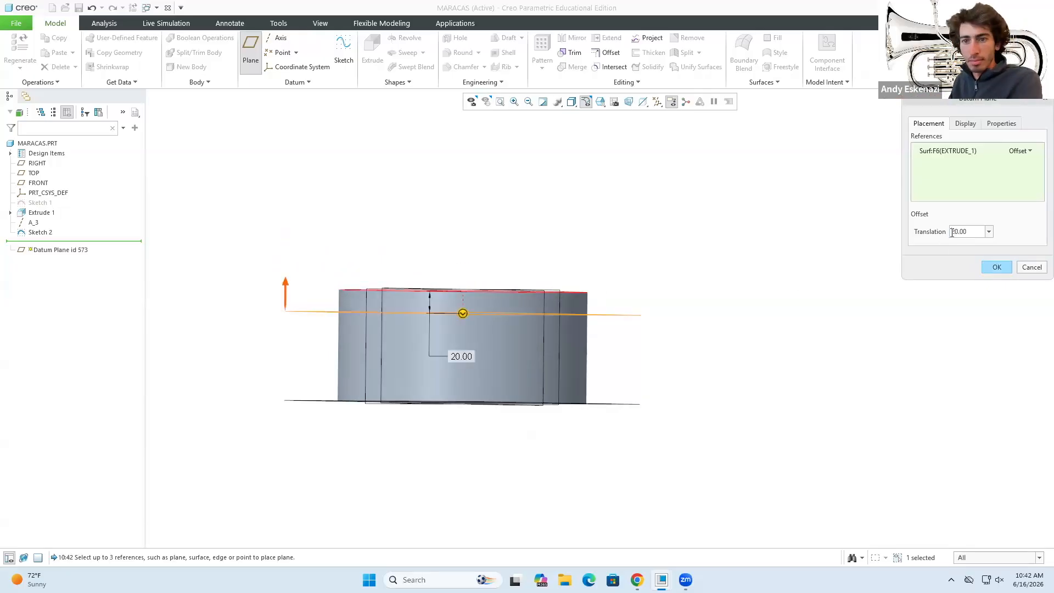
click(1032, 268)
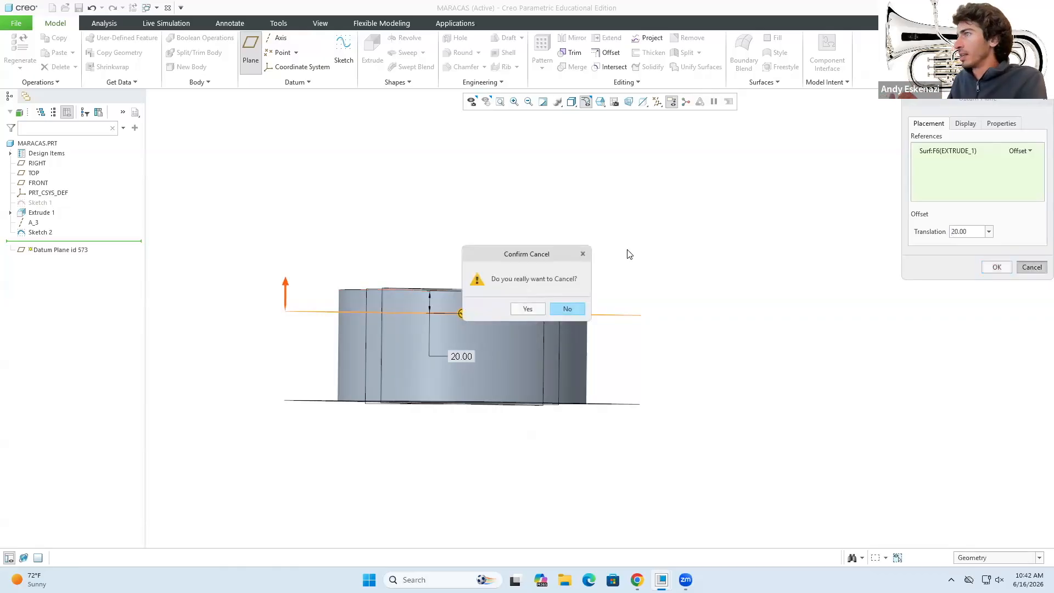
click(527, 308)
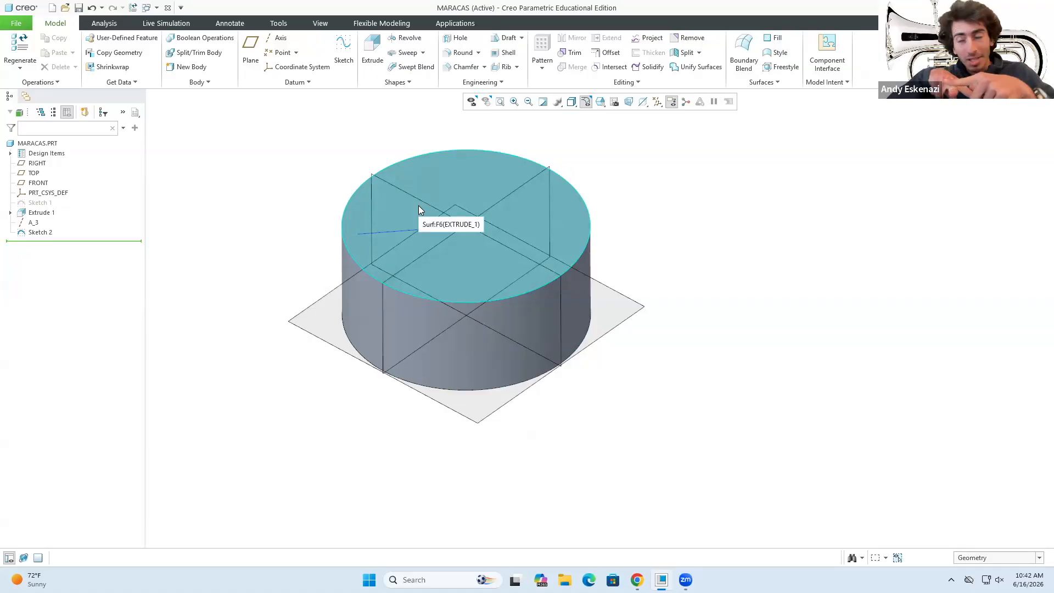
Try a datum plane normal to the sketched line through its outer endpoint, and cancel it.
click(250, 62)
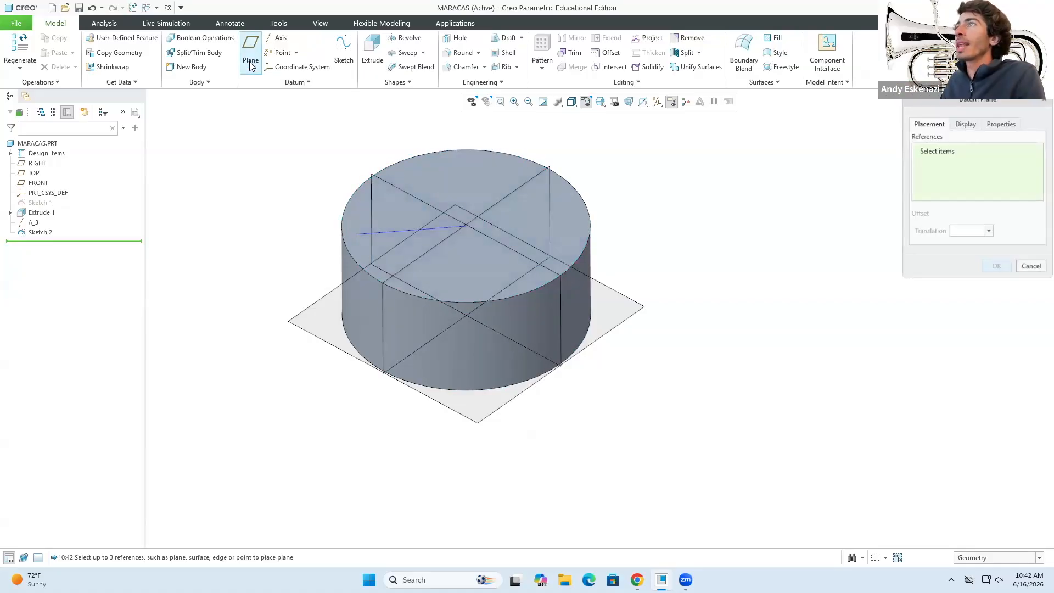
scroll(367, 221, down, 5)
click(345, 278)
scroll(406, 294, up, 5)
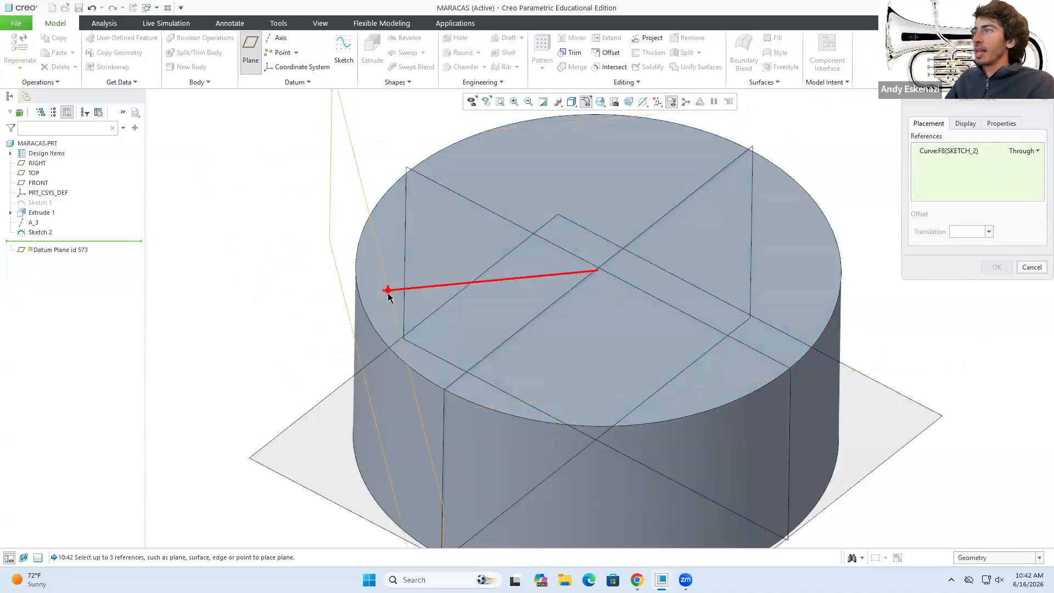
ctrl+click(388, 291)
scroll(378, 299, up, 4)
middle_drag(404, 298, 377, 306)
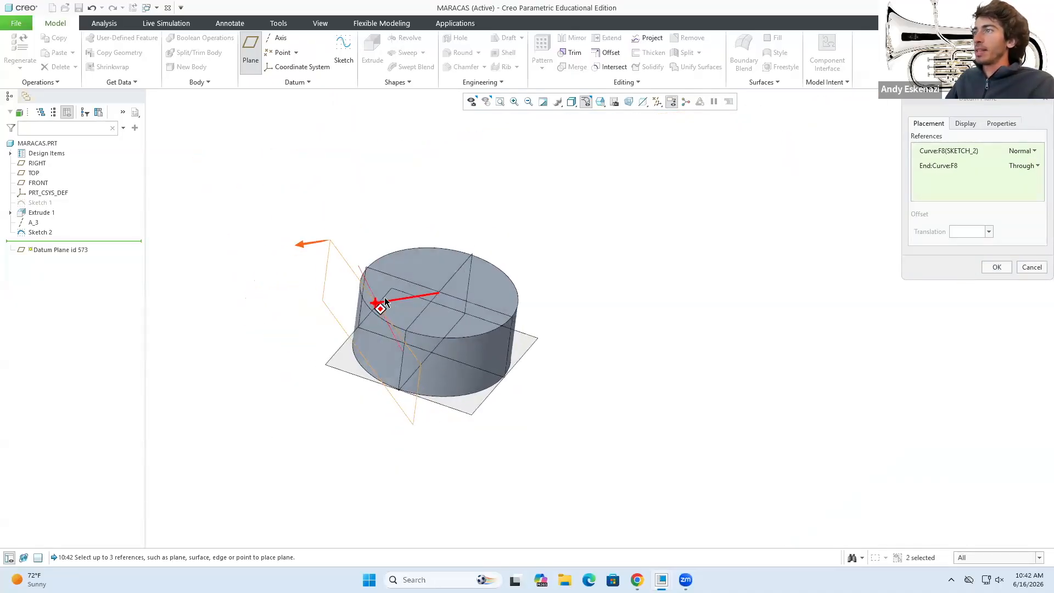
scroll(370, 306, down, 3)
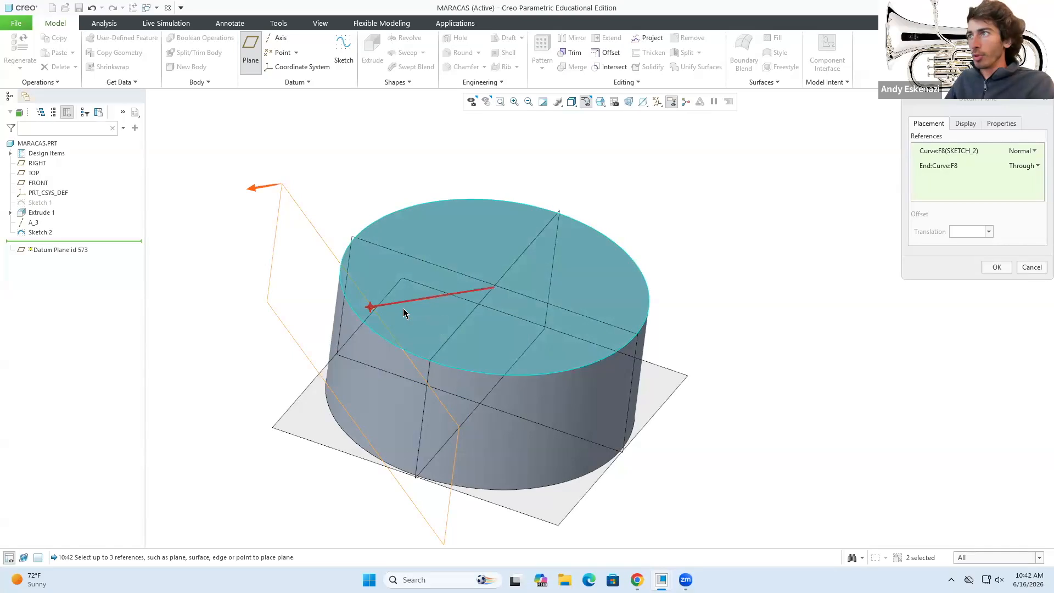
click(1032, 268)
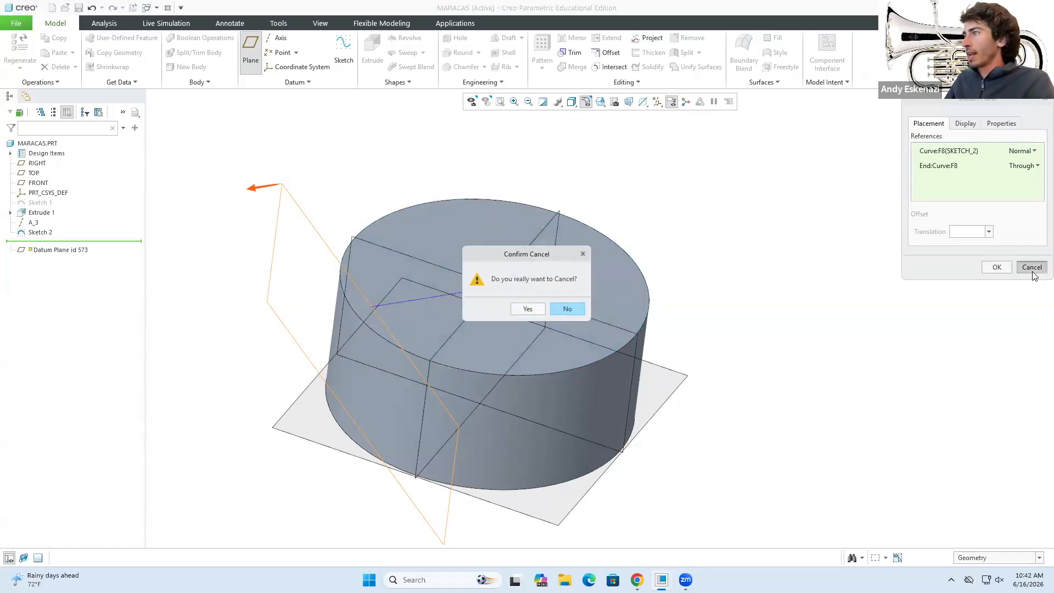
click(525, 307)
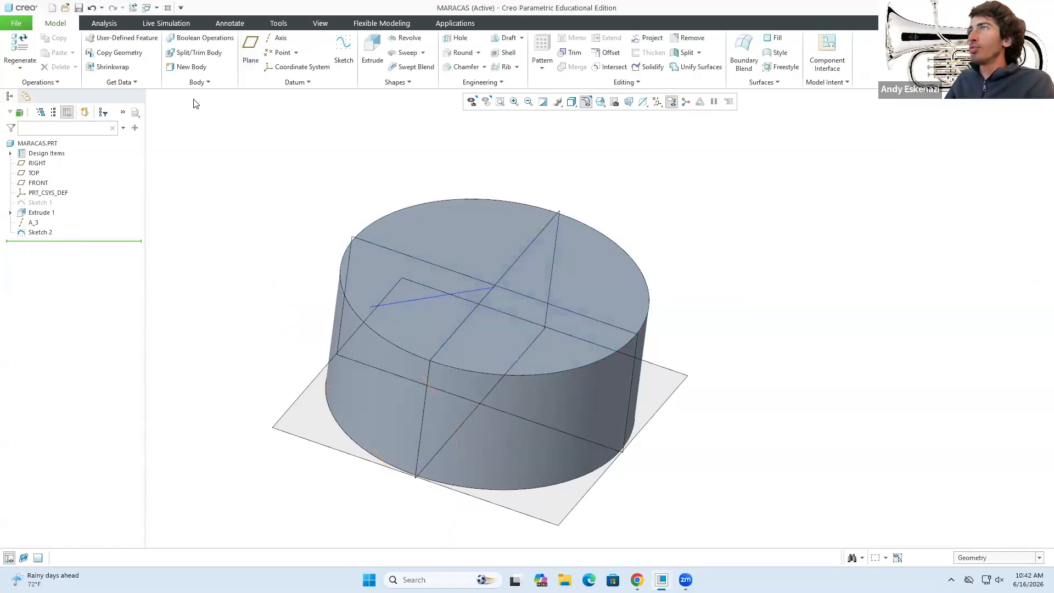
Try a datum plane parallel to the RIGHT plane through the sketched line's outer endpoint, and cancel it.
click(250, 52)
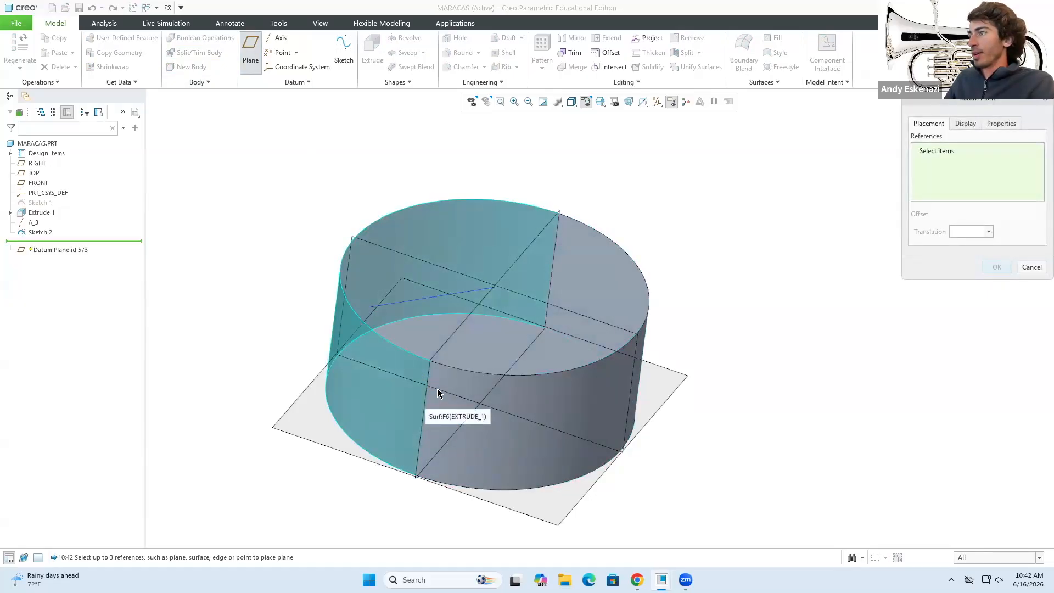
mouse_move(618, 388)
middle_down()
mouse_move(631, 367)
mouse_move(613, 359)
middle_up()
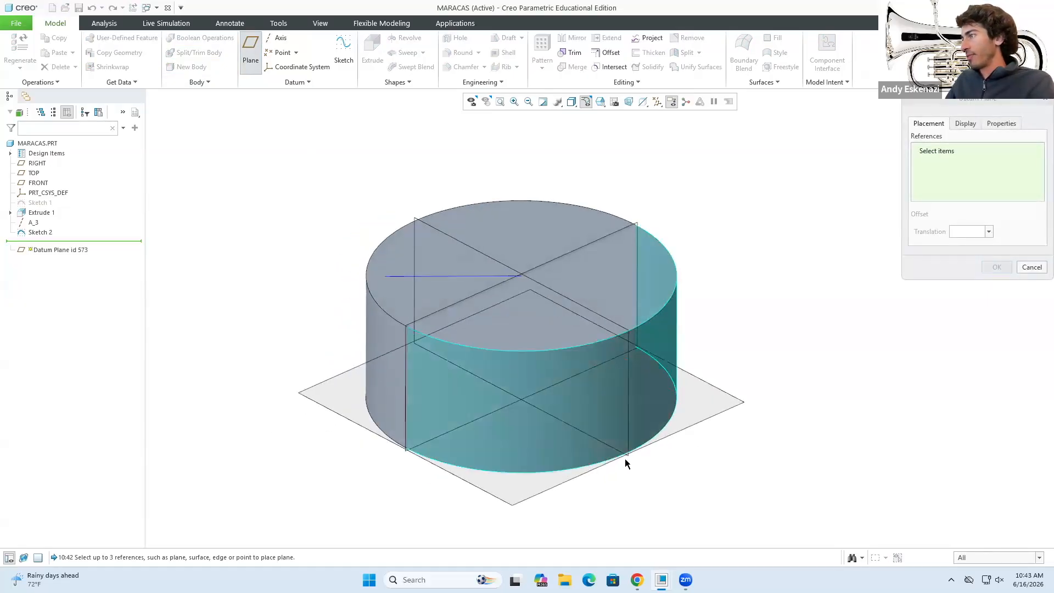
scroll(623, 455, down, 5)
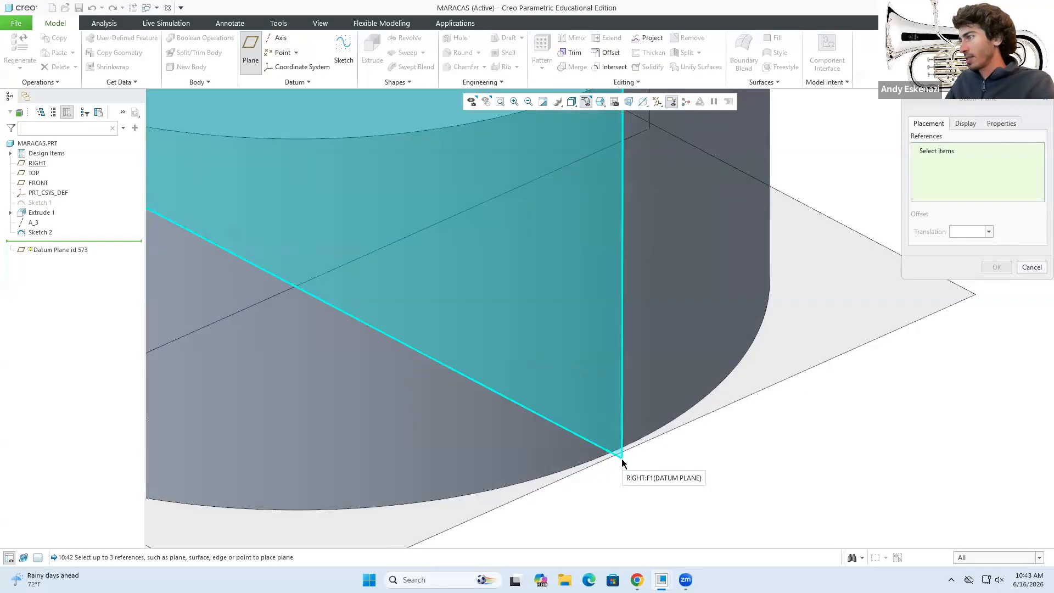
click(623, 460)
scroll(651, 465, up, 5)
scroll(399, 293, down, 2)
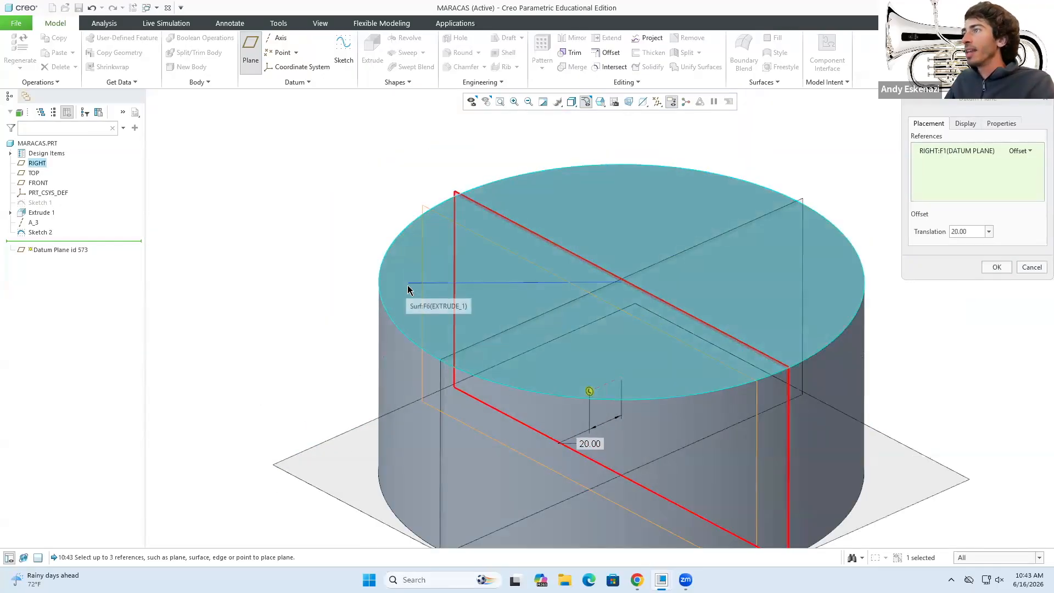
click(408, 283)
mouse_move(408, 284)
middle_down()
mouse_move(444, 292)
mouse_move(550, 224)
middle_up()
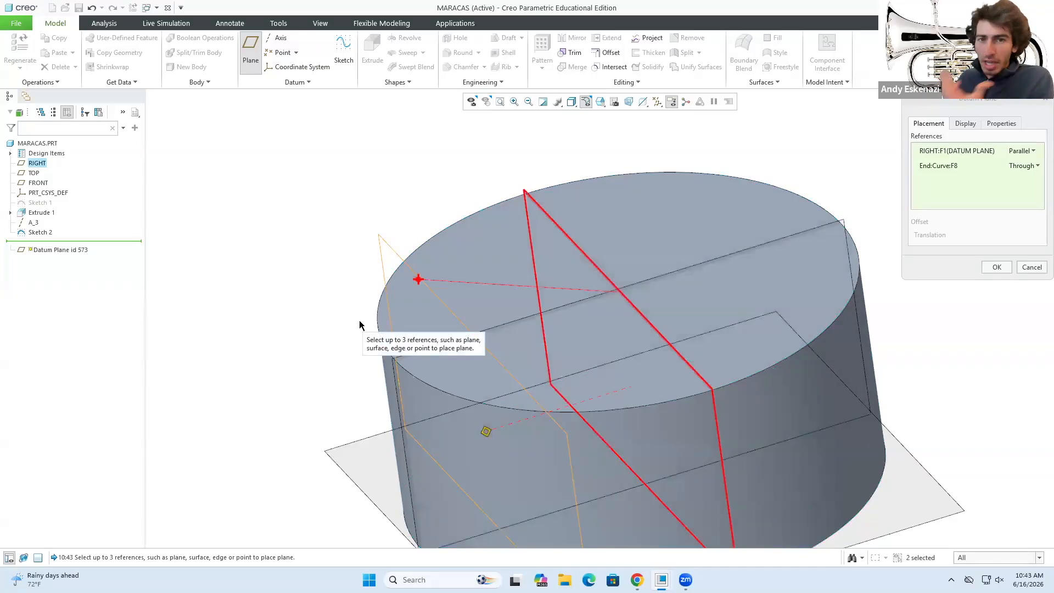
click(1026, 269)
click(569, 309)
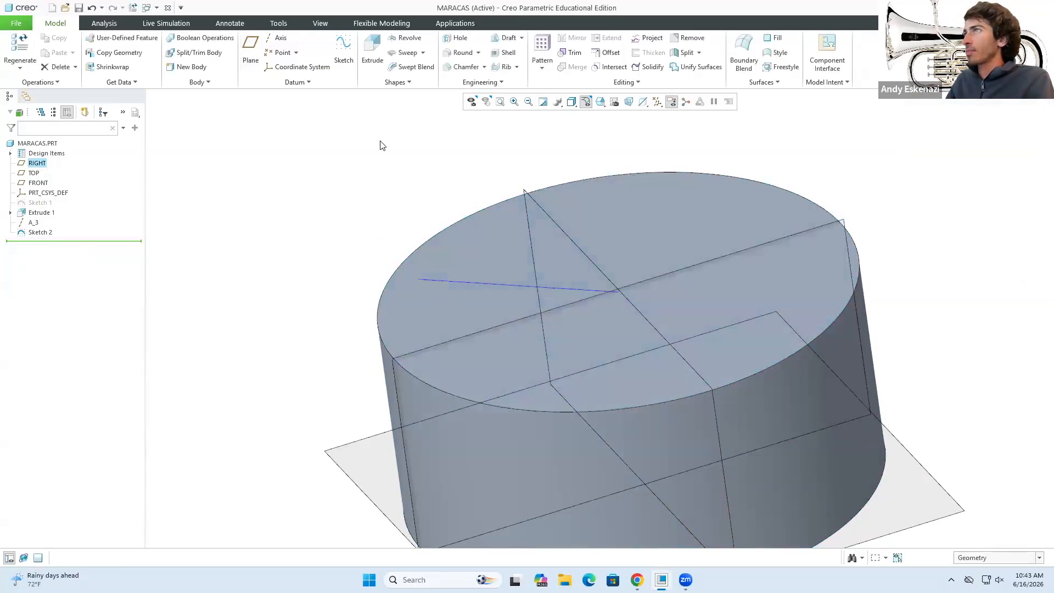
Create a datum plane through the sketched line's outer endpoint and normal to the line.
click(251, 51)
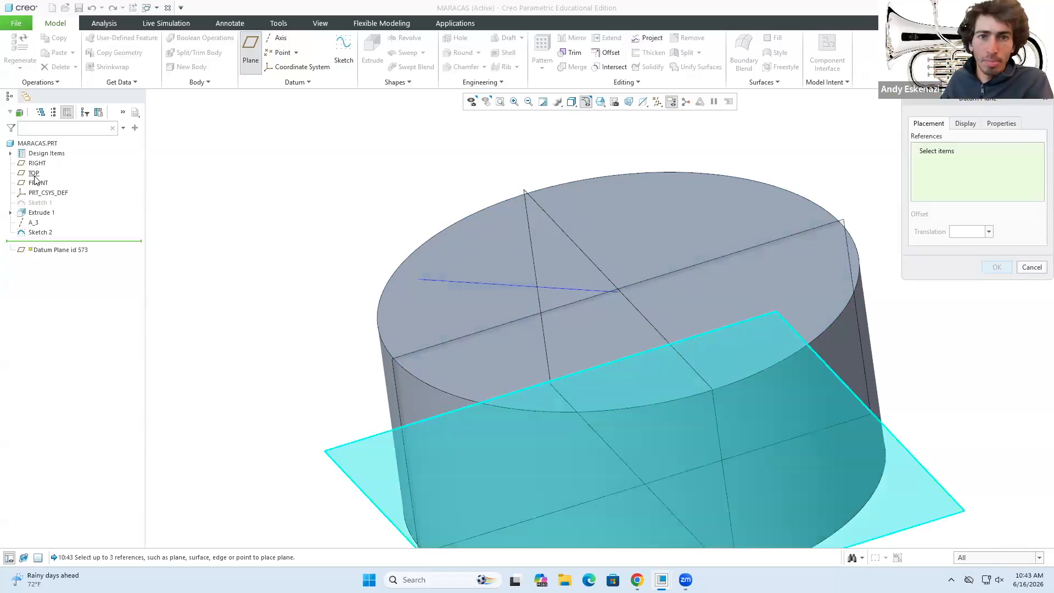
click(419, 280)
ctrl+click(427, 281)
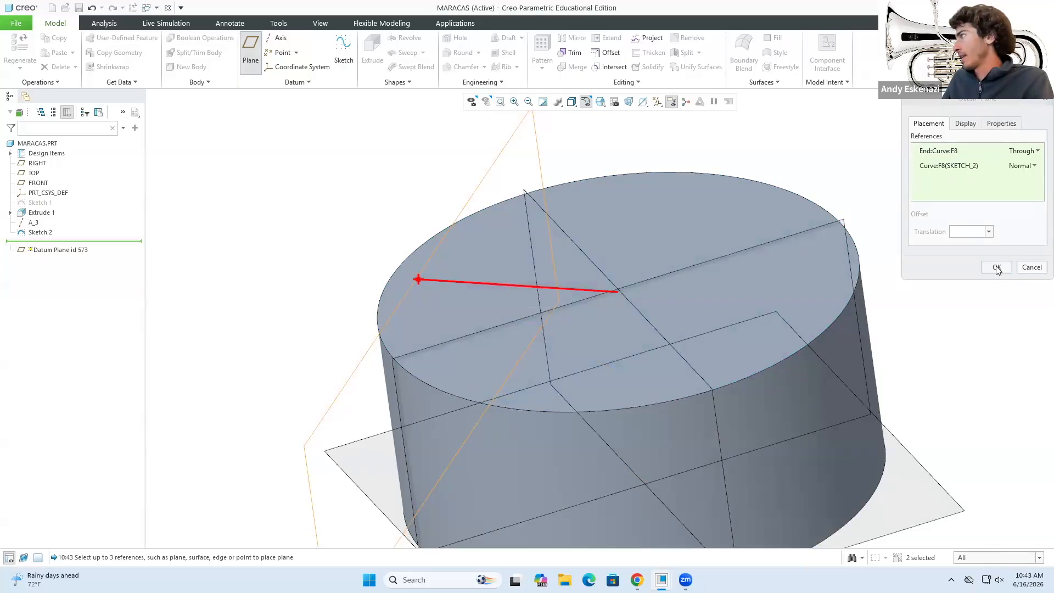
click(996, 269)
scroll(472, 288, up, 5)
middle_drag(471, 287, 518, 287)
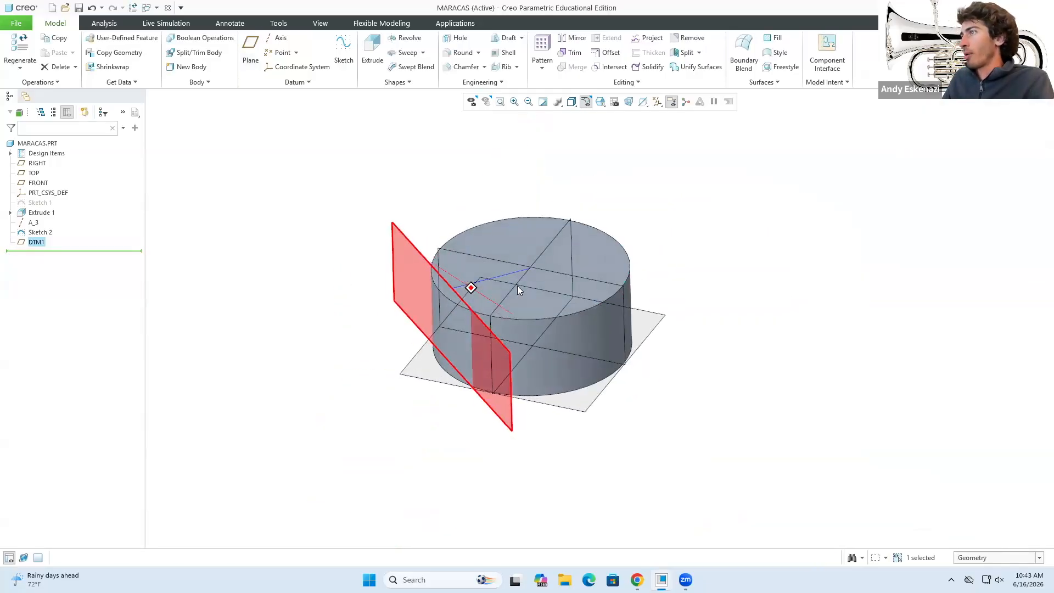
Start a new sketch on the datum plane at the slanted line's endpoint, DTM1.
click(455, 199)
click(344, 52)
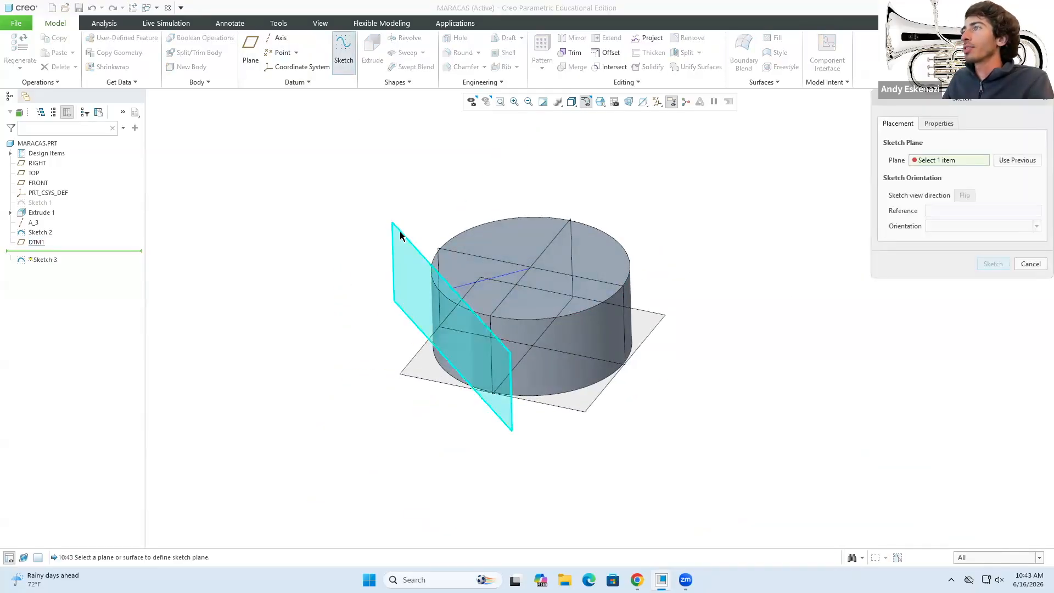
click(400, 236)
click(986, 267)
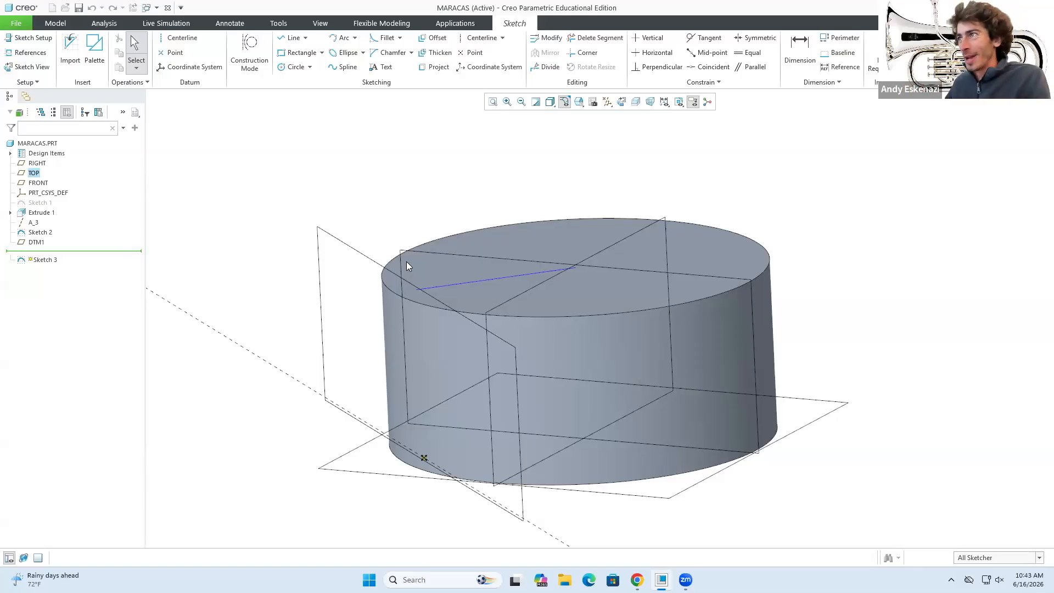
scroll(430, 300, down, 5)
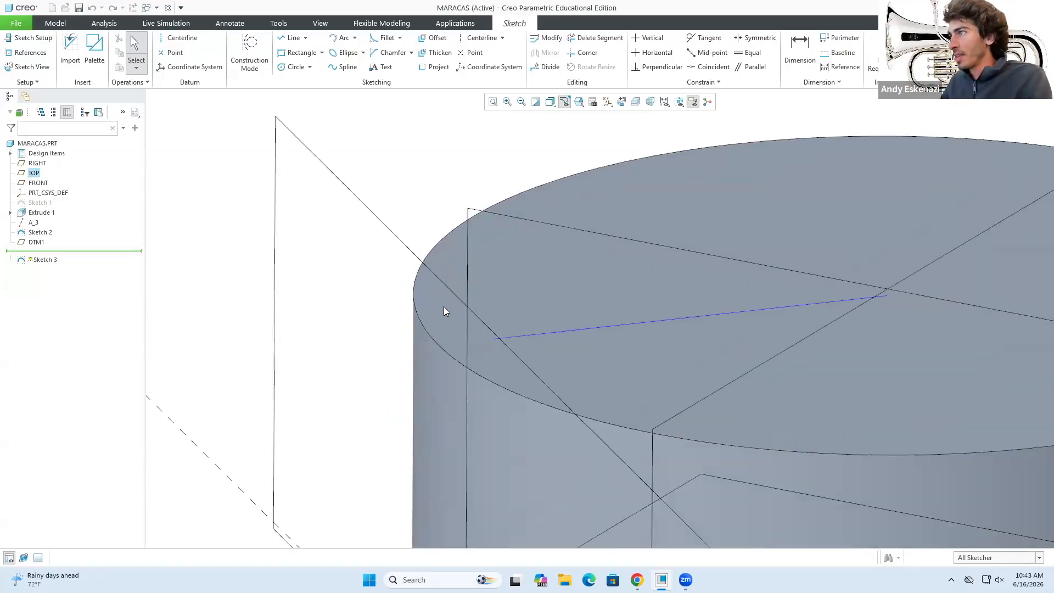
scroll(443, 311, down, 1)
click(291, 38)
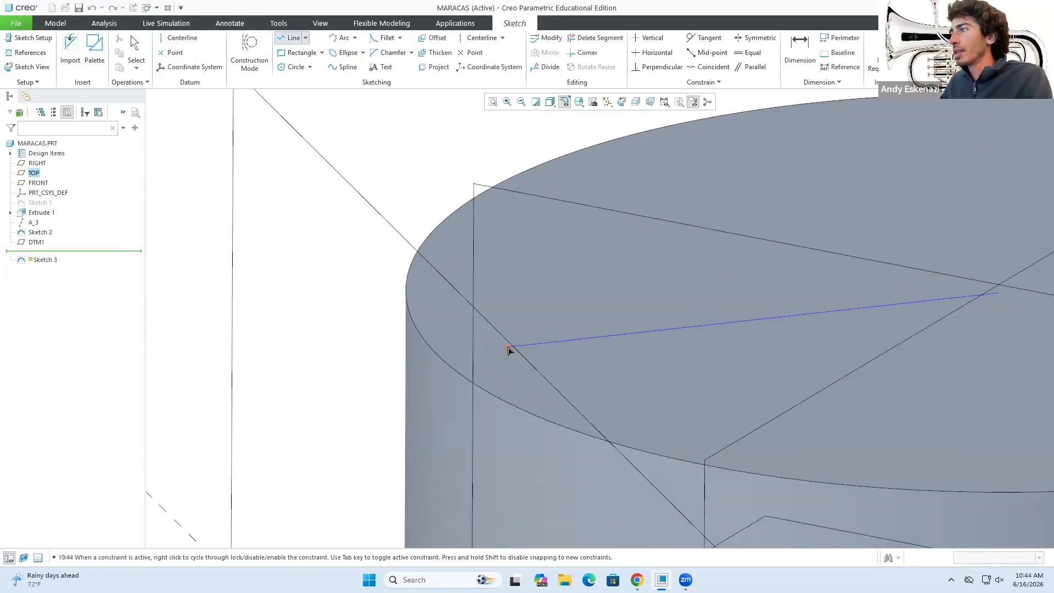
scroll(514, 307, up, 6)
middle_drag(513, 308, 544, 357)
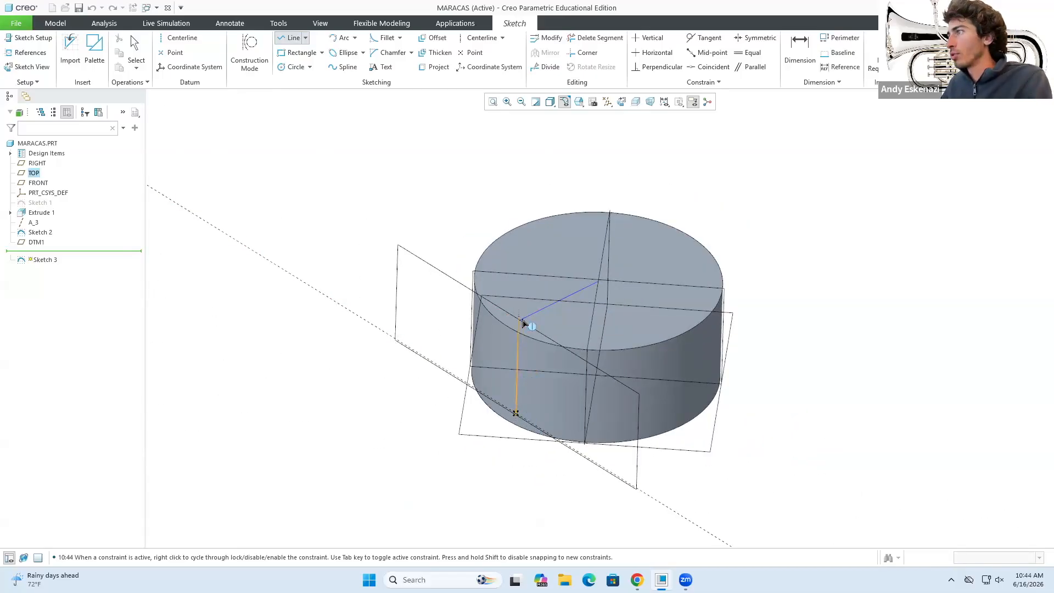
scroll(519, 339, down, 2)
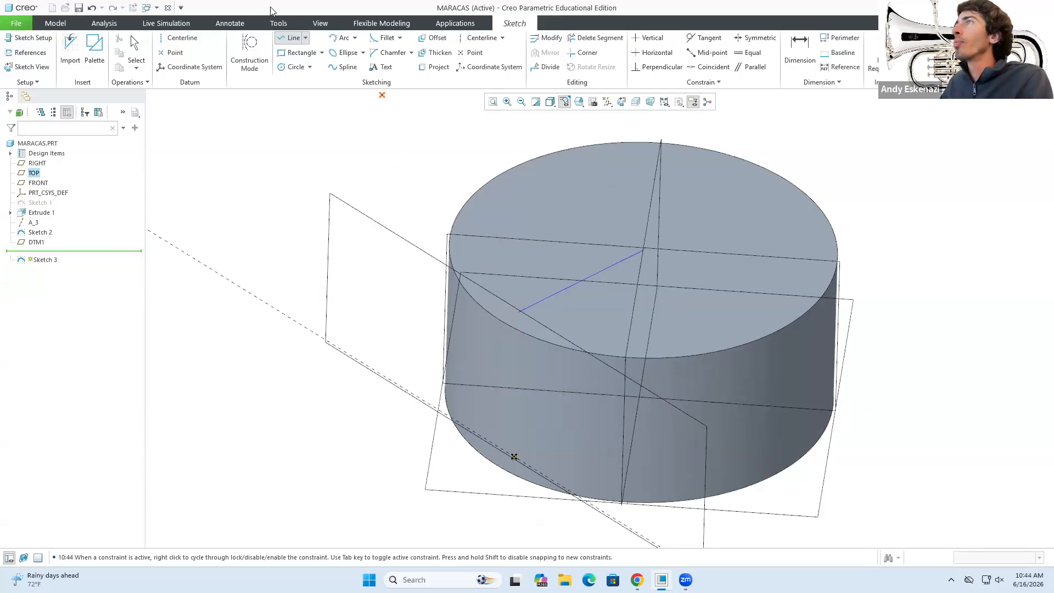
Project the disc's top and bottom edges into the sketch as construction geometry.
click(249, 61)
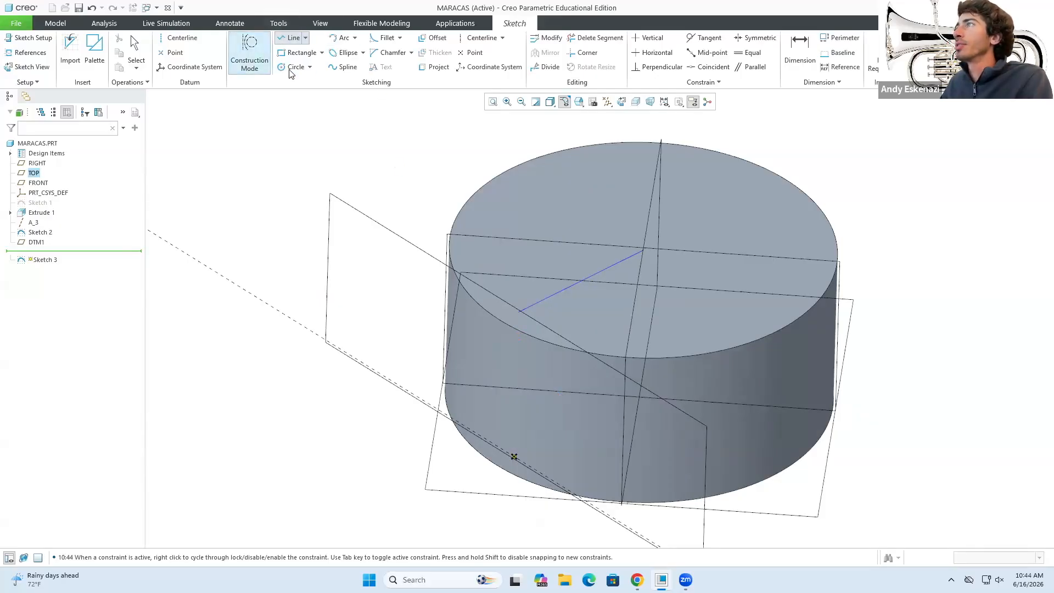
click(429, 69)
click(487, 315)
click(471, 447)
click(340, 133)
Draw a vertical construction line from the sketch origin at the disc's base up to the slanted line's endpoint.
mouse_move(444, 378)
middle_down()
mouse_move(442, 351)
mouse_move(439, 367)
mouse_move(497, 318)
mouse_move(646, 393)
mouse_move(637, 386)
middle_up()
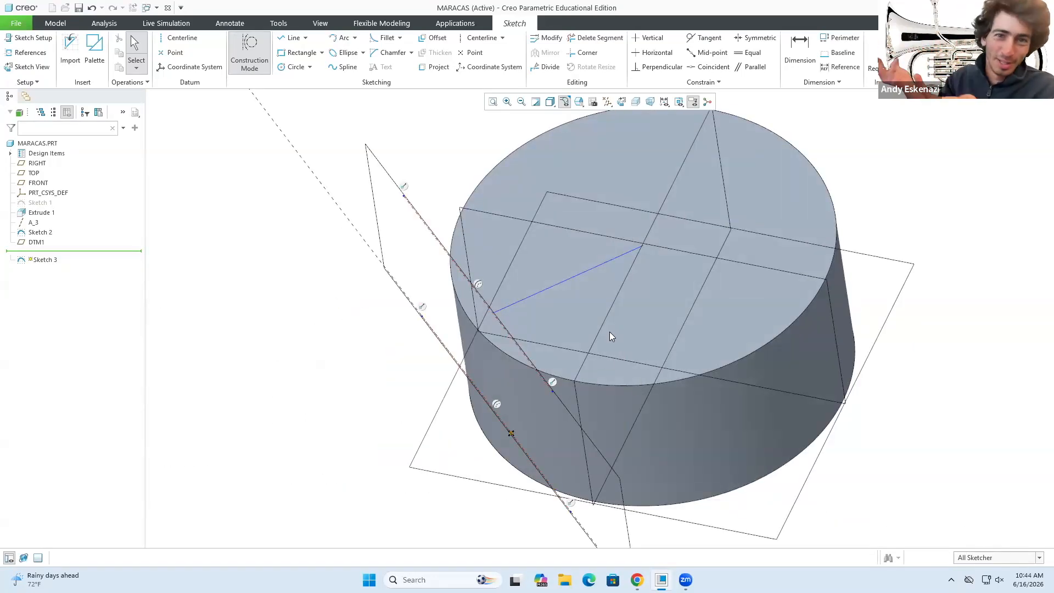
middle_drag(576, 328, 586, 309)
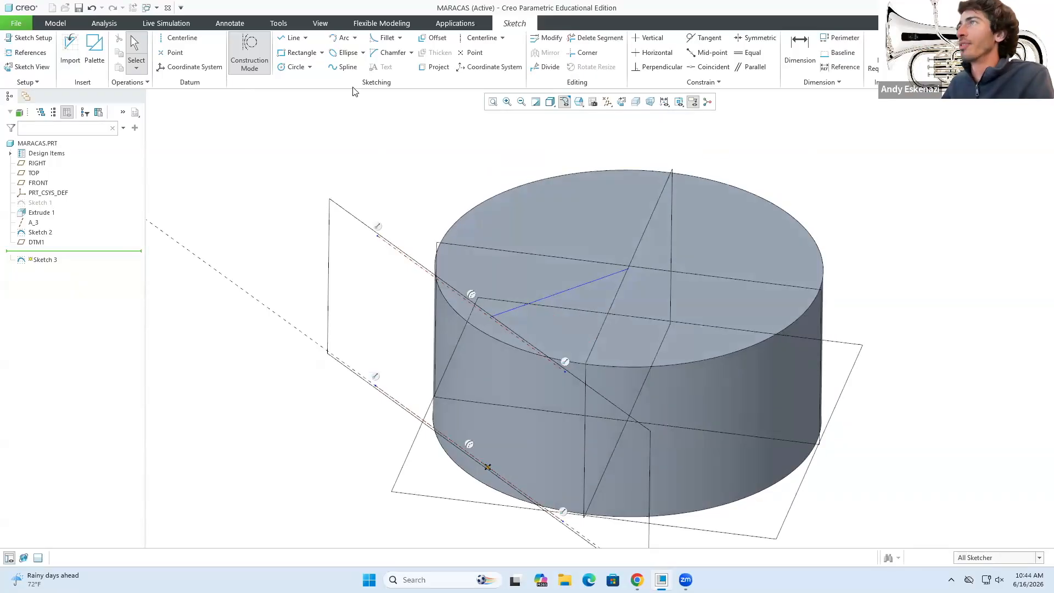
click(292, 38)
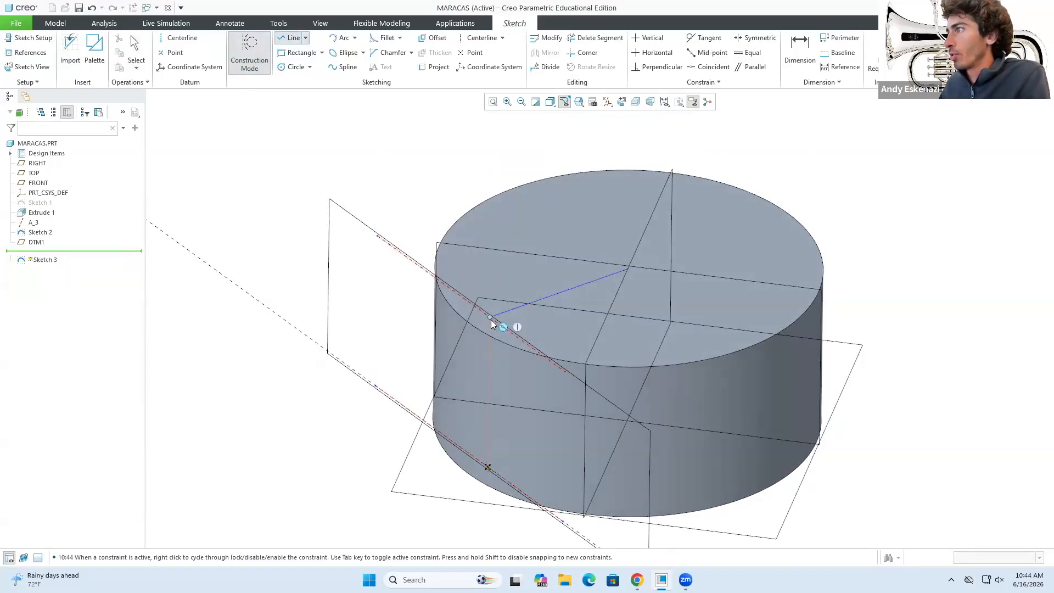
scroll(490, 327, up, 5)
click(471, 322)
middle_click(471, 322)
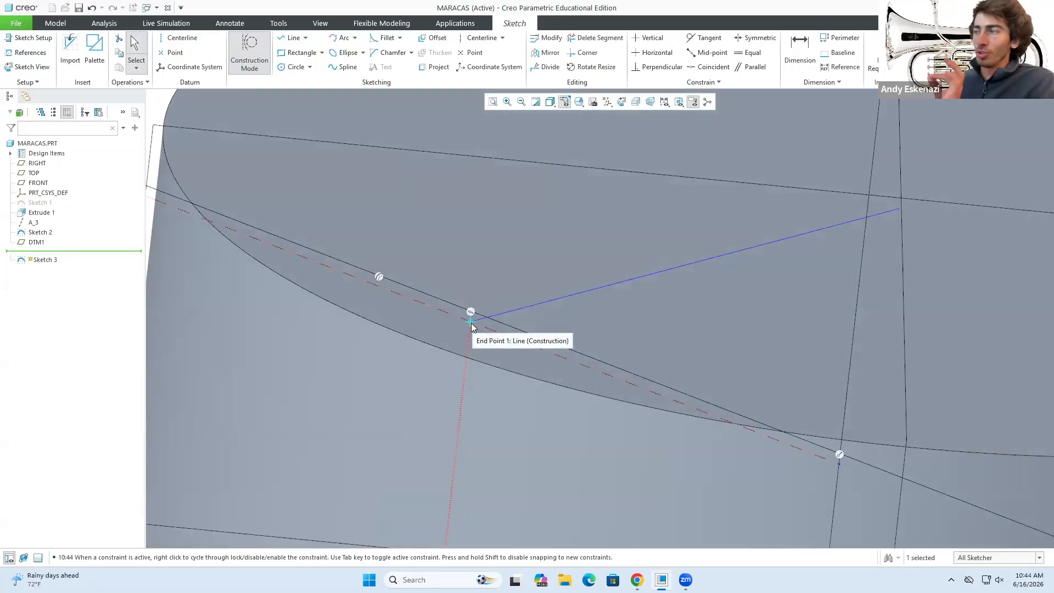
Draw a solid vertical line about 59 long upward from the slanted line's endpoint, with construction mode off.
click(293, 38)
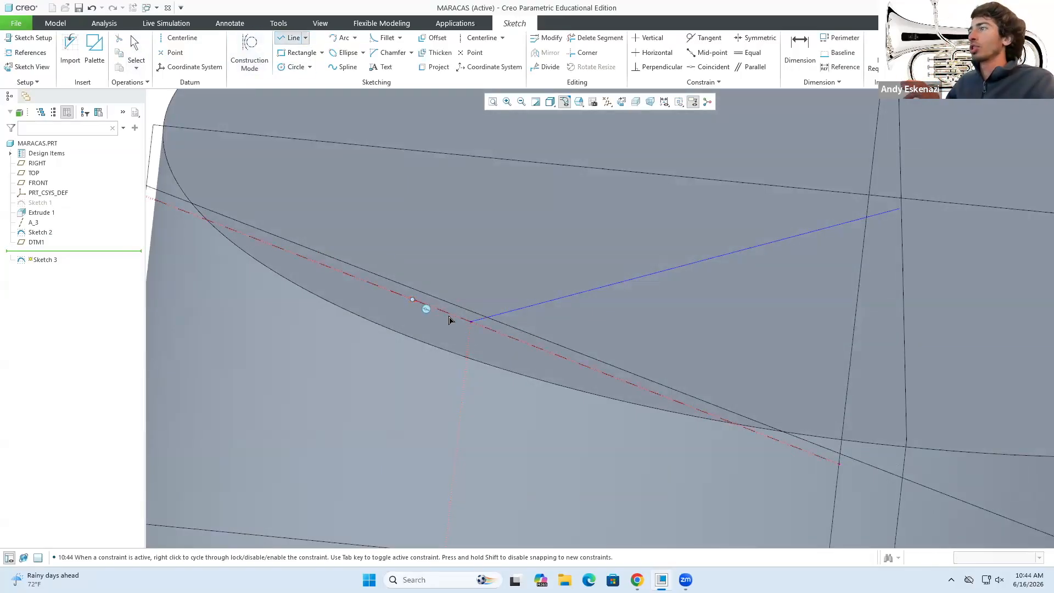
click(469, 321)
key(ctrl+d)
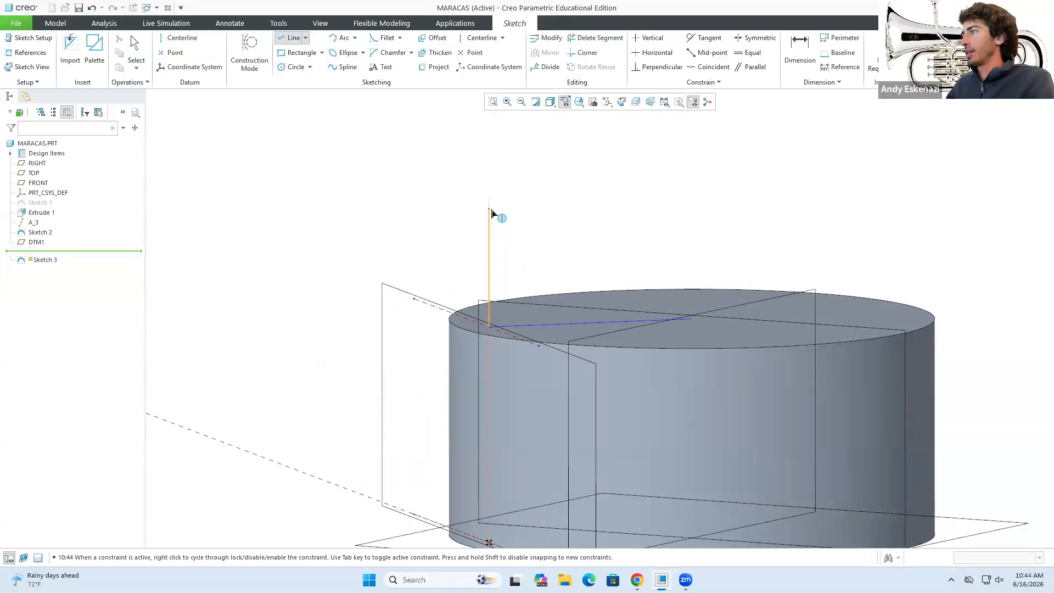
click(490, 200)
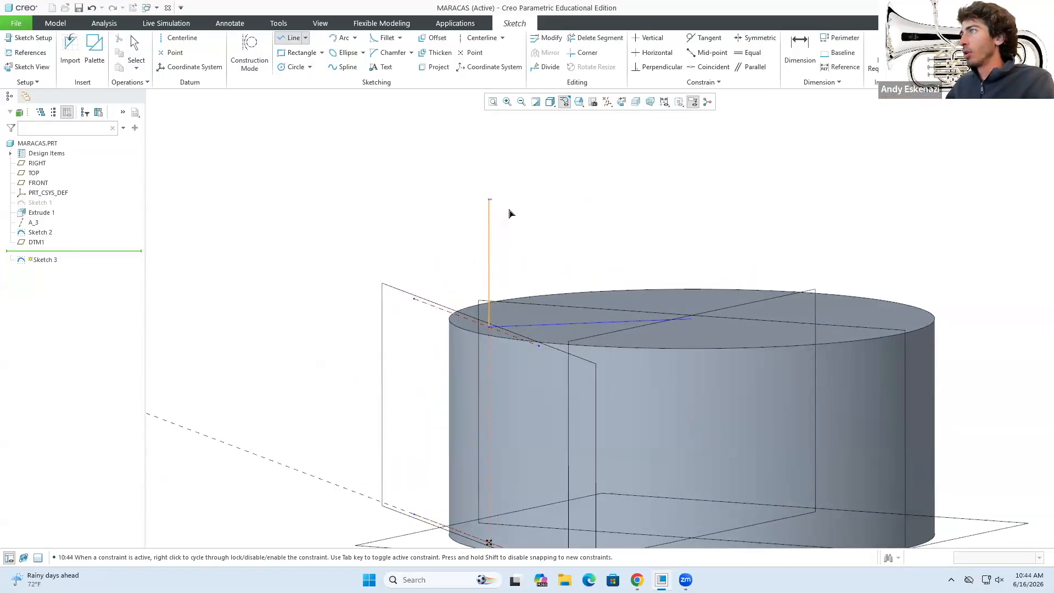
middle_click(507, 211)
Draw the handle's half outline from the vertical line's base: about 6 across, about 29 up, and an outward ledge about 1.5 wide with a short upright end.
ctrl+middle_drag(499, 255, 497, 285)
click(479, 399)
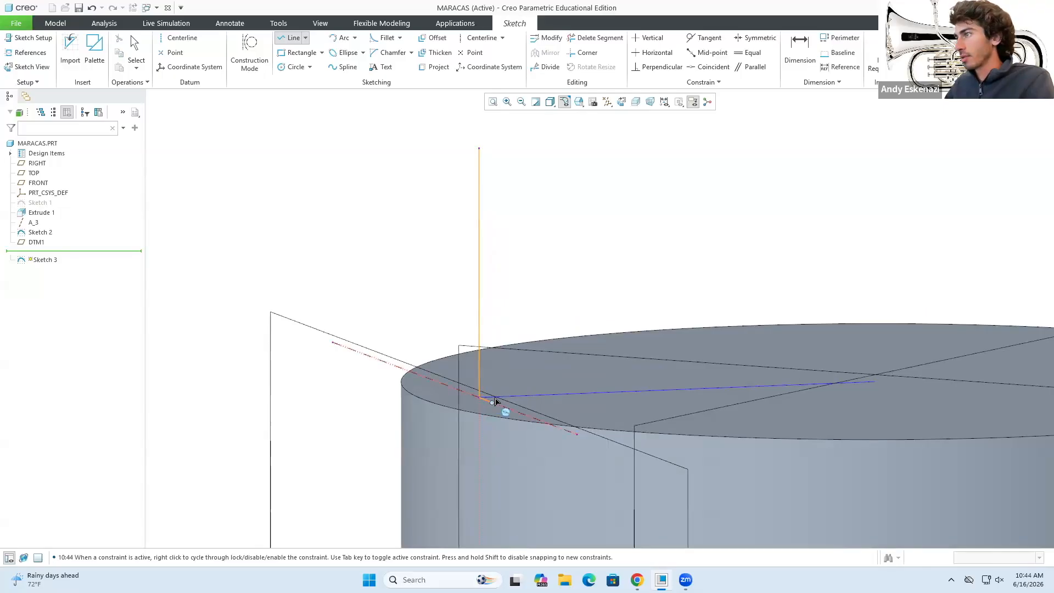
mouse_move(496, 404)
middle_down()
mouse_move(549, 405)
mouse_move(514, 407)
middle_up()
scroll(514, 407, down, 3)
click(531, 409)
scroll(552, 258, up, 5)
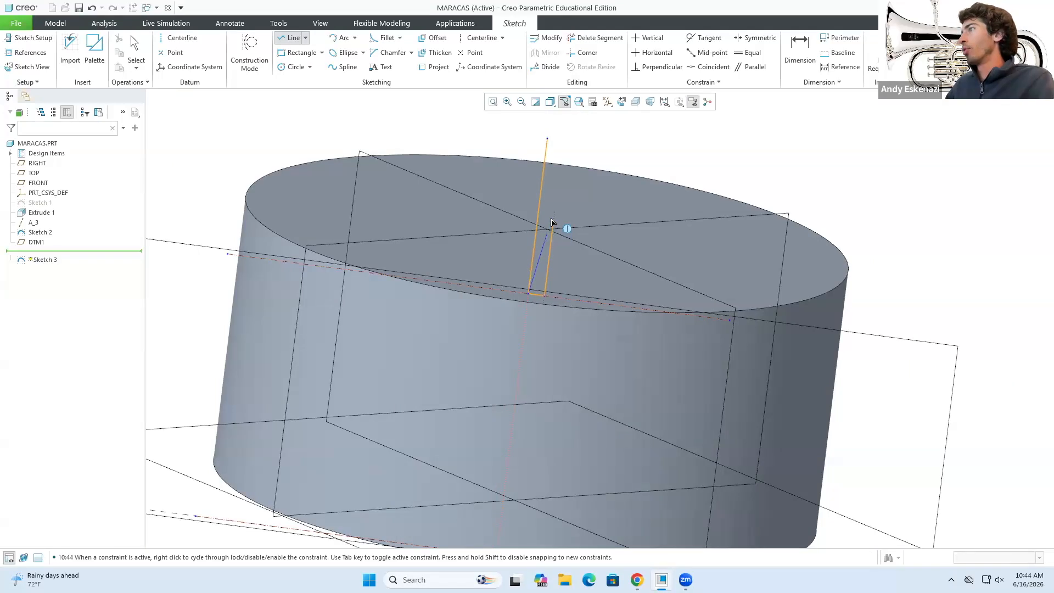
scroll(552, 222, down, 3)
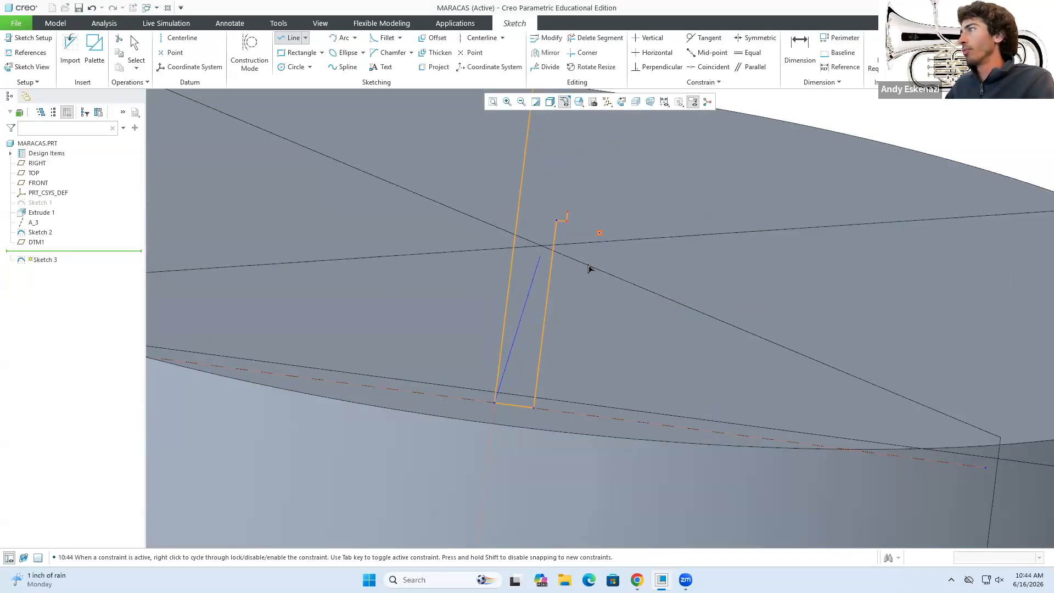
scroll(573, 217, up, 4)
middle_click(582, 223)
scroll(581, 222, down, 3)
click(581, 225)
scroll(567, 275, up, 3)
scroll(569, 218, down, 3)
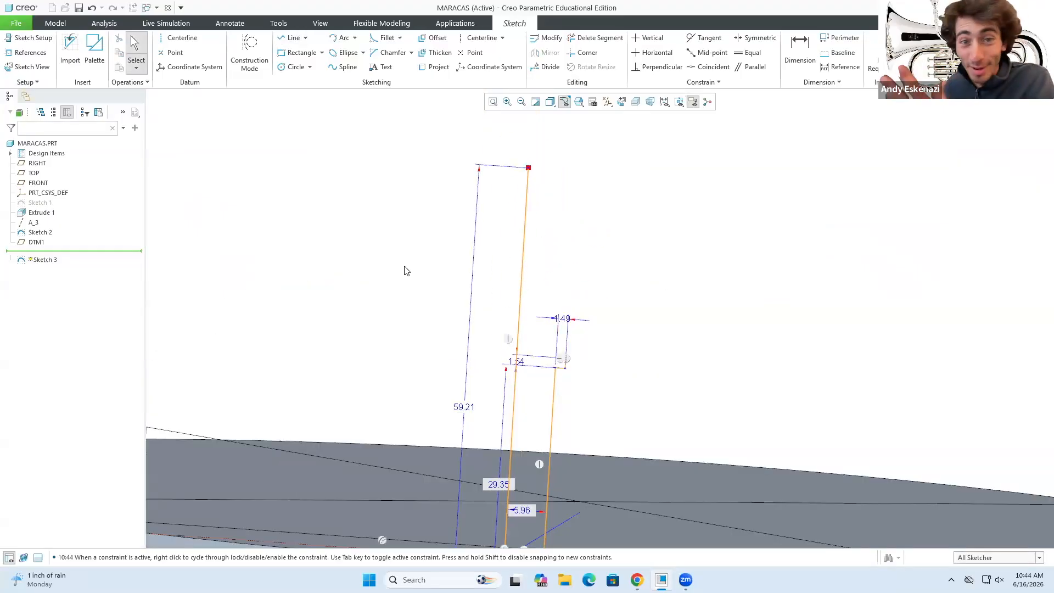
Draw a wavy spline with three outward lobes from the vertical line's upper end down to the ledge's short upright, closing the profile.
click(341, 67)
click(528, 168)
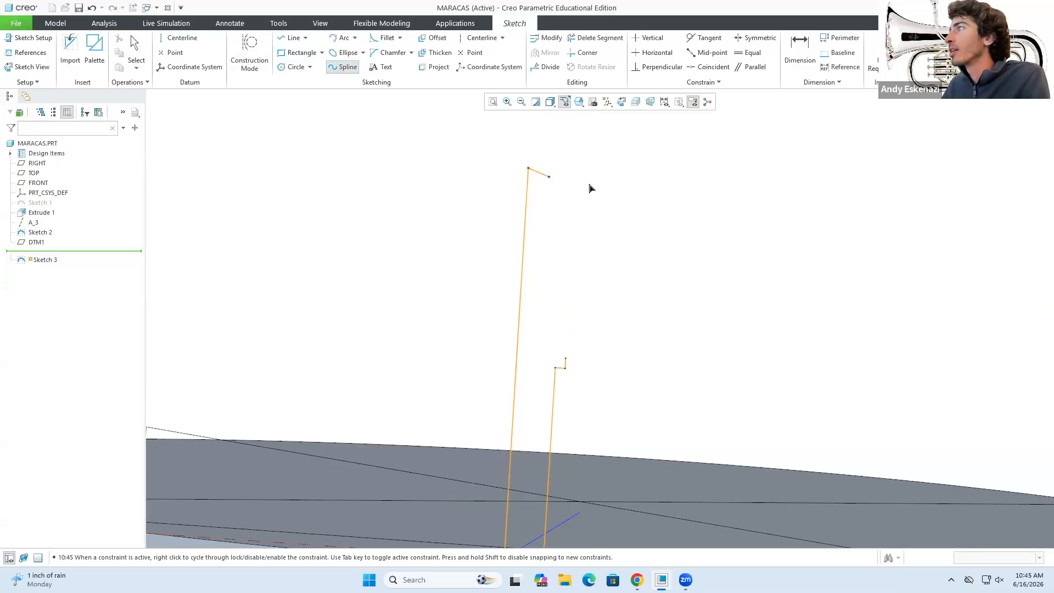
click(543, 224)
click(556, 242)
click(585, 255)
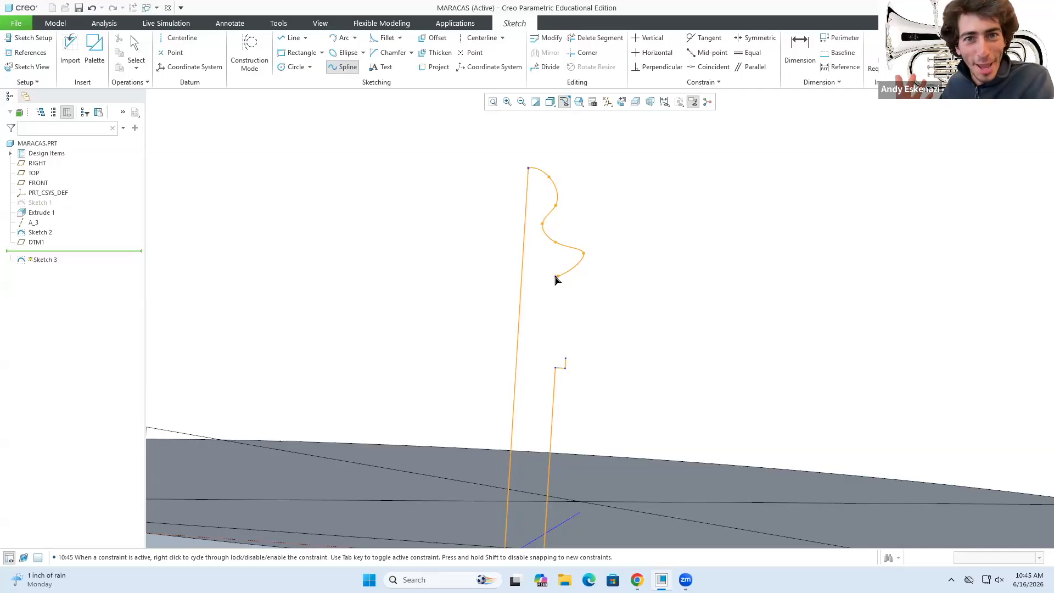
click(556, 279)
click(572, 293)
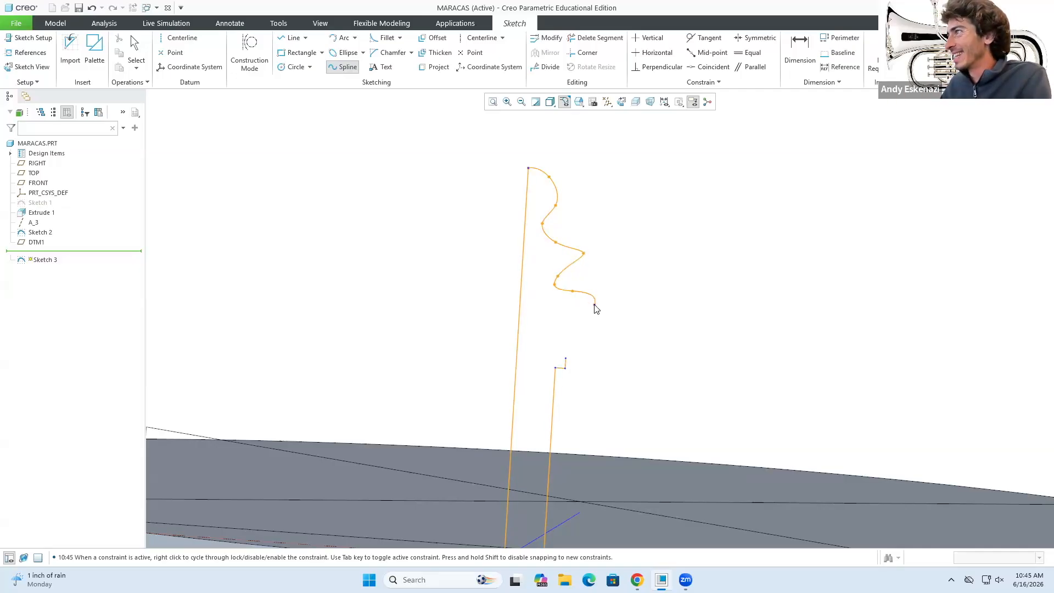
click(565, 317)
click(567, 333)
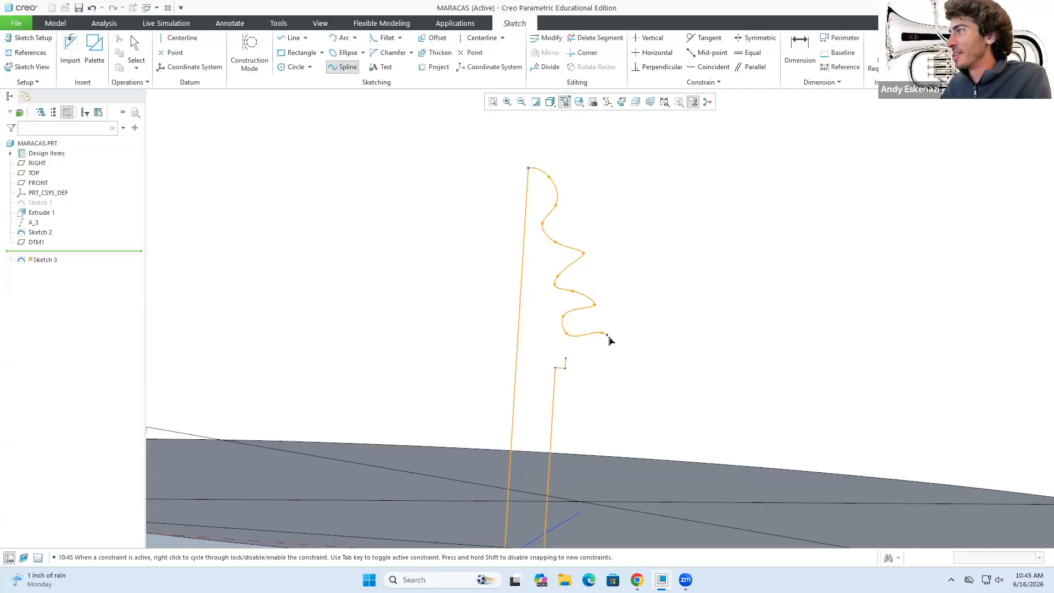
click(593, 351)
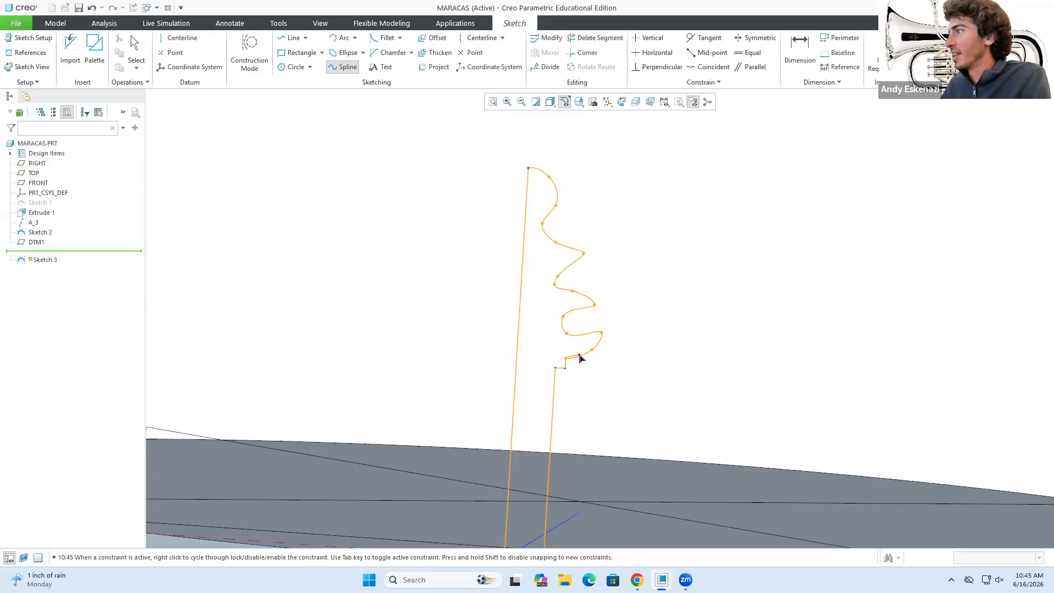
click(580, 357)
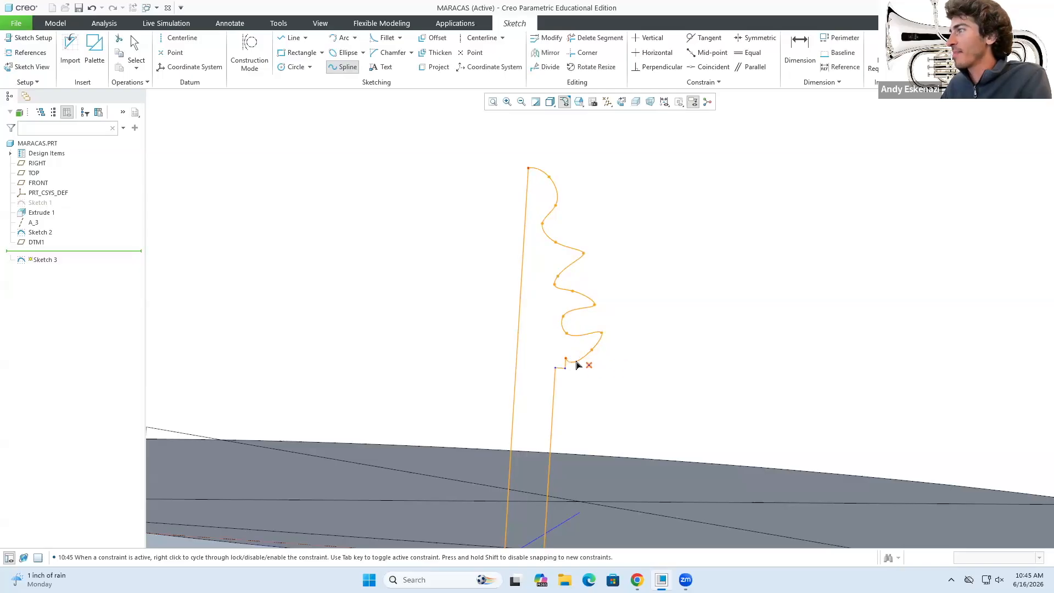
middle_click(578, 365)
Adjust the spline's lowest lobe just above the handle ledge and finish the profile sketch.
scroll(607, 348, down, 3)
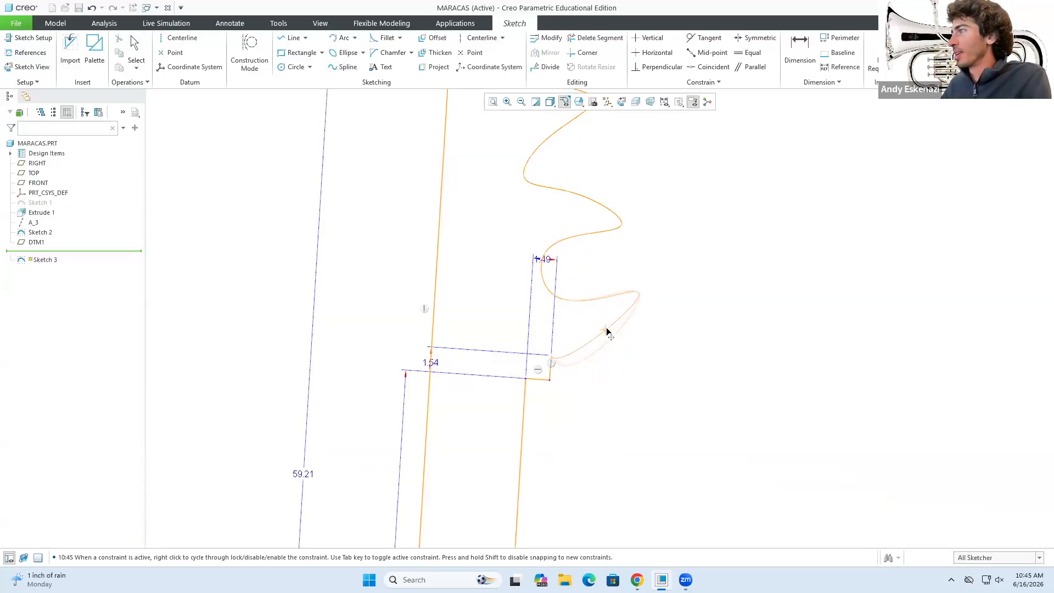
drag(607, 327, 606, 328)
scroll(573, 327, up, 4)
mouse_move(573, 327)
middle_down()
mouse_move(548, 319)
mouse_move(561, 332)
mouse_move(554, 347)
middle_up()
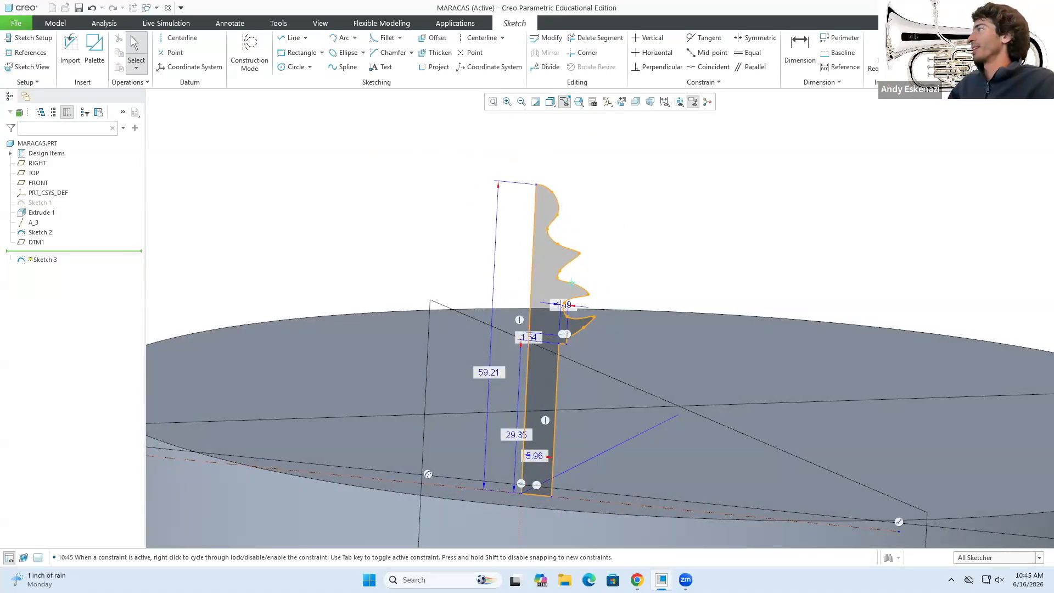
scroll(624, 181, up, 7)
click(384, 221)
scroll(624, 170, down, 4)
middle_drag(609, 208, 591, 246)
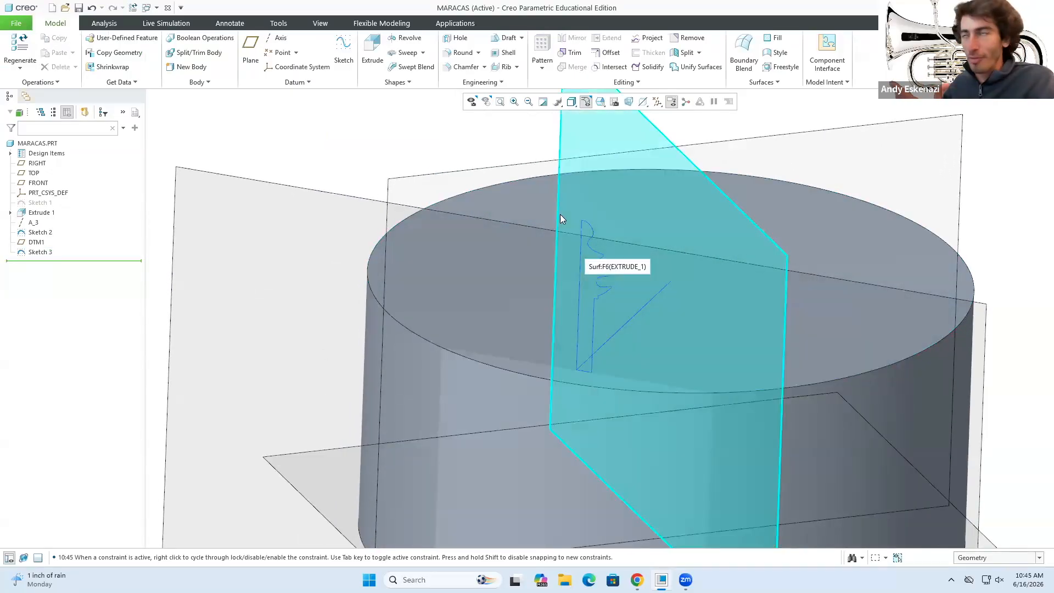
Revolve the closed half profile 360° as a solid about its long vertical line.
click(405, 40)
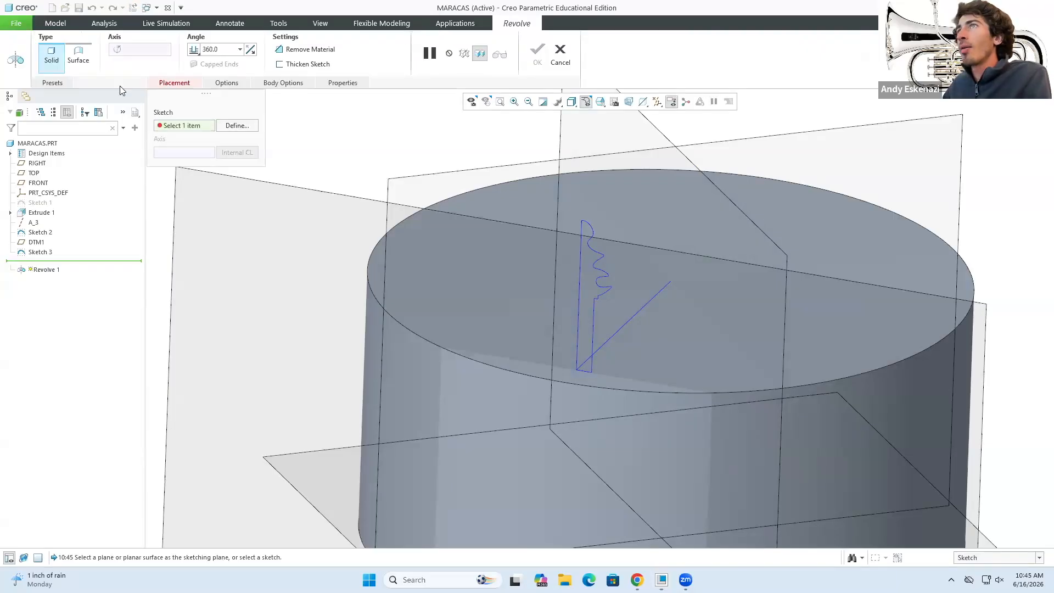
click(581, 292)
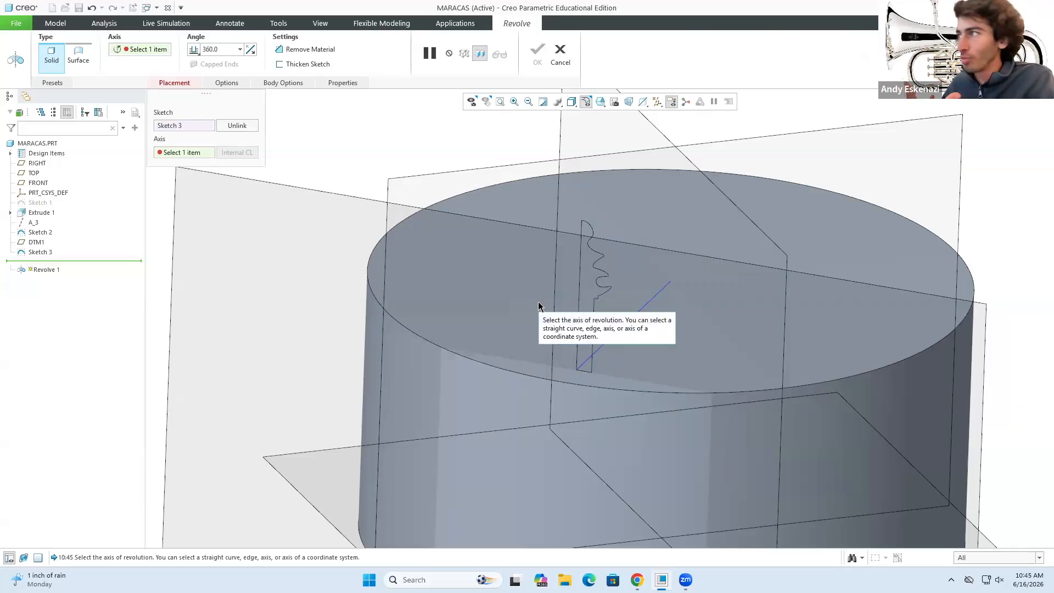
click(578, 295)
middle_drag(579, 296, 608, 299)
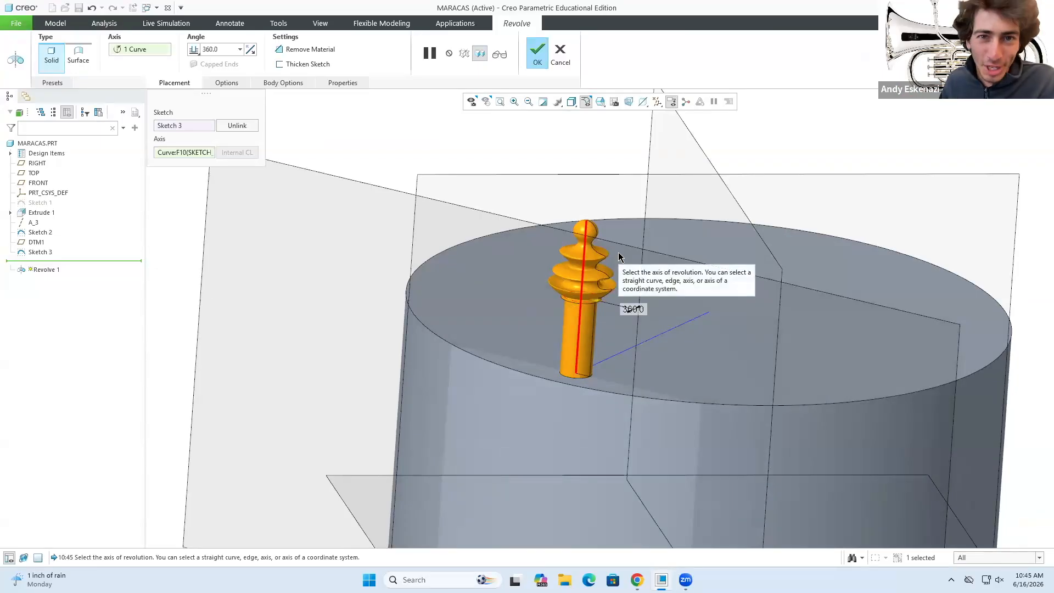
scroll(533, 264, down, 4)
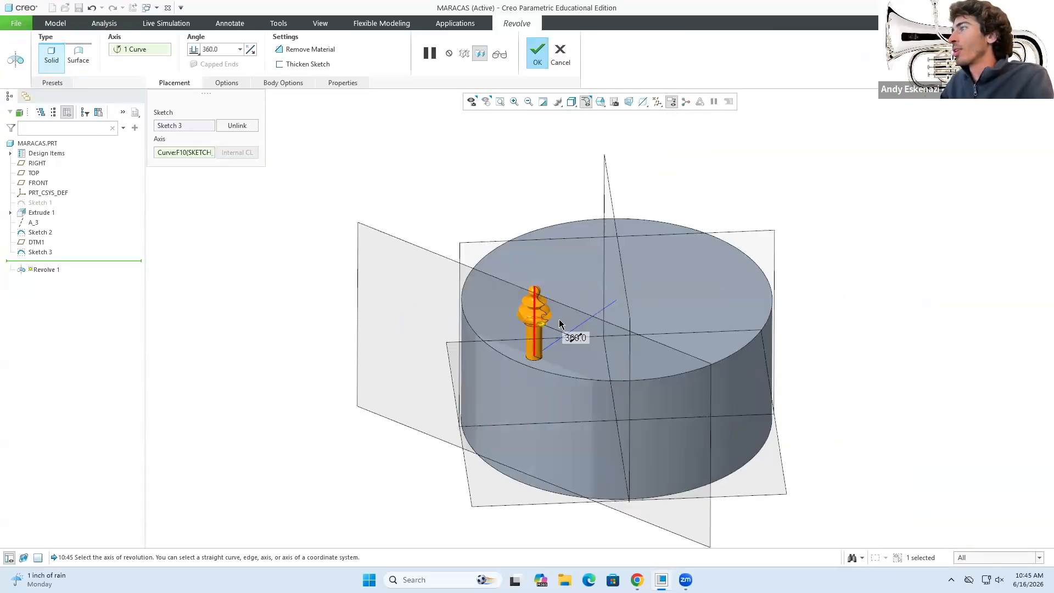
click(538, 53)
Examine the revolved maraca's rings and handle up close and its placement on the disc.
middle_drag(502, 314, 488, 274)
scroll(530, 311, up, 5)
scroll(534, 306, down, 4)
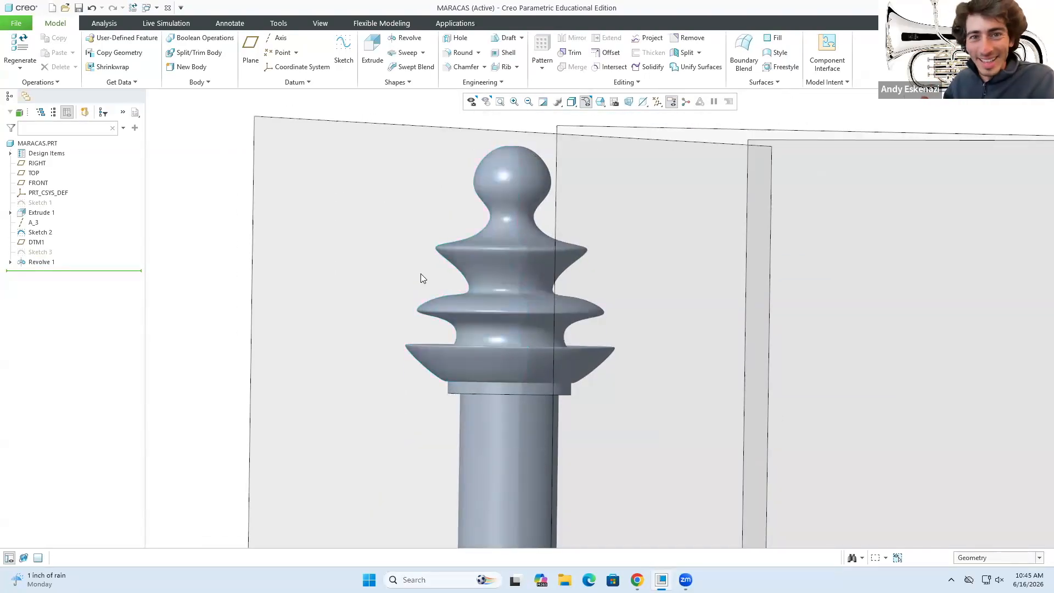
scroll(420, 279, up, 5)
middle_drag(419, 279, 429, 304)
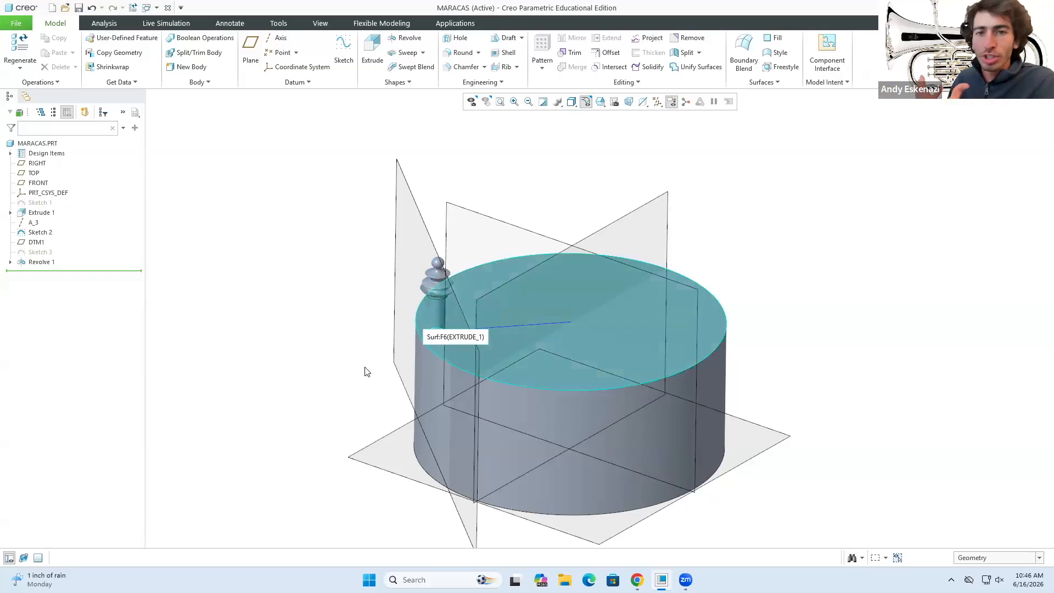
middle_drag(407, 341, 386, 171)
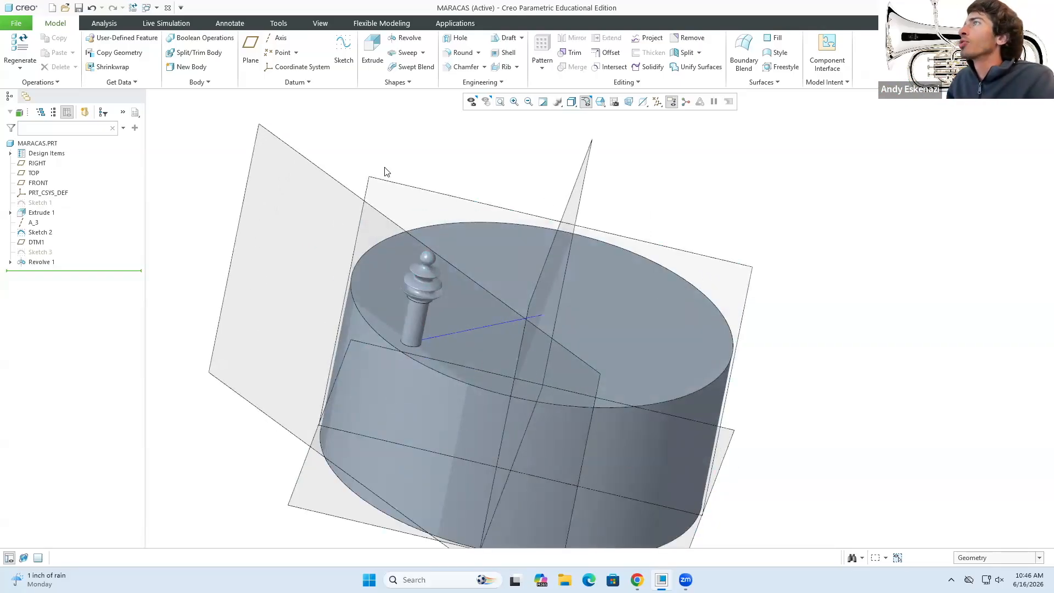
scroll(317, 232, down, 2)
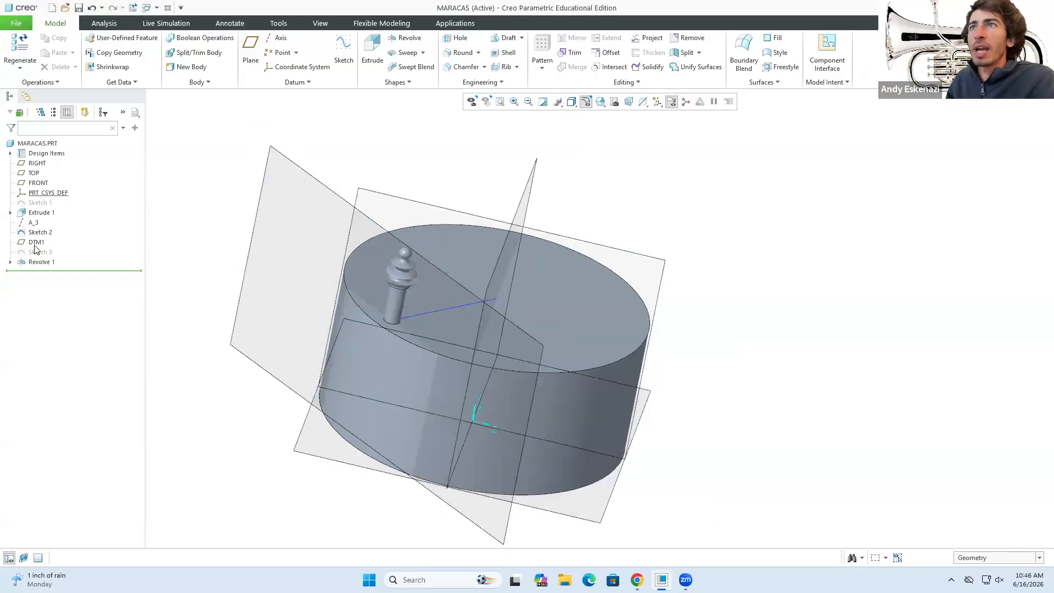
Set up an axis pattern of the revolved maraca about the datum axis A_3.
click(33, 222)
click(42, 262)
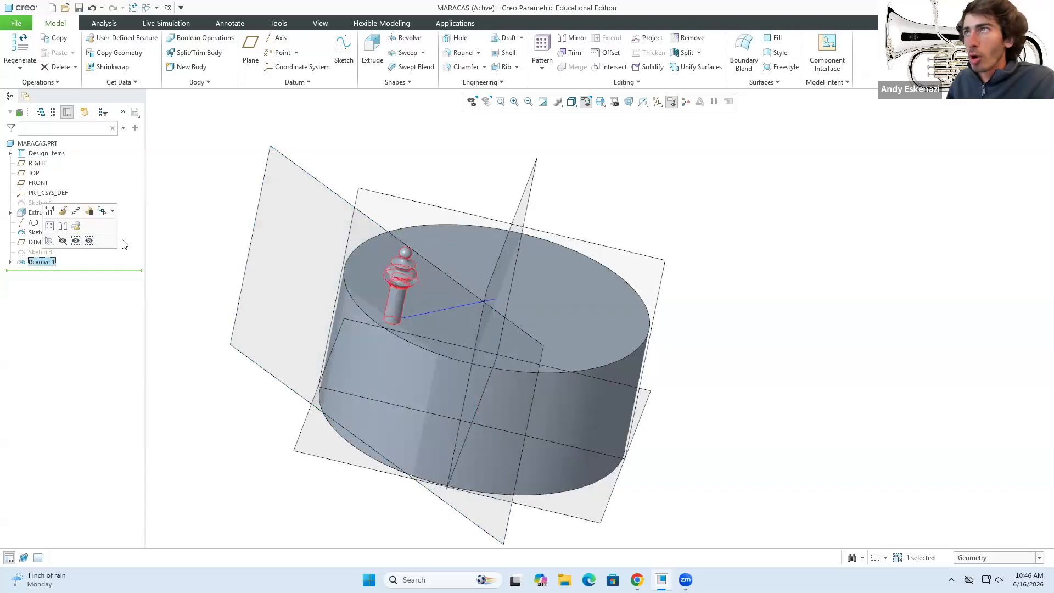
click(538, 57)
click(42, 263)
click(542, 55)
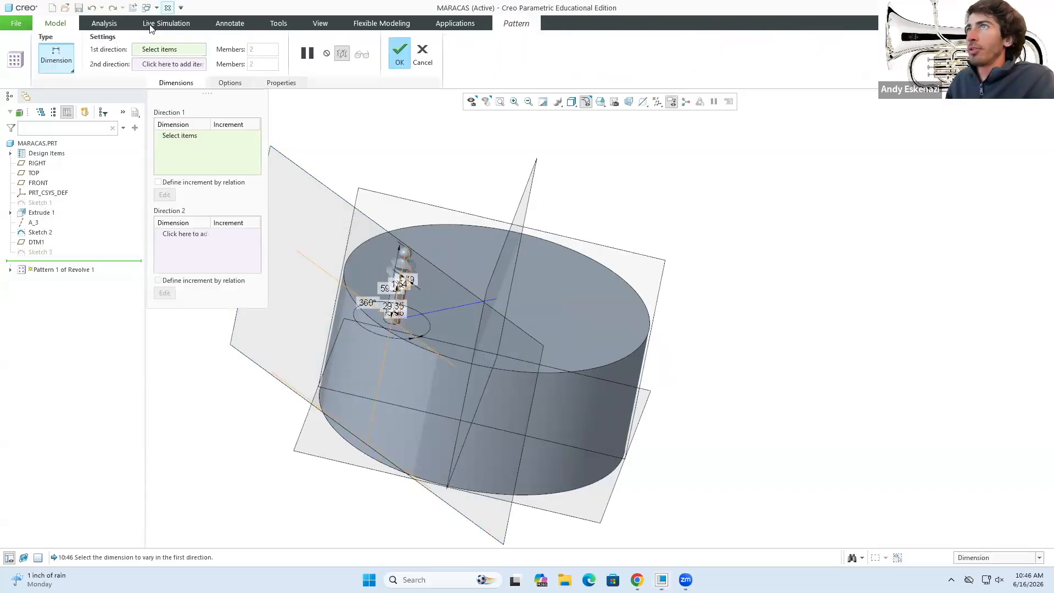
click(64, 51)
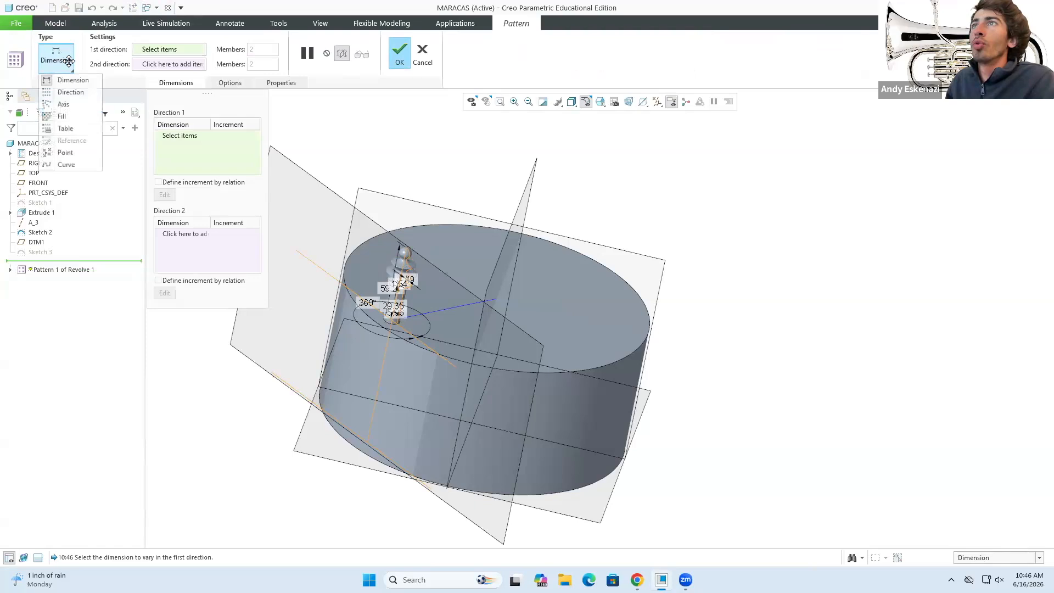
click(62, 105)
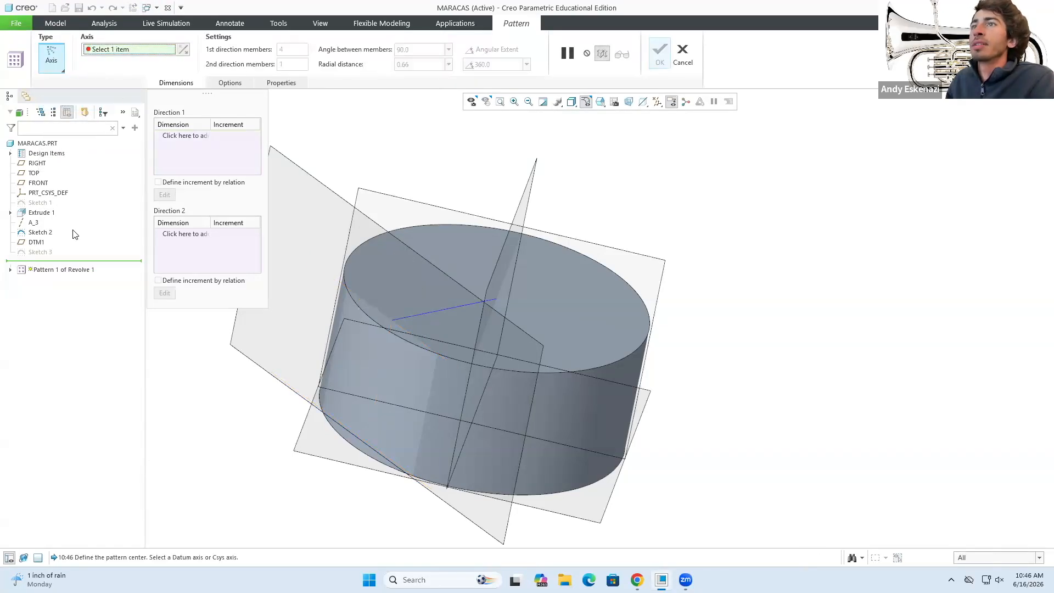
click(34, 223)
middle_drag(409, 244, 380, 177)
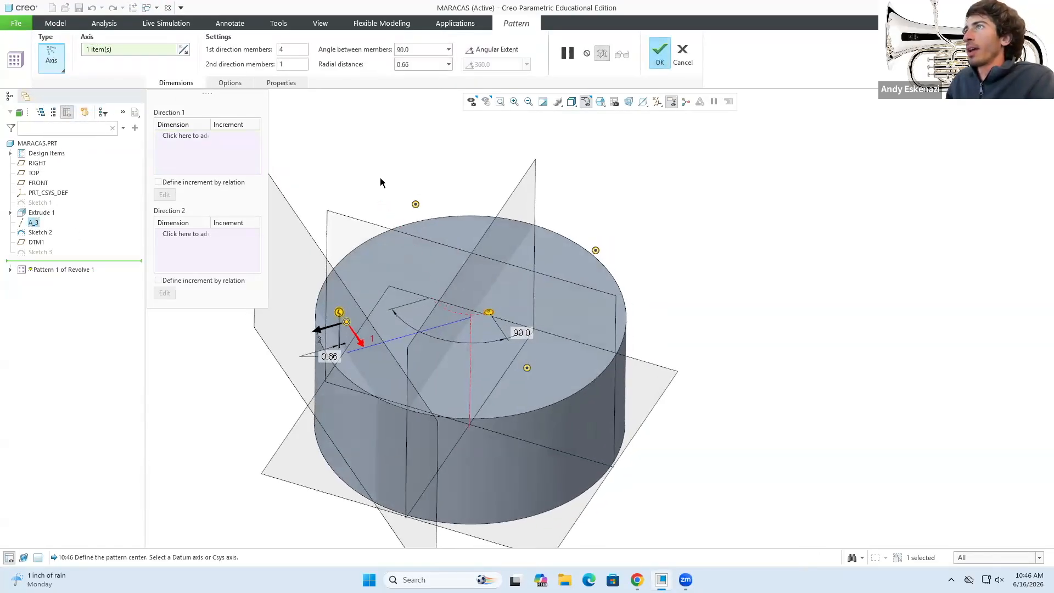
Spread the pattern over a 360° angular extent with 10 members in the first direction and complete it.
click(472, 54)
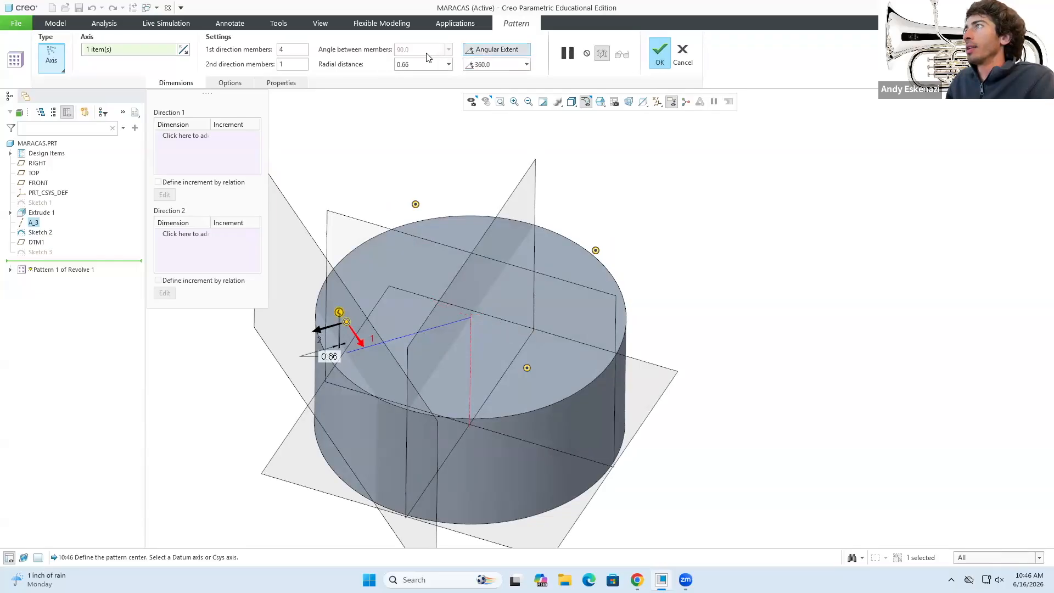
text(10)
key(Return)
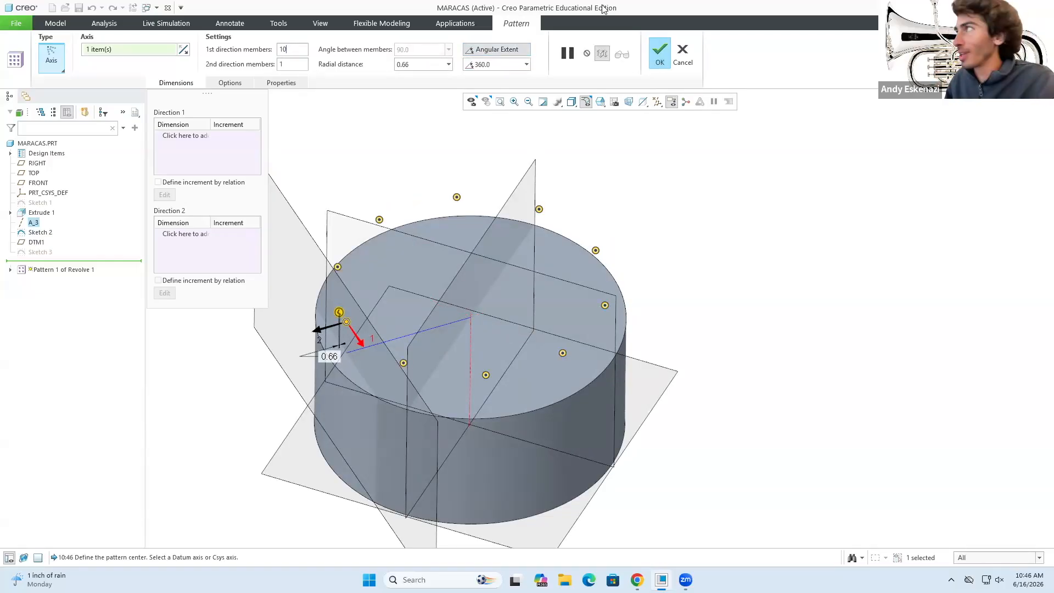
click(660, 55)
click(661, 257)
Start a datum plane offset from the disc's top surface, with a translation of -100 to place it above the maracas.
middle_drag(483, 357, 590, 216)
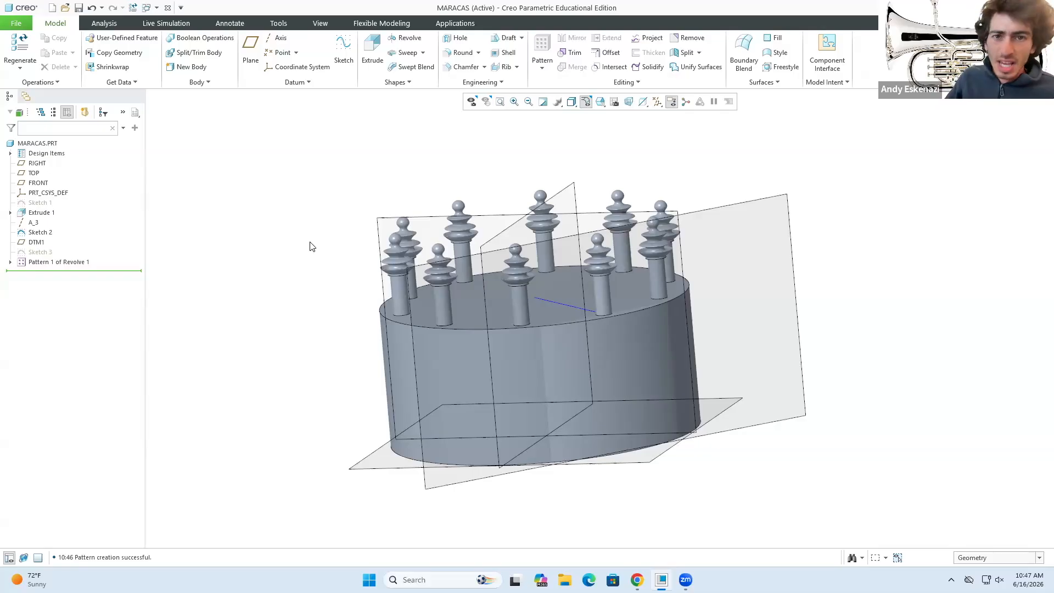
mouse_move(388, 323)
middle_down()
mouse_move(388, 313)
mouse_move(406, 316)
middle_up()
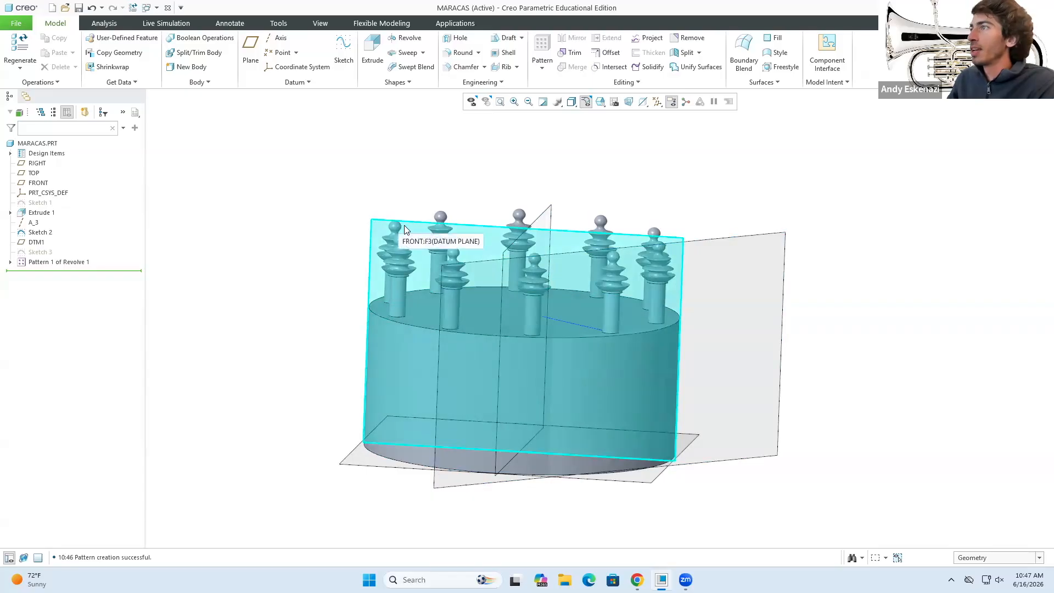
scroll(540, 254, up, 5)
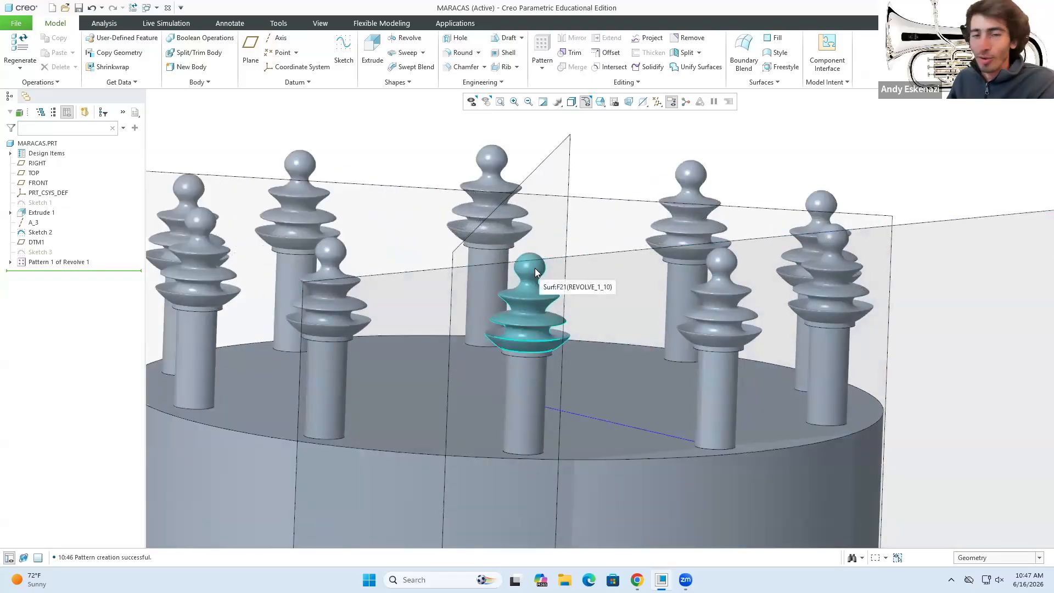
scroll(534, 268, down, 5)
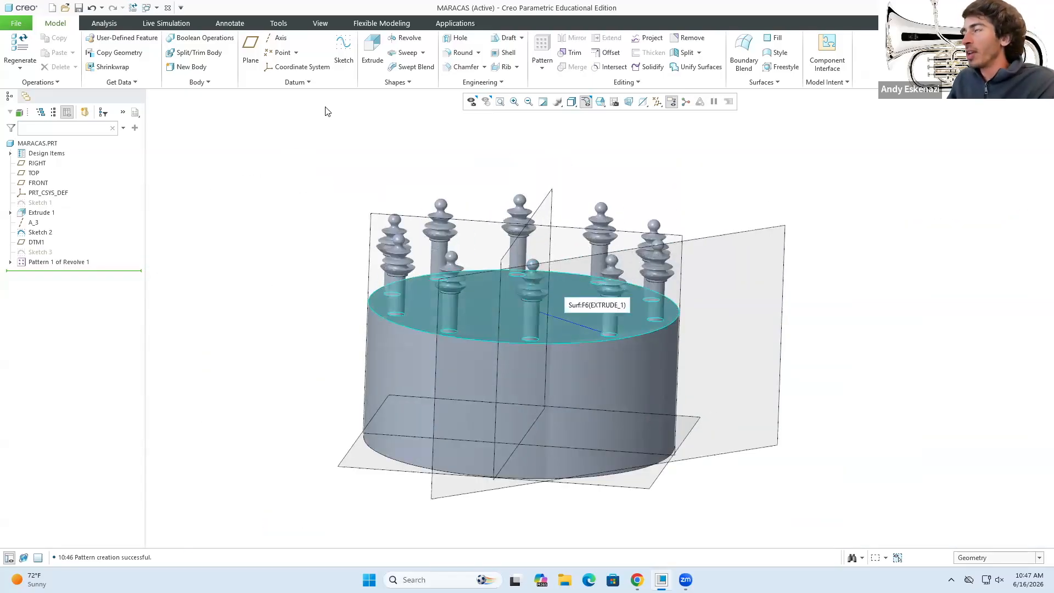
click(253, 52)
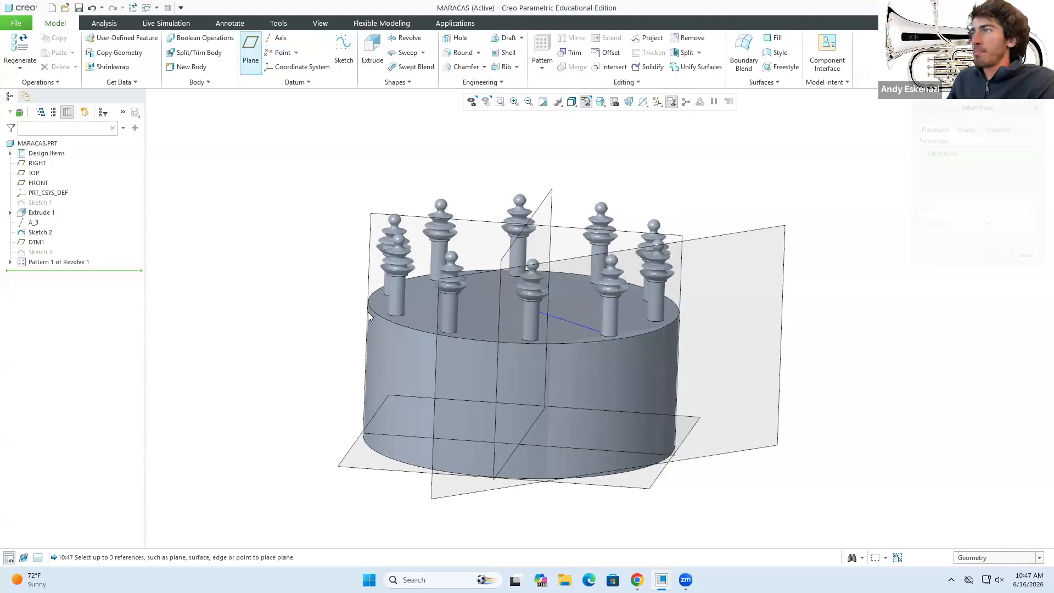
click(414, 324)
middle_drag(559, 345, 559, 328)
double_click(979, 232)
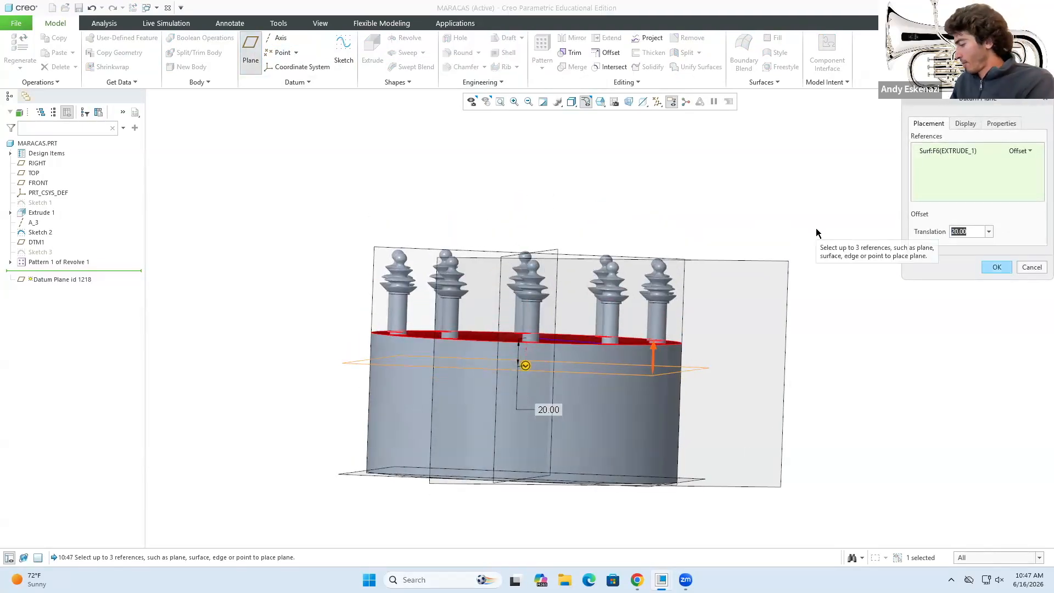
text(-100)
key(Return)
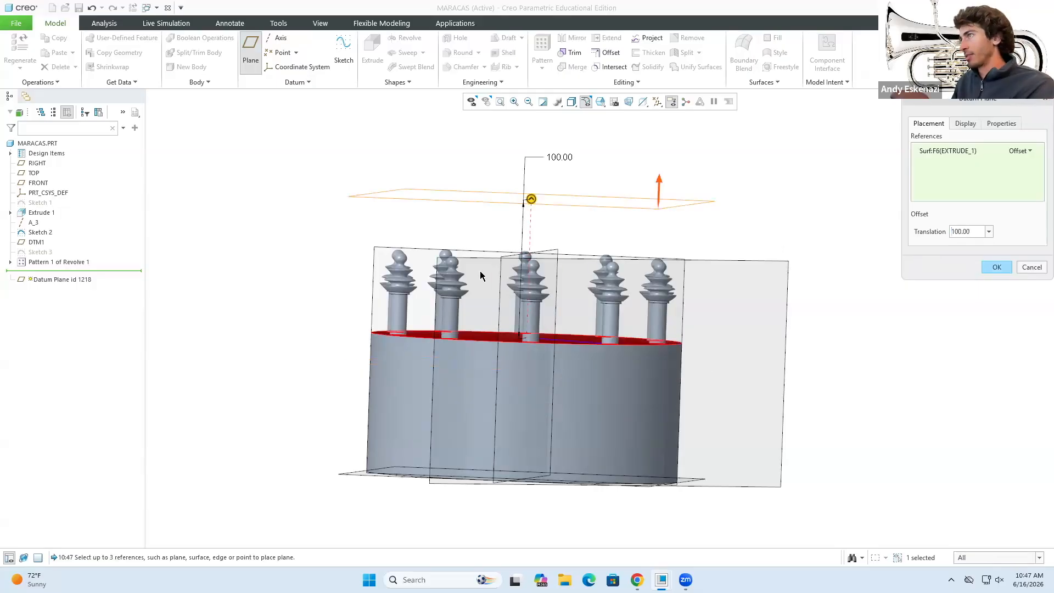
Reduce the new datum plane's offset translation, trying 80 and settling on 60, and check it against the maracas' tips.
drag(970, 231, 941, 233)
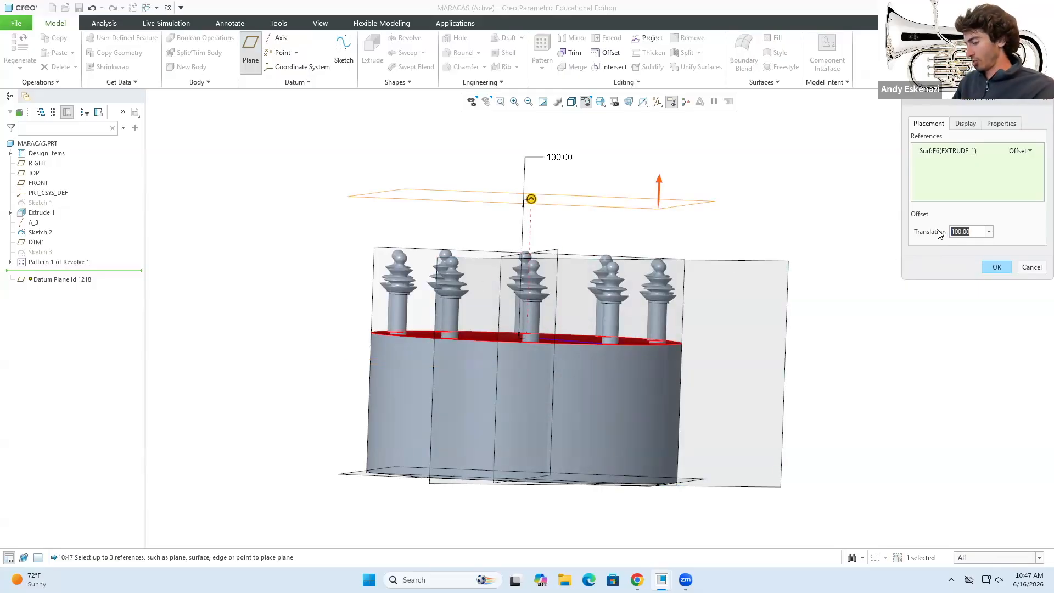
text(80)
key(Return)
drag(970, 237, 896, 246)
text(60)
key(Return)
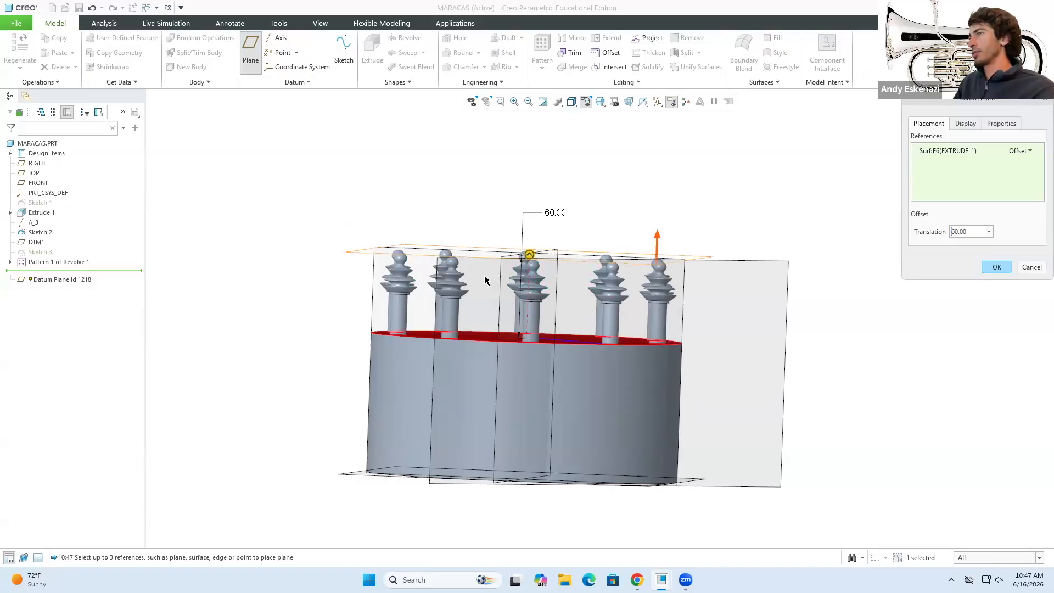
scroll(396, 266, up, 5)
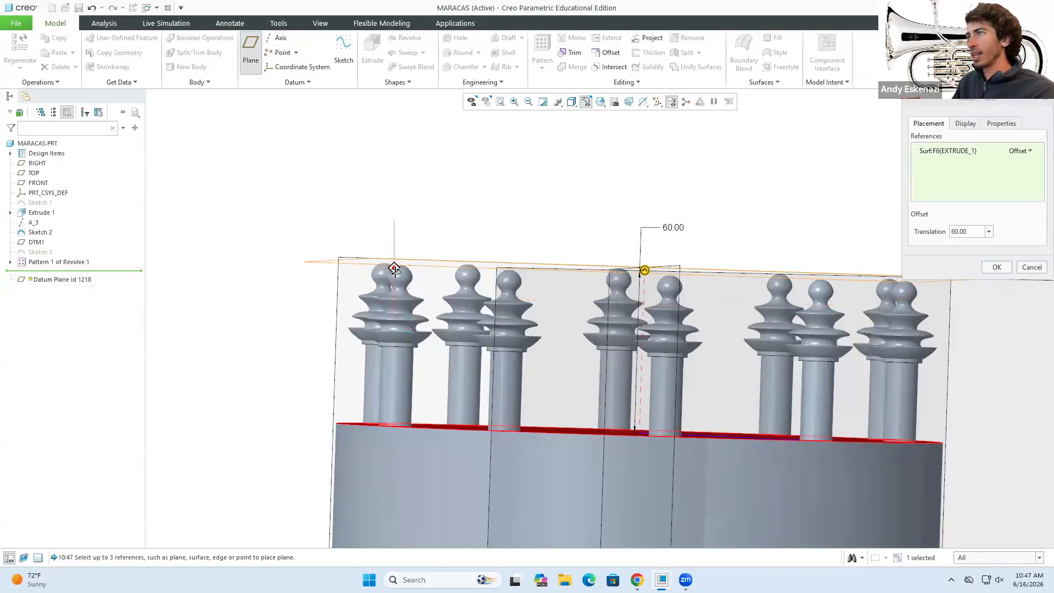
scroll(396, 268, up, 3)
middle_drag(400, 262, 404, 265)
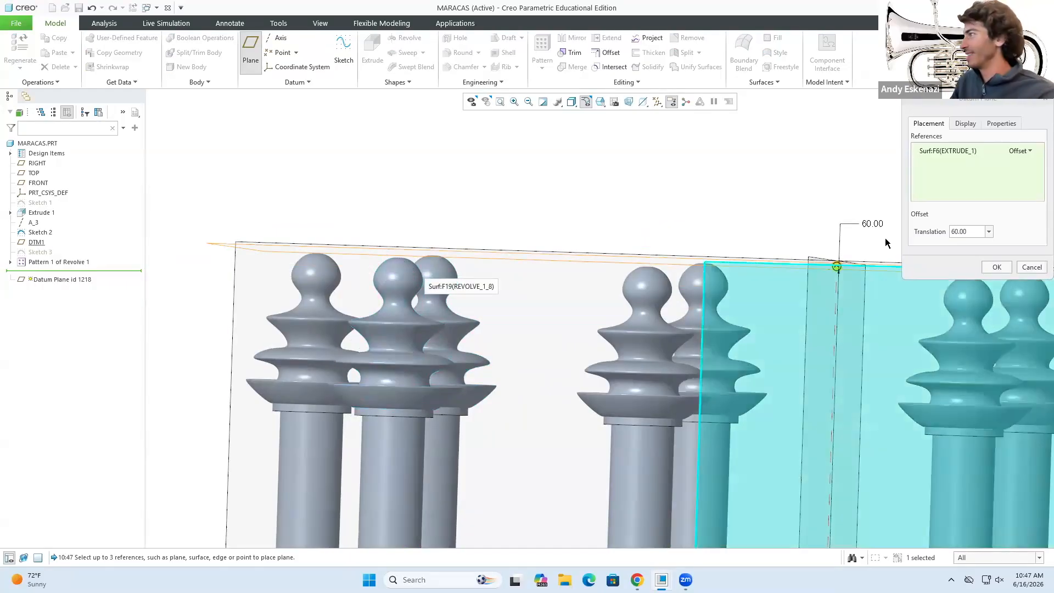
Set the new datum plane's offset translation to 55 so it cuts through the maracas' tips, and complete the plane.
drag(967, 232, 924, 236)
text(55)
key(Return)
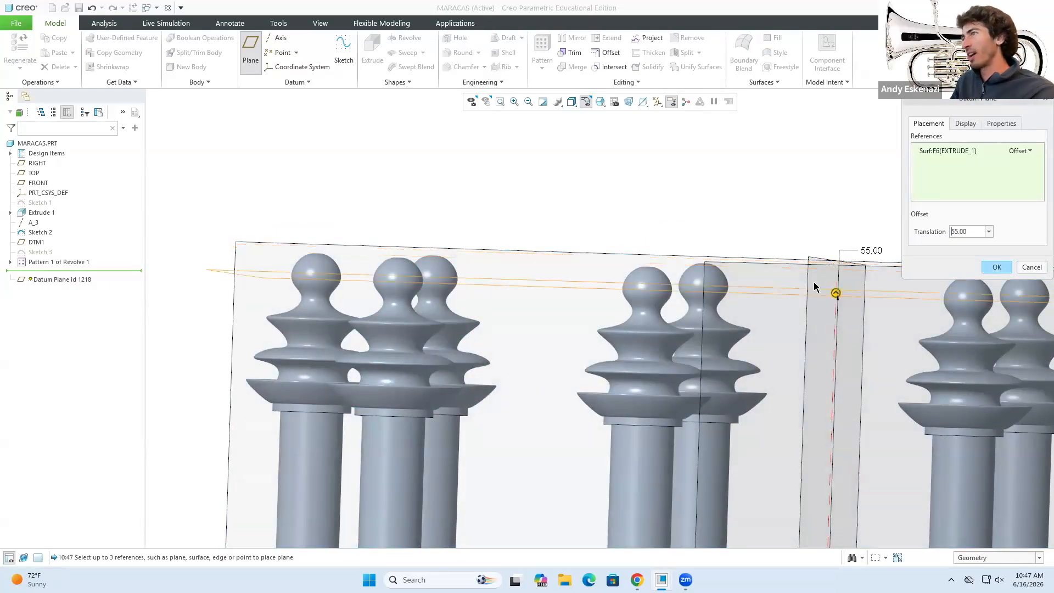
middle_drag(414, 294, 414, 290)
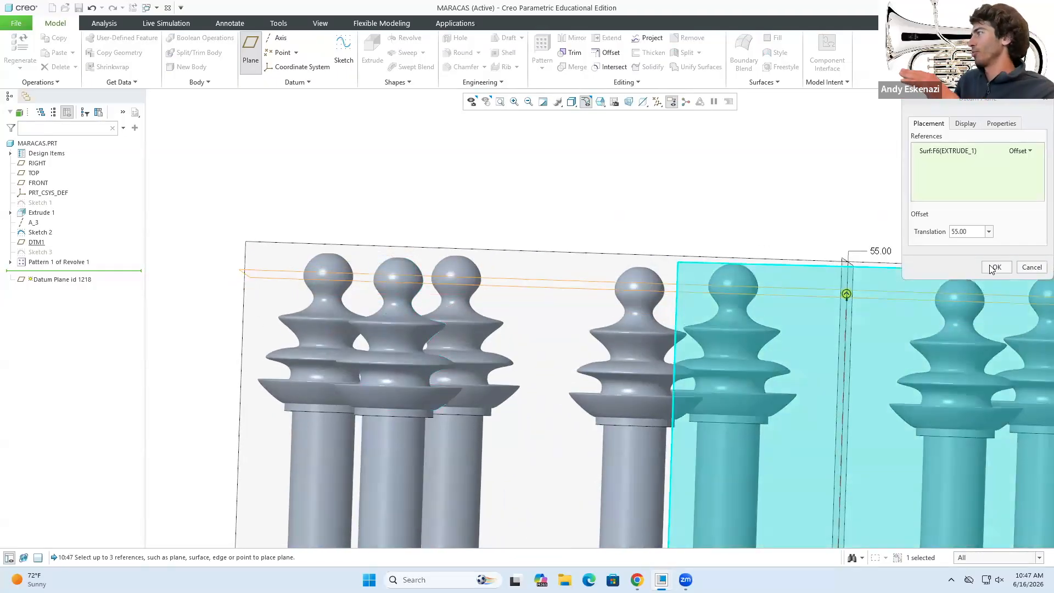
click(995, 268)
key(ctrl+d)
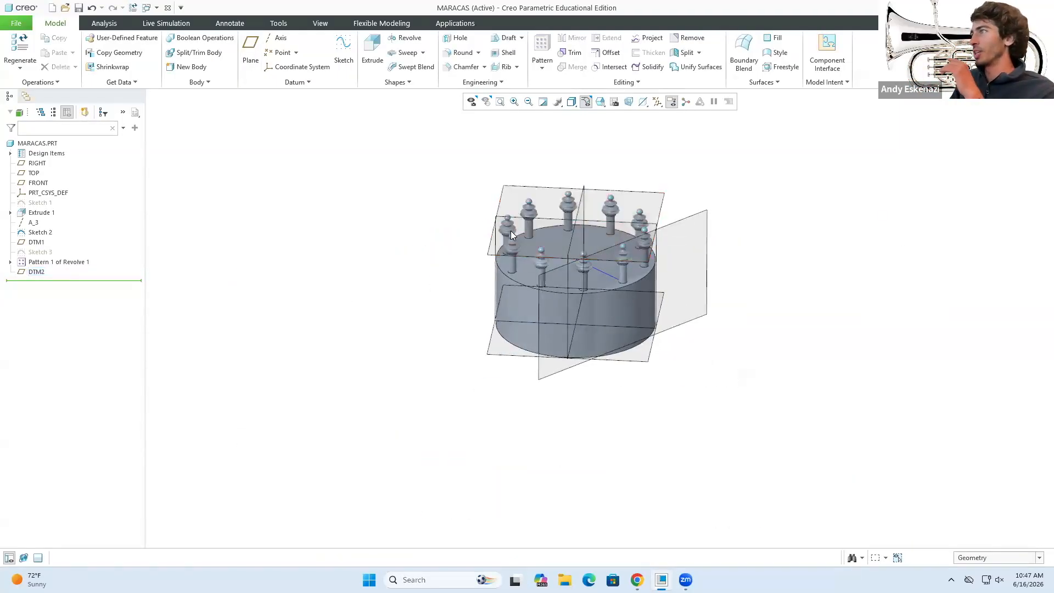
Mirror Extrude 1 and the revolve pattern together about the datum plane DTM2.
click(55, 263)
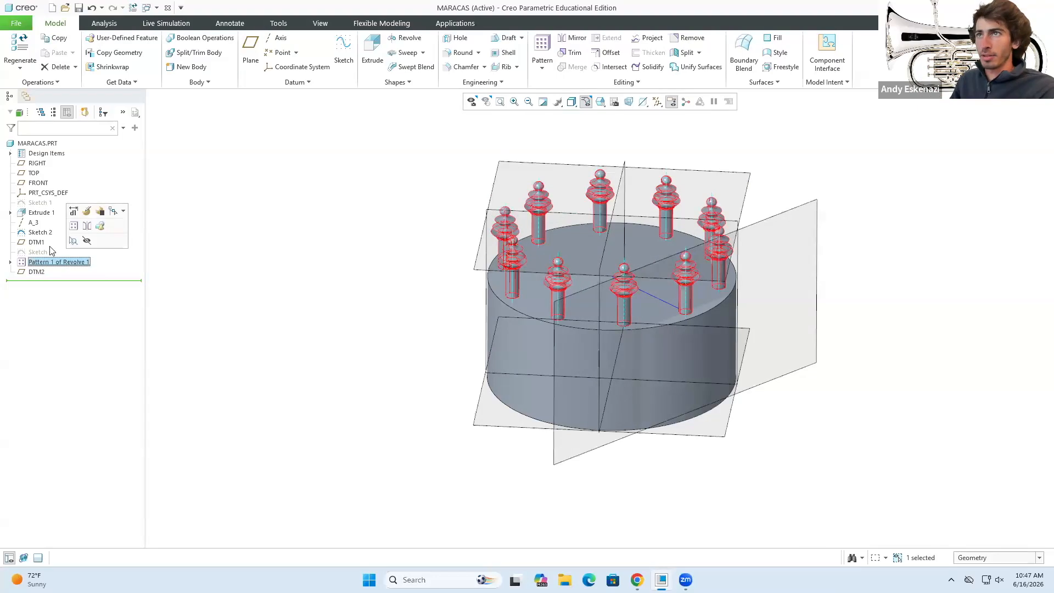
ctrl+click(34, 213)
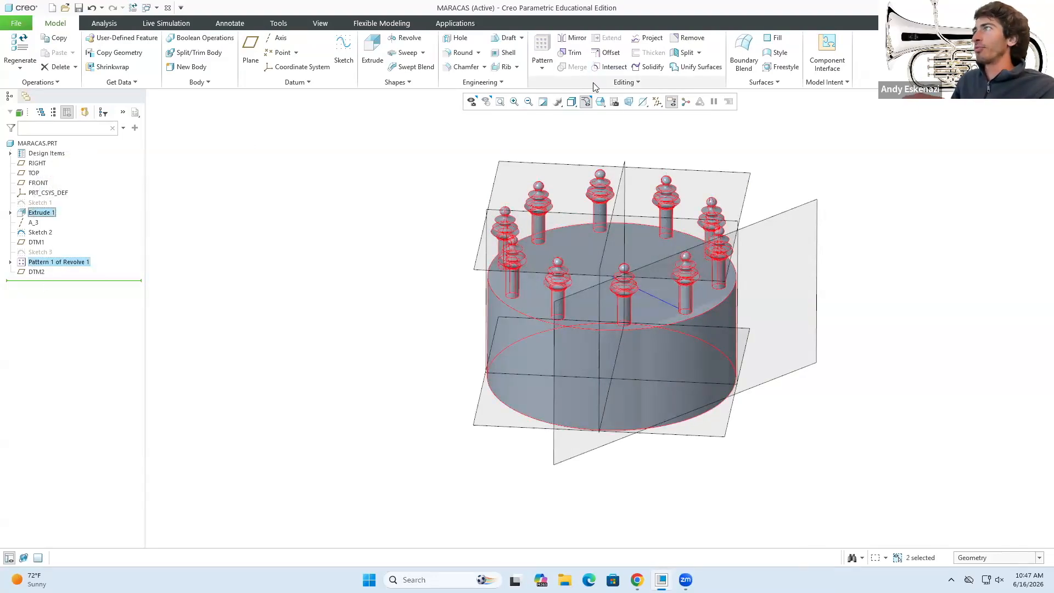
click(570, 39)
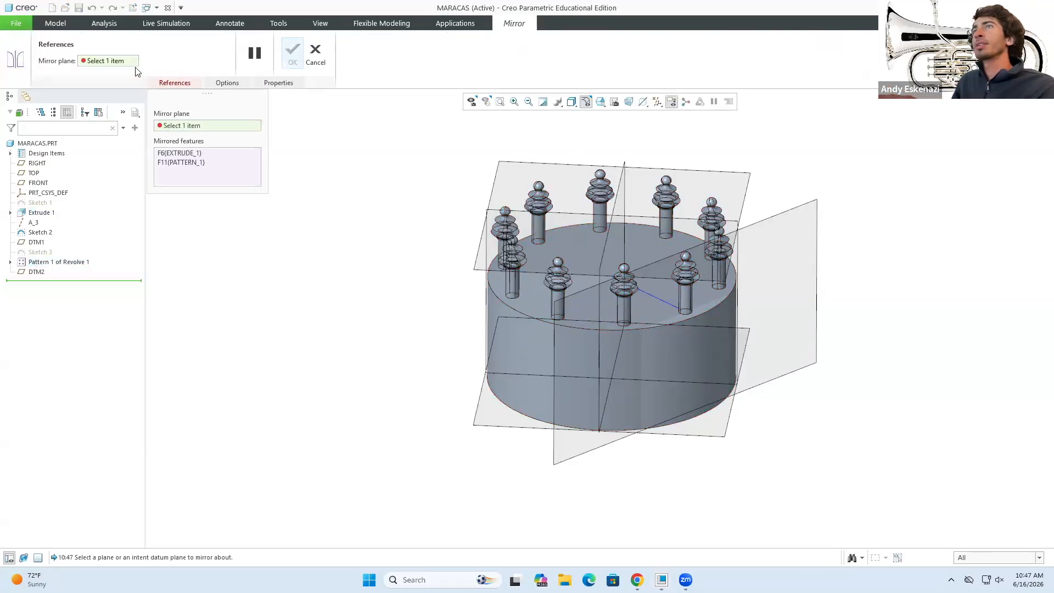
click(519, 161)
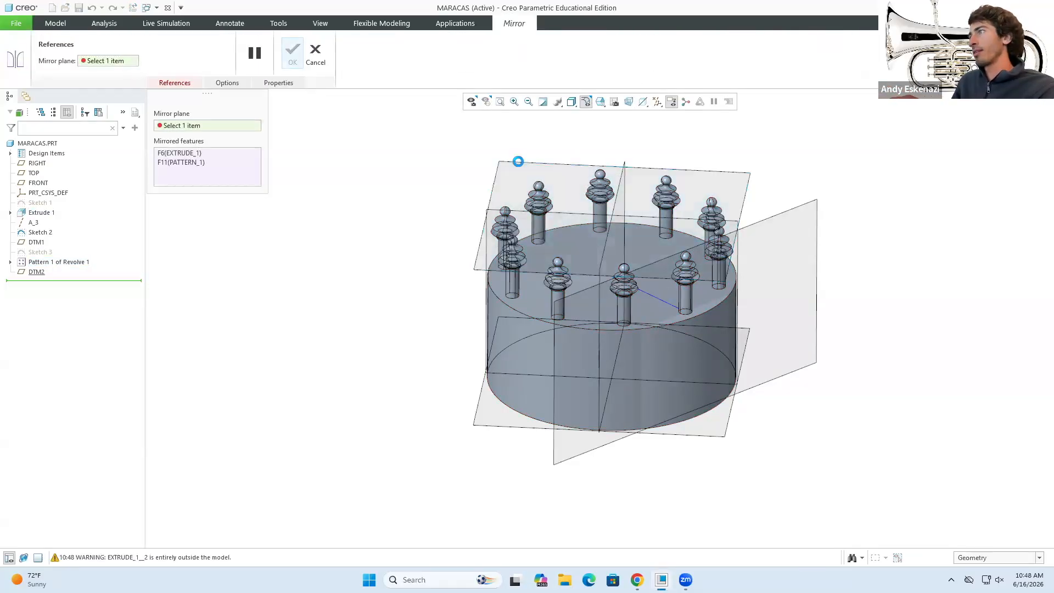
scroll(472, 210, up, 3)
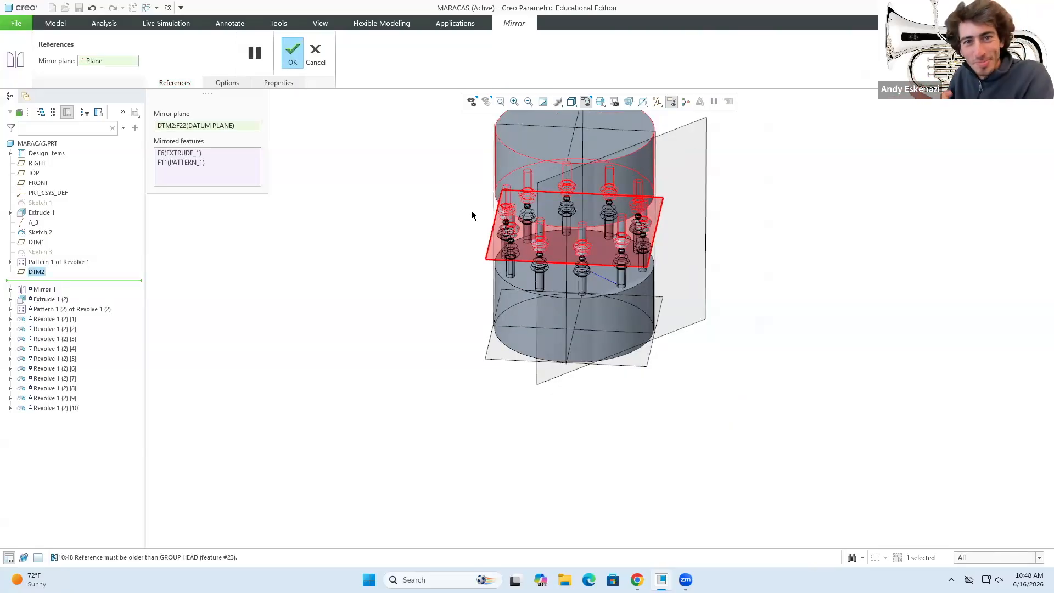
click(292, 61)
scroll(510, 242, down, 3)
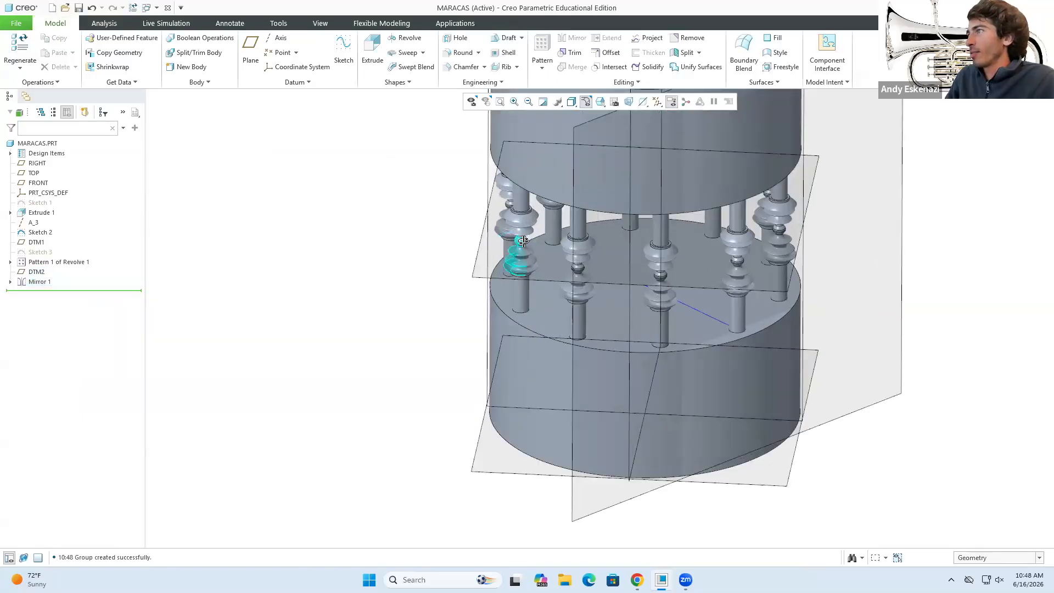
Examine the mirrored model closely, checking how the maracas' tips meet at the mirror plane and their bases meet the discs.
scroll(523, 240, down, 8)
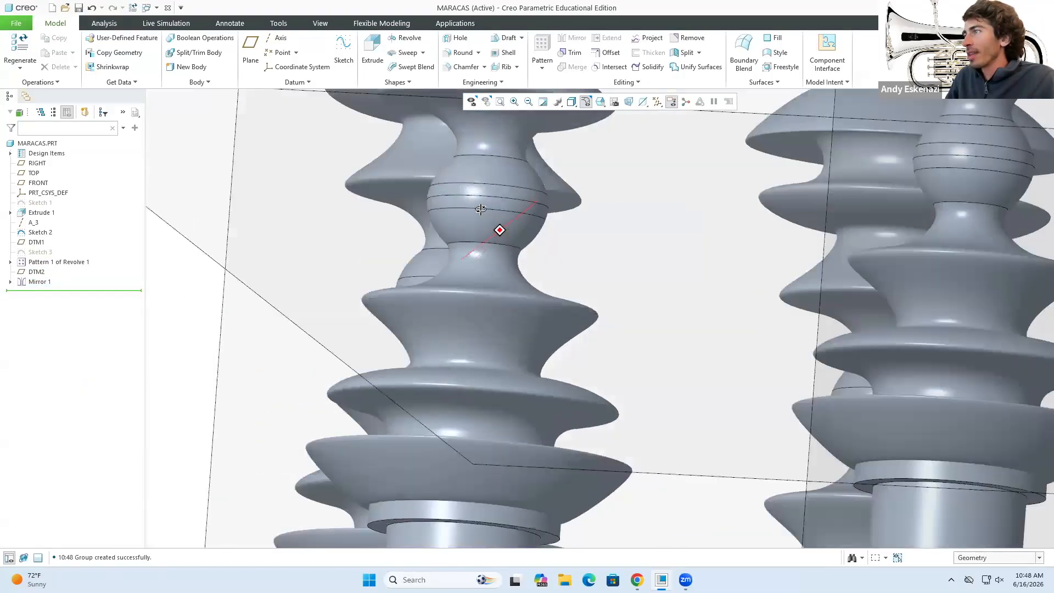
middle_drag(480, 209, 495, 248)
scroll(499, 263, up, 8)
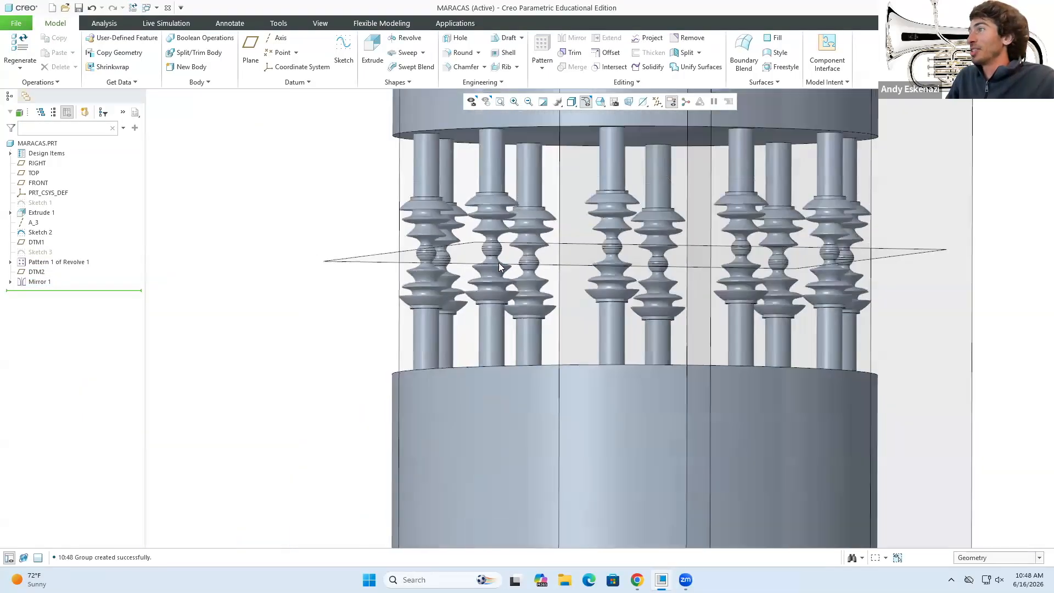
scroll(498, 267, up, 3)
mouse_move(550, 273)
middle_down()
mouse_move(708, 289)
mouse_move(417, 239)
mouse_move(511, 254)
middle_up()
scroll(508, 236, down, 5)
scroll(406, 244, up, 6)
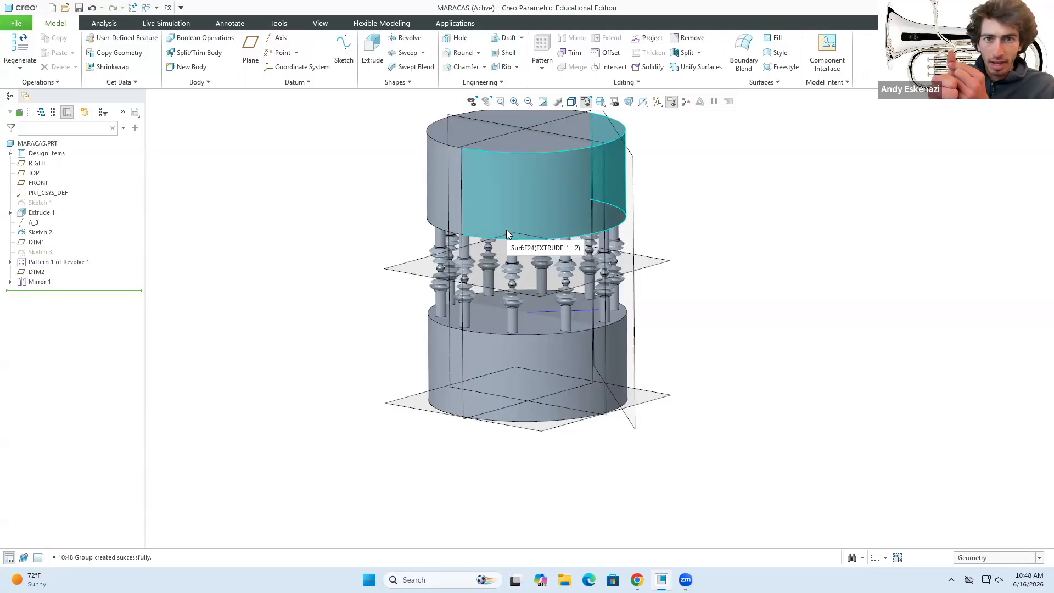
scroll(508, 318, down, 3)
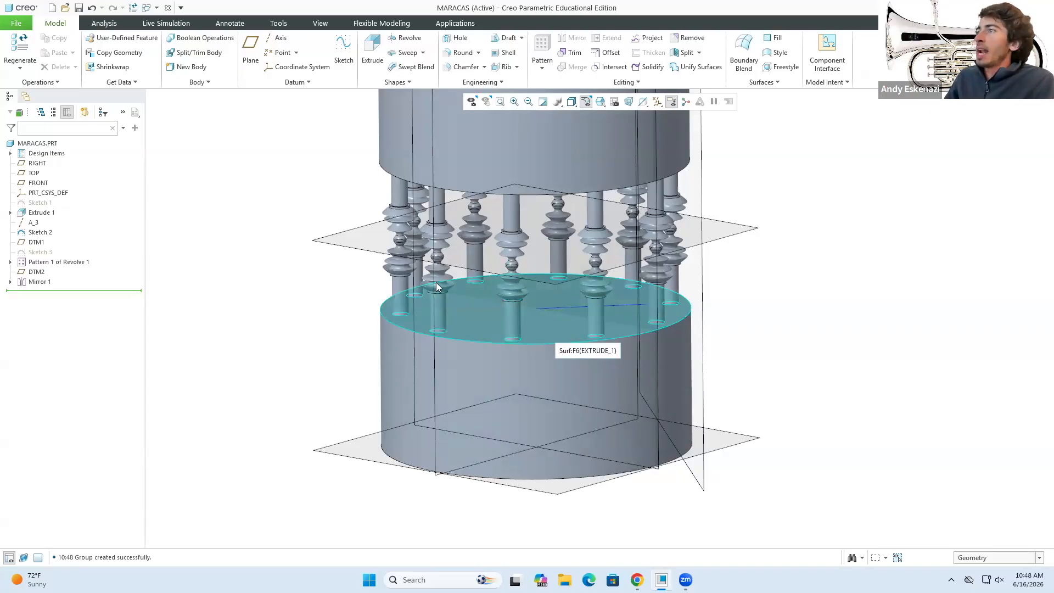
scroll(442, 333, up, 5)
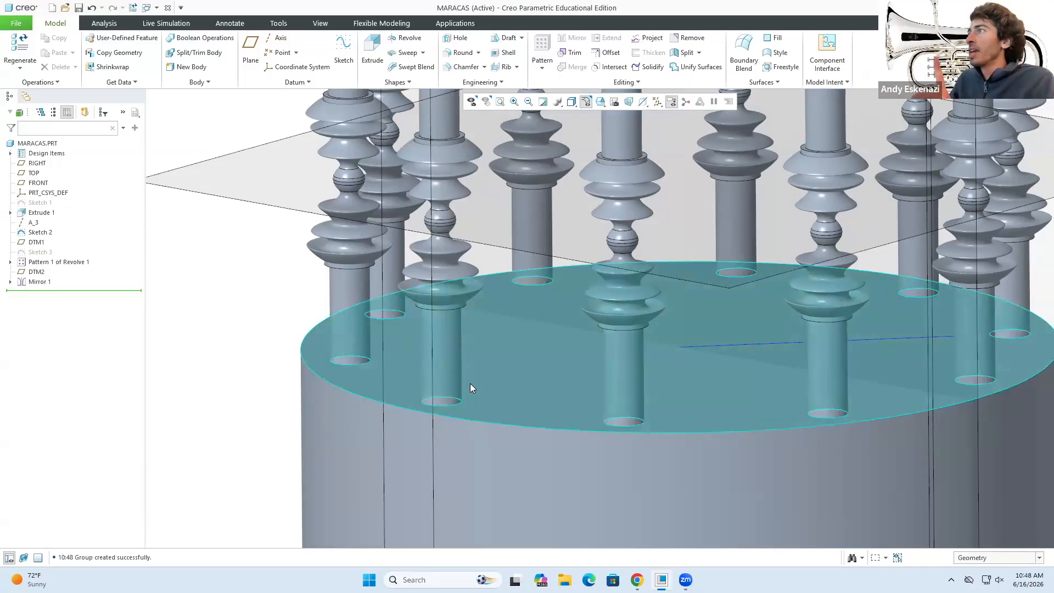
key(ctrl+d)
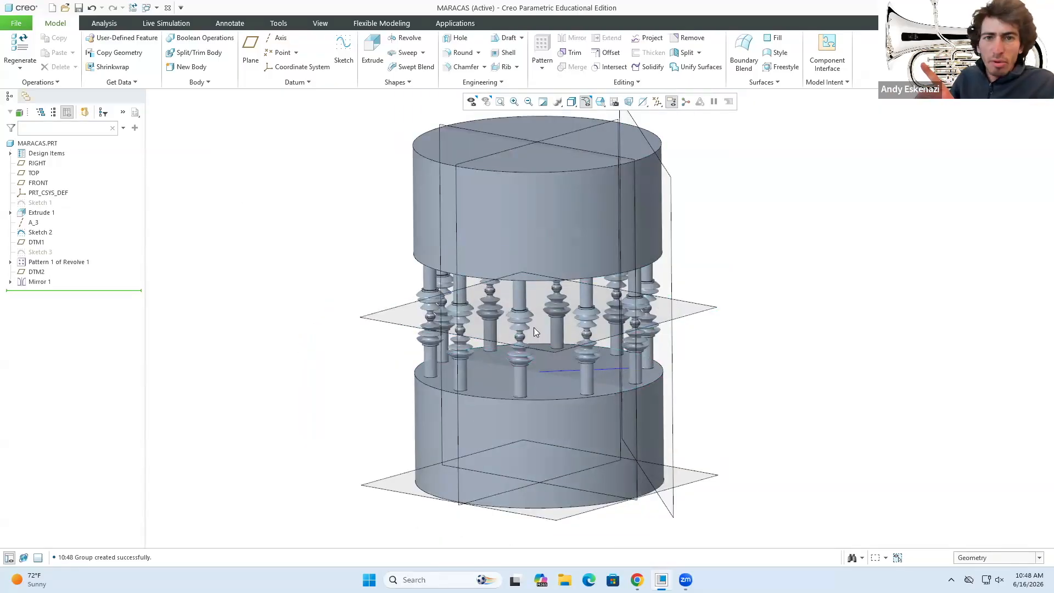
click(510, 312)
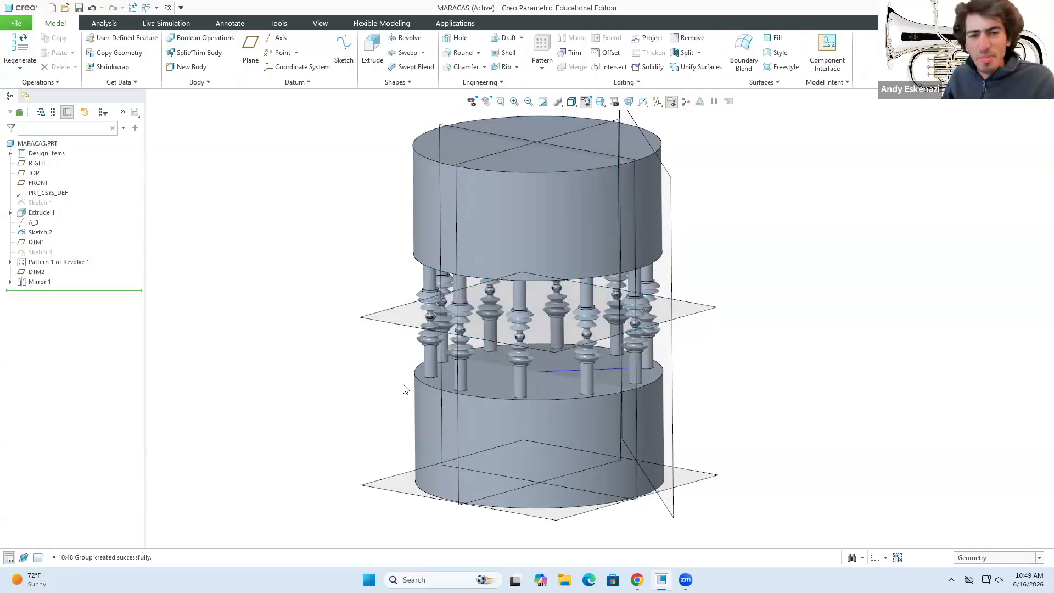
Switch to Chrome to study the reference photo of the two maracas, and return to Creo.
click(637, 580)
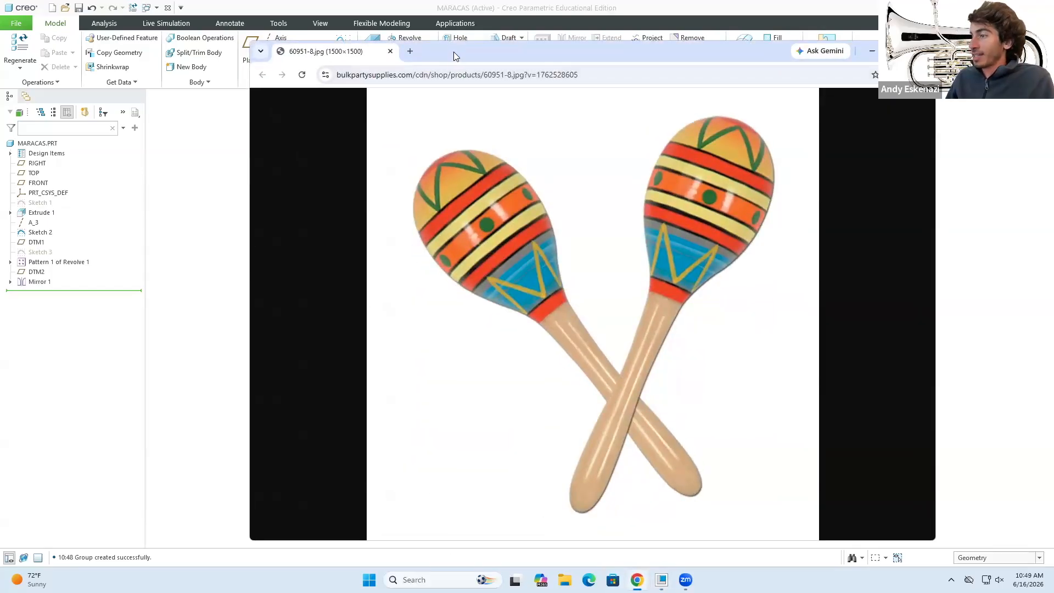
drag(453, 51, 402, 34)
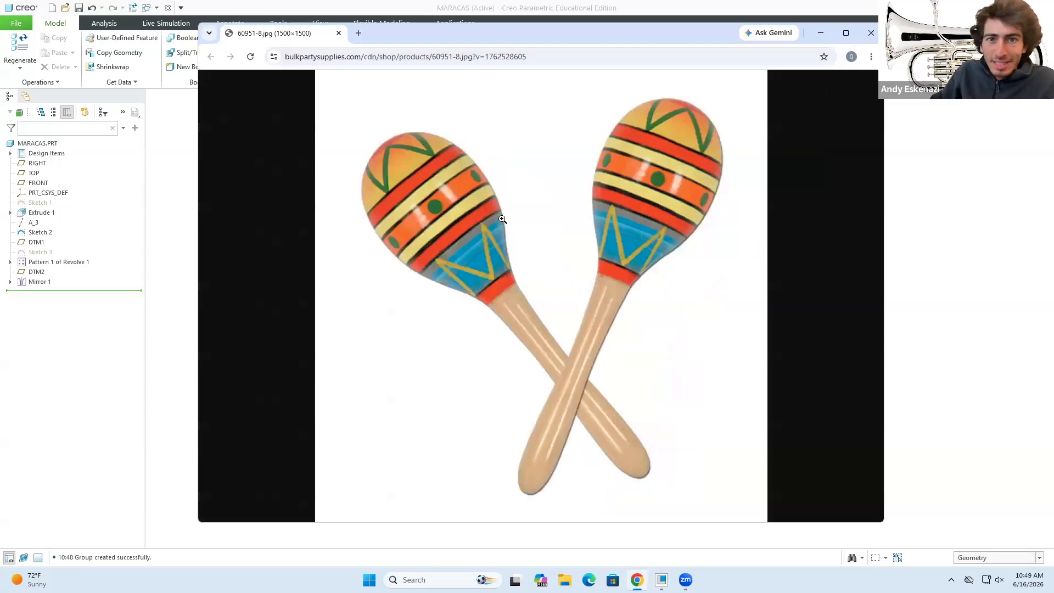
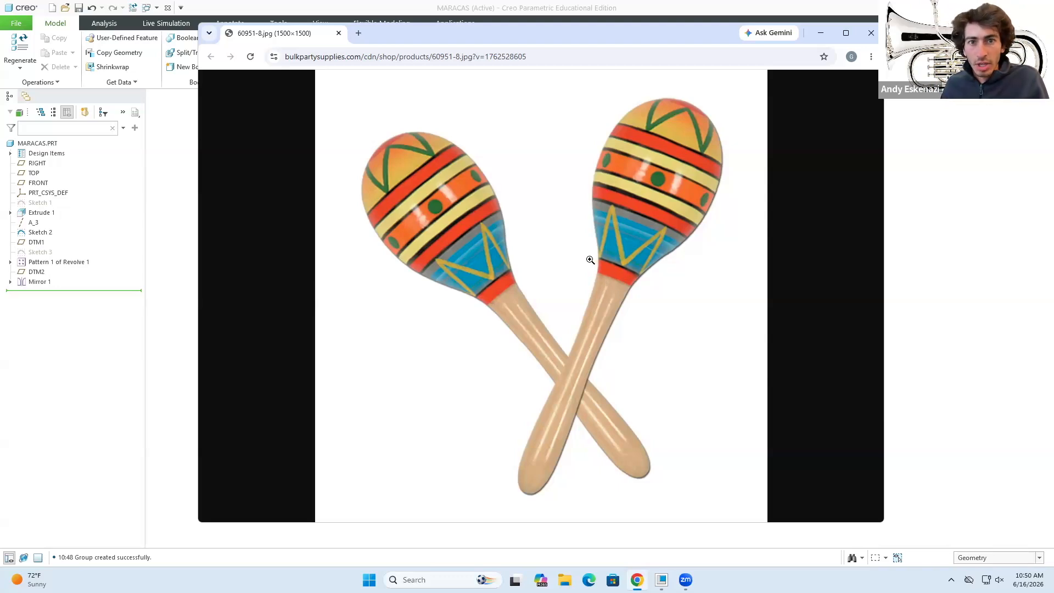
click(821, 33)
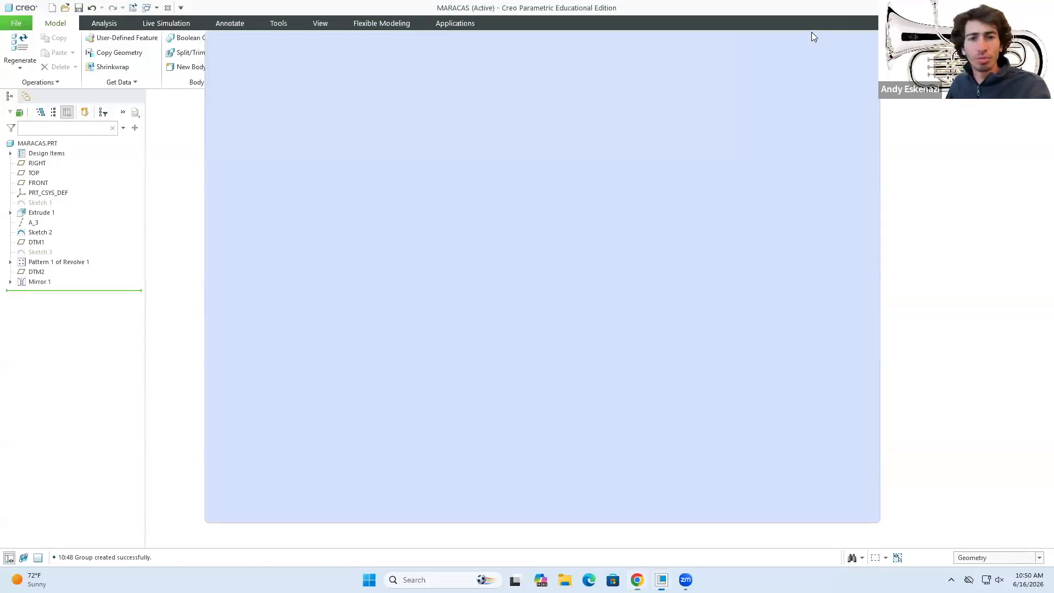
Delete all features from Extrude 1 through Mirror 1, including the axis, sketches, datum planes and revolve pattern.
click(35, 221)
ctrl+click(39, 232)
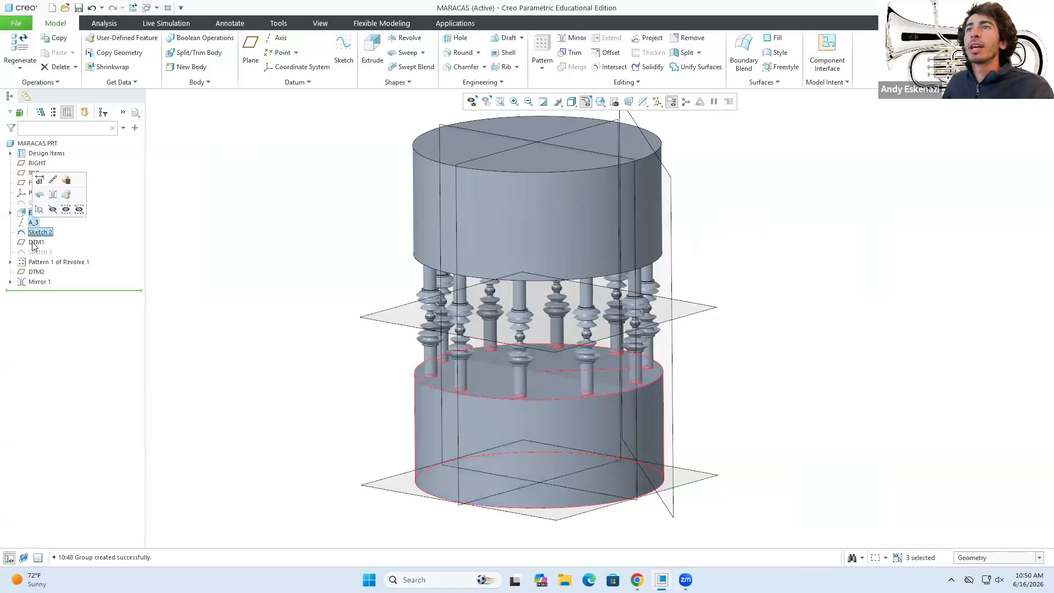
ctrl+click(34, 242)
ctrl+click(38, 252)
ctrl+click(49, 262)
ctrl+click(37, 272)
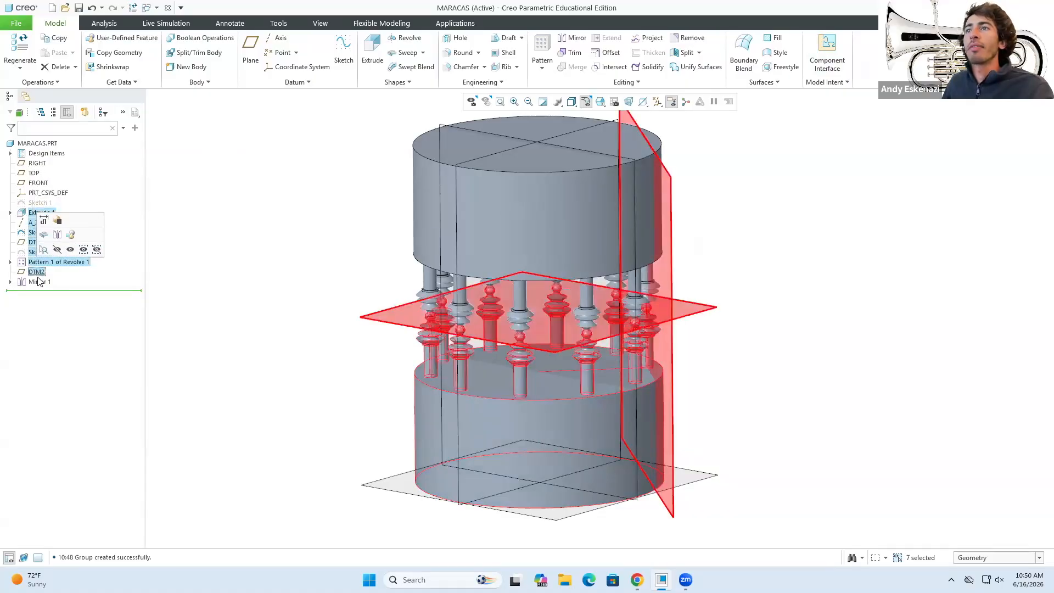
ctrl+click(39, 282)
right_click(38, 281)
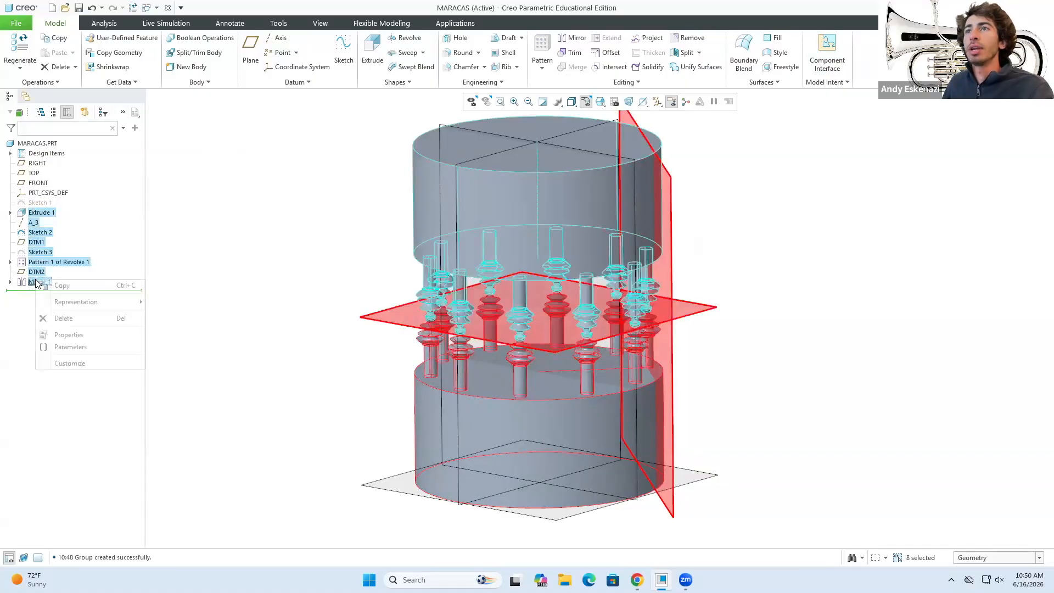
click(64, 319)
click(564, 317)
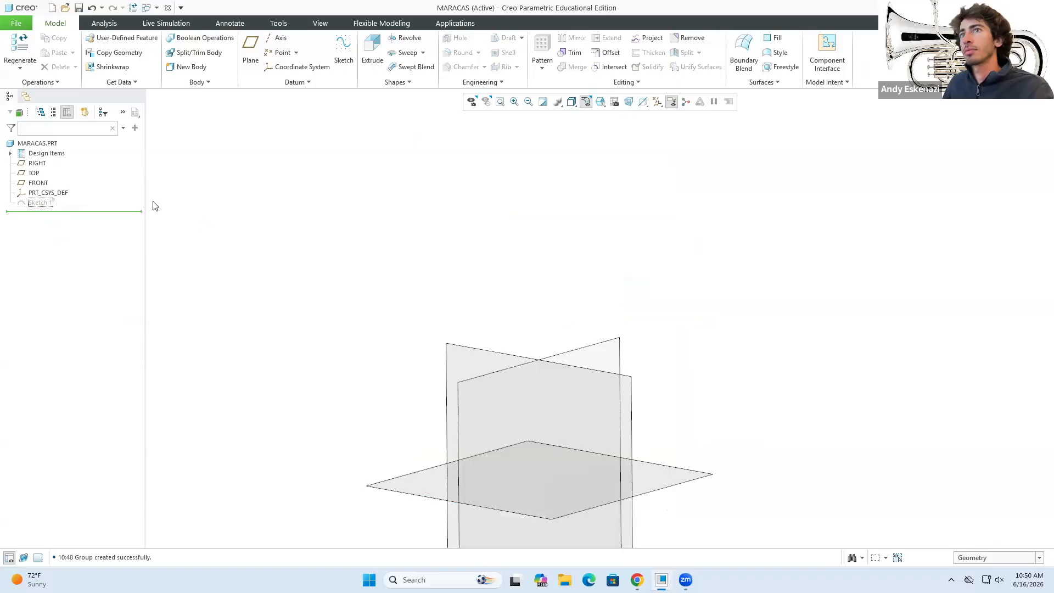
Delete the remaining hidden Sketch 1 so only the default datum planes and coordinate system are left.
click(50, 203)
right_click(50, 203)
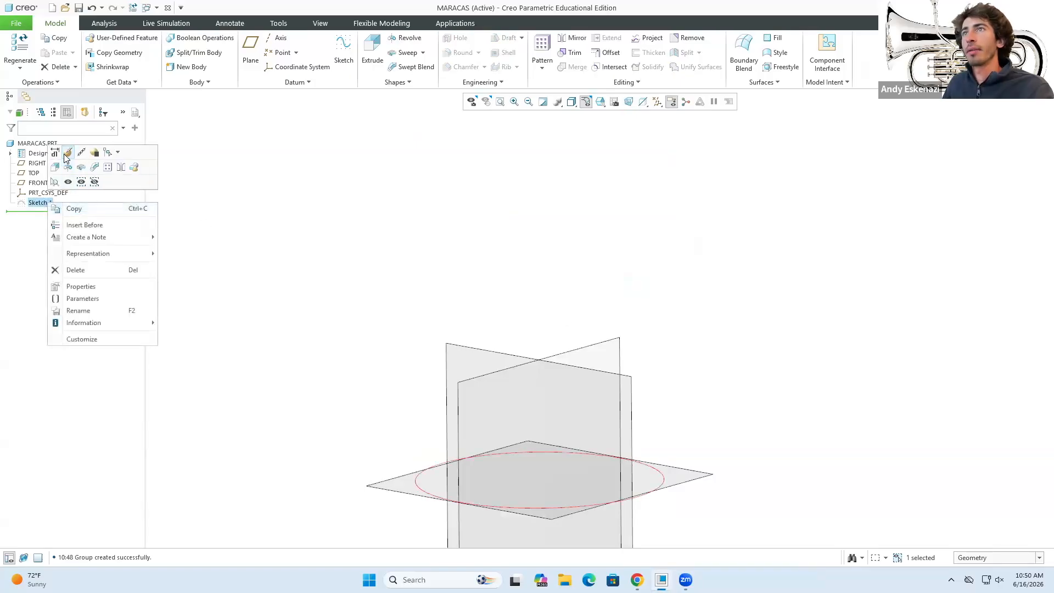
click(72, 270)
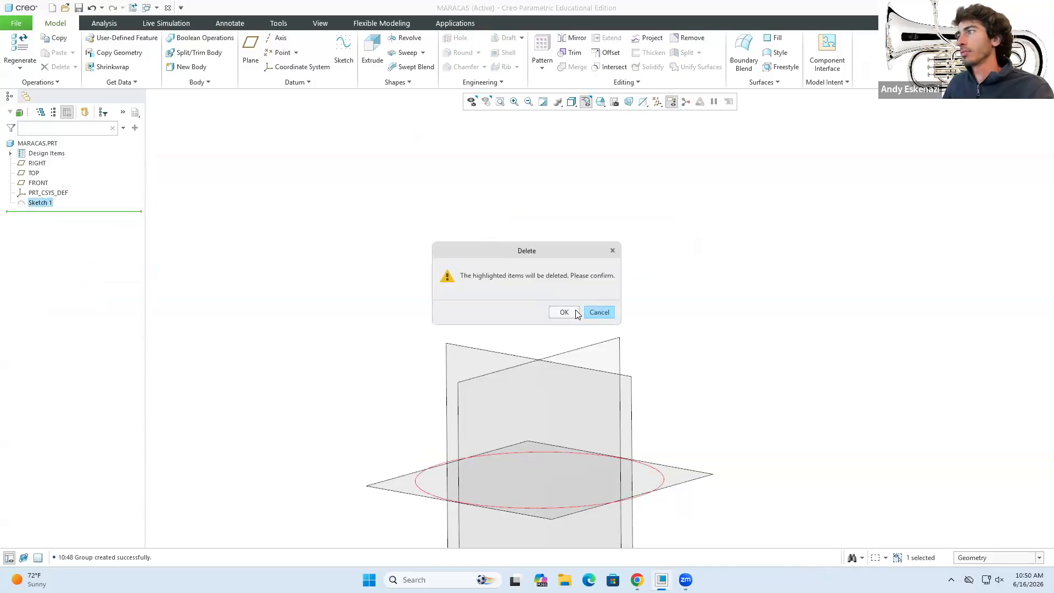
click(576, 311)
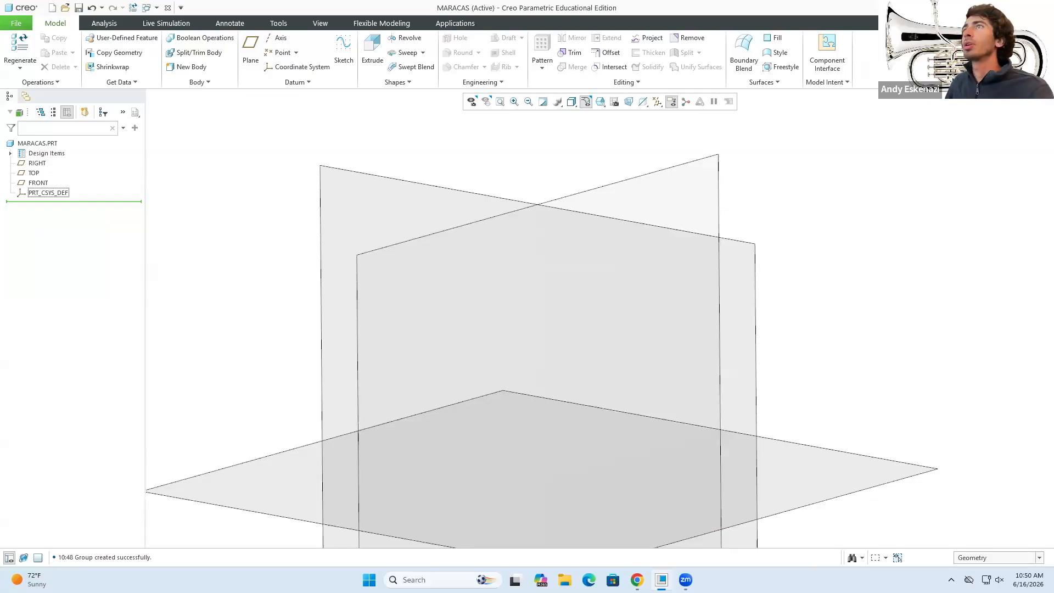
Start a new sketch on the TOP datum plane, with RIGHT as the orientation reference facing Bottom.
click(344, 55)
mouse_move(398, 327)
middle_down()
mouse_move(426, 351)
mouse_move(427, 278)
middle_up()
click(419, 270)
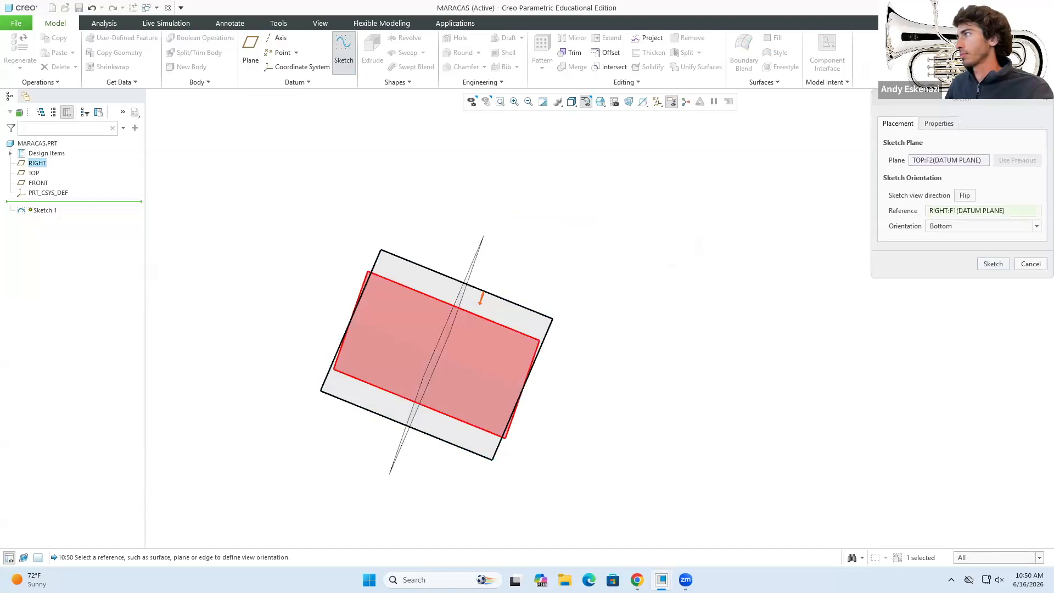
click(993, 264)
mouse_move(517, 321)
middle_down()
mouse_move(492, 267)
mouse_move(517, 326)
mouse_move(553, 336)
mouse_move(515, 341)
mouse_move(503, 320)
middle_up()
scroll(470, 317, down, 2)
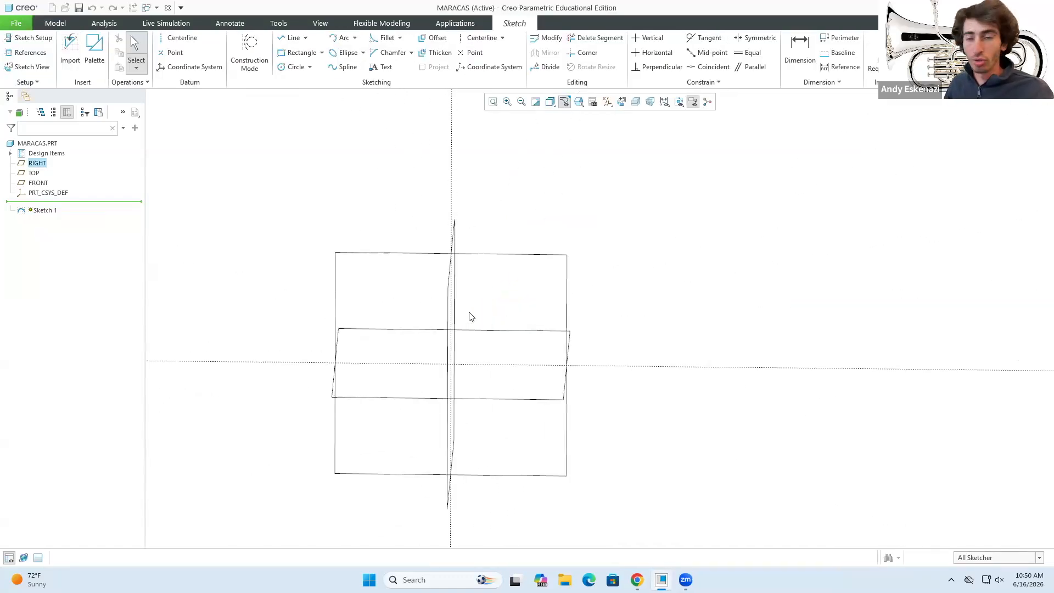
Draw a vertical line about 509 long upward from the sketch origin along the vertical reference.
click(304, 38)
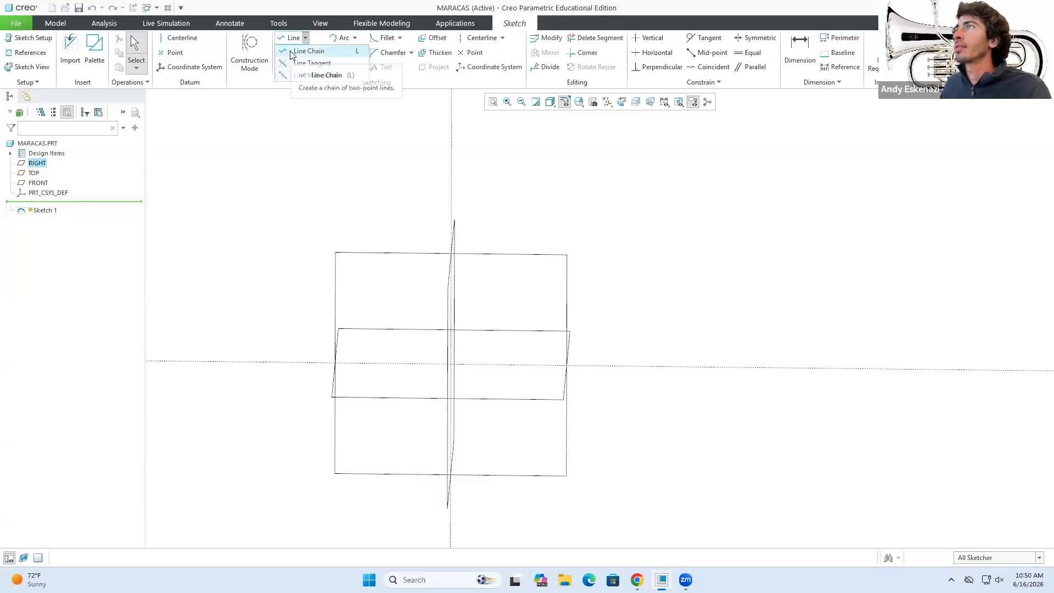
click(308, 51)
click(452, 362)
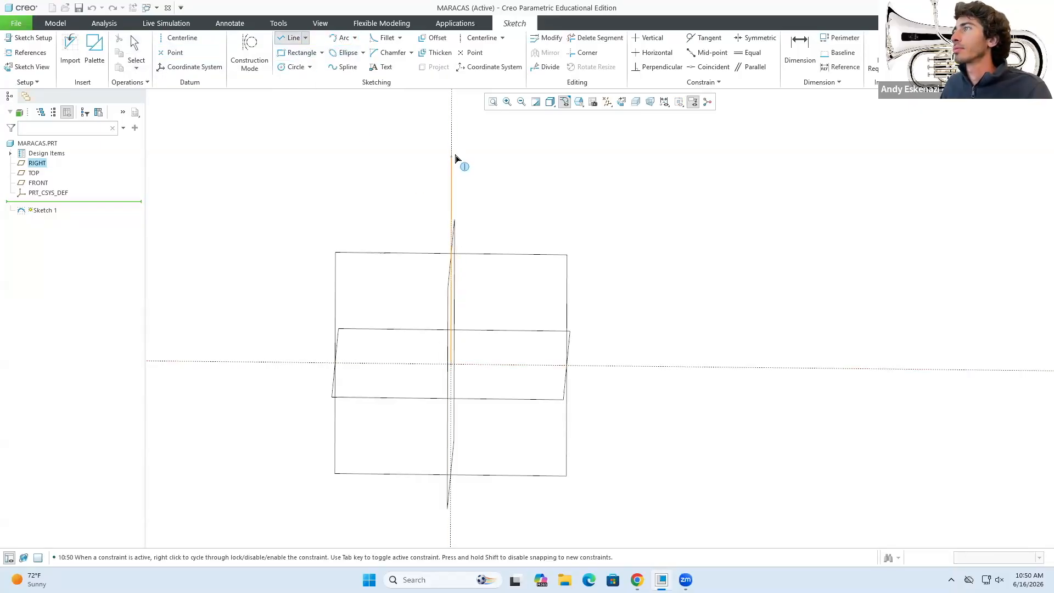
click(454, 142)
middle_click(520, 288)
mouse_move(520, 287)
middle_down()
mouse_move(511, 261)
mouse_move(486, 290)
mouse_move(532, 315)
mouse_move(414, 271)
mouse_move(422, 240)
mouse_move(410, 271)
mouse_move(381, 266)
mouse_move(400, 287)
middle_up()
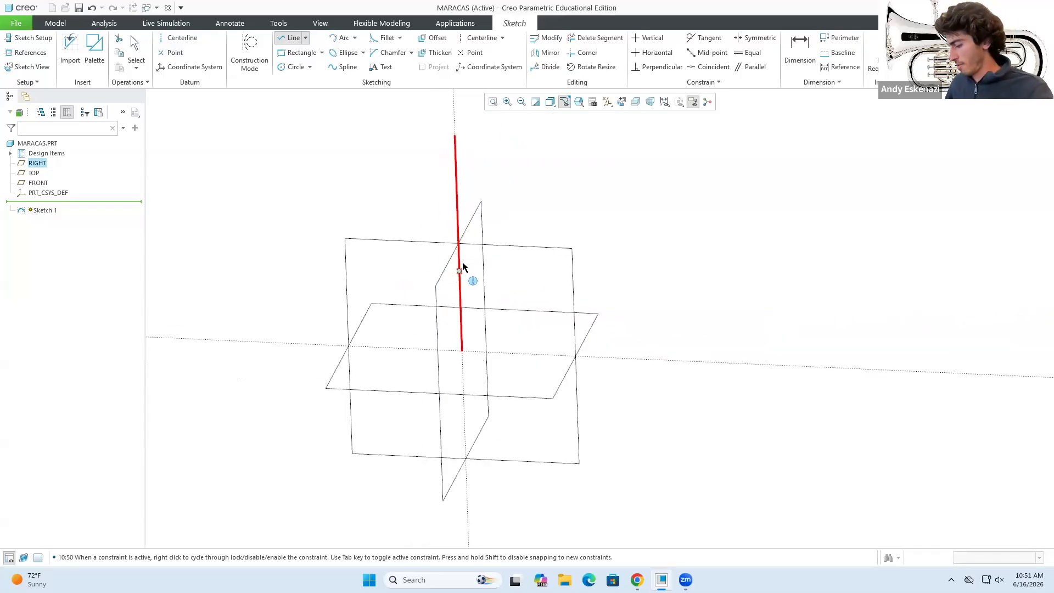
Dimension the vertical line's length and set it to 500.
key(d)
double_click(434, 273)
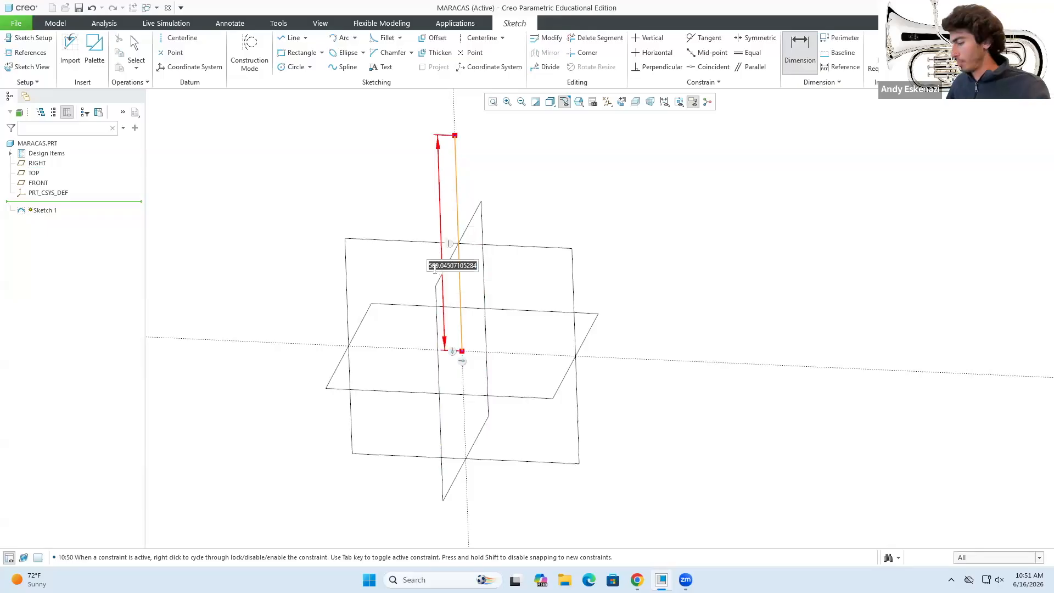
text(500)
key(Return)
middle_click(458, 131)
Frame the 500-long vertical line with a construction-line rectangle about 138 wide, running from its upper end down to the horizontal reference.
scroll(458, 134, down, 2)
scroll(457, 135, up, 3)
scroll(456, 105, down, 3)
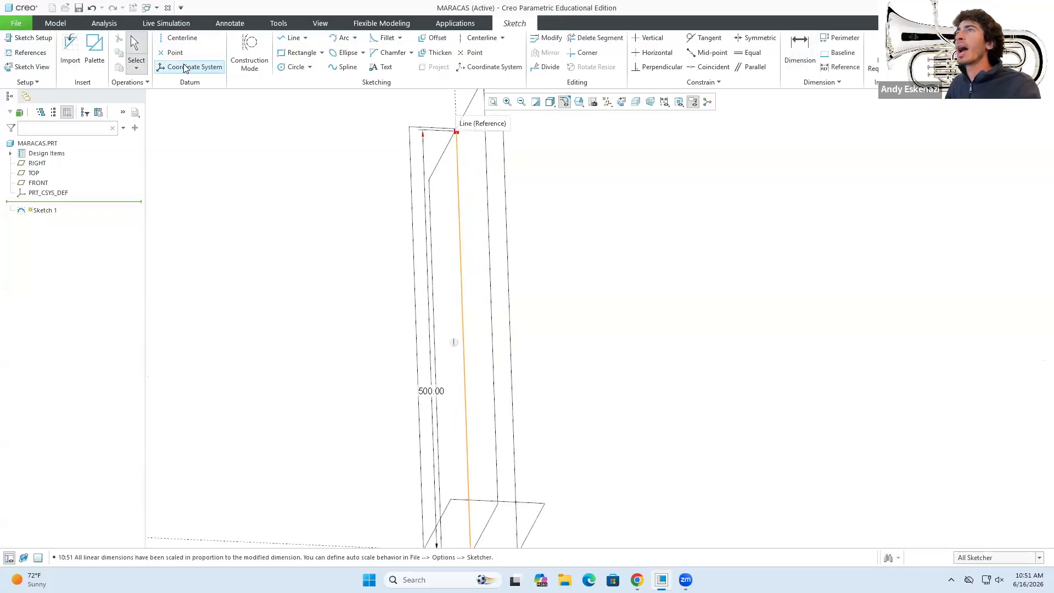
click(165, 39)
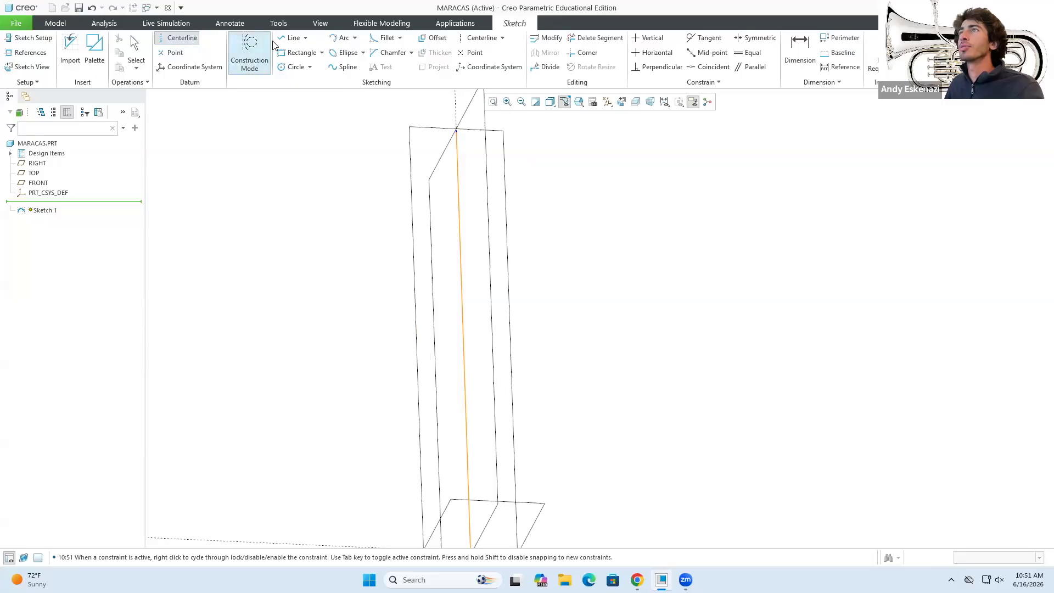
click(294, 37)
click(456, 131)
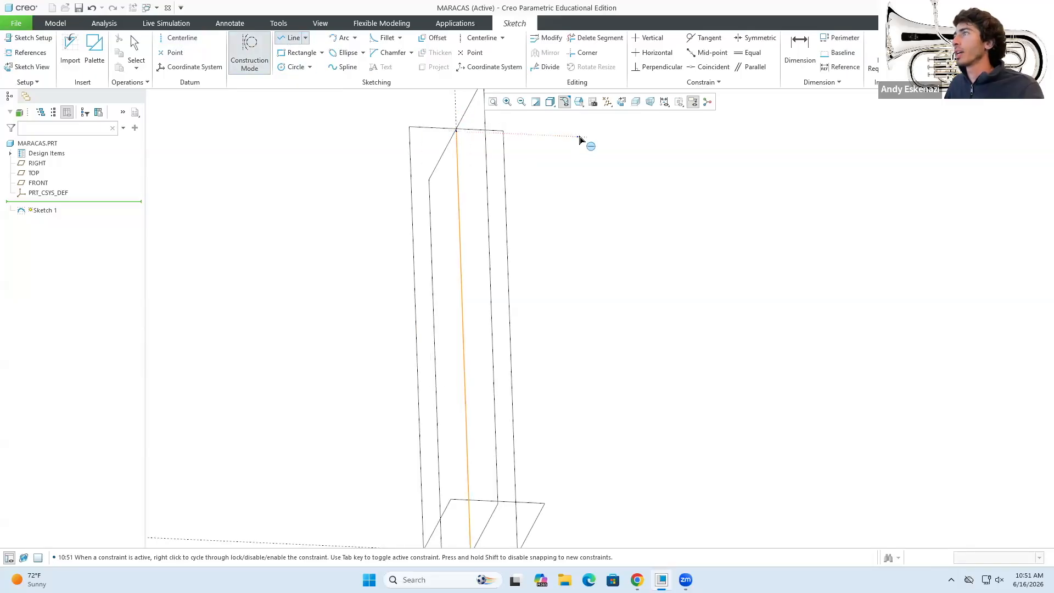
scroll(592, 299, up, 3)
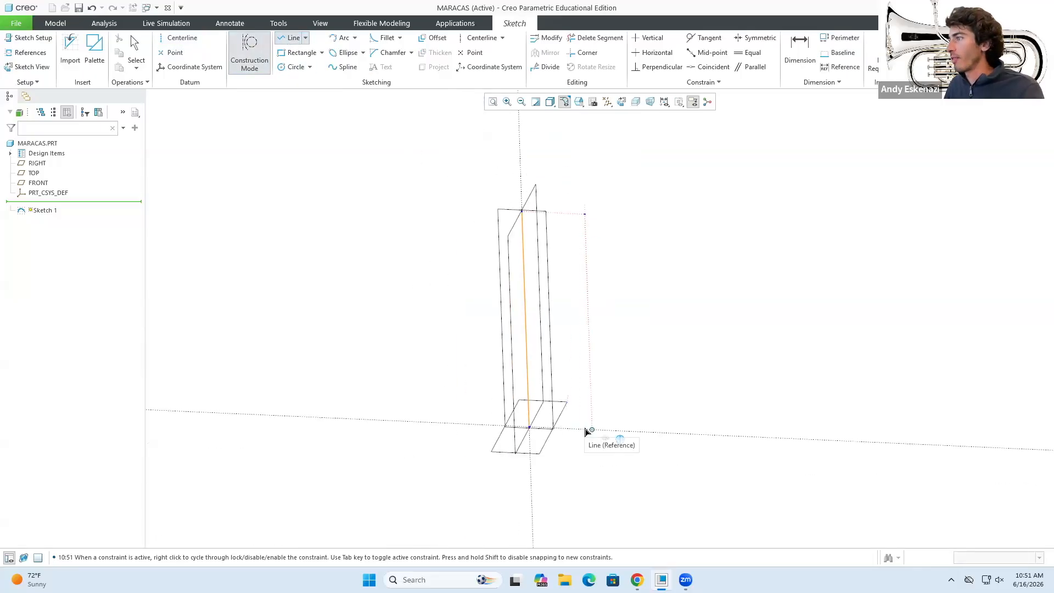
scroll(542, 336, down, 1)
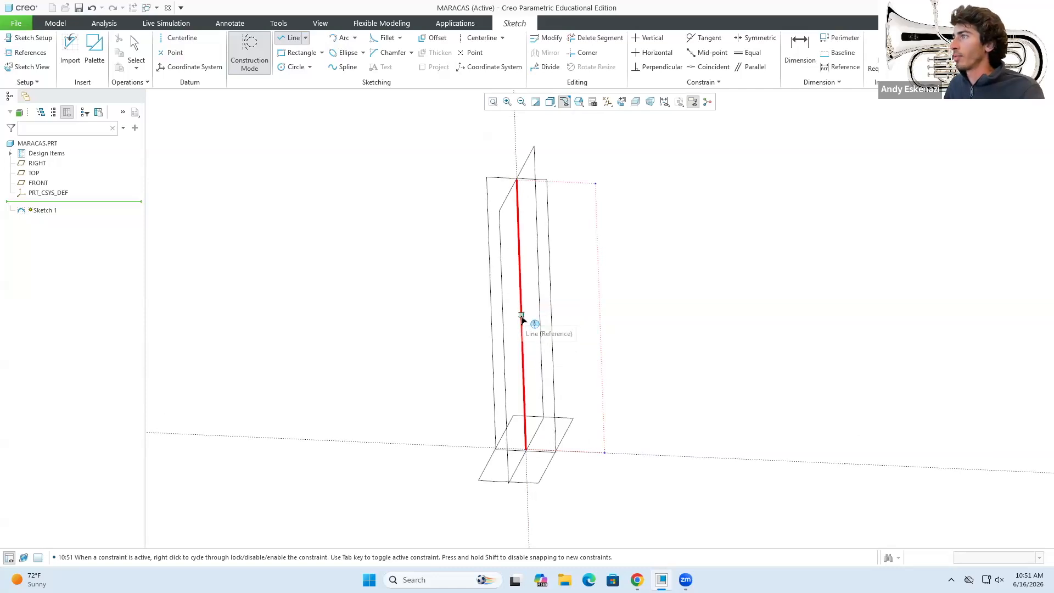
Draw a horizontal construction line across the frame, about 192 below the vertical line's upper end.
click(525, 286)
click(603, 286)
middle_click(587, 291)
middle_click(608, 282)
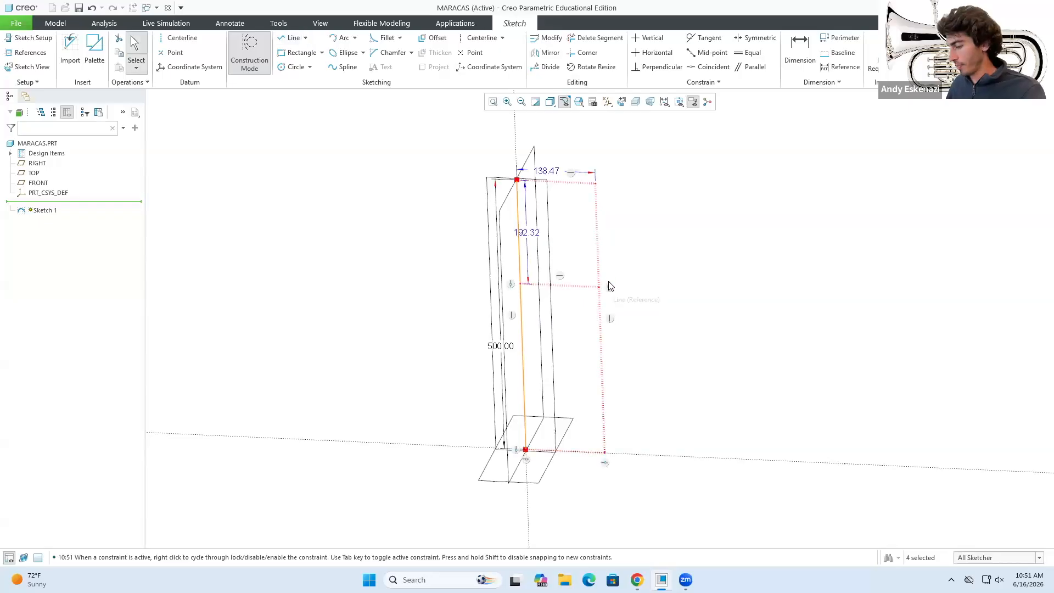
Set the distance from the vertical line's upper end to the horizontal dividing line to 200.
key(d)
click(594, 185)
click(600, 288)
middle_click(631, 251)
middle_click(612, 233)
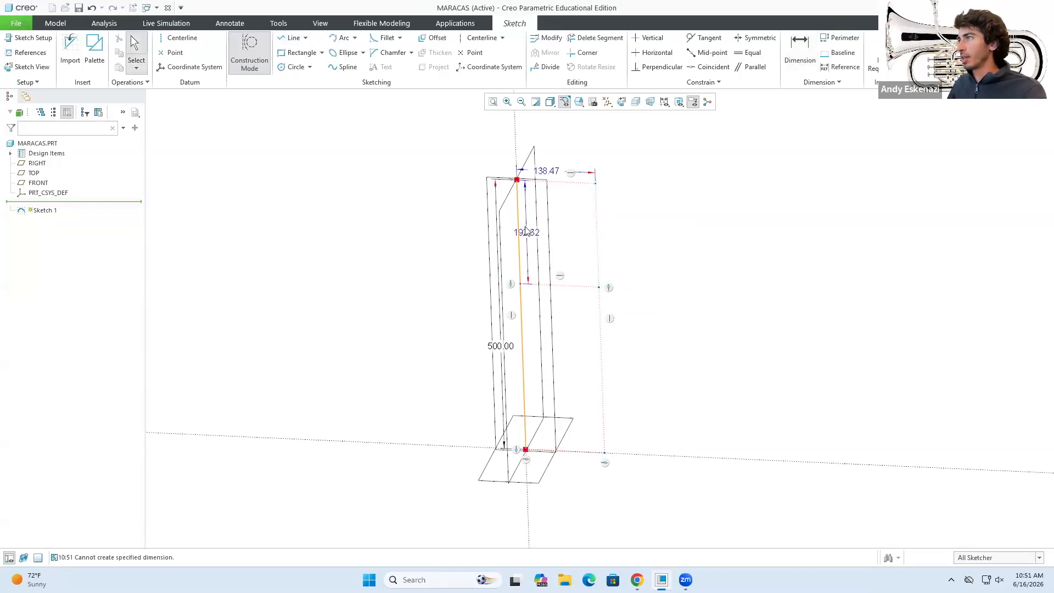
double_click(527, 232)
text(200)
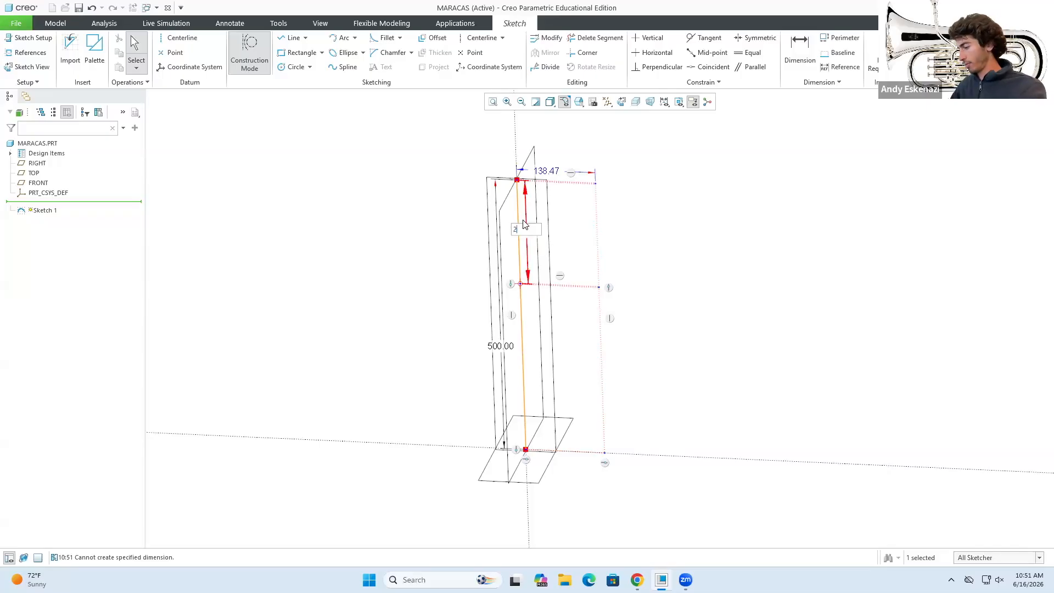
key(Return)
Check the maraca's head and handle proportions against the reference photo in the browser, then return to the sketch.
click(637, 580)
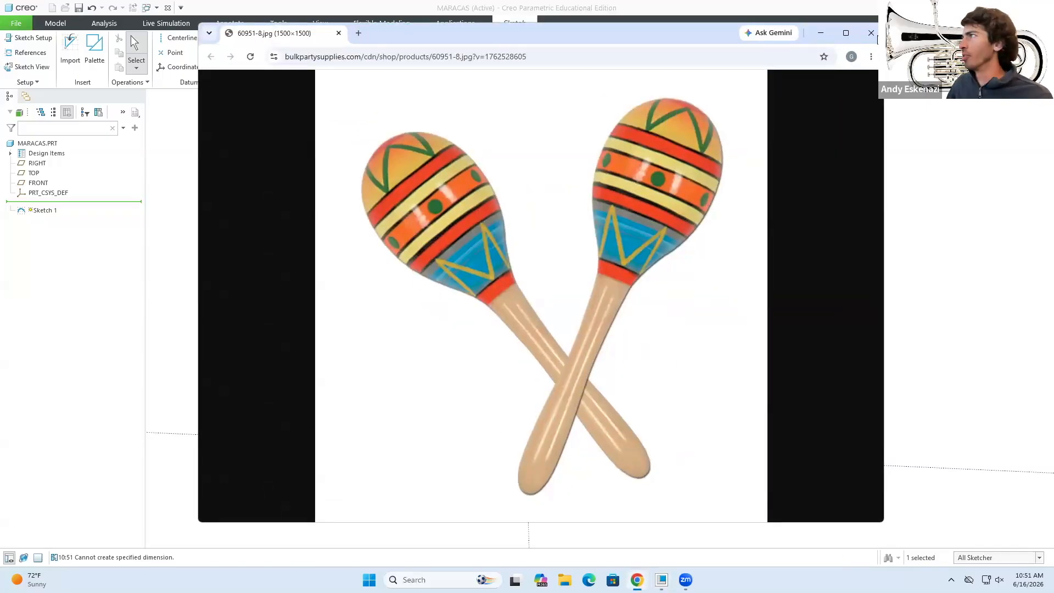
click(821, 33)
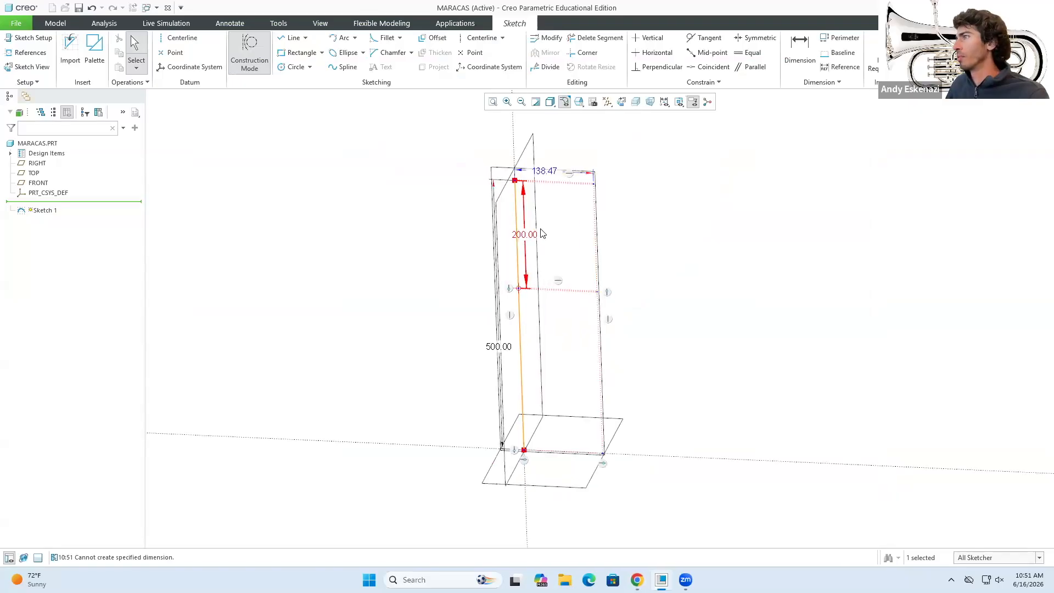
scroll(541, 233, down, 2)
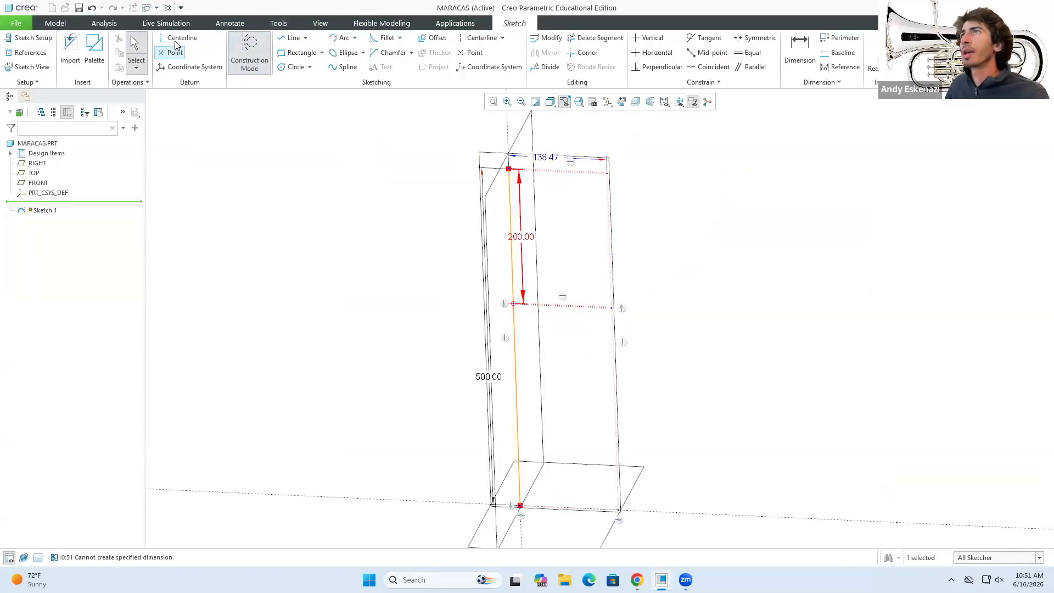
click(291, 37)
click(251, 47)
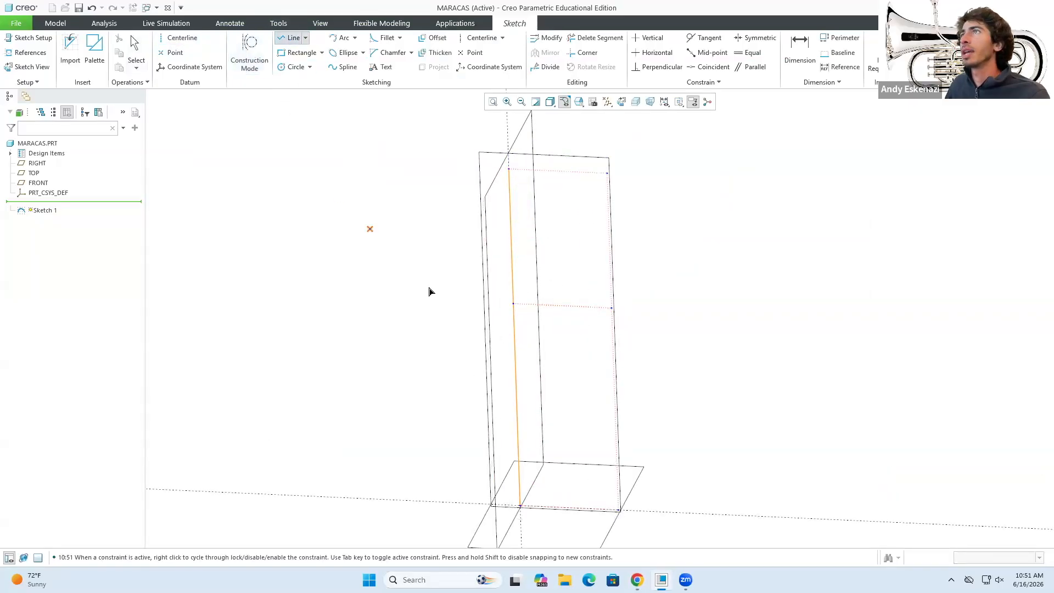
click(554, 506)
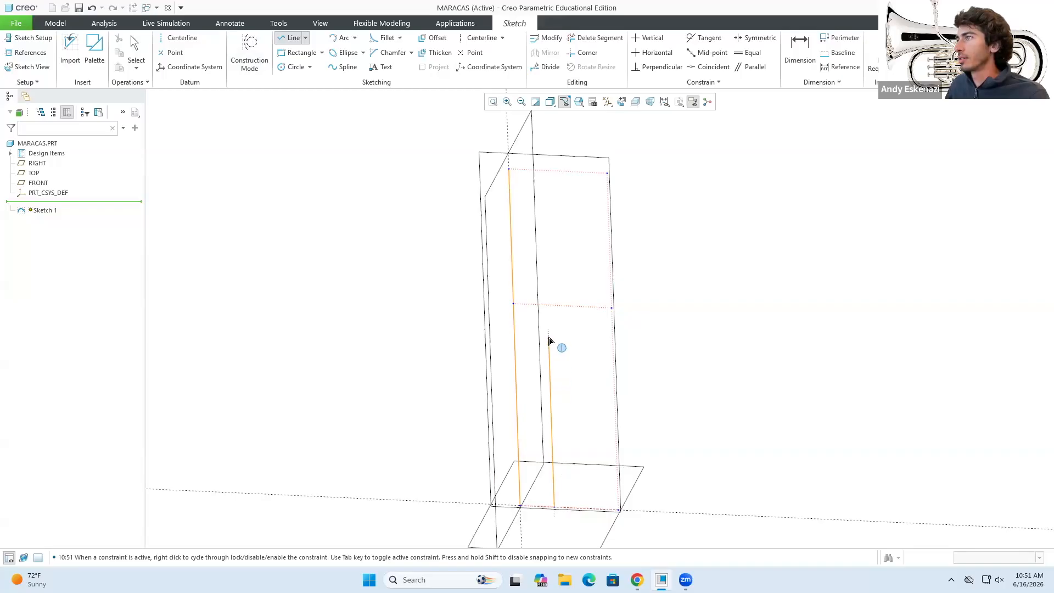
middle_click(551, 342)
click(255, 48)
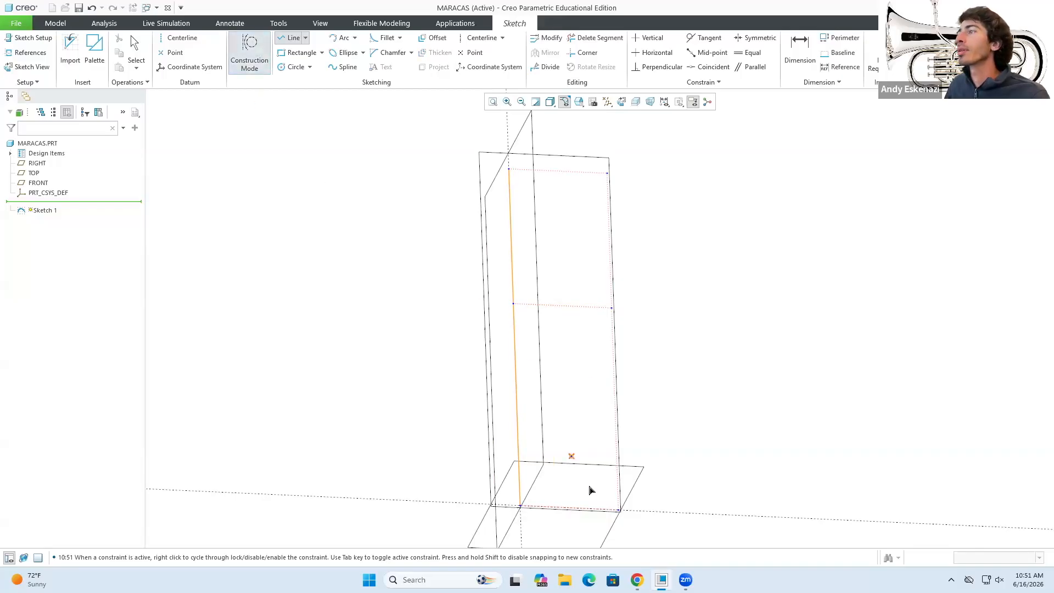
Try a vertical construction line about 227 long and about 48 from the central vertical line, and undo it.
click(554, 506)
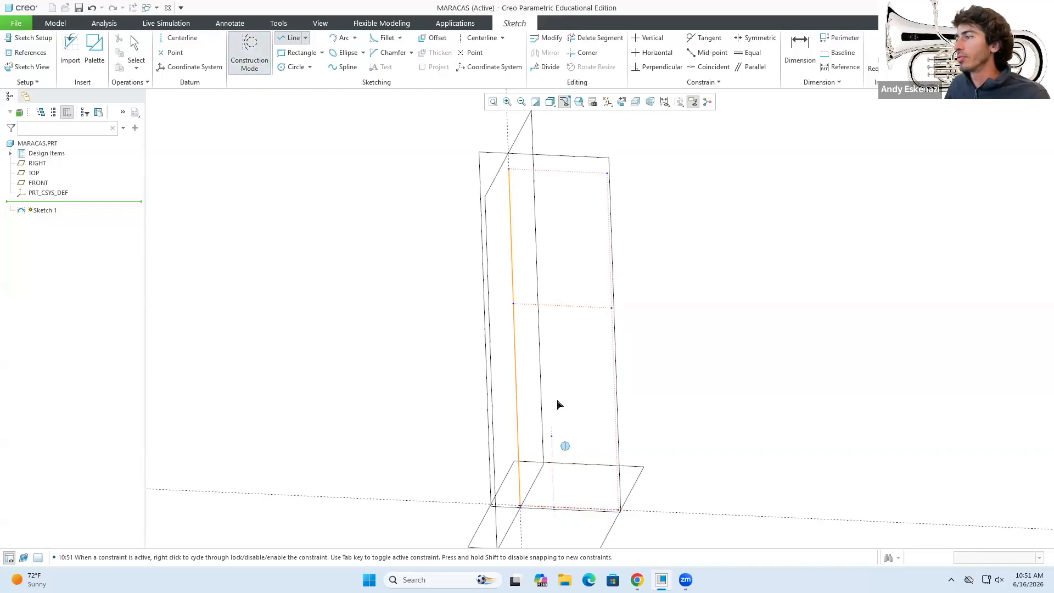
middle_drag(550, 360, 551, 354)
middle_click(551, 353)
middle_click(562, 354)
middle_click(551, 356)
drag(550, 354, 556, 324)
key(ctrl+z)
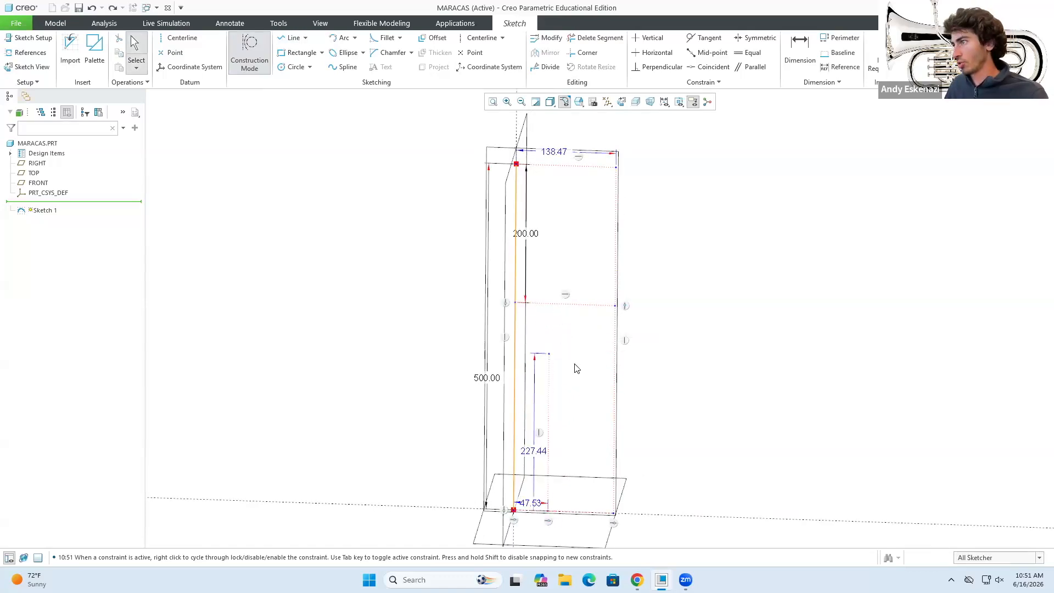
key(ctrl+z)
Draw a vertical construction line from the horizontal divider down to the base, about 48 from the central vertical line.
click(291, 37)
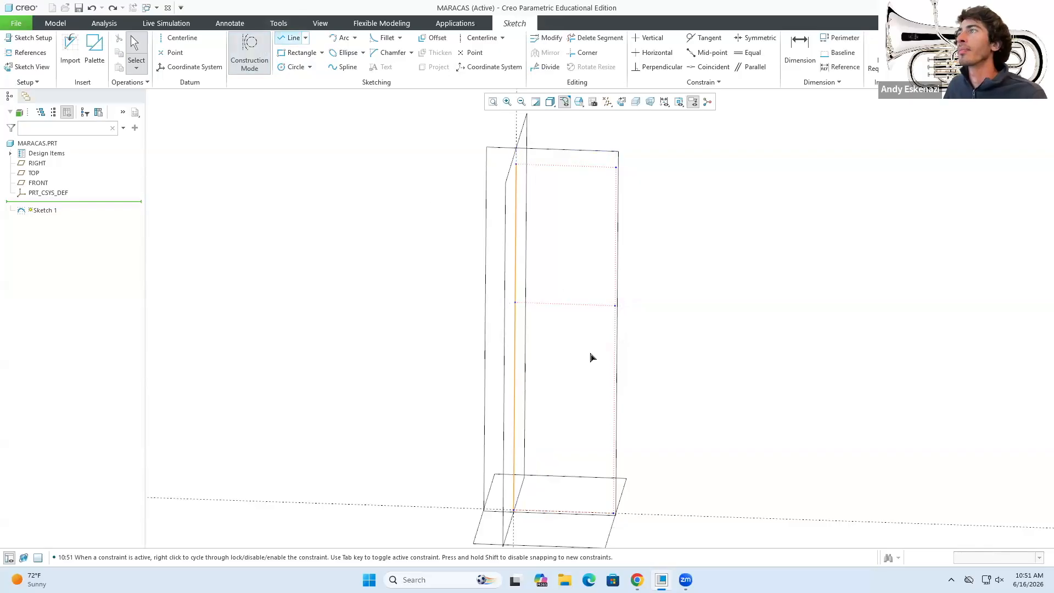
click(549, 303)
click(548, 512)
middle_click(546, 322)
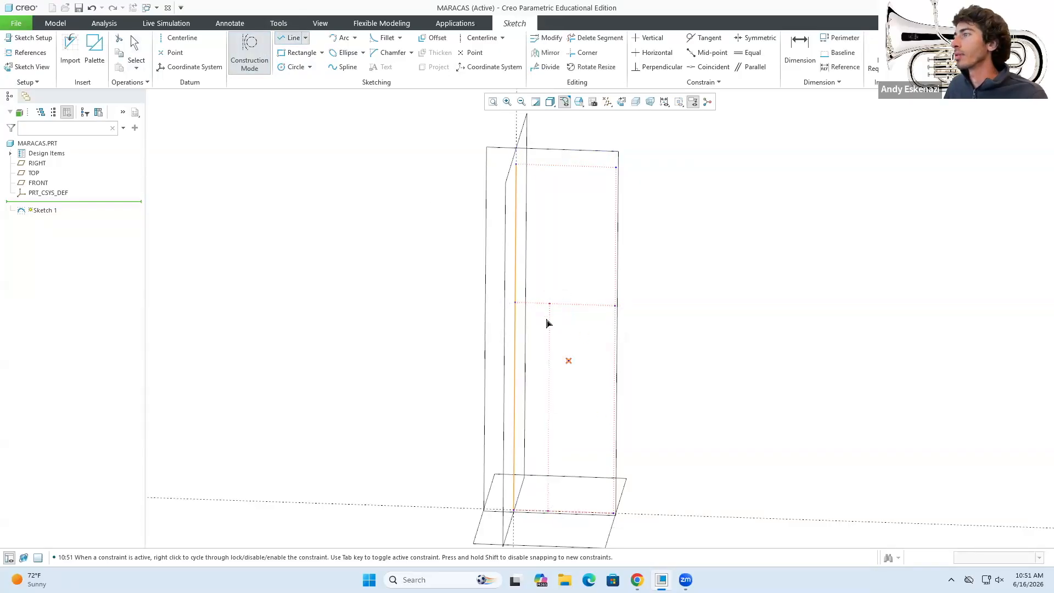
middle_click(554, 259)
Set the distance from the vertical line's upper end to the horizontal divider to 220.
double_click(530, 235)
text(220)
key(Return)
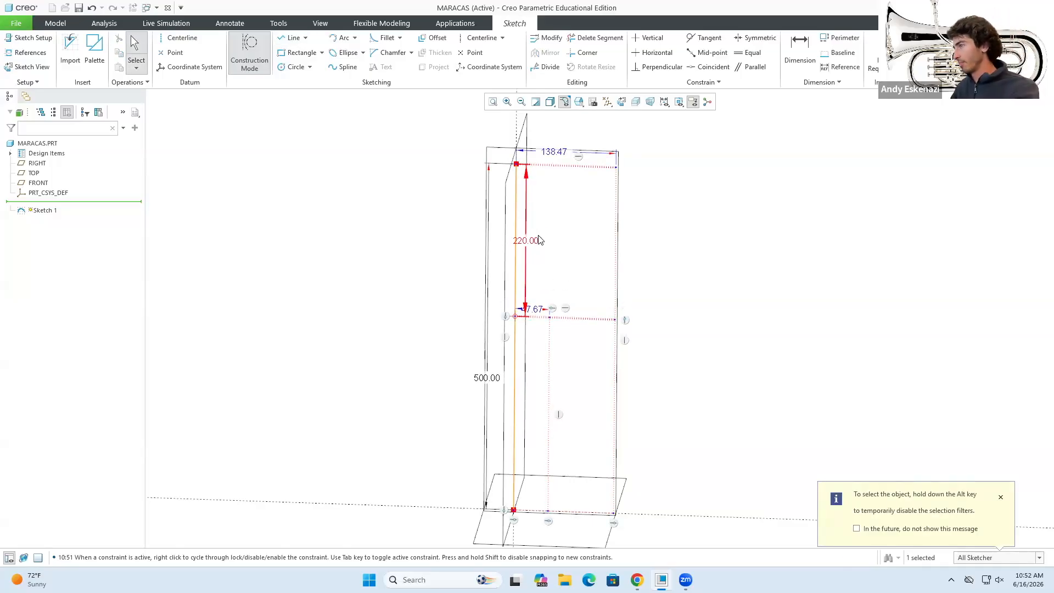
click(346, 67)
click(503, 133)
click(547, 141)
Turn off construction mode and draw a bulging spline for the maraca's head from the vertical line's upper end to the handle line's upper end.
click(255, 55)
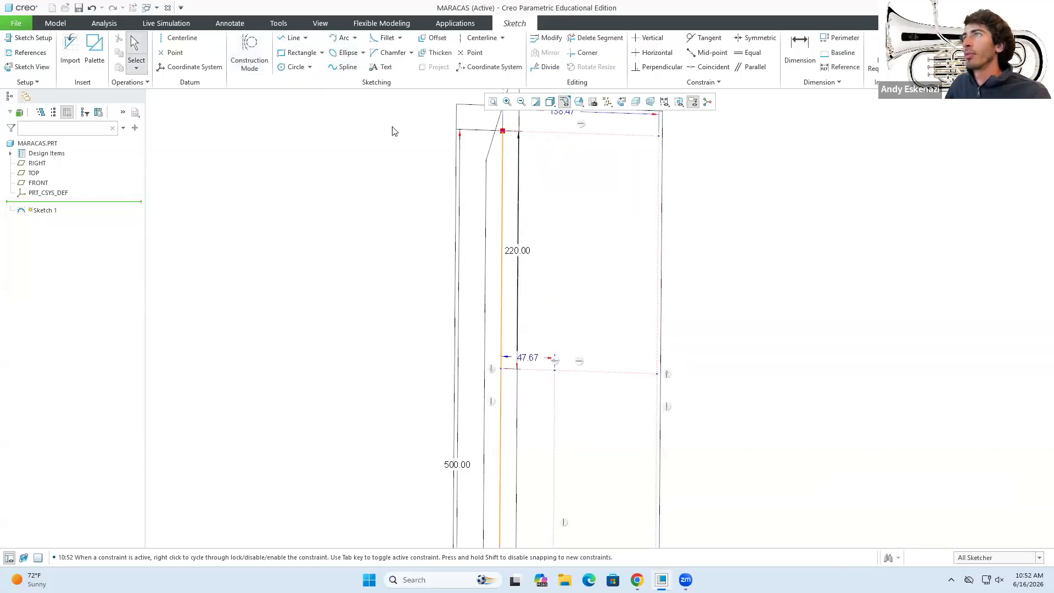
click(342, 66)
click(503, 130)
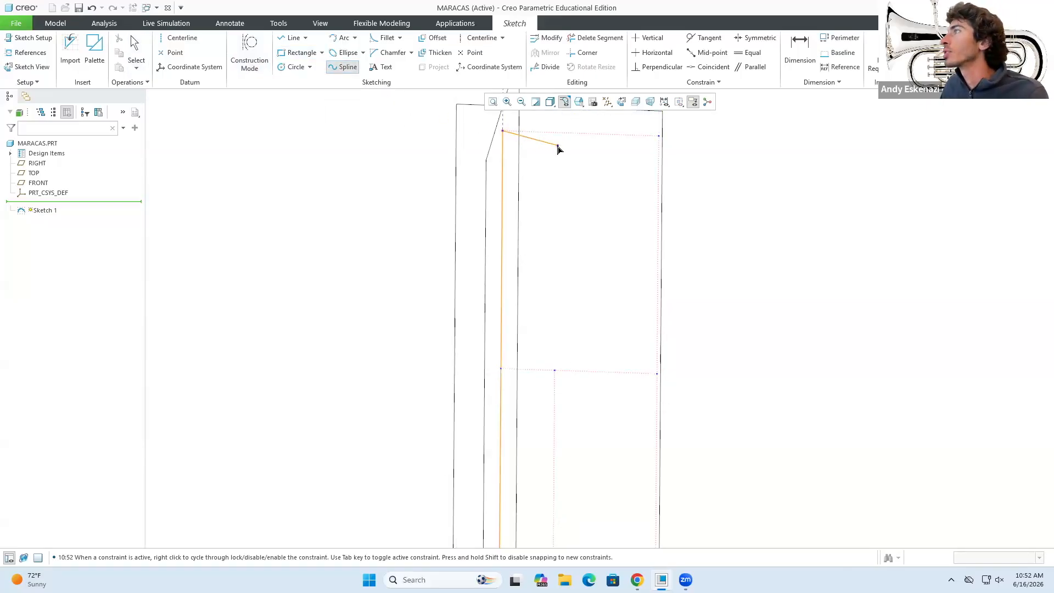
click(560, 144)
click(595, 160)
click(626, 194)
click(639, 231)
click(606, 312)
click(576, 336)
click(555, 369)
middle_click(600, 332)
middle_click(600, 333)
Draw a solid vertical line about 260 long from the head spline's lower end down the handle, stopping just above the base.
scroll(546, 221, up, 3)
scroll(553, 280, down, 2)
scroll(551, 217, down, 1)
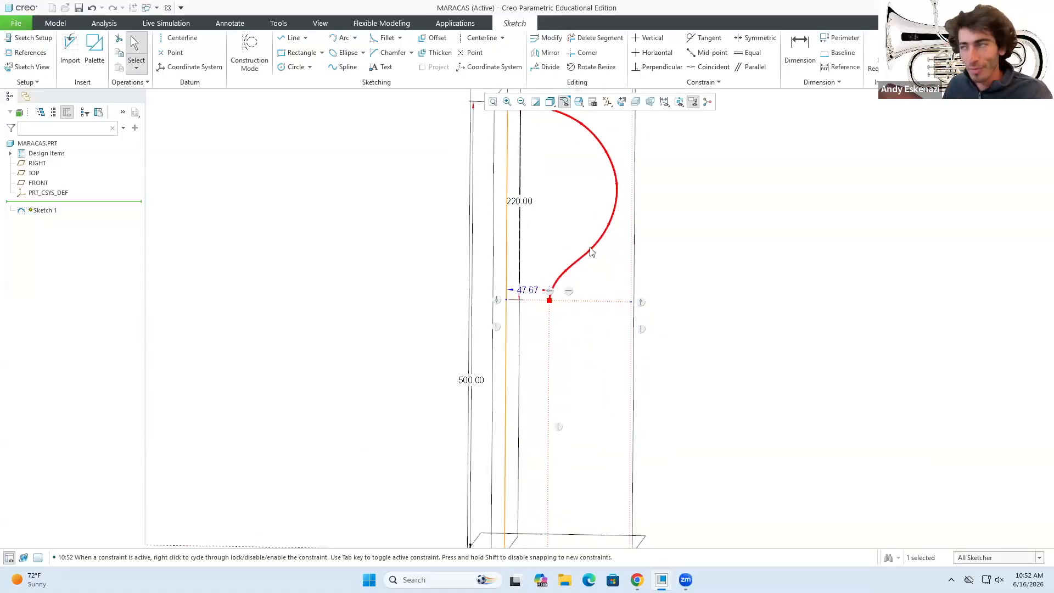
click(294, 38)
click(549, 300)
scroll(552, 519, up, 3)
scroll(547, 463, down, 4)
click(556, 482)
middle_click(597, 484)
Close the handle's bottom with a four-point spline from the sketch origin to the lower end of the handle line.
scroll(557, 493, down, 2)
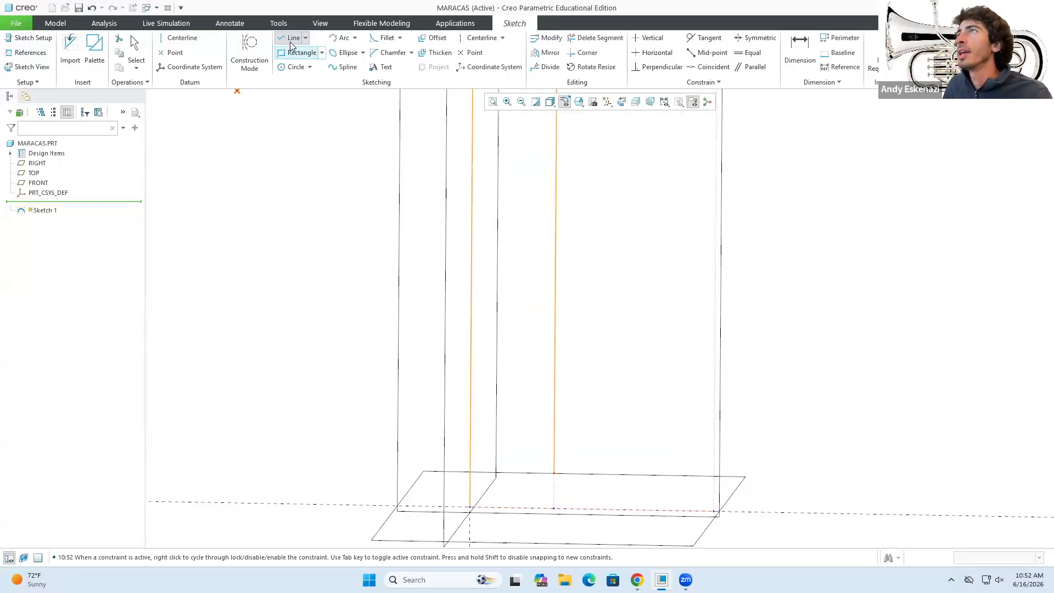
click(343, 67)
click(472, 508)
scroll(505, 498, down, 4)
click(519, 502)
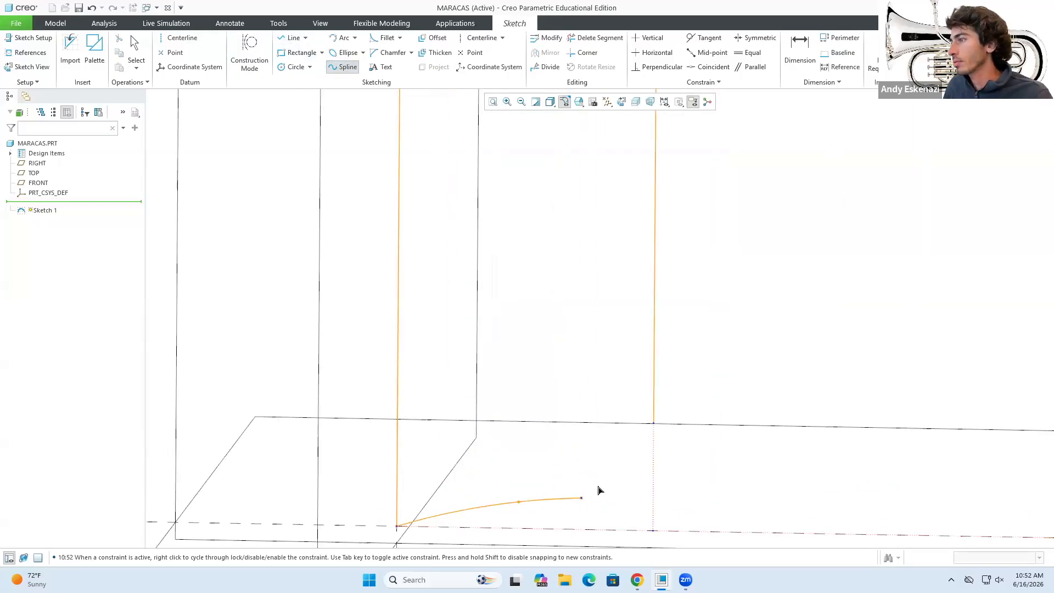
click(611, 464)
click(653, 423)
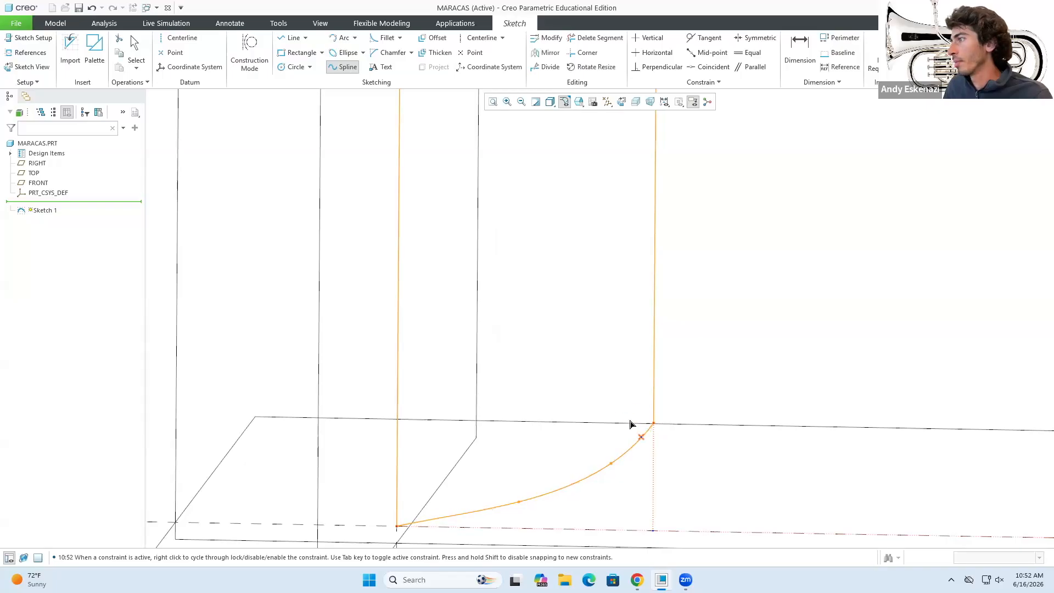
middle_click(630, 426)
Move the bottom spline's two inner points outward and down to round off the handle's end.
scroll(624, 477, down, 4)
drag(596, 455, 619, 481)
scroll(653, 335, up, 3)
drag(502, 457, 512, 477)
scroll(513, 437, up, 5)
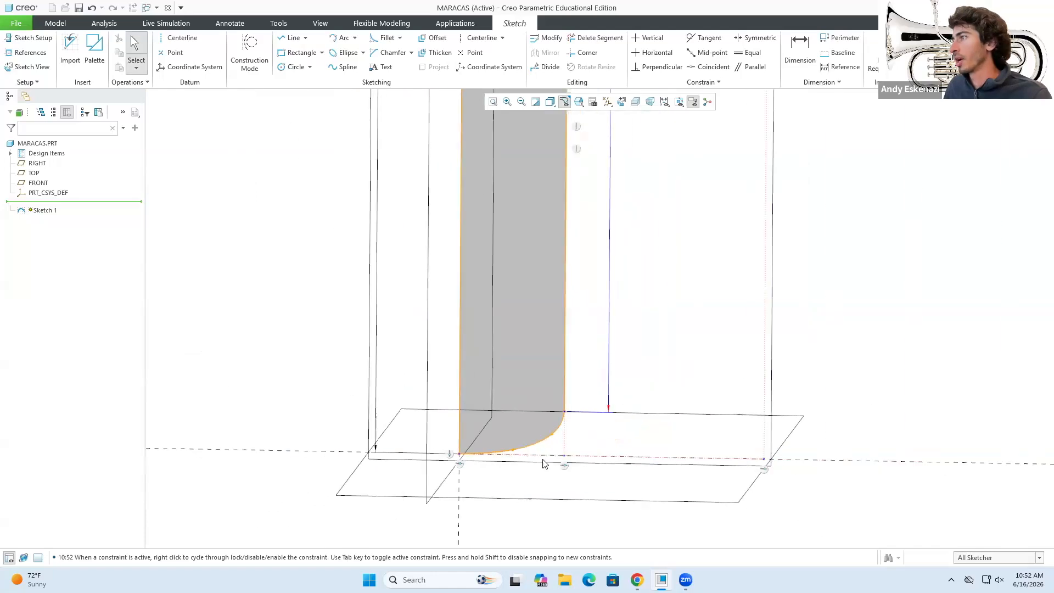
Reshape the head spline by lowering the point at the neck and moving the side and lower points outward for a fuller head.
scroll(585, 491, up, 4)
scroll(600, 258, up, 2)
scroll(482, 292, down, 6)
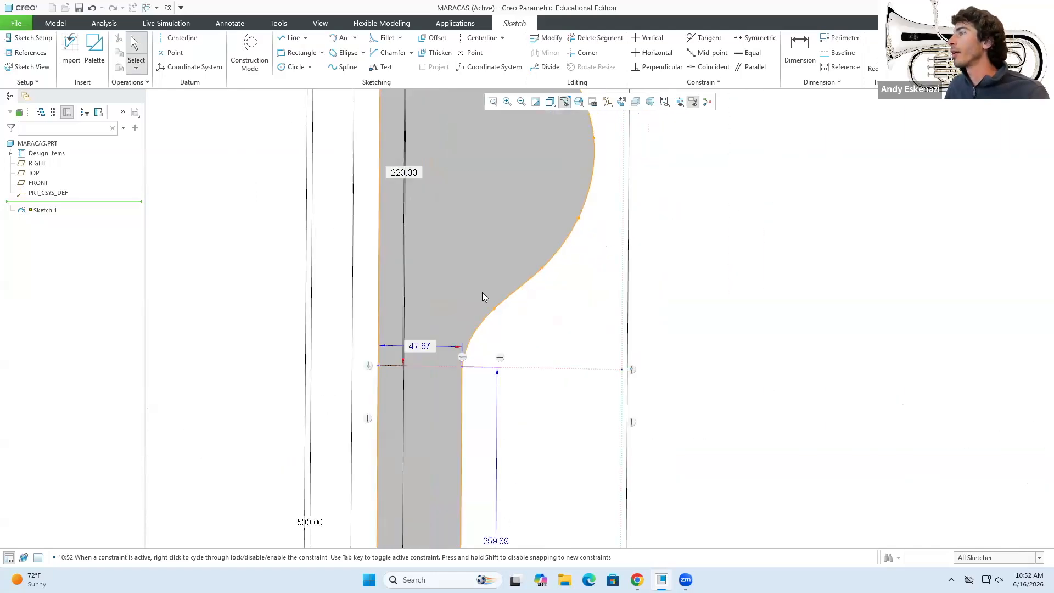
drag(494, 310, 479, 323)
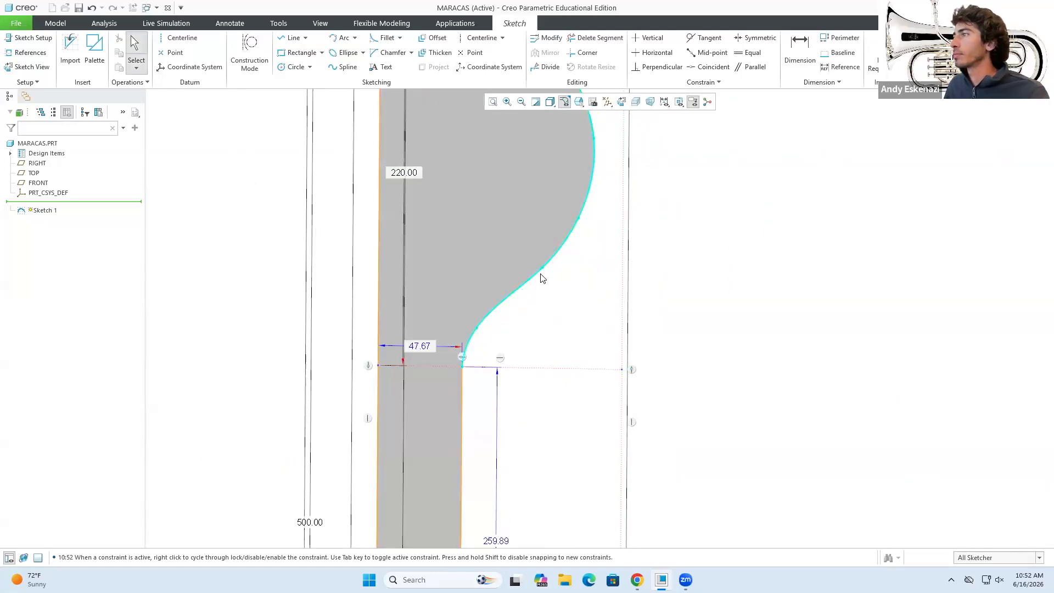
drag(545, 268, 565, 275)
drag(578, 220, 602, 224)
scroll(549, 308, up, 4)
scroll(565, 214, down, 4)
drag(564, 278, 575, 272)
drag(543, 215, 560, 203)
drag(576, 274, 586, 273)
Adjust the head spline's upper points to shape the top of the head into a smooth, rounded dome.
scroll(543, 341, up, 2)
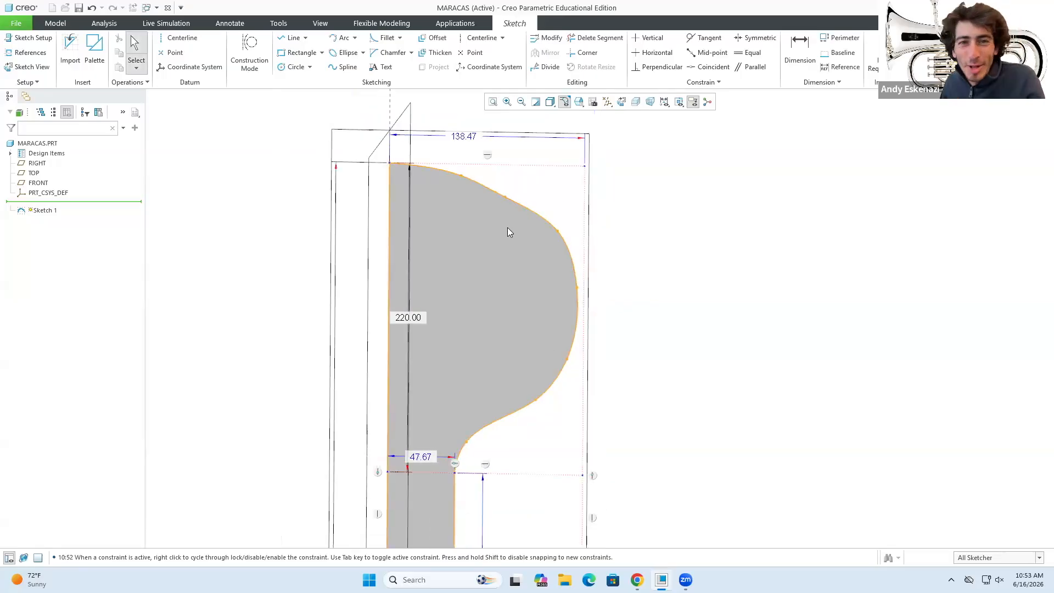
scroll(527, 190, down, 2)
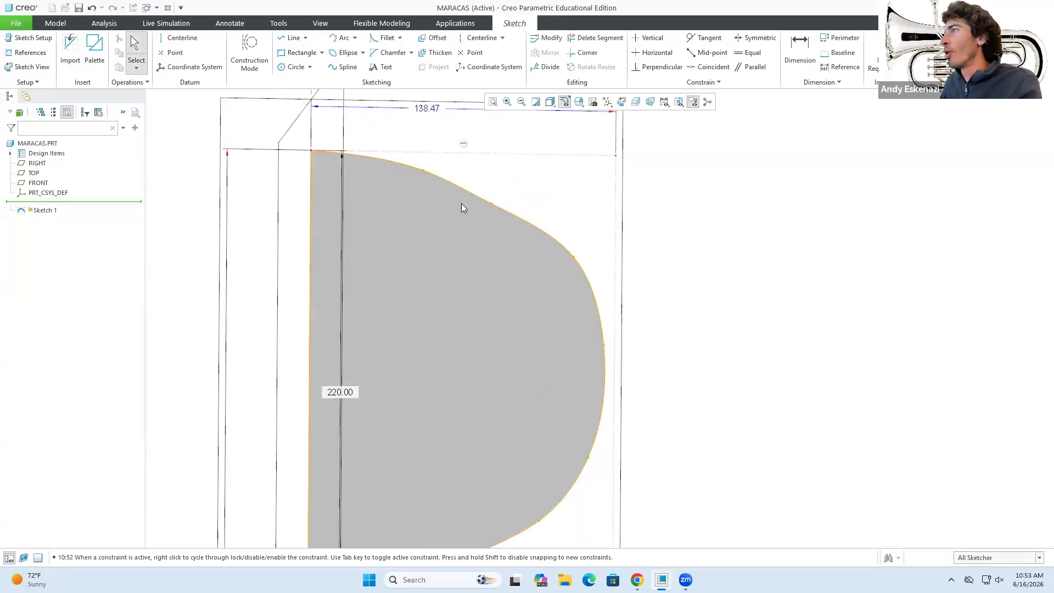
drag(492, 207, 511, 184)
drag(574, 262, 585, 259)
scroll(518, 264, up, 2)
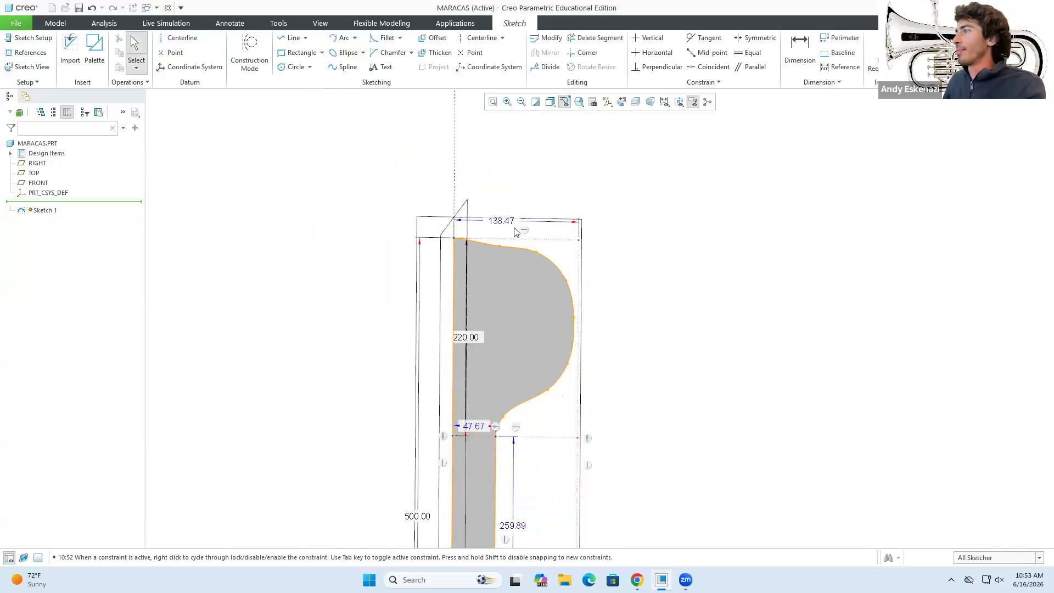
scroll(515, 228, down, 2)
drag(493, 256, 481, 227)
scroll(483, 251, down, 3)
scroll(483, 230, up, 6)
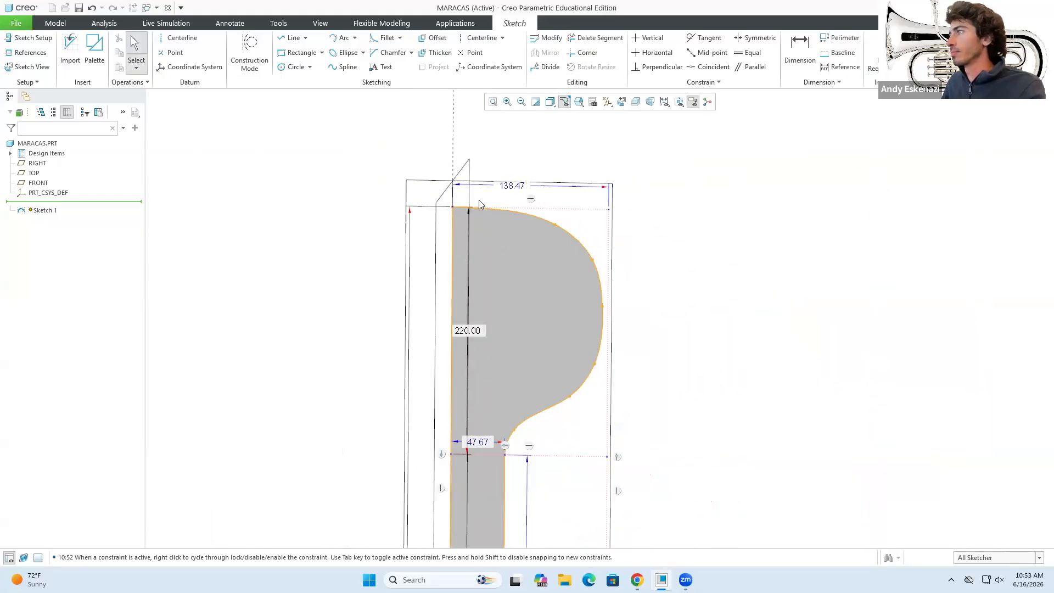
scroll(577, 329, up, 4)
scroll(560, 308, down, 3)
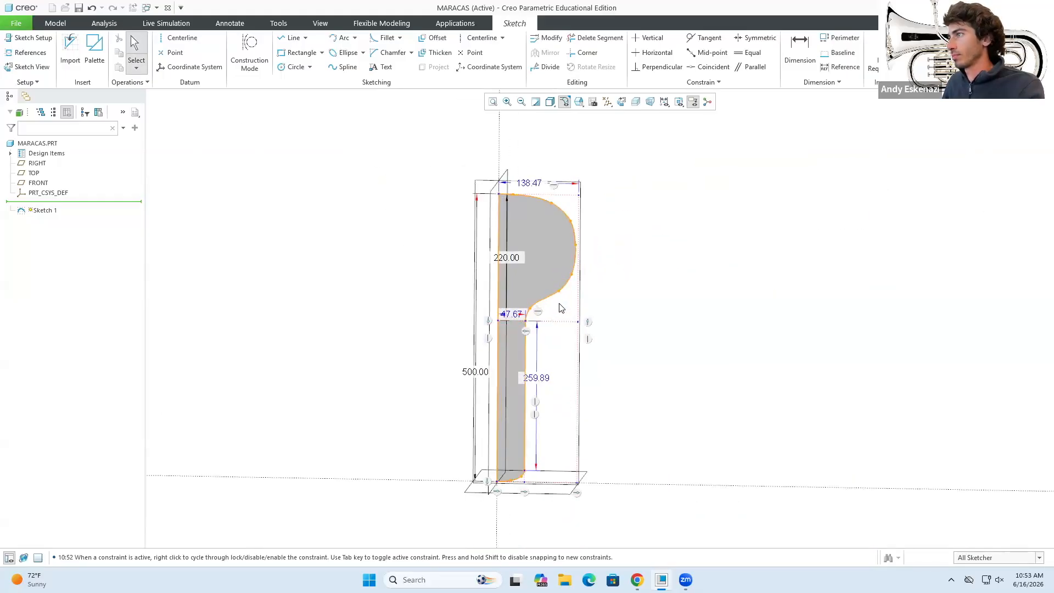
scroll(534, 314, down, 1)
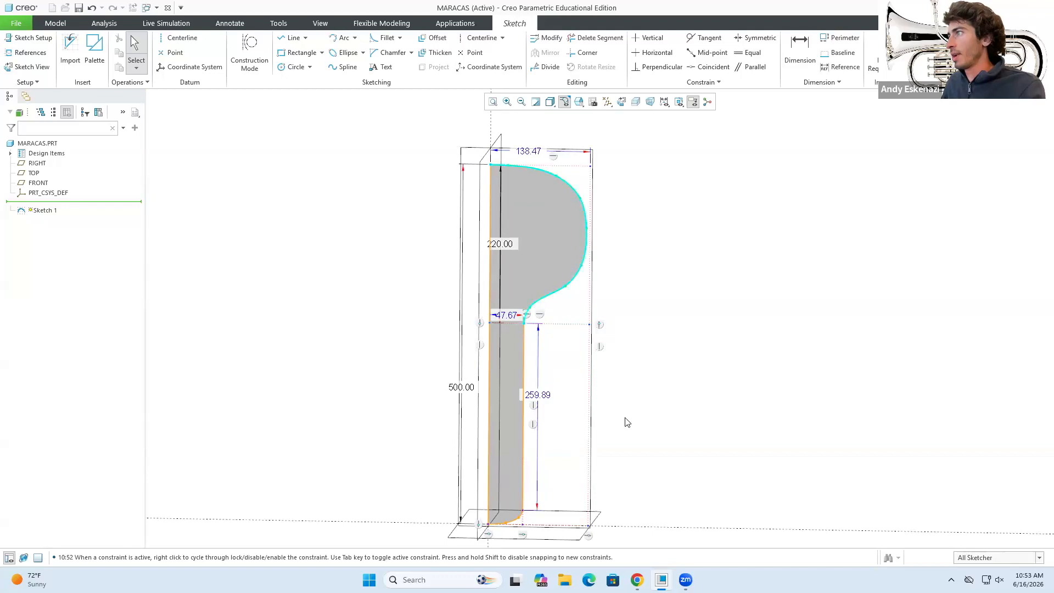
scroll(547, 250, up, 3)
scroll(543, 249, down, 3)
scroll(544, 251, down, 2)
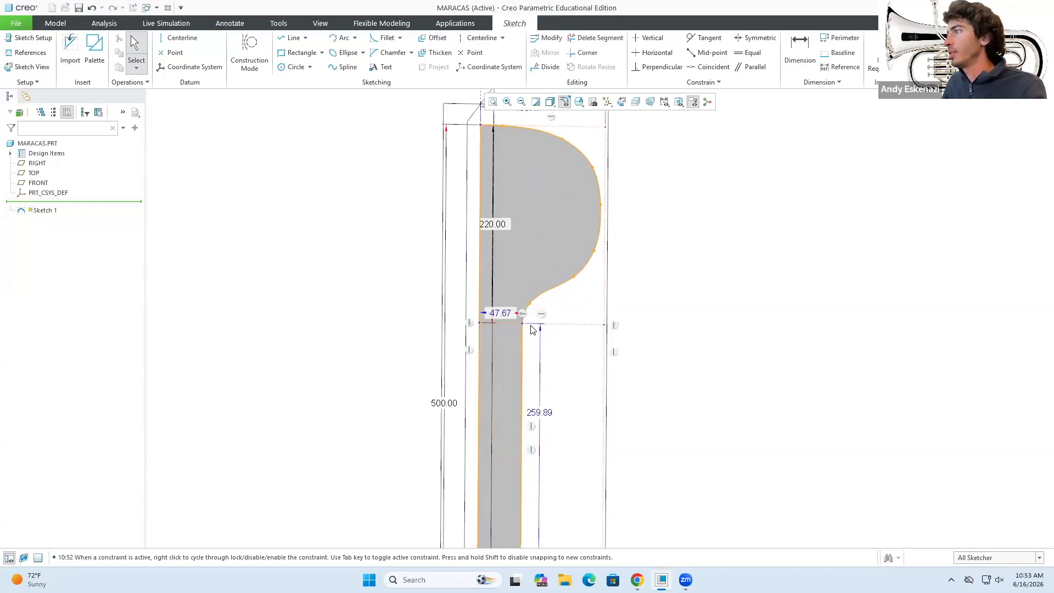
Set the handle's half-width at the neck to 40 mm.
scroll(540, 239, up, 3)
scroll(527, 264, down, 2)
double_click(520, 270)
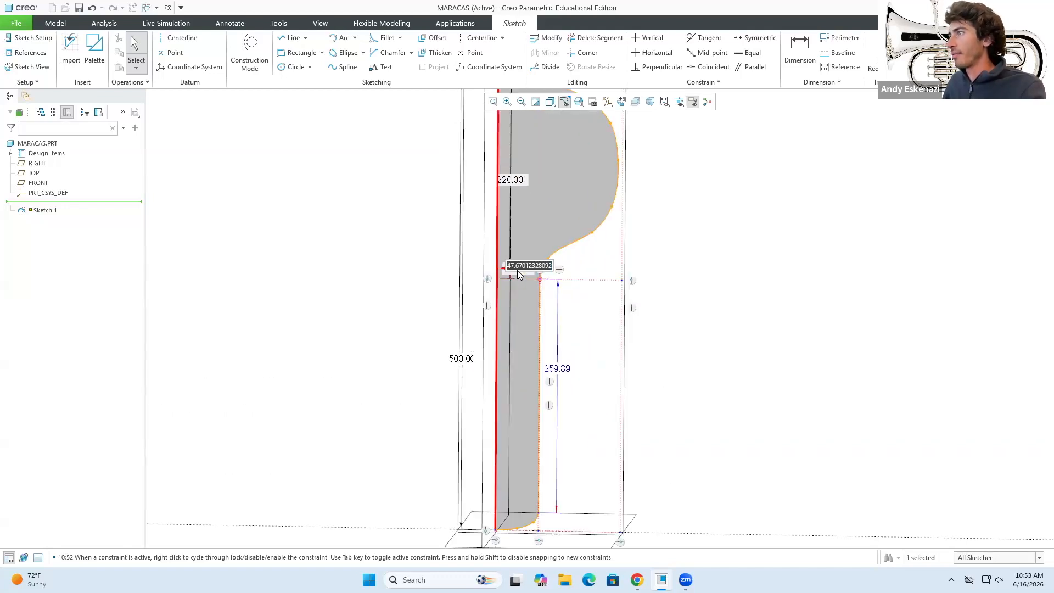
text(40)
key(Return)
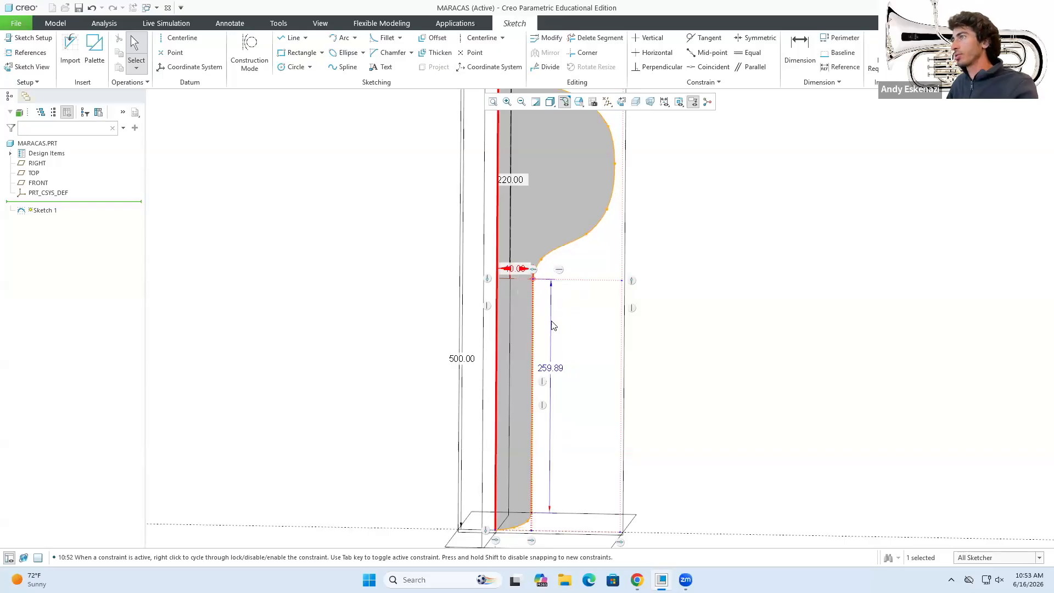
Reshape the lower head spline, pulling its bottom point toward the neck and moving the side point above it slightly outward.
scroll(567, 222, up, 2)
scroll(569, 323, down, 4)
drag(584, 358, 593, 377)
drag(492, 408, 483, 430)
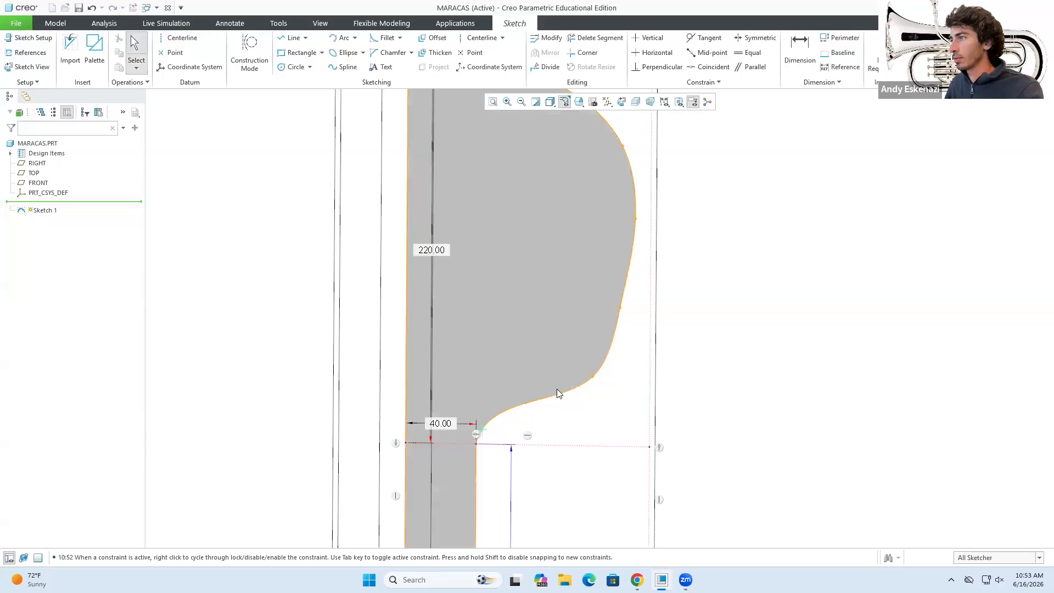
drag(595, 376, 542, 392)
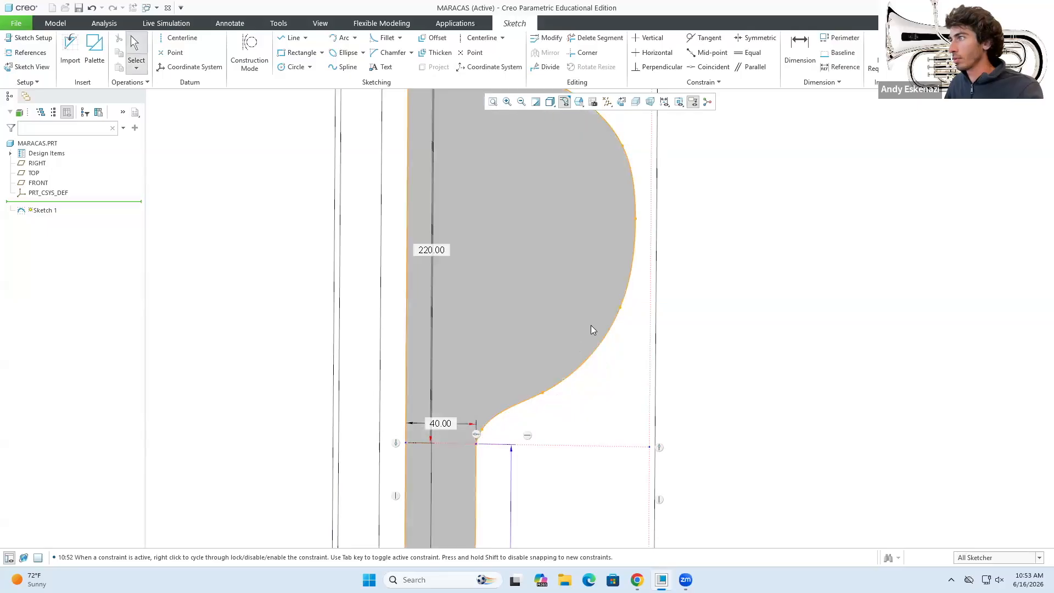
drag(621, 308, 631, 313)
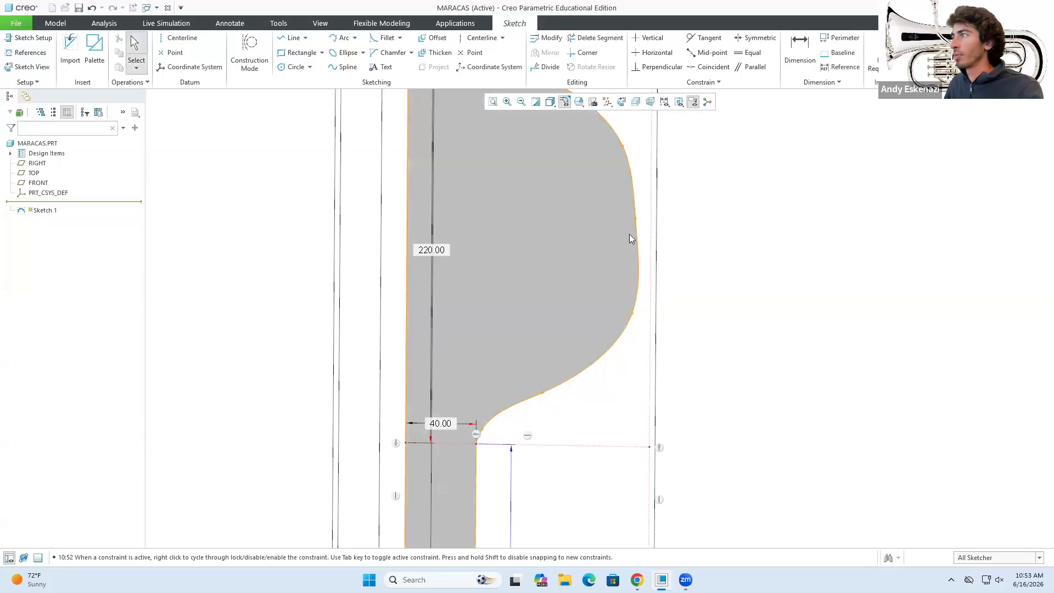
Move the head spline's widest and upper side points slightly outward to even the curve, and finish the sketch.
scroll(571, 303, up, 2)
scroll(615, 272, up, 2)
drag(612, 274, 618, 272)
drag(600, 215, 602, 211)
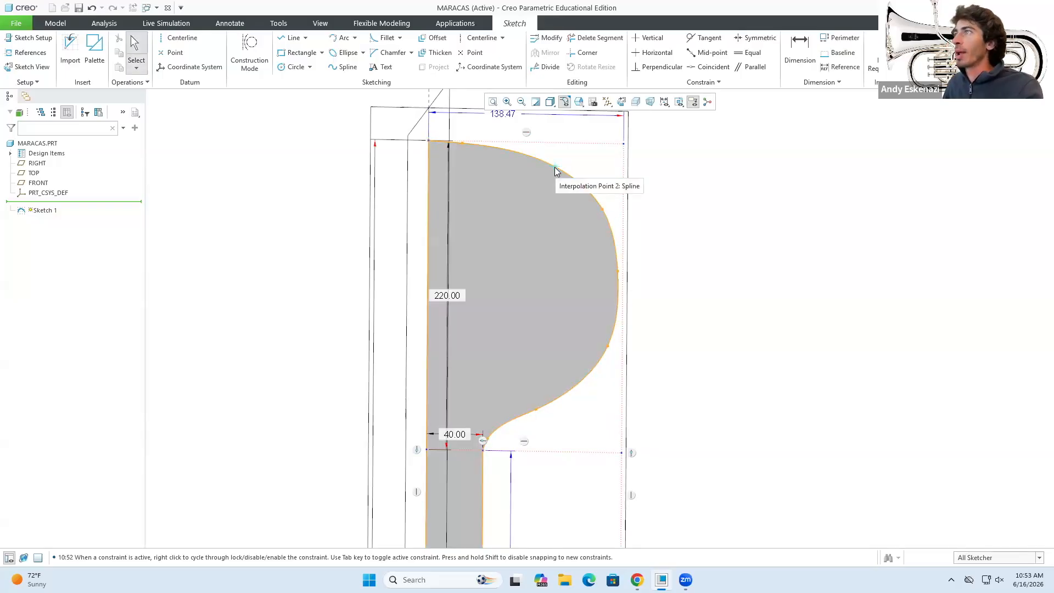
scroll(559, 300, down, 5)
scroll(547, 245, up, 3)
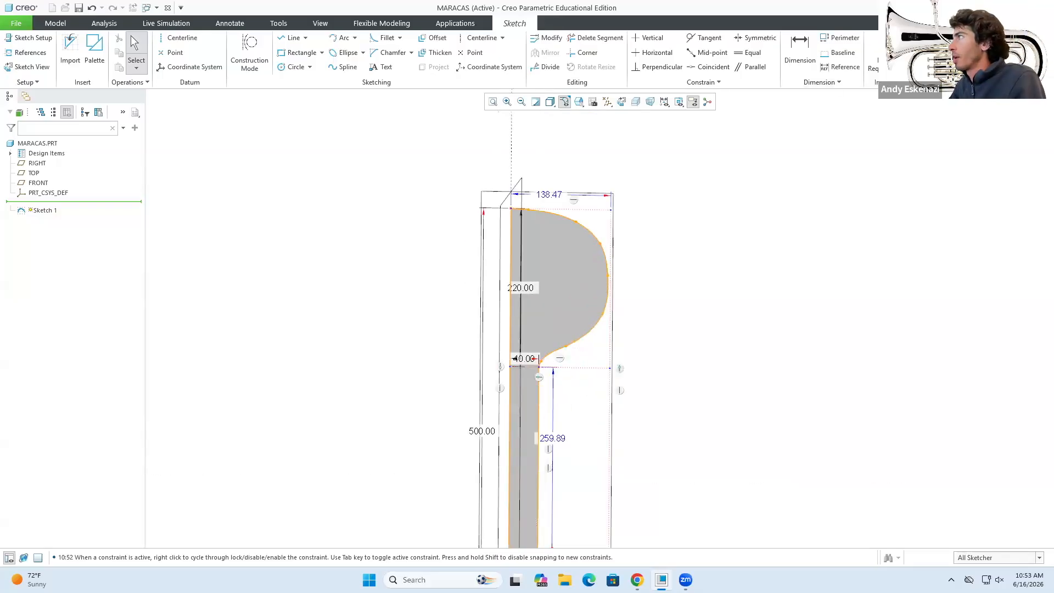
scroll(733, 252, up, 5)
scroll(510, 280, up, 6)
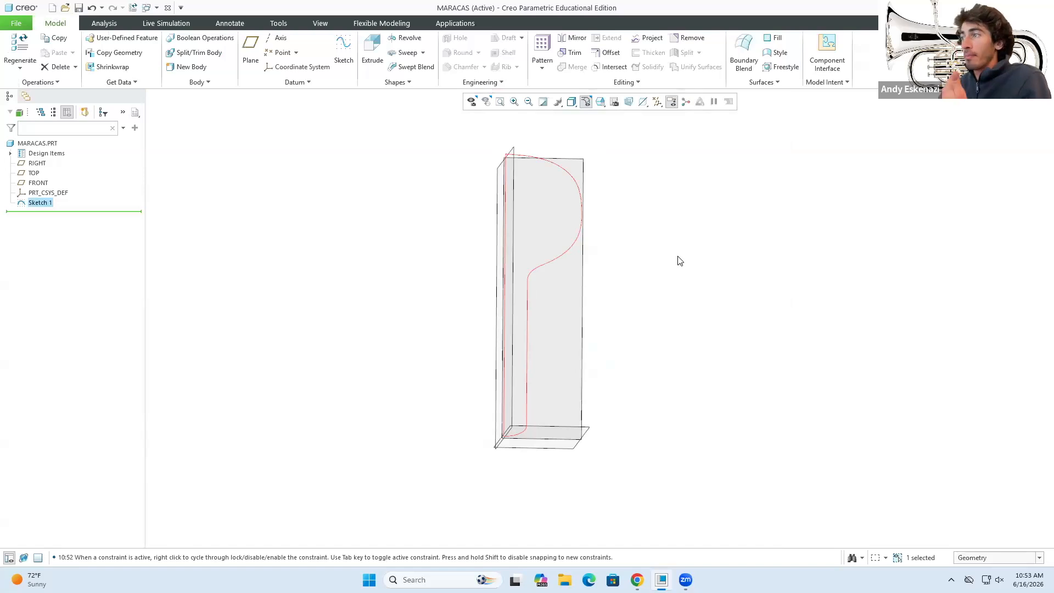
Revolve the maraca half-profile 360 degrees as a solid about its long vertical line.
click(406, 37)
click(504, 176)
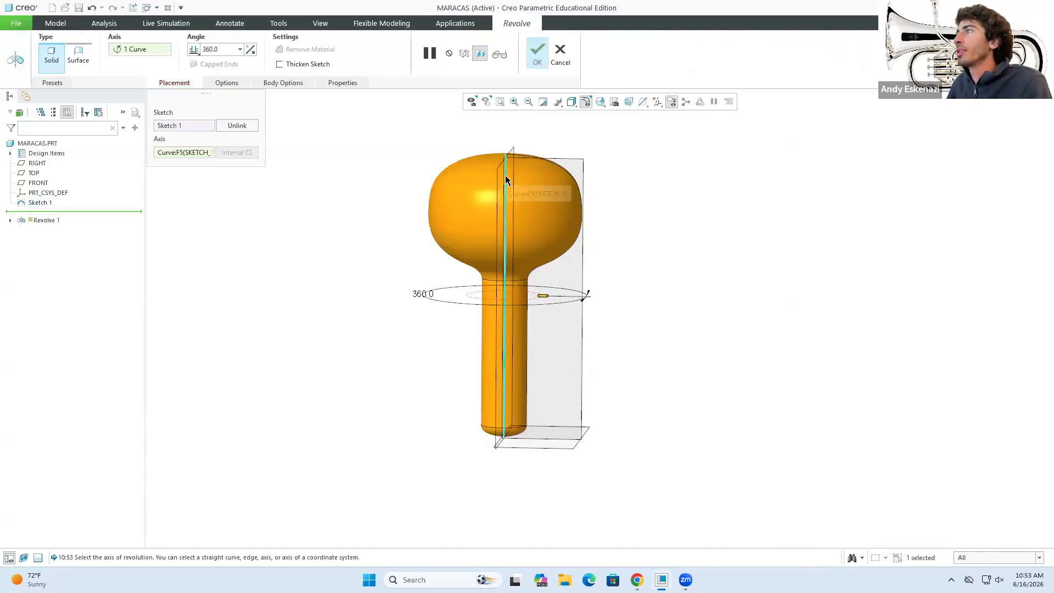
mouse_move(409, 291)
middle_down()
mouse_move(512, 282)
mouse_move(389, 289)
middle_up()
click(537, 50)
middle_drag(294, 229, 480, 236)
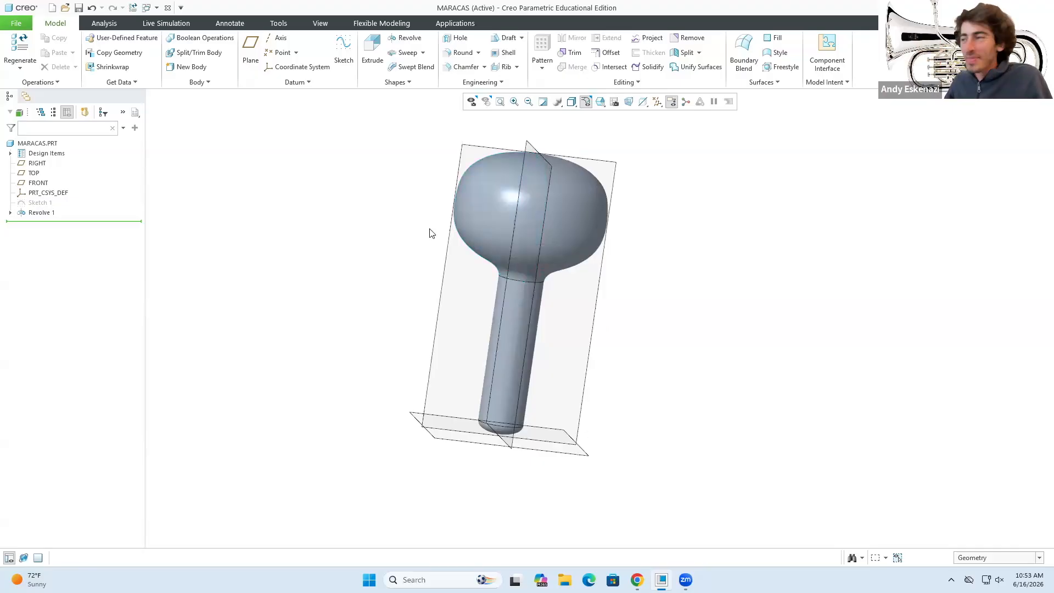
Check the maraca reference photo and reopen the revolve's Sketch 1 for editing.
key(alt+Tab)
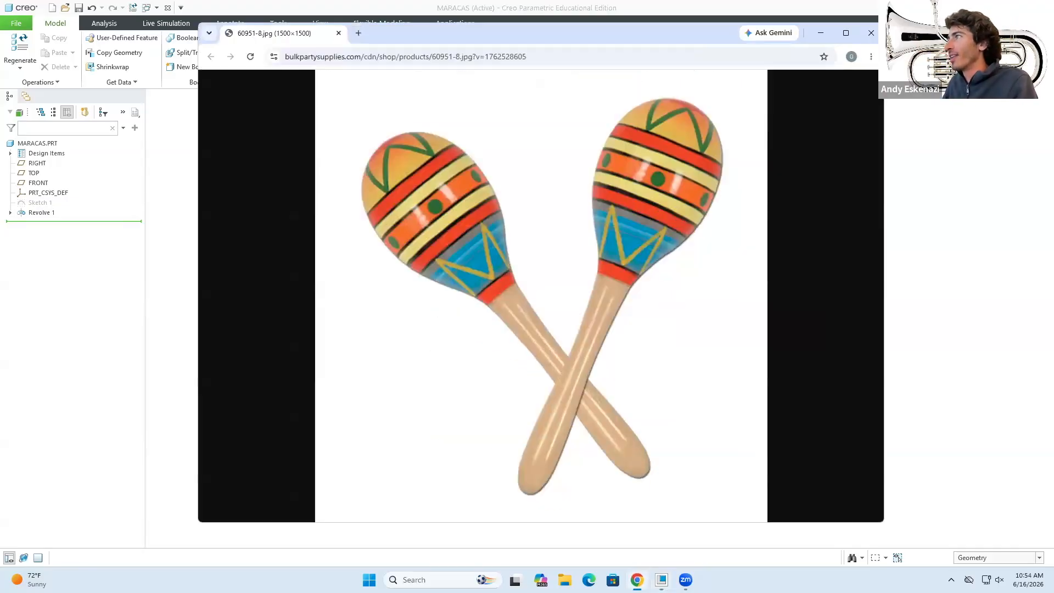
key(alt+Tab)
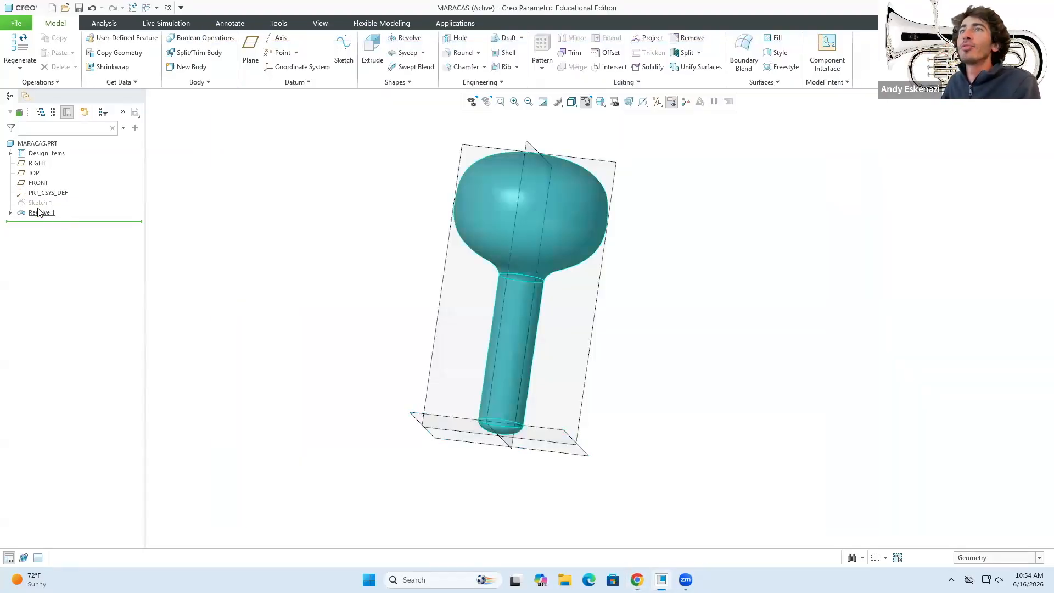
click(11, 212)
click(51, 222)
click(68, 190)
mouse_move(456, 287)
middle_down()
mouse_move(430, 265)
mouse_move(552, 267)
mouse_move(520, 281)
mouse_move(555, 268)
middle_up()
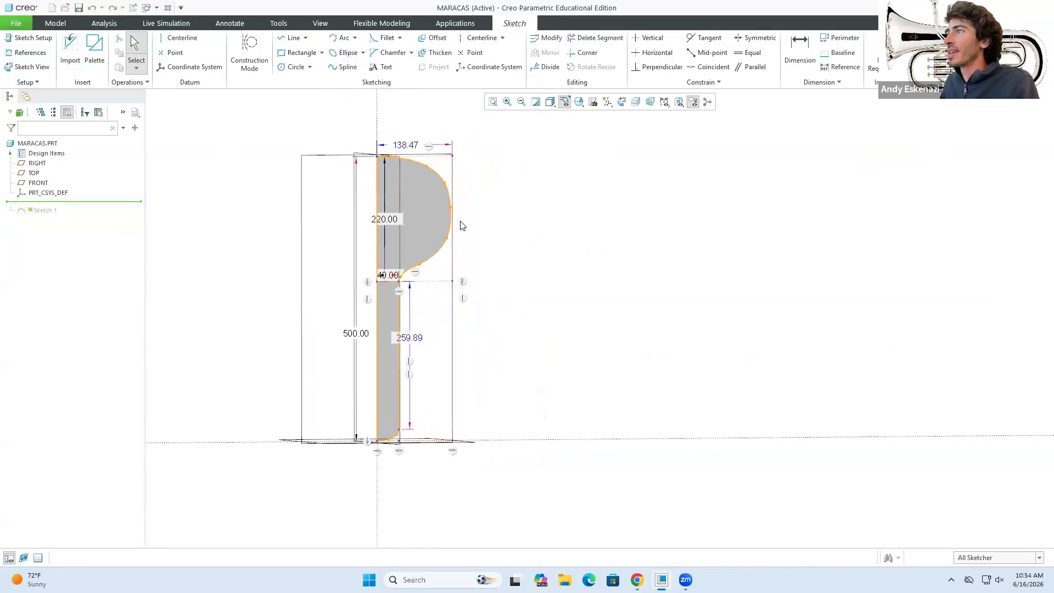
Try a length of 240 mm for the straight handle line and undo the change.
scroll(429, 257, down, 2)
double_click(412, 360)
text(2)
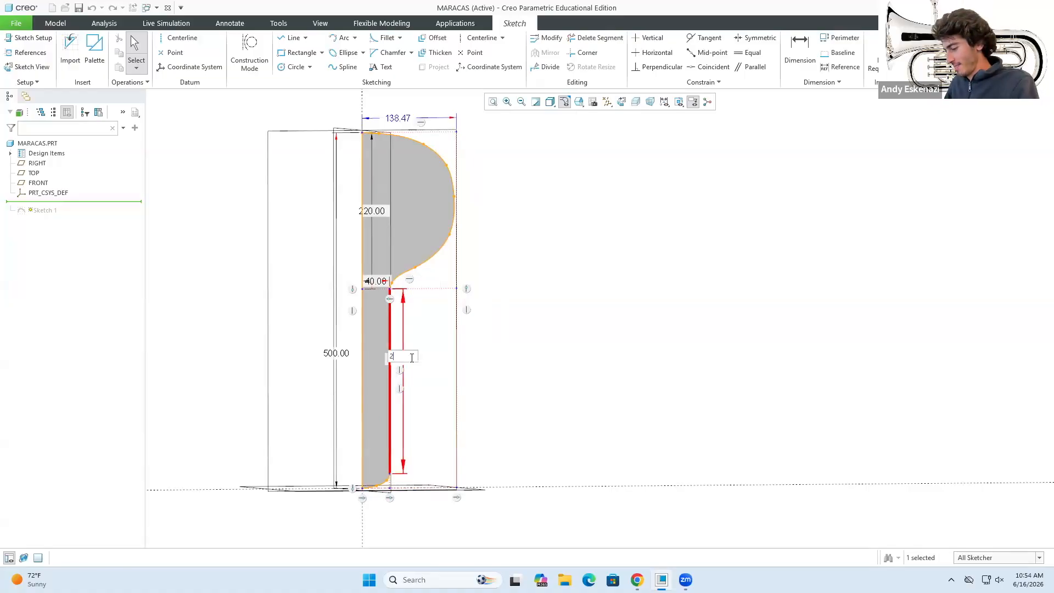
text(40)
key(Return)
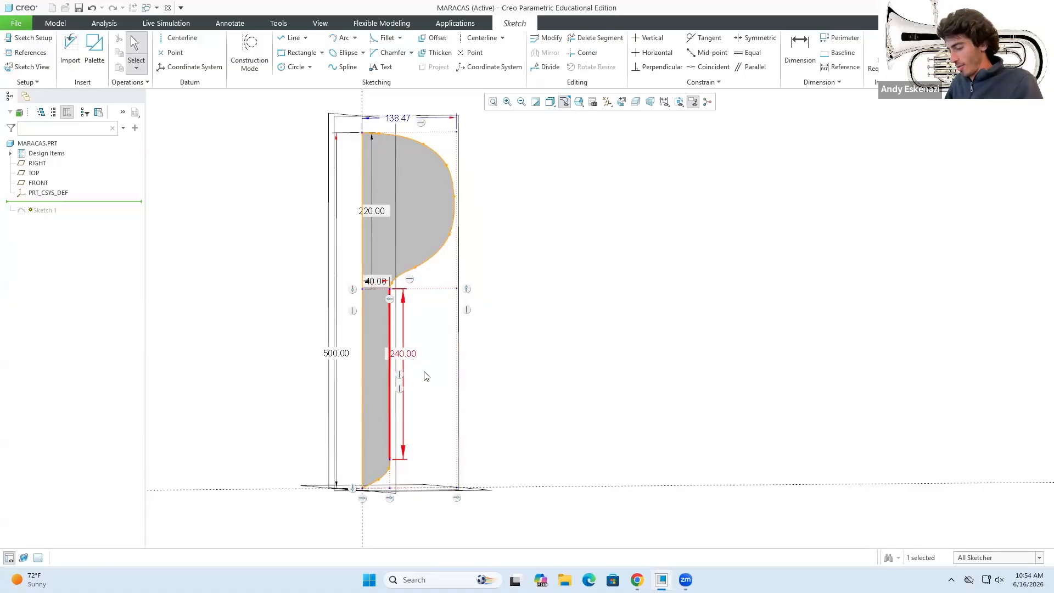
key(ctrl+z)
Try to dimension the vertical distance from the neck to the base of the handle, and discard the dimension.
scroll(363, 277, down, 2)
scroll(404, 307, up, 1)
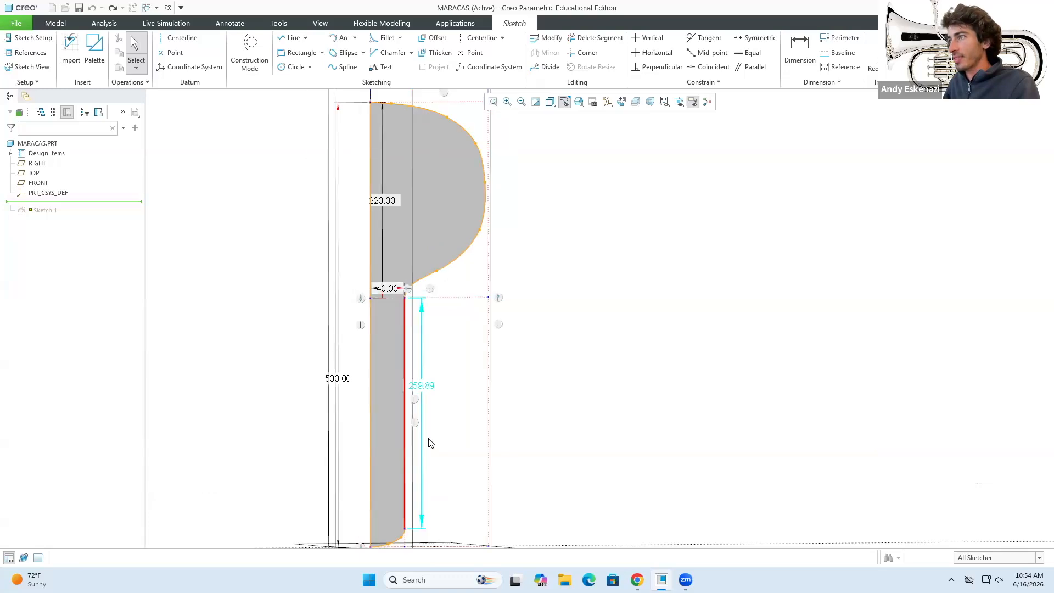
scroll(442, 347, up, 2)
scroll(432, 454, down, 2)
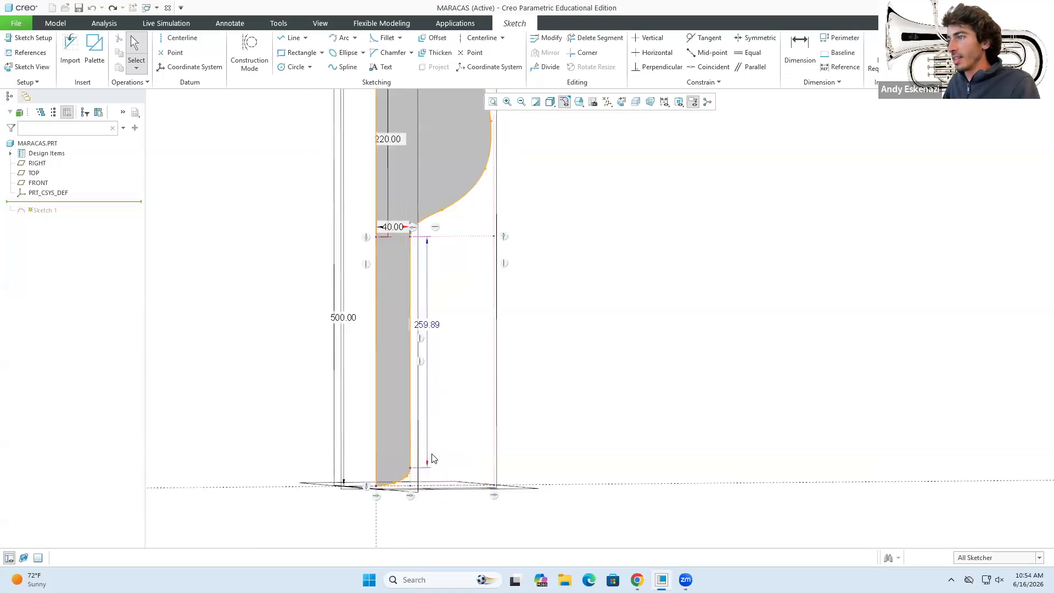
key(d)
click(411, 476)
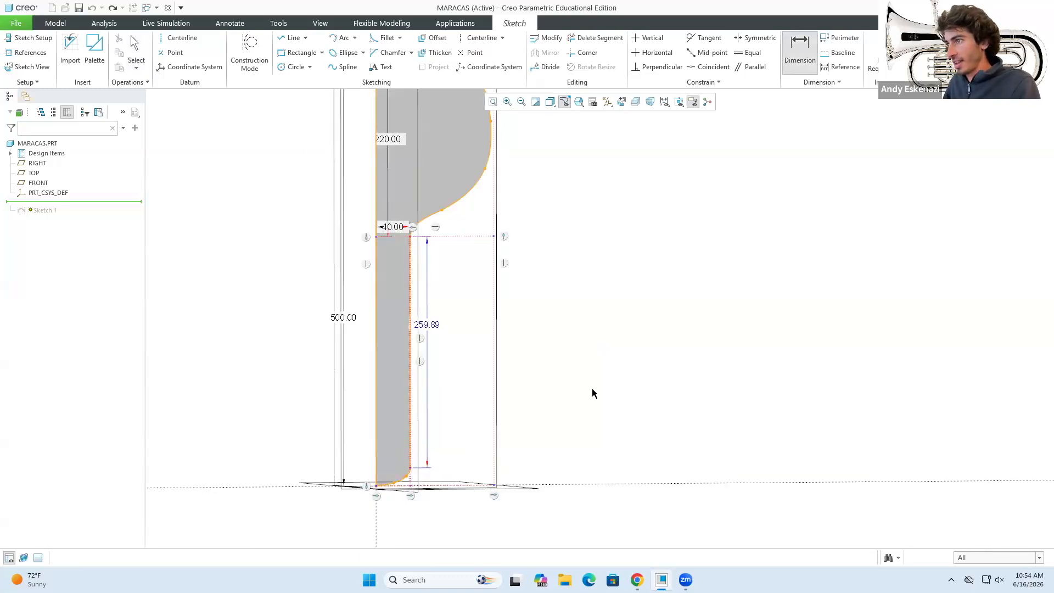
middle_click(592, 388)
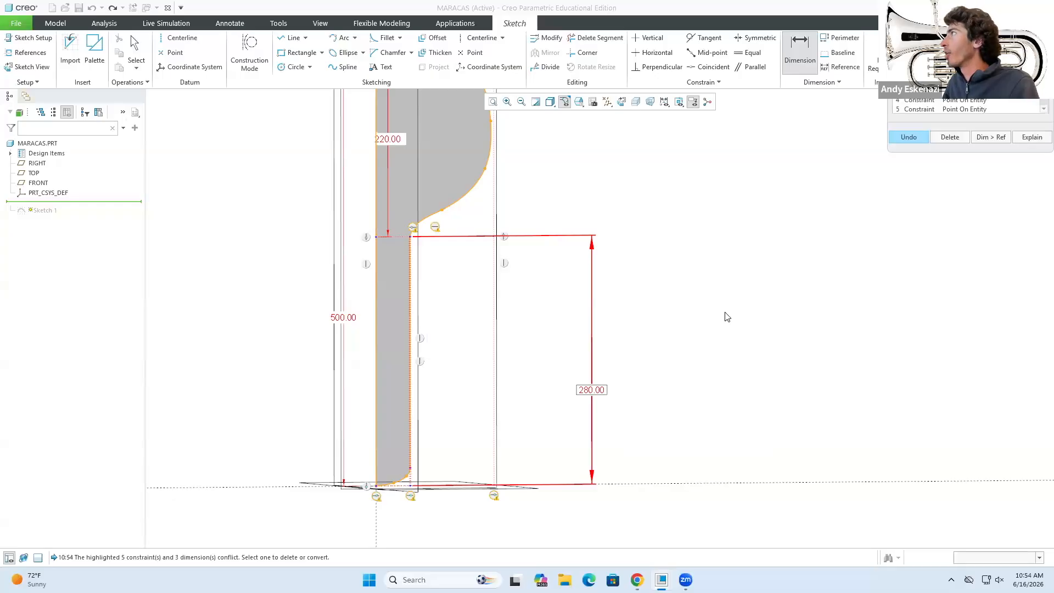
click(699, 225)
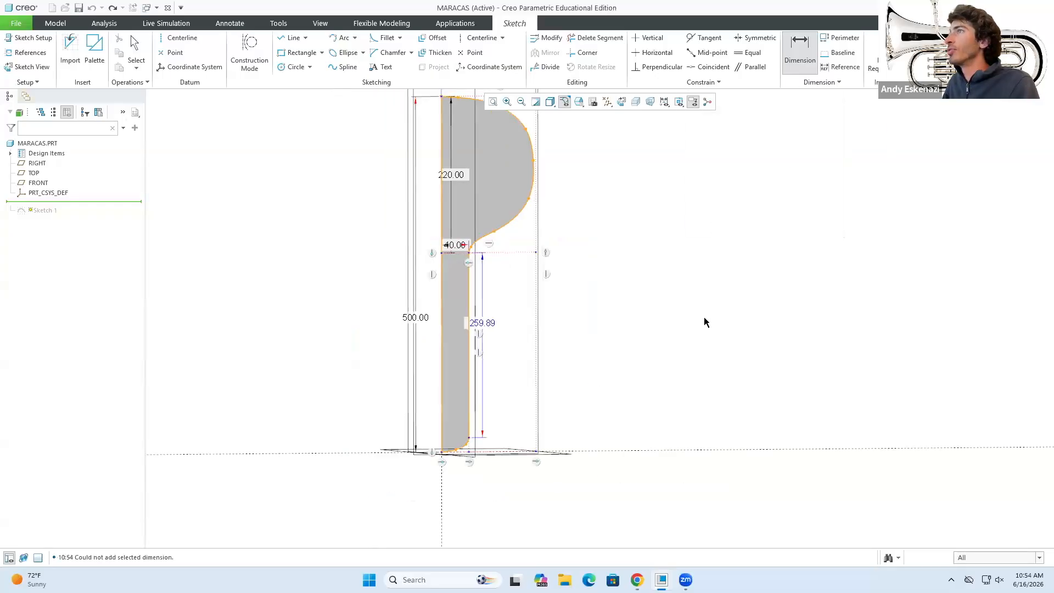
Set the head's height above the neck to 240 mm.
click(448, 173)
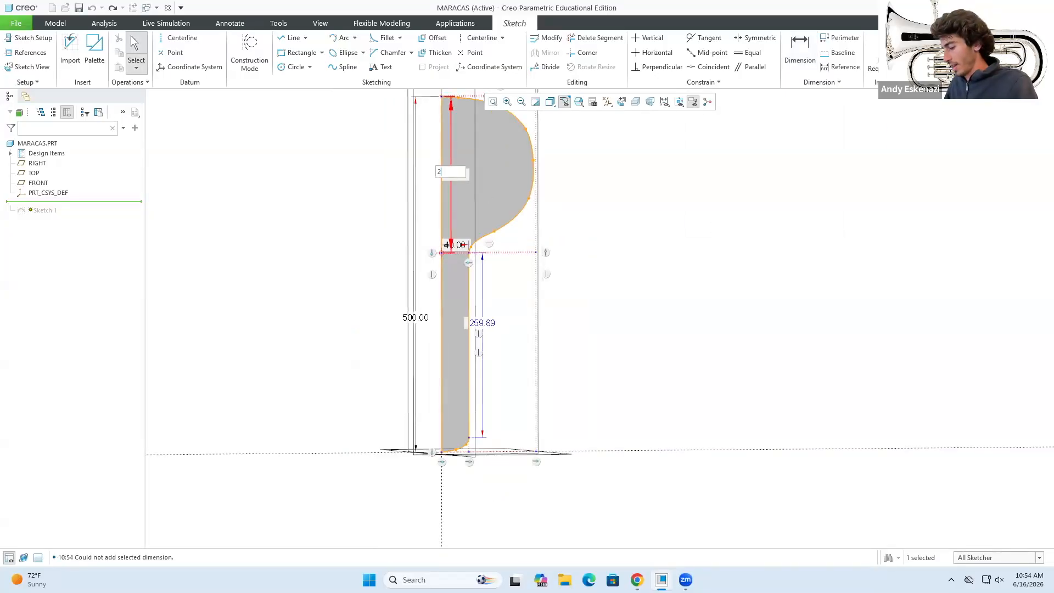
text(240)
key(Return)
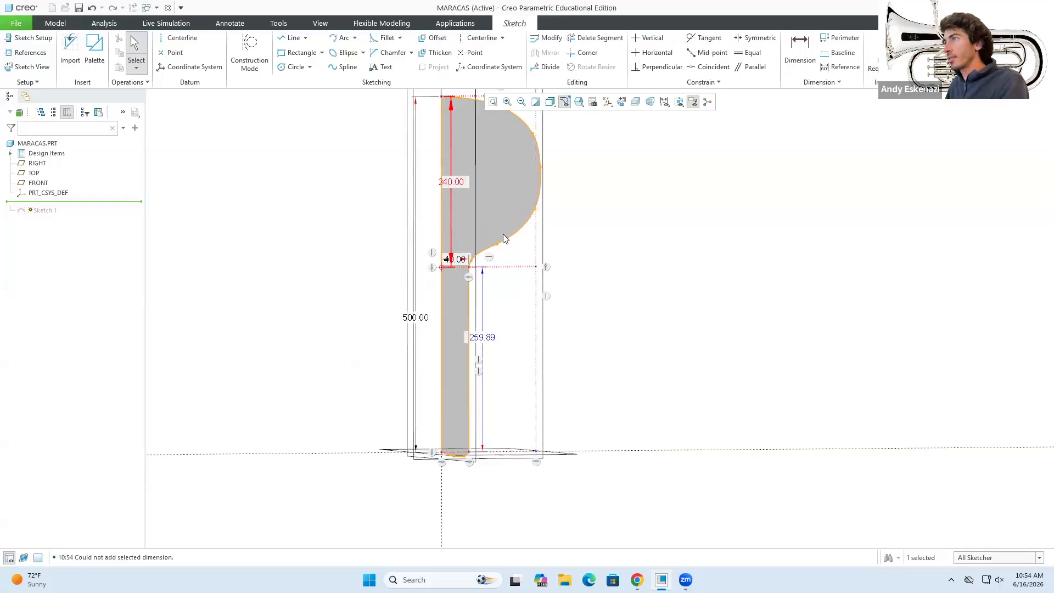
Pull the head spline's widest point and the side point below it inward to narrow the head.
scroll(555, 285, up, 3)
scroll(564, 290, down, 5)
click(575, 307)
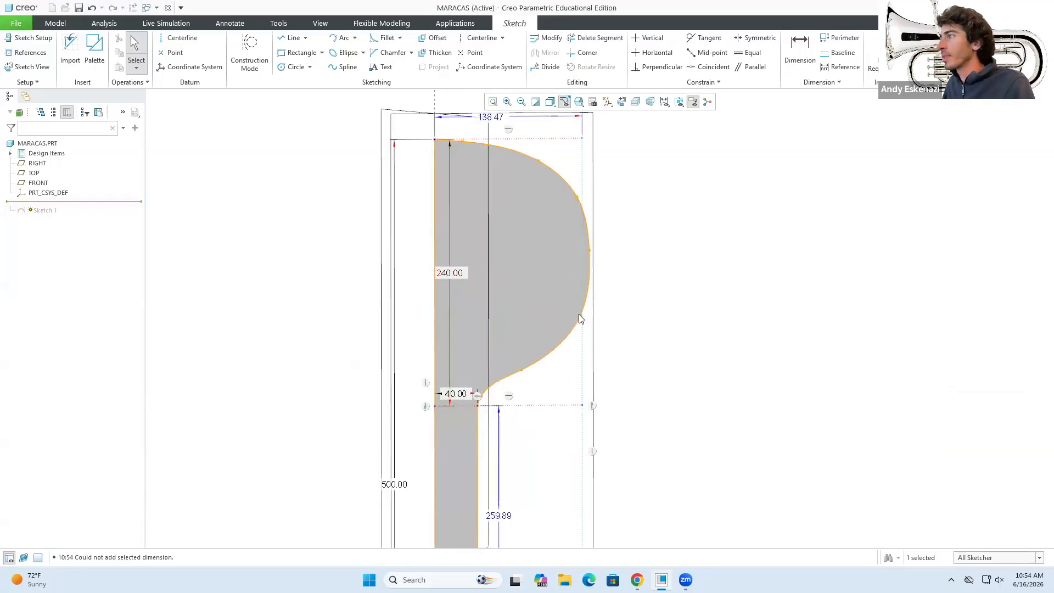
scroll(578, 316, down, 2)
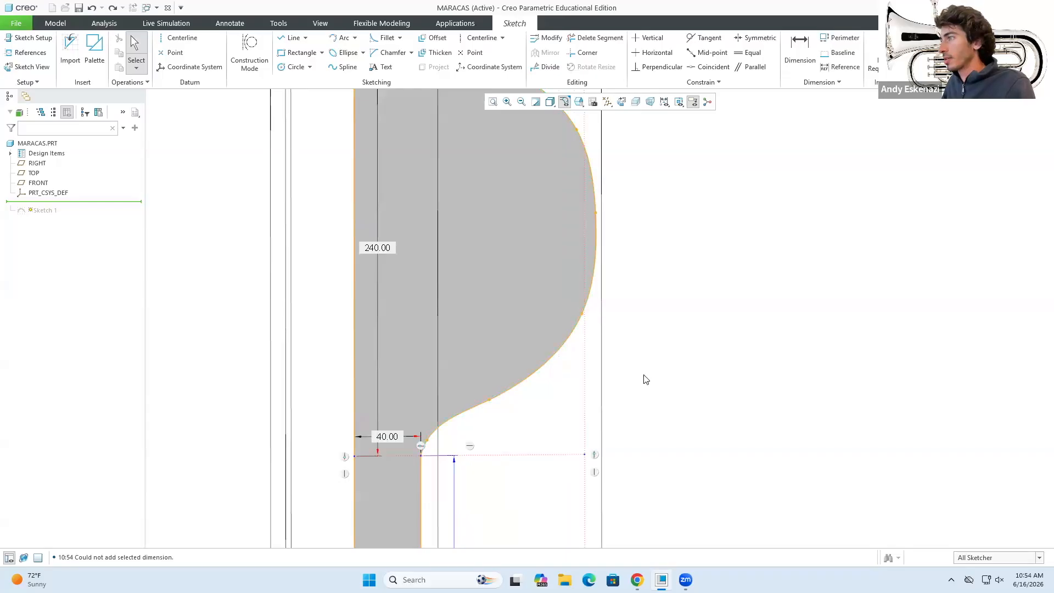
scroll(605, 291, up, 2)
scroll(610, 280, down, 2)
drag(619, 263, 583, 266)
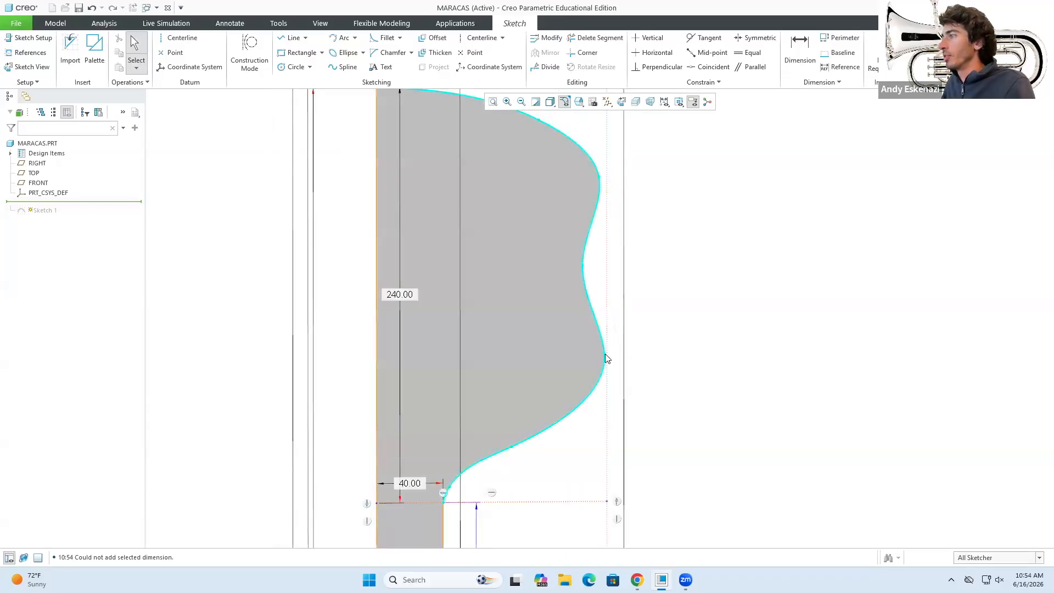
click(605, 363)
scroll(604, 362, down, 3)
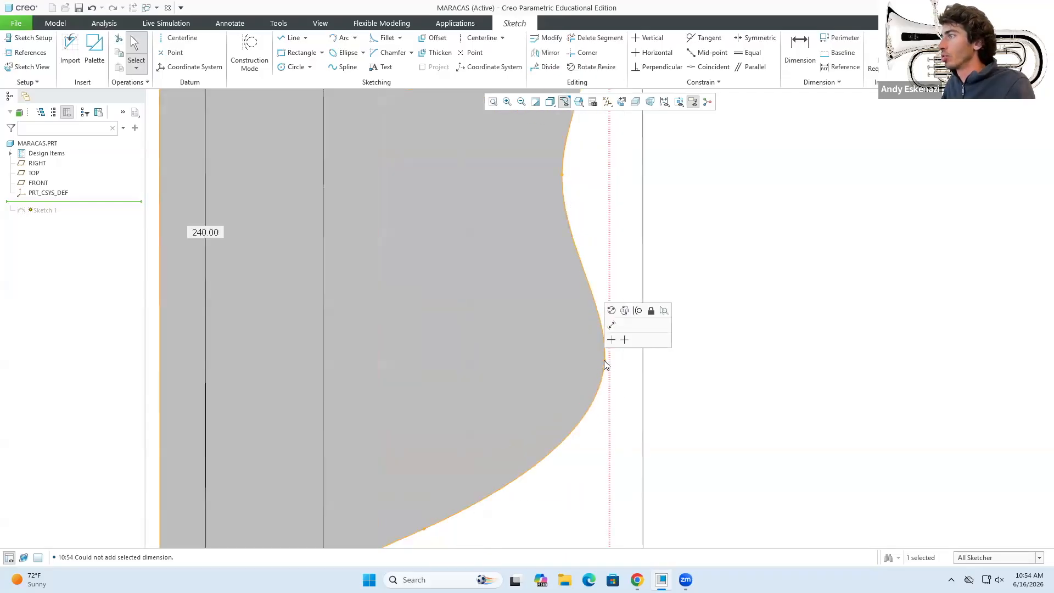
drag(604, 361, 509, 380)
Move the head spline's upper and middle side points inward to slim the top of the head.
scroll(548, 377, up, 6)
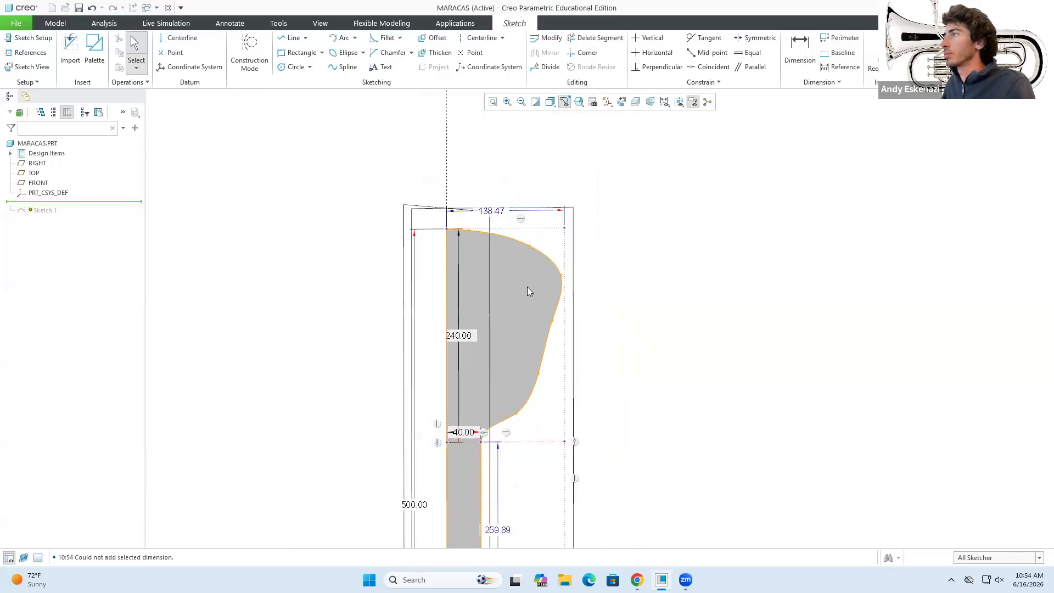
scroll(527, 286, down, 3)
mouse_move(593, 266)
mouse_down()
mouse_move(560, 271)
mouse_move(569, 263)
mouse_up()
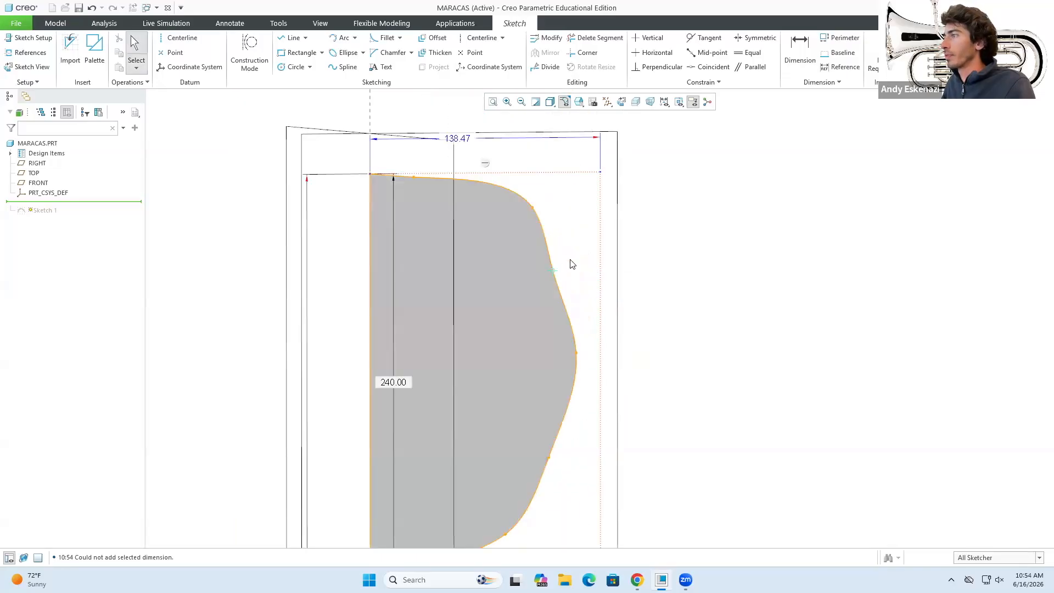
scroll(561, 255, up, 3)
scroll(561, 255, down, 2)
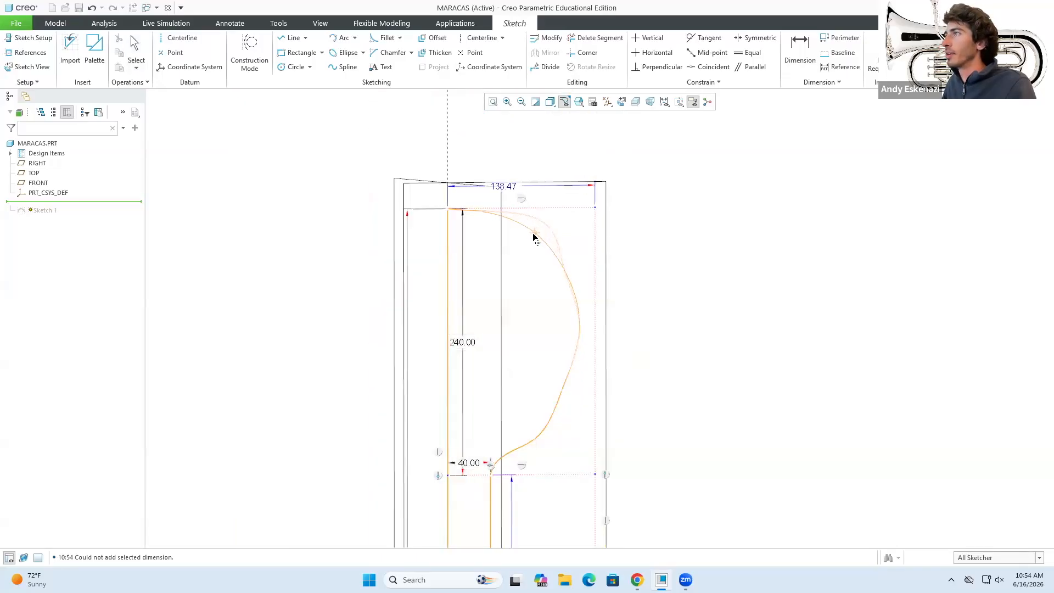
drag(579, 322, 560, 328)
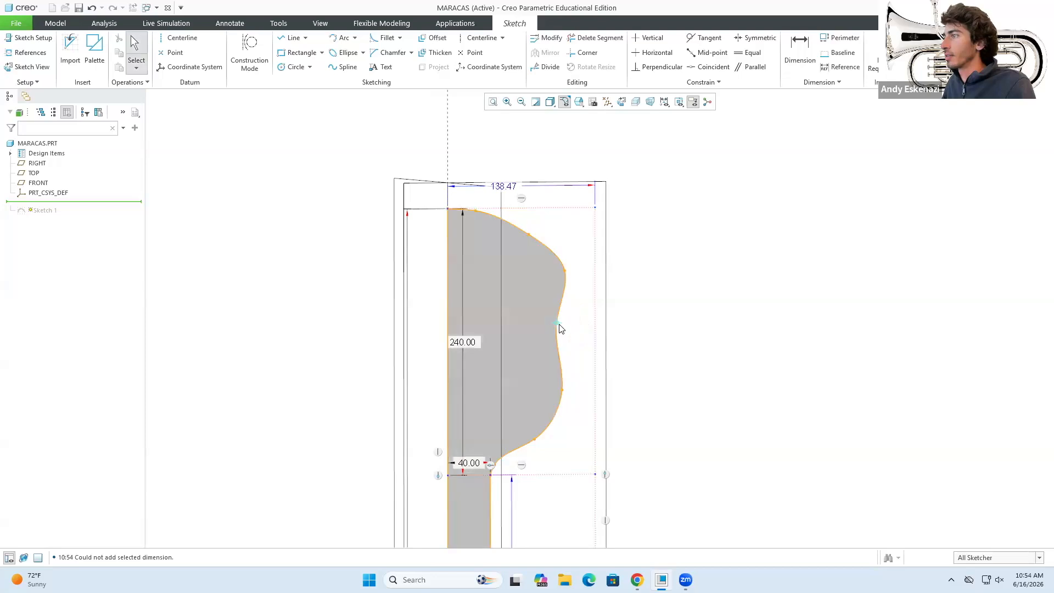
Smooth the head into a slimmer oval by pulling its lower side, bottom and upper side spline points inward.
scroll(536, 428, down, 2)
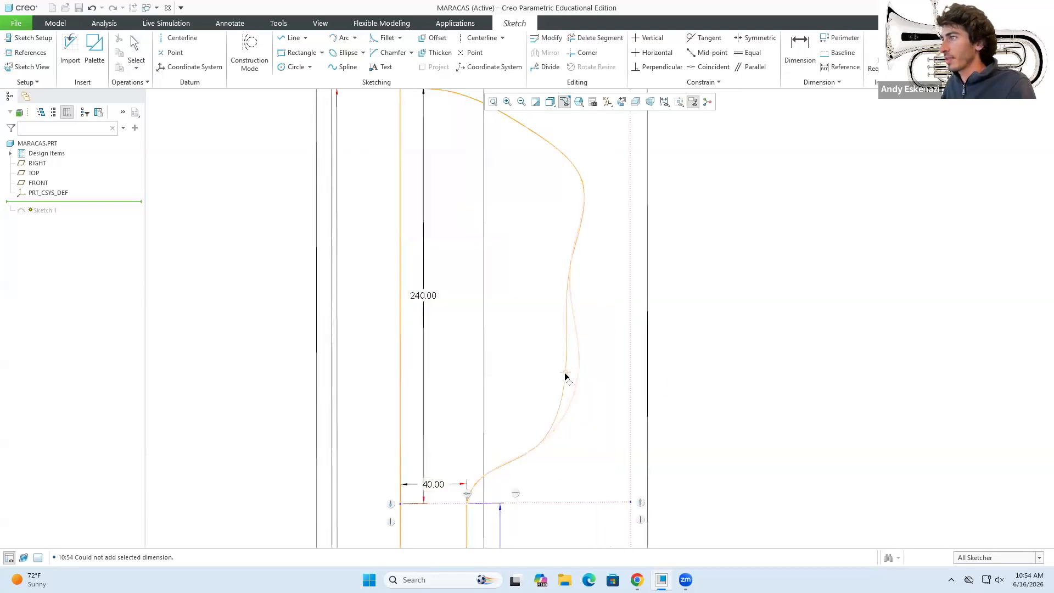
drag(538, 450, 515, 453)
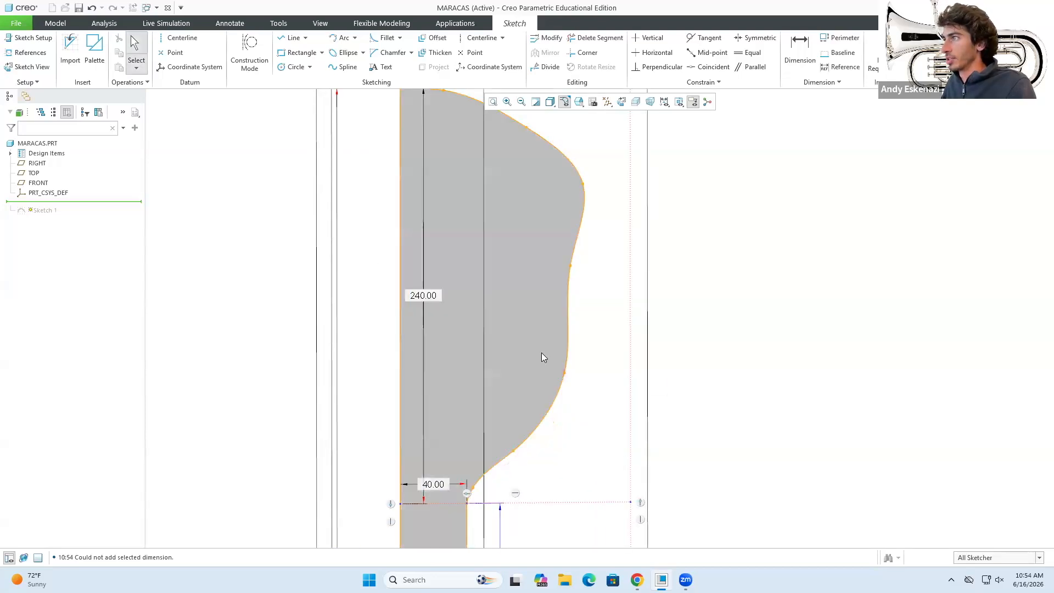
drag(583, 187, 556, 190)
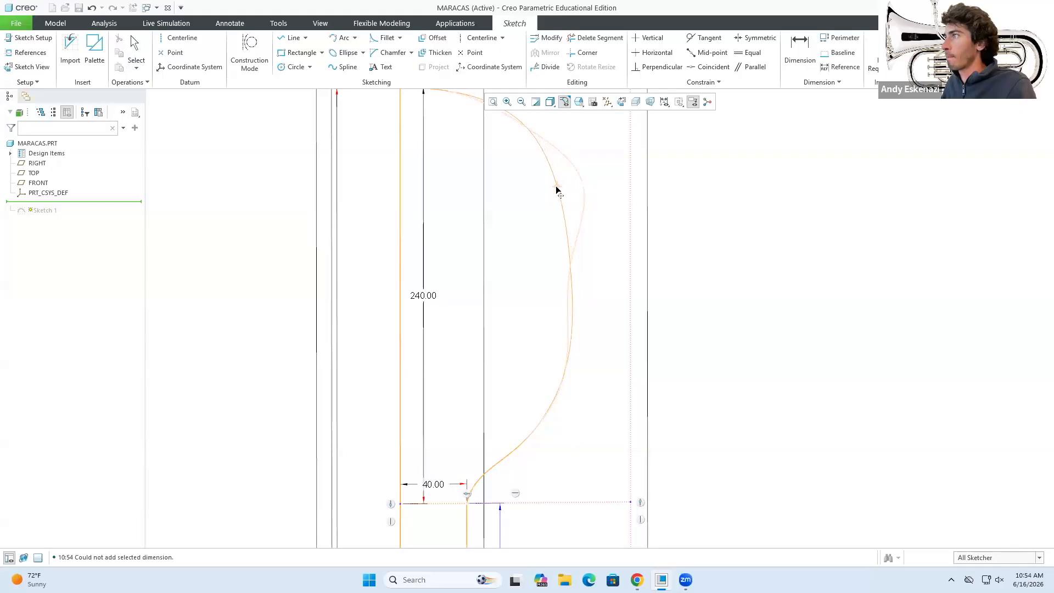
Accept the edited profile sketch and inspect the updated revolved maraca.
scroll(572, 192, down, 3)
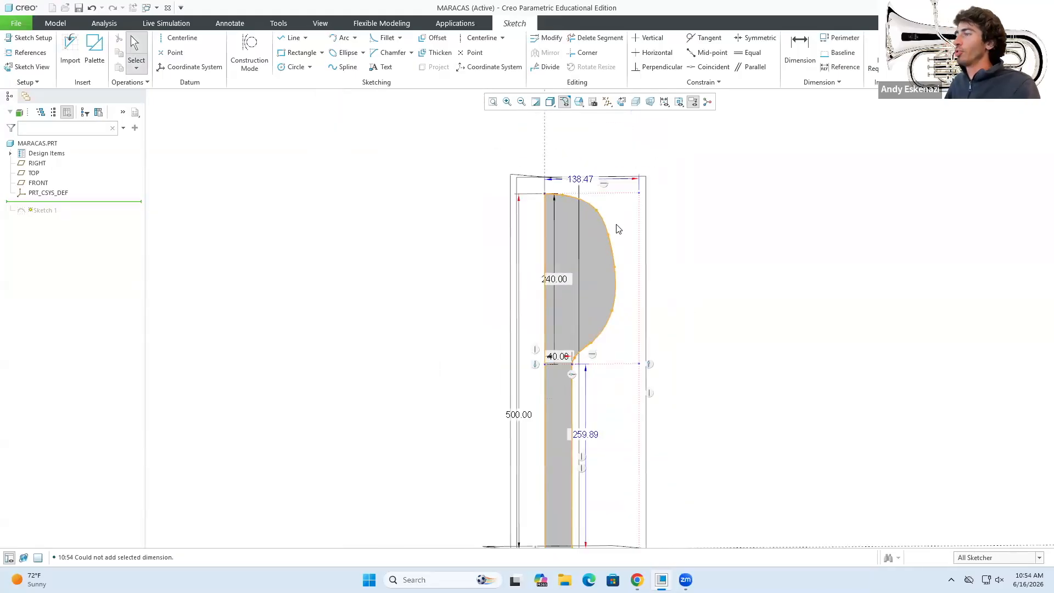
click(919, 49)
click(748, 318)
scroll(567, 313, up, 5)
mouse_move(591, 341)
middle_down()
mouse_move(635, 344)
mouse_move(594, 342)
middle_up()
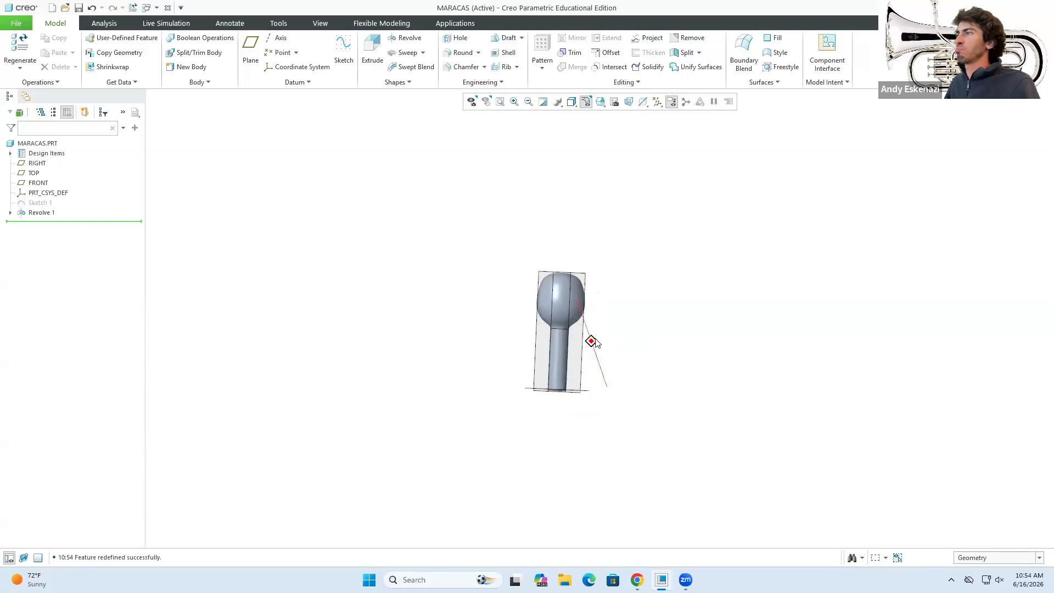
Check the maraca's handle end and reopen the internal sketch of Revolve 1 for editing.
scroll(546, 325, up, 3)
scroll(545, 325, down, 4)
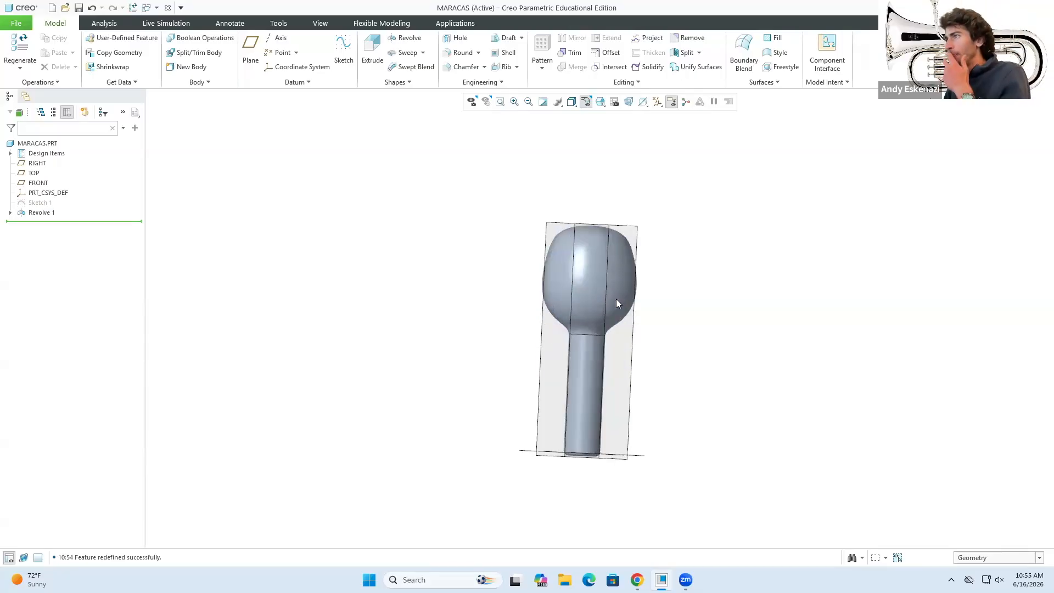
scroll(614, 287, down, 1)
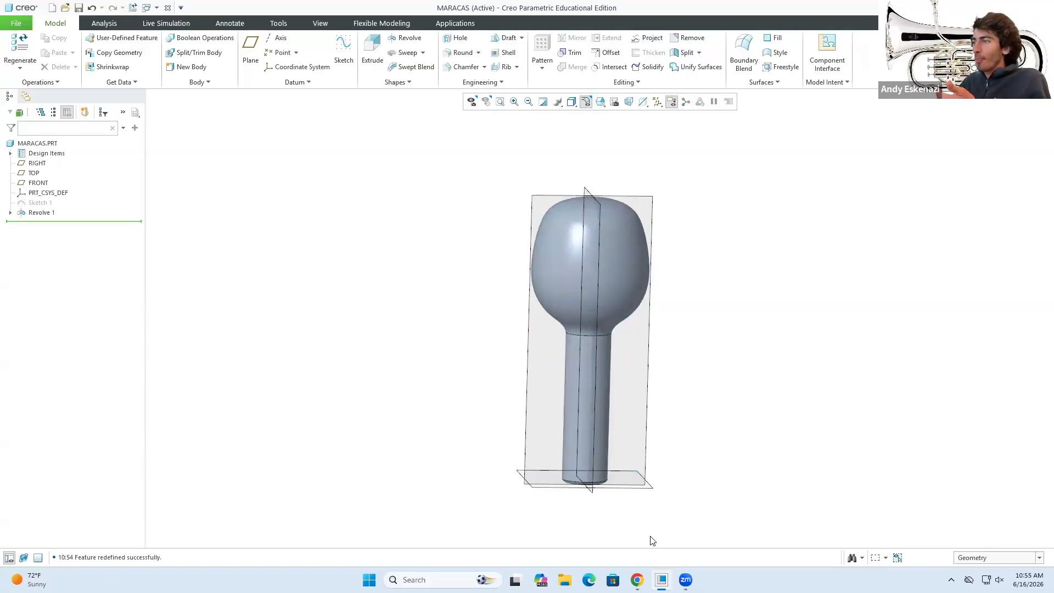
scroll(609, 458, down, 4)
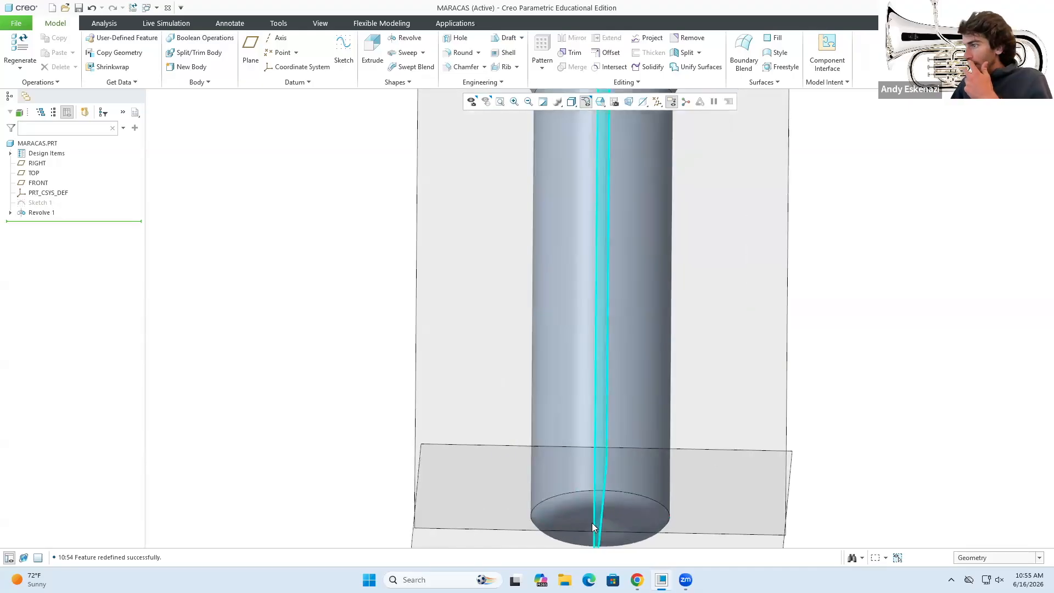
scroll(604, 520, down, 2)
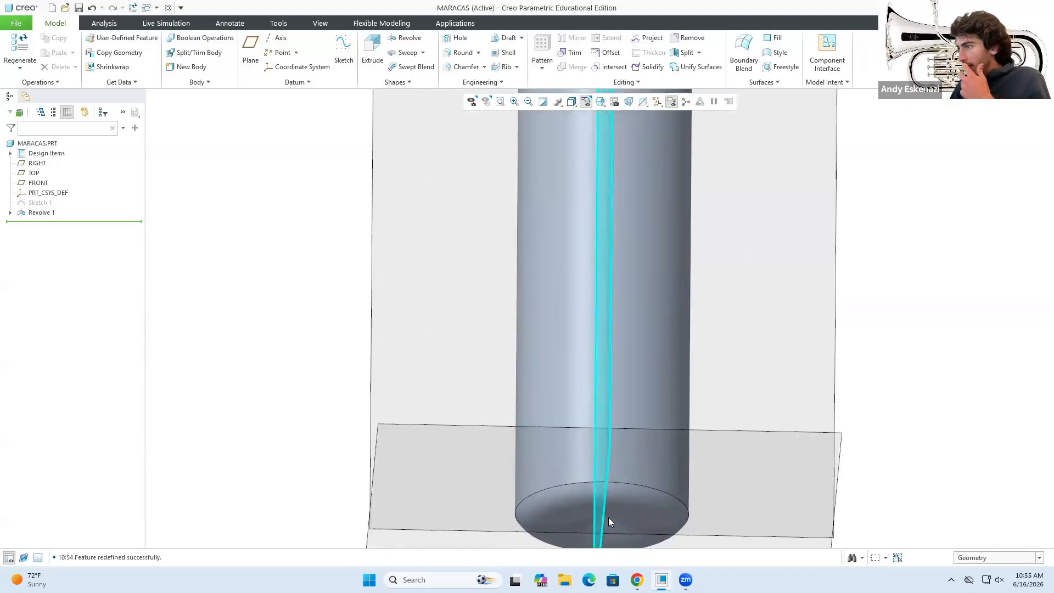
right_click(35, 213)
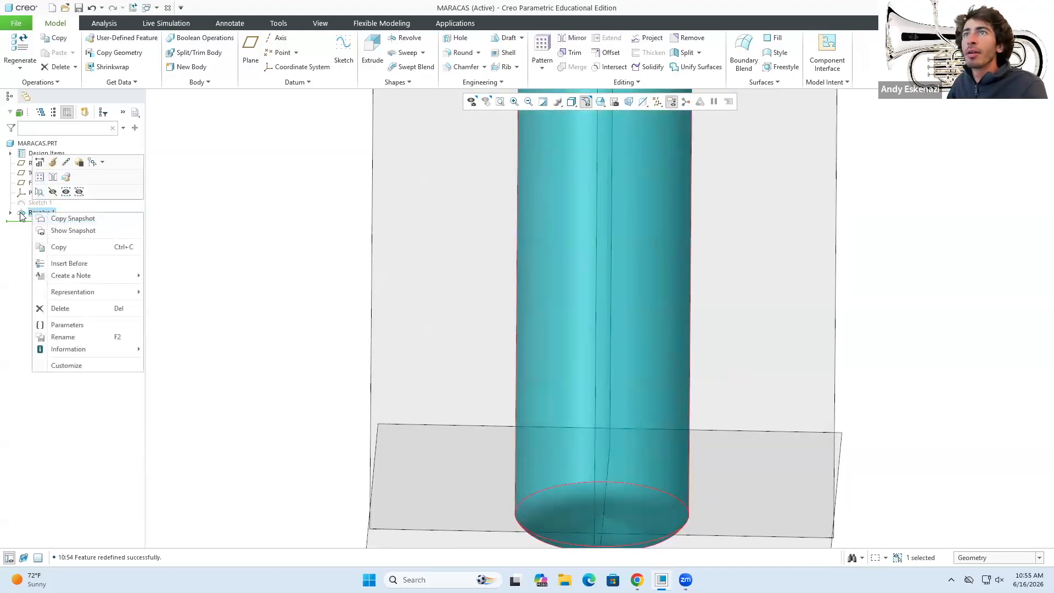
click(11, 213)
click(11, 213)
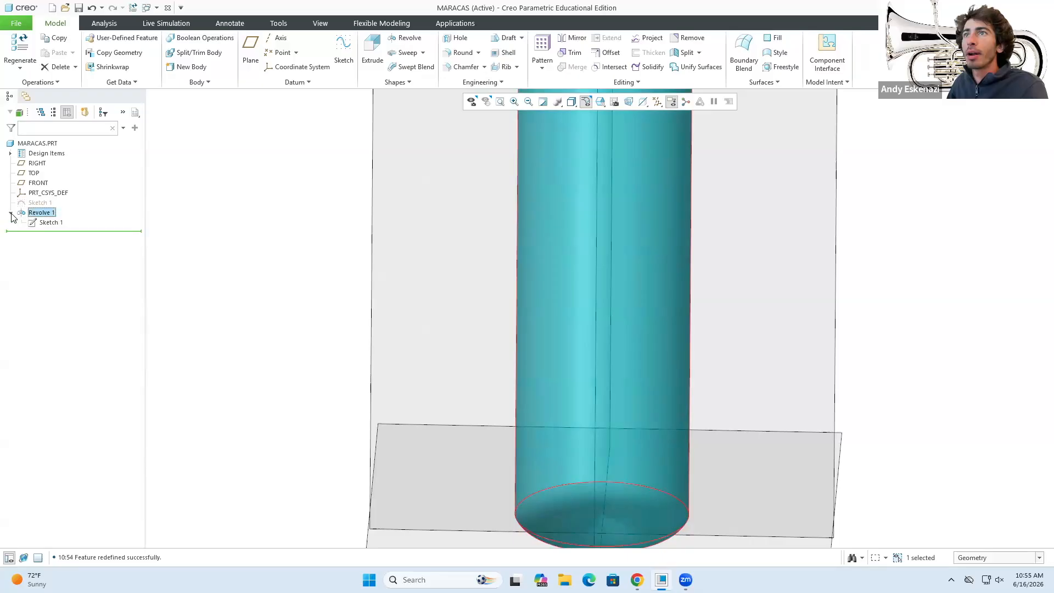
click(45, 222)
click(63, 186)
Set the length of the handle's straight outer side in the profile sketch to 250.
scroll(625, 460, down, 6)
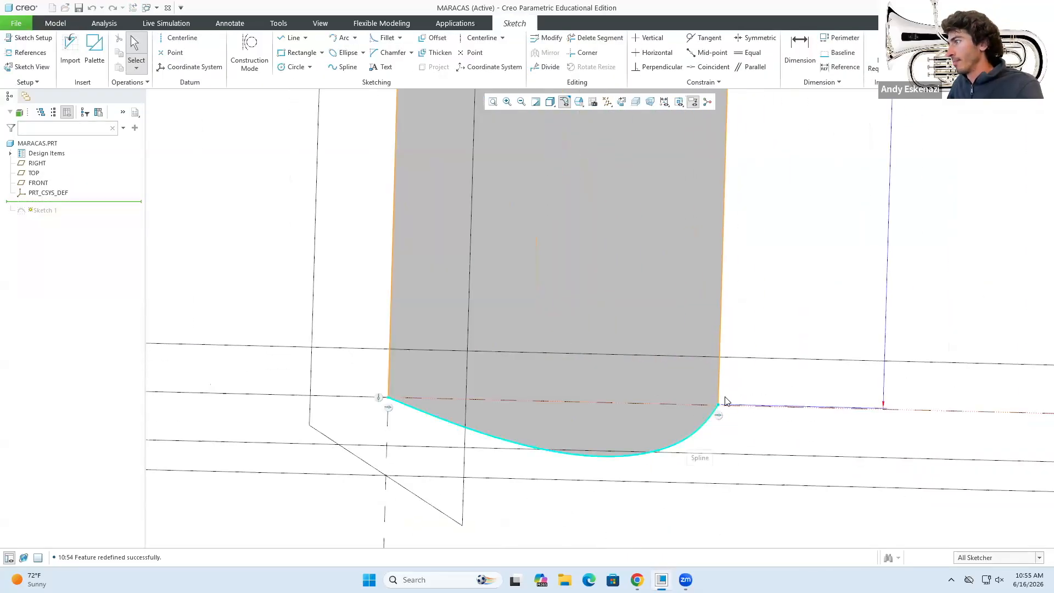
scroll(725, 401, up, 5)
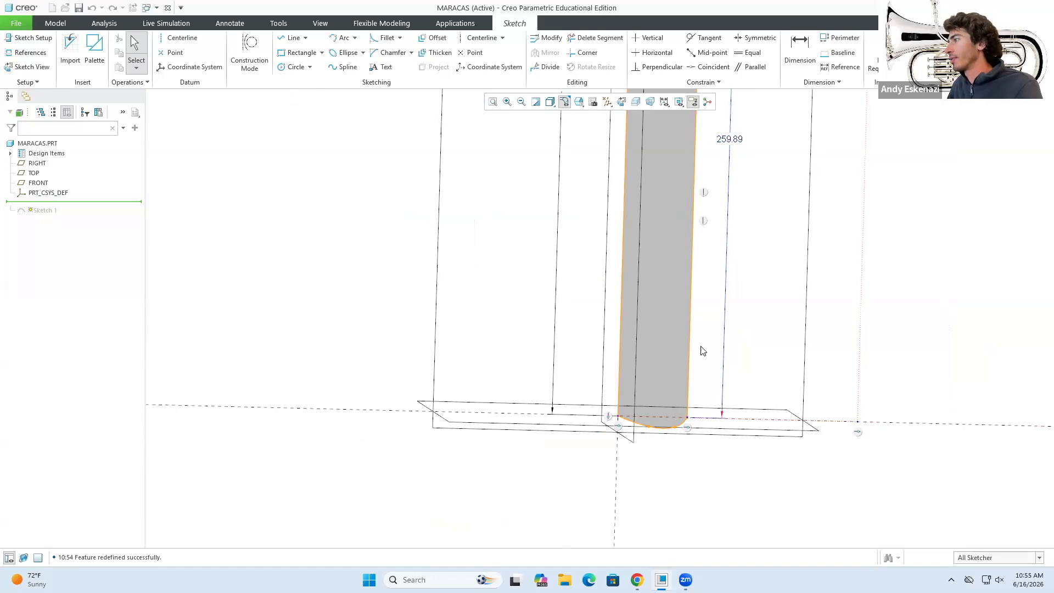
scroll(690, 430, down, 4)
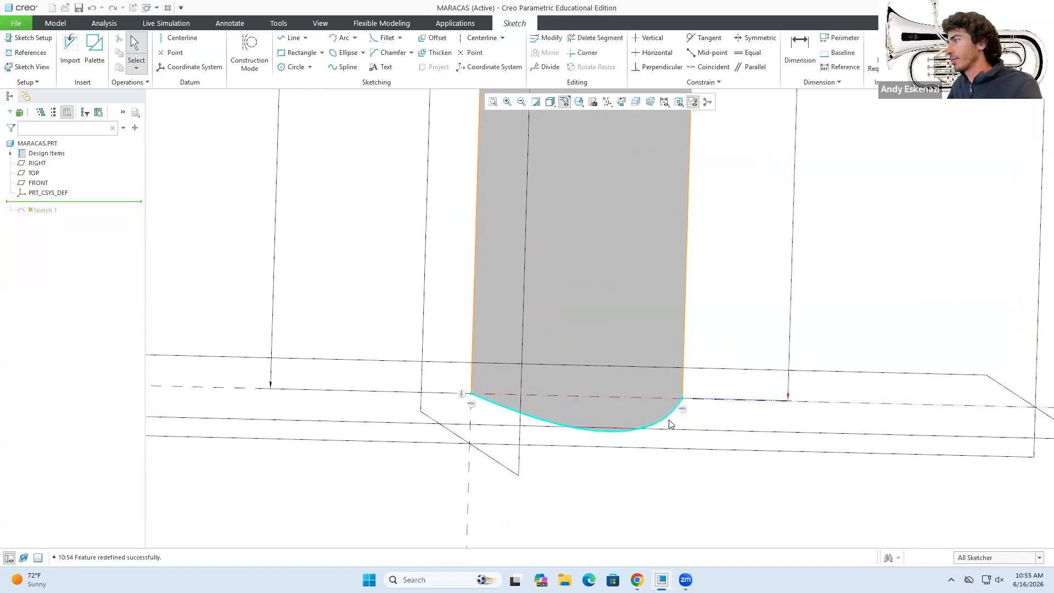
scroll(536, 383, up, 2)
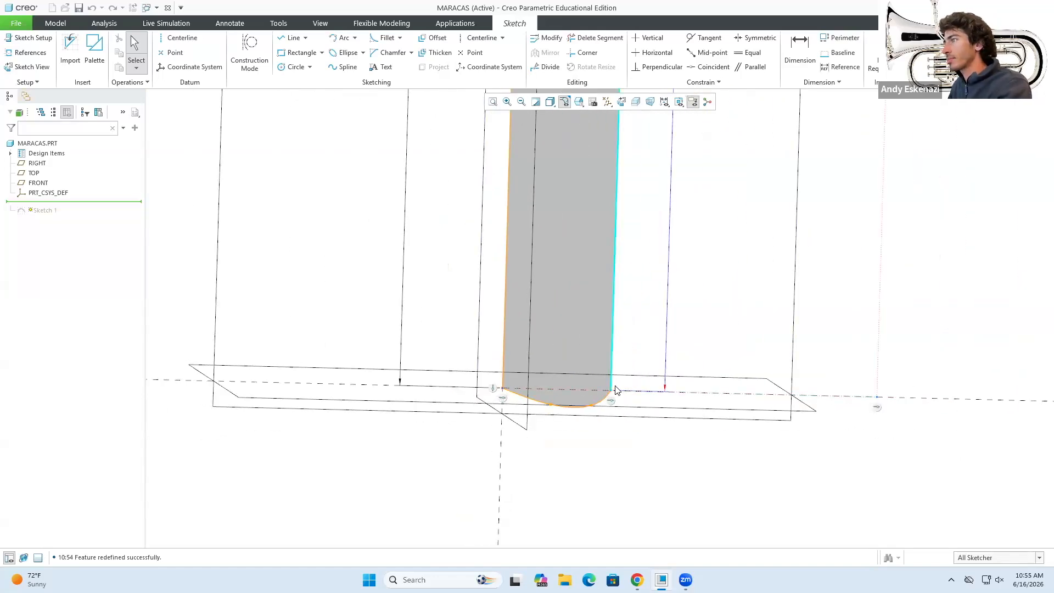
scroll(605, 326, up, 3)
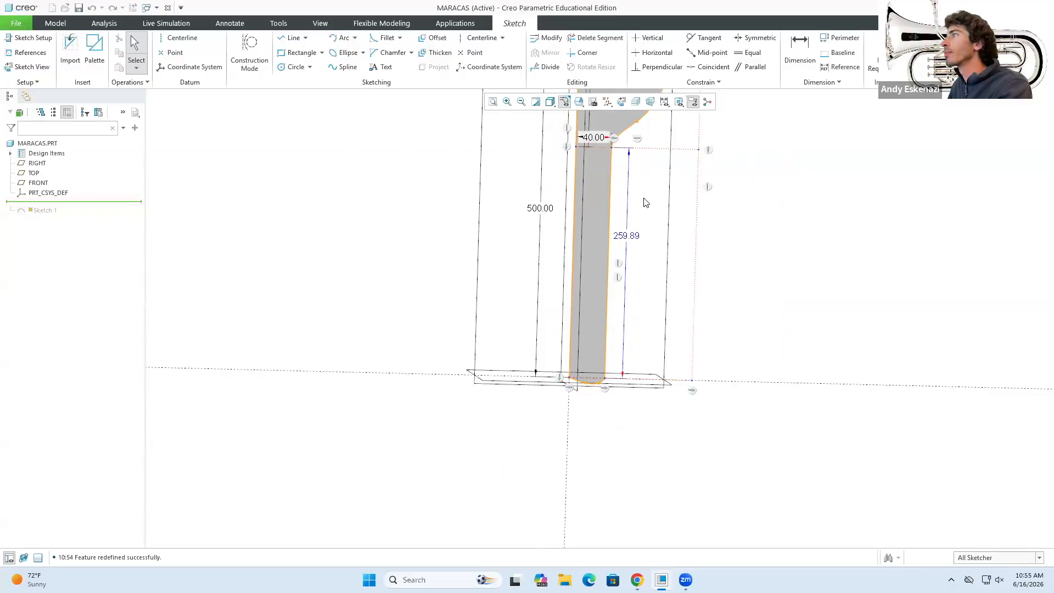
double_click(630, 238)
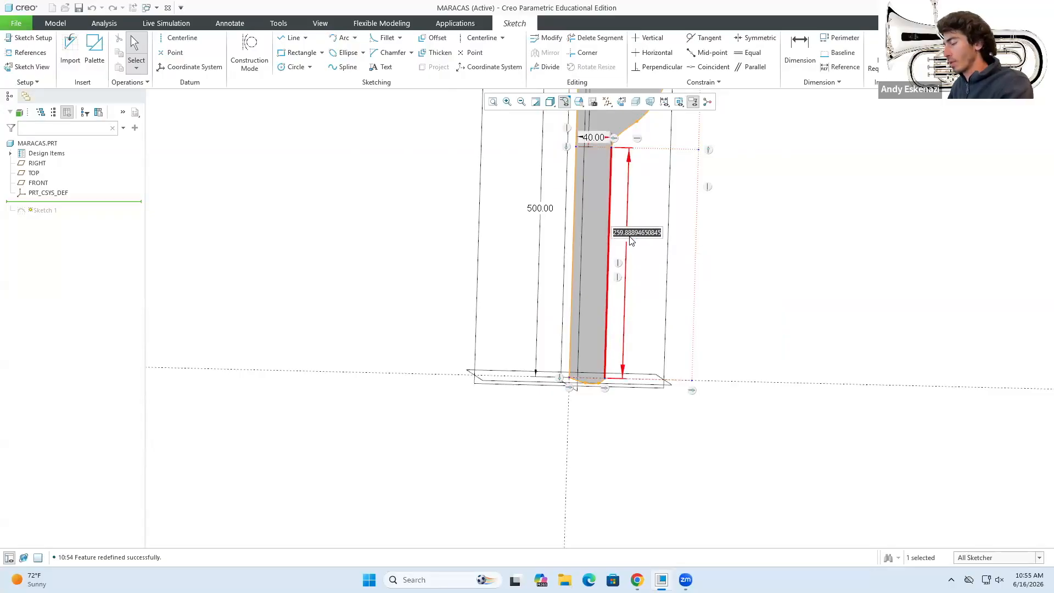
text(2)
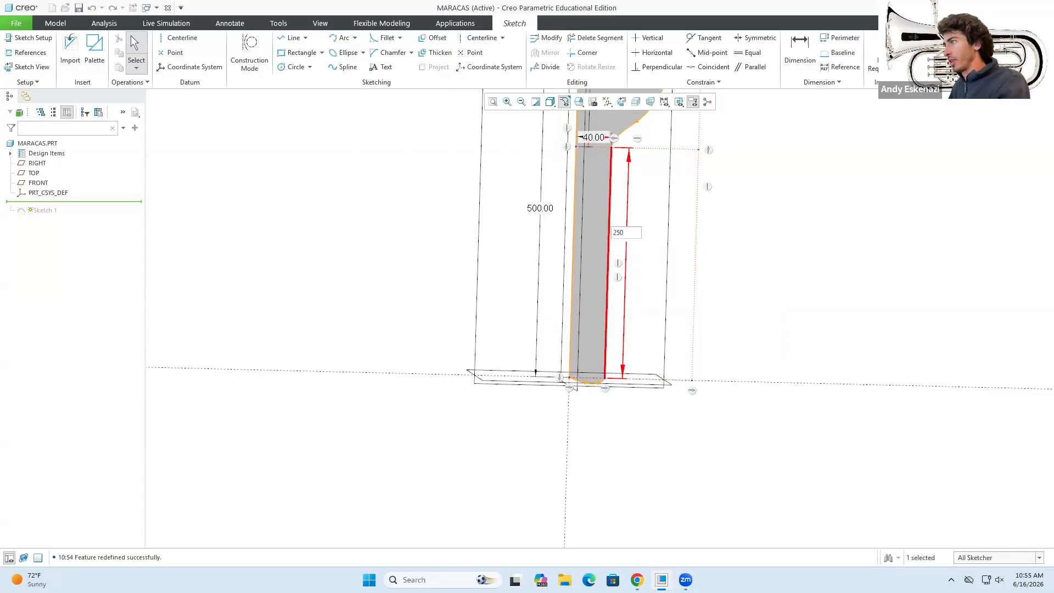
text(50)
key(Return)
Flatten the handle's bottom spline by raising its two interior points and shifting the inner one toward the centre axis.
scroll(589, 410, up, 10)
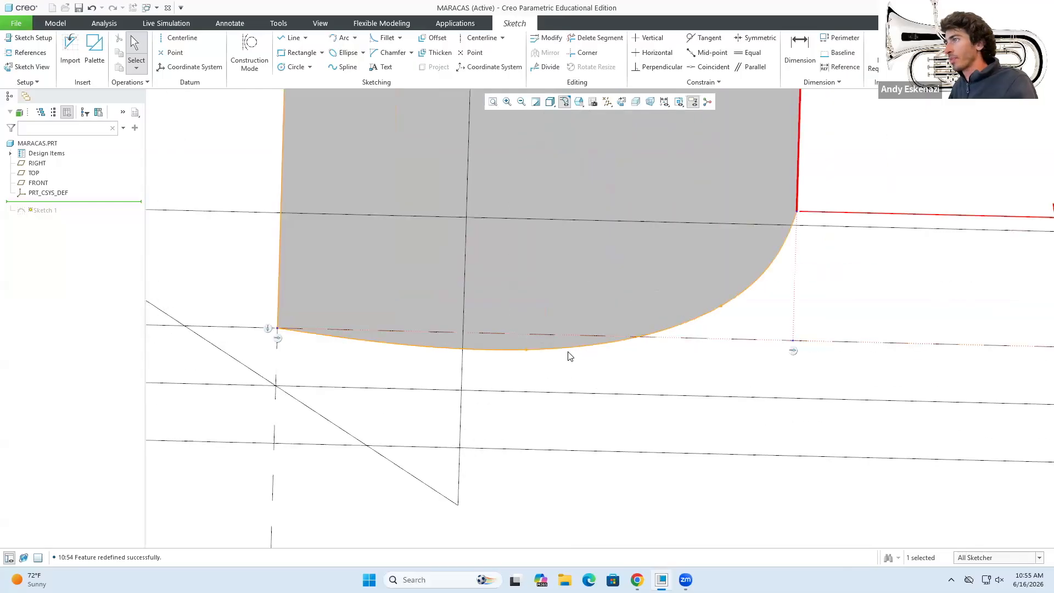
drag(526, 349, 535, 329)
drag(722, 310, 734, 280)
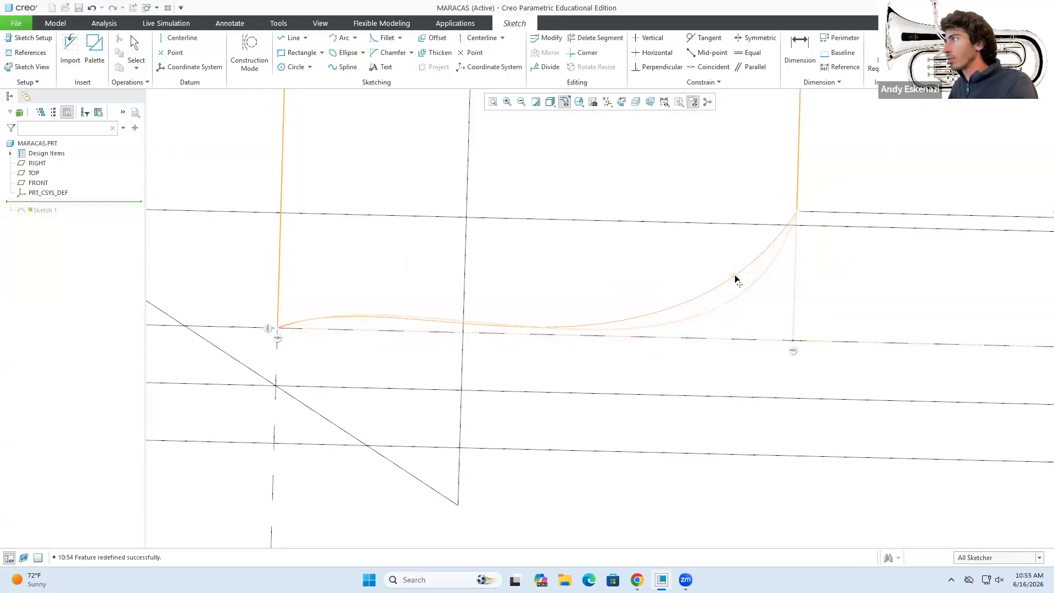
mouse_move(535, 328)
mouse_down()
mouse_move(393, 313)
mouse_move(343, 326)
mouse_up()
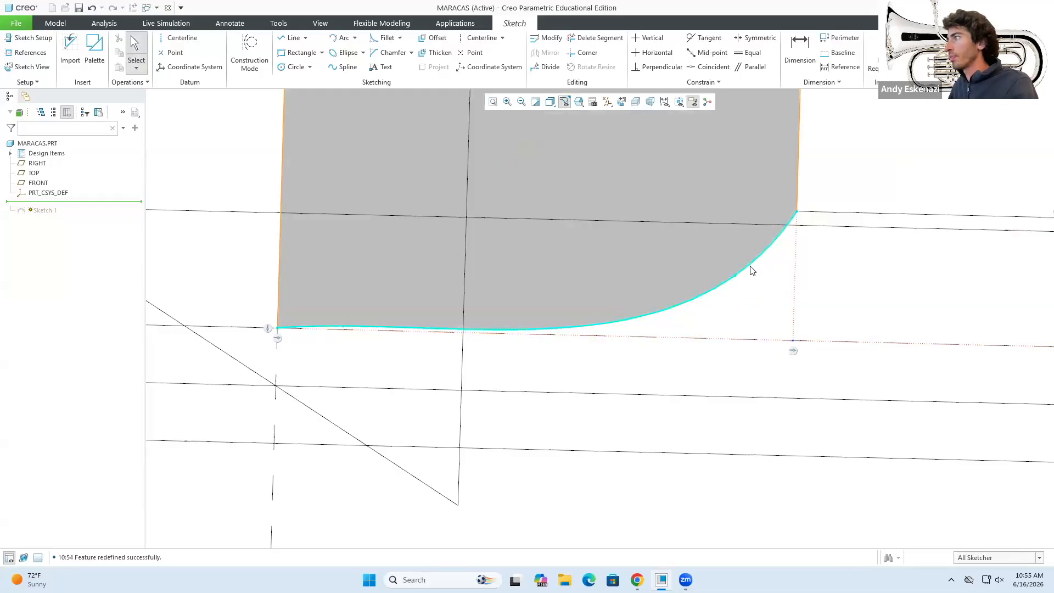
Replace the handle's bottom spline with a horizontal line about 25 long from the axis and a sloped line up to the outer side.
click(750, 269)
key(Delete)
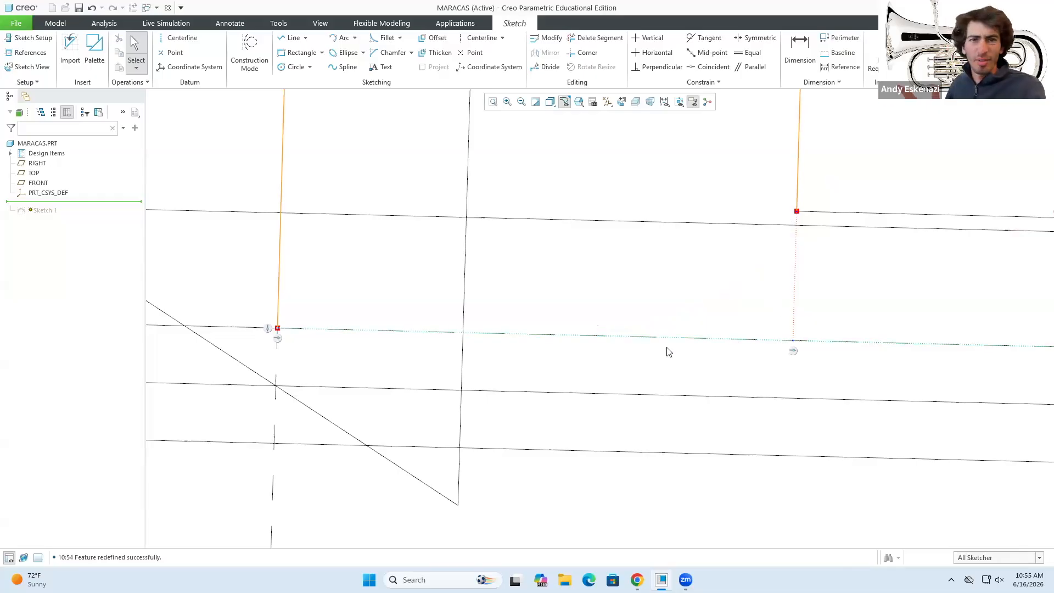
click(291, 38)
click(278, 329)
click(598, 336)
click(797, 212)
middle_click(741, 287)
Accept the edited profile sketch and compare the revolved maraca with the reference photo in the browser.
click(1007, 48)
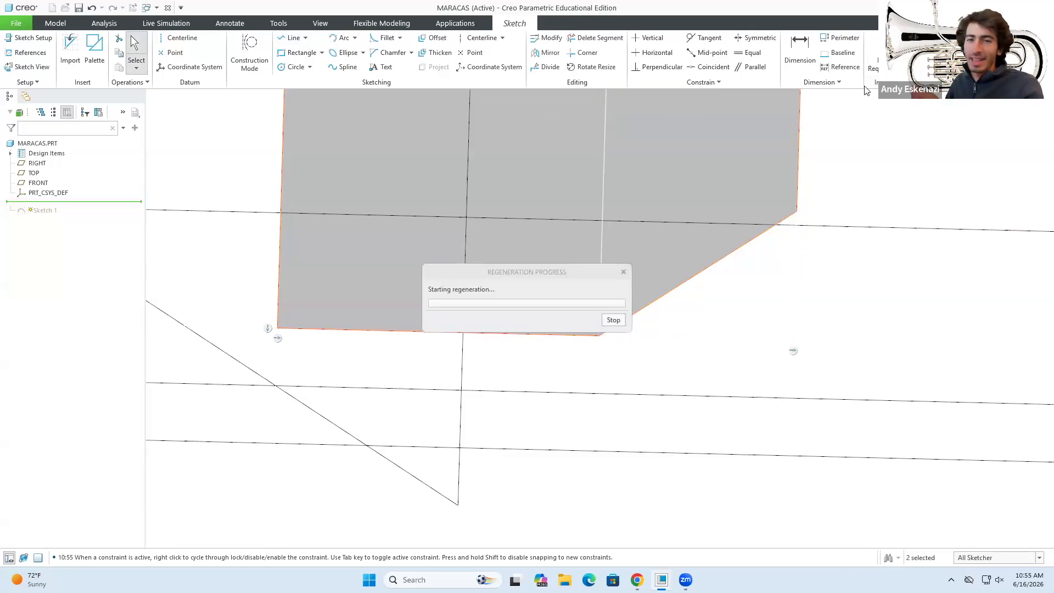
scroll(686, 255, up, 3)
click(684, 376)
scroll(625, 272, up, 3)
scroll(623, 271, up, 10)
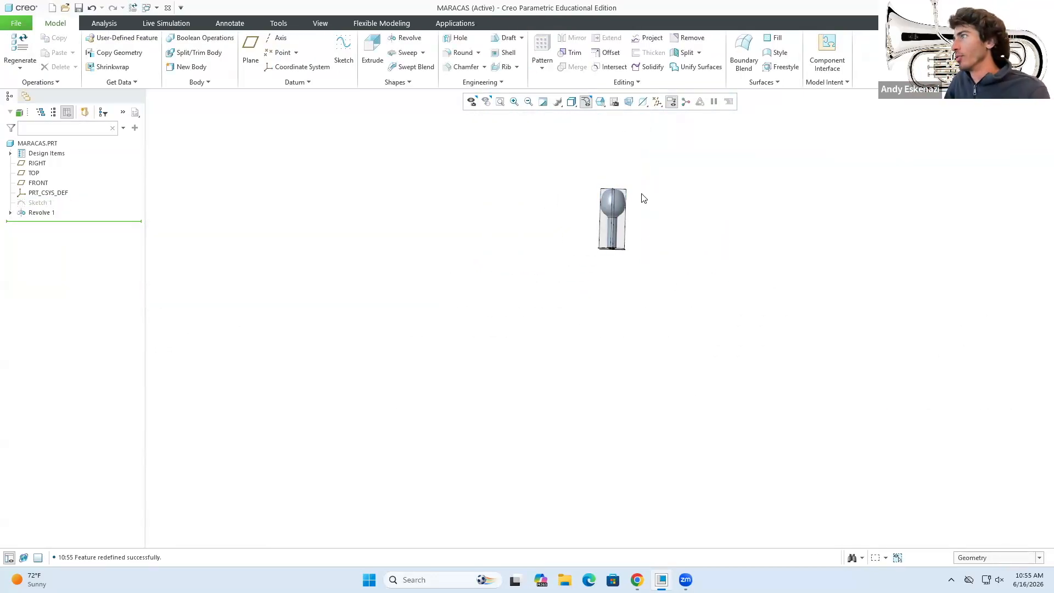
scroll(629, 207, down, 6)
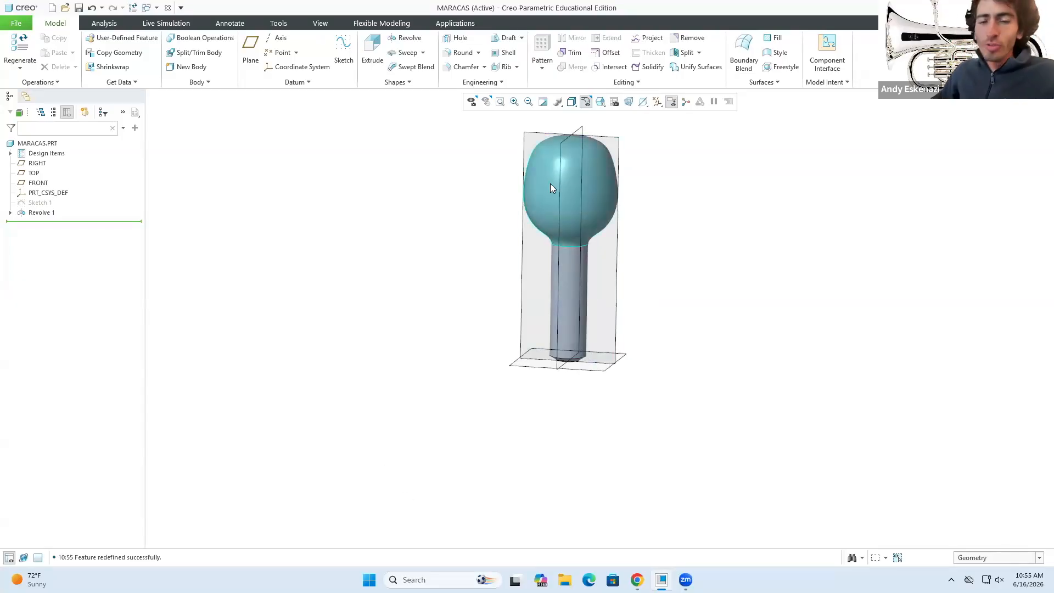
key(alt+Tab)
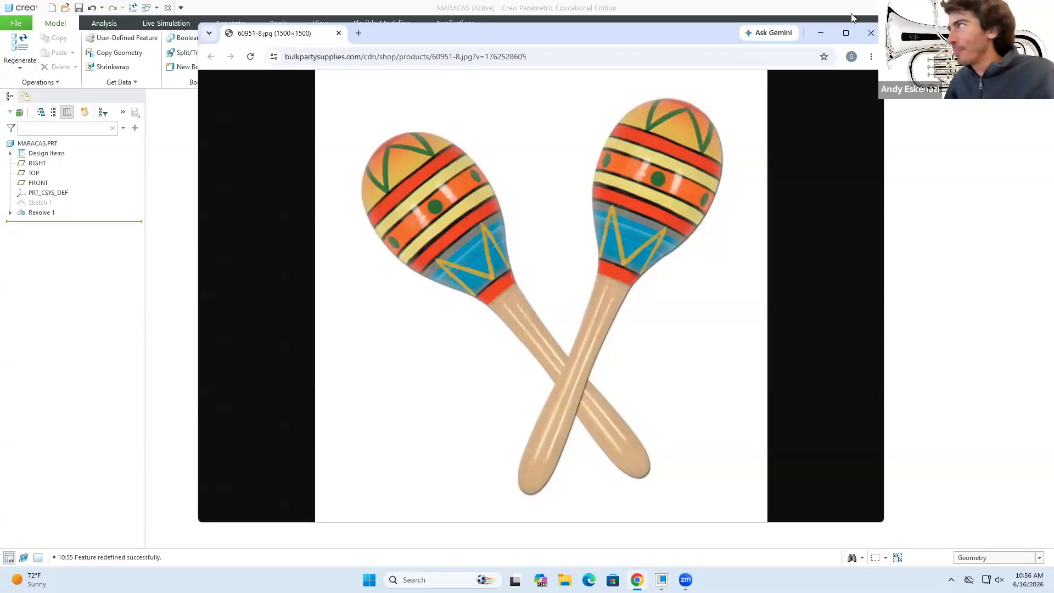
click(821, 33)
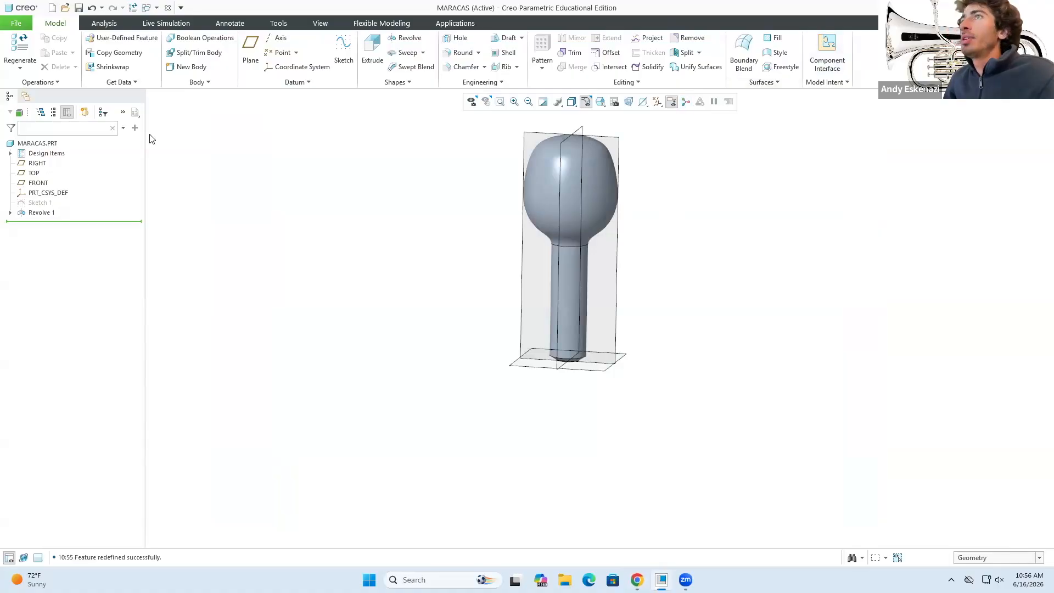
Reopen the internal sketch of Revolve 1 and start a construction line across the upper head from the centre axis.
click(10, 213)
click(48, 223)
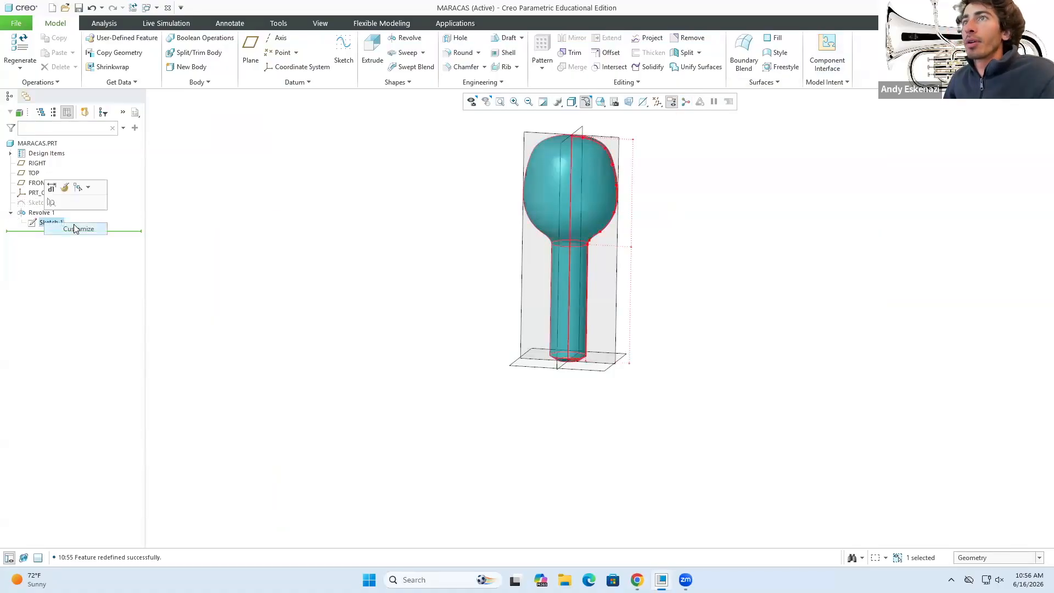
click(65, 188)
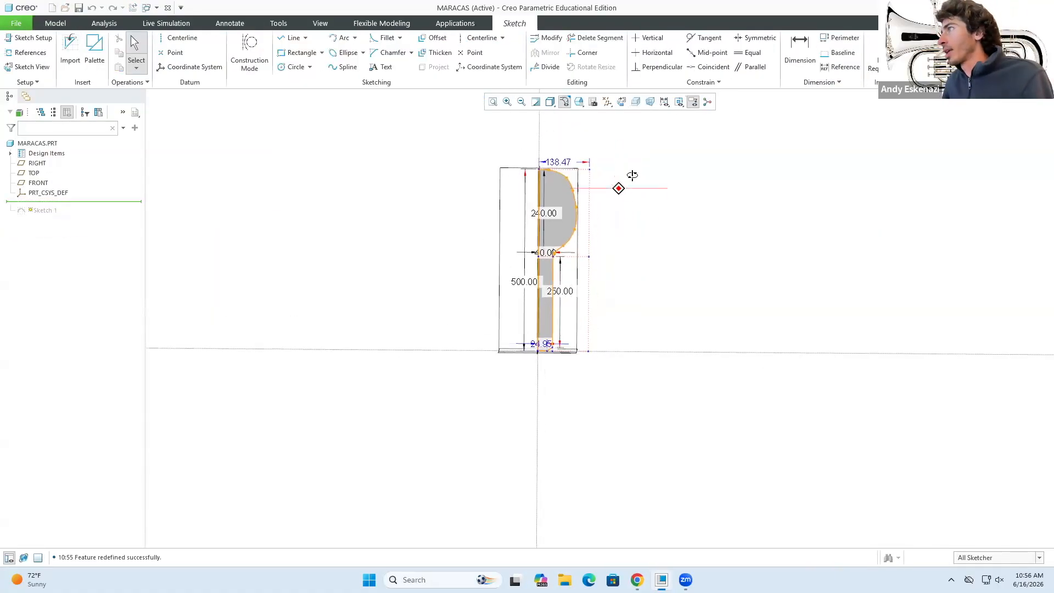
scroll(633, 175, down, 6)
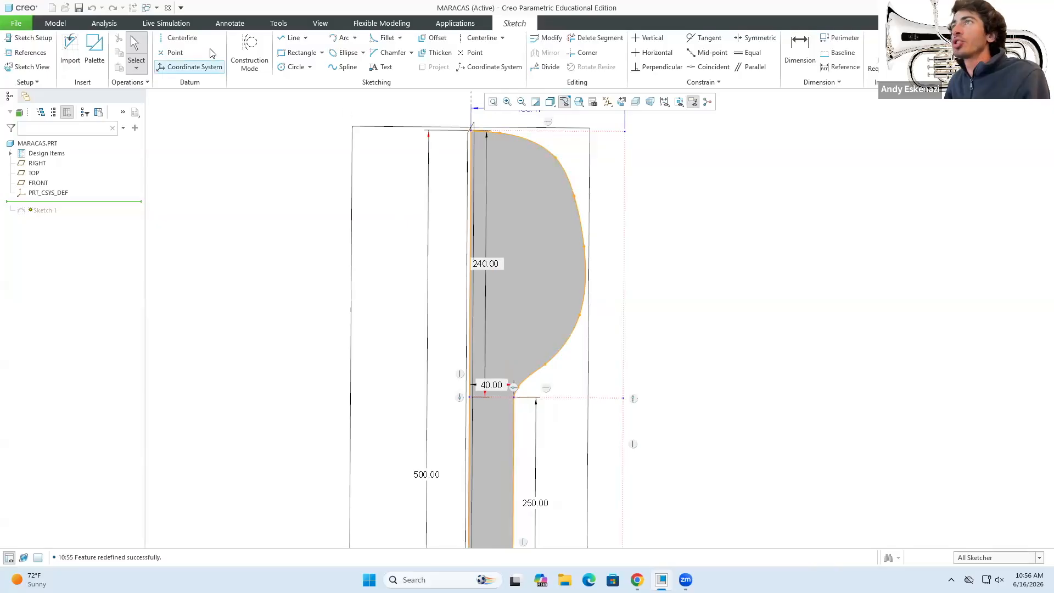
click(293, 37)
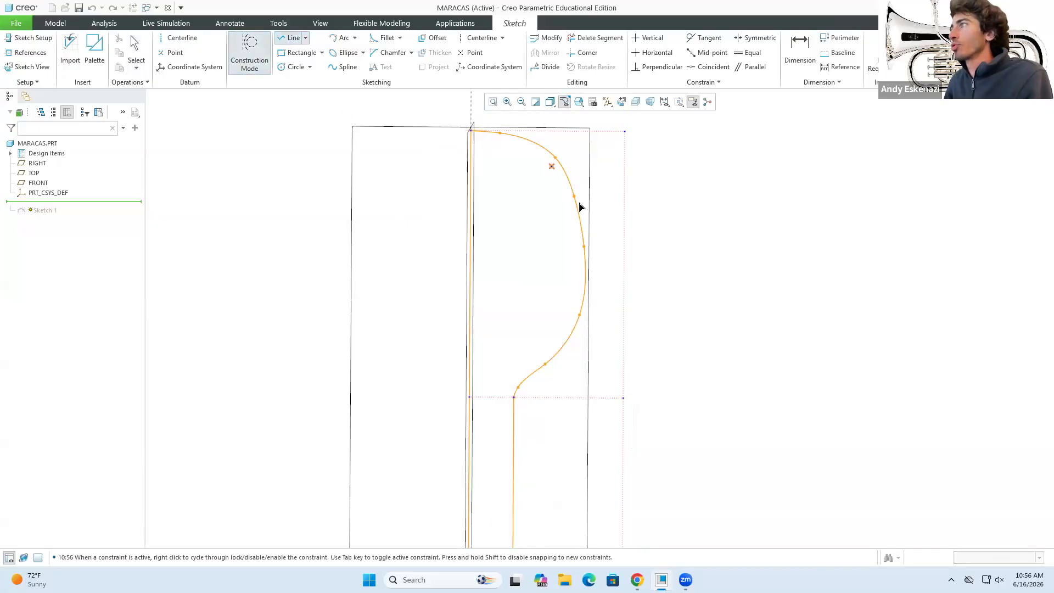
click(471, 185)
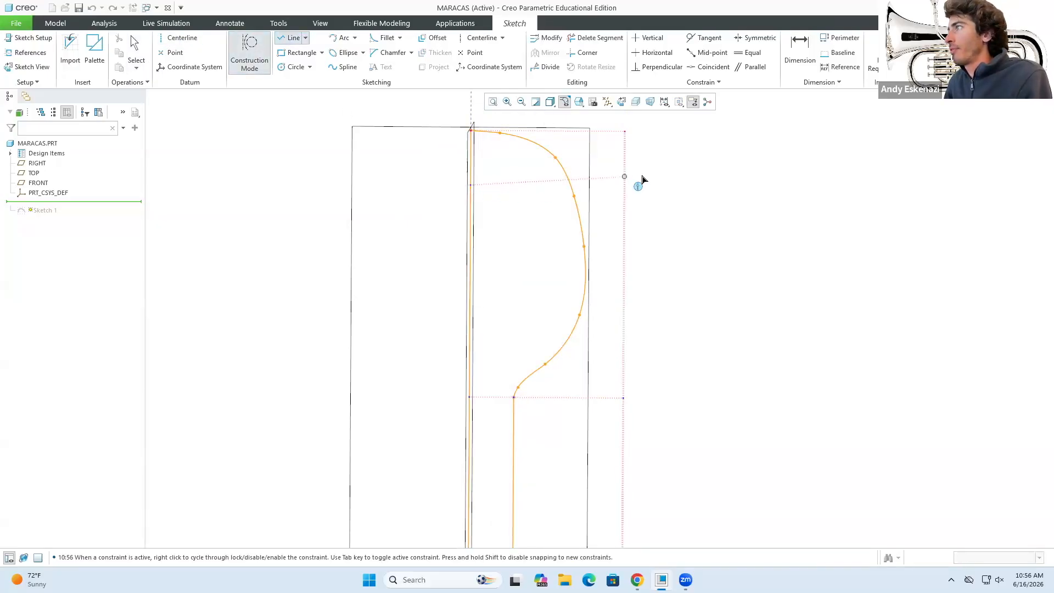
Sketch horizontal construction lines about 183 long from the centre axis across the upper and lower parts of the bulb.
click(651, 187)
middle_click(703, 247)
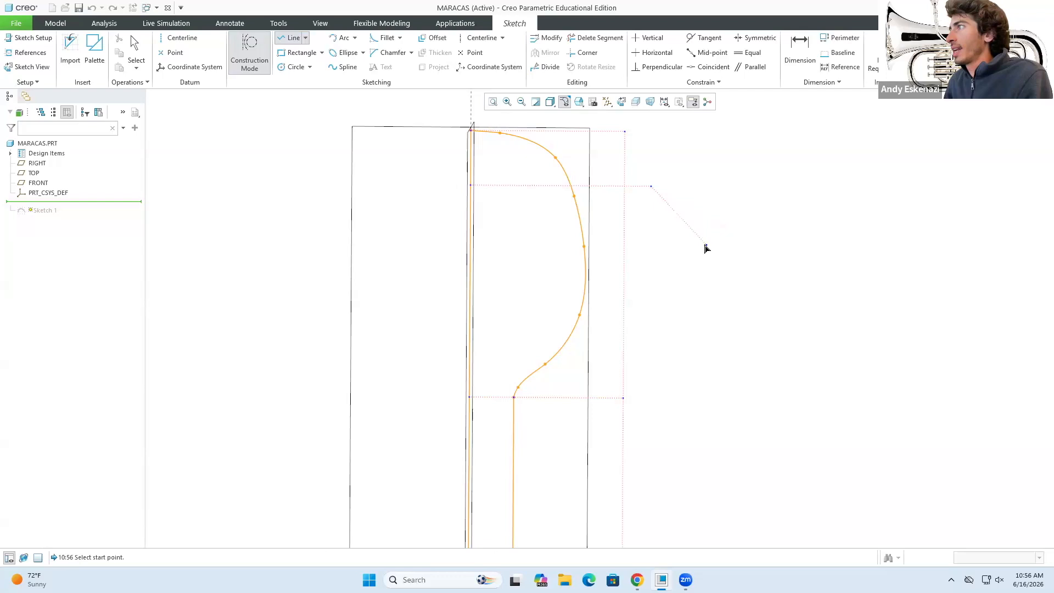
click(471, 346)
click(674, 348)
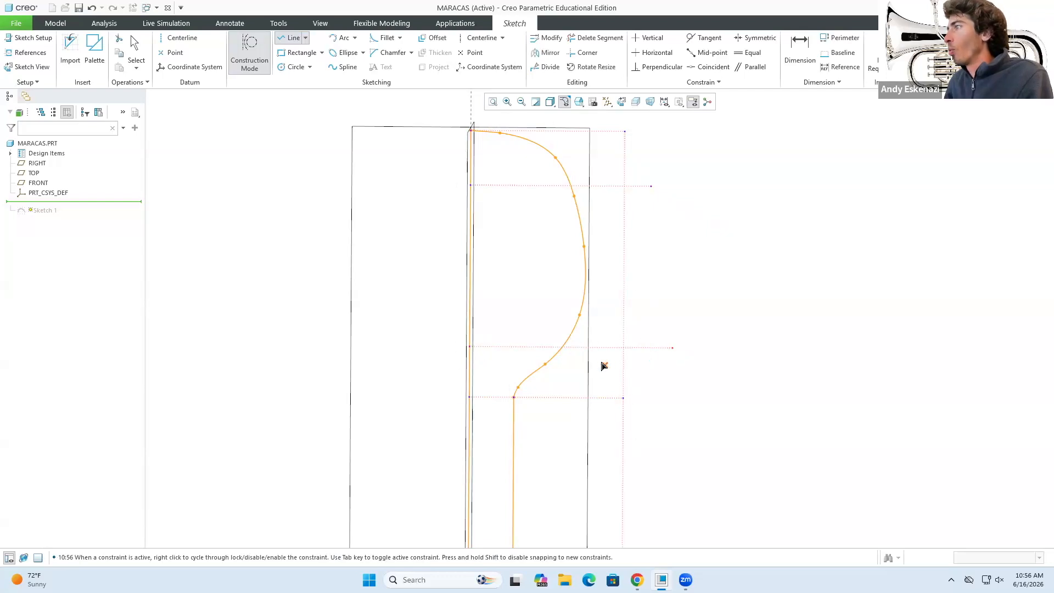
click(468, 323)
click(672, 322)
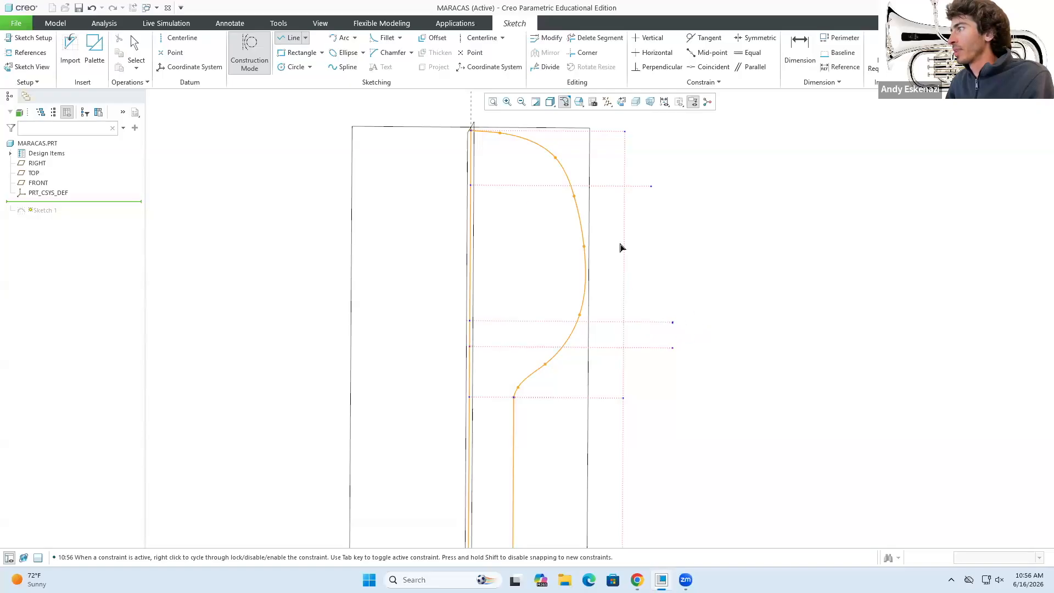
click(471, 211)
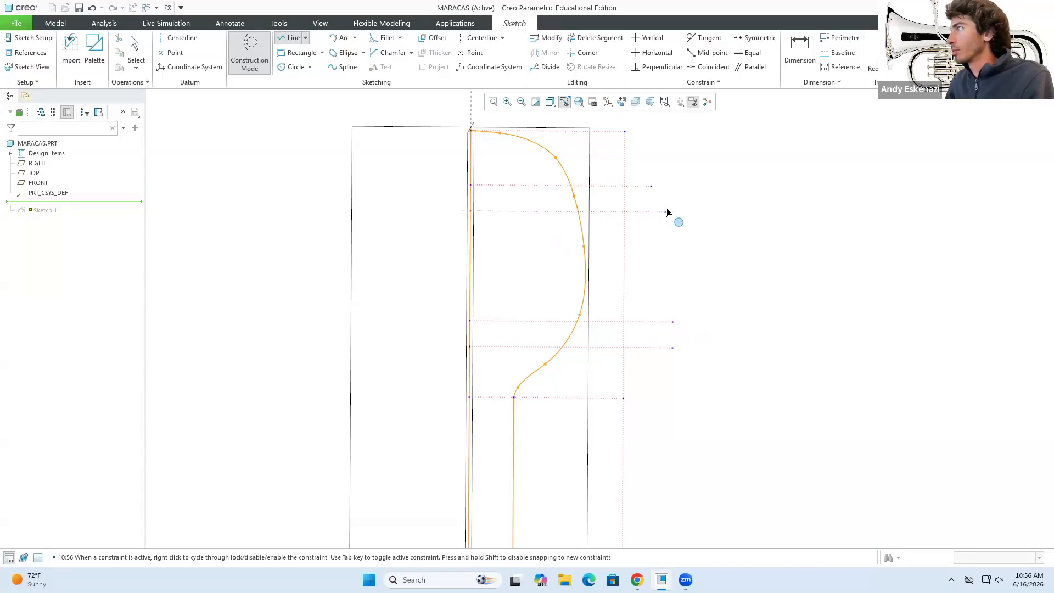
click(673, 212)
middle_click(642, 195)
middle_click(640, 197)
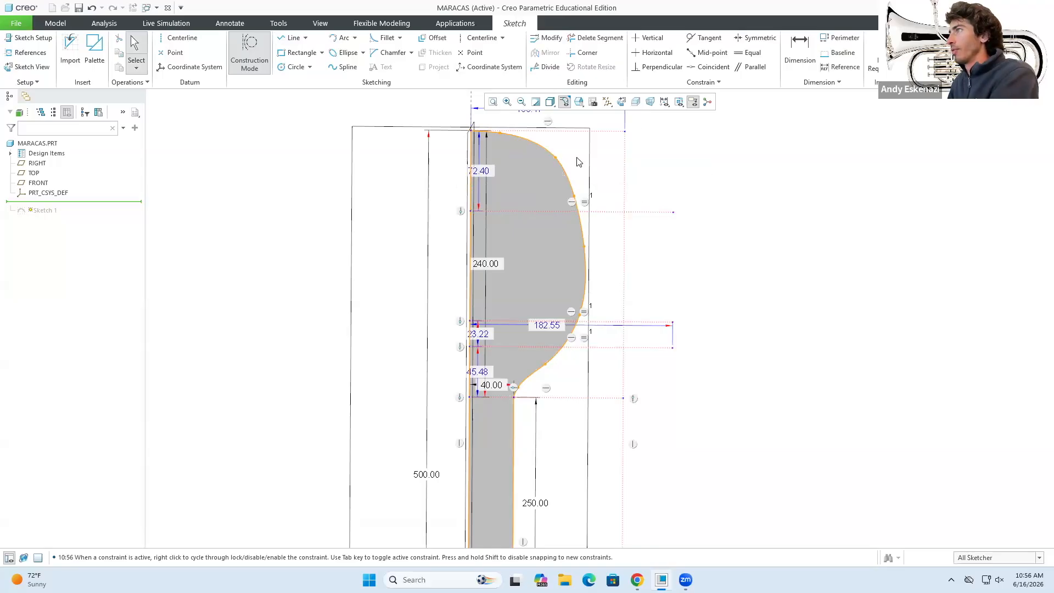
Add a horizontal construction line above the upper one, and join the outer ends of both the upper and lower pairs with construction lines.
click(291, 38)
click(471, 191)
click(674, 191)
click(673, 213)
middle_click(758, 264)
click(672, 322)
click(673, 348)
middle_click(681, 336)
middle_click(680, 333)
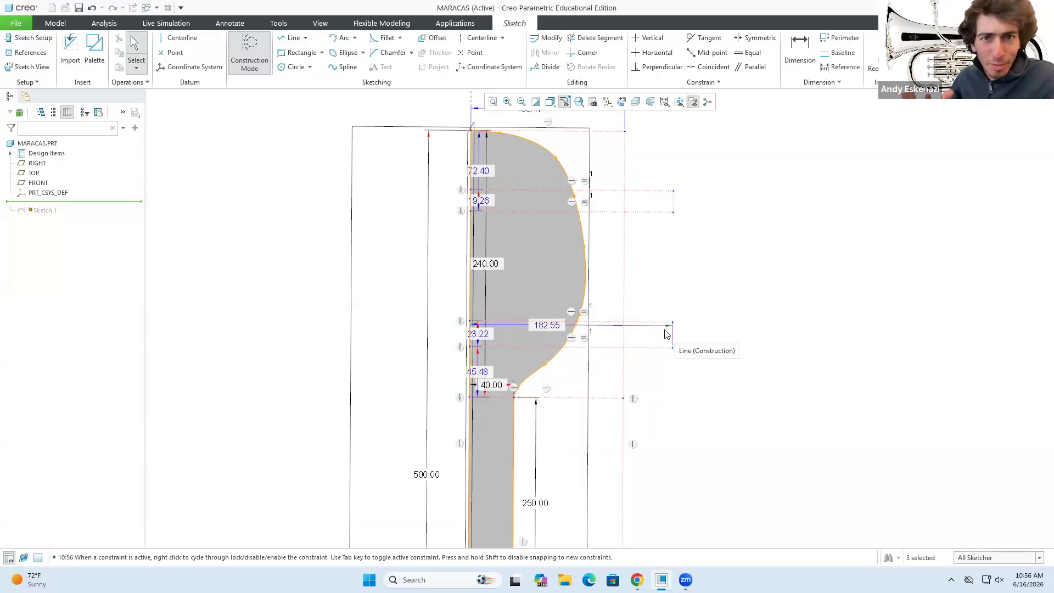
Apply an Equal constraint to the short vertical connector lines of the upper and lower pairs.
click(749, 53)
click(673, 201)
click(673, 335)
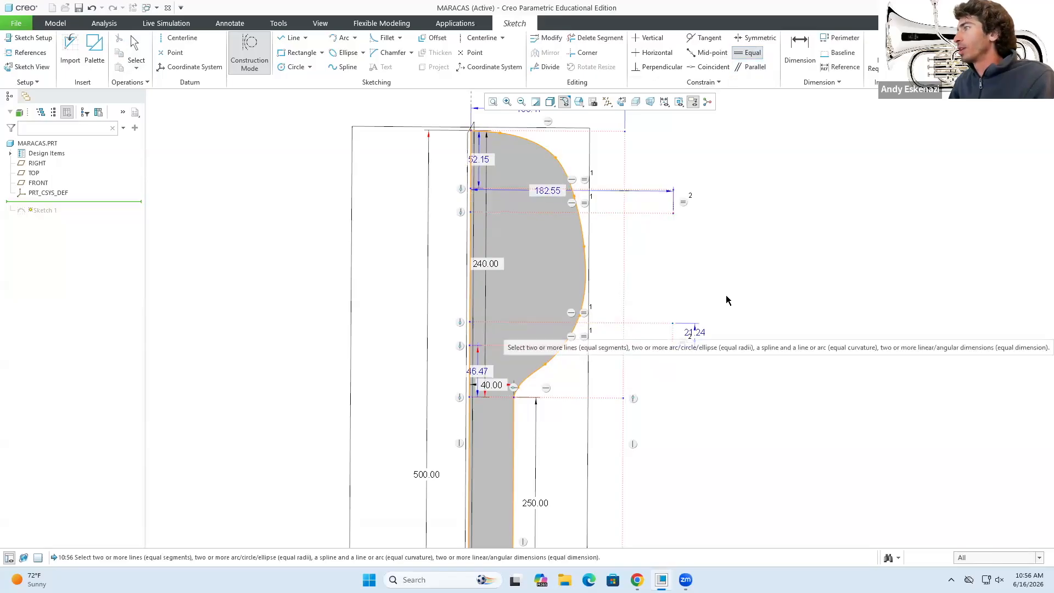
Sketch two middle horizontal construction lines across the bulb, with equal vertical connectors to the upper and lower pairs.
click(294, 35)
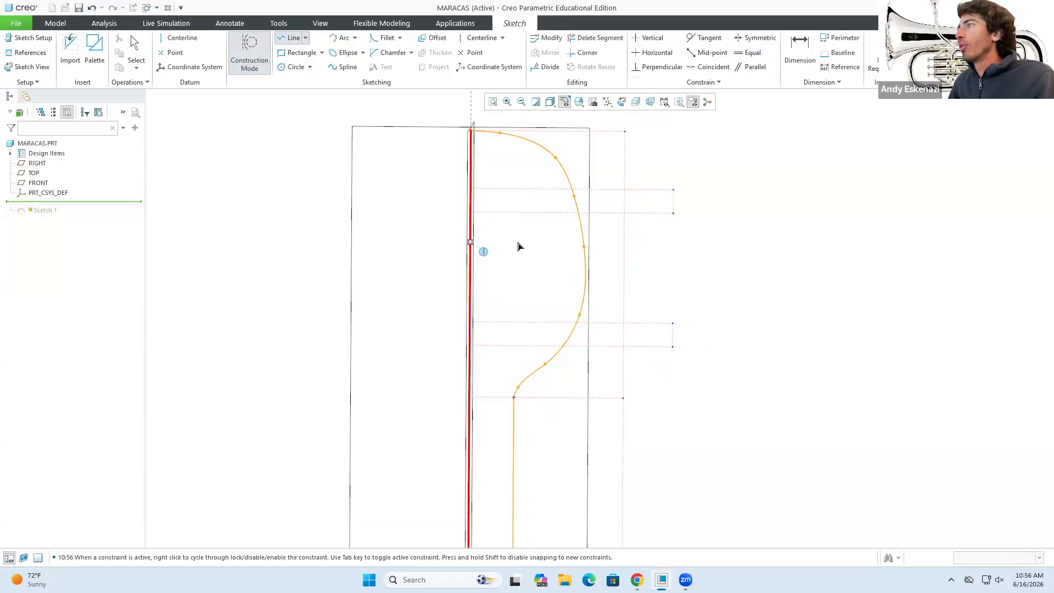
click(675, 251)
click(483, 259)
middle_click(482, 293)
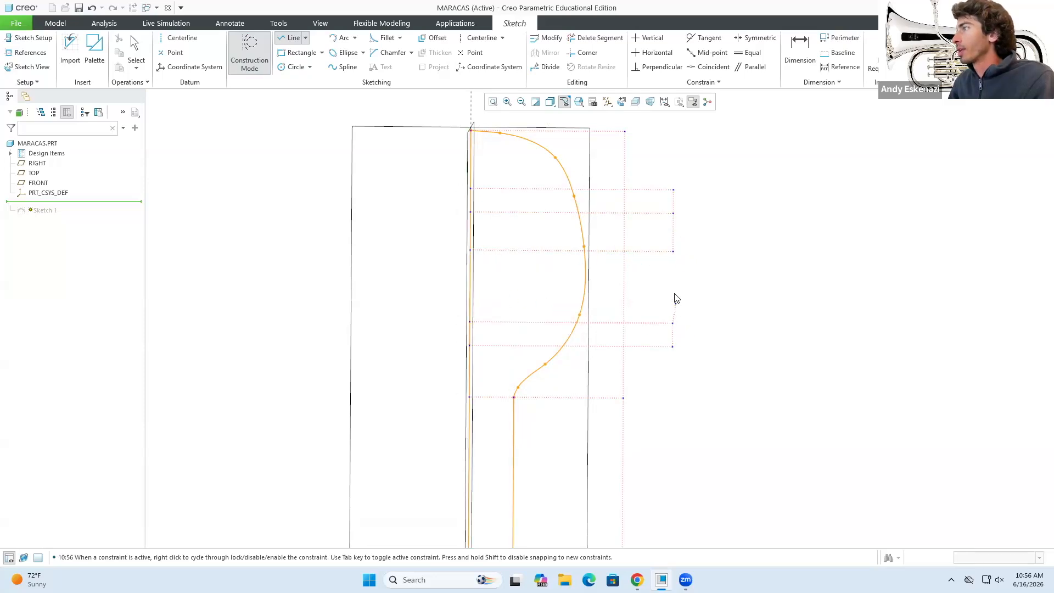
click(479, 291)
middle_click(490, 292)
middle_click(530, 301)
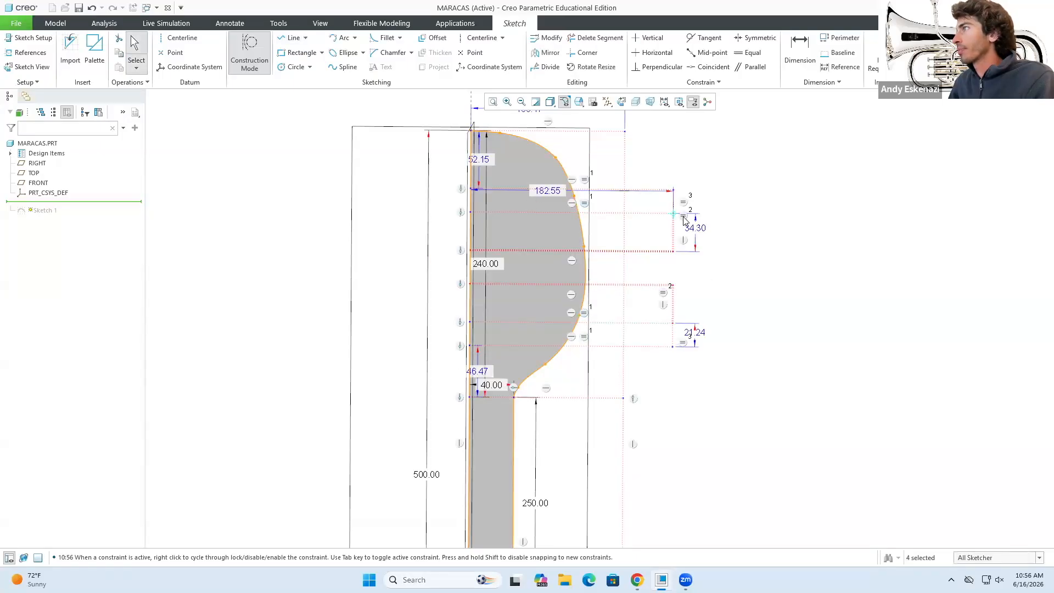
Stretch the outer end of the uppermost construction line outward to a length of about 184.38.
scroll(537, 179, up, 2)
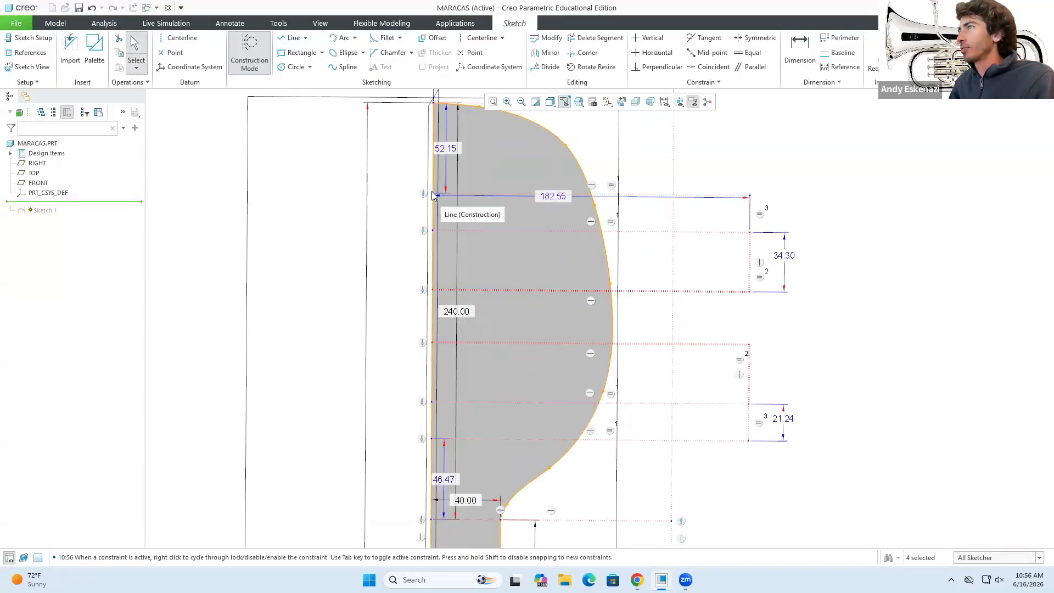
drag(750, 197, 753, 195)
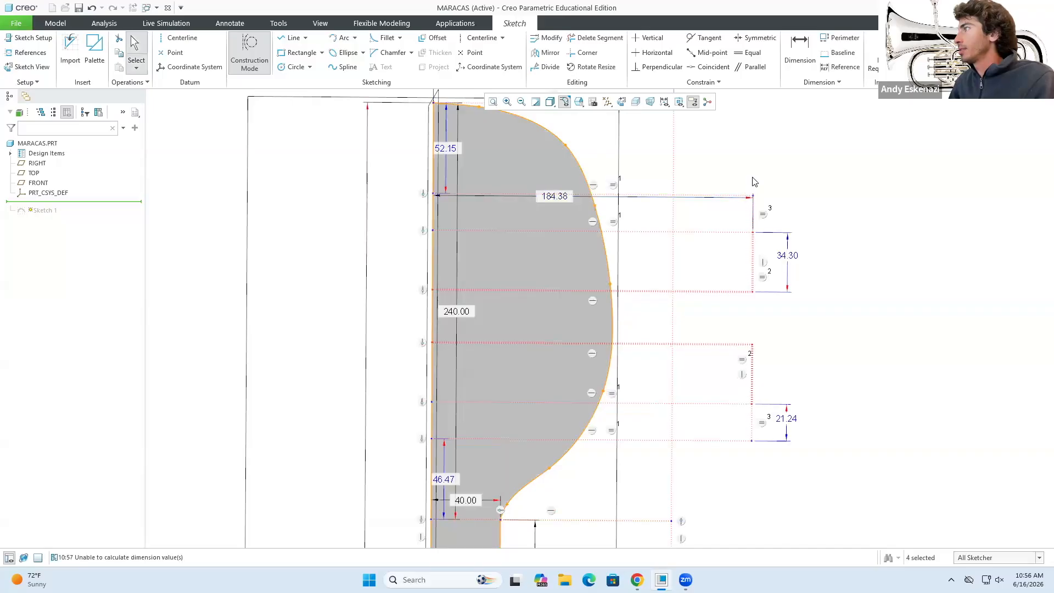
drag(507, 288, 511, 263)
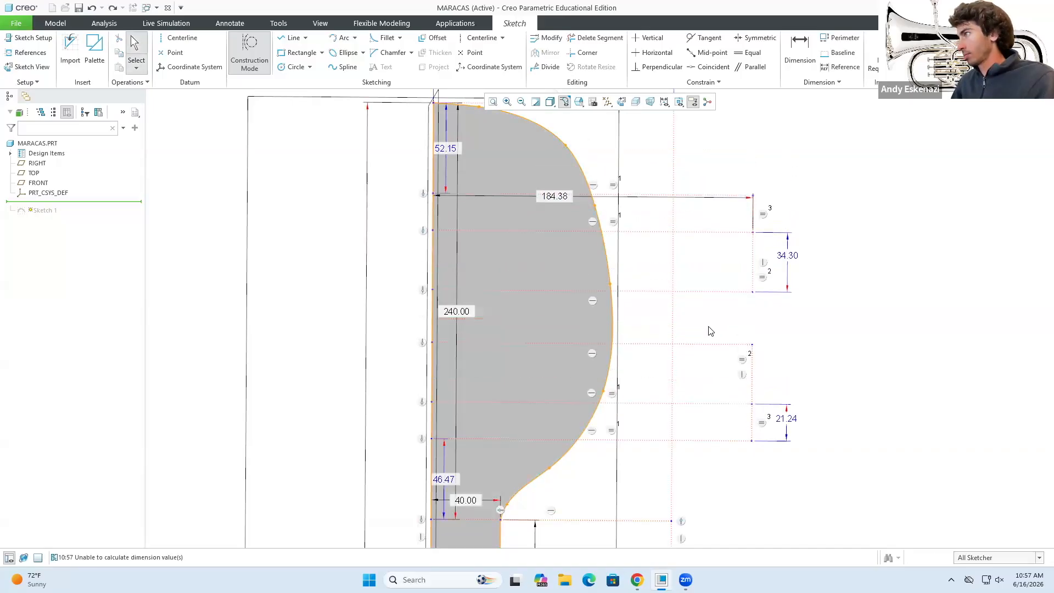
Dimension the vertical gap between the outer ends of the two middle construction lines as 40.
key(d)
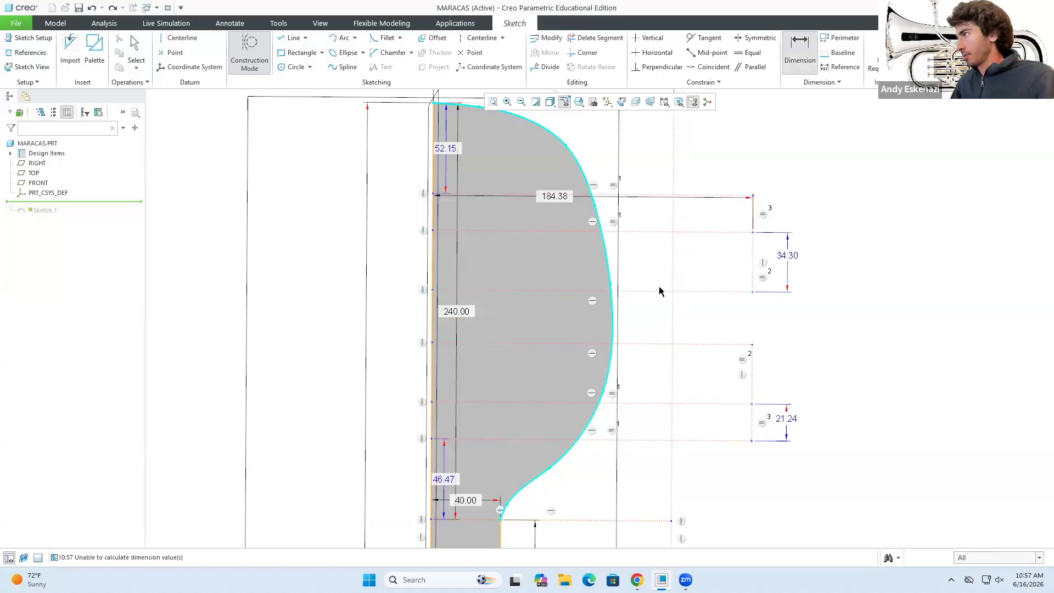
click(752, 293)
click(749, 344)
middle_click(813, 324)
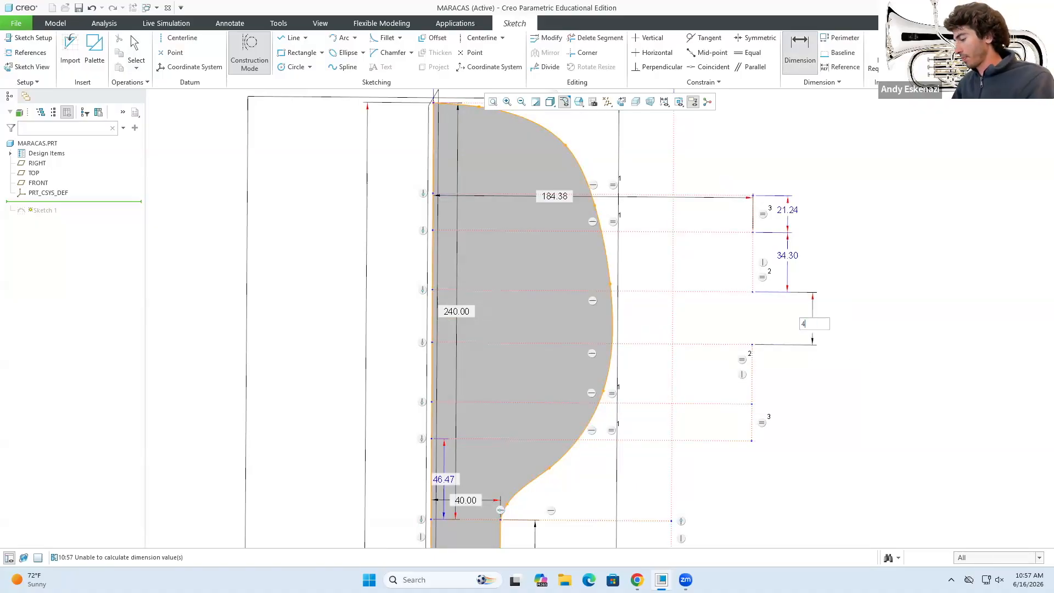
text(40)
key(Return)
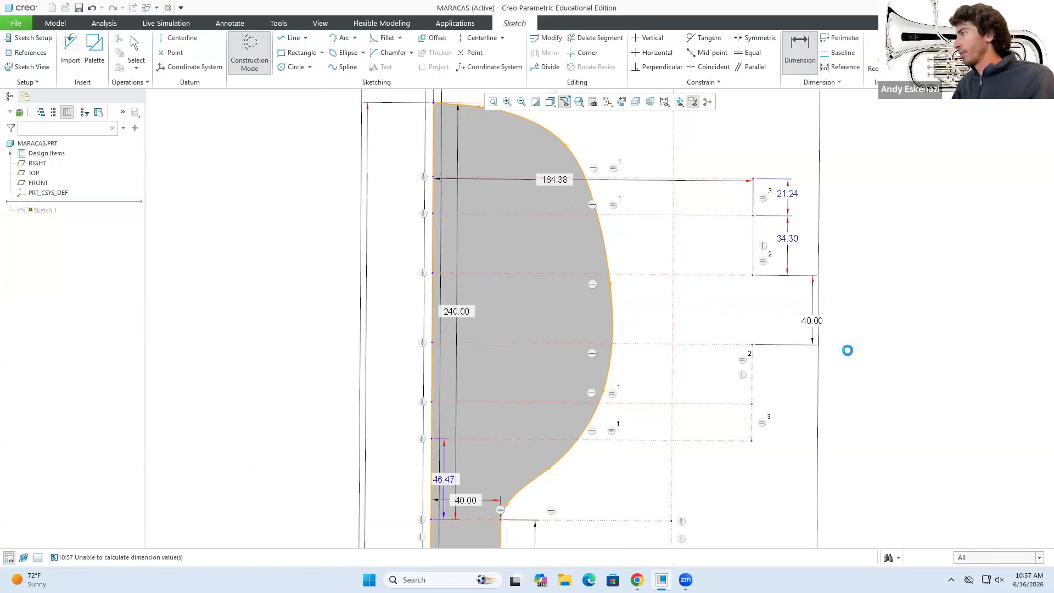
Set the vertical gap between the two middle construction lines to 50.
double_click(817, 318)
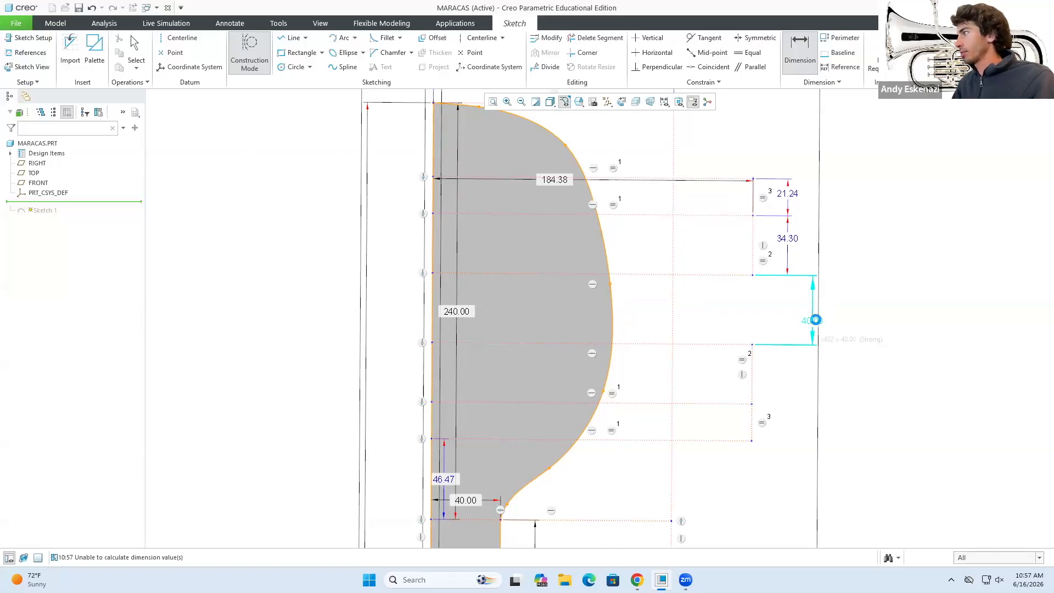
text(50)
key(Return)
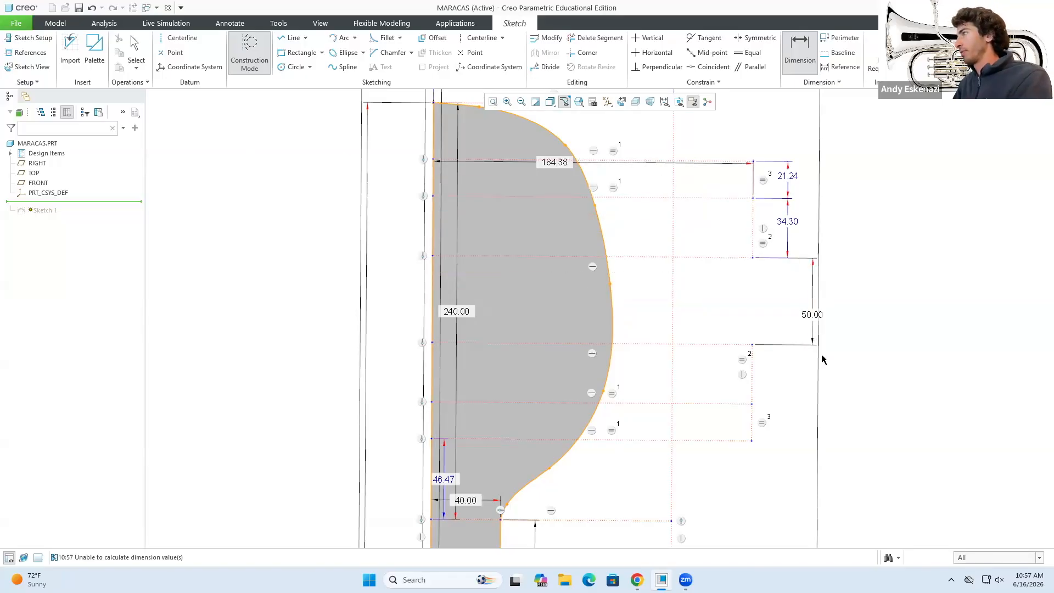
key(Escape)
drag(664, 206, 665, 217)
key(ctrl+z)
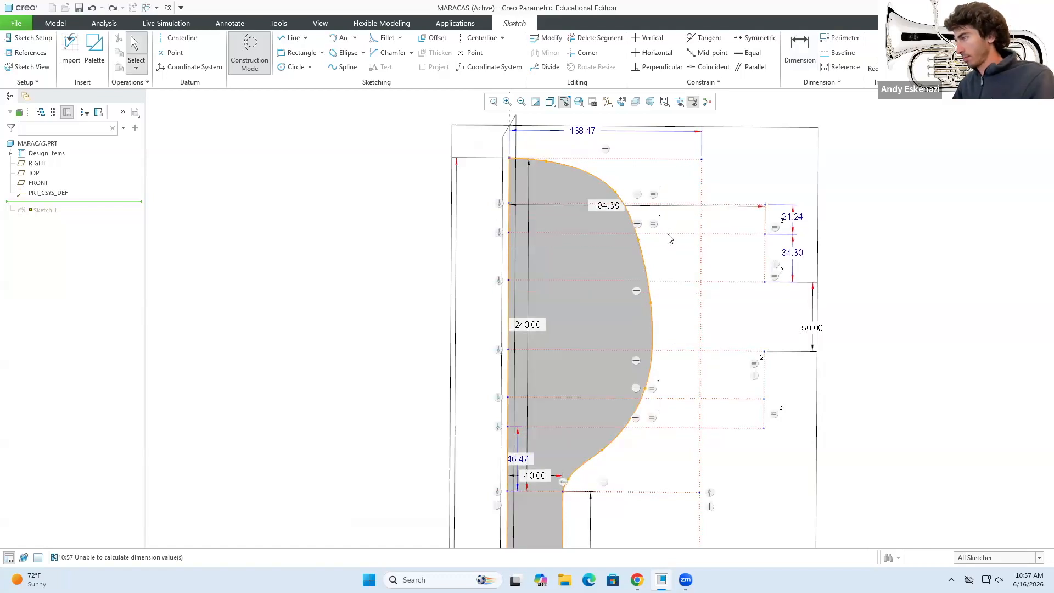
Dimension the distance from the bulb's top point to the uppermost horizontal construction line as 40.
key(d)
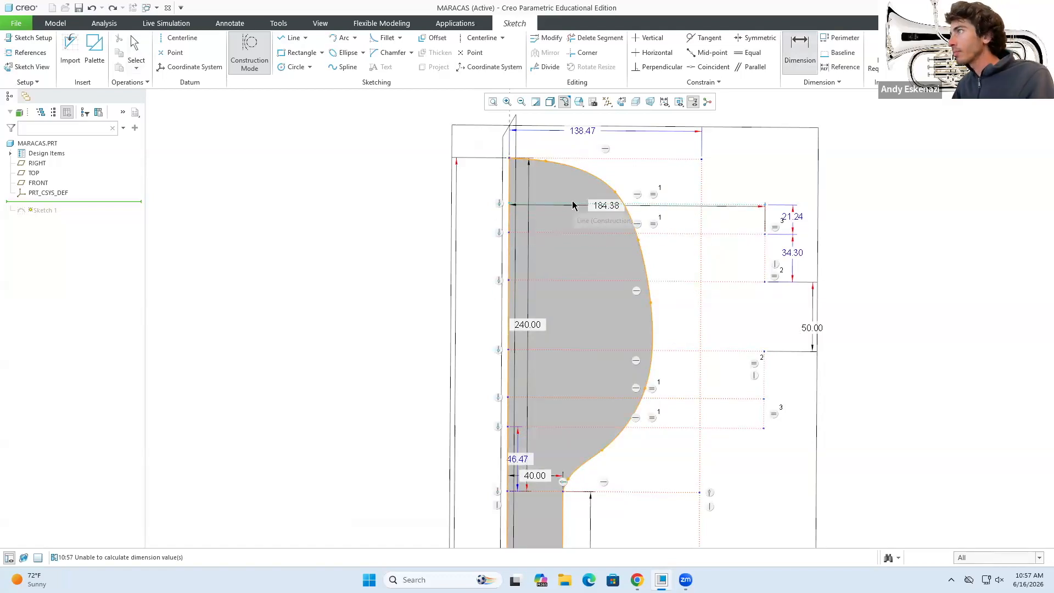
click(510, 159)
middle_click(397, 175)
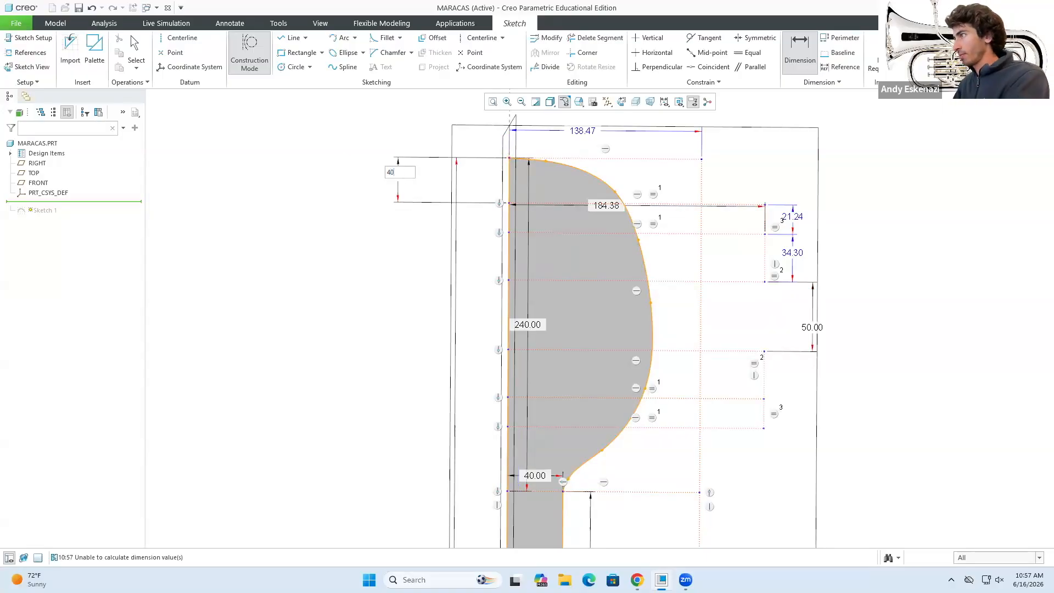
text(40)
key(Return)
scroll(690, 248, up, 1)
scroll(768, 353, down, 2)
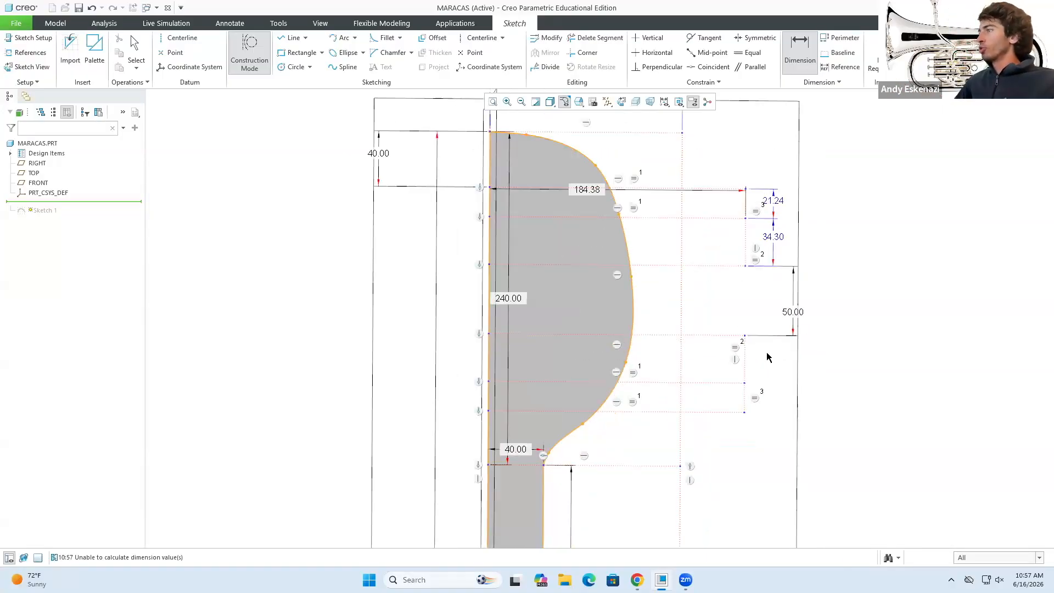
scroll(584, 431, up, 1)
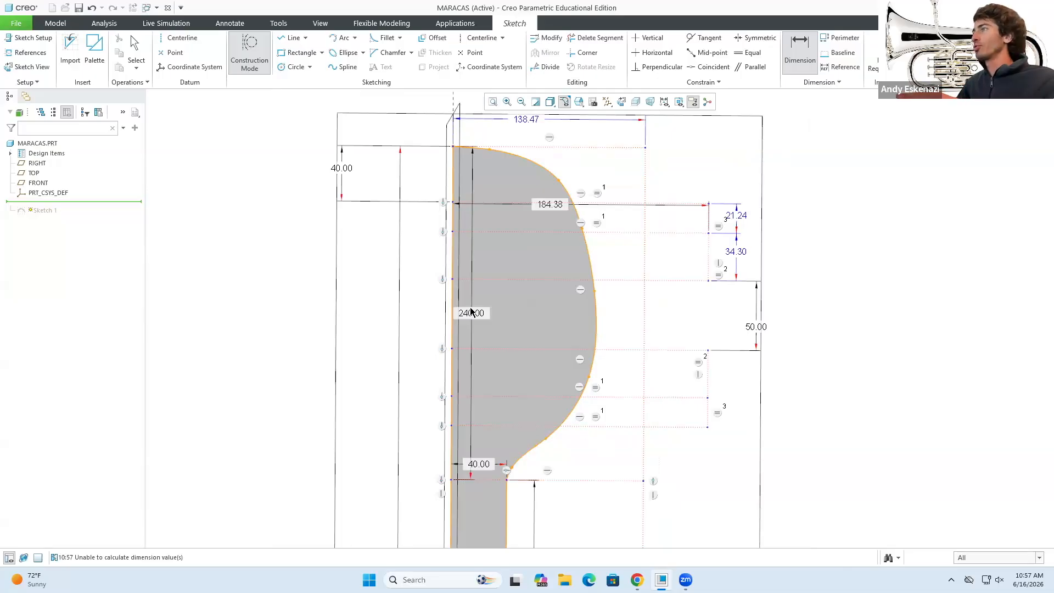
Set the distance from the bulb's top to the uppermost construction line to 35.
double_click(341, 169)
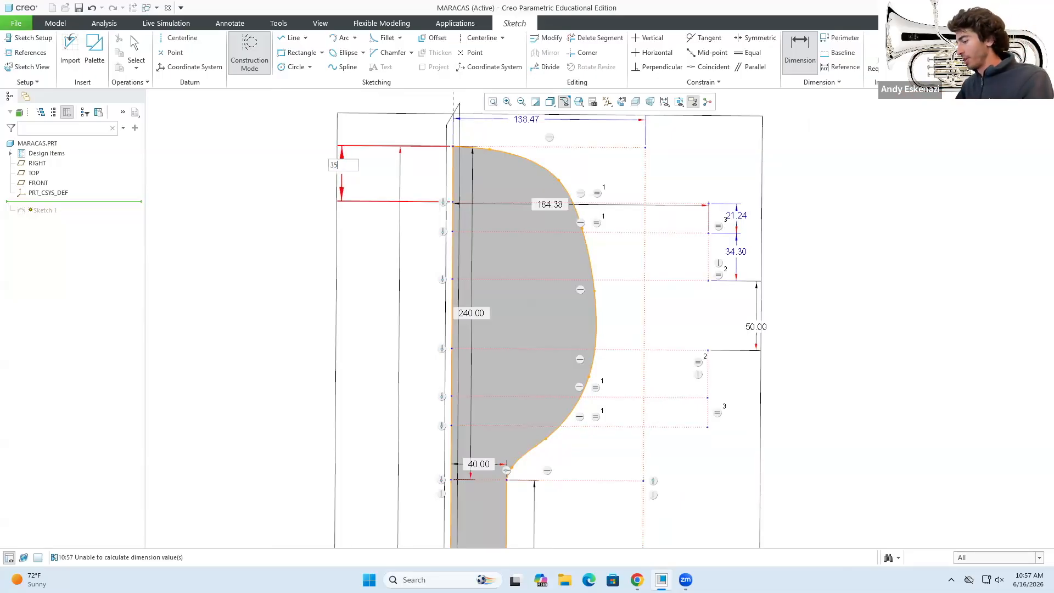
text(35)
key(Return)
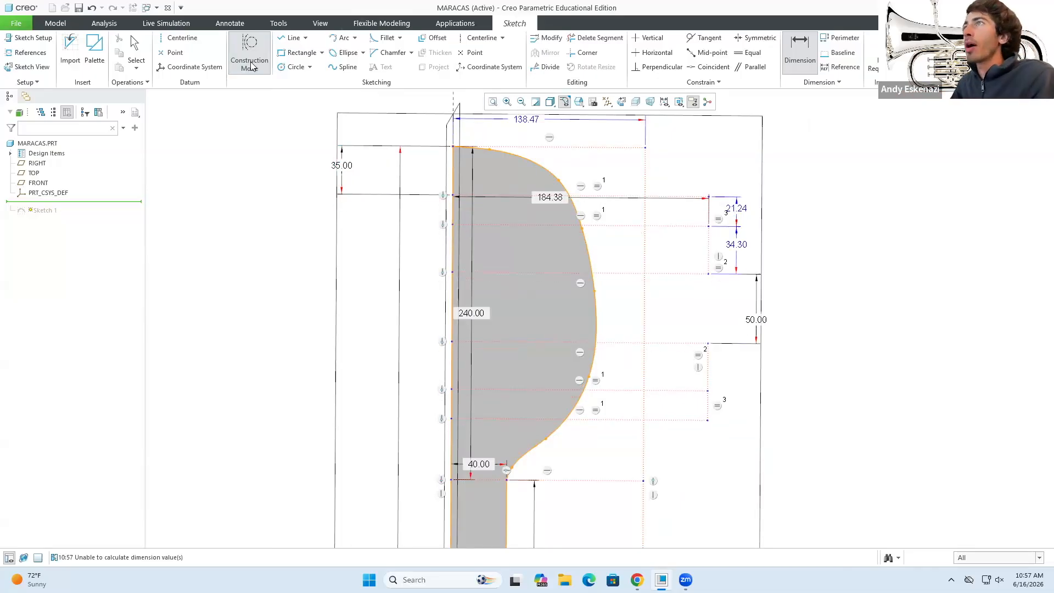
With construction mode off, draw a center rectangle about 5.63 by 2.27 where the uppermost construction line crosses the bulb curve.
click(322, 53)
click(306, 89)
scroll(598, 202, up, 5)
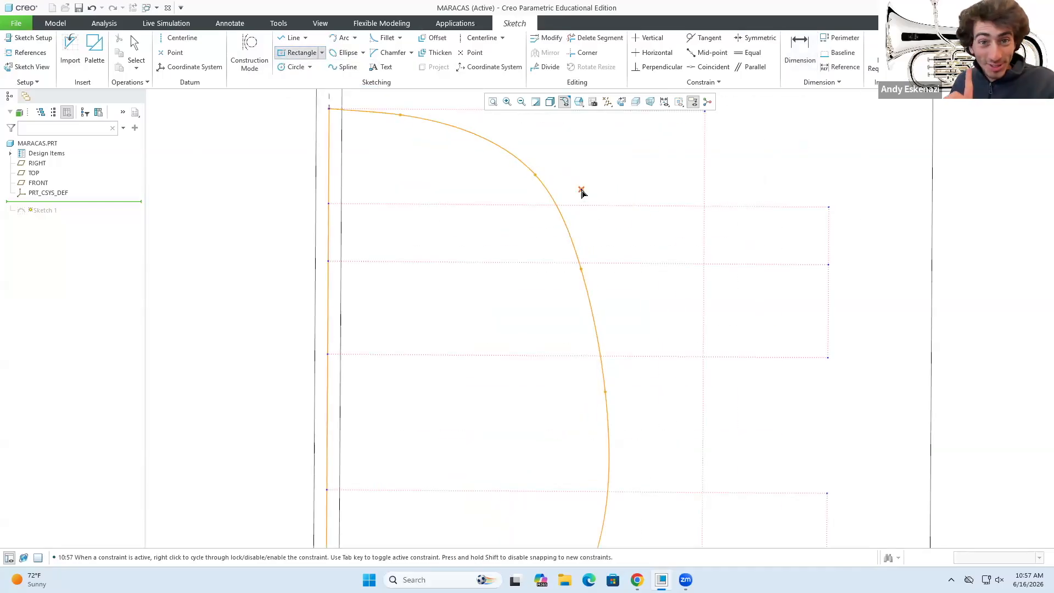
scroll(578, 207, up, 4)
scroll(562, 211, up, 3)
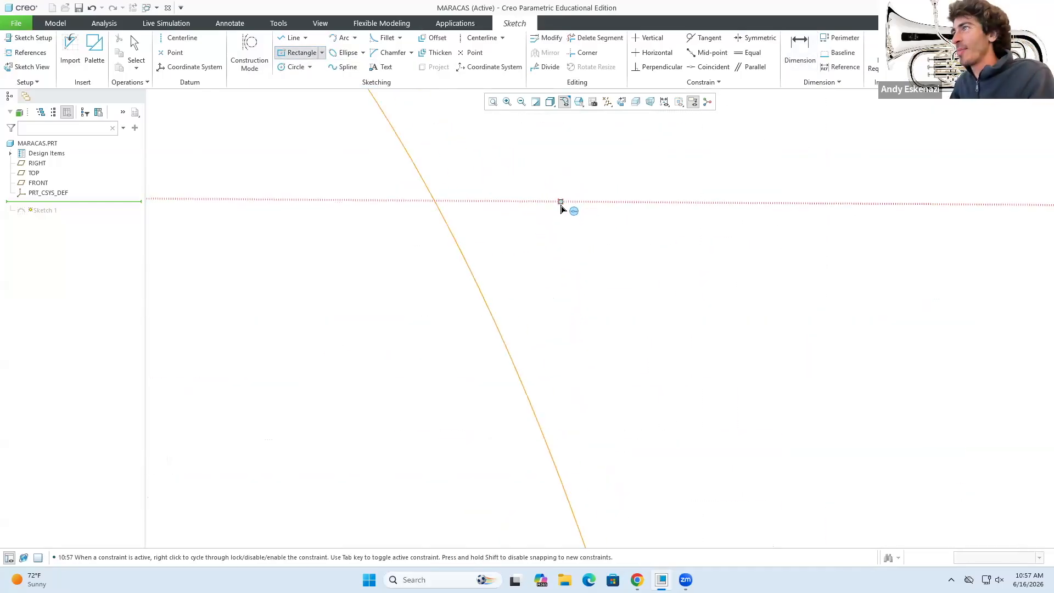
click(426, 201)
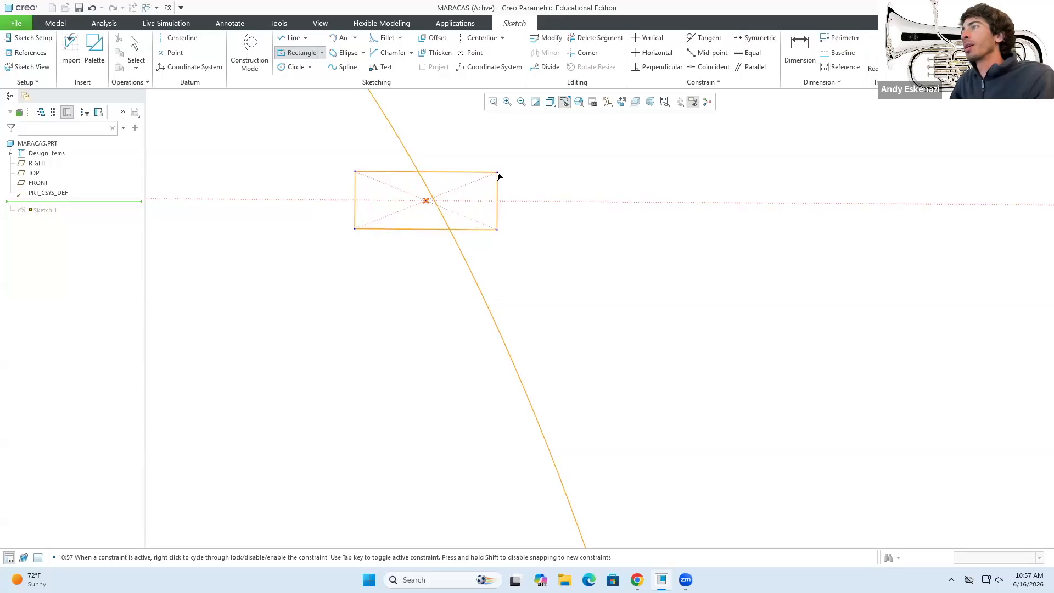
Draw a second center rectangle about 1.86 by 0.99 where the second construction line crosses the bulb curve.
scroll(449, 162, up, 4)
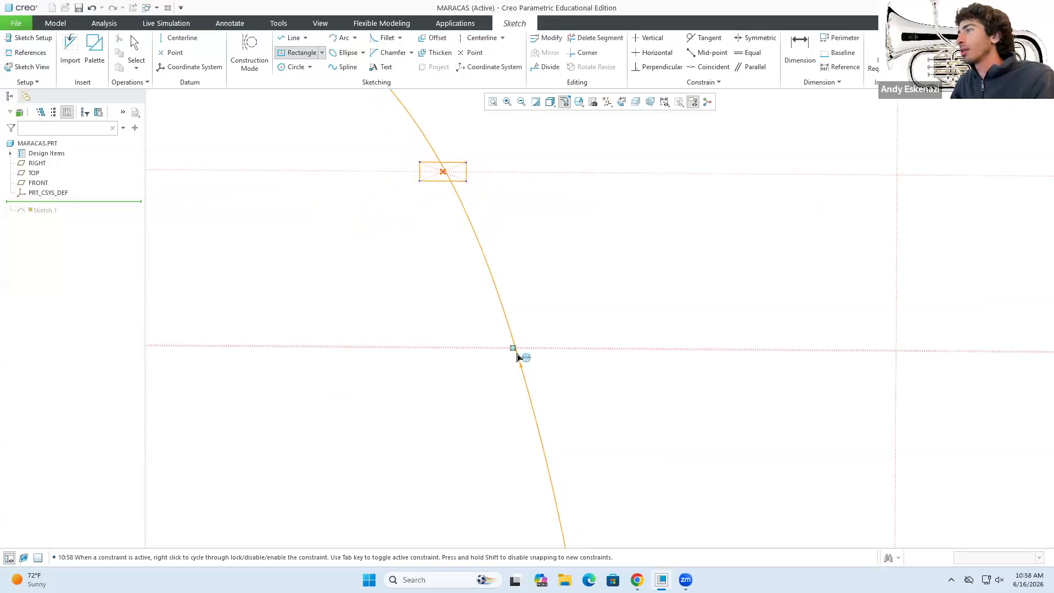
scroll(516, 348, down, 4)
scroll(500, 353, down, 4)
click(539, 349)
click(615, 309)
middle_click(615, 309)
Set the height of the rectangle on the second construction line to 2.
scroll(555, 413, up, 3)
scroll(556, 413, up, 5)
scroll(602, 433, down, 1)
scroll(679, 423, down, 3)
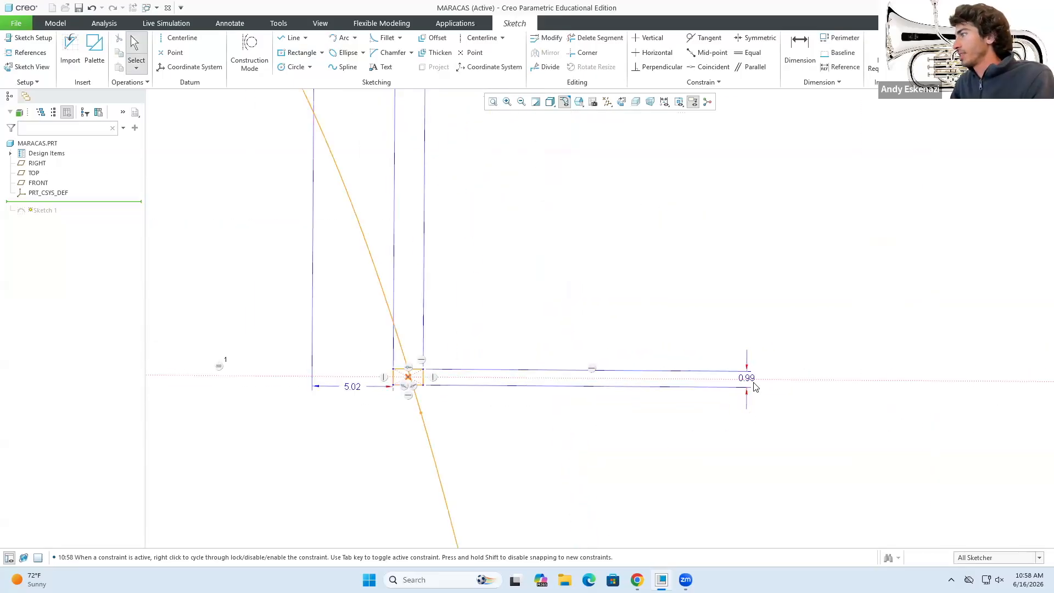
double_click(748, 378)
text(2)
key(Return)
Set the height of the rectangle on the uppermost construction line to 2.
scroll(611, 400, up, 4)
scroll(616, 339, down, 2)
scroll(616, 336, down, 4)
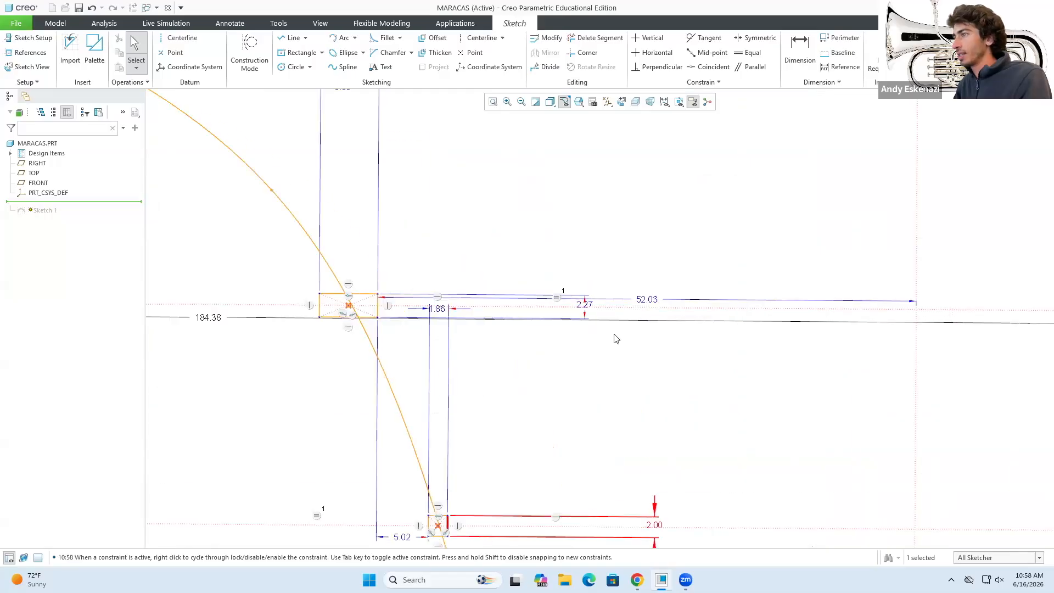
double_click(588, 303)
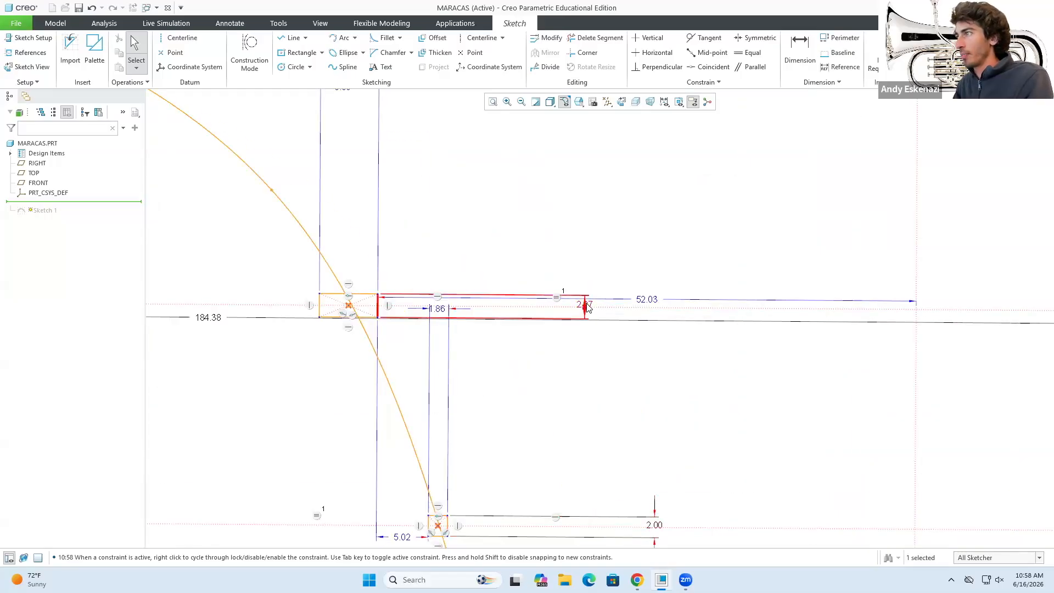
text(2)
key(Return)
Draw a center rectangle about 3.99 high where the third construction line crosses the bulb curve.
scroll(469, 330, up, 3)
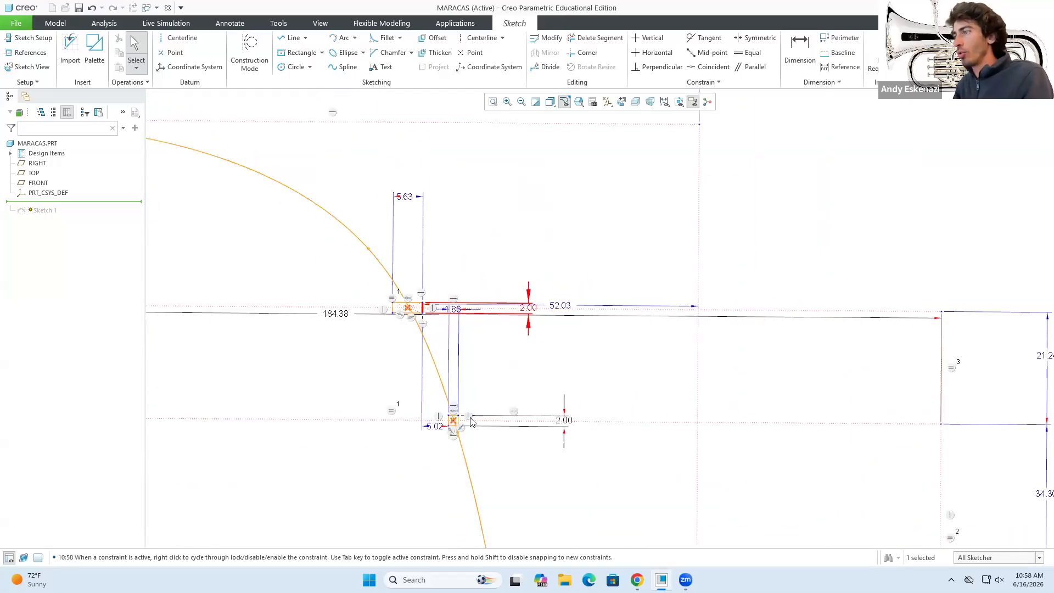
scroll(471, 454, down, 4)
click(293, 54)
scroll(369, 295, up, 4)
scroll(411, 396, down, 4)
scroll(384, 374, down, 4)
click(372, 360)
click(440, 329)
middle_click(463, 346)
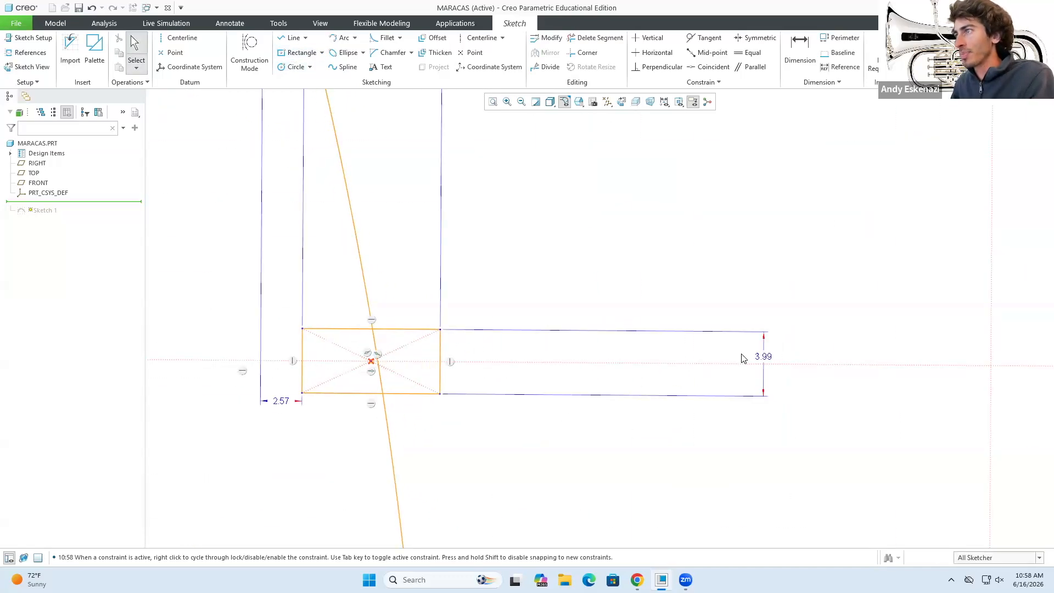
Set the height of the rectangle on the third construction line to 4.
double_click(764, 357)
text(4)
key(Return)
scroll(574, 324, up, 5)
scroll(573, 428, down, 5)
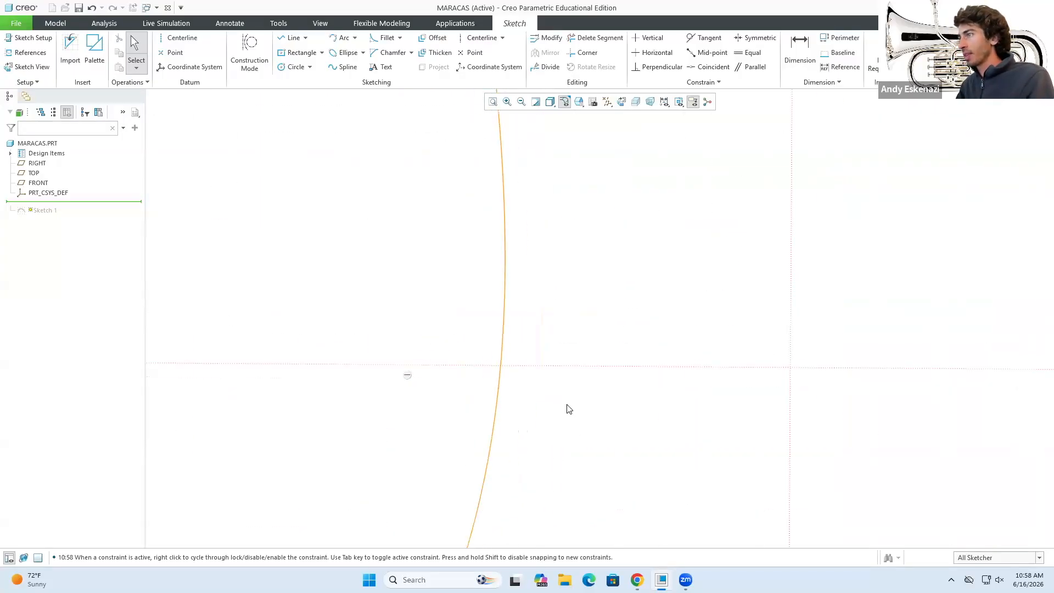
Draw a center rectangle about 32.23 wide where the fourth construction line crosses the bulb curve, and set its height to 4.
click(297, 52)
click(493, 365)
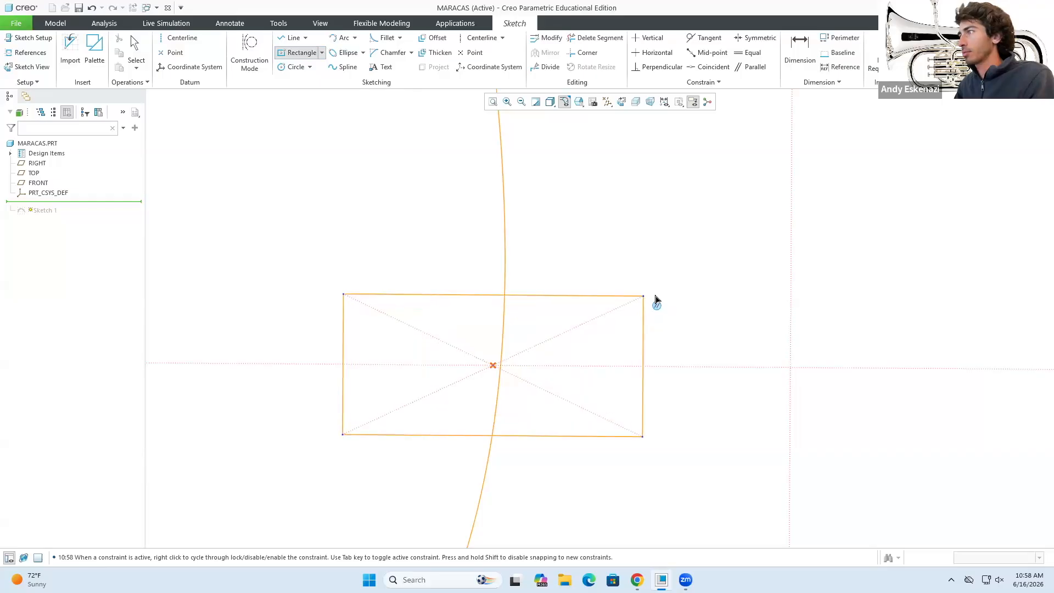
click(631, 338)
middle_click(665, 365)
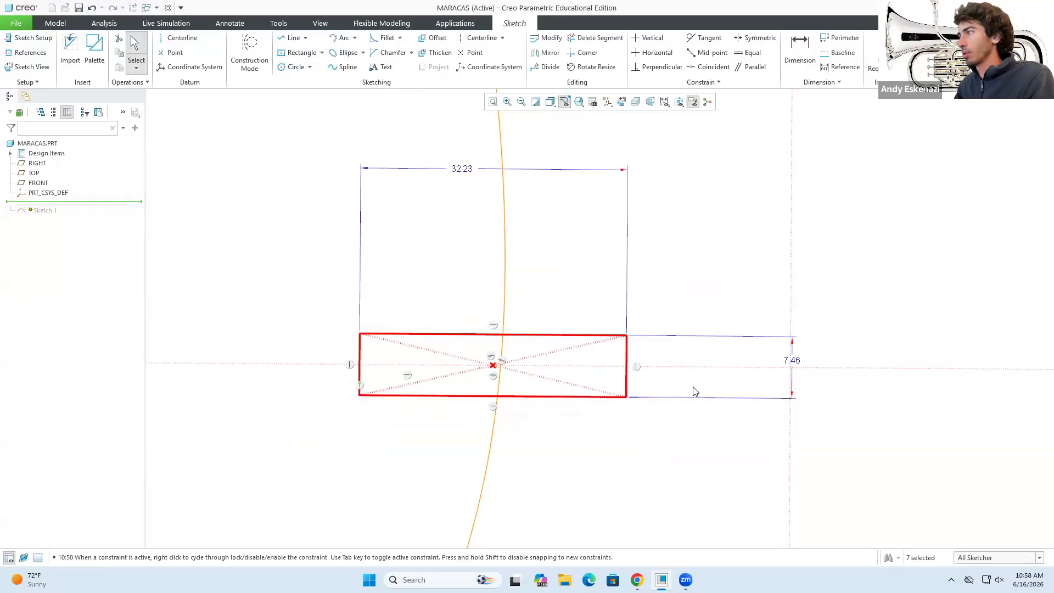
double_click(791, 360)
text(4)
key(Return)
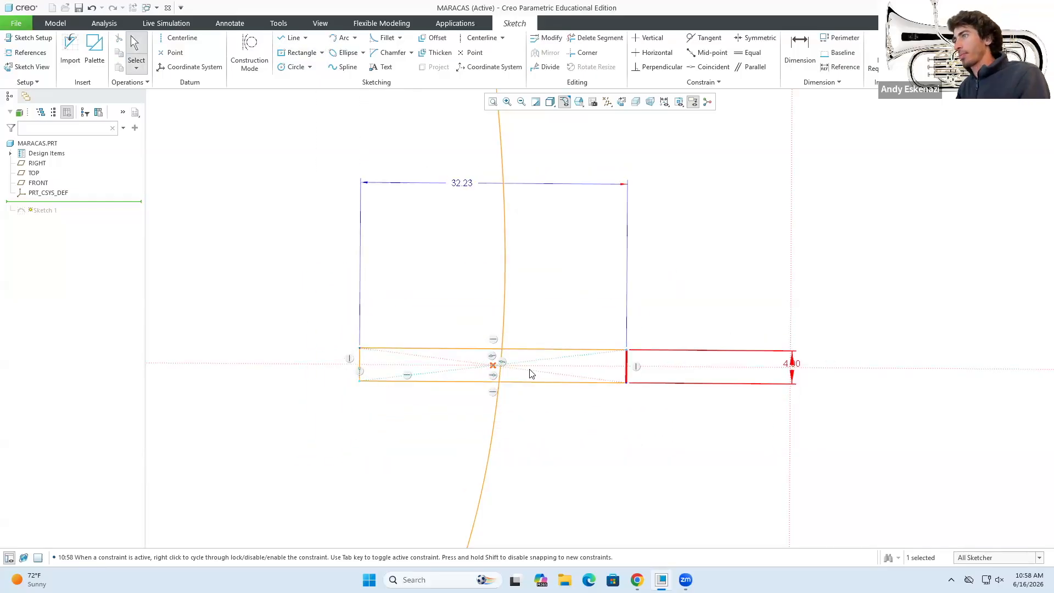
Draw a center rectangle on the fifth construction line, set its height to 2, and move its center toward the bulb curve.
click(299, 52)
scroll(520, 384, up, 5)
scroll(496, 405, down, 3)
scroll(496, 405, down, 5)
click(444, 391)
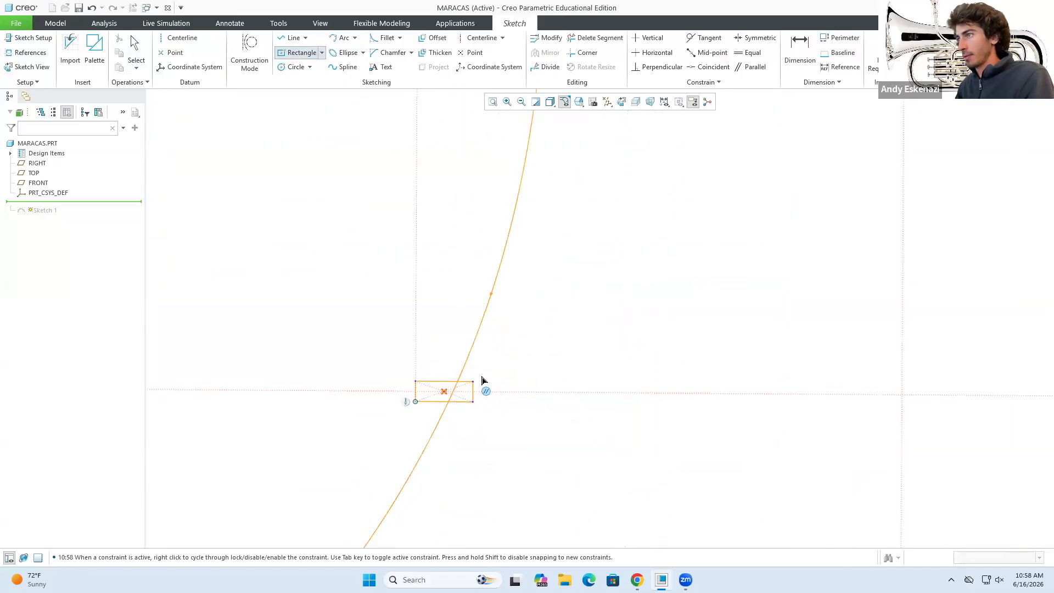
click(497, 368)
middle_click(497, 369)
double_click(707, 389)
text(2)
key(Return)
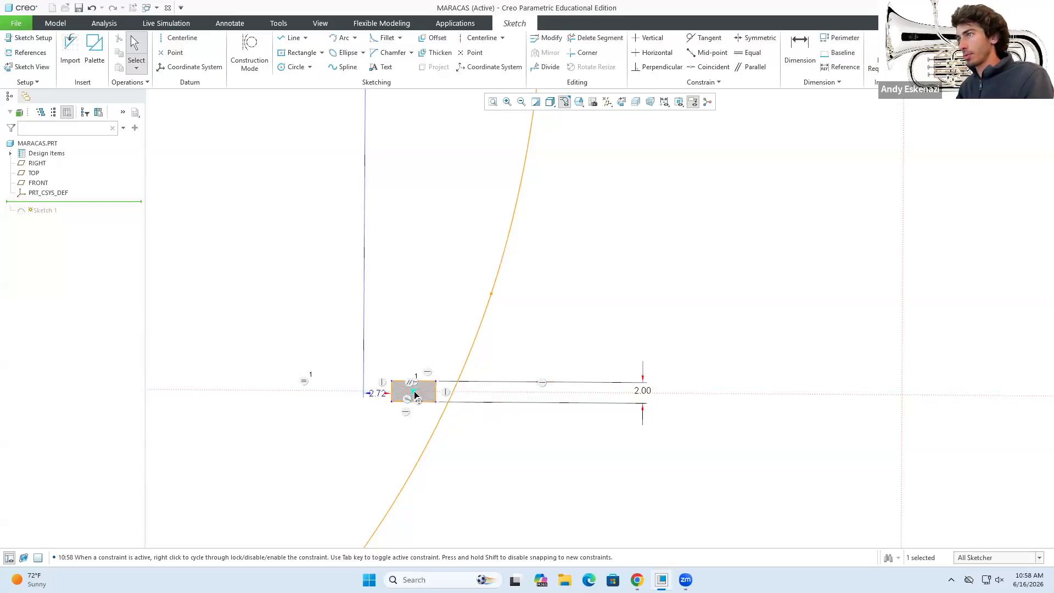
scroll(451, 395, down, 6)
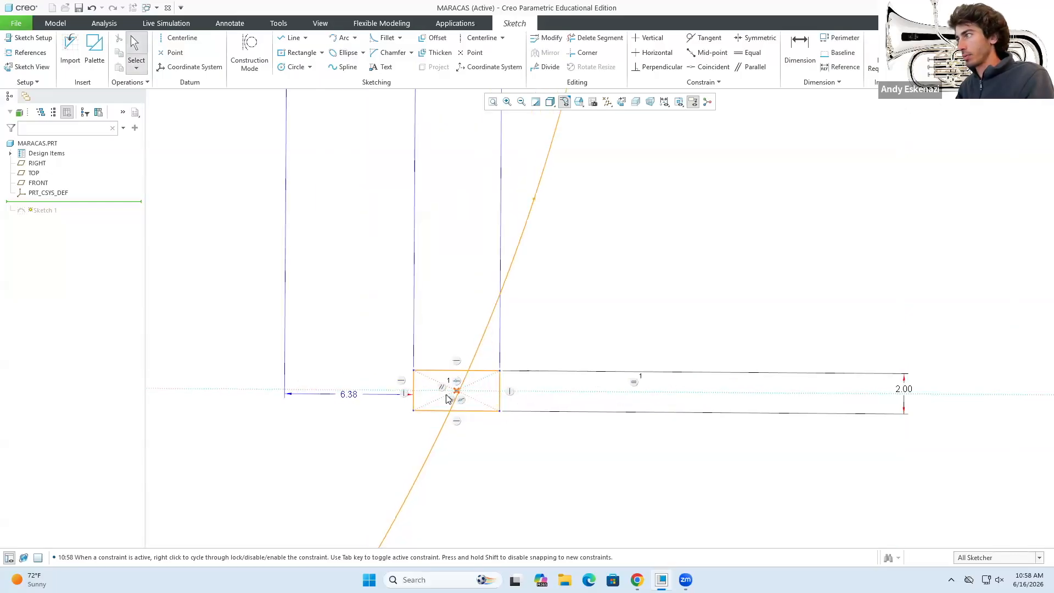
Draw a small center rectangle where the lowest construction line crosses the bulb curve, equal in height to the rectangle above it.
scroll(421, 370, up, 10)
scroll(370, 482, down, 6)
click(300, 53)
click(387, 385)
click(433, 369)
middle_click(511, 402)
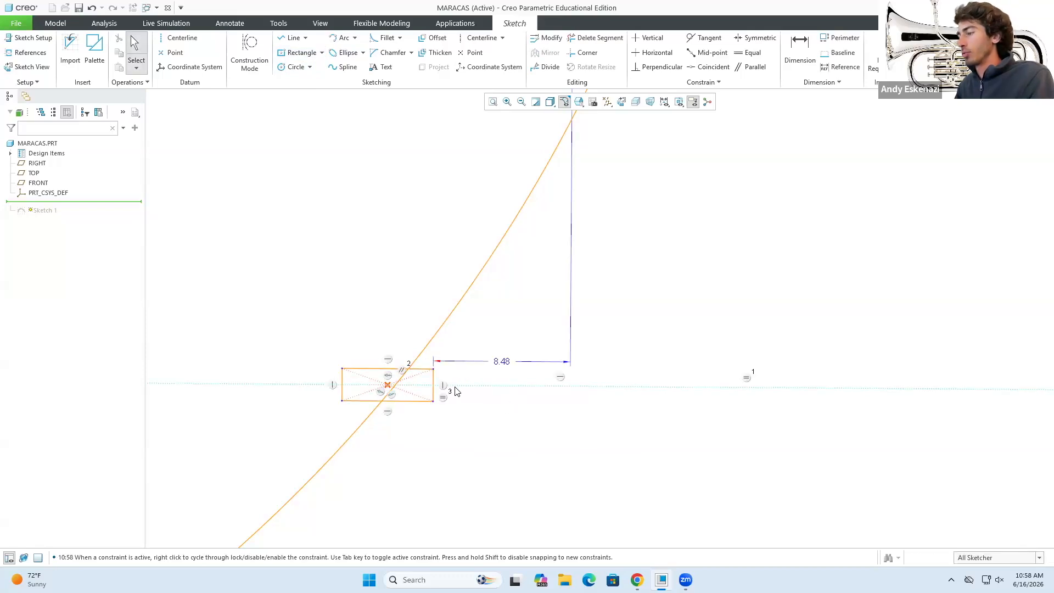
key(d)
middle_click(493, 383)
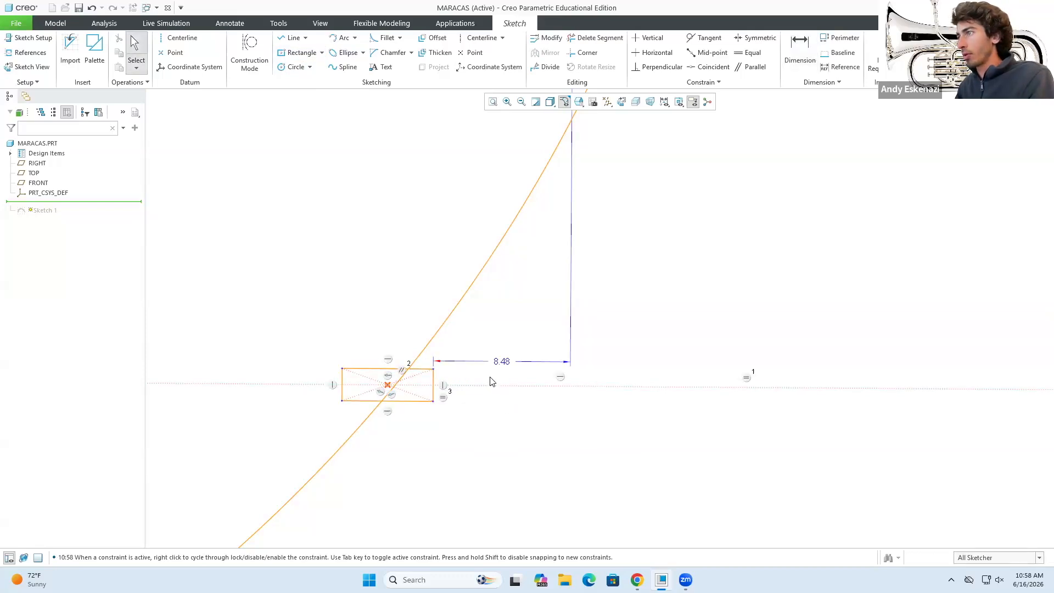
scroll(504, 451, up, 5)
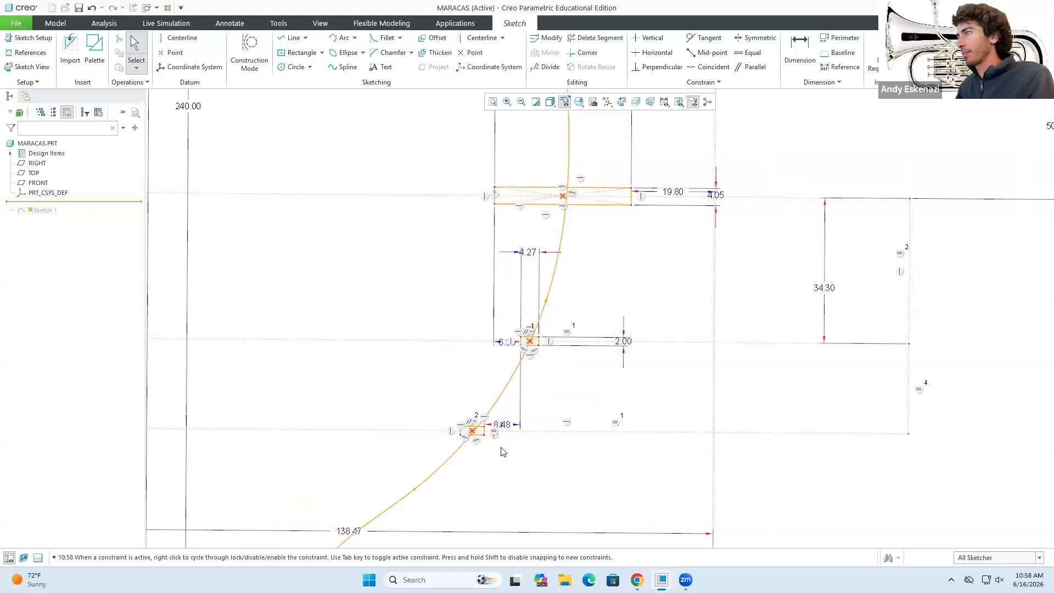
scroll(497, 451, down, 4)
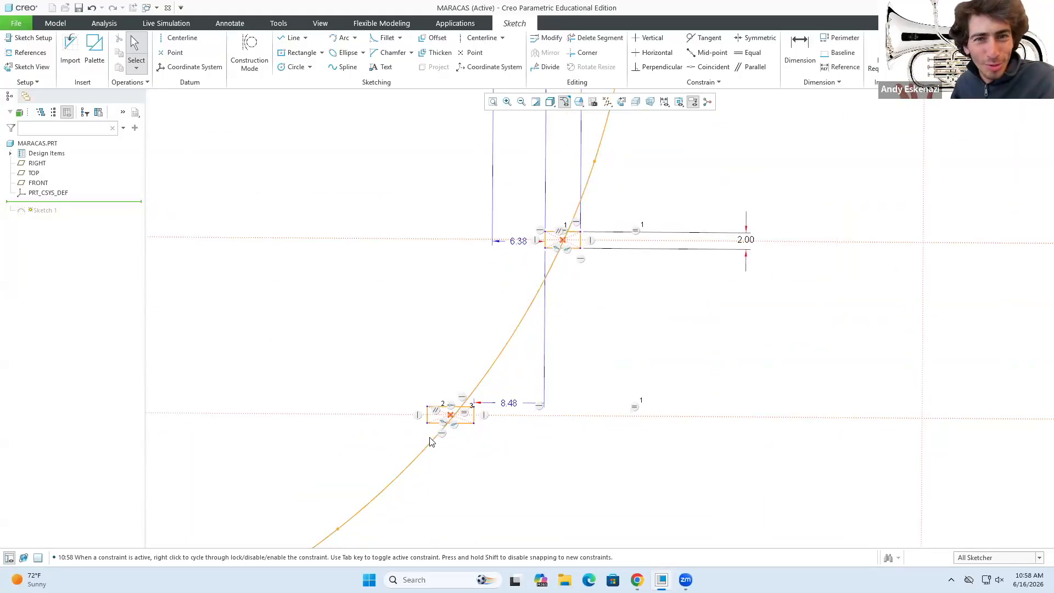
scroll(434, 426, up, 6)
scroll(498, 221, down, 4)
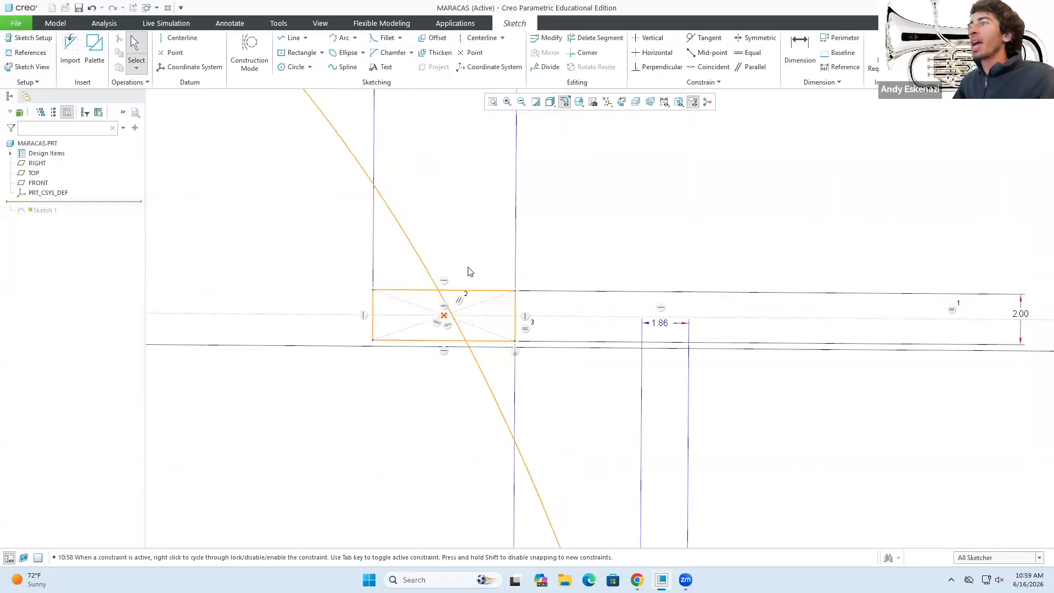
click(588, 42)
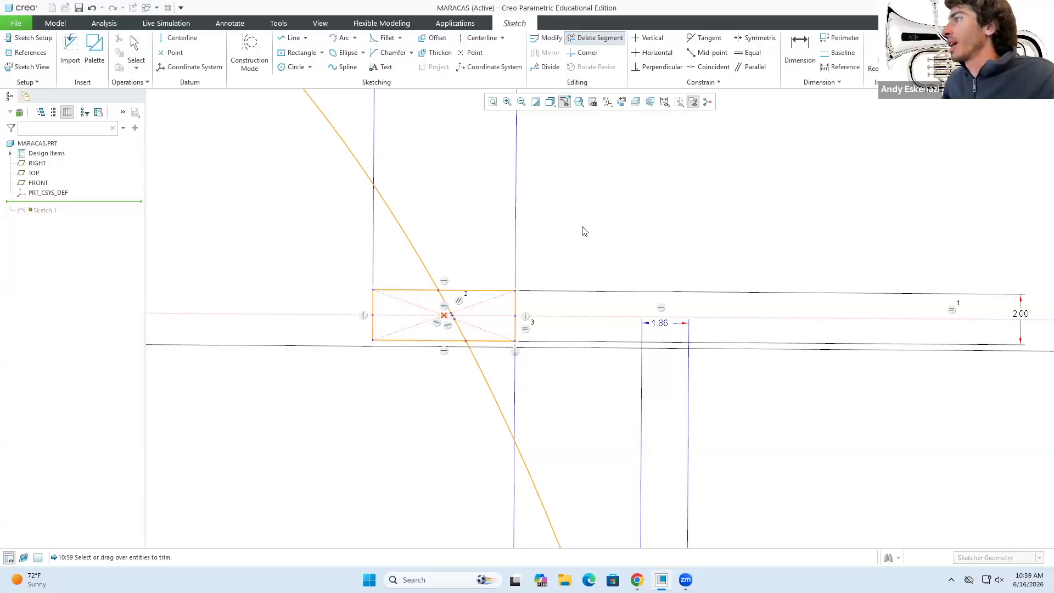
scroll(445, 299, up, 4)
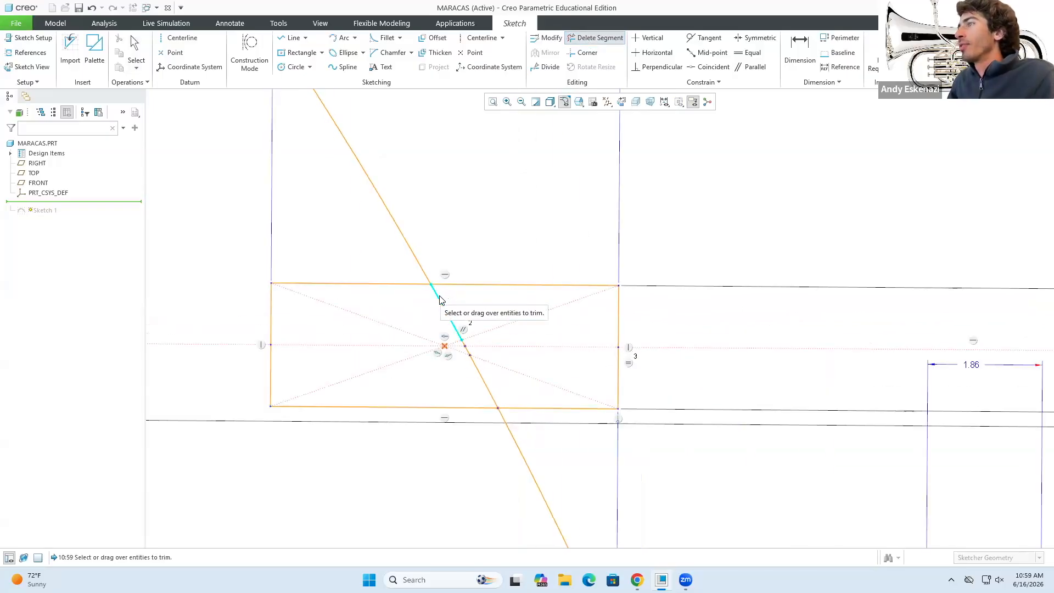
middle_click(499, 405)
click(488, 382)
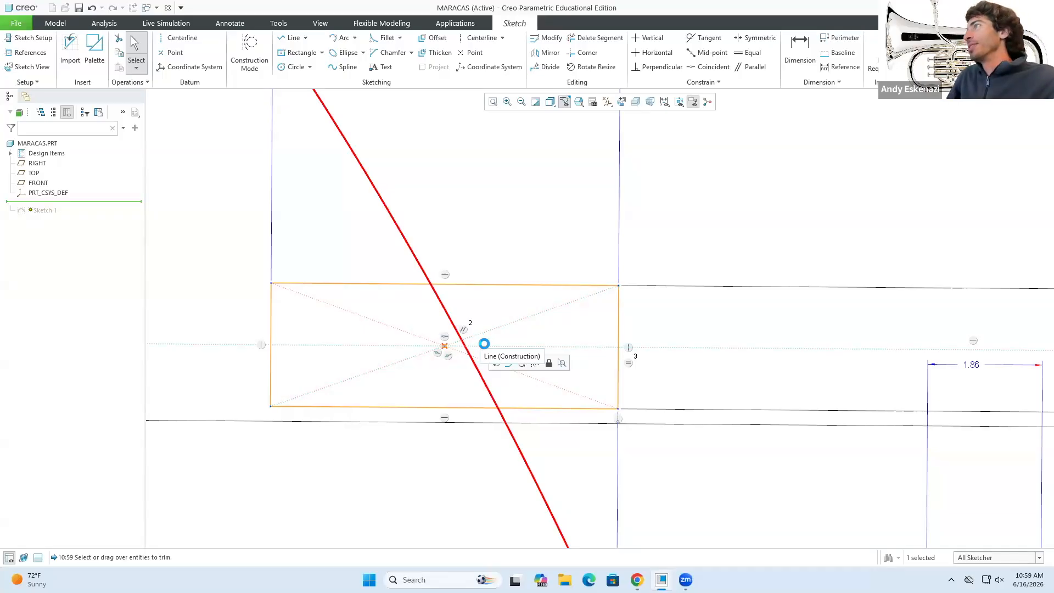
click(536, 260)
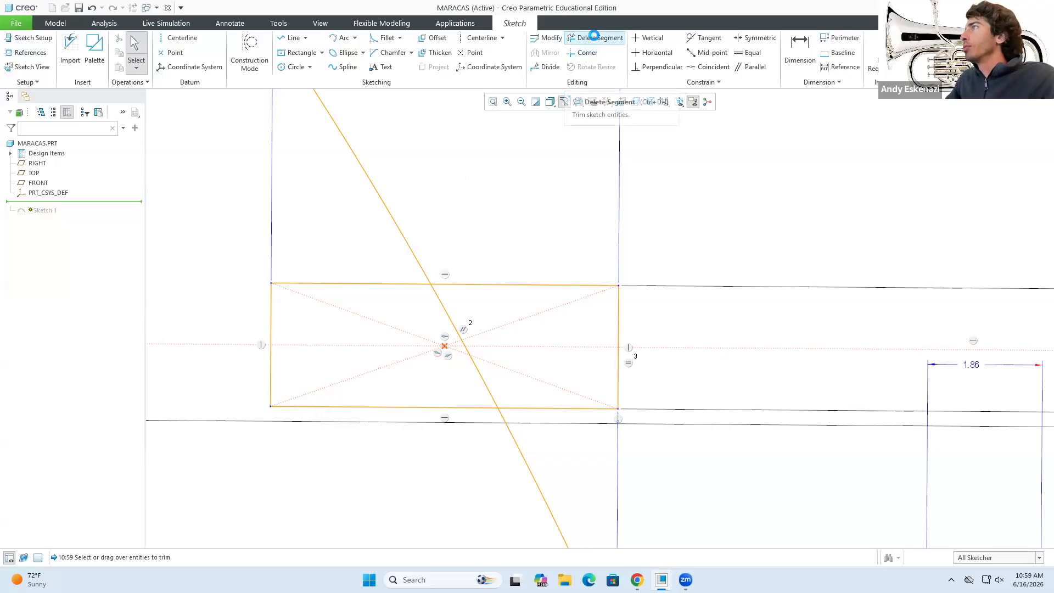
Trim away all pieces of the bulb curve that lie inside the small rectangle on the bulb's upper part.
click(592, 38)
click(442, 302)
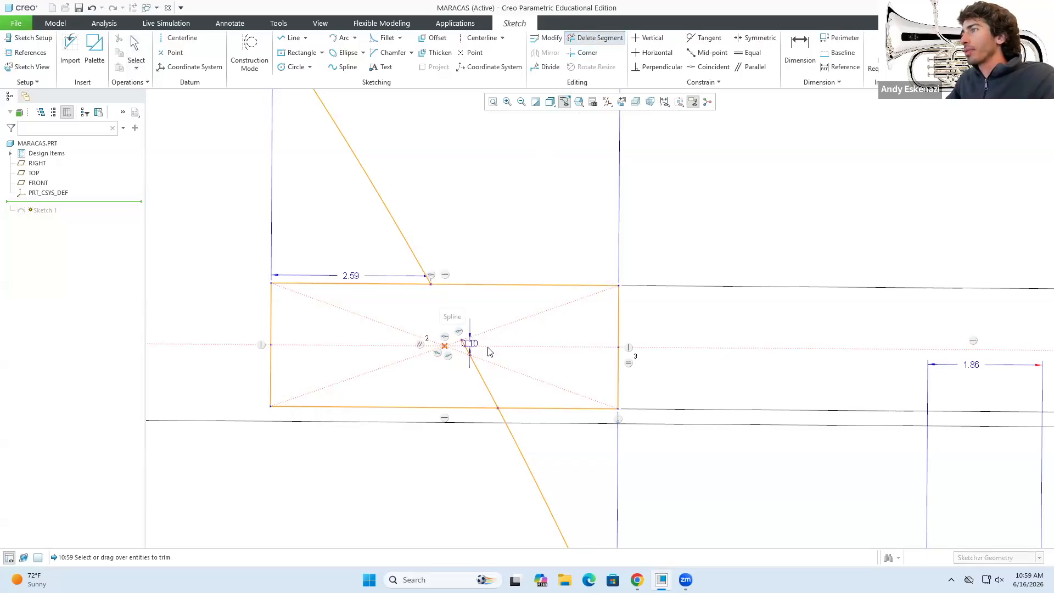
click(480, 377)
scroll(472, 365, down, 5)
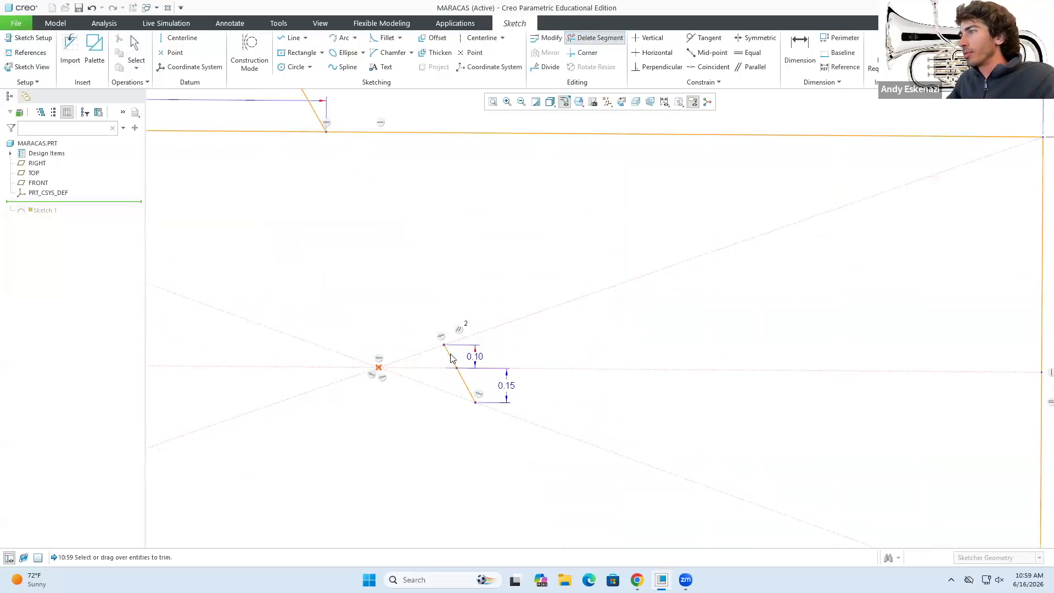
click(461, 387)
scroll(467, 395, up, 4)
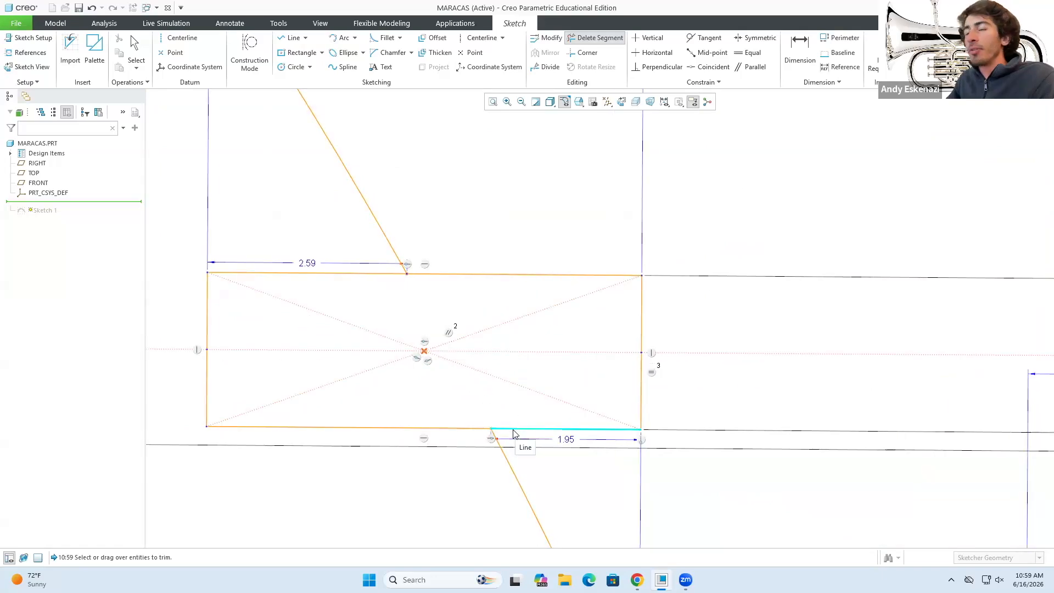
Draw a straight slanted line across the rectangle joining the two trimmed ends of the bulb curve.
click(291, 37)
click(407, 273)
click(489, 429)
middle_click(497, 437)
scroll(443, 461, down, 1)
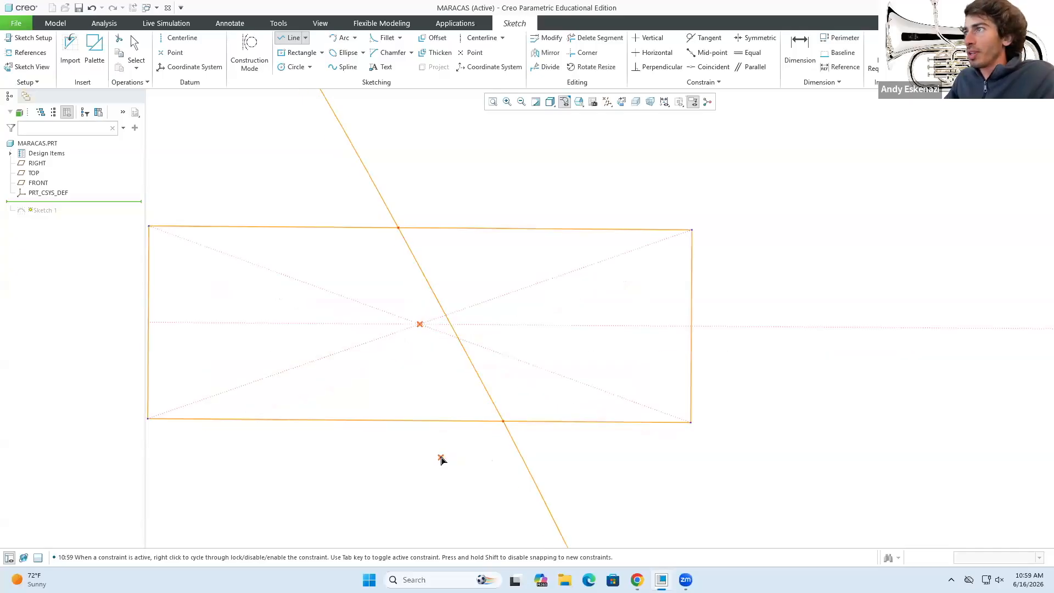
middle_click(594, 474)
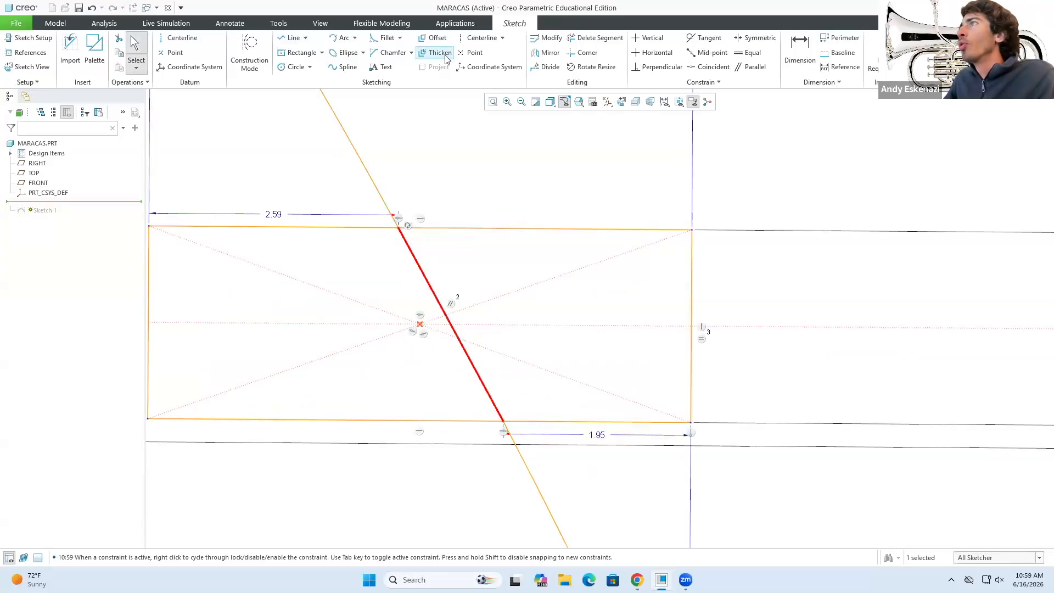
Offset the slanted line toward the rectangle's center and set the offset distance to 0.1.
click(434, 37)
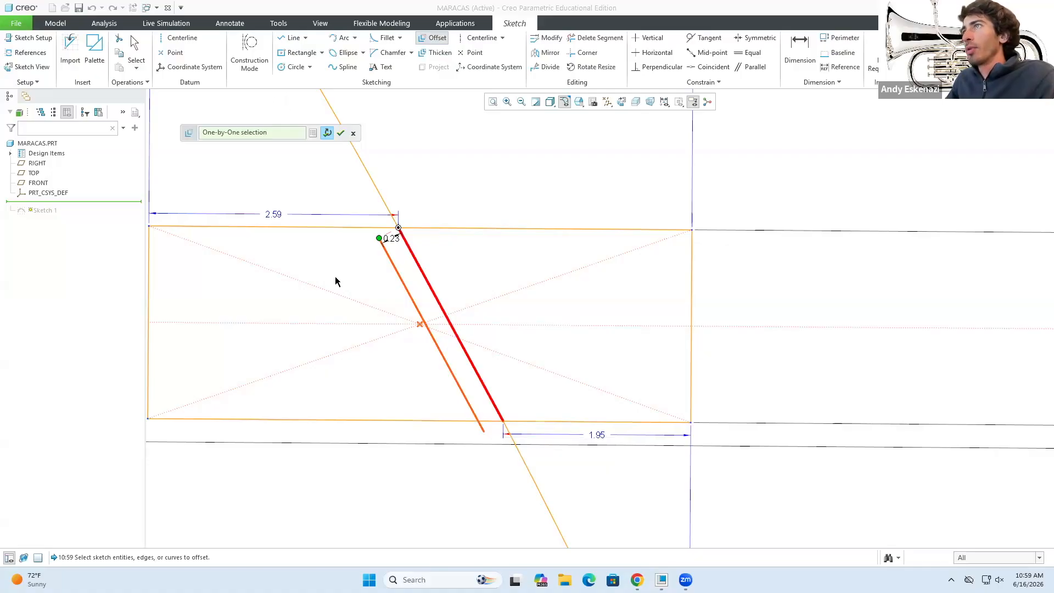
click(341, 134)
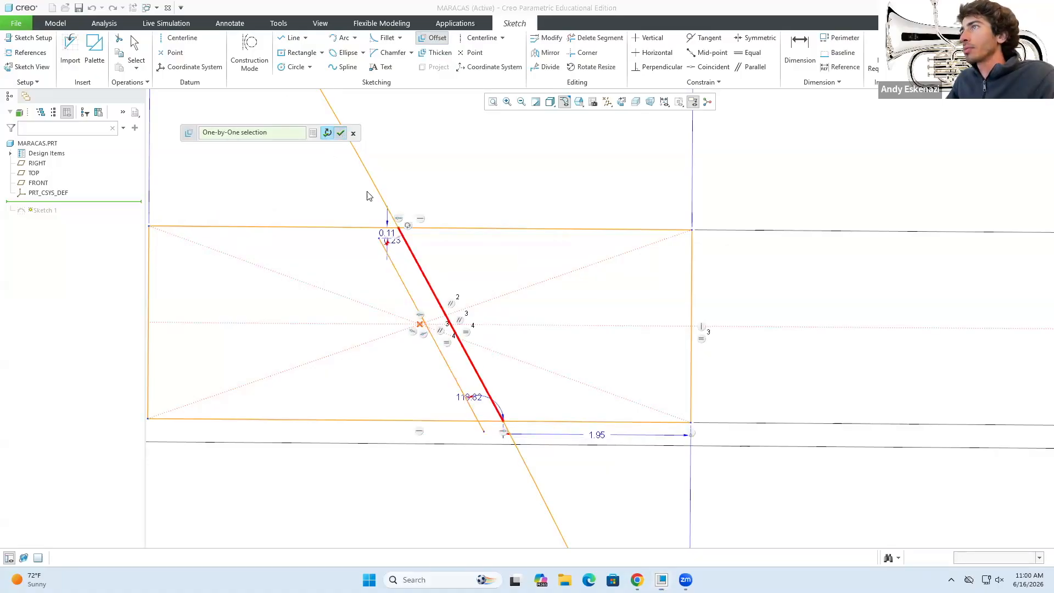
scroll(387, 251, down, 4)
double_click(399, 224)
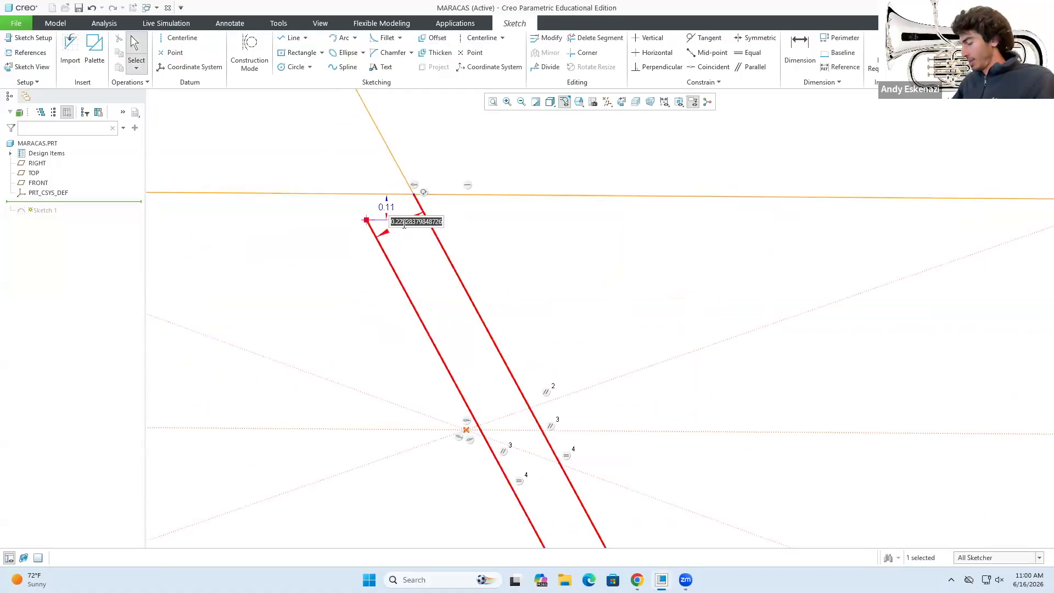
text(.)
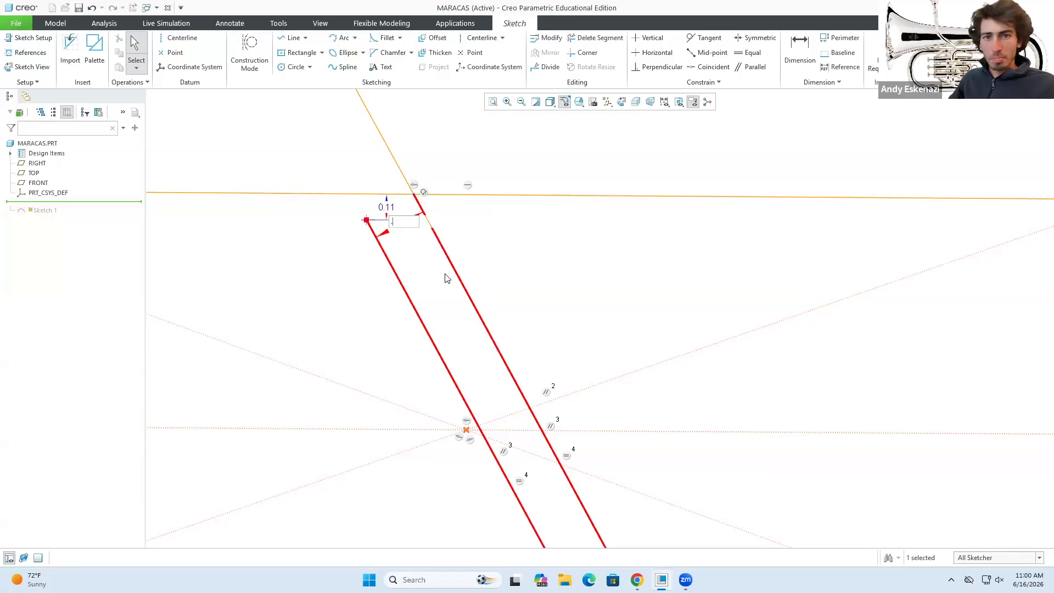
text(1)
key(Return)
scroll(463, 222, up, 3)
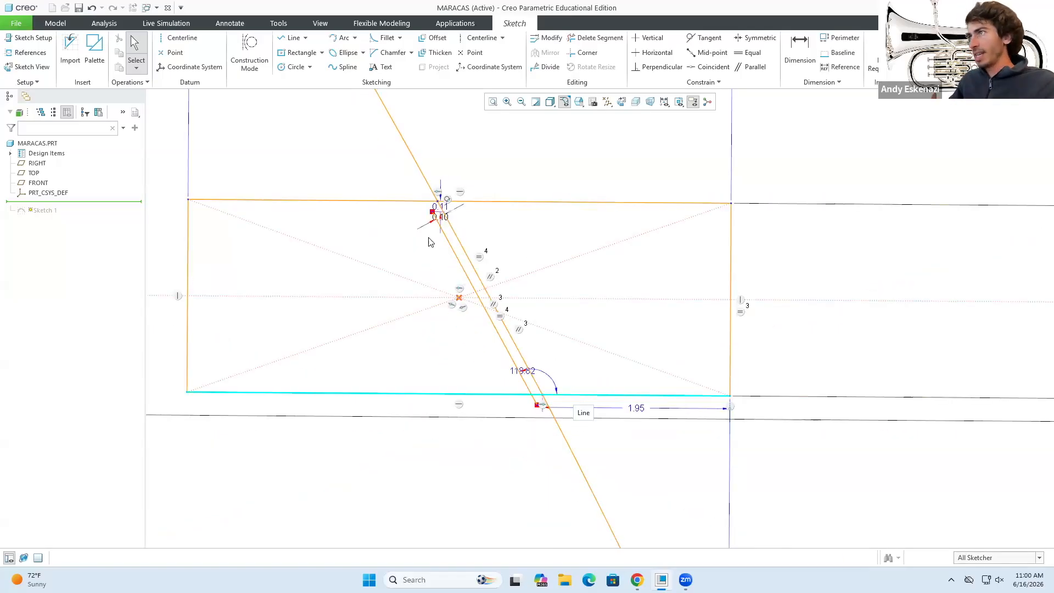
Convert the rectangle's four sides and the original slanted line to construction geometry.
scroll(430, 242, up, 3)
scroll(418, 236, down, 4)
click(392, 220)
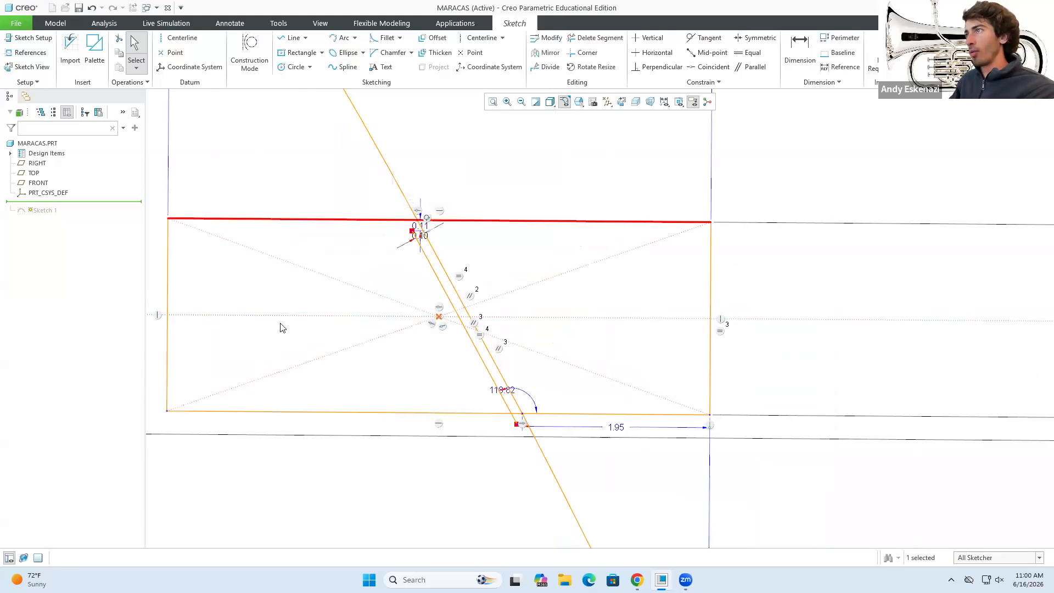
click(437, 253)
click(467, 198)
click(484, 236)
click(464, 225)
ctrl+click(169, 265)
ctrl+click(427, 414)
ctrl+click(709, 384)
click(742, 357)
click(680, 420)
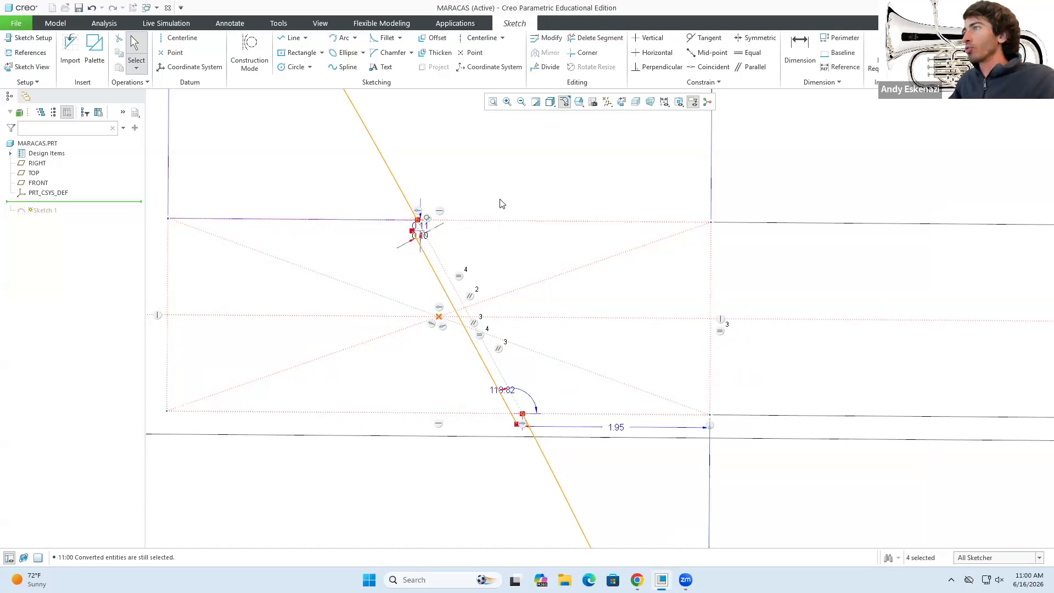
Draw two short lines connecting the trimmed ends of the bulb curve to the ends of the offset line.
click(291, 38)
scroll(420, 236, up, 3)
click(435, 319)
middle_click(486, 248)
scroll(485, 248, down, 4)
scroll(570, 449, up, 3)
click(542, 374)
click(530, 392)
middle_click(613, 435)
middle_click(609, 435)
scroll(372, 394, down, 4)
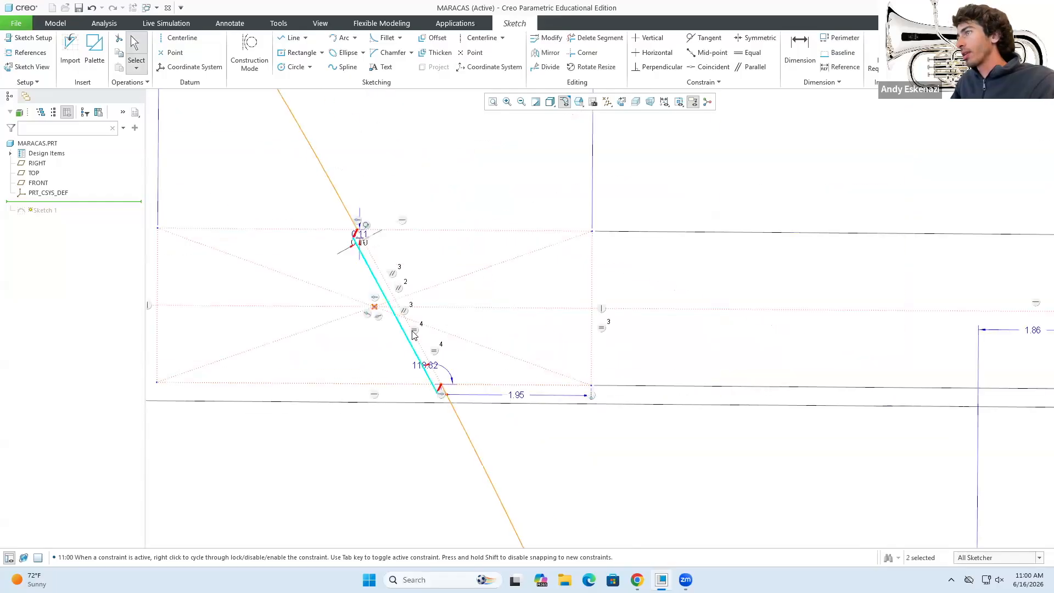
Undo the short connecting lines, the construction conversion and the offset of the slanted line.
scroll(391, 277, up, 2)
click(488, 414)
scroll(520, 461, up, 1)
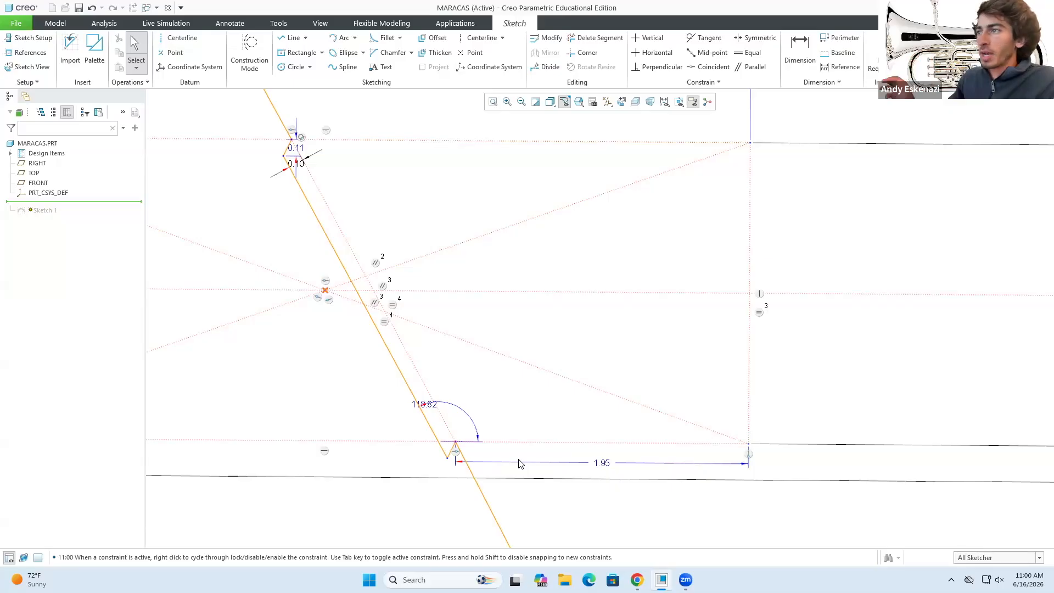
scroll(452, 472, down, 3)
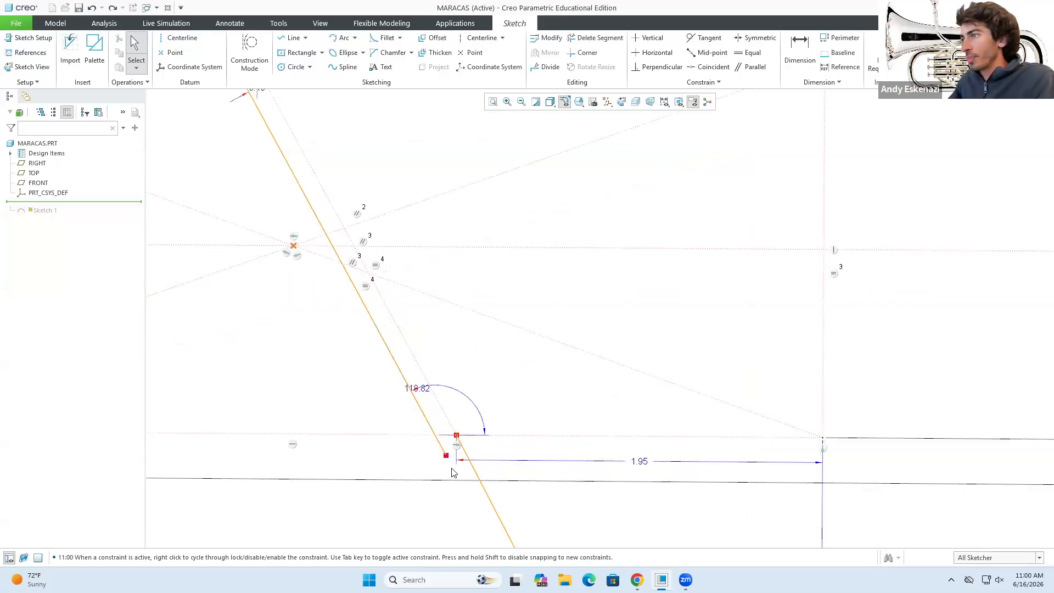
key(ctrl+z)
key(ctrl+z)
scroll(458, 464, up, 3)
key(ctrl+z)
key(ctrl+z)
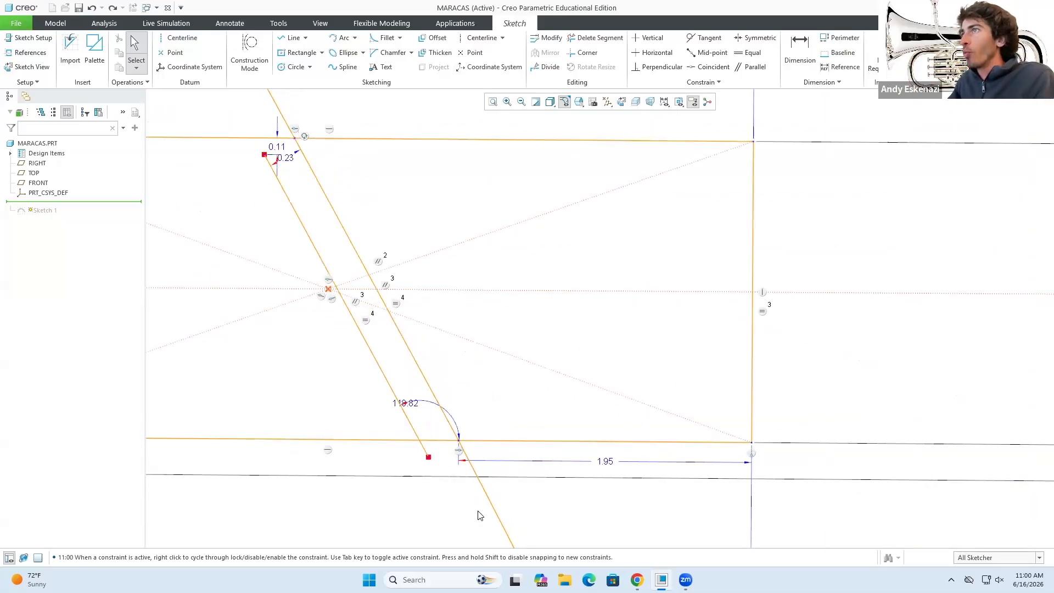
Draw a line parallel to the slanted line between the rectangle's two horizontal edges and dimension their spacing at 0.1.
click(290, 37)
click(277, 138)
click(441, 440)
middle_click(601, 472)
middle_click(366, 294)
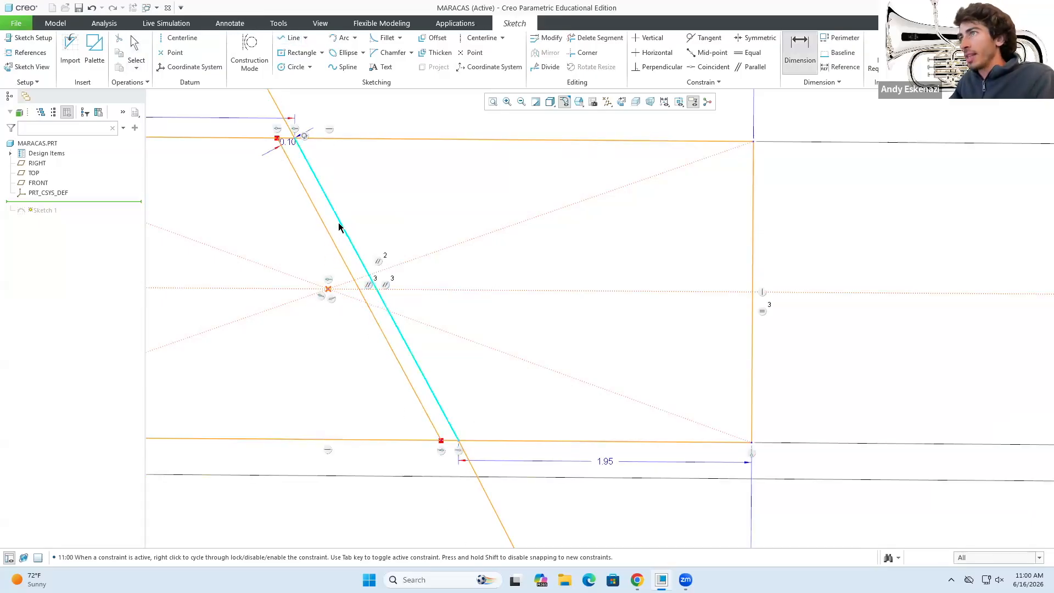
scroll(301, 158, up, 3)
double_click(286, 144)
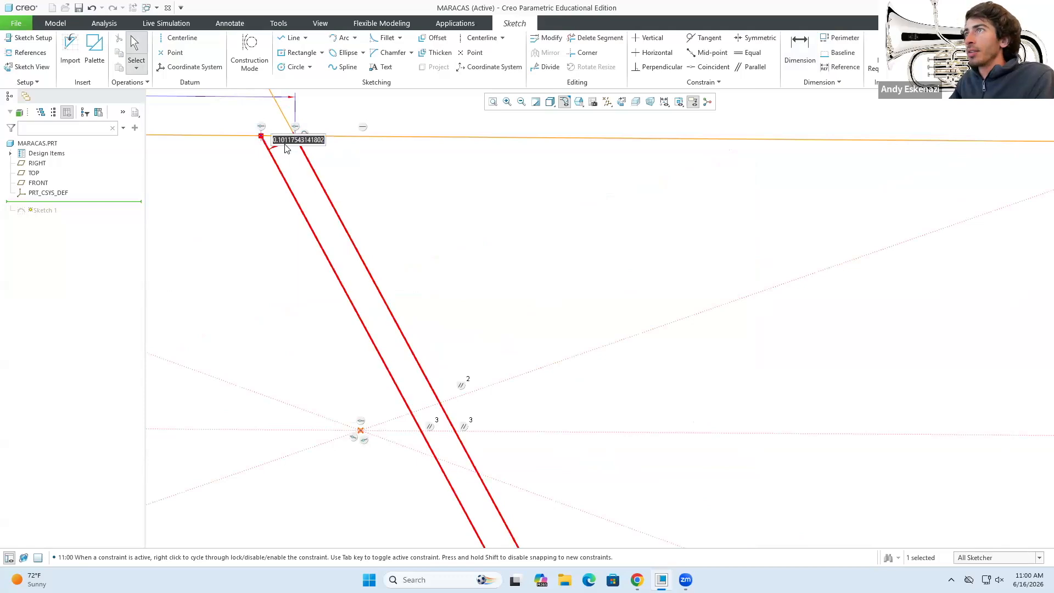
key(BackSpace)
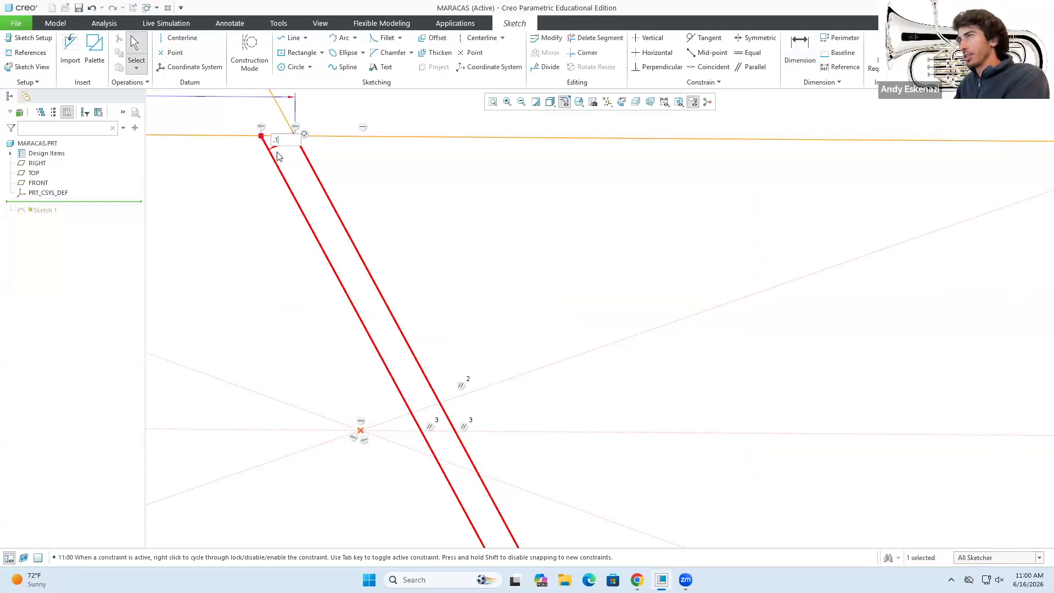
text(.1)
key(Return)
Convert the uppermost rectangle's four sides and the original slanted line inside it to construction geometry.
click(322, 182)
click(356, 133)
ctrl+click(353, 137)
scroll(346, 197, down, 4)
scroll(410, 238, down, 3)
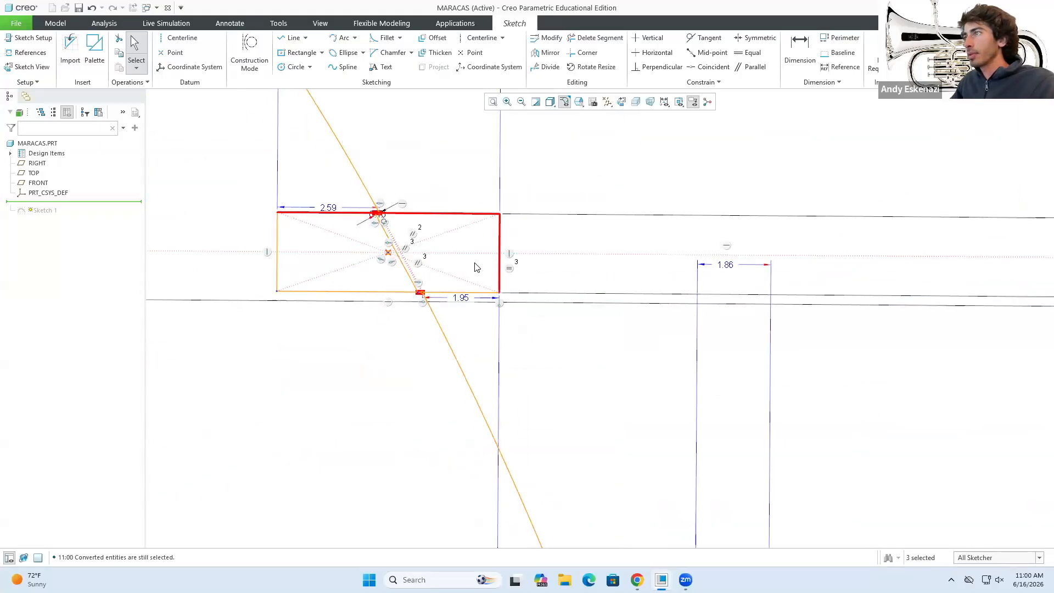
ctrl+click(454, 292)
ctrl+click(281, 272)
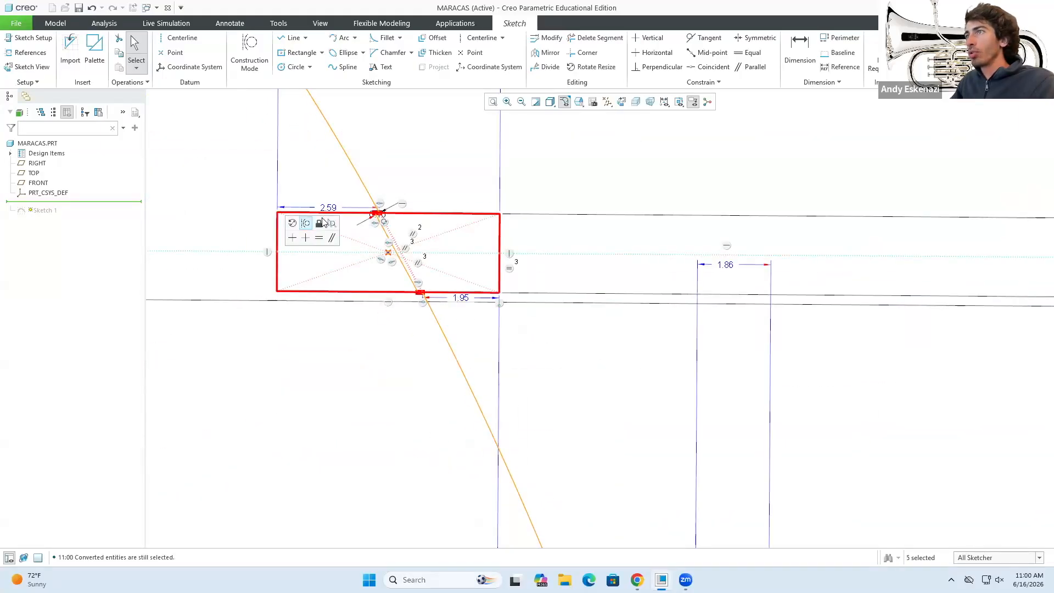
click(304, 225)
scroll(380, 206, down, 5)
click(397, 173)
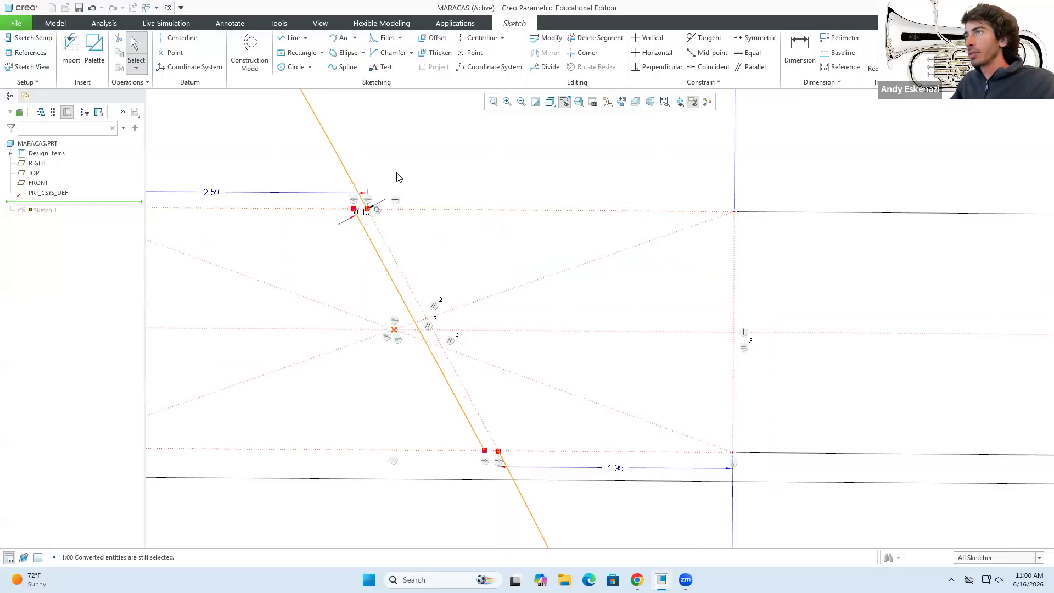
Draw two short lines joining the trimmed bulb curve's ends to the inner parallel line on the uppermost rectangle's horizontal edges.
scroll(397, 174, down, 4)
click(294, 38)
click(291, 261)
click(324, 261)
middle_click(384, 225)
scroll(384, 225, up, 5)
click(459, 429)
click(469, 429)
middle_click(511, 367)
middle_click(511, 366)
scroll(507, 351, up, 8)
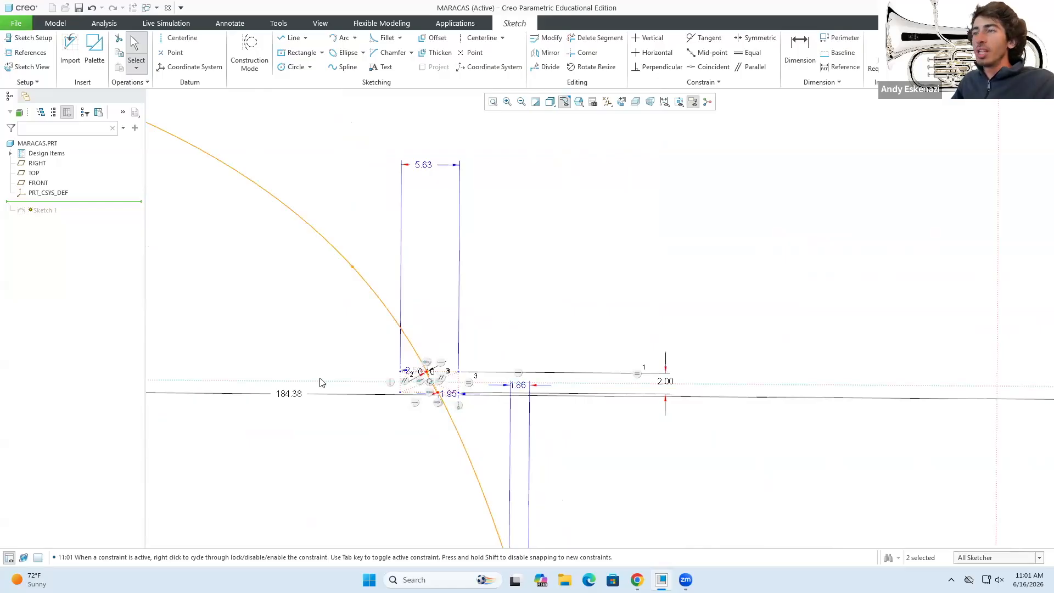
Trim away the bulb curve's segments inside the second rectangle from the top.
scroll(337, 350, down, 10)
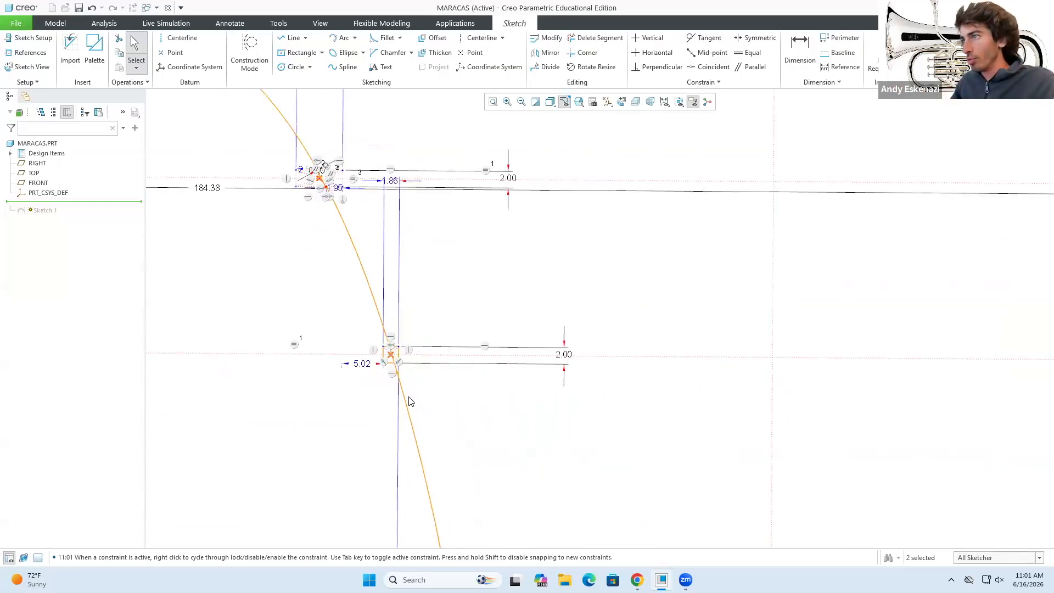
scroll(361, 305, down, 2)
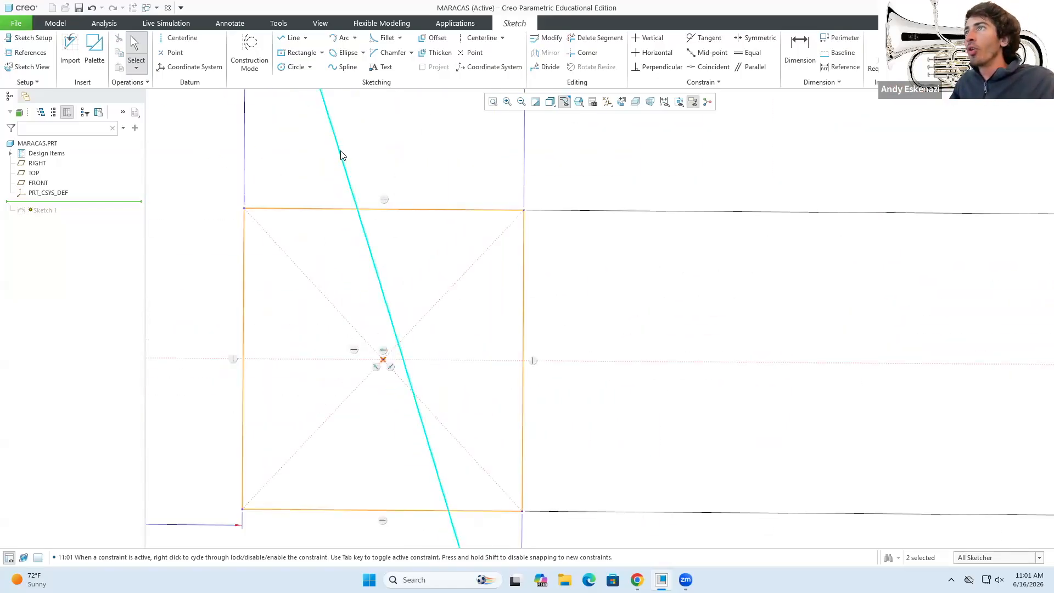
click(597, 37)
click(368, 247)
scroll(427, 392, down, 2)
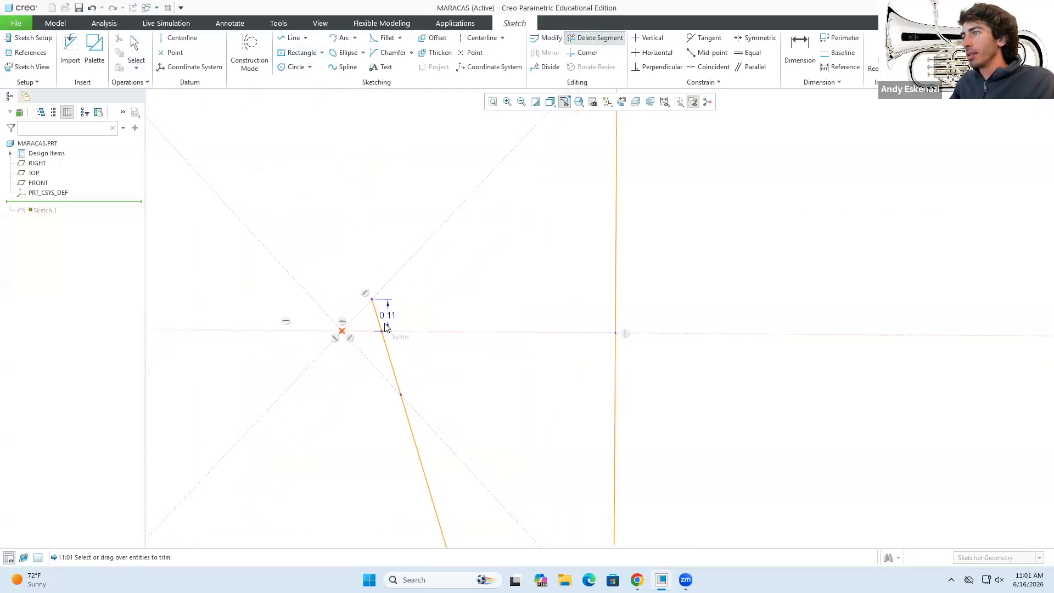
click(390, 358)
click(412, 435)
Trim the bulb curve inside the third rectangle from the top, the 4.00-high one.
scroll(420, 277, up, 3)
scroll(421, 277, up, 3)
scroll(448, 422, down, 3)
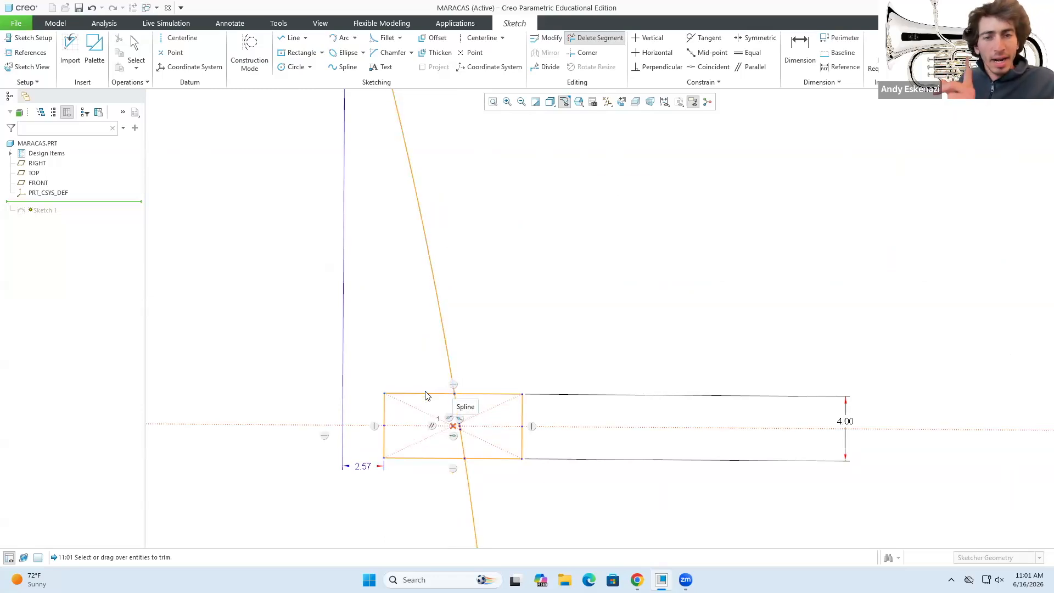
scroll(452, 411, down, 3)
drag(453, 391, 457, 419)
scroll(458, 419, down, 3)
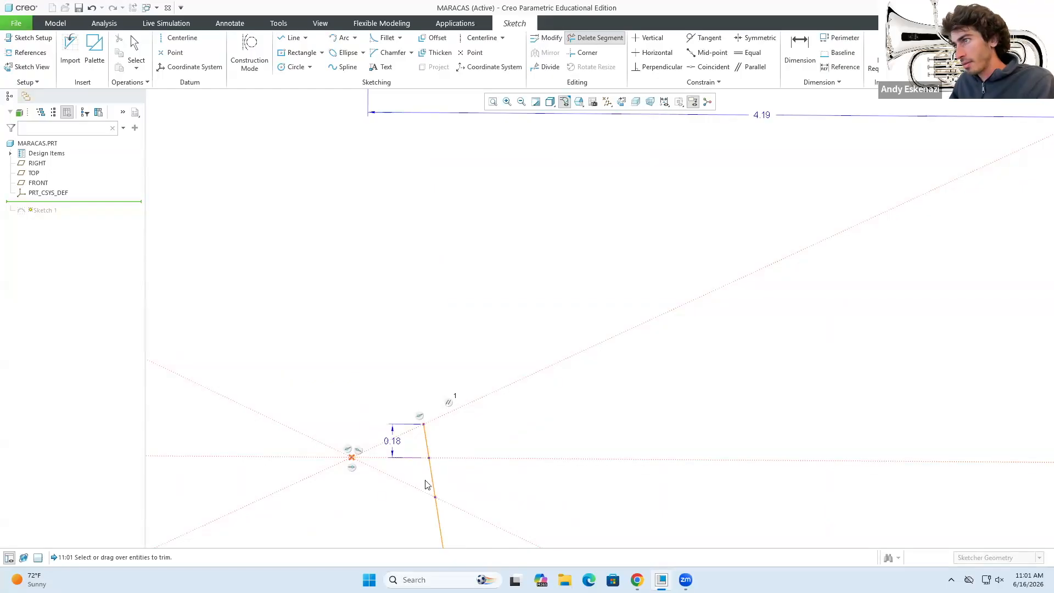
Trim away the bulb curve's remaining segments inside the lower rectangles.
scroll(407, 365, up, 5)
scroll(408, 365, down, 5)
scroll(408, 362, up, 8)
scroll(396, 382, down, 3)
click(425, 362)
key(ctrl+z)
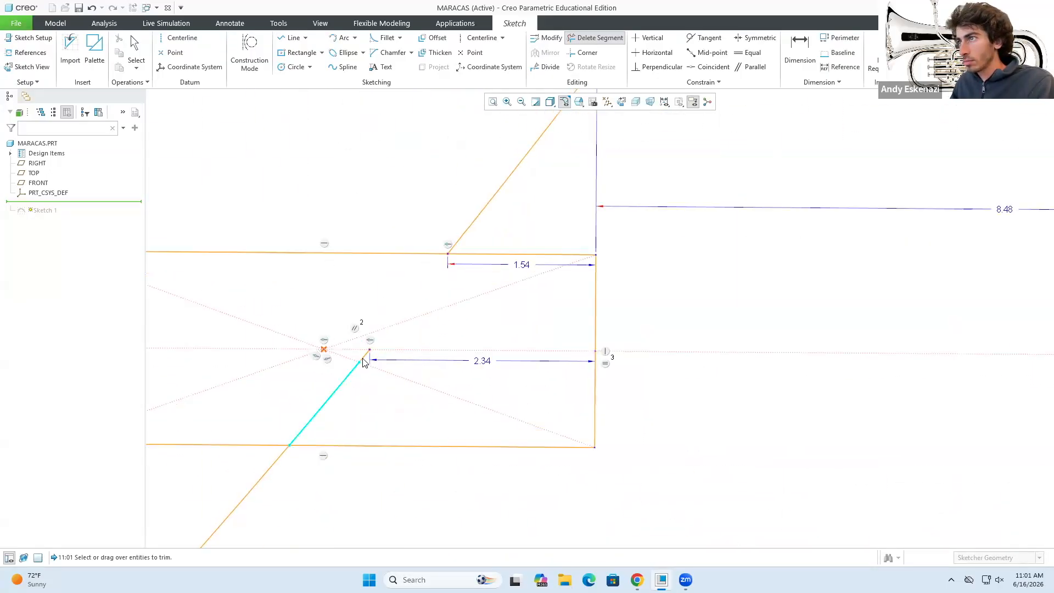
click(365, 357)
scroll(376, 409, up, 1)
Bridge the curve gap in the lowest rectangle with a slanted line and draw a parallel line 0.1 inside it.
click(291, 38)
click(432, 285)
click(307, 439)
scroll(249, 446, down, 5)
click(612, 226)
click(453, 419)
scroll(600, 248, down, 5)
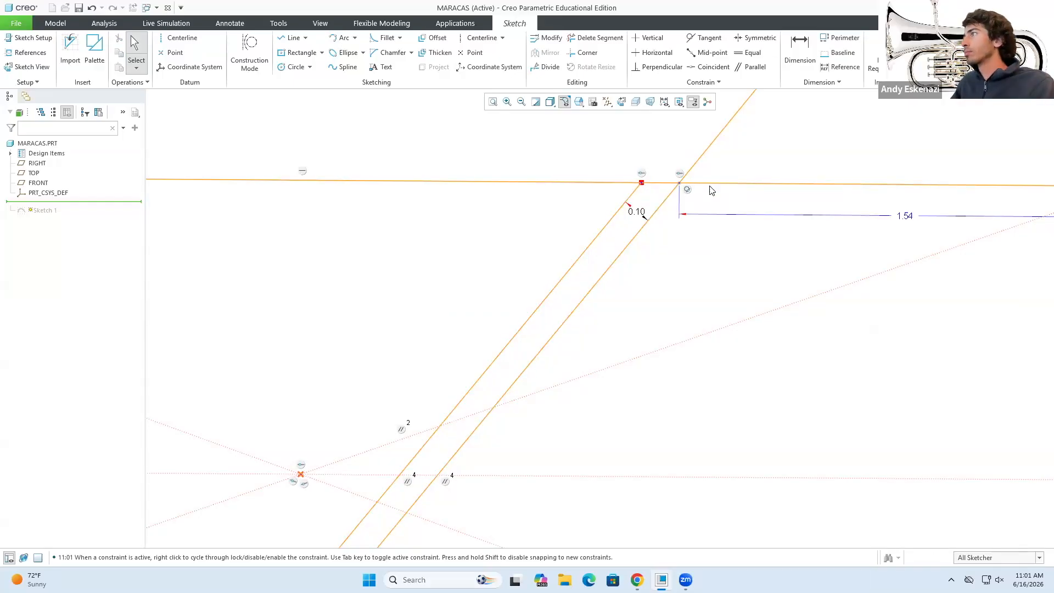
Convert the lowest rectangle's four sides and its outer slanted line to construction geometry.
scroll(617, 206, up, 6)
ctrl+click(549, 301)
ctrl+click(631, 354)
ctrl+click(750, 312)
click(715, 269)
ctrl+click(556, 354)
ctrl+click(544, 307)
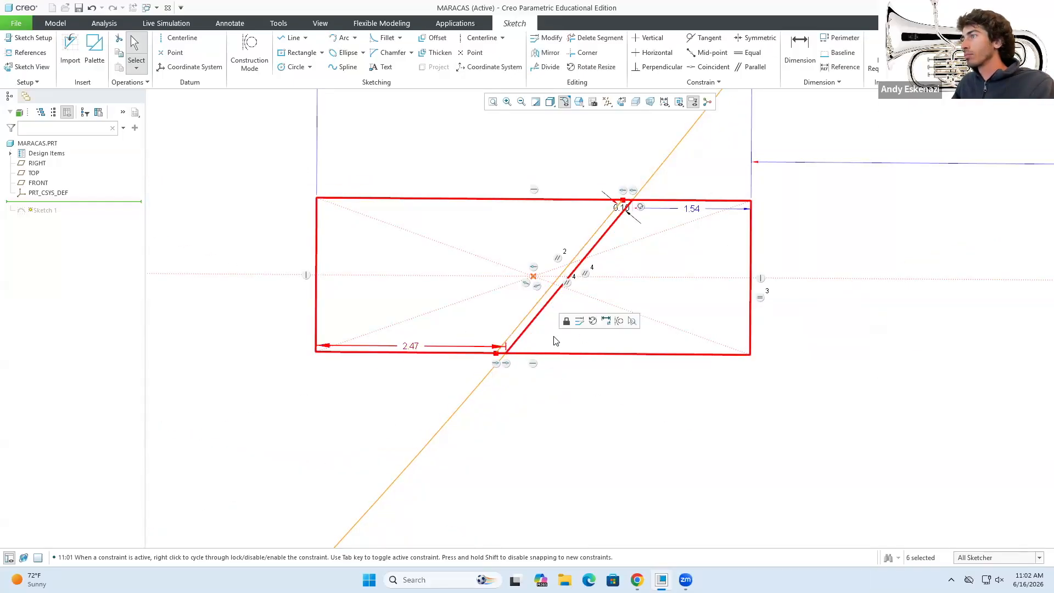
click(583, 321)
Draw short lines connecting both ends of the lowest recess's inner line to the trimmed bulb curve.
scroll(598, 252, down, 5)
click(291, 38)
click(350, 498)
click(657, 126)
scroll(527, 316, up, 6)
scroll(513, 318, down, 6)
Bridge the curve gap in the second rectangle from the bottom and draw a parallel line 0.1 inside it.
click(291, 38)
click(605, 155)
click(468, 454)
click(452, 455)
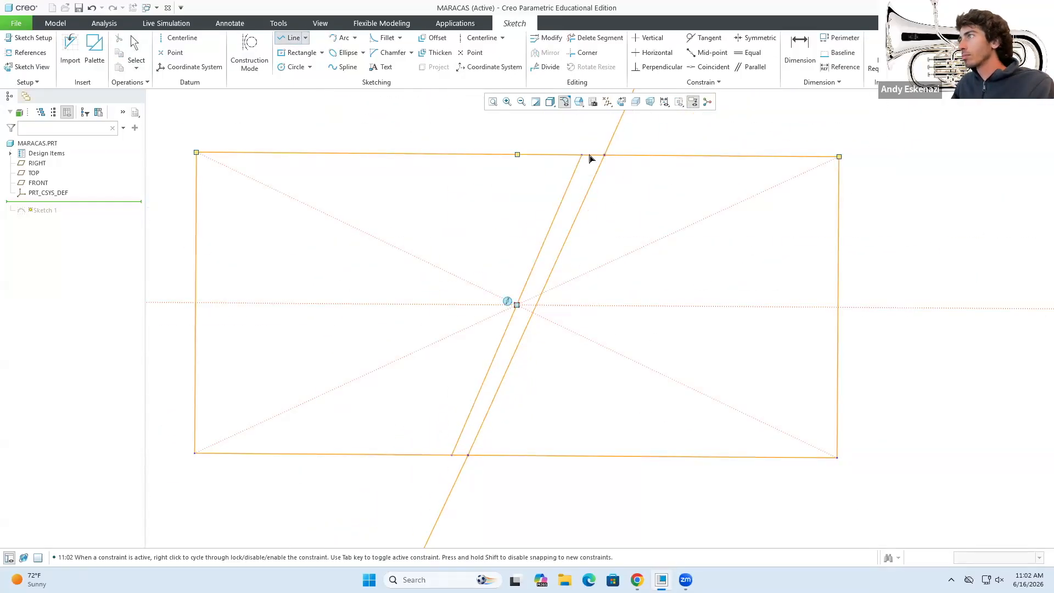
click(588, 156)
click(628, 155)
Convert the second-lowest rectangle's sides and its outer slanted line to construction geometry.
ctrl+click(585, 197)
ctrl+click(195, 250)
ctrl+click(497, 456)
ctrl+click(838, 351)
click(803, 309)
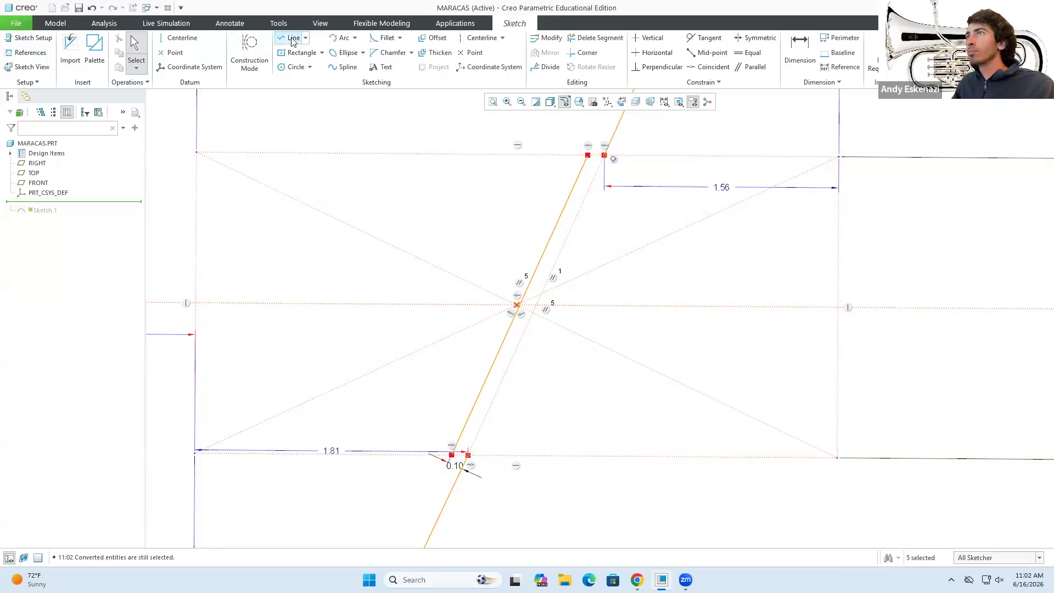
Draw a line across the curve gap in the third rectangle from the bottom and a second line parallel to it.
click(291, 38)
scroll(421, 461, up, 6)
click(291, 38)
click(511, 208)
click(502, 308)
scroll(488, 299, down, 4)
click(513, 320)
click(530, 121)
middle_click(530, 121)
click(554, 176)
Convert that rectangle and its outer line to construction geometry and connect the inner line to the curve with a short line.
scroll(521, 244, down, 5)
ctrl+click(174, 400)
click(291, 38)
scroll(495, 439, up, 6)
click(493, 436)
click(486, 435)
middle_click(486, 435)
Bridge the curve gap in the third rectangle from the top and draw a parallel line, setting their spacing to 0.1.
scroll(504, 299, down, 5)
click(291, 38)
scroll(497, 272, down, 5)
click(512, 246)
click(544, 442)
click(499, 221)
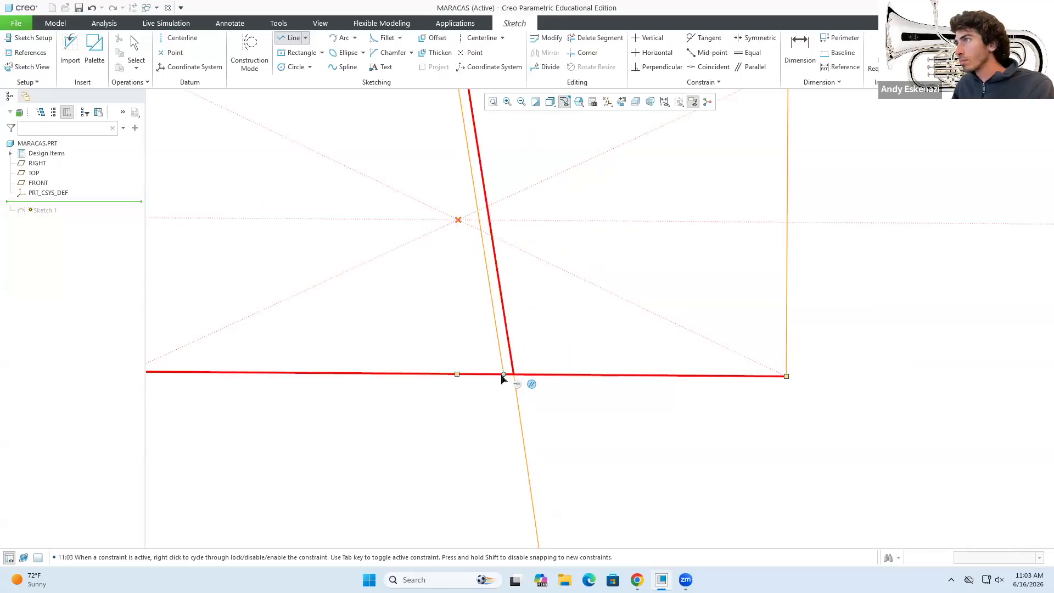
click(501, 374)
double_click(495, 318)
text(0.1)
key(Return)
Convert the third rectangle's sides and outer line to construction geometry and add the short line linking the curve to the inner line.
ctrl+click(821, 384)
scroll(494, 439, up, 5)
click(290, 39)
click(448, 209)
click(432, 209)
middle_click(432, 208)
Bridge the curve gap in the second rectangle from the top and draw a parallel inner line spaced 0.1 away.
scroll(416, 334, down, 5)
click(291, 38)
click(388, 212)
click(459, 451)
scroll(497, 360, up, 2)
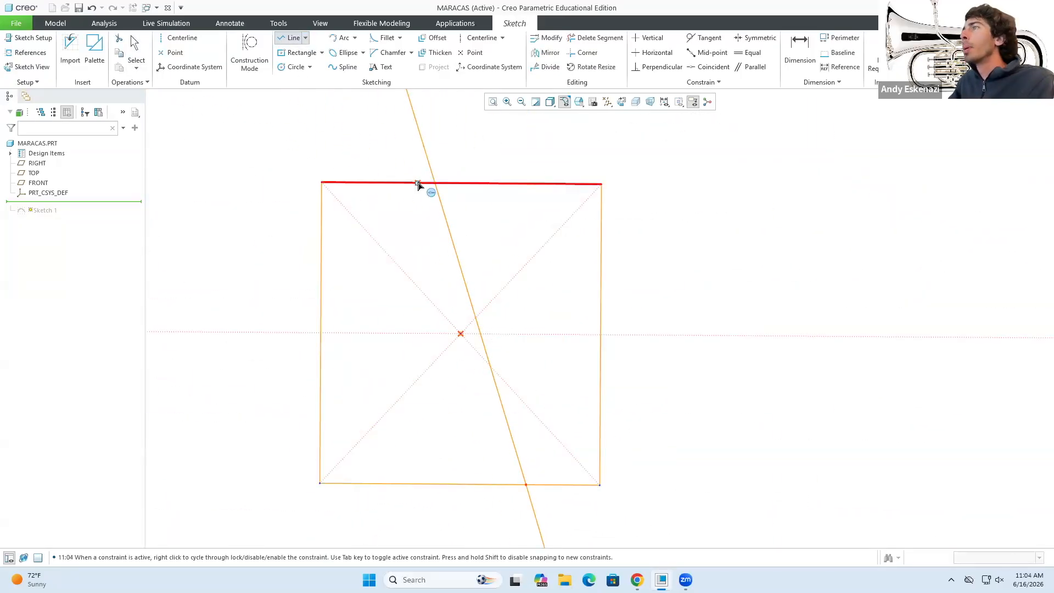
click(418, 184)
click(509, 485)
double_click(427, 193)
text(0.1)
key(Return)
Convert the second rectangle and its outer line to construction geometry and close the recess with short lines at both ends.
ctrl+click(437, 484)
ctrl+click(600, 411)
click(249, 53)
click(291, 38)
click(508, 484)
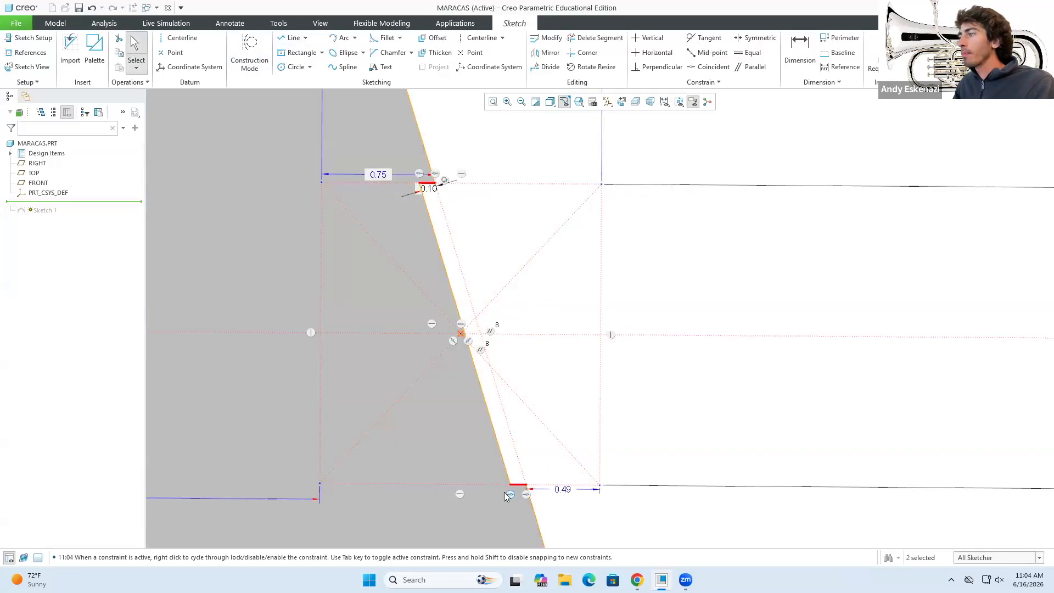
Finish the profile sketch to update the revolved maraca.
scroll(632, 365, up, 10)
scroll(546, 376, up, 10)
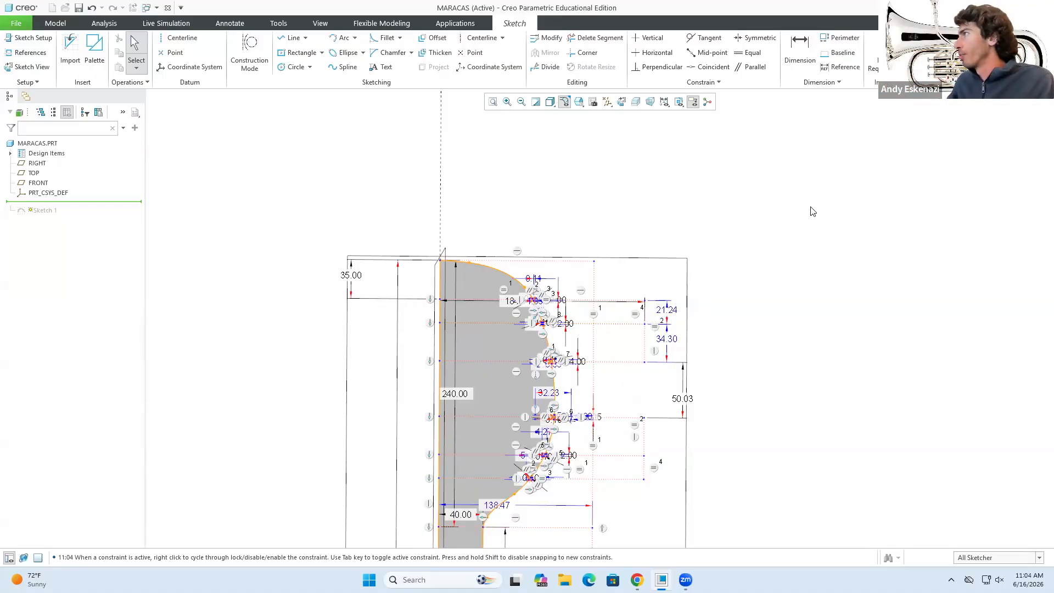
click(872, 55)
scroll(586, 280, down, 3)
mouse_move(583, 274)
middle_down()
mouse_move(723, 275)
mouse_move(640, 278)
mouse_move(562, 304)
middle_up()
scroll(560, 309, up, 4)
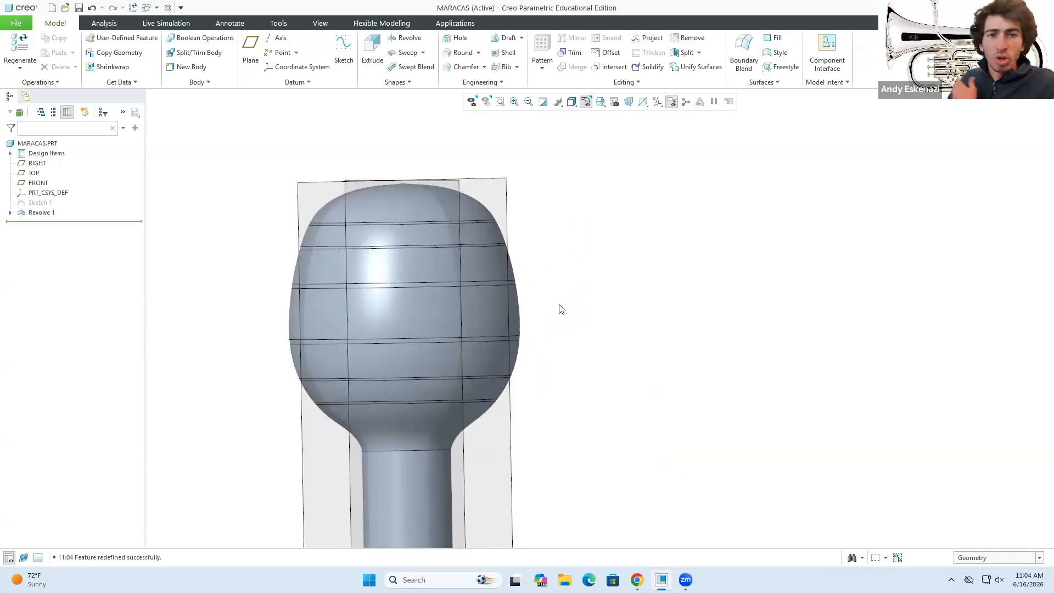
Check the painted band pattern in the browser's maraca photo, return to Creo and examine the grooves around the bulb.
click(637, 580)
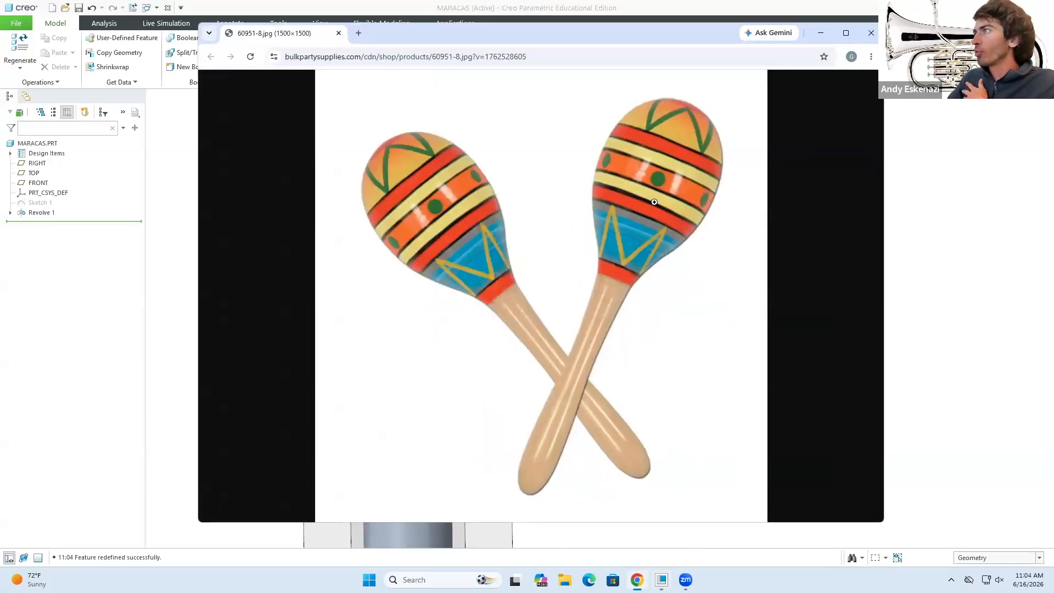
click(820, 34)
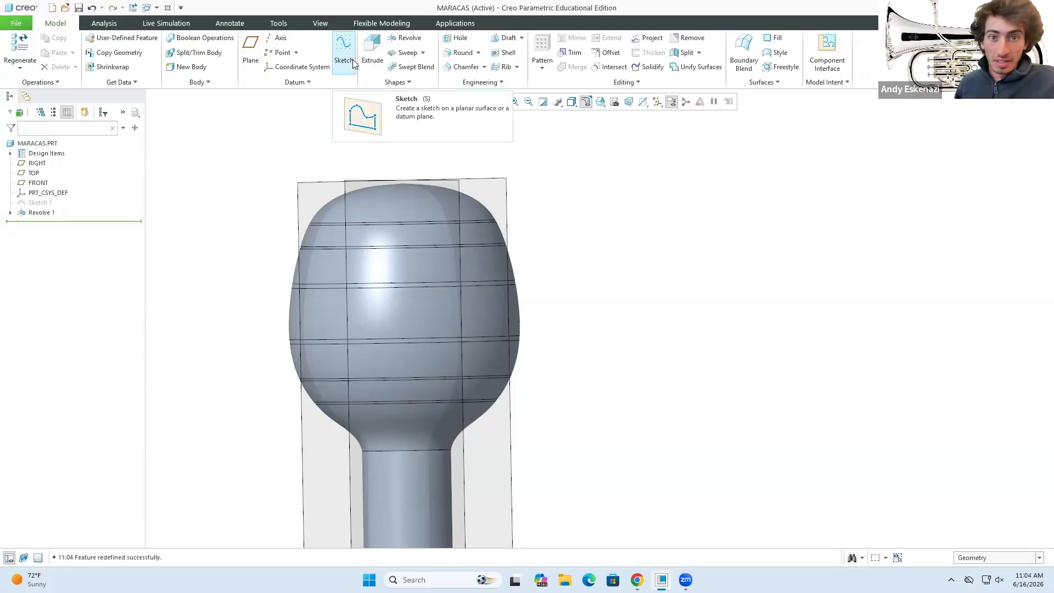
scroll(360, 281, down, 3)
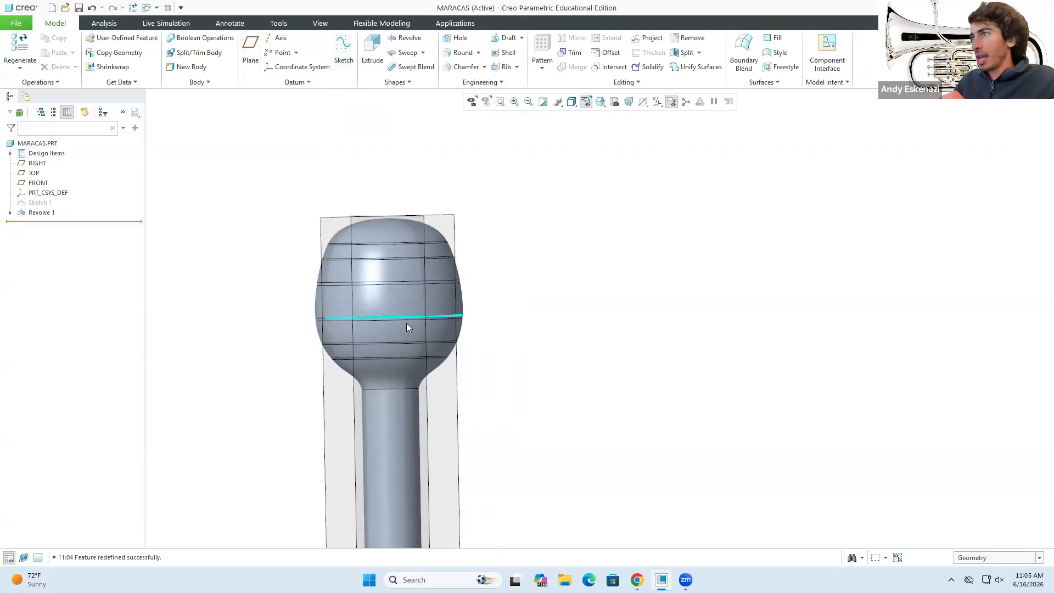
scroll(388, 324, up, 3)
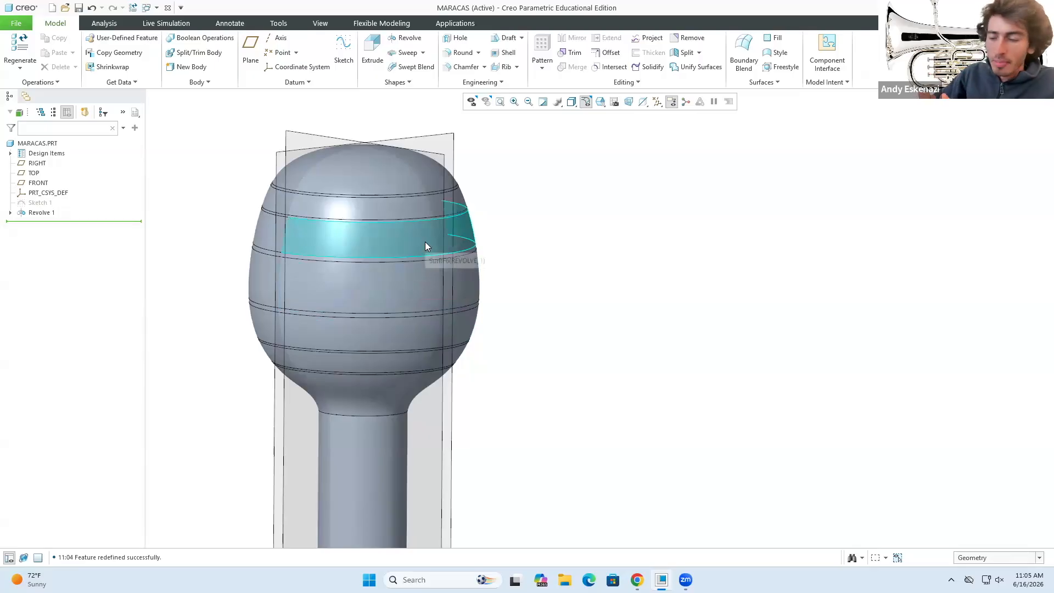
scroll(426, 241, down, 4)
middle_drag(433, 241, 405, 249)
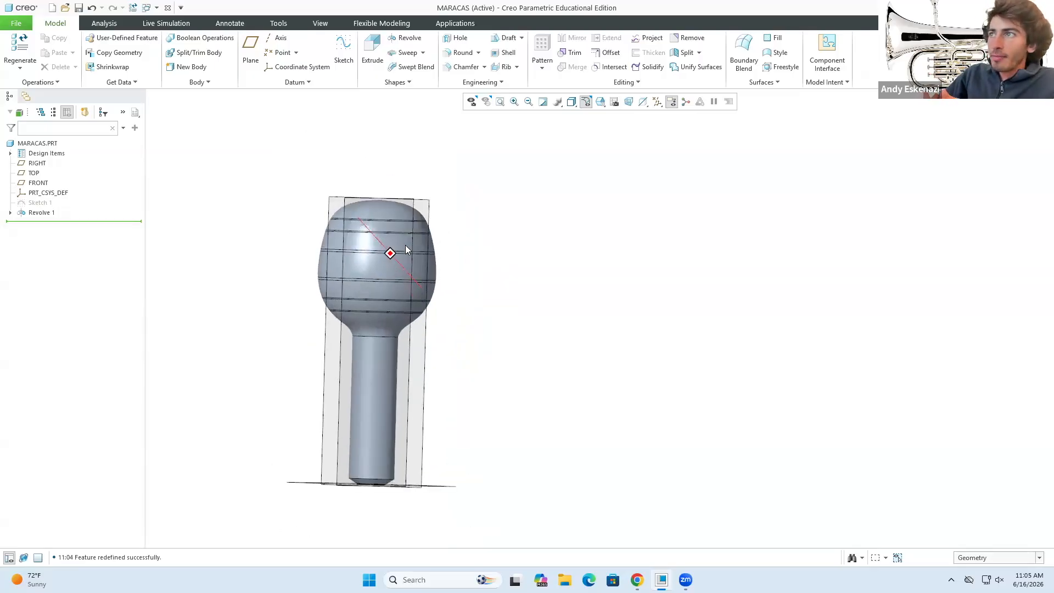
scroll(390, 247, up, 3)
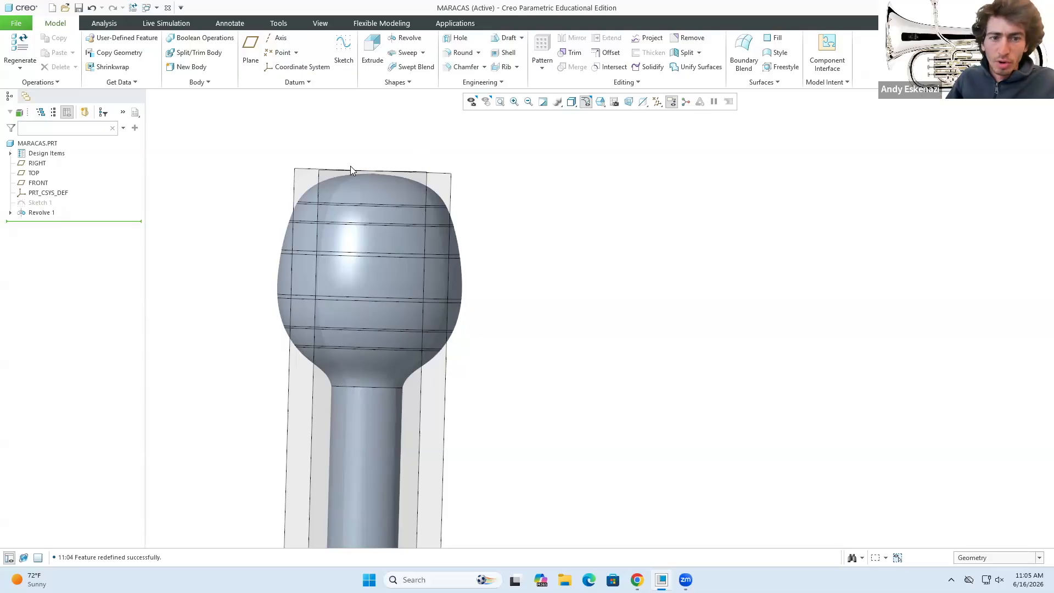
scroll(463, 242, down, 2)
scroll(428, 268, up, 3)
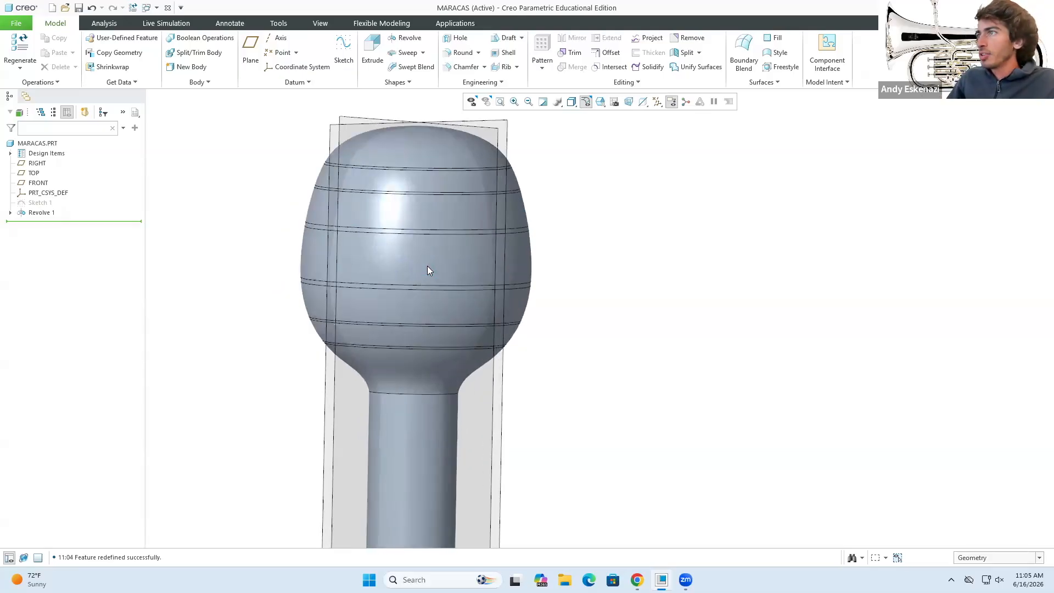
scroll(429, 270, up, 1)
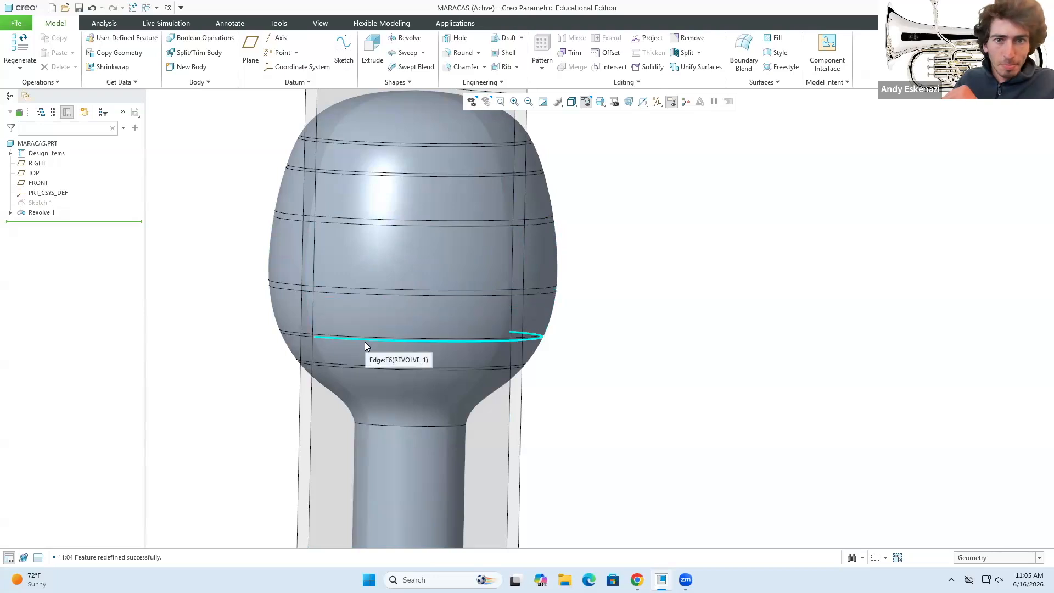
scroll(320, 263, down, 4)
middle_drag(321, 262, 187, 249)
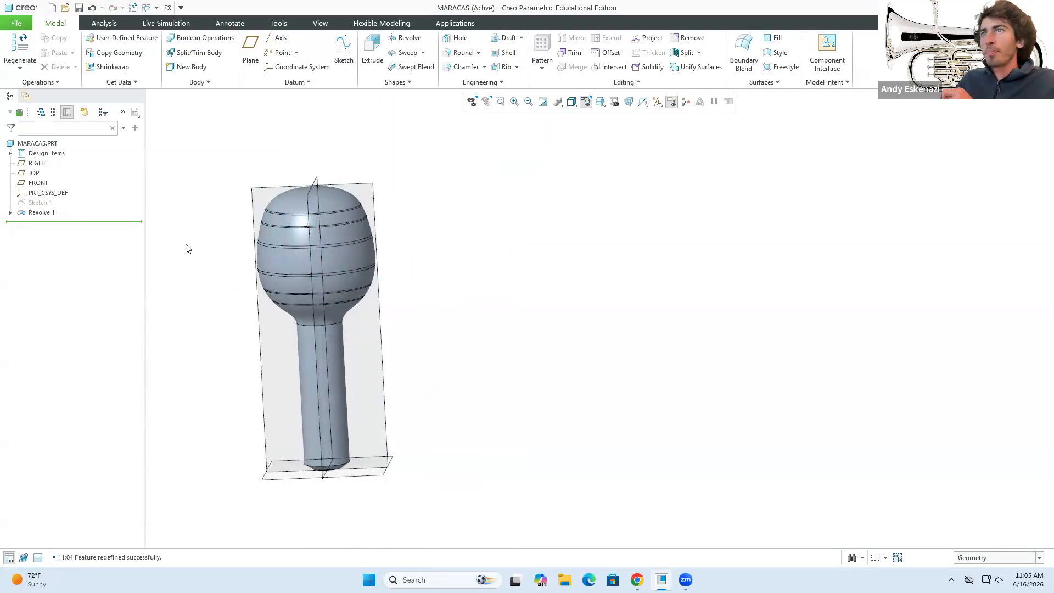
Show the hidden Sketch 1 and compare its curve with the bulb's recessed edge up close.
click(10, 213)
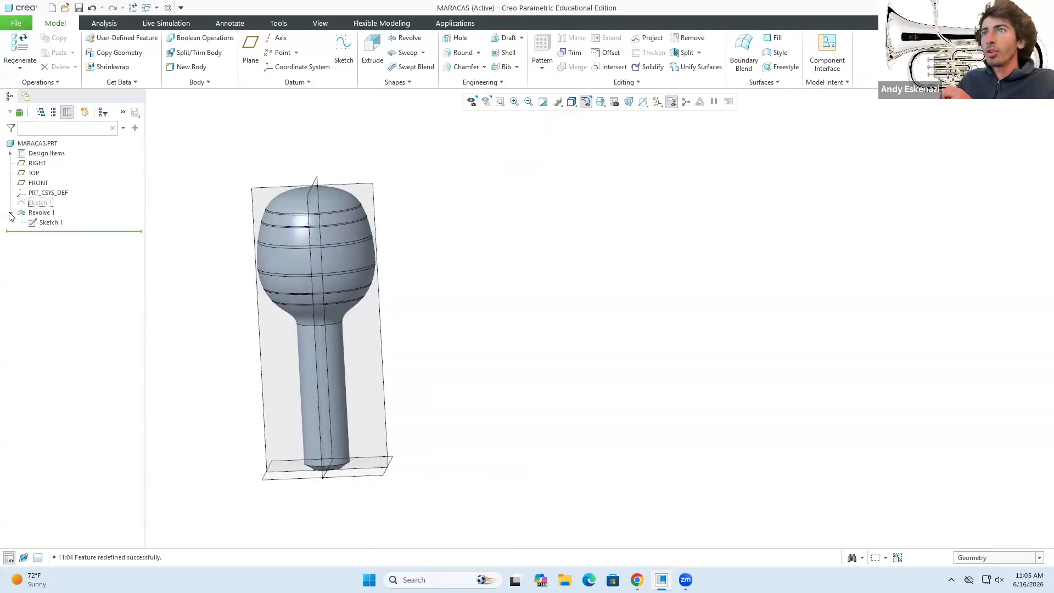
click(39, 202)
middle_drag(405, 251, 436, 266)
click(583, 277)
scroll(525, 258, down, 3)
scroll(525, 270, up, 3)
scroll(510, 237, up, 3)
scroll(508, 230, down, 2)
scroll(507, 225, up, 4)
scroll(511, 233, down, 6)
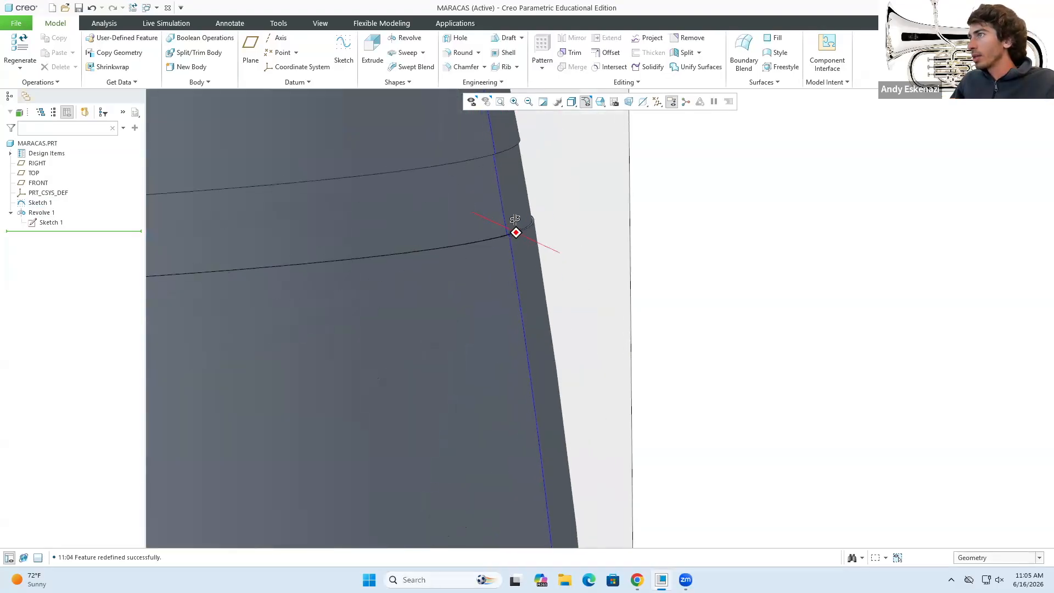
scroll(513, 208, down, 3)
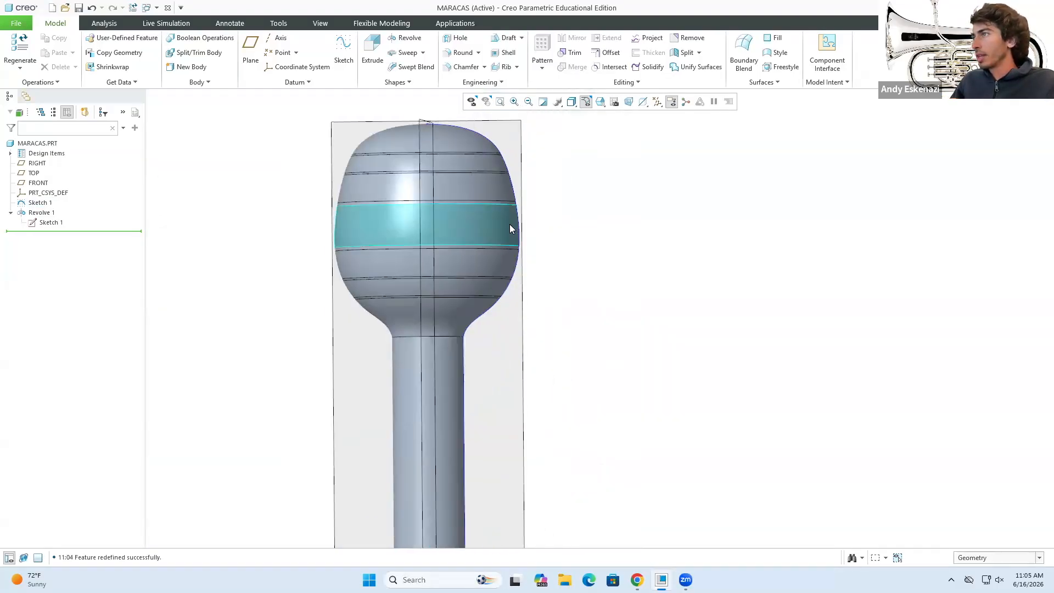
Start a new sketch on the TOP plane and project the outer edge of the bulb's widest band into it.
click(351, 48)
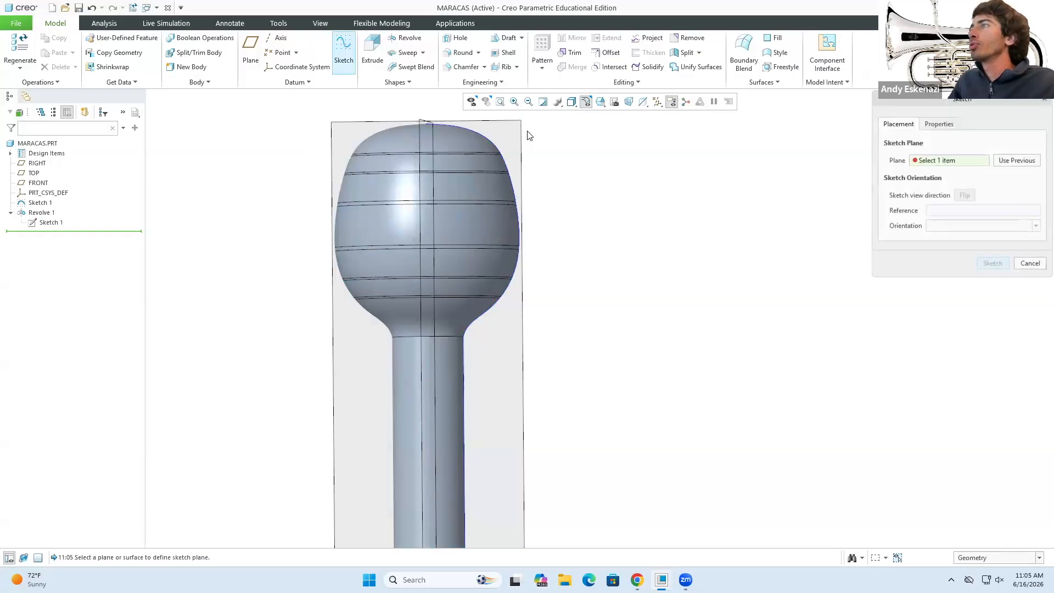
click(523, 132)
click(992, 264)
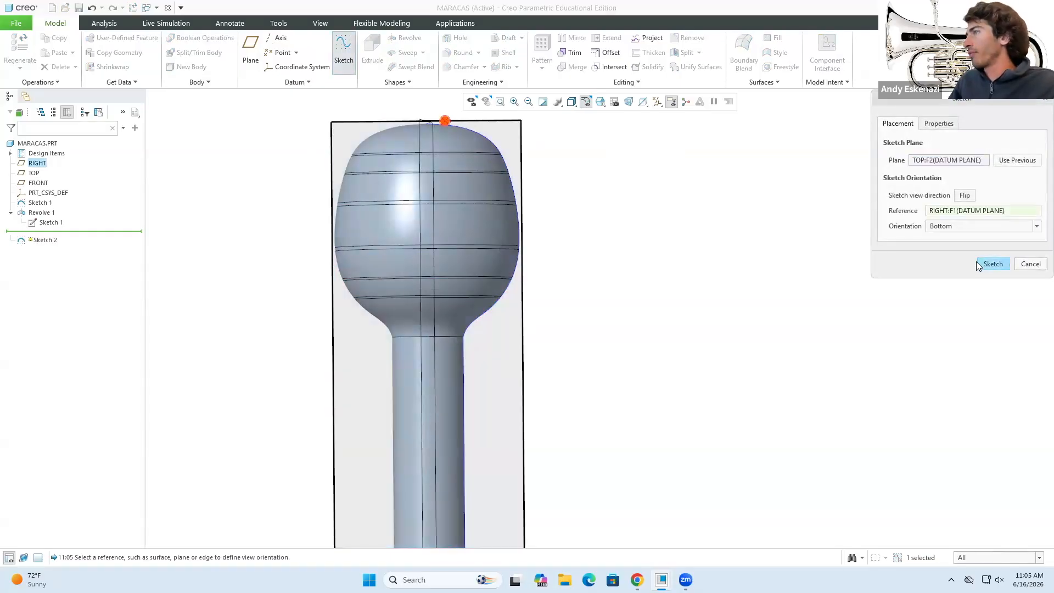
scroll(501, 238, up, 1)
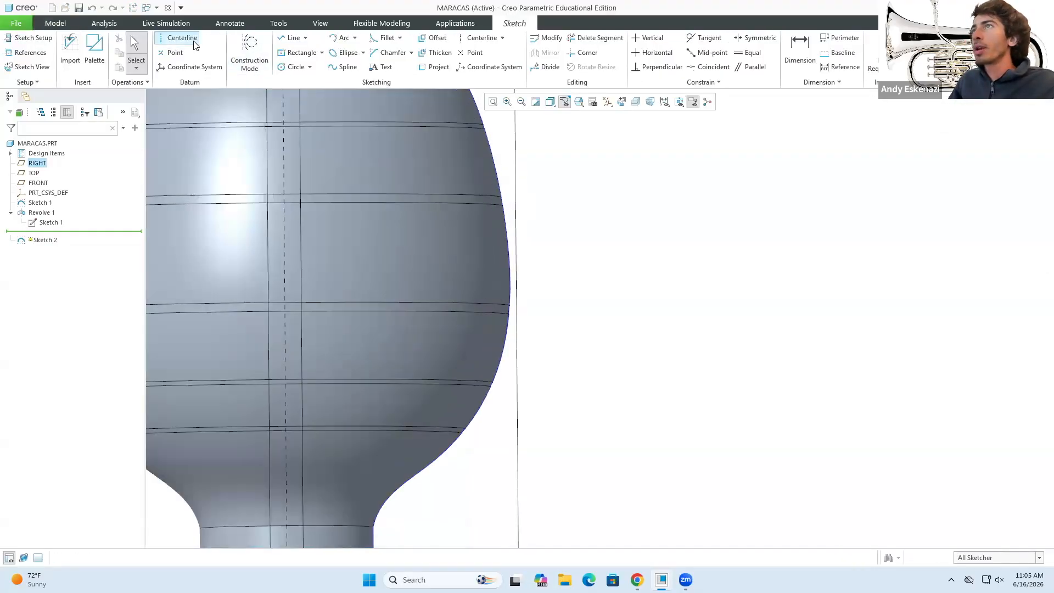
click(434, 66)
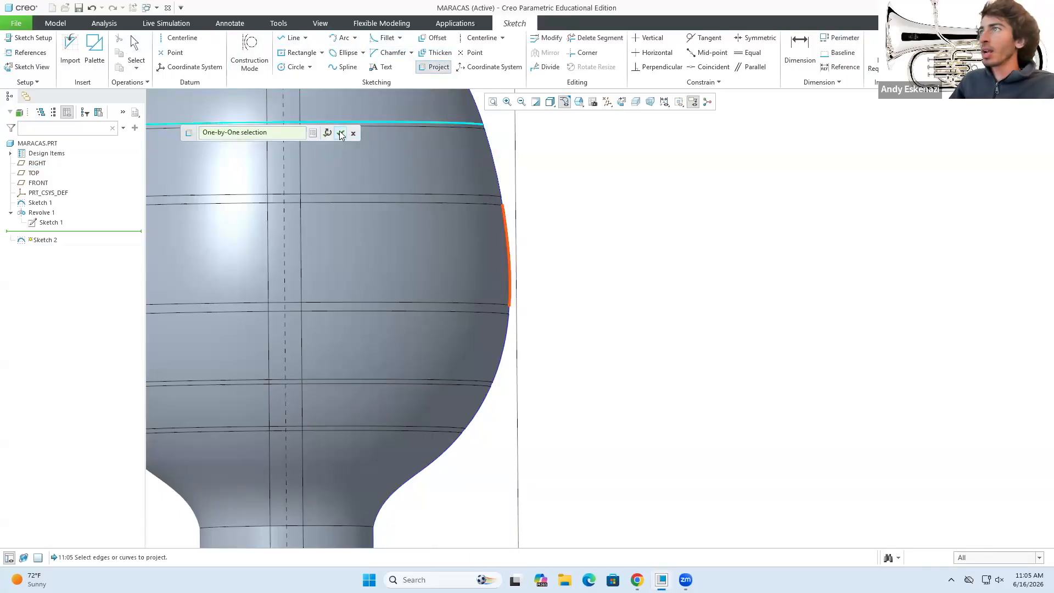
click(340, 133)
scroll(527, 261, up, 2)
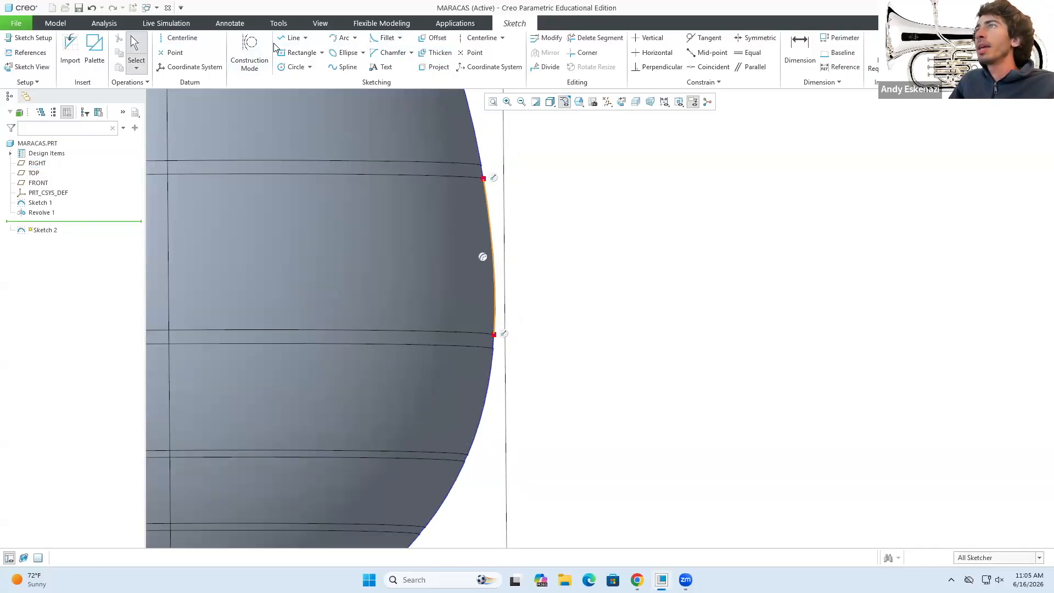
click(290, 38)
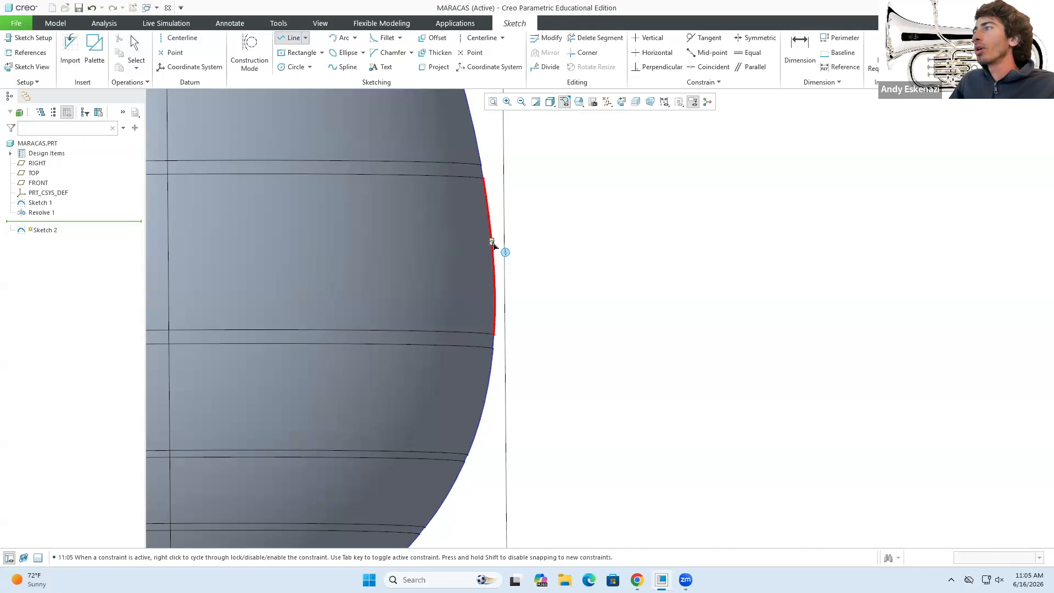
scroll(320, 232, down, 3)
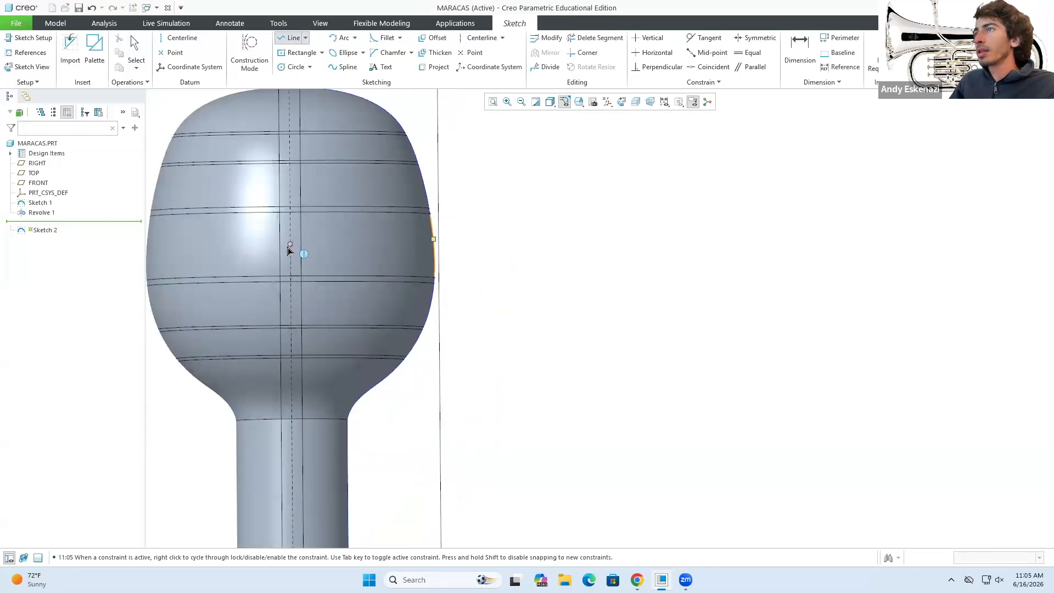
middle_click(300, 212)
Project the maraca's vertical centre line into the sketch.
scroll(332, 248, down, 2)
scroll(308, 187, up, 2)
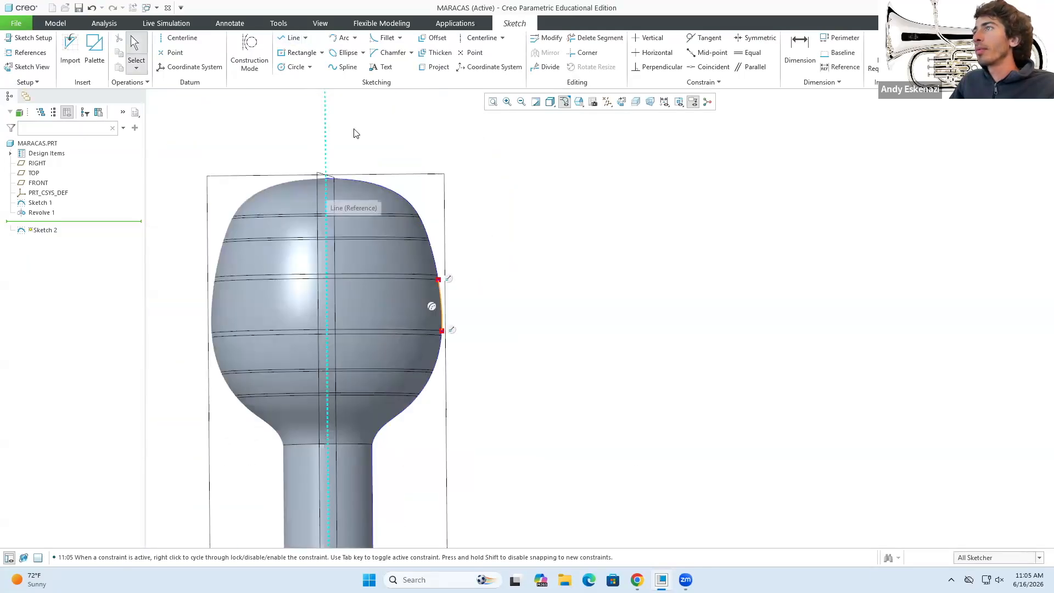
click(436, 67)
click(326, 184)
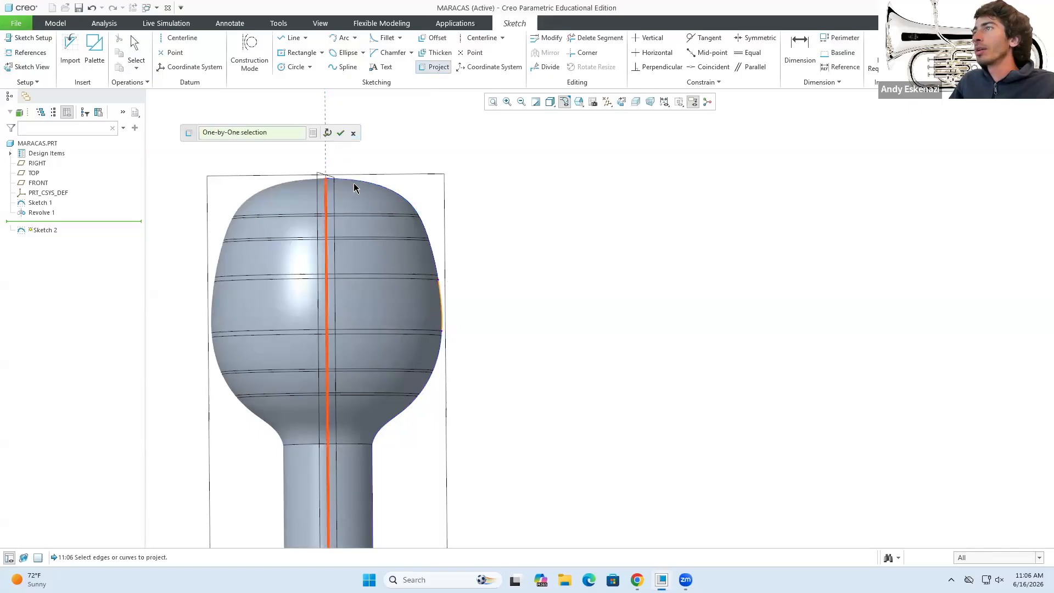
click(340, 134)
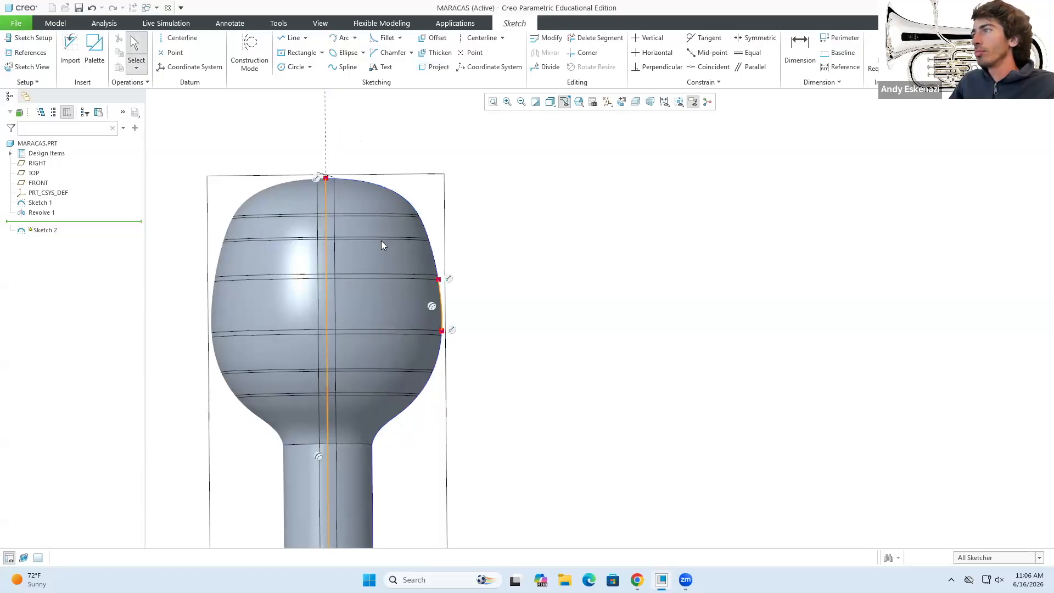
Draw a horizontal line about 104 long from the projected centre line to the projected band edge.
click(290, 38)
scroll(441, 284, up, 4)
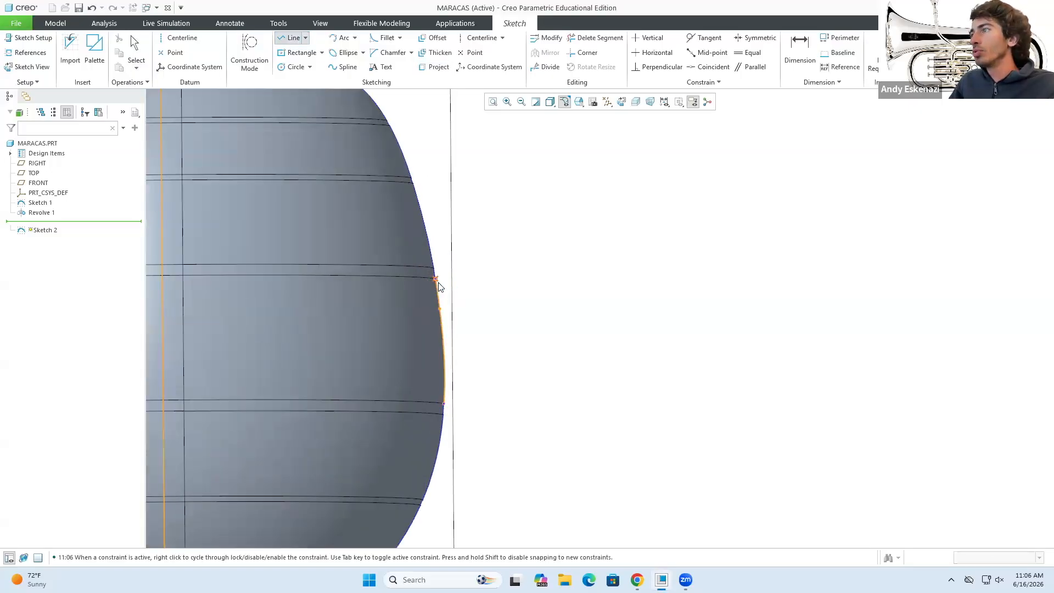
scroll(269, 327, down, 3)
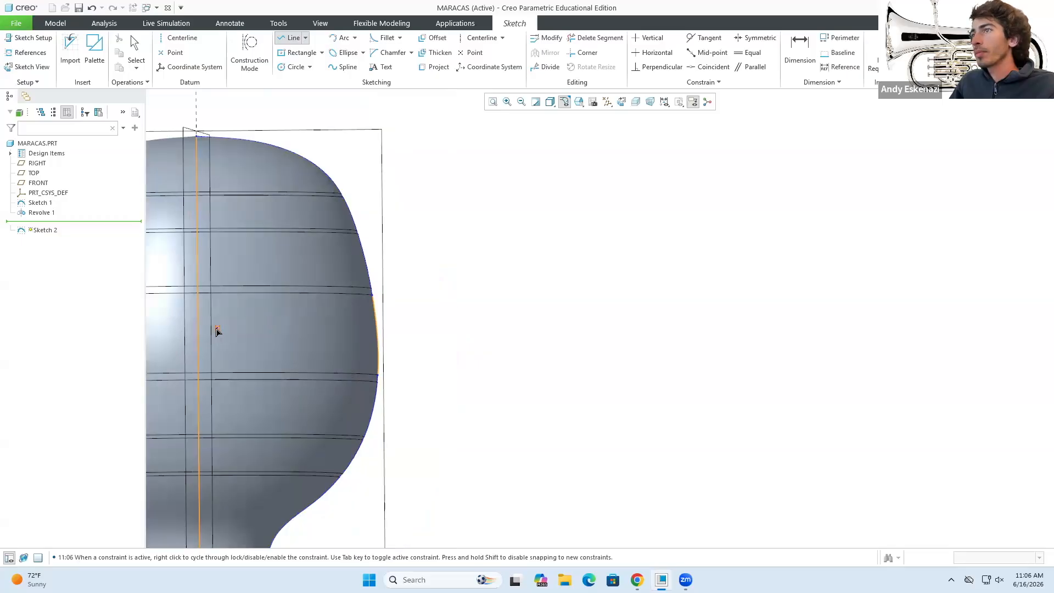
click(197, 334)
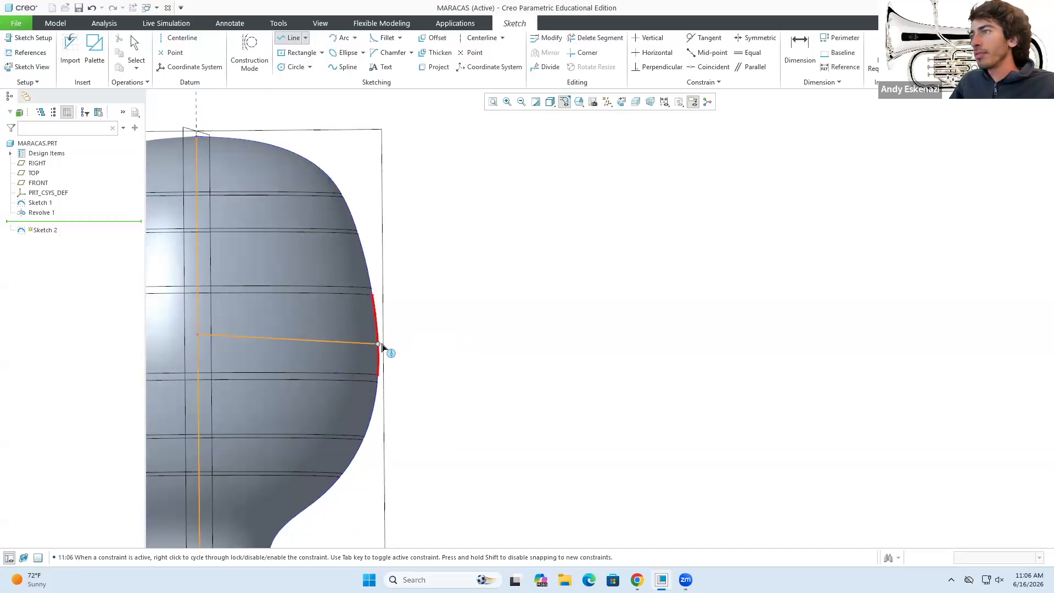
click(385, 342)
middle_click(359, 344)
middle_click(354, 337)
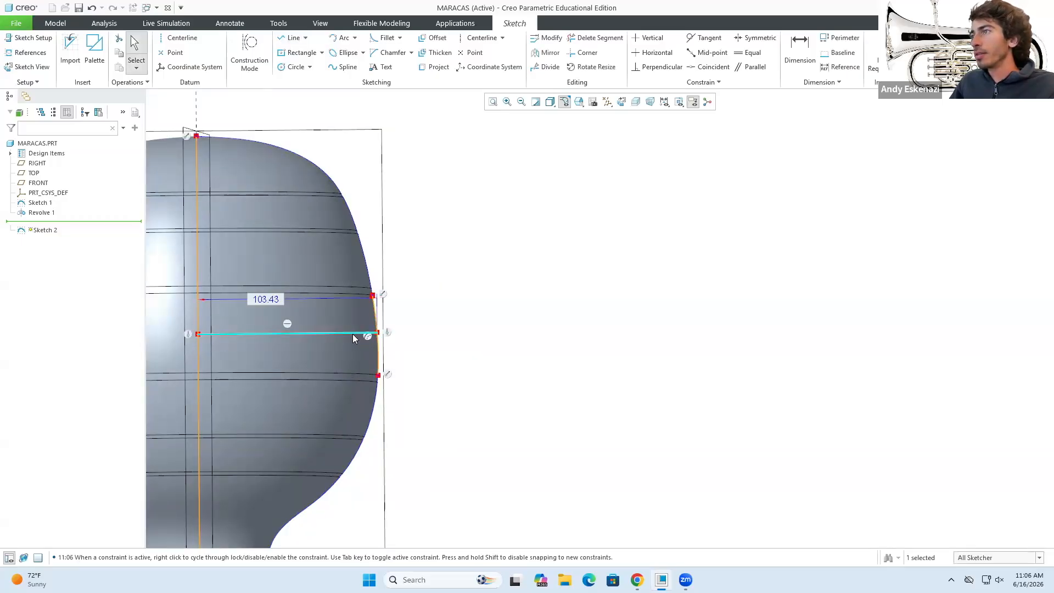
drag(349, 333, 350, 339)
scroll(354, 338, up, 2)
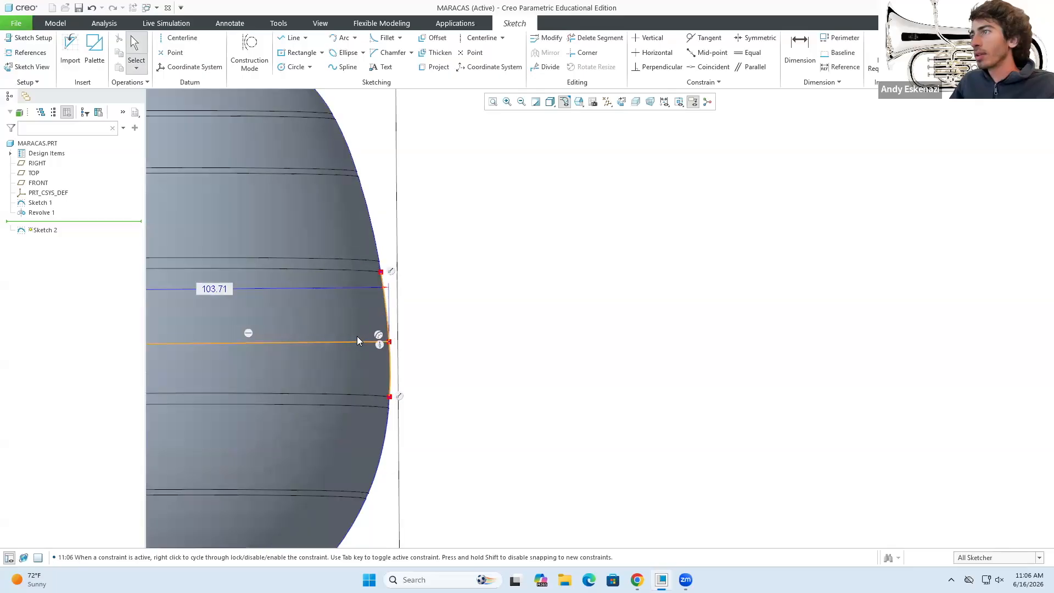
Draw construction lines from the horizontal line's outer end to the upper and lower ends of the projected band edge.
click(291, 37)
scroll(384, 287, up, 2)
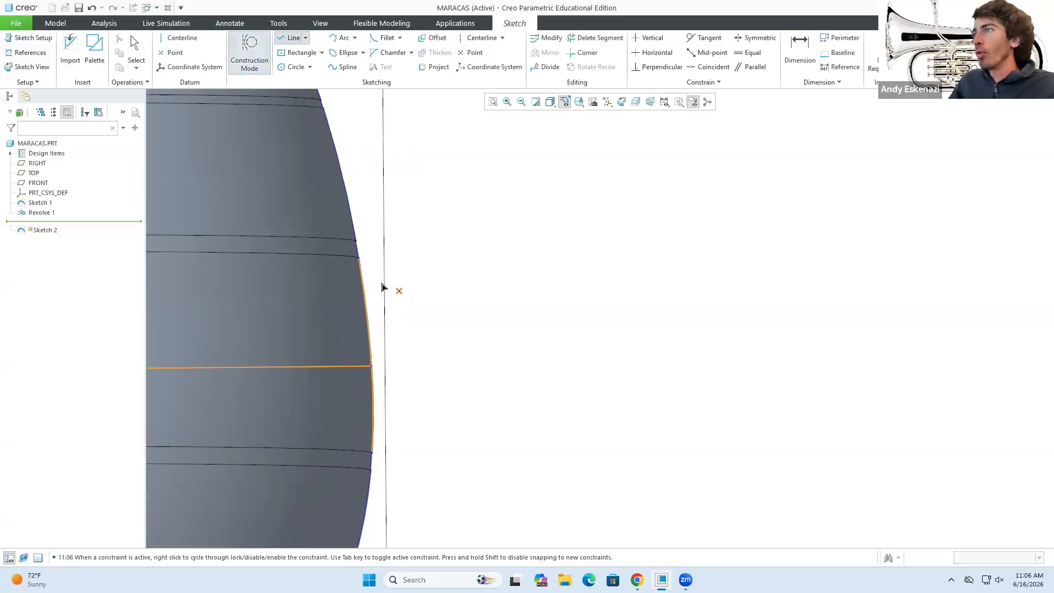
click(371, 366)
middle_click(373, 368)
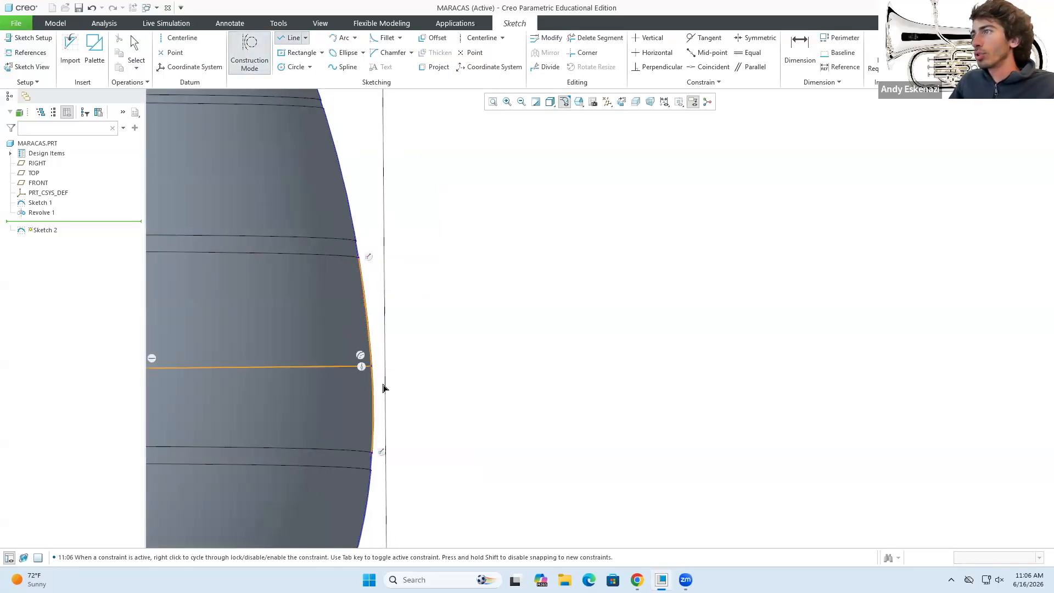
scroll(367, 376, up, 2)
click(380, 352)
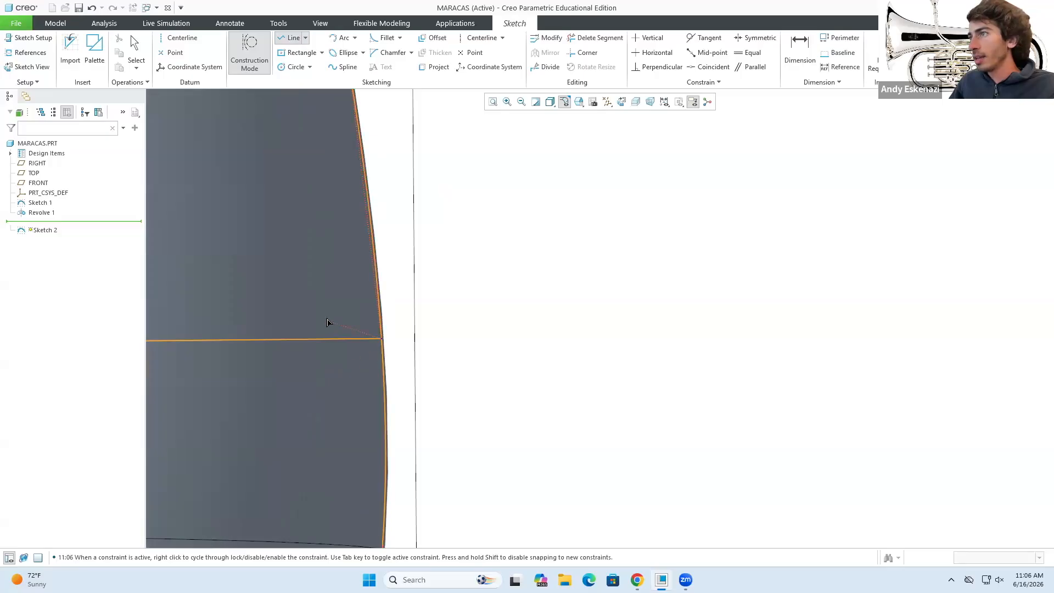
scroll(329, 320, down, 2)
scroll(351, 329, up, 4)
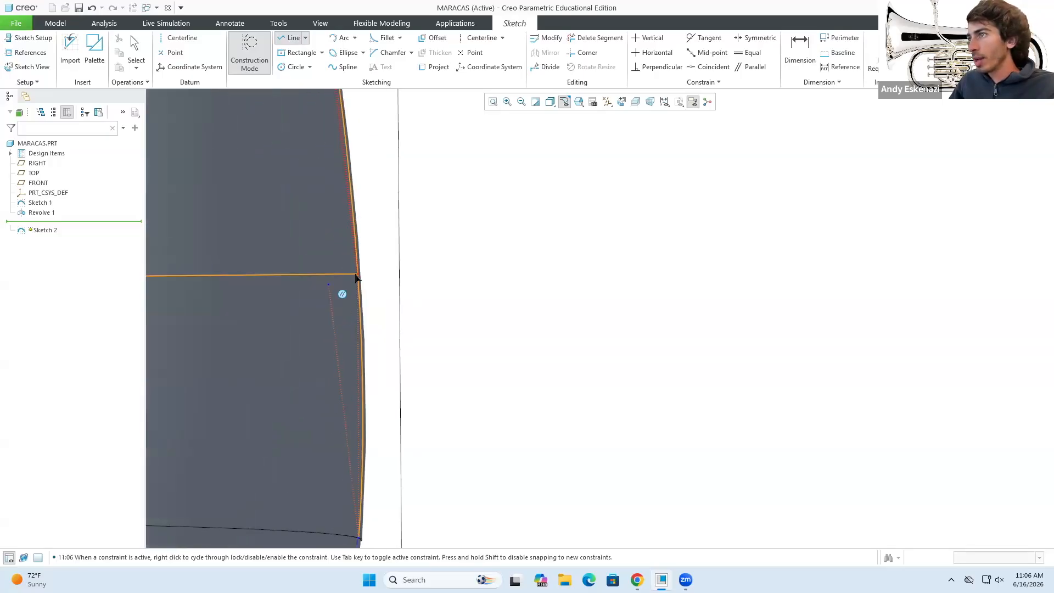
middle_click(352, 253)
Make the two construction lines equal in length to centre the horizontal line on the band.
click(748, 52)
click(320, 186)
click(333, 366)
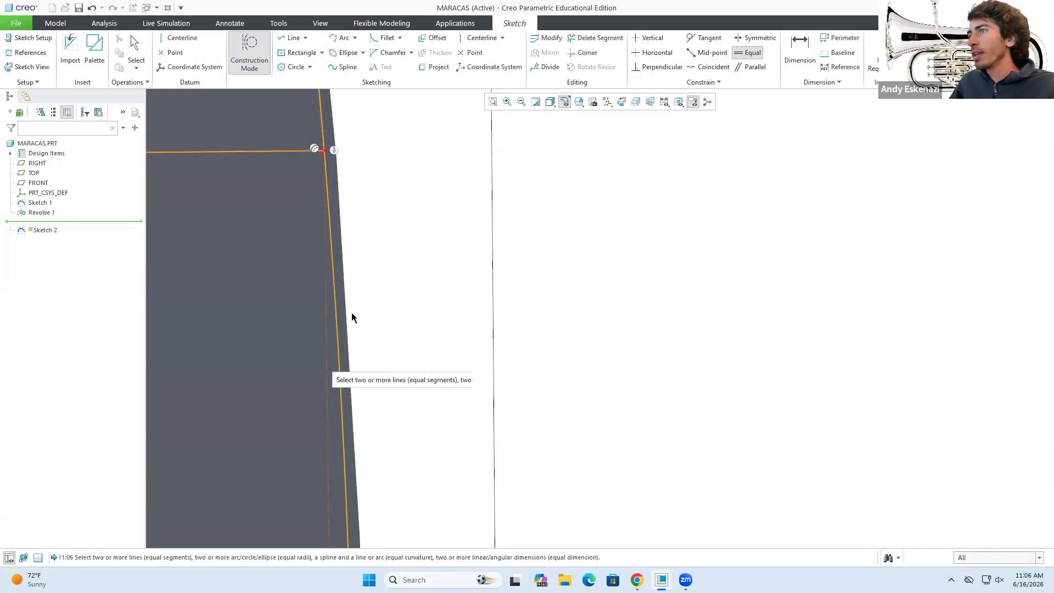
scroll(366, 311, up, 8)
scroll(409, 308, up, 5)
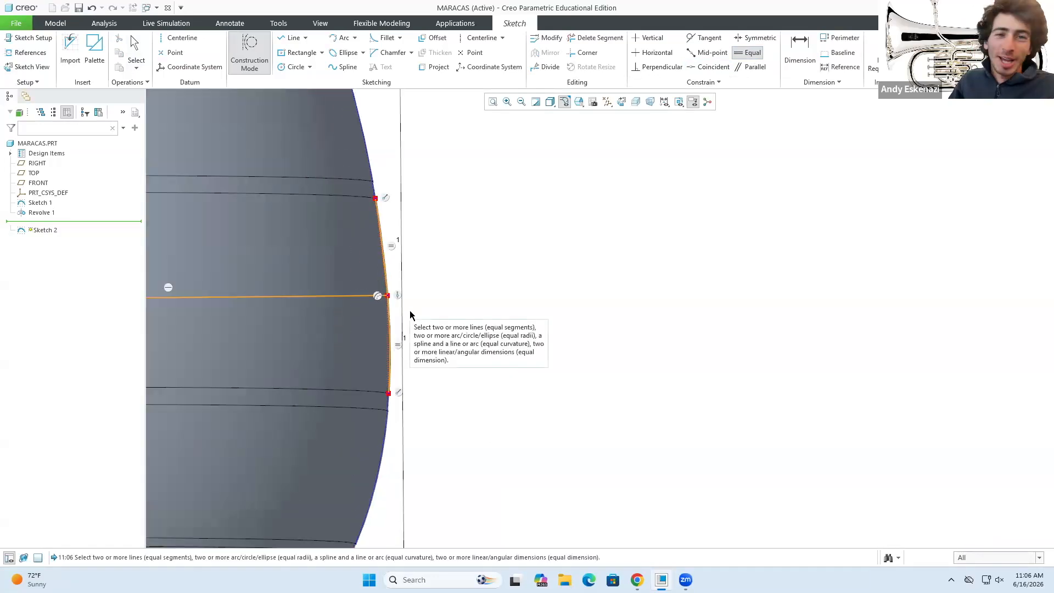
Convert the projected band edge to construction geometry.
scroll(409, 291, down, 5)
scroll(403, 299, down, 4)
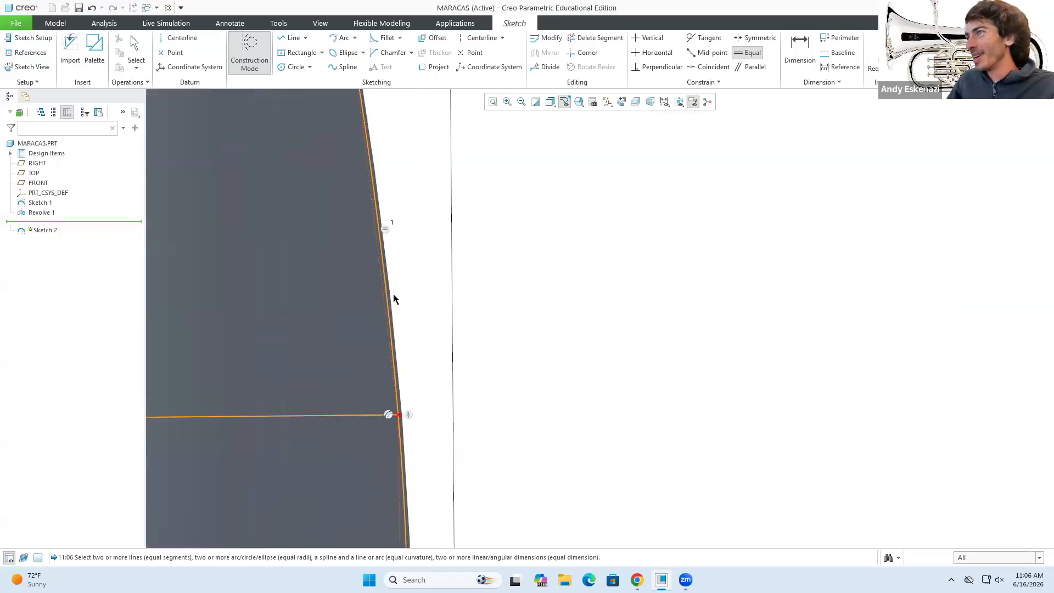
click(397, 298)
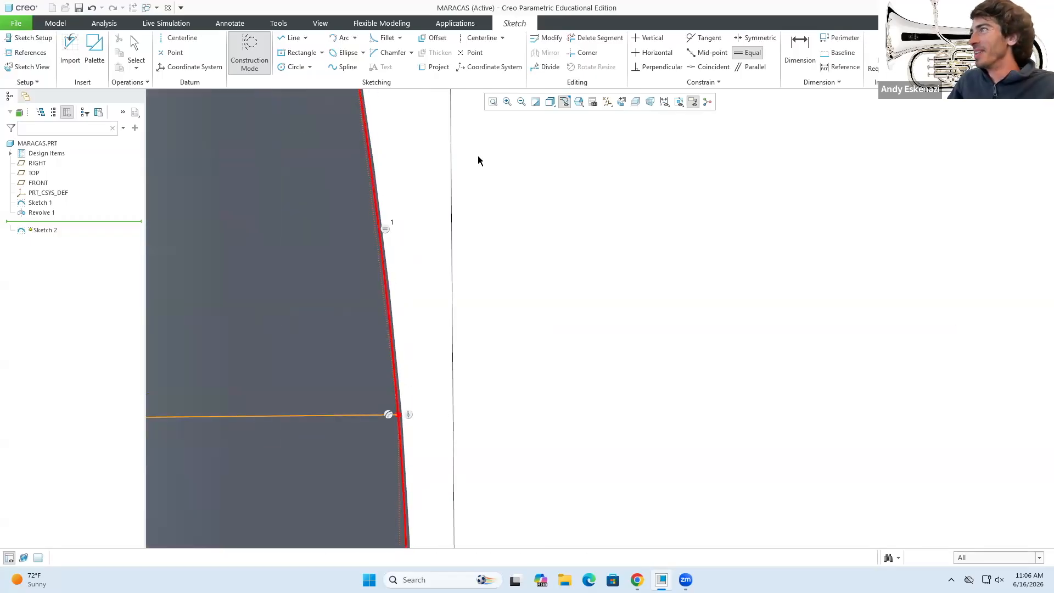
middle_click(436, 261)
click(382, 248)
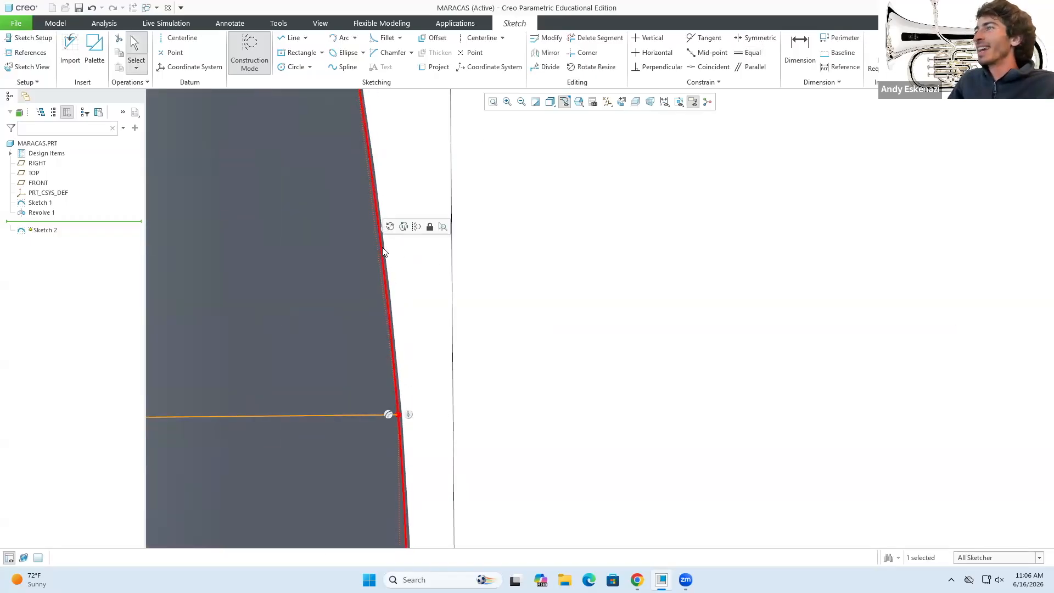
click(409, 230)
scroll(439, 290, up, 6)
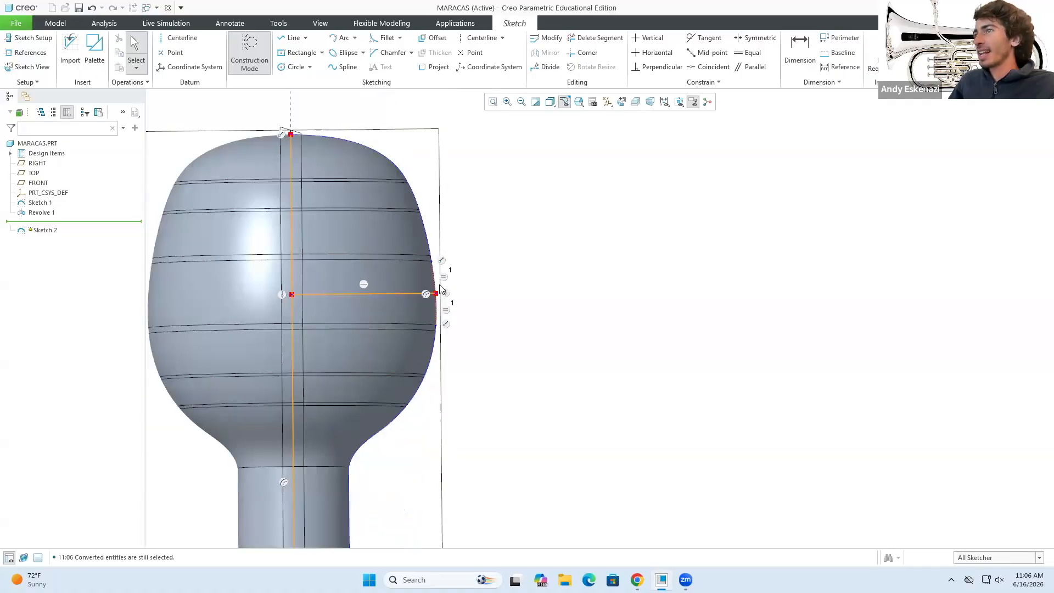
Convert the projected centre line to construction geometry and finish the sketch.
click(293, 274)
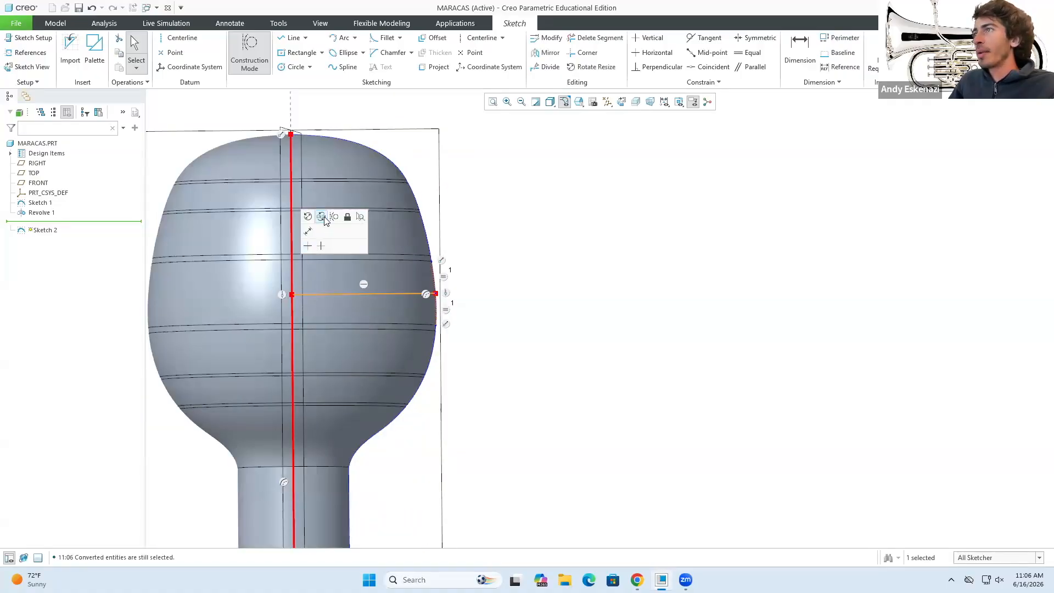
click(331, 215)
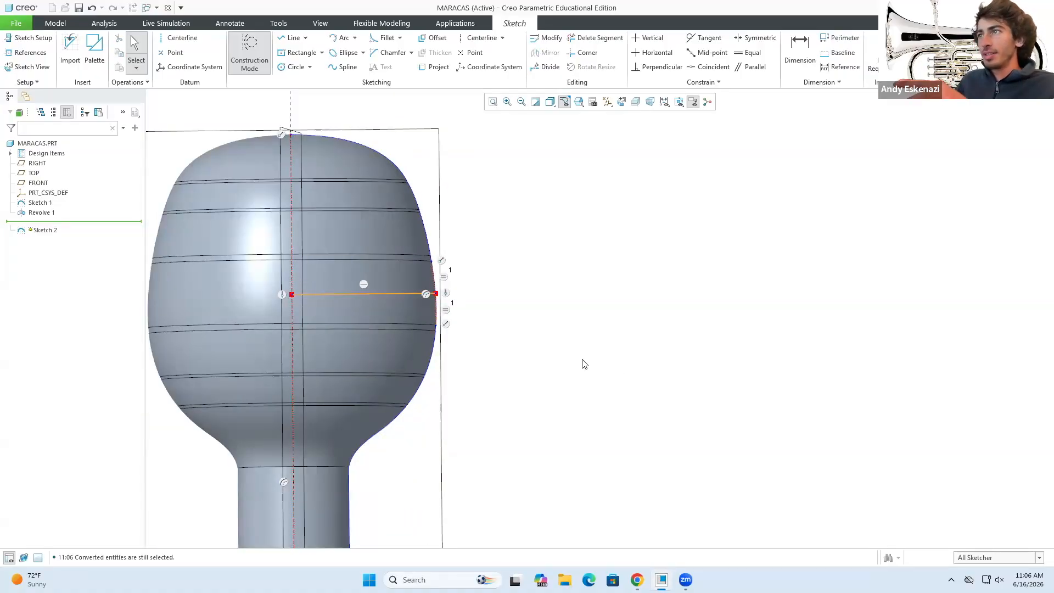
click(924, 48)
mouse_move(501, 292)
middle_down()
mouse_move(461, 306)
mouse_move(437, 292)
mouse_move(446, 288)
middle_up()
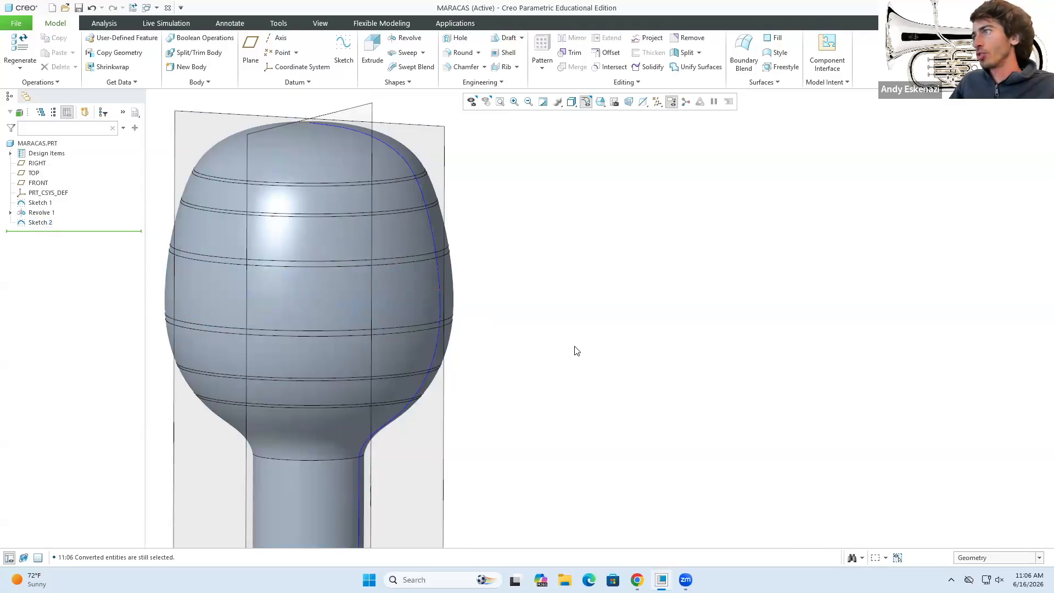
Try to create a datum plane through the horizontal line's outer end point and normal to the widest band's surface.
click(250, 60)
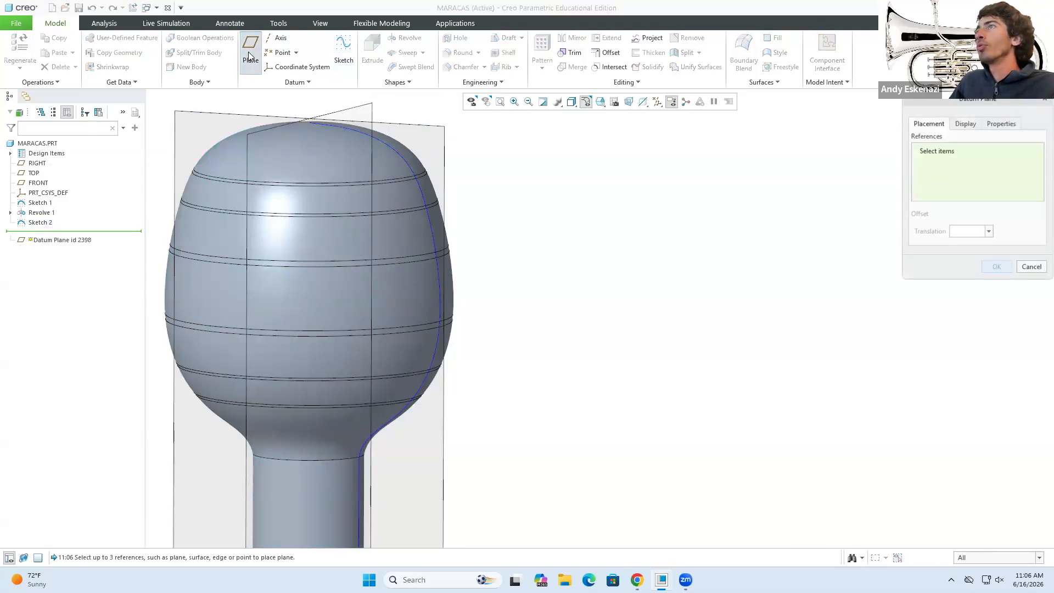
click(440, 290)
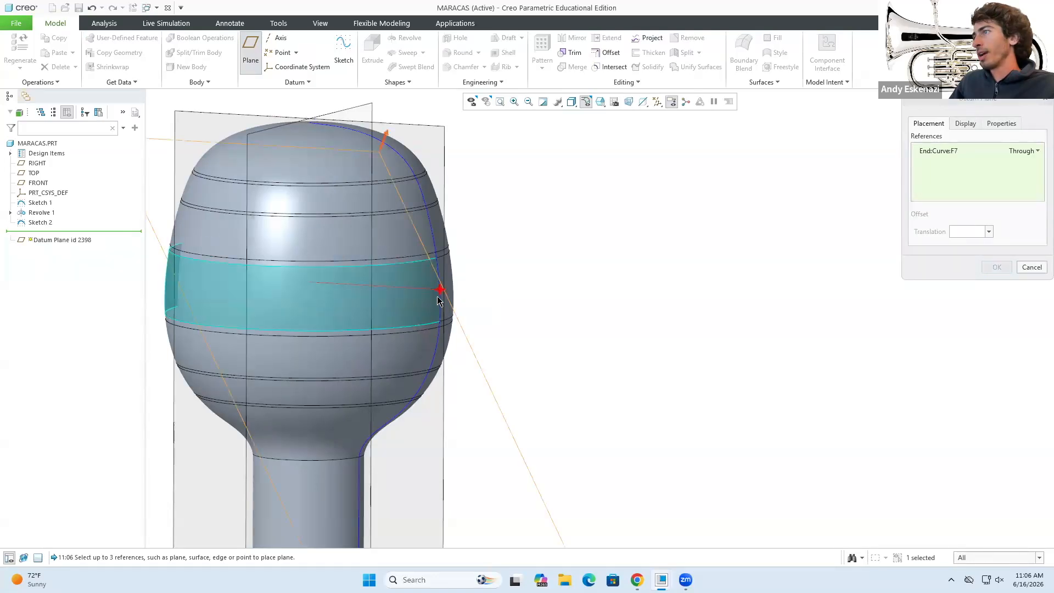
scroll(437, 286, up, 3)
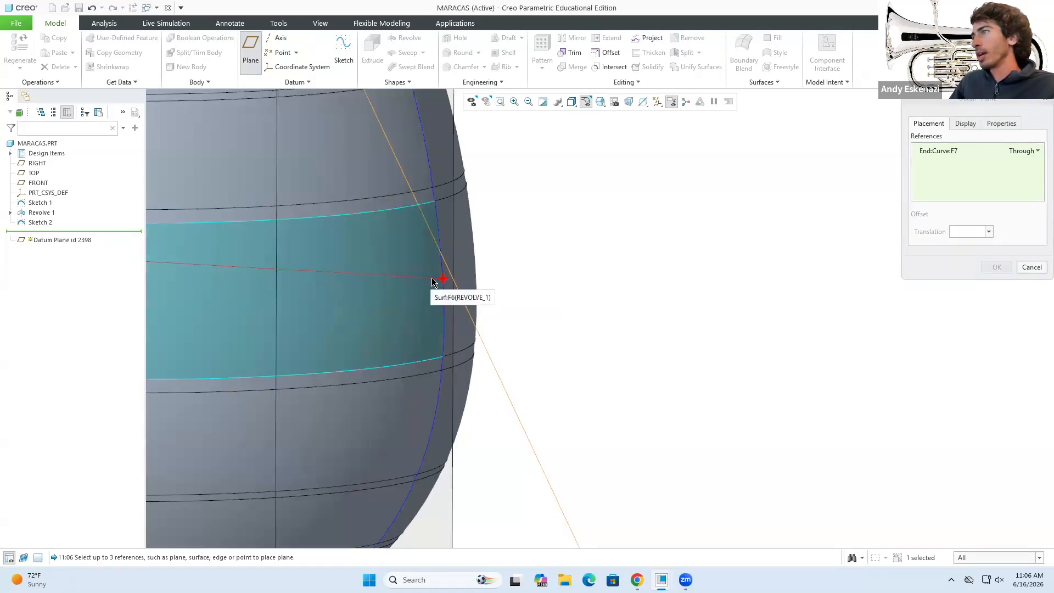
scroll(433, 282, up, 2)
click(449, 280)
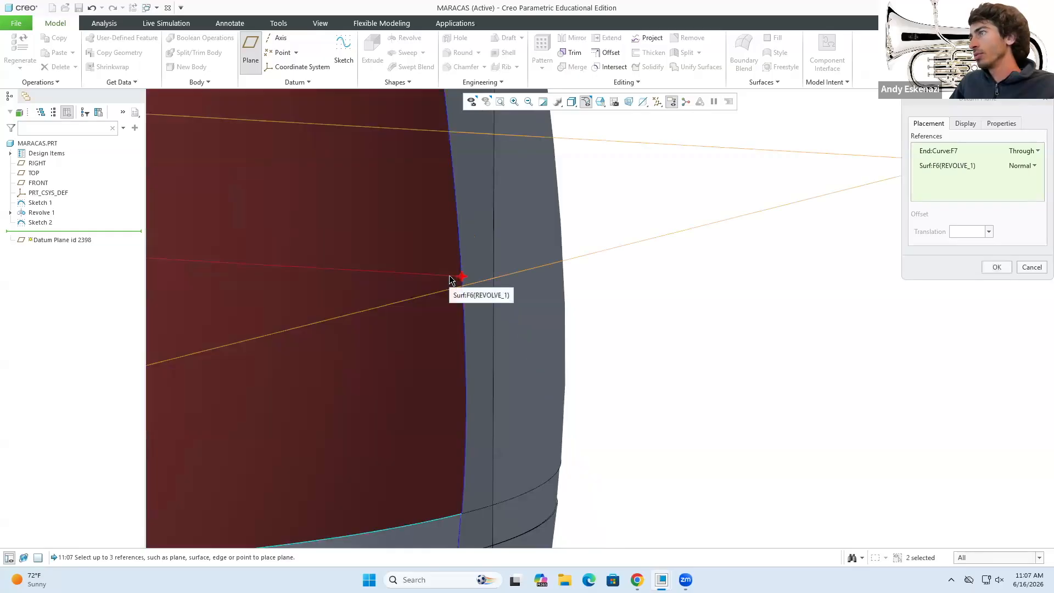
scroll(449, 280, down, 3)
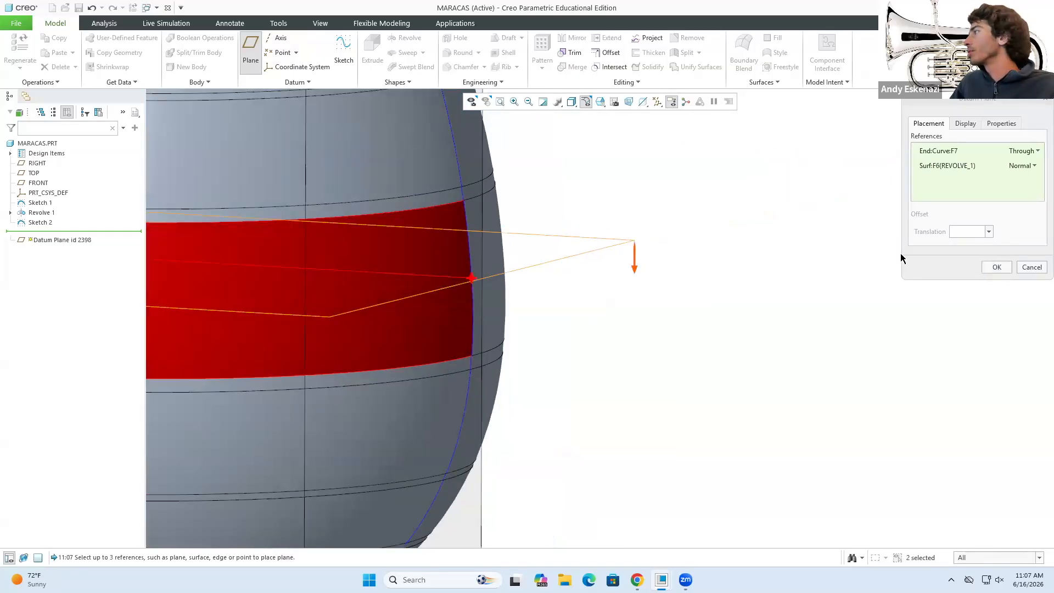
click(1031, 268)
click(544, 310)
click(250, 52)
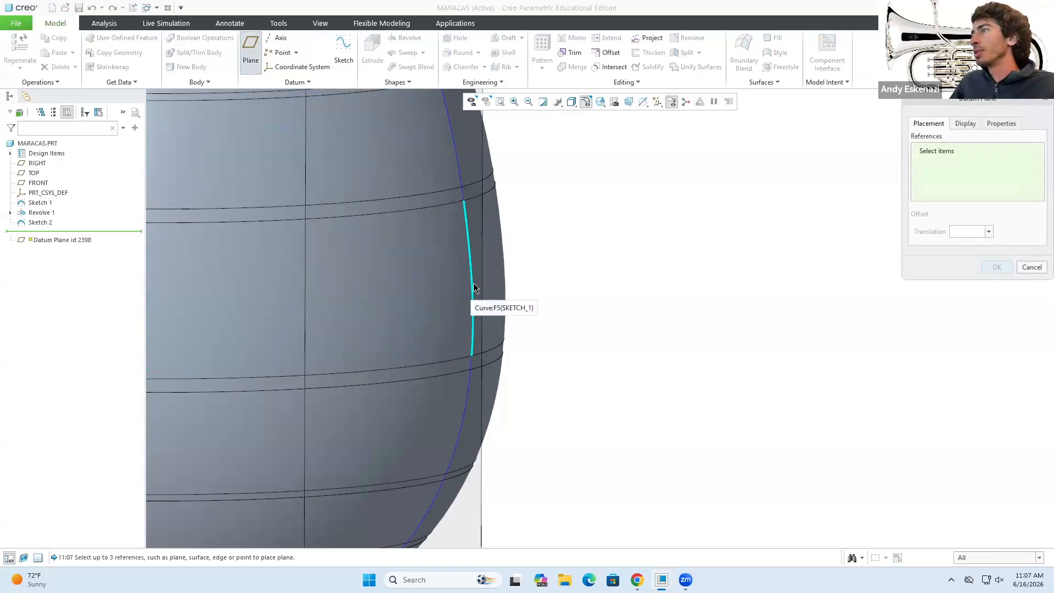
click(1031, 268)
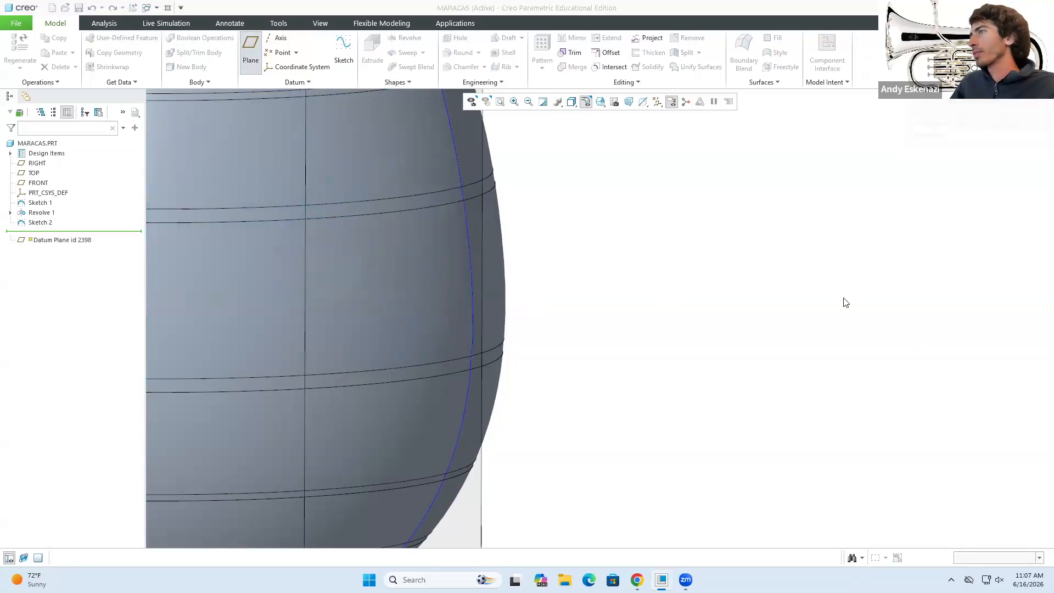
Hide the revolved maraca body so the sketch curves can be picked on their own.
click(436, 317)
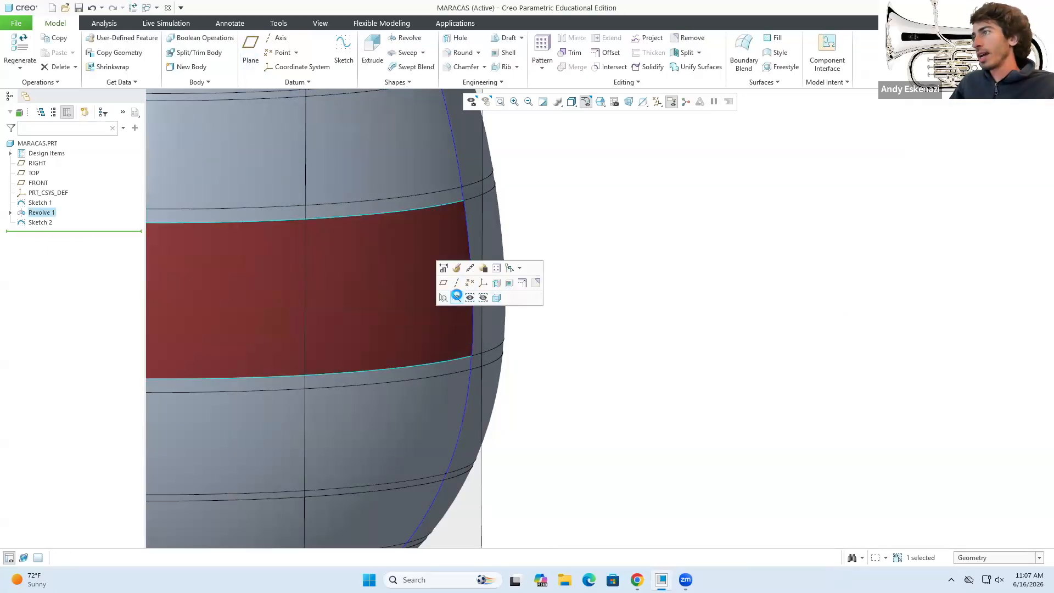
click(456, 297)
scroll(628, 376, up, 5)
scroll(628, 376, down, 3)
Create a datum plane through the horizontal line's outer end point and normal to that line, and show the revolved body again.
click(250, 51)
click(533, 306)
ctrl+click(522, 307)
mouse_move(524, 310)
middle_down()
mouse_move(553, 298)
mouse_move(535, 315)
mouse_move(527, 308)
middle_up()
scroll(511, 325, down, 3)
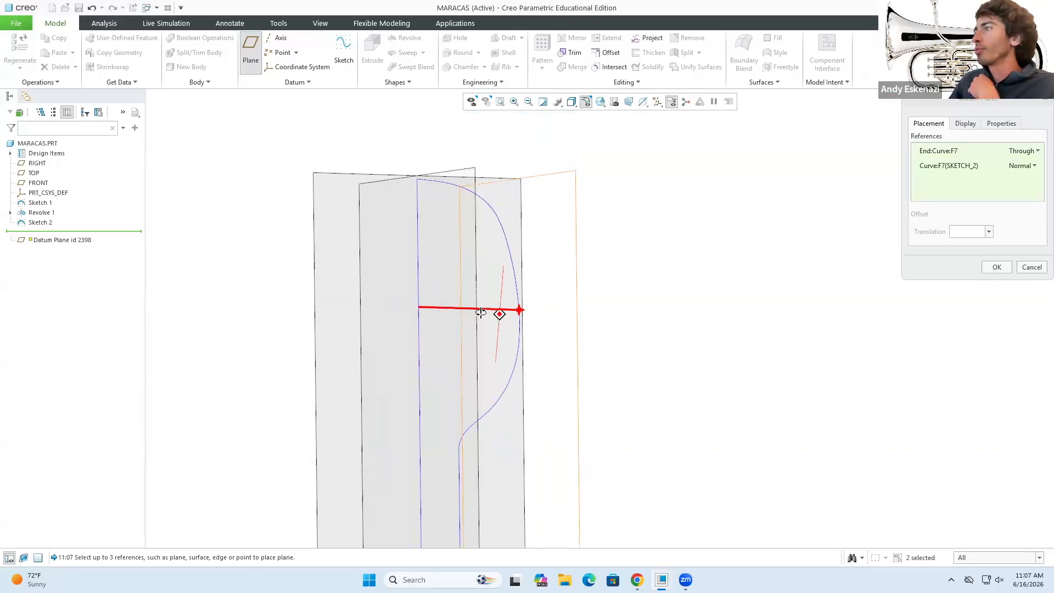
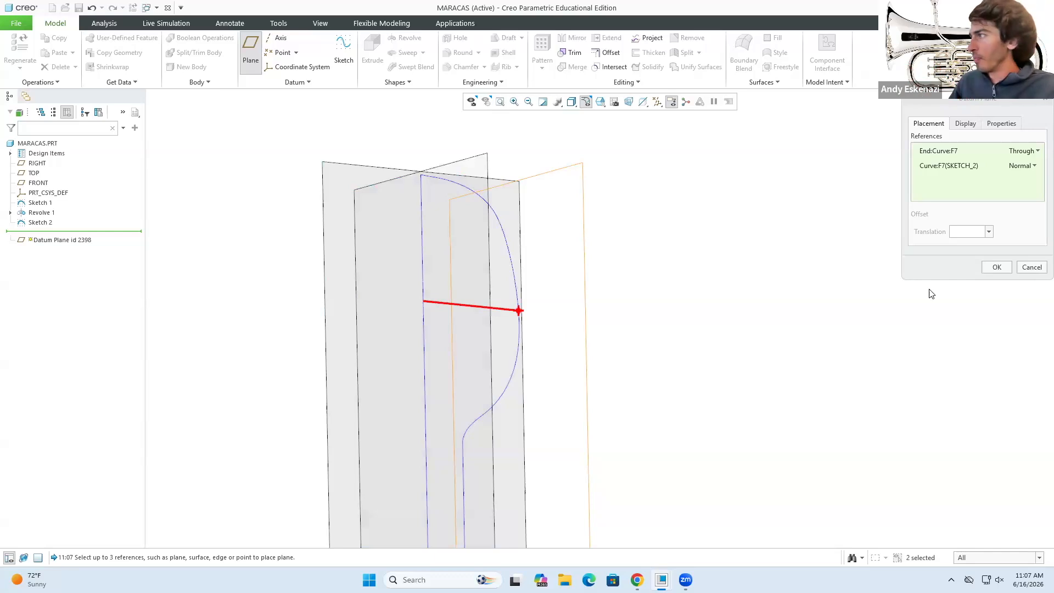
click(994, 268)
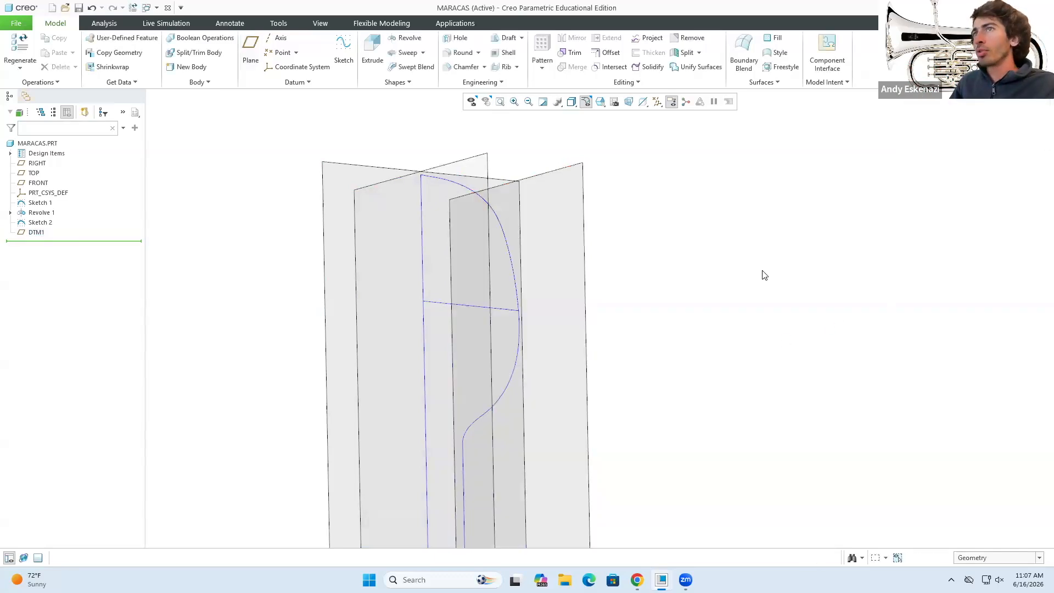
click(44, 213)
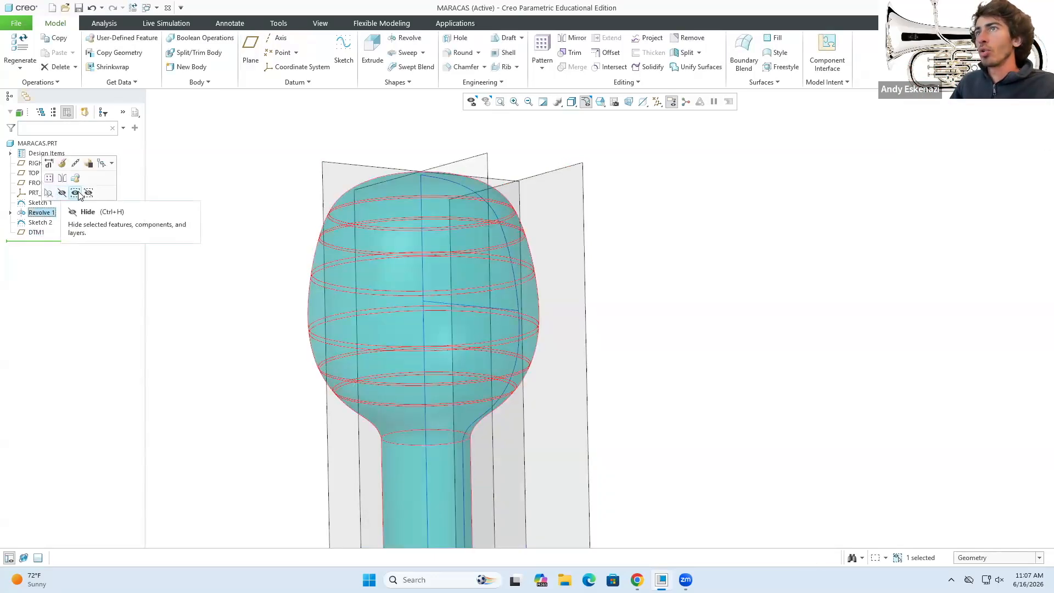
click(61, 193)
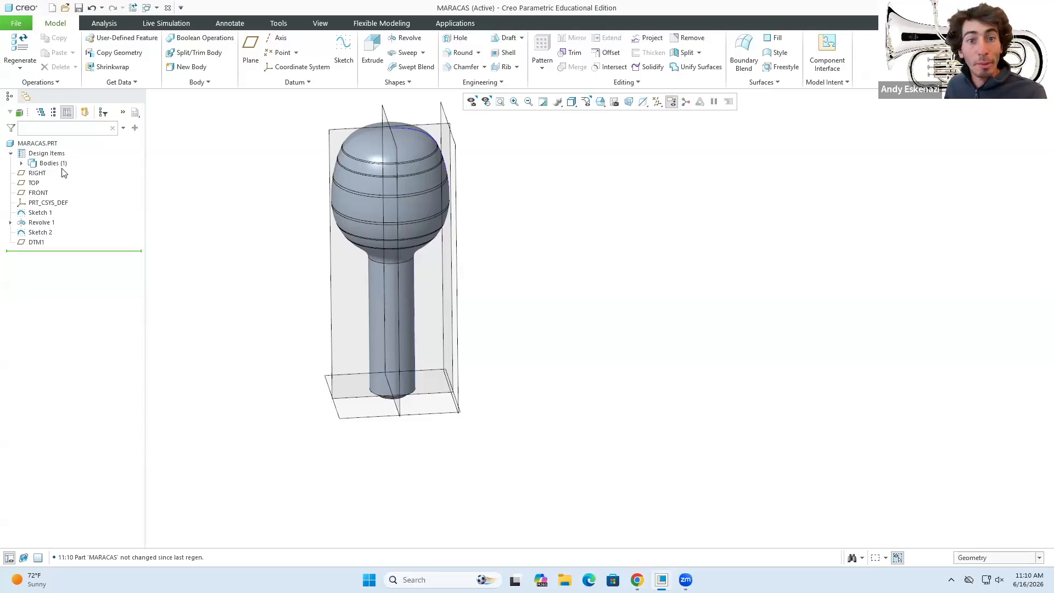
Start a new sketch on the datum plane at the side of the widest band.
click(53, 166)
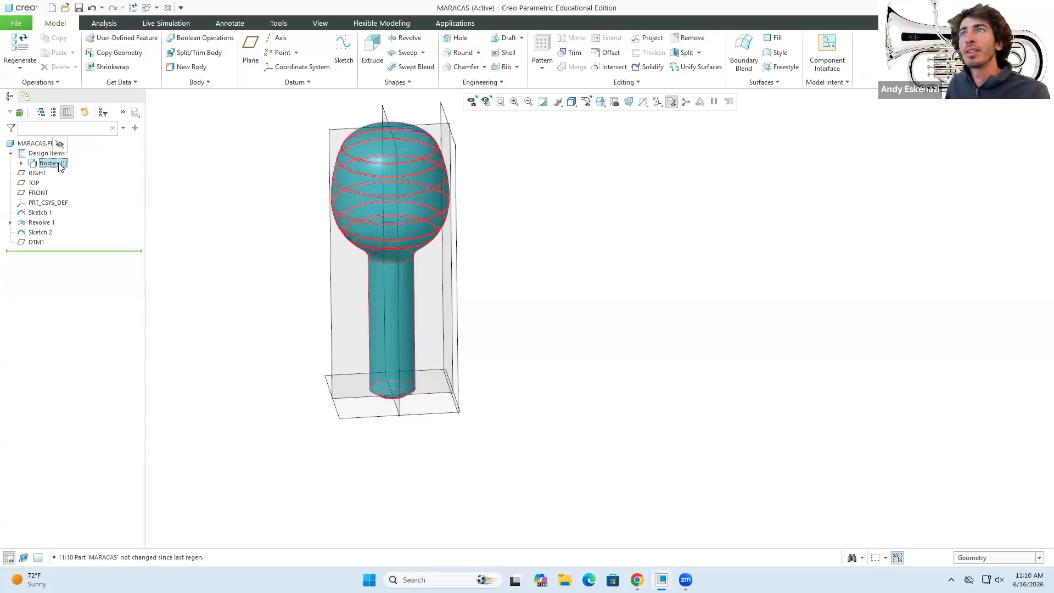
click(183, 194)
middle_drag(330, 233, 478, 179)
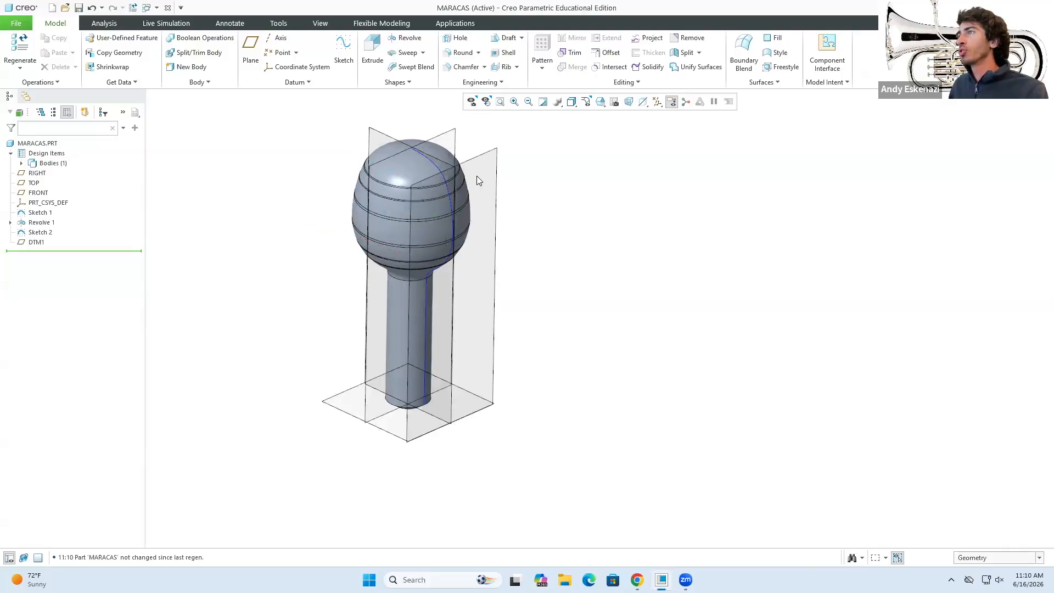
scroll(477, 180, up, 3)
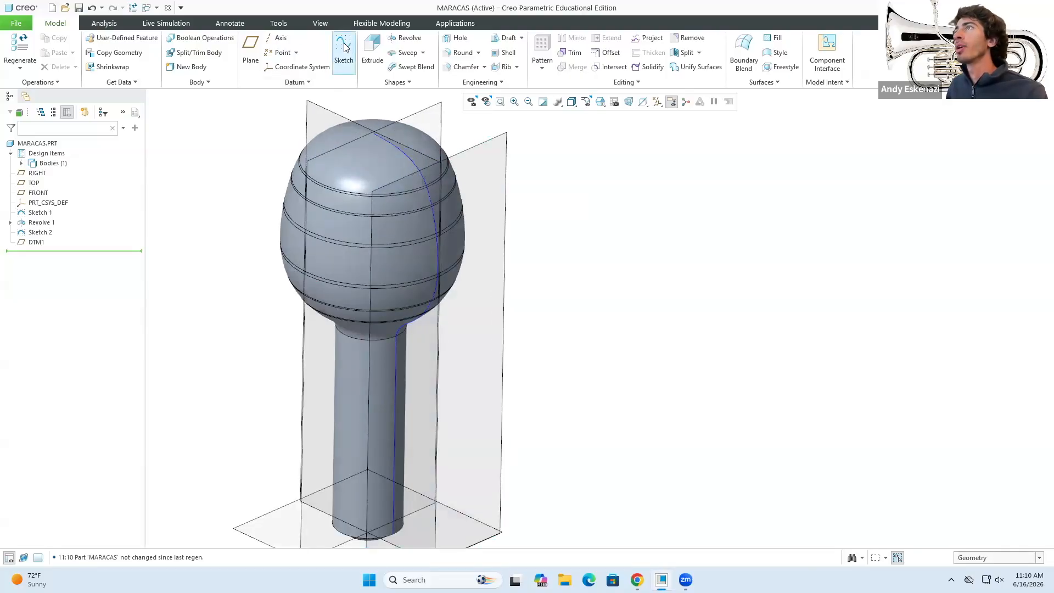
click(344, 47)
click(501, 168)
middle_click(560, 263)
mouse_move(430, 268)
middle_down()
mouse_move(452, 253)
mouse_move(415, 258)
middle_up()
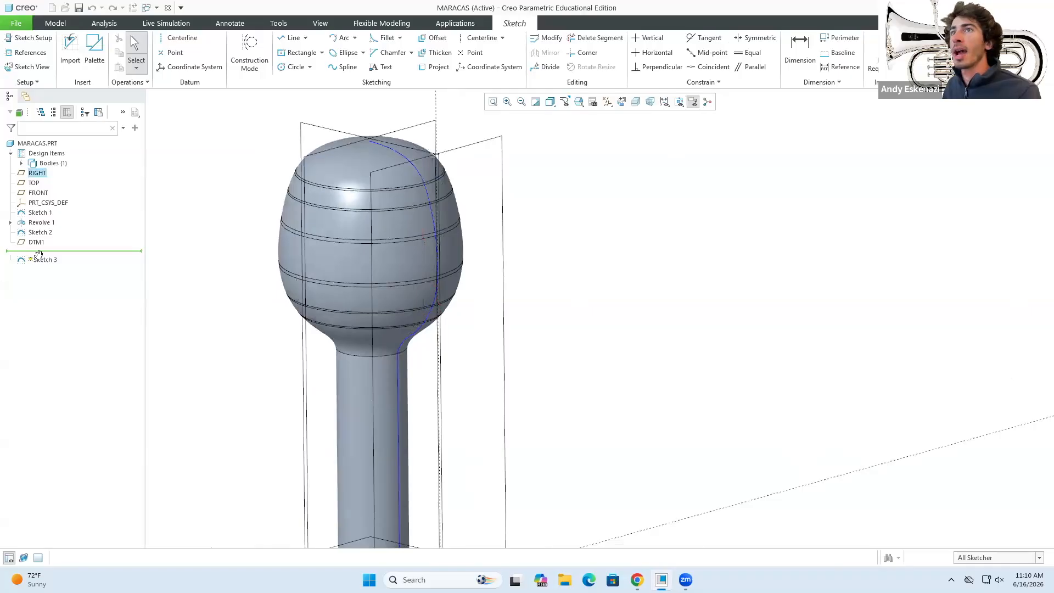
scroll(438, 258, up, 2)
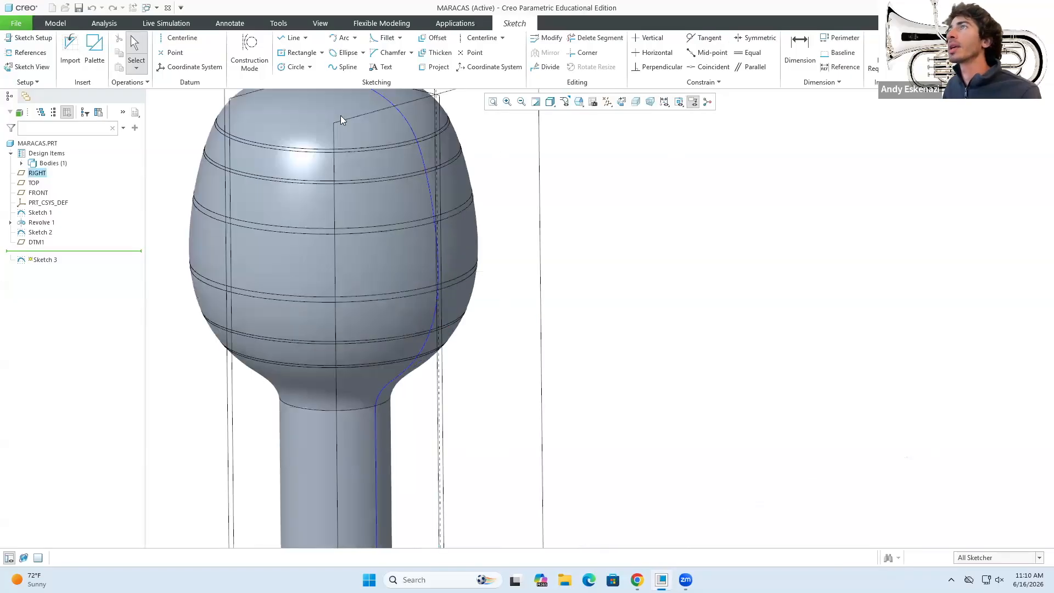
click(296, 67)
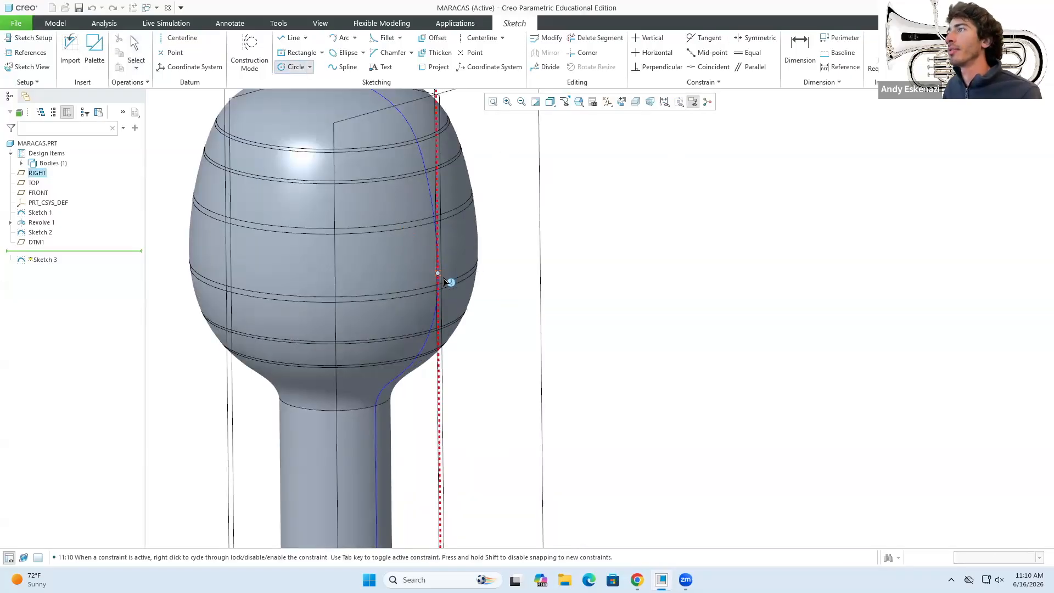
middle_drag(423, 261, 457, 263)
middle_click(520, 294)
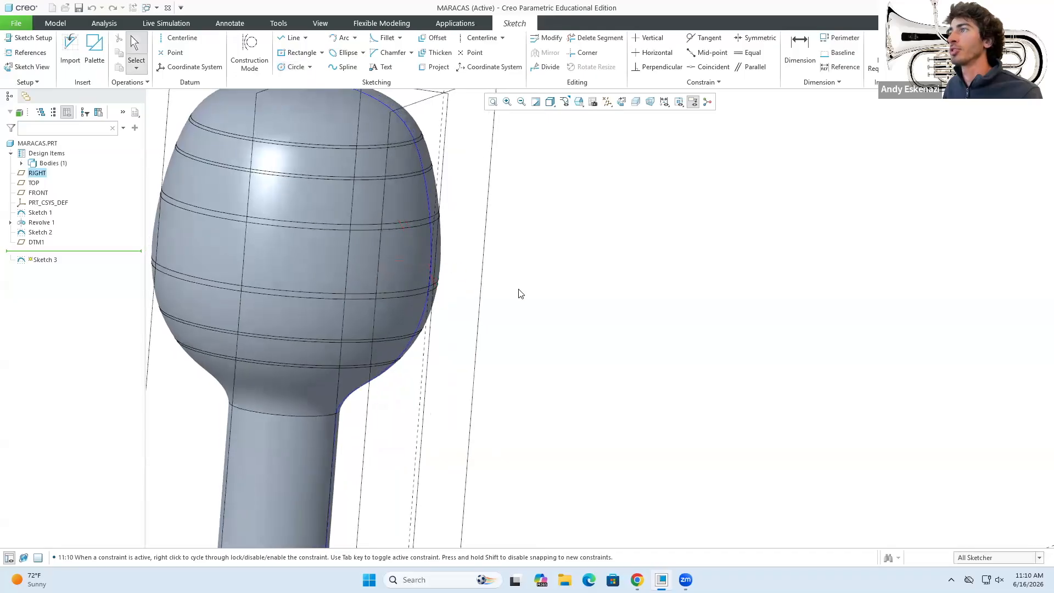
scroll(521, 296, down, 3)
middle_drag(482, 301, 467, 304)
scroll(471, 269, up, 4)
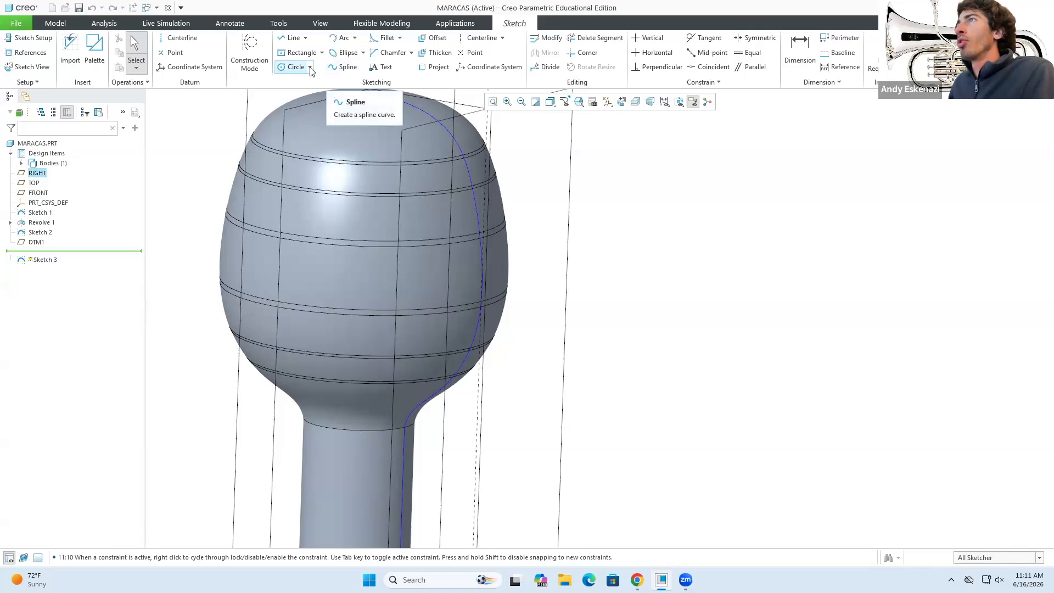
Project the widest band's profile curve, between its two grooves, into the sketch.
click(434, 66)
scroll(491, 301, up, 3)
scroll(471, 208, up, 3)
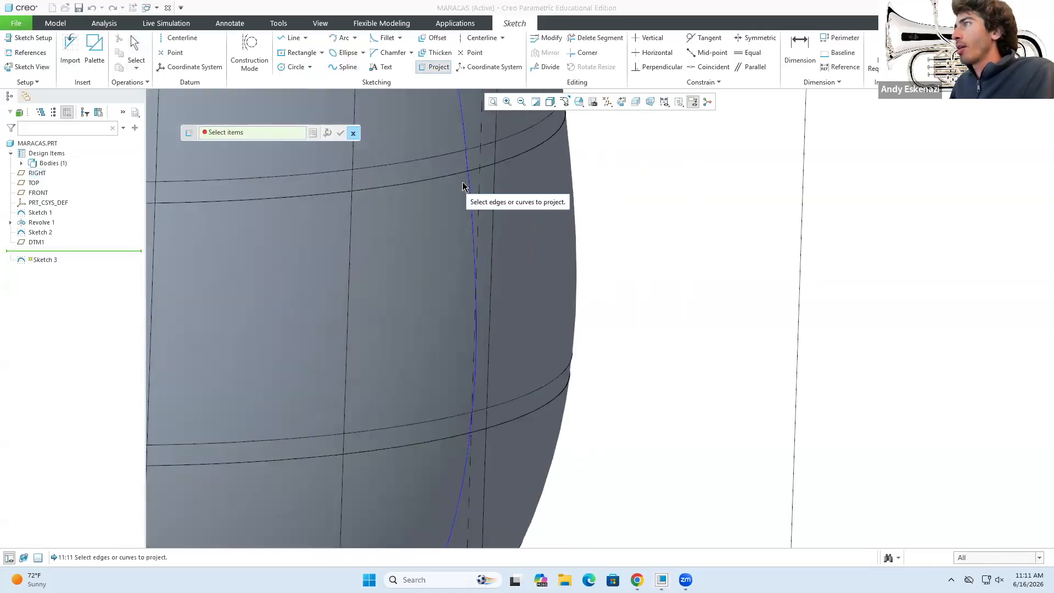
click(470, 187)
middle_drag(481, 179, 463, 252)
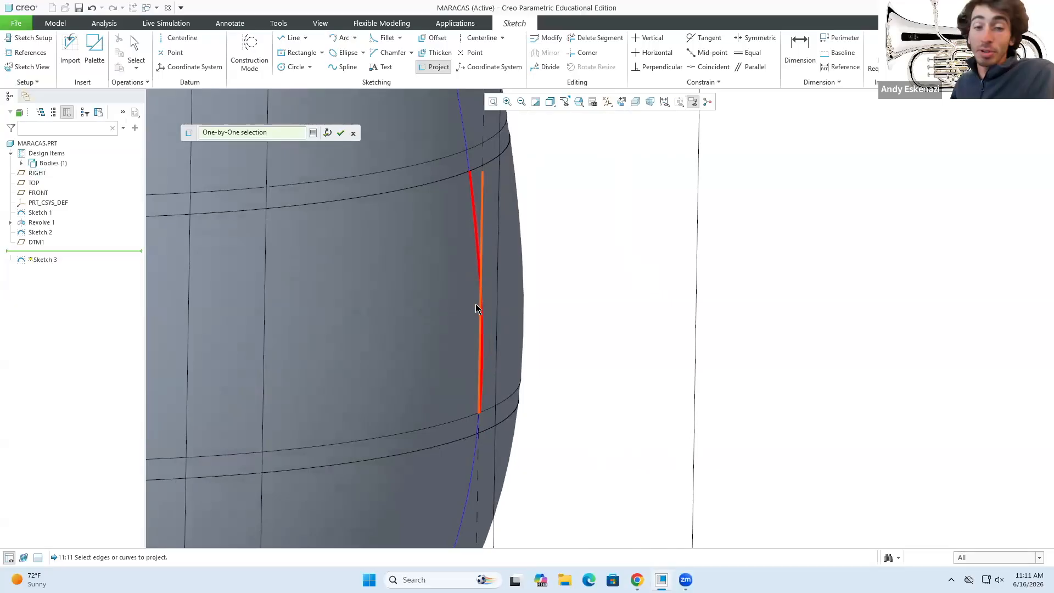
click(340, 133)
scroll(499, 279, up, 2)
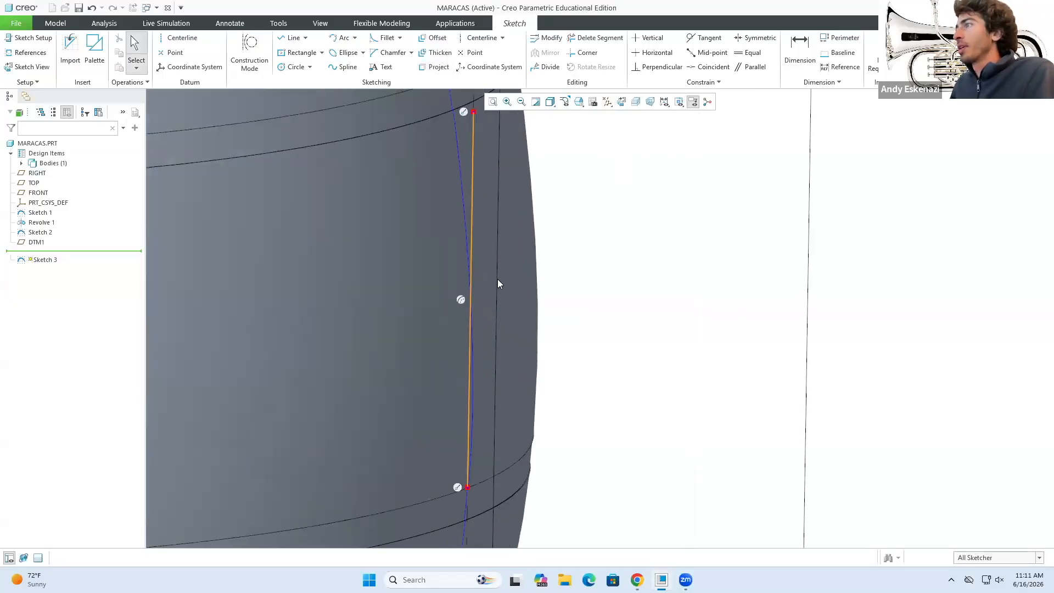
Sketch a circle about 34 in diameter centred on the midpoint of the projected line.
click(471, 298)
mouse_move(494, 316)
middle_down()
mouse_move(503, 315)
mouse_move(433, 305)
middle_up()
click(448, 208)
middle_click(516, 258)
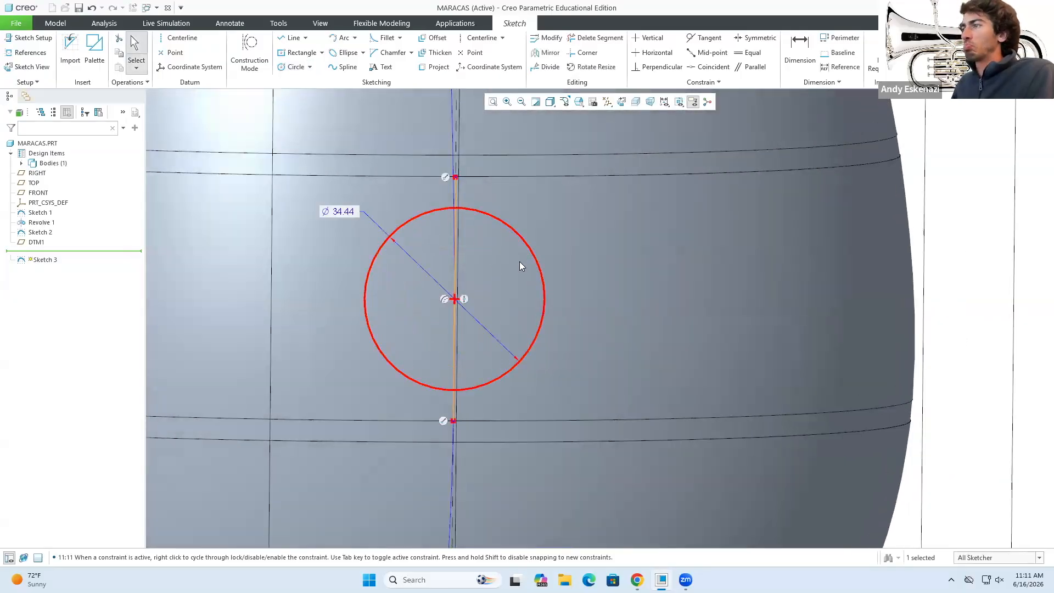
Convert the projected vertical line through the circle to construction geometry.
scroll(505, 308, up, 3)
middle_drag(505, 308, 501, 305)
scroll(490, 253, down, 3)
click(470, 244)
click(501, 203)
Set the circle's diameter to 35 and finish the sketch.
middle_drag(454, 283, 464, 283)
double_click(363, 272)
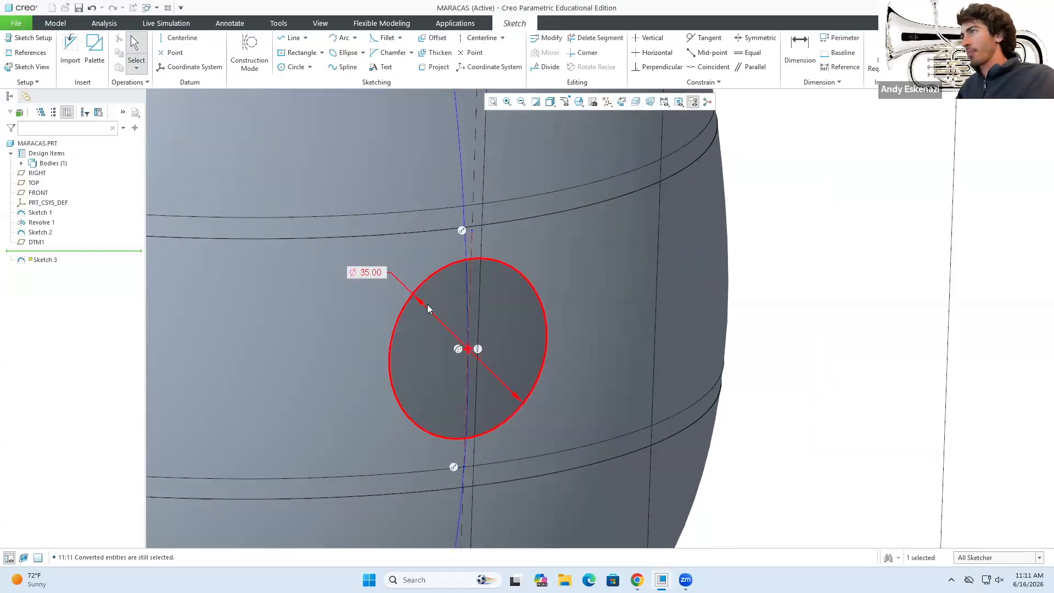
click(925, 50)
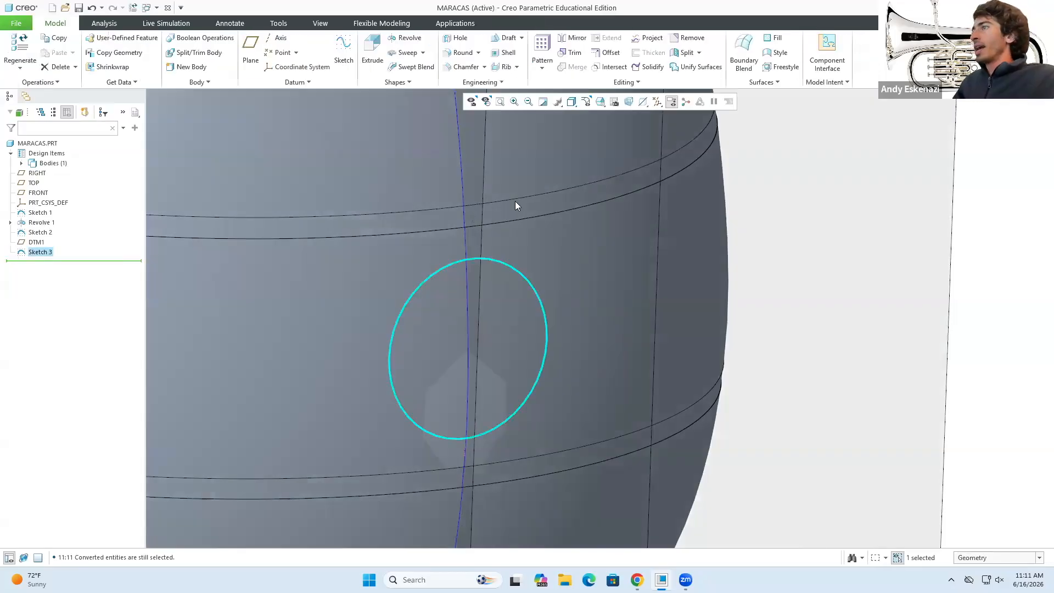
Extrude the circle symmetrically about its sketch plane as added solid material with a total depth of 2.
click(372, 52)
middle_drag(467, 301, 507, 304)
click(230, 50)
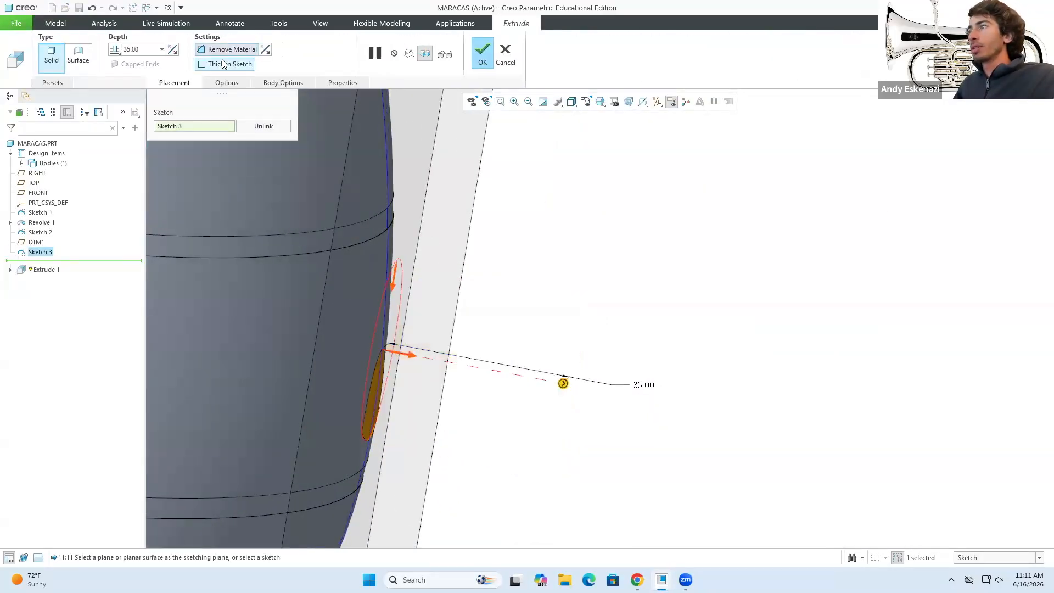
click(250, 50)
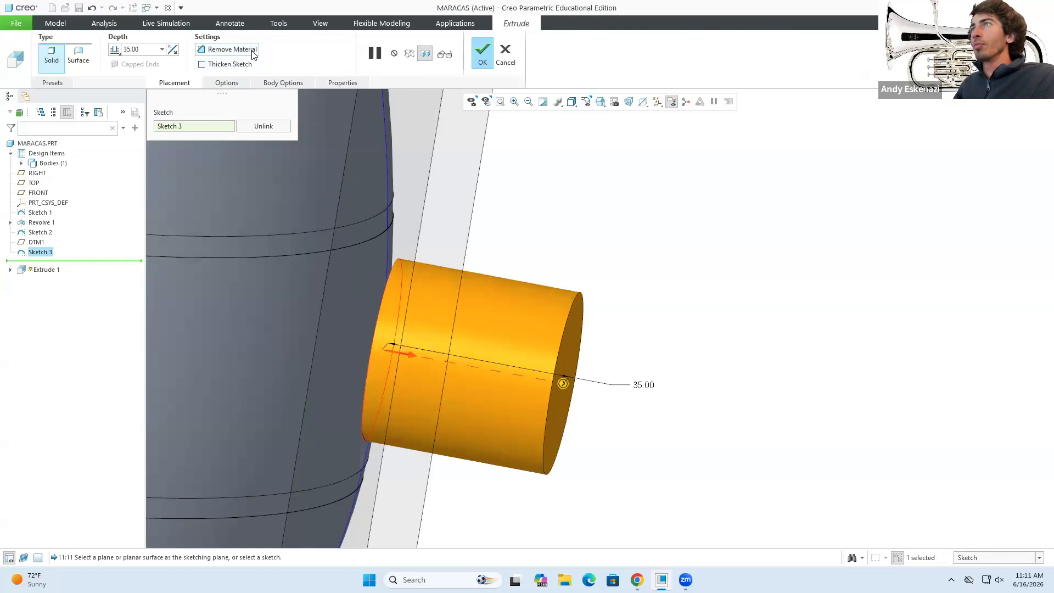
click(114, 50)
click(138, 75)
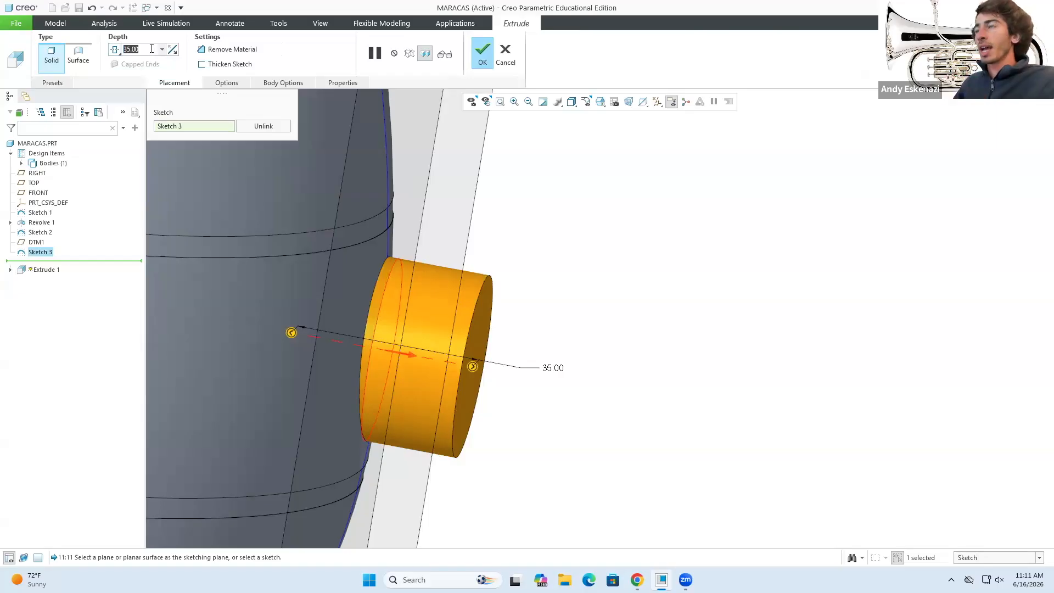
text(2)
key(Return)
mouse_move(395, 400)
middle_down()
mouse_move(370, 379)
mouse_move(382, 395)
mouse_move(375, 427)
middle_up()
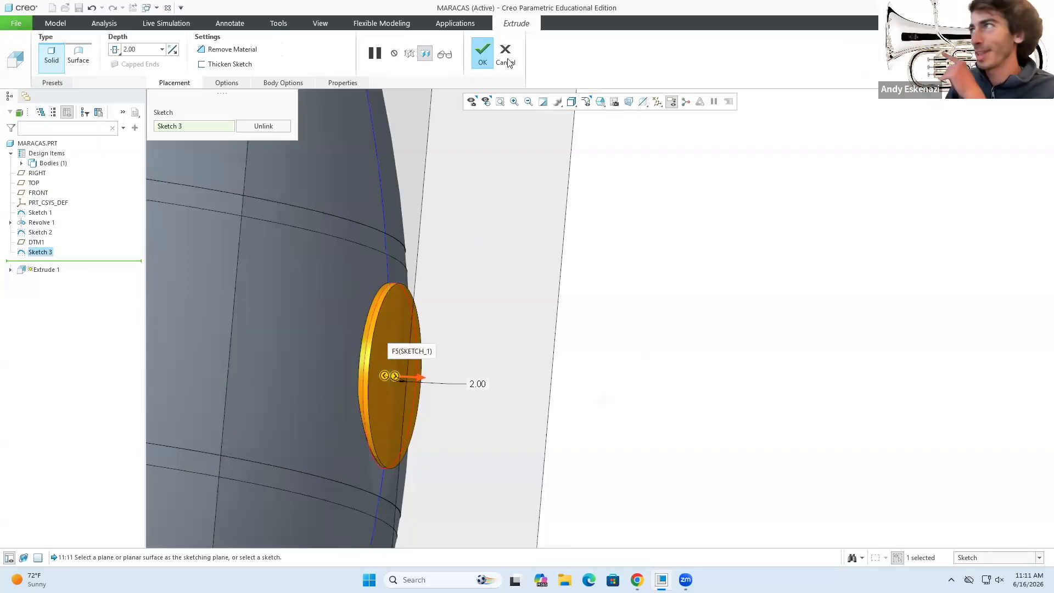
click(482, 53)
click(668, 326)
Move the model's insertion point back to just before the circular extrusion.
middle_drag(669, 326, 584, 328)
scroll(537, 326, up, 4)
scroll(563, 346, up, 2)
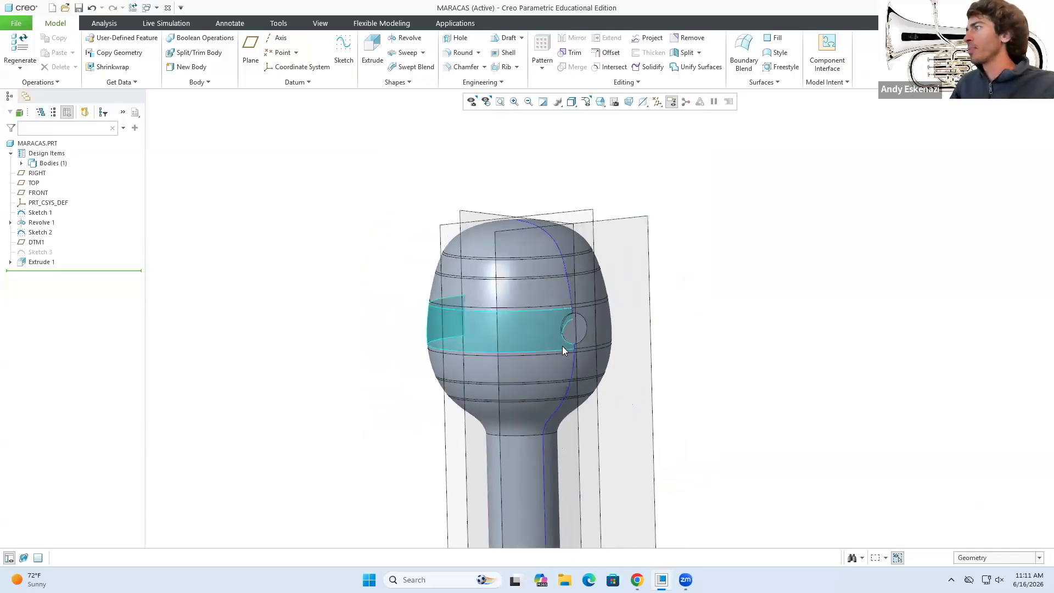
scroll(589, 341, down, 6)
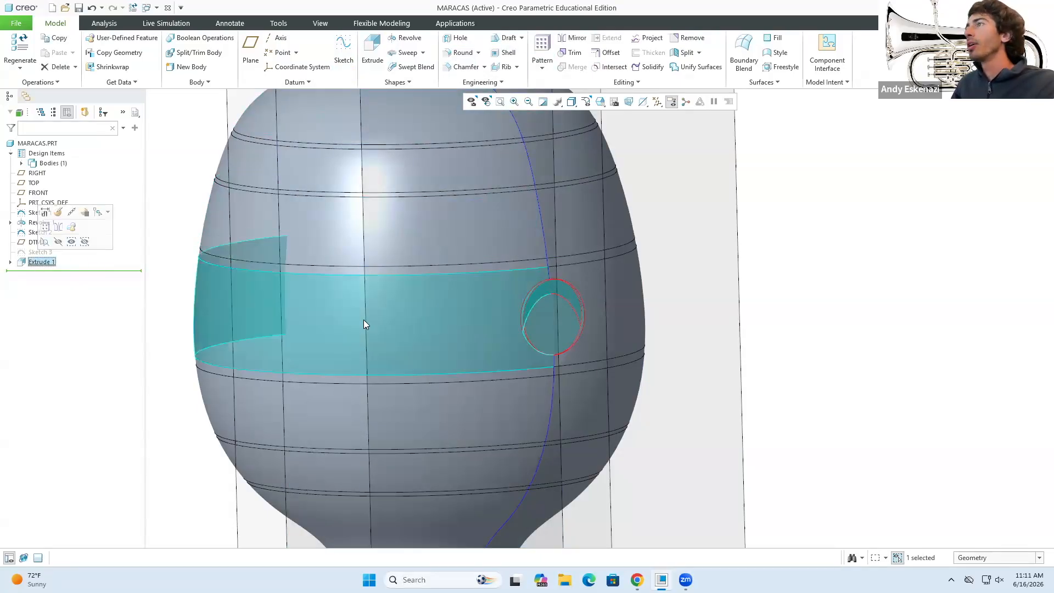
scroll(363, 320, up, 4)
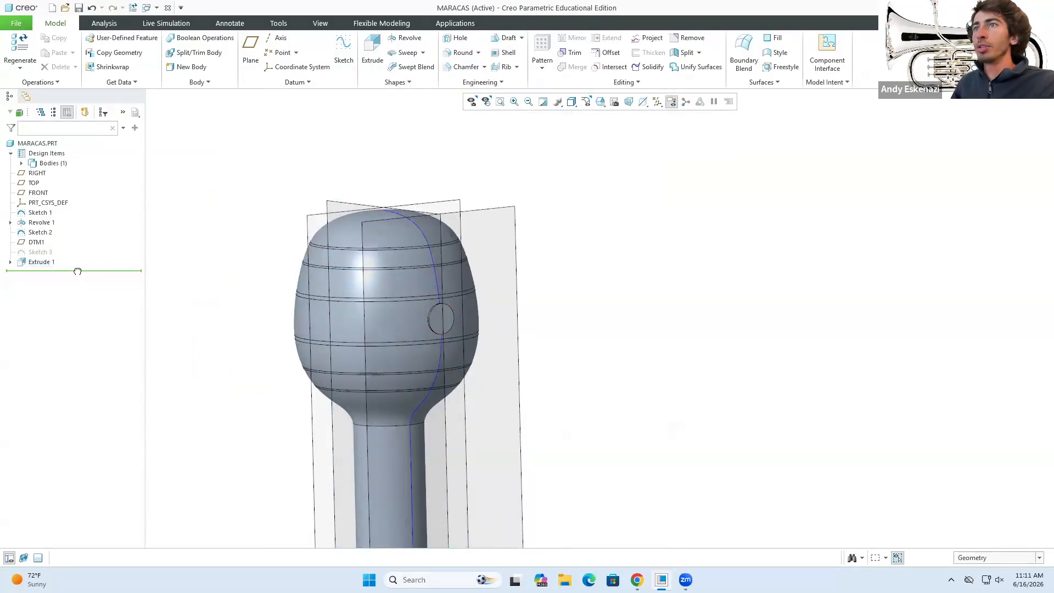
drag(79, 257, 79, 257)
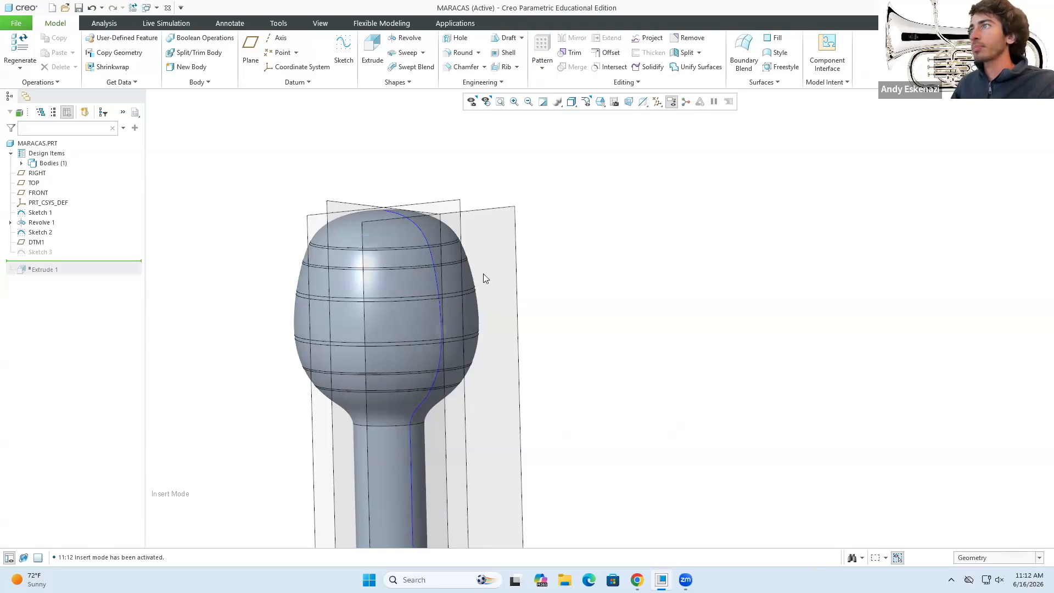
Create a datum axis where the two central vertical planes intersect, and return the insertion point to the end of the model.
middle_drag(348, 132, 405, 151)
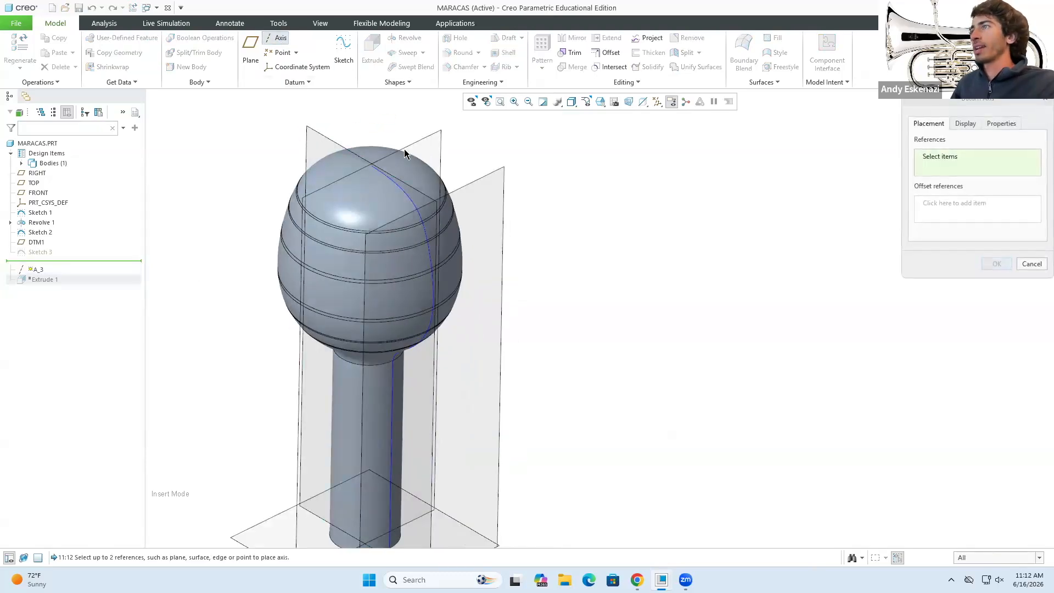
click(404, 144)
ctrl+click(340, 145)
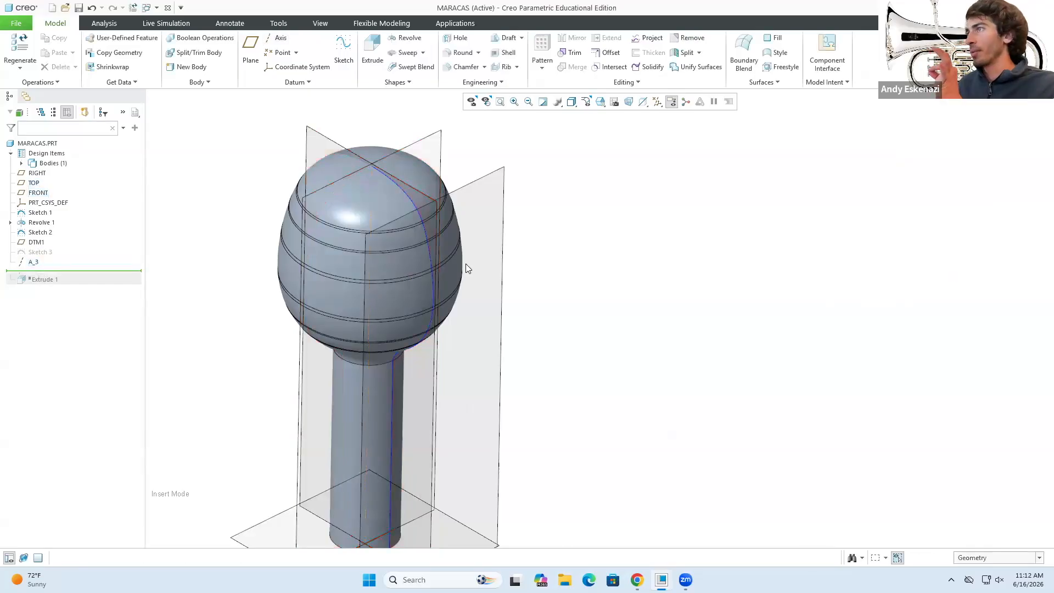
drag(71, 273, 70, 282)
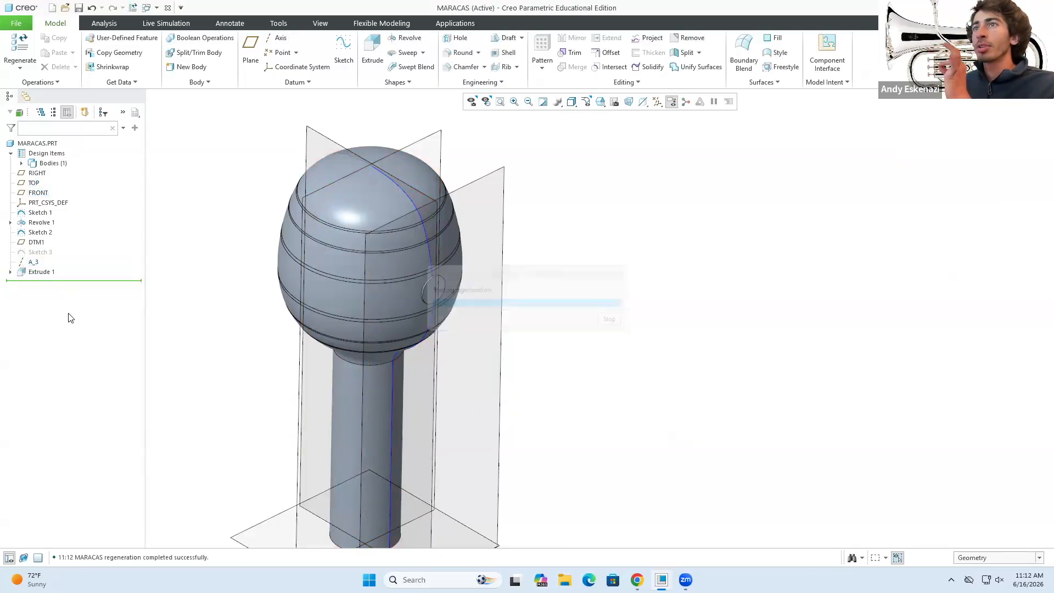
Pattern the circular extrusion around datum axis A_3 with 10 members spread evenly over a 360-degree extent.
click(48, 272)
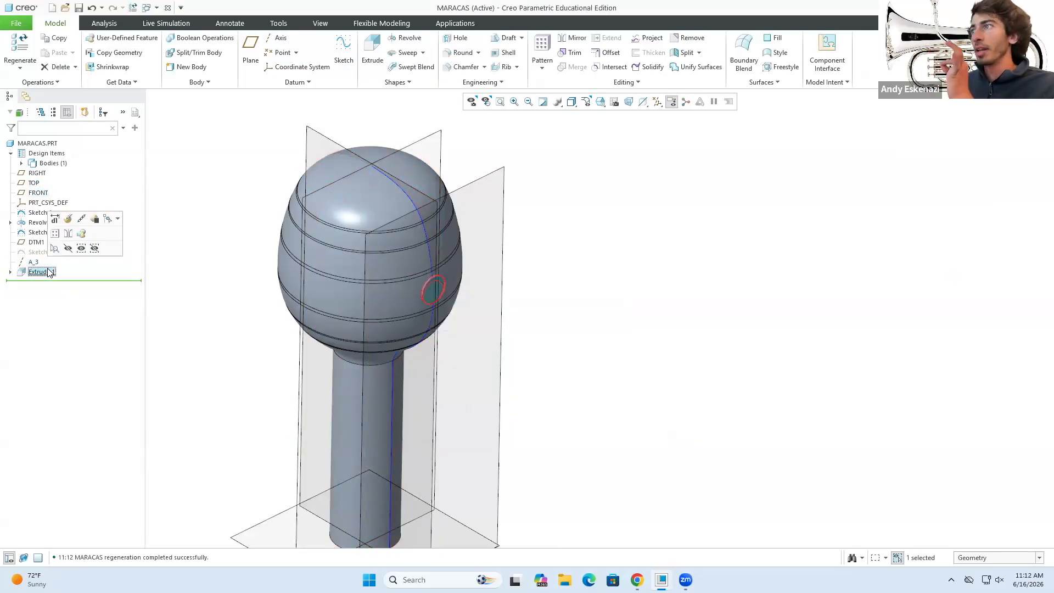
click(542, 54)
click(62, 57)
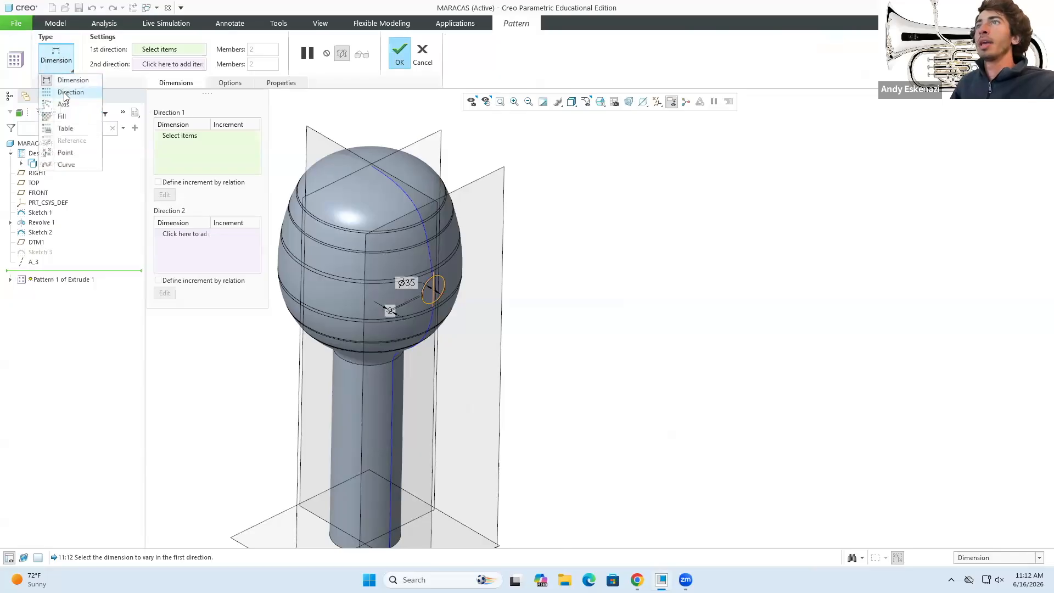
click(60, 103)
click(31, 263)
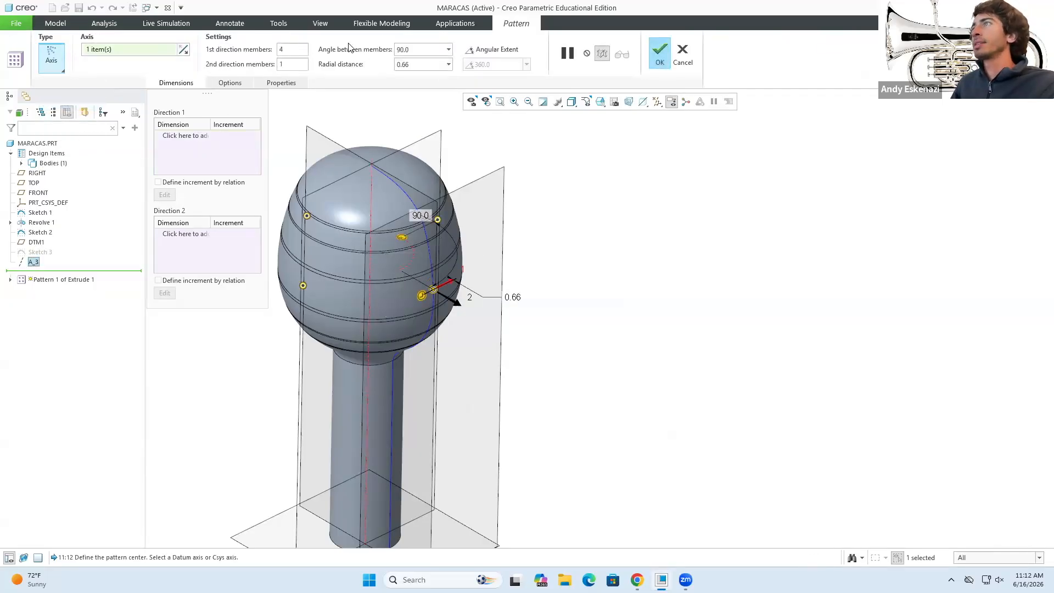
drag(416, 50, 388, 51)
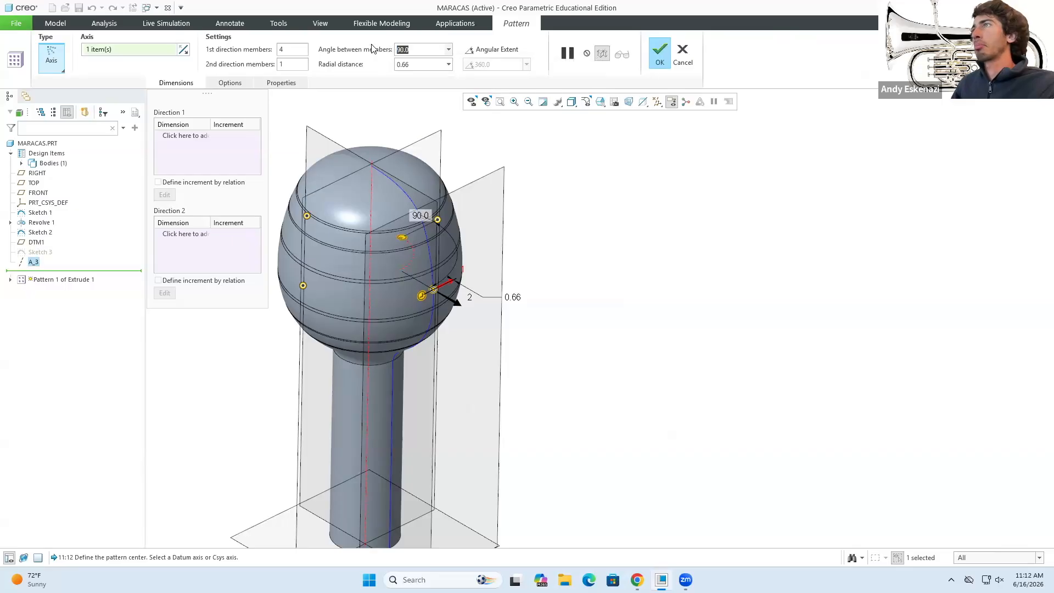
text(10)
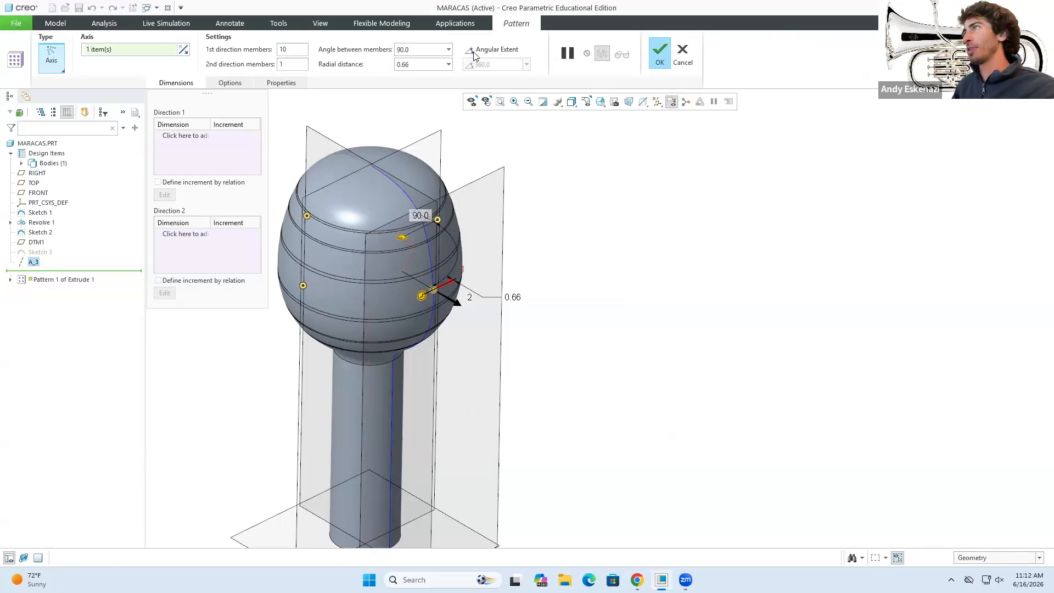
click(473, 52)
click(660, 56)
Start a sketch on the TOP datum plane, with the RIGHT plane as its bottom reference.
click(610, 265)
middle_drag(607, 263, 426, 284)
scroll(280, 273, down, 4)
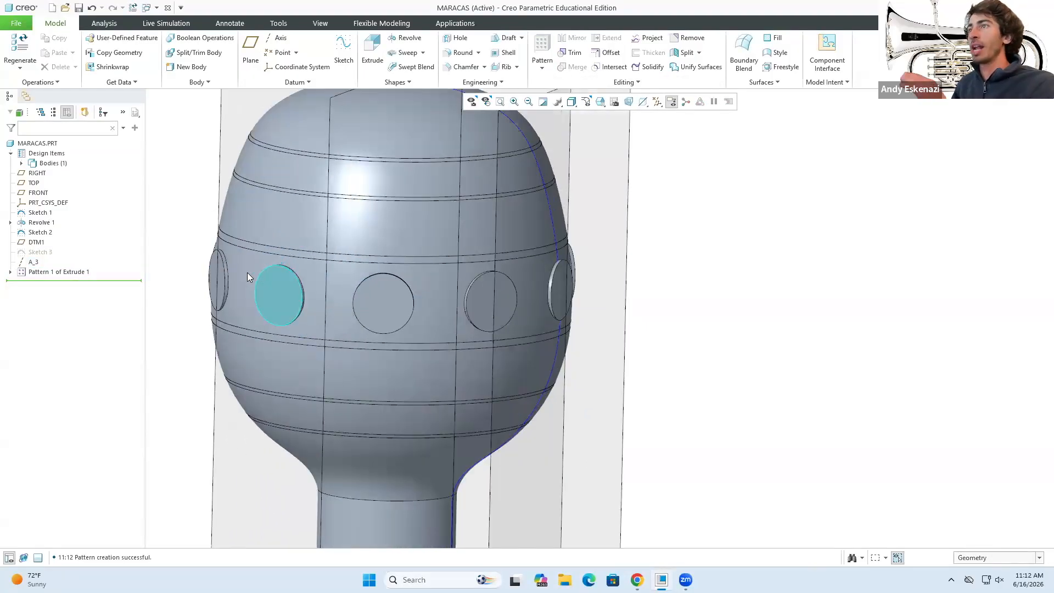
scroll(220, 275, up, 2)
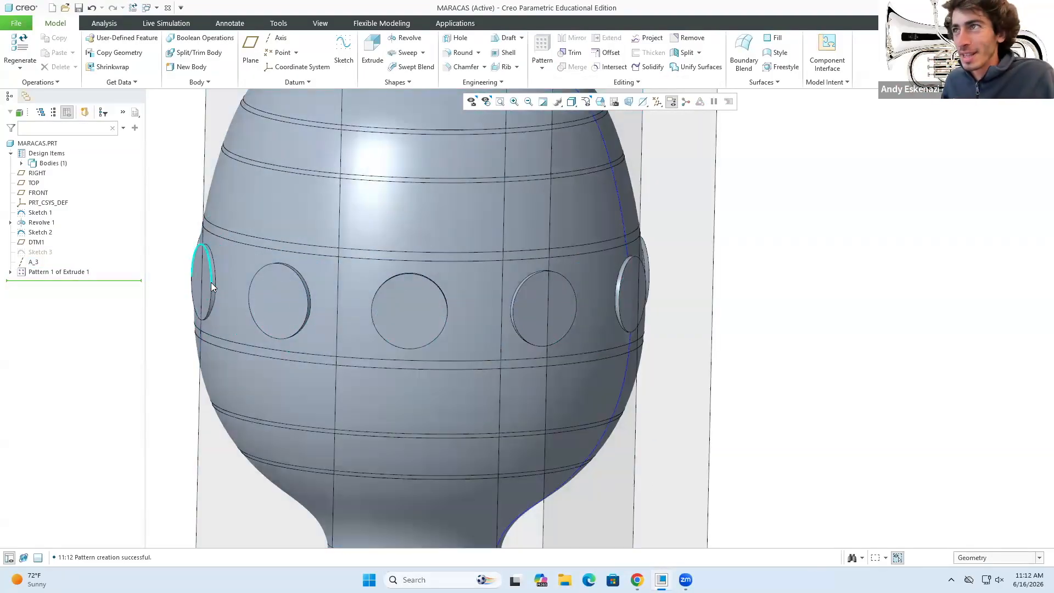
scroll(269, 254, up, 3)
middle_drag(355, 217, 248, 220)
scroll(248, 221, down, 3)
click(343, 52)
click(423, 190)
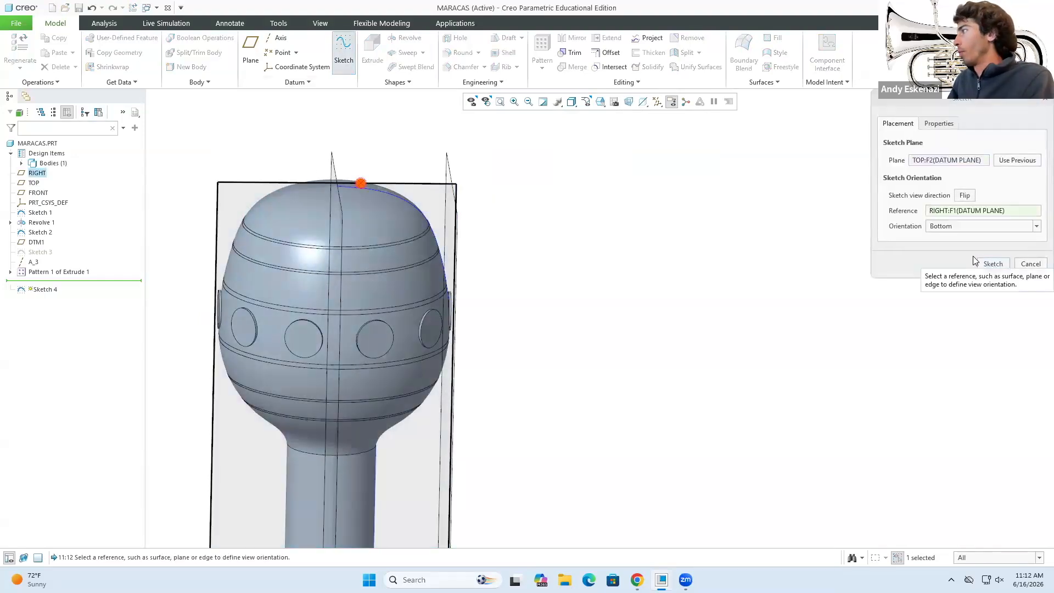
click(993, 264)
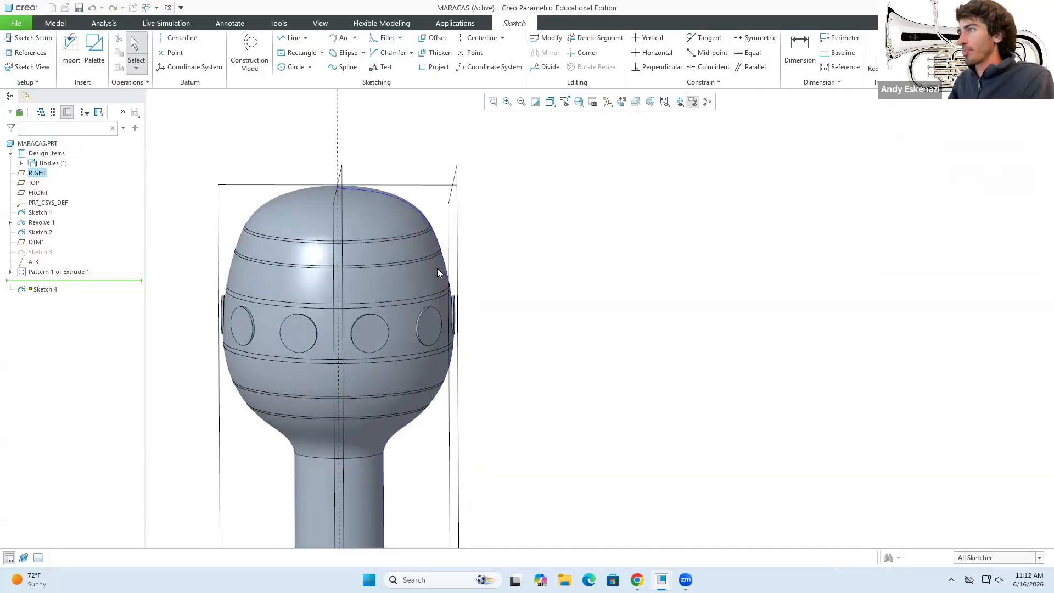
Project the outer contour curve of the widest band into the sketch.
scroll(433, 277, down, 5)
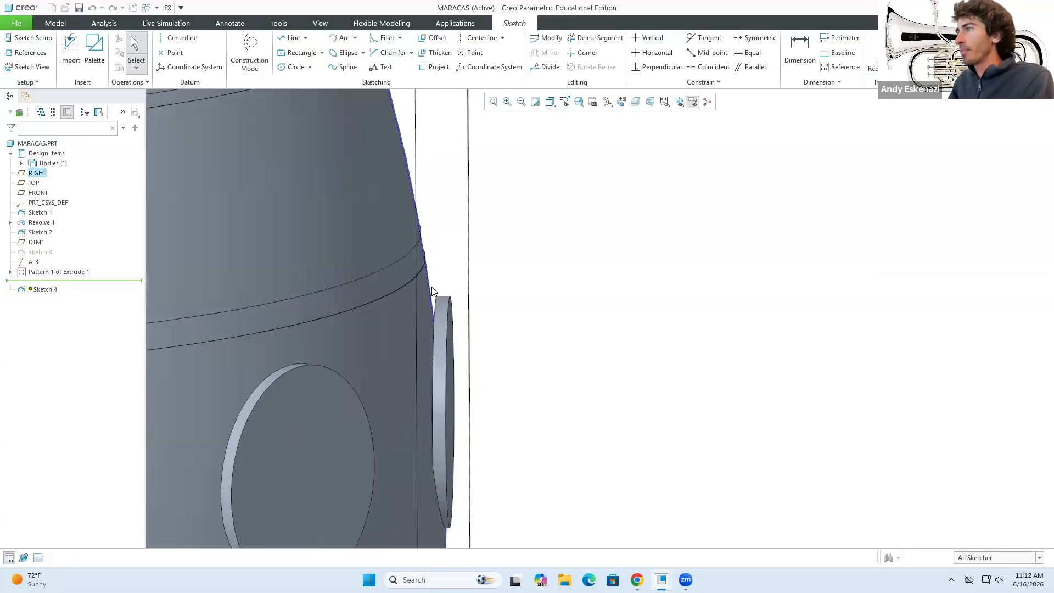
click(434, 67)
click(429, 295)
click(341, 132)
scroll(454, 250, up, 3)
scroll(453, 258, down, 3)
scroll(453, 270, down, 1)
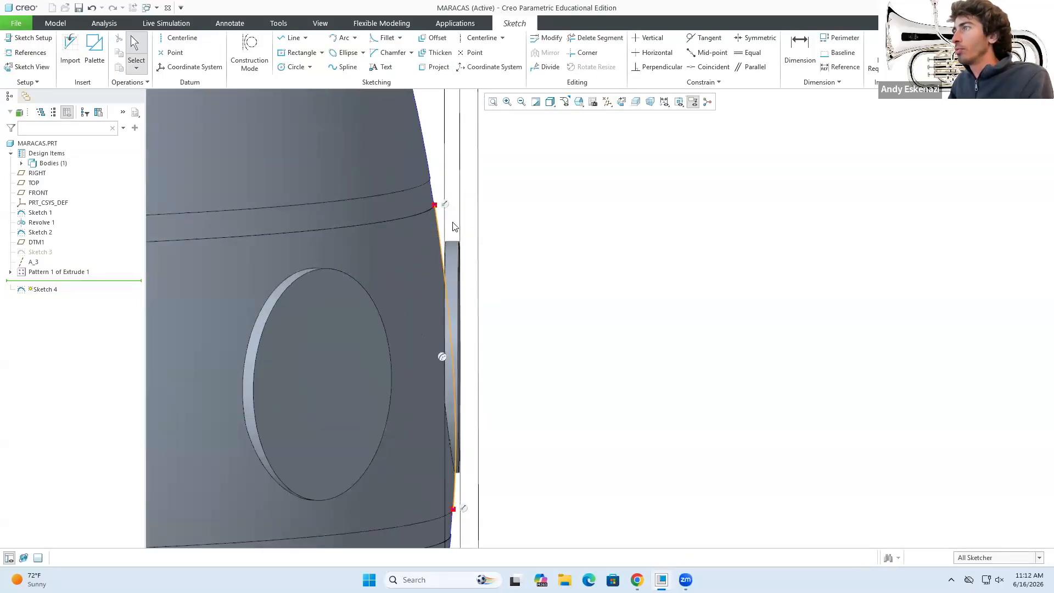
Offset the projected band curve outward by a small distance.
click(433, 37)
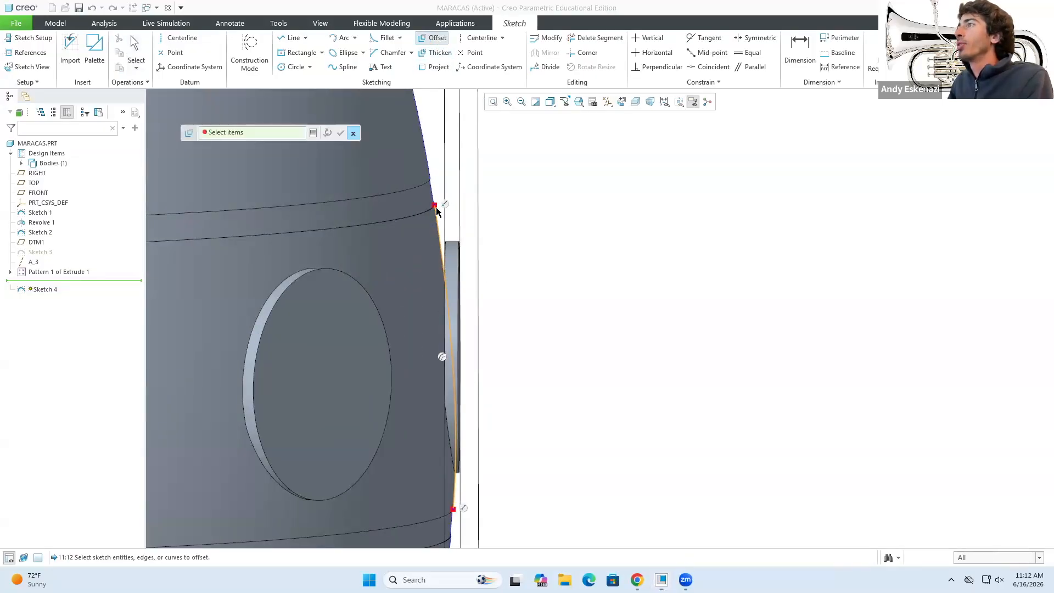
click(437, 221)
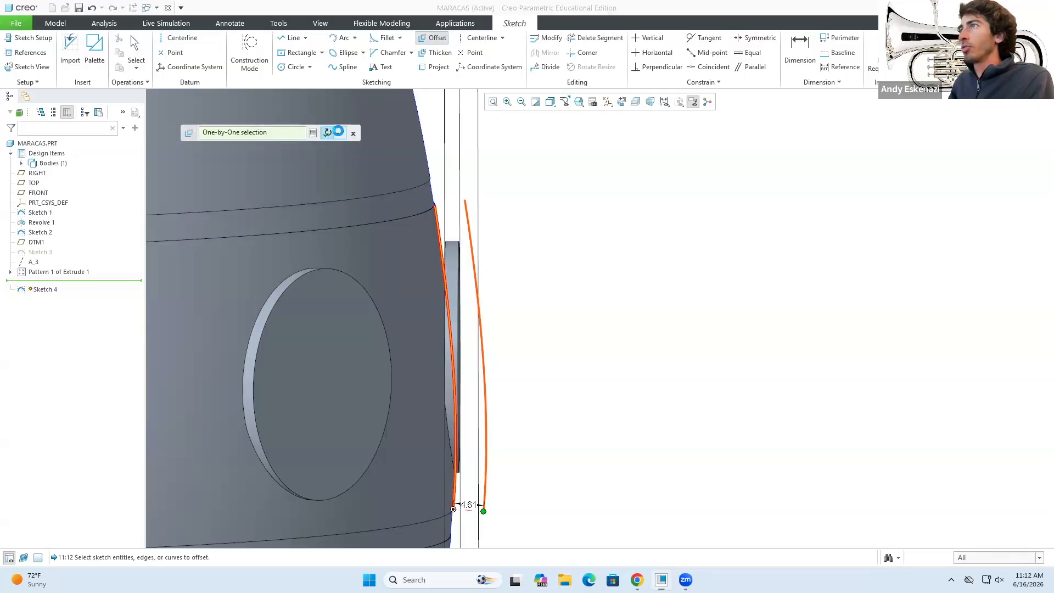
click(340, 133)
double_click(469, 511)
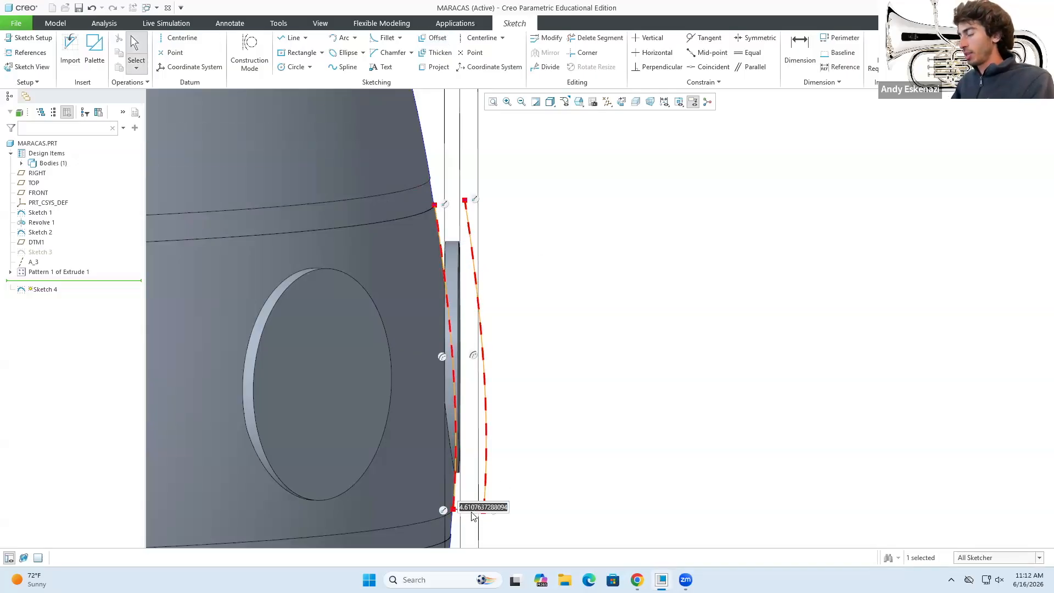
key(BackSpace)
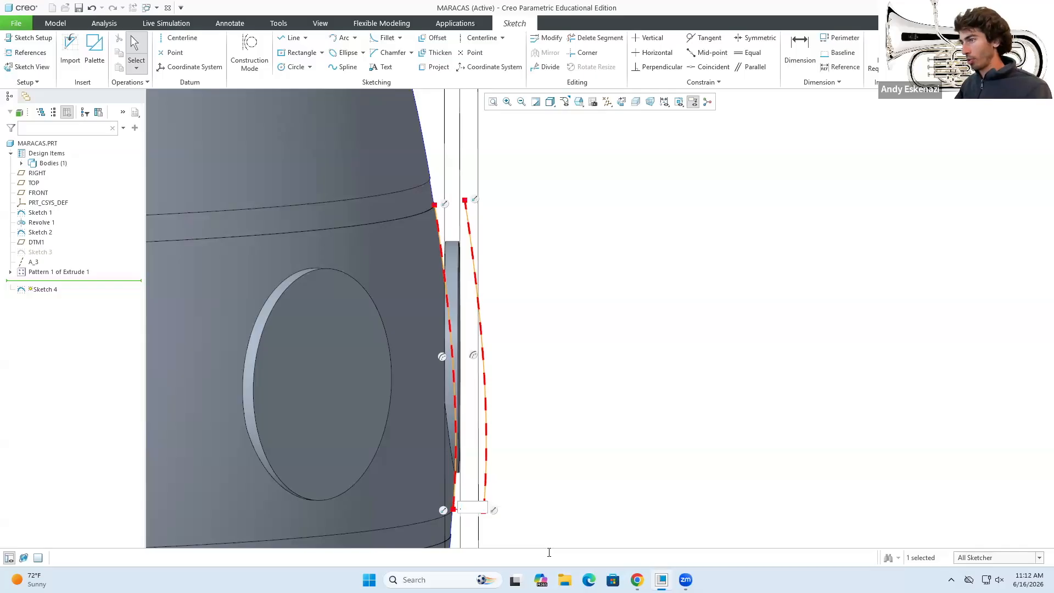
key(Return)
Convert the inner projected curve to construction geometry, keeping the offset curve as a solid line.
scroll(490, 542, down, 3)
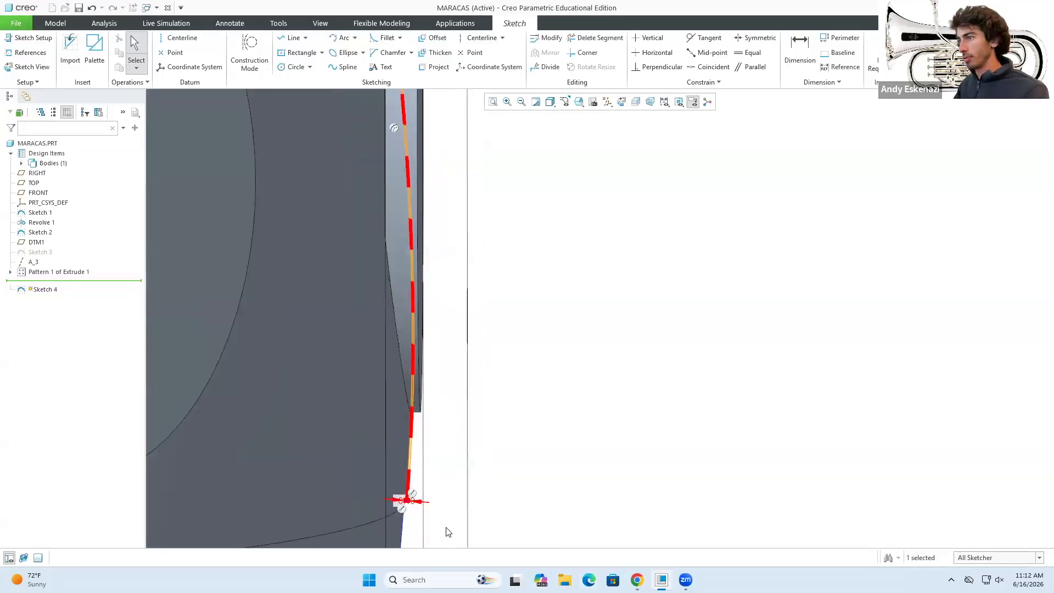
scroll(440, 494, down, 3)
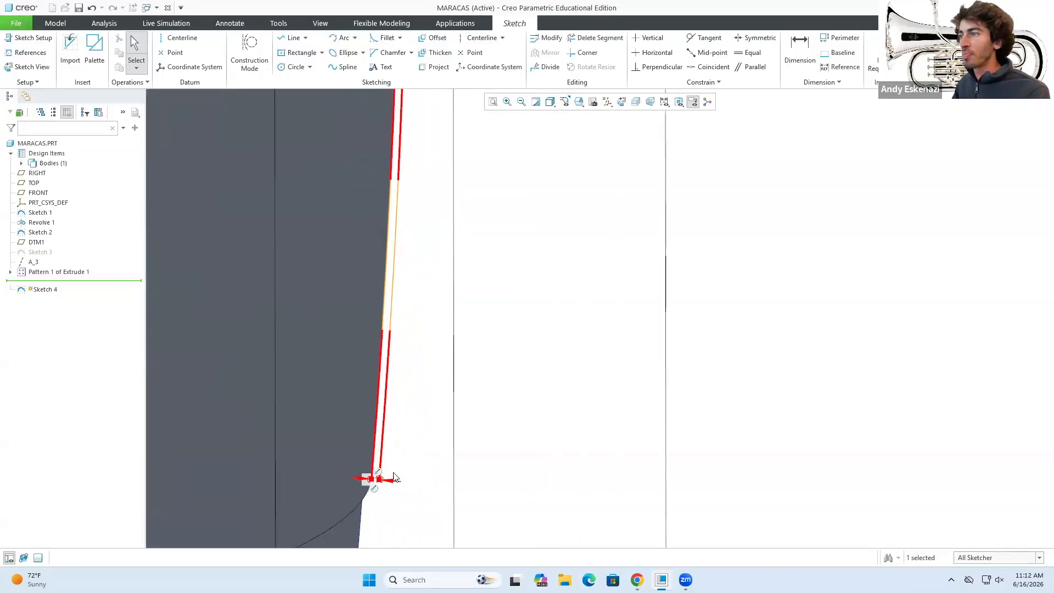
click(376, 453)
click(395, 428)
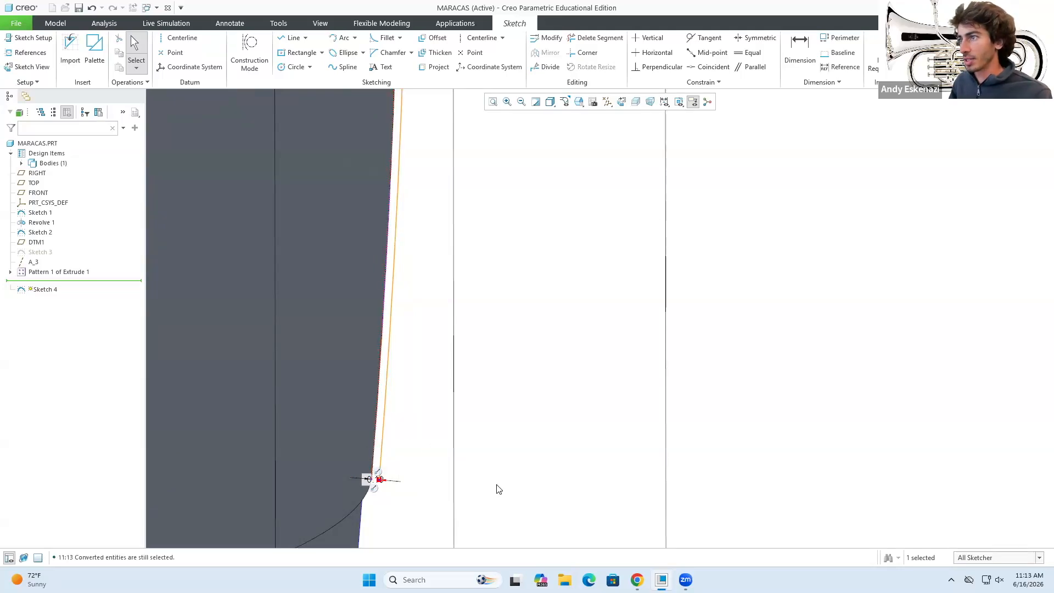
Close the offset curve with horizontal and vertical lines into an outer profile about 49.06 tall and 5.40 wide at its base, and finish the sketch.
click(291, 37)
click(379, 479)
scroll(526, 460, up, 6)
click(615, 465)
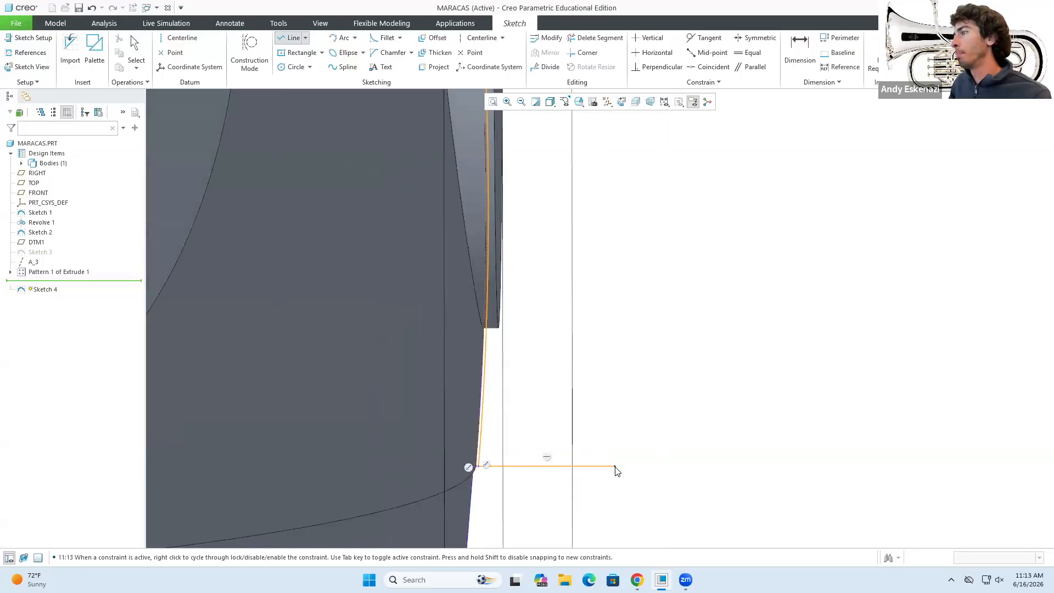
scroll(615, 465, up, 5)
scroll(634, 308, up, 5)
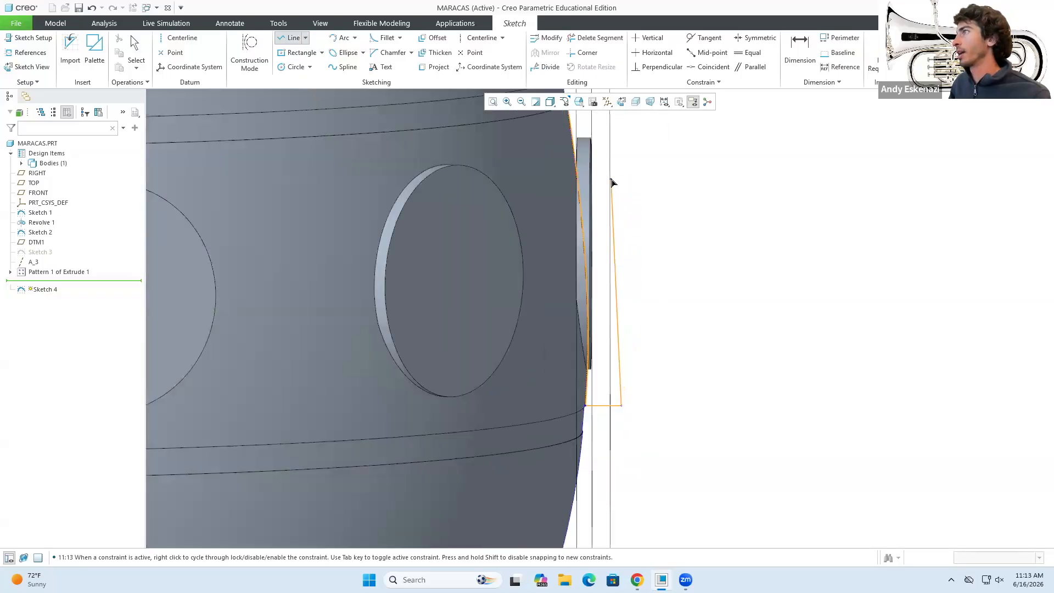
scroll(614, 176, up, 2)
click(619, 144)
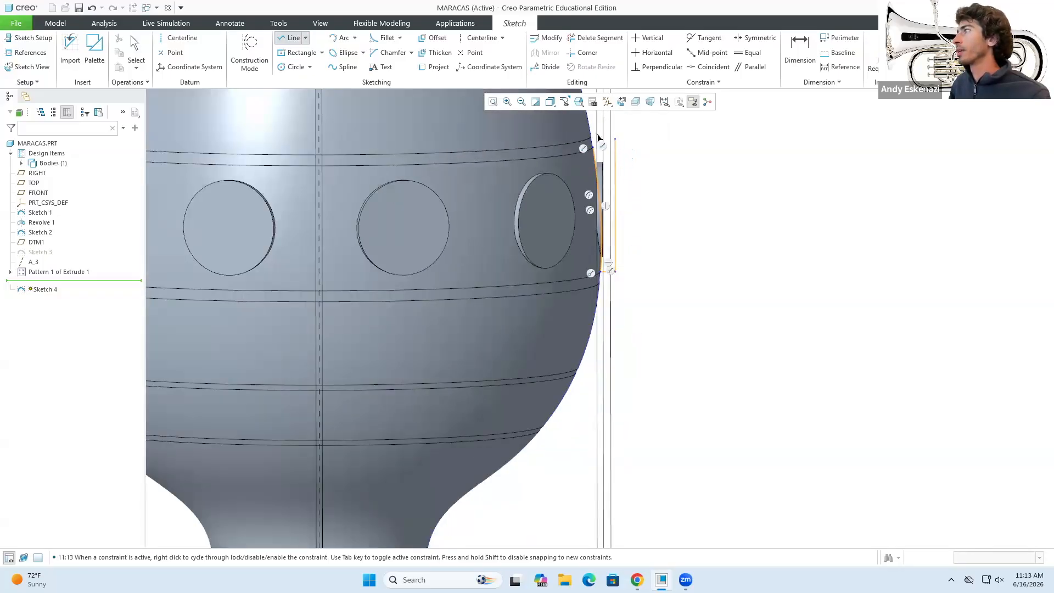
scroll(593, 154, down, 8)
click(516, 282)
middle_click(565, 240)
scroll(565, 237, up, 8)
scroll(582, 237, up, 6)
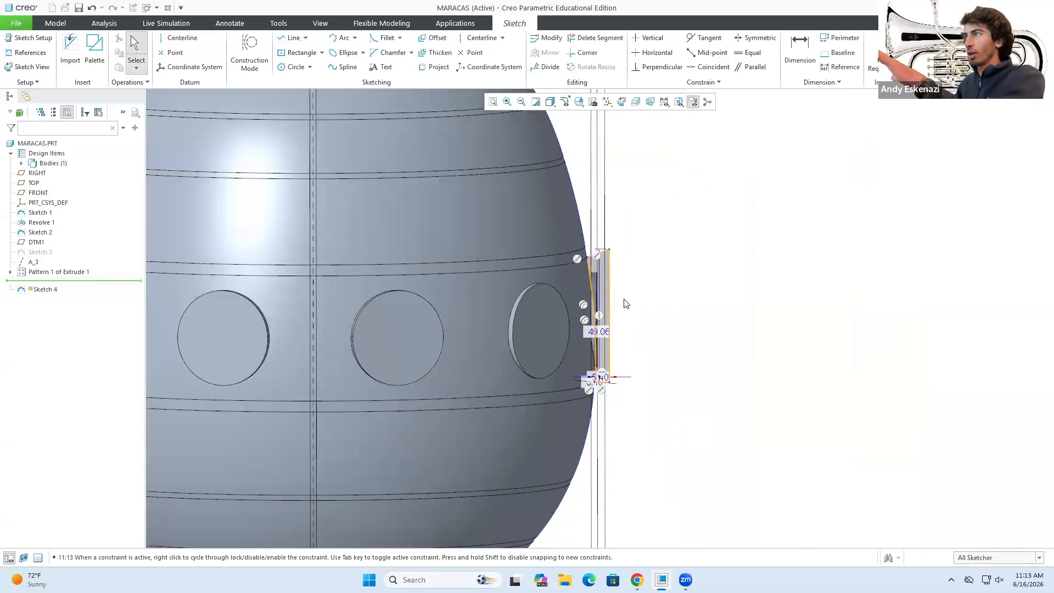
middle_drag(609, 329, 594, 304)
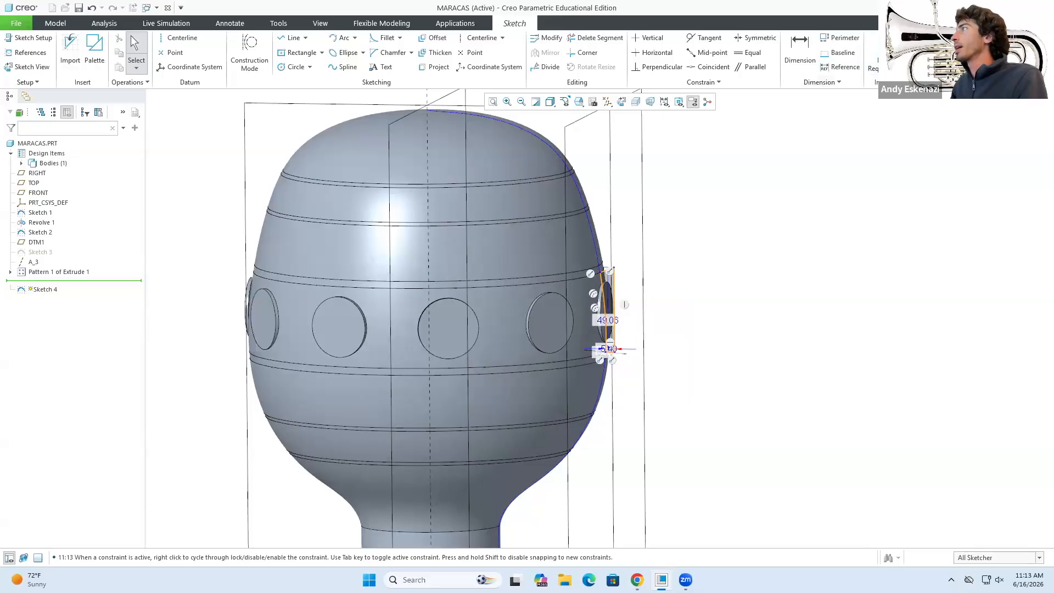
click(928, 50)
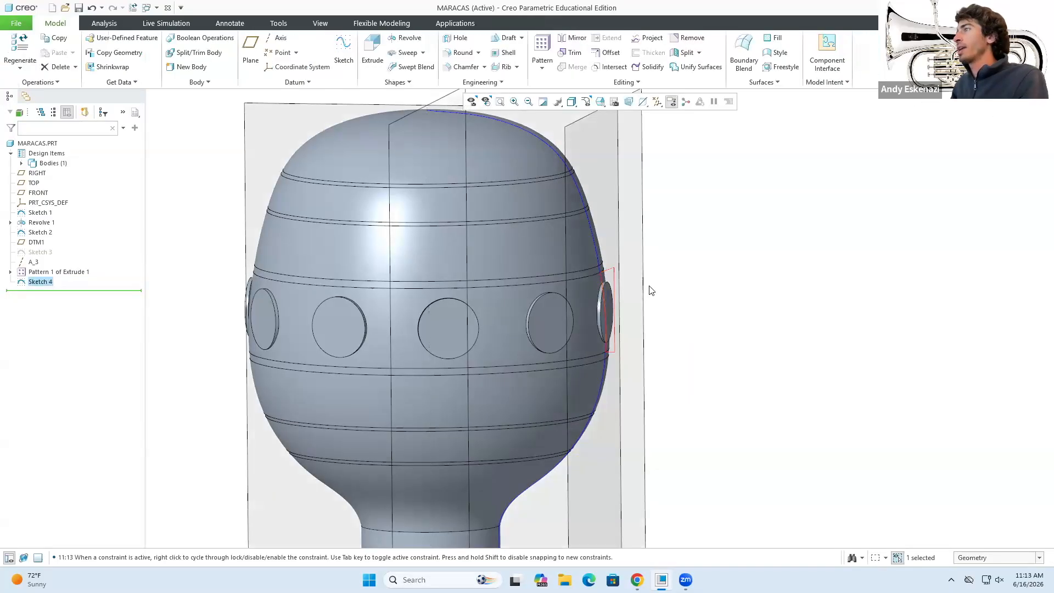
Revolve the closed profile 360 degrees around datum axis A_3 as a material-removing cut across the patterned discs.
click(406, 37)
click(120, 52)
click(615, 273)
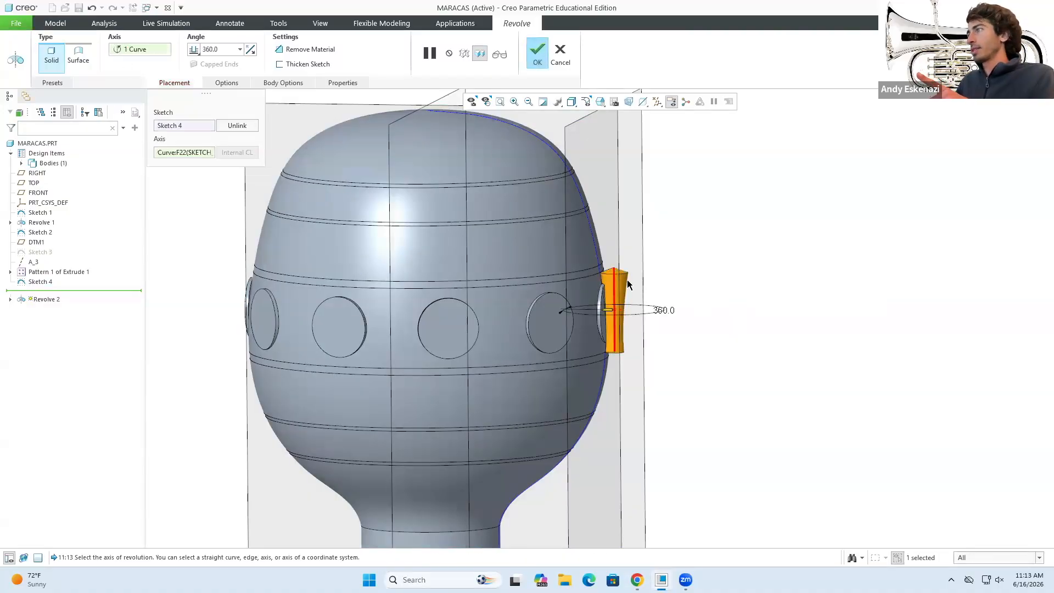
click(33, 262)
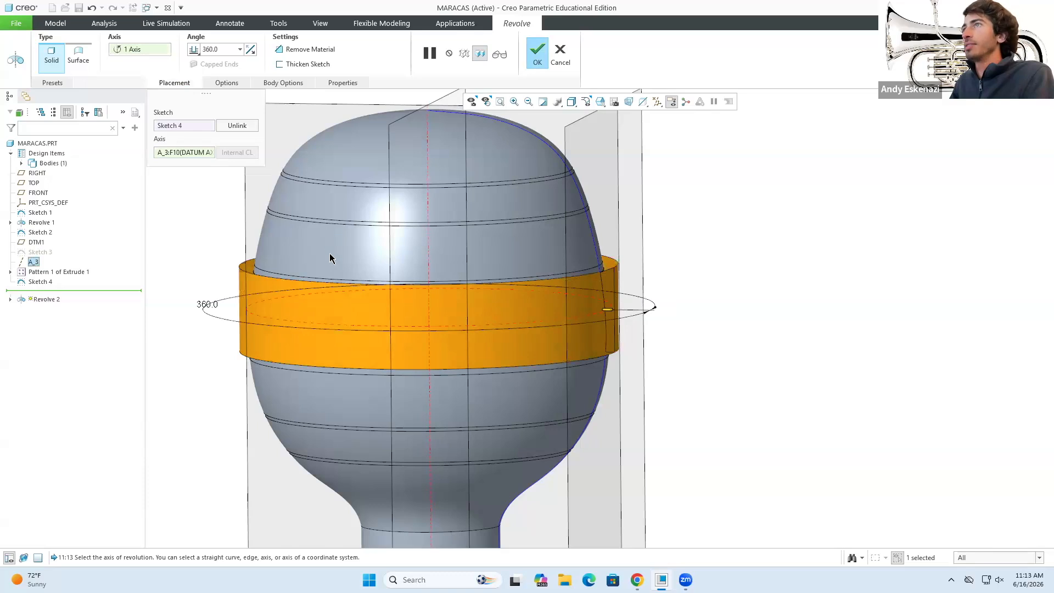
click(294, 50)
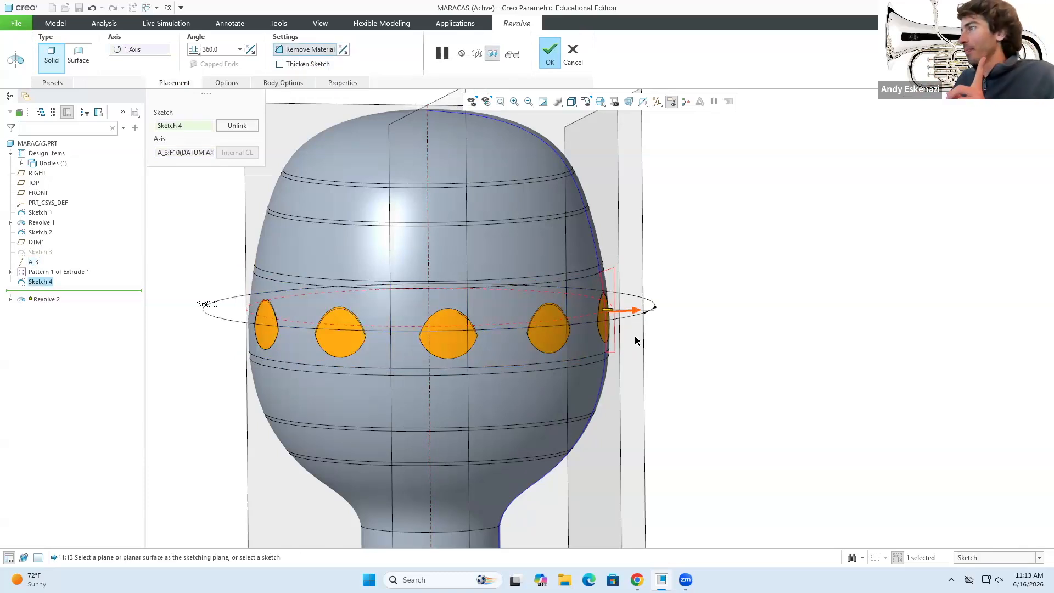
scroll(568, 318, down, 6)
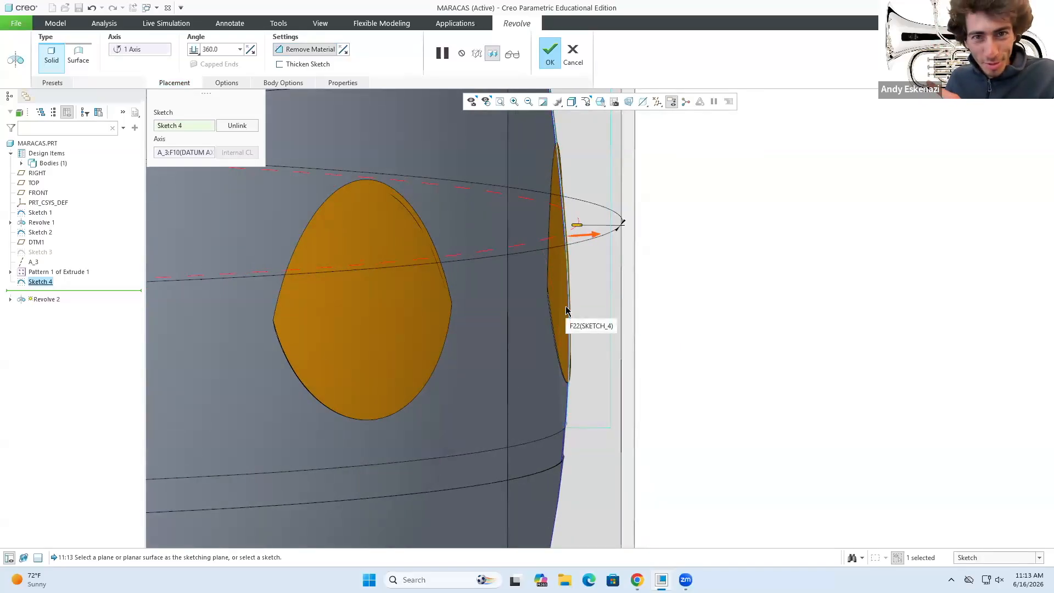
click(548, 59)
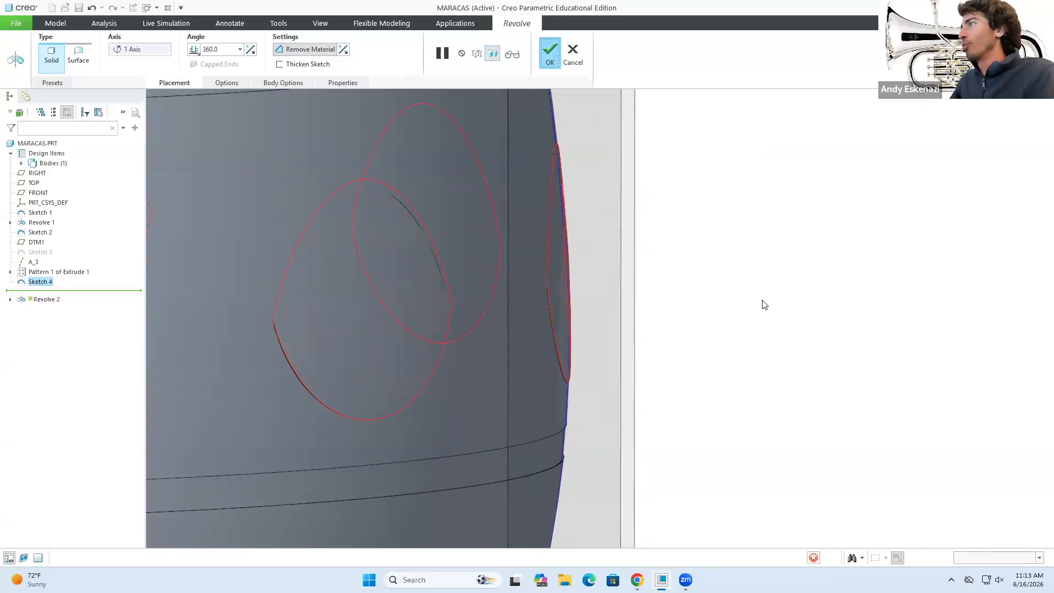
Examine the edges of the trimmed discs where they meet the band surface.
scroll(685, 328, up, 6)
middle_drag(684, 326, 601, 324)
scroll(685, 328, up, 2)
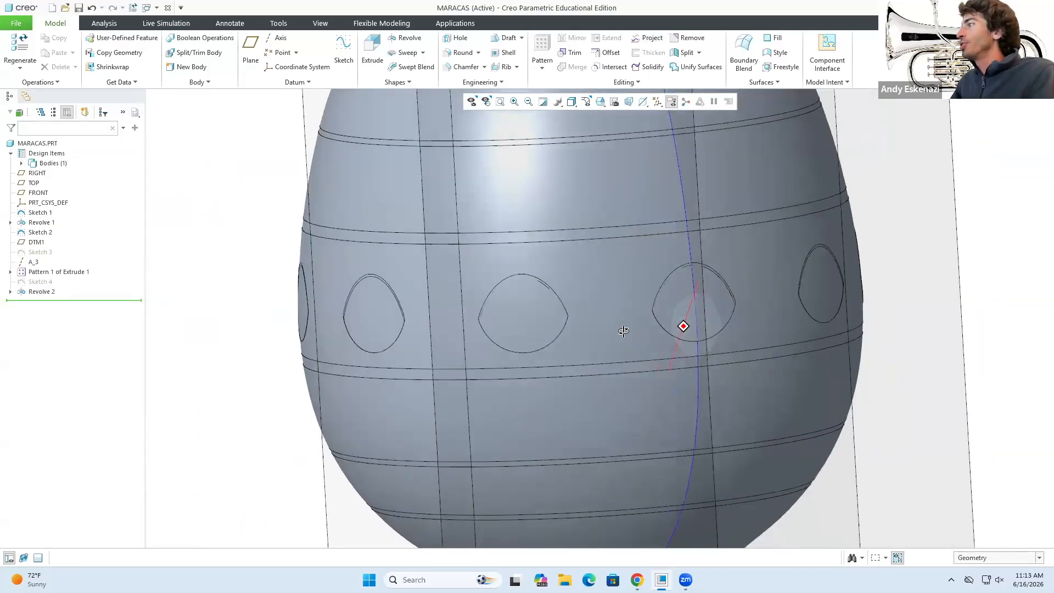
scroll(664, 318, down, 12)
scroll(631, 299, up, 2)
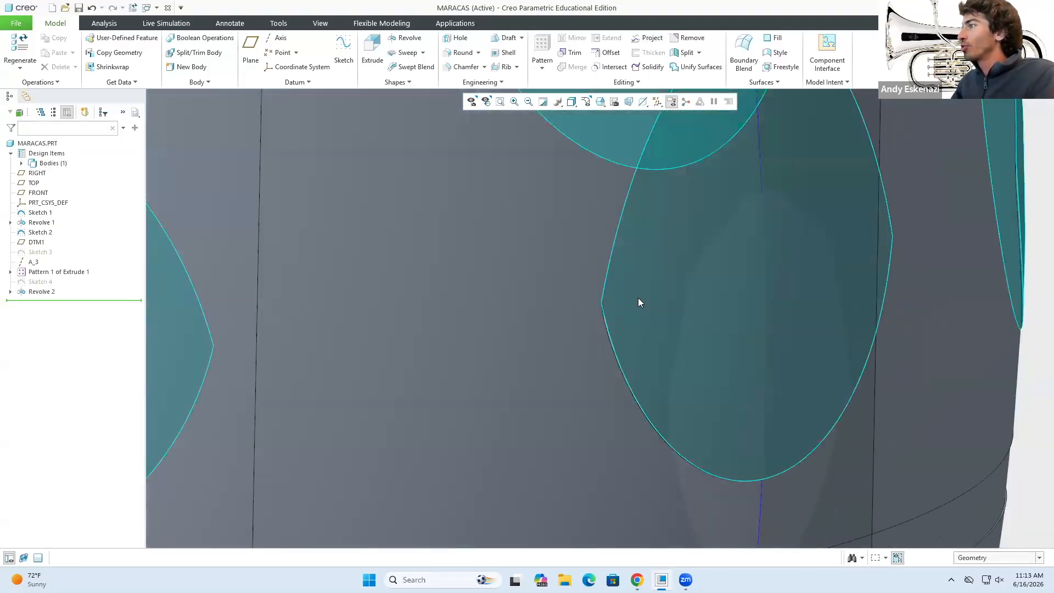
scroll(603, 285, down, 1)
scroll(602, 285, up, 2)
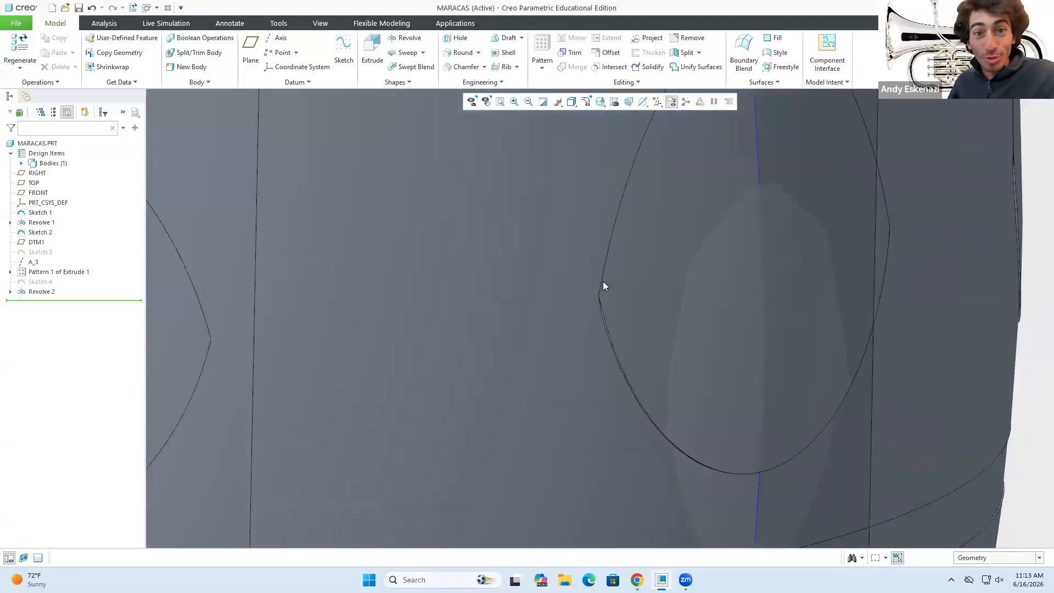
scroll(603, 284, up, 4)
Edit the sketch of the revolved cut and set the curve's offset distance from the band to 0.2.
click(10, 291)
click(45, 303)
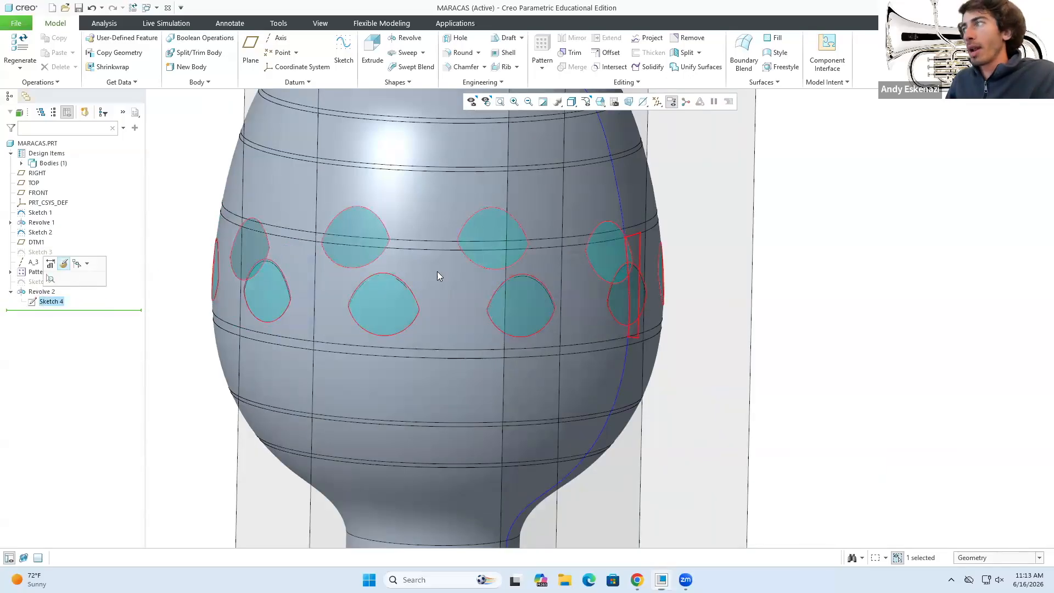
click(65, 270)
scroll(630, 338, down, 8)
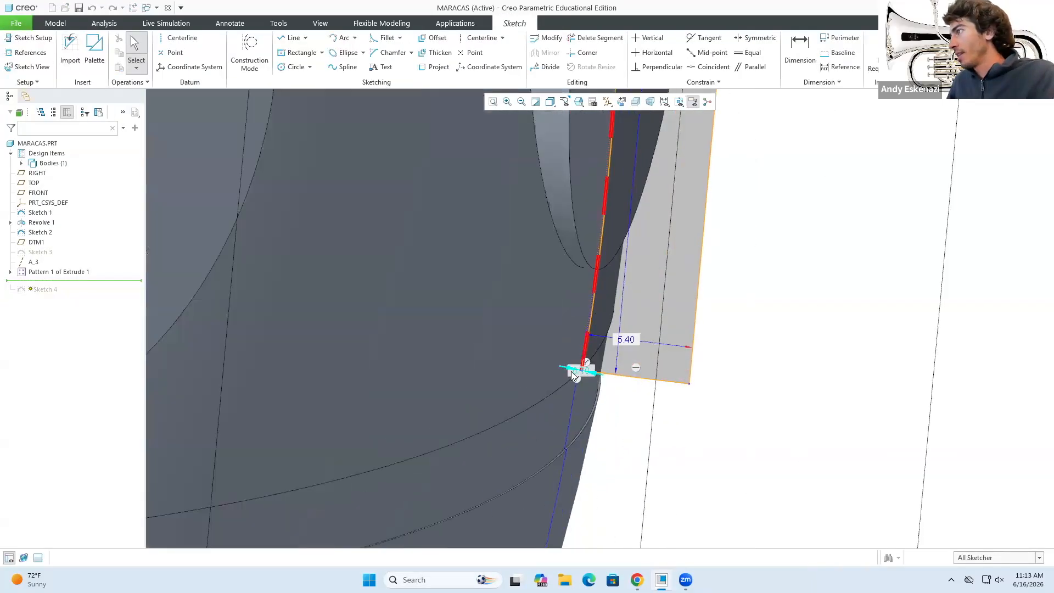
scroll(603, 373, down, 2)
click(630, 350)
double_click(631, 351)
text(0.2)
key(Return)
scroll(599, 384, up, 10)
middle_drag(629, 233, 638, 243)
scroll(609, 269, up, 3)
scroll(625, 182, down, 3)
middle_drag(623, 182, 618, 156)
scroll(621, 155, down, 4)
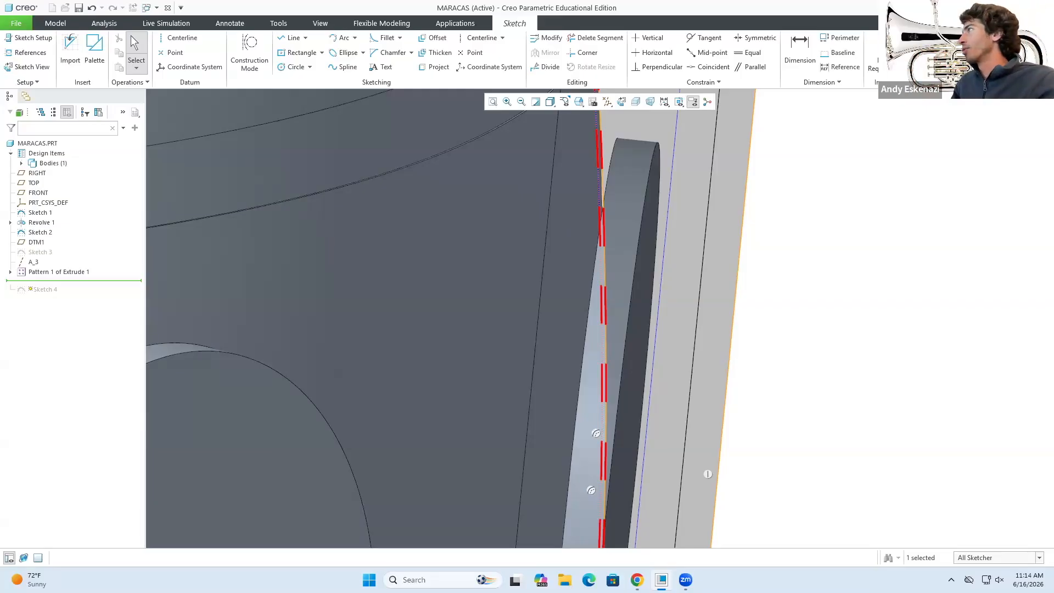
scroll(752, 383, up, 8)
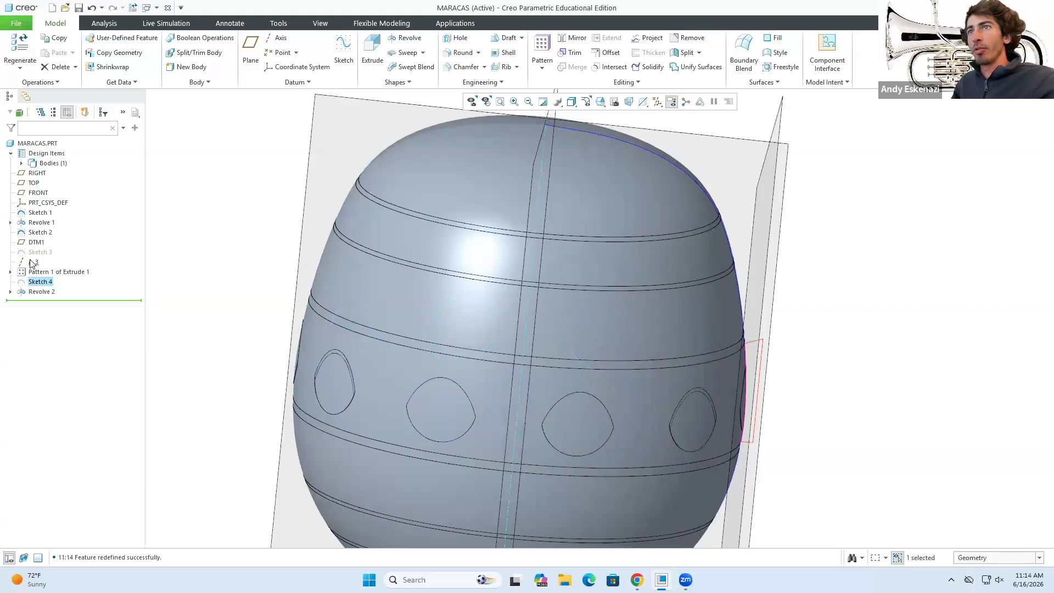
click(11, 271)
click(53, 284)
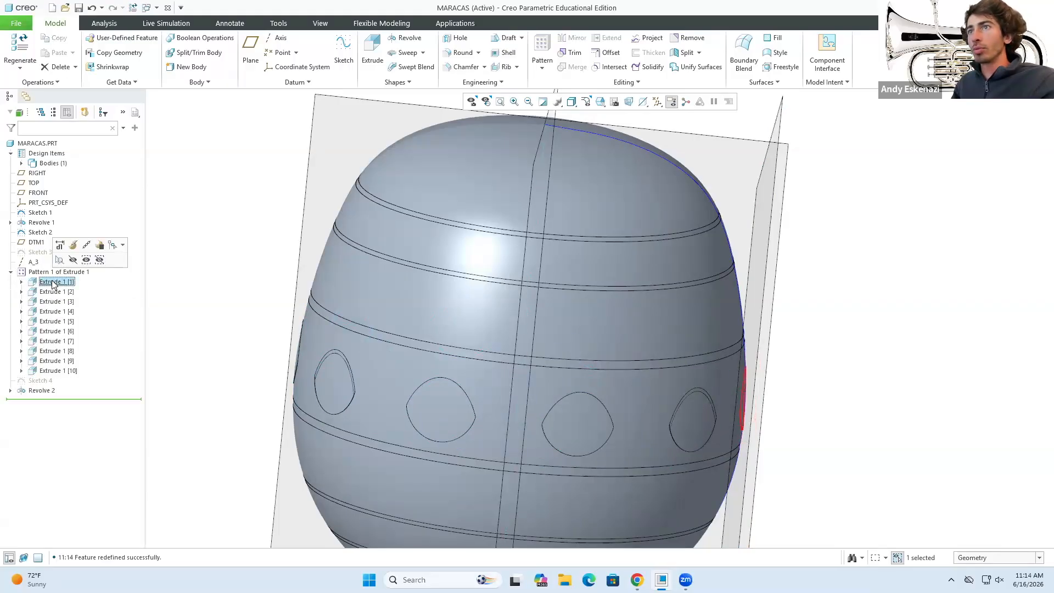
click(156, 407)
drag(130, 399, 107, 407)
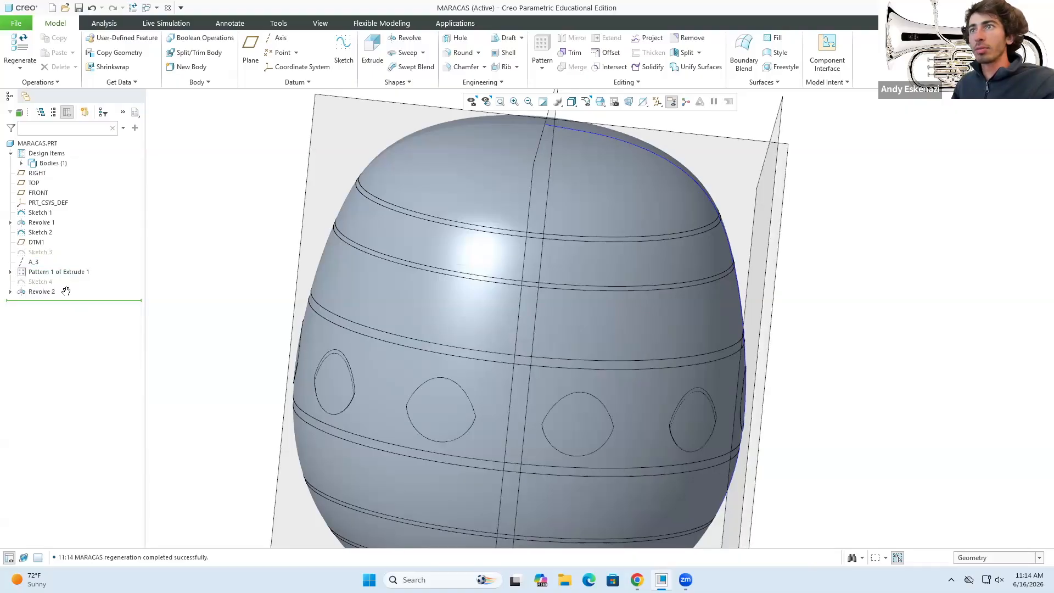
Redefine the first disc extrusion of the pattern with a symmetric depth of 5, refined to 5.006.
click(10, 271)
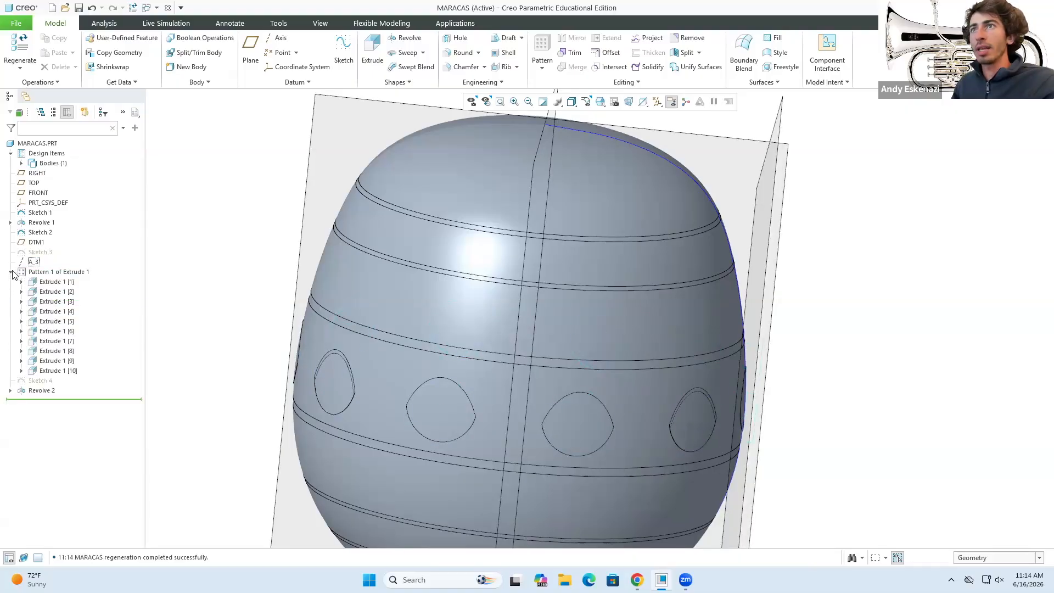
right_click(43, 283)
click(65, 245)
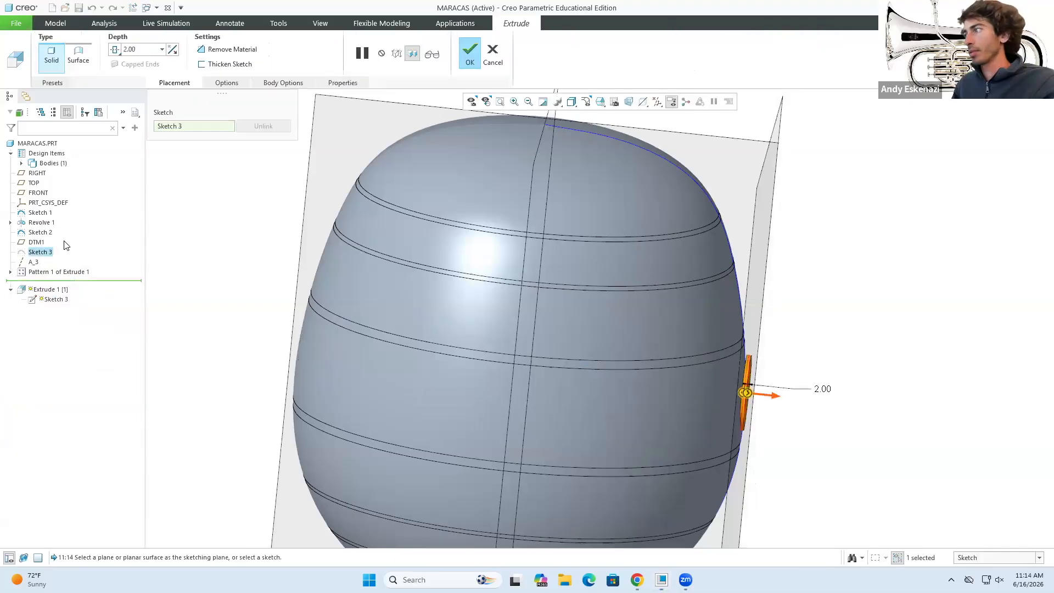
scroll(782, 402, down, 3)
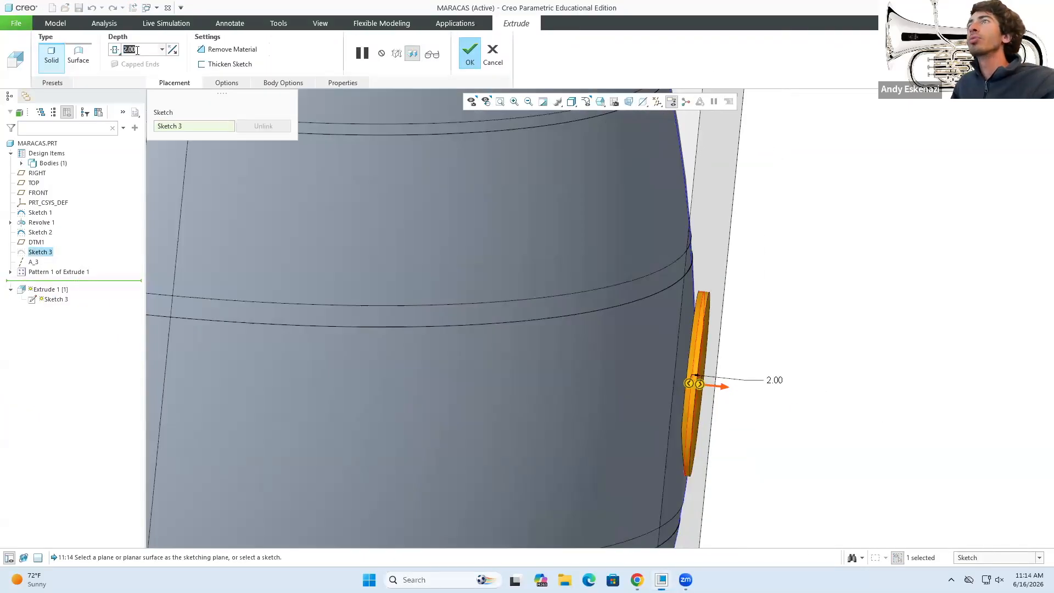
text(5)
key(Return)
mouse_move(760, 295)
middle_down()
mouse_move(664, 297)
mouse_move(691, 275)
mouse_move(676, 292)
middle_up()
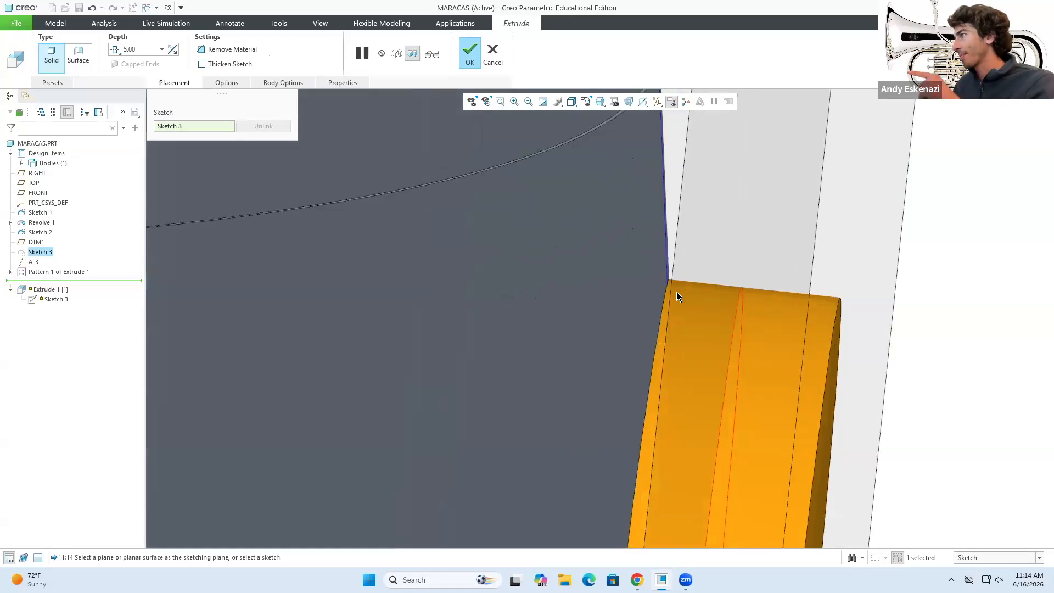
double_click(140, 47)
text(5.006)
key(Return)
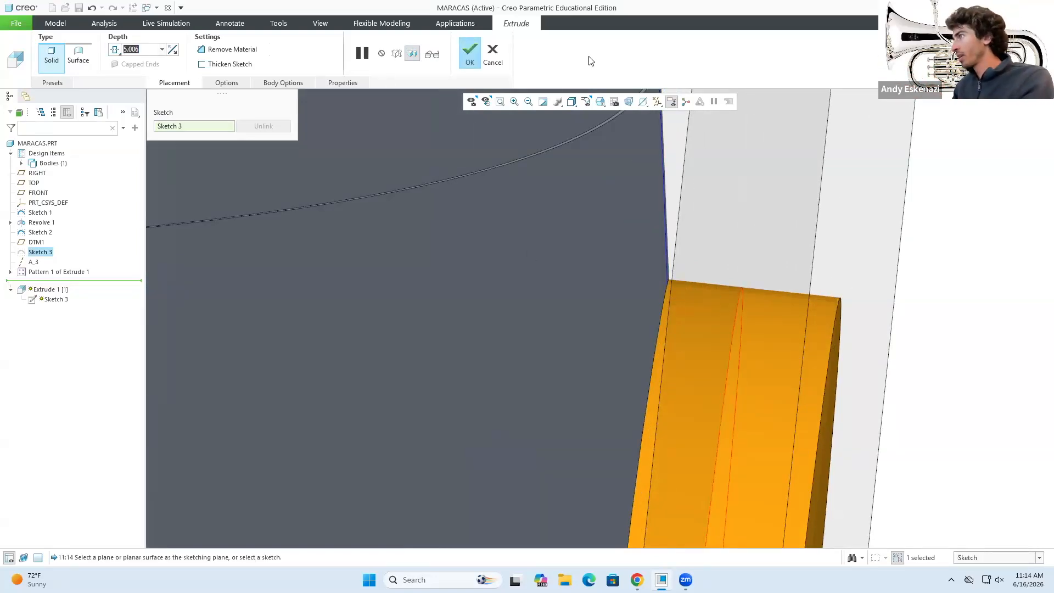
click(468, 53)
Start a new sketch on datum plane DTM1, keeping the RIGHT plane as the orientation reference.
middle_drag(698, 278, 790, 369)
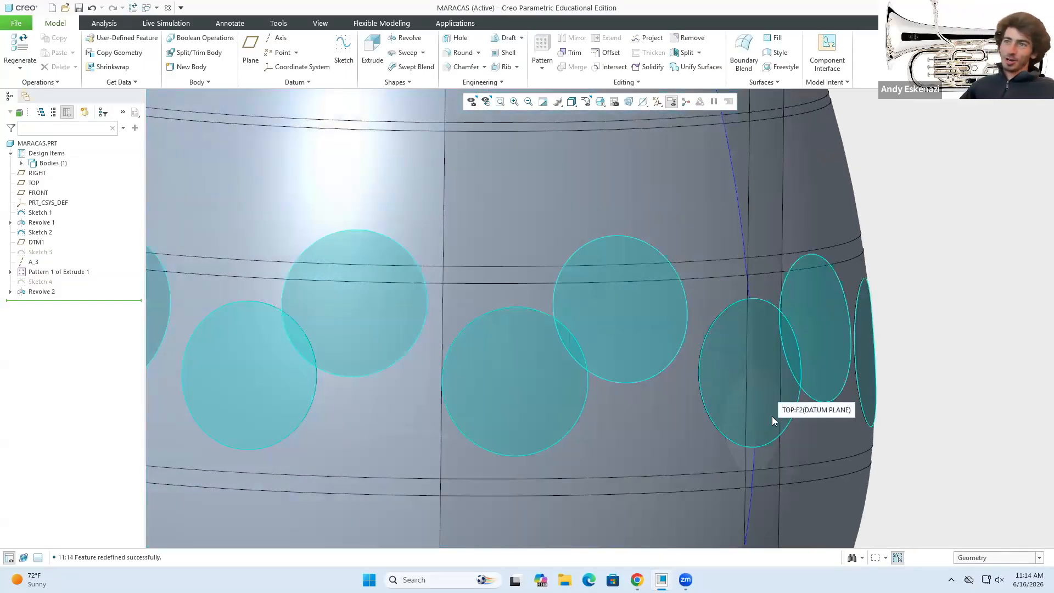
scroll(666, 310, down, 8)
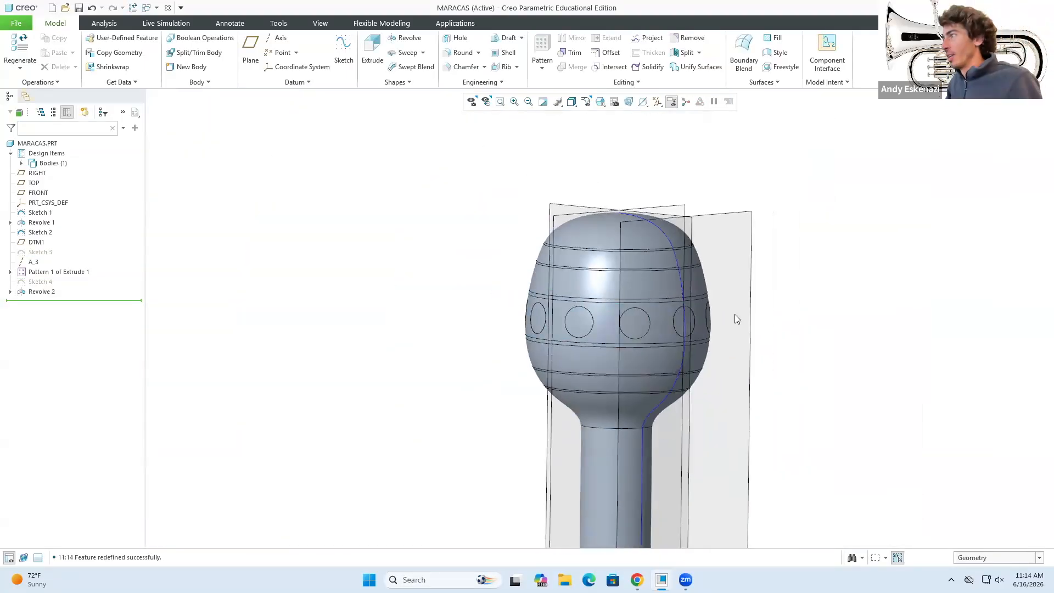
middle_drag(721, 321, 773, 315)
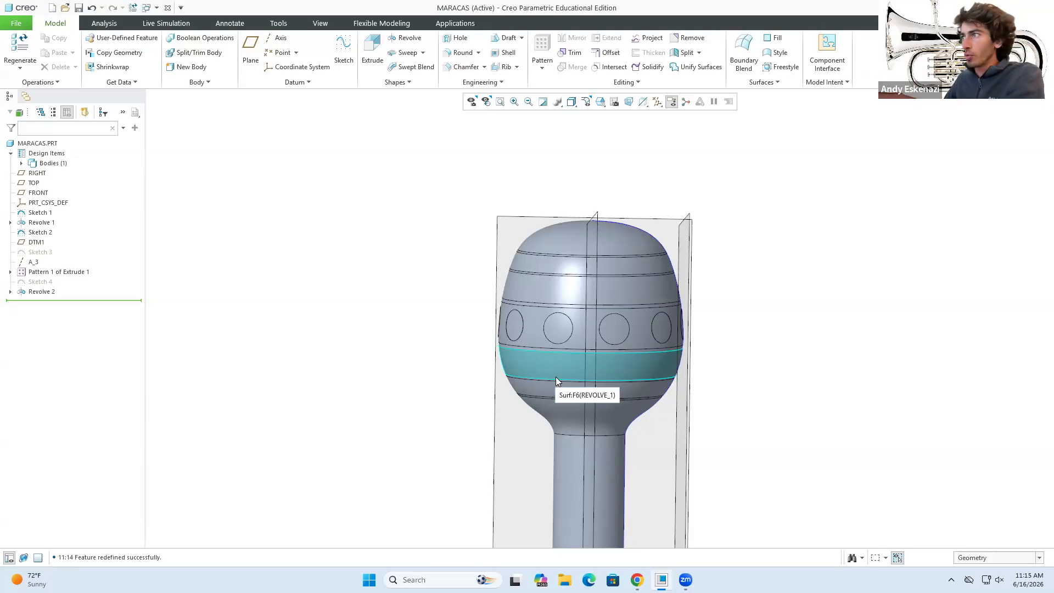
scroll(577, 294, up, 2)
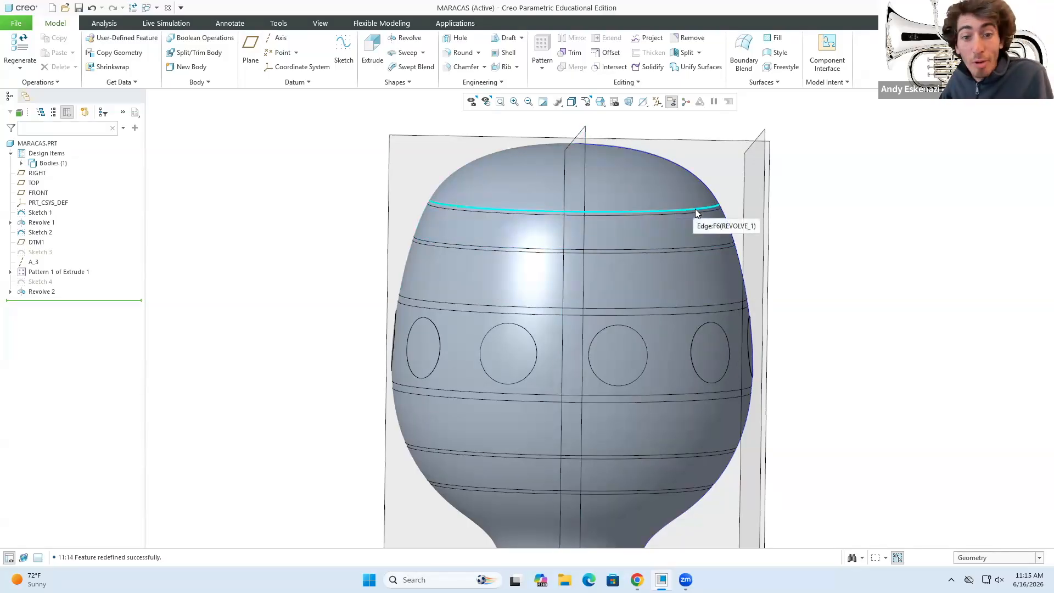
scroll(604, 260, down, 5)
middle_drag(584, 270, 436, 269)
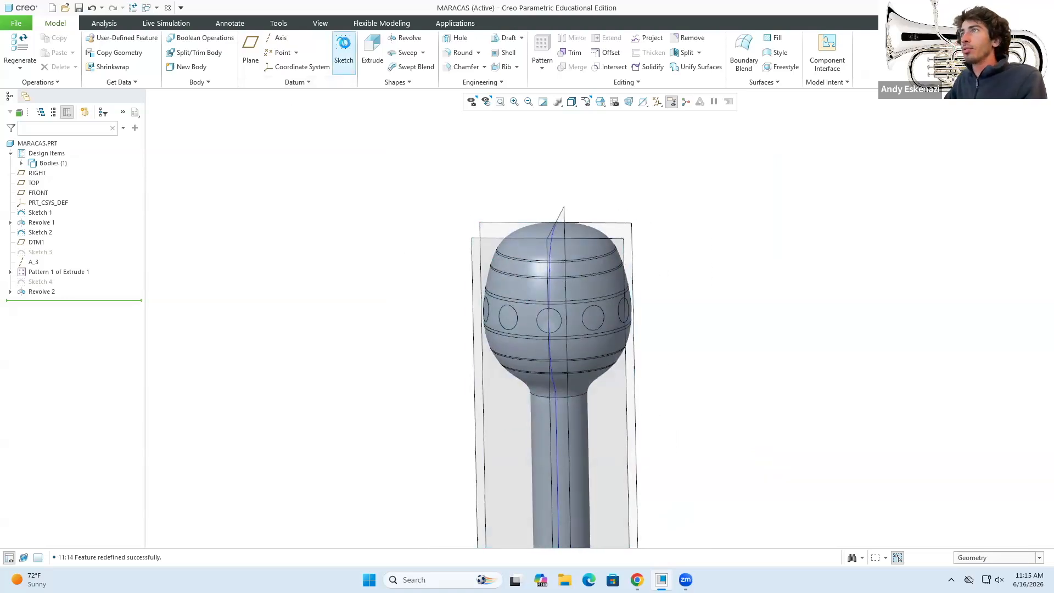
click(344, 53)
click(486, 236)
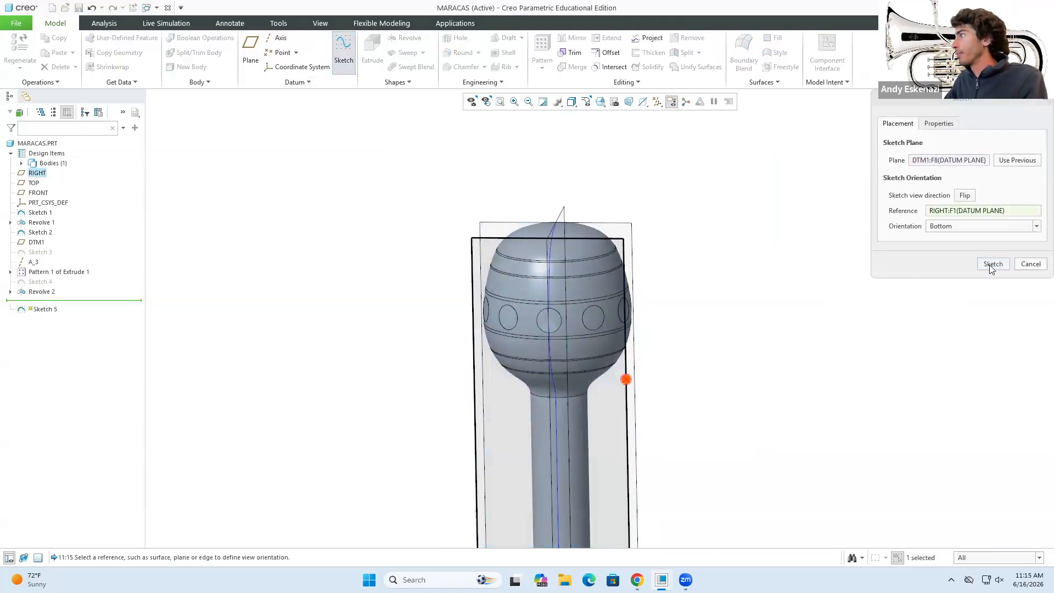
click(994, 264)
Project the profile curve segment between the two uppermost narrow bands into the sketch and convert it to construction geometry.
mouse_move(588, 265)
middle_down()
mouse_move(635, 264)
mouse_move(589, 272)
middle_up()
scroll(578, 270, down, 3)
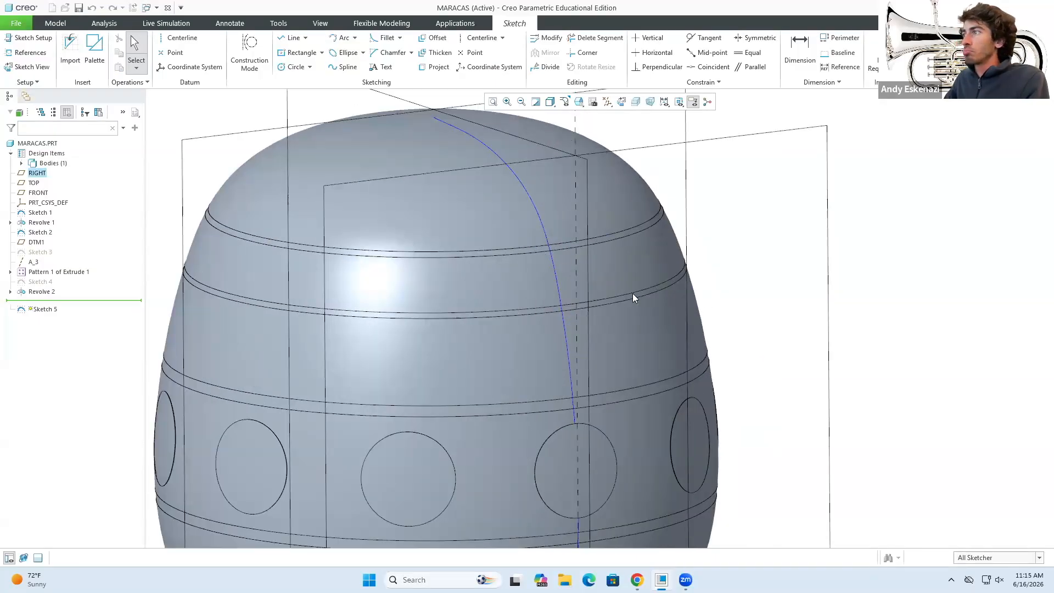
mouse_move(624, 306)
middle_down()
mouse_move(557, 299)
mouse_move(611, 304)
middle_up()
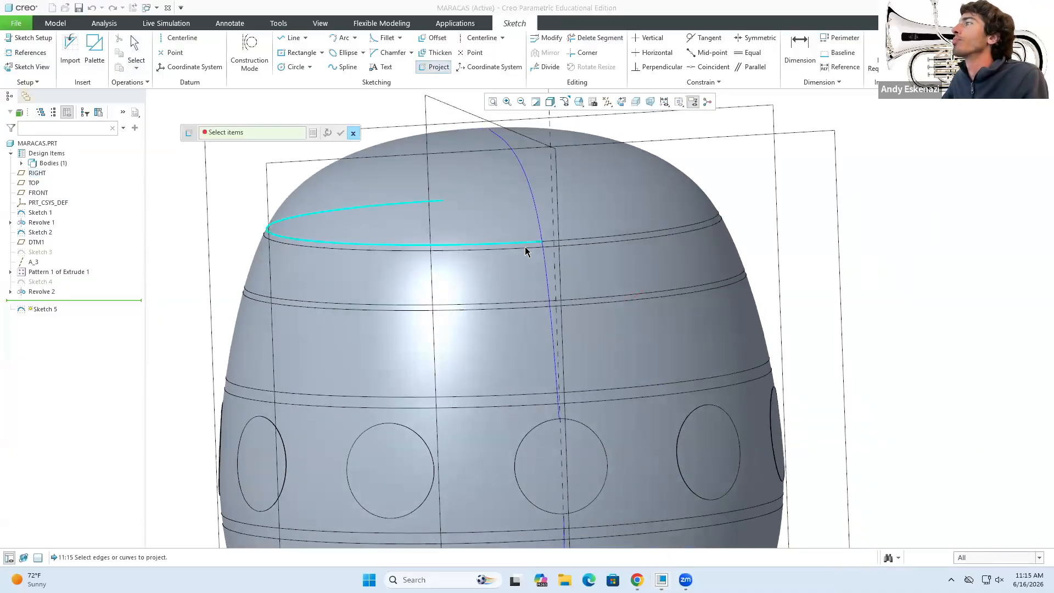
click(547, 269)
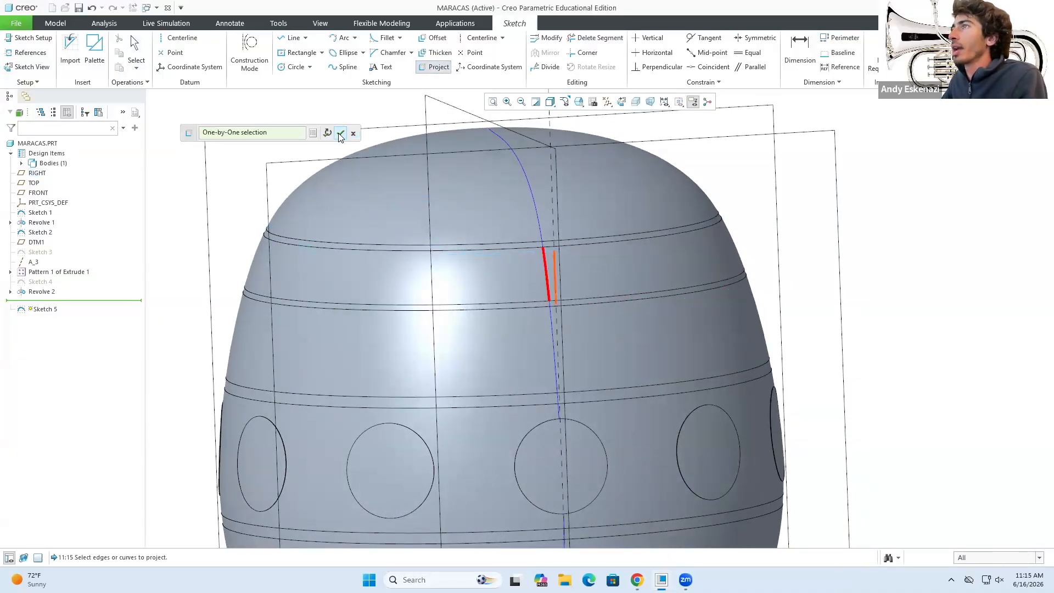
click(340, 134)
click(553, 265)
click(588, 215)
Draw two equal horizontal construction lines, each about 22.52 long, outward from the lower end of the projected segment.
scroll(522, 265, down, 4)
mouse_move(597, 291)
middle_down()
mouse_move(587, 283)
mouse_move(586, 295)
middle_up()
click(291, 37)
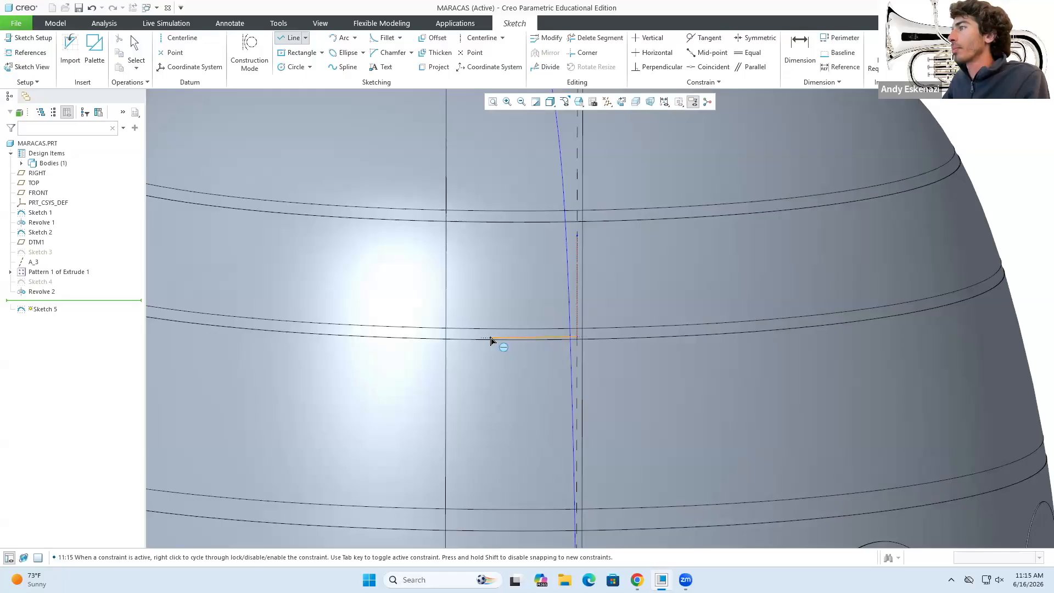
click(258, 54)
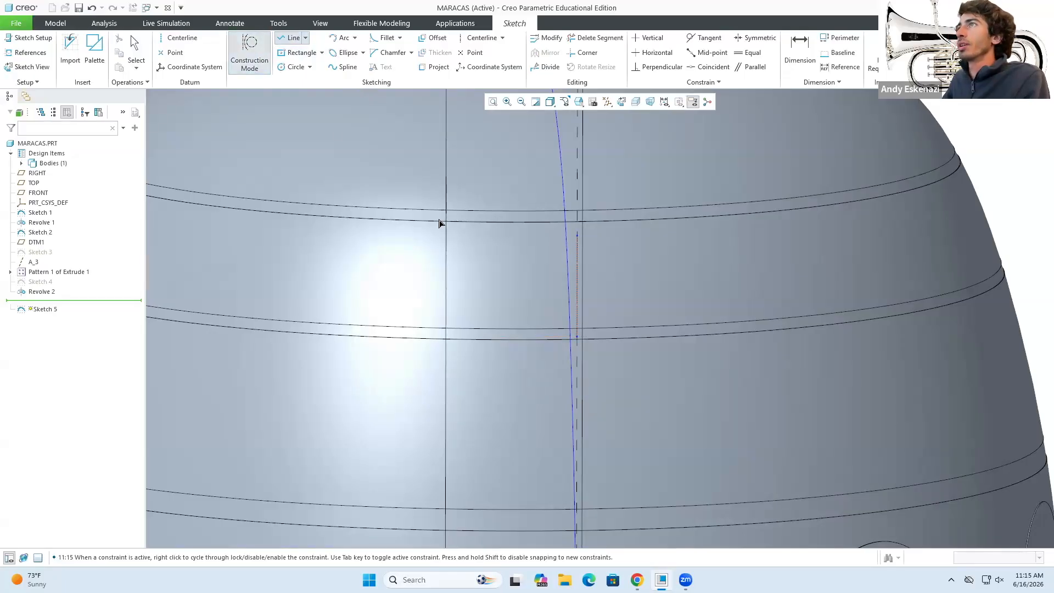
click(577, 336)
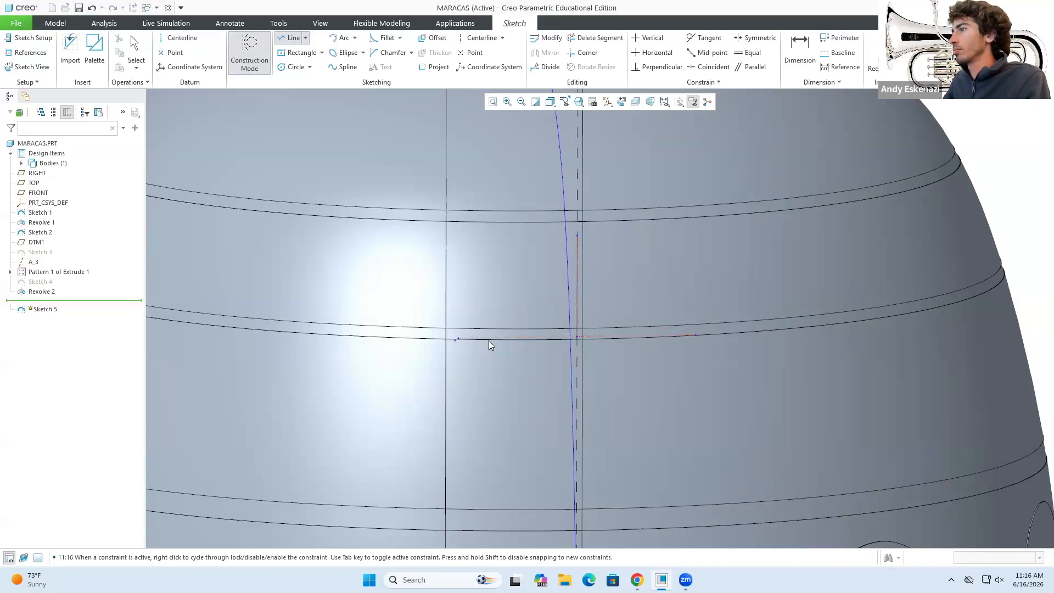
middle_drag(548, 337, 643, 412)
middle_click(642, 412)
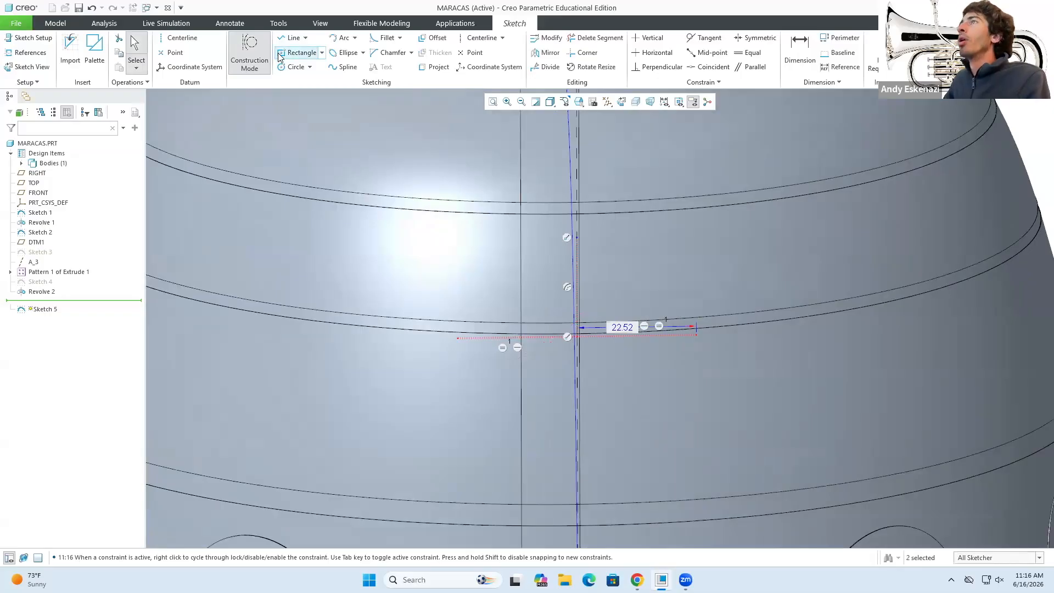
Draw a closed upward-pointing chevron of solid lines over the construction lines, with parallel inner edges and feet about 6.12 wide.
click(286, 38)
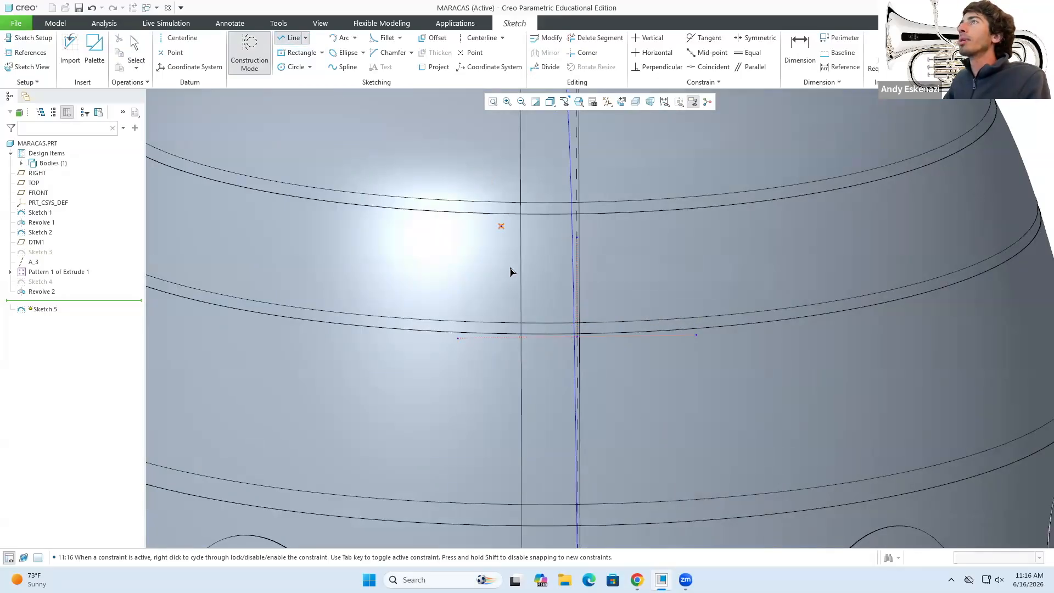
click(250, 51)
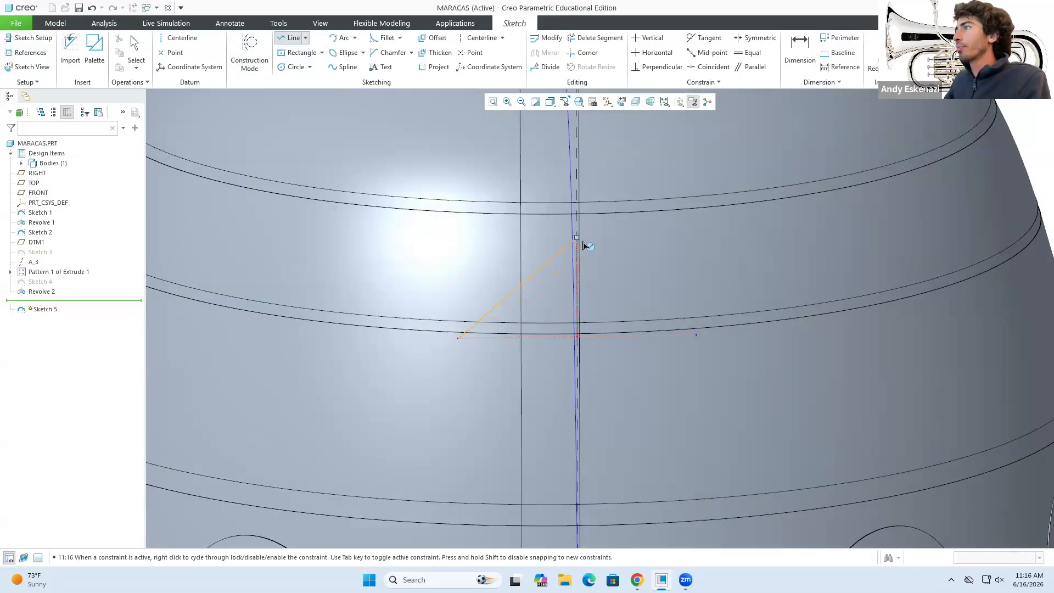
mouse_move(551, 283)
middle_down()
mouse_move(496, 291)
mouse_move(545, 307)
middle_up()
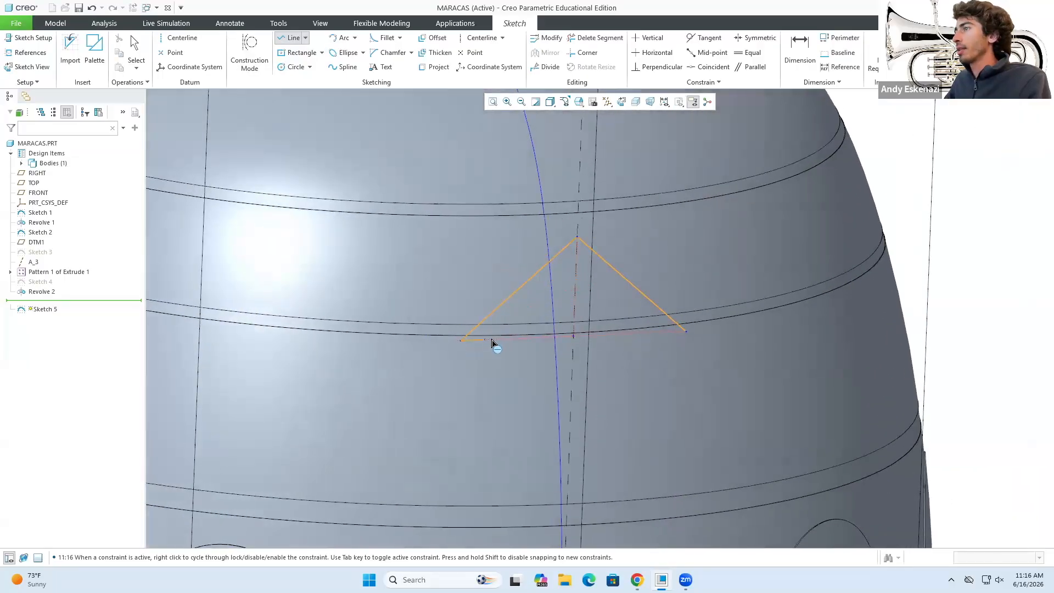
click(492, 341)
click(575, 265)
click(655, 332)
click(686, 331)
middle_click(580, 294)
middle_drag(578, 294, 563, 280)
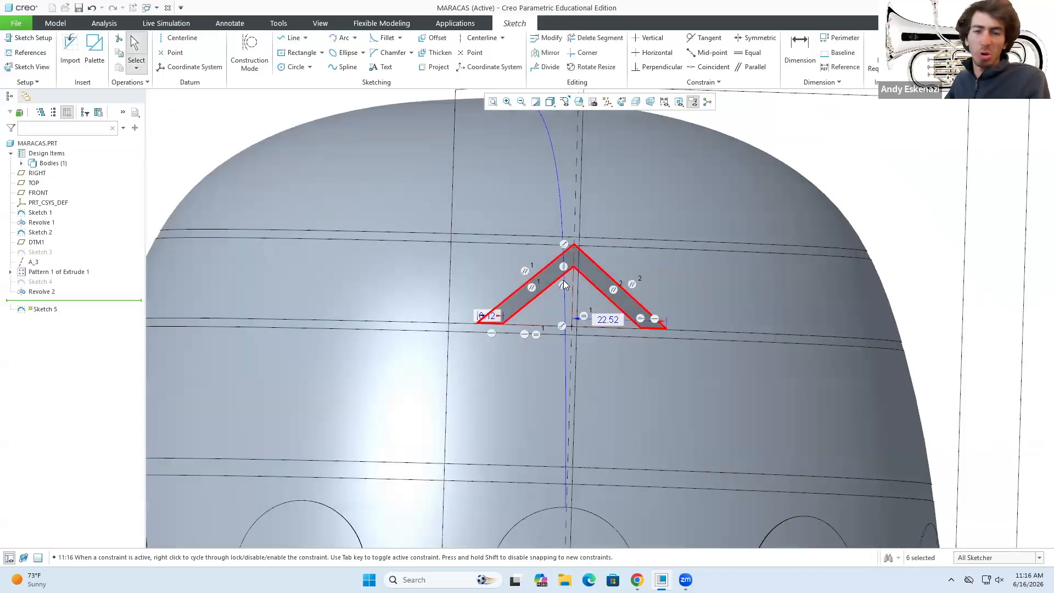
Project the profile curve segment between the two lowest narrow bands of the maraca head into the sketch.
scroll(547, 283, down, 5)
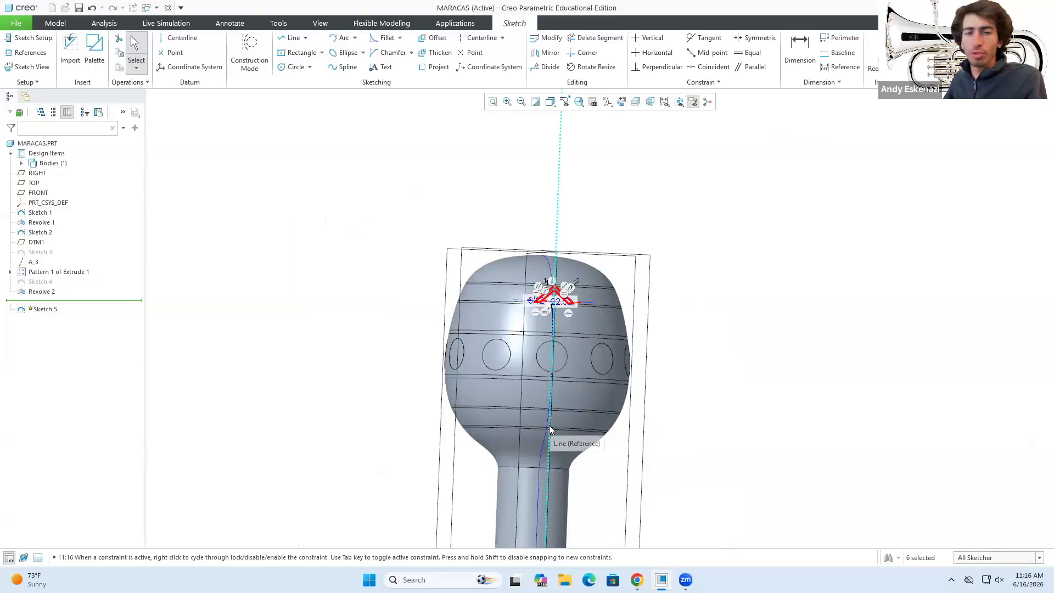
scroll(549, 425, up, 2)
scroll(553, 427, up, 1)
scroll(551, 428, up, 2)
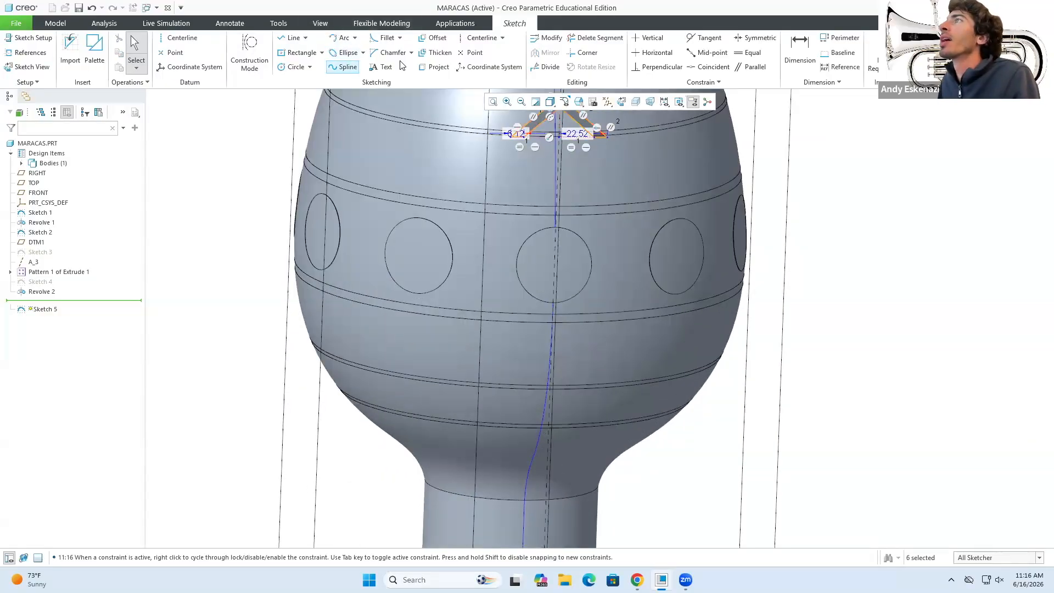
click(431, 67)
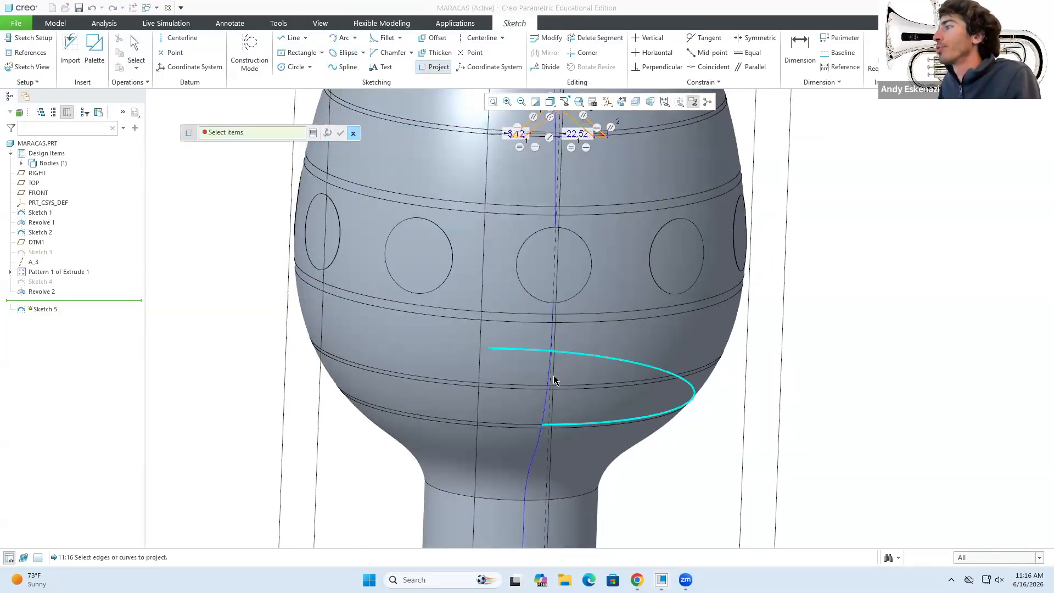
click(545, 411)
click(339, 134)
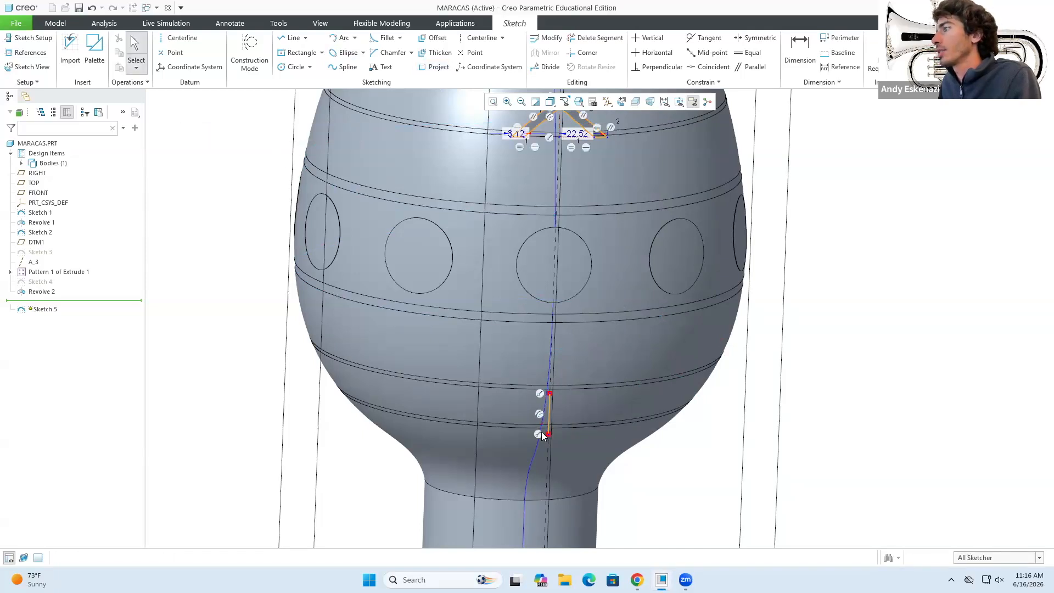
Convert the lower projected segment to construction geometry and draw equal horizontal construction lines on both sides of its upper end.
scroll(542, 432, up, 3)
click(559, 387)
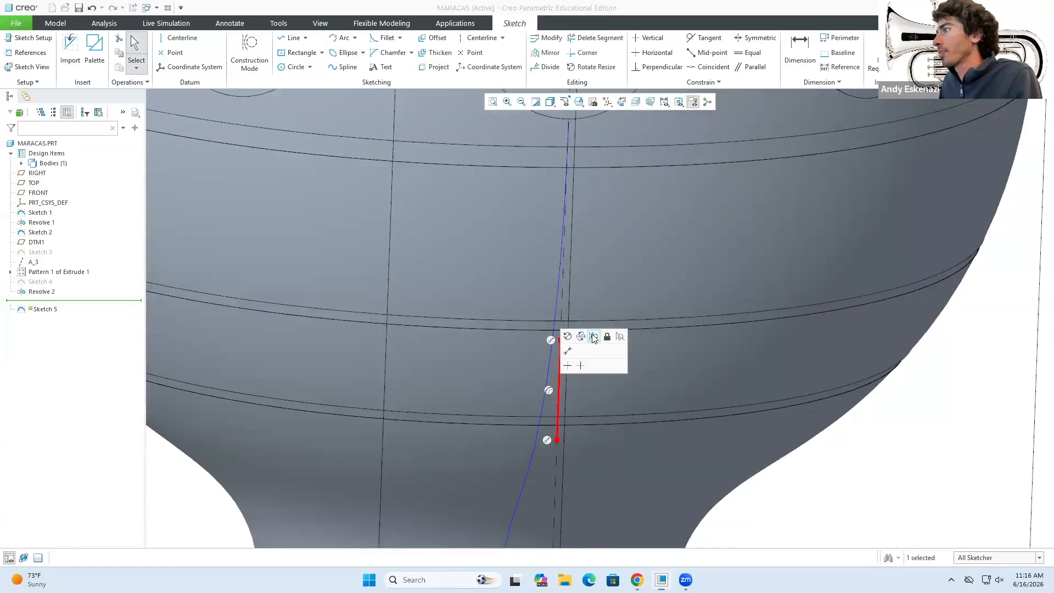
click(568, 351)
click(286, 38)
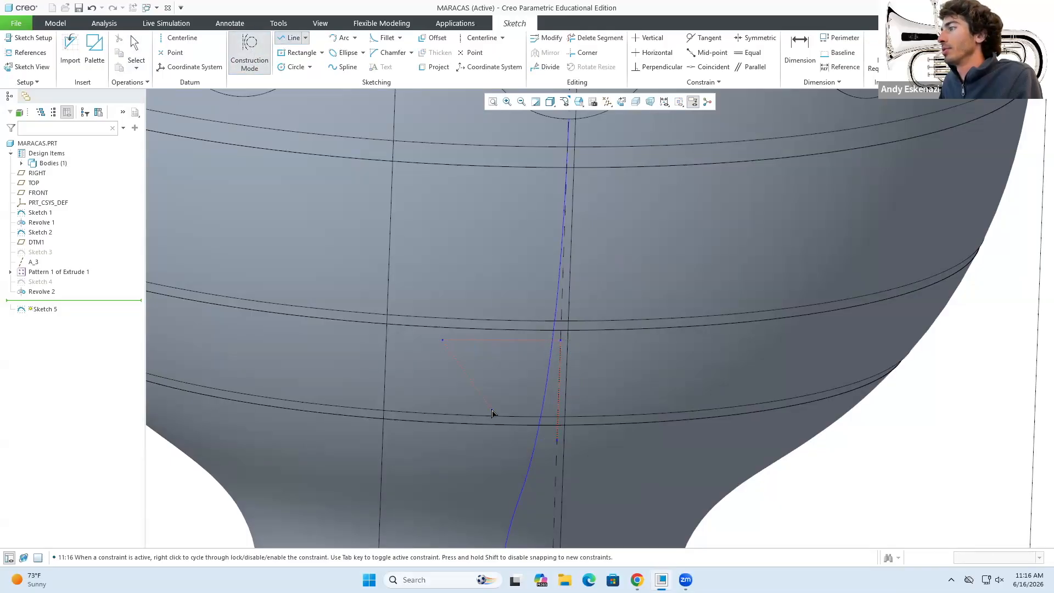
click(560, 341)
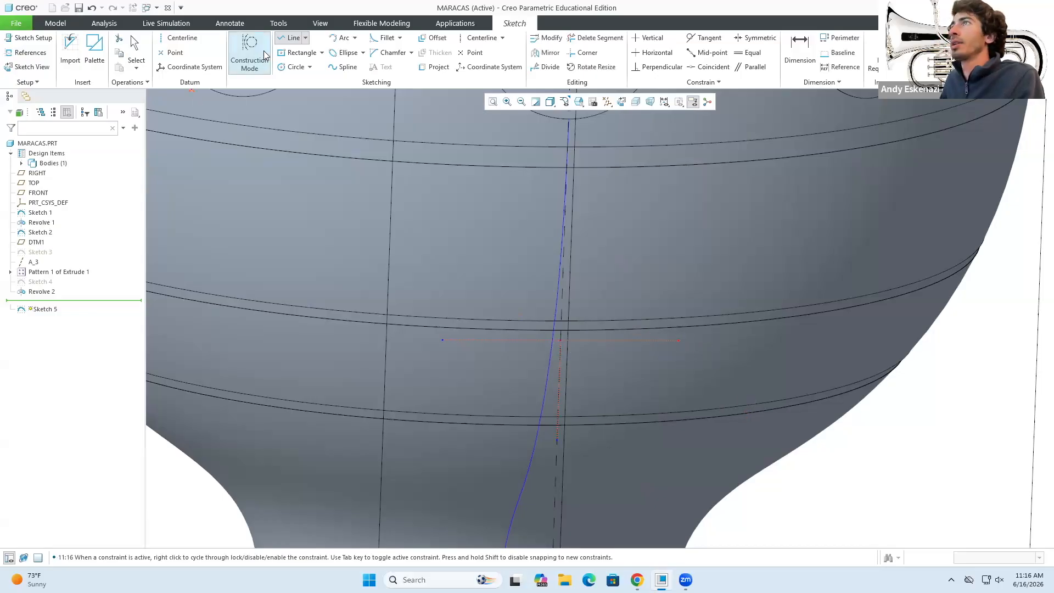
Draw a closed downward-pointing chevron of solid lines between the lowest bands, with its inner edges parallel to the outer ones.
click(292, 44)
click(237, 57)
click(443, 340)
click(558, 439)
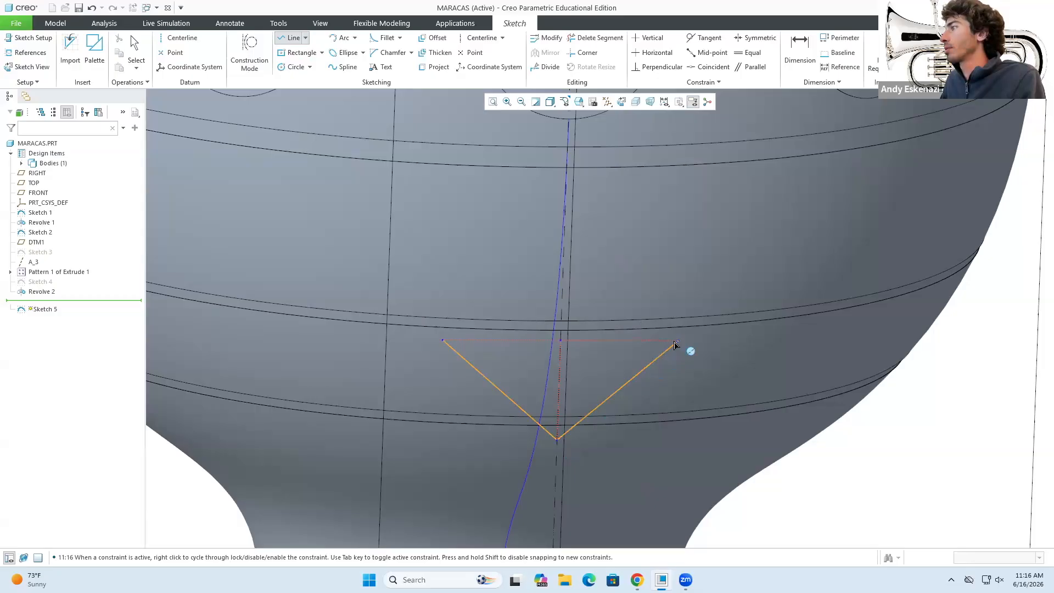
click(647, 341)
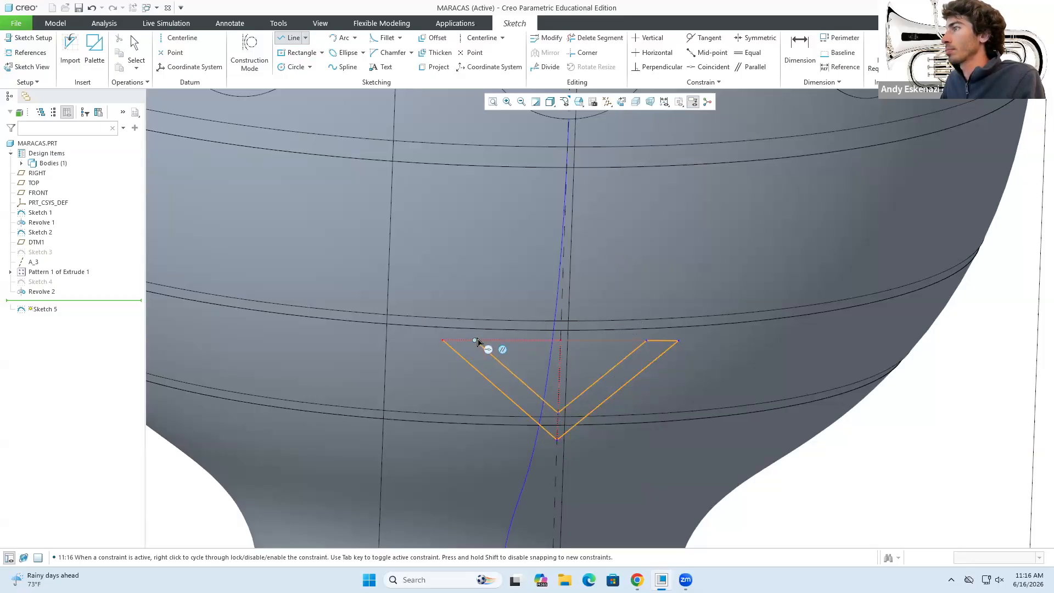
click(444, 340)
middle_click(450, 353)
scroll(415, 372, up, 9)
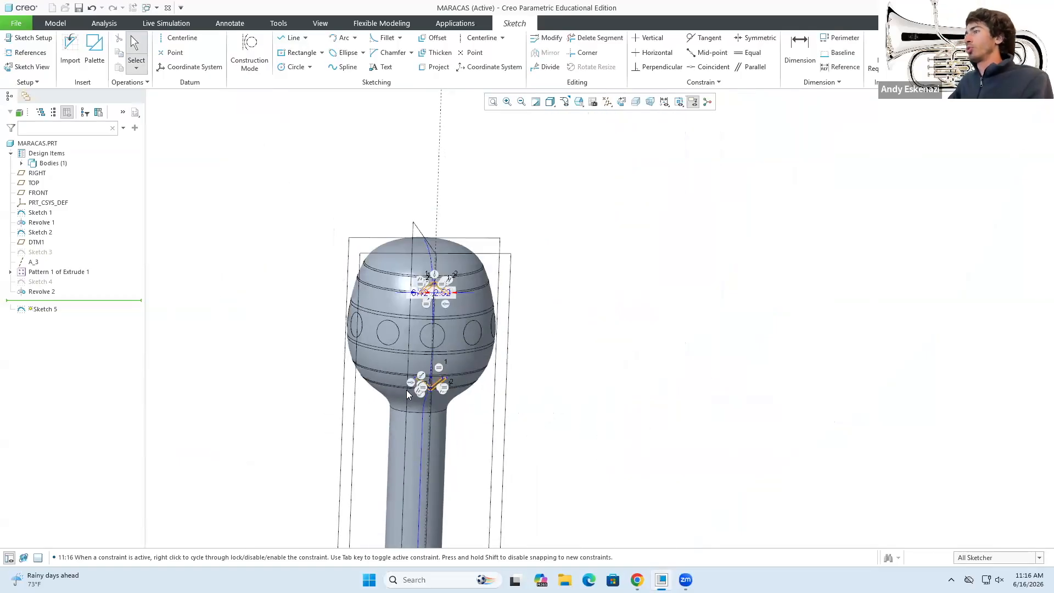
Finish the sketch containing the upper and lower chevrons.
scroll(419, 289, down, 4)
scroll(437, 301, down, 4)
scroll(430, 265, up, 6)
middle_drag(460, 356, 472, 355)
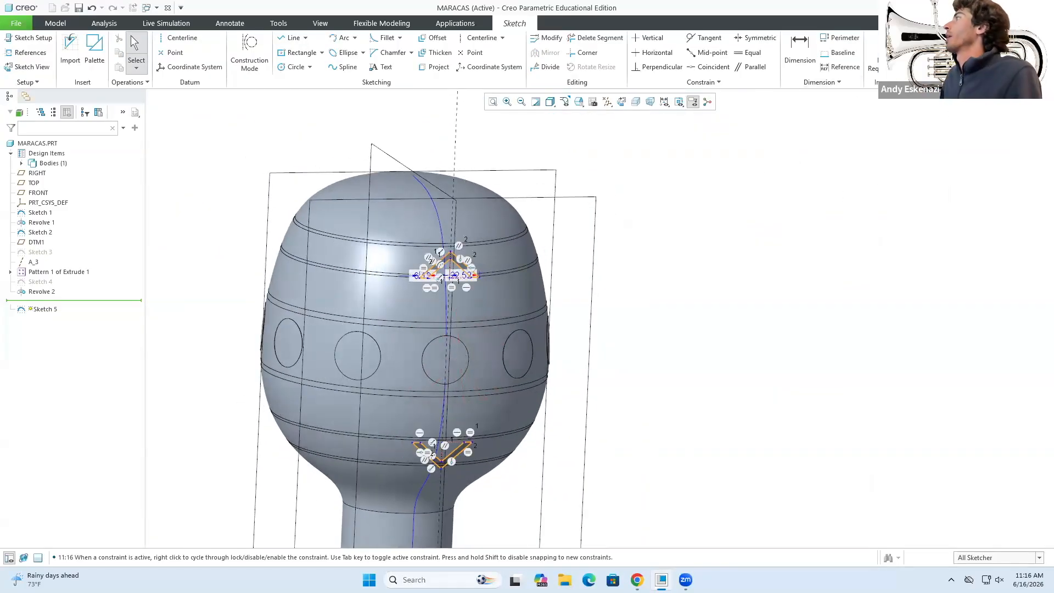
click(931, 50)
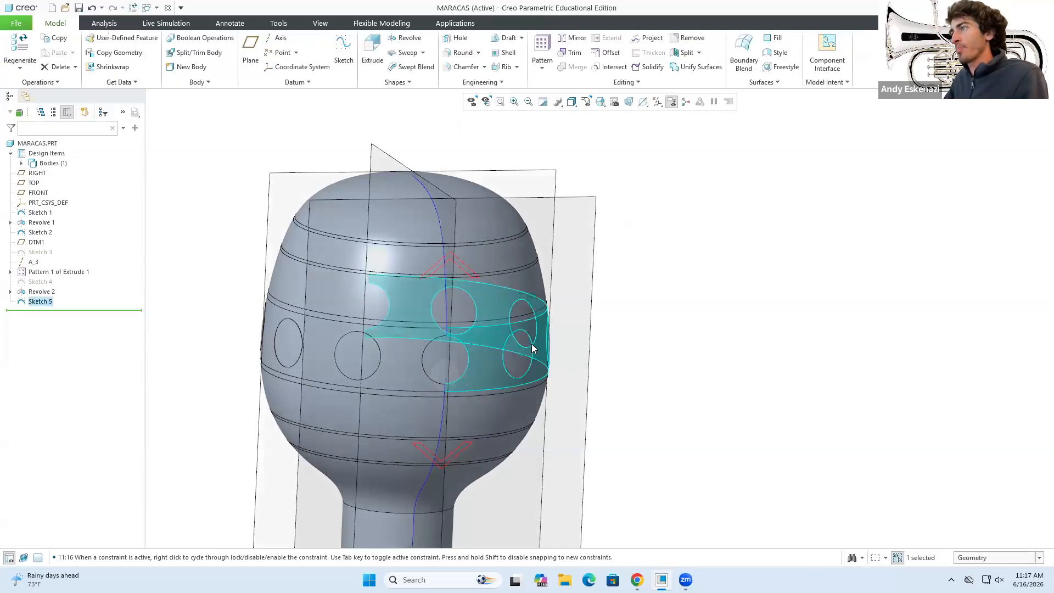
Extrude both sketched chevrons as a solid to a depth of 102.07, directed from the sketch plane into the maraca head.
click(372, 49)
middle_drag(474, 338, 436, 338)
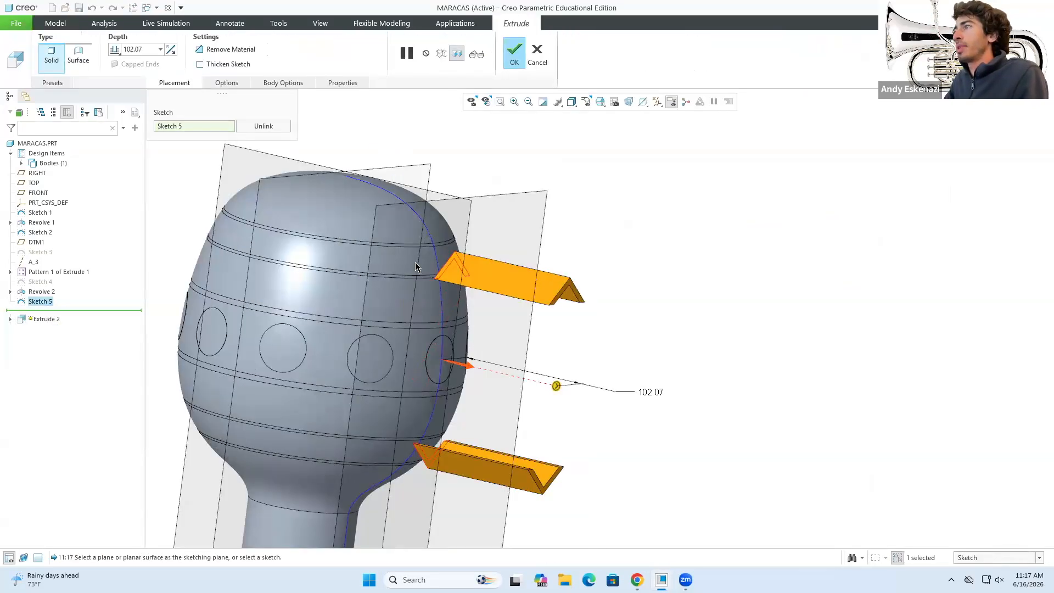
scroll(437, 338, down, 3)
scroll(374, 223, up, 5)
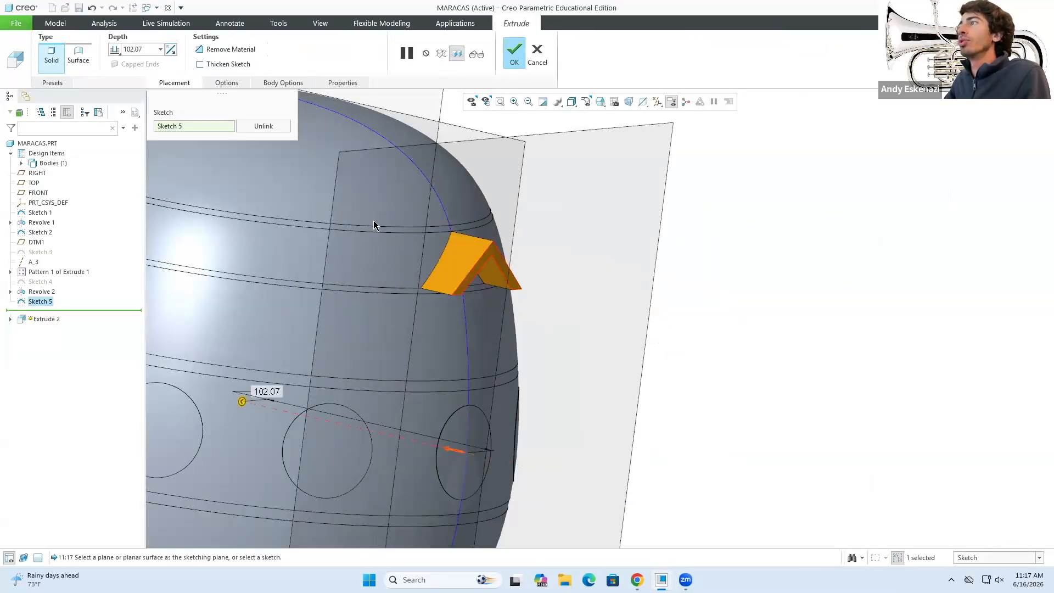
middle_drag(423, 301, 514, 360)
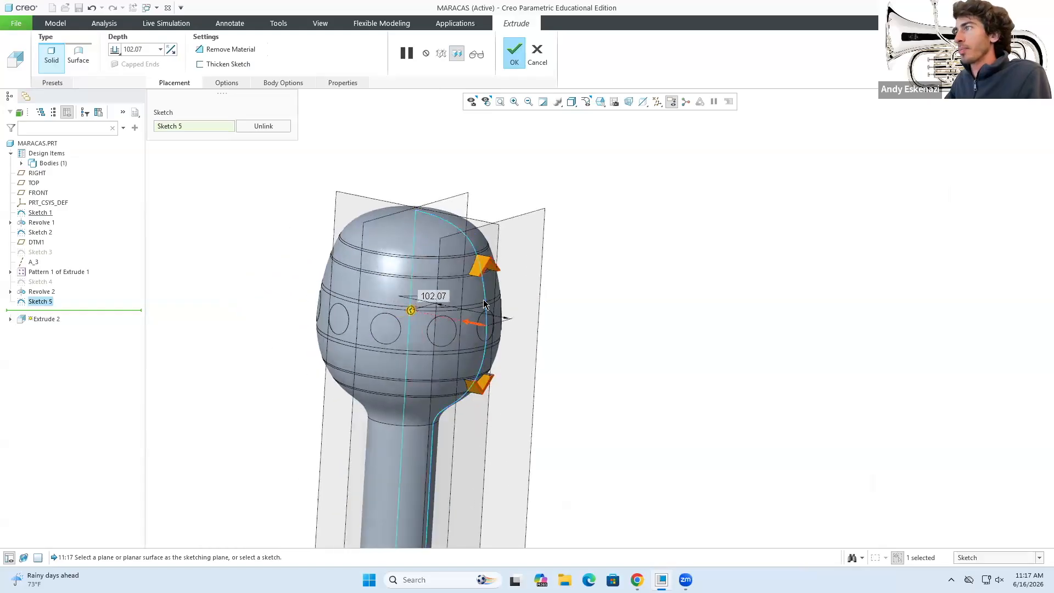
scroll(514, 360, down, 3)
click(515, 53)
middle_drag(664, 303, 603, 291)
scroll(602, 291, up, 6)
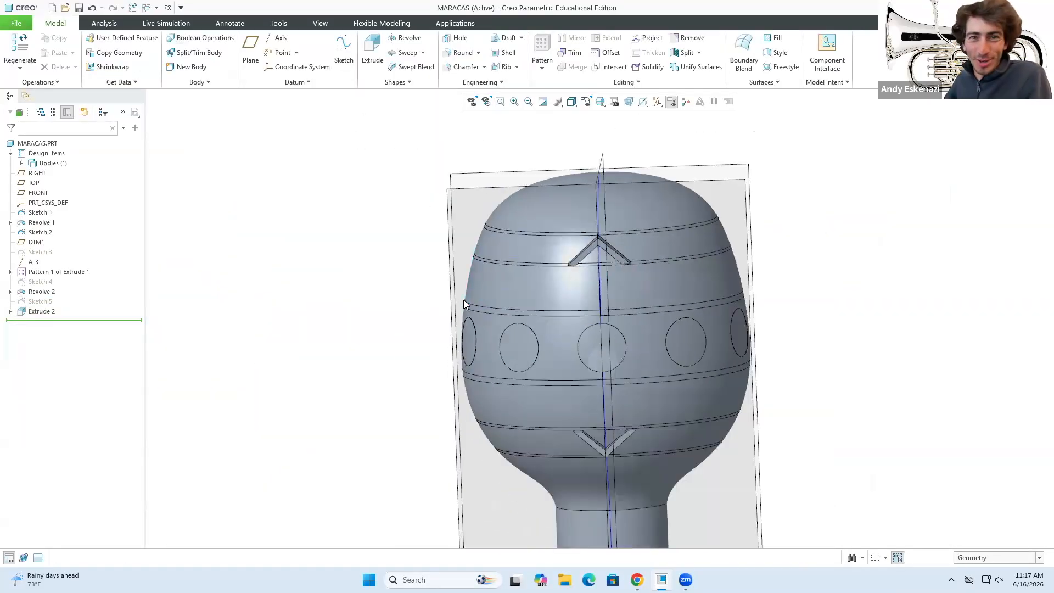
Start an axis pattern of the extruded chevrons around the maraca's central axis A_3.
middle_drag(463, 300, 540, 329)
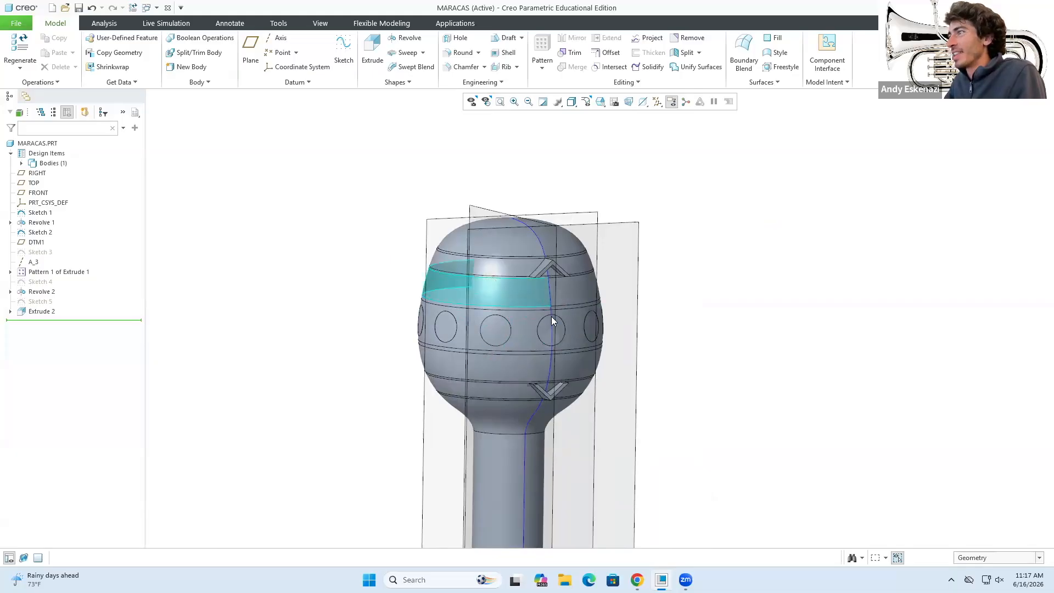
scroll(543, 334, down, 2)
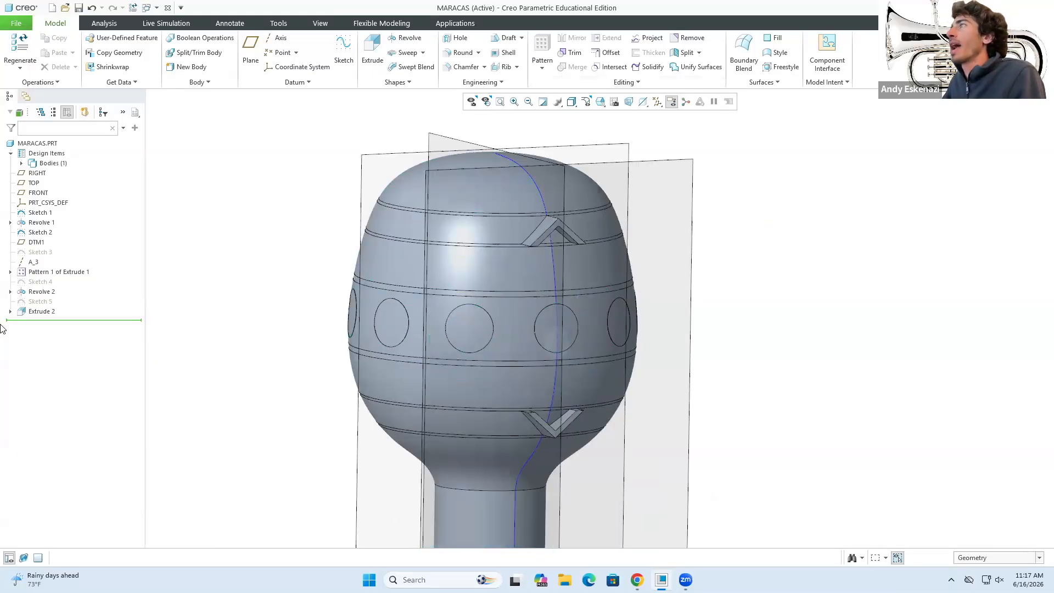
click(42, 312)
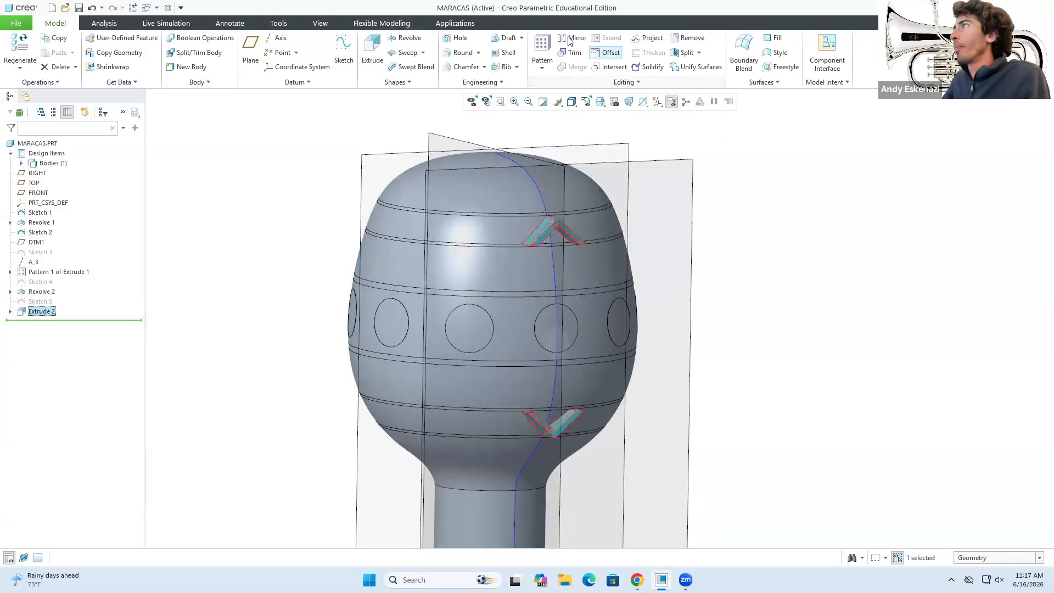
click(540, 50)
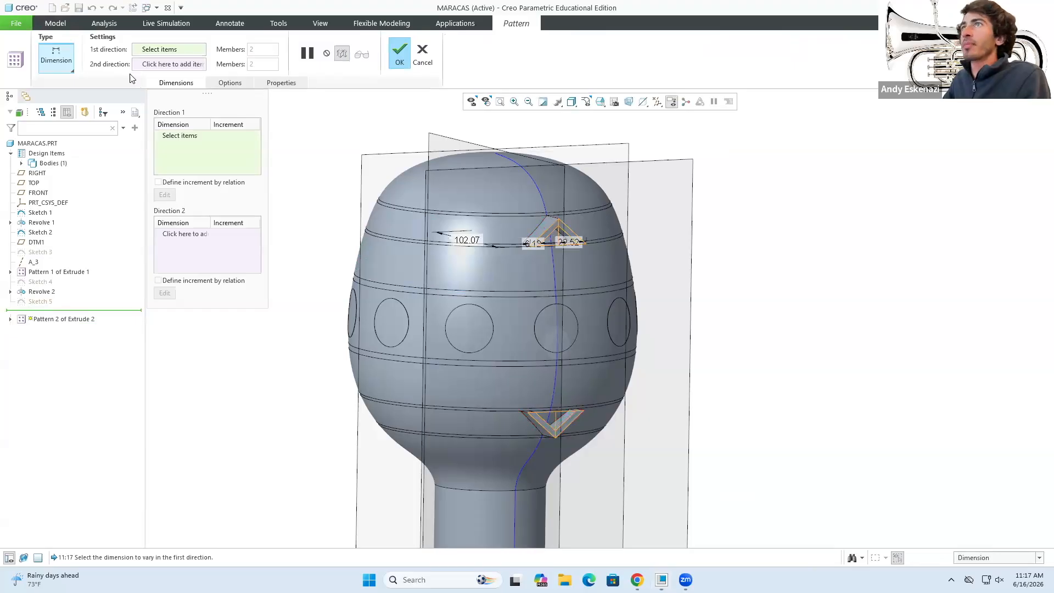
click(68, 70)
click(71, 107)
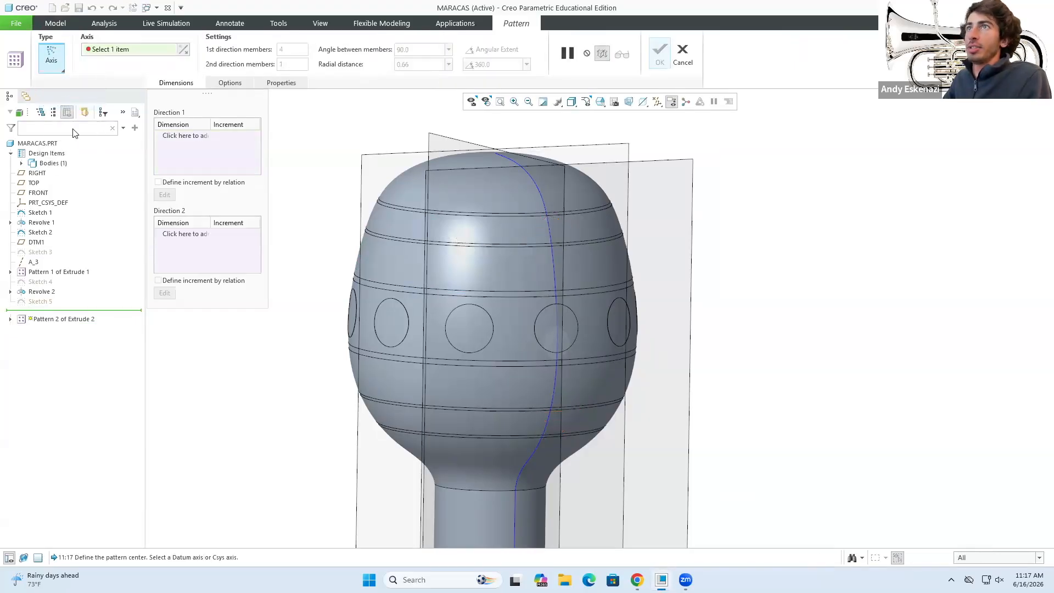
click(33, 263)
middle_drag(428, 236, 427, 233)
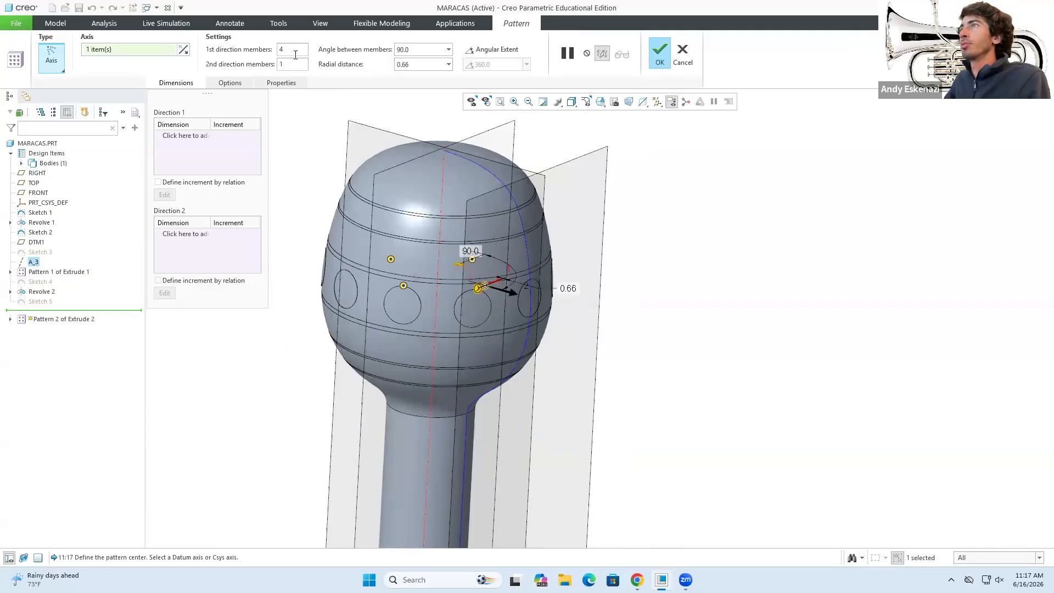
Spread the chevron pattern over a 360° angular extent with 10 members and create it.
click(496, 49)
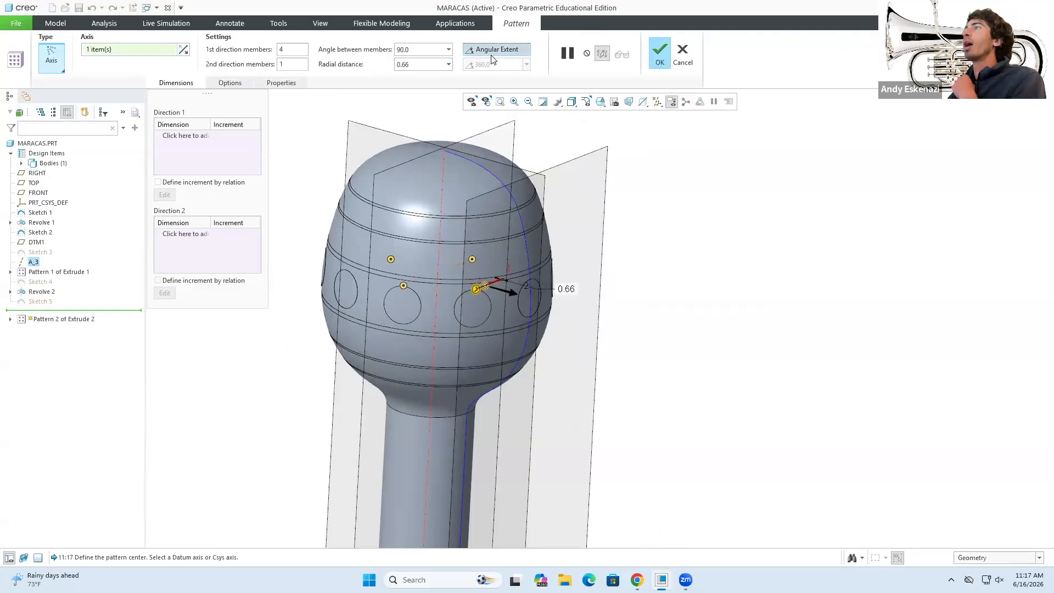
text(1)
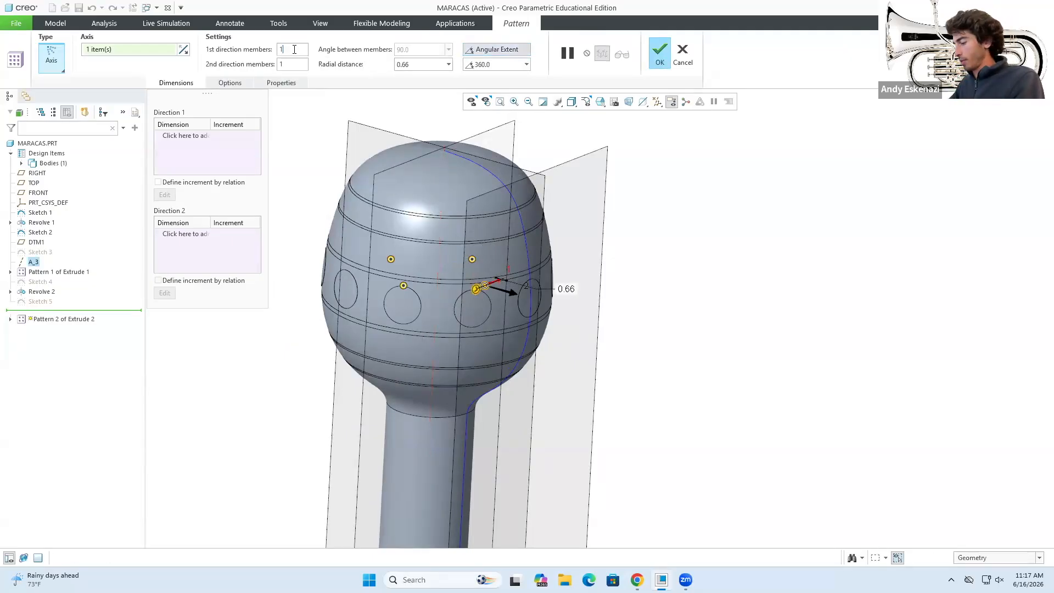
text(0)
key(Return)
mouse_move(565, 232)
middle_down()
mouse_move(586, 225)
mouse_move(579, 293)
mouse_move(522, 286)
mouse_move(554, 244)
middle_up()
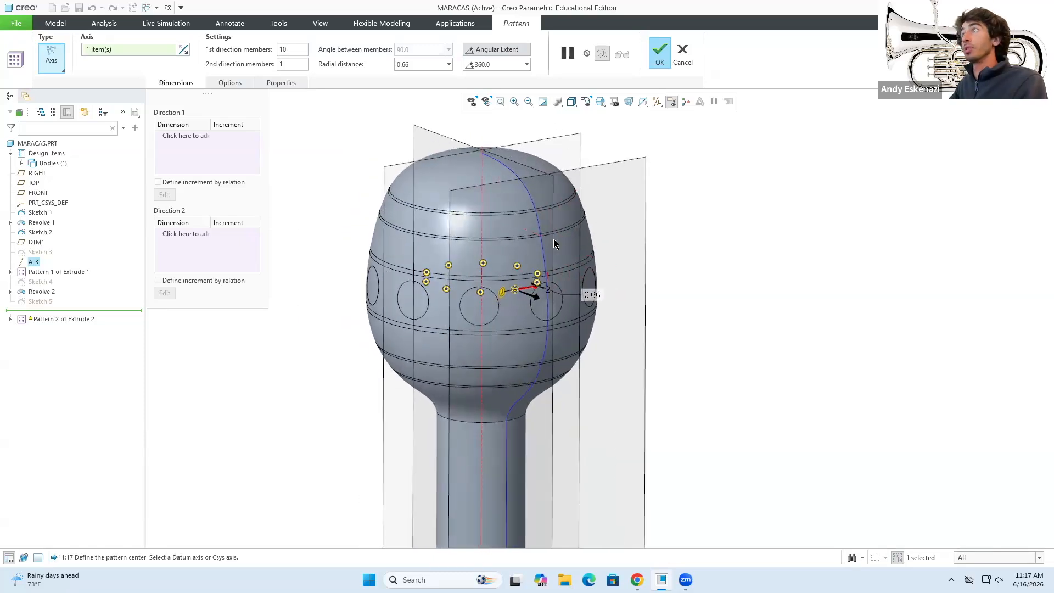
click(664, 66)
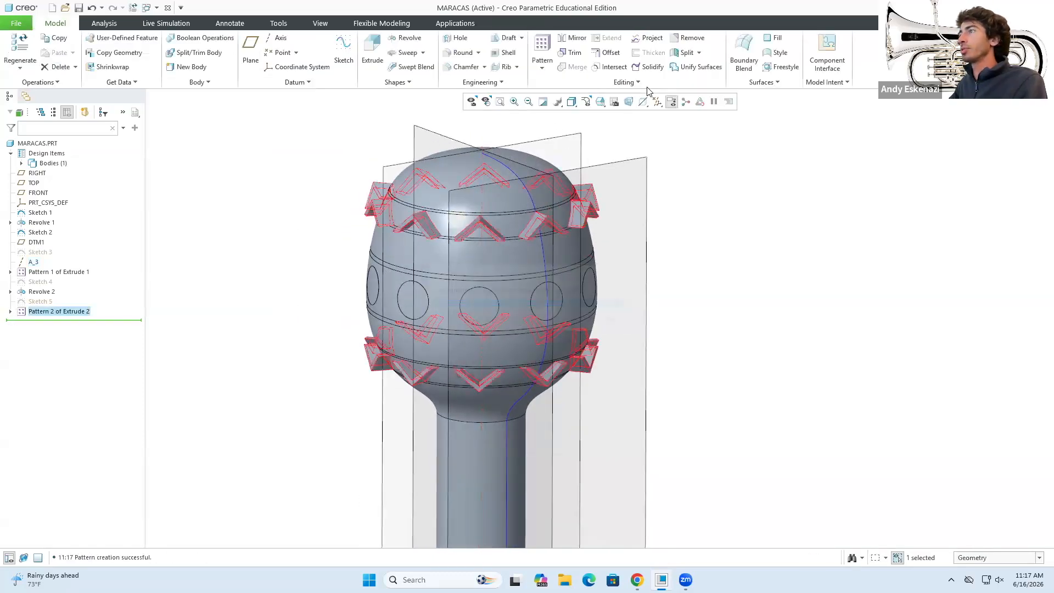
Start a new sketch on the RIGHT plane, which contains the maraca's profile curve.
mouse_move(661, 294)
middle_down()
mouse_move(501, 269)
mouse_move(555, 272)
mouse_move(488, 283)
mouse_move(541, 322)
mouse_move(526, 345)
mouse_move(579, 263)
mouse_move(605, 275)
mouse_move(560, 299)
mouse_move(522, 289)
mouse_move(549, 297)
mouse_move(531, 291)
middle_up()
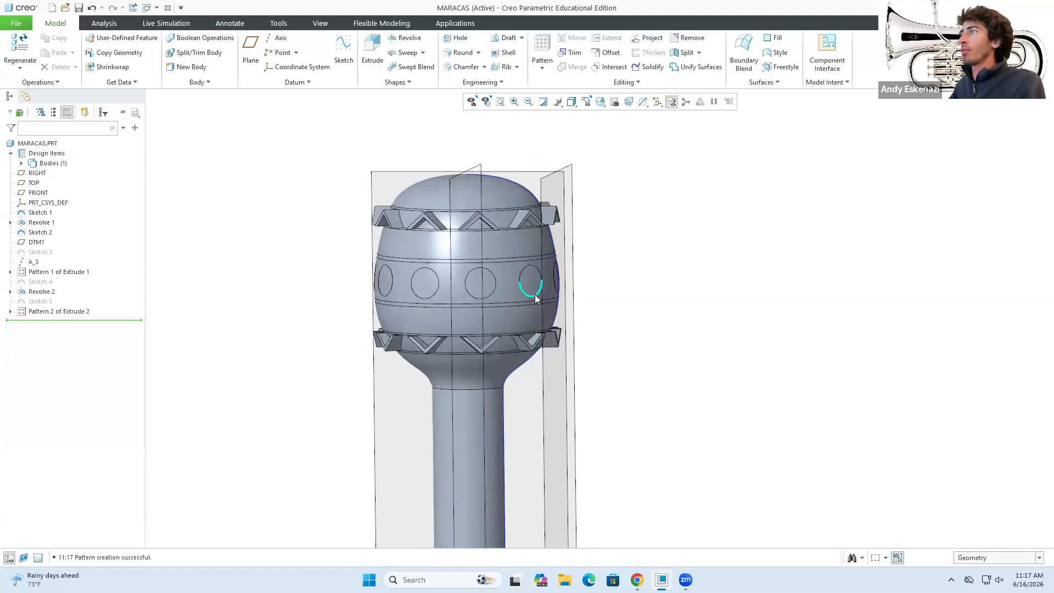
click(344, 55)
click(565, 183)
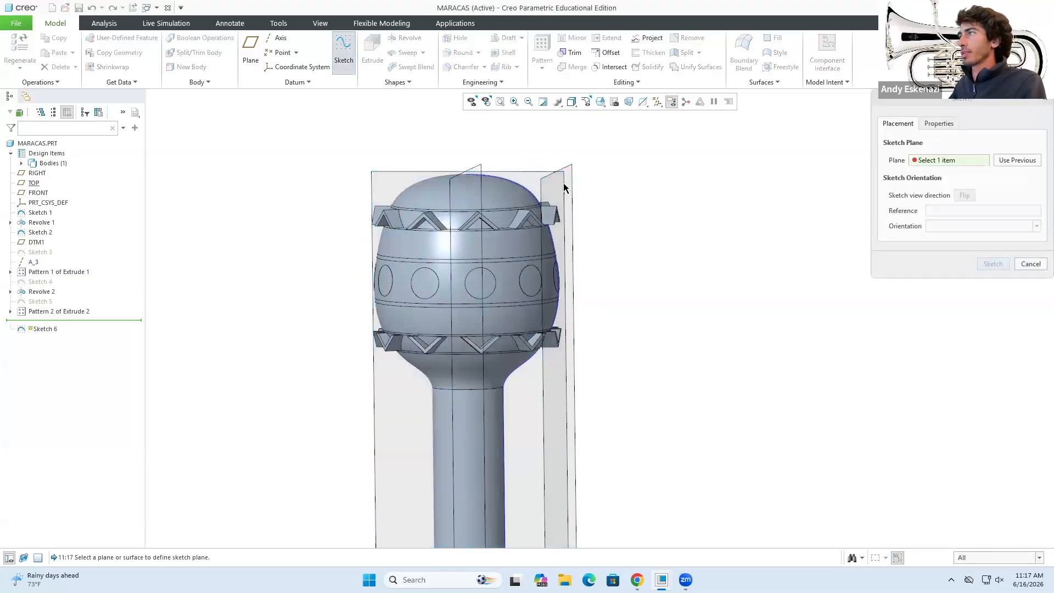
click(992, 264)
scroll(522, 218, down, 8)
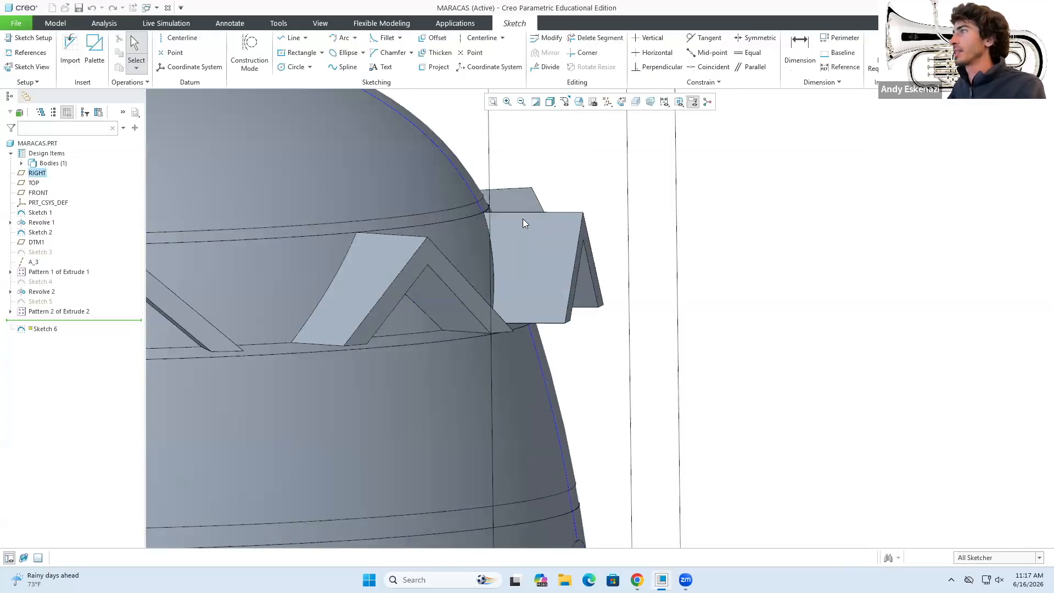
click(435, 66)
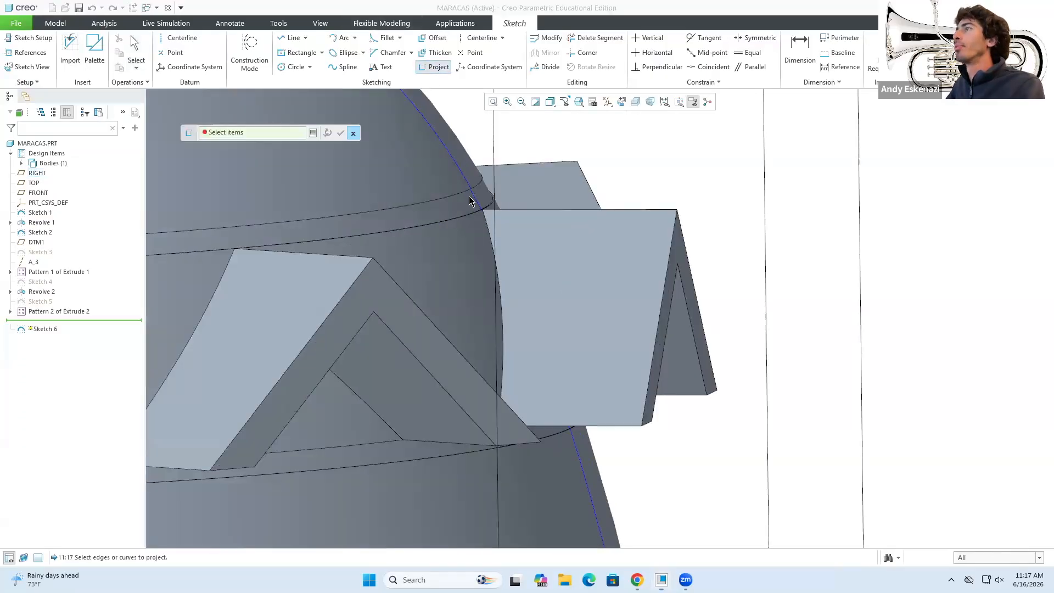
scroll(469, 208, down, 5)
click(509, 238)
scroll(514, 238, up, 8)
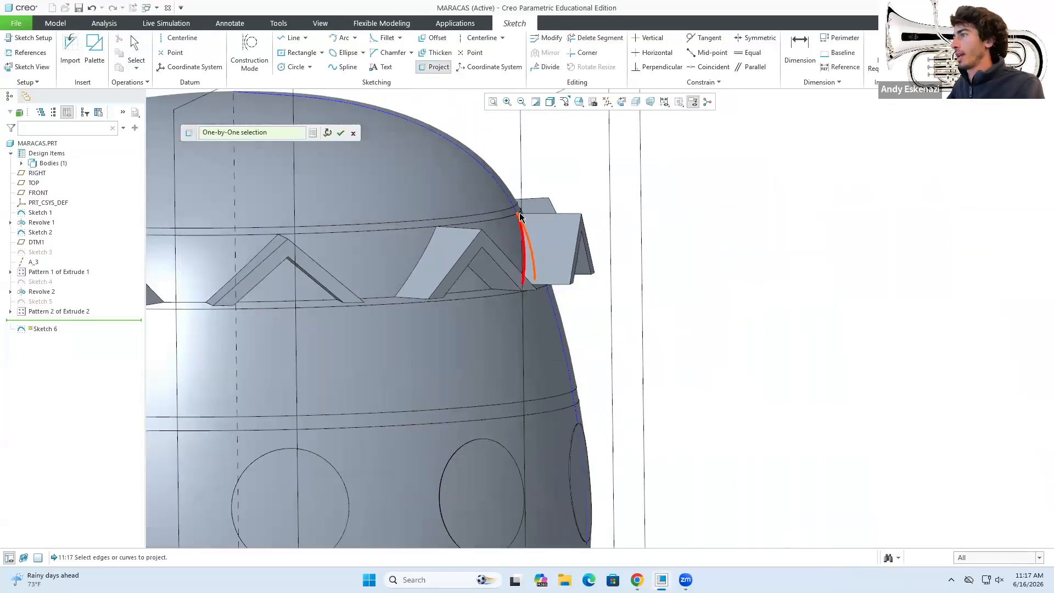
scroll(530, 234, down, 8)
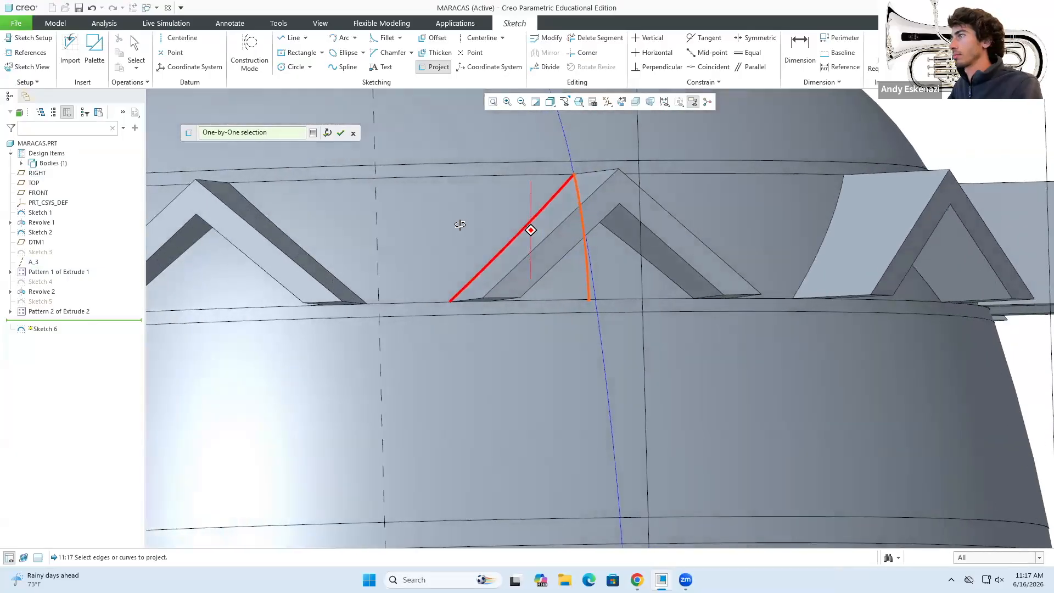
mouse_move(460, 224)
middle_down()
mouse_move(449, 224)
mouse_move(459, 231)
middle_up()
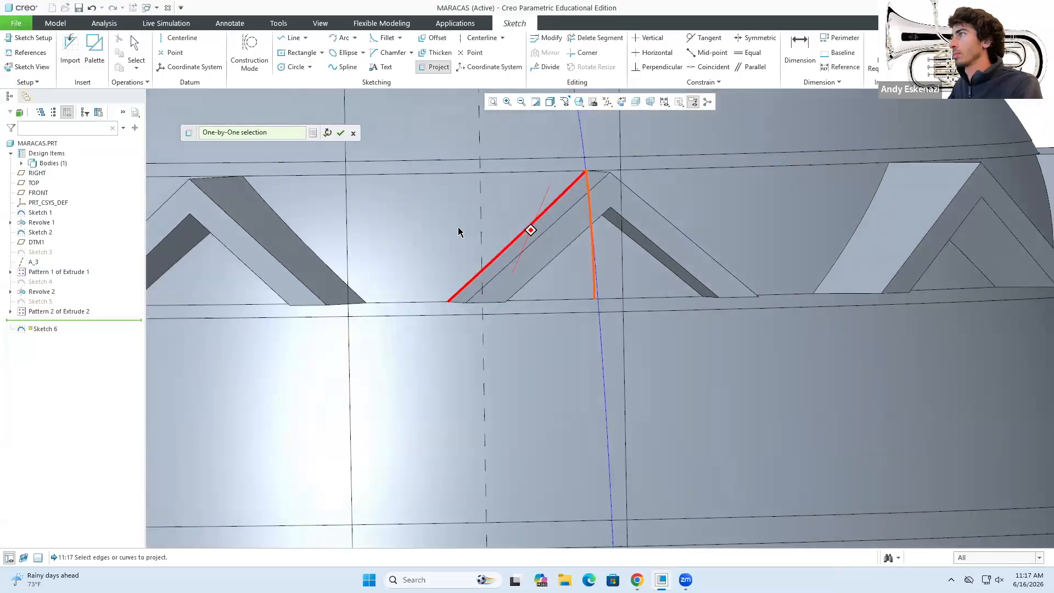
scroll(459, 230, up, 1)
click(356, 134)
Project the profile curve segments lying at the upper and lower chevron rows into the sketch.
scroll(608, 256, down, 3)
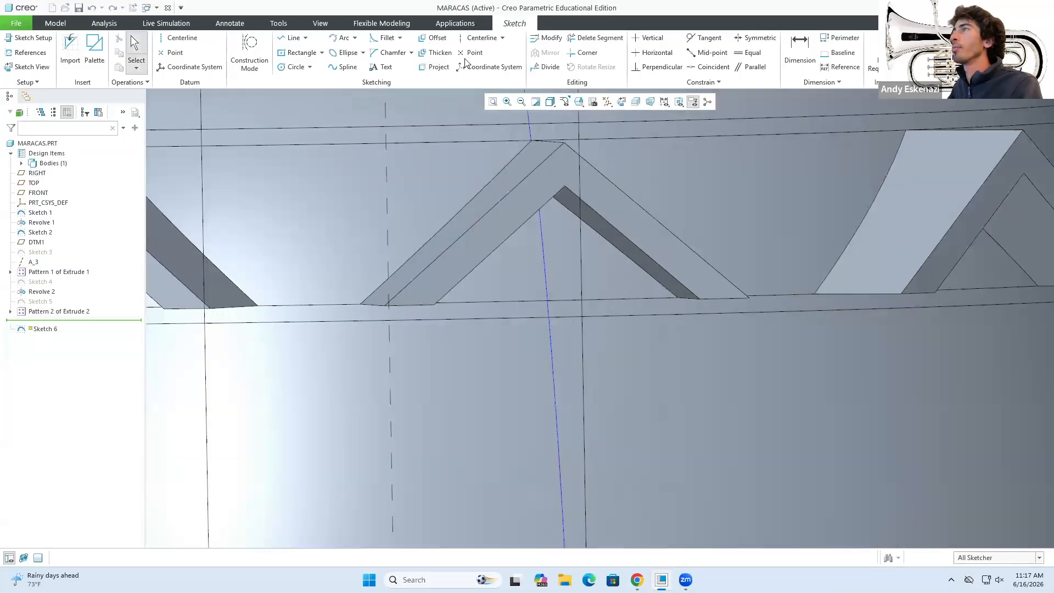
click(436, 67)
click(546, 266)
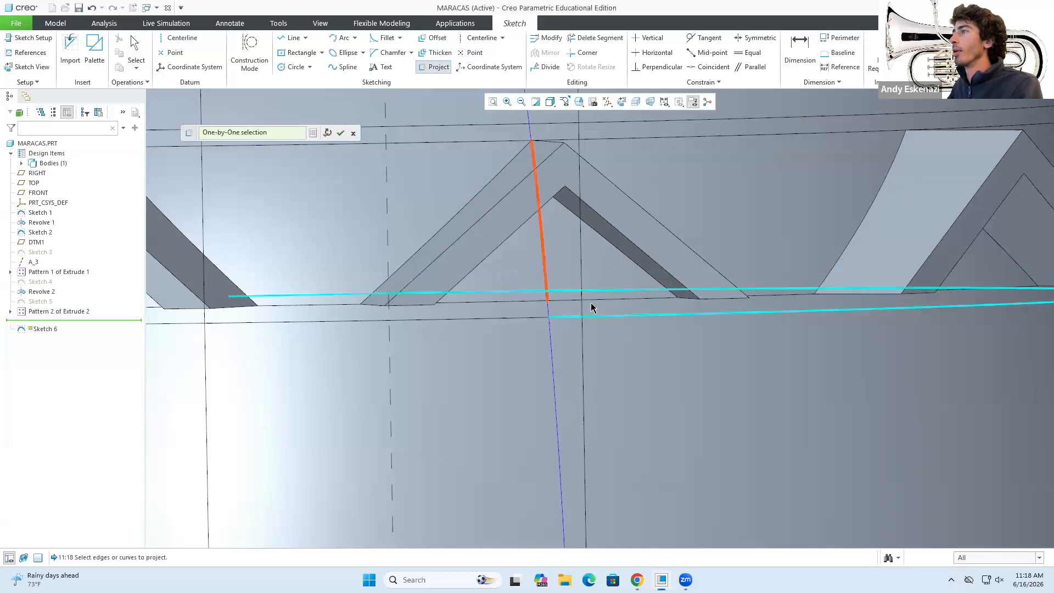
scroll(539, 137, up, 7)
scroll(540, 315, up, 3)
scroll(540, 315, down, 3)
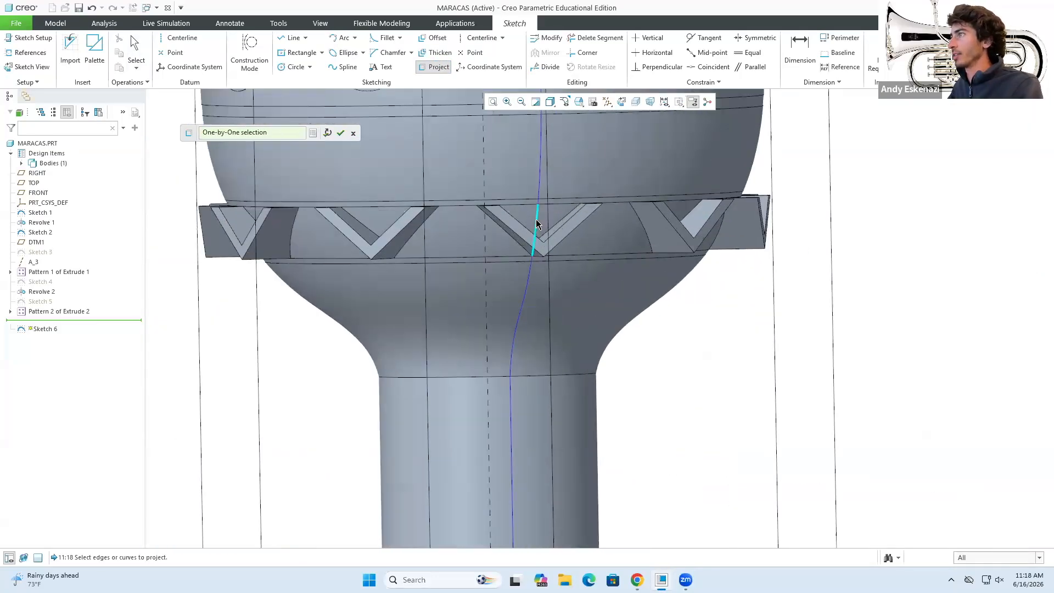
scroll(560, 318, up, 3)
scroll(572, 231, down, 2)
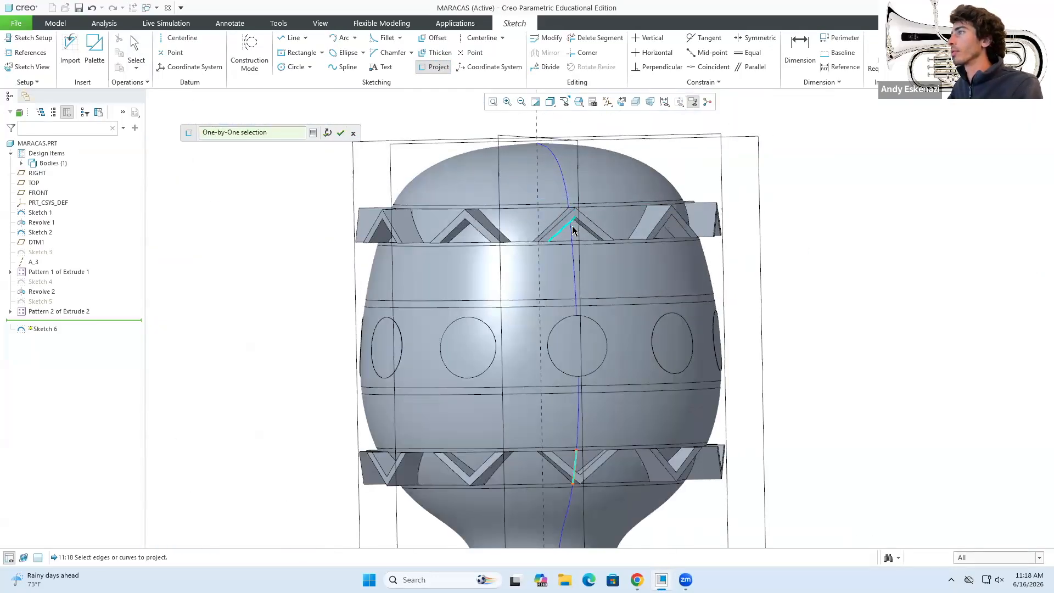
scroll(570, 231, down, 3)
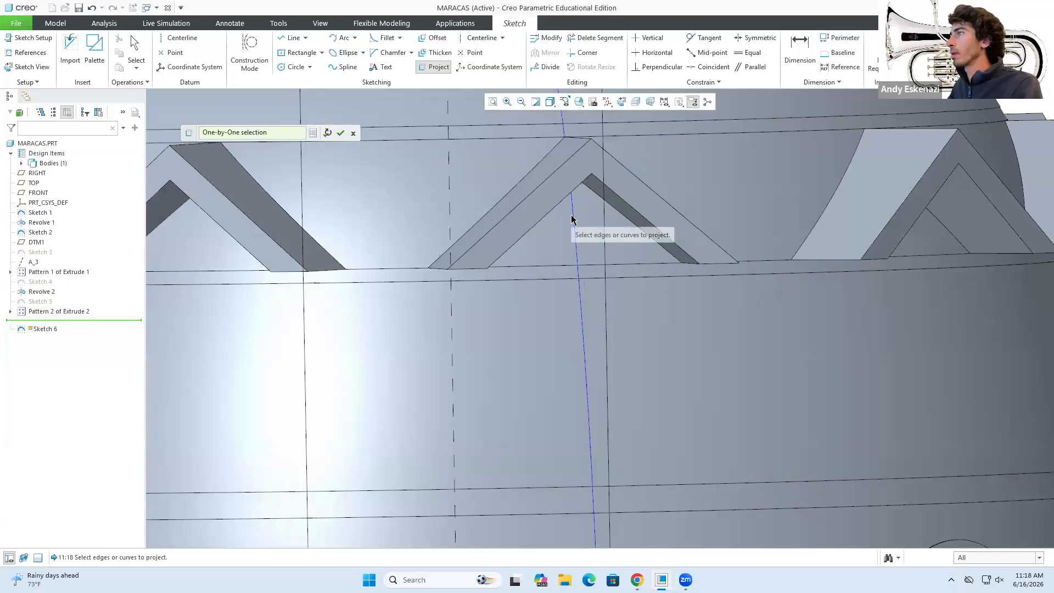
click(575, 217)
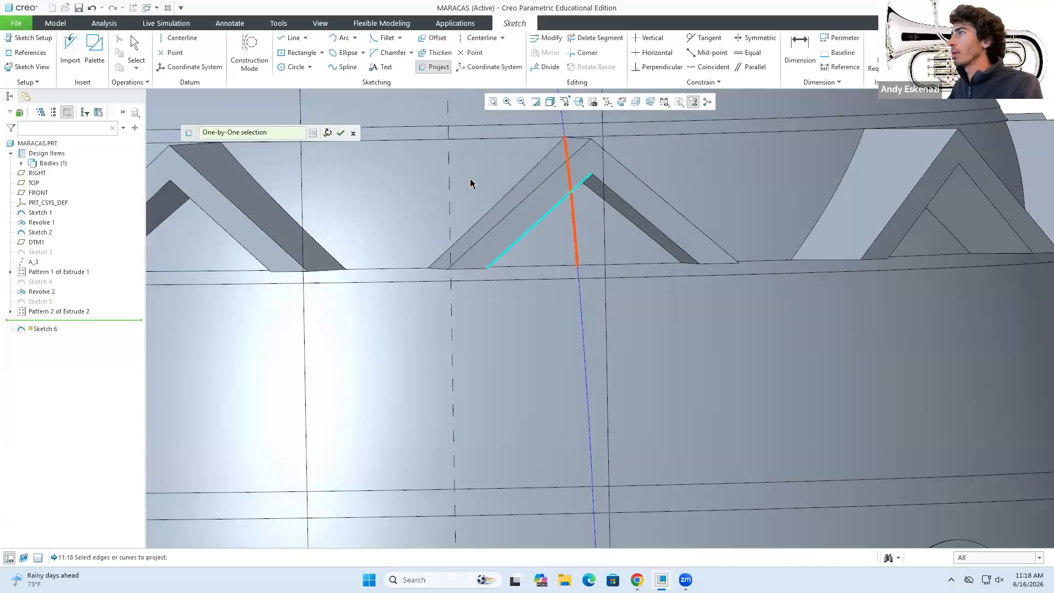
click(340, 132)
Offset the projected curve segment at the upper chevron row by 0.20.
scroll(577, 223, up, 3)
scroll(606, 226, down, 4)
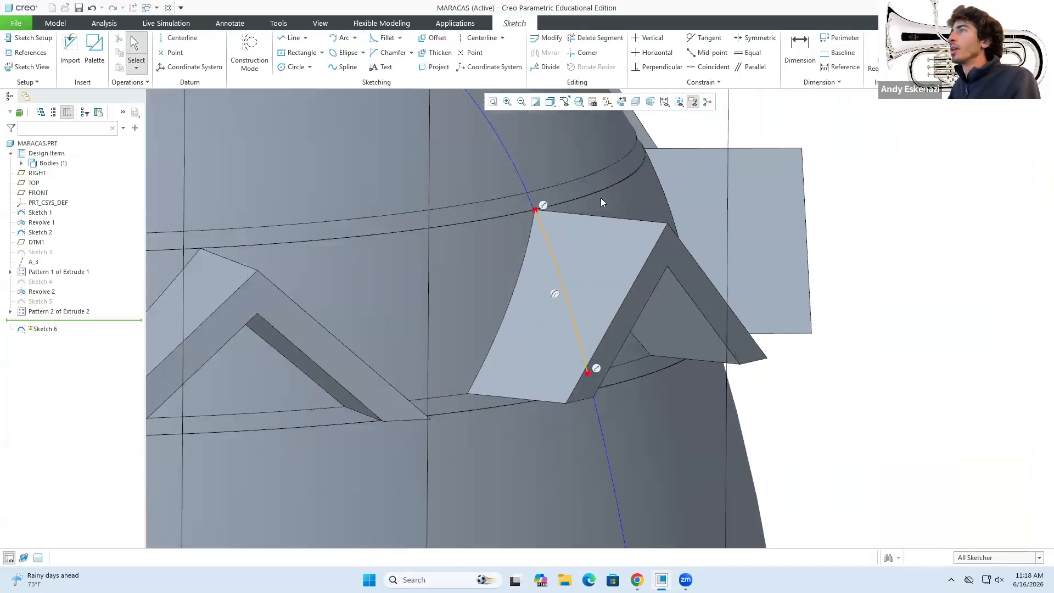
click(438, 37)
click(546, 235)
mouse_move(565, 295)
middle_down()
mouse_move(581, 282)
mouse_move(593, 285)
mouse_move(587, 297)
middle_up()
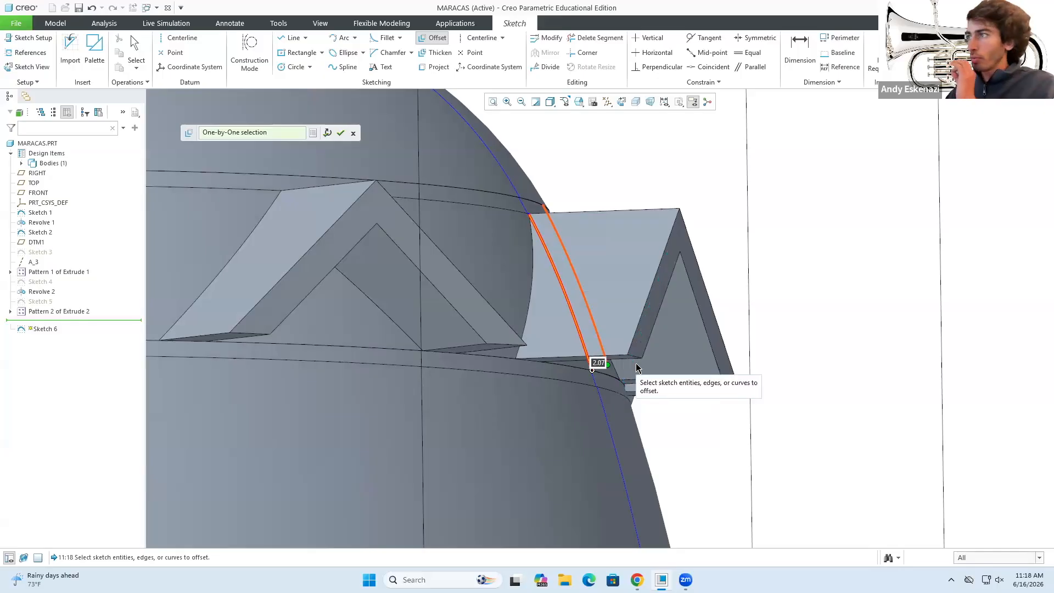
mouse_move(598, 329)
middle_down()
mouse_move(598, 321)
mouse_move(591, 336)
mouse_move(580, 330)
middle_up()
scroll(660, 331, down, 4)
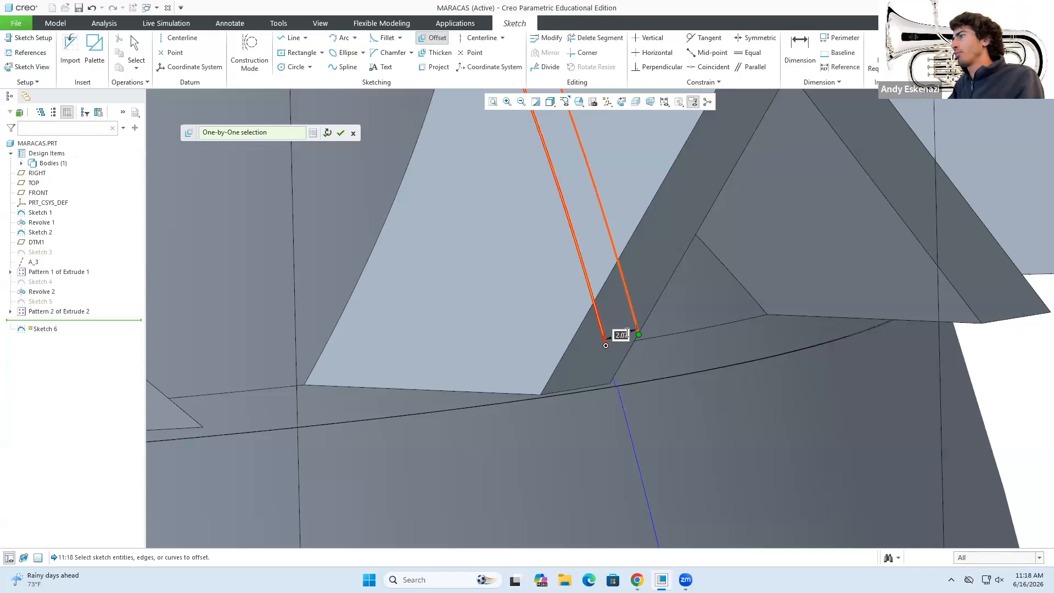
text(20)
key(Return)
click(342, 134)
scroll(581, 291, up, 6)
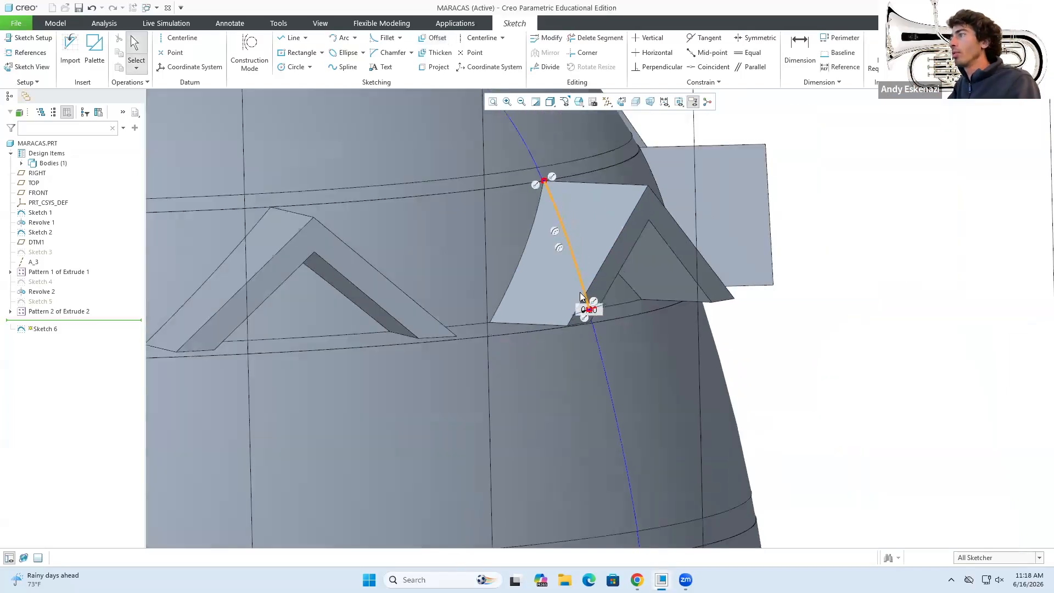
Offset the projected curve segment at the lower chevron row by 0.20.
click(437, 37)
scroll(571, 404, up, 5)
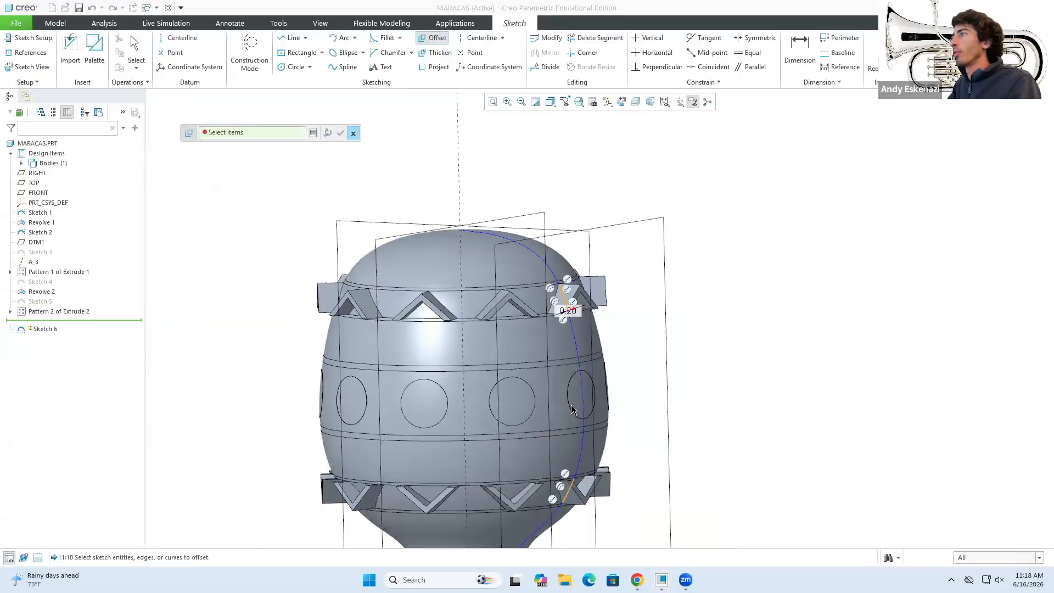
scroll(549, 439, down, 10)
click(549, 393)
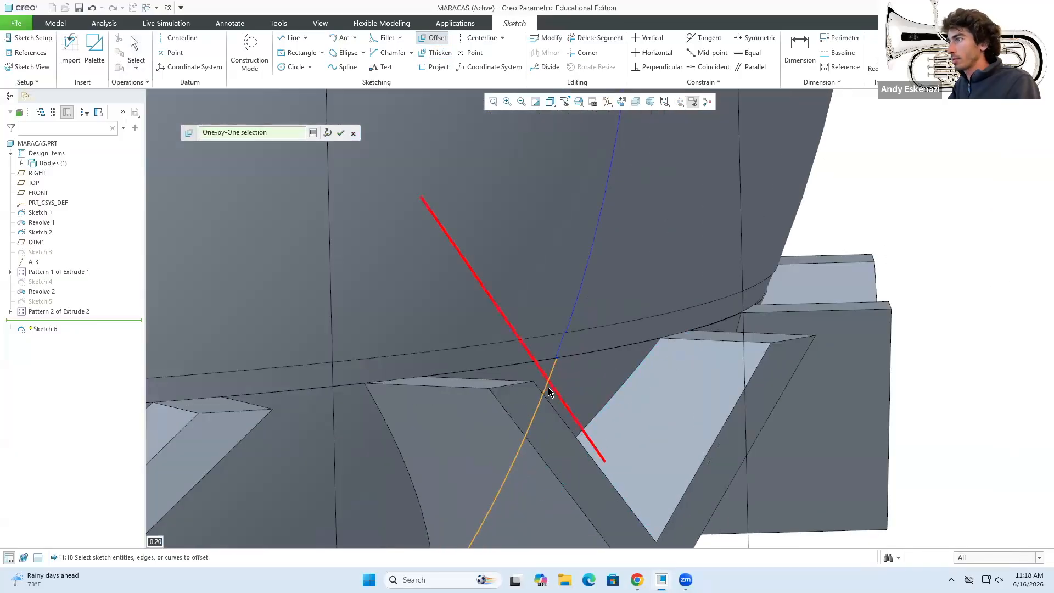
click(550, 376)
click(555, 365)
scroll(560, 373, up, 4)
scroll(549, 424, up, 3)
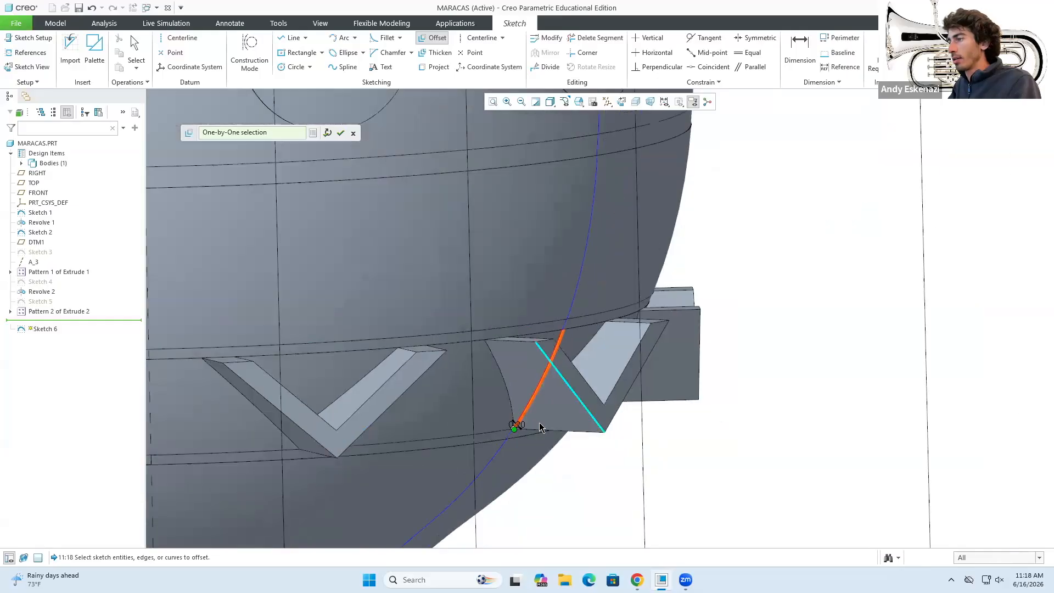
scroll(494, 407, down, 6)
click(347, 132)
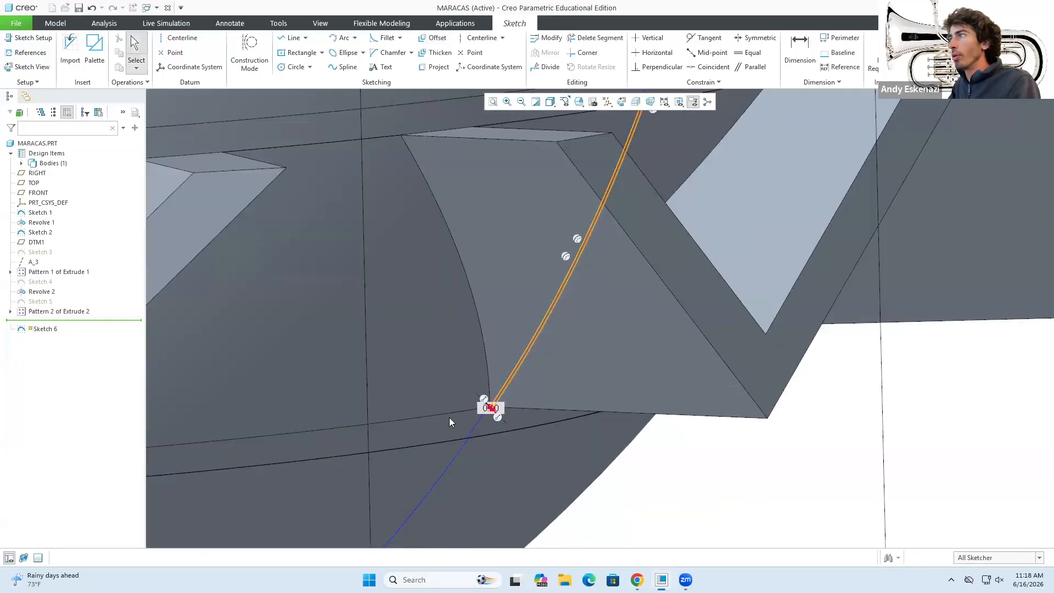
Extend both ends of the lower offset curve past the band and close the profile around the lower chevrons with two horizontal lines and a vertical one.
scroll(478, 416, down, 5)
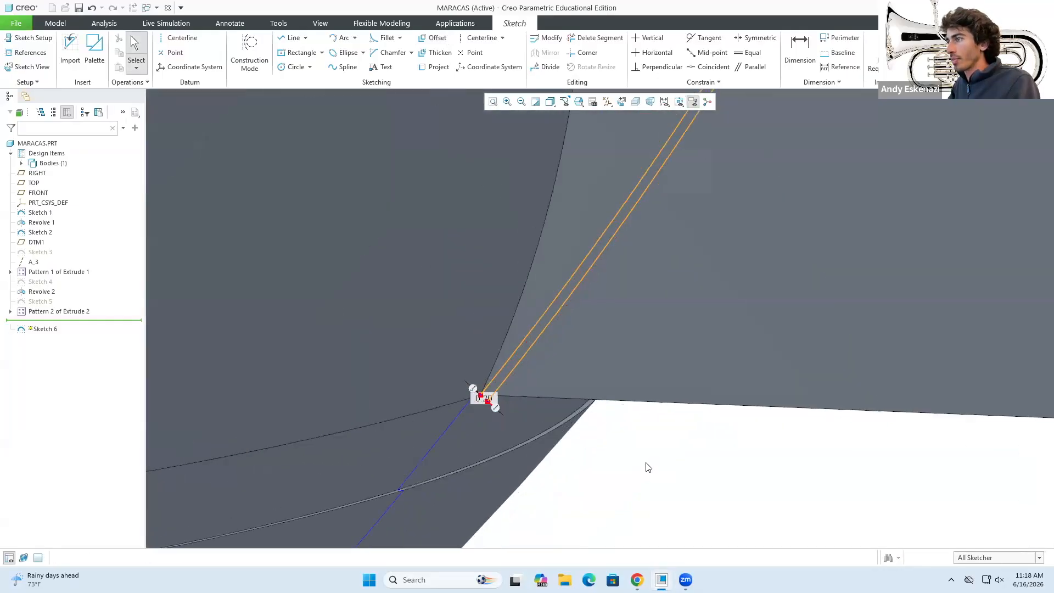
click(291, 37)
click(493, 406)
click(427, 473)
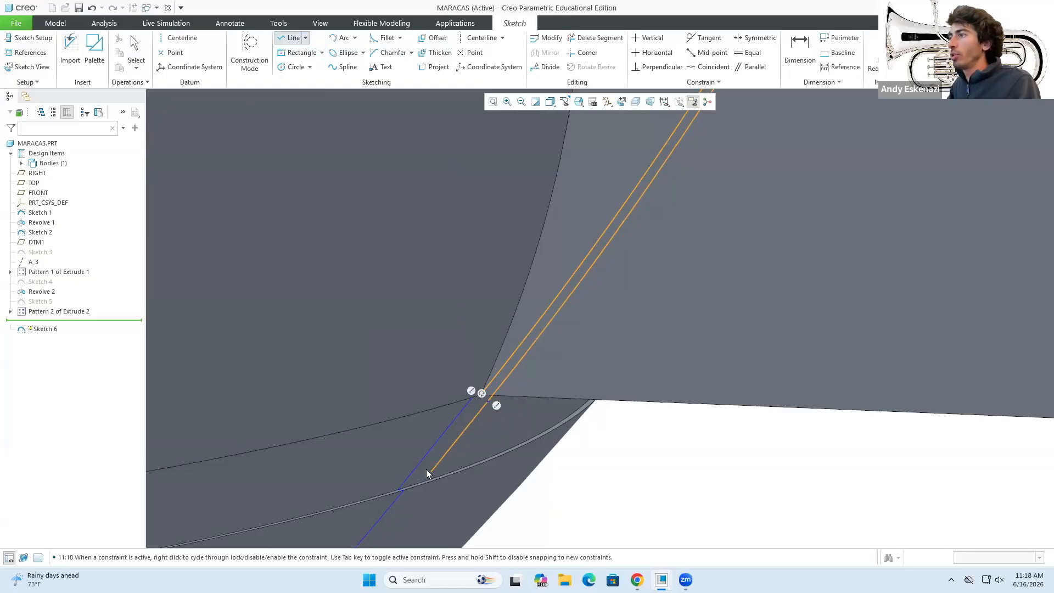
scroll(529, 447, down, 5)
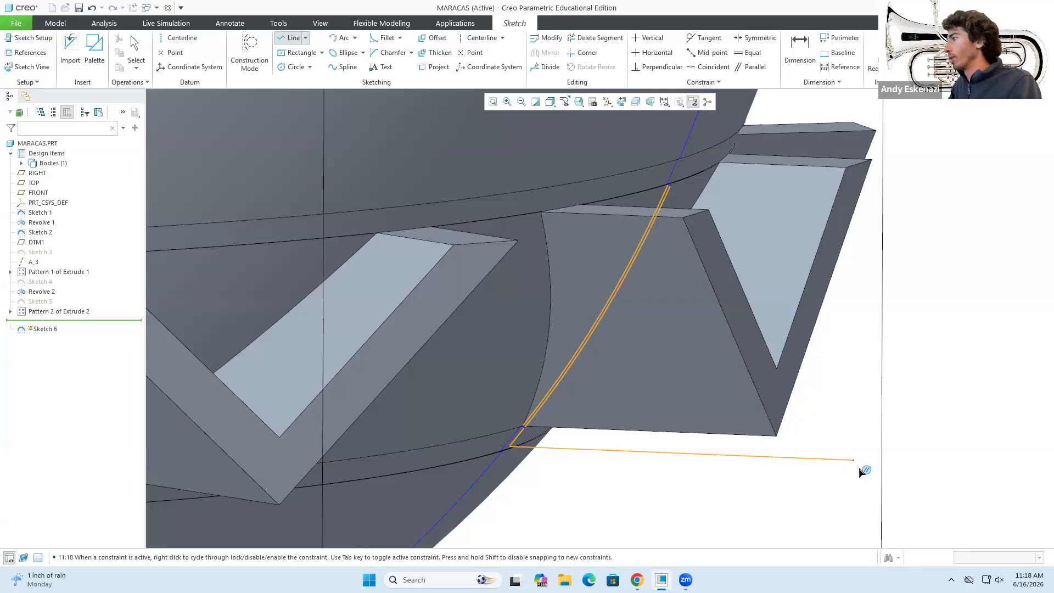
scroll(860, 472, down, 4)
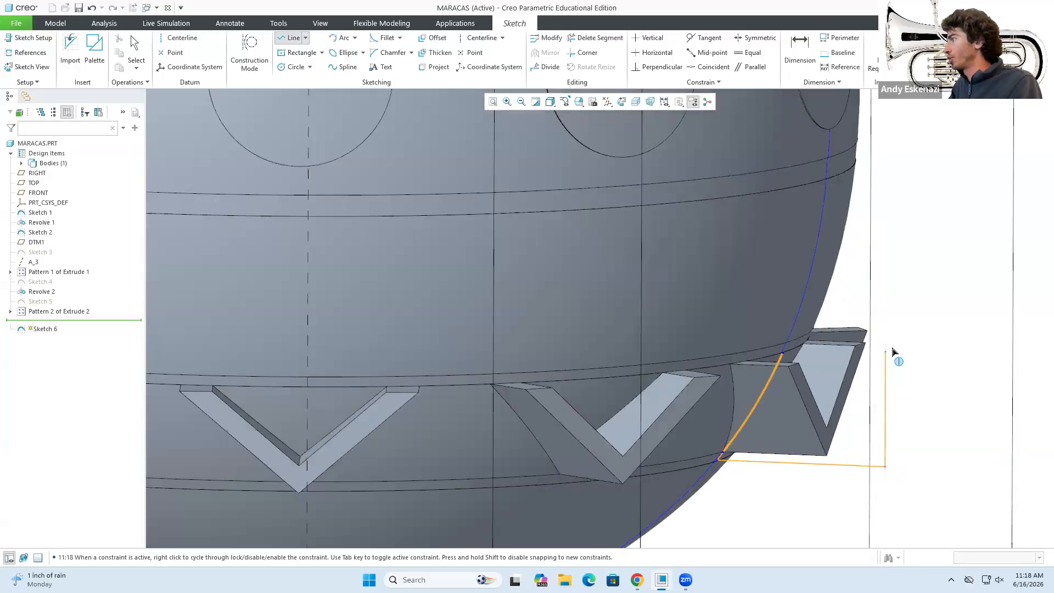
scroll(783, 346, up, 4)
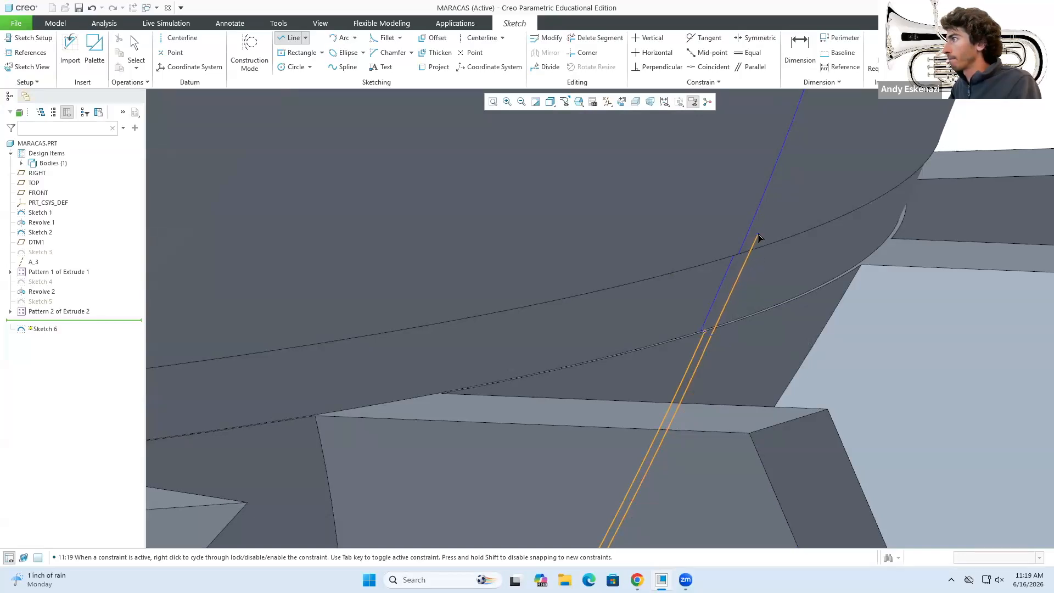
click(753, 236)
scroll(738, 233, down, 4)
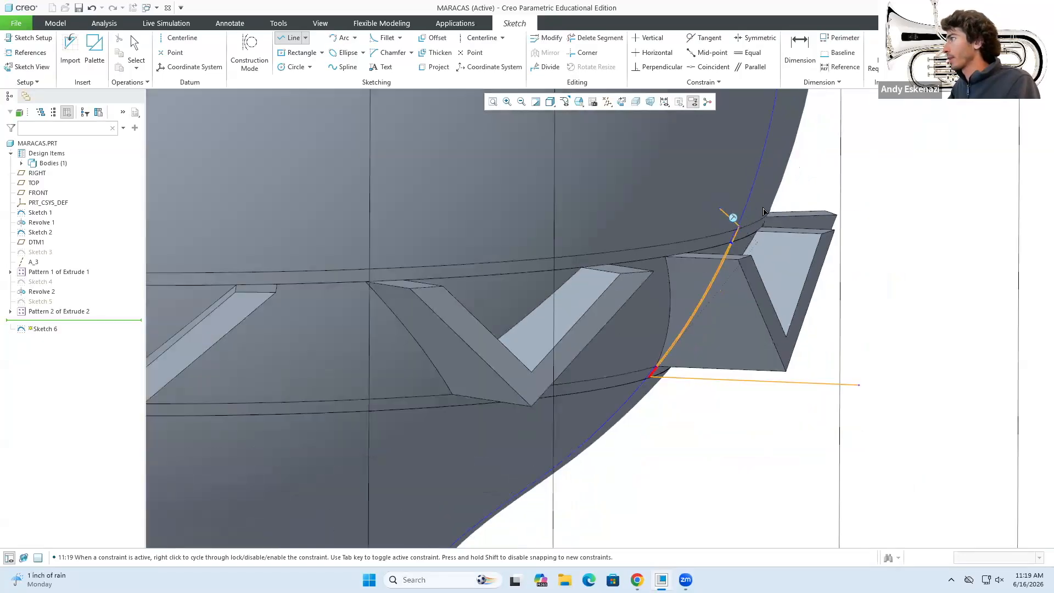
click(860, 231)
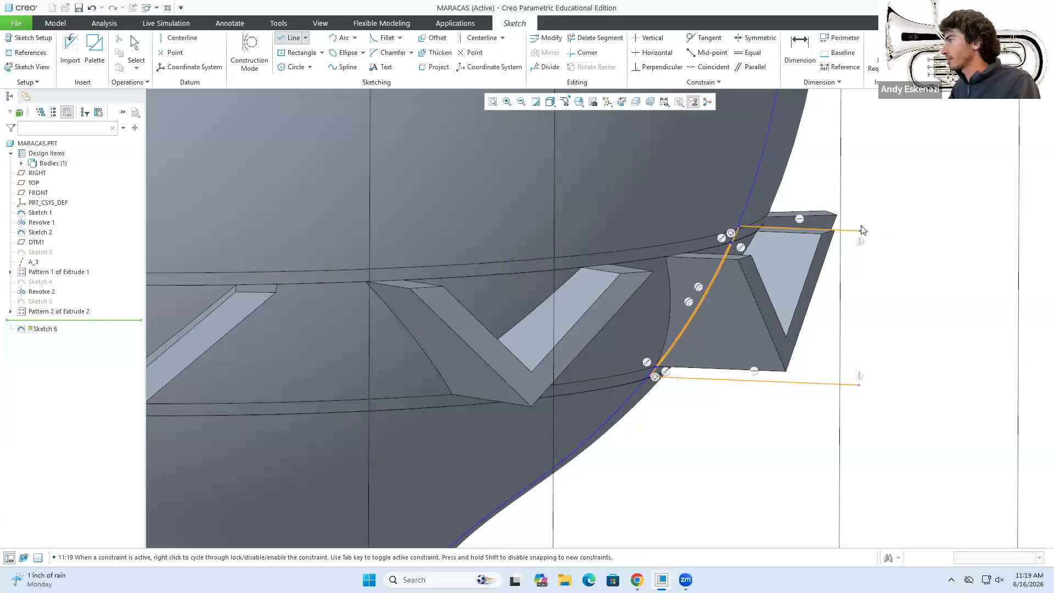
click(859, 385)
Convert the original projected curve segment at the lower chevron row to construction geometry.
scroll(720, 192, up, 4)
scroll(732, 358, up, 5)
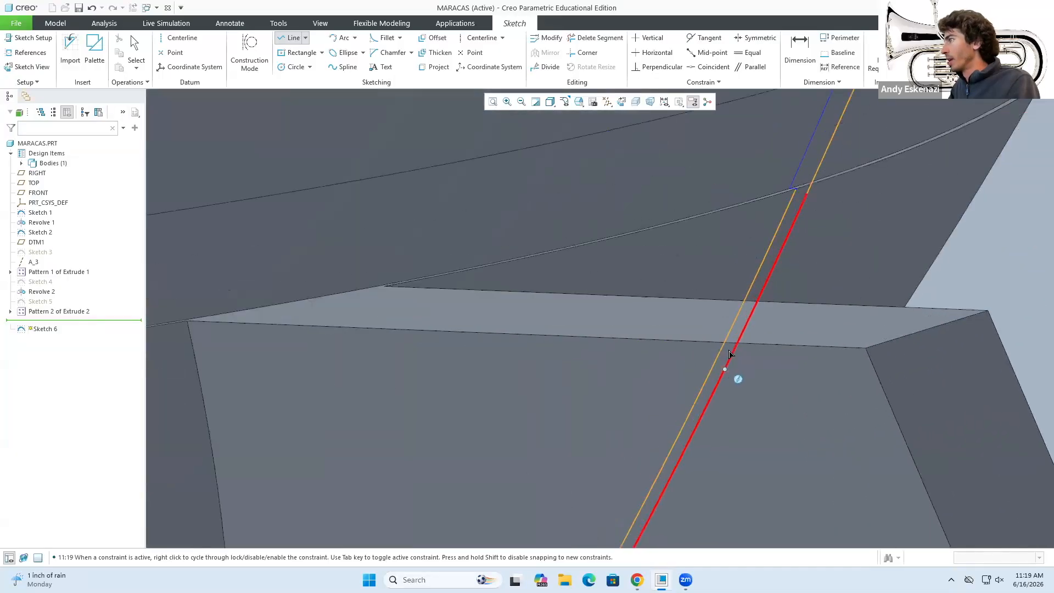
middle_click(731, 357)
click(756, 274)
click(786, 256)
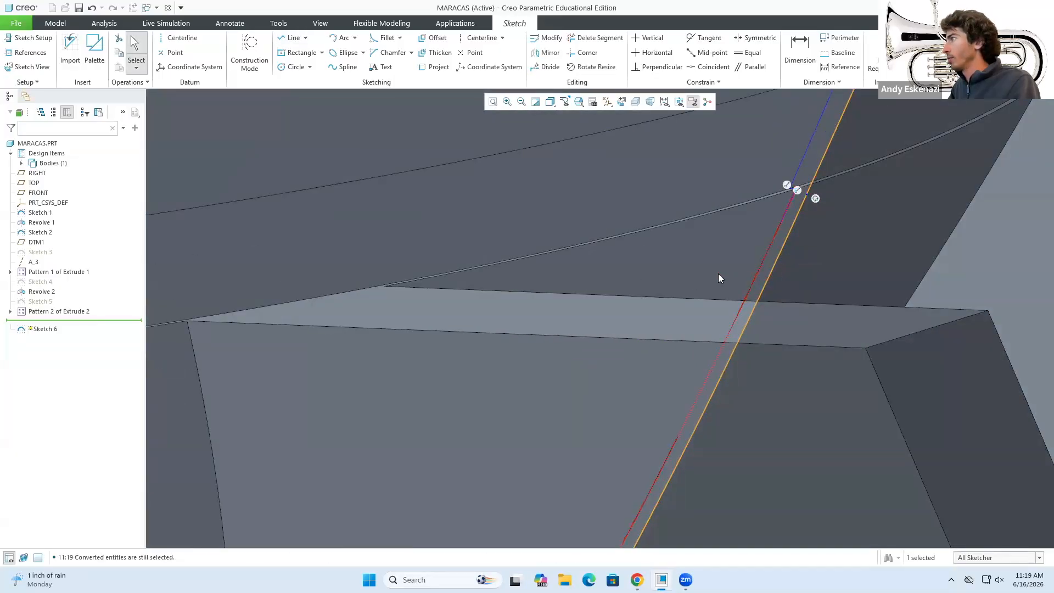
Convert the original projected curve segment at the upper chevron row to construction geometry.
scroll(713, 276, down, 6)
scroll(712, 303, down, 4)
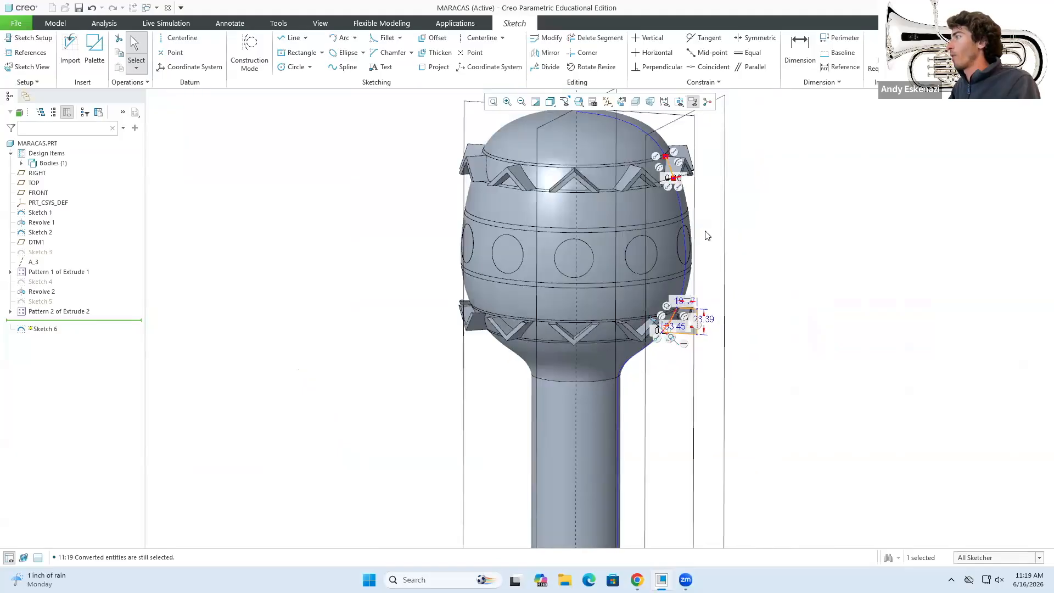
scroll(699, 174, up, 4)
scroll(648, 179, up, 5)
scroll(626, 193, up, 5)
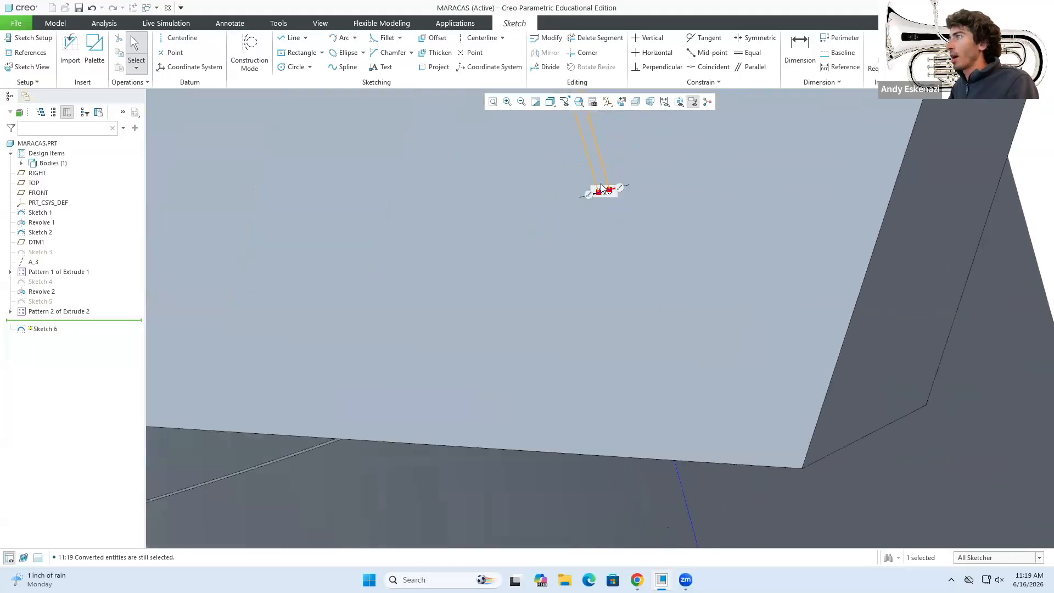
click(594, 172)
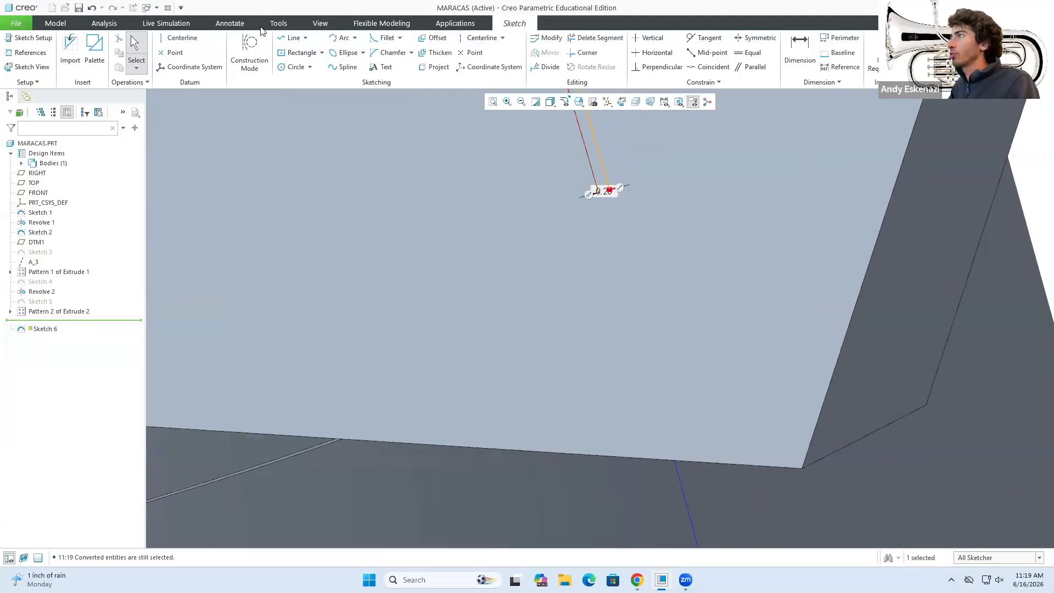
click(291, 37)
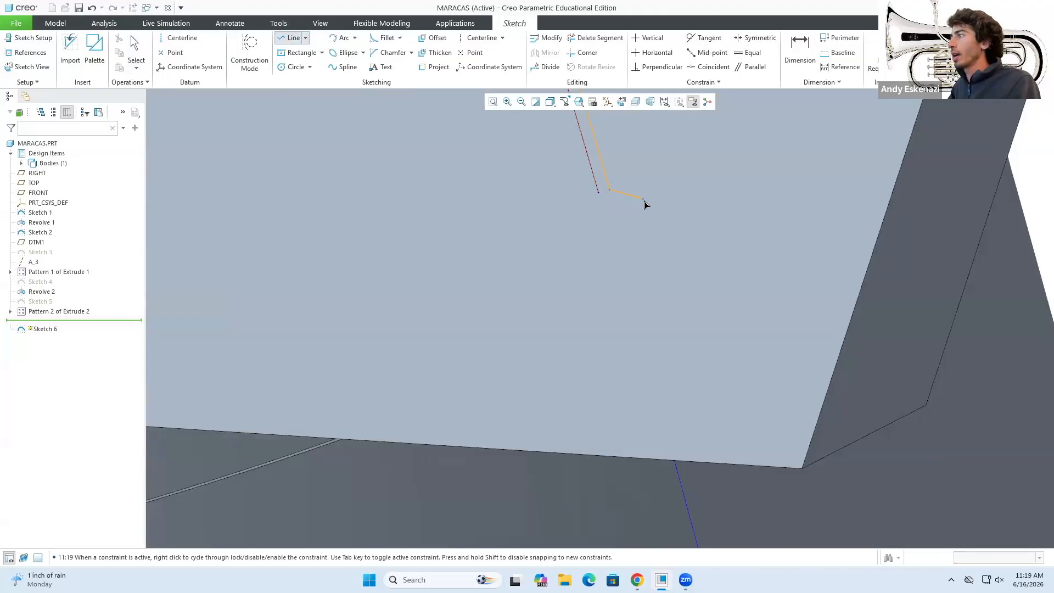
scroll(641, 280, down, 5)
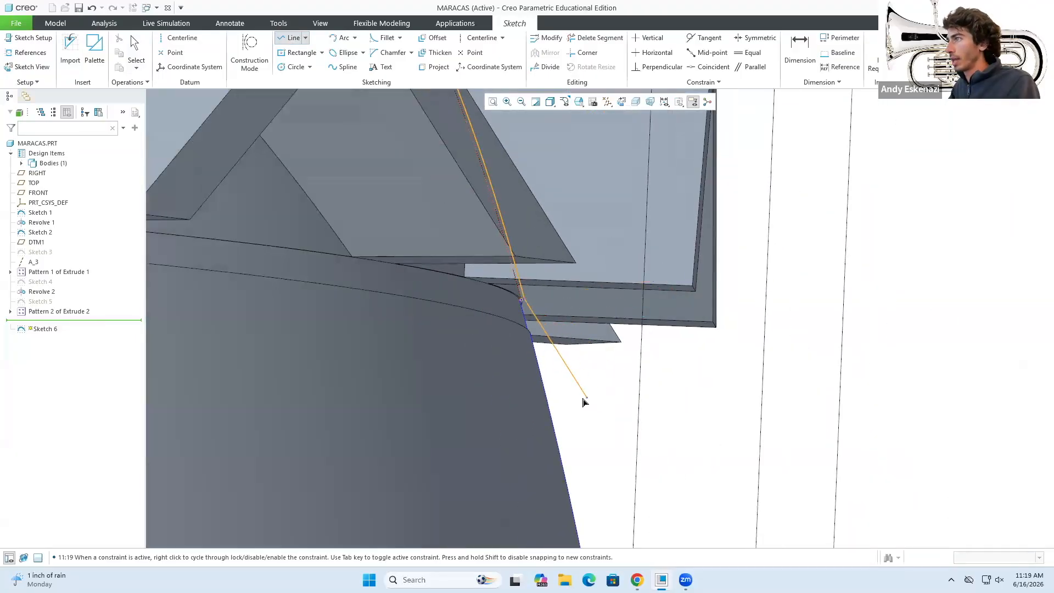
click(550, 399)
scroll(551, 399, down, 3)
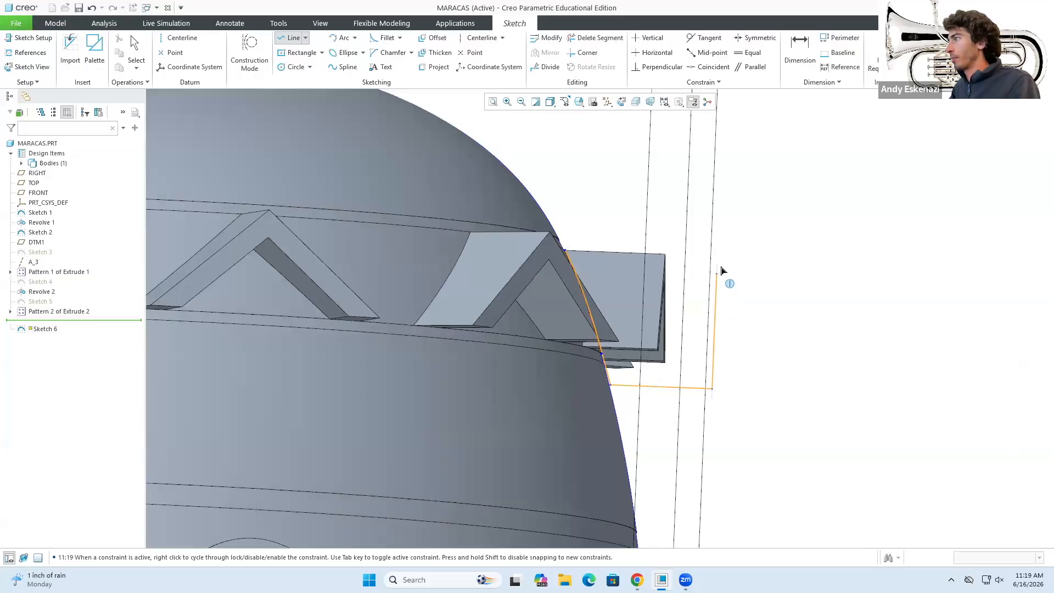
click(724, 247)
key(ctrl+z)
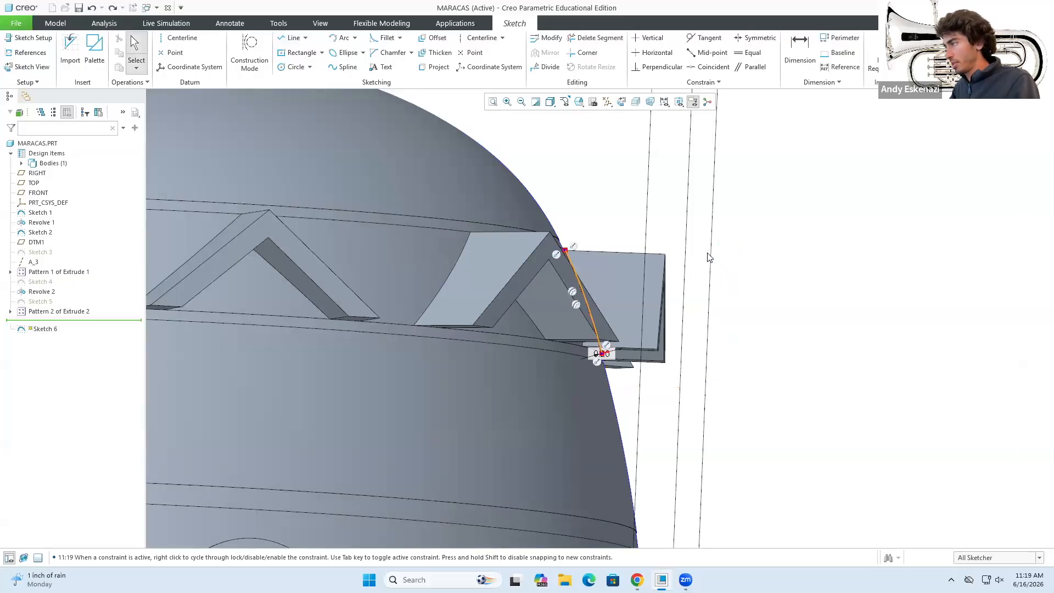
Draw a line extending the upper end of the upper offset curve past the band, followed by a horizontal line outward beyond the chevrons.
scroll(577, 237, down, 4)
scroll(577, 265, down, 5)
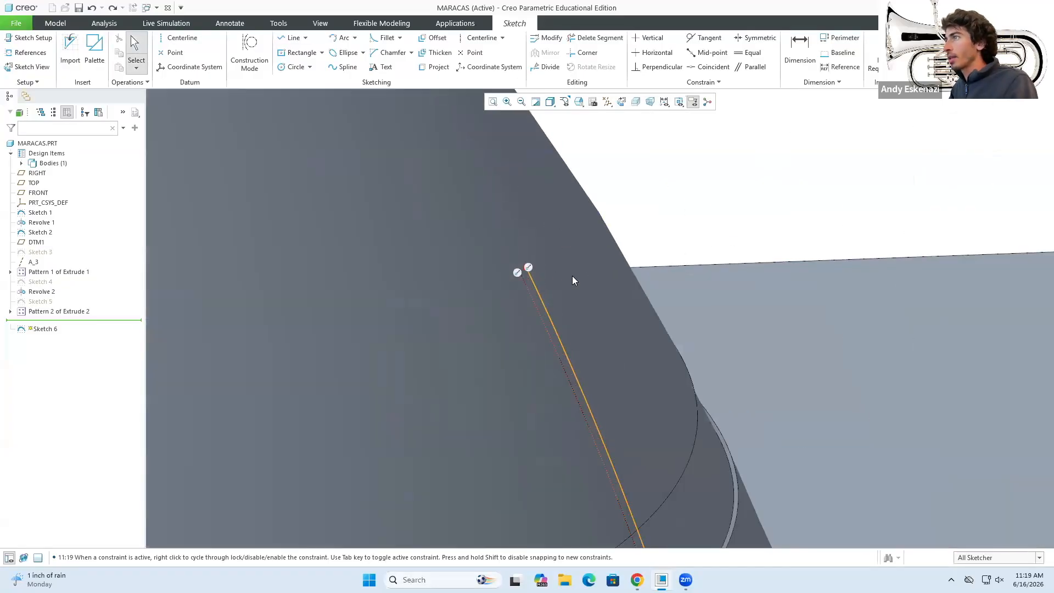
click(291, 37)
click(527, 268)
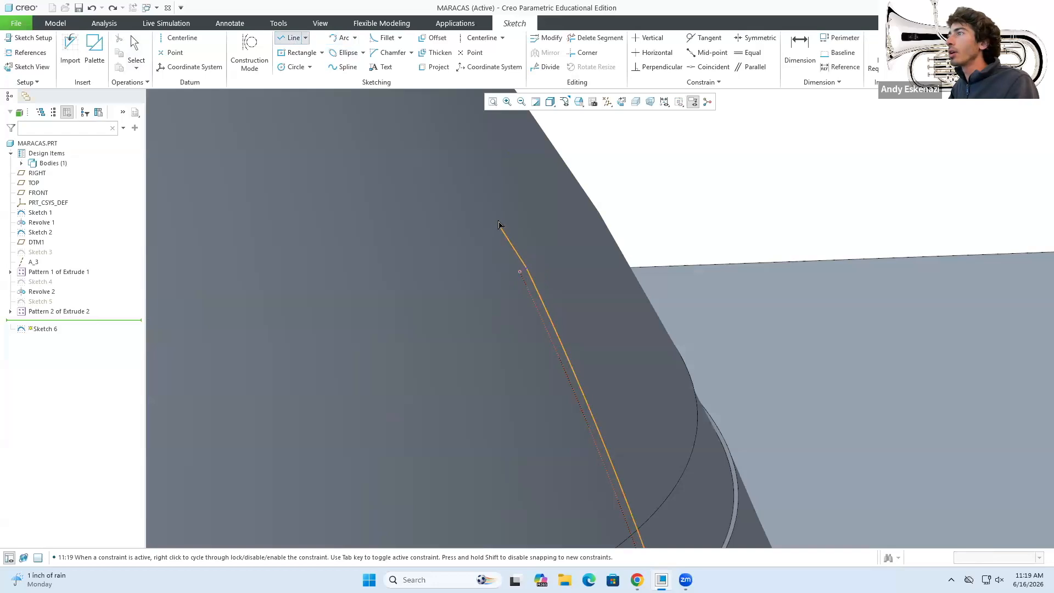
scroll(549, 225, up, 8)
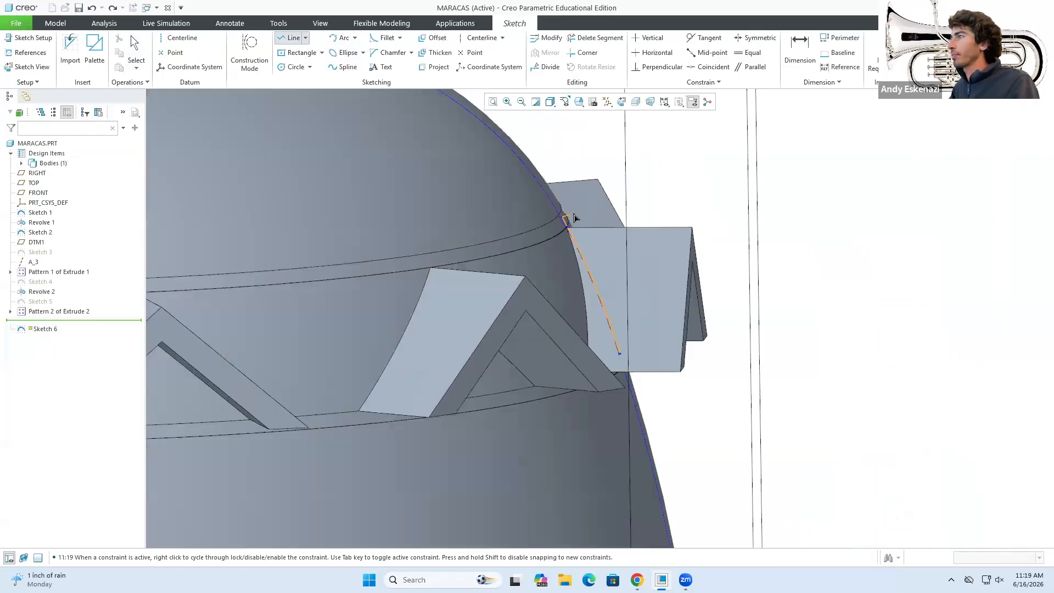
scroll(575, 218, up, 2)
click(703, 216)
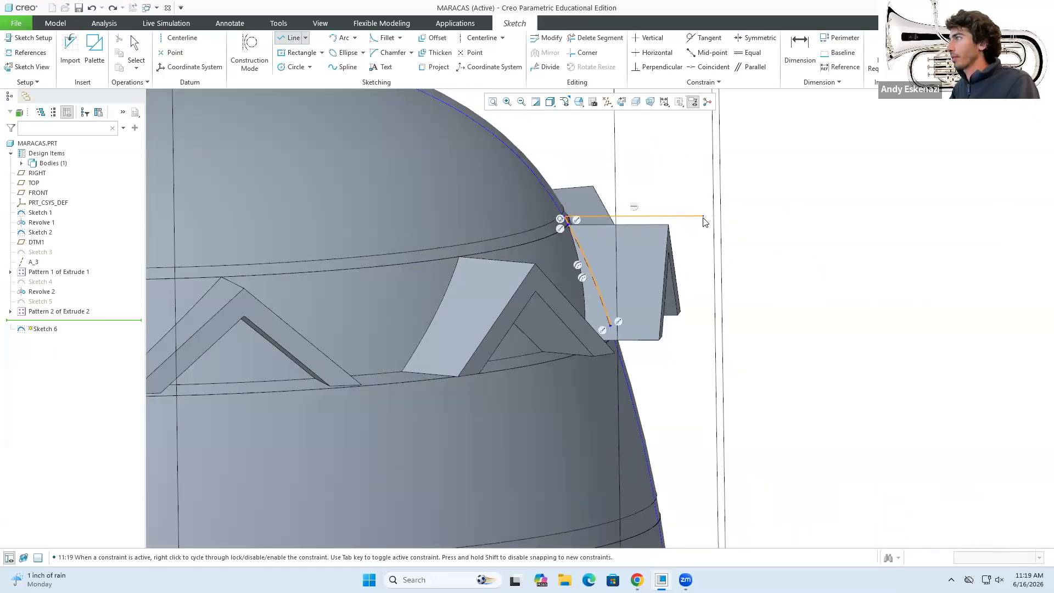
middle_click(701, 318)
Extend the lower end of the upper offset curve, close the profile around the upper chevrons with horizontal and vertical lines, and finish the sketch.
scroll(621, 342, down, 5)
mouse_move(619, 339)
middle_down()
mouse_move(598, 298)
mouse_move(616, 334)
middle_up()
click(596, 302)
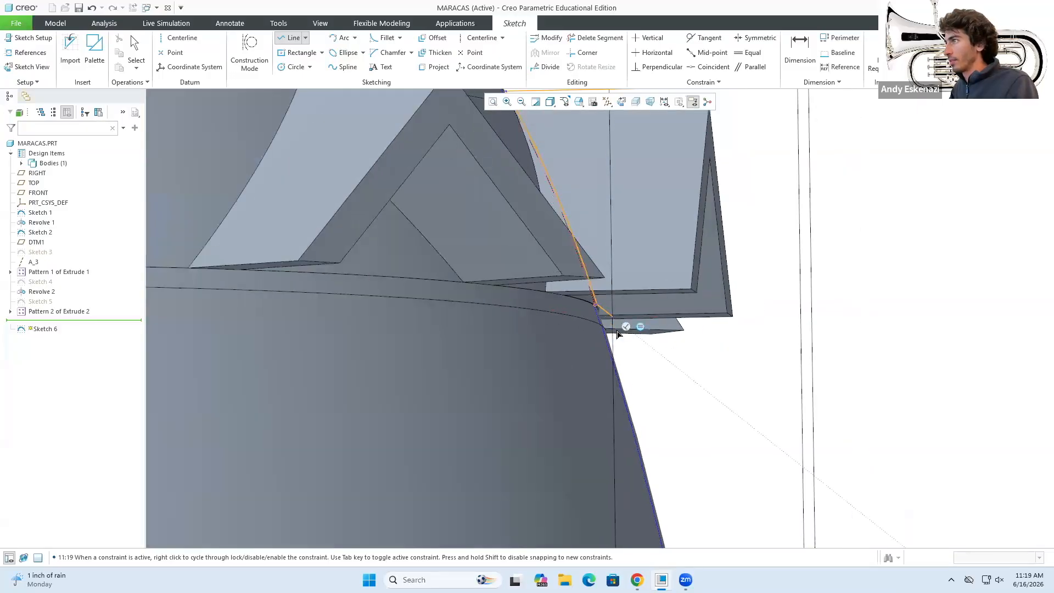
scroll(611, 339, down, 4)
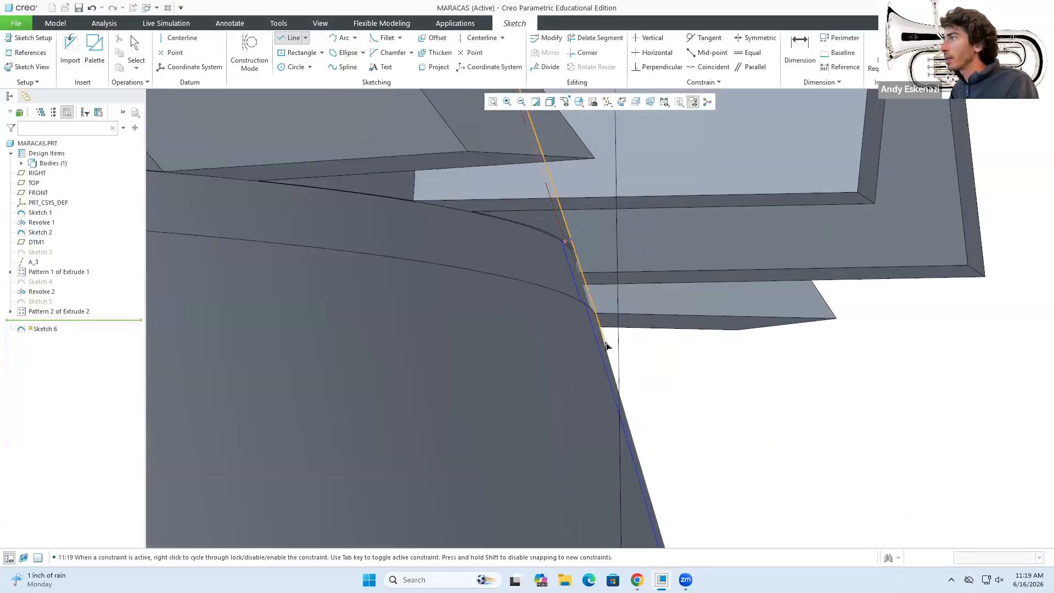
click(607, 346)
middle_drag(658, 354, 698, 355)
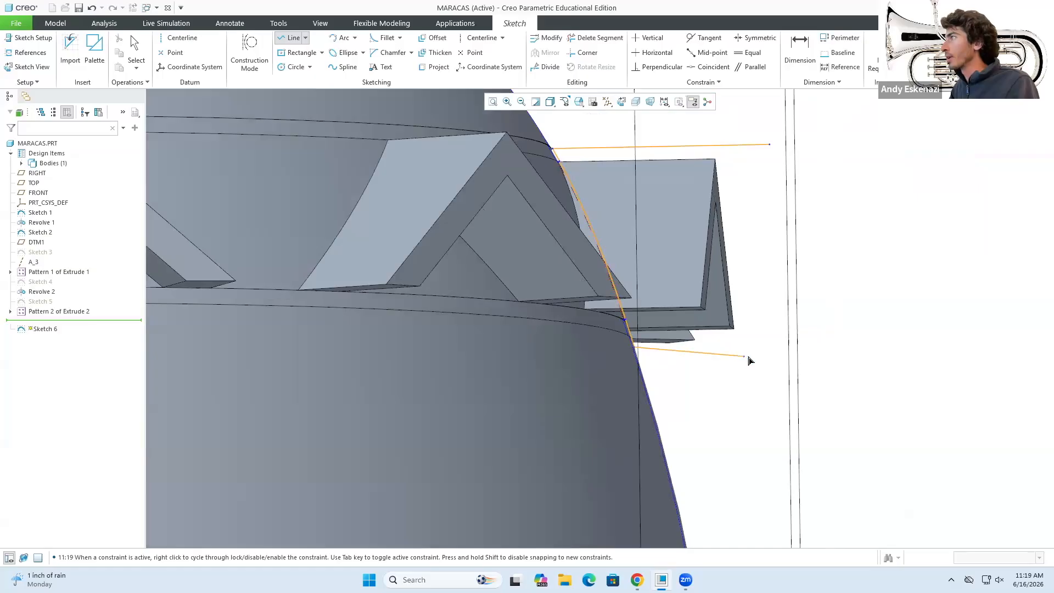
click(772, 345)
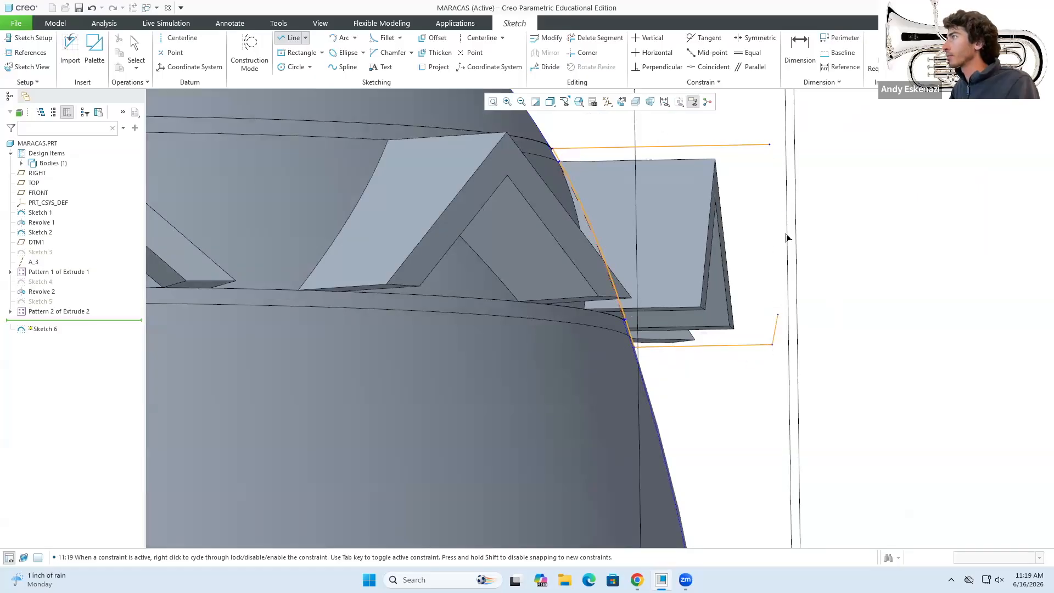
click(776, 193)
middle_click(776, 192)
scroll(777, 187, up, 3)
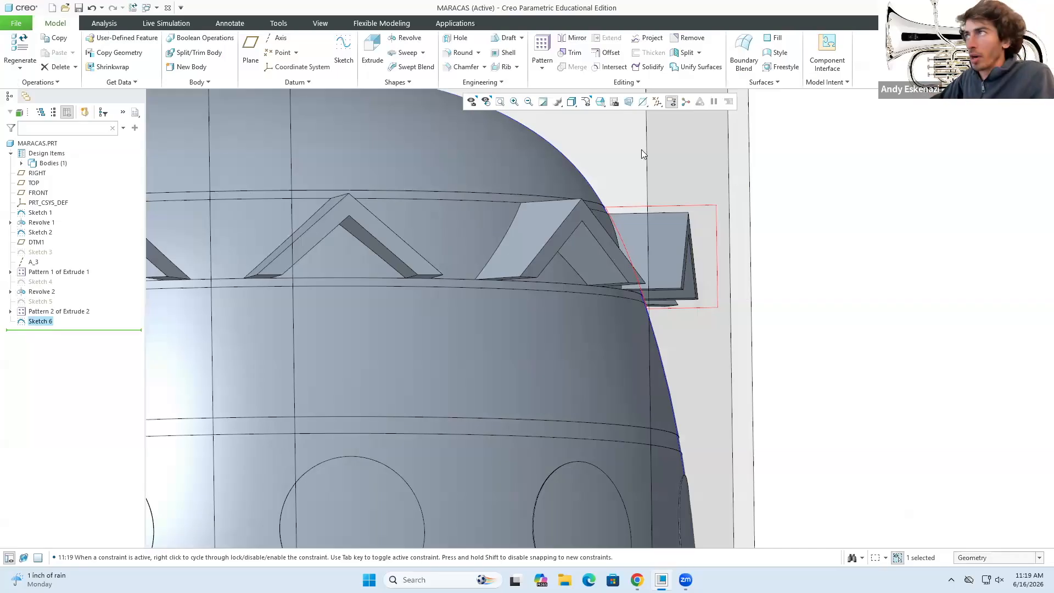
Revolve the sketched profiles 360° about axis A_3 with material removal to trim both rows of chevrons.
click(409, 41)
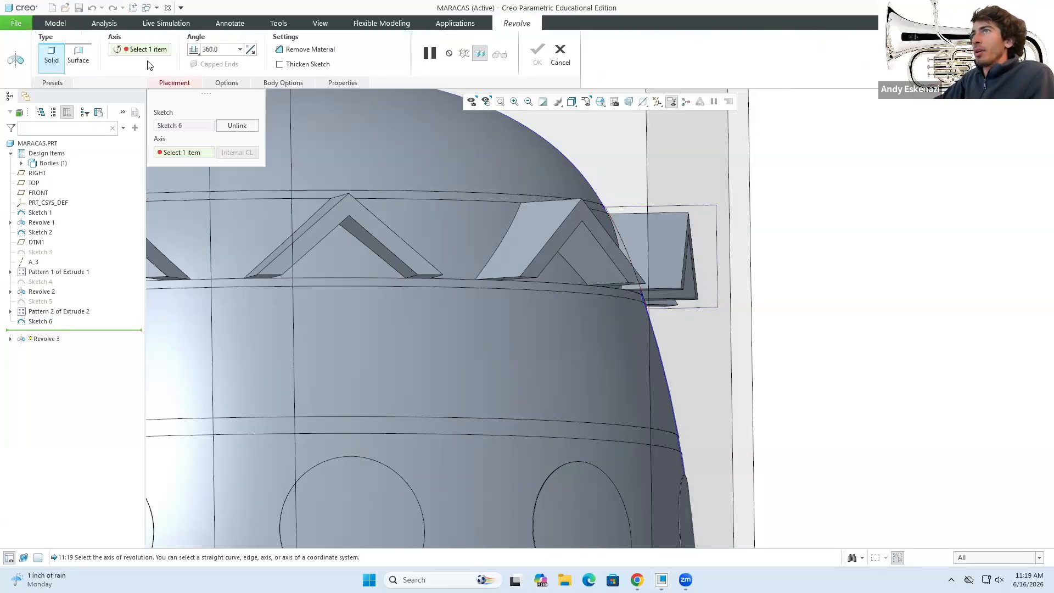
click(31, 262)
scroll(629, 420, down, 5)
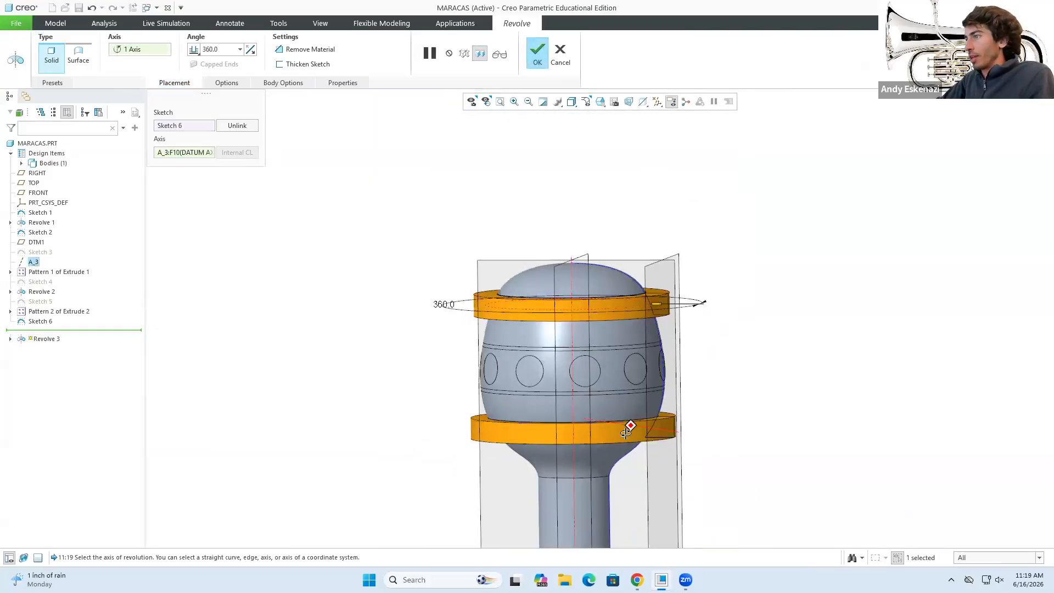
middle_drag(627, 433, 627, 448)
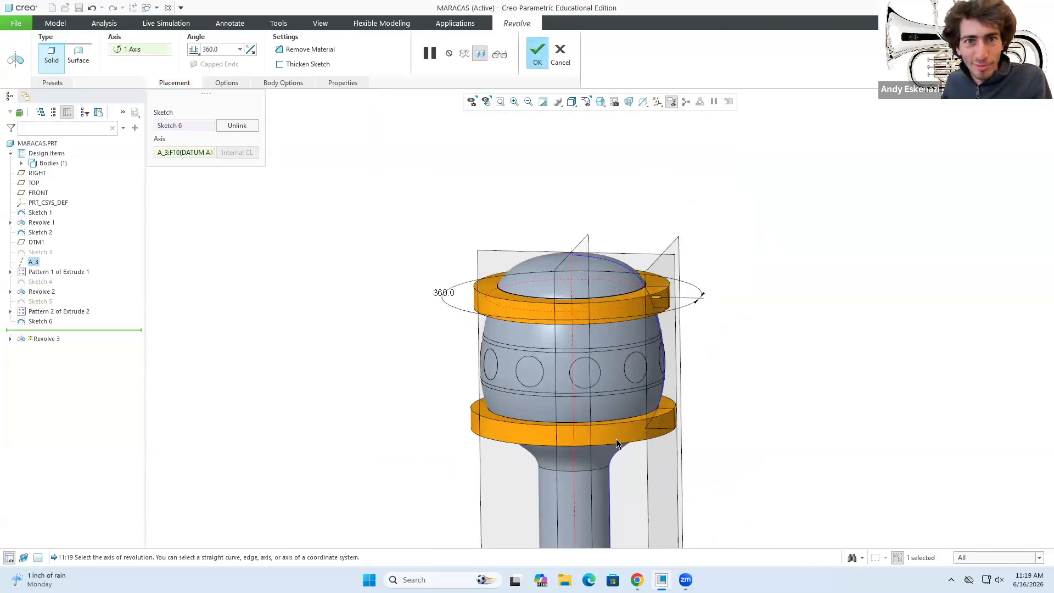
click(311, 50)
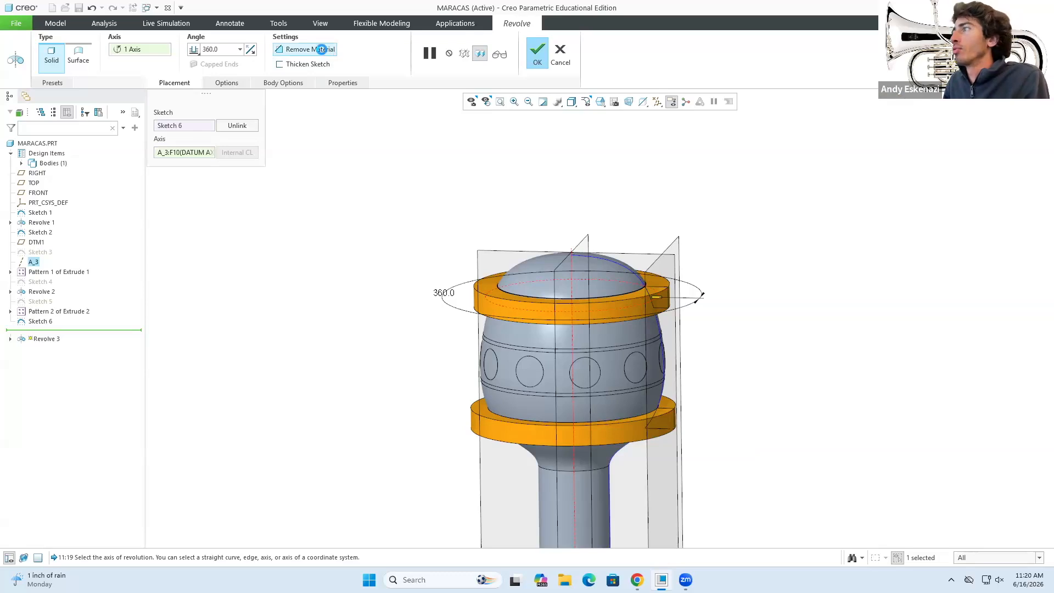
middle_click(568, 158)
middle_drag(625, 247, 663, 285)
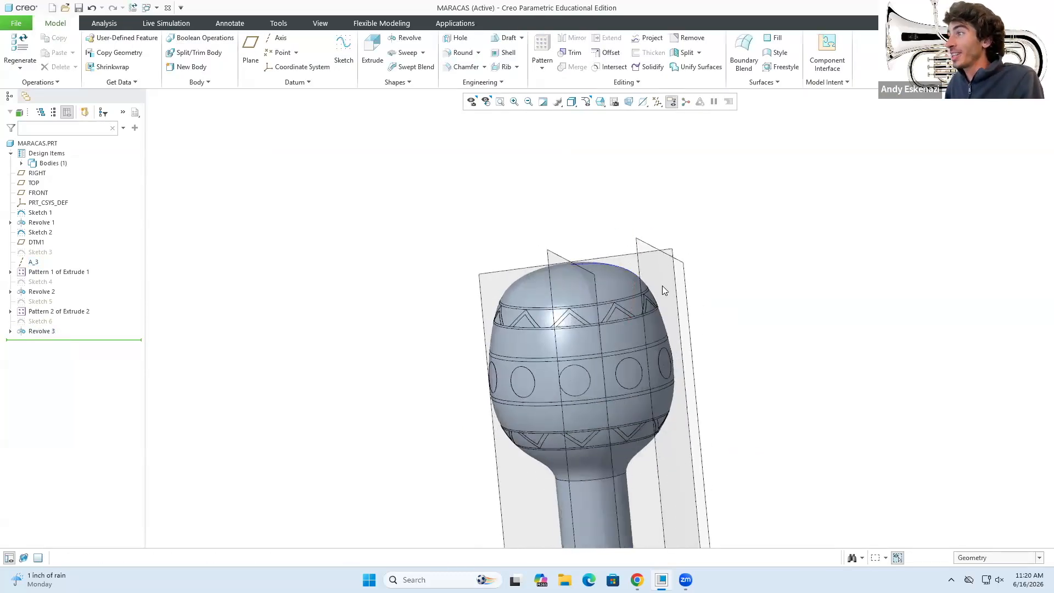
scroll(483, 379, down, 3)
scroll(488, 380, up, 4)
scroll(549, 268, up, 10)
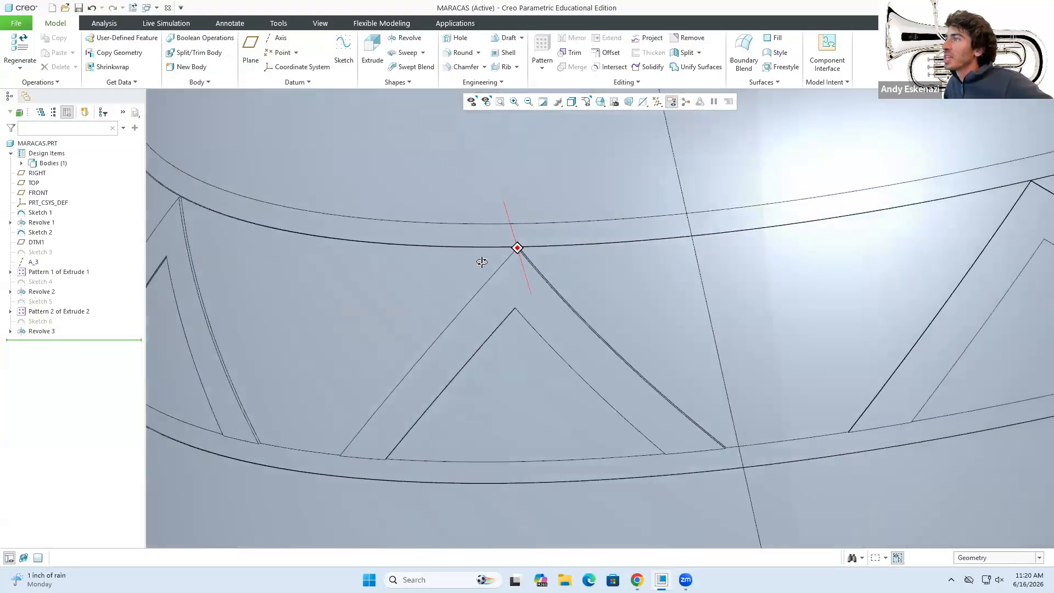
Examine the trimmed chevrons up close and check how both rows follow the curvature of the maraca's head.
middle_drag(482, 262, 511, 258)
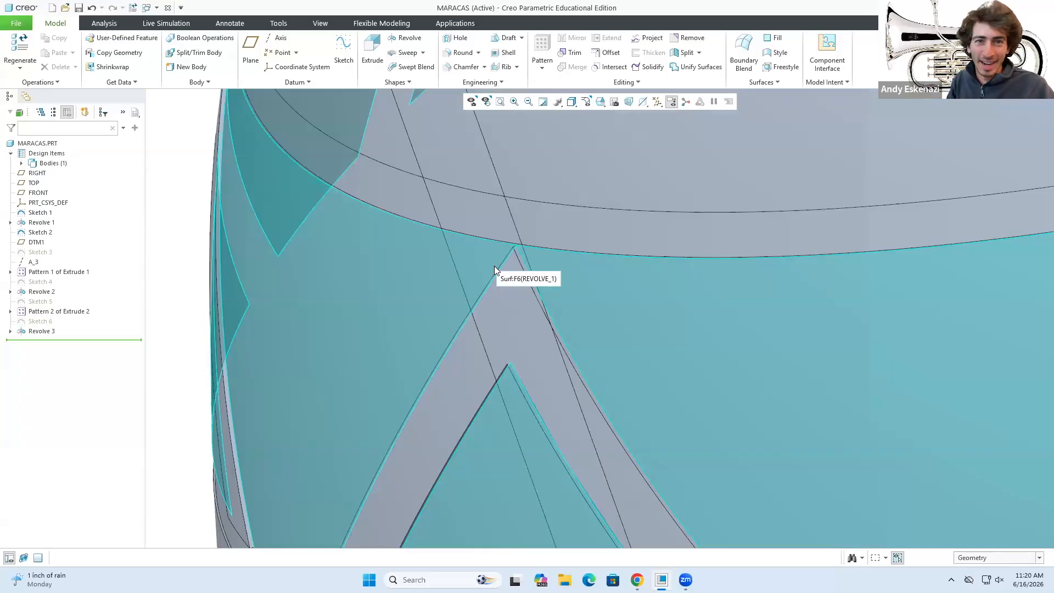
scroll(494, 266, down, 10)
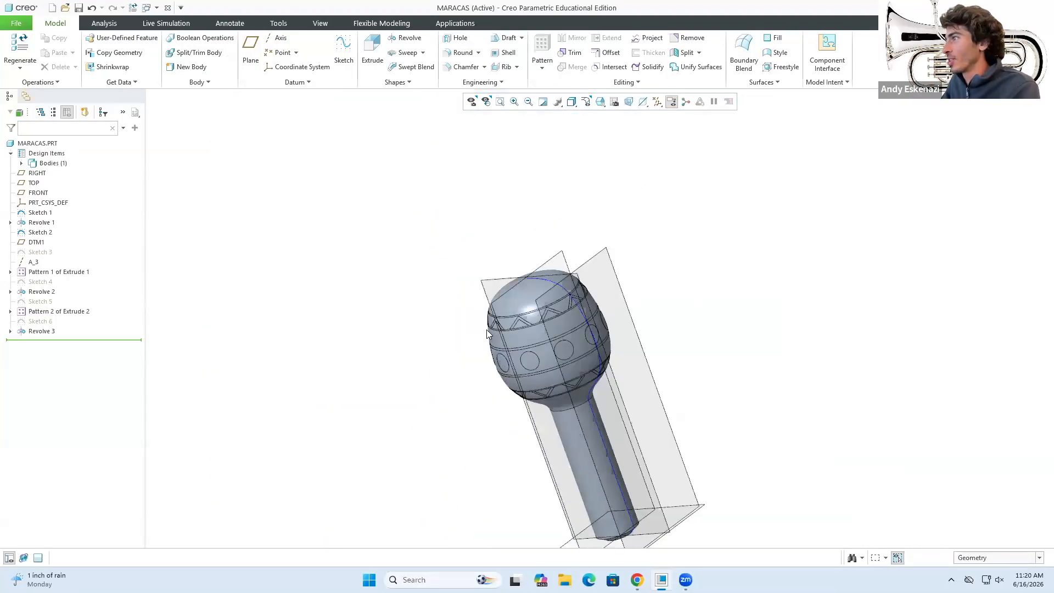
middle_drag(511, 302, 524, 334)
scroll(522, 335, up, 5)
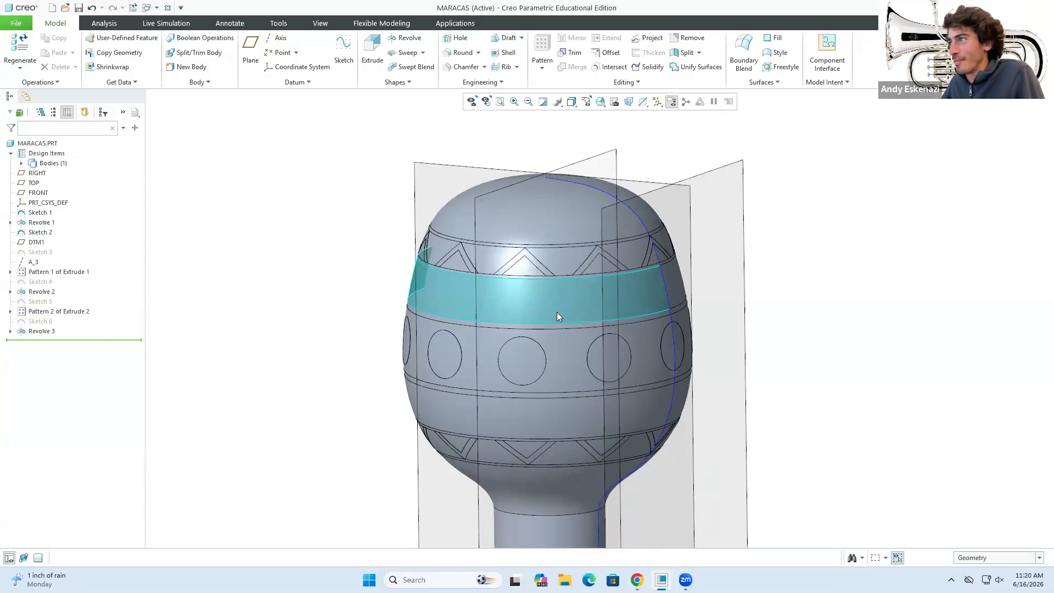
scroll(557, 311, down, 3)
mouse_move(527, 310)
middle_down()
mouse_move(587, 304)
mouse_move(475, 292)
mouse_move(468, 322)
middle_up()
scroll(475, 293, down, 4)
scroll(469, 322, up, 4)
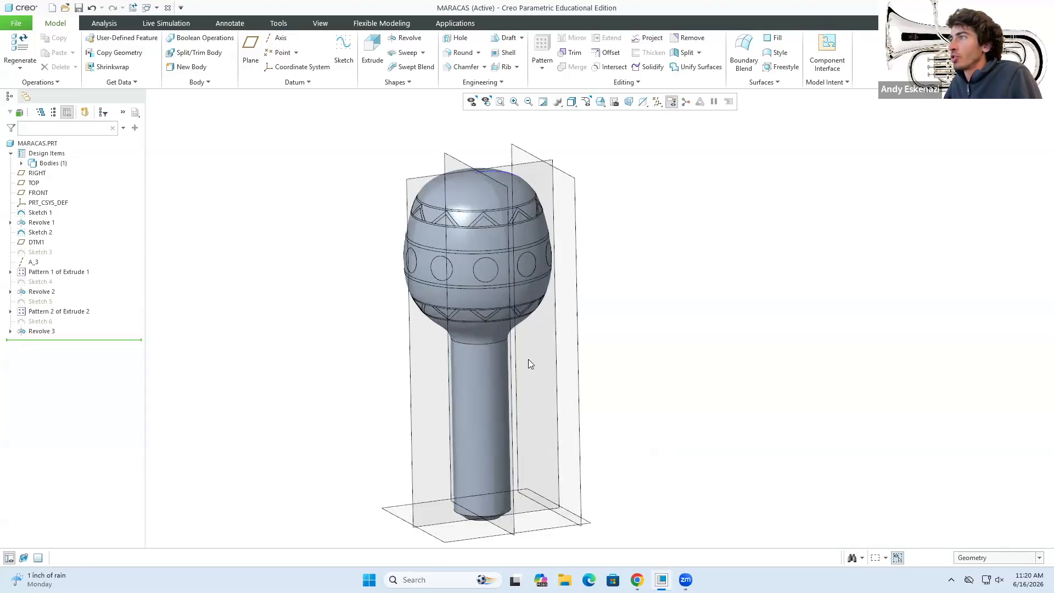
Start a new sketch on datum plane DTM1, using the RIGHT plane as the bottom orientation reference.
click(344, 55)
mouse_move(557, 330)
middle_down()
mouse_move(544, 306)
mouse_move(446, 320)
mouse_move(730, 316)
middle_up()
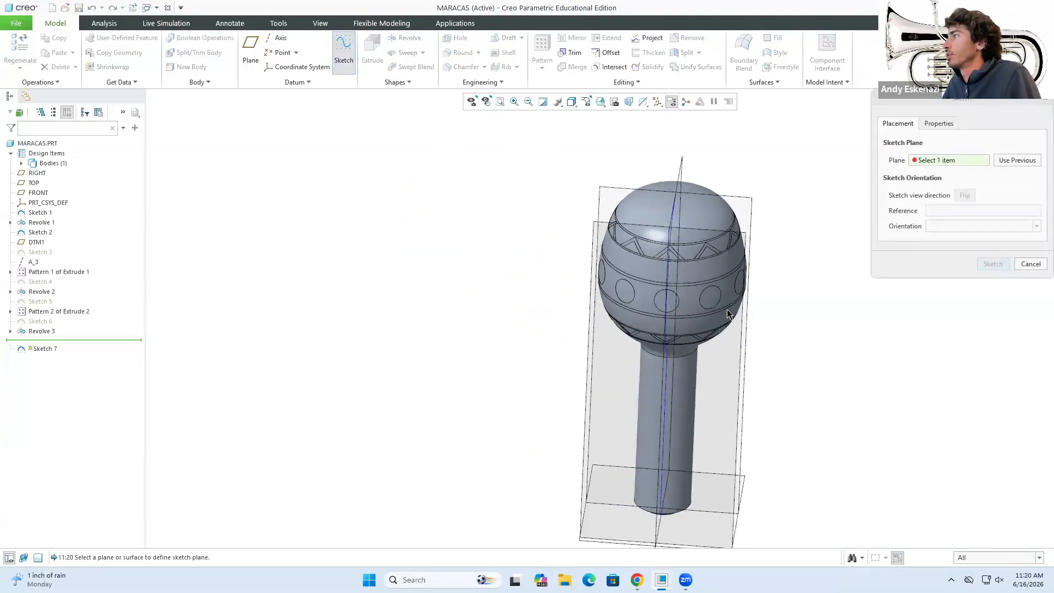
click(743, 319)
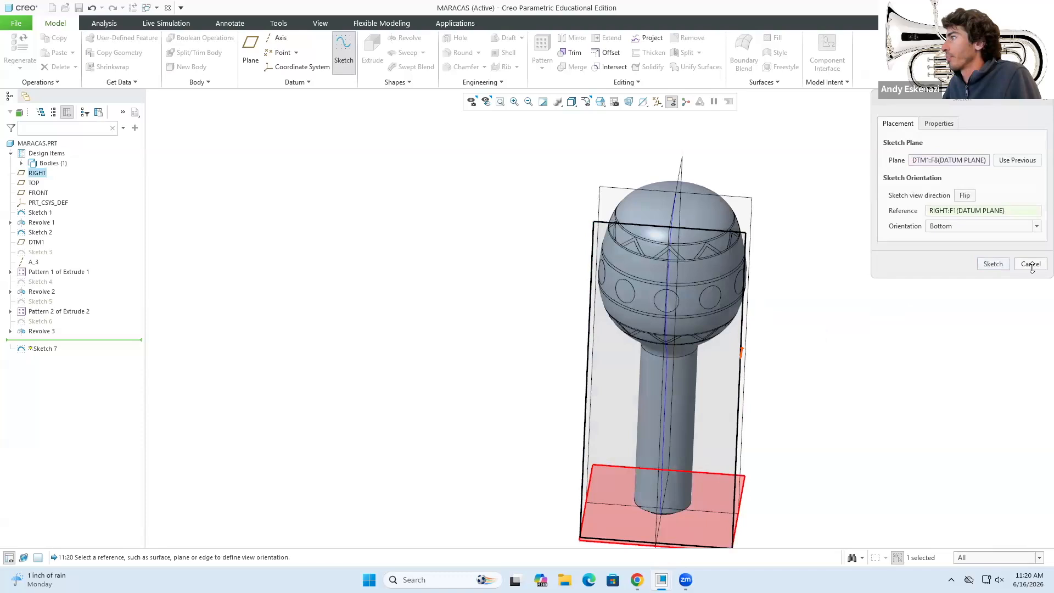
click(993, 263)
scroll(632, 299, up, 3)
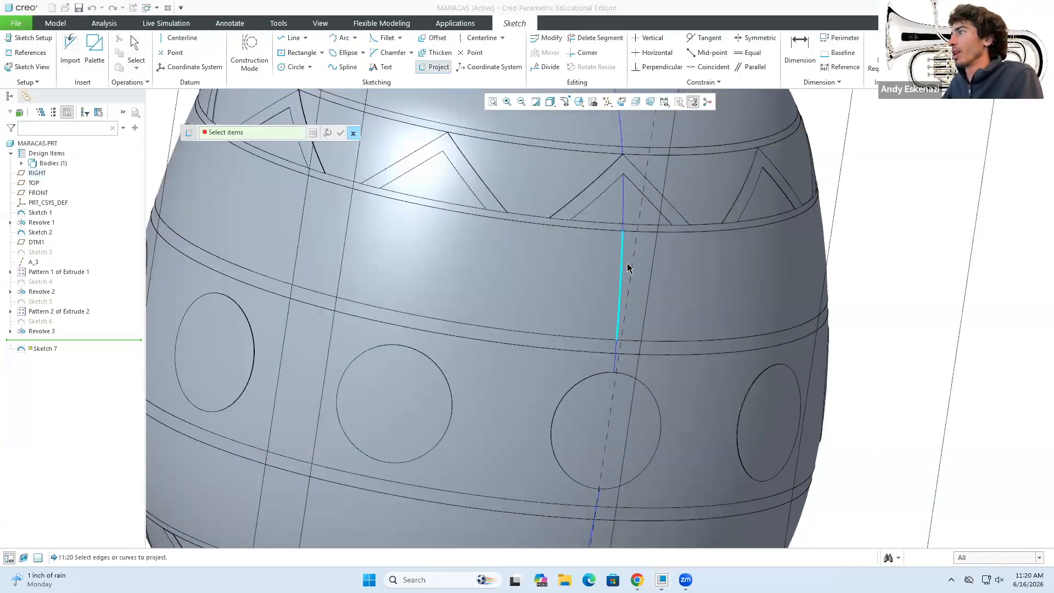
Project the profile curve segment between the upper chevron band and the disc band, and convert it to construction geometry.
click(620, 277)
click(340, 133)
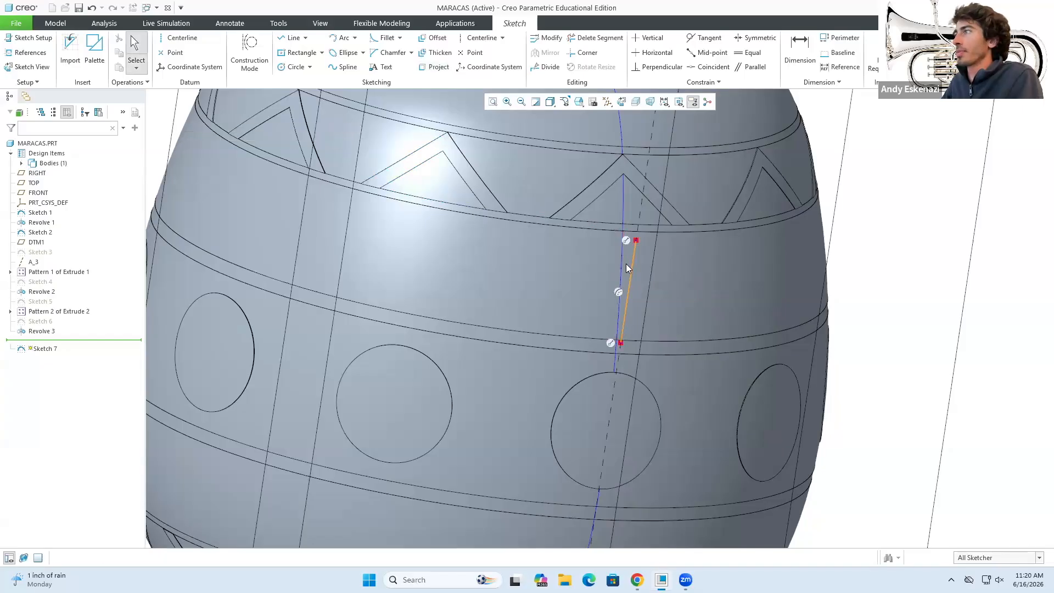
click(631, 262)
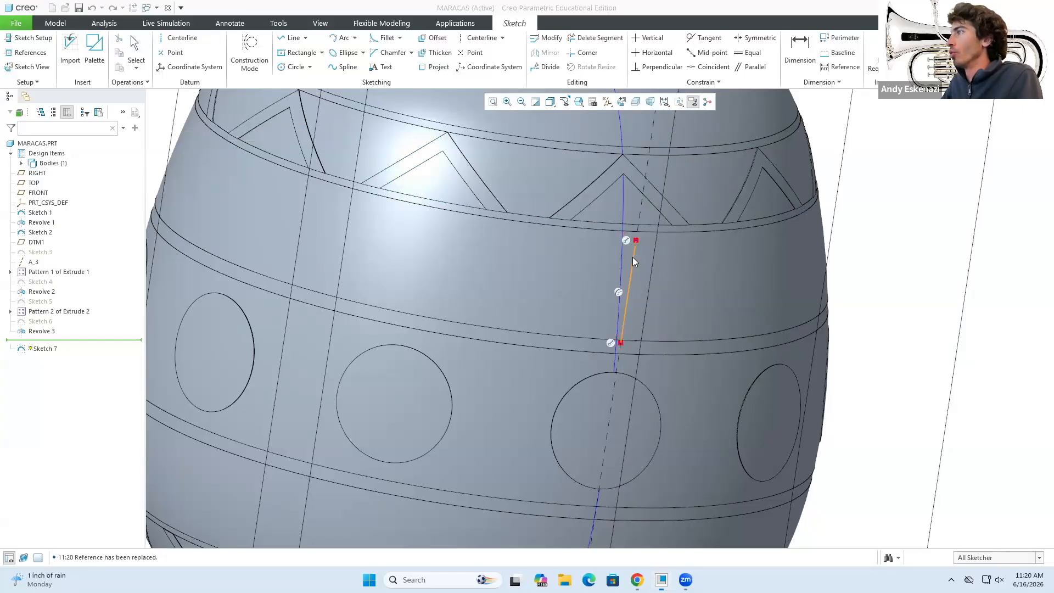
click(664, 209)
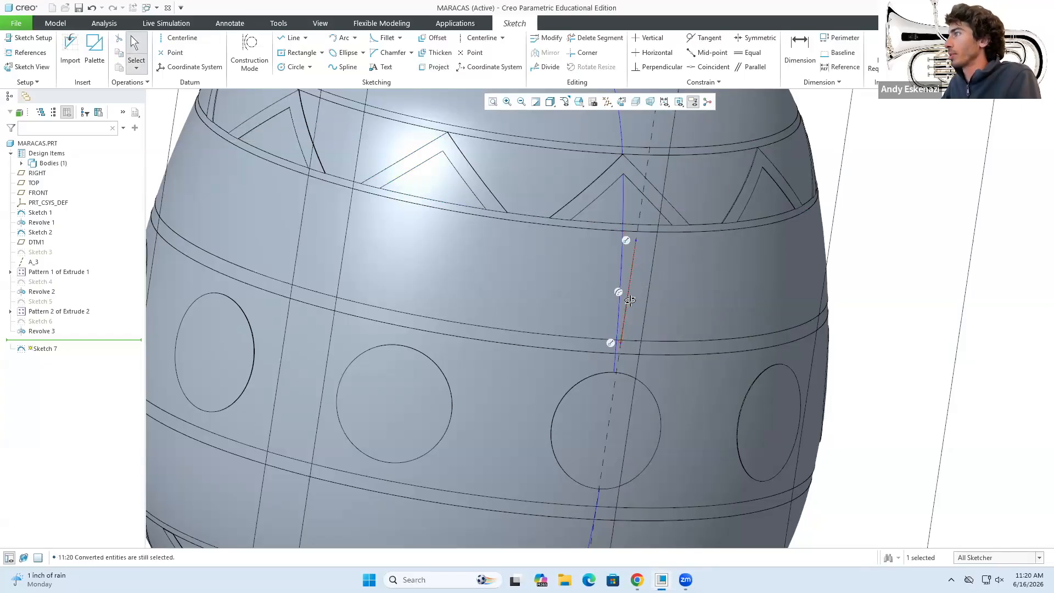
Draw a narrow center rectangle on the upper construction line, spanning the line's full height.
scroll(630, 297, down, 2)
scroll(630, 297, up, 5)
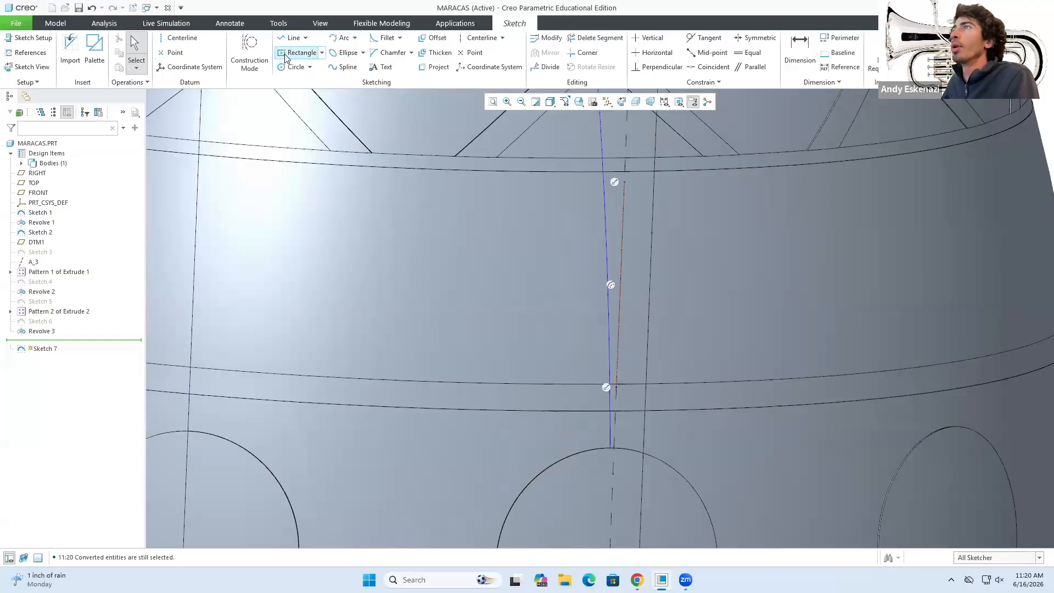
click(285, 57)
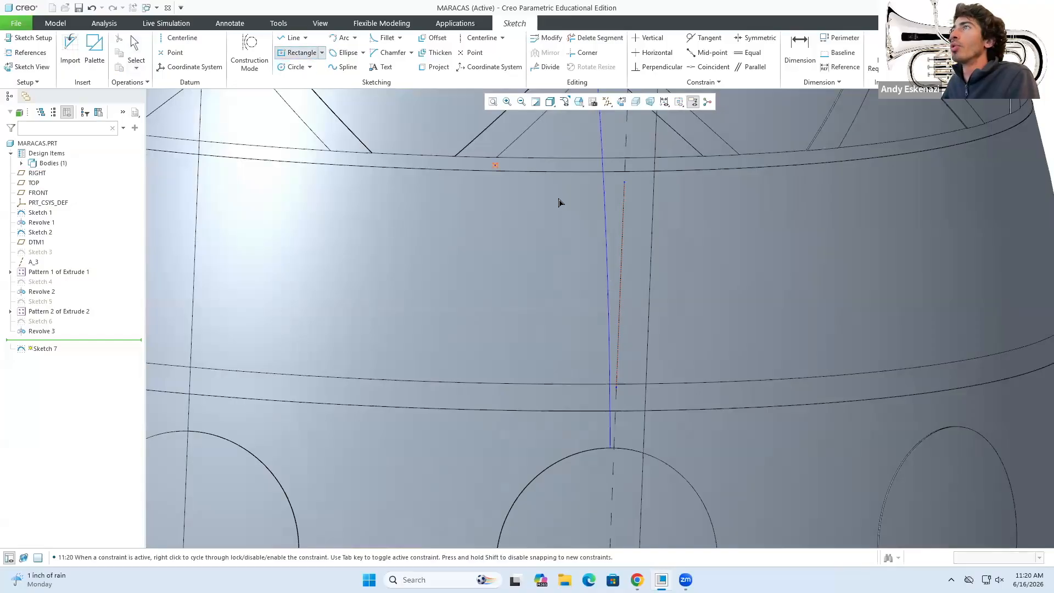
click(648, 188)
middle_click(669, 205)
scroll(665, 206, up, 2)
scroll(647, 203, down, 3)
scroll(640, 201, up, 3)
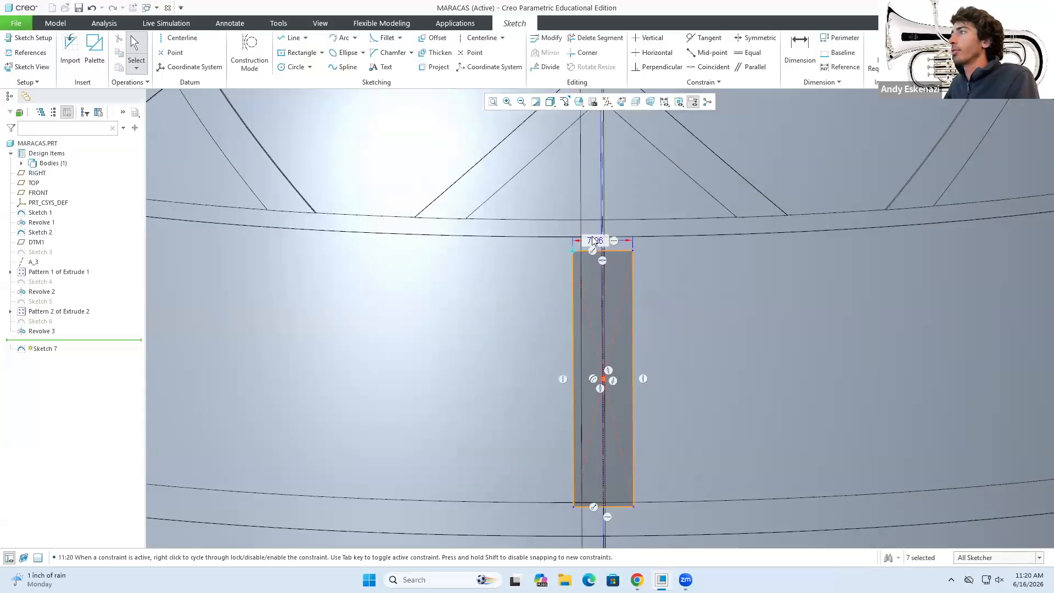
scroll(595, 241, up, 1)
Try a width of 7 for the upper rectangle, settle on 6, and finish the sketch.
double_click(598, 243)
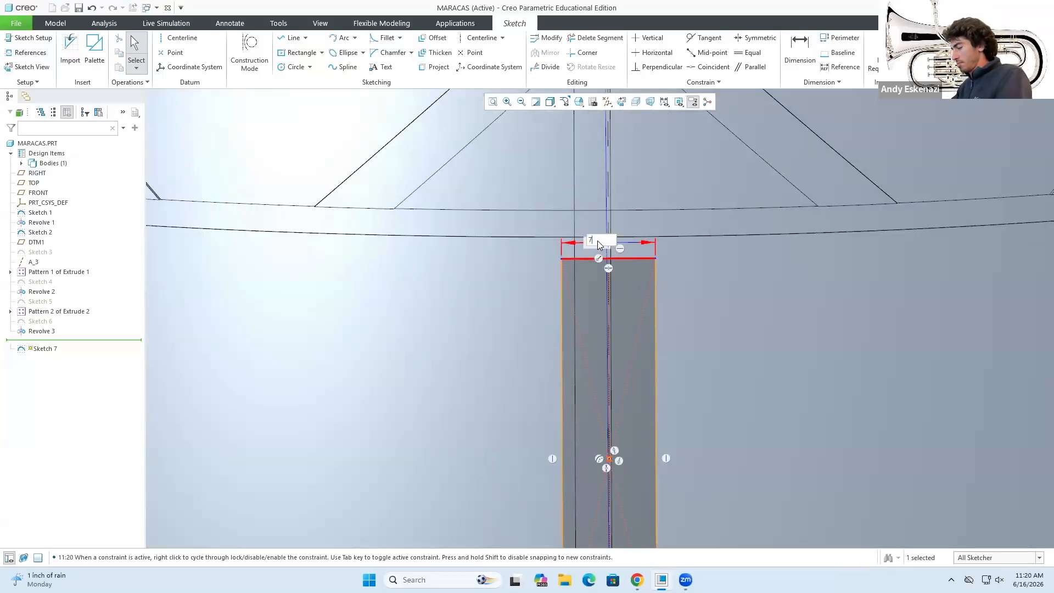
text(7)
key(Return)
scroll(601, 274, down, 4)
scroll(602, 290, up, 3)
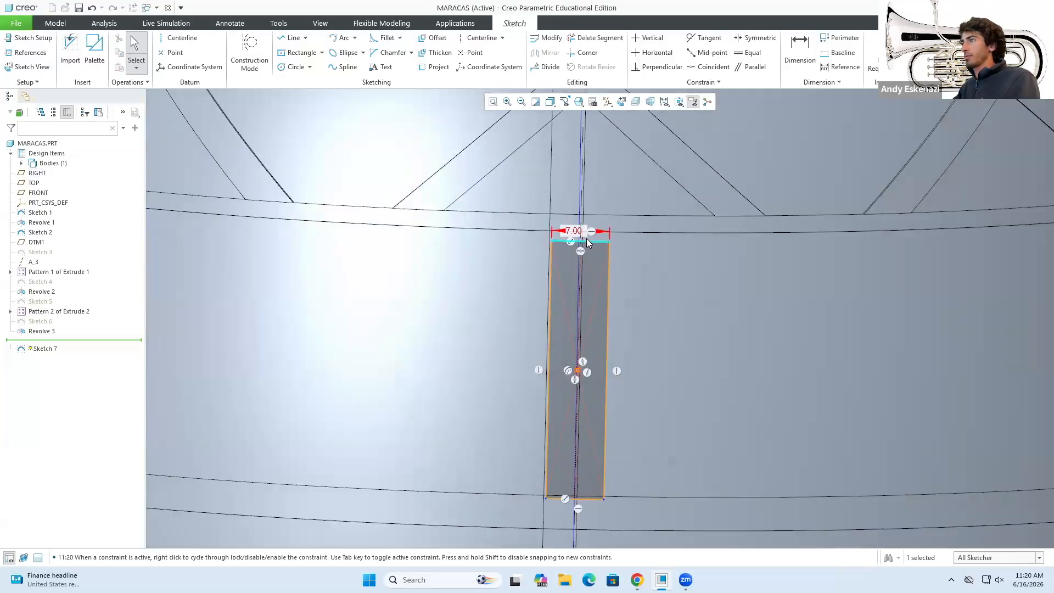
text(6)
key(Return)
scroll(551, 260, down, 2)
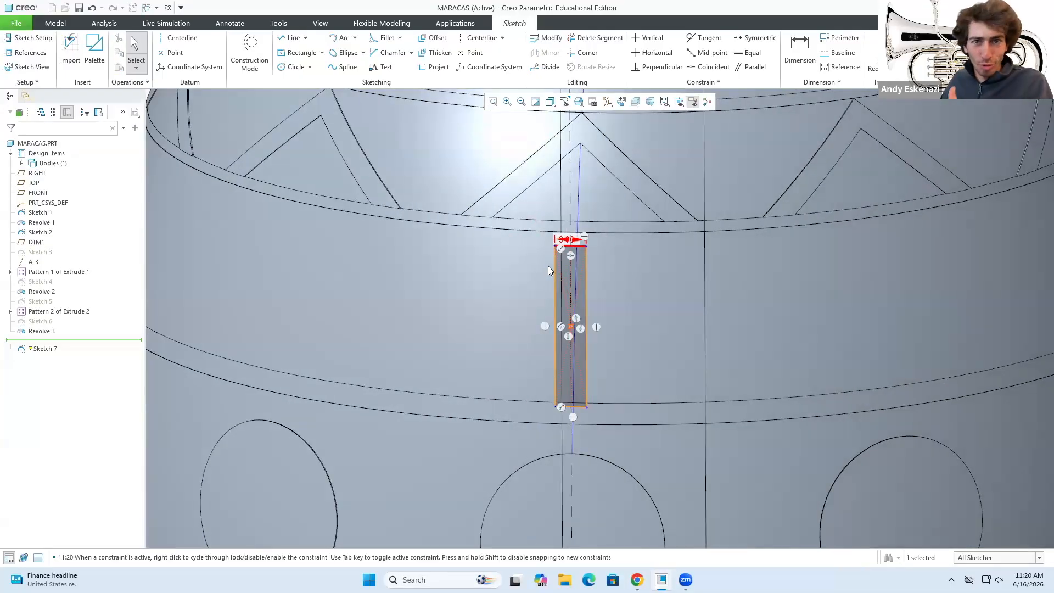
scroll(537, 275, down, 3)
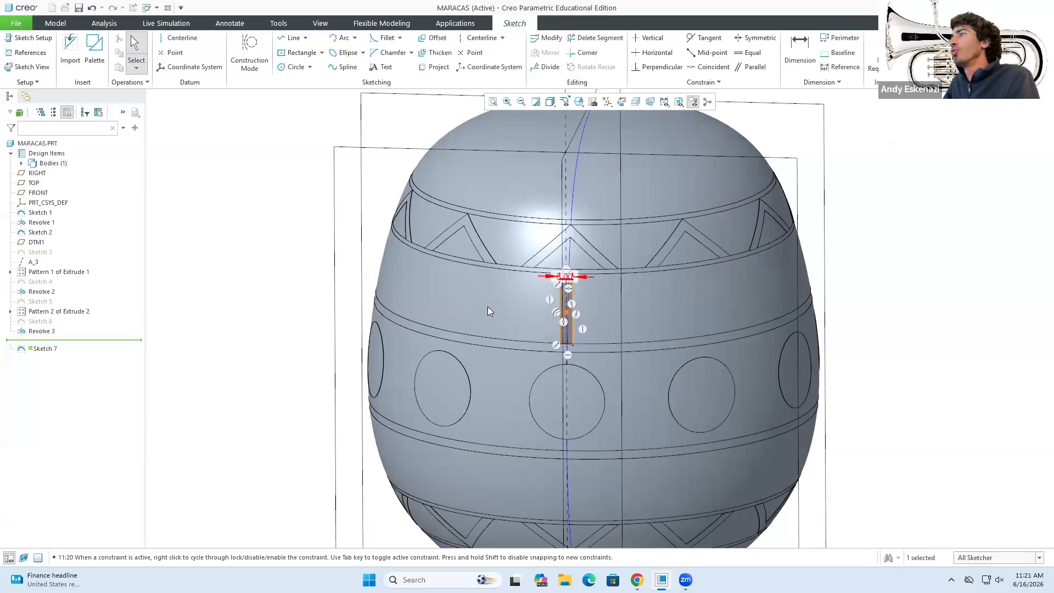
scroll(650, 280, up, 2)
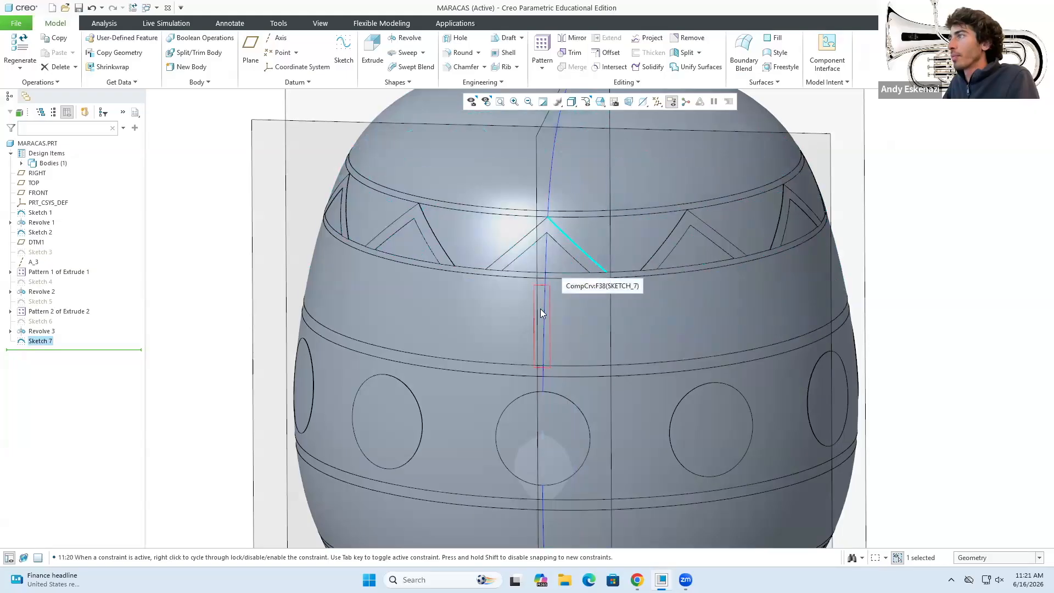
Reopen Sketch 7 for editing at the section between the disc band and the lower chevrons.
right_click(33, 341)
click(57, 316)
scroll(501, 385, down, 3)
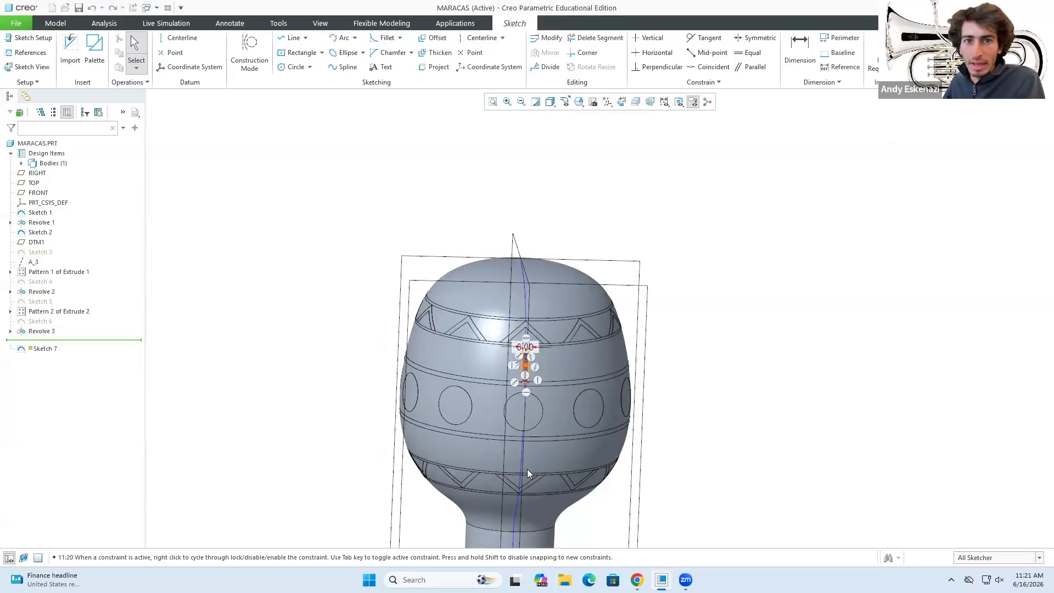
scroll(489, 390, down, 2)
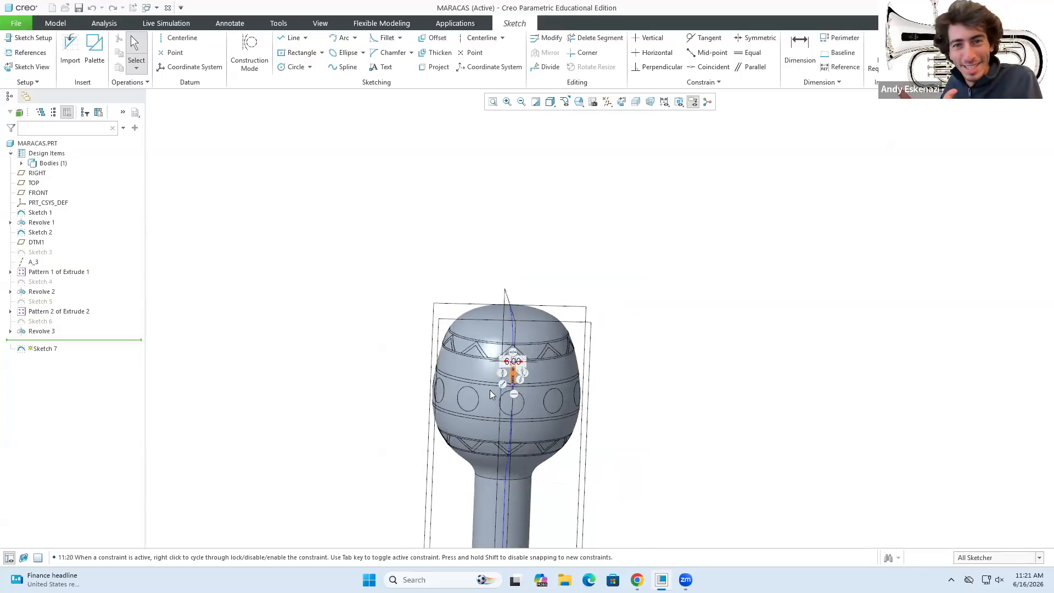
scroll(489, 390, up, 8)
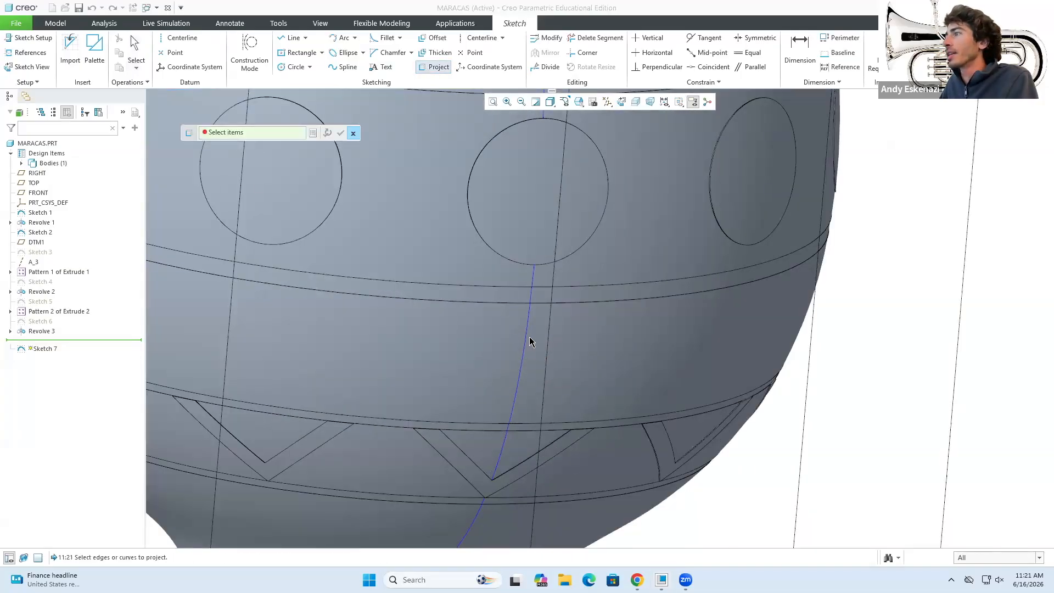
Project the profile curve segment between the disc band and the lower chevron band, and convert it to construction geometry.
click(524, 336)
click(340, 134)
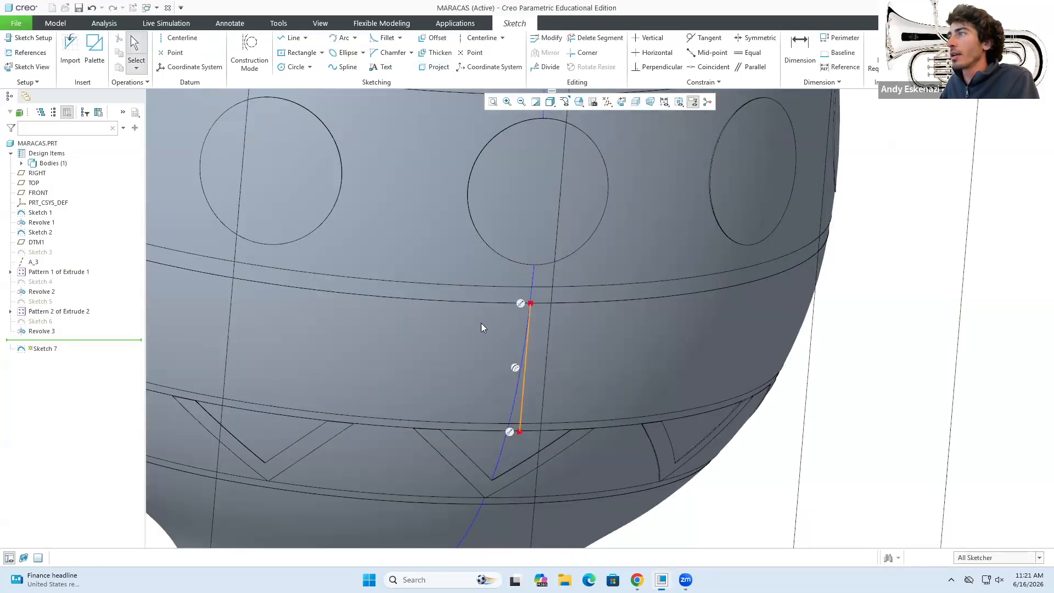
click(526, 379)
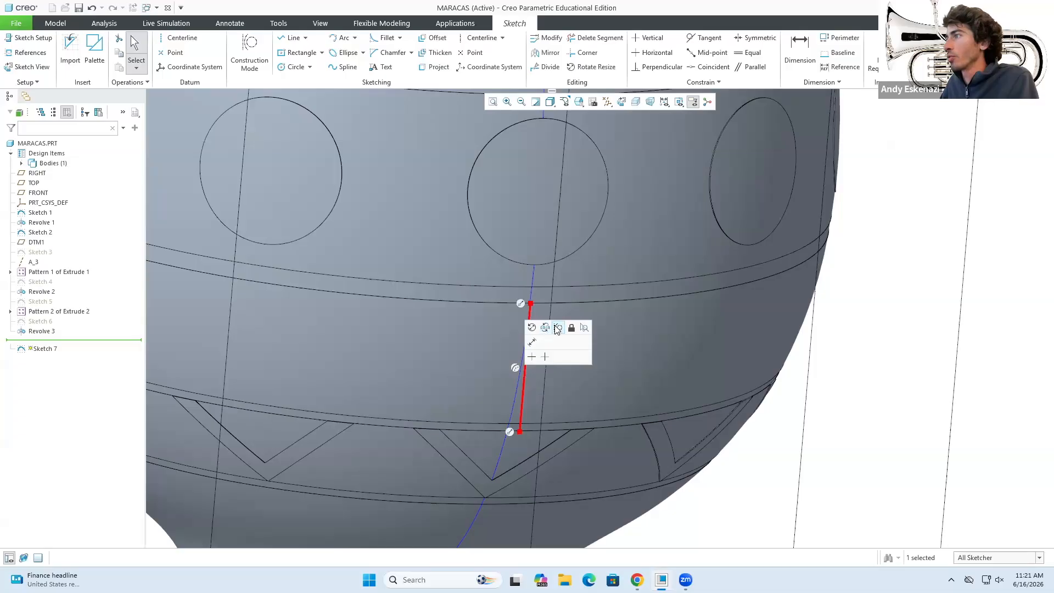
click(554, 326)
Draw a center rectangle on the lower construction line, aligned with the upper rectangle's width, and finish the sketch.
click(298, 55)
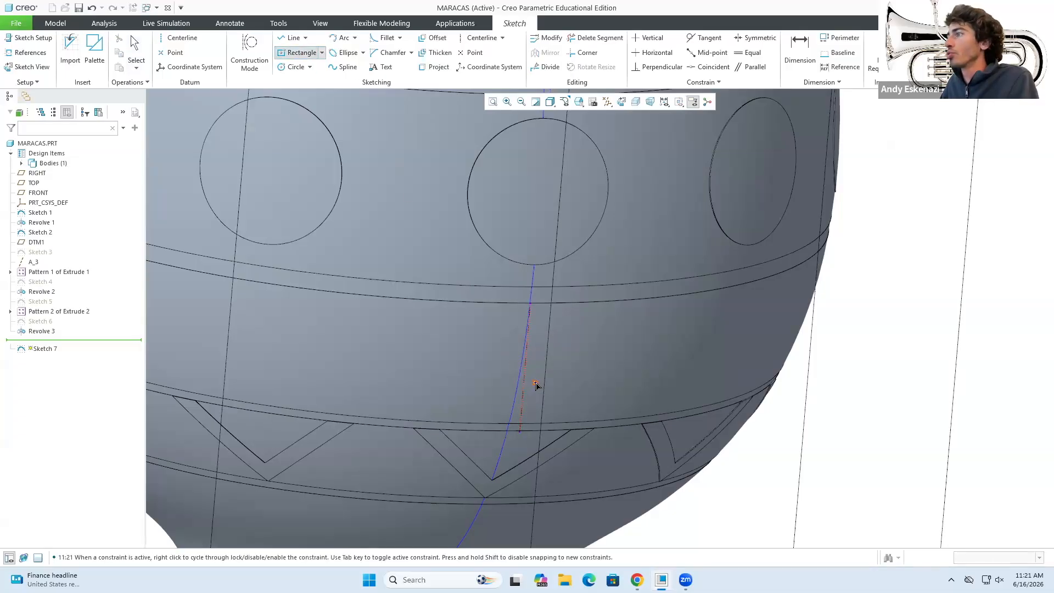
click(526, 374)
click(539, 313)
middle_click(538, 313)
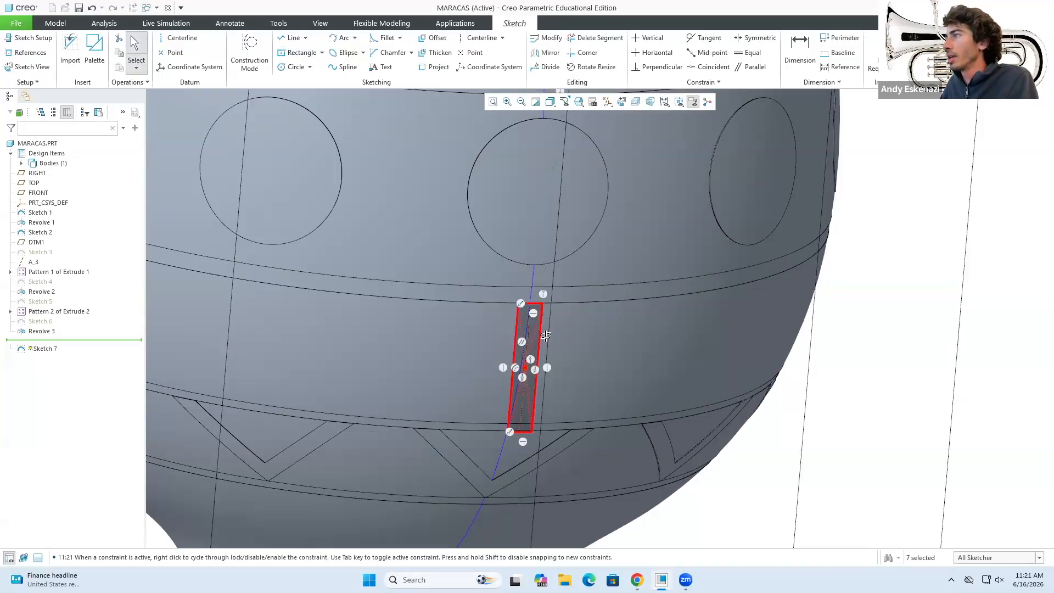
scroll(541, 330, down, 6)
middle_drag(548, 308, 599, 323)
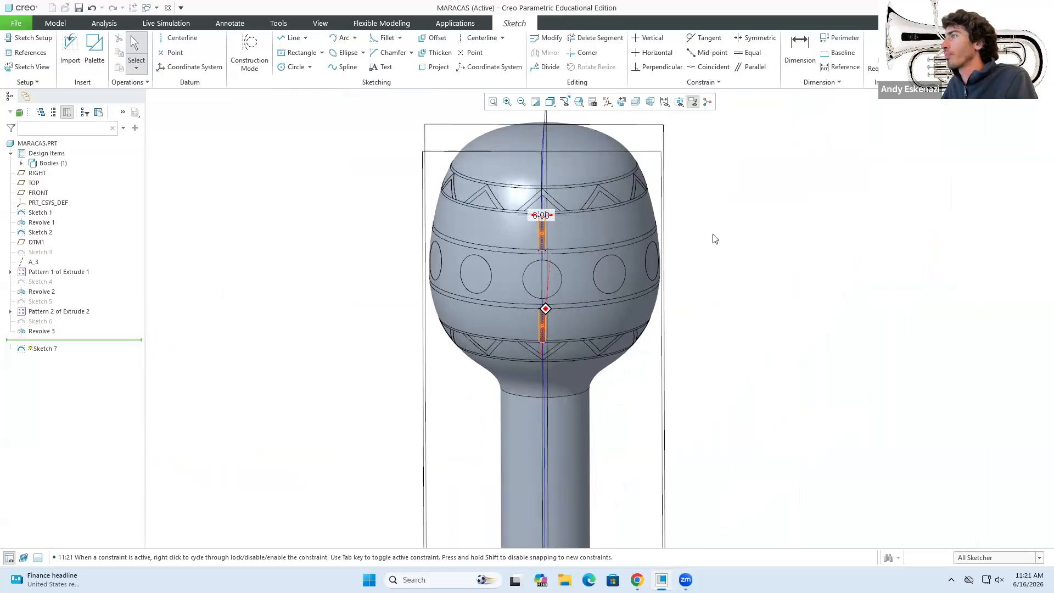
Extrude both rectangles as solids 61.32 deep, with the direction flipped into the maraca's head.
click(373, 51)
middle_drag(506, 238, 551, 240)
scroll(551, 240, up, 3)
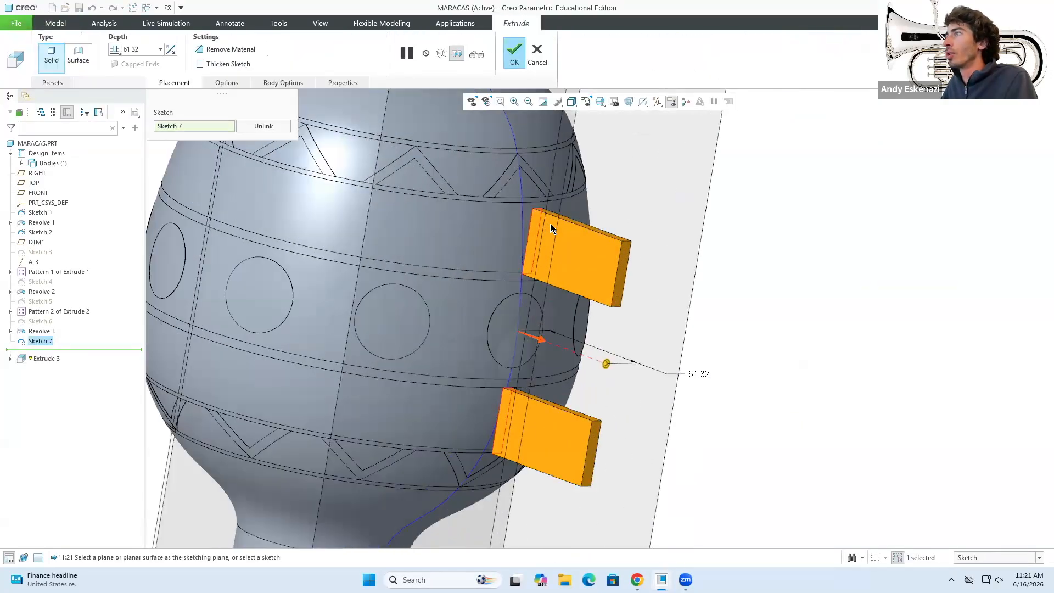
click(171, 50)
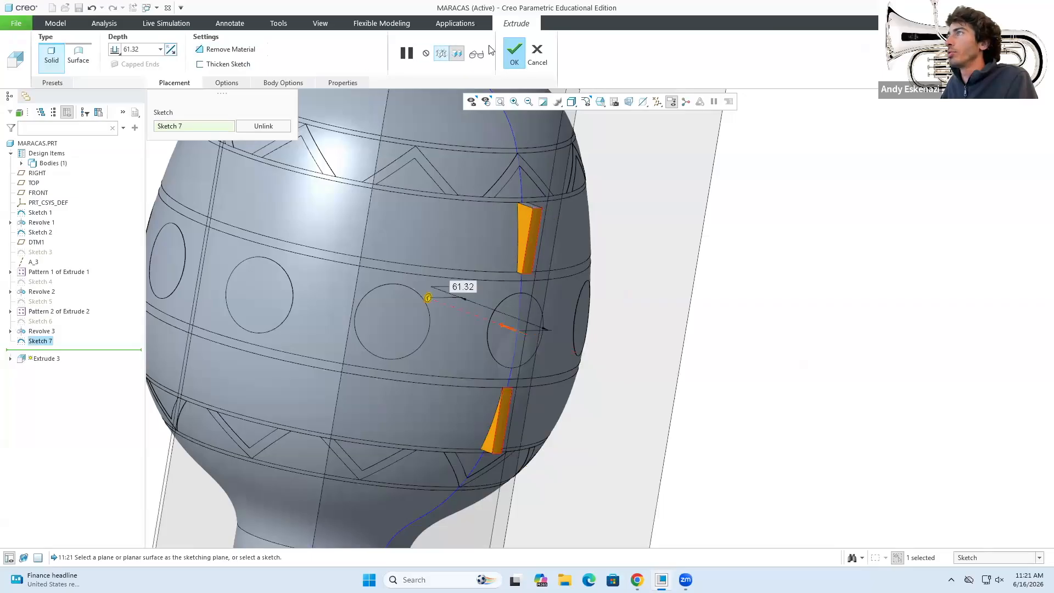
click(514, 54)
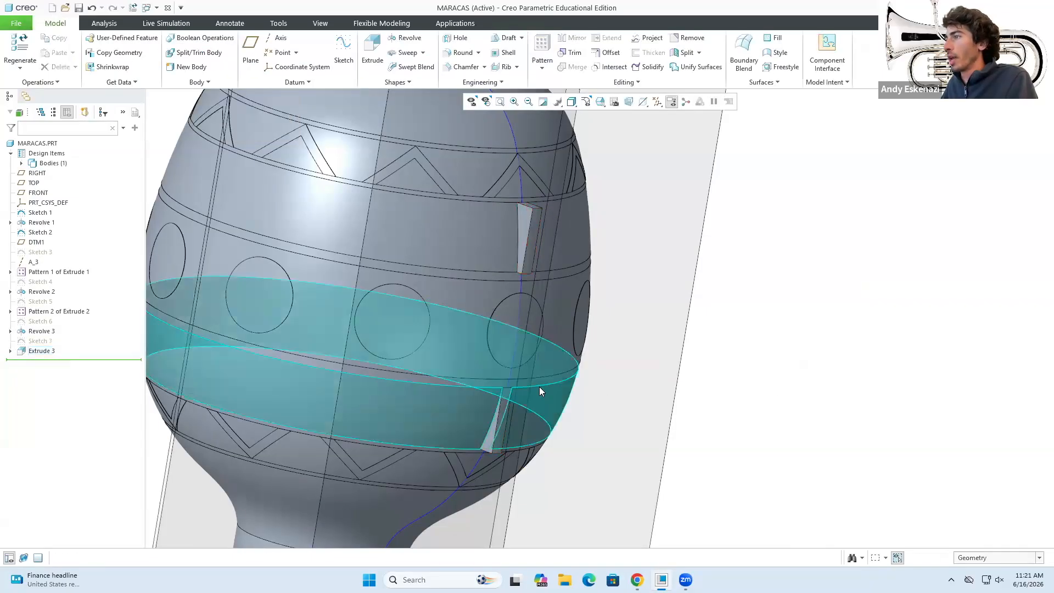
Examine how the two extruded bars protrude from the head's surface, from the side and the front.
scroll(512, 396, up, 3)
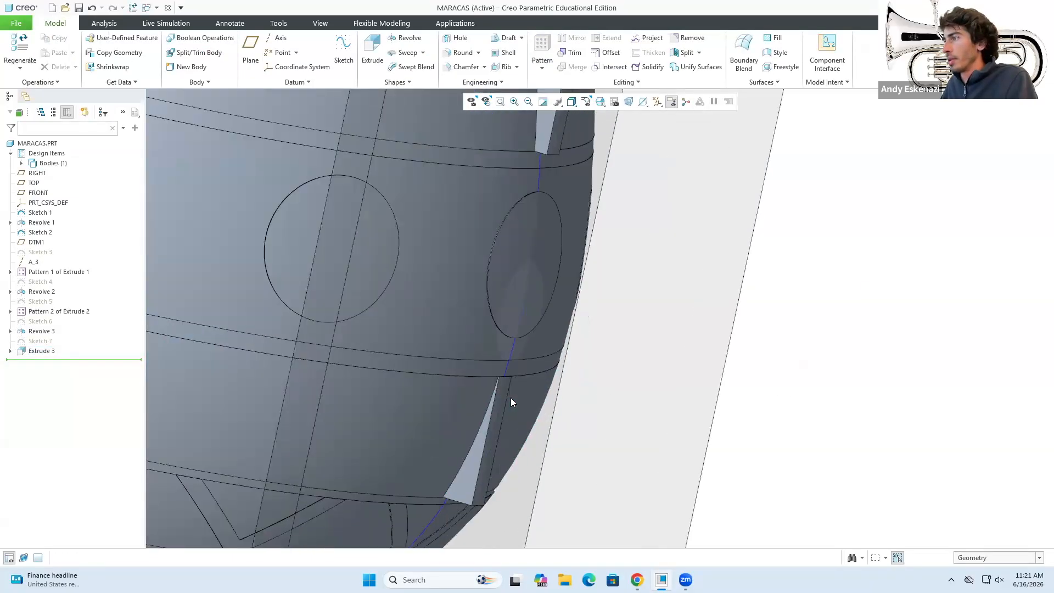
scroll(510, 398, up, 2)
scroll(501, 364, down, 6)
mouse_move(500, 366)
middle_down()
mouse_move(489, 381)
mouse_move(539, 355)
mouse_move(540, 331)
middle_up()
scroll(508, 305, up, 2)
middle_drag(527, 282, 490, 238)
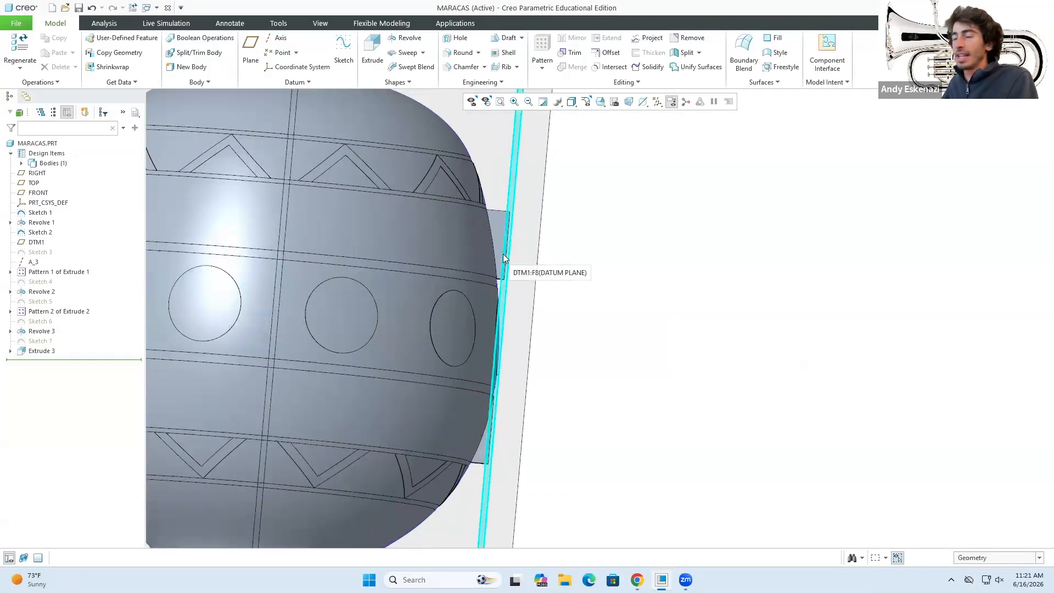
middle_drag(499, 266, 487, 310)
scroll(470, 280, up, 4)
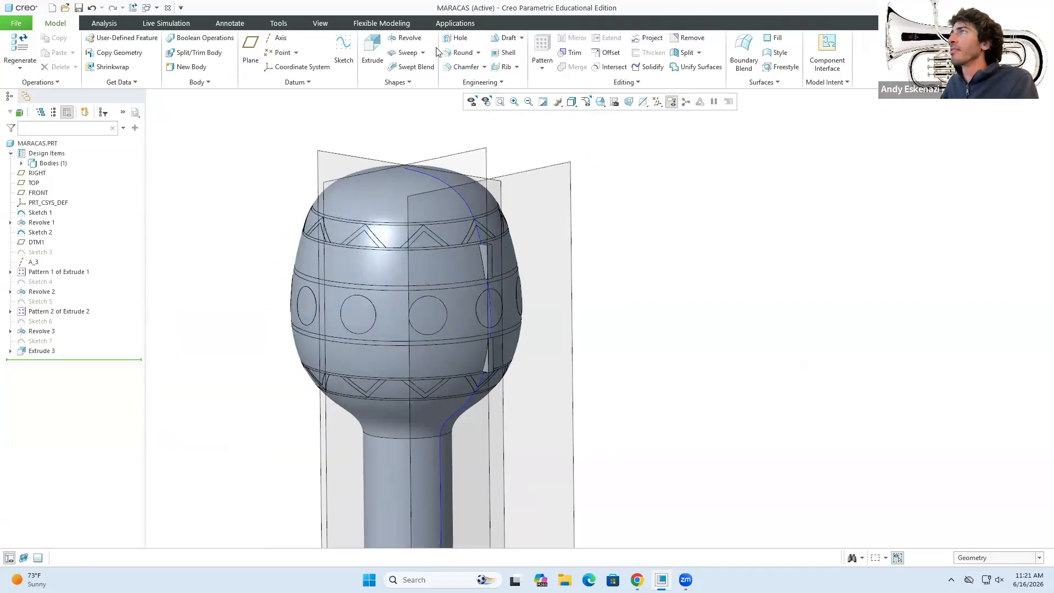
Pattern the two-bar extrusion around axis A_3 with 20 members over a 360° angular extent.
click(49, 351)
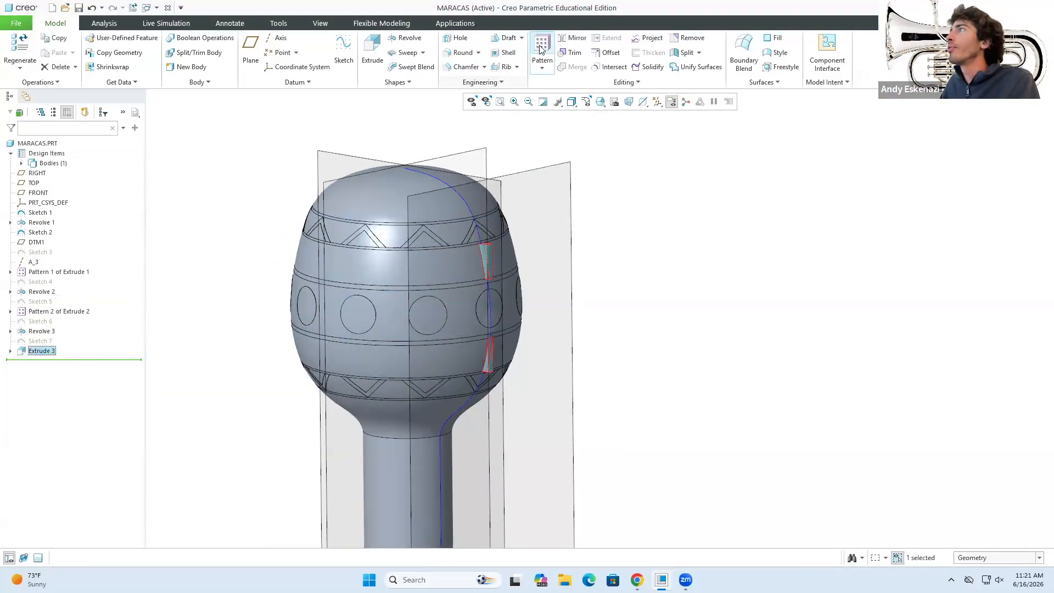
click(548, 65)
click(60, 58)
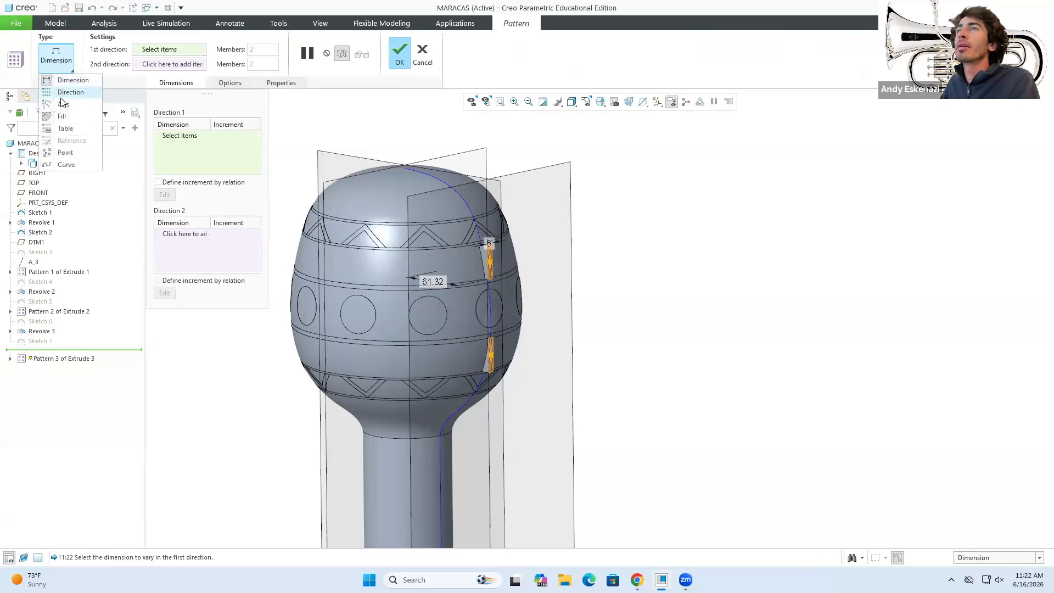
click(62, 104)
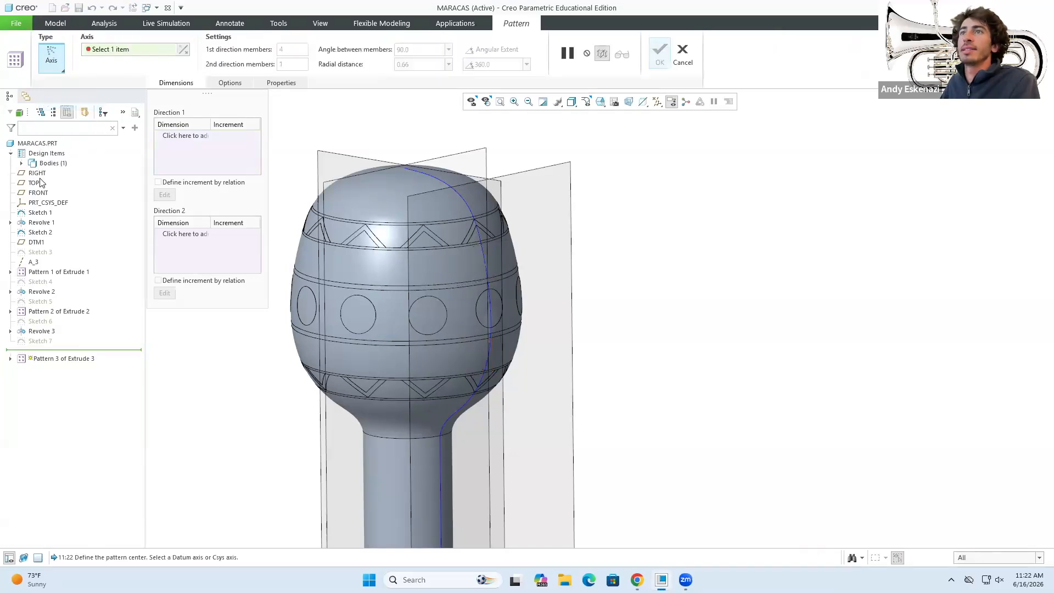
click(33, 261)
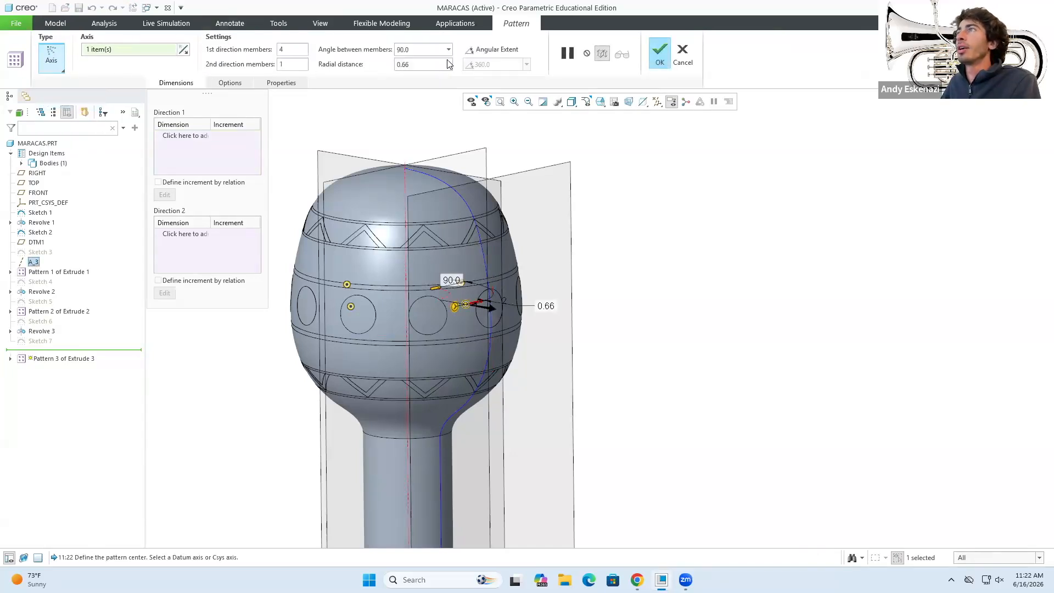
click(489, 51)
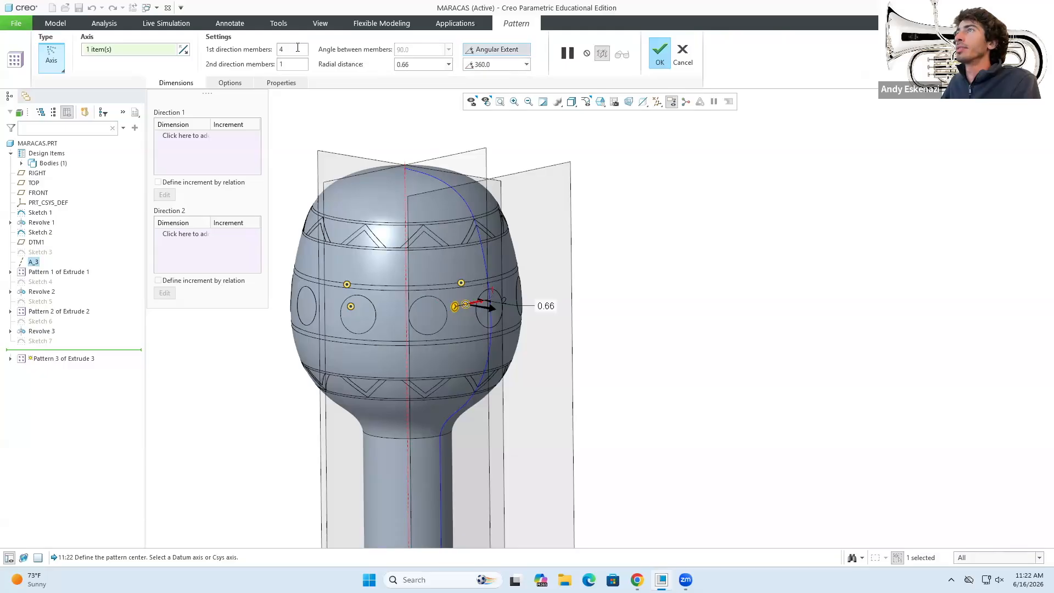
text(20)
key(Return)
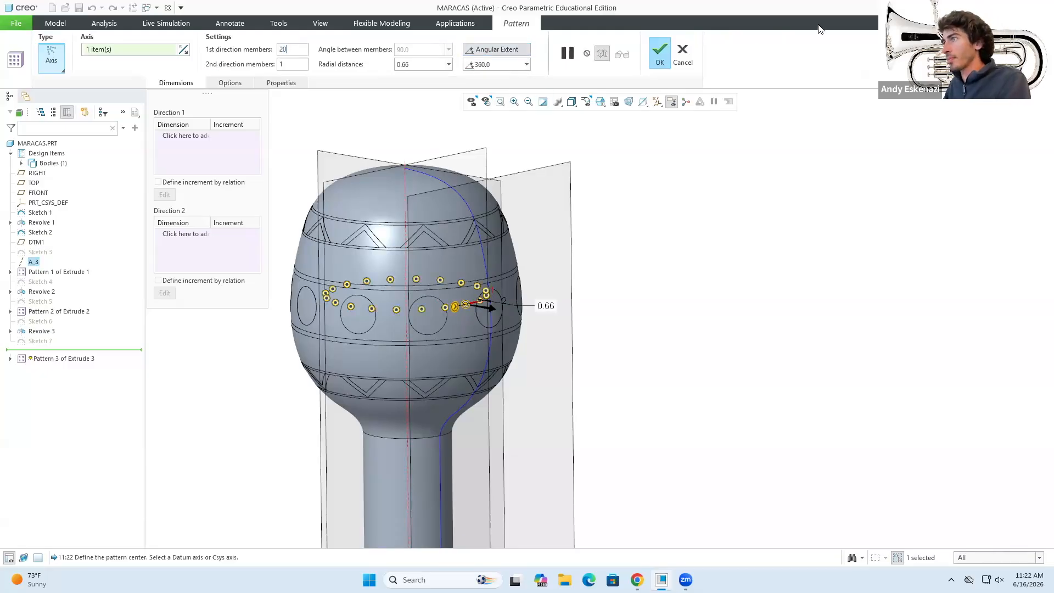
click(652, 56)
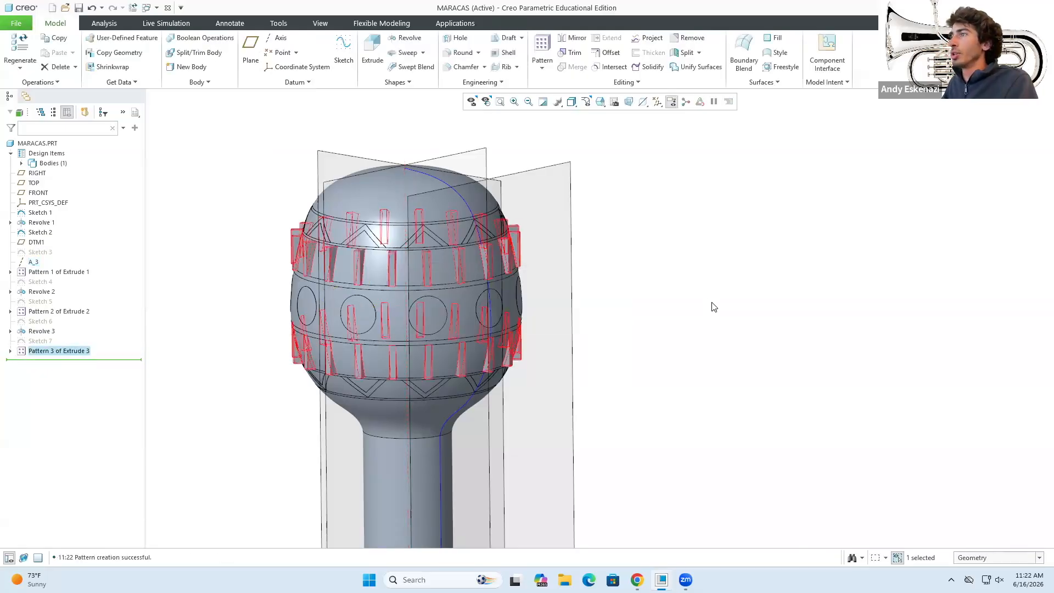
Start a new sketch on the TOP datum plane, with the RIGHT plane as reference and the orientation set to Bottom.
middle_drag(407, 298, 386, 280)
scroll(381, 260, up, 4)
scroll(441, 325, down, 2)
scroll(528, 356, up, 1)
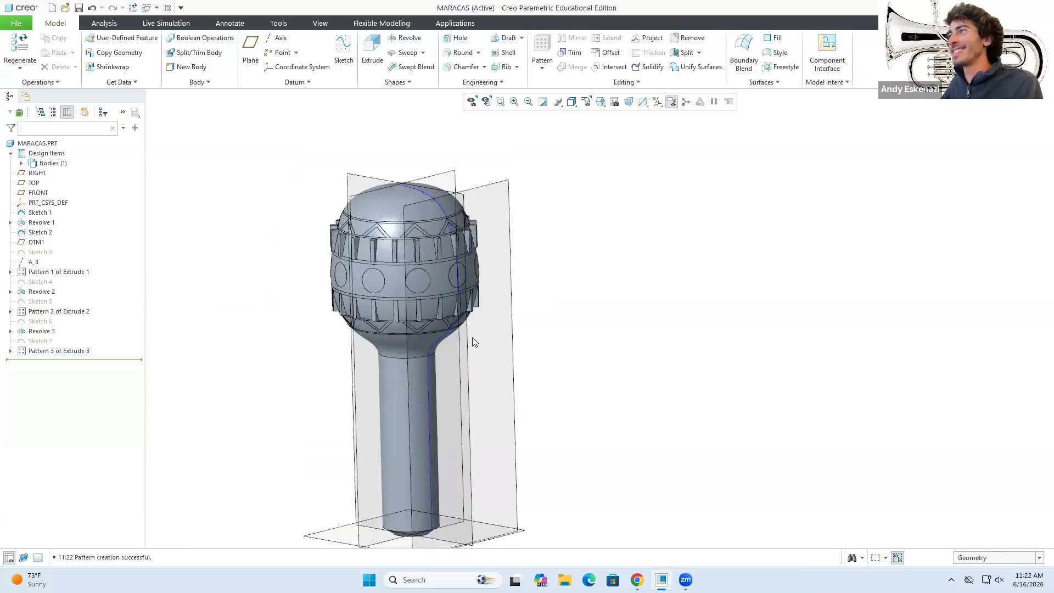
scroll(410, 256, down, 3)
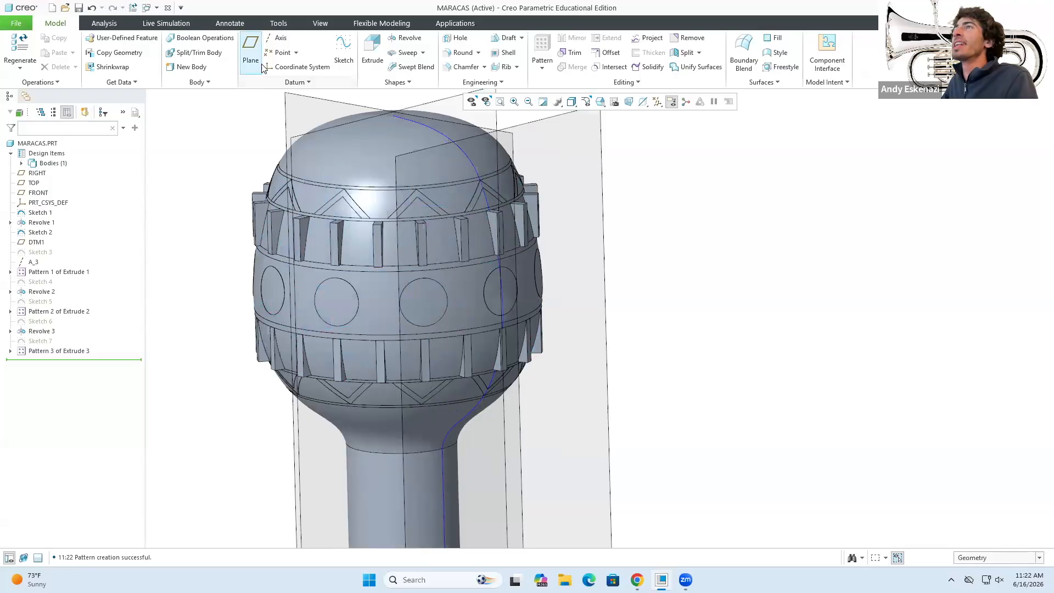
click(344, 52)
scroll(522, 181, up, 3)
click(520, 174)
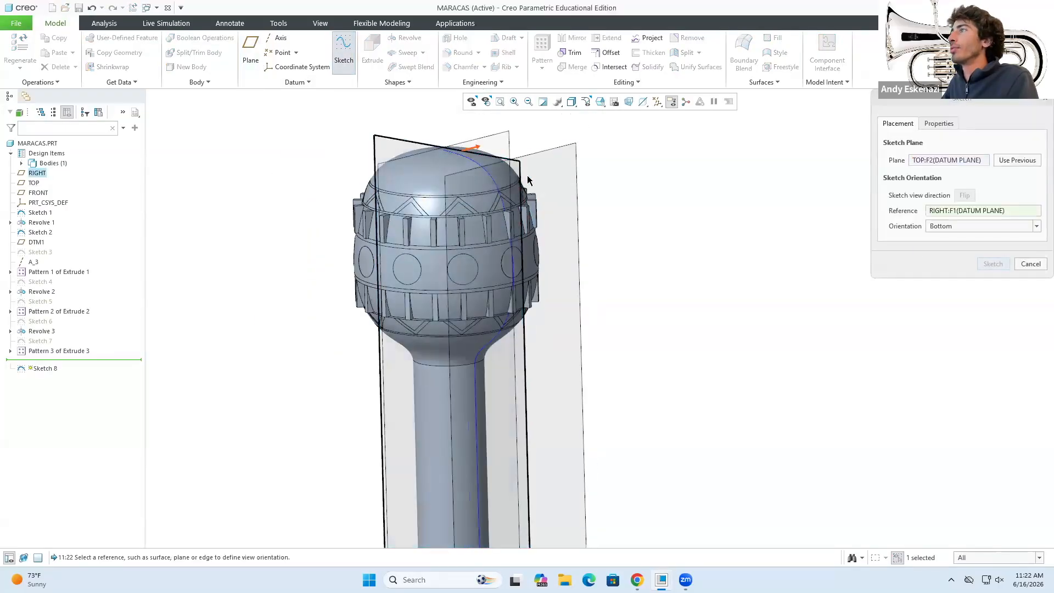
click(993, 264)
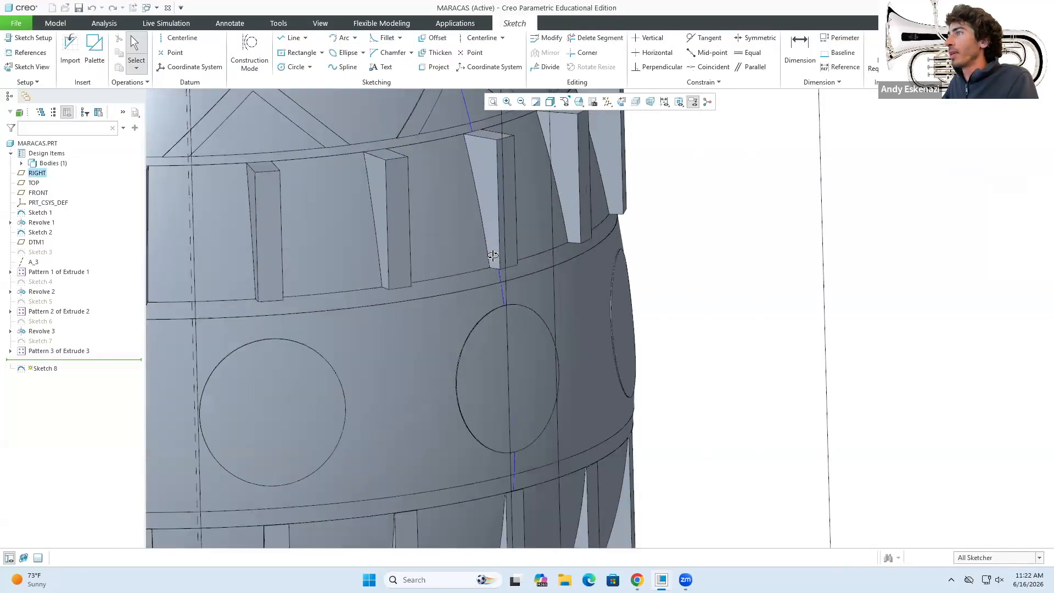
Project the head's profile curve segment that runs along the upper bar into the sketch.
scroll(489, 139, down, 8)
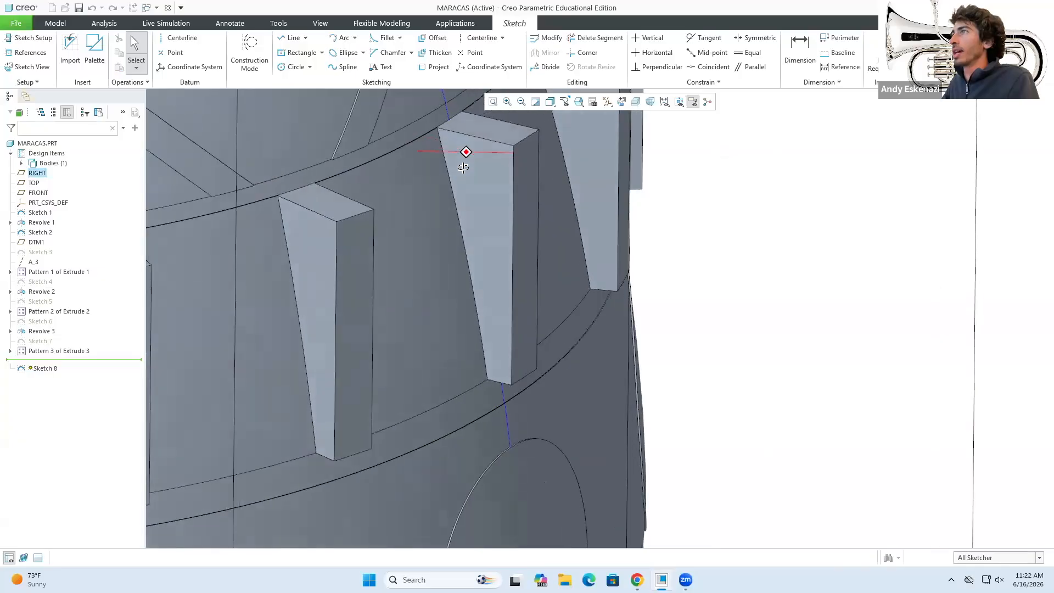
scroll(451, 118, down, 4)
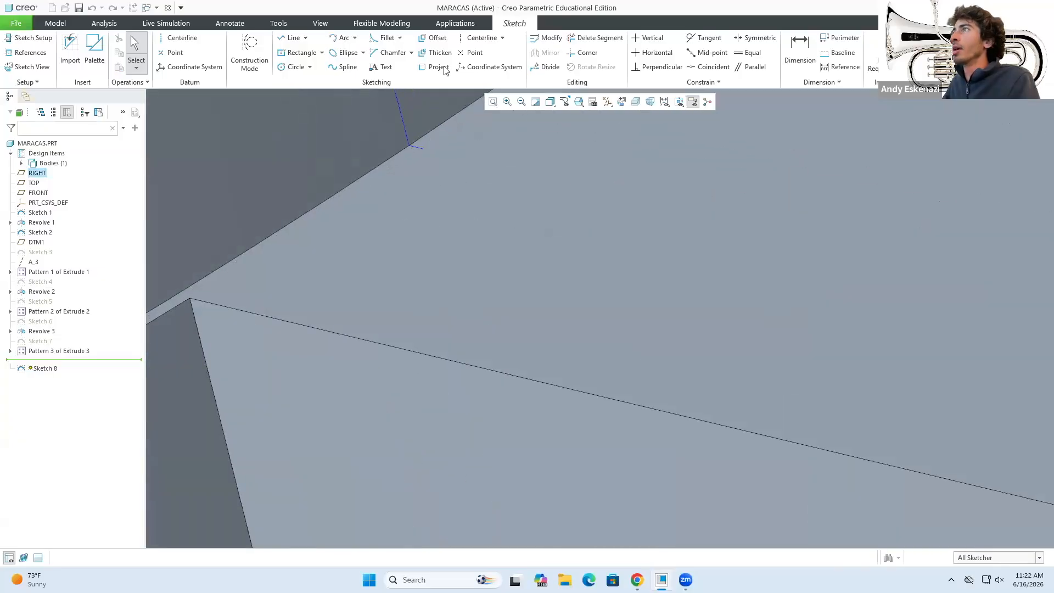
click(444, 70)
scroll(500, 182, up, 4)
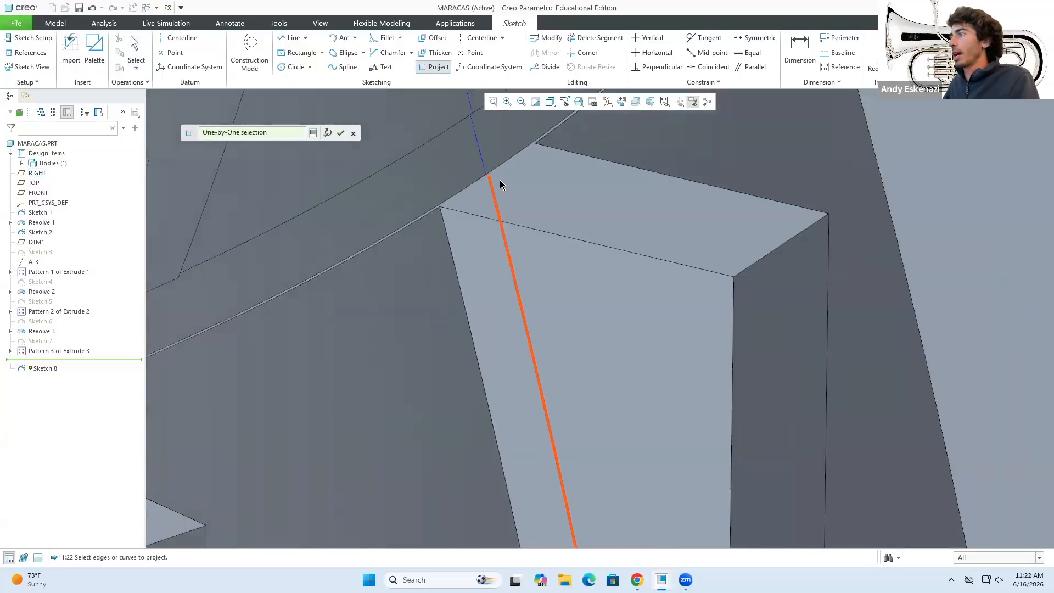
Project the maraca outline edges spanning the lower and upper rib bands into the sketch.
scroll(500, 182, up, 6)
scroll(505, 338, down, 6)
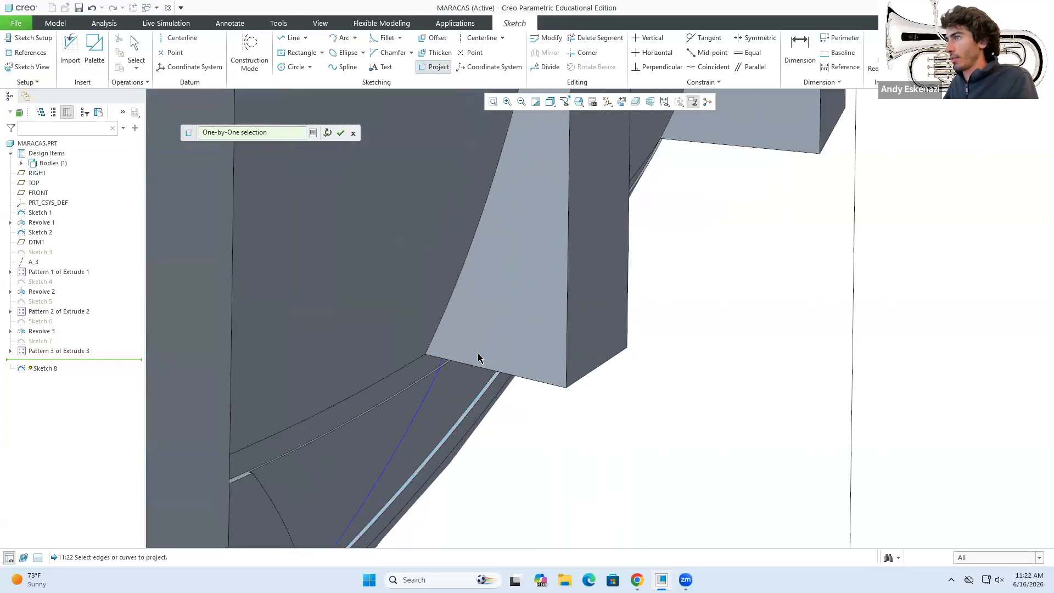
scroll(442, 336, up, 3)
scroll(456, 319, down, 6)
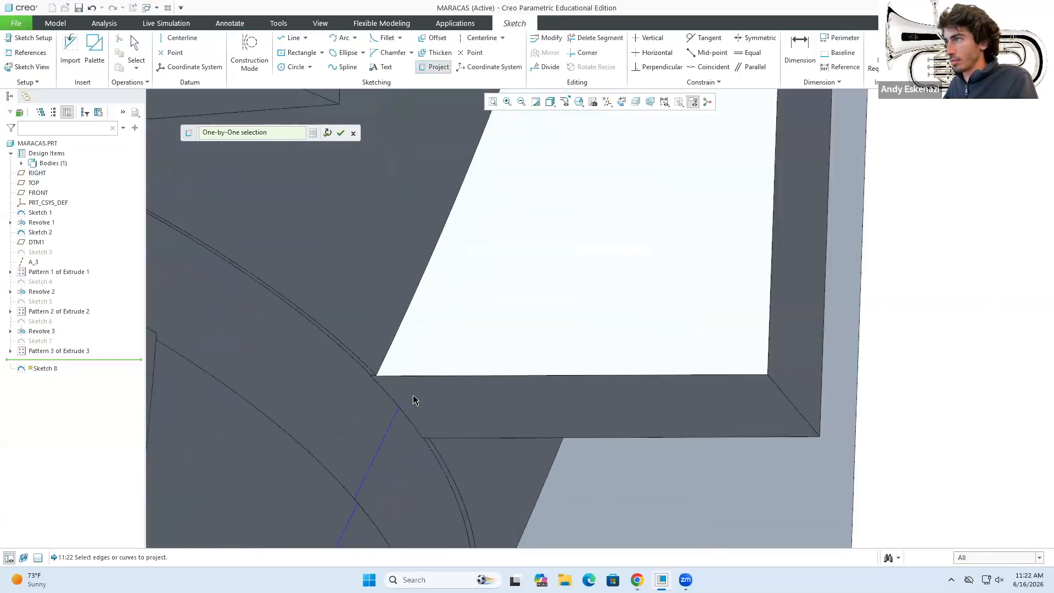
click(410, 396)
scroll(464, 397, up, 5)
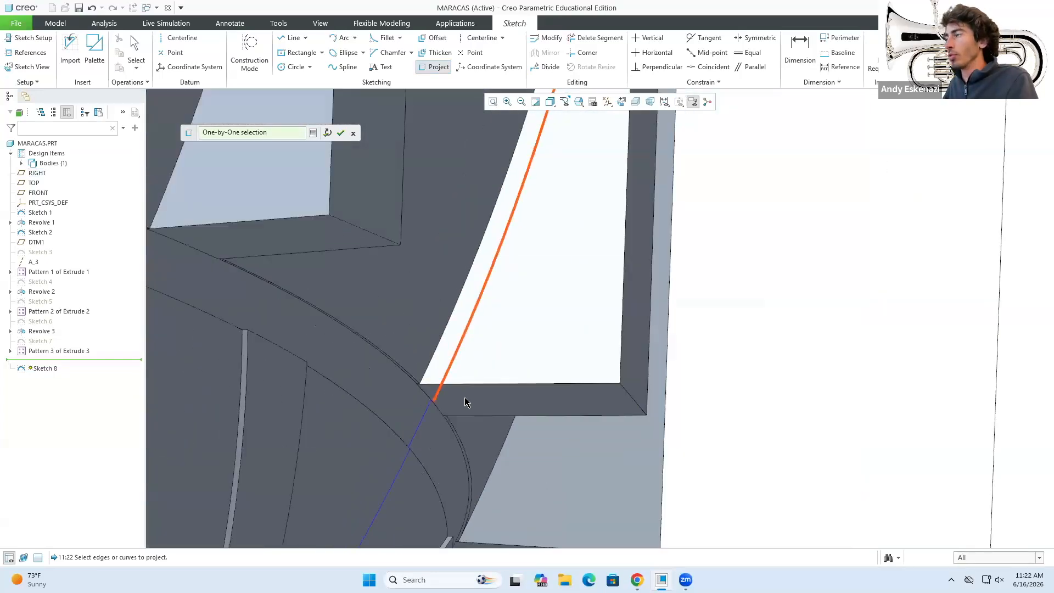
scroll(472, 330, up, 5)
scroll(456, 224, down, 6)
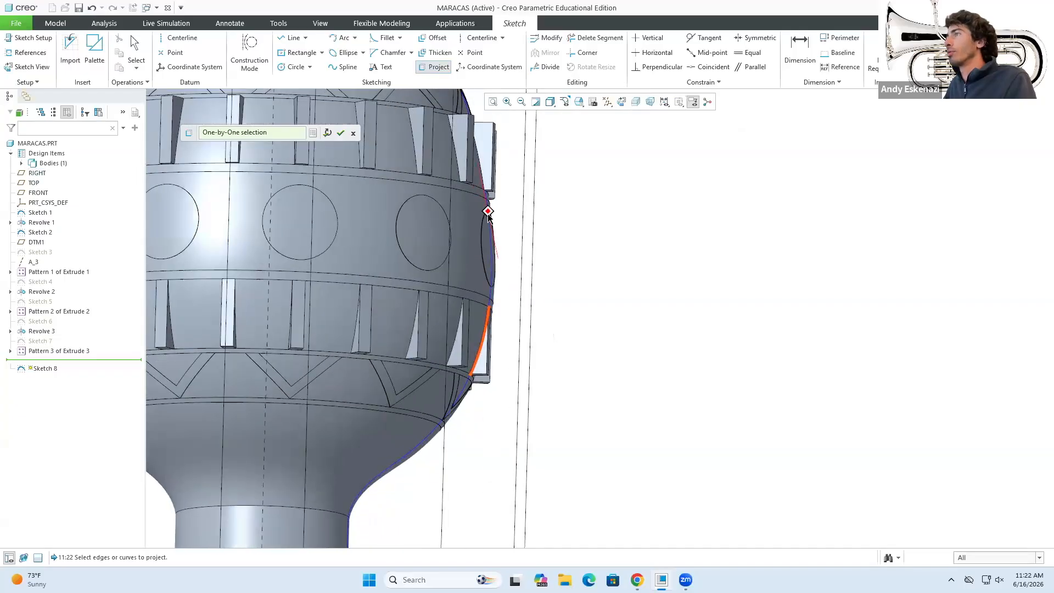
scroll(473, 298, down, 4)
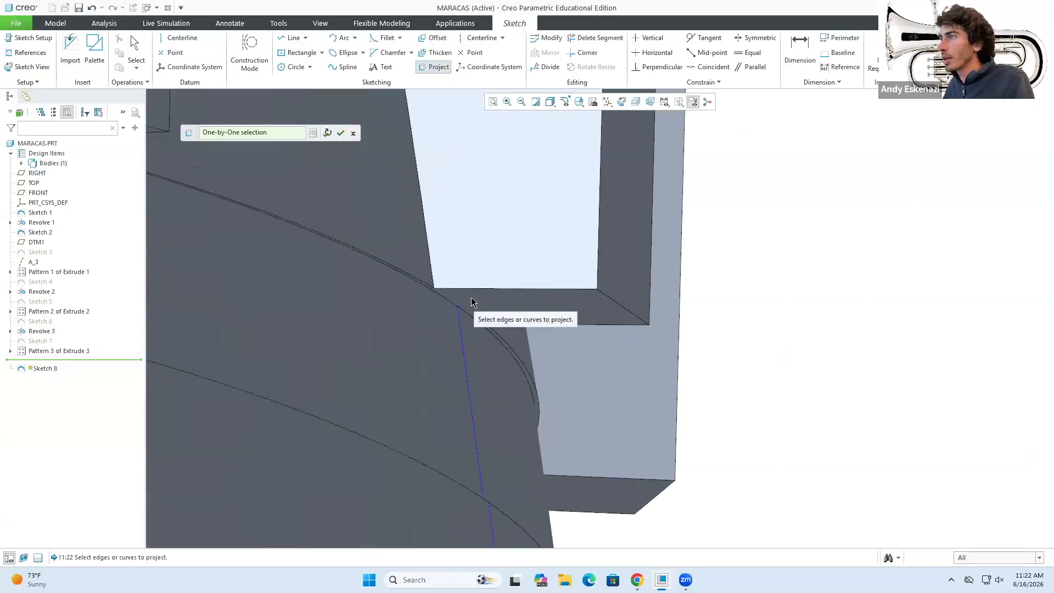
click(461, 295)
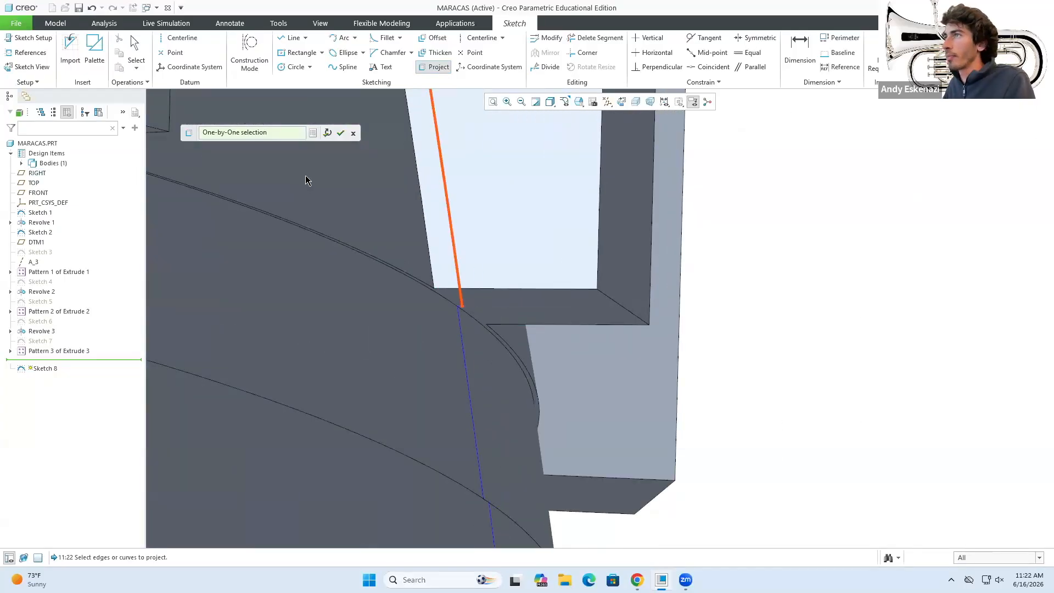
click(341, 132)
Offset the projected curve at the upper rib band outward by 0.2 and convert the original projected curve to construction.
scroll(496, 245, up, 6)
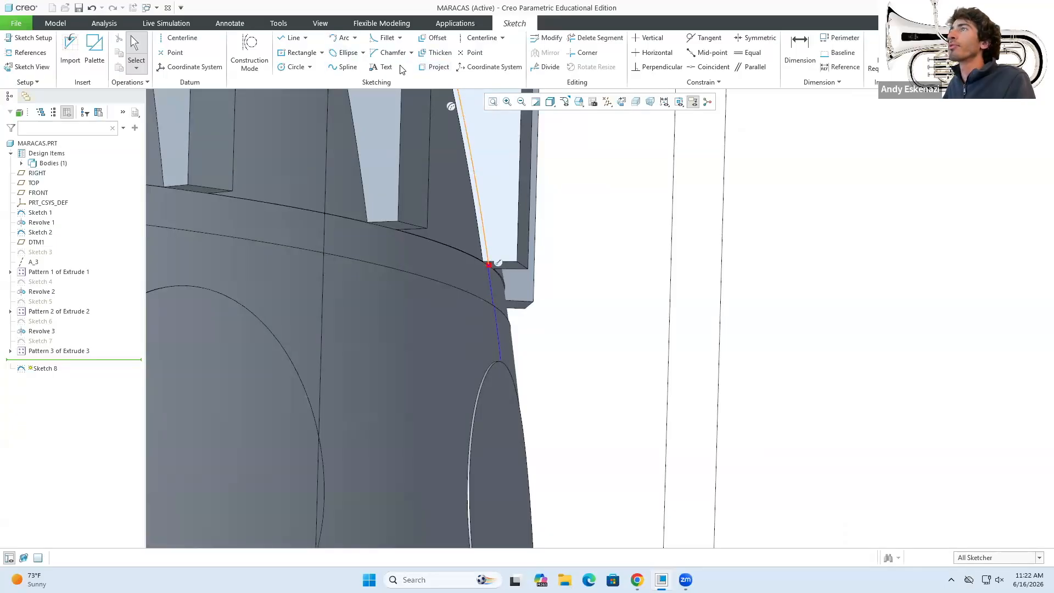
click(435, 38)
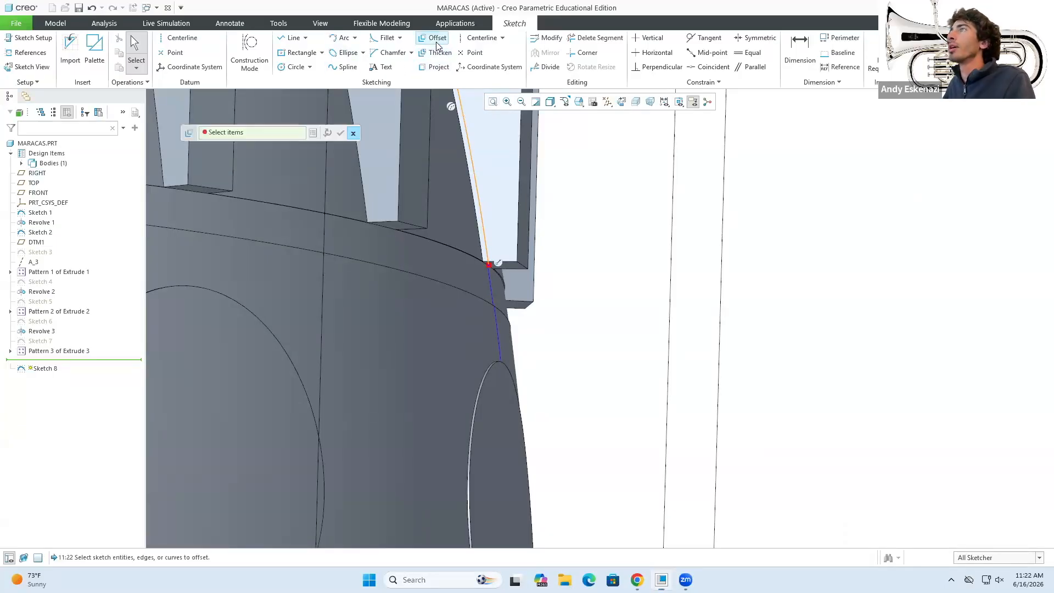
click(476, 185)
scroll(500, 223, down, 4)
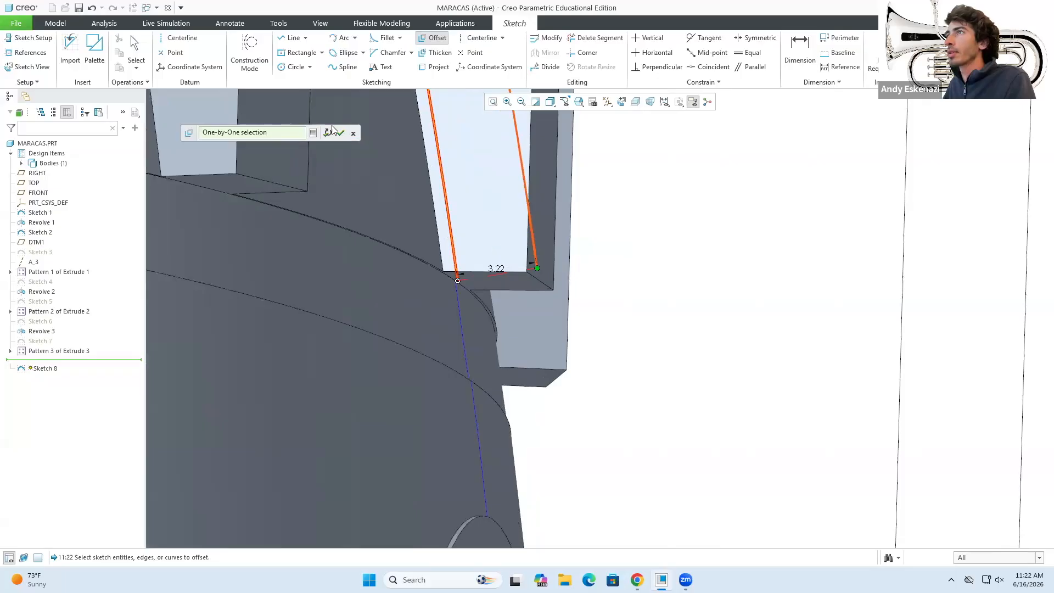
text(0.2)
key(Return)
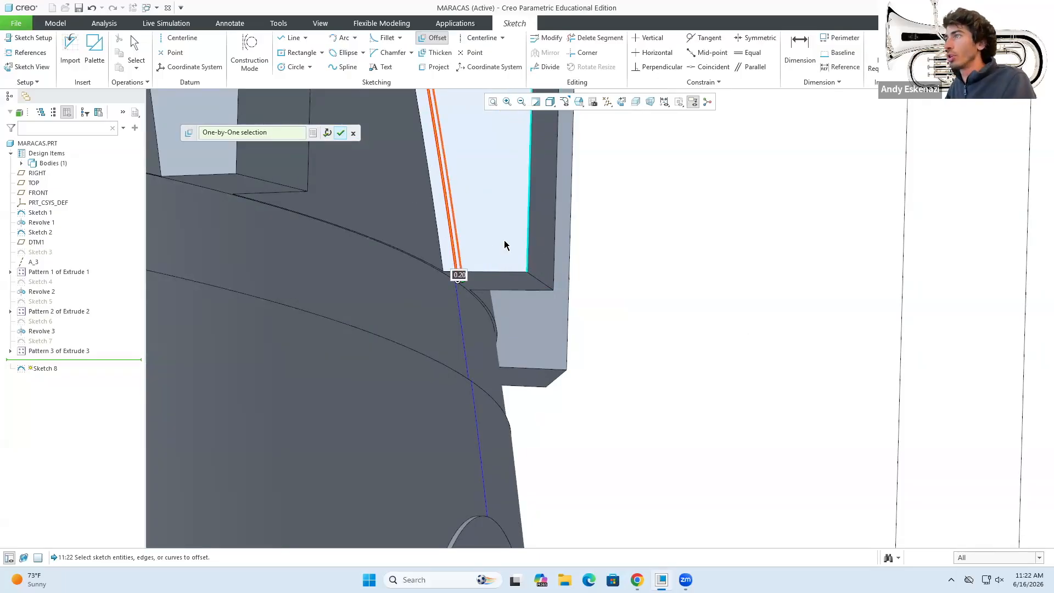
click(341, 133)
click(447, 219)
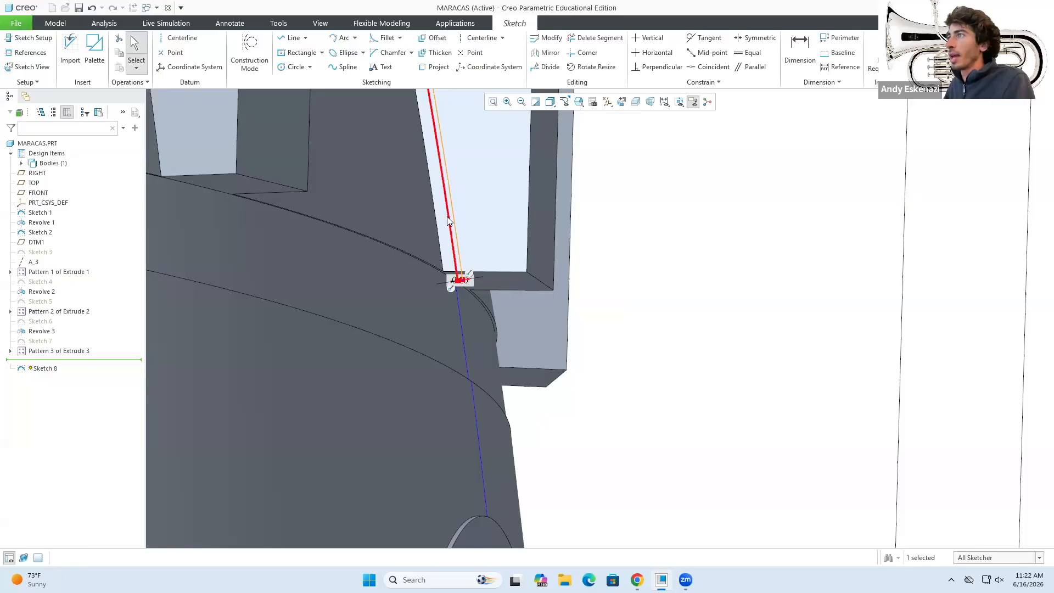
Offset the projected curve at the lower rib band outward by 0.2 and convert the original projected curve to construction.
scroll(612, 213, down, 5)
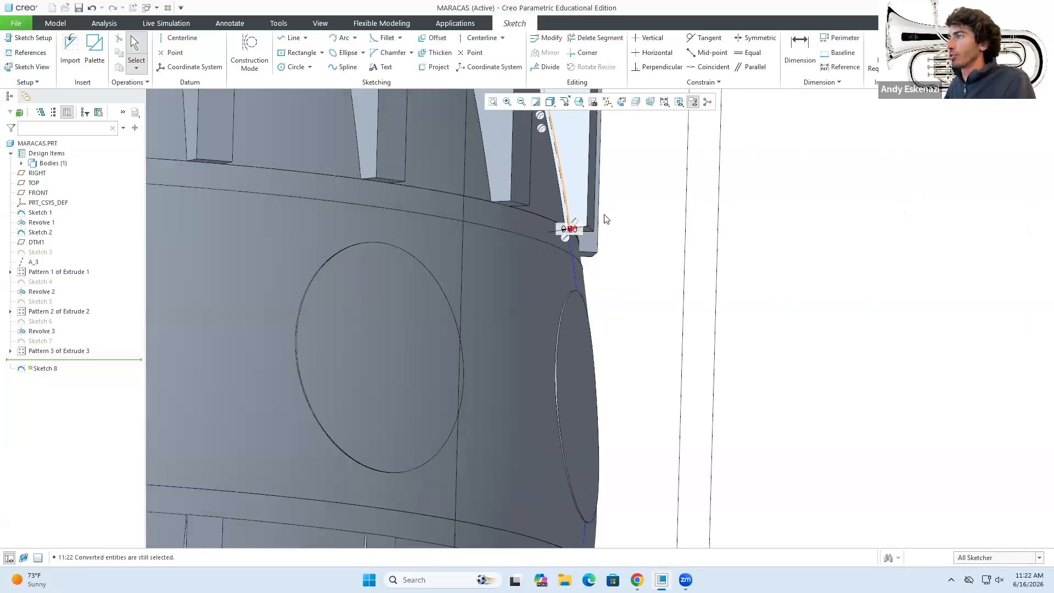
scroll(535, 447, up, 5)
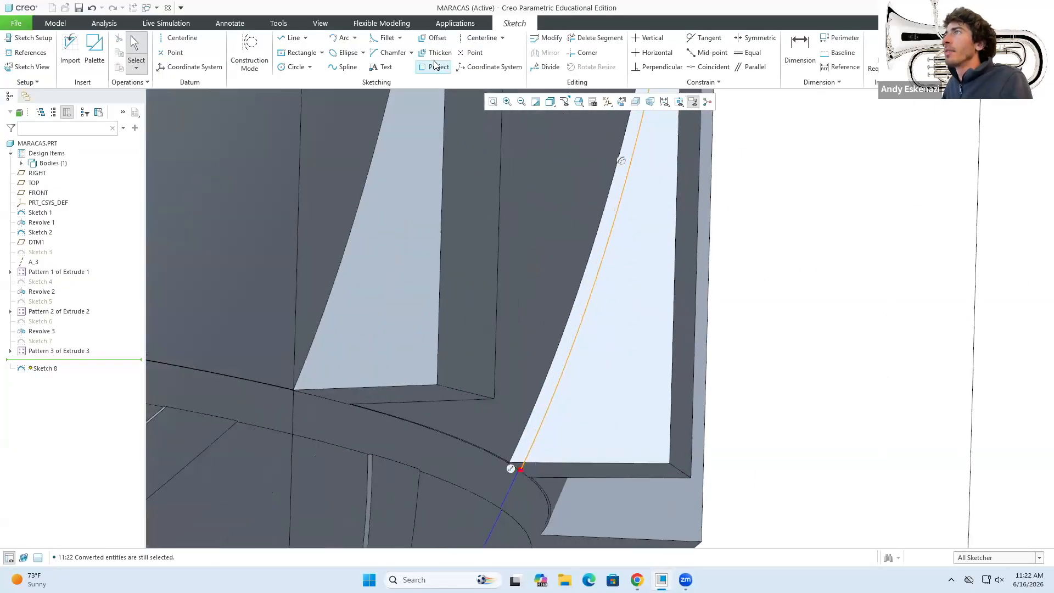
click(433, 37)
click(543, 412)
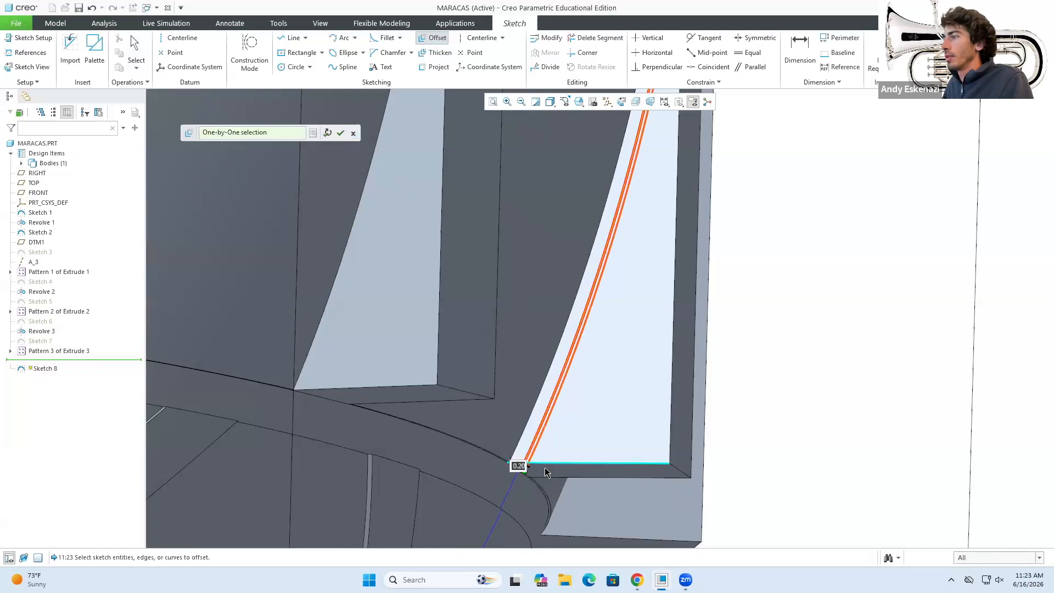
scroll(545, 469, up, 3)
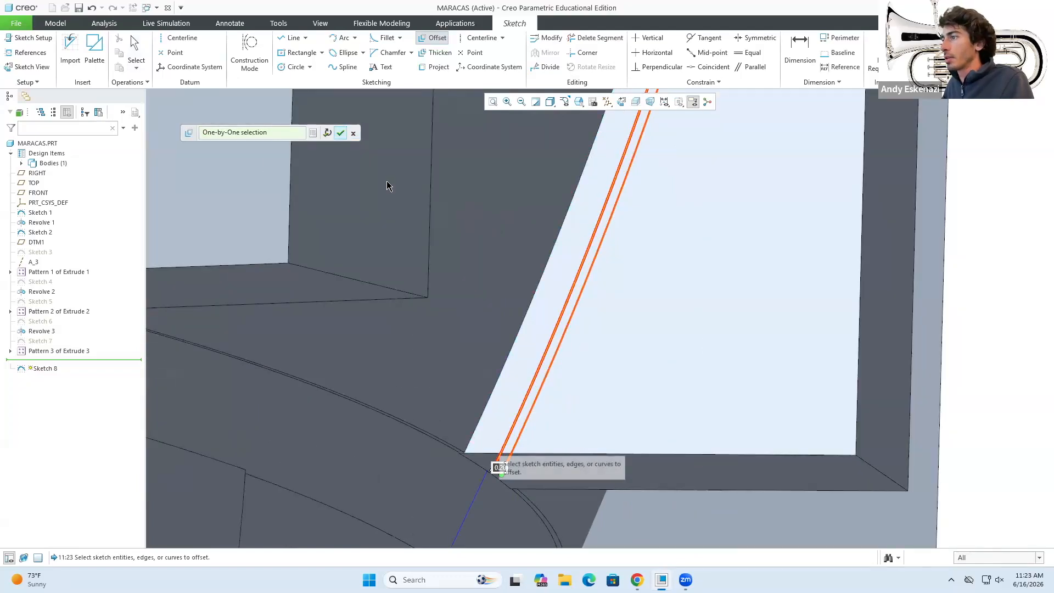
click(341, 132)
click(506, 438)
click(467, 510)
Extend both ends of the lower offset curve with short tangent lines and draw a horizontal line outward from its upper extension.
scroll(480, 495, up, 3)
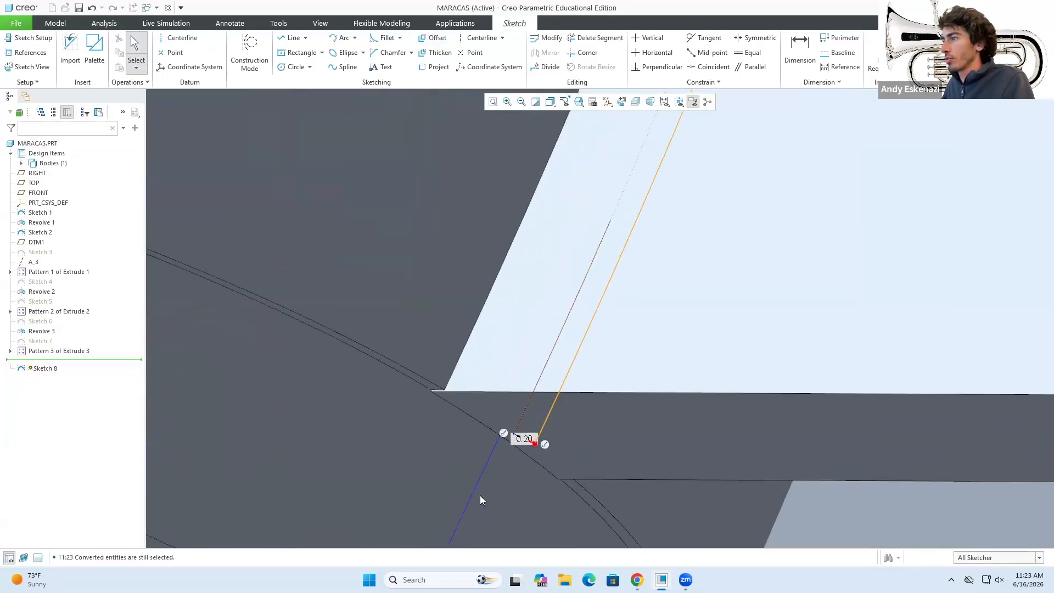
click(293, 38)
click(535, 444)
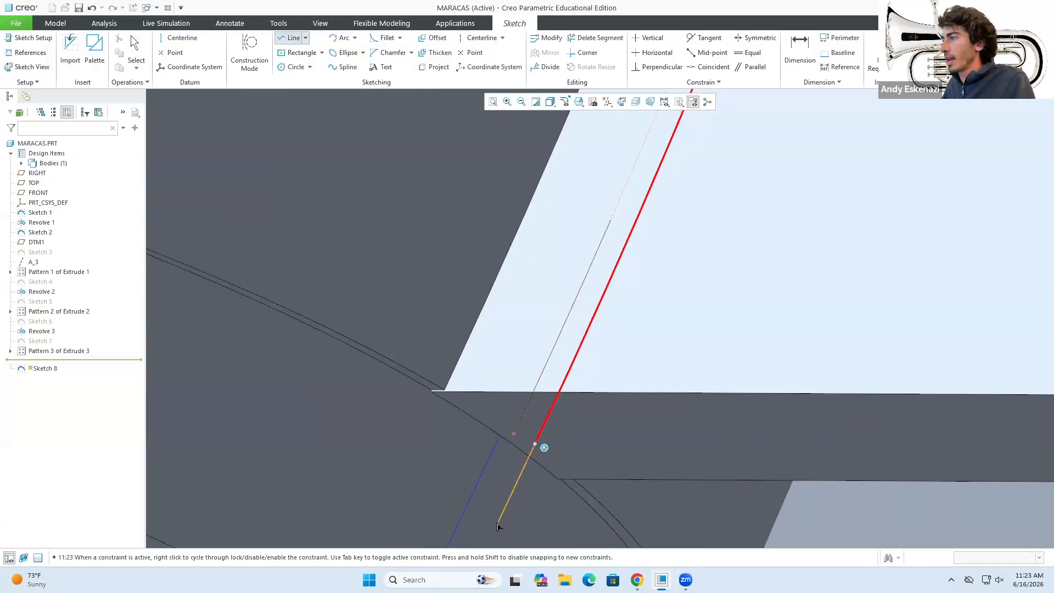
scroll(500, 513, down, 3)
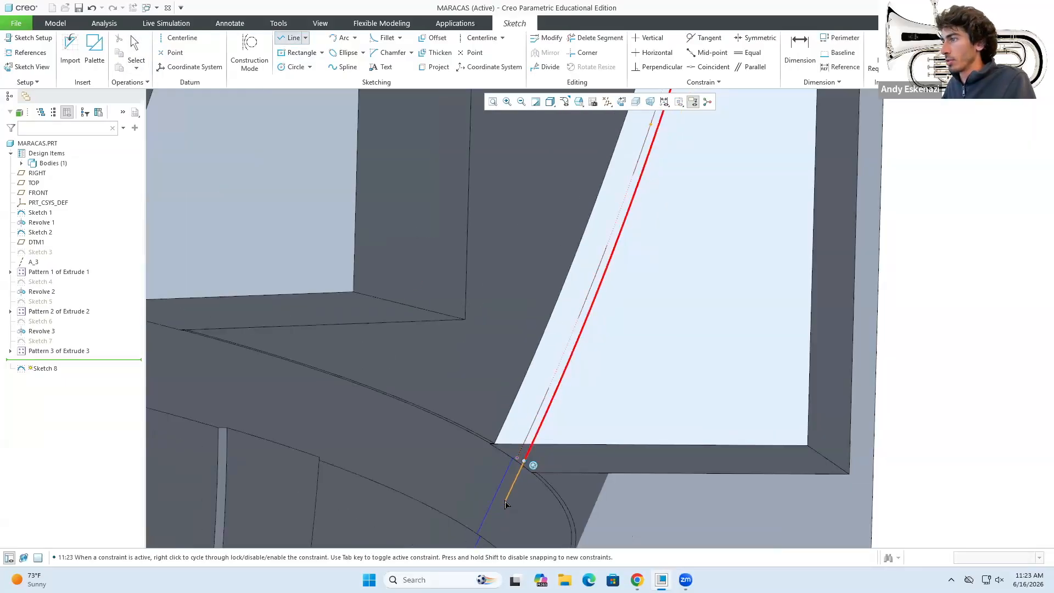
scroll(524, 497, down, 3)
scroll(611, 170, up, 5)
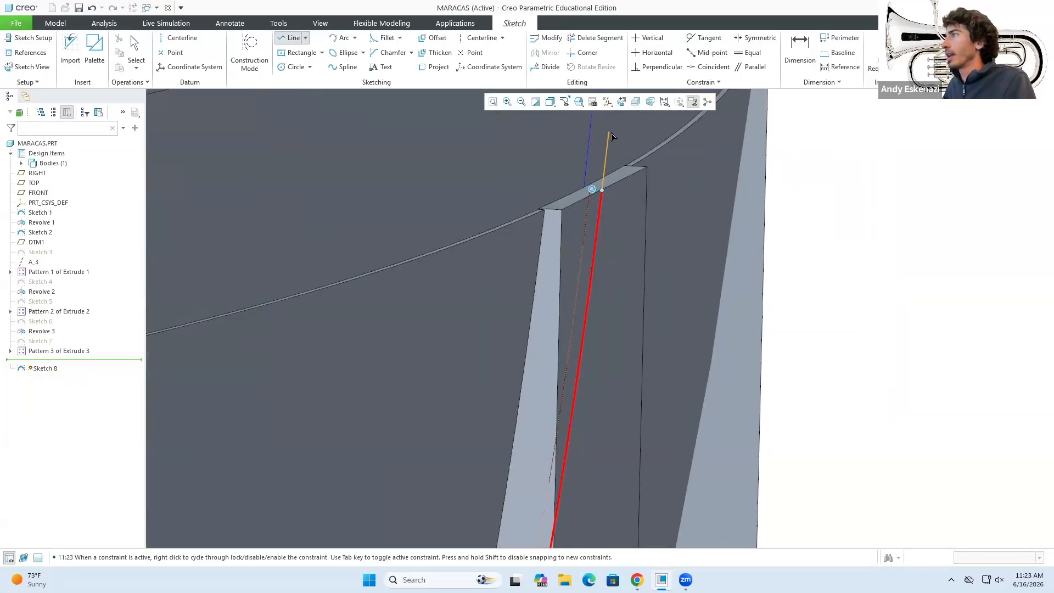
click(610, 133)
scroll(612, 138, down, 3)
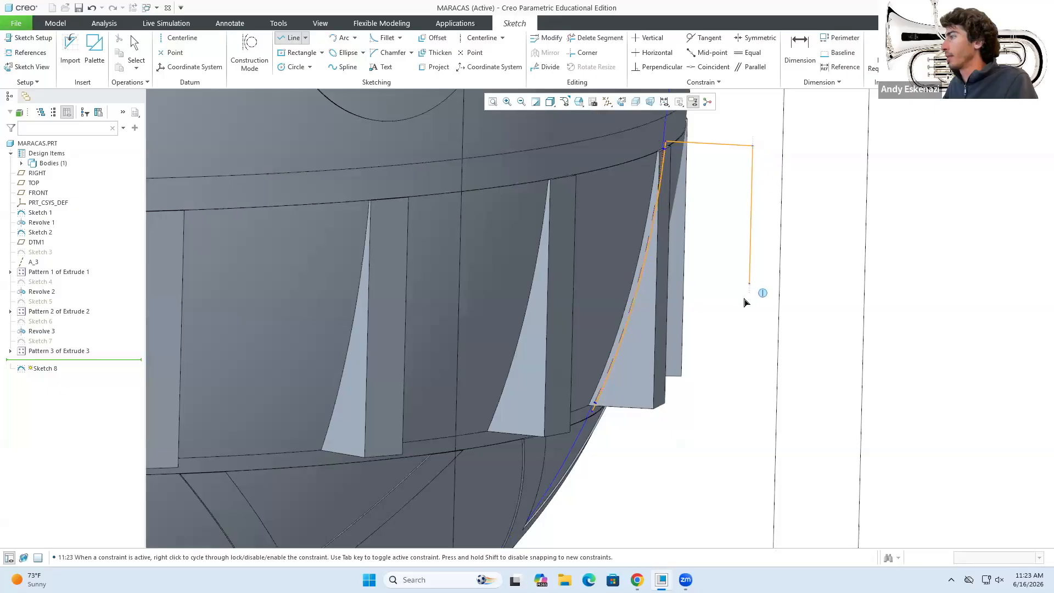
middle_click(734, 377)
Close the lower band profile with a horizontal bottom line and a vertical outer line, about 19.11 wide and 33.30 tall.
click(596, 416)
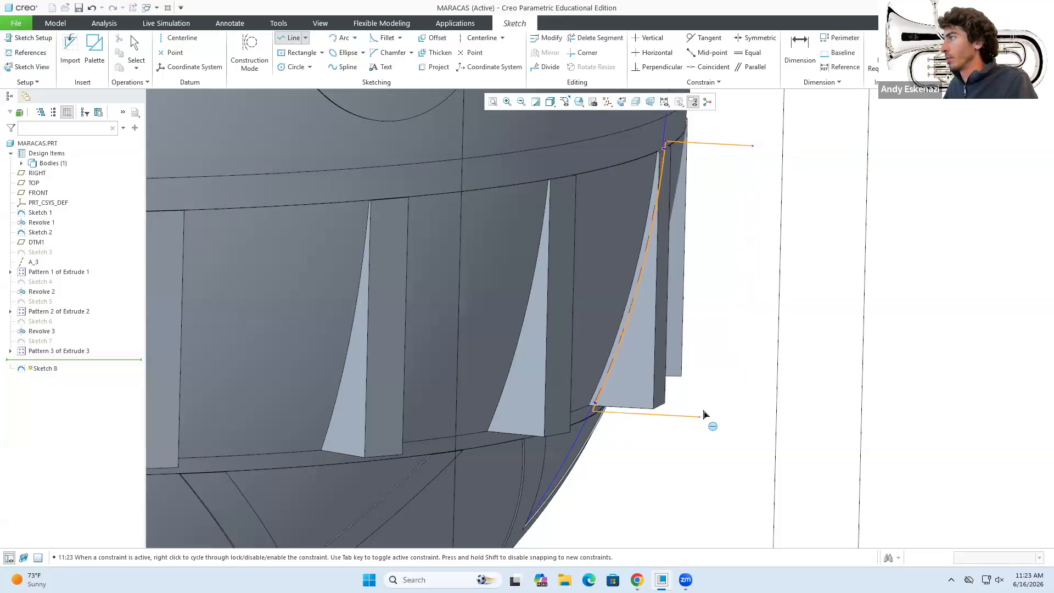
middle_drag(742, 419, 744, 413)
click(750, 419)
click(755, 145)
middle_click(700, 157)
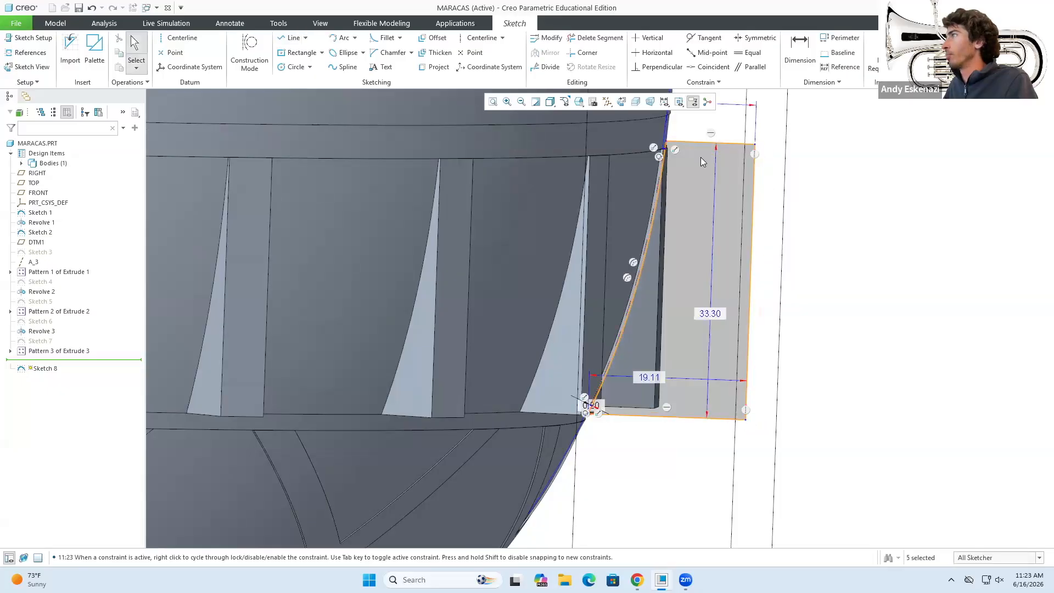
Extend the bottom end of the upper band's offset curve with a short tangent line.
scroll(701, 157, down, 5)
scroll(666, 160, up, 8)
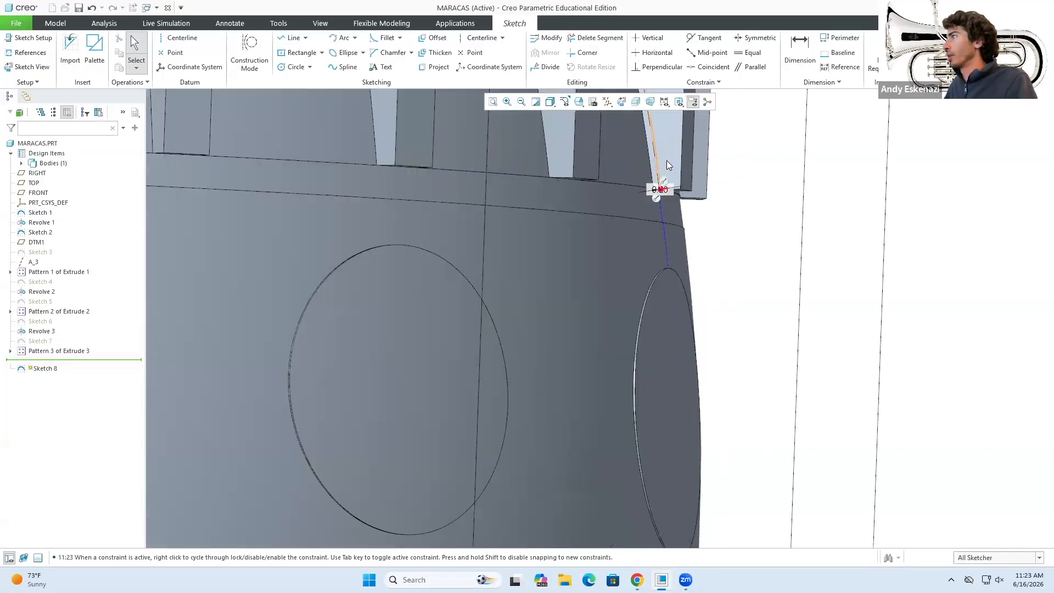
scroll(667, 165, up, 4)
key(l)
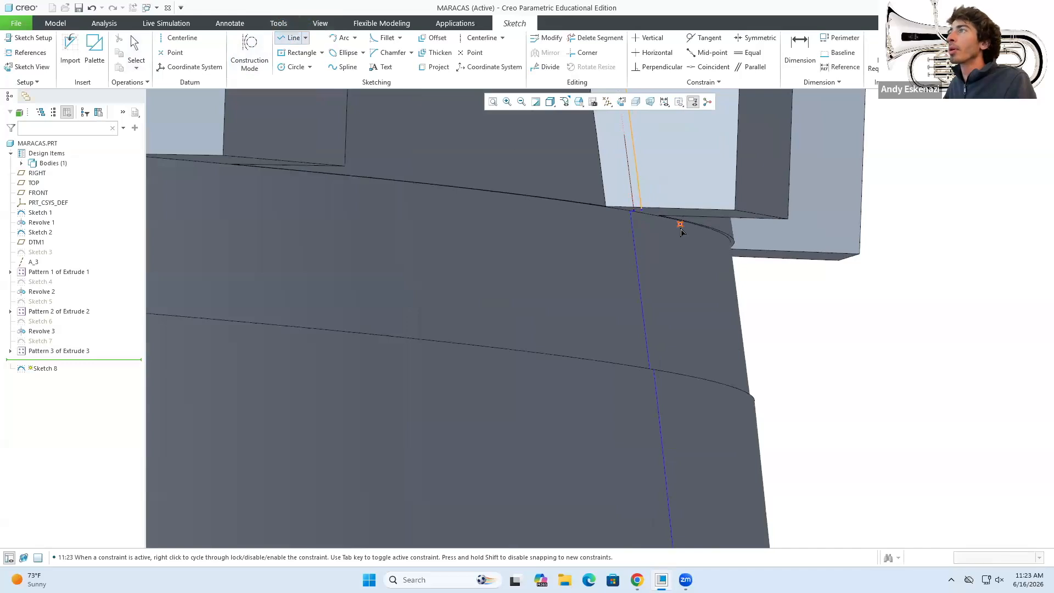
scroll(680, 231, up, 2)
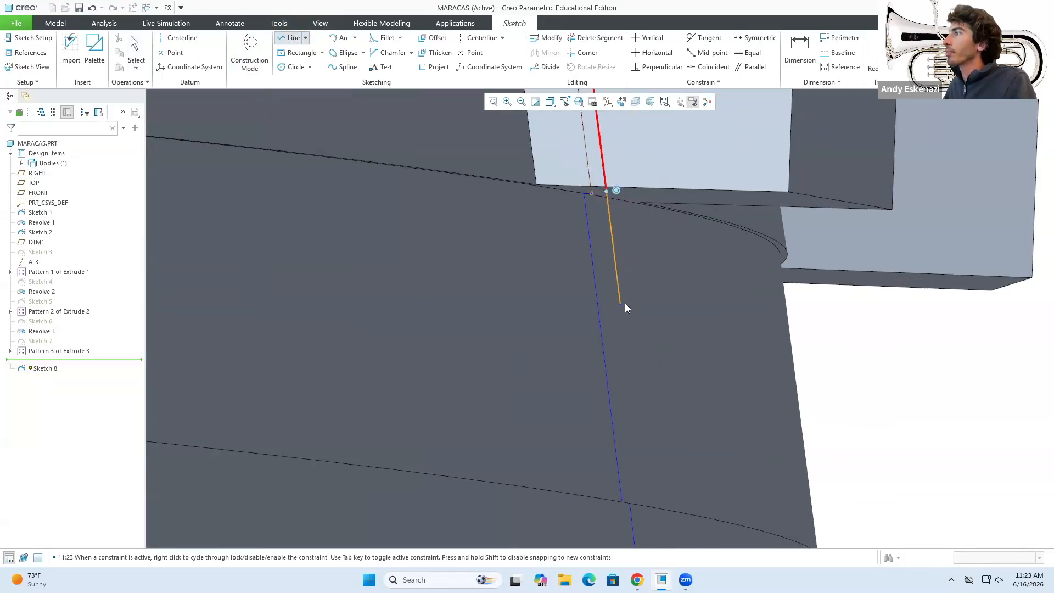
scroll(689, 412, down, 3)
middle_click(690, 412)
Extend the upper offset curve's top end tangentially and close the profile with horizontal and vertical lines, about 15.76 wide and 33.97 tall.
scroll(689, 411, down, 4)
scroll(624, 157, up, 4)
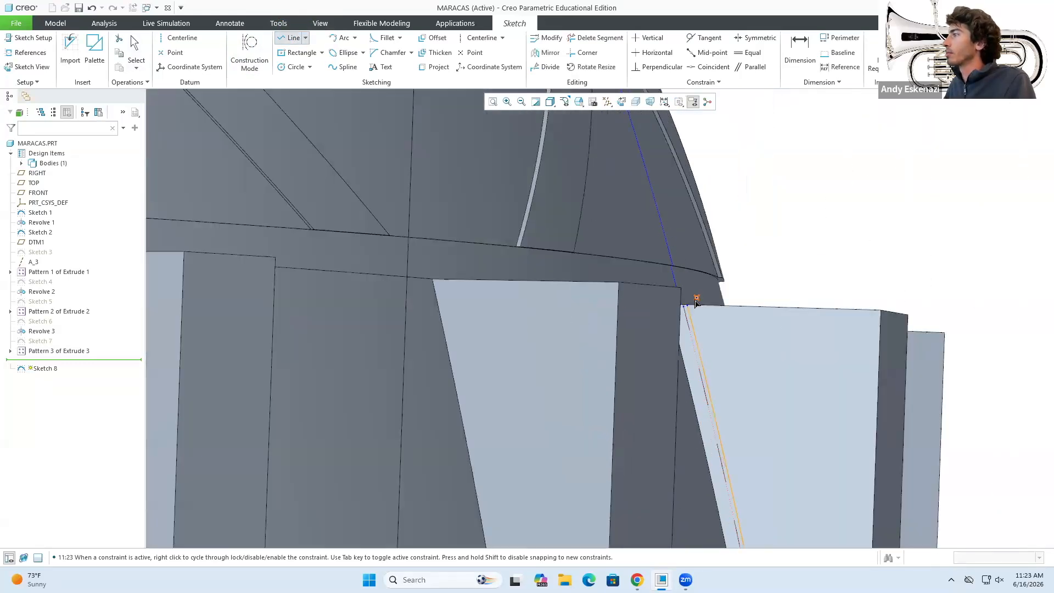
middle_drag(700, 301, 693, 329)
scroll(673, 221, up, 2)
click(650, 235)
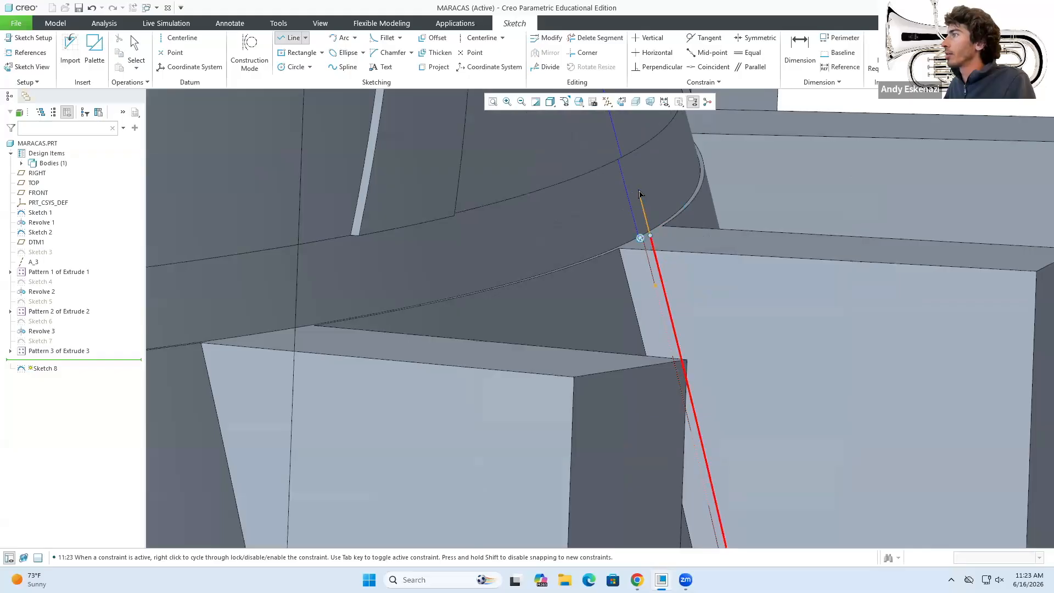
scroll(643, 192, down, 5)
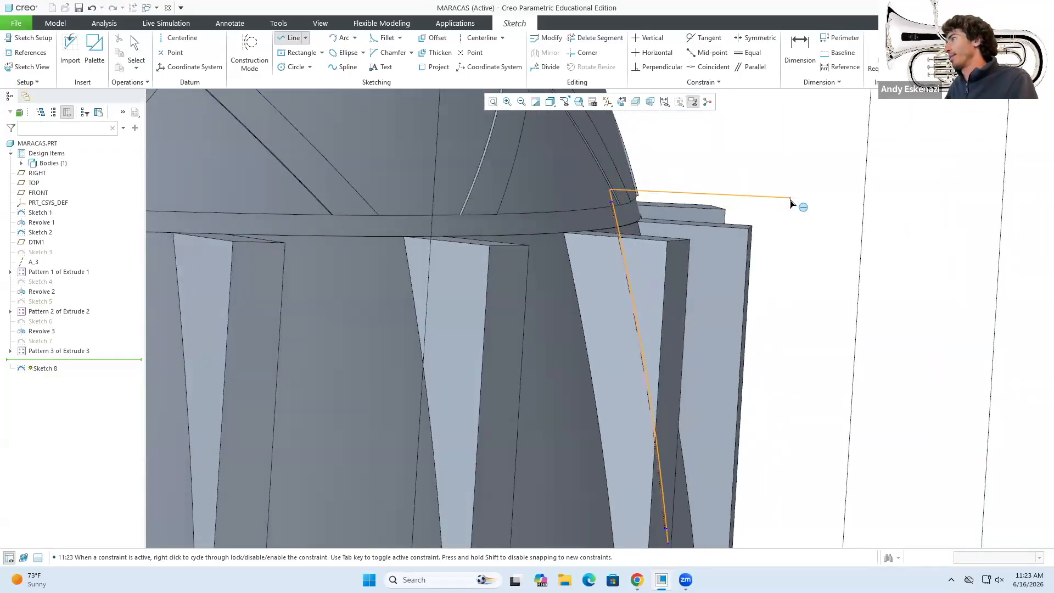
scroll(788, 201, down, 3)
scroll(751, 350, down, 2)
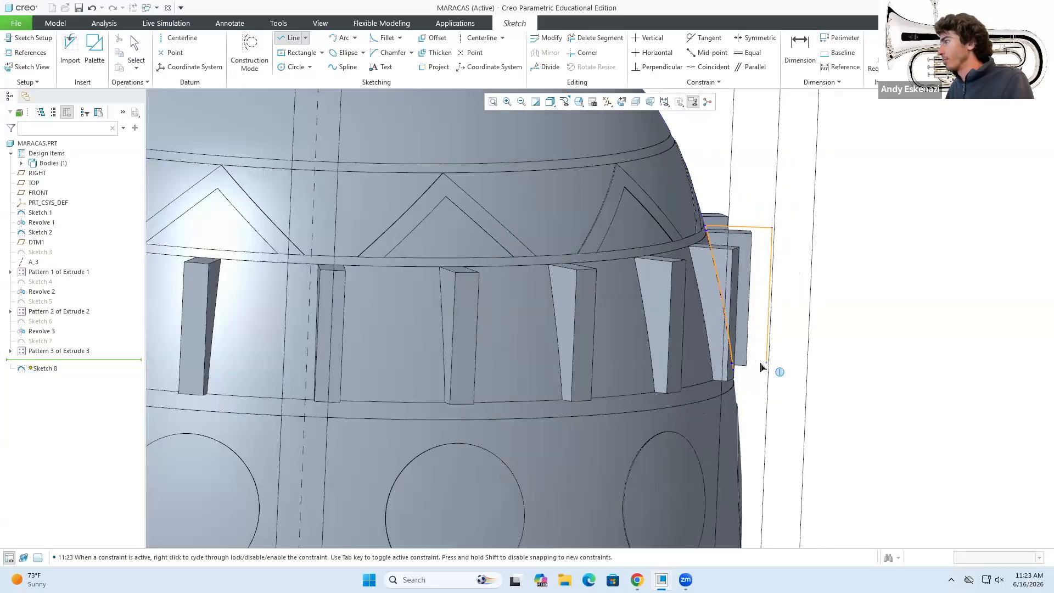
click(734, 369)
middle_click(780, 371)
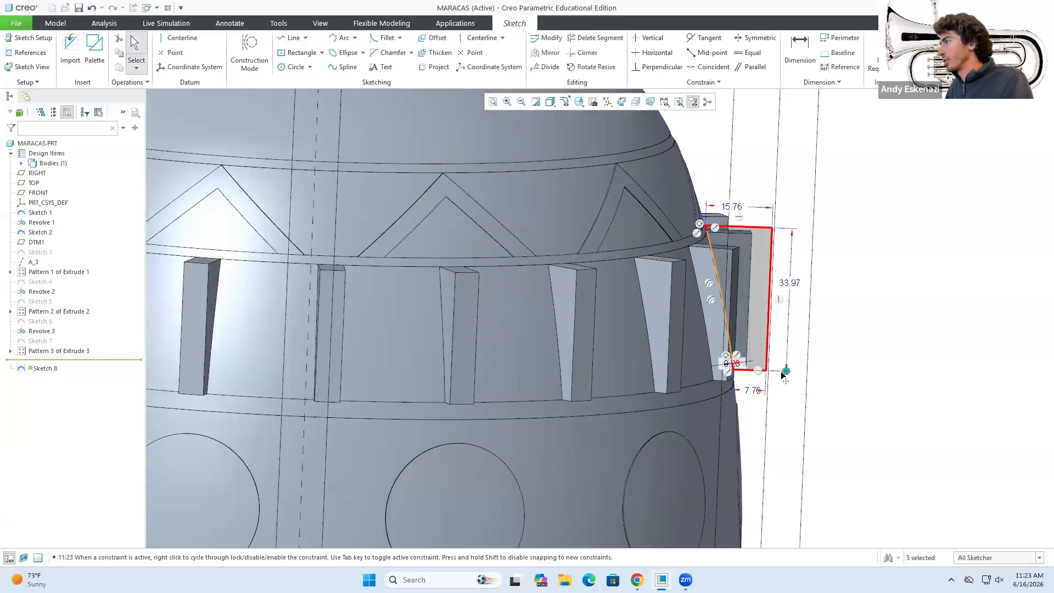
Finish the band profile sketch and revolve it 360° about axis A_3 as a material-removing cut that trims the protruding ribs.
scroll(780, 371, down, 5)
scroll(817, 313, up, 4)
click(998, 49)
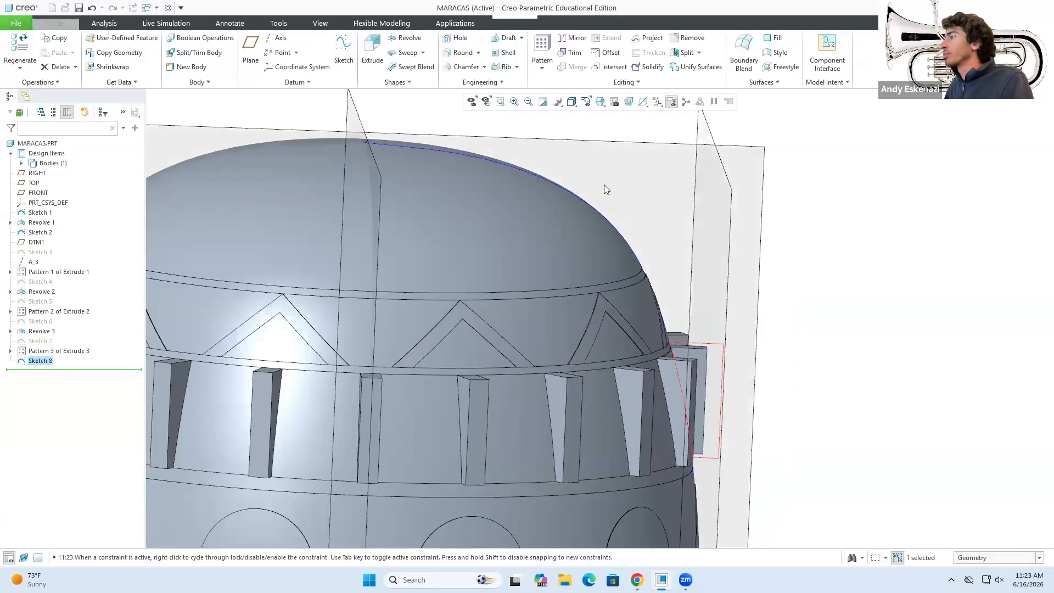
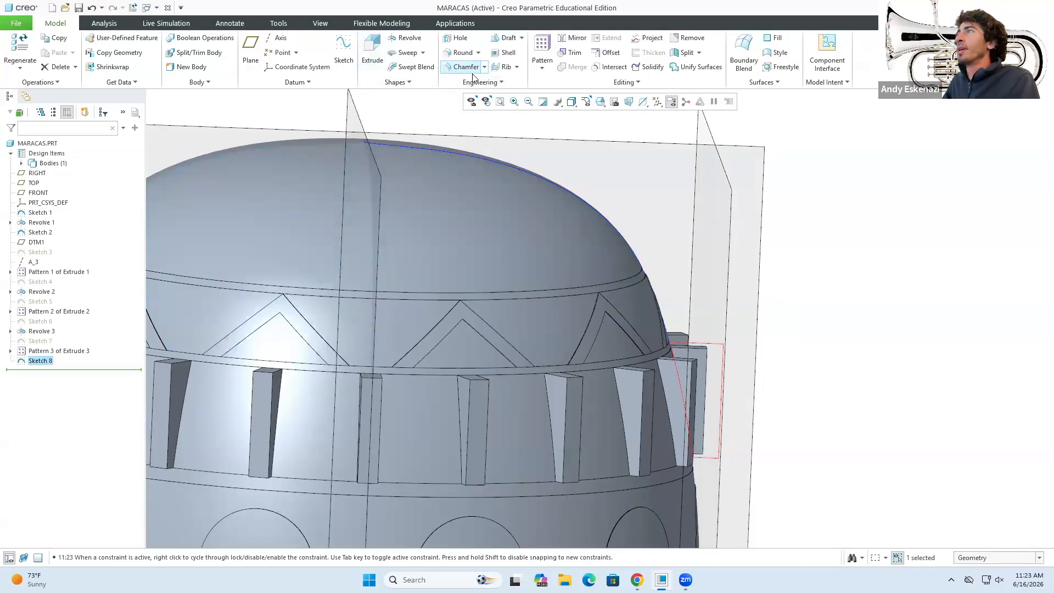
click(408, 38)
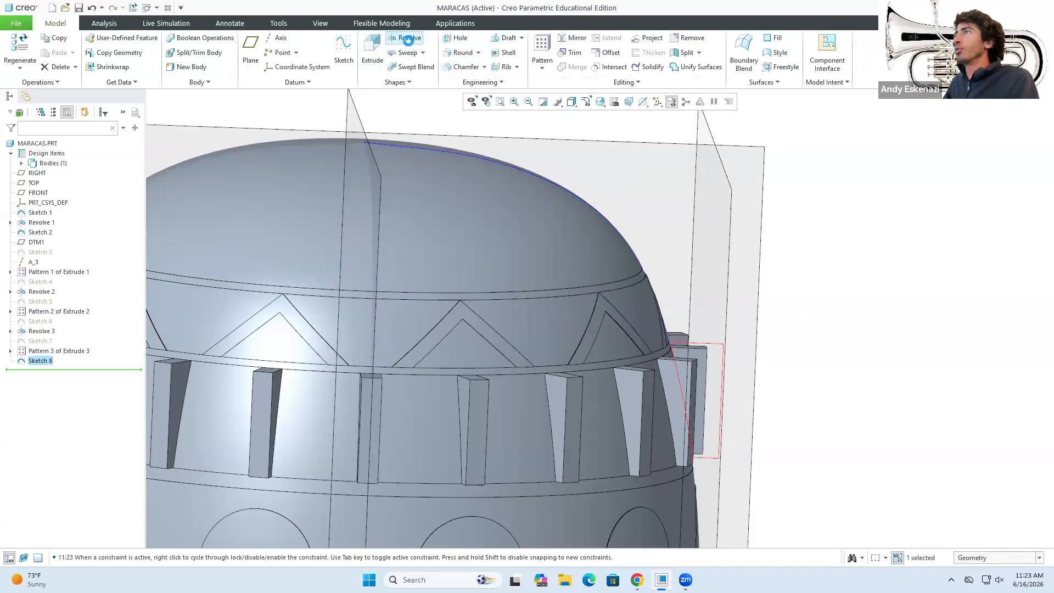
scroll(569, 216, up, 1)
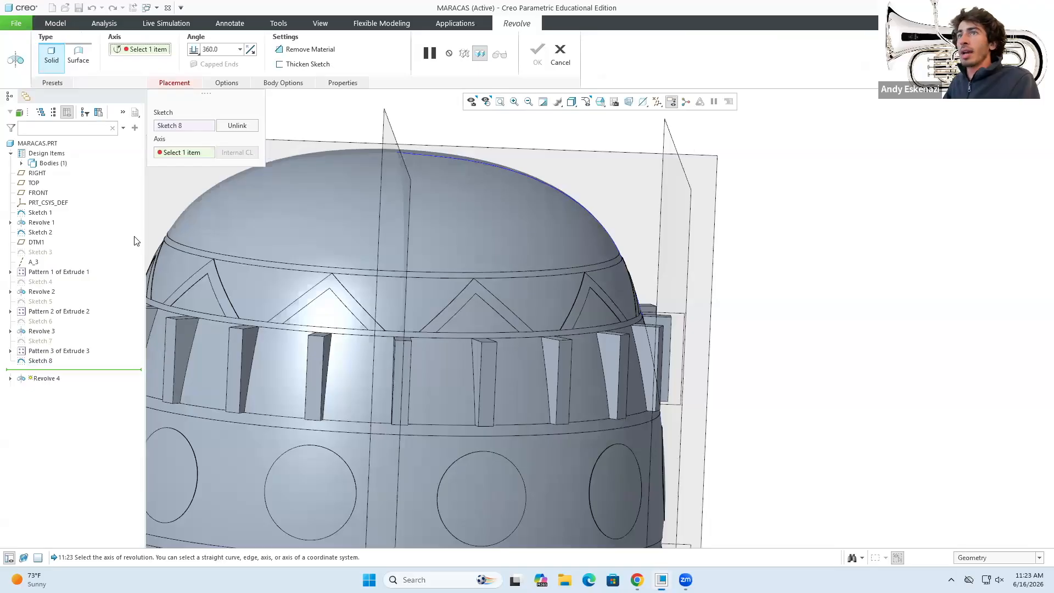
click(34, 262)
scroll(362, 307, up, 3)
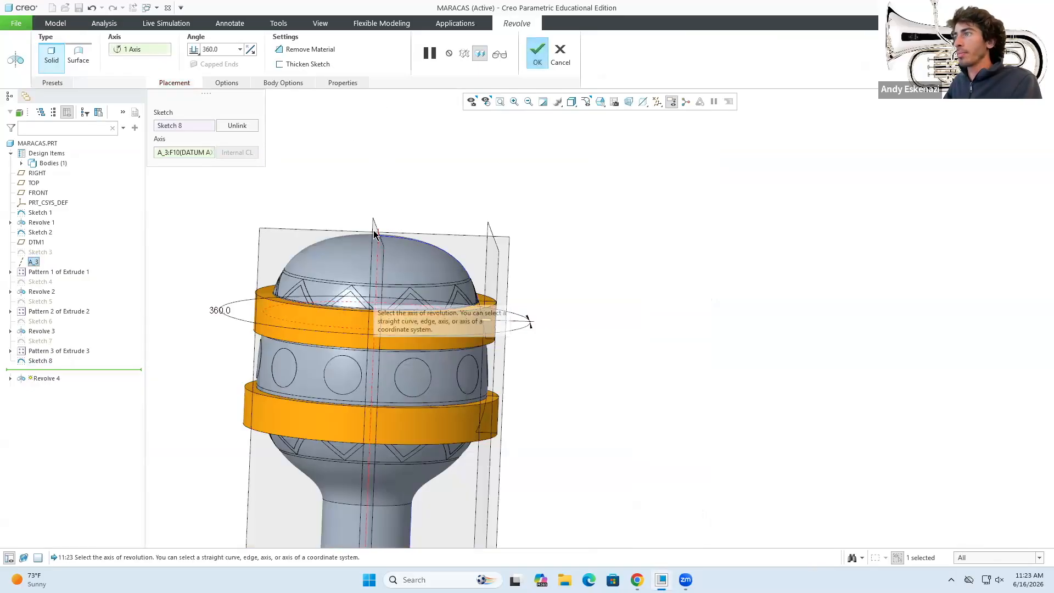
click(296, 50)
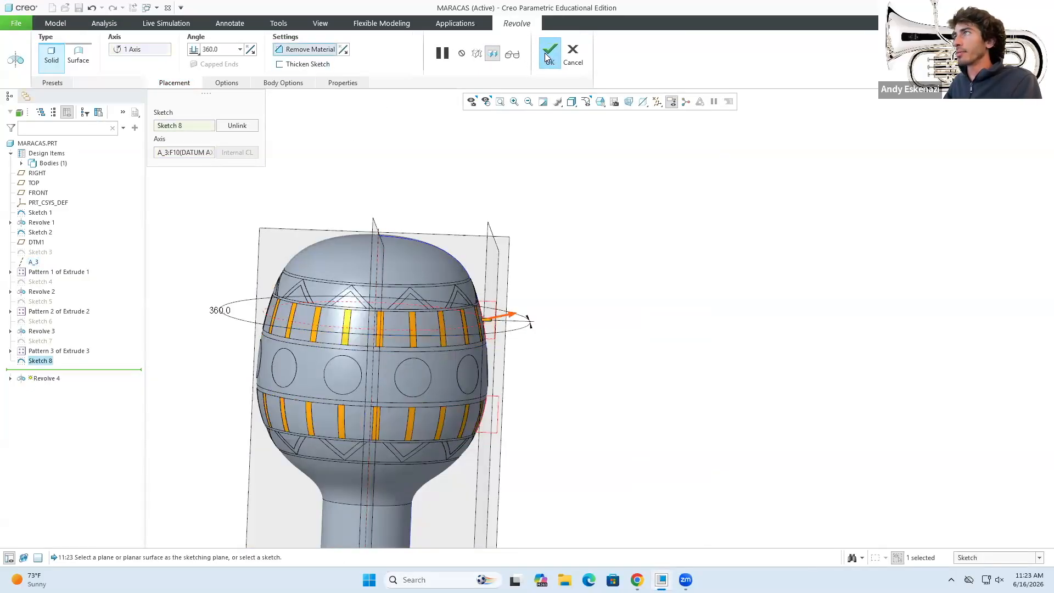
click(541, 53)
Examine the trimmed ribs in both bands and the overall maraca from several angles.
mouse_move(591, 313)
middle_down()
mouse_move(499, 311)
mouse_move(553, 320)
middle_up()
scroll(473, 339, up, 4)
middle_drag(473, 339, 511, 330)
scroll(455, 309, down, 2)
scroll(454, 304, down, 1)
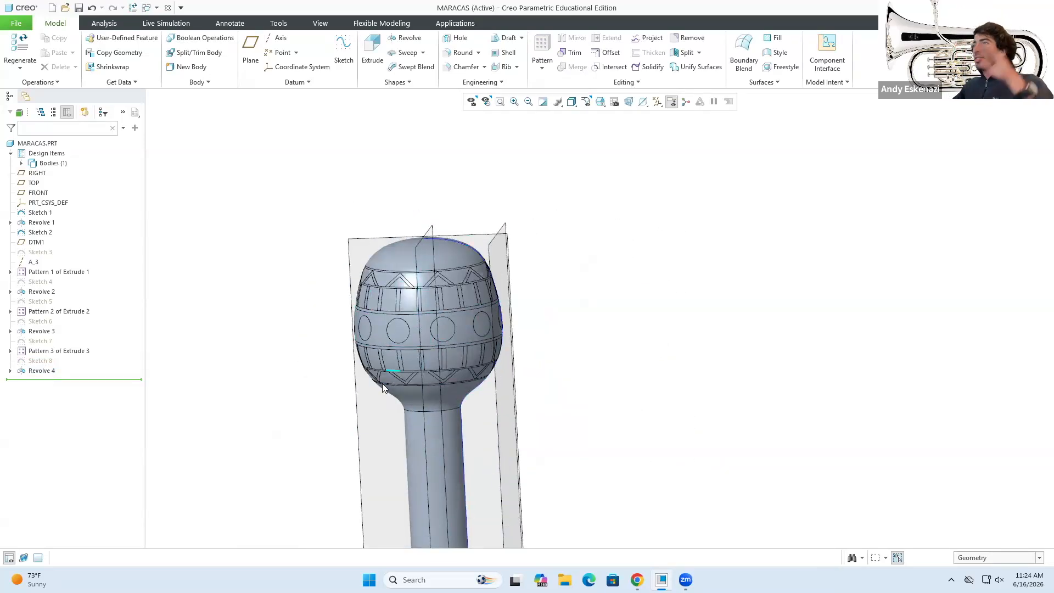
scroll(470, 423, down, 2)
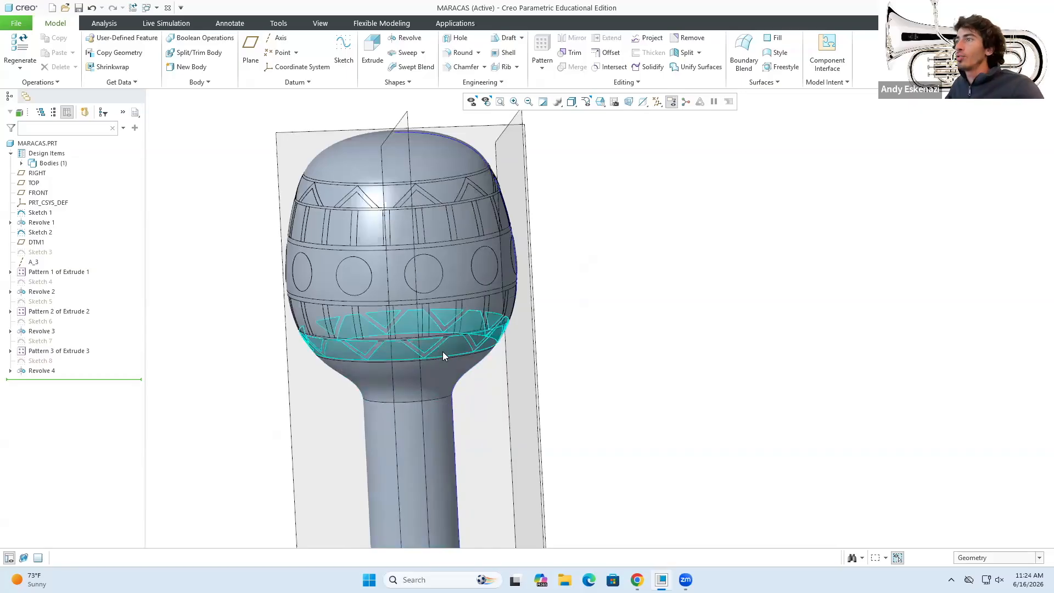
scroll(430, 353, down, 2)
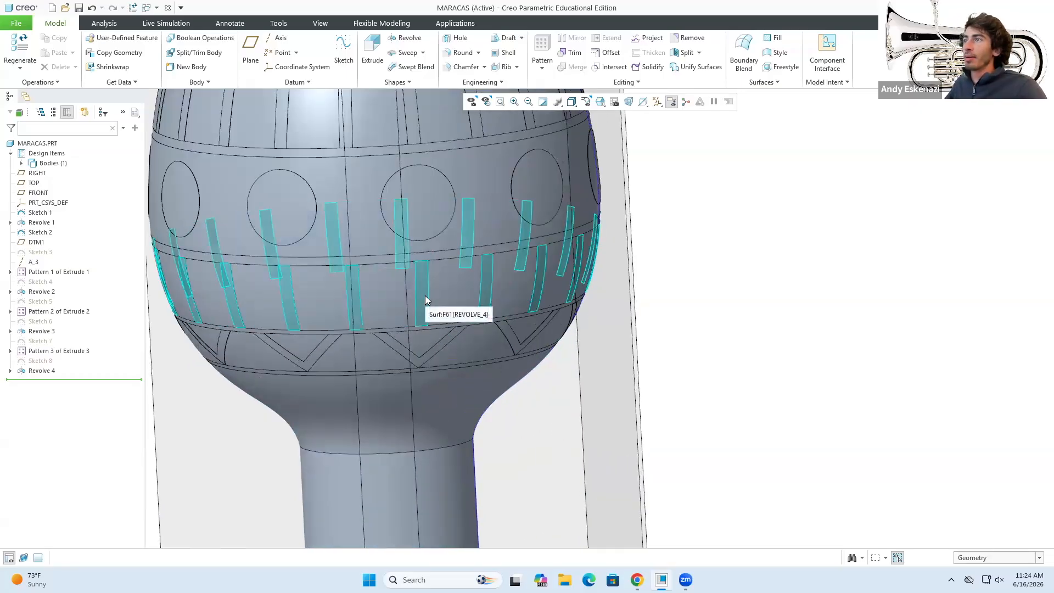
middle_drag(410, 219, 567, 269)
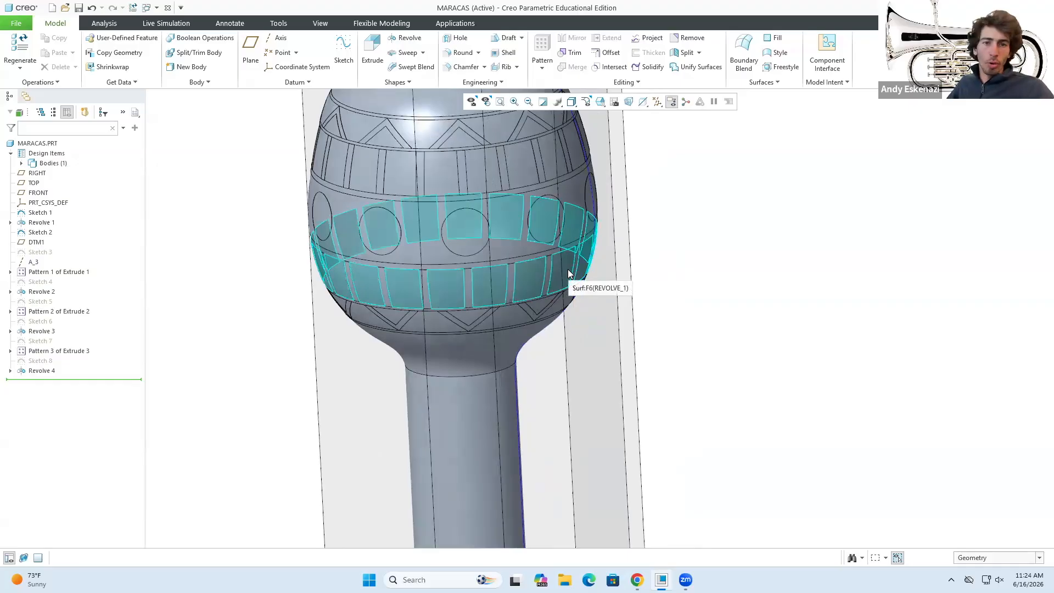
scroll(568, 269, up, 3)
mouse_move(568, 269)
middle_down()
mouse_move(581, 231)
mouse_move(569, 244)
middle_up()
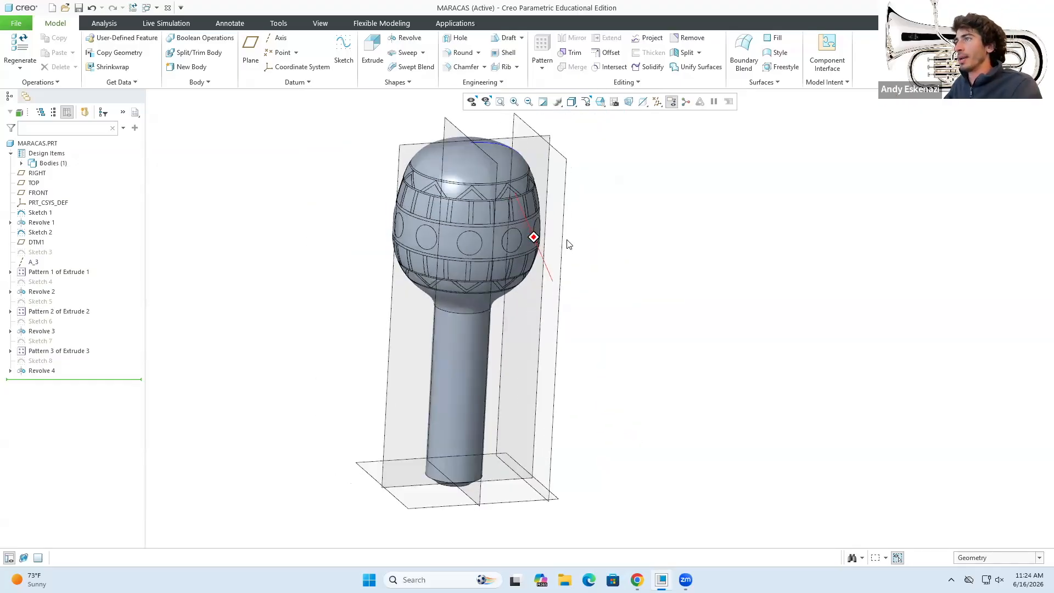
Redefine the rib extrude's axis pattern with 30 members in the first direction.
right_click(47, 355)
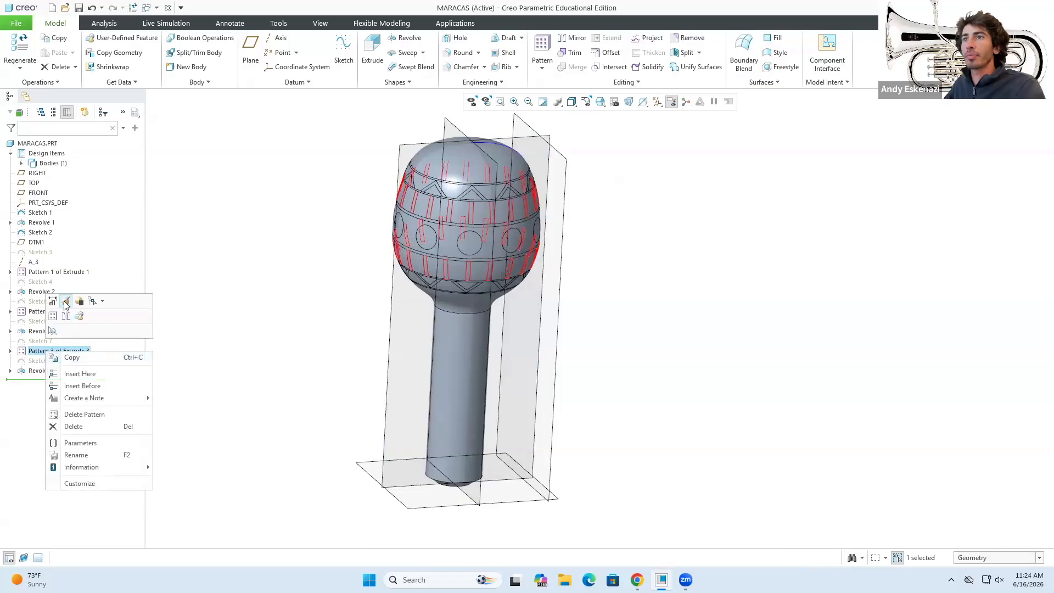
click(64, 302)
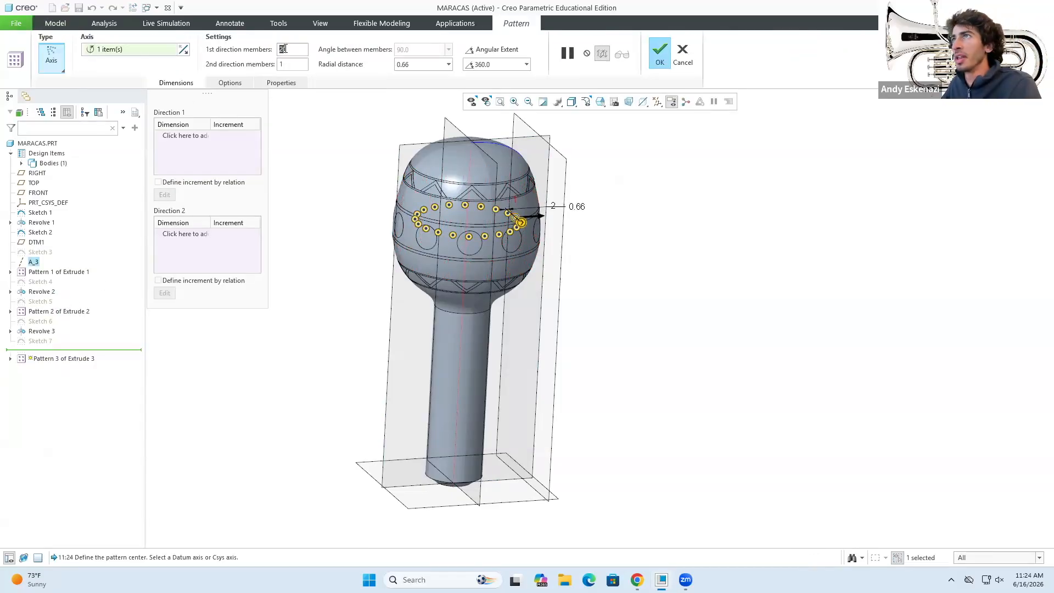
text(30)
key(Return)
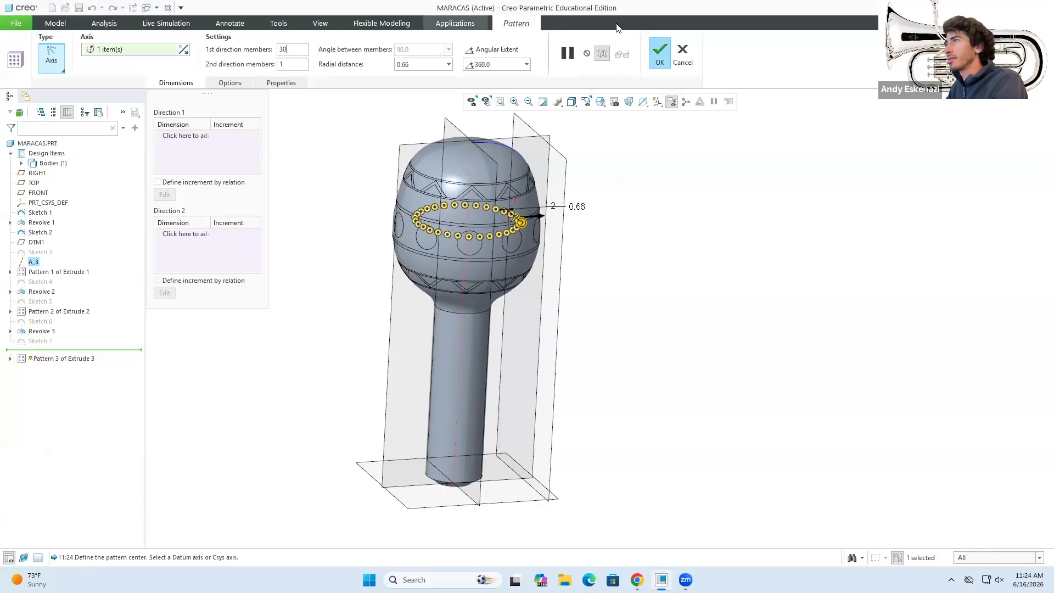
click(660, 52)
scroll(518, 220, down, 2)
middle_drag(517, 219, 548, 212)
scroll(541, 218, up, 1)
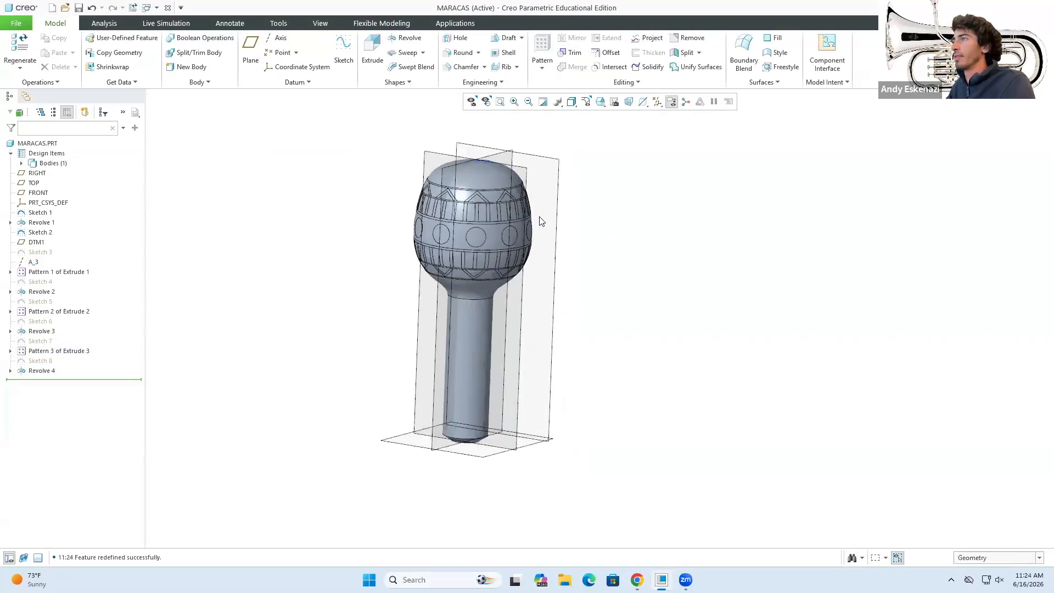
scroll(470, 217, down, 3)
scroll(470, 218, down, 3)
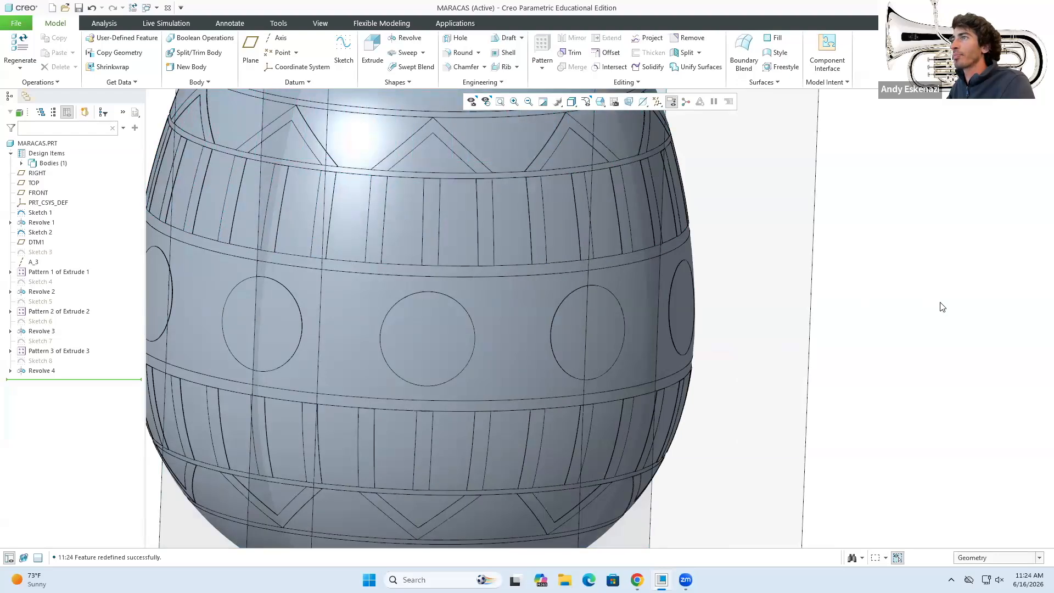
scroll(799, 302, up, 2)
scroll(564, 314, up, 5)
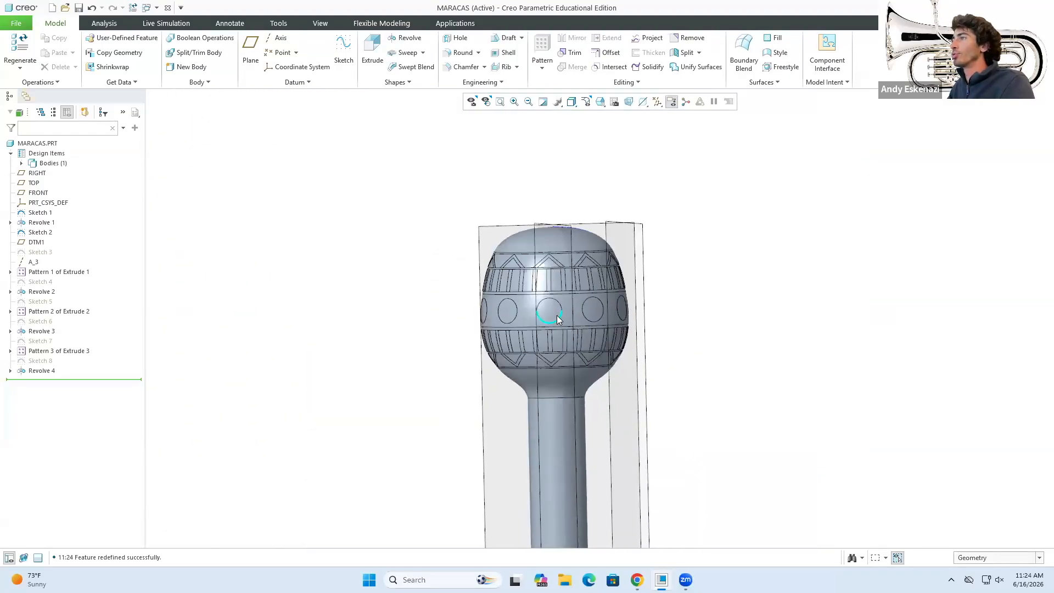
Round the handle's bottom end, with radius 10 on the upper edge of its taper and 7 on the lower edge.
scroll(512, 442, down, 5)
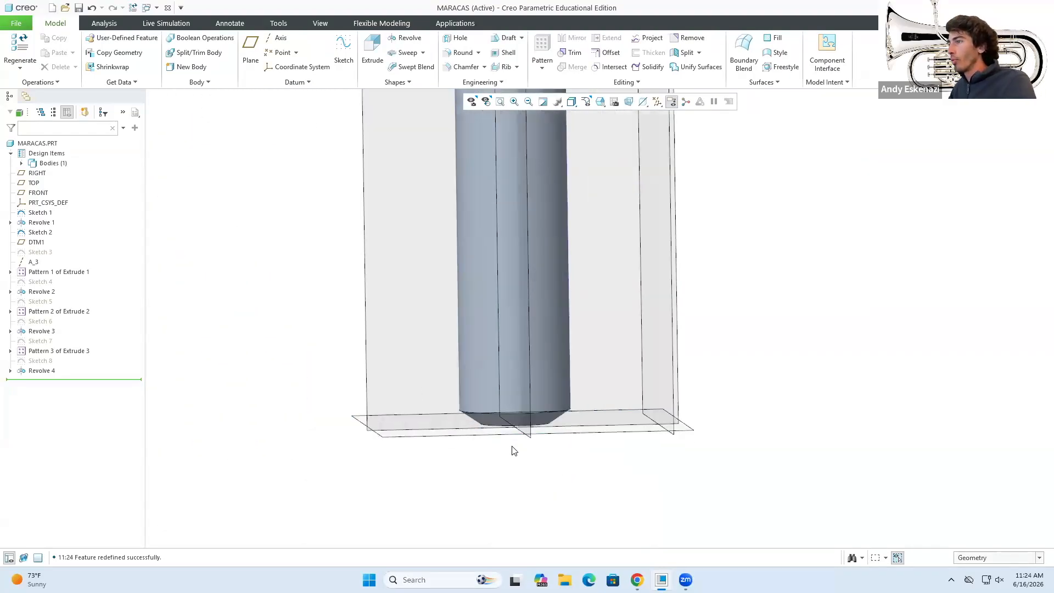
click(461, 52)
click(421, 420)
scroll(434, 436, down, 3)
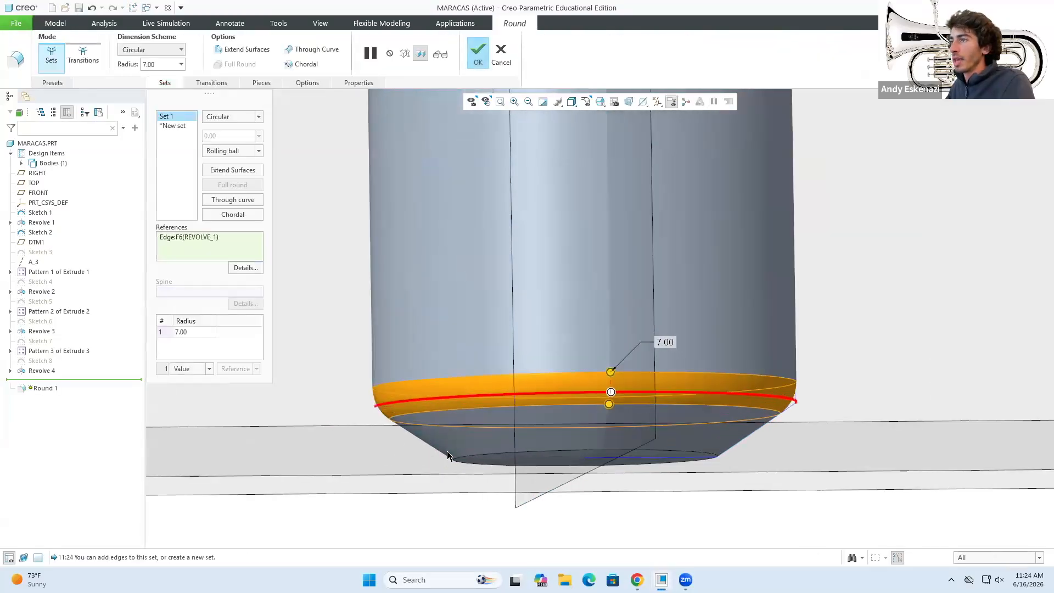
click(461, 459)
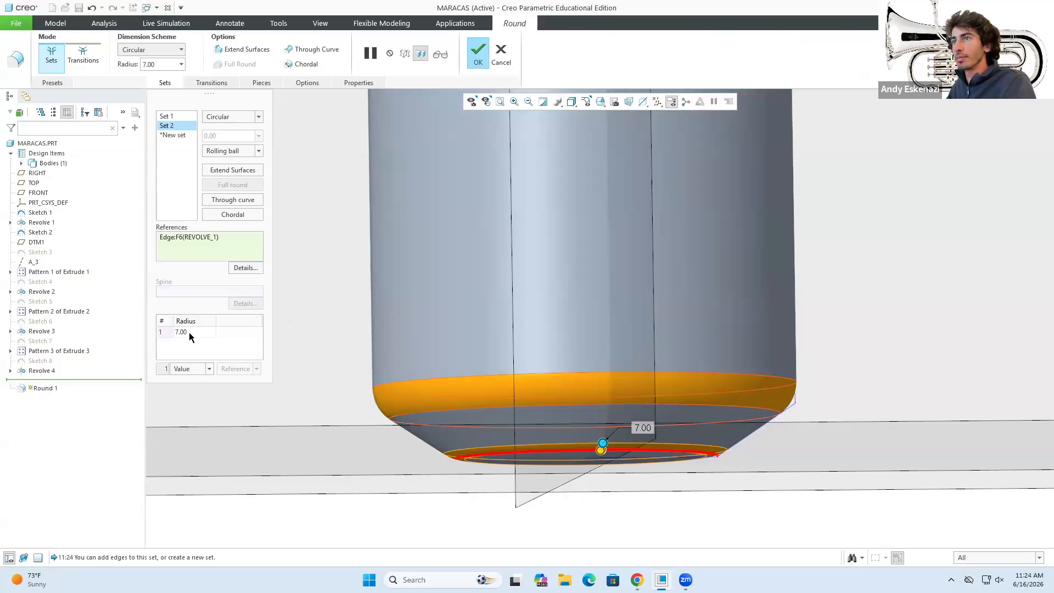
click(166, 116)
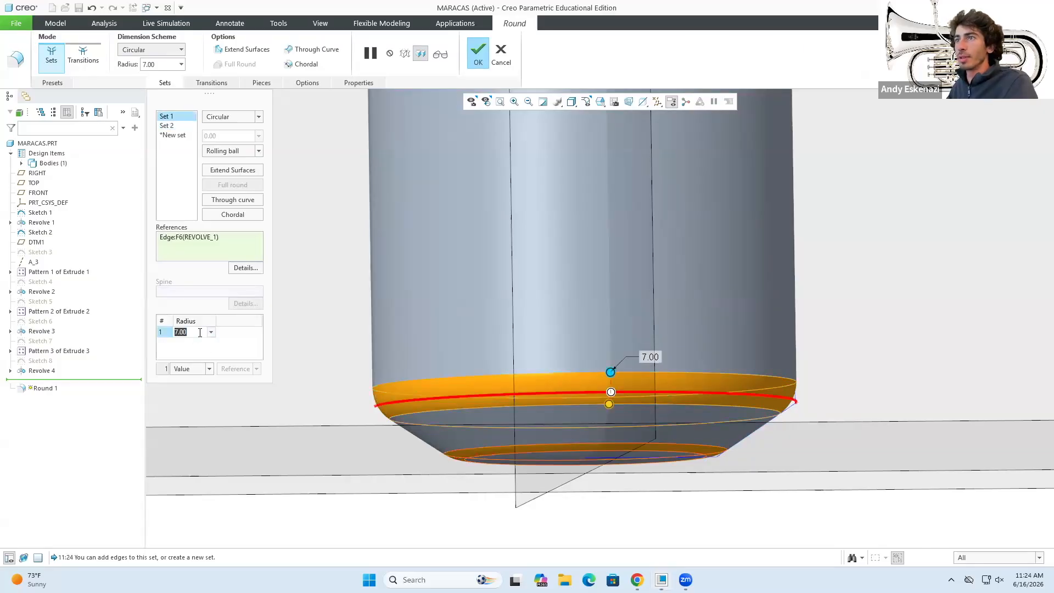
text(10)
key(Return)
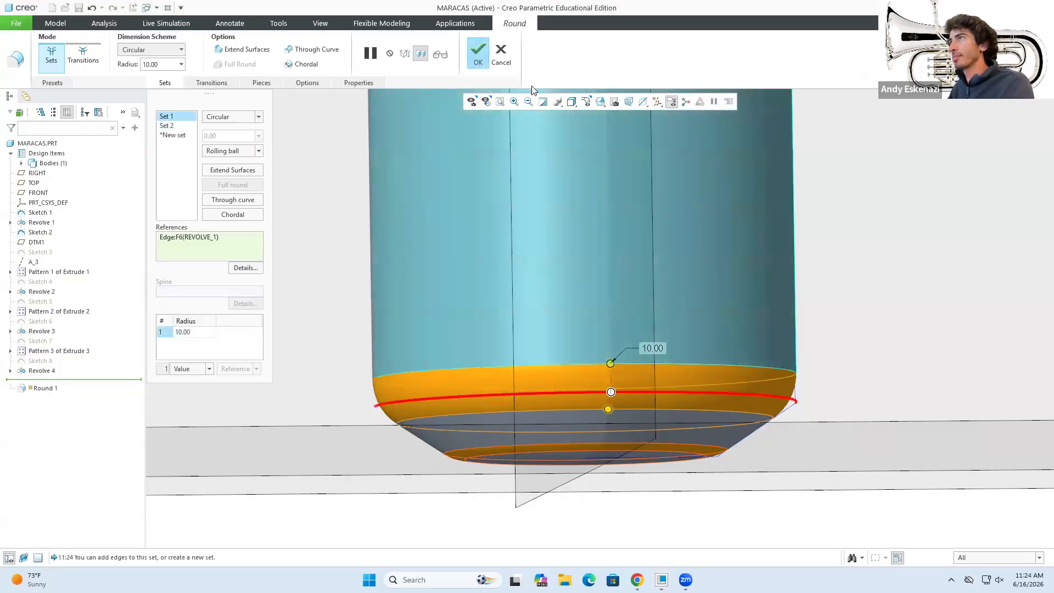
key(Return)
click(202, 352)
Examine the rounded handle end and the maraca's head.
scroll(321, 380, up, 5)
middle_drag(362, 357, 350, 404)
scroll(373, 389, down, 3)
scroll(439, 407, up, 4)
scroll(459, 438, up, 3)
scroll(430, 290, down, 2)
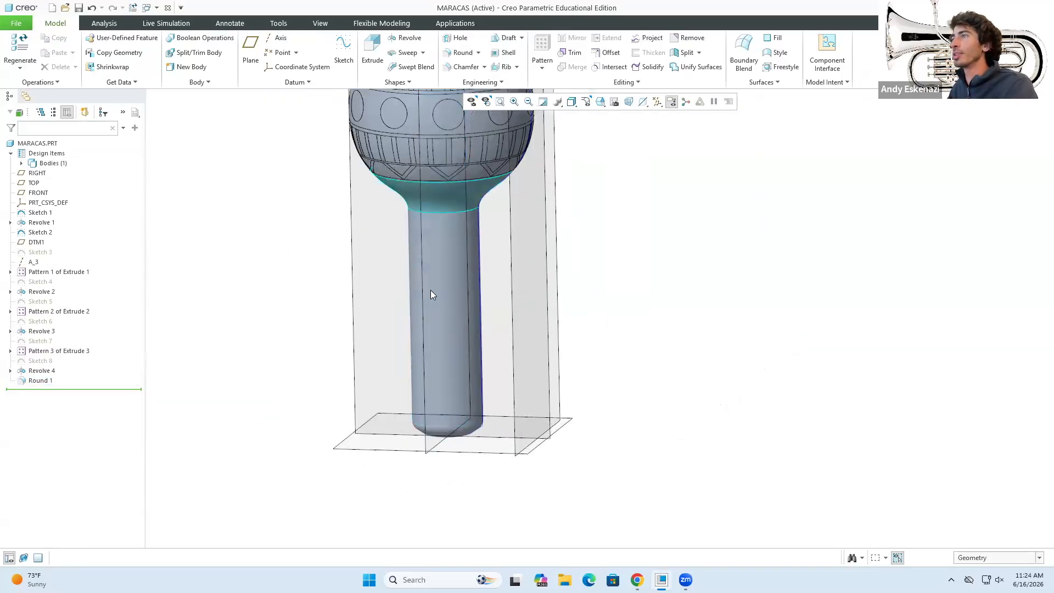
scroll(401, 307, up, 2)
scroll(401, 308, down, 2)
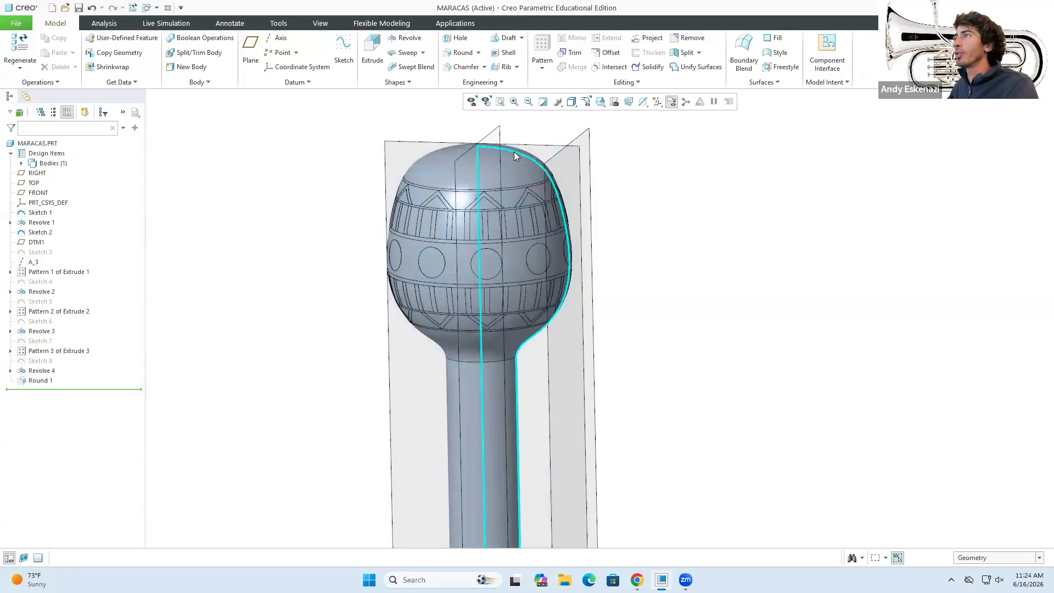
Hide the body's profile sketch and the TOP and DTM1 datum planes.
click(513, 152)
click(535, 132)
click(549, 144)
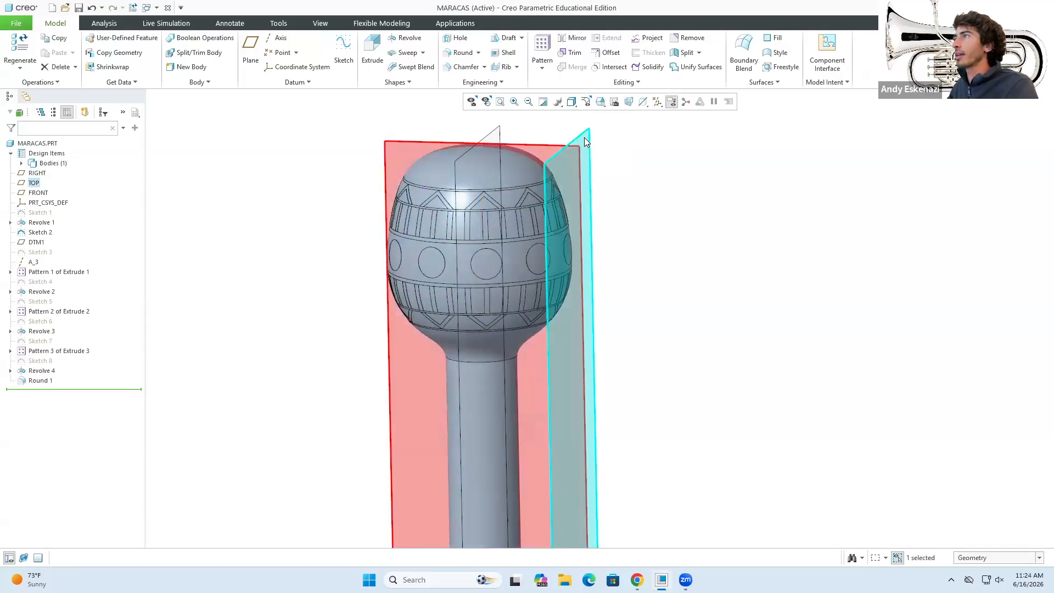
ctrl+click(583, 135)
click(608, 109)
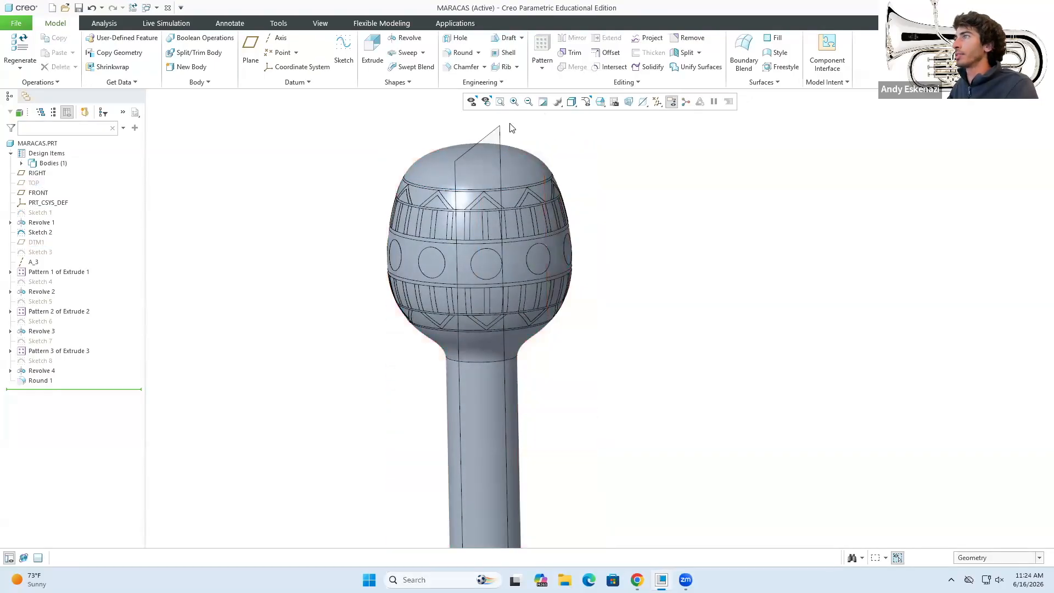
Hide the FRONT and RIGHT datum planes.
click(500, 127)
click(534, 106)
scroll(486, 308, up, 4)
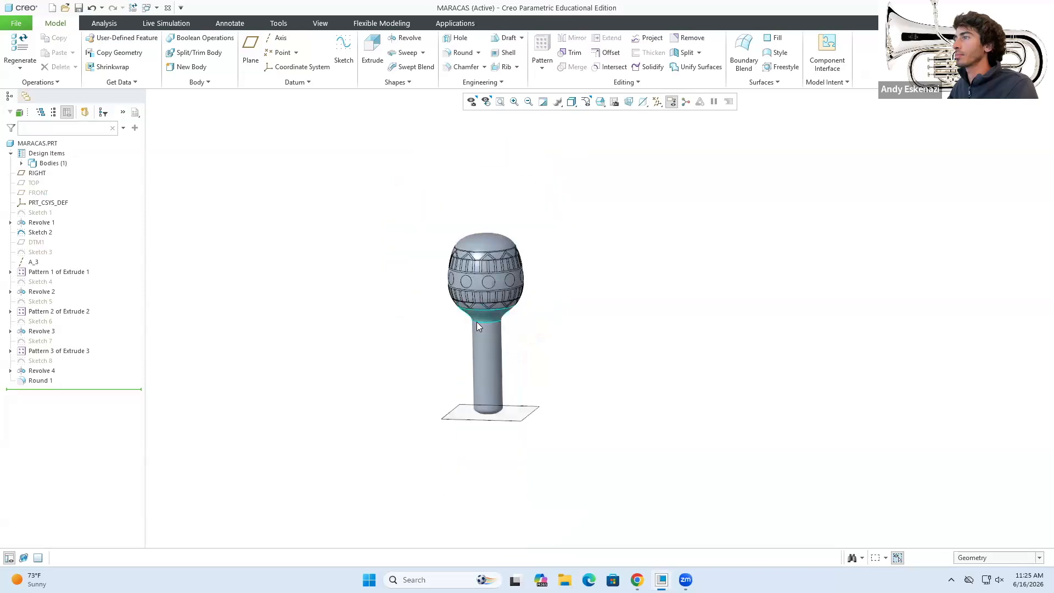
middle_drag(477, 321, 499, 324)
click(518, 409)
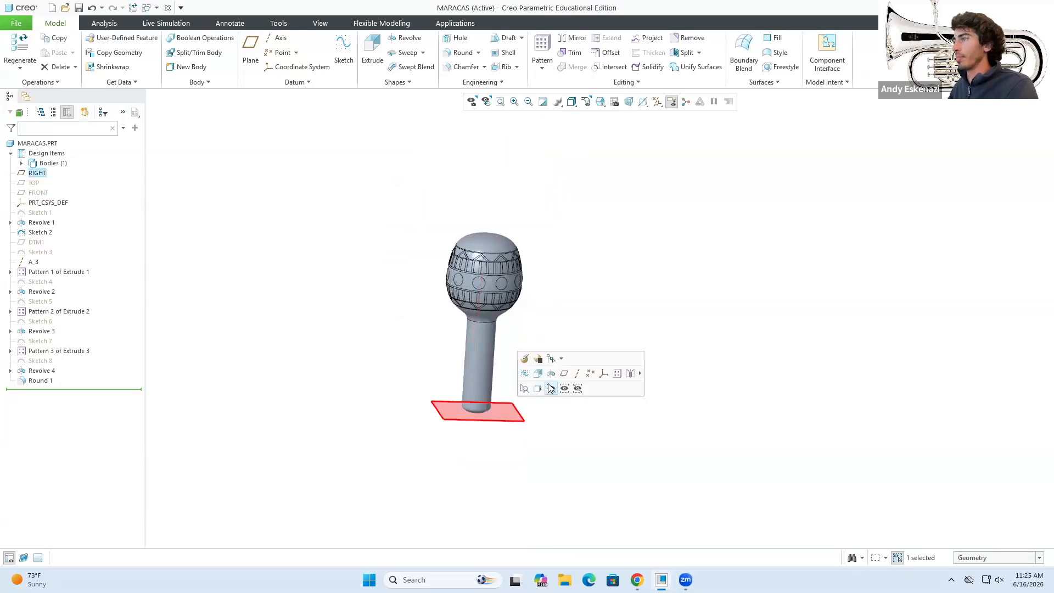
click(537, 366)
scroll(527, 358, down, 2)
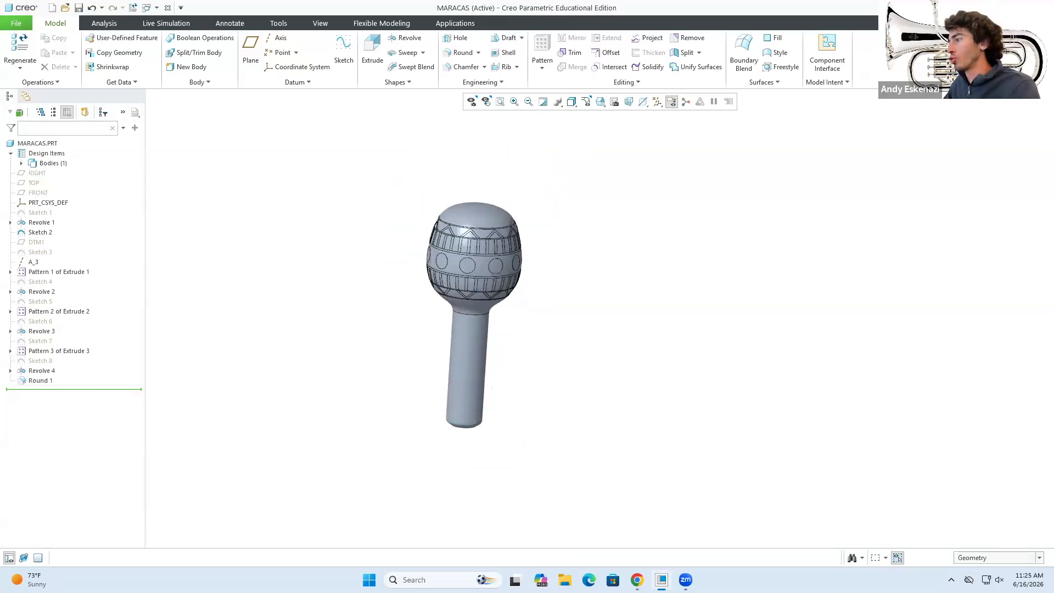
Switch to the browser to check the colours on the maracas reference photo, and return to Creo.
key(alt+Tab)
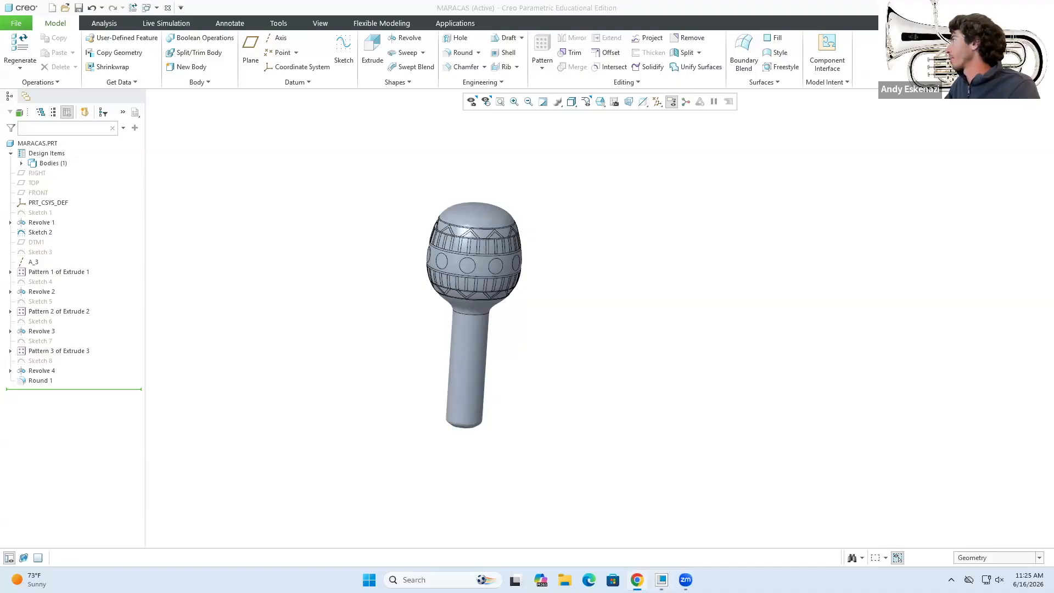
key(alt+Tab)
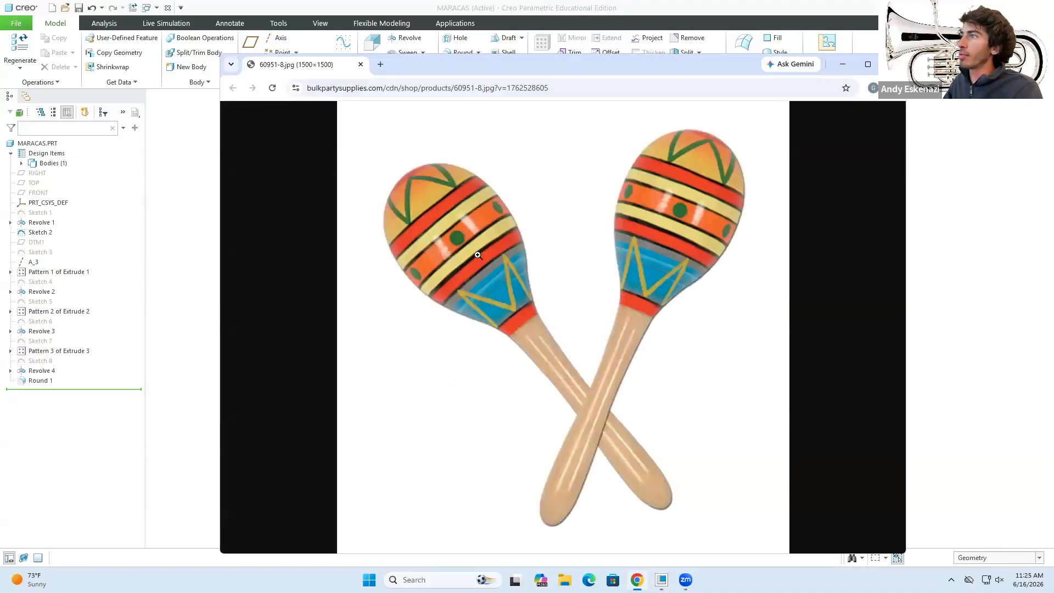
click(839, 63)
Choose the first appearance in the Wood-Pine.dmt library and pick the handle's long side surface to paint.
scroll(560, 372, up, 3)
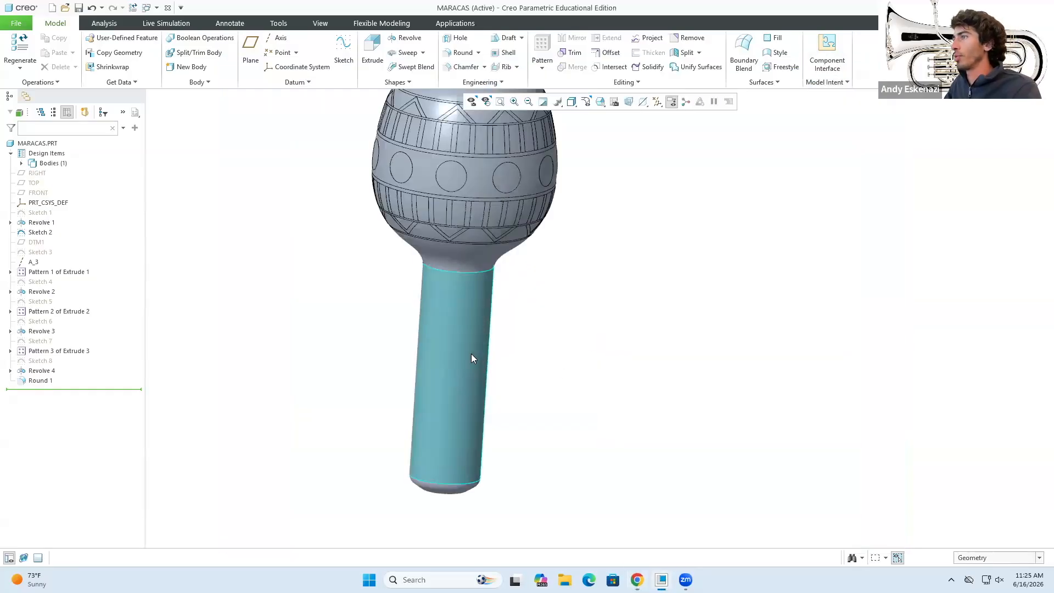
click(471, 353)
click(653, 389)
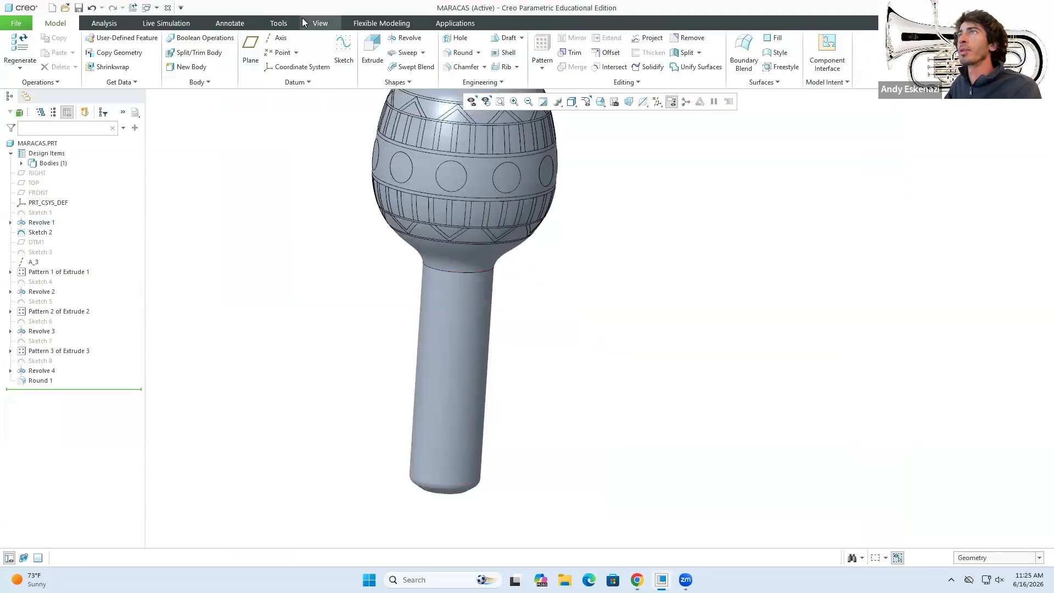
click(317, 21)
click(170, 65)
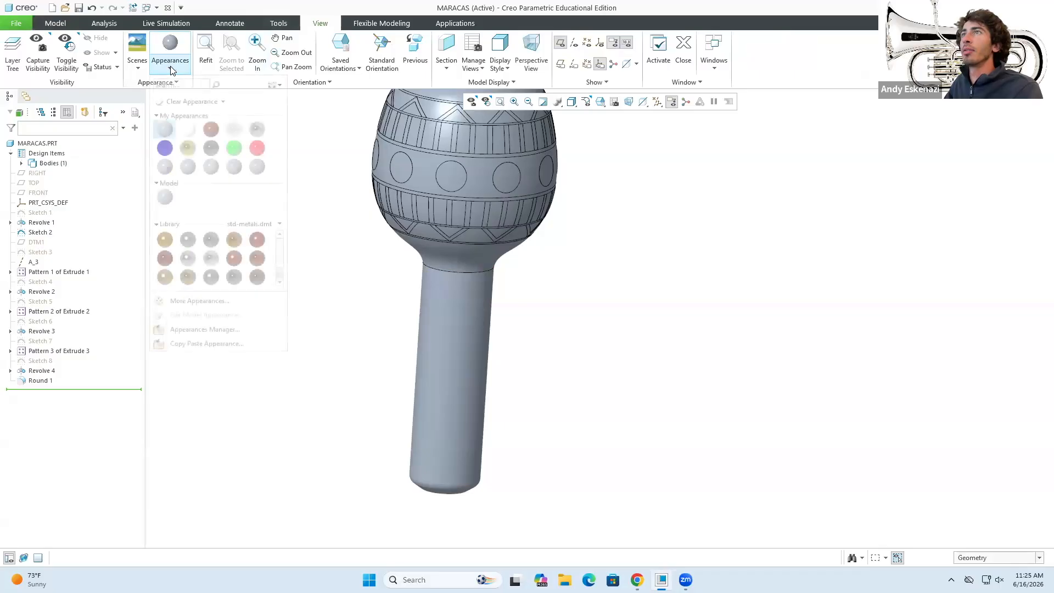
click(252, 226)
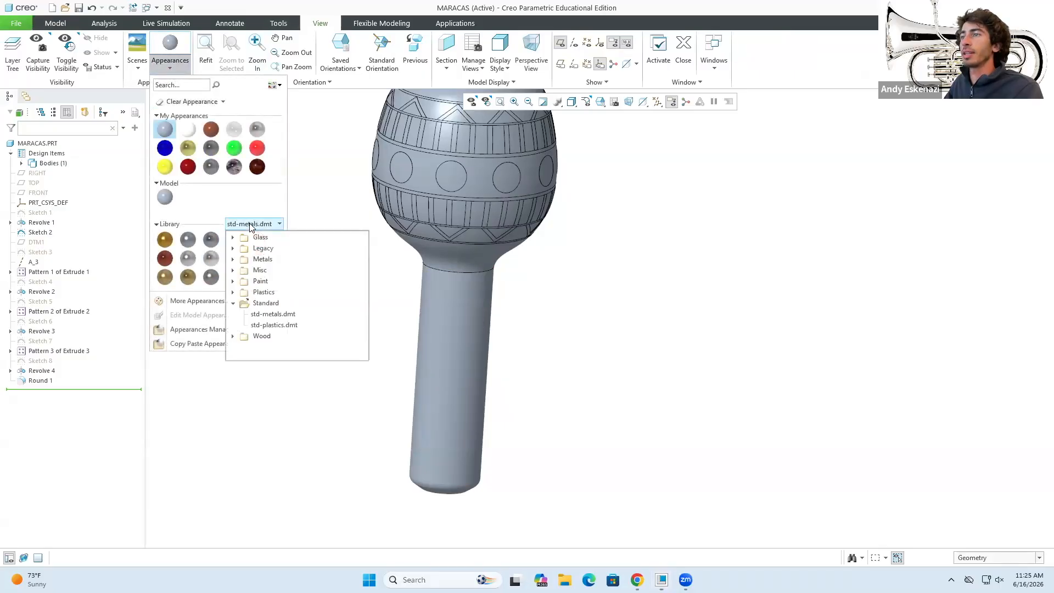
click(232, 337)
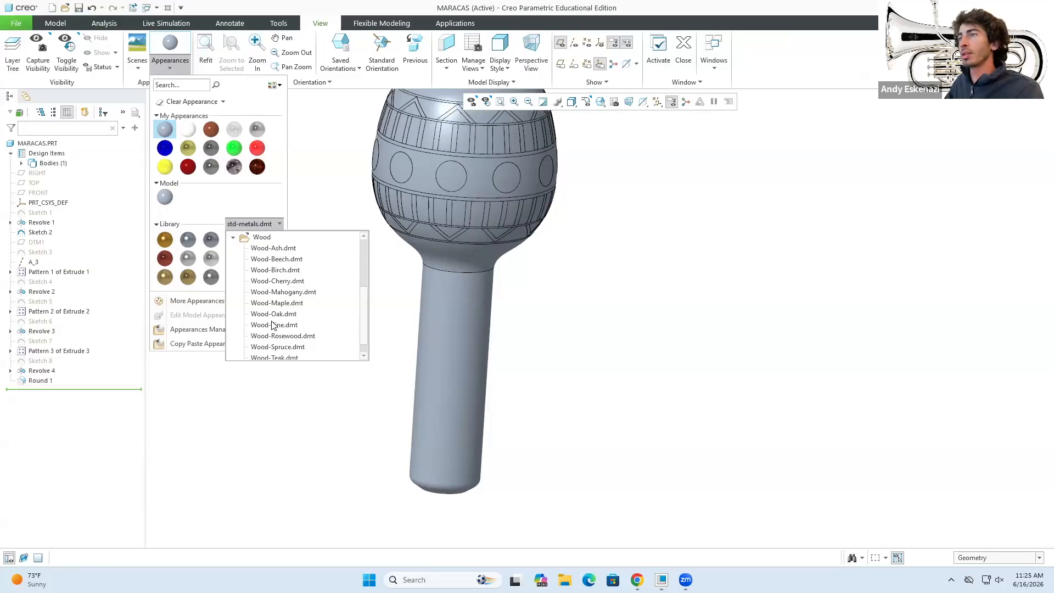
click(271, 325)
click(165, 239)
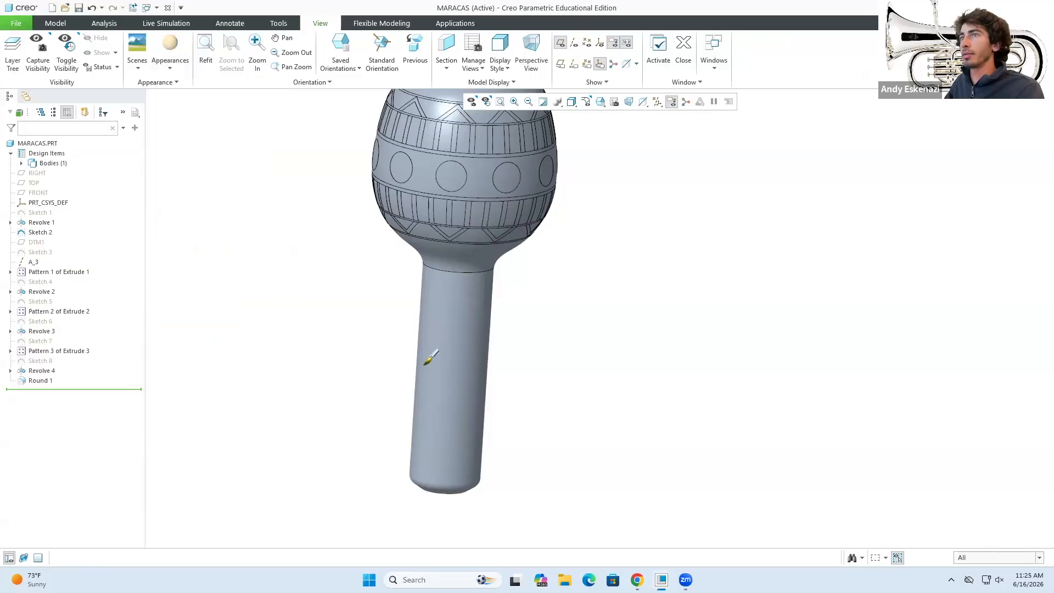
click(432, 356)
Add the handle's rounded edge and end surfaces to the selection and apply the pine wood appearance to the whole handle.
middle_drag(447, 500, 443, 465)
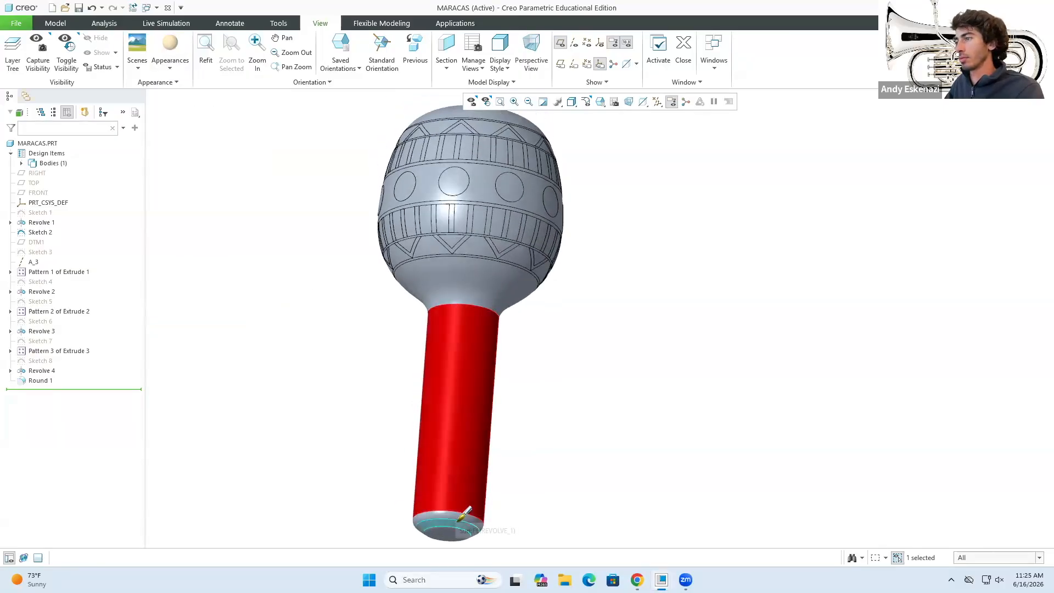
scroll(452, 520, down, 5)
click(448, 508)
click(447, 523)
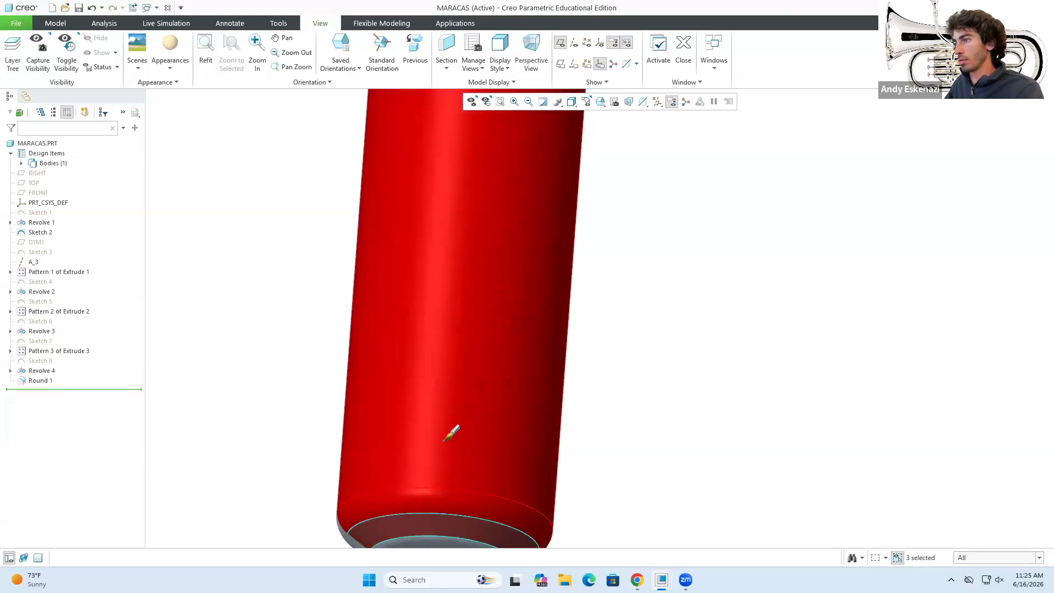
scroll(443, 418, up, 2)
scroll(440, 488, down, 2)
click(435, 509)
click(428, 490)
middle_drag(401, 460, 494, 450)
click(287, 458)
click(306, 479)
click(316, 497)
click(325, 508)
scroll(431, 455, up, 5)
middle_drag(432, 456, 402, 390)
scroll(307, 198, down, 4)
middle_drag(420, 328, 544, 271)
middle_click(534, 304)
Switch to the browser to check the head's colours on the maracas reference photo, and return to Creo.
scroll(525, 355, up, 5)
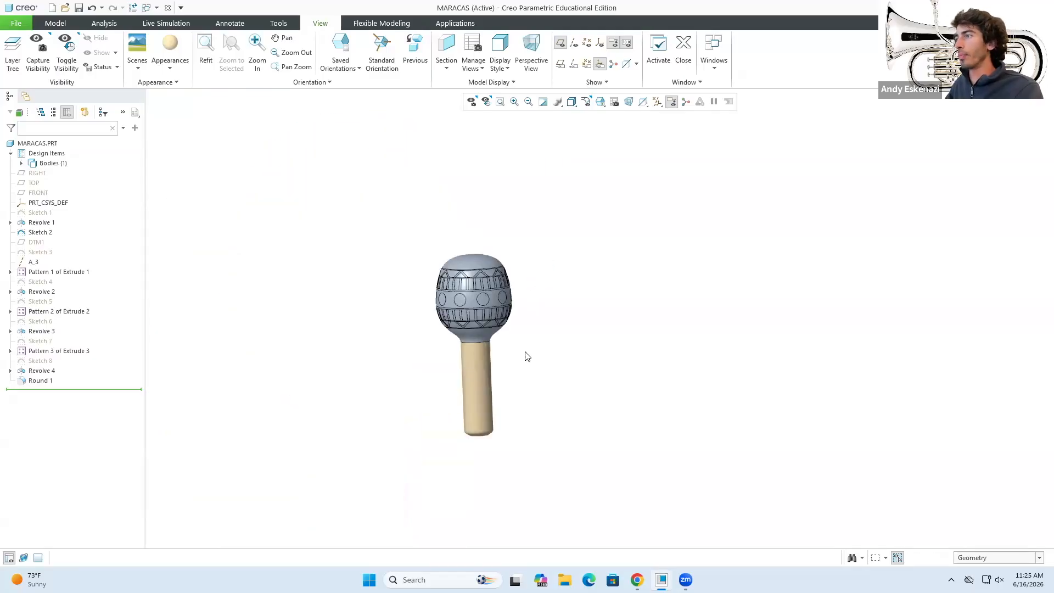
scroll(485, 309, down, 4)
key(alt+Tab)
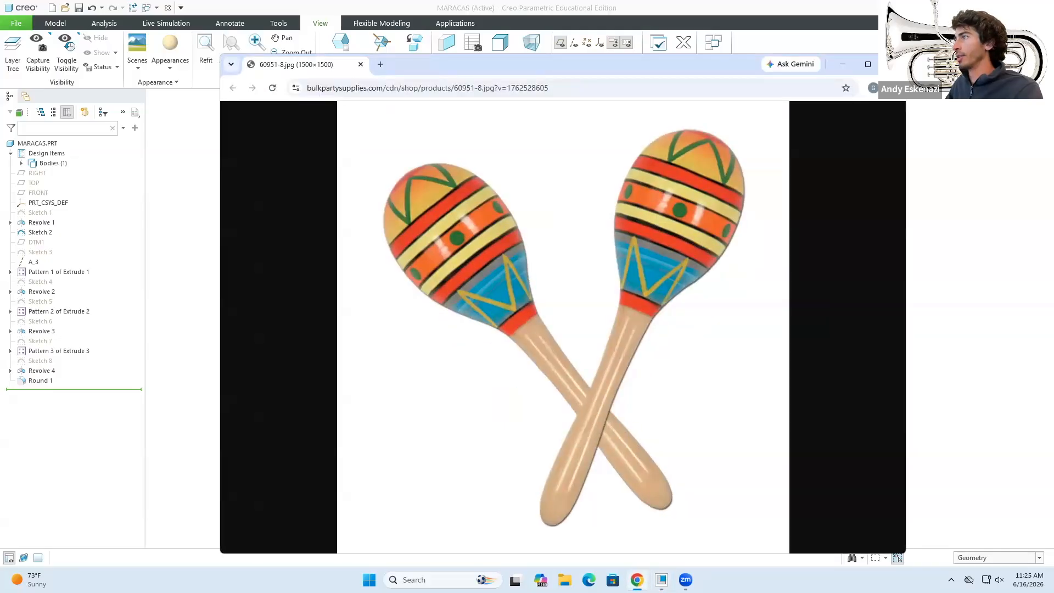
key(alt+Tab)
scroll(448, 379, down, 4)
scroll(473, 405, up, 3)
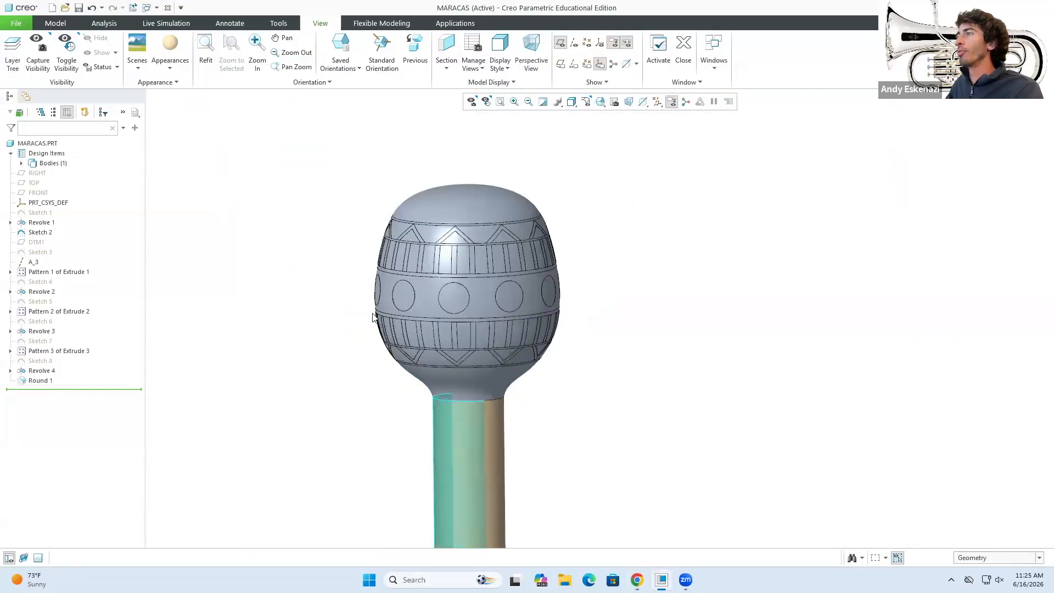
Browse the paint appearance libraries and choose the red paint from Paint-Metallic.dmt.
click(172, 65)
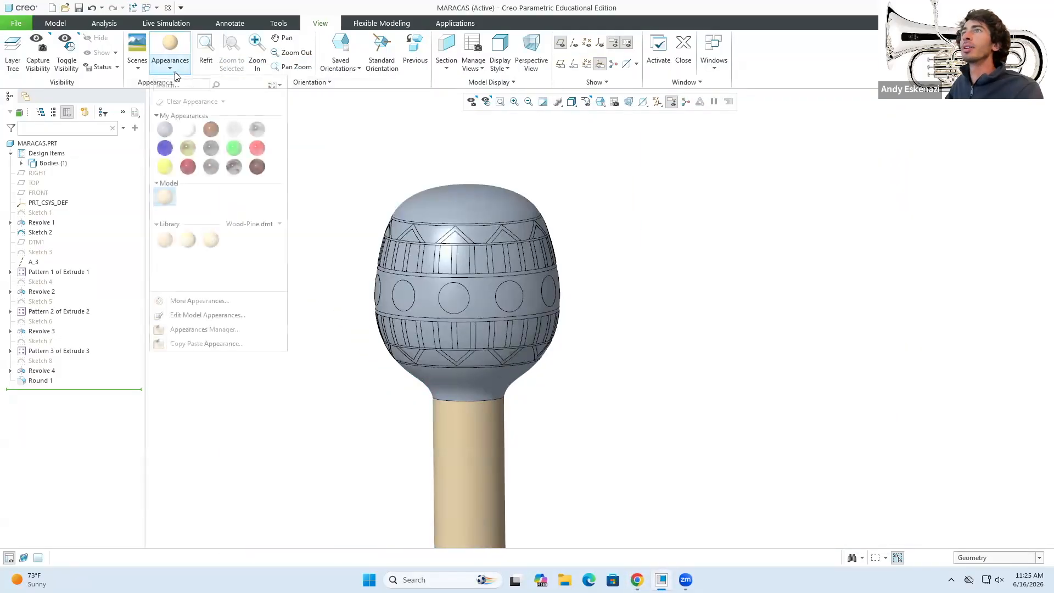
click(255, 224)
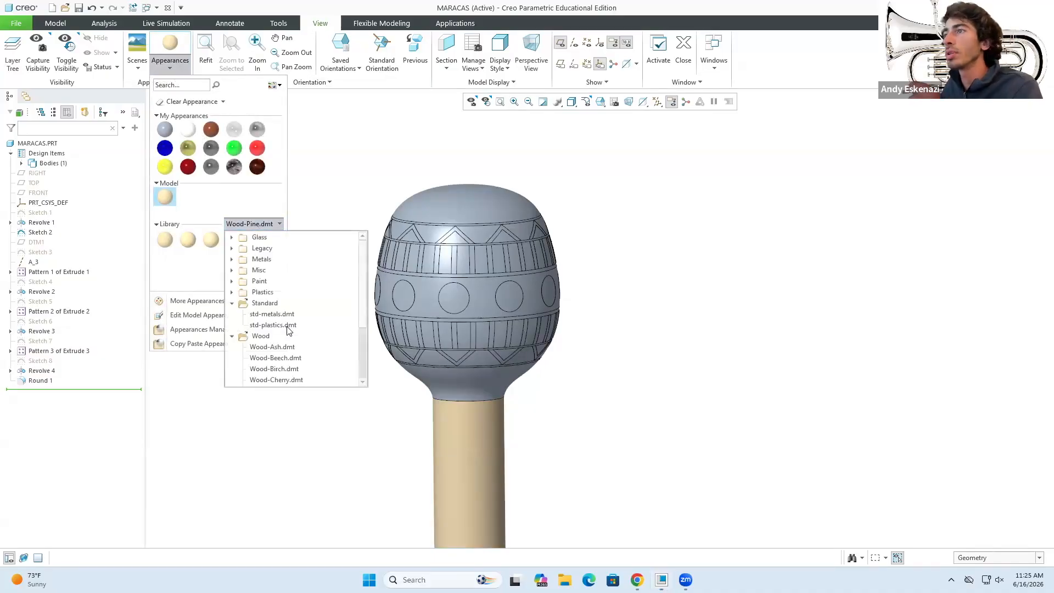
scroll(274, 346, down, 4)
scroll(268, 308, up, 4)
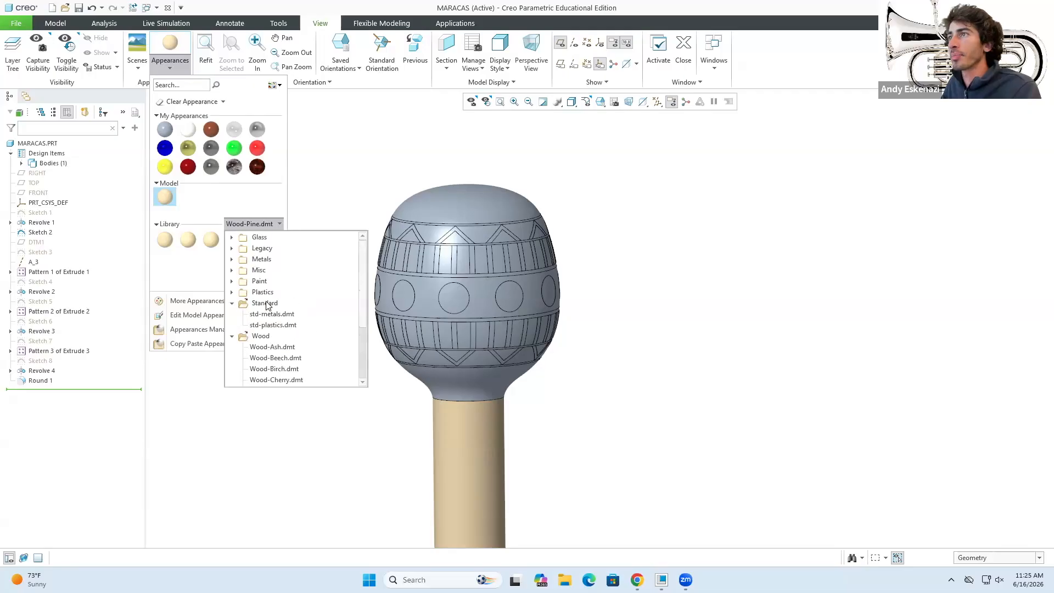
click(232, 282)
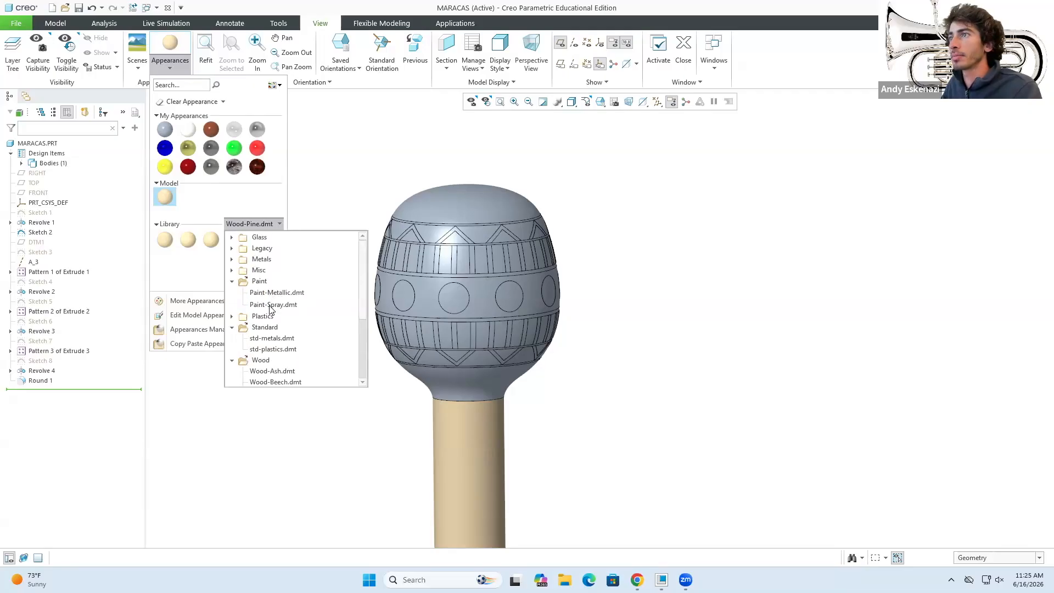
click(273, 305)
click(253, 225)
click(253, 229)
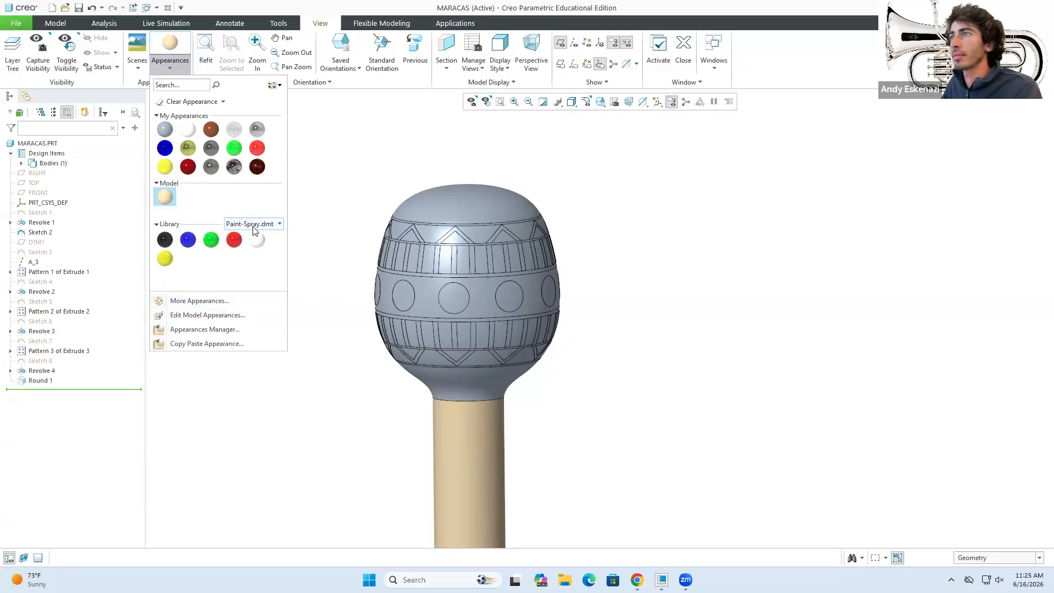
click(253, 229)
click(270, 294)
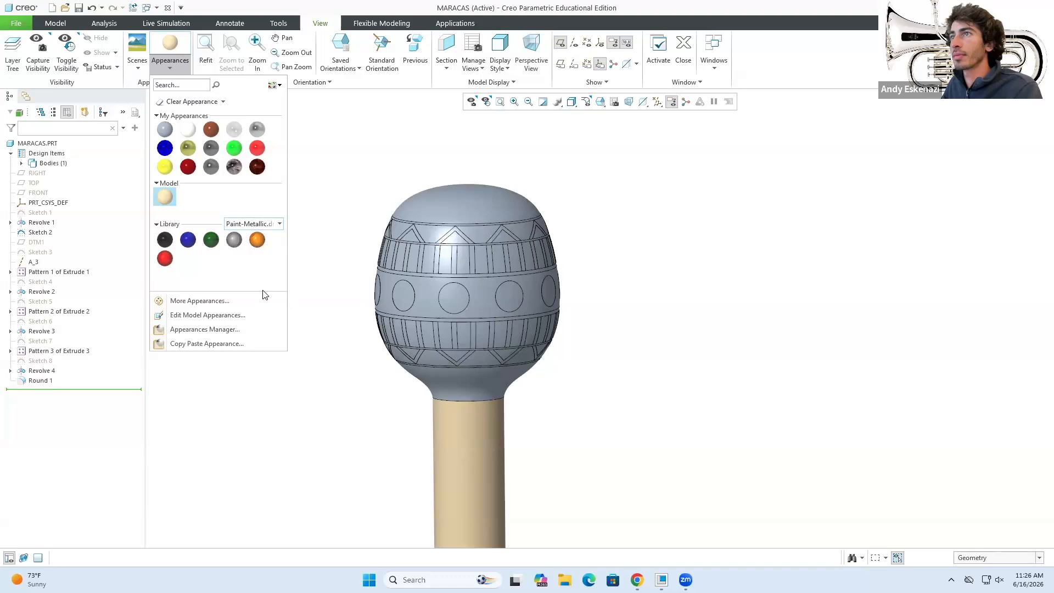
click(165, 258)
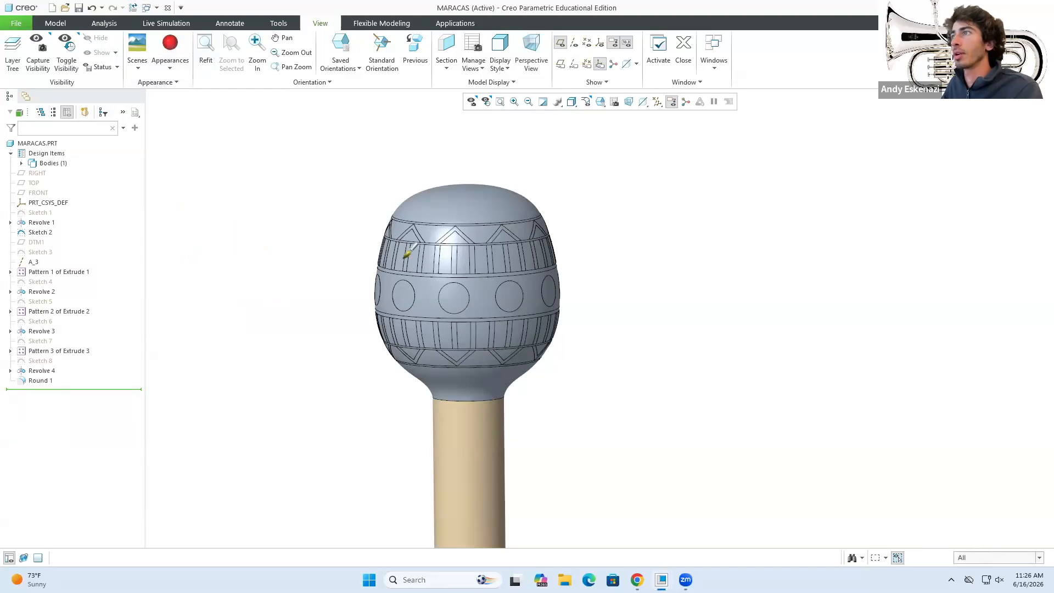
Check the reference photo again and apply the metallic red to the backgrounds around the zigzags on the upper and lower bands.
click(637, 580)
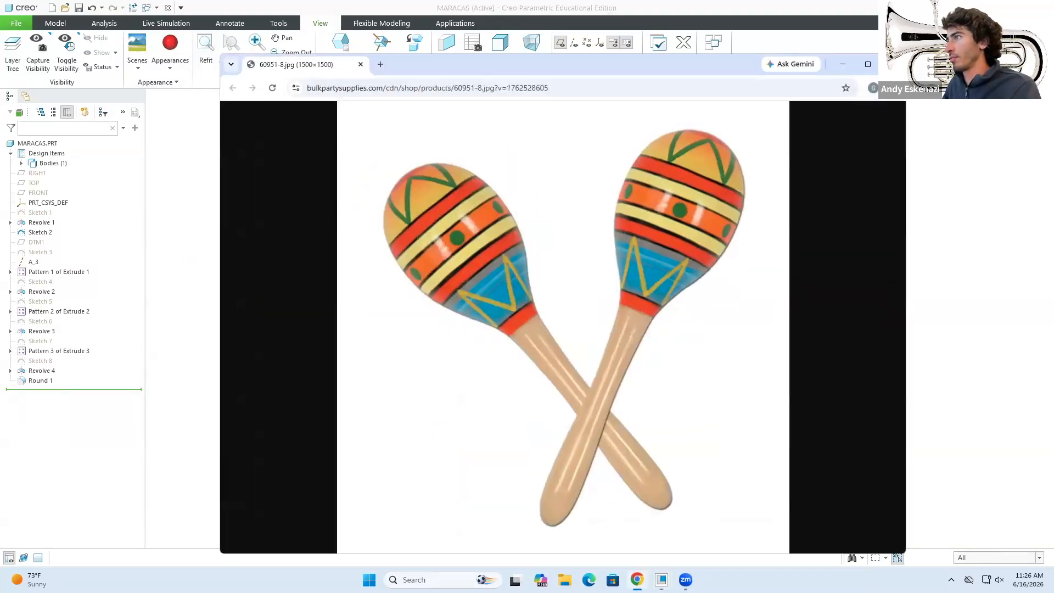
click(637, 580)
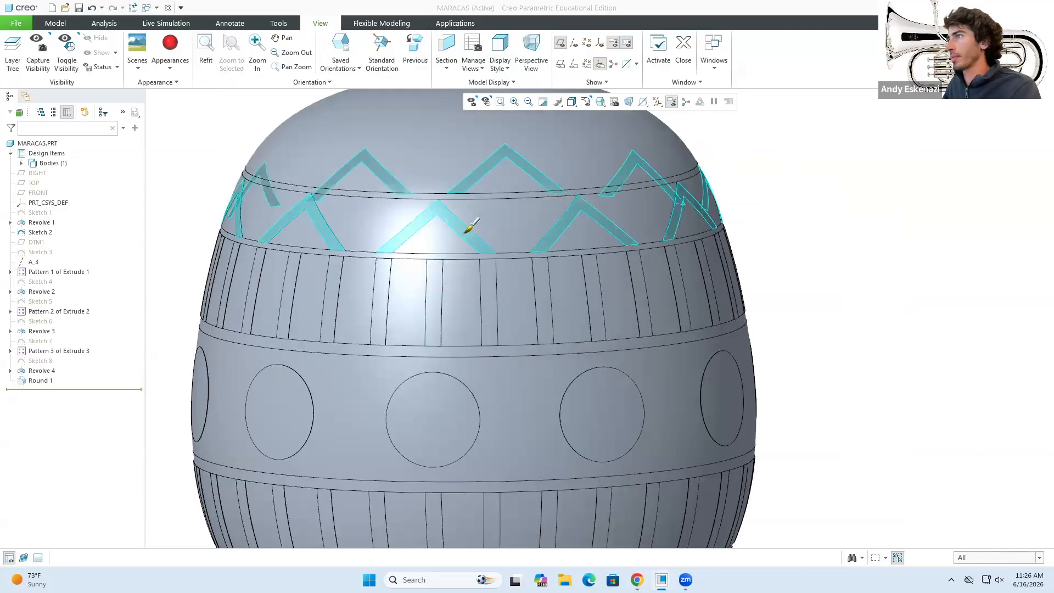
click(476, 230)
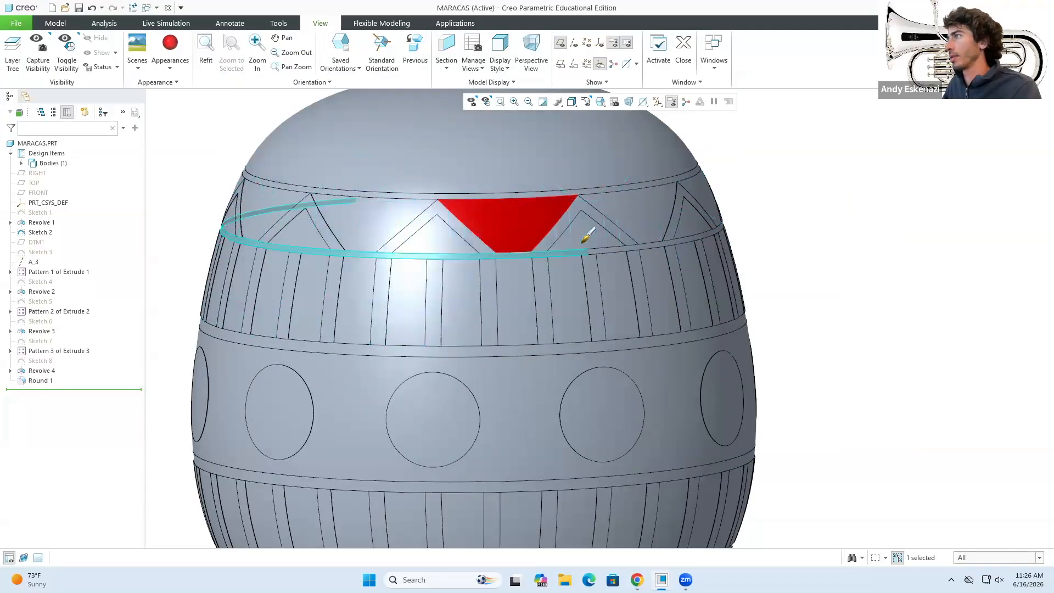
ctrl+click(432, 230)
scroll(433, 228, down, 5)
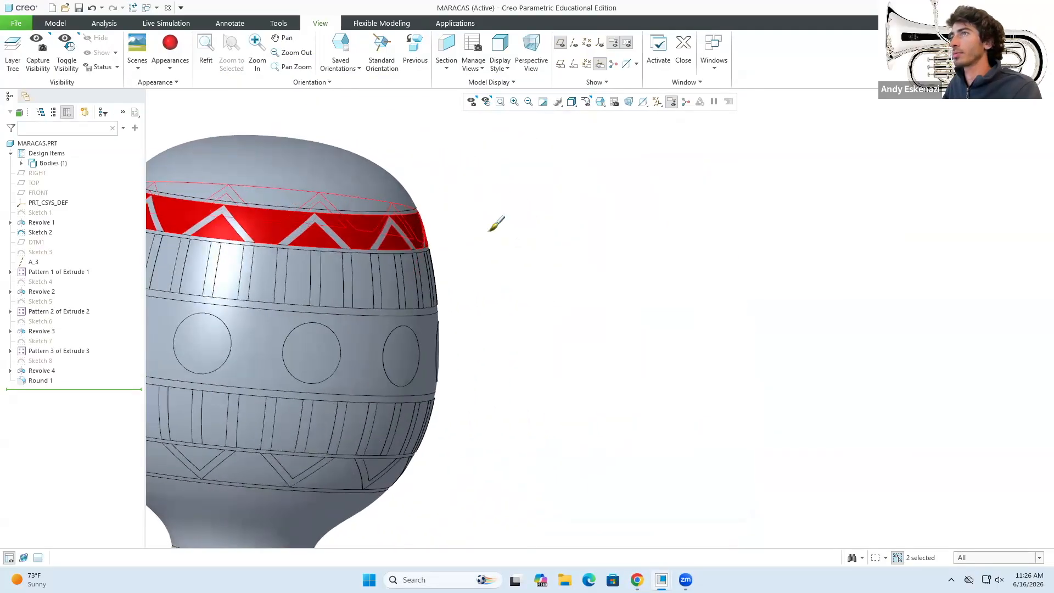
scroll(371, 339, up, 5)
ctrl+click(434, 353)
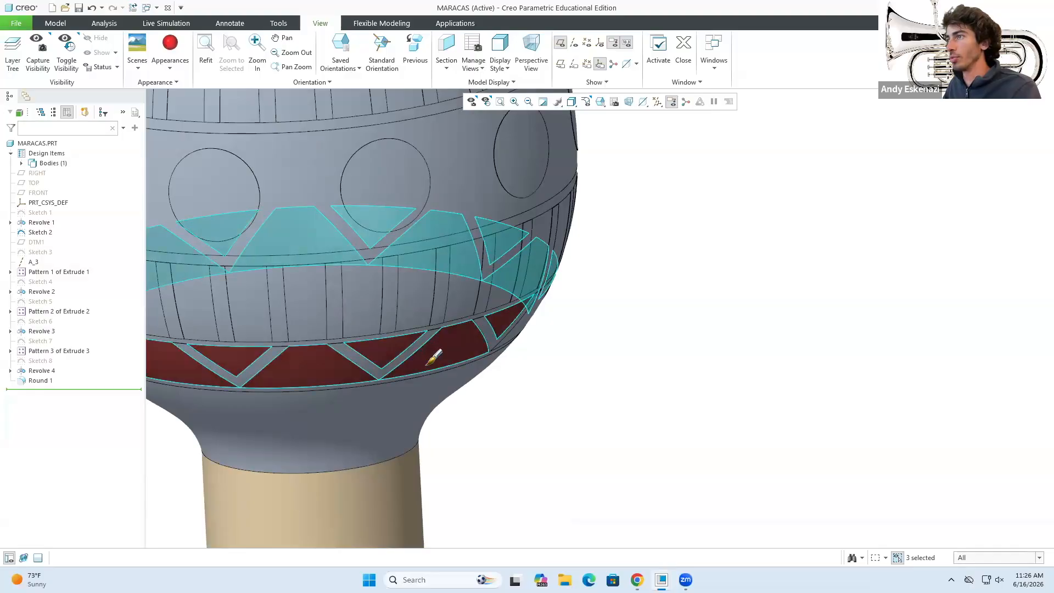
scroll(434, 353, down, 5)
mouse_move(372, 330)
middle_down()
mouse_move(426, 325)
mouse_move(355, 341)
mouse_move(470, 315)
middle_up()
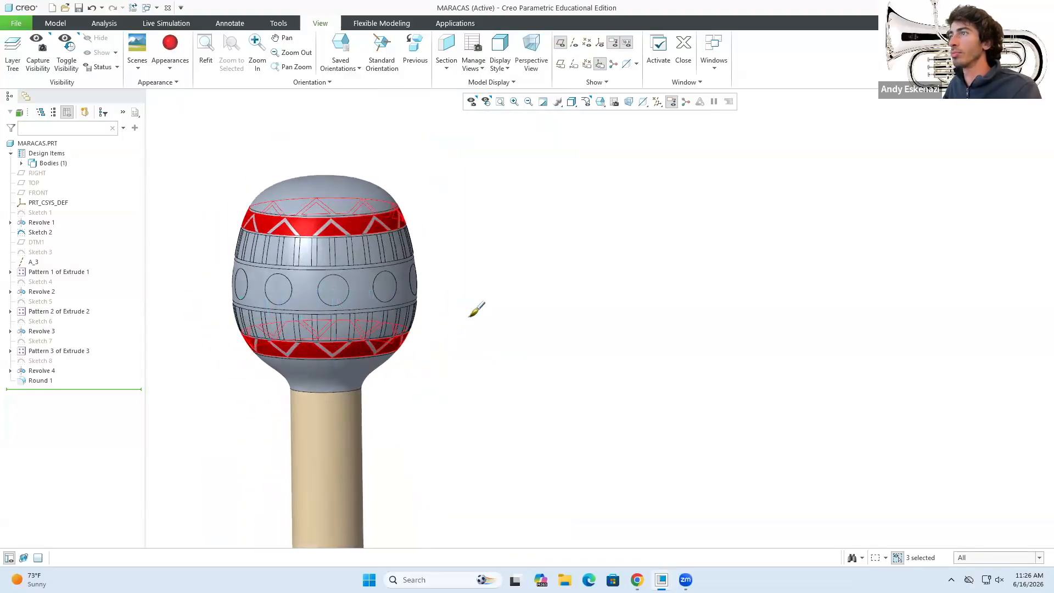
click(497, 280)
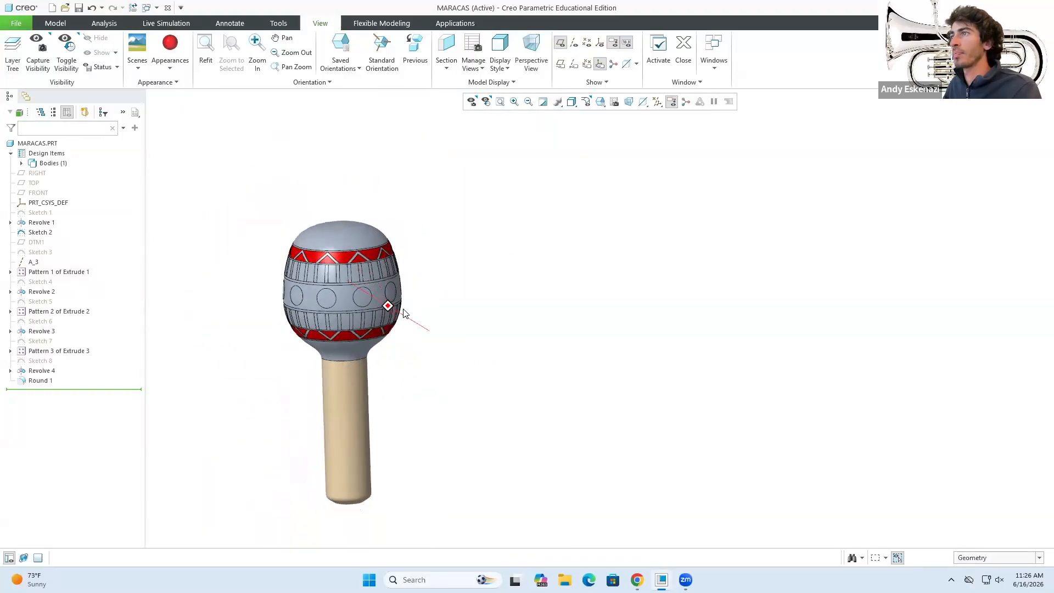
Browse the appearance libraries and choose the red plastic from Plastics-Matte.dmt.
scroll(349, 274, up, 3)
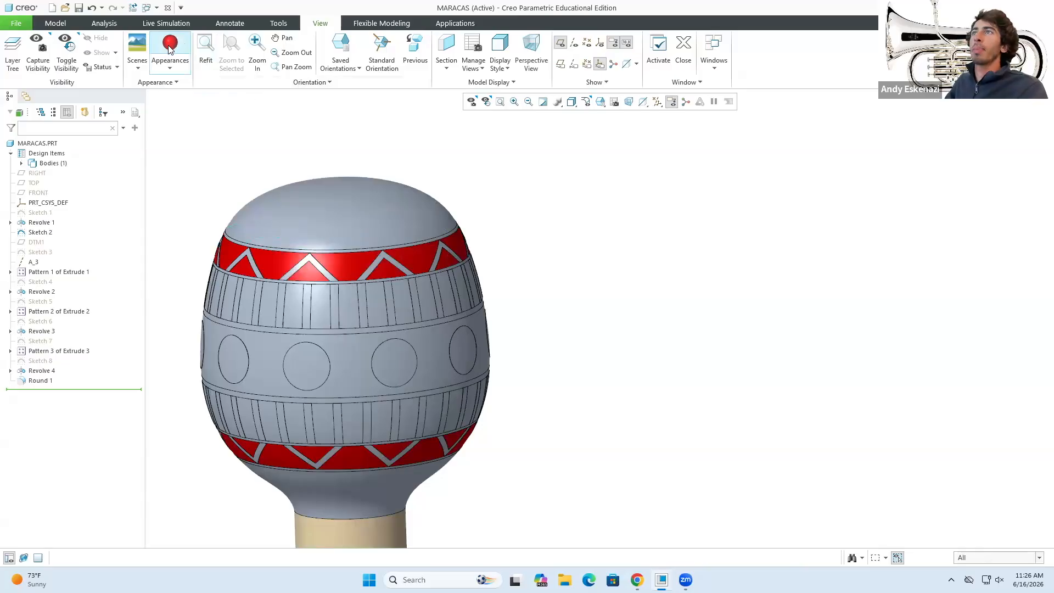
click(170, 65)
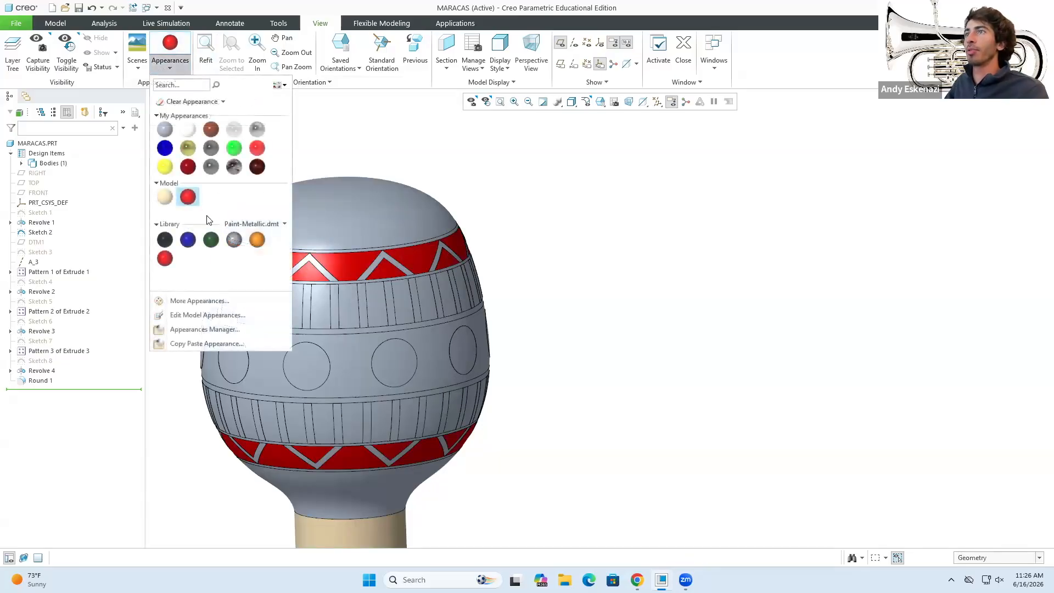
click(250, 224)
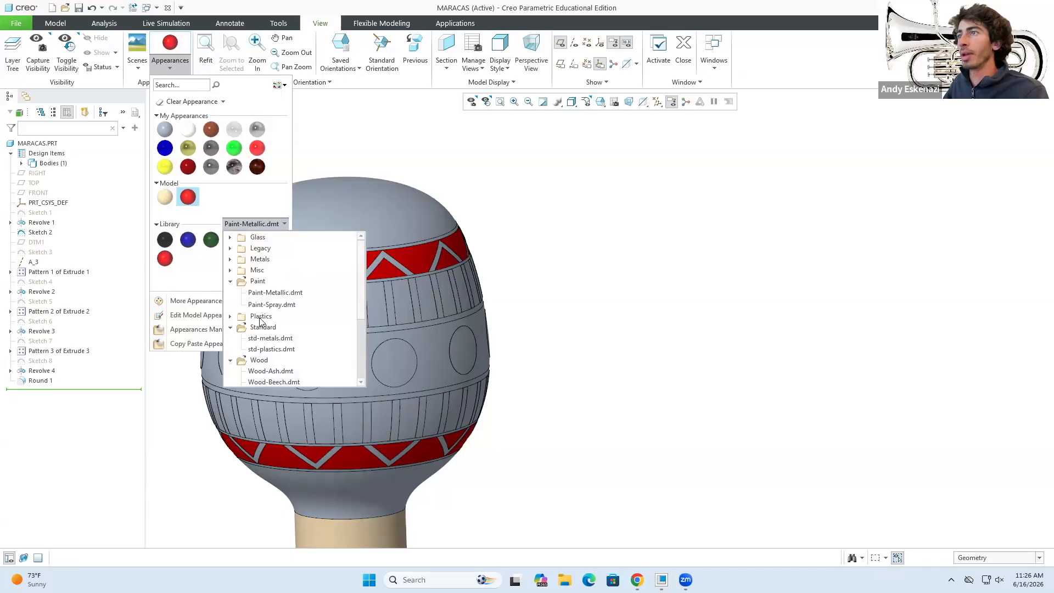
scroll(269, 277, down, 1)
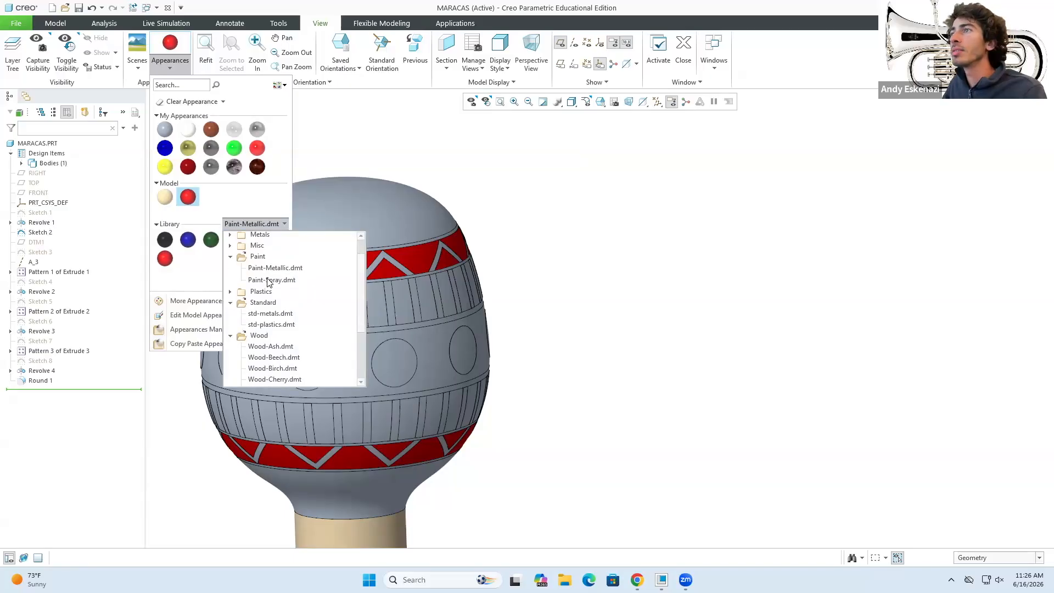
scroll(258, 273, up, 1)
scroll(255, 289, down, 3)
scroll(253, 285, up, 3)
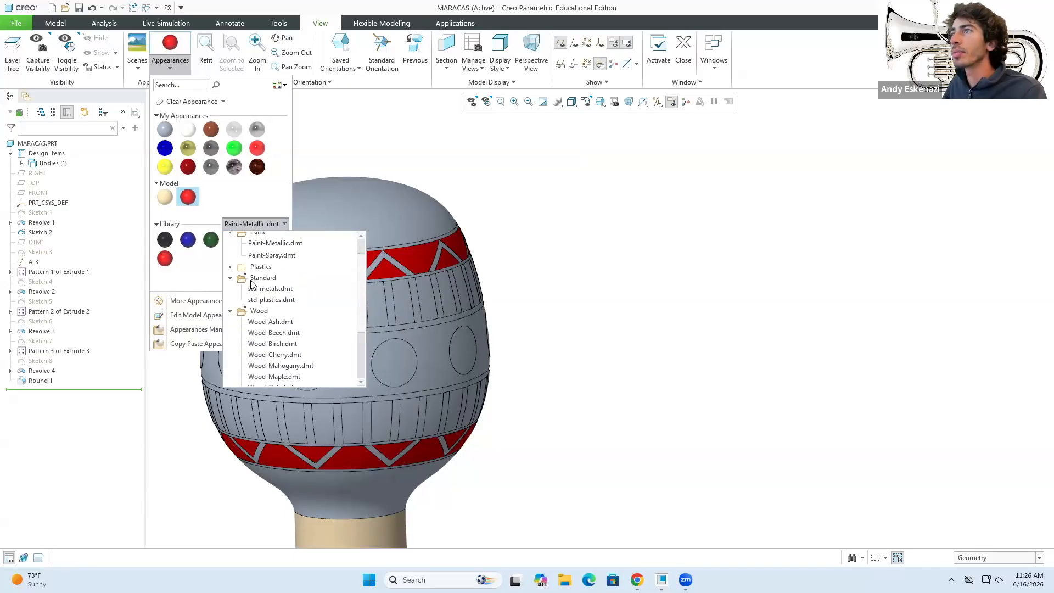
click(231, 248)
click(230, 250)
scroll(241, 329, down, 4)
scroll(241, 332, up, 2)
scroll(241, 334, up, 3)
click(231, 317)
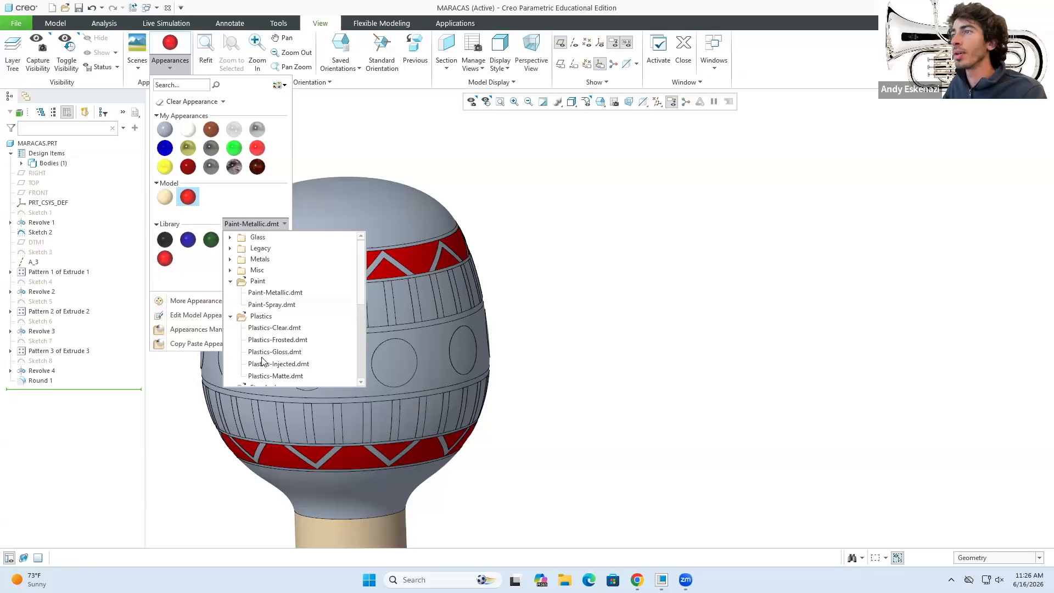
click(268, 376)
click(256, 239)
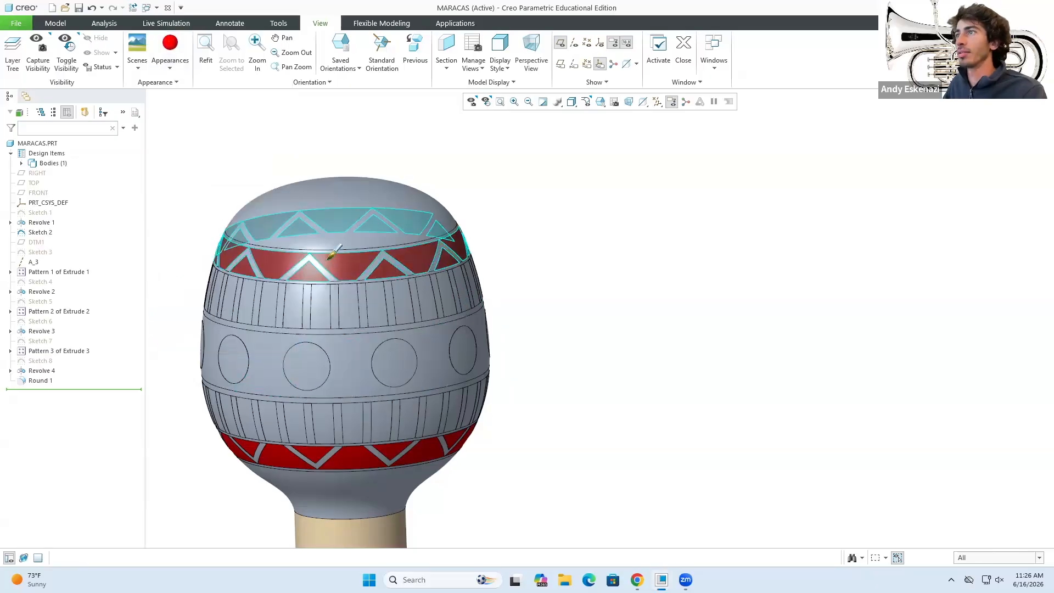
Apply the matte red plastic to the backgrounds around the zigzags on the upper and lower bands.
scroll(420, 275, down, 4)
click(407, 280)
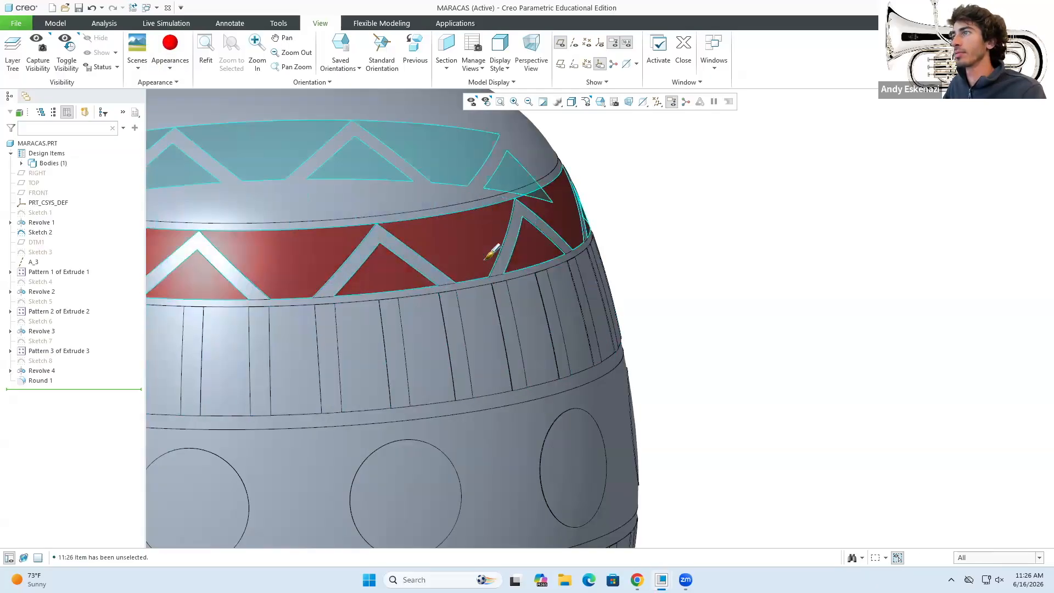
scroll(488, 263, up, 4)
scroll(483, 402, down, 4)
click(412, 390)
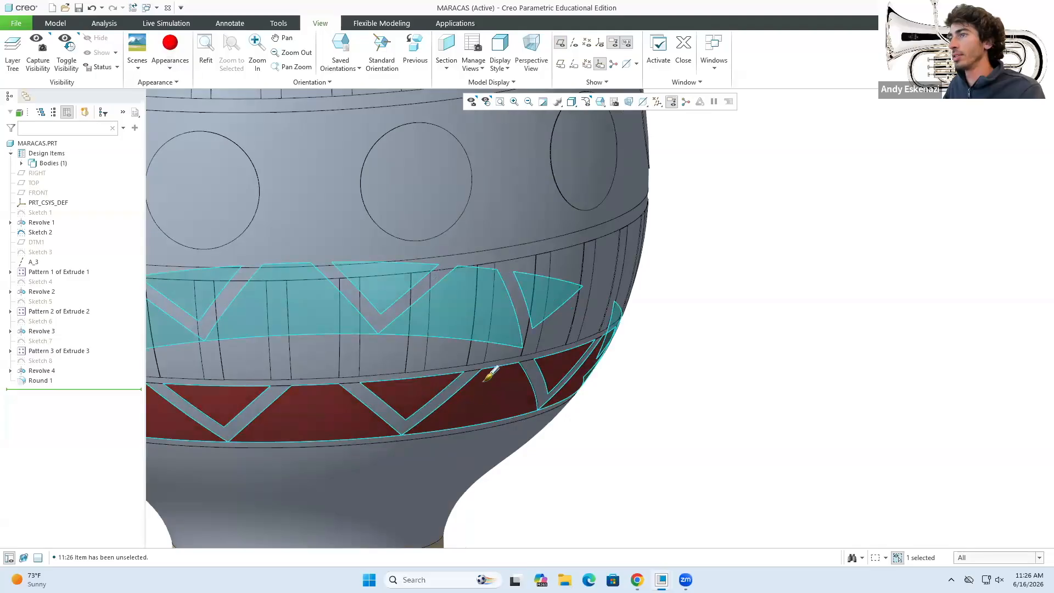
scroll(542, 362, up, 4)
middle_click(657, 348)
scroll(658, 348, up, 1)
mouse_move(532, 348)
middle_down()
mouse_move(770, 370)
mouse_move(708, 389)
middle_up()
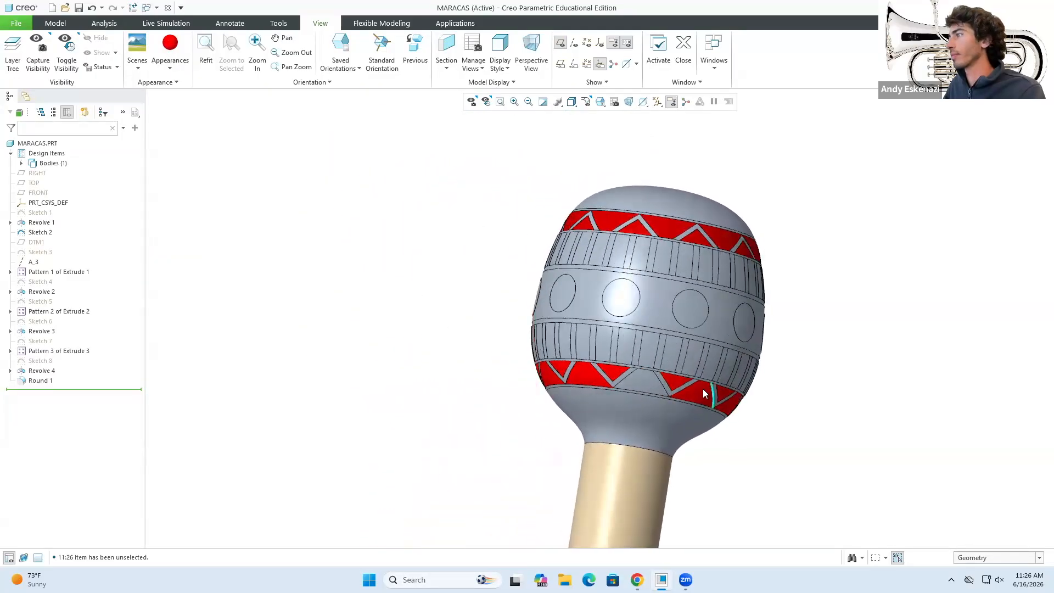
Apply the matte red plastic to the remaining uncoloured background segment of the lower zigzag band.
scroll(708, 388, down, 4)
click(160, 49)
click(604, 365)
scroll(335, 266, up, 5)
middle_drag(336, 267, 403, 271)
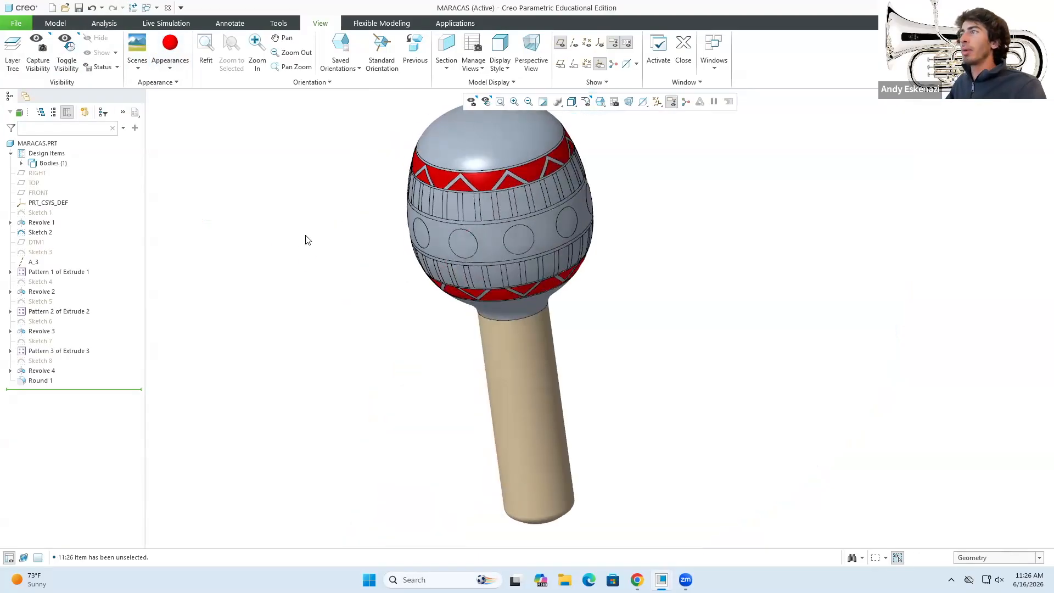
Start a new appearance and name it orange.
scroll(306, 236, up, 2)
scroll(442, 191, down, 4)
middle_drag(490, 191, 494, 193)
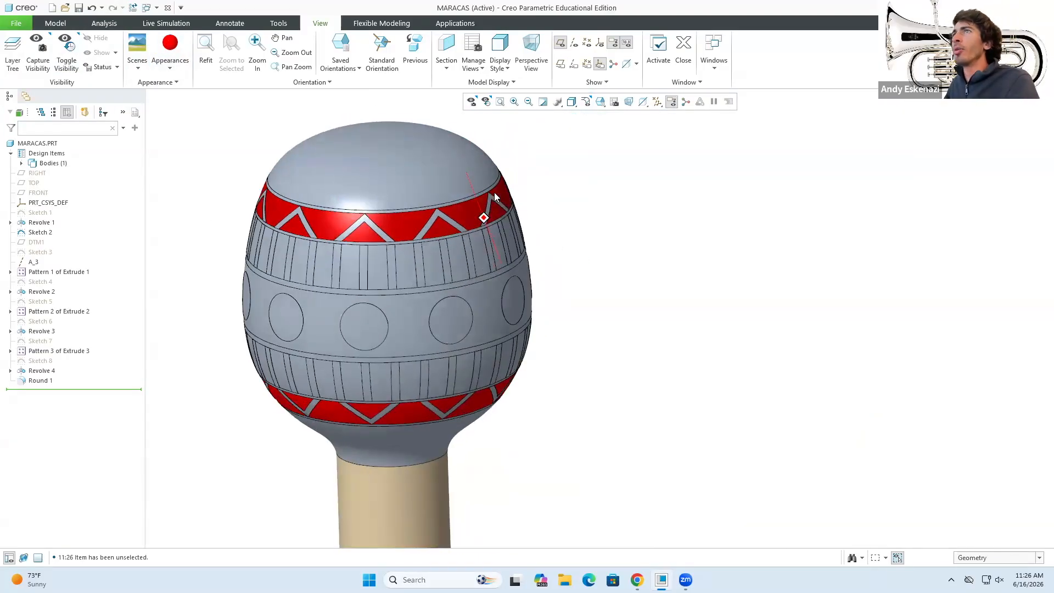
click(172, 69)
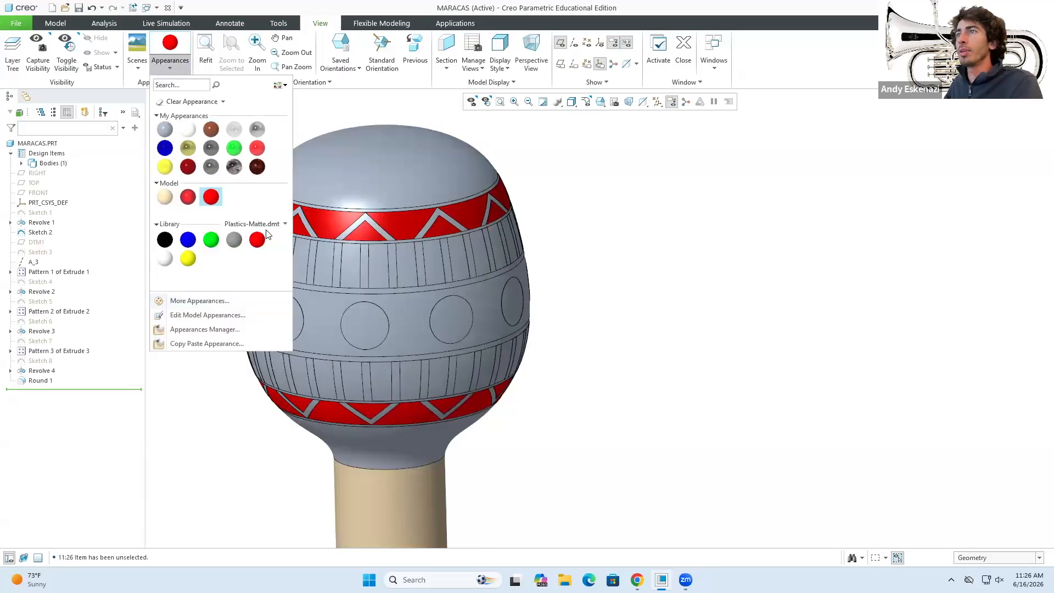
click(206, 301)
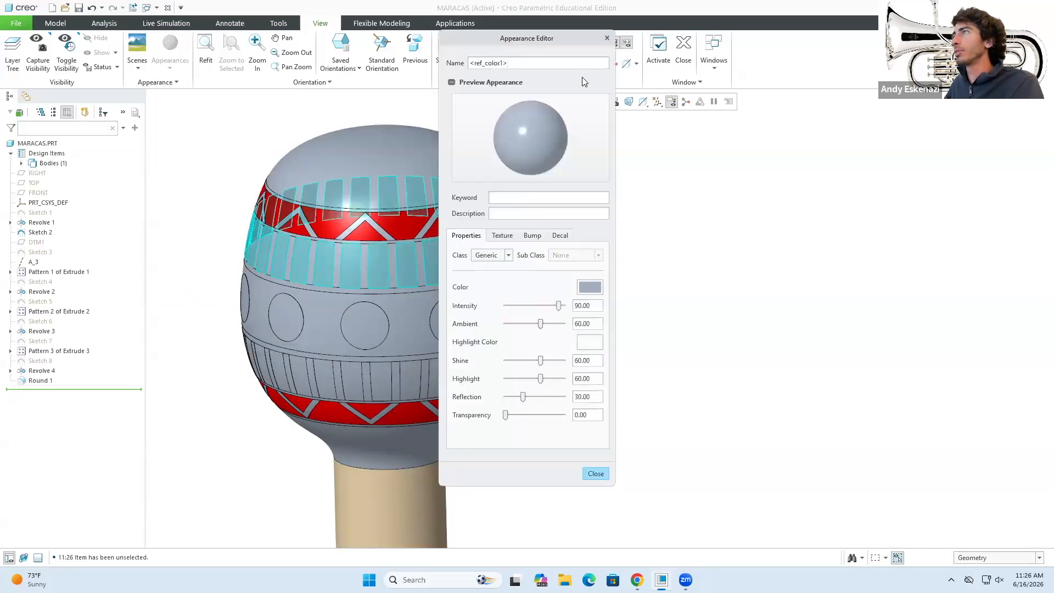
drag(534, 38, 469, 78)
text(orange)
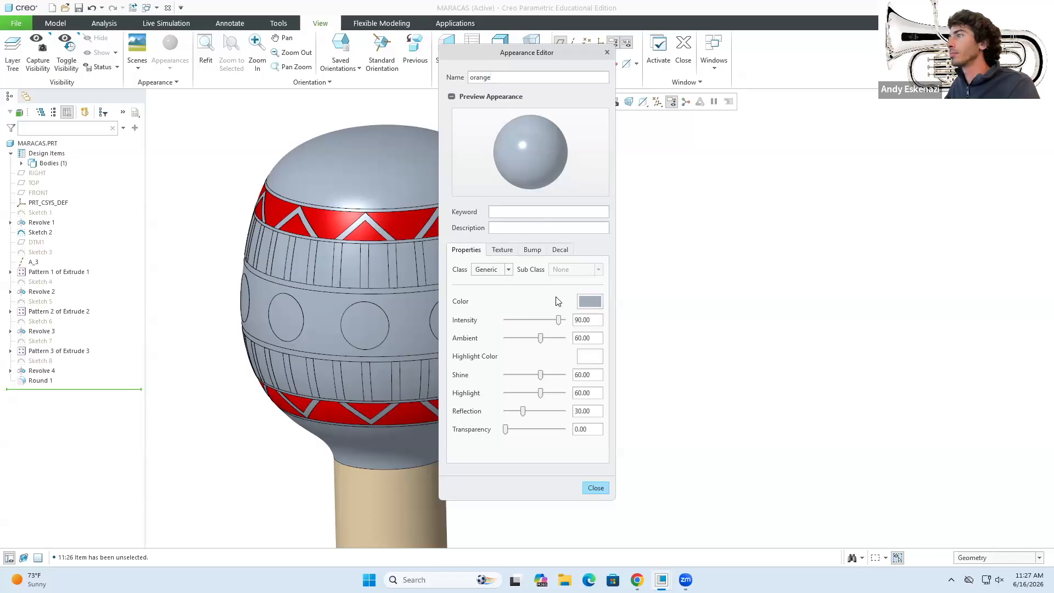
Set the orange appearance's colour to about RGB 188.7, 112.2, 0.
click(586, 302)
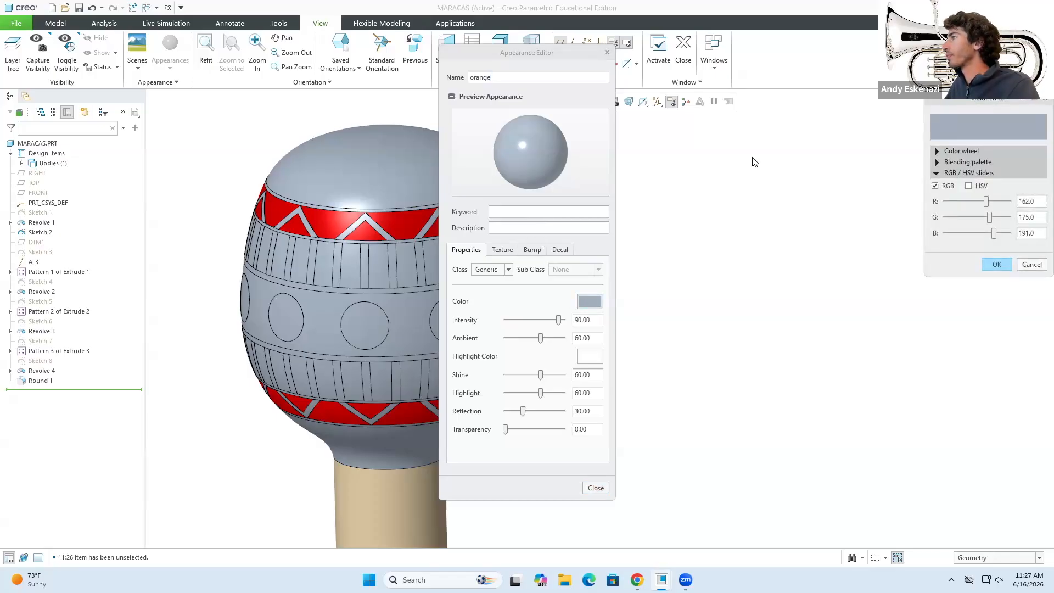
drag(1013, 99, 746, 195)
mouse_move(720, 301)
mouse_down()
mouse_move(672, 315)
mouse_move(689, 330)
mouse_move(707, 299)
mouse_move(726, 300)
mouse_move(697, 314)
mouse_move(706, 317)
mouse_up()
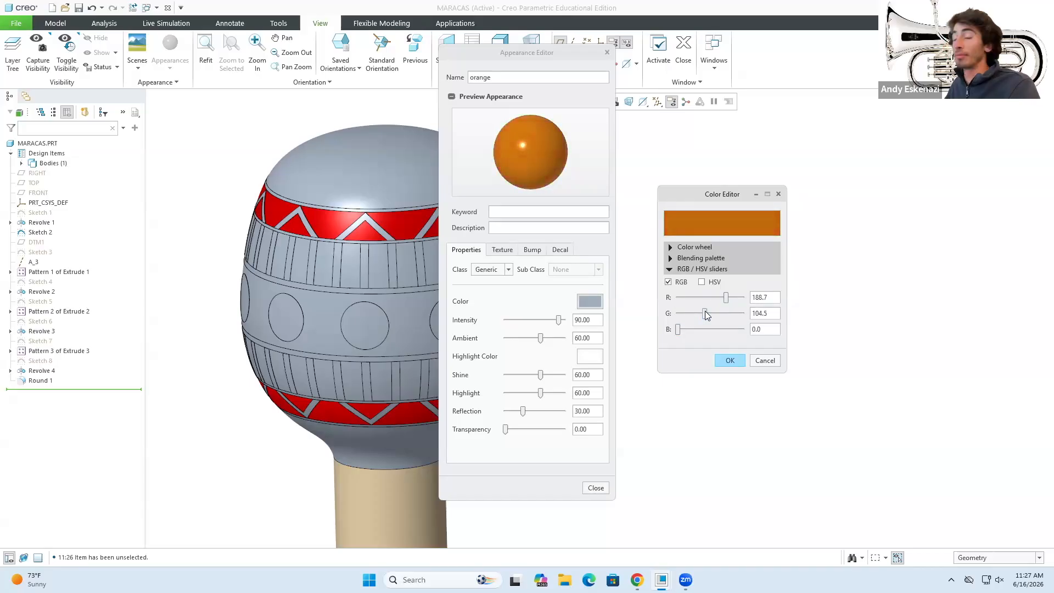
drag(706, 315, 708, 316)
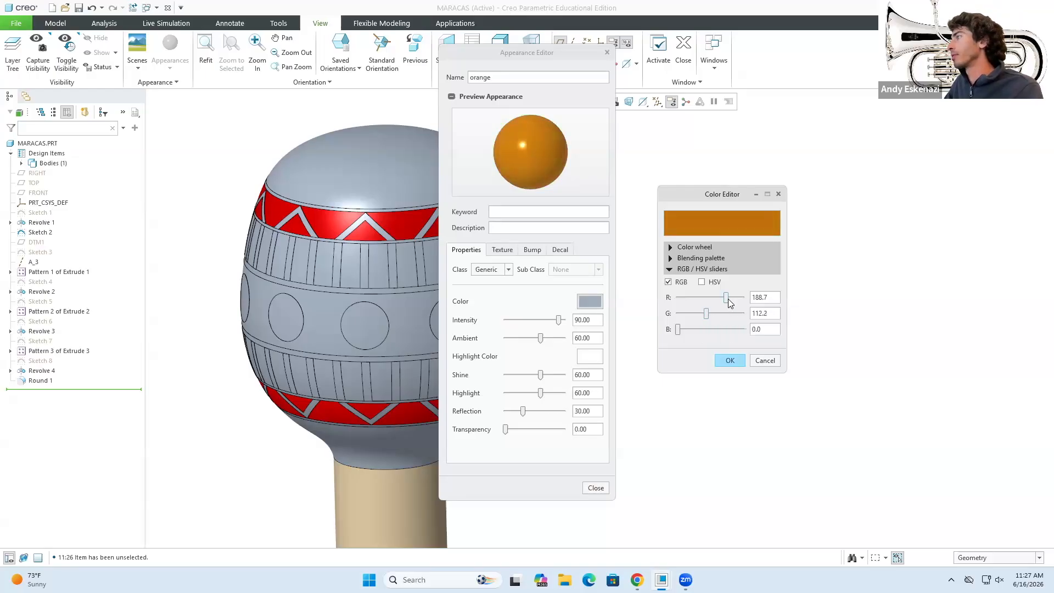
click(731, 360)
click(596, 488)
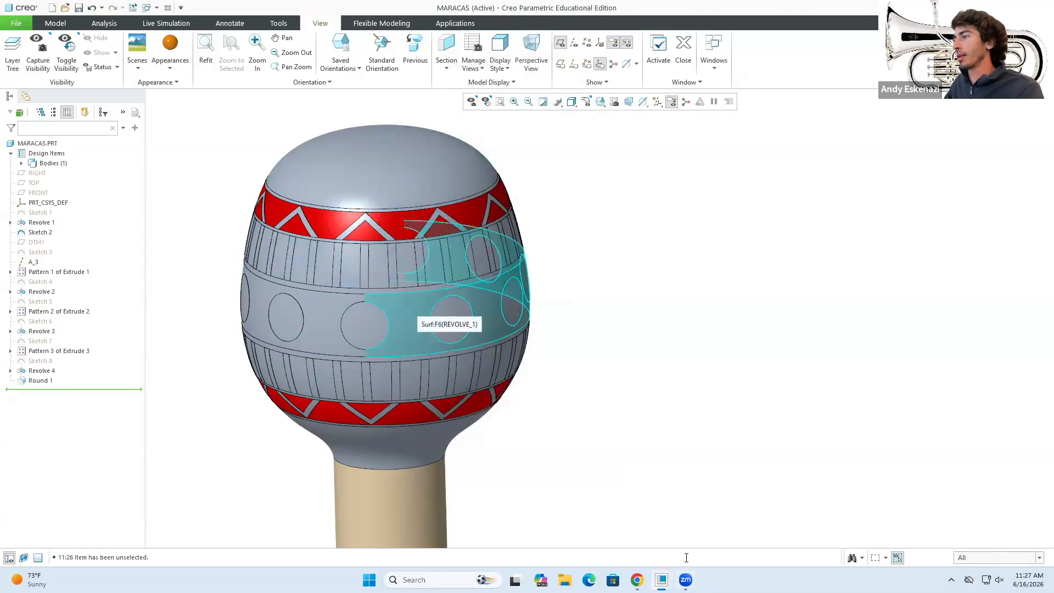
Check the reference photo and apply the orange appearance to the middle band's background around the circles.
click(637, 581)
click(637, 580)
click(416, 328)
ctrl+click(340, 320)
middle_click(571, 317)
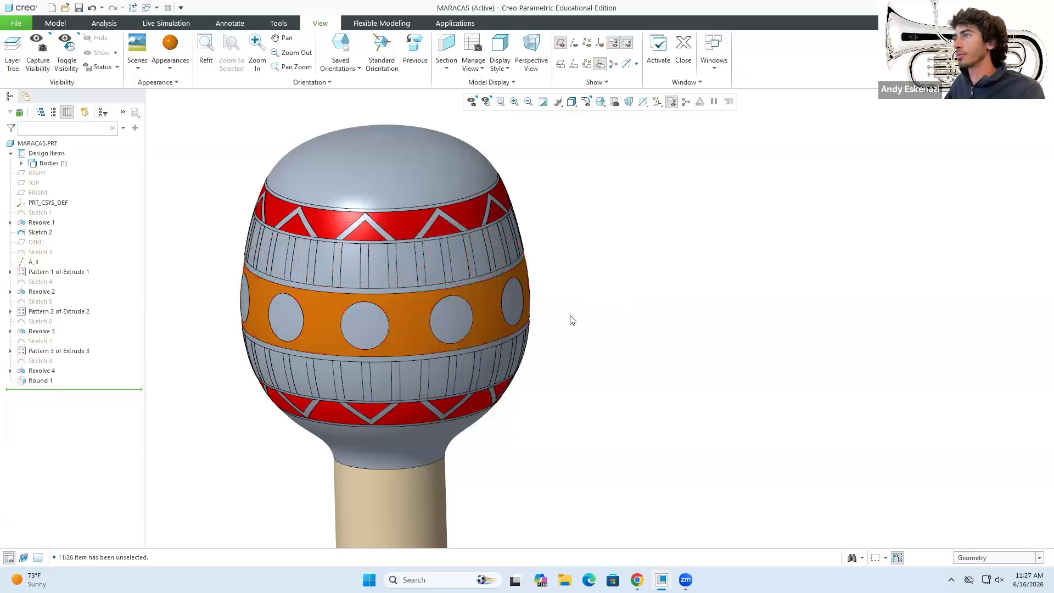
scroll(496, 345, up, 4)
middle_drag(457, 335, 519, 383)
Check the reference photo again and apply the green plastic from Plastics-Matte.dmt to the circles of the middle band.
click(637, 580)
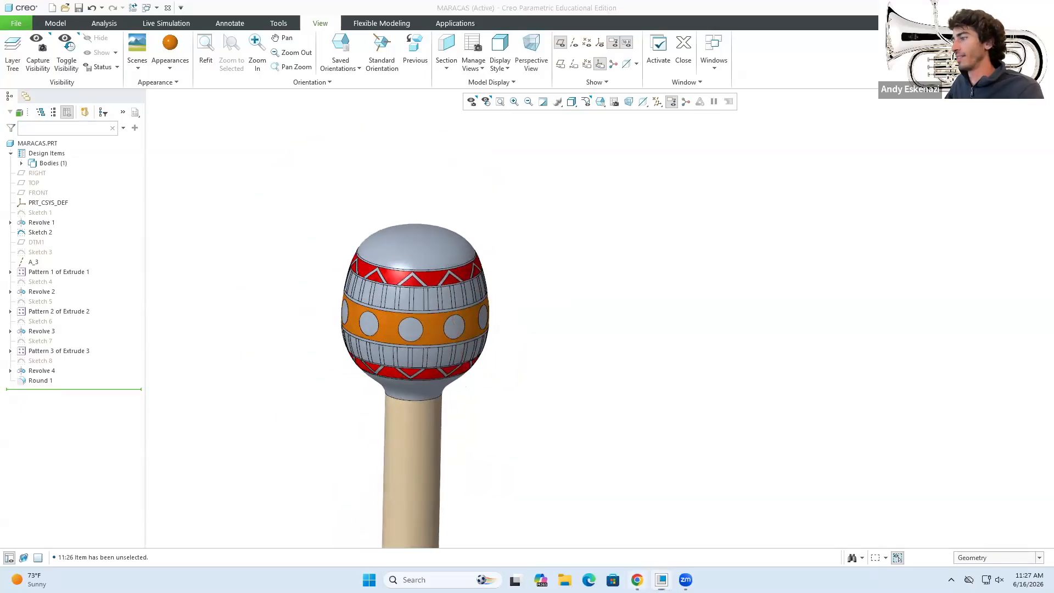
click(637, 581)
scroll(420, 337, down, 5)
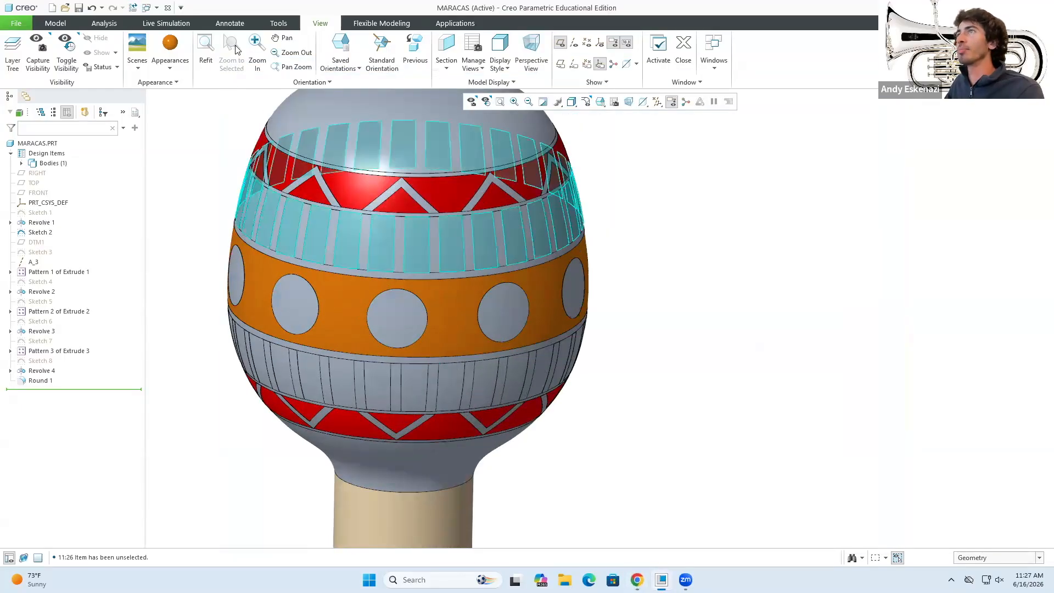
click(171, 62)
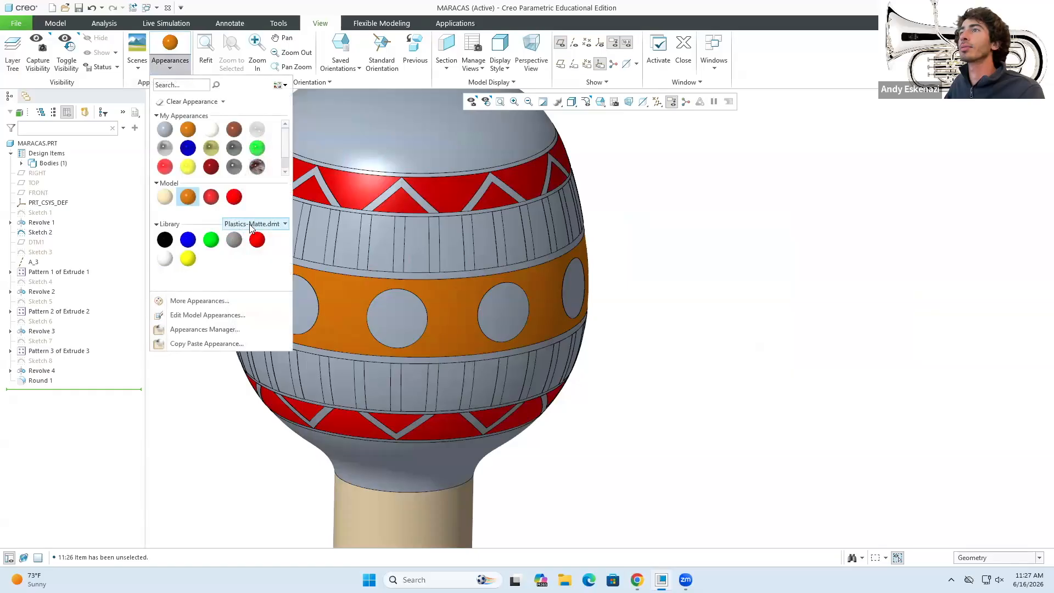
click(211, 240)
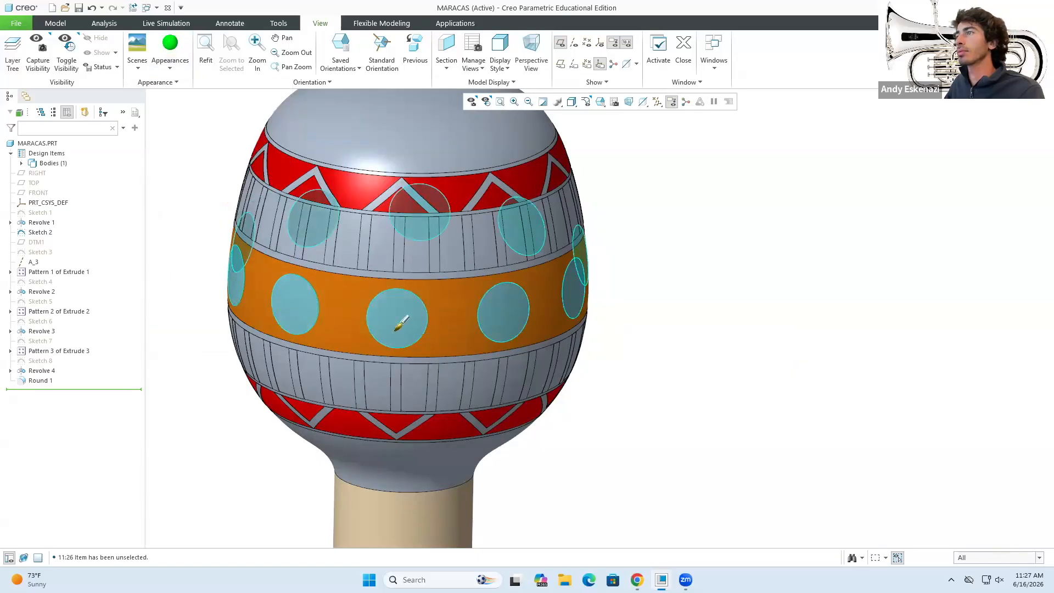
click(395, 331)
middle_click(628, 259)
click(654, 259)
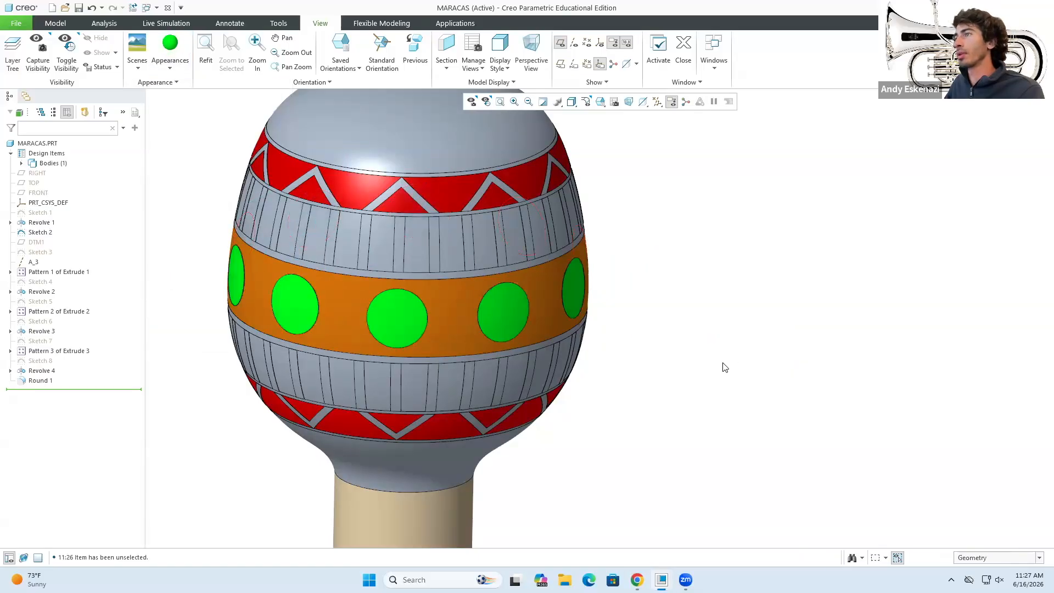
Darken the model's plastic-matte-green appearance by lowering the green component of its colour.
click(171, 59)
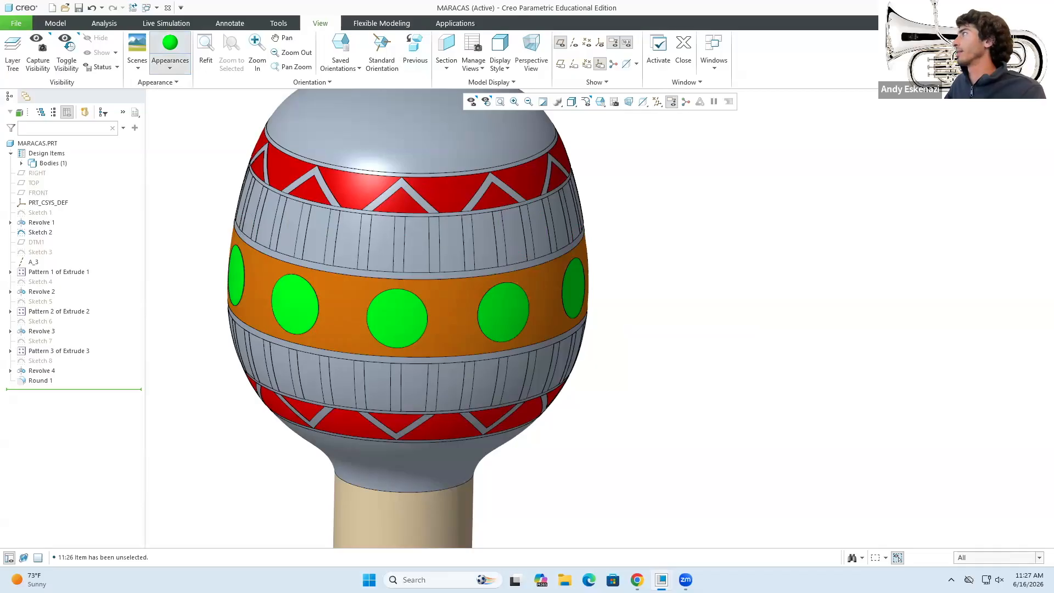
click(170, 67)
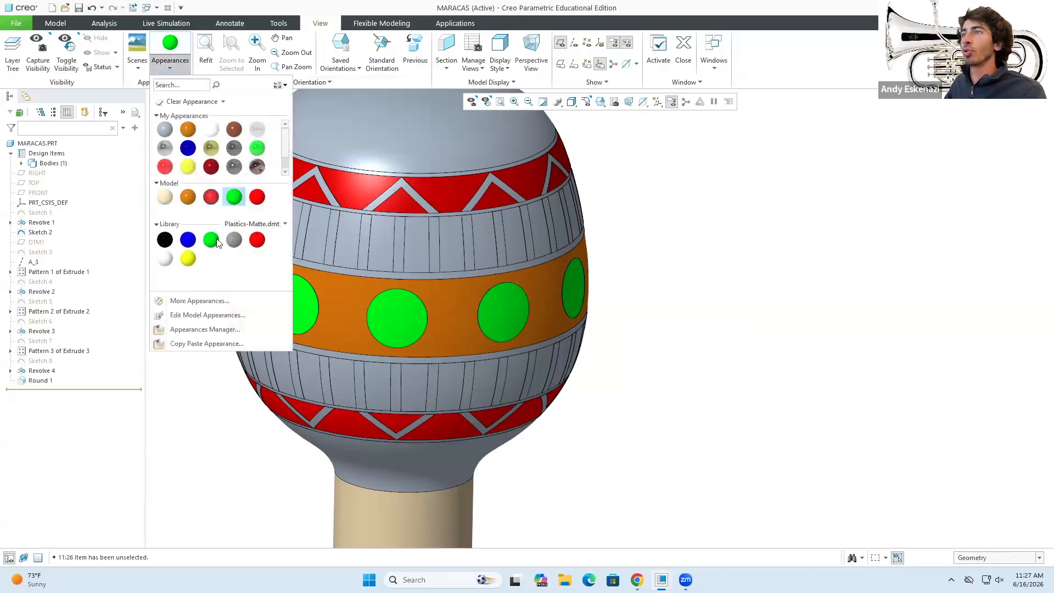
click(198, 315)
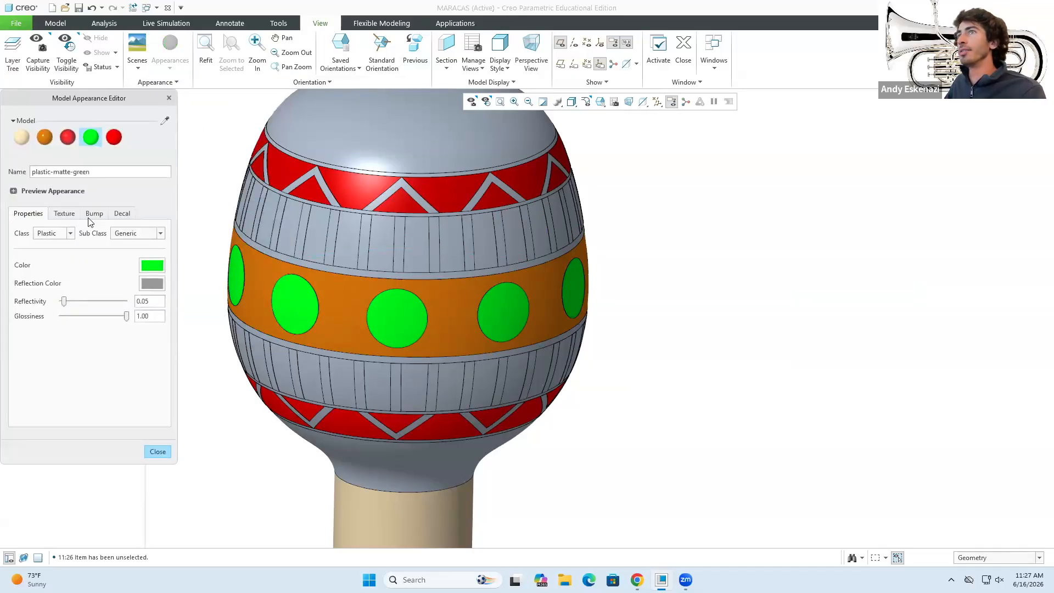
click(146, 268)
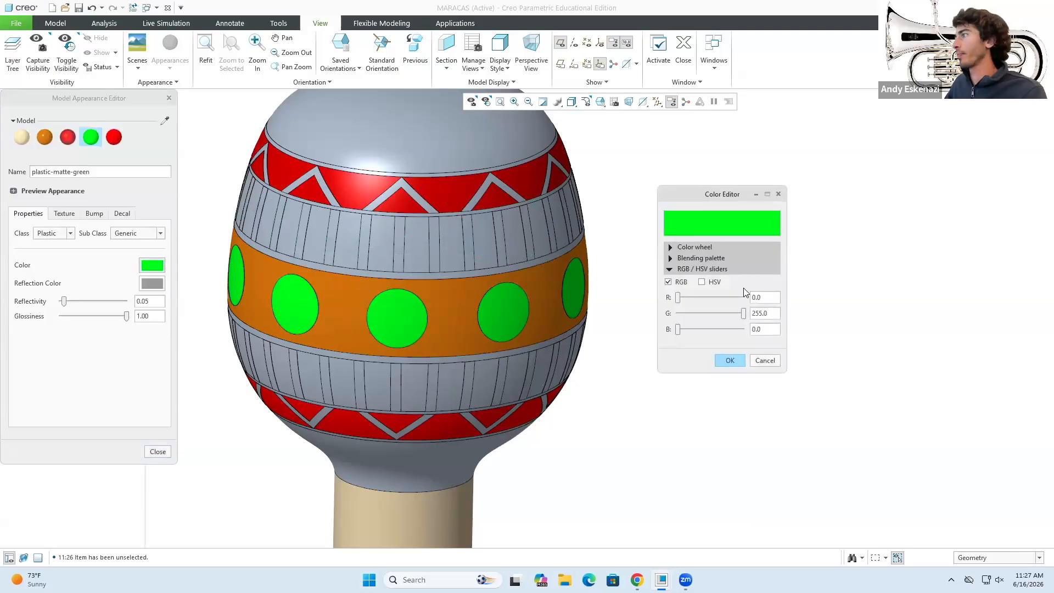
drag(736, 311, 733, 311)
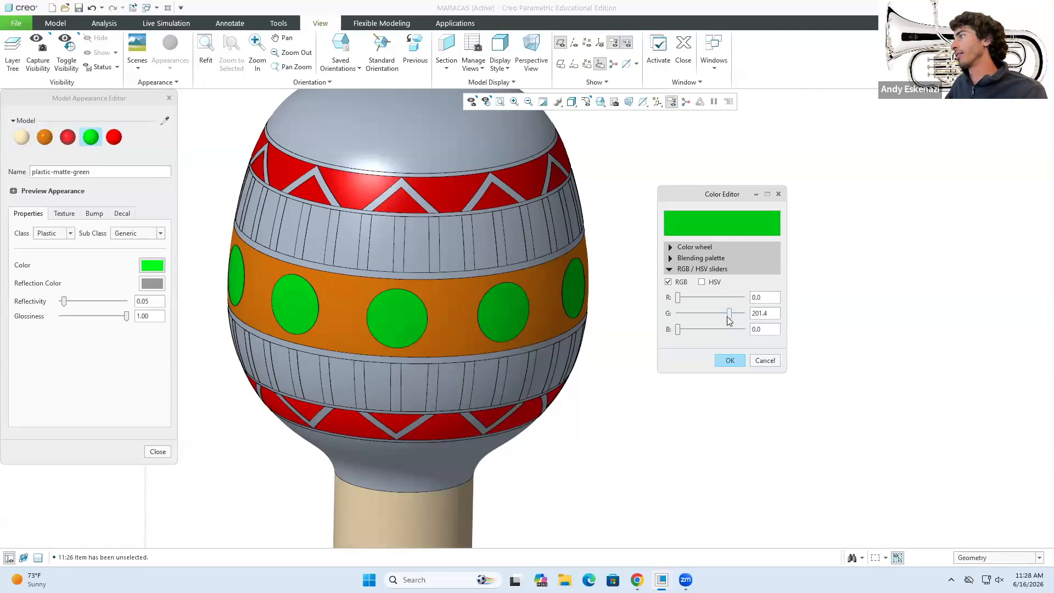
drag(729, 321, 724, 321)
click(730, 362)
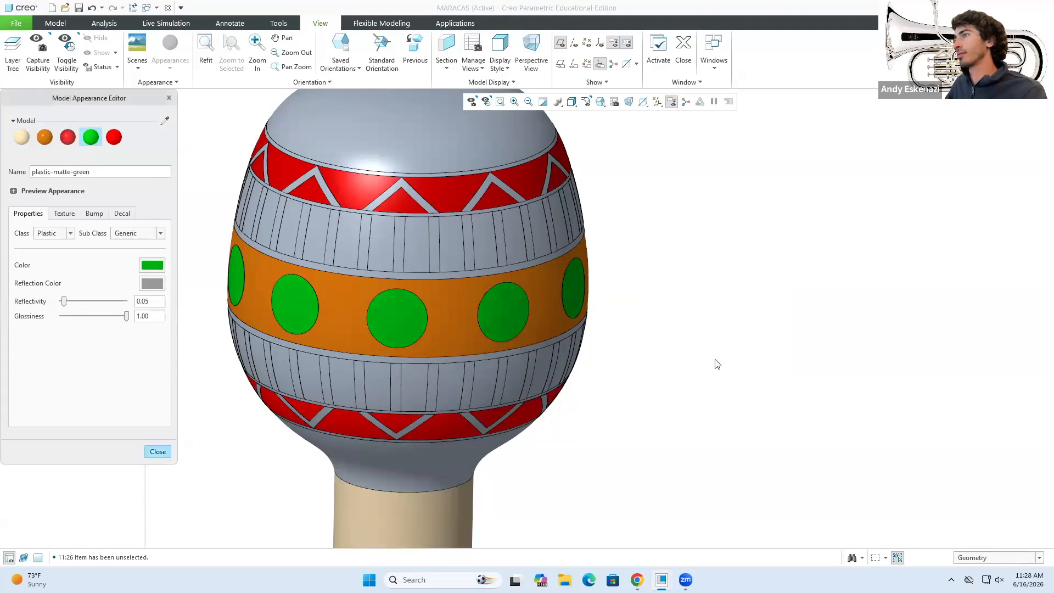
click(157, 451)
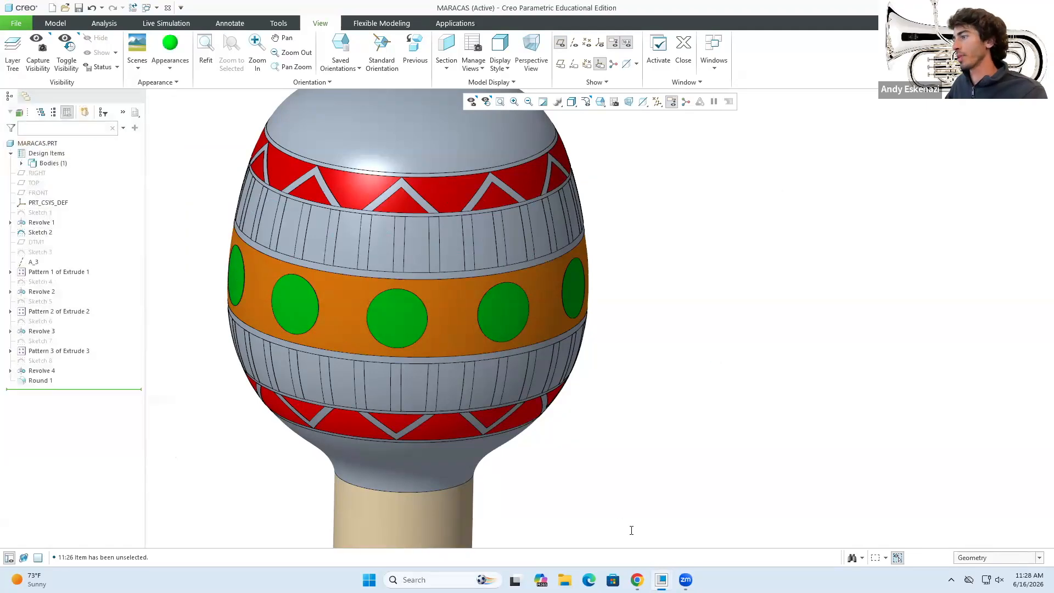
Check the reference photo and create a new purple appearance with a colour of about RGB 135.1, 25.5, 201.4.
click(637, 580)
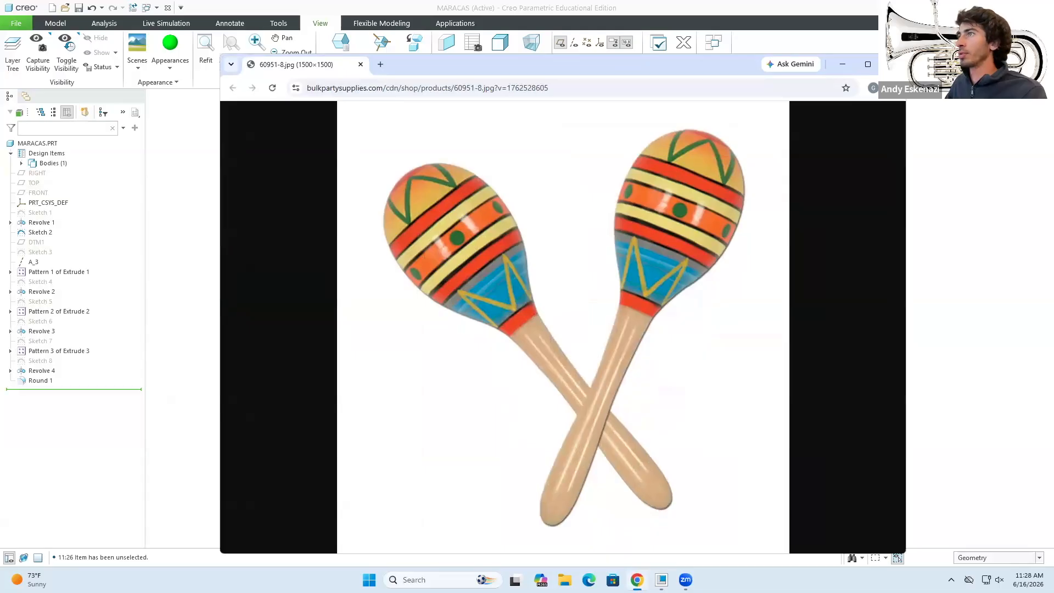
click(637, 580)
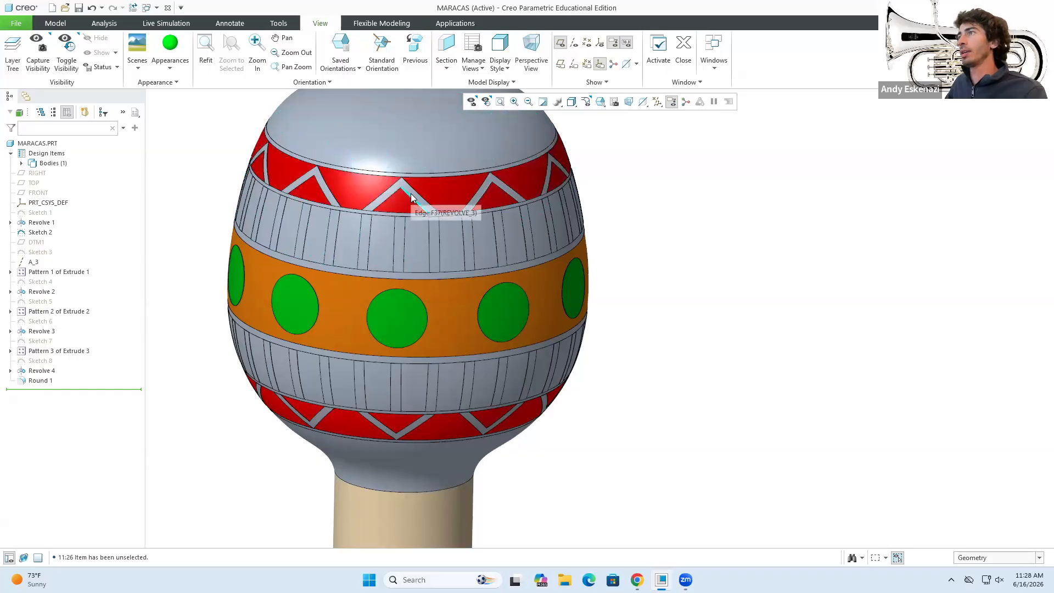
scroll(400, 182, down, 3)
click(356, 140)
click(168, 69)
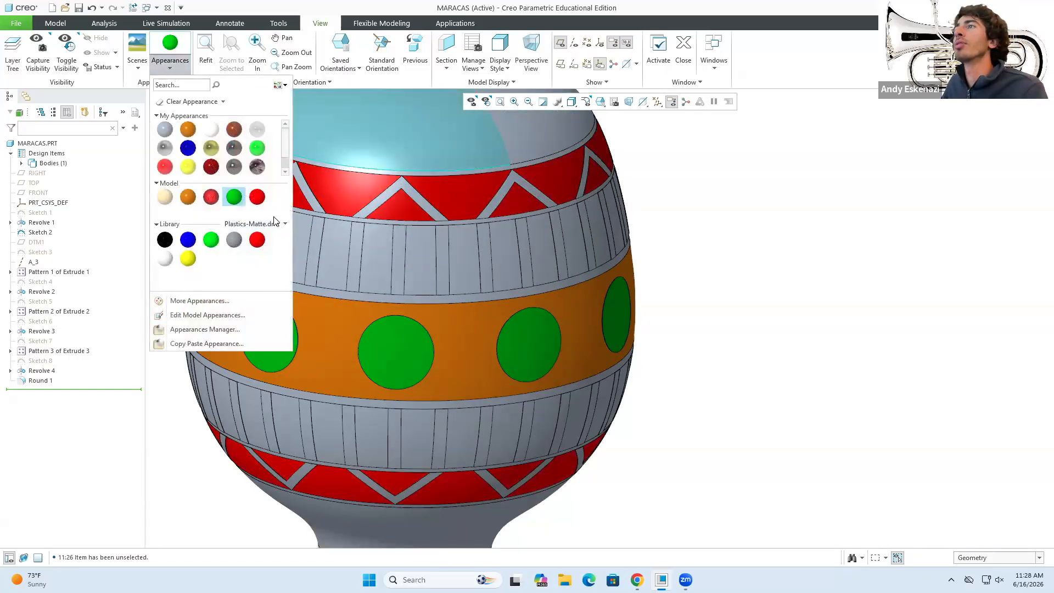
click(200, 301)
click(588, 288)
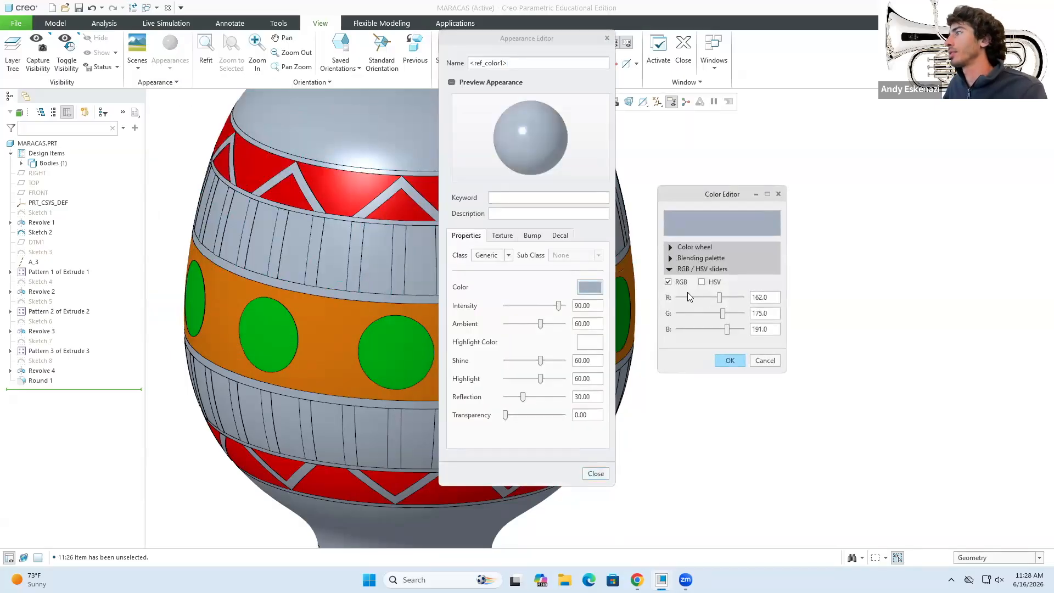
mouse_move(712, 297)
mouse_down()
mouse_move(736, 297)
mouse_move(706, 313)
mouse_move(717, 328)
mouse_move(693, 329)
mouse_move(731, 330)
mouse_move(687, 319)
mouse_move(719, 300)
mouse_up()
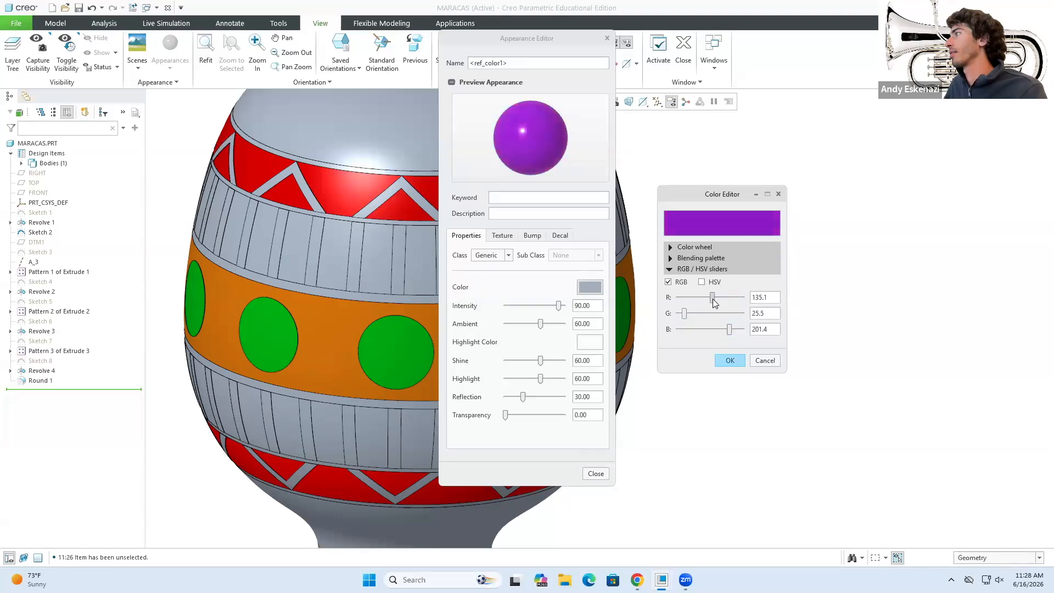
click(730, 361)
click(595, 473)
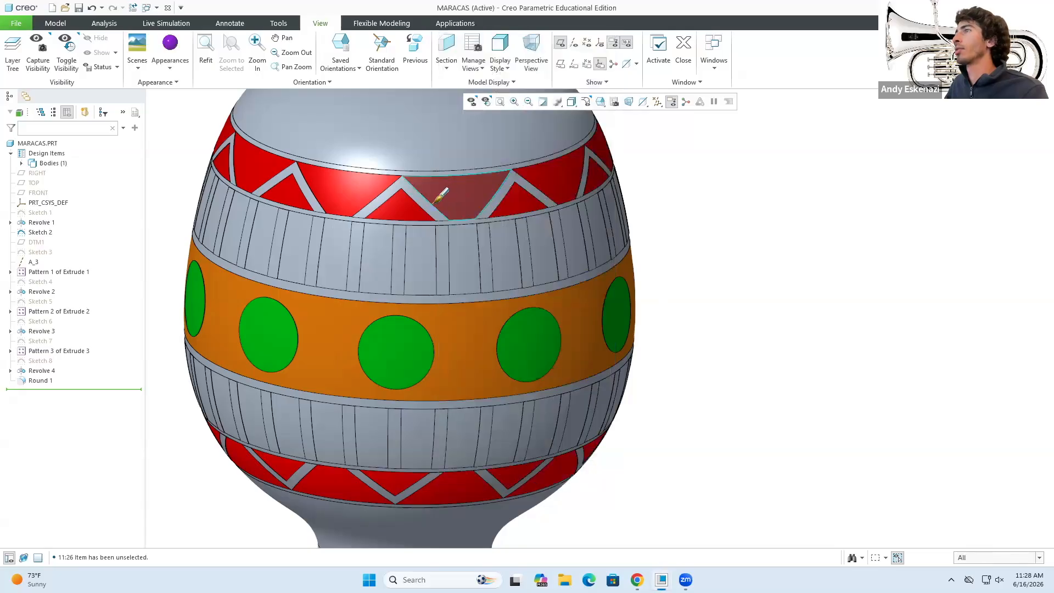
Apply the purple appearance to the zigzag lines on the upper and lower red bands.
ctrl+click(428, 478)
middle_drag(314, 279, 716, 295)
scroll(609, 228, up, 5)
middle_drag(681, 293, 541, 289)
middle_click(559, 269)
middle_drag(225, 258, 346, 292)
scroll(404, 259, up, 6)
Apply the white plastic from Plastics-Matte.dmt to the narrow vertical stripes of both striped bands.
scroll(300, 246, down, 8)
scroll(458, 232, down, 5)
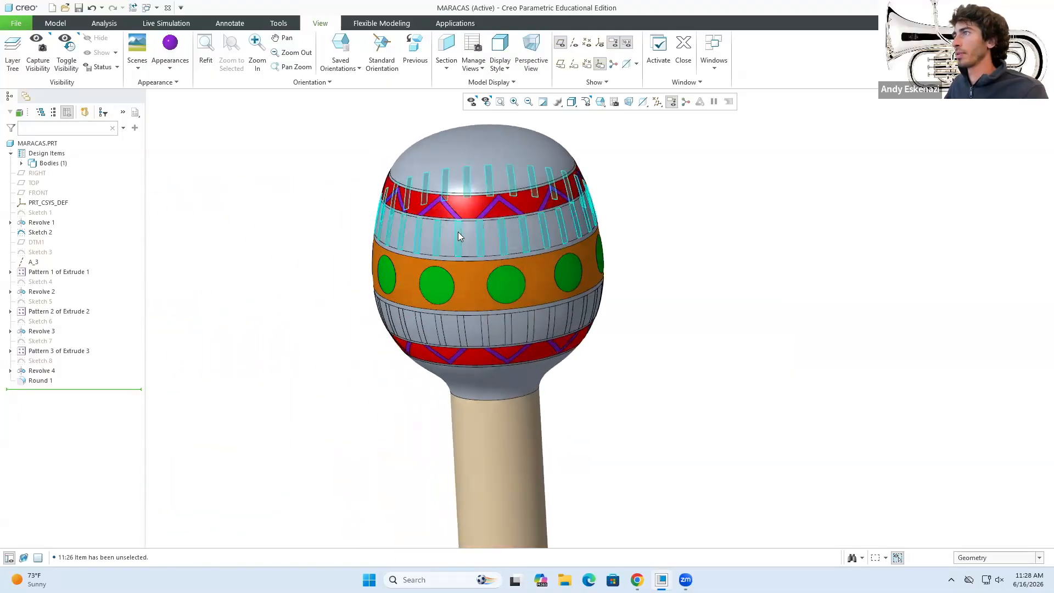
click(170, 54)
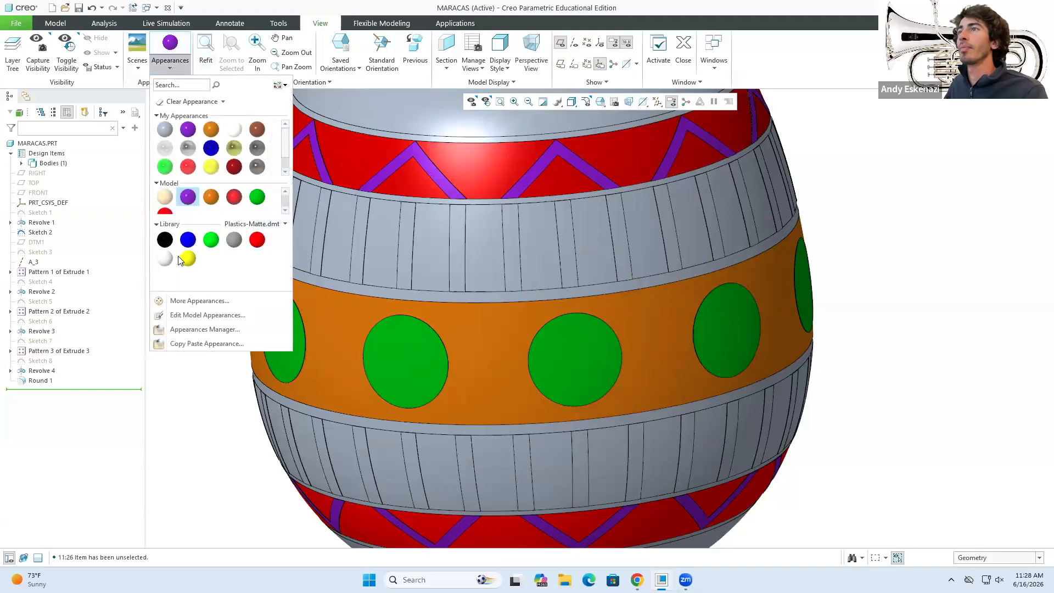
click(165, 259)
click(367, 220)
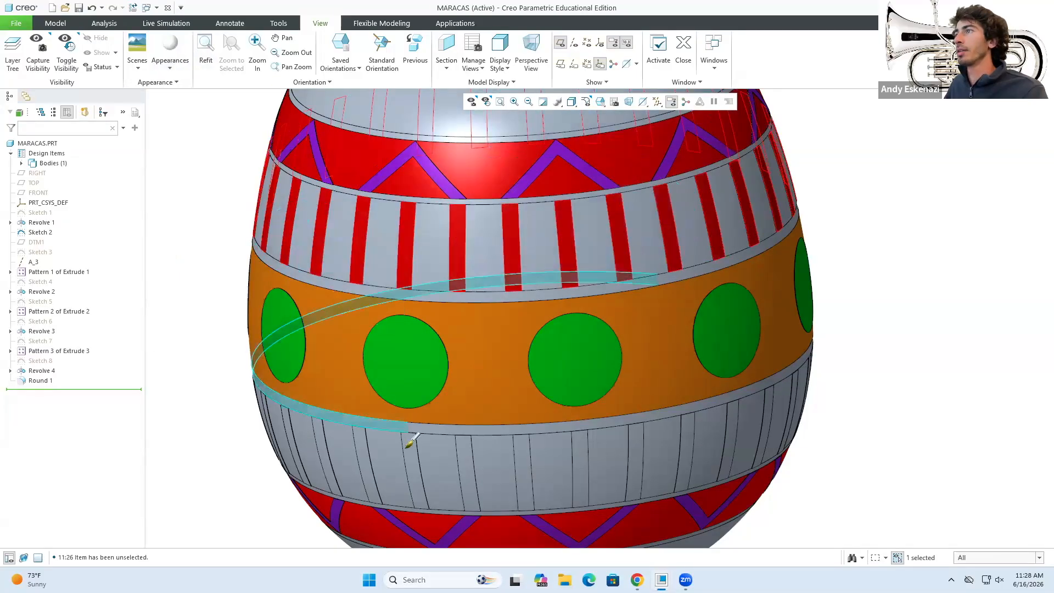
ctrl+click(364, 447)
middle_click(223, 256)
scroll(301, 224, up, 4)
middle_drag(349, 271, 378, 271)
Check the reference photo and apply the yellow plastic from Plastics-Matte.dmt to the wide segments between the white stripes on both bands.
click(637, 580)
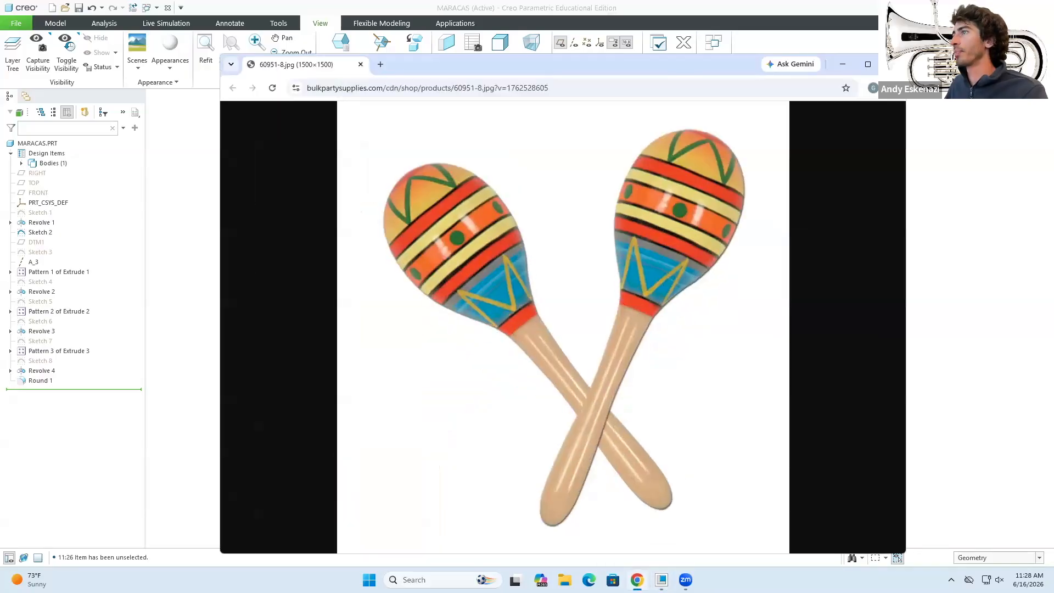
click(637, 580)
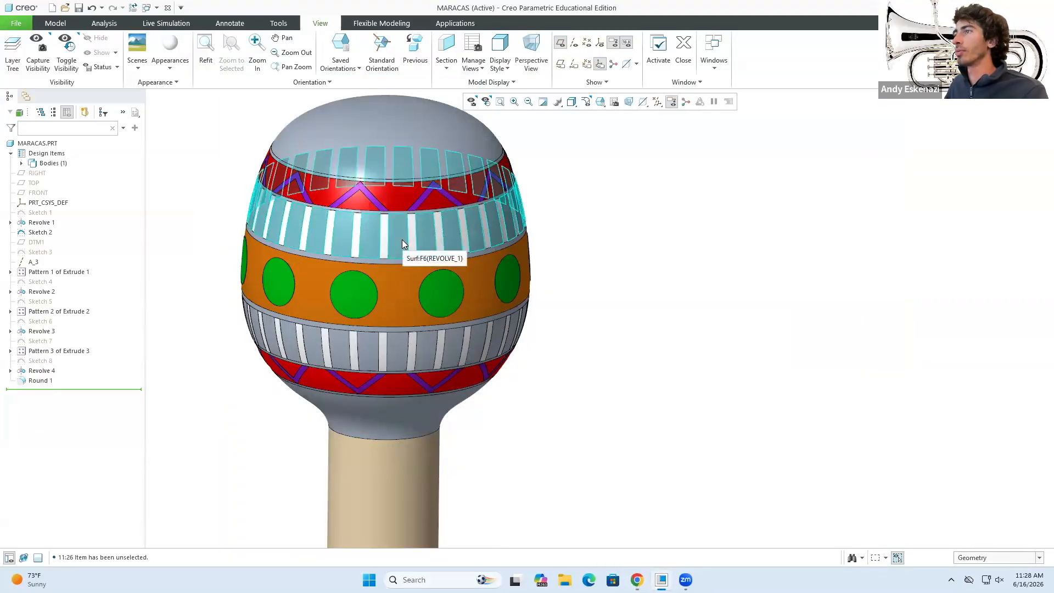
scroll(402, 239, up, 2)
middle_drag(402, 235, 394, 255)
scroll(394, 259, down, 3)
click(170, 61)
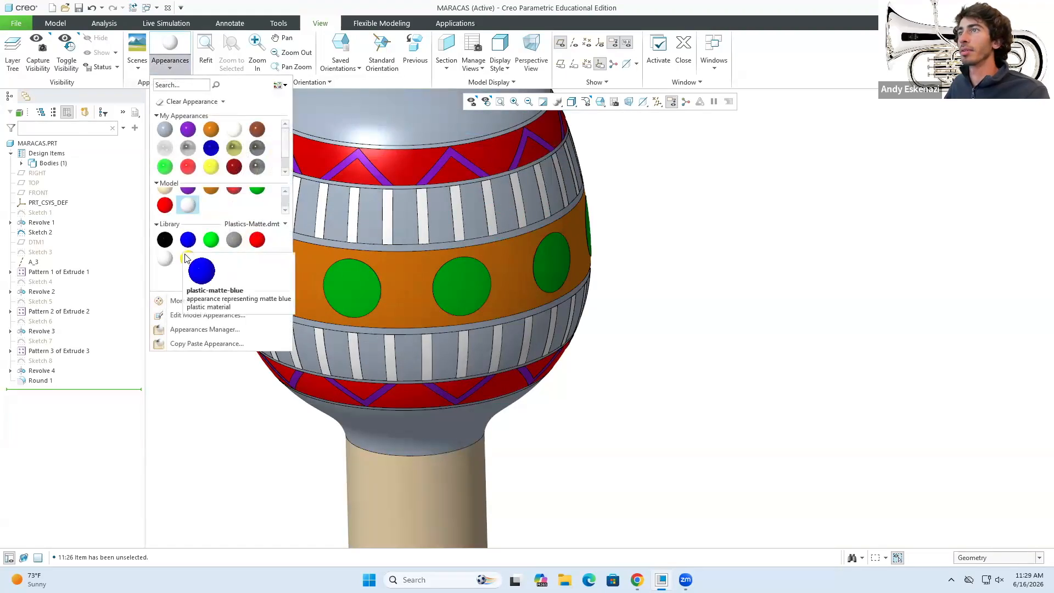
click(188, 258)
click(380, 223)
ctrl+click(379, 355)
middle_click(701, 270)
mouse_move(591, 260)
middle_down()
mouse_move(594, 248)
mouse_move(588, 256)
middle_up()
scroll(568, 272, up, 5)
mouse_move(522, 247)
middle_down()
mouse_move(562, 244)
mouse_move(526, 246)
middle_up()
scroll(526, 246, down, 4)
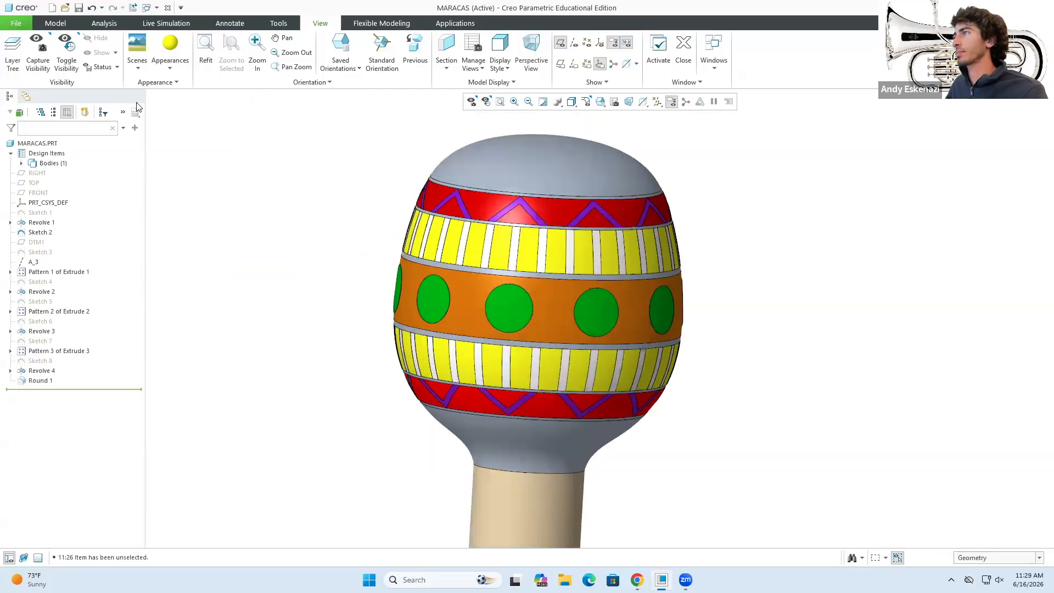
Apply the black appearance to all the narrow separating rings above, between and below the maraca's patterned bands.
click(181, 64)
click(165, 240)
scroll(510, 155, down, 3)
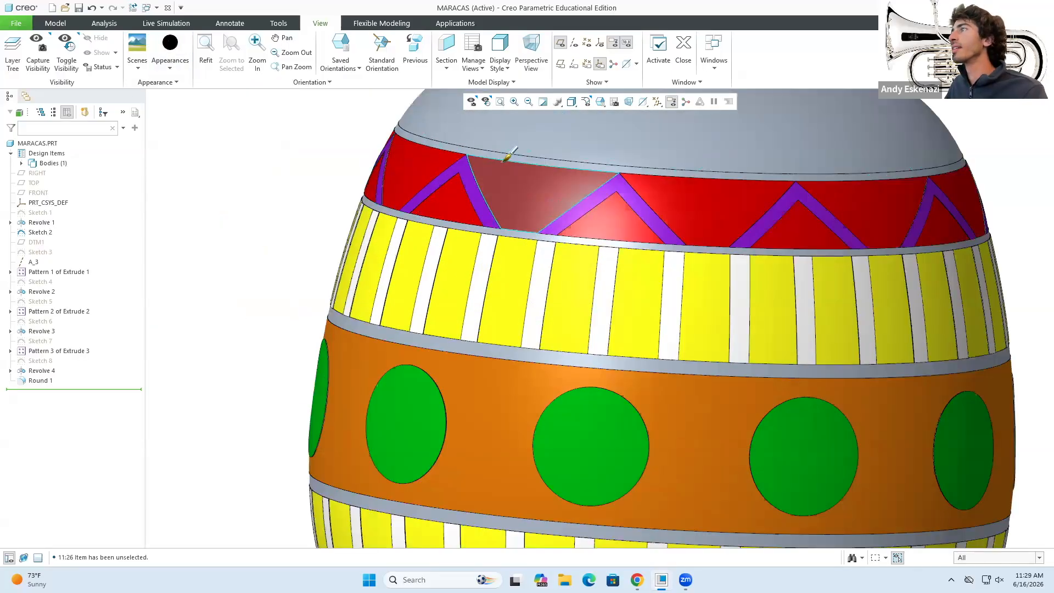
click(501, 156)
ctrl+click(627, 171)
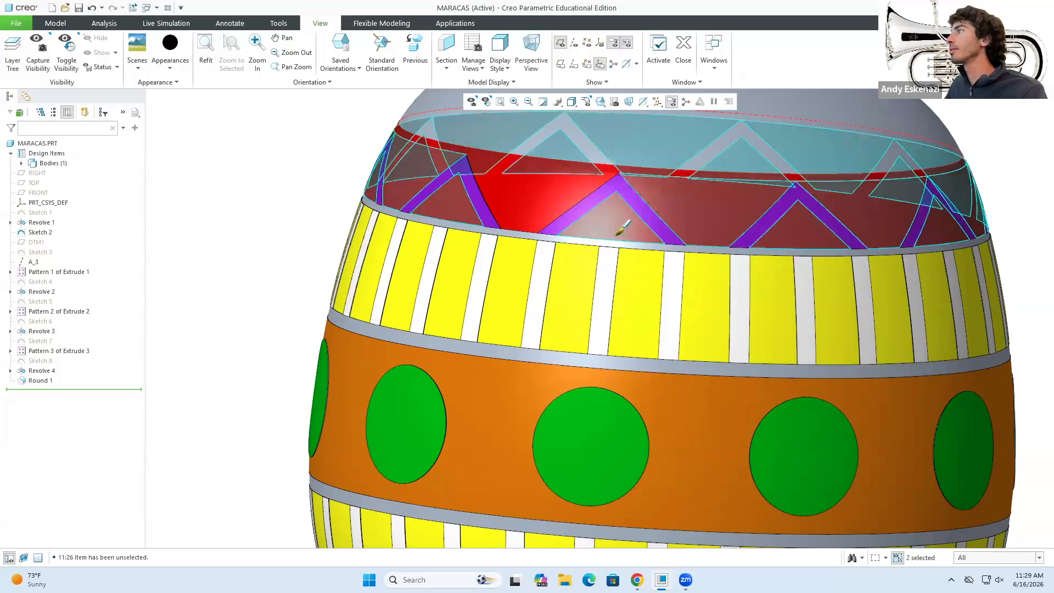
scroll(591, 242, down, 4)
ctrl+click(598, 221)
ctrl+click(650, 225)
scroll(590, 197, up, 5)
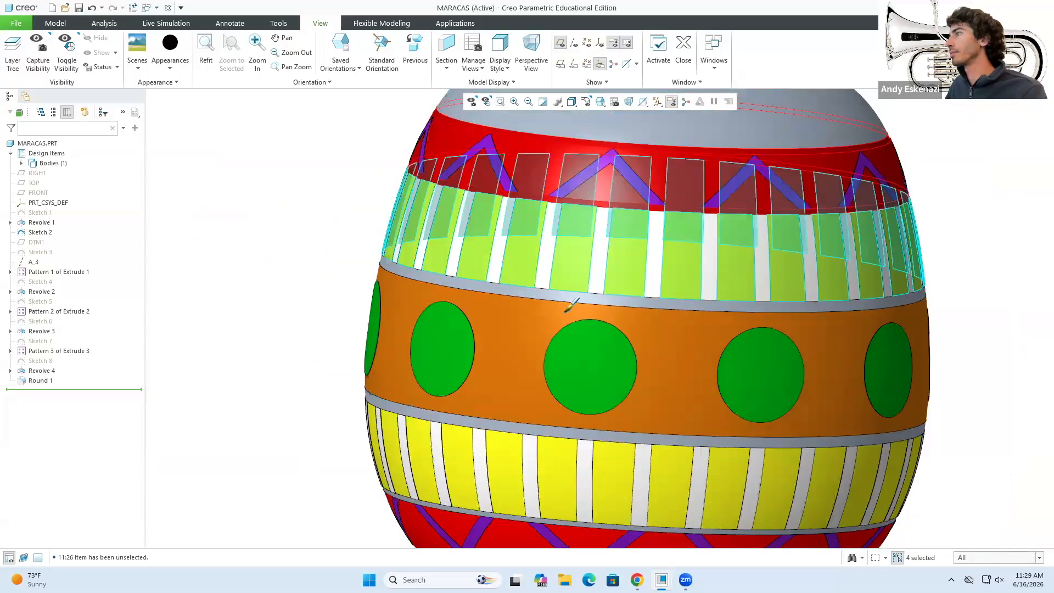
scroll(565, 312, down, 4)
ctrl+click(573, 281)
ctrl+click(648, 289)
scroll(609, 248, up, 6)
scroll(600, 339, down, 5)
ctrl+click(605, 332)
ctrl+click(647, 329)
scroll(624, 364, up, 5)
scroll(611, 329, down, 5)
ctrl+click(613, 328)
ctrl+click(631, 330)
scroll(593, 346, down, 5)
ctrl+click(622, 419)
ctrl+click(642, 423)
scroll(623, 413, up, 6)
middle_click(423, 224)
scroll(375, 226, up, 2)
middle_drag(556, 302, 544, 306)
scroll(590, 339, down, 2)
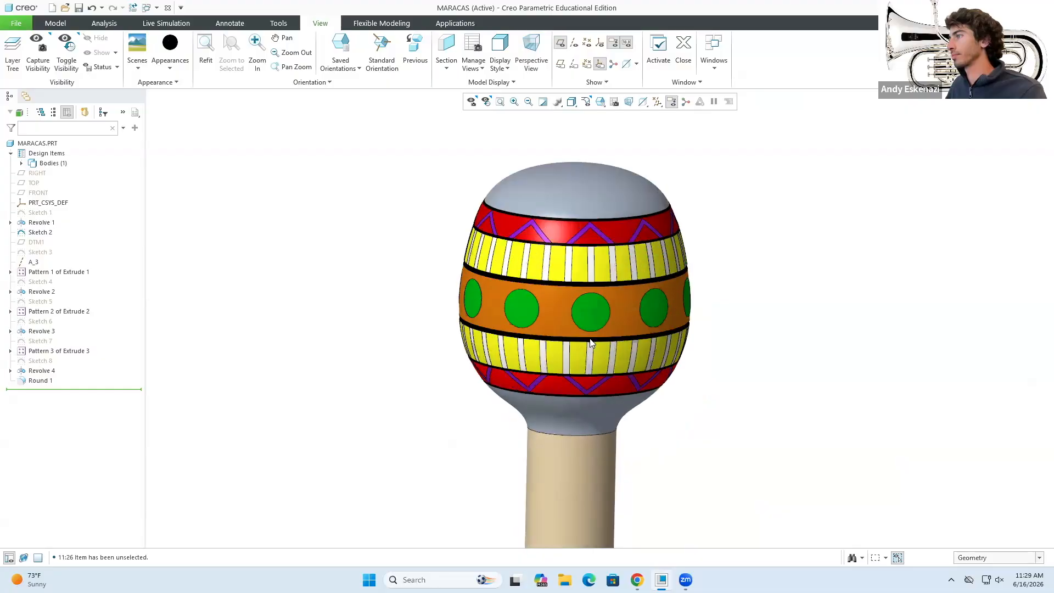
Apply the blue appearance to the maraca's domed top and to the flared neck below the bands.
click(170, 65)
click(190, 237)
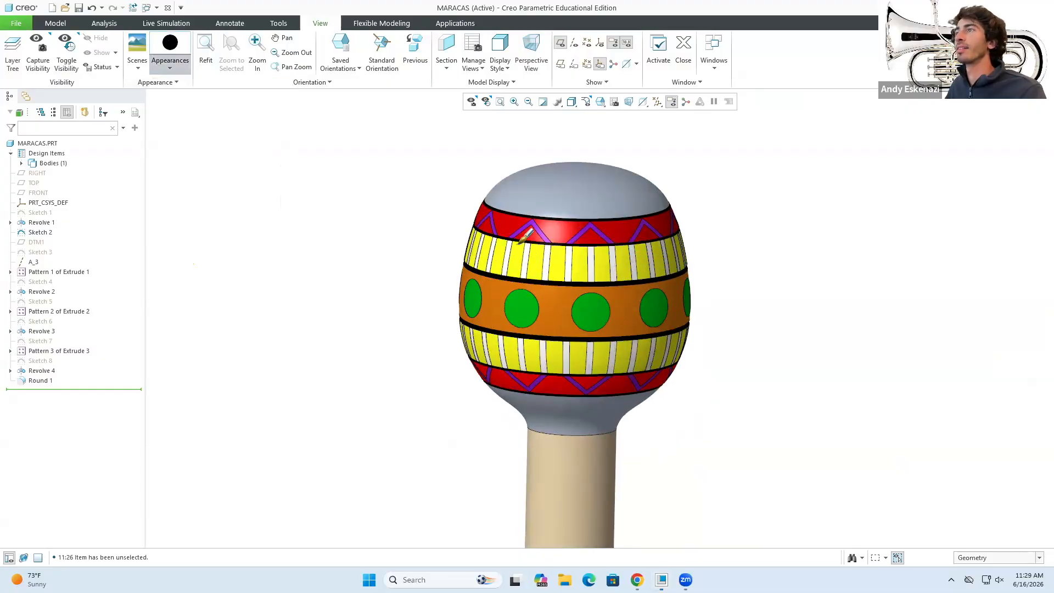
click(544, 194)
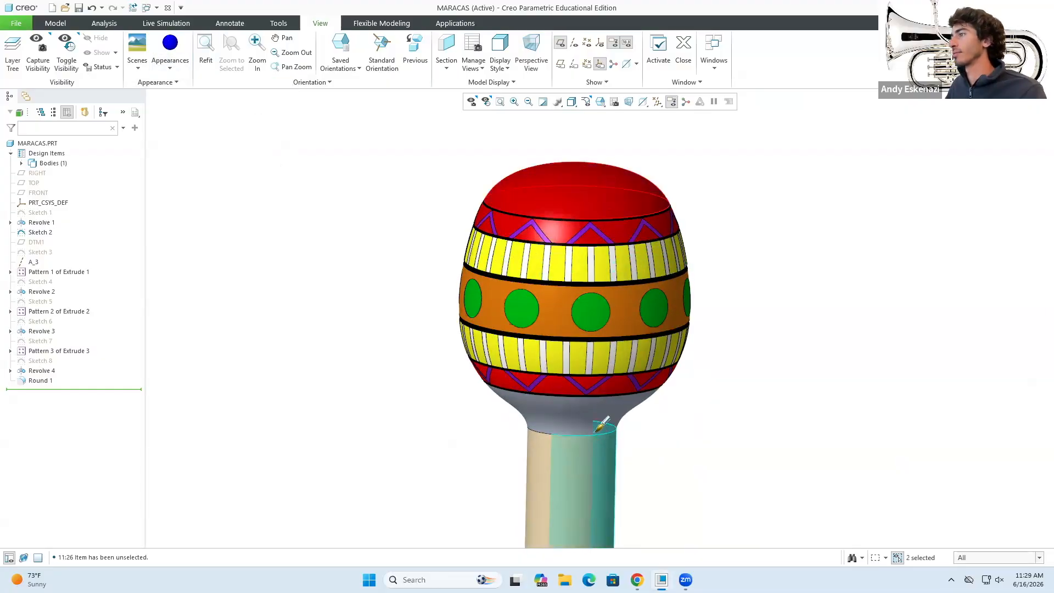
click(542, 405)
middle_click(438, 395)
Inspect the coloured maraca from several sides, checking the bands, the neck and the handle.
scroll(344, 346, up, 3)
middle_drag(343, 346, 556, 345)
scroll(488, 374, up, 3)
scroll(489, 377, down, 3)
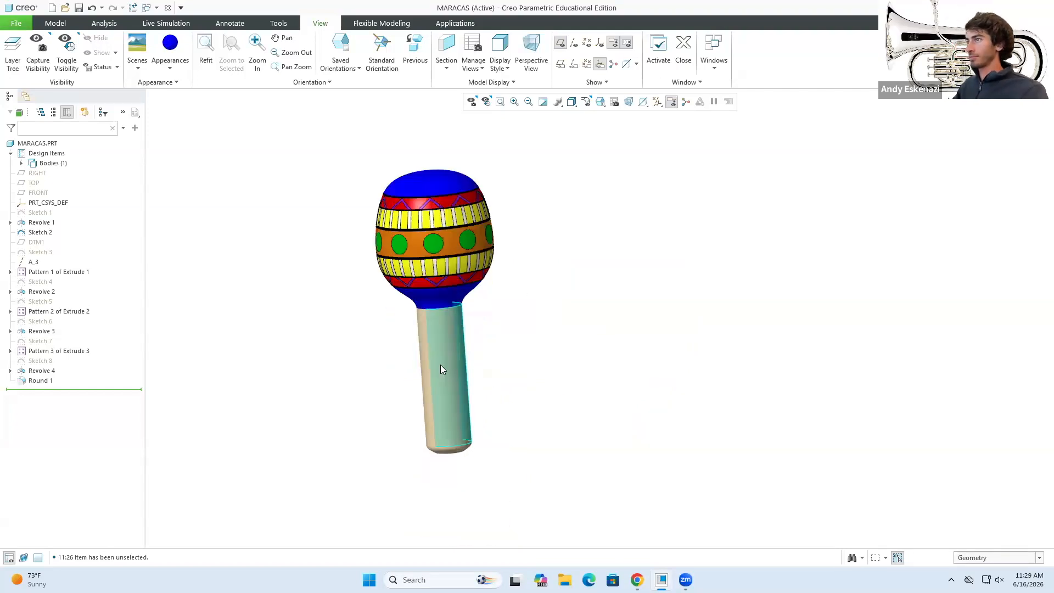
scroll(436, 346, down, 1)
middle_drag(427, 241, 466, 237)
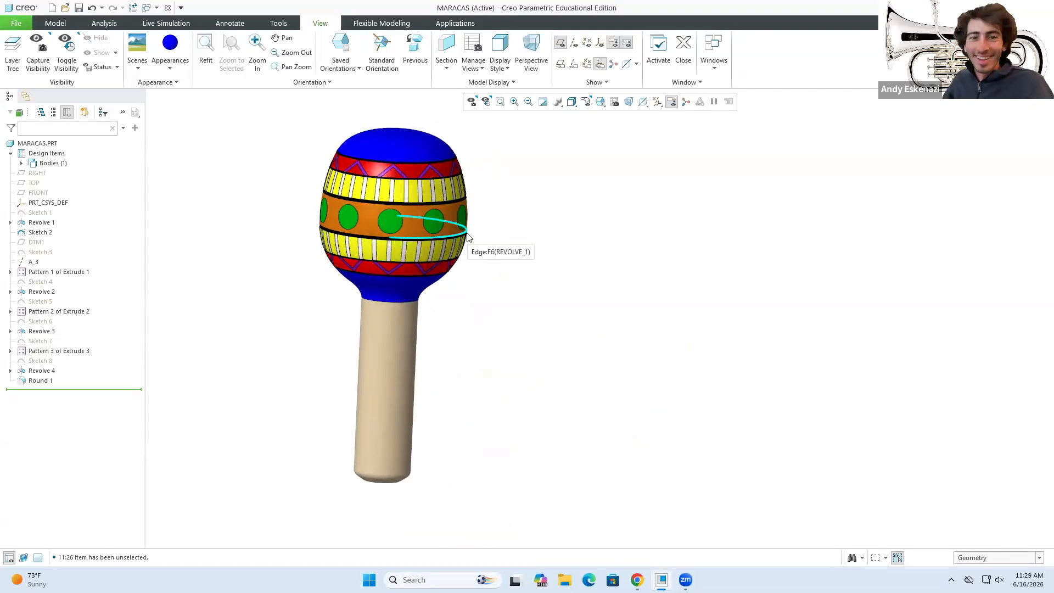
scroll(463, 212, up, 1)
scroll(360, 203, down, 2)
scroll(380, 174, down, 1)
middle_drag(447, 207, 522, 226)
scroll(456, 216, up, 2)
scroll(392, 248, up, 1)
scroll(370, 252, down, 1)
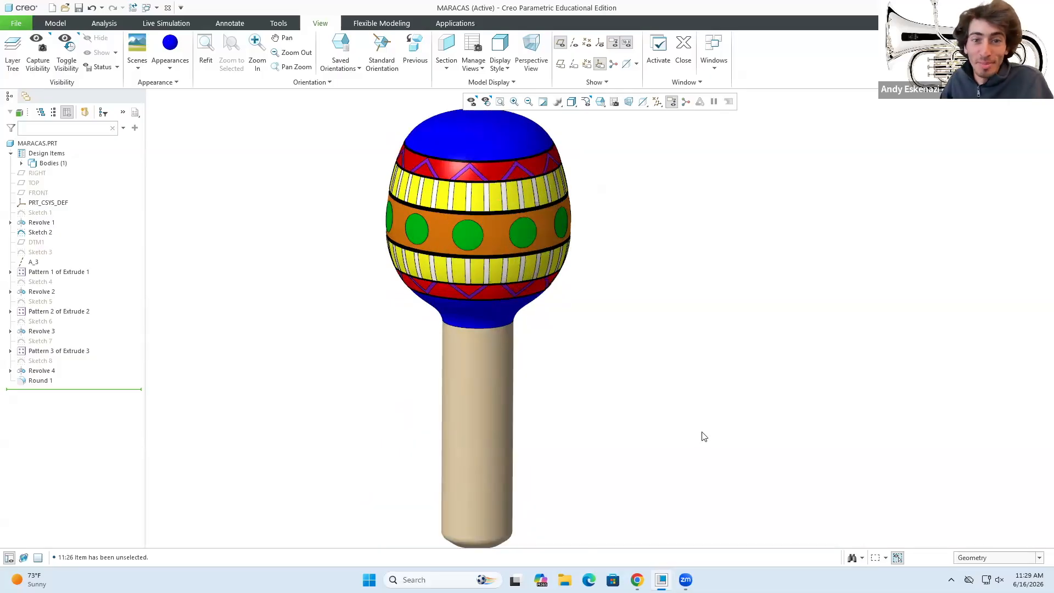
scroll(466, 370, up, 1)
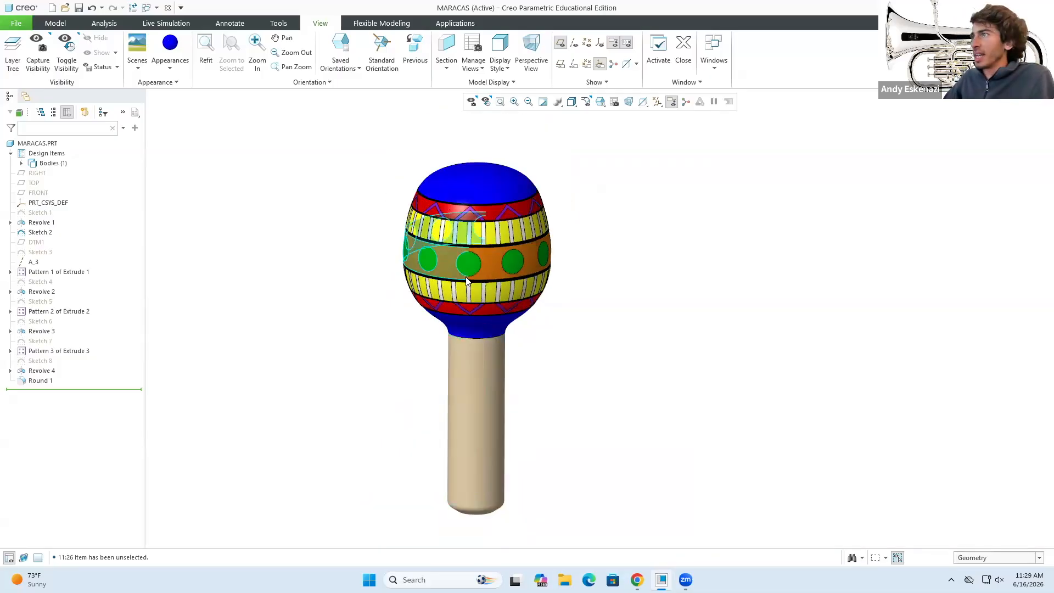
scroll(466, 276, down, 2)
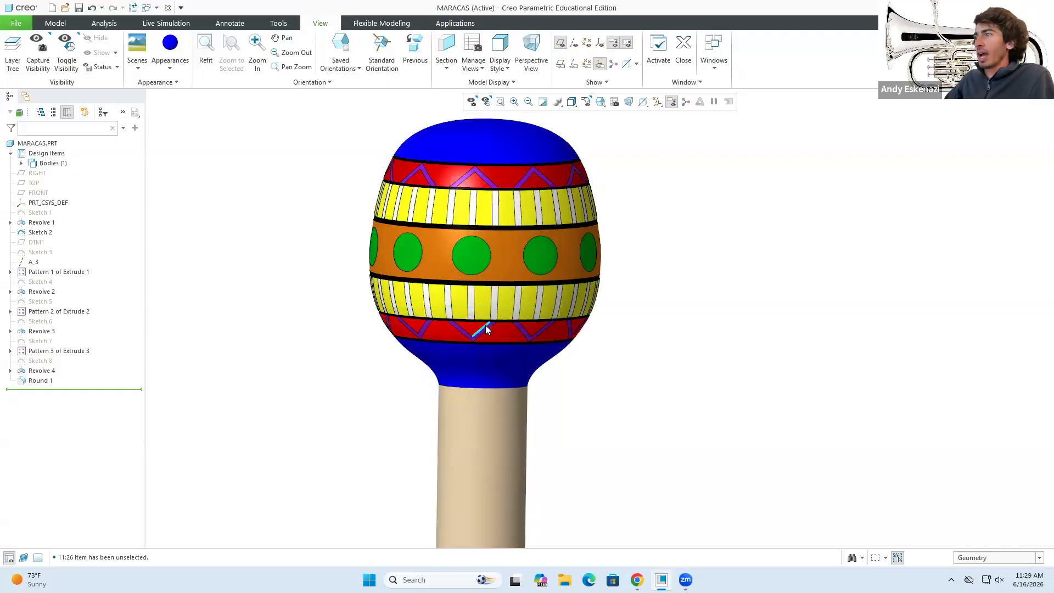
middle_drag(524, 226, 509, 225)
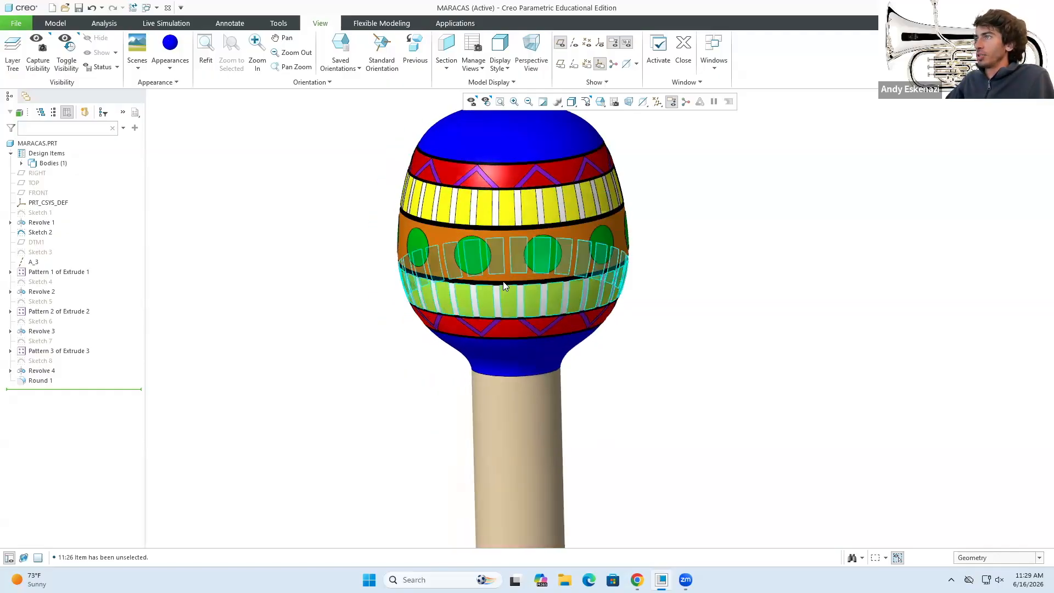
scroll(518, 272, up, 3)
scroll(487, 378, down, 2)
mouse_move(487, 399)
middle_down()
mouse_move(464, 363)
mouse_move(482, 415)
middle_up()
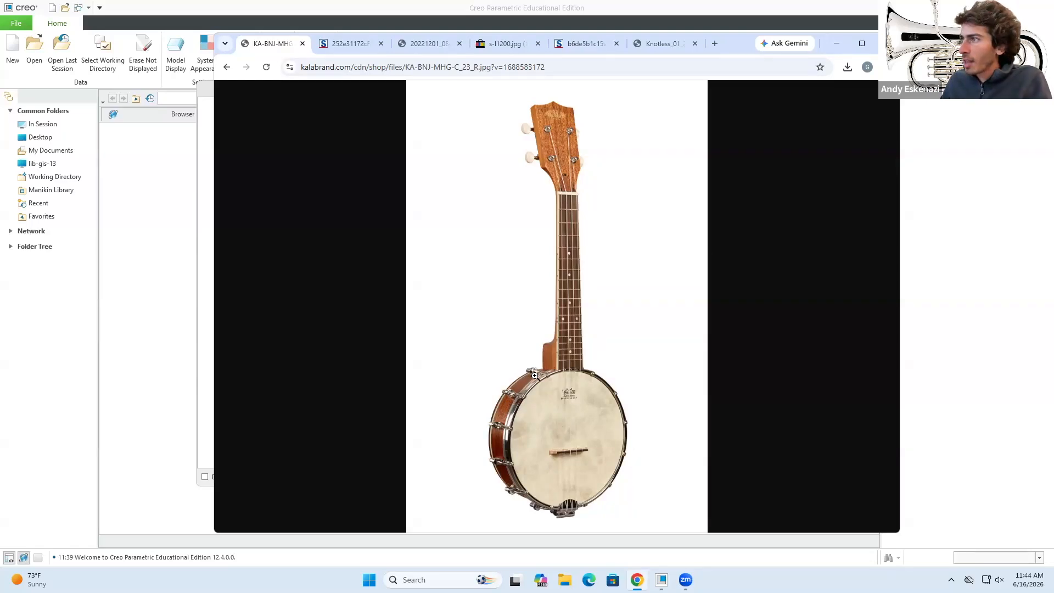
Study the banjo reference photos in the browser, covering the front, back and bridge, and return to Creo.
click(526, 411)
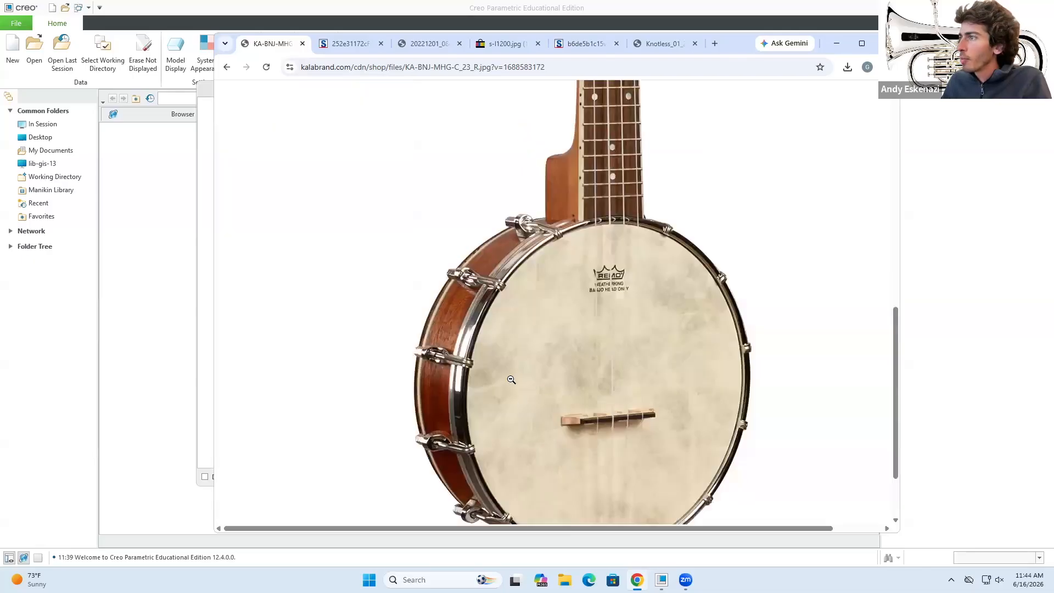
click(350, 44)
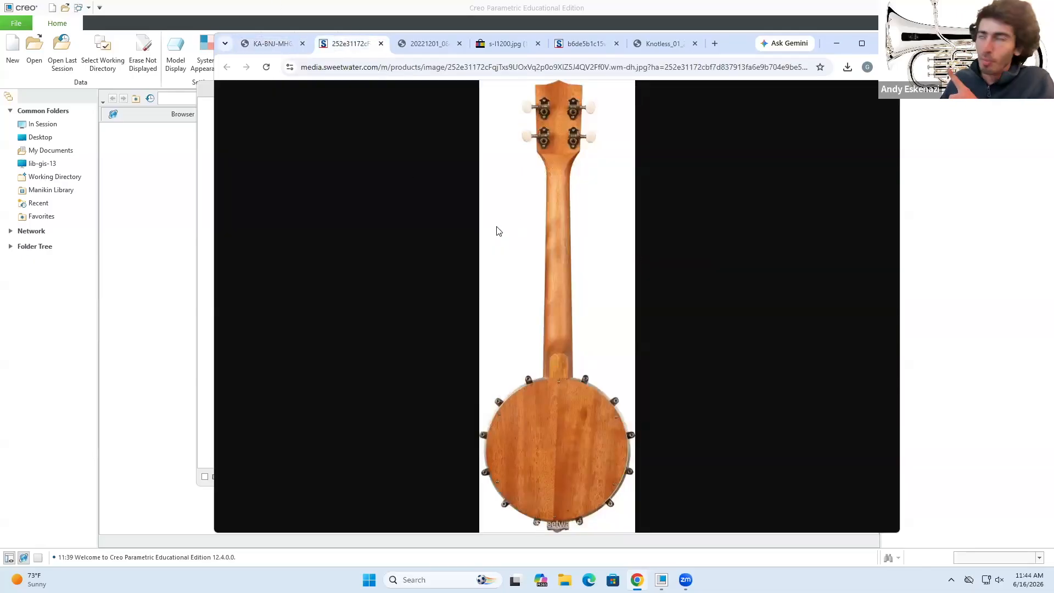
click(421, 44)
click(510, 44)
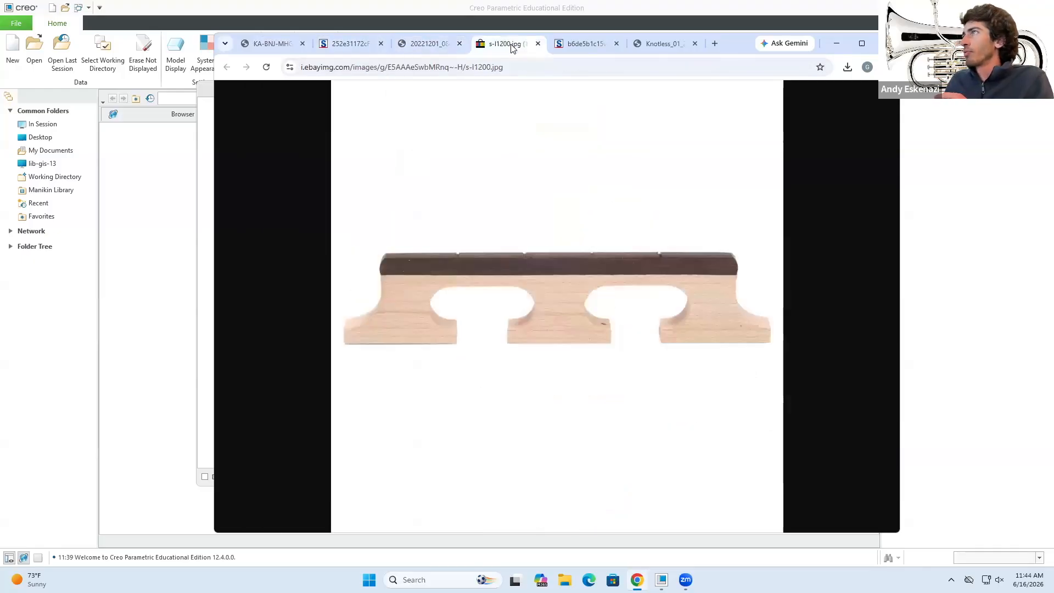
click(276, 44)
click(585, 44)
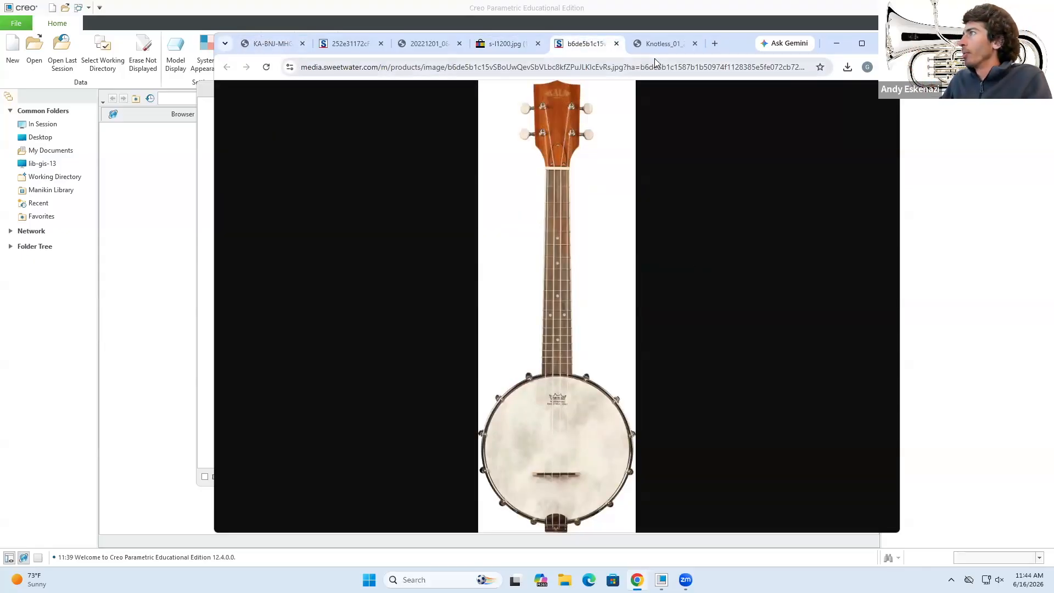
click(836, 44)
Create a new solid part named Banjo with the default template.
click(645, 308)
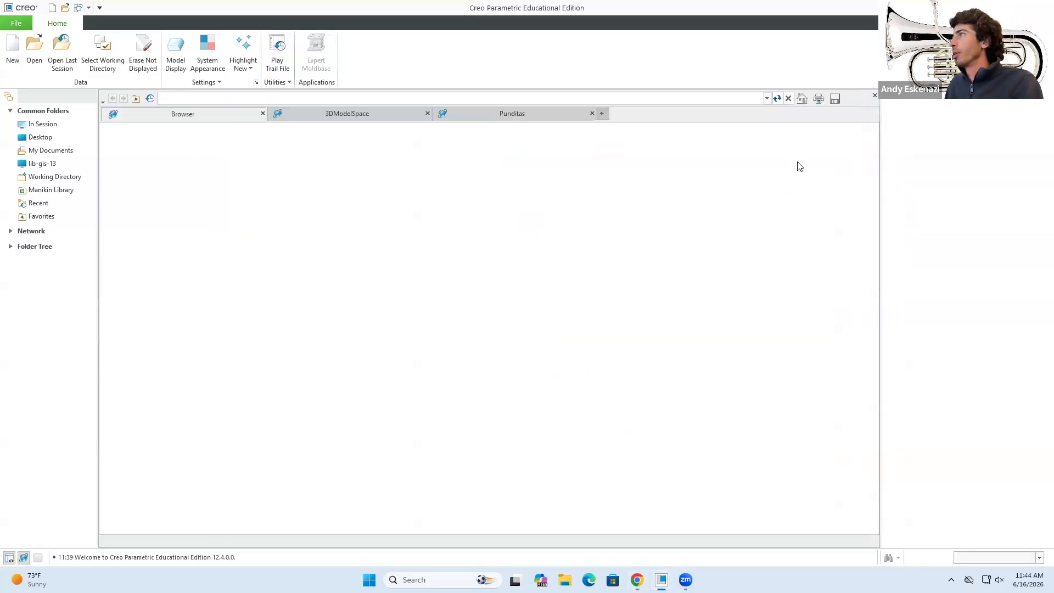
click(12, 55)
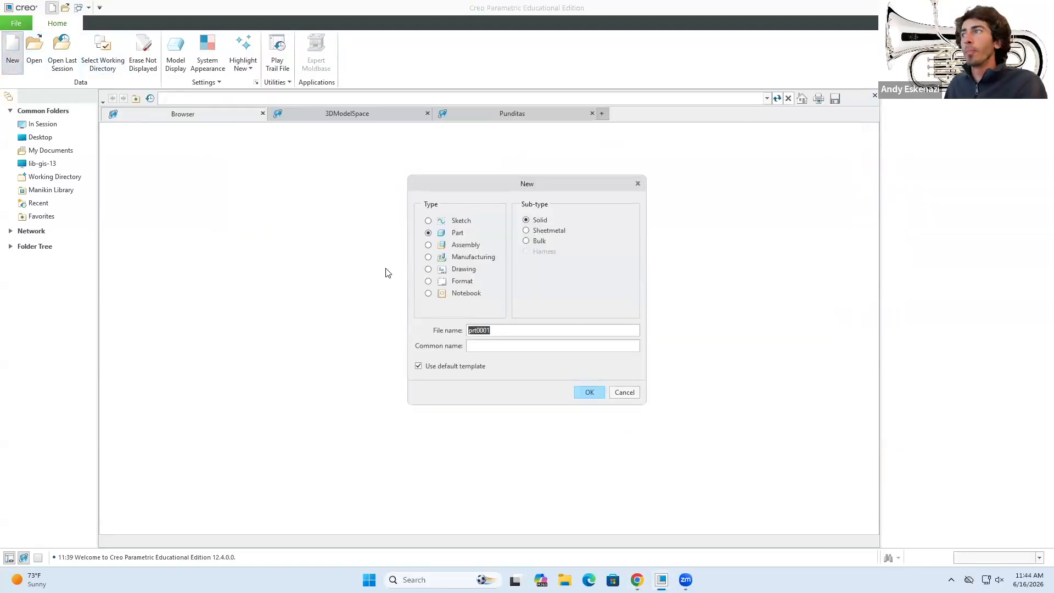
text(Banjo)
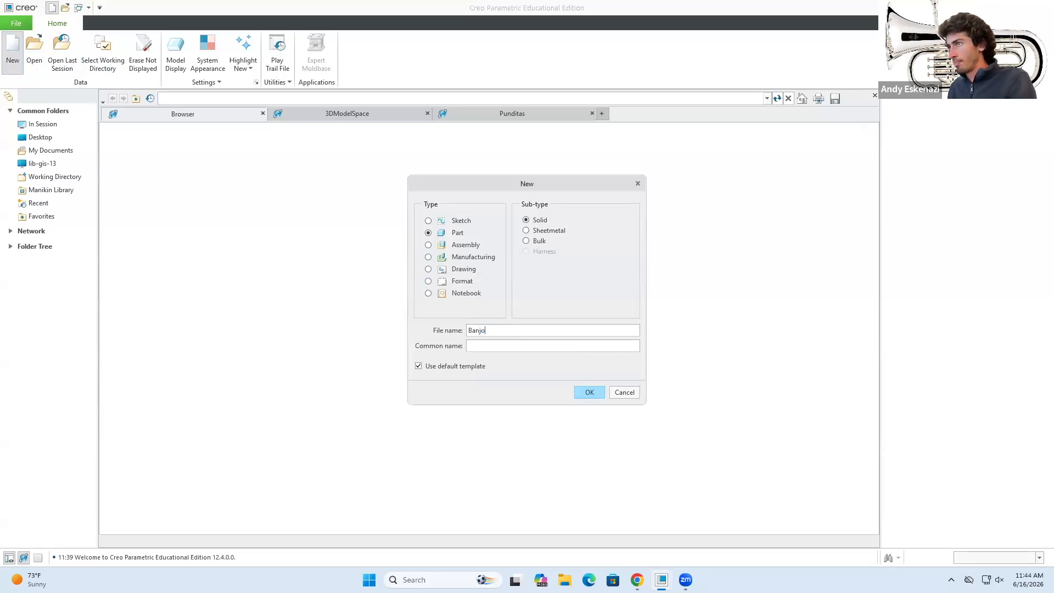
click(589, 389)
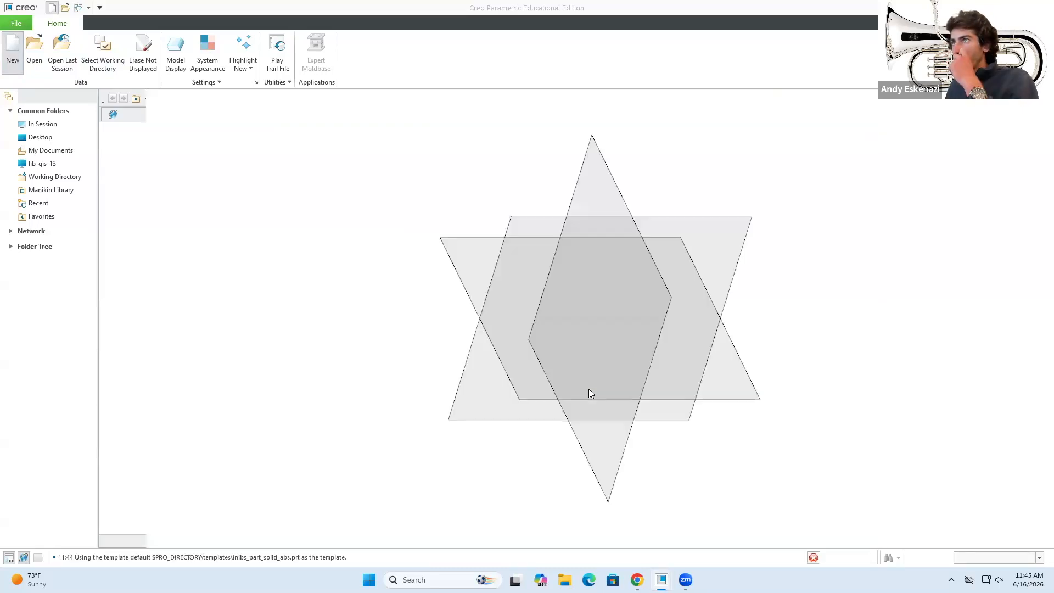
Change the Banjo part's unit system to Centimeter Gram Second (CGS), converting the existing dimensions.
click(16, 23)
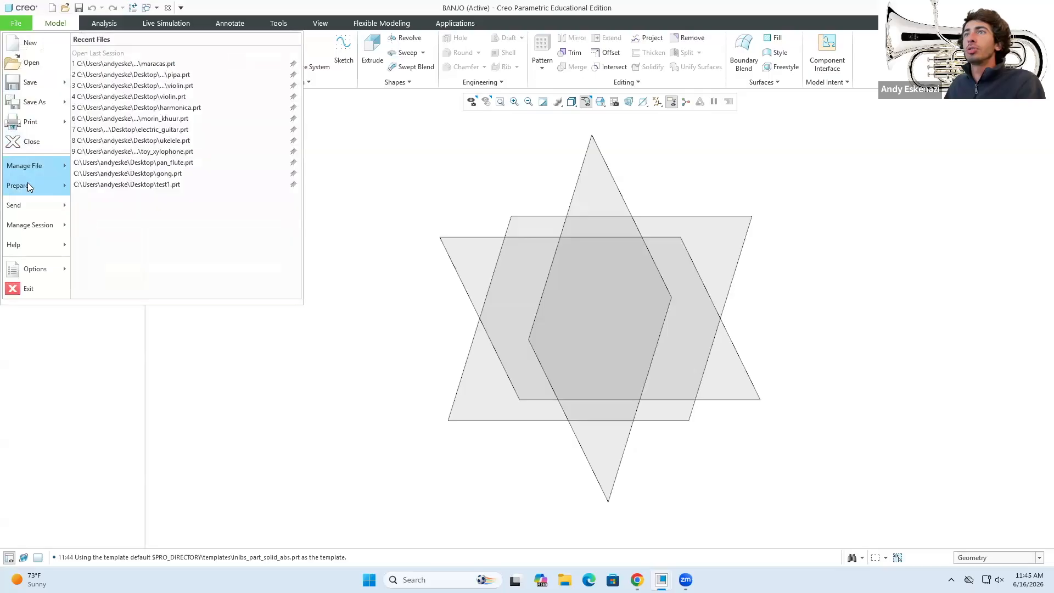
mouse_move(27, 183)
click(132, 58)
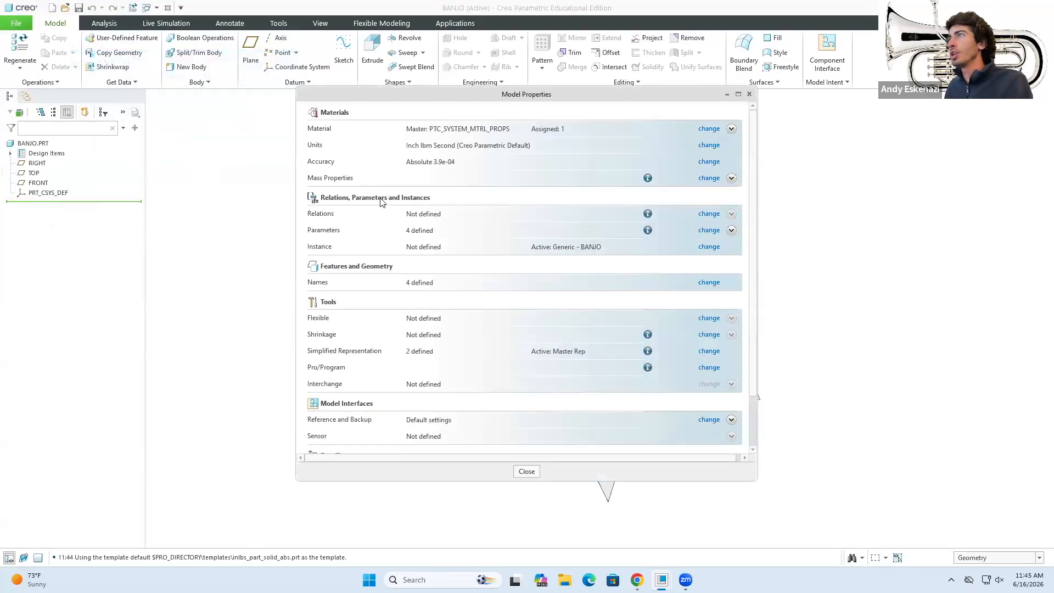
click(713, 145)
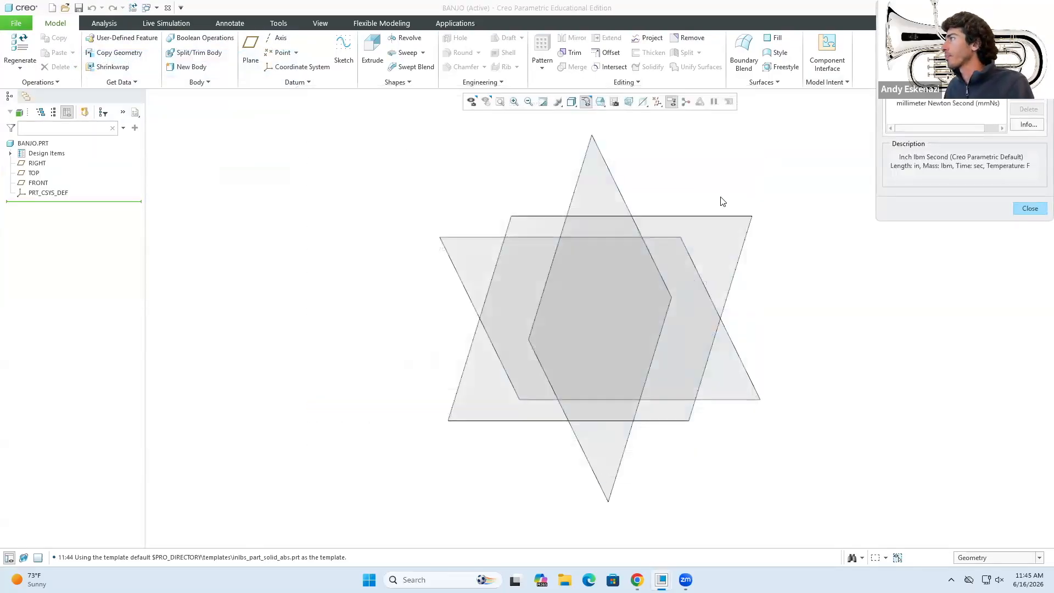
click(742, 237)
click(852, 238)
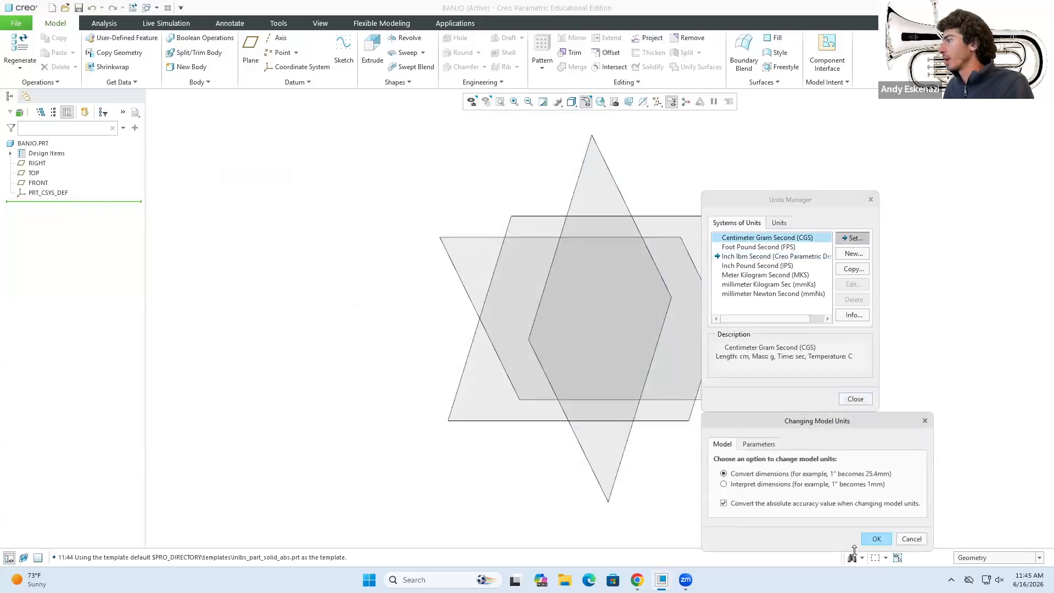
click(874, 539)
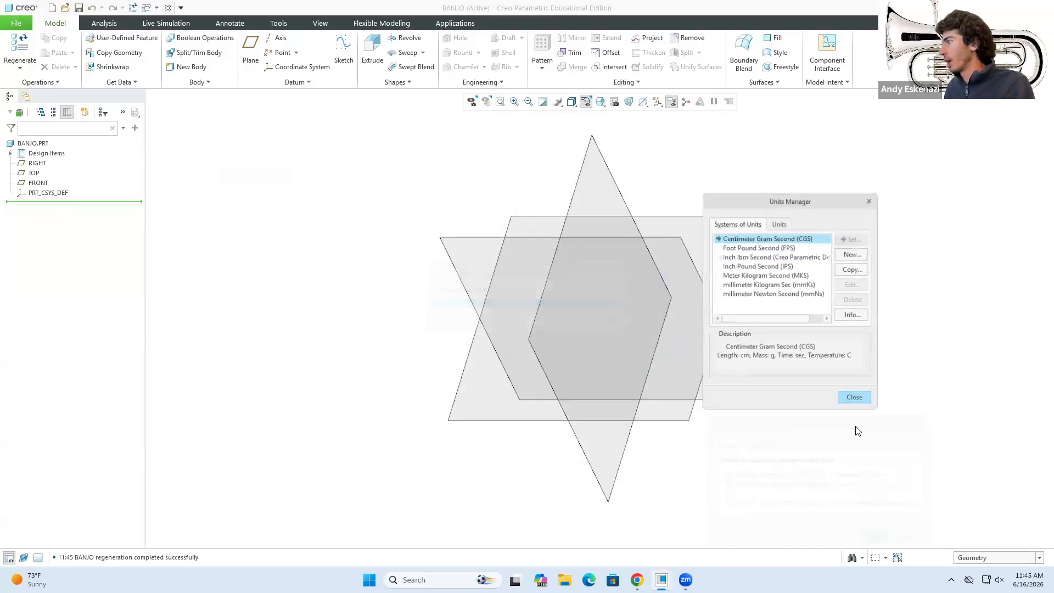
click(856, 399)
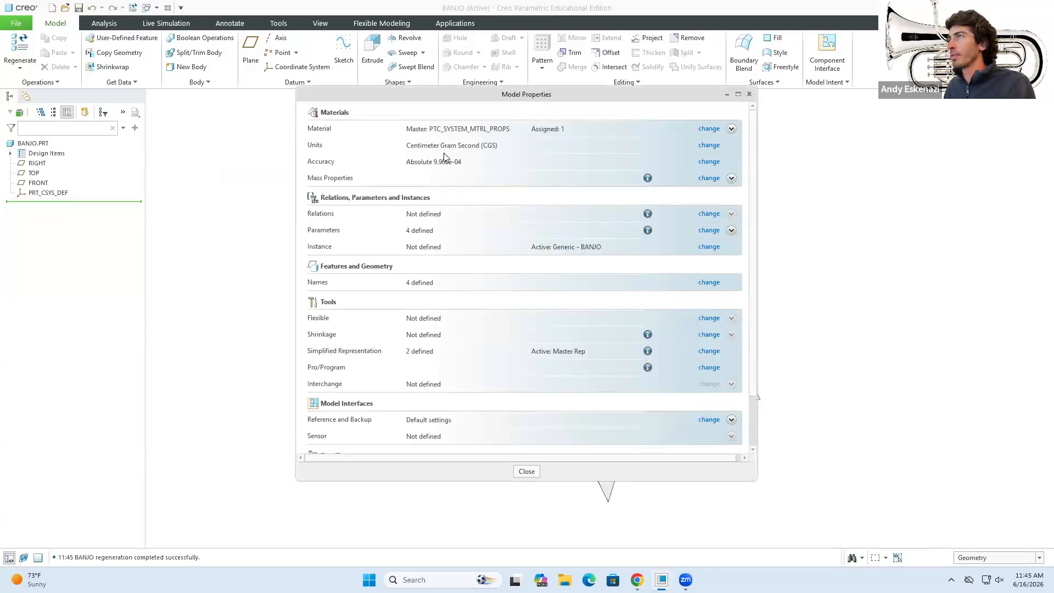
click(526, 471)
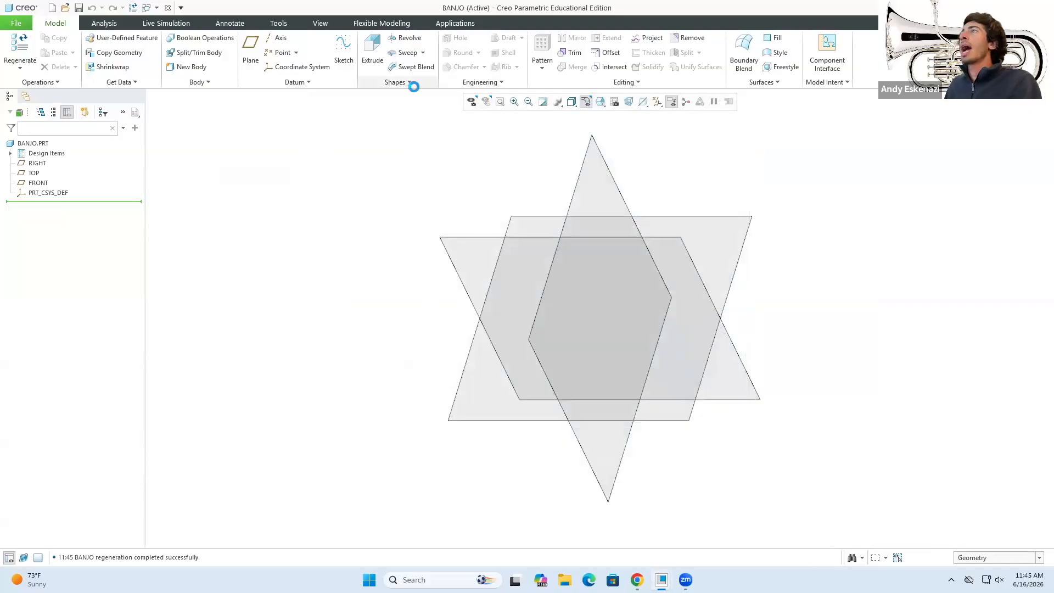
Import Banjo Top.png from the Creo Files folder on the desktop as a reference image on the TOP plane.
click(321, 23)
click(491, 82)
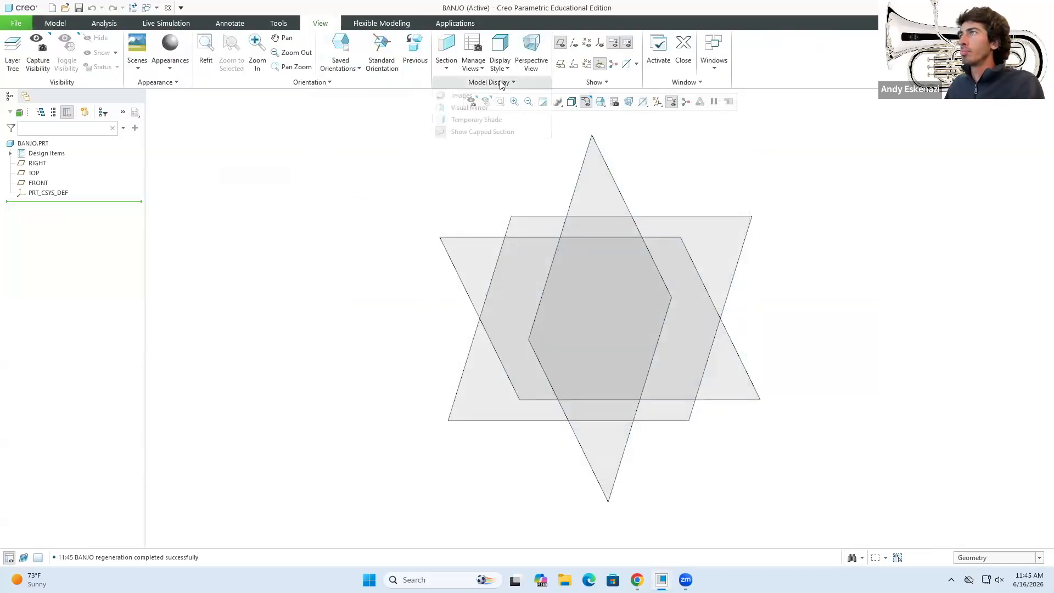
click(462, 95)
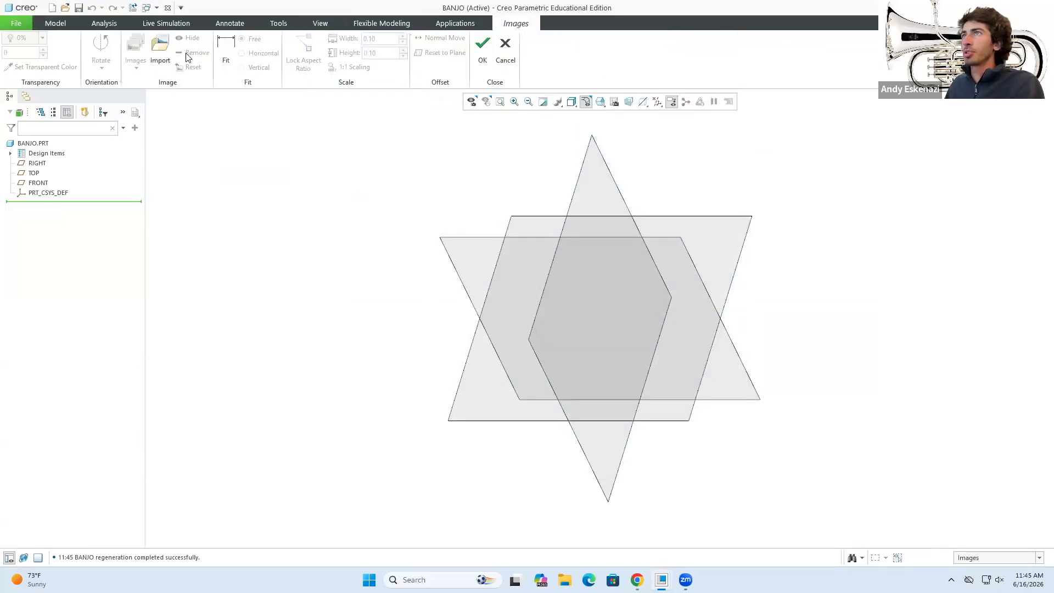
click(160, 48)
click(522, 214)
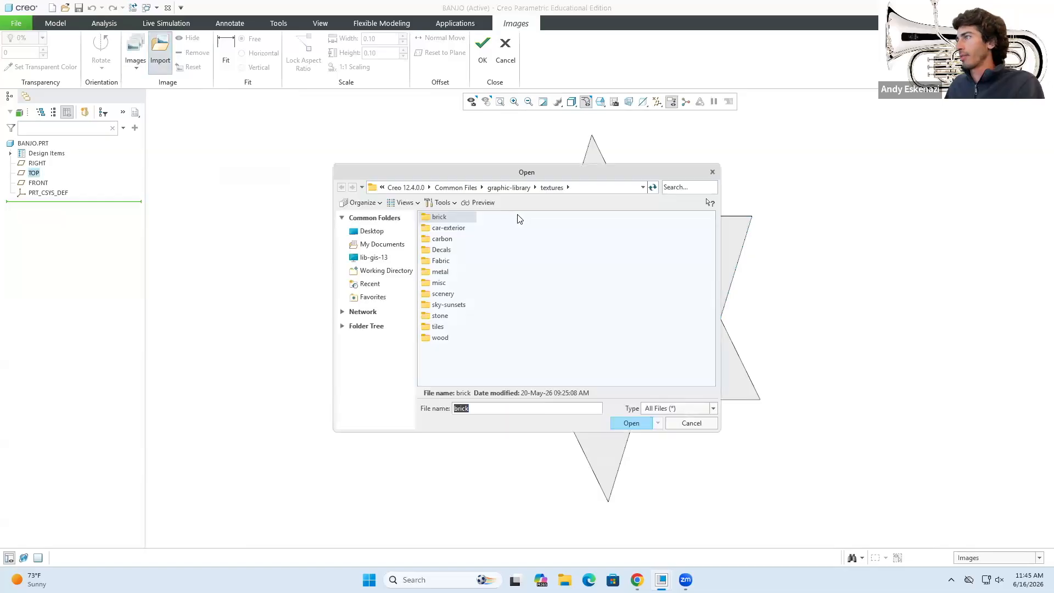
click(369, 231)
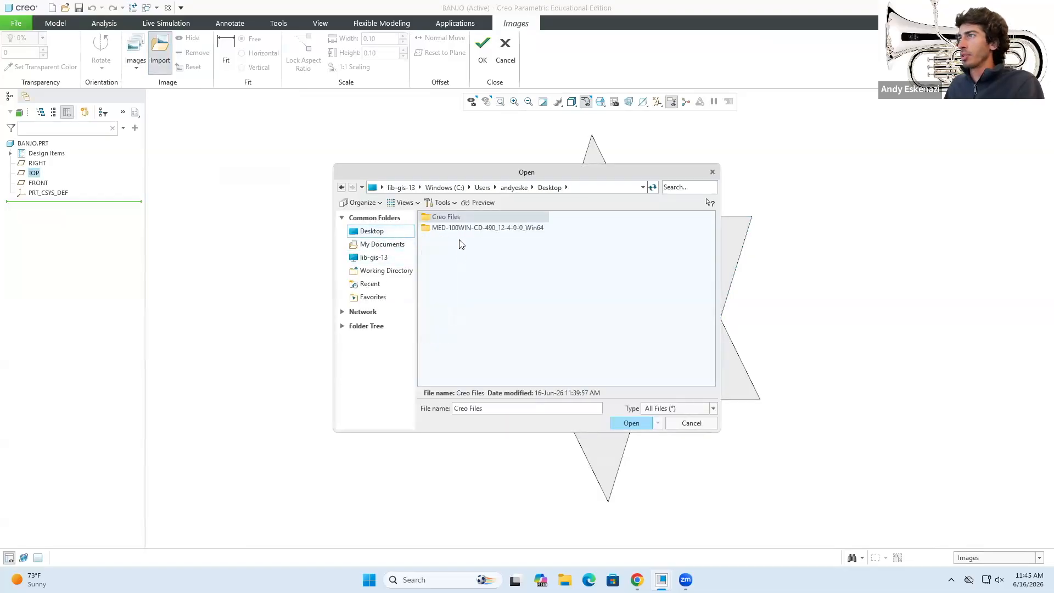
double_click(449, 219)
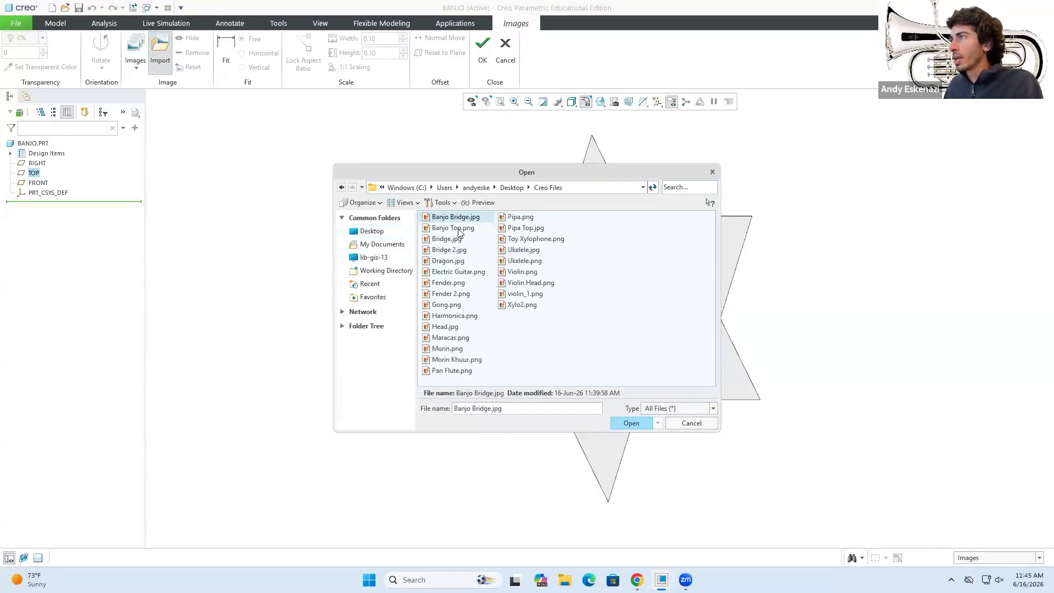
click(456, 227)
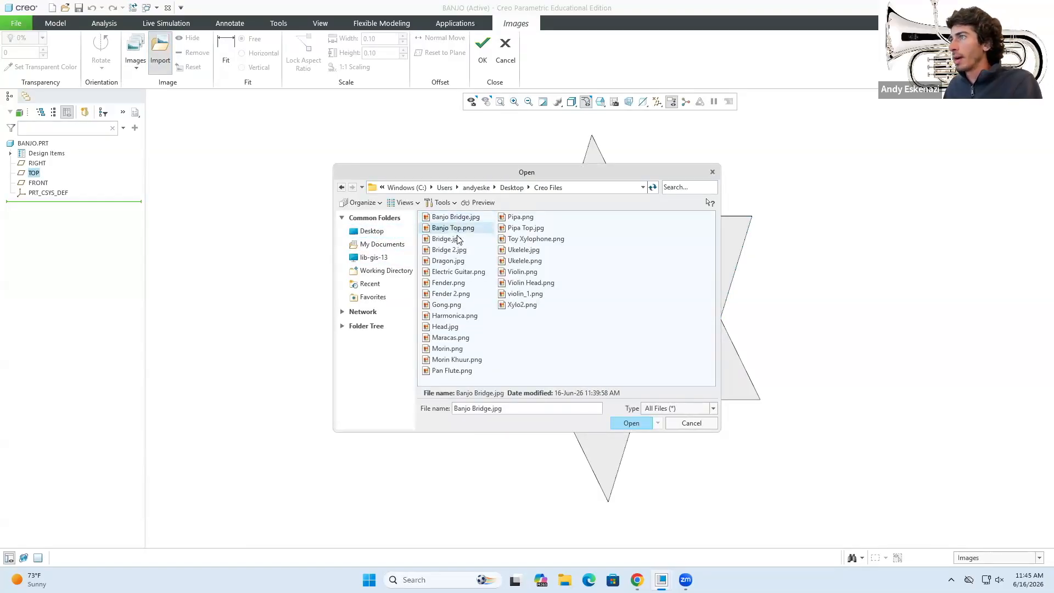
click(630, 422)
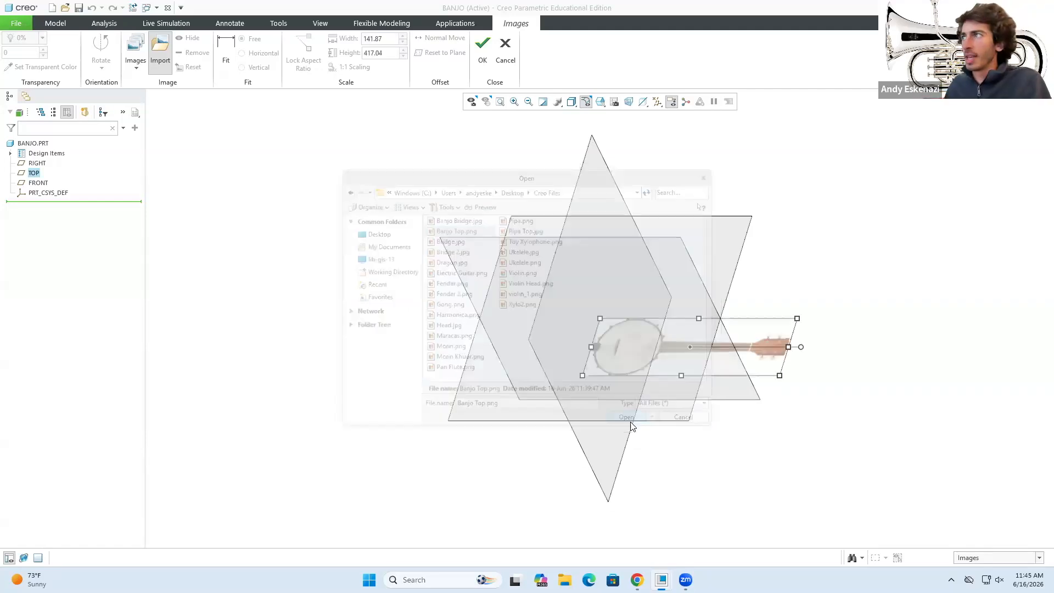
Accept the imported banjo image on the TOP plane and inspect its placement against the datum planes.
middle_drag(540, 358, 637, 325)
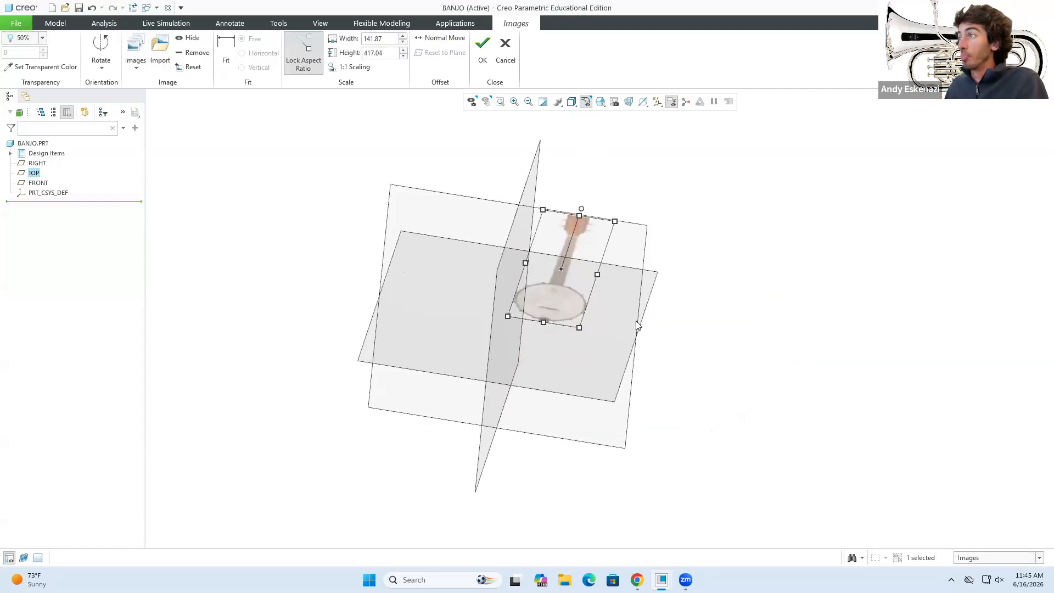
middle_drag(509, 291, 496, 187)
click(483, 43)
middle_drag(628, 189, 593, 238)
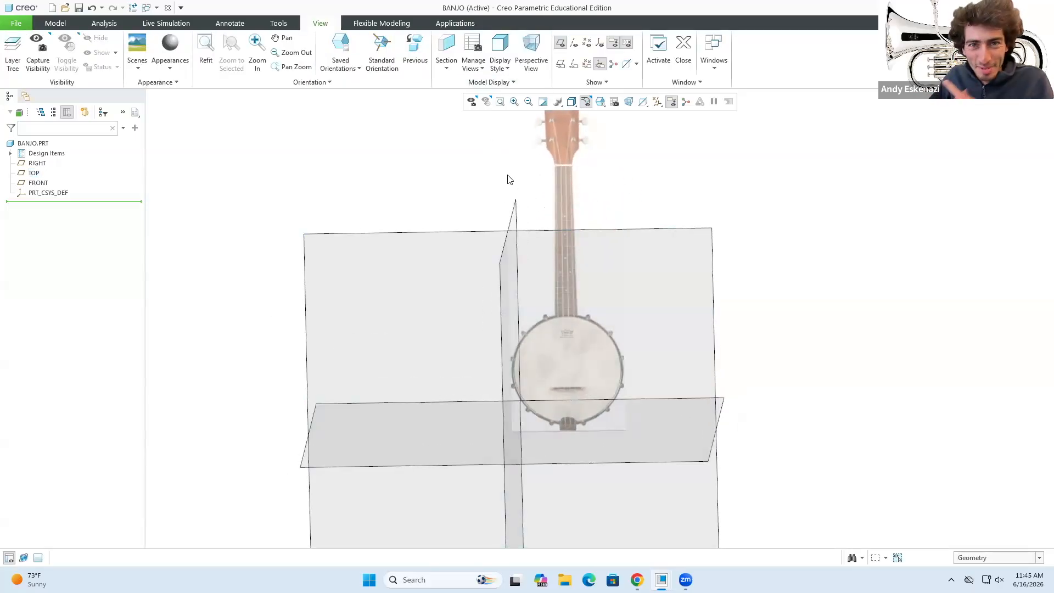
scroll(620, 268, up, 2)
scroll(608, 228, down, 2)
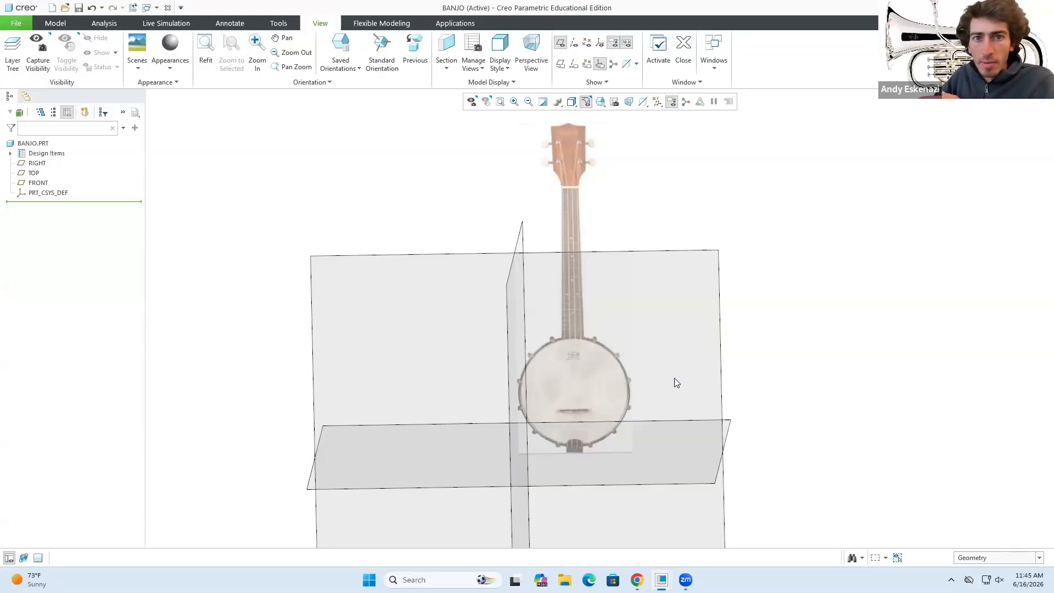
mouse_move(664, 427)
middle_down()
mouse_move(561, 359)
mouse_move(548, 365)
middle_up()
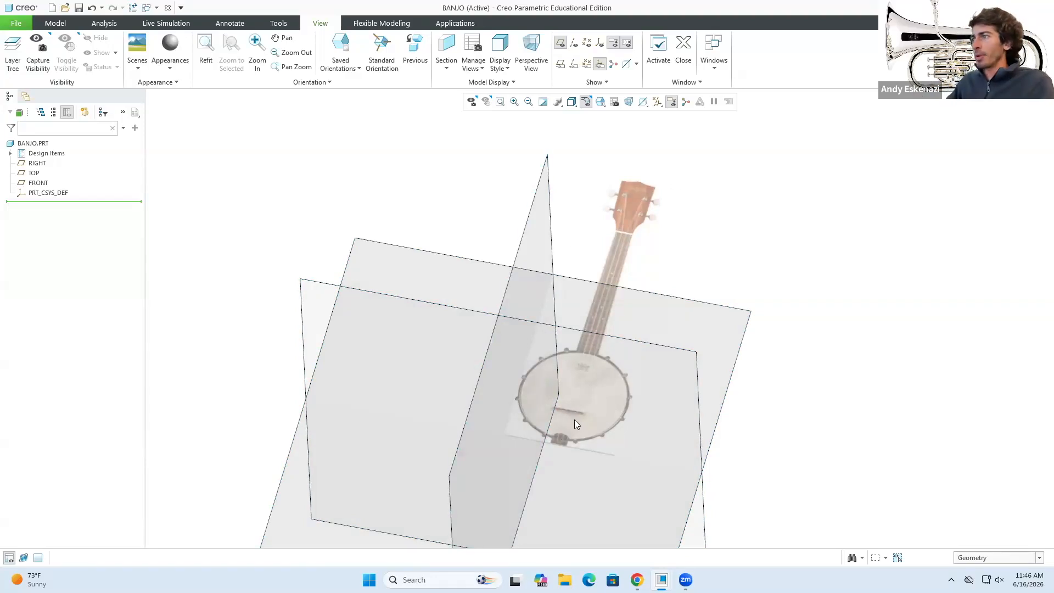
Review the tension hook, tailpiece and full front-view banjo photos in the browser, and return to Creo.
key(alt+Tab)
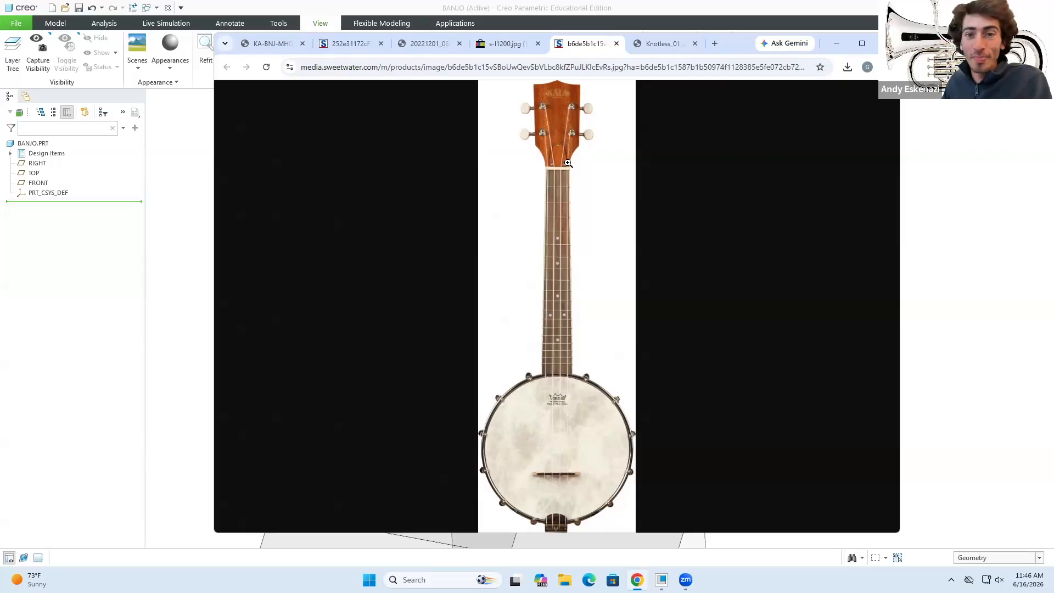
click(423, 44)
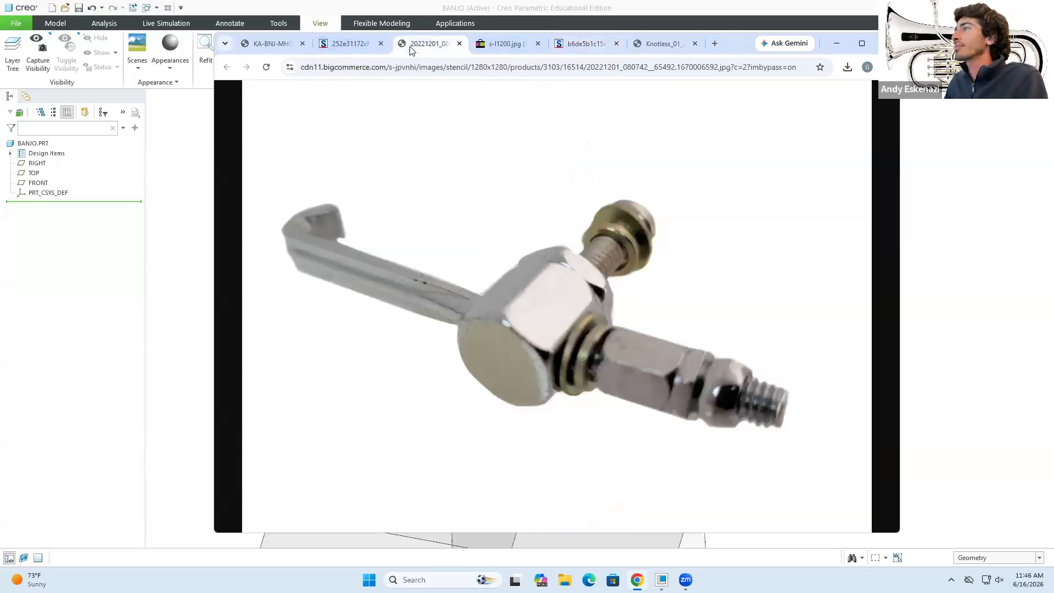
click(369, 48)
click(659, 43)
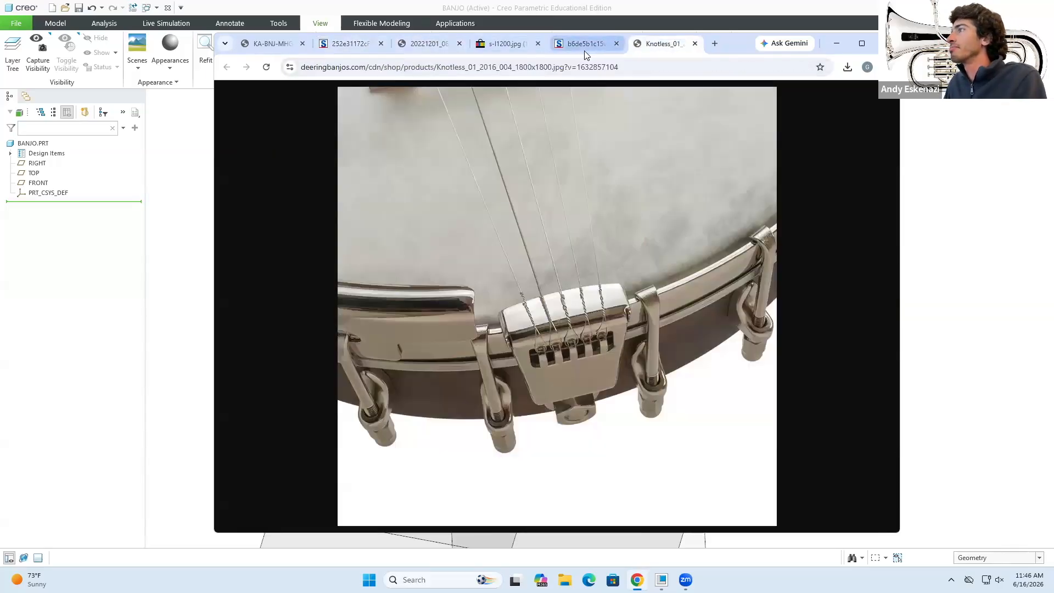
click(584, 48)
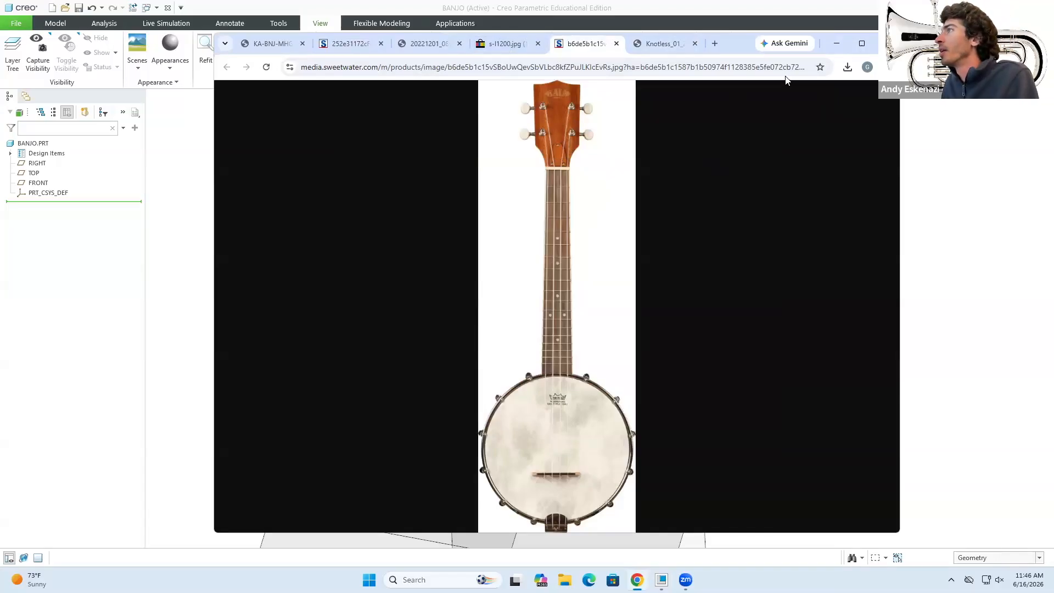
click(837, 44)
Start a sketch on the TOP plane and draw a vertical construction line along the banjo's centre from the tailpiece end to the headstock tip.
mouse_move(644, 261)
middle_down()
mouse_move(635, 217)
mouse_move(655, 248)
middle_up()
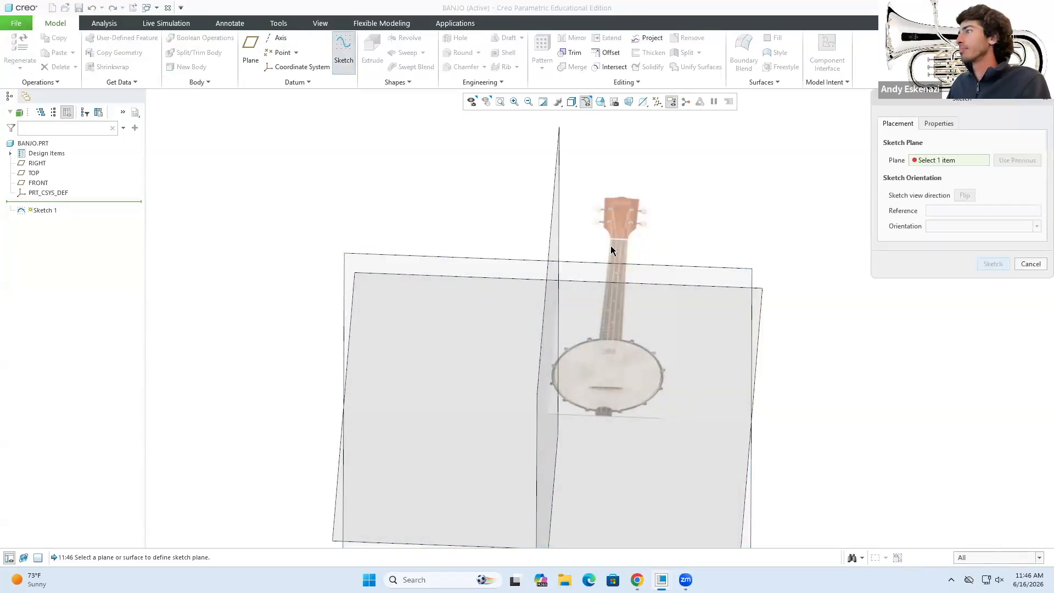
key(Return)
scroll(593, 473, down, 8)
click(249, 52)
click(294, 38)
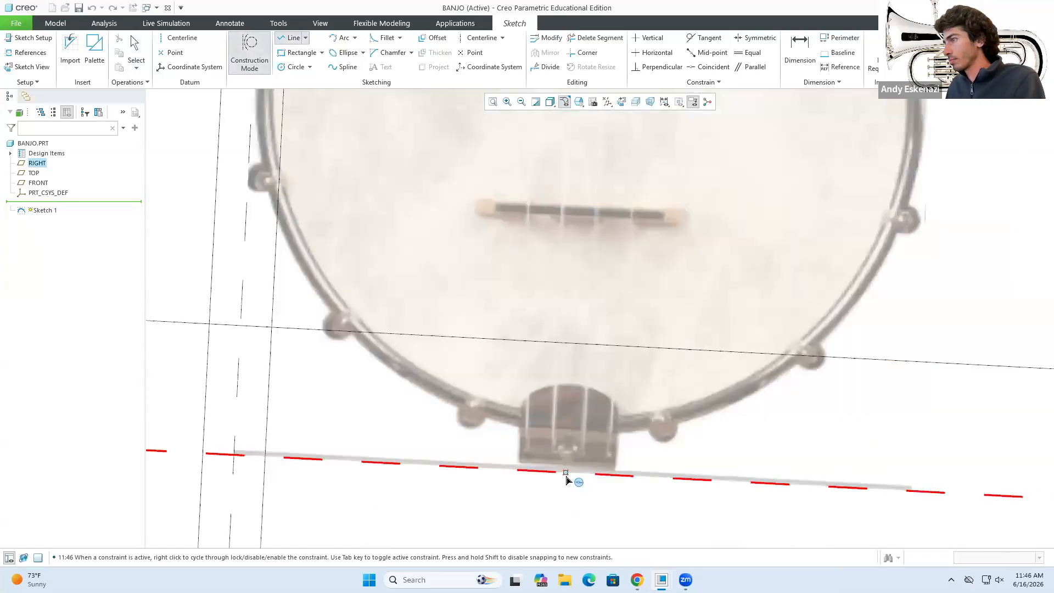
click(566, 475)
scroll(590, 138, down, 8)
click(591, 136)
middle_click(590, 137)
scroll(590, 363, down, 4)
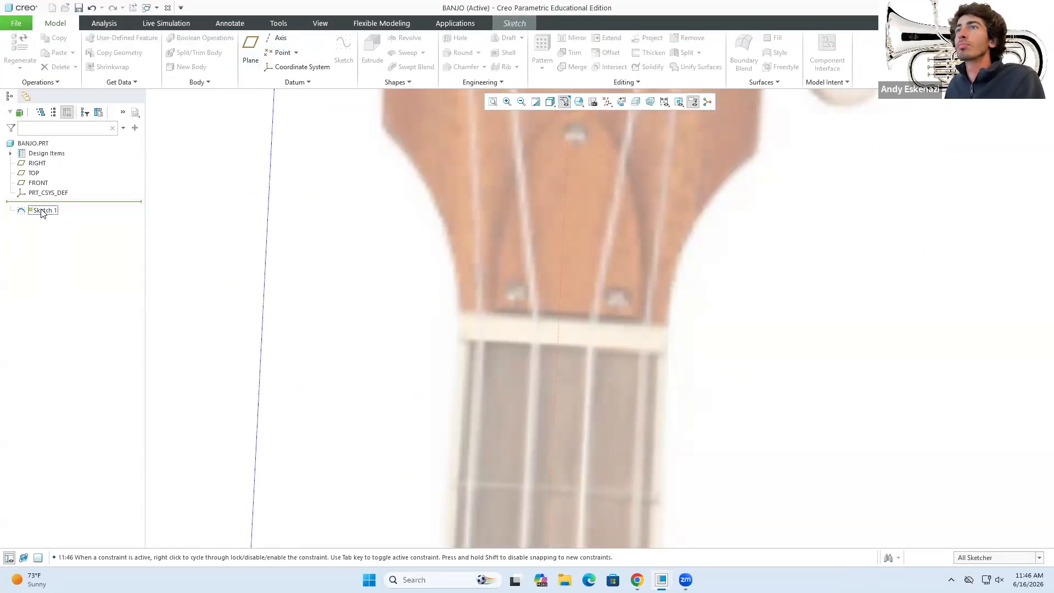
Add a horizontal construction line from the banjo's centreline to the neck edge at the nut.
click(514, 23)
click(293, 37)
click(669, 322)
scroll(560, 335, up, 2)
middle_click(560, 335)
click(293, 38)
scroll(643, 274, up, 6)
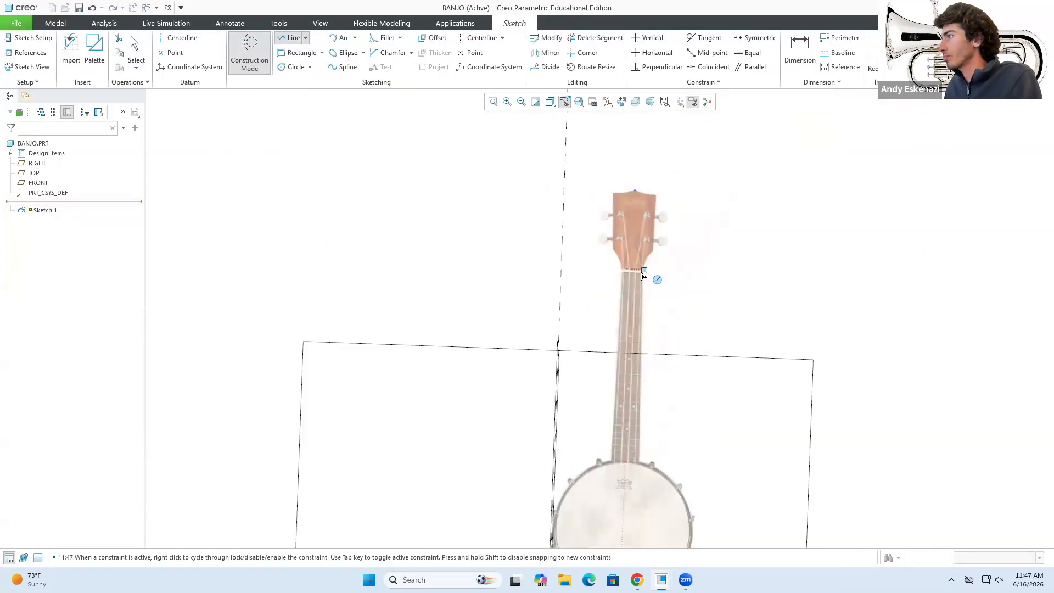
scroll(570, 417, down, 4)
middle_click(571, 417)
Draw two concentric circles on the centreline tracing the drum rim, about 138 and 133 in diameter.
click(295, 67)
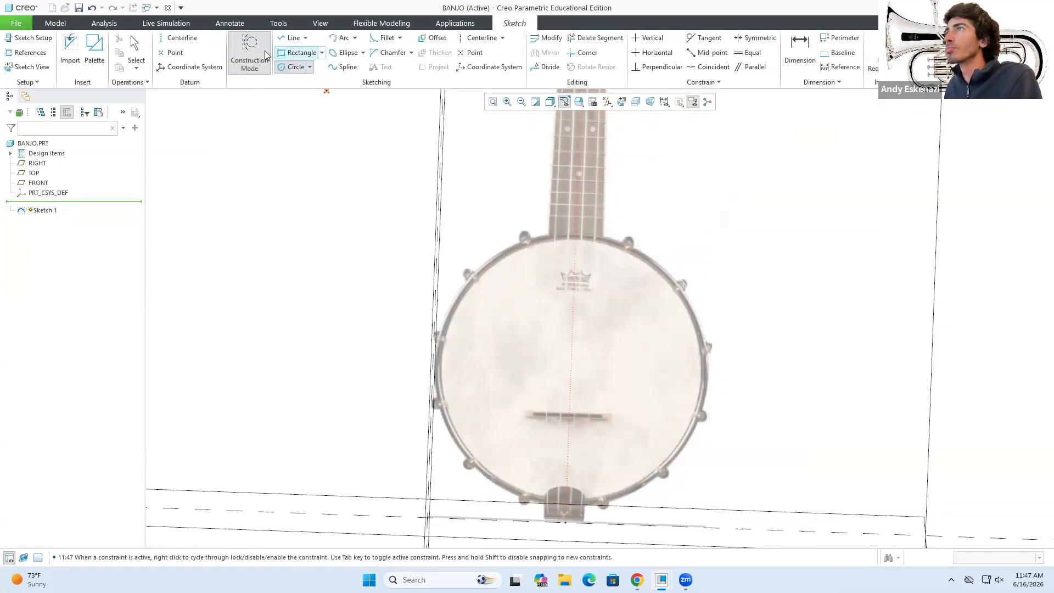
click(572, 236)
click(295, 67)
click(571, 370)
scroll(549, 274, down, 6)
click(434, 297)
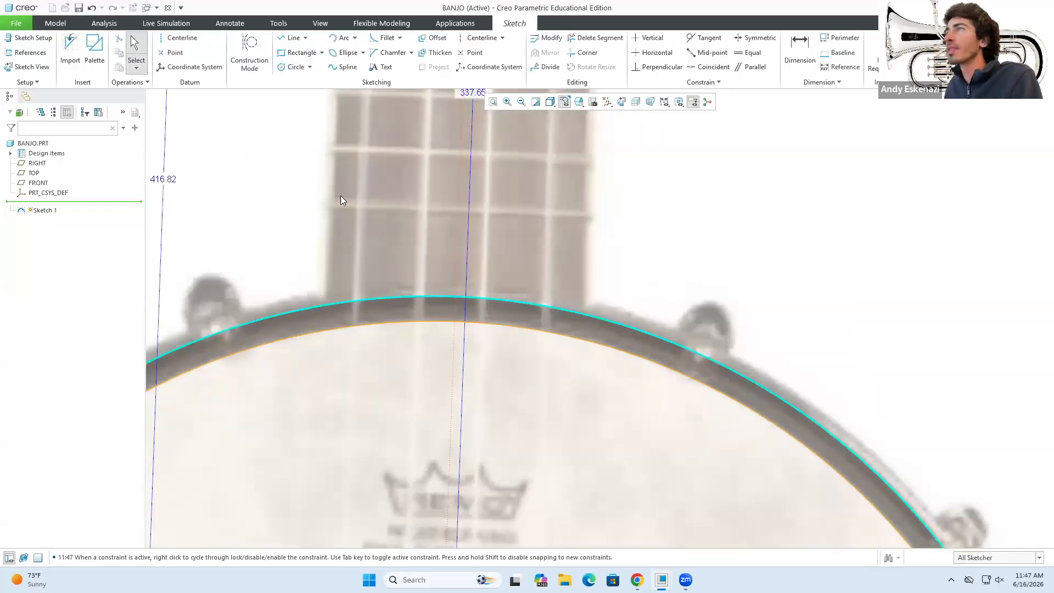
Draw a construction line about 14 long marking half the neck width at the drum, and a solid line along the neck's right edge to the nut.
click(250, 53)
click(293, 38)
click(454, 341)
click(582, 345)
middle_click(582, 345)
click(249, 52)
click(581, 345)
scroll(582, 340, up, 5)
click(629, 246)
scroll(586, 339, down, 5)
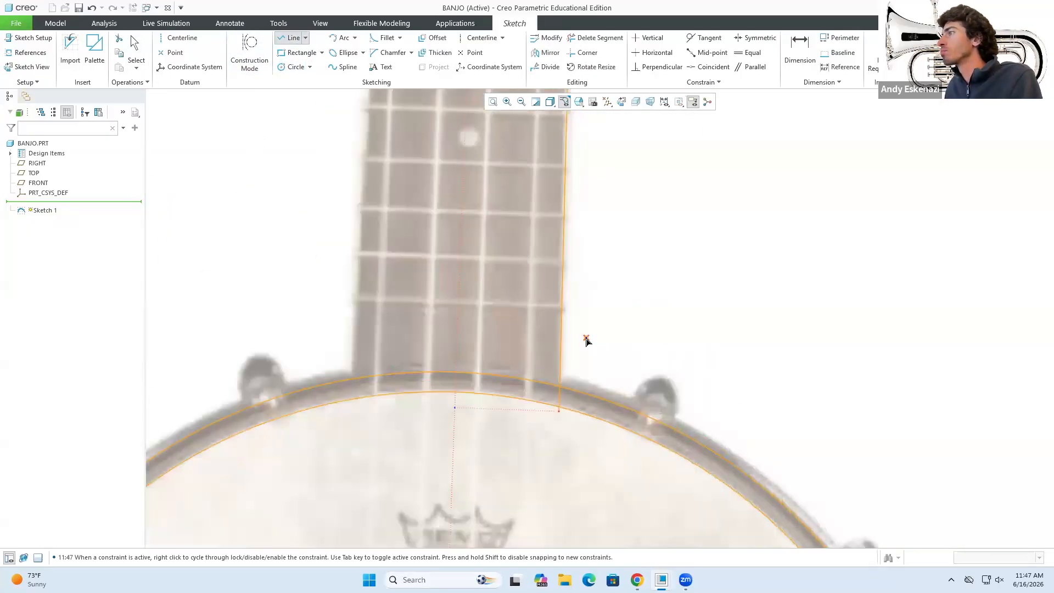
middle_click(598, 265)
scroll(609, 236, up, 5)
scroll(600, 231, down, 4)
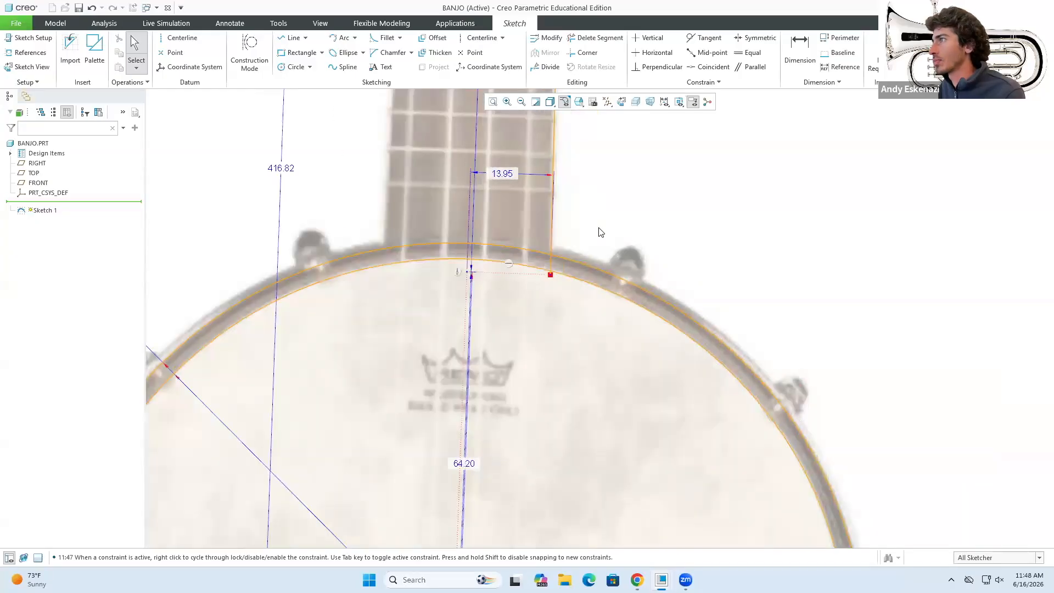
Draw two lines from the drum's centre, one horizontal to the rim and one to the hook just right of the neck.
click(293, 38)
click(591, 369)
click(721, 374)
click(592, 369)
scroll(647, 247, down, 7)
click(637, 242)
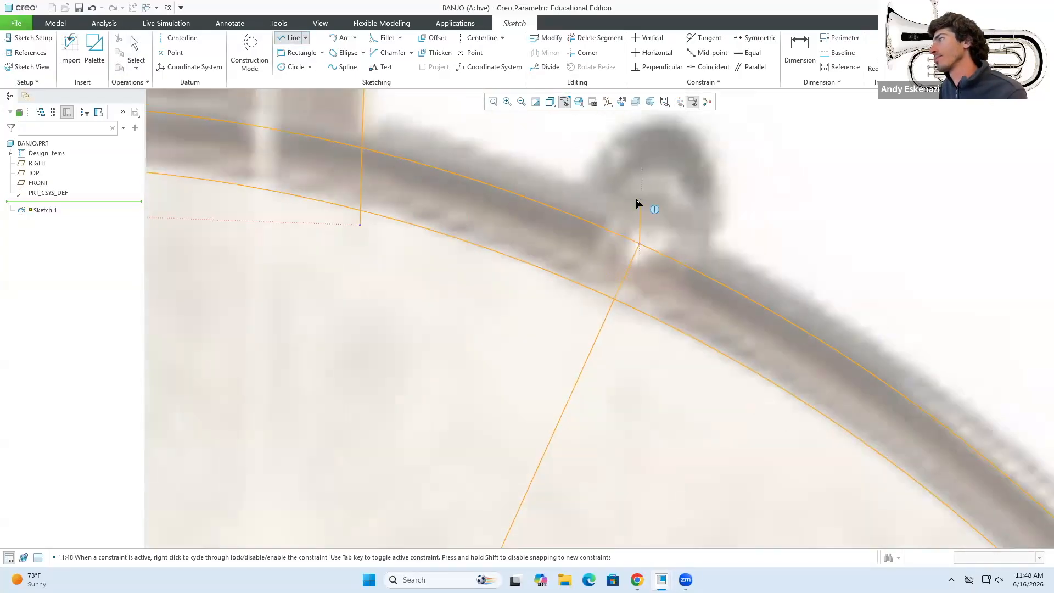
scroll(635, 201, up, 8)
middle_click(659, 217)
scroll(631, 209, down, 2)
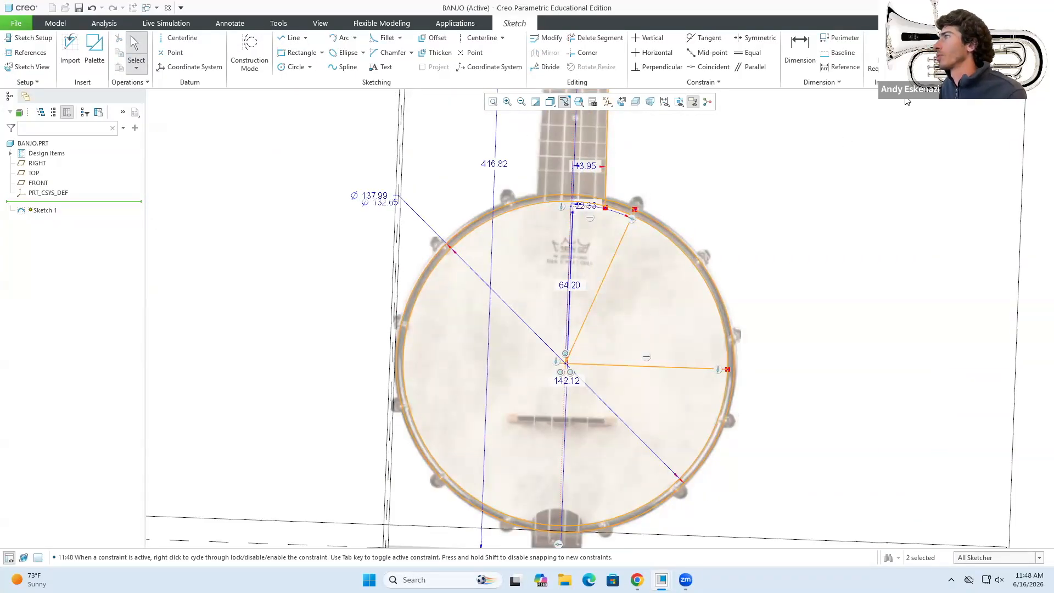
scroll(582, 275, up, 6)
scroll(578, 196, down, 3)
Trace the straight right side of the headstock with a line, using construction geometry as a guide.
scroll(590, 171, down, 6)
click(293, 37)
shift+middle_drag(615, 131, 596, 369)
click(249, 52)
click(614, 260)
shift+middle_drag(598, 483, 634, 280)
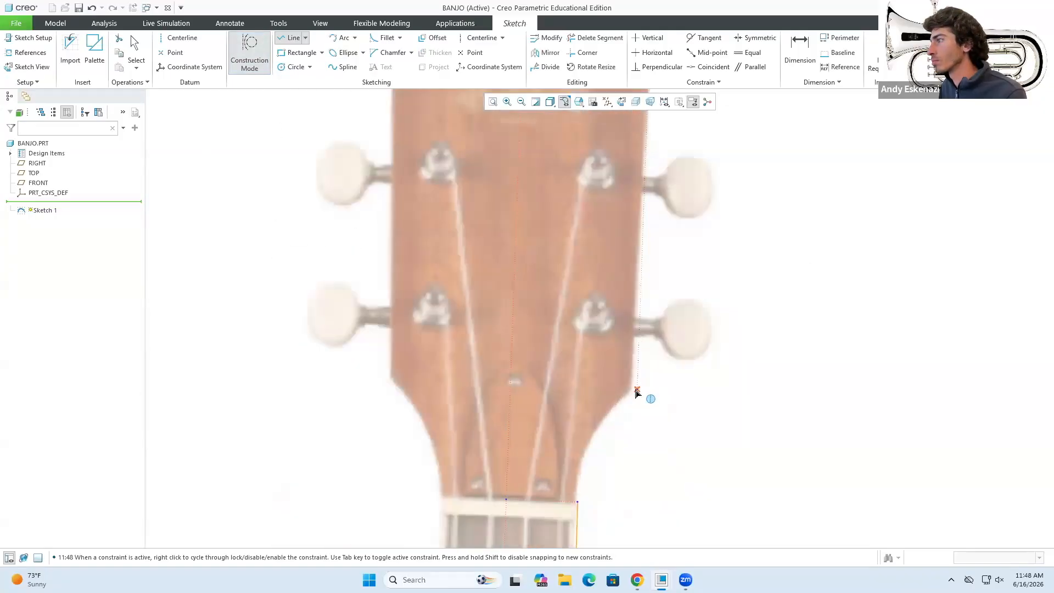
click(631, 390)
scroll(637, 274, up, 4)
click(642, 187)
Draw a spline tracing the curved transition from the nut's edge to the headstock's straight right side.
click(344, 67)
click(595, 398)
click(661, 257)
scroll(571, 351, down, 6)
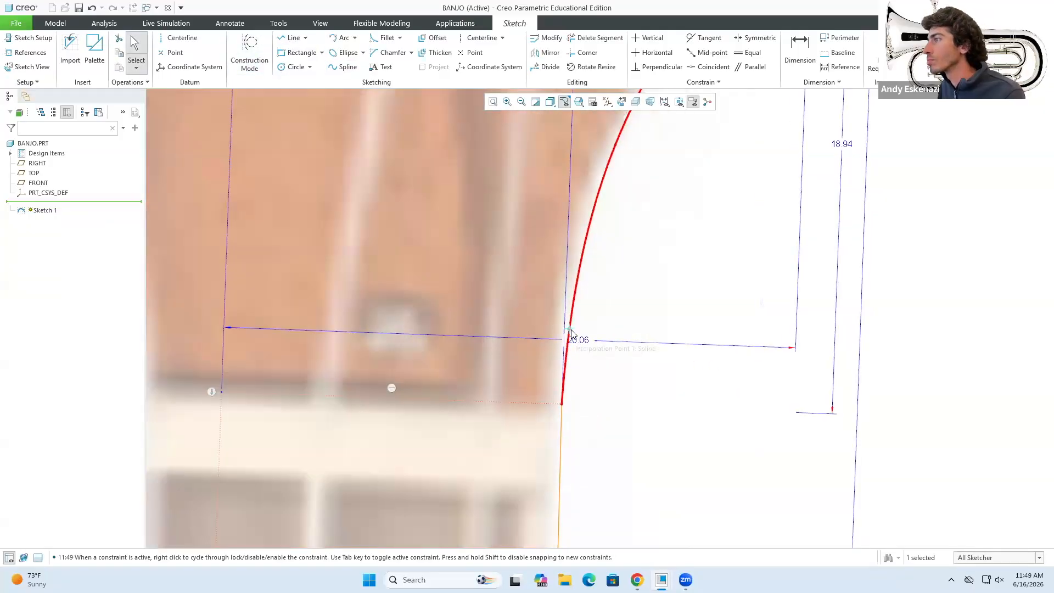
scroll(571, 351, up, 8)
scroll(611, 232, down, 6)
Draw a spline along the right half of the headstock's top edge and adjust its interpolation points to the image.
click(343, 67)
click(378, 215)
click(398, 224)
click(619, 273)
middle_click(619, 274)
middle_click(619, 273)
scroll(562, 260, down, 3)
drag(510, 261, 536, 273)
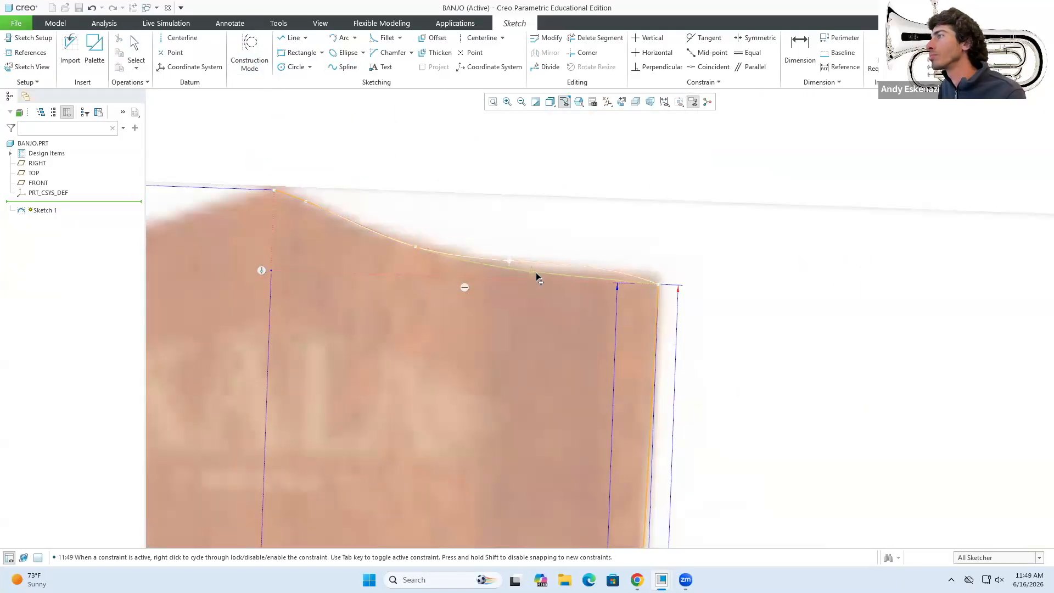
drag(312, 205, 318, 205)
Mirror the right-hand neck and headstock outline about the vertical construction line.
scroll(595, 207, up, 5)
ctrl+click(610, 247)
scroll(596, 385, down, 4)
ctrl+click(561, 393)
scroll(589, 269, up, 4)
click(545, 52)
click(559, 241)
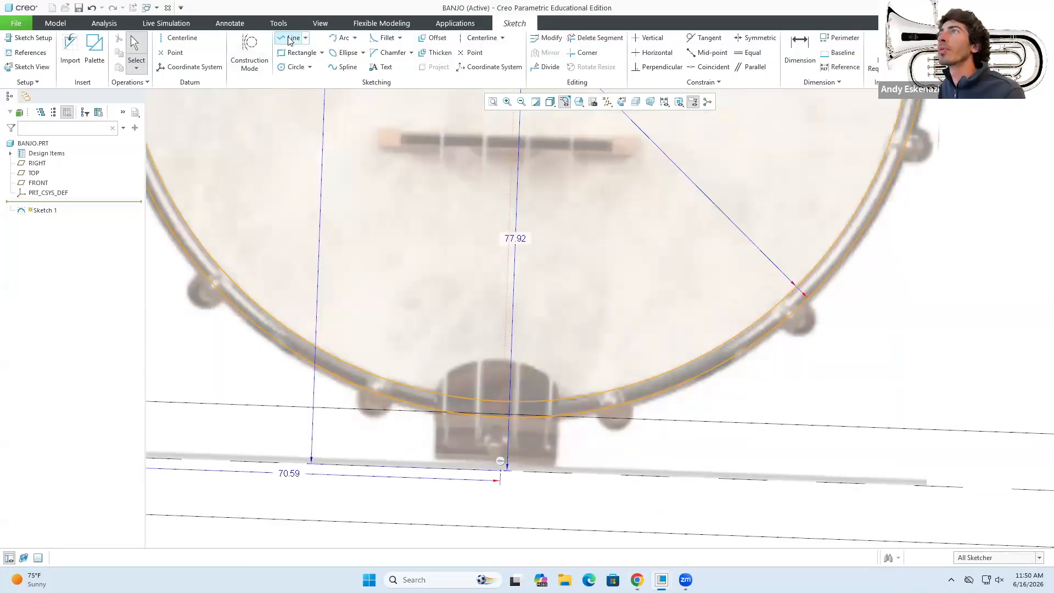
Draw the tailpiece's horizontal bottom edge from the centreline and move its centre point up to match the image.
click(289, 40)
scroll(511, 457, down, 1)
click(497, 475)
click(574, 476)
scroll(580, 384, down, 2)
drag(497, 533, 497, 505)
Draw the tailpiece's vertical right side about 11.3 high and start an arc across its rounded top between the two sides.
click(290, 39)
click(573, 506)
click(577, 375)
middle_click(577, 375)
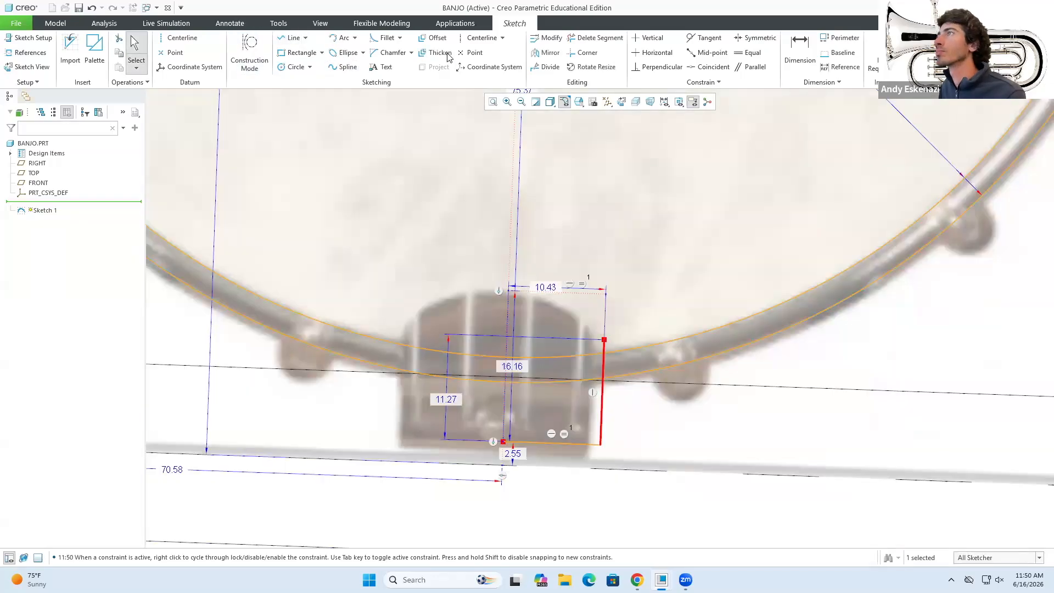
click(344, 37)
click(409, 332)
click(604, 339)
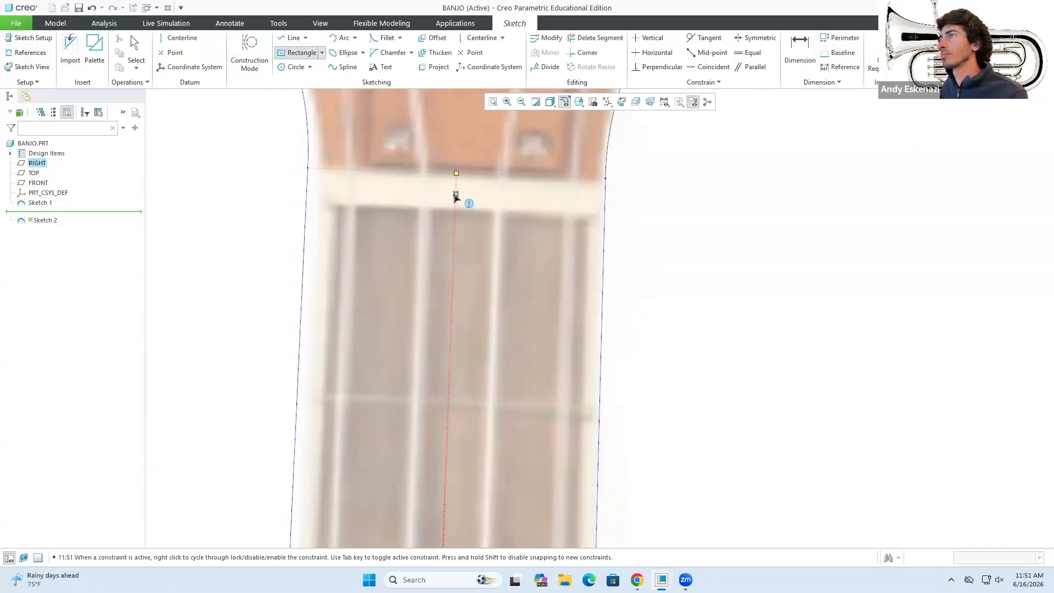
Draw a chain of vertical construction lines up the neck's centre in the second sketch, with an endpoint at each fret.
click(293, 37)
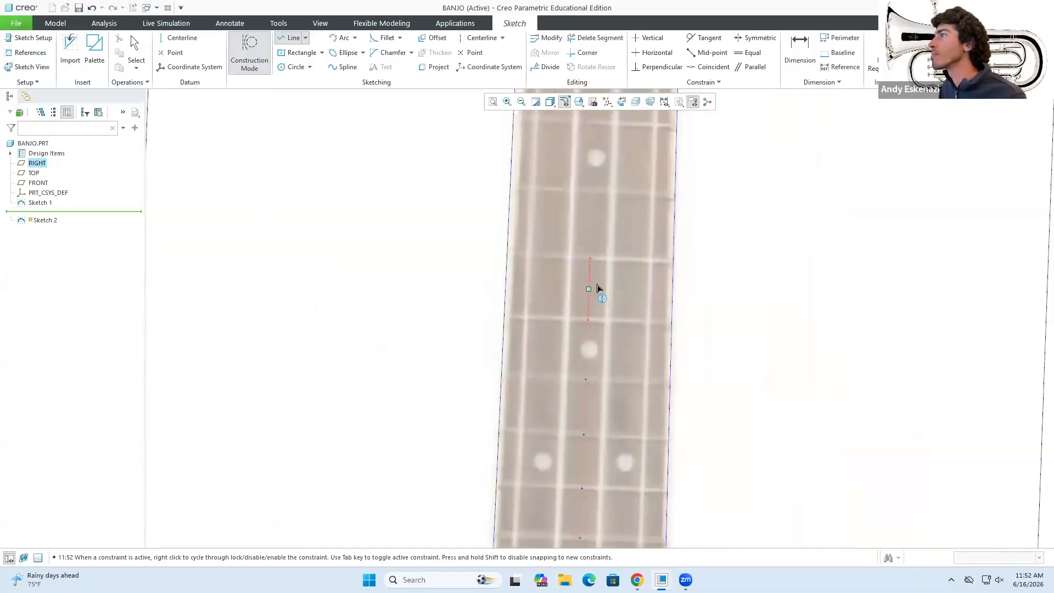
scroll(593, 252, down, 6)
click(593, 252)
scroll(598, 333, up, 5)
scroll(617, 209, down, 4)
scroll(598, 228, down, 3)
click(588, 227)
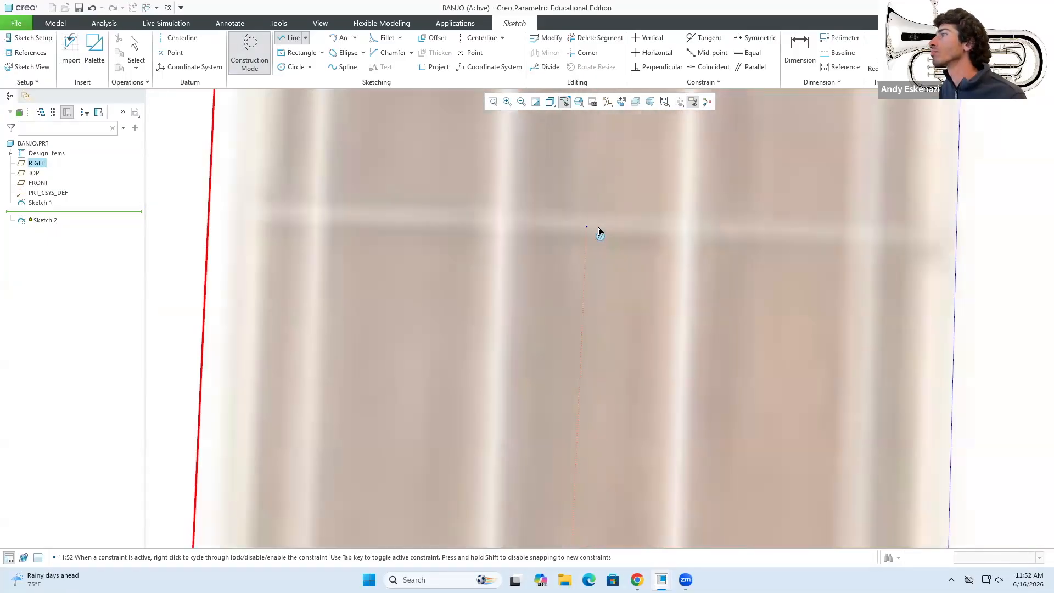
scroll(598, 232, up, 5)
scroll(652, 396, down, 3)
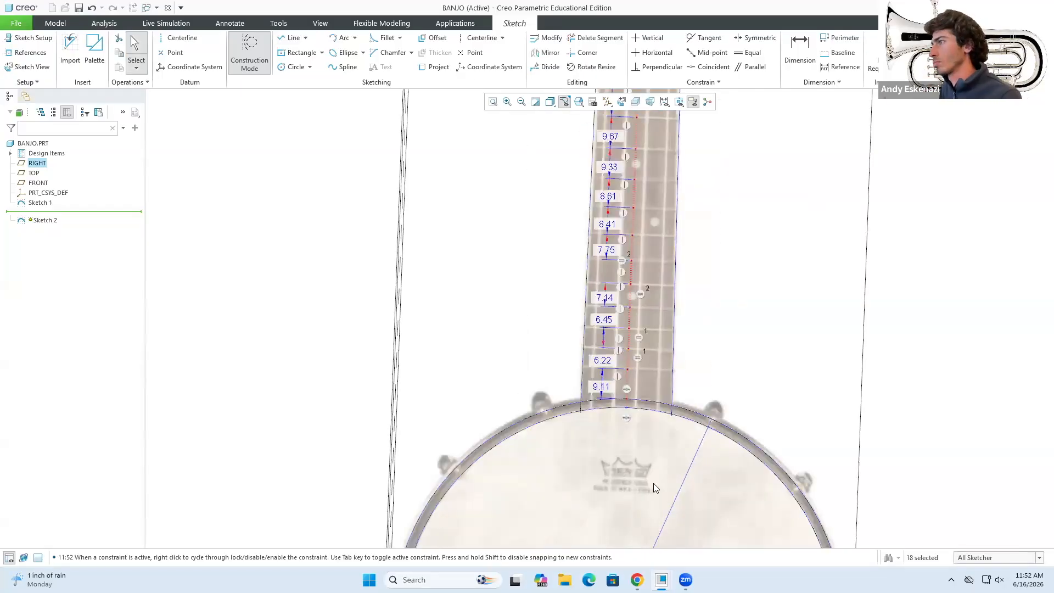
Offset the neck's right edge by -0.1.
click(434, 37)
click(681, 277)
scroll(721, 331, down, 1)
text(-.1)
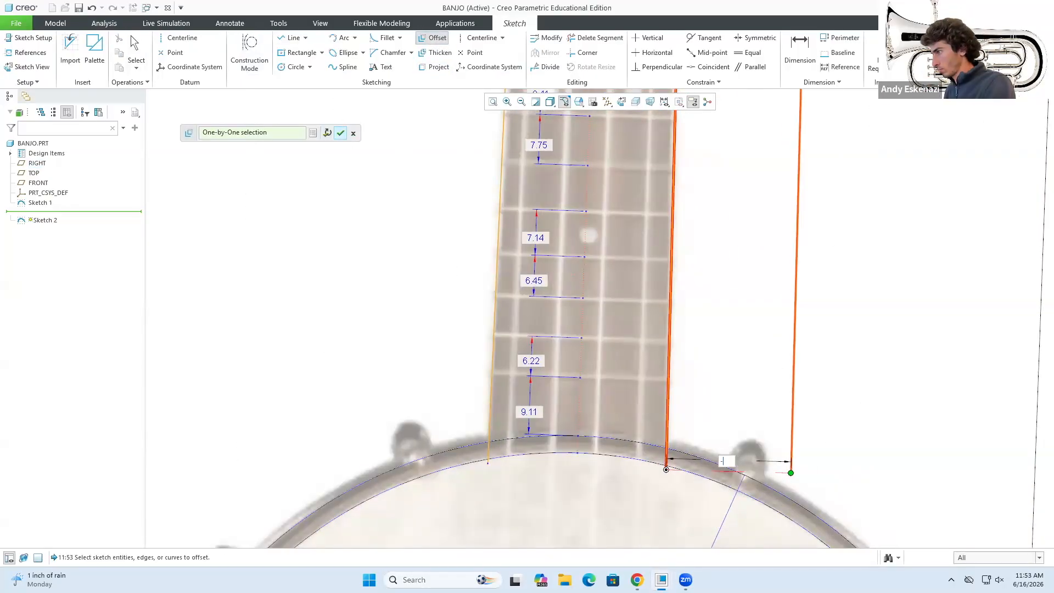
key(Return)
scroll(664, 462, down, 6)
click(340, 133)
Try neck-edge offset values of 1 and -0.5.
scroll(670, 484, down, 5)
double_click(677, 477)
text(1)
key(Return)
double_click(650, 439)
text(-.5)
key(Return)
scroll(749, 357, up, 7)
scroll(747, 307, down, 7)
Undo the last two sketch changes at the neck edge.
click(733, 325)
click(766, 287)
scroll(767, 291, up, 5)
scroll(764, 443, down, 7)
scroll(764, 443, up, 8)
key(ctrl+z)
key(ctrl+z)
scroll(730, 362, down, 6)
scroll(748, 378, up, 8)
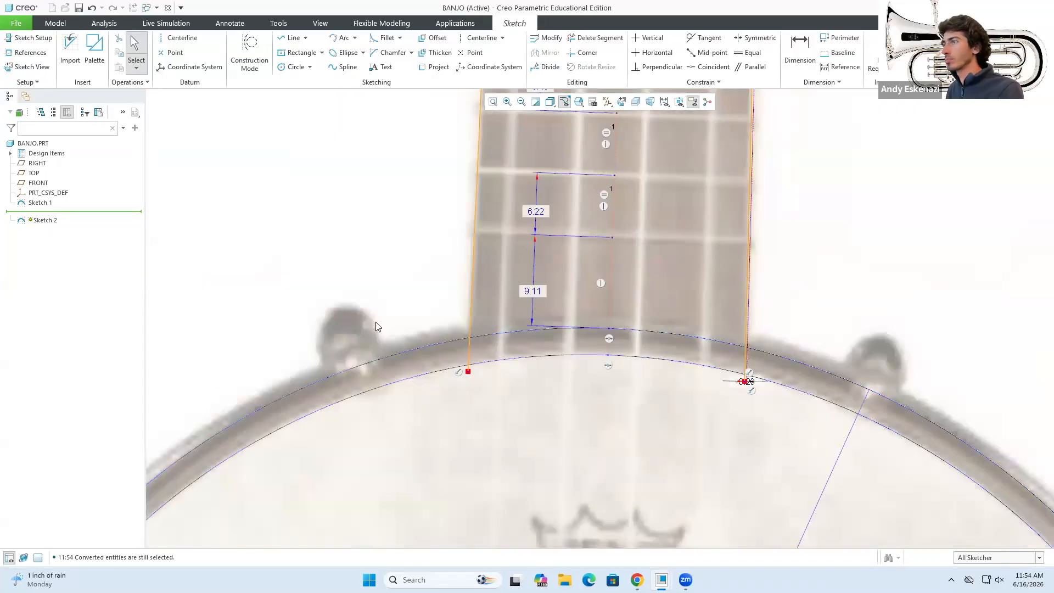
Offset the neck's left edge slightly inward and open its offset dimension for editing.
scroll(461, 354, down, 7)
click(432, 38)
click(580, 231)
key(Return)
click(340, 133)
scroll(489, 362, down, 5)
double_click(477, 305)
scroll(434, 390, up, 8)
Draw a center rectangle across the neck on the fret nearest the drum and set its thickness to 0.3.
click(298, 53)
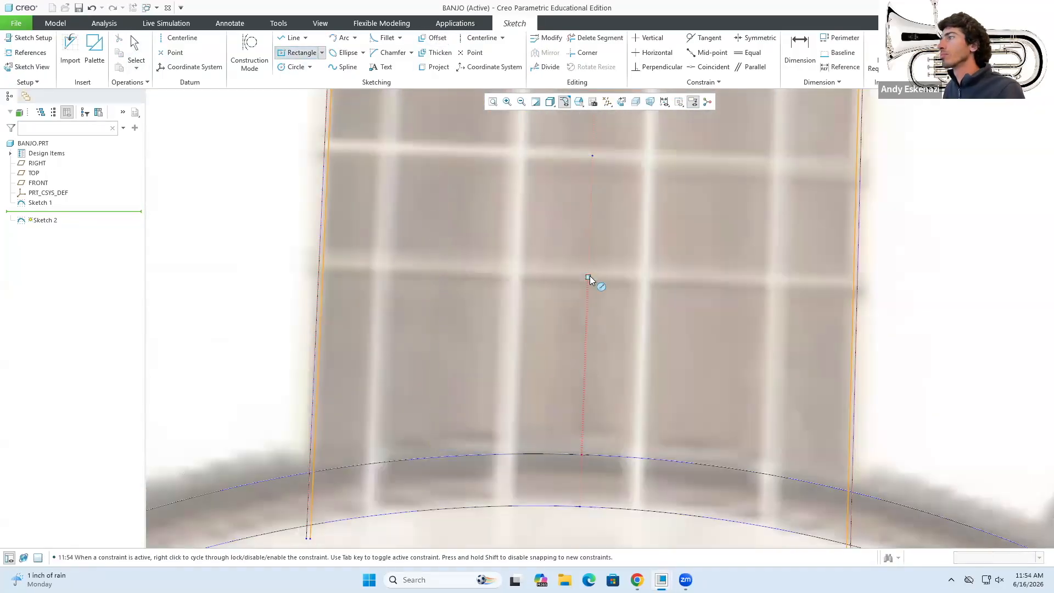
click(587, 276)
click(845, 336)
middle_click(845, 336)
double_click(915, 341)
text(.3)
key(Return)
scroll(521, 328, up, 8)
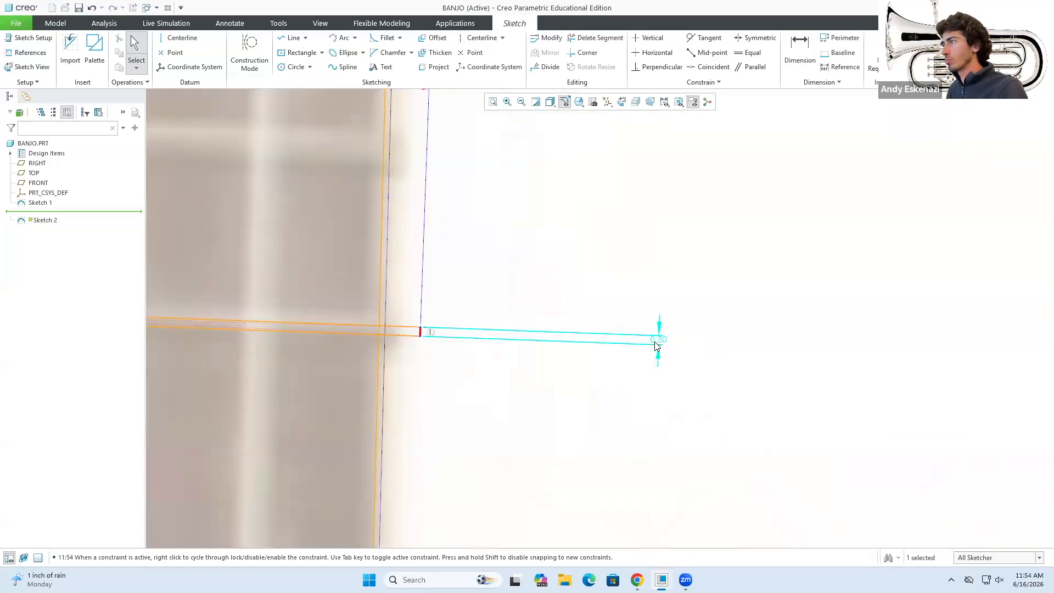
Draw center rectangles over the next frets up the neck, starting at the fourth fret above the drum and extending past both neck edges.
key(alt+Tab)
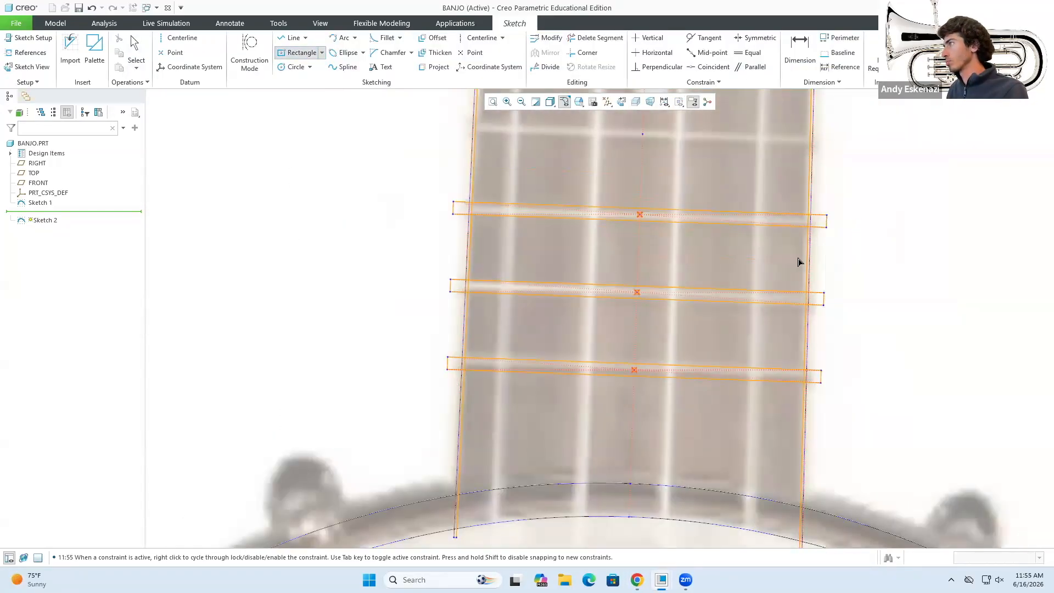
click(642, 134)
click(828, 146)
scroll(736, 190, up, 3)
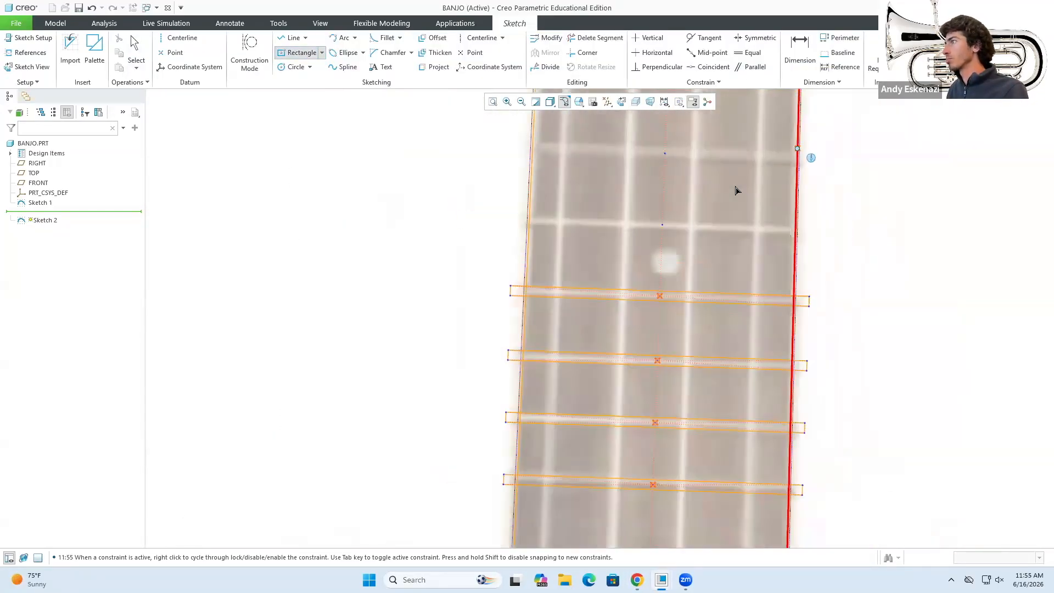
click(631, 155)
click(819, 158)
click(652, 236)
click(832, 242)
click(697, 263)
click(863, 263)
Undo the last misplaced rectangle and draw center rectangles over the following frets, centred on the neck's midline.
shift+middle_drag(687, 176, 562, 303)
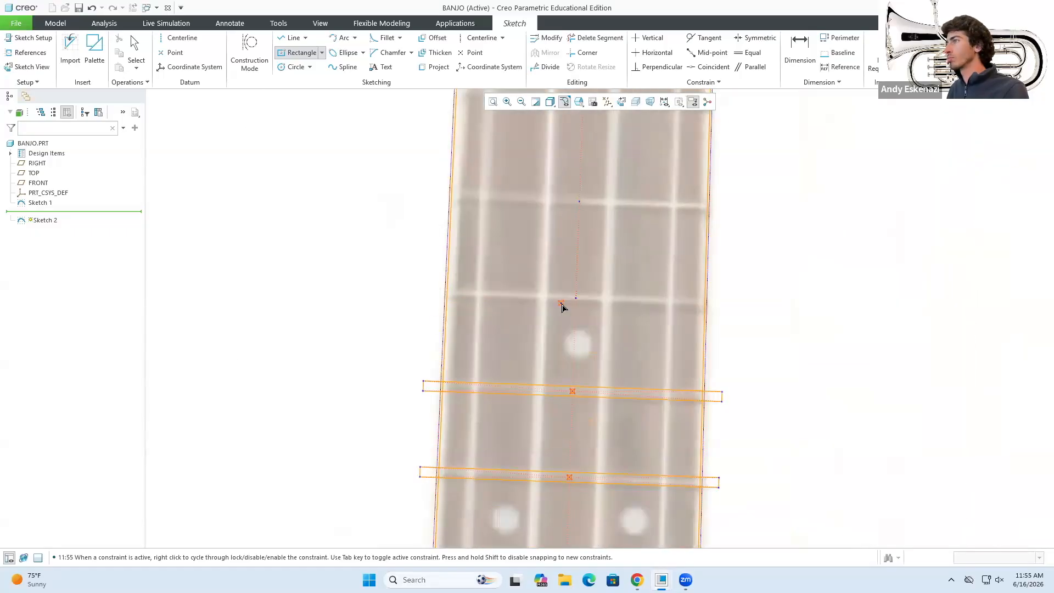
key(ctrl+z)
click(301, 52)
scroll(602, 242, down, 2)
click(588, 253)
click(593, 249)
click(736, 260)
click(655, 243)
click(637, 245)
click(759, 256)
Draw center rectangles over the remaining frets up to the nut and finish the Rectangle command.
click(576, 329)
click(696, 337)
click(582, 226)
scroll(626, 329, down, 3)
click(672, 317)
middle_click(672, 317)
scroll(619, 339, up, 3)
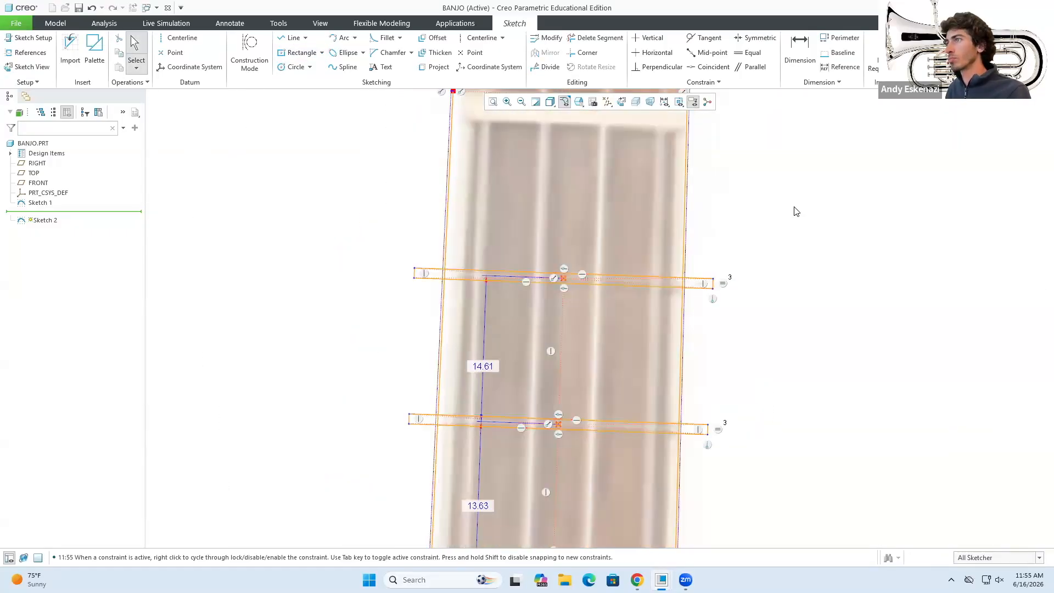
Trim the fret rectangle nearest the nut where it overhangs the neck's left edge with Delete Segment.
click(596, 38)
scroll(432, 267, down, 7)
click(475, 266)
click(481, 327)
click(333, 294)
scroll(316, 302, up, 4)
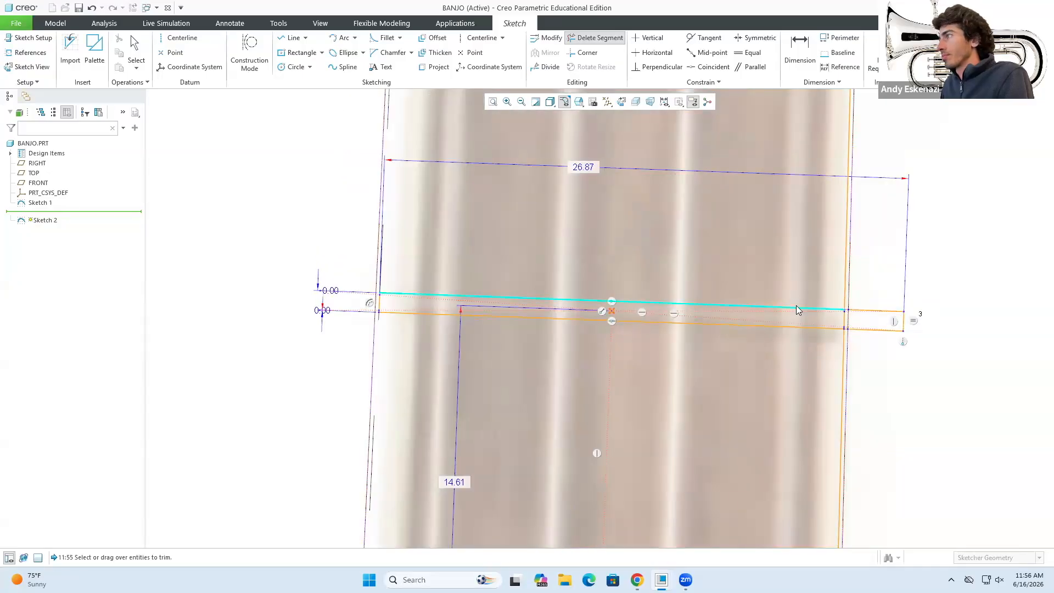
Trim the nut-side fret rectangle's overhang past the neck's right edge and end the trimming command.
scroll(865, 302, down, 4)
click(868, 324)
click(966, 358)
scroll(807, 362, down, 3)
click(846, 393)
scroll(713, 296, up, 5)
middle_click(700, 295)
Trim the overhanging ends of the next fret rectangle below the nut back to the offset line inside the neck's right edge.
click(595, 37)
scroll(414, 395, down, 6)
click(439, 217)
click(560, 222)
scroll(806, 354, down, 5)
click(878, 289)
click(890, 354)
click(1019, 353)
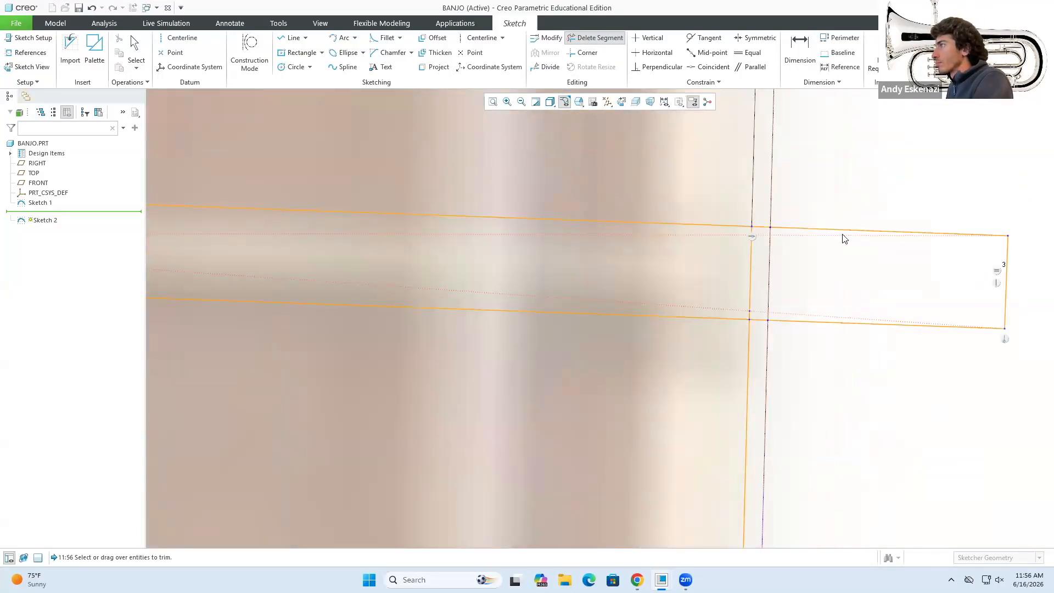
click(844, 233)
click(873, 324)
click(1005, 304)
scroll(1000, 304, up, 5)
Trim the upper fret rectangles' overhangs at the neck's left edge, including the short segments between the two edge lines.
scroll(680, 296, down, 5)
click(677, 331)
scroll(593, 254, up, 5)
scroll(586, 437, down, 5)
click(577, 375)
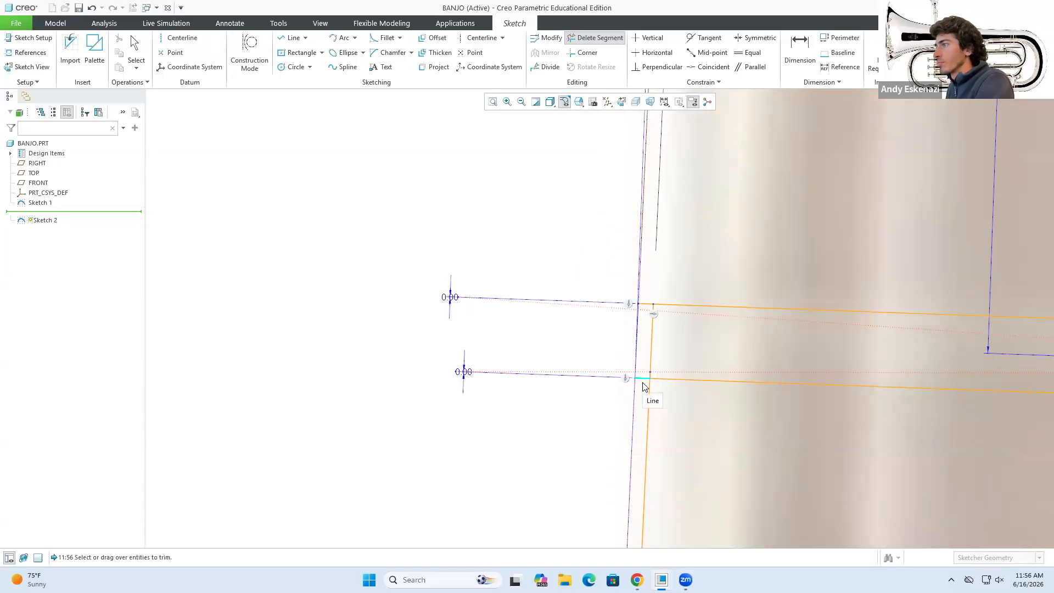
scroll(642, 379, up, 5)
scroll(900, 374, down, 5)
click(809, 351)
click(833, 388)
scroll(706, 341, up, 5)
scroll(560, 179, down, 5)
click(560, 179)
click(250, 241)
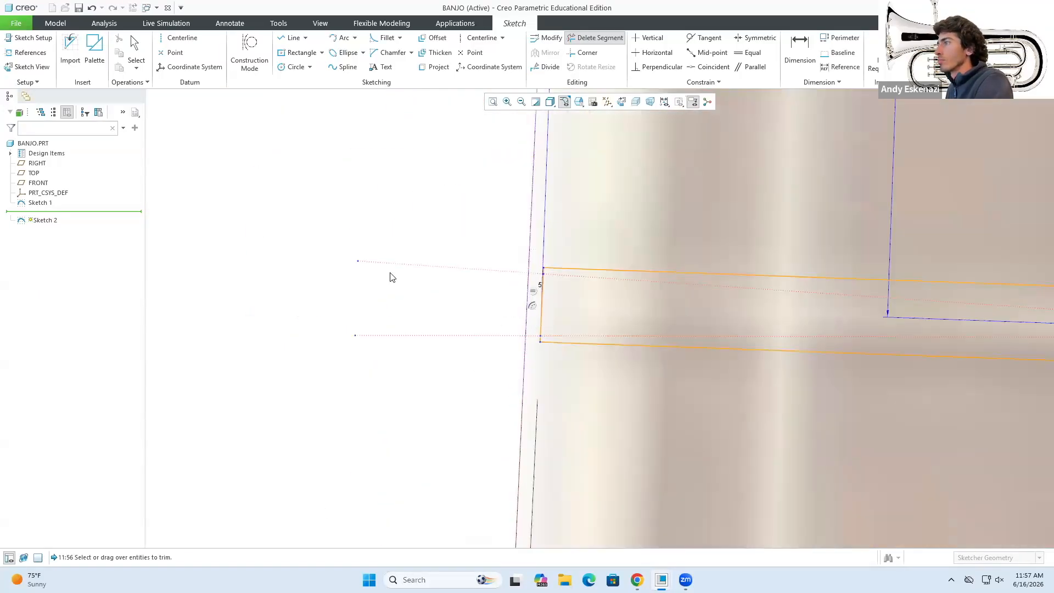
Trim the end lines and overhanging segments of the next upper fret rectangles at the neck's right edge.
scroll(977, 307, down, 5)
click(978, 287)
click(1020, 354)
click(719, 423)
scroll(693, 439, up, 5)
scroll(419, 437, down, 5)
click(441, 357)
click(528, 311)
click(619, 410)
scroll(853, 352, down, 5)
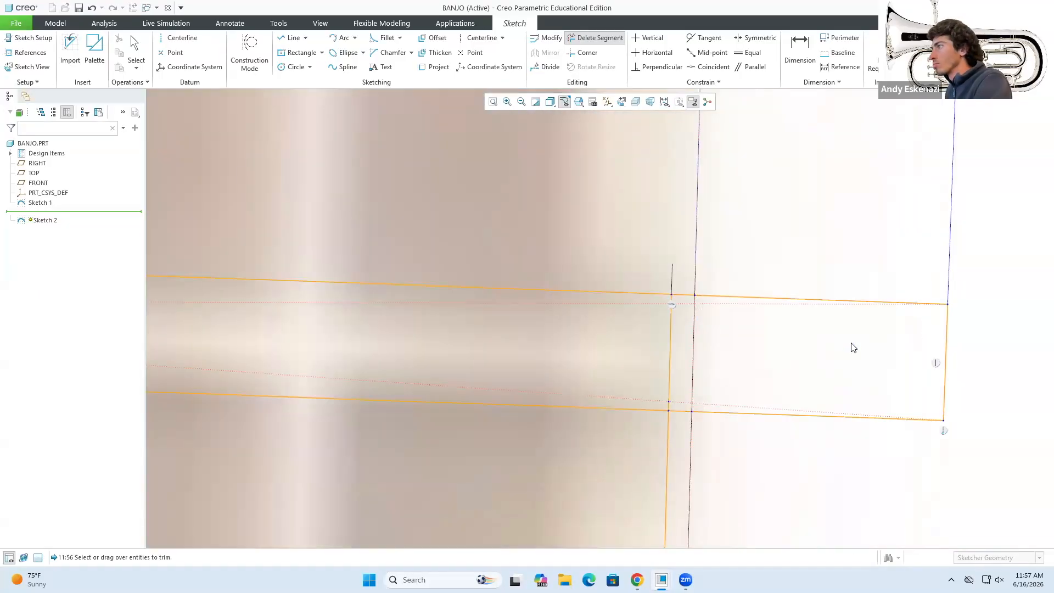
click(668, 420)
scroll(672, 426, up, 5)
Undo the last trim and cut the third fret rectangle from the nut again at the neck's right edge.
scroll(467, 442, down, 5)
click(581, 384)
click(809, 447)
scroll(809, 439, up, 5)
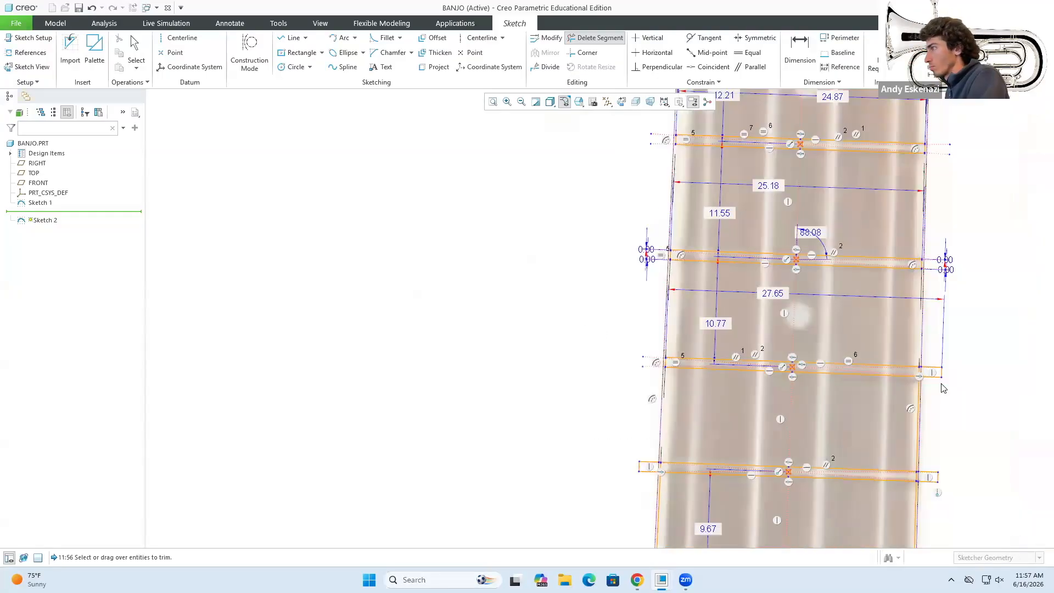
scroll(941, 379, down, 5)
key(ctrl+z)
scroll(752, 296, down, 2)
click(737, 417)
Trim the following fret rectangles down the neck where they extend past the right-hand offset line.
scroll(728, 426, up, 5)
scroll(557, 288, down, 5)
click(468, 302)
click(598, 249)
click(678, 366)
scroll(679, 366, up, 5)
scroll(724, 265, down, 5)
click(661, 270)
scroll(662, 275, up, 5)
scroll(769, 329, down, 5)
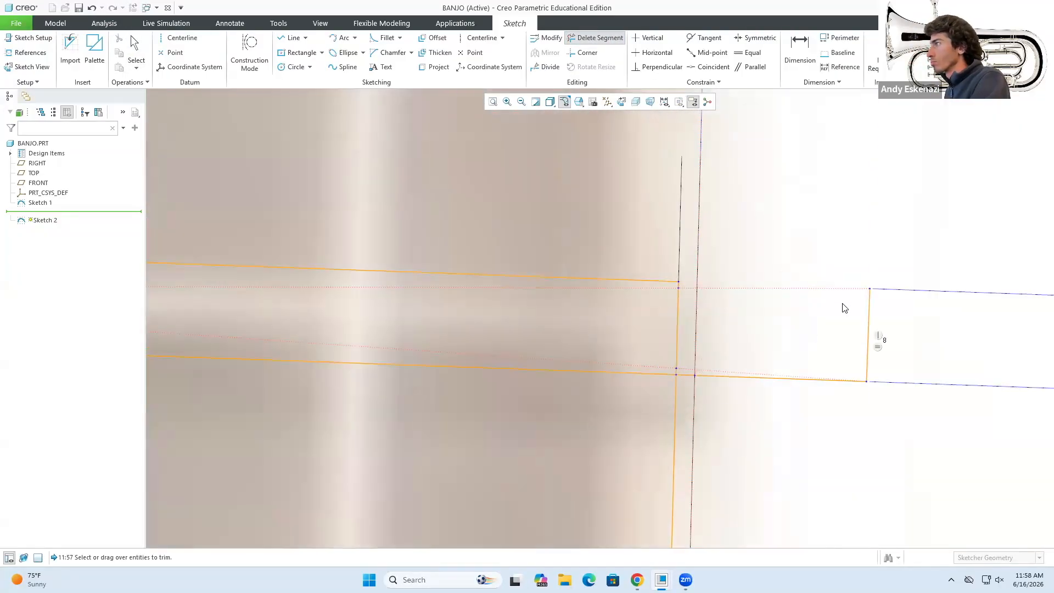
click(867, 329)
scroll(812, 373, up, 5)
Trim the overhanging lines and short stubs of the next fret rectangles on the neck's left side.
scroll(318, 398, down, 5)
click(431, 363)
click(543, 425)
click(559, 298)
scroll(630, 269, down, 2)
click(681, 241)
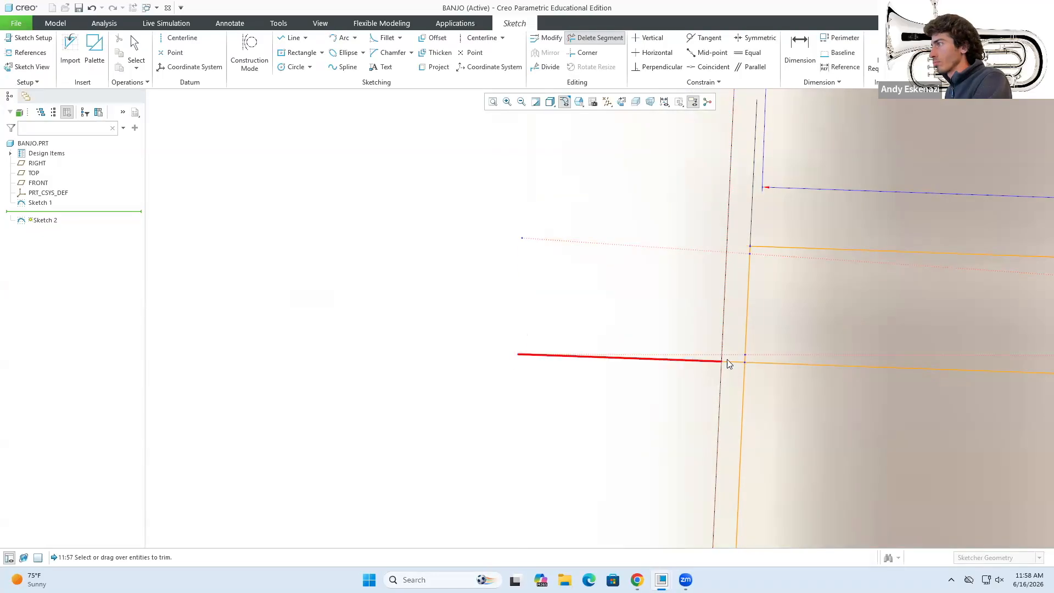
click(727, 363)
scroll(423, 357, up, 5)
scroll(878, 351, down, 5)
click(903, 359)
click(783, 383)
Cut further fret rectangles back to the left-hand offset line, working down the neck toward the drum.
scroll(768, 349, up, 5)
scroll(655, 290, down, 5)
click(655, 290)
click(714, 386)
scroll(736, 339, up, 5)
scroll(719, 334, down, 5)
click(720, 337)
click(669, 452)
click(715, 461)
scroll(714, 460, up, 5)
Remove the next fret rectangles' projecting ends outside the neck's left inner line, including their closing end lines.
scroll(717, 291, down, 5)
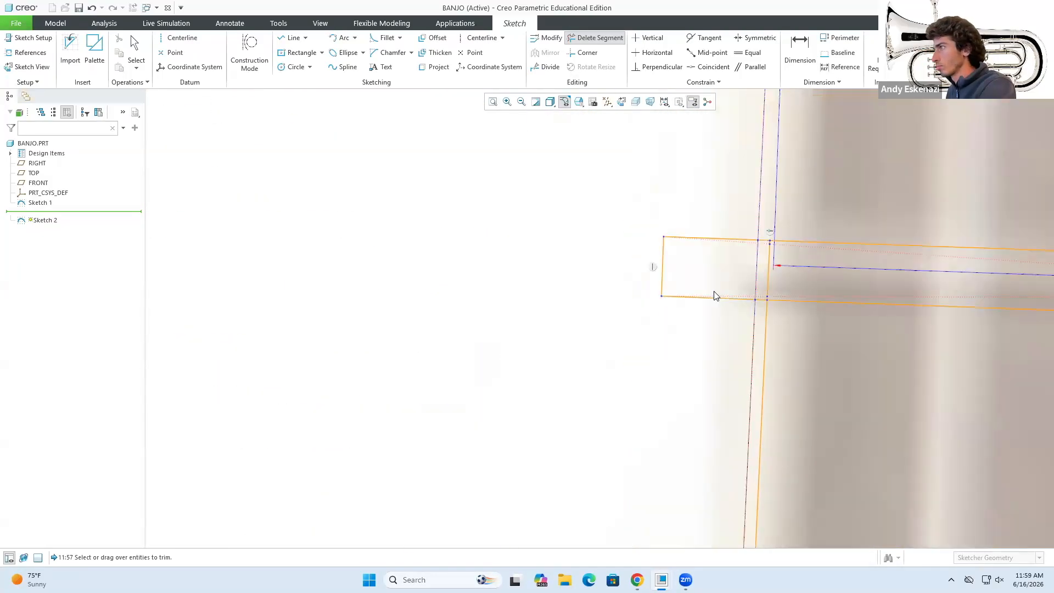
click(768, 227)
click(778, 321)
scroll(778, 324, up, 5)
scroll(772, 366, down, 5)
click(720, 321)
click(719, 438)
scroll(718, 437, up, 5)
scroll(590, 349, down, 5)
click(714, 252)
click(789, 344)
Trim the mid-neck fret rectangles' overhangs at the neck's right edge back to the inner offset line.
scroll(791, 348, up, 5)
scroll(904, 331, down, 5)
click(857, 331)
click(887, 412)
click(768, 444)
scroll(747, 409, up, 5)
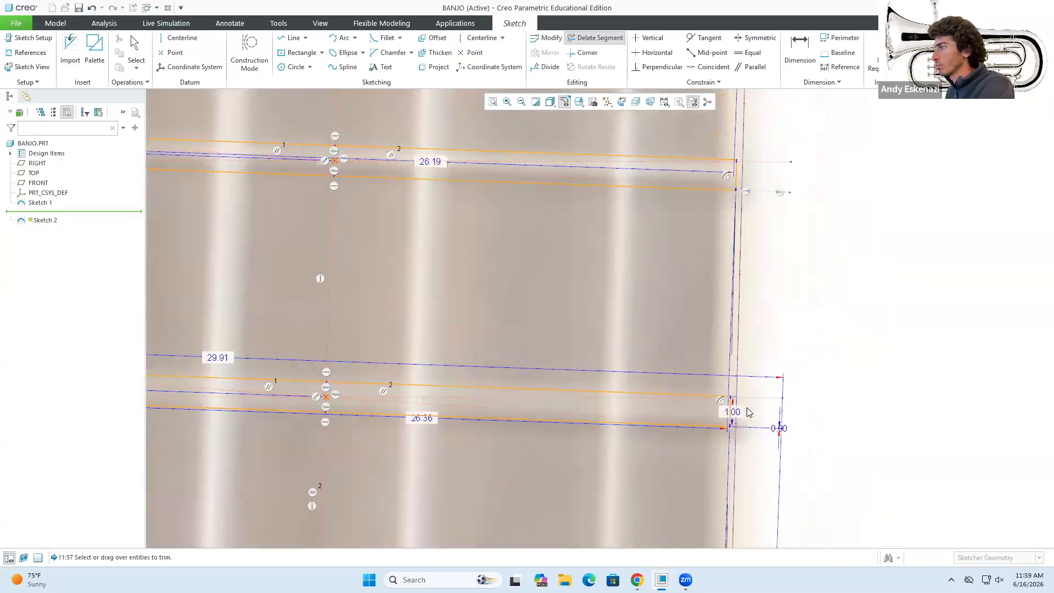
scroll(696, 351, down, 5)
click(696, 350)
click(709, 397)
scroll(741, 409, up, 5)
Remove the next fret rectangle's end and its lower overhanging line beyond the neck's right edge.
scroll(822, 356, down, 5)
scroll(823, 355, down, 5)
click(856, 325)
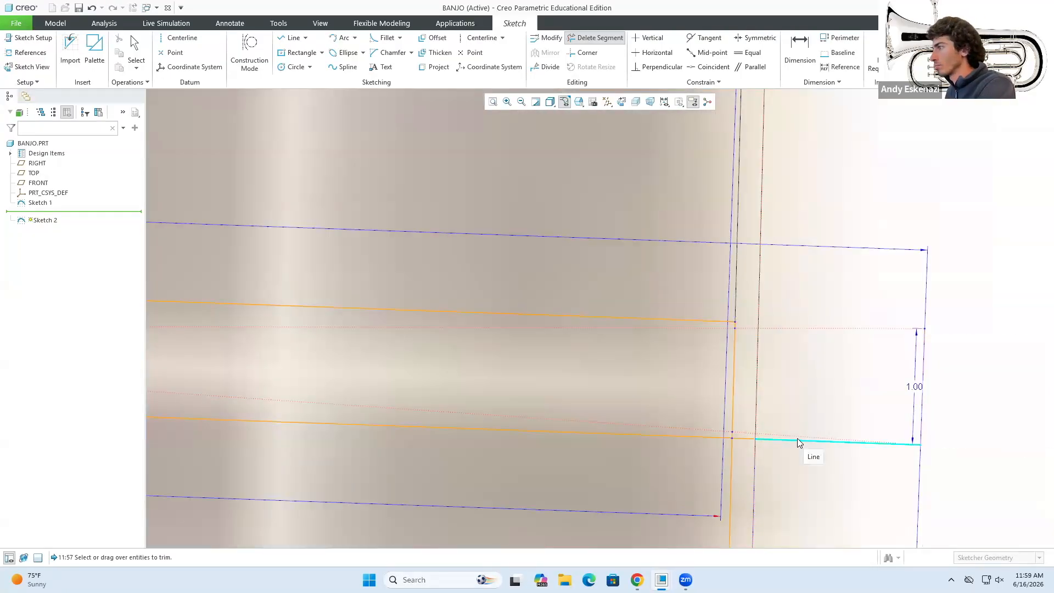
click(797, 439)
scroll(797, 438, up, 5)
scroll(484, 472, down, 5)
click(697, 207)
click(714, 302)
Trim the next two fret rectangles' overhanging lines beyond the neck's right edge back to the inner offset line.
scroll(845, 331, down, 5)
click(738, 318)
click(734, 435)
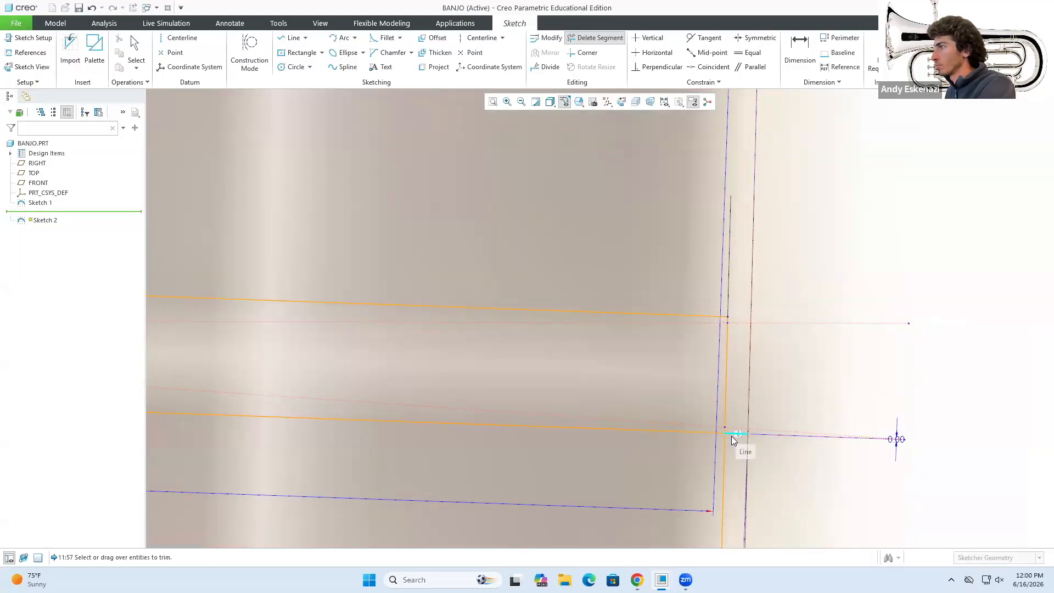
scroll(734, 439, up, 5)
scroll(640, 291, down, 5)
click(641, 290)
click(642, 413)
Remove the lower overhanging lines of the fret rectangles nearest the drum, outside the right inner offset line.
scroll(642, 416, up, 5)
scroll(631, 274, down, 5)
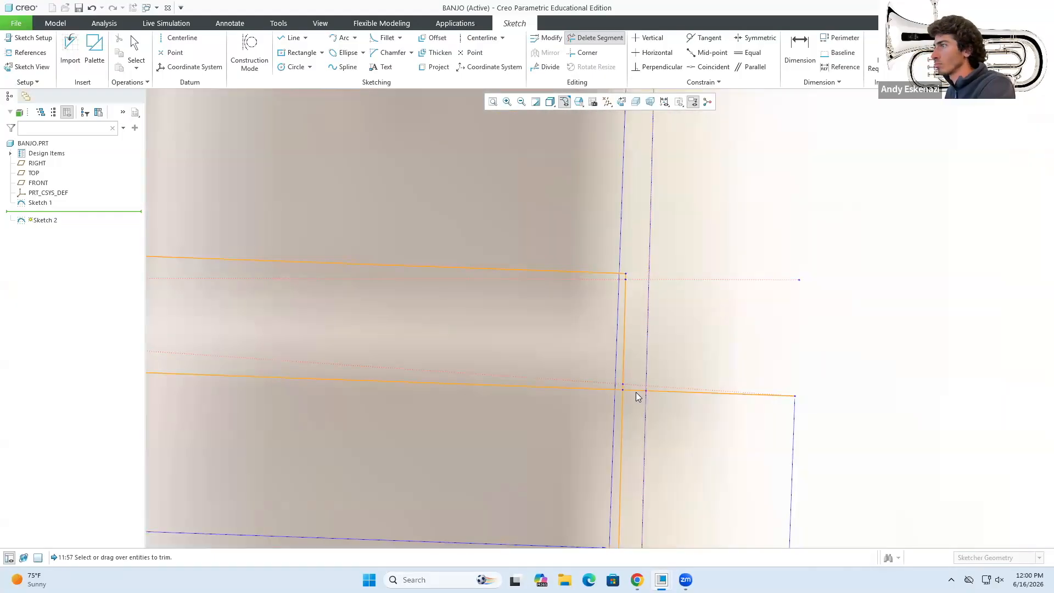
click(635, 392)
scroll(635, 393, up, 5)
scroll(696, 369, down, 5)
click(713, 450)
Delete the closing end line and projecting segments of the fret rectangle outside the neck's left inner offset line near the drum.
scroll(714, 450, up, 5)
scroll(387, 329, down, 5)
click(421, 267)
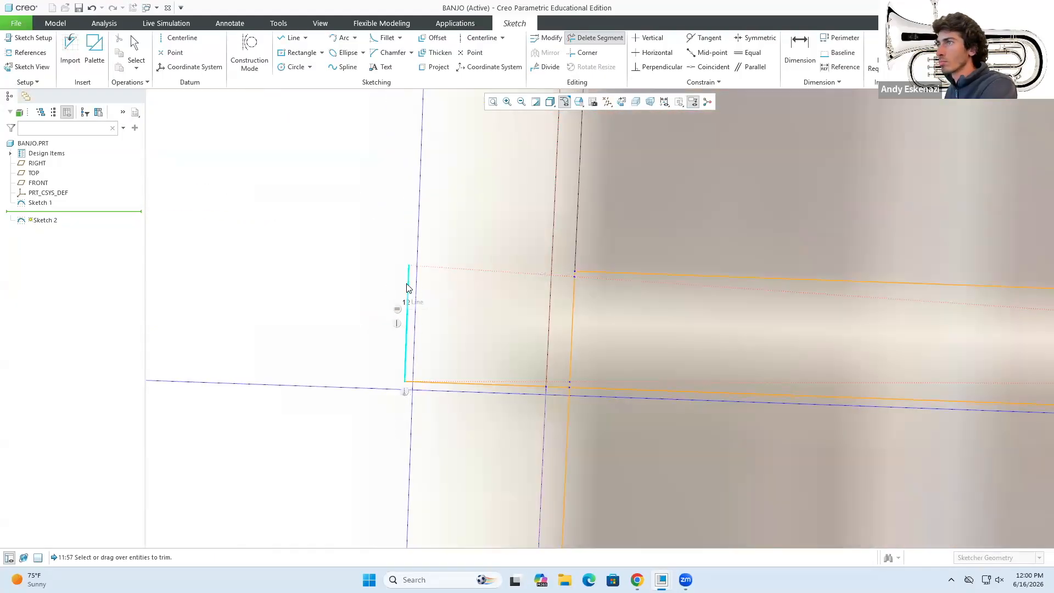
click(408, 288)
scroll(467, 385, up, 5)
scroll(519, 427, down, 5)
click(467, 319)
click(450, 333)
Trim the remaining stray fret segments outside the neck's offset lines and finish the fret sketch.
scroll(513, 342, up, 5)
scroll(772, 351, down, 5)
click(806, 397)
scroll(693, 448, down, 2)
scroll(708, 365, up, 5)
scroll(709, 410, down, 5)
click(708, 410)
scroll(708, 410, up, 5)
scroll(502, 426, down, 5)
click(502, 426)
scroll(471, 347, up, 5)
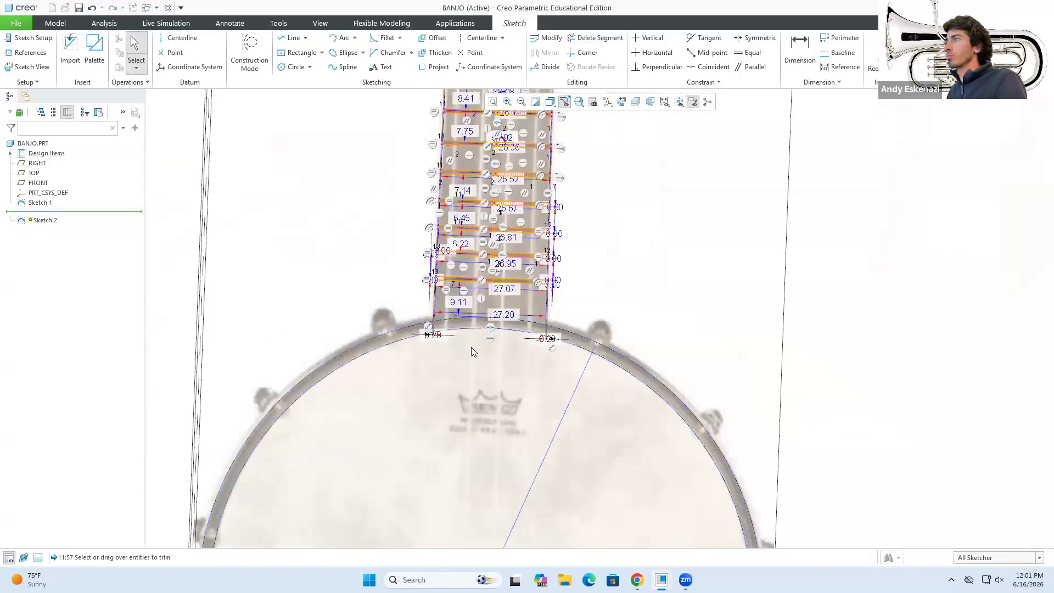
click(993, 47)
Switch to the browser to examine the headstock in the banjo photo, and return to Creo.
scroll(627, 375, up, 3)
middle_drag(627, 375, 645, 308)
key(alt+Tab)
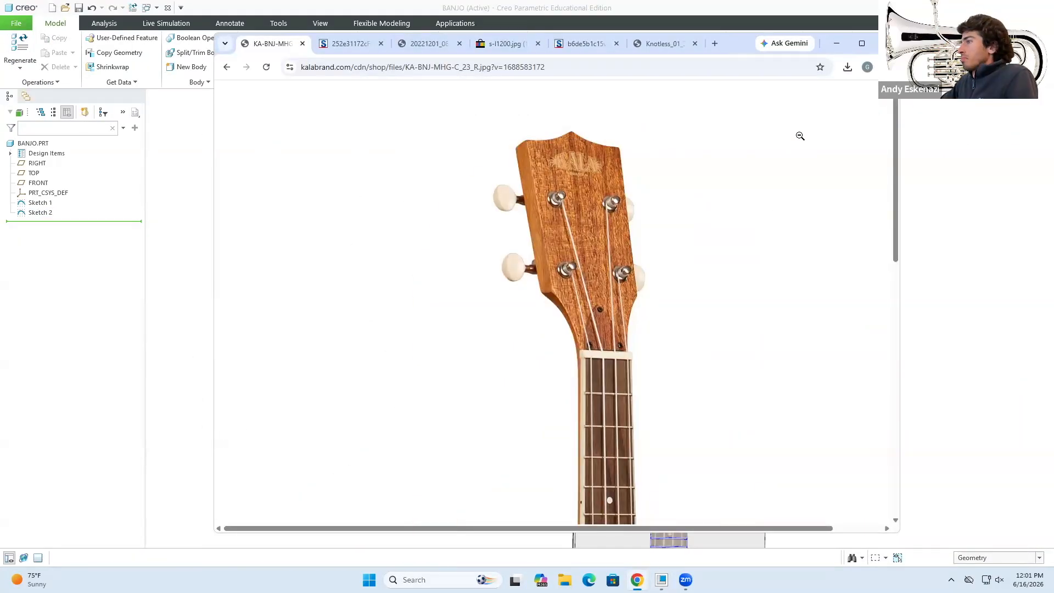
click(837, 44)
In a new sketch on the previous plane, draw a centre construction line from the first fret past the nut and a half-width base line about 8.55 long.
click(343, 47)
click(1016, 161)
scroll(669, 270, down, 5)
click(250, 52)
click(290, 38)
click(606, 484)
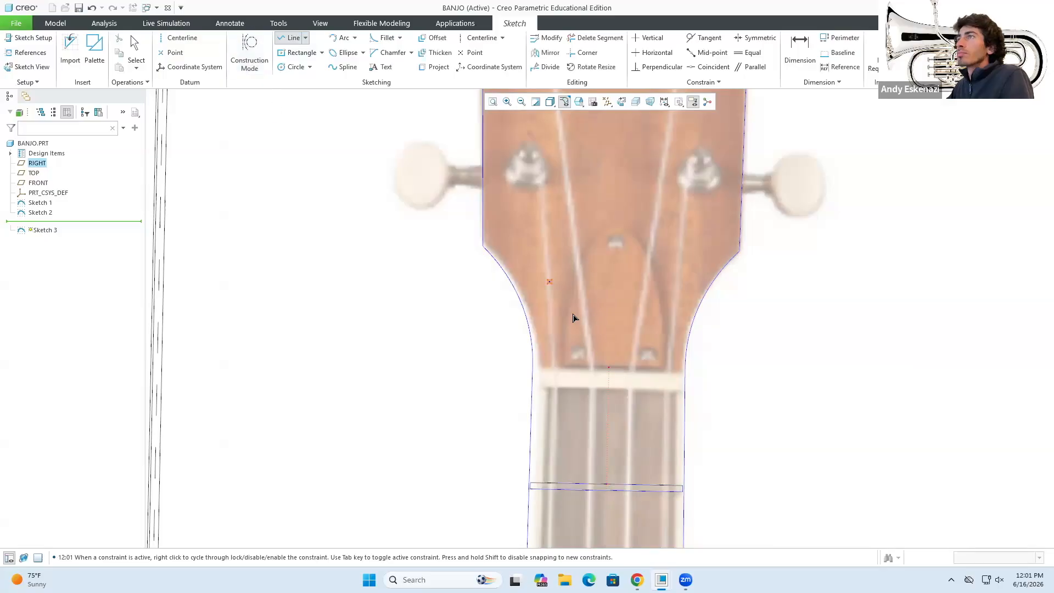
scroll(573, 318, down, 2)
click(543, 391)
click(552, 207)
click(628, 393)
Draw a spline from the apex, about 22.54 above the nut, to the base line's end and mirror the half-outline into an arched cover.
scroll(542, 344, up, 2)
scroll(555, 233, down, 3)
click(343, 67)
click(548, 241)
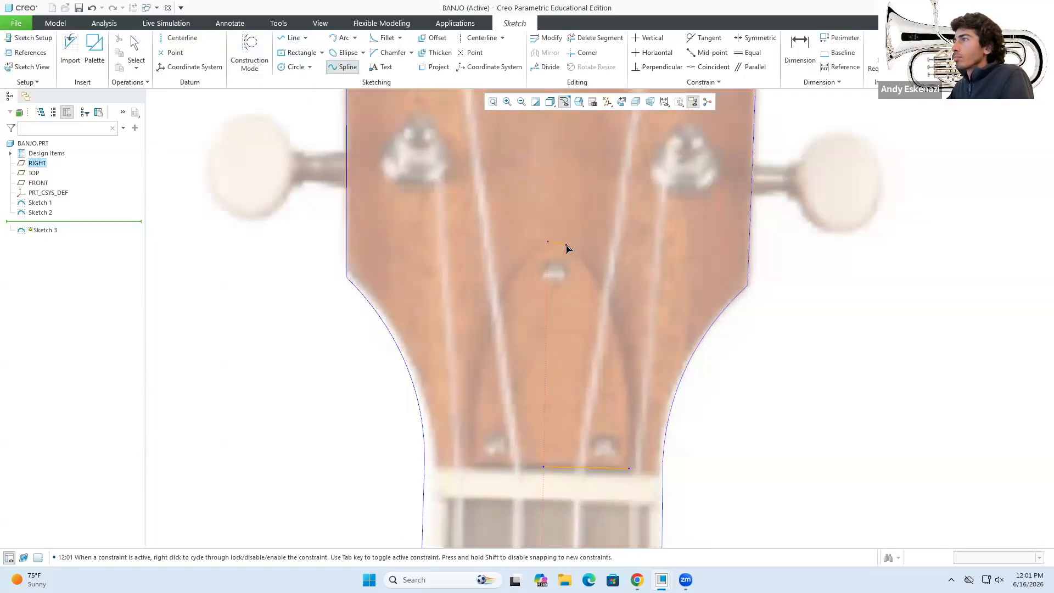
click(629, 468)
middle_click(629, 469)
middle_click(629, 468)
scroll(582, 275, down, 3)
scroll(645, 275, up, 3)
scroll(668, 378, down, 2)
scroll(708, 318, up, 3)
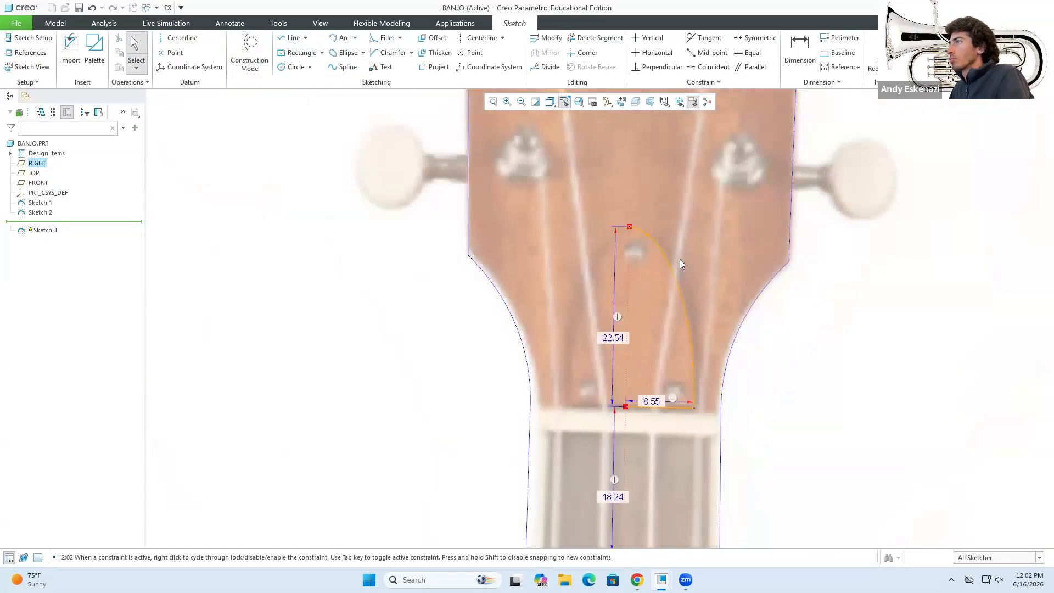
scroll(653, 248, down, 3)
scroll(655, 220, up, 5)
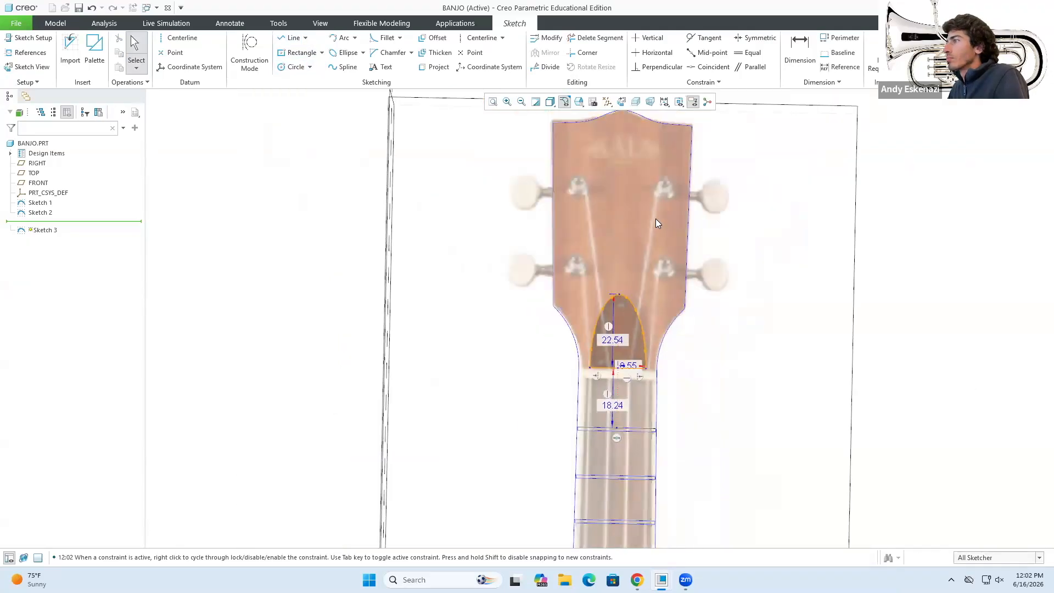
In a new sketch, draw horizontal construction lines from the headstock's centreline to both right tuner posts, about 13.37 long and 24.50 apart.
scroll(657, 221, down, 3)
click(344, 52)
click(37, 163)
click(993, 262)
click(249, 53)
click(289, 37)
scroll(553, 344, down, 3)
click(559, 335)
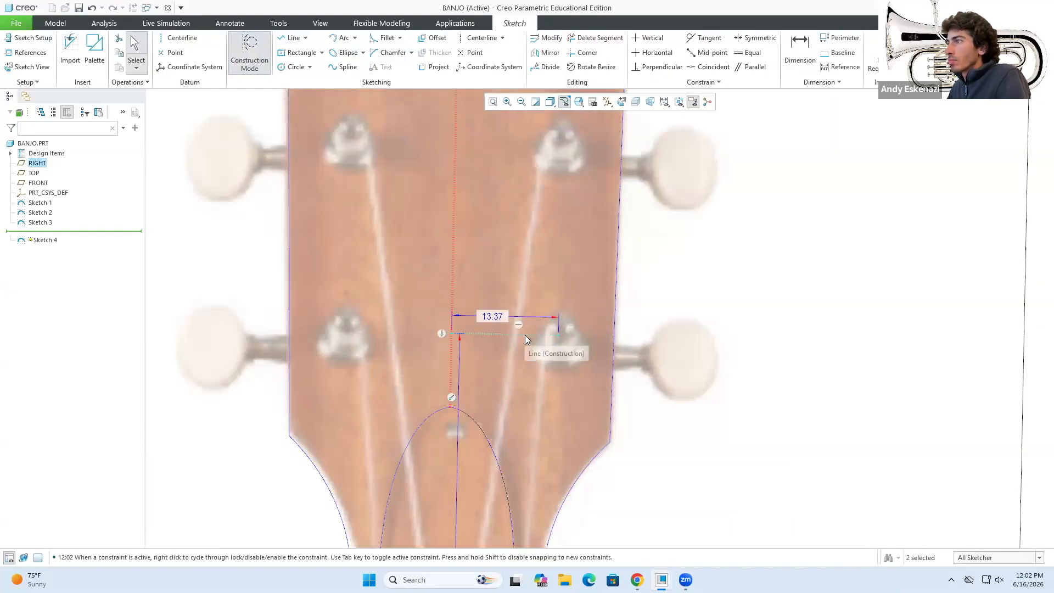
scroll(541, 351, up, 3)
click(292, 38)
click(472, 252)
click(557, 253)
middle_click(557, 253)
Draw circles about 6.85 in diameter on the headstock's two right tuner posts at the construction lines' ends.
click(249, 53)
click(291, 67)
click(555, 432)
middle_click(555, 432)
scroll(541, 255, up, 3)
scroll(414, 296, down, 2)
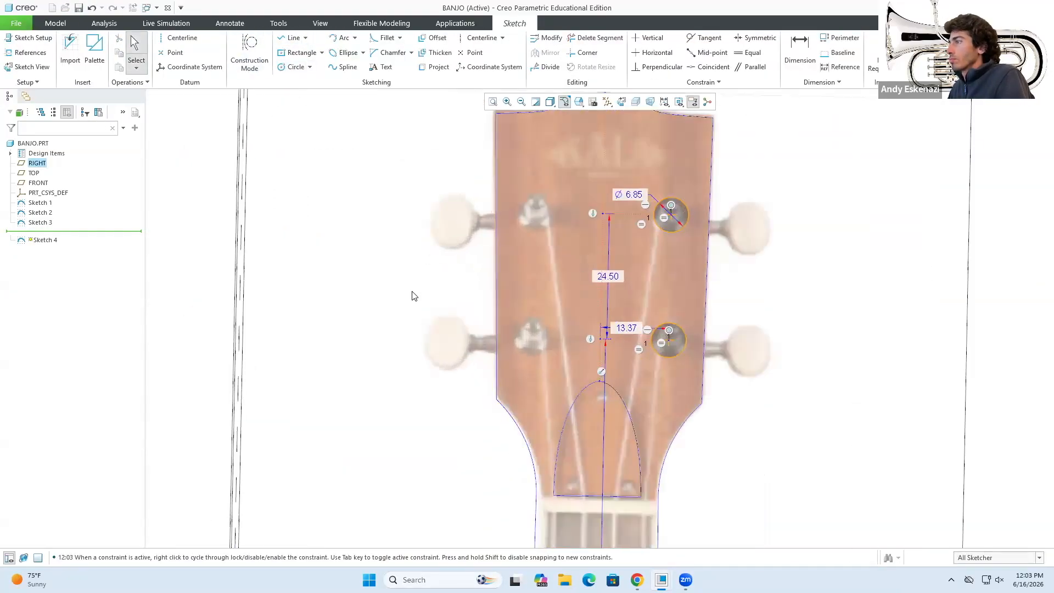
Mirror the two tuner-post circles about the headstock's vertical centreline and finish the sketch.
click(664, 231)
ctrl+click(663, 357)
click(545, 53)
click(604, 176)
click(1003, 46)
scroll(582, 224, up, 5)
scroll(599, 432, down, 3)
scroll(556, 392, up, 3)
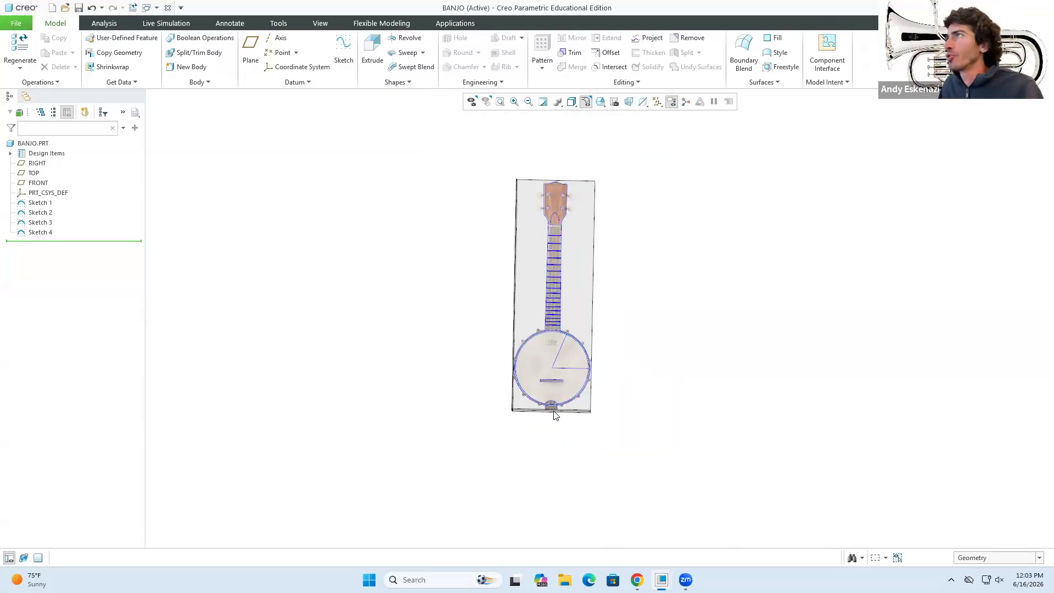
Hide the imported banjo reference image and confirm the image settings.
click(319, 25)
click(462, 83)
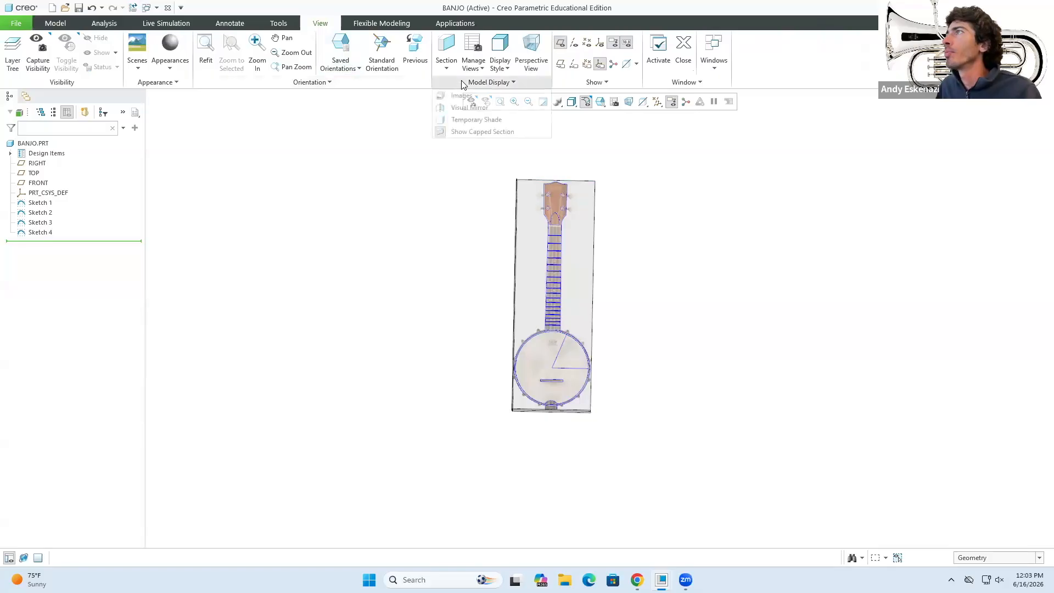
click(462, 96)
click(188, 38)
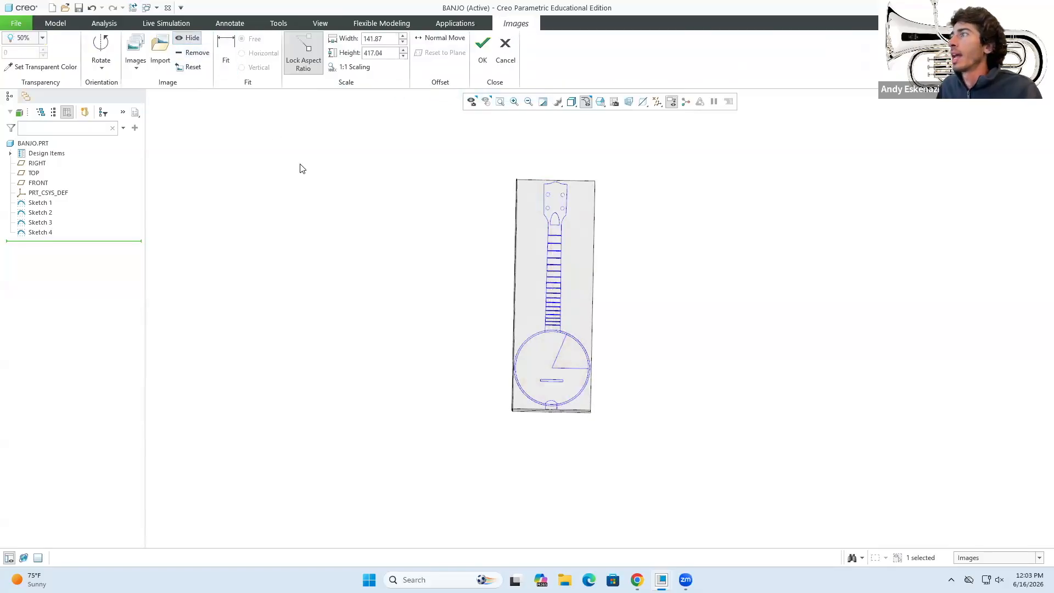
click(482, 50)
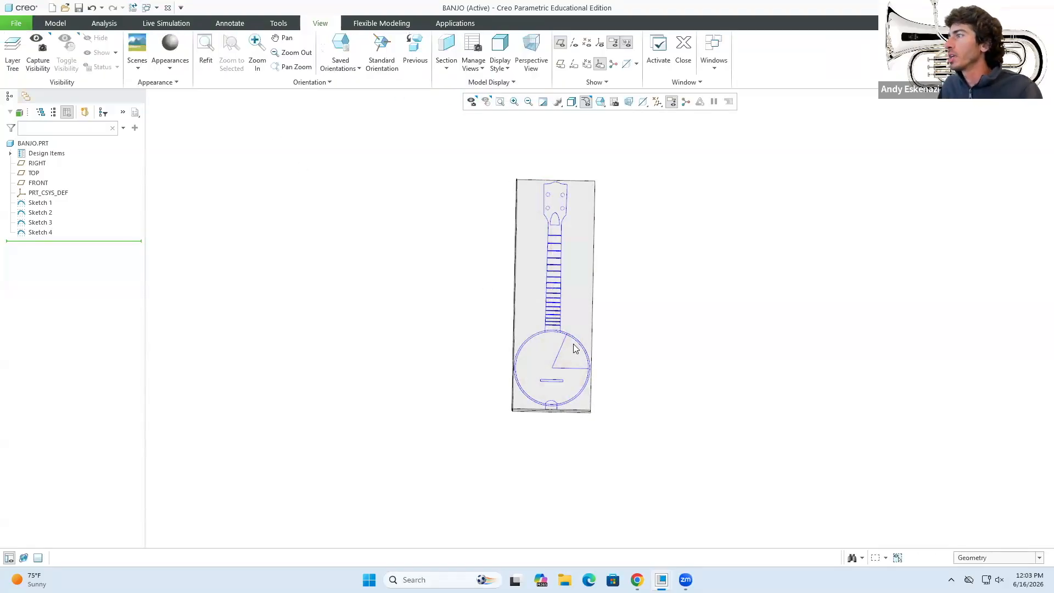
scroll(604, 320, up, 2)
scroll(615, 335, down, 3)
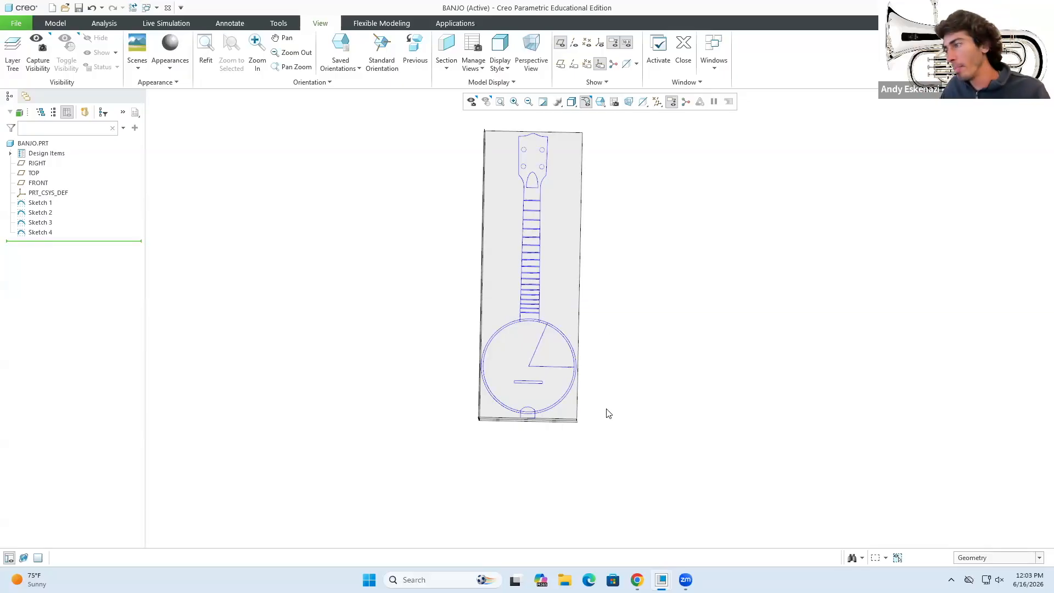
Switch to the browser and examine the reference photos of the drum, bracket hook, tailpiece and banjo back.
scroll(542, 277, down, 5)
scroll(536, 191, up, 5)
scroll(532, 238, down, 2)
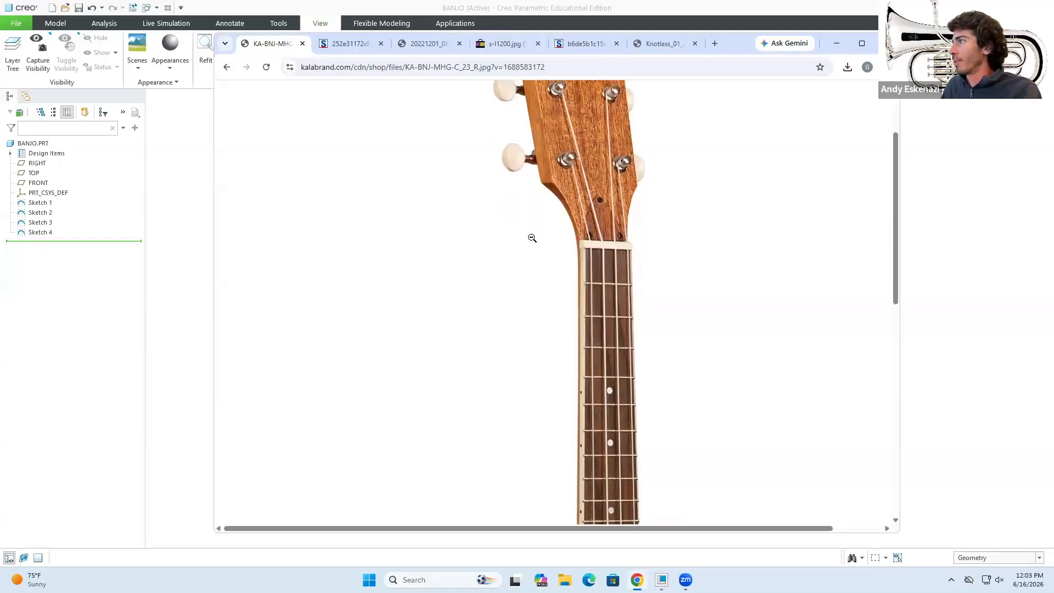
scroll(528, 235, down, 10)
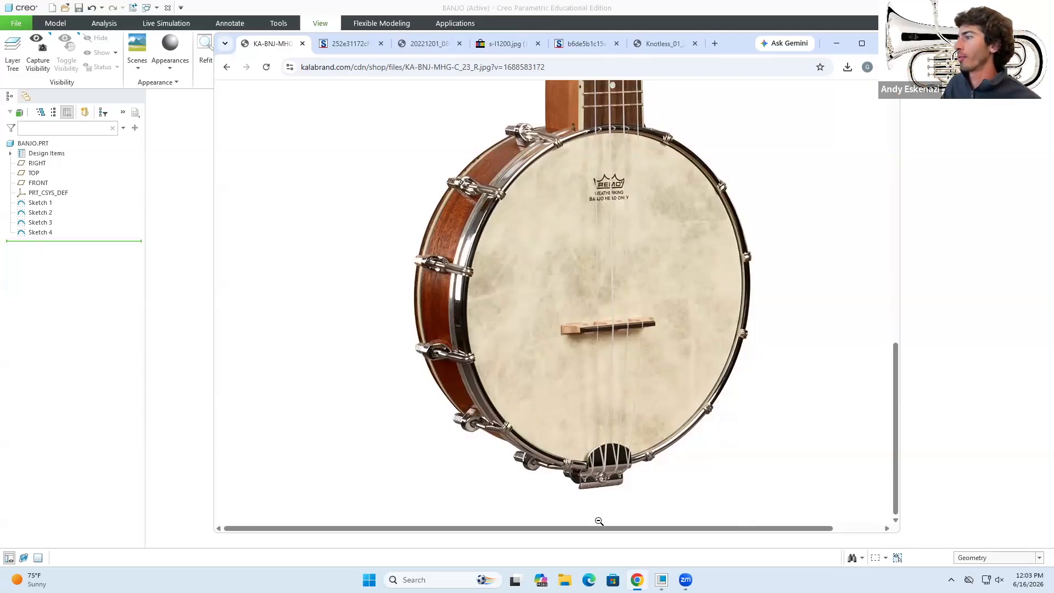
click(405, 44)
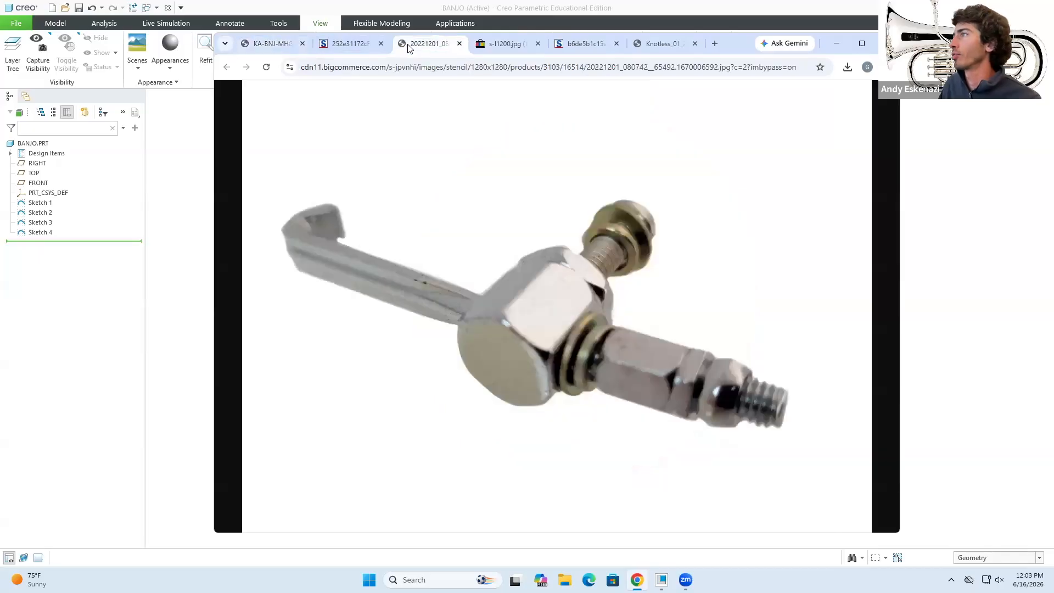
click(525, 48)
mouse_move(583, 43)
mouse_down()
mouse_move(510, 53)
mouse_move(583, 46)
mouse_up()
click(664, 44)
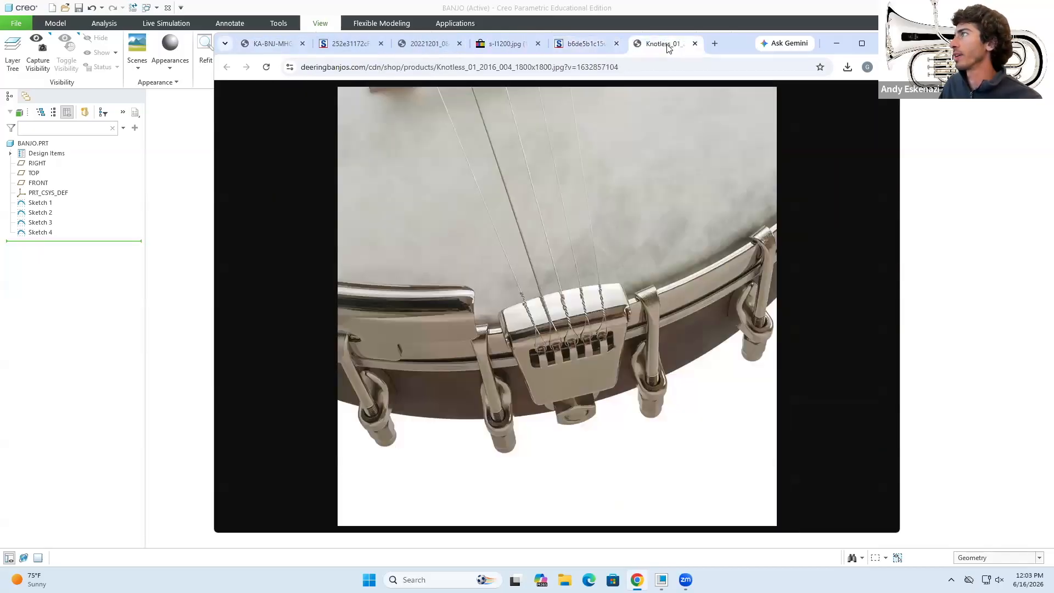
click(365, 48)
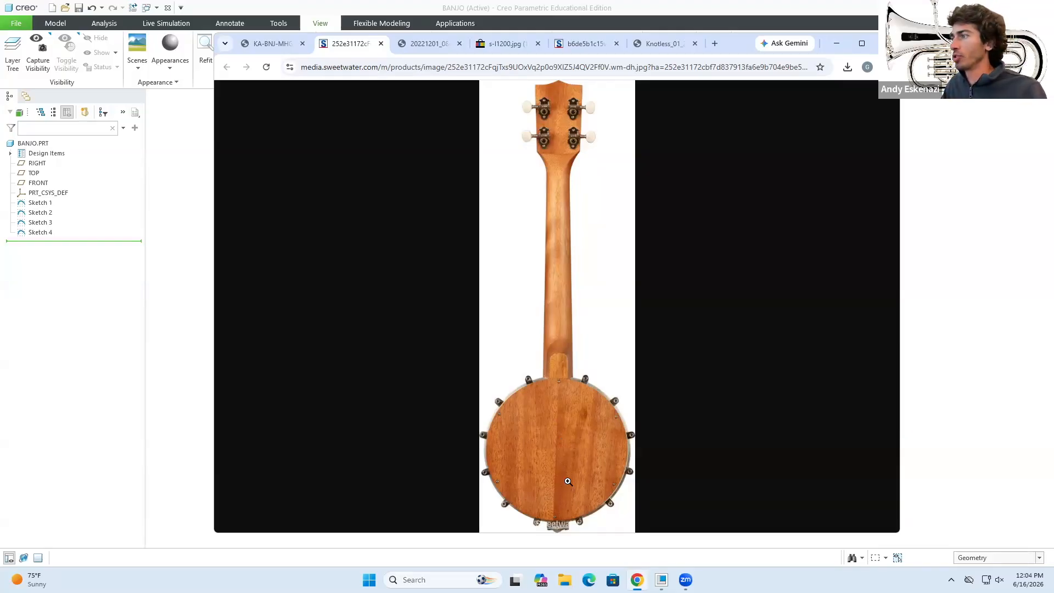
click(272, 43)
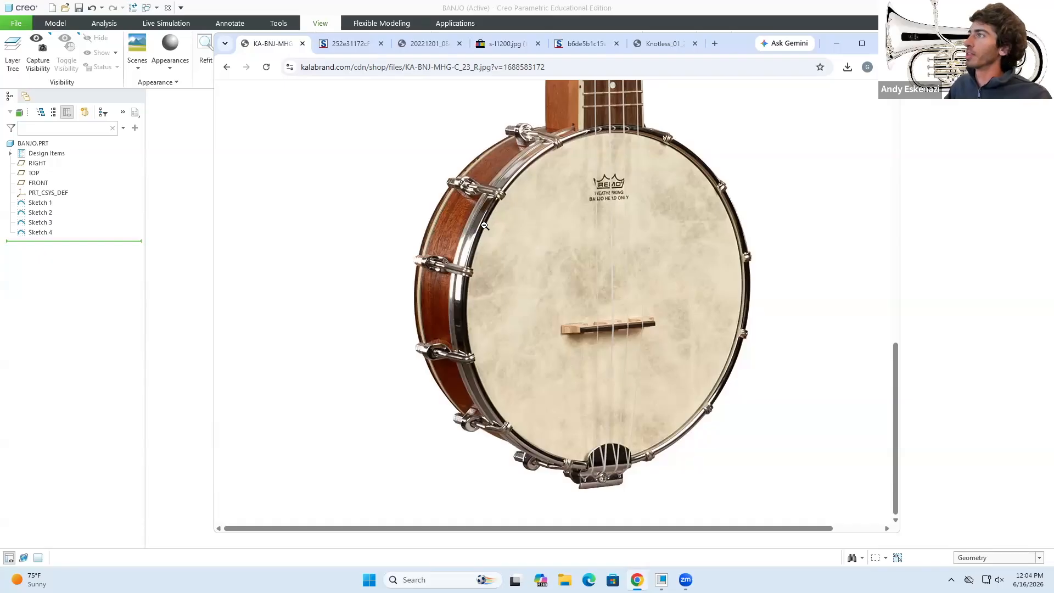
click(836, 43)
Compare the sketched drum rim circles in Creo with the drum rim in the browser's banjo photo.
scroll(521, 323, up, 3)
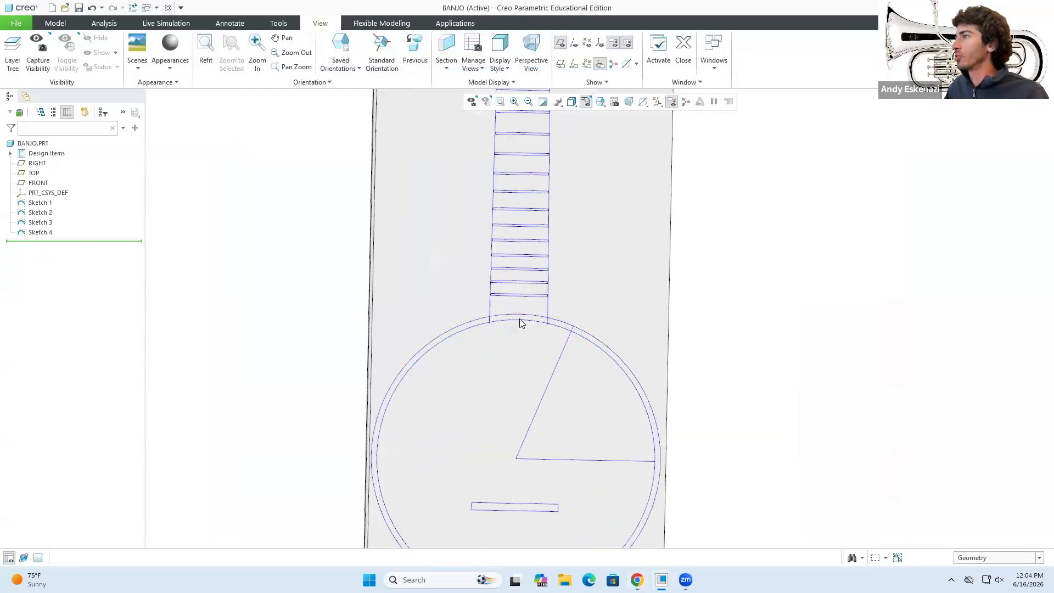
scroll(510, 314, up, 2)
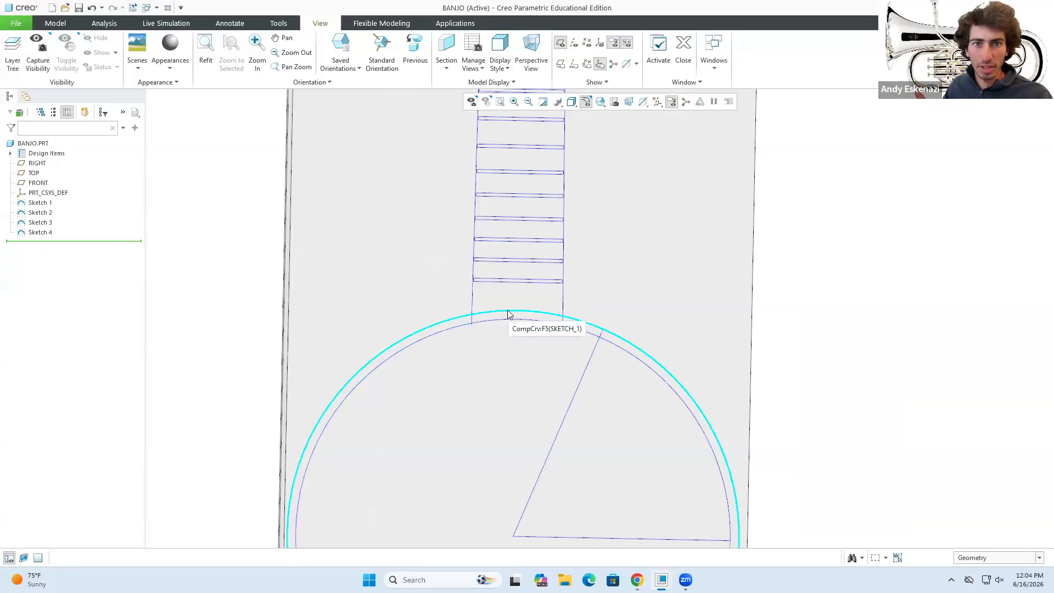
click(637, 580)
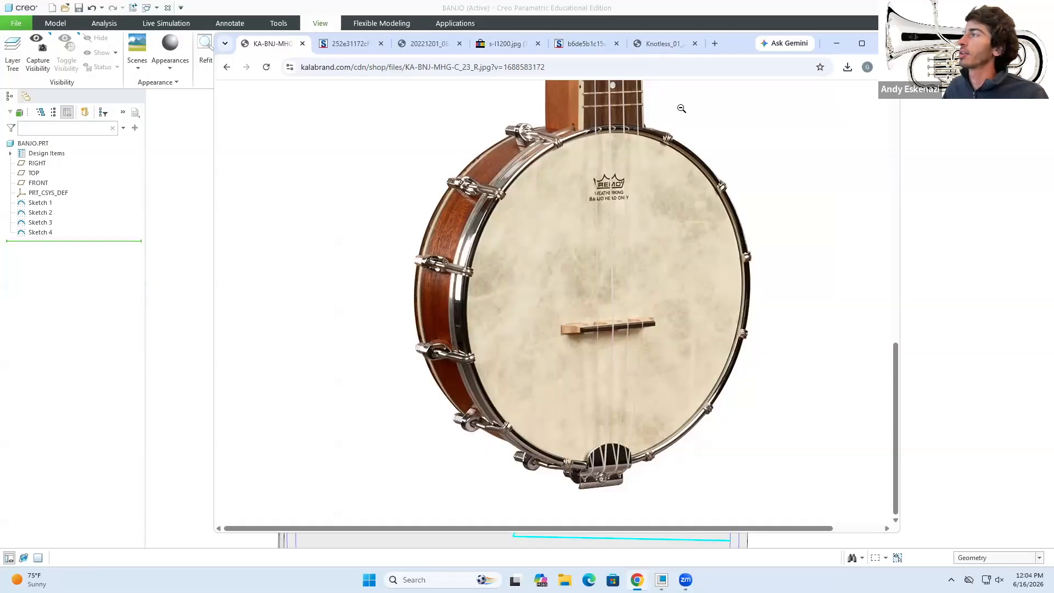
click(836, 42)
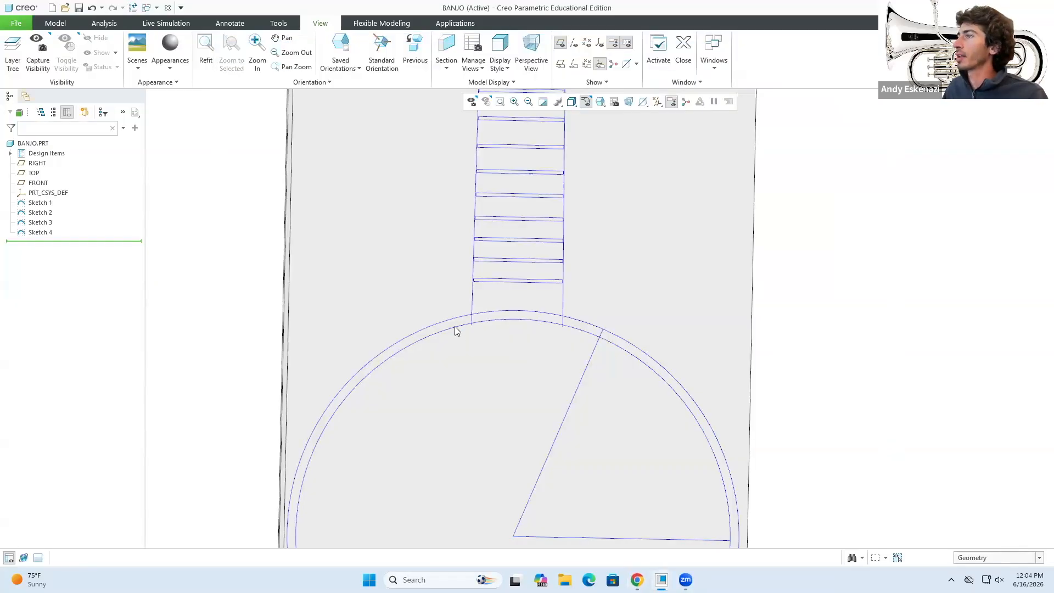
scroll(585, 113, down, 3)
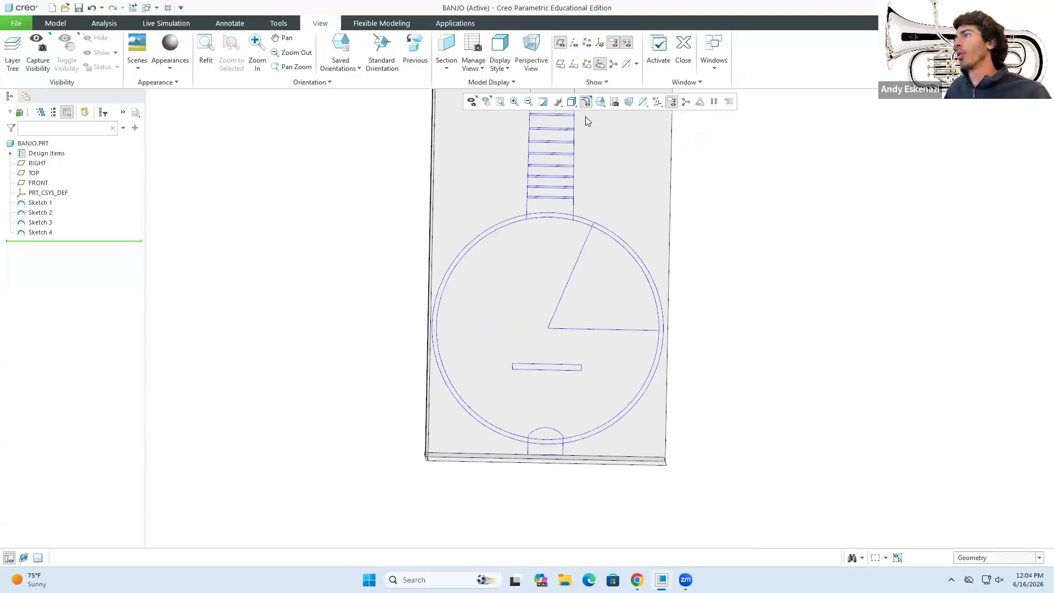
Start a sketch on the TOP plane with RIGHT as reference and project the upper half of the drum's inner circle as construction geometry.
click(57, 25)
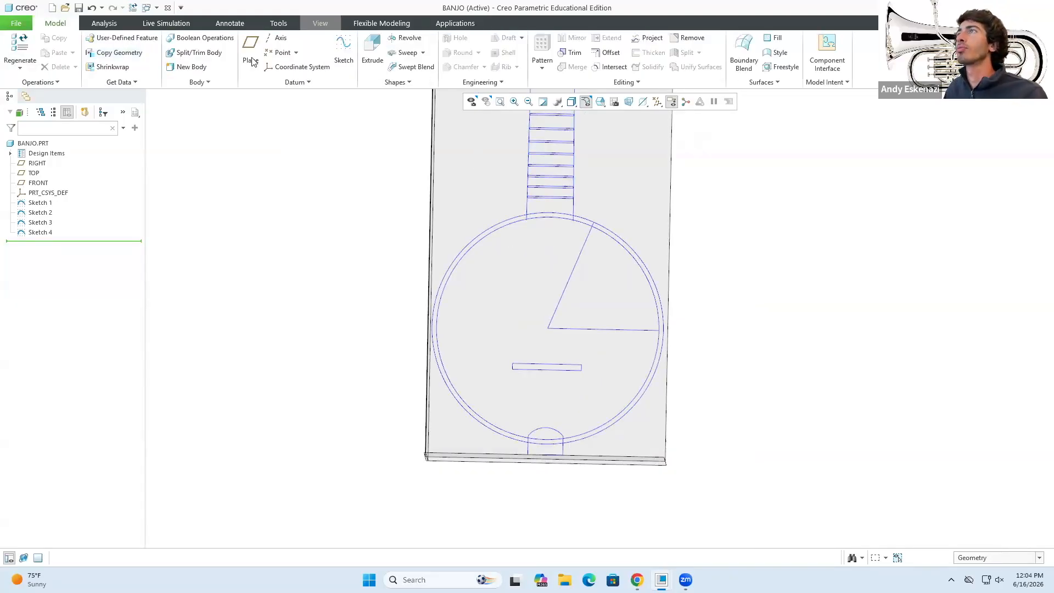
click(342, 52)
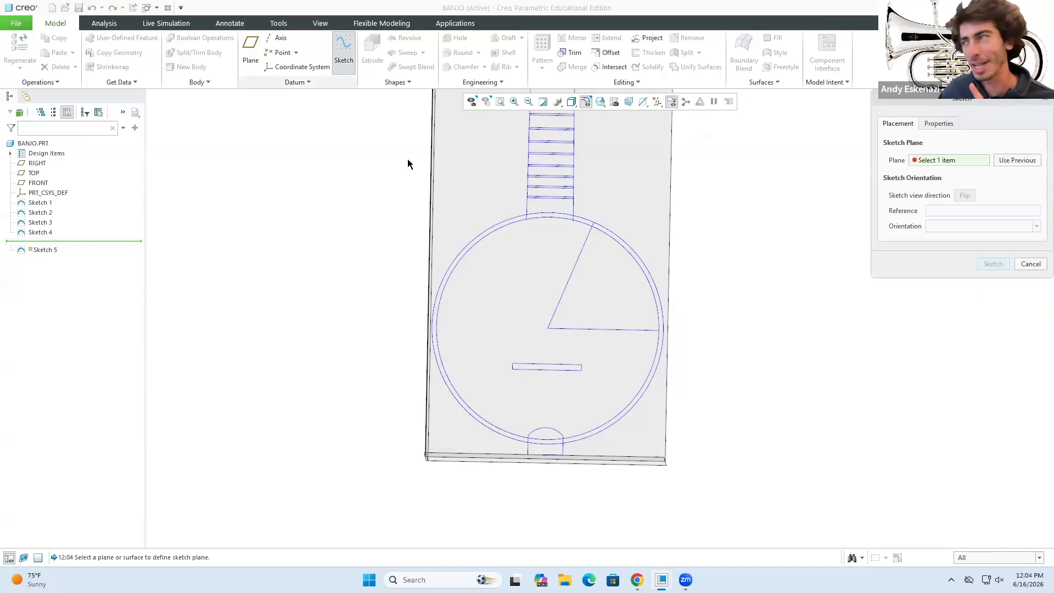
click(673, 256)
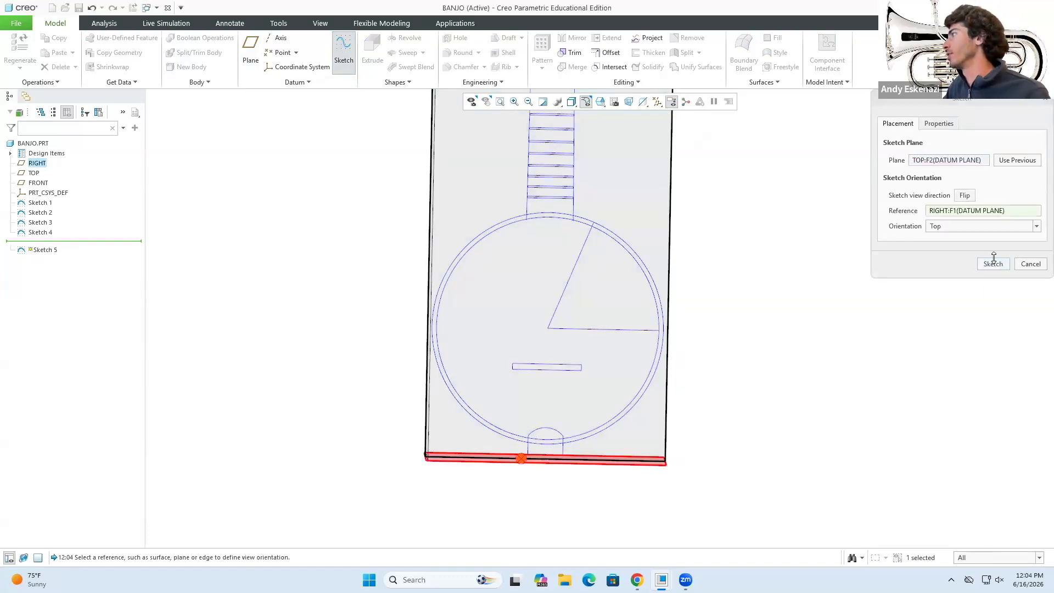
click(993, 263)
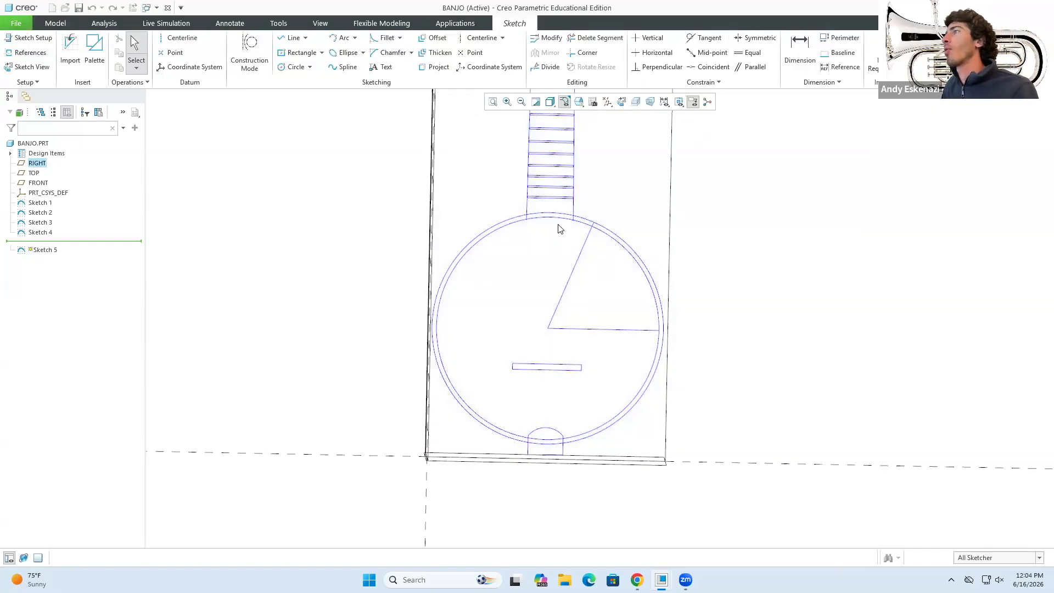
click(436, 67)
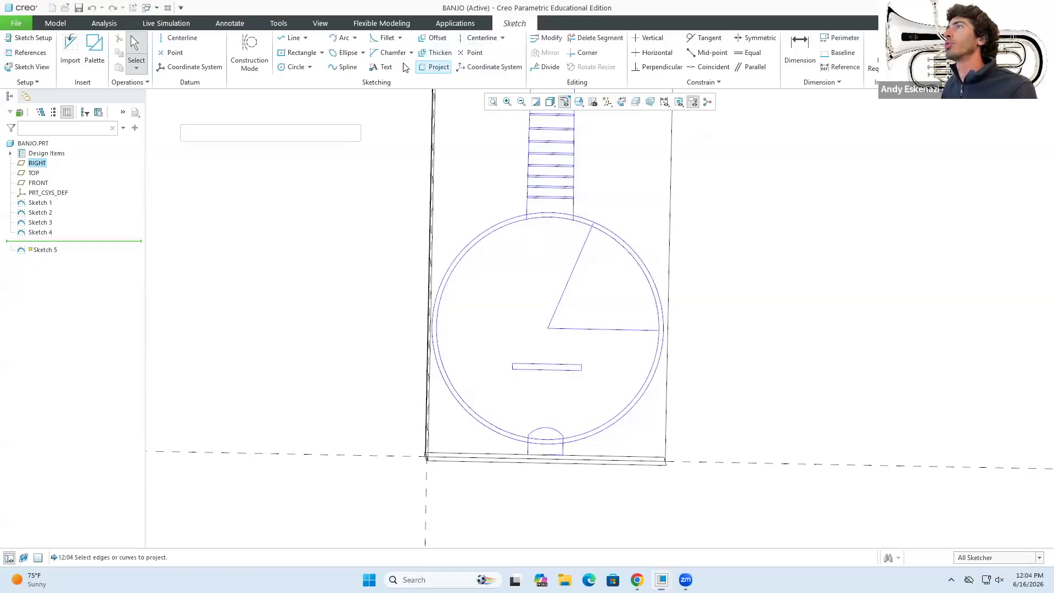
click(540, 219)
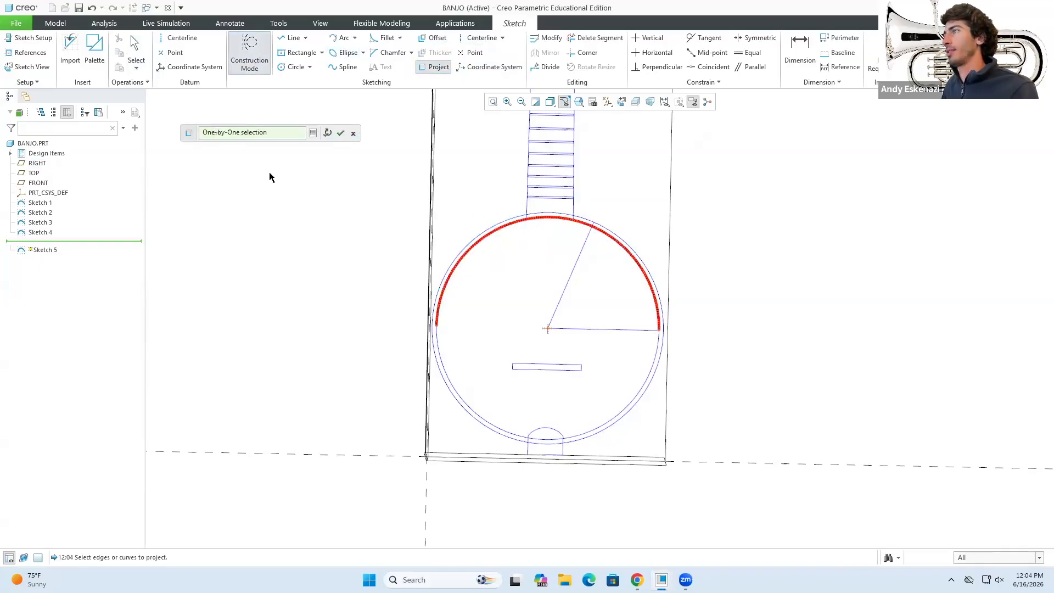
click(340, 133)
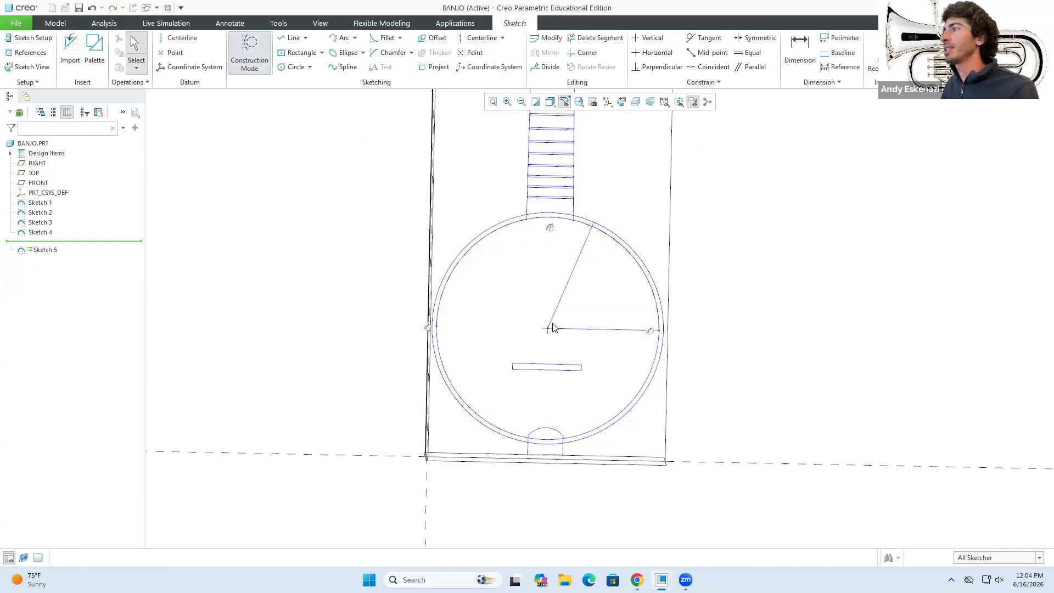
Sketch a solid circle about 135.42 in diameter from the drum's center, between the inner and outer rim circles.
click(287, 66)
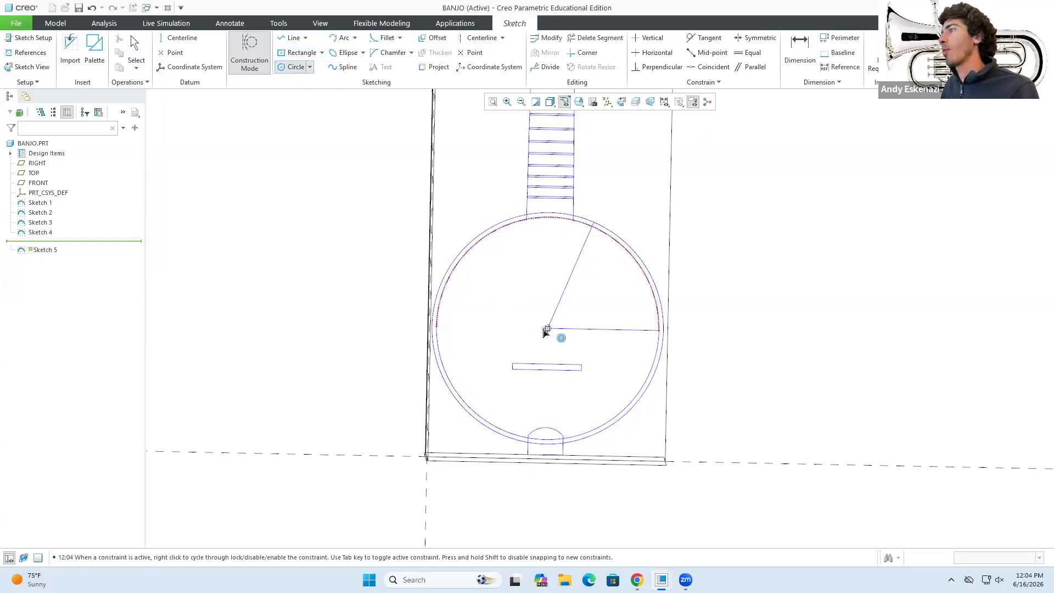
click(547, 329)
scroll(454, 314, up, 2)
scroll(451, 312, up, 2)
click(251, 62)
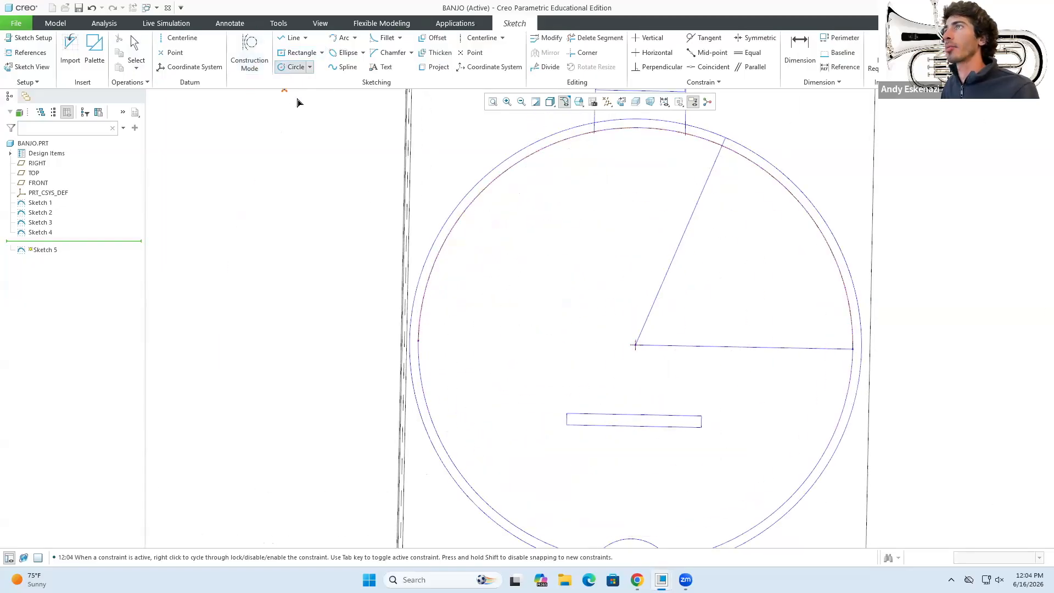
click(636, 345)
scroll(414, 319, up, 2)
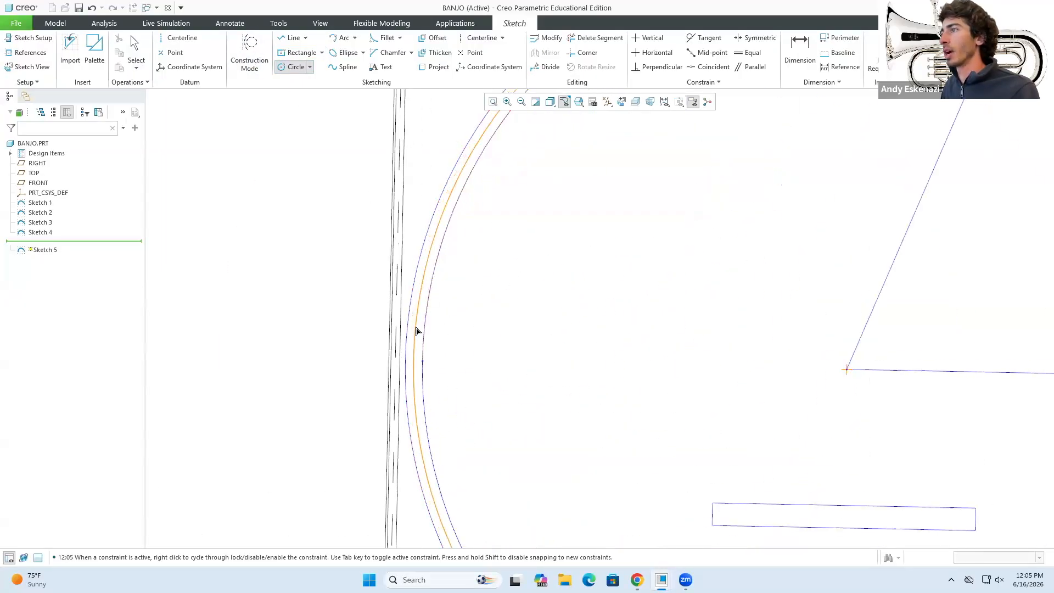
scroll(415, 332, up, 2)
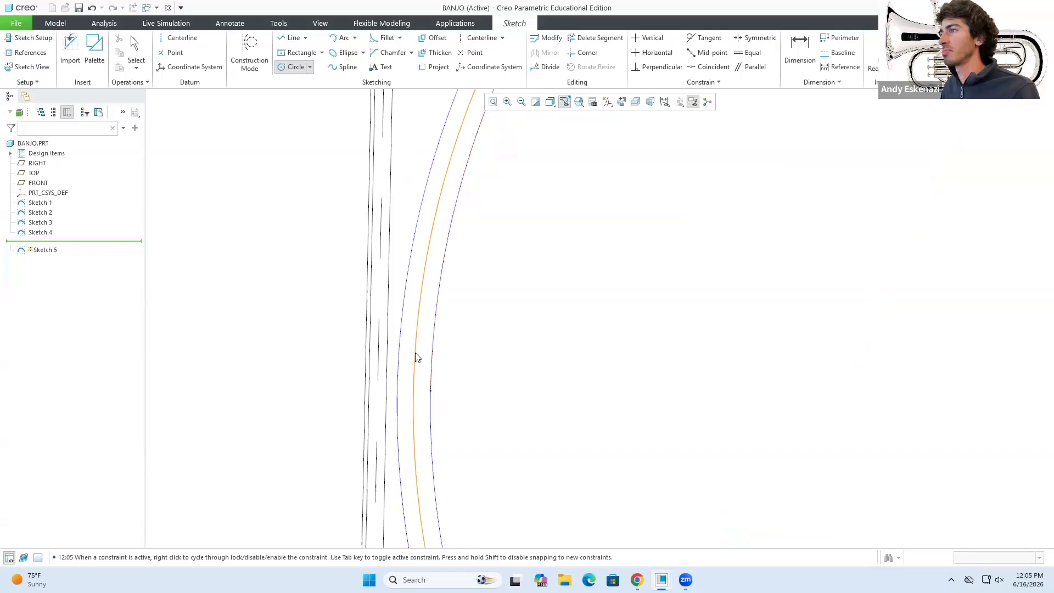
click(416, 353)
middle_click(295, 311)
scroll(294, 311, down, 2)
scroll(270, 290, down, 3)
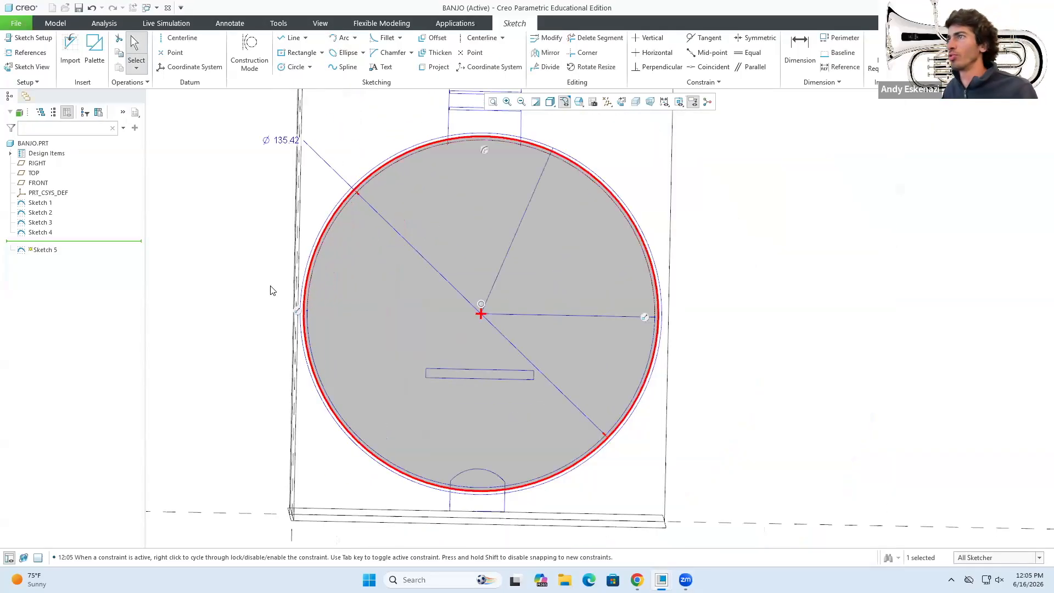
Check the drum rim in the browser's banjo photo, shrink the new circle slightly toward the inner rim circle, and finish the sketch.
key(alt+Tab)
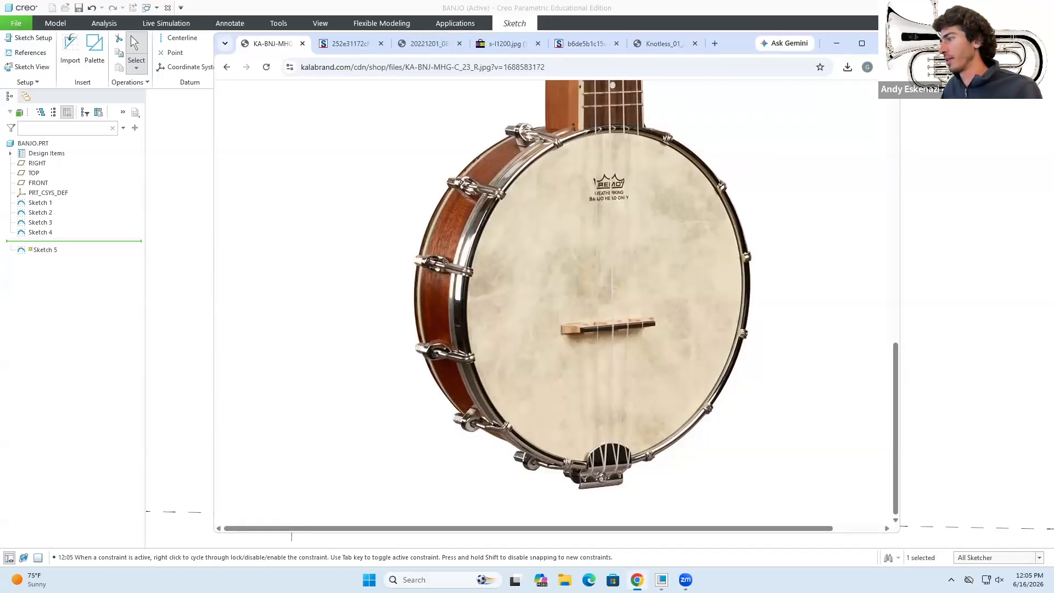
click(637, 579)
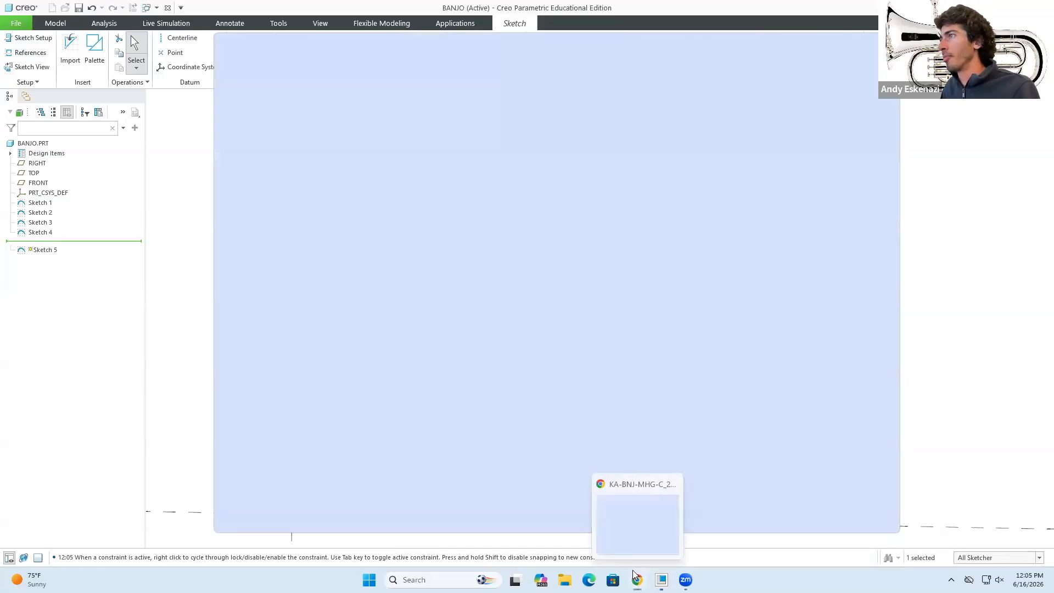
scroll(373, 301, up, 5)
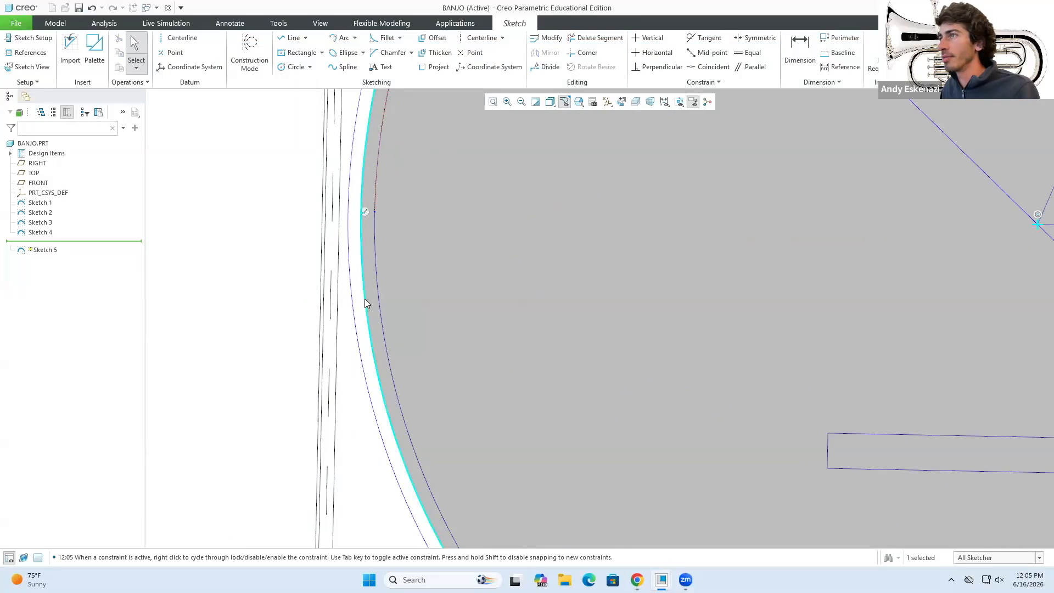
drag(364, 299, 367, 301)
click(340, 334)
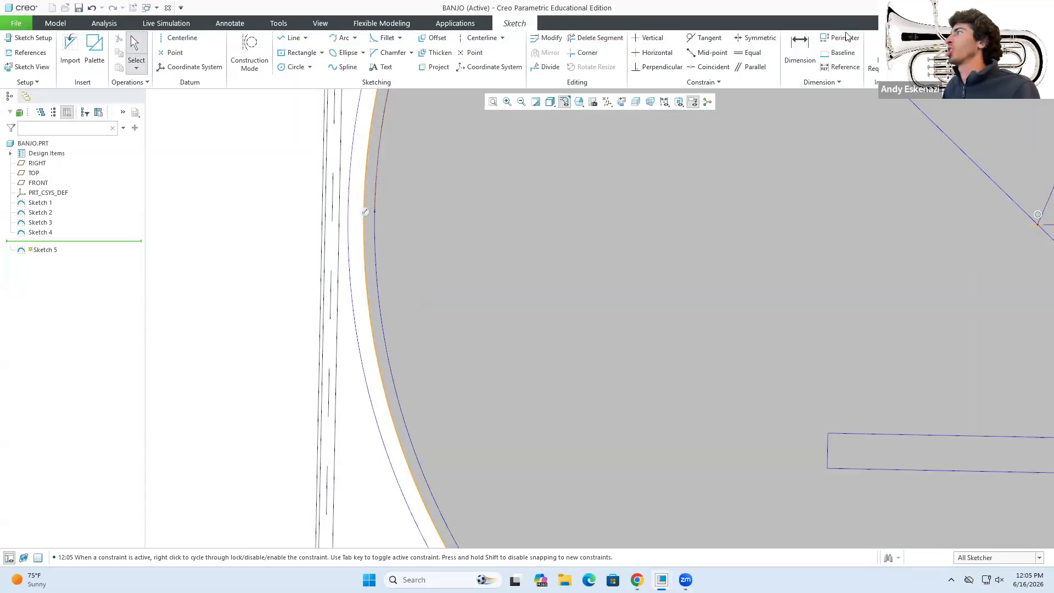
click(1000, 48)
scroll(489, 292, down, 4)
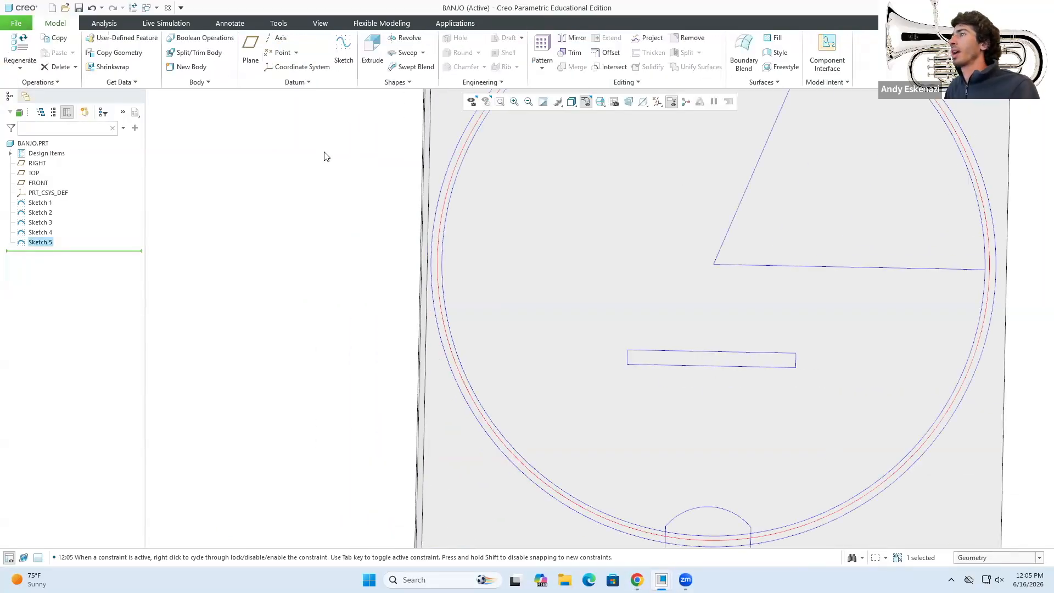
Start a solid extrusion of the drum circle sketch with a depth of 20.
click(371, 51)
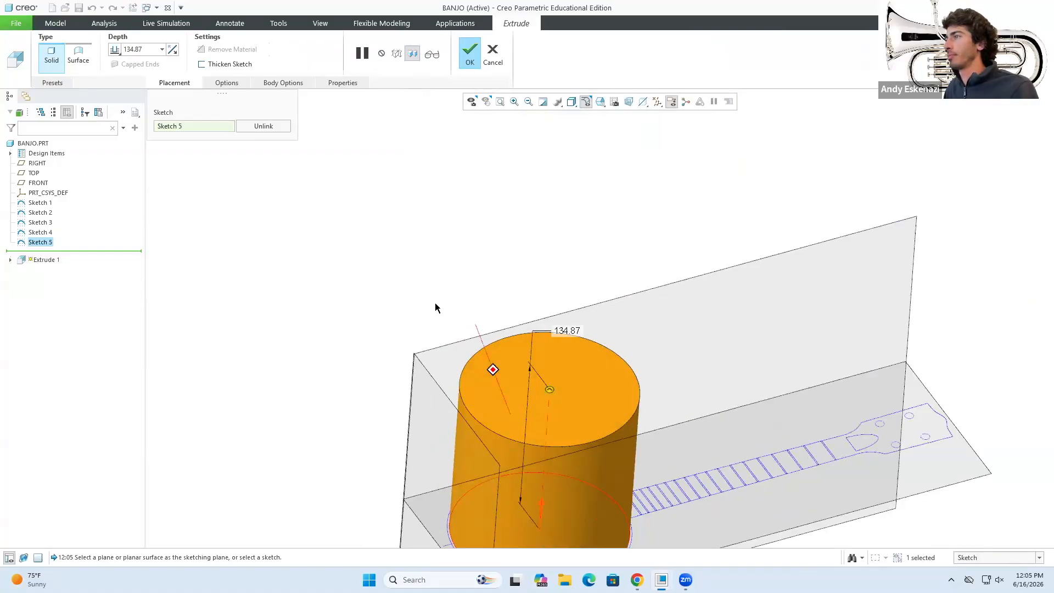
click(151, 49)
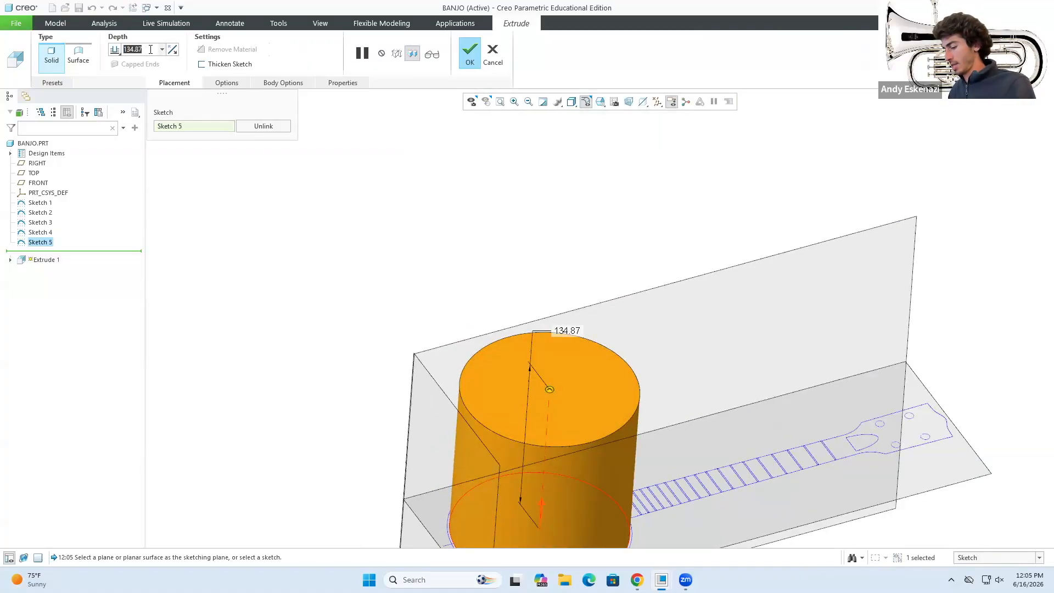
text(20)
key(Return)
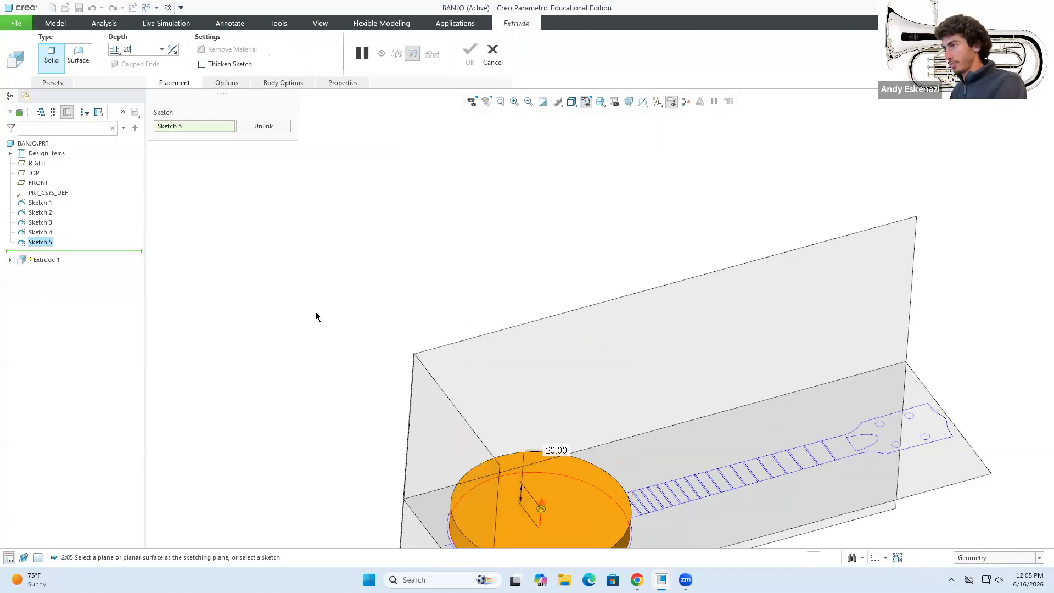
scroll(568, 424, down, 3)
scroll(567, 423, up, 5)
scroll(568, 424, down, 2)
scroll(568, 424, up, 5)
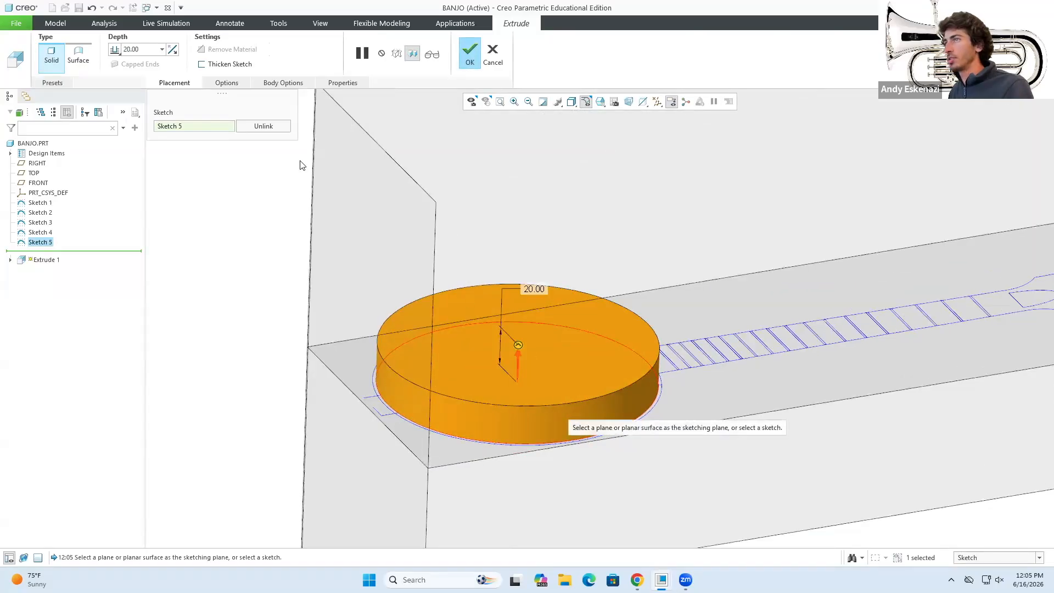
Set the drum extrusion's depth to 30, compare its proportions with the banjo photo, and complete the feature.
click(144, 48)
text(30)
key(Return)
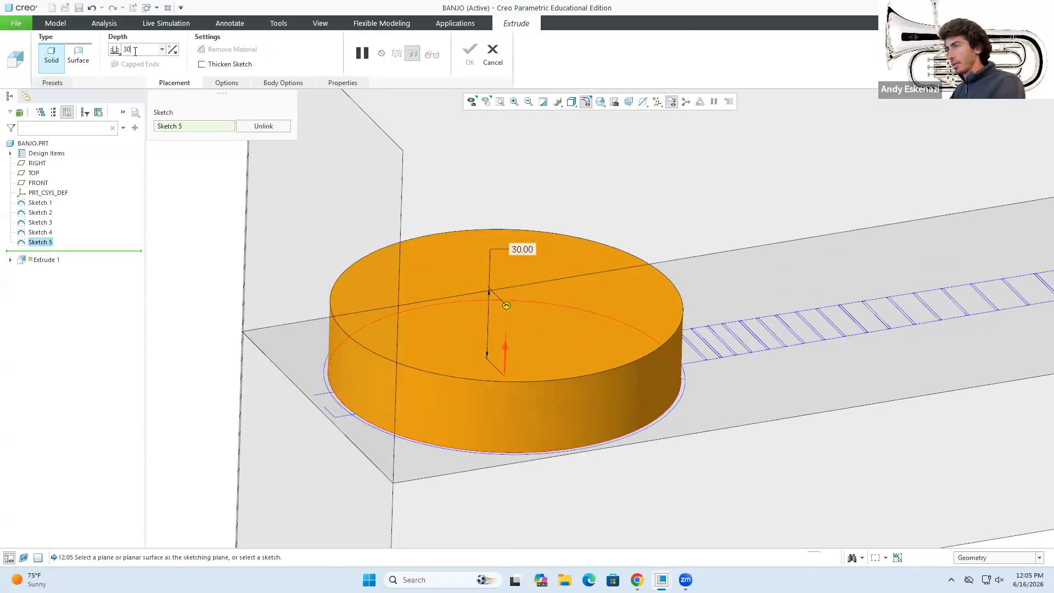
key(alt+Tab)
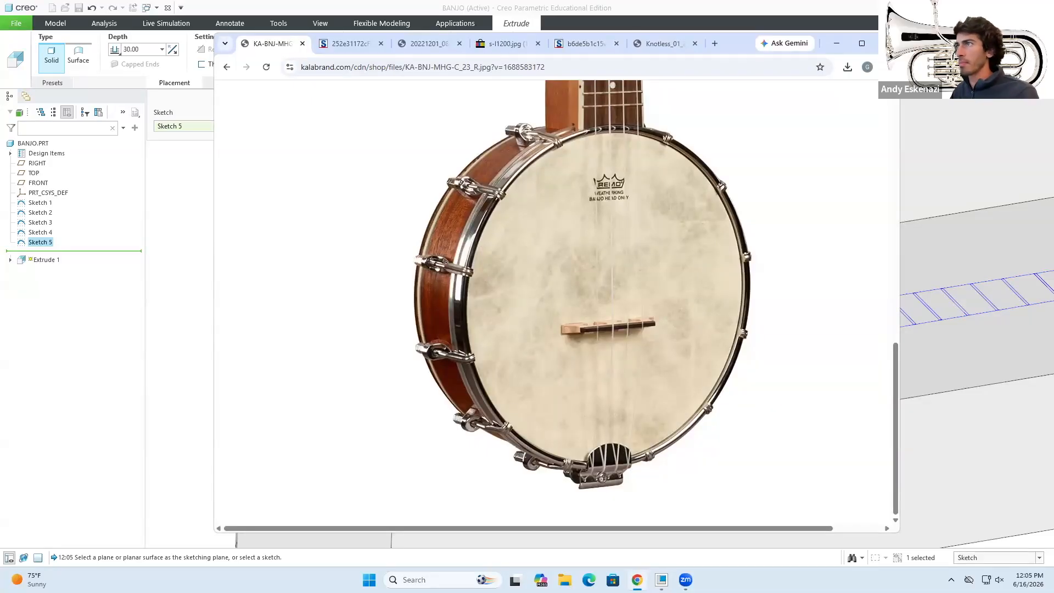
key(alt+Tab)
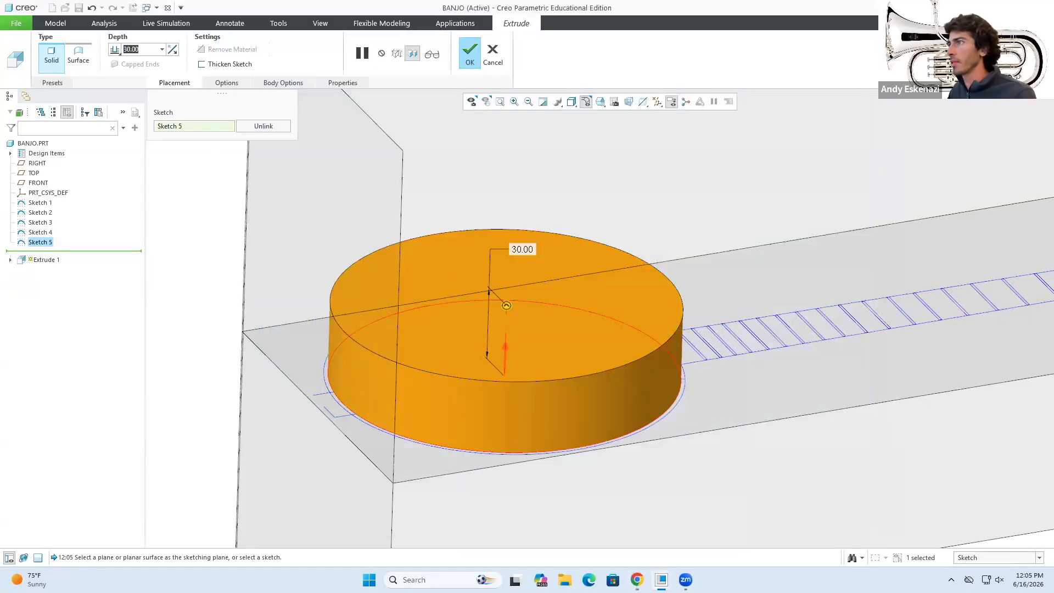
click(471, 51)
Start a new sketch on the TOP plane with the RIGHT plane as the orientation reference.
middle_drag(346, 299, 372, 372)
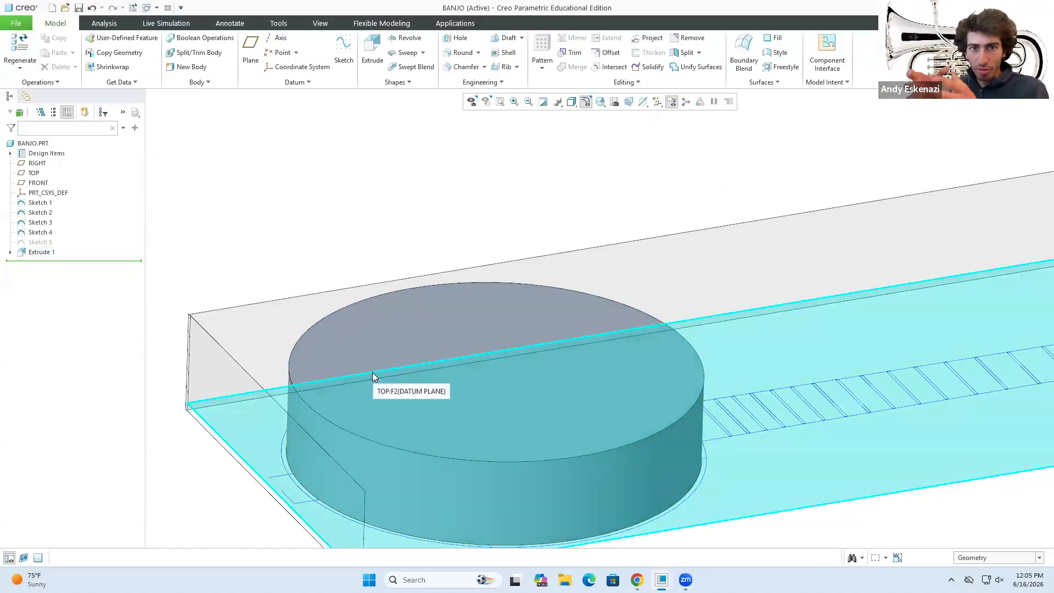
scroll(323, 183, up, 5)
scroll(352, 335, down, 5)
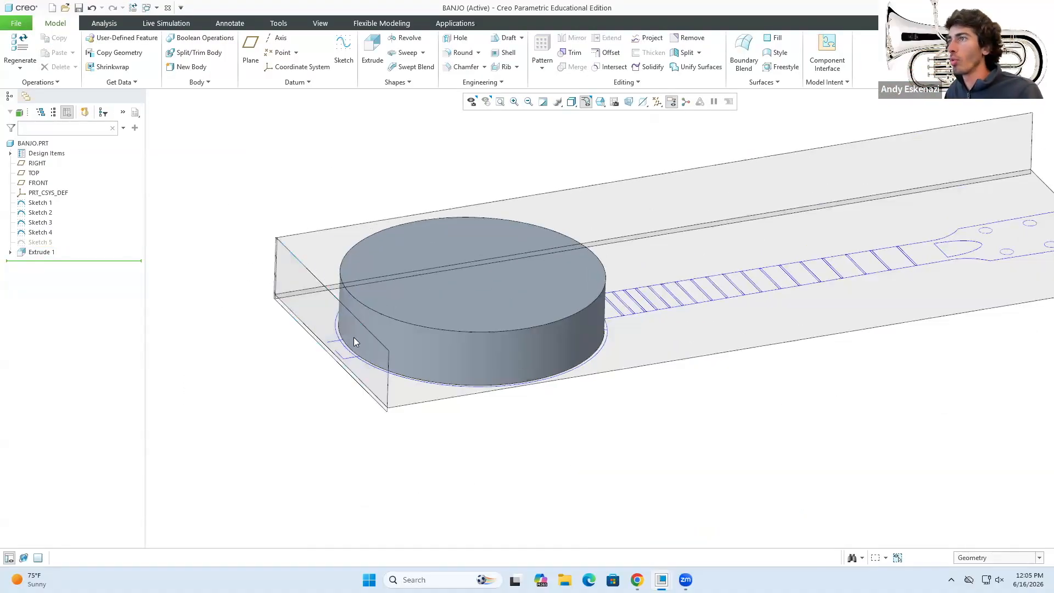
click(345, 54)
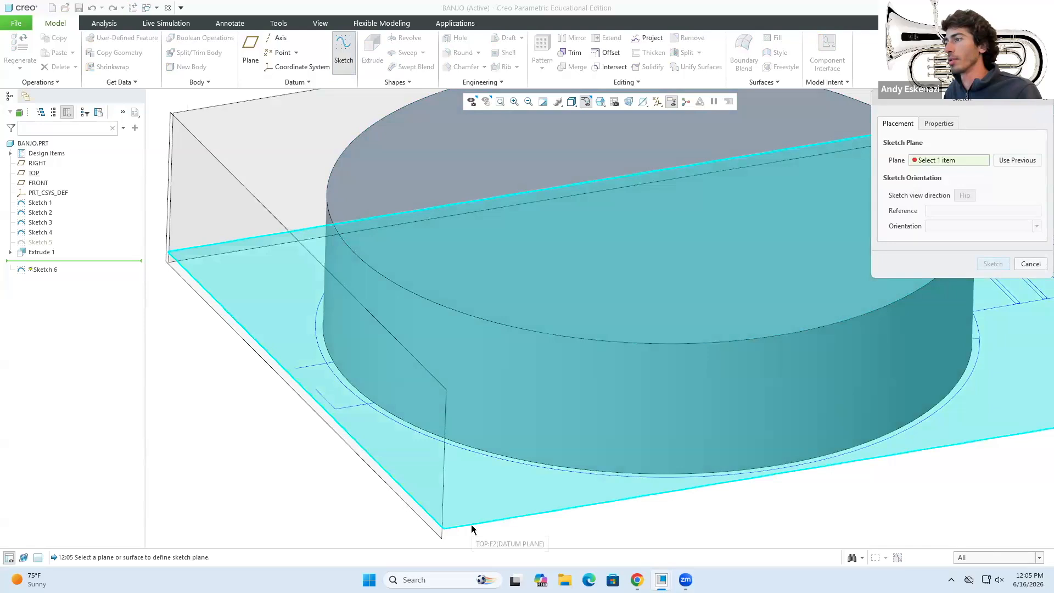
click(471, 524)
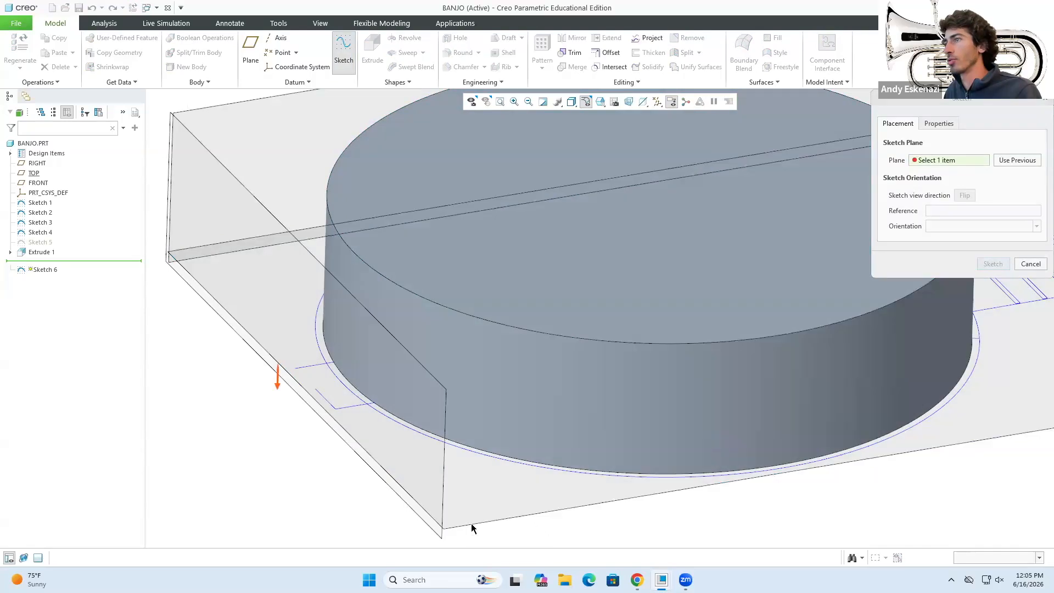
scroll(897, 297, up, 3)
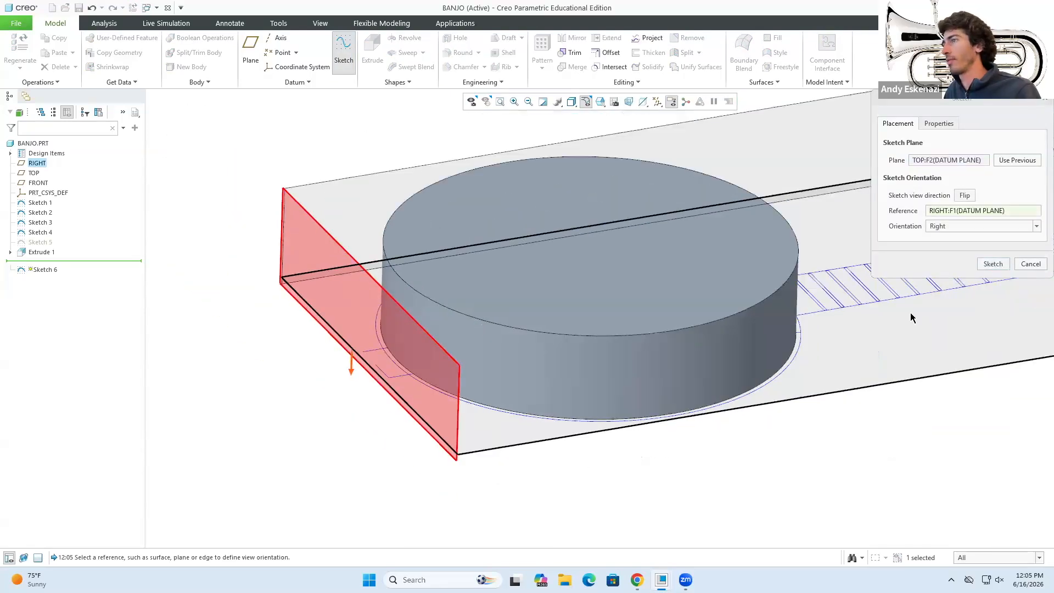
click(993, 264)
Switch to the browser and examine the drum, bracket hook, tailpiece, front and back photos of the banjo.
click(637, 580)
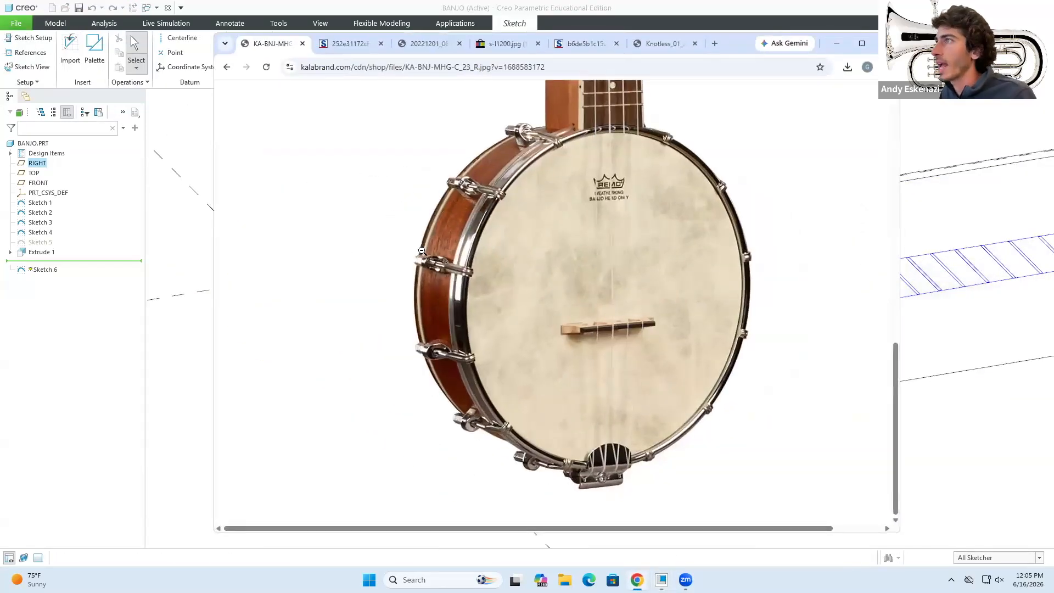
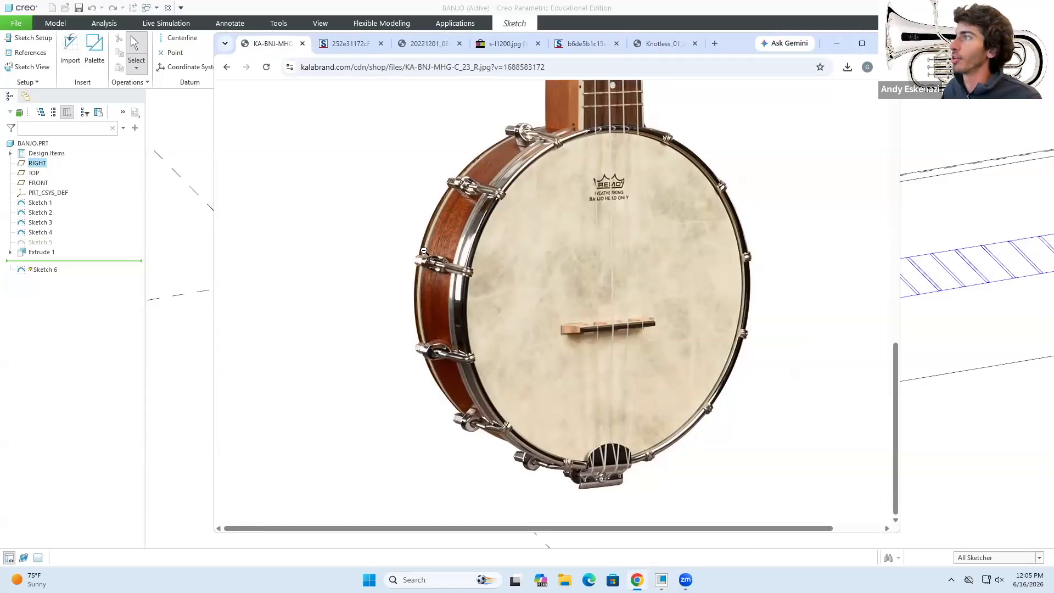
click(346, 44)
click(426, 43)
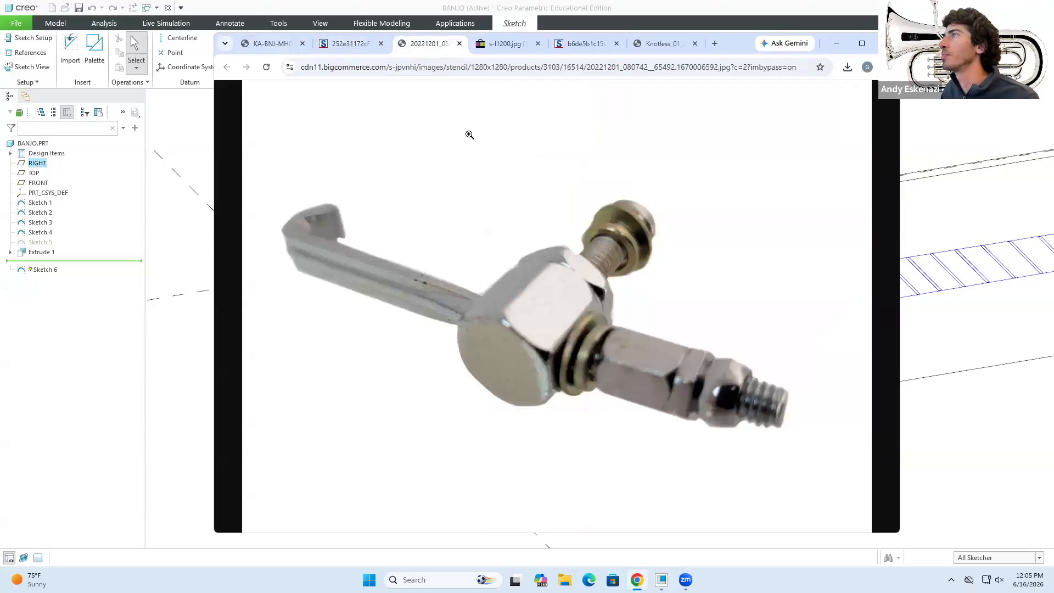
click(506, 45)
click(574, 47)
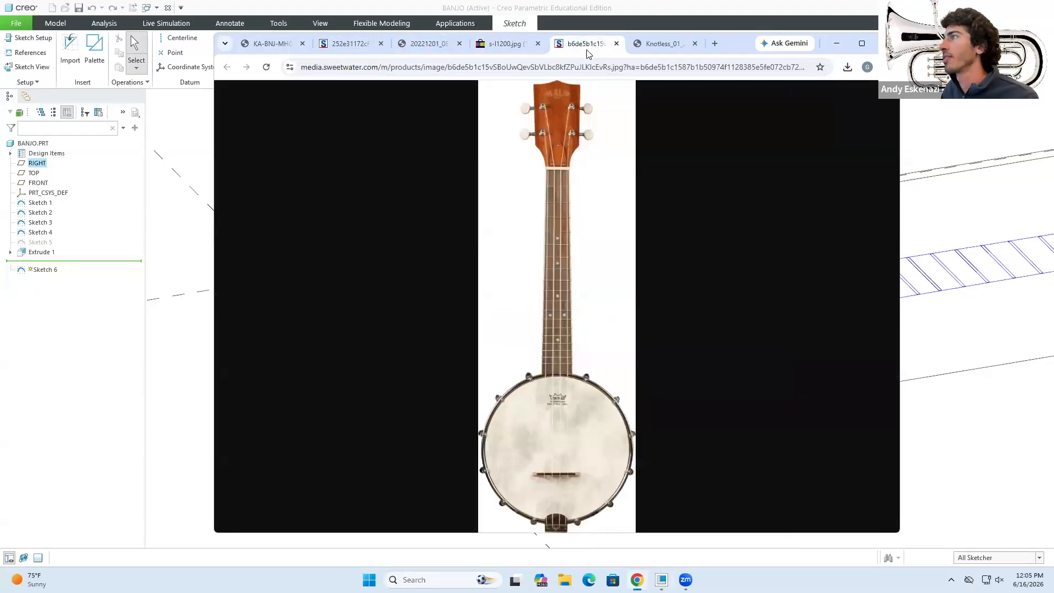
click(649, 48)
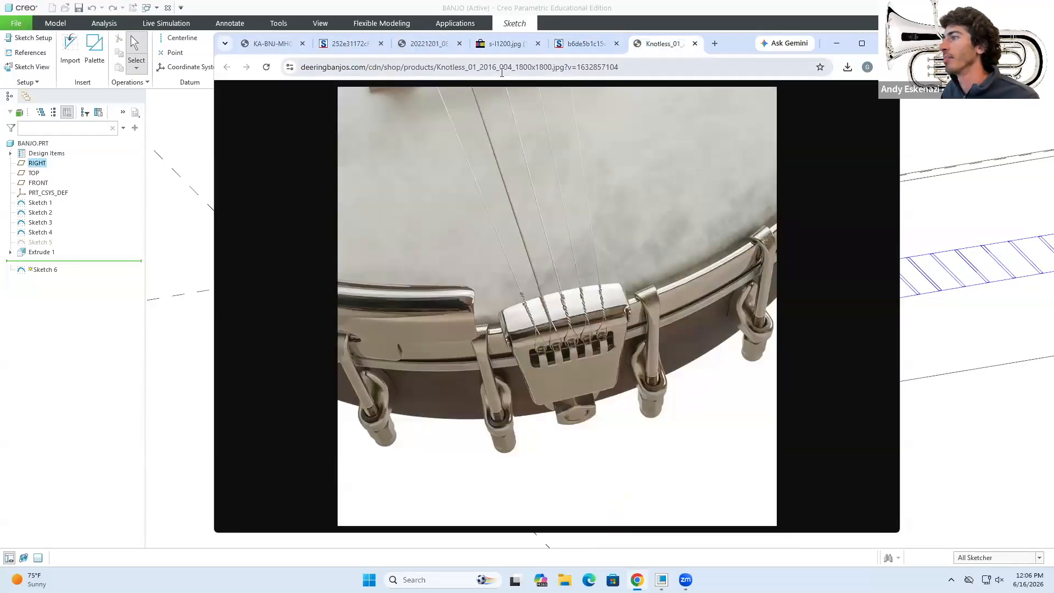
click(360, 49)
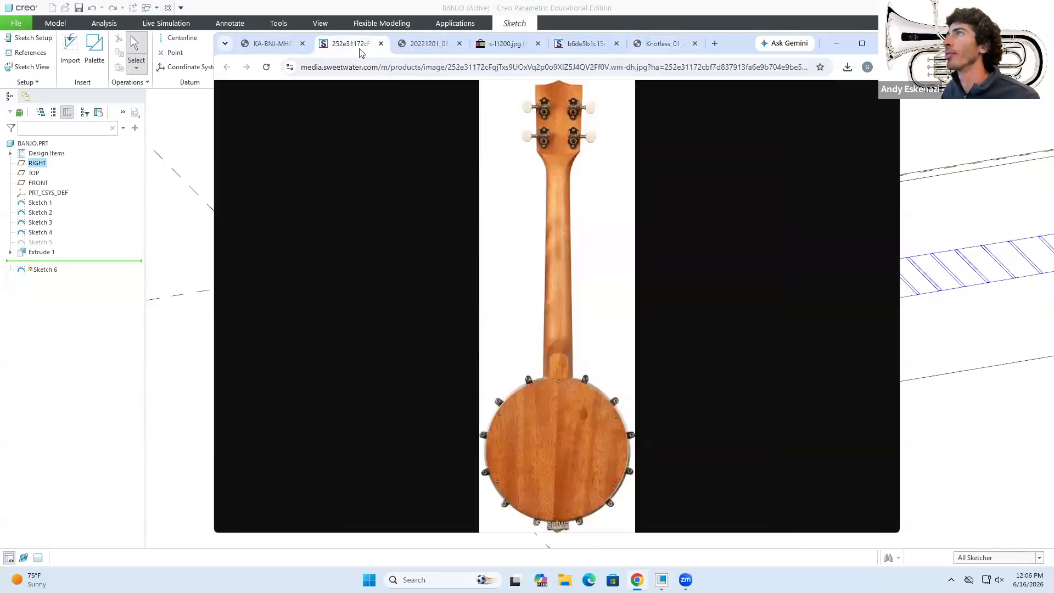
click(266, 44)
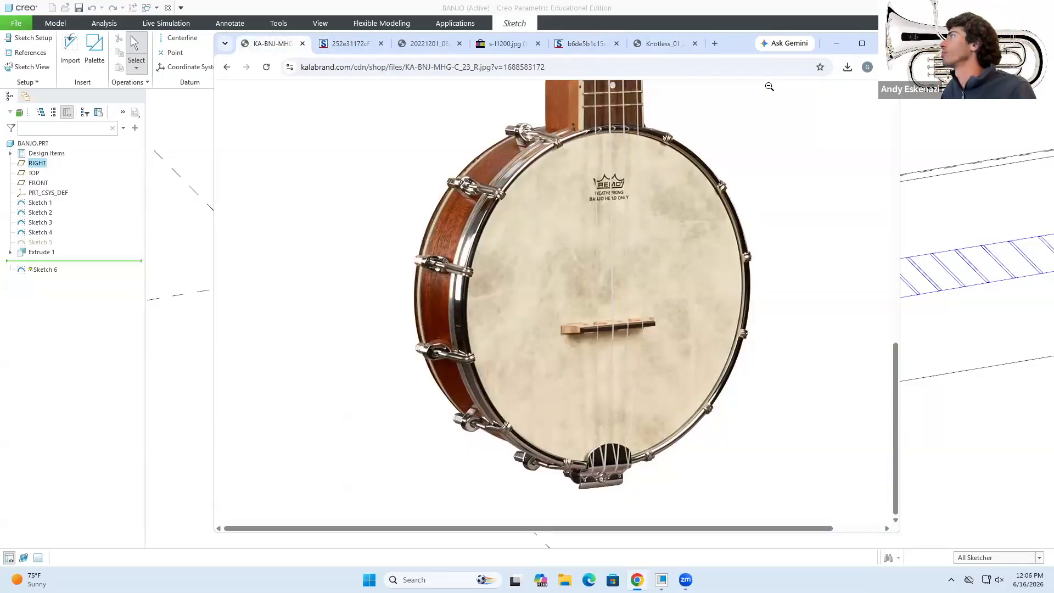
click(836, 43)
scroll(393, 343, up, 3)
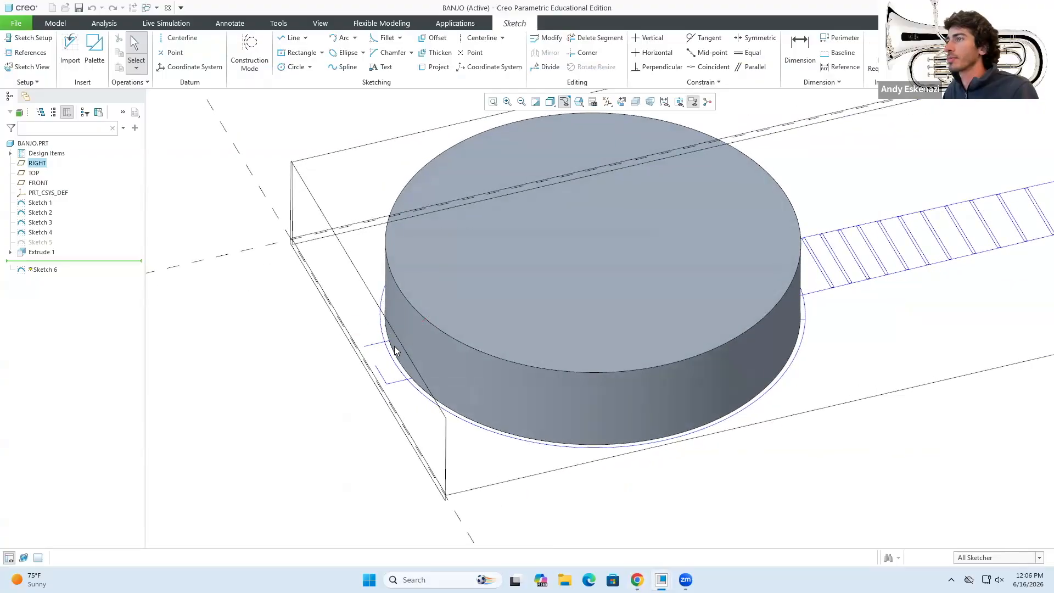
click(302, 69)
click(637, 580)
click(637, 580)
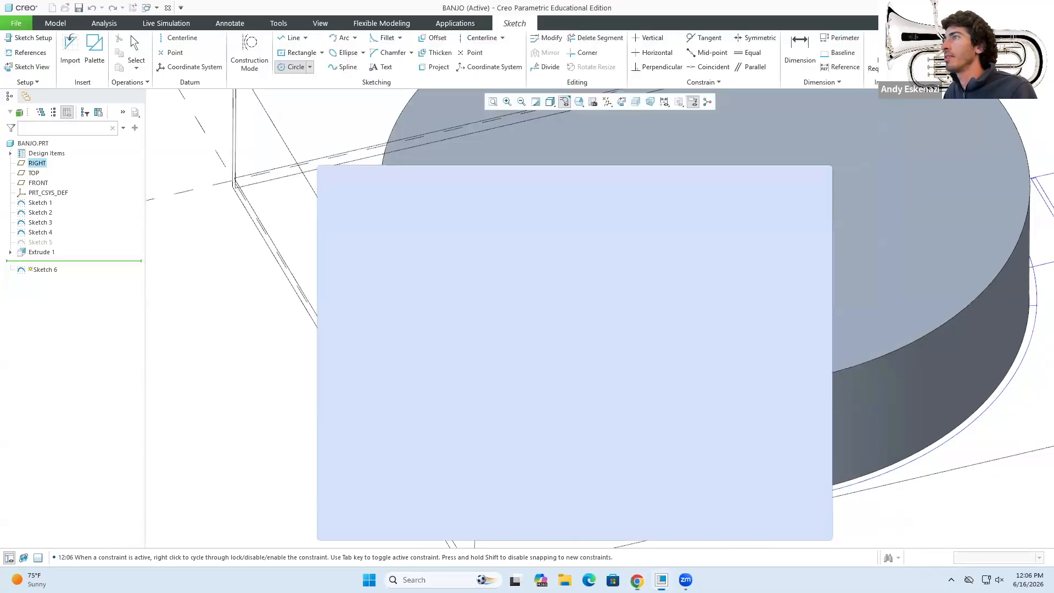
Project an arc of the drum's inner circle into the sketch as construction geometry.
click(442, 68)
scroll(465, 317, down, 5)
middle_drag(531, 360, 539, 287)
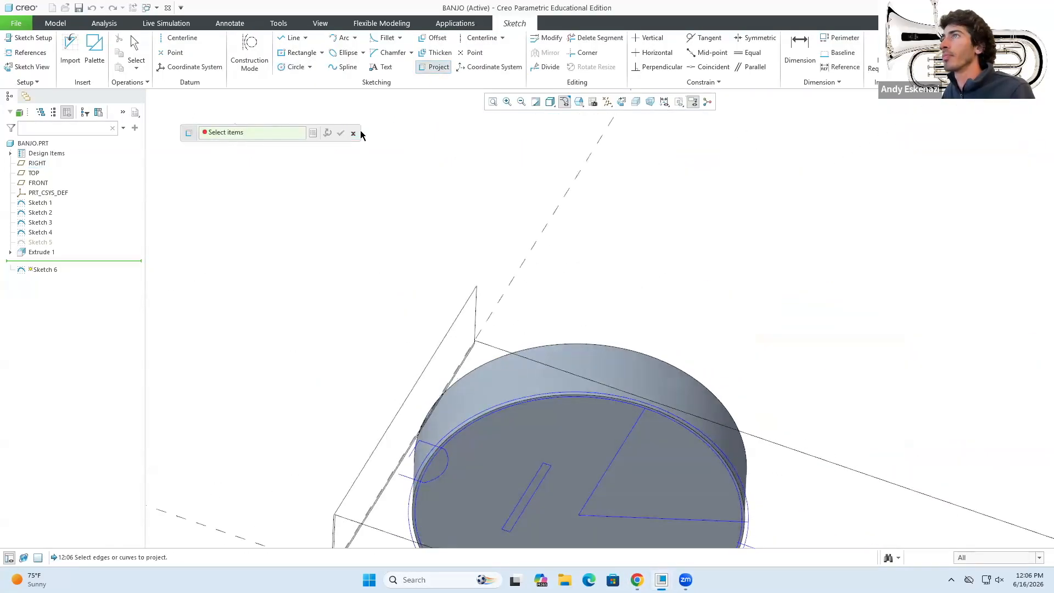
scroll(459, 438, up, 3)
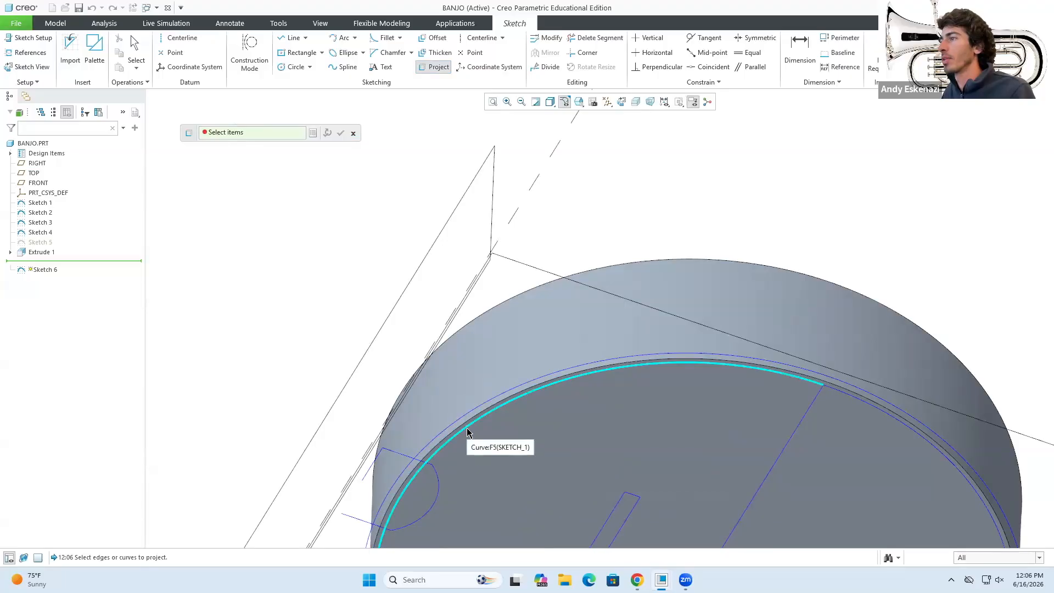
click(250, 52)
click(551, 385)
click(341, 133)
middle_drag(464, 358, 502, 375)
scroll(541, 265, down, 2)
scroll(583, 496, down, 2)
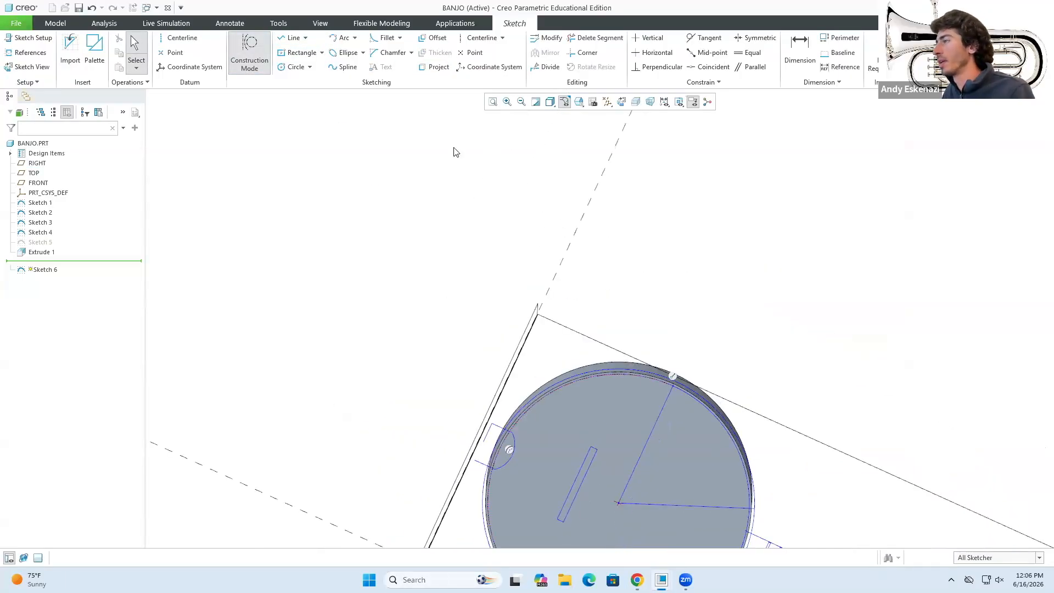
Sketch a circle concentric with the drum, passing between the drum's edge and the outer traced circle, and finish the sketch.
click(241, 55)
click(292, 66)
click(624, 513)
scroll(552, 428, up, 4)
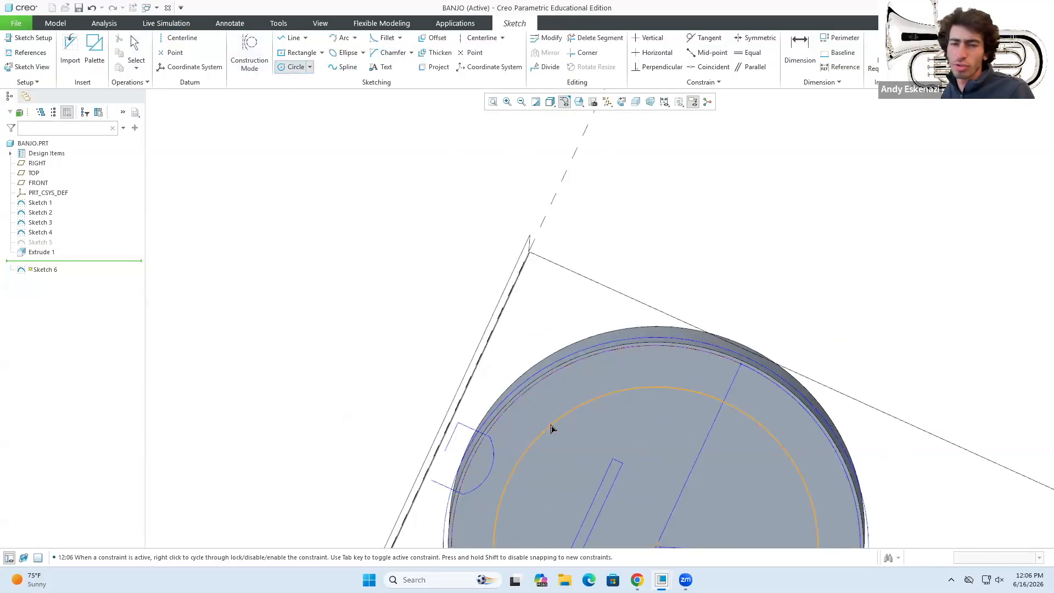
scroll(551, 459, up, 5)
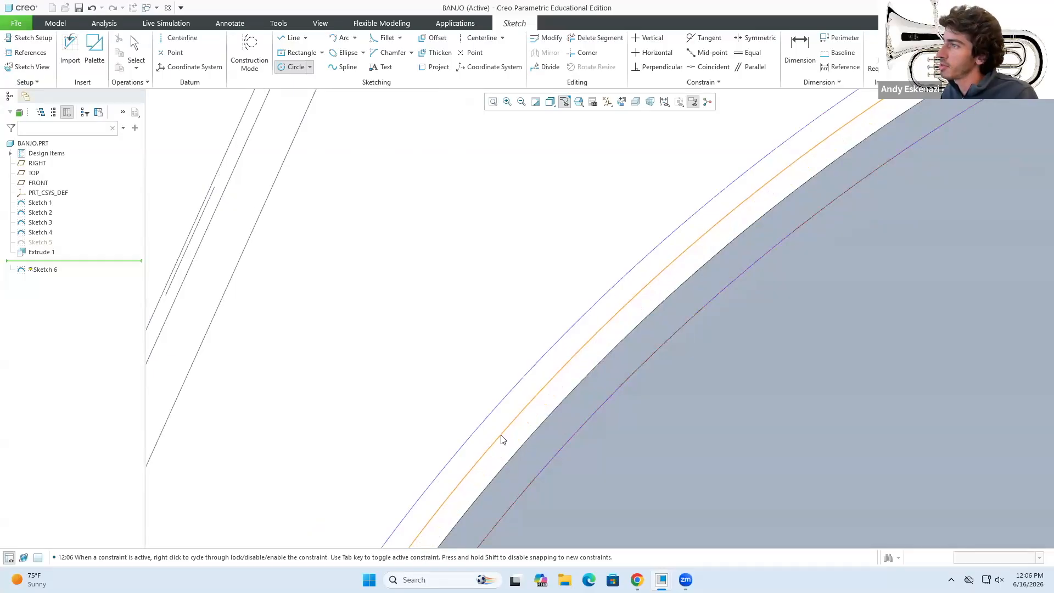
click(499, 438)
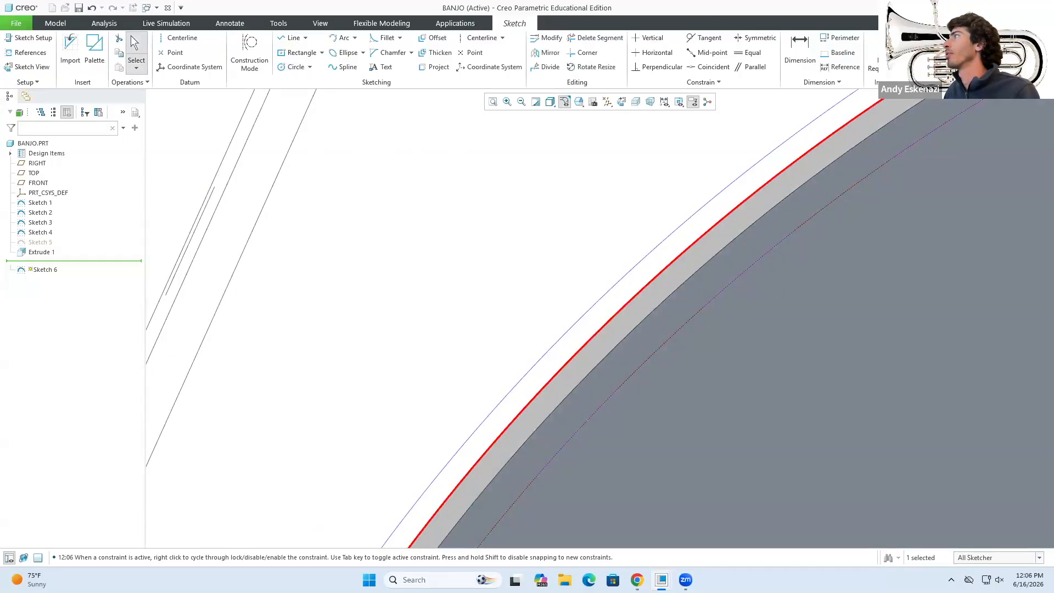
click(928, 48)
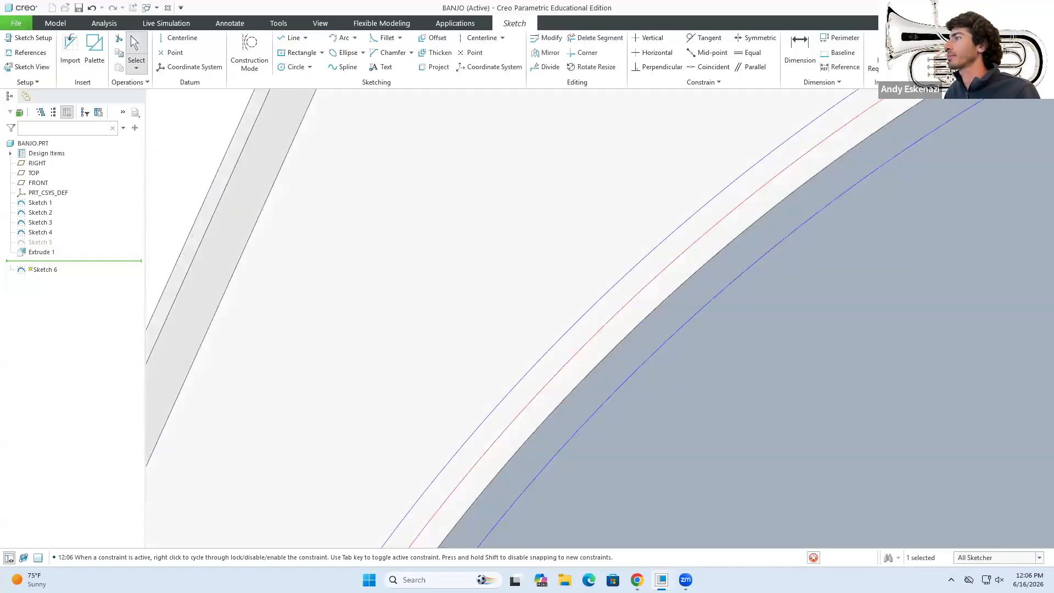
Extrude the new circle sketch as a solid rim with a depth of 5.
click(394, 54)
mouse_move(550, 221)
middle_down()
mouse_move(555, 281)
mouse_move(578, 323)
middle_up()
scroll(579, 323, down, 2)
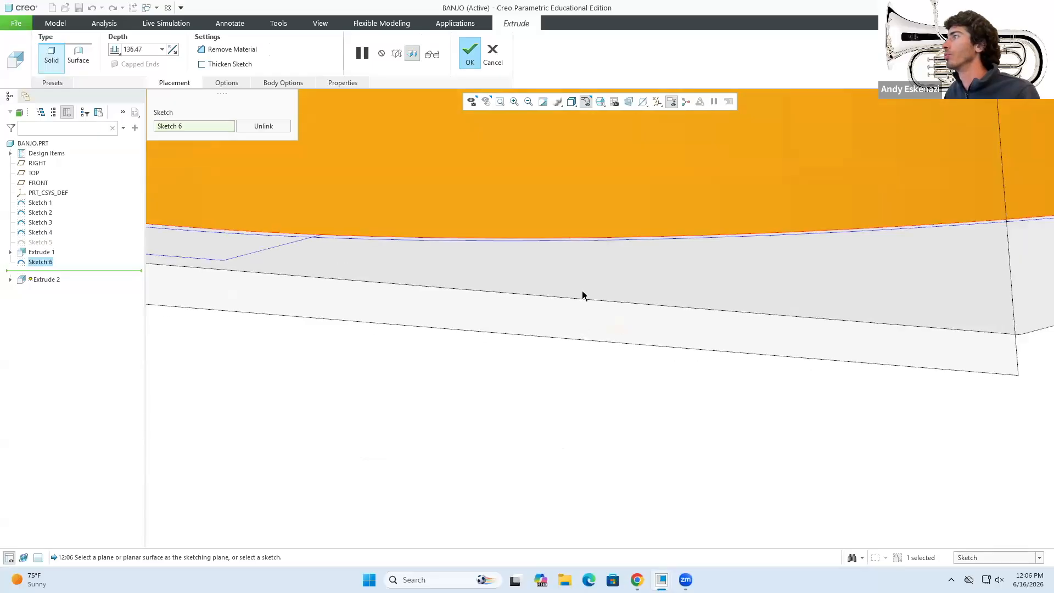
scroll(583, 292, down, 5)
scroll(584, 293, down, 2)
double_click(156, 54)
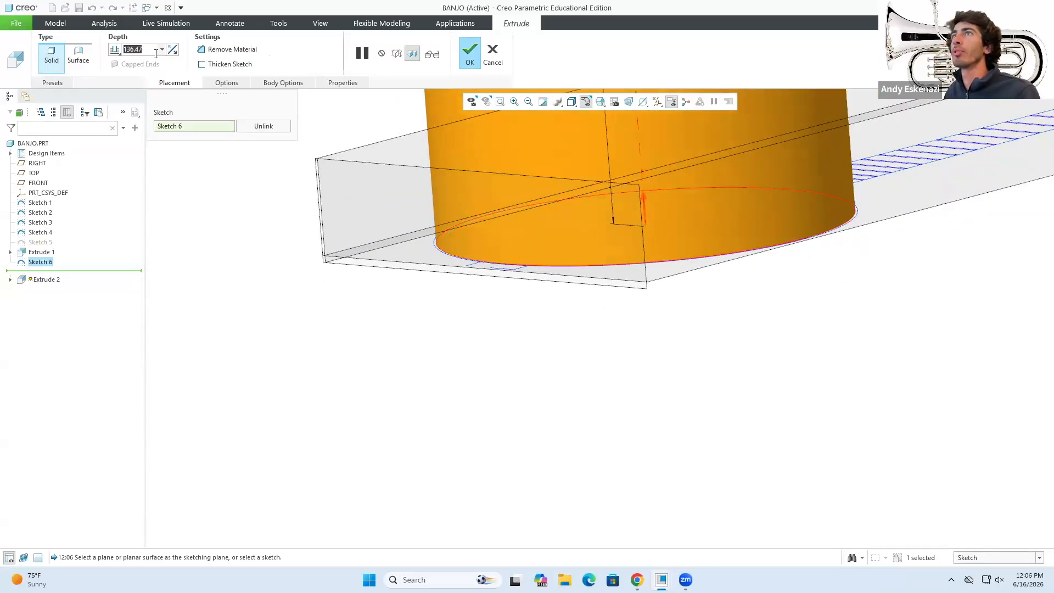
text(5)
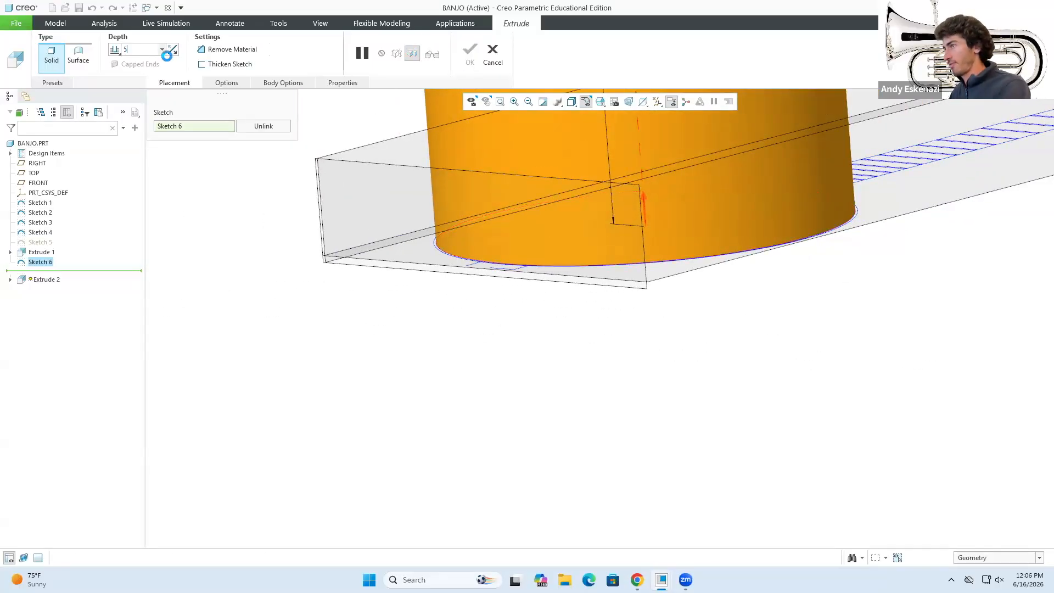
key(Return)
Set the rim extrusion's depth to 3 and complete the feature.
scroll(502, 193, up, 3)
double_click(143, 46)
text(3)
key(Return)
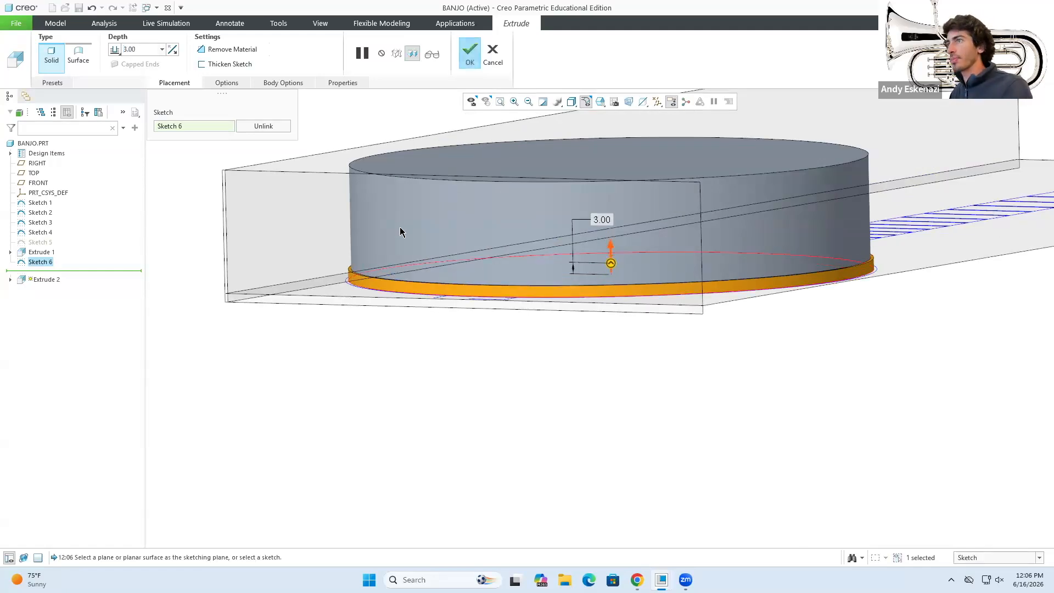
scroll(401, 230, up, 4)
click(470, 64)
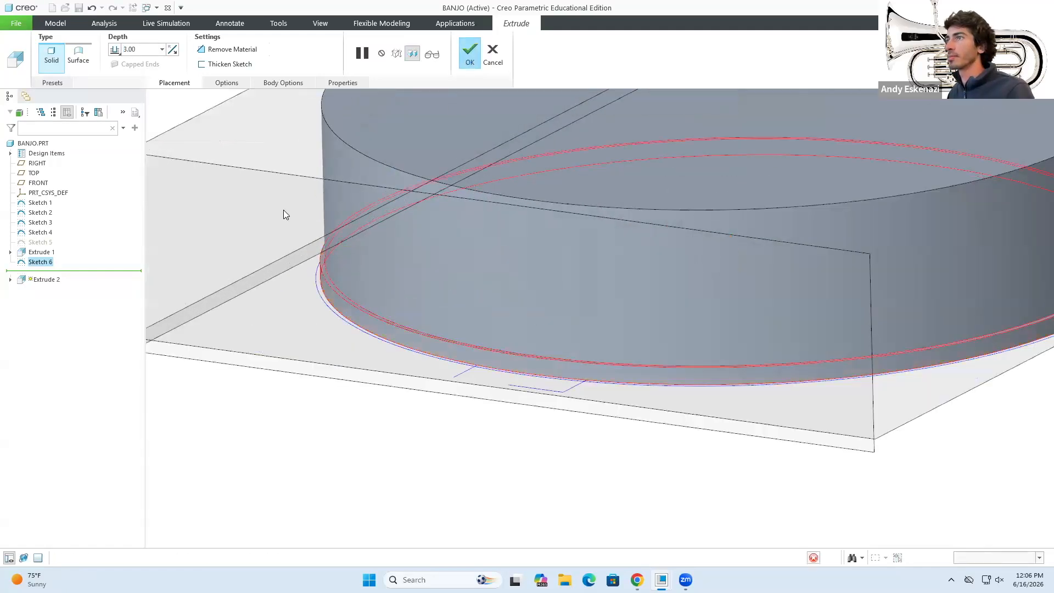
Start an edge chamfer on the rim's upper outer edge and try D x D distances of 2 and 1.
scroll(376, 377, down, 5)
middle_drag(376, 376, 385, 367)
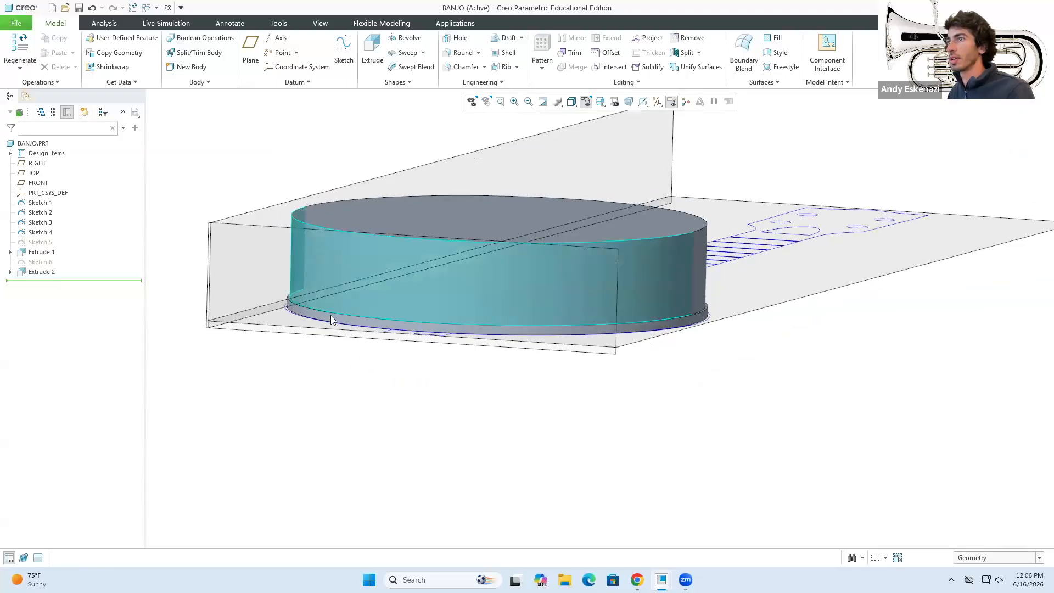
scroll(330, 315, up, 3)
click(464, 66)
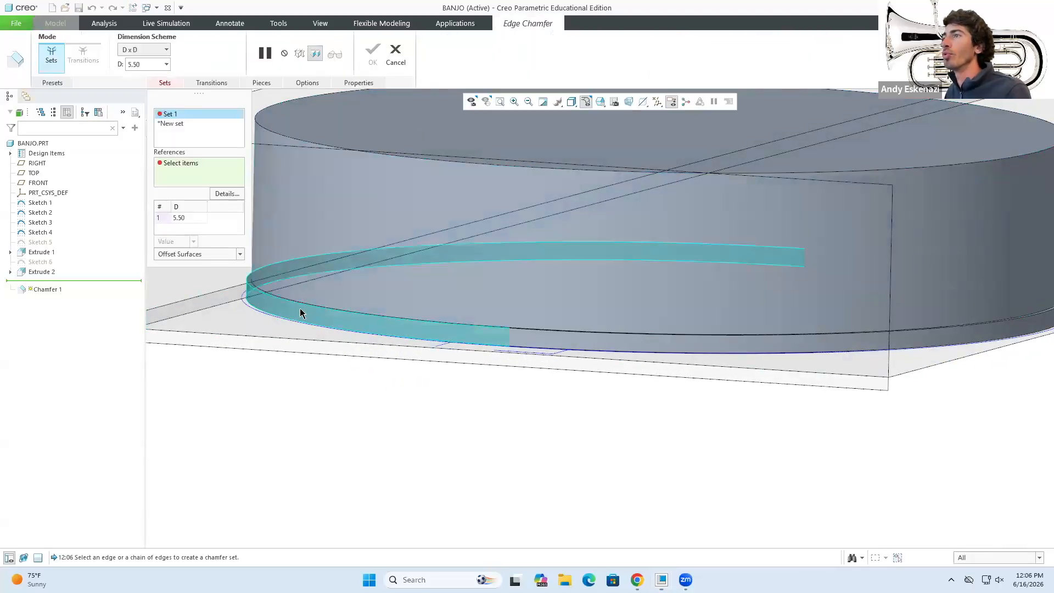
click(292, 308)
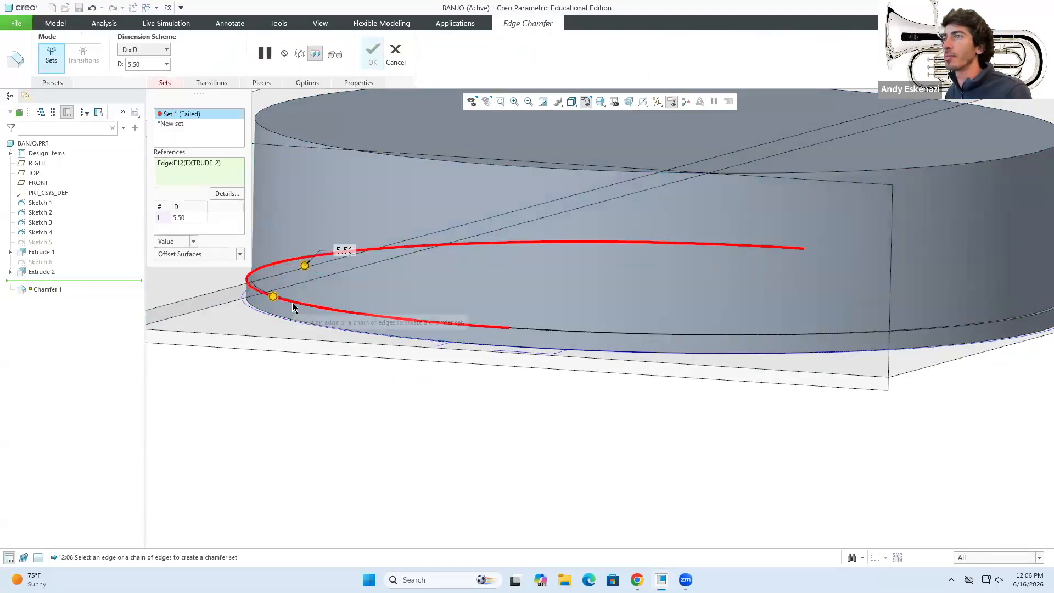
text(2)
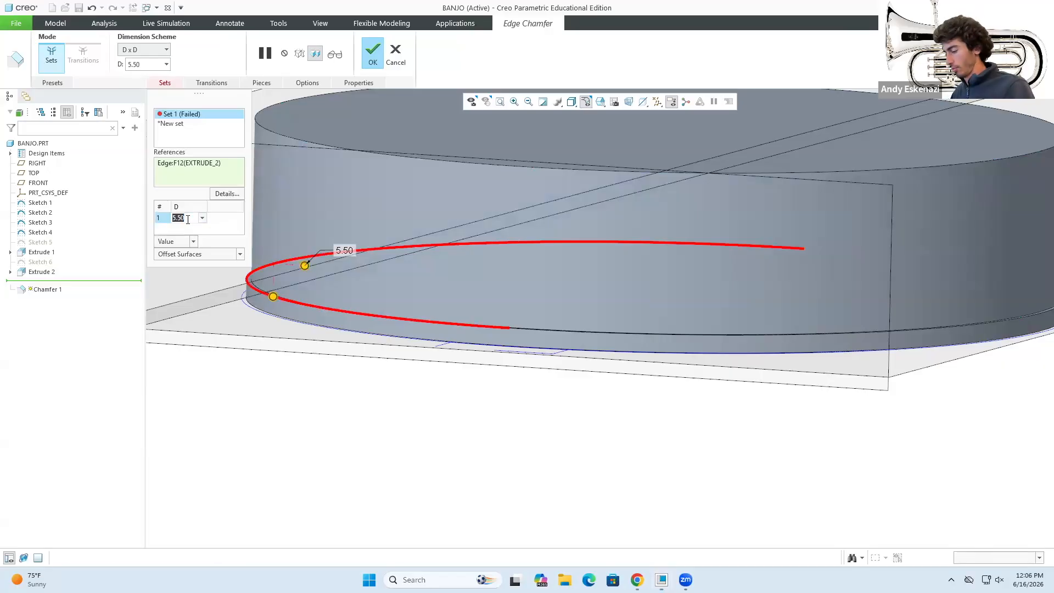
key(Return)
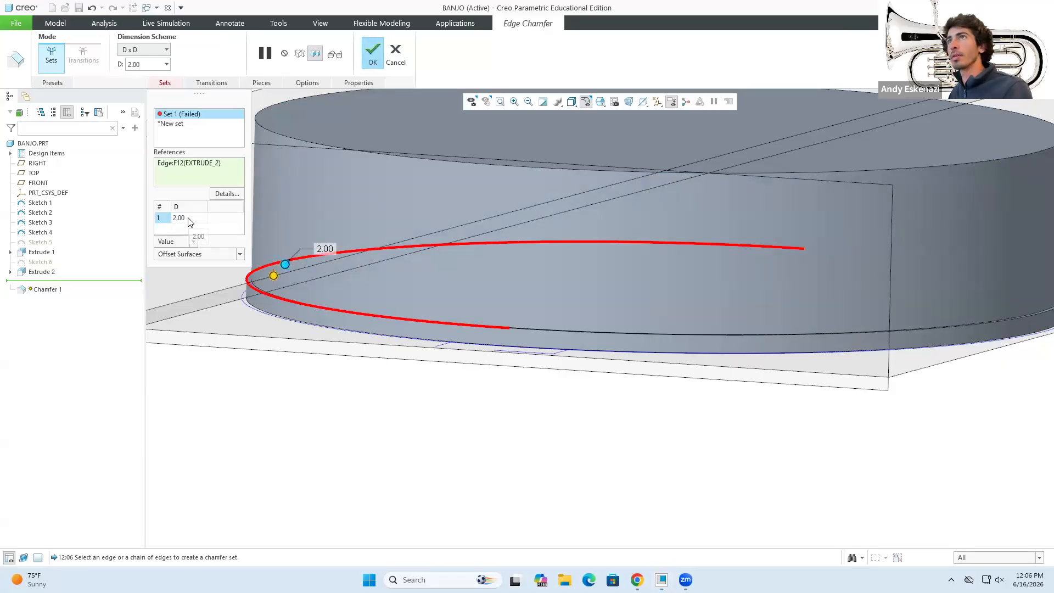
text(1)
key(Return)
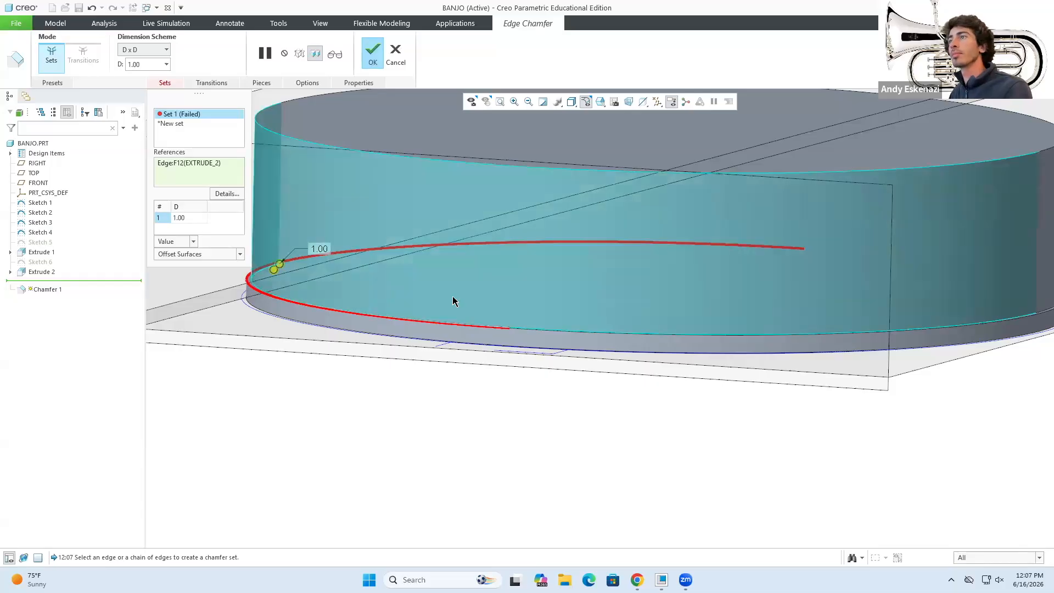
Change the rim chamfer's dimension scheme to D1 x D2 and set D2 to 0.10.
scroll(454, 298, up, 5)
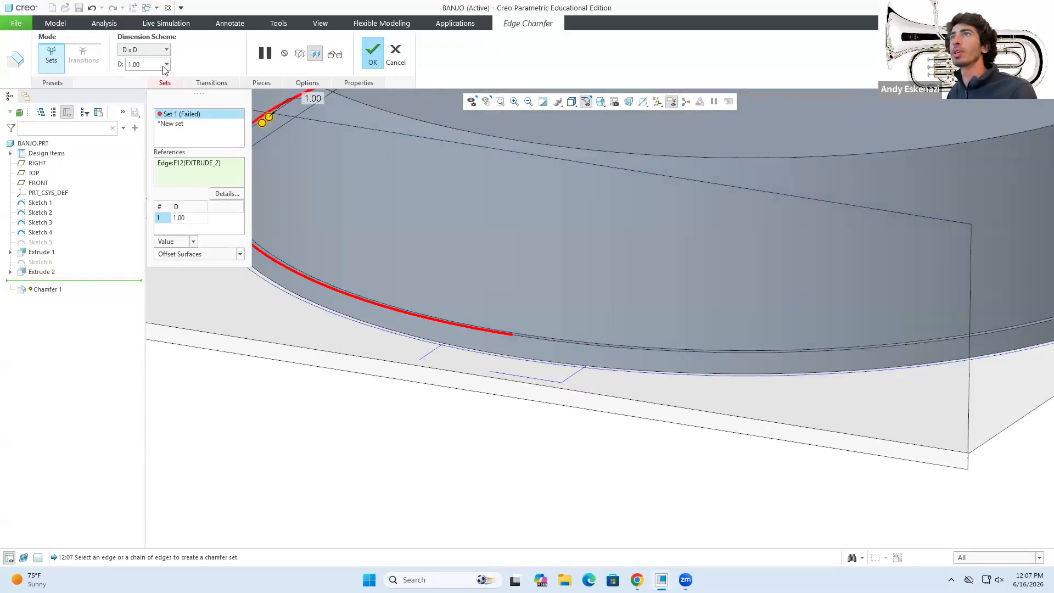
click(146, 50)
click(132, 71)
scroll(425, 272, down, 5)
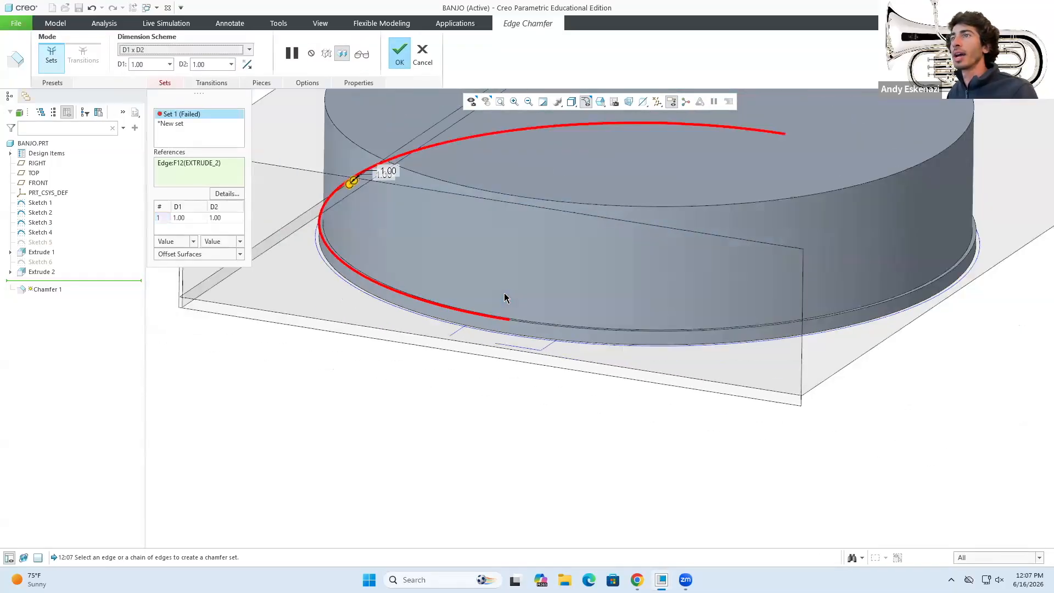
scroll(503, 296, up, 3)
scroll(427, 294, down, 2)
scroll(611, 330, up, 2)
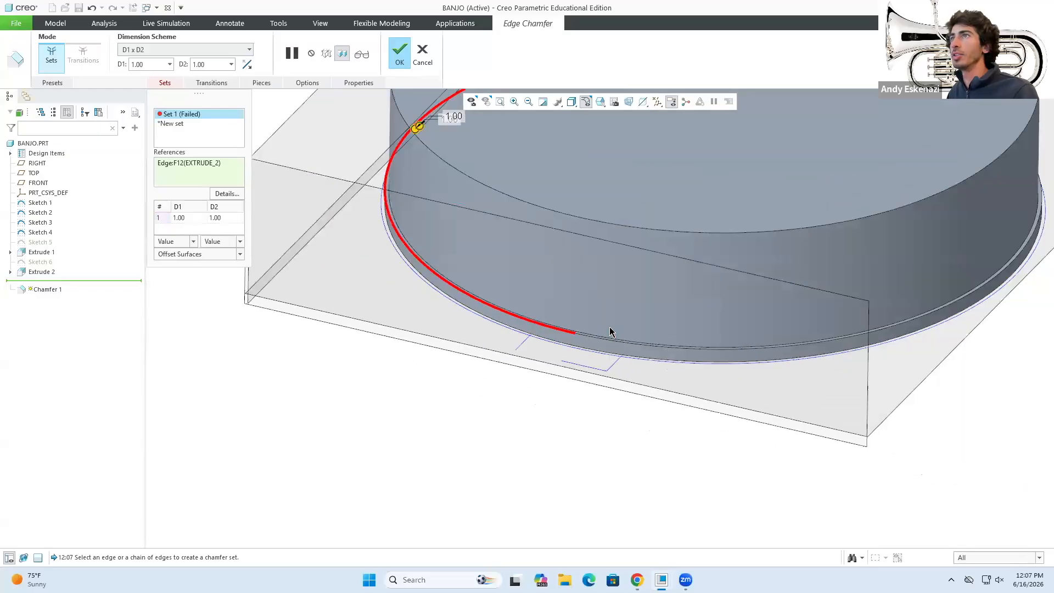
click(224, 218)
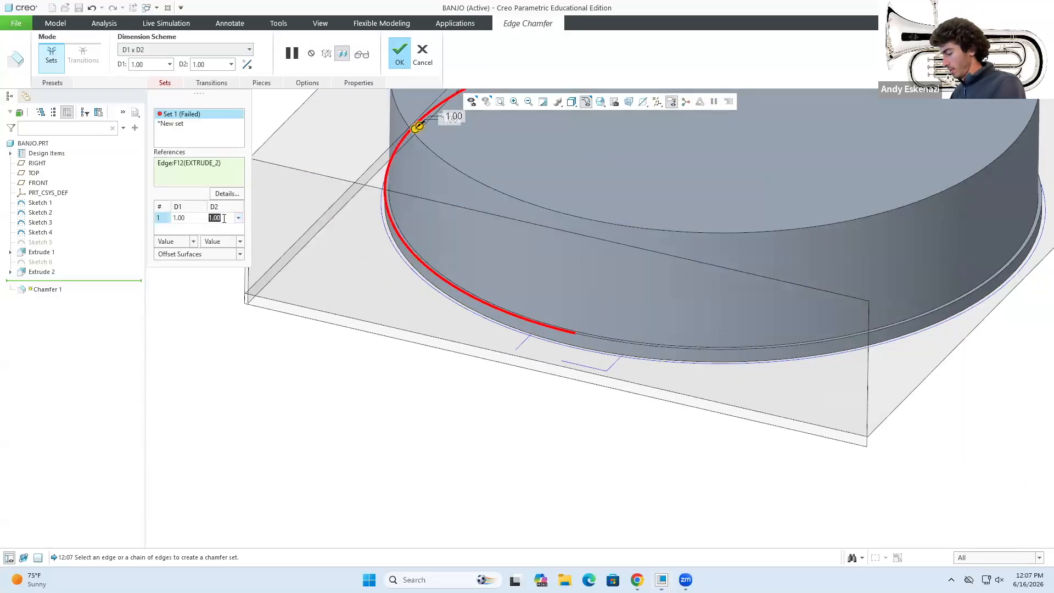
text(0.10)
key(Return)
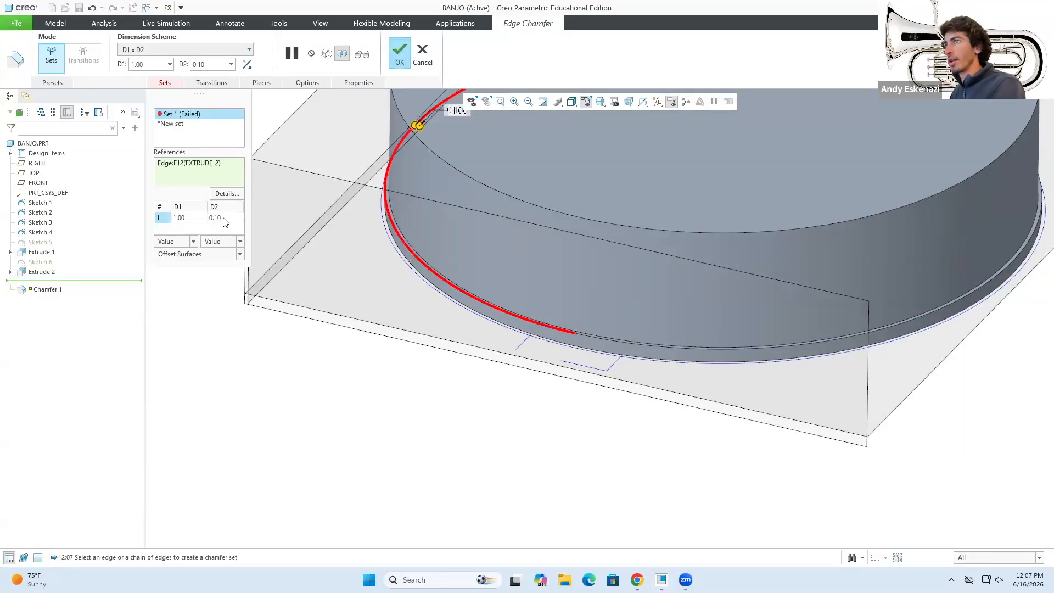
Swap the rim chamfer's distances by setting D2 to 1 and D1 to 0.1.
scroll(534, 176, down, 1)
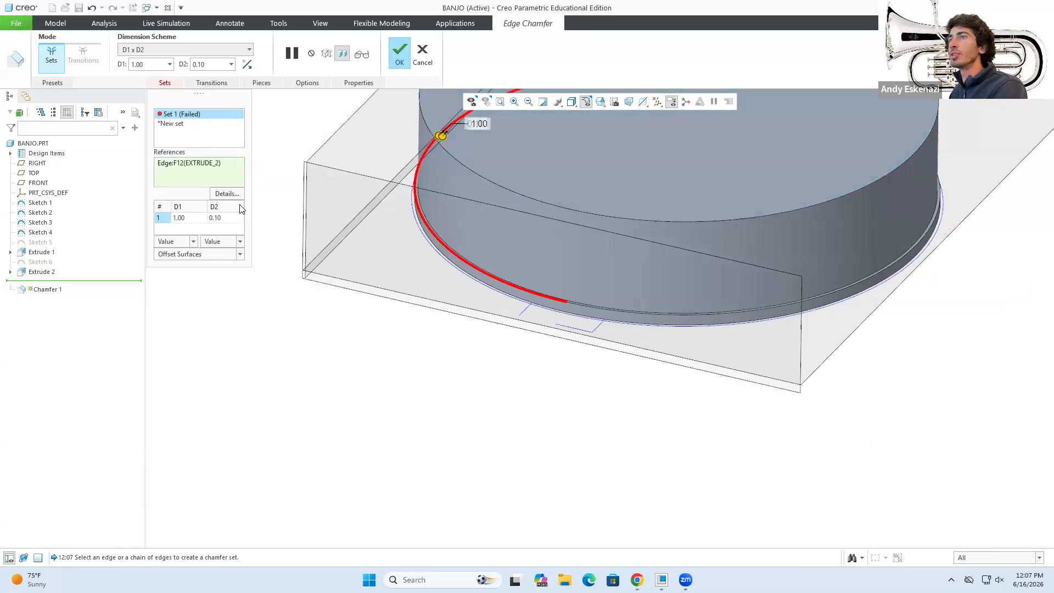
double_click(229, 217)
text(1)
key(Return)
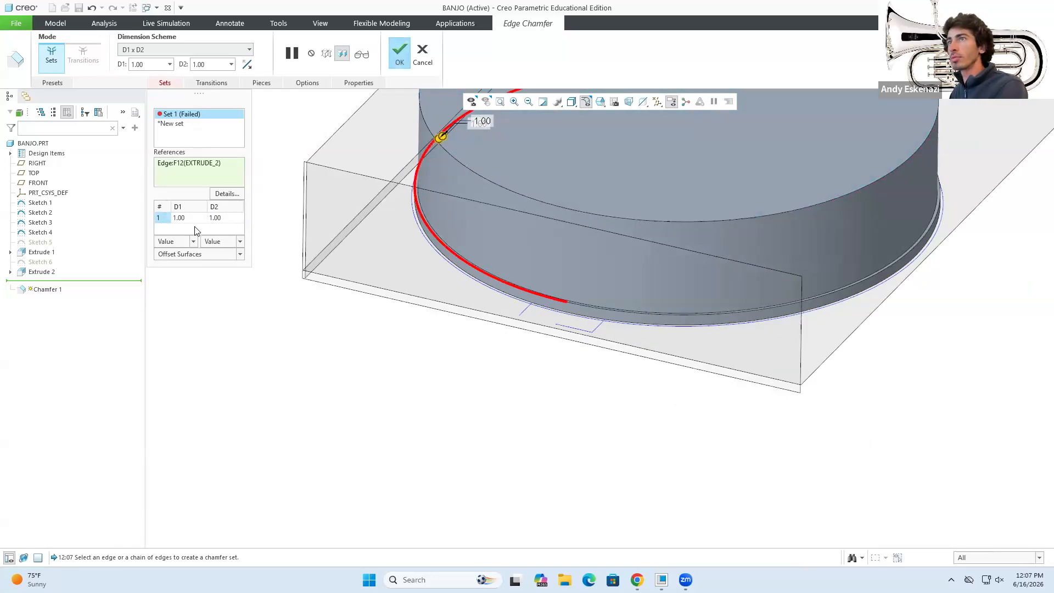
text(0.)
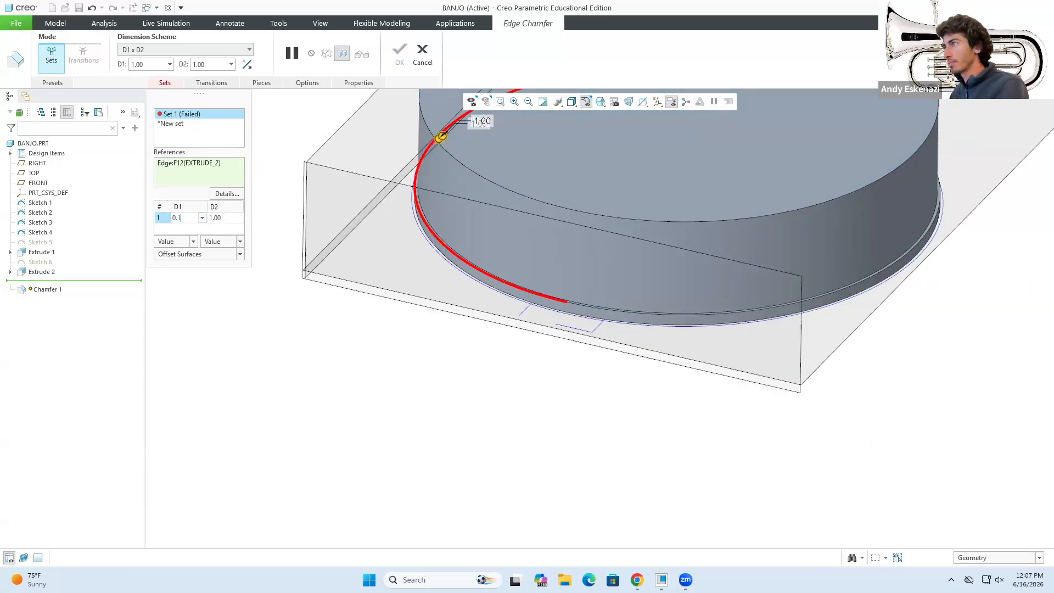
text(1)
key(Return)
Set the rim chamfer's D1 to 0.5 and D2 to 1.5, and complete the feature.
scroll(578, 246, up, 5)
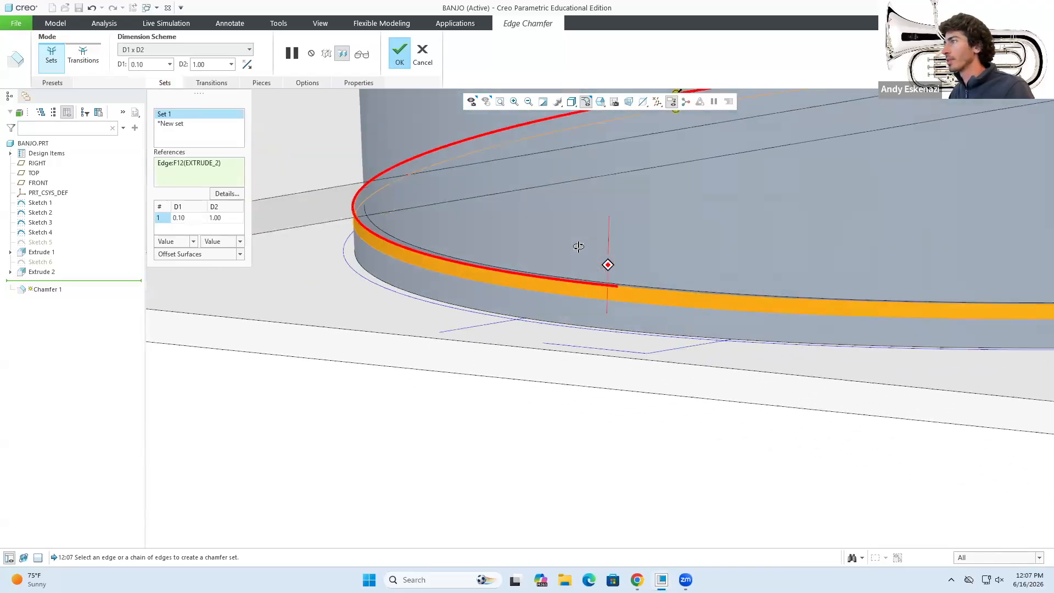
middle_drag(579, 246, 265, 251)
click(201, 220)
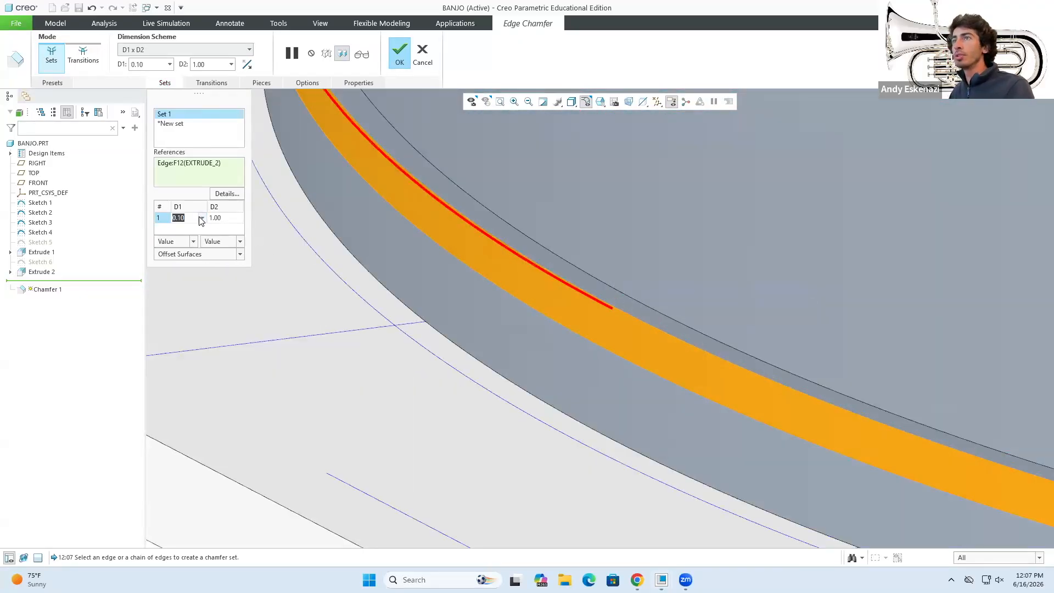
text(0.5)
key(Return)
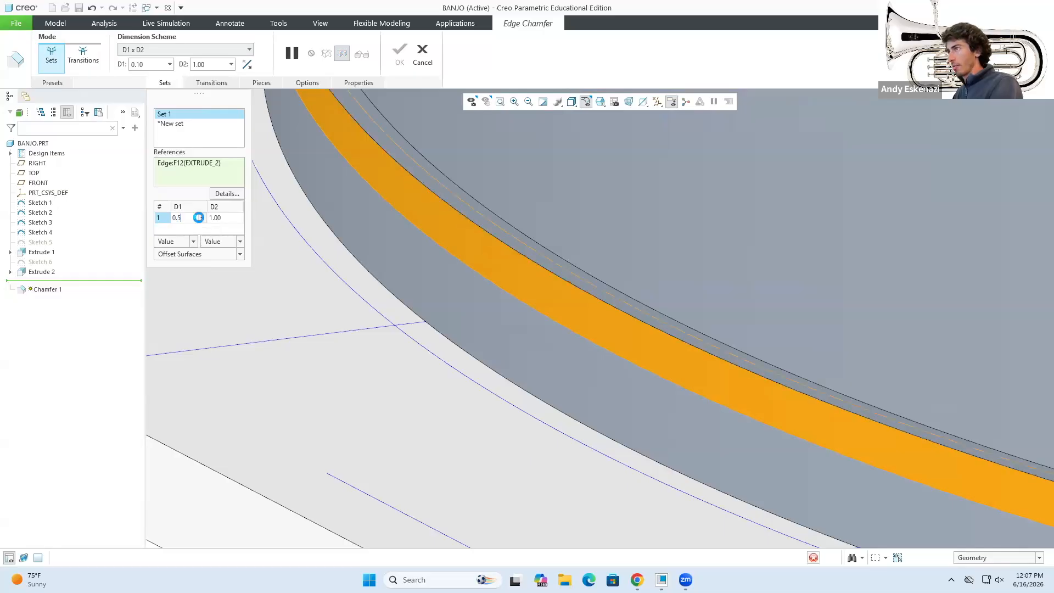
middle_drag(581, 372, 601, 325)
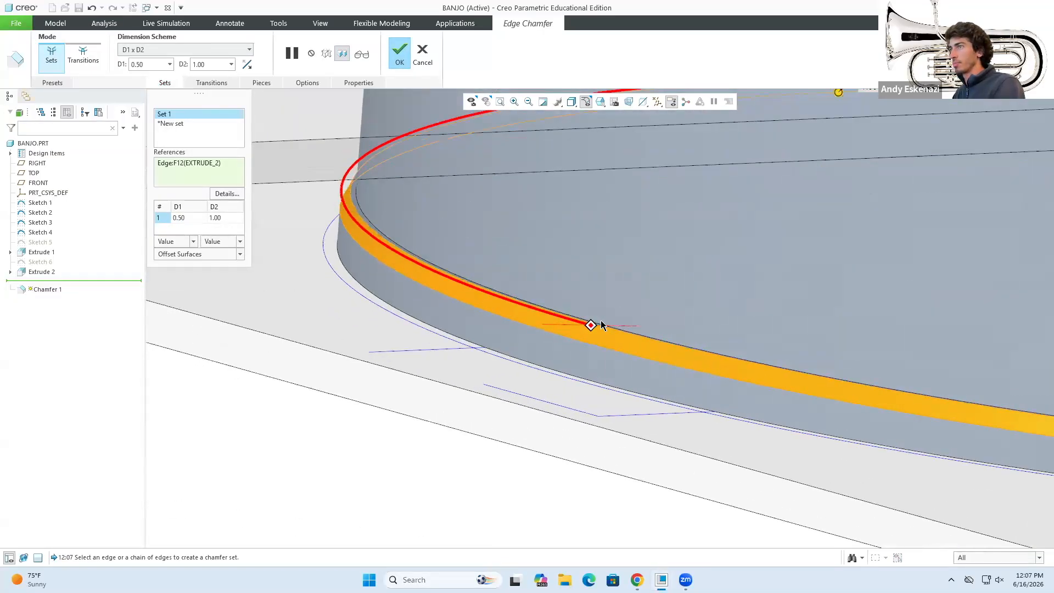
click(229, 219)
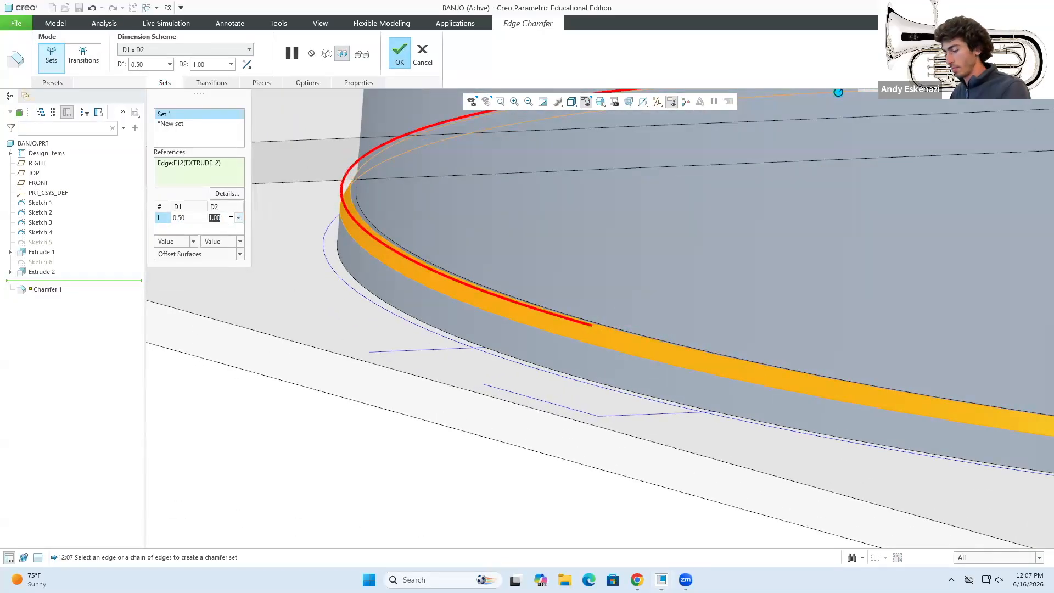
text(1)
key(Return)
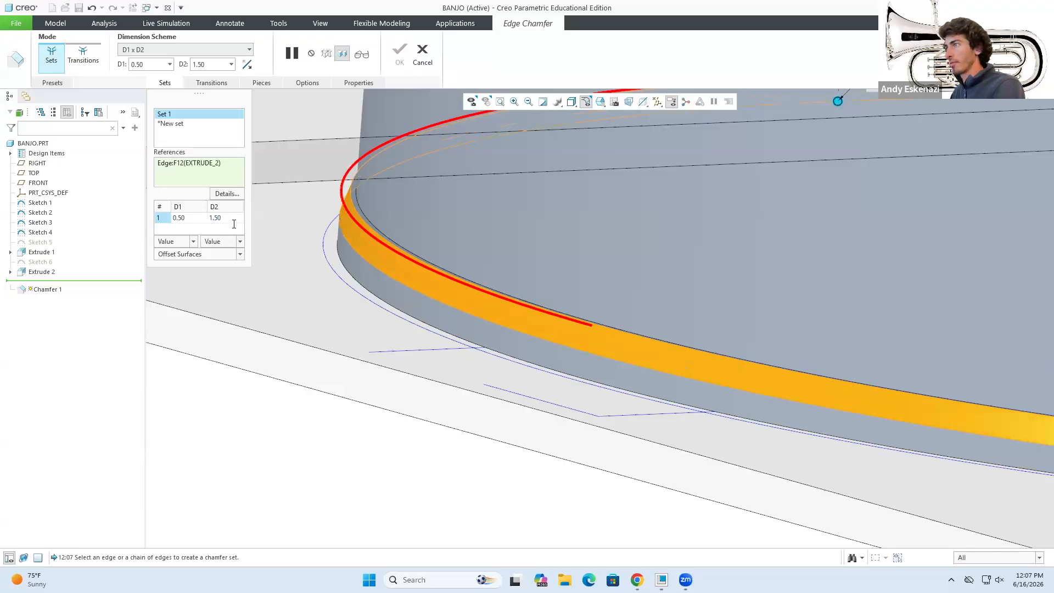
middle_drag(394, 278, 410, 292)
click(401, 60)
Compare the chamfered rim with the banjo photo in the browser, and return to the model.
scroll(395, 403, up, 6)
middle_drag(390, 405, 485, 419)
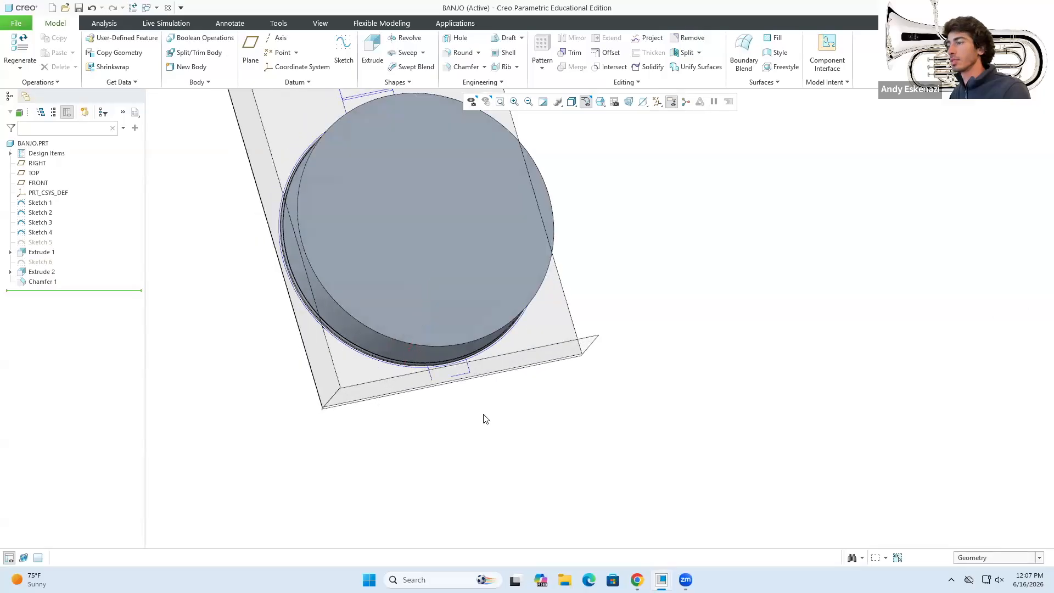
click(637, 580)
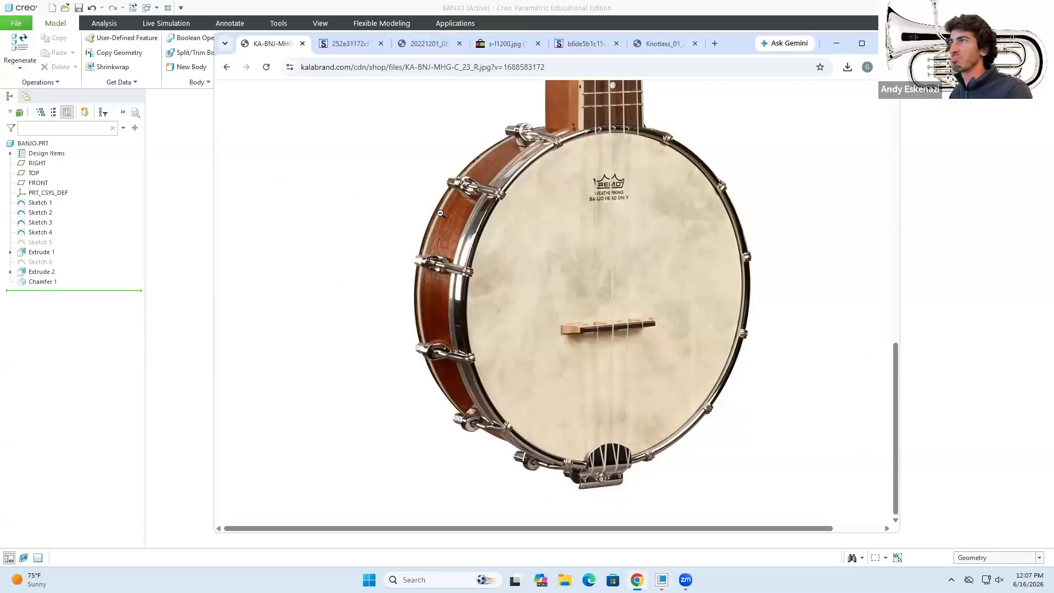
click(836, 43)
Redefine the rim chamfer with D2 set to 1, complete it, and inspect the whole drum.
middle_drag(522, 313, 375, 367)
scroll(361, 336, up, 5)
click(376, 367)
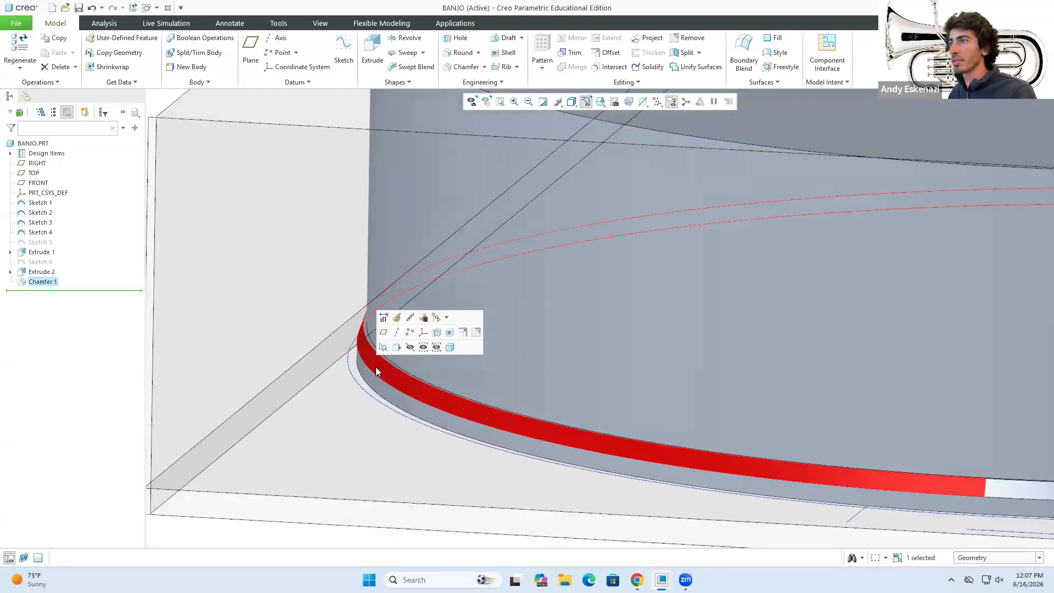
click(397, 318)
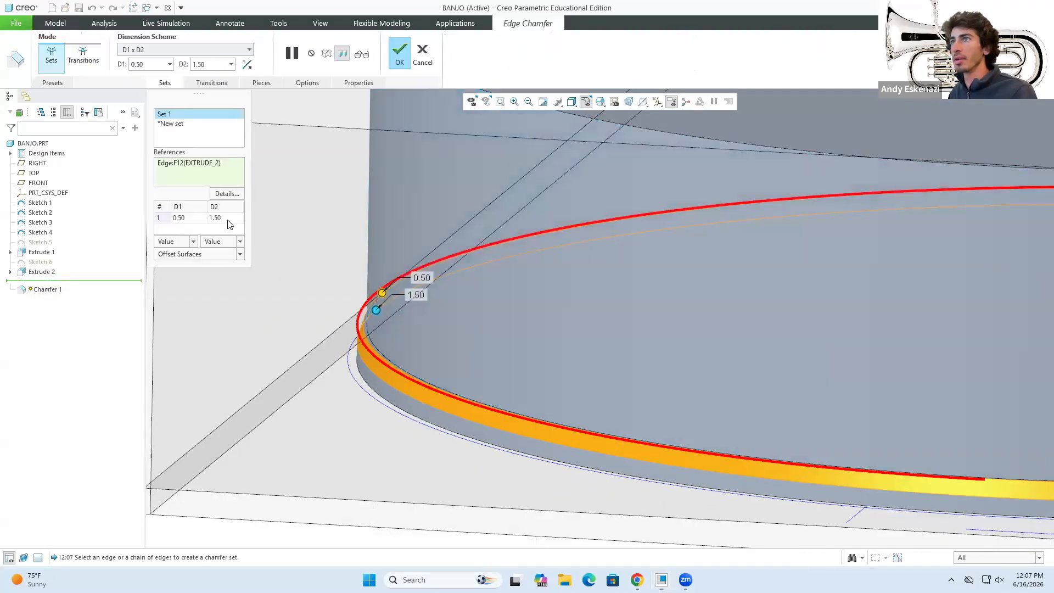
double_click(226, 218)
text(1)
key(Return)
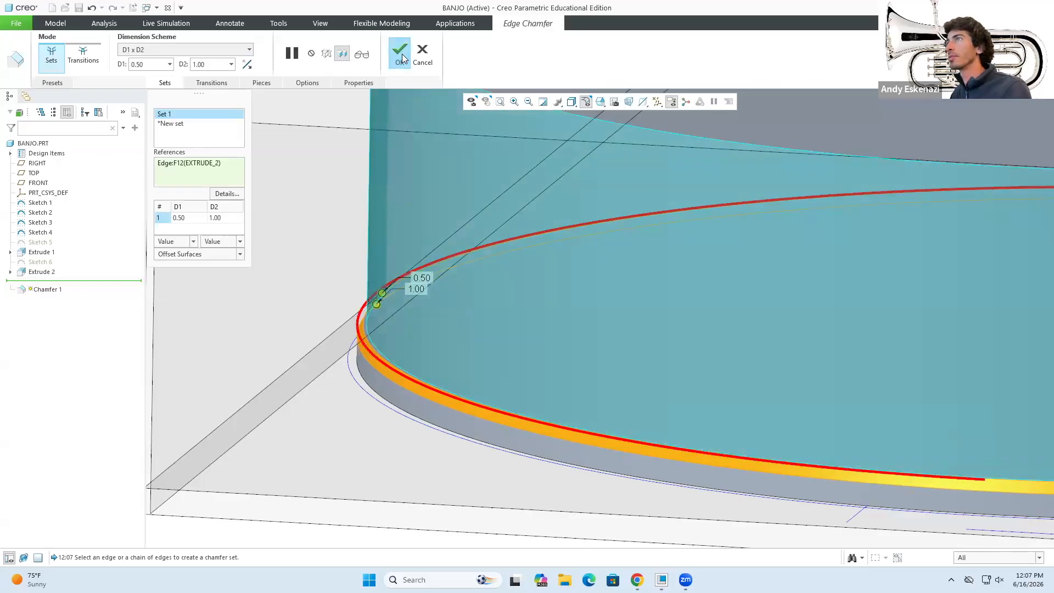
click(400, 55)
scroll(242, 331, down, 3)
scroll(309, 344, down, 4)
middle_drag(566, 450, 590, 543)
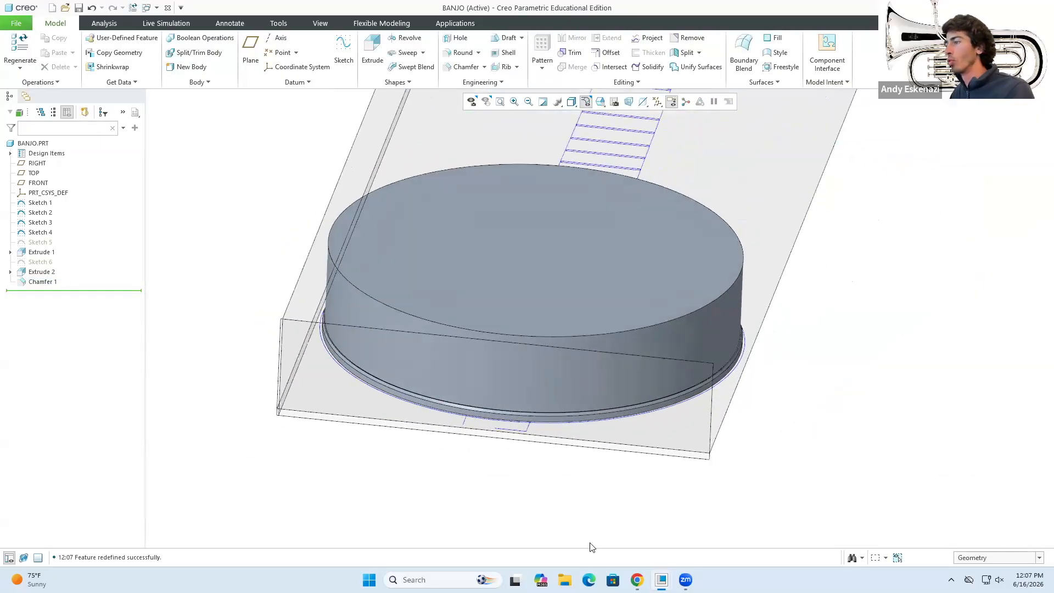
Examine the back of the drum in the rear-view banjo photo in the browser, and return to the model.
key(alt+Tab)
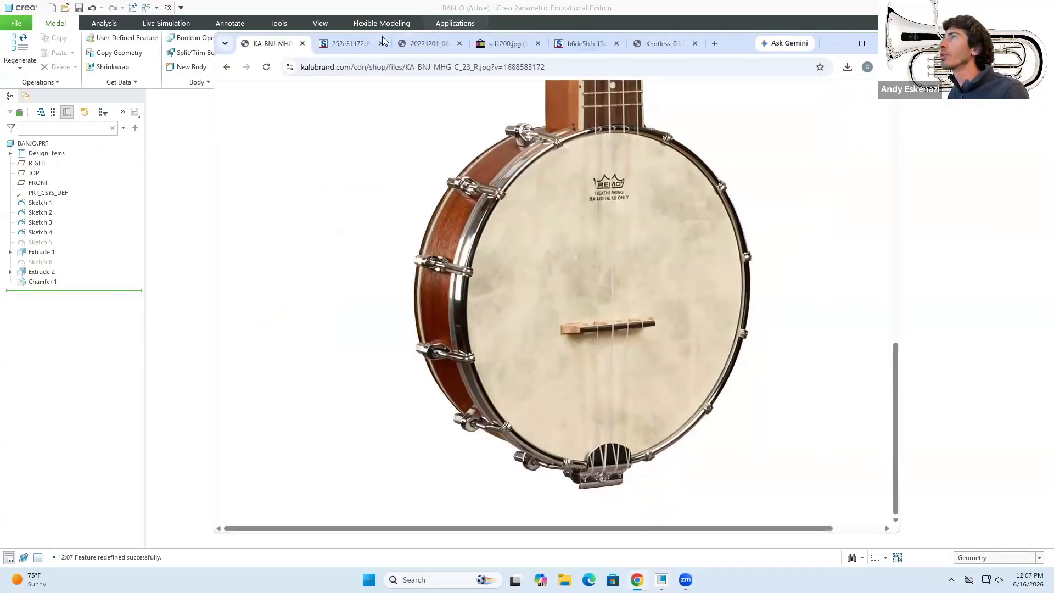
click(345, 45)
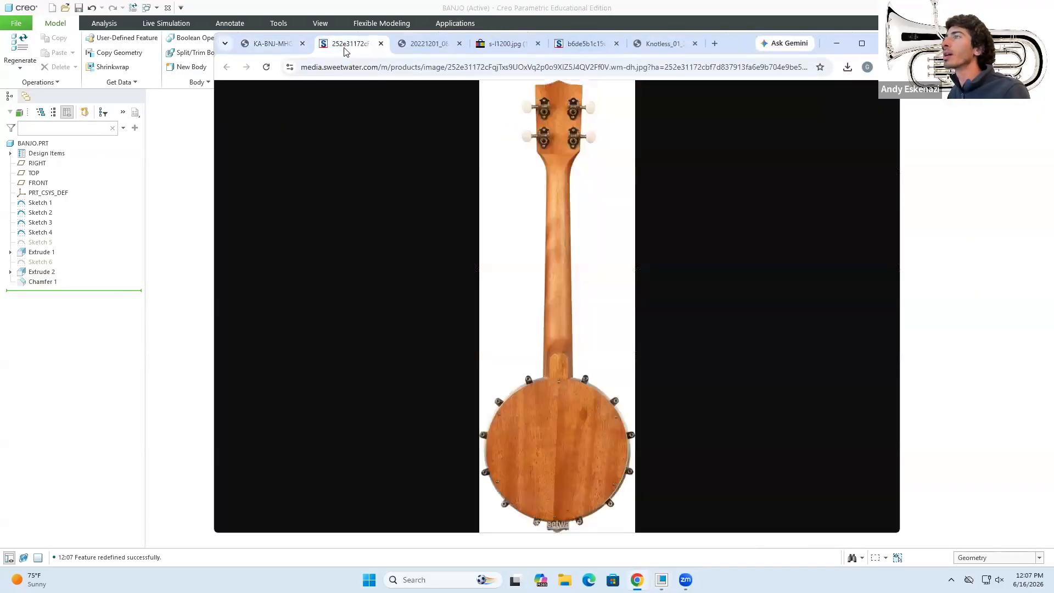
click(539, 398)
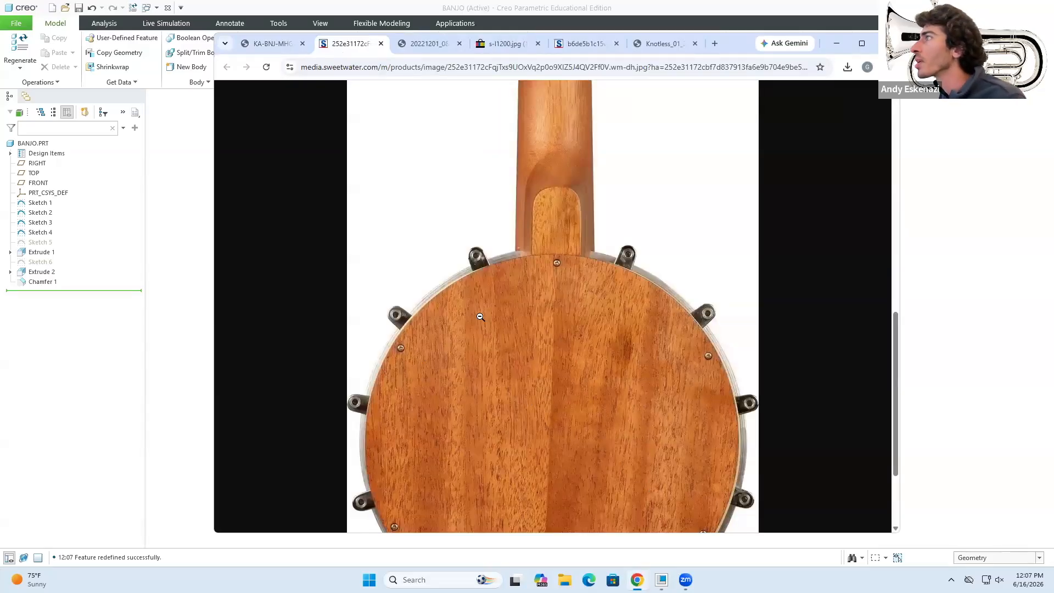
scroll(660, 358, down, 3)
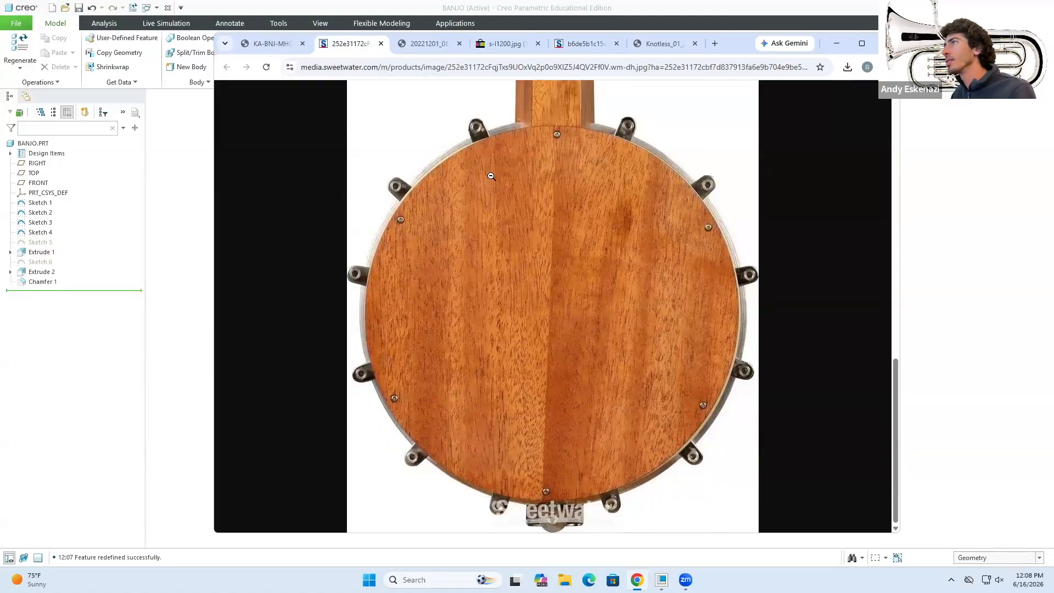
click(837, 43)
Start a new sketch on the drum's flat head face, on the side carrying the bridge outline.
middle_drag(616, 400, 565, 464)
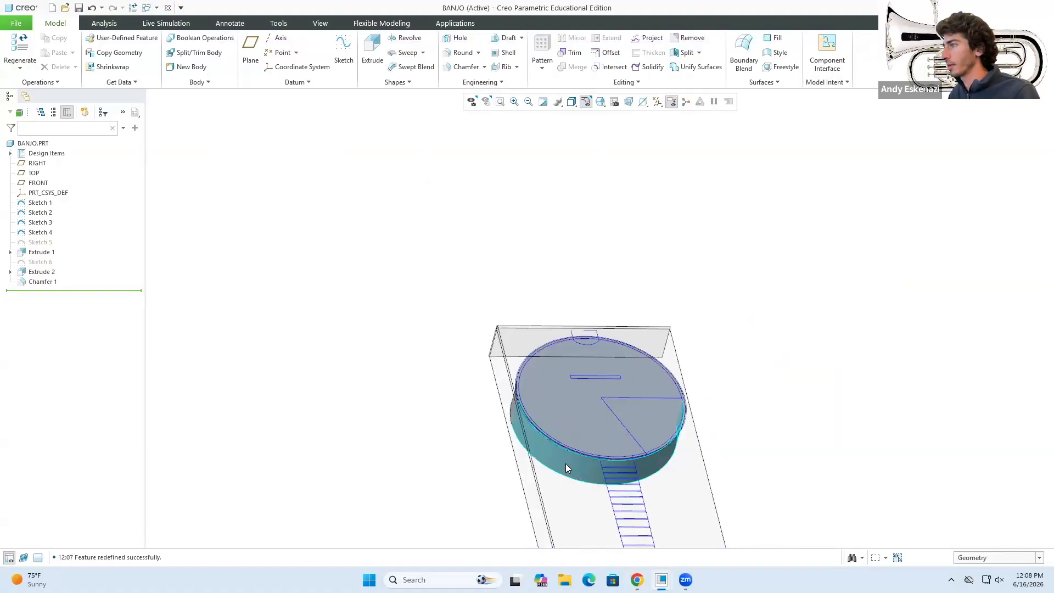
scroll(566, 464, up, 5)
click(344, 55)
click(542, 261)
click(993, 264)
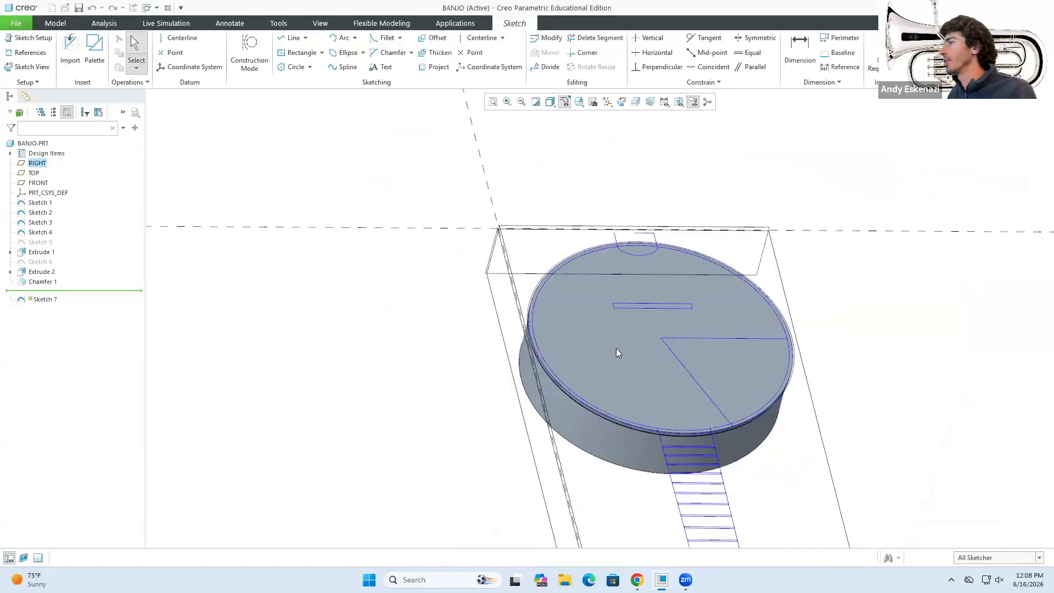
scroll(573, 331, up, 5)
scroll(542, 263, up, 2)
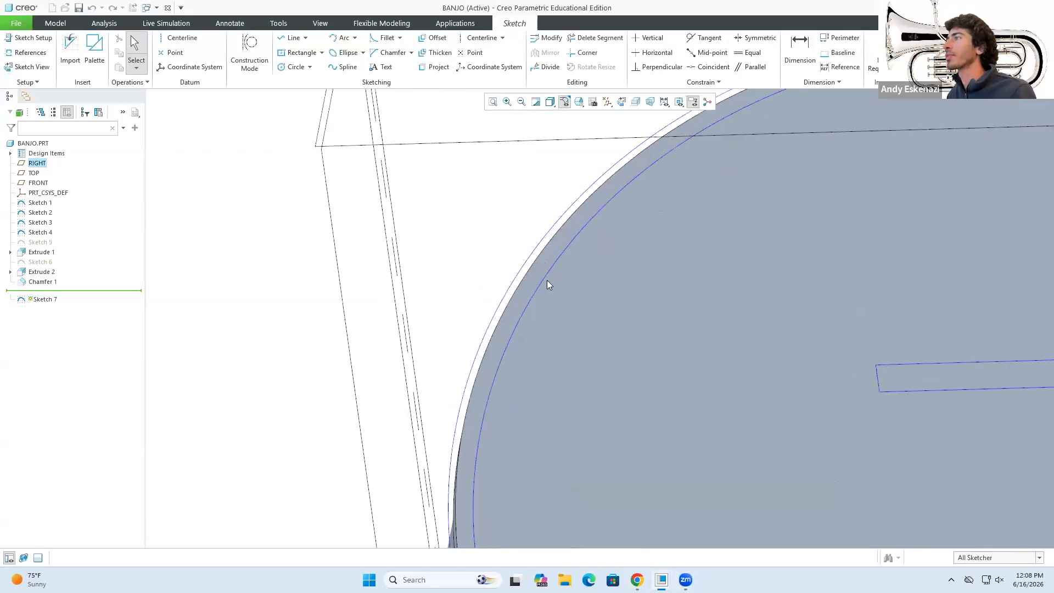
click(433, 67)
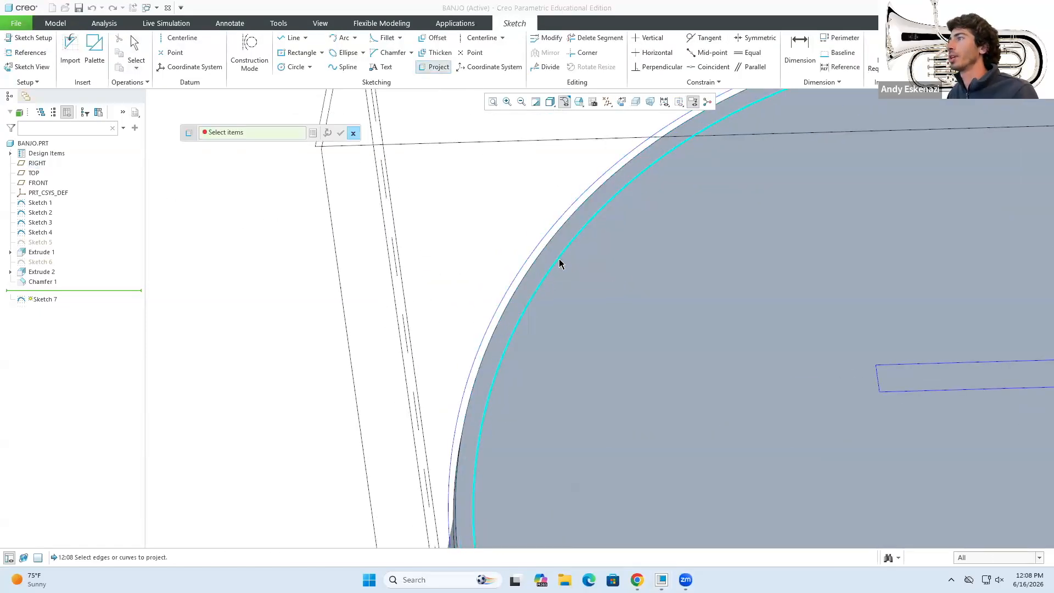
scroll(501, 186, down, 4)
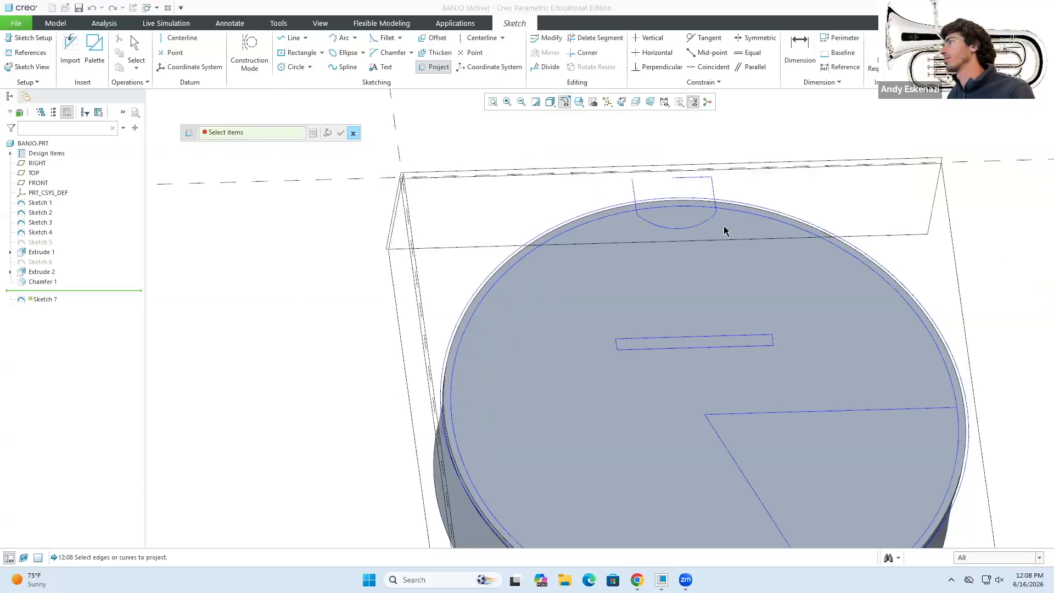
scroll(727, 225, up, 3)
click(729, 219)
middle_drag(480, 264, 502, 248)
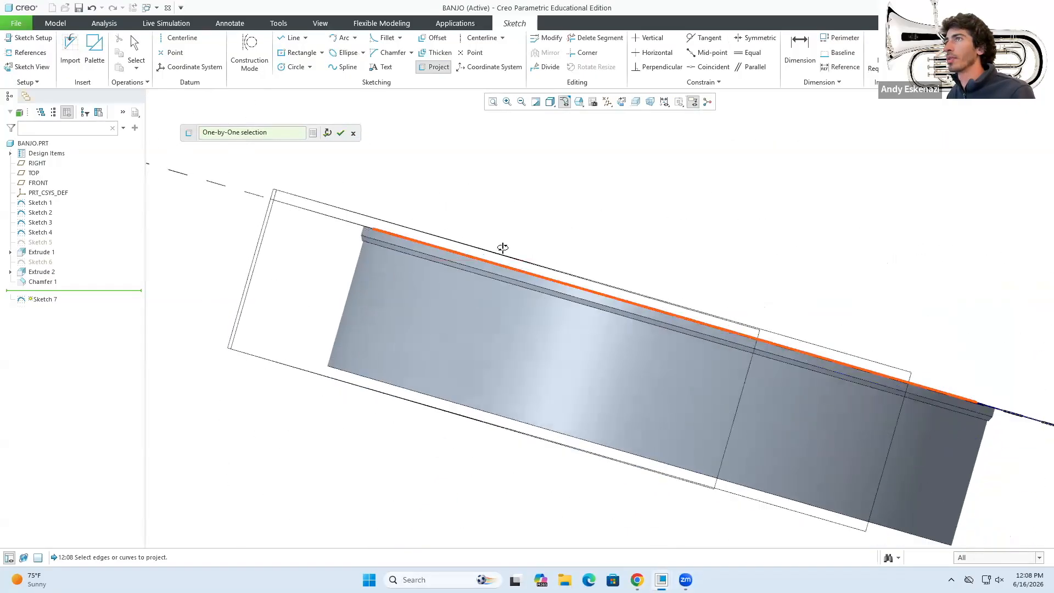
click(352, 133)
Project the circular rim edge into the sketch on the drum's head face, and finish the sketch.
click(430, 67)
middle_drag(339, 242, 425, 151)
scroll(438, 141, up, 3)
click(407, 124)
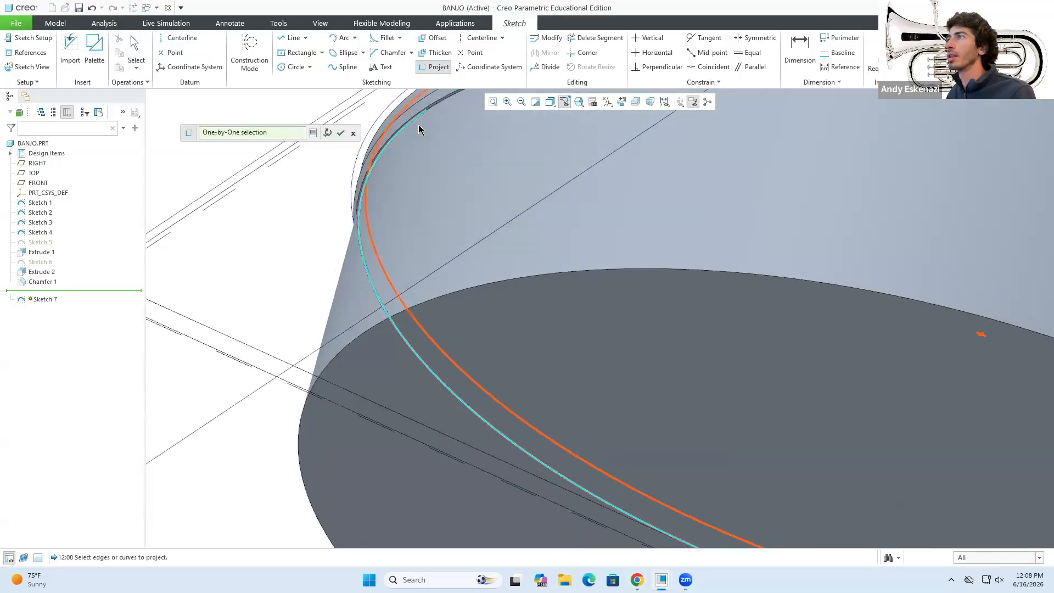
scroll(435, 114, up, 2)
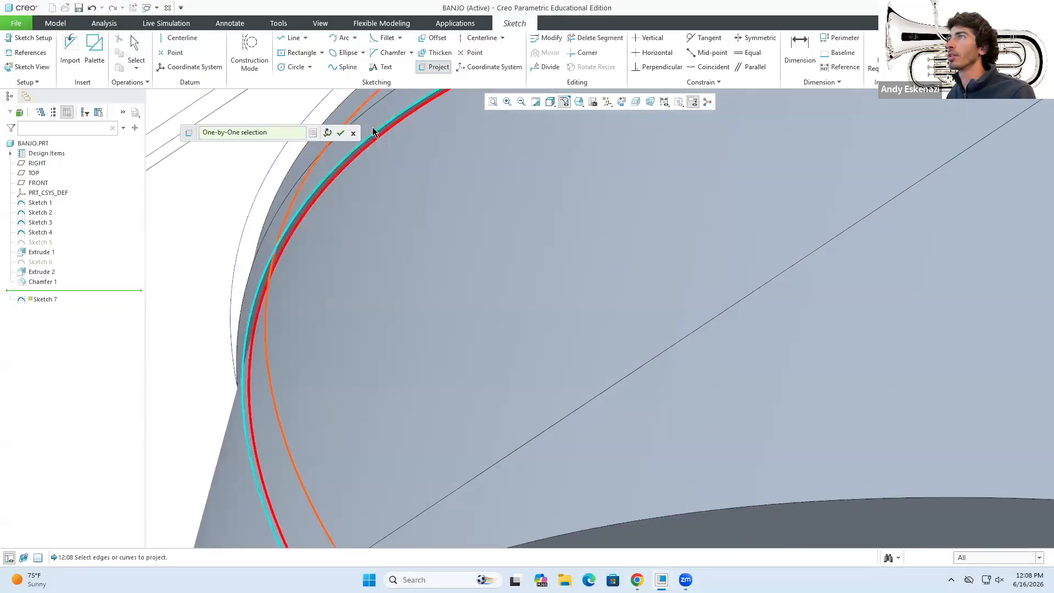
click(341, 133)
scroll(384, 285, down, 5)
scroll(426, 214, up, 3)
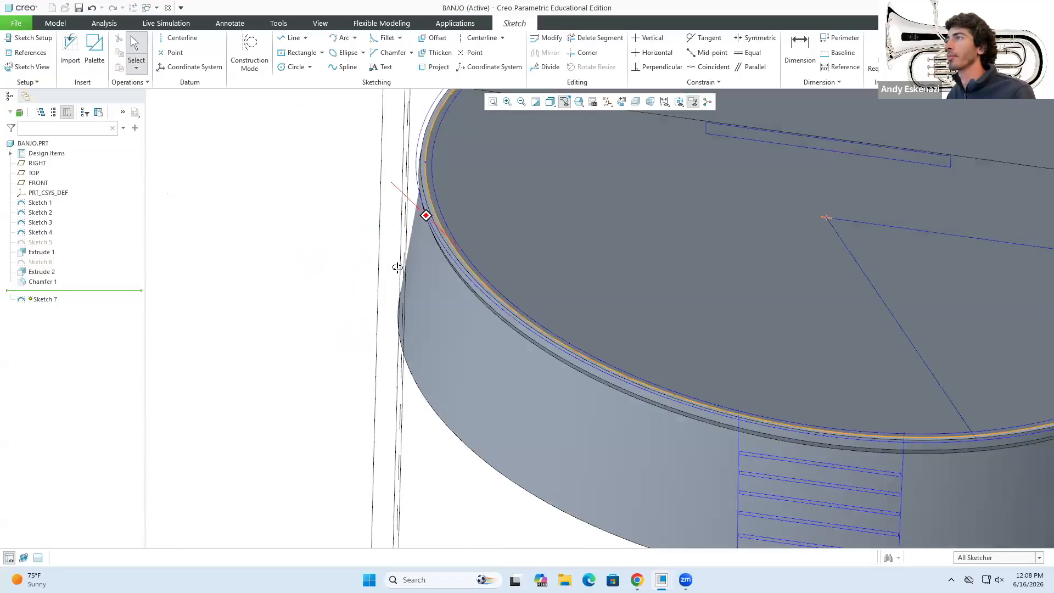
scroll(423, 213, up, 3)
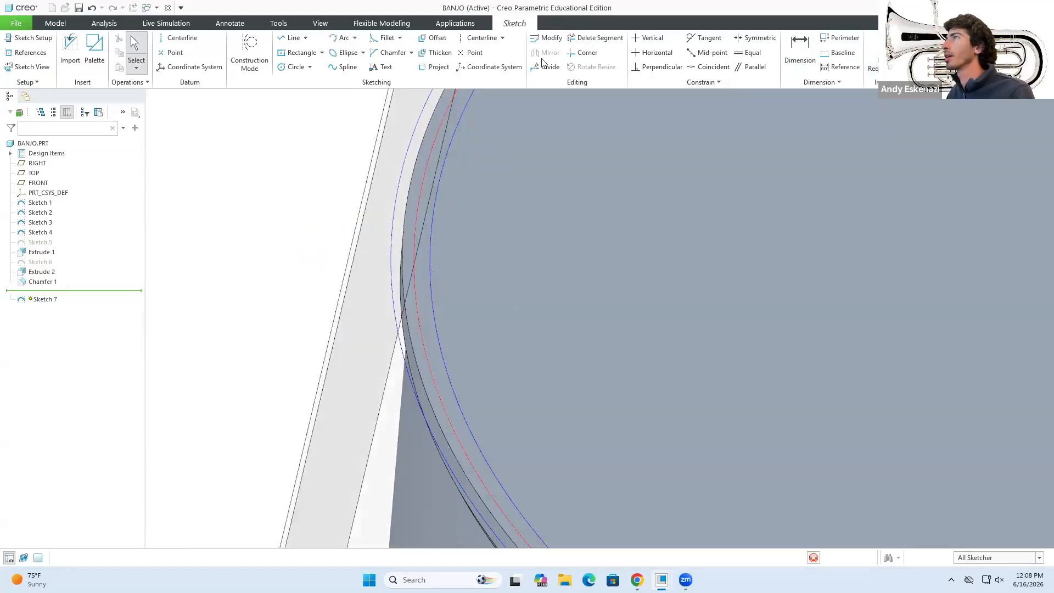
Extrude the projected circle as a material-removing cut 0.5 deep into the drum head, with the depth direction flipped.
click(376, 51)
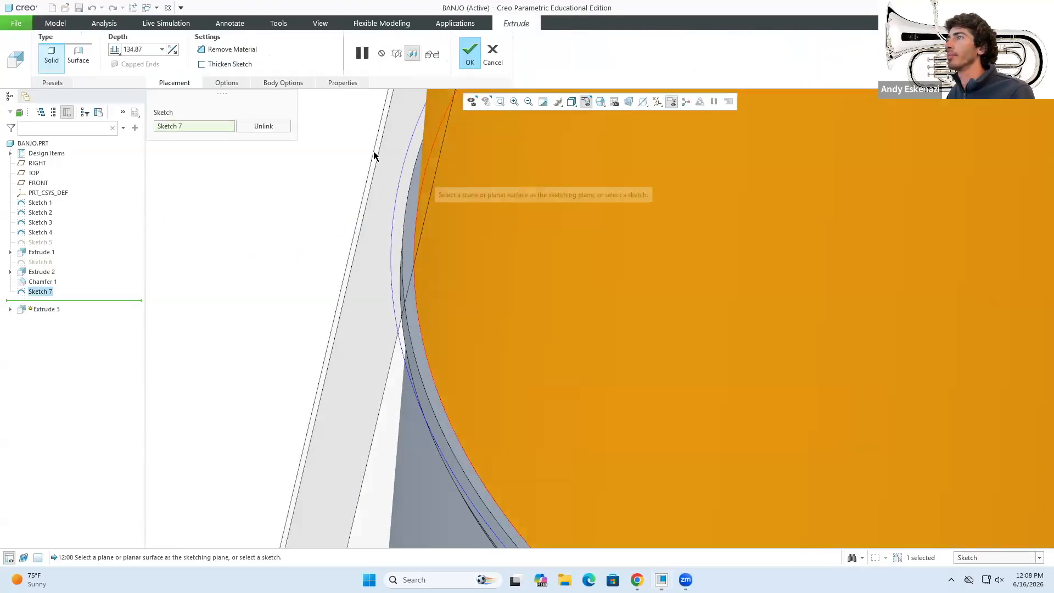
click(223, 51)
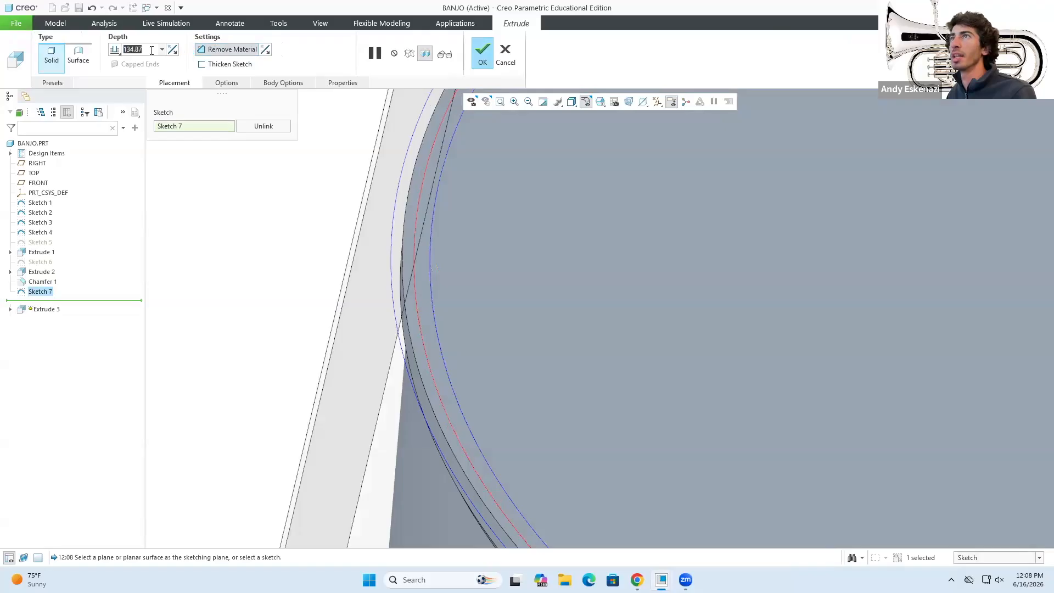
text(0.50)
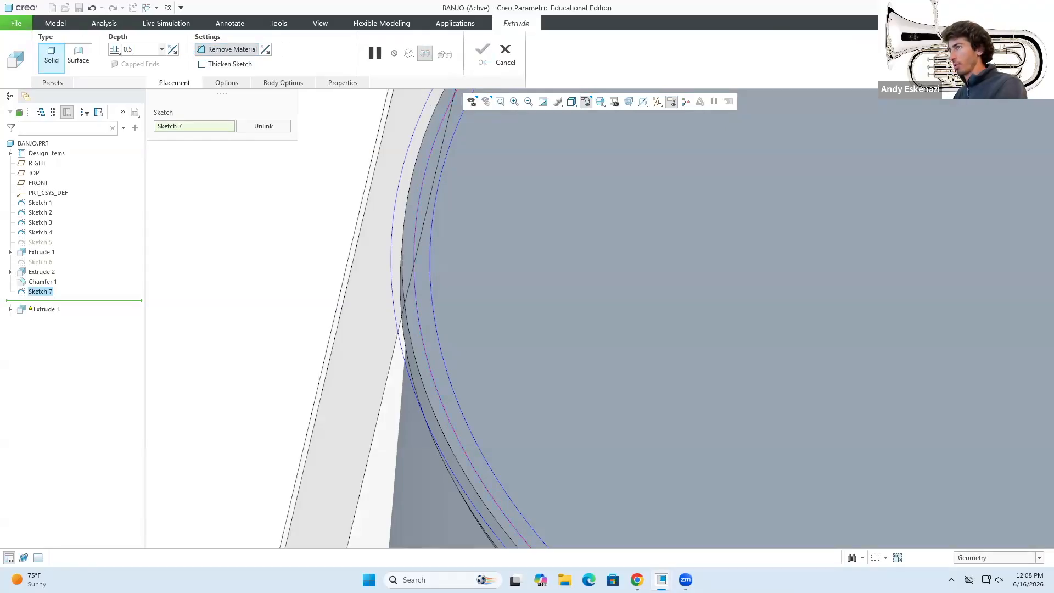
click(173, 50)
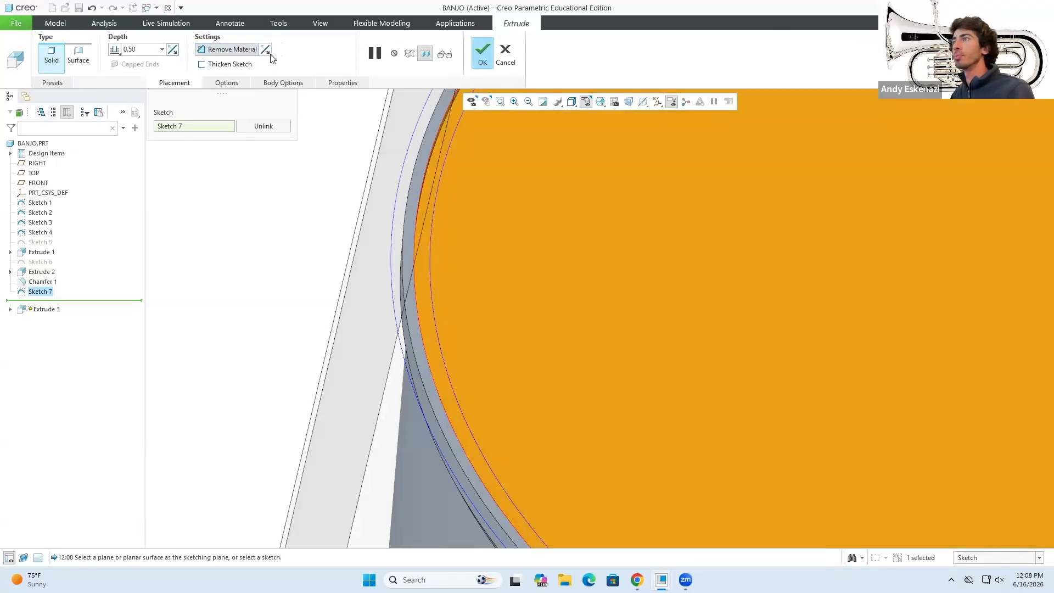
click(483, 50)
scroll(252, 292, up, 5)
middle_drag(289, 236, 295, 209)
scroll(284, 294, down, 4)
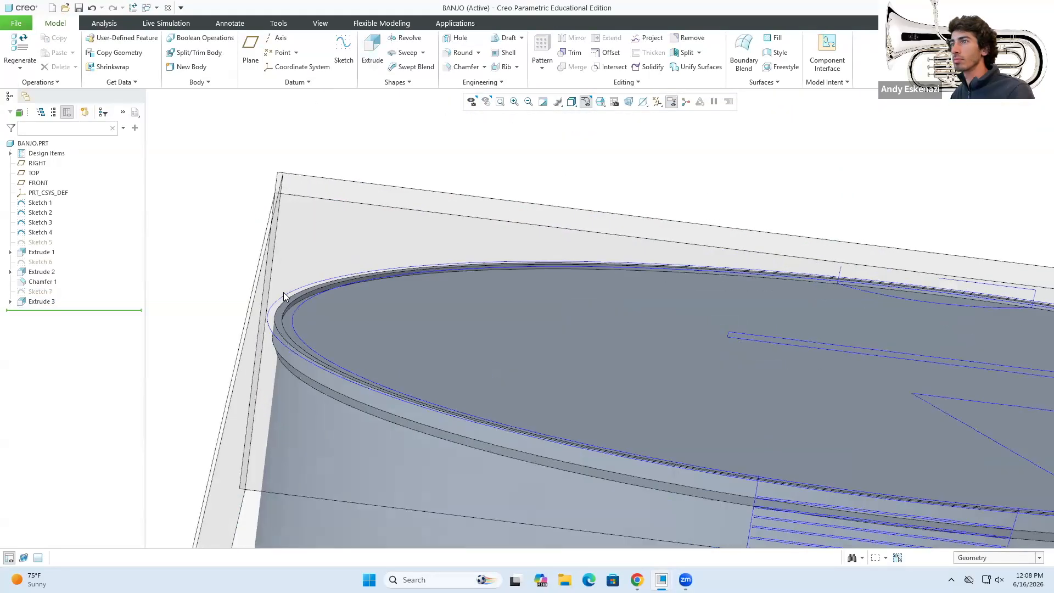
Redefine the drum head cut with a depth of 0.1, and complete the feature.
right_click(47, 305)
click(72, 262)
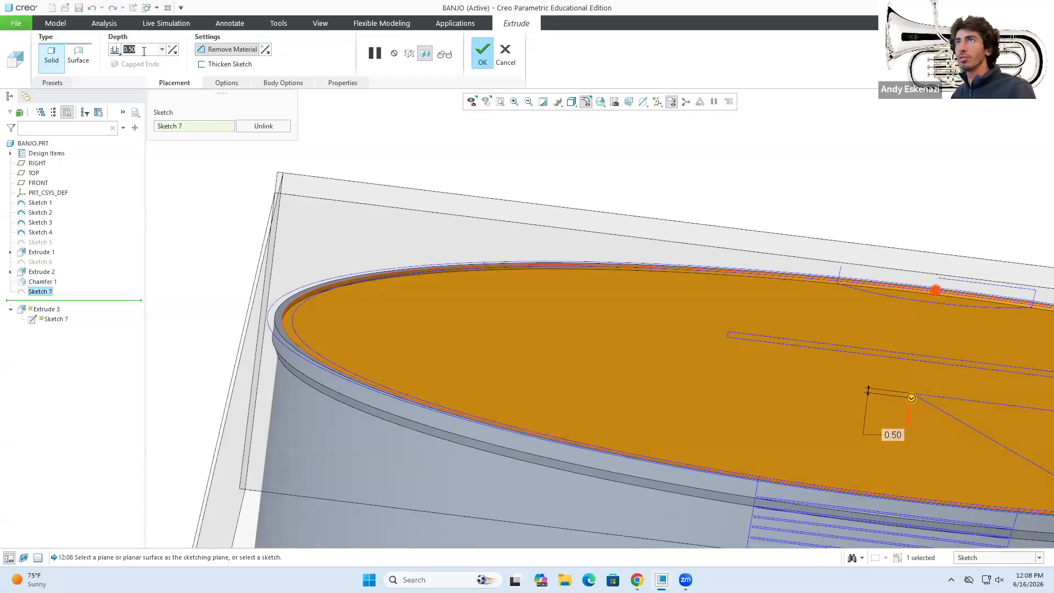
text(0.1)
key(Return)
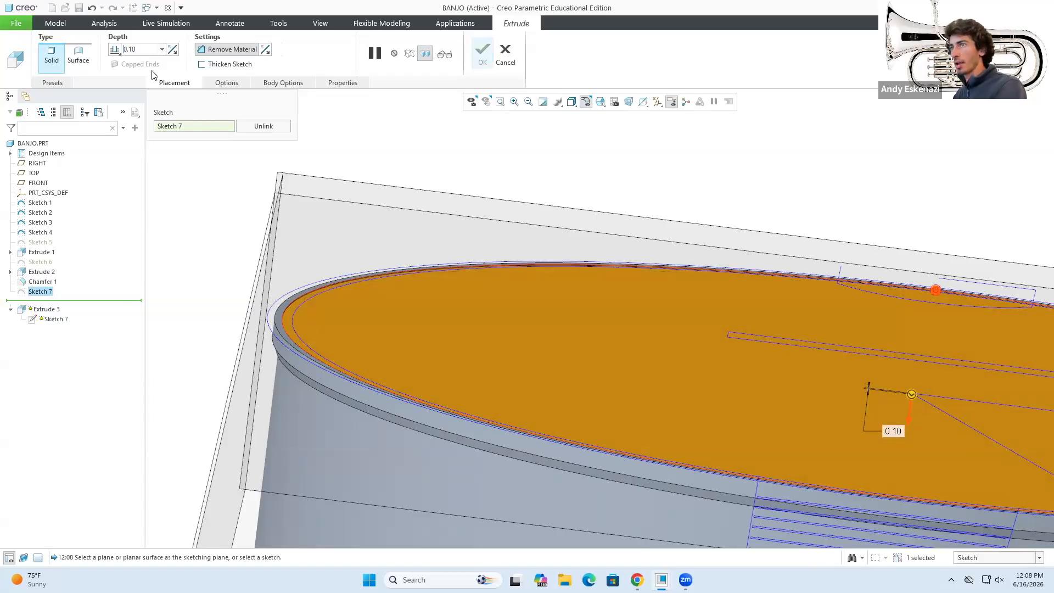
click(481, 54)
middle_drag(487, 273, 568, 270)
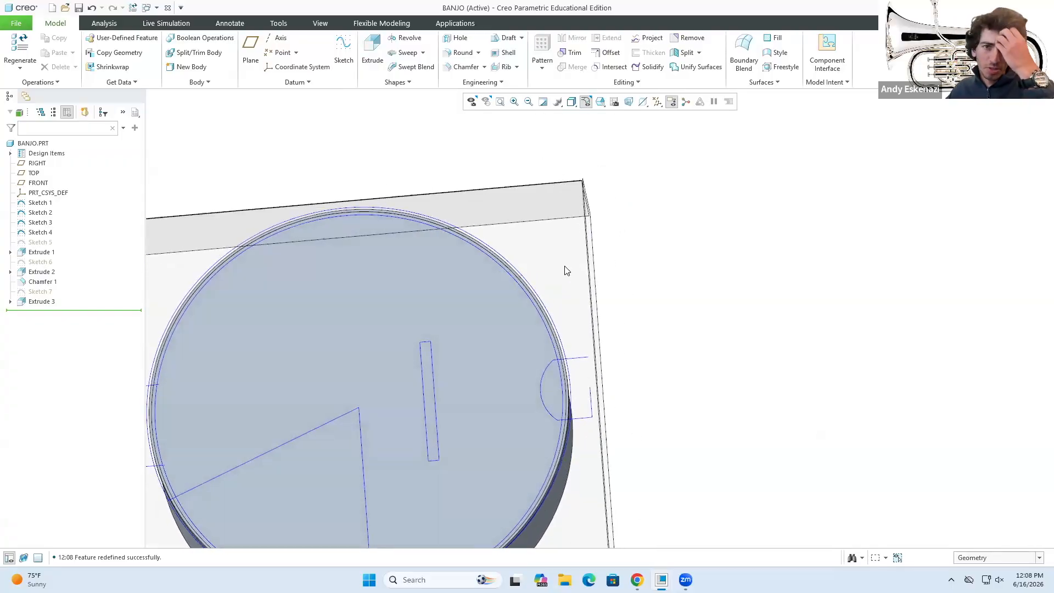
scroll(519, 272, up, 2)
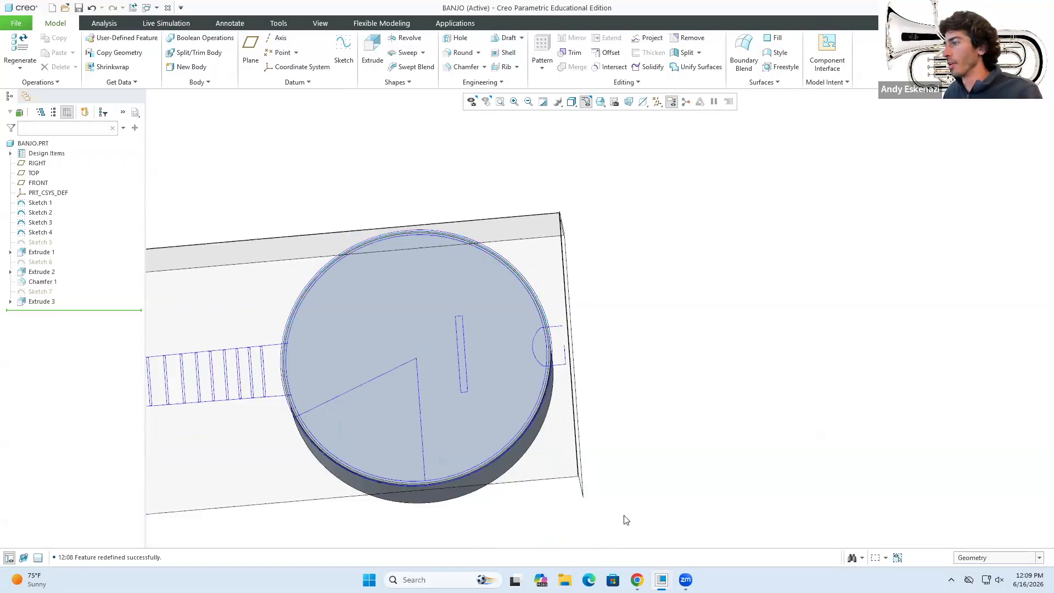
Check the rear-view banjo photo again, and inspect the model's recessed head, rim and back from several angles.
click(637, 580)
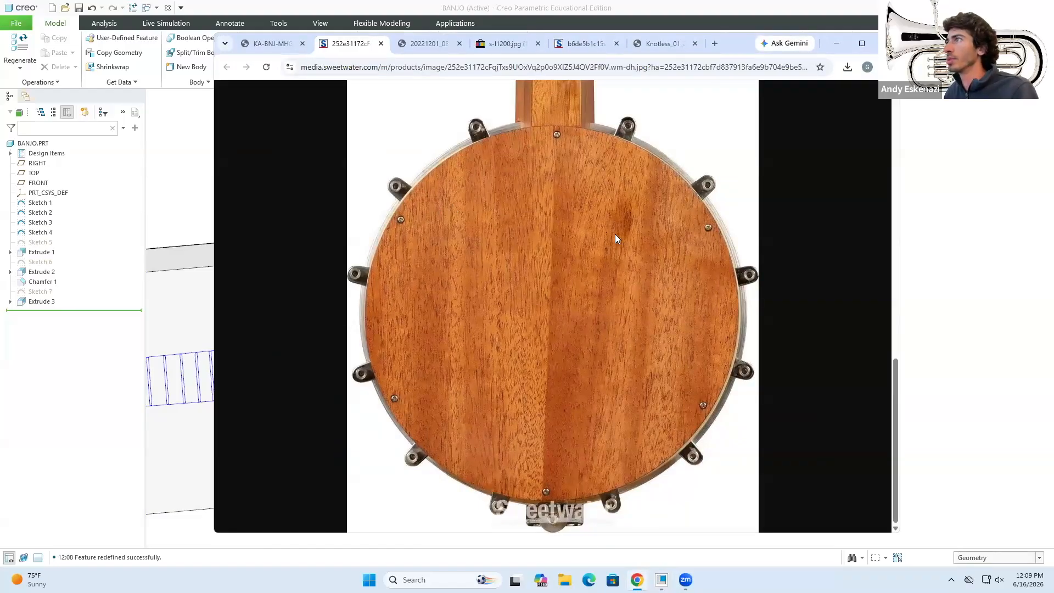
click(837, 45)
scroll(446, 321, down, 5)
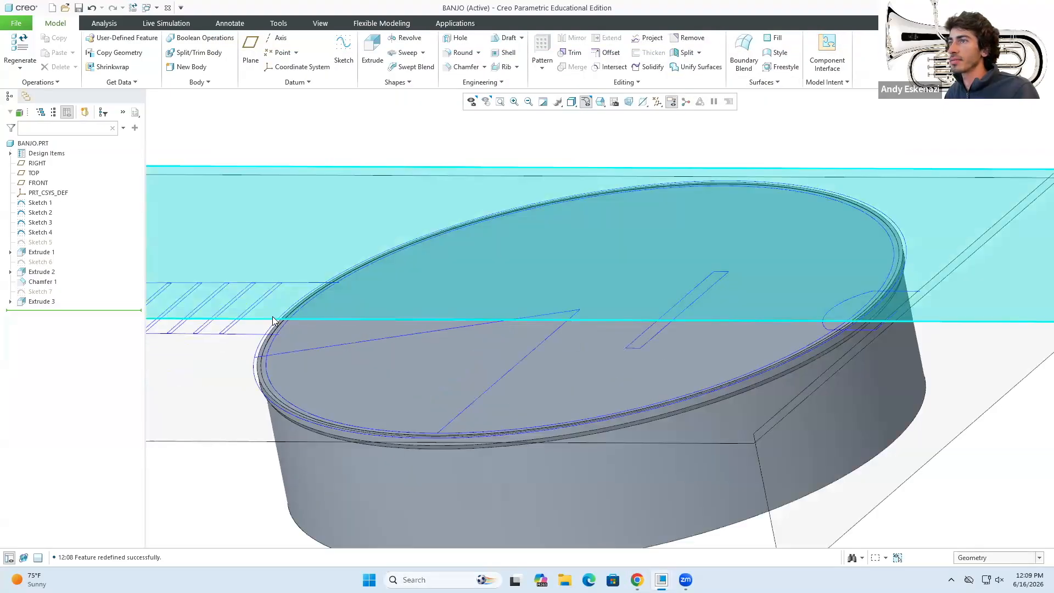
middle_drag(273, 320, 348, 293)
scroll(285, 380, down, 4)
scroll(295, 302, down, 3)
scroll(354, 342, up, 5)
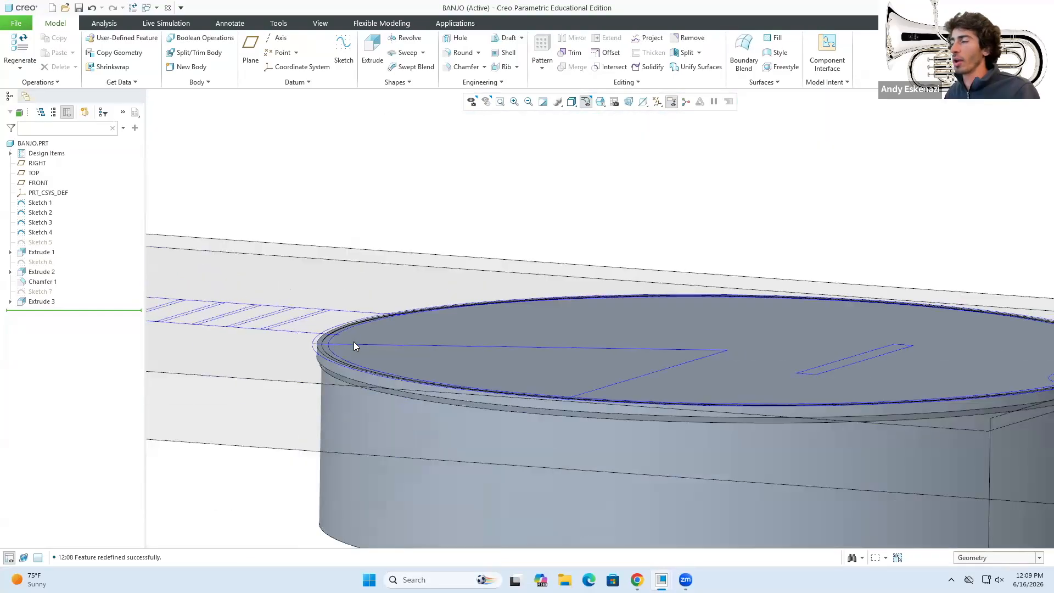
scroll(416, 398, up, 4)
middle_drag(415, 397, 433, 233)
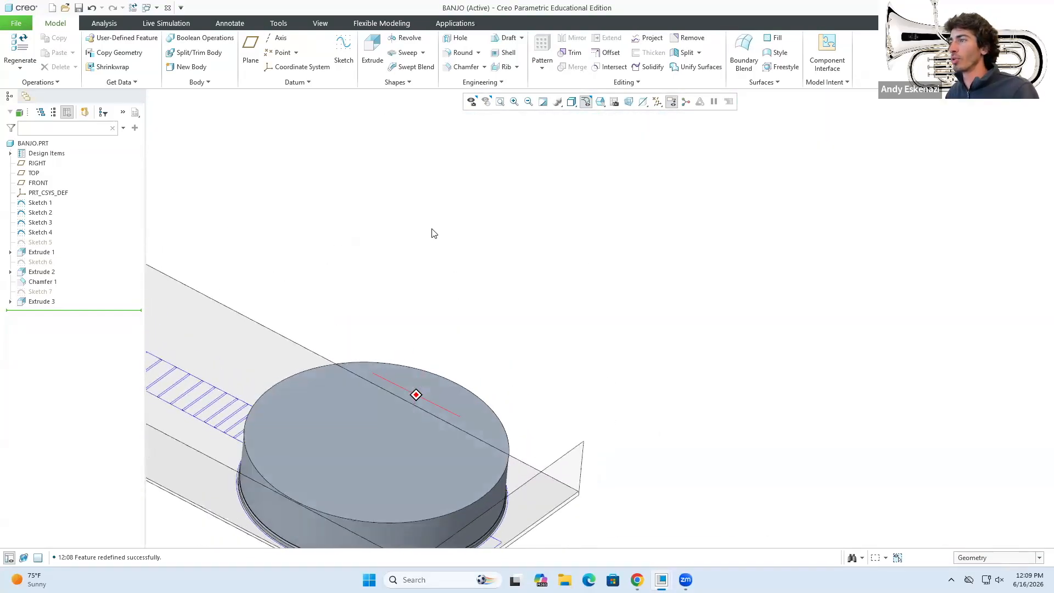
scroll(402, 449, up, 5)
scroll(332, 405, down, 5)
Examine the drum side and rim in the angled front banjo photo in the browser, and return to the model.
click(636, 579)
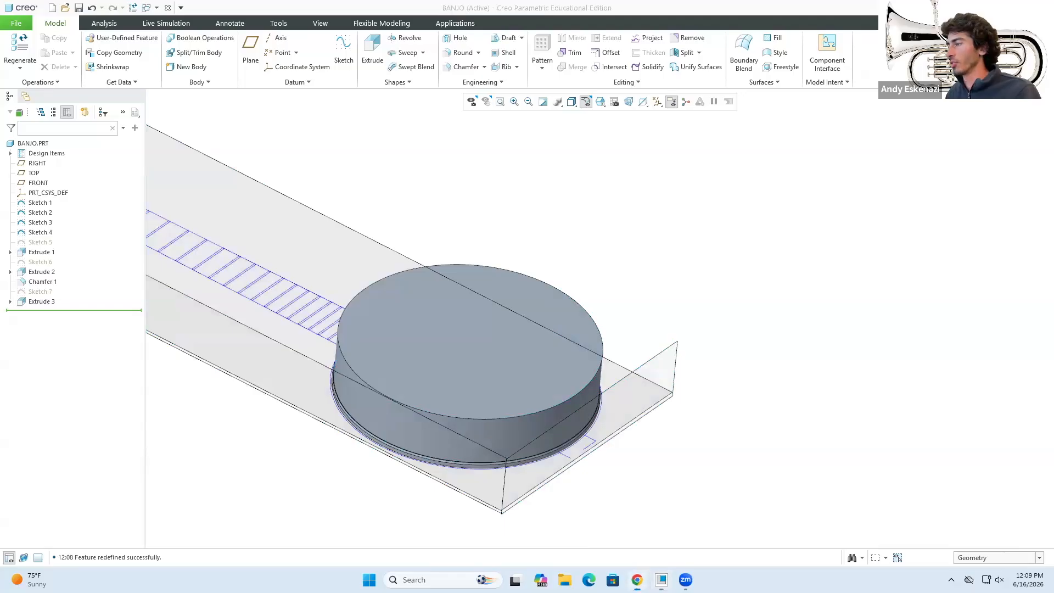
click(278, 43)
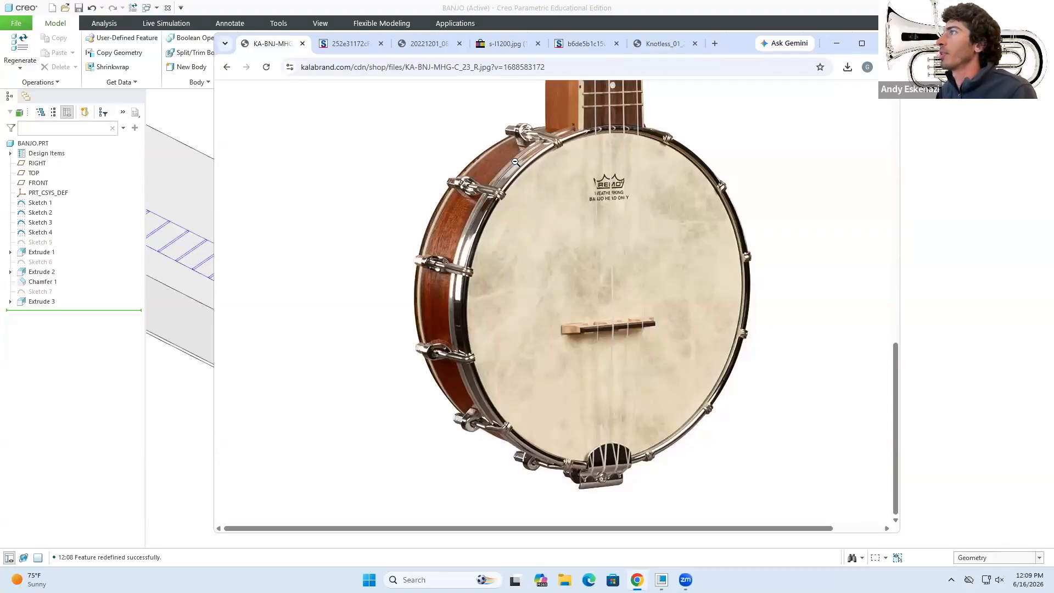
click(836, 44)
Sketch on the drum's back face, project the outer rim circle onto it, and finish the sketch.
mouse_move(566, 323)
middle_down()
mouse_move(434, 389)
mouse_move(441, 356)
middle_up()
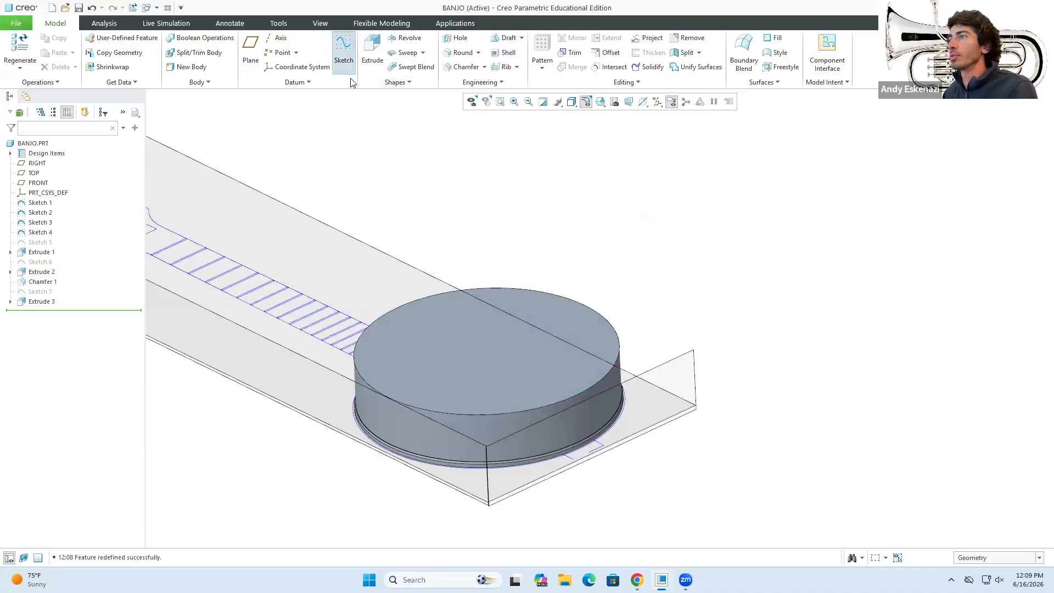
click(344, 52)
click(659, 395)
click(993, 264)
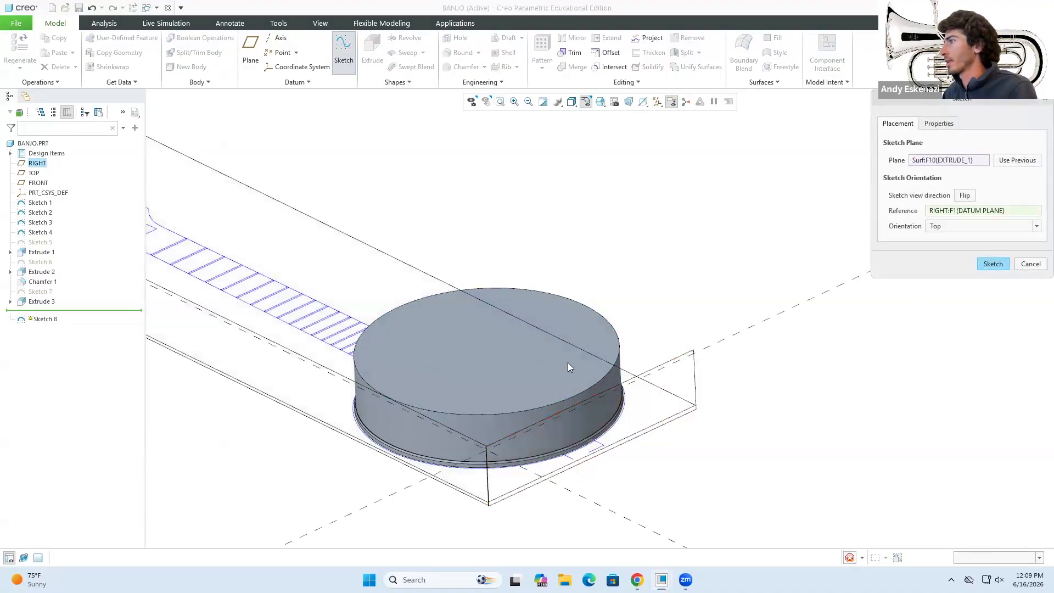
click(434, 68)
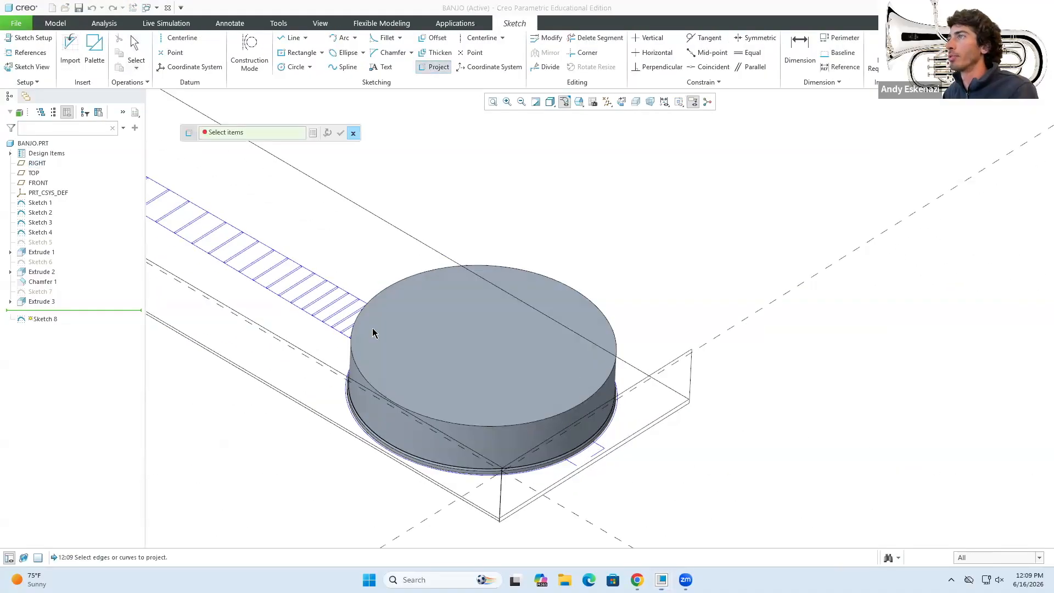
scroll(368, 438, up, 5)
click(403, 449)
click(341, 133)
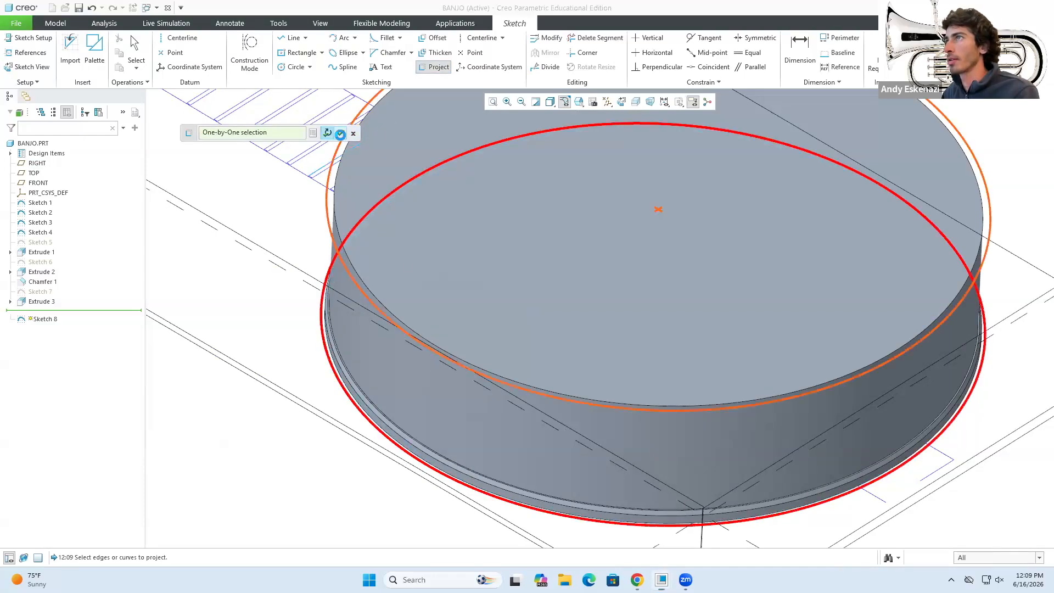
scroll(363, 286, down, 4)
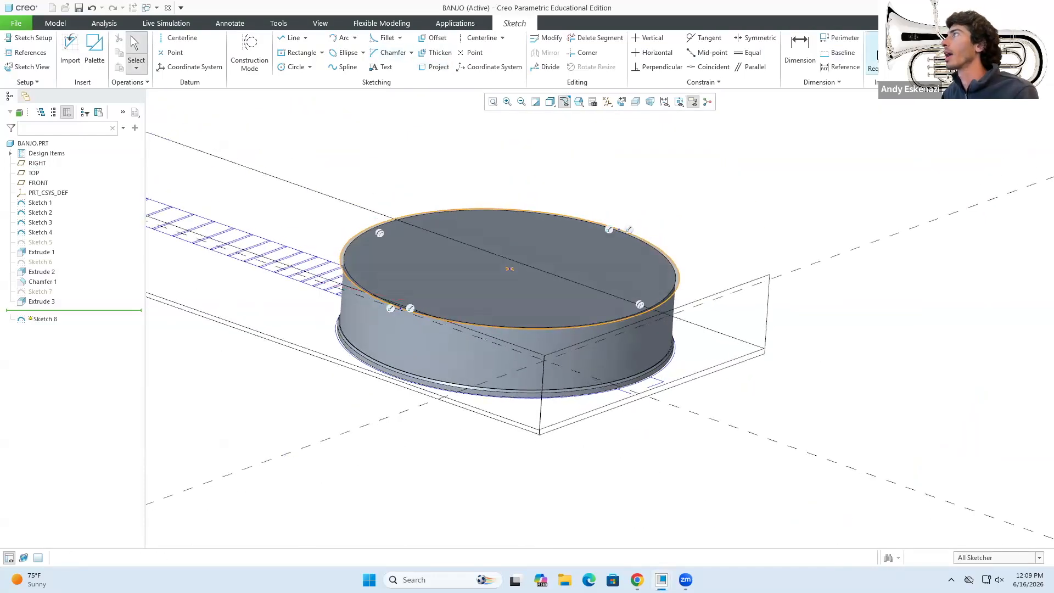
click(930, 50)
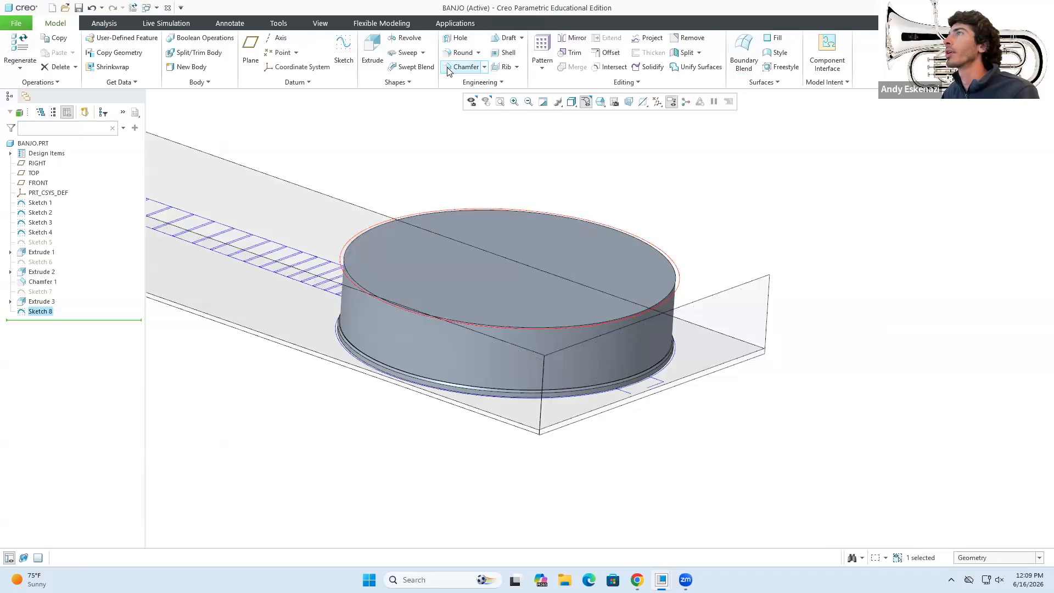
Extrude the selected ring sketch from the drum's top face down along its side with a depth of 10.
click(372, 52)
click(173, 50)
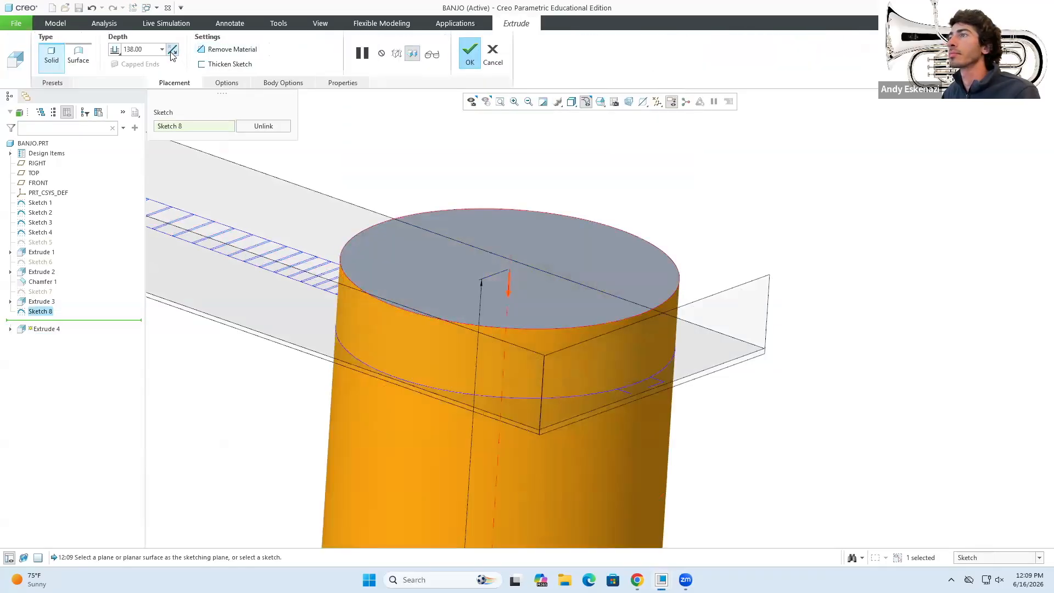
text(10)
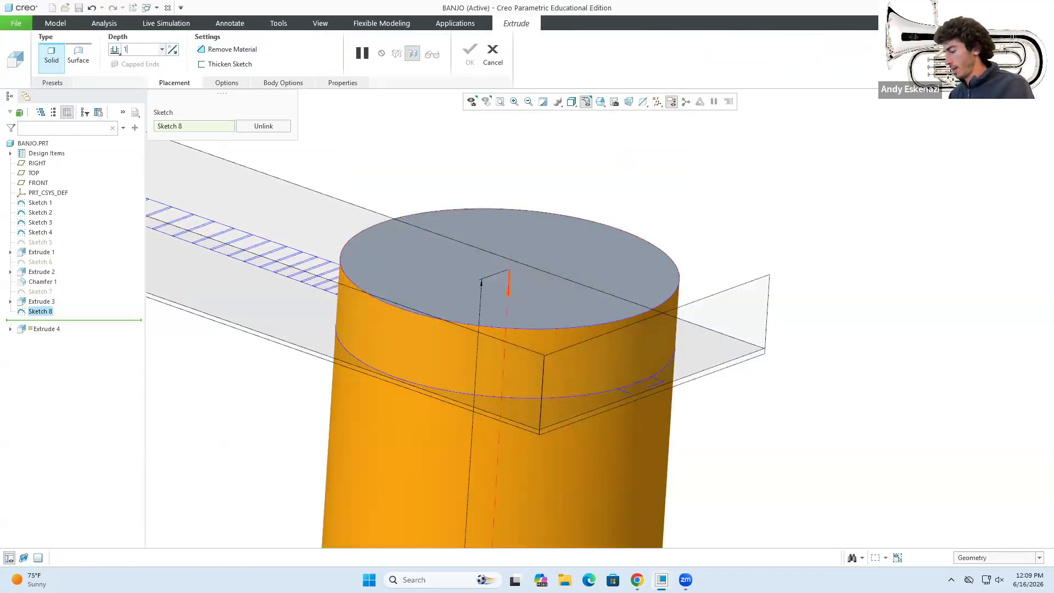
key(Return)
key(alt+Tab)
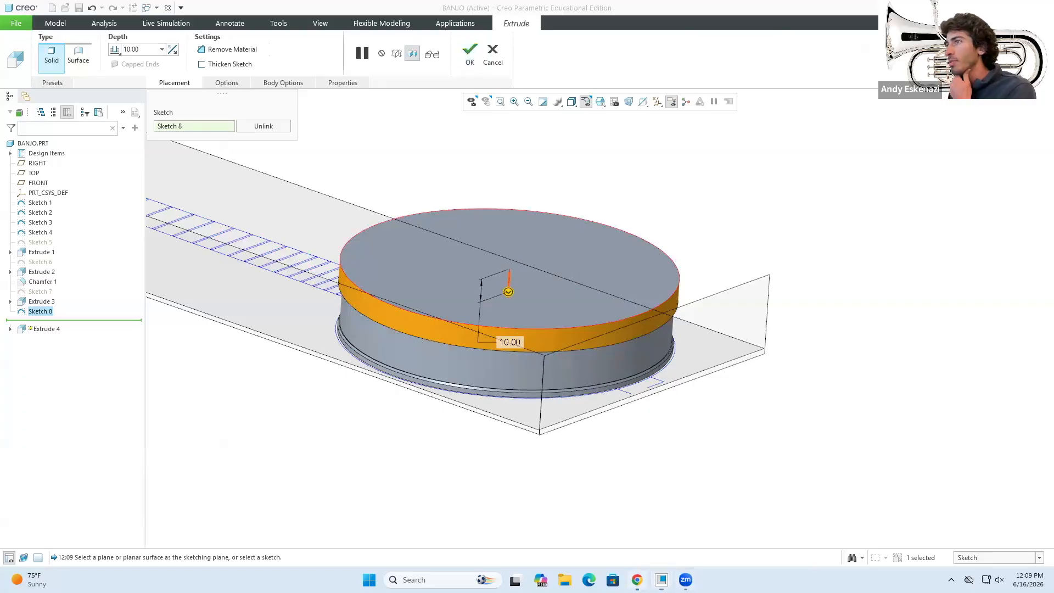
key(alt+Tab)
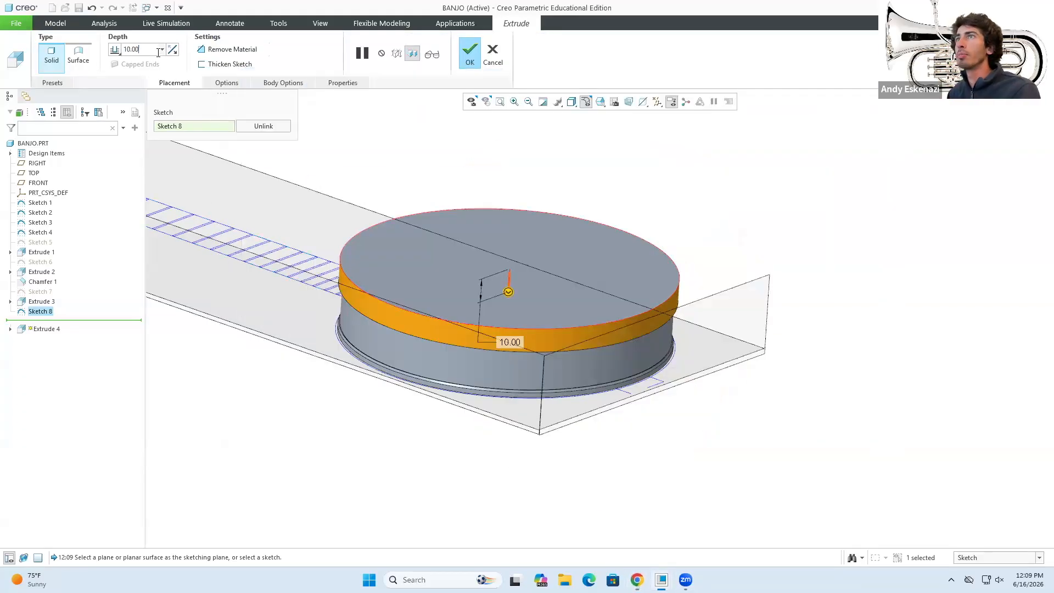
Set the ring extrusion's depth to 7 and compare its proportions with the reference banjo photo.
text(7)
key(Return)
middle_drag(409, 351, 414, 372)
key(alt+Tab)
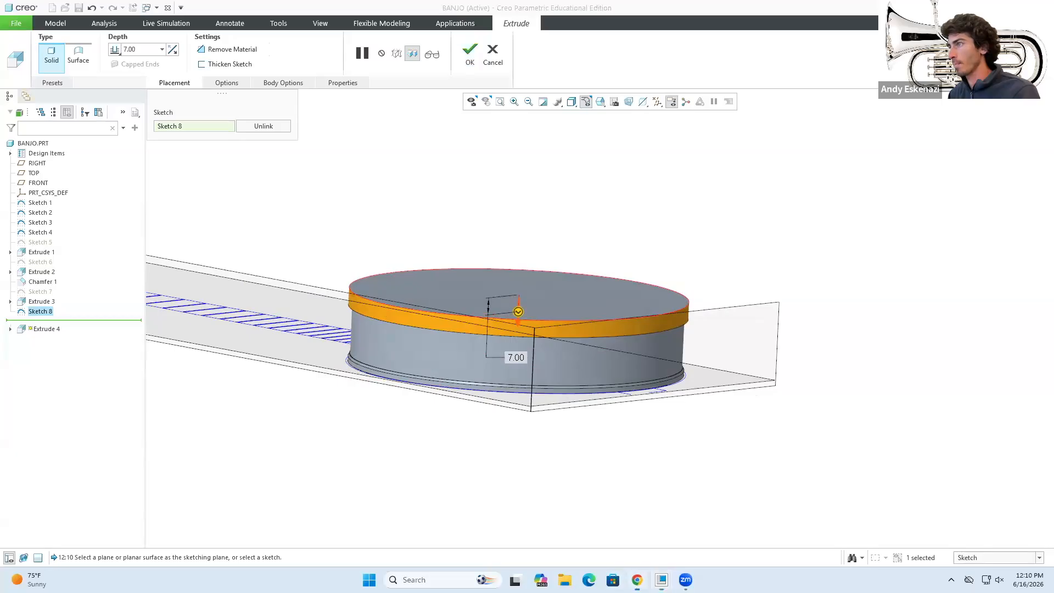
click(636, 580)
middle_drag(471, 373, 472, 350)
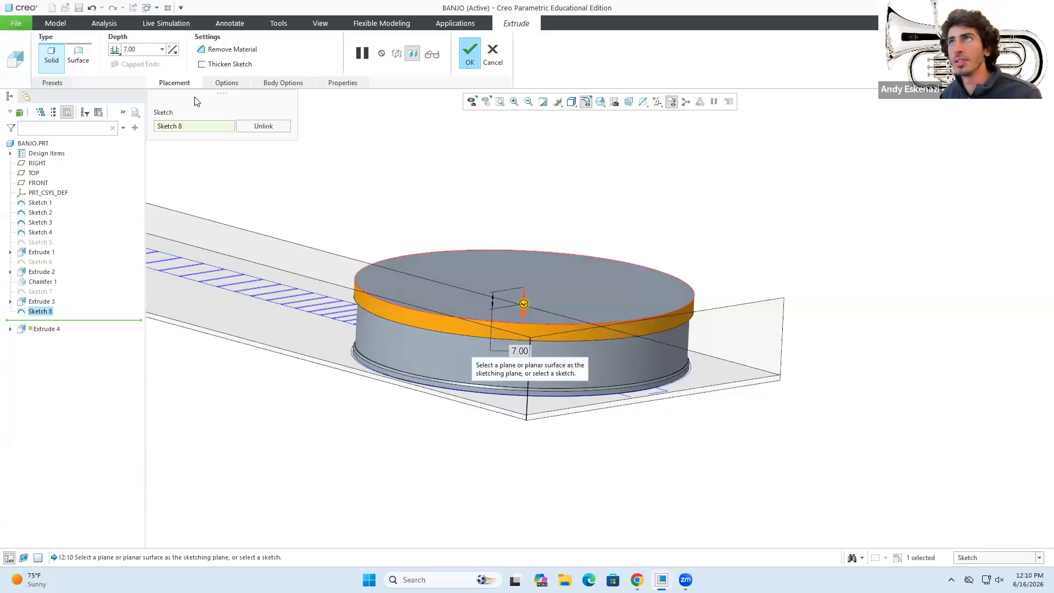
Set the upper ring extrusion's depth to 8 and complete the feature.
text(8)
key(Return)
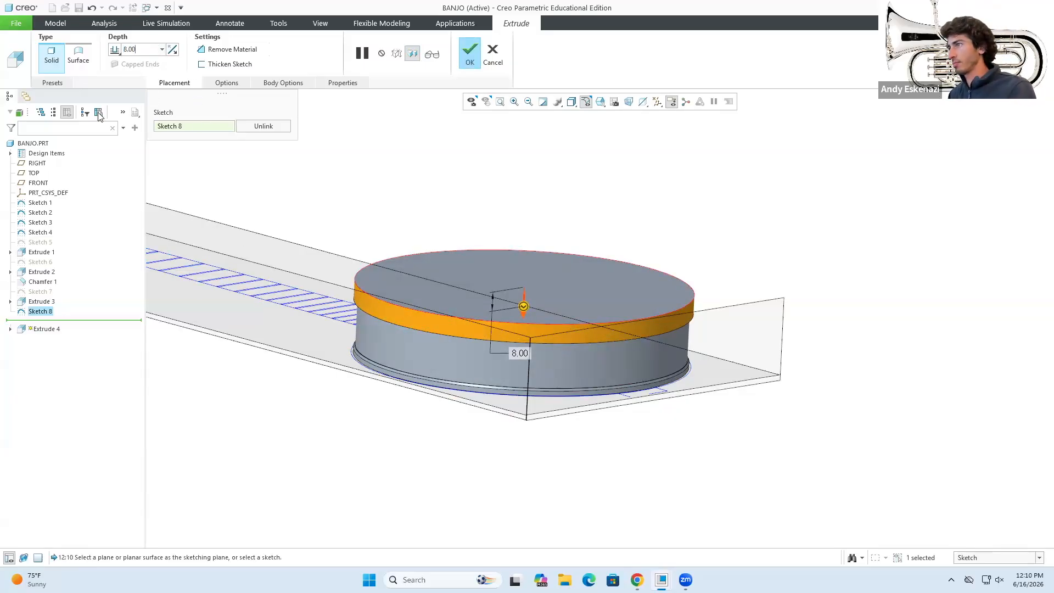
middle_drag(496, 300, 497, 307)
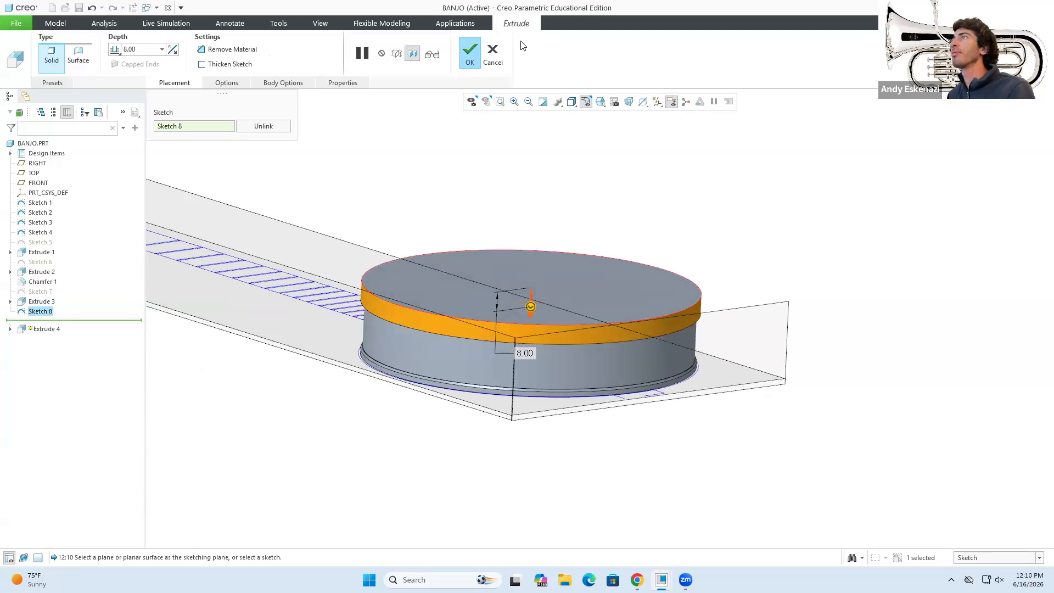
click(474, 53)
scroll(448, 285, up, 1)
middle_drag(448, 285, 449, 298)
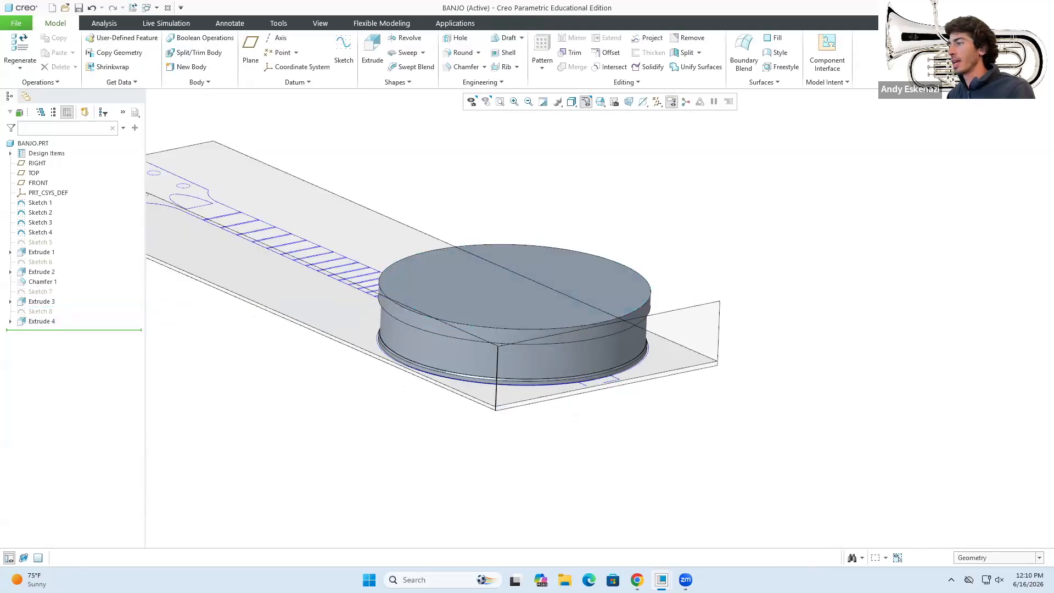
Check the banjo's rim in the reference photo and start a sketch on the drum's flat top face.
key(alt+Tab)
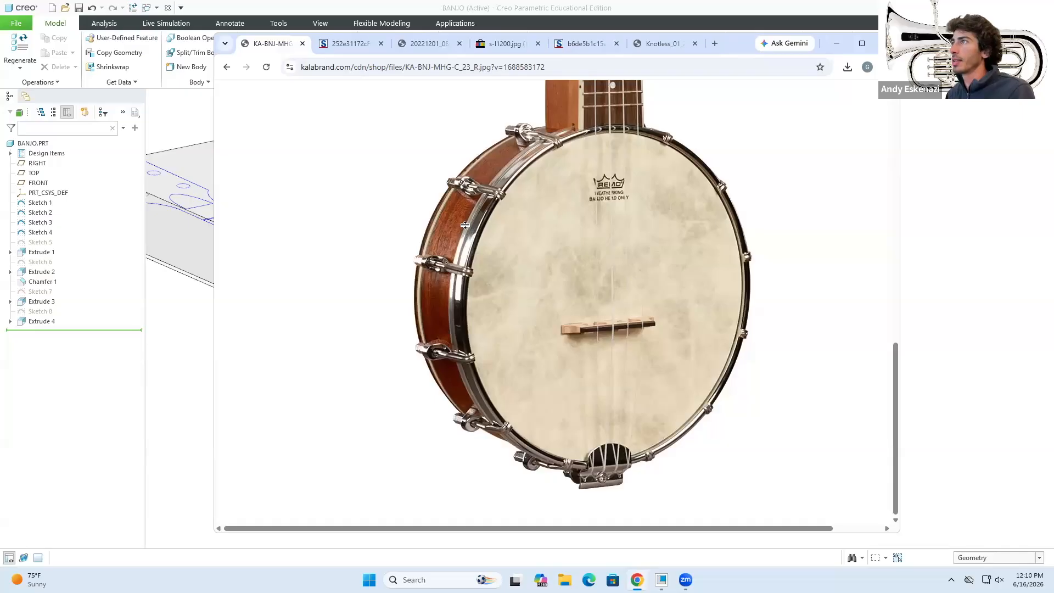
click(840, 47)
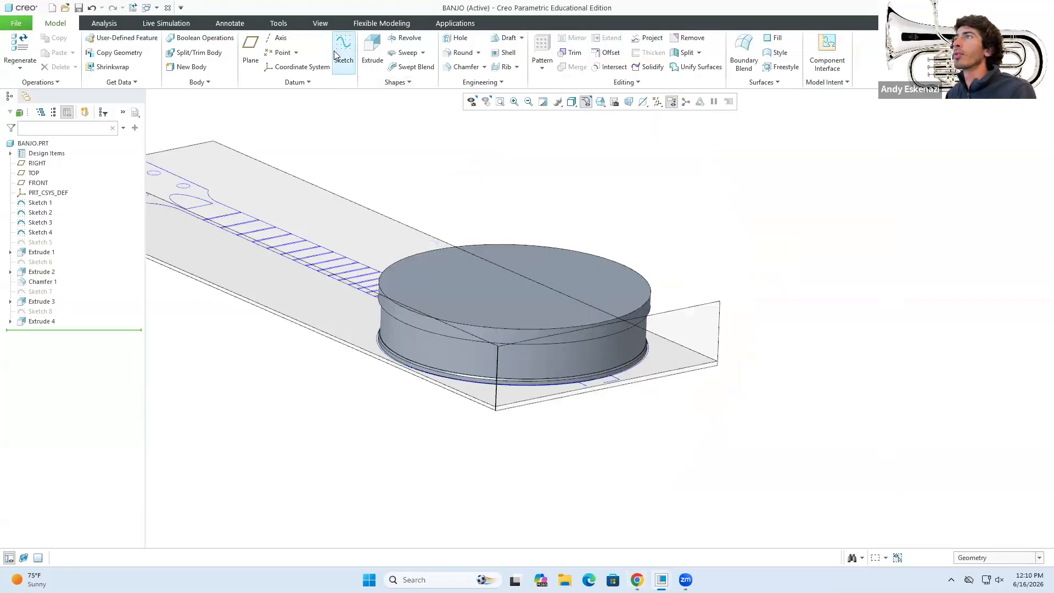
click(344, 55)
click(459, 298)
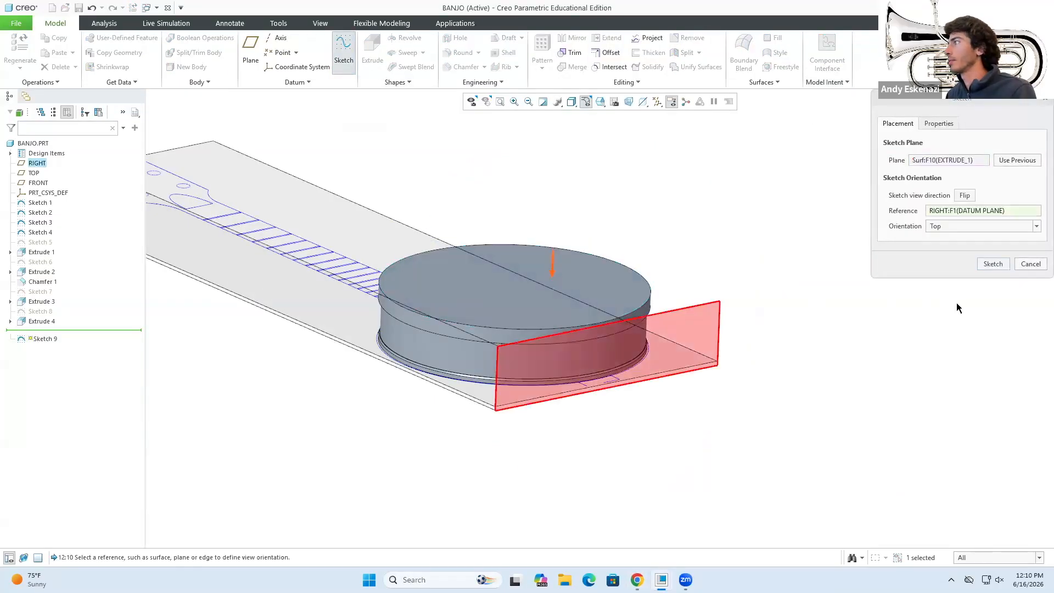
click(992, 264)
scroll(448, 354, down, 6)
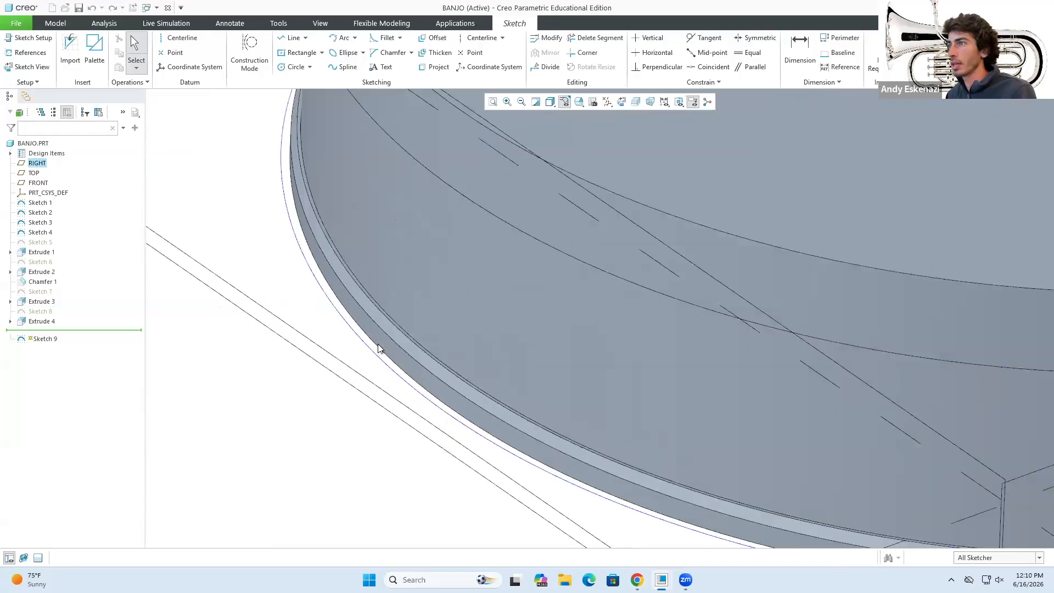
Project both halves of the lower flange's outer edge into the sketch.
click(434, 67)
click(335, 273)
scroll(358, 269, up, 5)
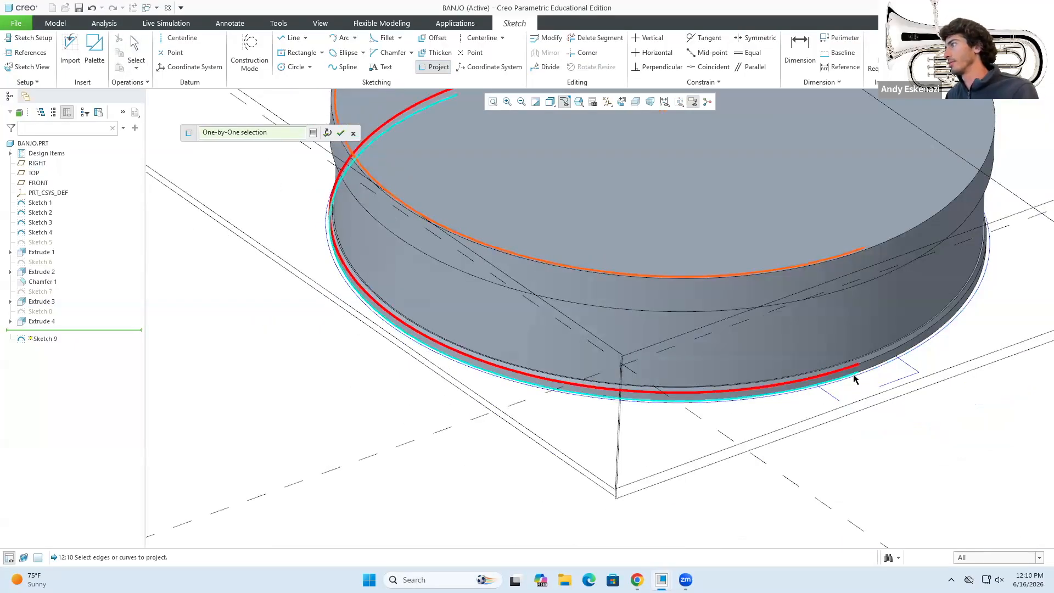
click(872, 375)
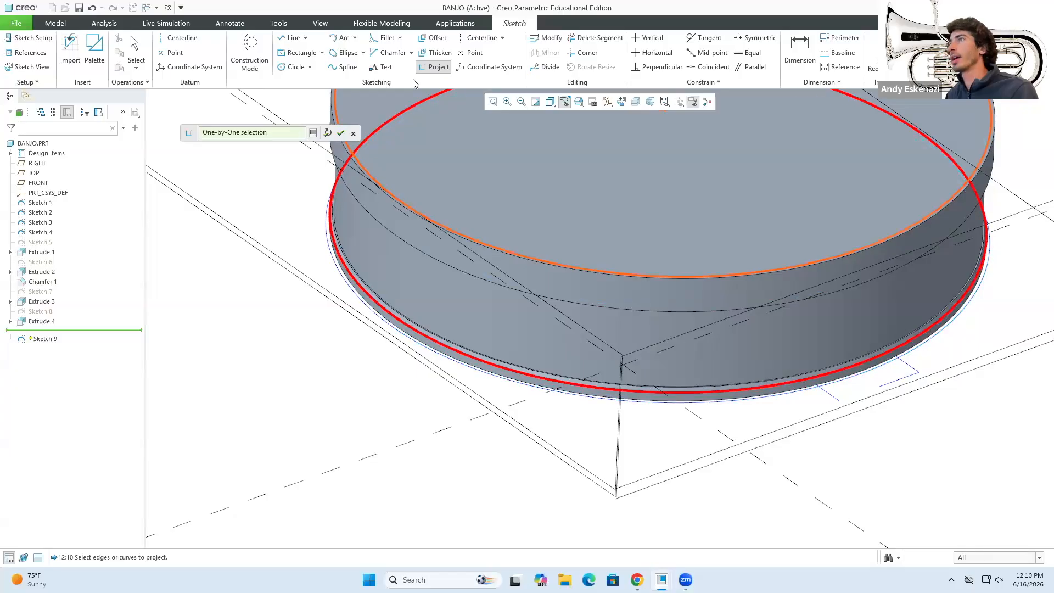
click(340, 132)
Project both halves of the upper ring's top edge into the sketch and finish the sketch.
scroll(339, 118, down, 5)
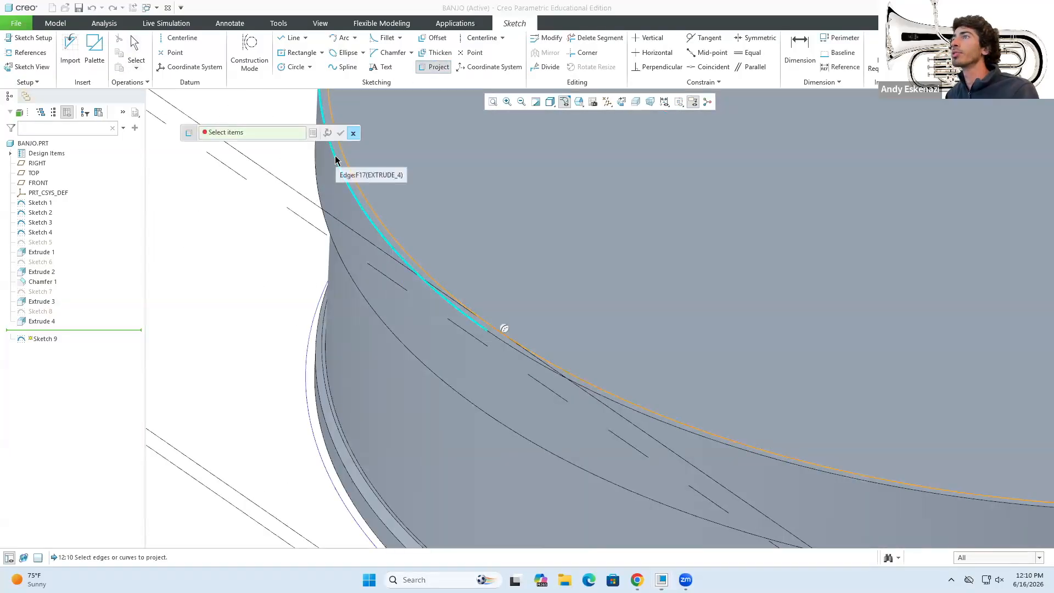
click(335, 157)
click(499, 340)
click(340, 134)
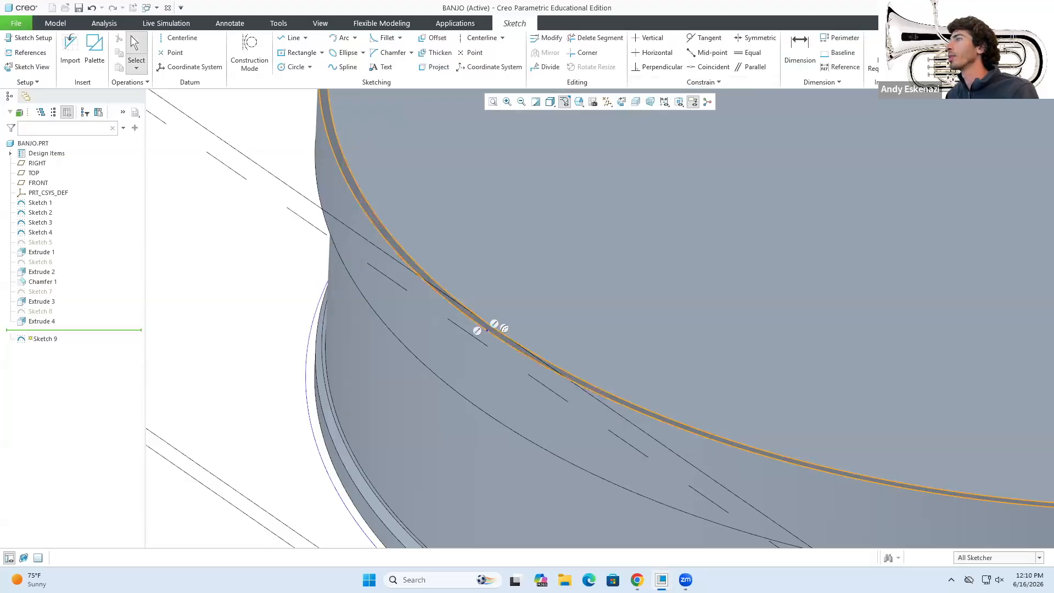
Extrude the narrow ring sketch downward from the top face as a material-removing cut with a depth of 6.
click(372, 54)
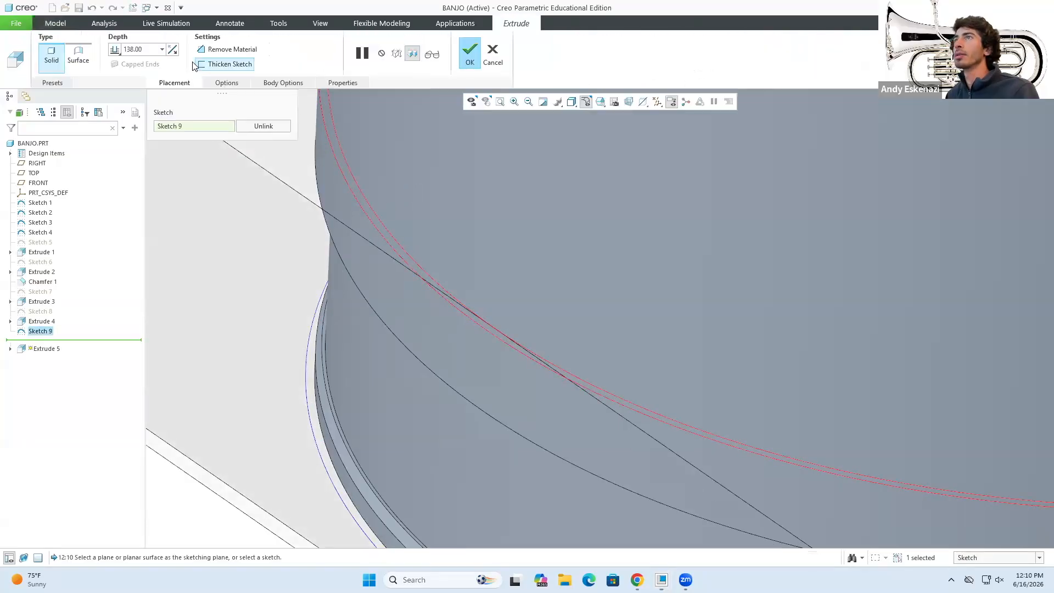
double_click(141, 49)
text(6)
key(Return)
middle_drag(521, 365, 513, 314)
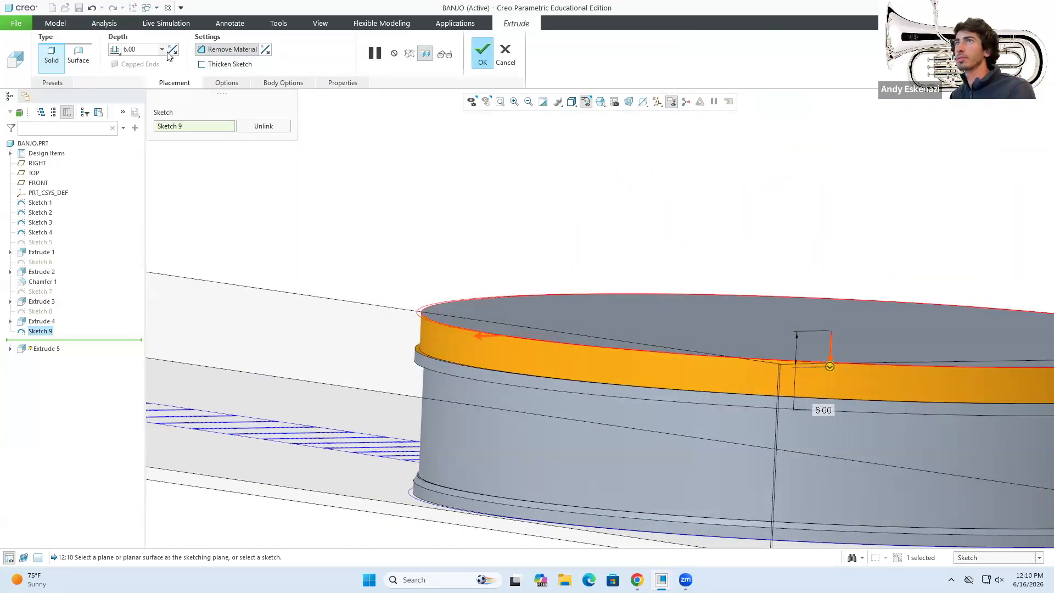
Set the cut's depth to 5 and complete the stepped rim around the drum's top.
text(5)
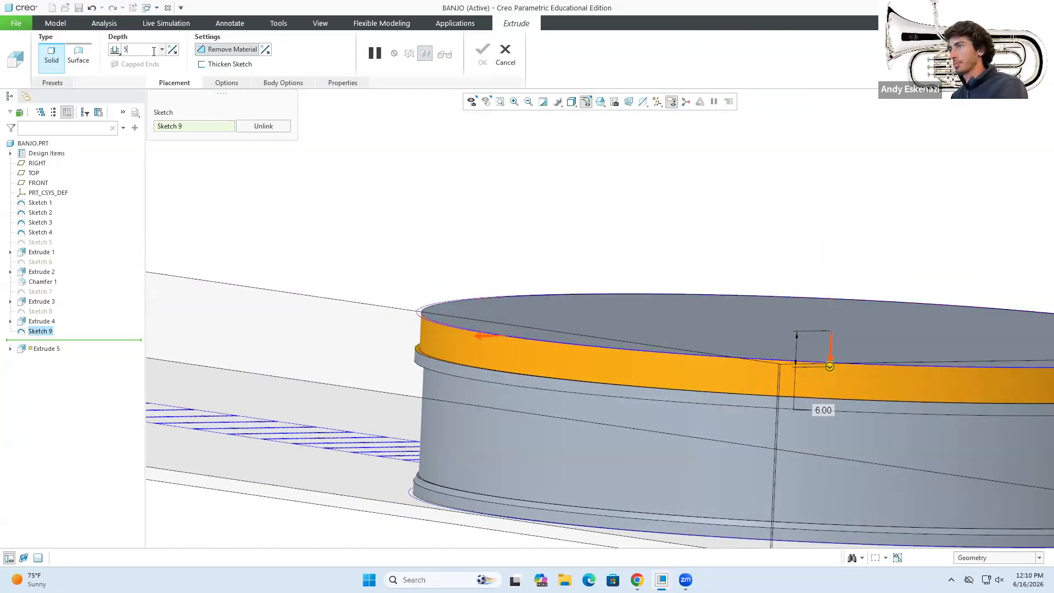
key(Return)
click(482, 54)
key(ctrl+d)
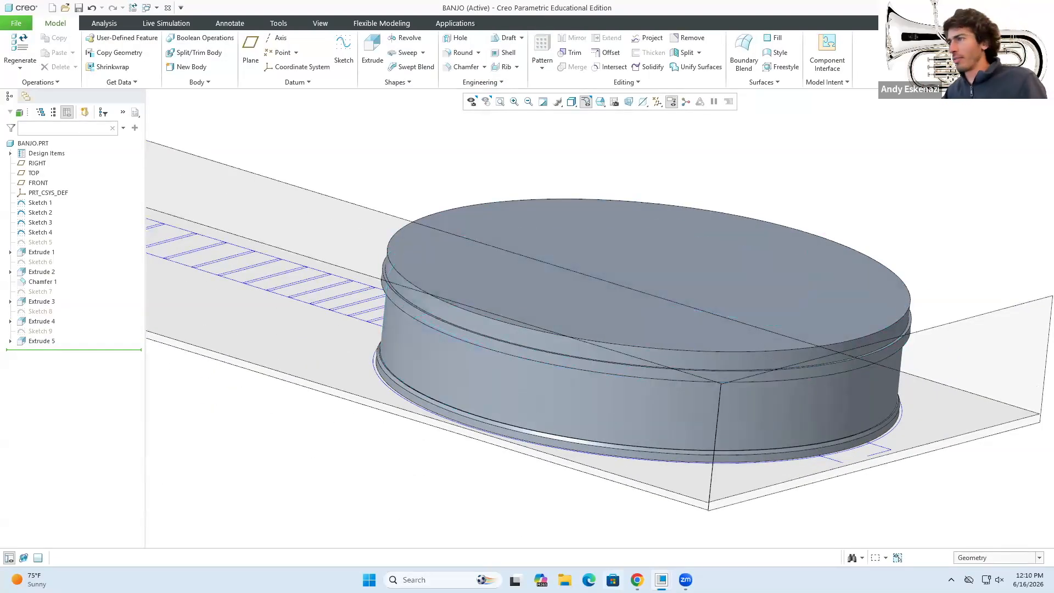
Consult the reference banjo photo again and start a new sketch on the stepped drum's top face.
key(alt+Tab)
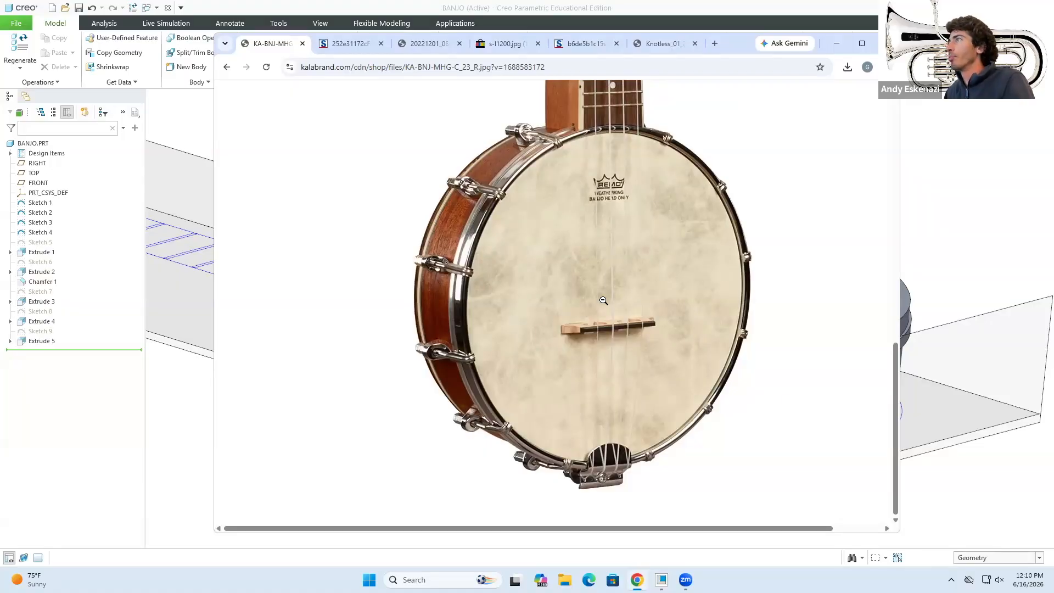
click(837, 44)
middle_drag(491, 310, 470, 329)
click(344, 53)
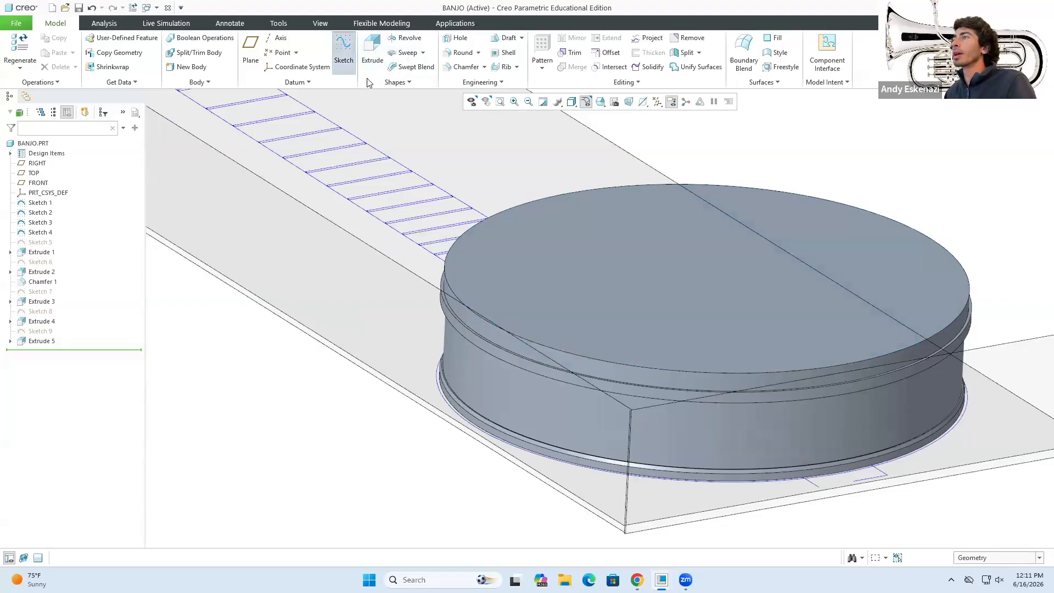
click(512, 261)
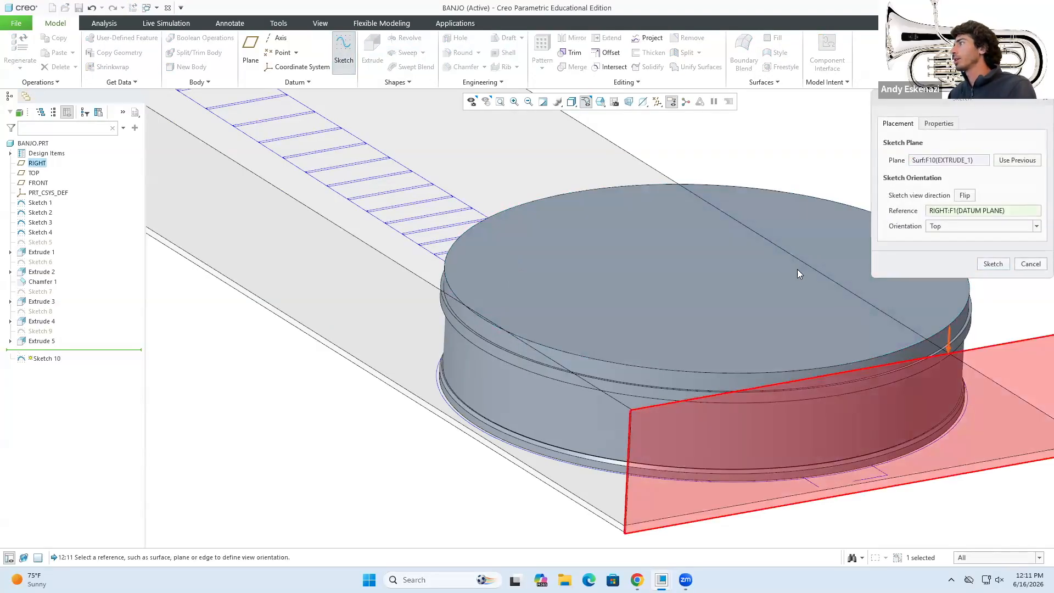
click(992, 264)
Project both halves of the top face's outer edge into the new sketch.
click(434, 67)
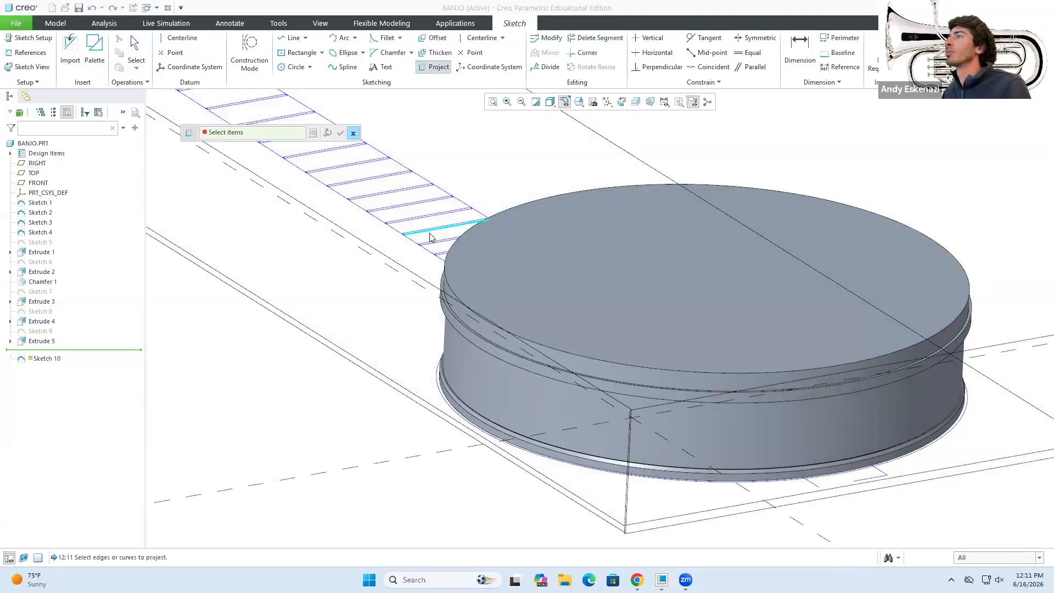
click(447, 269)
click(871, 361)
click(340, 133)
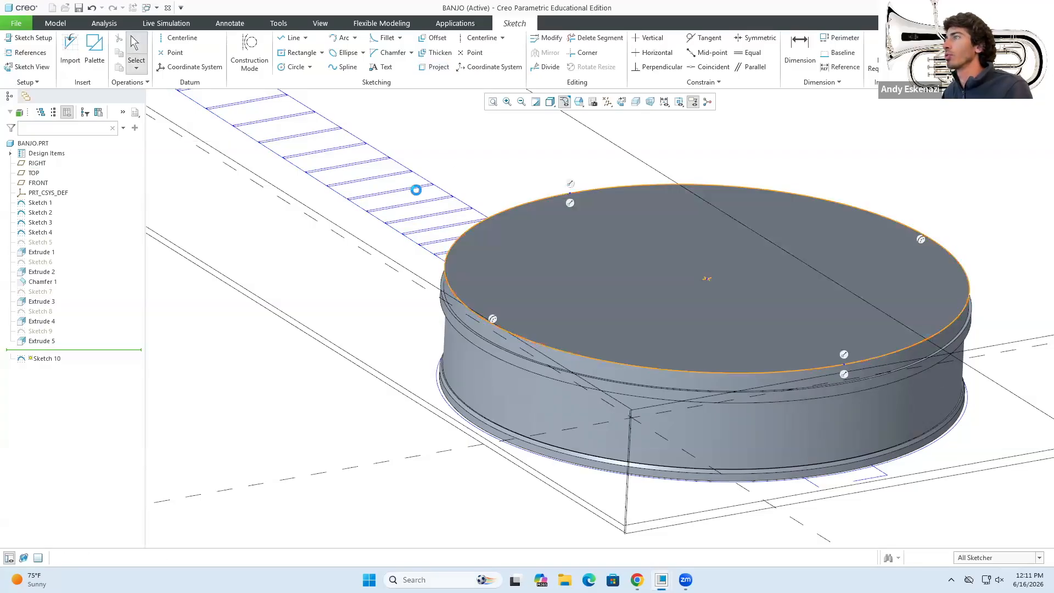
Draw a circle centred on the drum just inside the projected edge, about 126.09 in diameter.
click(296, 67)
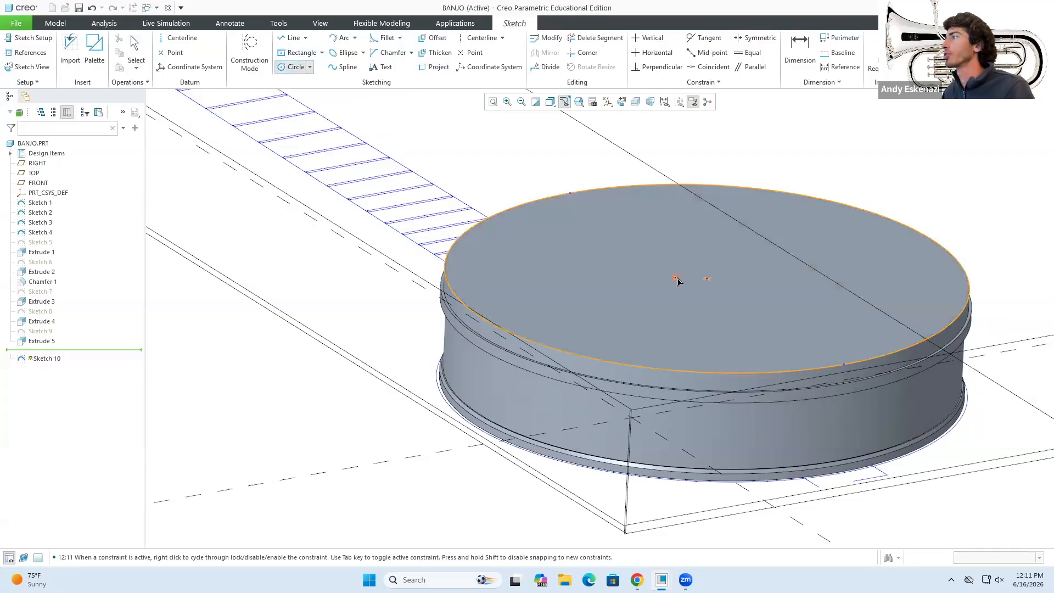
click(707, 279)
middle_drag(582, 236, 593, 304)
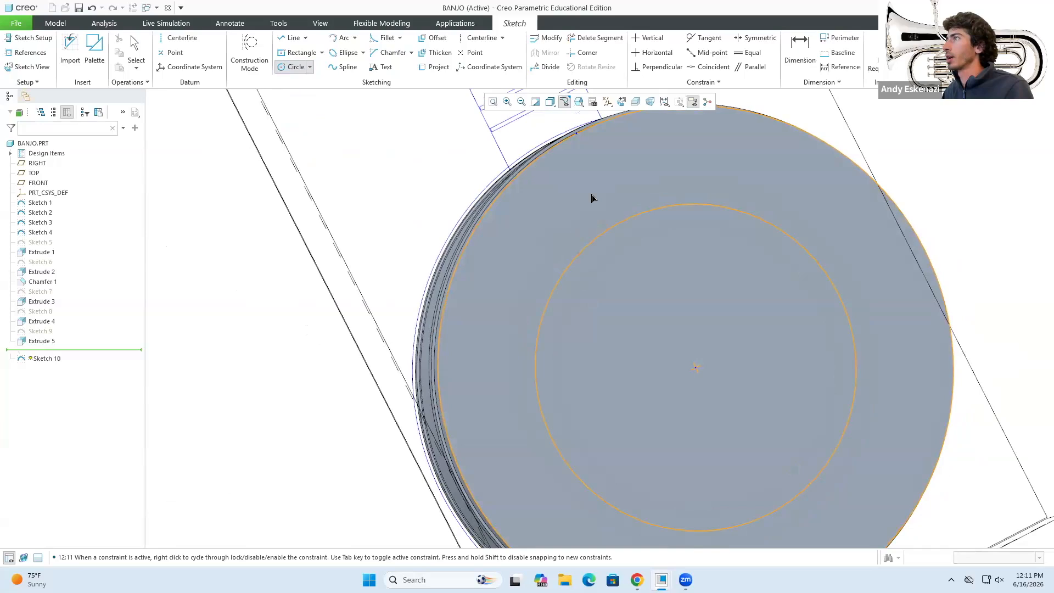
click(584, 158)
middle_click(584, 159)
middle_drag(582, 175, 541, 239)
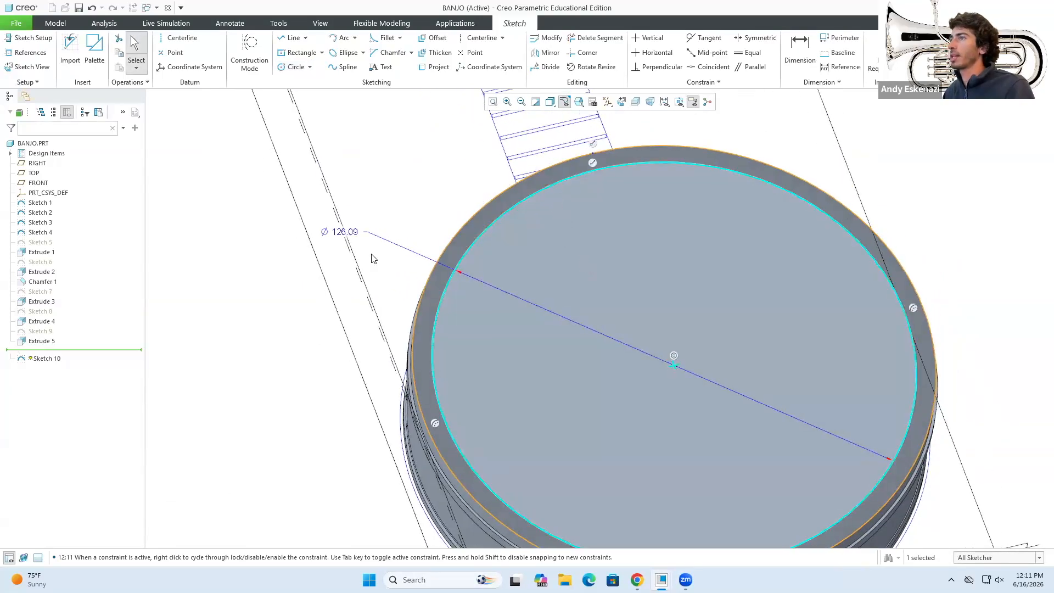
double_click(342, 231)
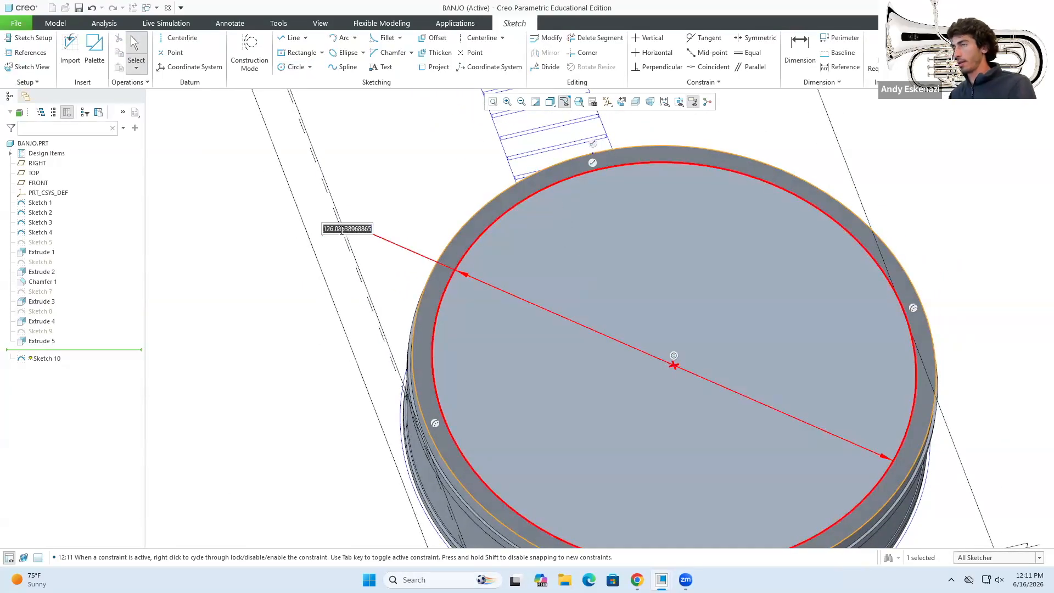
text(126.09)
key(Return)
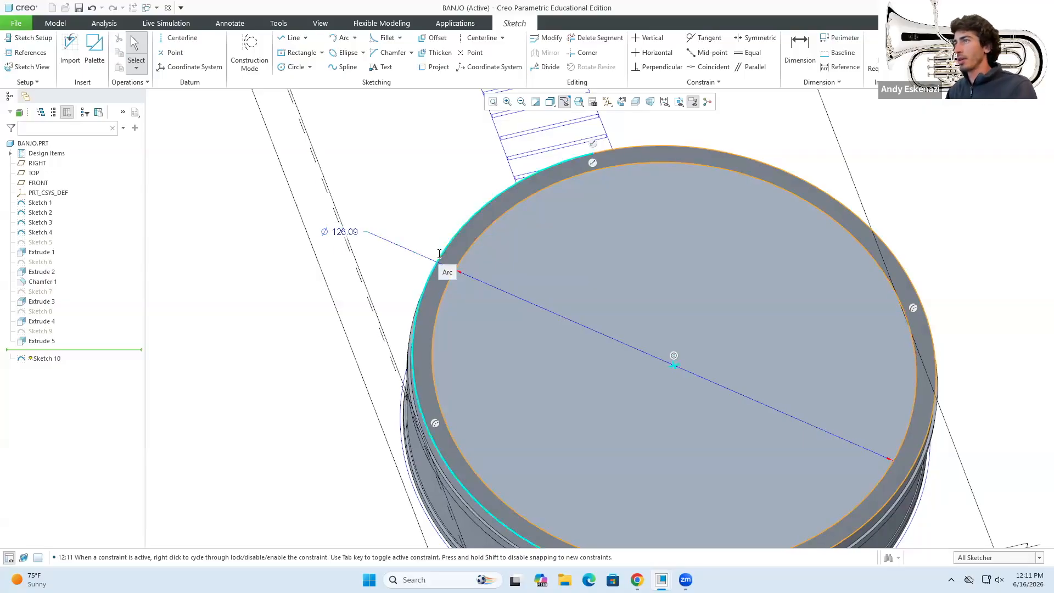
Dimension the gap between the inner circle and the projected outer edge as 2 and bring up the reference banjo photo.
scroll(454, 215, down, 2)
key(d)
click(484, 261)
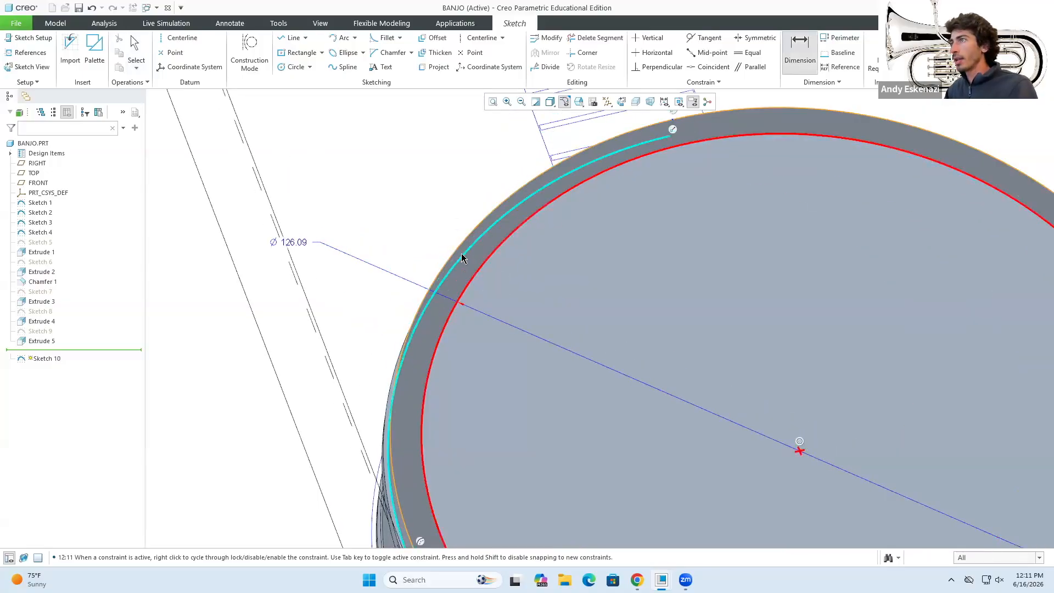
click(459, 253)
middle_click(431, 229)
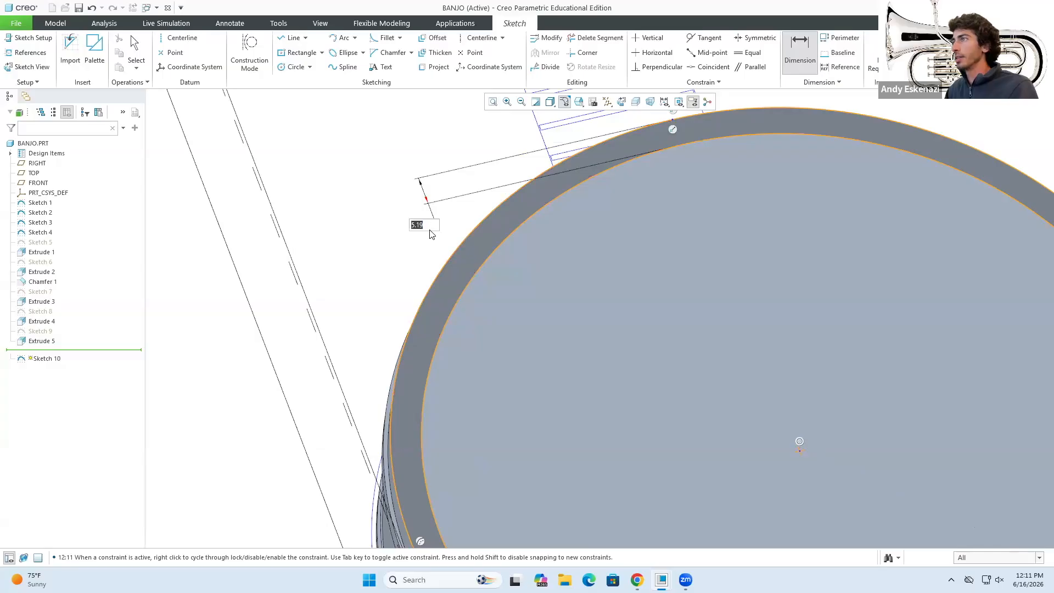
text(2)
key(Return)
key(ctrl+d)
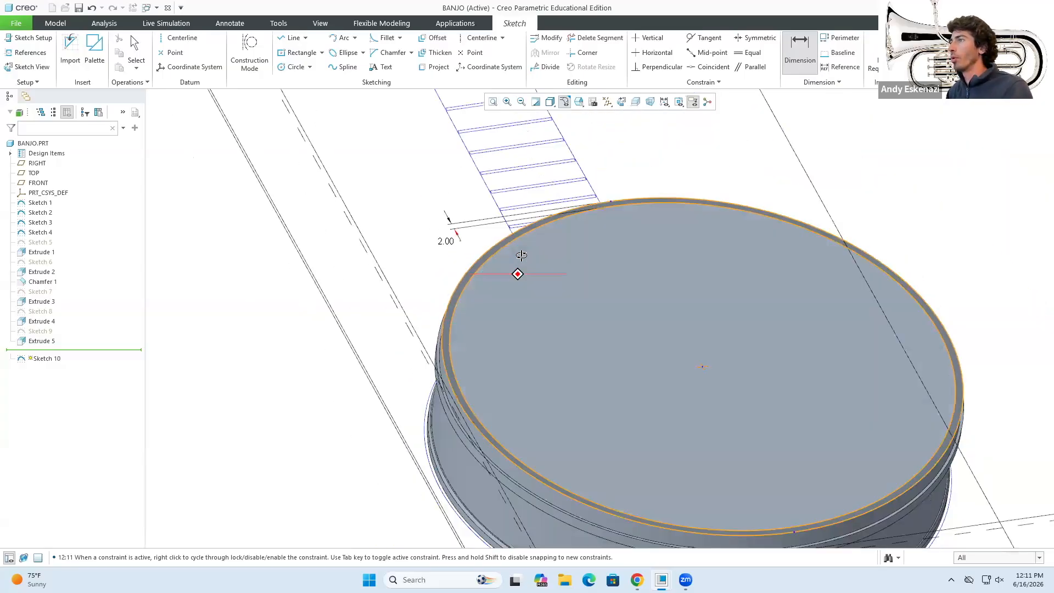
click(637, 579)
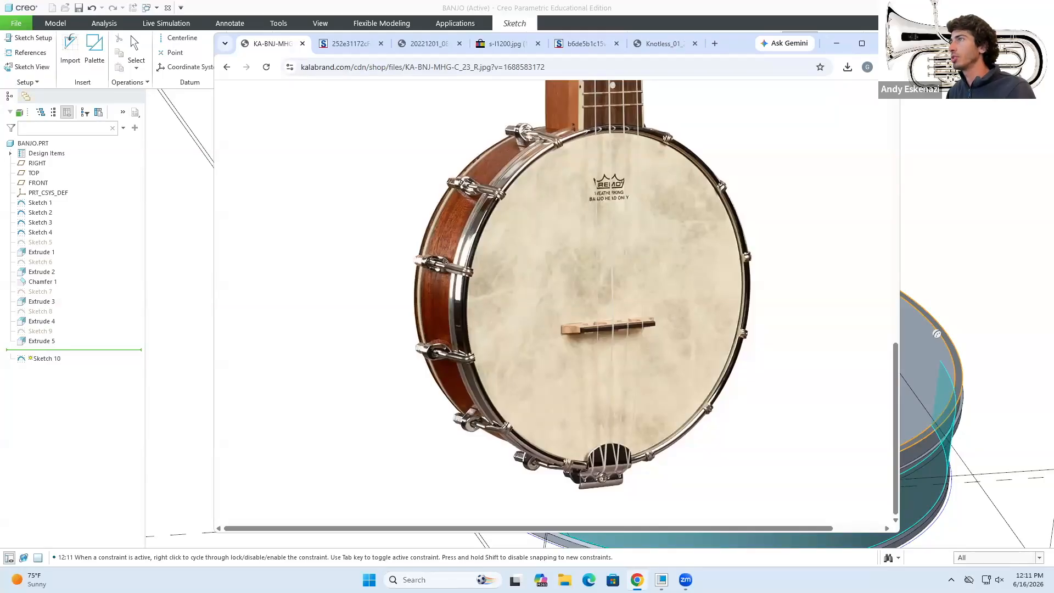
Finish the ring sketch and extrude it 2 upward to form a raised rim on the drum's top face.
click(837, 43)
click(955, 49)
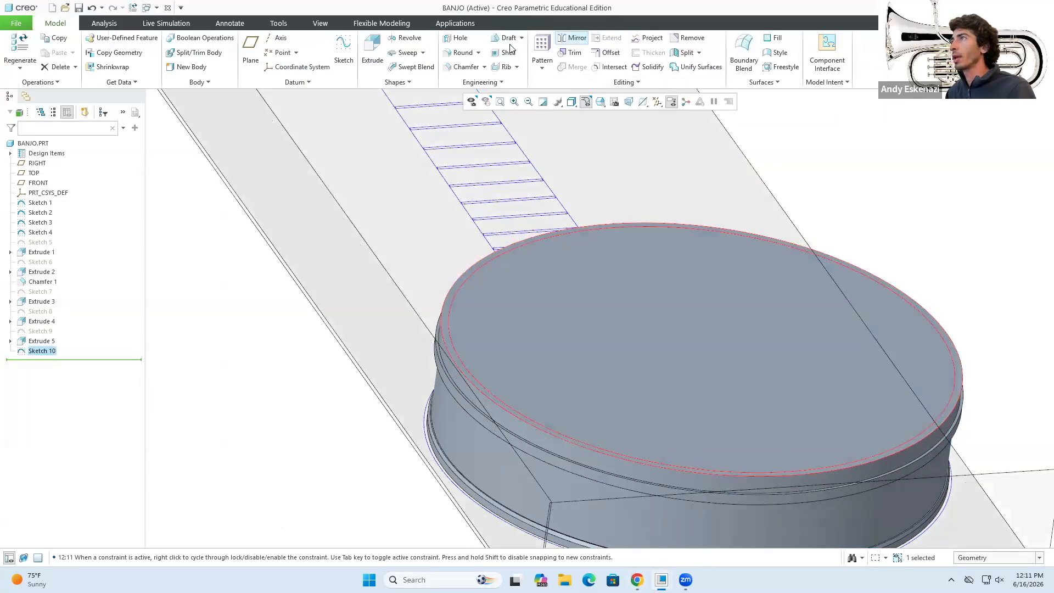
click(371, 55)
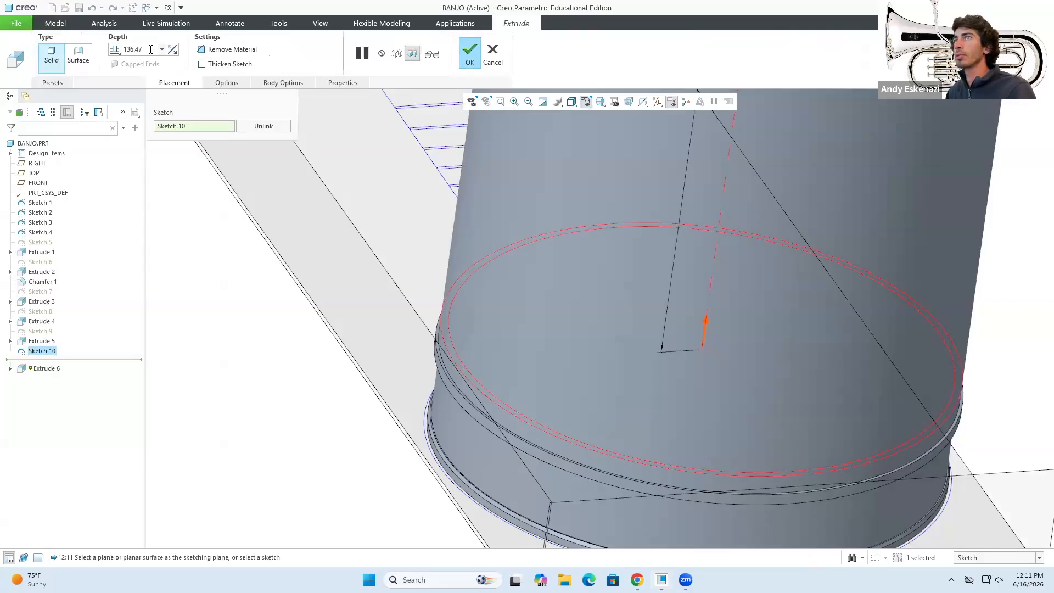
text(2)
key(Return)
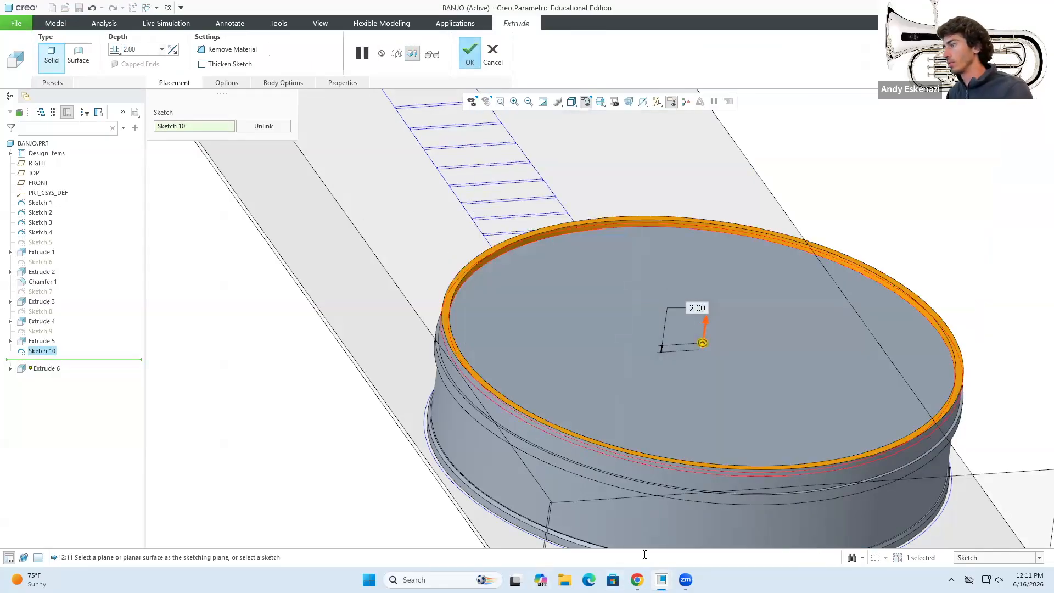
click(637, 579)
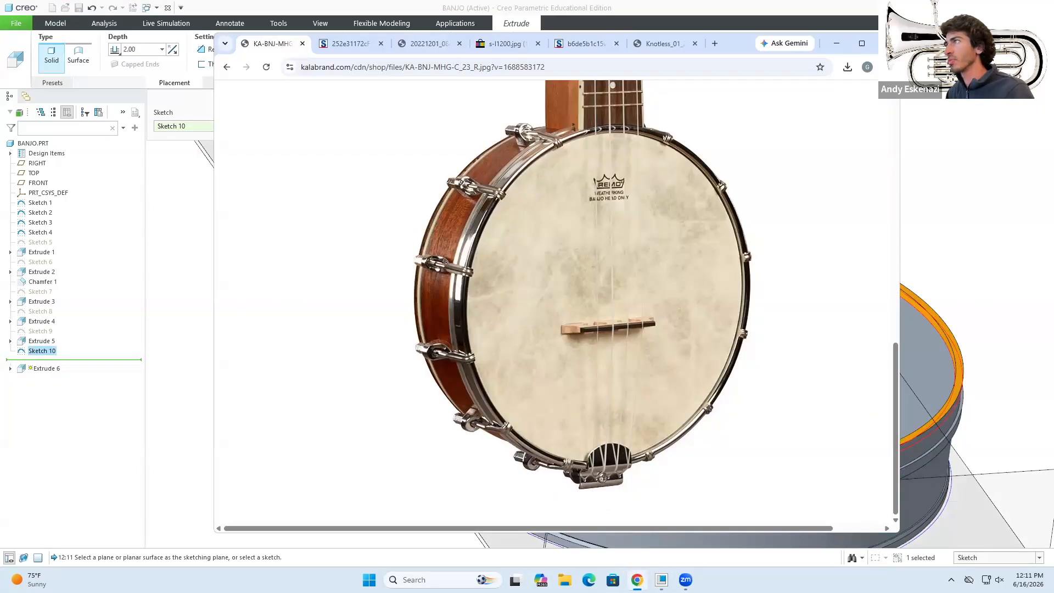
click(636, 580)
mouse_move(586, 405)
middle_down()
mouse_move(567, 383)
mouse_move(575, 395)
middle_up()
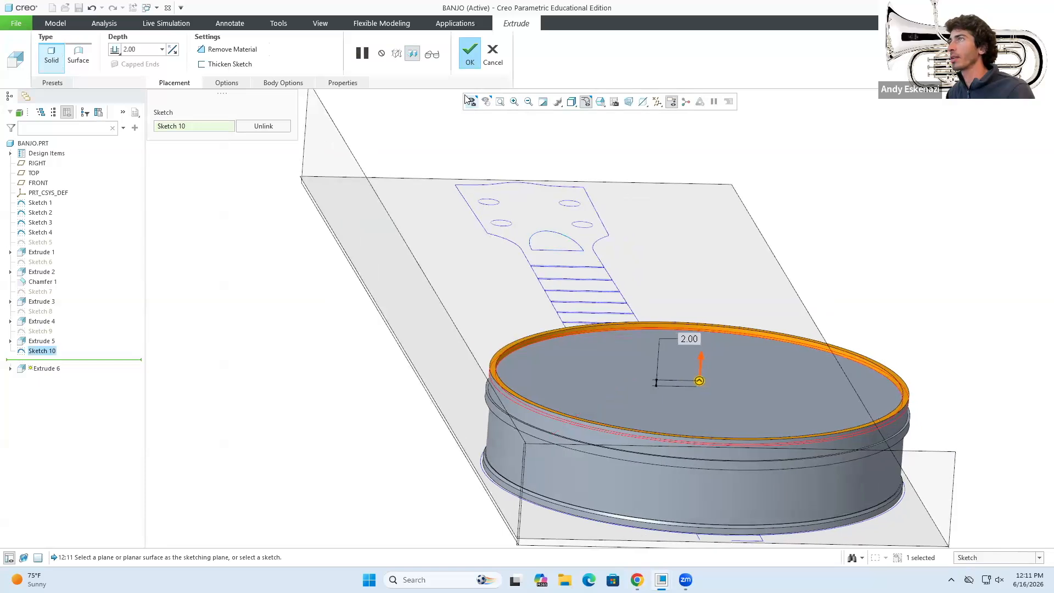
click(470, 54)
Start a Round on the raised rim's inner and outer top edges, each as its own set.
scroll(525, 358, up, 5)
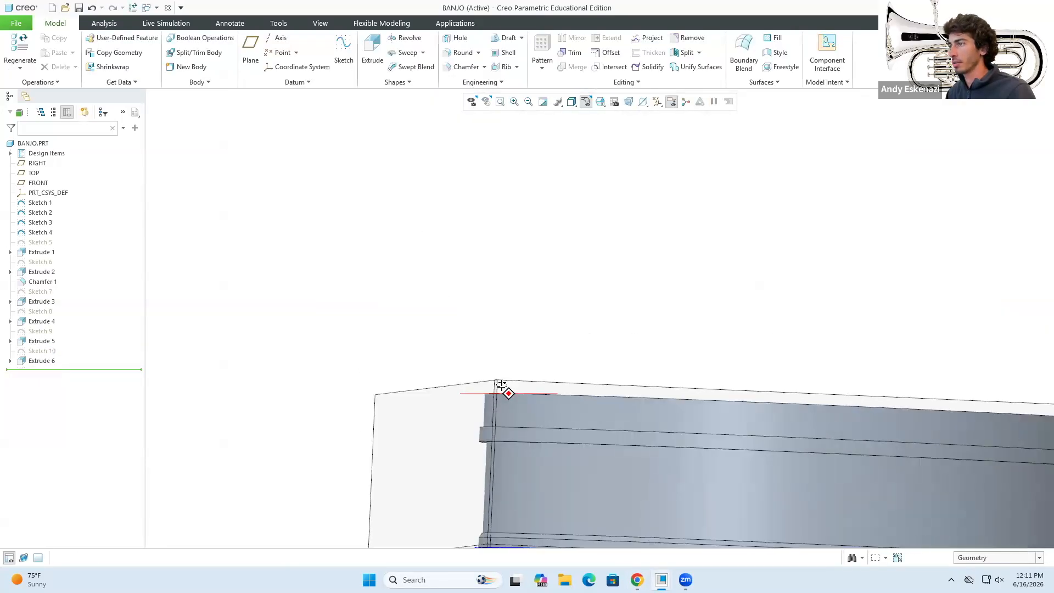
middle_drag(502, 384, 492, 368)
scroll(491, 377, up, 3)
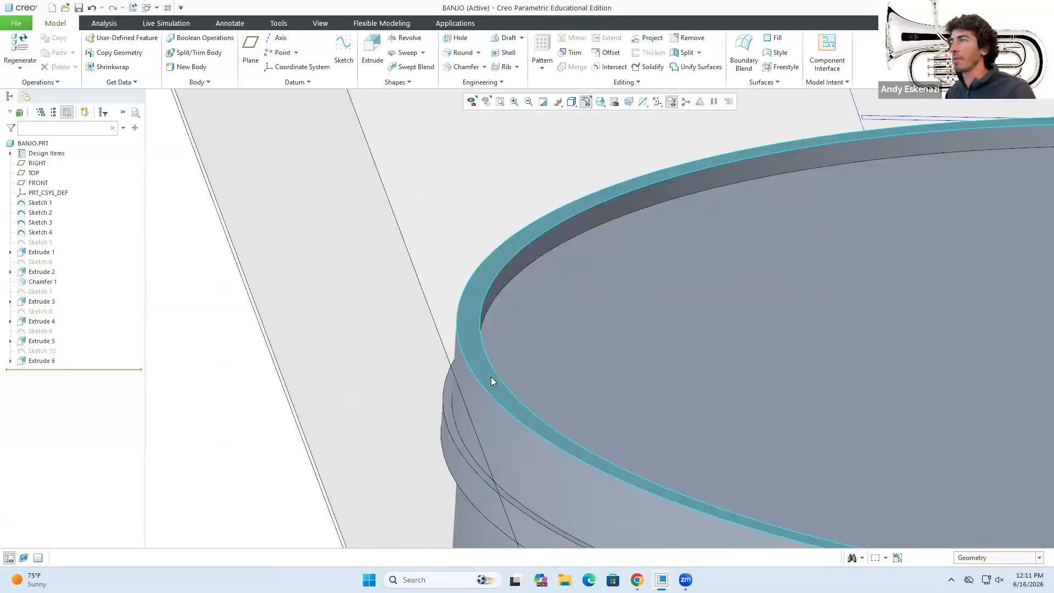
click(464, 51)
click(503, 247)
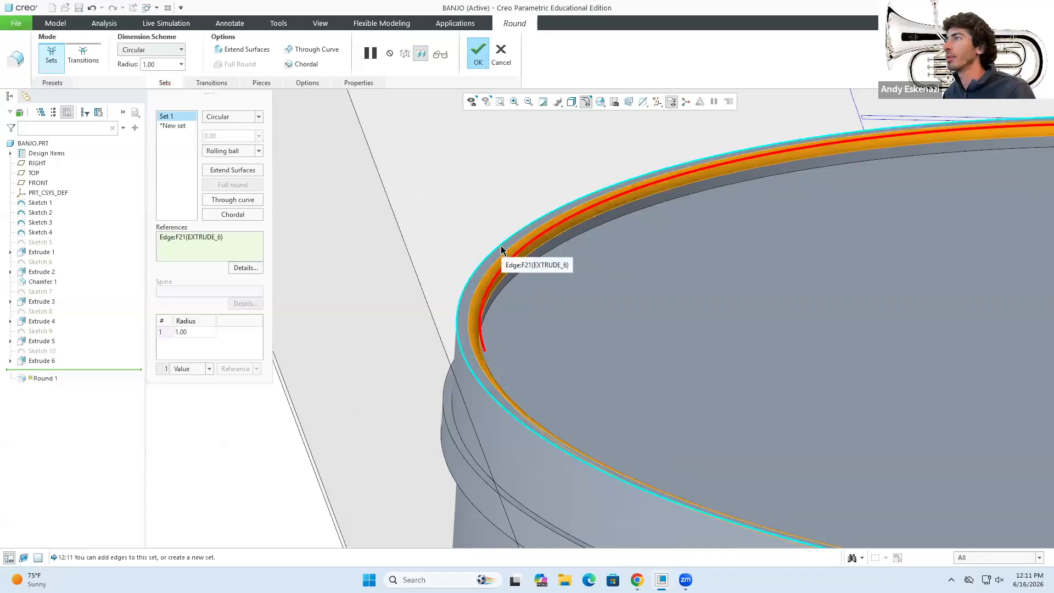
click(502, 249)
middle_drag(501, 247, 356, 308)
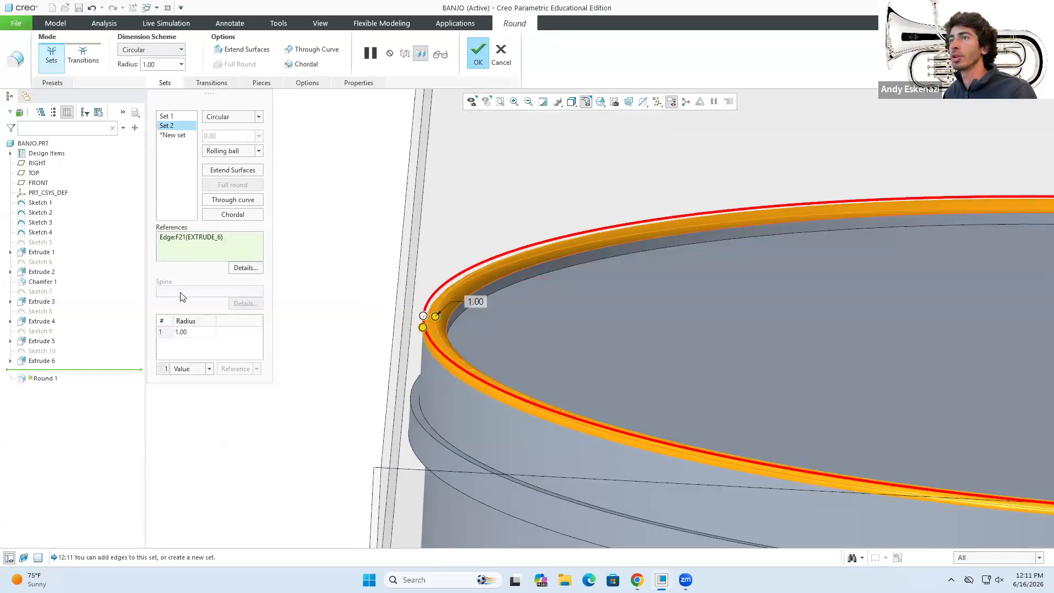
Set the radius of both the outer and inner rim edge rounds to 0.75.
click(205, 333)
text(0.)
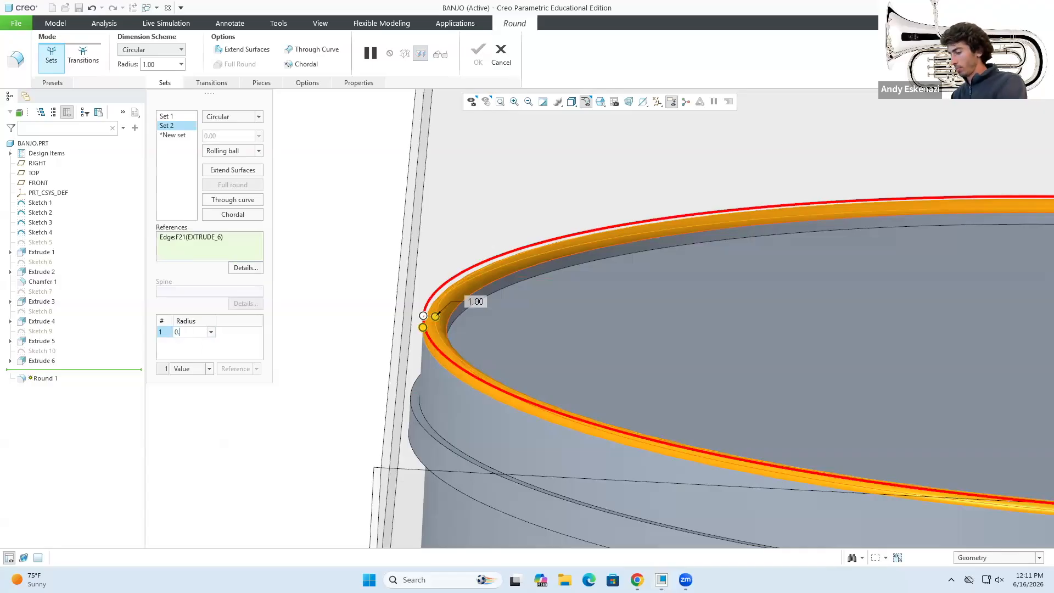
key(Return)
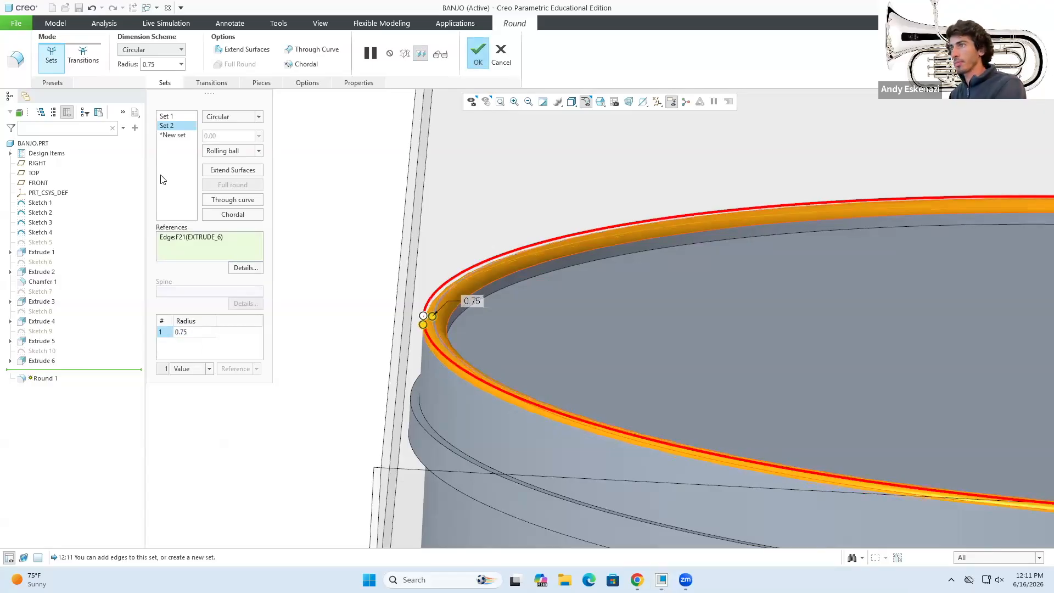
click(166, 116)
click(198, 332)
text(0)
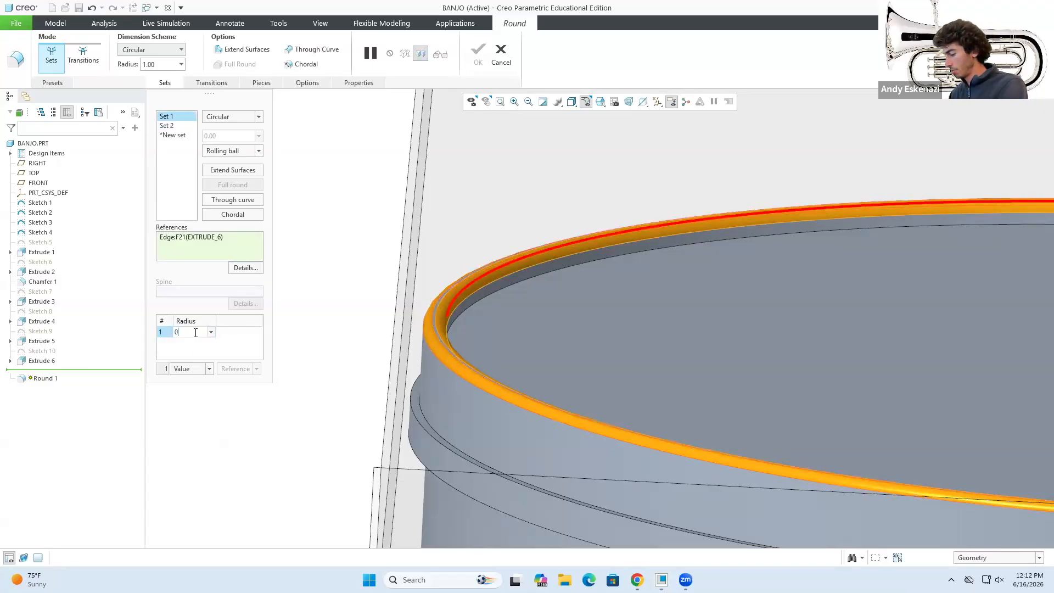
key(Return)
Add the lower and upper outer edges of the protruding band below the rim to the round at radius 0.75 and apply it.
scroll(460, 302, up, 5)
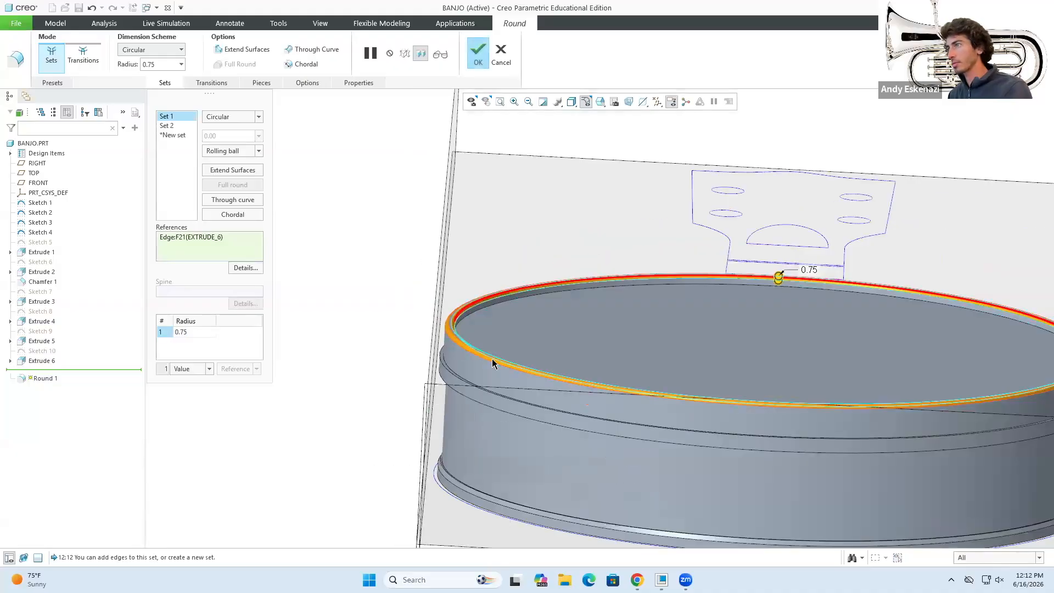
scroll(456, 378, down, 5)
click(455, 378)
scroll(461, 379, up, 2)
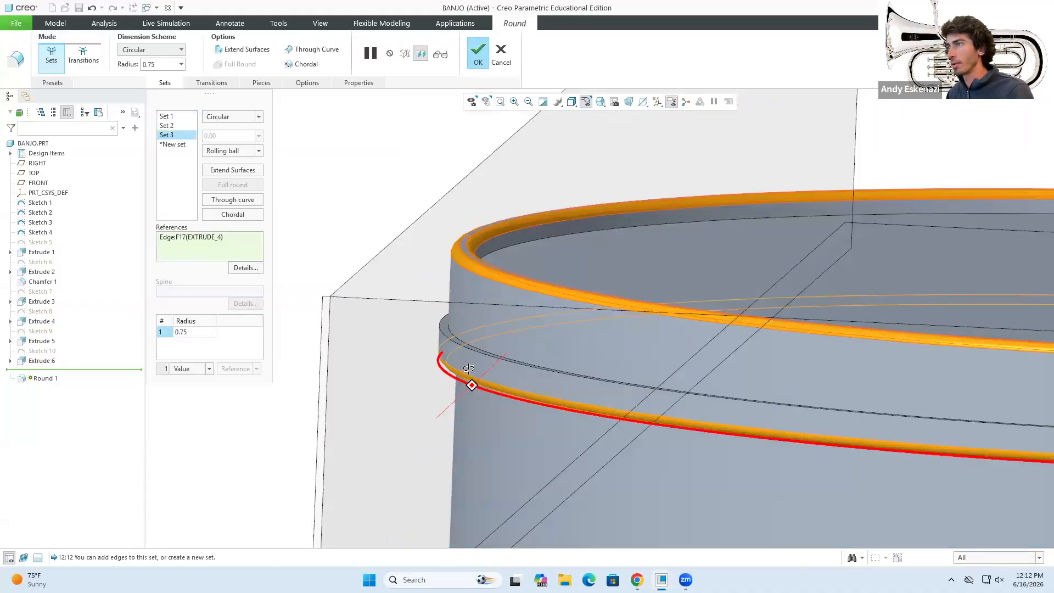
scroll(466, 376, down, 6)
scroll(439, 330, up, 4)
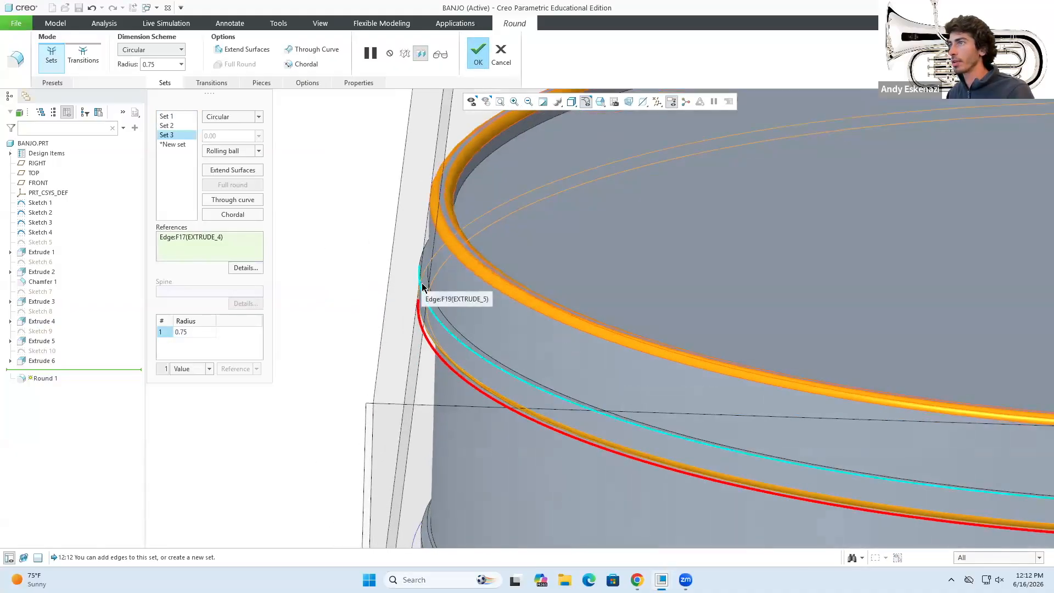
click(429, 308)
scroll(433, 307, down, 3)
scroll(441, 315, up, 2)
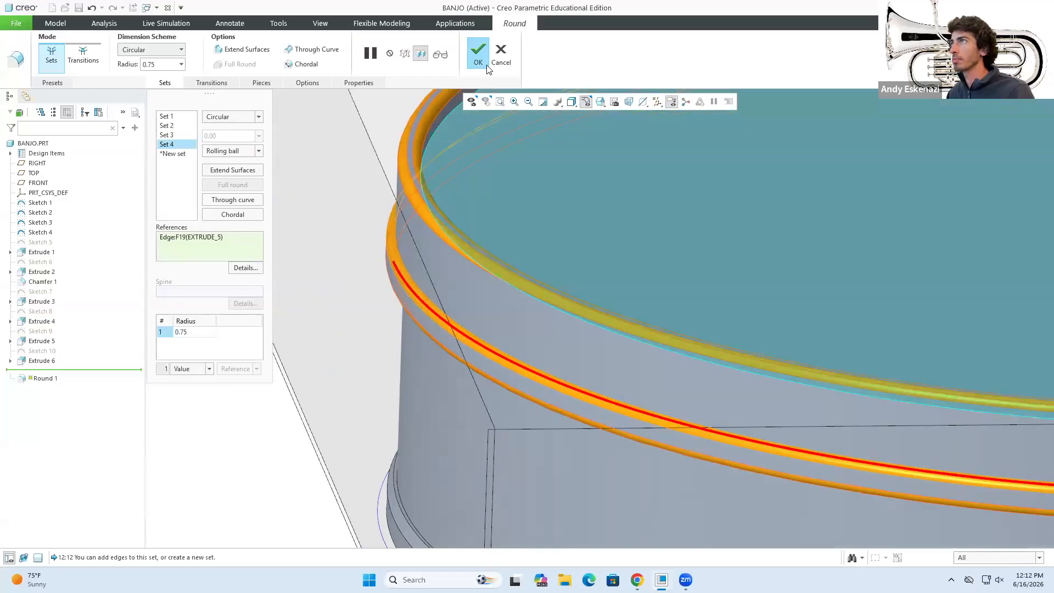
click(481, 54)
Compare the rounded rim with the reference banjo photo and reopen the round for editing.
middle_drag(365, 336, 383, 281)
scroll(385, 281, up, 4)
middle_drag(471, 338, 406, 288)
scroll(451, 292, up, 3)
click(637, 580)
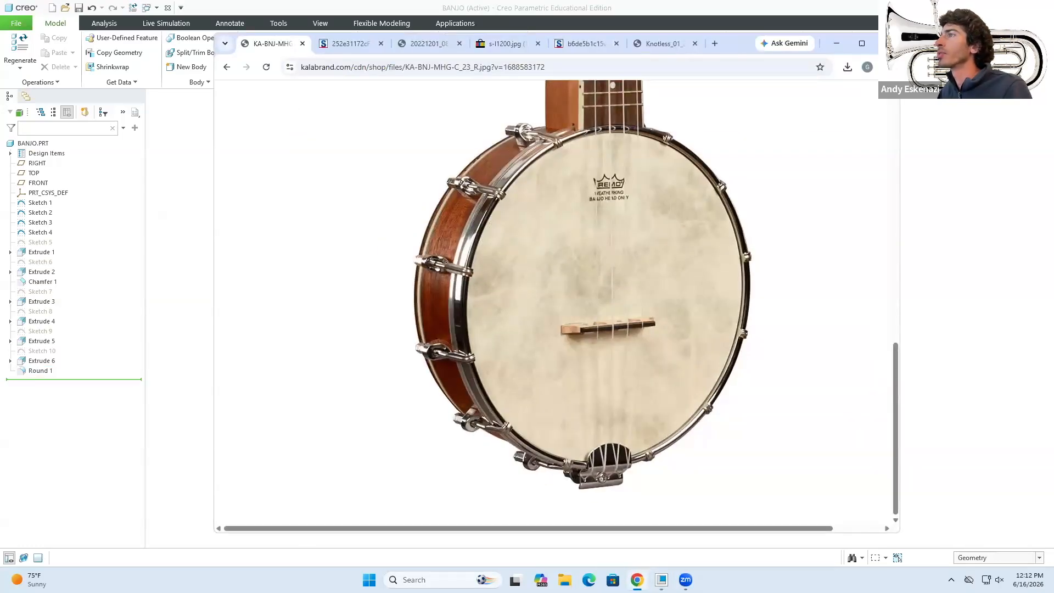
click(637, 580)
scroll(444, 291, down, 3)
scroll(444, 291, down, 3)
middle_drag(444, 291, 450, 274)
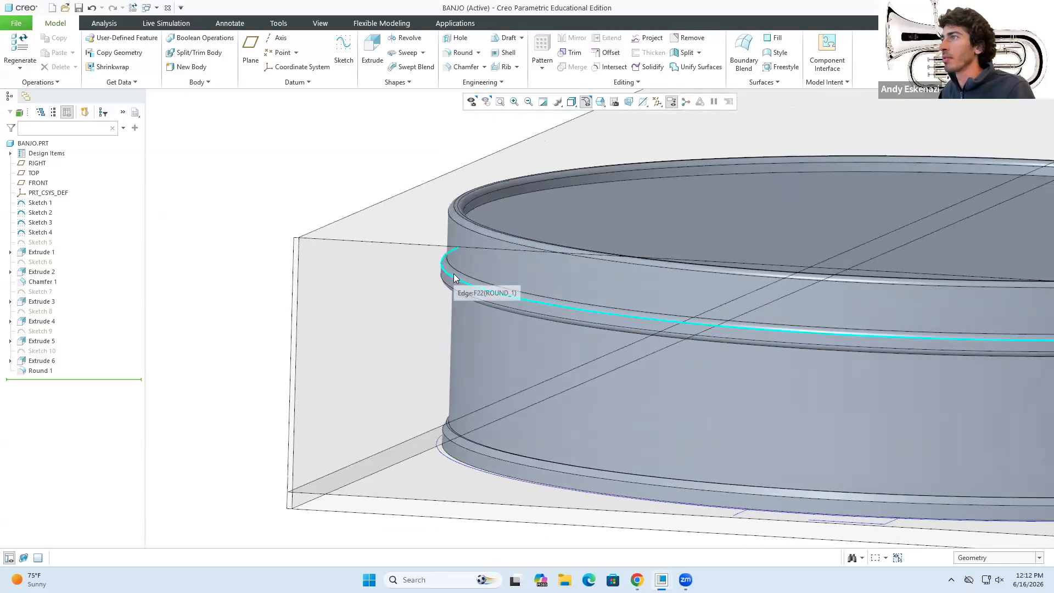
click(454, 277)
click(474, 223)
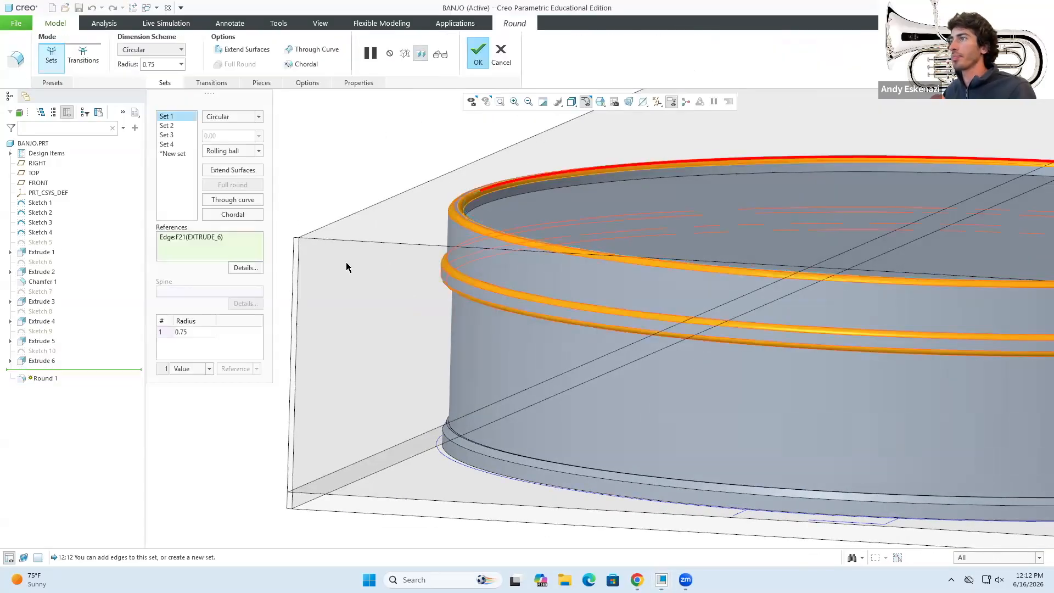
Try a 0.5 radius on the rim's inner top edge and restore it to 0.75.
double_click(181, 333)
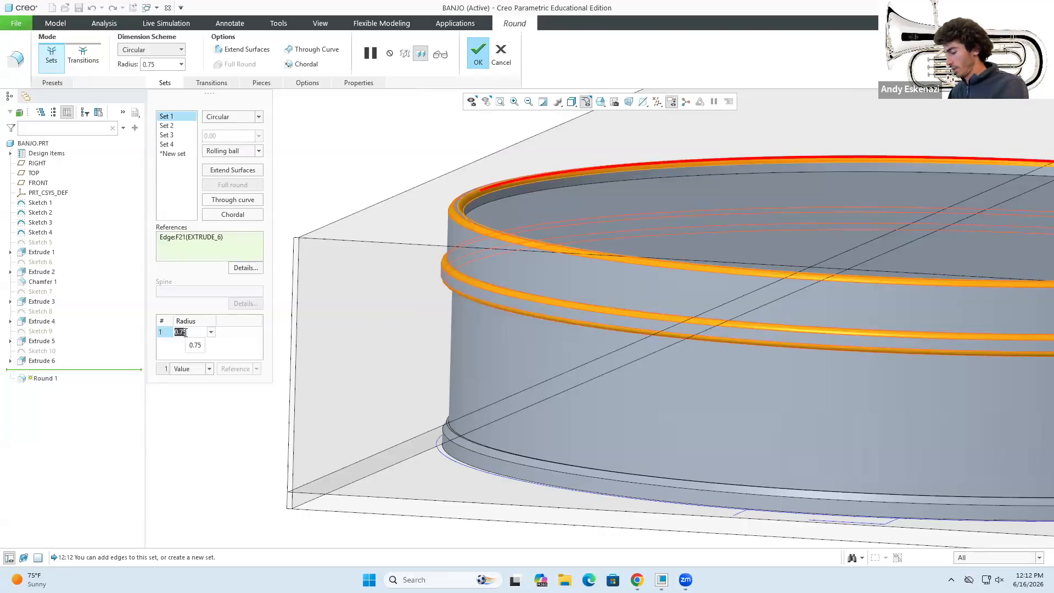
text(0)
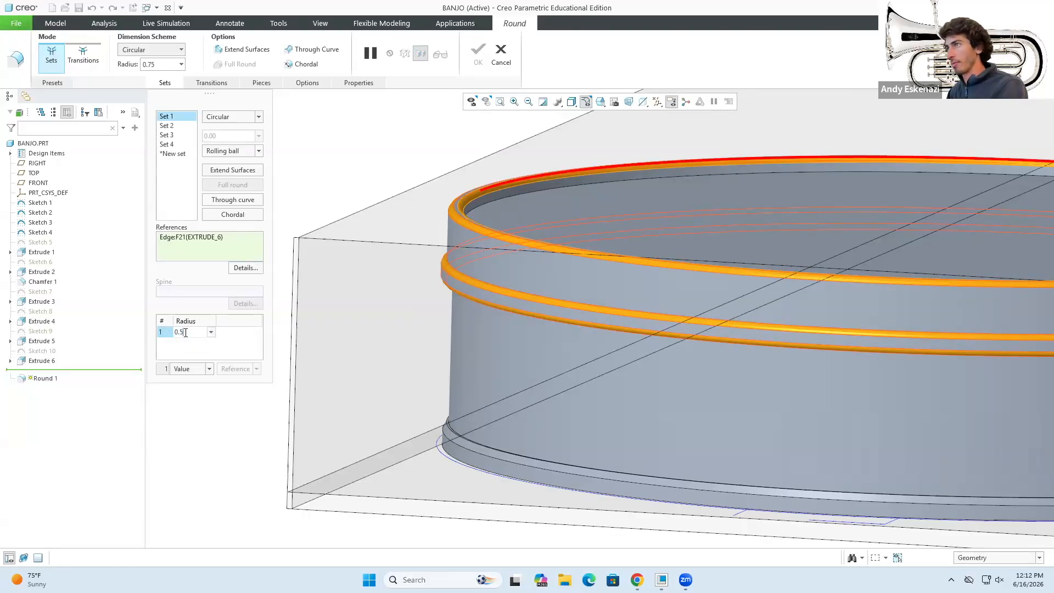
text(.5)
key(Return)
double_click(193, 331)
text(0.75)
key(Return)
Set the rounds on the protruding band's lower and upper edges to radius 0.5 and apply the edited feature.
click(167, 135)
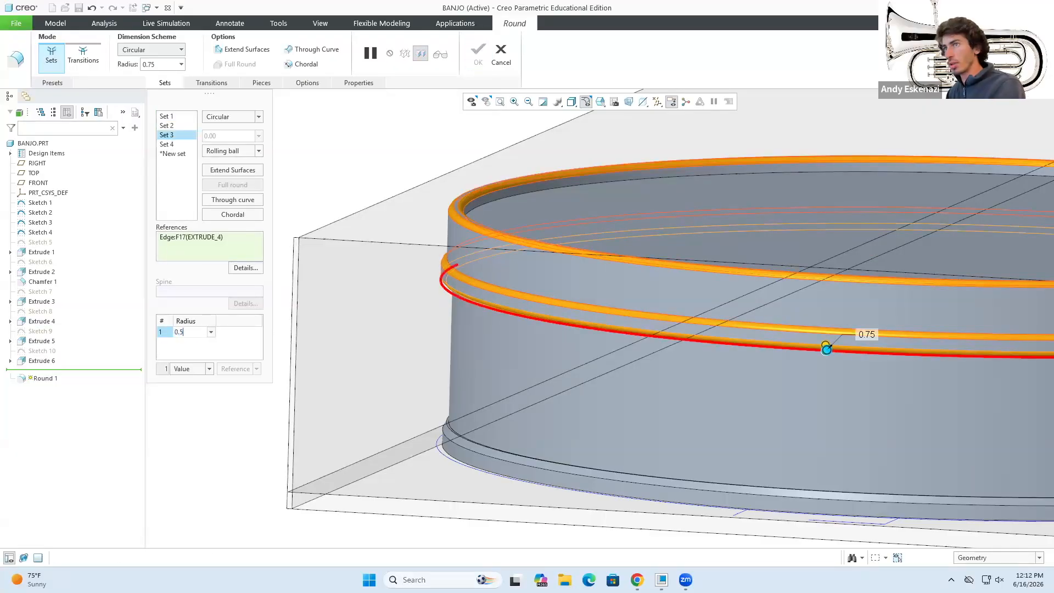
click(167, 145)
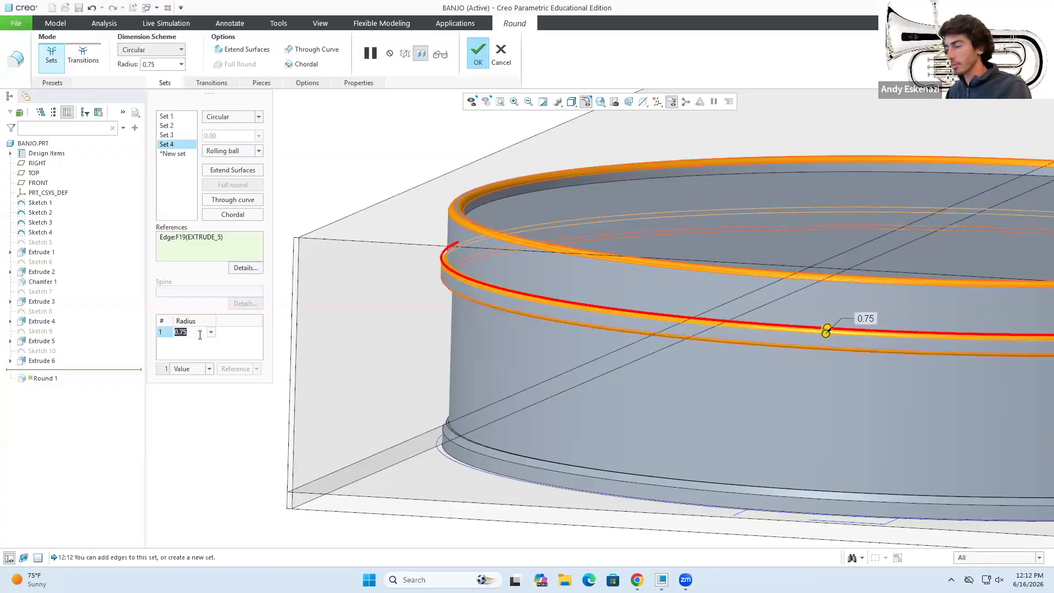
text(0.5)
key(Return)
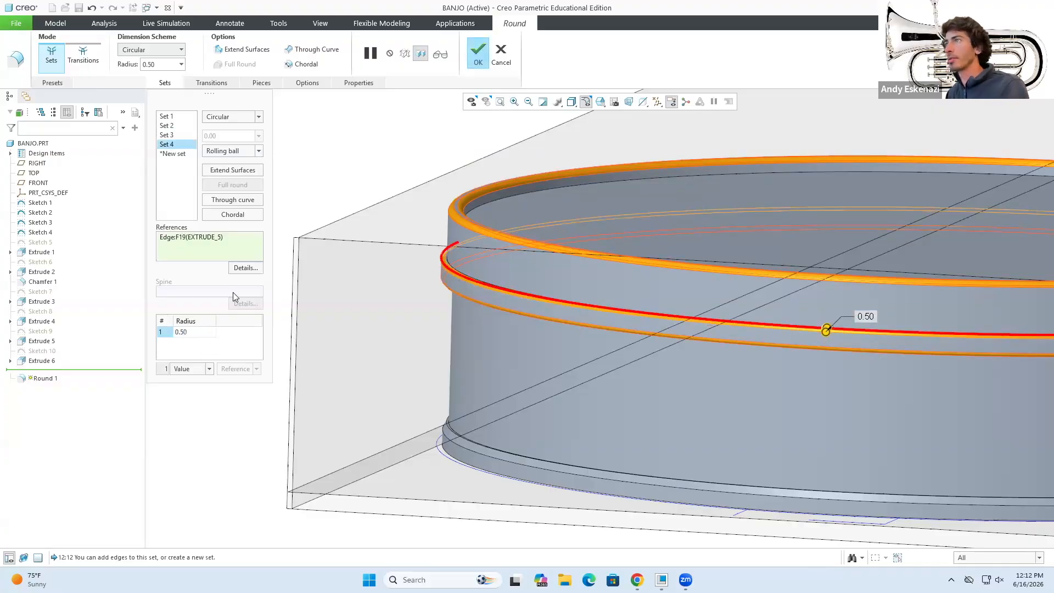
click(477, 53)
Start a new sketch on the drum's recessed top face inside the raised rim.
middle_drag(388, 238, 400, 146)
scroll(421, 240, up, 3)
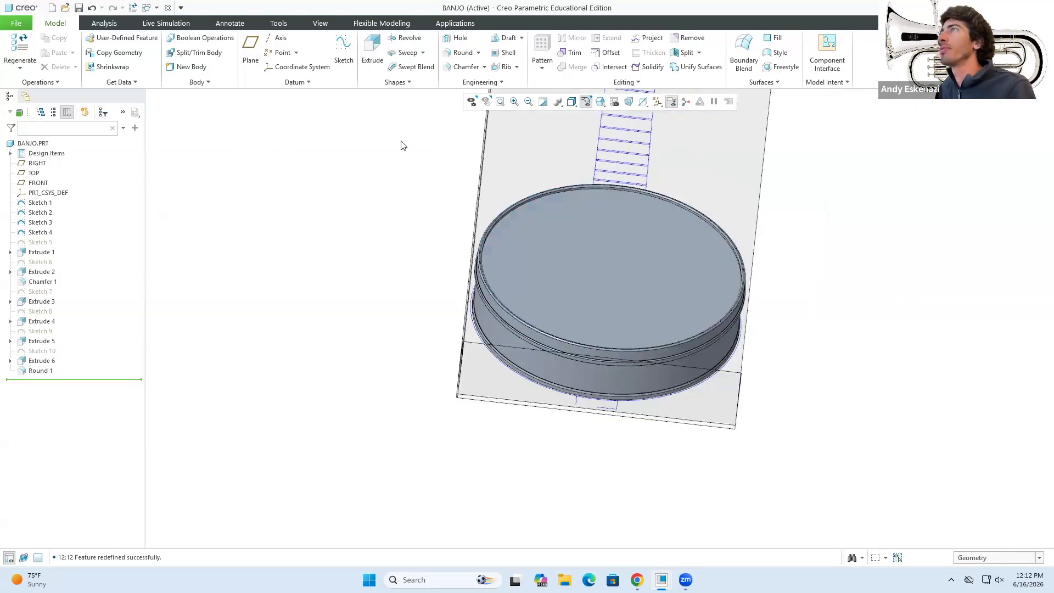
click(373, 53)
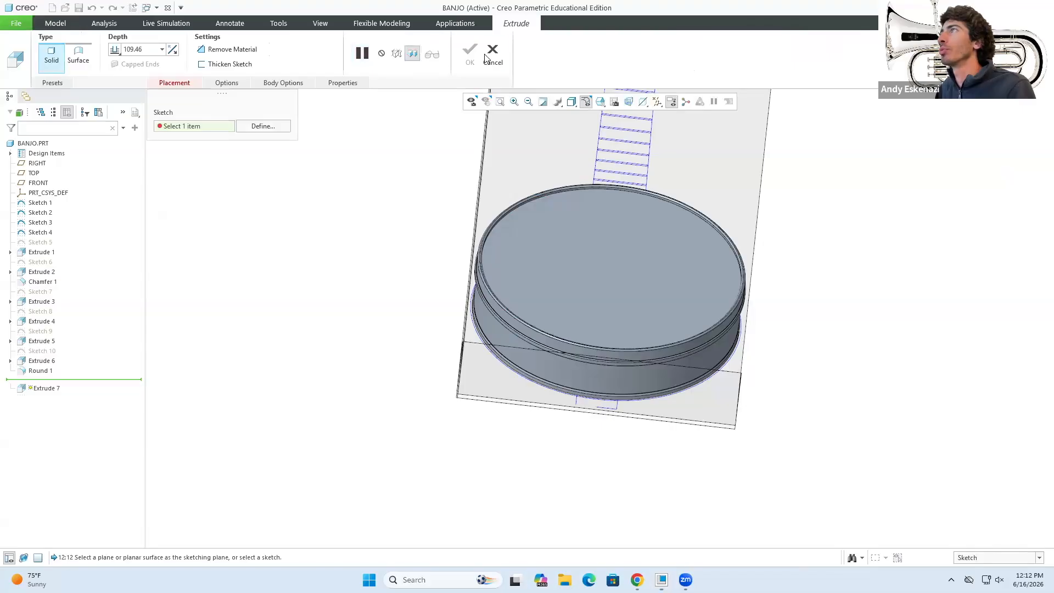
click(492, 55)
click(343, 54)
click(539, 251)
click(993, 264)
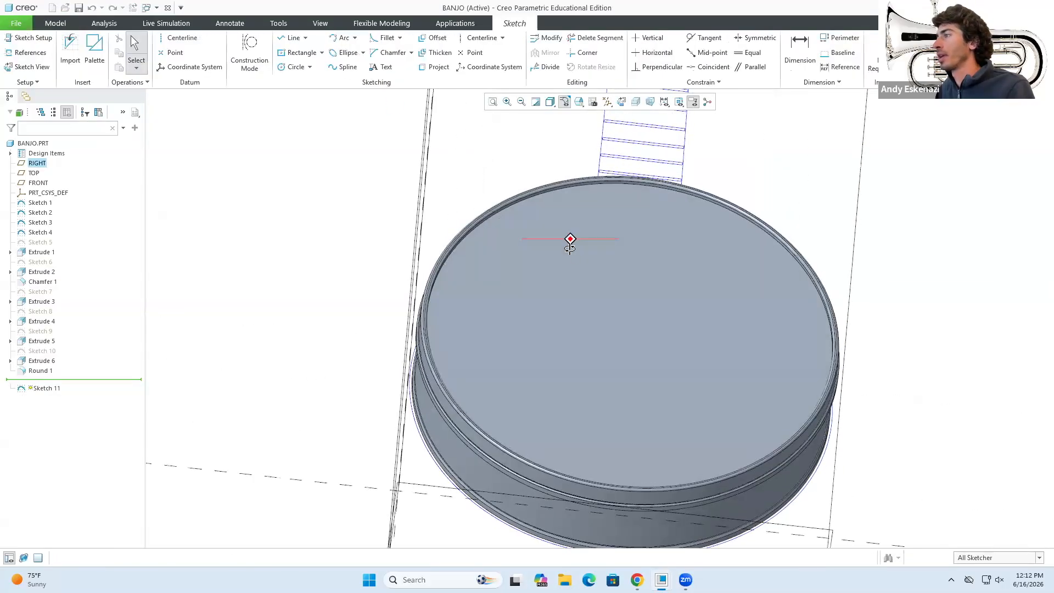
Project both halves of the recessed face's circular boundary edge into the sketch.
click(425, 67)
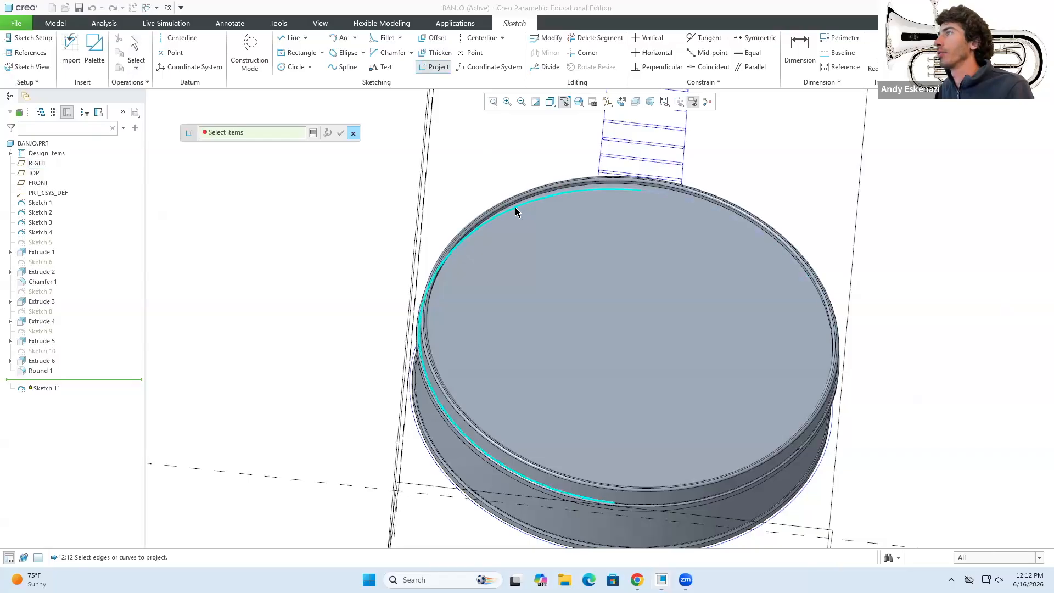
scroll(640, 192, up, 4)
click(639, 189)
scroll(639, 188, up, 3)
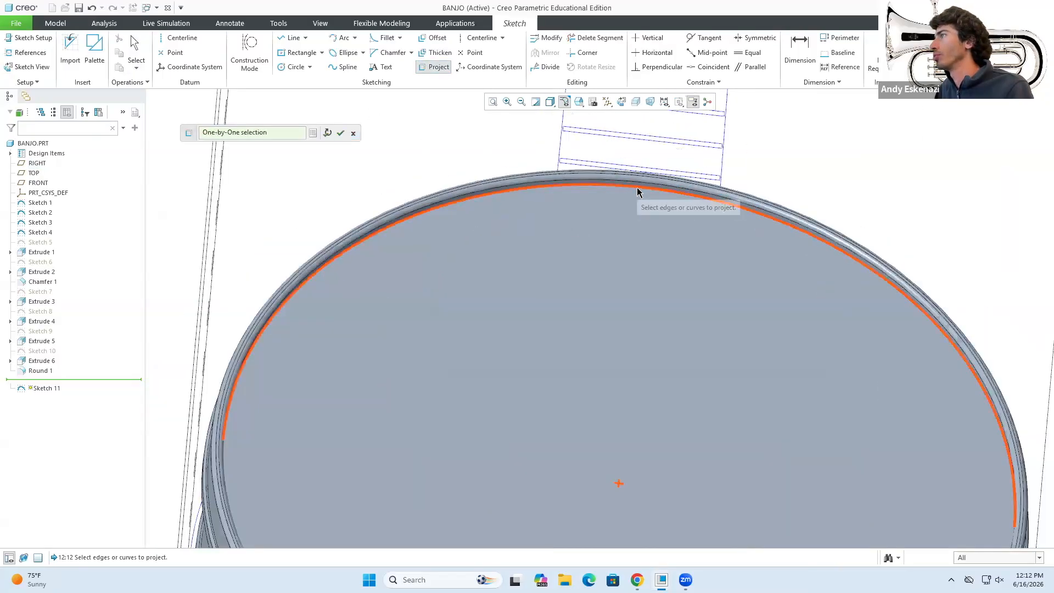
scroll(893, 448, down, 4)
middle_drag(894, 453, 912, 424)
click(929, 407)
click(341, 132)
scroll(347, 219, down, 2)
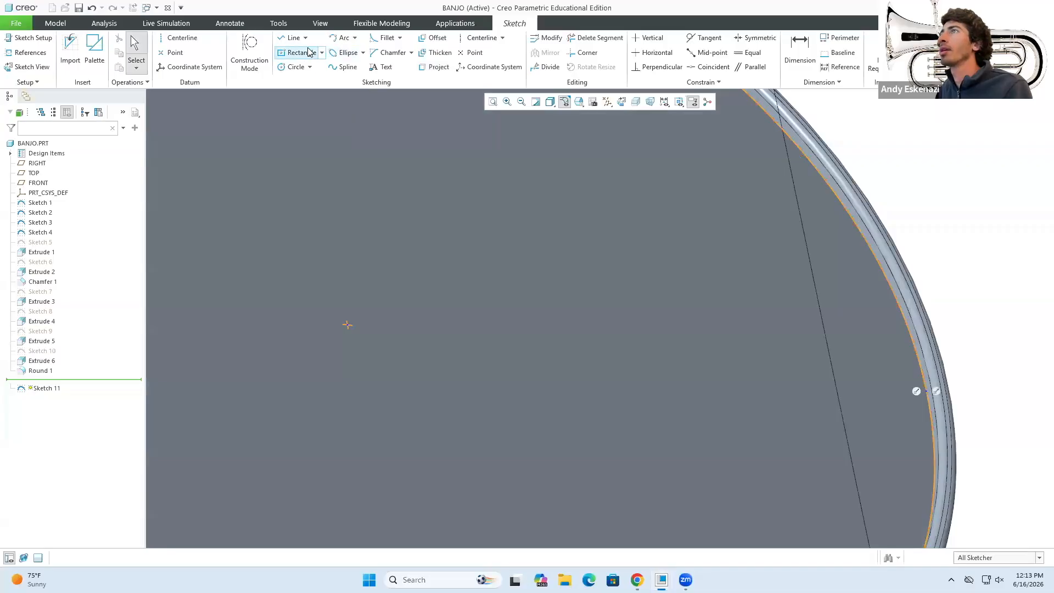
Draw a circle centred on the drum just inside the projected edge, about 131.5 in diameter.
click(296, 67)
scroll(518, 265, down, 3)
click(430, 296)
scroll(489, 295, up, 4)
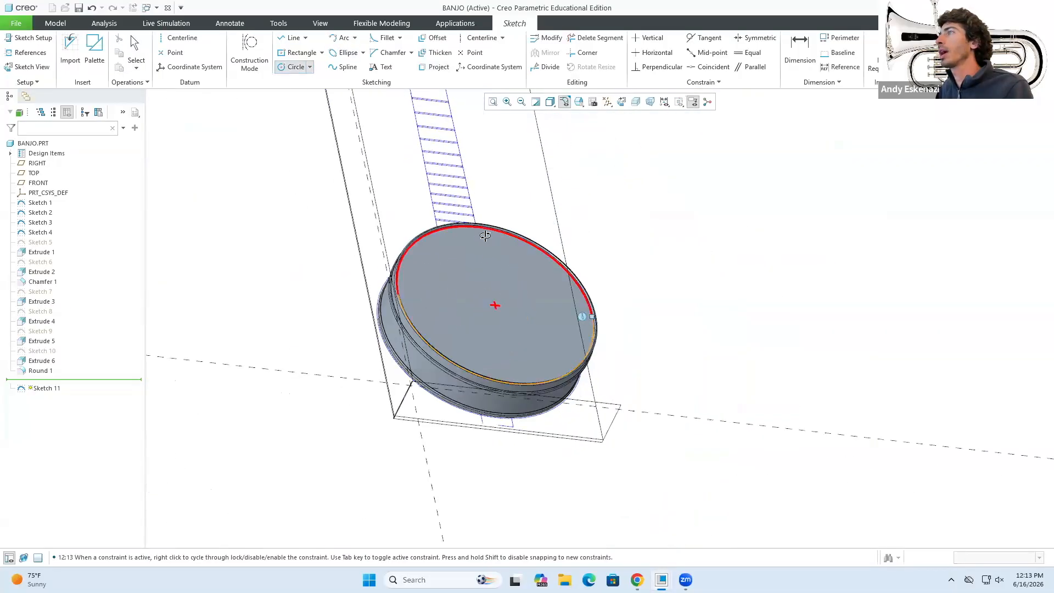
middle_drag(487, 233, 468, 265)
scroll(469, 265, down, 4)
scroll(475, 229, down, 6)
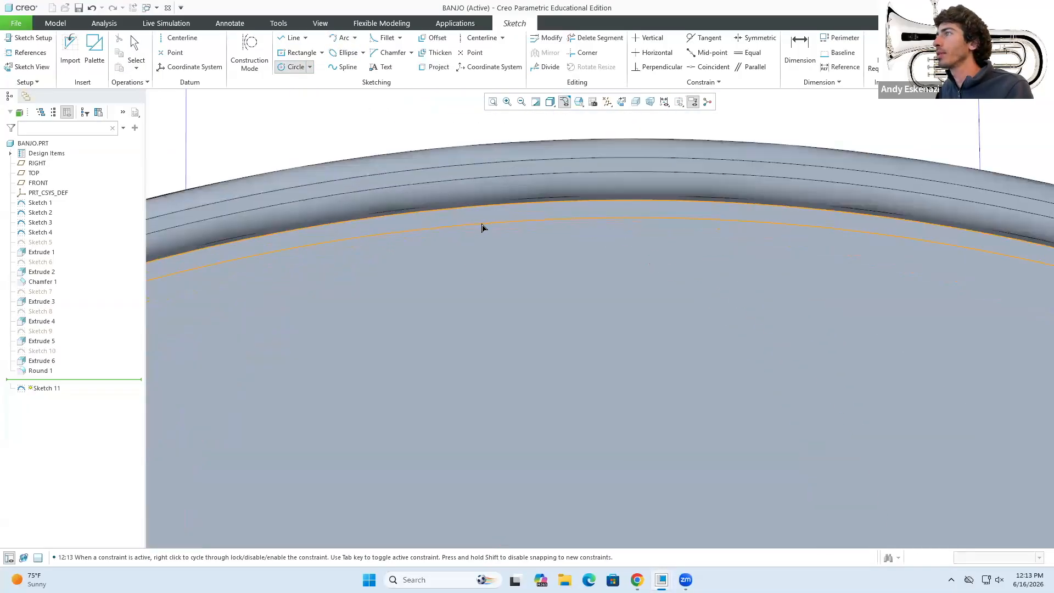
click(486, 219)
middle_click(516, 257)
scroll(499, 261, up, 5)
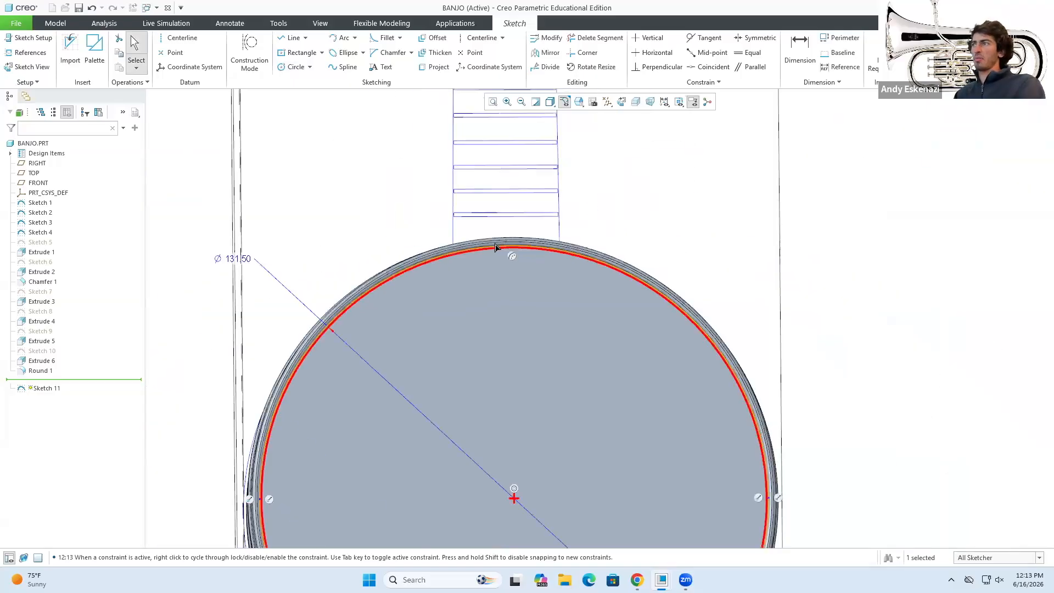
Finish the ring sketch and start an extrusion from it that removes material from the drum's recessed top face.
click(939, 101)
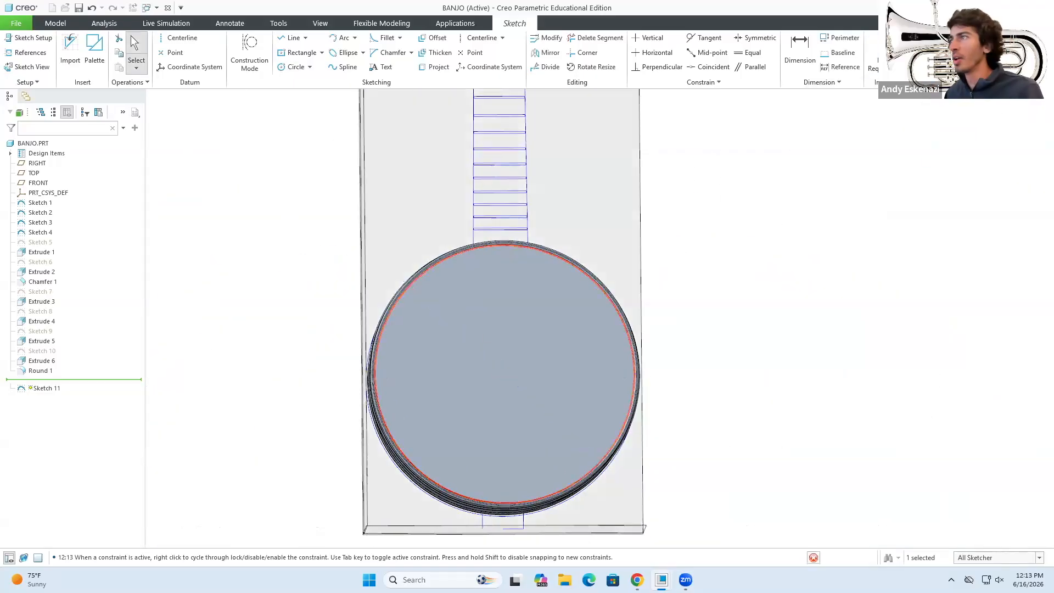
click(372, 50)
scroll(428, 291, down, 4)
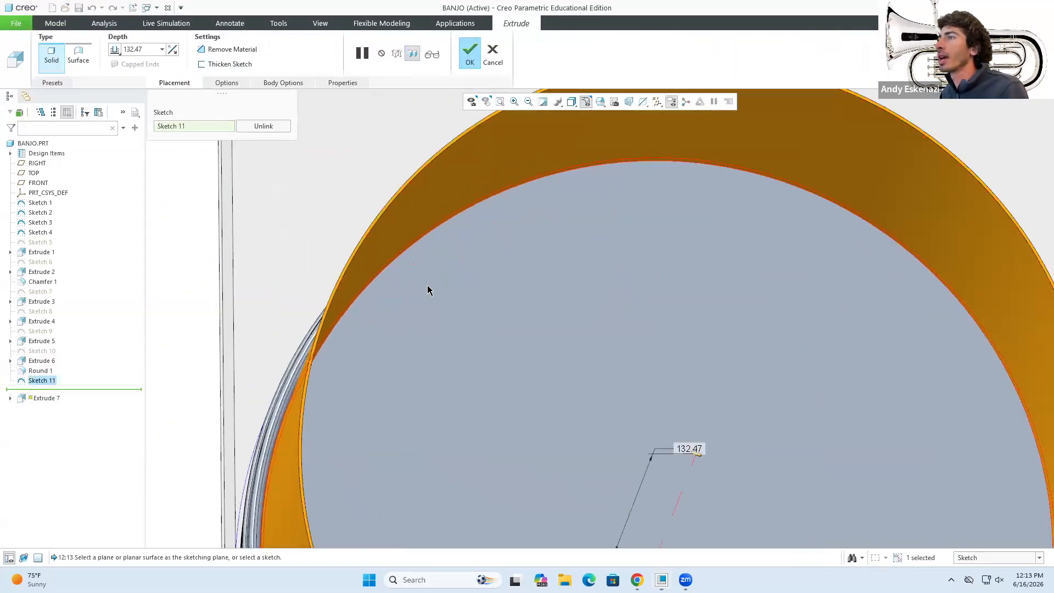
click(228, 49)
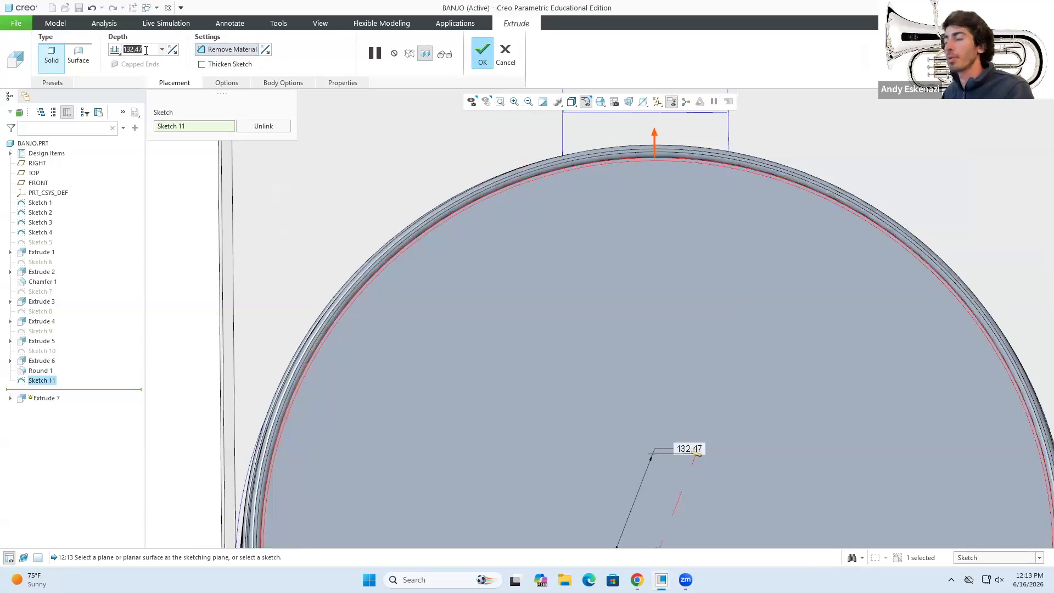
Set the ring cut's depth to 2, reverse its depth direction and apply the extrusion.
text(2]')
key(Return)
click(144, 50)
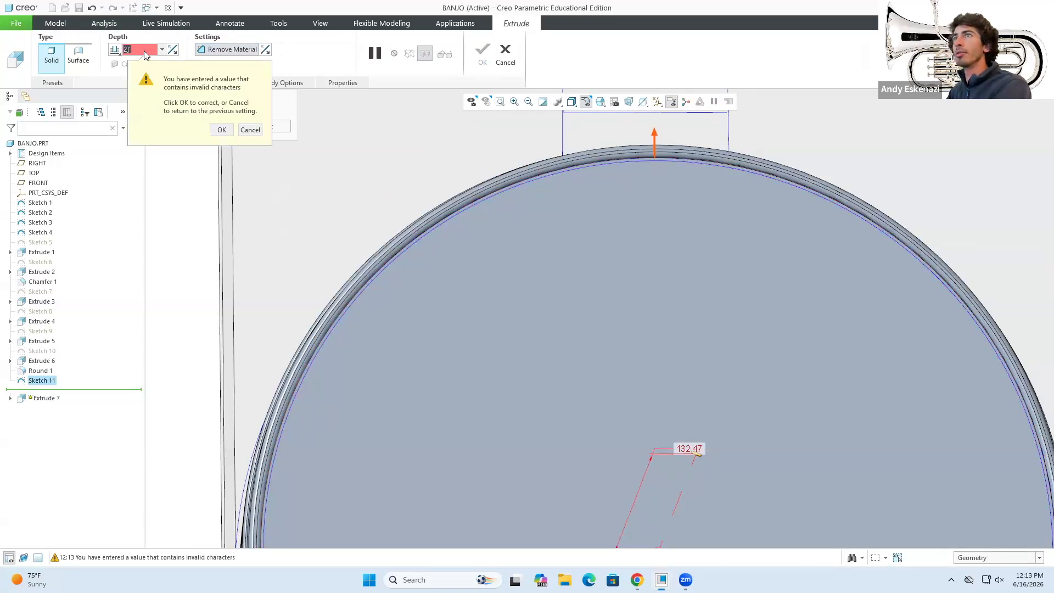
click(139, 49)
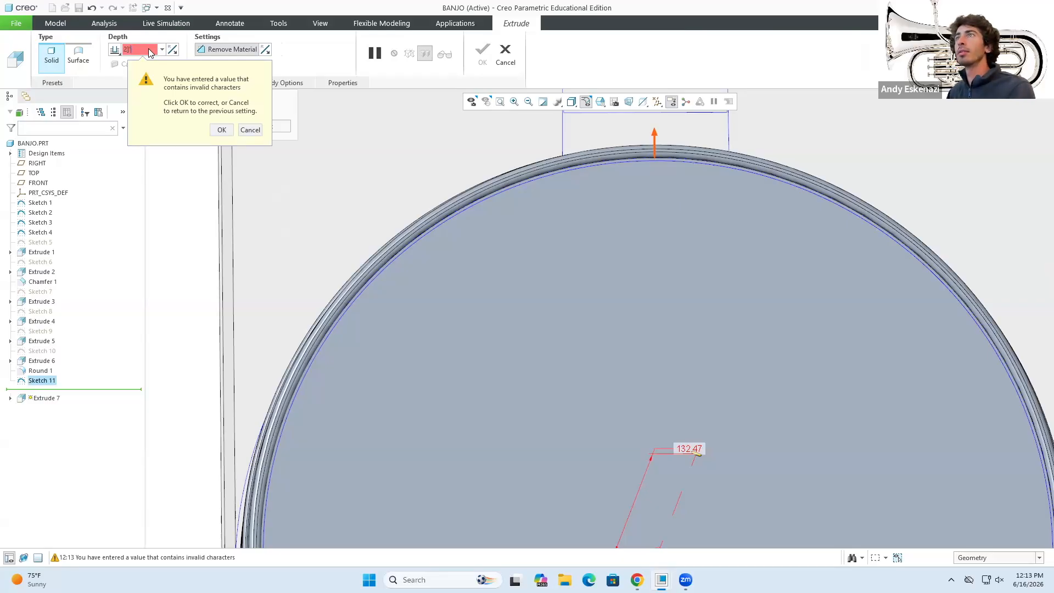
click(222, 131)
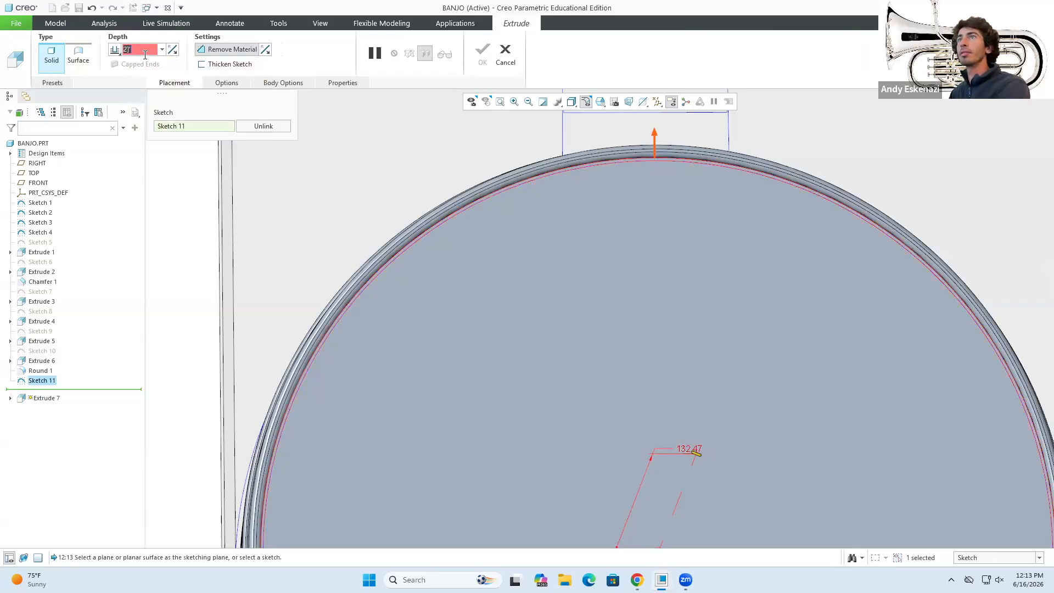
key(BackSpace)
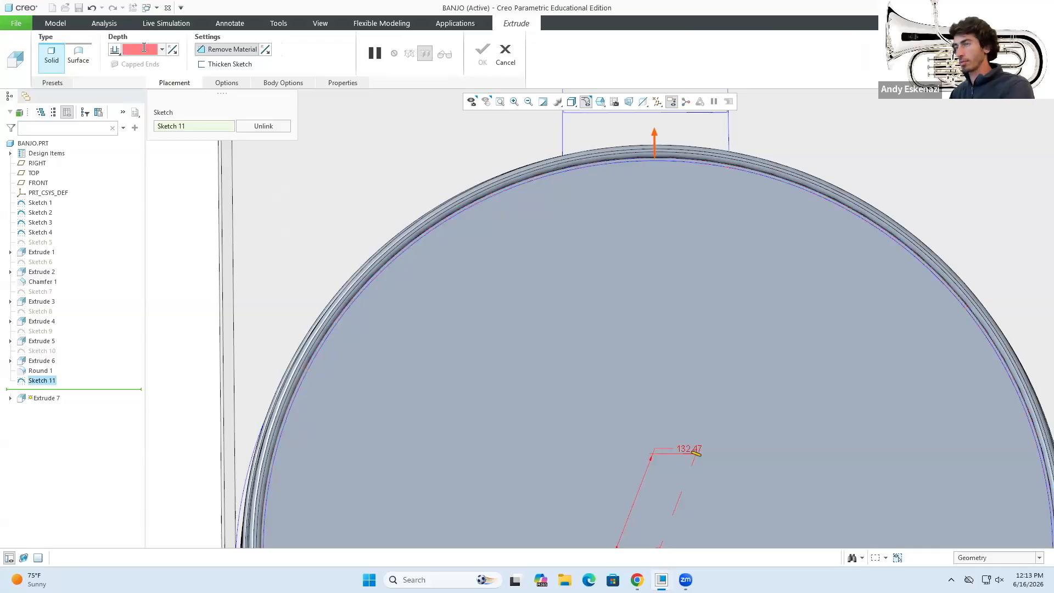
text(2)
key(Return)
click(172, 51)
click(483, 52)
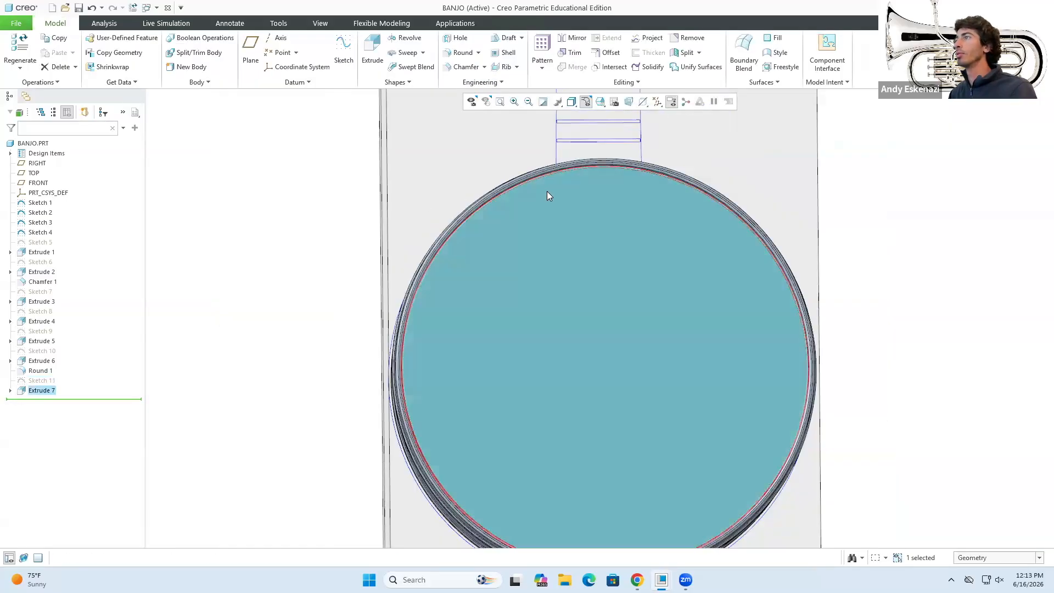
Chamfer the drumhead's circular edge along the ring groove with a D x D size of 1.00.
middle_drag(498, 206, 495, 200)
scroll(494, 200, down, 6)
scroll(509, 188, up, 4)
click(278, 220)
middle_drag(374, 240, 395, 232)
scroll(435, 210, down, 3)
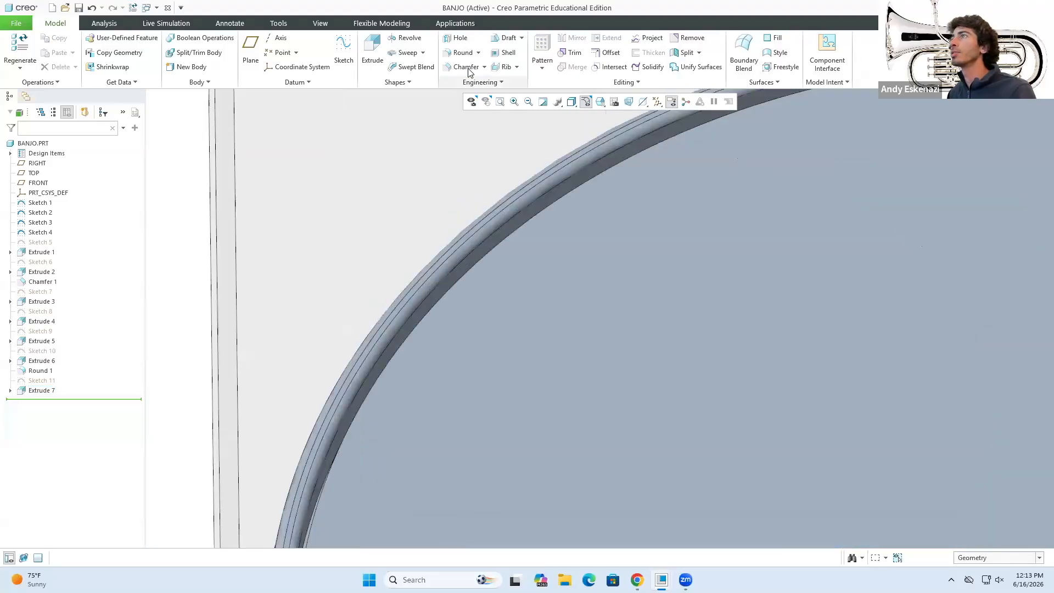
mouse_move(488, 266)
middle_down()
mouse_move(511, 236)
mouse_move(391, 243)
middle_up()
text(1.00)
key(Return)
middle_drag(484, 326, 402, 146)
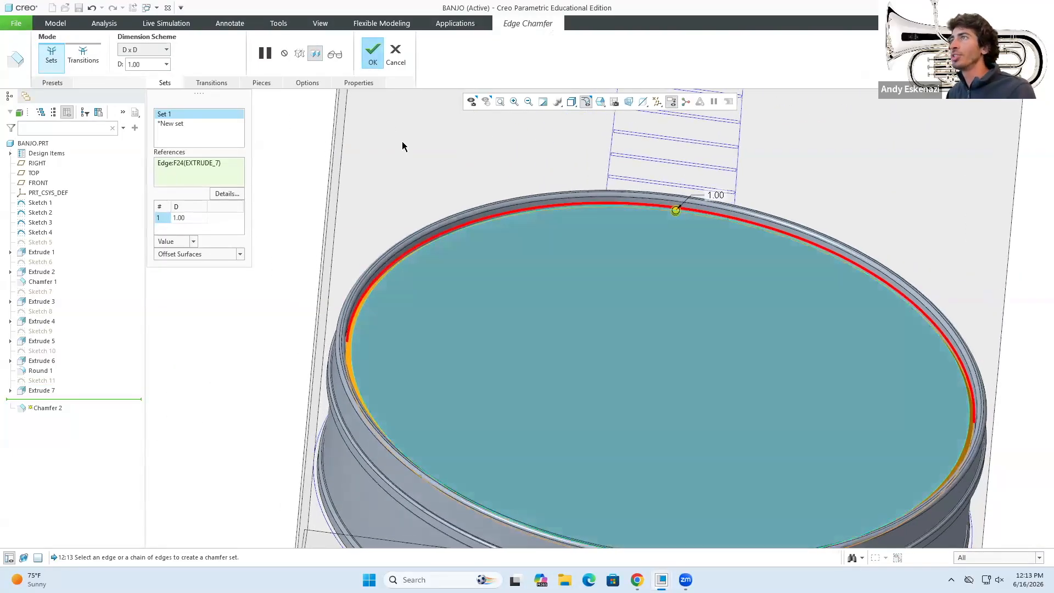
click(367, 61)
scroll(384, 318, down, 5)
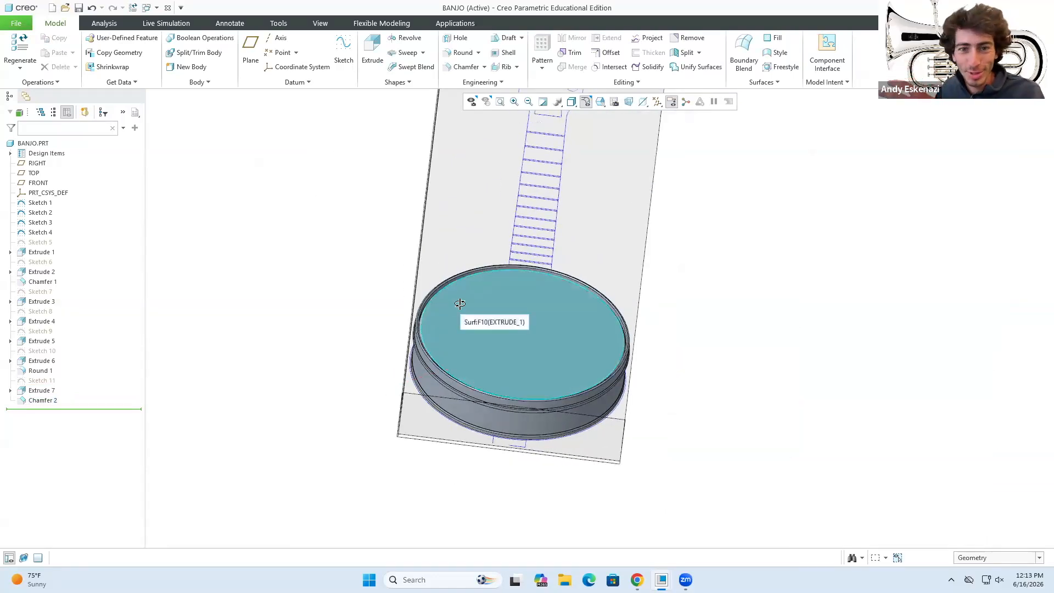
Compare the drumhead's edge inside the rim with the banjo reference photo in the browser.
scroll(390, 280, up, 6)
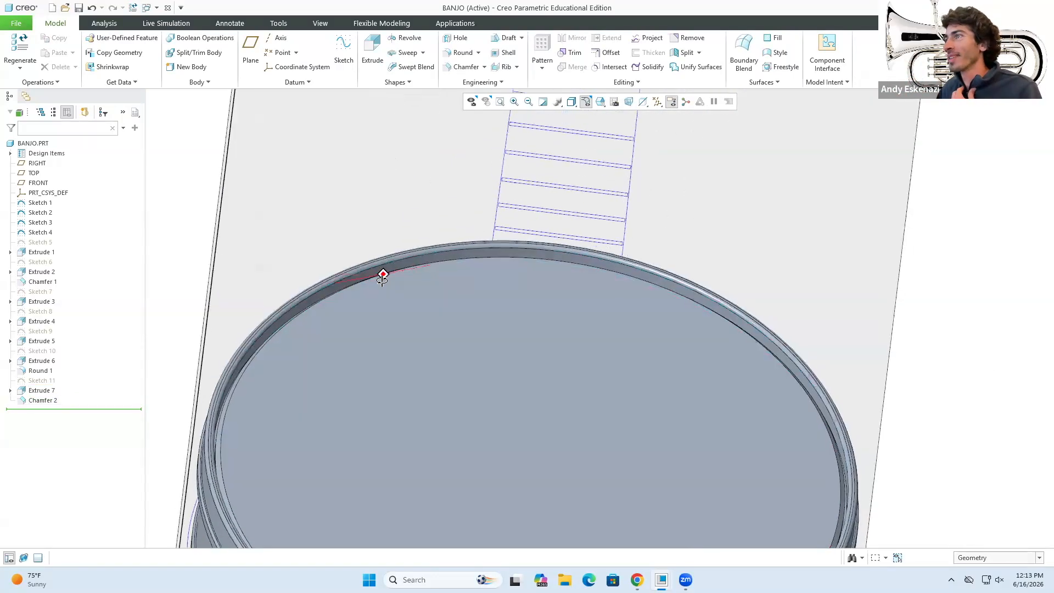
mouse_move(403, 274)
middle_down()
mouse_move(391, 308)
mouse_move(405, 273)
mouse_move(429, 262)
mouse_move(426, 380)
middle_up()
key(alt+Tab)
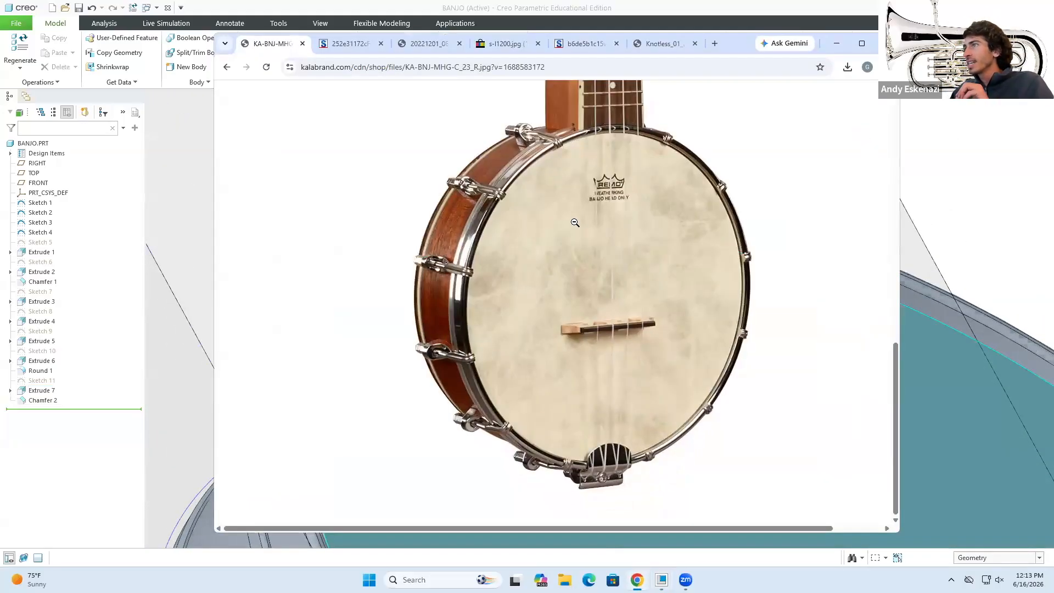
click(721, 198)
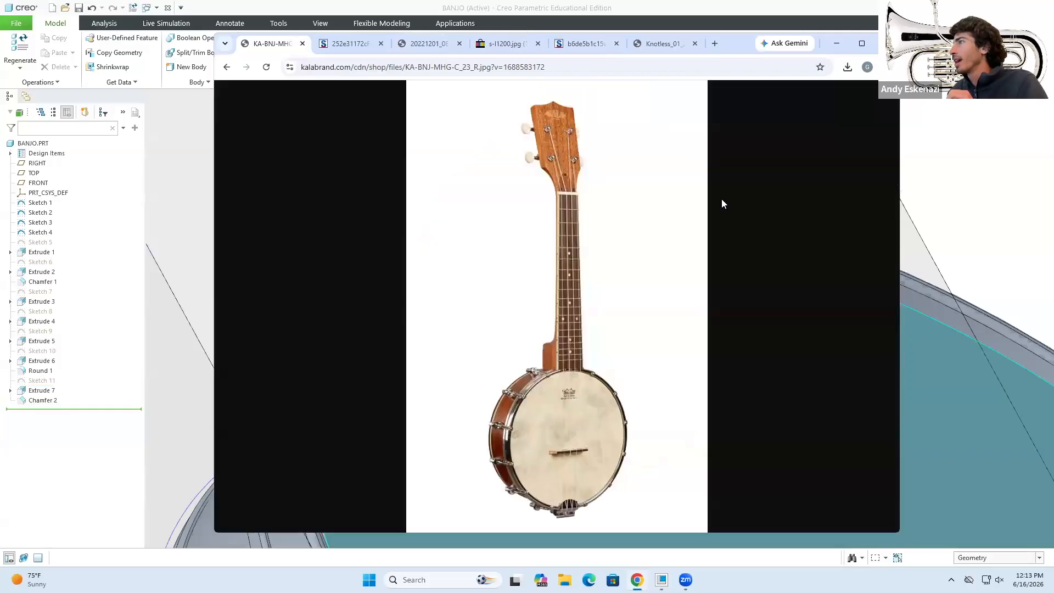
click(606, 397)
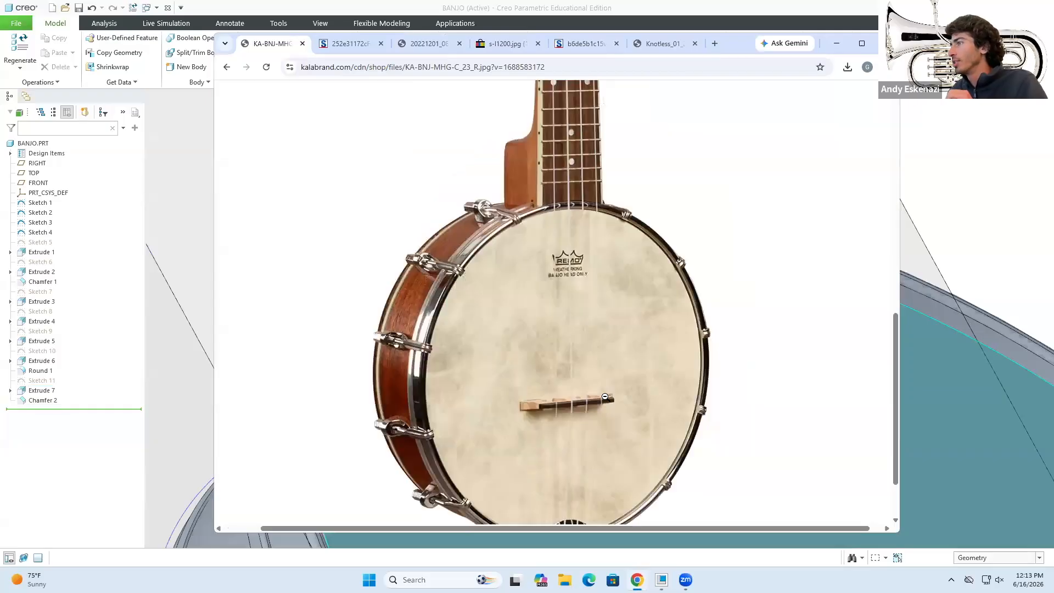
click(842, 44)
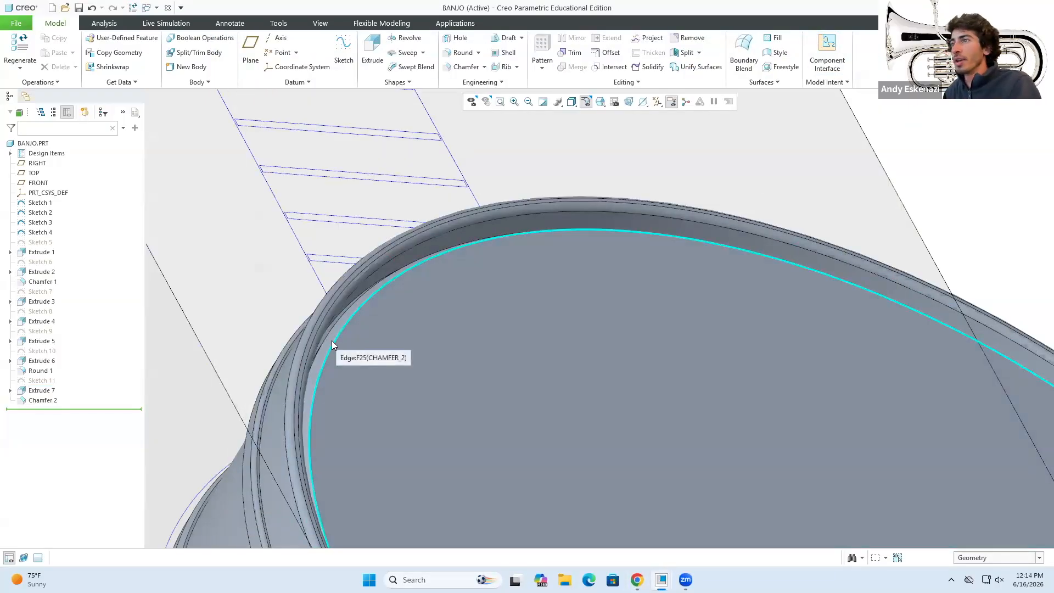
Delete the chamfer on the drumhead's edge from the model.
click(331, 341)
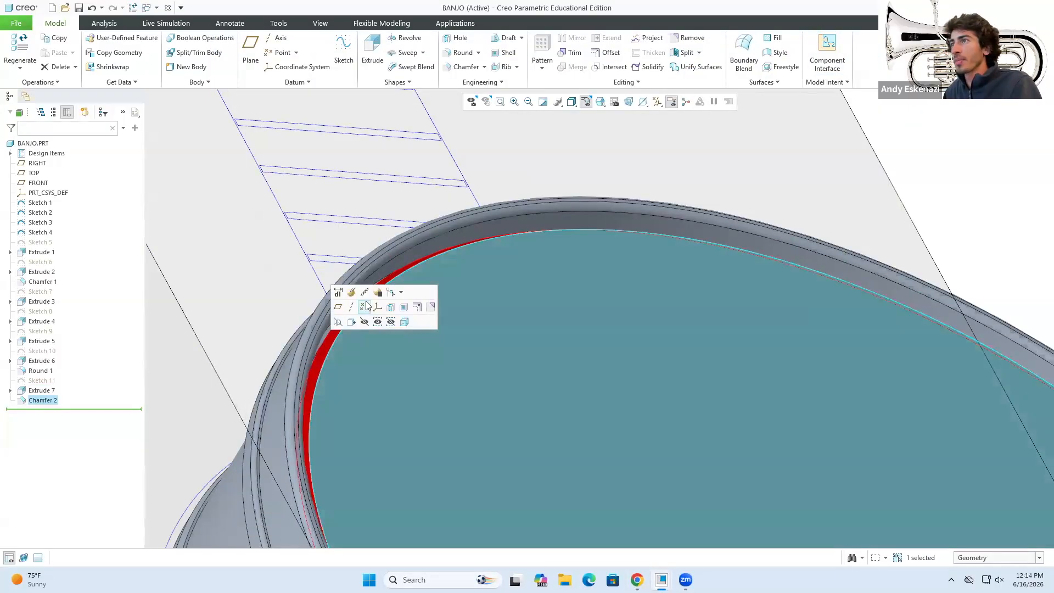
right_click(45, 401)
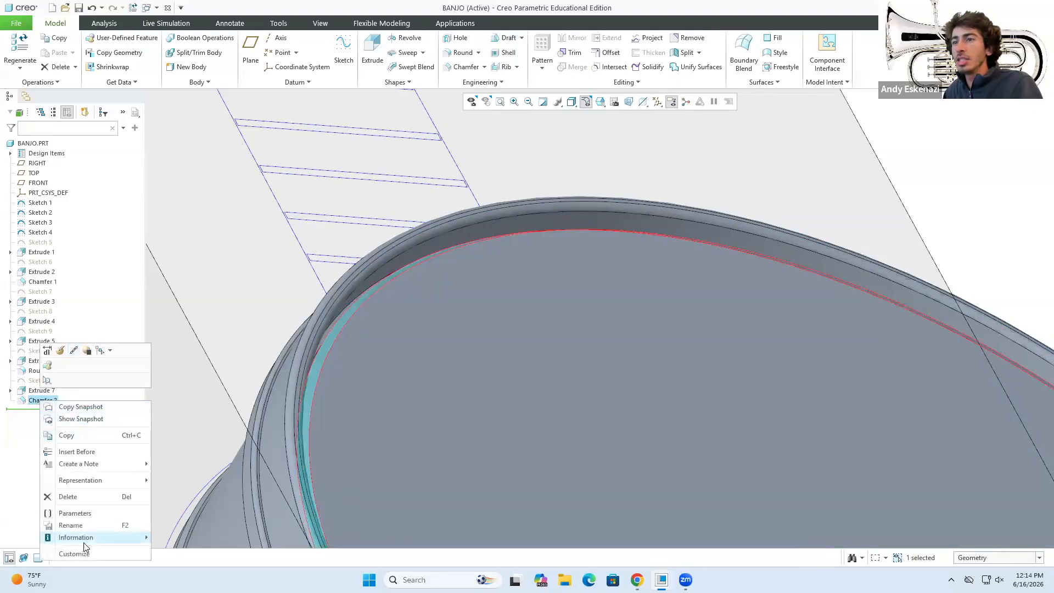
click(76, 496)
click(564, 315)
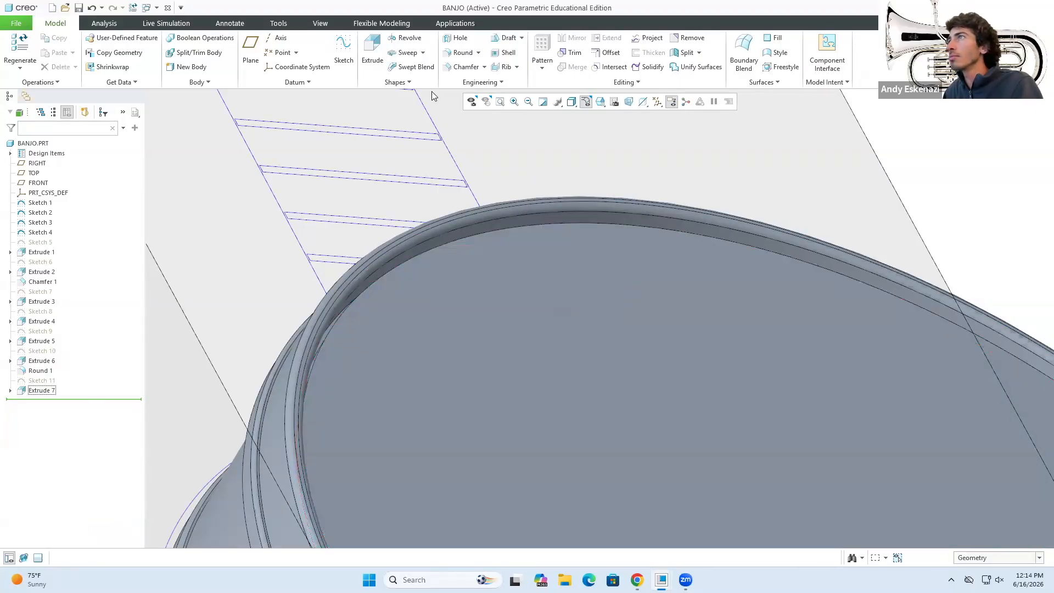
Round the drumhead's circular edge along the ring groove with a radius of 0.5.
click(461, 53)
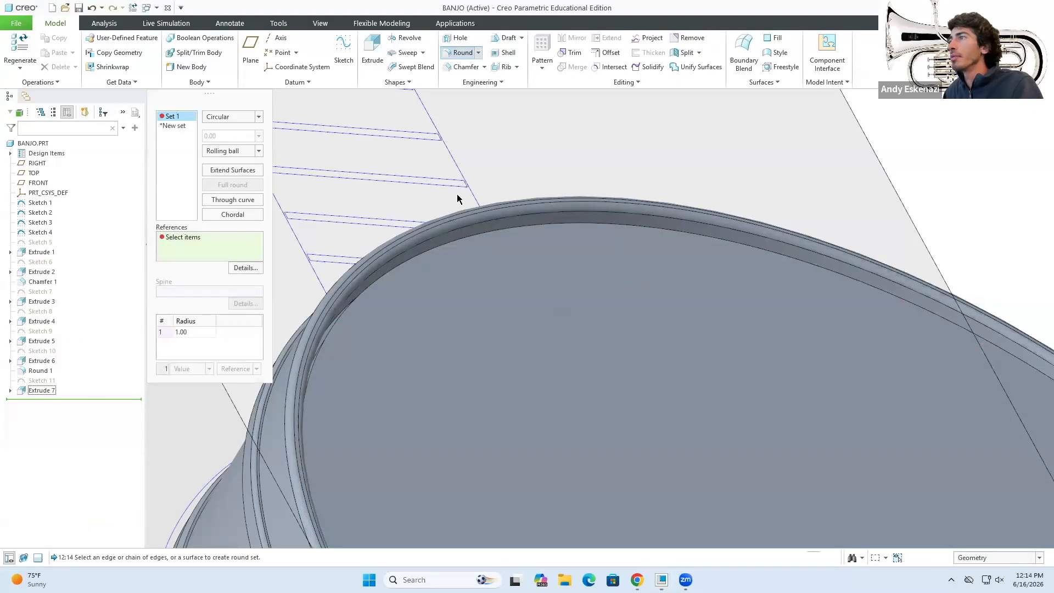
click(458, 237)
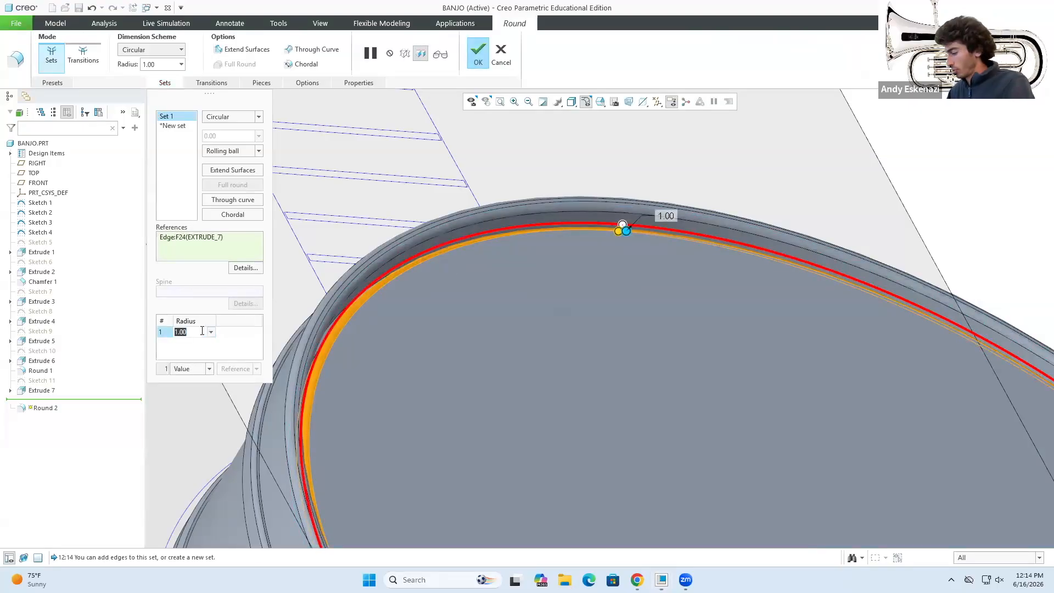
text(0.5)
key(Return)
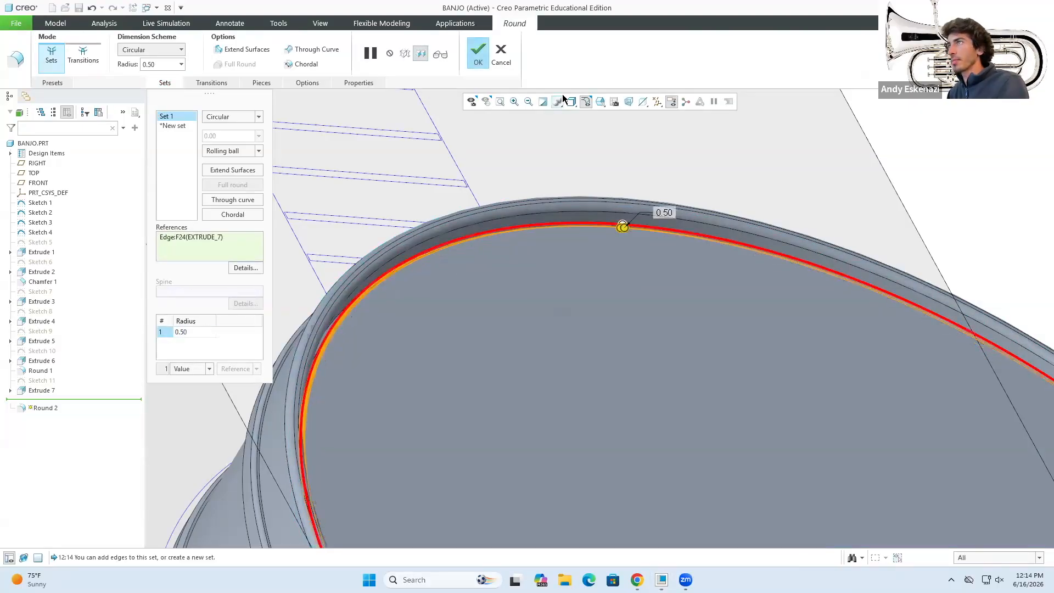
click(482, 62)
middle_drag(564, 292, 546, 297)
scroll(543, 297, up, 7)
click(234, 387)
middle_drag(449, 354, 428, 299)
middle_drag(414, 345, 373, 400)
scroll(373, 380, down, 5)
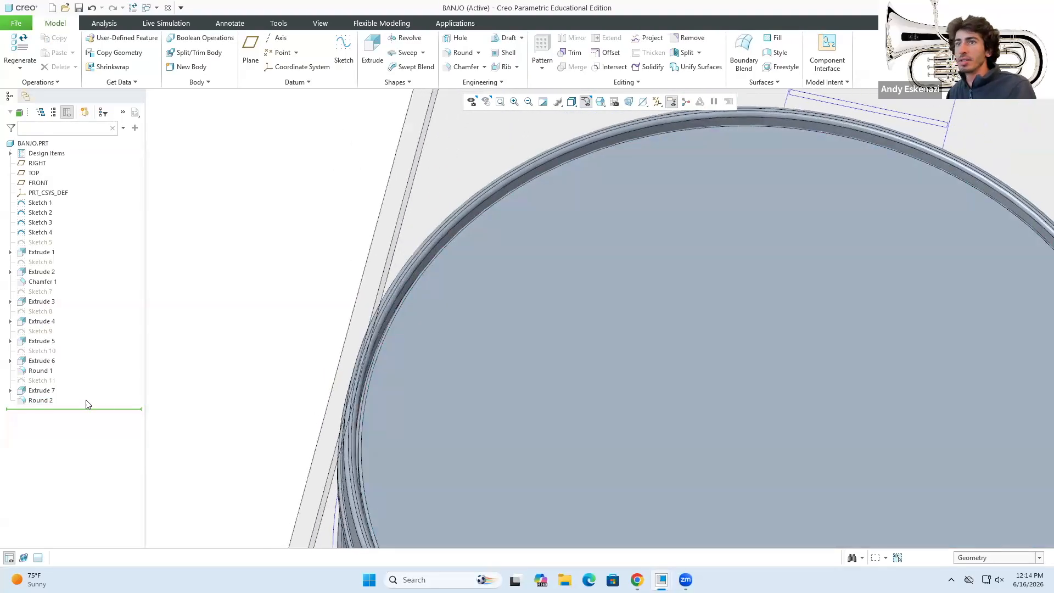
Edit the ring cut's sketch, enlarging its inner circle slightly to narrow the ring, and finish the sketch.
click(43, 401)
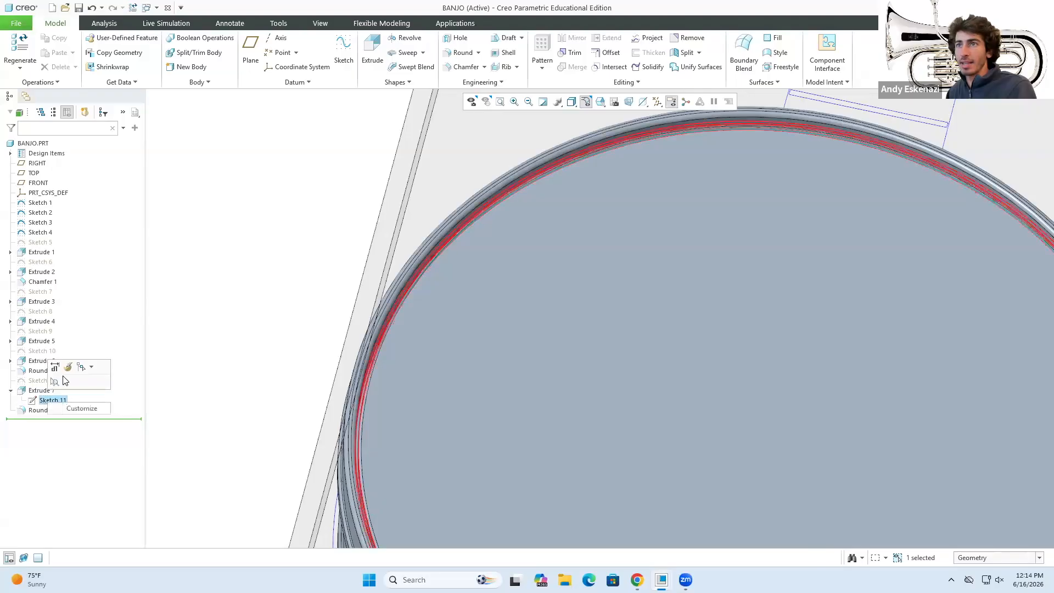
scroll(346, 282, up, 2)
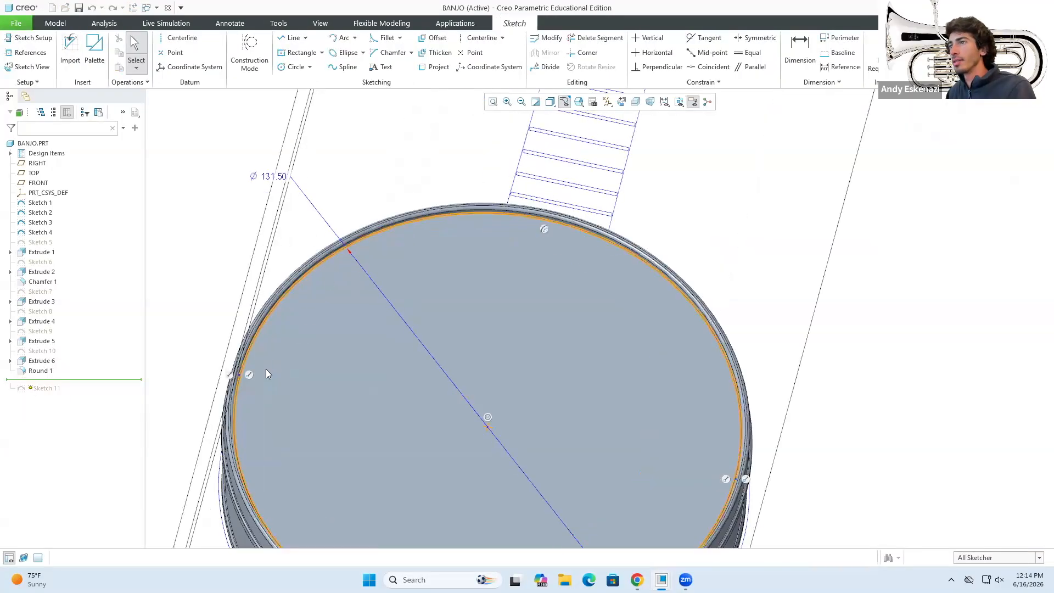
scroll(239, 376, up, 5)
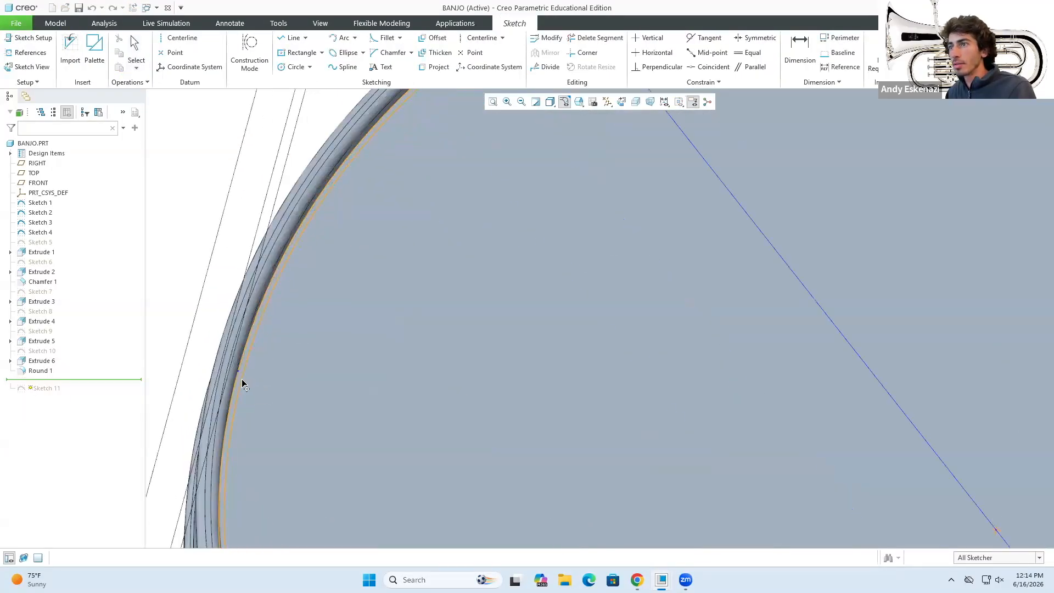
scroll(242, 381, up, 4)
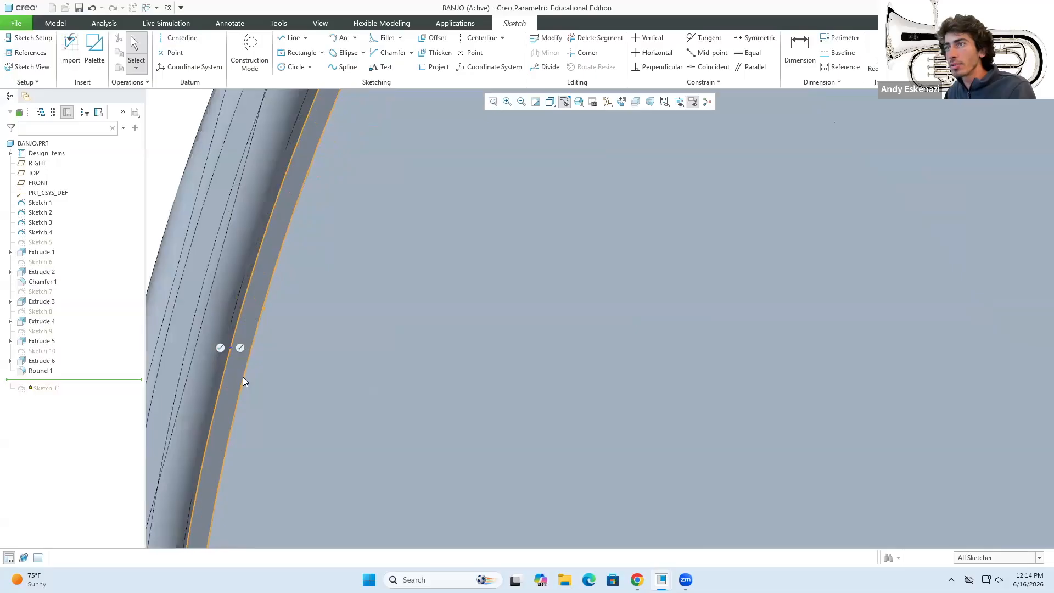
click(232, 376)
middle_click(232, 376)
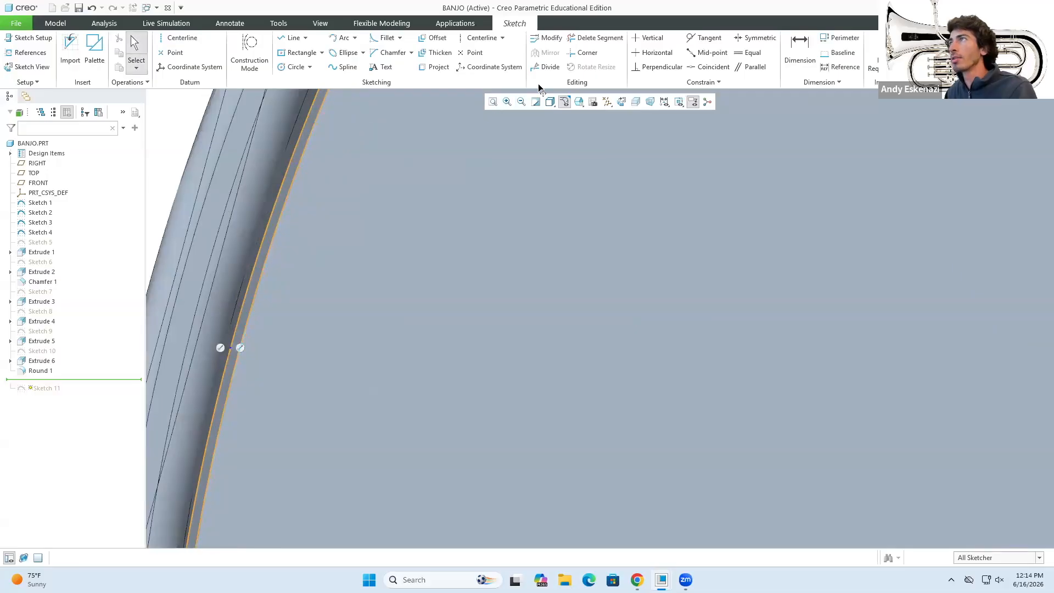
click(1010, 49)
Start a round of radius 0.50 on the inner edge of the rim on the drum's back side.
scroll(375, 303, down, 5)
scroll(269, 344, down, 5)
middle_drag(438, 382, 465, 253)
scroll(284, 303, down, 5)
middle_drag(288, 379, 295, 282)
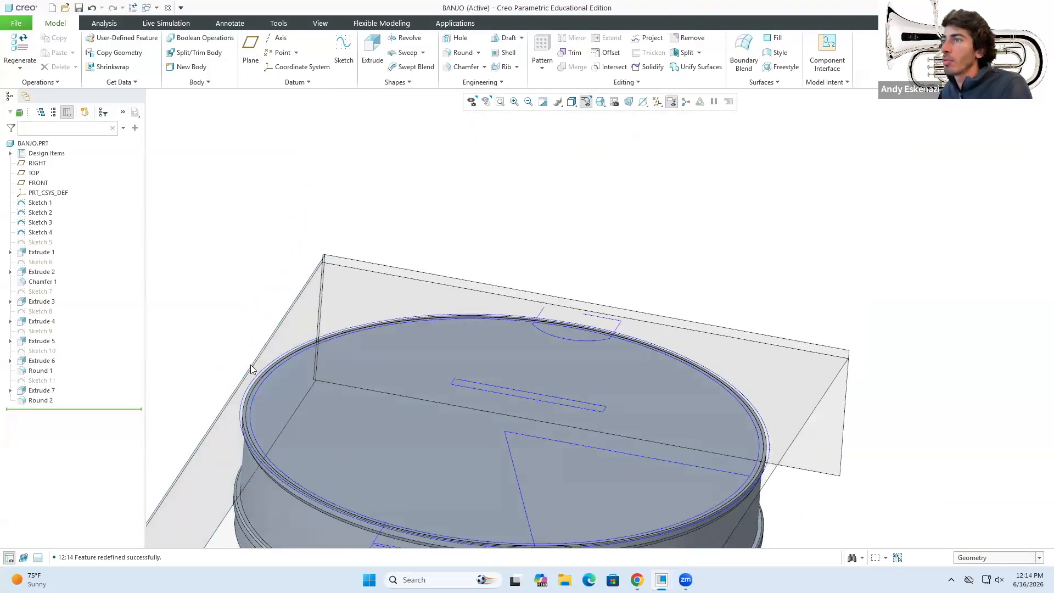
scroll(300, 384, down, 8)
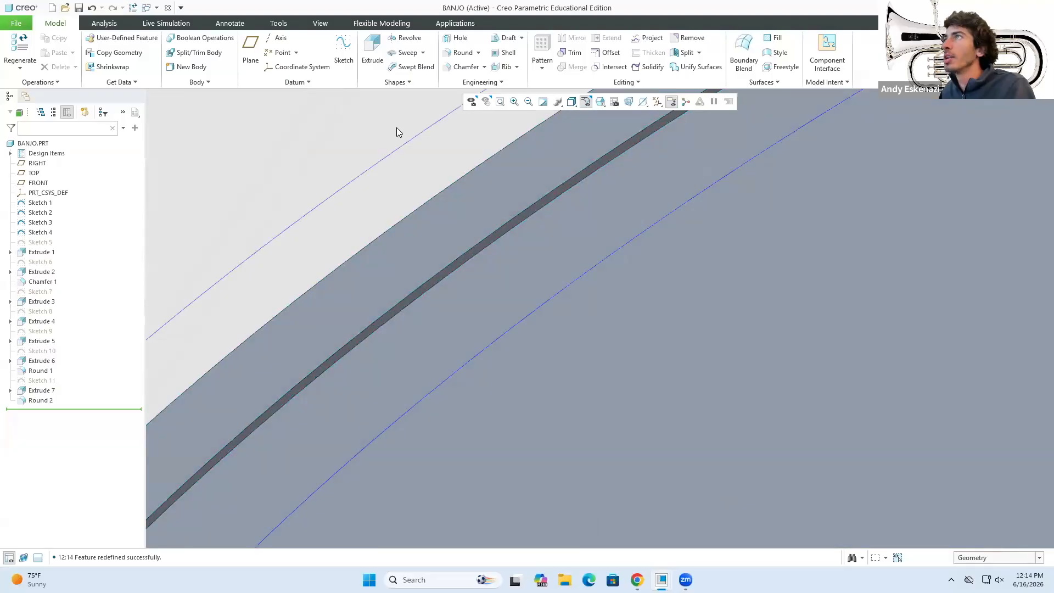
click(461, 52)
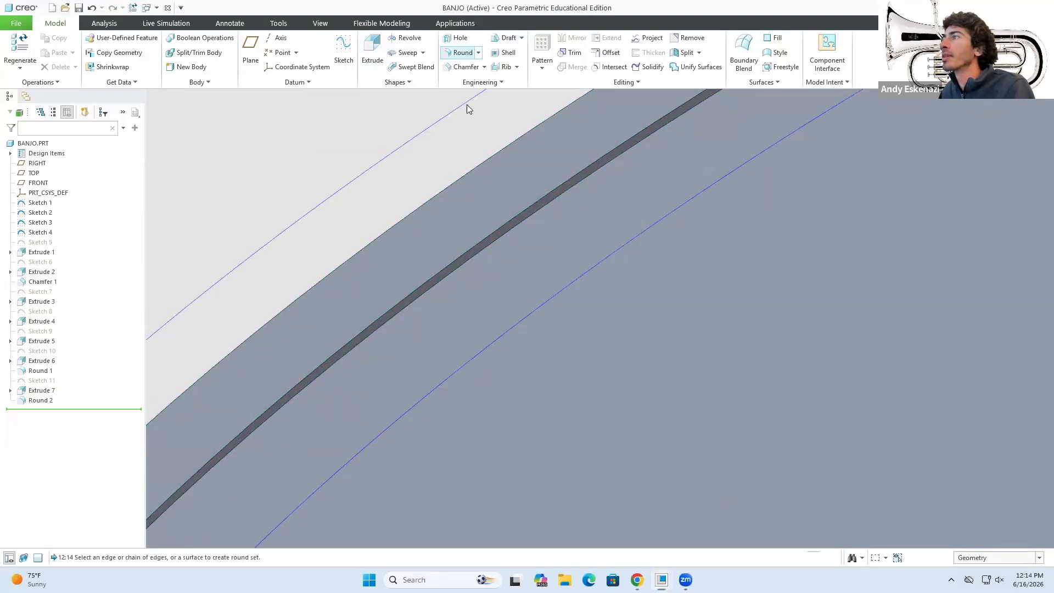
click(481, 247)
middle_drag(369, 308, 446, 340)
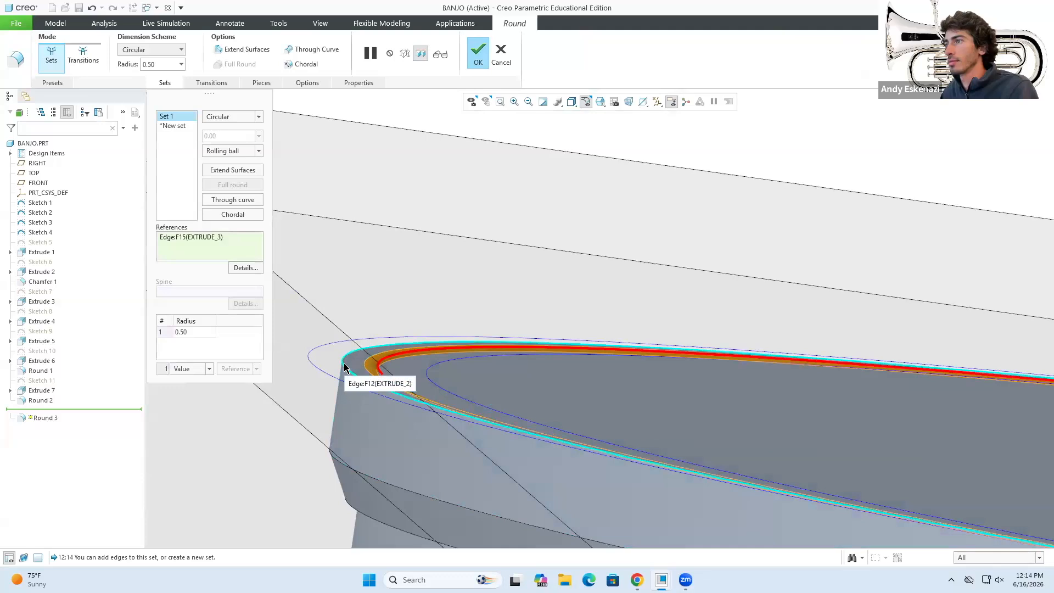
Try a second round set on the back rim's outer edge, delete that set and apply the inner-edge round.
click(348, 364)
middle_drag(349, 364, 201, 295)
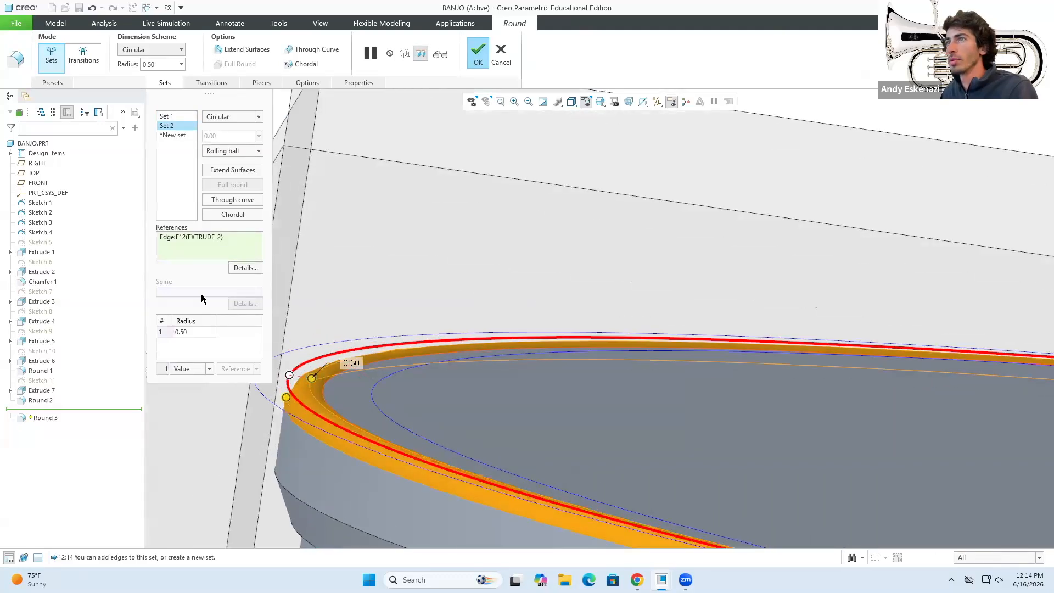
click(186, 143)
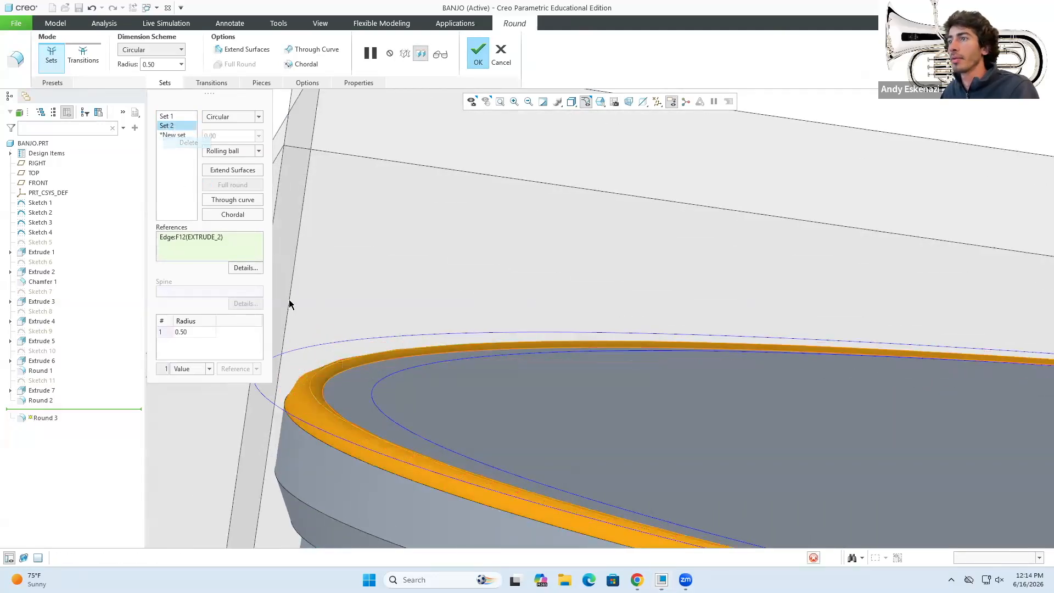
click(477, 55)
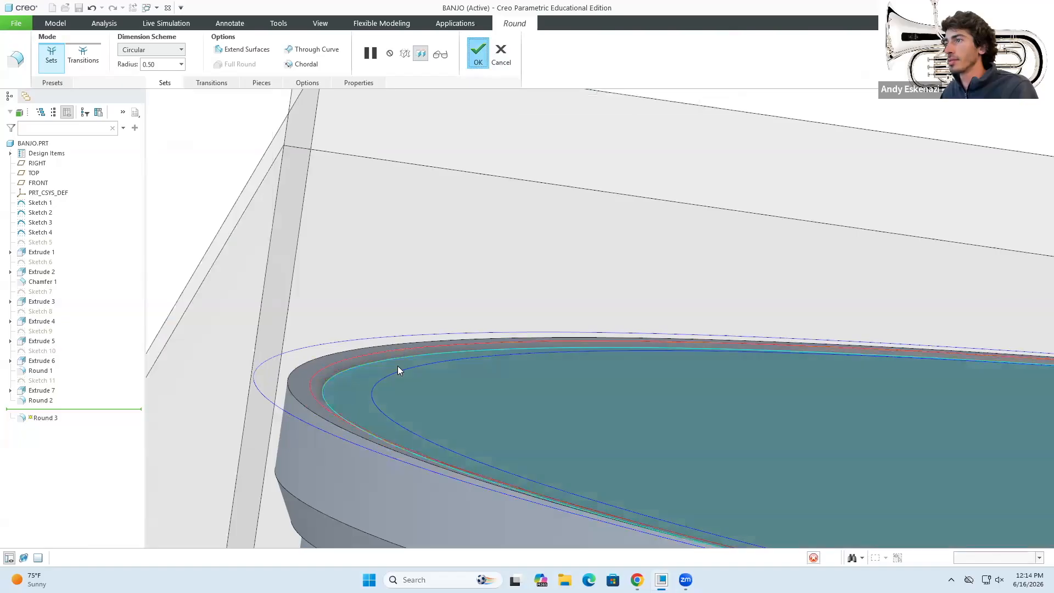
Round the outer edge of the drum's back rim with a radius of 0.50.
scroll(398, 366, down, 5)
click(295, 353)
scroll(412, 361, up, 4)
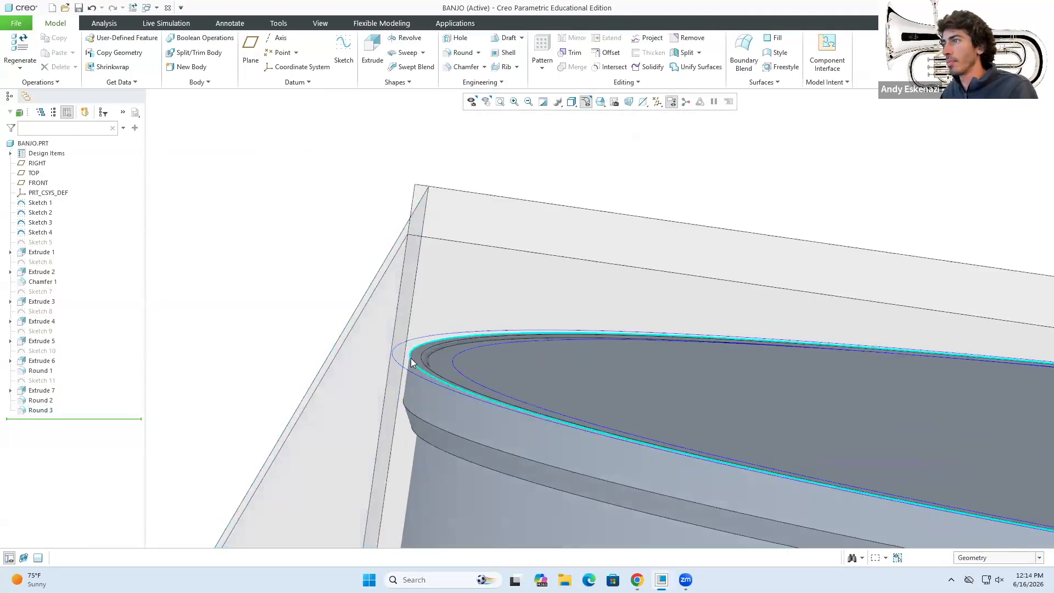
click(460, 52)
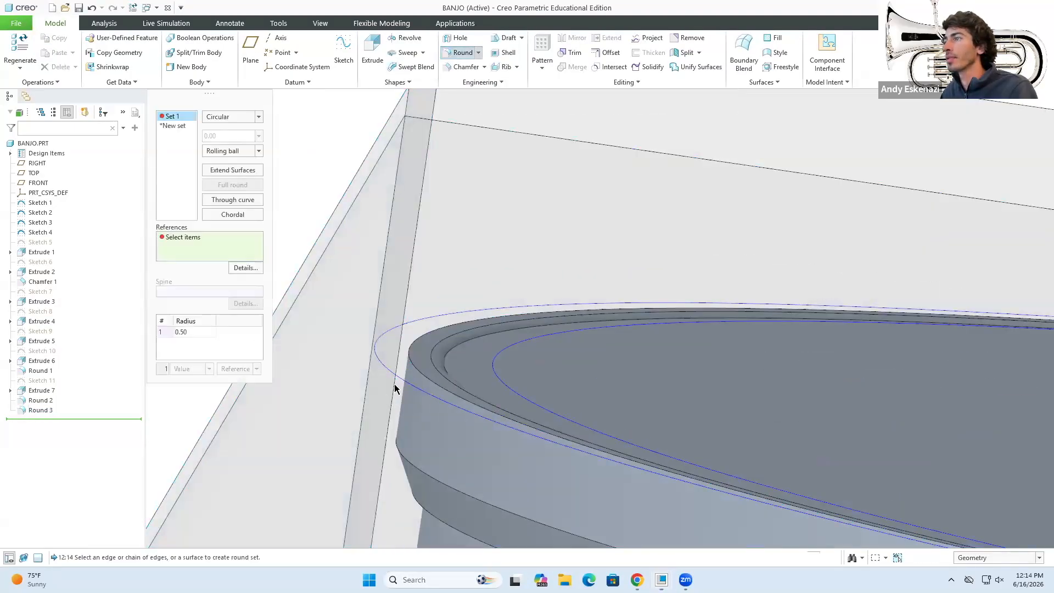
click(425, 377)
scroll(473, 347, up, 4)
mouse_move(474, 347)
middle_down()
mouse_move(357, 383)
mouse_move(443, 413)
mouse_move(478, 412)
mouse_move(511, 346)
mouse_move(486, 357)
mouse_move(417, 348)
mouse_move(386, 290)
mouse_move(450, 379)
mouse_move(540, 368)
mouse_move(530, 360)
mouse_move(527, 369)
mouse_move(536, 474)
mouse_move(530, 392)
mouse_move(602, 341)
mouse_move(597, 328)
mouse_move(619, 324)
mouse_move(623, 299)
middle_up()
scroll(479, 412, down, 4)
click(478, 55)
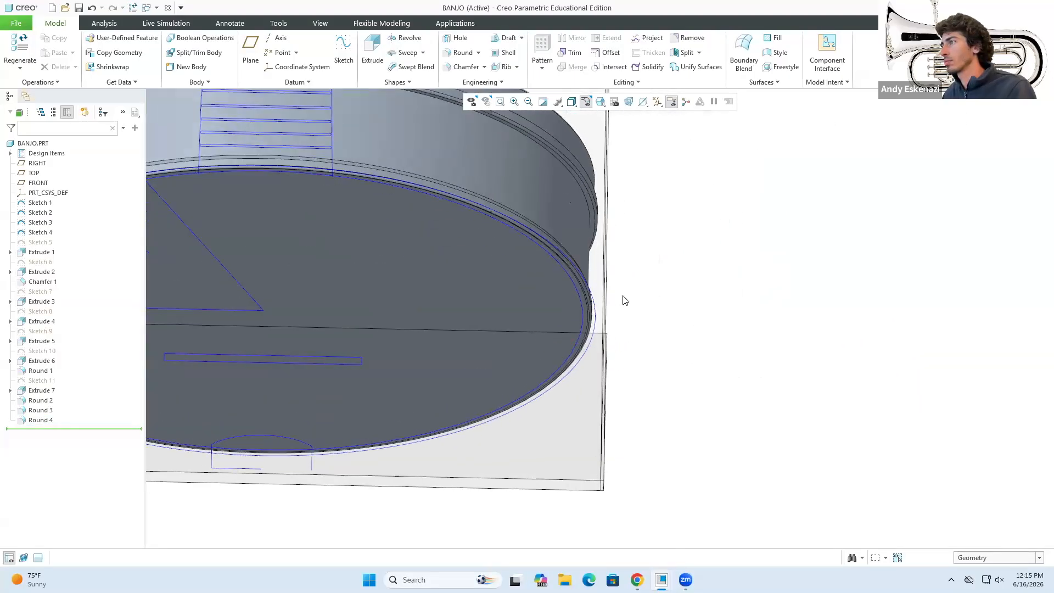
Redefine the round on the back rim's outer edge with a radius of 0.1.
scroll(551, 232, down, 4)
middle_drag(551, 232, 542, 259)
click(544, 263)
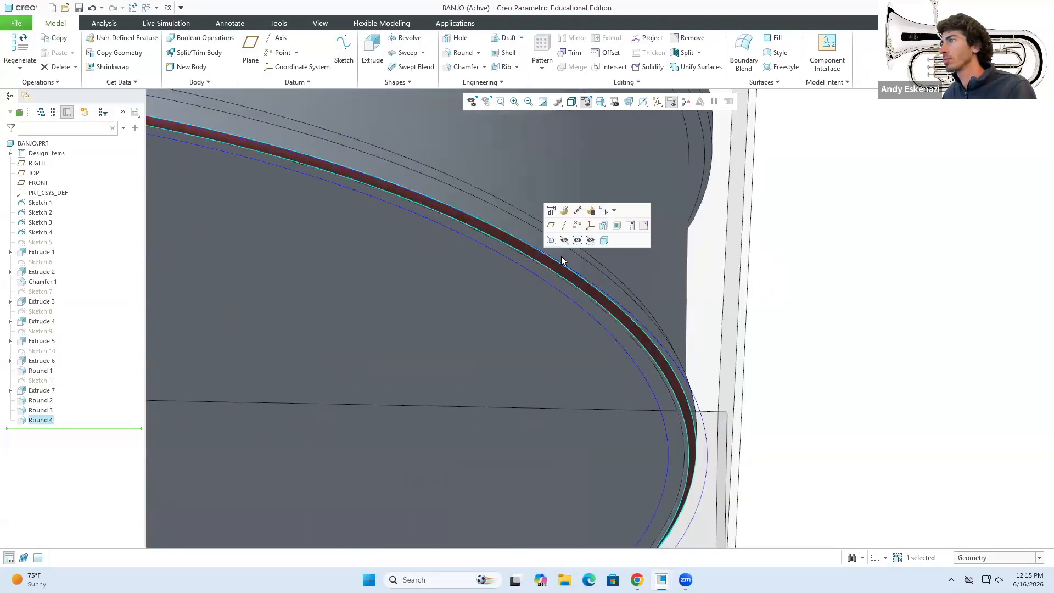
click(565, 211)
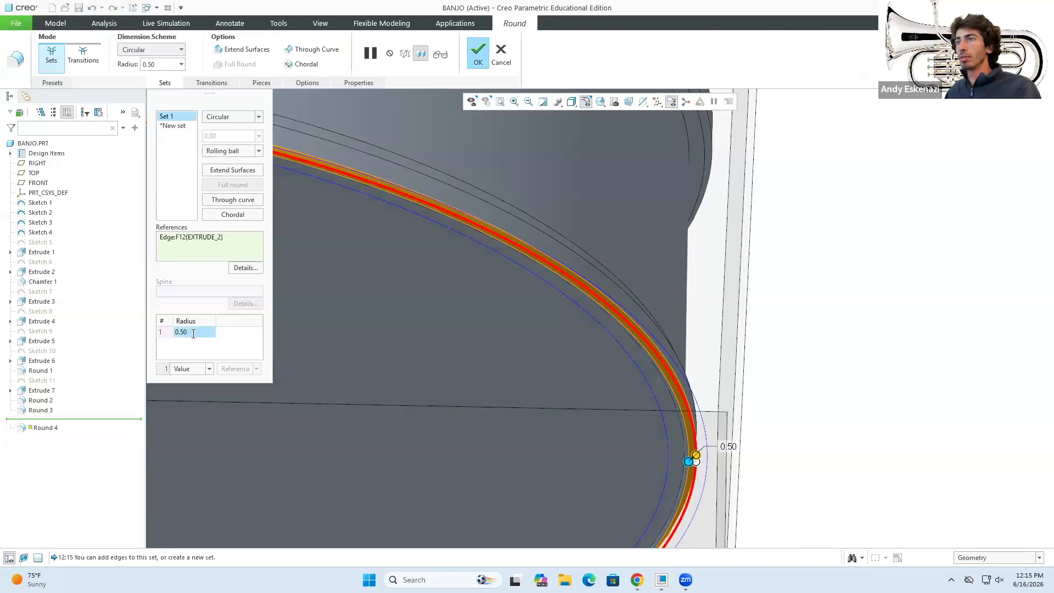
text(0)
key(Return)
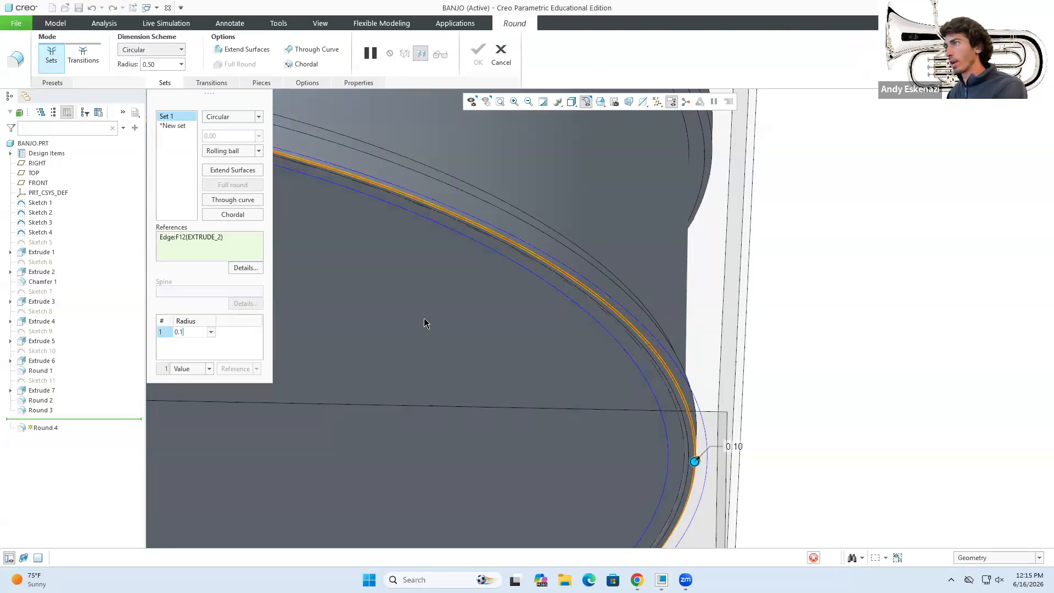
middle_drag(423, 318, 560, 265)
scroll(577, 277, down, 3)
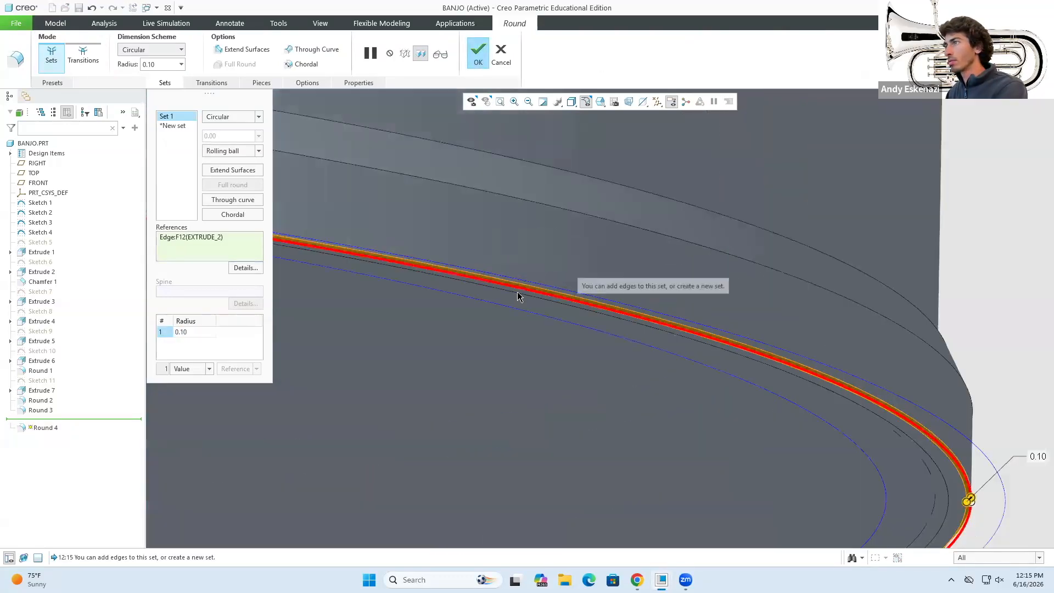
Set the outer-edge round's radius to 0.2 and apply the change.
click(207, 333)
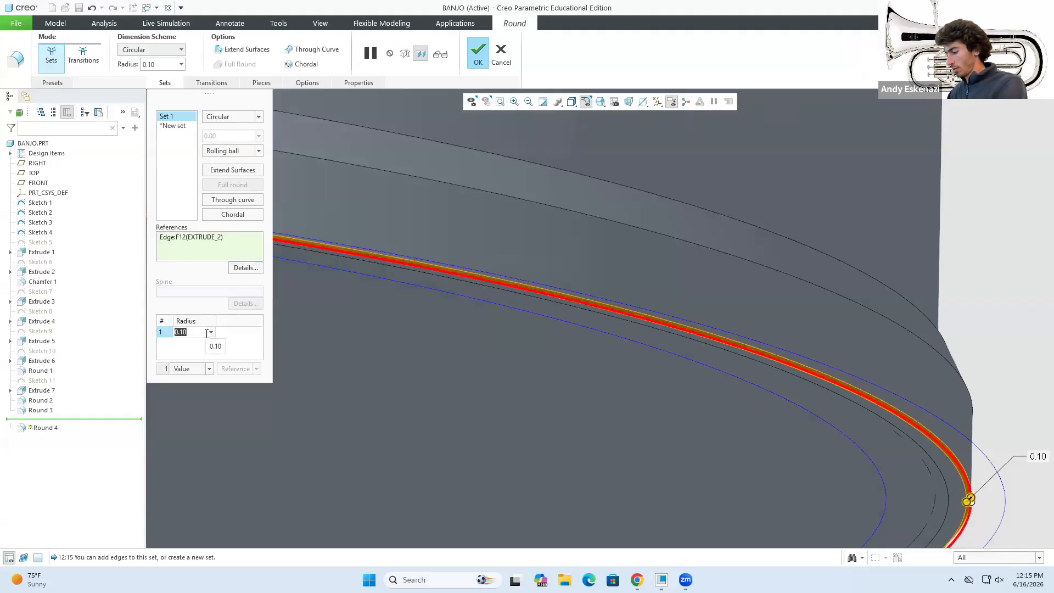
text(0.2)
key(Return)
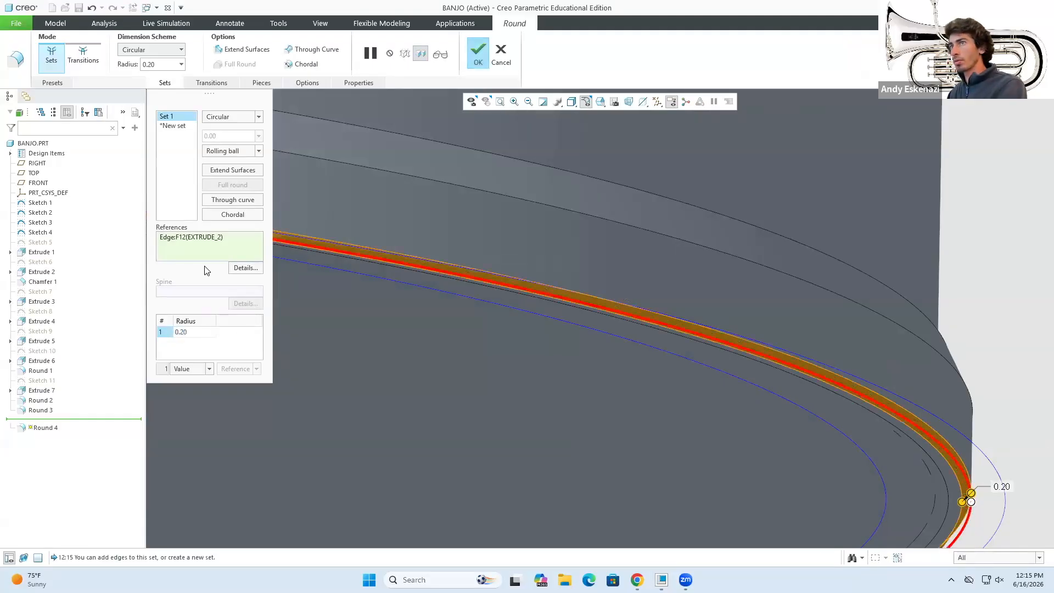
scroll(403, 281, down, 5)
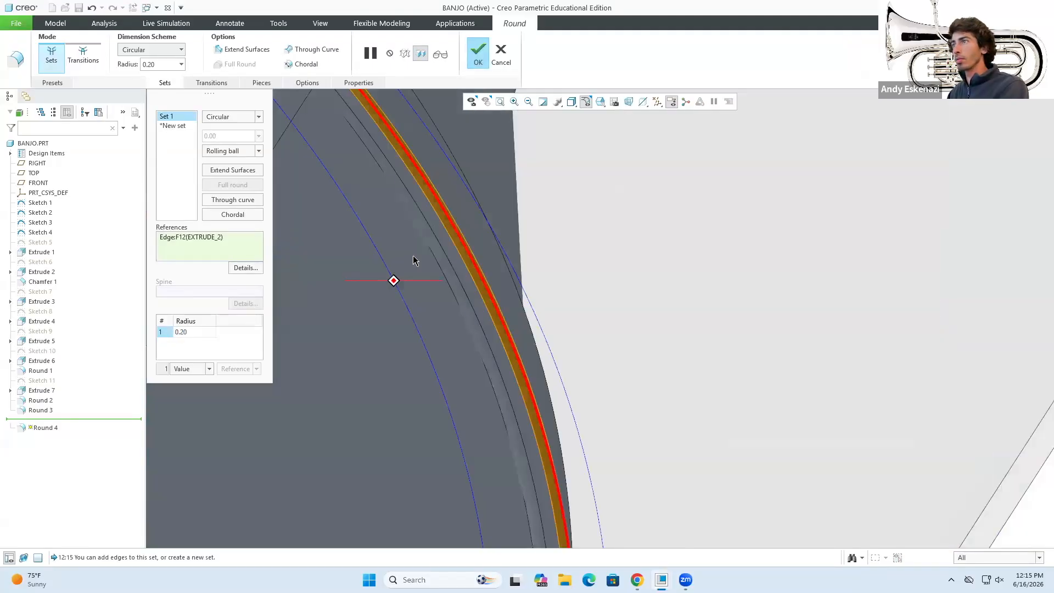
click(481, 59)
Redefine the round on the back rim's inner edge with a radius of 0.20 and apply it.
middle_drag(618, 319, 513, 278)
click(495, 379)
click(517, 329)
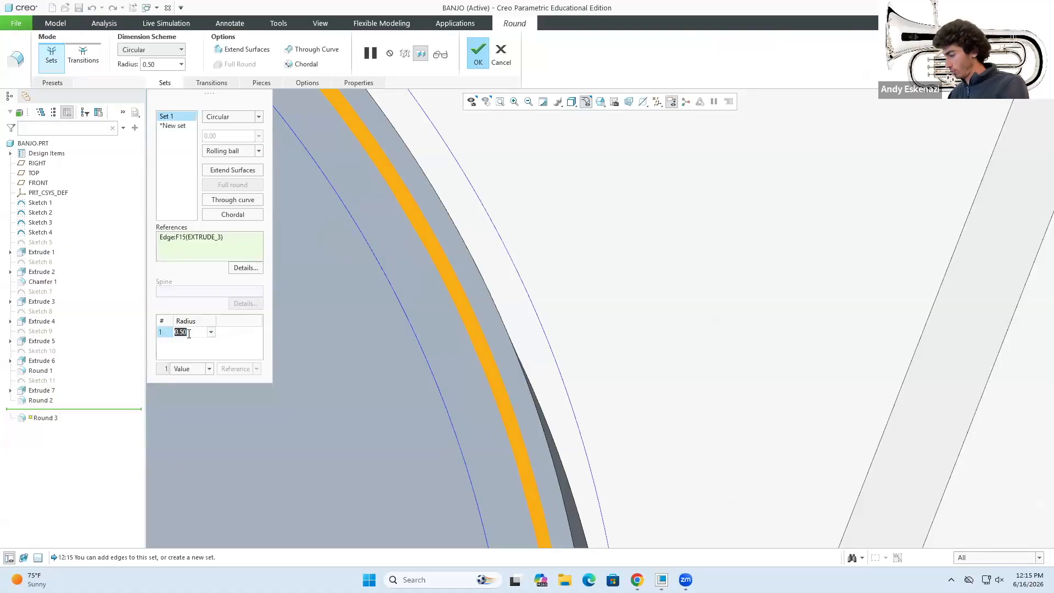
text(0.)
key(Return)
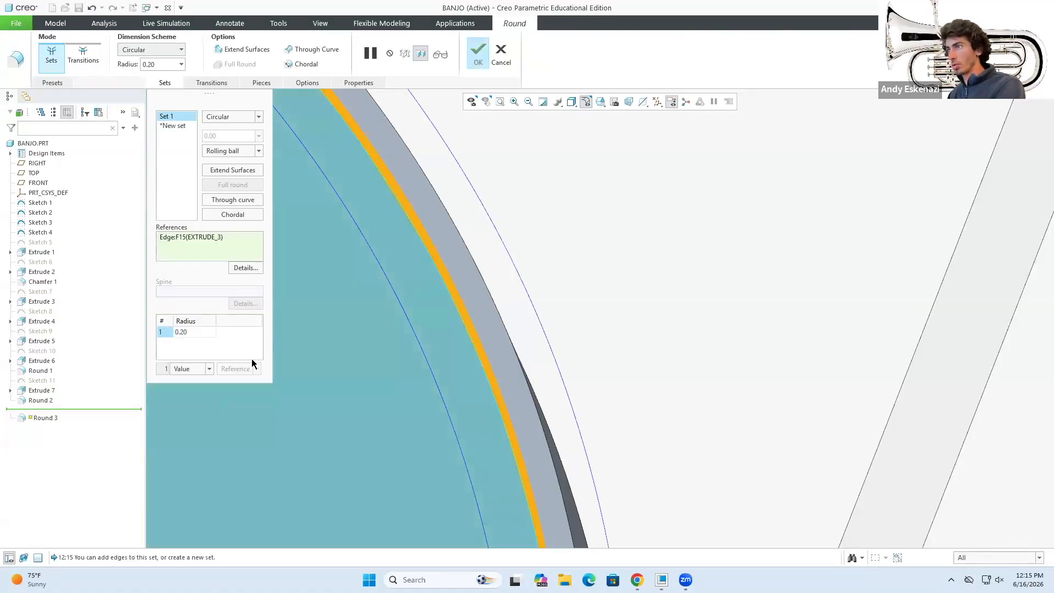
middle_click(511, 306)
click(629, 374)
mouse_move(516, 379)
middle_down()
mouse_move(514, 342)
mouse_move(521, 347)
mouse_move(504, 376)
mouse_move(515, 496)
mouse_move(594, 270)
mouse_move(555, 299)
mouse_move(508, 299)
mouse_move(571, 239)
mouse_move(679, 265)
mouse_move(682, 315)
middle_up()
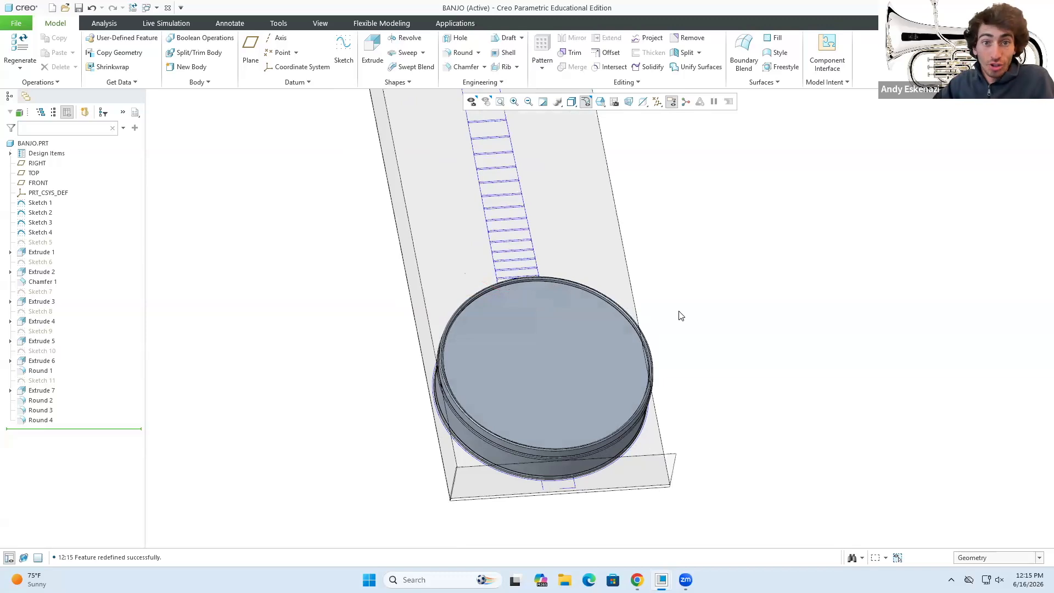
Examine the metal brackets around the drum in the browser's banjo reference photo and return to Creo.
click(637, 580)
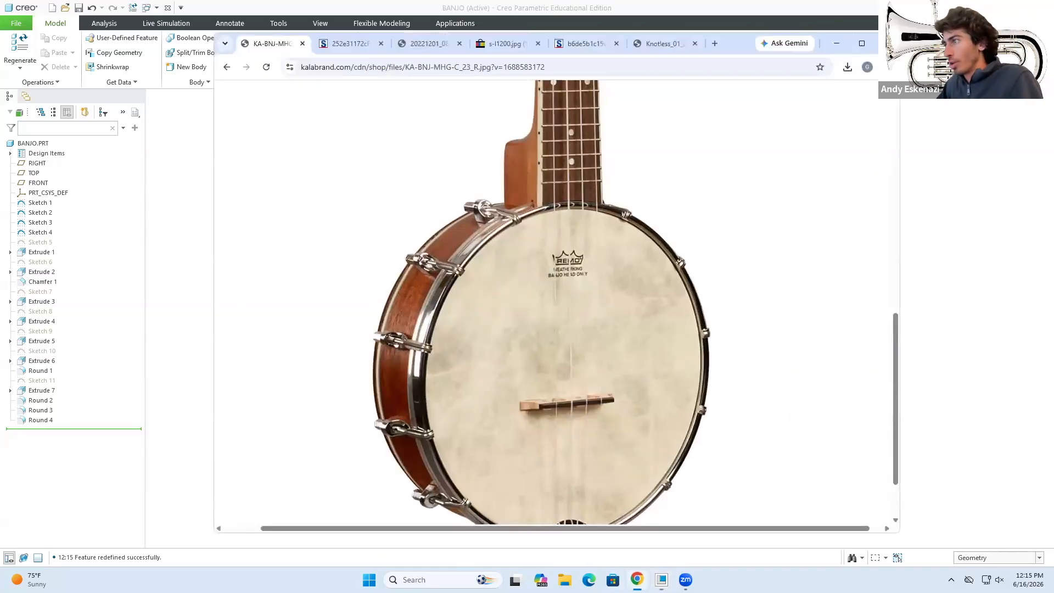
click(498, 187)
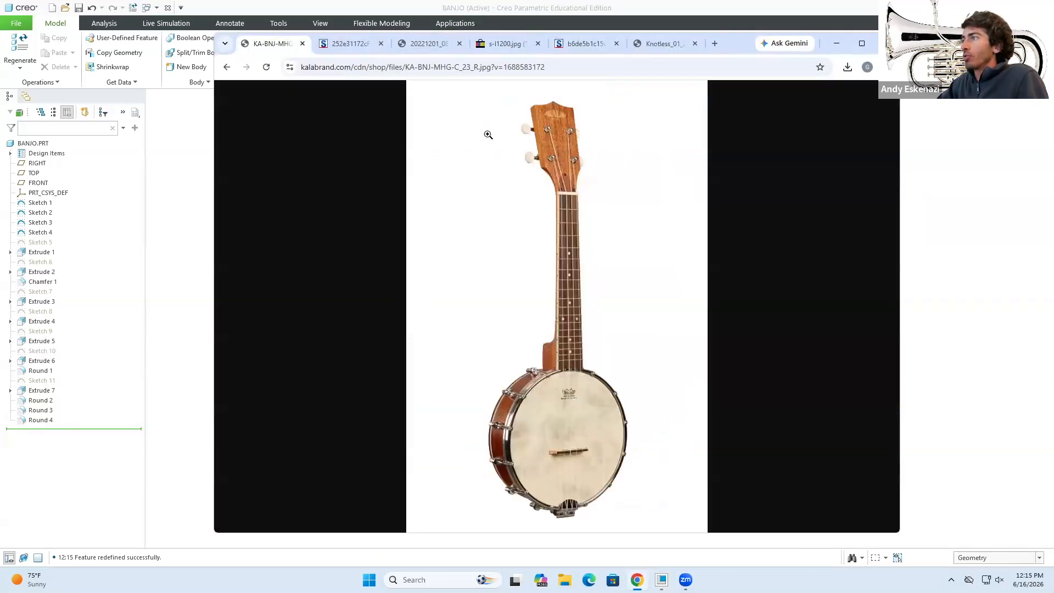
click(521, 385)
scroll(505, 285, down, 2)
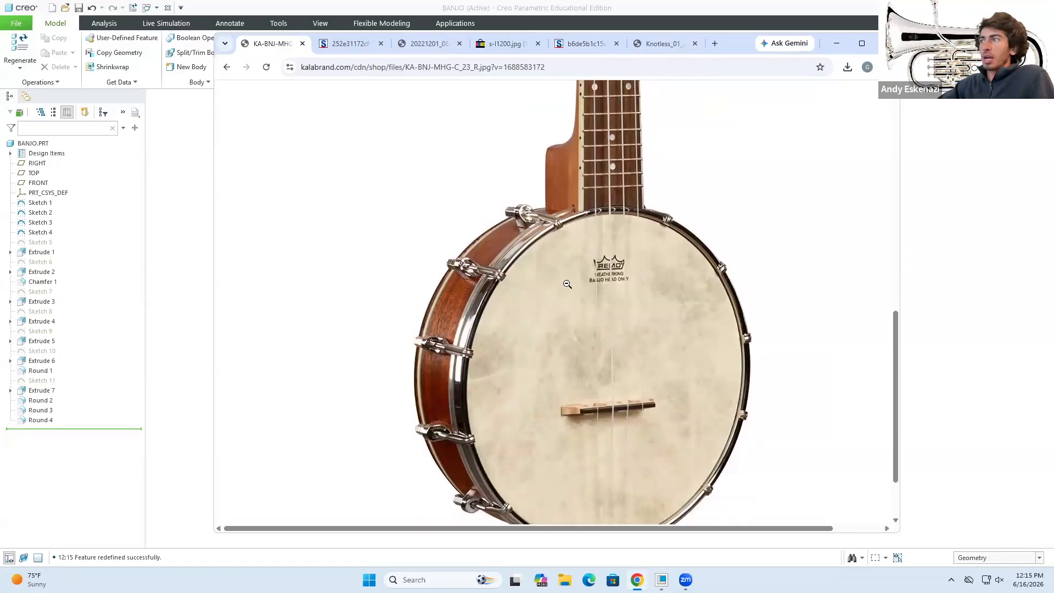
scroll(549, 293, up, 1)
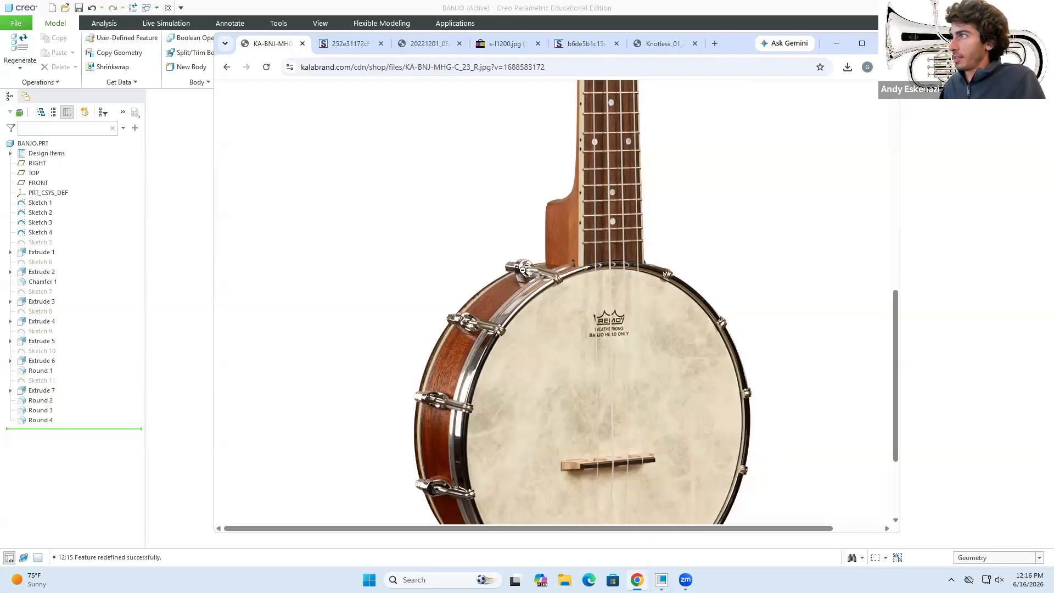
click(834, 46)
Create a datum plane at the rim end of the radial sketch line on the drum's back, perpendicular to that line.
middle_drag(631, 388, 631, 452)
scroll(631, 451, down, 10)
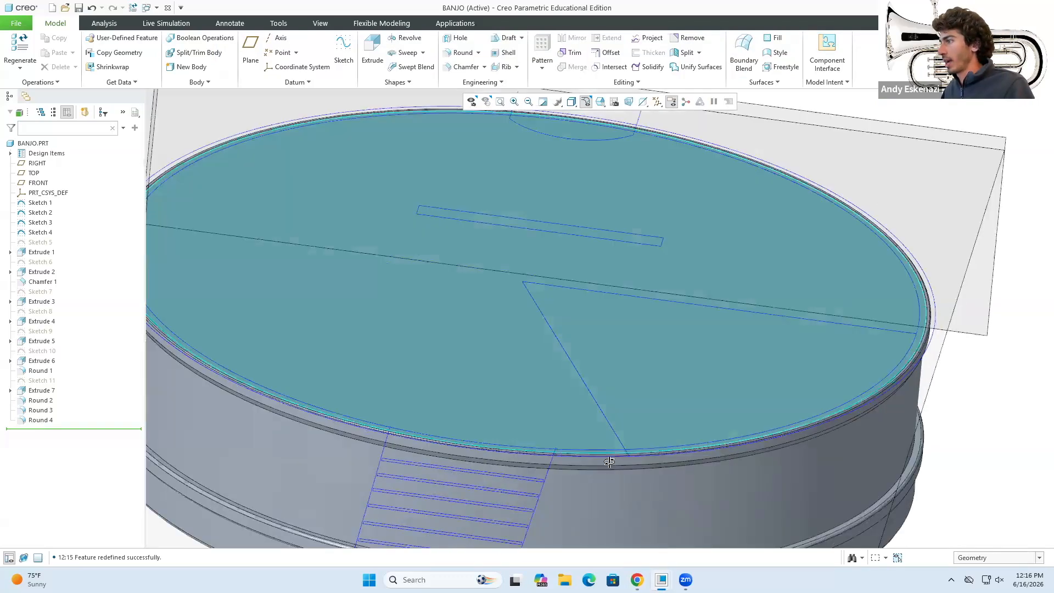
middle_drag(618, 494, 583, 274)
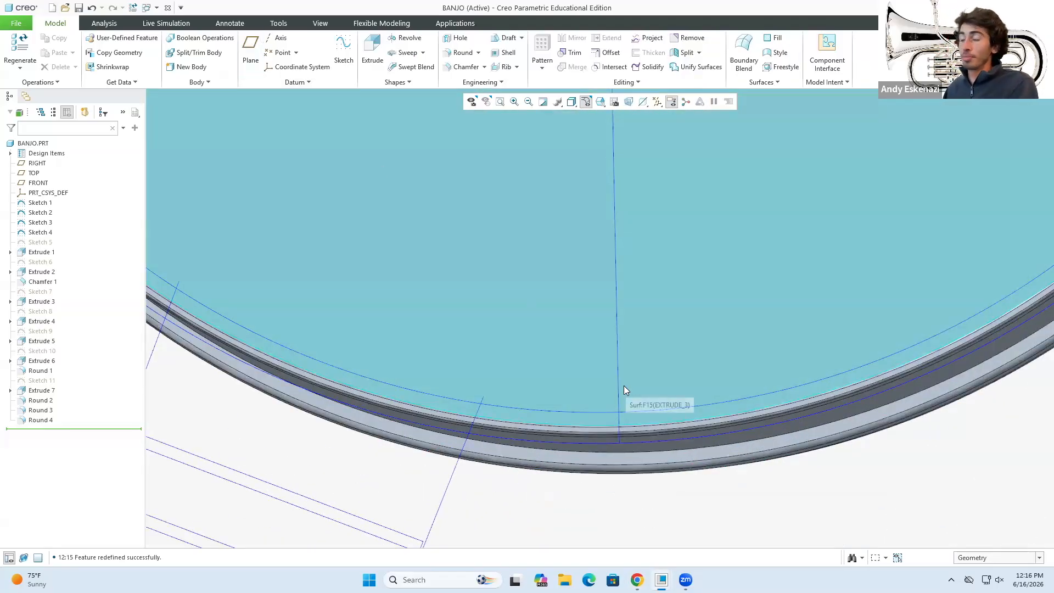
click(251, 64)
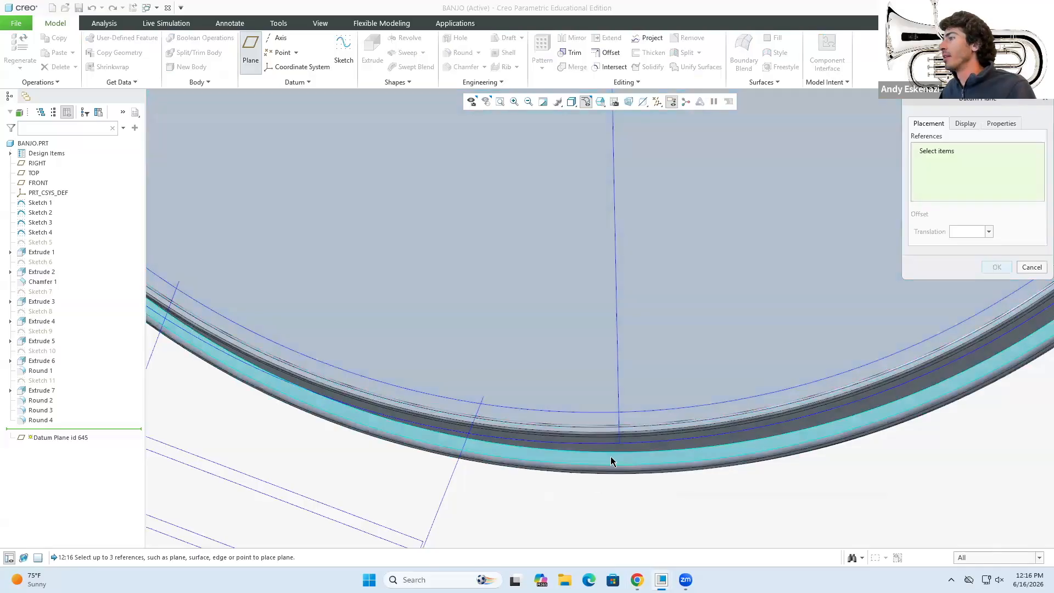
click(619, 439)
ctrl+click(618, 398)
scroll(618, 405, down, 2)
mouse_move(619, 405)
middle_down()
mouse_move(635, 353)
mouse_move(652, 369)
mouse_move(623, 406)
middle_up()
click(991, 269)
middle_drag(772, 411, 697, 386)
scroll(610, 361, down, 3)
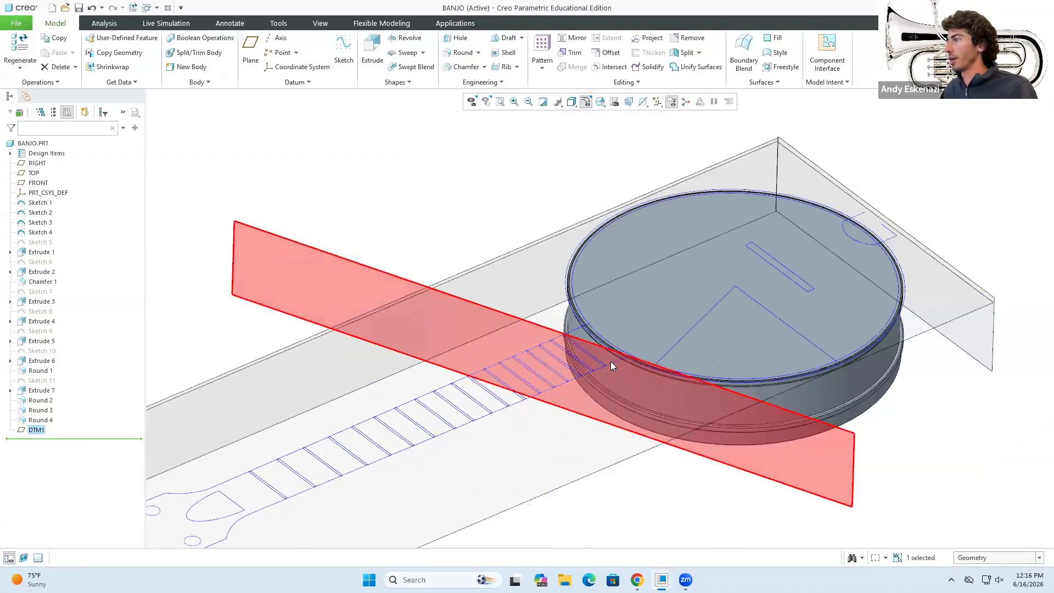
Start a sketch on the new datum plane at the drum's rim.
scroll(610, 361, down, 2)
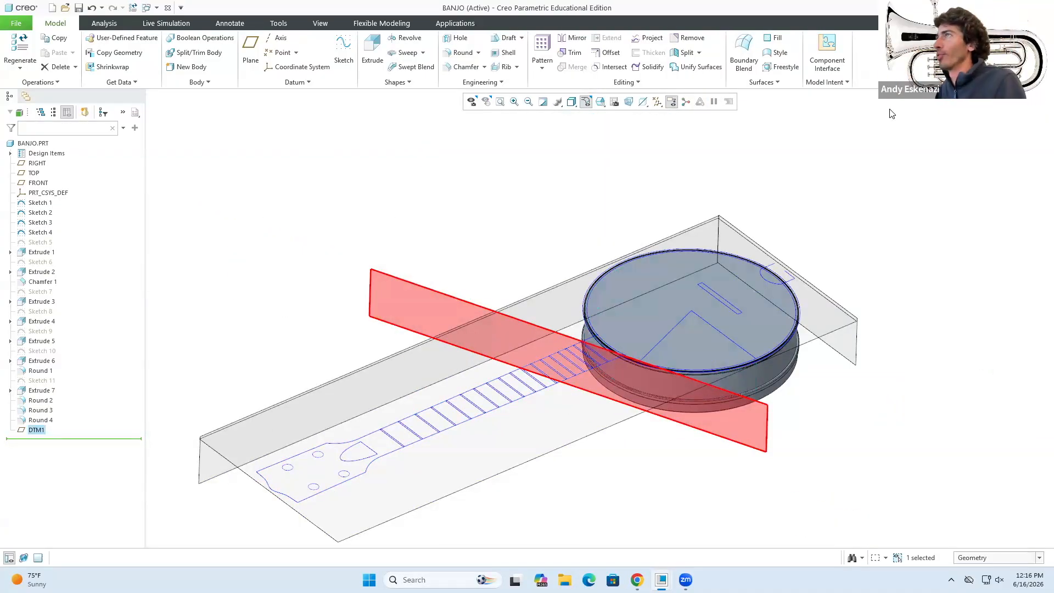
click(352, 65)
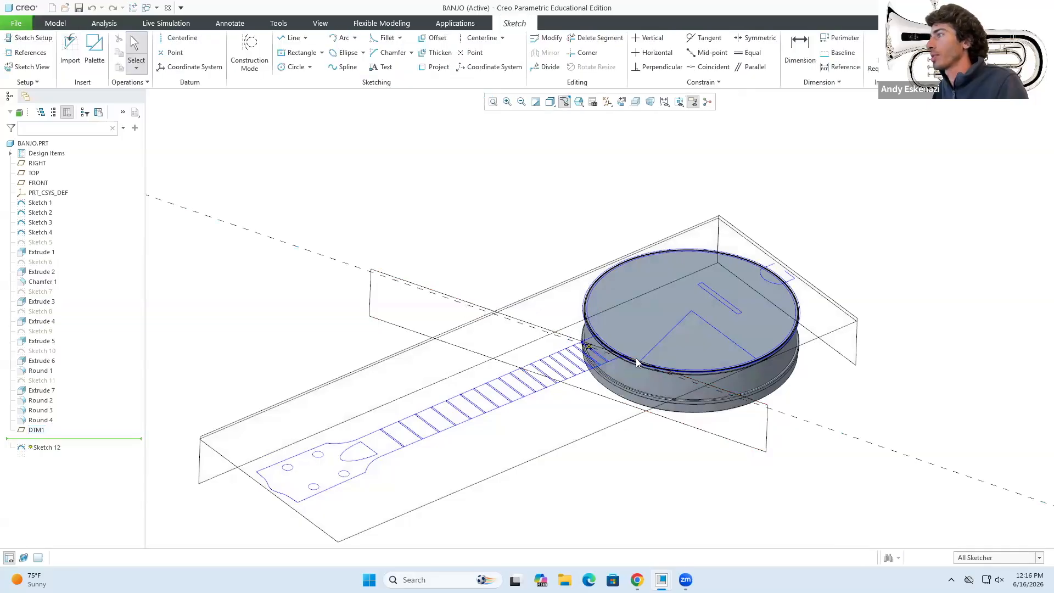
mouse_move(684, 436)
middle_down()
mouse_move(706, 330)
mouse_move(694, 235)
mouse_move(517, 292)
mouse_move(593, 313)
mouse_move(572, 310)
mouse_move(722, 451)
middle_up()
scroll(708, 439, up, 8)
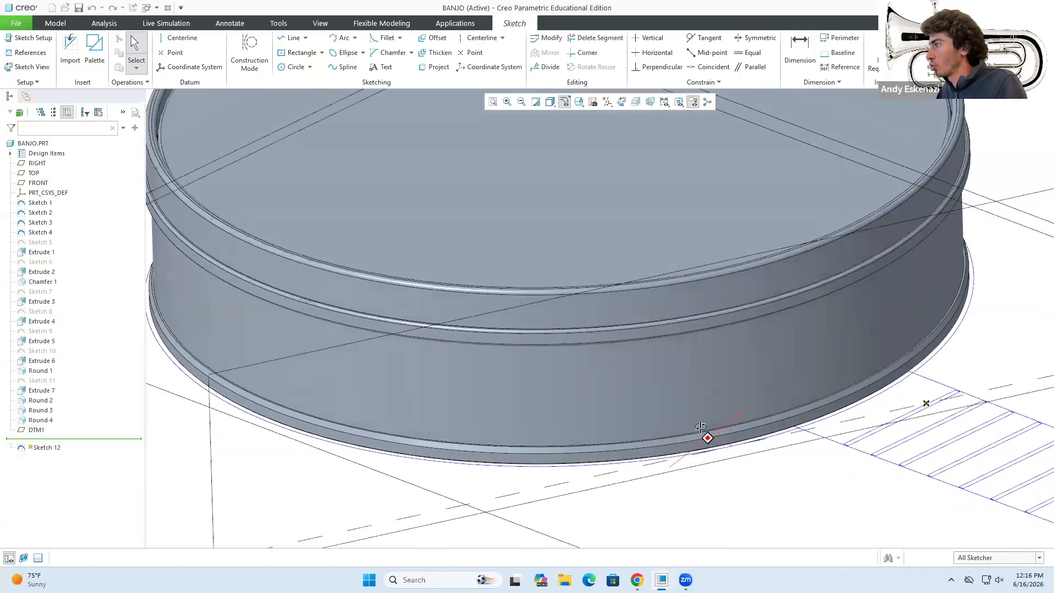
click(278, 40)
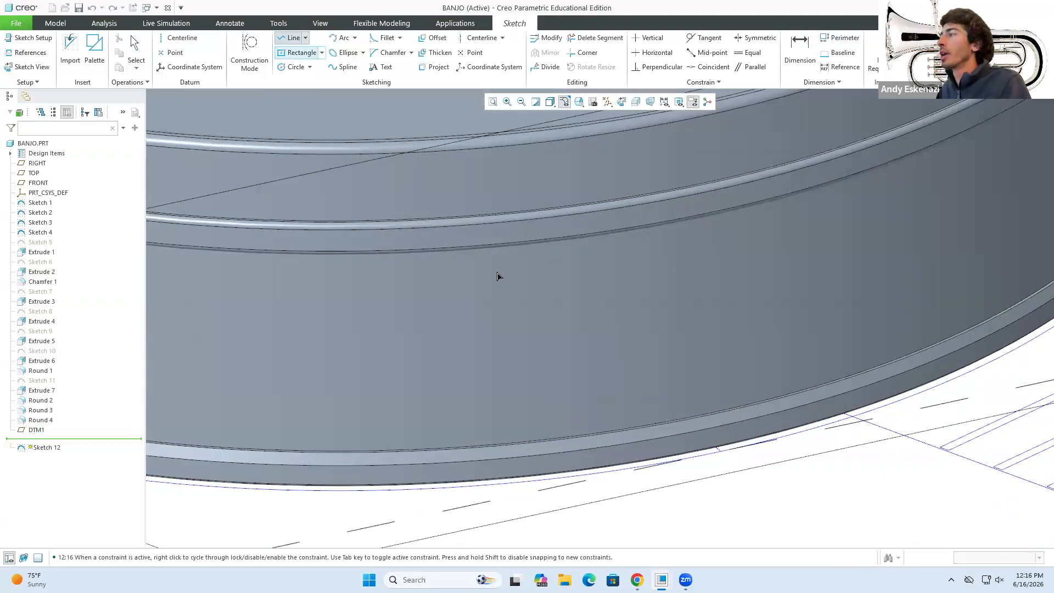
scroll(718, 457, down, 10)
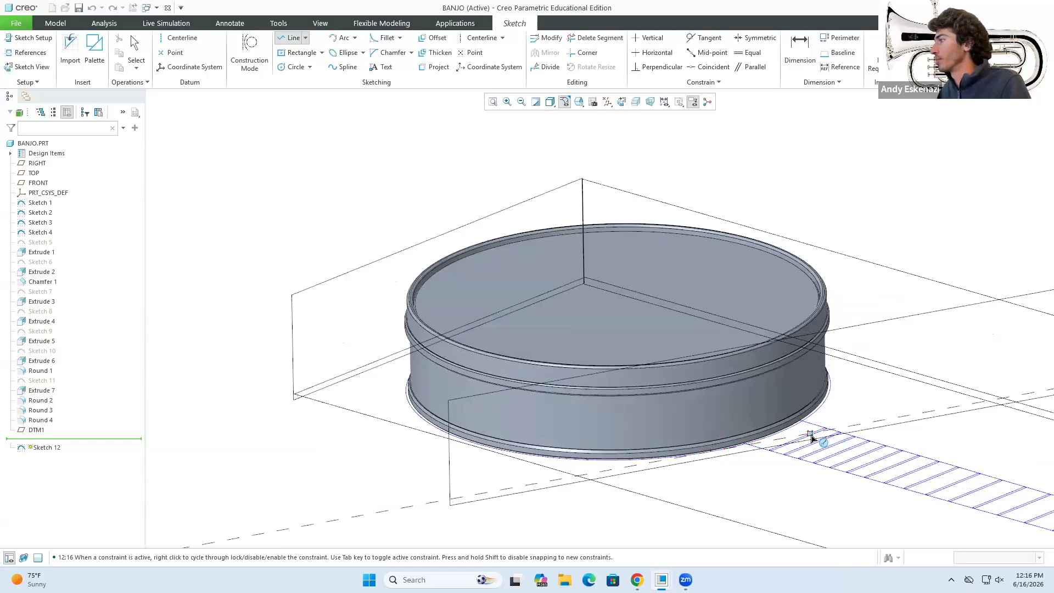
mouse_move(722, 455)
middle_down()
mouse_move(720, 444)
mouse_move(713, 466)
mouse_move(720, 372)
mouse_move(706, 499)
middle_up()
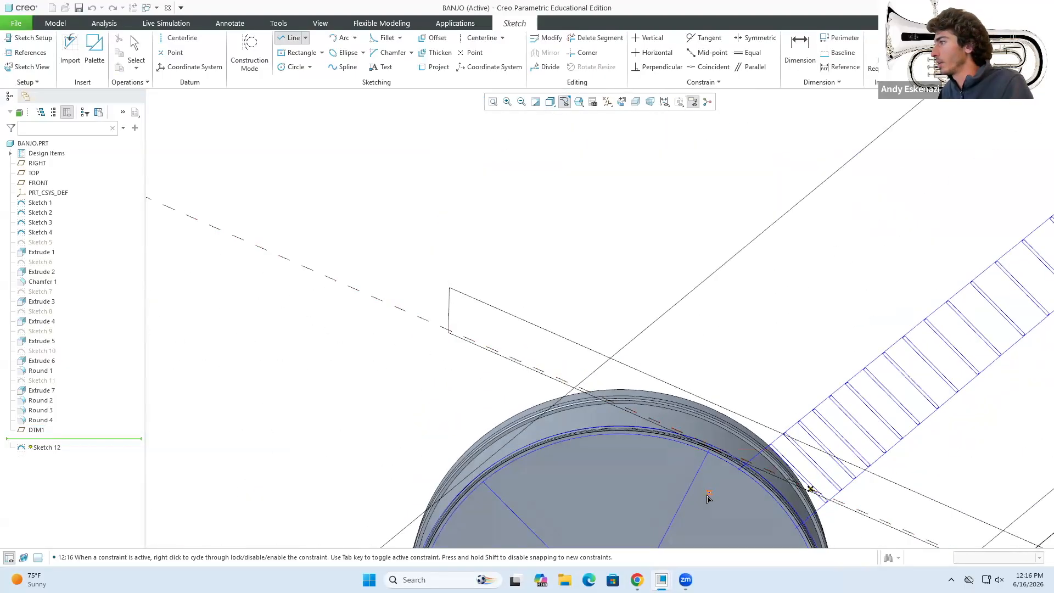
scroll(706, 498, up, 3)
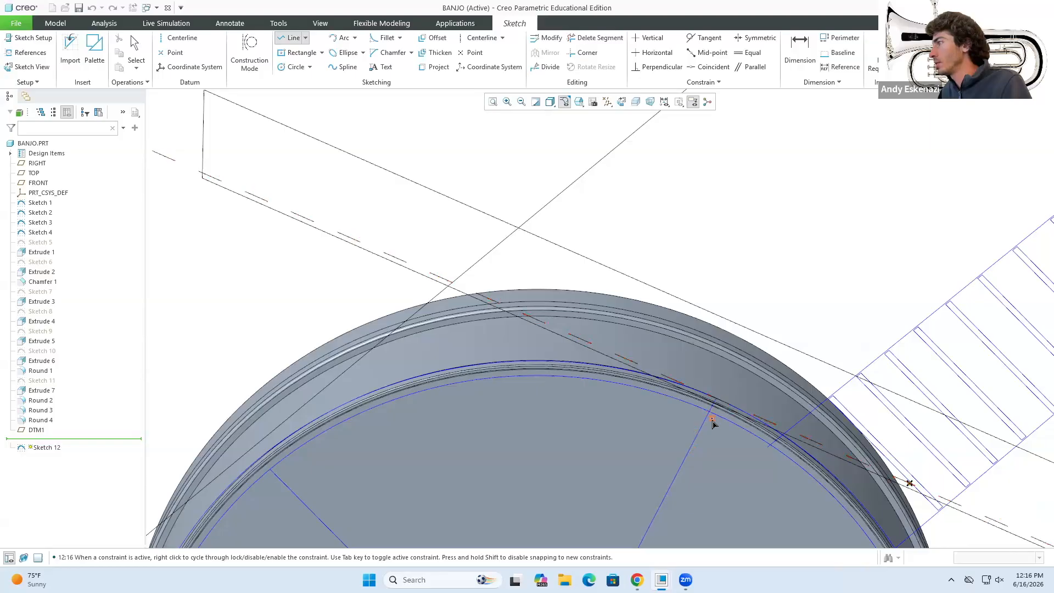
scroll(711, 414, down, 3)
scroll(696, 401, up, 7)
middle_drag(693, 425, 691, 433)
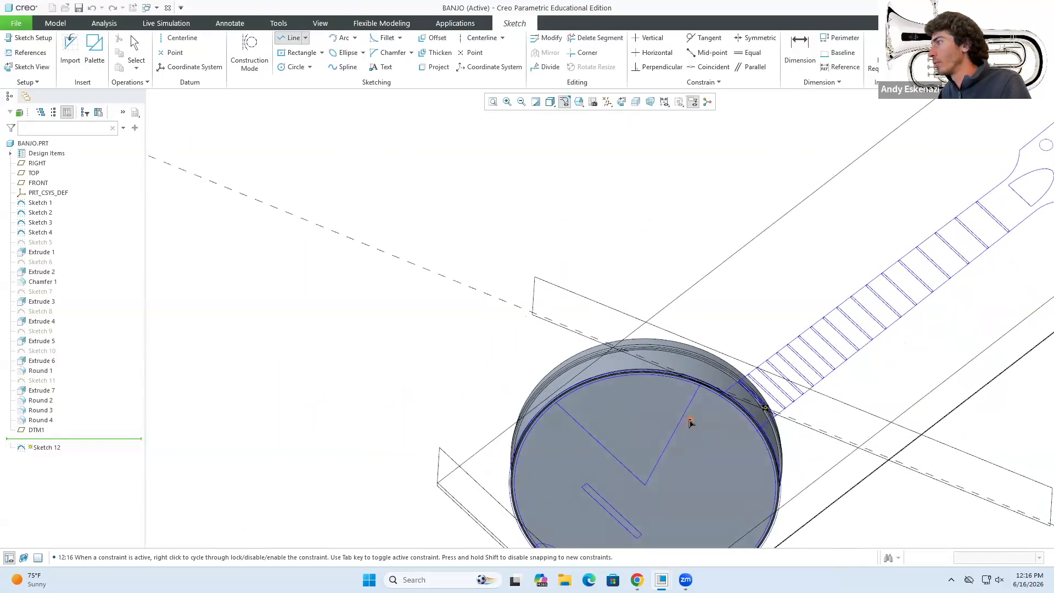
scroll(692, 433, up, 3)
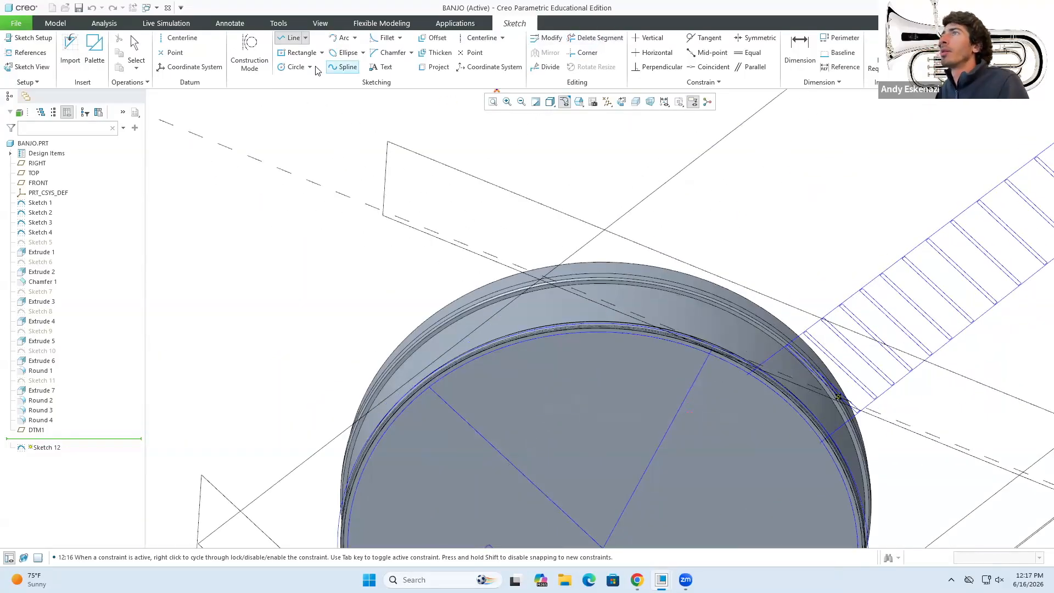
click(436, 66)
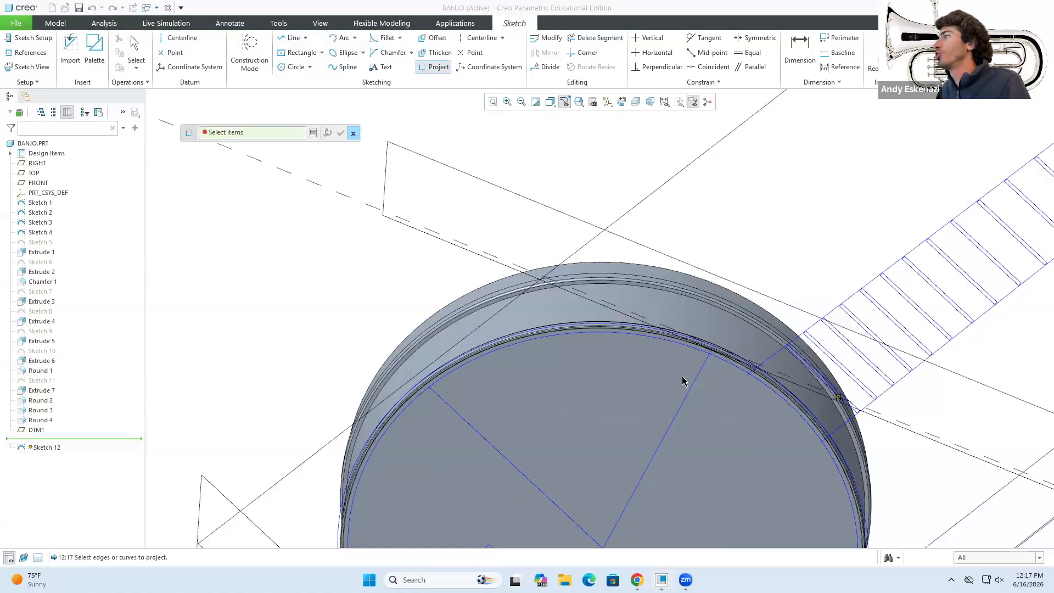
click(703, 375)
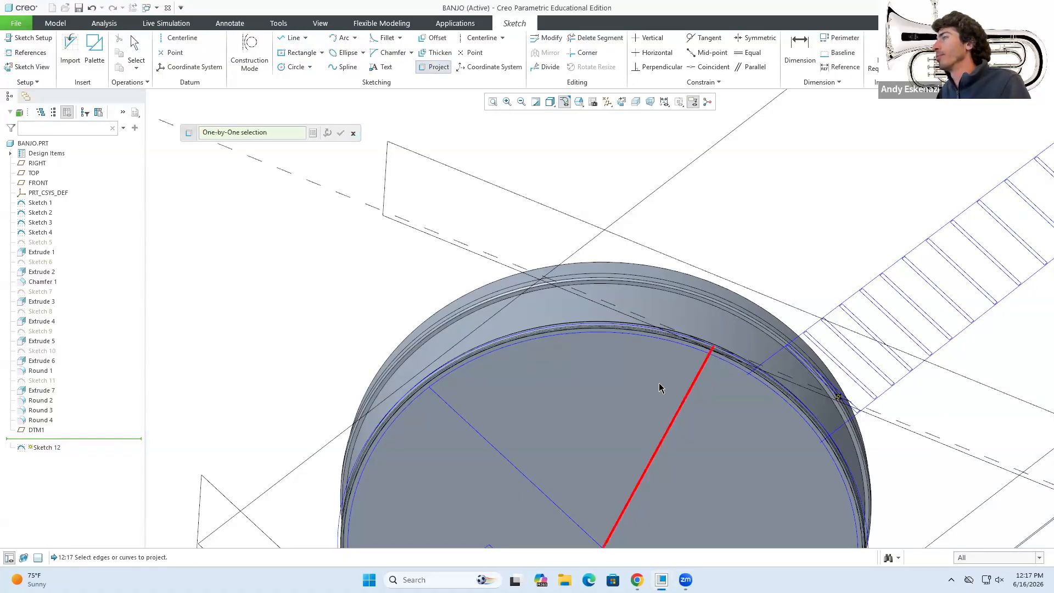
click(354, 133)
Project the drum back's other radial sketch line onto the rim-side sketch plane and convert it to construction geometry.
middle_drag(715, 315, 713, 324)
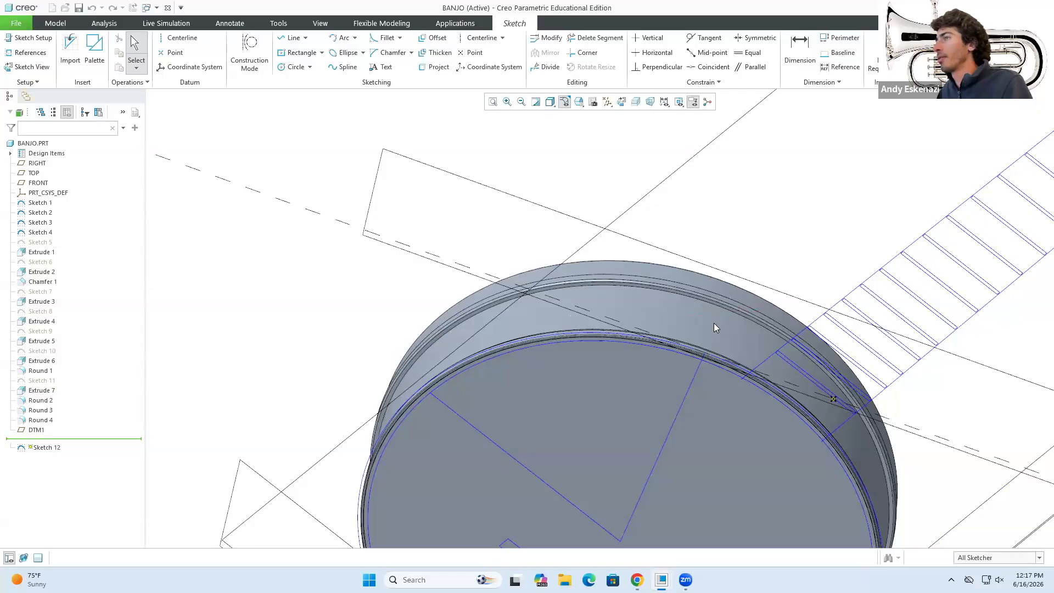
click(437, 67)
click(484, 435)
click(340, 134)
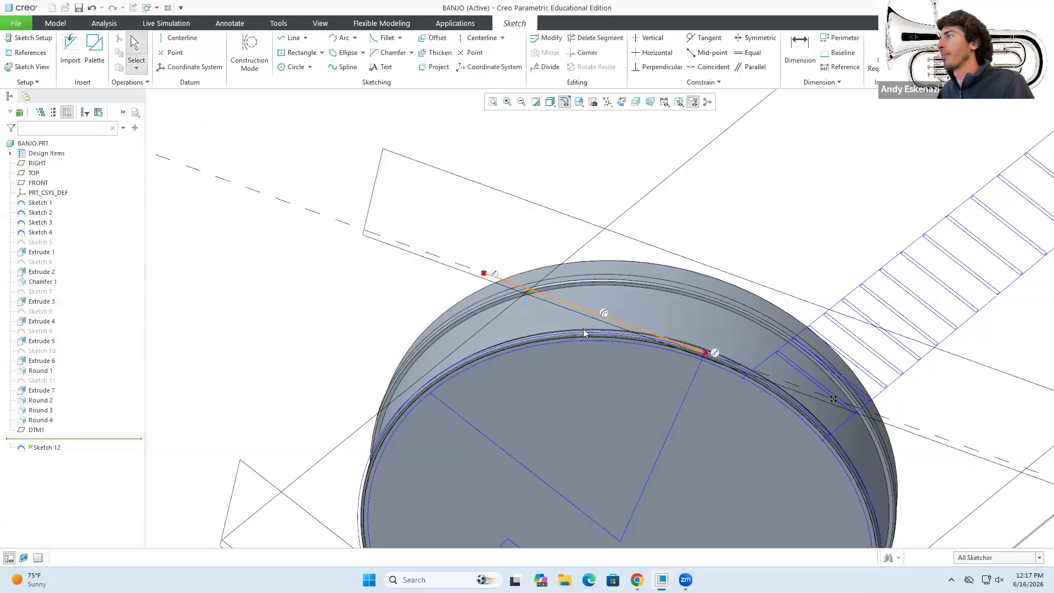
scroll(691, 351, up, 3)
click(654, 334)
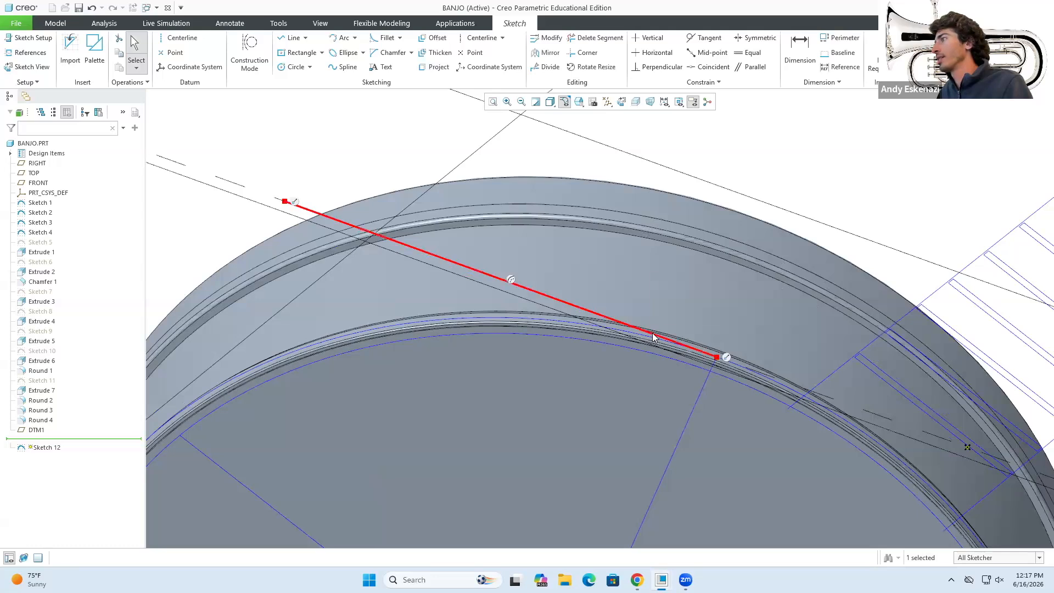
click(686, 284)
scroll(714, 359, up, 5)
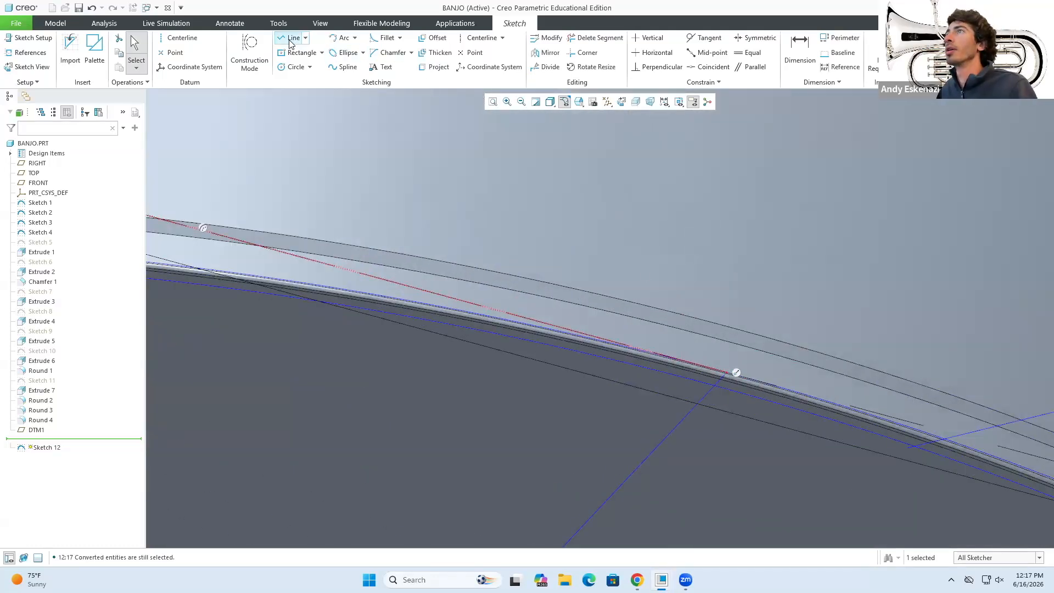
Sketch a construction line about 31.67 long from the projected line's rim end across the drum's side, perpendicular to the back.
click(249, 52)
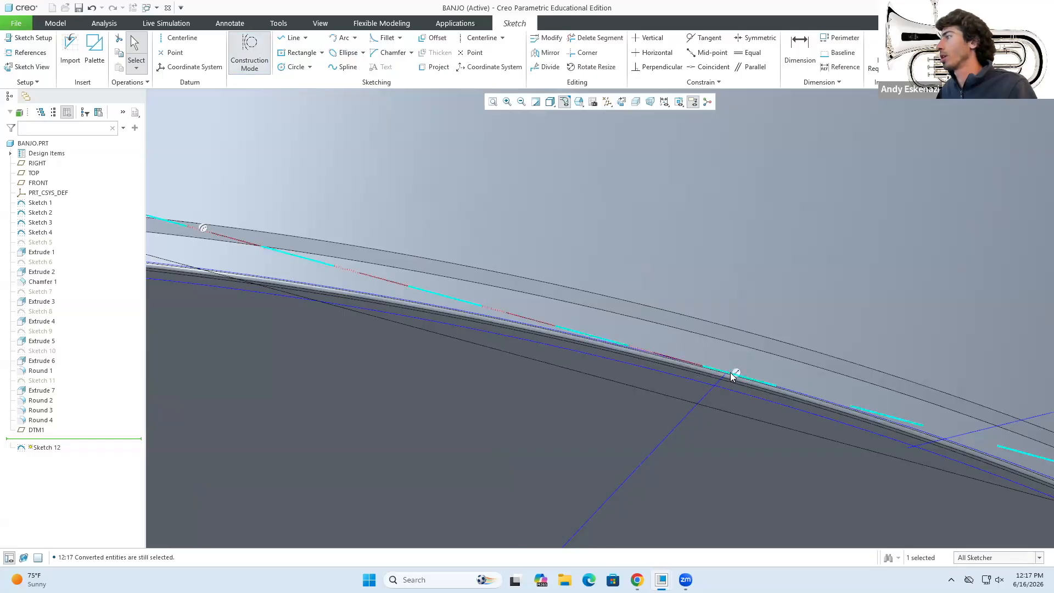
click(290, 38)
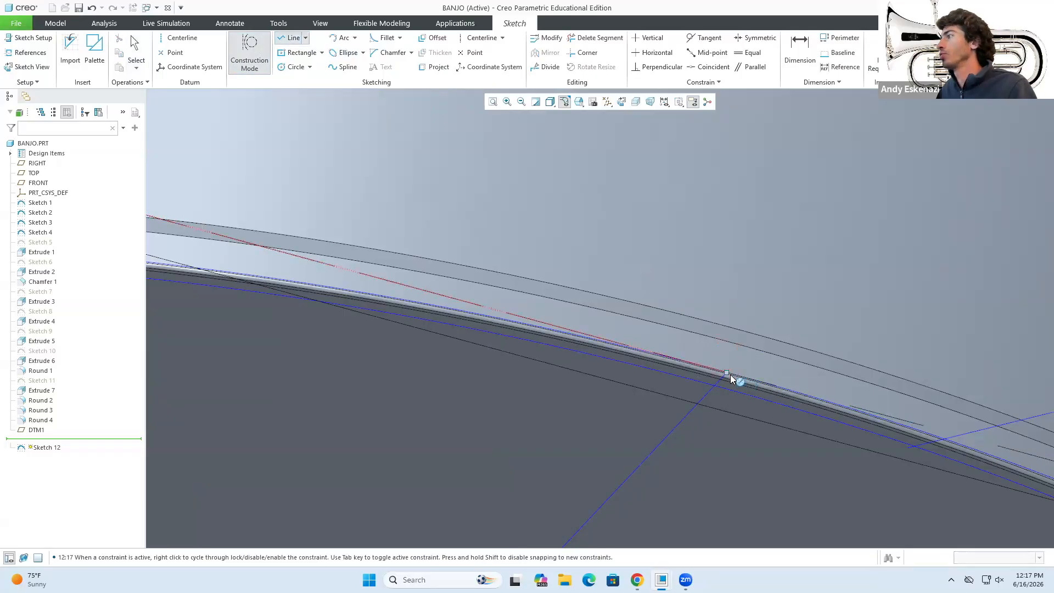
click(730, 375)
scroll(730, 375, up, 5)
middle_drag(724, 277, 763, 223)
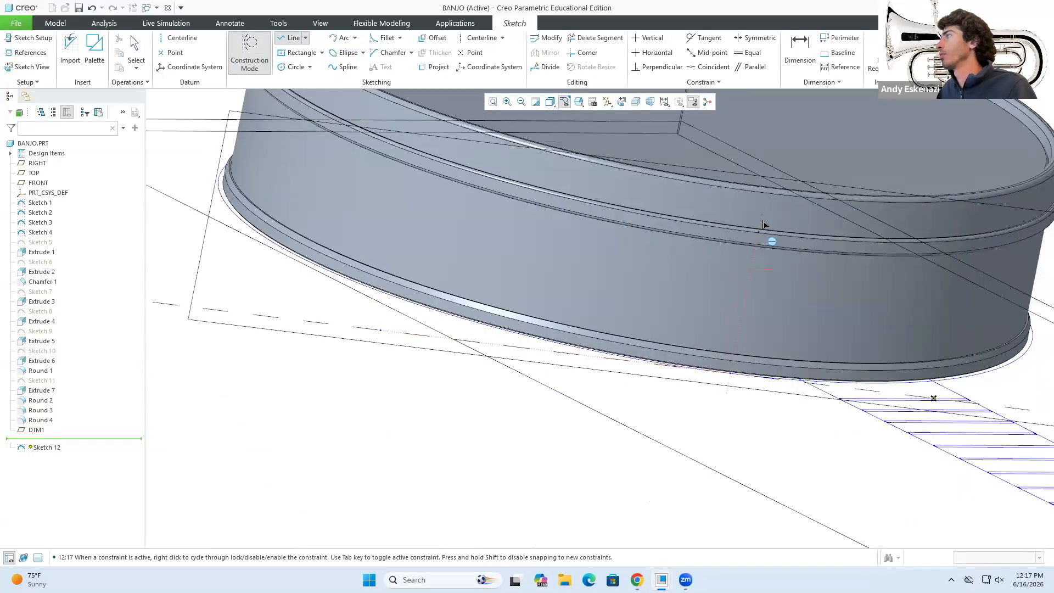
click(767, 193)
middle_drag(722, 289, 740, 323)
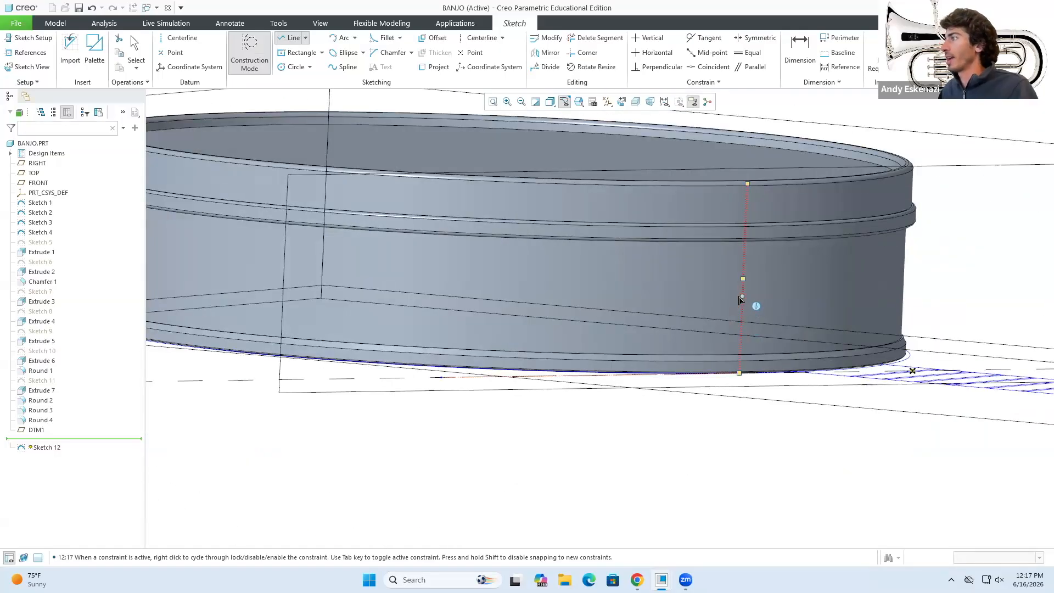
scroll(741, 297, down, 3)
middle_click(750, 428)
middle_click(748, 427)
scroll(718, 333, up, 3)
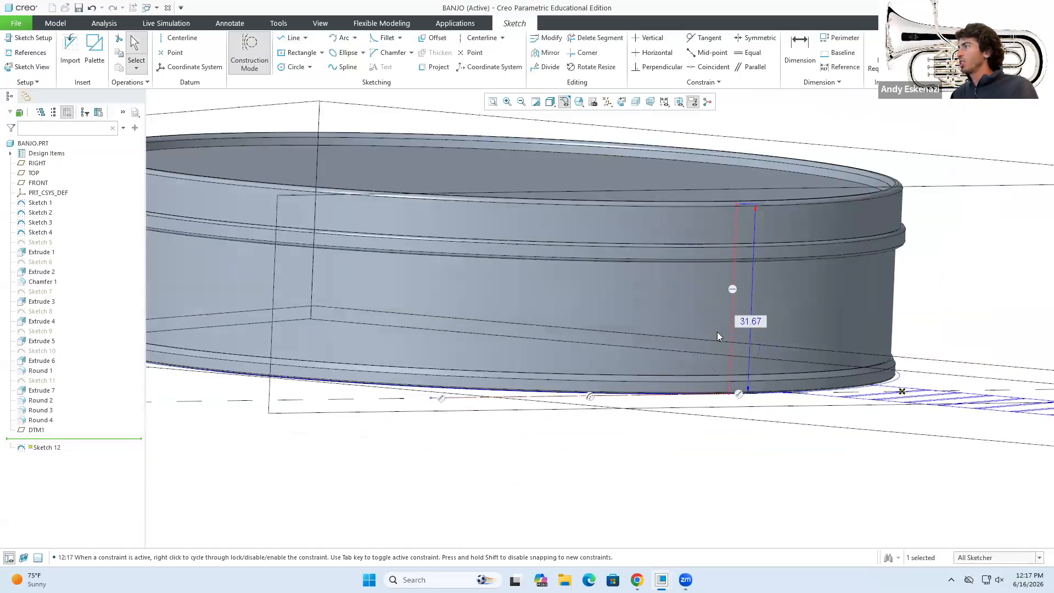
Set the length of the construction line on the drum's side to 12.
double_click(753, 322)
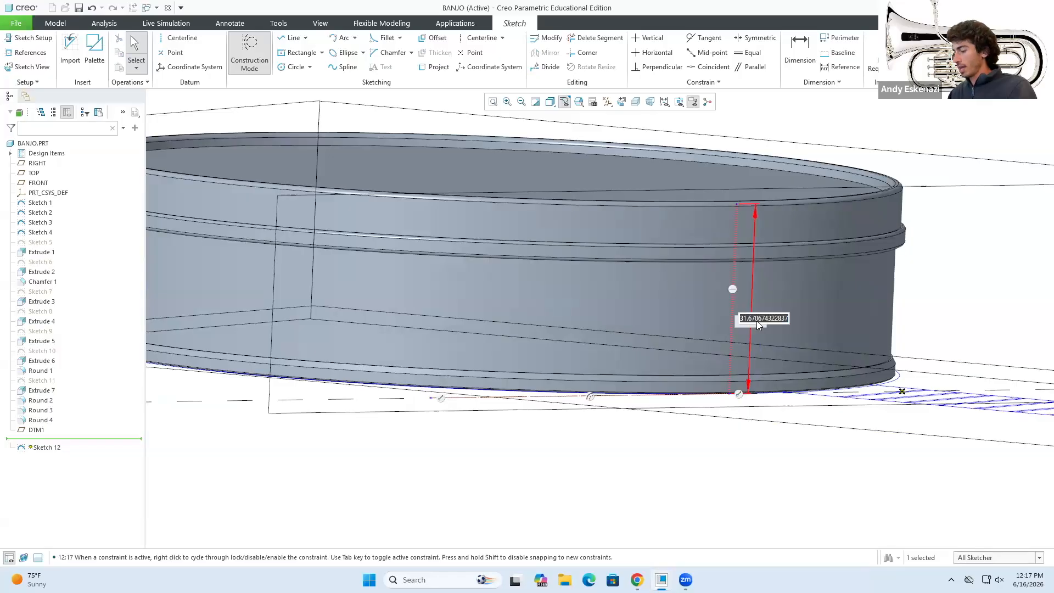
text(15)
key(Return)
double_click(749, 360)
text(12)
key(Return)
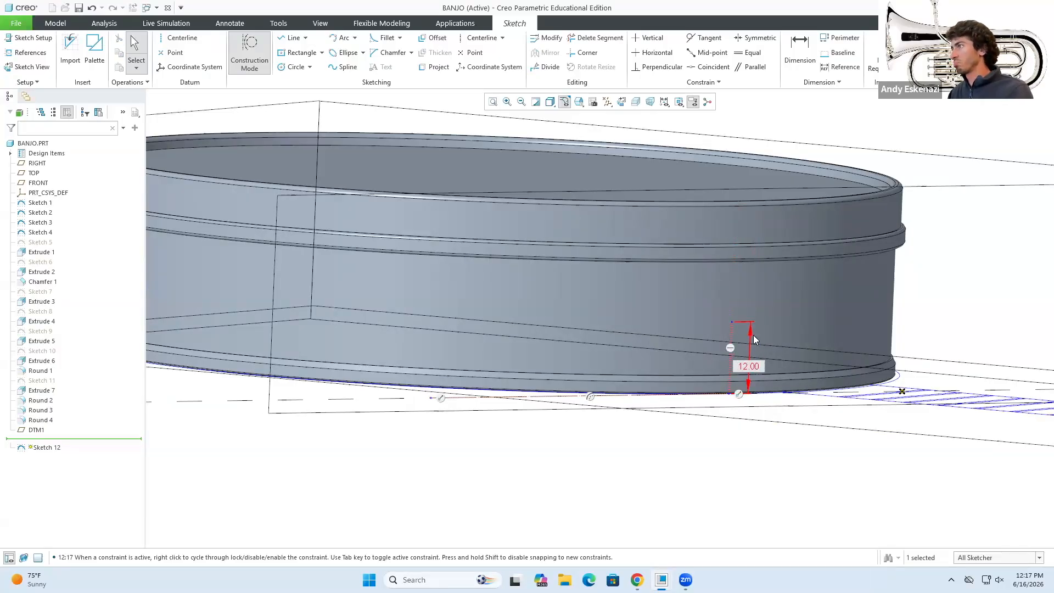
scroll(753, 336, down, 2)
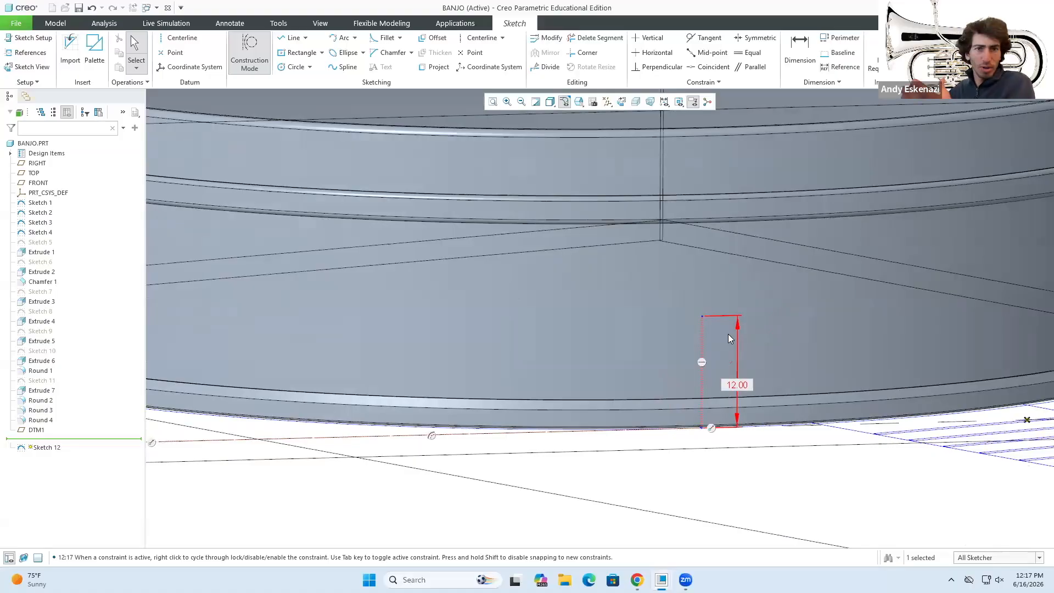
Sketch a center rectangle about 5.70 by 10.12 at the construction line's free end, consulting the browser's banjo reference photo for the bracket shape.
click(637, 580)
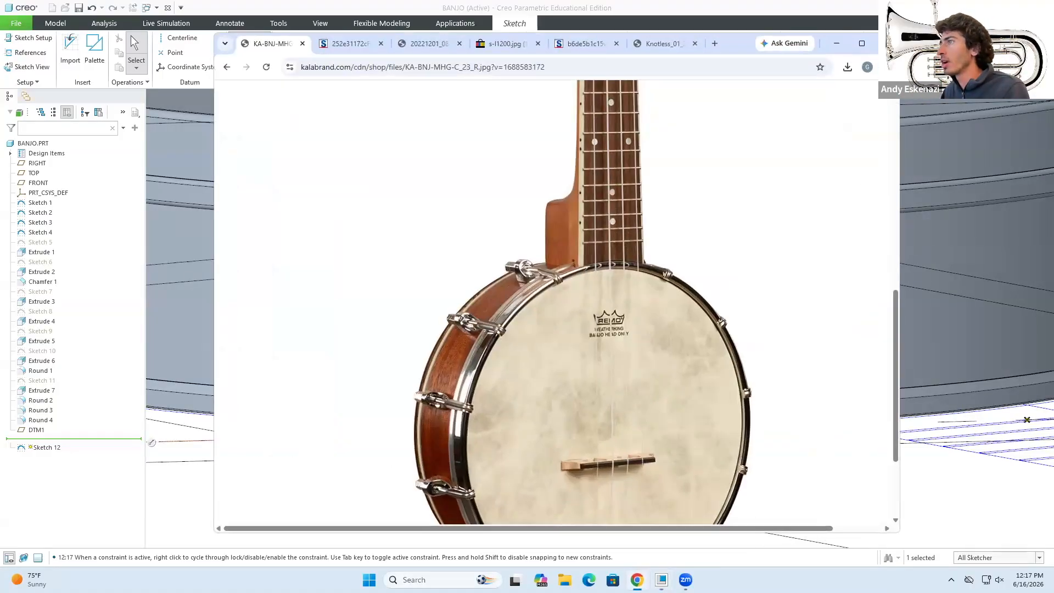
click(835, 51)
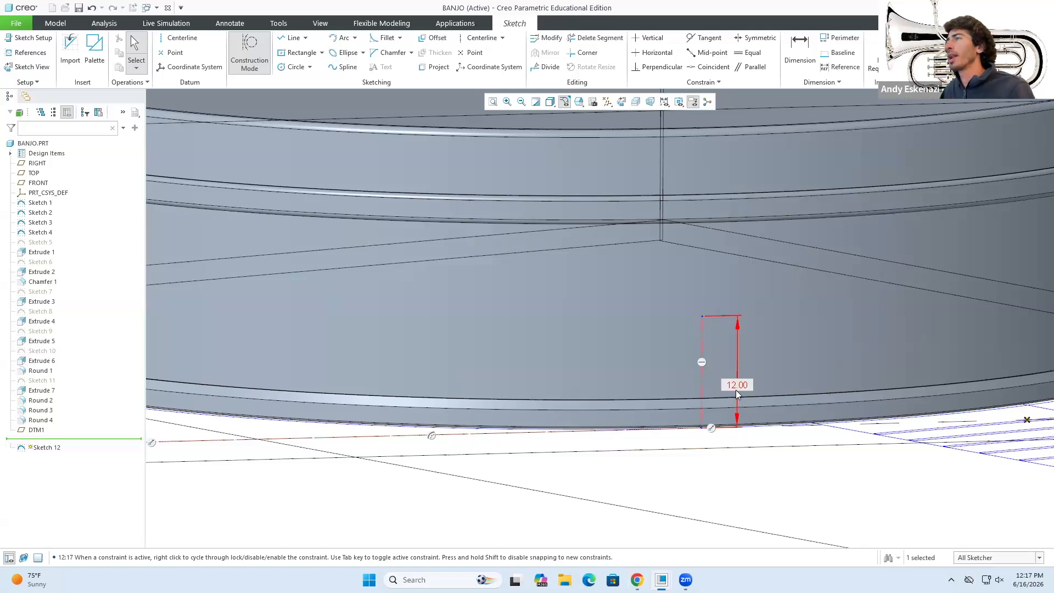
click(299, 52)
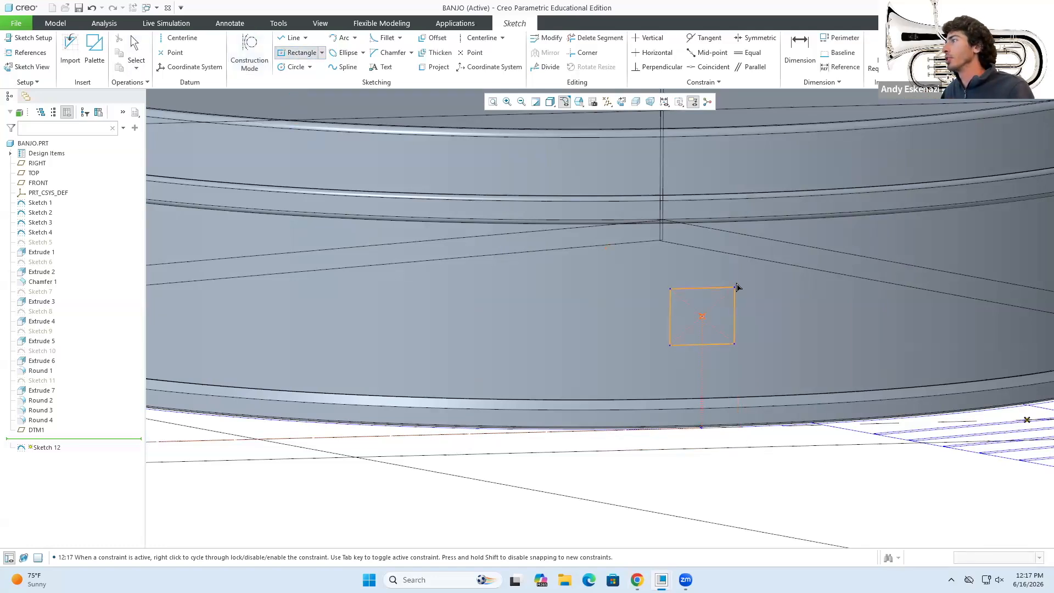
mouse_move(732, 271)
middle_down()
mouse_move(713, 269)
mouse_move(714, 281)
middle_up()
middle_drag(693, 361, 718, 286)
click(637, 580)
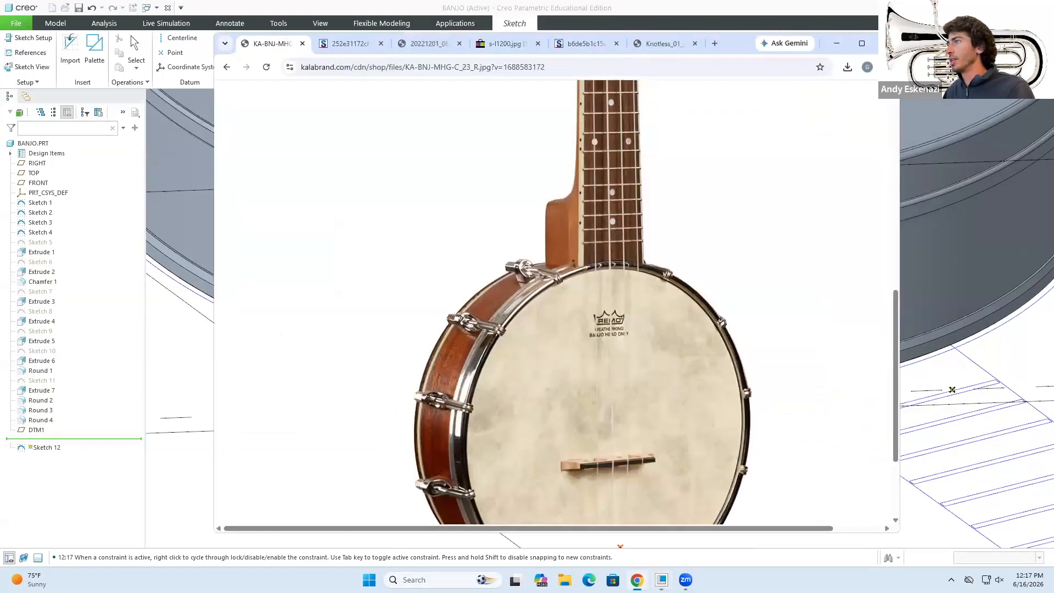
click(637, 580)
middle_click(716, 235)
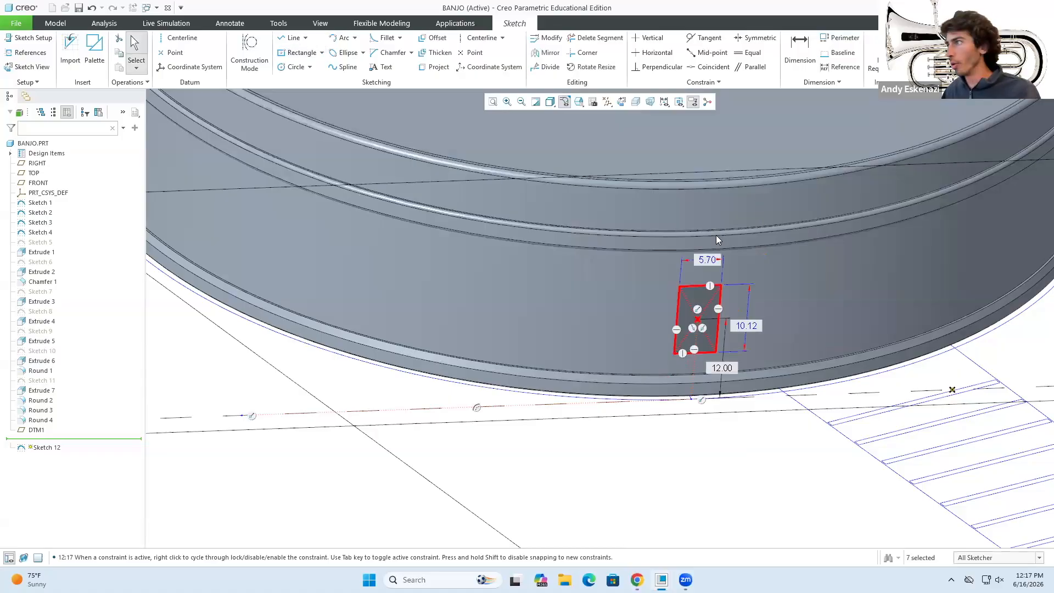
Set the bracket rectangle's width to 6 and its height to 10.
scroll(716, 236, down, 1)
double_click(713, 267)
text(6)
key(Return)
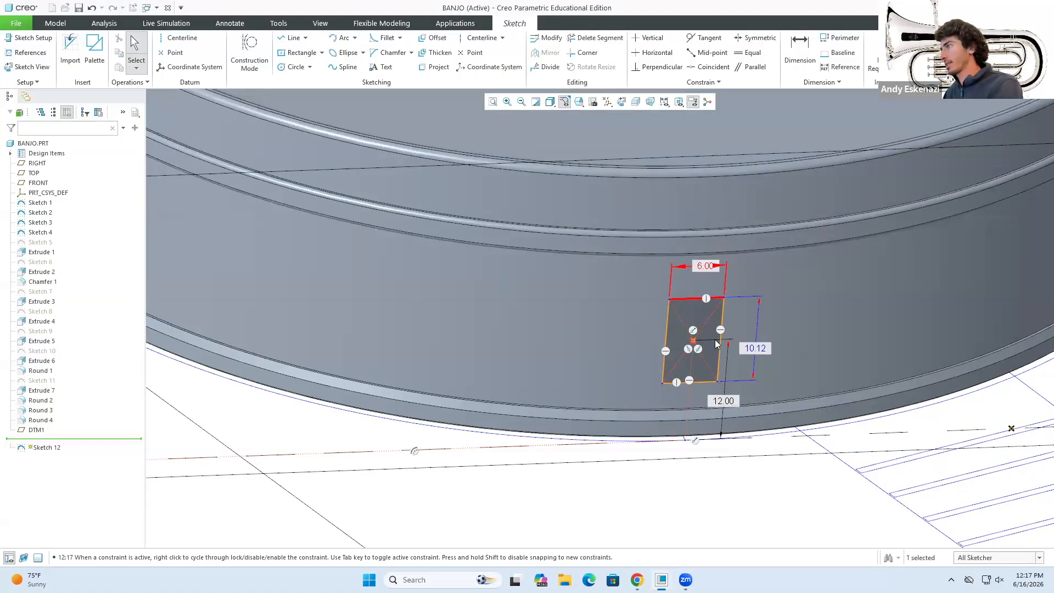
double_click(753, 350)
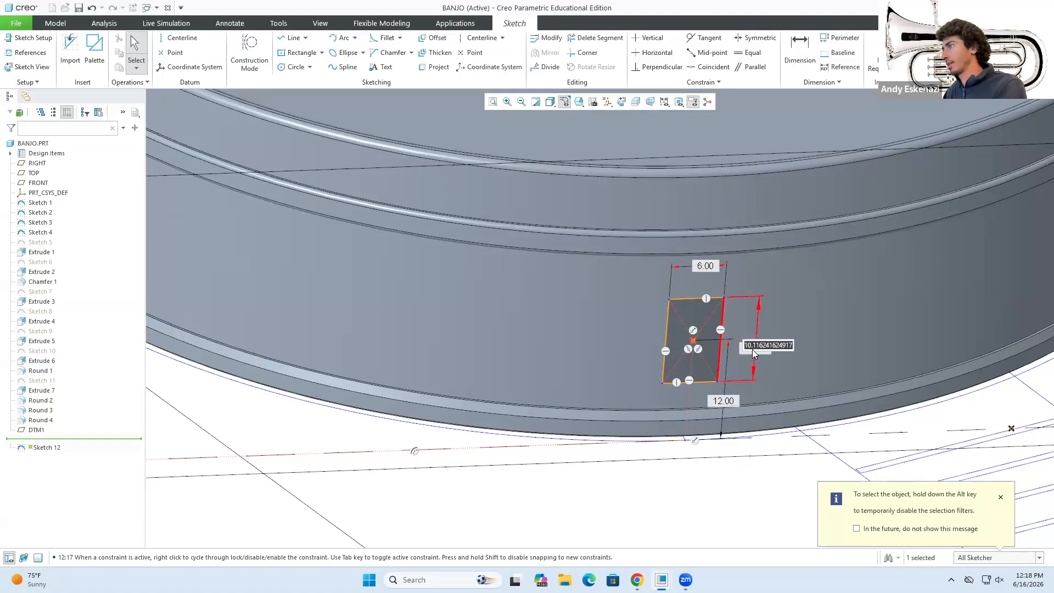
text(10)
key(Return)
scroll(739, 299, up, 4)
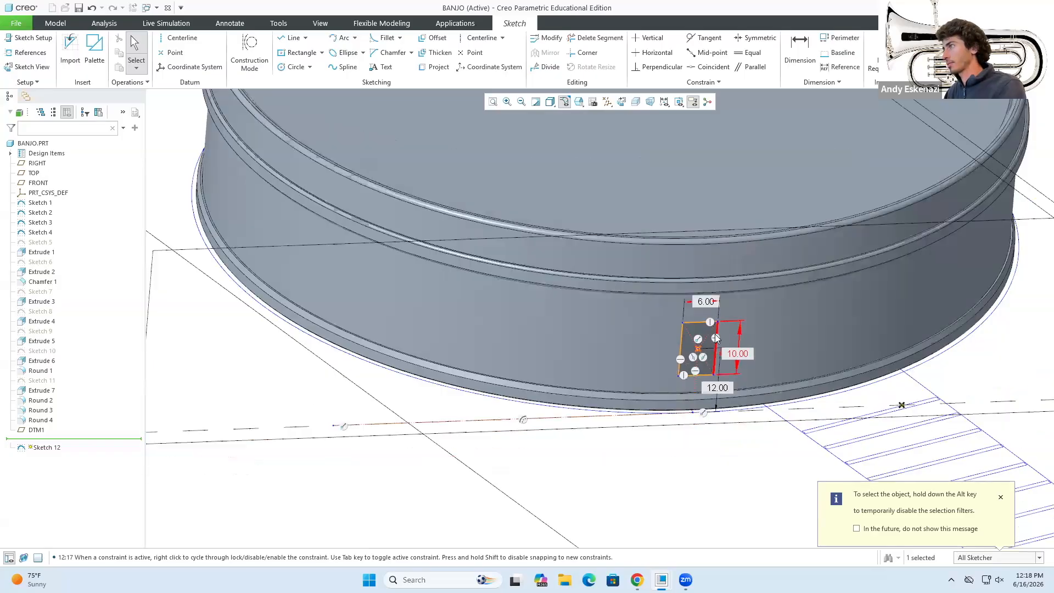
Set the distance from the drum's back edge to the rectangle's center to 12.50 and finish the sketch.
middle_drag(739, 299, 723, 363)
scroll(723, 364, up, 8)
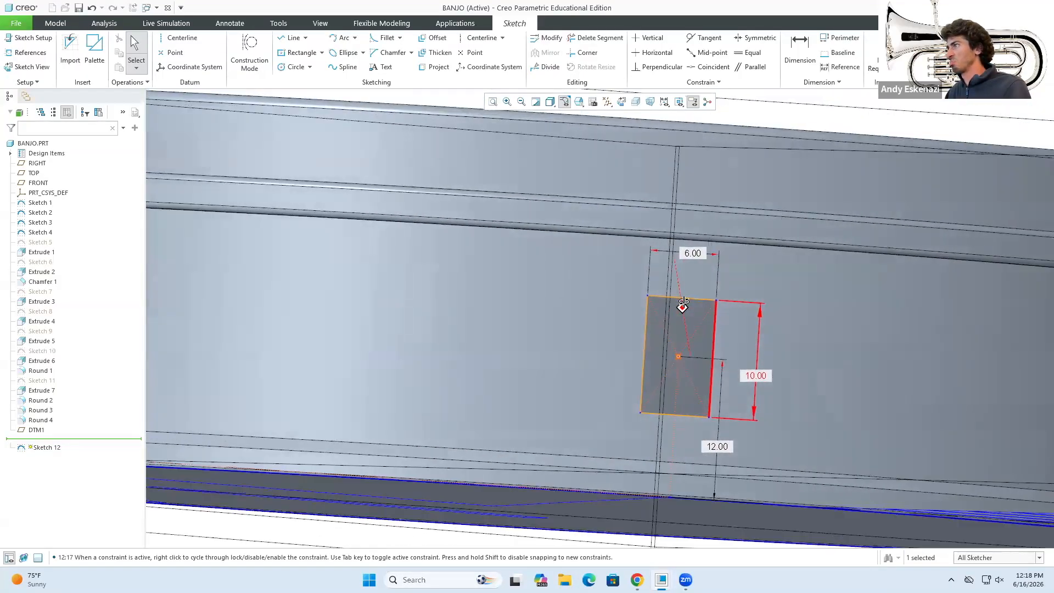
middle_drag(683, 301, 690, 367)
double_click(722, 445)
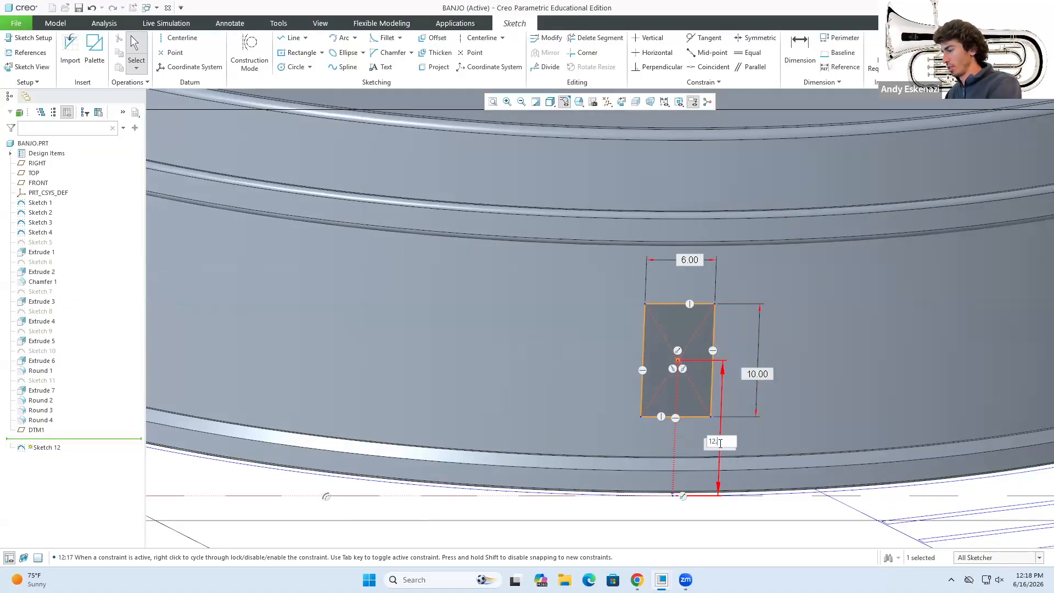
key(Return)
scroll(685, 399, down, 6)
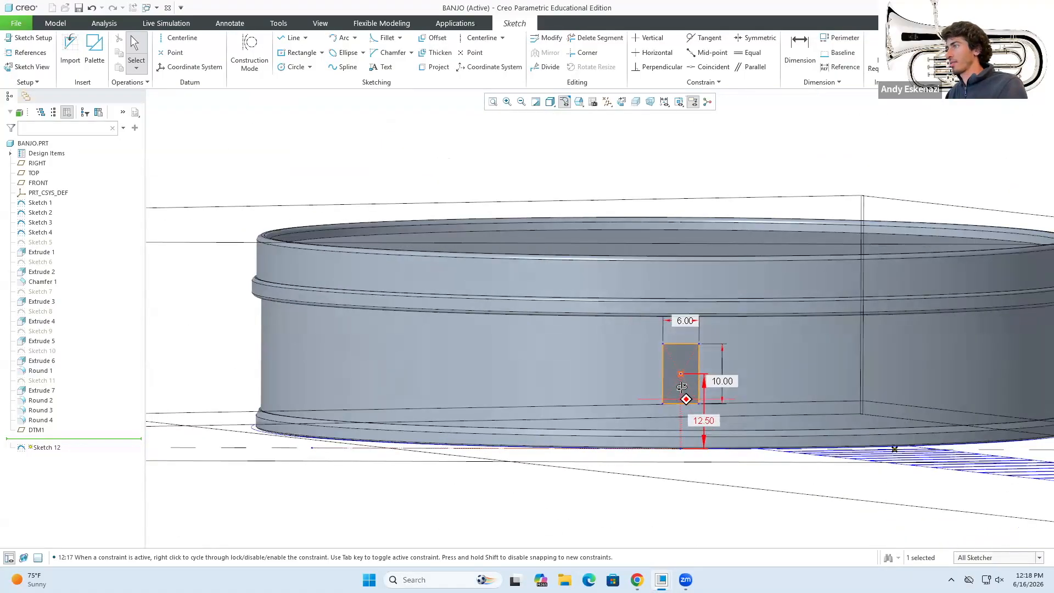
middle_drag(684, 389, 693, 394)
click(924, 49)
Start extruding the bracket rectangle as a solid with symmetric depth on both sides of the sketch plane.
mouse_move(670, 326)
middle_down()
mouse_move(714, 352)
mouse_move(704, 364)
middle_up()
click(373, 54)
scroll(687, 364, up, 3)
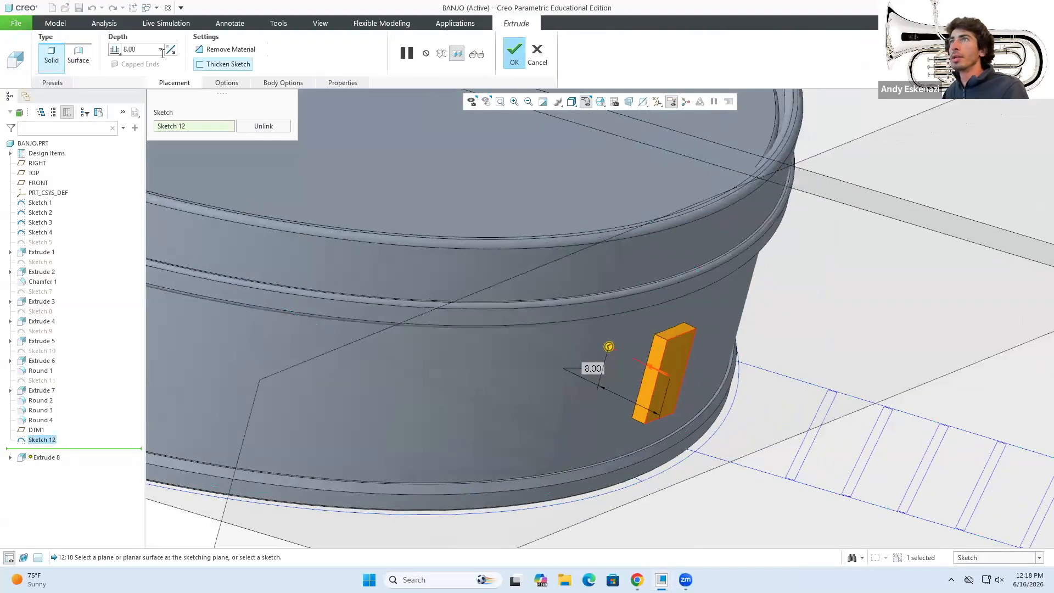
click(114, 52)
click(131, 71)
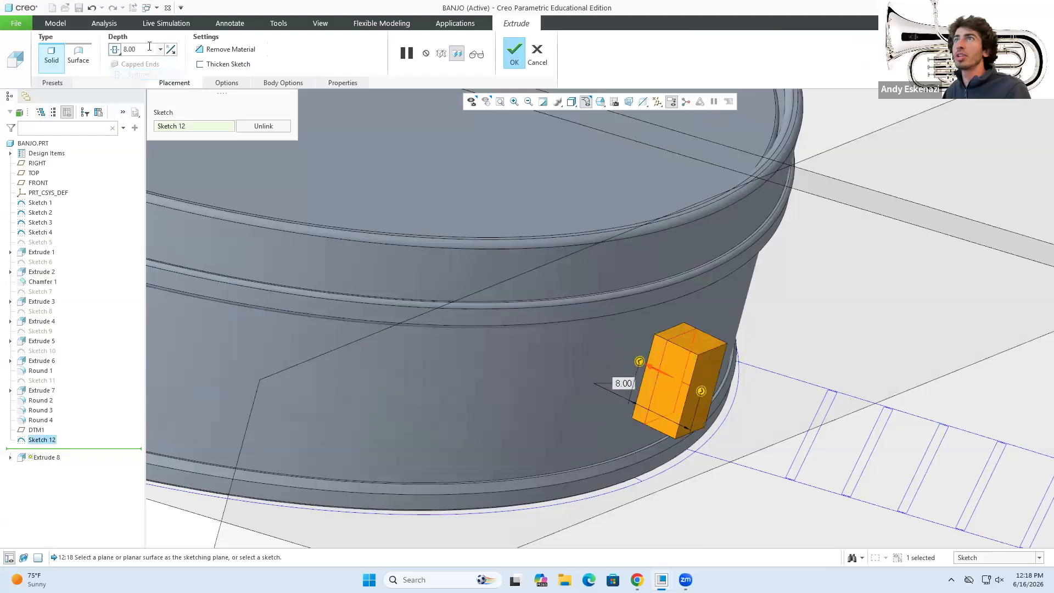
middle_drag(575, 308, 549, 321)
scroll(721, 336, down, 4)
middle_drag(719, 335, 715, 479)
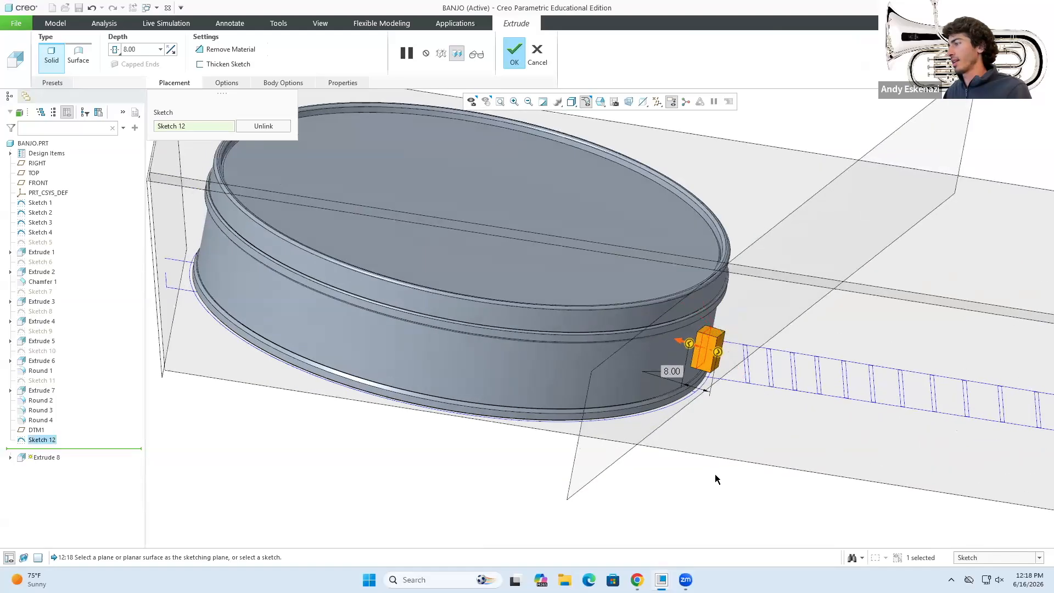
Try a symmetric depth of 10 for the bracket block and inspect how far it reaches into the drum's rim.
click(637, 580)
click(637, 580)
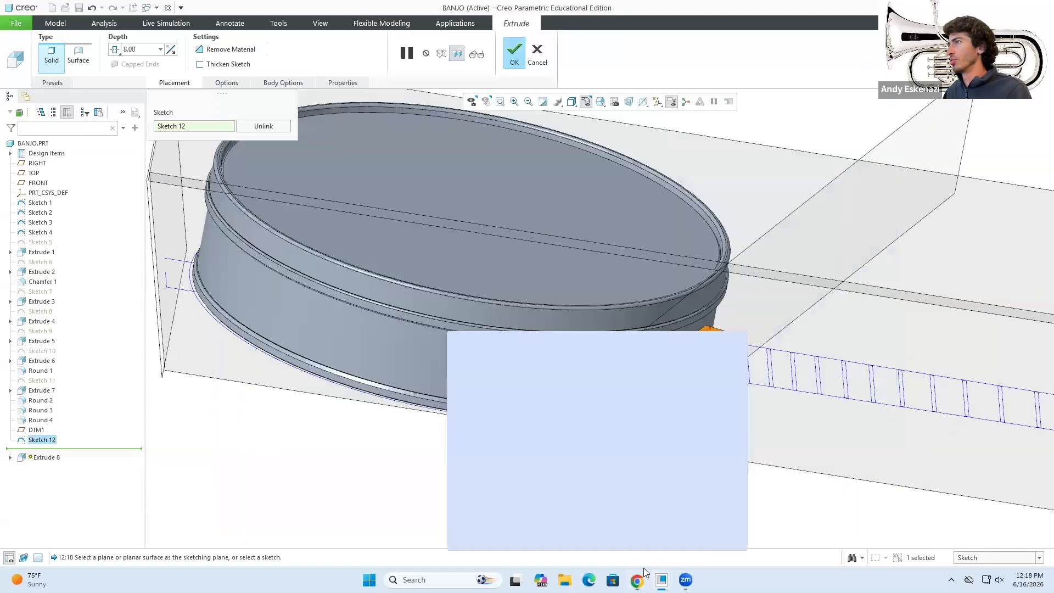
scroll(733, 323, up, 4)
text(10)
key(Return)
middle_drag(708, 395, 695, 415)
scroll(723, 374, down, 3)
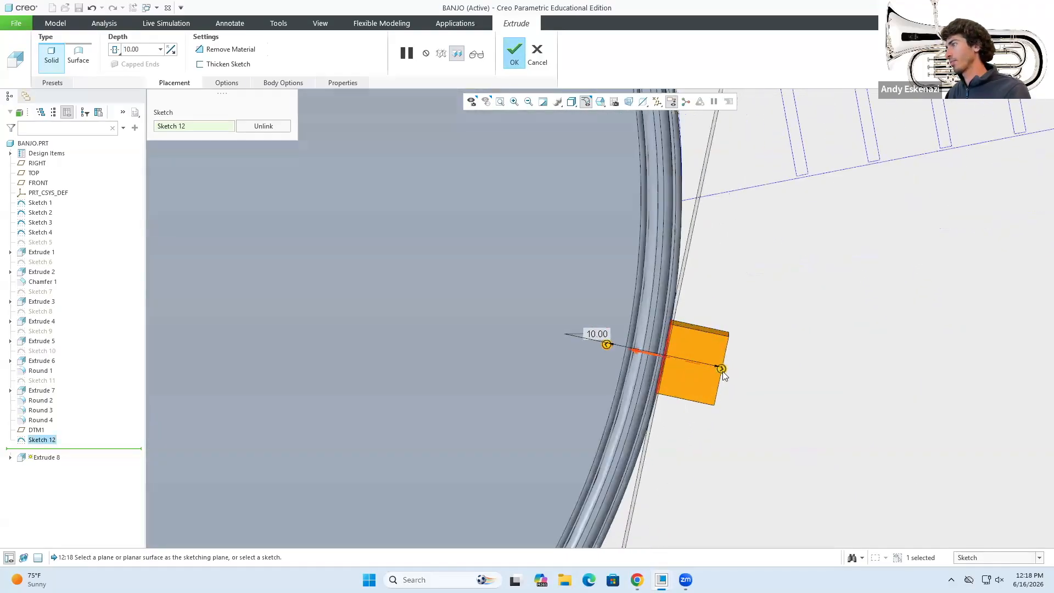
middle_drag(719, 365, 715, 349)
scroll(715, 351, up, 1)
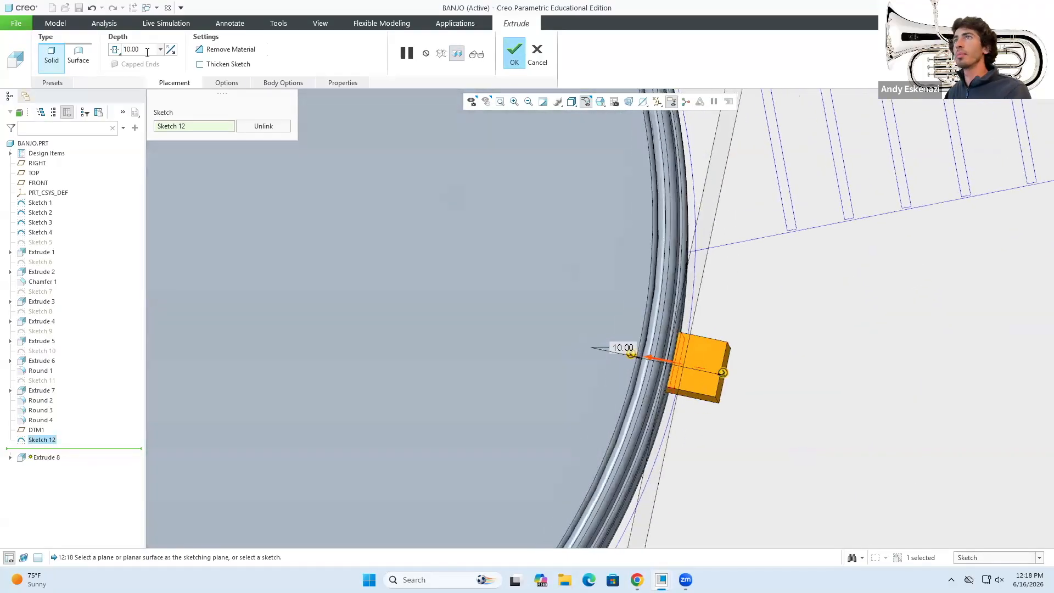
Set the bracket block's symmetric extrusion depth to 12 and apply the extrusion.
text(12)
key(Return)
middle_drag(730, 457, 725, 275)
click(514, 52)
click(803, 389)
Start a sketch on the side face of the new bracket block.
scroll(739, 414, up, 4)
middle_drag(738, 412, 739, 336)
scroll(753, 420, down, 4)
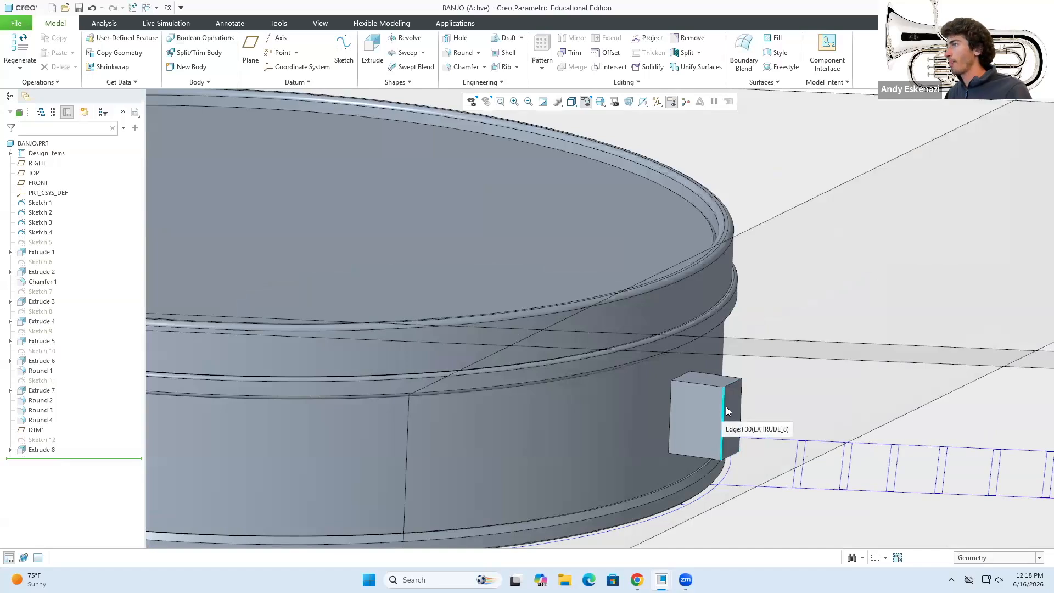
middle_drag(725, 411, 738, 419)
click(343, 55)
click(692, 416)
click(995, 264)
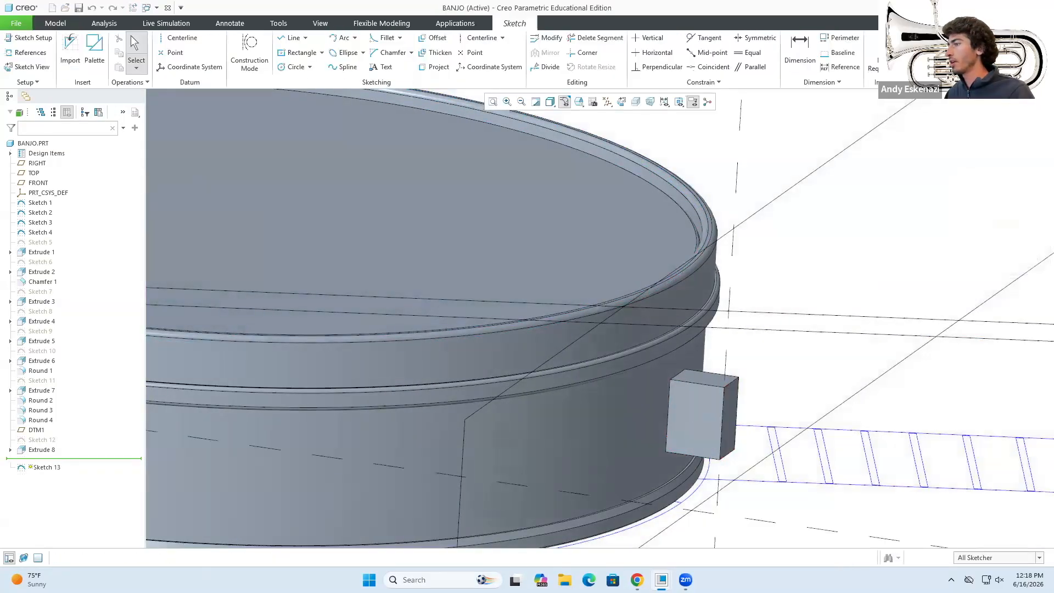
Compare the metal brackets in the browser's banjo reference photo with the bracket block on the drum in Creo.
click(642, 578)
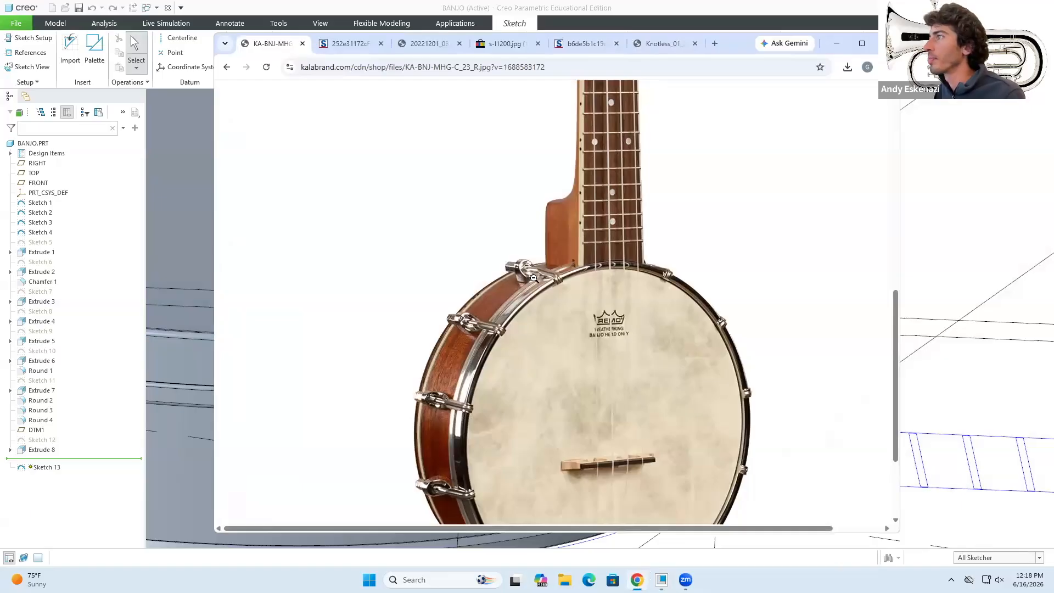
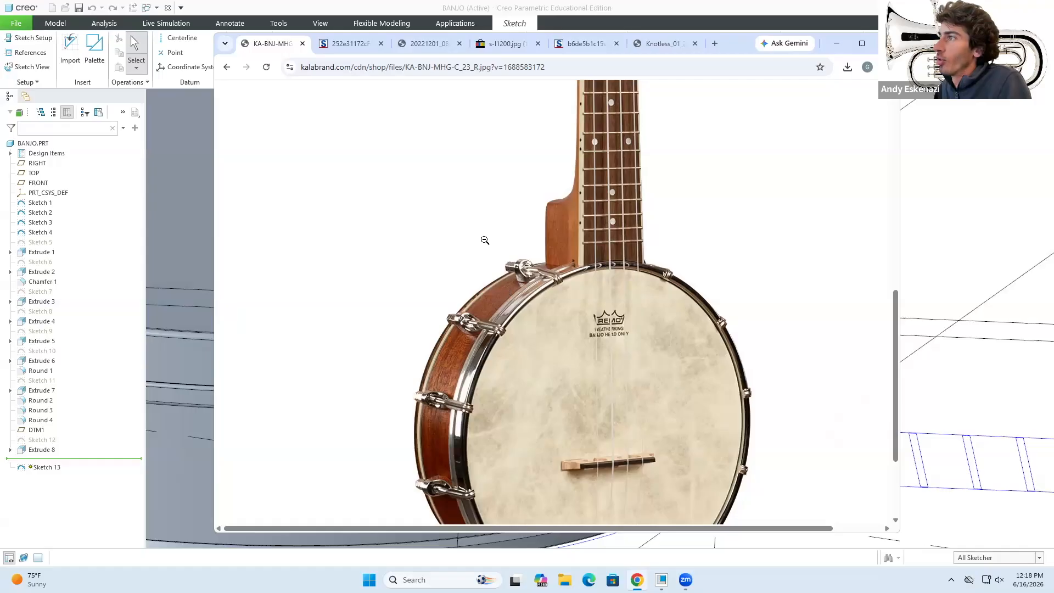
click(836, 43)
mouse_move(707, 411)
middle_down()
mouse_move(728, 408)
mouse_move(697, 398)
mouse_move(701, 423)
mouse_move(466, 118)
middle_up()
scroll(718, 422, down, 4)
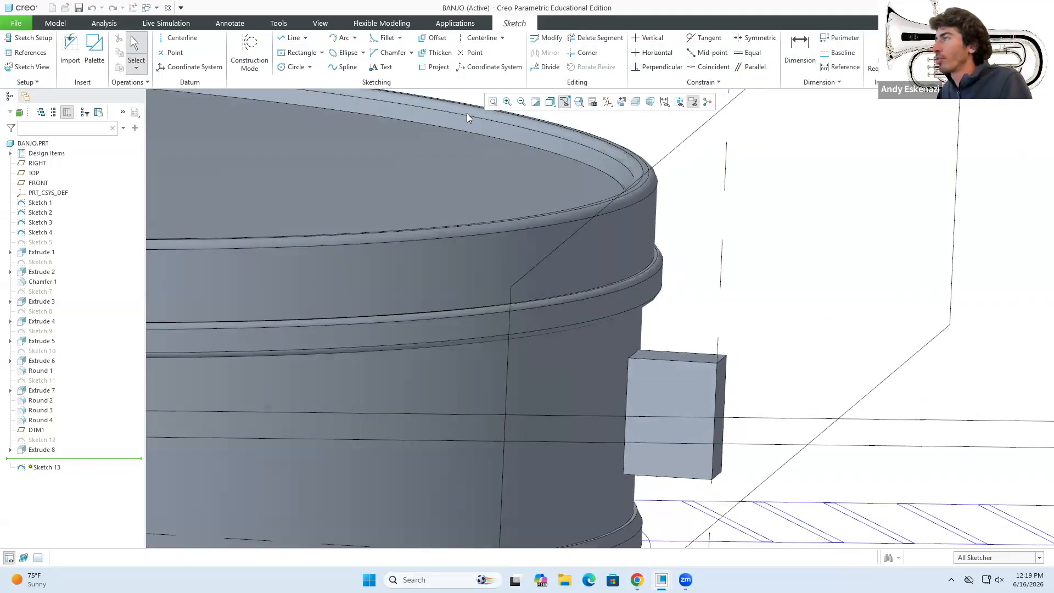
click(637, 577)
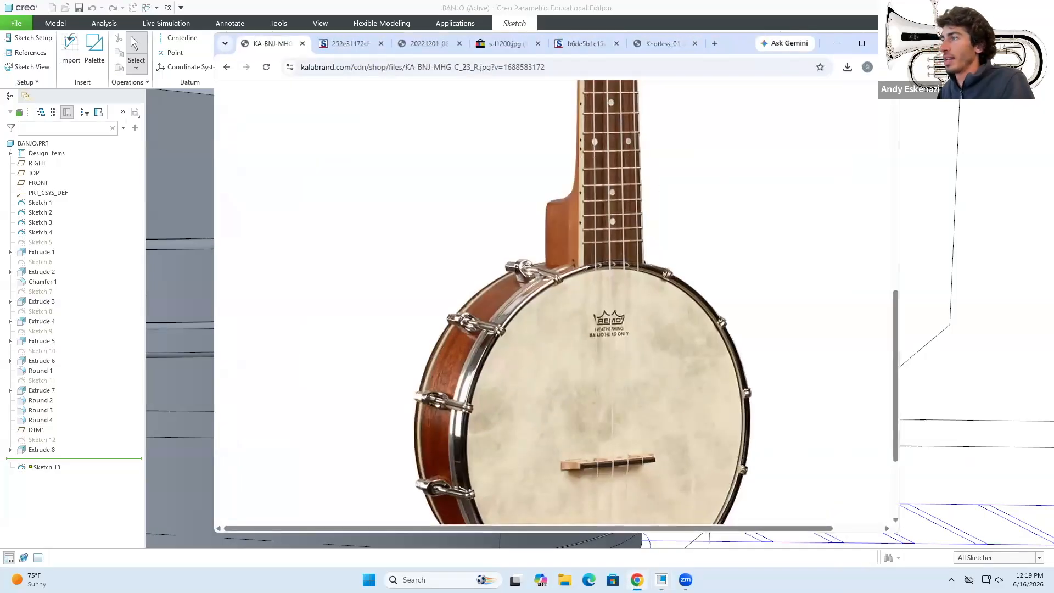
Switch back to Creo and draw a concave spline on the block's side face, spanning about 5.52 along the top edge and 6.62 down the outer edge.
click(637, 579)
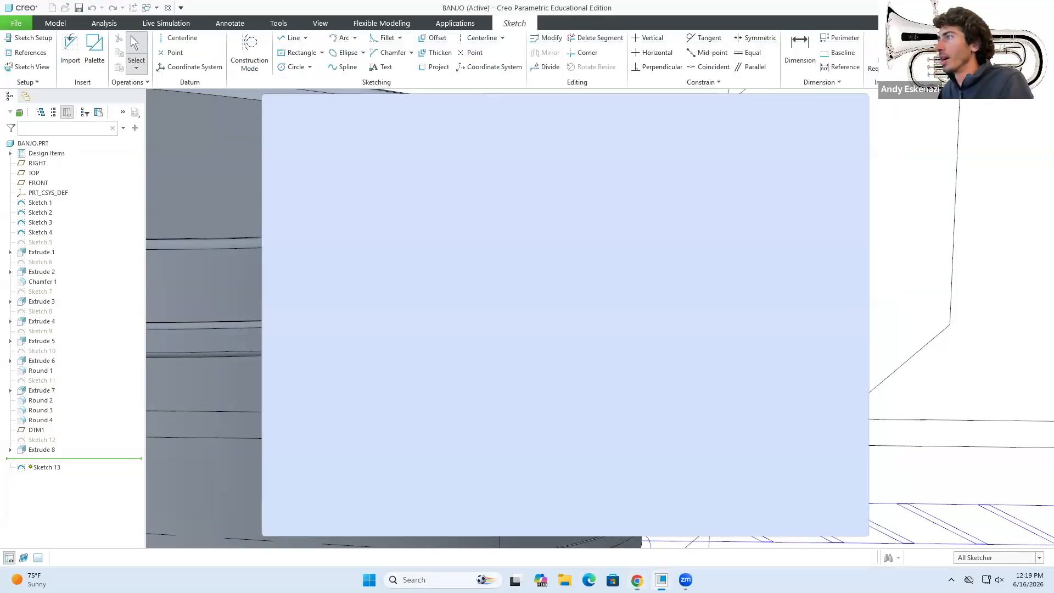
scroll(721, 463, down, 3)
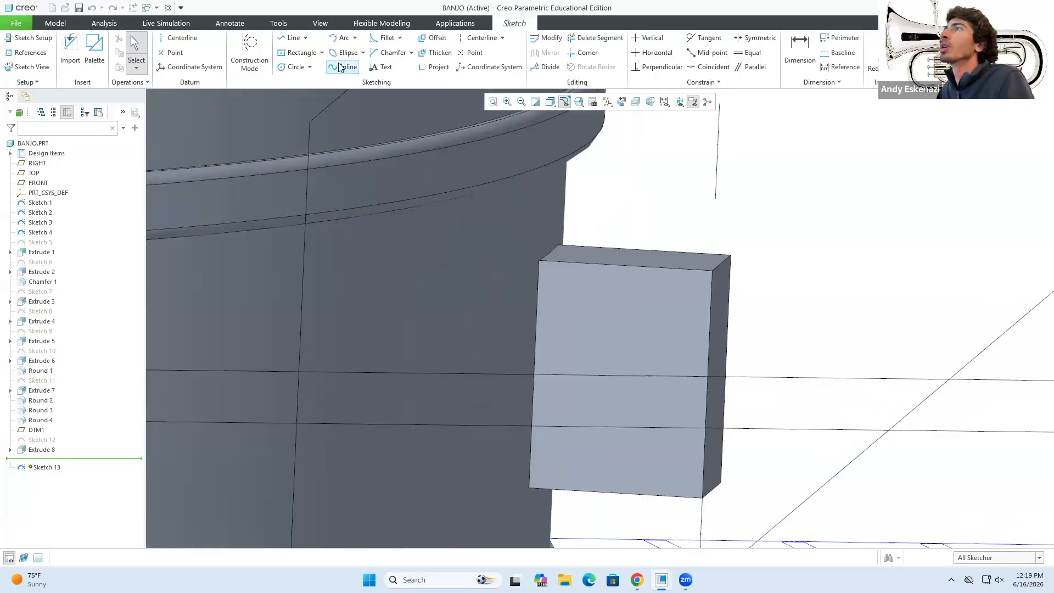
click(339, 67)
click(587, 264)
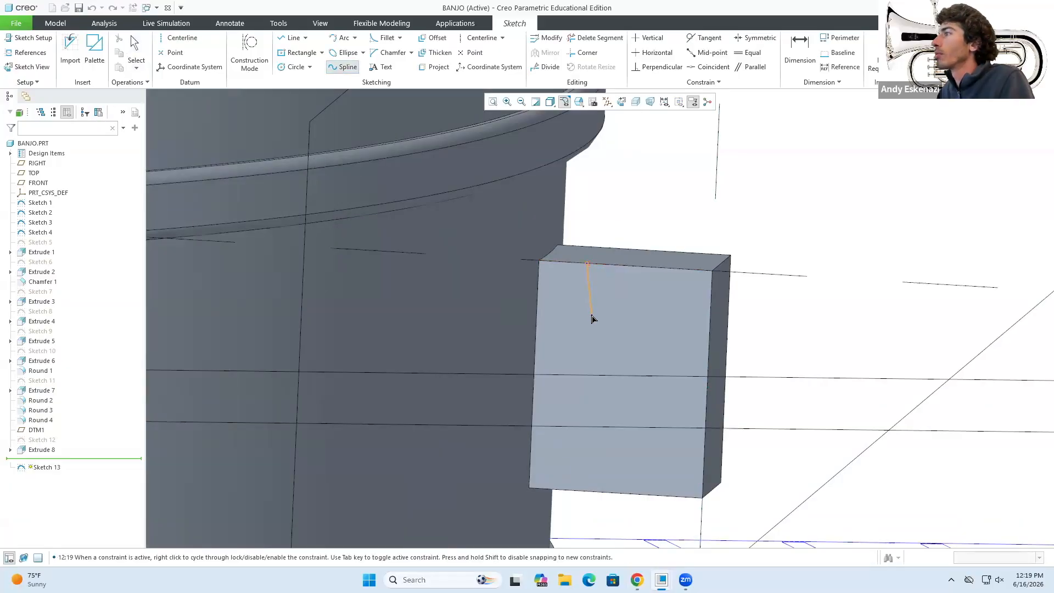
middle_click(716, 424)
scroll(658, 429, down, 2)
middle_click(665, 413)
drag(663, 402, 648, 396)
drag(583, 349, 579, 336)
drag(555, 253, 549, 270)
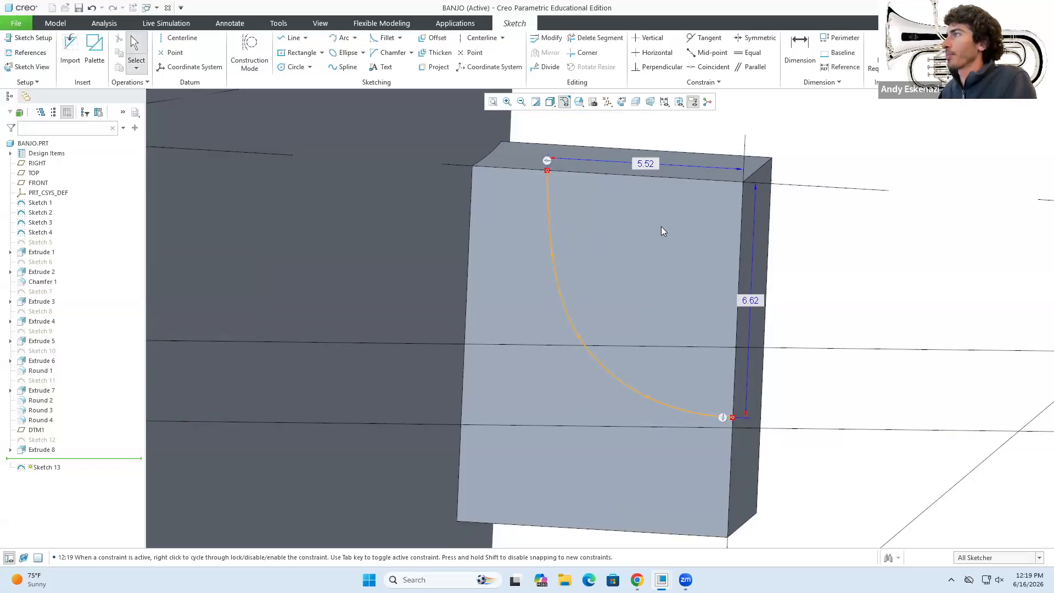
scroll(661, 228, down, 3)
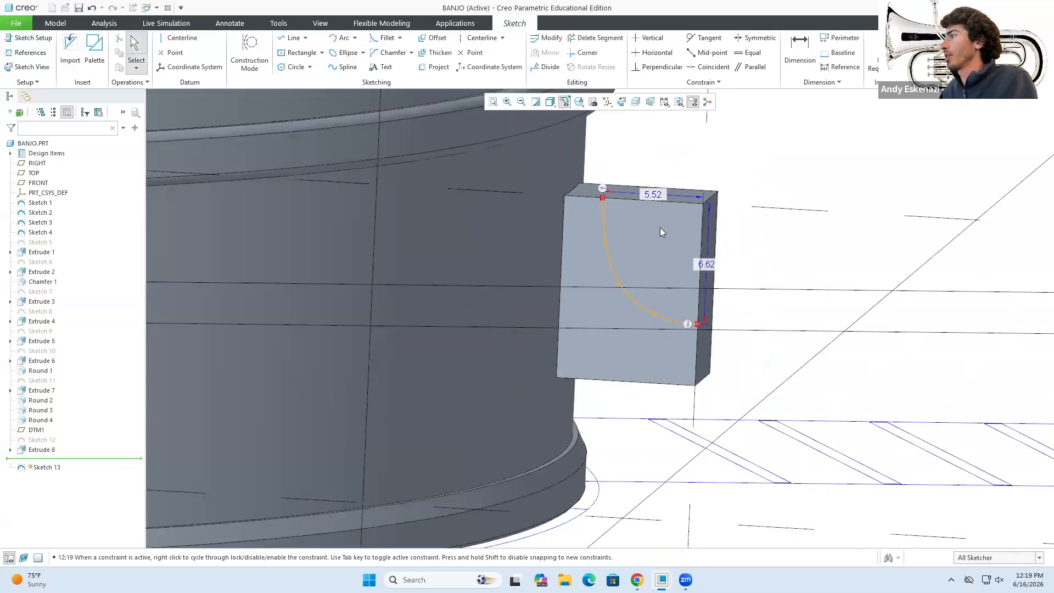
Close the spline profile with lines along the block's top and outer edges, and finish the sketch.
click(292, 40)
click(703, 205)
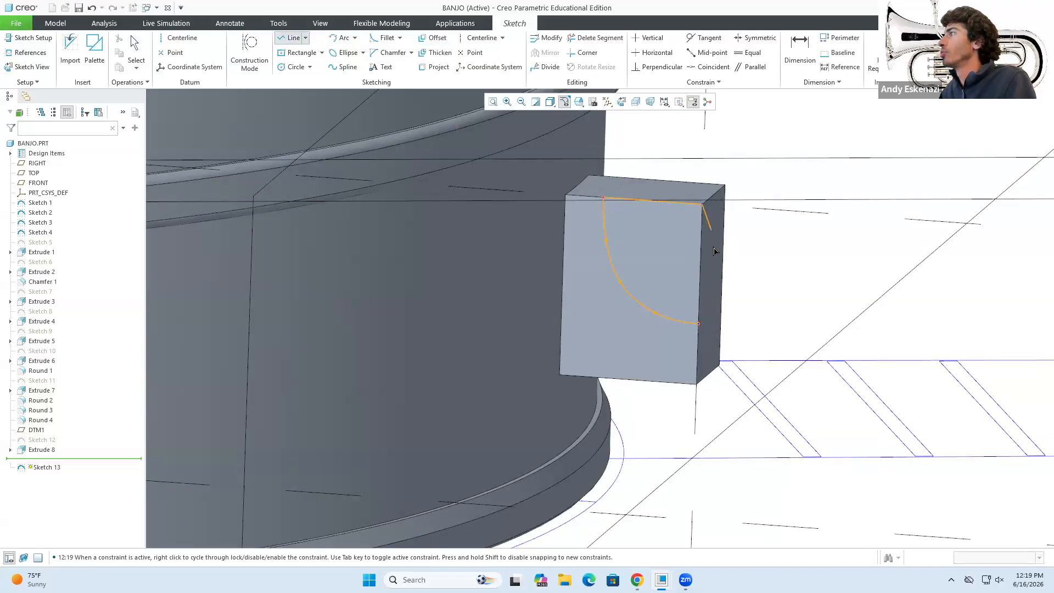
click(699, 324)
middle_click(712, 287)
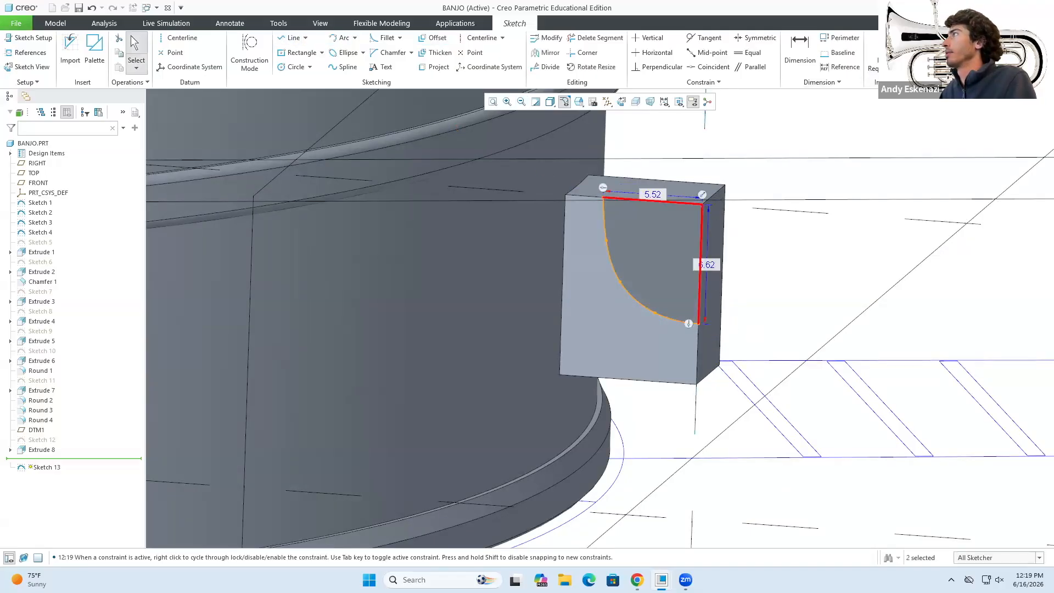
click(924, 50)
Extrude the curved profile as a material-removing cut up to the block's opposite side face.
click(361, 42)
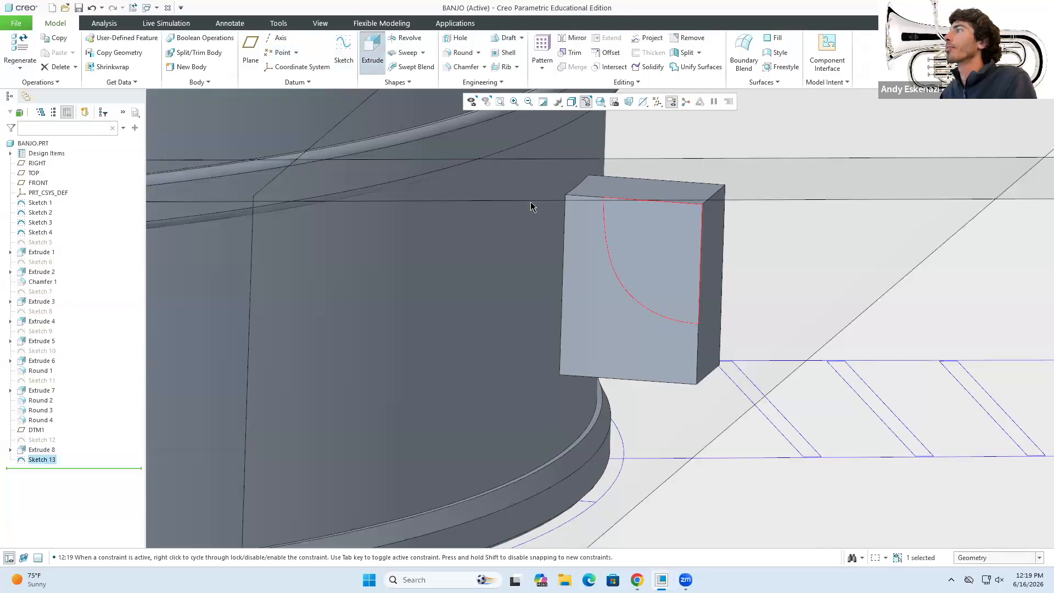
middle_drag(637, 247, 481, 173)
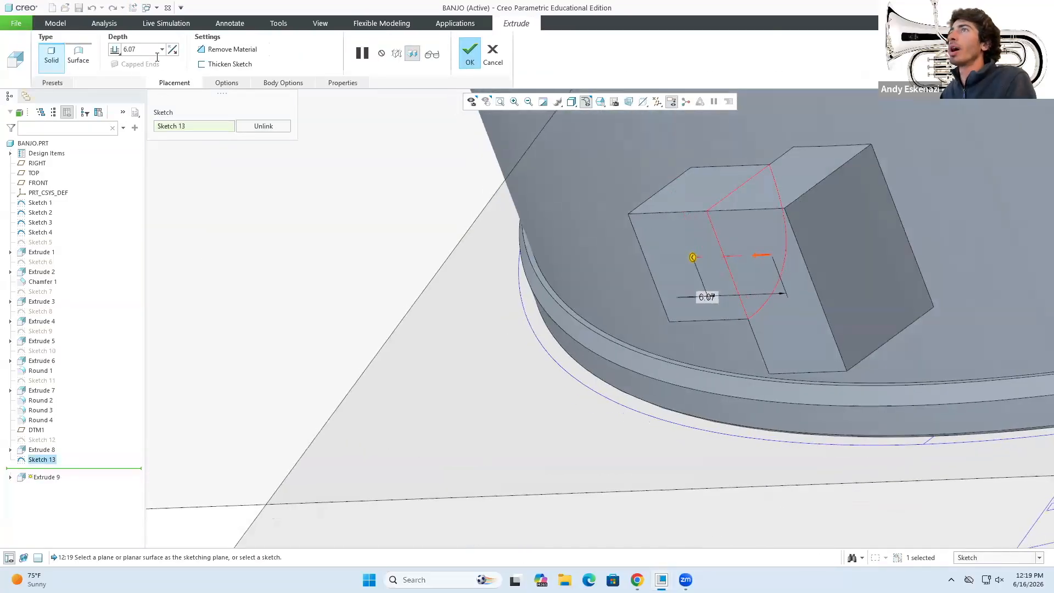
click(115, 49)
click(142, 125)
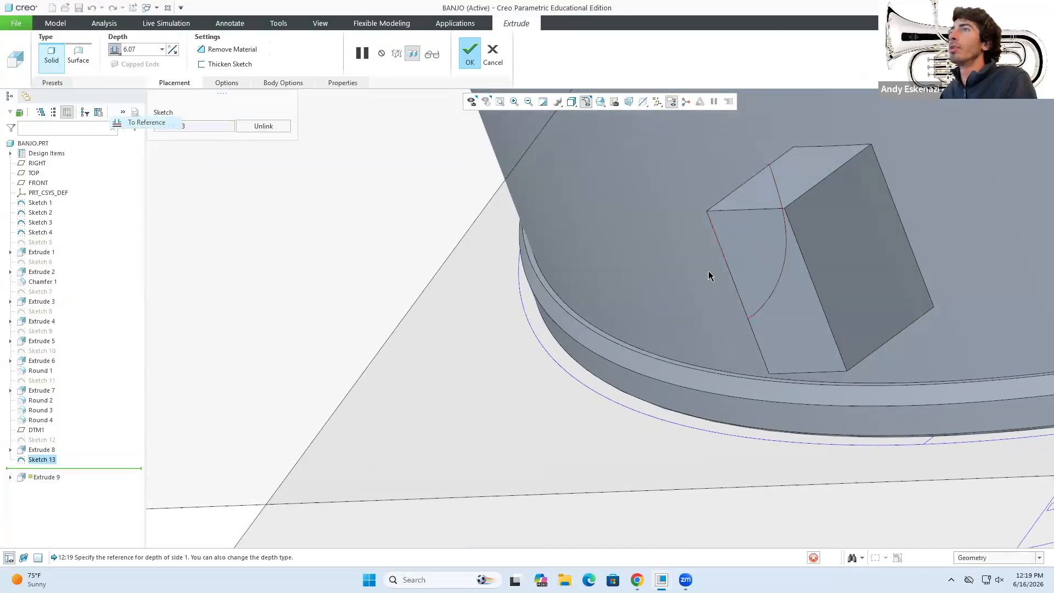
click(817, 239)
click(229, 49)
click(475, 54)
middle_drag(719, 274, 814, 435)
scroll(801, 254, up, 5)
click(814, 434)
scroll(827, 231, down, 7)
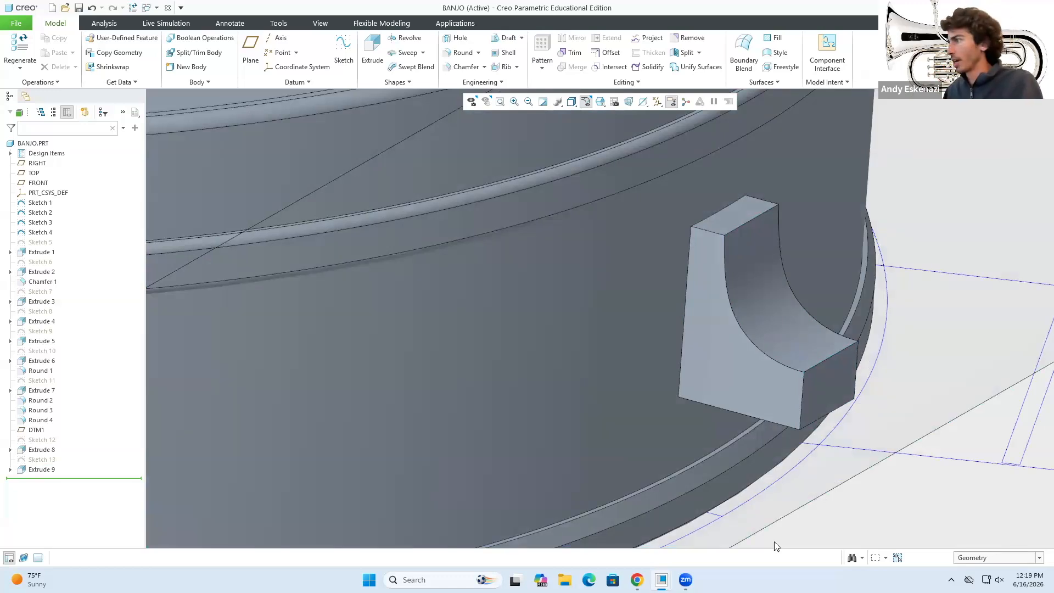
Check the brackets in the browser's banjo reference photo and start a sketch on the curved bracket's top face in Creo.
key(alt+Tab)
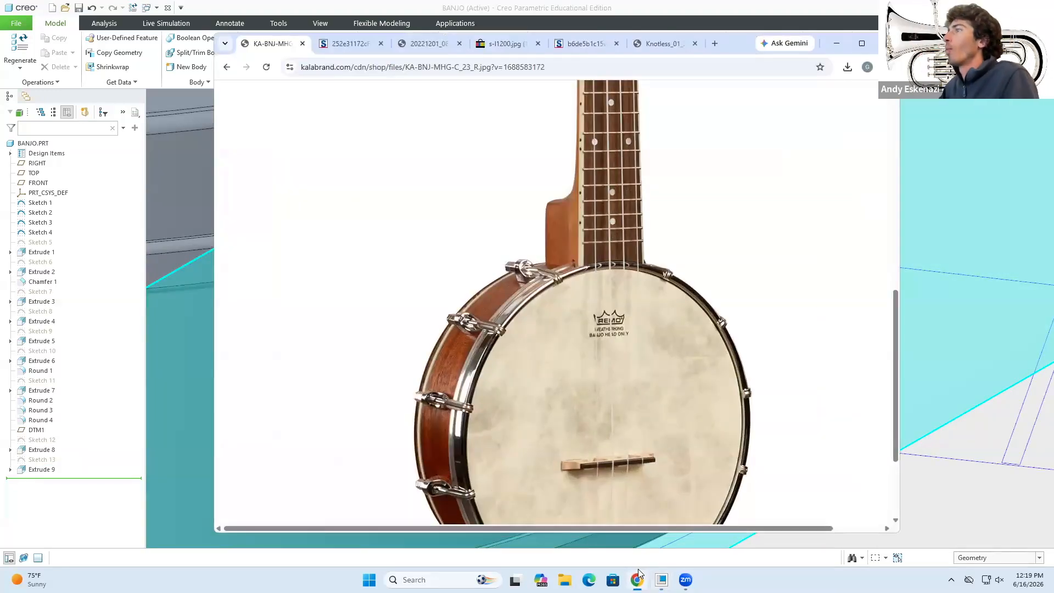
mouse_move(637, 580)
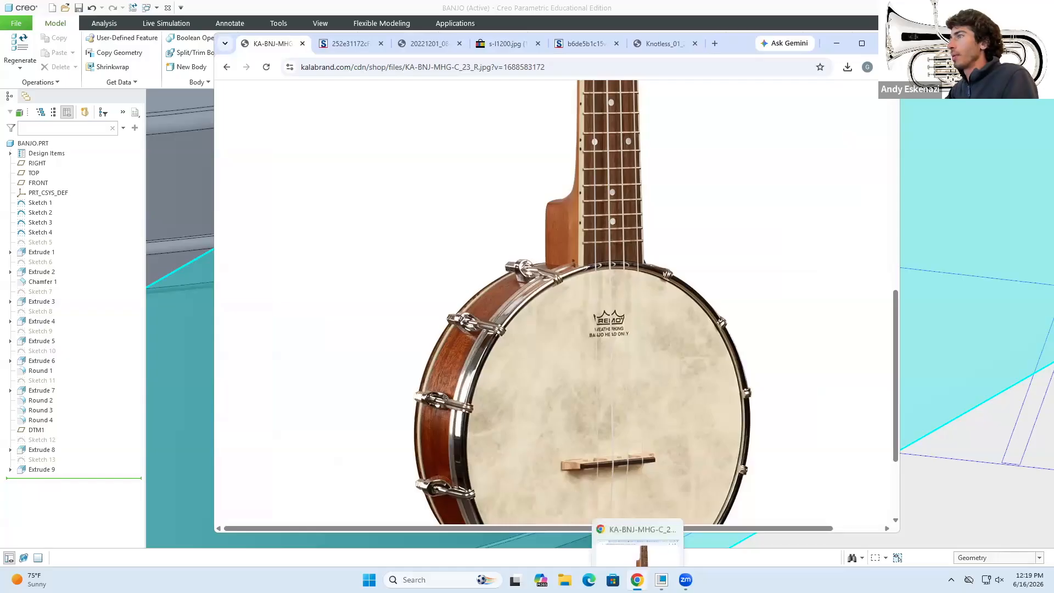
click(637, 580)
middle_drag(789, 341, 736, 379)
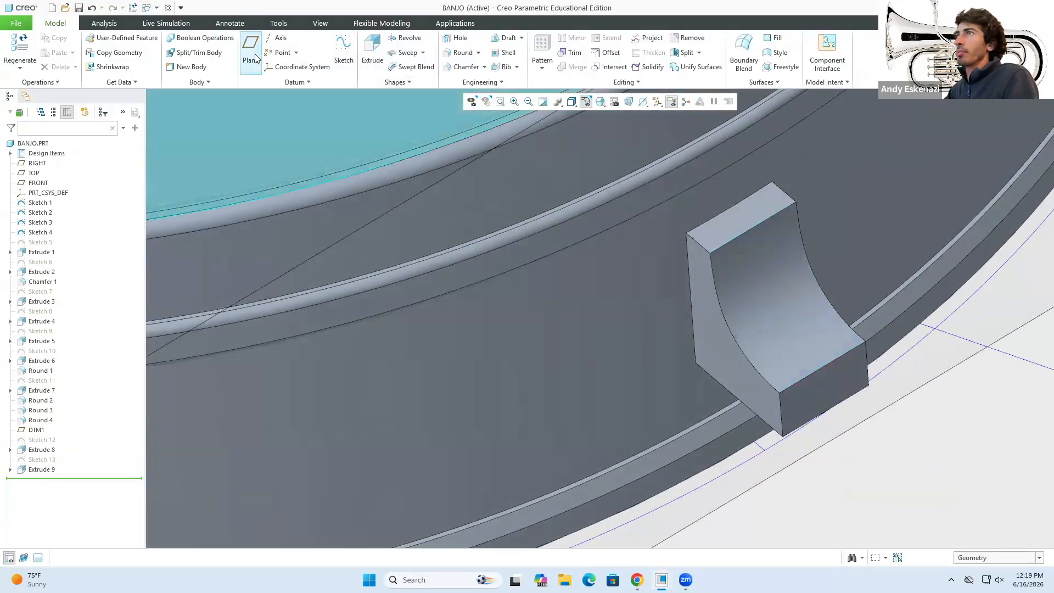
click(343, 54)
click(748, 226)
click(978, 263)
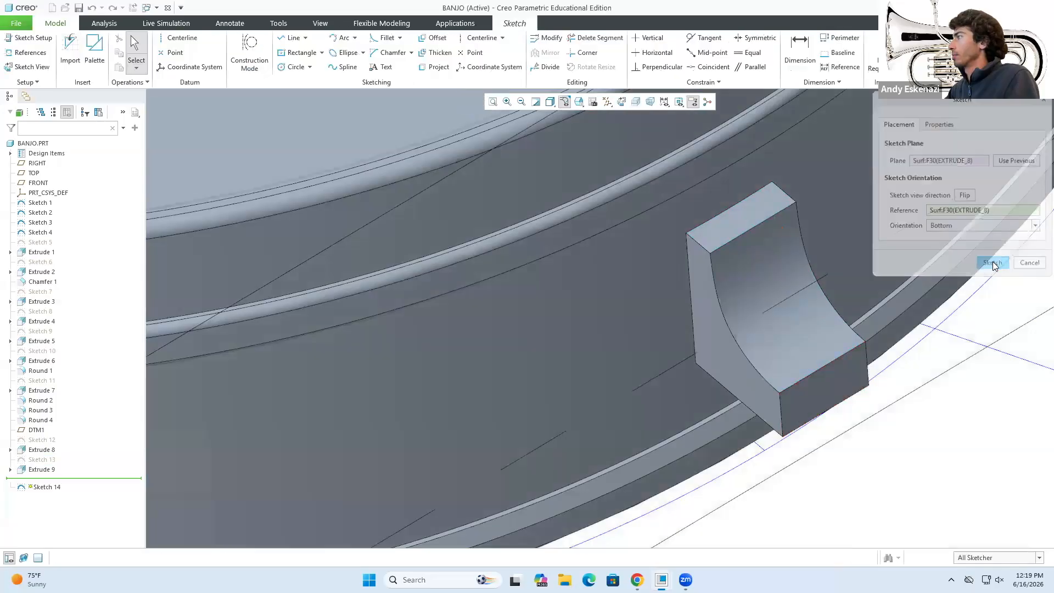
key(alt+Tab)
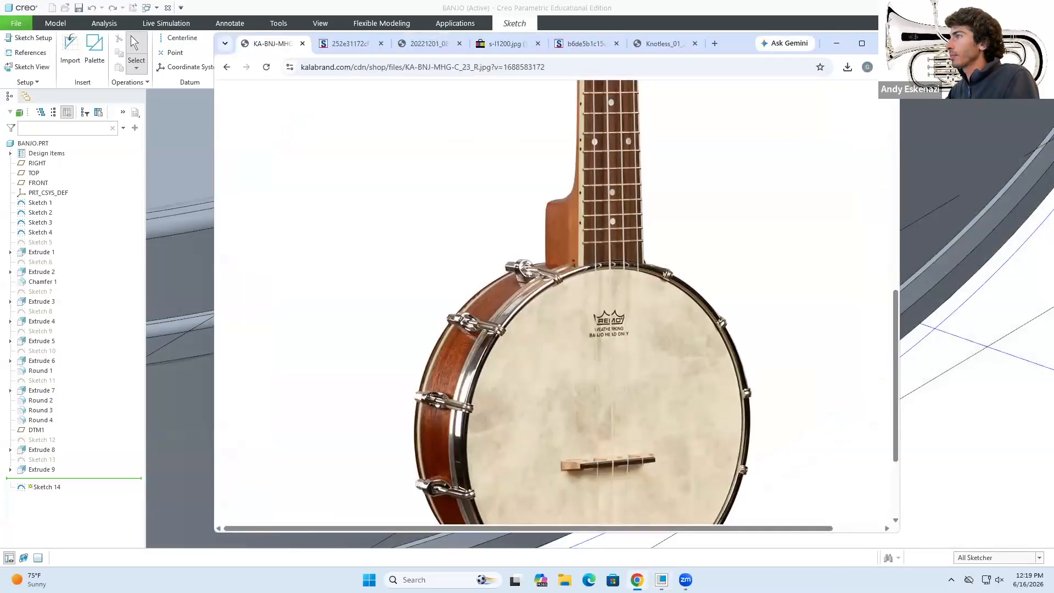
key(alt+Tab)
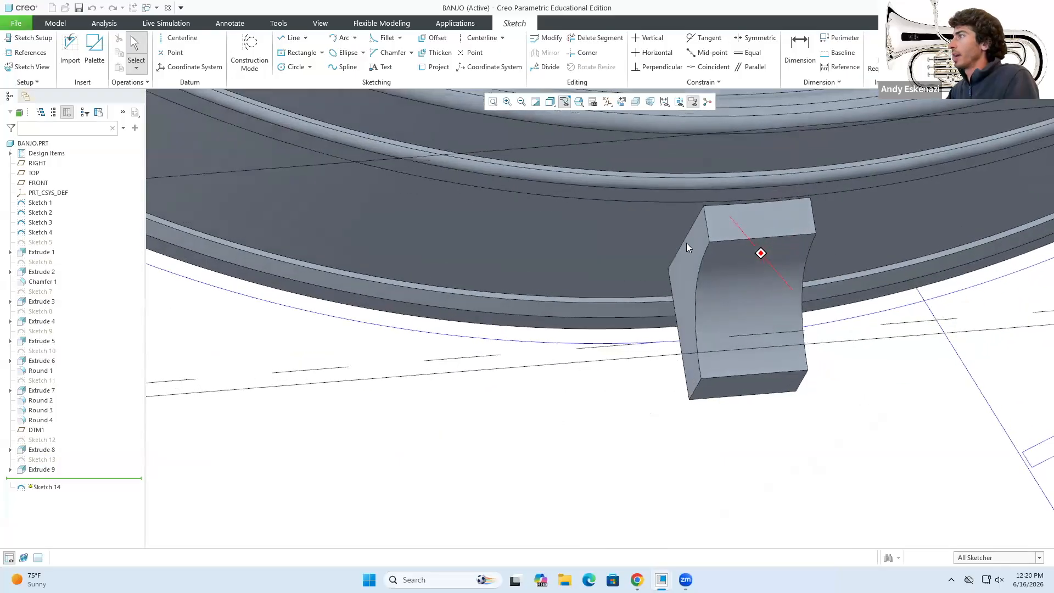
Draw a construction line down the bracket's middle, from the midpoint of the top face's outer edge to the front lip's edge.
click(298, 53)
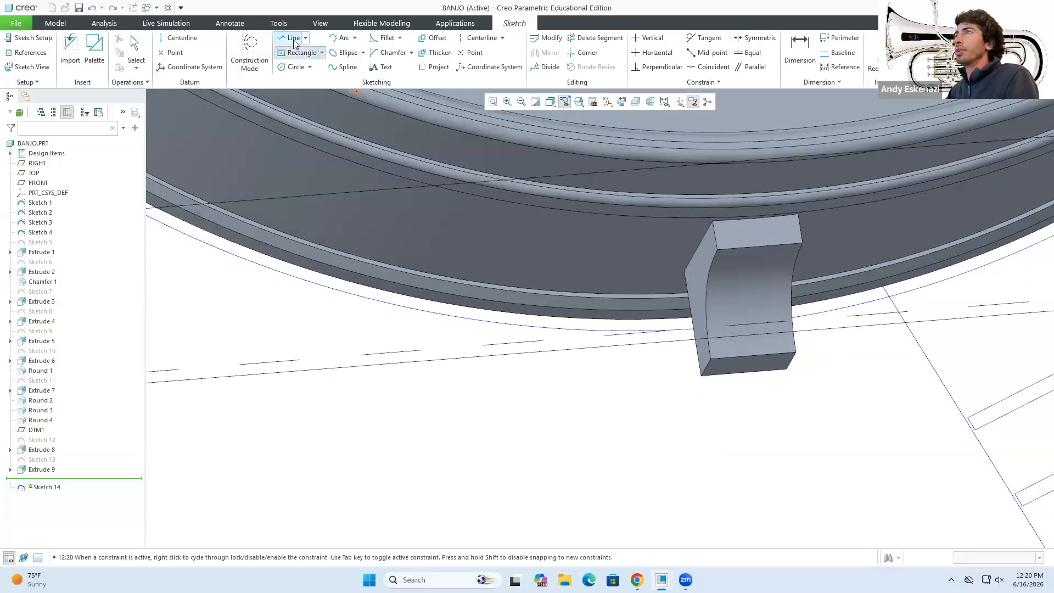
click(293, 38)
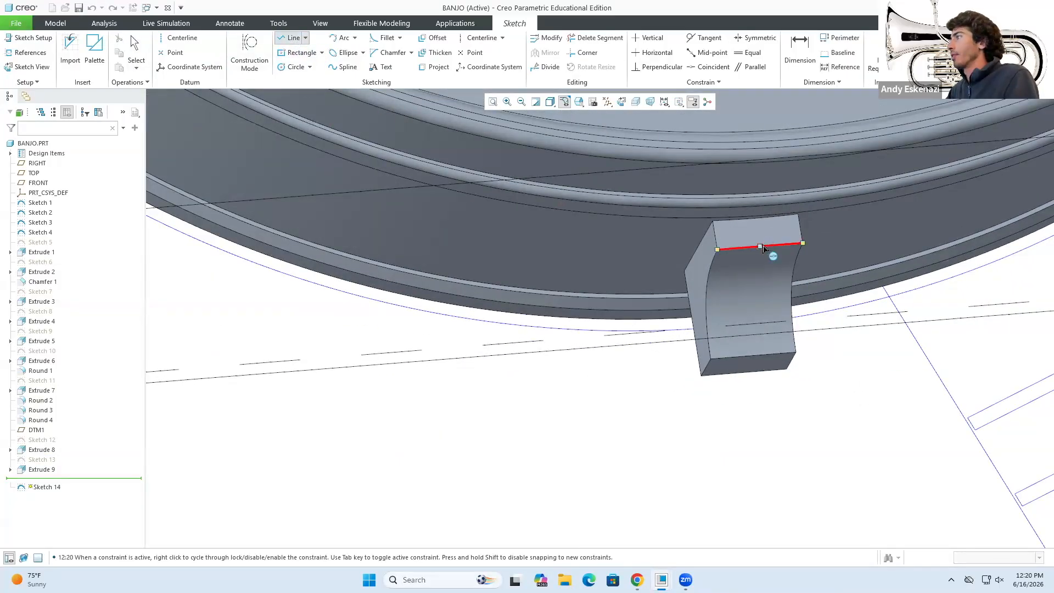
click(249, 55)
click(752, 355)
middle_click(339, 131)
Sketch a centre rectangle on the construction line's midpoint up to the top face's edge, set its width to 4, and finish the sketch.
click(293, 38)
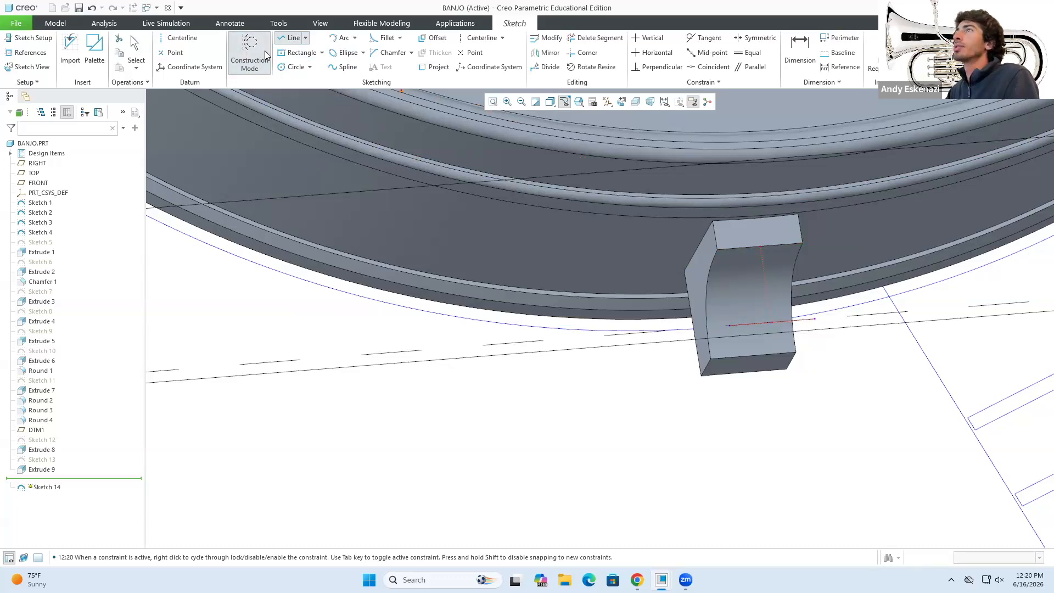
click(297, 53)
click(767, 287)
click(787, 243)
middle_drag(777, 260, 771, 249)
middle_click(796, 246)
scroll(798, 245, up, 2)
scroll(784, 237, down, 3)
double_click(749, 155)
text(4)
key(Return)
click(926, 51)
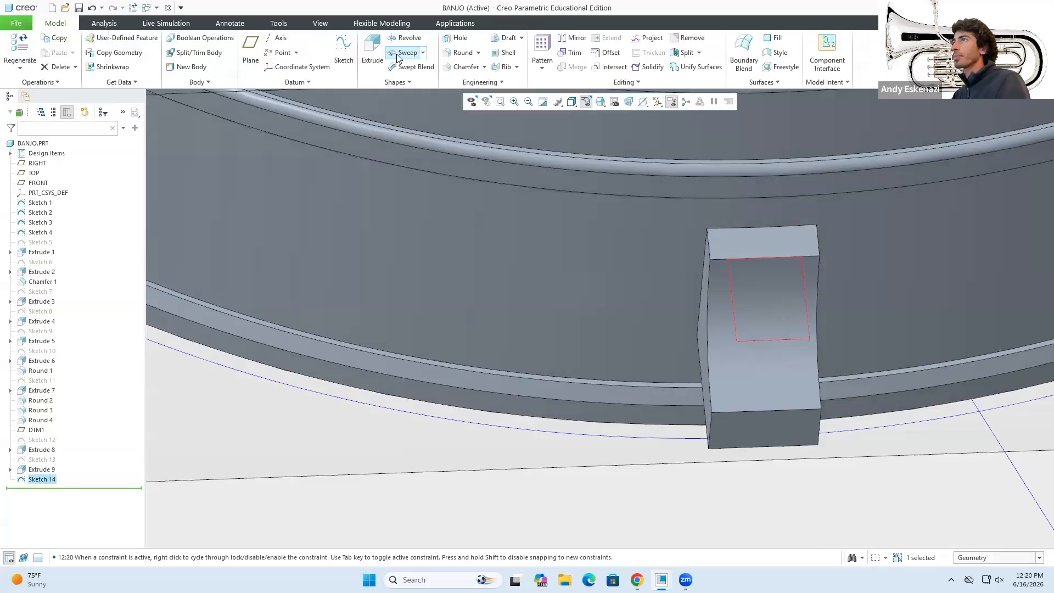
Extrude the rectangle as a material-removing cut down to the bracket's front lip and inspect the pocket.
click(372, 52)
click(216, 51)
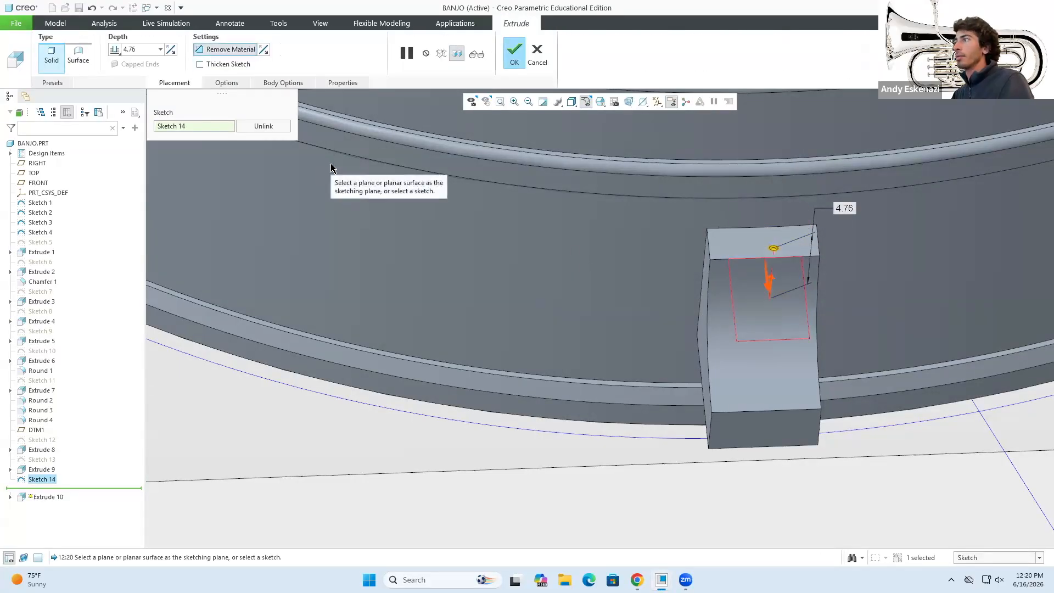
click(115, 53)
click(135, 117)
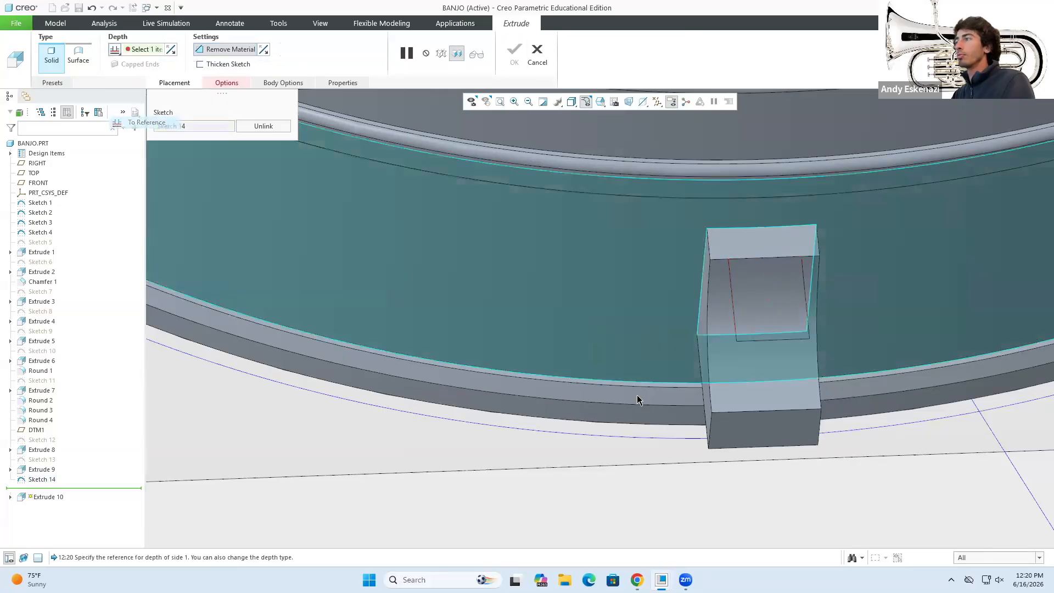
click(744, 415)
mouse_move(740, 410)
middle_down()
mouse_move(787, 375)
mouse_move(781, 397)
mouse_move(770, 410)
mouse_move(739, 386)
mouse_move(764, 391)
mouse_move(760, 354)
mouse_move(781, 351)
mouse_move(807, 368)
middle_up()
click(513, 55)
scroll(737, 388, up, 3)
scroll(742, 394, down, 5)
click(868, 387)
mouse_move(871, 388)
middle_down()
mouse_move(858, 374)
mouse_move(857, 390)
mouse_move(868, 391)
mouse_move(813, 397)
middle_up()
scroll(741, 405, up, 5)
mouse_move(765, 320)
middle_down()
mouse_move(747, 315)
mouse_move(751, 351)
middle_up()
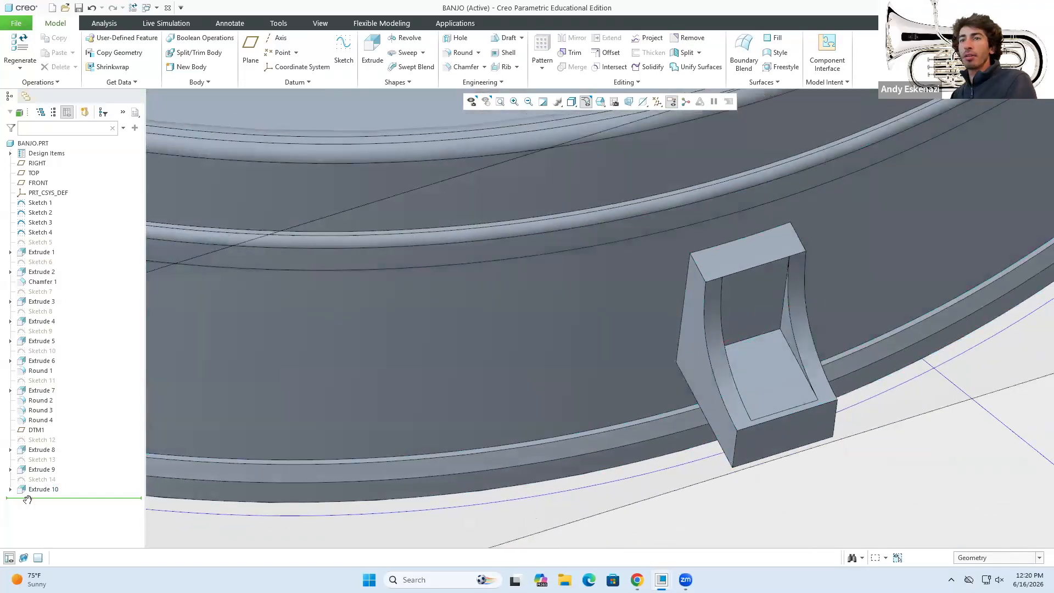
Open the pocket cut's rectangle sketch for editing.
click(48, 499)
click(57, 461)
mouse_move(715, 288)
middle_down()
mouse_move(775, 265)
mouse_move(761, 346)
middle_up()
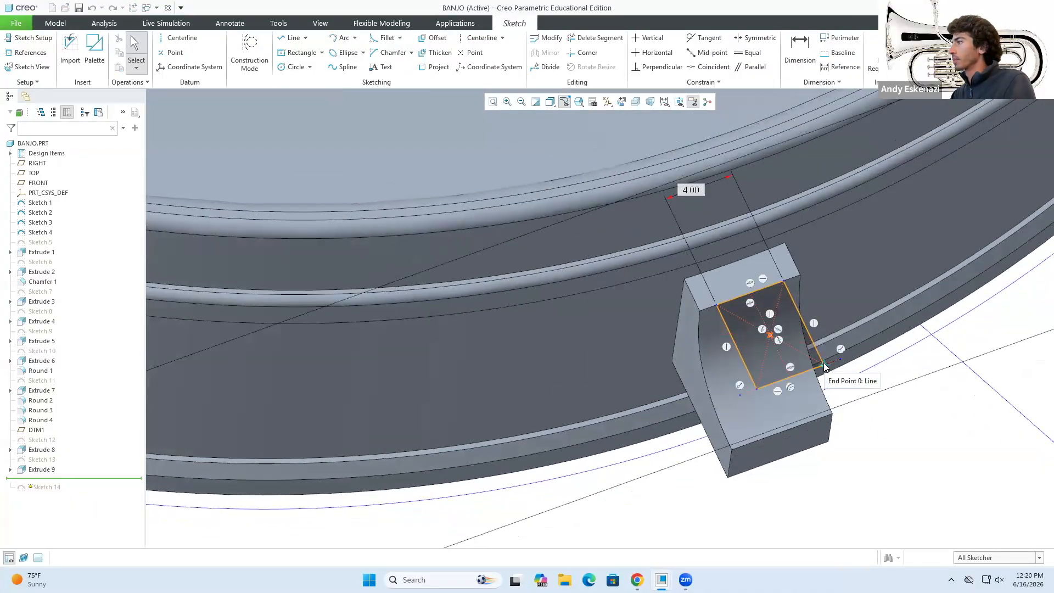
scroll(832, 366, up, 3)
Delete all four sides of the pocket sketch's rectangle, keeping the construction line.
click(803, 311)
key(Delete)
key(ctrl+z)
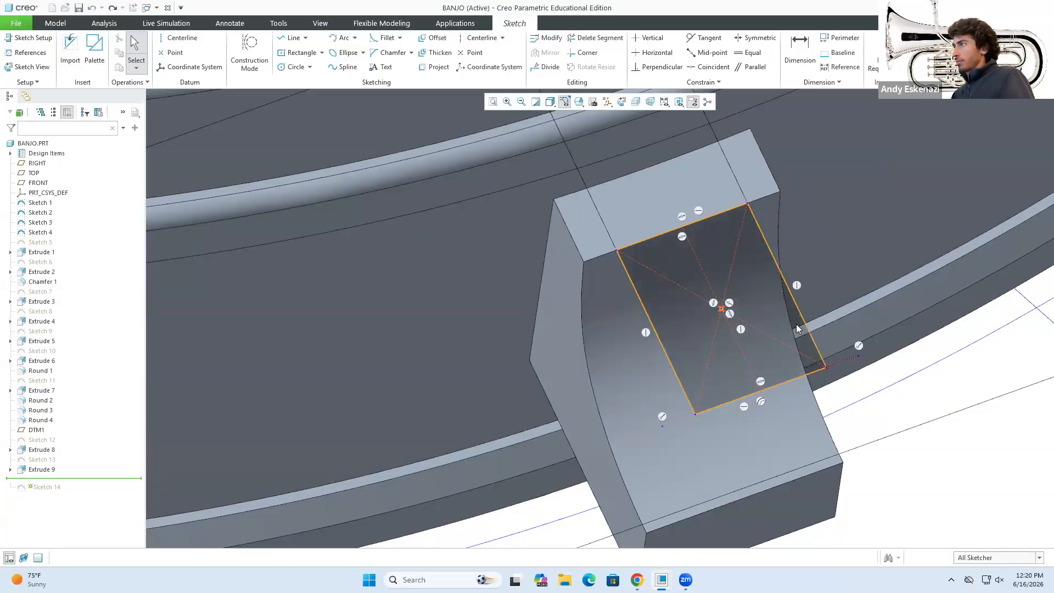
click(771, 310)
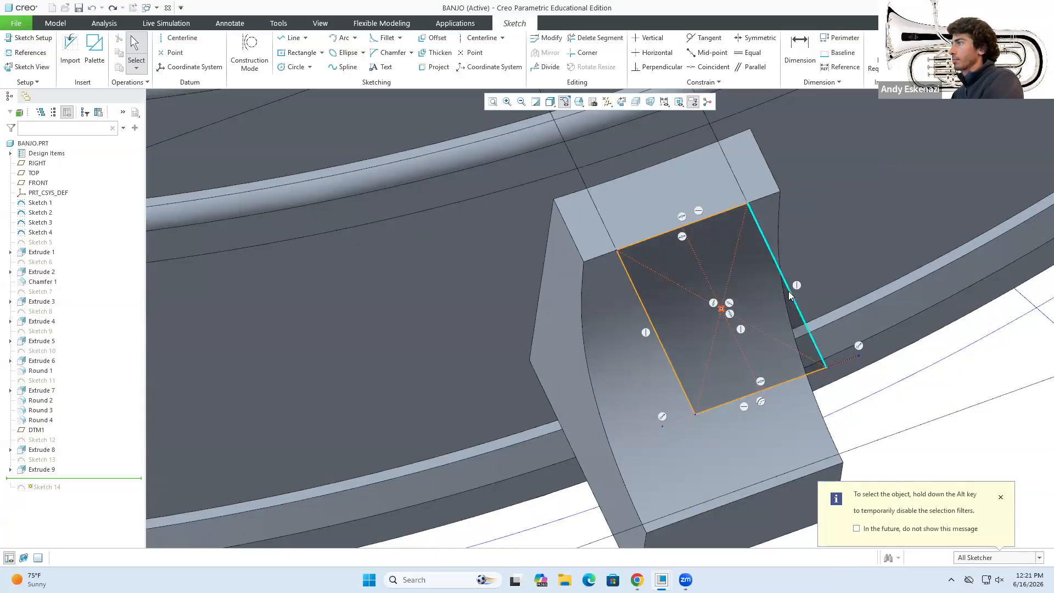
click(788, 291)
key(Delete)
click(708, 219)
key(Delete)
click(619, 268)
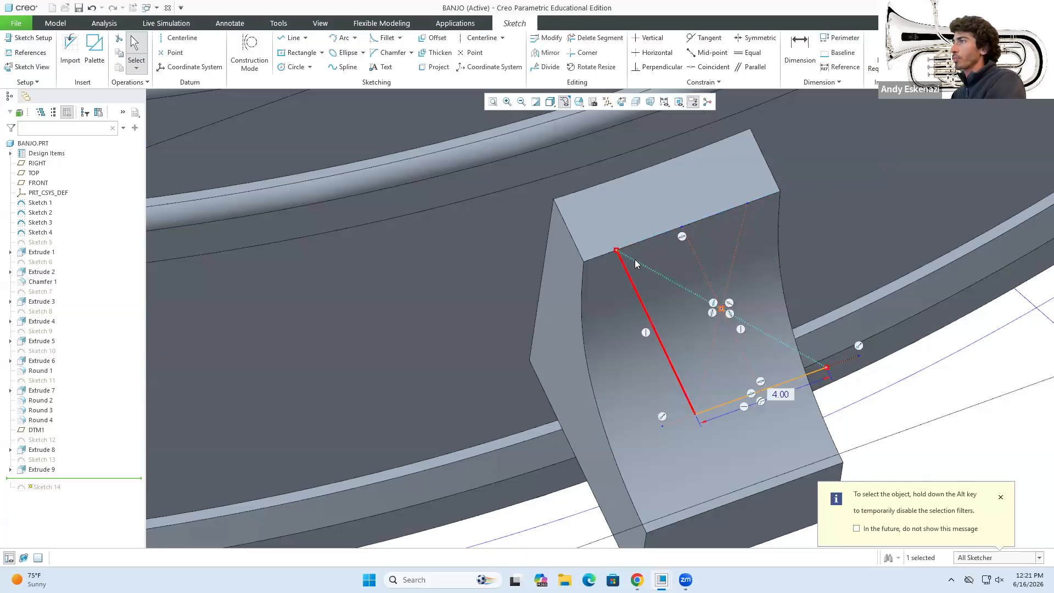
key(Delete)
click(727, 401)
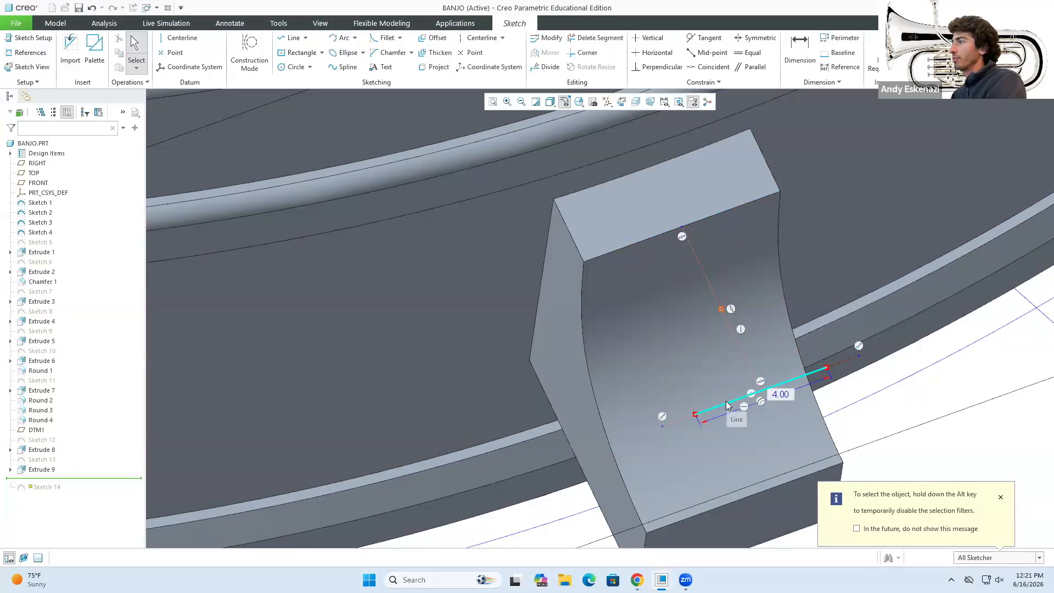
key(Delete)
Draw a new centre rectangle on the construction line's midpoint, extending onto the top face, and set its width to 4.
click(297, 52)
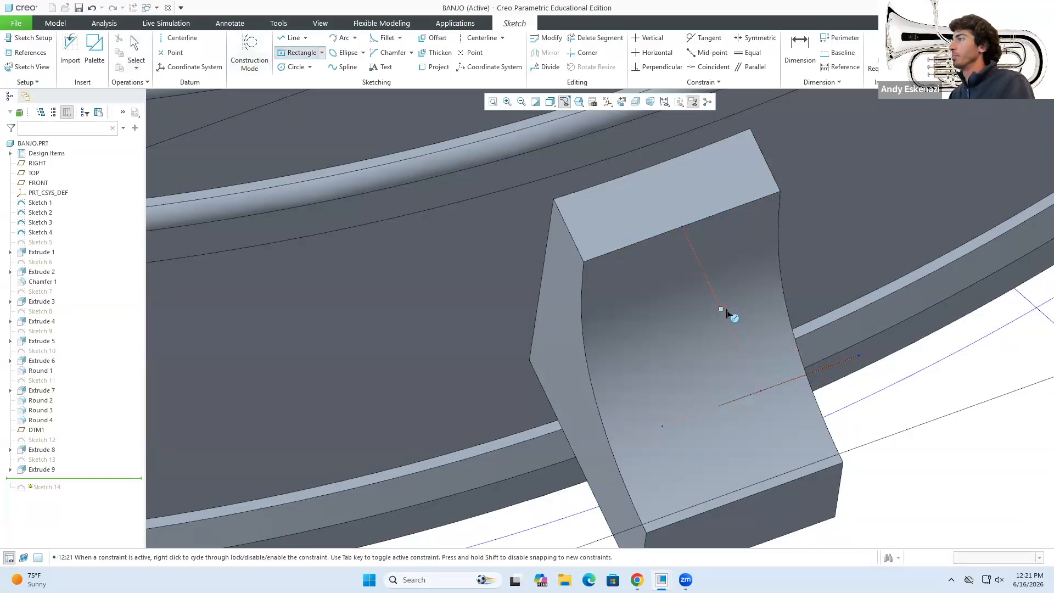
click(729, 189)
middle_click(761, 250)
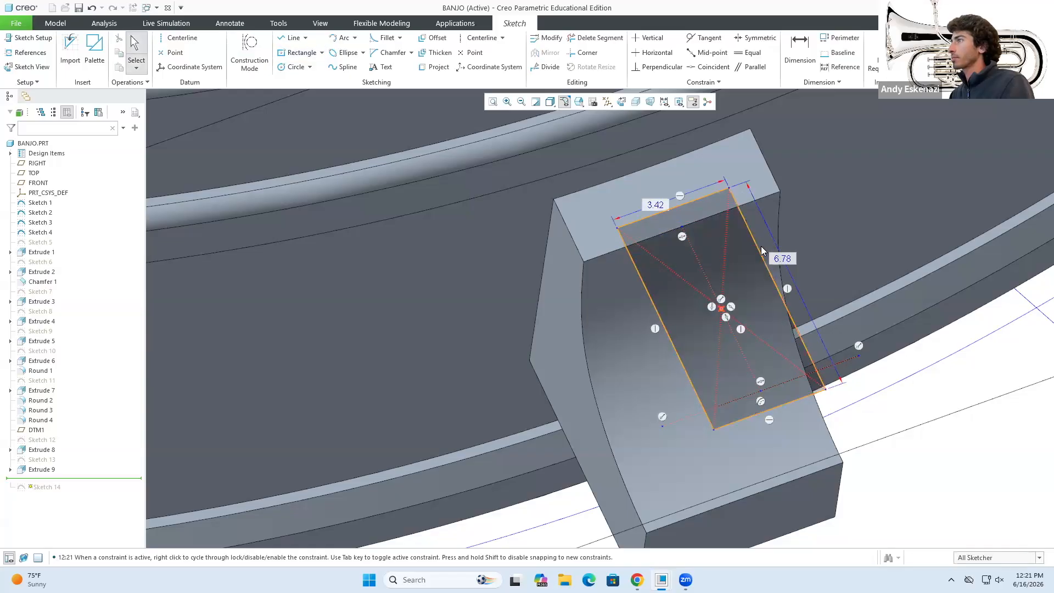
key(Return)
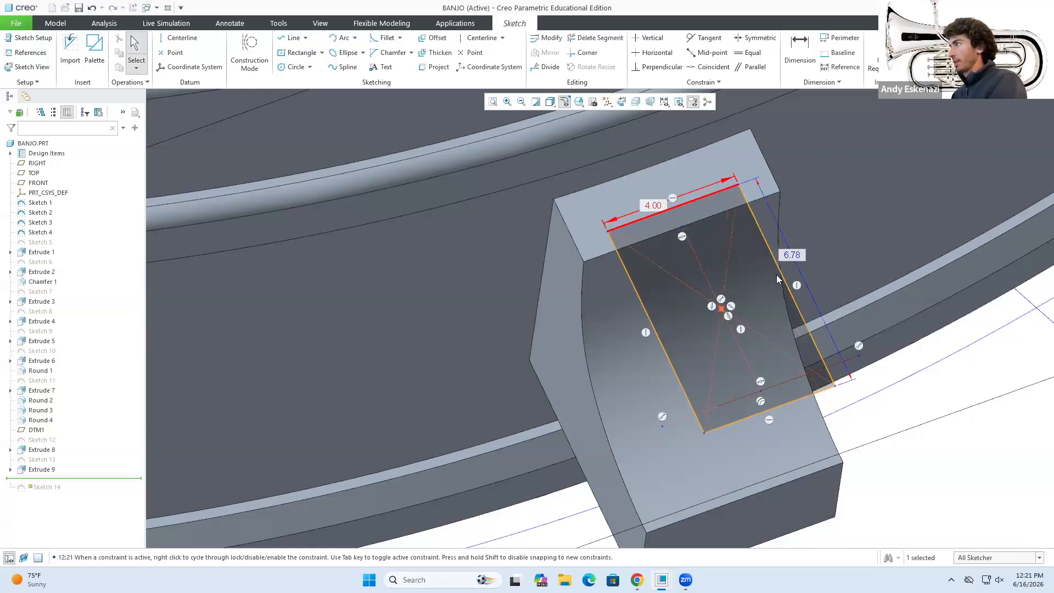
Try a length of 6 for the new pocket rectangle.
double_click(791, 254)
text(6)
key(Return)
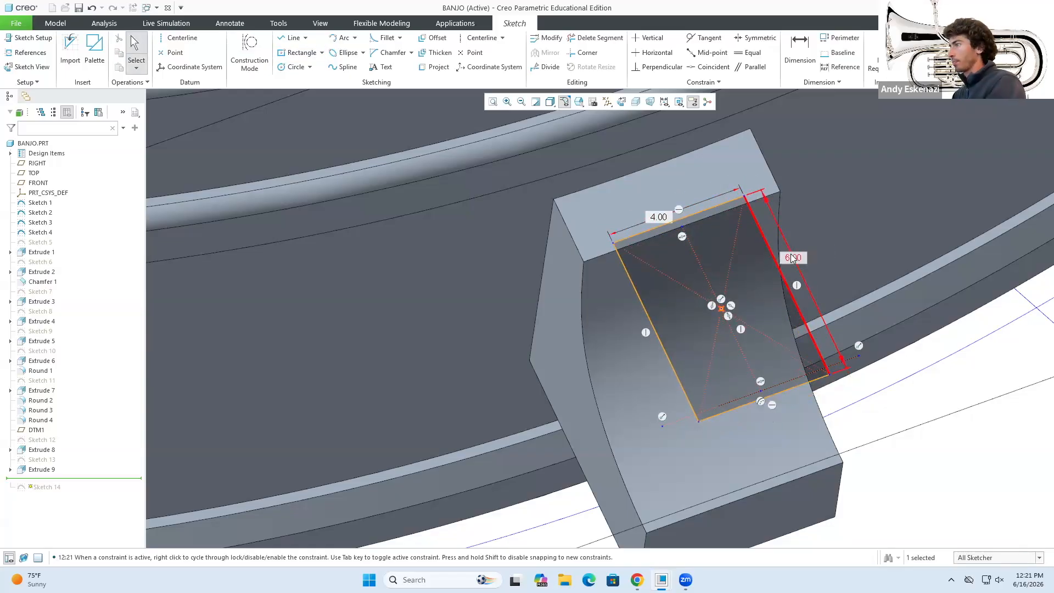
Set the pocket rectangle's length to 8 and finish the sketch to update the cut.
double_click(795, 258)
text(8)
key(Return)
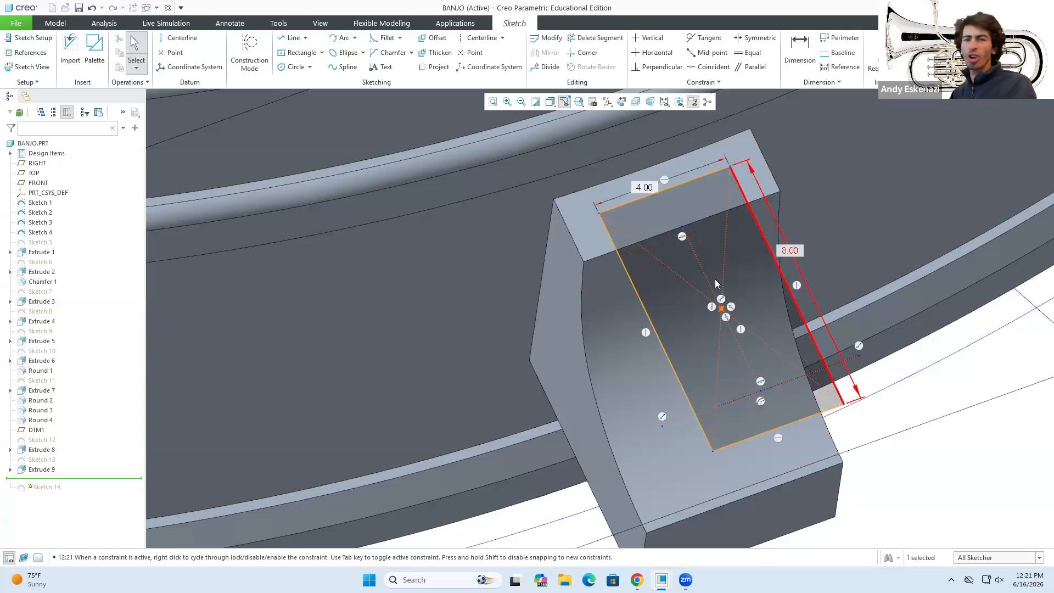
click(927, 55)
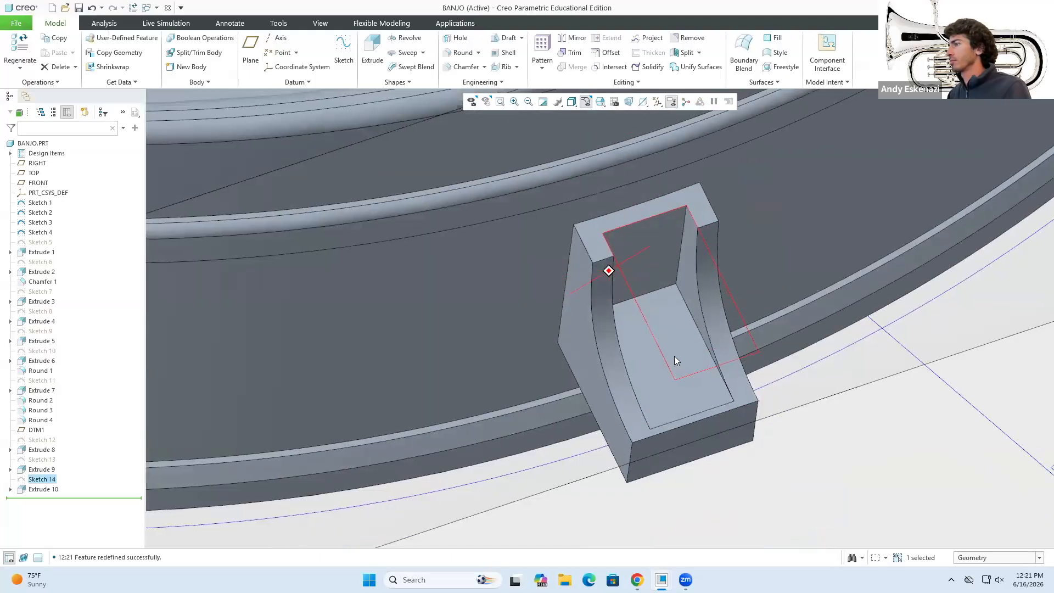
Undo the last pocket sketch change and reopen the pocket cut's sketch for editing.
middle_drag(675, 360, 723, 409)
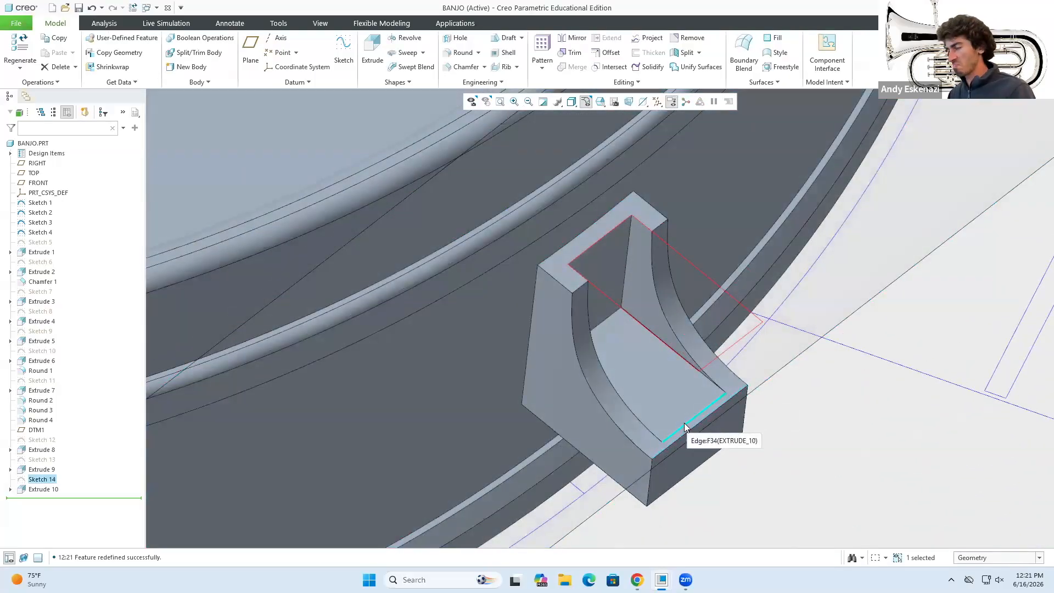
key(ctrl+z)
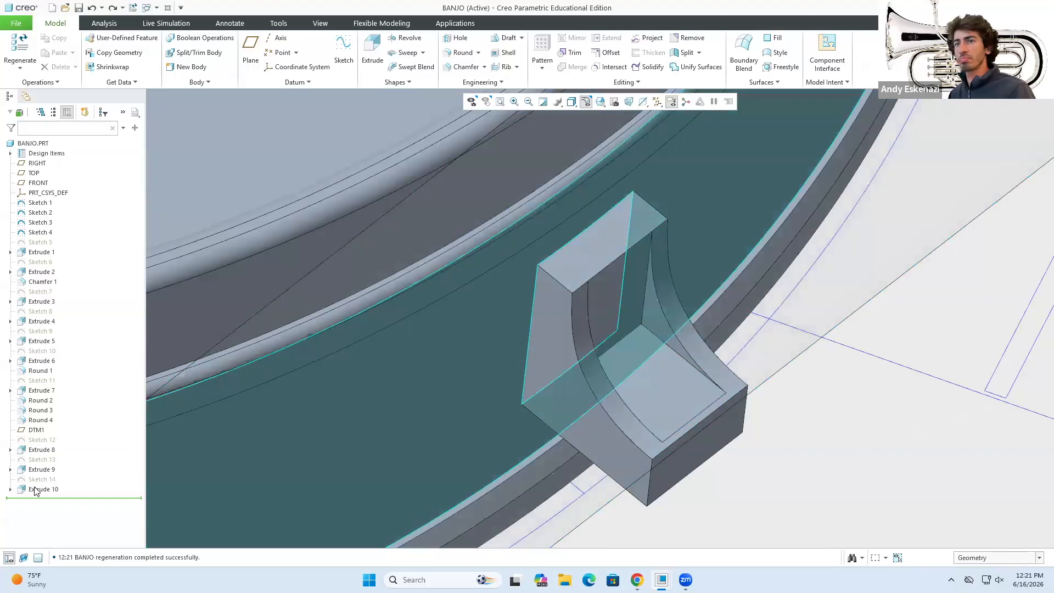
click(10, 489)
right_click(54, 498)
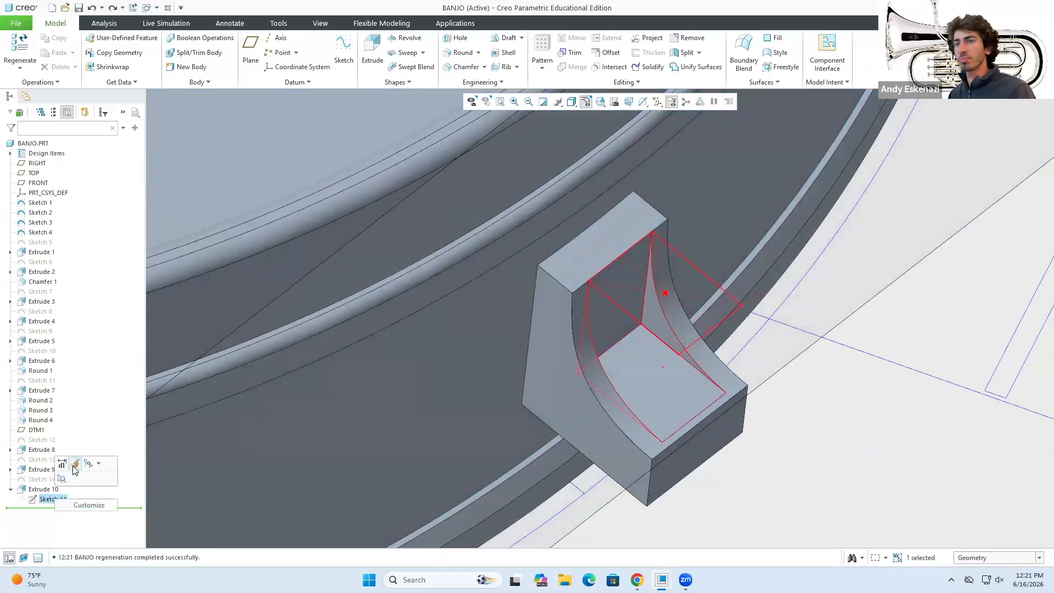
click(75, 465)
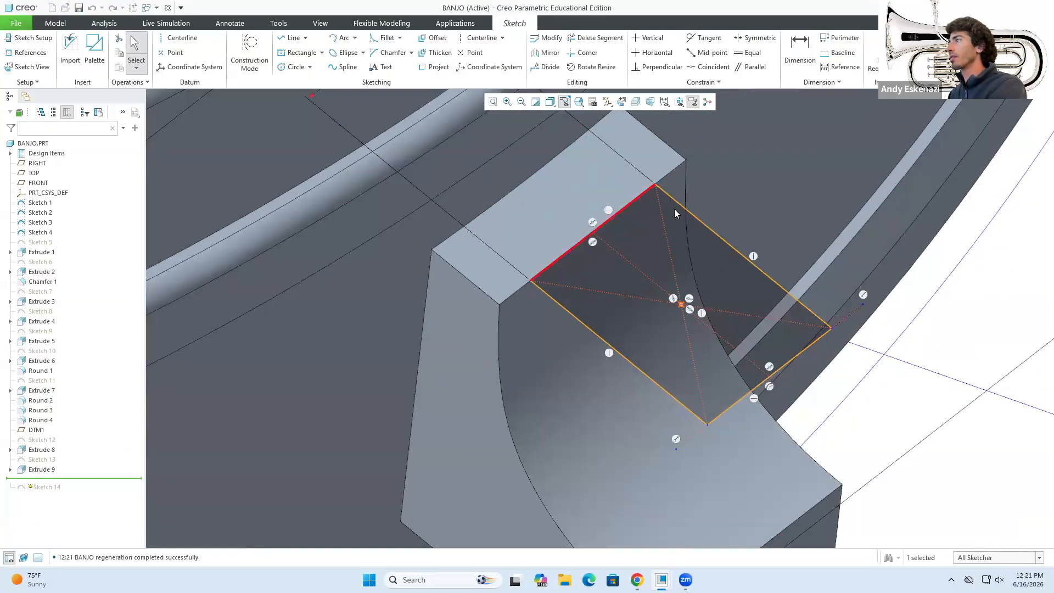
Delete the four sides of the old pocket rectangle, keeping the construction line through its middle.
key(Delete)
click(677, 202)
key(Delete)
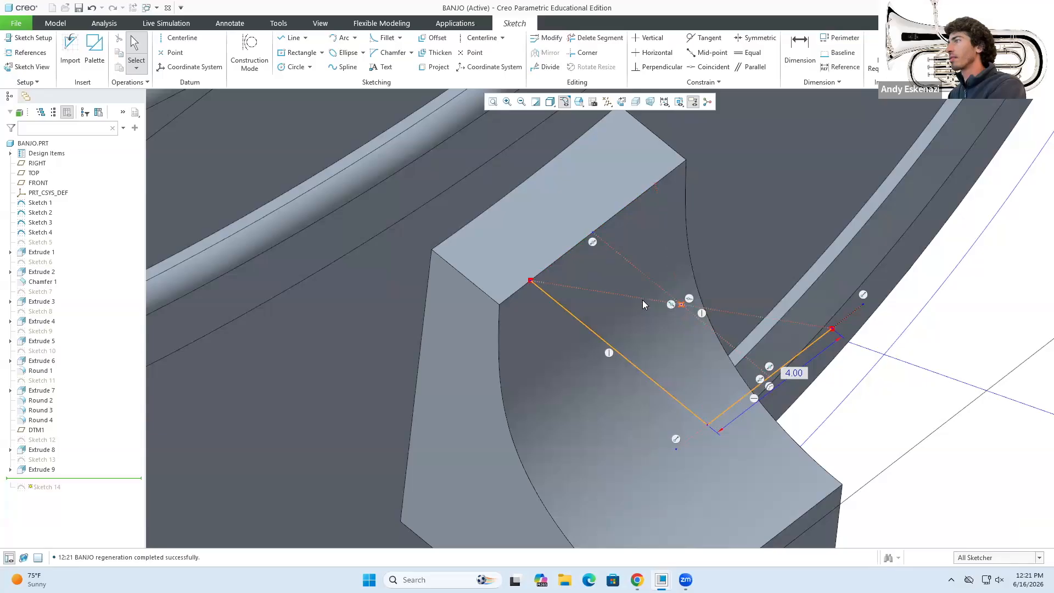
click(642, 303)
click(626, 362)
key(Delete)
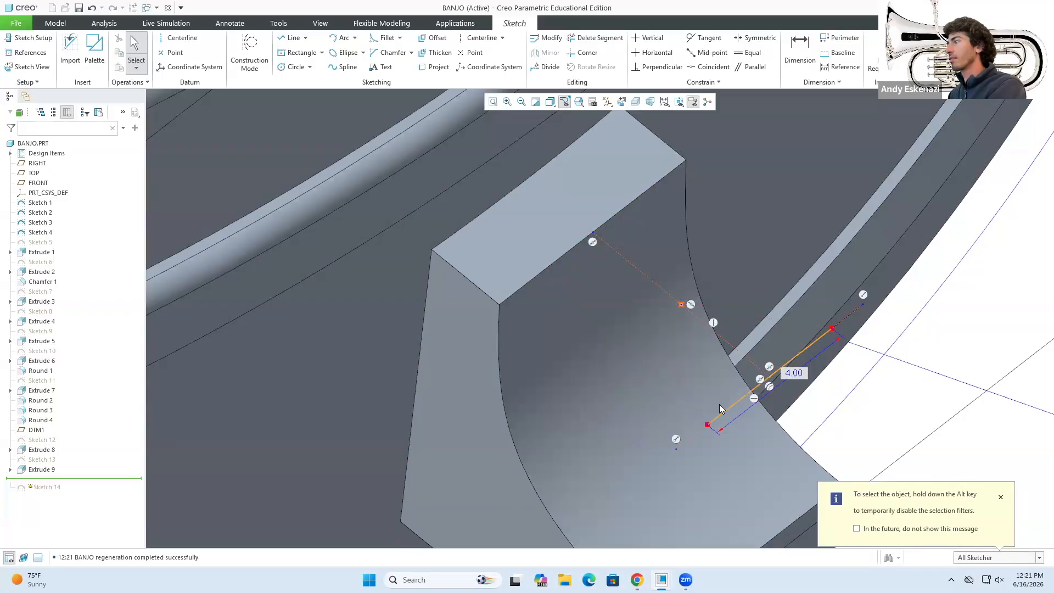
click(723, 420)
key(Delete)
Draw a centre rectangle about 9.2 long on the construction line, reaching onto the top face, set its width to 4, and finish the sketch.
click(301, 53)
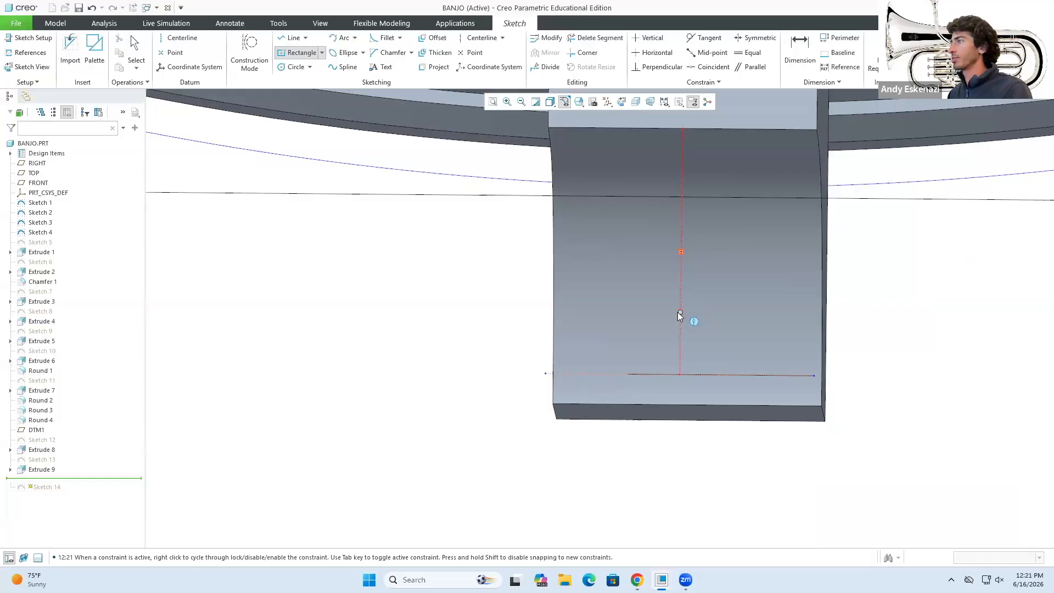
click(679, 313)
scroll(692, 335, up, 4)
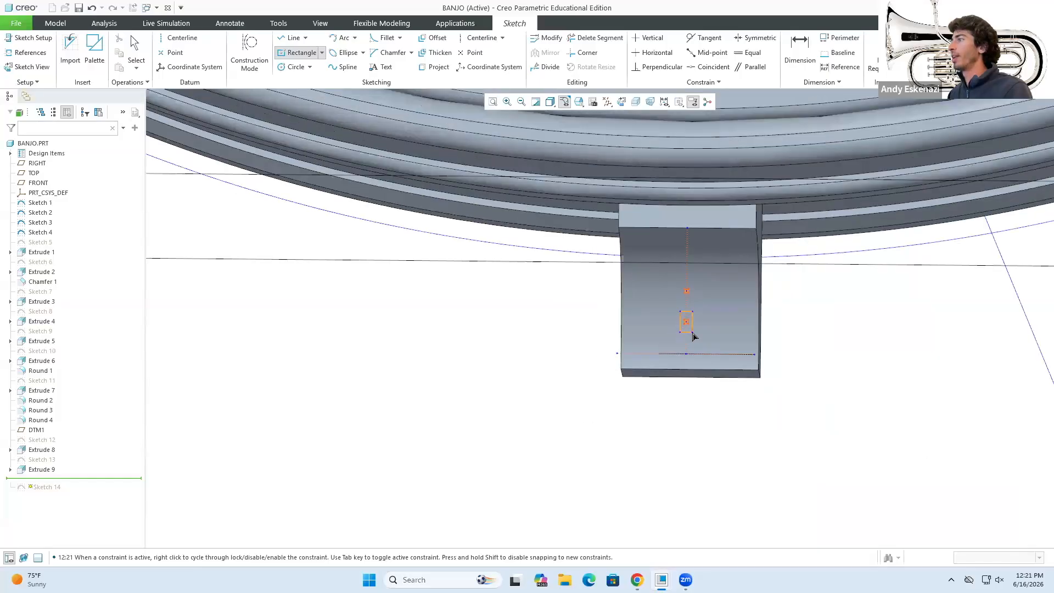
scroll(710, 247, down, 1)
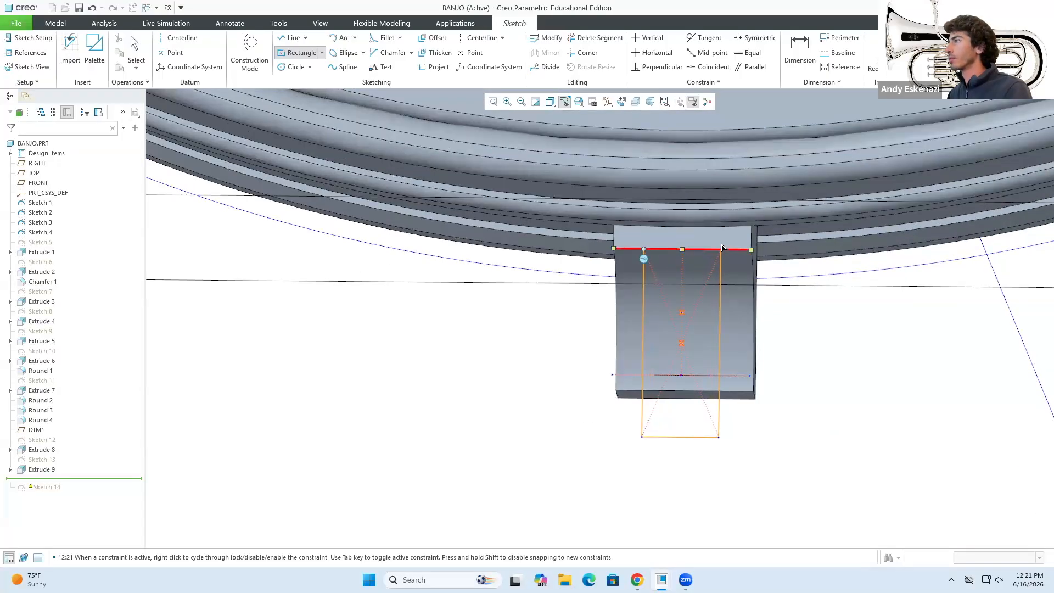
click(725, 243)
middle_click(707, 269)
scroll(707, 269, down, 1)
text(4)
key(Return)
scroll(665, 231, down, 1)
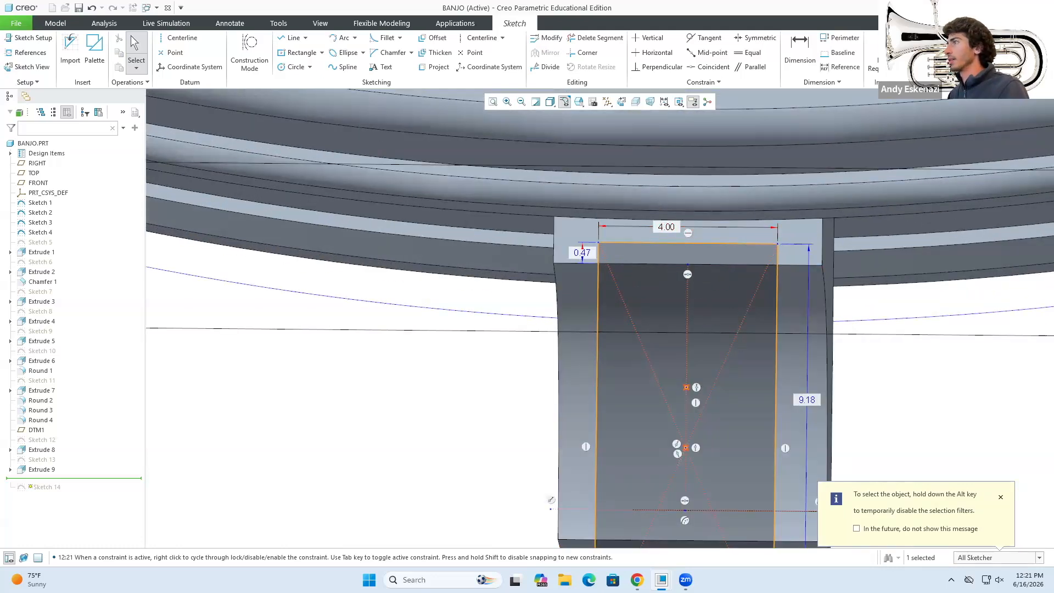
click(926, 50)
scroll(673, 301, up, 3)
mouse_move(659, 334)
middle_down()
mouse_move(676, 288)
mouse_move(725, 326)
middle_up()
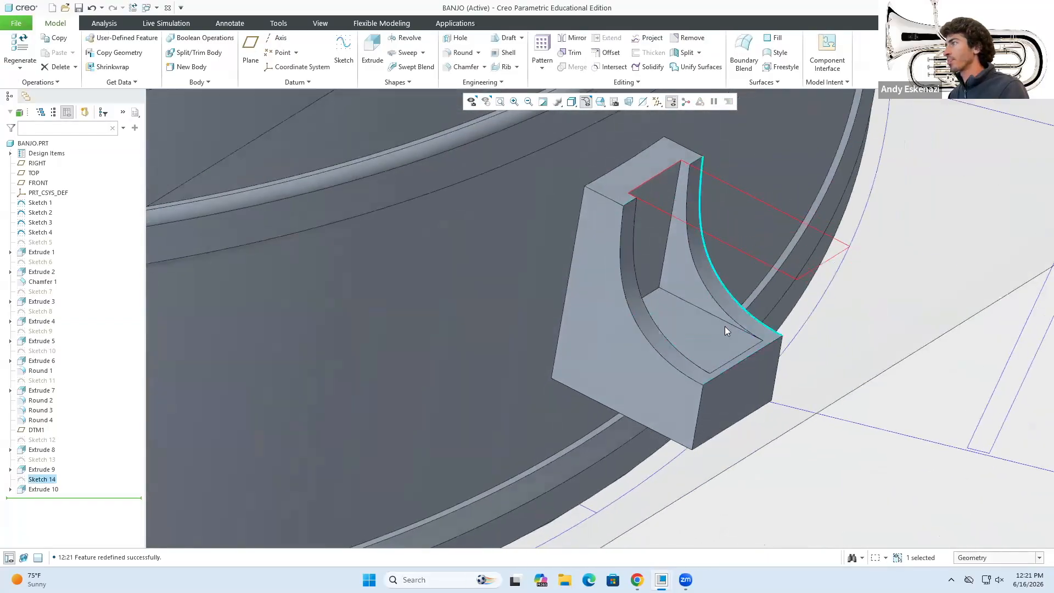
Redefine the pocket extrude with a variable depth instead of a reference and try a depth of 8.
right_click(44, 489)
click(65, 517)
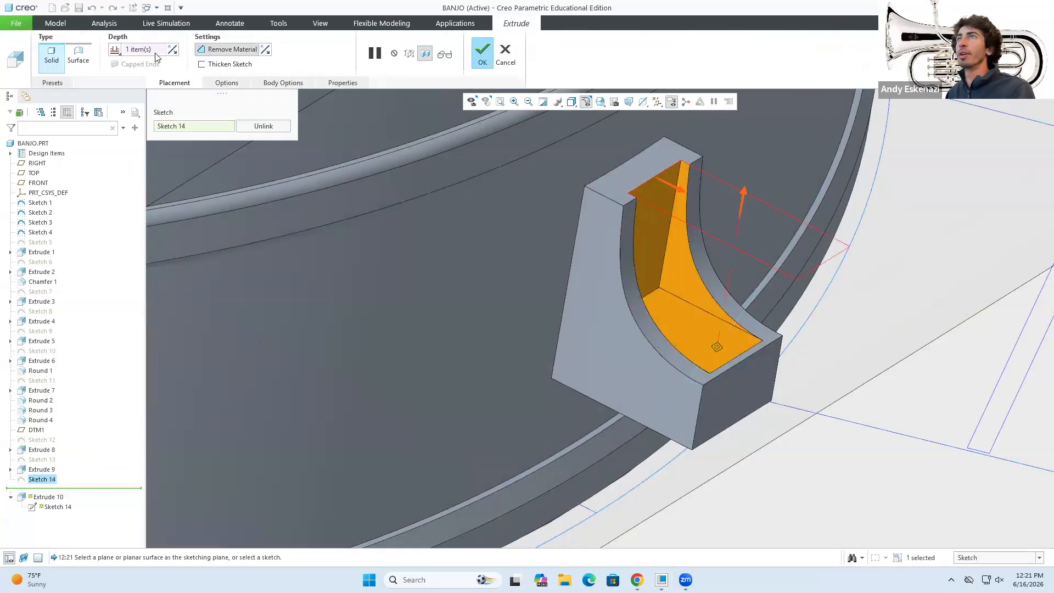
click(115, 51)
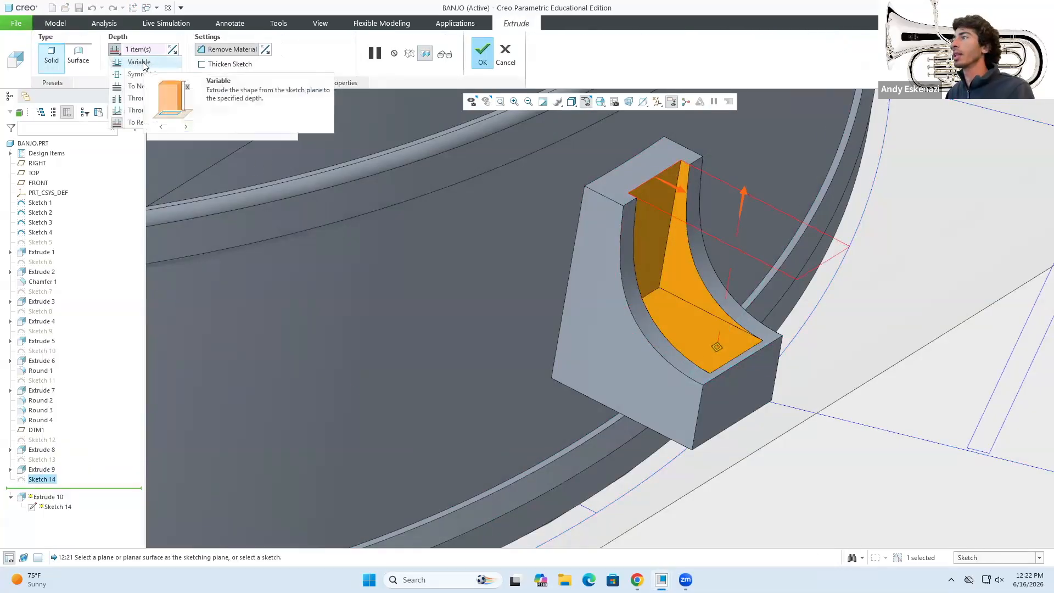
click(144, 63)
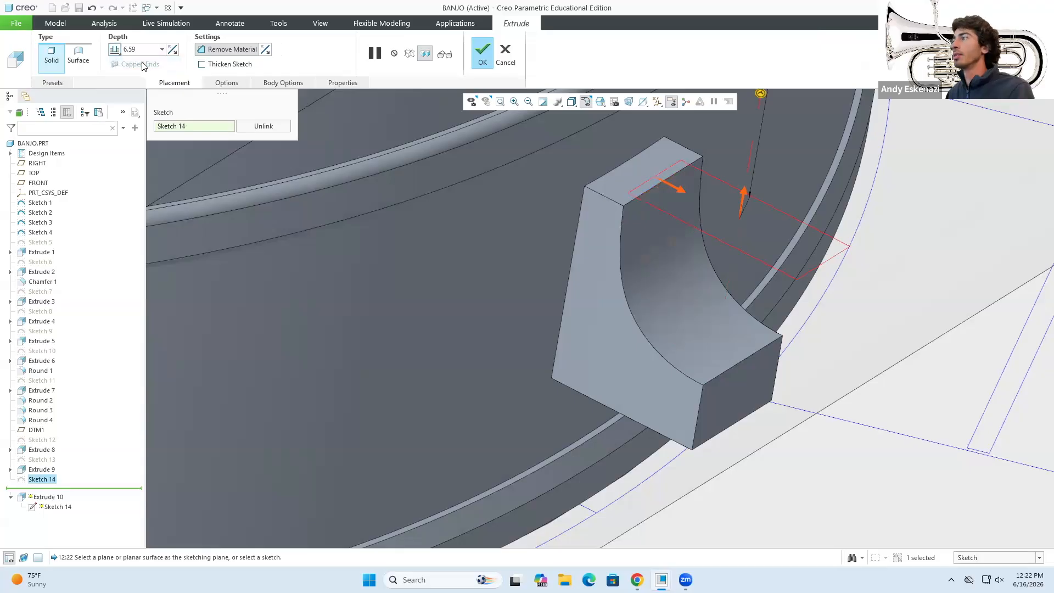
scroll(694, 376, up, 5)
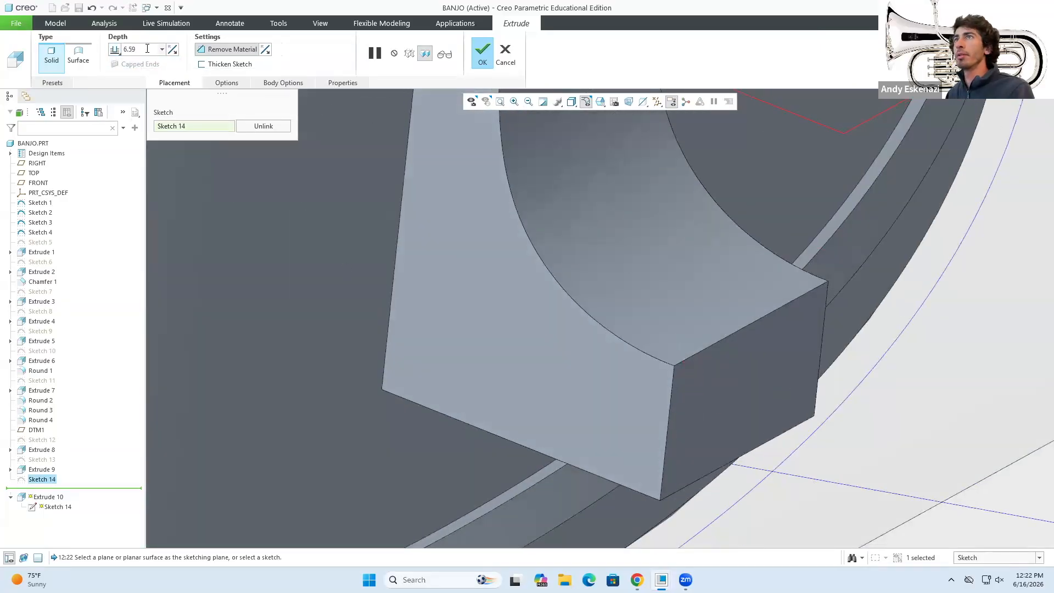
text(8)
key(Return)
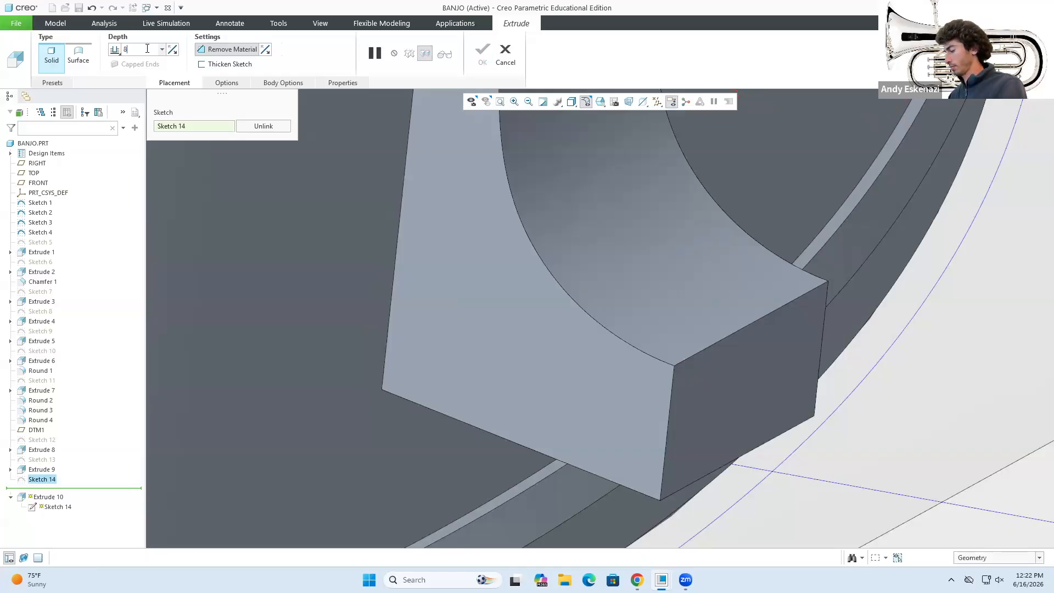
scroll(625, 360, down, 3)
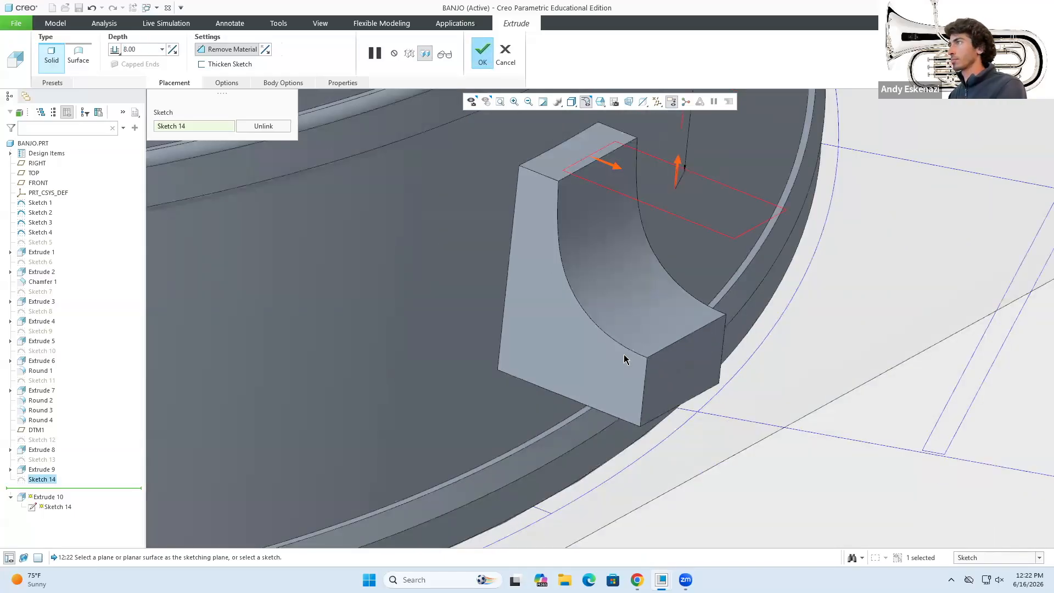
Flip the pocket's depth direction, set the cut depth to 7, and accept the feature.
click(265, 49)
click(264, 49)
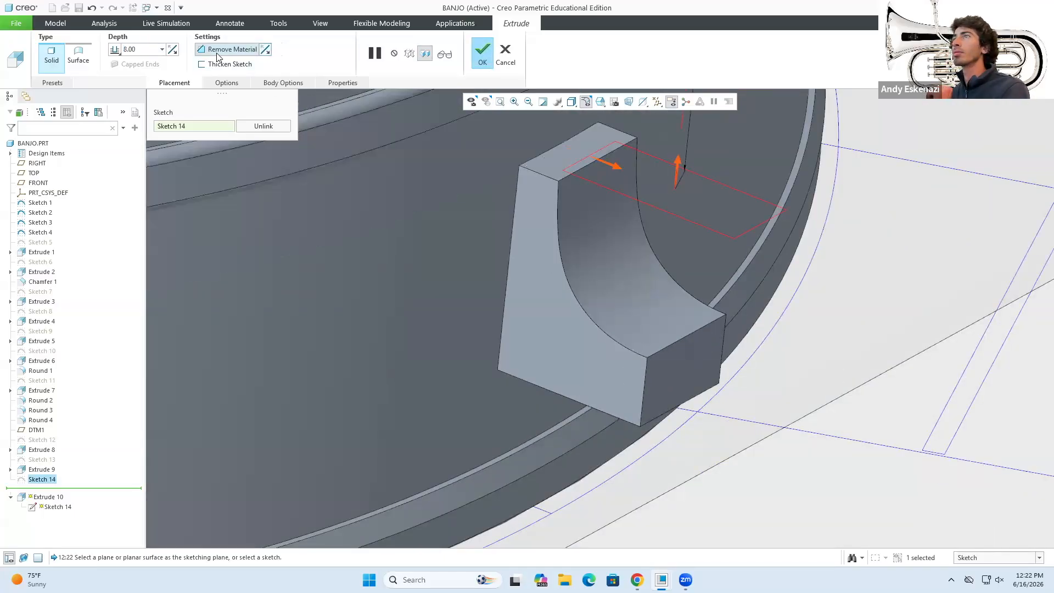
click(173, 51)
text(7)
key(Return)
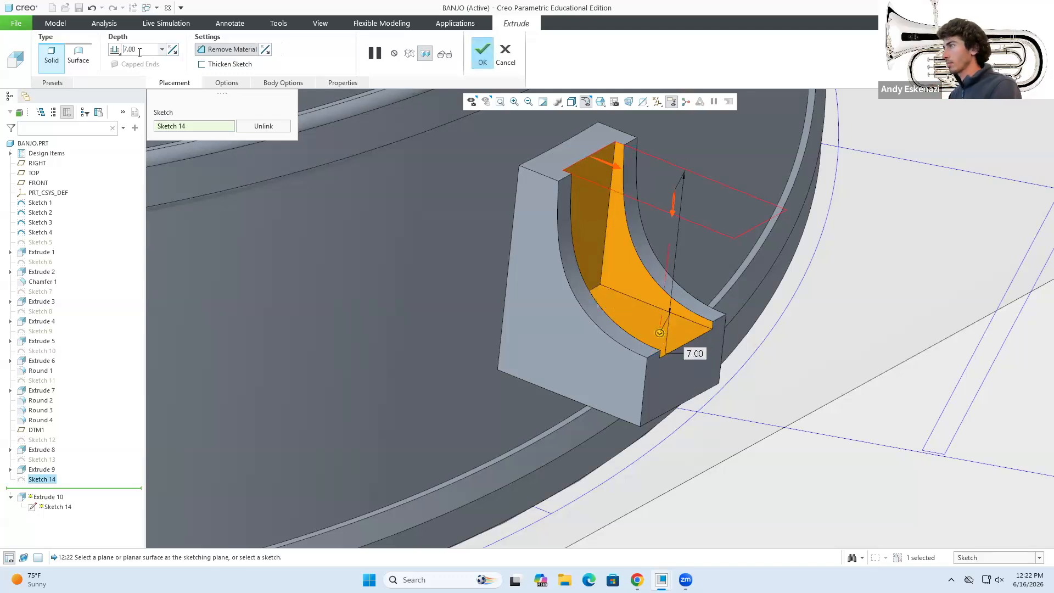
click(484, 54)
click(821, 499)
Start a round on one outer vertical edge at the bracket's front and try a radius of 2.
middle_drag(646, 233, 530, 186)
click(463, 53)
click(594, 416)
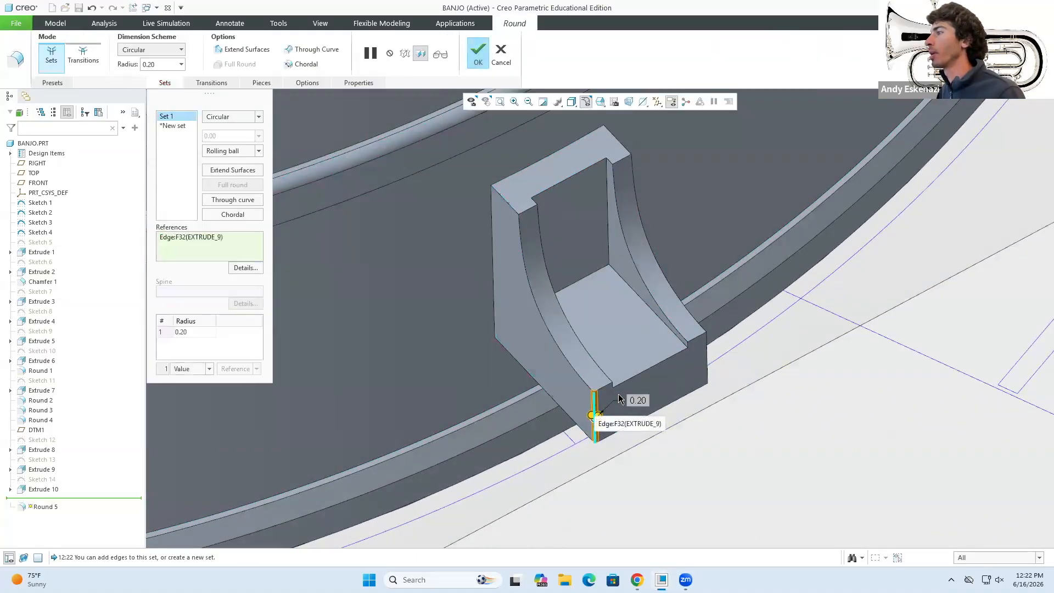
click(196, 330)
text(2)
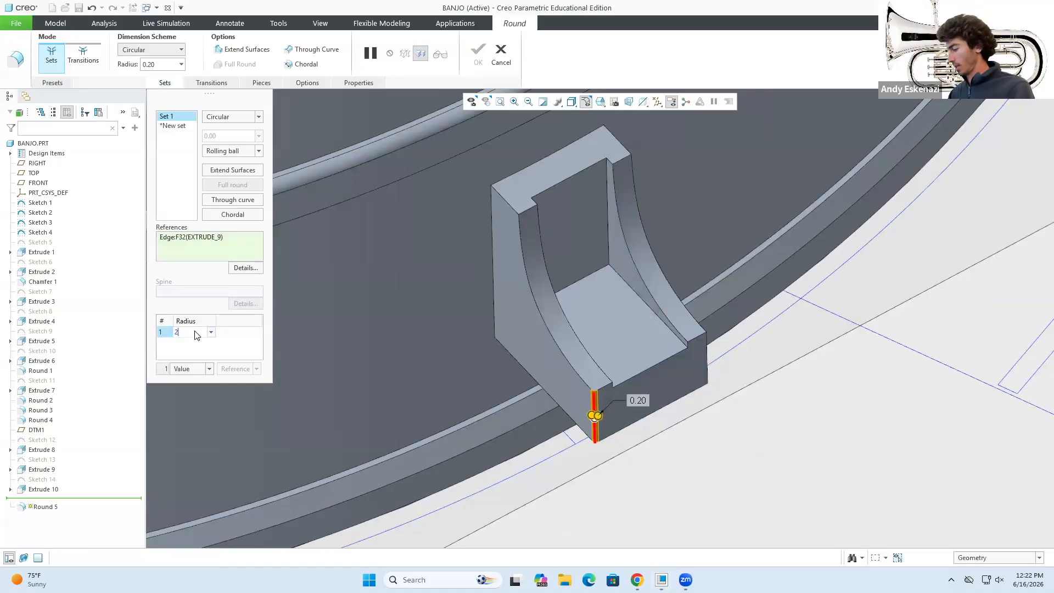
key(Return)
middle_drag(665, 397, 656, 373)
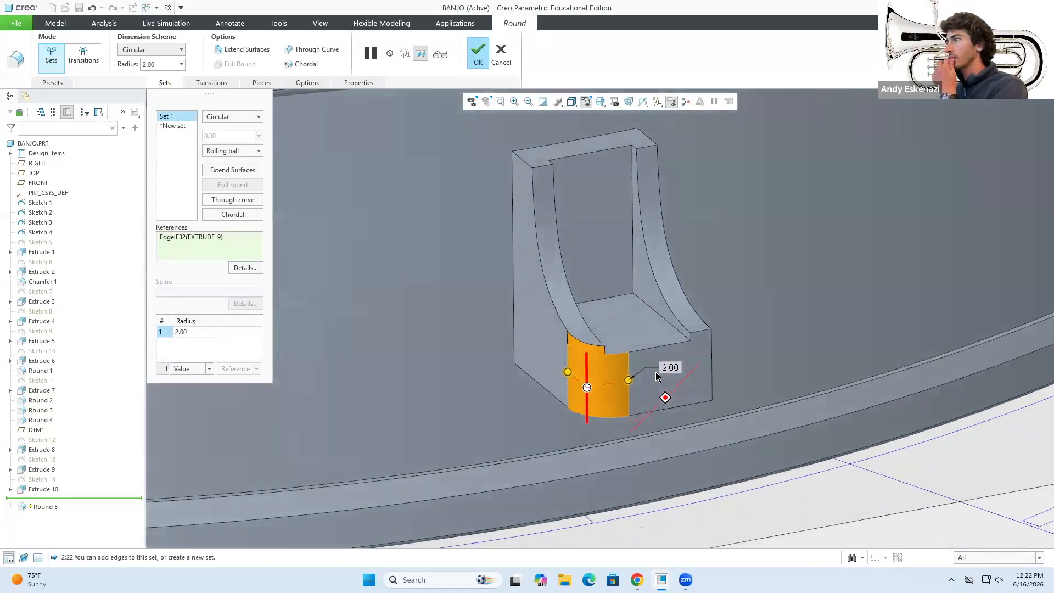
Set the round's radius to 3 and add the bracket's opposite front vertical edge.
click(192, 331)
text(3)
key(Return)
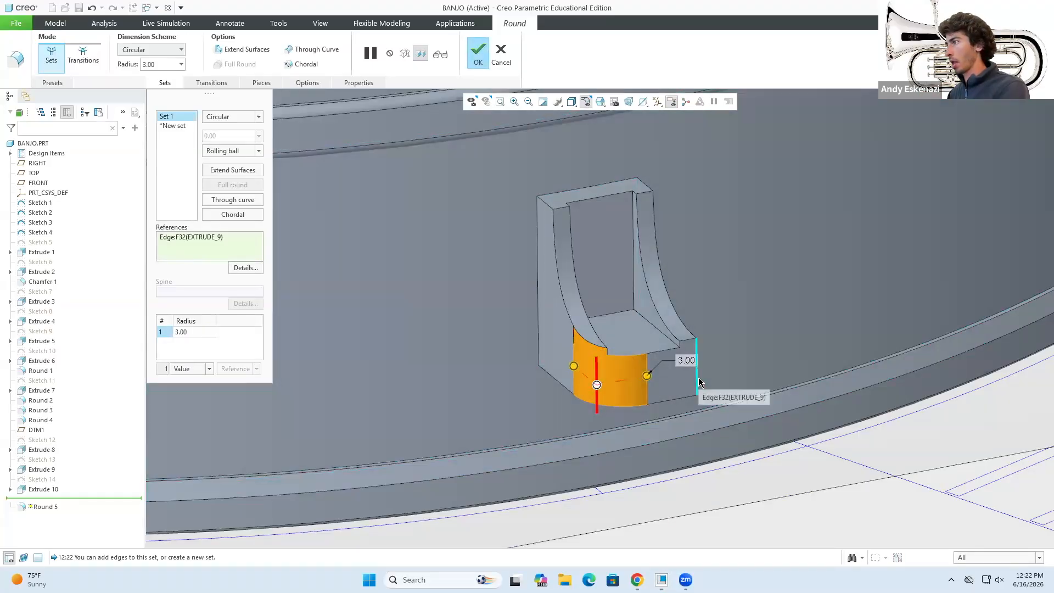
click(697, 382)
middle_drag(698, 381, 674, 352)
middle_drag(546, 271, 582, 344)
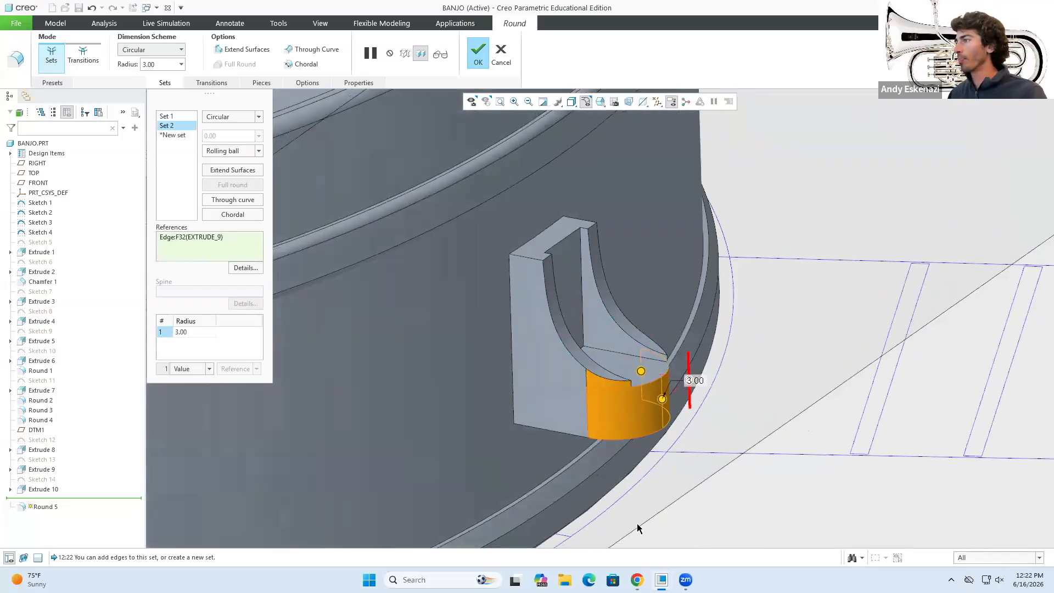
Check the banjo reference photo, add both upper corner edges of the bracket at radius 3, and accept the round.
click(637, 580)
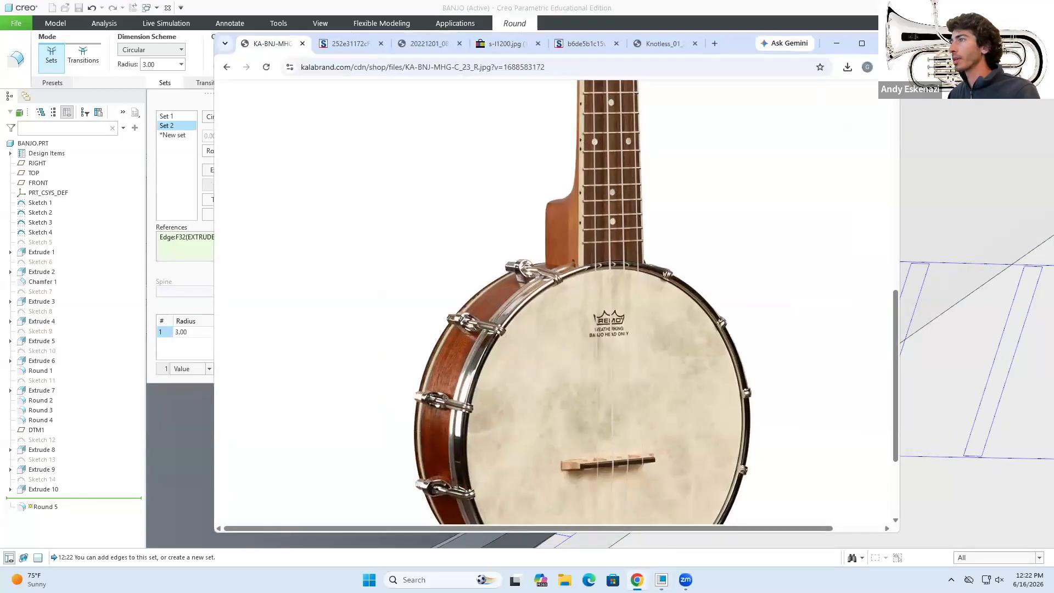
click(637, 580)
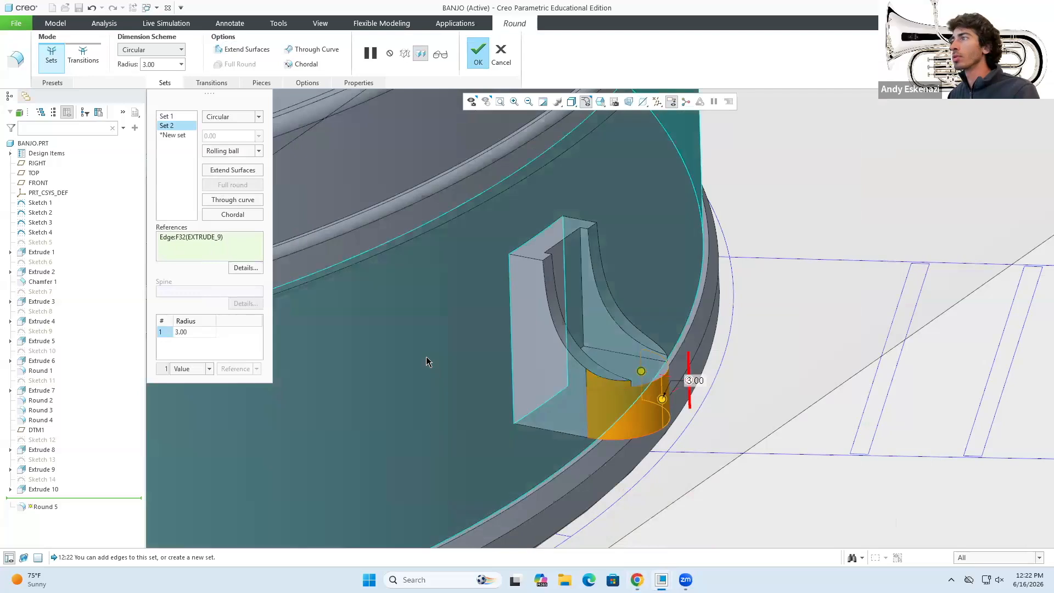
click(539, 258)
middle_drag(540, 258, 690, 281)
click(643, 263)
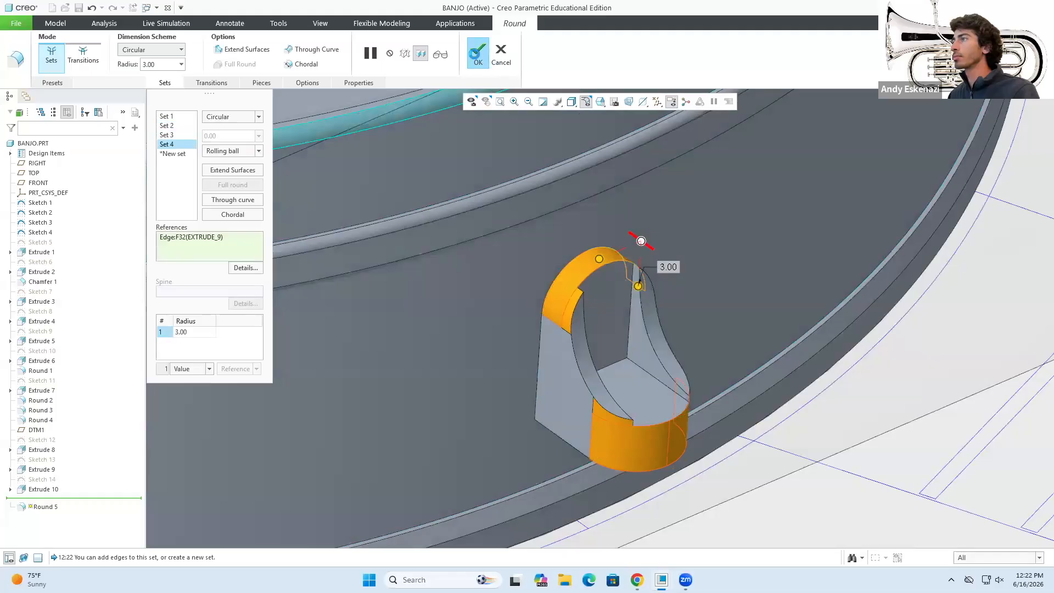
click(476, 53)
mouse_move(604, 367)
middle_down()
mouse_move(653, 335)
mouse_move(591, 367)
middle_up()
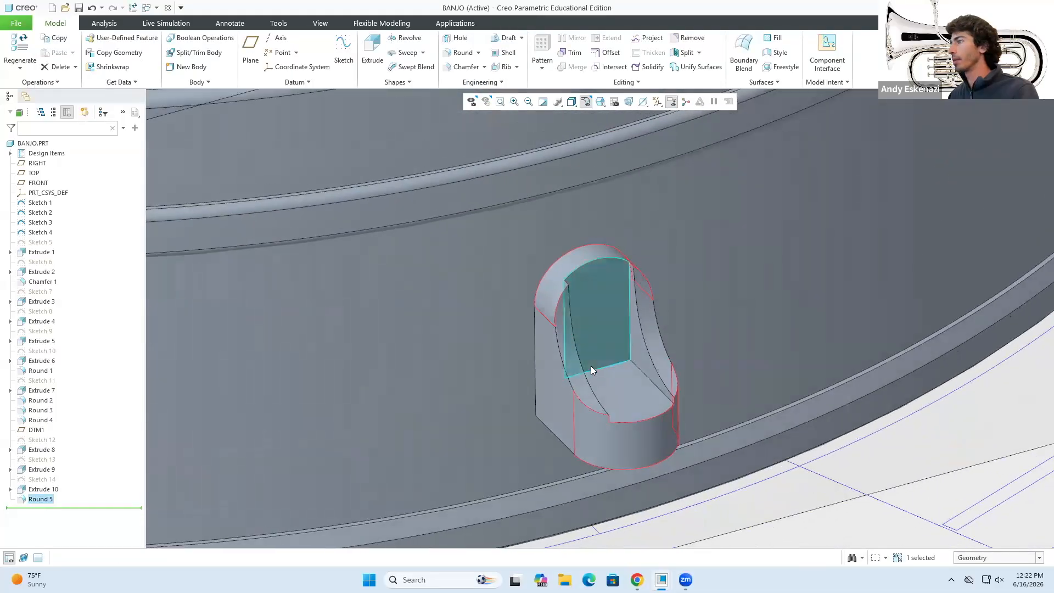
Examine the rounded bracket and the walls of its pocket from several angles.
scroll(592, 367, up, 3)
click(706, 469)
scroll(587, 328, down, 3)
middle_drag(582, 322, 557, 312)
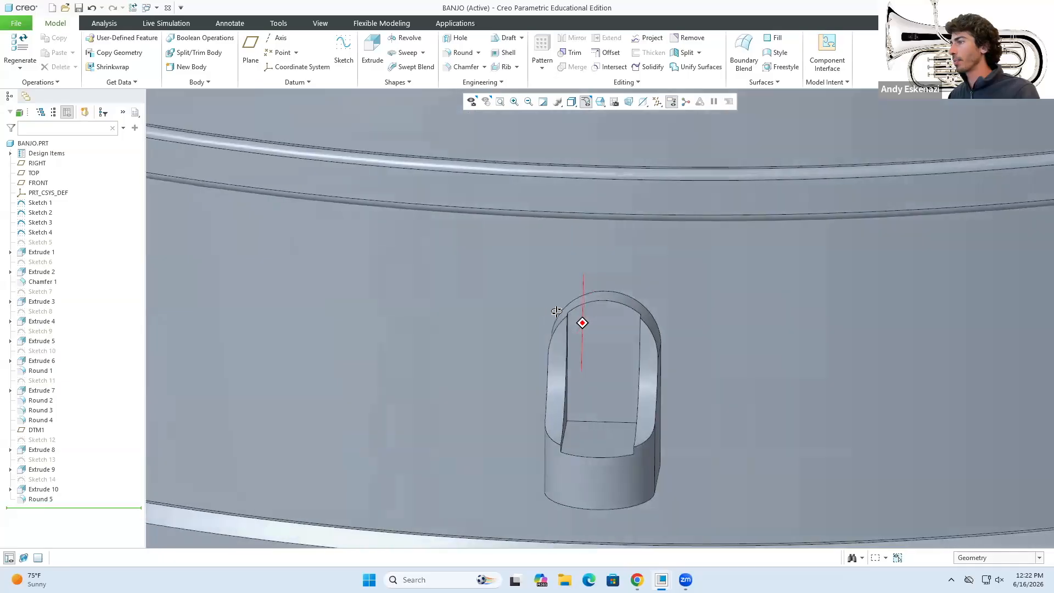
scroll(614, 437, down, 4)
middle_drag(614, 437, 550, 371)
scroll(638, 416, up, 5)
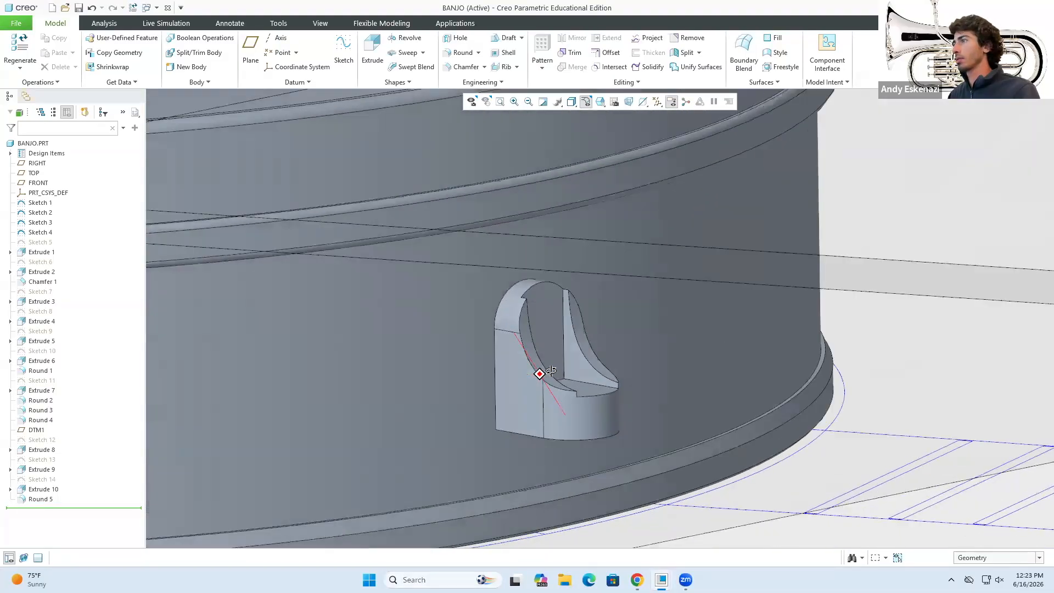
scroll(564, 311, down, 3)
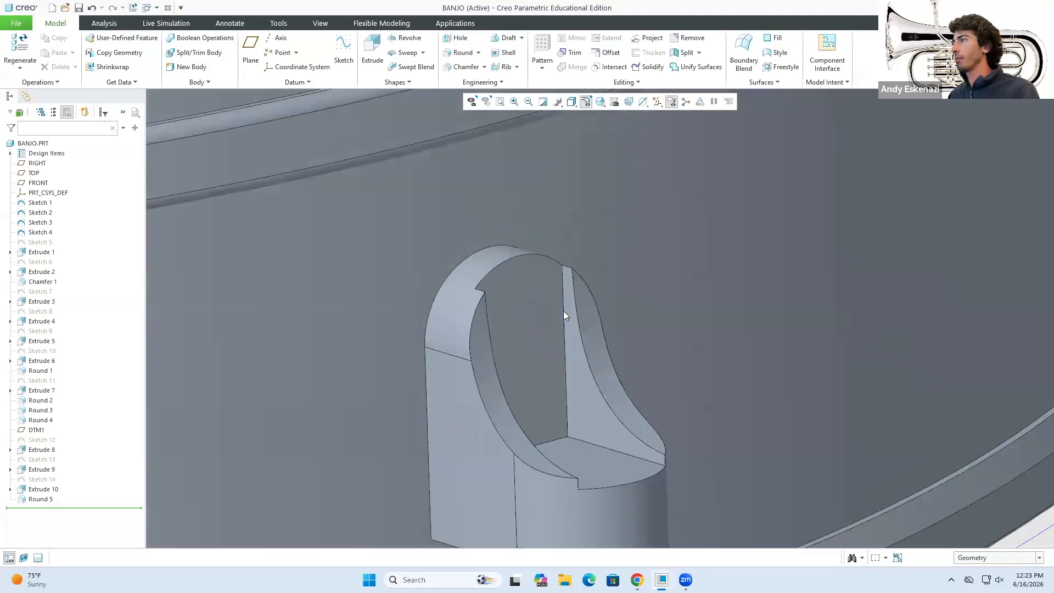
Create a sketch on the bracket's pocket floor by projecting the outline of the floor face, and accept it.
click(340, 60)
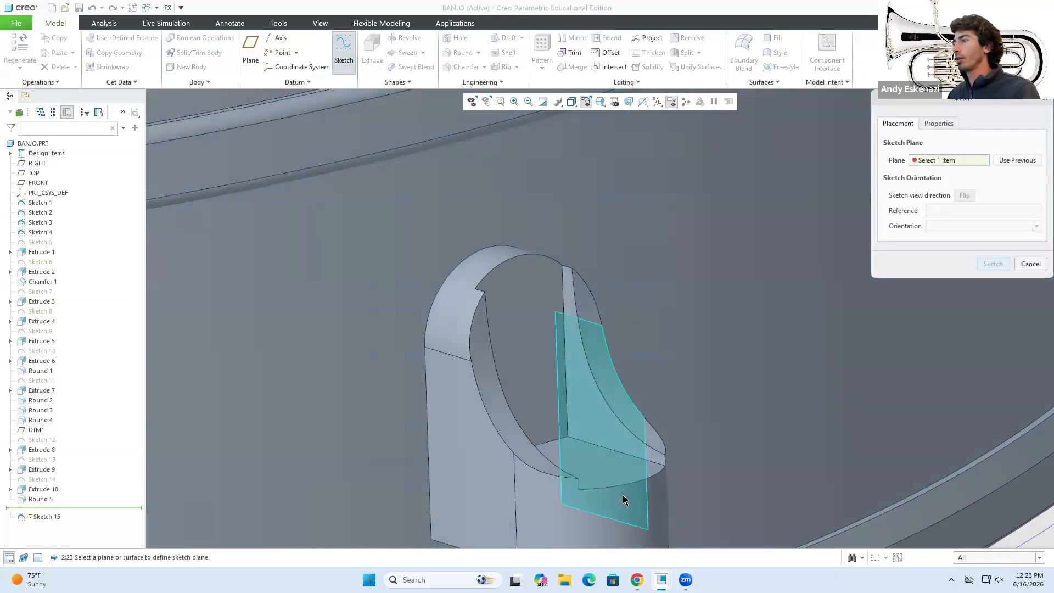
click(621, 482)
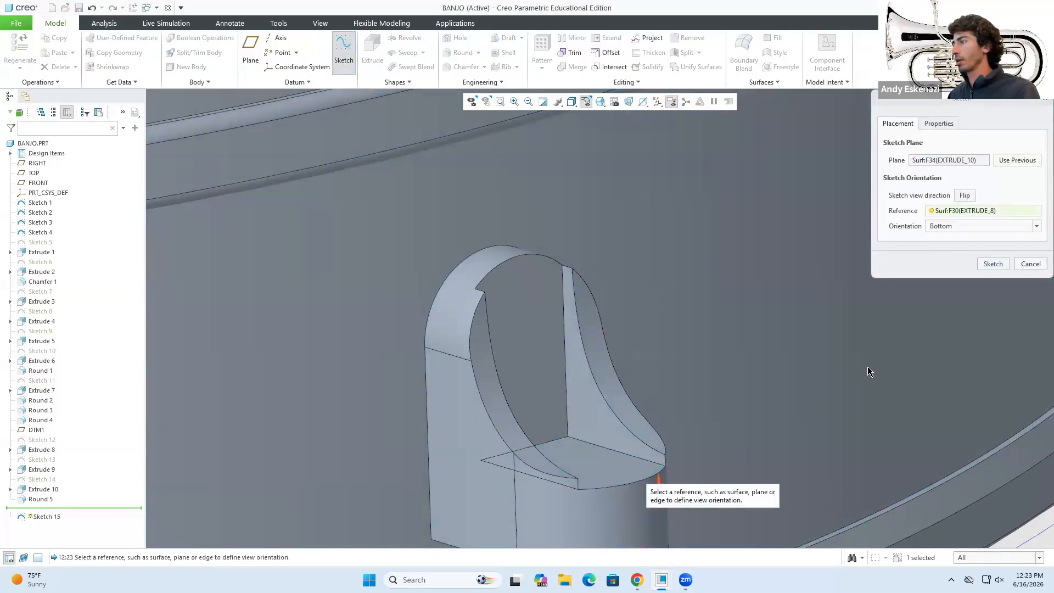
click(986, 264)
click(436, 67)
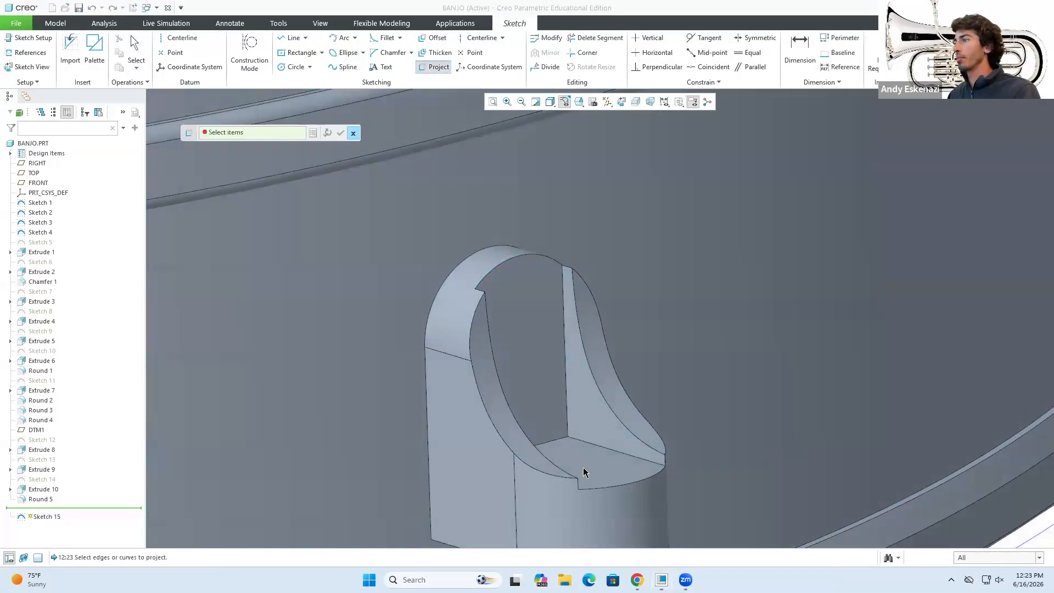
click(591, 440)
mouse_move(549, 445)
middle_down()
mouse_move(583, 453)
mouse_move(537, 456)
middle_up()
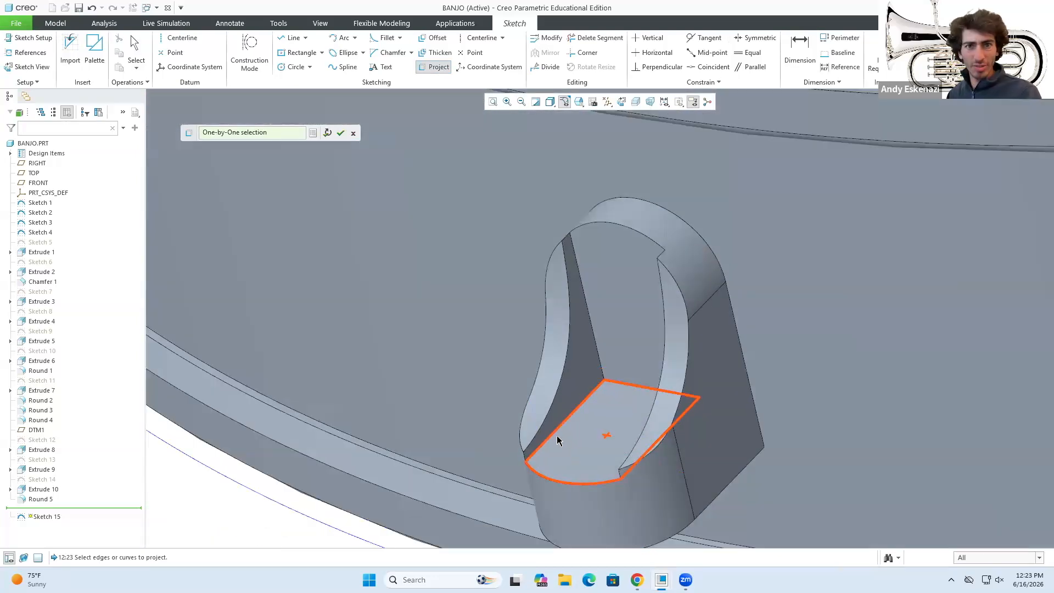
click(929, 52)
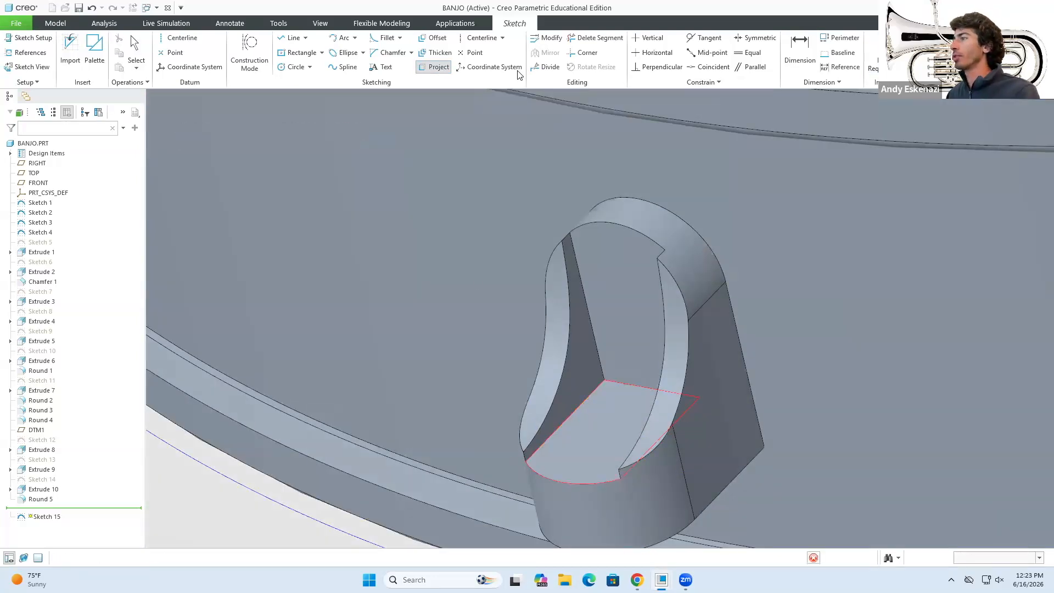
Extrude the projected pocket floor outline as solid material up to the corner of the small step on the pocket's rim.
click(371, 53)
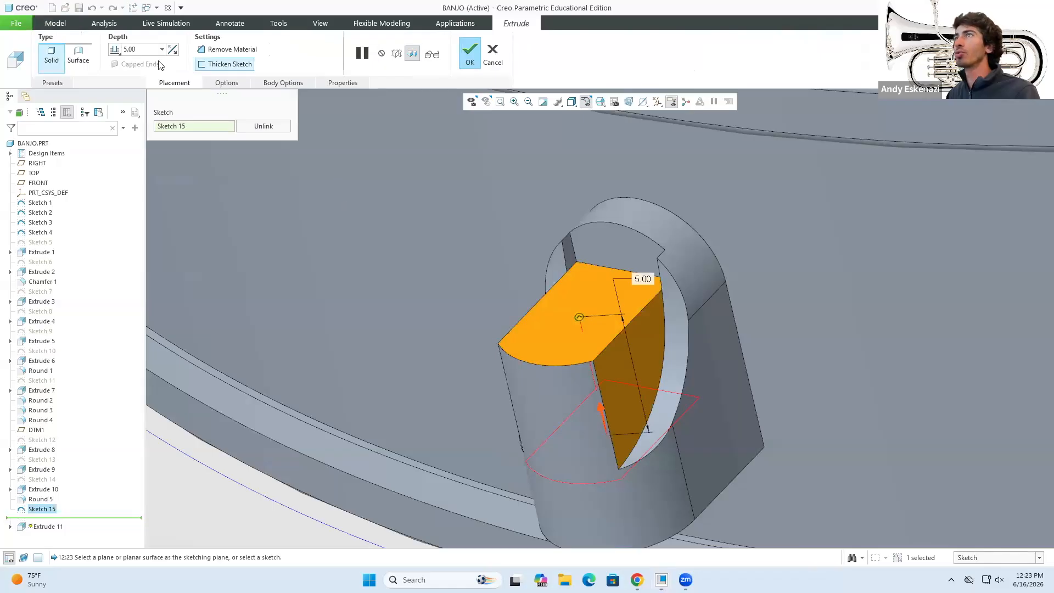
click(116, 49)
click(145, 122)
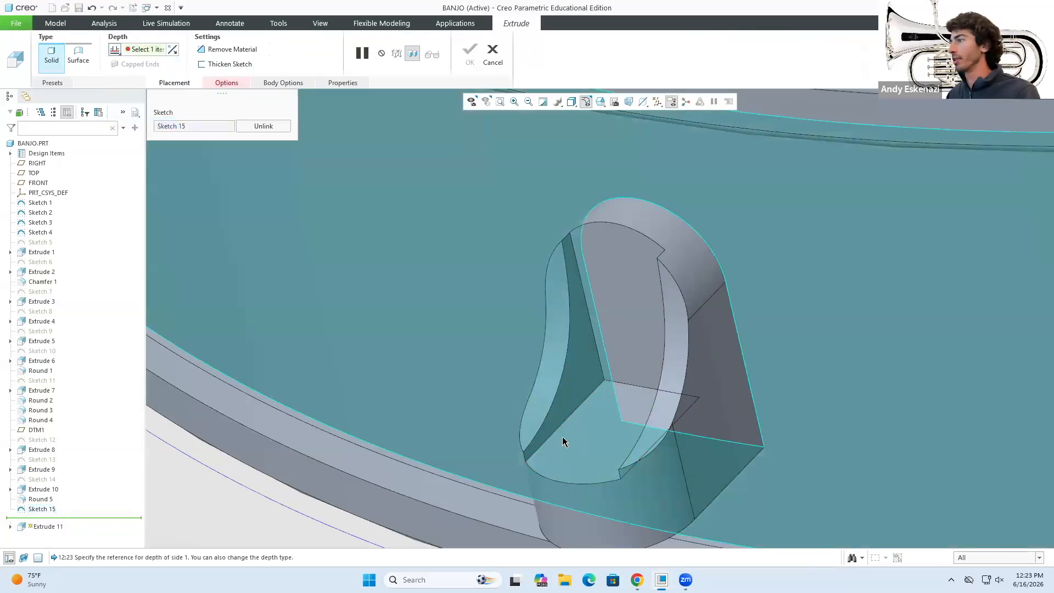
click(418, 147)
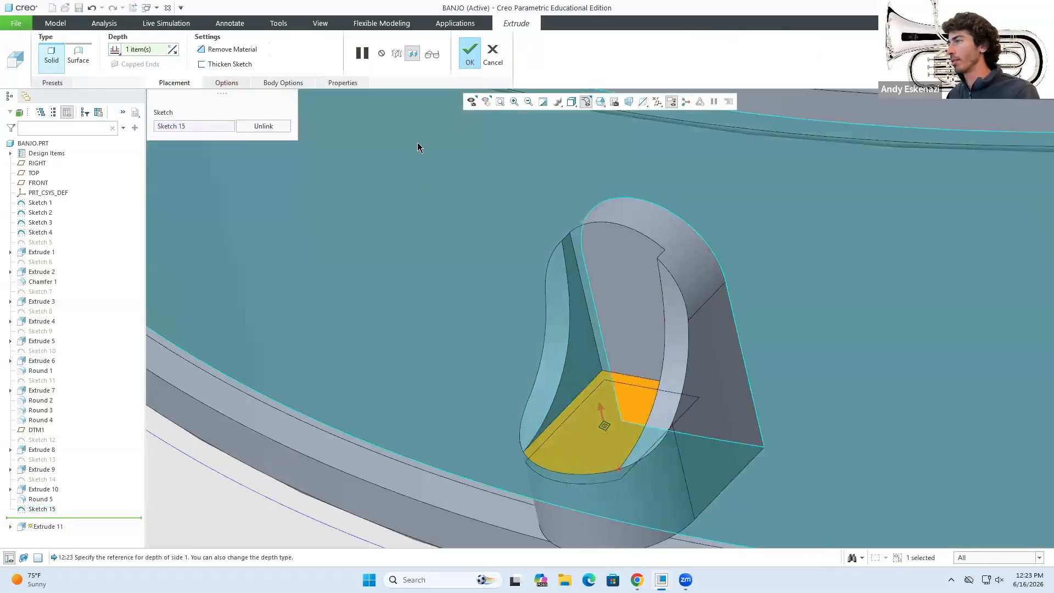
click(474, 52)
Clear the selection and start a sketch on the back wall inside the bracket's pocket.
scroll(650, 373, up, 5)
scroll(615, 412, down, 4)
middle_drag(646, 429, 703, 447)
scroll(703, 447, up, 3)
click(714, 504)
scroll(634, 392, down, 4)
mouse_move(653, 416)
middle_down()
mouse_move(633, 380)
mouse_move(556, 426)
middle_up()
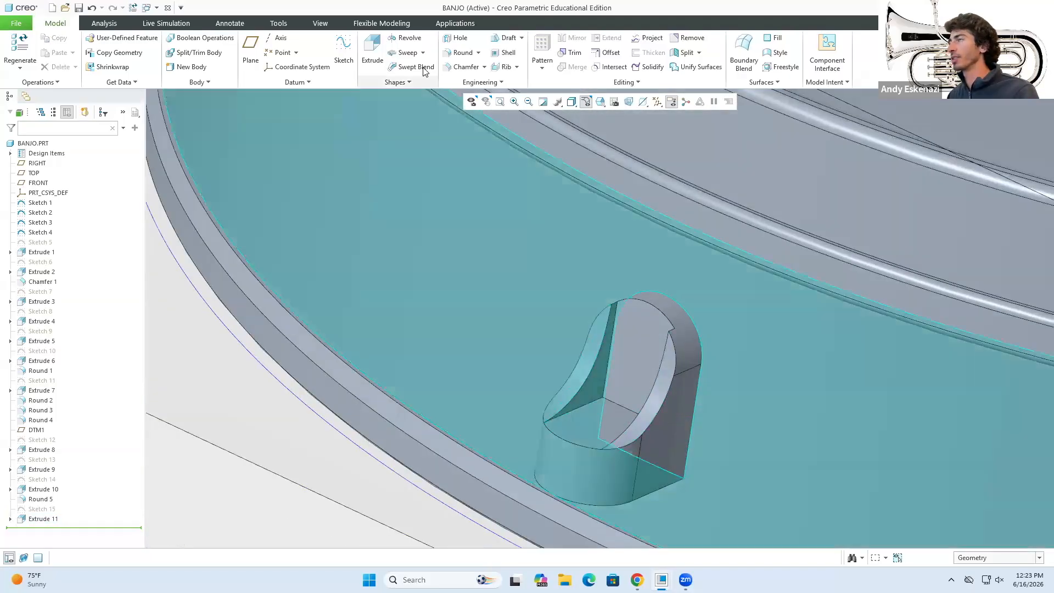
click(348, 52)
click(580, 354)
click(994, 265)
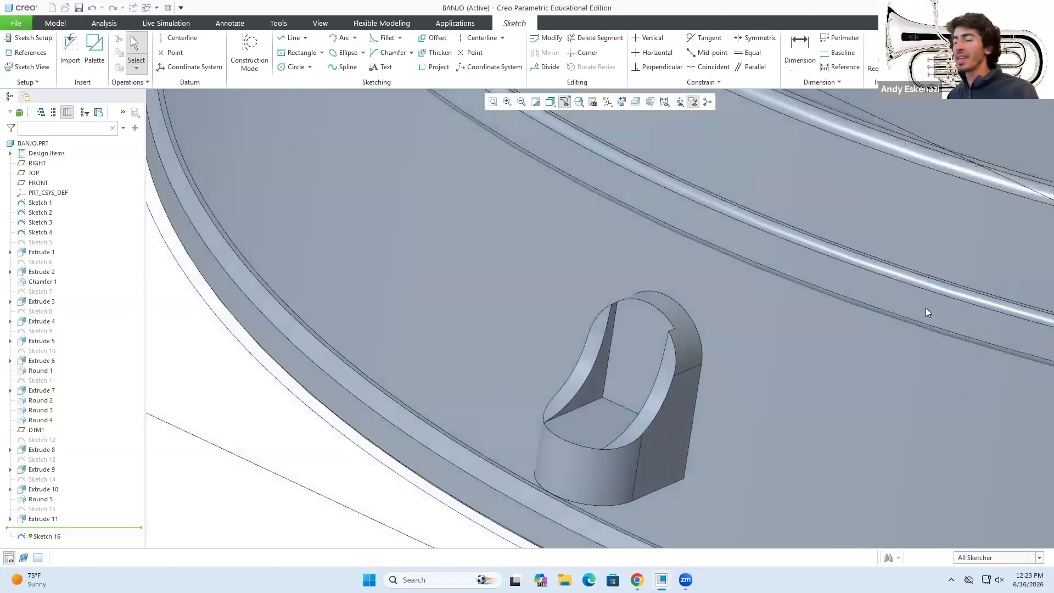
Project the outline of the pocket's back wall into the sketch and accept it.
scroll(614, 422, down, 2)
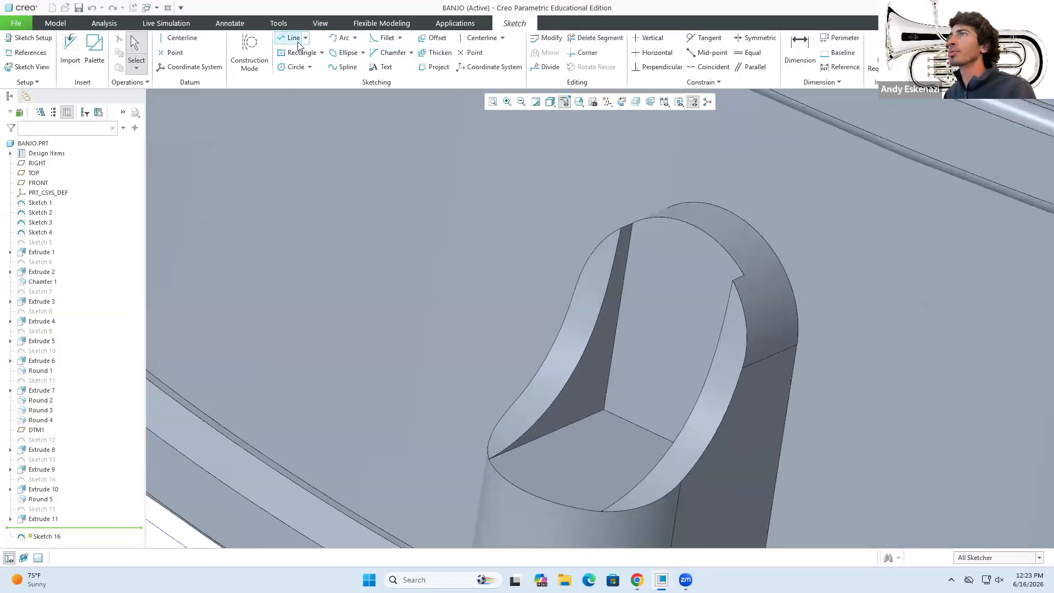
click(618, 282)
click(614, 416)
middle_drag(681, 385, 720, 399)
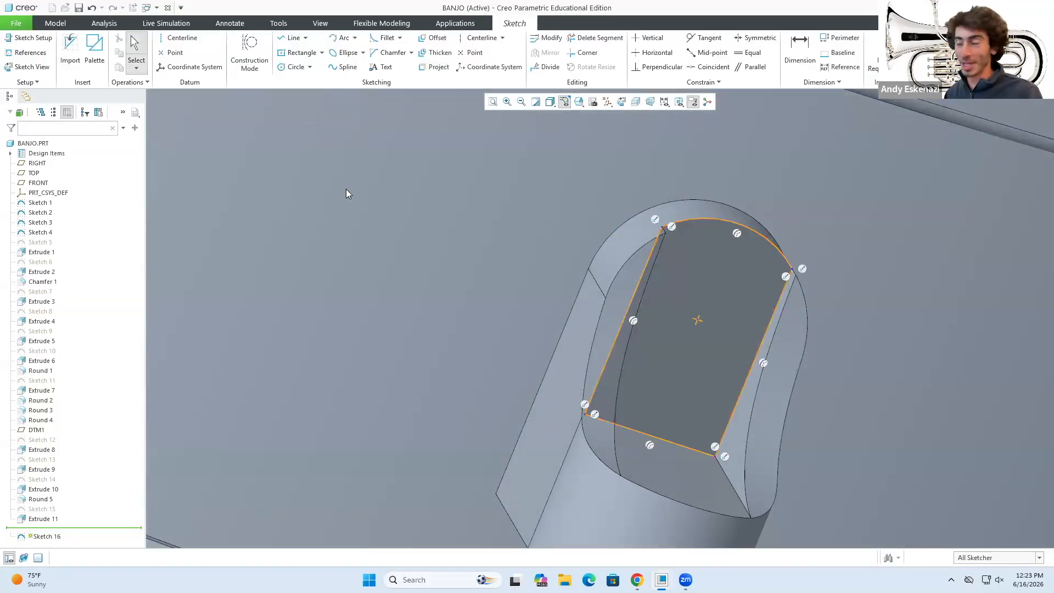
click(922, 50)
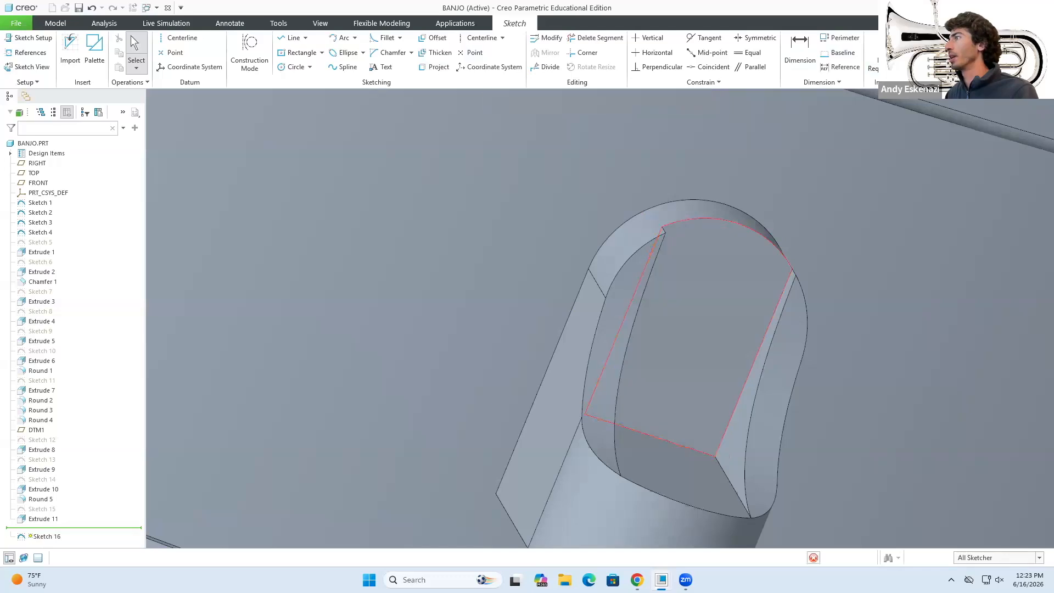
Extrude the back wall outline as solid material up to the upper corner of the pocket's rim.
click(364, 51)
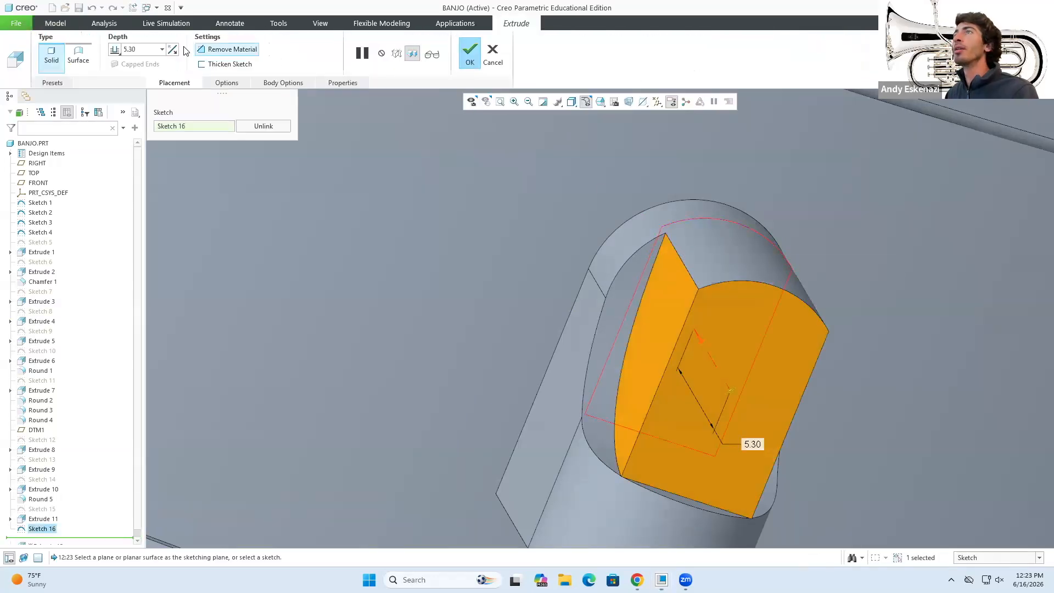
click(115, 50)
click(140, 121)
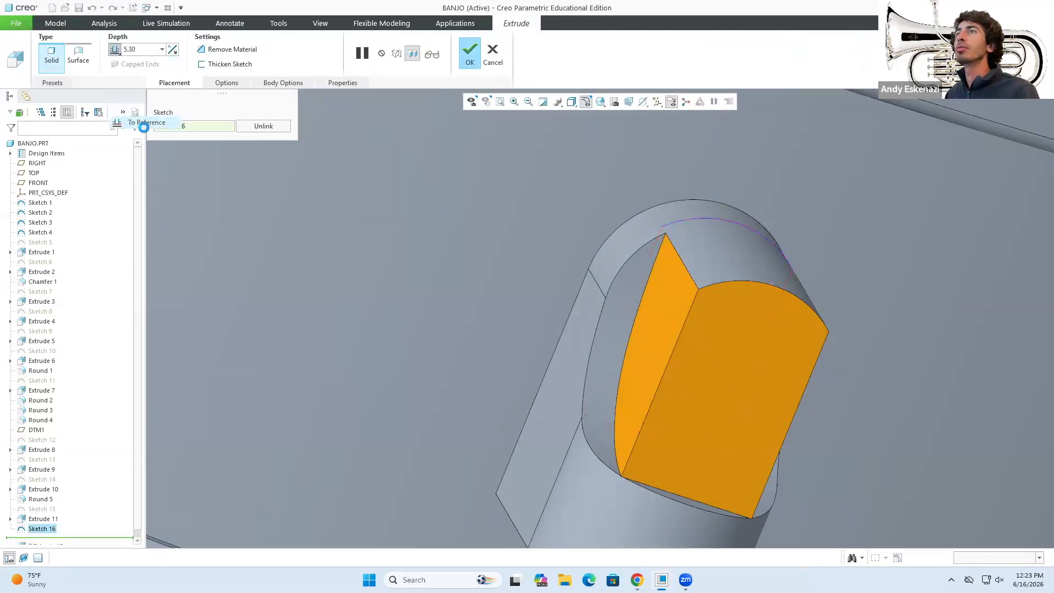
click(666, 236)
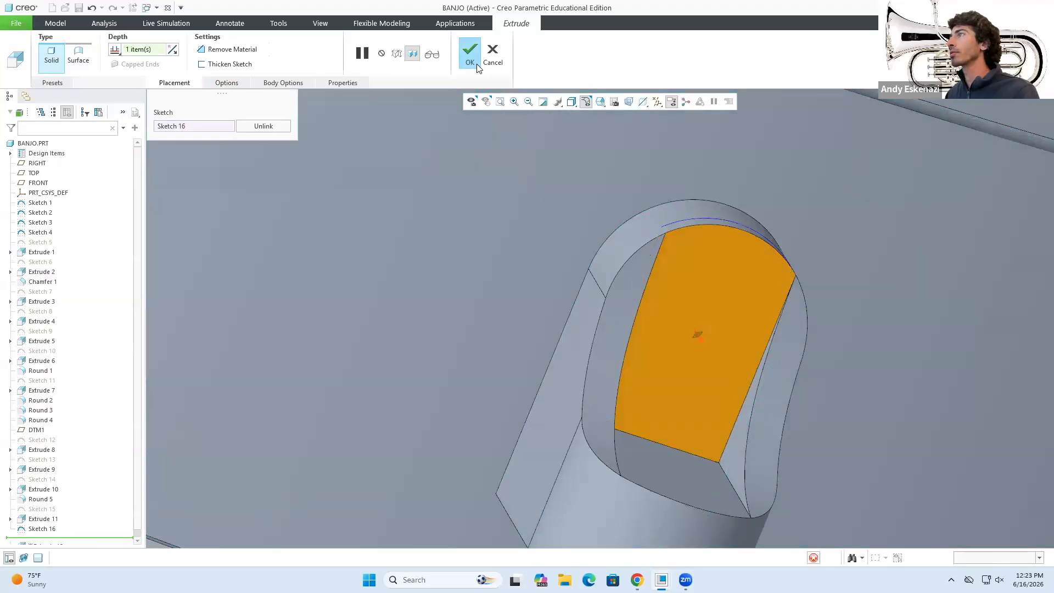
click(475, 61)
Start a round on the bracket's outer bottom edge and set its radius to 0.5.
scroll(665, 264, down, 6)
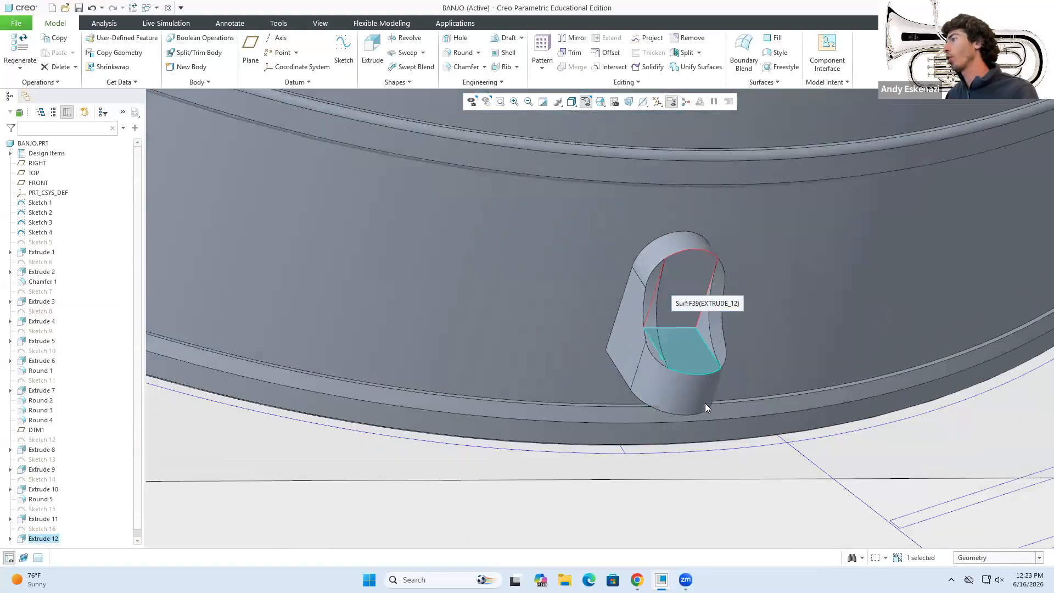
scroll(704, 434, down, 3)
click(703, 471)
middle_drag(671, 427, 699, 379)
scroll(684, 406, up, 3)
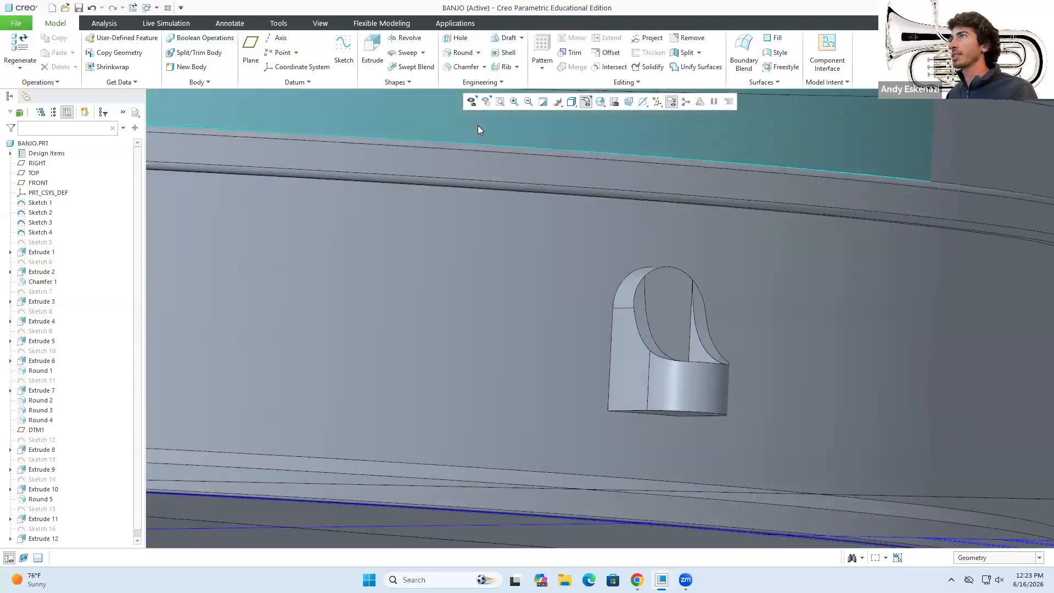
click(462, 52)
click(663, 410)
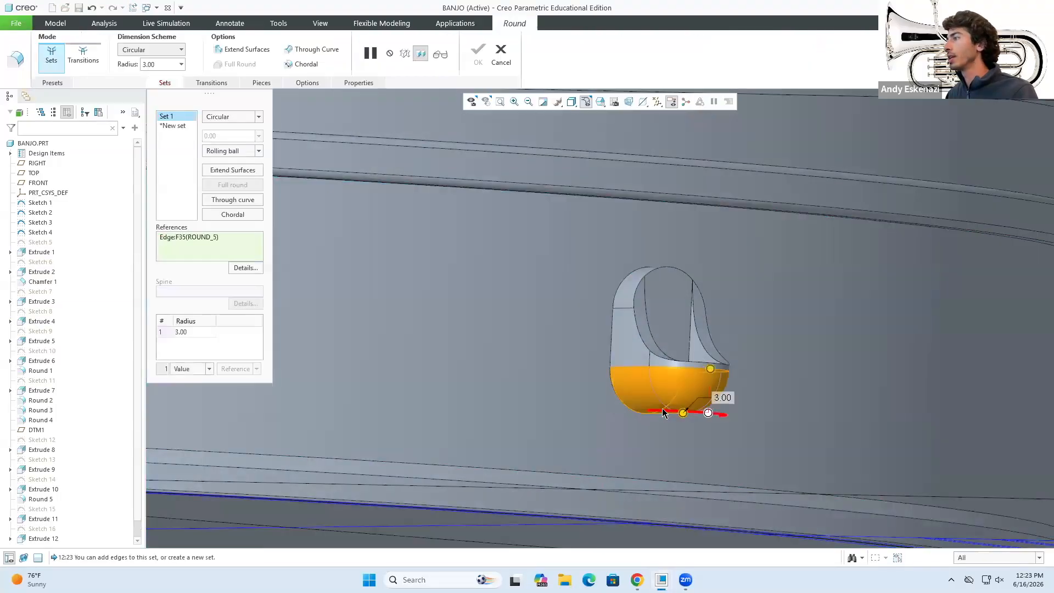
middle_drag(665, 401, 666, 411)
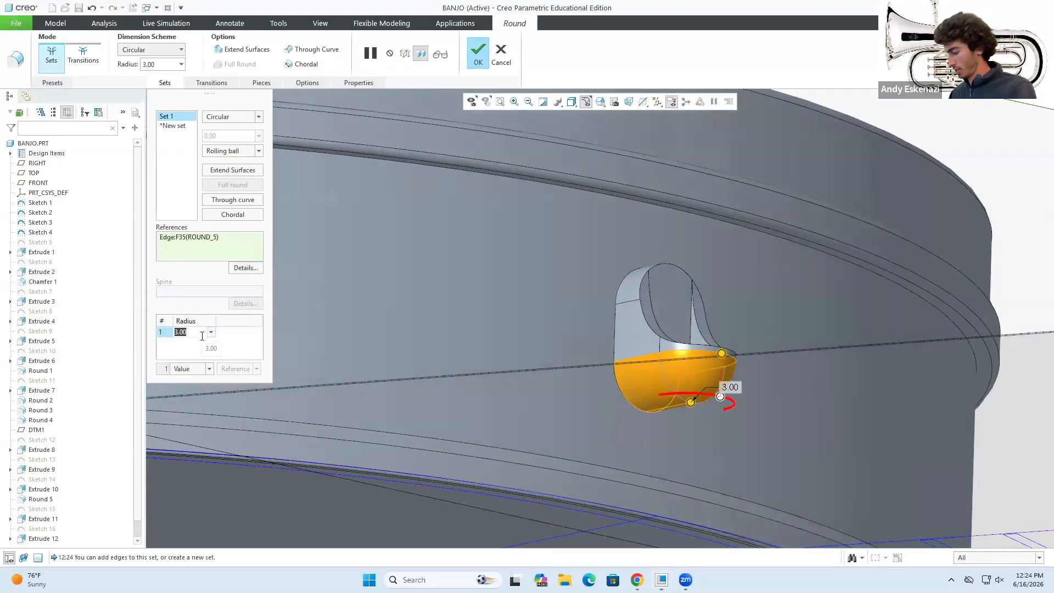
text(0.5)
key(Return)
Add the edges around the pocket's front rim as further 0.5 radius sets and accept the round.
middle_drag(747, 413, 708, 407)
scroll(690, 246, down, 2)
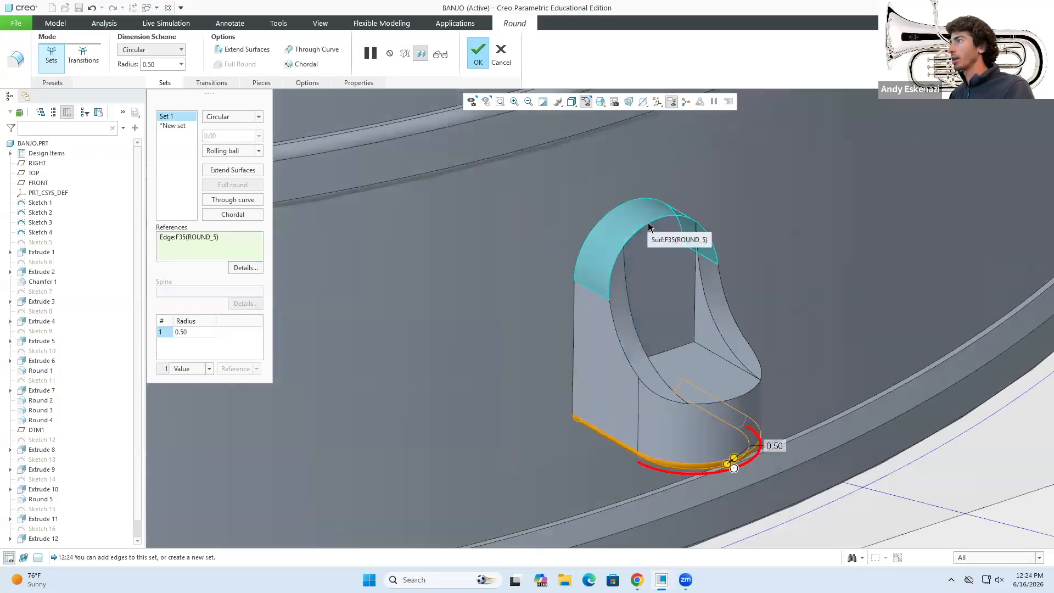
click(653, 226)
middle_drag(654, 226, 612, 250)
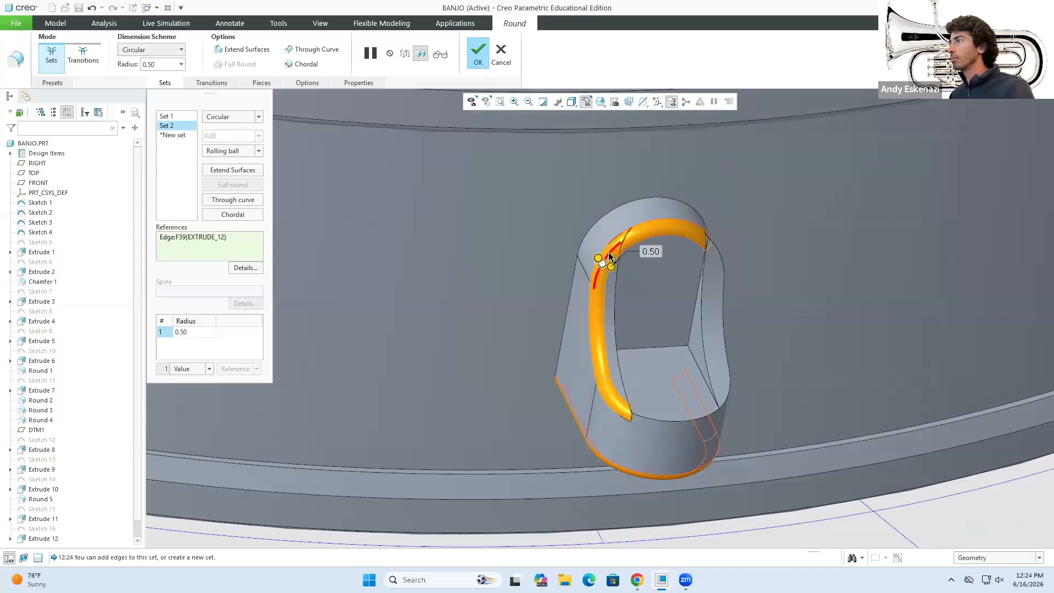
click(713, 243)
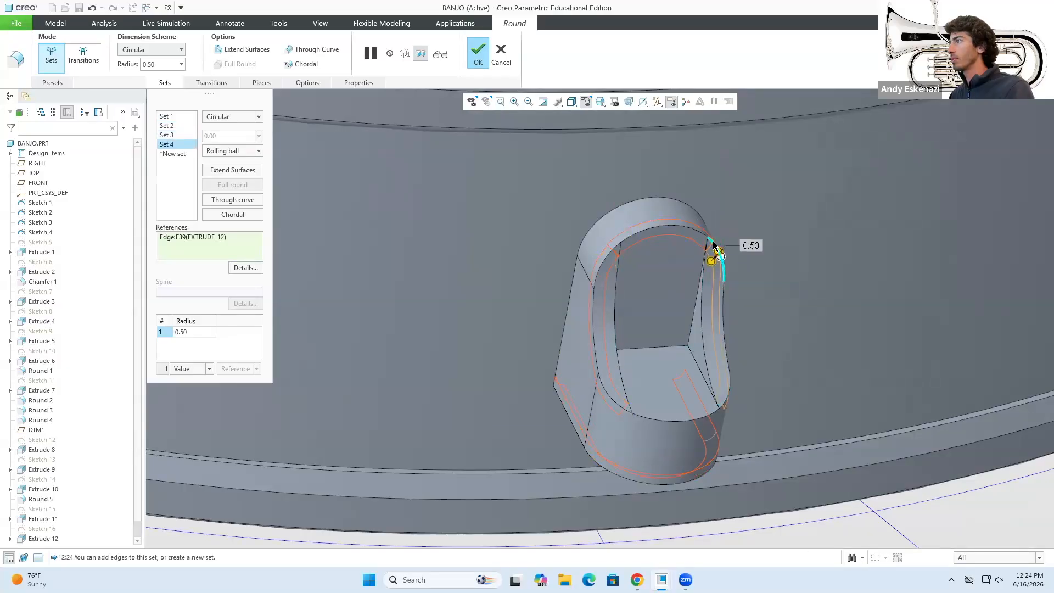
scroll(714, 244, down, 3)
scroll(661, 264, up, 2)
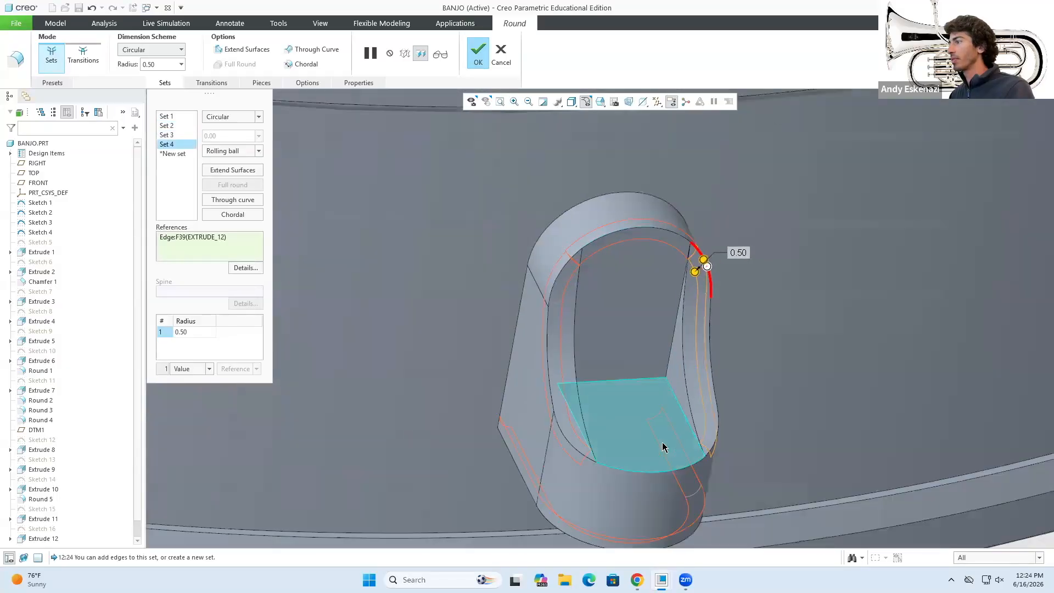
click(624, 467)
middle_drag(602, 454, 569, 328)
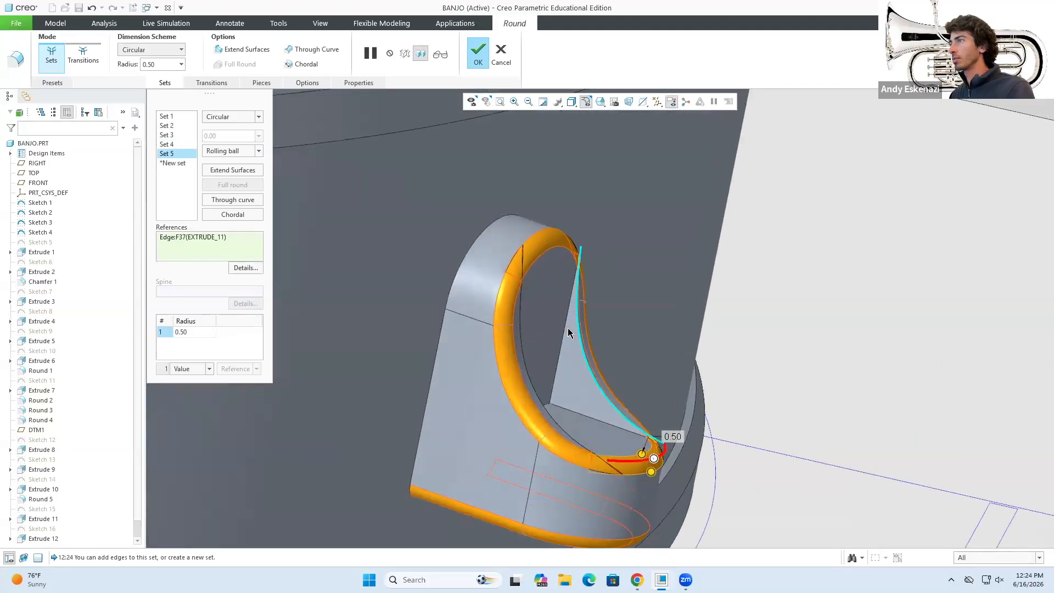
click(483, 47)
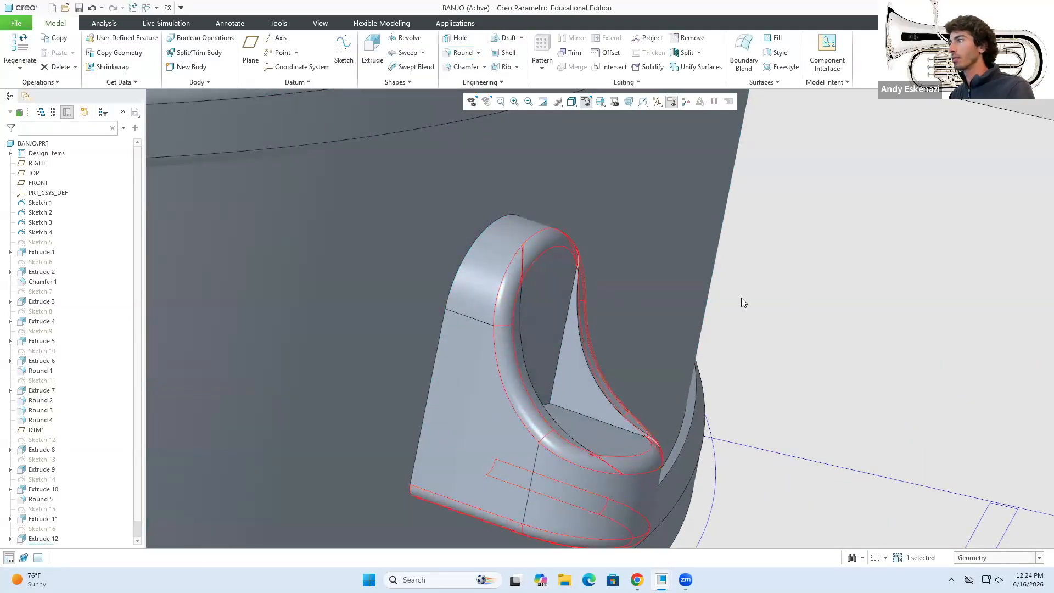
Inspect the rounded pocket rim up close and undo the whole round feature.
click(741, 298)
scroll(521, 254, down, 4)
middle_drag(630, 255, 556, 253)
click(550, 258)
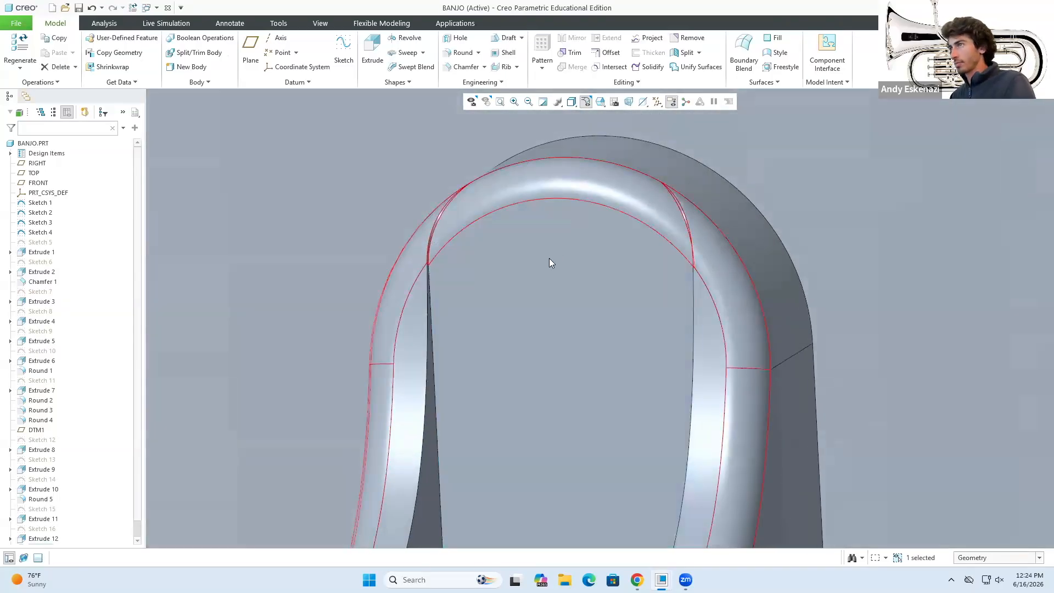
scroll(528, 267, up, 4)
key(ctrl+z)
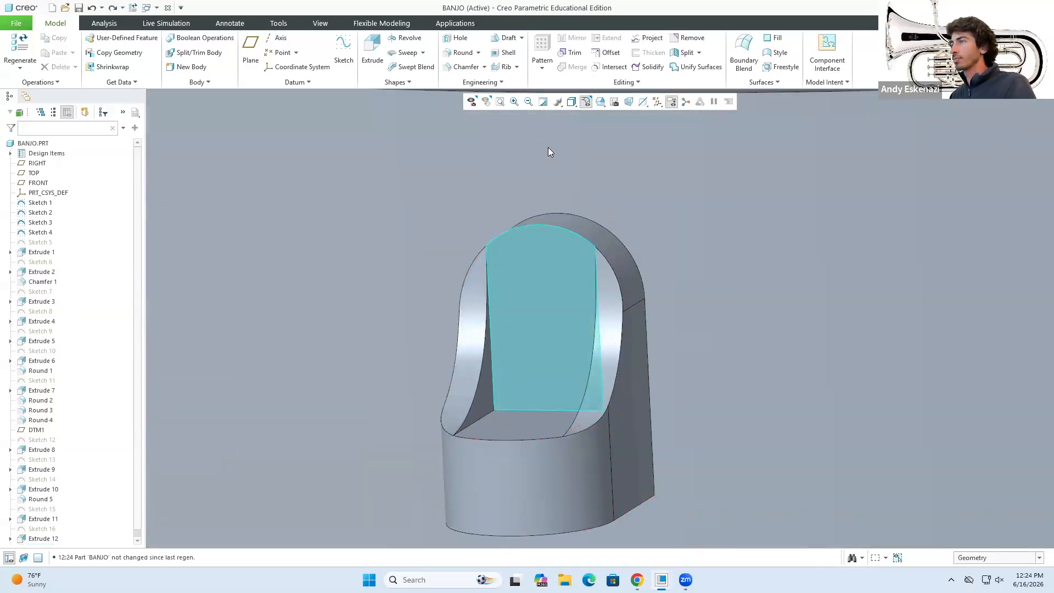
Round only the bracket's outer bottom edge with a radius of 0.5.
click(463, 52)
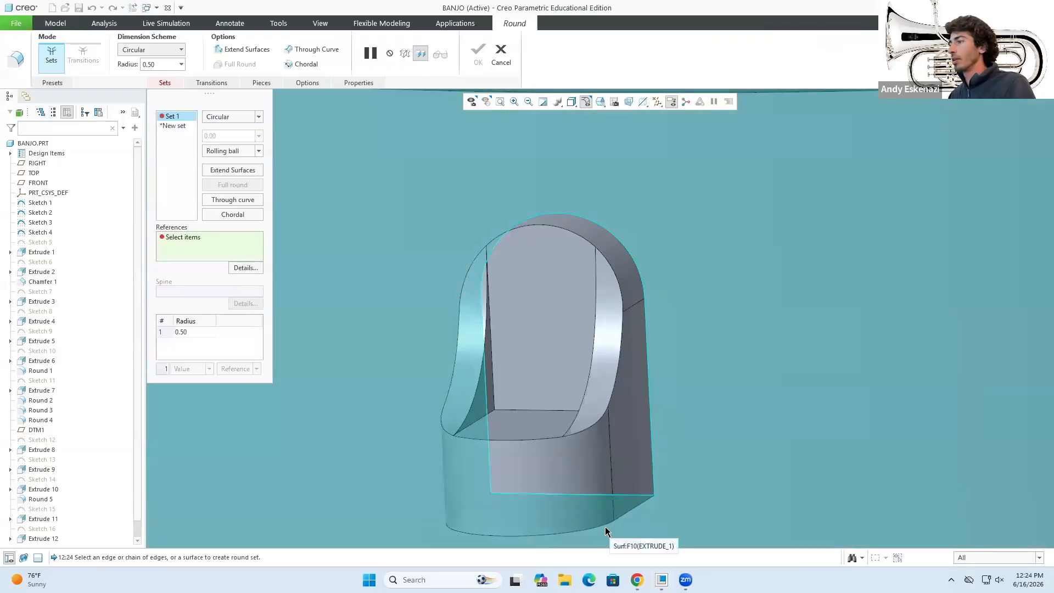
click(506, 523)
scroll(506, 524, down, 5)
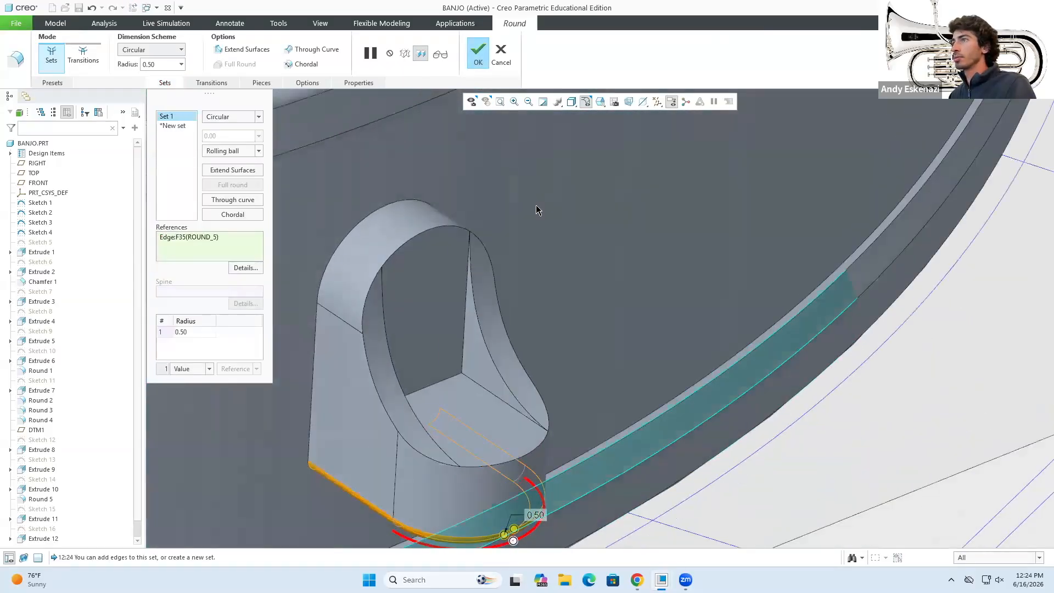
click(476, 58)
Compare the bracket on the drum's side with the metal hardware in the banjo reference photo, and return to the model.
scroll(536, 341, up, 3)
scroll(507, 302, up, 3)
mouse_move(483, 311)
middle_down()
mouse_move(535, 294)
mouse_move(390, 322)
mouse_move(418, 313)
mouse_move(435, 323)
middle_up()
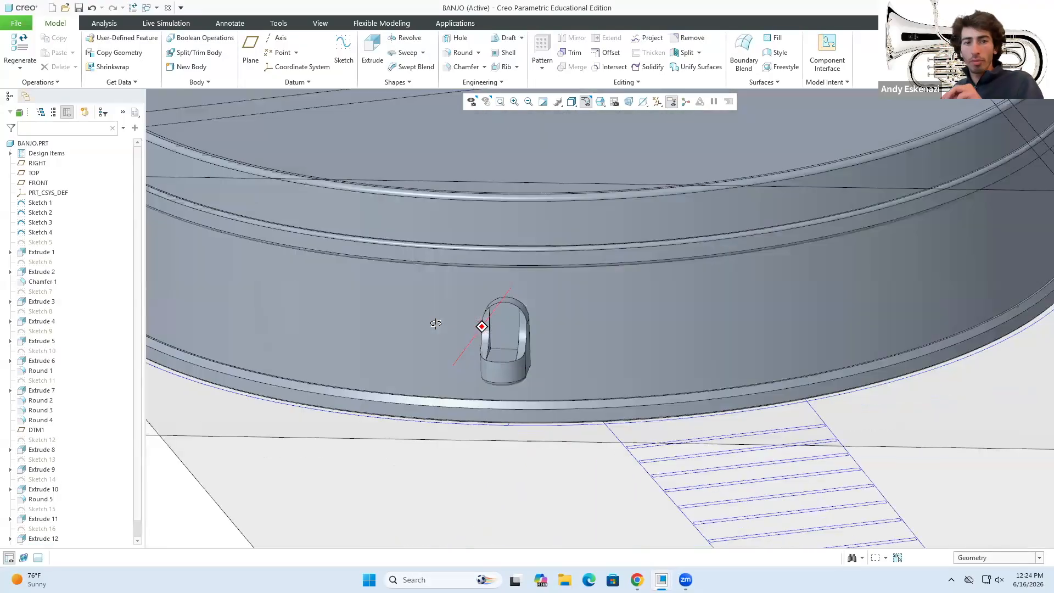
key(alt+Tab)
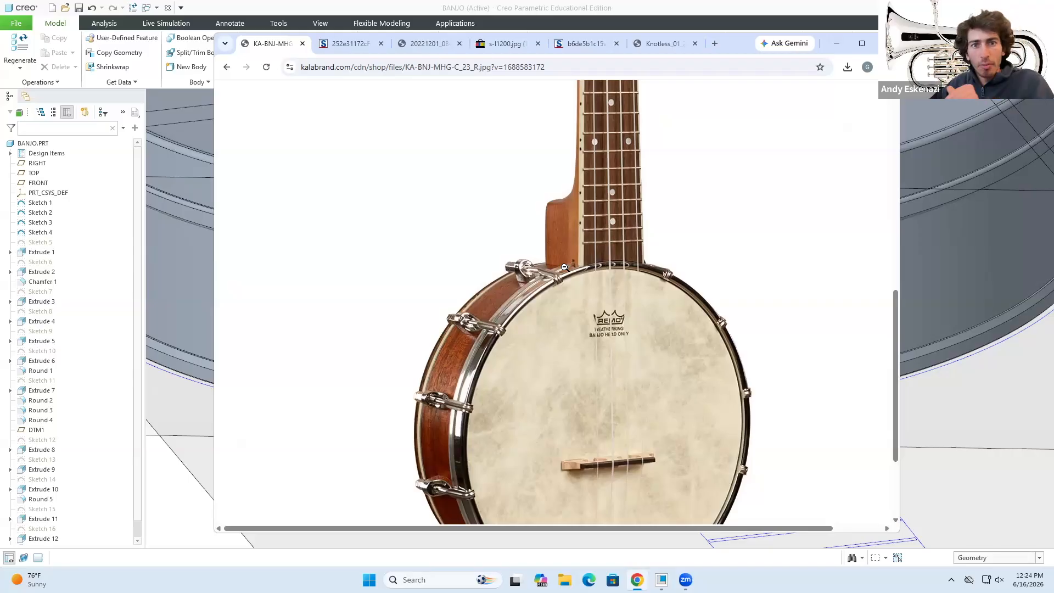
click(835, 45)
Sketch a line across the bracket's pocket floor and a perpendicular line from its midpoint to the inner wall, and accept the sketch.
mouse_move(496, 273)
middle_down()
mouse_move(572, 221)
mouse_move(461, 266)
mouse_move(524, 244)
mouse_move(474, 213)
mouse_move(476, 184)
mouse_move(468, 281)
middle_up()
scroll(468, 287, down, 3)
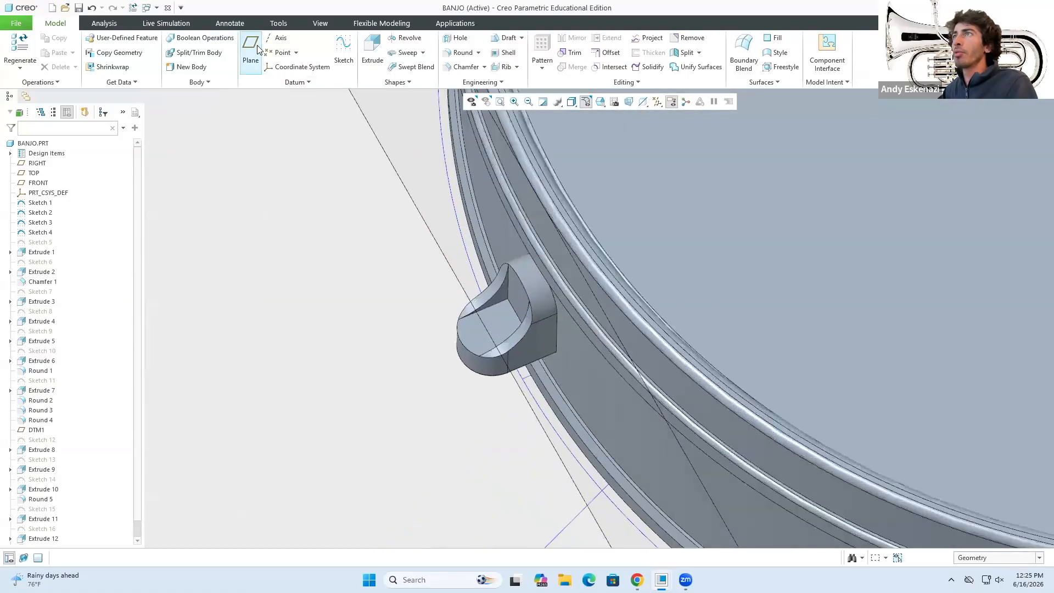
click(343, 53)
click(477, 339)
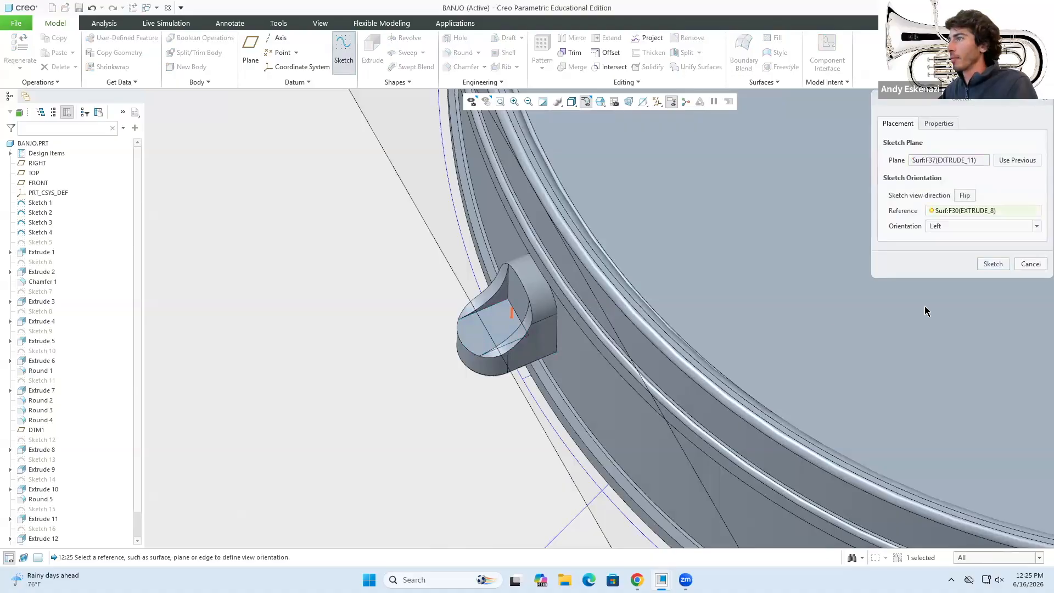
click(992, 264)
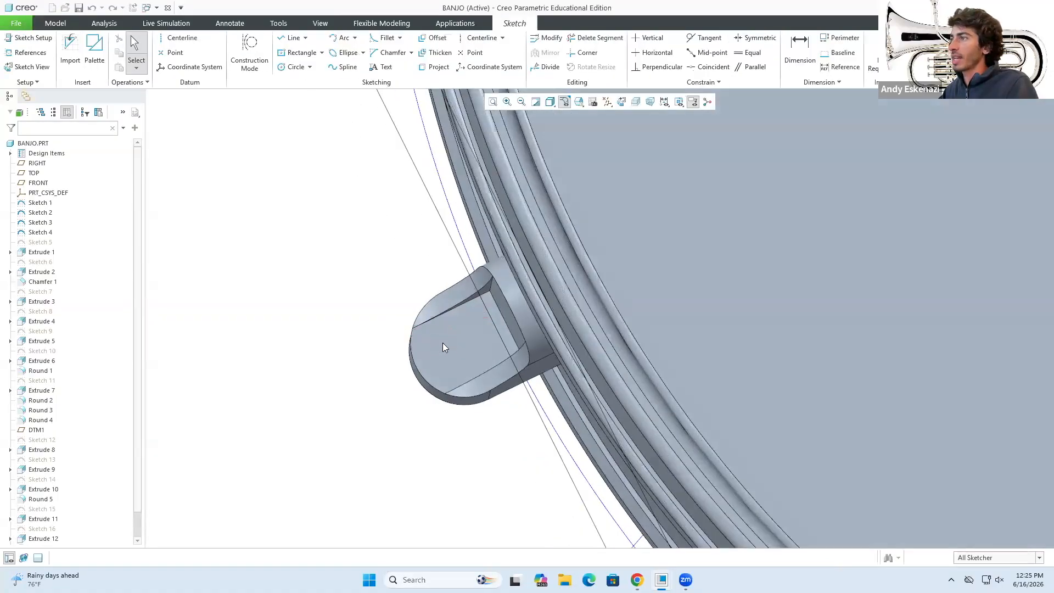
click(295, 39)
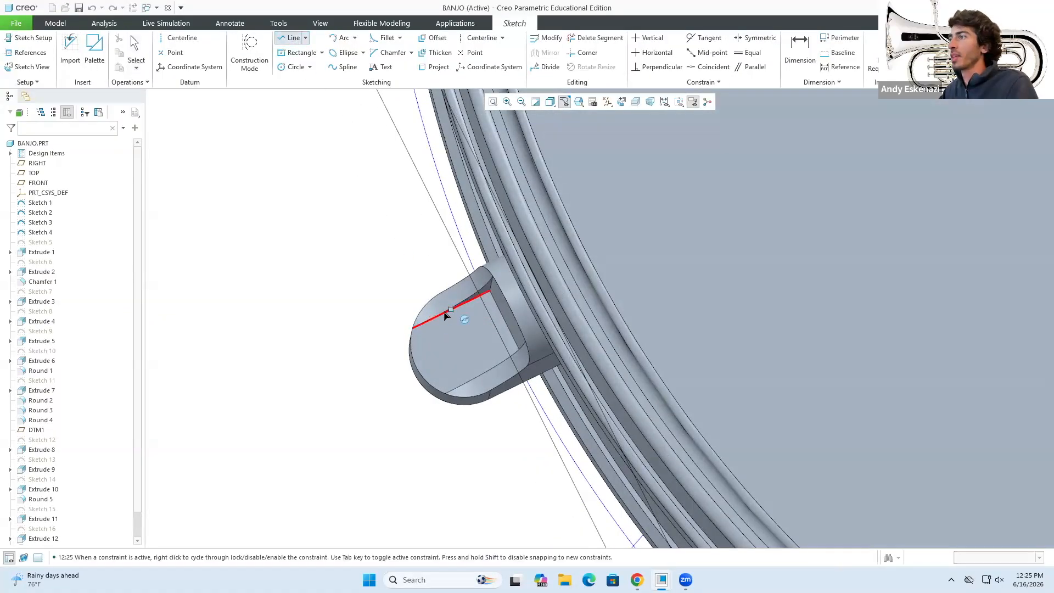
middle_drag(491, 391, 497, 399)
click(481, 370)
middle_click(481, 371)
mouse_move(503, 318)
middle_down()
mouse_move(482, 341)
mouse_move(468, 334)
middle_up()
scroll(466, 339, up, 3)
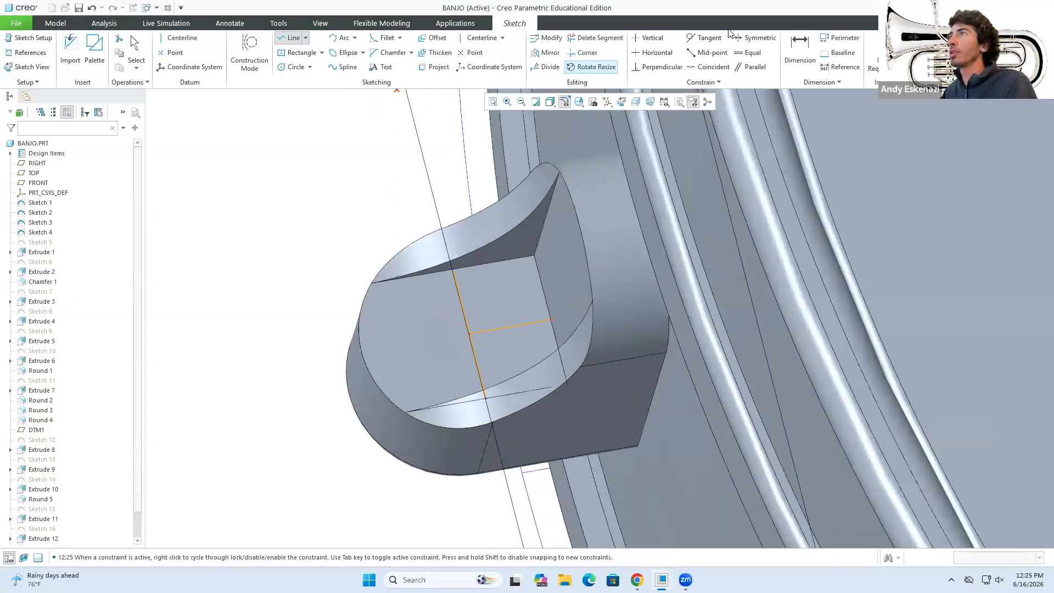
click(929, 50)
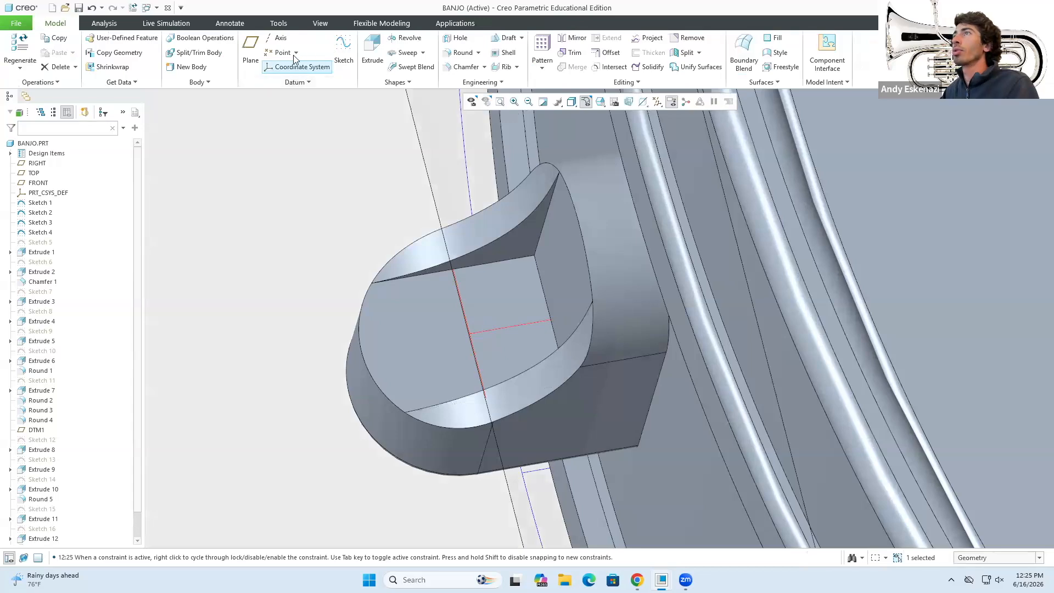
Create a datum plane through the midpoint vertex of the pocket floor sketch and normal to its crosswise line.
click(251, 50)
click(469, 333)
ctrl+click(479, 326)
middle_drag(479, 326, 496, 306)
scroll(488, 321, down, 6)
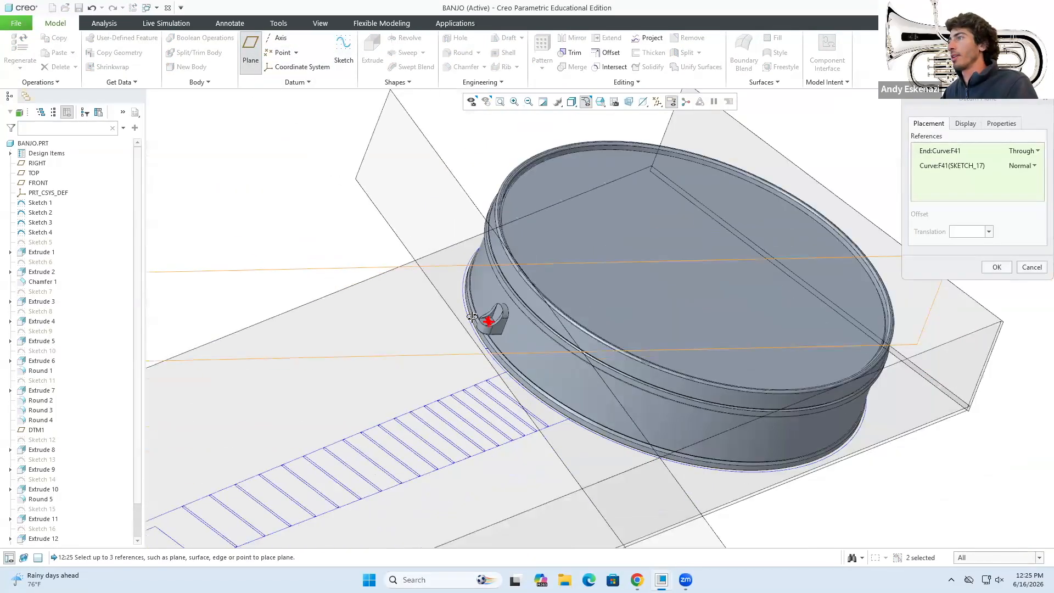
click(995, 267)
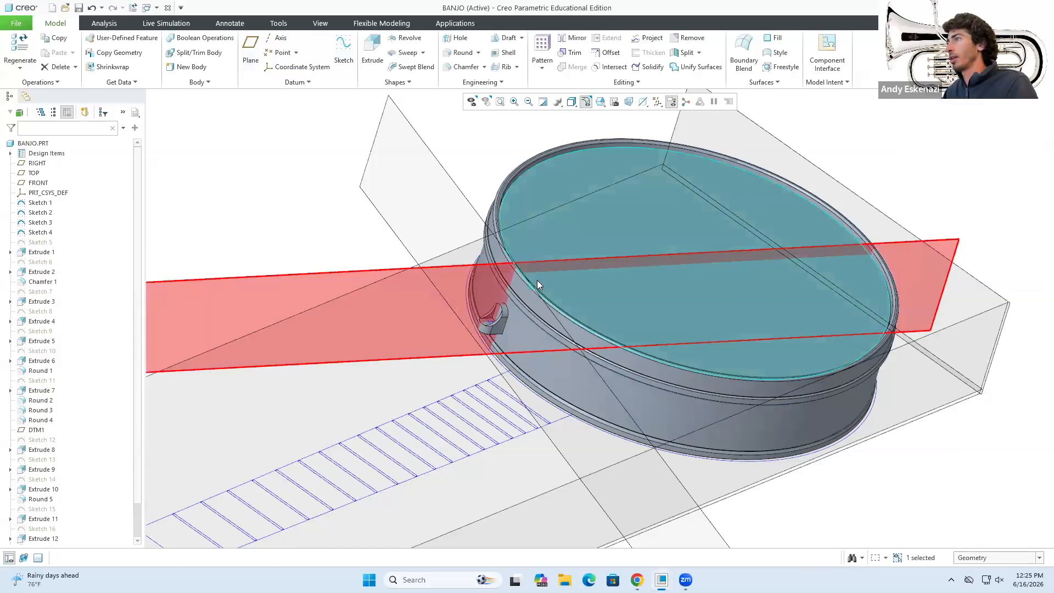
Sketch on the new plane a vertical line about 25.57 up from the pocket, a horizontal over the rim and an inner leg about 3.98 down.
scroll(483, 317, up, 5)
middle_drag(483, 318, 439, 220)
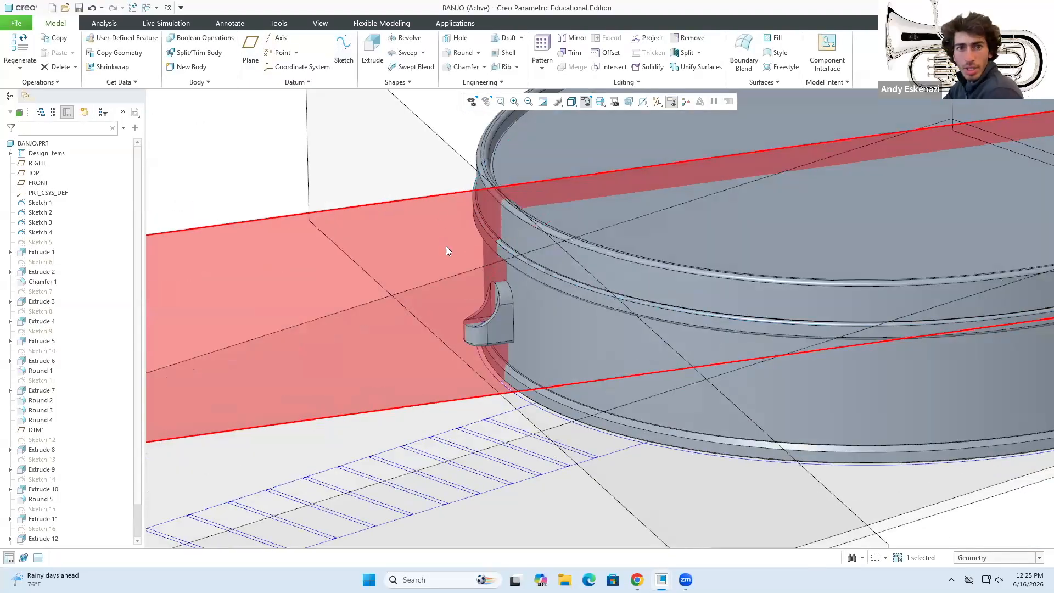
click(344, 48)
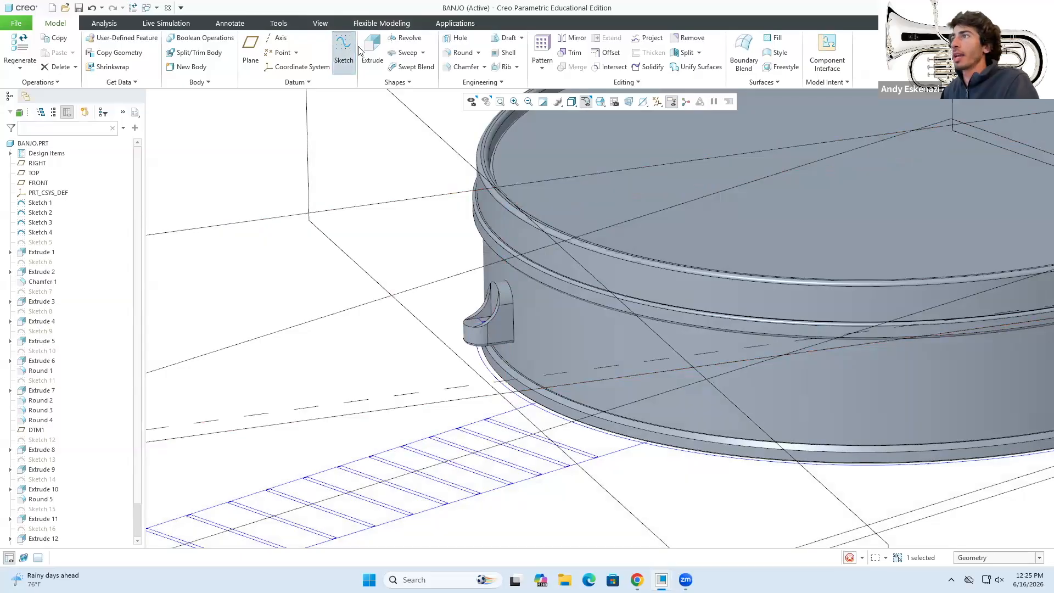
click(288, 39)
middle_drag(448, 228, 446, 224)
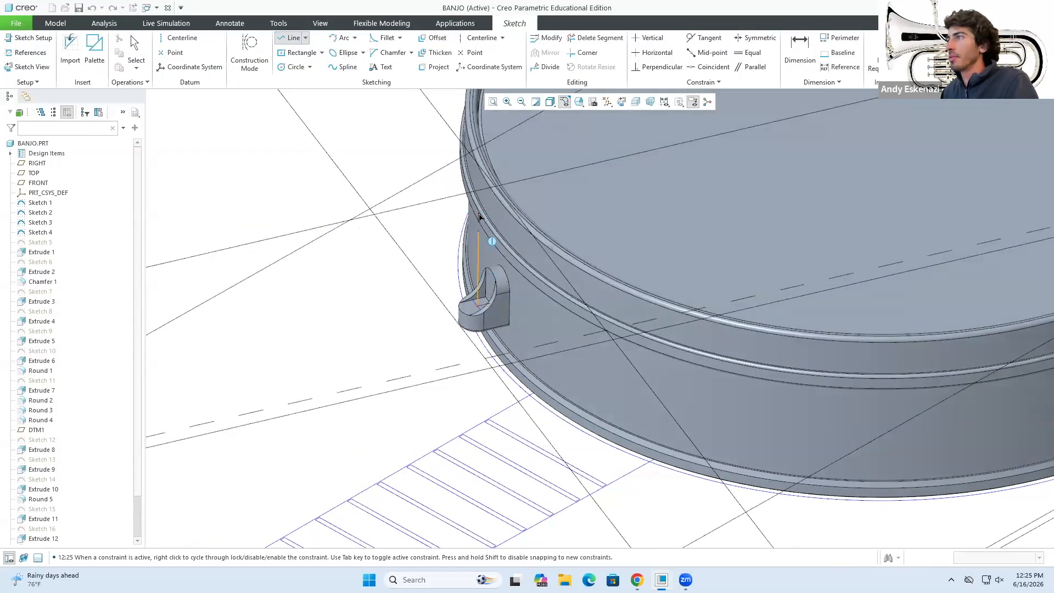
click(487, 188)
scroll(494, 184, down, 3)
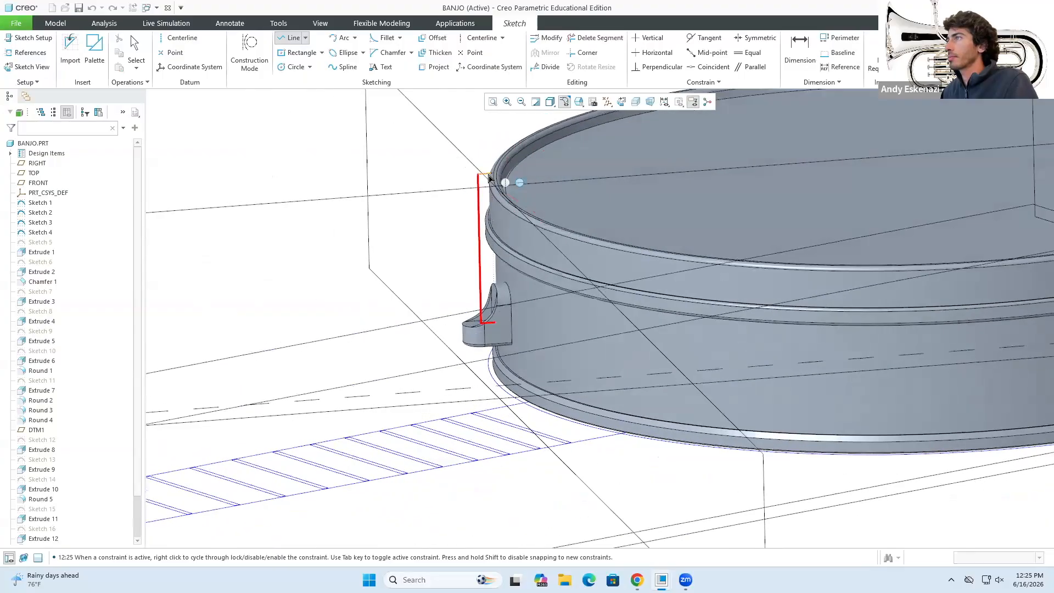
scroll(500, 183, up, 5)
click(539, 206)
middle_click(538, 212)
mouse_move(542, 251)
middle_down()
mouse_move(532, 220)
mouse_move(535, 245)
middle_up()
middle_click(504, 174)
scroll(504, 175, up, 3)
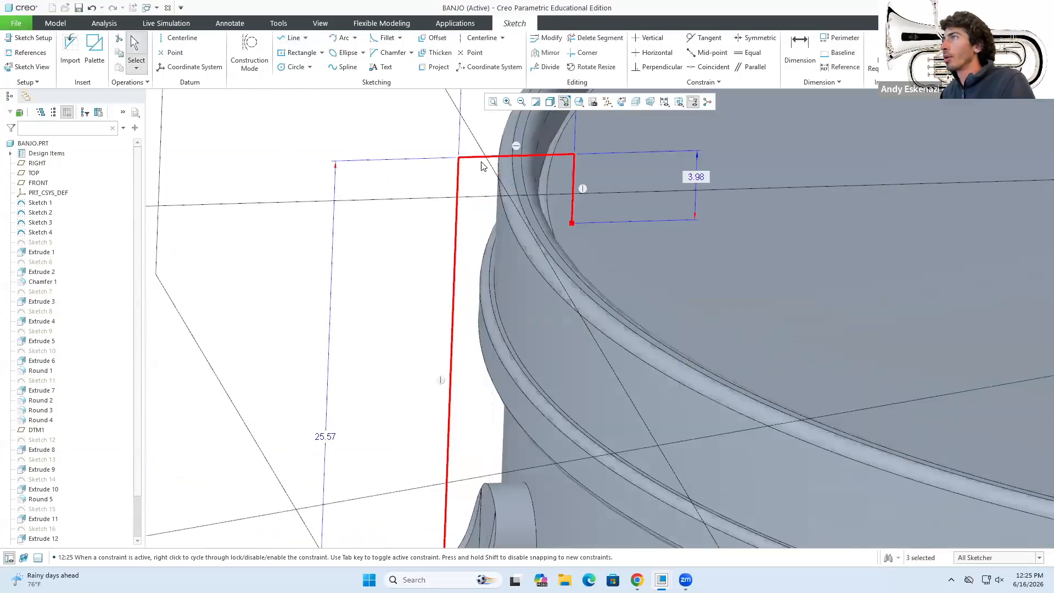
Lower the hook outline to about 21.50 high and 6.35 wide, with its inner leg shortened to about 1.51.
drag(471, 159, 472, 206)
middle_drag(472, 206, 543, 193)
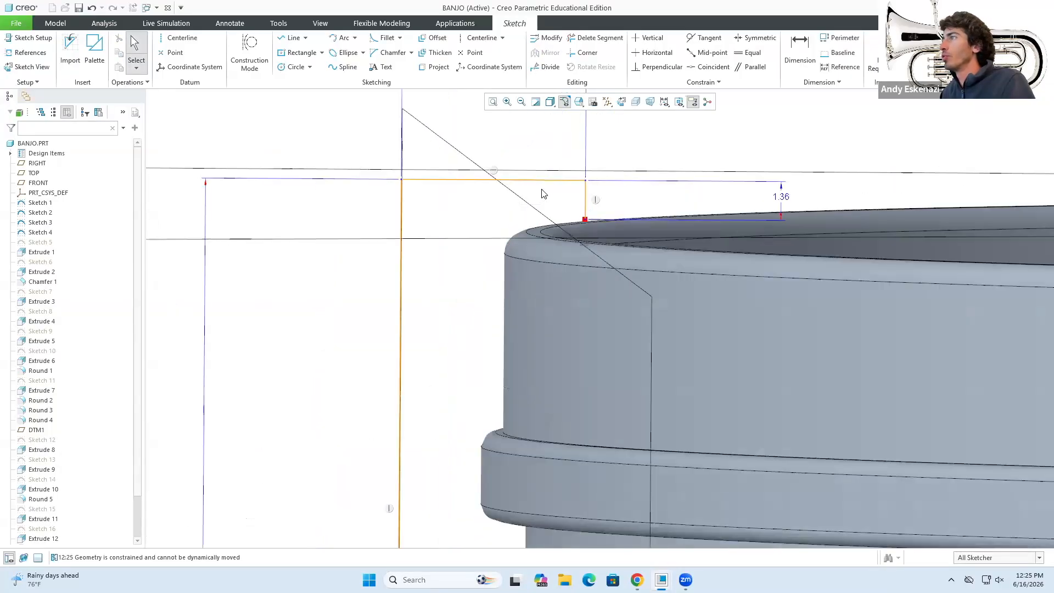
drag(544, 188, 544, 192)
drag(585, 220, 582, 265)
drag(556, 194, 558, 222)
mouse_move(545, 229)
middle_down()
mouse_move(548, 186)
mouse_move(510, 386)
middle_up()
Convert the outline's vertical line, horizontal line and short inner leg to construction geometry.
click(494, 375)
click(528, 325)
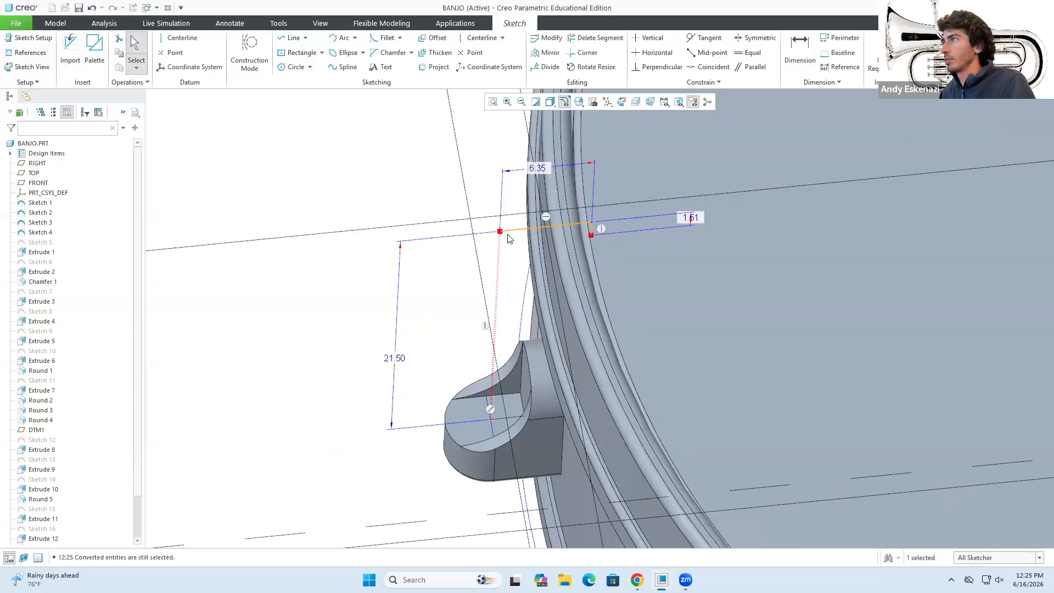
click(508, 233)
click(543, 184)
scroll(582, 233, down, 3)
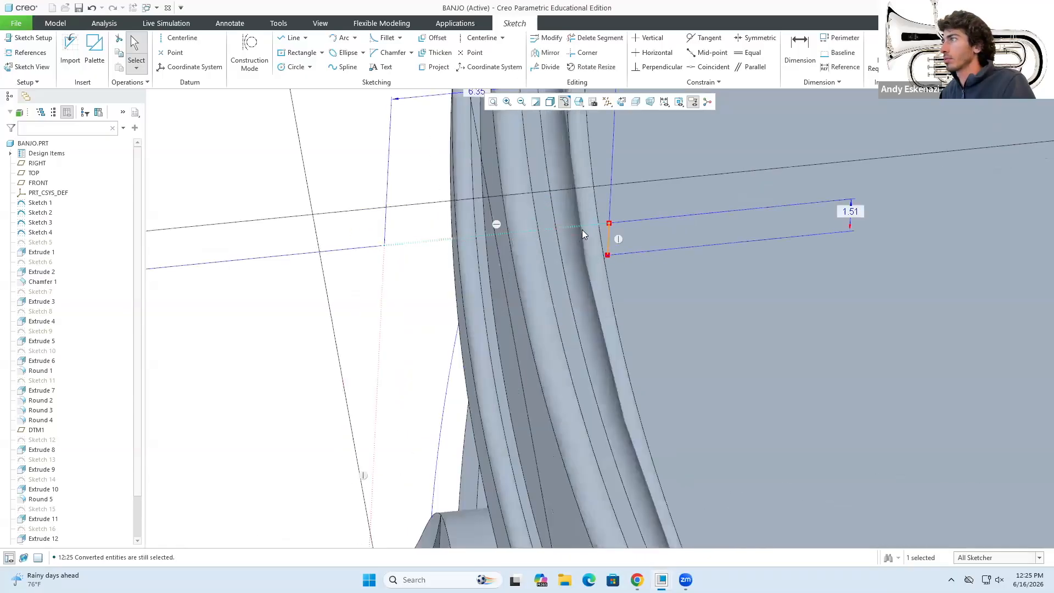
click(607, 234)
click(640, 187)
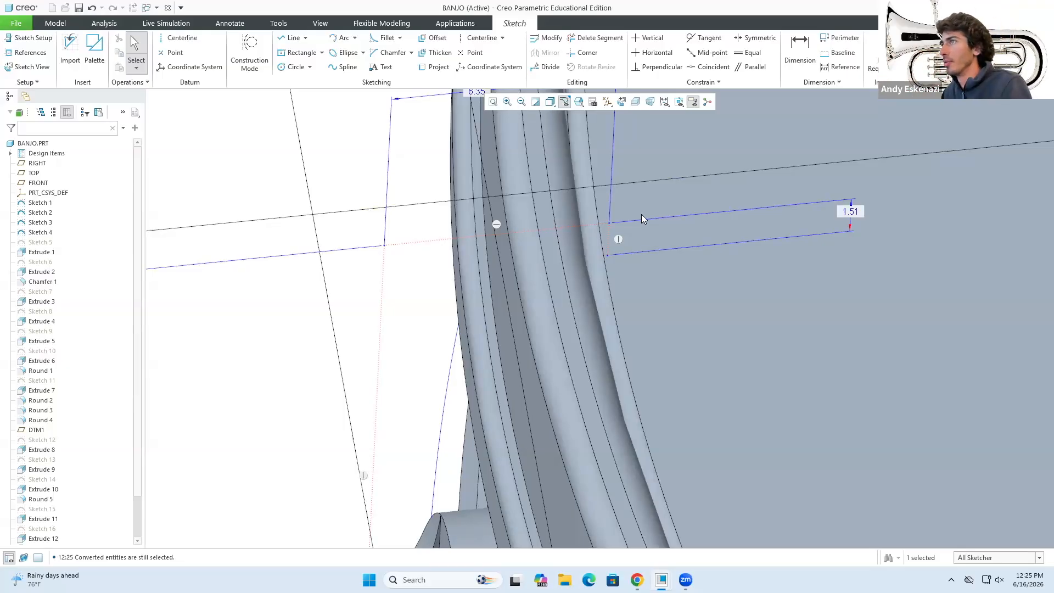
Lengthen the construction outline's short inner leg to about 2.13.
mouse_move(640, 254)
middle_down()
mouse_move(621, 203)
mouse_move(618, 243)
middle_up()
drag(614, 250, 626, 280)
mouse_move(626, 280)
middle_down()
mouse_move(609, 252)
mouse_move(722, 273)
middle_up()
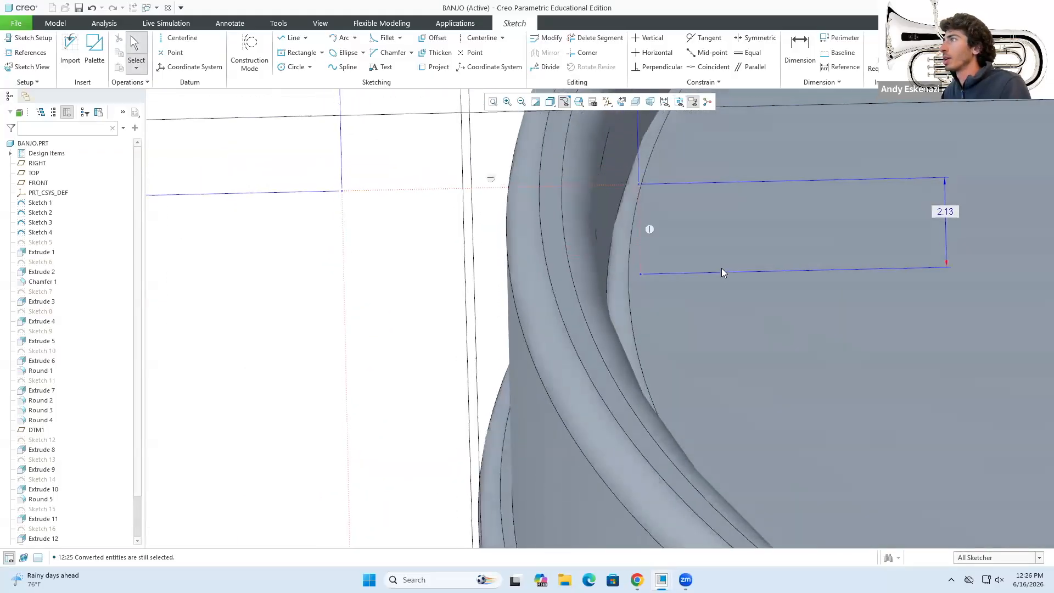
Draw solid lines from the construction leg's end: about 0.64 outward, 1.70 up and 4.36 outward over the rim.
click(285, 43)
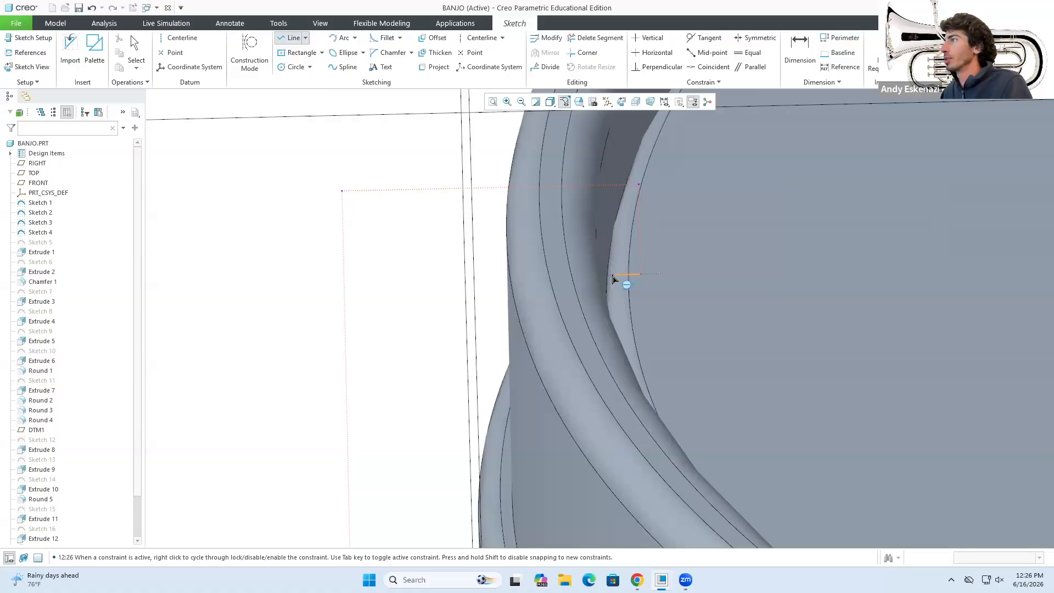
middle_drag(494, 212, 500, 193)
mouse_move(600, 134)
middle_down()
mouse_move(633, 170)
mouse_move(470, 202)
mouse_move(453, 186)
mouse_move(466, 170)
mouse_move(436, 181)
middle_up()
scroll(633, 170, down, 3)
middle_click(615, 166)
scroll(457, 163, up, 4)
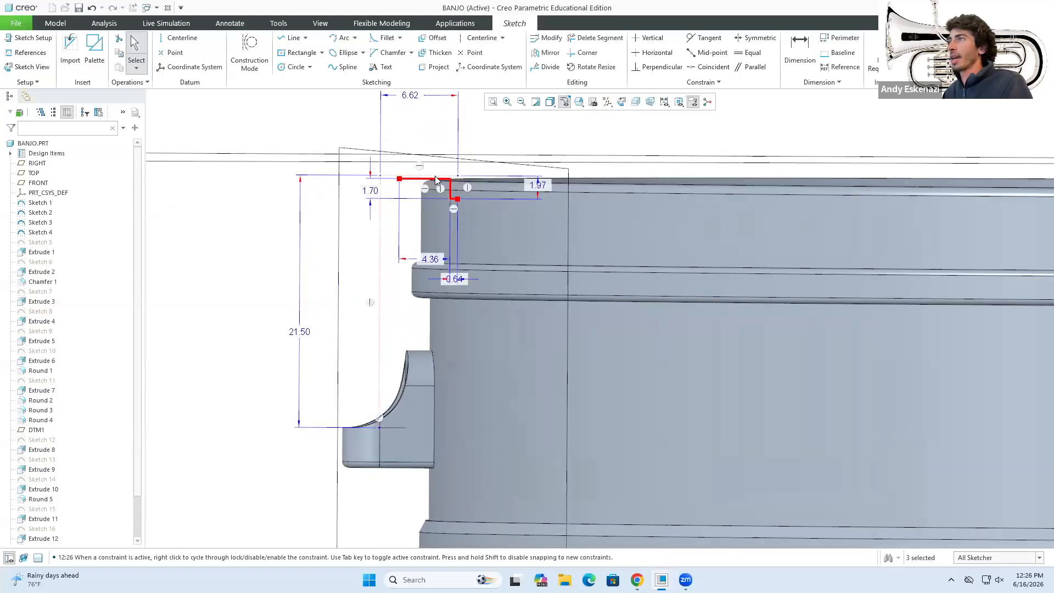
Continue the inner profile with a vertical line down to the pocket floor and a short horizontal line back to the construction line.
scroll(436, 180, down, 10)
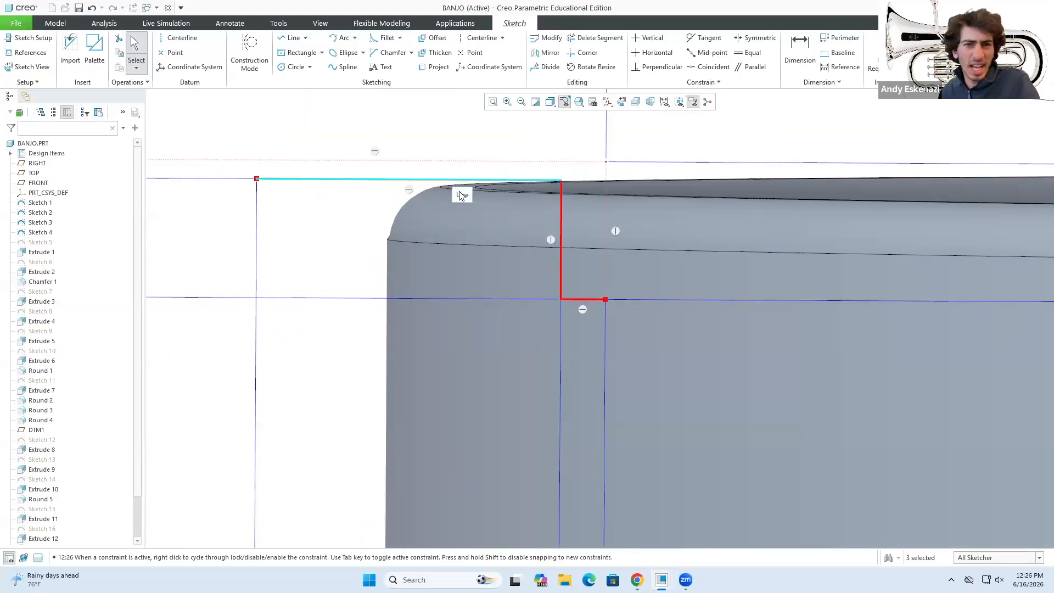
scroll(460, 202, up, 4)
middle_drag(459, 206, 458, 217)
click(292, 38)
mouse_move(395, 434)
middle_down()
mouse_move(387, 478)
mouse_move(400, 508)
mouse_move(388, 501)
mouse_move(409, 434)
mouse_move(394, 490)
middle_up()
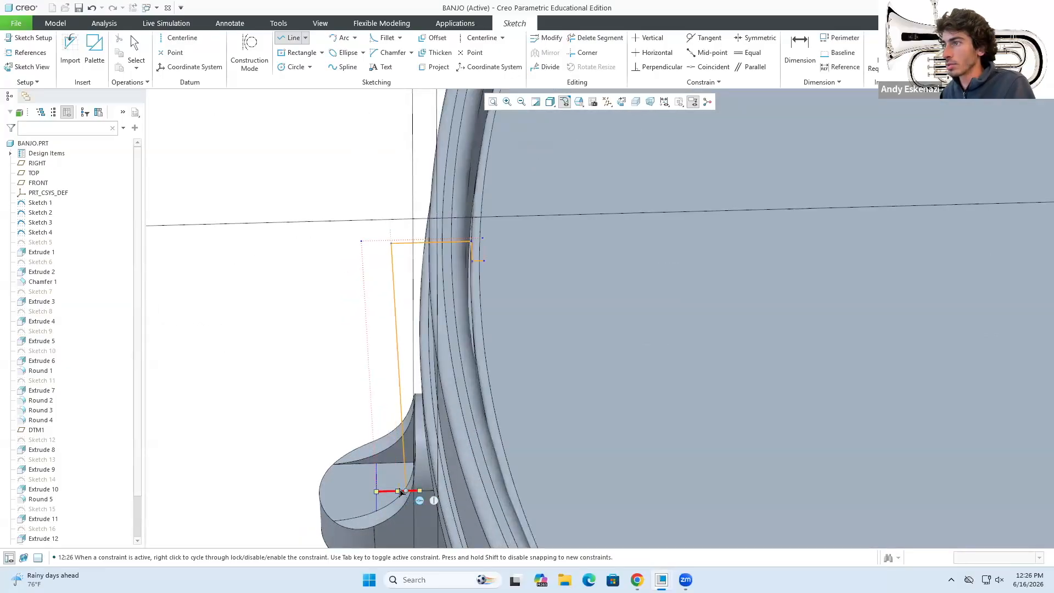
middle_drag(378, 488, 402, 373)
middle_click(402, 372)
drag(402, 370, 394, 370)
Dimension the short horizontal line at the pocket floor and set its length to 1.
mouse_move(390, 442)
middle_down()
mouse_move(379, 434)
mouse_move(390, 415)
middle_up()
key(d)
scroll(391, 411, up, 1)
click(394, 412)
middle_click(409, 453)
text(1)
key(Return)
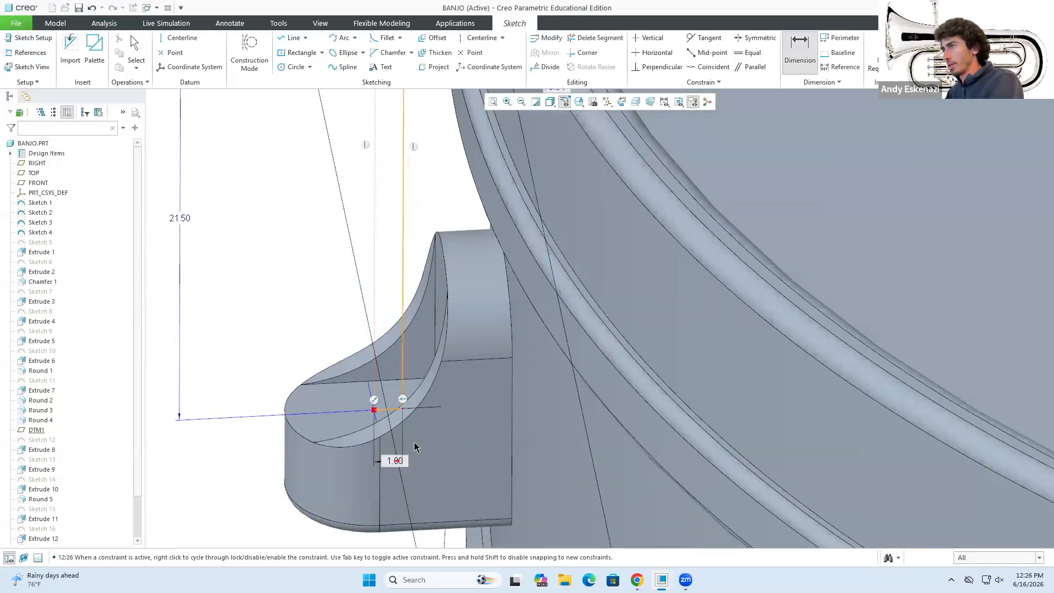
Draw the outer profile from the pocket floor centre outward, up past the construction outline and about 8.50 inward over the rim.
click(291, 42)
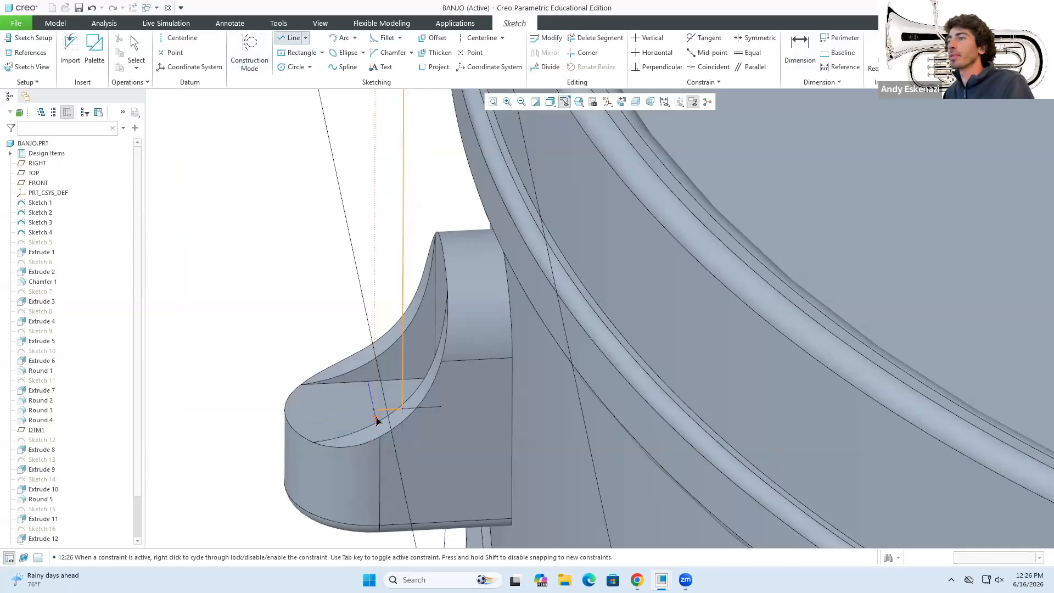
scroll(349, 343, up, 3)
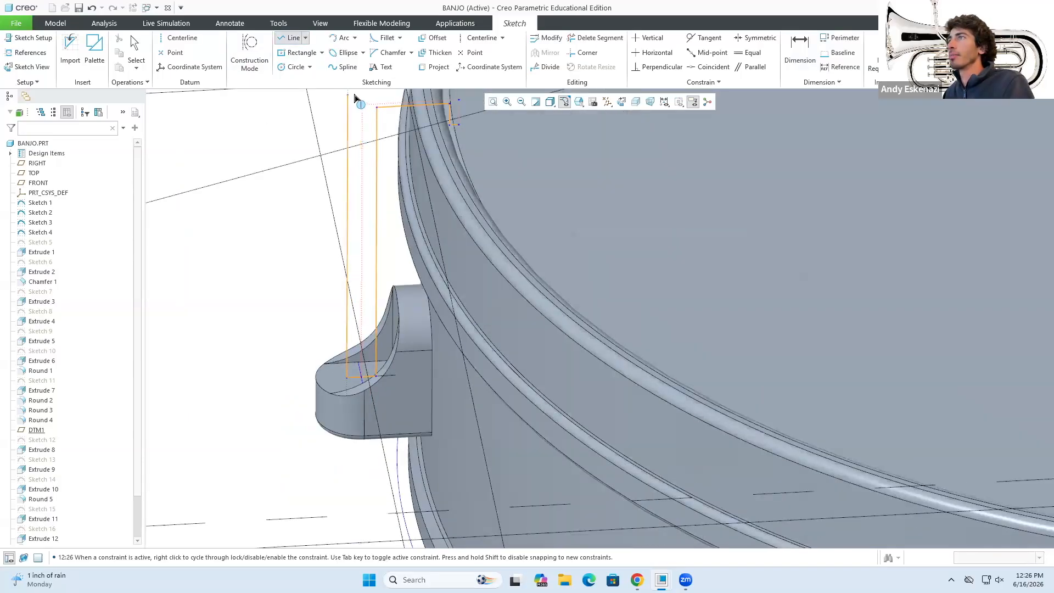
middle_drag(385, 225, 386, 184)
middle_drag(381, 195, 381, 244)
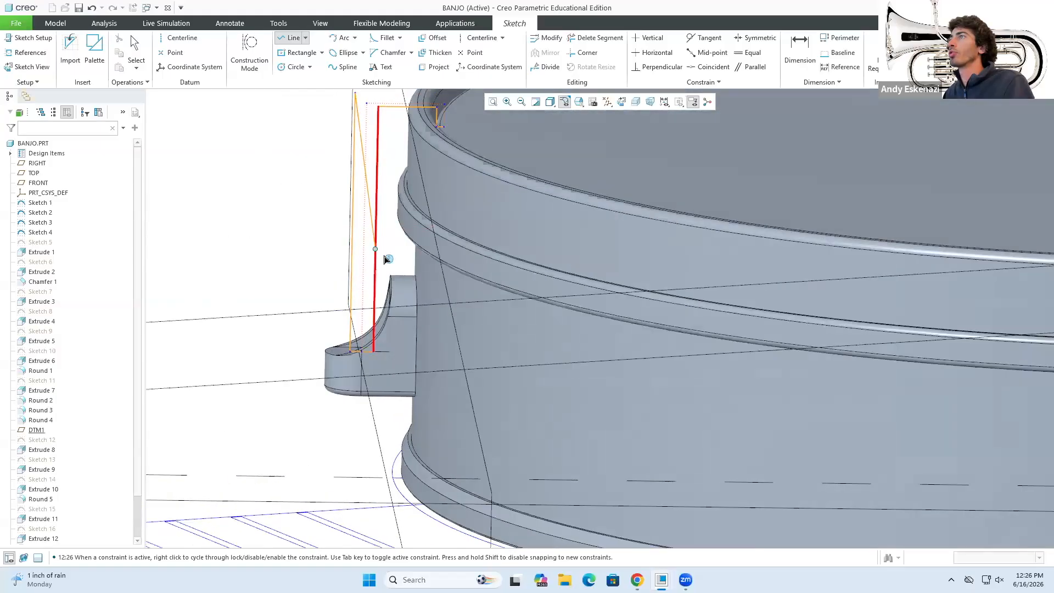
scroll(386, 226, up, 4)
scroll(398, 170, up, 6)
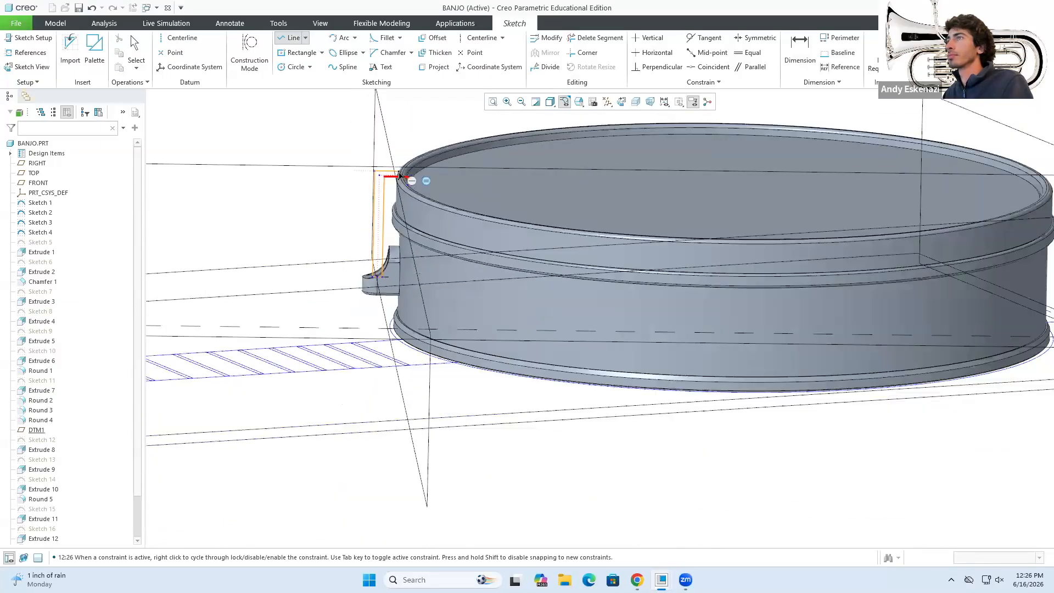
scroll(395, 170, down, 8)
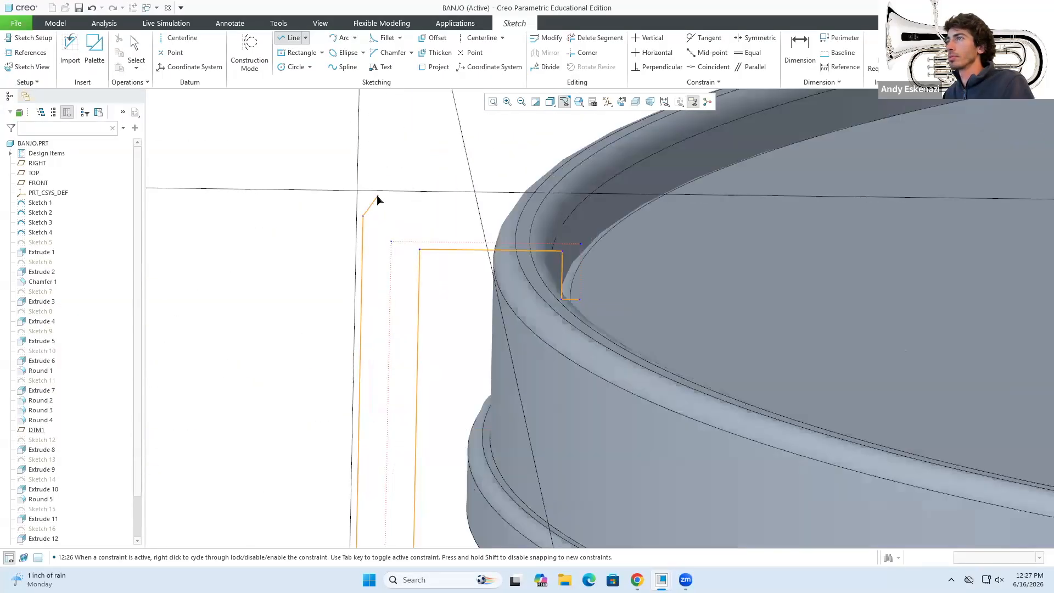
click(665, 225)
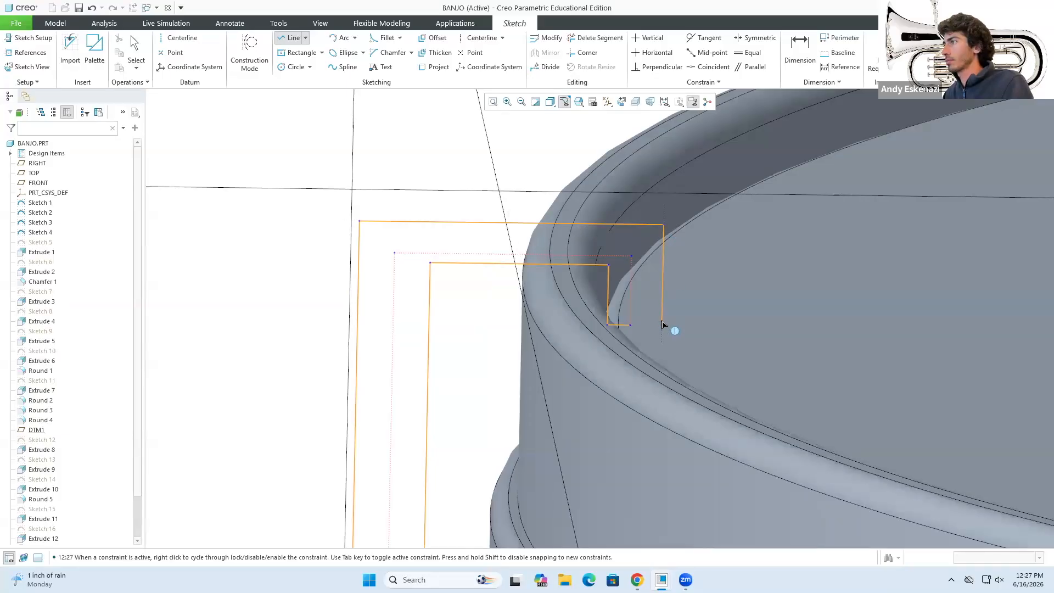
middle_click(646, 302)
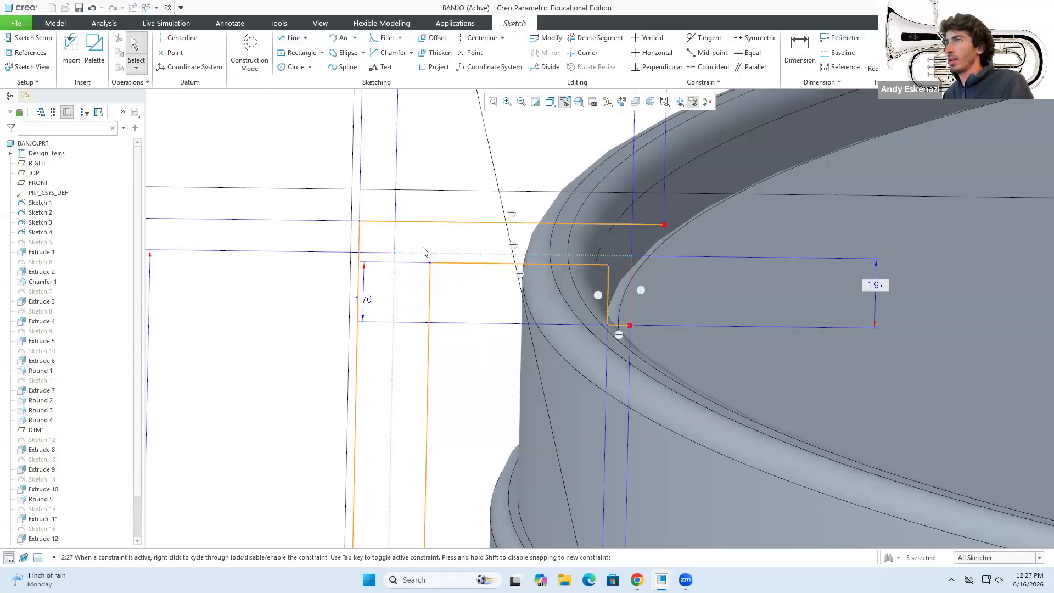
Try to dimension the length of the inner profile's upper horizontal line.
key(d)
click(453, 263)
middle_click(439, 204)
middle_click(439, 212)
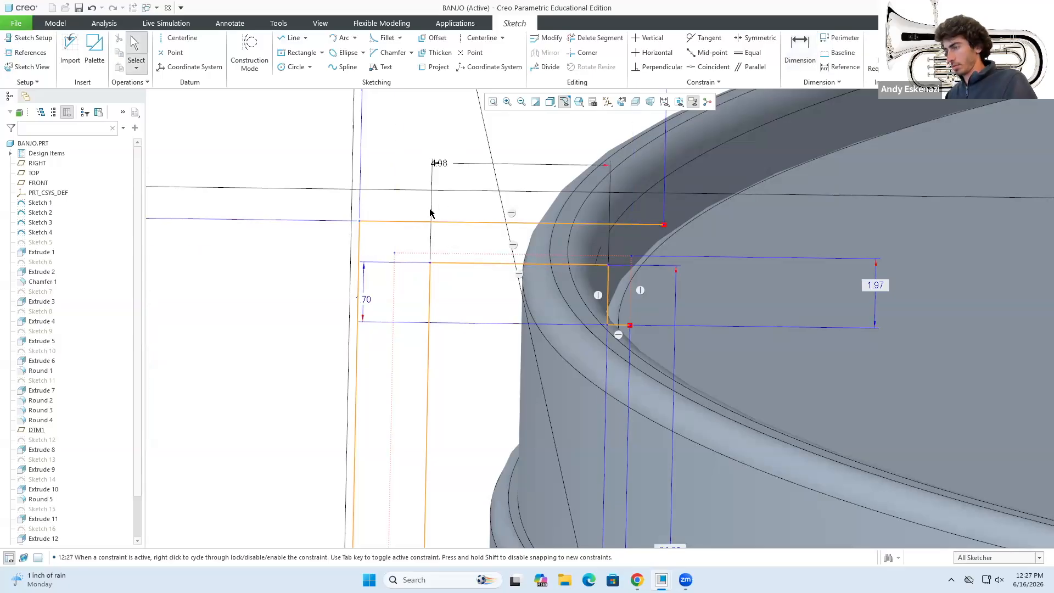
Dimension the length of the outer profile's top horizontal line.
key(d)
click(441, 223)
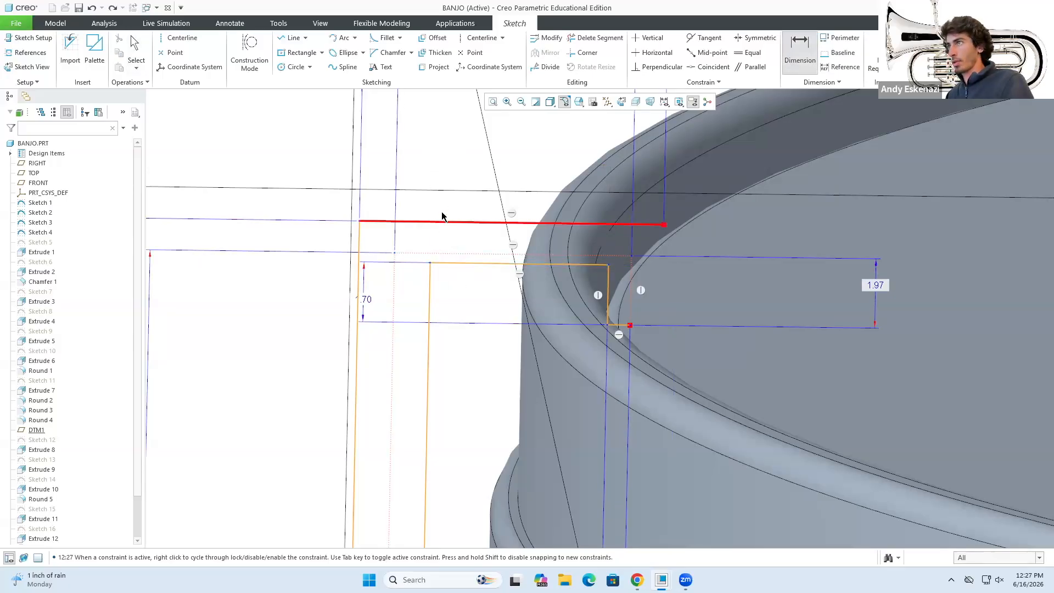
middle_click(442, 206)
middle_click(453, 253)
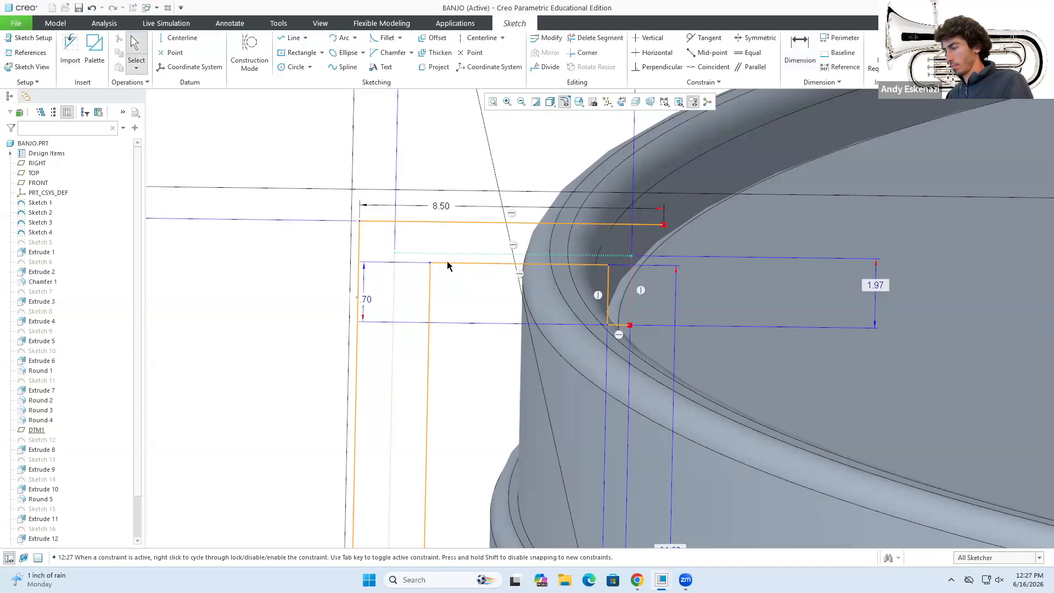
Dimension the vertical spacing between the inner and outer top lines and set it to 2.
key(d)
click(448, 263)
click(435, 226)
middle_click(305, 242)
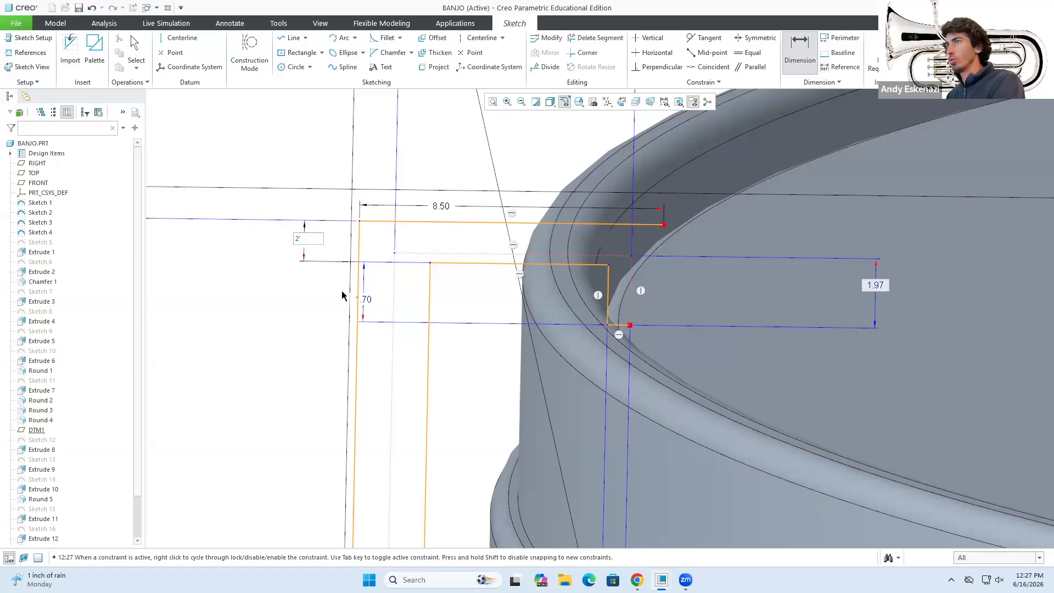
text(2)
key(Return)
Check the resized hook profile from the side and undo the last changes, including the spacing value of 2 between the top lines.
middle_drag(426, 304, 546, 292)
middle_click(546, 293)
drag(551, 295, 558, 282)
mouse_move(557, 281)
middle_down()
mouse_move(575, 282)
mouse_move(579, 268)
mouse_move(554, 286)
middle_up()
key(ctrl+z)
key(ctrl+z)
scroll(492, 266, down, 3)
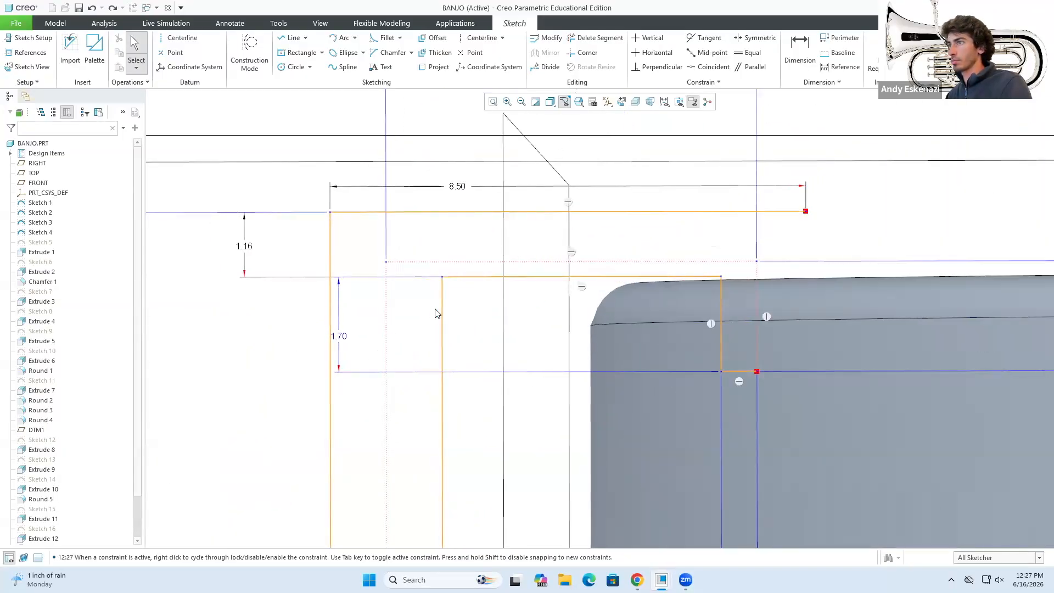
Dimension the length of the inner profile's long vertical line.
key(d)
click(442, 318)
middle_click(240, 345)
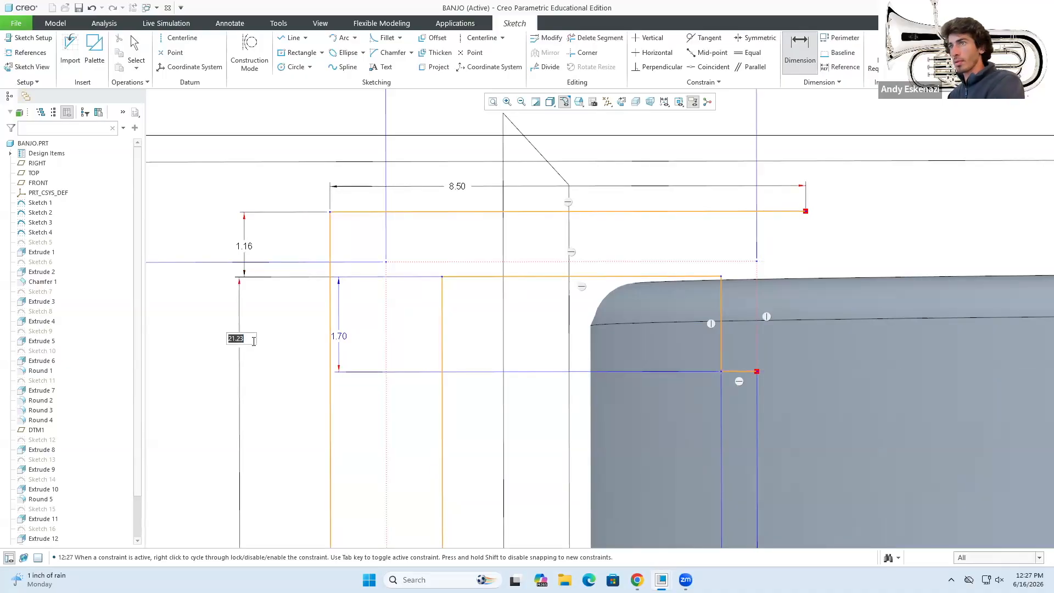
key(Return)
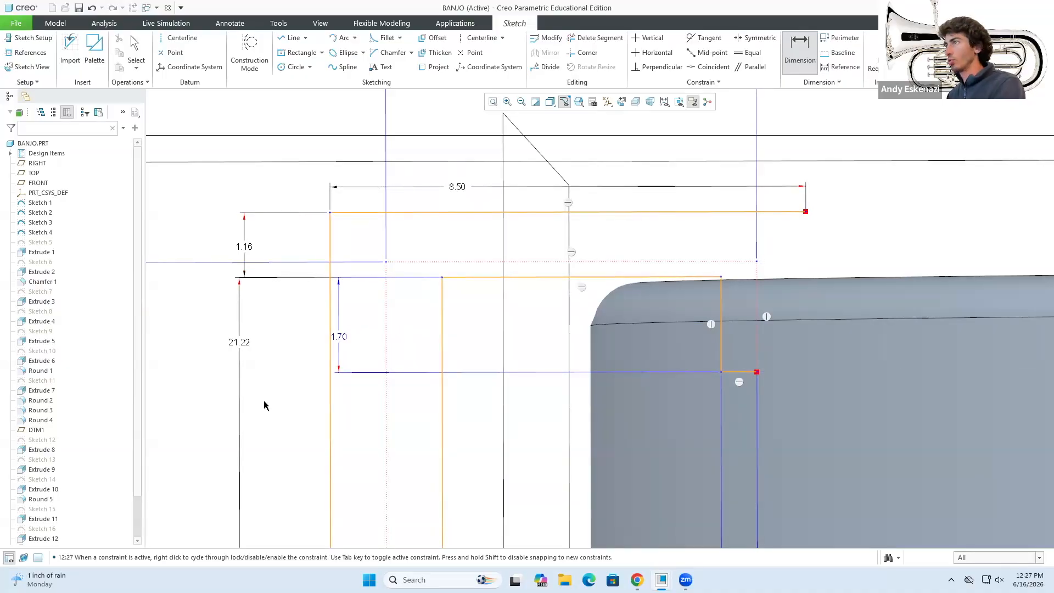
middle_click(314, 380)
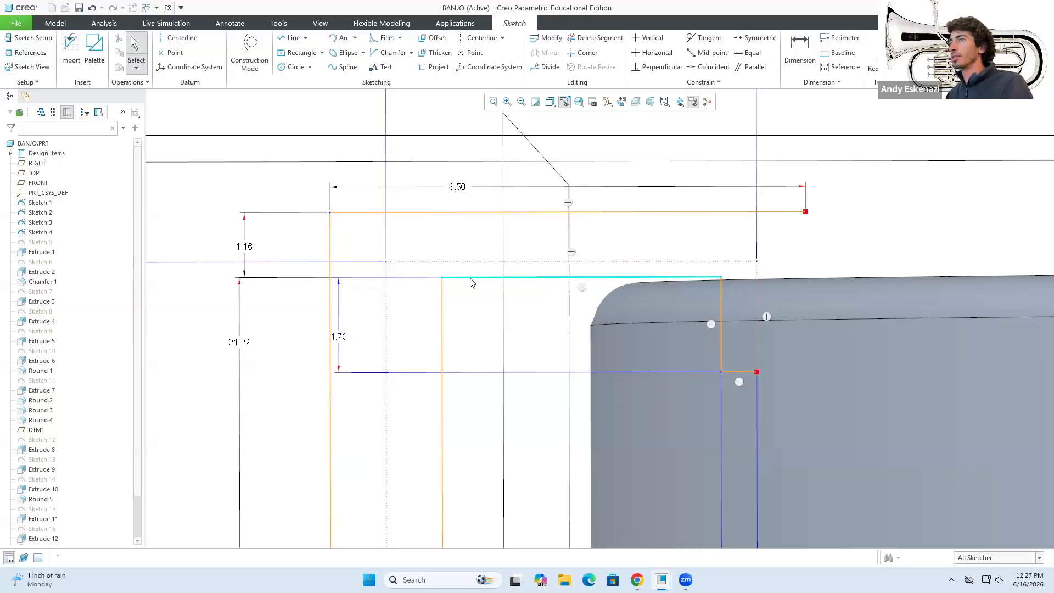
Set the spacing between the inner and outer top lines to 2 and compare the hook with the banjo reference photo.
double_click(245, 247)
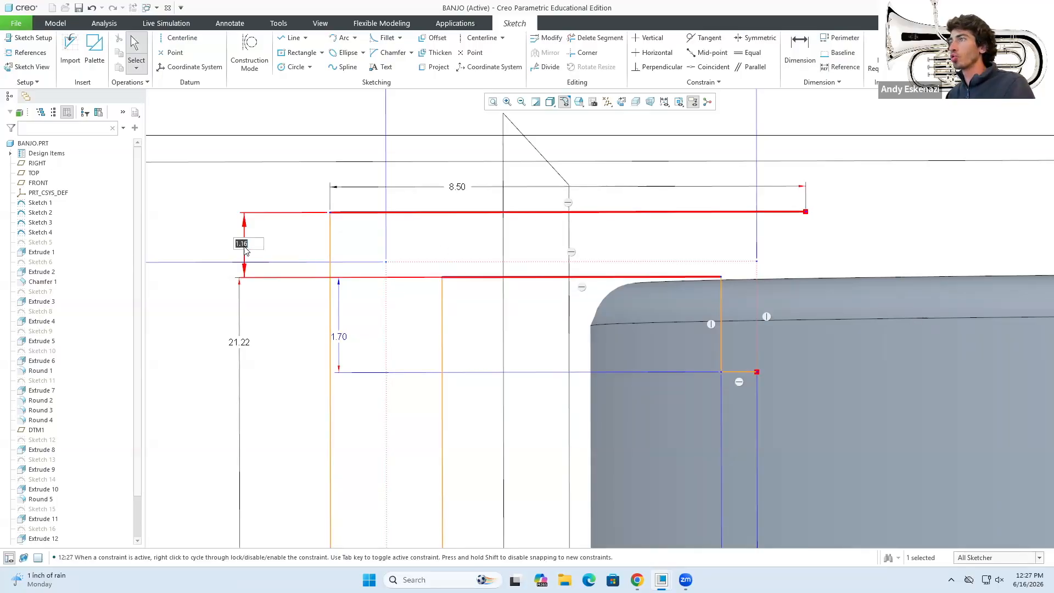
text(2)
key(Return)
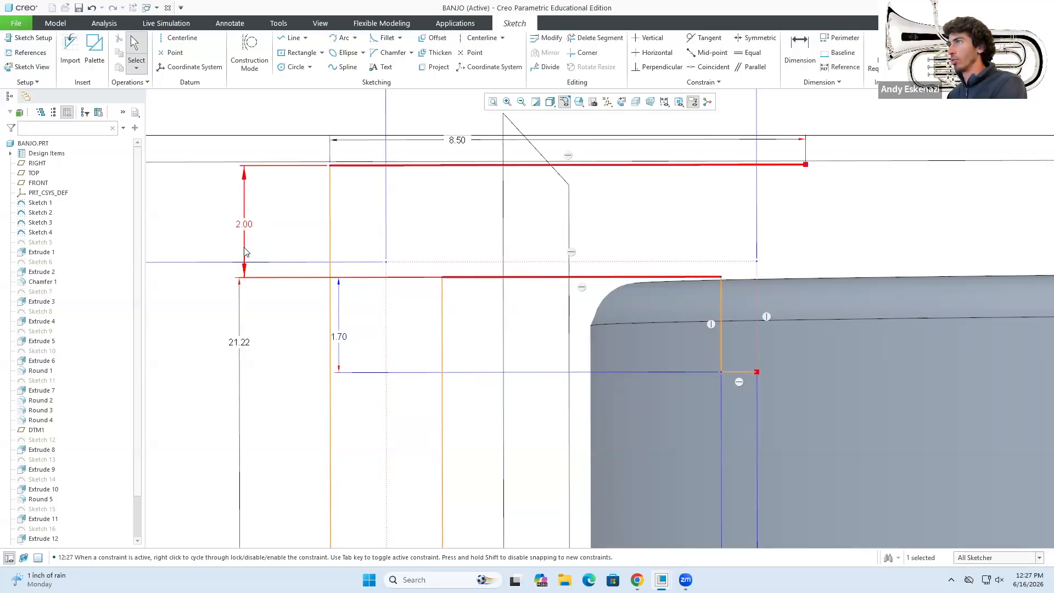
mouse_move(218, 344)
middle_down()
mouse_move(263, 357)
mouse_move(549, 329)
mouse_move(526, 331)
middle_up()
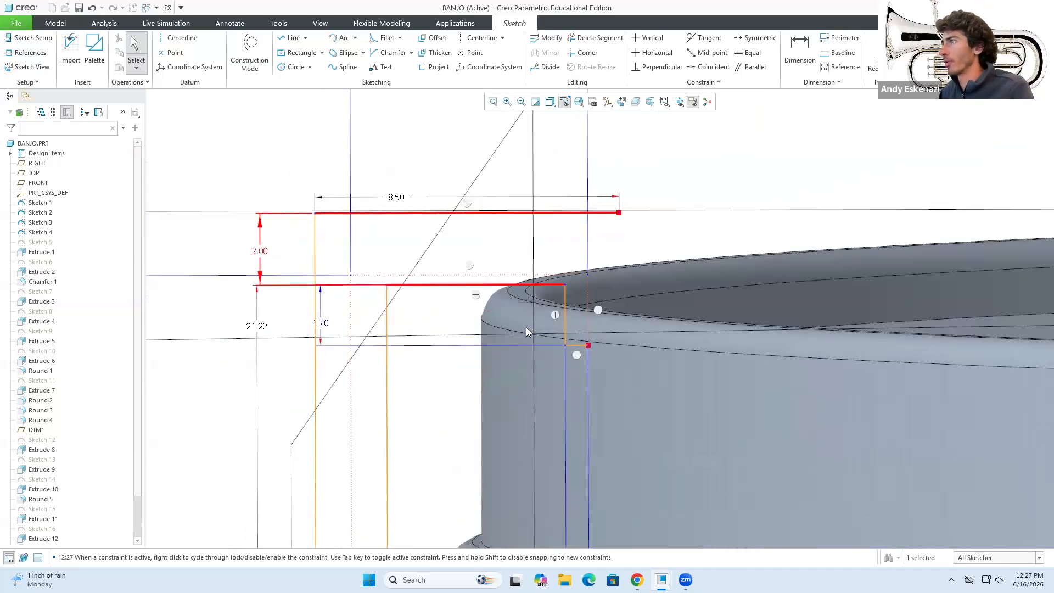
middle_drag(591, 272, 604, 302)
click(592, 379)
click(637, 580)
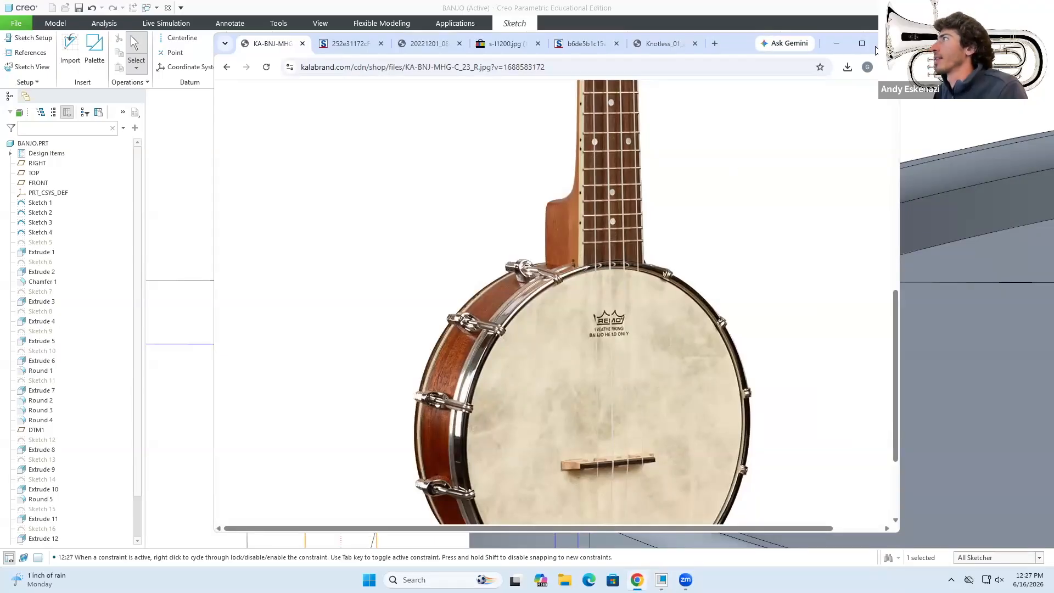
click(844, 45)
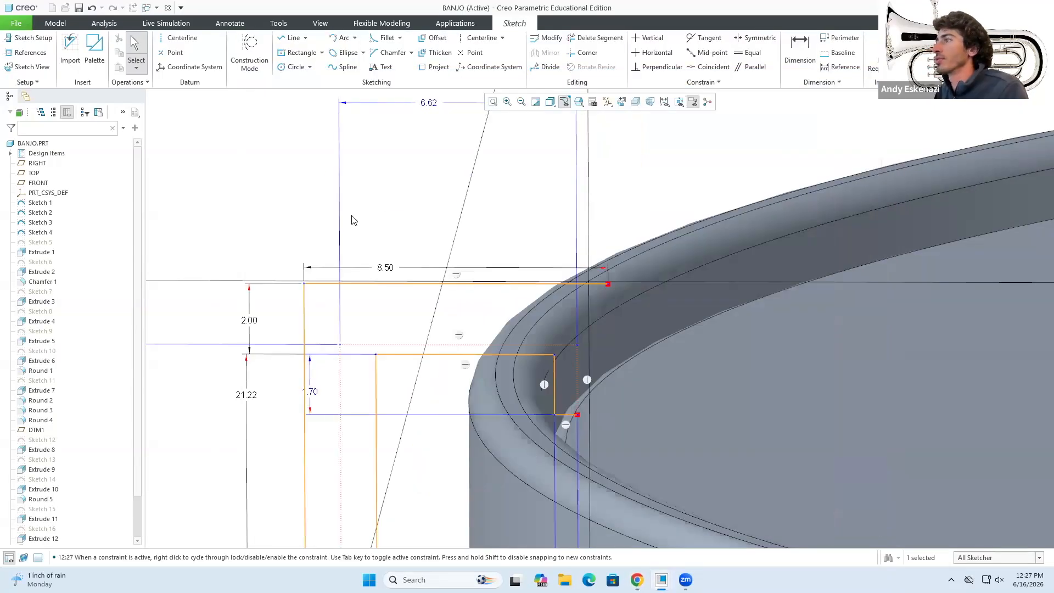
Close the hook tip with a horizontal extension about 0.37 long and a line up to the end of the outer top line.
click(291, 37)
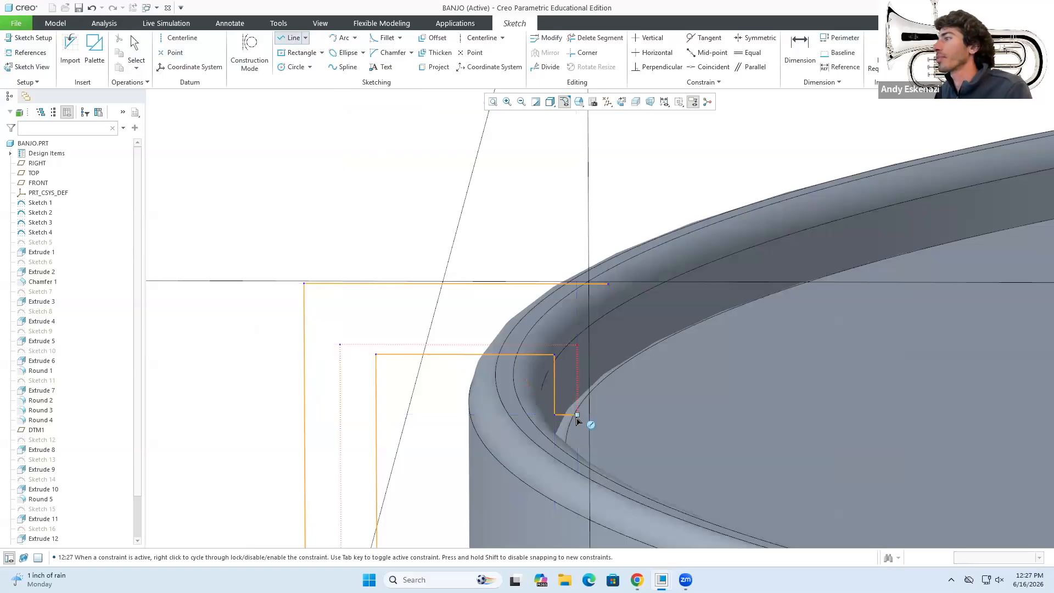
click(591, 416)
click(607, 285)
middle_click(620, 307)
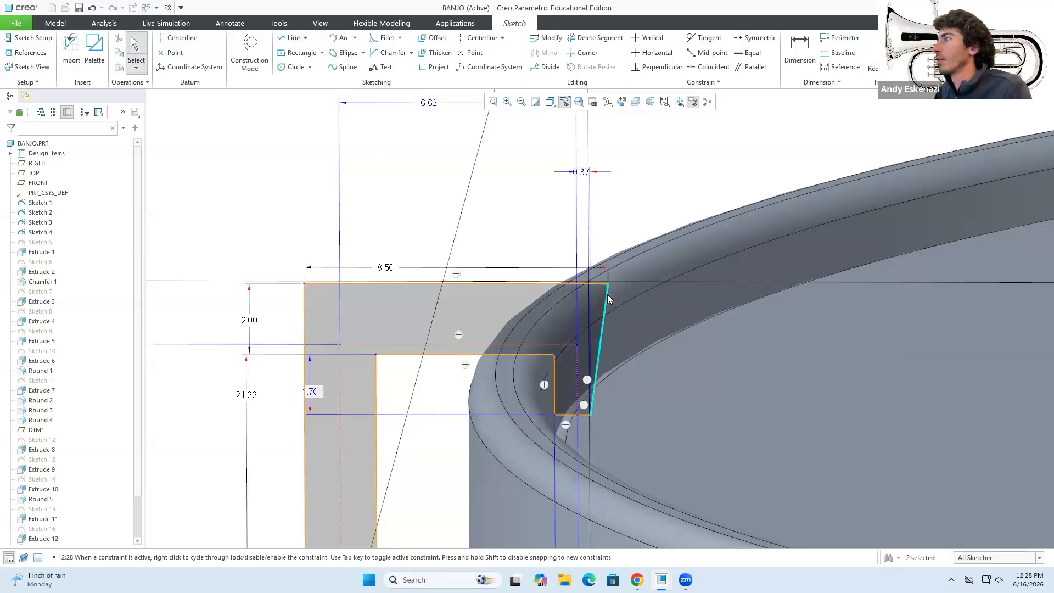
Constrain the hook tip's slanted closing line perpendicular to the outer top line.
scroll(594, 321, up, 2)
middle_drag(594, 320, 588, 321)
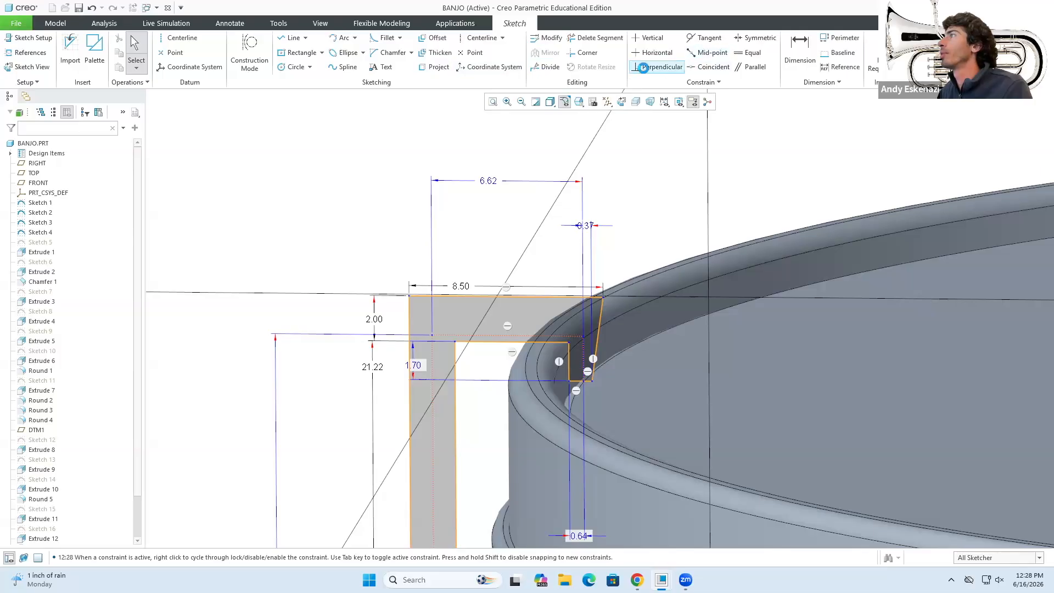
click(657, 67)
click(597, 330)
click(561, 301)
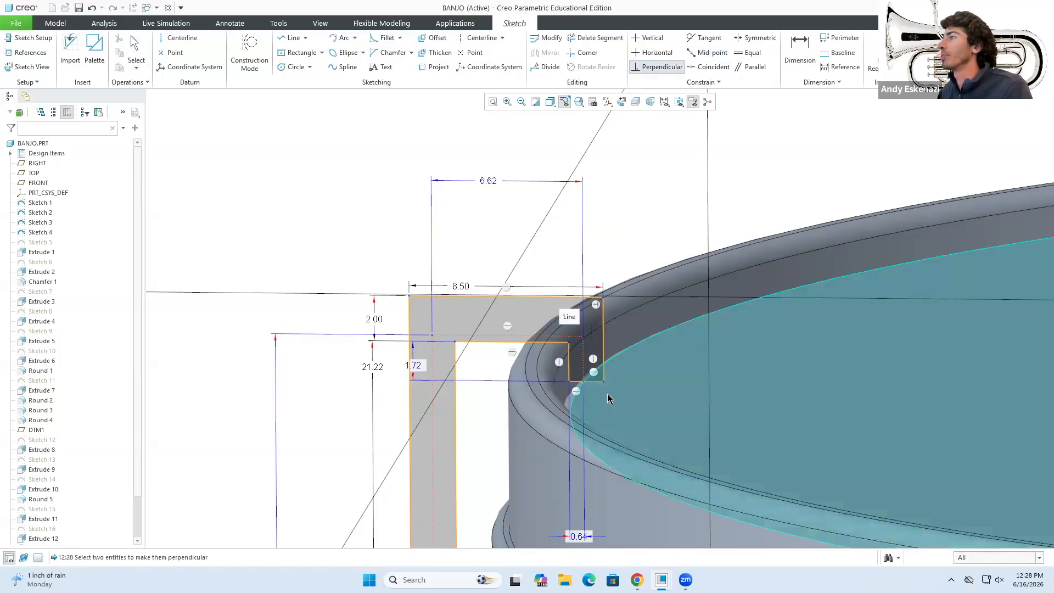
middle_click(588, 361)
Shift the hook tip's end line inward so the outer top line is about 7.88 long.
scroll(588, 361, up, 2)
drag(622, 327, 602, 324)
middle_drag(532, 329, 560, 347)
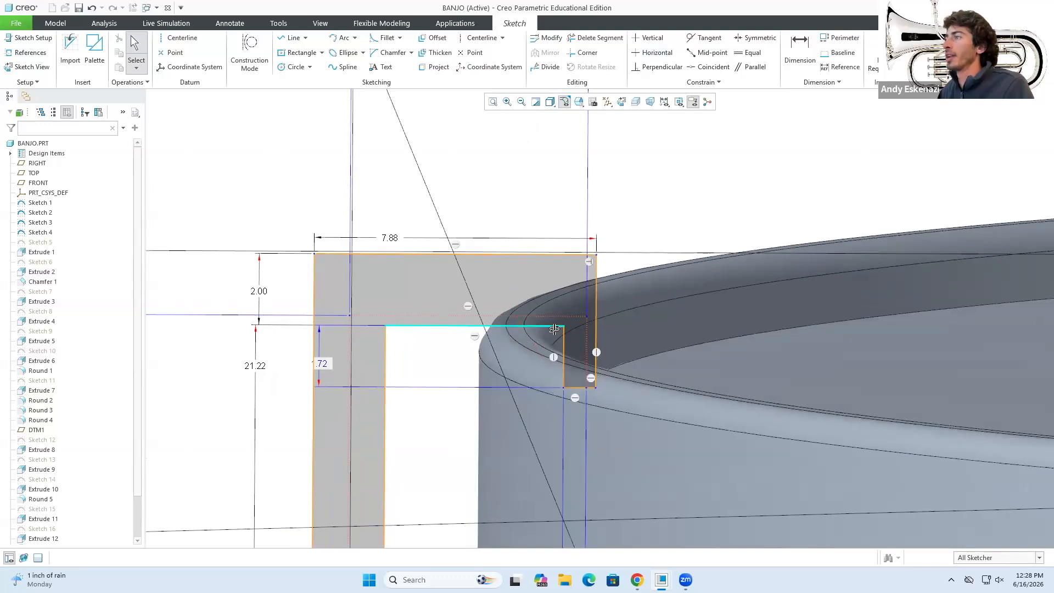
scroll(544, 292, down, 1)
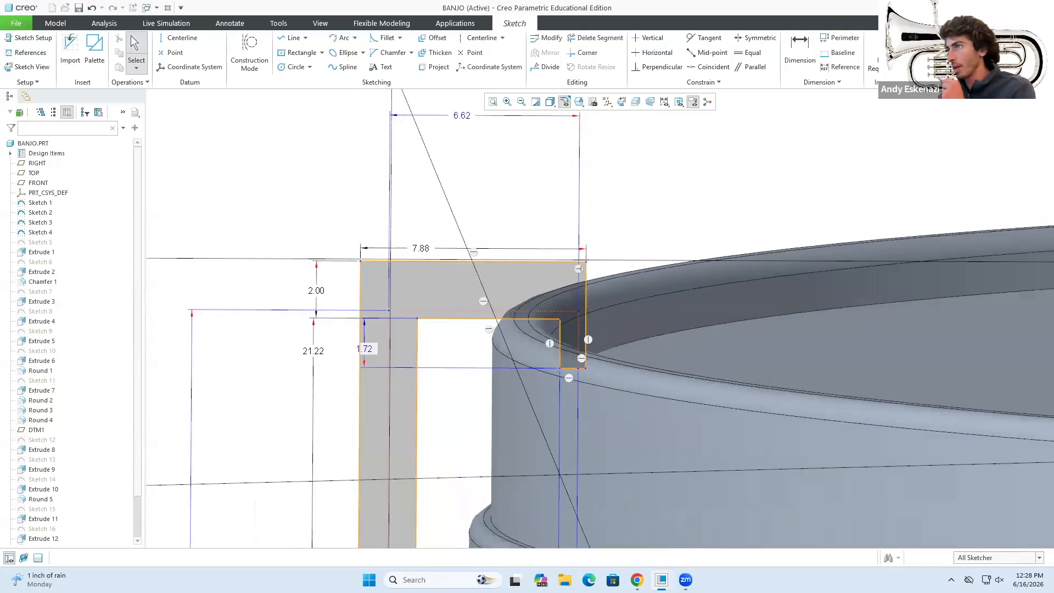
Convert the outer profile's long vertical line and top line to construction geometry after checking the reference photo.
click(637, 580)
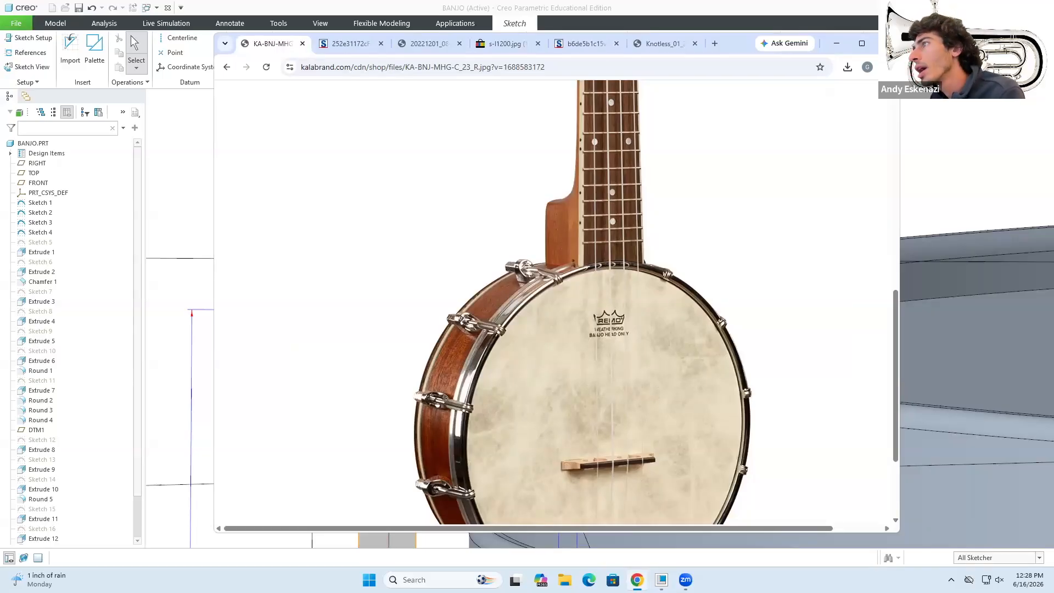
click(637, 580)
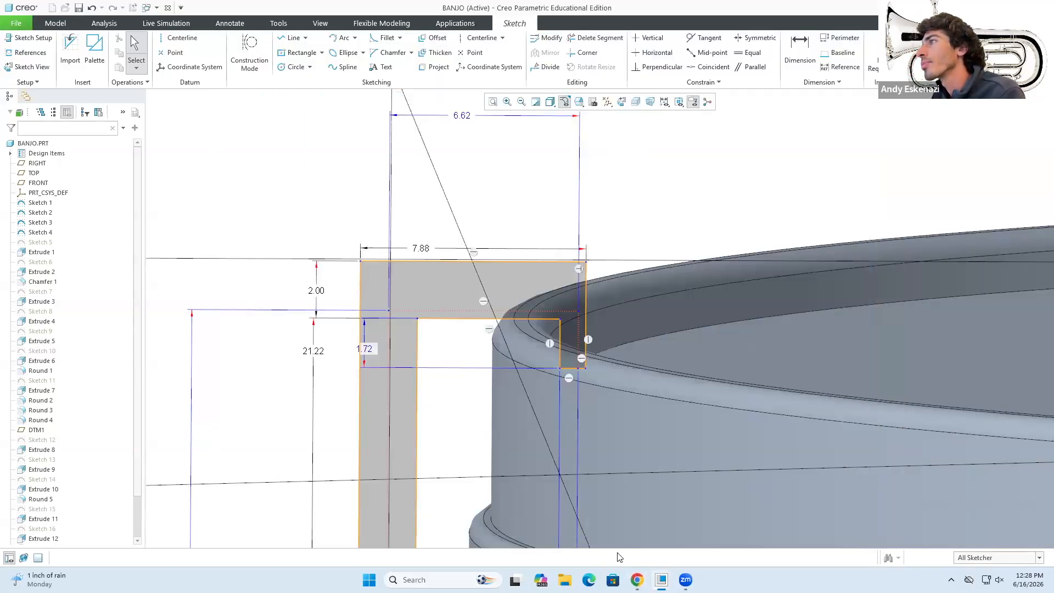
scroll(509, 459, down, 2)
scroll(521, 382, down, 2)
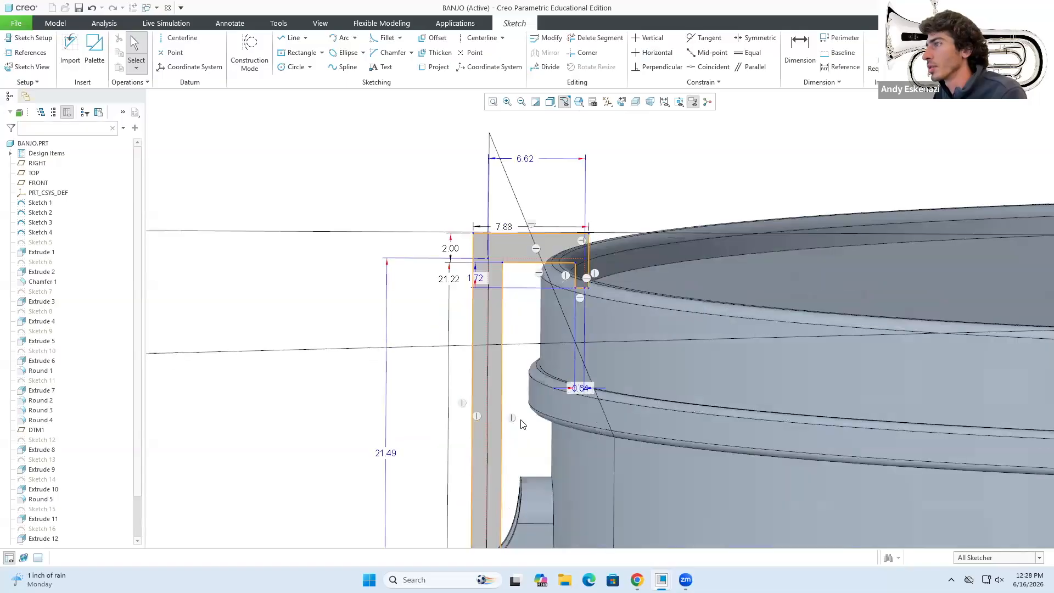
scroll(491, 285, up, 3)
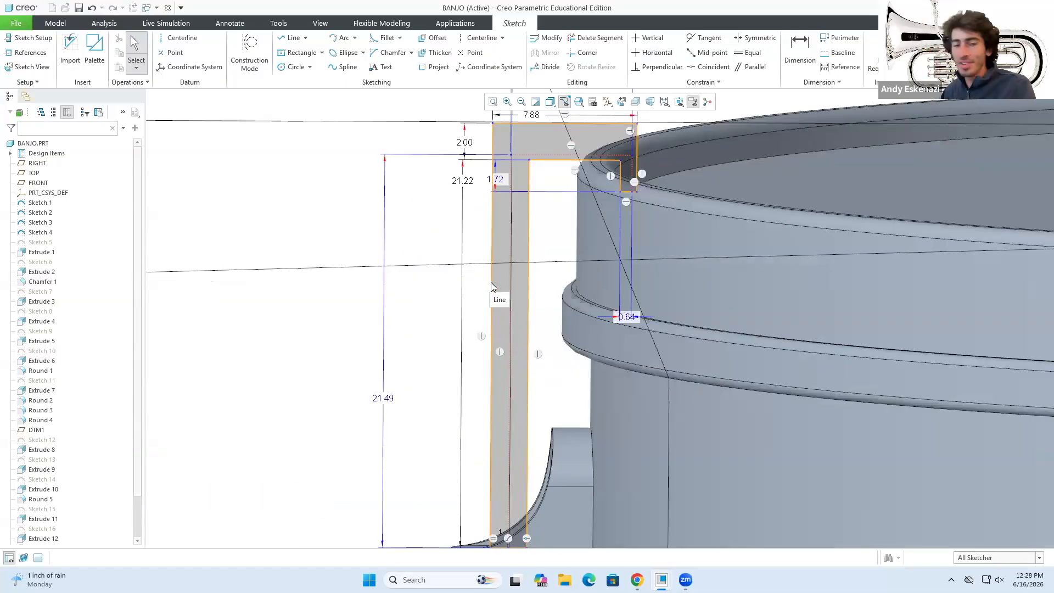
click(491, 280)
click(497, 261)
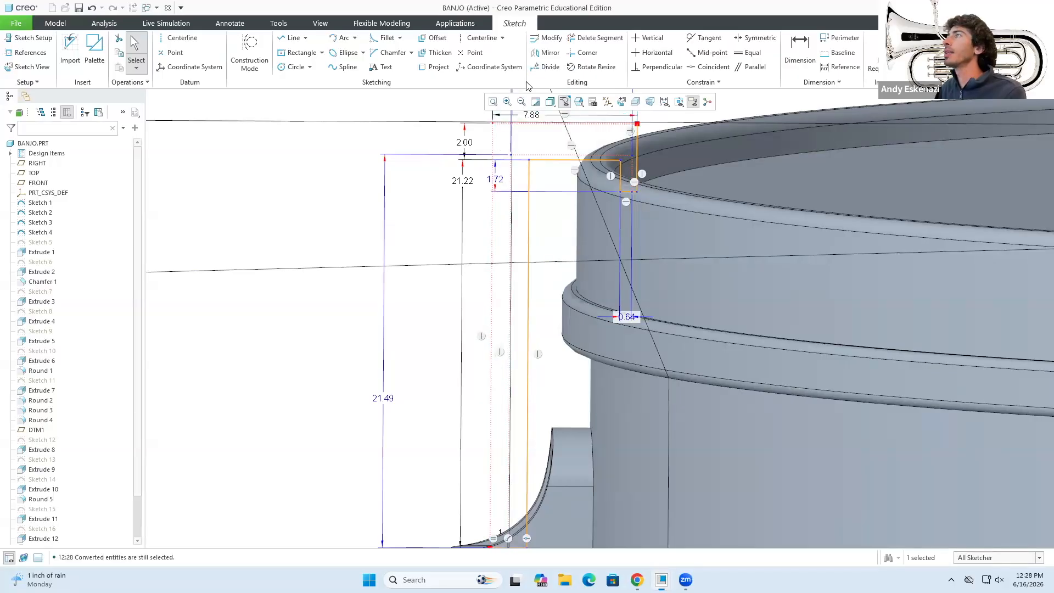
Draw a new outer contour: a slanted line up to the construction top line, across to the tip corner, and straight down to the pocket.
click(291, 37)
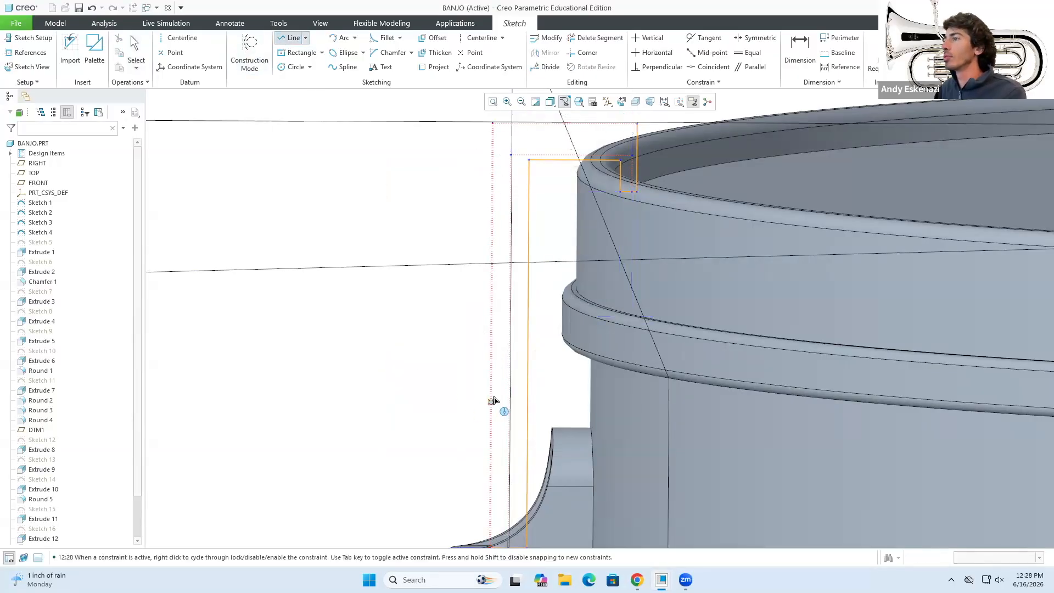
click(490, 336)
scroll(497, 308, down, 3)
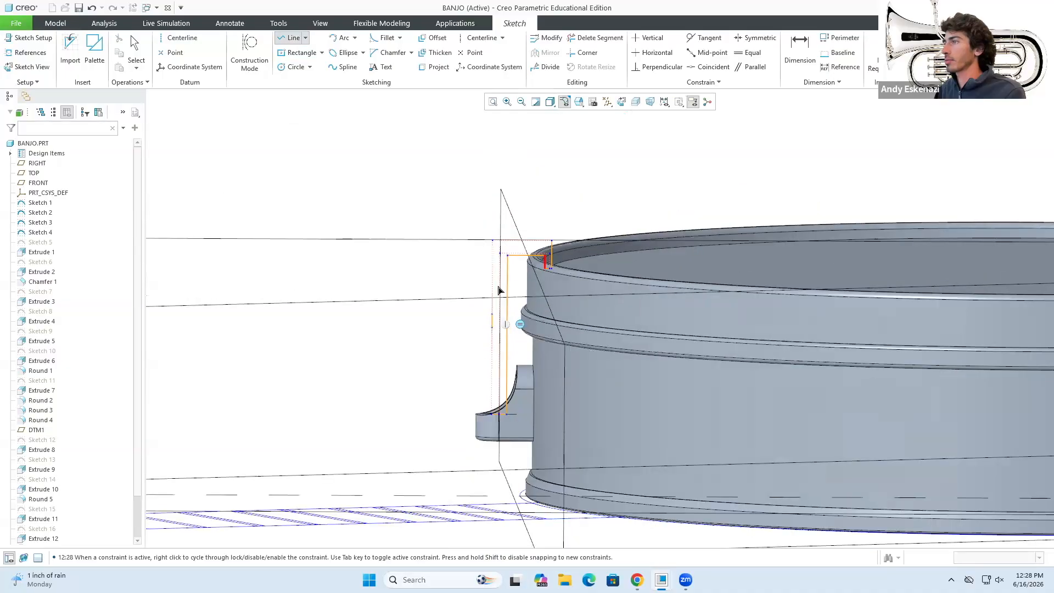
scroll(508, 258, up, 3)
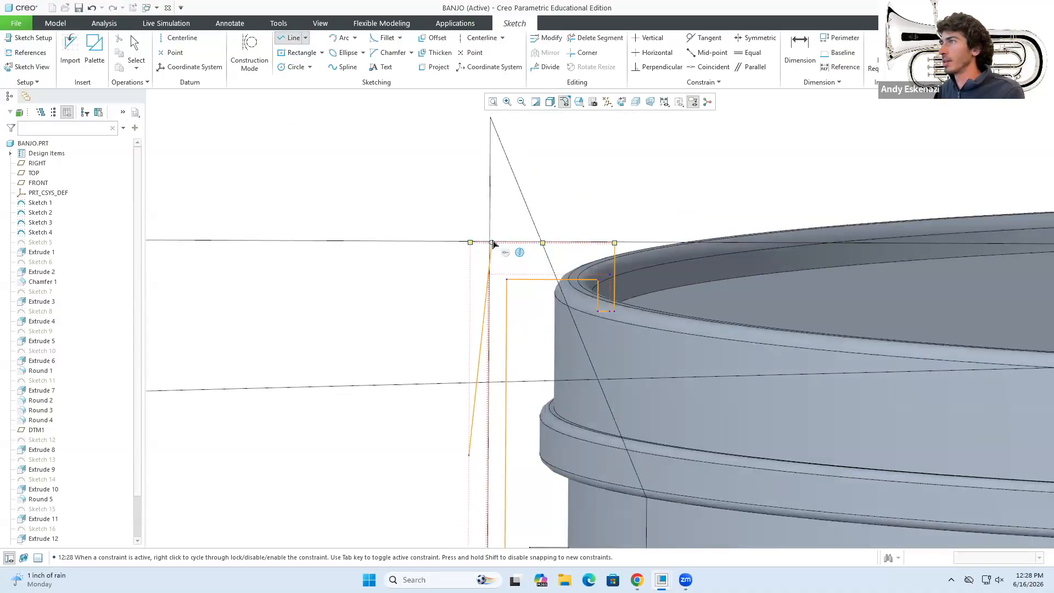
scroll(485, 243, up, 2)
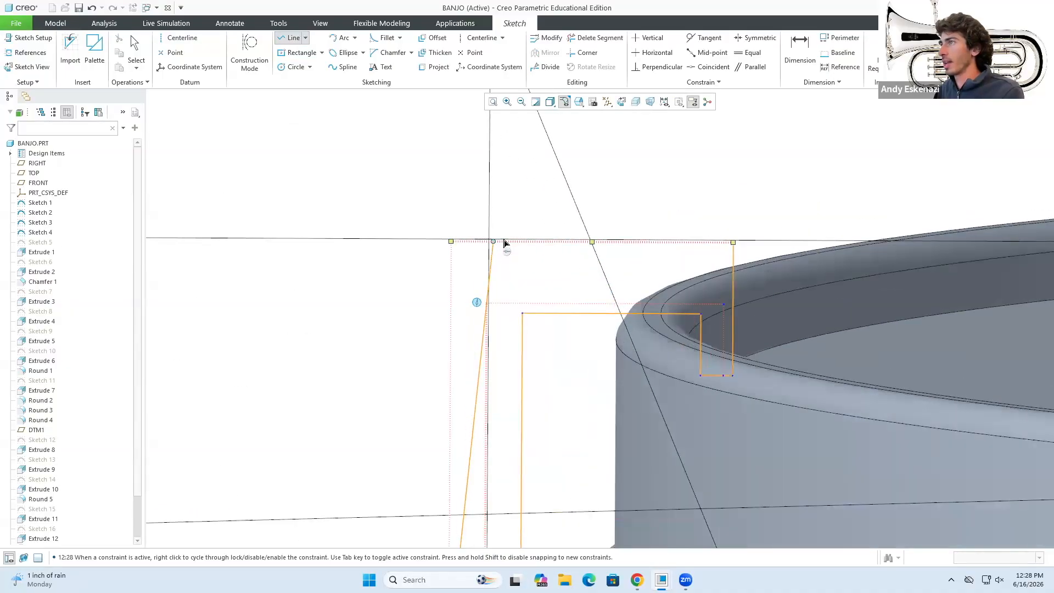
click(503, 242)
click(733, 242)
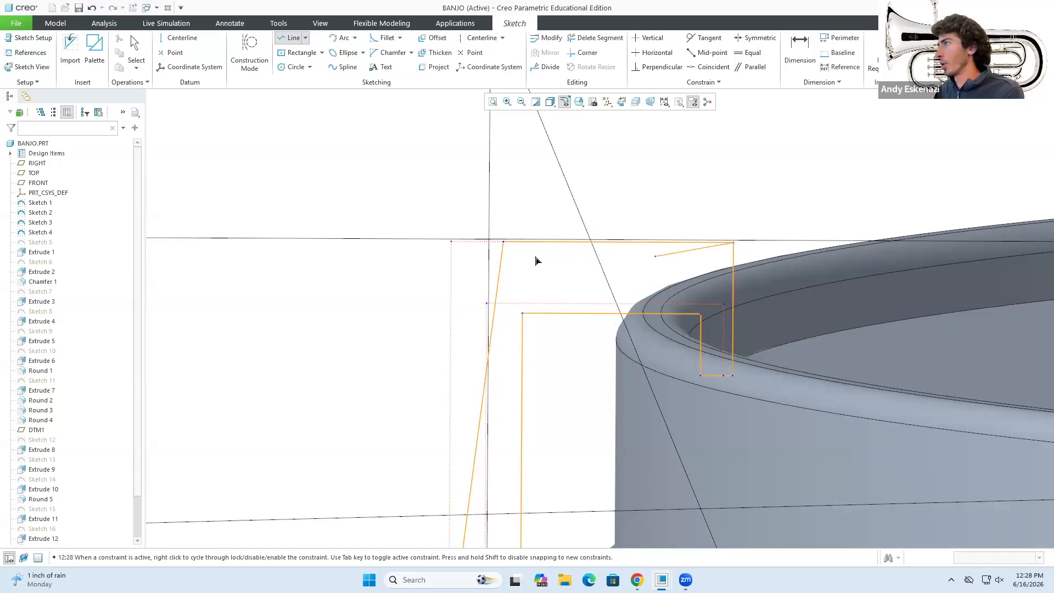
scroll(530, 219, down, 5)
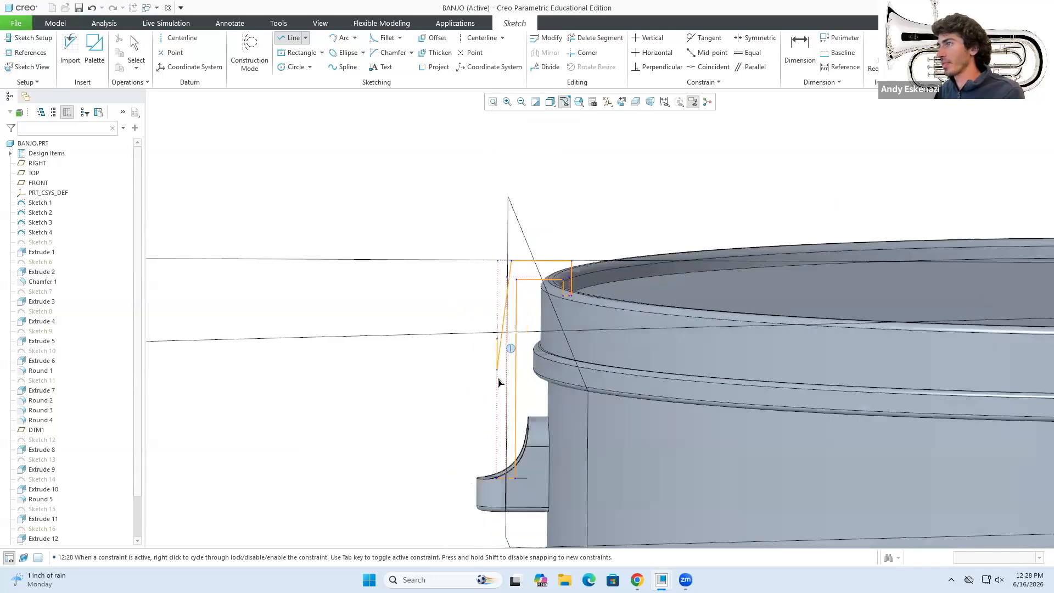
click(497, 475)
middle_click(497, 466)
Reduce the vertical spacing between the hook's inner and outer top lines and finish the sketch.
middle_drag(497, 420, 503, 434)
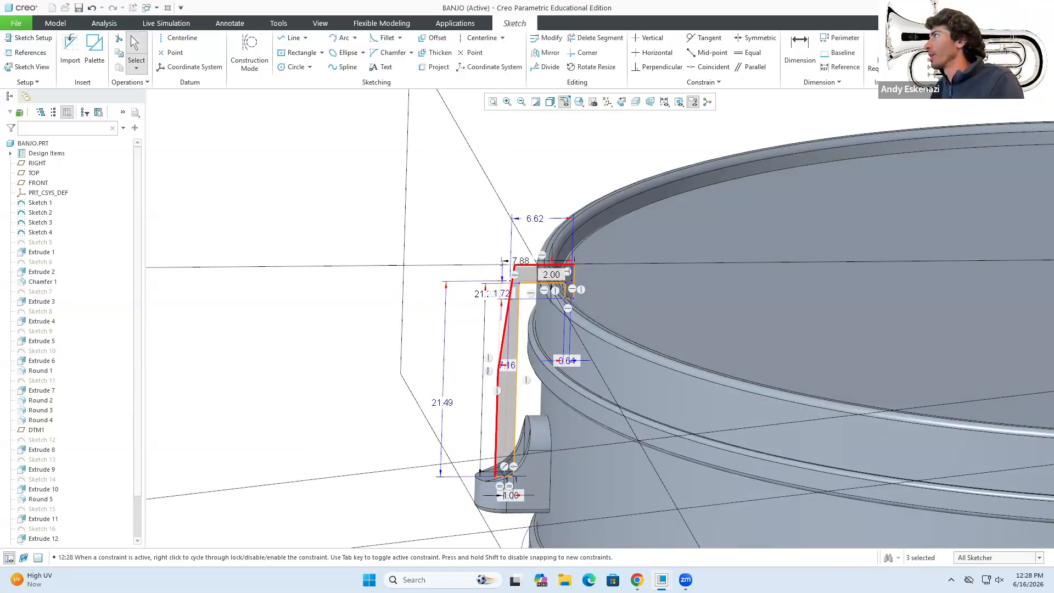
scroll(541, 269, down, 4)
mouse_move(541, 269)
middle_down()
mouse_move(532, 254)
mouse_move(534, 270)
middle_up()
scroll(533, 270, down, 2)
click(533, 270)
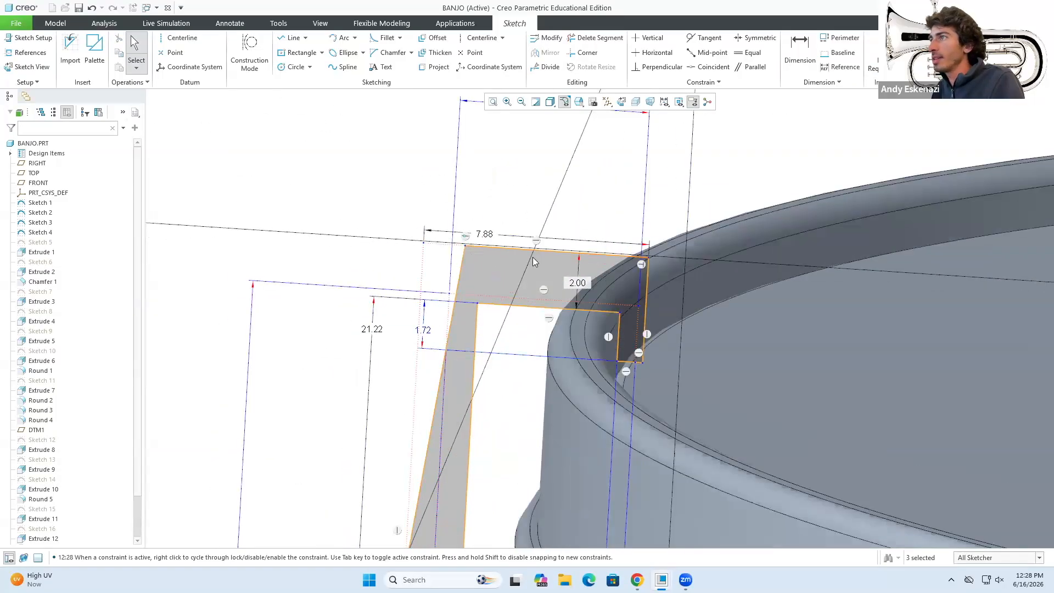
scroll(592, 282, down, 2)
double_click(561, 279)
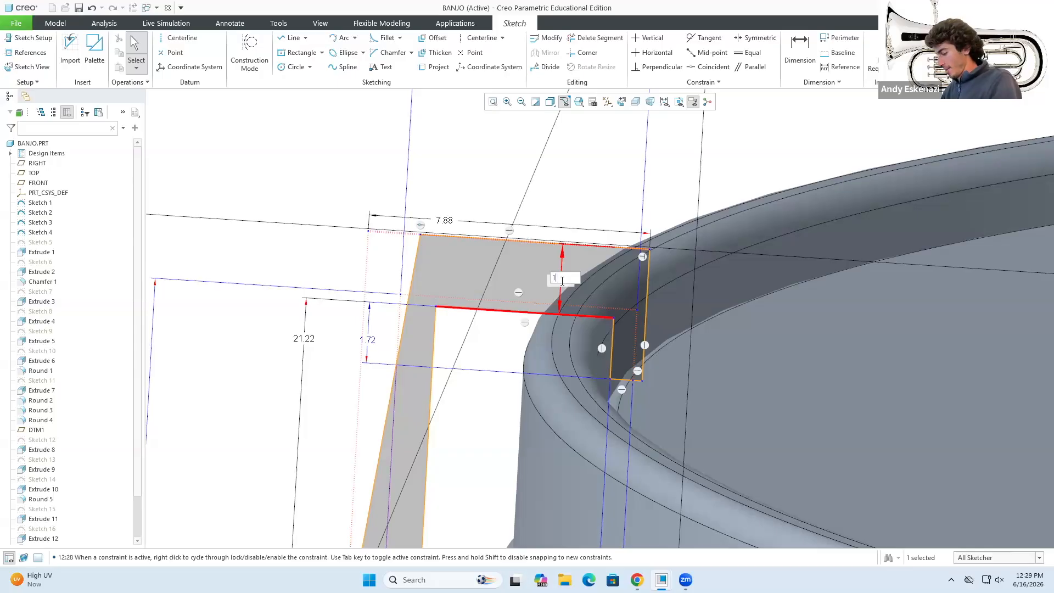
key(Return)
mouse_move(450, 287)
middle_down()
mouse_move(441, 270)
mouse_move(437, 278)
middle_up()
click(929, 48)
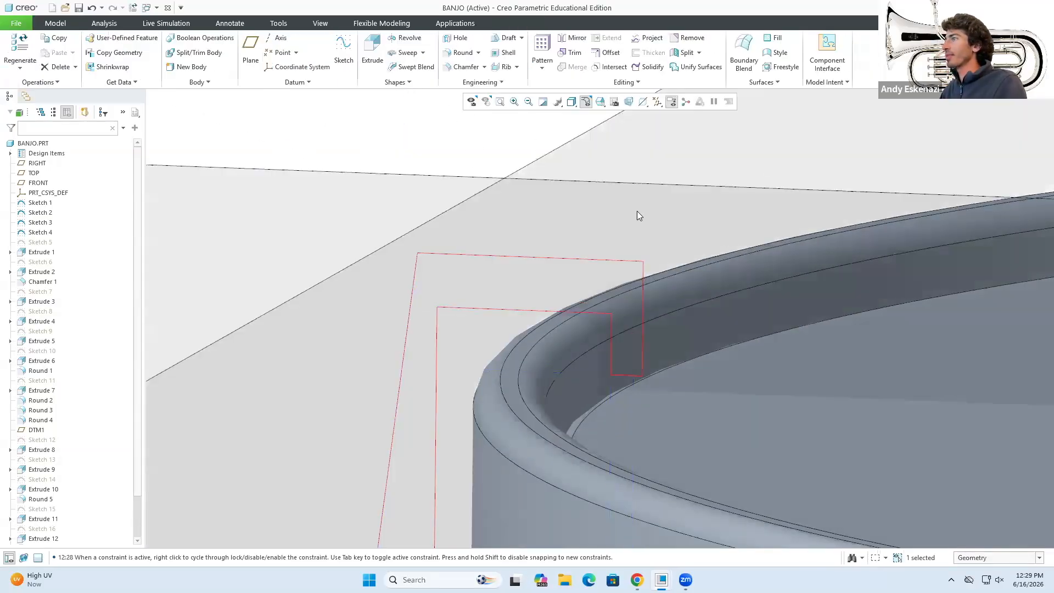
Extrude the hook sketch symmetrically about its plane with a depth of 2.
scroll(637, 211, up, 4)
mouse_move(562, 300)
middle_down()
mouse_move(572, 319)
mouse_move(594, 322)
mouse_move(451, 297)
middle_up()
scroll(422, 274, down, 3)
click(373, 55)
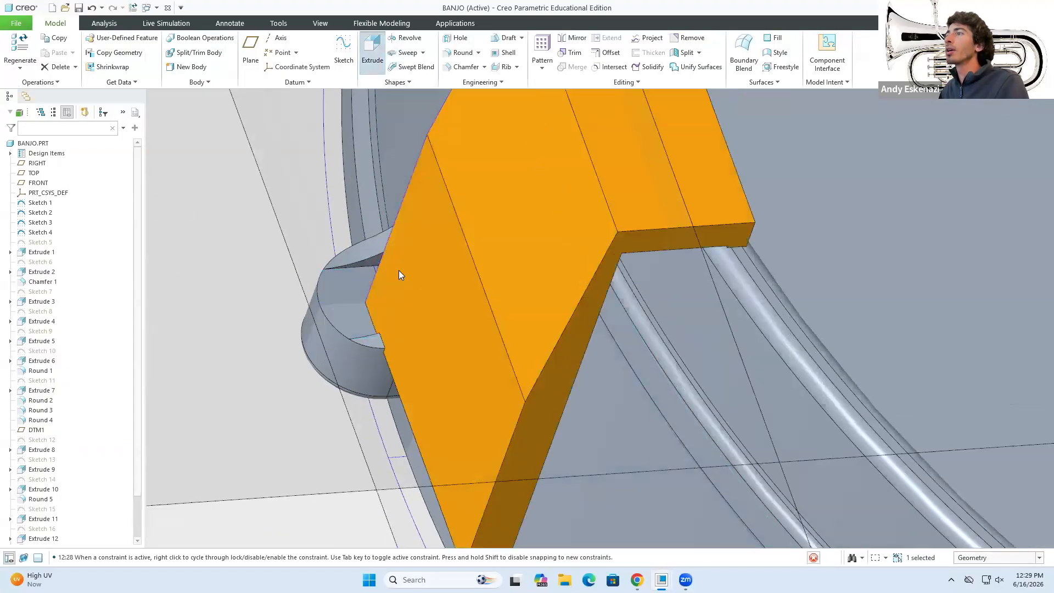
click(115, 51)
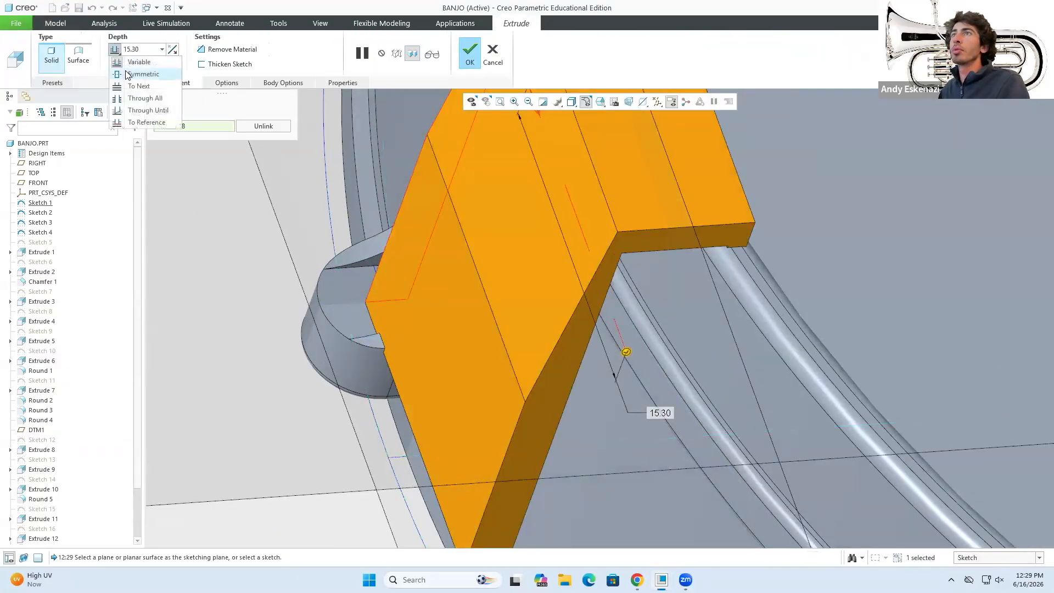
click(137, 74)
double_click(144, 49)
text(1)
key(Return)
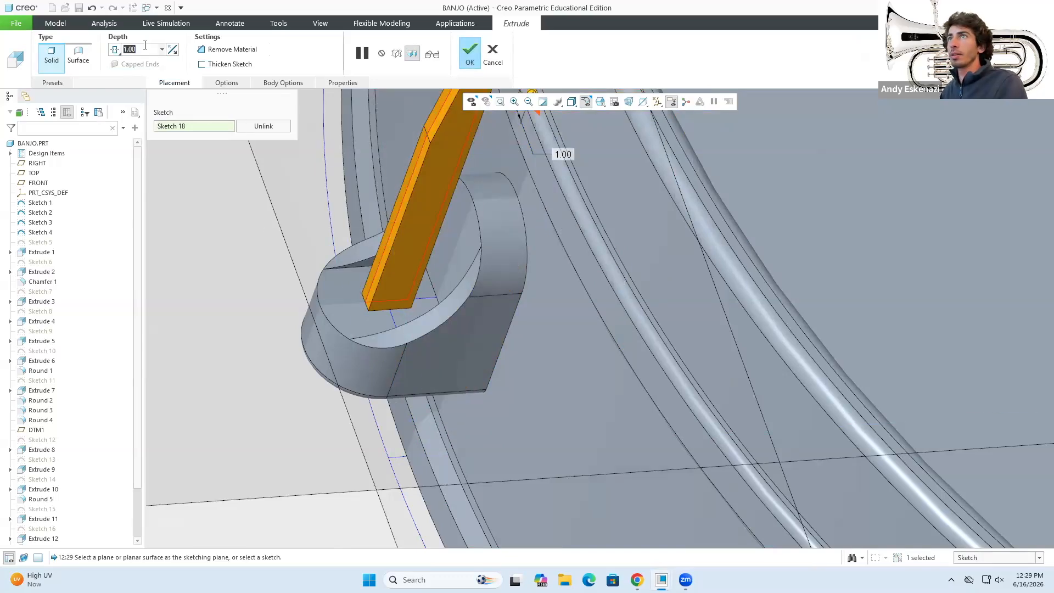
text(2)
key(Return)
middle_drag(398, 281, 557, 252)
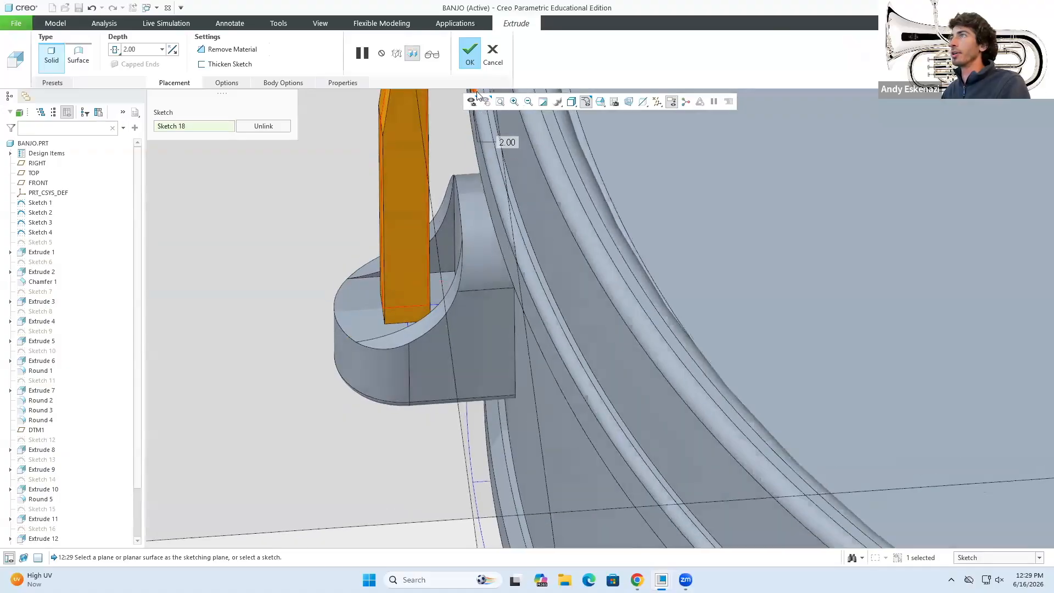
click(470, 55)
Round the inner corner edge between the hook's slanted leg and its top arm with a radius of 2.
middle_drag(342, 261, 394, 148)
scroll(418, 192, up, 5)
scroll(392, 190, down, 8)
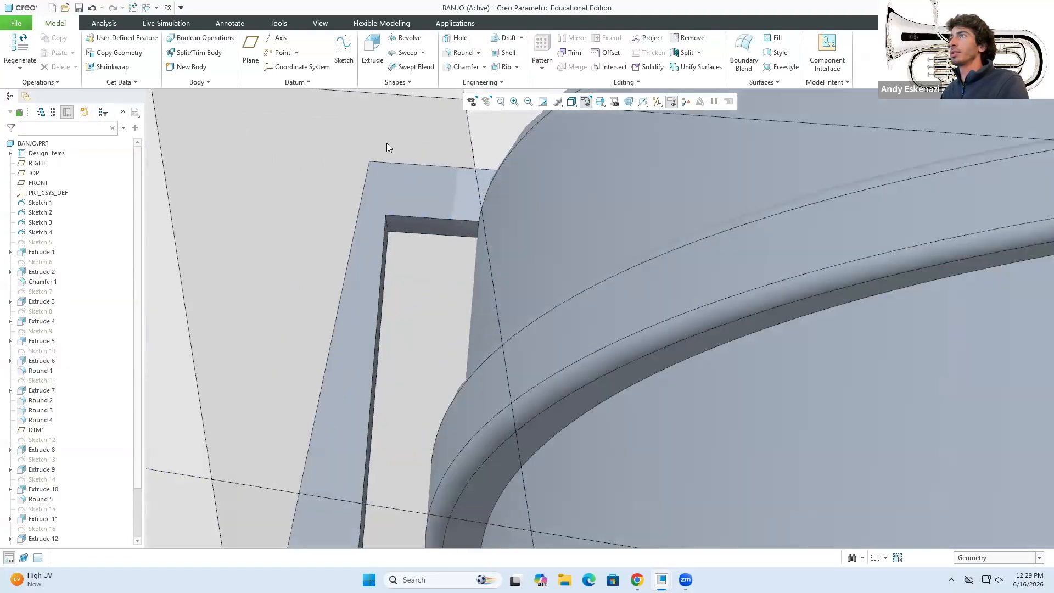
click(453, 53)
click(391, 220)
double_click(200, 333)
text(2)
key(Return)
middle_drag(389, 248, 544, 173)
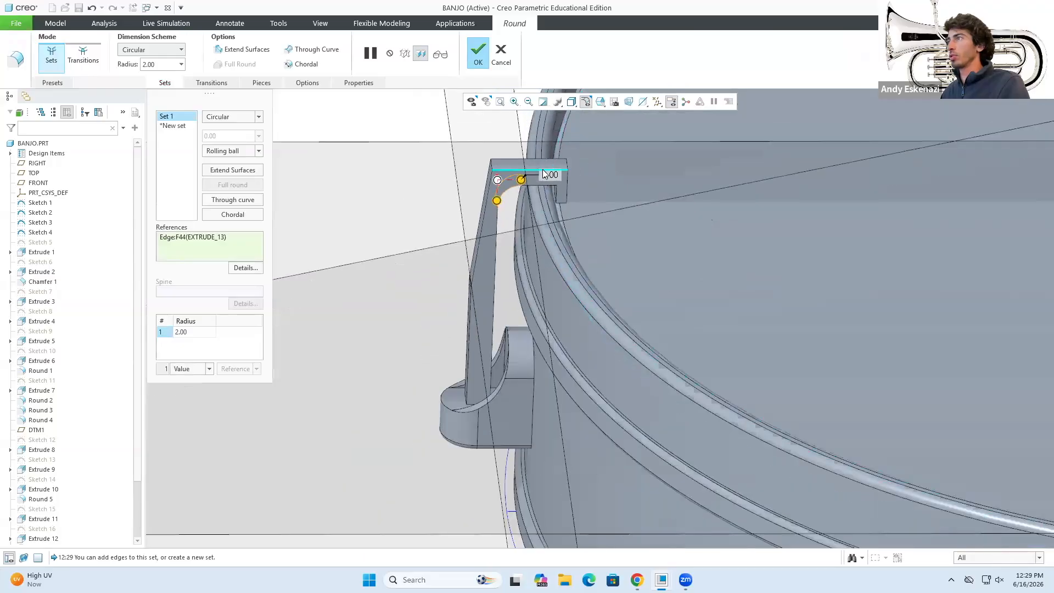
scroll(546, 176, down, 5)
click(479, 54)
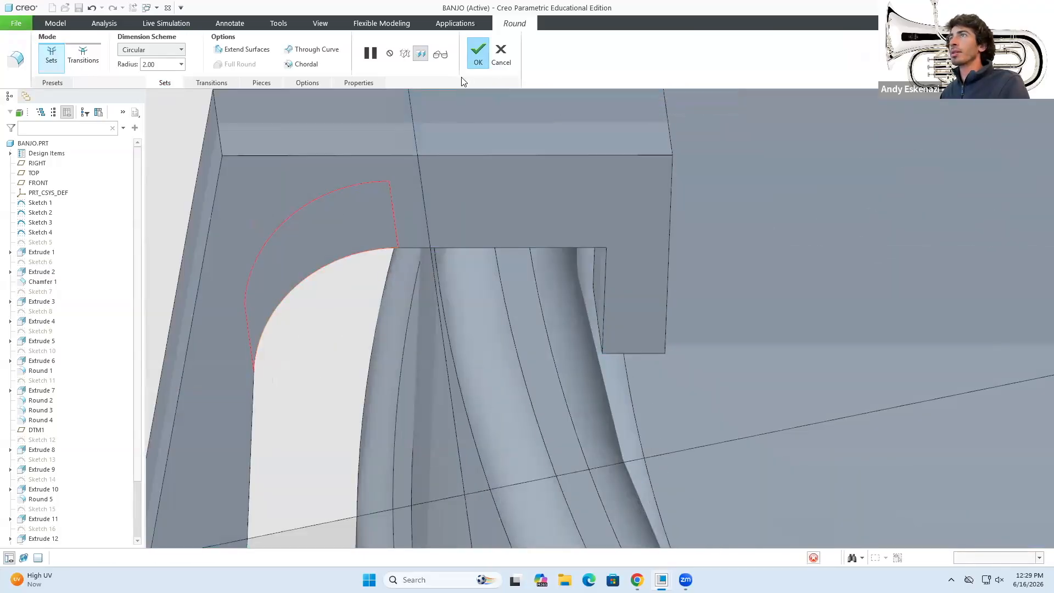
Pick the inner corner edge beside the hook's tip for another round and delete the mistakenly picked first edge set.
click(469, 51)
middle_drag(565, 246, 585, 255)
click(592, 254)
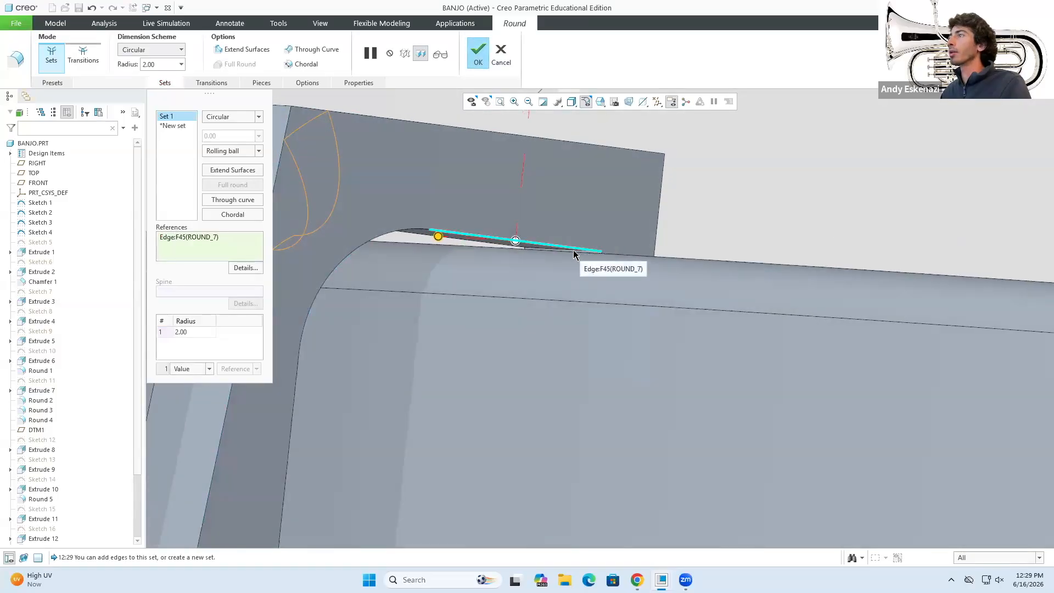
scroll(537, 250, down, 3)
click(577, 255)
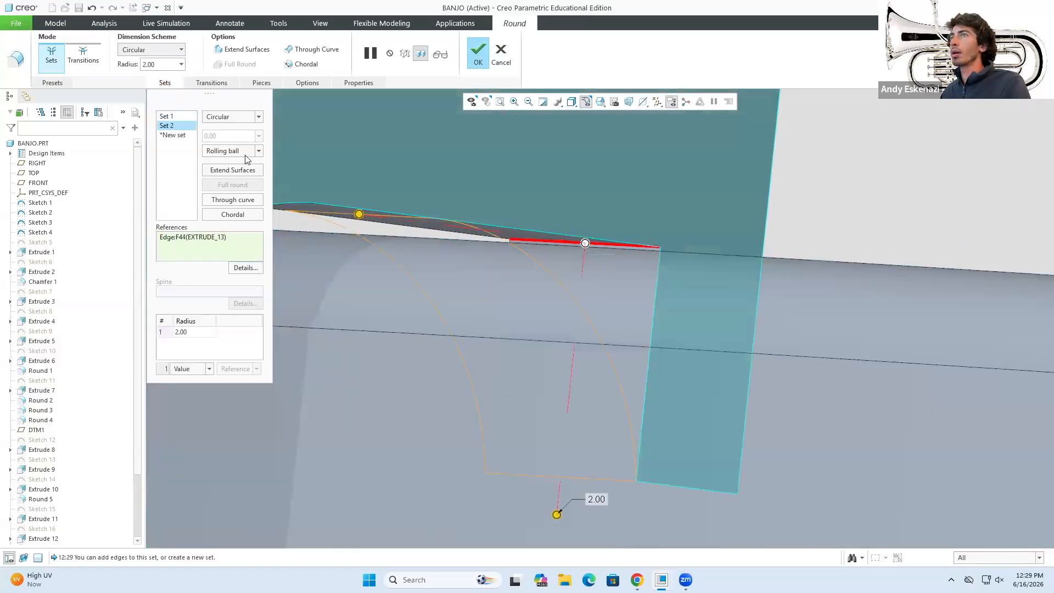
right_click(172, 120)
click(189, 133)
Set the radius of the hook tip's inner corner round to 1 and finish the round.
middle_drag(513, 184, 541, 202)
scroll(553, 205, up, 3)
double_click(186, 332)
text(1)
key(Return)
middle_drag(608, 242, 576, 246)
click(477, 56)
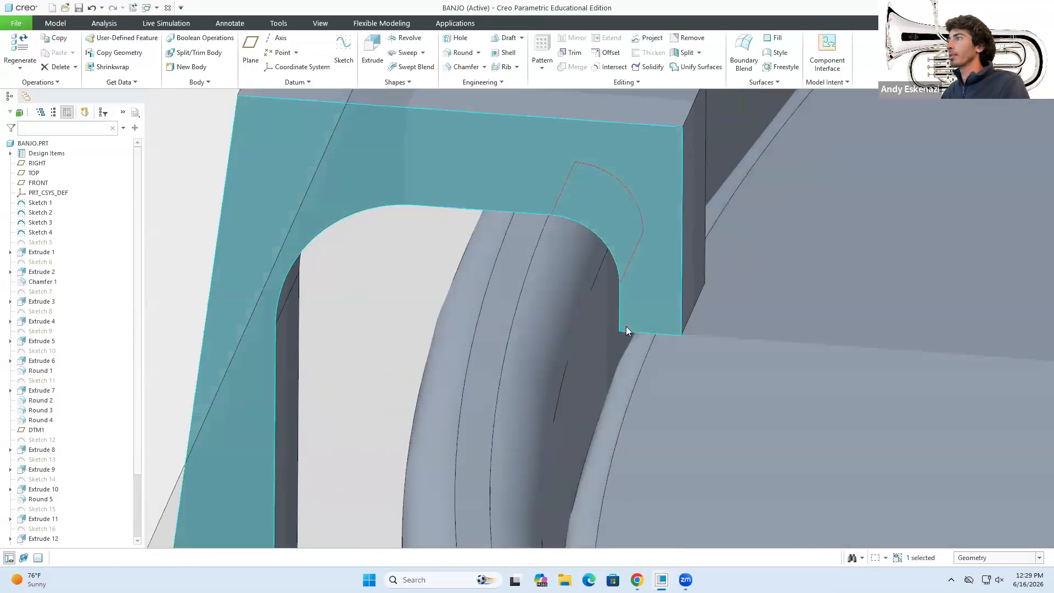
Try to chamfer the outer top edge at the hook's tip end.
scroll(626, 328, up, 5)
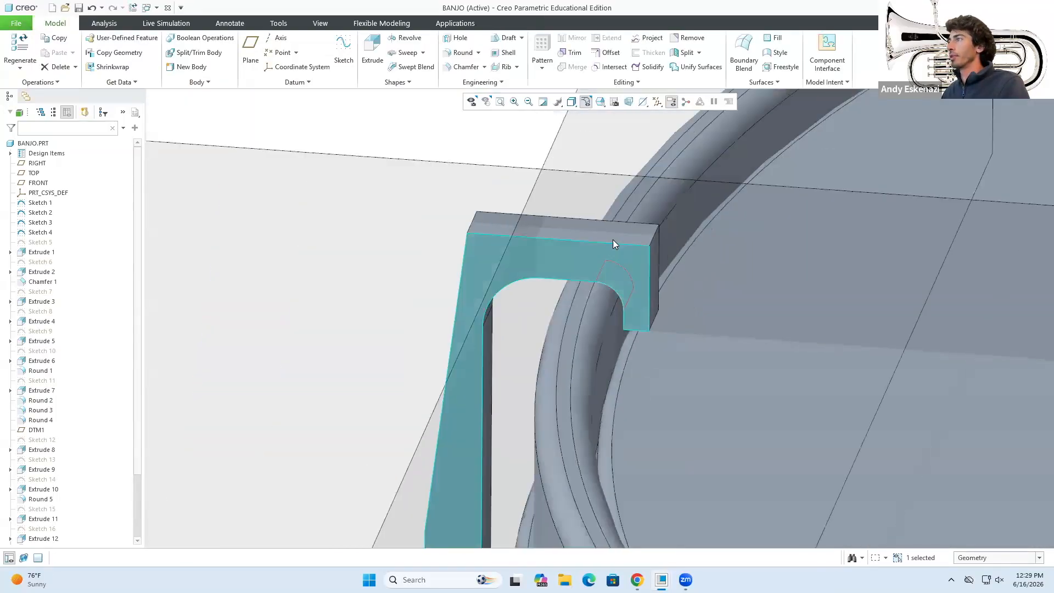
click(459, 68)
click(656, 247)
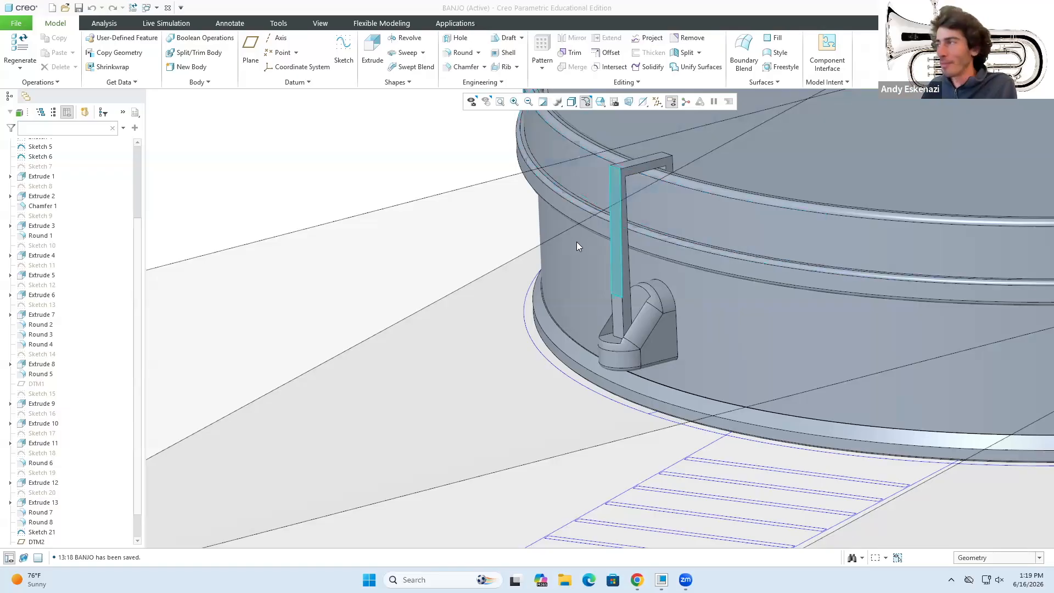
Save the banjo part with the whole drum and hook in view.
scroll(600, 268, up, 8)
middle_drag(594, 276, 399, 193)
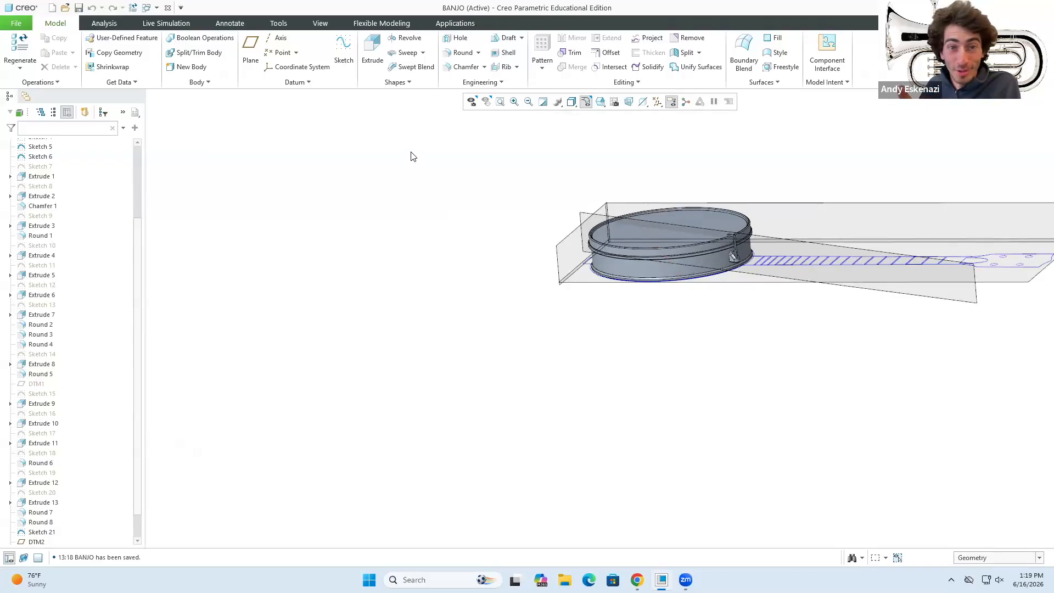
scroll(828, 241, down, 5)
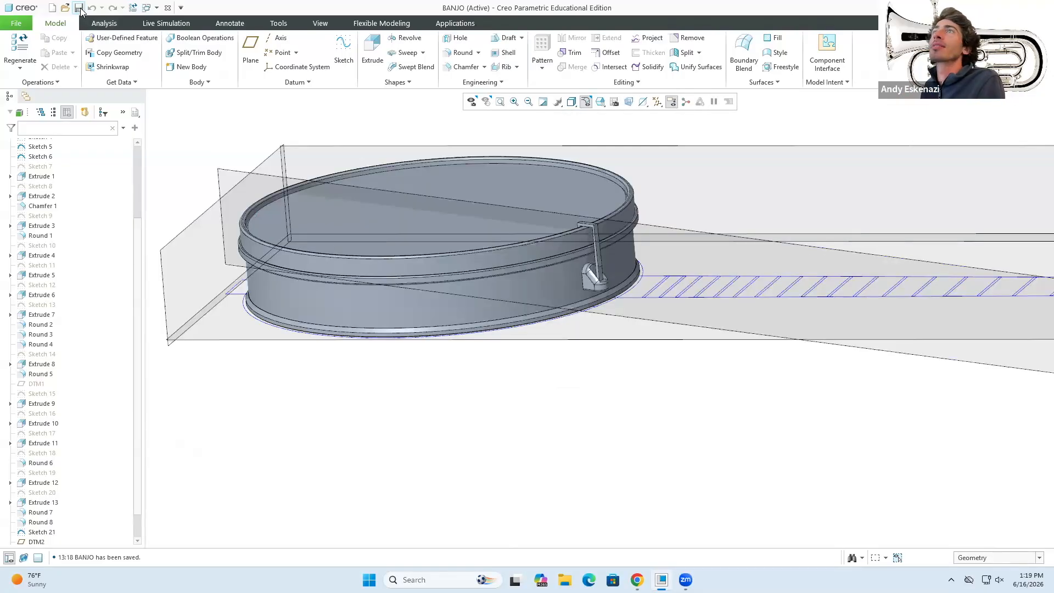
scroll(527, 222, down, 5)
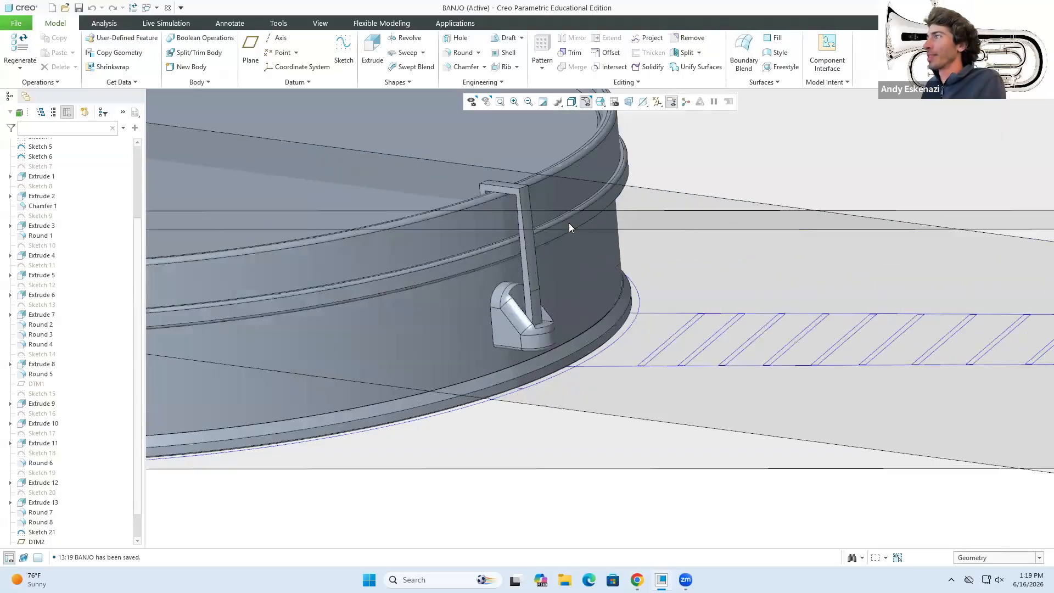
Select the hook's inner corner edge between the leg and the top arm for a round.
mouse_move(527, 180)
middle_down()
mouse_move(569, 172)
mouse_move(512, 188)
middle_up()
scroll(512, 189, down, 5)
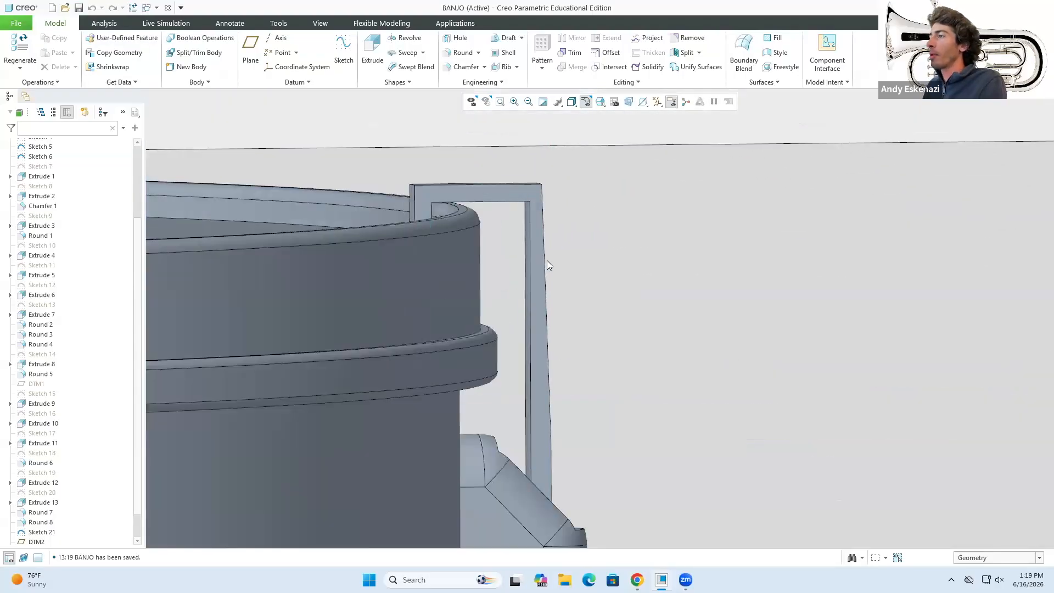
scroll(489, 260, up, 4)
middle_drag(501, 414, 352, 402)
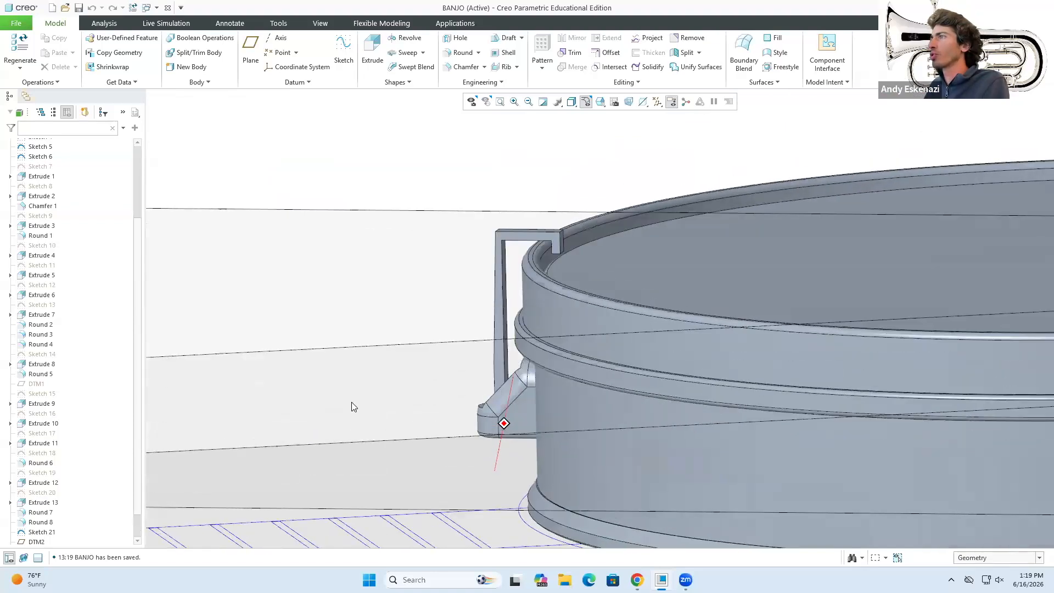
scroll(491, 242, down, 4)
click(462, 52)
middle_drag(516, 229, 518, 211)
click(515, 225)
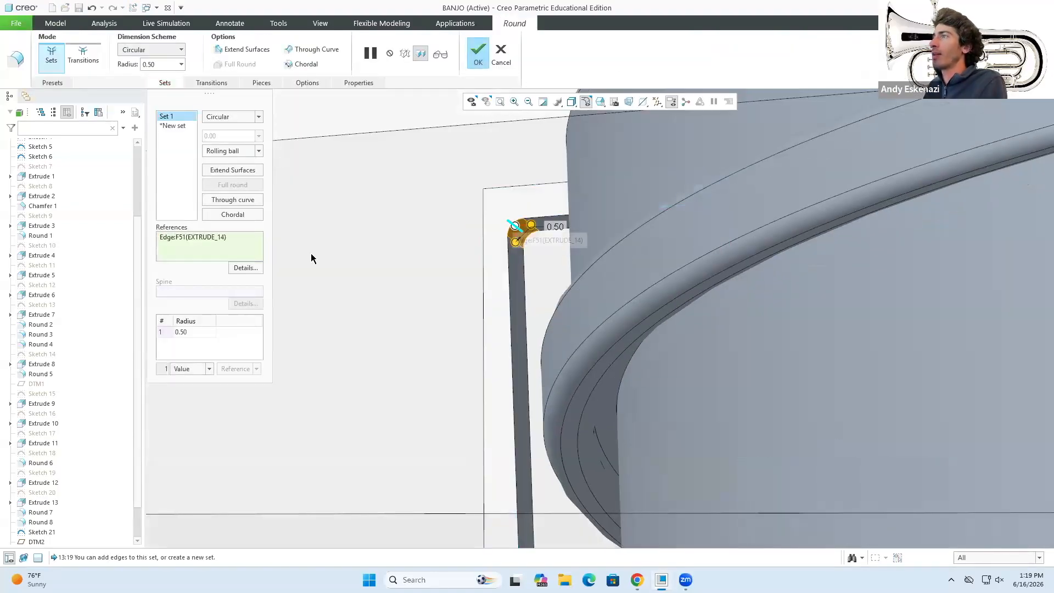
Set the round radius to 2.00 for the hook's inside corner above the long leg and apply it.
text(2)
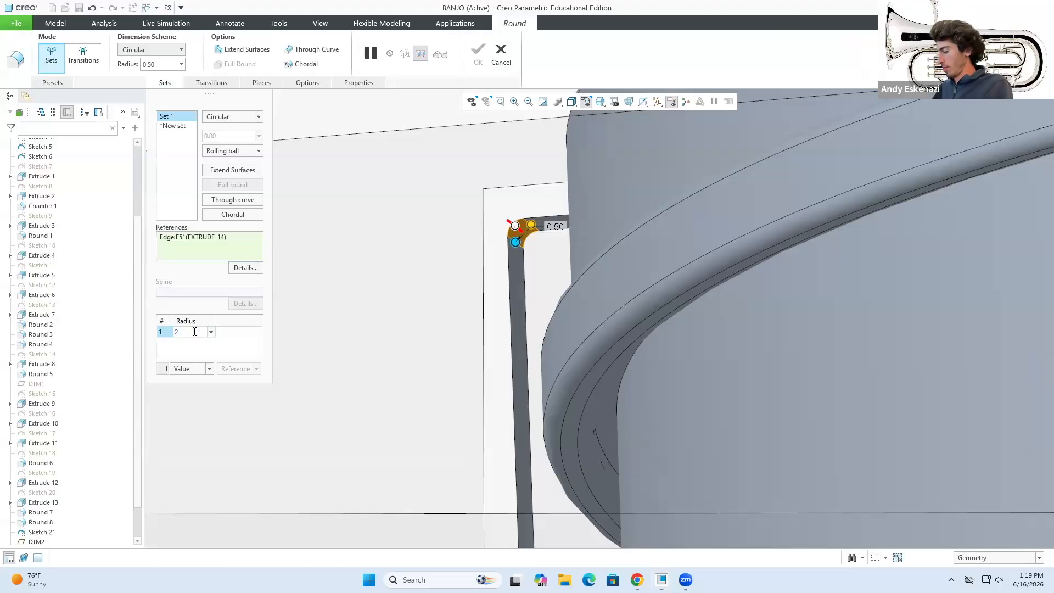
key(Return)
middle_drag(471, 358, 482, 368)
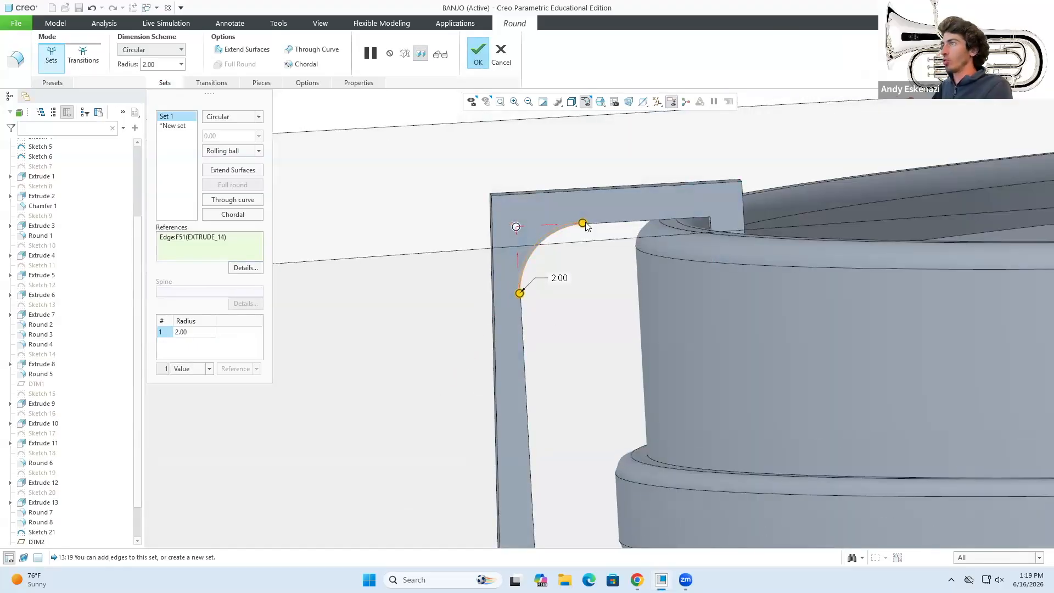
middle_drag(671, 207, 696, 215)
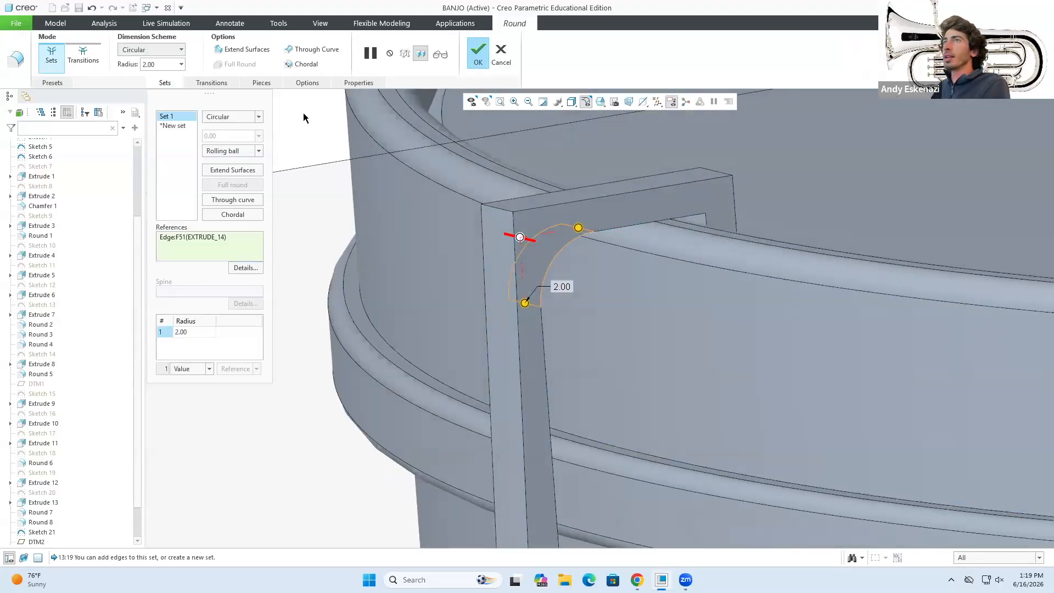
click(478, 55)
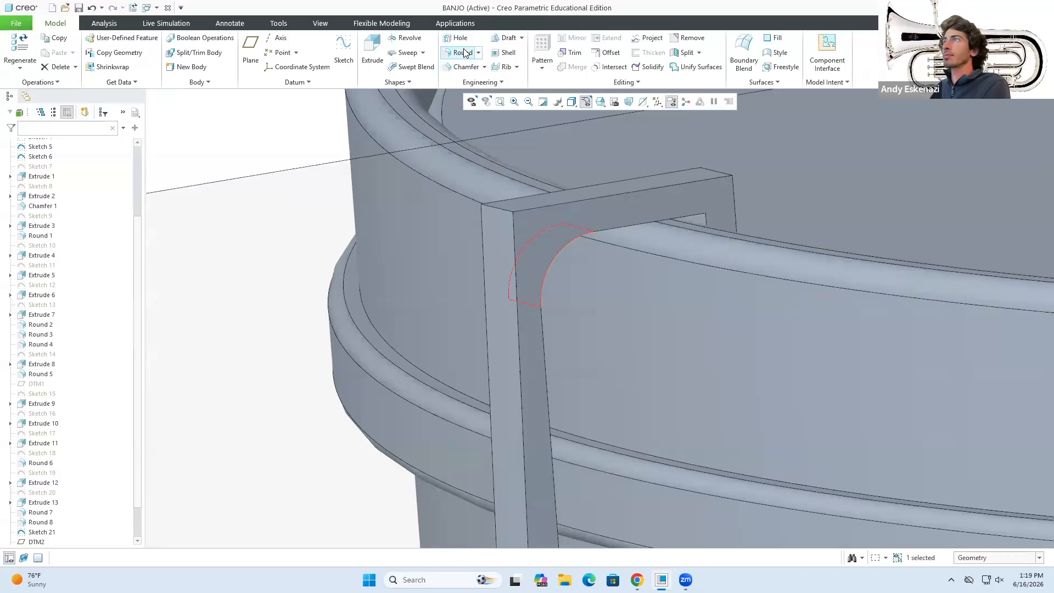
Round the hook's other inside corner, beside its short downturned tip, with a radius of 1.00.
click(464, 53)
mouse_move(680, 212)
middle_down()
mouse_move(675, 200)
mouse_move(706, 188)
mouse_move(701, 233)
mouse_move(710, 219)
mouse_move(684, 228)
mouse_move(690, 213)
mouse_move(753, 219)
mouse_move(709, 186)
middle_up()
scroll(701, 220, down, 4)
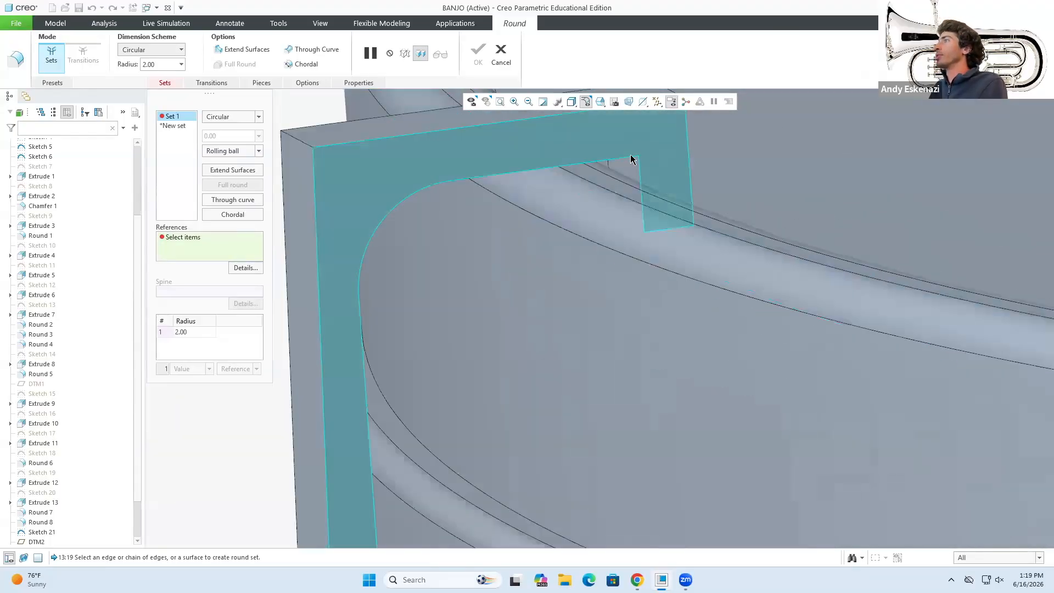
mouse_move(626, 155)
middle_down()
mouse_move(718, 144)
mouse_move(542, 141)
mouse_move(515, 167)
mouse_move(588, 158)
mouse_move(475, 161)
middle_up()
click(516, 164)
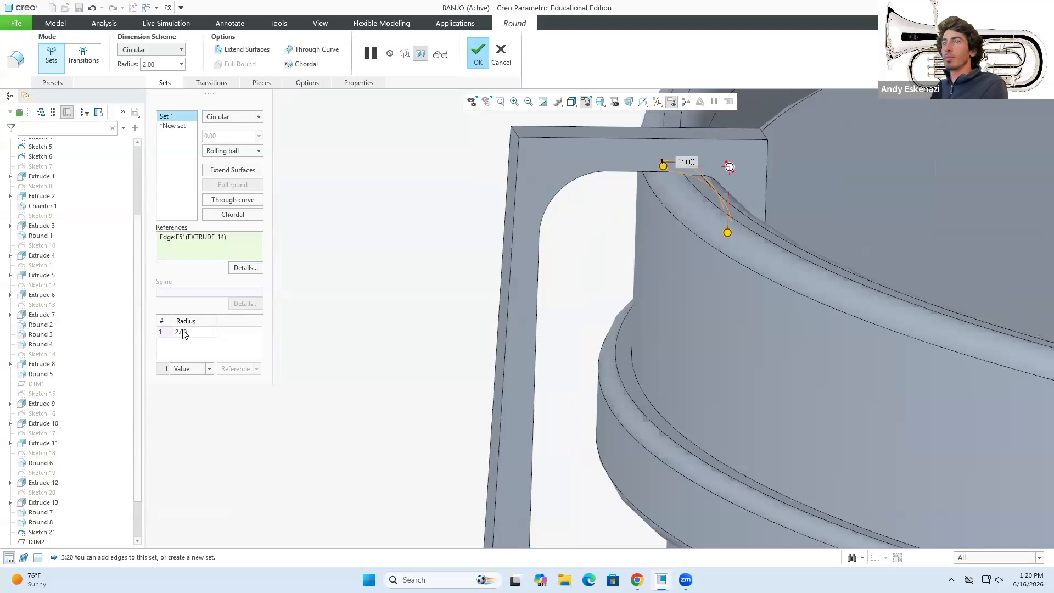
text(1)
key(Return)
scroll(724, 213, up, 2)
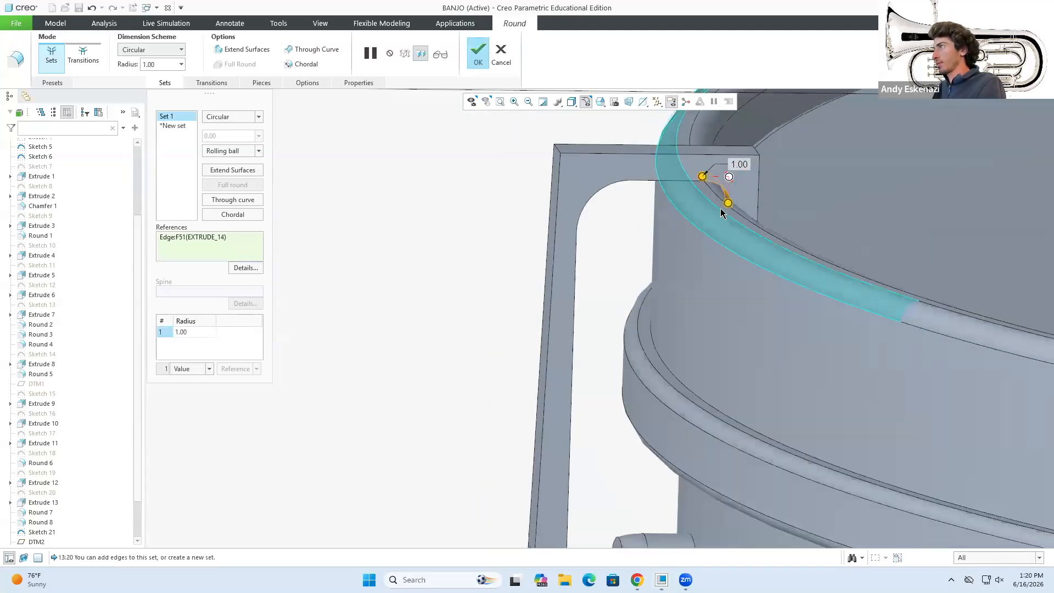
middle_drag(720, 210, 768, 179)
scroll(779, 167, down, 4)
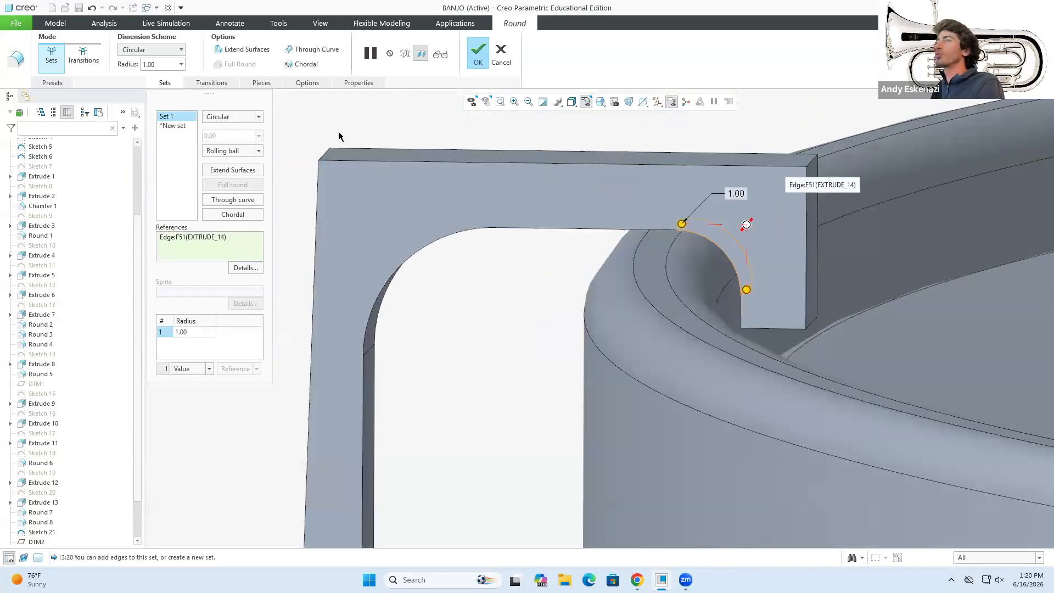
click(472, 50)
Round both outer corners on top of the hook with a radius of 2.00.
click(459, 53)
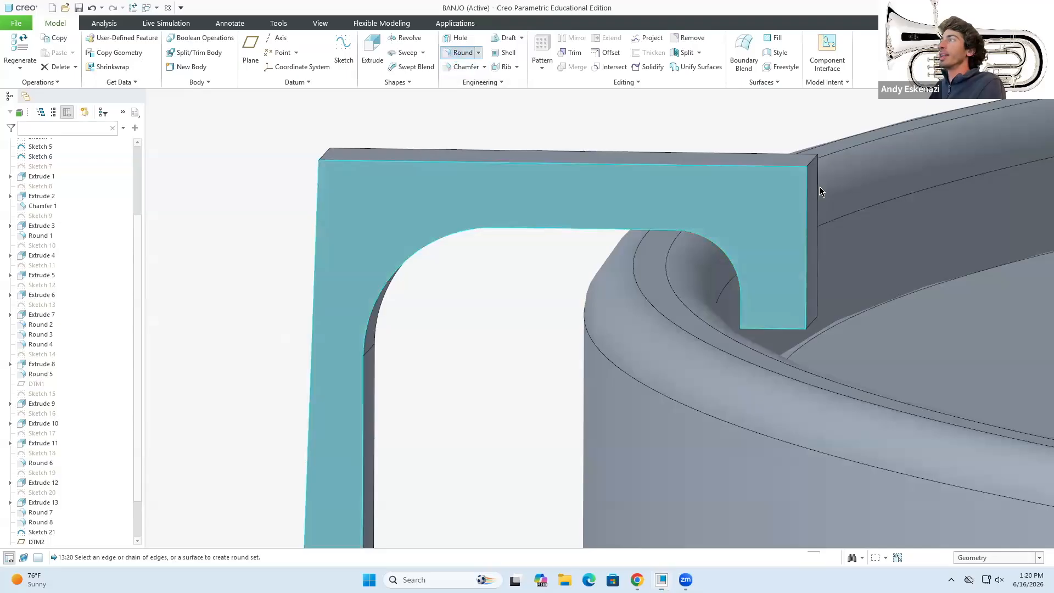
click(809, 169)
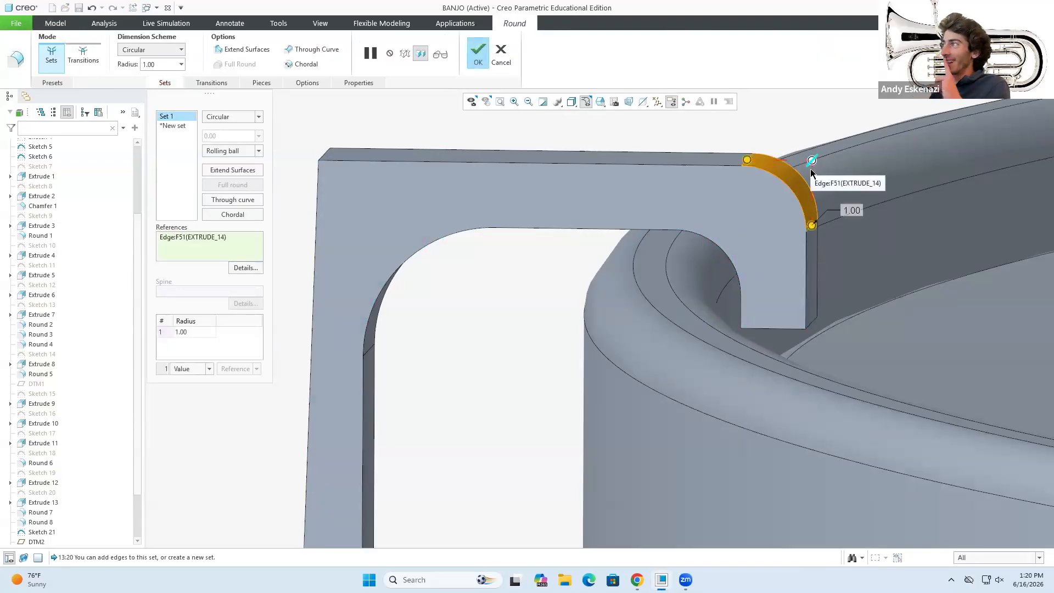
scroll(604, 241, up, 3)
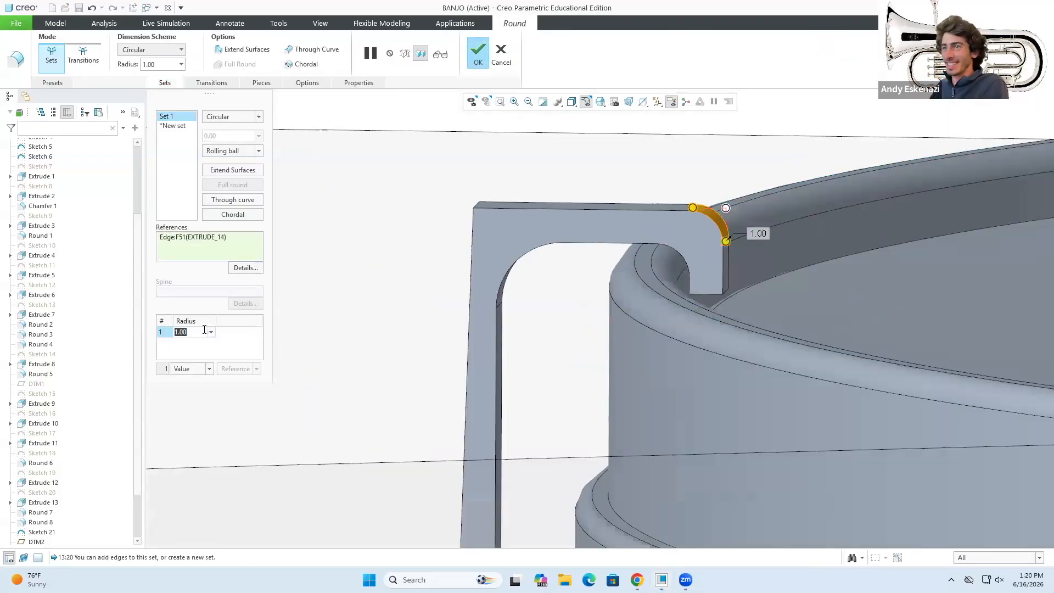
text(2)
key(Return)
mouse_move(677, 214)
middle_down()
mouse_move(661, 218)
mouse_move(667, 211)
middle_up()
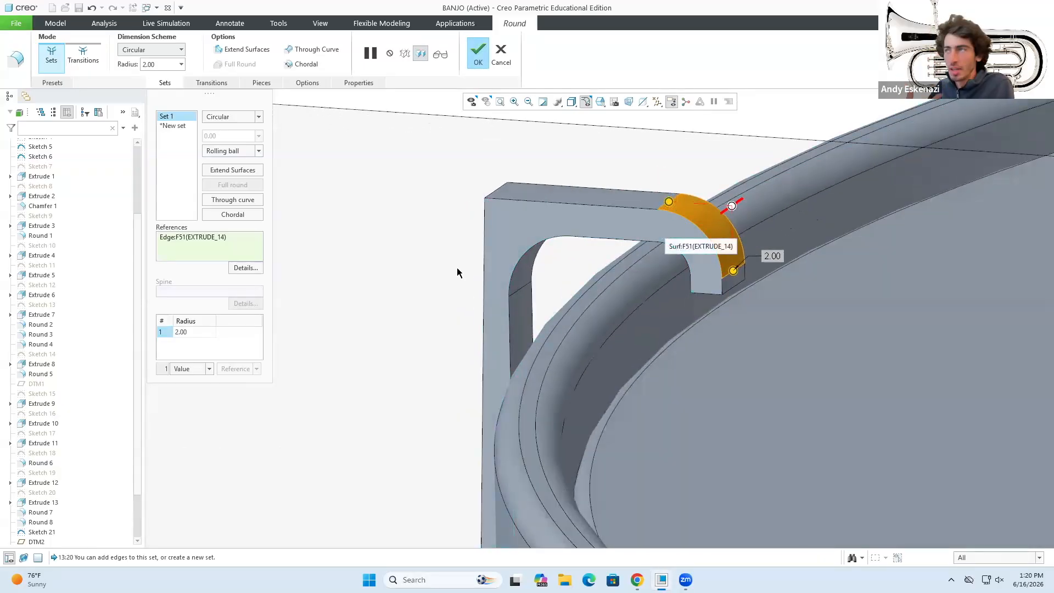
click(492, 197)
middle_drag(494, 188, 515, 157)
click(476, 57)
Round the two end corners of the hook's short tip inside the rim with a radius of 0.50.
middle_drag(521, 263, 463, 272)
scroll(635, 262, up, 5)
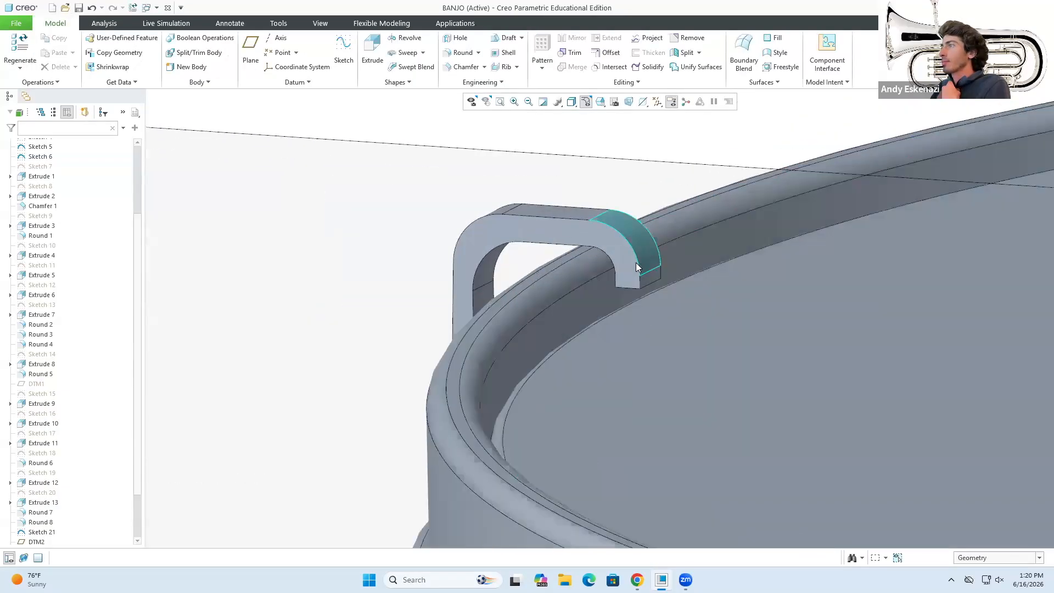
click(463, 54)
click(614, 314)
middle_drag(649, 286, 622, 285)
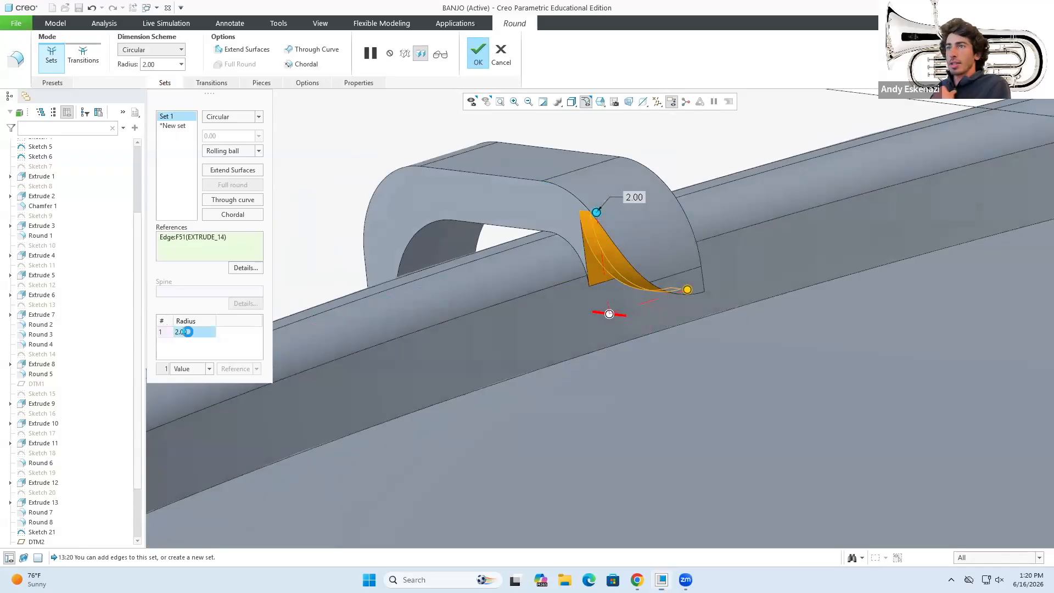
text(0.5)
key(Return)
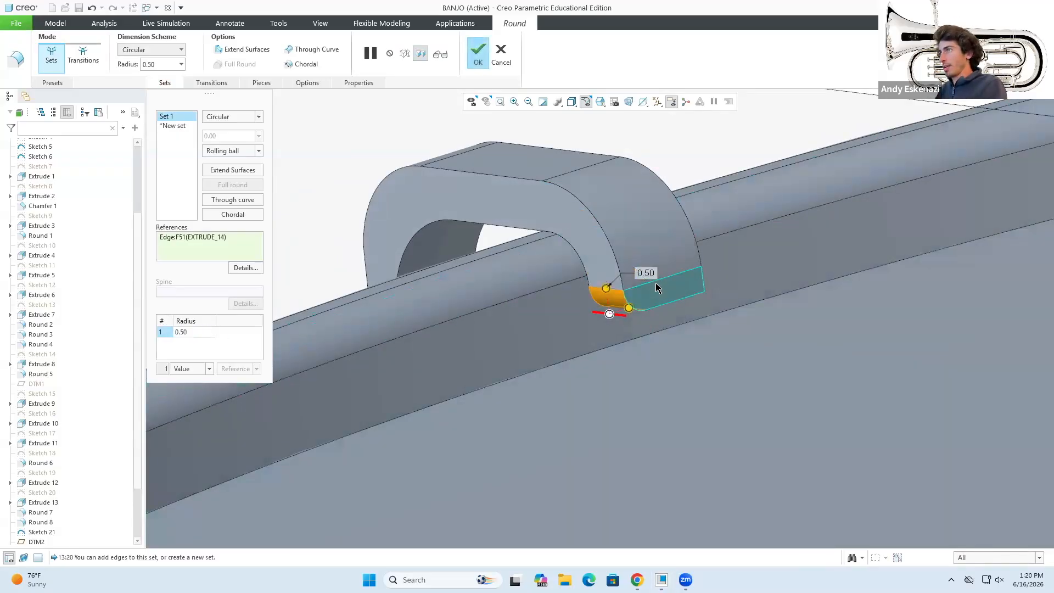
scroll(583, 304, up, 3)
click(713, 293)
middle_drag(681, 258, 780, 221)
scroll(643, 247, down, 4)
middle_drag(644, 246, 632, 225)
scroll(631, 226, down, 3)
middle_drag(583, 294, 606, 426)
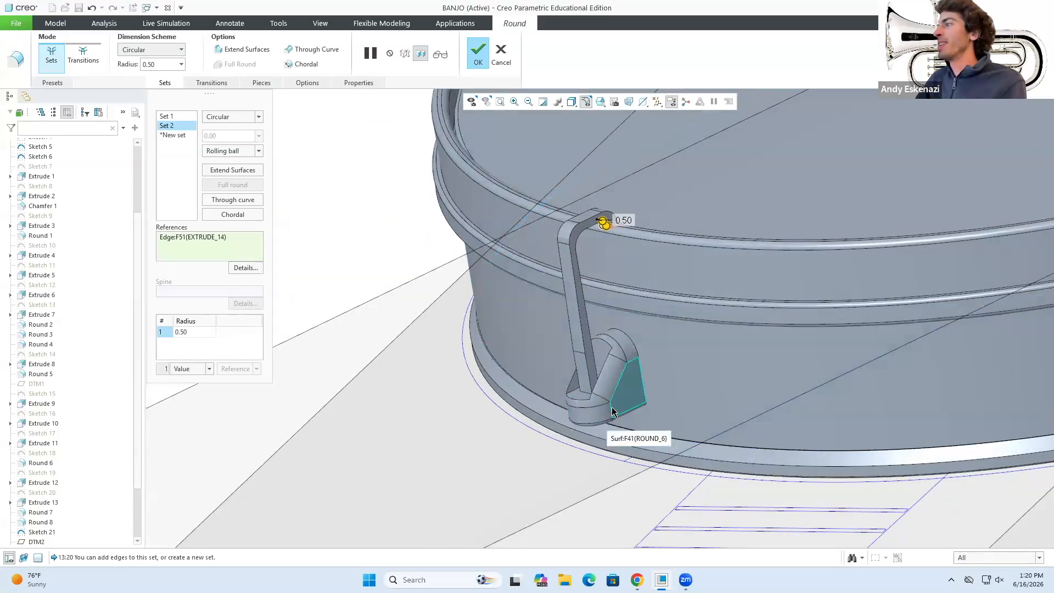
click(475, 53)
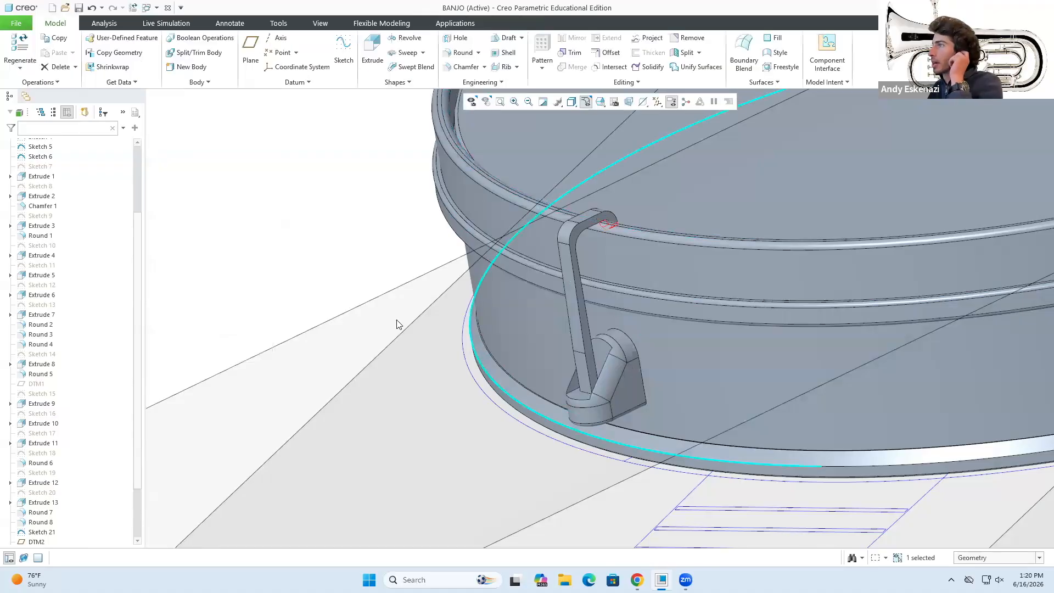
Round the long outer edges along the hook's leg and bend on both sides with a radius of 0.50.
mouse_move(310, 252)
middle_down()
mouse_move(509, 228)
mouse_move(560, 233)
mouse_move(469, 228)
mouse_move(454, 245)
mouse_move(547, 365)
middle_up()
scroll(548, 365, down, 3)
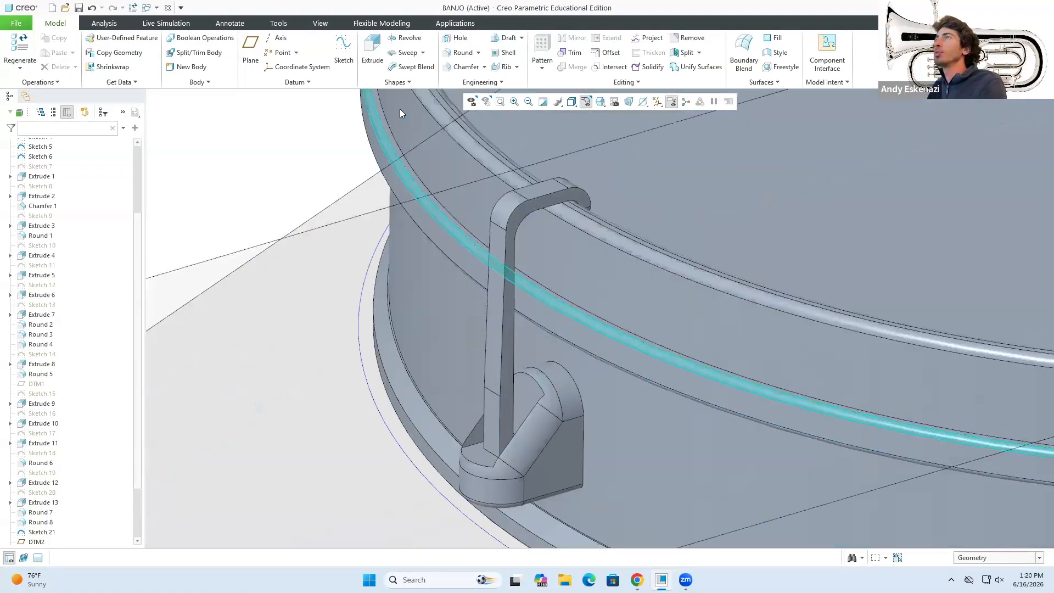
click(463, 52)
click(502, 425)
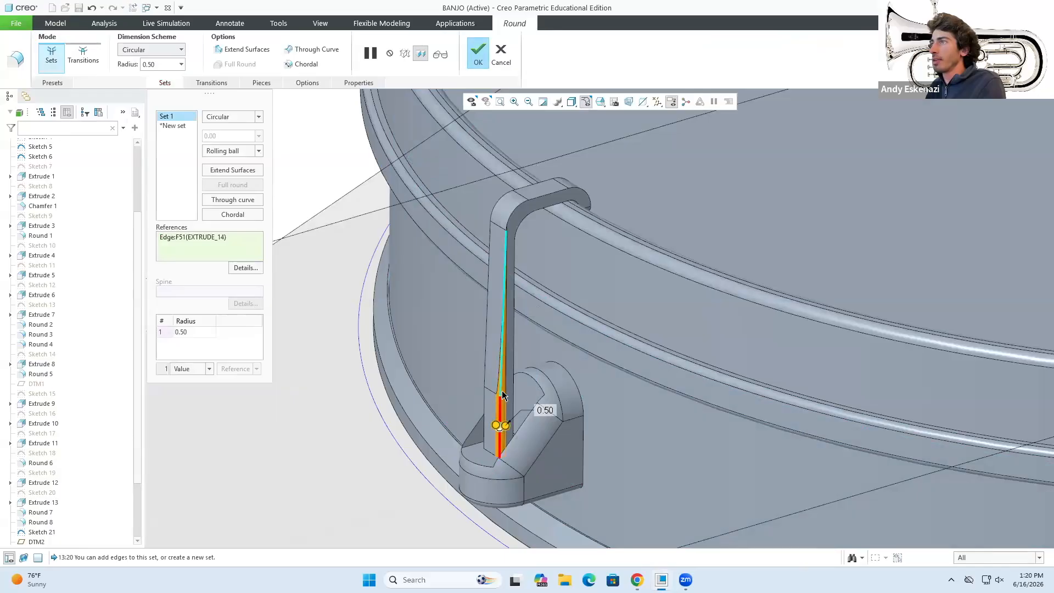
click(520, 204)
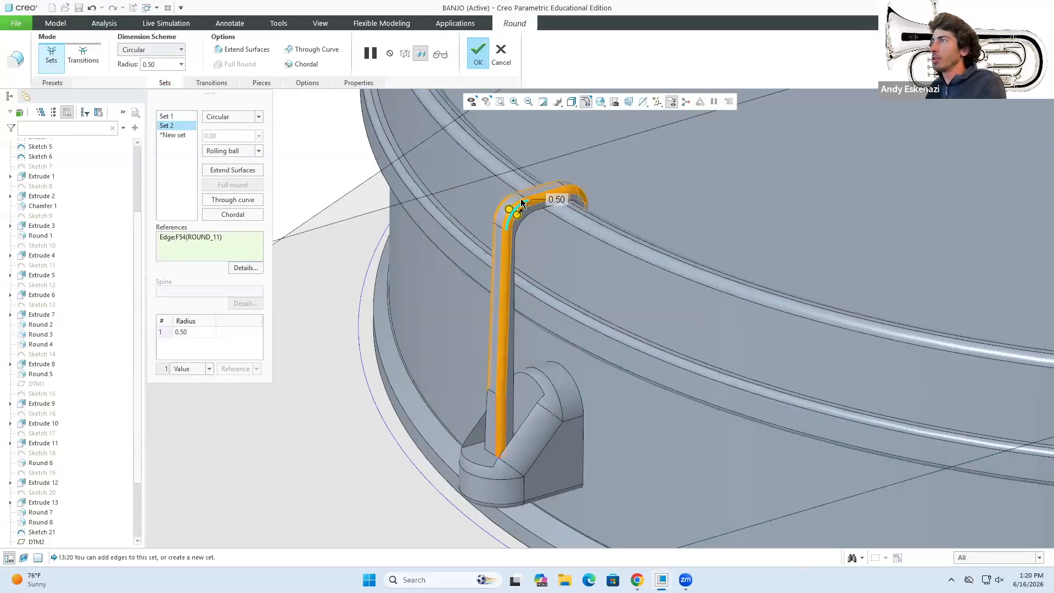
mouse_move(503, 217)
middle_down()
mouse_move(462, 196)
mouse_move(513, 201)
middle_up()
middle_drag(538, 249, 379, 353)
click(477, 396)
click(475, 56)
Start a new sketch on the flat underside face of the bracket block that holds the hook.
middle_drag(487, 174, 509, 336)
scroll(512, 387, down, 2)
mouse_move(512, 386)
middle_down()
mouse_move(548, 344)
mouse_move(564, 342)
mouse_move(570, 405)
middle_up()
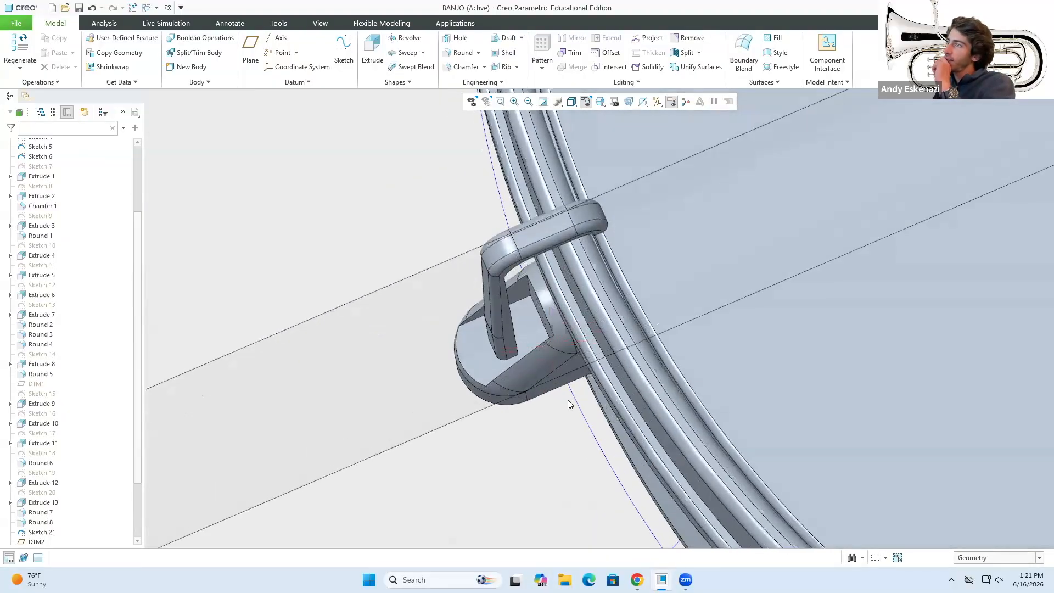
scroll(528, 283, up, 4)
mouse_move(548, 348)
middle_down()
mouse_move(533, 275)
mouse_move(524, 290)
mouse_move(461, 186)
middle_up()
scroll(532, 275, up, 4)
scroll(505, 287, down, 4)
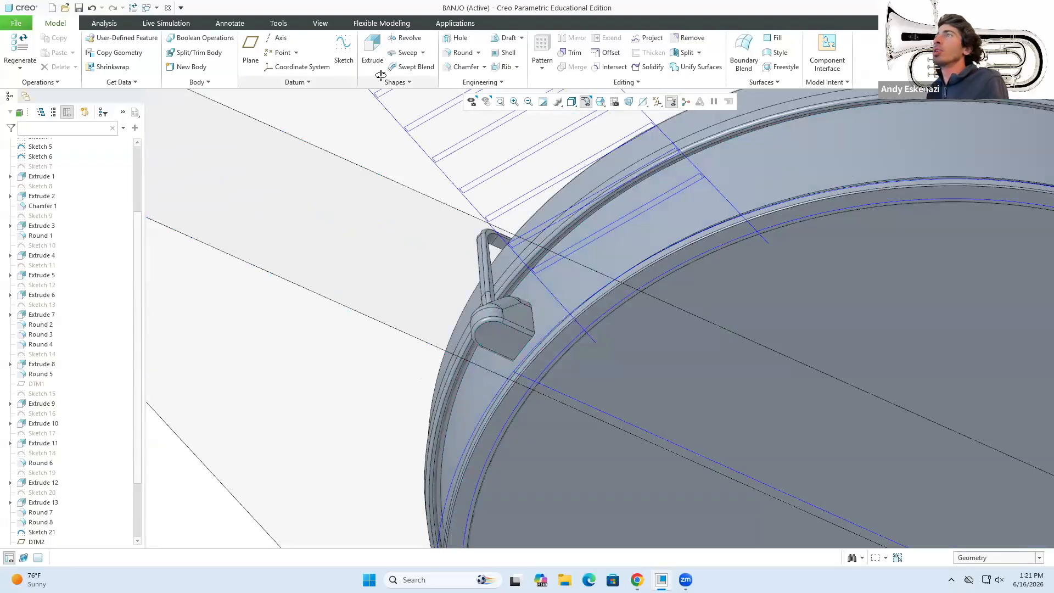
click(345, 47)
click(506, 337)
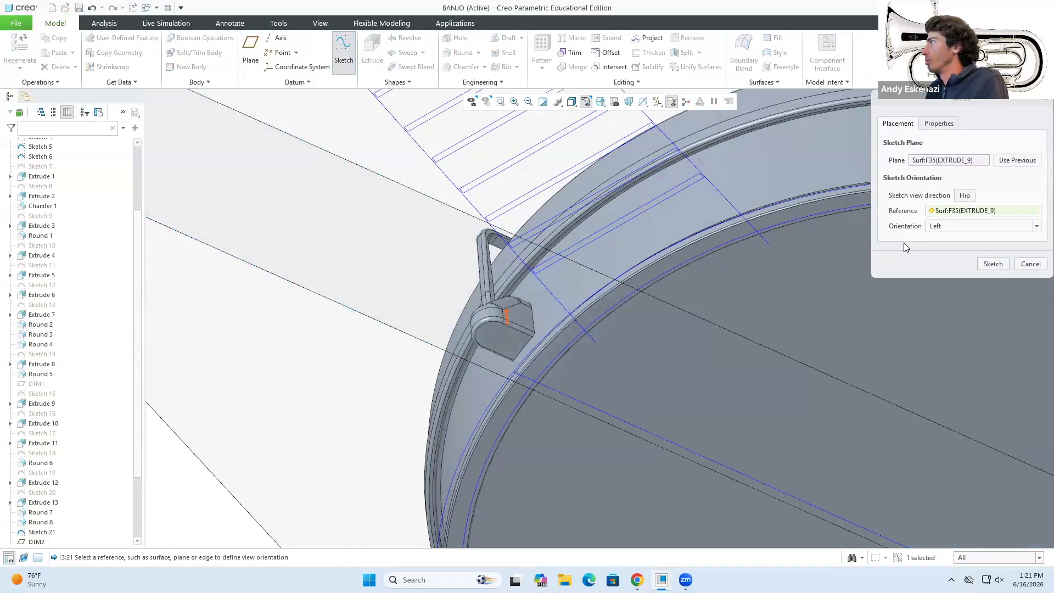
click(989, 264)
Draw a line along the middle of the underside face, from straight edge to rounded end, and convert it to construction geometry.
mouse_move(484, 383)
middle_down()
mouse_move(519, 320)
mouse_move(504, 376)
mouse_move(486, 323)
middle_up()
scroll(440, 343, down, 3)
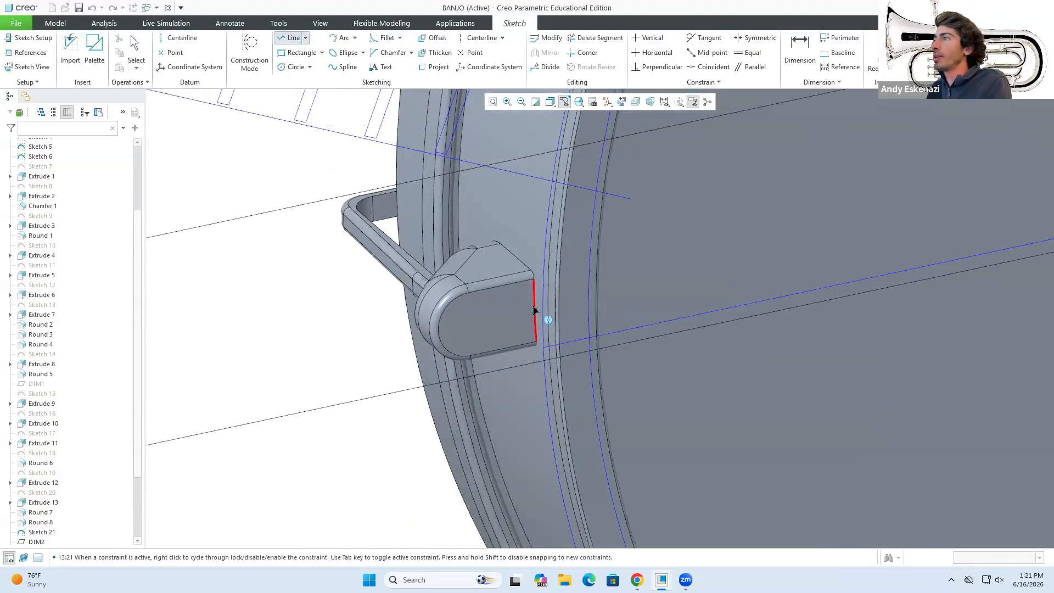
middle_click(487, 325)
click(491, 318)
click(524, 270)
scroll(481, 312, down, 3)
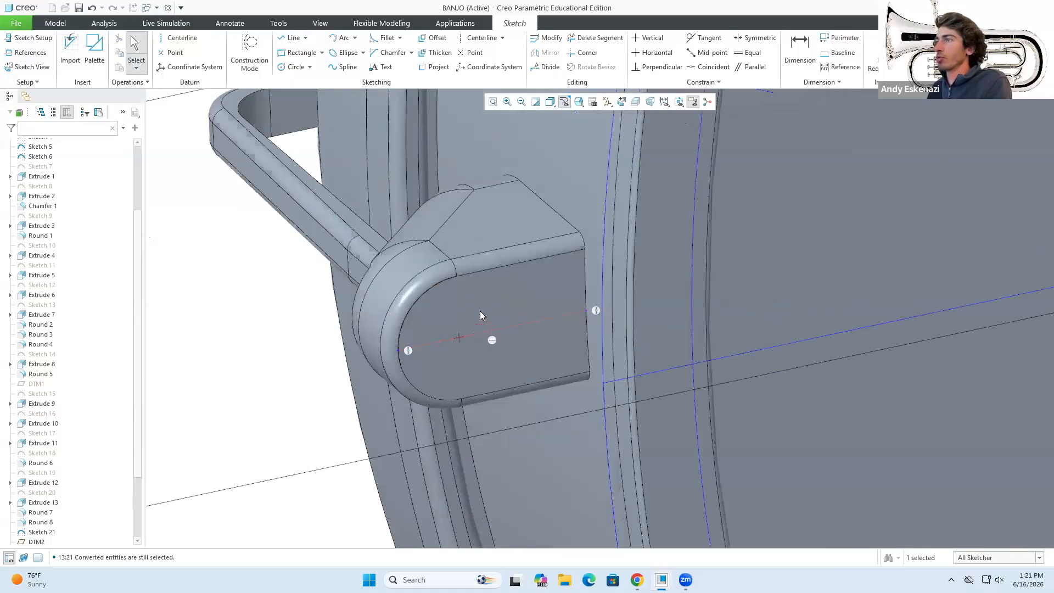
Add a perpendicular construction line from the face's lengthwise midline to one of its long straight edges.
click(292, 40)
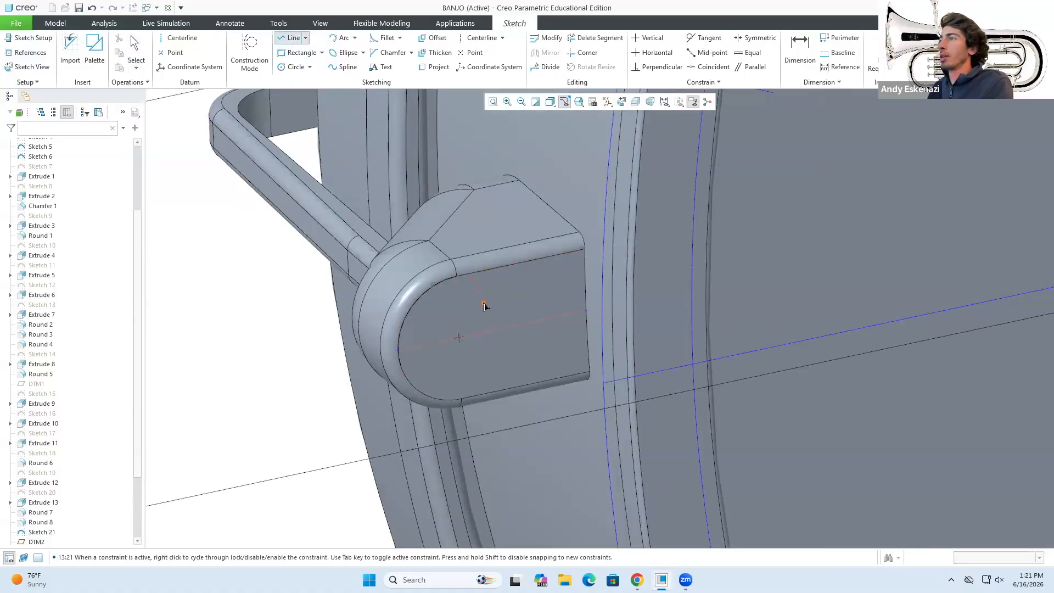
click(264, 51)
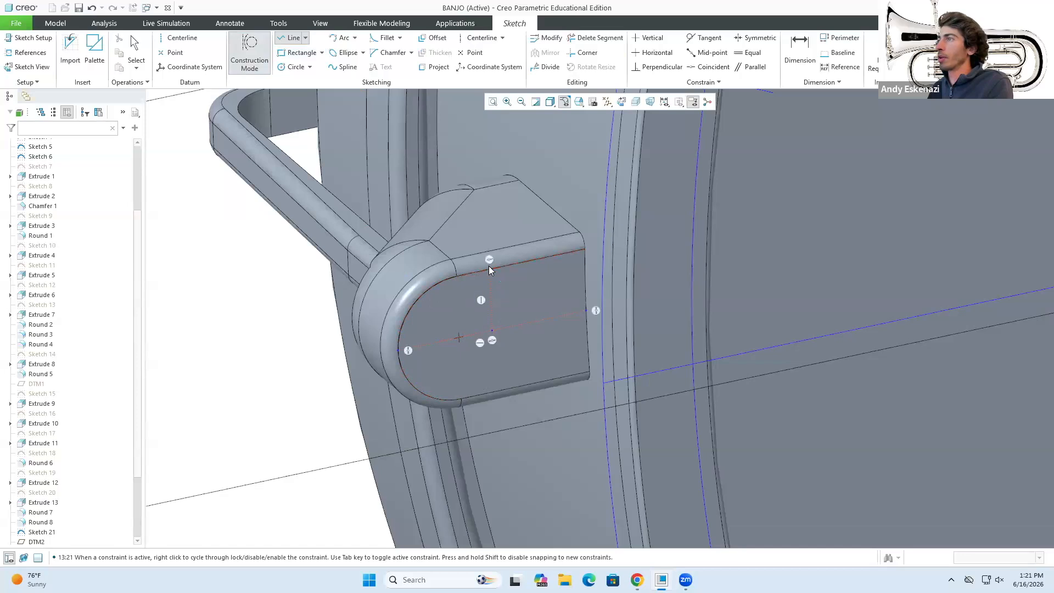
middle_click(487, 340)
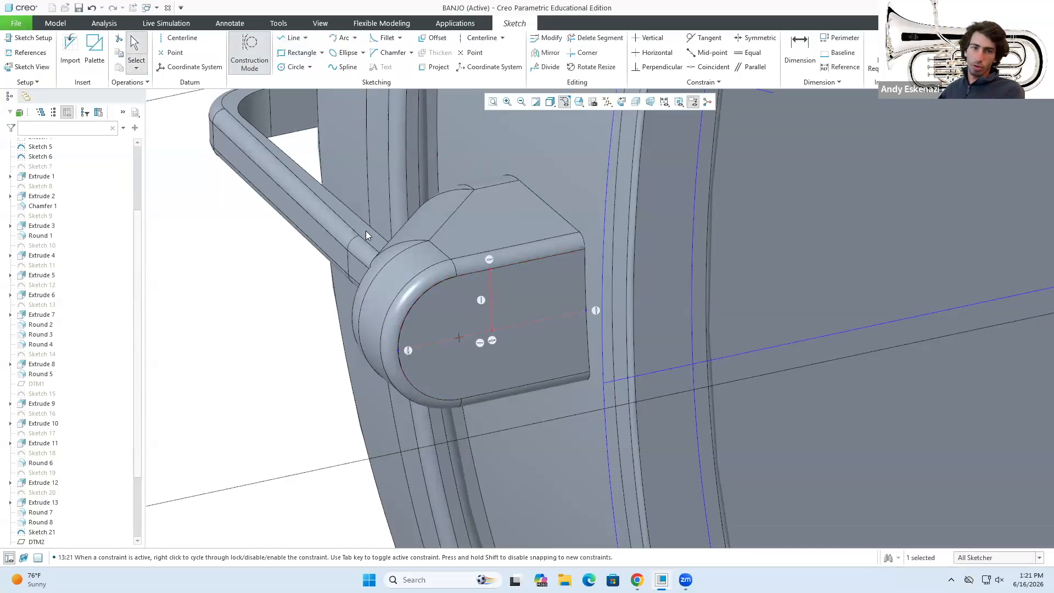
click(492, 330)
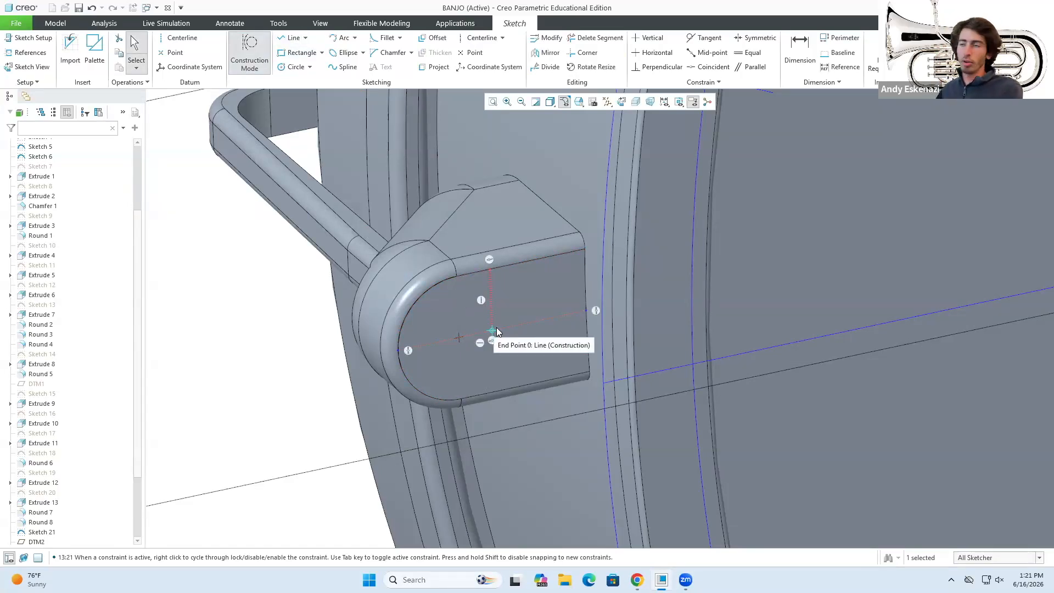
middle_drag(496, 332, 489, 363)
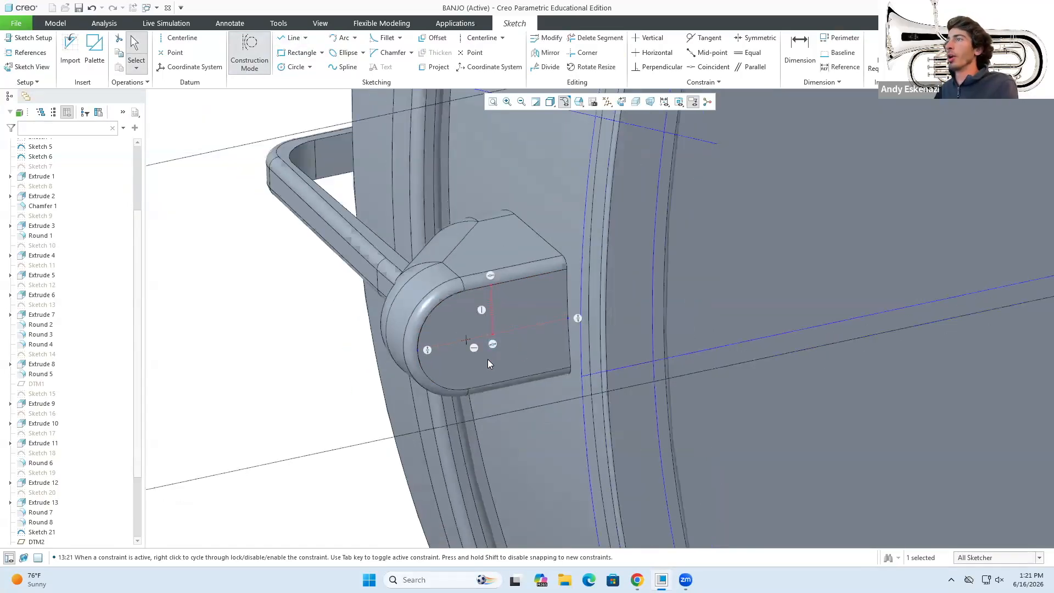
click(323, 52)
click(324, 53)
click(311, 67)
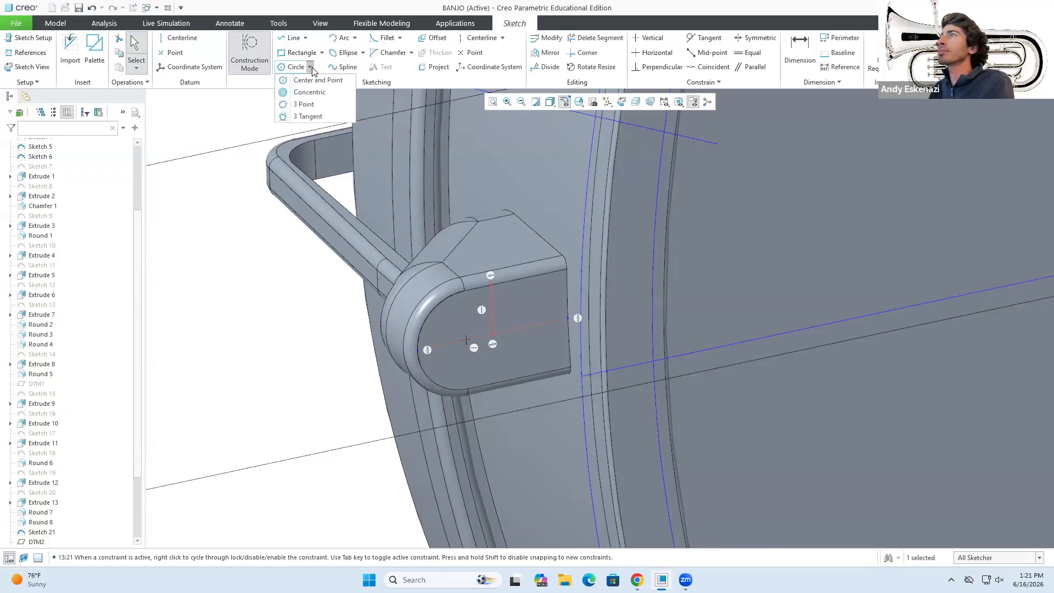
click(311, 67)
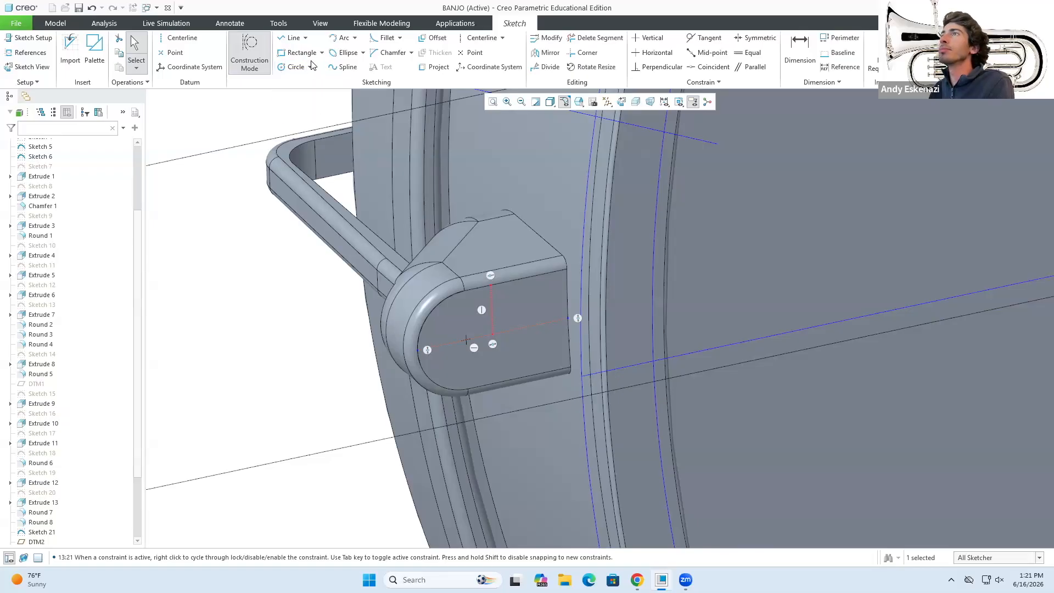
click(323, 53)
click(322, 53)
click(306, 38)
click(305, 40)
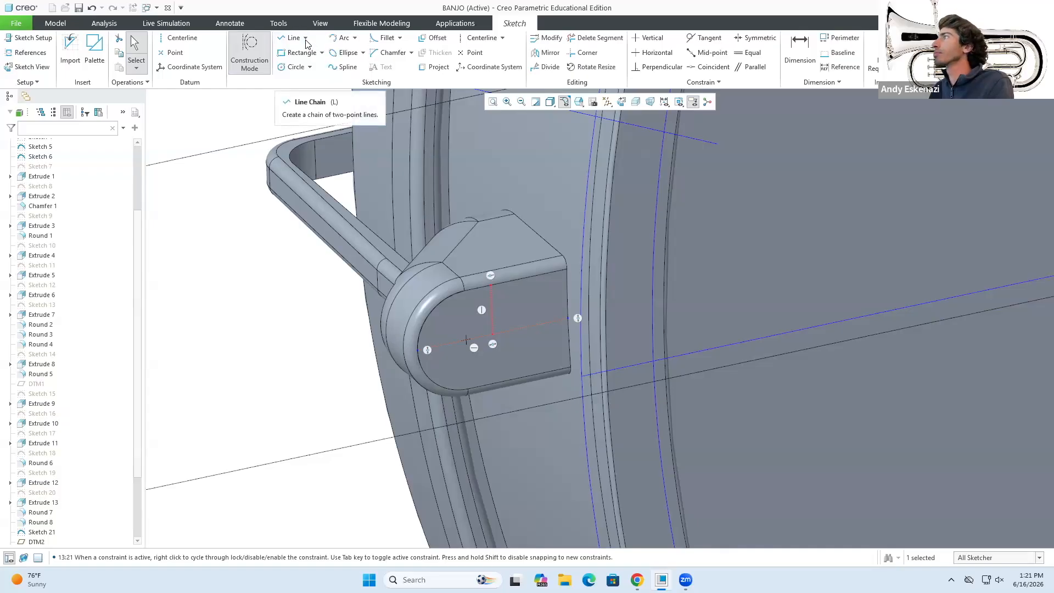
click(310, 68)
click(309, 67)
click(321, 53)
click(322, 53)
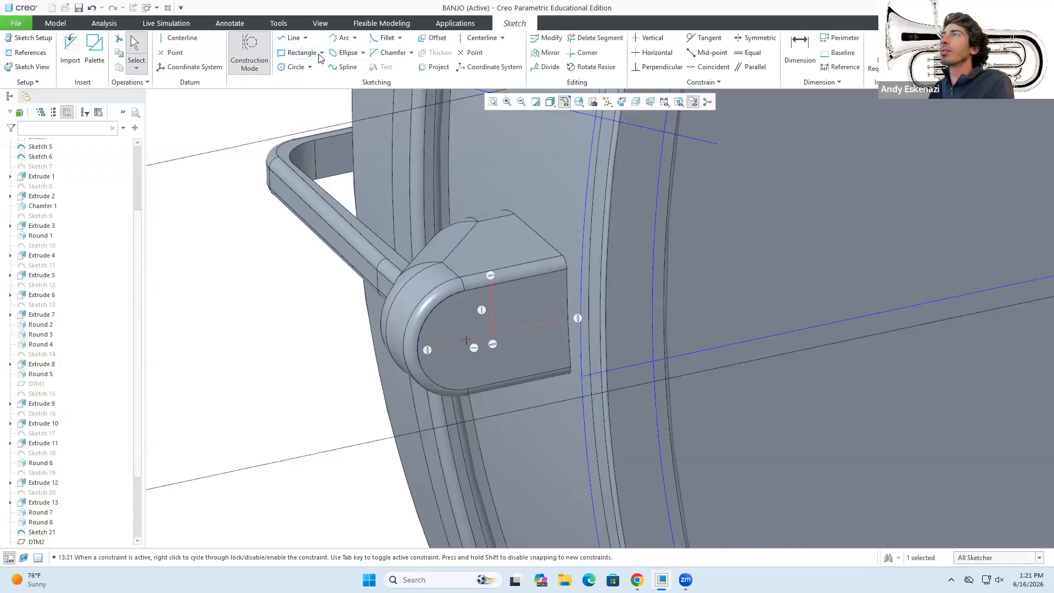
click(292, 38)
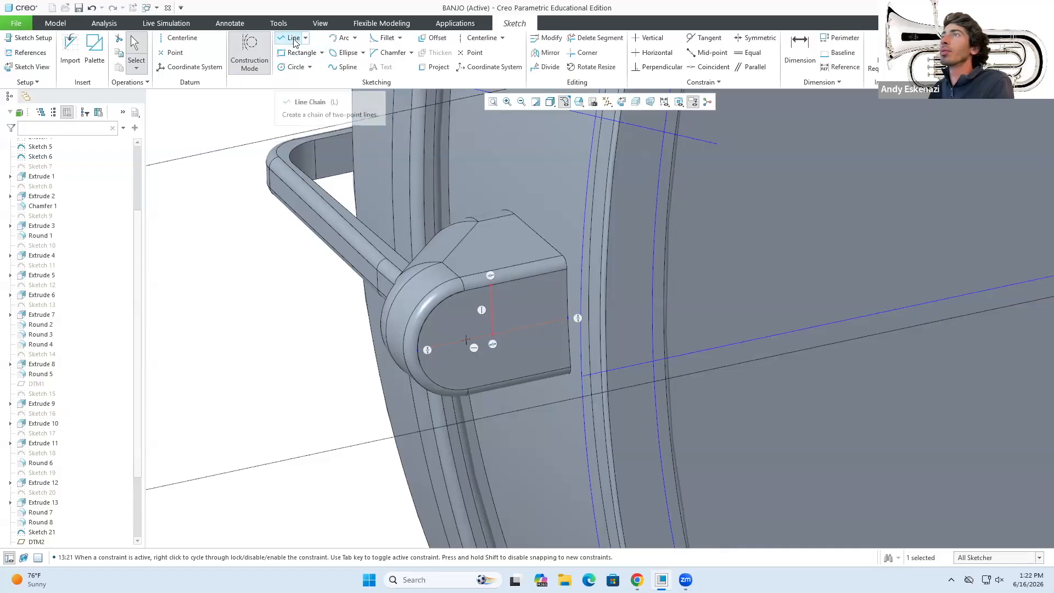
scroll(493, 350, down, 2)
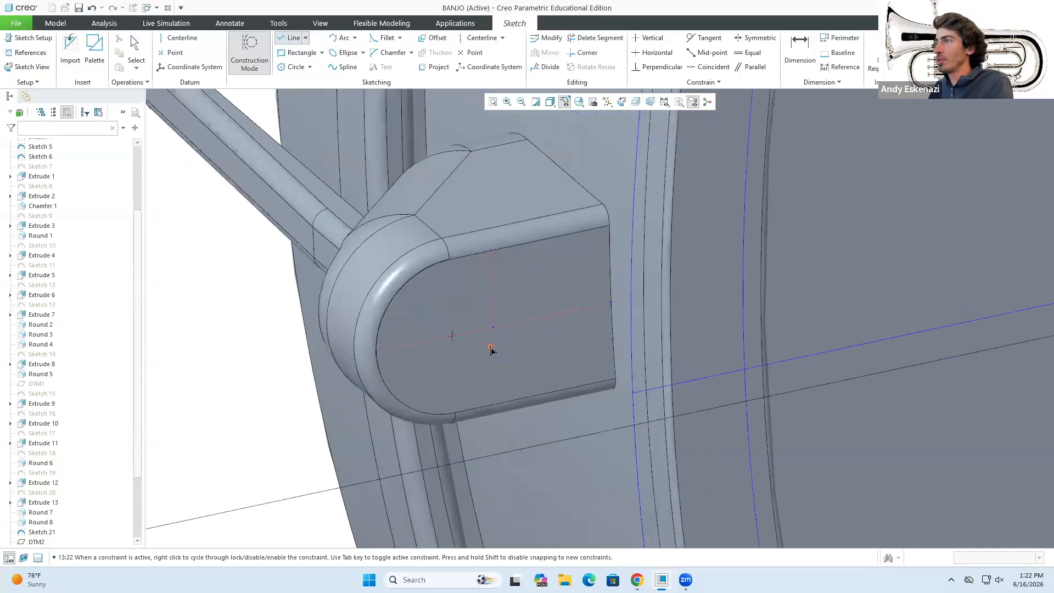
mouse_move(491, 303)
middle_down()
mouse_move(492, 314)
mouse_move(484, 304)
middle_up()
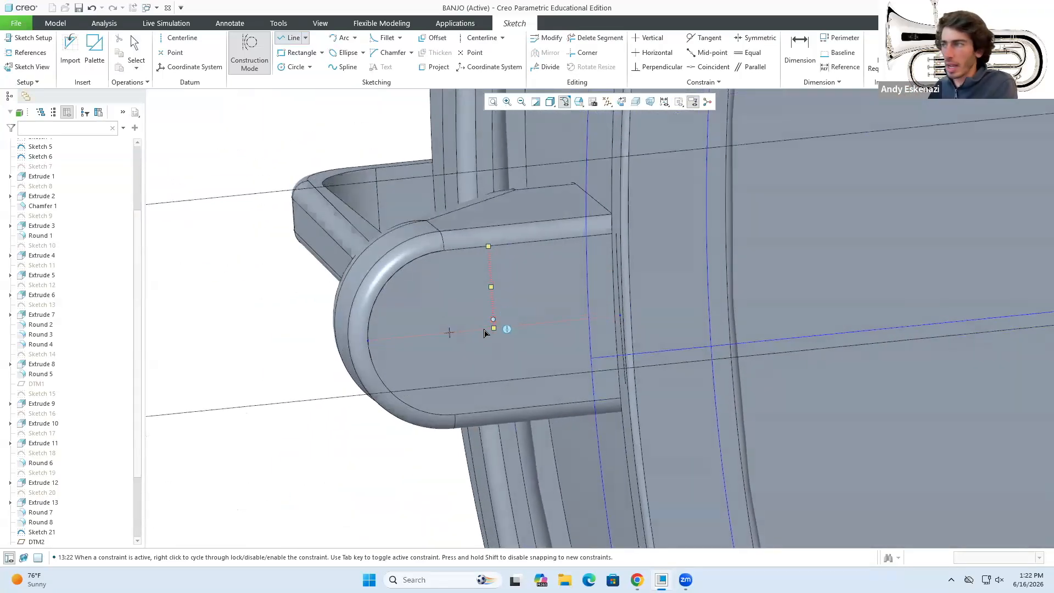
scroll(484, 334, down, 2)
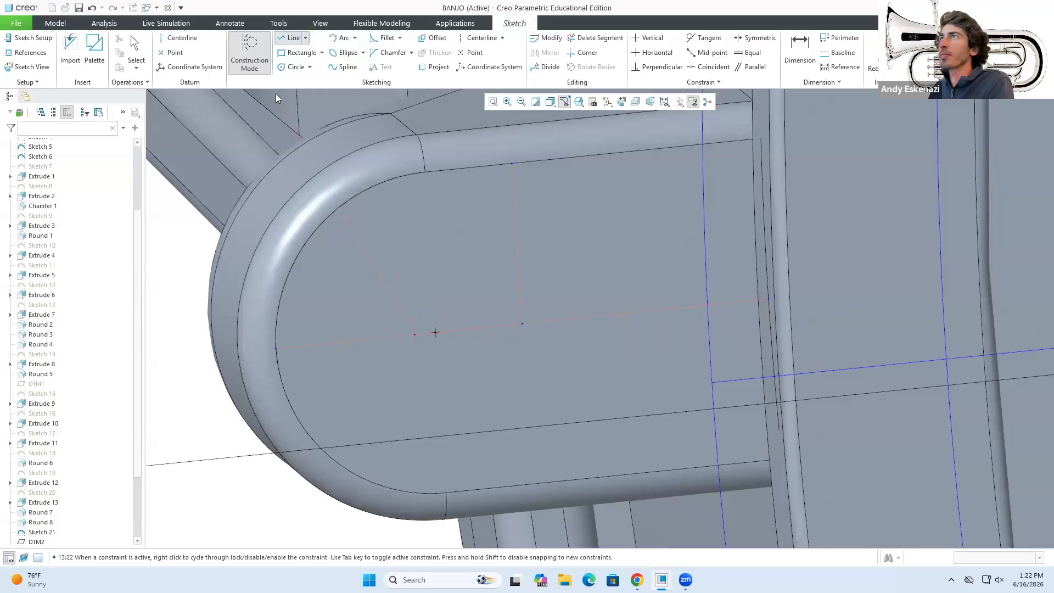
click(251, 61)
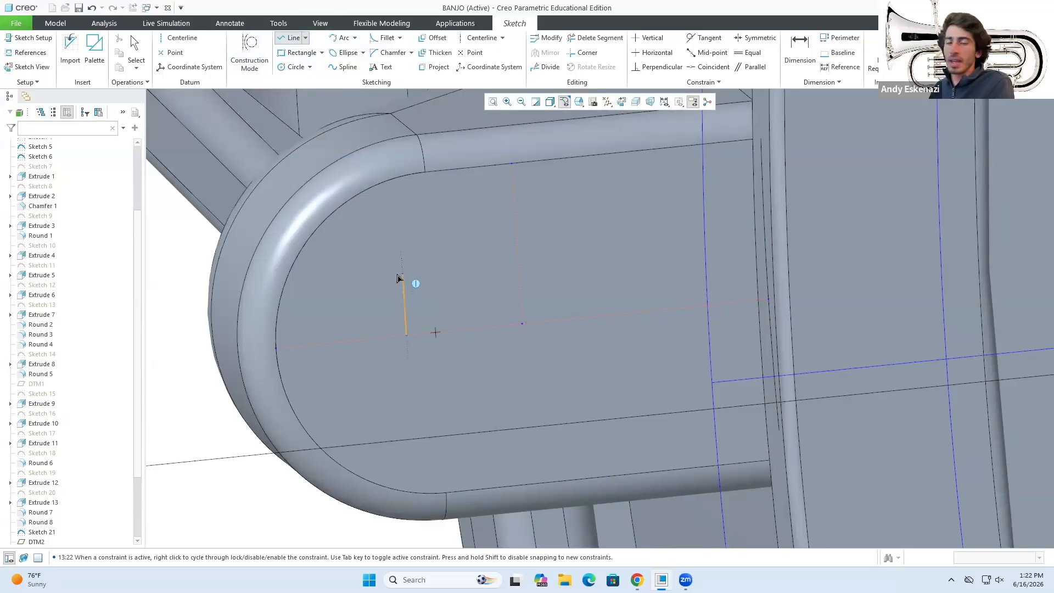
middle_click(411, 397)
middle_click(413, 397)
mouse_move(508, 345)
middle_down()
mouse_move(498, 347)
mouse_move(506, 358)
middle_up()
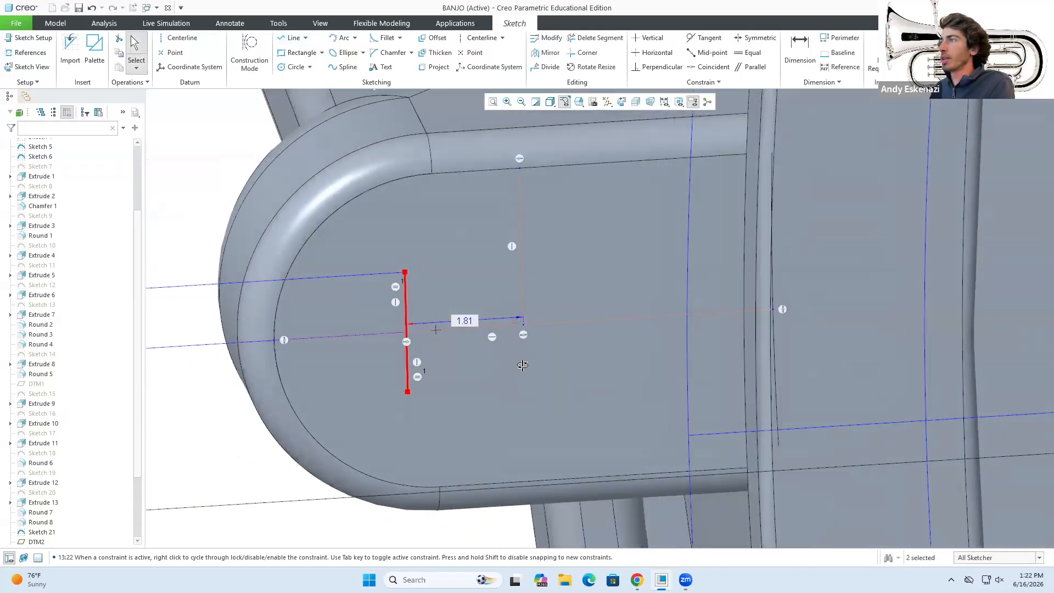
key(Delete)
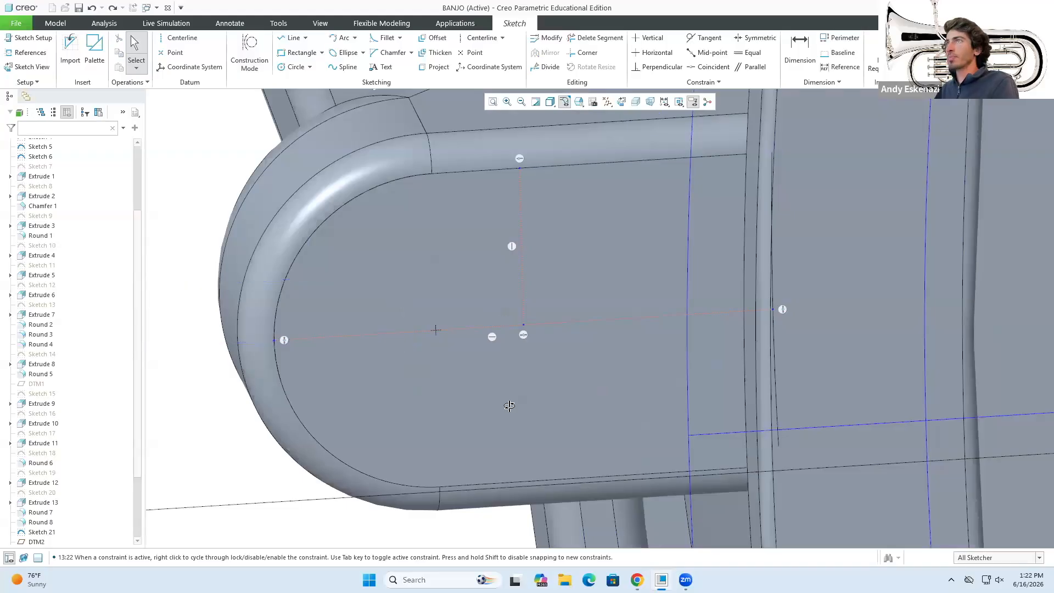
Draw a construction circle on the underside face, centred where the two construction lines meet.
click(288, 68)
key(g)
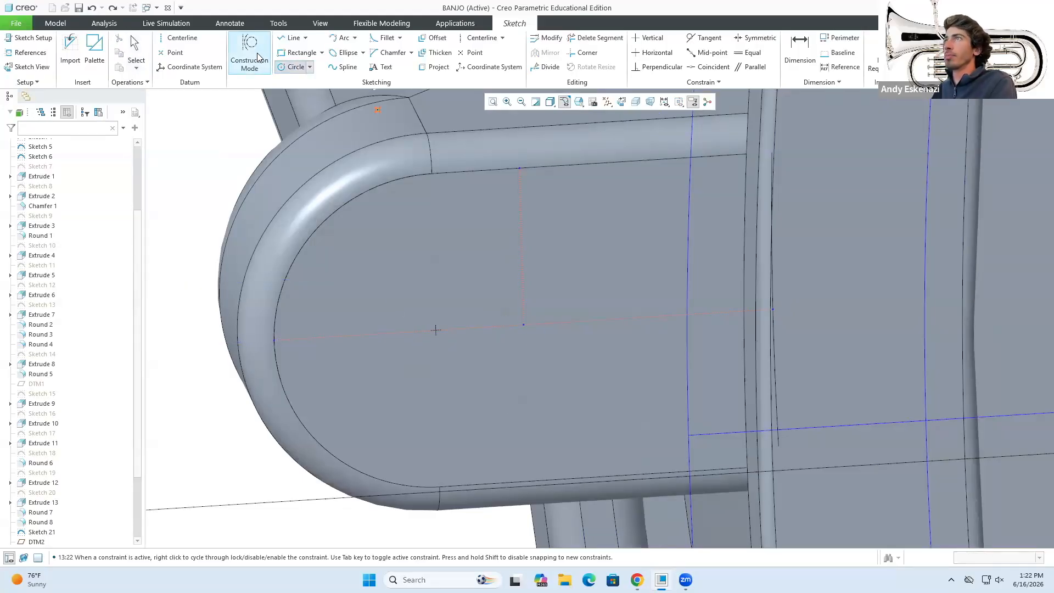
click(374, 337)
middle_click(525, 334)
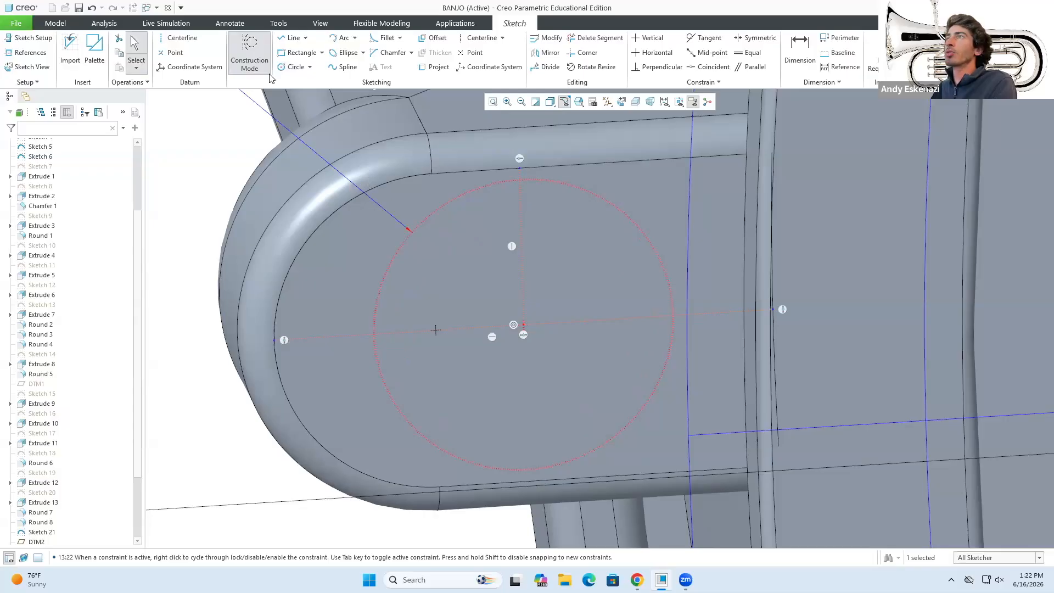
Draw two lines from the circle's centre to its circumference, one on each side of the midline, towards the rounded end.
click(291, 38)
click(523, 326)
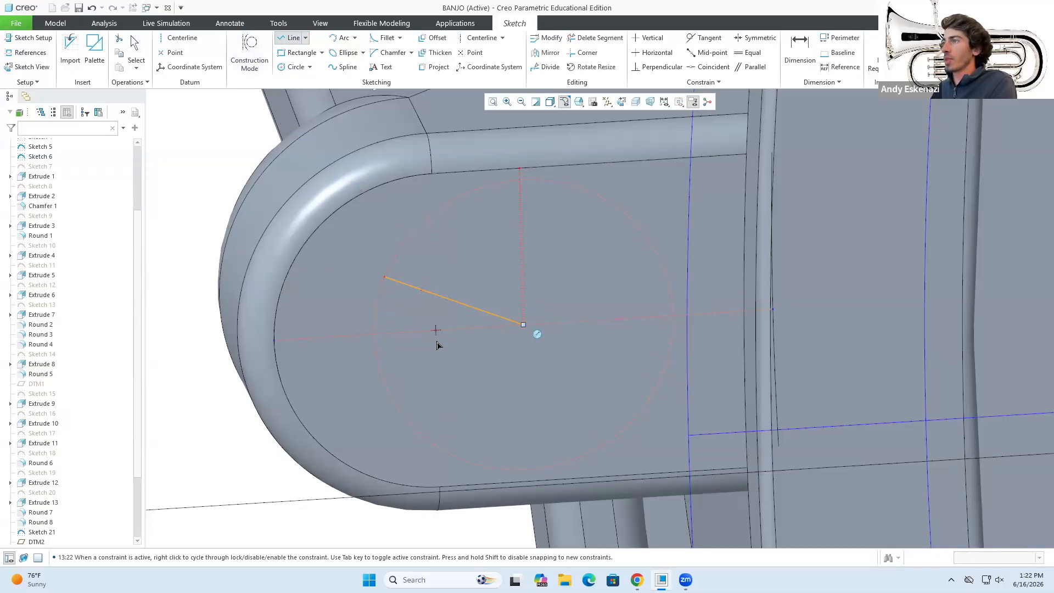
click(379, 375)
middle_click(378, 376)
middle_click(458, 351)
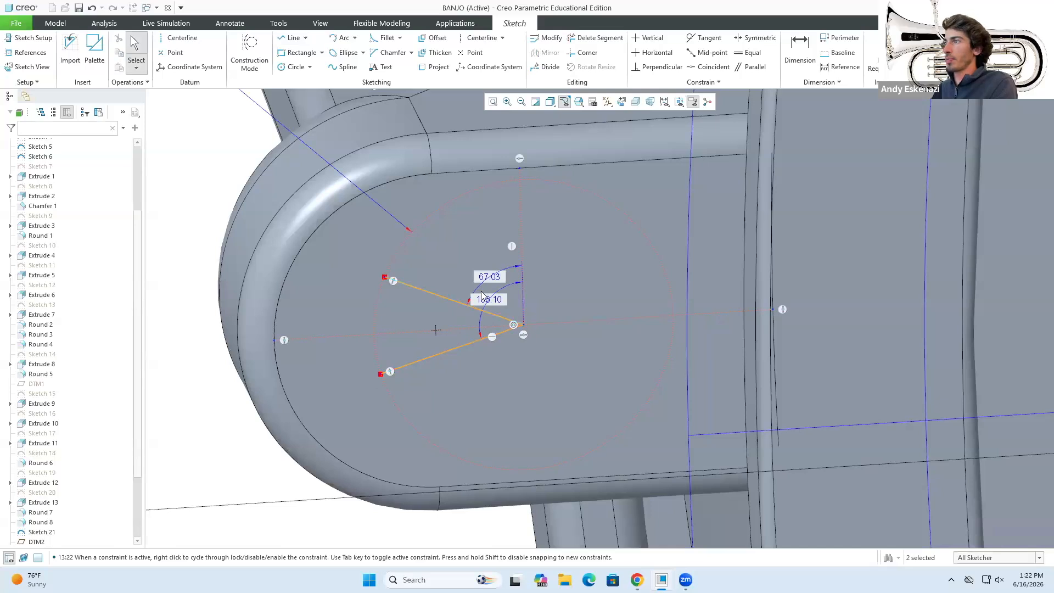
Set the angle from the perpendicular construction line to the nearer radial line to 60, and the angle between the radial lines to 60.
double_click(489, 277)
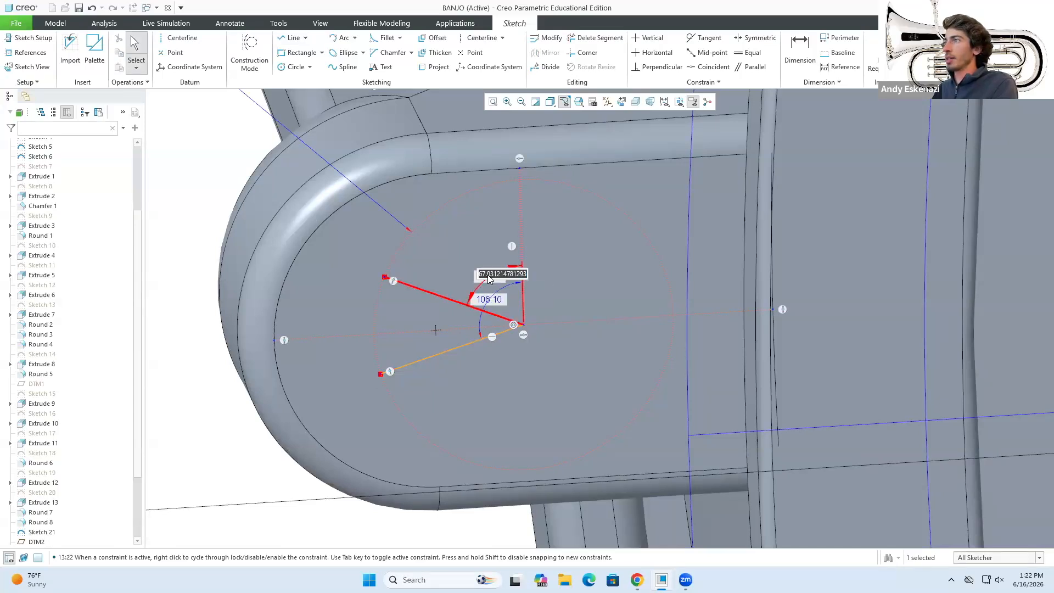
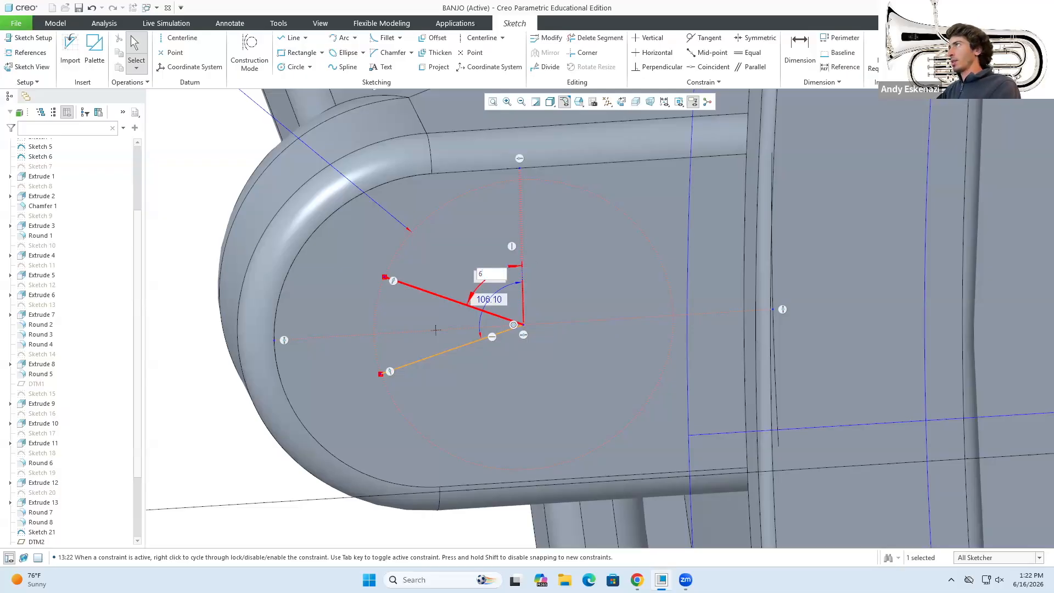
key(Return)
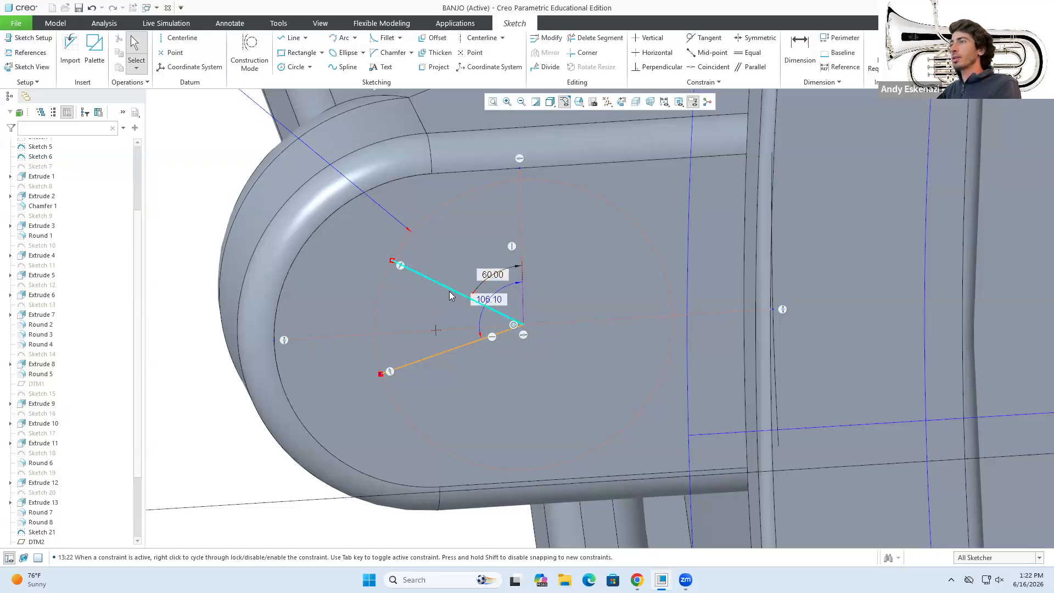
key(d)
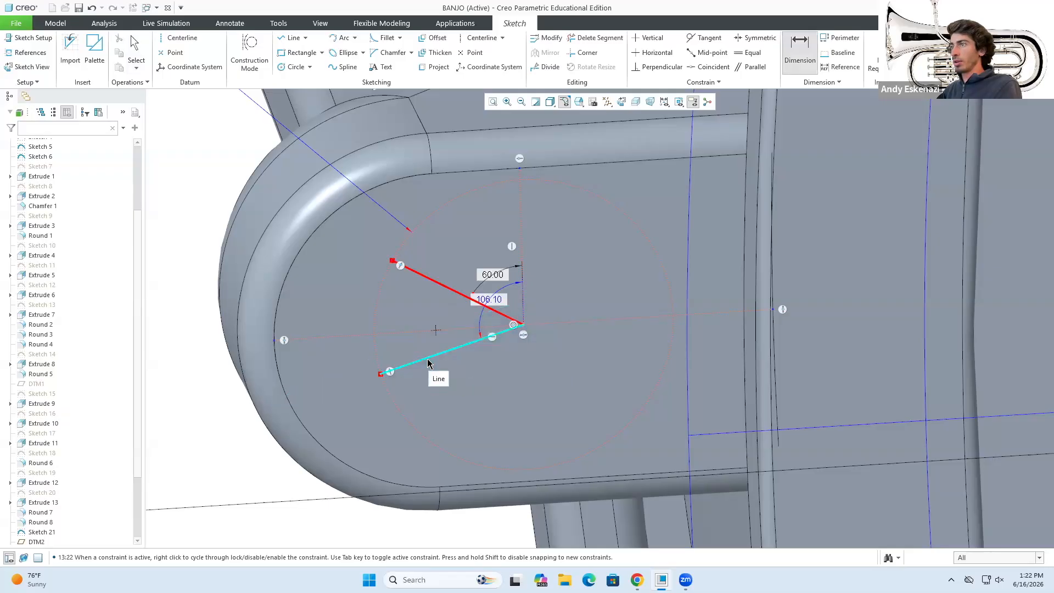
middle_click(419, 322)
text(60)
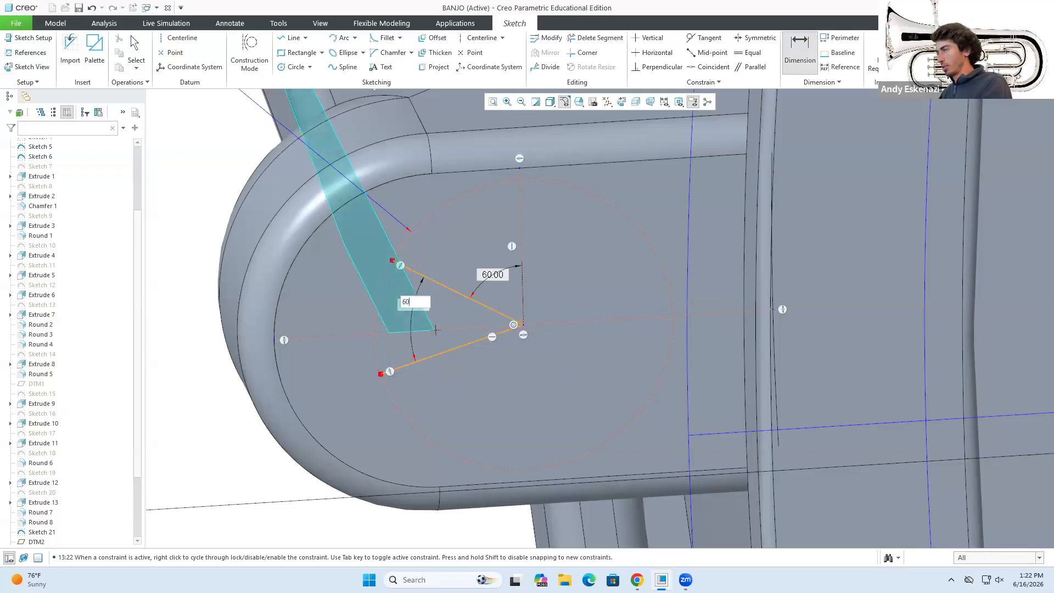
key(Return)
middle_click(447, 333)
Convert both radial lines to construction geometry and join their outer ends with a solid line as the first hexagon side.
click(443, 287)
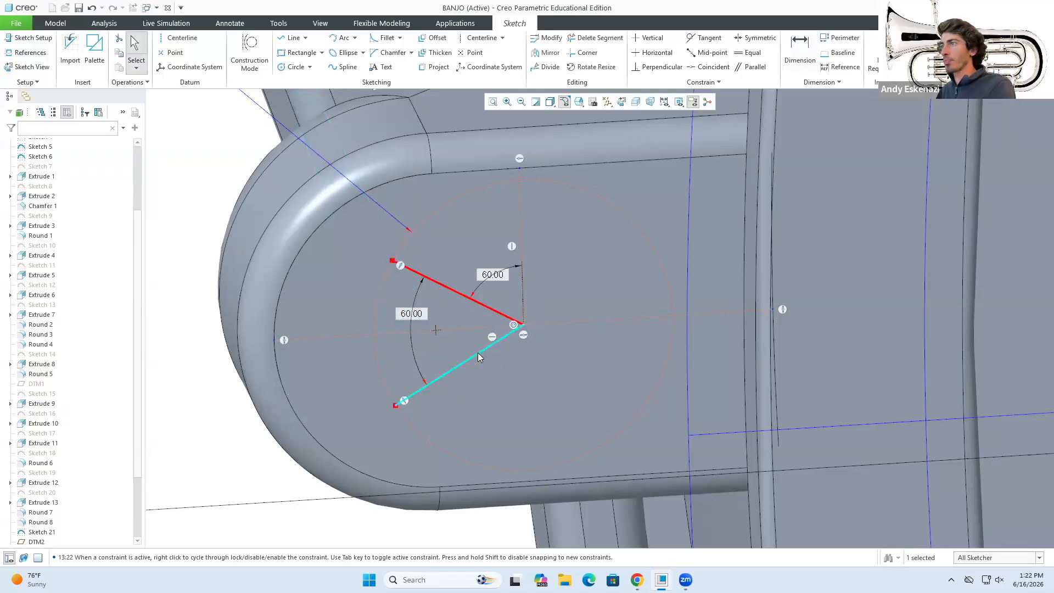
ctrl+click(478, 350)
click(507, 331)
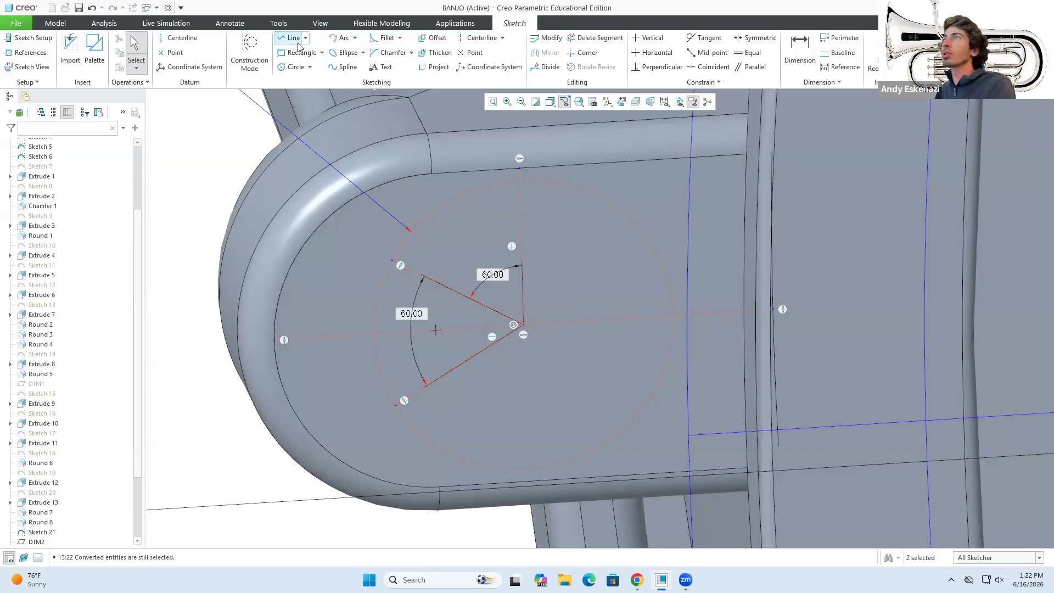
click(298, 40)
click(392, 260)
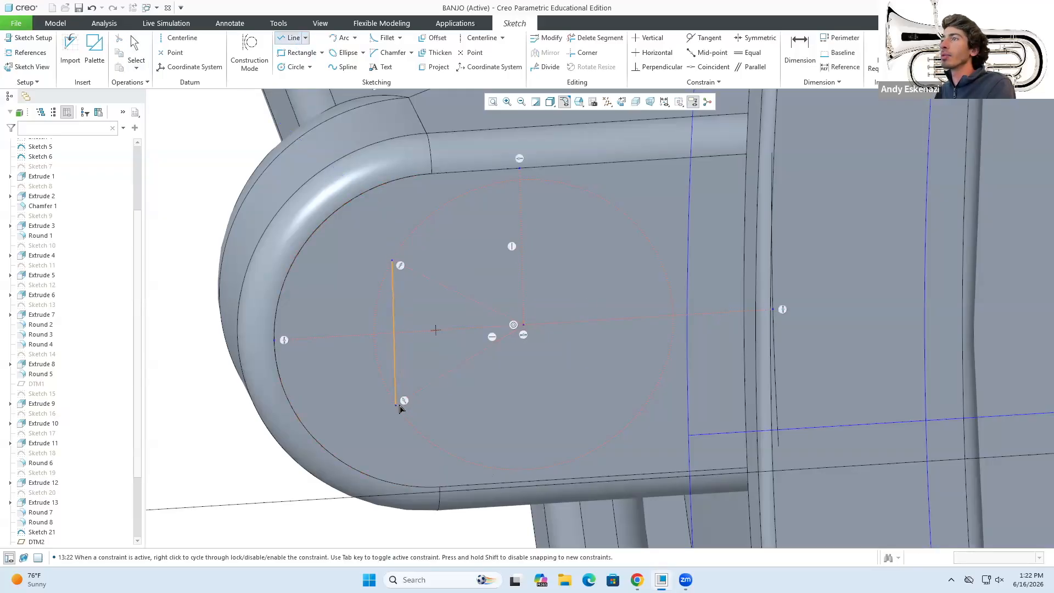
click(399, 405)
middle_click(574, 381)
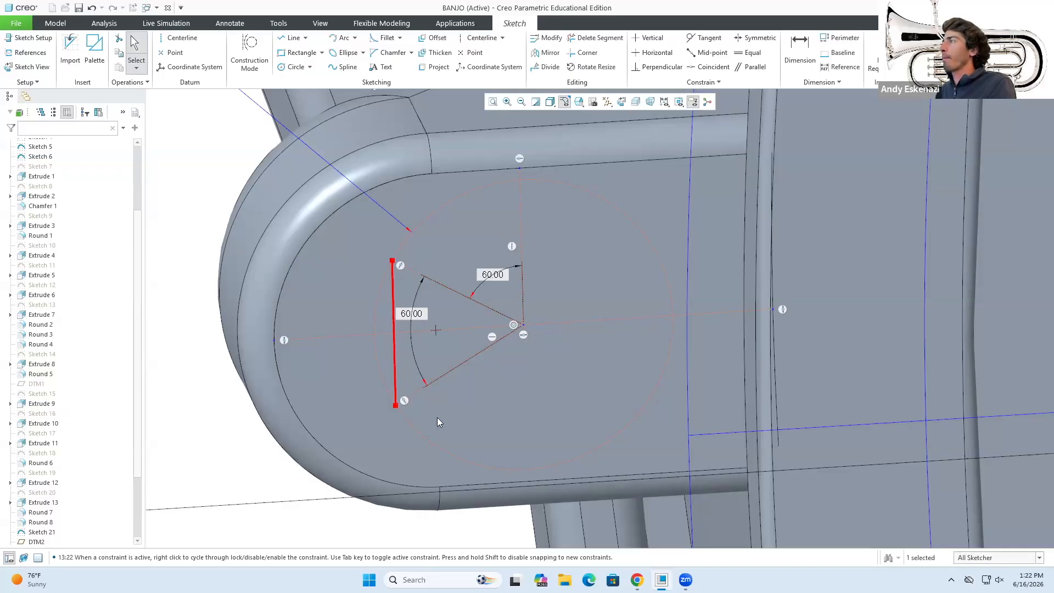
click(291, 38)
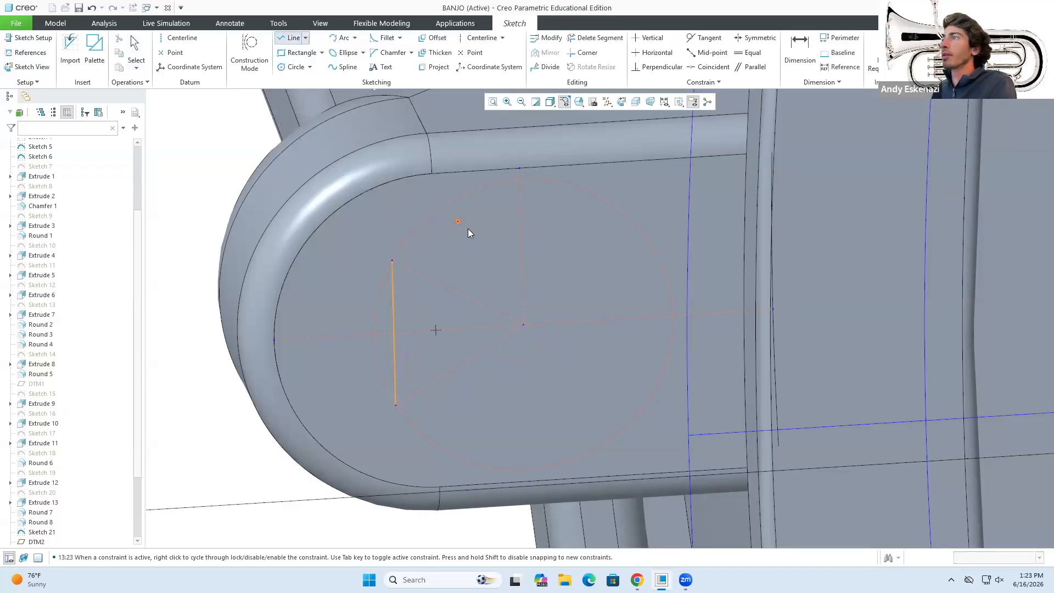
click(518, 177)
click(524, 319)
middle_click(552, 306)
middle_click(551, 306)
Draw a construction line from the circle's centre to its circumference, directly opposite the existing perpendicular construction line.
click(289, 40)
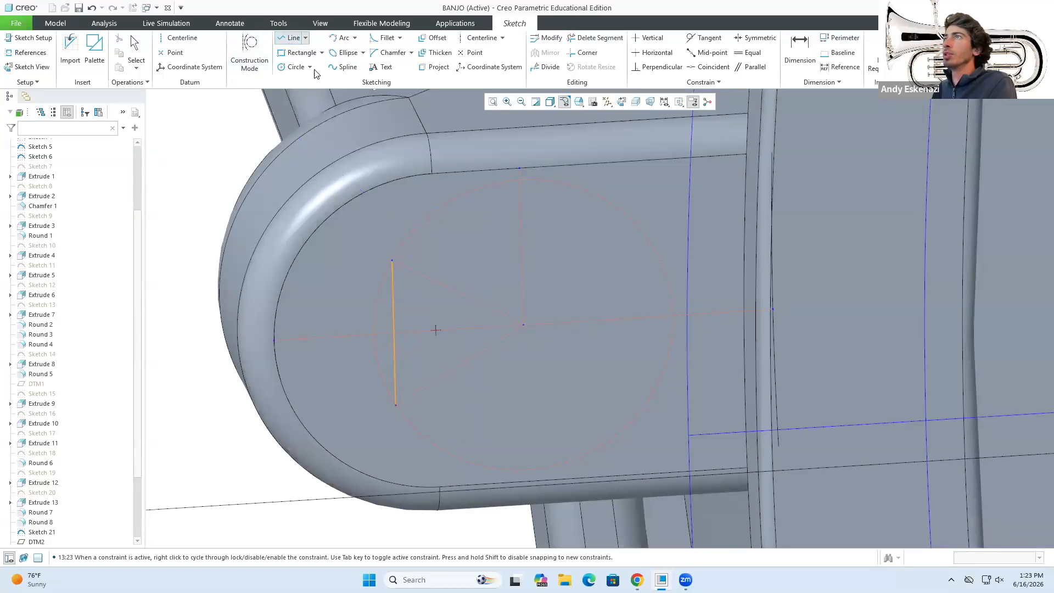
click(250, 54)
click(392, 261)
click(525, 468)
middle_click(522, 470)
Draw two solid hexagon sides from the ends of the first side to where the perpendicular construction lines meet the circle.
click(251, 55)
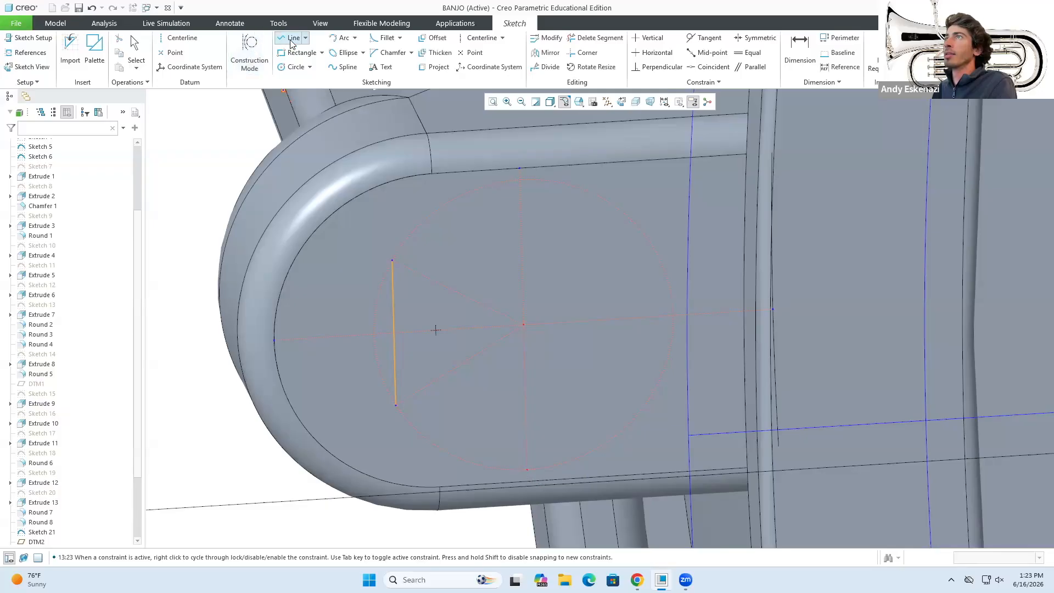
click(393, 259)
click(516, 187)
middle_click(554, 219)
click(526, 467)
middle_click(448, 436)
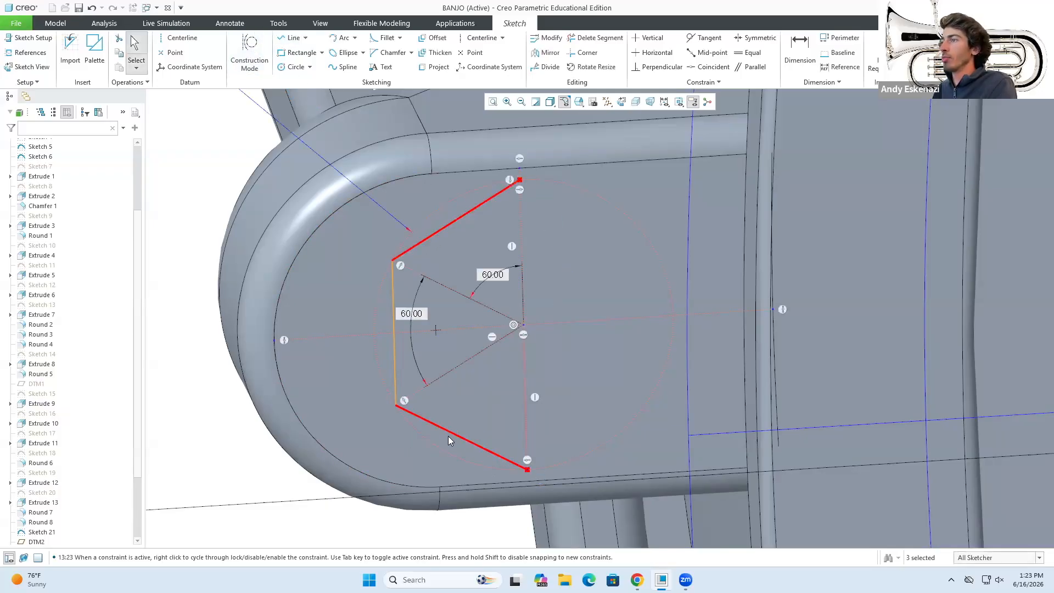
Mirror the three solid sides about the perpendicular construction line to close the hexagon, and finish the sketch.
click(427, 409)
ctrl+click(396, 378)
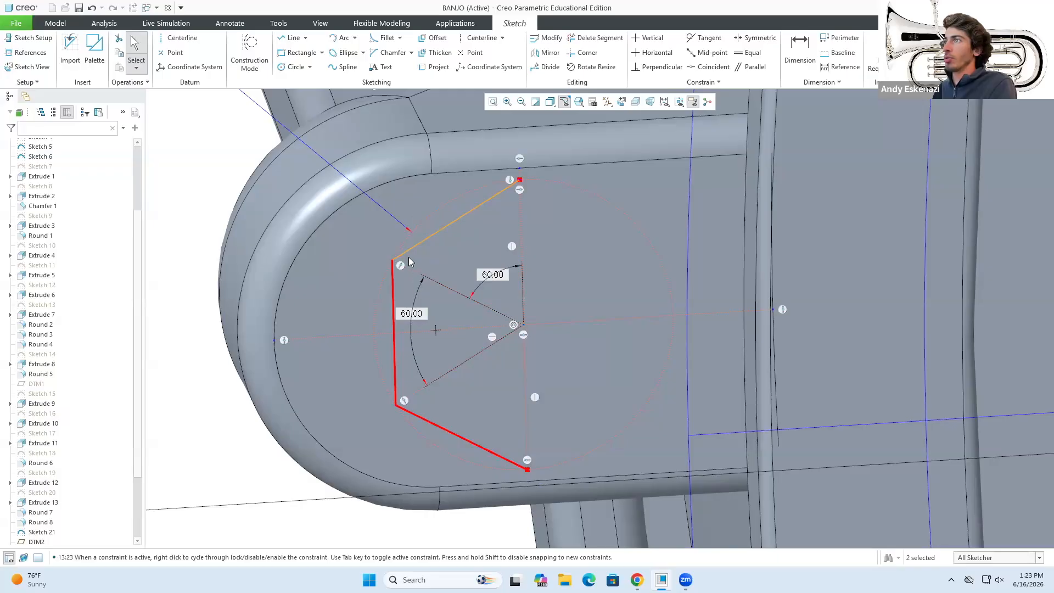
click(546, 53)
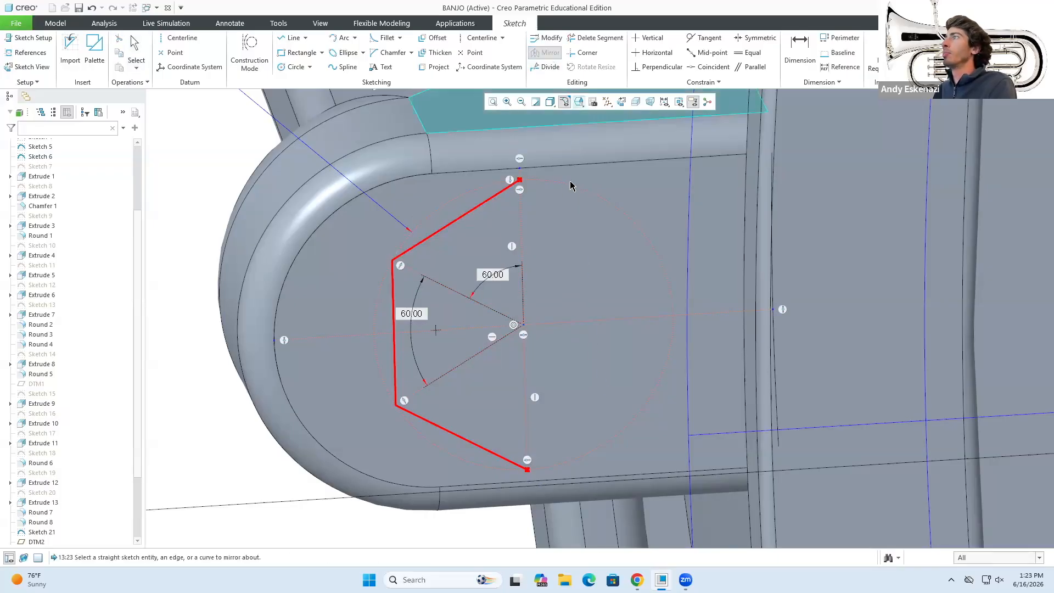
click(522, 213)
click(584, 243)
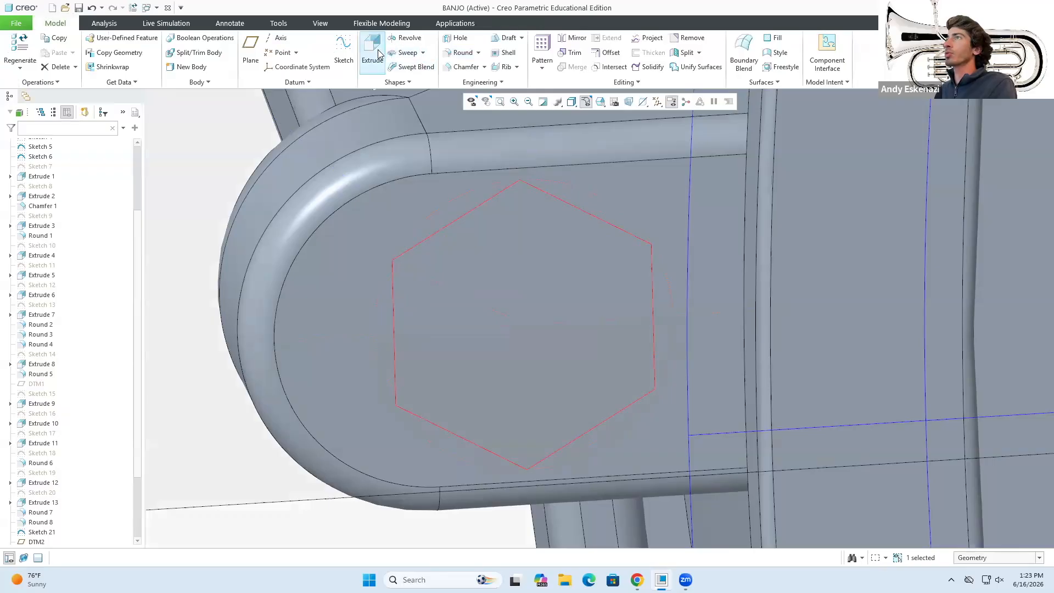
Extrude the hexagon sketch as a solid away from the bracket's underside with a depth of 5.00.
click(378, 53)
scroll(453, 248, up, 2)
mouse_move(452, 248)
middle_down()
mouse_move(466, 291)
mouse_move(456, 242)
middle_up()
text(5)
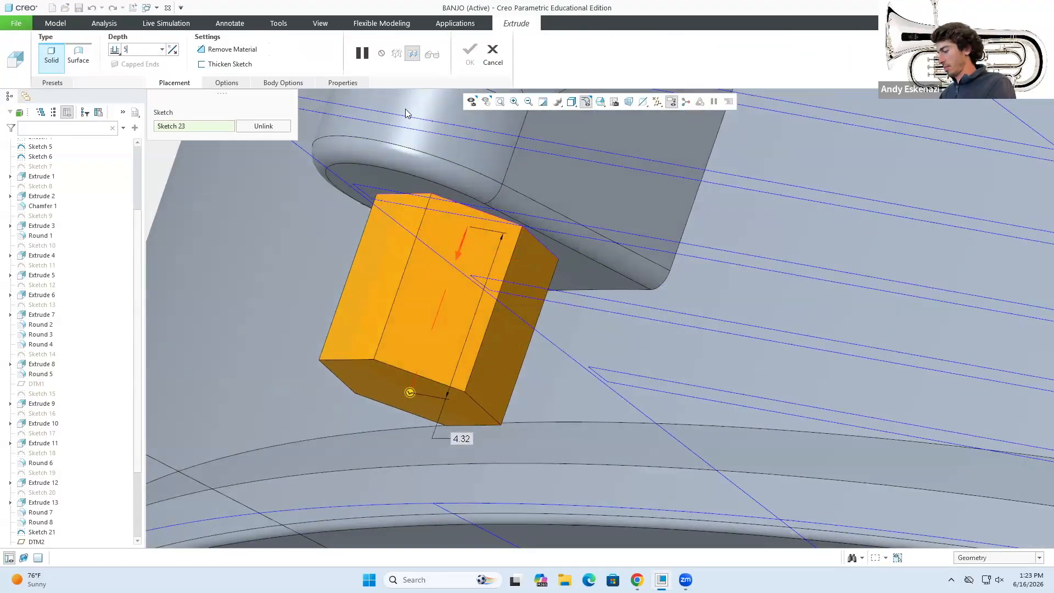
key(Return)
Check the hexagonal extrusion against the rim, set its depth to 2.00 and complete the feature.
scroll(495, 291, up, 3)
middle_drag(496, 293, 427, 282)
scroll(451, 213, up, 5)
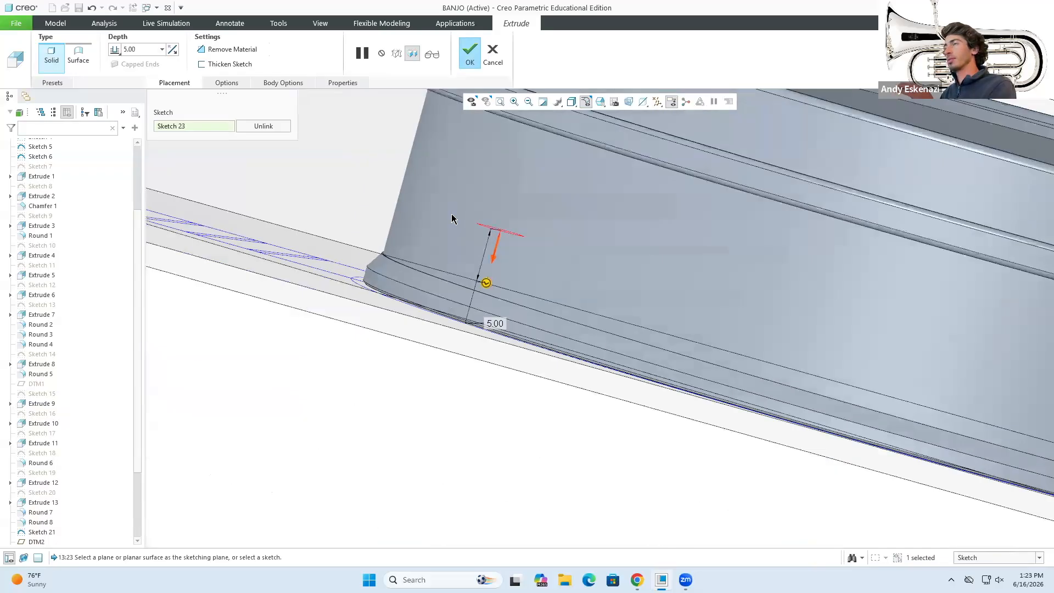
middle_drag(426, 196, 570, 280)
scroll(570, 280, up, 1)
scroll(570, 280, up, 2)
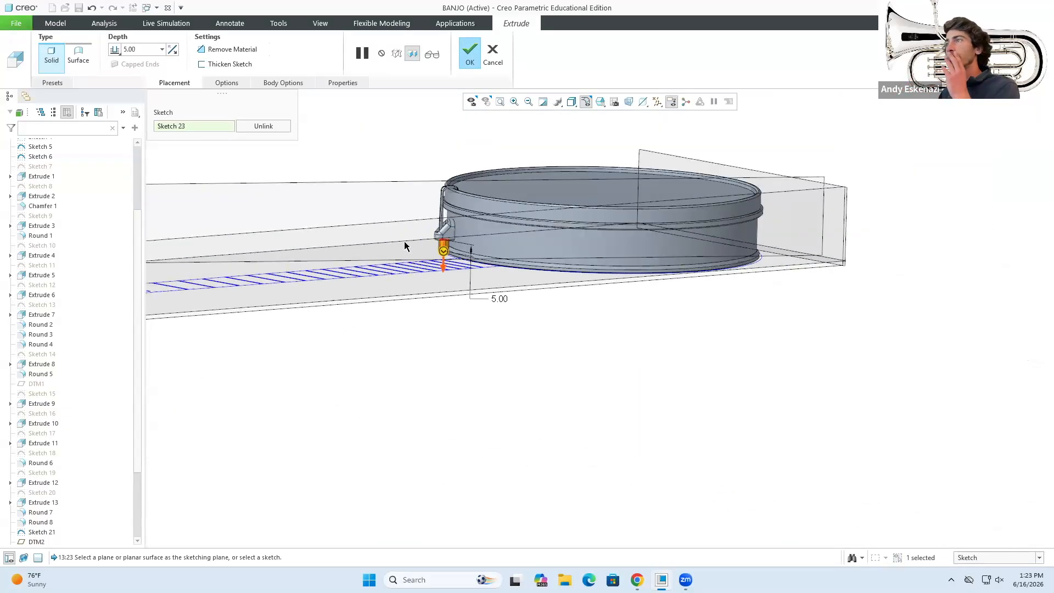
scroll(408, 245, down, 5)
mouse_move(541, 332)
middle_down()
mouse_move(536, 301)
mouse_move(531, 321)
middle_up()
scroll(529, 293, down, 4)
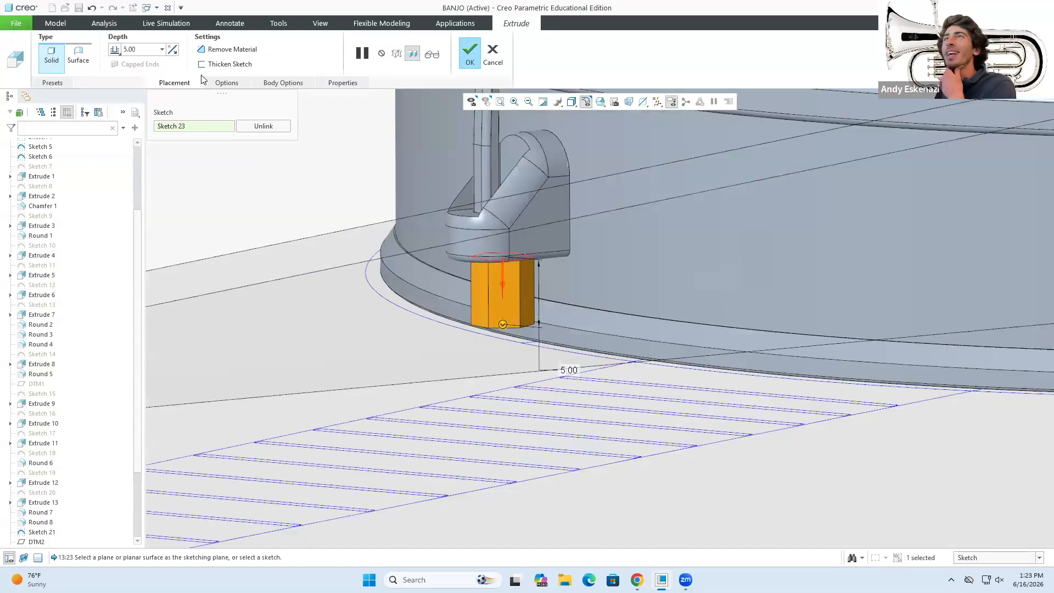
text(2)
key(Return)
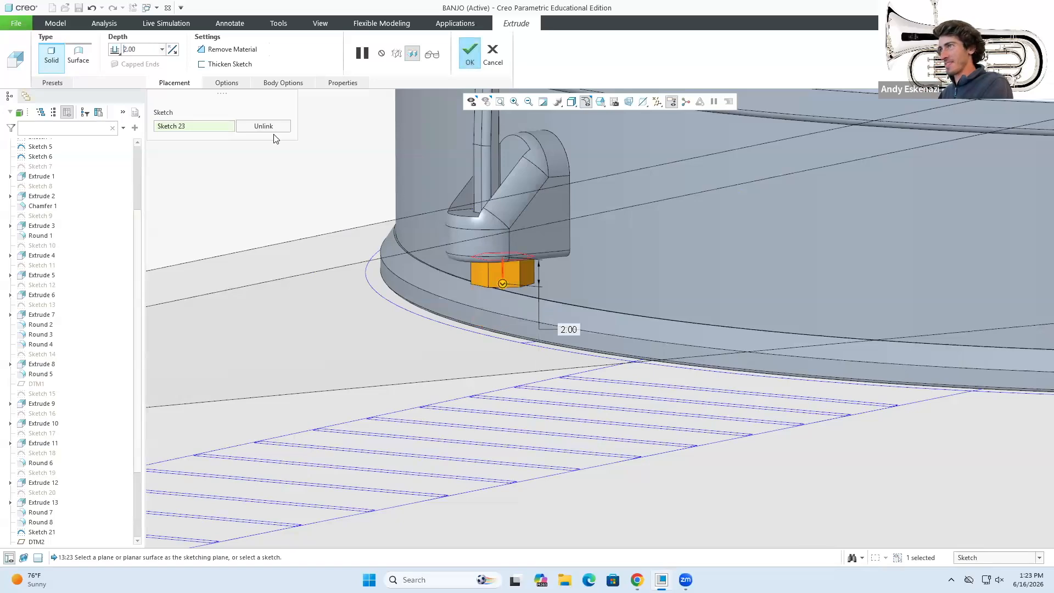
middle_drag(467, 251, 509, 257)
click(470, 52)
Start a new sketch on the flat end face of the hexagonal nut.
scroll(528, 225, down, 5)
click(344, 55)
click(489, 249)
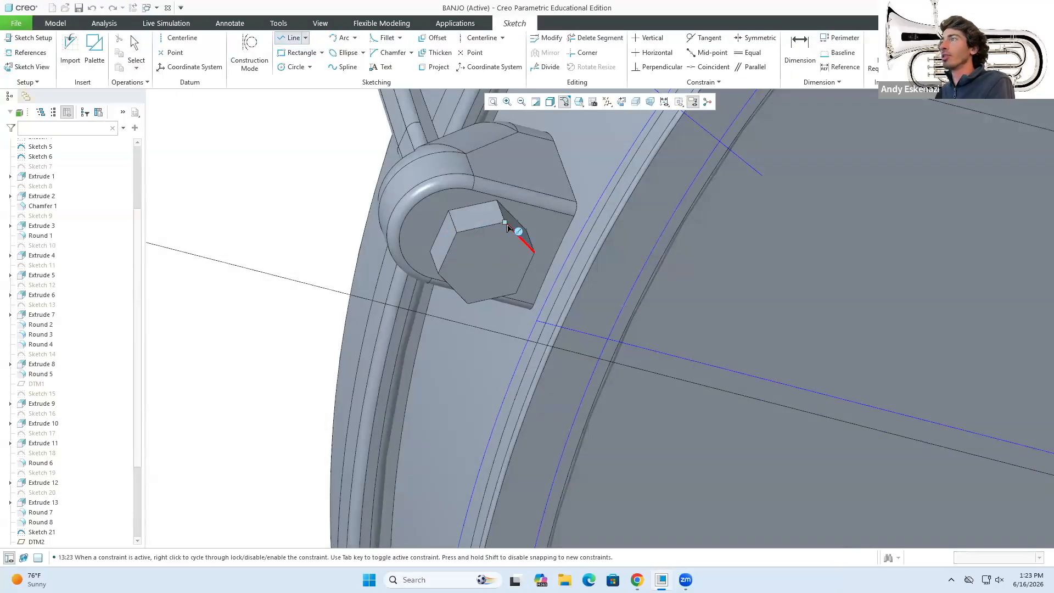
Draw a construction line between two opposite corners of the hexagonal end face.
click(250, 54)
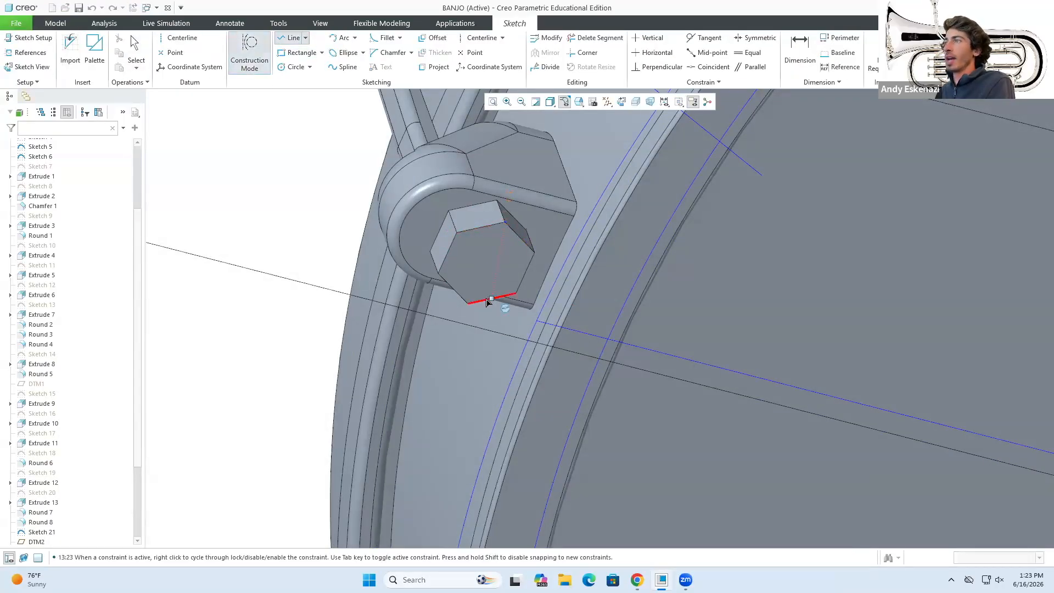
click(471, 302)
middle_click(476, 291)
middle_click(485, 258)
Sketch a circle about 2.42 in diameter centred on the construction line's midpoint on the nut's end face.
click(250, 53)
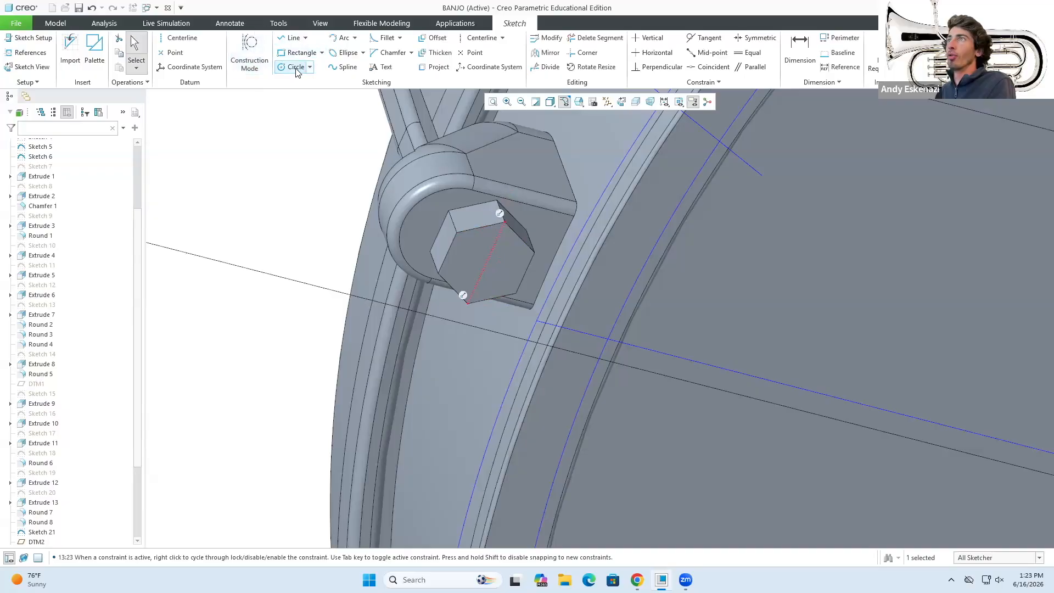
click(293, 67)
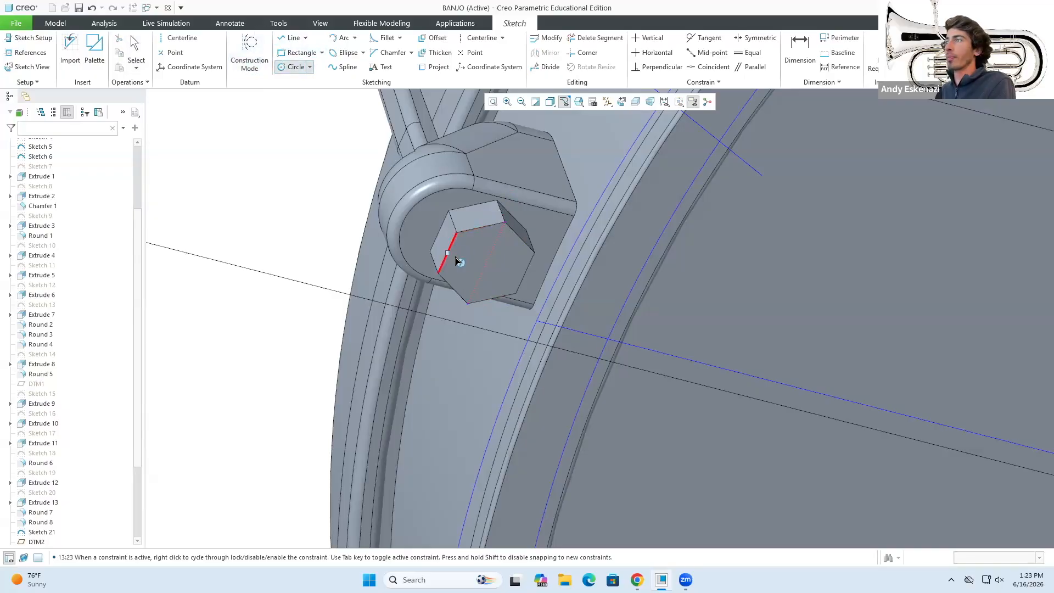
click(499, 246)
middle_click(503, 228)
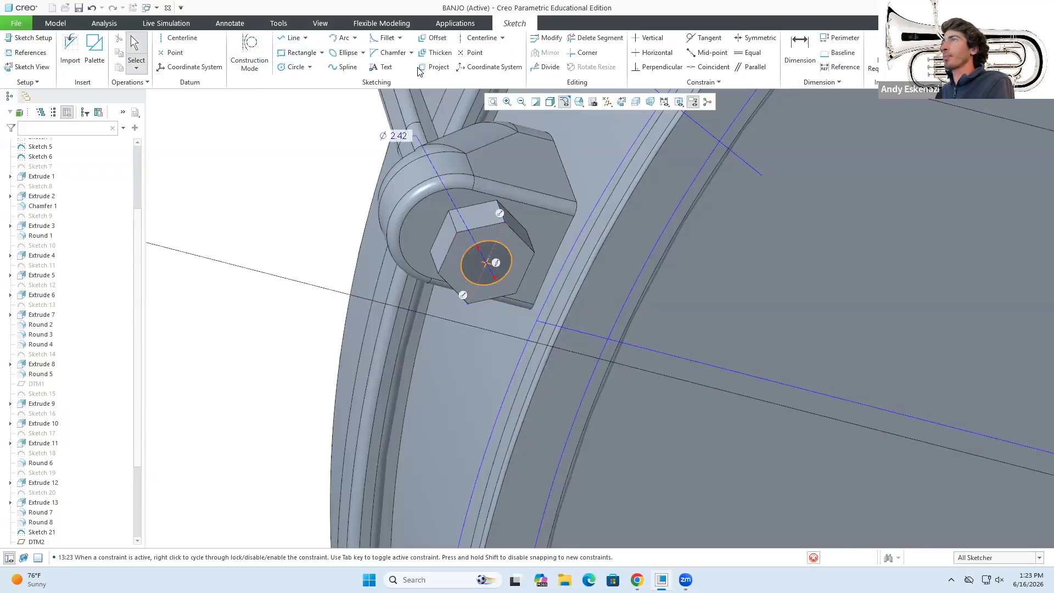
Extrude the circle as a solid 0.20 outward from the nut's end face and complete the feature.
click(373, 51)
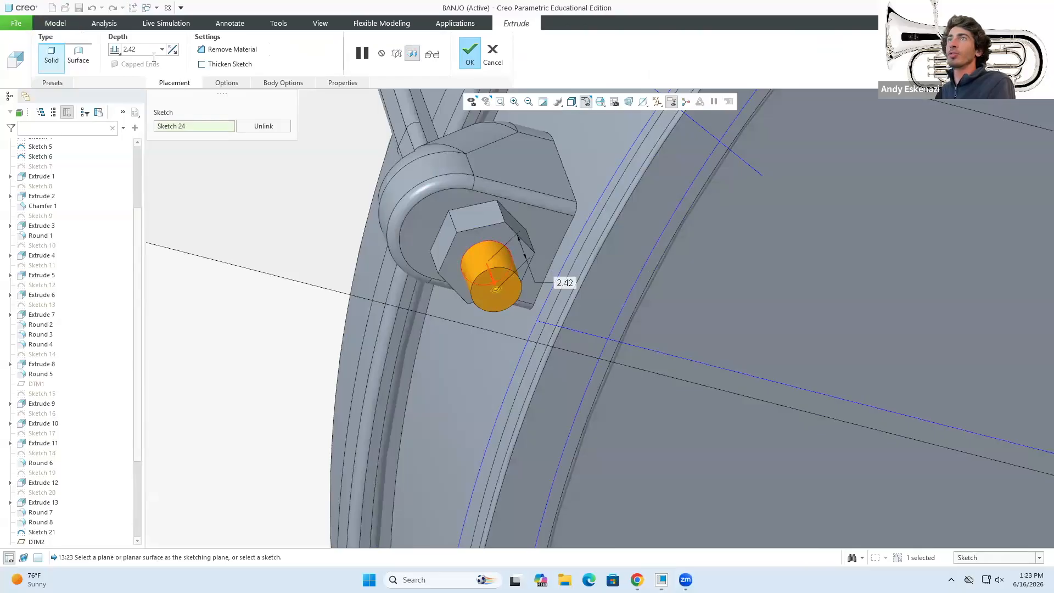
text(0.2)
key(Return)
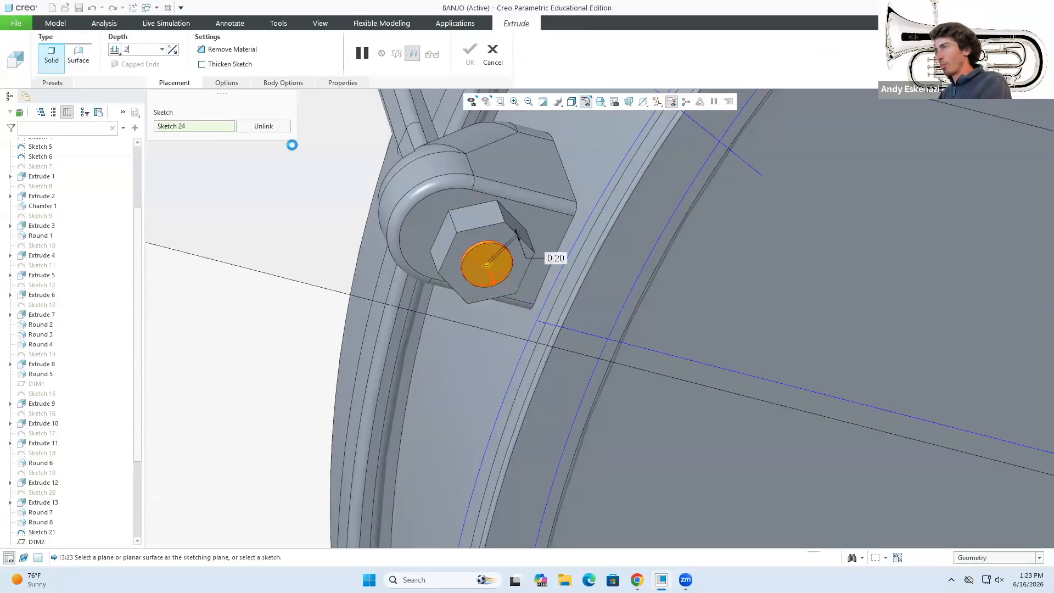
middle_drag(438, 212, 431, 266)
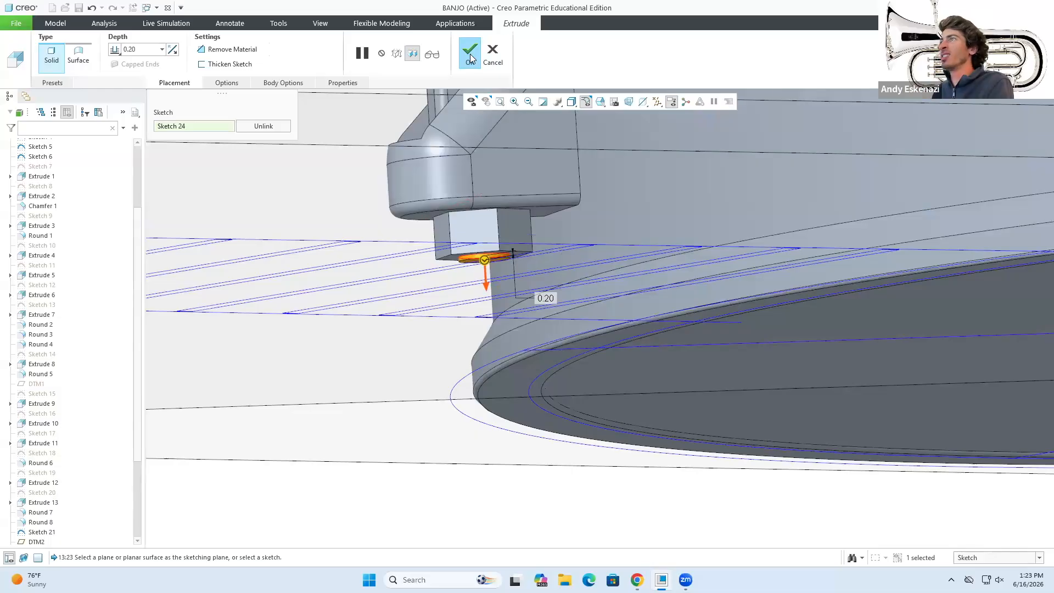
click(470, 52)
Start a new sketch on the flat rim-facing side of the hook's straight shank.
middle_drag(429, 327, 552, 365)
scroll(488, 242, up, 5)
scroll(517, 251, up, 3)
scroll(536, 270, down, 3)
click(345, 53)
mouse_move(475, 235)
middle_down()
mouse_move(487, 250)
mouse_move(473, 191)
mouse_move(471, 210)
mouse_move(489, 229)
middle_up()
click(494, 213)
click(991, 269)
scroll(514, 242, up, 3)
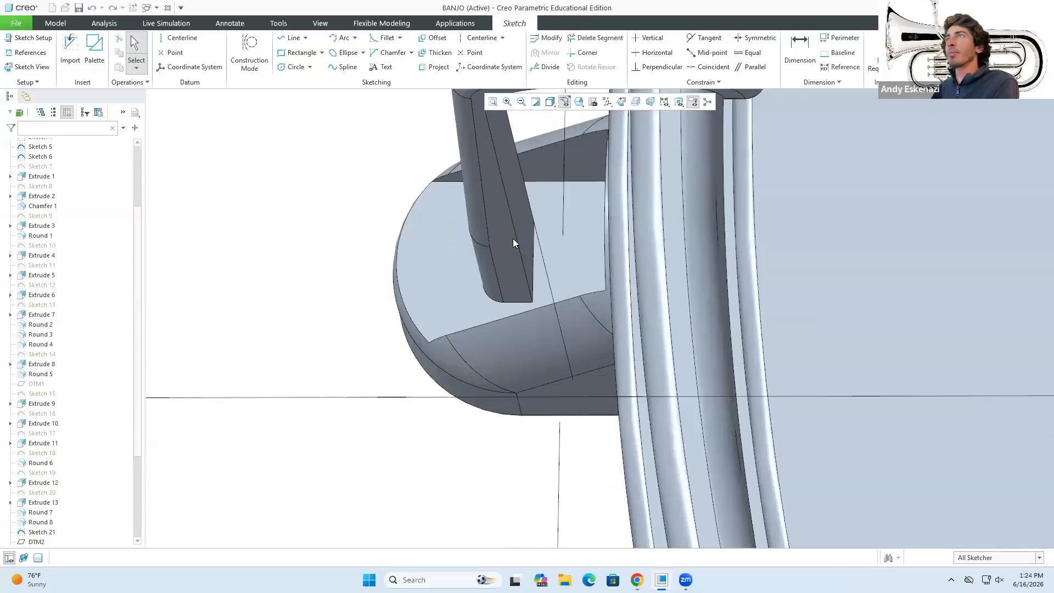
Draw a rectangle about 11.42 long on the shank's inner face, starting from the shank's lower corner.
click(293, 53)
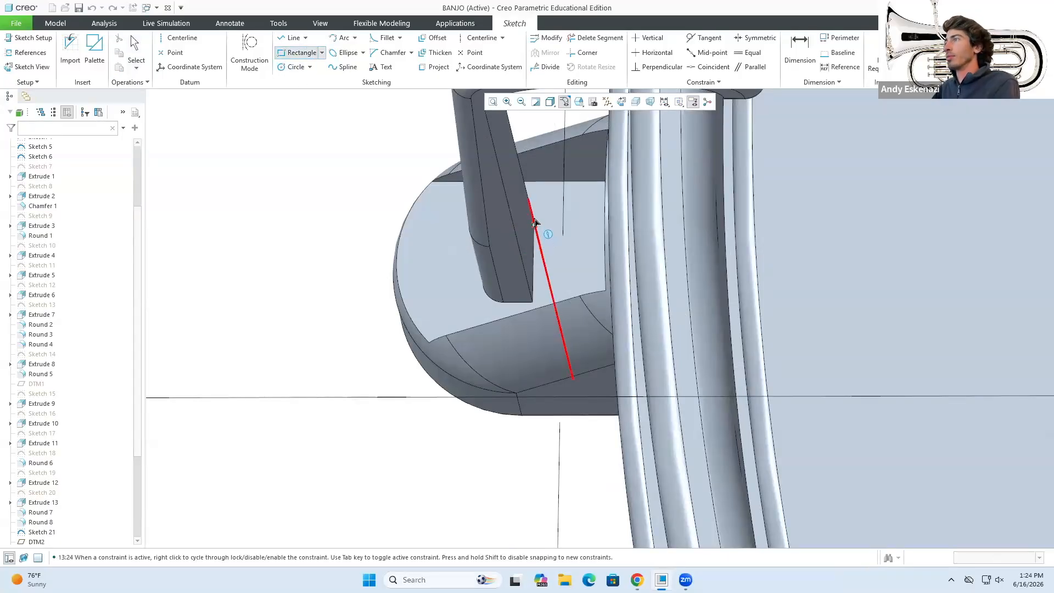
middle_click(538, 275)
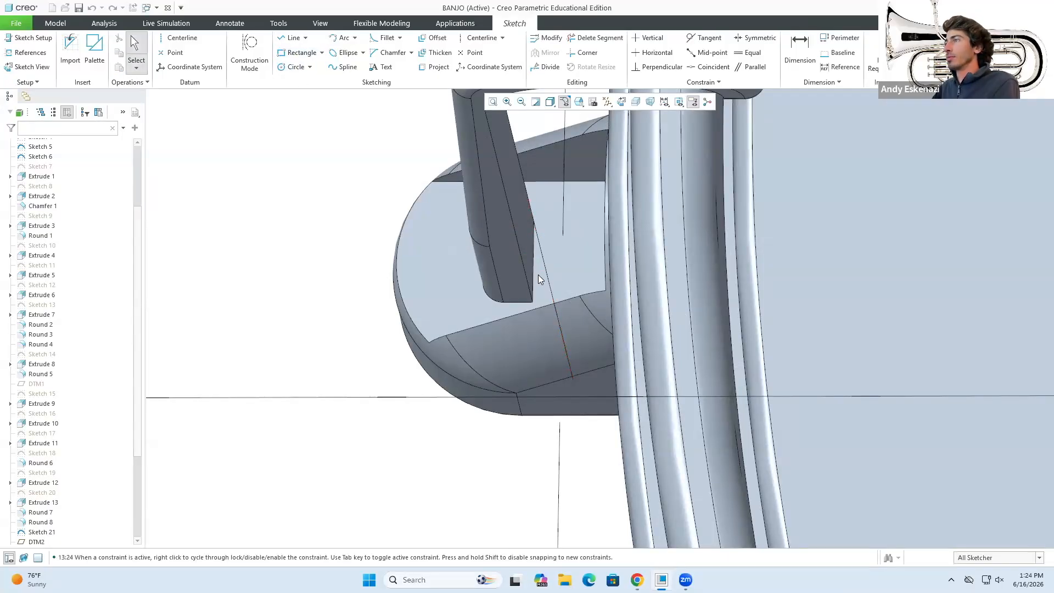
click(291, 54)
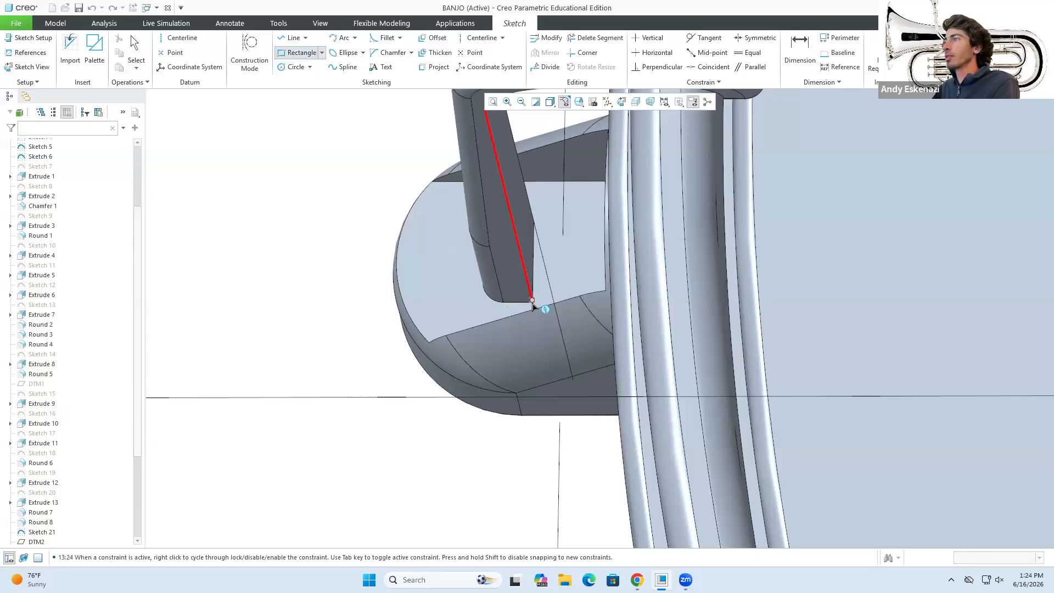
click(533, 303)
middle_drag(536, 218, 519, 264)
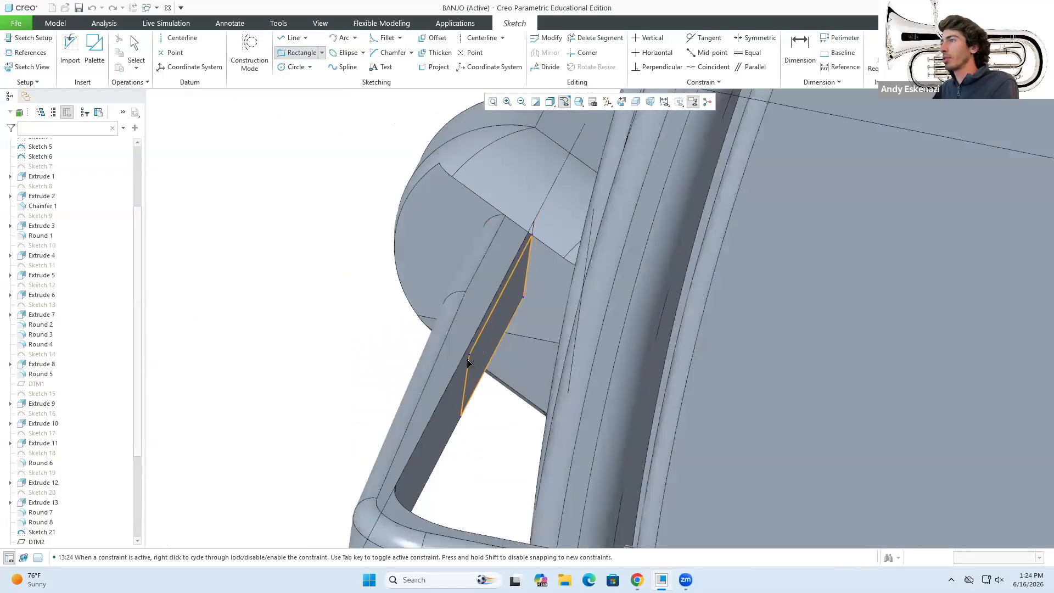
click(442, 396)
middle_click(443, 395)
mouse_move(443, 396)
middle_down()
mouse_move(447, 418)
mouse_move(440, 343)
mouse_move(417, 399)
mouse_move(429, 423)
middle_up()
Set the rectangle's length to 15 and finish the sketch.
double_click(432, 424)
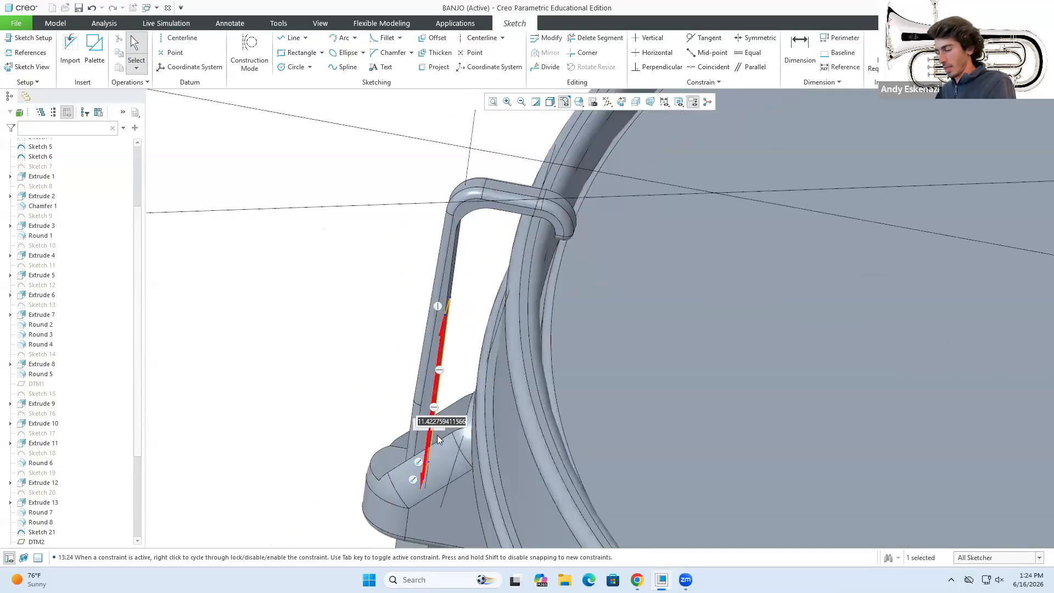
scroll(437, 439, down, 2)
text(15)
key(Return)
click(1001, 50)
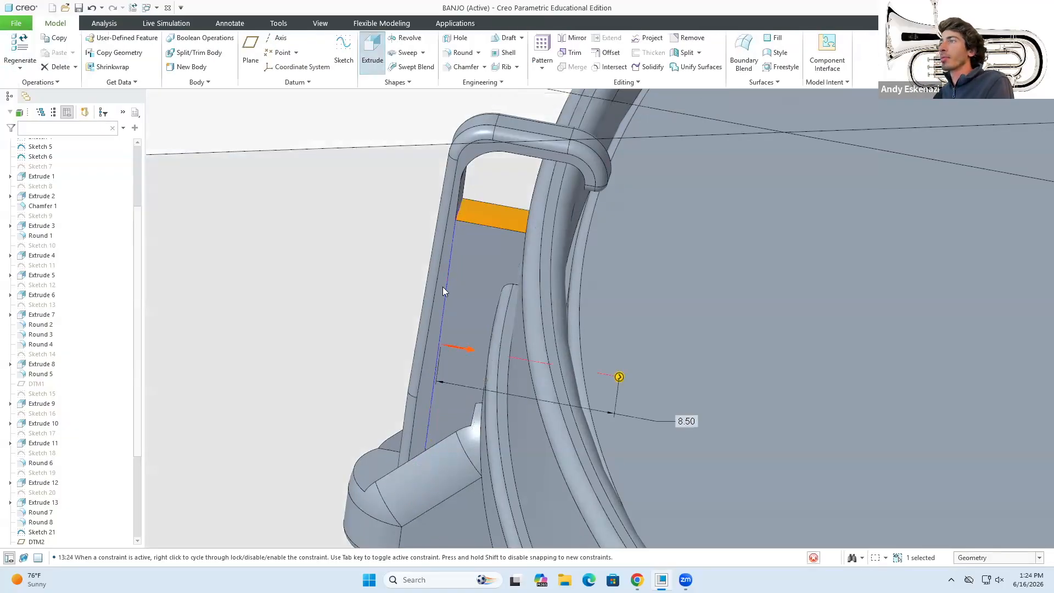
Extrude the shank rectangle as a solid toward the rim with a depth of 2.00.
text(2)
key(Return)
scroll(351, 167, up, 2)
middle_drag(407, 268, 416, 248)
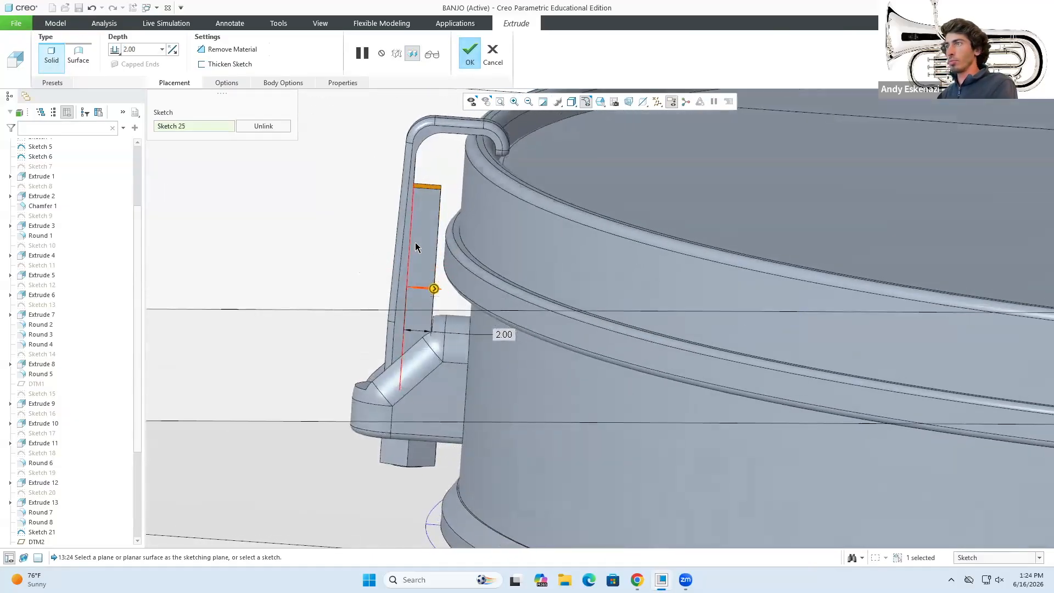
Try an extrusion depth of 1.50, set it to 1.00 instead and complete the feature.
text(1)
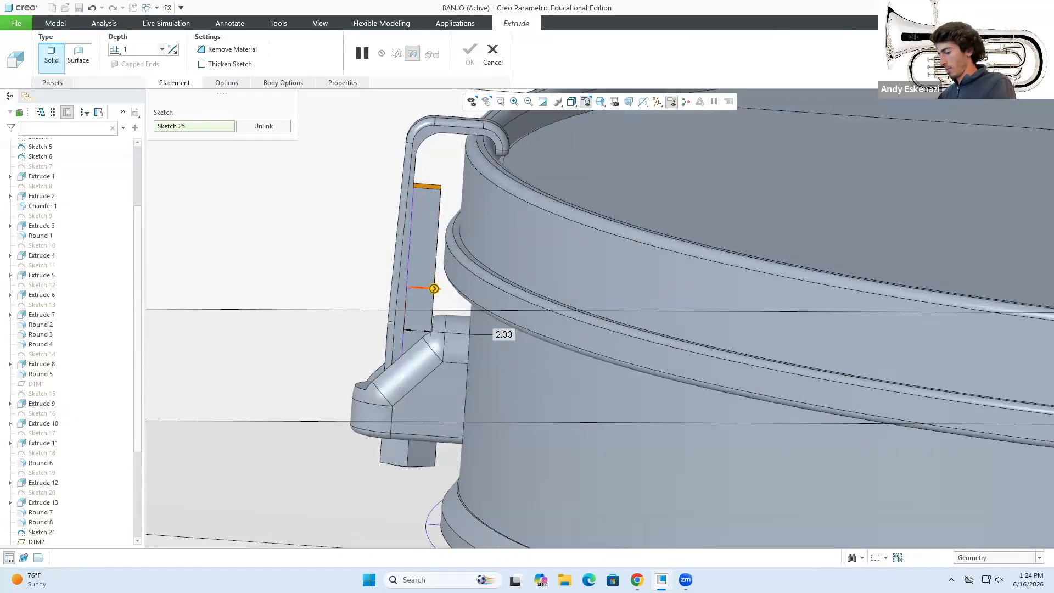
text(.5)
key(Return)
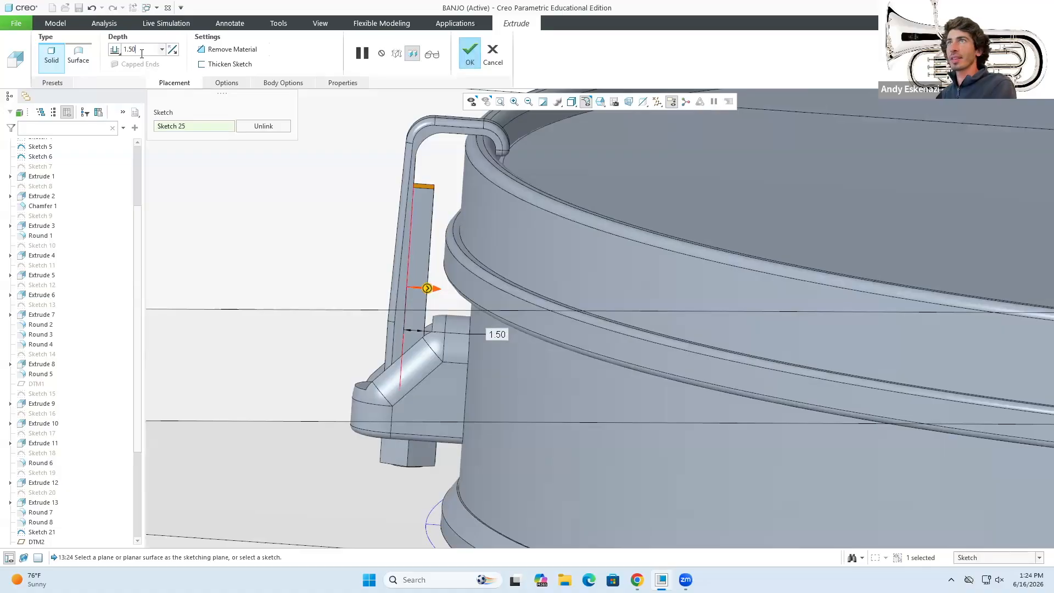
text(1)
key(Return)
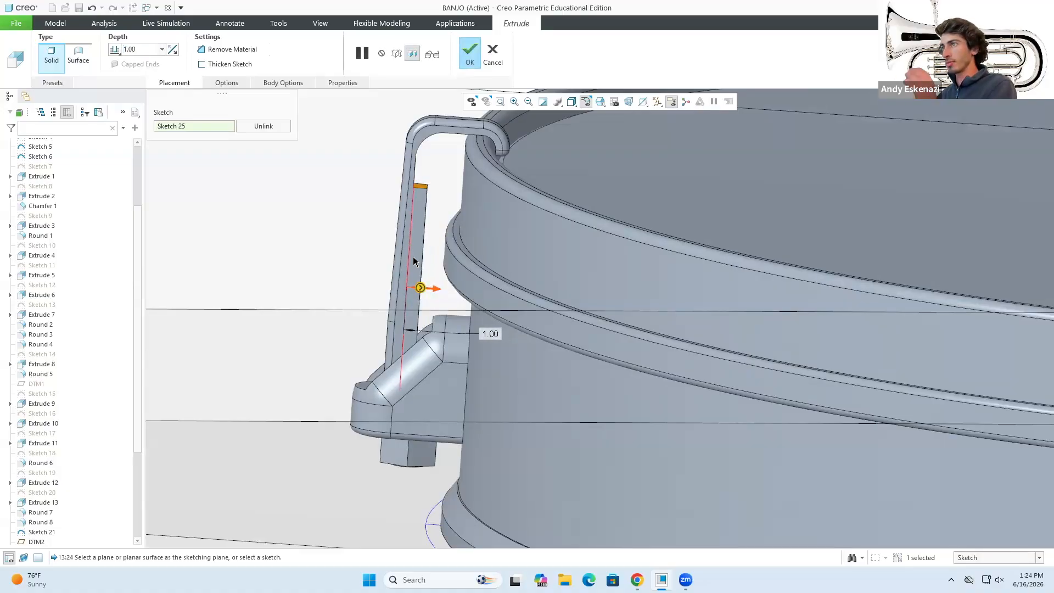
click(475, 64)
Start a D1 x D2 edge chamfer on the new block's upper rim-facing edge with D2 set to 1.00.
middle_drag(352, 145, 352, 174)
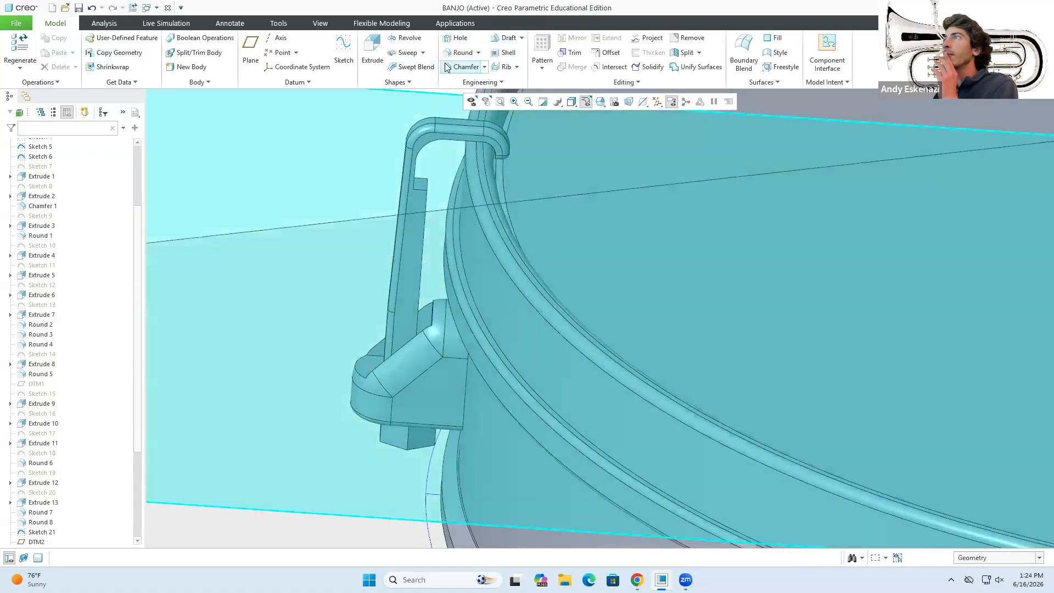
click(461, 67)
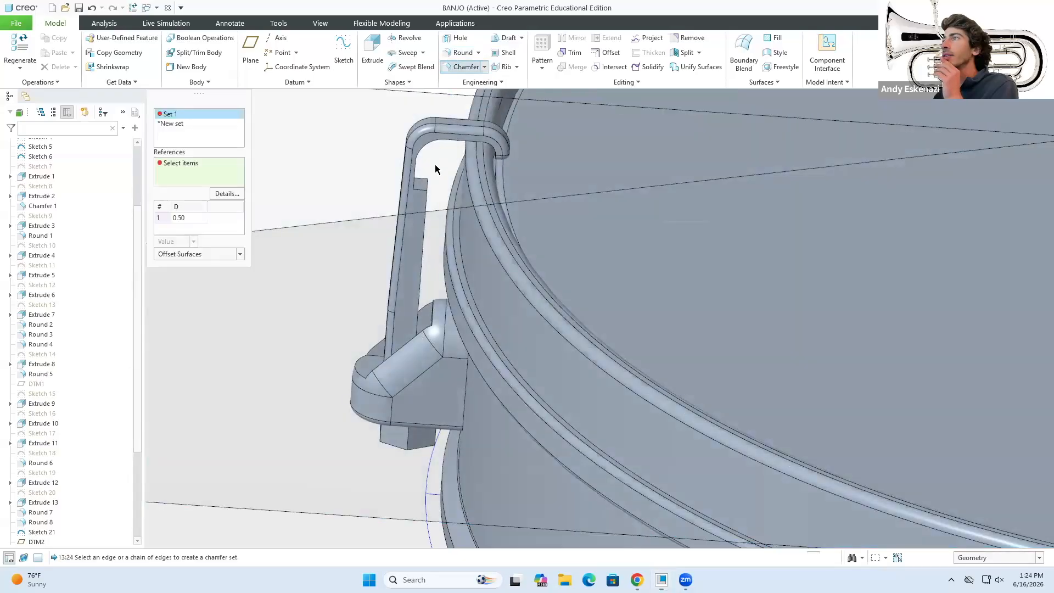
click(426, 184)
scroll(424, 181, up, 2)
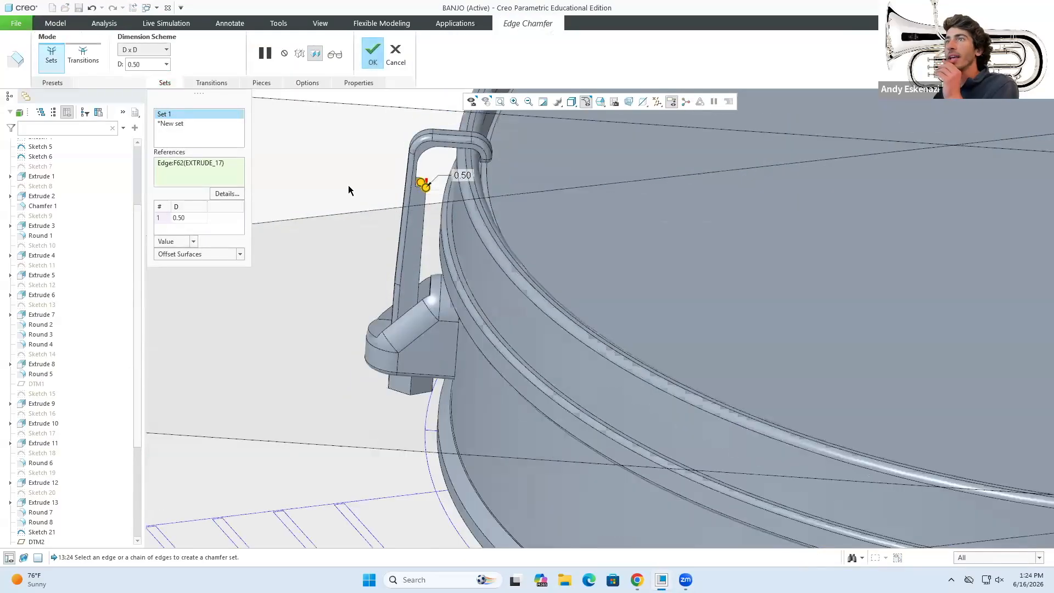
click(159, 51)
click(133, 70)
click(222, 218)
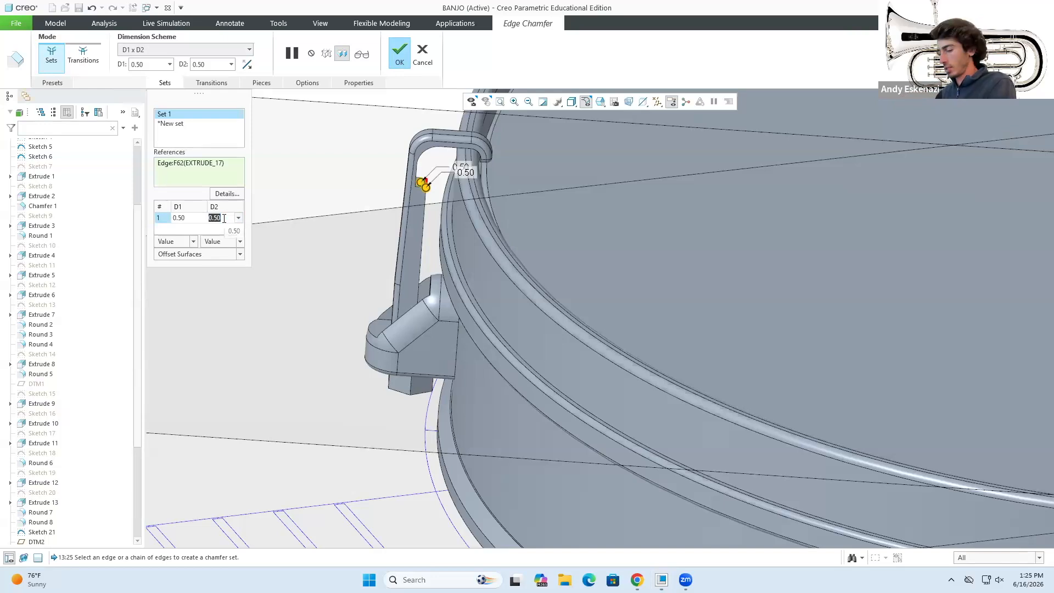
text(1)
key(Return)
scroll(440, 171, down, 3)
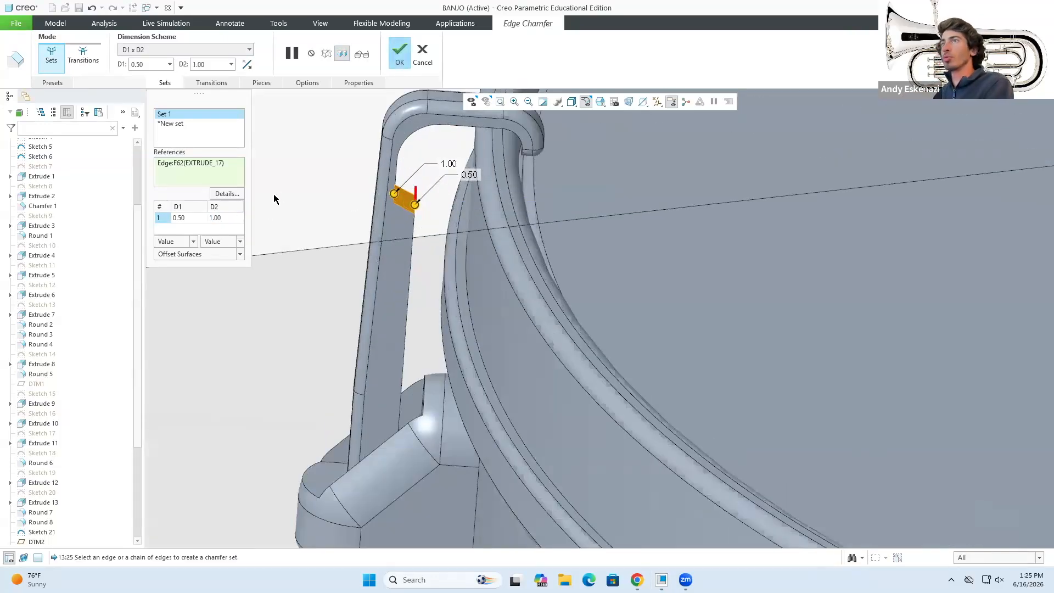
Set the chamfer's D1 to 10.00 so the block tapers along the shank, and complete the chamfer.
text(1)
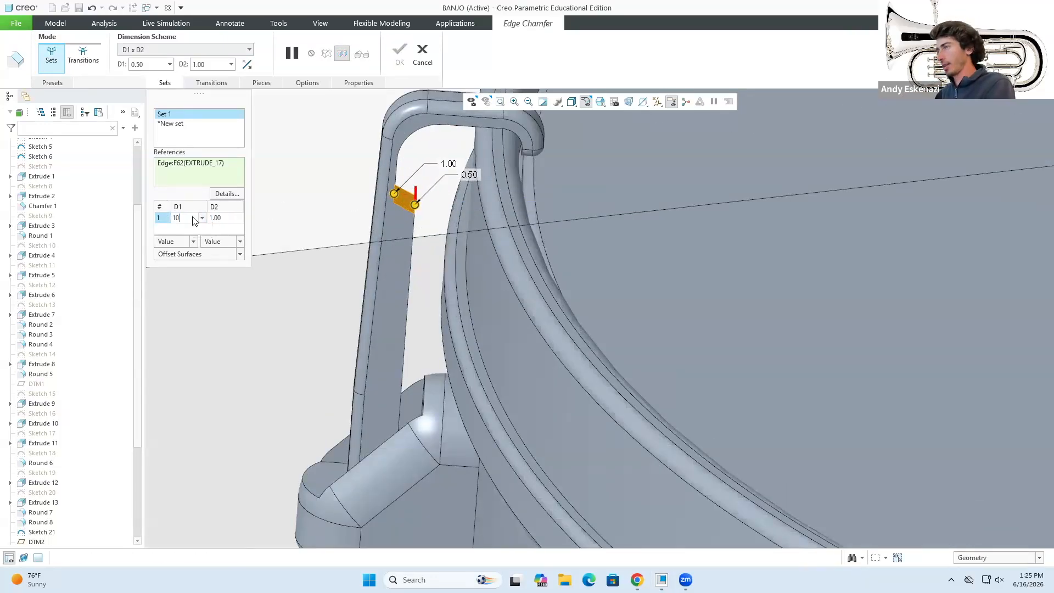
text(0)
key(Return)
scroll(432, 304, up, 5)
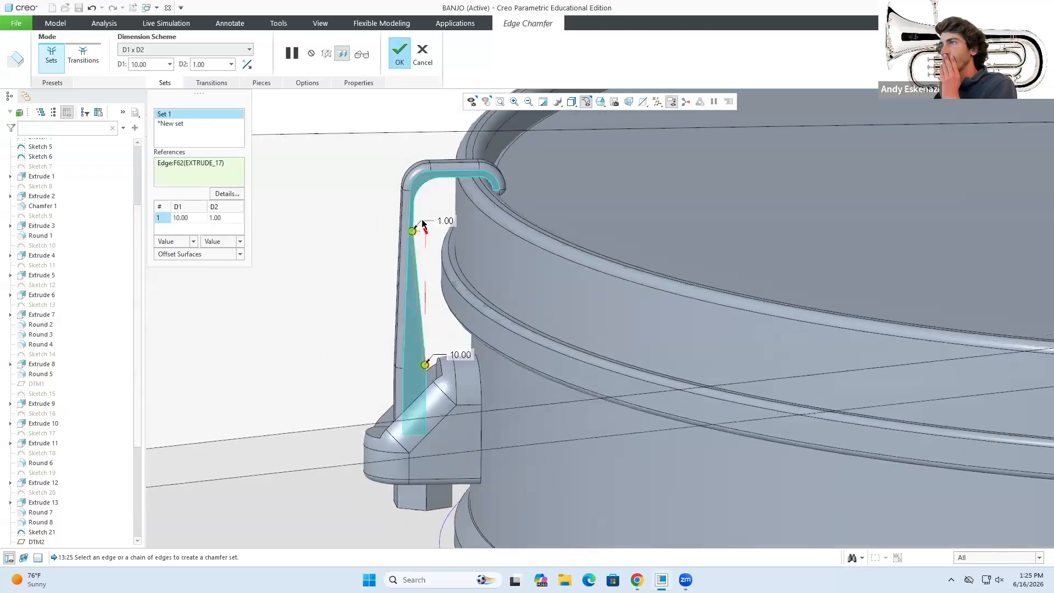
scroll(422, 224, down, 3)
scroll(411, 237, up, 3)
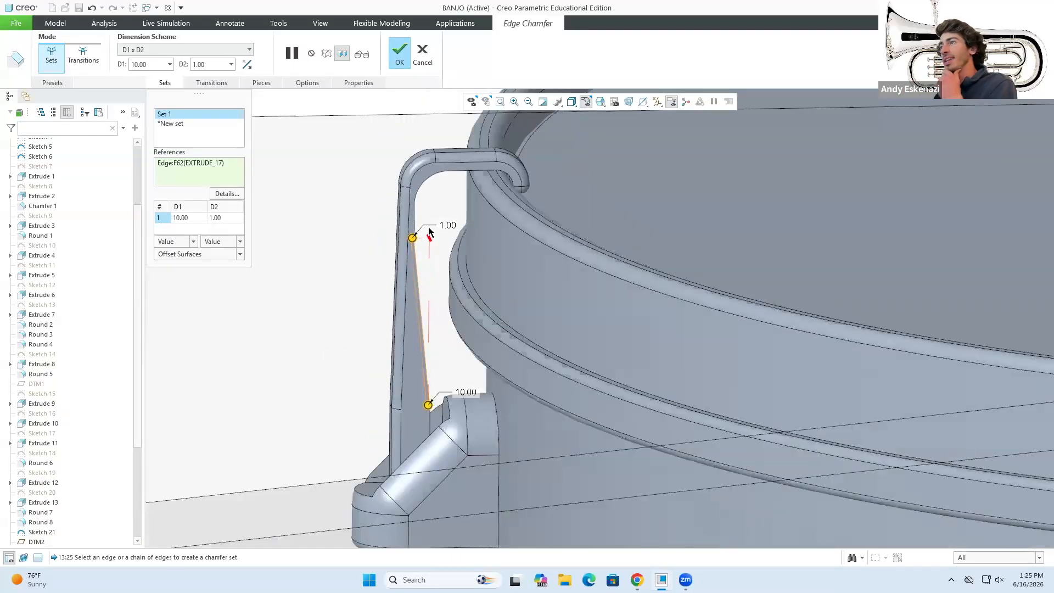
middle_drag(402, 278, 395, 280)
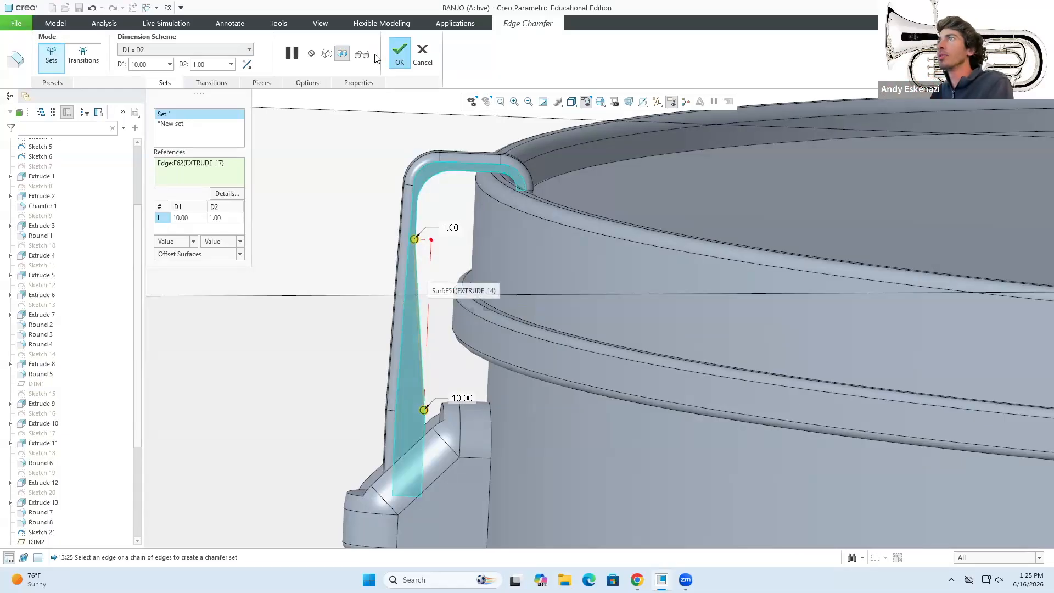
click(400, 59)
Start a round on the block's lower vertical edge below the chamfer with a radius of 0.50.
middle_drag(364, 259, 375, 292)
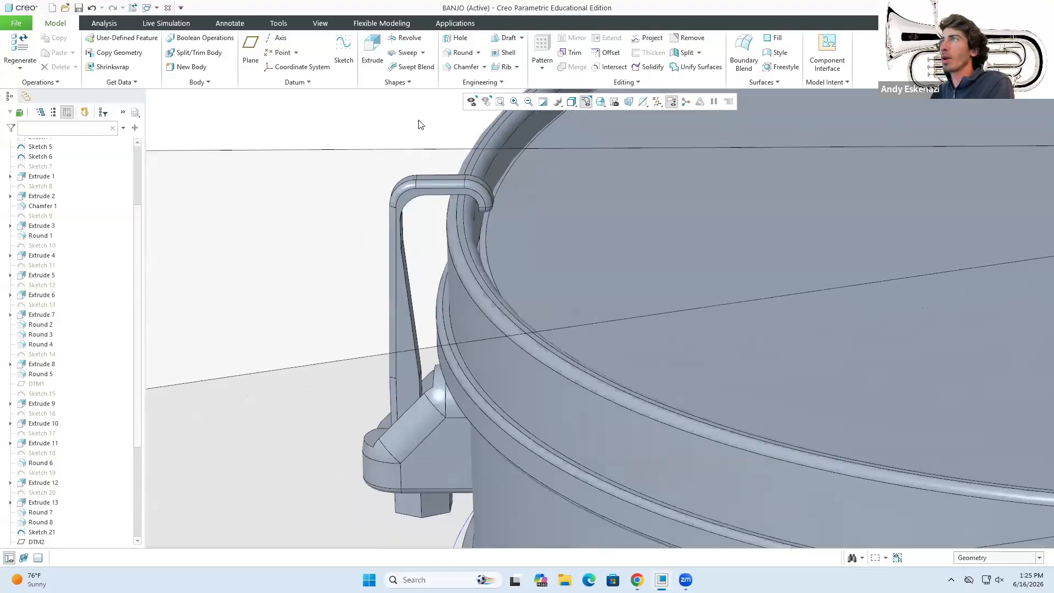
click(459, 52)
middle_drag(405, 377, 415, 350)
click(419, 387)
click(189, 332)
text(.5)
key(Return)
Round the matching edge on the block's other side at 0.50, discarding the extra third edge set, and complete the feature.
middle_drag(390, 346, 357, 387)
click(357, 387)
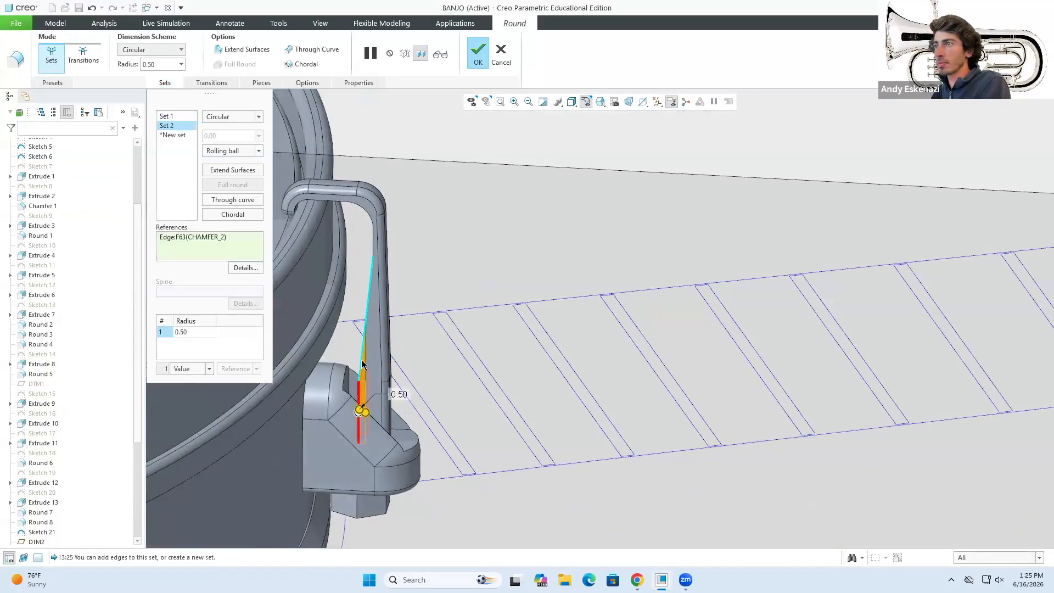
click(363, 362)
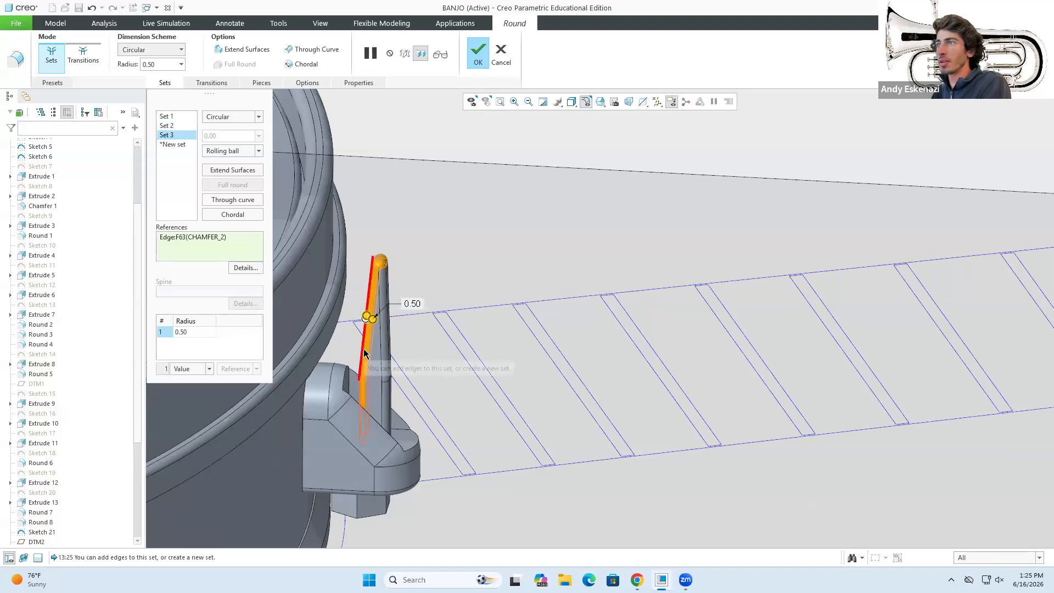
right_click(165, 135)
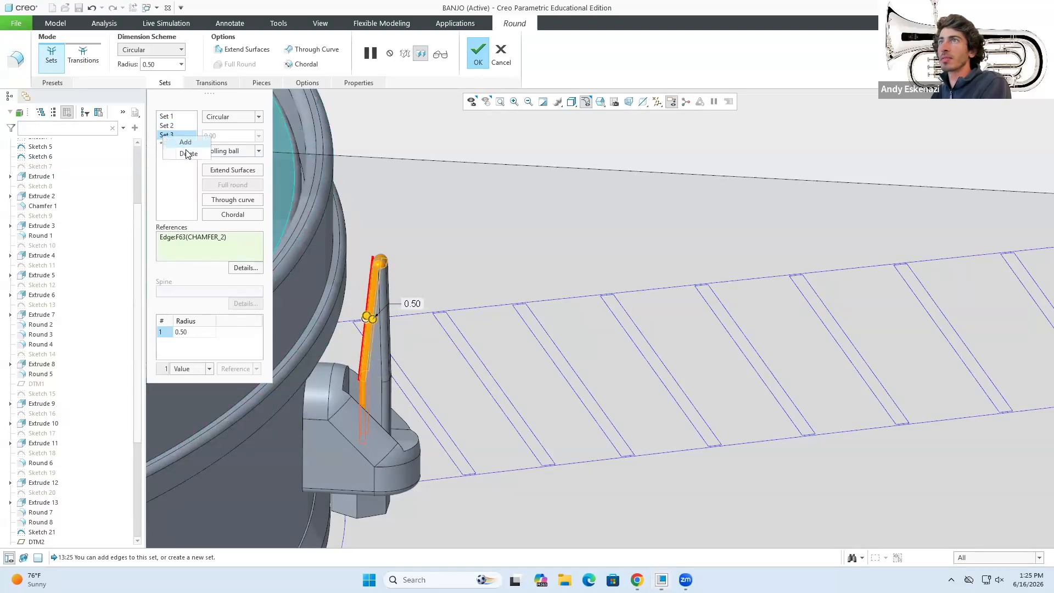
click(186, 154)
mouse_move(403, 342)
middle_down()
mouse_move(406, 334)
mouse_move(384, 325)
mouse_move(226, 348)
mouse_move(240, 355)
middle_up()
click(474, 59)
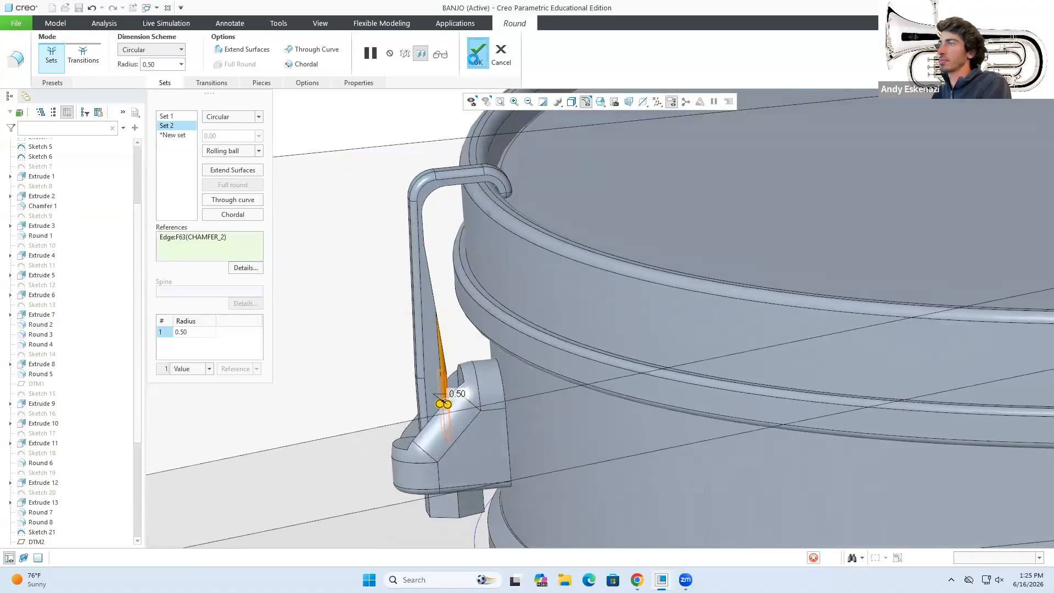
Reopen Sketch 23, the hexagon profile under Extrude 15, for editing.
mouse_move(365, 338)
middle_down()
mouse_move(343, 322)
mouse_move(357, 331)
mouse_move(391, 324)
middle_up()
scroll(390, 317, up, 3)
middle_drag(353, 323, 393, 332)
scroll(403, 398, up, 1)
middle_drag(396, 399, 395, 299)
scroll(418, 402, down, 3)
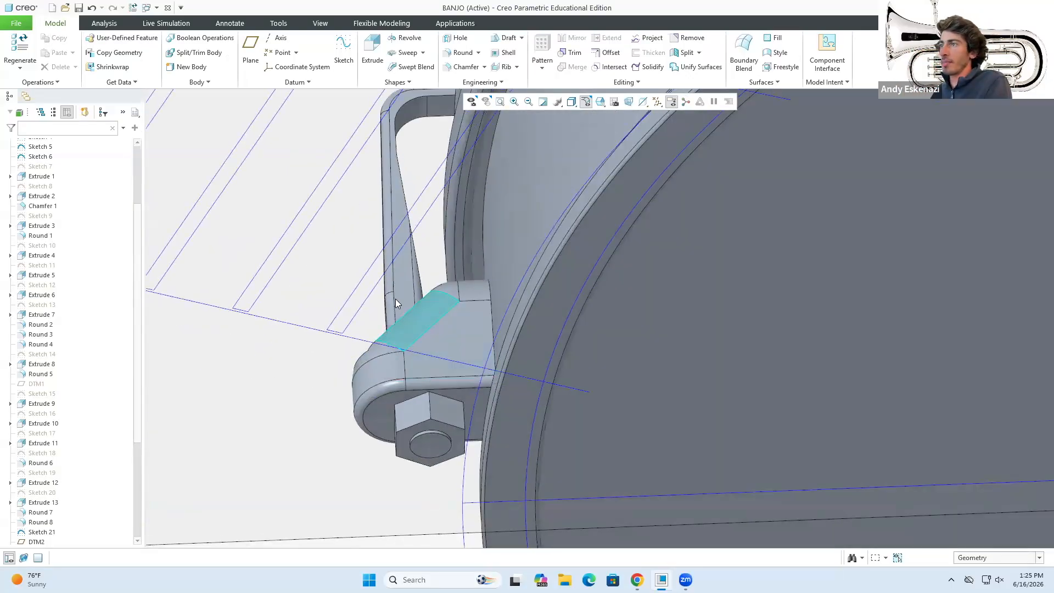
scroll(122, 443, down, 5)
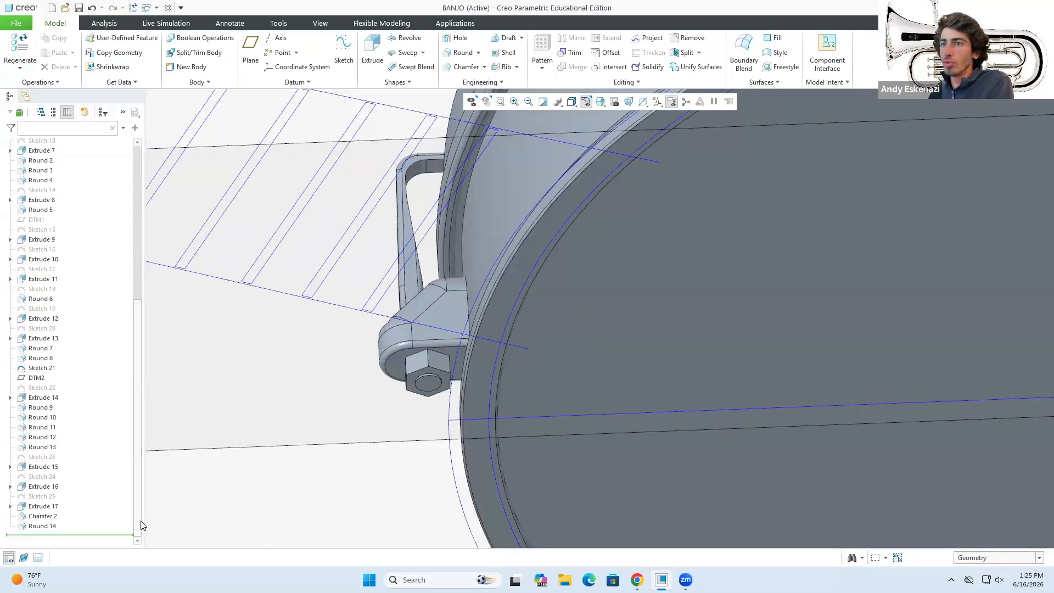
click(420, 367)
click(11, 473)
click(43, 483)
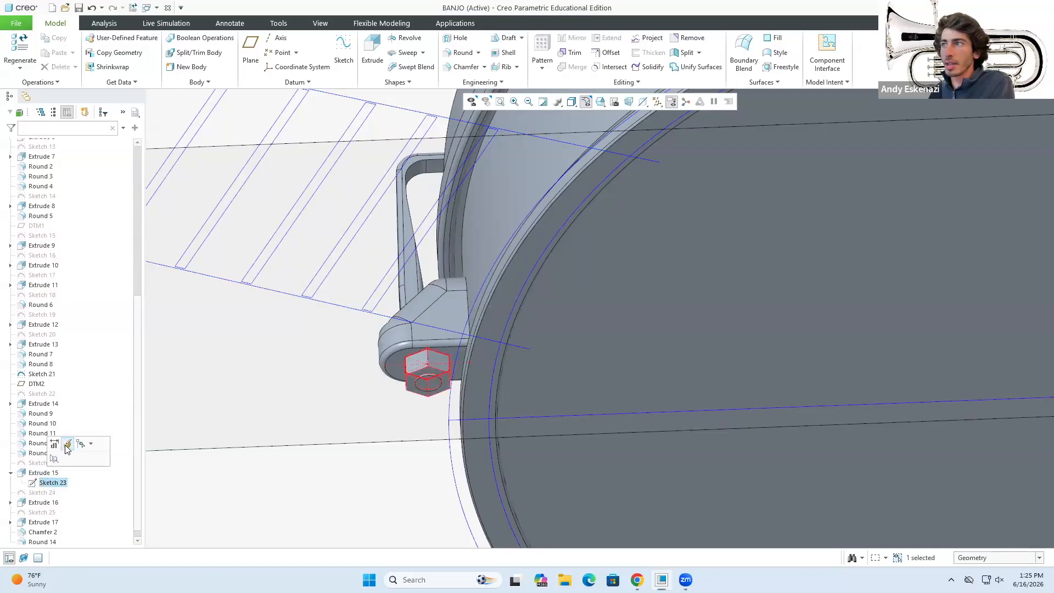
click(67, 445)
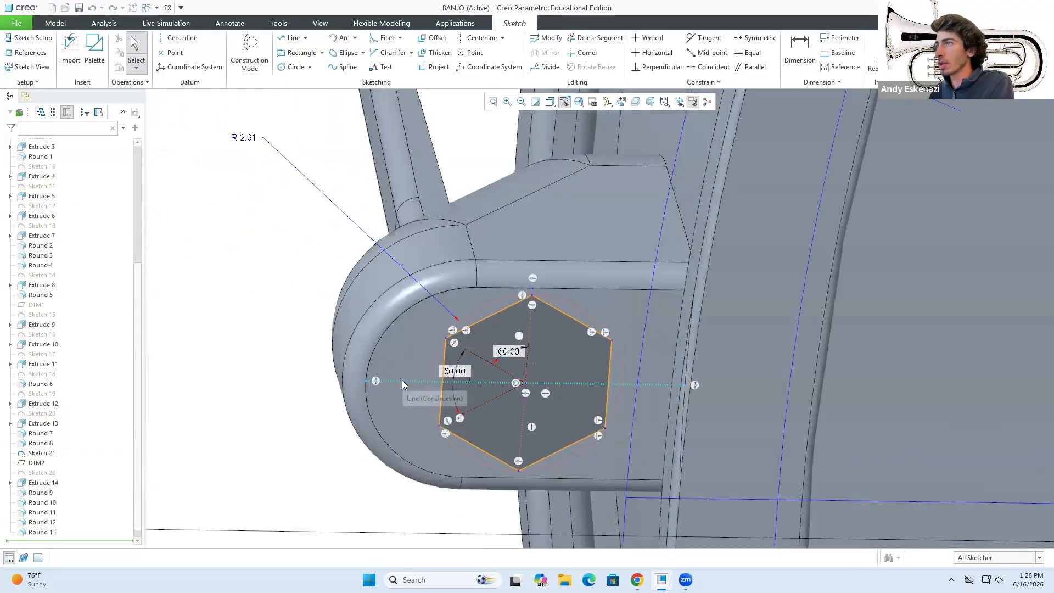
Replace the long horizontal construction line with a horizontal construction line running from the hexagon's center to the bracket's rounded end.
click(402, 382)
key(Delete)
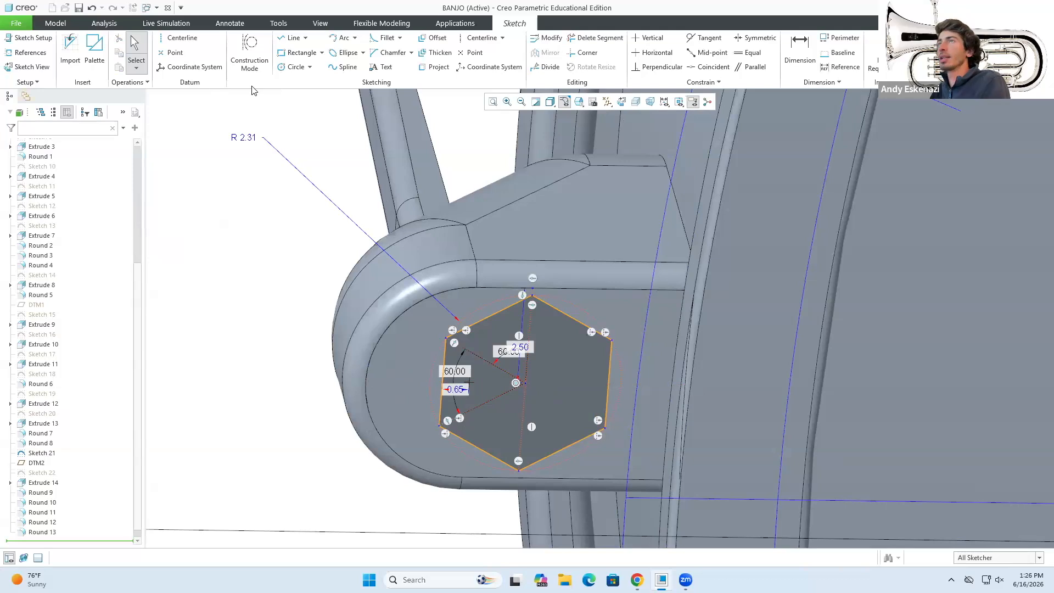
click(282, 40)
click(526, 391)
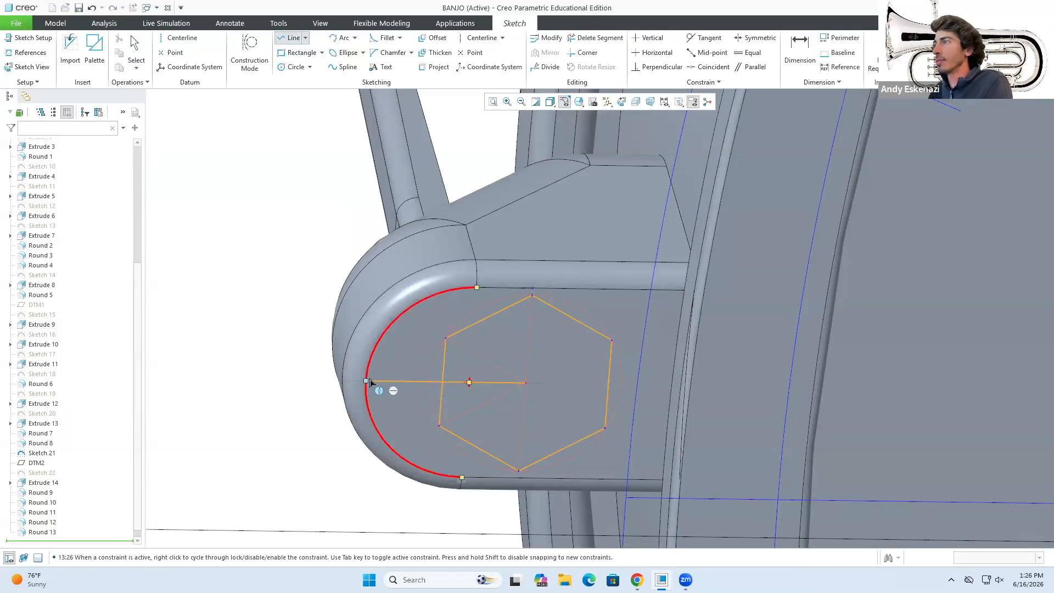
click(370, 382)
middle_click(409, 391)
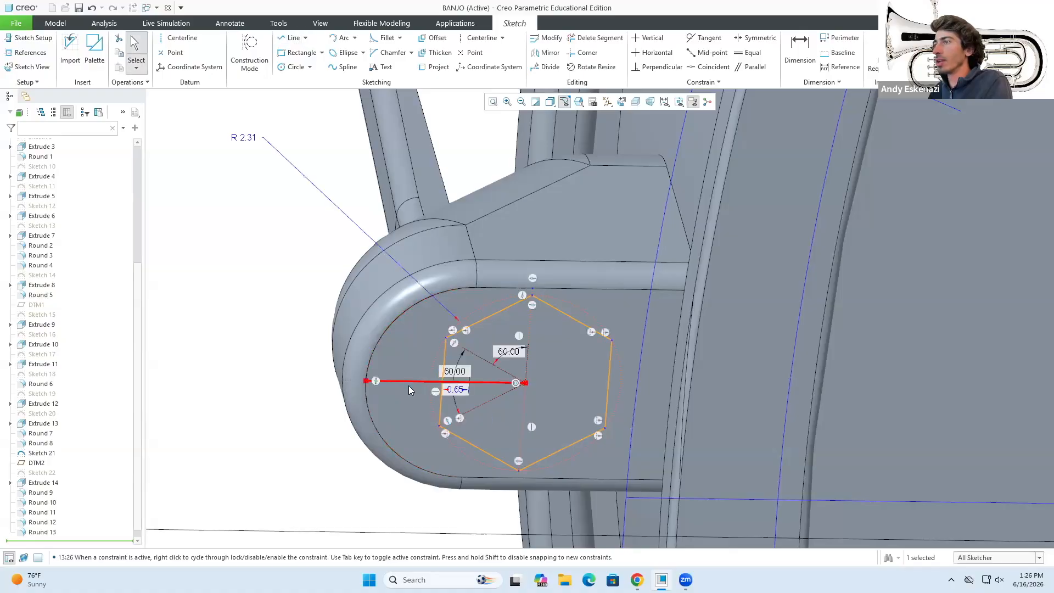
click(441, 335)
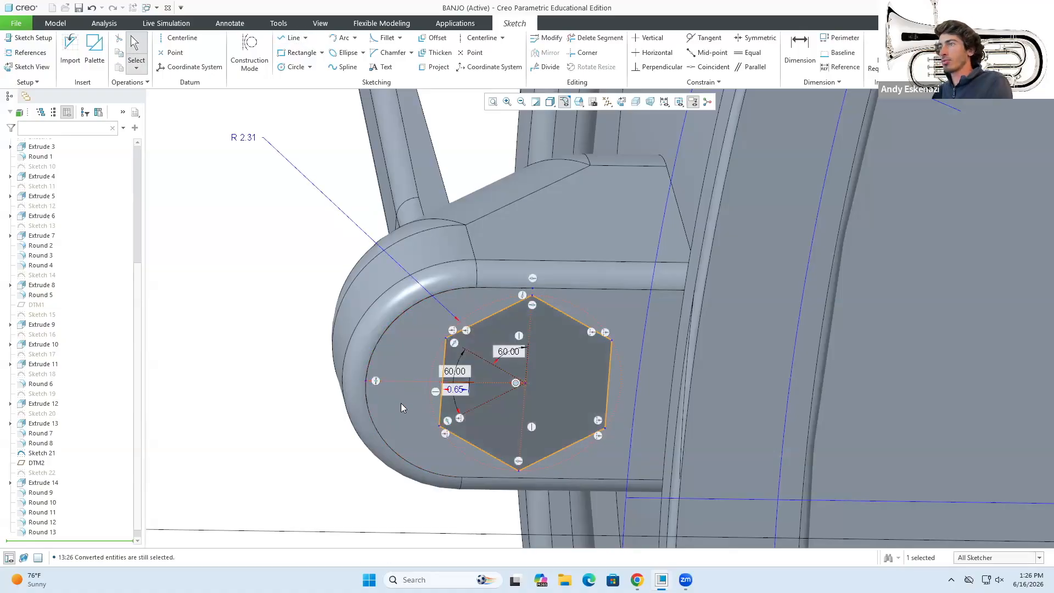
Constrain the hexagon's two upper slanted sides to equal length.
drag(520, 382, 497, 379)
key(ctrl+z)
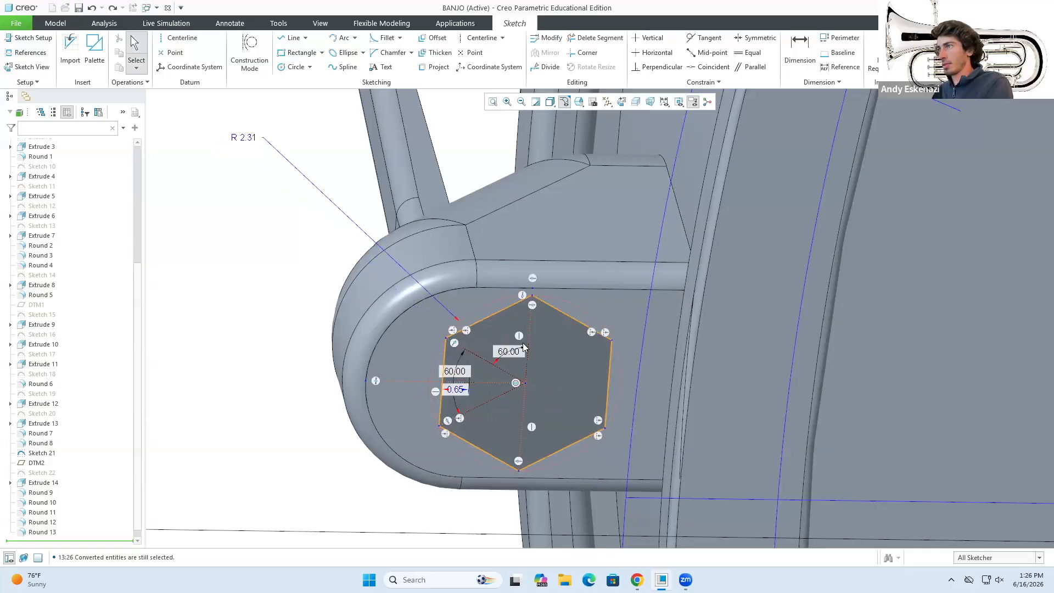
click(748, 52)
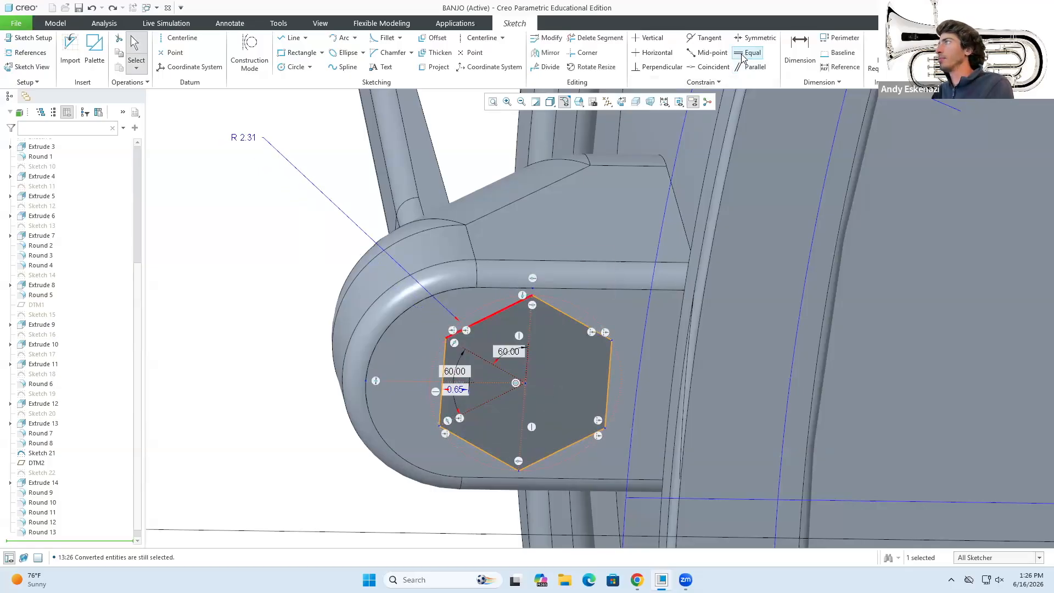
click(544, 303)
click(515, 303)
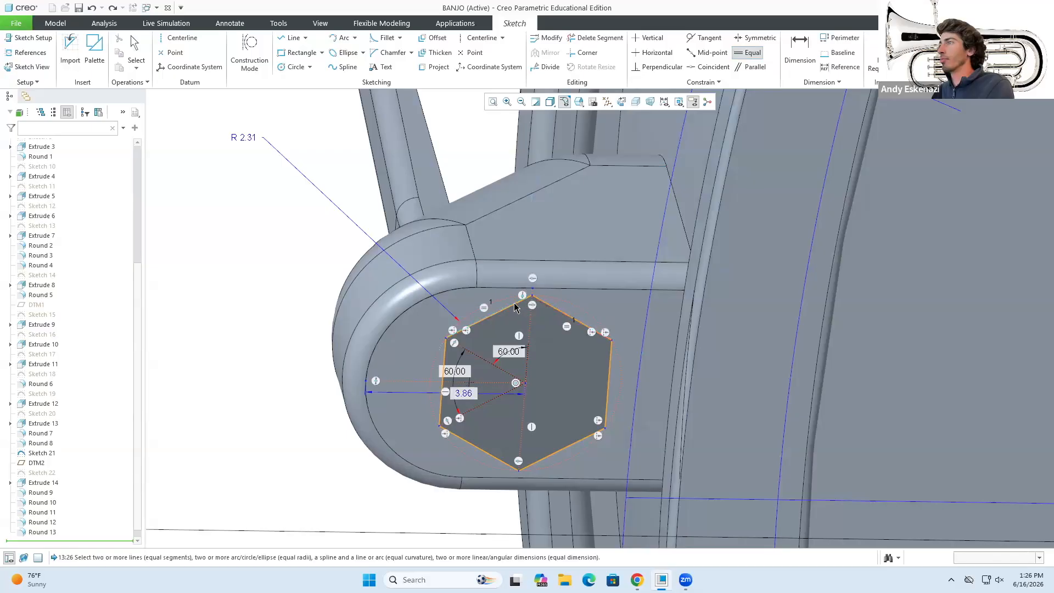
click(490, 365)
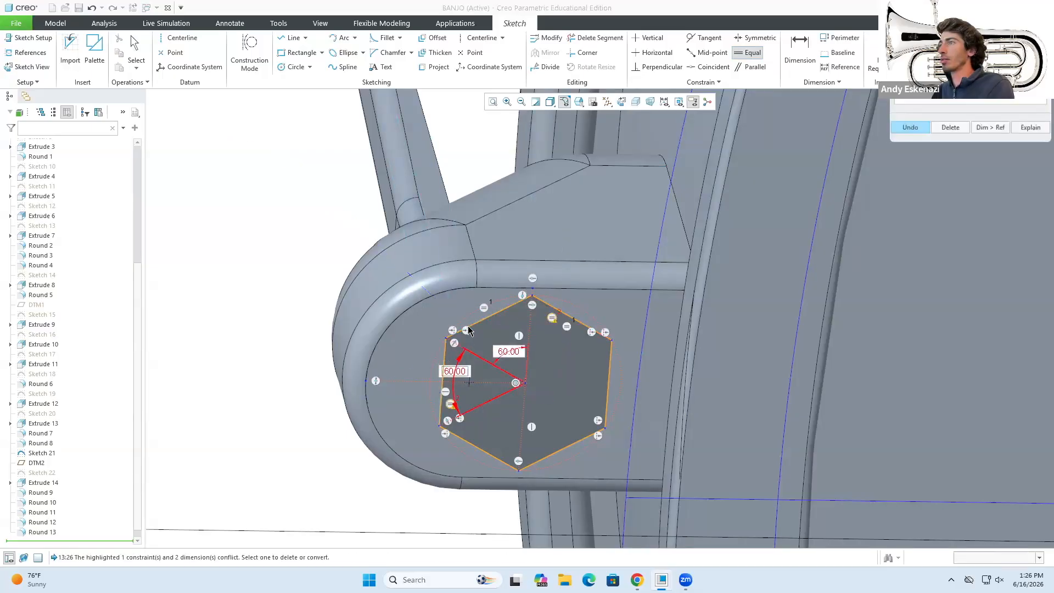
drag(904, 9, 740, 115)
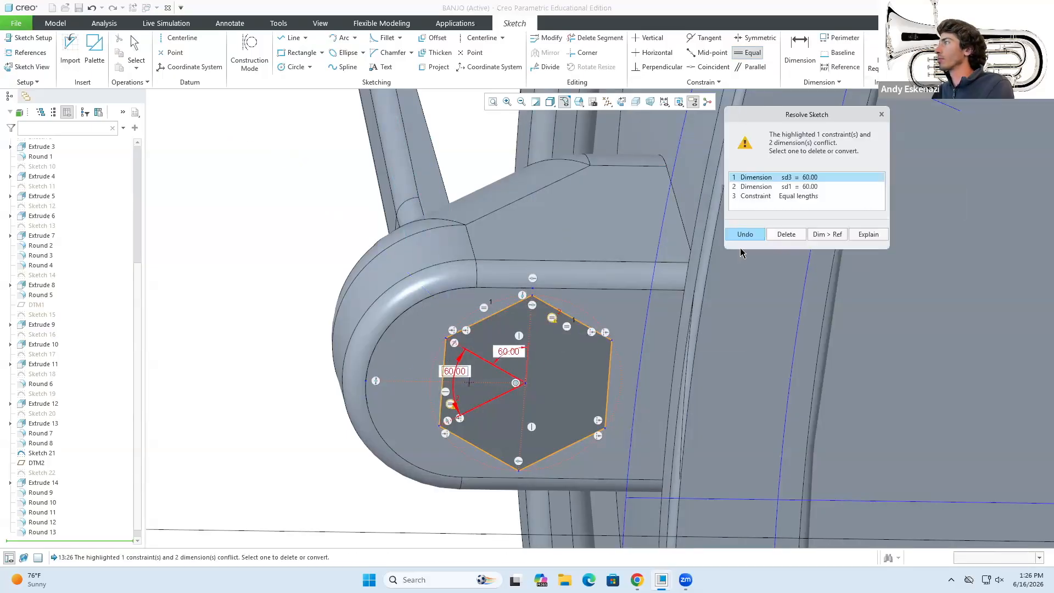
click(745, 234)
click(753, 54)
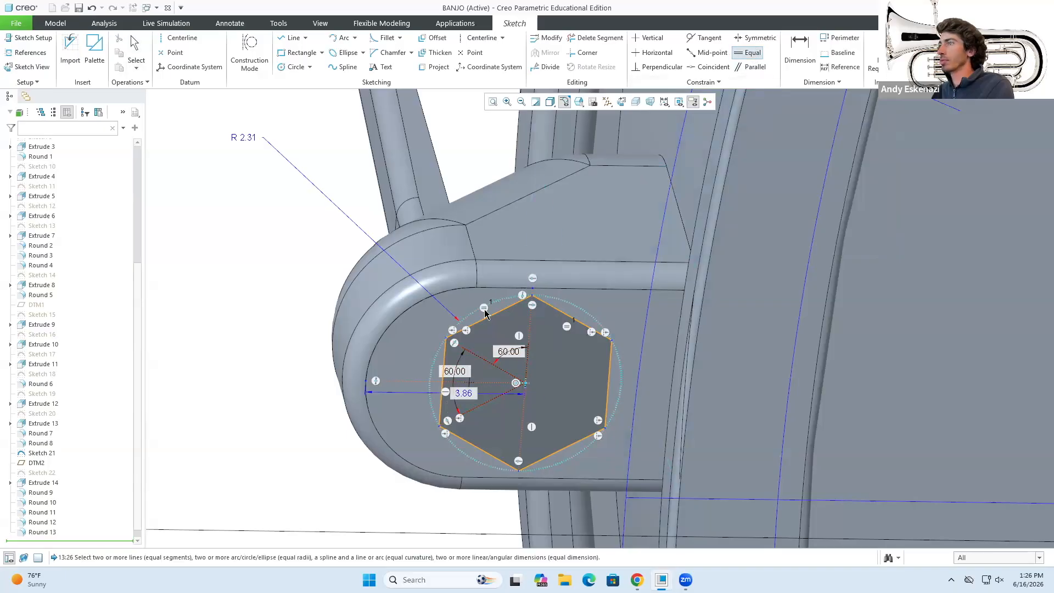
click(489, 322)
click(444, 365)
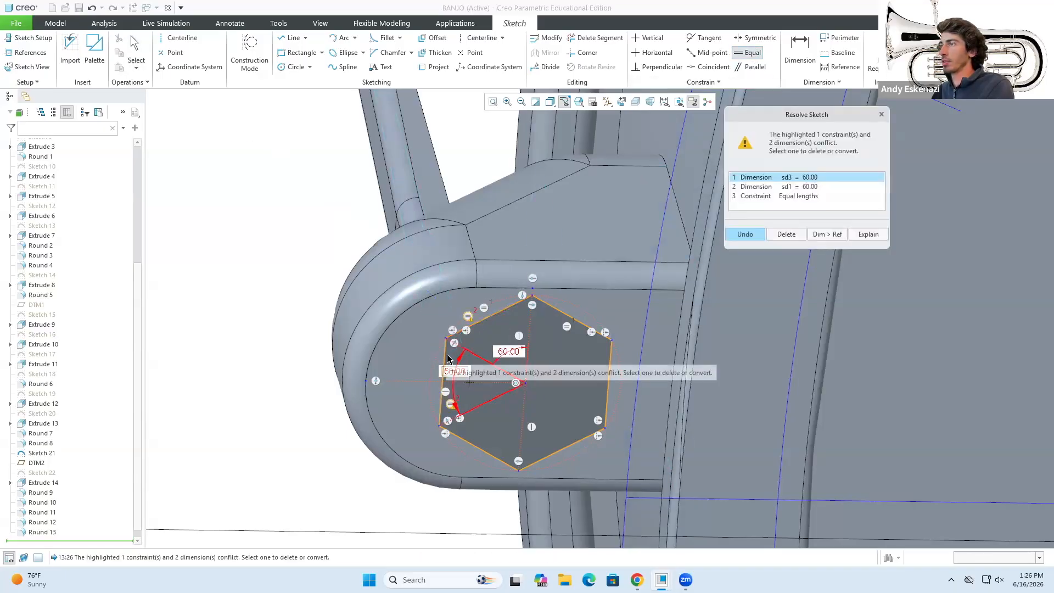
click(746, 238)
drag(526, 383, 487, 381)
key(ctrl+z)
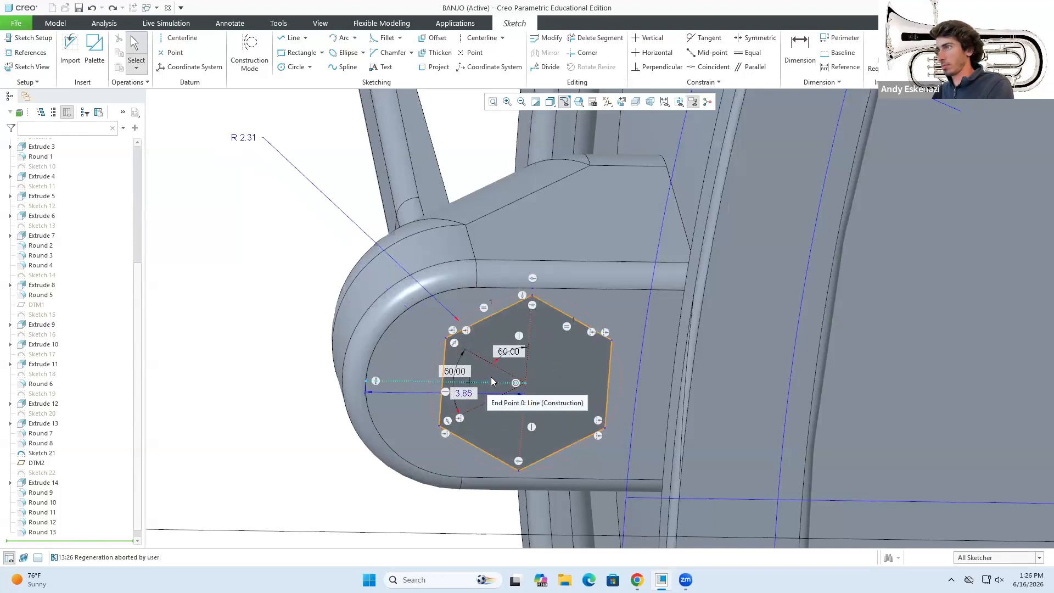
Make the hexagon's left side equal to its upper-left side, resolving the conflict by deleting the sd1 60.00 angle dimension.
scroll(556, 377, up, 2)
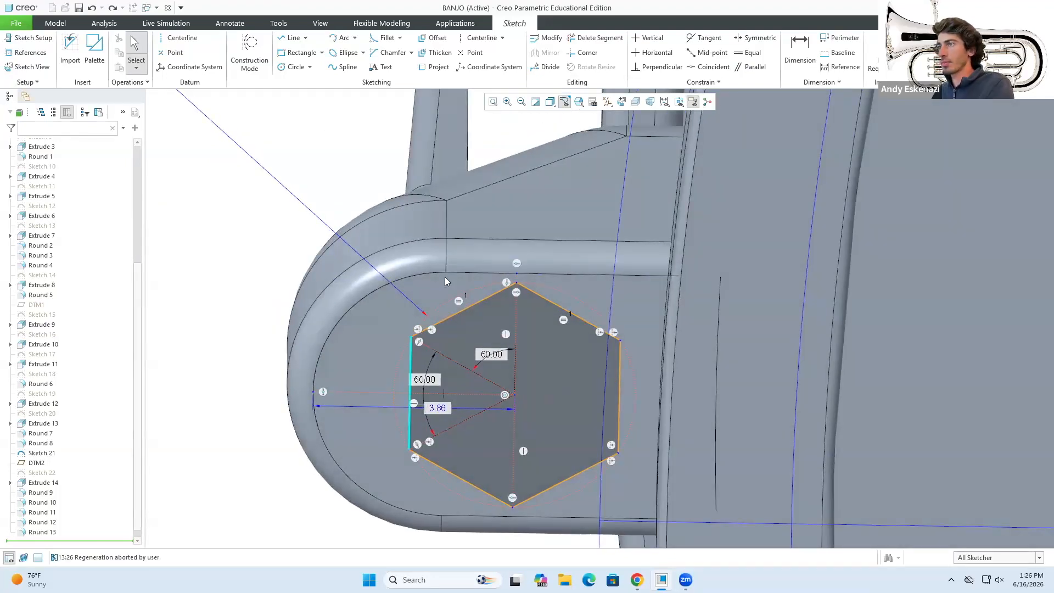
click(744, 53)
click(410, 364)
click(447, 318)
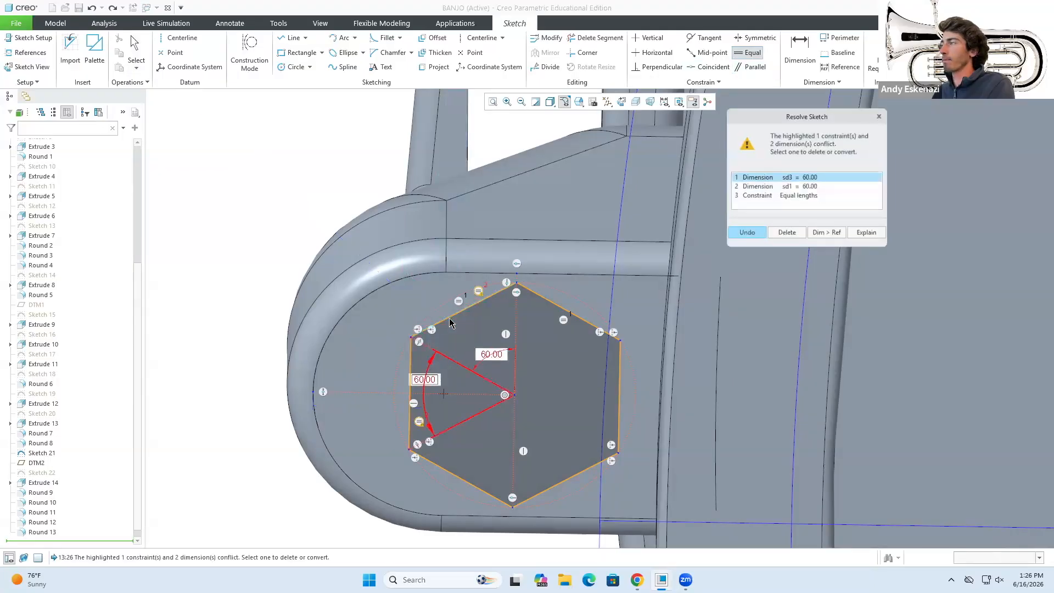
click(791, 188)
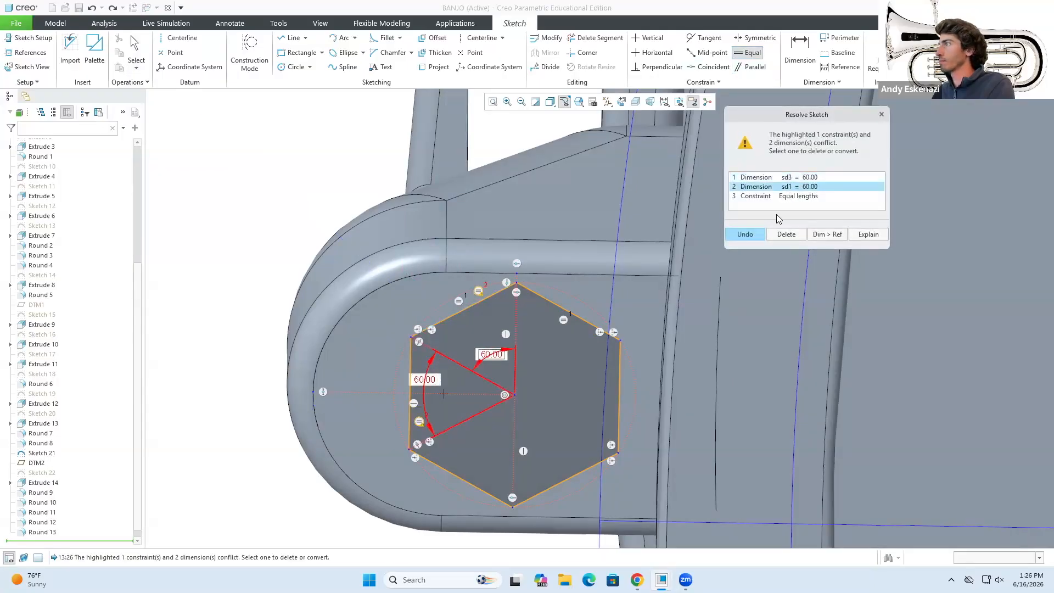
click(785, 235)
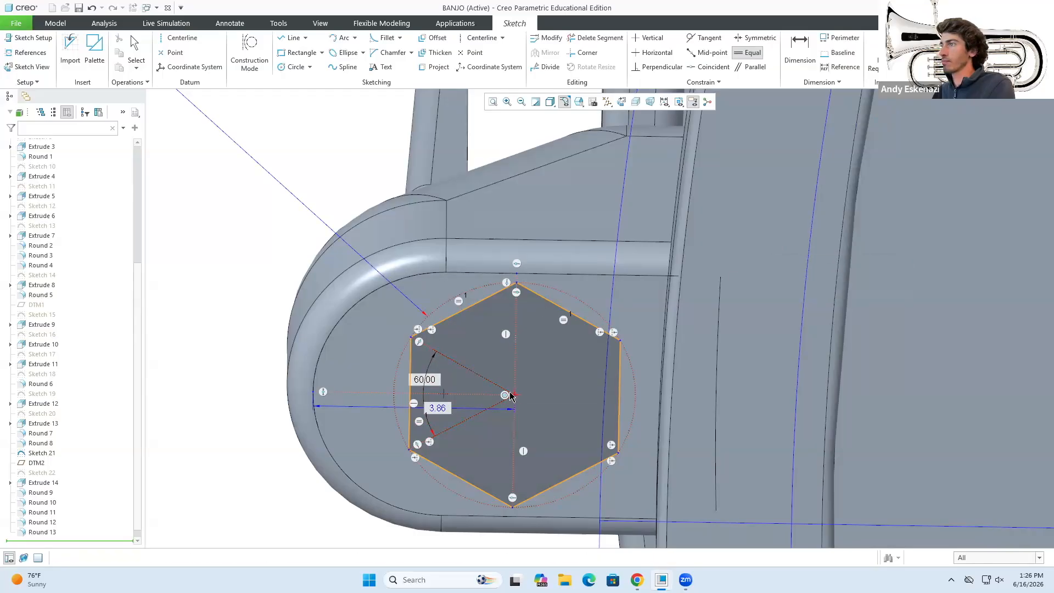
middle_click(506, 368)
drag(517, 339, 460, 348)
key(ctrl+z)
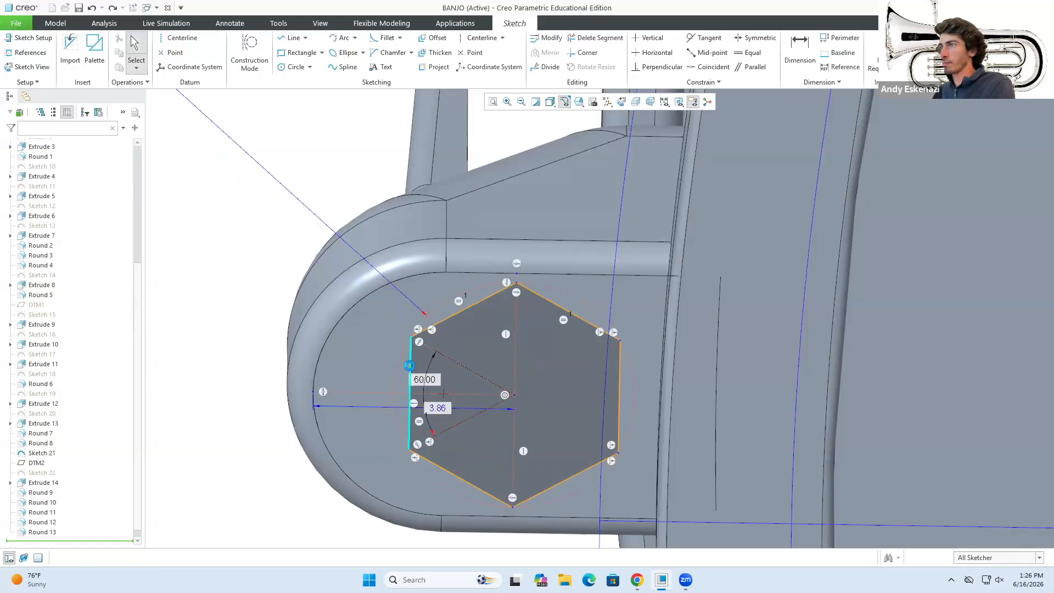
Make the hexagon's left side parallel to the vertical construction line, deleting the remaining 60.00 angle dimension to resolve the conflict.
click(409, 366)
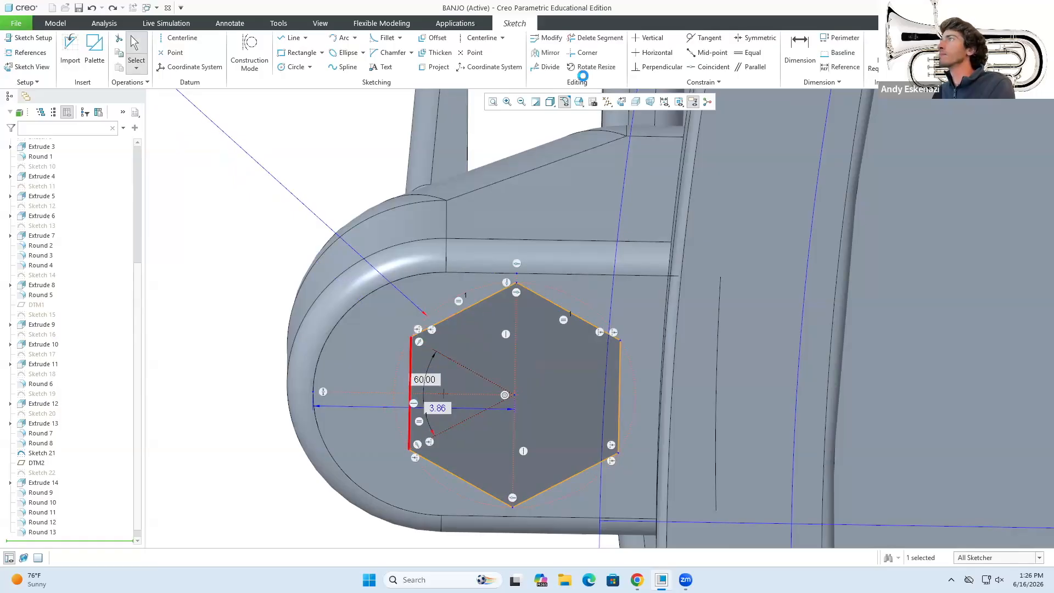
click(752, 66)
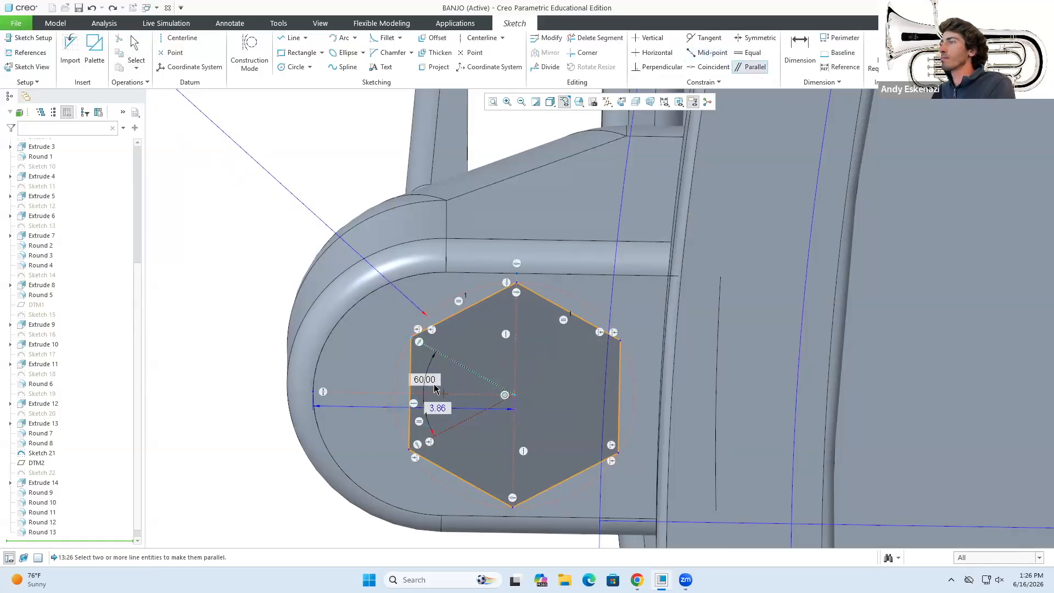
click(411, 373)
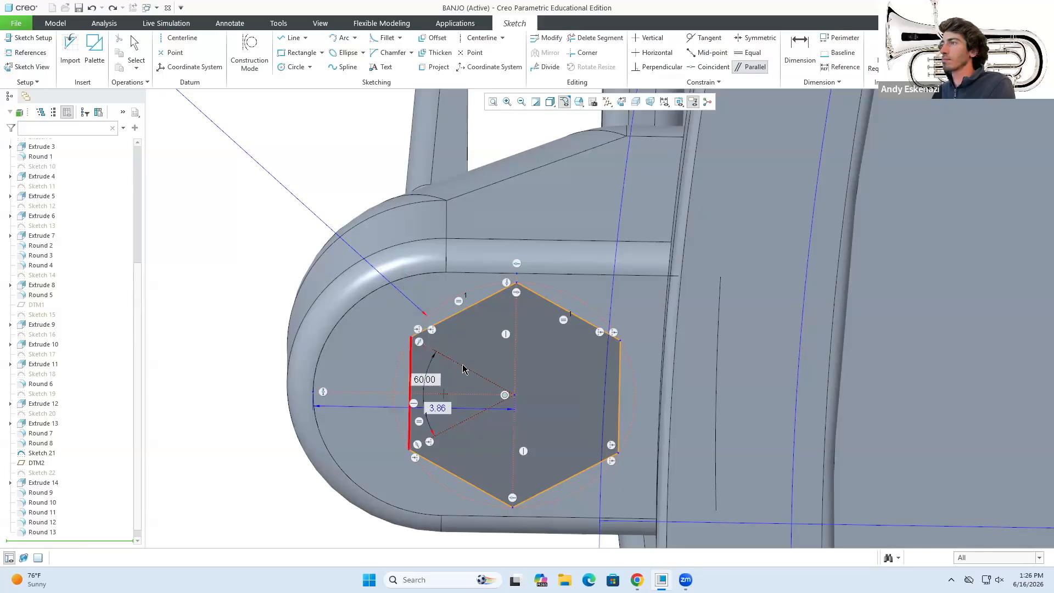
click(515, 356)
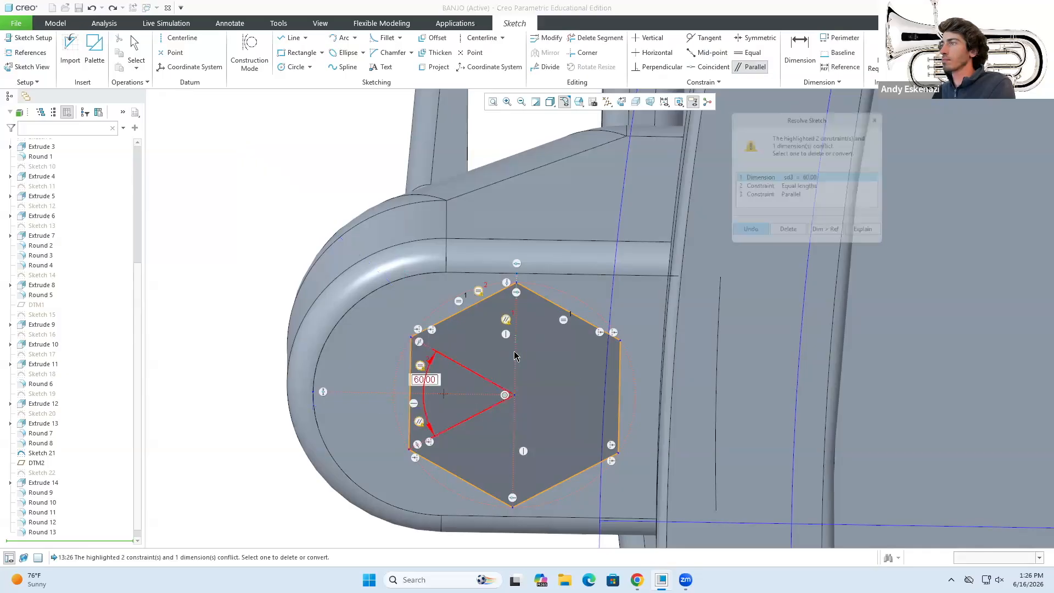
click(778, 236)
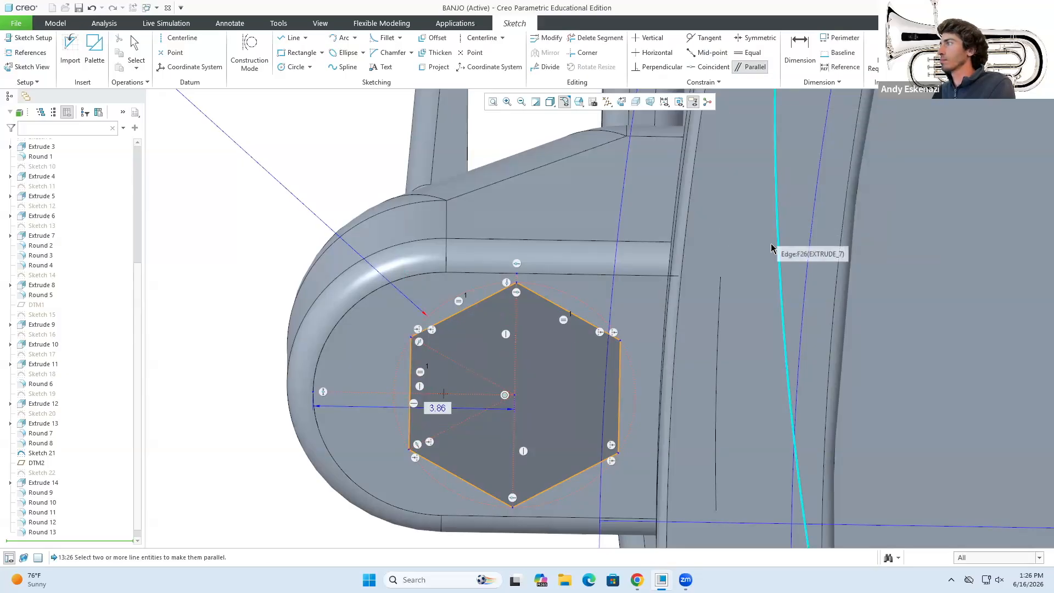
Move the hexagon's center to about 2.80 from the rounded end, shrink its circle to a radius of about 2.00, and complete the sketch.
middle_click(510, 395)
drag(511, 398, 462, 397)
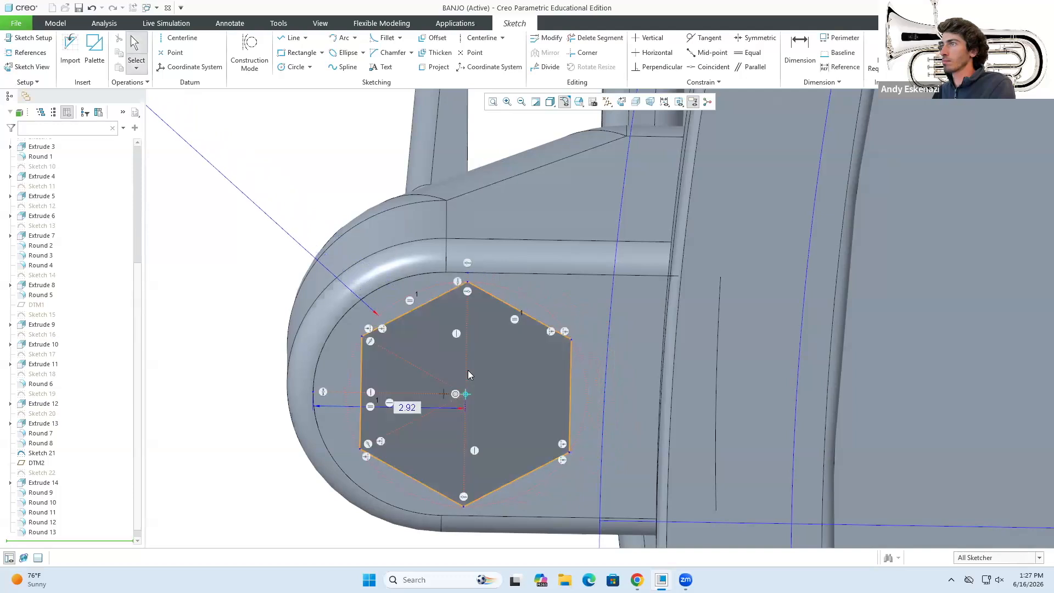
drag(465, 280, 465, 320)
scroll(499, 339, up, 3)
middle_drag(499, 339, 503, 354)
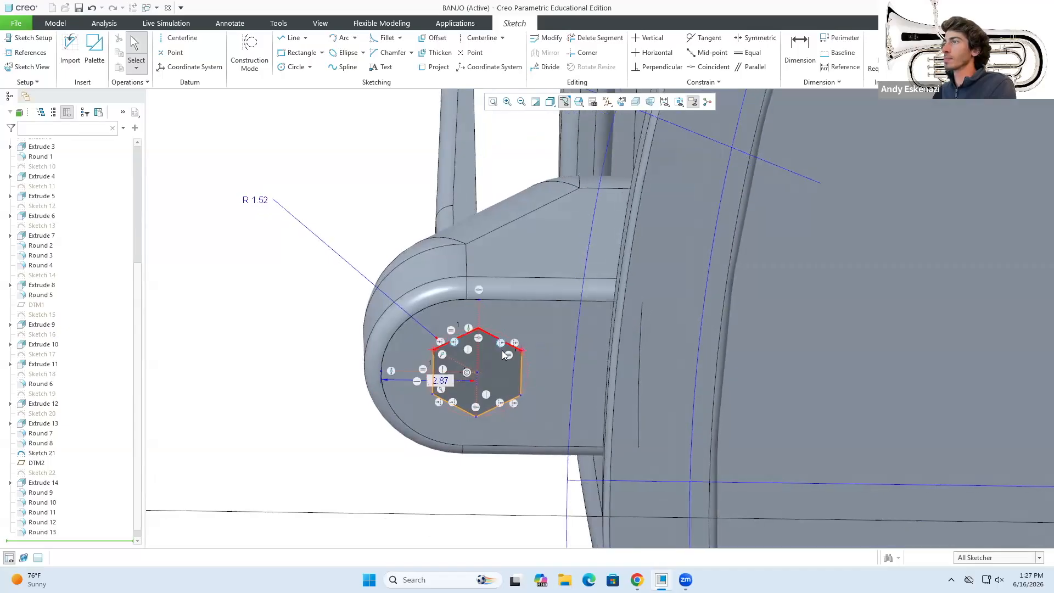
scroll(472, 324, down, 3)
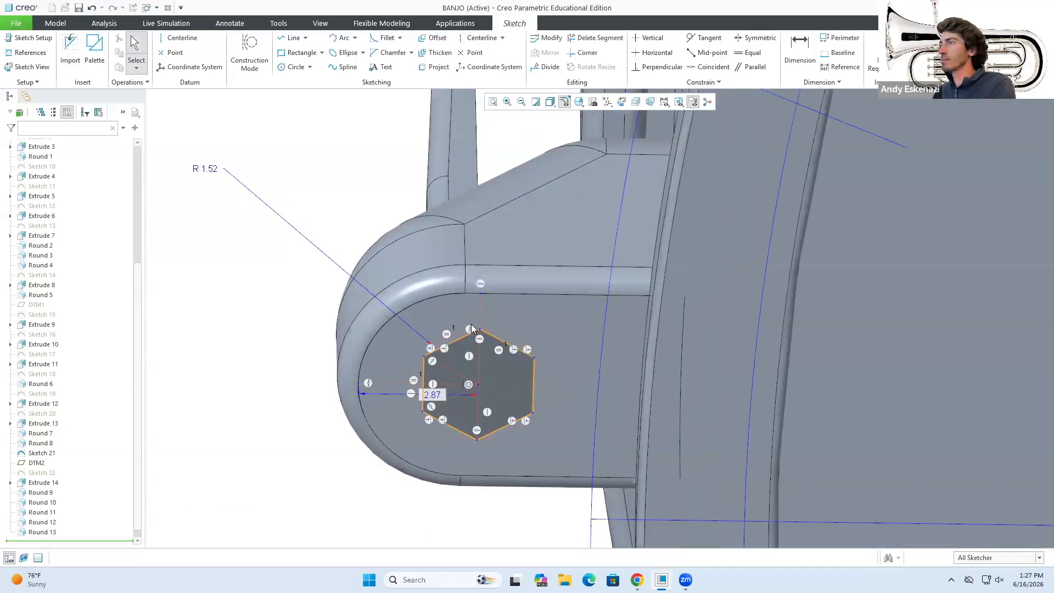
drag(477, 330, 478, 308)
click(927, 50)
Reopen Sketch 23 under Extrude 15, shift the hexagon slightly away from the bracket's rounded end, and complete the sketch.
scroll(498, 310, up, 3)
middle_drag(497, 310, 507, 255)
scroll(499, 295, up, 4)
scroll(496, 250, up, 5)
scroll(506, 263, down, 3)
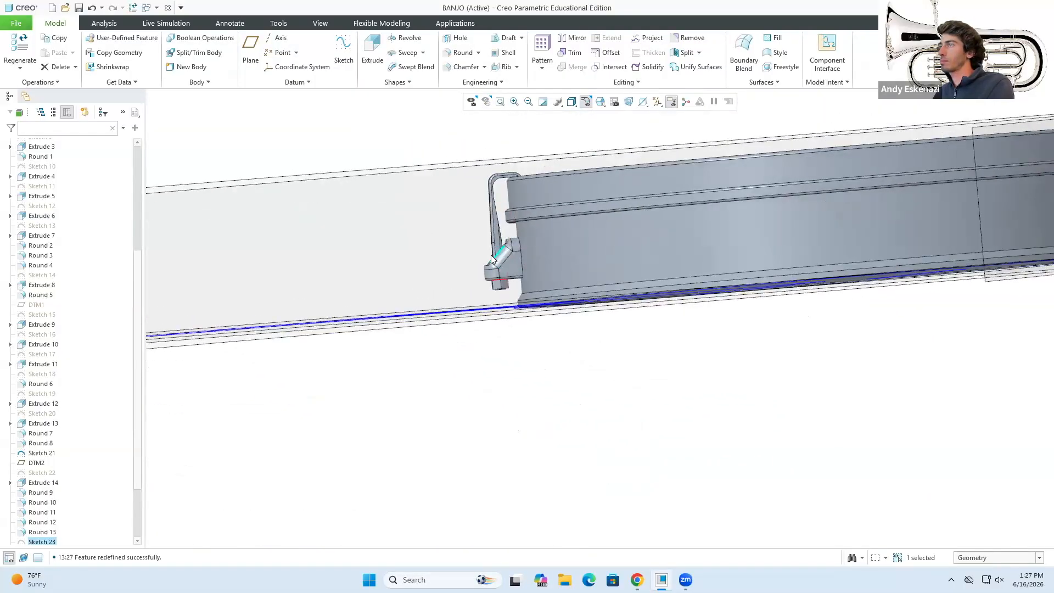
scroll(497, 286, down, 2)
middle_drag(494, 299, 191, 518)
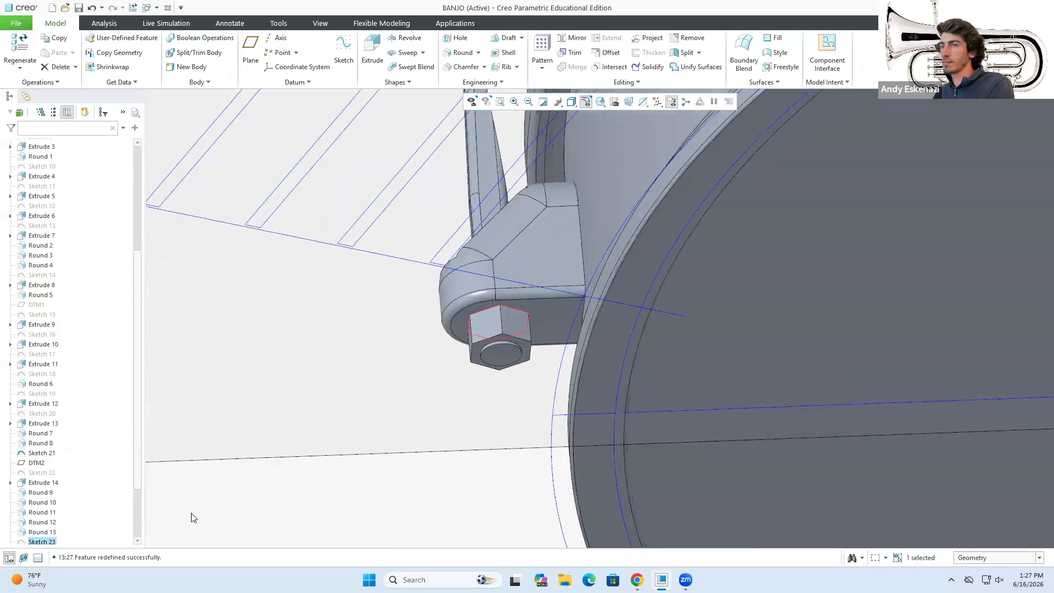
scroll(116, 515, down, 3)
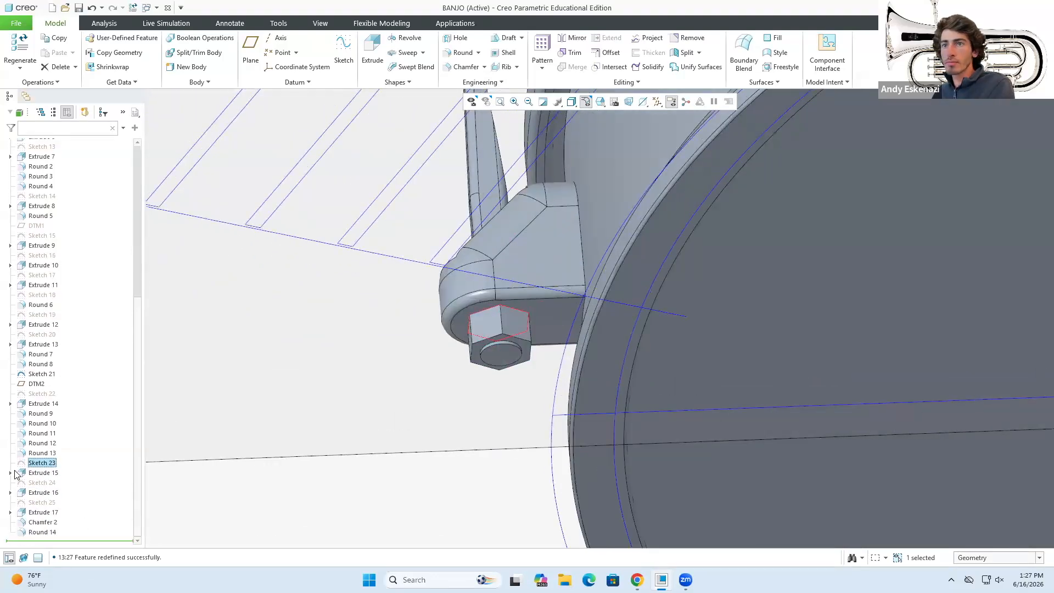
click(11, 473)
click(48, 482)
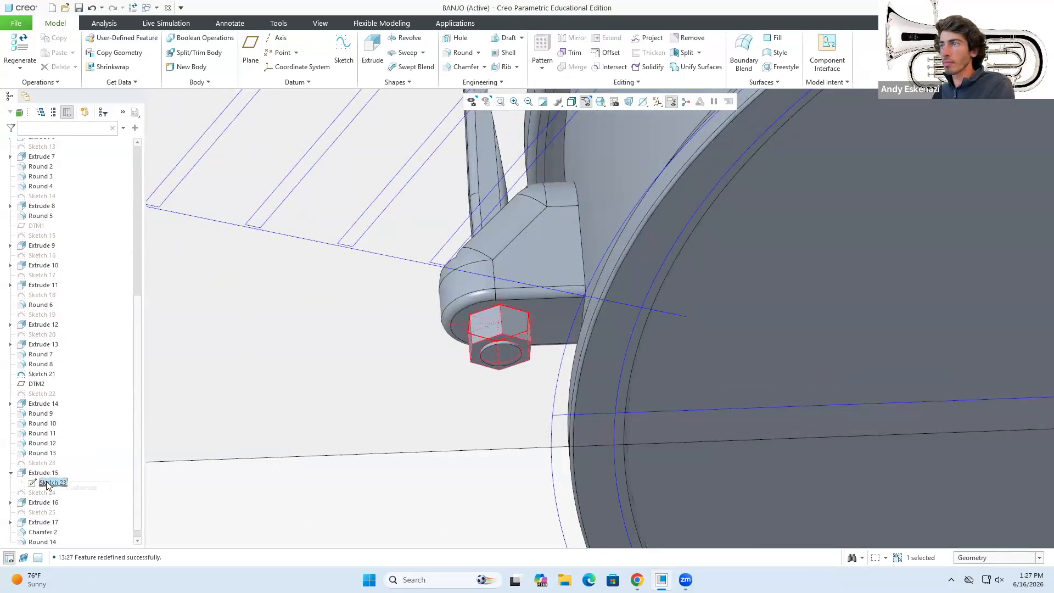
click(68, 447)
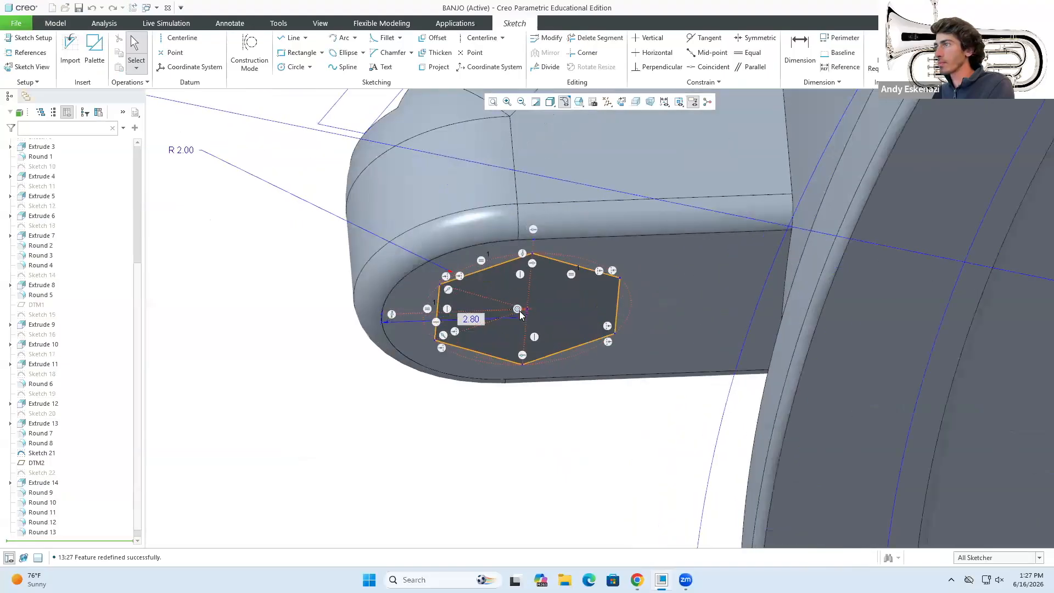
drag(537, 314, 553, 308)
click(924, 50)
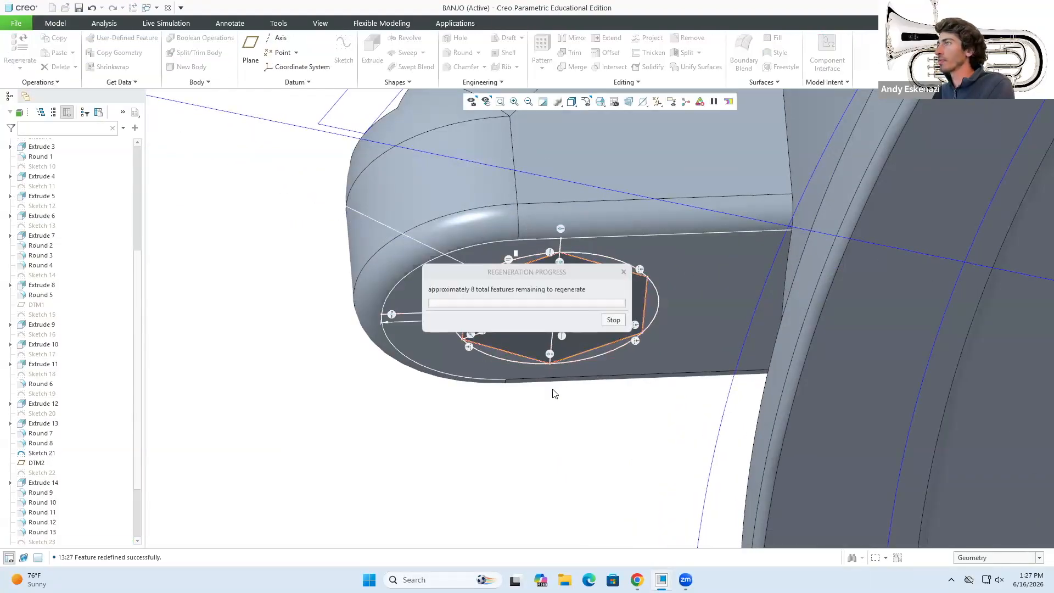
Edit Sketch 23 under Extrude 15 again, placing the hexagon's center about 3.06 from the rounded end, and complete the sketch.
scroll(553, 393, up, 5)
mouse_move(561, 277)
middle_down()
mouse_move(561, 315)
mouse_move(562, 287)
middle_up()
scroll(76, 515, down, 2)
click(10, 502)
click(60, 513)
click(63, 479)
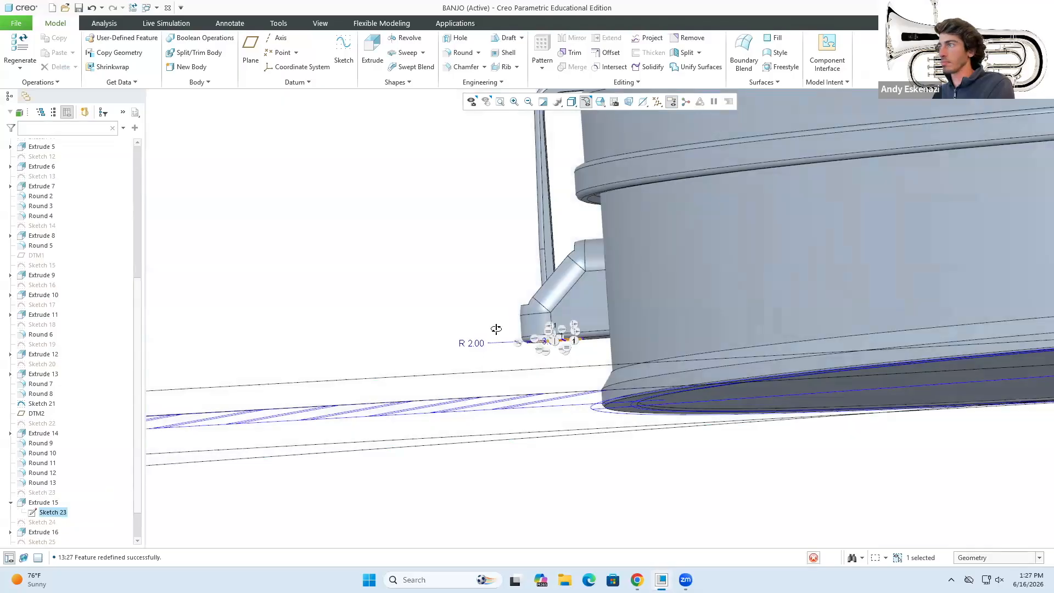
middle_drag(496, 329, 498, 277)
scroll(549, 374, down, 6)
drag(595, 367, 572, 371)
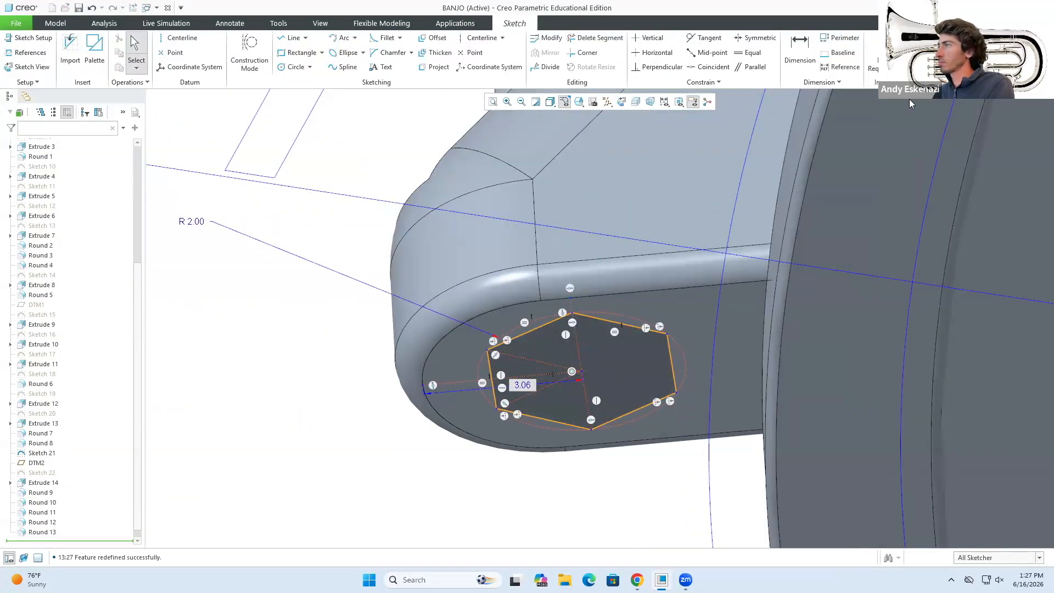
click(928, 50)
Save the BANJO model with the repositioned hexagonal nut.
scroll(617, 277, up, 5)
middle_drag(616, 278, 627, 365)
scroll(623, 349, up, 5)
click(536, 270)
scroll(534, 314, up, 5)
mouse_move(533, 311)
middle_down()
mouse_move(570, 318)
mouse_move(573, 360)
mouse_move(543, 308)
mouse_move(437, 299)
mouse_move(489, 313)
mouse_move(417, 316)
middle_up()
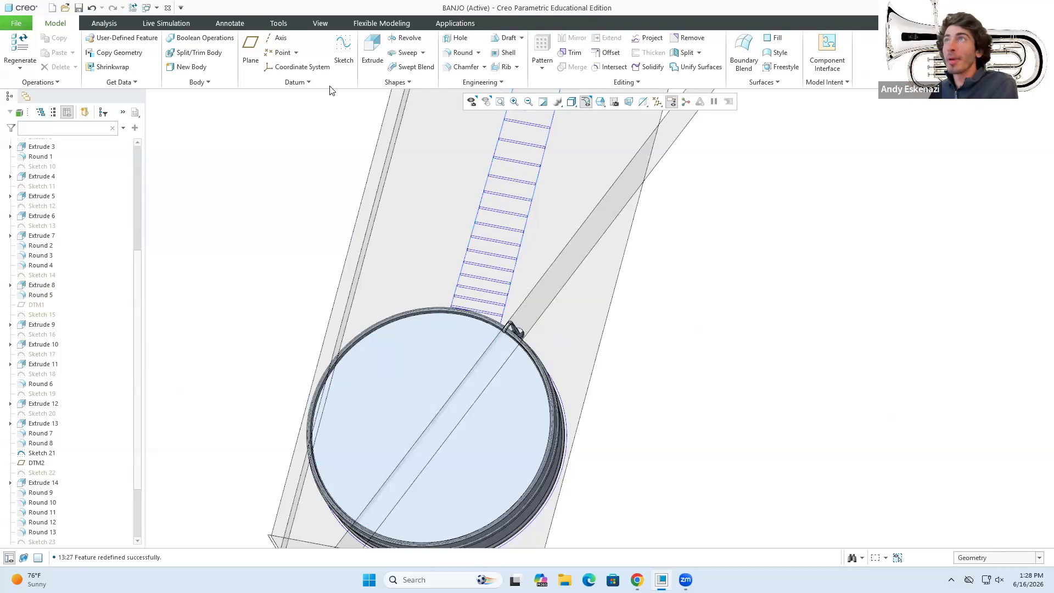
click(80, 9)
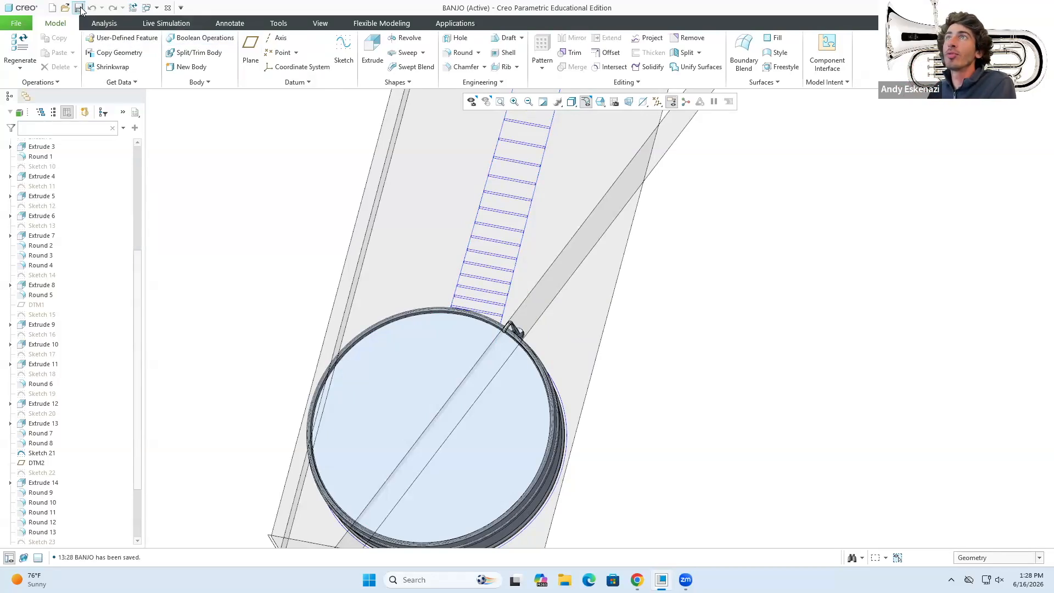
Roll the model tree's insertion point back to just before Extrude 9.
key(ctrl+d)
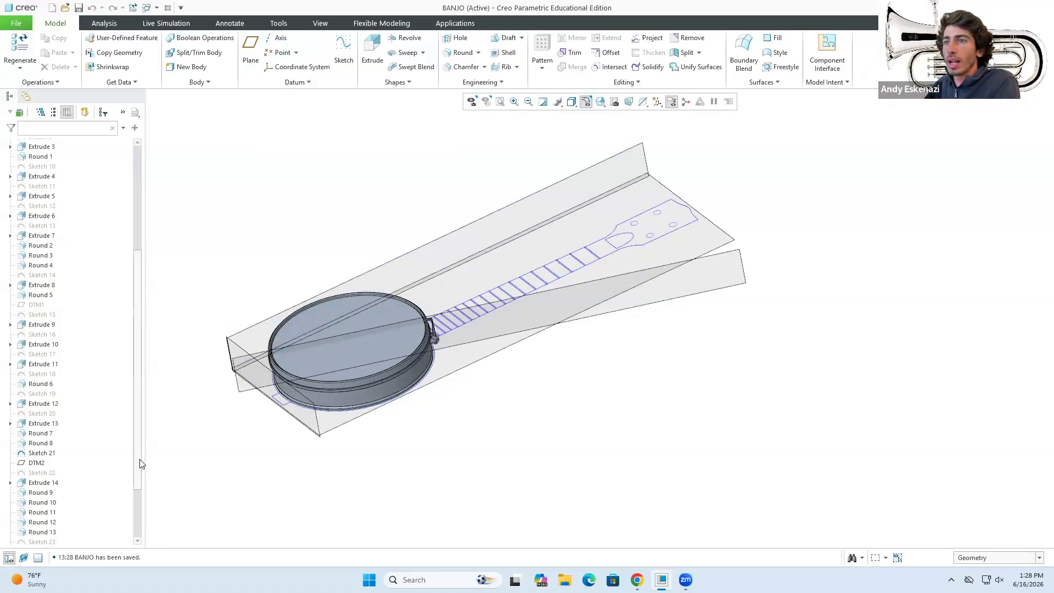
scroll(131, 519, down, 3)
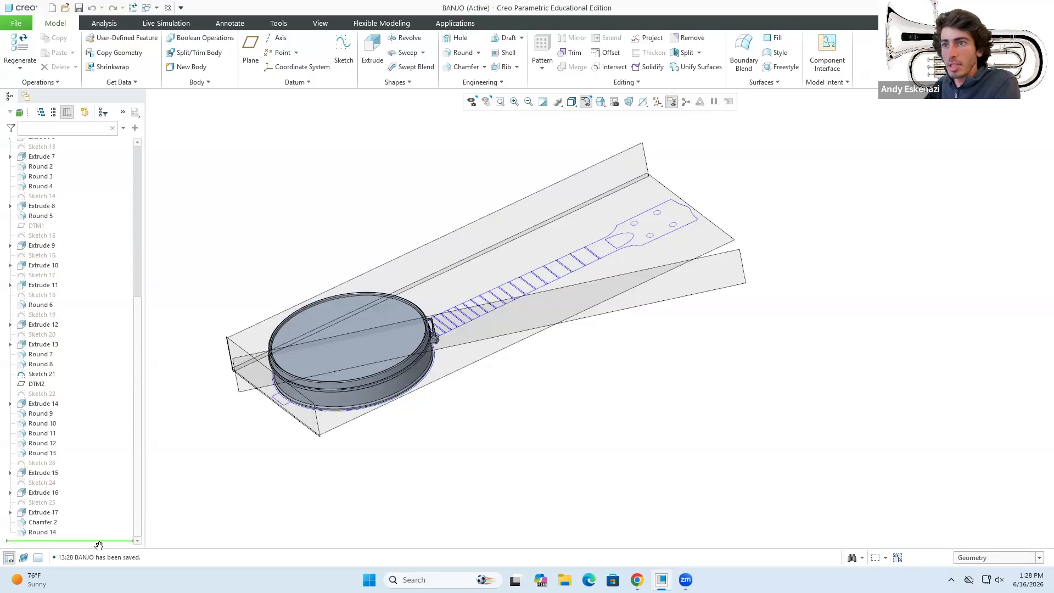
drag(94, 400, 93, 400)
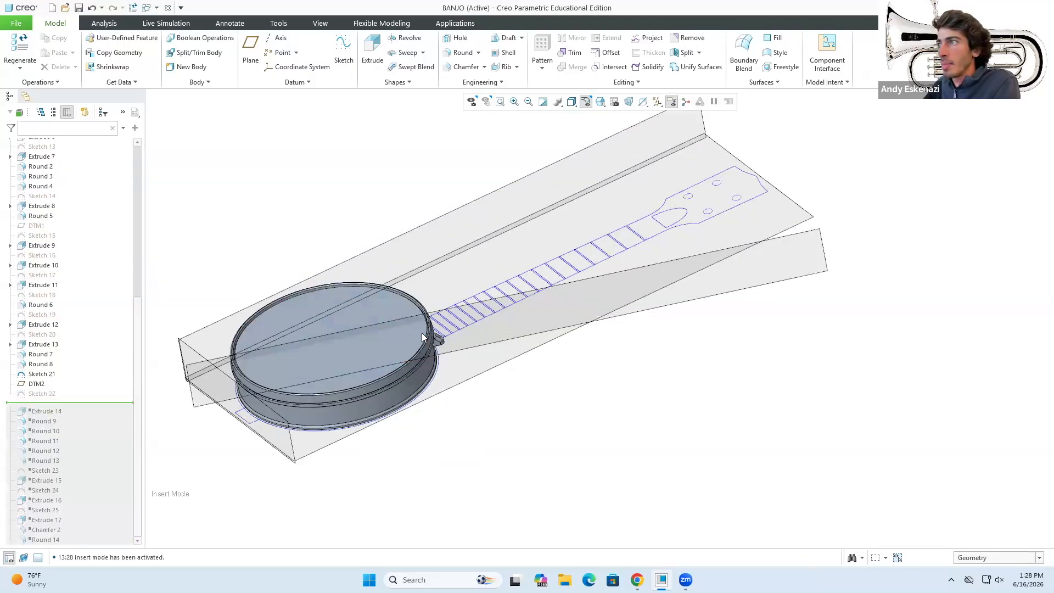
scroll(455, 350, down, 5)
click(454, 370)
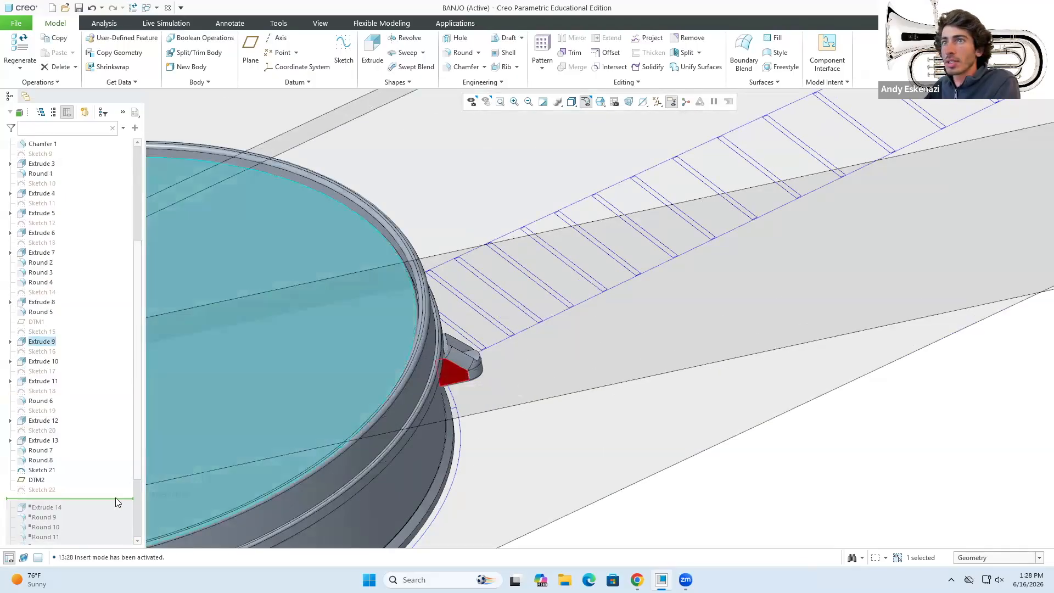
drag(105, 500, 103, 337)
scroll(287, 383, up, 8)
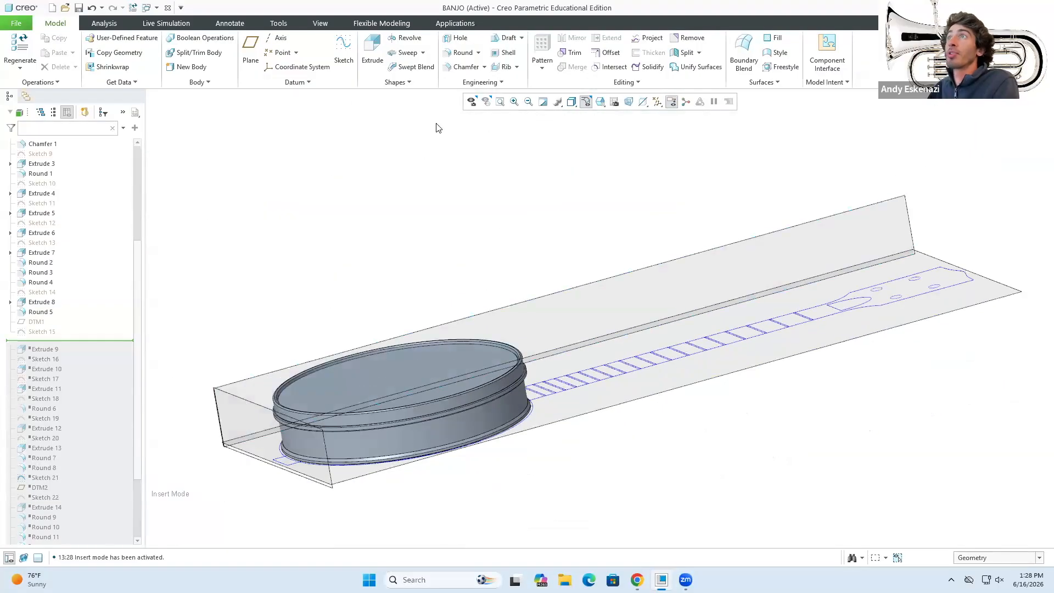
Create a datum axis through the round surface of Extrude 1 and resume the model through Round 14.
click(277, 38)
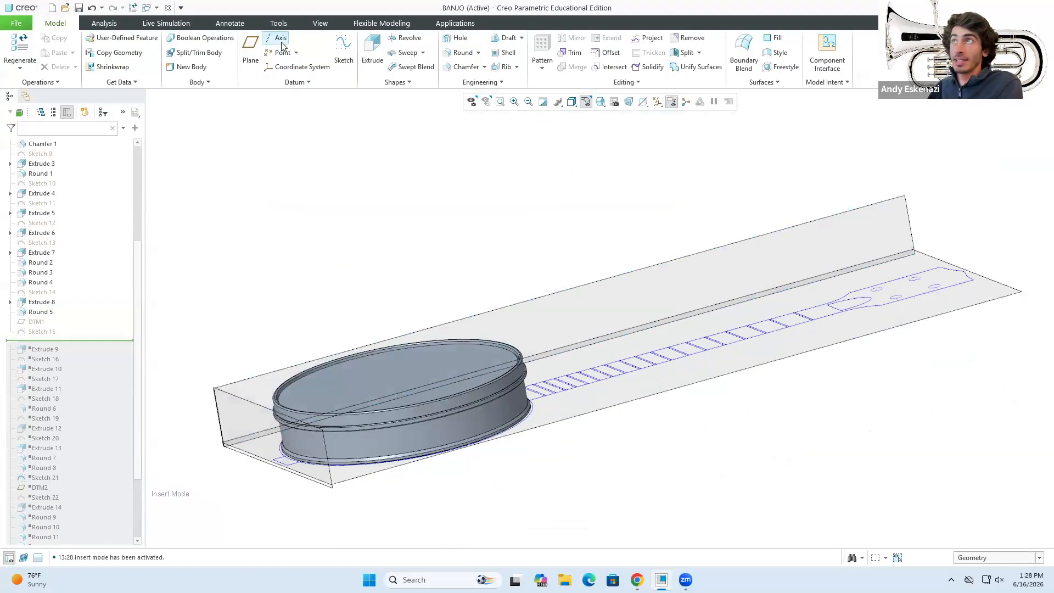
click(445, 432)
middle_drag(426, 400, 558, 400)
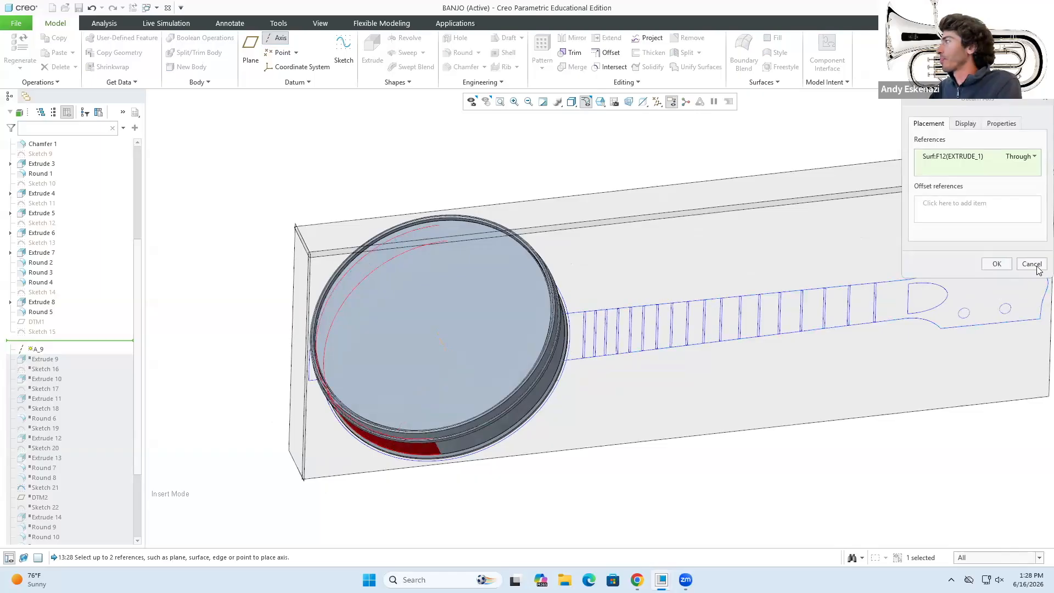
click(1005, 268)
drag(85, 350, 95, 555)
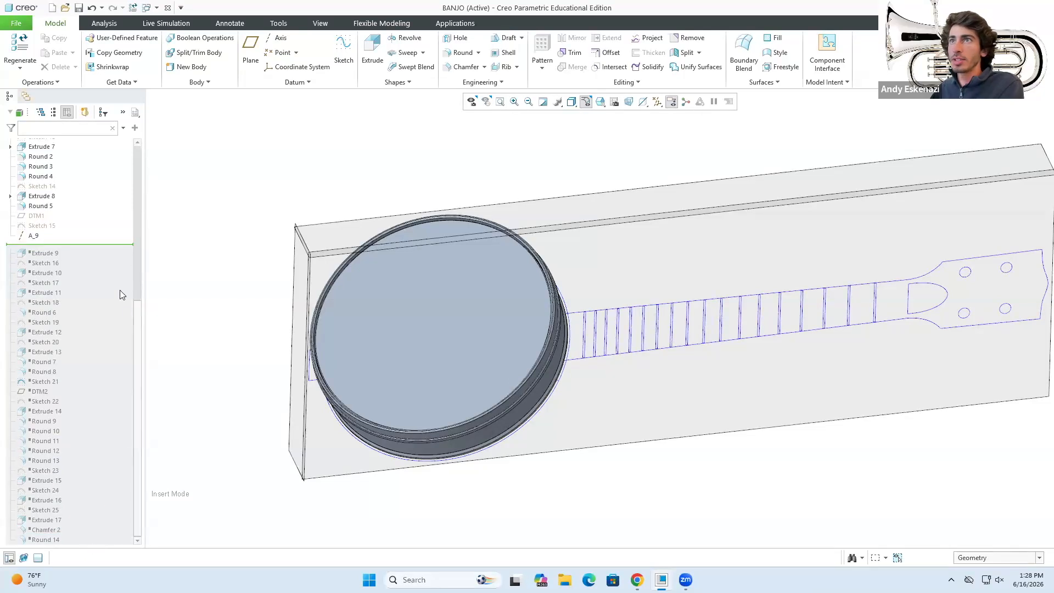
drag(106, 540, 105, 540)
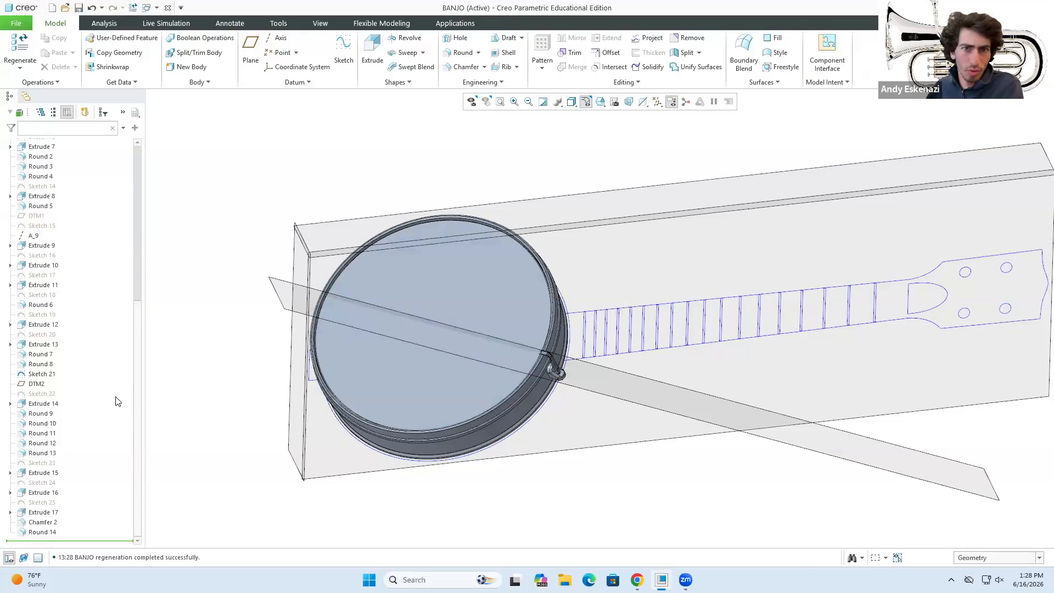
Select all the hook, bracket and nut features from Extrude 9 through Round 14 together.
middle_drag(355, 350, 302, 296)
click(57, 247)
ctrl+click(48, 265)
ctrl+click(39, 286)
ctrl+click(36, 305)
ctrl+click(35, 325)
ctrl+click(34, 345)
ctrl+click(33, 354)
ctrl+click(36, 364)
ctrl+click(34, 405)
ctrl+click(34, 414)
ctrl+click(35, 424)
ctrl+click(35, 433)
ctrl+click(36, 443)
ctrl+click(36, 453)
ctrl+click(37, 473)
ctrl+click(39, 493)
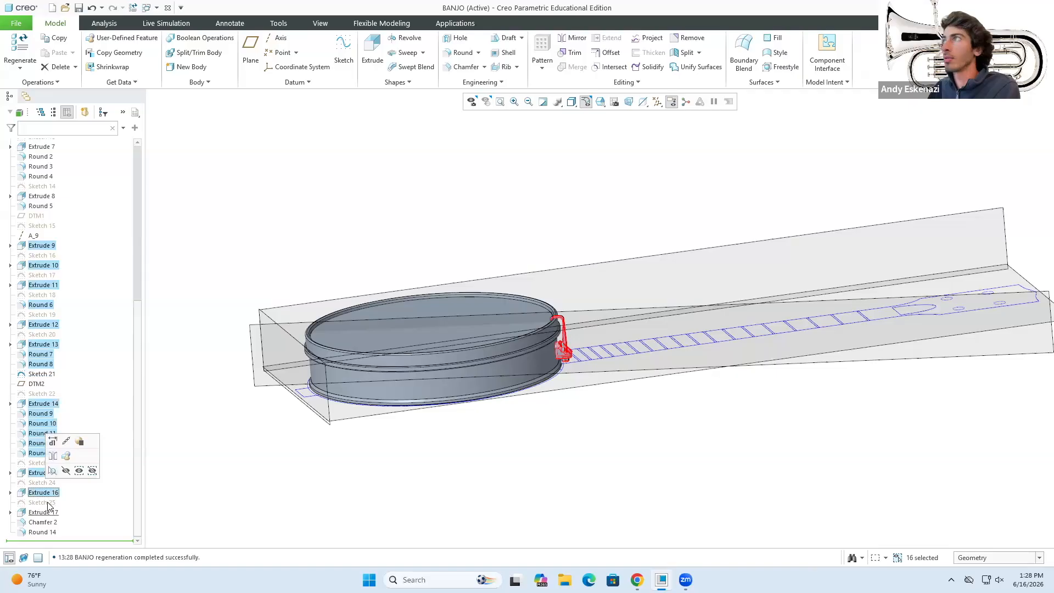
ctrl+click(43, 512)
ctrl+click(40, 522)
ctrl+click(40, 532)
middle_drag(484, 227, 576, 207)
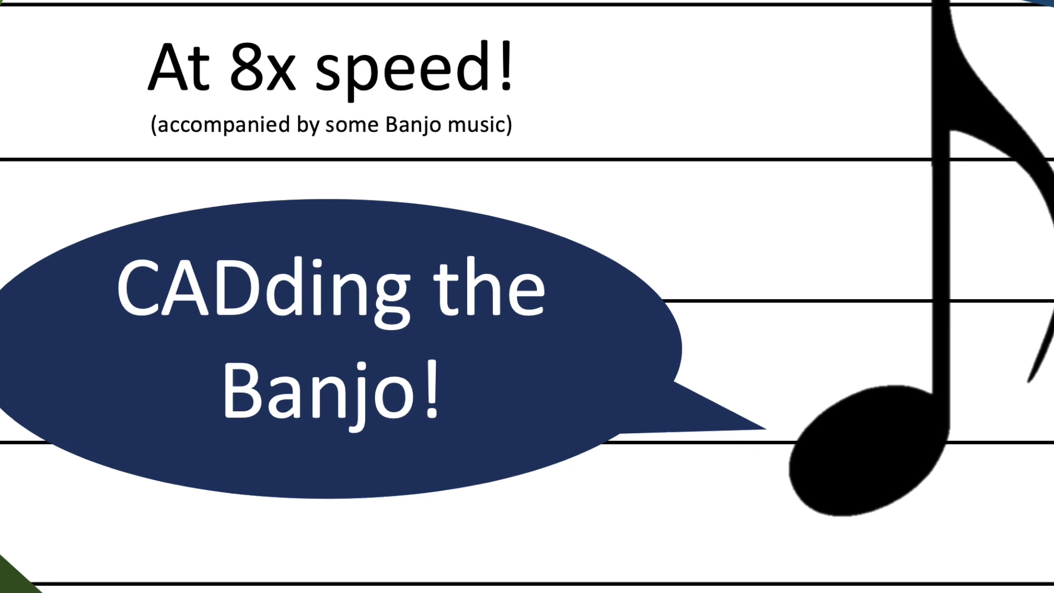
Start an axis pattern of Extrude 9 with datum axis A_9 as its center.
scroll(560, 351, down, 4)
middle_drag(560, 351, 606, 141)
scroll(697, 383, up, 2)
scroll(65, 377, up, 3)
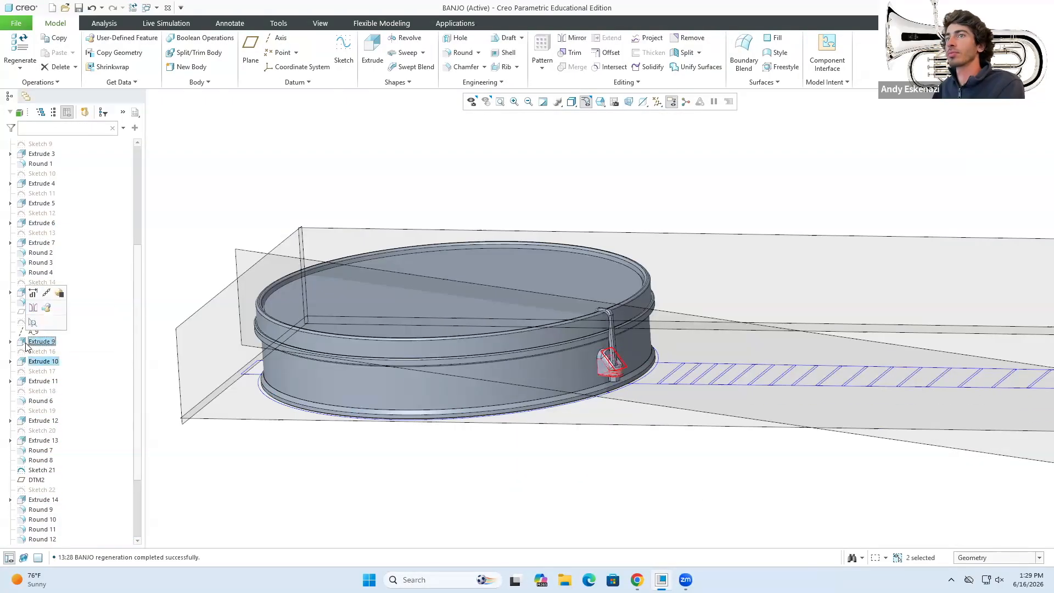
click(548, 83)
click(63, 71)
click(59, 105)
click(33, 498)
middle_drag(340, 230, 351, 384)
Following the banjo reference photo in Chrome, set the pattern to 6 members over a 100-degree angular extent and flip its direction.
click(637, 580)
scroll(433, 279, down, 1)
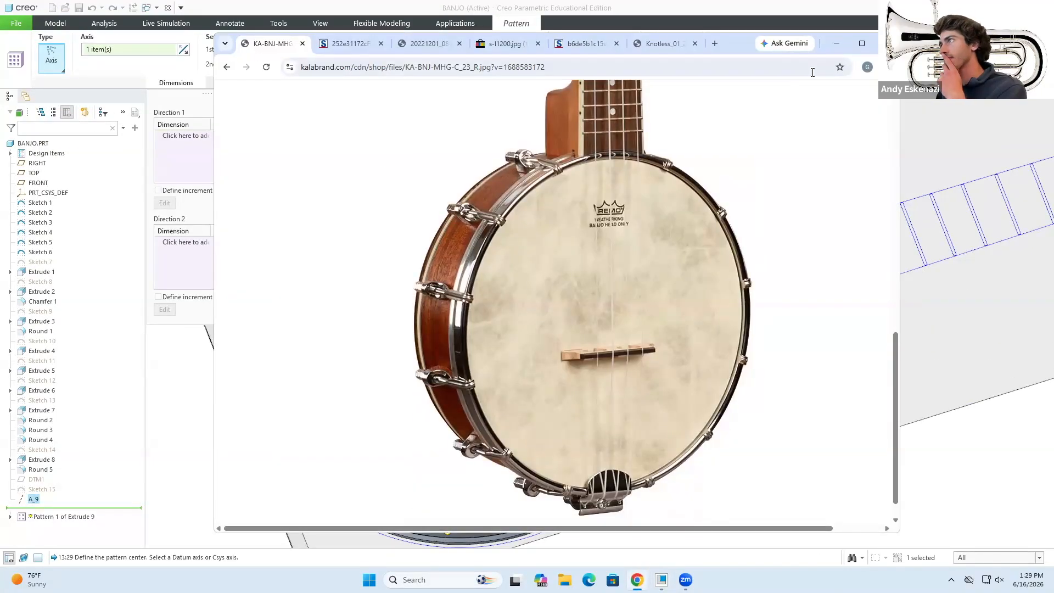
click(836, 43)
middle_drag(459, 225, 465, 272)
double_click(282, 49)
text(6)
click(497, 49)
text(100)
middle_drag(565, 225, 645, 280)
click(183, 49)
Set the angular extent to 140 degrees, compare the spacing with the reference photo, and complete the Extrude 9 pattern.
scroll(632, 261, up, 5)
double_click(486, 64)
text(140)
scroll(653, 359, down, 3)
middle_drag(643, 342, 609, 299)
click(637, 580)
click(837, 43)
scroll(609, 299, up, 3)
click(659, 53)
Pattern Extrude 10 around axis A_9 with 6 members over a 140-degree angular extent.
scroll(698, 289, down, 2)
drag(138, 354, 152, 539)
click(37, 268)
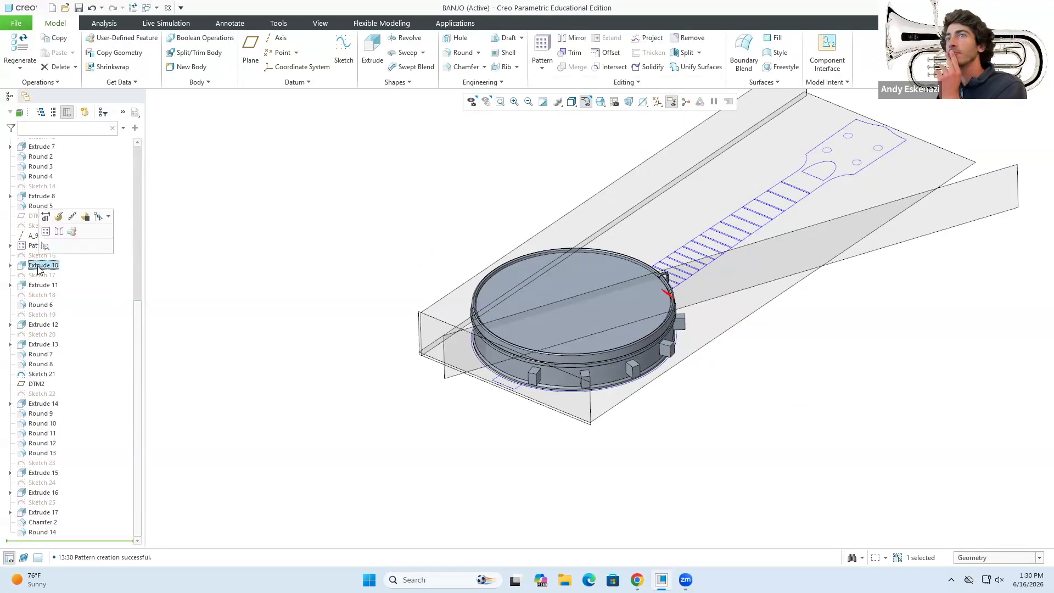
click(59, 230)
click(52, 58)
click(62, 104)
click(32, 499)
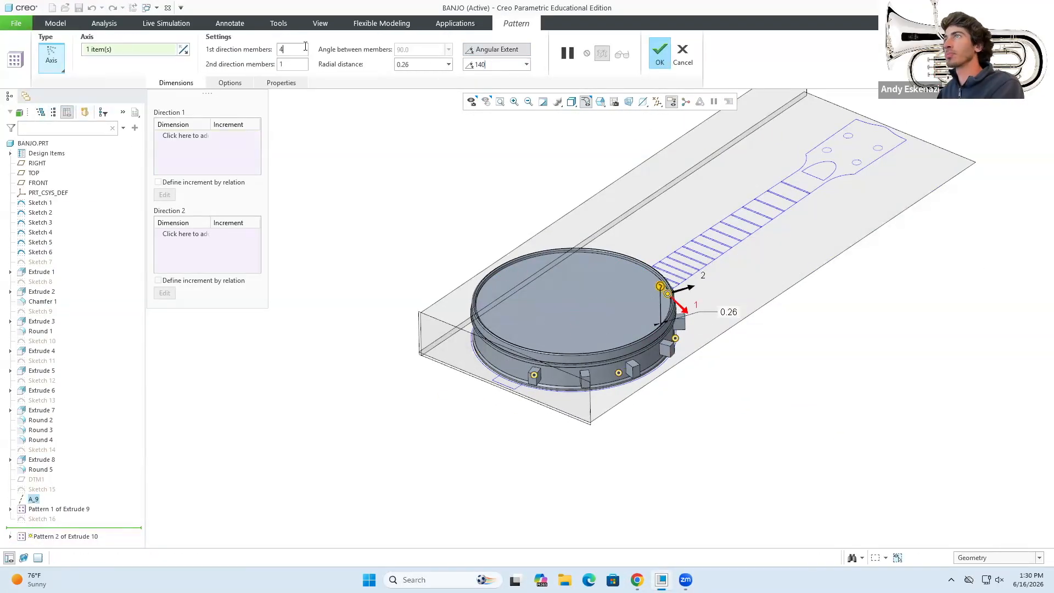
double_click(305, 47)
text(6)
click(660, 54)
Pattern Extrude 11 around axis A_9 to match the existing bracket patterns.
drag(137, 307, 141, 505)
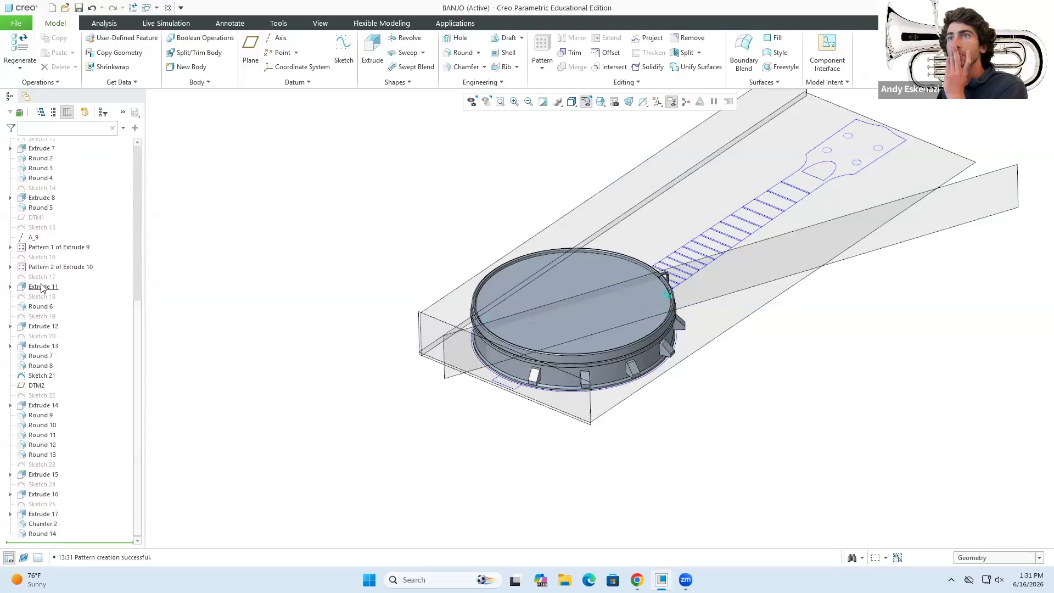
click(555, 81)
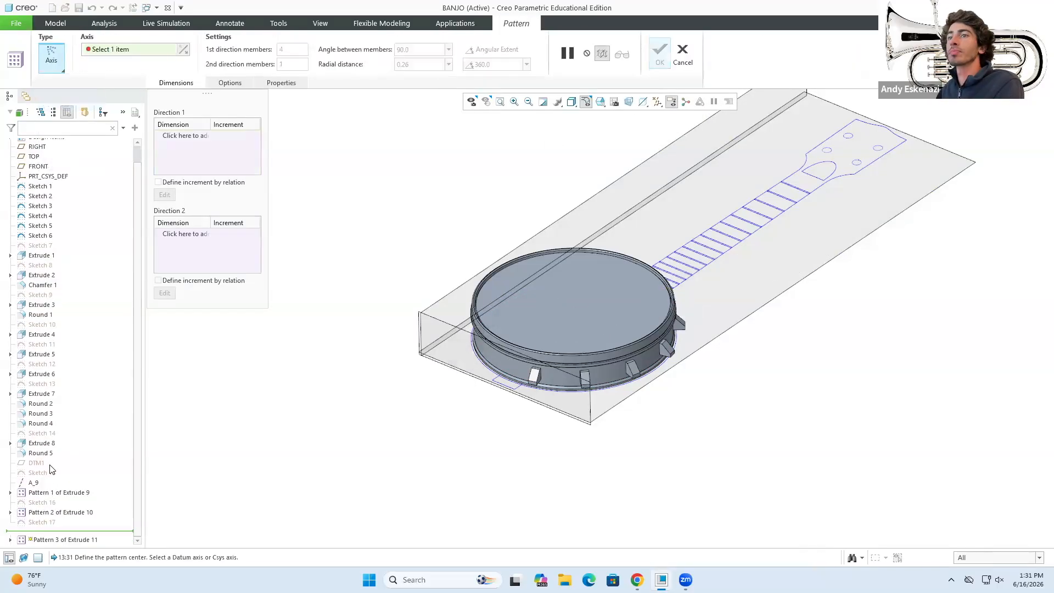
click(660, 53)
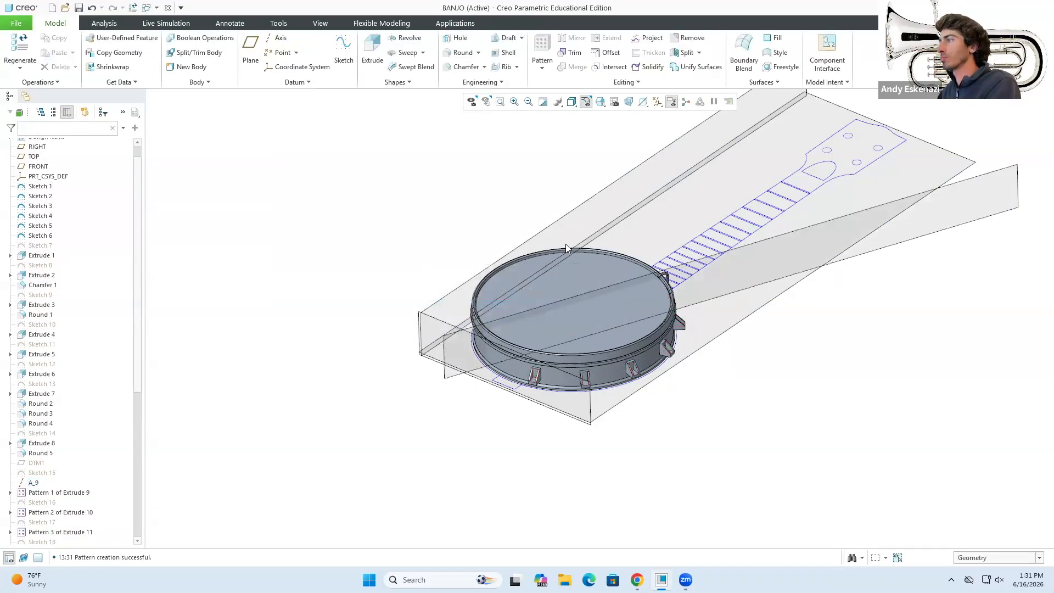
Try to repeat Round 6 on the patterned brackets with a reference pattern.
scroll(96, 423, down, 8)
click(36, 326)
click(542, 65)
click(555, 81)
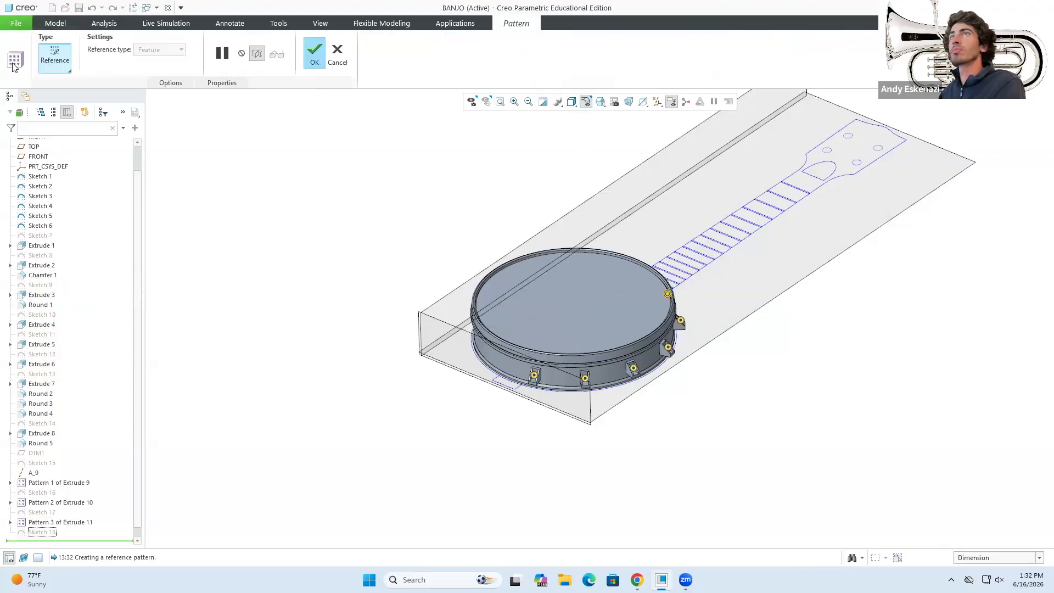
click(337, 54)
click(541, 66)
click(556, 82)
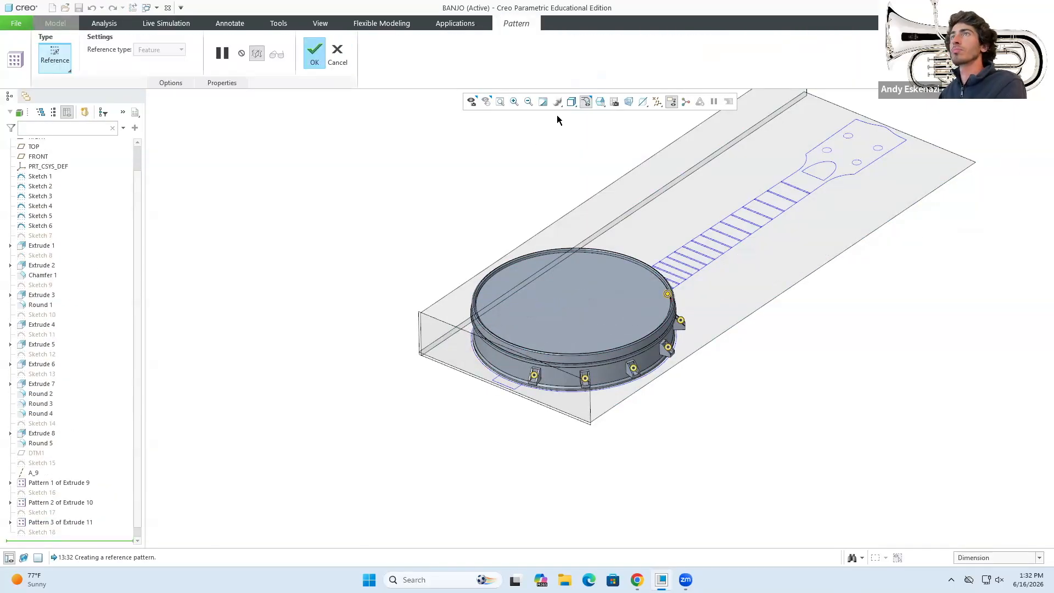
click(63, 143)
click(314, 53)
scroll(672, 334, down, 4)
middle_drag(709, 352, 653, 340)
scroll(709, 335, down, 4)
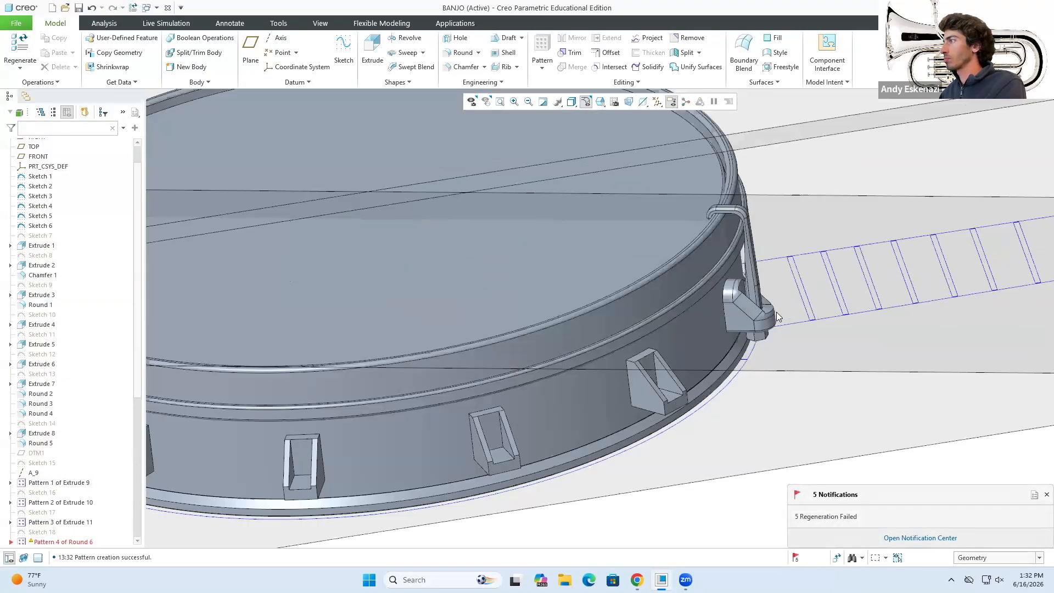
Remove the Round 6 pattern, try the reference pattern again, and undo it.
click(774, 312)
scroll(671, 499, up, 2)
click(57, 331)
click(81, 280)
click(64, 59)
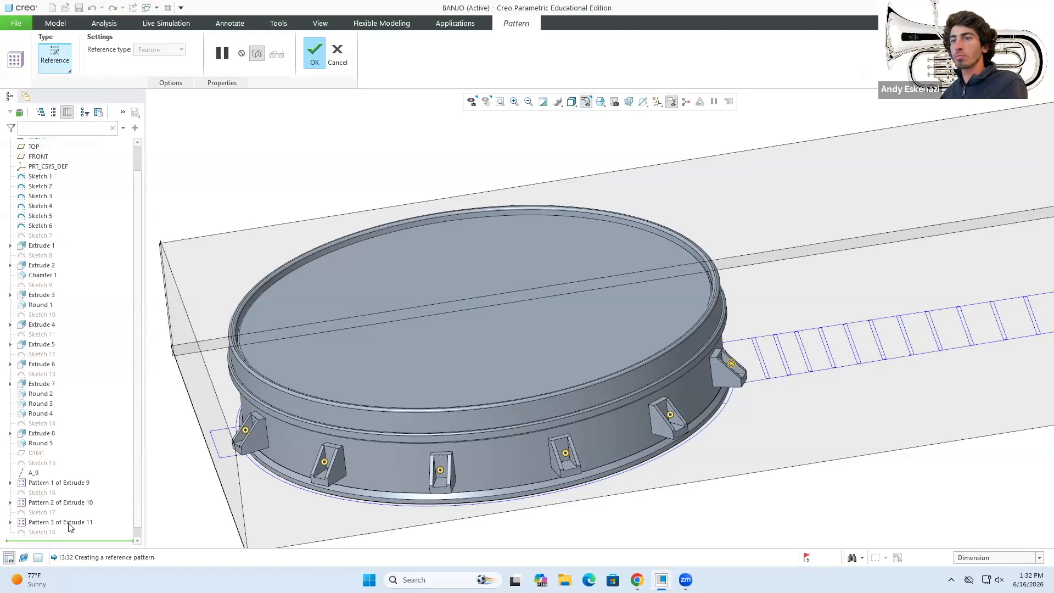
click(314, 54)
click(92, 8)
Redefine Round 6 to include the matching edges of the other patterned brackets around the rim.
click(41, 393)
click(64, 341)
click(165, 83)
scroll(706, 427, down, 5)
click(612, 457)
click(546, 369)
middle_drag(546, 369, 593, 379)
click(432, 364)
scroll(434, 367, down, 4)
click(601, 328)
click(564, 385)
click(658, 373)
click(464, 332)
click(542, 332)
click(542, 384)
scroll(471, 350, down, 3)
click(470, 351)
click(447, 494)
click(478, 54)
scroll(575, 342, up, 6)
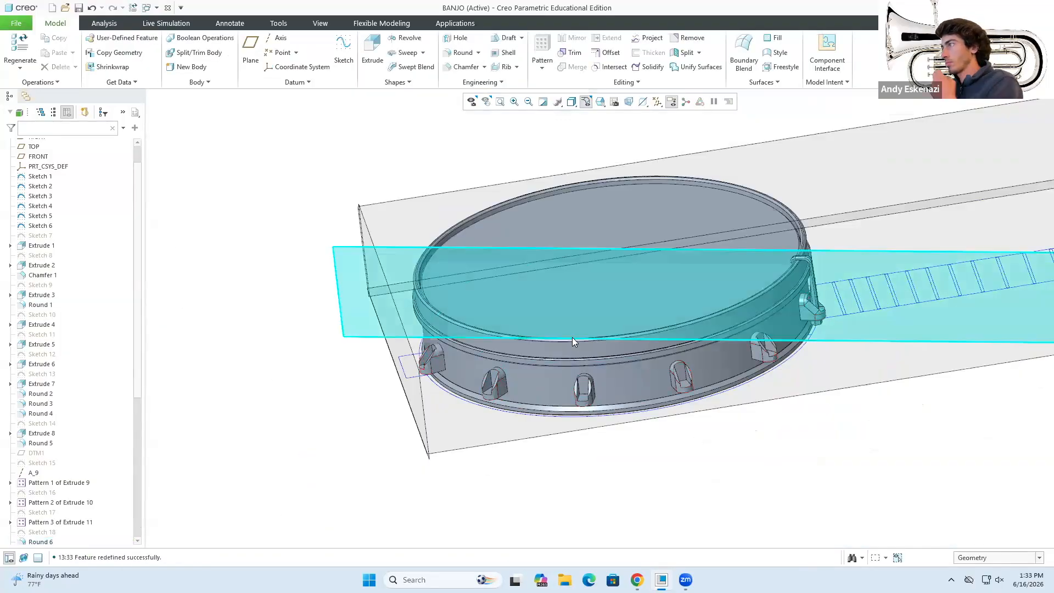
Try to pattern Extrude 12 around axis A_9 with 6 members over a 140-degree angular extent.
key(ctrl+d)
scroll(42, 328, down, 8)
click(42, 326)
click(542, 49)
click(51, 59)
click(63, 105)
click(33, 443)
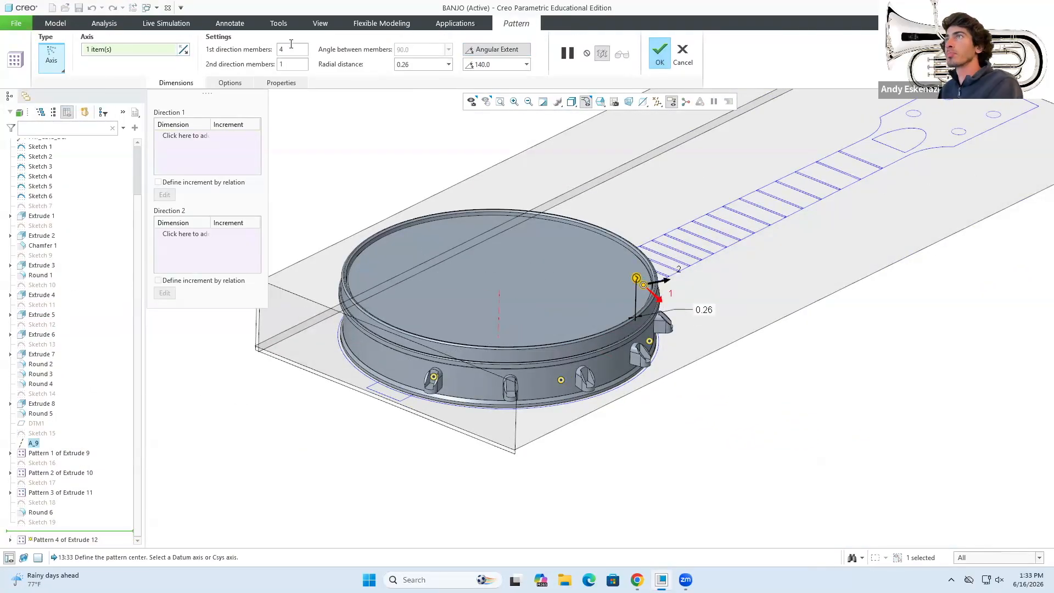
double_click(291, 48)
text(6)
key(Return)
click(660, 53)
Examine the individual members of the Extrude 12 pattern and the affected bracket geometry.
scroll(60, 384, down, 7)
click(10, 324)
click(58, 334)
middle_drag(714, 352, 659, 341)
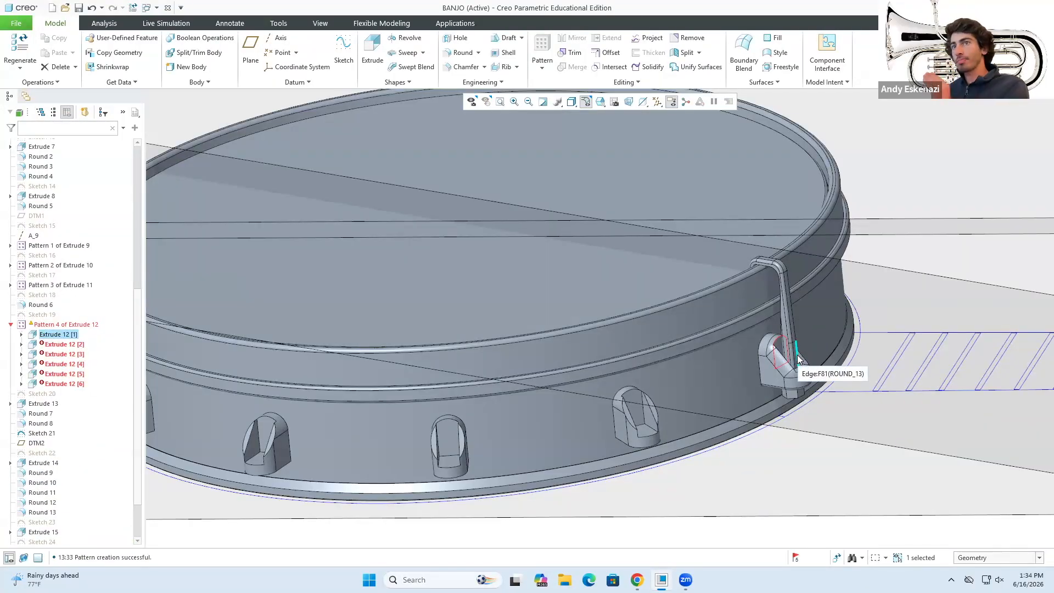
click(22, 345)
click(64, 354)
scroll(804, 356, down, 8)
scroll(562, 276, up, 10)
Reopen the Extrude 12 pattern definition and try the Fill pattern type.
click(22, 345)
click(53, 325)
click(35, 277)
click(78, 325)
click(77, 277)
click(56, 64)
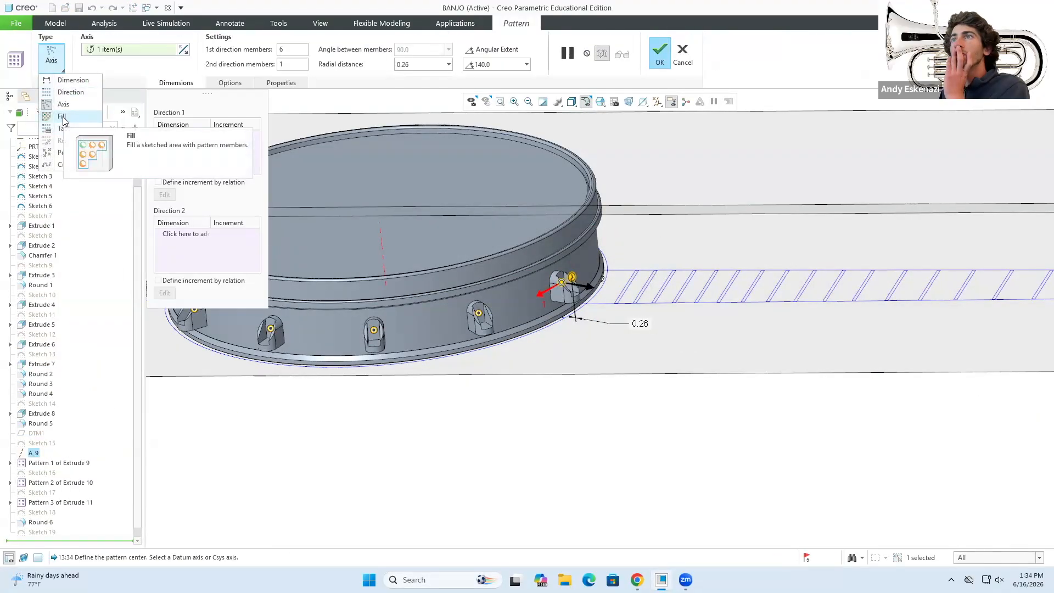
click(63, 117)
Try to project the pocket edges of one of the brackets without a hook into a sketch.
click(543, 322)
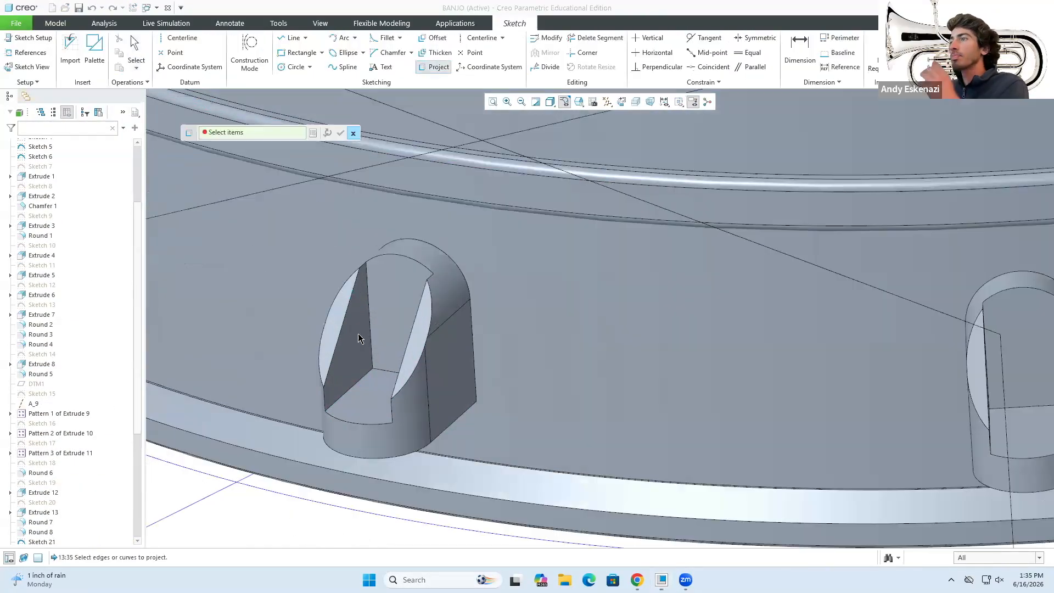
click(352, 409)
scroll(330, 356, up, 5)
scroll(574, 357, down, 4)
click(490, 374)
click(505, 389)
scroll(483, 384, up, 3)
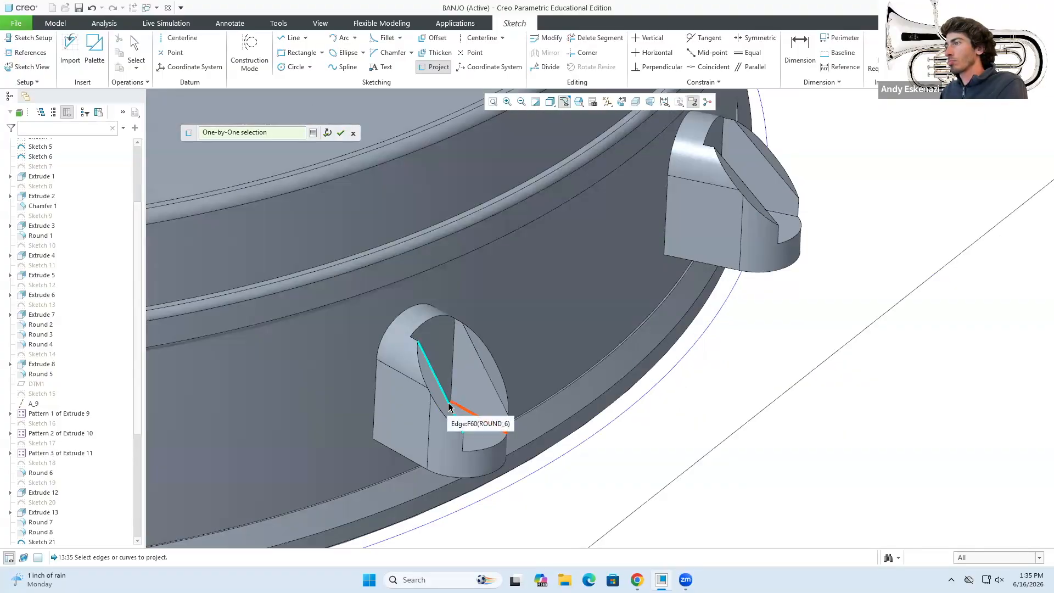
click(461, 425)
Project the outline of the adjacent empty bracket's pocket floor and finish the sketch.
scroll(549, 307, up, 4)
scroll(572, 296, down, 4)
click(549, 356)
click(618, 312)
mouse_move(567, 366)
middle_down()
mouse_move(609, 329)
mouse_move(494, 340)
middle_up()
click(370, 395)
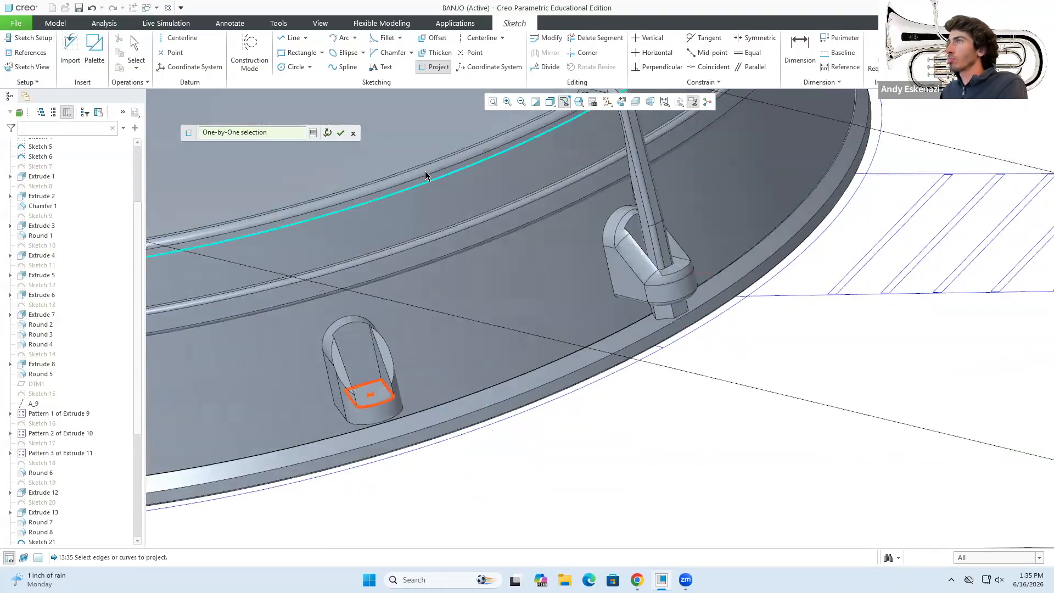
click(340, 133)
click(983, 46)
Reorder Sketch 26 so that it directly follows Round 6 in the feature order.
drag(43, 530, 48, 295)
scroll(472, 373, down, 2)
click(43, 304)
click(53, 260)
scroll(402, 392, up, 5)
Extrude Sketch 26 and move the extrusion directly after that sketch in the feature order.
click(55, 23)
click(372, 52)
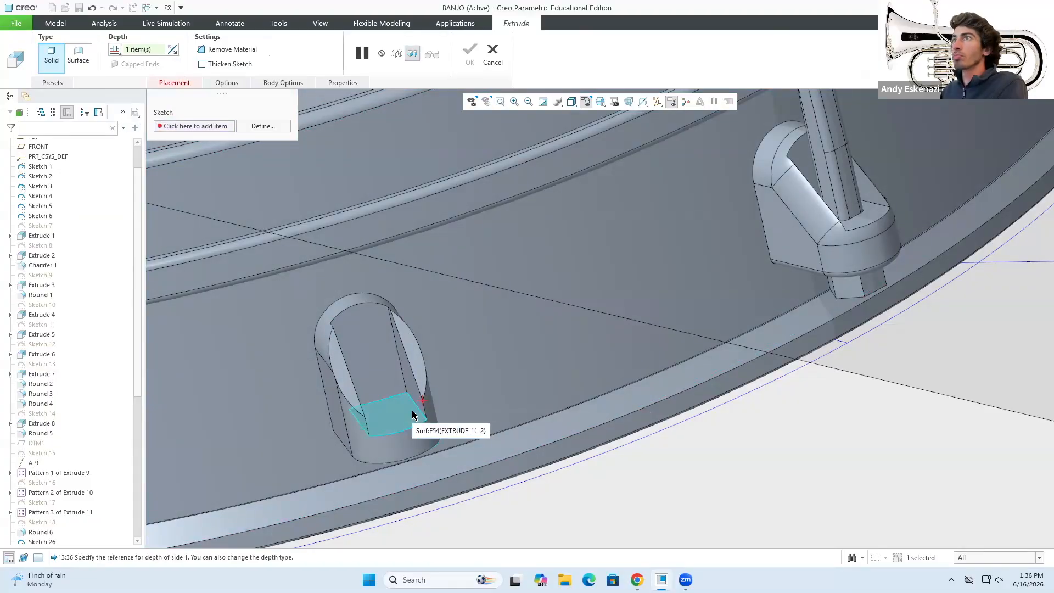
click(493, 53)
click(42, 542)
click(372, 52)
scroll(325, 340, up, 2)
scroll(66, 377, down, 6)
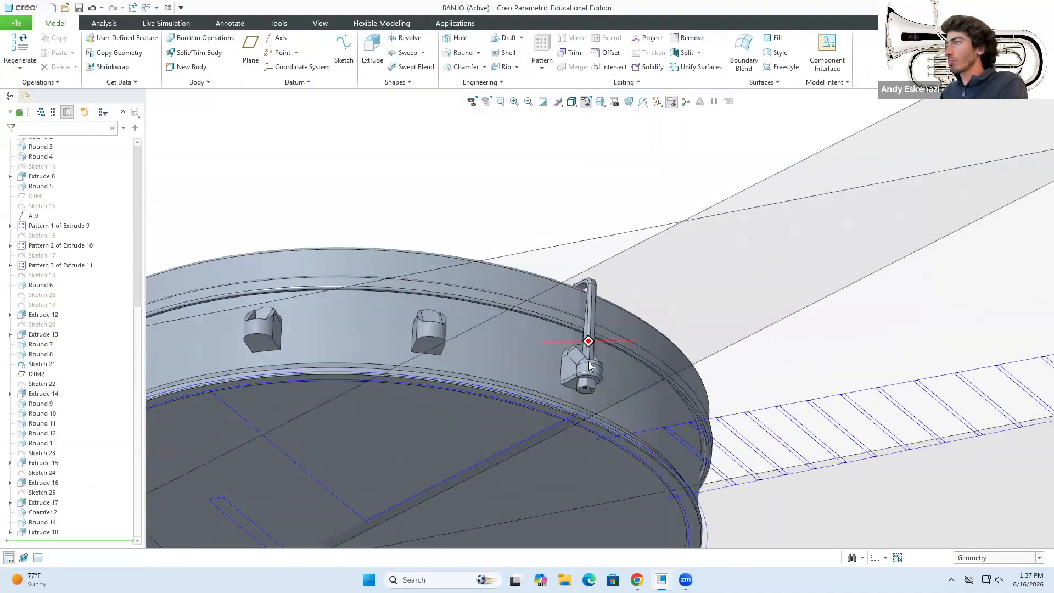
drag(57, 284, 57, 297)
Pattern Extrude 15 around axis A_9 so the nut repeats under the brackets on the rim.
click(49, 512)
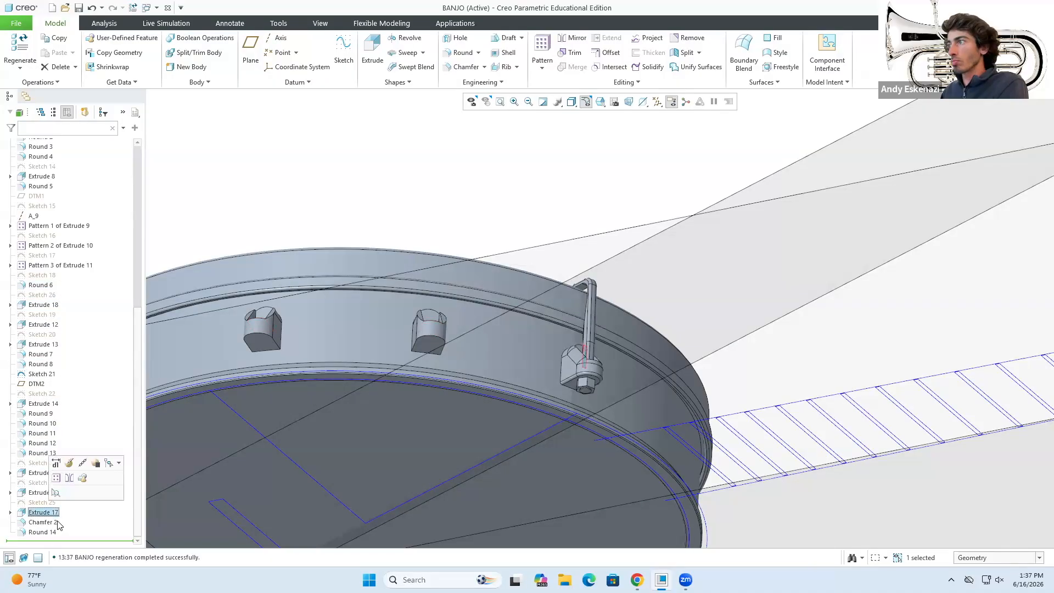
click(556, 86)
click(52, 62)
click(65, 104)
click(34, 275)
text(50)
click(660, 53)
scroll(598, 162, up, 5)
middle_drag(598, 162, 555, 250)
scroll(513, 280, down, 5)
scroll(59, 527, down, 3)
Pattern Extrude 16 around axis A_9 with 6 members.
click(47, 492)
click(88, 472)
click(51, 61)
click(66, 105)
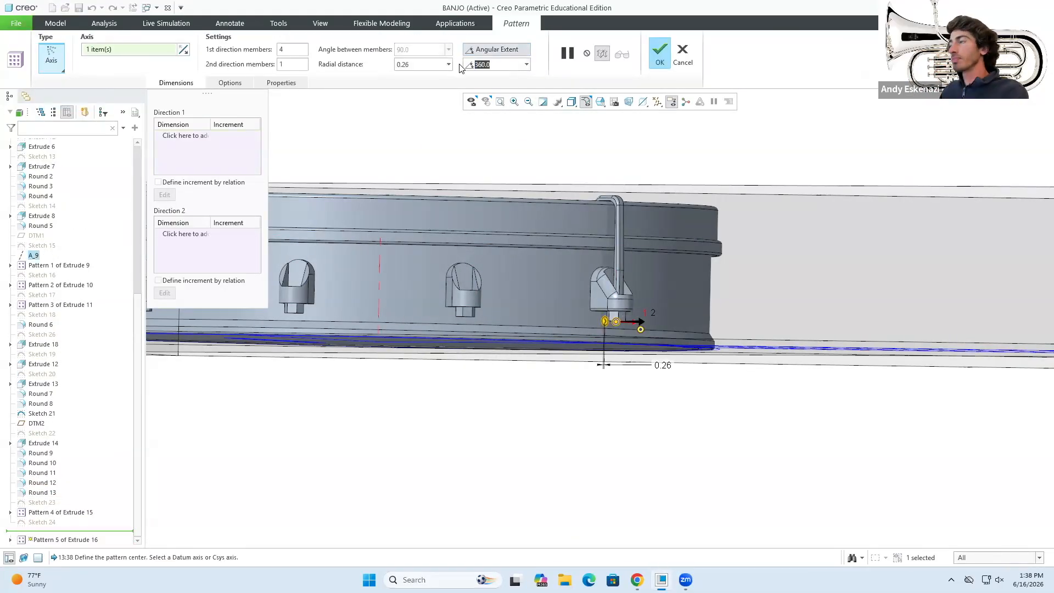
key(BackSpace)
text(6)
middle_drag(620, 159, 588, 181)
click(660, 54)
Try to pattern Extrude 13 around axis A_9 with 6 members over a 140-degree angular extent.
drag(138, 516, 137, 530)
click(43, 324)
click(43, 344)
click(543, 65)
click(556, 81)
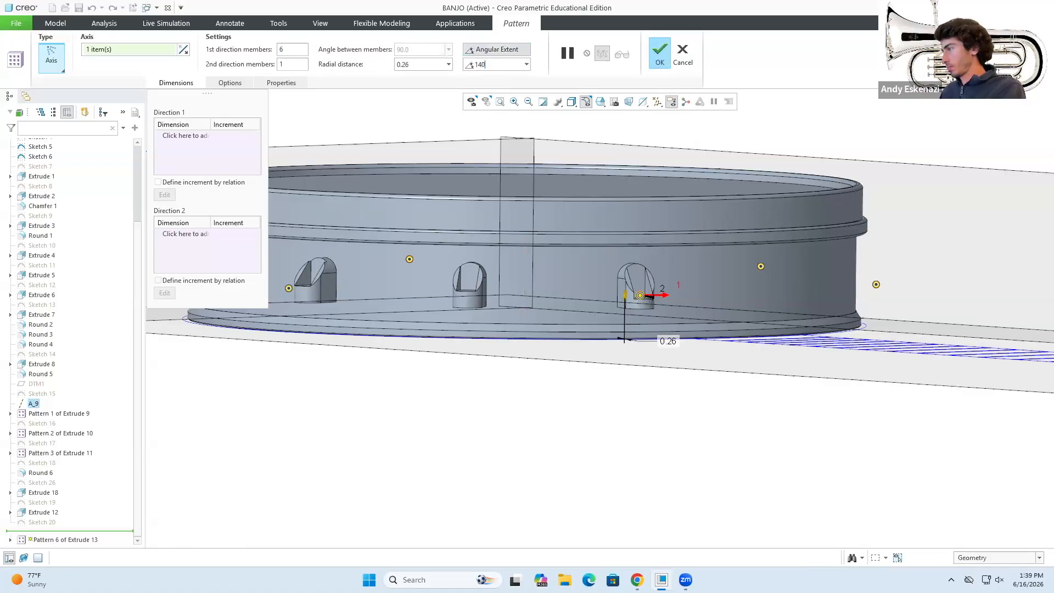
click(660, 54)
Inspect the members and source sketch of the Extrude 13 pattern, and undo the pattern.
scroll(59, 340, down, 6)
click(10, 345)
click(58, 354)
middle_drag(694, 203, 659, 250)
scroll(659, 251, down, 3)
click(21, 354)
click(59, 365)
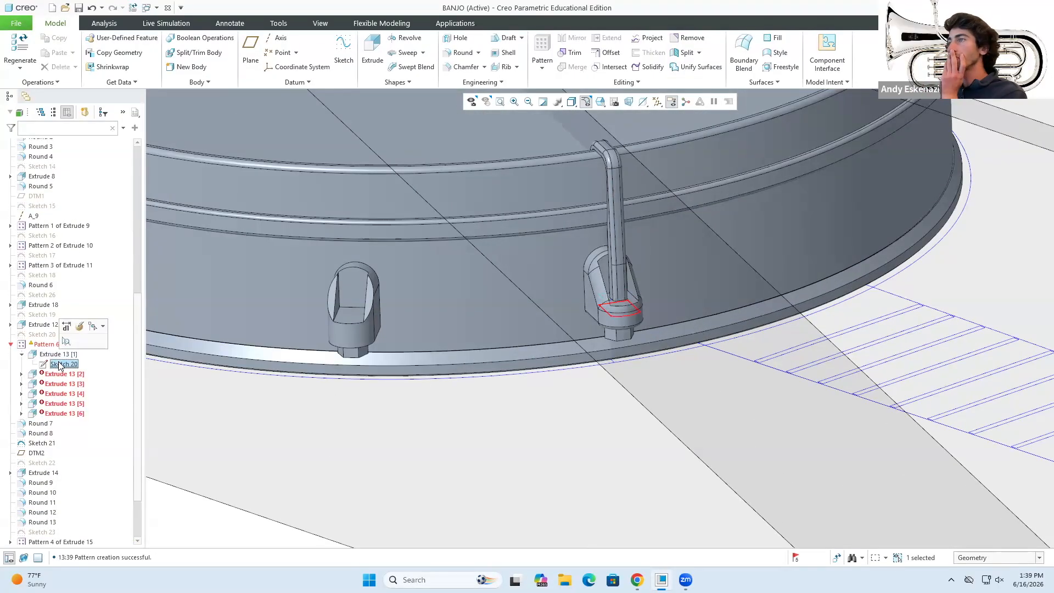
click(92, 8)
Try to pattern Extrude 14, the hook rod, around the rim.
scroll(383, 340, up, 4)
click(35, 325)
click(41, 345)
mouse_move(307, 405)
middle_down()
mouse_move(323, 366)
mouse_move(316, 393)
middle_up()
click(38, 405)
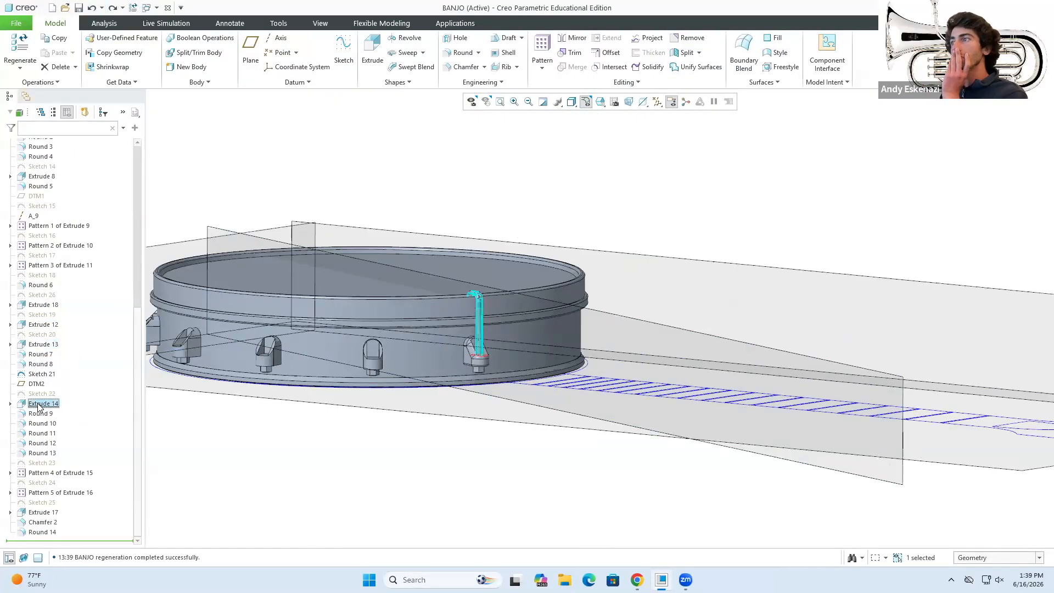
scroll(324, 365, down, 3)
click(542, 61)
click(555, 82)
click(55, 55)
click(426, 53)
click(467, 451)
Create a sketch on the back wall of the next bracket's pocket by projecting the wall's outline.
mouse_move(373, 352)
middle_down()
mouse_move(488, 330)
mouse_move(431, 315)
middle_up()
scroll(430, 315, down, 4)
click(344, 50)
click(315, 299)
click(991, 263)
click(433, 67)
middle_drag(332, 370, 374, 335)
click(378, 314)
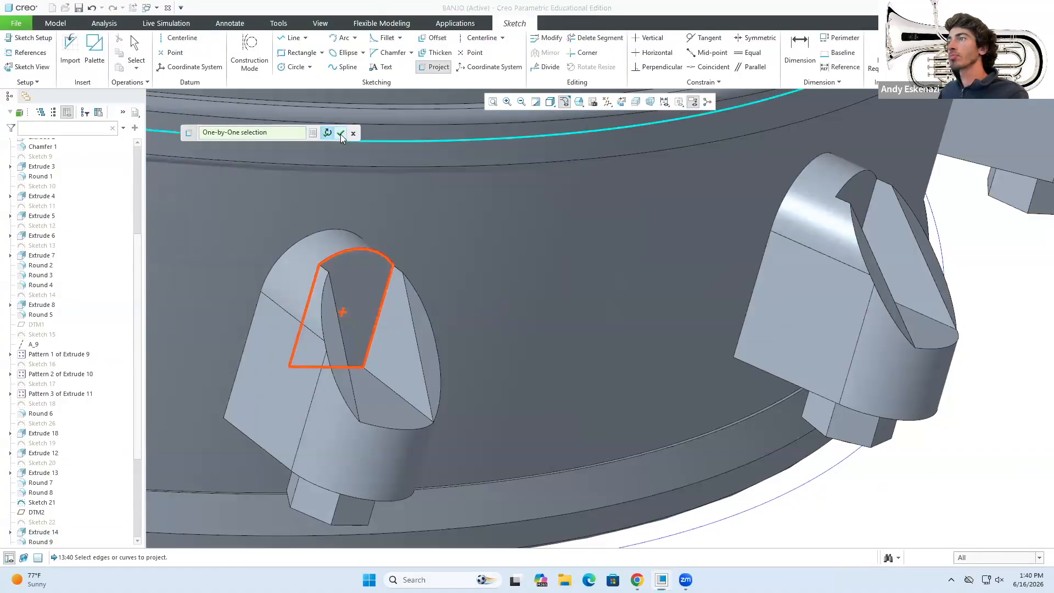
click(341, 134)
click(991, 49)
Extrude the projected back-wall outline up to a selected reference on the same bracket.
click(372, 49)
click(122, 49)
click(132, 132)
click(329, 273)
click(470, 50)
scroll(449, 380, up, 5)
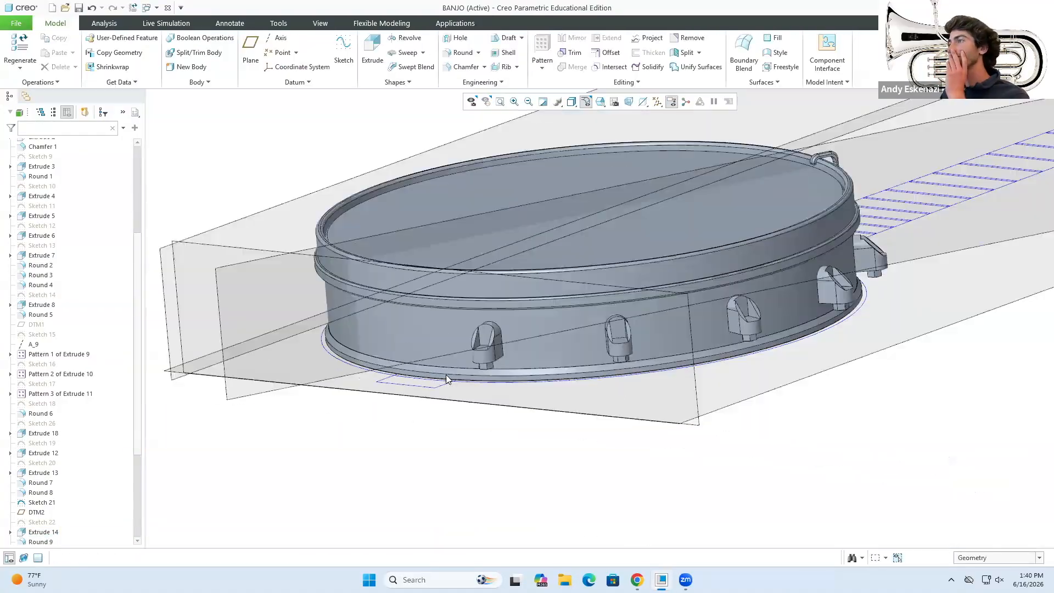
Move Extrude 19 and its sketch directly after Extrude 18 in the feature order.
scroll(447, 379, up, 2)
scroll(64, 439, down, 5)
click(55, 532)
drag(54, 533, 62, 291)
click(54, 324)
middle_drag(538, 307, 472, 308)
scroll(538, 308, down, 4)
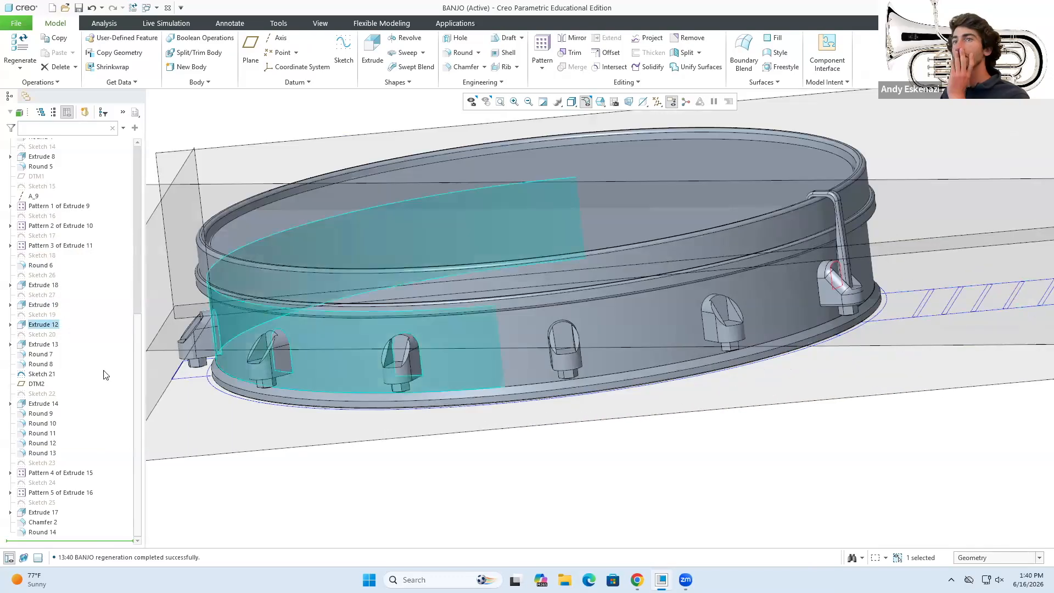
Set the insertion point directly after Extrude 13 and sketch the projected back-wall outline of another bracket's pocket.
drag(69, 541, 69, 349)
scroll(374, 374, down, 5)
click(343, 50)
click(373, 368)
click(991, 263)
click(434, 67)
click(346, 357)
click(353, 134)
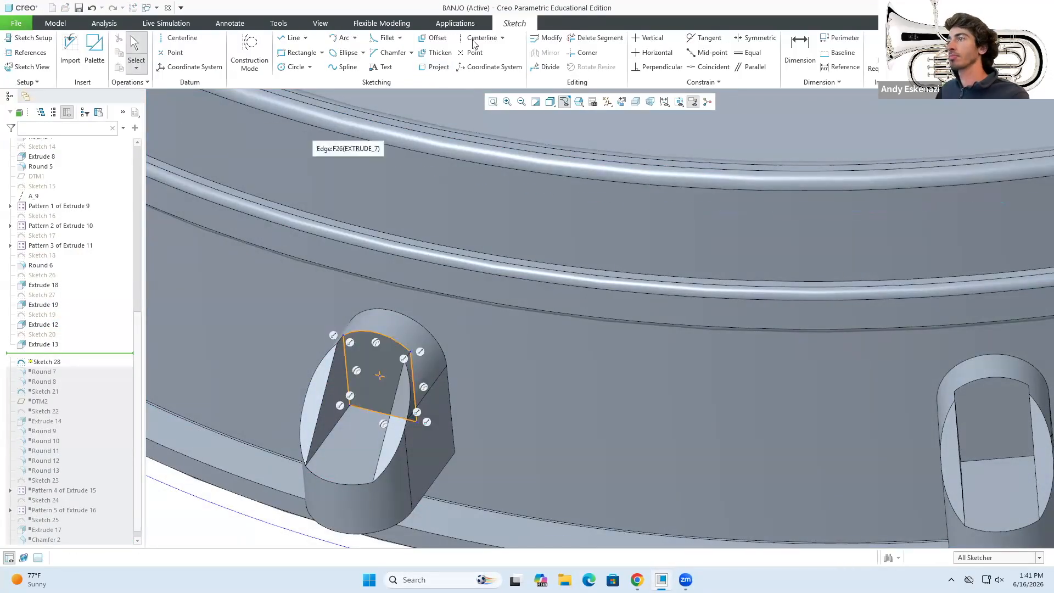
click(991, 49)
Extrude the Sketch 28 pocket outline up to a reference.
click(372, 49)
click(122, 49)
click(471, 51)
Sketch on the back wall of the following bracket's pocket, projecting its outline as Sketch 29.
click(344, 49)
click(810, 329)
click(992, 263)
click(434, 67)
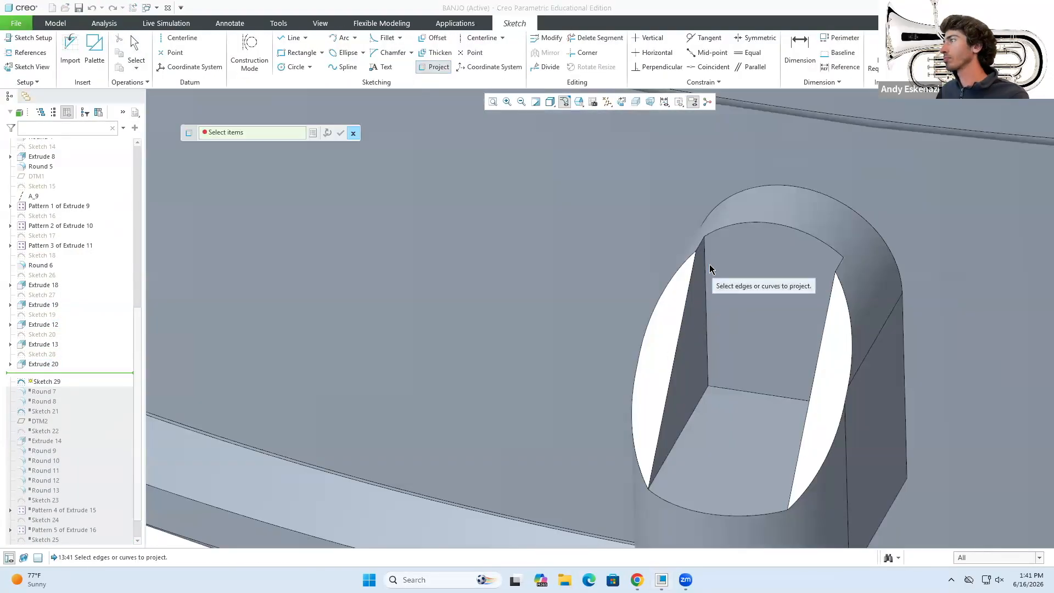
middle_drag(710, 265, 659, 275)
click(730, 319)
click(991, 50)
Extrude the Sketch 29 pocket outline up to a selected reference on its bracket.
click(372, 49)
click(122, 50)
click(700, 249)
click(470, 50)
scroll(724, 308, up, 5)
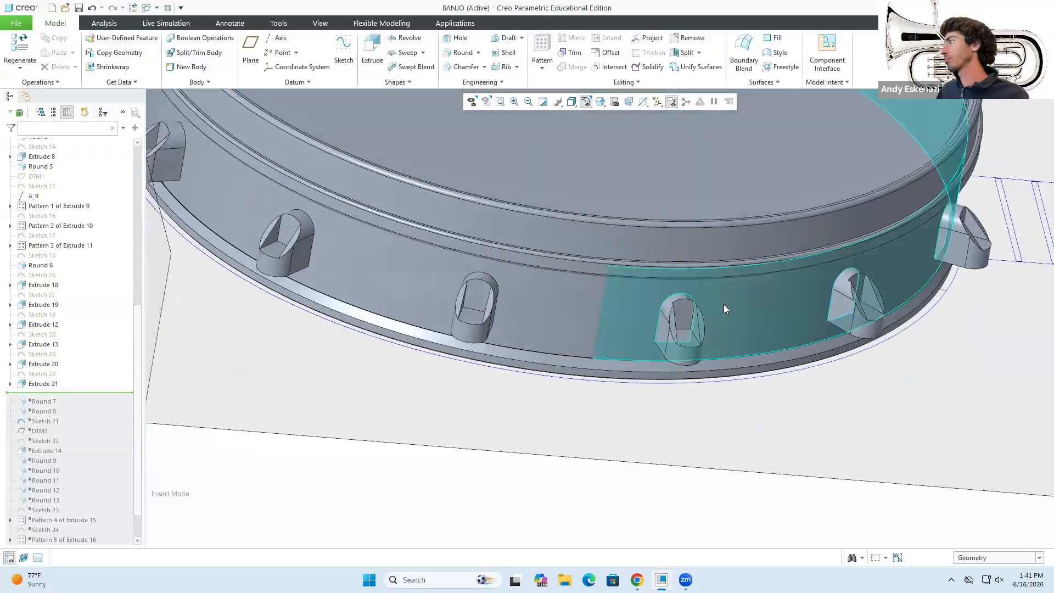
Sketch on the next remaining bracket's pocket back wall, projecting its outline as Sketch 30.
click(344, 49)
click(684, 315)
click(991, 263)
scroll(680, 324, down, 5)
click(434, 67)
click(664, 319)
click(434, 67)
click(639, 395)
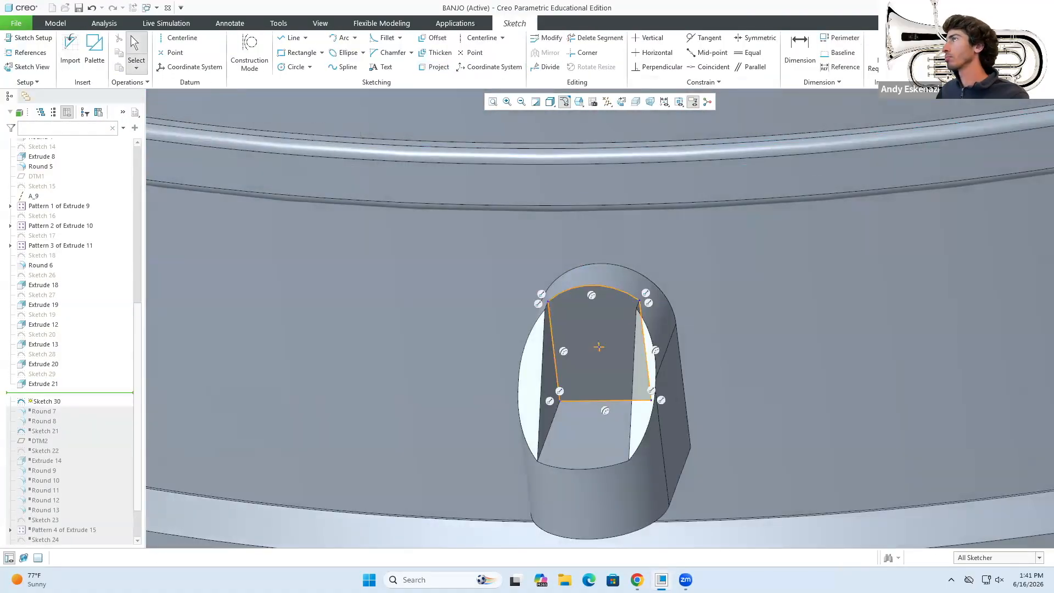
click(991, 50)
Extrude the Sketch 30 pocket outline up to a reference.
click(372, 50)
click(122, 50)
click(470, 51)
Sketch the projected back-wall outline of the last remaining bracket's pocket as Sketch 31.
click(344, 49)
click(759, 285)
scroll(744, 257, down, 5)
click(434, 67)
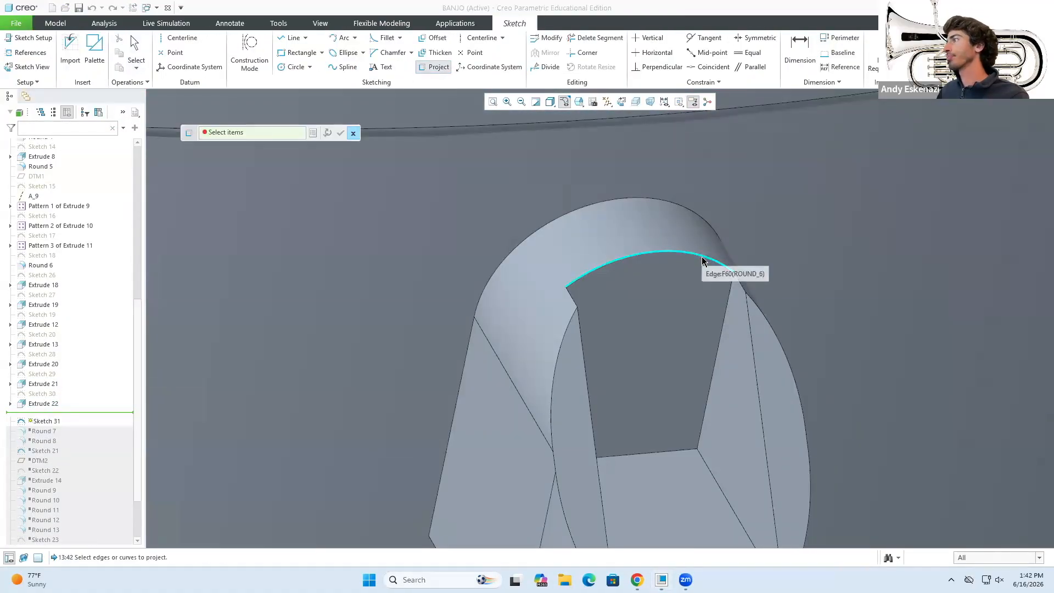
click(702, 257)
click(991, 49)
Extrude the Sketch 31 pocket outline up to a selected reference on the bracket.
click(372, 49)
click(121, 50)
click(130, 120)
click(703, 236)
click(470, 50)
scroll(700, 345, up, 5)
Resume Round 7 and extend its 3.00 radius to the pocket edges of the remaining rim brackets.
scroll(66, 409, down, 1)
drag(47, 407, 46, 421)
click(39, 409)
click(59, 354)
scroll(647, 306, down, 5)
click(504, 404)
scroll(654, 358, up, 4)
click(405, 390)
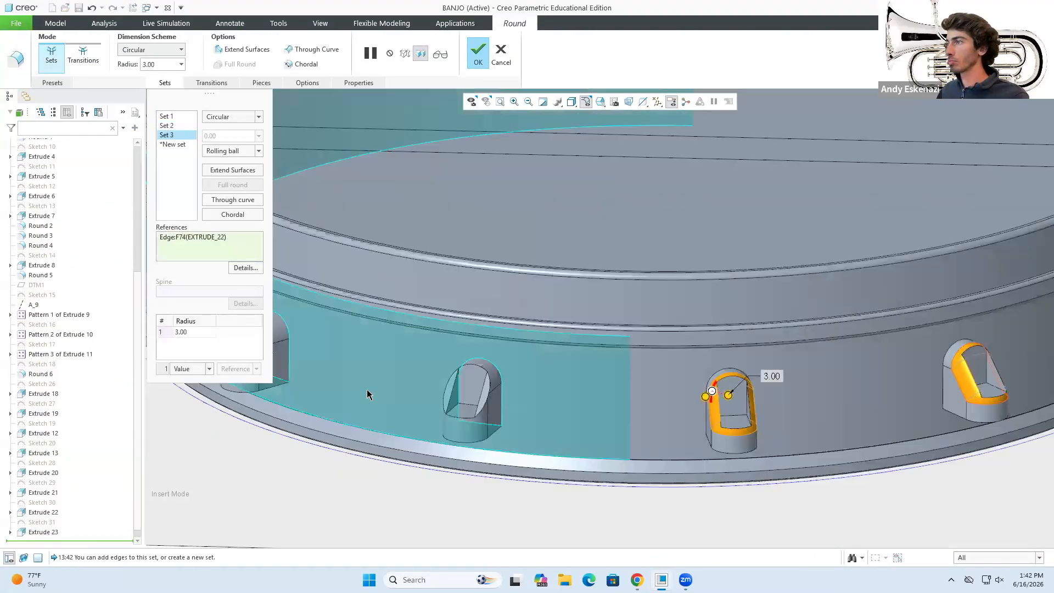
click(447, 387)
click(444, 376)
click(478, 53)
Resume Round 8, extend its 0.50 radius to the lower edges of the remaining brackets, and save the part.
scroll(74, 394, down, 3)
drag(47, 451, 47, 463)
click(44, 452)
click(58, 404)
click(531, 413)
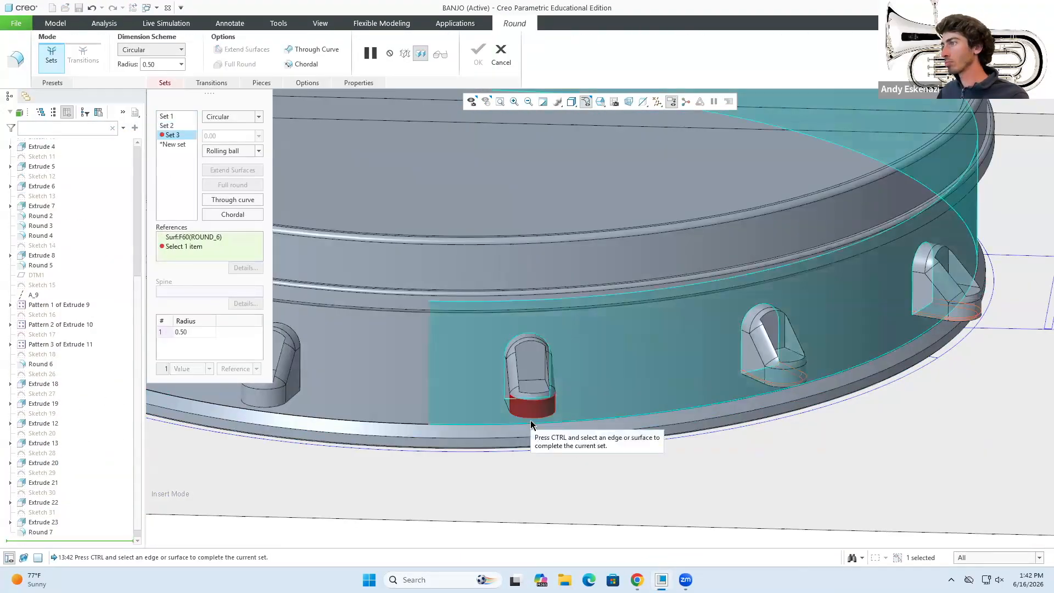
click(531, 417)
click(789, 423)
click(448, 351)
click(351, 269)
click(478, 54)
click(78, 8)
Resume the features through Extrude 14 and pattern that hook extrusion at six positions about axis A_9.
scroll(96, 384, down, 3)
drag(78, 373, 66, 415)
click(48, 403)
click(542, 68)
click(558, 81)
click(52, 62)
click(54, 107)
scroll(65, 340, up, 4)
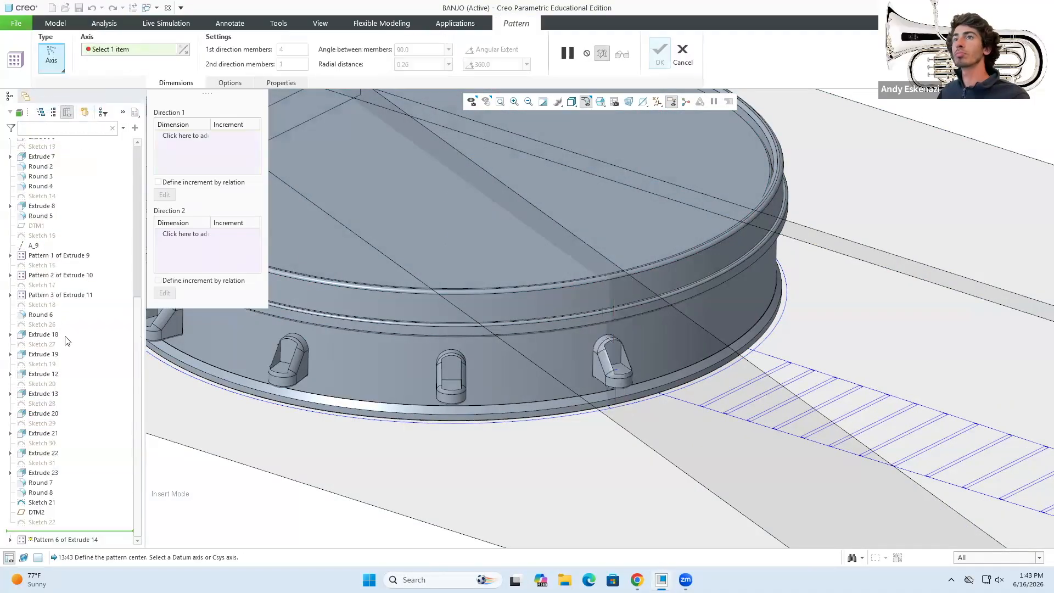
click(659, 55)
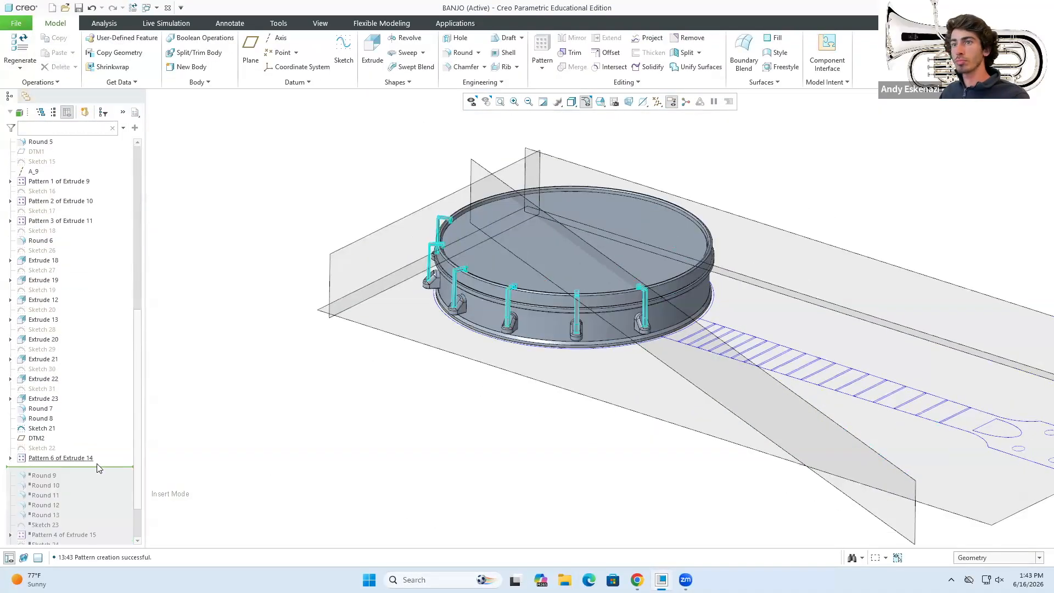
Pattern Round 9 so it repeats on all six patterned rim hooks.
click(546, 84)
scroll(62, 524, down, 1)
click(317, 60)
scroll(507, 277, down, 5)
click(351, 220)
middle_drag(522, 318, 691, 331)
Resume Round 10 and pattern it across the six rim hooks.
scroll(690, 331, down, 2)
scroll(46, 430, down, 4)
drag(59, 435, 58, 464)
click(46, 426)
click(542, 68)
click(554, 83)
scroll(69, 516, down, 1)
click(318, 58)
click(308, 255)
Pattern Round 11 and Round 12 across the six rim hooks.
scroll(55, 429, down, 4)
click(48, 434)
click(57, 399)
click(314, 63)
scroll(55, 434, down, 4)
click(46, 443)
click(53, 410)
middle_click(169, 447)
scroll(63, 447, down, 4)
Try to pattern Round 13 across the six rim hooks.
click(53, 453)
click(61, 420)
middle_click(169, 447)
scroll(136, 531, down, 4)
key(ctrl+z)
Edit Round 13 to add the matching edges of the other hooks as 0.50 radius sets.
click(43, 453)
click(65, 407)
scroll(698, 379, down, 5)
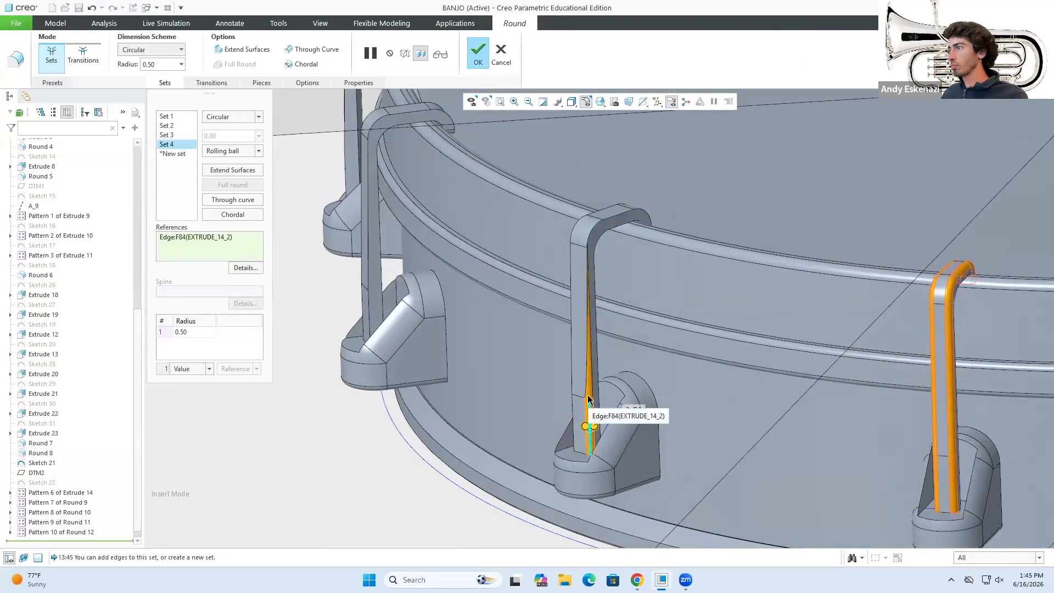
click(589, 399)
click(405, 372)
scroll(442, 317, up, 5)
click(442, 318)
scroll(381, 277, down, 5)
click(439, 261)
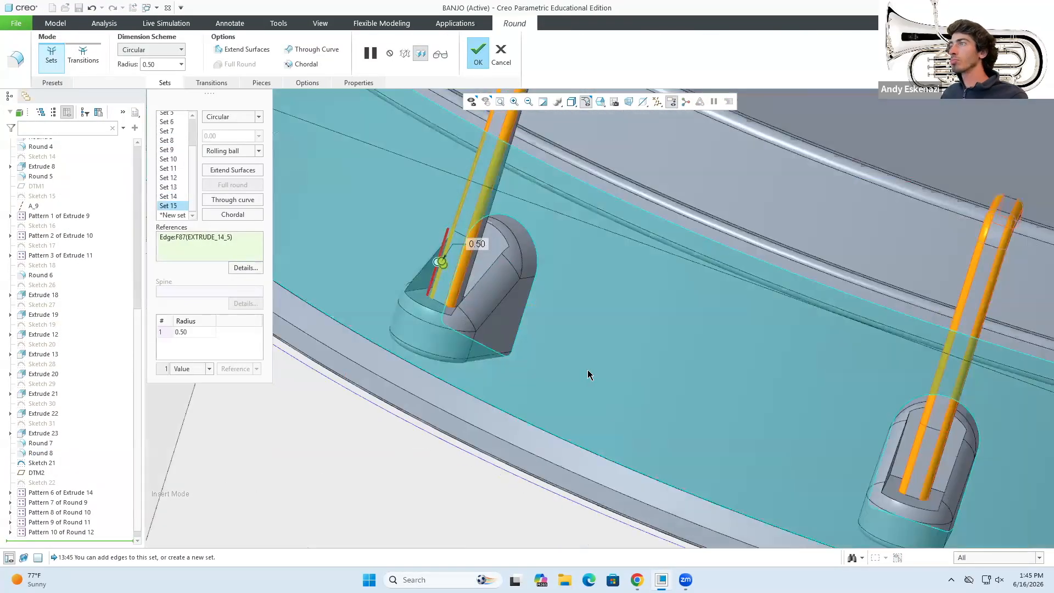
click(483, 275)
click(478, 54)
Resume the model's suppressed features up to and including Pattern 5 of Extrude 16.
scroll(494, 275, up, 5)
scroll(126, 483, down, 3)
drag(77, 462, 83, 503)
scroll(527, 329, up, 3)
middle_drag(527, 329, 495, 296)
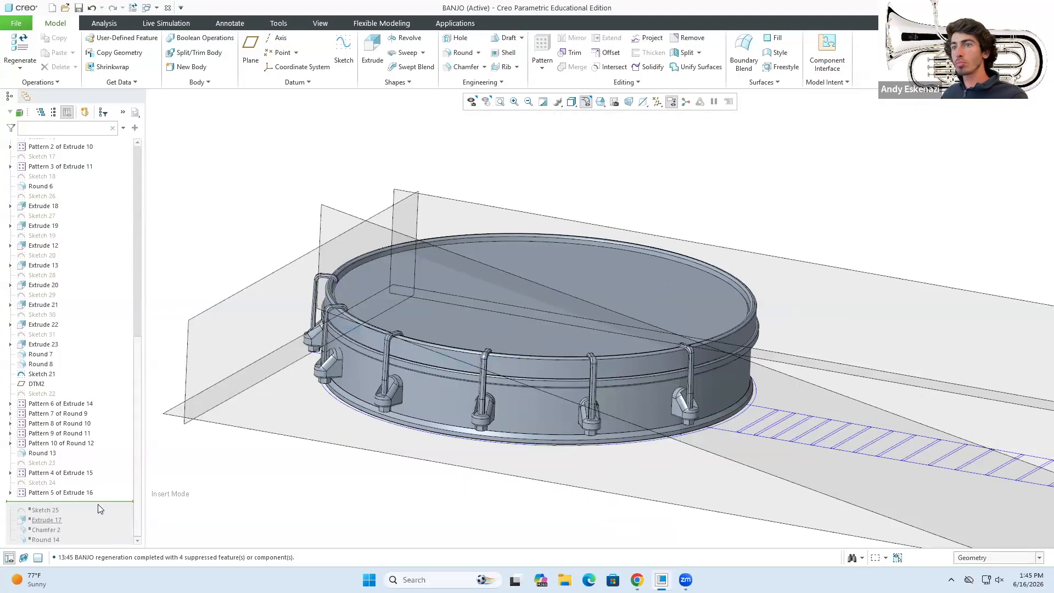
Resume Extrude 17 and pattern it about axis A_9 with six members over a 150° angular extent.
scroll(134, 497, down, 3)
click(66, 514)
click(72, 477)
click(51, 60)
click(61, 104)
scroll(31, 266, up, 5)
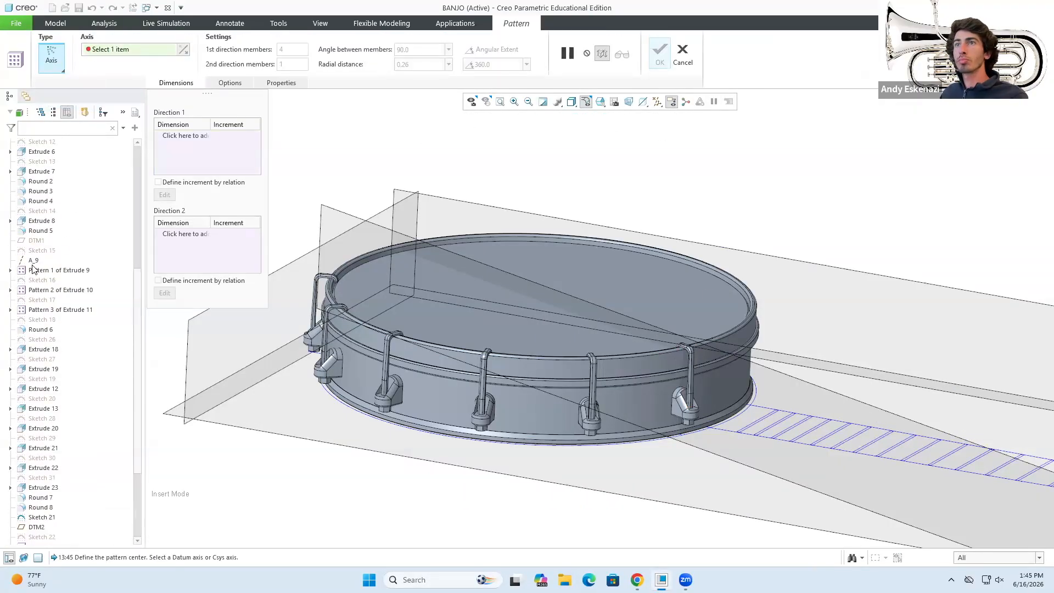
text(150)
click(659, 54)
Resume Chamfer 2 and Round 14 and pattern both across the six nut positions.
drag(135, 452, 136, 520)
drag(57, 517, 57, 539)
click(57, 522)
click(75, 485)
click(316, 53)
drag(136, 516, 136, 524)
click(57, 532)
click(74, 495)
click(315, 54)
Examine the patterned hooks, brackets and nuts around the rim from the side and from above.
scroll(300, 301, down, 5)
middle_drag(299, 301, 709, 394)
scroll(413, 326, up, 5)
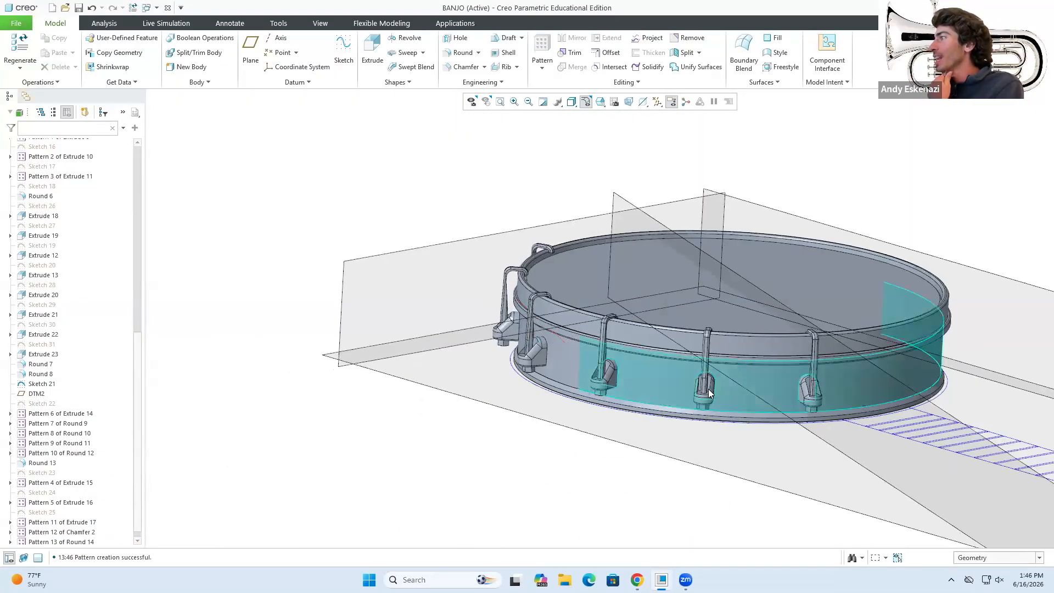
middle_drag(663, 360, 718, 356)
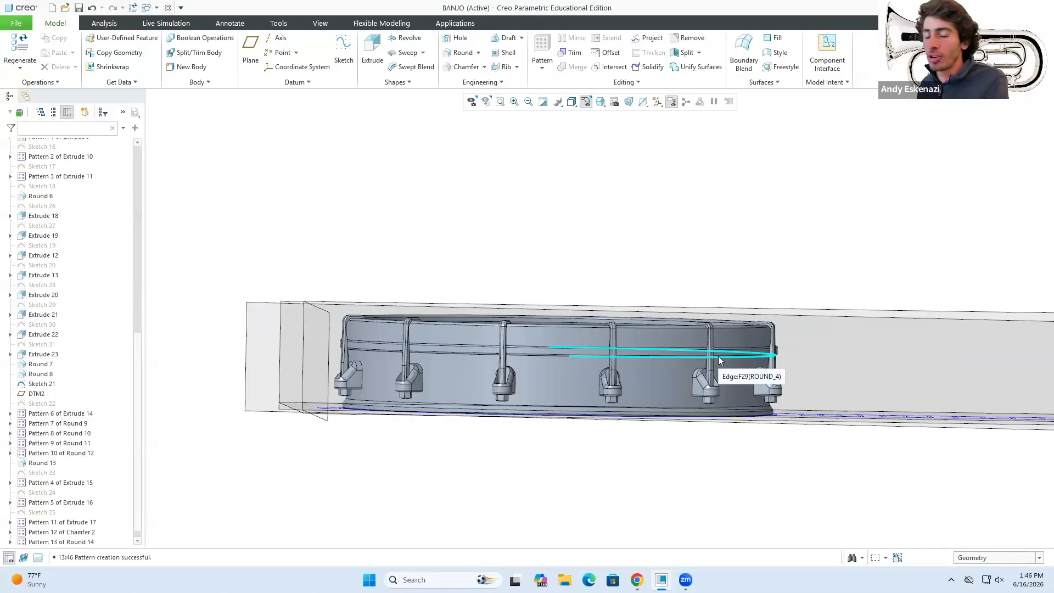
scroll(546, 350, up, 2)
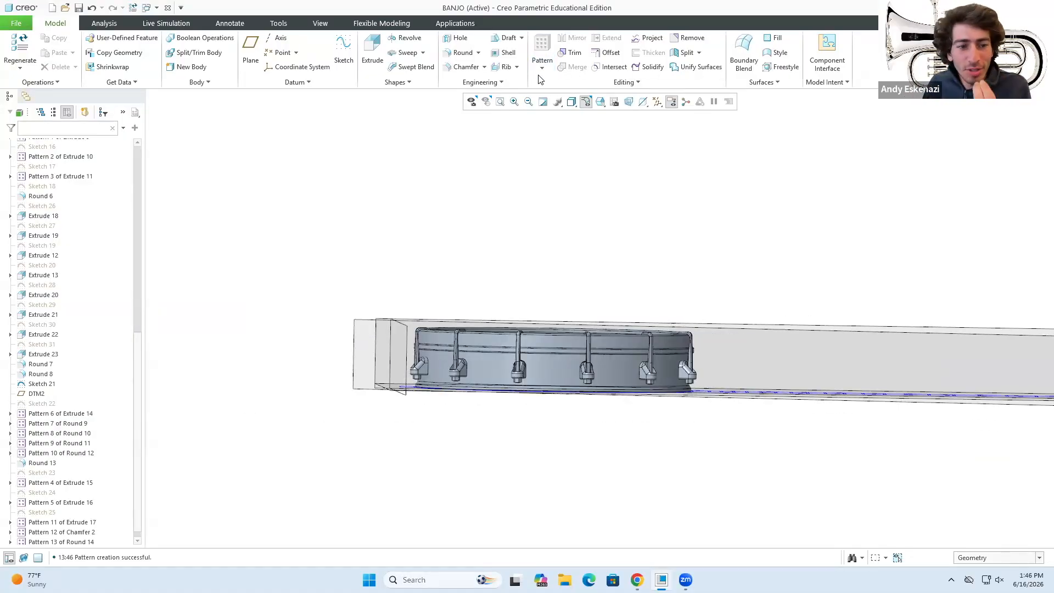
middle_drag(412, 248, 447, 276)
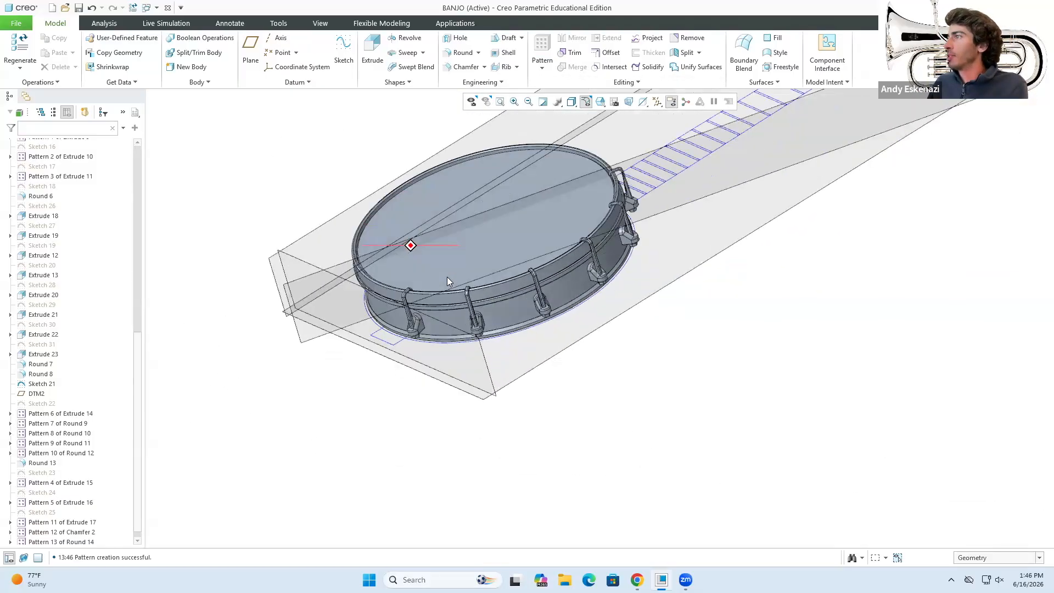
scroll(513, 296, up, 3)
middle_drag(519, 261, 530, 236)
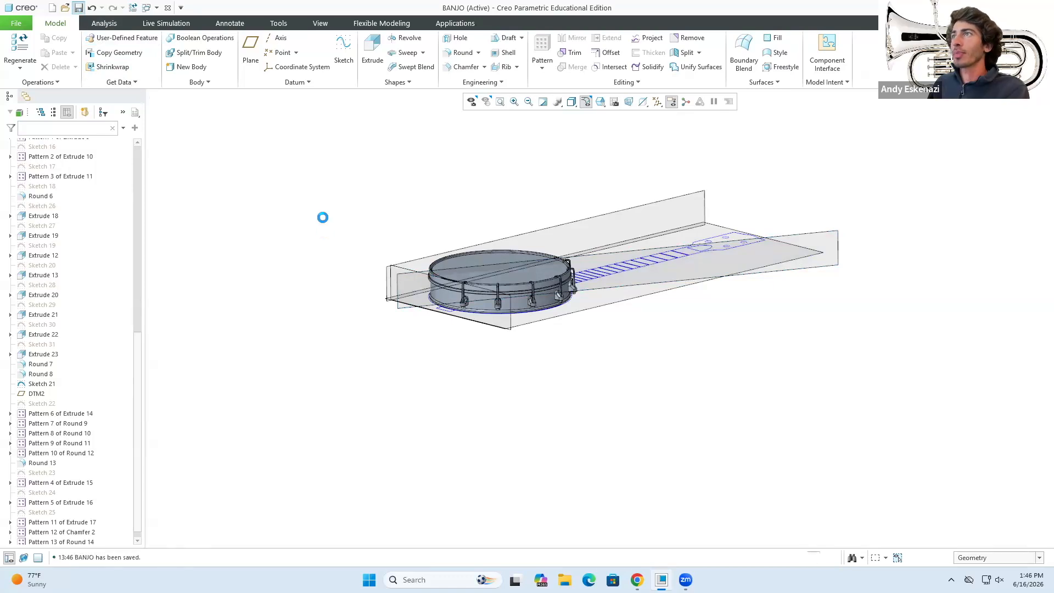
middle_drag(535, 252, 533, 330)
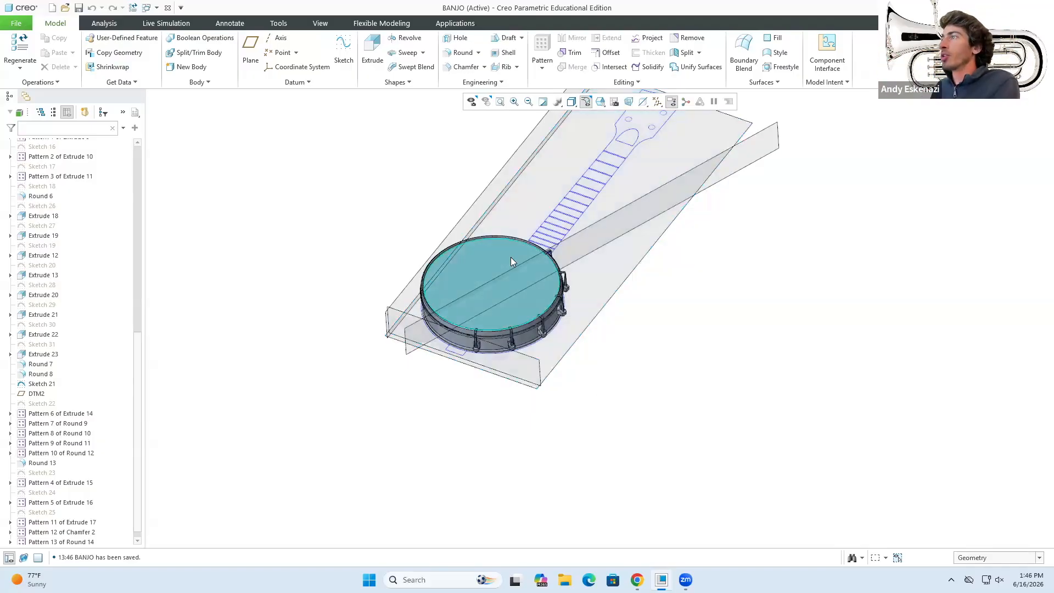
scroll(458, 283, up, 3)
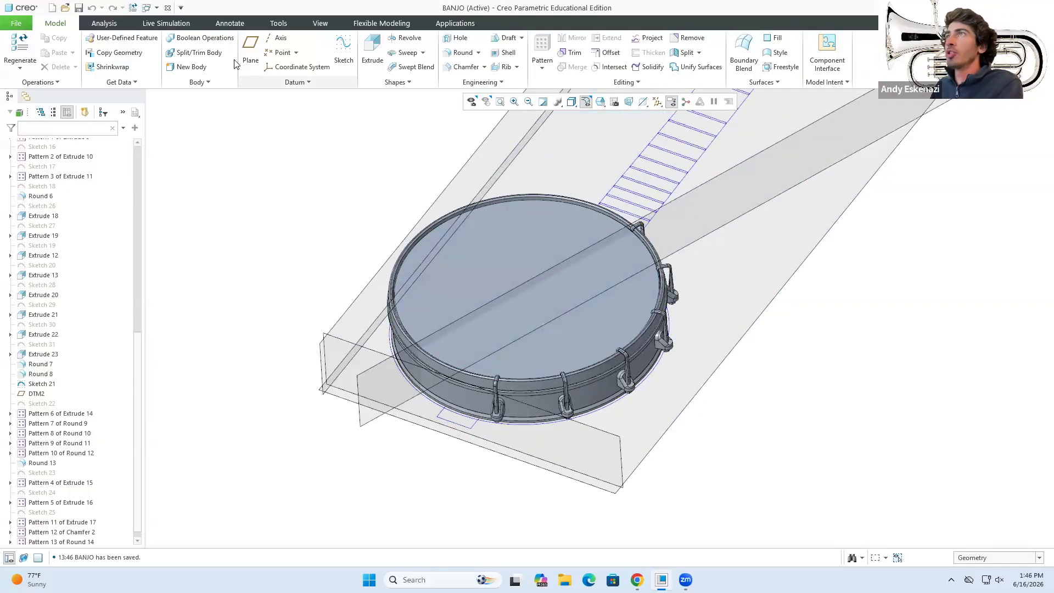
Sketch a line on the banjo head's top face from its centre to the inner rim edge.
click(347, 51)
click(522, 254)
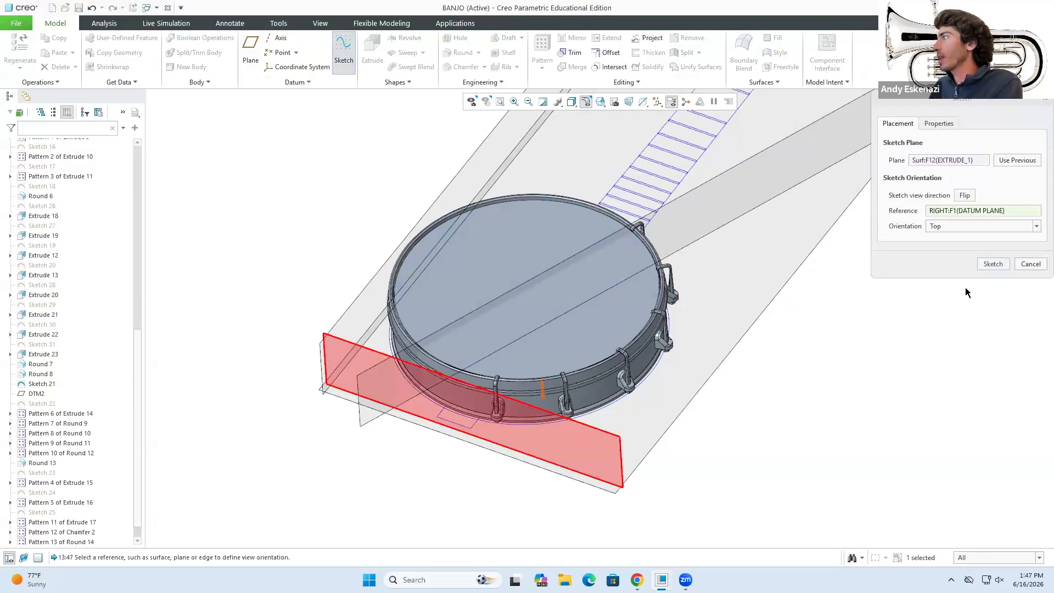
click(984, 269)
click(291, 38)
click(250, 52)
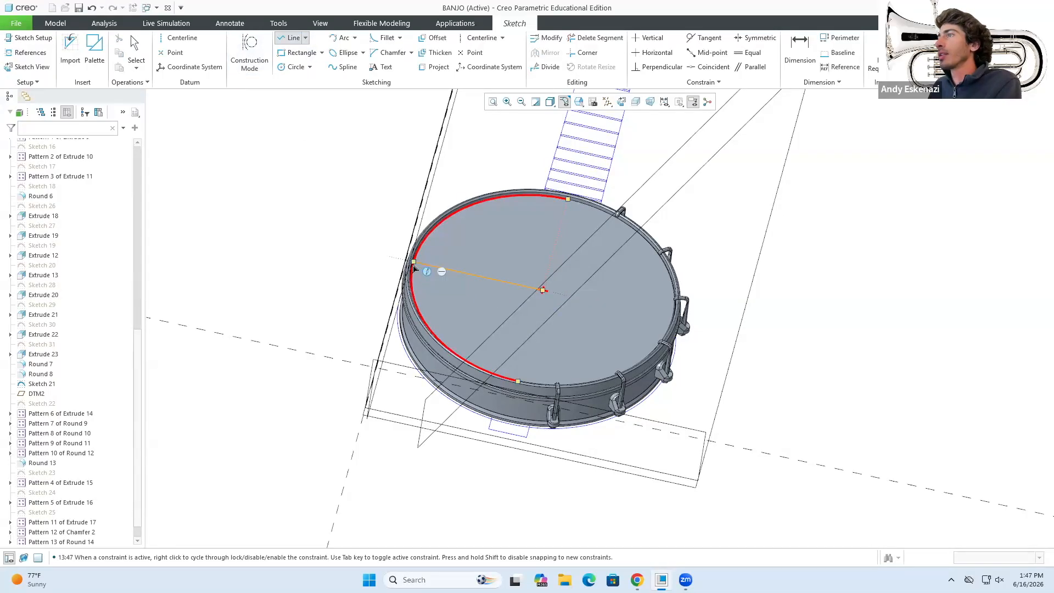
click(996, 48)
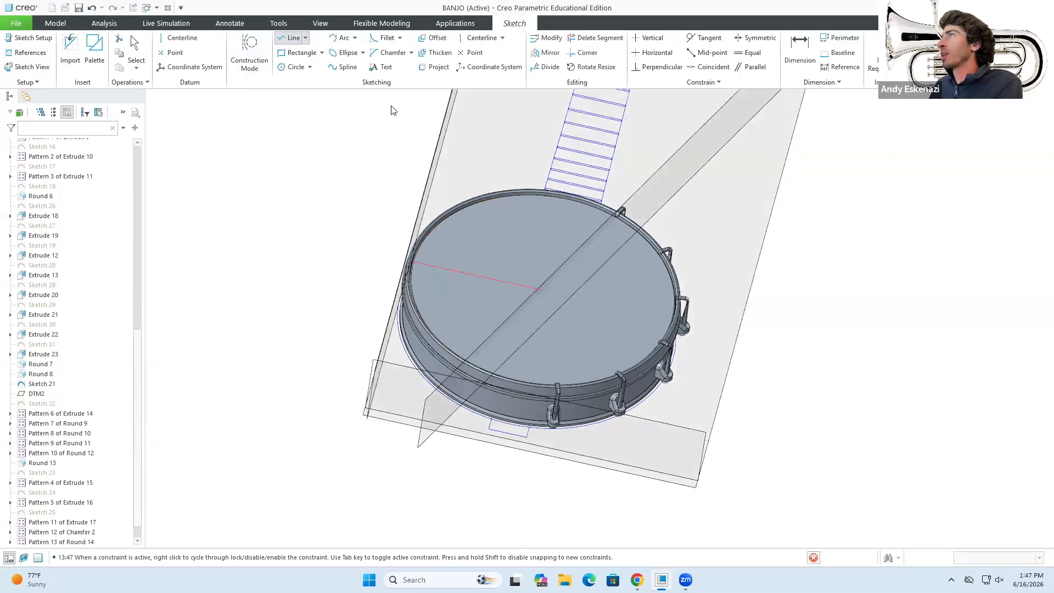
Create a datum plane normal to the Sketch 32 line and through its end point at the head's centre.
click(257, 61)
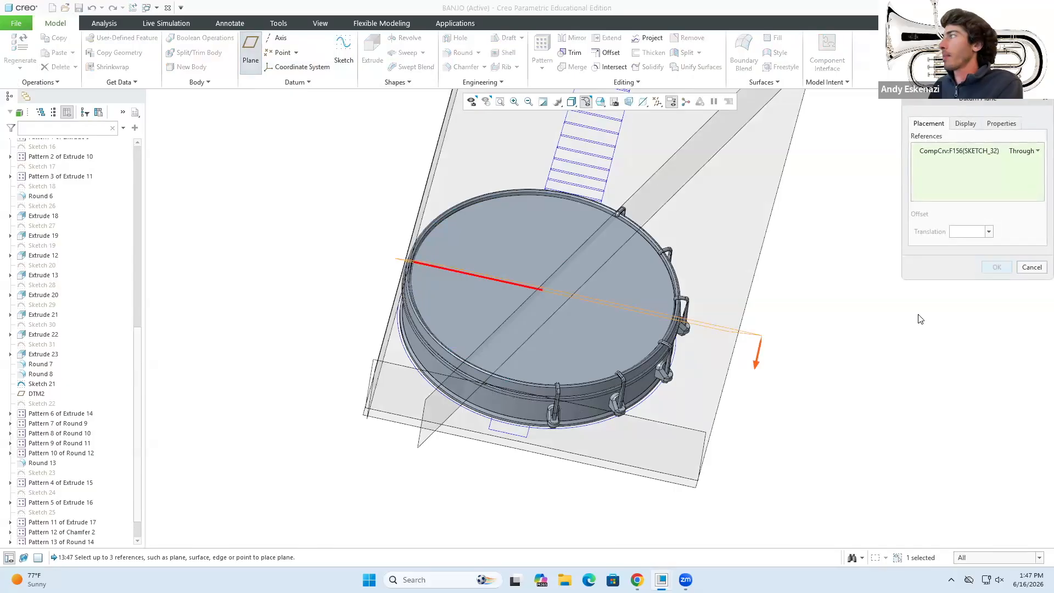
scroll(522, 289, down, 5)
ctrl+click(558, 299)
scroll(518, 327, up, 5)
middle_drag(558, 300, 561, 317)
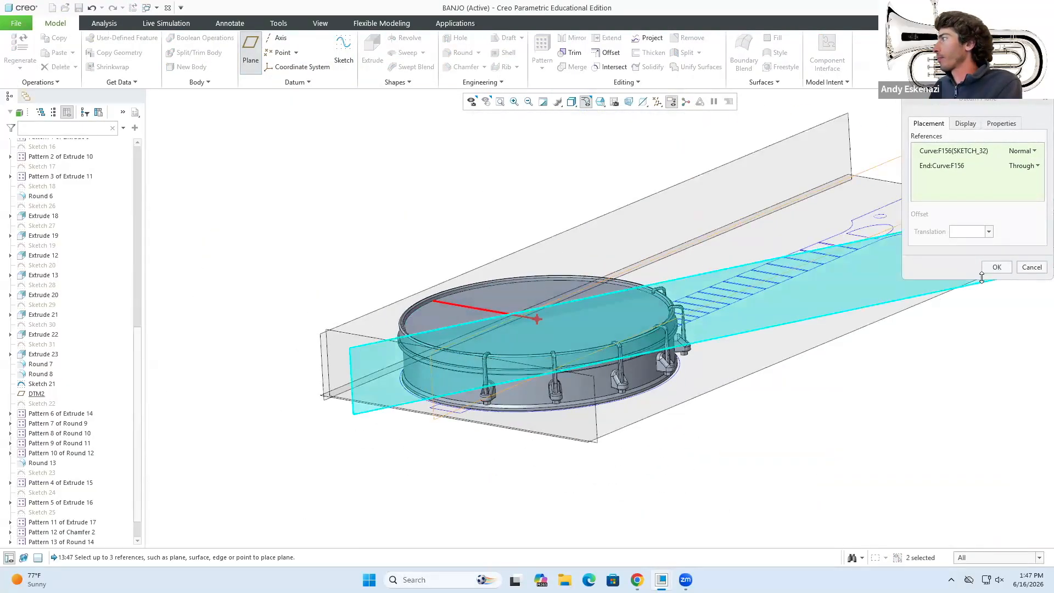
click(997, 267)
Hide the angled datum plane DTM2.
click(357, 346)
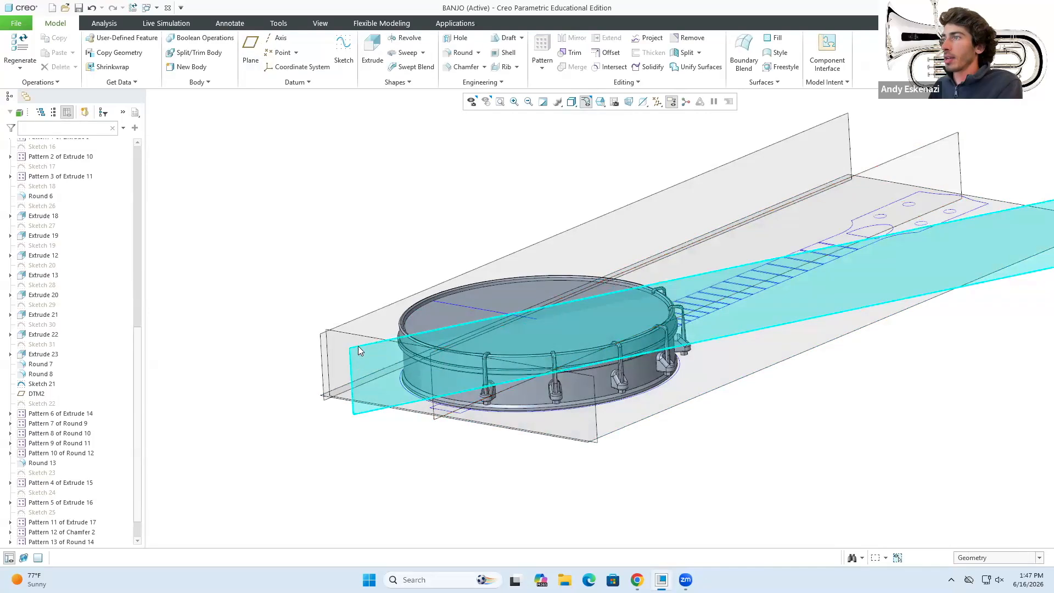
click(351, 347)
click(399, 327)
middle_drag(399, 326, 401, 385)
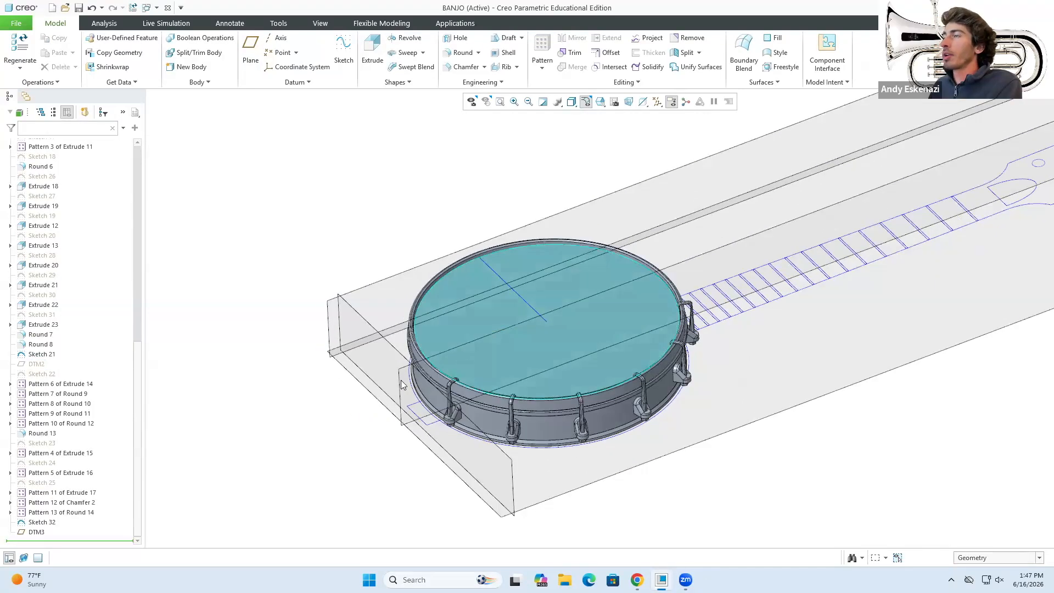
Try to mirror all the bracket, hook and nut features about plane DTM3.
scroll(129, 258, up, 8)
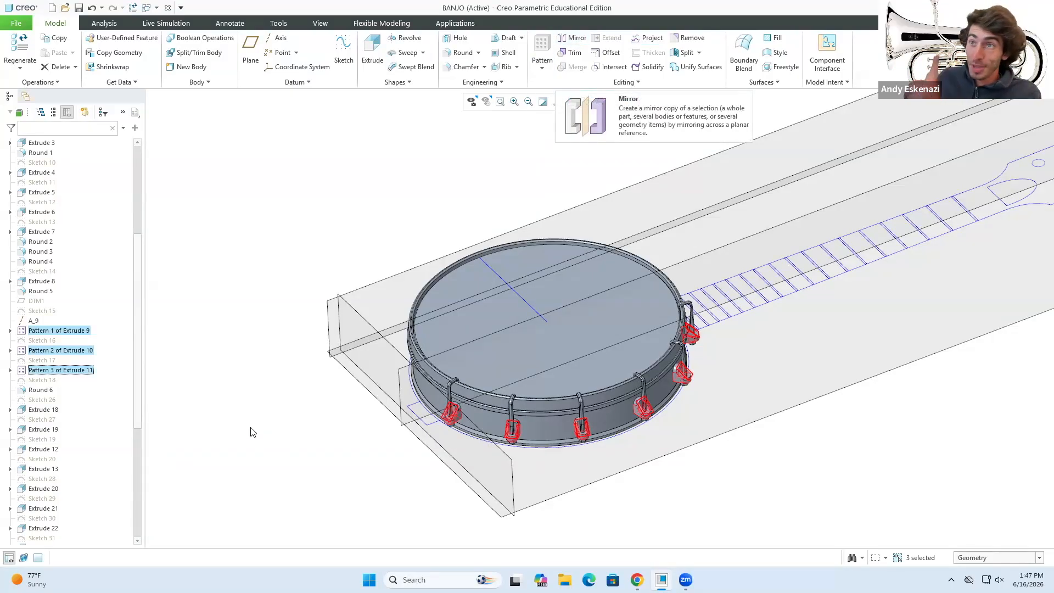
scroll(148, 497, down, 6)
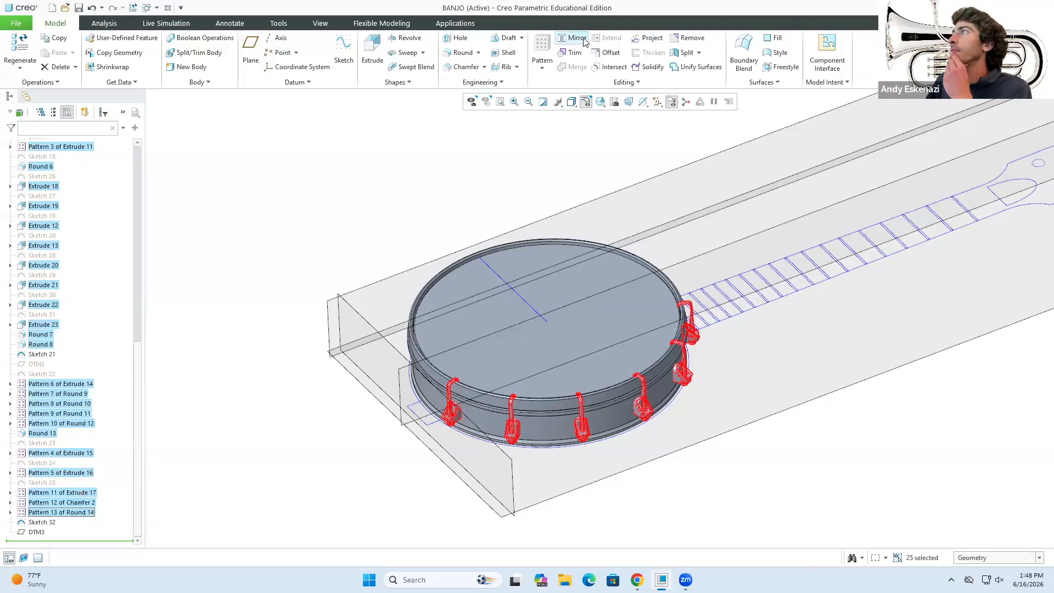
click(403, 367)
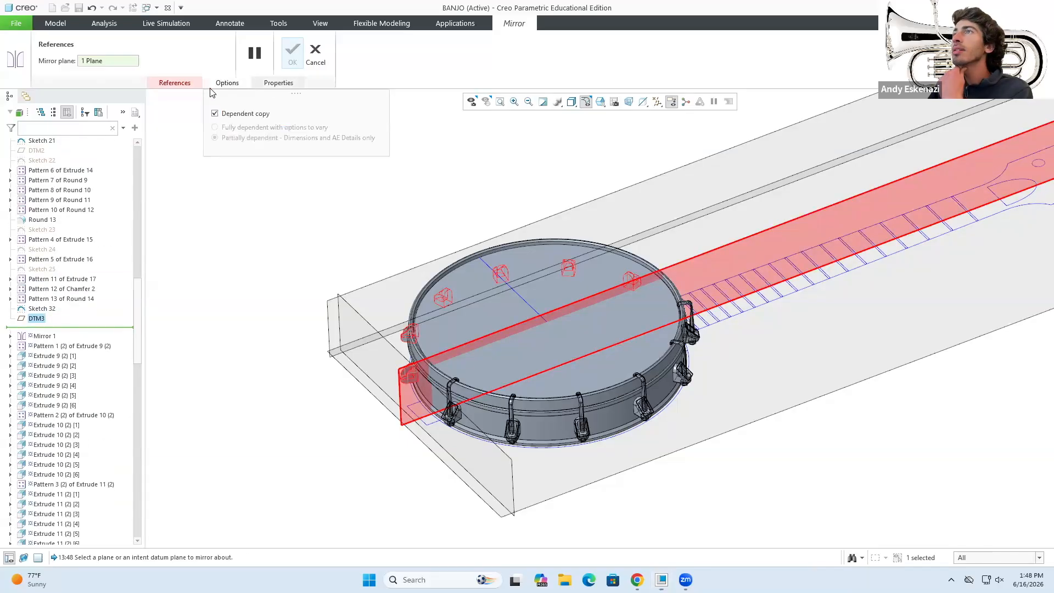
click(292, 54)
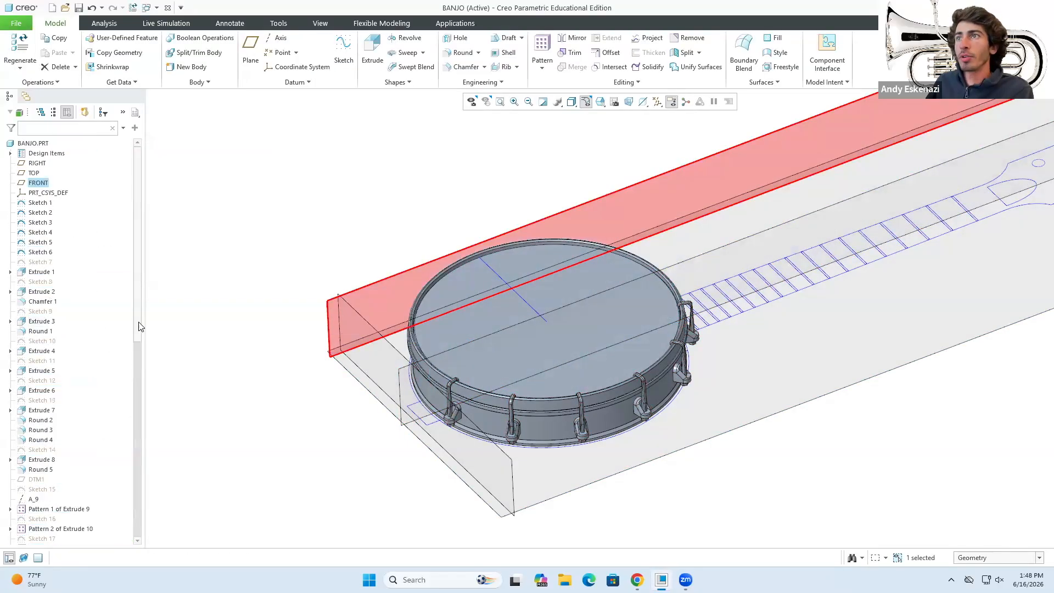
click(538, 61)
click(322, 54)
Try to mirror only the bracket features, from Pattern 1 of Extrude 9 through Round 8.
ctrl+click(49, 341)
ctrl+click(46, 361)
ctrl+click(39, 381)
scroll(472, 439, down, 3)
ctrl+click(47, 401)
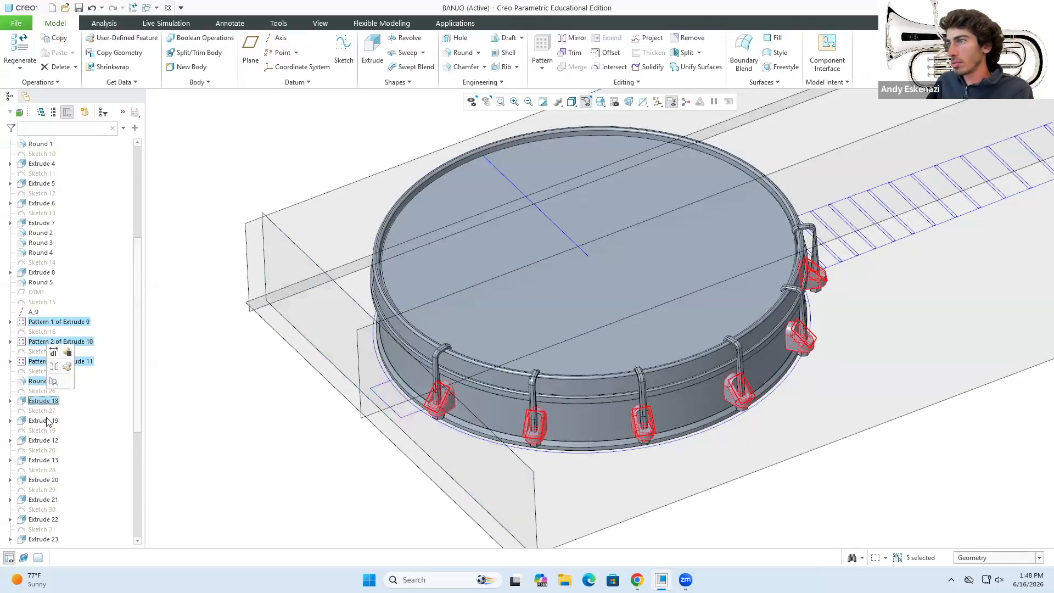
scroll(47, 504, down, 4)
shift+click(43, 416)
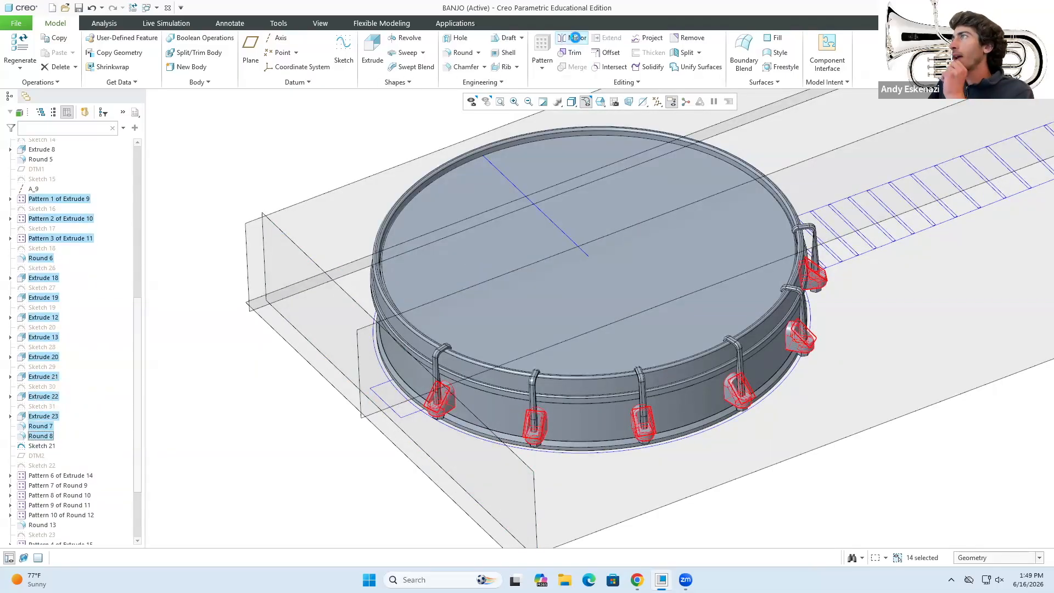
click(575, 38)
drag(137, 381, 138, 523)
click(315, 54)
click(284, 306)
Try to mirror the Extrude 9, 10 and 11 patterns together with Sketches 16 and 17 about plane DTM3.
scroll(47, 379, up, 4)
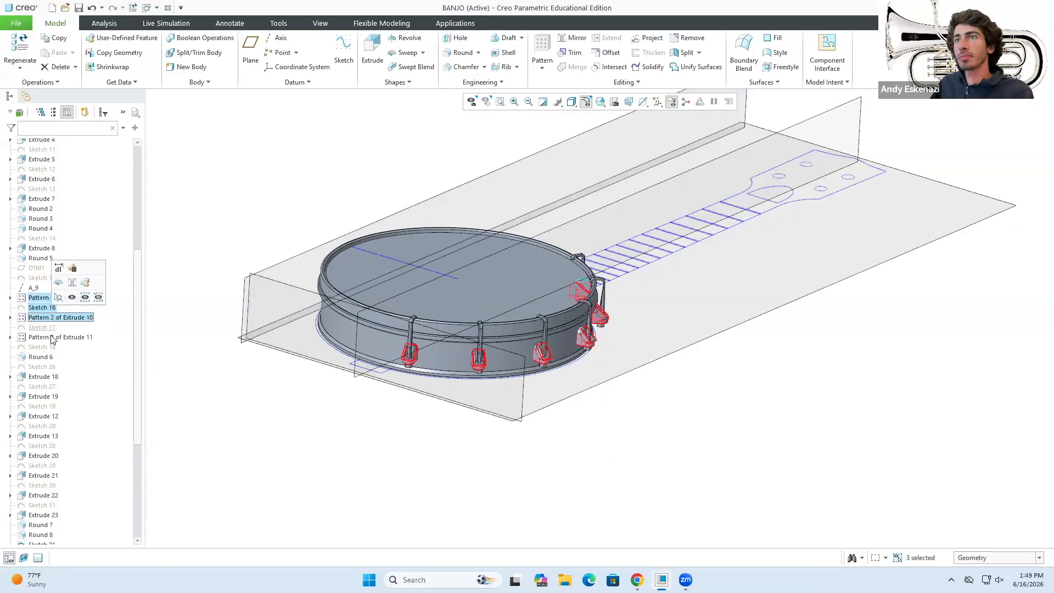
shift+click(51, 337)
click(575, 37)
click(357, 326)
middle_drag(379, 329, 335, 329)
middle_drag(395, 308, 374, 316)
scroll(373, 315, up, 2)
drag(138, 363, 137, 519)
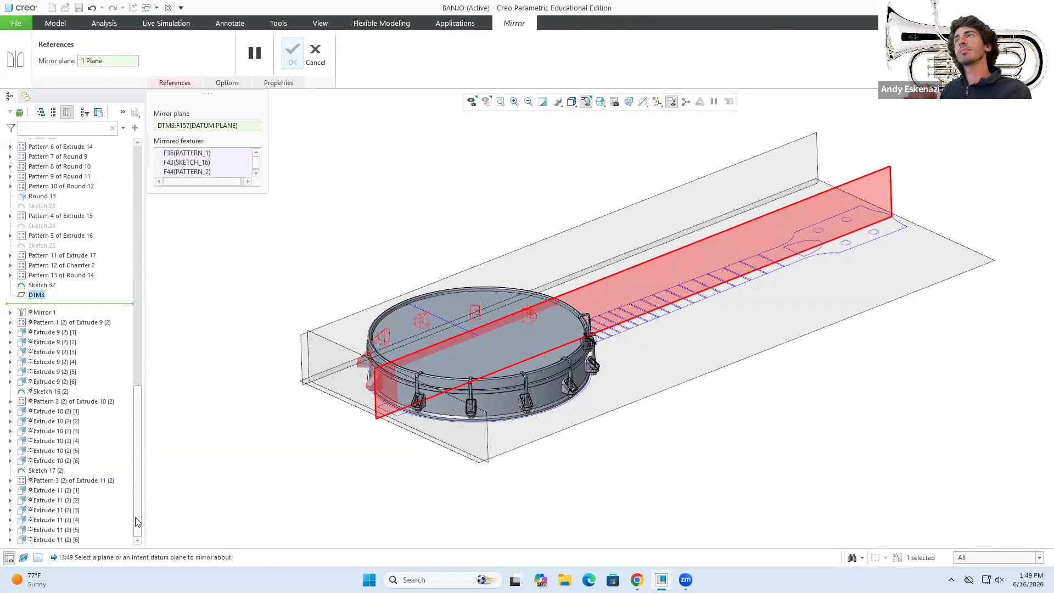
click(311, 55)
shift+middle_drag(556, 256, 469, 207)
scroll(390, 363, down, 4)
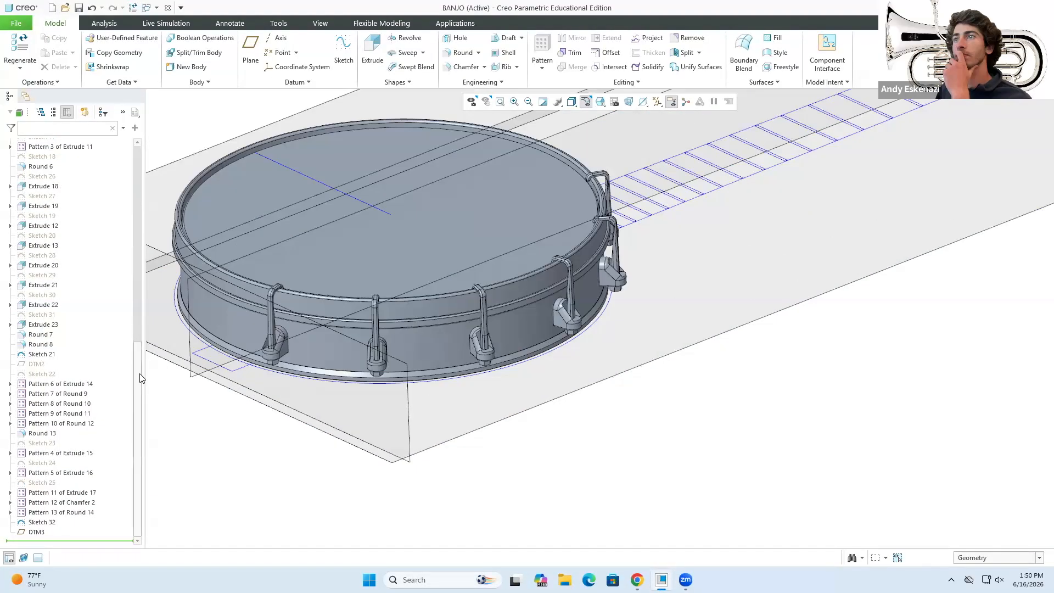
Mirror the bracket patterns of Extrude 9, Extrude 10 and Extrude 11 separately about plane DTM3.
click(81, 303)
click(190, 326)
scroll(484, 381, up, 2)
click(293, 54)
click(60, 356)
click(571, 41)
click(296, 357)
click(293, 54)
click(253, 213)
Try to mirror Extrude 18, 19, 12, 13 and 20 through 23 about plane DTM3.
drag(138, 407, 135, 427)
click(42, 349)
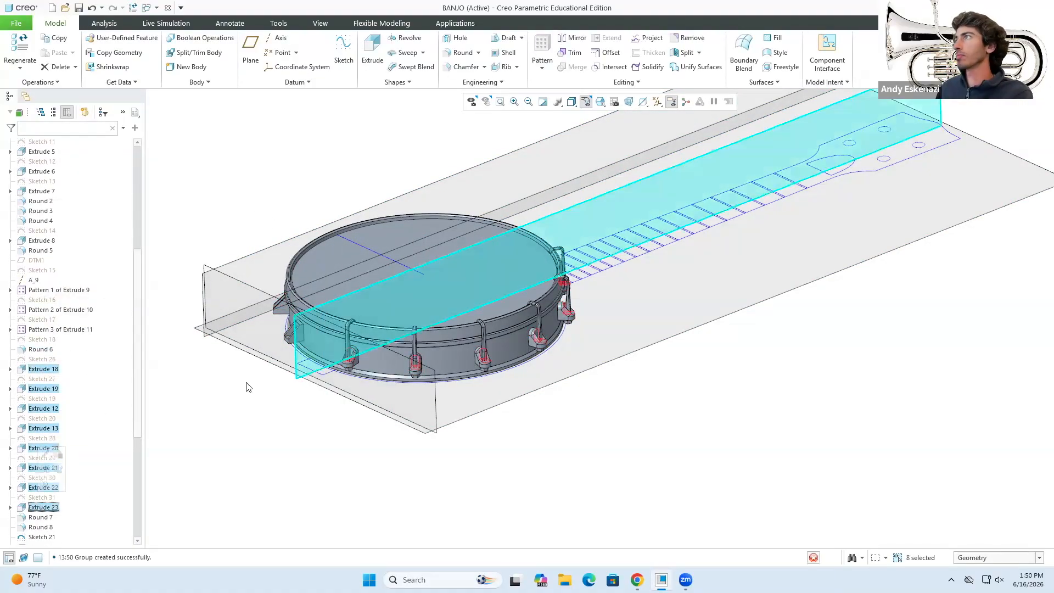
click(189, 334)
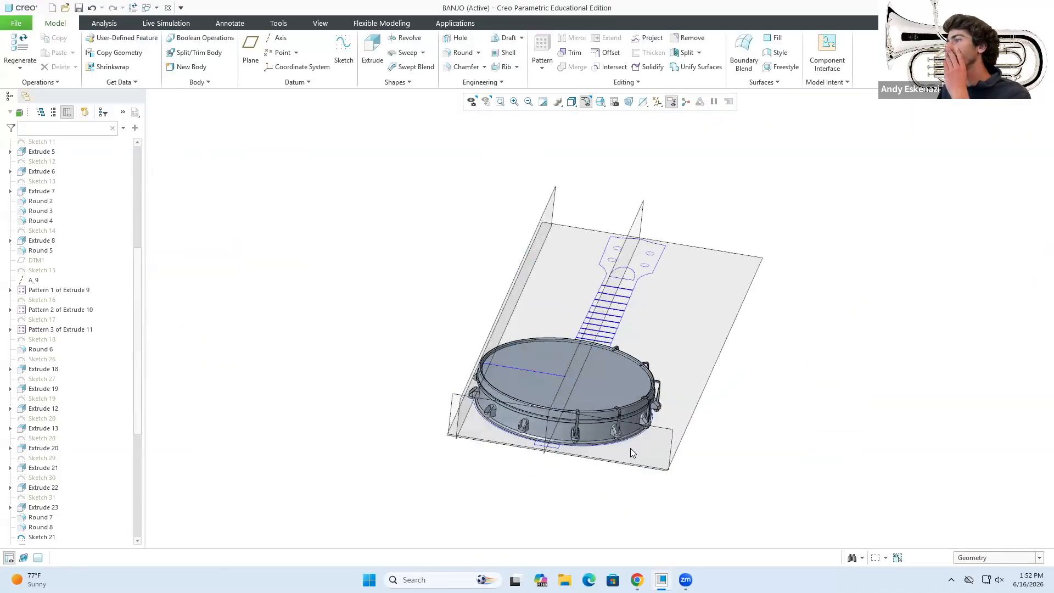
click(43, 369)
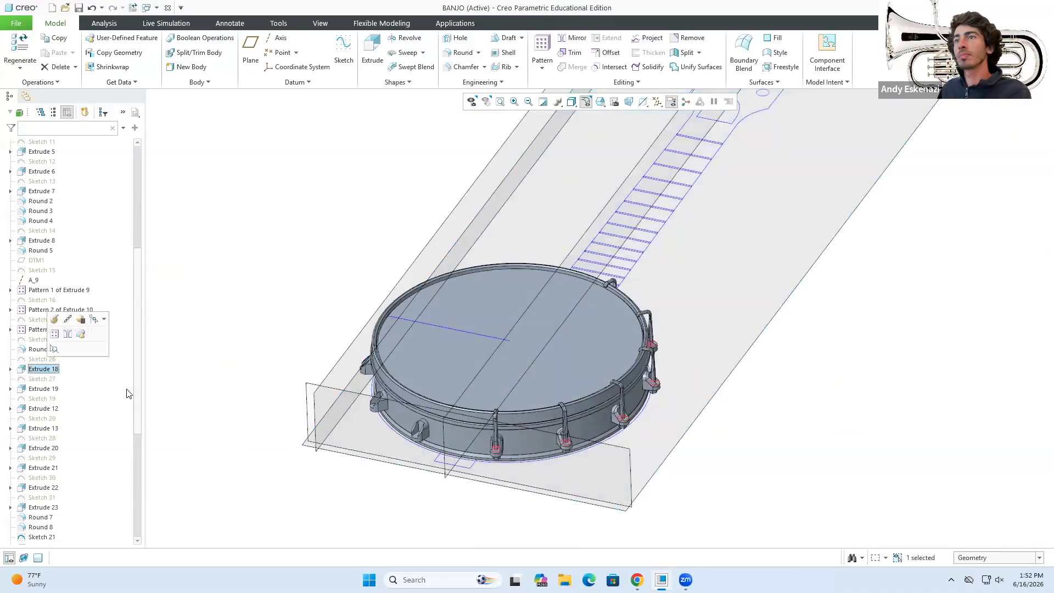
click(41, 283)
click(313, 51)
Sketch the recess floor outlines of the mirrored brackets by projecting their edges as complete loops.
click(529, 308)
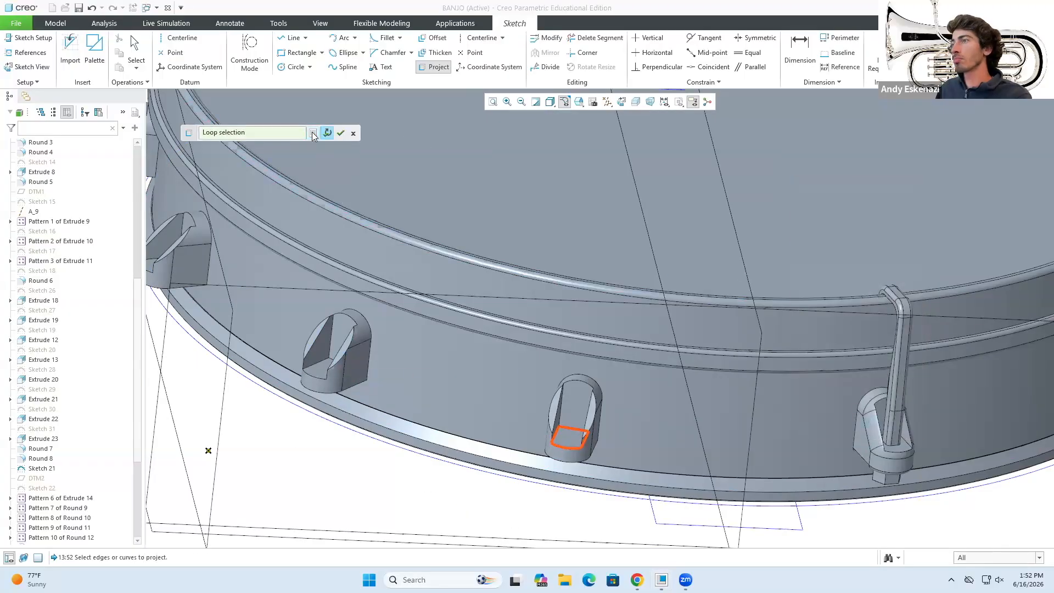
click(313, 135)
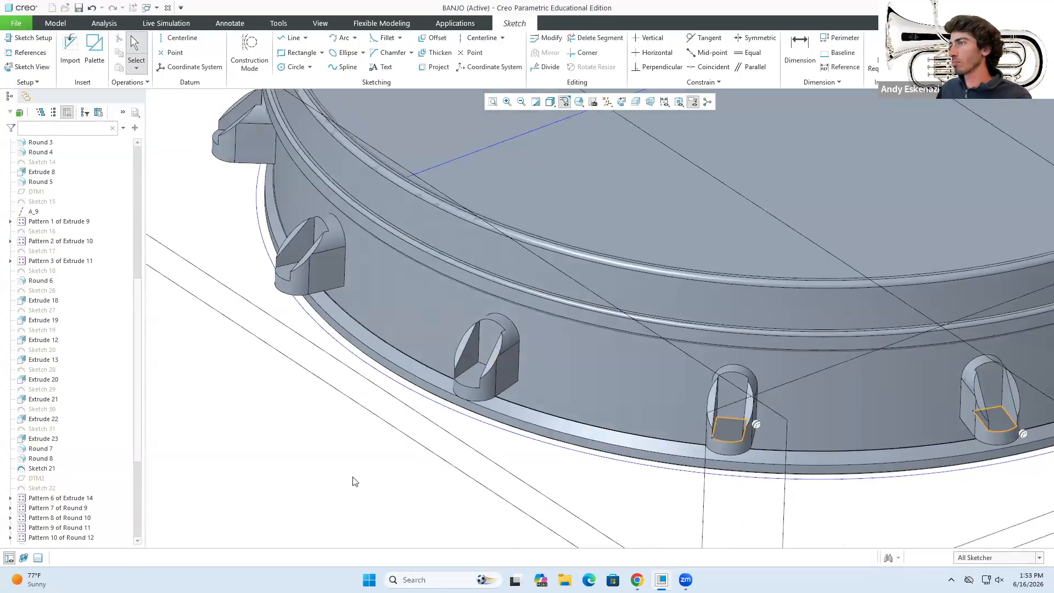
click(438, 67)
click(313, 132)
middle_click(472, 372)
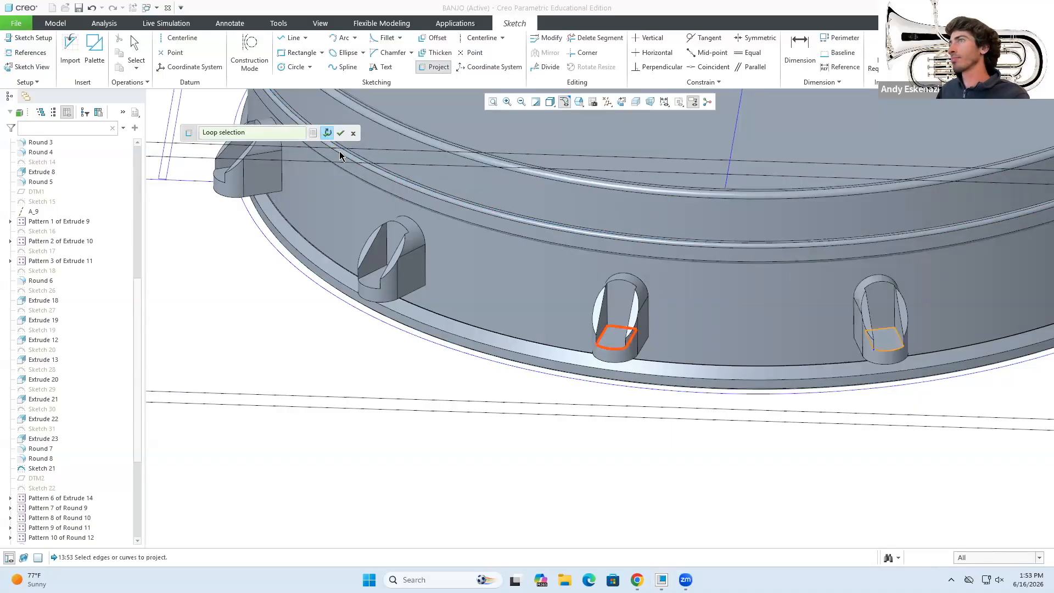
click(339, 155)
click(902, 427)
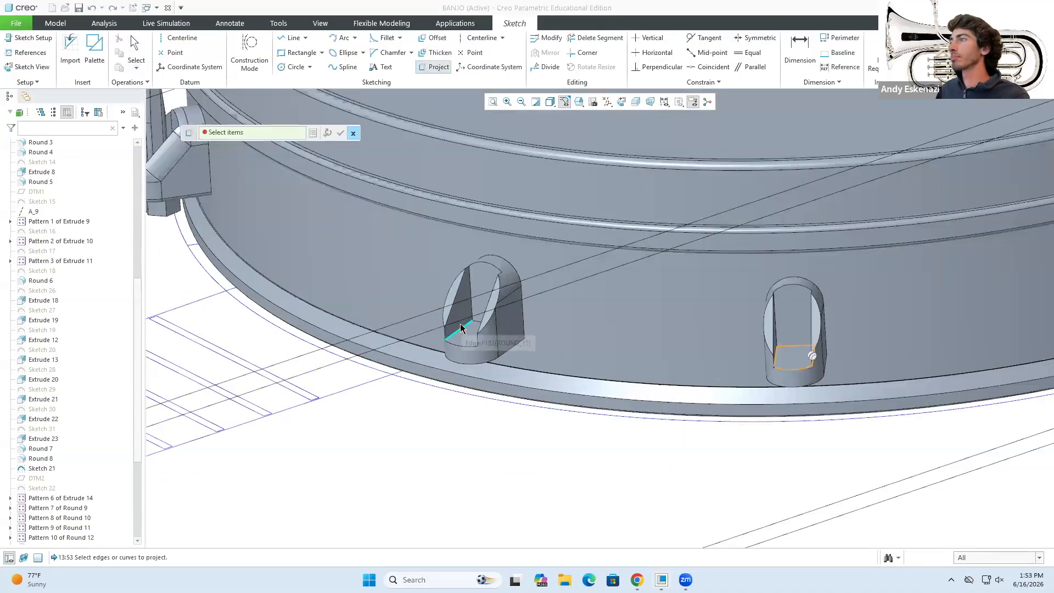
click(460, 324)
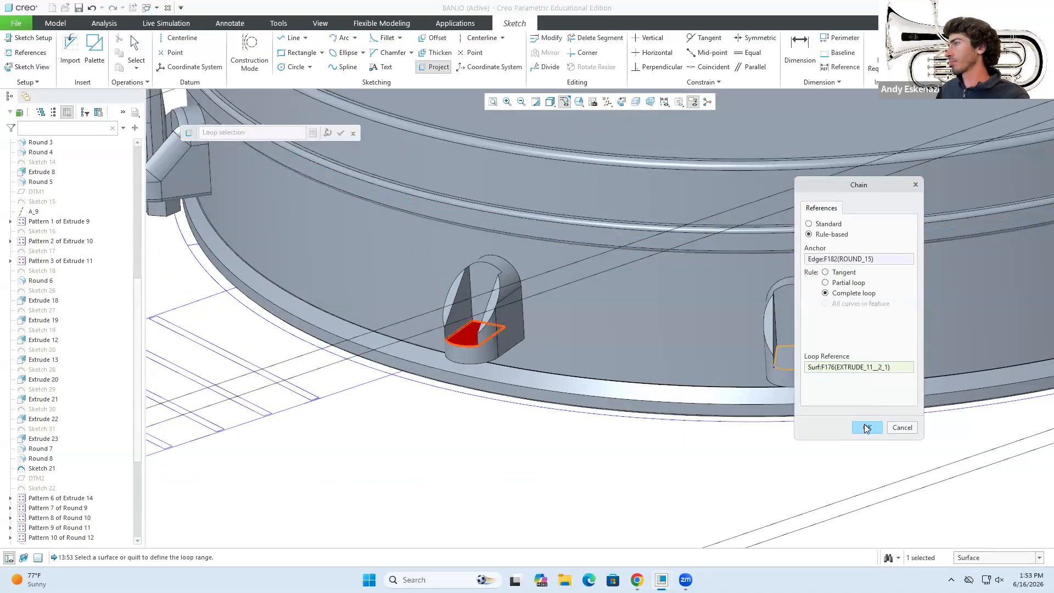
click(866, 429)
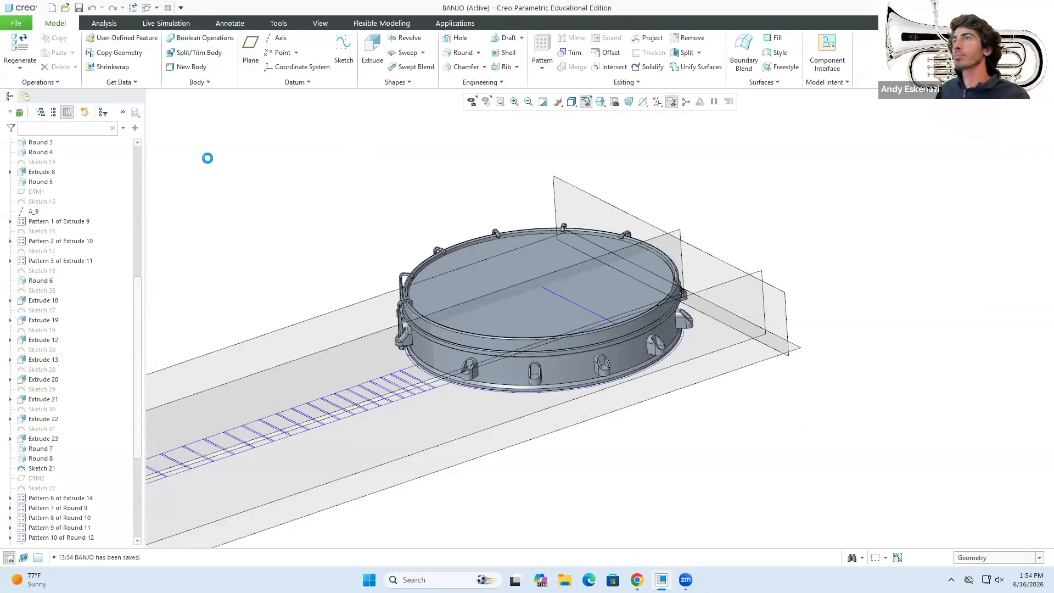
Try to mirror Extrude 19, 12, 13 and 20 through 23 without Extrude 18.
middle_drag(207, 158, 181, 491)
middle_drag(439, 417, 356, 395)
ctrl+click(43, 420)
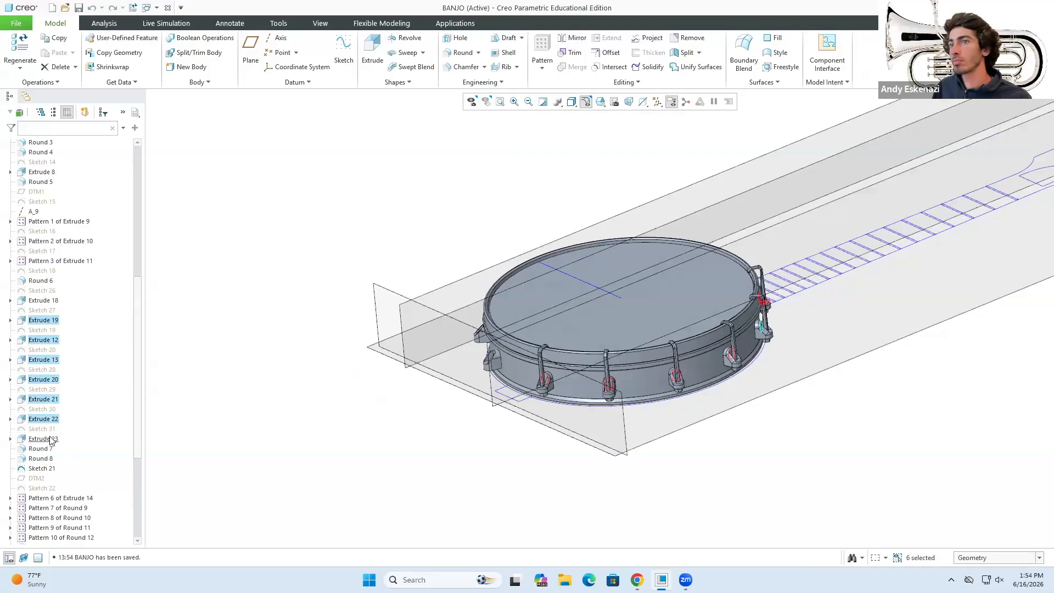
ctrl+click(50, 439)
click(572, 38)
click(174, 83)
click(490, 379)
click(231, 154)
click(315, 53)
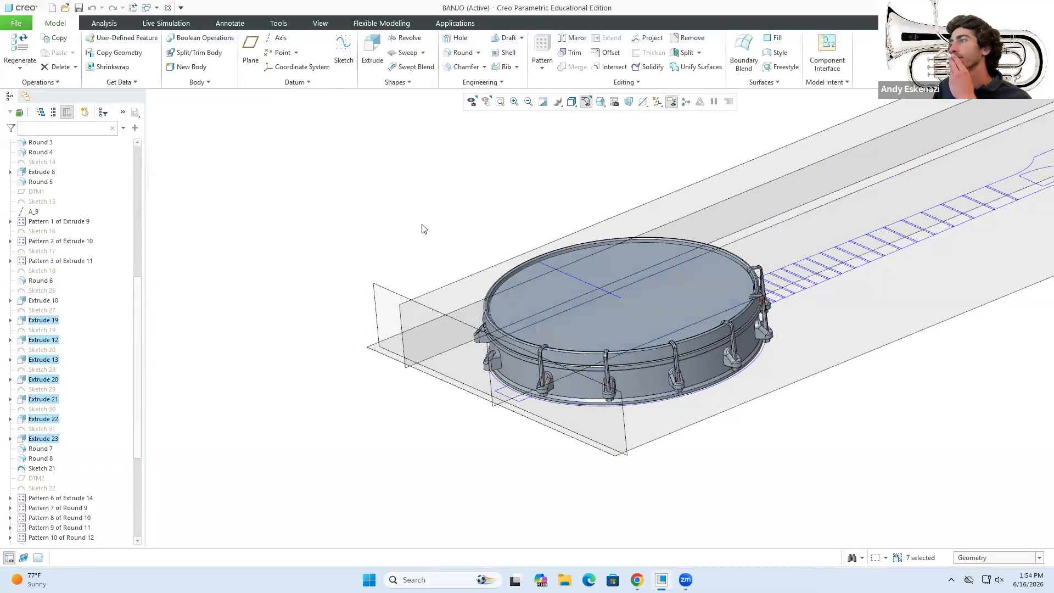
click(424, 228)
Sketch a profile on the first mirrored bracket's recess back face by projecting its bounding edges.
middle_drag(424, 229, 494, 370)
scroll(494, 369, down, 5)
click(344, 49)
click(502, 384)
click(992, 264)
scroll(521, 371, down, 4)
click(423, 67)
click(491, 390)
click(866, 426)
click(435, 67)
middle_drag(451, 385, 426, 400)
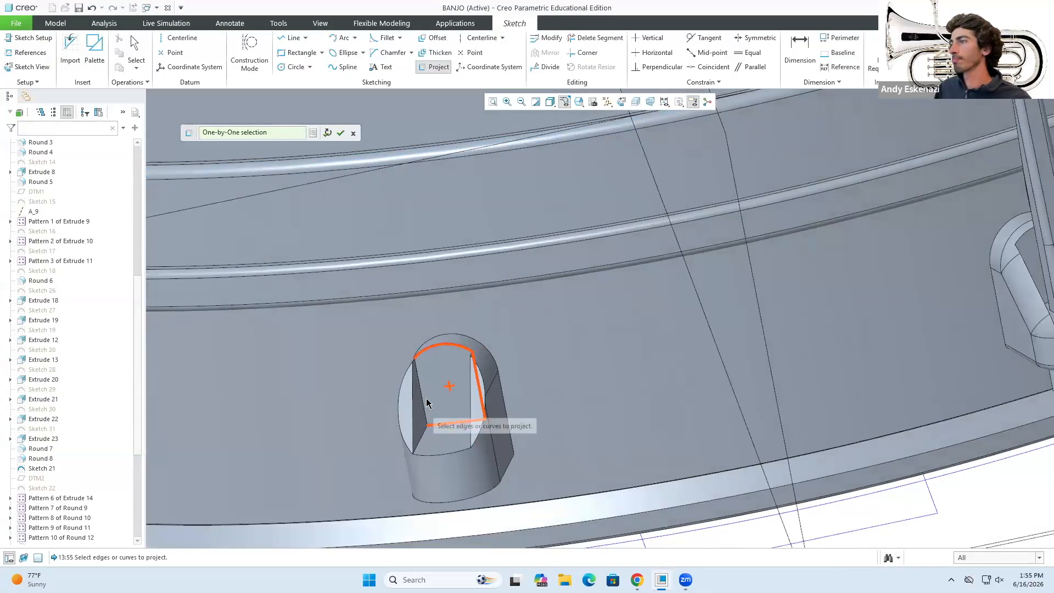
click(426, 400)
Extrude the first mirrored bracket's recess profile, Sketch 34, up to a selected reference.
click(412, 52)
click(475, 53)
click(374, 48)
scroll(451, 357, down, 4)
click(115, 49)
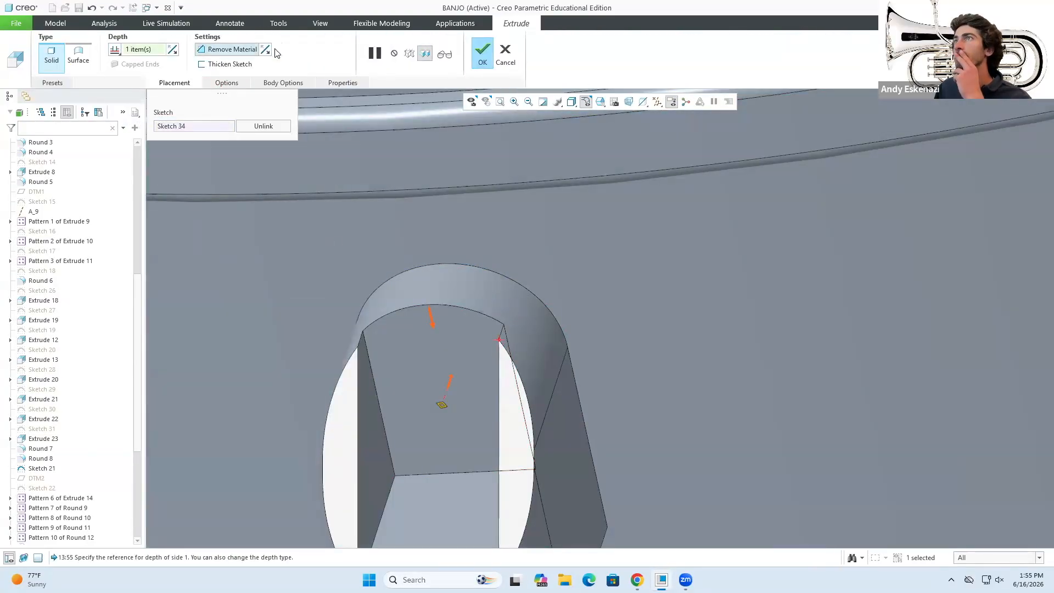
click(226, 50)
click(505, 54)
Project the back face edges of the second mirrored bracket's recess into a sketch and extrude it up to a reference.
scroll(516, 349, up, 5)
scroll(312, 321, down, 3)
mouse_move(516, 348)
middle_down()
mouse_move(312, 322)
mouse_move(508, 325)
middle_up()
scroll(508, 325, down, 3)
click(343, 48)
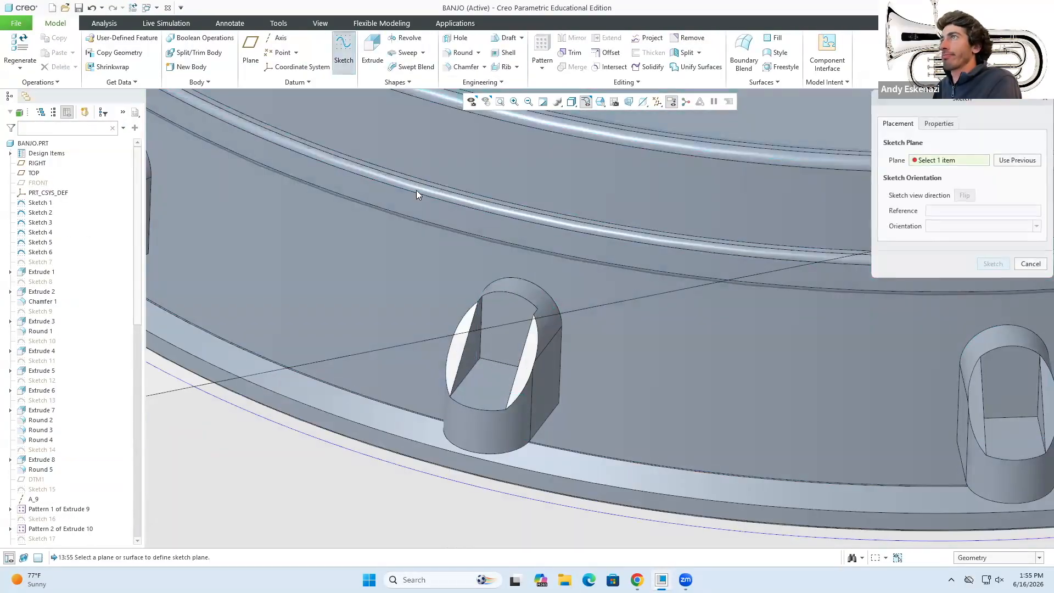
click(504, 329)
click(994, 263)
click(434, 66)
click(482, 303)
click(373, 48)
click(114, 50)
click(472, 51)
Sketch the third mirrored bracket's recess profile from its projected back face edges and extrude it.
mouse_move(465, 393)
middle_down()
mouse_move(461, 353)
mouse_move(477, 363)
middle_up()
click(343, 48)
click(477, 364)
click(990, 258)
click(433, 68)
click(428, 306)
click(341, 133)
click(542, 57)
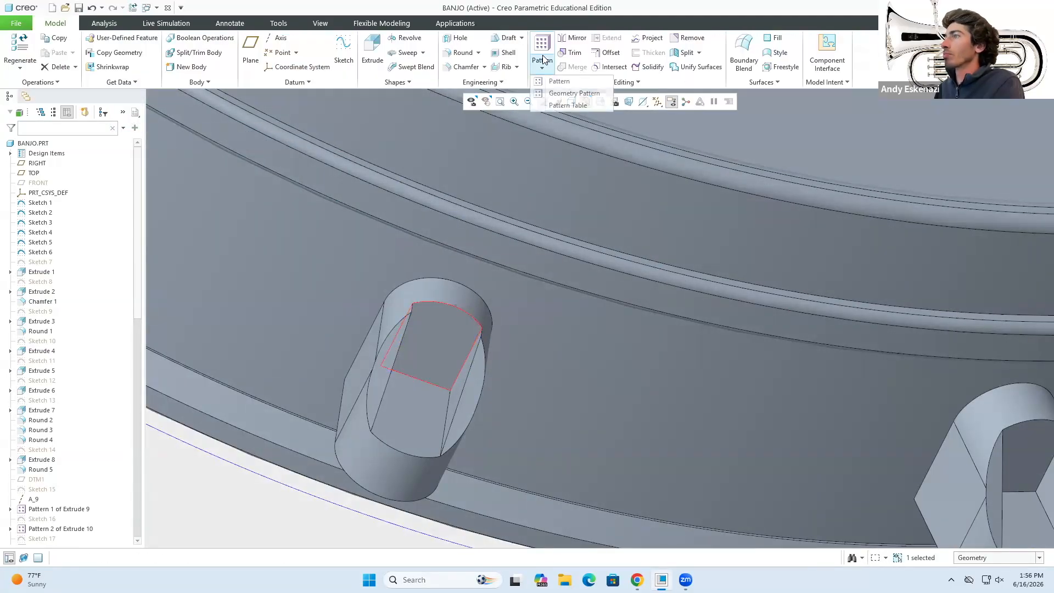
click(372, 51)
click(470, 52)
Sketch the fourth mirrored bracket's recess profile by projecting its back face edges one by one, and extrude it up to a reference.
scroll(443, 353, up, 10)
mouse_move(571, 442)
middle_down()
mouse_move(626, 353)
mouse_move(549, 428)
mouse_move(612, 449)
mouse_move(635, 487)
middle_up()
scroll(549, 428, down, 8)
click(344, 49)
click(561, 428)
click(991, 261)
click(433, 67)
click(571, 396)
click(535, 422)
click(554, 463)
click(604, 459)
middle_click(635, 487)
click(985, 50)
click(372, 51)
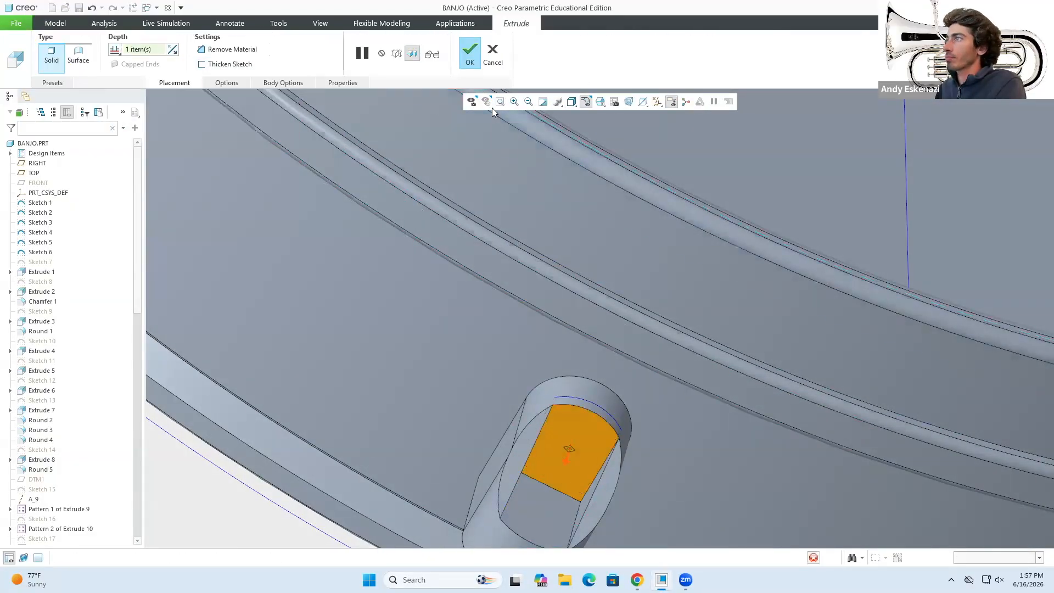
click(470, 52)
Project the fifth mirrored bracket's recess back face outline into a sketch and extrude it up to a reference.
scroll(492, 308, up, 8)
click(344, 49)
click(416, 268)
click(991, 261)
click(433, 67)
scroll(425, 272, down, 6)
click(414, 272)
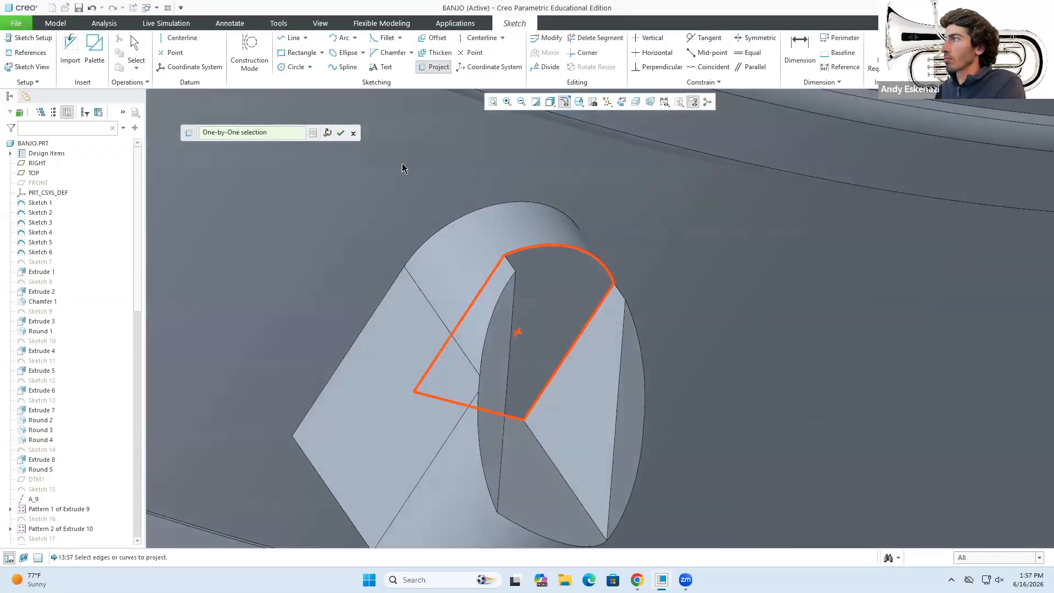
click(985, 50)
click(373, 50)
click(119, 49)
click(470, 51)
Sketch the last mirrored bracket's recess profile from its projected back face edges and extrude it up to a reference.
click(344, 50)
click(361, 251)
click(990, 261)
click(433, 67)
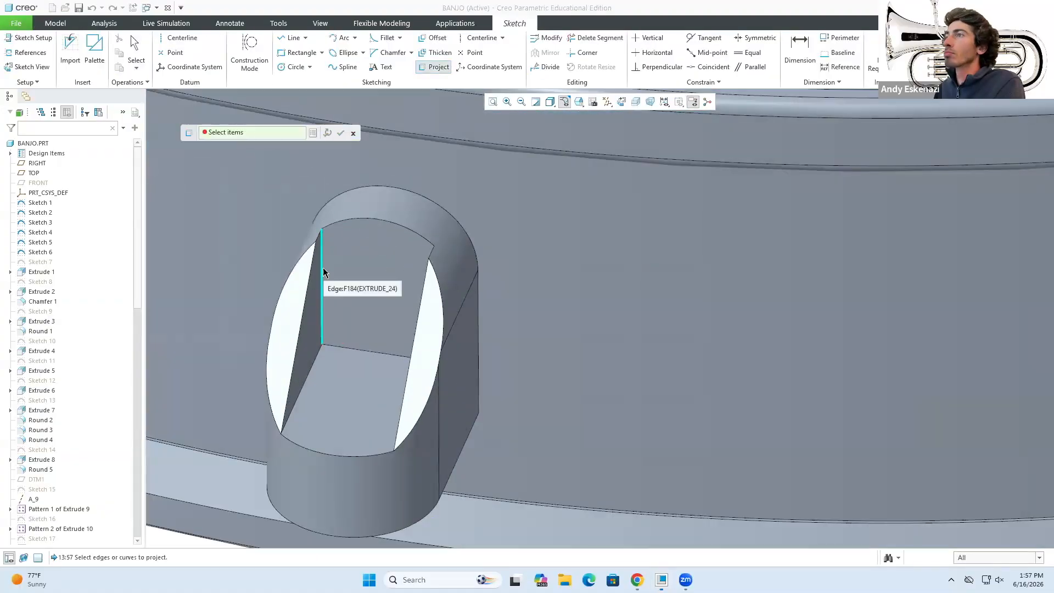
click(323, 268)
click(366, 352)
click(374, 219)
click(986, 50)
click(373, 51)
middle_drag(381, 285, 455, 158)
click(470, 52)
Round the recess rim edges of the mirrored brackets with radius 3.00, deleting the sixth edge set.
scroll(465, 152, down, 6)
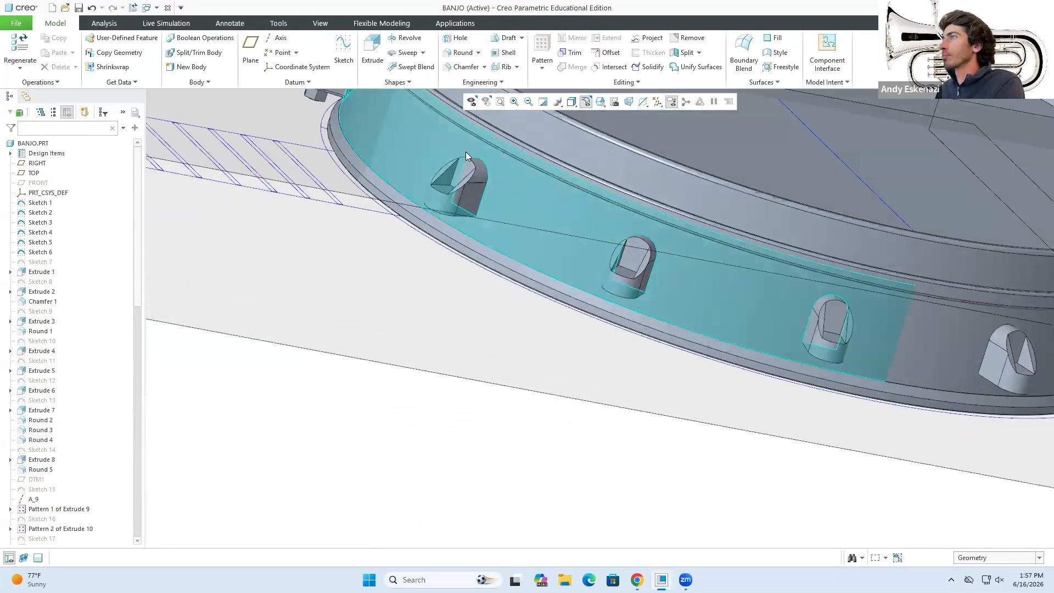
click(463, 53)
scroll(459, 186, up, 4)
click(457, 274)
click(861, 411)
click(808, 446)
click(952, 426)
middle_drag(952, 426, 769, 351)
click(769, 334)
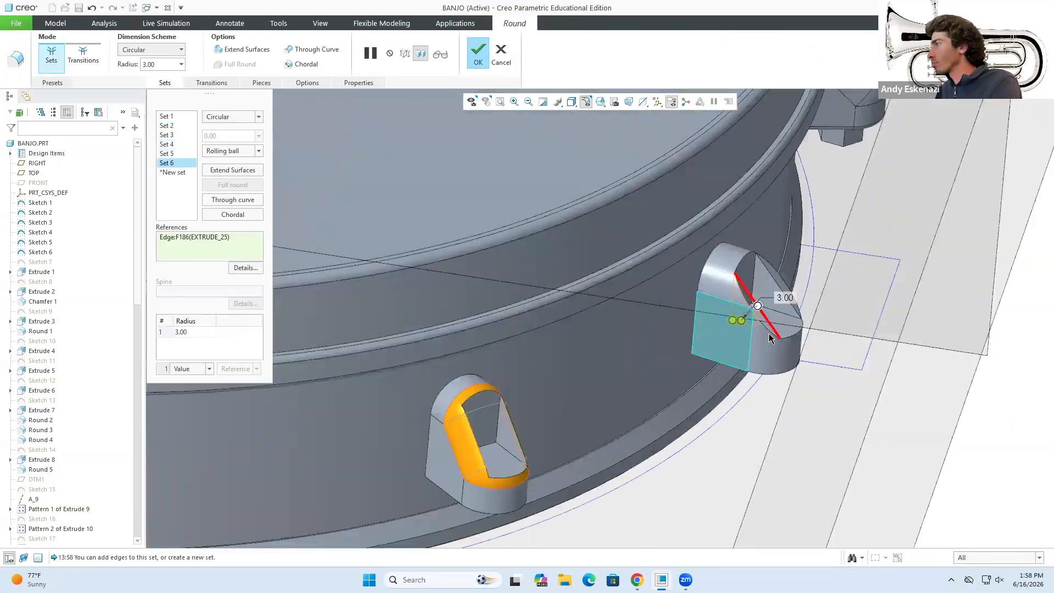
right_click(167, 163)
click(193, 180)
click(479, 53)
Round the remaining edges of the mirrored brackets with a radius of 0.5.
scroll(668, 379, up, 4)
click(463, 53)
click(719, 355)
text(0.5)
middle_drag(555, 385, 703, 384)
click(690, 446)
click(457, 383)
scroll(409, 324, up, 4)
click(479, 54)
Mirror the hook tops, Pattern 6 of Extrude 14, about plane DTM3.
middle_drag(606, 264, 565, 372)
click(42, 272)
scroll(73, 371, down, 2)
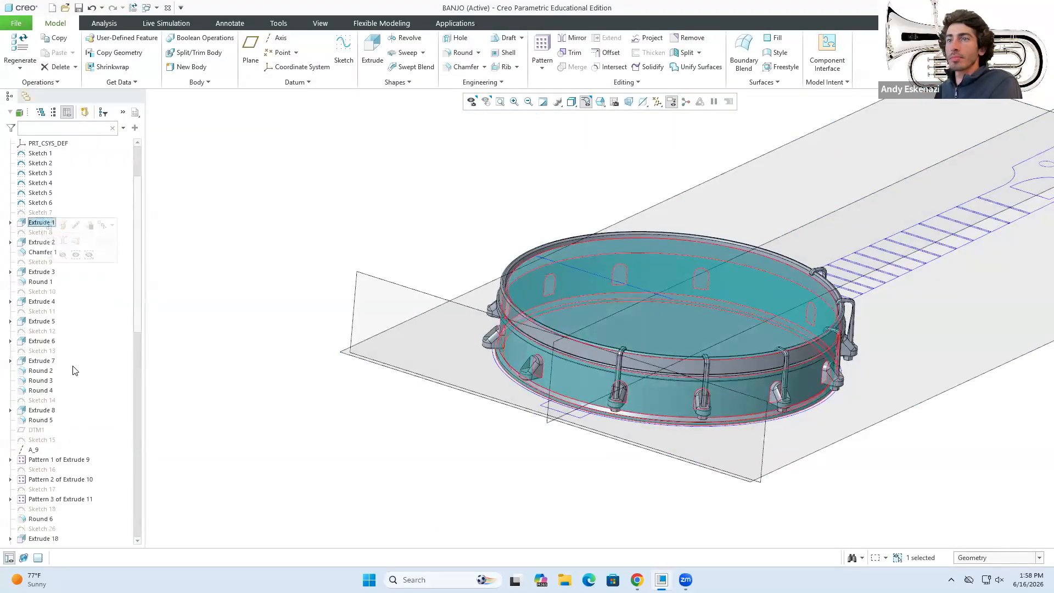
scroll(73, 367, down, 12)
click(60, 386)
middle_drag(355, 402, 324, 382)
click(573, 40)
click(37, 487)
click(295, 60)
Try to mirror the hook's round patterns, from Pattern 7 of Round 9 through Pattern 10 of Round 12.
scroll(89, 364, down, 1)
click(50, 324)
ctrl+click(46, 334)
ctrl+click(43, 346)
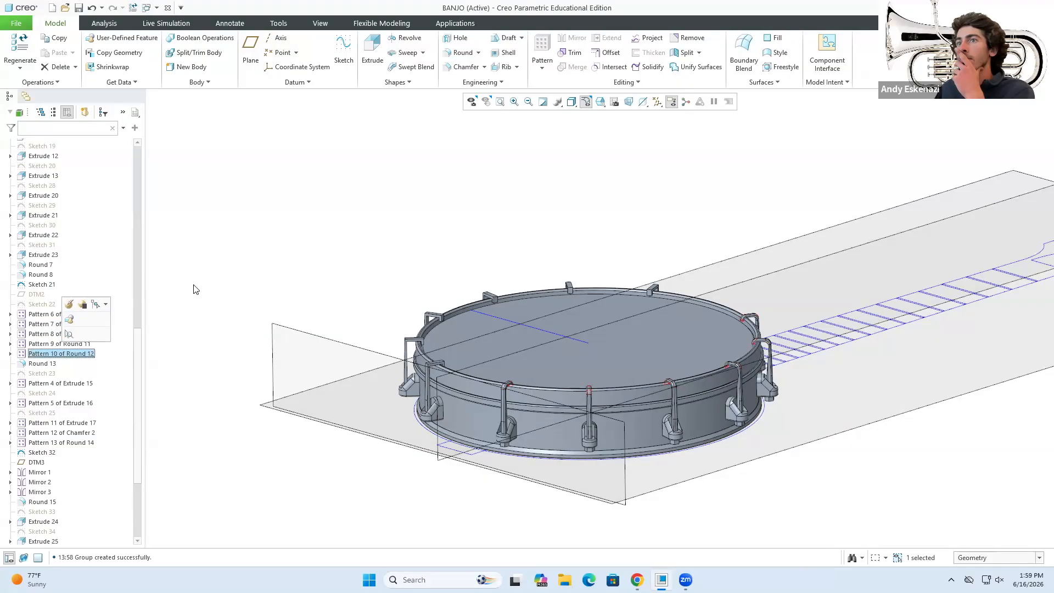
Mirror Pattern 5 of Extrude 16 about plane DTM3.
ctrl+click(68, 404)
click(572, 39)
click(36, 463)
click(293, 54)
Mirror Pattern 11 of Extrude 17 about plane DTM3.
scroll(384, 379, down, 4)
middle_drag(395, 461, 428, 472)
drag(137, 453, 135, 492)
click(81, 310)
scroll(512, 316, down, 2)
click(571, 37)
click(37, 349)
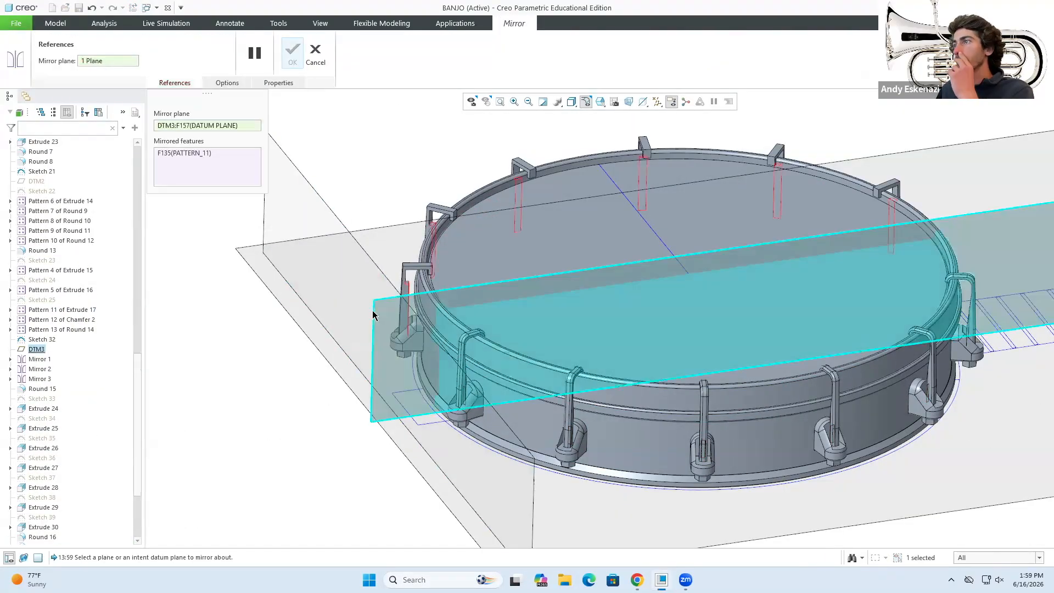
click(294, 57)
Chamfer the Extrude 17 edge on each mirrored hook's leg with D1 of 10 and D2 of 1.
click(62, 320)
scroll(408, 289, down, 5)
click(405, 257)
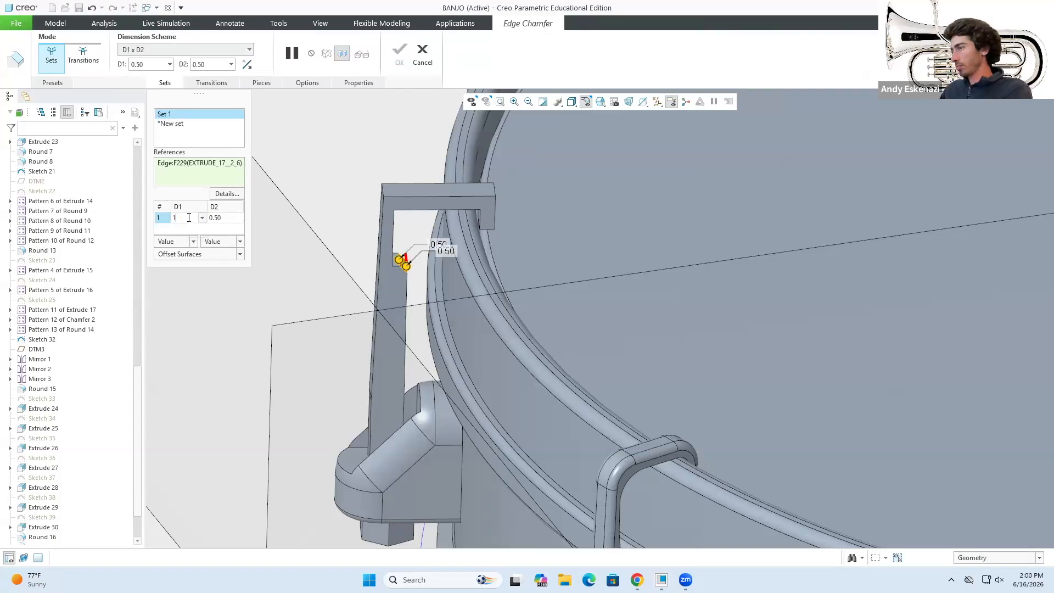
text(0)
key(Return)
middle_drag(439, 247, 429, 351)
click(446, 179)
click(347, 303)
click(569, 213)
click(599, 169)
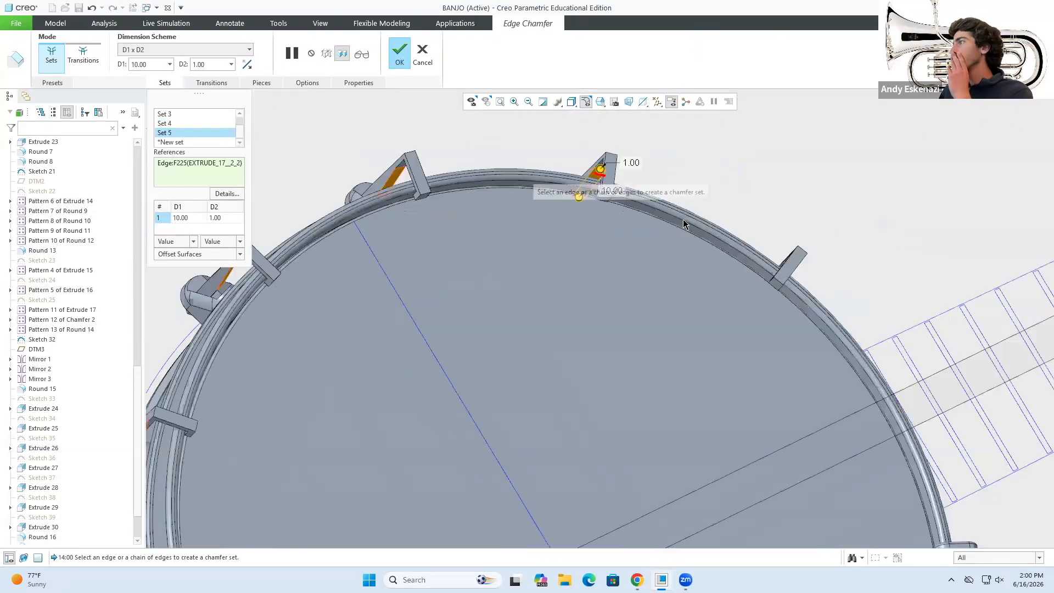
click(716, 194)
click(400, 53)
Round the inner bends between the legs and top arms of the mirrored hooks with a radius of 2.
middle_drag(417, 263, 385, 165)
click(463, 53)
click(165, 83)
scroll(357, 278, down, 5)
click(395, 288)
double_click(185, 331)
text(2)
key(Return)
click(475, 254)
middle_drag(433, 241, 542, 275)
scroll(549, 286, down, 4)
click(702, 364)
click(517, 336)
click(465, 345)
middle_drag(448, 319, 527, 313)
scroll(701, 435, down, 5)
click(478, 54)
Add the remaining mirrored hooks' inner bends to the round between leg and top arm.
scroll(769, 263, up, 6)
middle_drag(791, 275, 823, 286)
scroll(743, 324, down, 4)
click(743, 340)
click(479, 53)
middle_drag(692, 340, 709, 362)
click(695, 379)
click(703, 339)
click(478, 53)
Round the inner corner at the tip of one mirrored hook with a radius of 1.
middle_drag(738, 326, 472, 329)
scroll(561, 367, up, 6)
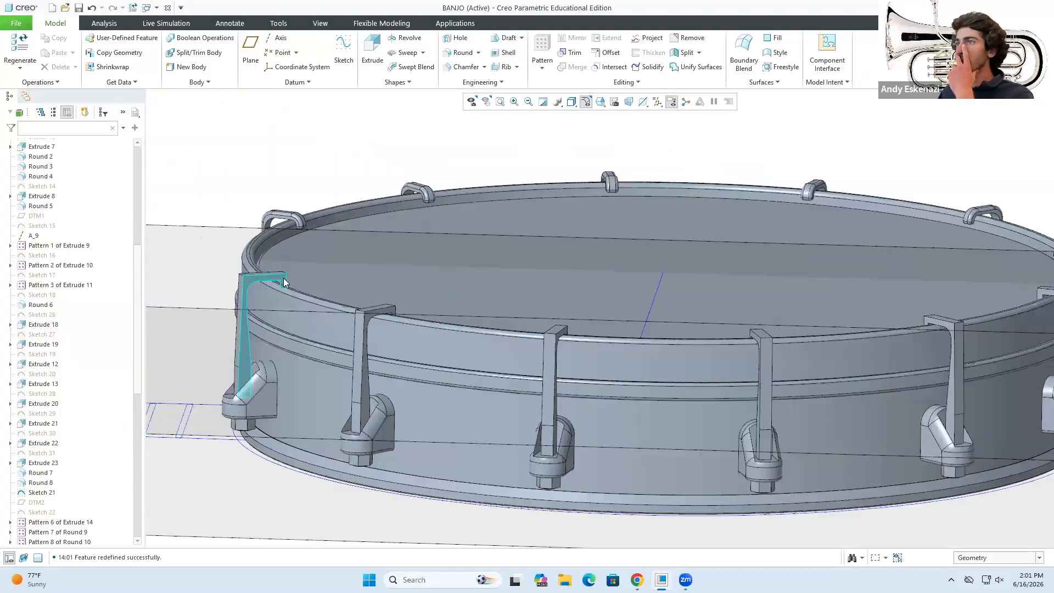
scroll(243, 301, down, 8)
click(463, 53)
click(362, 281)
middle_drag(563, 292, 165, 289)
scroll(869, 296, up, 6)
middle_drag(868, 296, 713, 397)
click(478, 53)
Round the lower edges of the same mirrored hook's tip with a radius of 0.5.
click(462, 52)
click(620, 369)
double_click(184, 332)
text(0.5)
middle_drag(620, 351, 640, 324)
click(640, 324)
scroll(639, 324, up, 8)
scroll(388, 337, down, 5)
middle_drag(469, 160, 793, 364)
scroll(388, 336, up, 6)
scroll(780, 360, down, 8)
click(478, 53)
Round the outer corner above the same hook's tip with a radius of 1.5.
middle_drag(686, 371, 648, 308)
click(463, 53)
click(599, 325)
click(478, 53)
Round the outer corner where the same hook's top arm meets its leg with a radius of 2.
click(463, 52)
click(763, 331)
double_click(184, 332)
text(2)
scroll(693, 360, up, 5)
middle_drag(693, 360, 742, 338)
click(478, 54)
Round the long side edges running along the same hook with a radius of 0.5.
click(463, 53)
scroll(708, 307, down, 5)
click(729, 501)
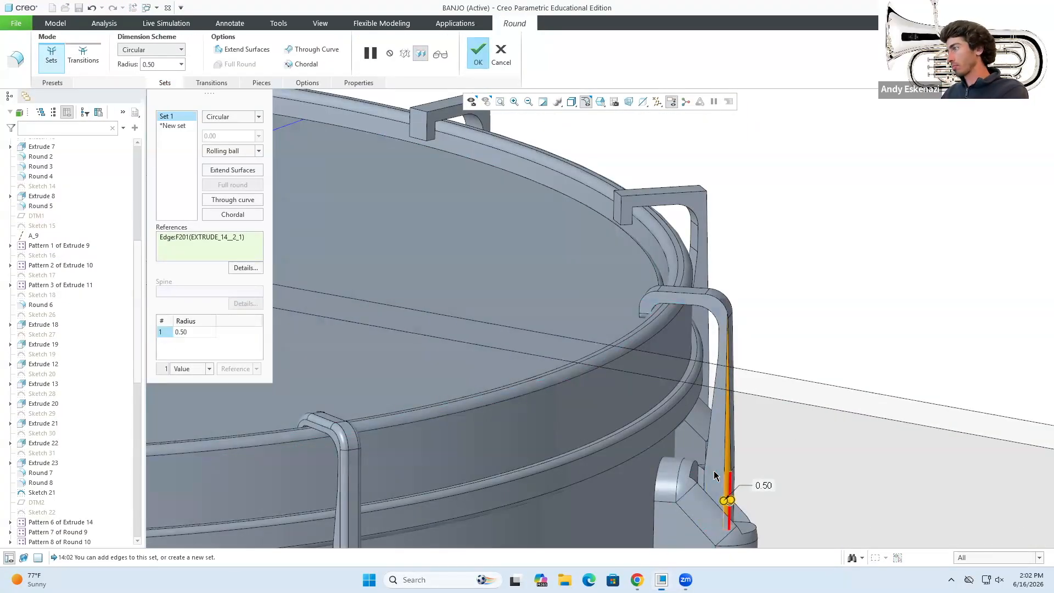
middle_drag(714, 475, 725, 379)
click(710, 370)
scroll(714, 395, down, 4)
click(478, 53)
Round the remaining edges along the chamfered part of the same hook's leg with a radius of 0.5.
click(462, 52)
click(705, 411)
click(730, 497)
middle_drag(696, 460, 743, 438)
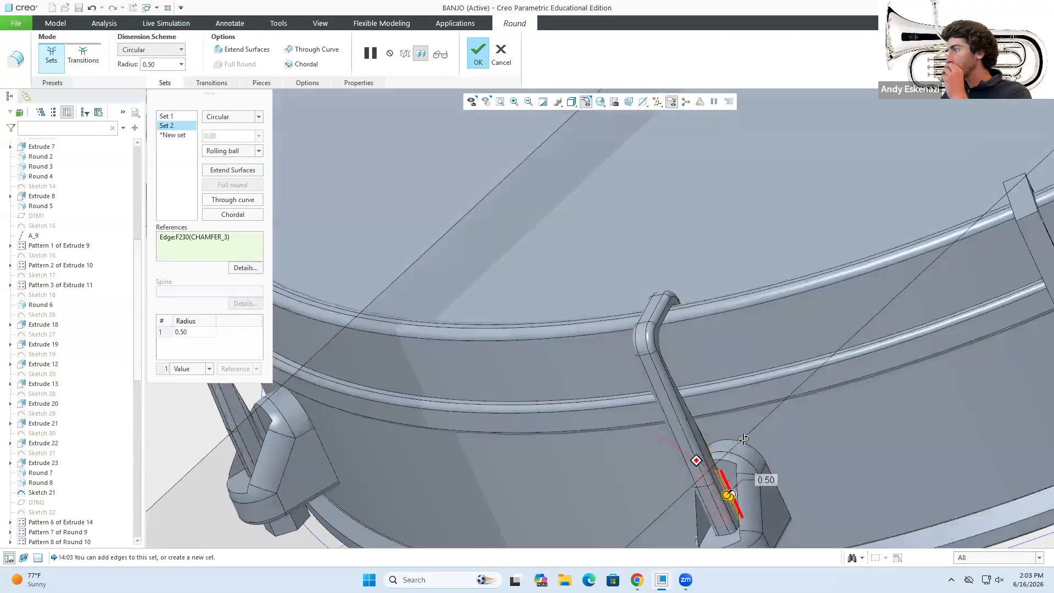
click(479, 53)
scroll(551, 395, down, 5)
scroll(540, 400, up, 4)
middle_drag(539, 400, 582, 439)
scroll(55, 439, down, 10)
click(41, 464)
scroll(652, 309, up, 3)
click(51, 474)
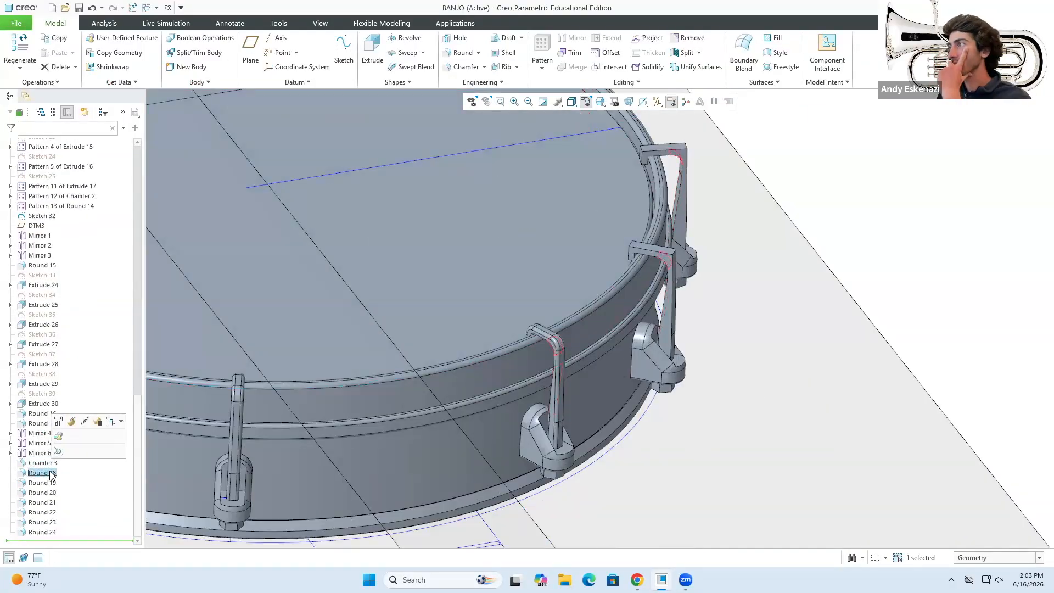
click(48, 447)
click(54, 55)
click(338, 67)
Redefine Round 19 to include the inner tip corners of the other mirrored hooks at radius 1.
right_click(43, 494)
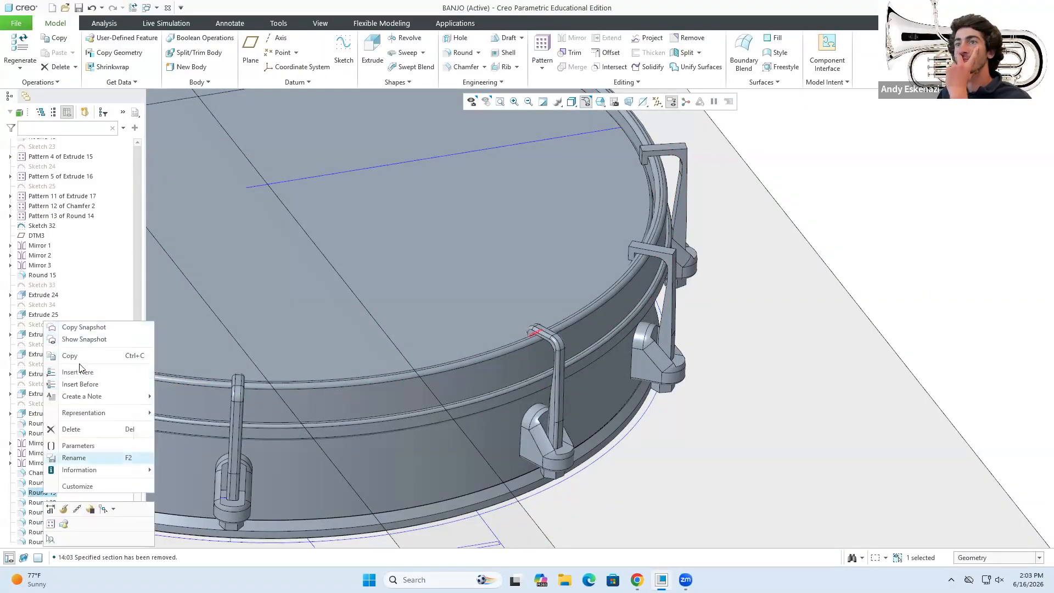
click(61, 508)
scroll(549, 325, down, 8)
middle_drag(552, 323, 588, 284)
scroll(608, 279, down, 3)
click(608, 273)
scroll(615, 282, up, 4)
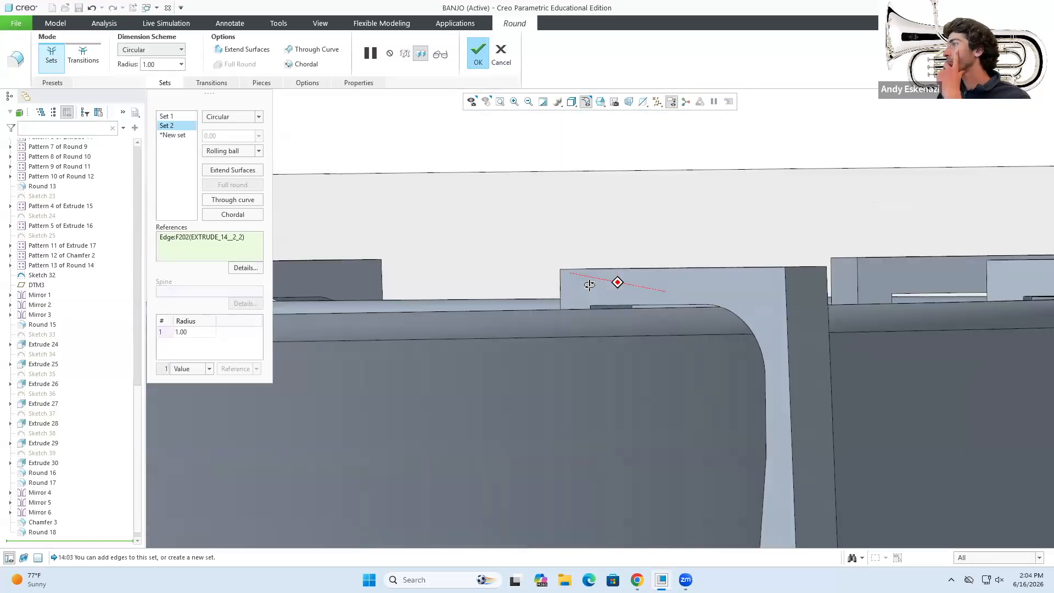
click(571, 286)
scroll(791, 310, down, 8)
click(791, 308)
scroll(728, 258, up, 8)
middle_drag(728, 258, 691, 307)
scroll(757, 255, down, 8)
click(756, 256)
scroll(755, 254, up, 8)
scroll(785, 259, down, 8)
click(785, 258)
scroll(769, 258, up, 8)
middle_click(699, 257)
Redefine Round 20 to include the lower tip edges of the other mirrored hooks at radius 0.5.
scroll(66, 483, down, 2)
click(42, 501)
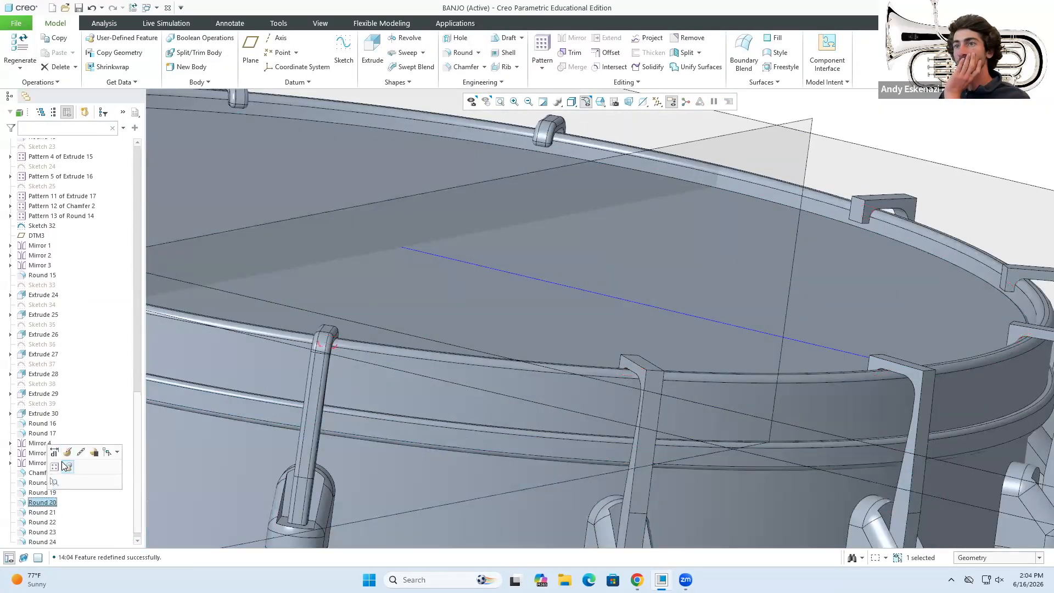
click(68, 453)
click(945, 457)
click(1004, 535)
click(759, 328)
scroll(760, 328, up, 8)
scroll(458, 169, down, 8)
click(476, 193)
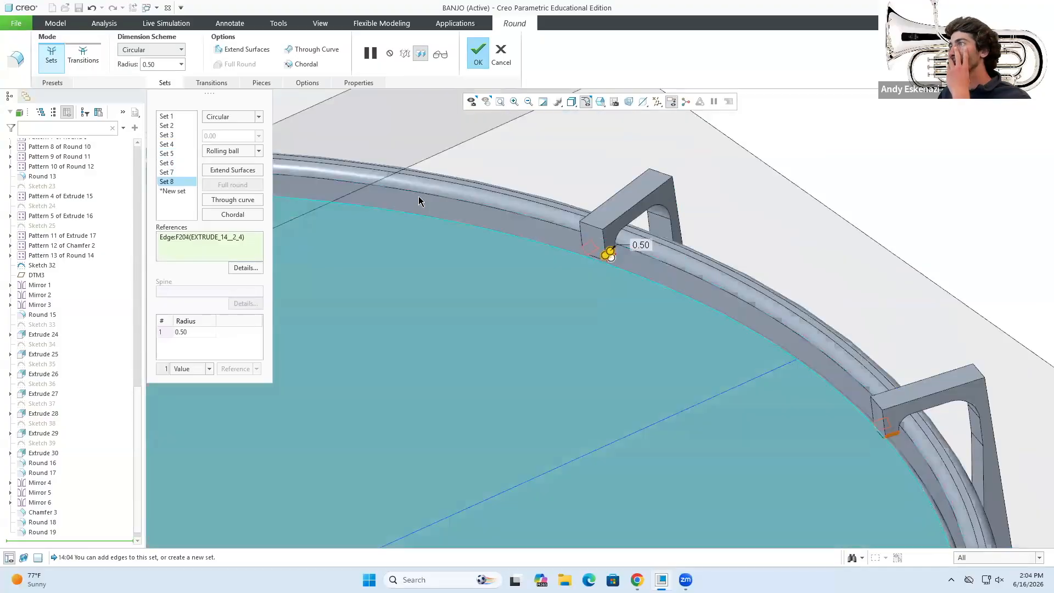
scroll(419, 200, down, 8)
click(430, 246)
click(353, 254)
scroll(412, 254, up, 8)
click(412, 255)
middle_click(412, 254)
Redefine Round 21 to include the matching outer corners of the other mirrored hooks at radius 1.5.
click(42, 542)
click(68, 493)
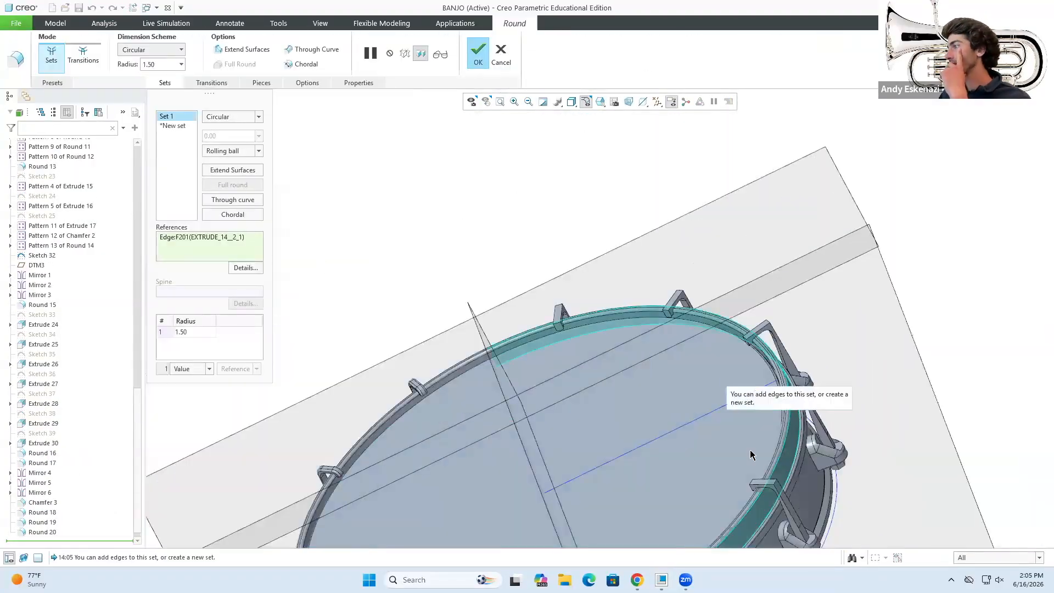
scroll(750, 454, down, 8)
click(780, 355)
click(864, 316)
click(529, 231)
middle_click(529, 231)
Redefine Round 22 to include the matching outer corners of the other mirrored hooks at radius 2.
click(121, 510)
click(42, 522)
click(69, 474)
scroll(429, 261, up, 5)
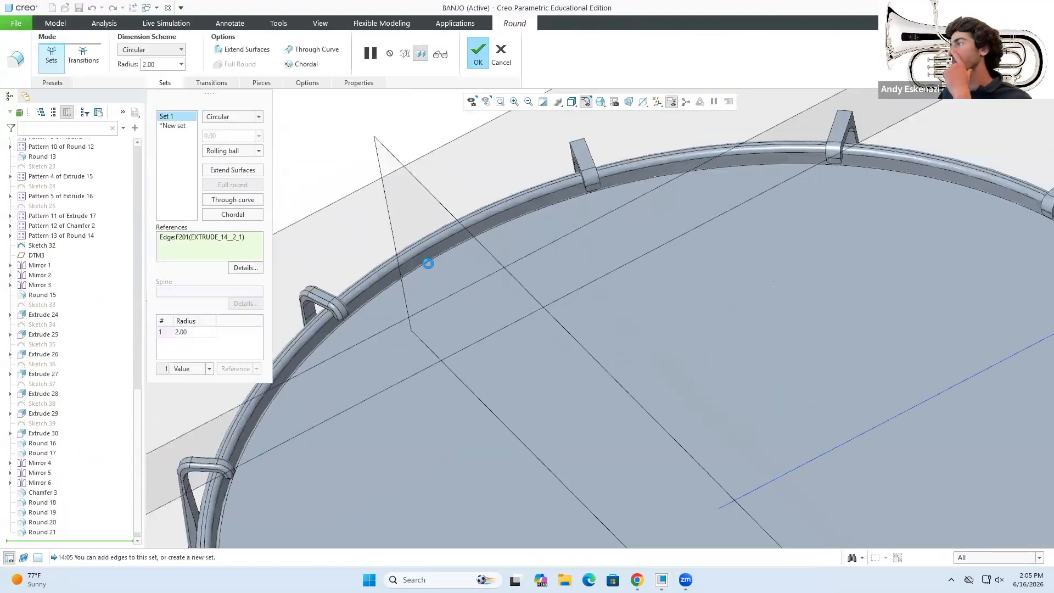
click(699, 233)
Add the remaining outer corner edges of the mirrored hooks to Round 22 at radius 2.
click(595, 146)
click(572, 158)
click(355, 179)
scroll(551, 313, up, 5)
scroll(735, 400, down, 8)
Redefine Round 23 to include the long side edges of the other mirrored hooks at radius 0.5.
click(727, 324)
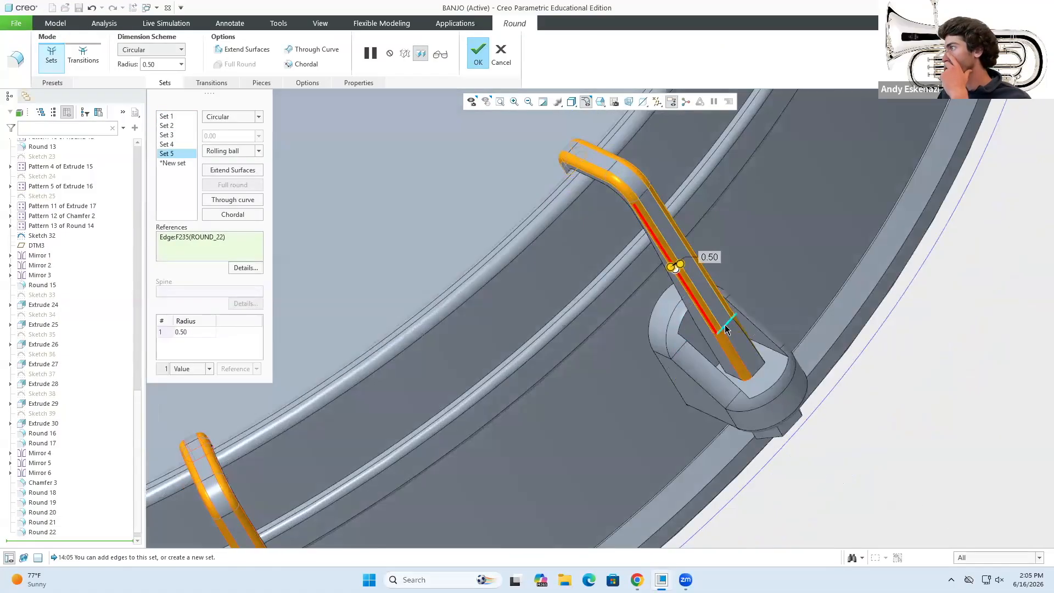
click(742, 344)
scroll(821, 172, up, 6)
scroll(788, 200, down, 7)
click(713, 315)
scroll(736, 220, down, 8)
click(748, 237)
scroll(747, 237, up, 6)
click(291, 502)
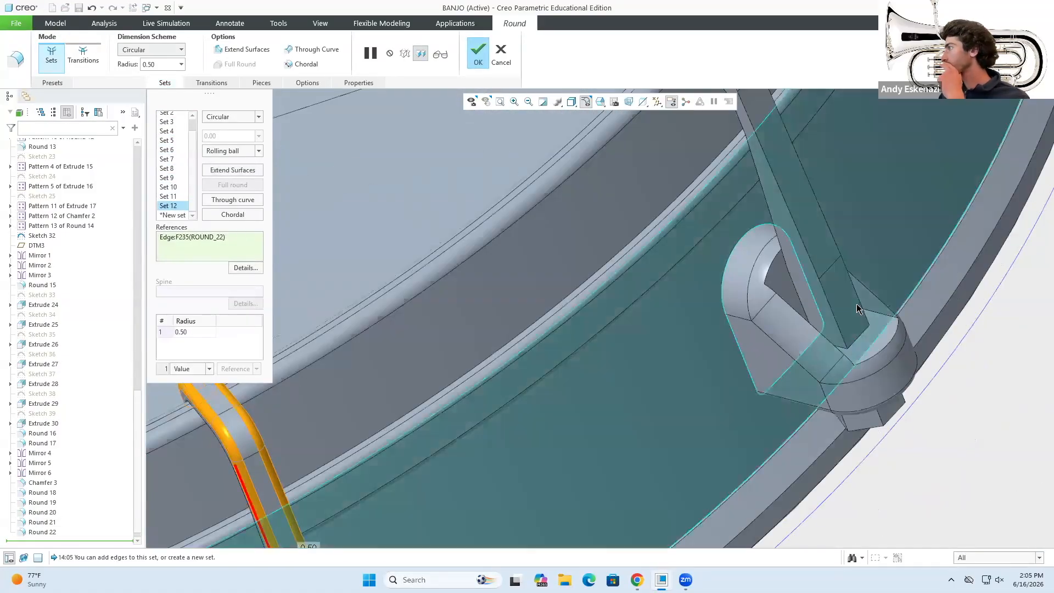
scroll(760, 231, up, 8)
scroll(759, 231, down, 8)
click(690, 329)
scroll(689, 329, up, 5)
click(478, 54)
Redefine Round 24 to include the lower chamfered edges of the next mirrored hooks at radius 0.5.
click(53, 532)
click(79, 484)
scroll(466, 447, down, 8)
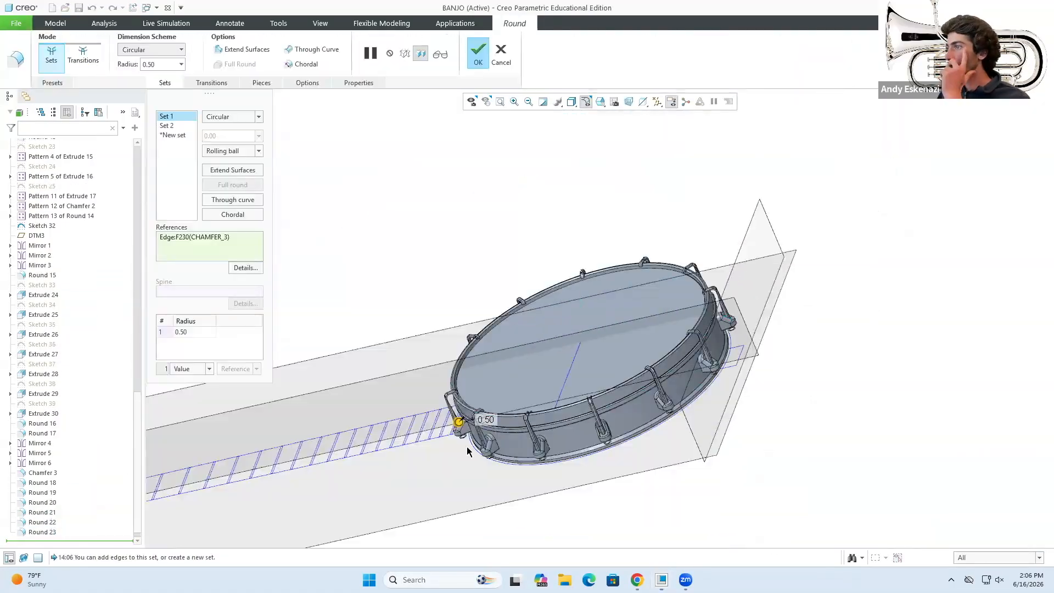
scroll(466, 447, up, 8)
click(516, 448)
click(694, 350)
click(619, 397)
click(675, 357)
Delete the unwanted set from Round 24 and add the remaining hooks' lower chamfered edges at radius 0.5.
right_click(171, 173)
click(189, 192)
click(738, 325)
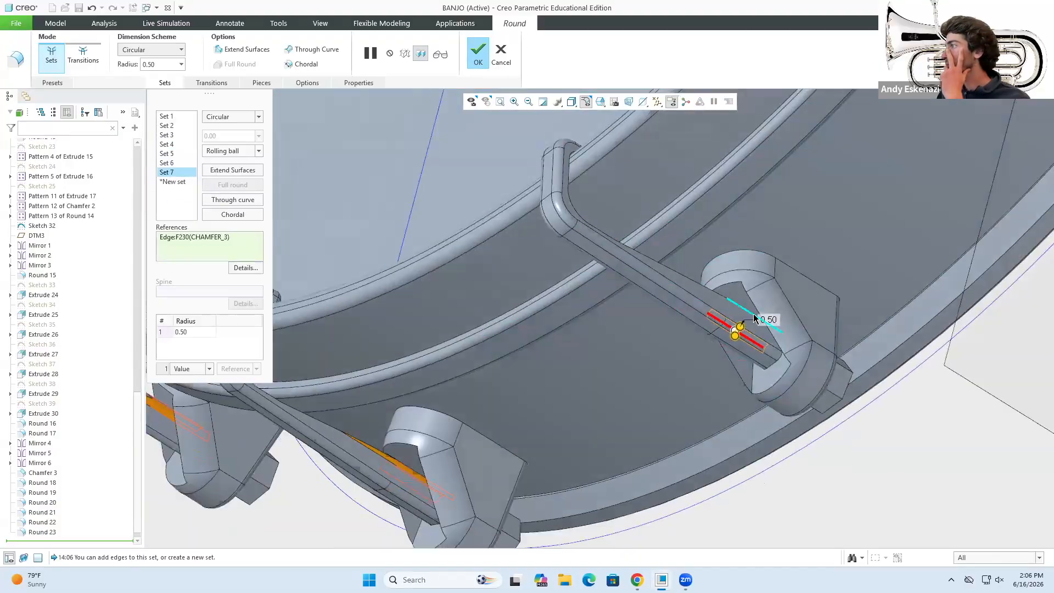
scroll(735, 324, down, 4)
click(689, 307)
click(748, 183)
scroll(748, 183, up, 8)
click(479, 53)
Save the BANJO model.
scroll(483, 408, up, 3)
middle_drag(686, 357, 393, 401)
click(79, 8)
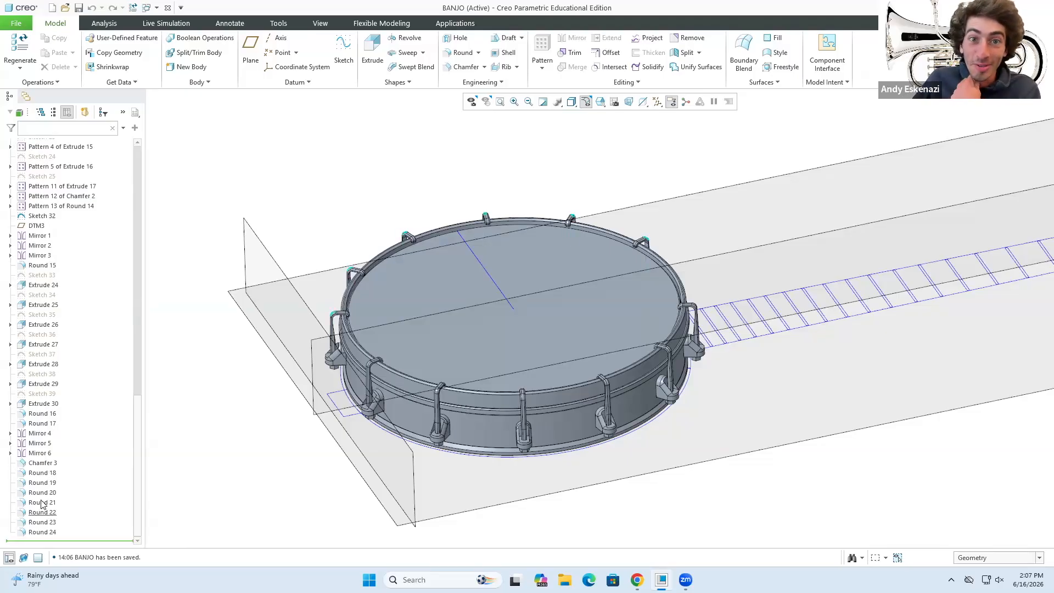
scroll(451, 371, down, 2)
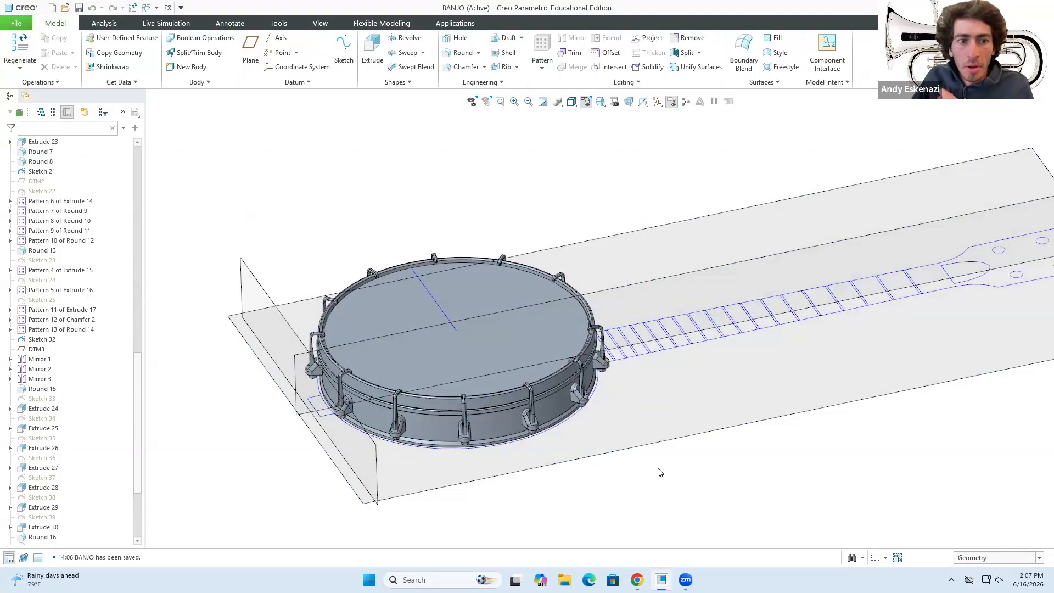
scroll(58, 365, down, 4)
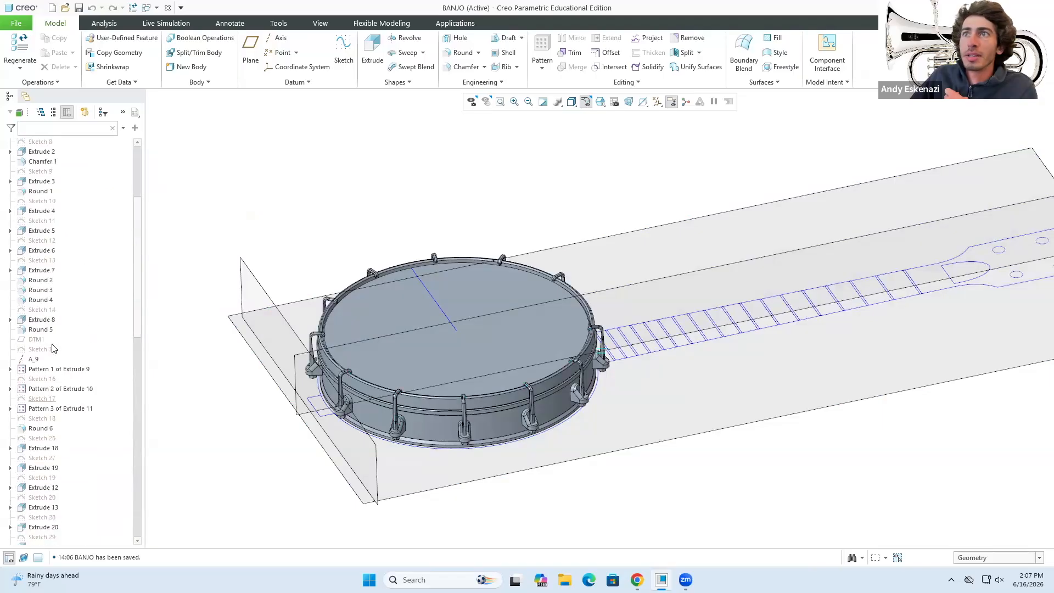
scroll(53, 347, down, 7)
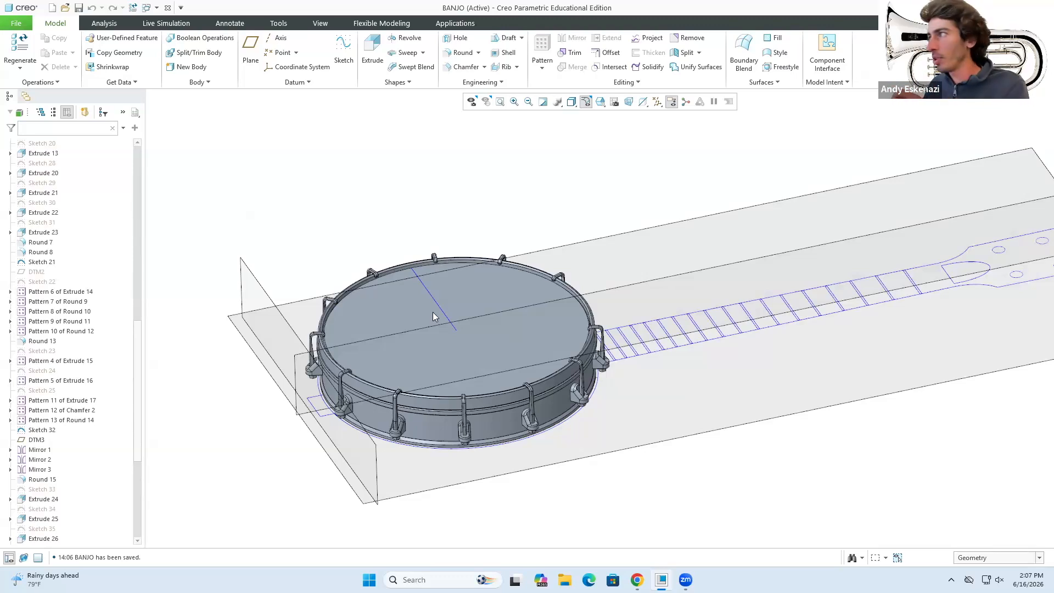
scroll(433, 313, up, 2)
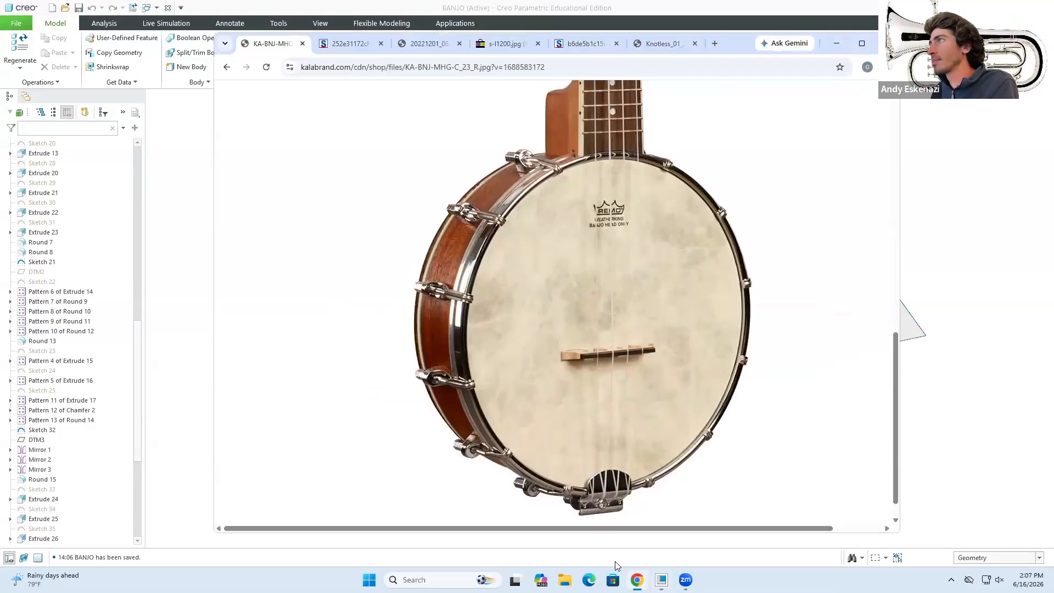
Sketch the neck outline on DTM4 by projecting the neck and drum edges and trimming the excess.
scroll(582, 302, up, 3)
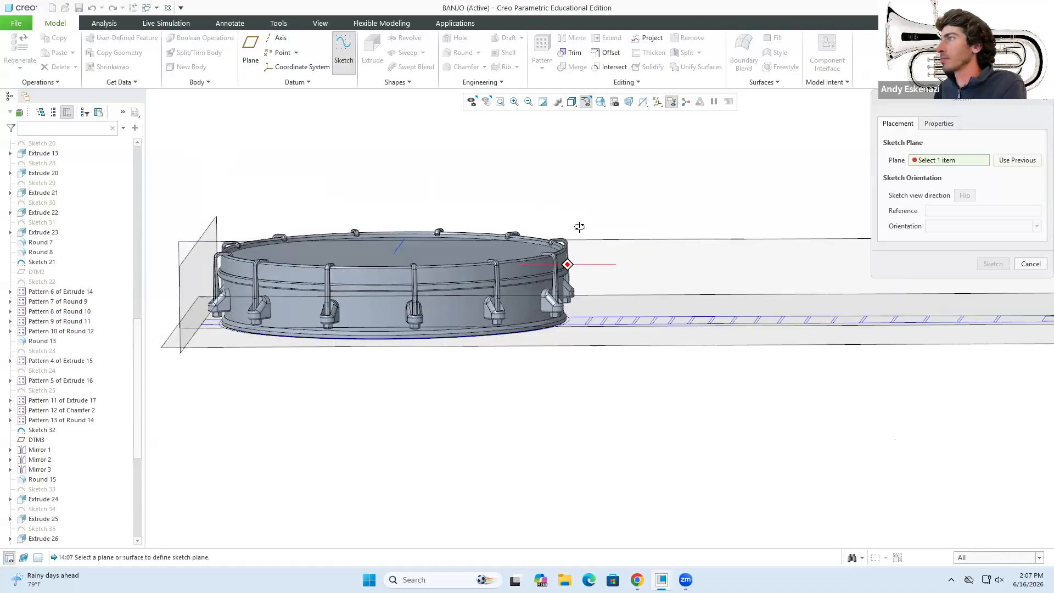
click(637, 580)
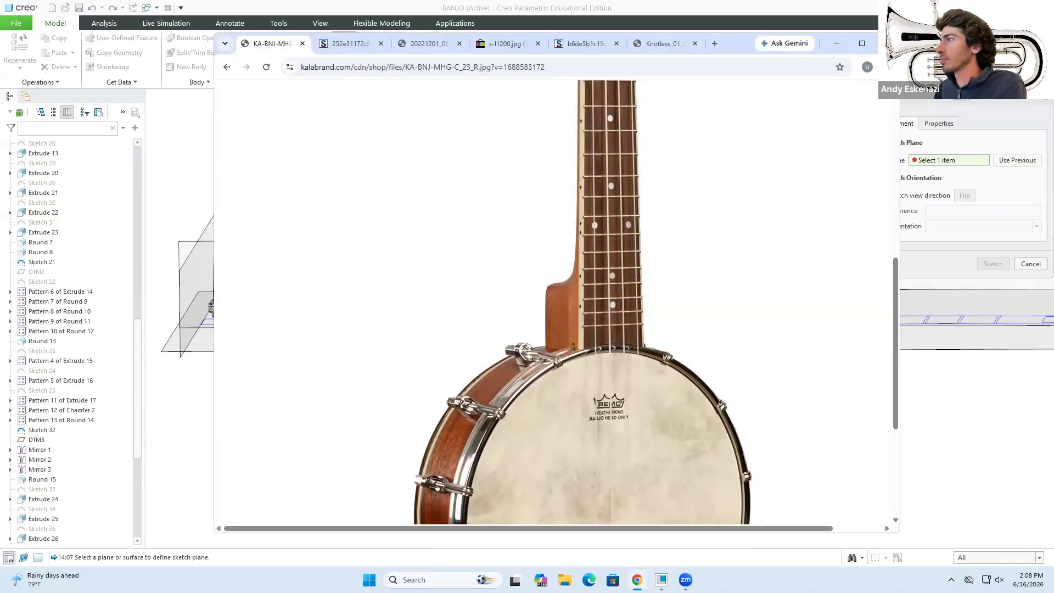
click(996, 267)
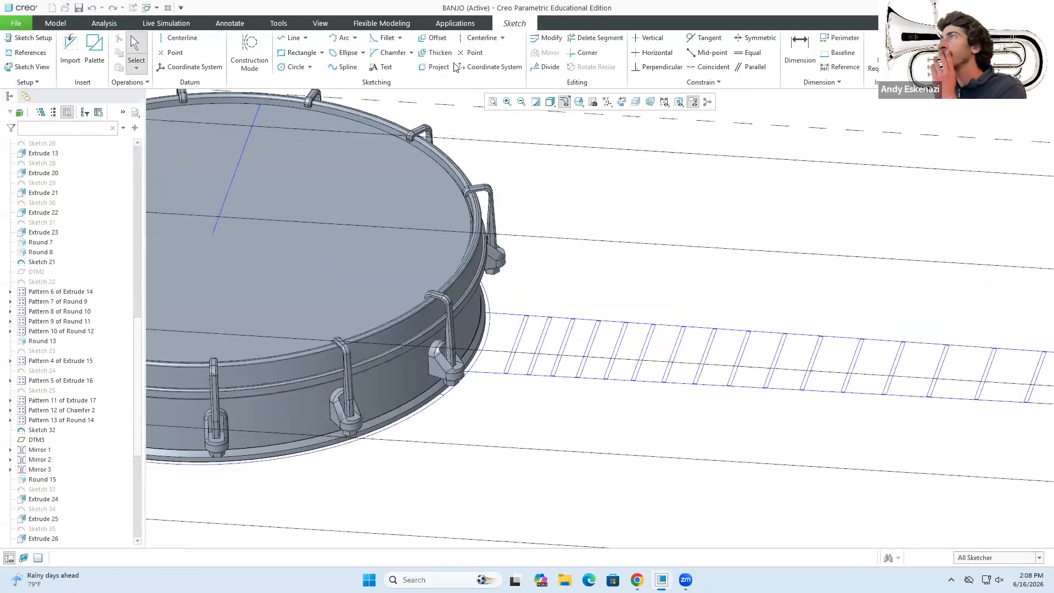
click(816, 352)
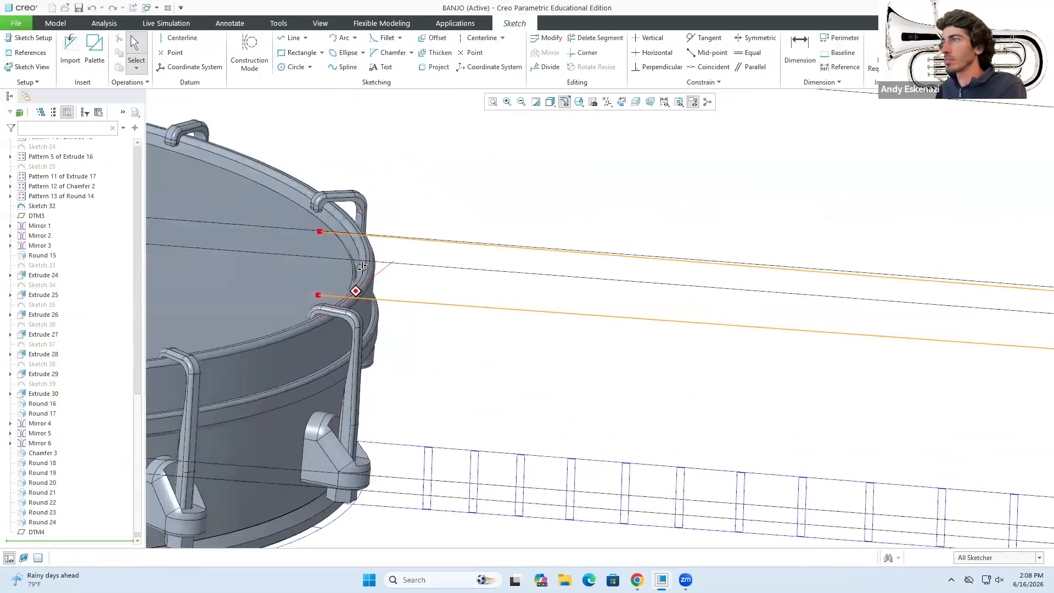
click(433, 67)
click(404, 249)
click(595, 38)
click(454, 215)
scroll(416, 294, down, 3)
Extrude the neck outline up to a selected reference, checking the banjo photo in the browser for its shape.
click(637, 580)
click(661, 579)
mouse_move(434, 357)
middle_down()
mouse_move(433, 269)
mouse_move(433, 357)
mouse_move(474, 252)
middle_up()
click(637, 579)
click(636, 580)
click(373, 49)
click(122, 49)
click(147, 122)
scroll(340, 307, down, 3)
click(264, 455)
click(468, 50)
Sketch on the extruded neck's face and project the adjoining neck and drum rim edges into the sketch.
scroll(494, 230, up, 5)
click(344, 50)
scroll(527, 308, down, 3)
click(434, 67)
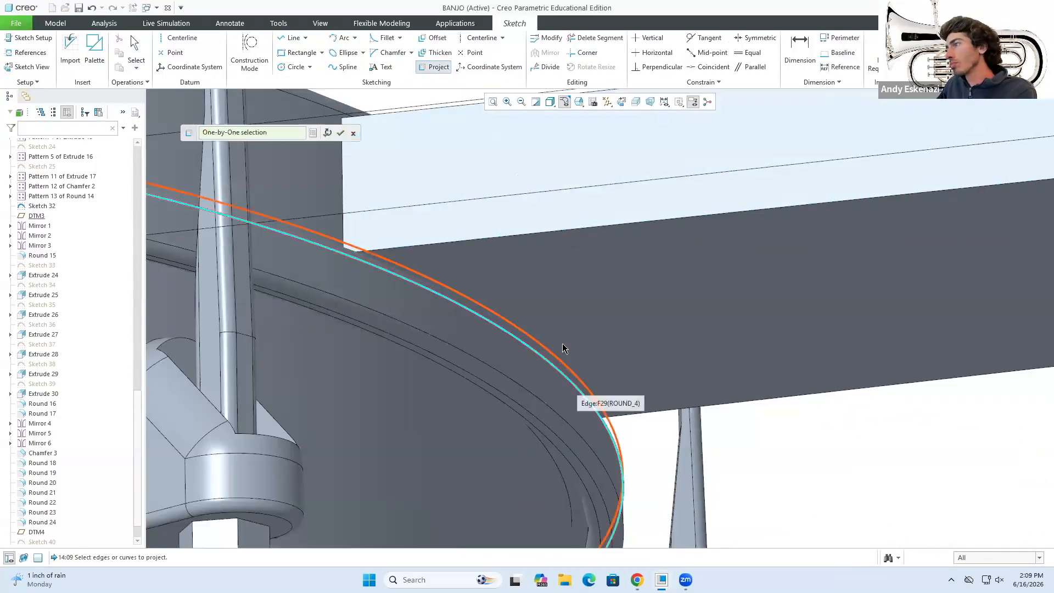
scroll(543, 323, up, 3)
click(344, 49)
click(434, 67)
click(676, 344)
click(433, 67)
scroll(675, 329, up, 5)
middle_drag(890, 217, 884, 245)
scroll(884, 245, down, 3)
click(933, 50)
Redefine Sketch 41 to trim the excess projected segments beyond the neck outline.
click(43, 522)
scroll(704, 275, up, 4)
click(41, 532)
click(73, 483)
click(595, 38)
scroll(352, 411, down, 5)
click(351, 415)
click(694, 505)
scroll(681, 491, up, 3)
click(934, 49)
Extrude Sketch 41 as a solid up to a selected reference.
click(372, 49)
middle_drag(494, 384, 443, 438)
click(120, 48)
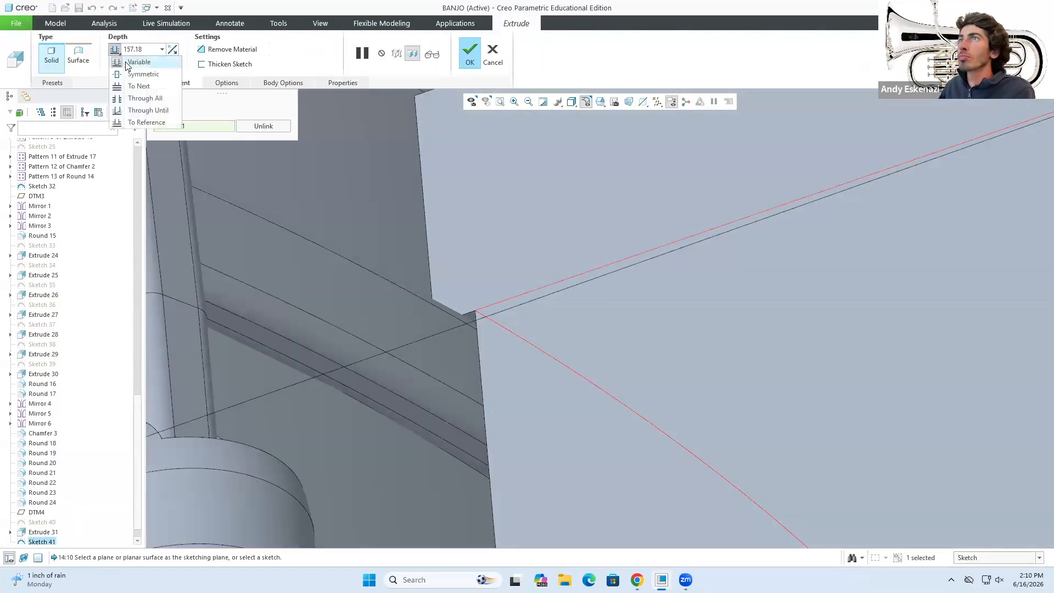
click(145, 120)
click(470, 51)
middle_drag(518, 287, 613, 352)
mouse_move(525, 331)
middle_down()
mouse_move(520, 272)
mouse_move(487, 241)
mouse_move(477, 258)
middle_up()
click(343, 49)
click(547, 343)
click(992, 263)
scroll(549, 346, up, 2)
click(433, 38)
click(551, 347)
scroll(681, 341, down, 3)
mouse_move(551, 349)
middle_down()
mouse_move(516, 352)
mouse_move(582, 335)
mouse_move(529, 350)
mouse_move(390, 331)
middle_up()
click(353, 133)
click(958, 50)
Offset the curved edge at the neck's drum end inward on the neck face.
scroll(582, 335, up, 2)
click(432, 38)
scroll(549, 345, down, 3)
scroll(387, 258, down, 2)
click(379, 253)
middle_drag(364, 262, 406, 275)
scroll(407, 274, up, 3)
click(341, 132)
click(410, 298)
scroll(424, 292, down, 1)
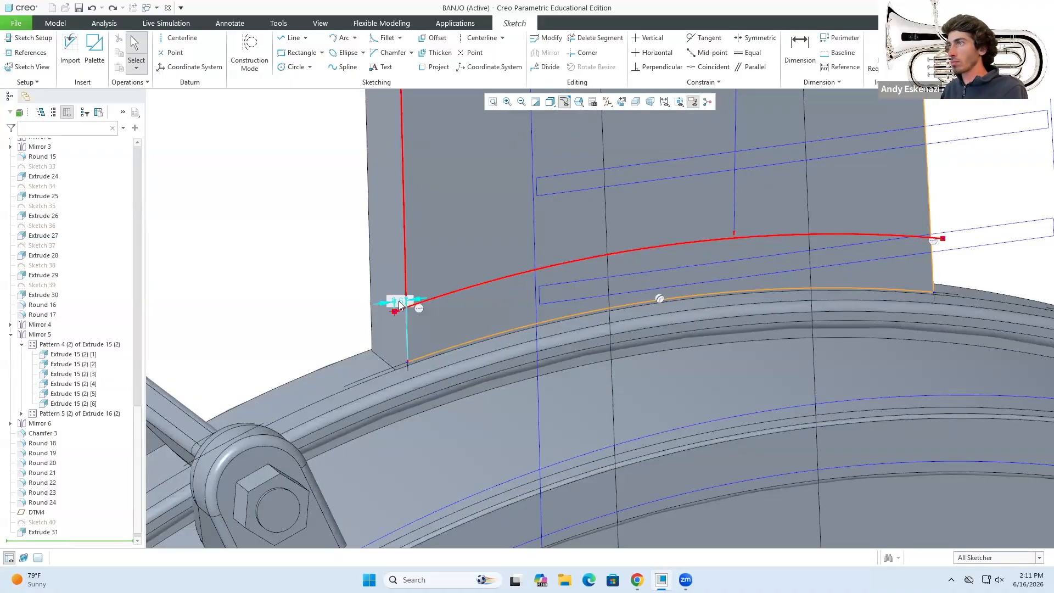
Set the curve's offset distance from the neck's drum-end edge to 1, consulting the banjo photo.
middle_drag(488, 300, 527, 330)
key(alt+Tab)
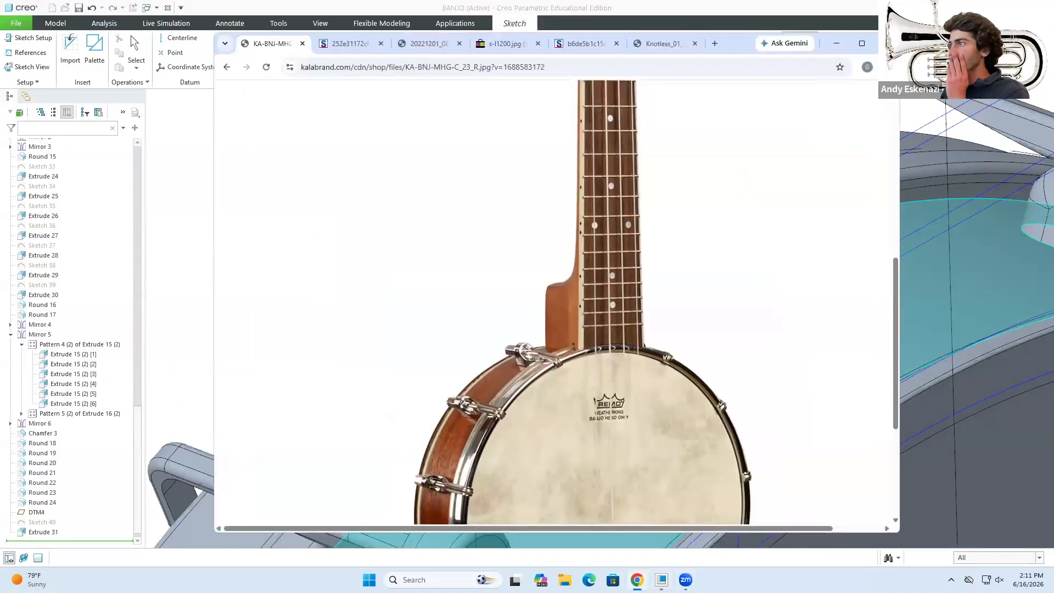
key(alt+Tab)
double_click(329, 396)
text(1)
key(Return)
Trim the offset curve where it overhangs the neck's side edges and finish the sketch.
middle_drag(464, 348, 417, 330)
scroll(411, 357, down, 2)
click(412, 372)
scroll(418, 367, up, 3)
scroll(571, 319, down, 3)
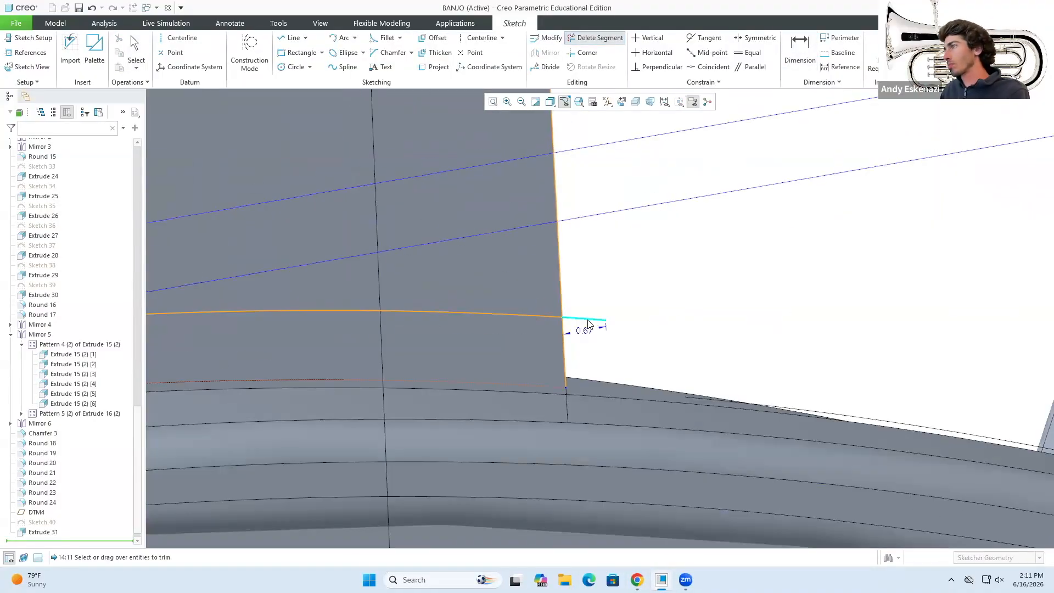
click(583, 319)
scroll(576, 307, up, 3)
click(999, 50)
mouse_move(565, 275)
middle_down()
mouse_move(576, 266)
mouse_move(549, 296)
middle_up()
scroll(70, 416, down, 1)
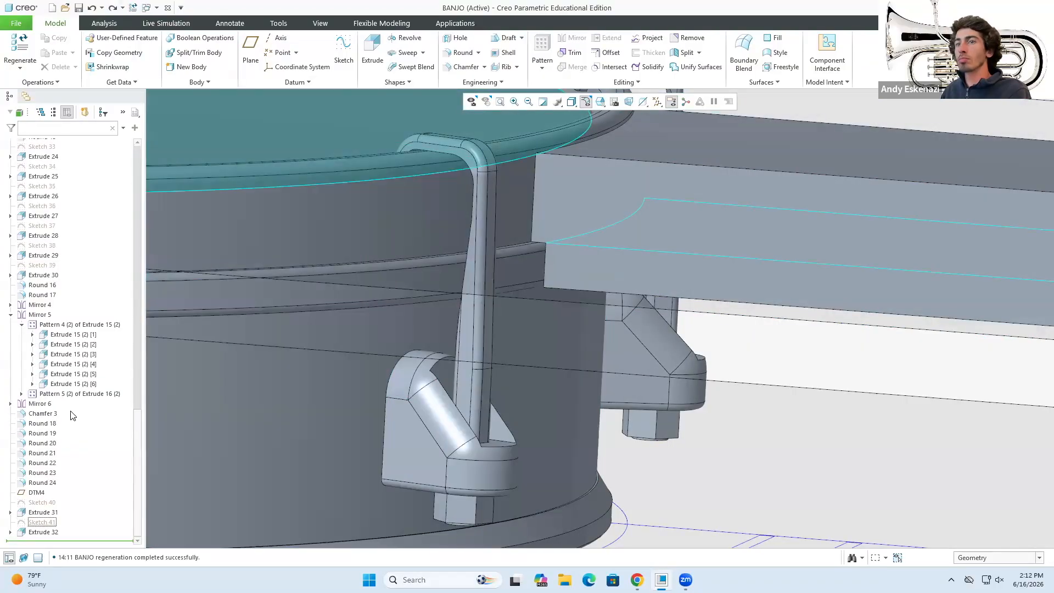
Offset the curved edge at the neck's drum end by 0.5 in a sketch on the neck face.
click(343, 49)
middle_drag(529, 252, 504, 299)
click(433, 38)
click(533, 292)
scroll(610, 299, down, 4)
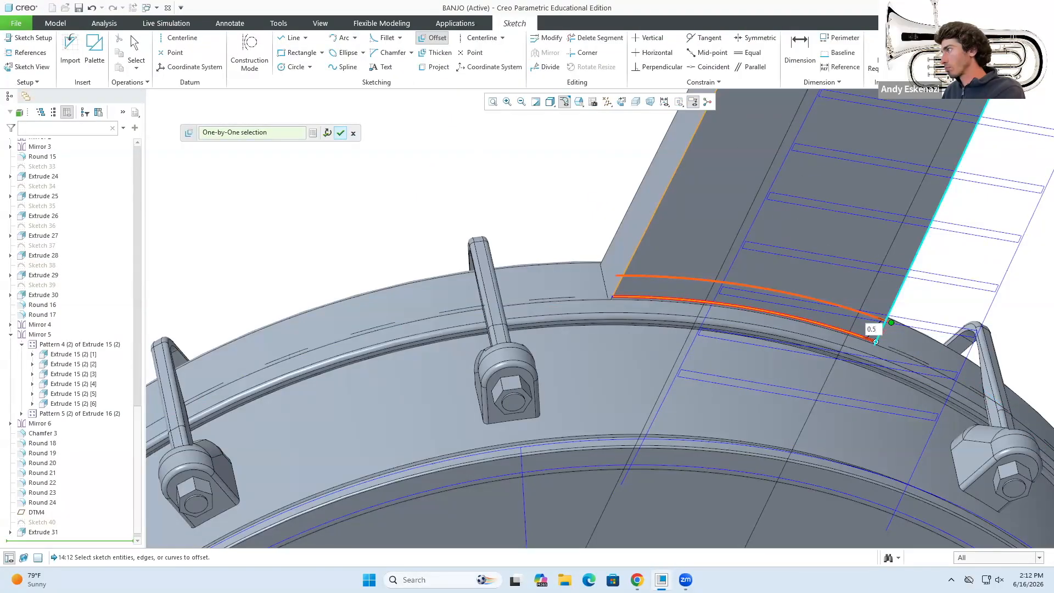
key(Return)
Trim the excess ends around the 0.5 offset curve and finish Sketch 41.
click(595, 38)
scroll(599, 273, up, 5)
click(448, 308)
scroll(448, 307, down, 5)
scroll(800, 316, up, 5)
click(757, 379)
click(999, 49)
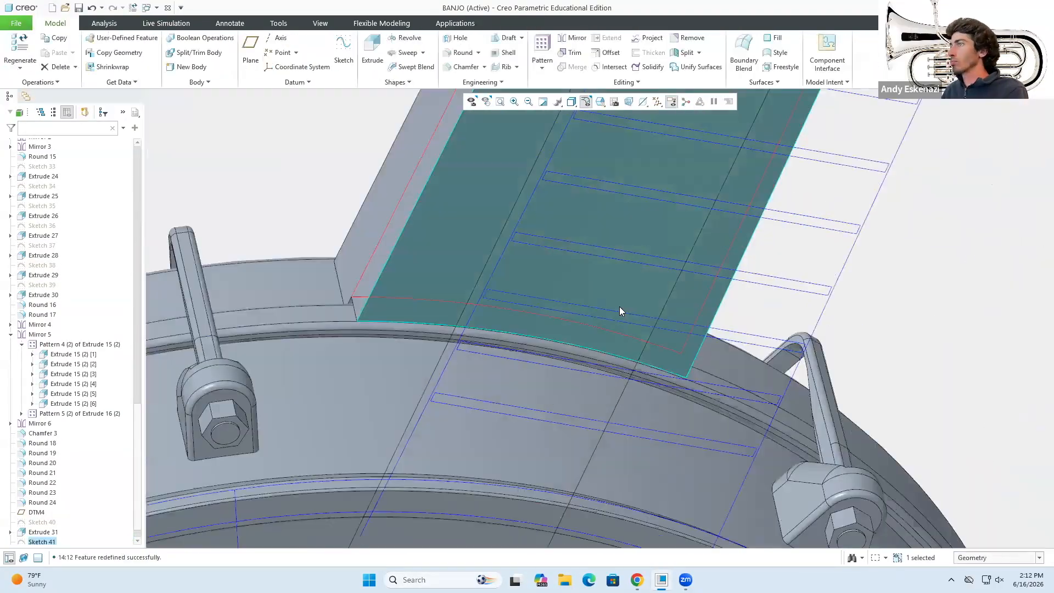
Start a sketch on the neck face and project the headstock's side and transition edges, consulting the banjo photo.
middle_drag(619, 306, 549, 329)
click(344, 49)
middle_drag(657, 351, 718, 341)
click(636, 580)
click(637, 580)
mouse_move(611, 385)
middle_down()
mouse_move(583, 363)
mouse_move(563, 399)
middle_up()
scroll(563, 399, down, 5)
click(433, 67)
click(781, 215)
scroll(780, 215, up, 5)
middle_drag(781, 216, 758, 247)
scroll(823, 384, down, 5)
click(667, 376)
click(823, 411)
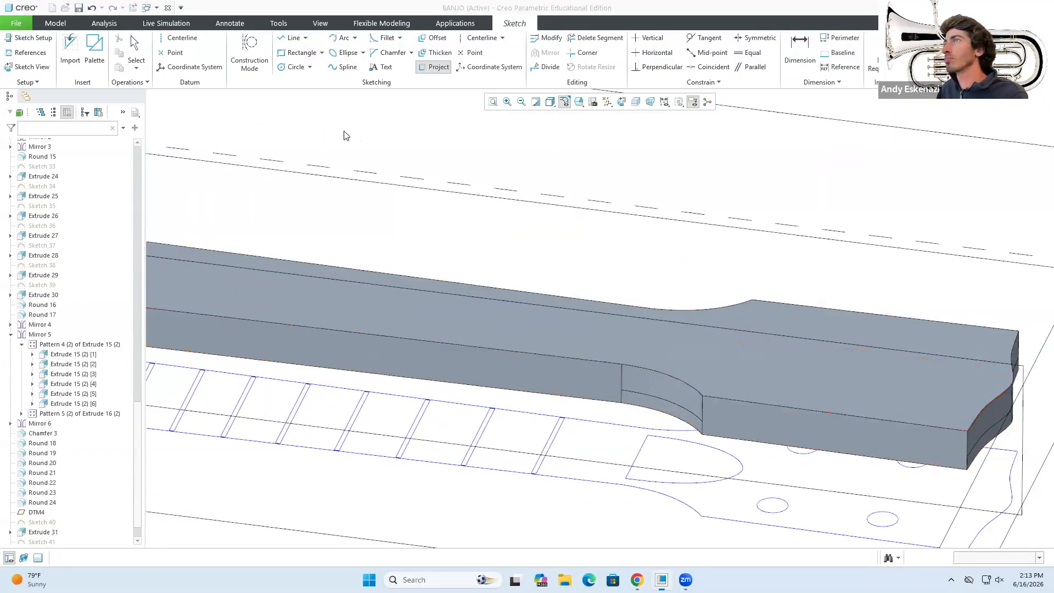
Project the headstock's end edge to complete the outline selection and accept the projection.
click(1015, 358)
click(824, 412)
scroll(758, 329, up, 3)
scroll(757, 329, down, 5)
click(340, 133)
Extrude the projected headstock outline to a depth of 4.
mouse_move(439, 241)
middle_down()
mouse_move(438, 218)
mouse_move(449, 354)
middle_up()
click(375, 49)
double_click(134, 50)
text(4)
key(Return)
scroll(434, 304, up, 4)
scroll(434, 304, down, 3)
click(470, 54)
Examine the neck and headstock from several angles and compare the fretboard and drum joint with the banjo photo.
scroll(495, 220, up, 4)
middle_drag(494, 164, 516, 263)
click(535, 251)
click(831, 289)
scroll(831, 288, down, 2)
mouse_move(831, 288)
middle_down()
mouse_move(645, 306)
mouse_move(646, 258)
middle_up()
click(645, 258)
drag(108, 542, 105, 527)
mouse_move(102, 531)
mouse_down()
mouse_move(98, 505)
mouse_move(81, 542)
mouse_up()
click(53, 523)
scroll(810, 346, down, 4)
click(809, 346)
scroll(560, 335, up, 5)
click(637, 580)
scroll(584, 344, down, 3)
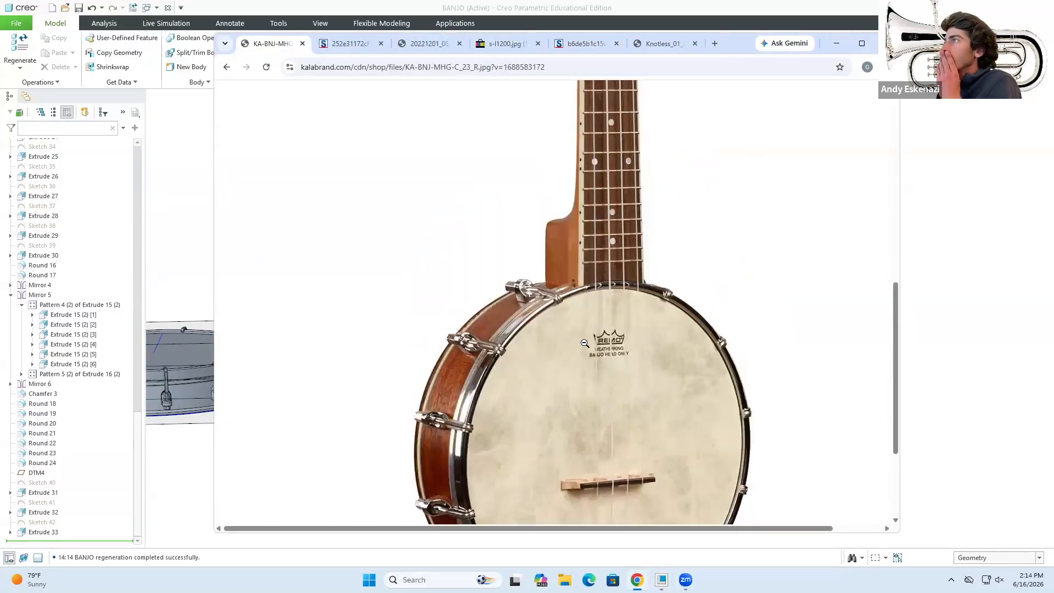
scroll(584, 343, up, 4)
click(637, 580)
Start a sketch on the neck's top face with its long side edges and draw a line across the headstock end.
scroll(384, 351, down, 4)
click(343, 49)
click(624, 477)
click(993, 264)
shift+middle_drag(823, 307, 494, 263)
shift+middle_drag(697, 229, 630, 243)
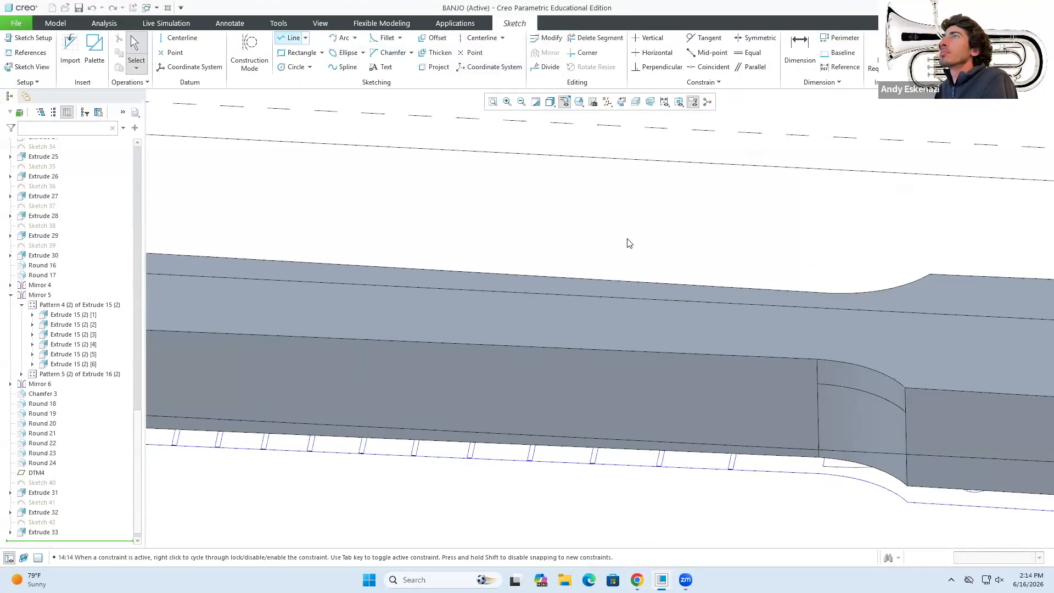
click(293, 38)
scroll(813, 352, up, 1)
click(822, 301)
click(814, 358)
middle_click(814, 358)
middle_click(741, 301)
middle_drag(798, 323, 830, 359)
scroll(826, 295, down, 3)
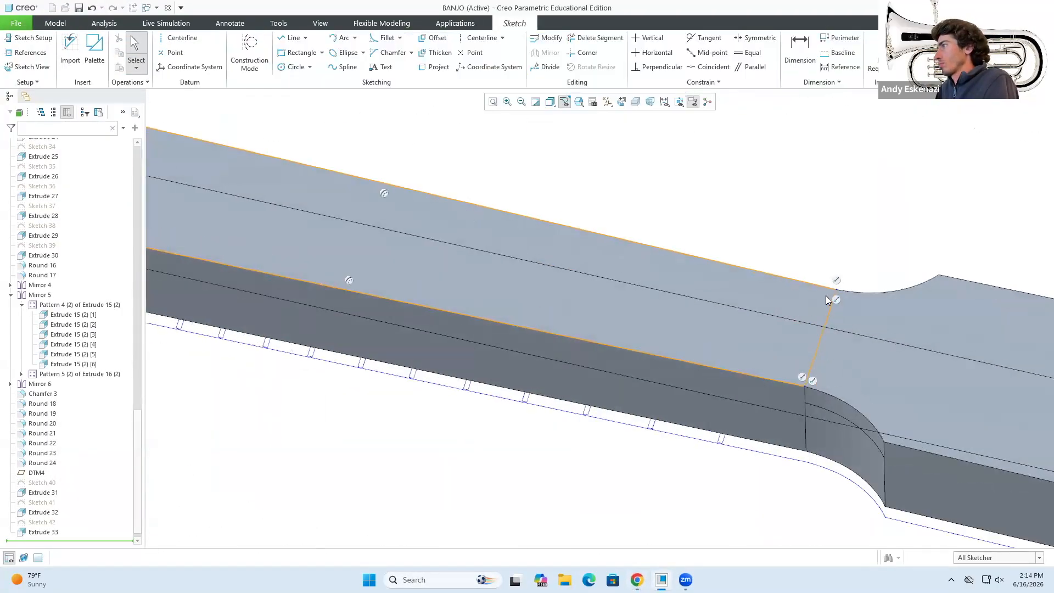
Draw a second line across the neck on the drum side of the first and dimension the spacing as 3.
click(293, 38)
click(795, 341)
click(825, 327)
middle_click(823, 269)
middle_drag(823, 269, 807, 318)
scroll(807, 318, up, 3)
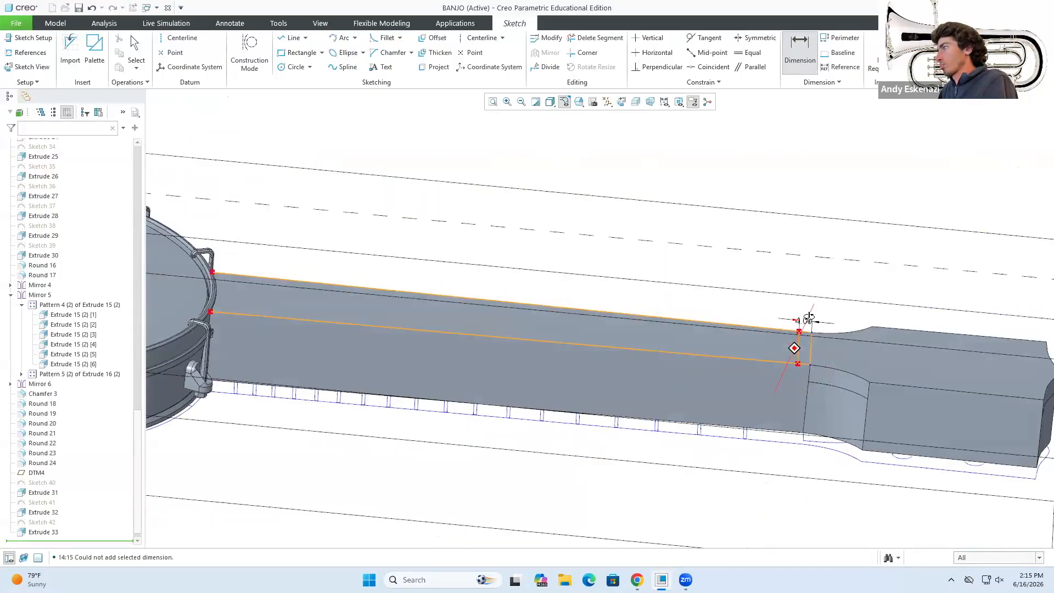
scroll(805, 321, down, 2)
middle_click(804, 321)
scroll(520, 137, down, 4)
Offset the neck's long side edges slightly inward in the sketch.
click(434, 38)
scroll(494, 325, up, 4)
scroll(784, 443, down, 4)
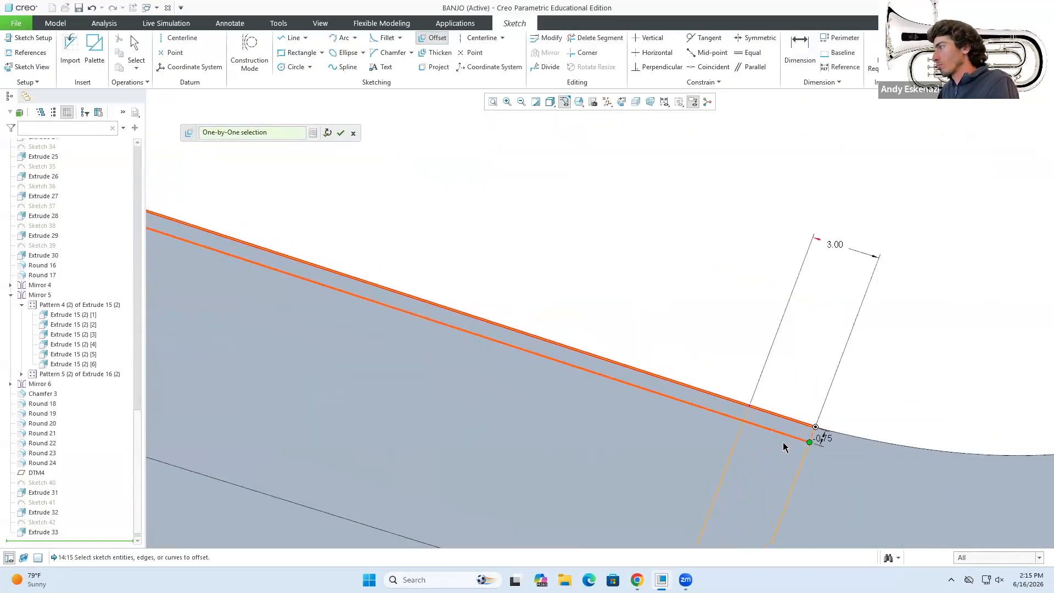
middle_click(783, 442)
double_click(840, 425)
key(Return)
scroll(691, 433, down, 4)
middle_click(559, 368)
scroll(558, 368, up, 5)
scroll(208, 242, down, 4)
click(236, 267)
scroll(480, 346, down, 4)
scroll(515, 351, up, 2)
Project the curved edge at the neck's drum end into the sketch.
click(433, 67)
click(514, 347)
scroll(555, 219, down, 3)
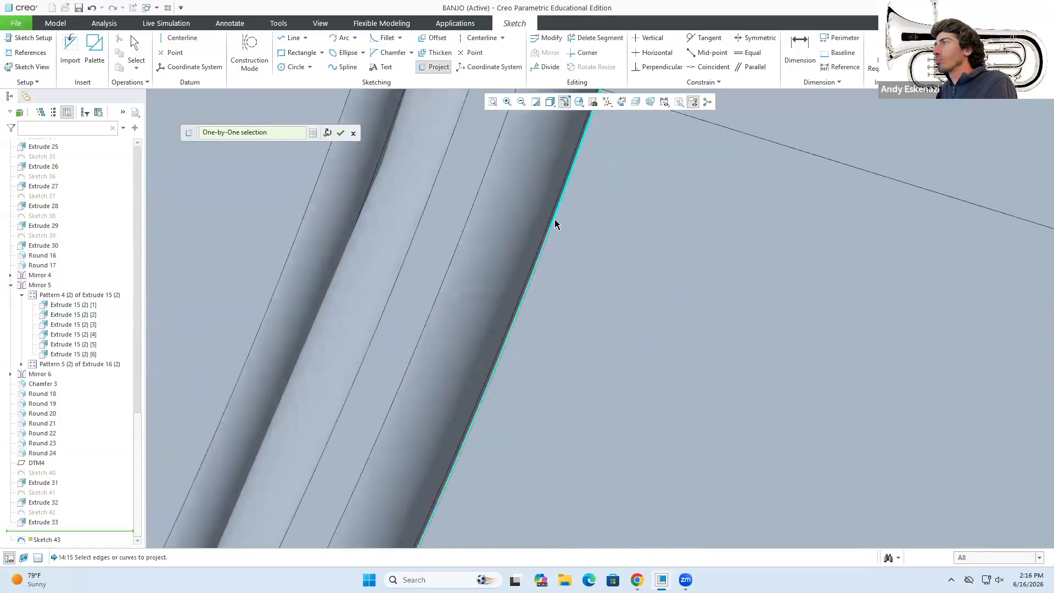
click(554, 219)
middle_click(554, 219)
Trim the excess segments at both ends of the neck outline and finish the sketch.
scroll(521, 269, down, 4)
click(595, 38)
click(505, 276)
scroll(505, 275, up, 4)
scroll(532, 225, down, 4)
click(531, 227)
scroll(531, 227, up, 4)
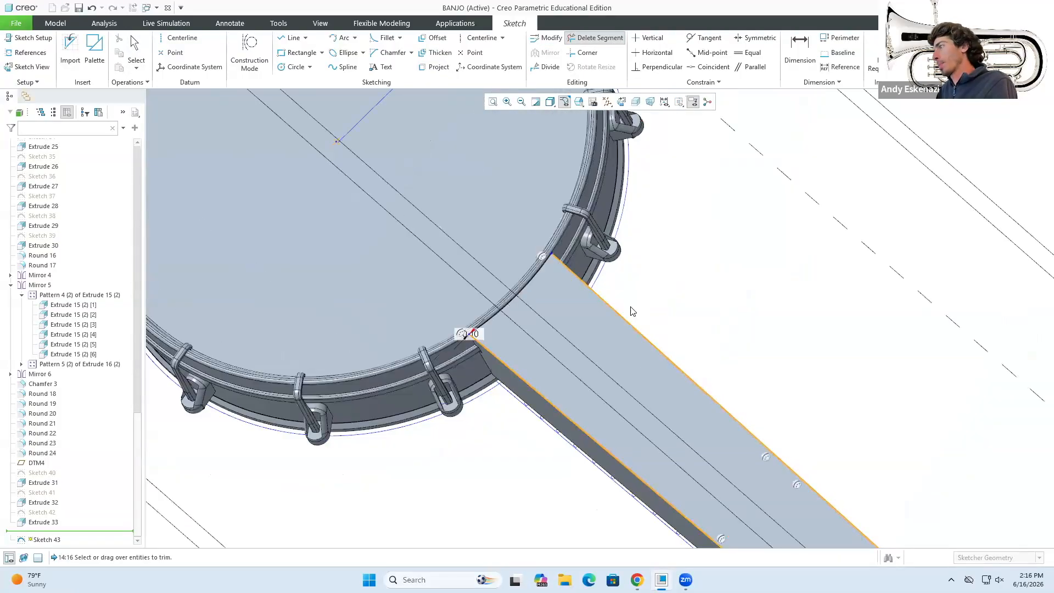
scroll(664, 322, down, 4)
click(664, 323)
scroll(663, 323, up, 3)
scroll(562, 508, down, 3)
click(595, 421)
Extrude Sketch 43 as a material-removing cut 3 deep into the neck, consulting the banjo photo.
click(324, 49)
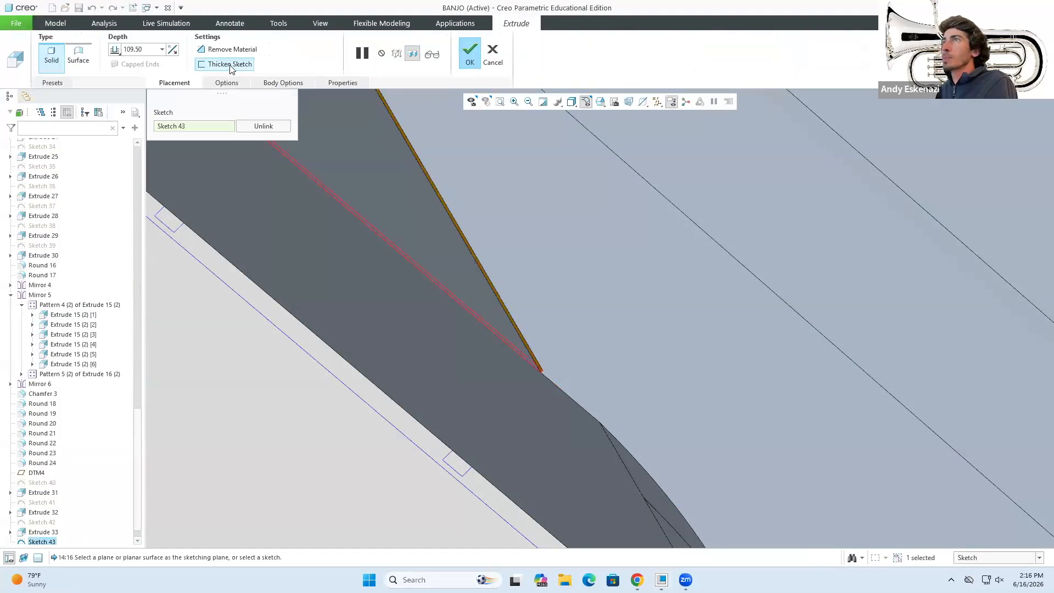
click(230, 49)
double_click(137, 50)
text(3)
key(Return)
middle_drag(494, 297, 176, 296)
scroll(494, 292, down, 4)
scroll(495, 292, up, 5)
middle_drag(494, 296, 461, 300)
click(637, 580)
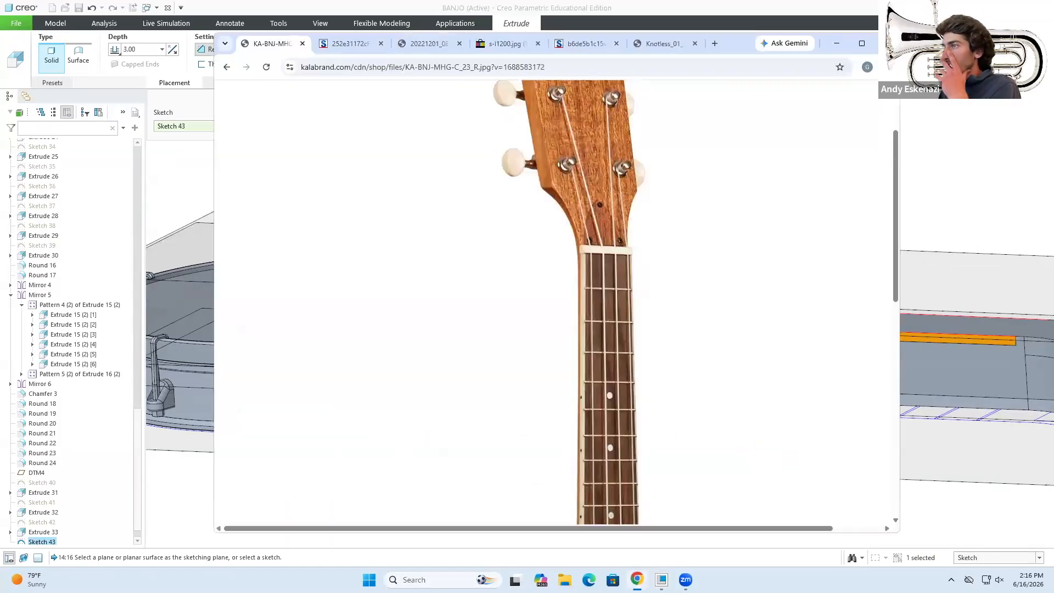
click(158, 208)
click(482, 50)
Consult the photo's neck shape, start a sketch on the TOP plane and project the neck's lower long edge.
scroll(847, 355, up, 4)
scroll(846, 355, down, 5)
click(637, 580)
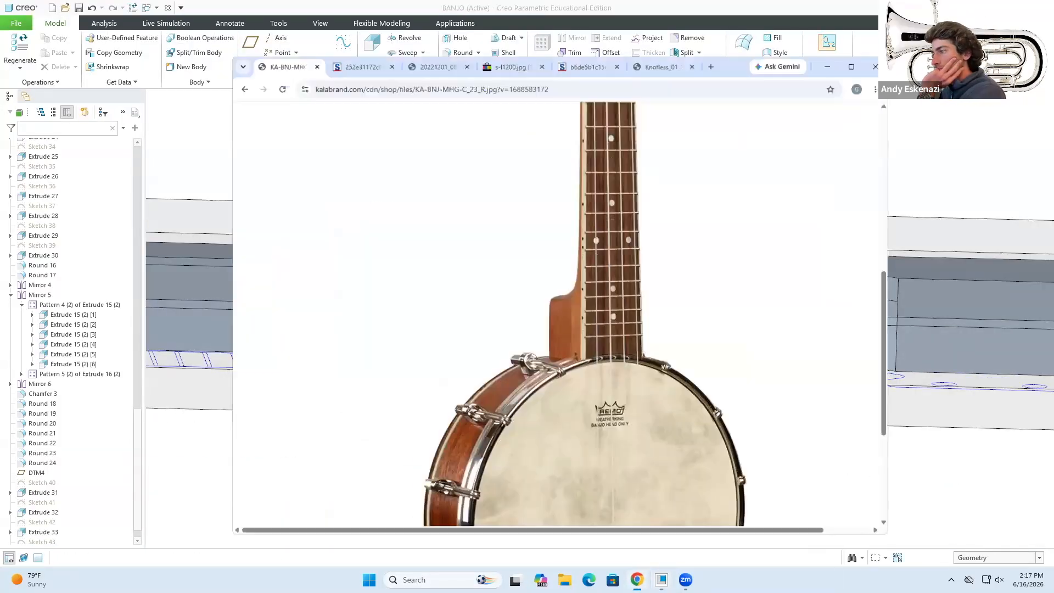
scroll(621, 357, up, 8)
click(661, 580)
scroll(557, 345, up, 5)
scroll(46, 300, up, 15)
click(34, 173)
click(343, 50)
middle_drag(659, 297, 434, 294)
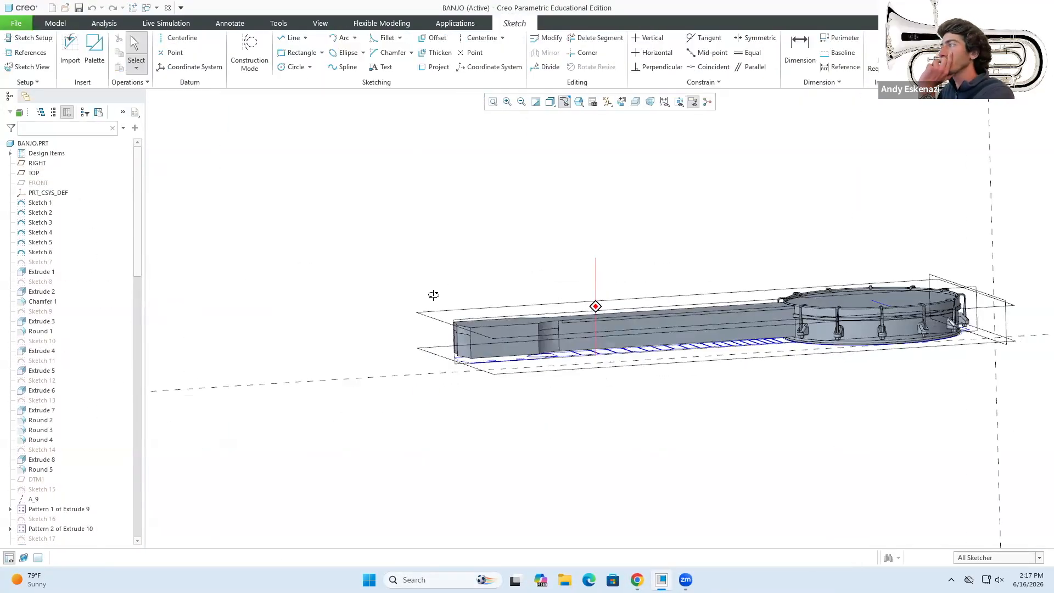
scroll(439, 318, down, 5)
click(434, 67)
click(406, 357)
scroll(486, 458, down, 2)
middle_drag(421, 408, 419, 341)
scroll(419, 341, up, 4)
Project an upper long edge of the neck and draw a vertical line at the lower edge's headstock end.
click(293, 38)
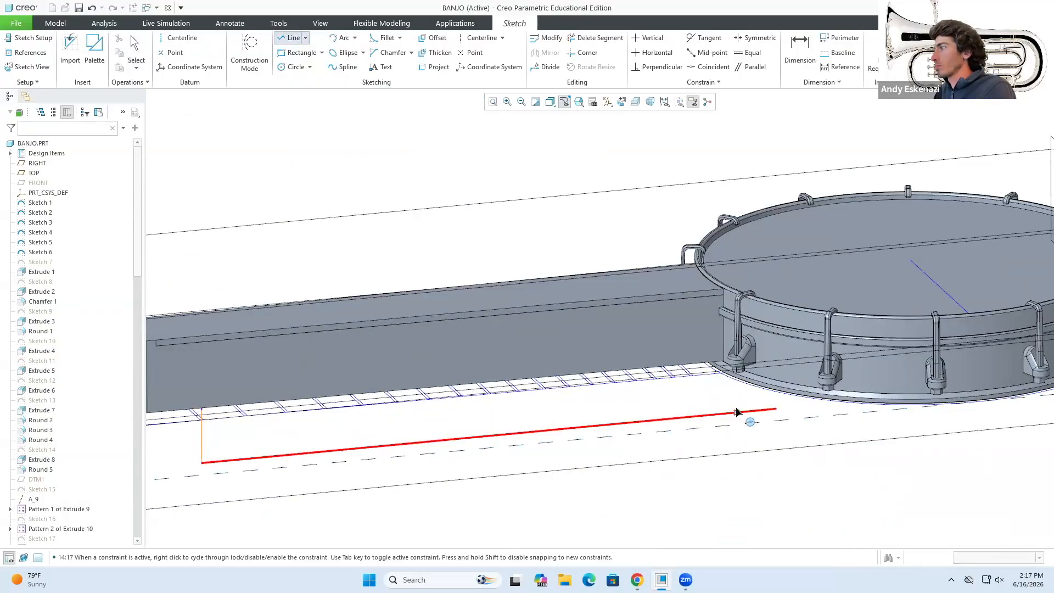
scroll(615, 384, up, 2)
click(434, 67)
click(368, 344)
middle_click(368, 344)
middle_drag(460, 422, 465, 384)
scroll(333, 382, down, 2)
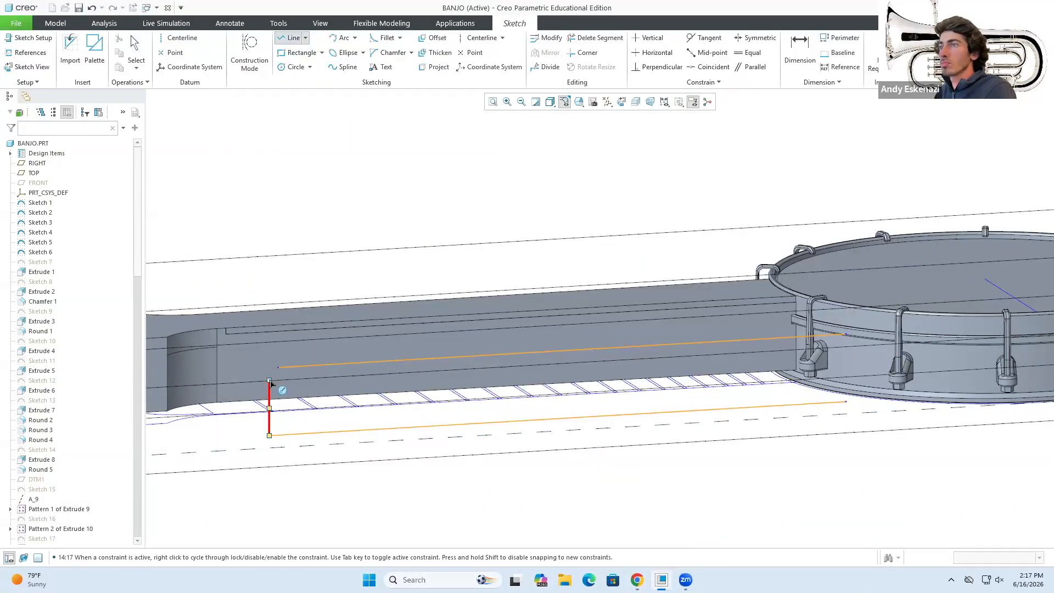
Draw a 12-tall vertical line near the drum and dimension it 10 from the lower edge's end.
scroll(788, 377, down, 4)
middle_click(791, 375)
click(846, 434)
middle_drag(903, 420, 879, 414)
click(848, 435)
middle_click(849, 435)
click(800, 50)
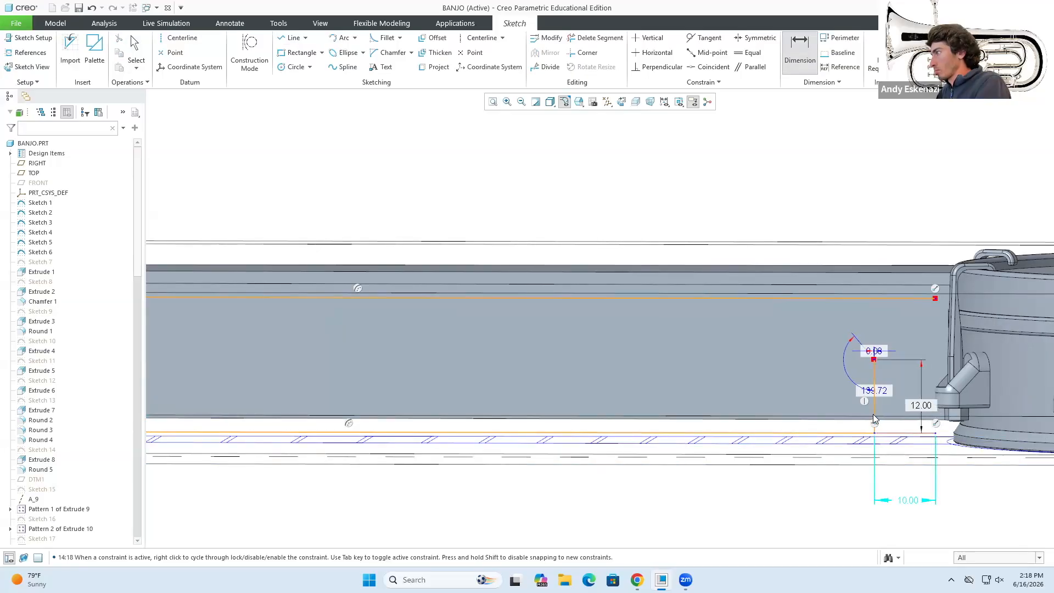
Draw a short vertical line down from the upper projected edge and a long line from it toward the headstock.
click(294, 38)
click(837, 301)
click(836, 326)
scroll(840, 310, down, 5)
click(827, 313)
scroll(790, 324, up, 4)
click(293, 38)
click(802, 339)
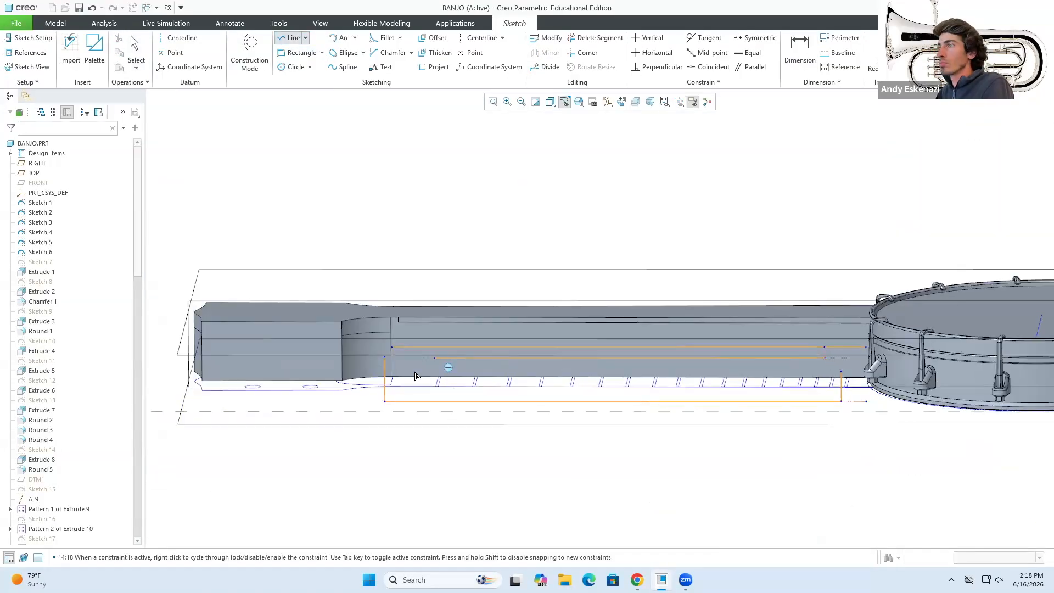
Set the drum-side vertical line's height to 5 and the short upper line's distance from the edge's end to 18.
scroll(839, 382, down, 6)
click(637, 580)
click(836, 45)
double_click(920, 412)
text(56)
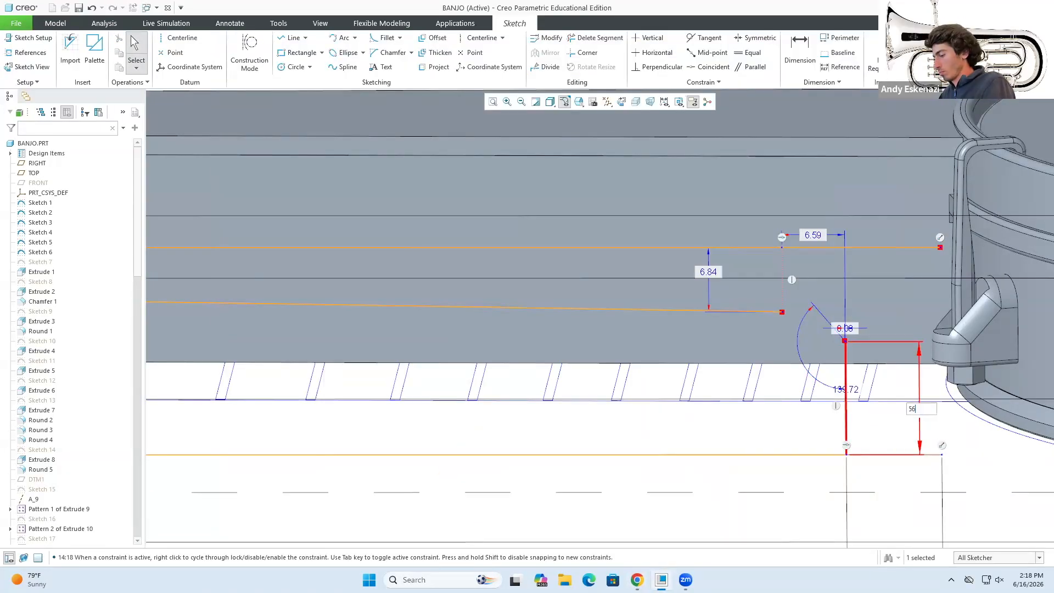
click(940, 247)
middle_click(848, 196)
text(18)
key(Return)
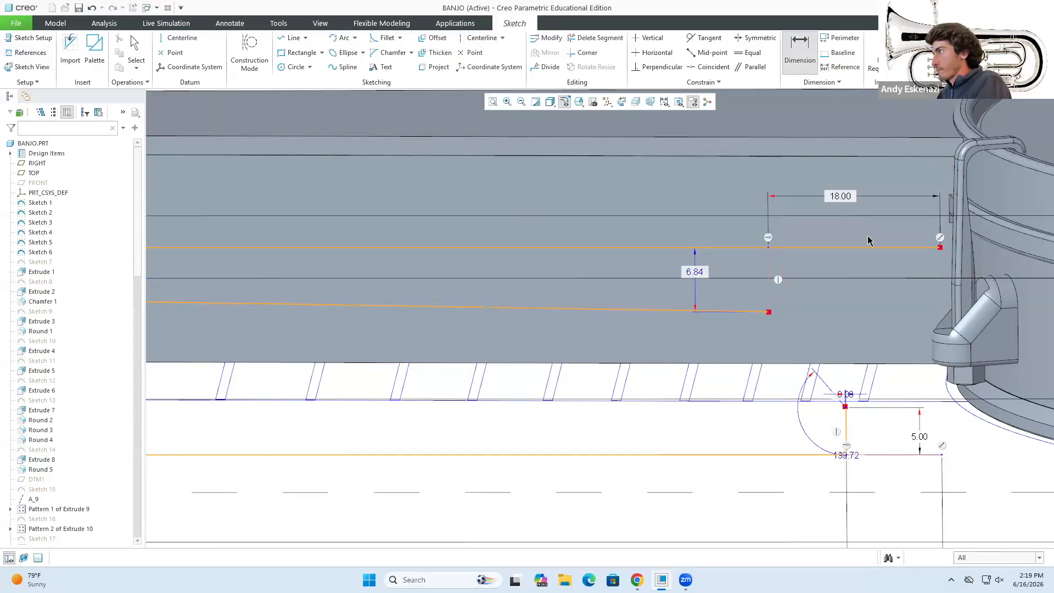
Set the long line 6.5 below the upper edge and join it to the drum-side vertical line with an arc.
click(846, 407)
middle_click(855, 415)
scroll(858, 417, down, 1)
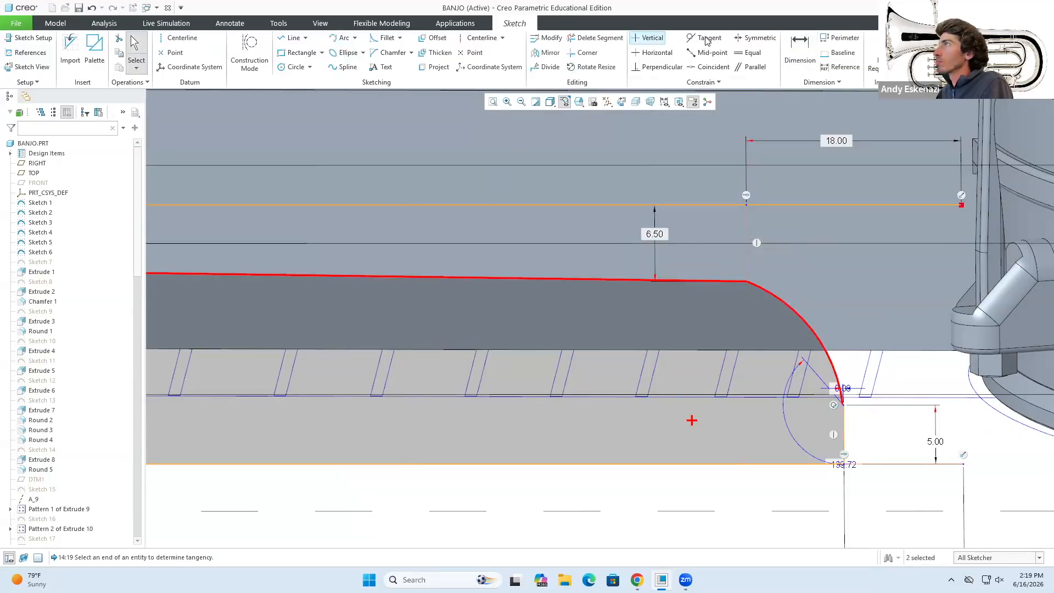
Delete the arc joining the long line to the drum-side vertical line and redraw it between the same lines.
click(707, 40)
middle_click(826, 340)
scroll(840, 404, down, 10)
click(828, 391)
key(Delete)
scroll(853, 420, up, 4)
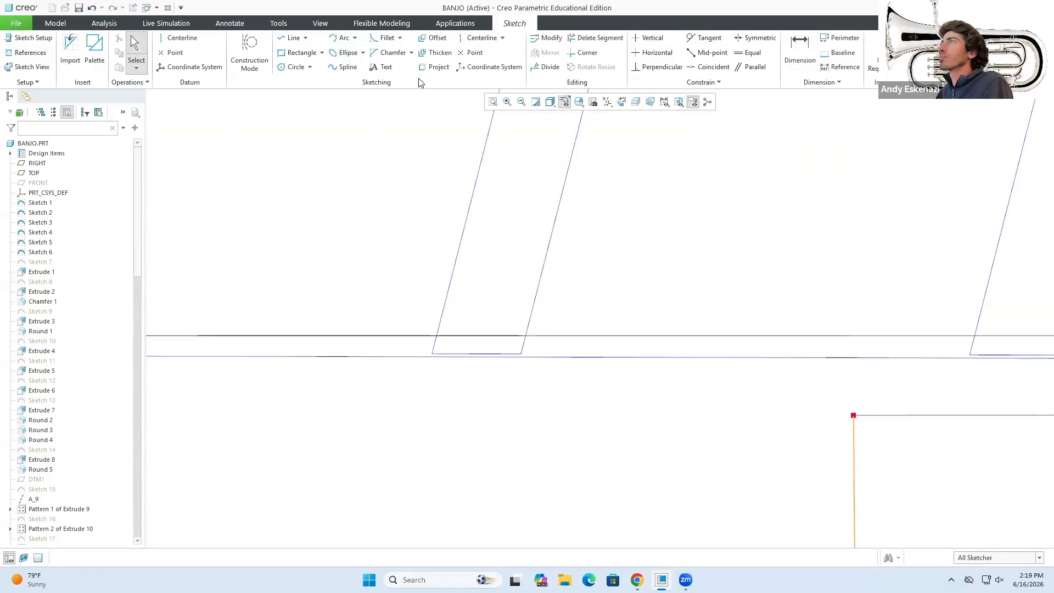
click(341, 38)
scroll(791, 428, up, 8)
click(709, 326)
click(787, 426)
middle_click(787, 426)
Apply tangent constraints between the new arc and the lines it joins.
click(706, 38)
click(747, 342)
click(678, 326)
click(745, 235)
click(803, 425)
mouse_move(736, 351)
middle_down()
mouse_move(755, 390)
mouse_move(769, 354)
middle_up()
scroll(760, 388, down, 4)
click(706, 38)
click(736, 360)
click(674, 337)
Set the profile dimensions beside the arc to 8 and 6.5 and finish the sketch.
double_click(795, 321)
text(8)
key(Return)
scroll(884, 348, down, 2)
double_click(842, 344)
text(6.5)
key(Return)
scroll(933, 406, up, 1)
scroll(941, 278, down, 4)
mouse_move(436, 293)
middle_down()
mouse_move(446, 293)
mouse_move(447, 324)
middle_up()
click(923, 47)
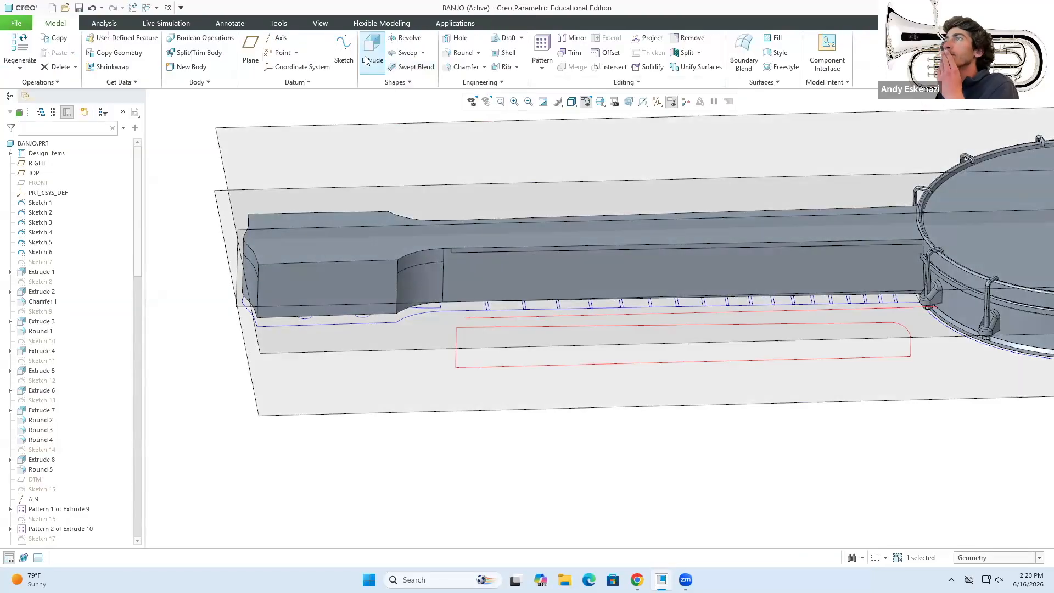
Extrude the neck's side profile sketch as a 100.10 deep cut that removes the material under the neck.
click(372, 48)
click(526, 49)
click(506, 365)
click(492, 320)
click(510, 317)
click(508, 283)
click(923, 46)
click(372, 48)
click(262, 50)
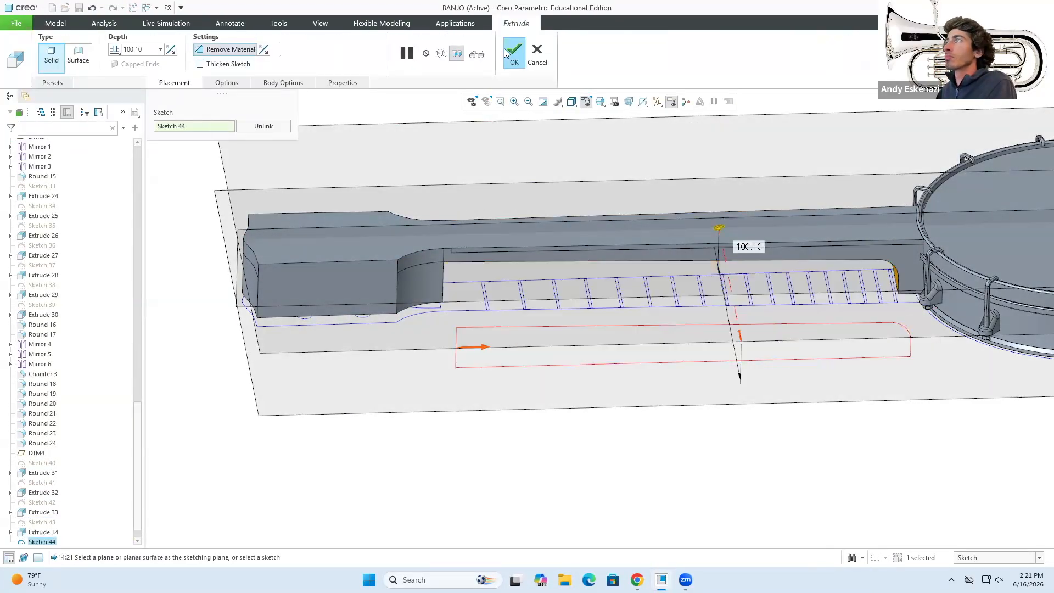
click(511, 51)
Compare the neck's cut underside and its junction with the headstock against the reference photo in Chrome.
middle_drag(554, 313, 565, 282)
scroll(713, 307, down, 4)
middle_drag(631, 330, 609, 297)
click(637, 580)
scroll(501, 306, up, 4)
middle_drag(254, 338, 254, 308)
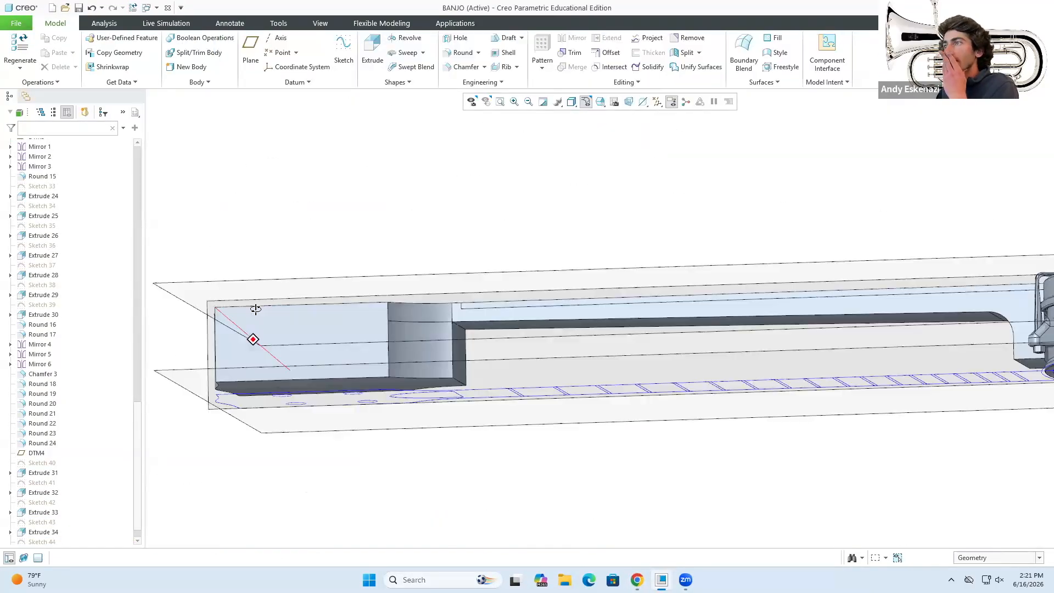
click(636, 580)
scroll(569, 338, up, 8)
click(835, 41)
middle_drag(527, 316, 539, 348)
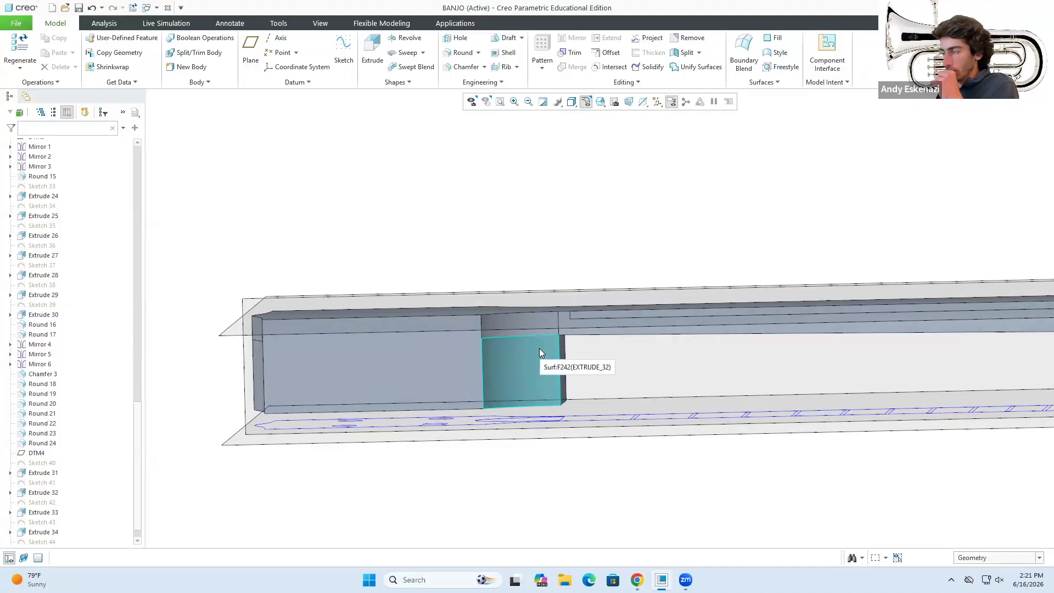
scroll(287, 300, up, 1)
scroll(72, 494, down, 3)
Edit the neck cut's profile sketch, replacing its headstock-end line with a newly drawn vertical line, and finish the sketch.
click(55, 541)
click(77, 501)
scroll(519, 332, down, 4)
click(460, 332)
key(Delete)
click(289, 38)
click(460, 342)
click(463, 479)
middle_click(481, 410)
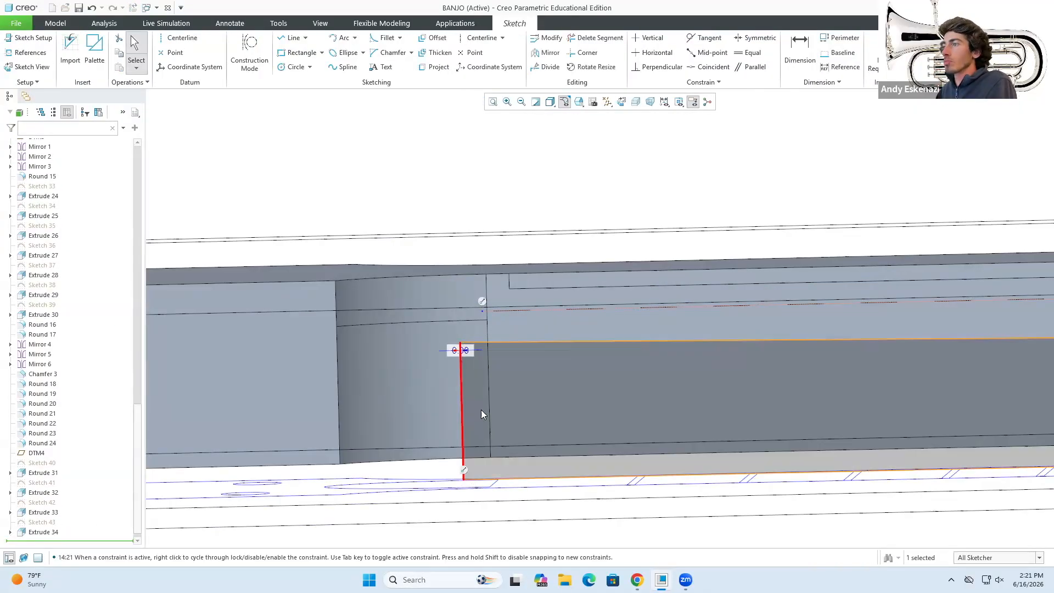
scroll(520, 360, up, 3)
click(1003, 49)
mouse_move(568, 352)
middle_down()
mouse_move(572, 322)
mouse_move(574, 346)
middle_up()
scroll(574, 346, up, 3)
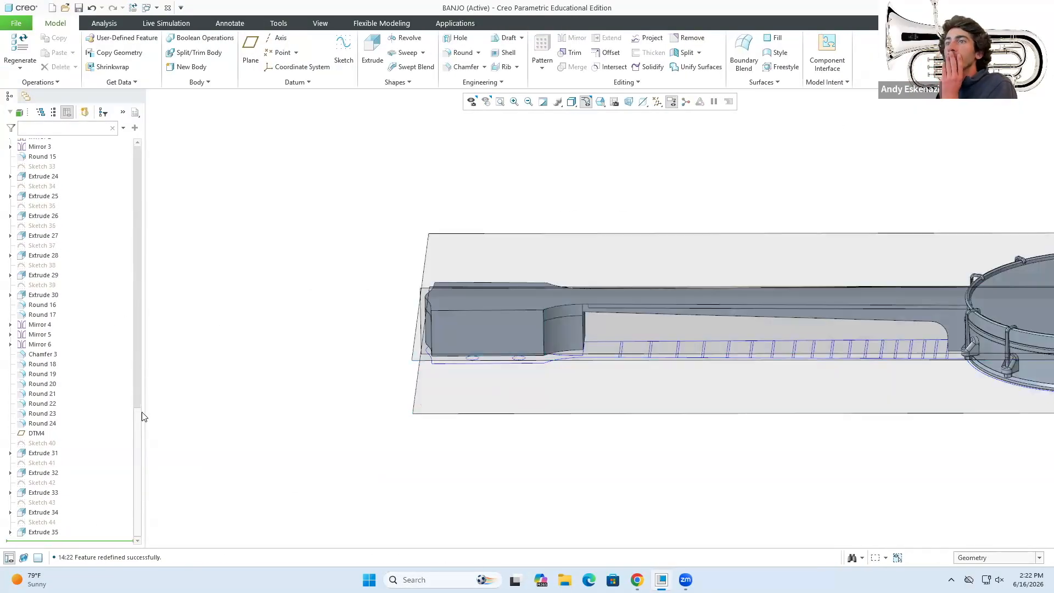
Sketch on the FRONT plane a long sloping line through the headstock at about 87° to the neck-side vertical and close the profile.
drag(138, 416, 138, 159)
click(343, 52)
click(37, 183)
click(980, 262)
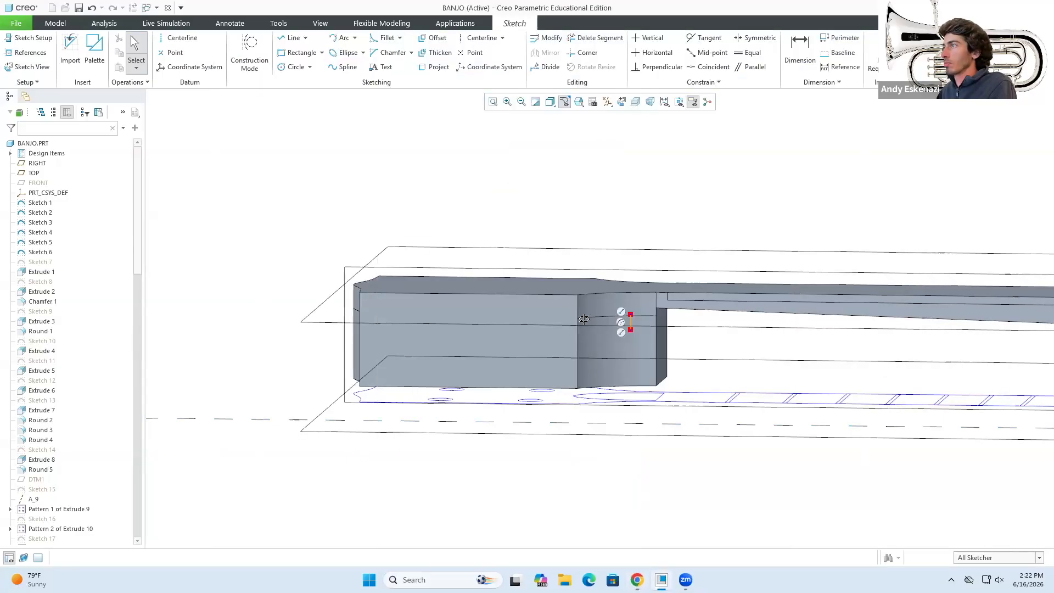
click(645, 317)
scroll(258, 344, down, 3)
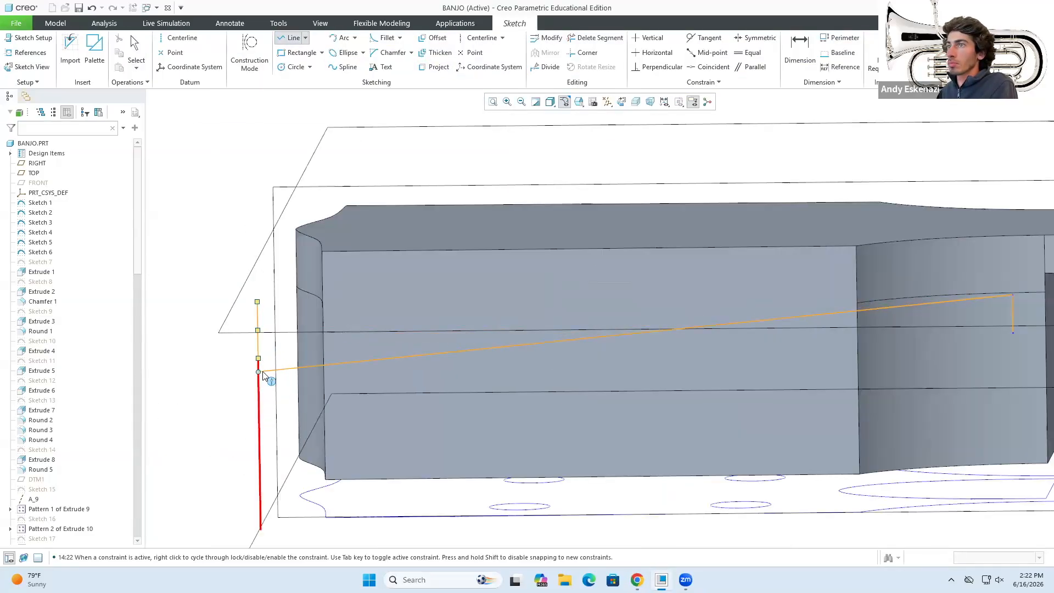
click(259, 347)
middle_click(258, 348)
middle_click(258, 348)
scroll(618, 351, up, 2)
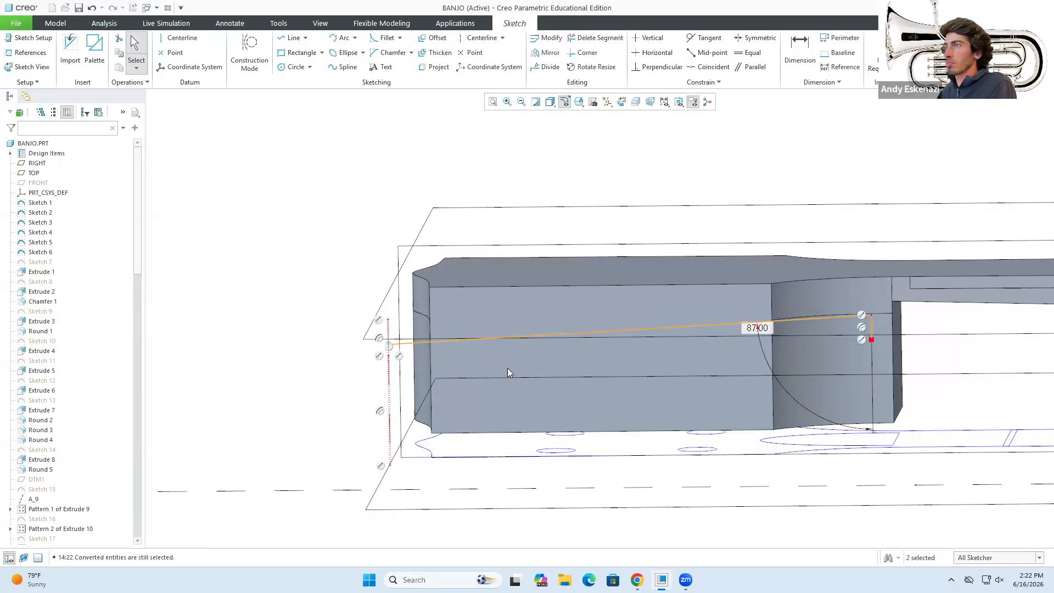
click(873, 461)
click(871, 339)
Extrude the sloping profile with Remove Material to cut away the underside of the headstock.
click(373, 48)
click(229, 49)
click(127, 50)
click(137, 99)
click(513, 49)
middle_drag(587, 258, 615, 277)
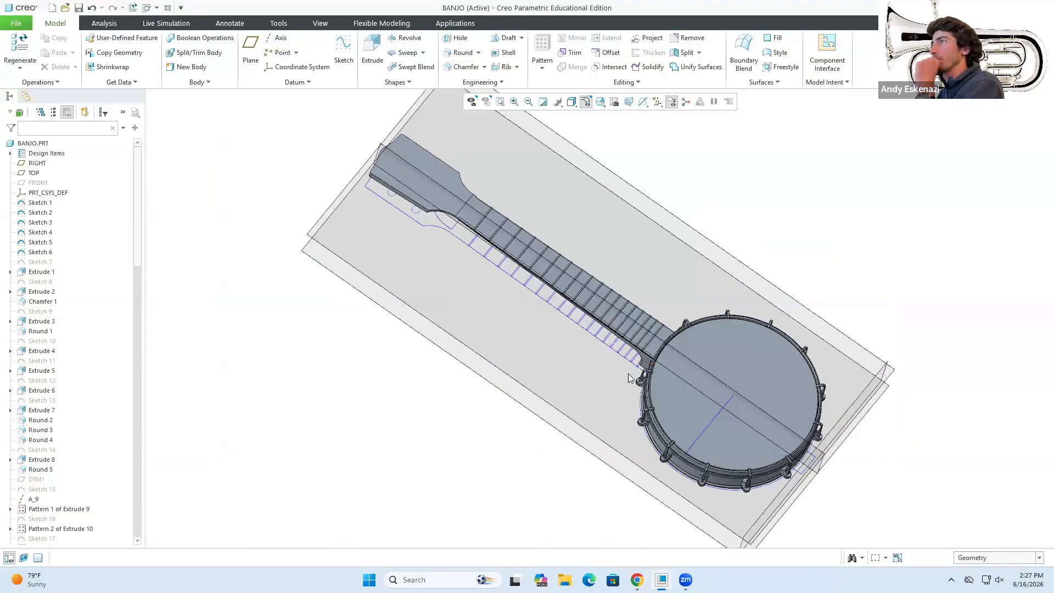
Import Banjo Bridge.jpg onto the face of the upright block on the drum, then resize and reposition it to fit.
click(320, 23)
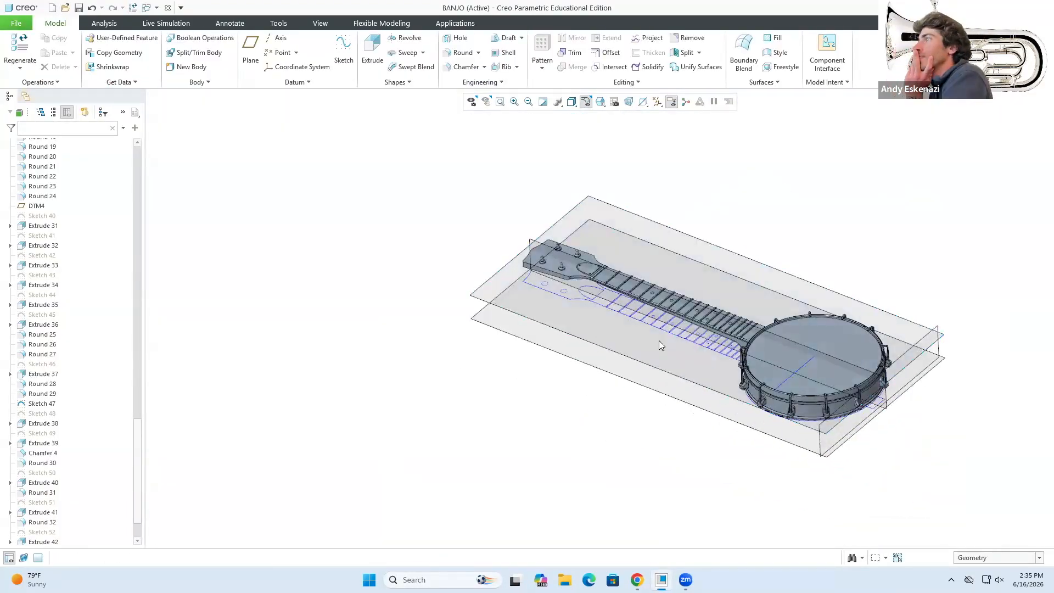
middle_drag(659, 340, 846, 326)
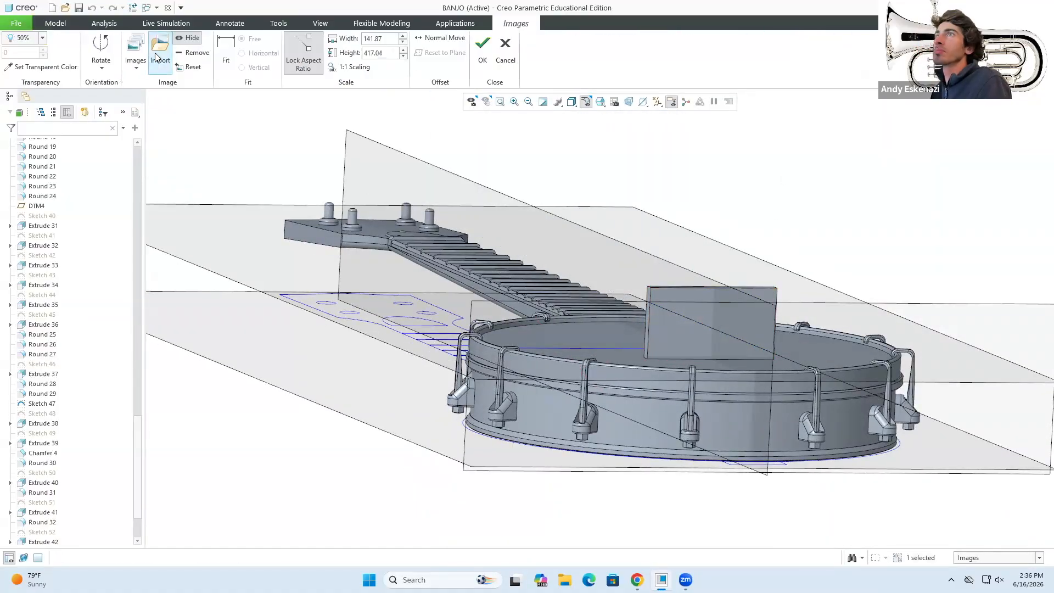
click(159, 55)
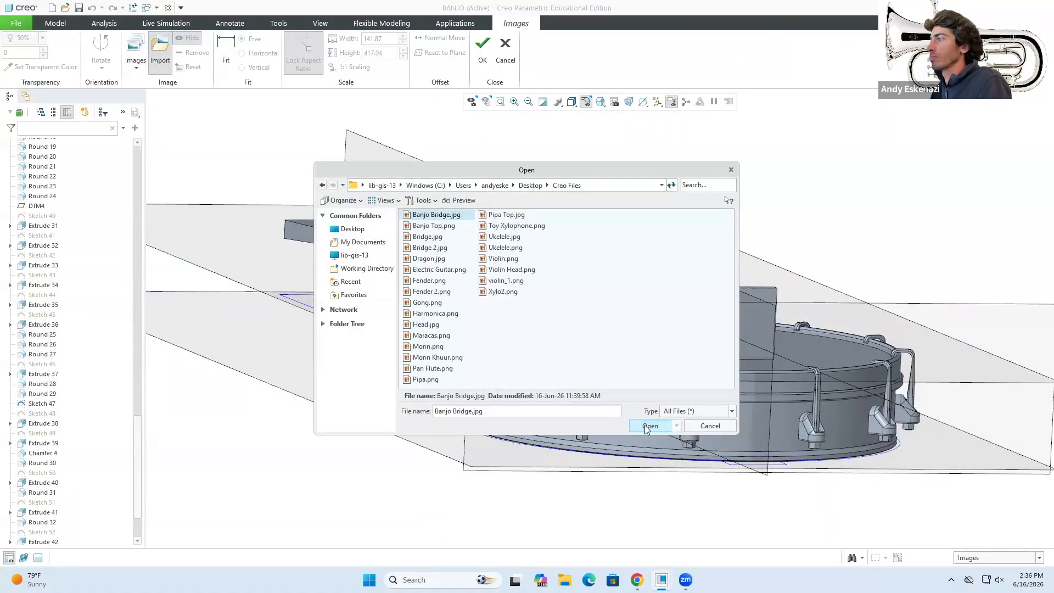
click(648, 426)
scroll(735, 187, up, 5)
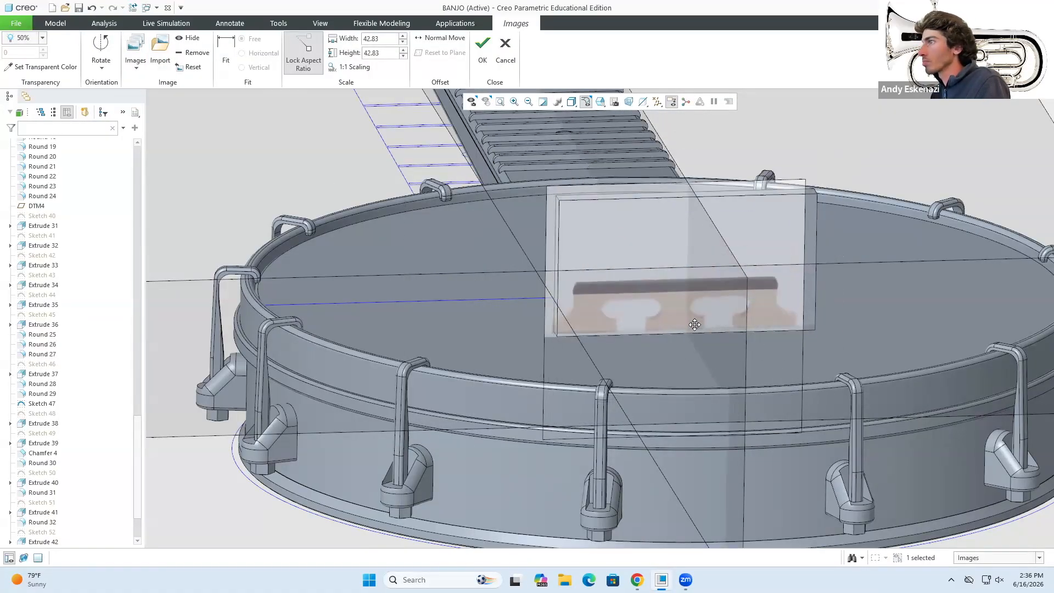
drag(827, 165, 853, 138)
mouse_move(714, 299)
mouse_down()
mouse_move(732, 287)
mouse_move(707, 314)
mouse_up()
middle_drag(768, 307, 738, 310)
drag(848, 156, 836, 165)
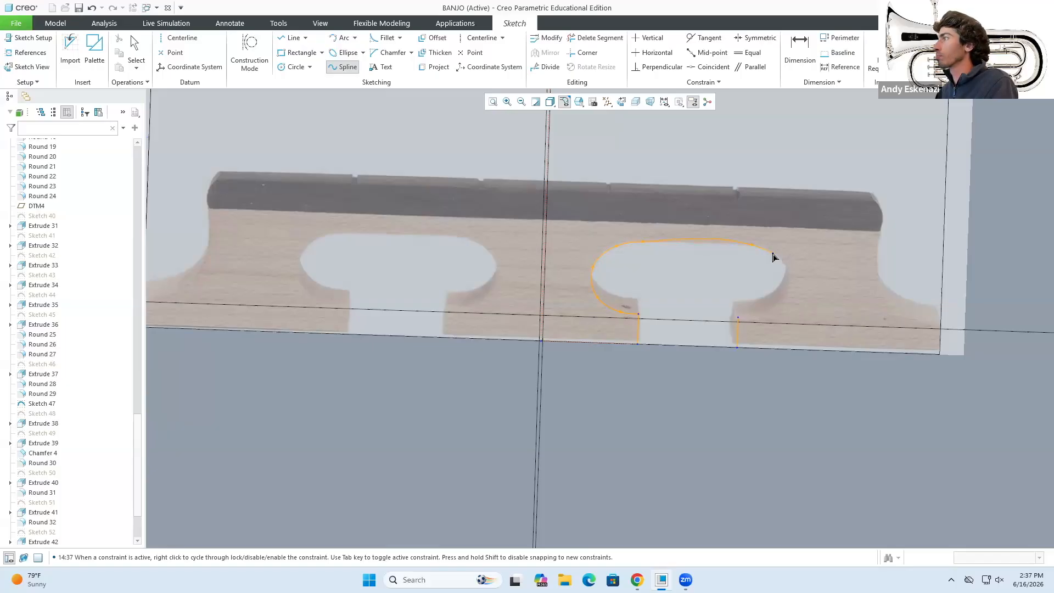
Trace one of the bridge image's openings with a spline joining its two short vertical lines.
click(737, 317)
middle_click(745, 314)
scroll(746, 315, down, 5)
scroll(744, 314, up, 6)
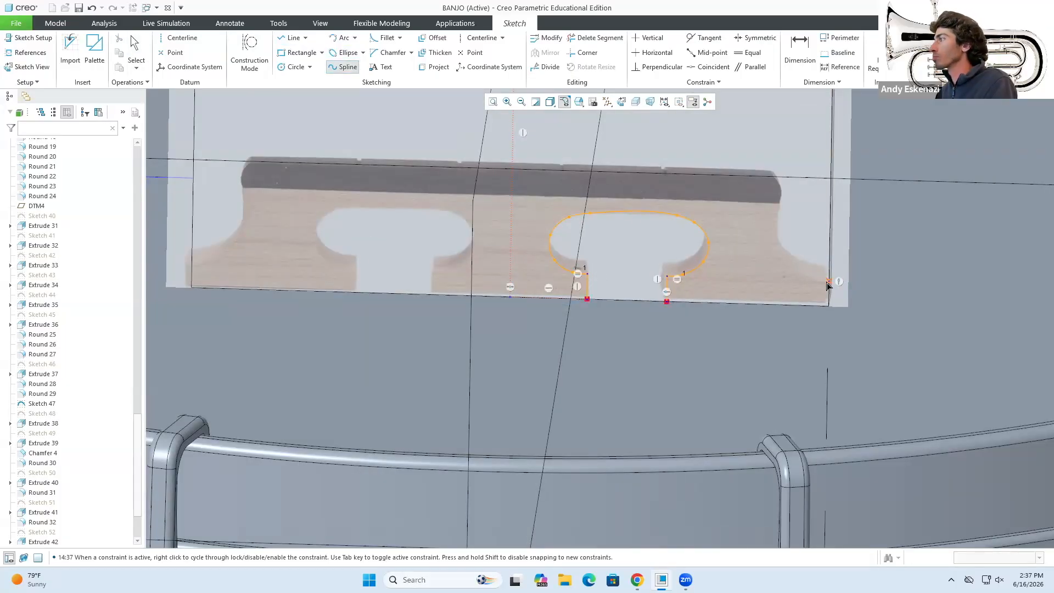
Trace the curved outer side of the bridge foot with a spline from the block's edge up to the dark cap.
click(779, 204)
middle_click(779, 203)
scroll(799, 248, down, 3)
mouse_move(798, 247)
middle_down()
mouse_move(767, 230)
mouse_move(809, 249)
middle_up()
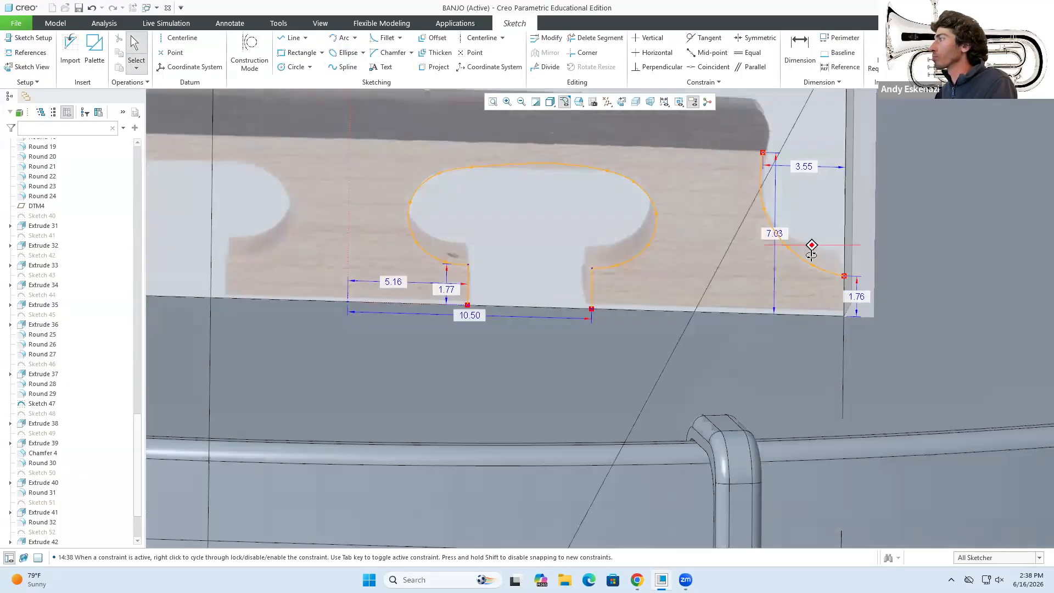
scroll(771, 192, up, 3)
scroll(762, 151, down, 3)
Trace the side of the bridge's dark cap and draw its top edge as a line to the centre axis.
click(758, 102)
scroll(790, 156, up, 5)
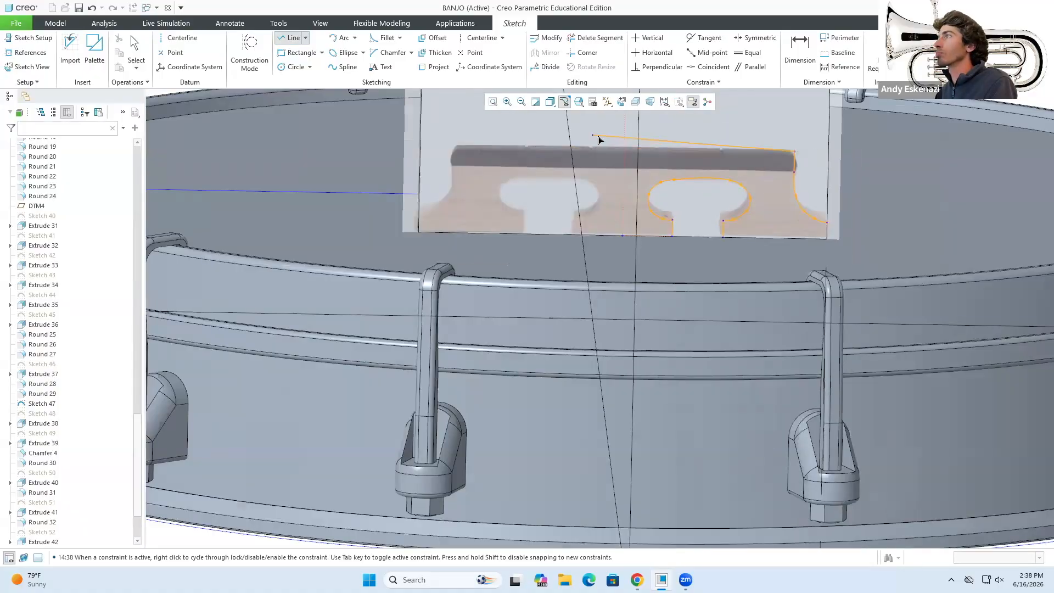
click(623, 145)
middle_click(623, 145)
scroll(800, 165, down, 5)
scroll(750, 236, up, 3)
scroll(812, 319, up, 2)
Draw lines up the block's side and along its top edge to the centre, and close the opening's base.
key(l)
click(816, 319)
click(814, 126)
click(615, 125)
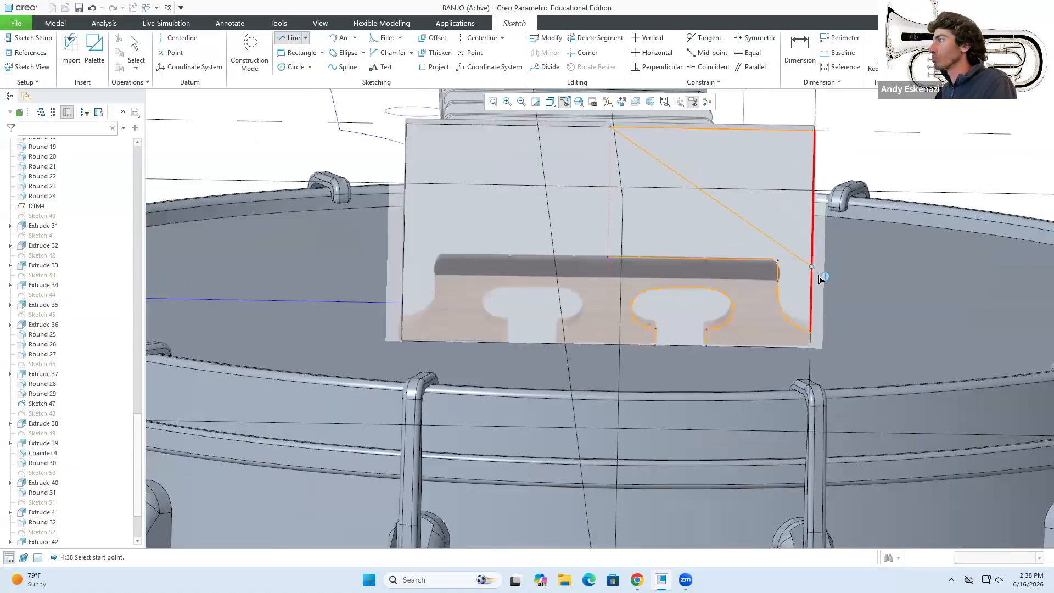
scroll(692, 330, down, 4)
click(623, 353)
click(723, 354)
Mirror the traced half of the bridge profile about the vertical centreline.
scroll(721, 355, down, 4)
ctrl+click(798, 217)
scroll(792, 294, up, 4)
ctrl+click(736, 152)
click(549, 53)
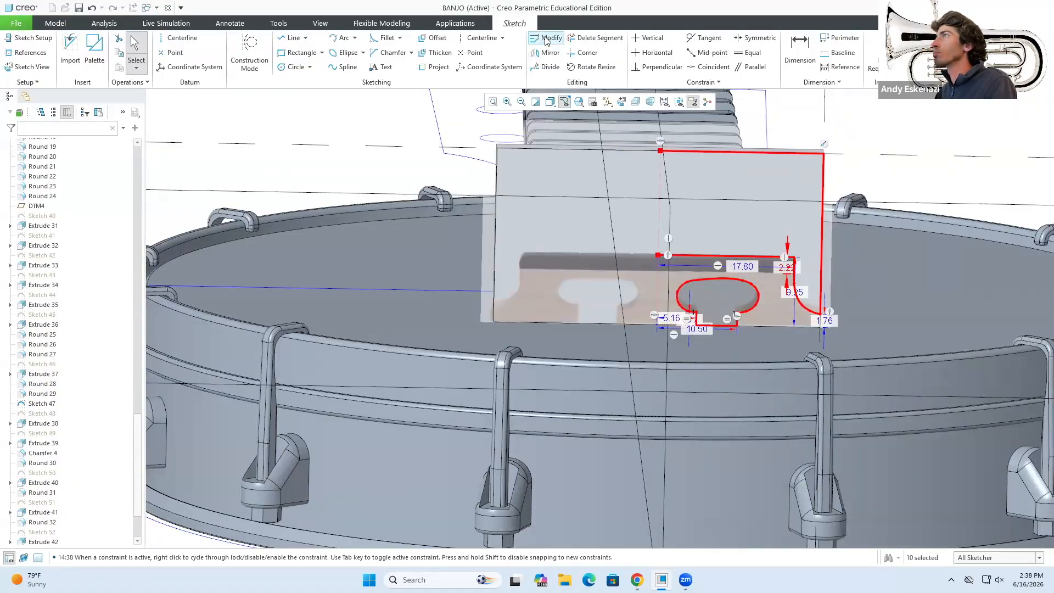
click(668, 329)
Extrude the mirrored profile to cut the block into the bridge shape, and take the bridge reference image out of view.
middle_drag(515, 181, 539, 197)
click(373, 49)
click(514, 50)
scroll(566, 241, up, 5)
scroll(574, 167, down, 3)
click(320, 23)
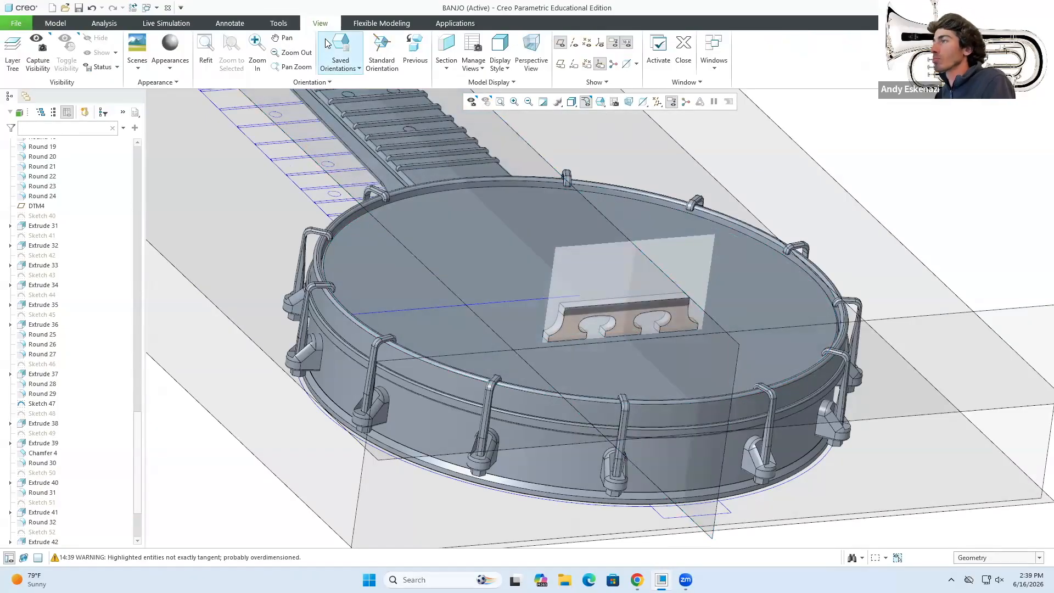
scroll(683, 223, up, 2)
scroll(683, 223, down, 4)
Round the two upper end edges of the bridge with a radius of 1.
click(164, 83)
click(497, 372)
scroll(527, 369, down, 4)
double_click(200, 332)
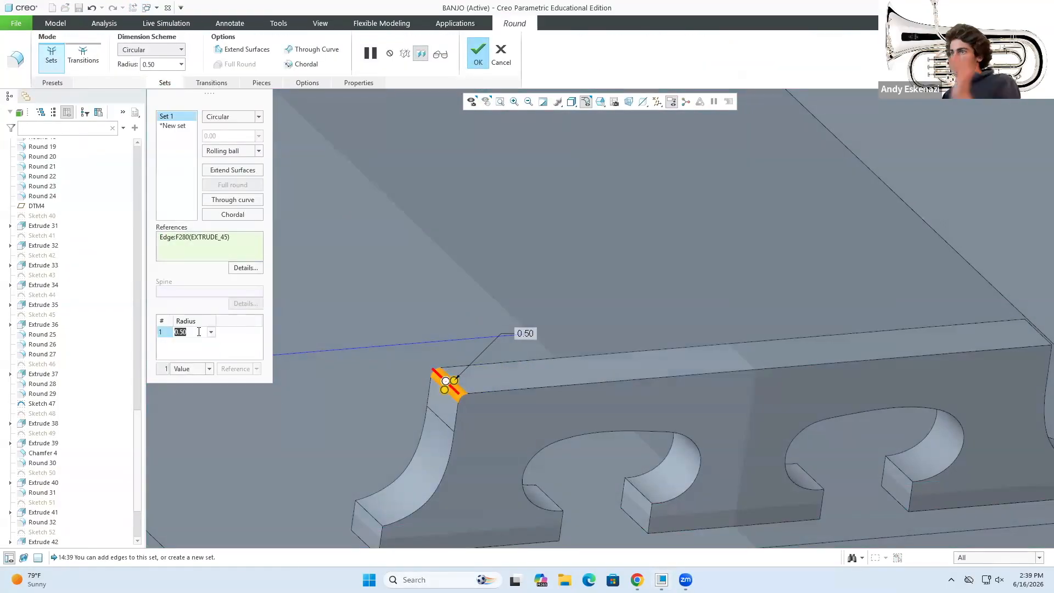
text(1)
scroll(631, 387, up, 3)
ctrl+click(1004, 342)
click(477, 53)
Sketch the cap strip on the bridge's face by projecting the rounded top outline and drawing a line across below it.
click(344, 53)
click(565, 400)
click(438, 67)
click(596, 372)
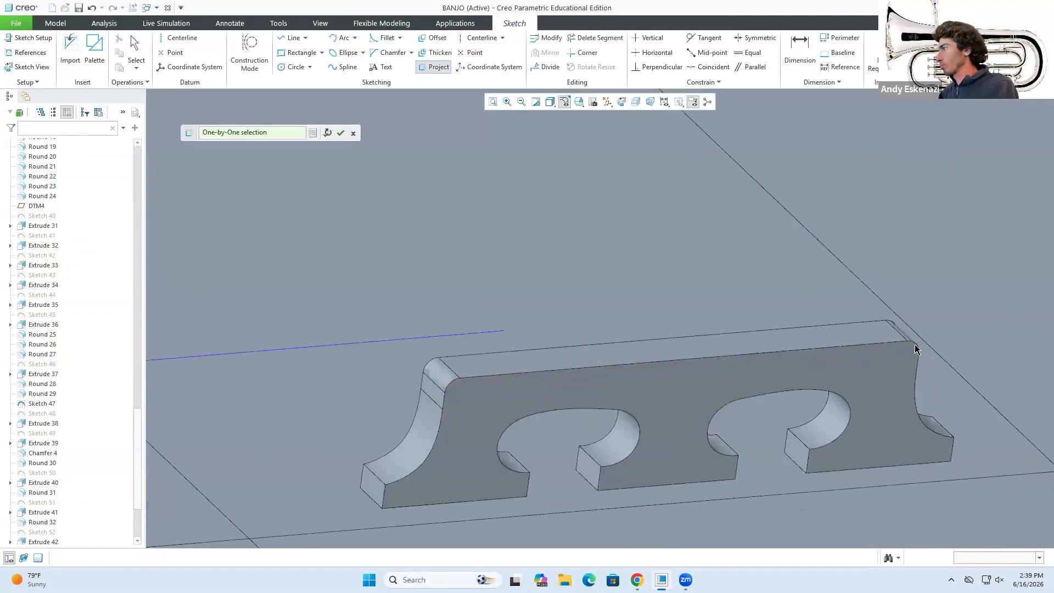
middle_drag(915, 348, 686, 351)
click(293, 38)
click(929, 368)
click(476, 412)
Extrude the cap strip sketch as a 0.10 deep cut into the bridge's face.
click(372, 51)
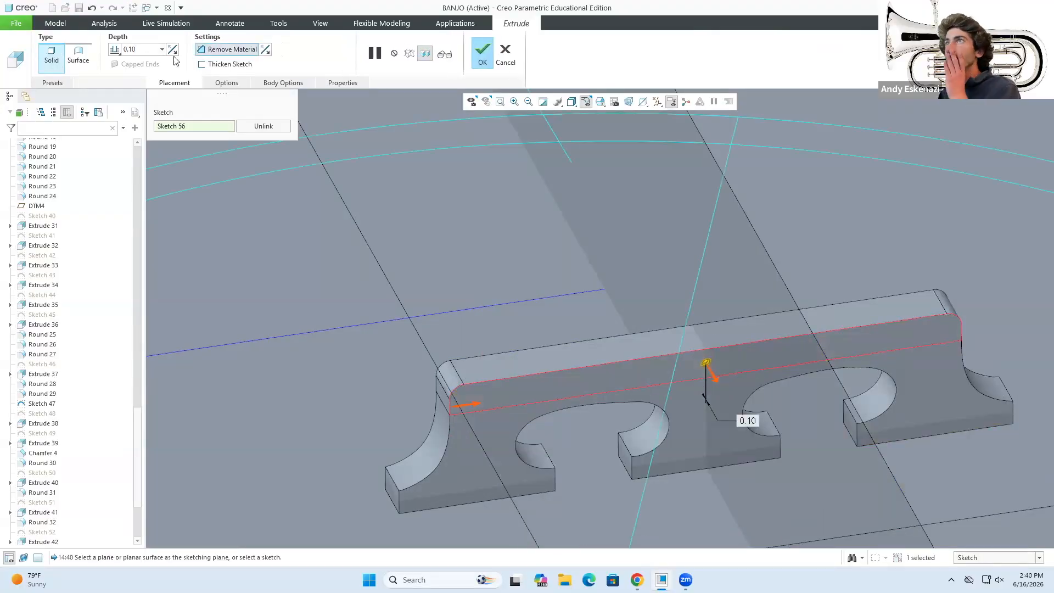
click(480, 51)
scroll(538, 432, up, 4)
Sketch the cap strip outline on the bridge's opposite face by projecting its rounded top edge.
middle_drag(538, 427, 384, 401)
scroll(439, 378, down, 3)
click(343, 51)
click(549, 370)
click(434, 67)
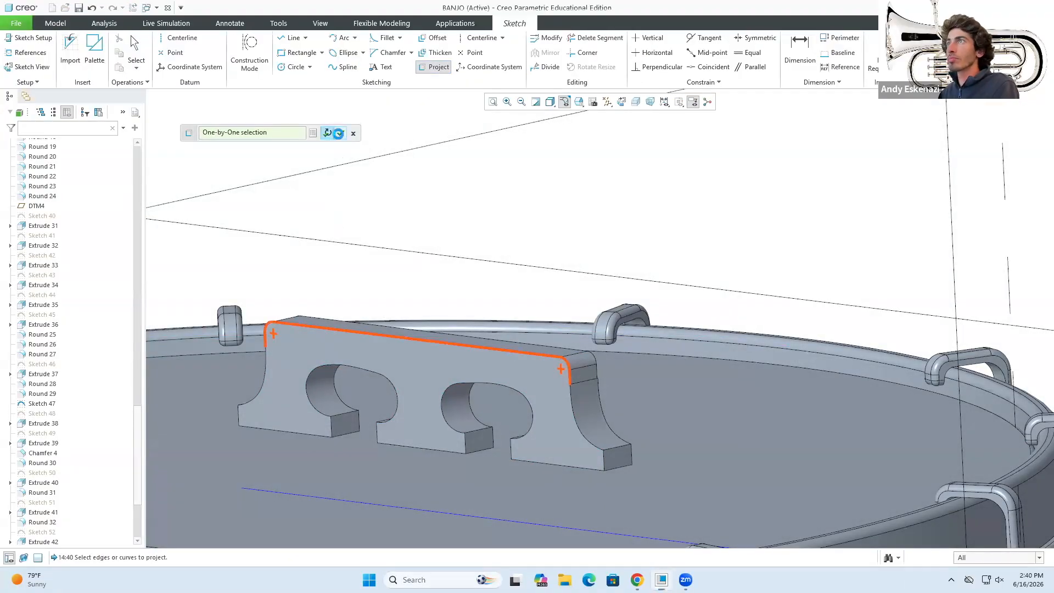
Finish the cap strip sketch and extrude it as a shallow cut into the bridge's opposite face.
click(930, 50)
click(372, 50)
scroll(548, 388, down, 2)
click(227, 50)
click(174, 82)
click(482, 52)
Compare the modelled bridge with the bridge in the reference images.
scroll(459, 195, up, 4)
scroll(459, 195, up, 3)
middle_drag(459, 196, 549, 307)
click(636, 580)
scroll(593, 284, down, 4)
click(637, 579)
scroll(390, 264, down, 3)
click(637, 579)
drag(736, 44, 649, 387)
scroll(677, 225, up, 3)
middle_drag(678, 225, 536, 315)
click(484, 583)
drag(649, 388, 666, 58)
click(498, 471)
click(637, 580)
Reopen the bridge profile sketch and delete its mirrored half, including the end curve, the arch cutout and the top line.
middle_drag(563, 284, 510, 286)
scroll(564, 283, down, 3)
scroll(31, 524, down, 5)
click(58, 484)
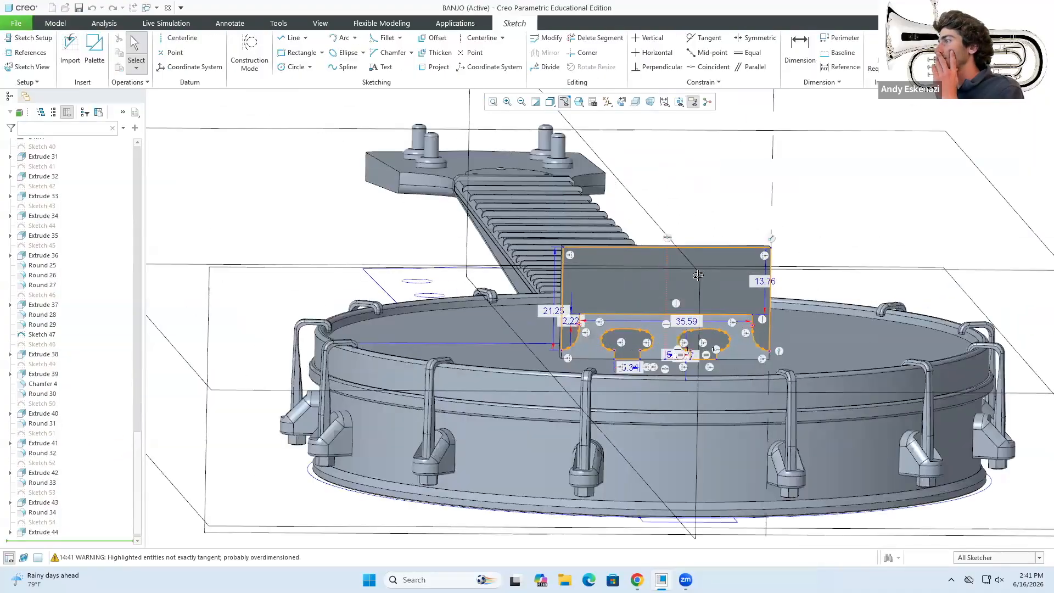
click(592, 67)
click(510, 54)
click(577, 325)
scroll(622, 380, down, 1)
drag(534, 318, 654, 428)
scroll(533, 359, down, 1)
key(Delete)
click(460, 346)
ctrl+click(486, 318)
key(Delete)
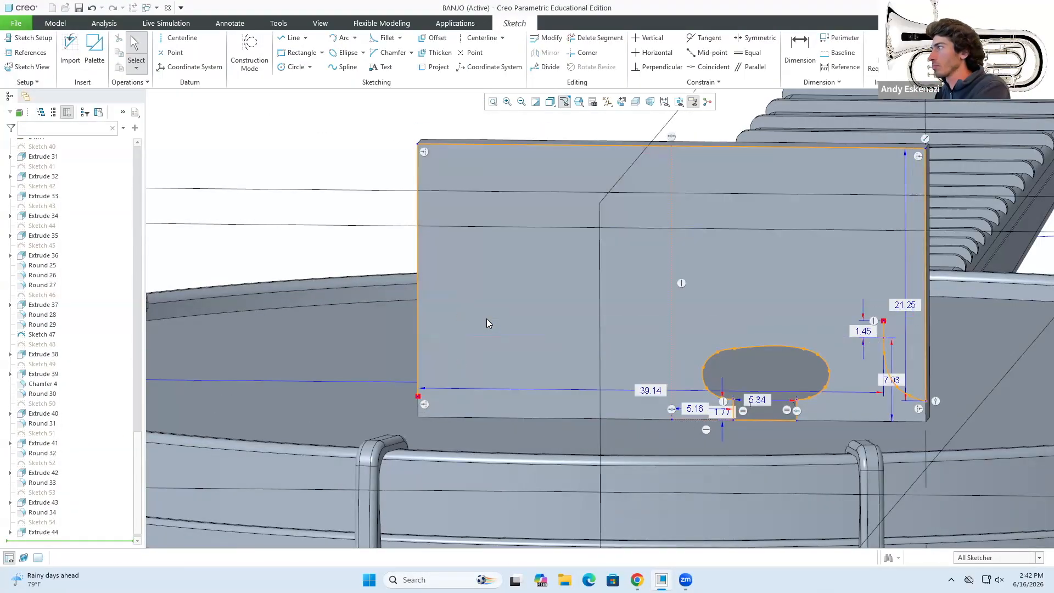
Clean up the remaining arch cutout by deleting the line across its mouth and the spare segments.
scroll(771, 427, down, 4)
double_click(657, 391)
click(852, 285)
key(Delete)
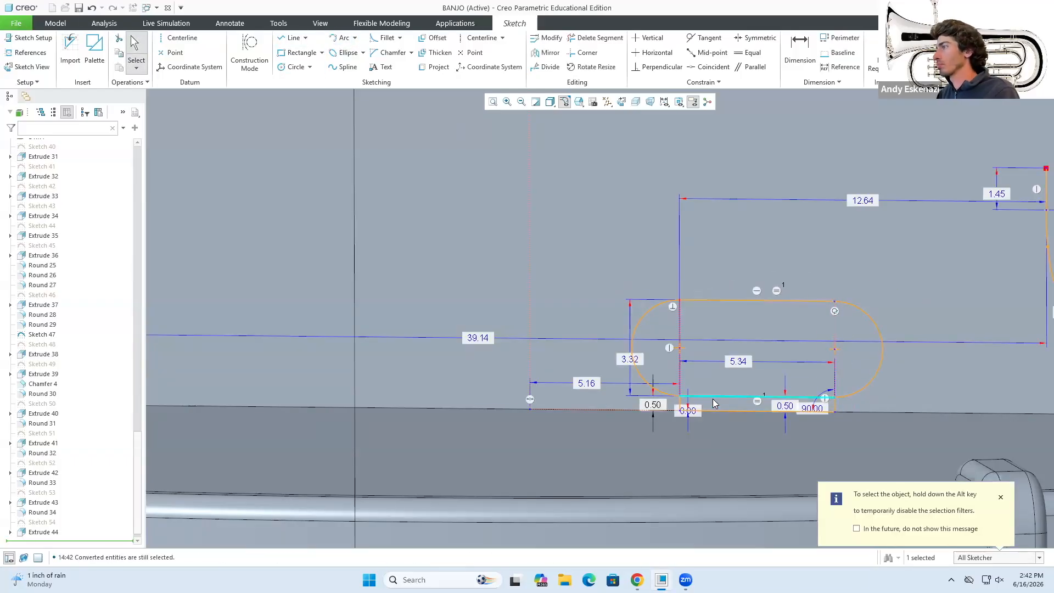
key(Delete)
click(851, 376)
key(Delete)
Draw a line at the block's lower corner and dimension the height of the bridge foot's outer end as 1.
click(249, 52)
click(293, 38)
click(874, 423)
click(800, 50)
middle_click(907, 404)
text(1)
key(Return)
Redraw the bridge's top line and set the short vertical end edge below it to 1.5.
click(791, 240)
key(Delete)
click(292, 38)
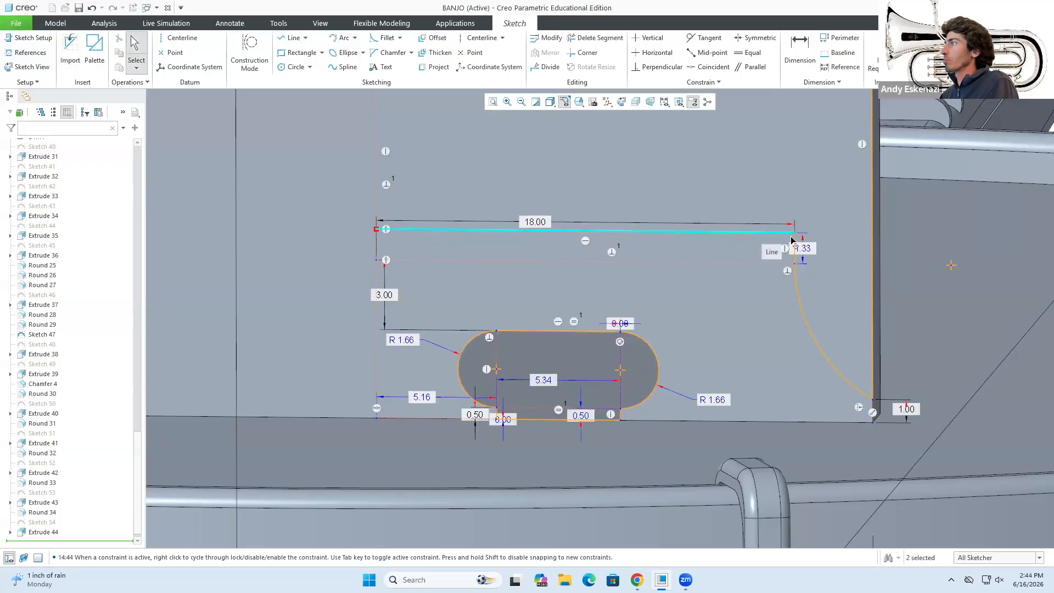
scroll(853, 296, up, 1)
double_click(814, 258)
text(1.5)
key(Return)
Mirror the half profile with its arch cutout about the vertical centerline and finish the bridge sketch.
scroll(790, 248, down, 2)
ctrl+click(597, 472)
scroll(421, 473, down, 3)
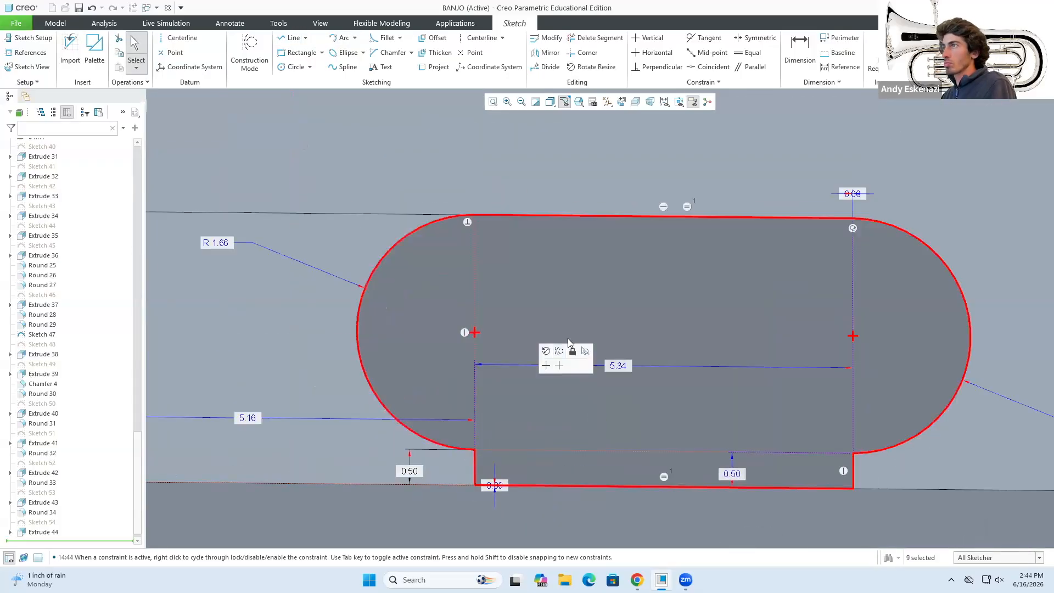
scroll(557, 285, up, 6)
click(550, 52)
click(515, 209)
click(999, 46)
scroll(650, 245, up, 3)
middle_drag(650, 245, 486, 242)
scroll(351, 241, down, 2)
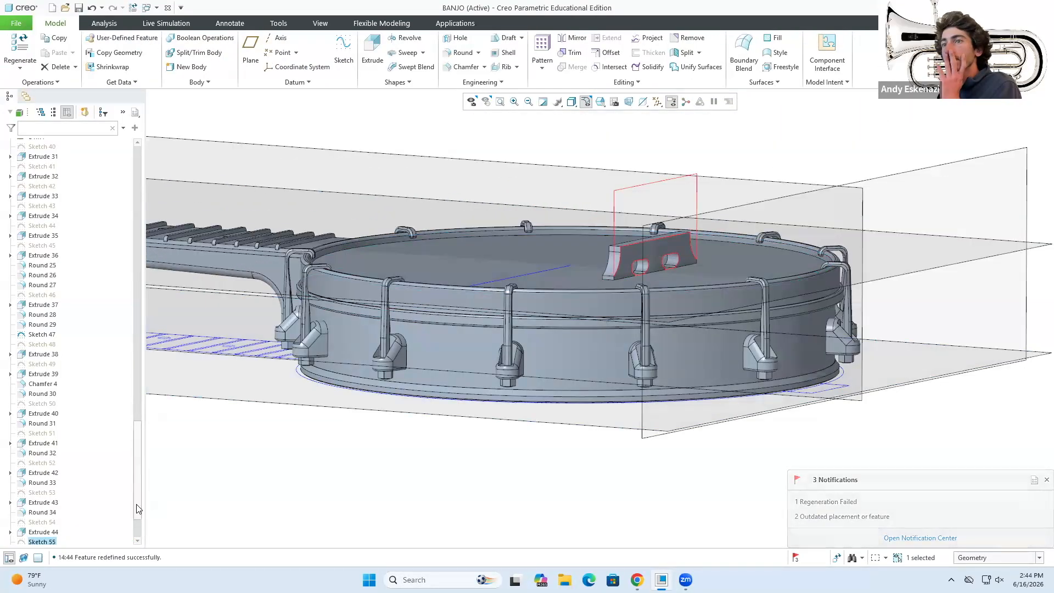
Edit the bridge sketch so the guide line sits 1.35 above the arch cutouts and the vertical end edge is 2.87 long.
click(50, 433)
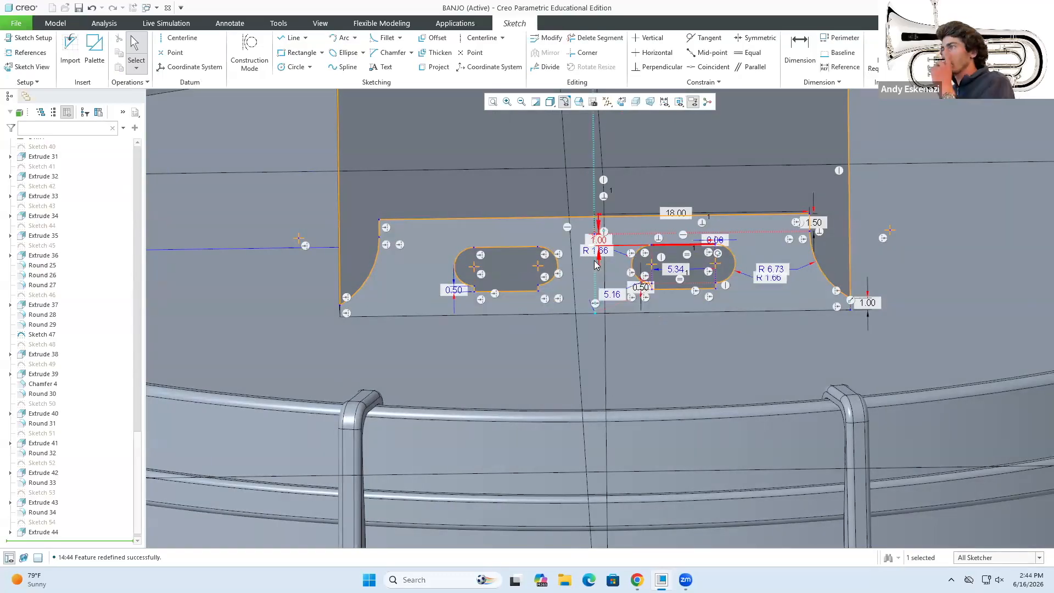
scroll(596, 264, down, 4)
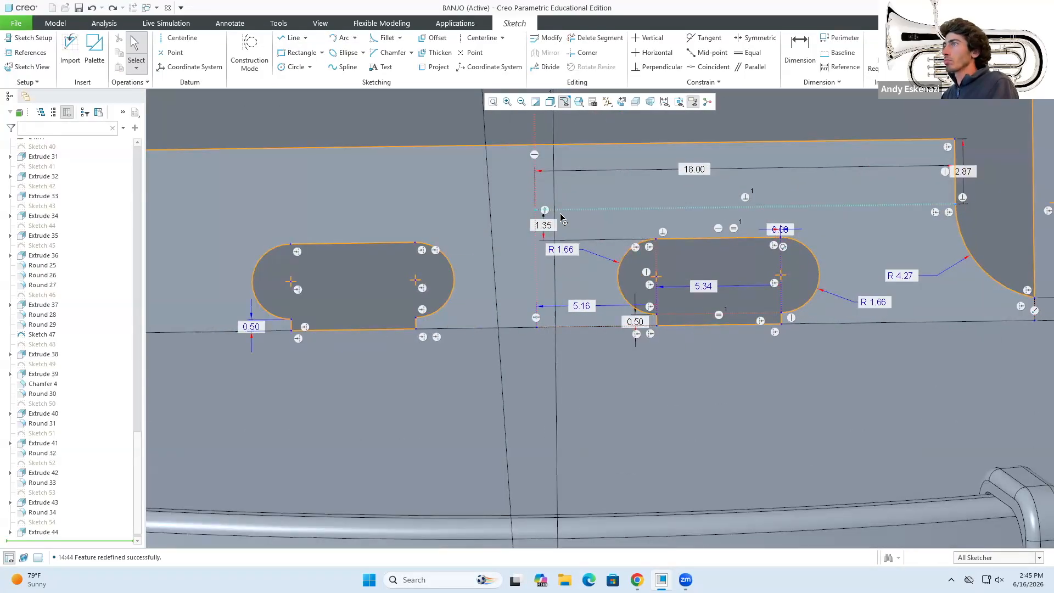
scroll(565, 181, up, 2)
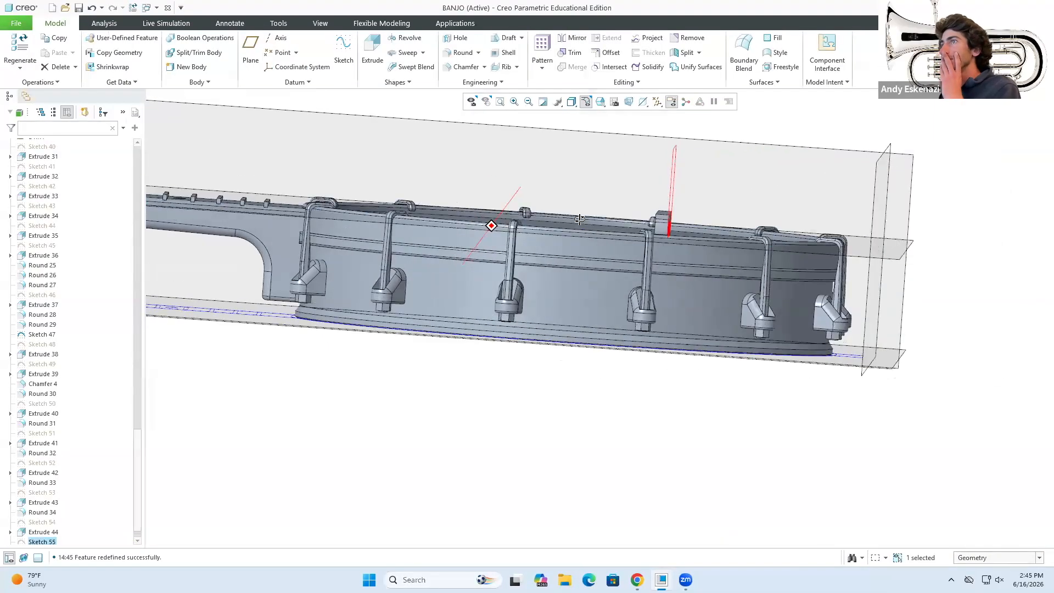
Reopen the bridge sketch, adjust its profile downward by hand, and finish the sketch.
scroll(637, 231, down, 4)
click(51, 540)
click(50, 433)
scroll(895, 323, down, 4)
scroll(895, 323, down, 1)
drag(708, 258, 705, 288)
scroll(678, 290, up, 2)
drag(720, 254, 719, 273)
click(933, 51)
Round the ends of the bridge's outer feet with a radius of 0.50 and start a sketch on the bridge's face.
scroll(844, 238, up, 3)
mouse_move(844, 238)
middle_down()
mouse_move(642, 335)
mouse_move(424, 301)
mouse_move(445, 142)
middle_up()
scroll(641, 335, up, 4)
scroll(445, 142, down, 6)
click(460, 53)
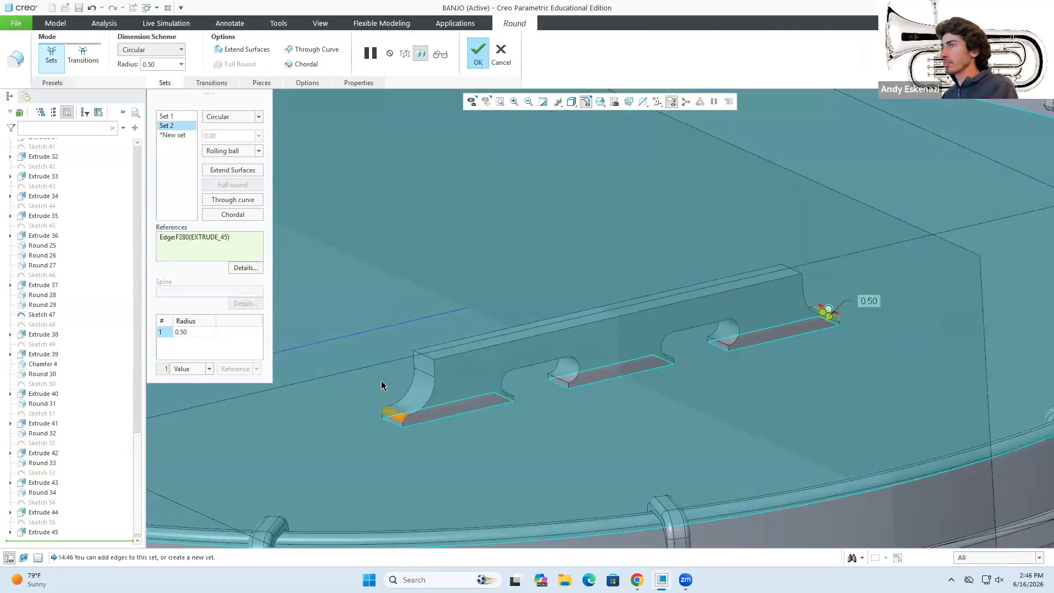
click(478, 53)
click(344, 52)
click(529, 345)
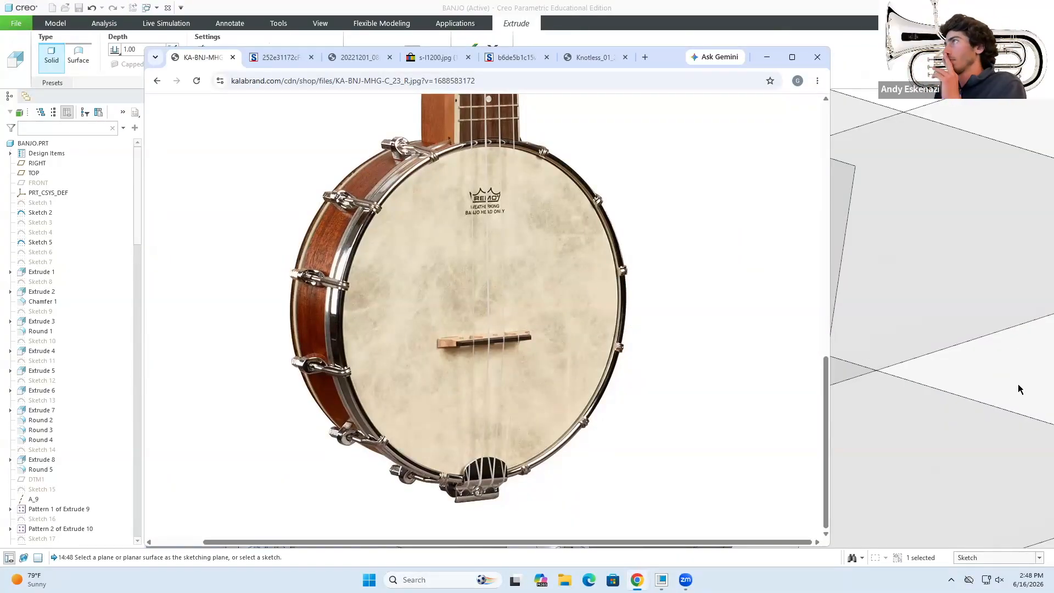
Sketch a bent lip on the tailpiece's side profile with a 2.00 long slope at 160 degrees and a 1.00 end edge.
click(767, 57)
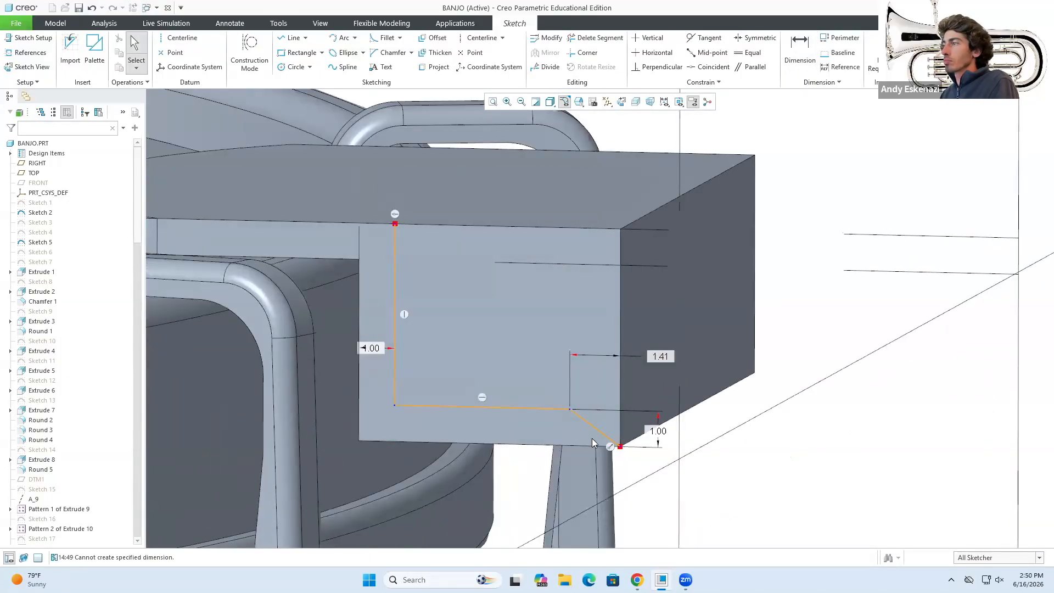
click(574, 411)
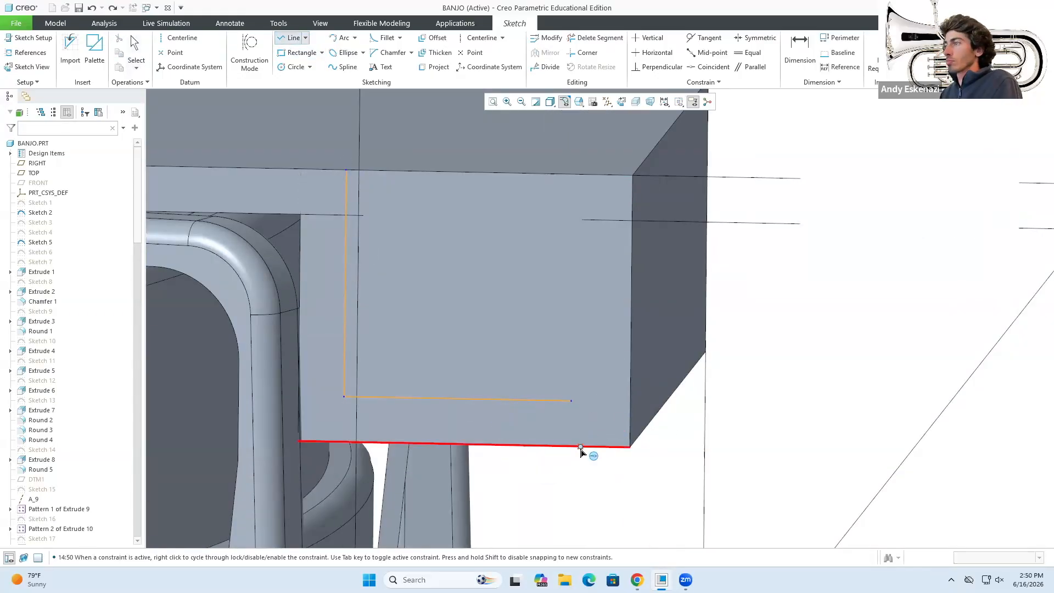
click(571, 401)
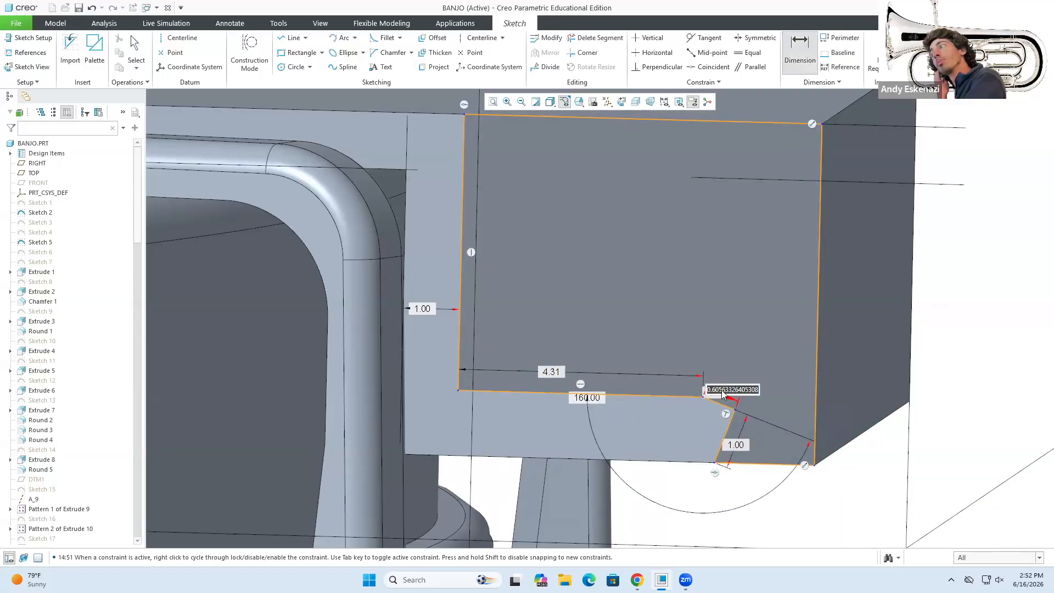
middle_click(957, 414)
click(648, 369)
middle_click(927, 443)
click(746, 233)
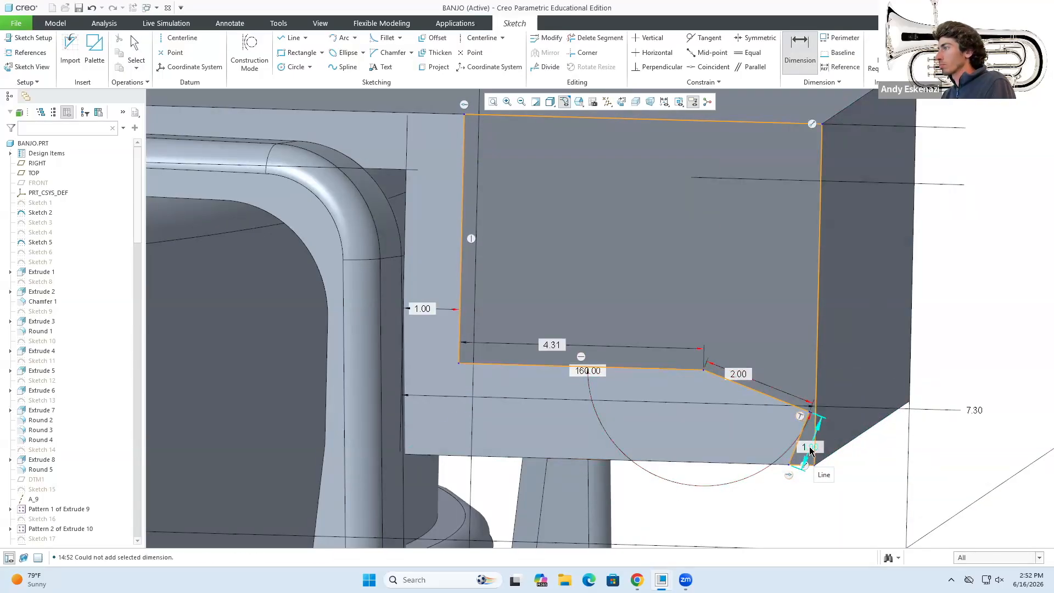
Try a second outline running below the bent lip, and delete it together with the lip's lines.
key(l)
click(405, 418)
middle_drag(477, 394, 506, 409)
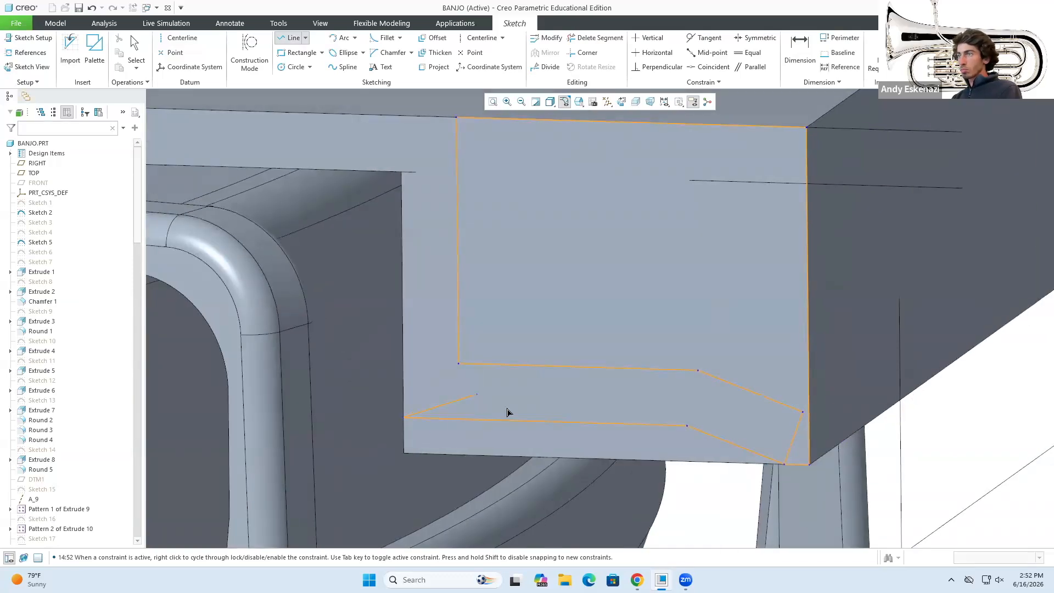
middle_click(784, 466)
scroll(788, 470, down, 3)
key(Delete)
drag(791, 398, 676, 395)
key(Delete)
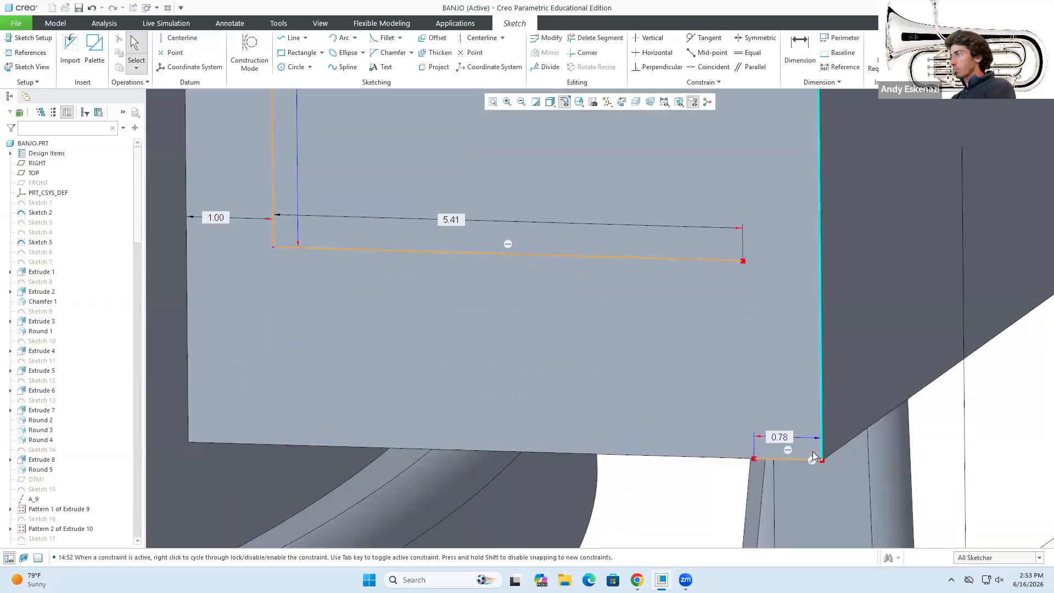
key(Delete)
Close the side profile straight out to the block's outer edge and extrude it as a cut to form the stepped tailpiece.
scroll(789, 470, up, 4)
key(d)
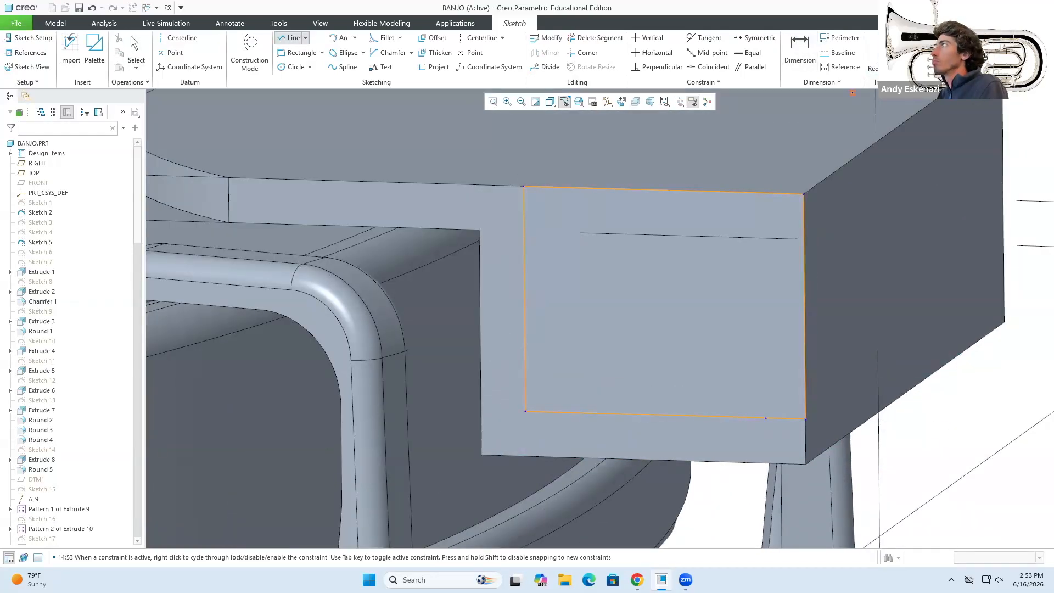
key(x)
click(116, 49)
click(143, 98)
drag(139, 220, 139, 527)
click(42, 532)
click(482, 51)
Round the inner bend where the tailpiece's vertical wall meets its lower flange.
scroll(587, 323, up, 3)
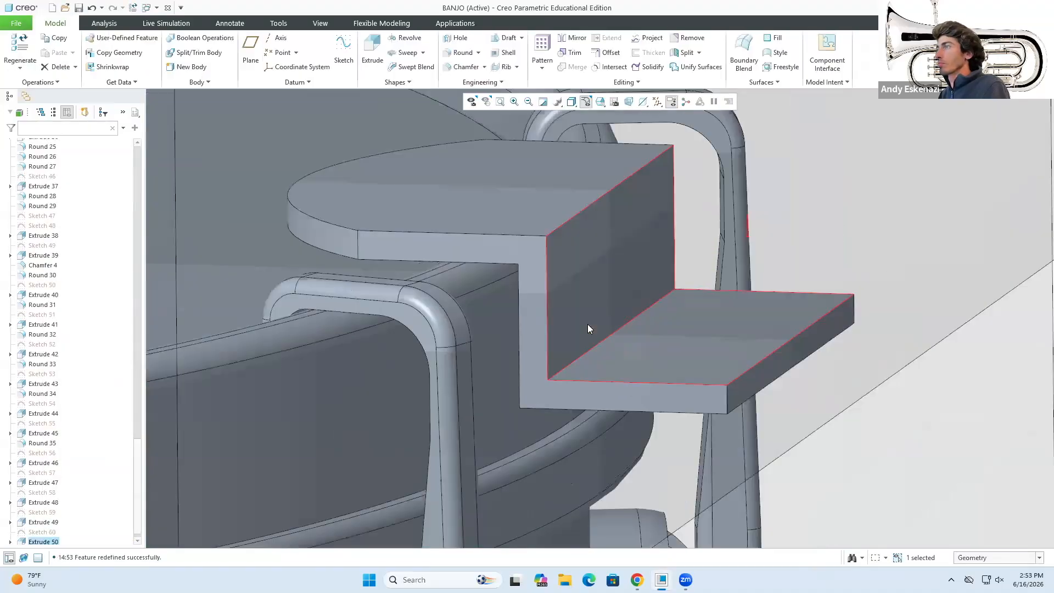
scroll(561, 367, down, 2)
key(r)
click(561, 368)
click(476, 60)
Round the outer bends of the tailpiece with a radius of 1.5.
middle_drag(549, 384, 516, 297)
key(r)
click(513, 422)
middle_drag(514, 421, 677, 305)
double_click(182, 332)
text(1.5)
key(Return)
scroll(519, 361, up, 3)
click(671, 196)
middle_click(671, 196)
Round the outer corners of the tailpiece's lower flange with a radius of 4.
click(670, 338)
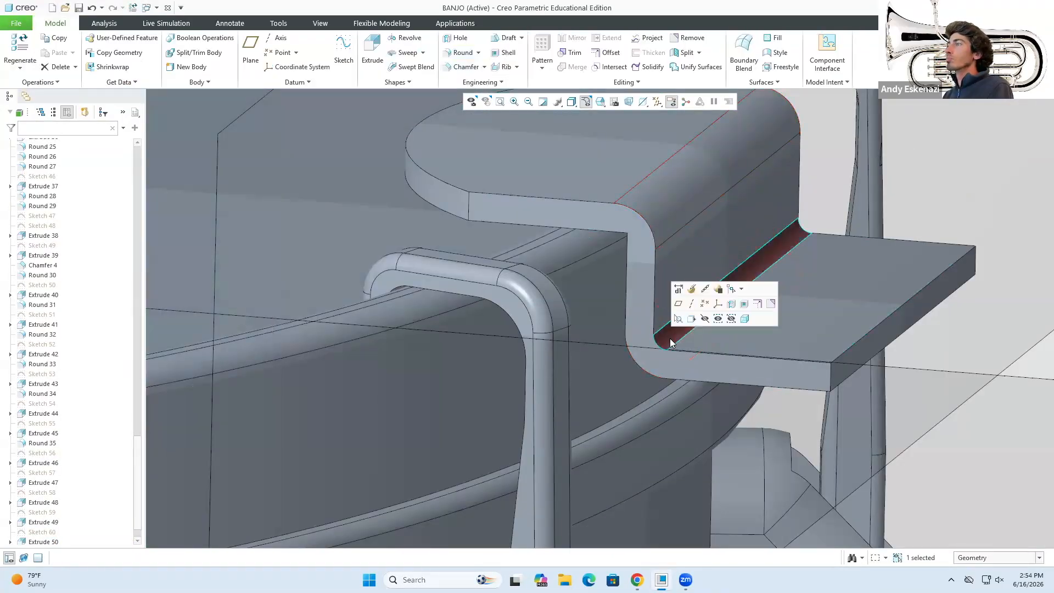
click(463, 53)
click(477, 55)
middle_drag(627, 236, 648, 340)
click(462, 53)
click(668, 391)
double_click(188, 332)
text(4)
middle_click(646, 417)
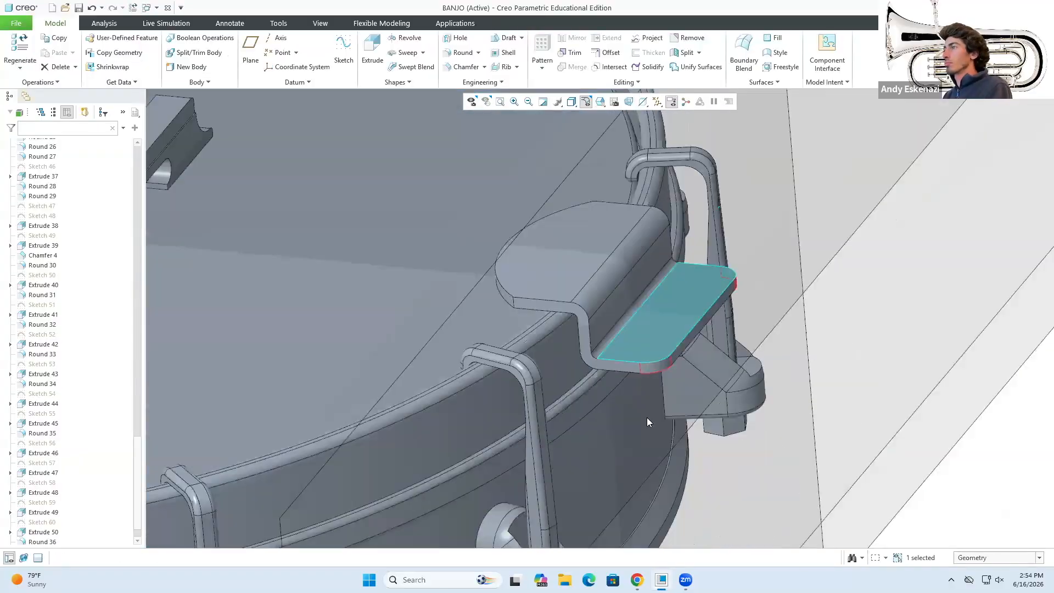
Compare the finished tailpiece with the reference photo and inspect it on the banjo body.
scroll(647, 417, up, 2)
key(alt+Tab)
click(768, 56)
middle_drag(696, 424, 598, 455)
scroll(617, 381, up, 5)
scroll(593, 450, down, 4)
scroll(589, 435, up, 4)
scroll(570, 449, down, 4)
scroll(583, 424, up, 4)
Hide Sketch 2 and Sketch 5 in the model.
scroll(57, 240, up, 20)
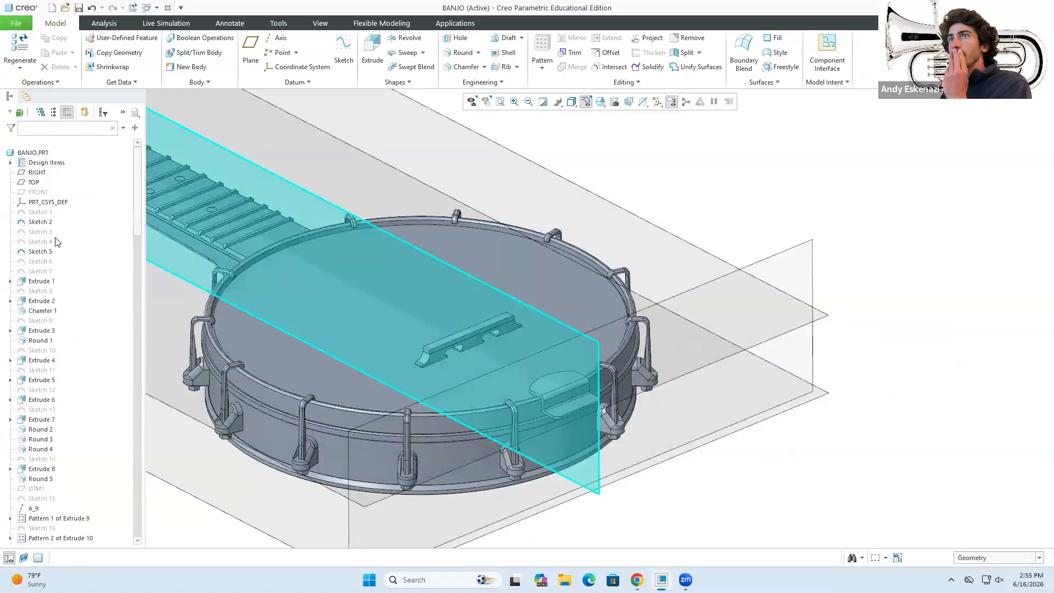
click(42, 212)
click(61, 191)
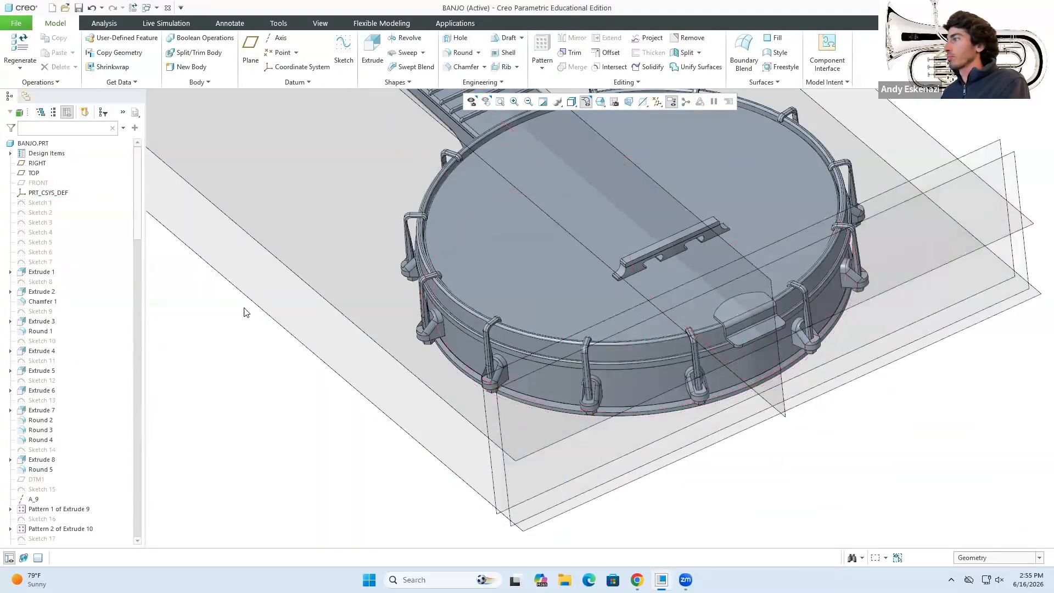
shift+middle_drag(279, 315, 49, 331)
Show Sketch 1 and start a new sketch on the TOP plane.
click(41, 202)
click(343, 50)
scroll(709, 318, up, 5)
click(821, 305)
scroll(708, 318, down, 8)
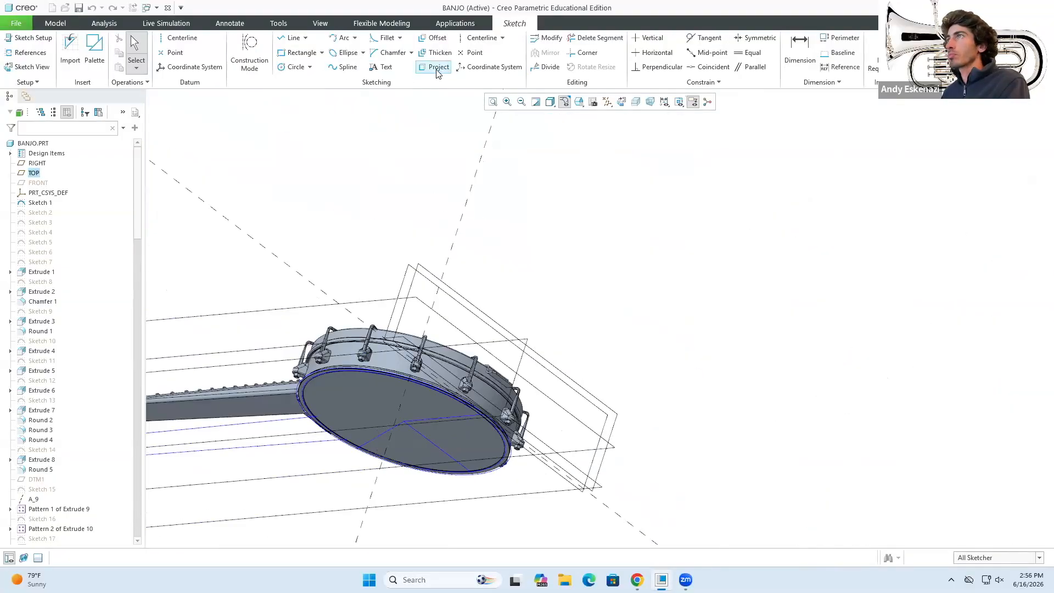
click(663, 175)
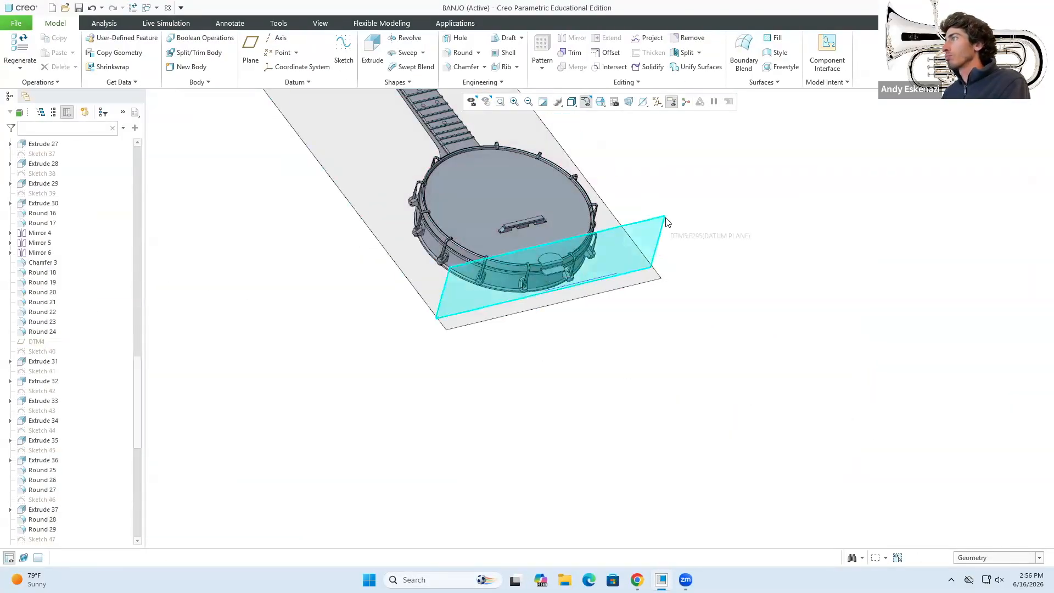
Extrude the triangular profile on the bracket block below the tailpiece and round the bracket's upper edges with a radius of 3.
scroll(527, 364, up, 5)
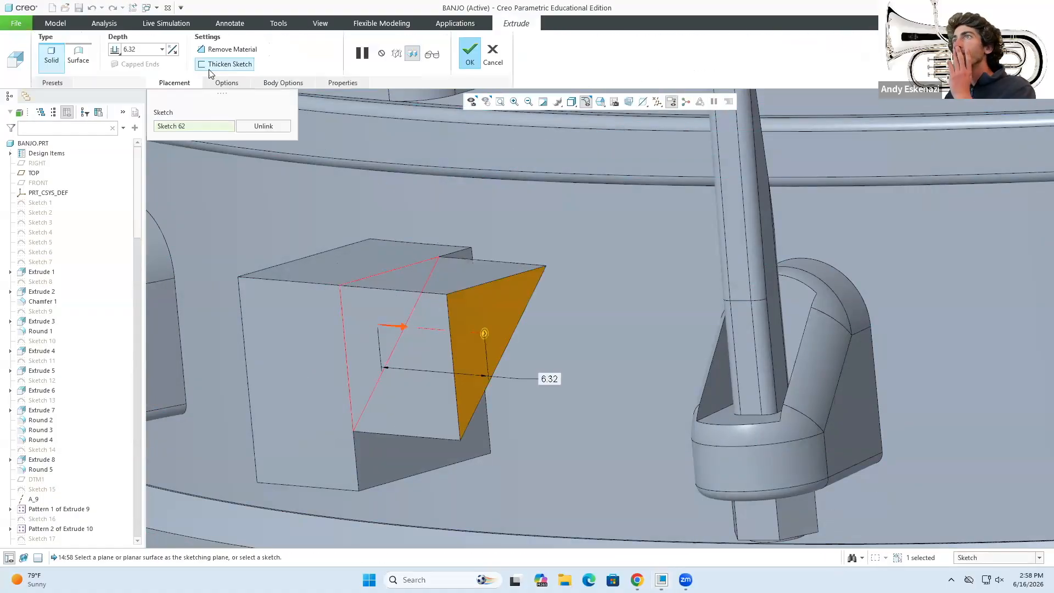
click(344, 46)
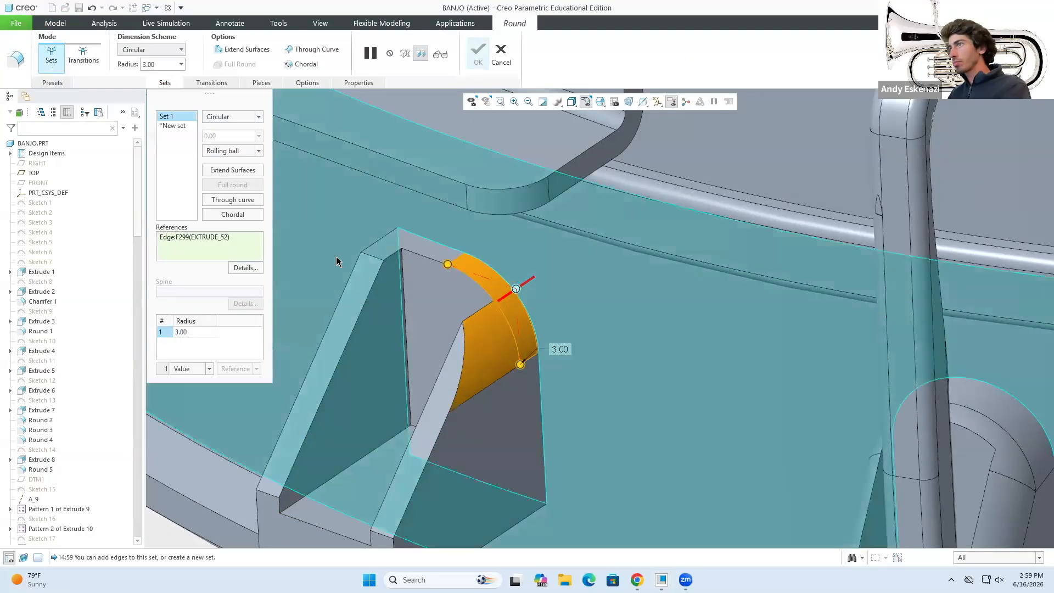
scroll(336, 262, up, 5)
click(395, 333)
scroll(467, 308, up, 5)
scroll(432, 247, down, 4)
Switch to Chrome and browse the open banjo reference photos, examining the tailpiece and its bracket.
click(637, 580)
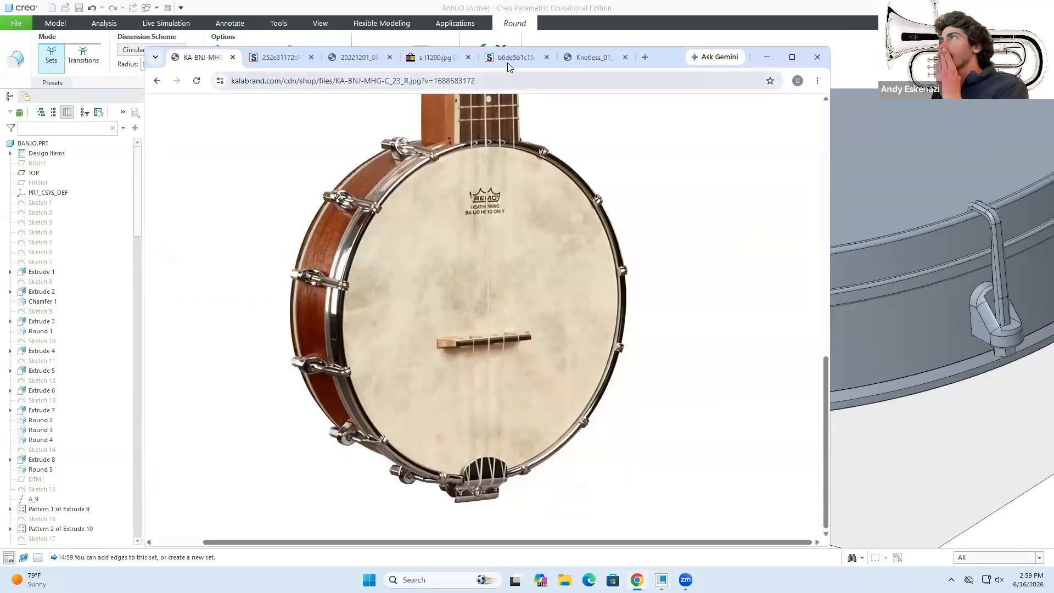
click(594, 59)
click(436, 59)
click(358, 60)
click(273, 61)
click(202, 58)
click(767, 57)
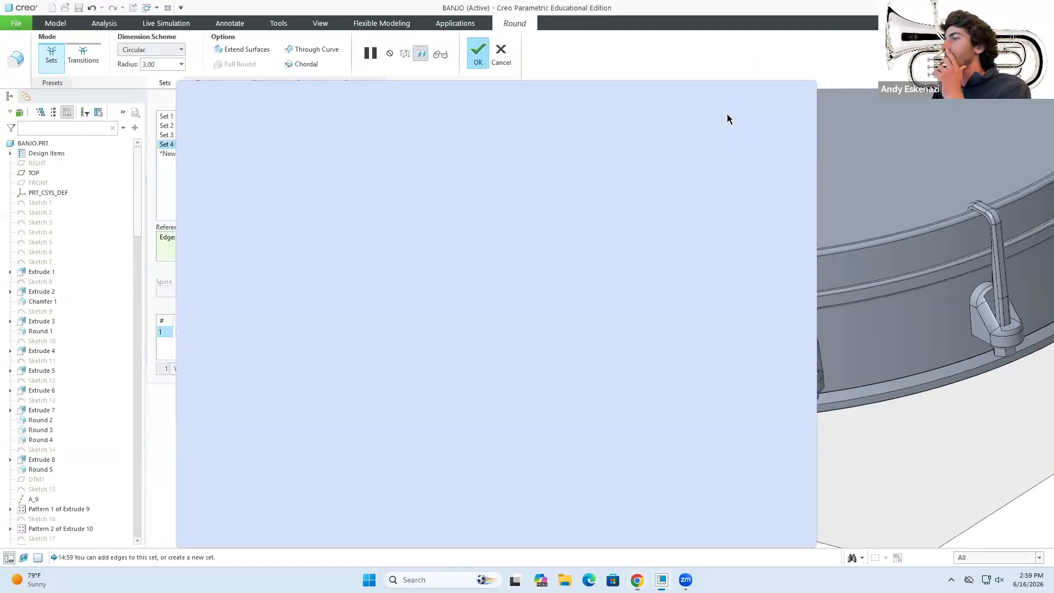
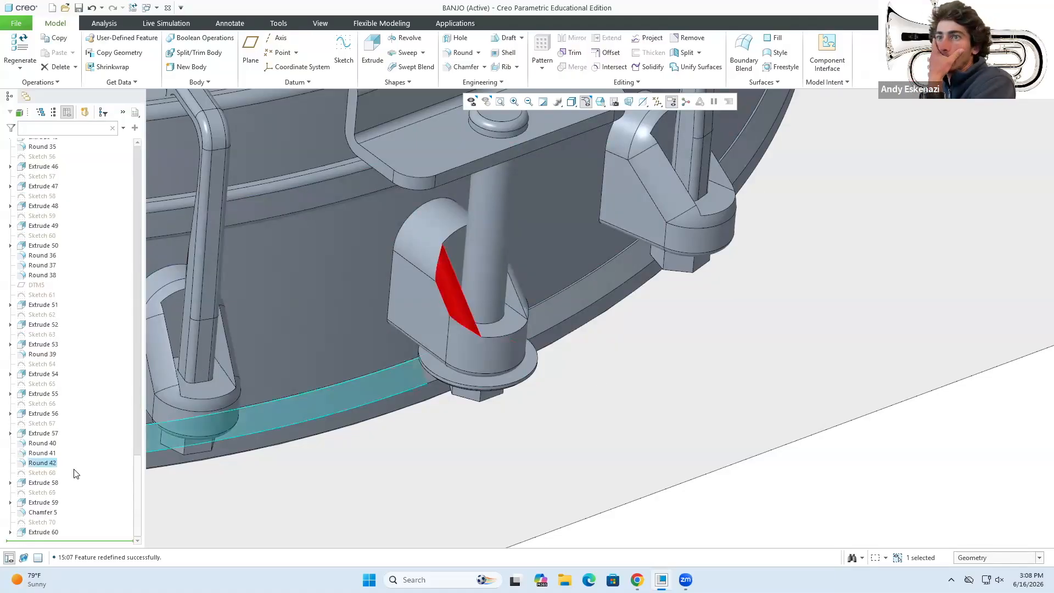
Sketch construction lines on the tailpiece's lower flange beside the bolt head.
scroll(72, 447, up, 4)
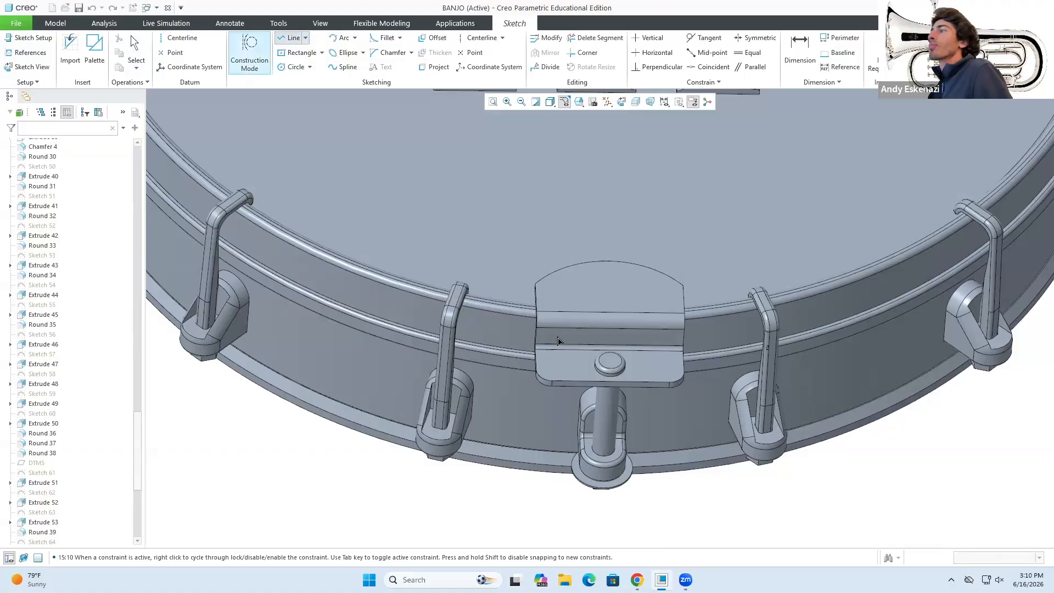
scroll(594, 354, up, 3)
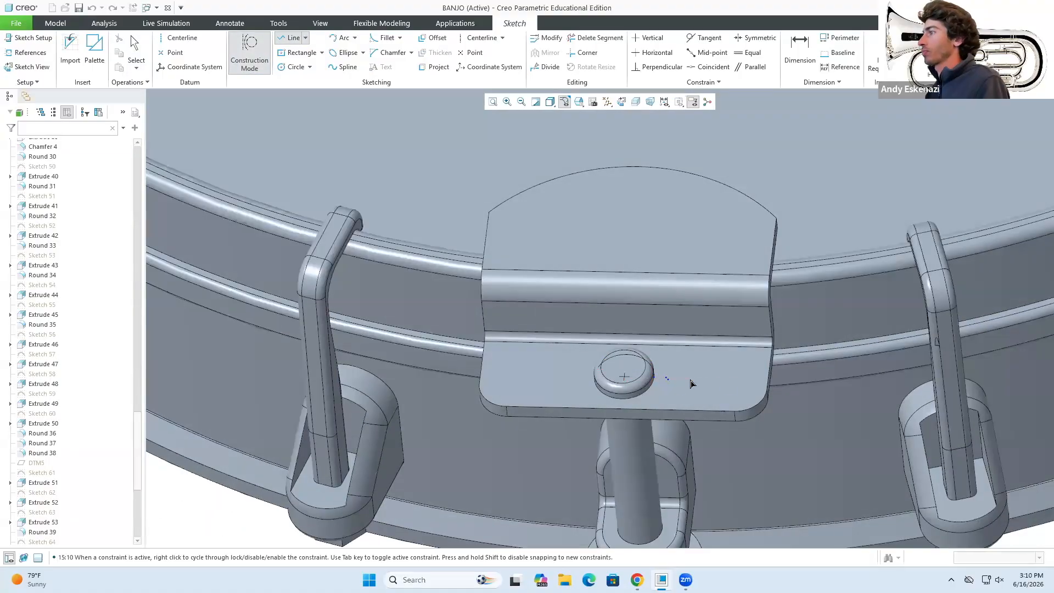
scroll(520, 363, up, 2)
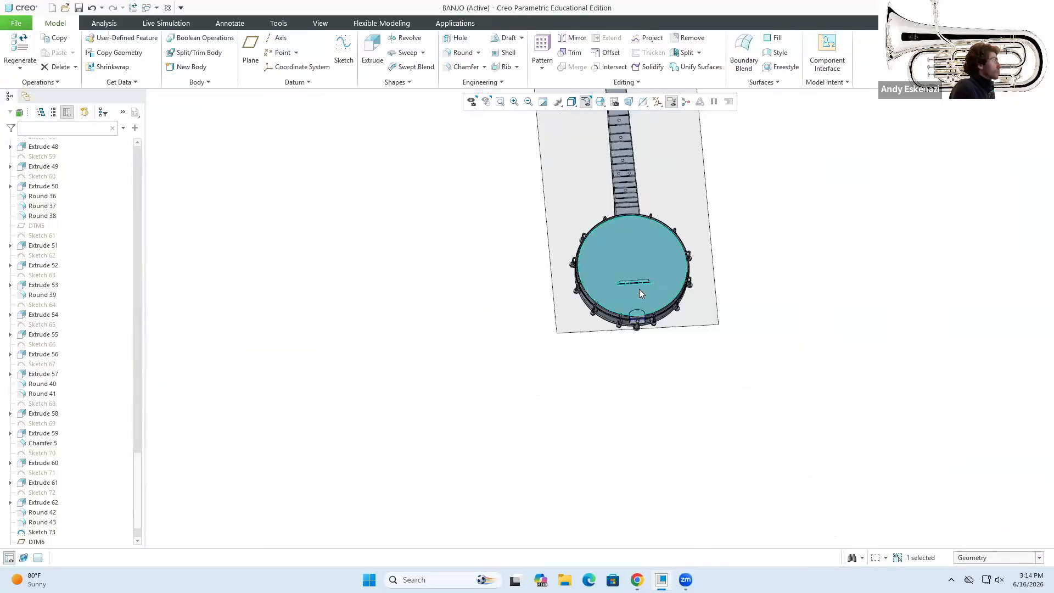
Sketch construction lines for the string positions on the nut, placing the first 3 from the center and the next 6 further out.
click(286, 34)
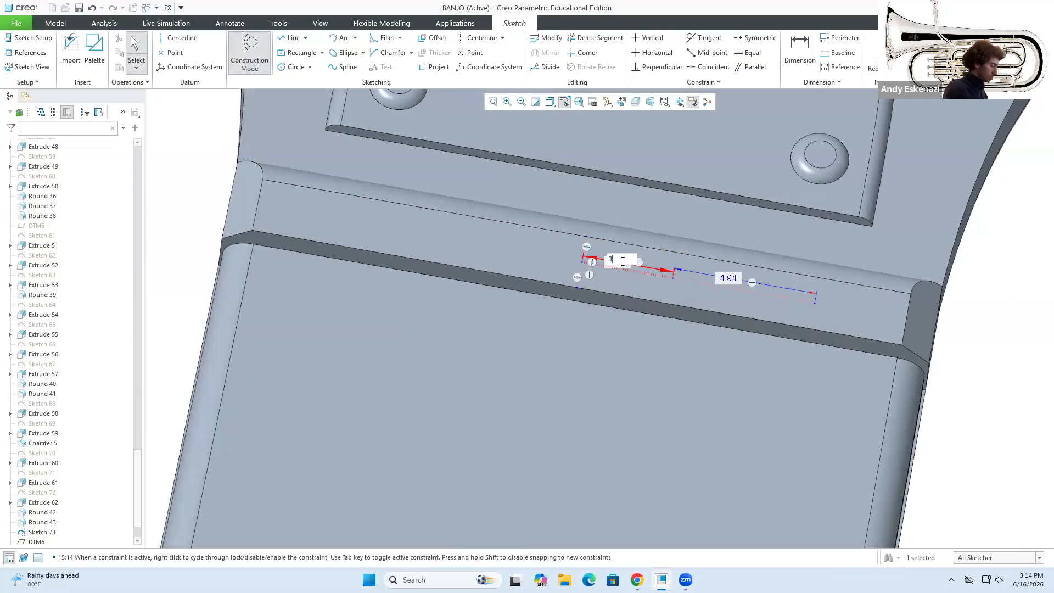
click(741, 297)
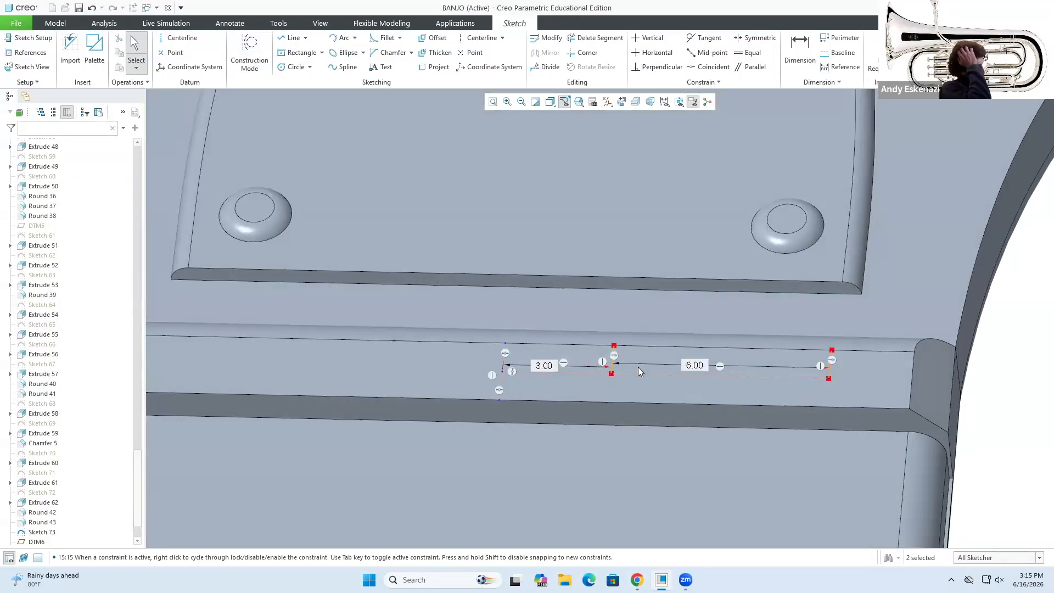
scroll(638, 367, down, 3)
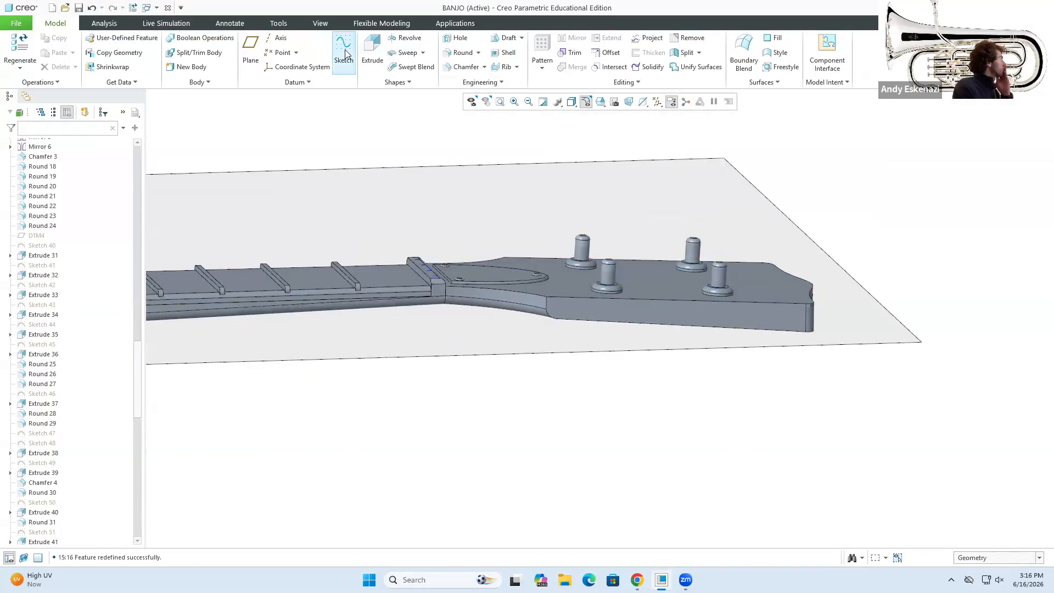
Project a reference edge on the headstock into the sketch and start a datum curve for the string path.
click(439, 67)
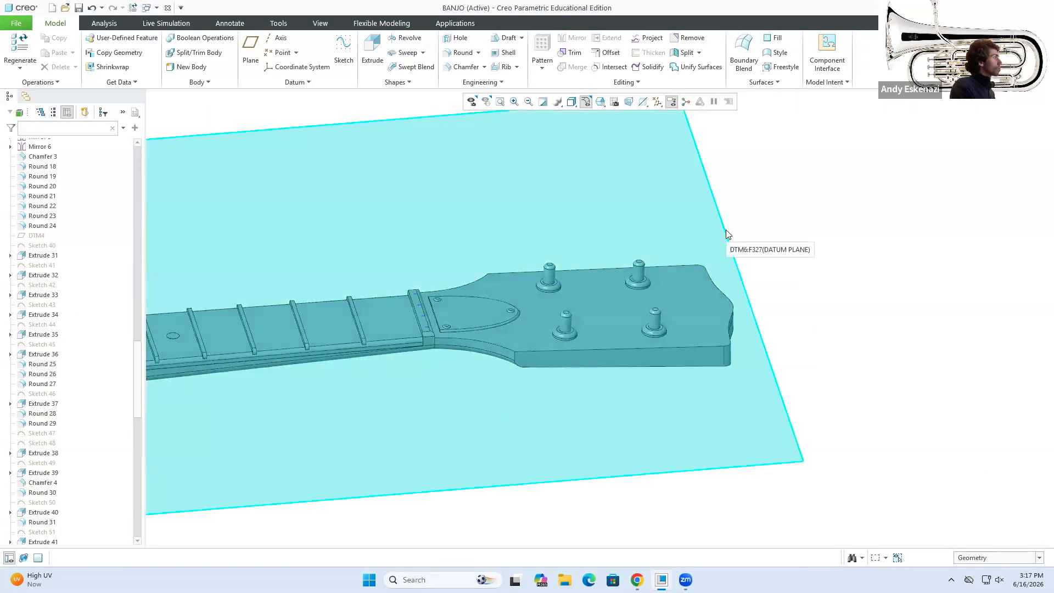
click(598, 317)
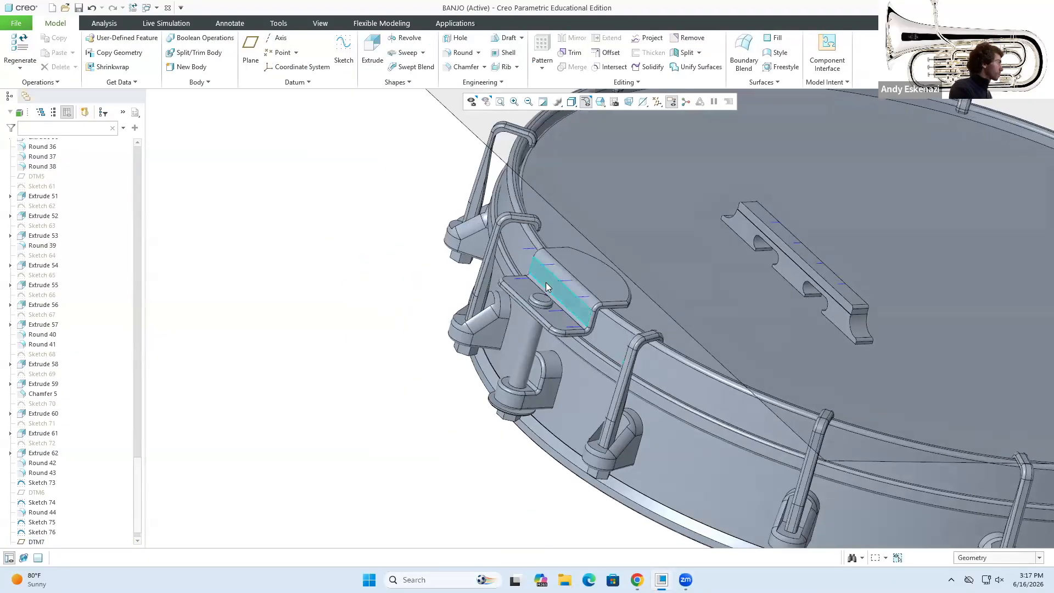
click(297, 82)
mouse_move(294, 96)
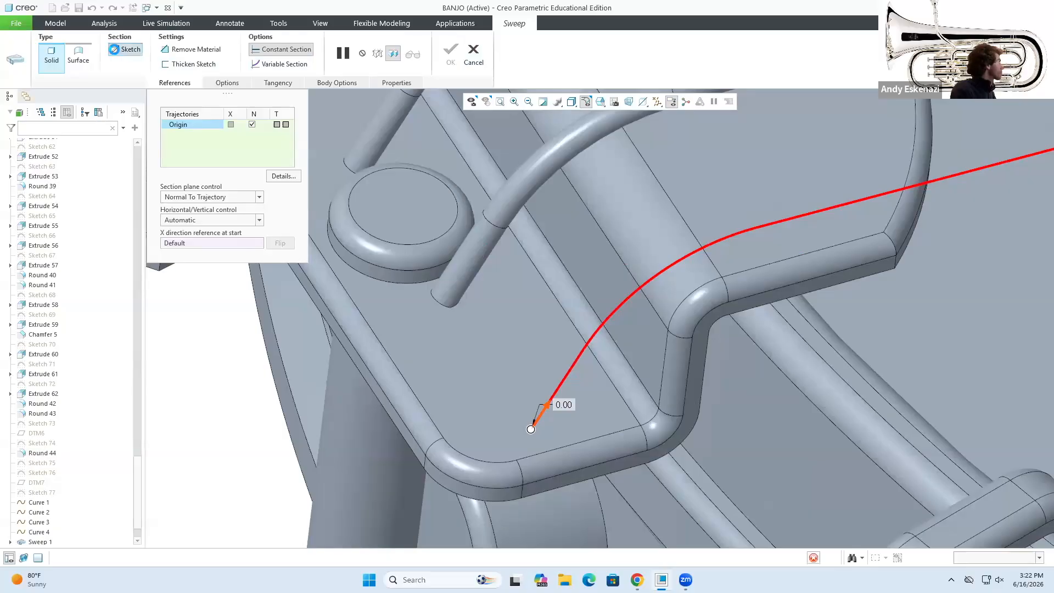
Sketch a small circular sweep section at the start of the string trajectory on the tailpiece.
click(295, 67)
click(531, 427)
click(541, 449)
middle_click(533, 457)
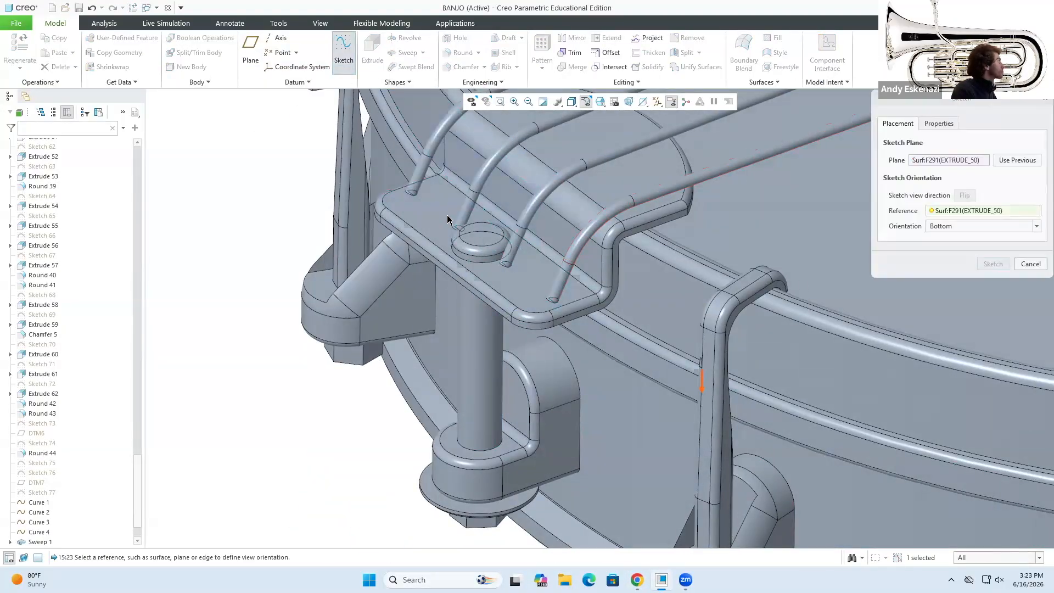
Sketch a circle around each of the four string ends on the tailpiece's flat surface.
middle_click(448, 220)
scroll(39, 422, down, 1)
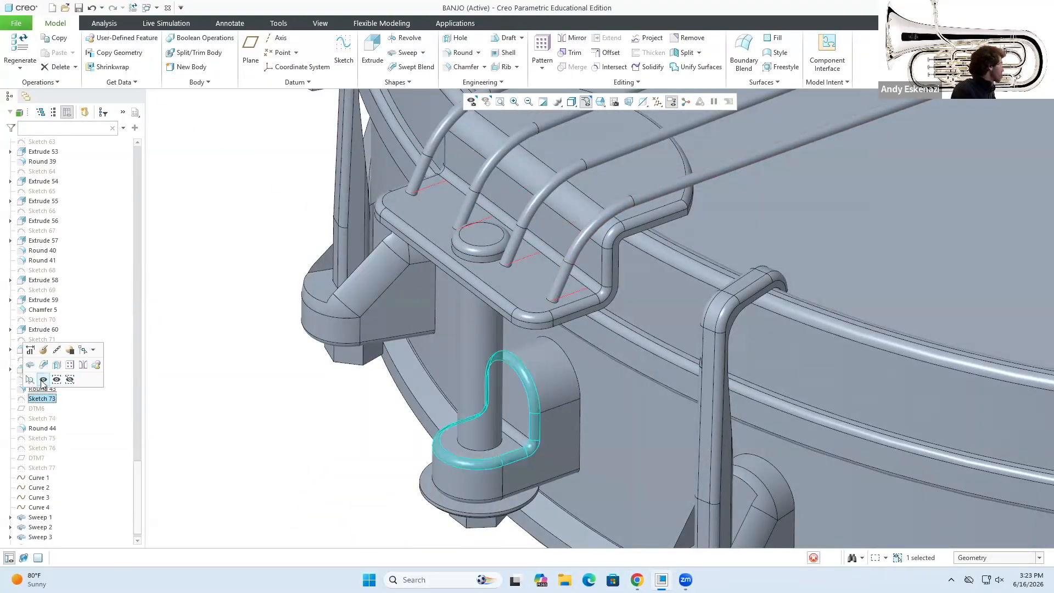
click(343, 52)
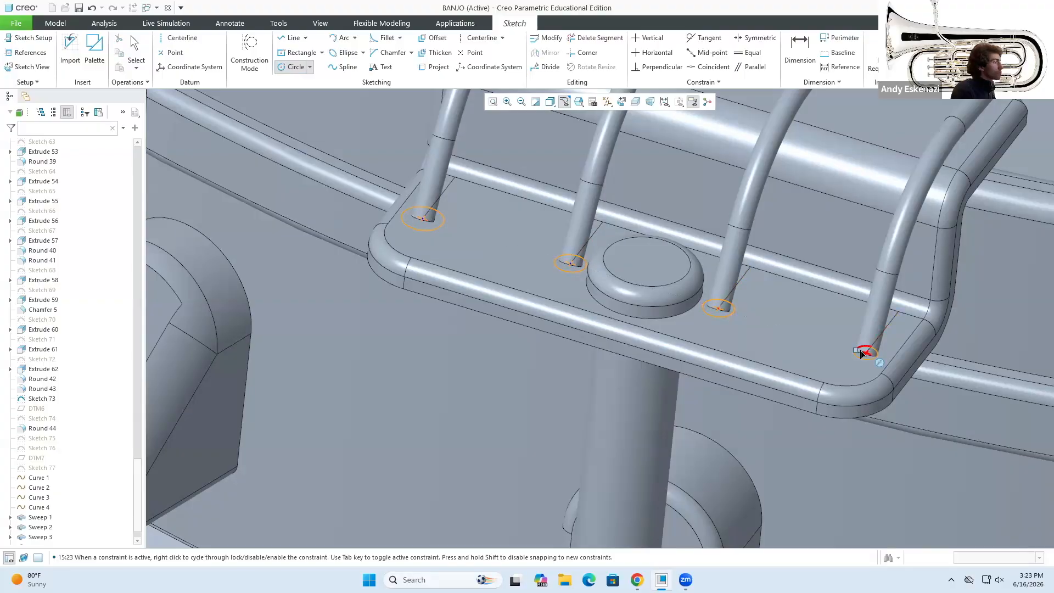
Extrude the four string-end circles to a depth of 0.25 to form collars on the tailpiece.
click(379, 52)
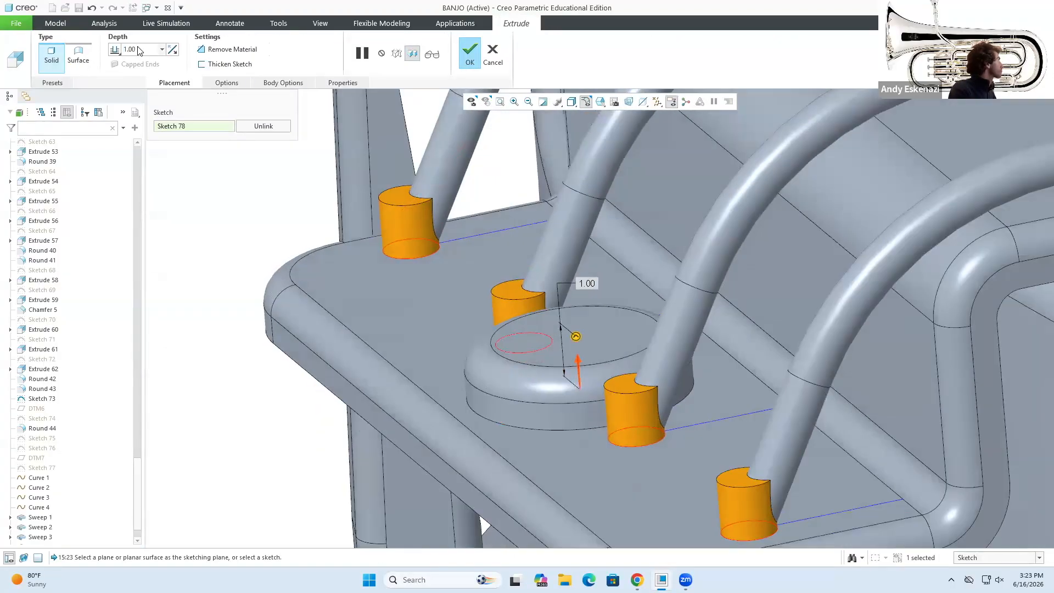
text(0.5)
key(Return)
scroll(410, 215, down, 5)
middle_drag(410, 215, 417, 165)
click(143, 51)
text(.25)
key(Return)
middle_click(513, 311)
scroll(512, 311, up, 4)
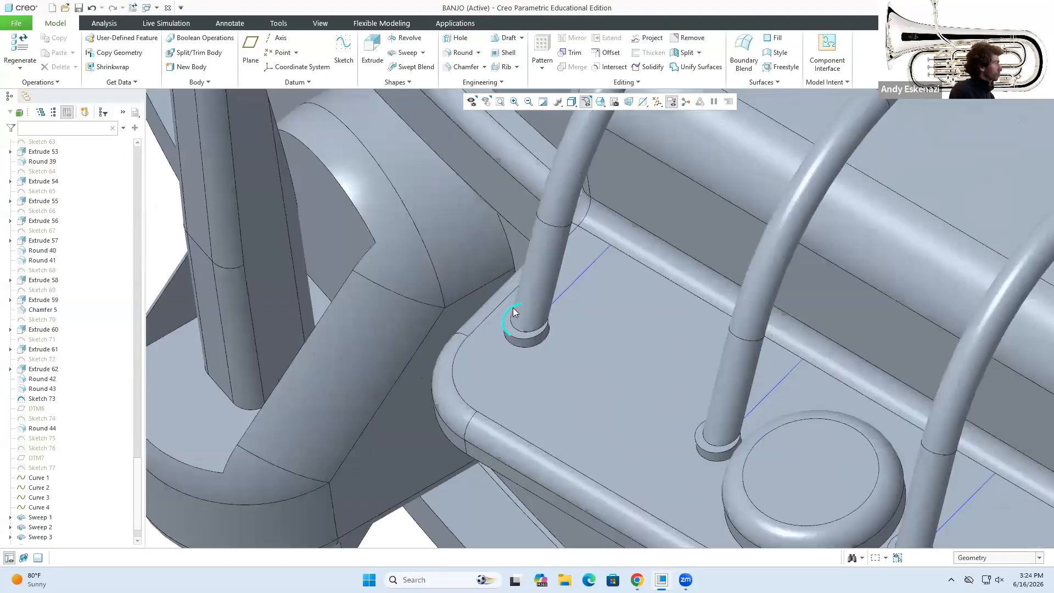
Chamfer the outer edges of the string collars on the tailpiece by 0.10.
click(486, 65)
click(512, 354)
double_click(181, 218)
text(.343)
click(846, 532)
click(772, 471)
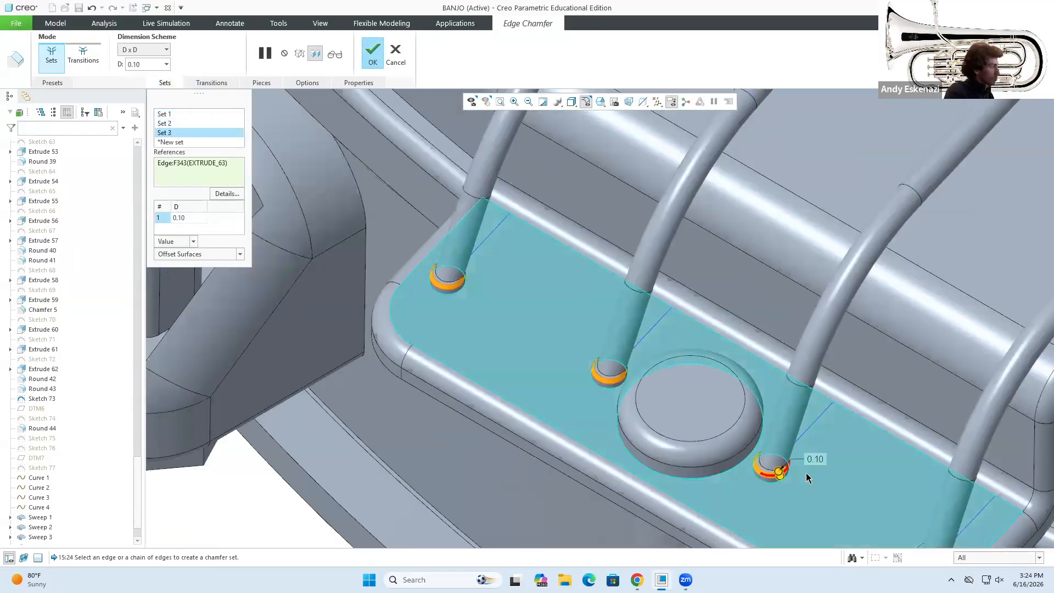
click(862, 493)
middle_click(471, 238)
Round the end edge of the first string at its tuning post with a radius of 0.35.
scroll(471, 237, up, 5)
click(429, 215)
click(509, 165)
middle_drag(631, 187, 581, 161)
click(466, 52)
click(496, 196)
click(165, 83)
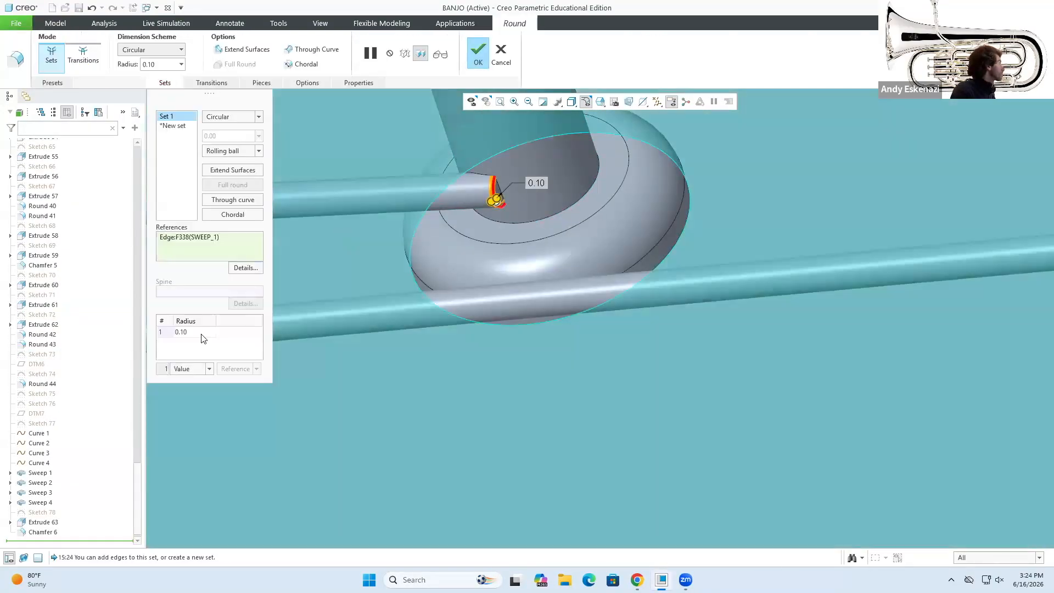
double_click(184, 333)
text(.35)
key(Return)
Add the end edges of the other strings at their tuning posts to the 0.35 round.
scroll(516, 204, down, 4)
click(854, 209)
scroll(522, 412, up, 4)
click(679, 521)
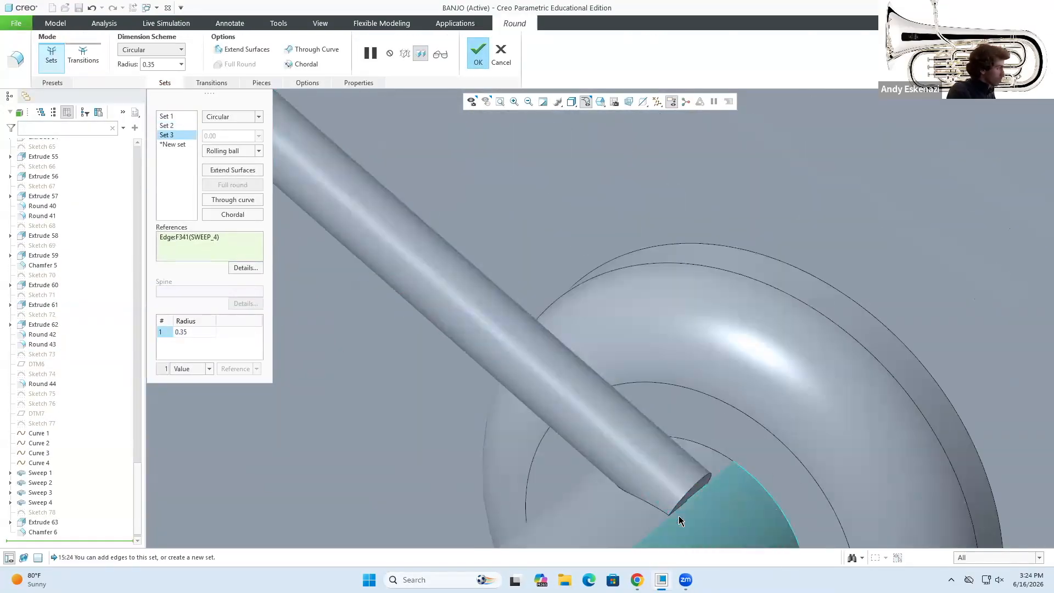
middle_click(689, 346)
Start a sketch on the back face of the headstock.
scroll(653, 371, down, 6)
scroll(473, 459, down, 4)
middle_drag(473, 459, 515, 260)
scroll(519, 297, down, 3)
middle_drag(519, 297, 588, 431)
scroll(103, 502, down, 1)
mouse_move(450, 434)
middle_down()
mouse_move(447, 376)
mouse_move(584, 324)
mouse_move(615, 274)
middle_up()
click(344, 51)
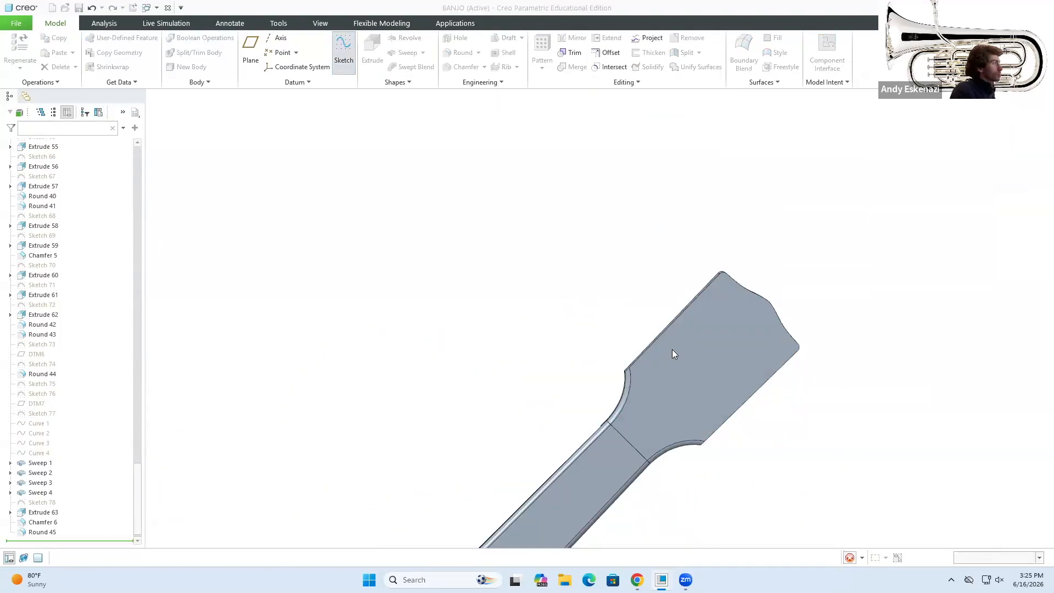
click(672, 351)
Project the tuning-post edges into the headstock's back-face sketch.
middle_drag(672, 352, 604, 264)
scroll(603, 263, up, 5)
click(434, 67)
click(439, 104)
scroll(617, 221, down, 4)
click(617, 201)
click(340, 133)
middle_drag(560, 388, 552, 303)
Switch to Chrome and examine the reference photos of the headstock and its tuners.
click(637, 579)
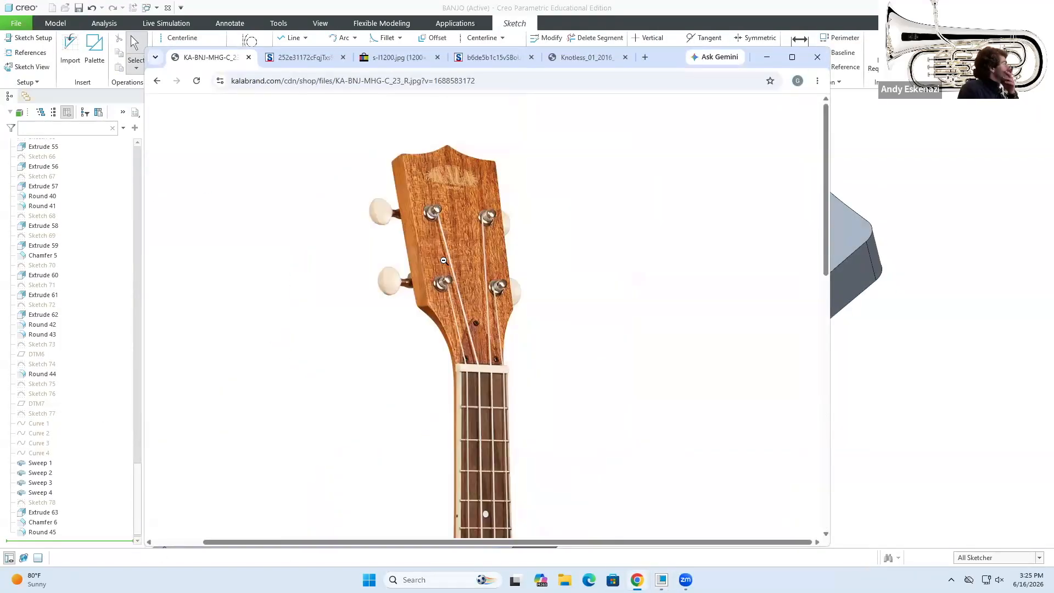
click(445, 60)
click(524, 63)
click(455, 57)
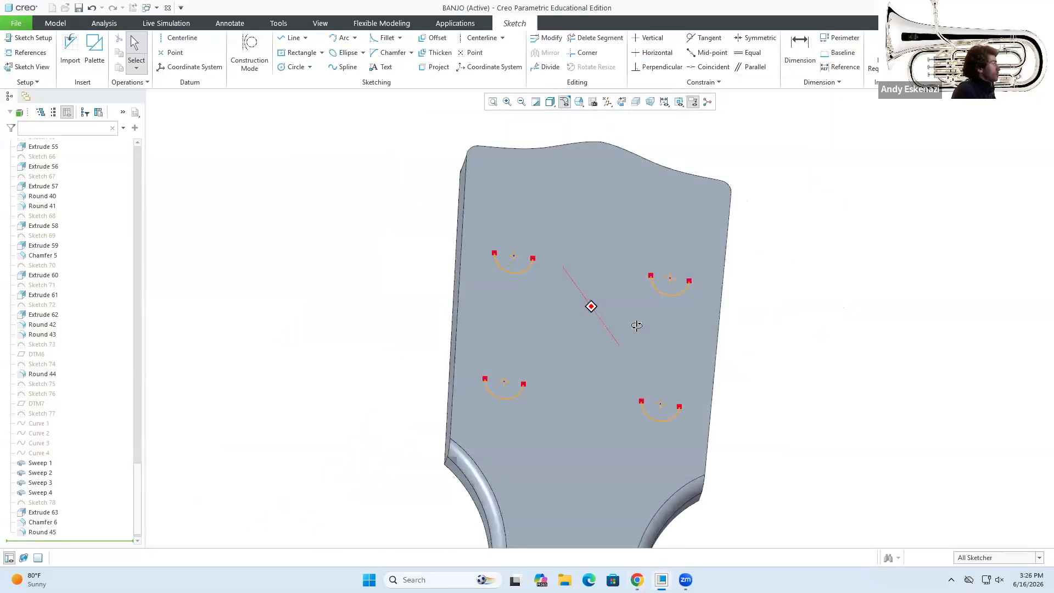
Draw a centre rectangle around each of the four projected post arcs on the headstock's back.
click(302, 53)
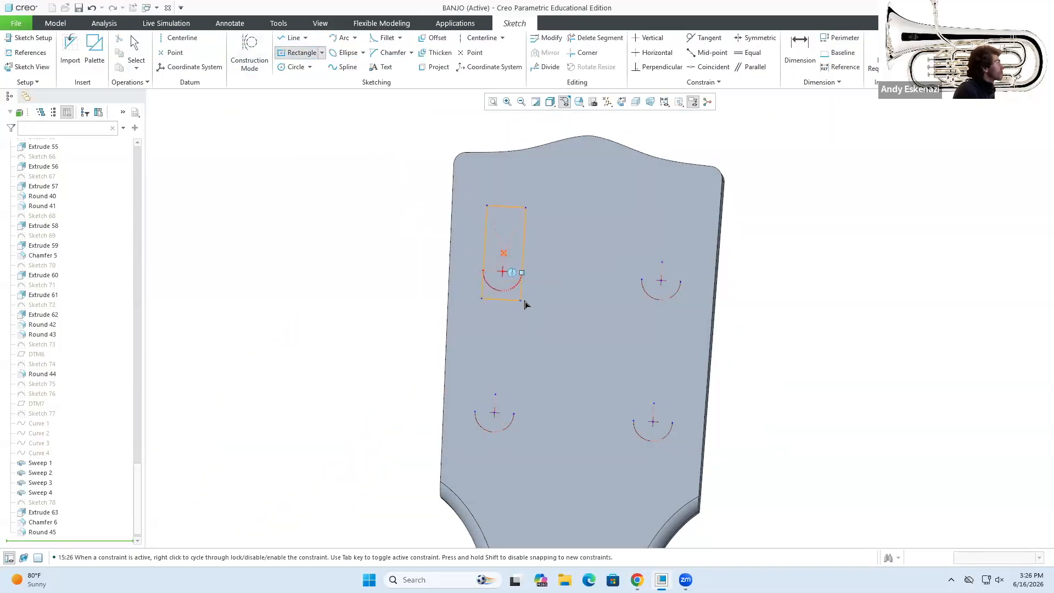
scroll(524, 305, up, 2)
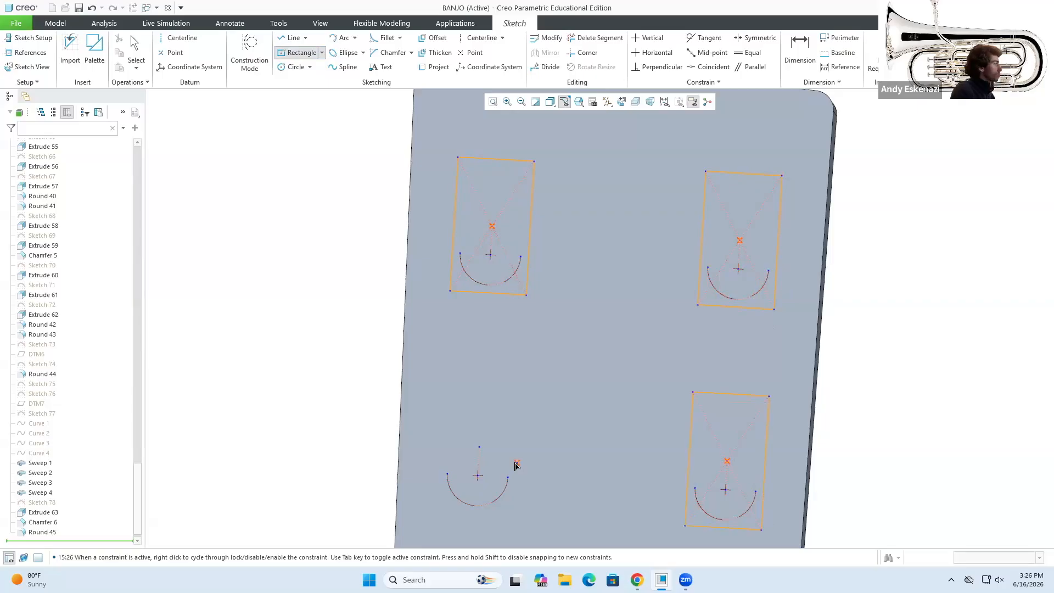
click(958, 49)
Extrude the four tuner plate rectangles to a depth of 1.
click(351, 46)
double_click(132, 49)
text(1)
key(Return)
mouse_move(528, 330)
middle_down()
mouse_move(512, 204)
mouse_move(500, 247)
middle_up()
click(468, 61)
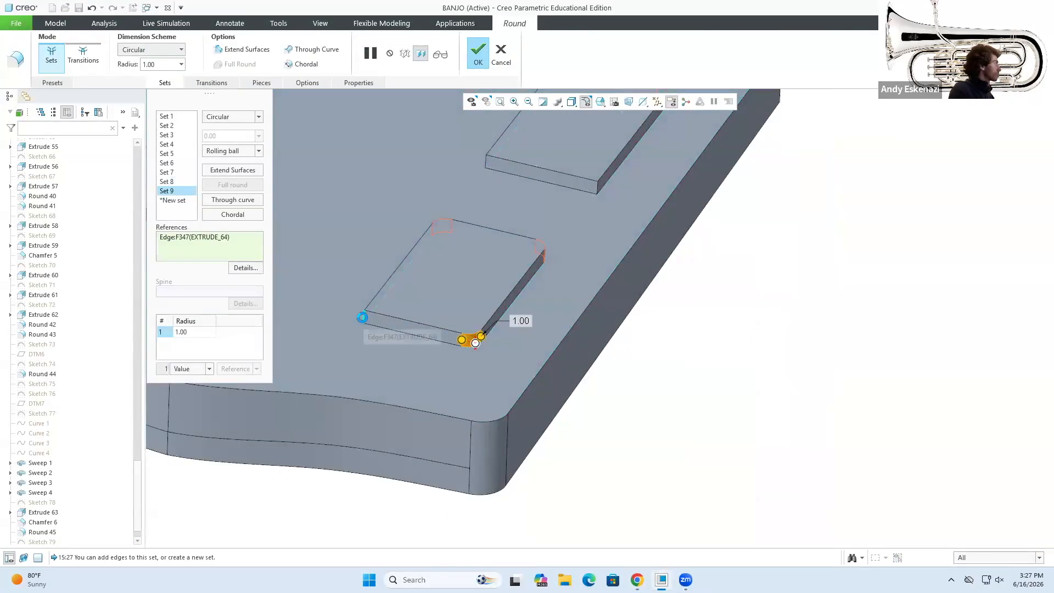
Project a tuning-post base edge into the sketch and round the tuner plates' vertical corners with a radius of 1.00.
scroll(475, 343, down, 3)
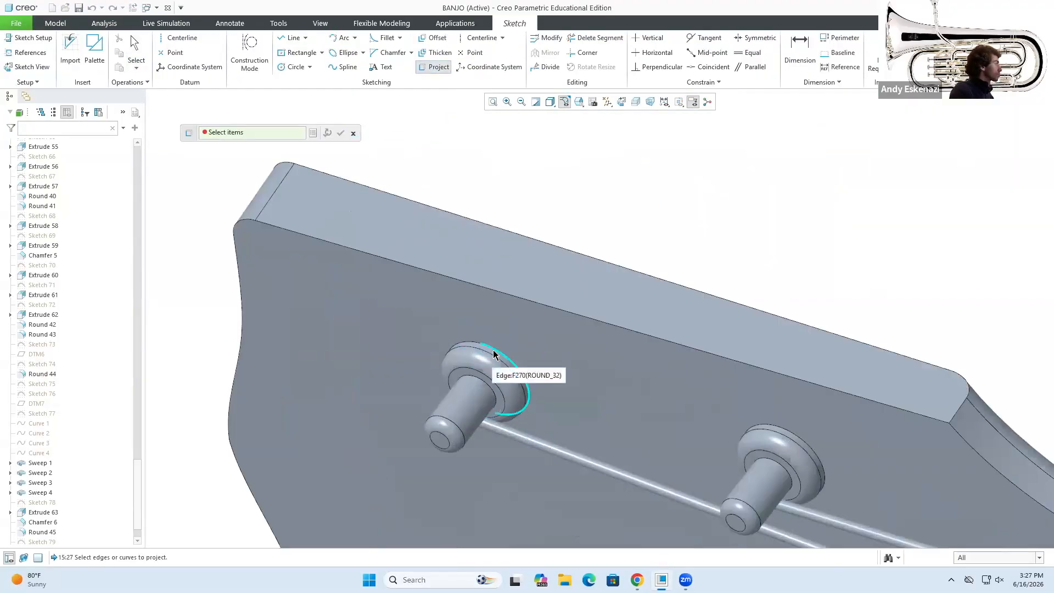
click(494, 354)
scroll(494, 355, down, 3)
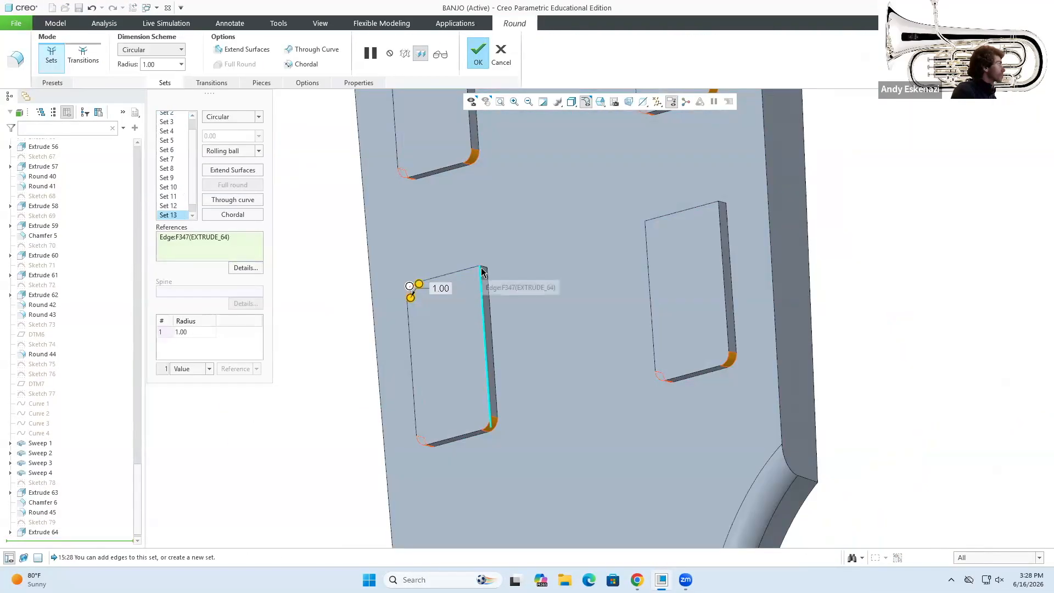
scroll(640, 280, down, 3)
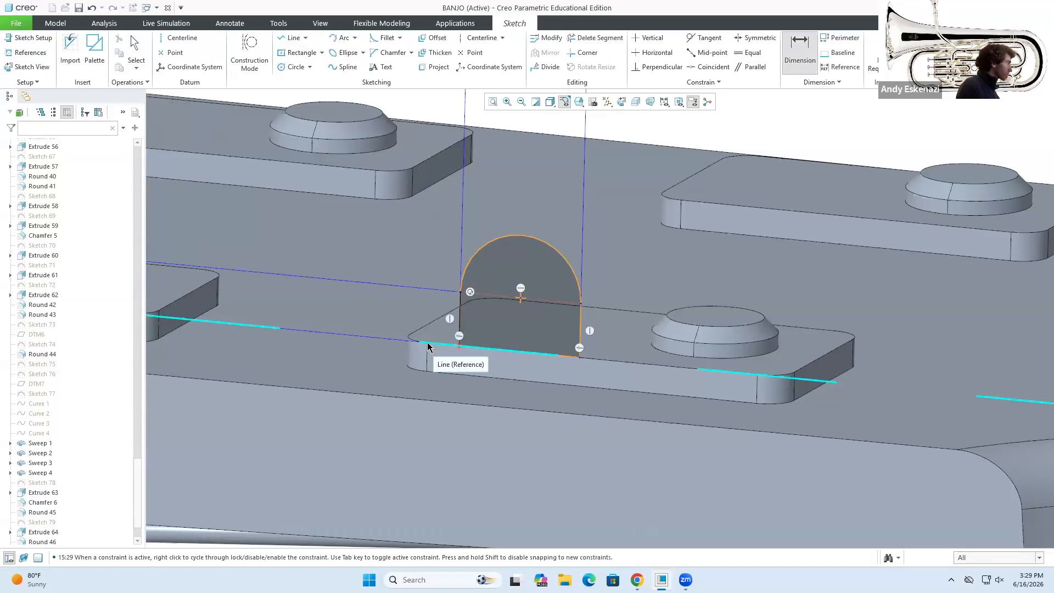
Set the straight side height of the domed housing profile on the tuner plate to 1.5.
scroll(427, 342, down, 5)
click(249, 52)
scroll(555, 295, up, 3)
scroll(612, 291, up, 6)
mouse_move(610, 291)
middle_down()
mouse_move(608, 325)
mouse_move(702, 344)
middle_up()
scroll(582, 311, down, 3)
double_click(582, 314)
text(1.5)
key(Return)
scroll(582, 314, down, 1)
scroll(658, 332, up, 3)
Dimension the base of the domed housing profile and set its width to 4.5.
click(292, 38)
middle_click(523, 339)
click(800, 51)
scroll(894, 416, up, 3)
middle_drag(895, 415, 875, 448)
scroll(876, 448, down, 2)
double_click(876, 447)
text(4.5)
key(Return)
Draw the base and side lines of a second housing profile on the neighbouring tuner plate.
middle_drag(483, 417, 494, 382)
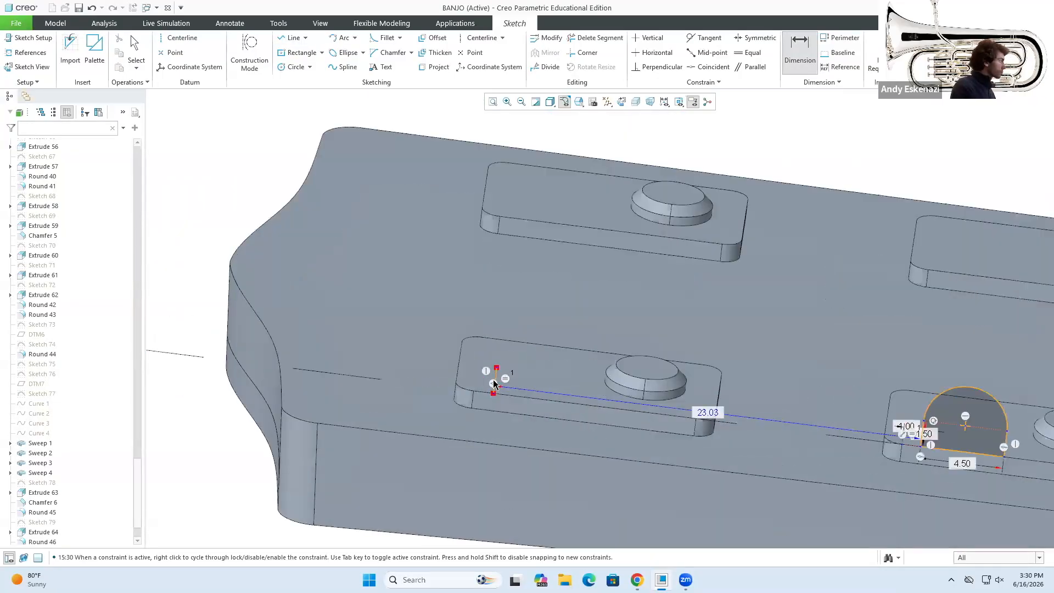
scroll(494, 381, down, 3)
click(293, 38)
click(494, 400)
click(625, 417)
click(630, 376)
middle_click(630, 377)
middle_click(630, 377)
middle_drag(630, 377, 598, 374)
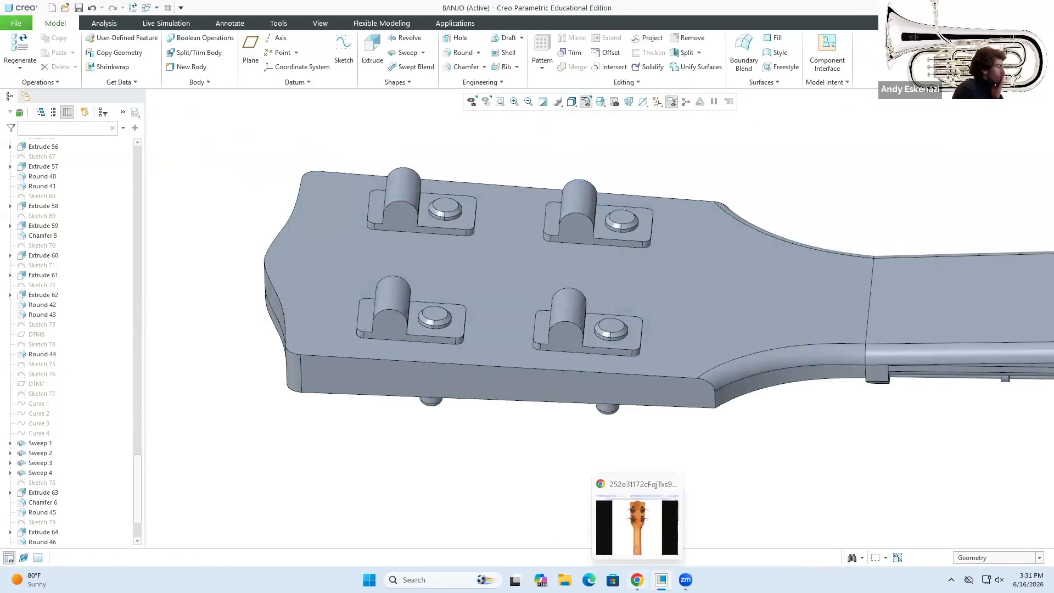
Check the headstock photo in Chrome and add a dimensioned horizontal construction line for the front housings' end faces.
click(635, 506)
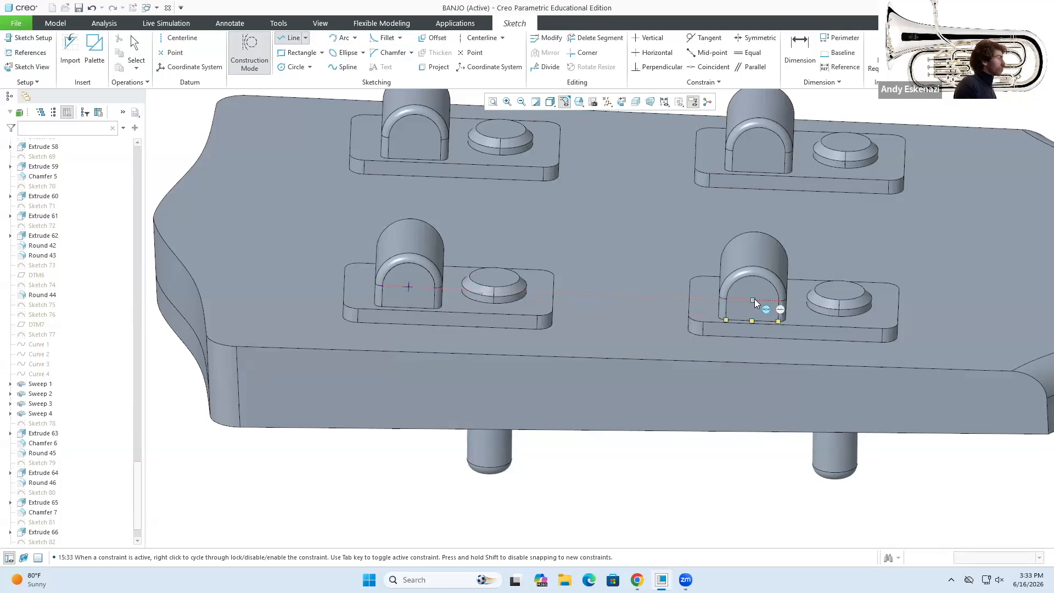
click(754, 299)
middle_click(754, 299)
click(799, 49)
click(630, 296)
middle_click(631, 300)
click(786, 235)
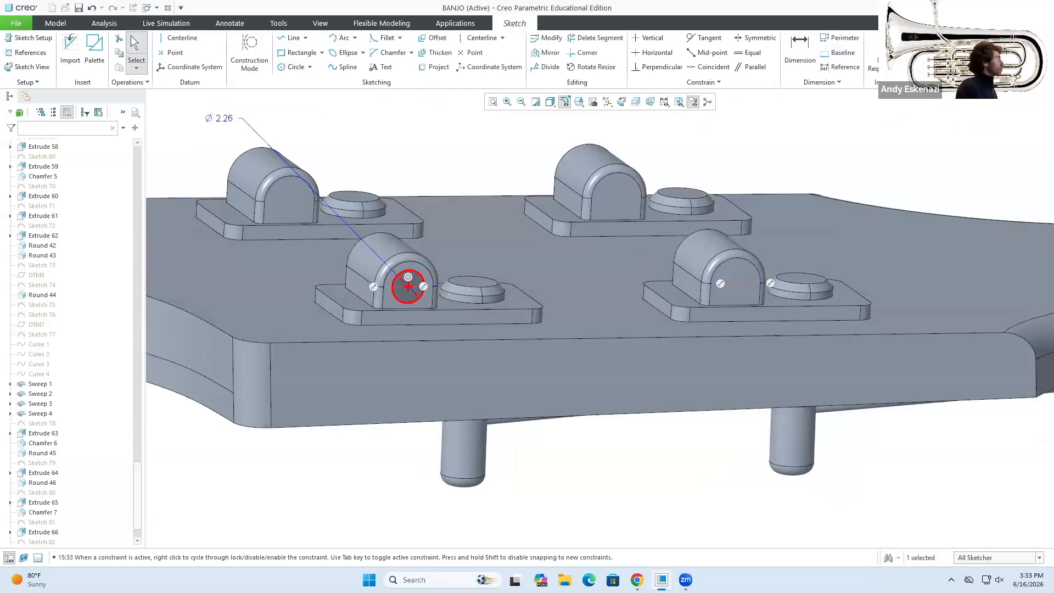
Edit the diameter of the tuner shaft circle on the first housing's end face.
double_click(227, 116)
key(x)
middle_drag(549, 340, 428, 330)
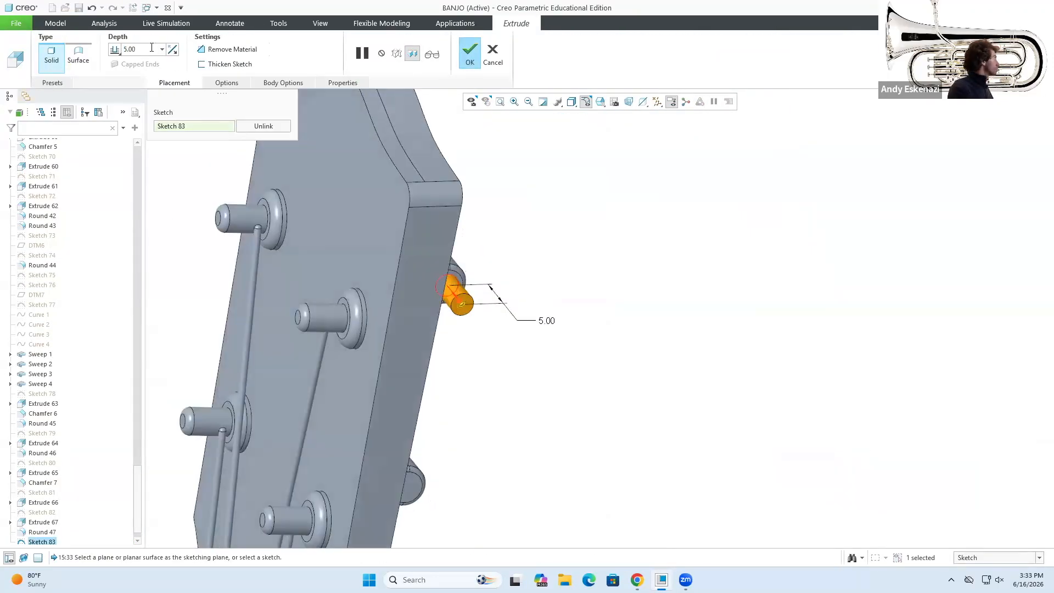
Extrude the tuner shaft sketch outward from the housing to a depth of 10.
double_click(546, 320)
text(10)
key(Return)
click(637, 580)
click(637, 580)
middle_drag(549, 368, 483, 307)
click(473, 52)
Draw a centre rectangle on the end of each tuner shaft, using construction lines to locate the centres.
middle_drag(553, 308, 494, 247)
middle_drag(542, 359, 520, 342)
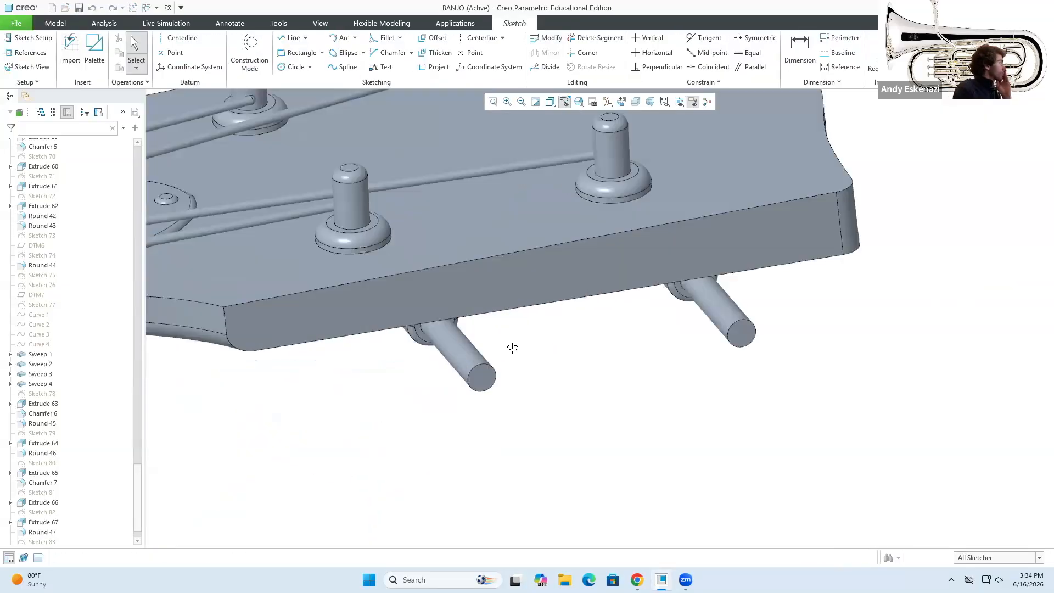
middle_drag(513, 347, 517, 360)
click(249, 53)
click(293, 38)
middle_drag(763, 392, 281, 76)
middle_drag(698, 467, 690, 377)
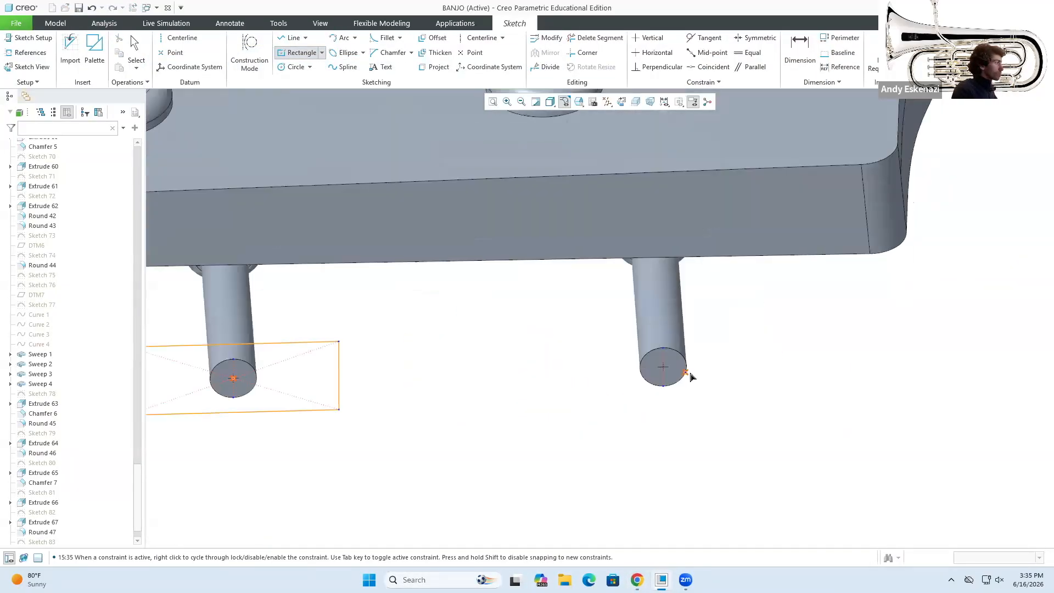
click(778, 337)
middle_click(778, 338)
Set the dimensions of the tuner knob rectangles to 5 and 10.
middle_drag(769, 357, 708, 423)
scroll(708, 423, up, 5)
middle_drag(659, 330, 598, 349)
double_click(550, 382)
scroll(705, 421, down, 4)
click(675, 430)
middle_drag(676, 430, 653, 431)
click(296, 49)
text(5)
key(Return)
mouse_move(549, 385)
middle_down()
mouse_move(582, 308)
mouse_move(603, 384)
middle_up()
text(10)
key(Return)
Extrude the tuner knob rectangles outward to a depth of 8.
double_click(149, 54)
text(8)
key(Return)
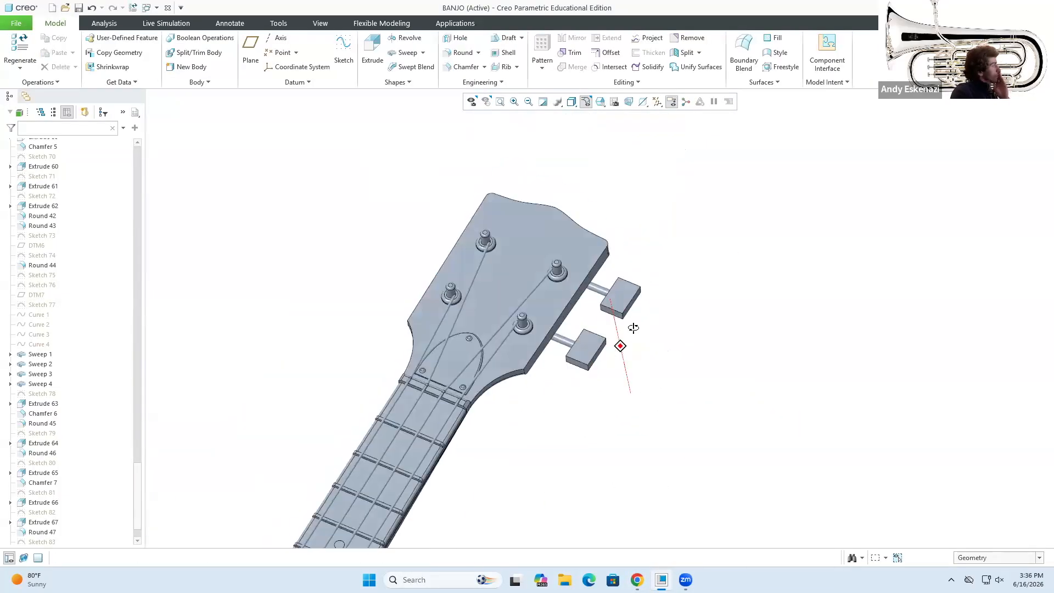
middle_drag(633, 327, 603, 385)
Edit the tuner knob extrusion and set its depth to 10.
click(55, 531)
double_click(150, 53)
text(10)
key(Return)
Sketch an arc across the side face of the tuner knob with a radius of about 13.98.
middle_drag(582, 467, 558, 390)
click(559, 390)
click(344, 55)
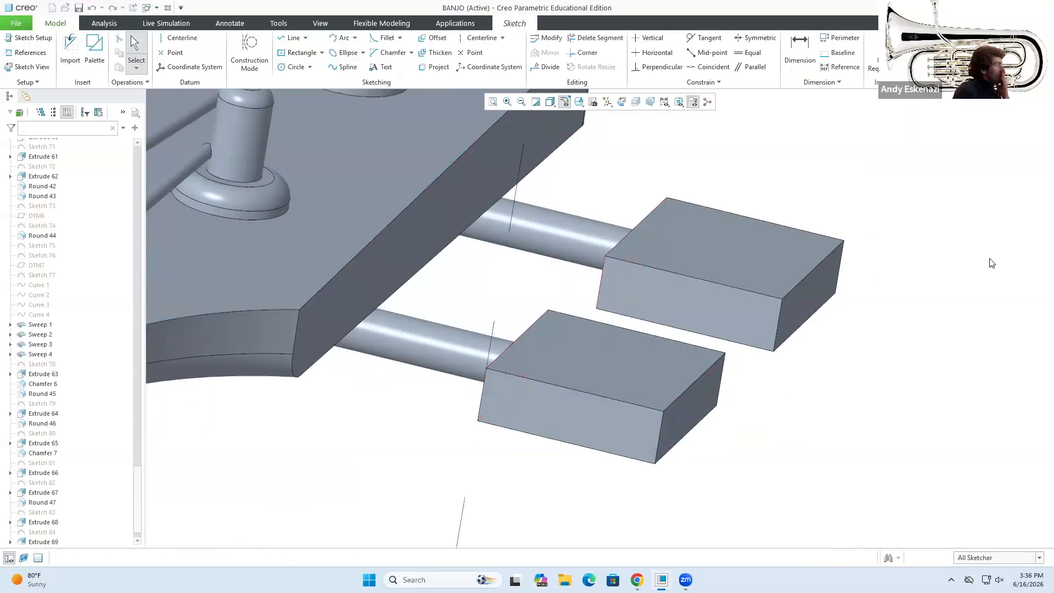
click(531, 372)
scroll(659, 382, down, 2)
click(714, 389)
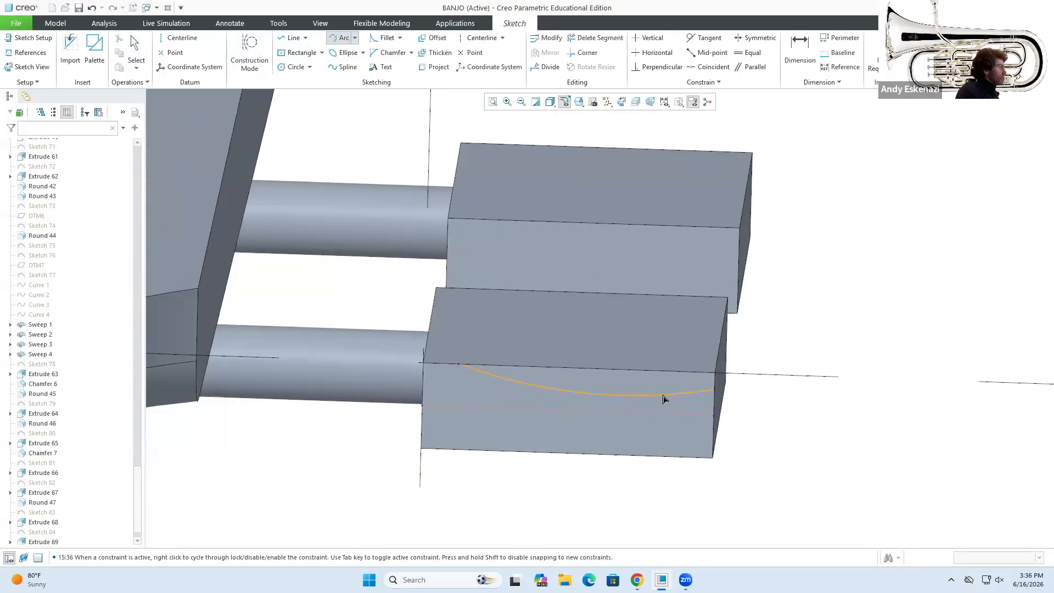
click(714, 391)
middle_click(716, 388)
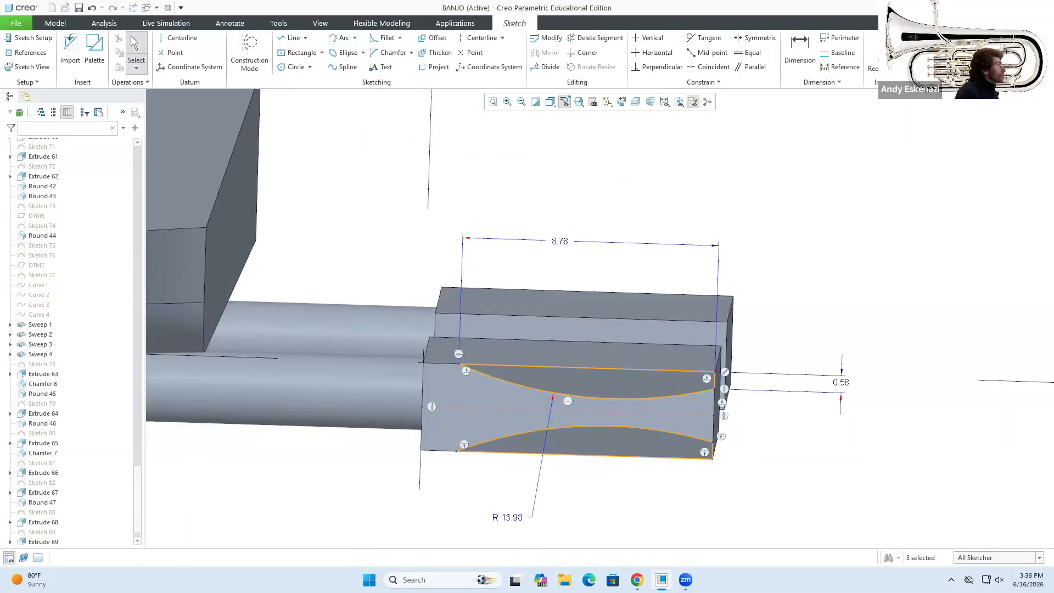
Finish the knob sketch and extrude it as a cut to give both tuner knobs concave faces.
click(918, 48)
click(375, 49)
click(227, 50)
click(145, 98)
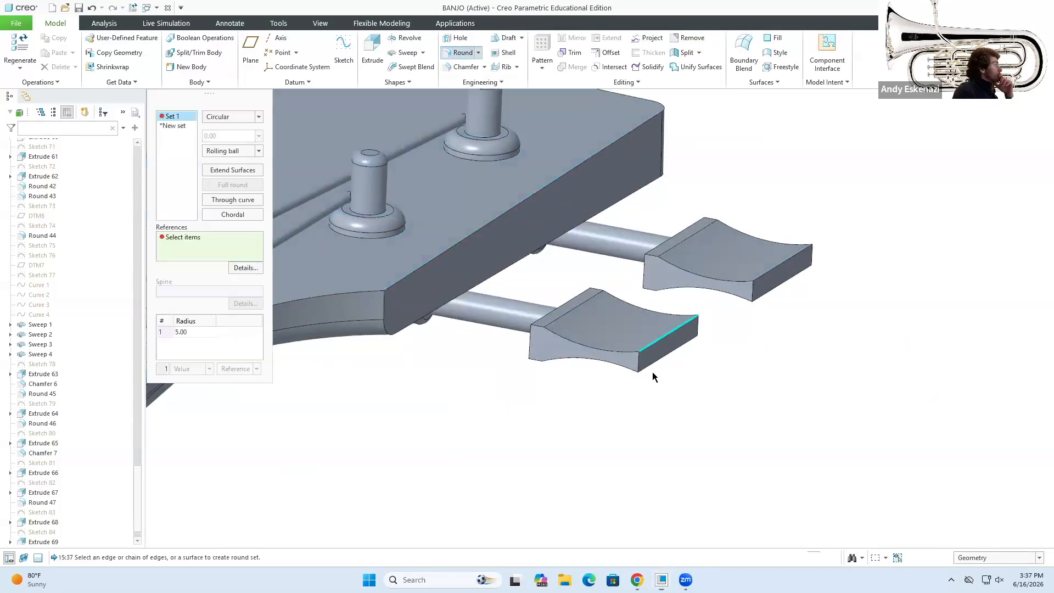
Delete the trial round on the tuner knob's corners.
scroll(631, 357, down, 2)
middle_drag(595, 349, 406, 335)
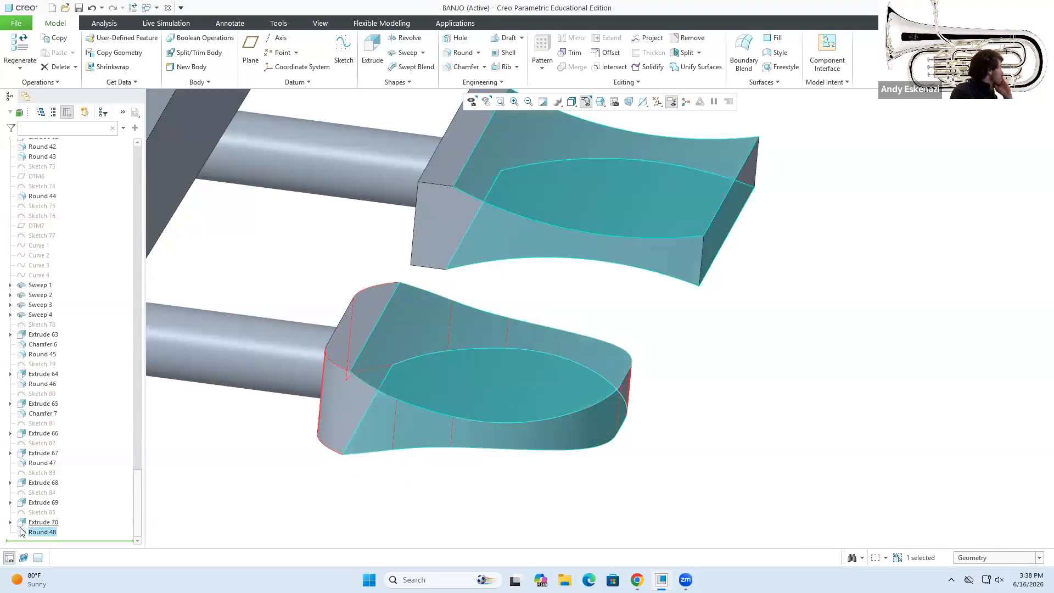
key(Delete)
key(Return)
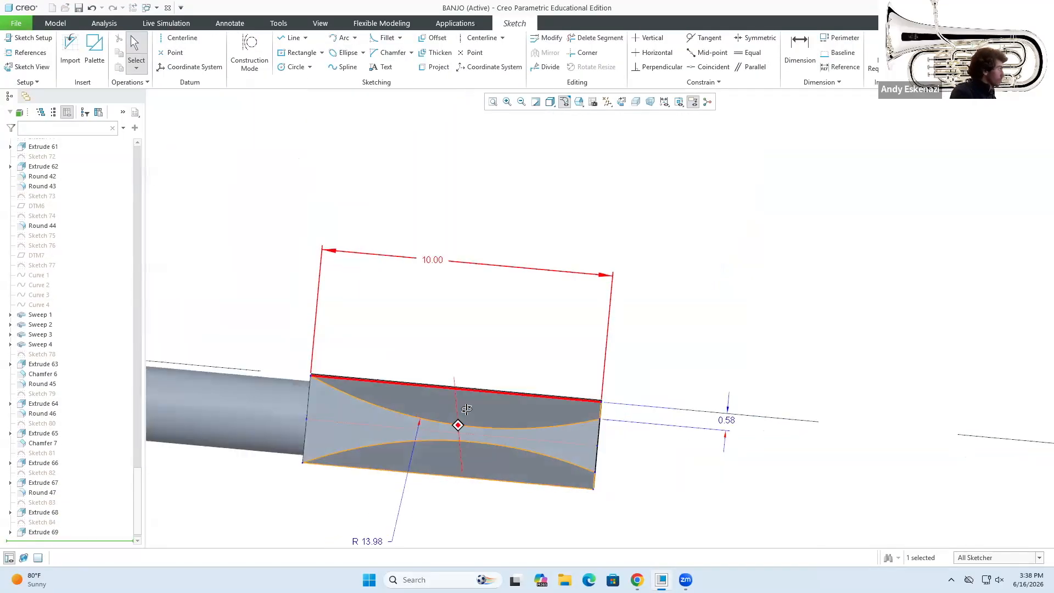
Edit the knob cut's sketch to span the full length of 10 and mirror the shafts, knobs and cut about the banjo's centre plane.
middle_drag(466, 409, 432, 421)
click(729, 260)
middle_drag(729, 260, 531, 340)
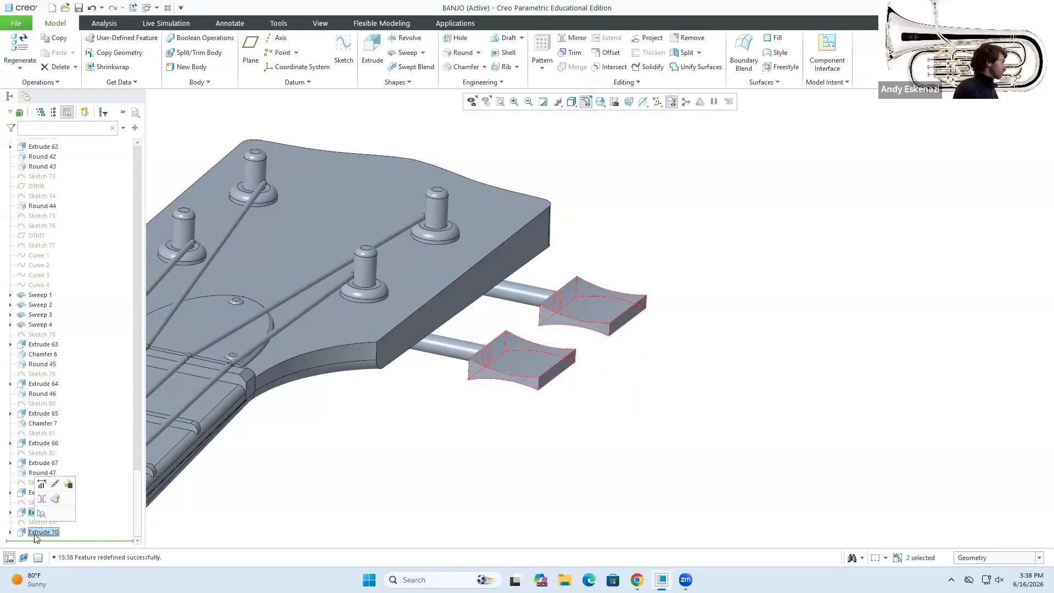
click(41, 498)
key(ctrl+d)
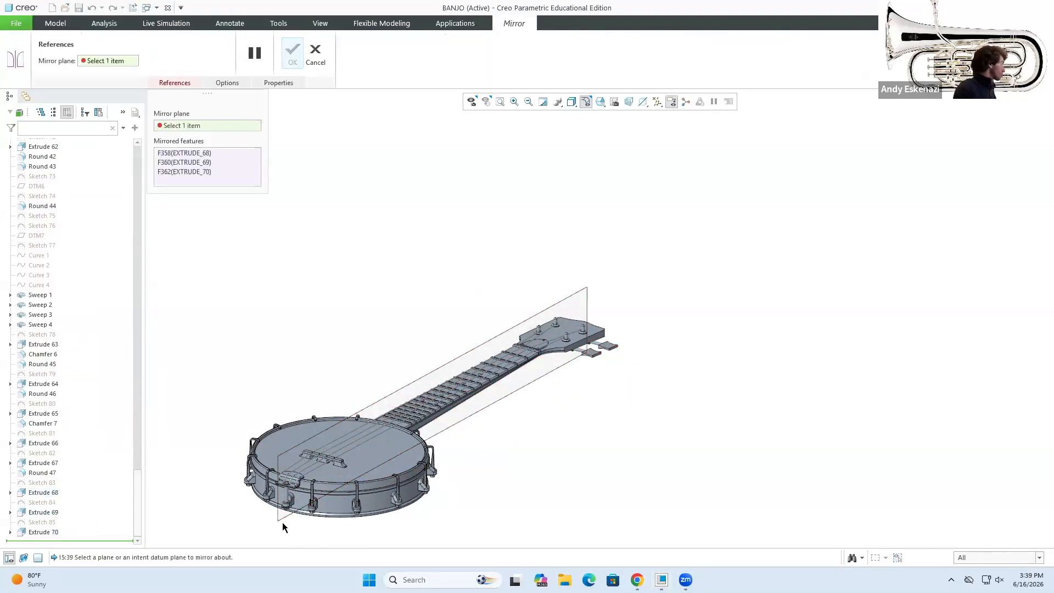
Round the outer corner edges of all four tuner knobs with a radius of 6.
click(188, 333)
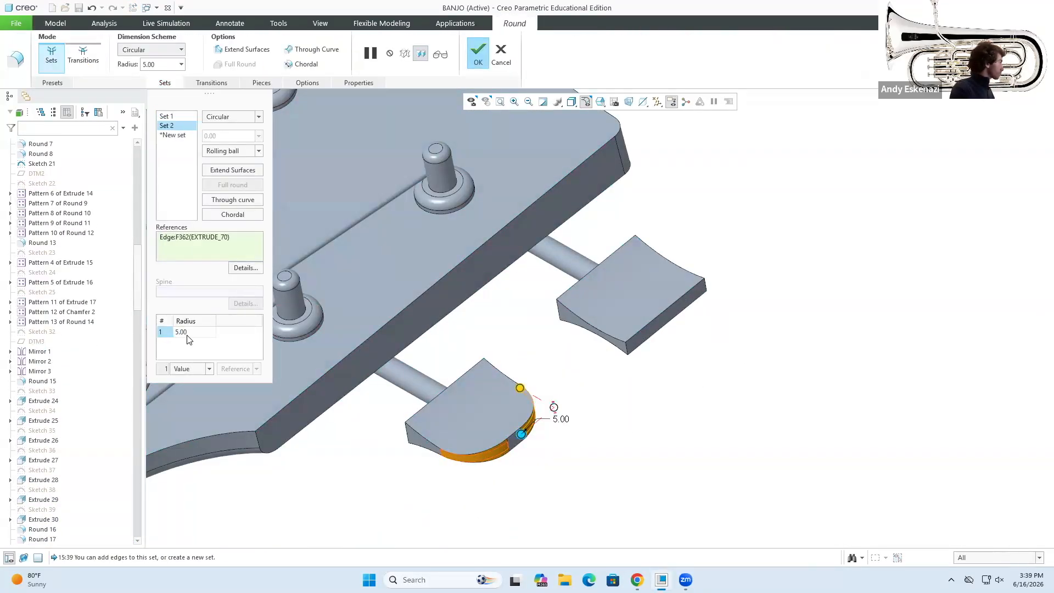
key(Return)
click(627, 350)
click(706, 285)
scroll(717, 314, up, 5)
middle_drag(714, 313, 549, 231)
click(497, 144)
click(466, 223)
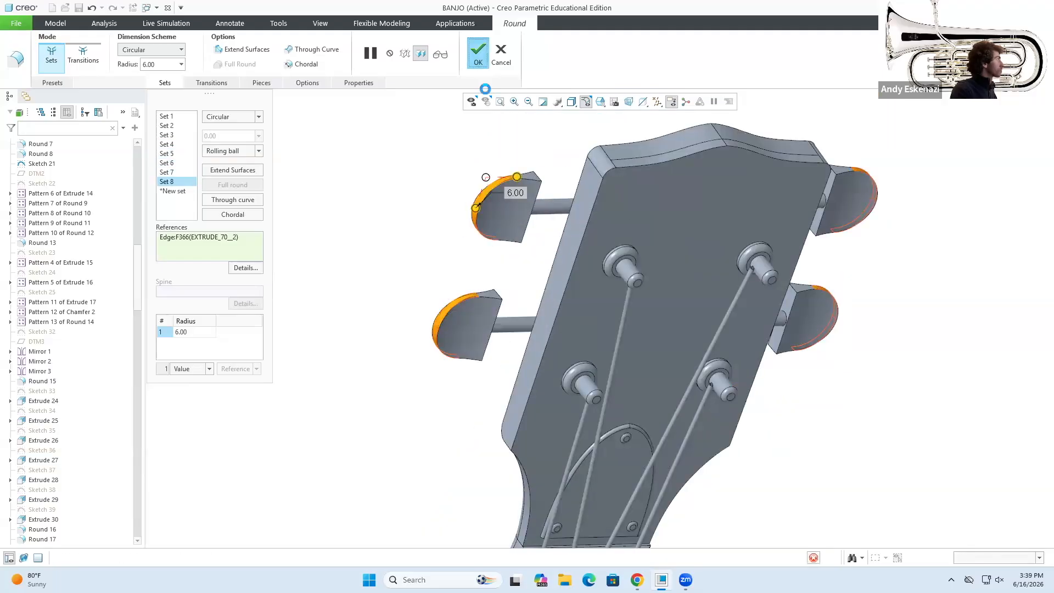
click(478, 55)
Round the inner corner edges of all four tuner knobs with a radius of 3.
double_click(190, 332)
text(3)
key(Return)
click(534, 428)
click(499, 448)
click(886, 365)
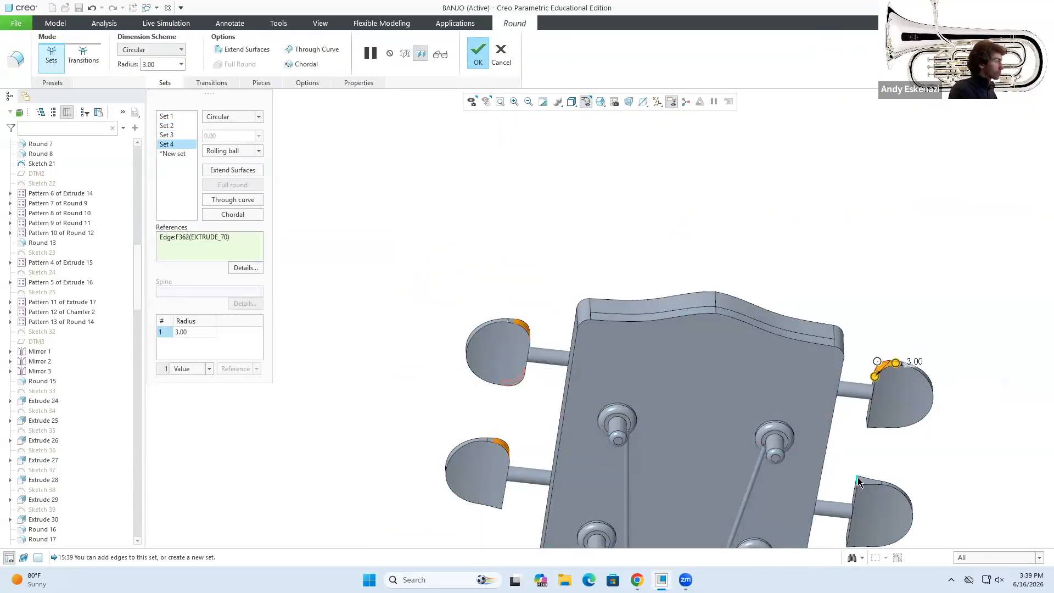
click(858, 477)
click(502, 488)
middle_drag(892, 535, 857, 494)
click(850, 504)
click(478, 54)
Round the outline edges of all four tuner knobs with a radius of 0.3.
click(519, 390)
double_click(191, 332)
text(0.5)
key(Return)
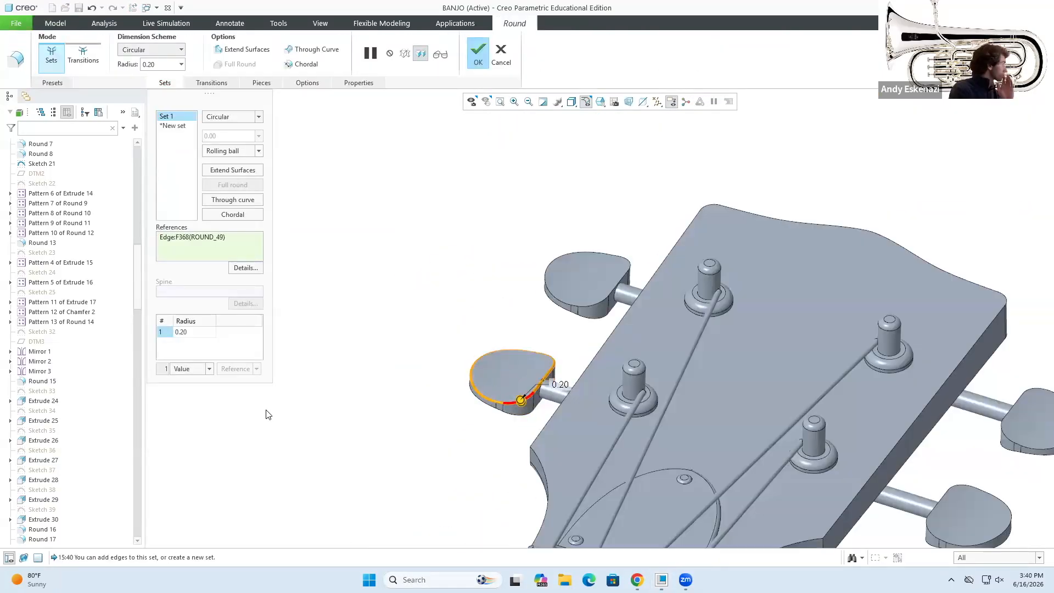
scroll(510, 395, up, 3)
click(638, 261)
scroll(638, 264, down, 4)
click(840, 344)
click(725, 440)
click(723, 435)
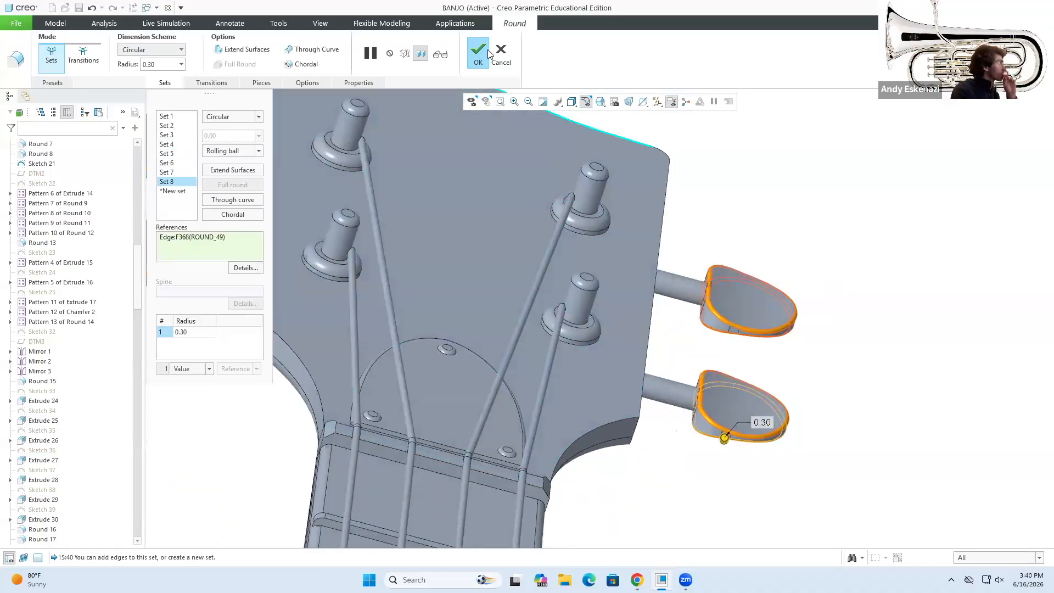
click(478, 54)
scroll(723, 228, down, 4)
middle_drag(723, 229, 657, 314)
scroll(639, 258, up, 4)
click(580, 336)
click(600, 356)
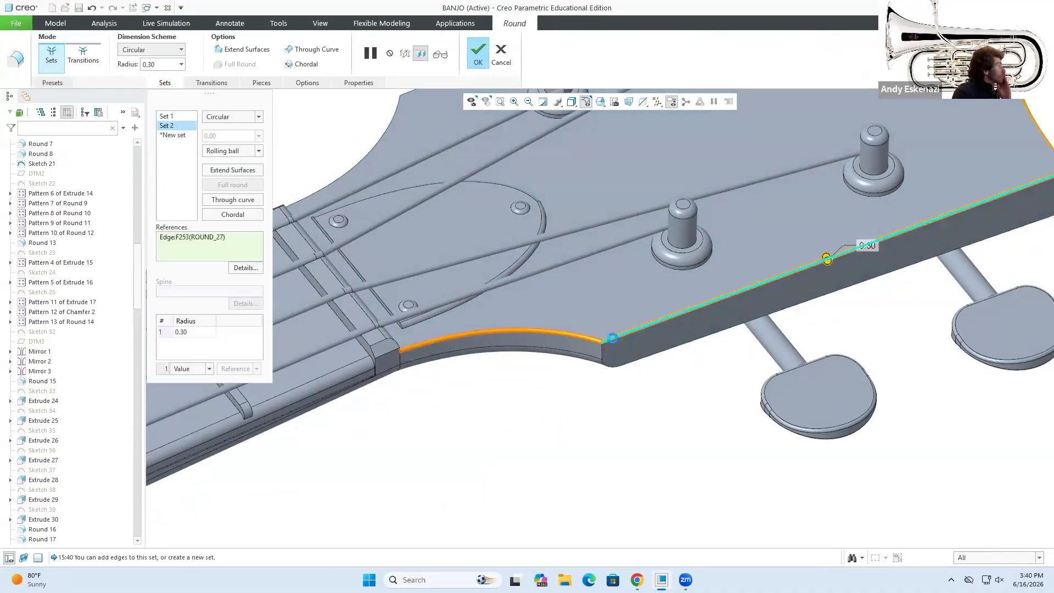
scroll(520, 415, down, 4)
click(501, 54)
Save the banjo model.
scroll(527, 330, down, 4)
click(79, 8)
middle_drag(483, 417, 489, 384)
Switch to Chrome and look through the open web page for reference.
click(637, 580)
click(227, 58)
scroll(322, 114, down, 10)
click(767, 57)
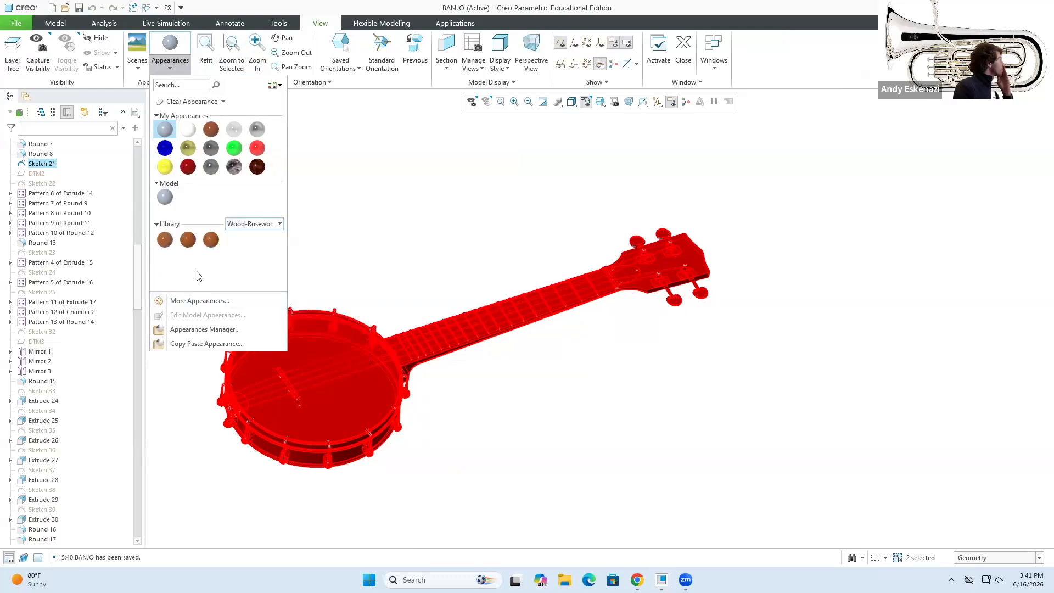
Apply a Wood-Rosewood appearance to the whole banjo and adjust its colour in the model appearance settings.
click(188, 240)
click(170, 64)
click(208, 315)
drag(99, 99, 771, 118)
drag(977, 129, 652, 269)
drag(656, 373, 653, 375)
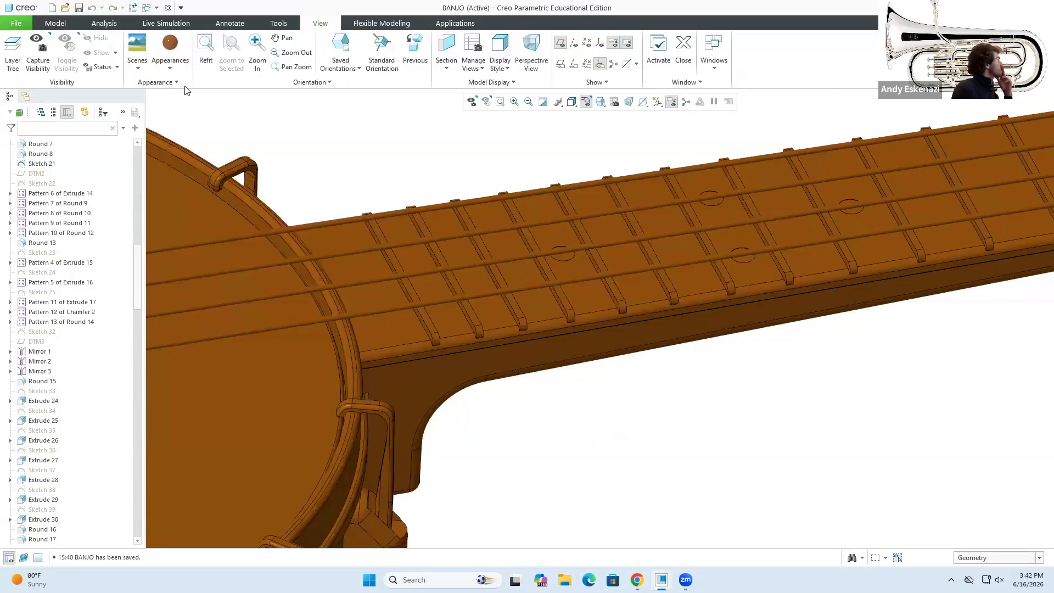
click(170, 60)
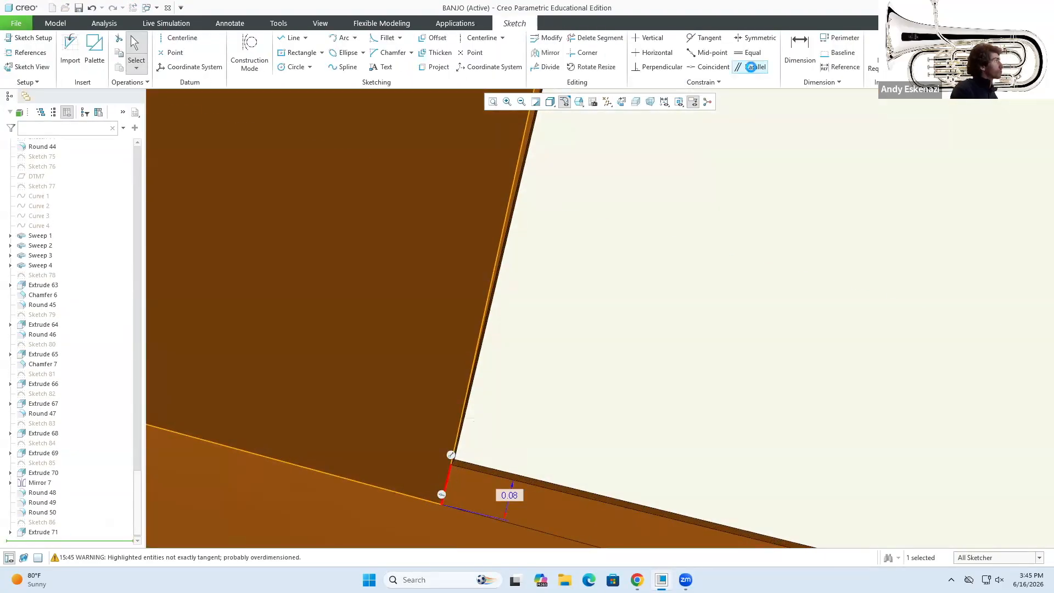
Apply a parallel constraint to the short sketch line and open the sketch of the extrusion at the nut's end.
click(752, 66)
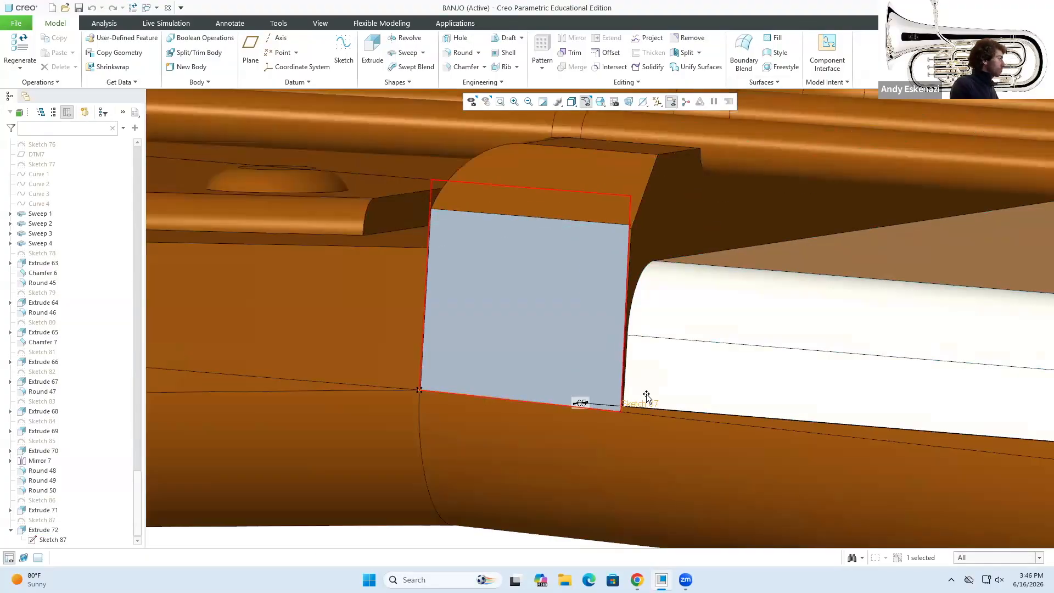
click(53, 539)
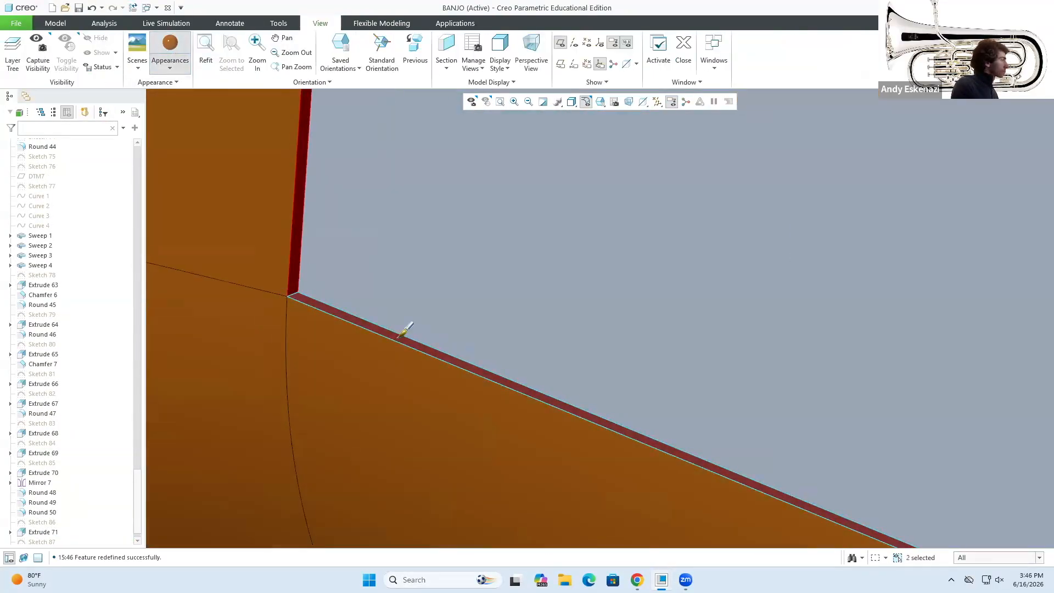
Apply the white appearance to the remaining faces of the nut and its side extrusion.
scroll(397, 337, up, 10)
middle_drag(397, 337, 607, 316)
scroll(607, 317, down, 8)
scroll(685, 465, up, 4)
middle_drag(684, 465, 591, 360)
scroll(727, 337, up, 5)
ctrl+click(712, 363)
ctrl+click(734, 287)
ctrl+click(590, 360)
middle_click(591, 361)
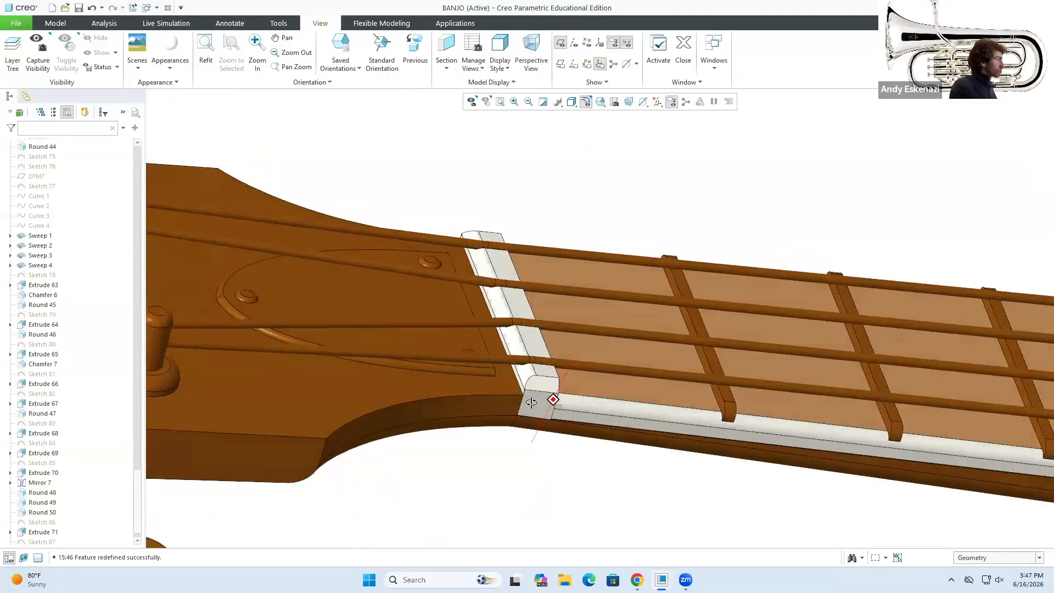
Apply a brass appearance from the Metal-Brass library to the frets.
scroll(546, 400, down, 5)
middle_drag(545, 400, 651, 491)
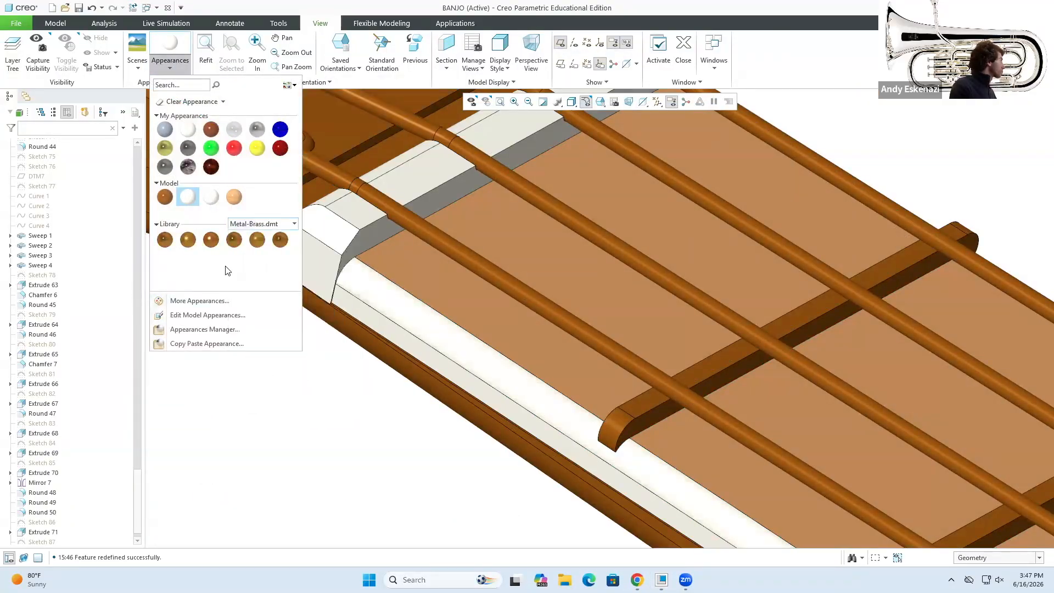
middle_click(636, 424)
scroll(636, 425, down, 5)
middle_drag(635, 425, 555, 439)
scroll(555, 407, up, 5)
click(549, 352)
Apply an aluminium appearance to the strings.
click(171, 66)
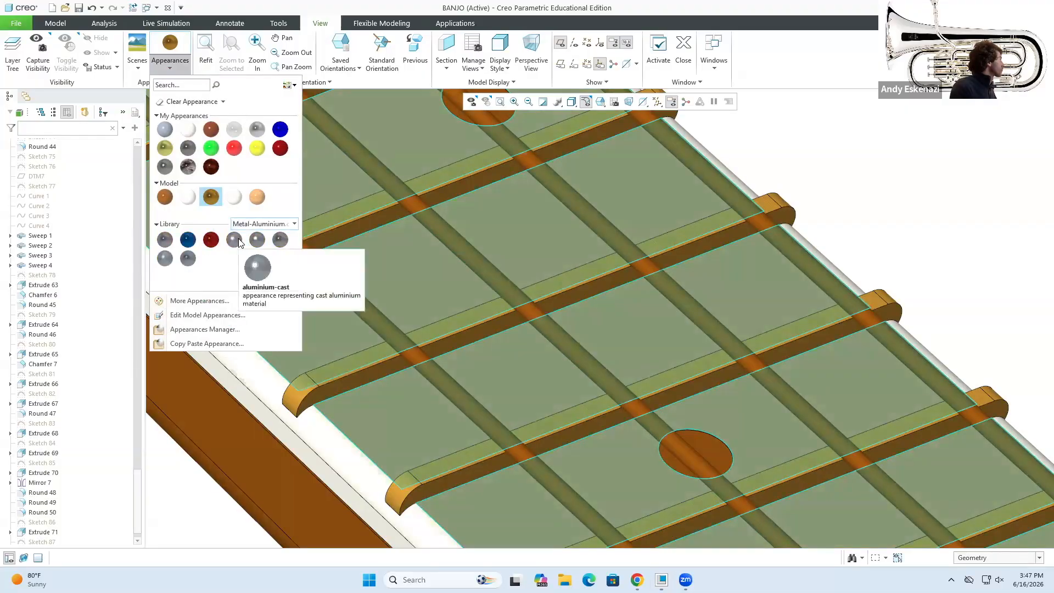
ctrl+click(914, 360)
scroll(913, 361, down, 10)
scroll(661, 423, up, 5)
scroll(437, 349, down, 10)
scroll(608, 306, up, 5)
middle_click(607, 306)
Apply the light wood appearance to the cover plate on the headstock.
middle_drag(467, 292, 511, 225)
scroll(510, 225, down, 5)
key(alt+Tab)
middle_click(453, 284)
middle_drag(453, 284, 476, 386)
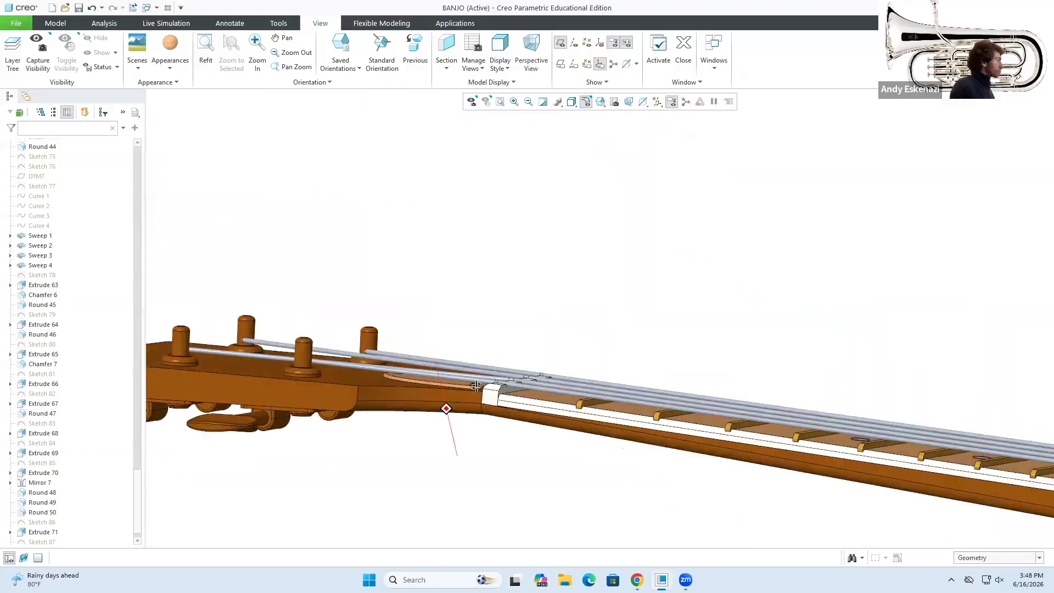
Apply the white appearance to all four tuner knobs with the selection filter set to Intent Surface.
click(170, 68)
scroll(239, 464, up, 5)
click(1039, 558)
click(978, 527)
click(258, 380)
middle_drag(351, 340, 368, 381)
scroll(367, 381, down, 5)
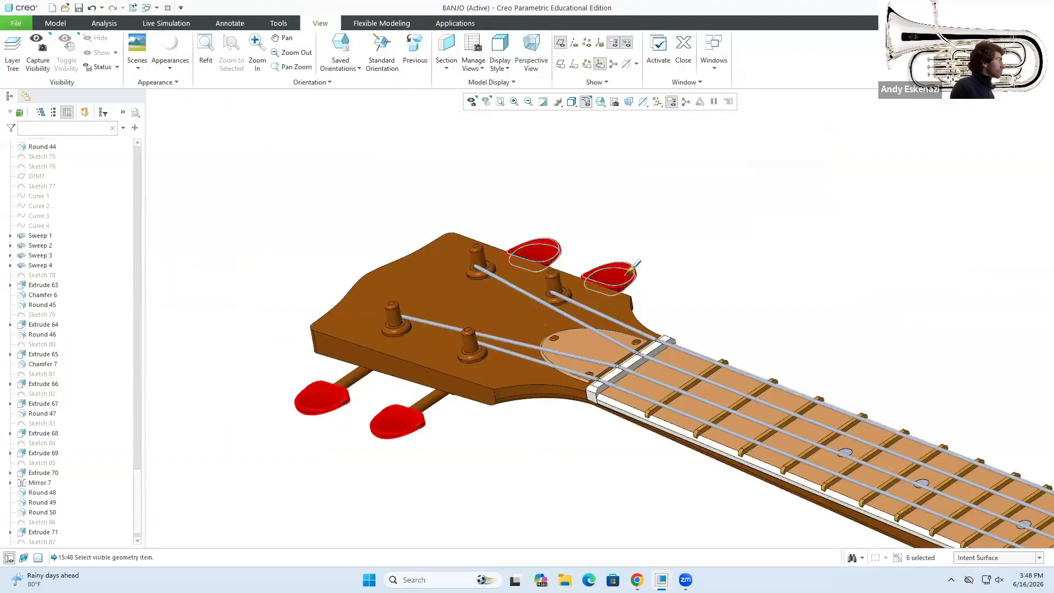
scroll(549, 247, up, 8)
middle_click(688, 302)
Apply a metal appearance to the tuner plates and housings on the back of the headstock.
scroll(687, 301, down, 6)
middle_drag(549, 439, 525, 303)
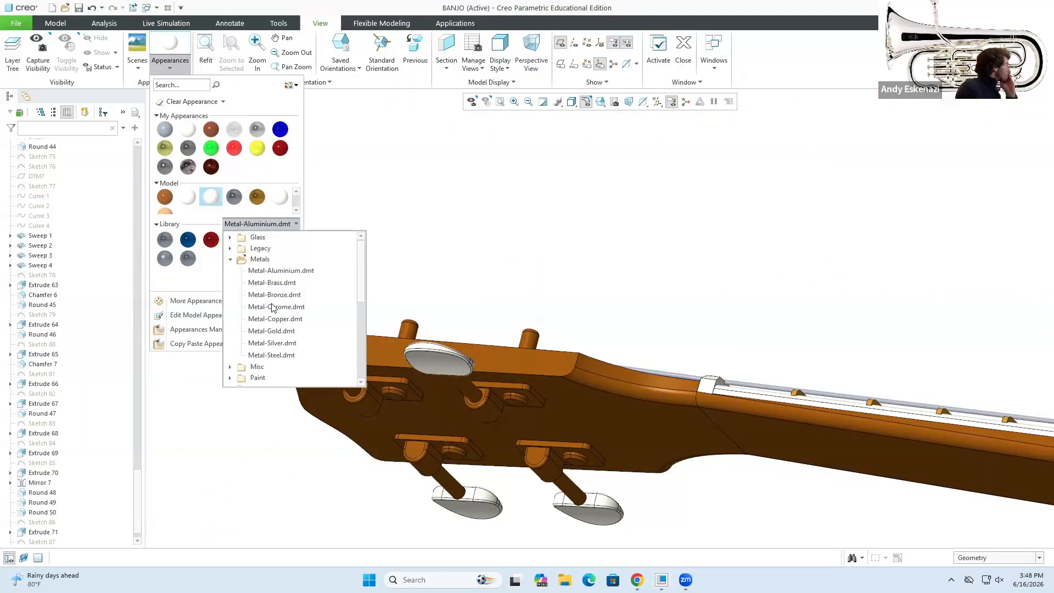
click(560, 477)
scroll(689, 265, up, 6)
ctrl+click(690, 265)
middle_drag(604, 263, 513, 310)
ctrl+click(513, 311)
scroll(548, 249, down, 8)
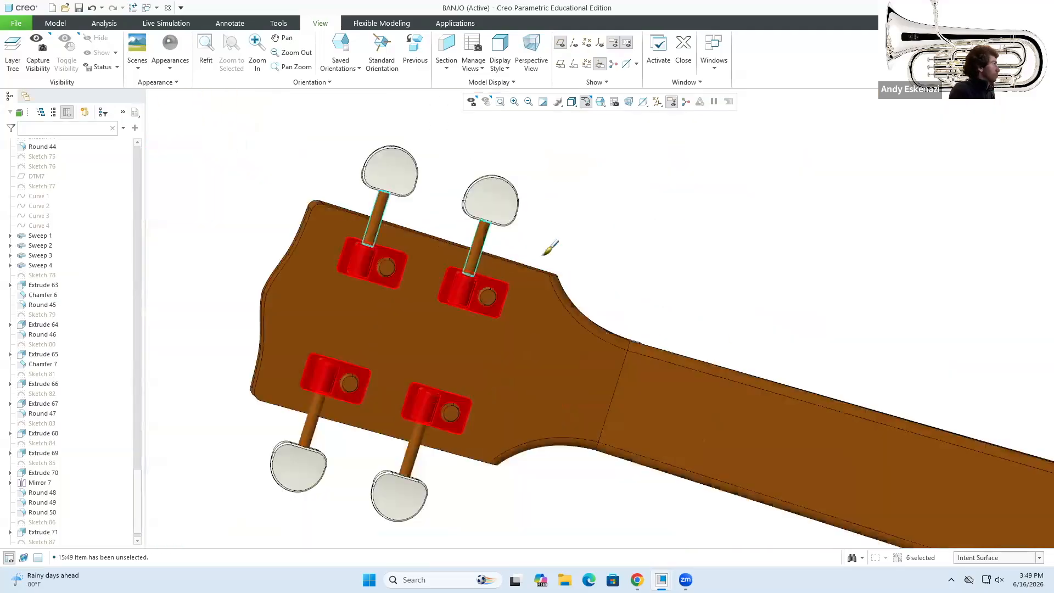
middle_drag(548, 249, 494, 307)
Apply the grey metal appearance to the surfaces of the tension hoop around the banjo pot.
scroll(482, 339, up, 8)
scroll(639, 395, down, 5)
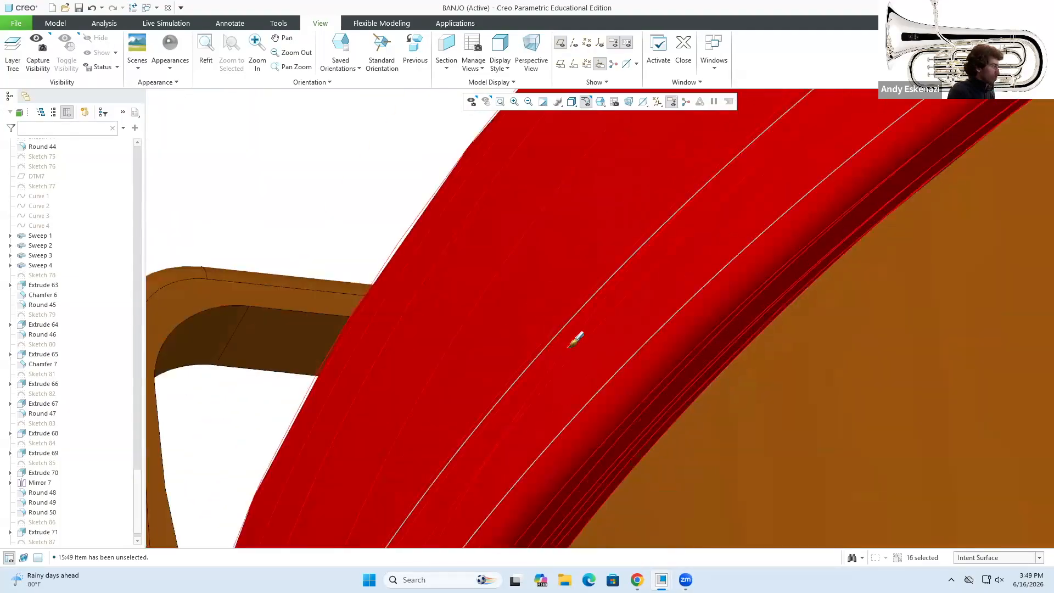
scroll(571, 344, up, 4)
middle_drag(572, 344, 659, 379)
ctrl+click(706, 400)
scroll(681, 418, down, 3)
ctrl+click(635, 463)
scroll(635, 439, up, 4)
ctrl+click(790, 324)
ctrl+click(796, 306)
middle_drag(796, 306, 593, 351)
ctrl+click(386, 370)
middle_drag(386, 370, 582, 433)
ctrl+click(715, 357)
middle_drag(715, 357, 578, 384)
ctrl+click(880, 354)
middle_click(673, 378)
Edit the metal model appearance and fine-tune its colour.
scroll(673, 377, up, 5)
scroll(673, 377, up, 3)
scroll(578, 385, down, 2)
click(171, 68)
click(209, 313)
click(136, 136)
click(151, 265)
drag(677, 374, 655, 390)
mouse_move(677, 405)
mouse_down()
mouse_move(655, 405)
mouse_move(667, 405)
mouse_up()
drag(655, 391, 668, 392)
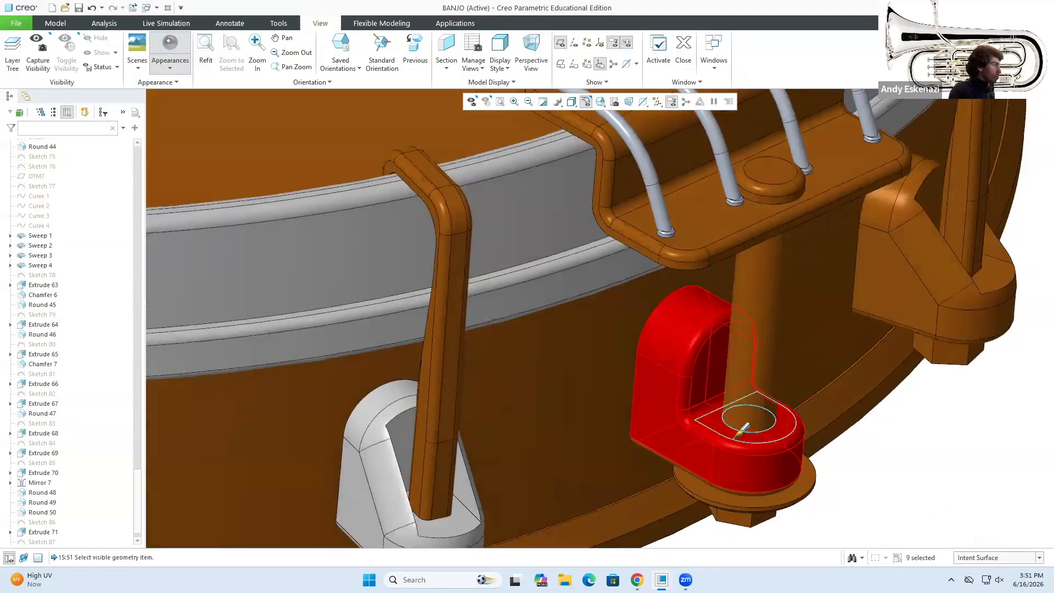
Add the remaining bracket shoes around the pot to the selection and apply the light metal appearance to them.
ctrl+click(736, 438)
middle_drag(736, 438, 657, 447)
ctrl+click(657, 447)
ctrl+click(652, 351)
scroll(652, 351, up, 3)
ctrl+click(906, 236)
middle_drag(726, 327, 626, 219)
ctrl+click(626, 218)
scroll(687, 357, up, 5)
ctrl+click(687, 357)
scroll(669, 346, down, 4)
ctrl+click(668, 346)
middle_click(668, 346)
Try to adjust the metal appearance's colour in the Model Appearance Editor.
scroll(834, 413, up, 5)
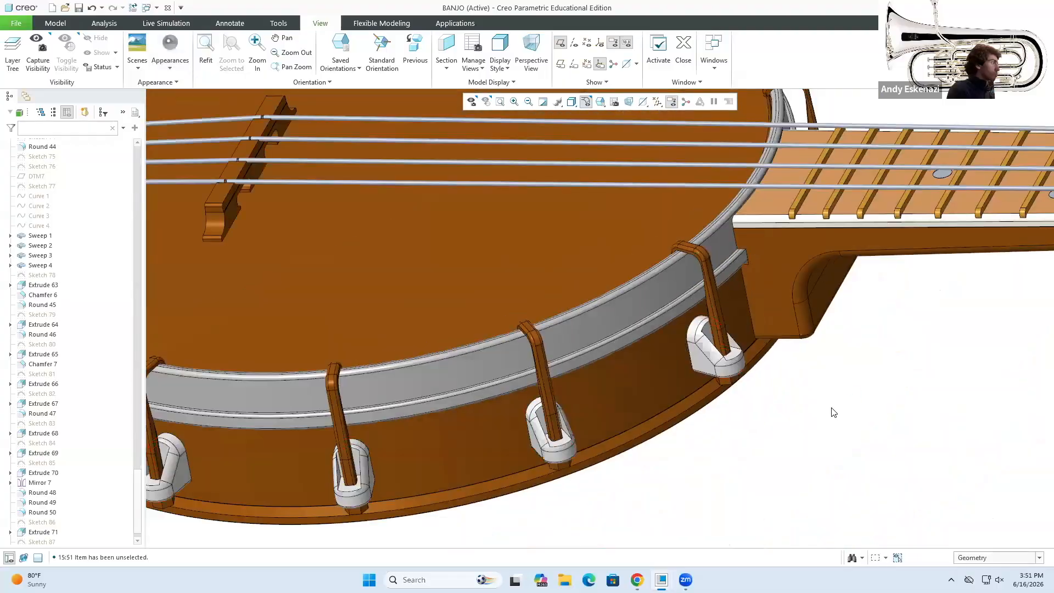
scroll(831, 408, up, 4)
middle_drag(831, 408, 471, 465)
scroll(471, 466, down, 4)
click(170, 68)
scroll(230, 211, down, 2)
scroll(230, 211, up, 2)
click(169, 71)
click(170, 68)
click(207, 315)
click(152, 265)
click(720, 271)
click(170, 97)
Edit the colour of the chrome model appearance, setting two of its colour values to 190.
click(170, 68)
click(207, 315)
click(45, 137)
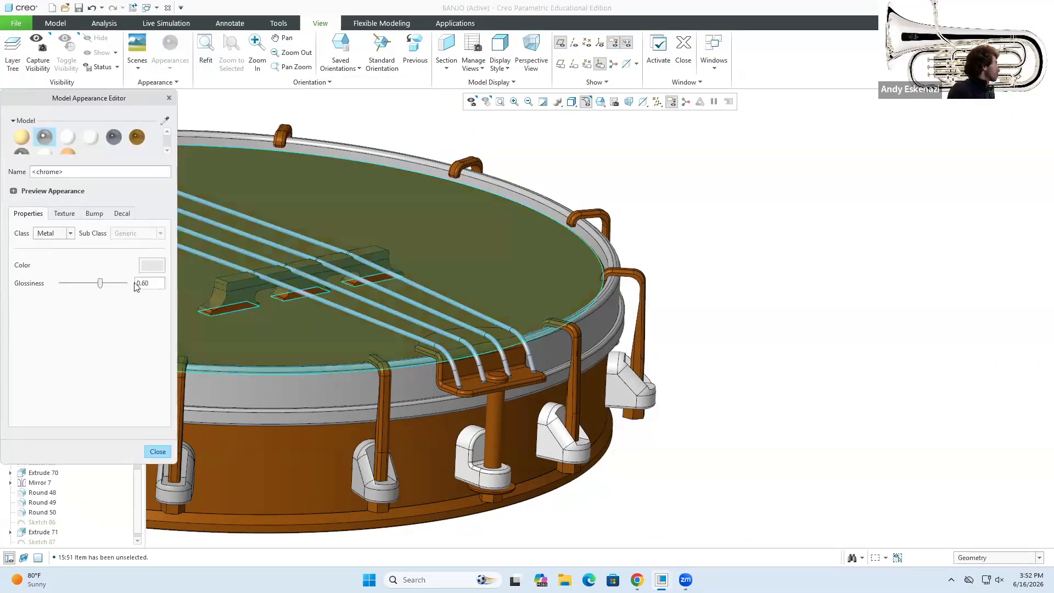
click(152, 265)
double_click(705, 373)
text(190)
double_click(704, 388)
text(190)
click(669, 437)
click(157, 451)
Apply the light metal appearance to the surfaces of the tailpiece holding the strings.
scroll(518, 327, down, 5)
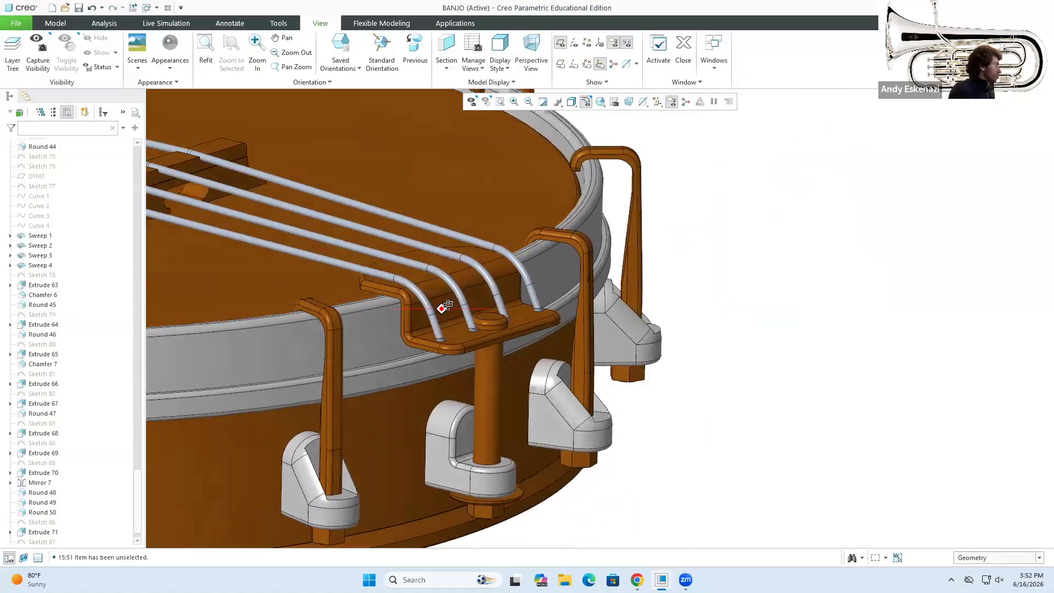
scroll(459, 324, down, 3)
click(170, 42)
click(466, 351)
scroll(461, 356, down, 4)
ctrl+click(467, 395)
scroll(498, 348, up, 3)
ctrl+click(370, 223)
mouse_move(369, 223)
middle_down()
mouse_move(450, 368)
mouse_move(357, 219)
middle_up()
middle_click(450, 368)
Choose a metal appearance and, with the filter set to Intent Surface, select surfaces of the first tension hooks.
click(170, 68)
click(258, 197)
click(1039, 558)
click(978, 527)
scroll(433, 307, down, 3)
click(437, 332)
ctrl+click(462, 329)
middle_drag(462, 328, 440, 341)
ctrl+click(440, 341)
ctrl+click(334, 457)
Add surfaces of further tension hooks around the pot and give them the blue-grey metal appearance.
middle_drag(334, 456, 422, 310)
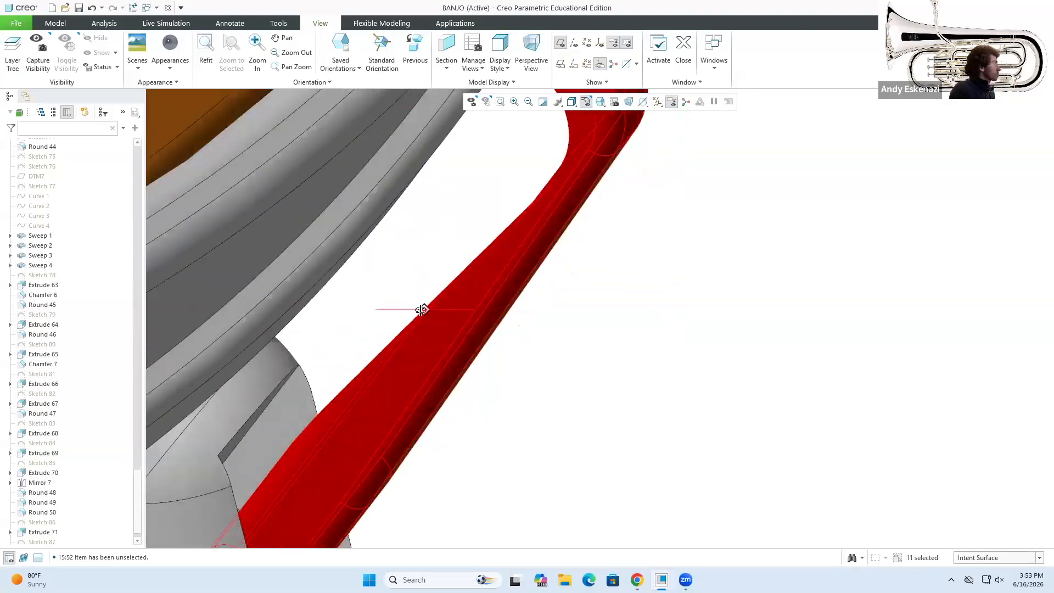
scroll(343, 312, up, 5)
scroll(440, 273, down, 4)
ctrl+click(439, 273)
middle_drag(439, 273, 370, 181)
ctrl+click(239, 351)
scroll(369, 181, down, 4)
ctrl+click(370, 181)
scroll(322, 451, up, 4)
ctrl+click(322, 451)
middle_drag(323, 451, 558, 404)
ctrl+click(322, 211)
scroll(558, 405, up, 4)
scroll(322, 351, down, 4)
click(170, 65)
click(191, 197)
Start applying the blue-grey metal appearance to the hex nuts under the brackets, with the filter set to Intent Surface.
scroll(582, 308, up, 5)
middle_drag(582, 308, 666, 306)
scroll(225, 176, down, 4)
click(996, 557)
click(969, 527)
click(170, 43)
middle_drag(404, 439, 426, 329)
scroll(426, 419, down, 5)
ctrl+click(426, 419)
ctrl+click(656, 376)
scroll(767, 488, up, 5)
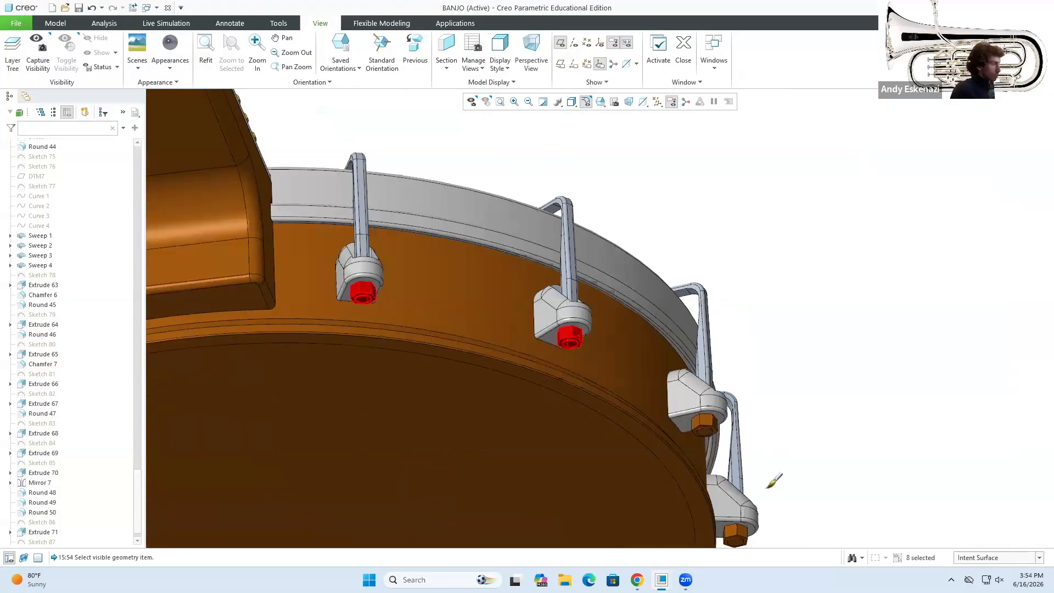
Add more bracket hex nuts around the pot and apply the blue-grey metal appearance to them.
scroll(699, 420, down, 5)
ctrl+click(736, 446)
ctrl+click(525, 346)
middle_drag(623, 372, 382, 421)
ctrl+click(520, 355)
ctrl+click(383, 421)
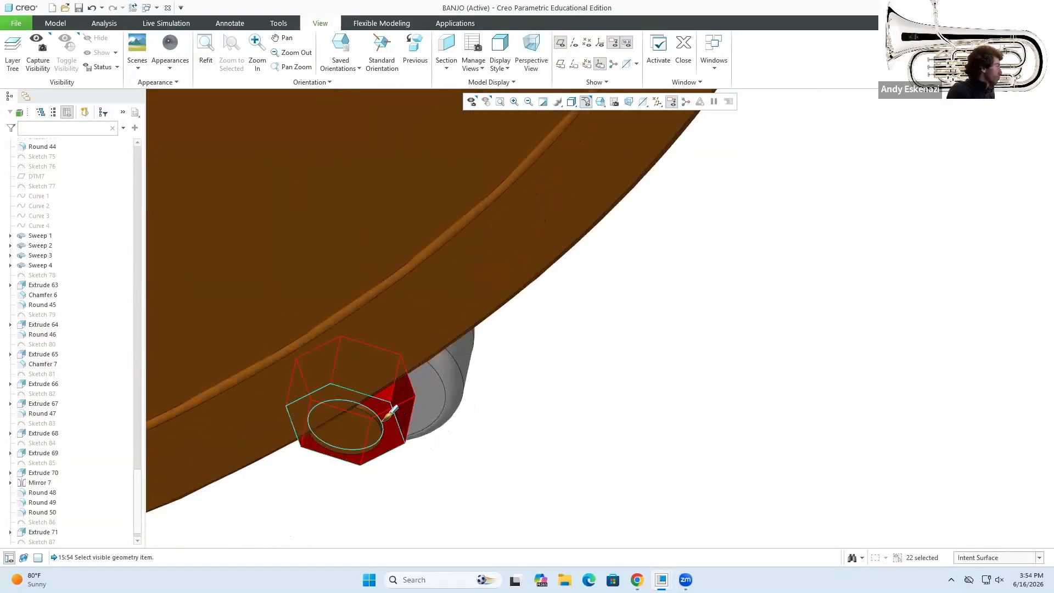
scroll(384, 412, up, 5)
scroll(379, 439, down, 5)
click(448, 360)
click(563, 336)
ctrl+click(447, 359)
scroll(495, 329, up, 4)
Select the still-brown inner surfaces of the tension hooks along one side, with the filter set to Intent Surface.
click(170, 43)
click(621, 396)
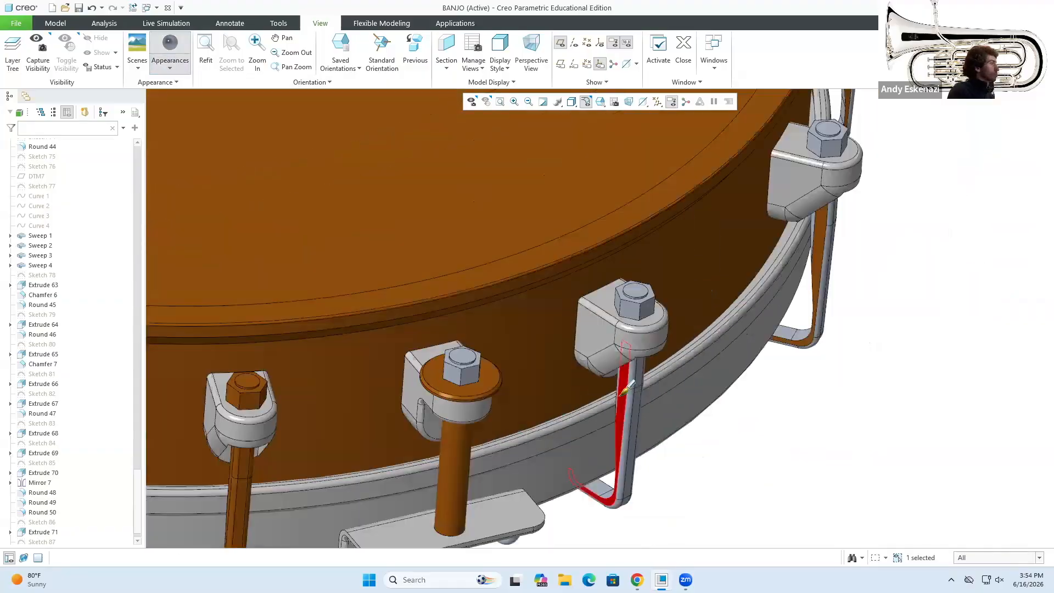
click(996, 558)
click(969, 527)
scroll(661, 414, up, 5)
scroll(791, 335, down, 5)
ctrl+click(648, 471)
middle_drag(791, 334, 549, 307)
ctrl+click(540, 291)
middle_drag(435, 283, 454, 267)
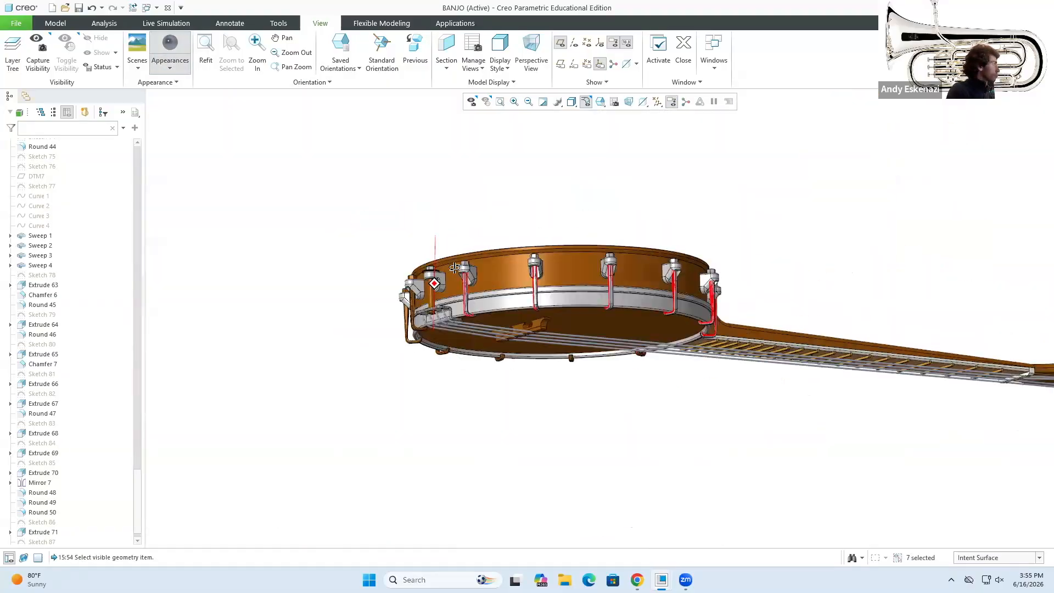
Add the uncoloured tension hooks and hex nuts near the tailpiece to the metal appearance selection.
scroll(454, 267, down, 5)
ctrl+click(516, 392)
scroll(516, 275, down, 3)
ctrl+click(483, 182)
middle_drag(483, 182, 564, 409)
ctrl+click(563, 409)
scroll(604, 418, down, 5)
ctrl+click(687, 354)
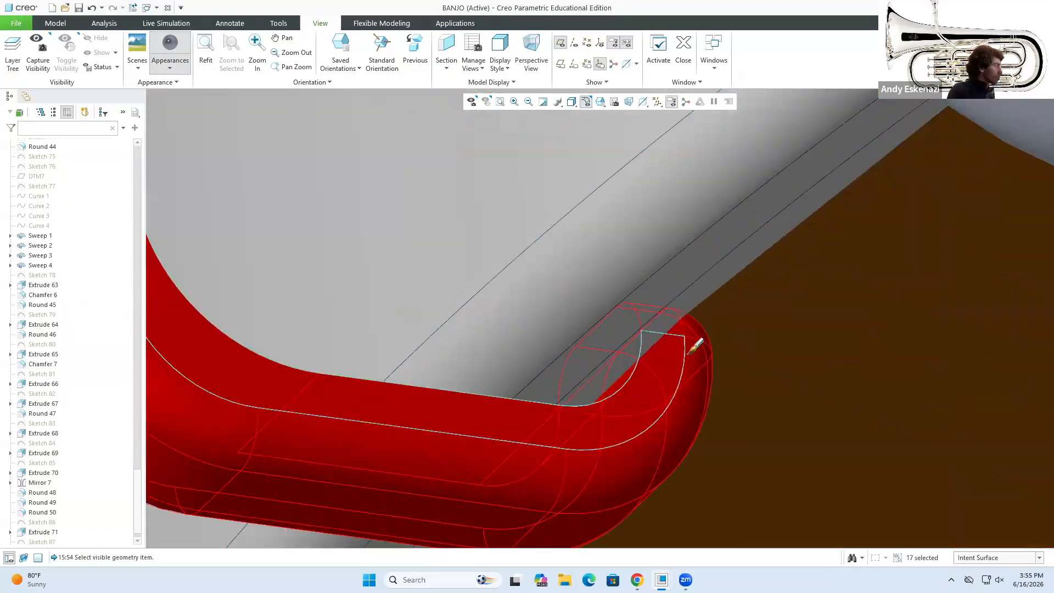
scroll(687, 355, up, 5)
ctrl+click(499, 332)
middle_drag(499, 332, 306, 240)
scroll(305, 239, down, 4)
ctrl+click(306, 239)
scroll(417, 308, up, 5)
ctrl+click(542, 336)
scroll(512, 243, up, 3)
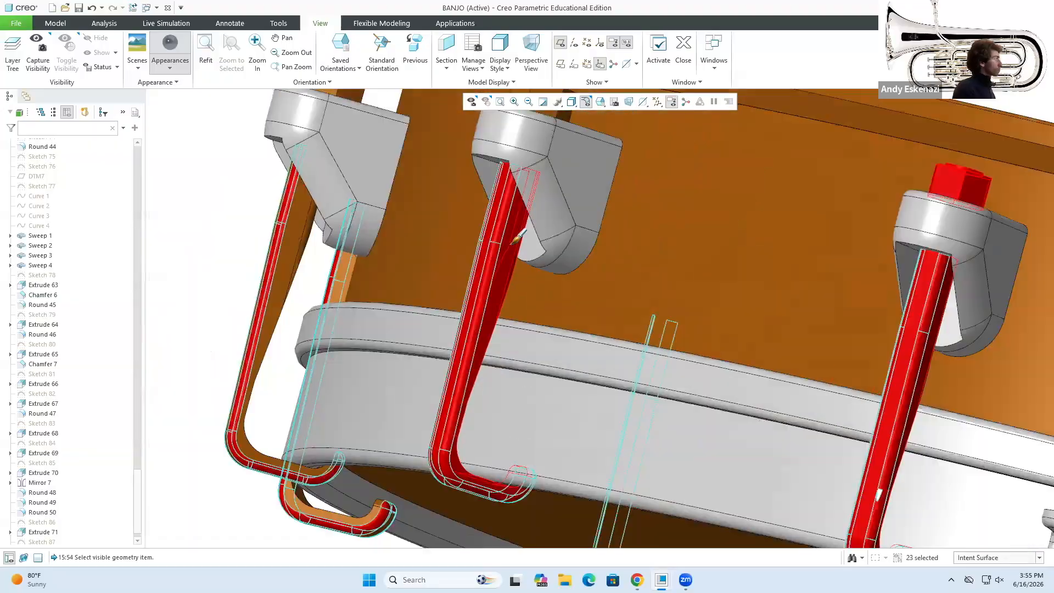
Add the missing side surfaces of the hooks and apply the blue-grey metal appearance to the whole selection.
middle_drag(511, 243, 506, 296)
scroll(506, 228, down, 5)
ctrl+click(505, 229)
scroll(505, 229, up, 5)
scroll(398, 244, down, 5)
ctrl+click(441, 170)
scroll(440, 169, up, 3)
middle_drag(405, 360, 396, 388)
ctrl+click(463, 336)
ctrl+click(440, 362)
scroll(547, 236, up, 5)
scroll(528, 207, down, 5)
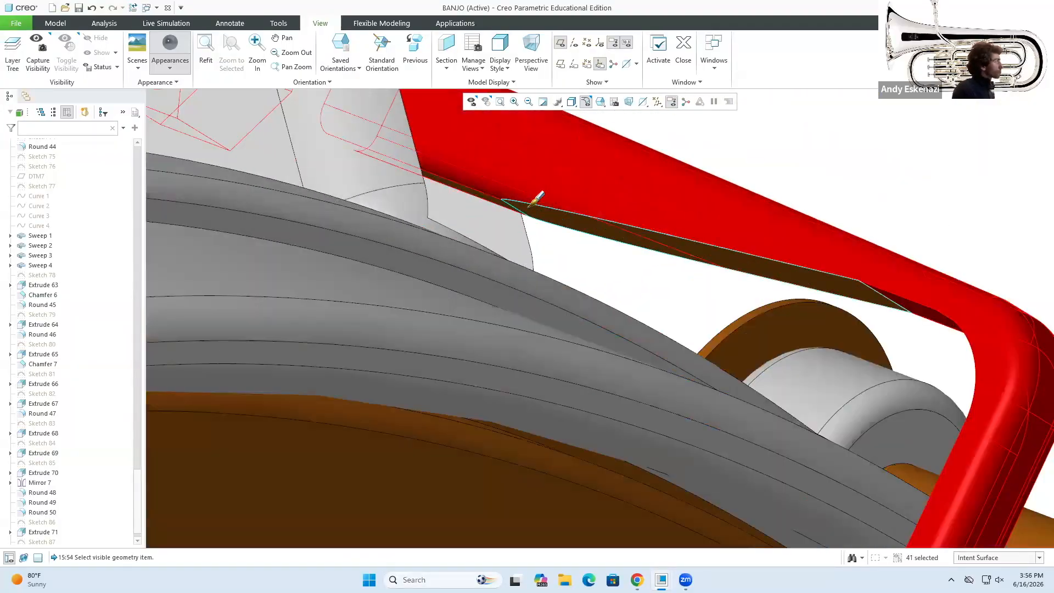
scroll(528, 207, up, 5)
middle_drag(583, 275, 527, 297)
scroll(584, 275, down, 5)
middle_click(195, 294)
Select the still-brown inner faces of more tension hooks around the pot for the blue-grey metal appearance.
click(170, 42)
scroll(607, 306, up, 4)
click(609, 310)
mouse_move(610, 310)
middle_down()
mouse_move(820, 398)
mouse_move(699, 352)
middle_up()
scroll(266, 322, down, 3)
ctrl+click(266, 322)
scroll(699, 447, up, 5)
middle_drag(699, 447, 311, 378)
ctrl+click(255, 233)
scroll(254, 233, down, 5)
ctrl+click(311, 378)
scroll(311, 378, up, 5)
ctrl+click(584, 146)
middle_drag(584, 146, 430, 299)
ctrl+click(430, 299)
scroll(643, 345, down, 5)
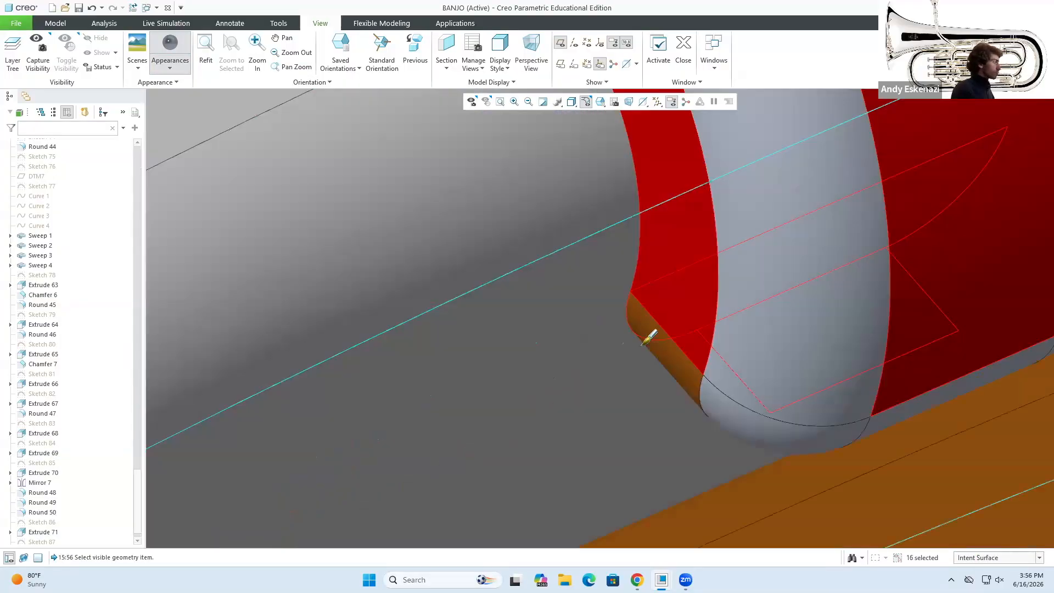
Add the brown rounded tips and edge faces of the hooks and apply the blue-grey metal appearance.
ctrl+click(643, 345)
scroll(643, 344, up, 5)
middle_drag(358, 224, 298, 224)
scroll(598, 335, down, 5)
ctrl+click(390, 443)
middle_drag(390, 442, 202, 369)
ctrl+click(533, 139)
scroll(533, 139, up, 3)
ctrl+click(203, 370)
middle_click(202, 369)
scroll(203, 369, up, 3)
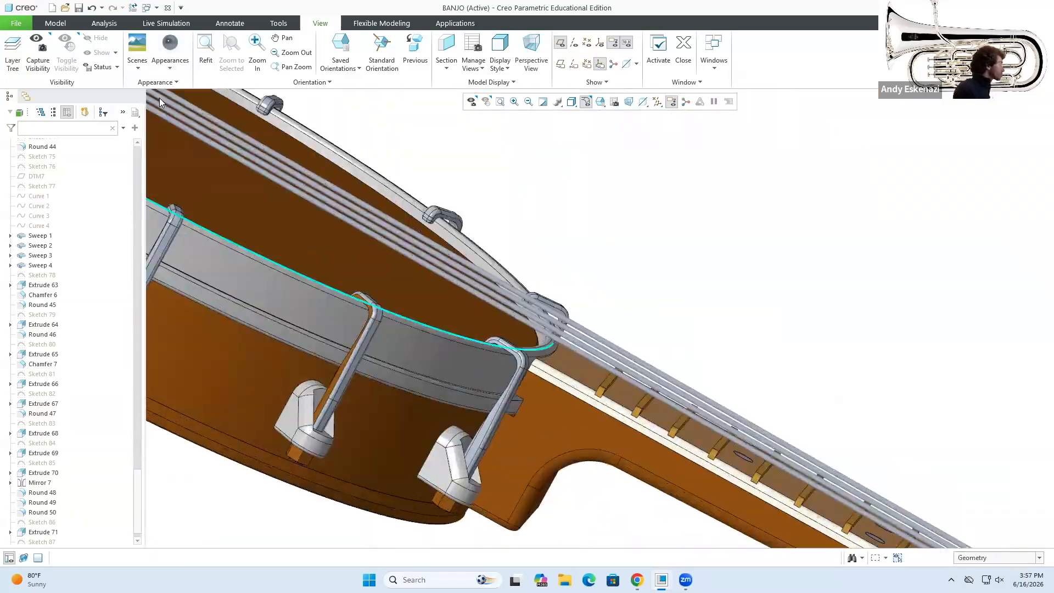
Apply the blue-grey metal appearance to the missed brown hook faces near the neck end of the pot.
click(170, 43)
scroll(340, 344, down, 5)
ctrl+click(341, 344)
scroll(428, 272, up, 5)
ctrl+click(428, 271)
middle_drag(428, 271, 367, 423)
middle_click(423, 336)
scroll(422, 337, up, 5)
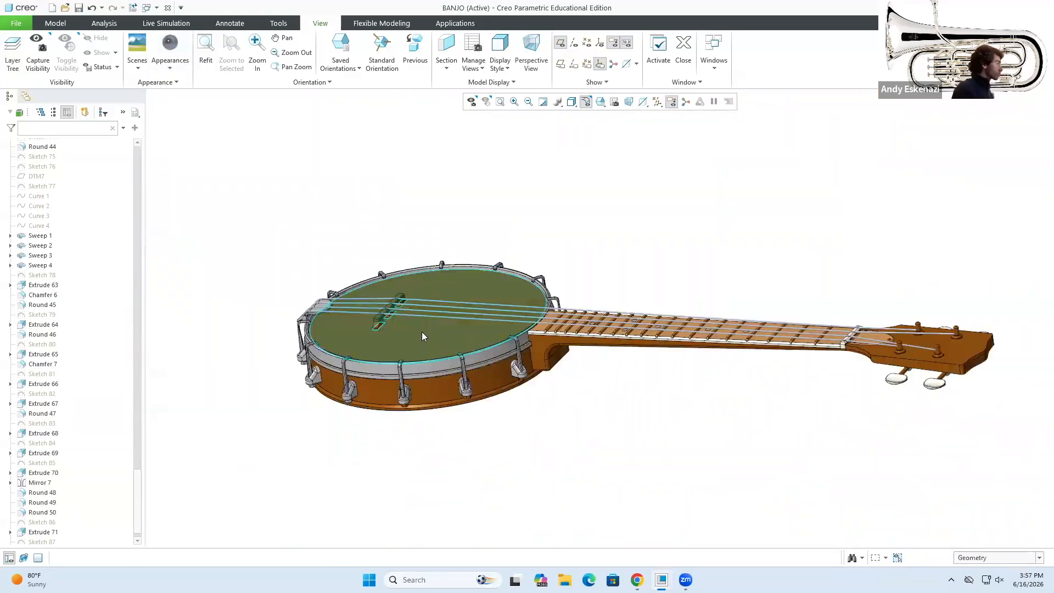
Apply the blue-grey metal appearance to the side and bottom faces of the uncoloured hex nuts under the brackets.
scroll(519, 377, down, 5)
click(170, 43)
scroll(549, 396, down, 3)
ctrl+click(549, 395)
middle_drag(562, 407, 453, 358)
scroll(454, 358, down, 3)
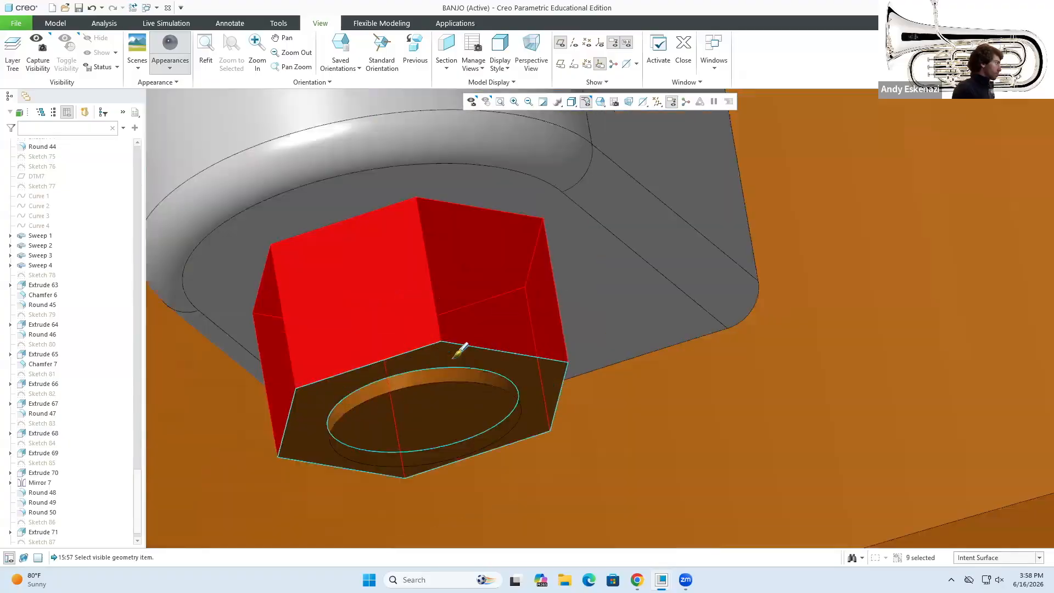
ctrl+click(454, 358)
scroll(454, 358, up, 5)
middle_click(370, 417)
middle_drag(369, 417, 327, 360)
Save the banjo and choose the second appearance from the Metal-Steel.dmt library.
click(169, 64)
click(79, 8)
click(169, 64)
click(257, 224)
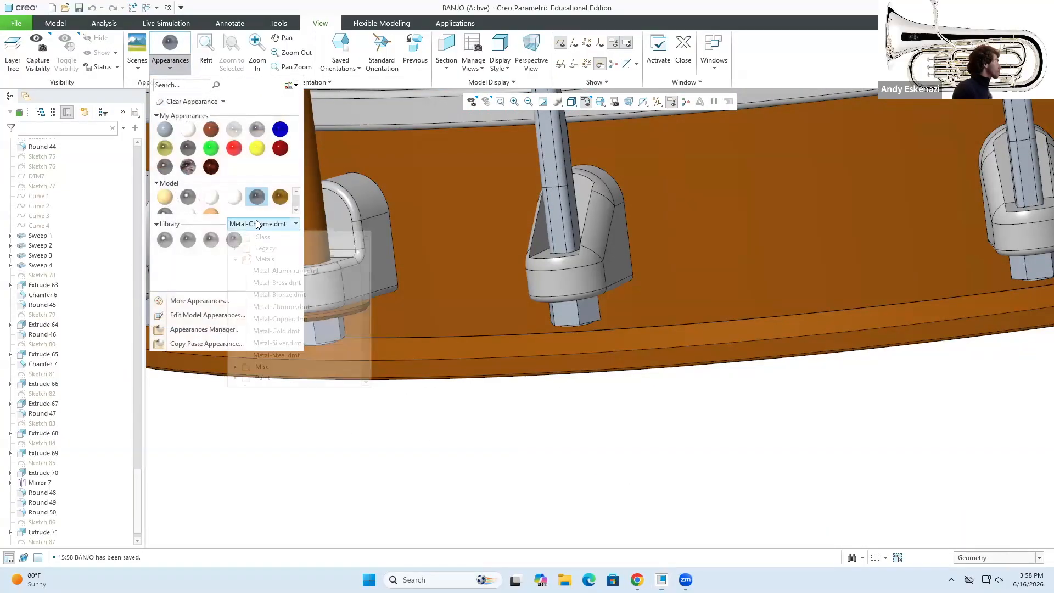
click(276, 355)
click(187, 239)
Select the shaft, washer and head surfaces of the tailpiece bolt for the steel appearance.
click(378, 320)
scroll(378, 321, down, 4)
ctrl+click(489, 419)
middle_drag(489, 419, 429, 472)
ctrl+click(344, 203)
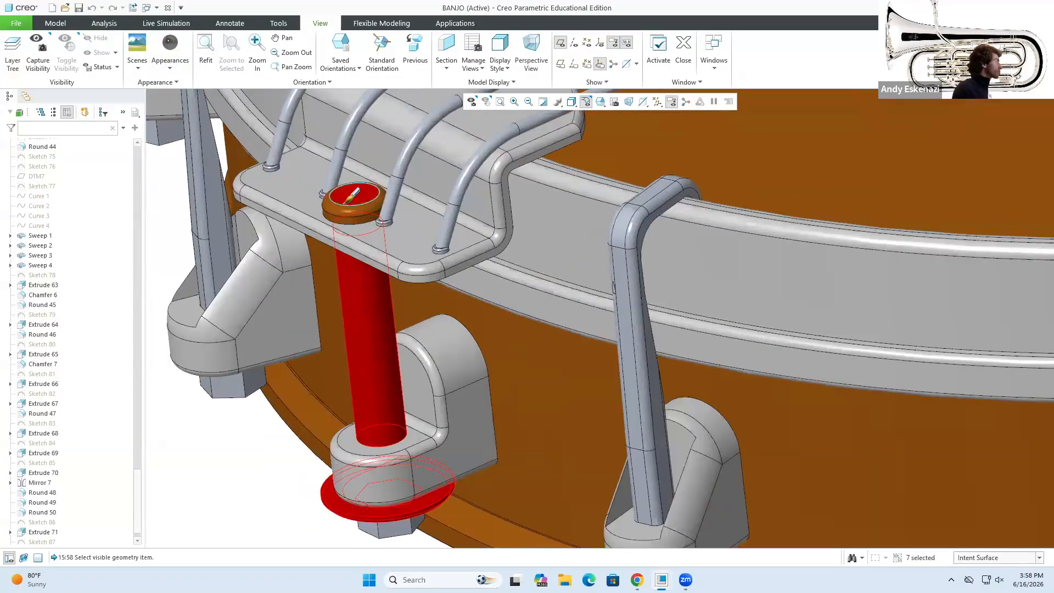
Add the tuner shafts and round screws on the back of the headstock and apply the steel appearance.
scroll(345, 203, up, 8)
scroll(476, 256, down, 6)
ctrl+click(381, 334)
middle_drag(382, 334, 472, 264)
ctrl+click(705, 336)
ctrl+click(537, 305)
scroll(609, 296, up, 3)
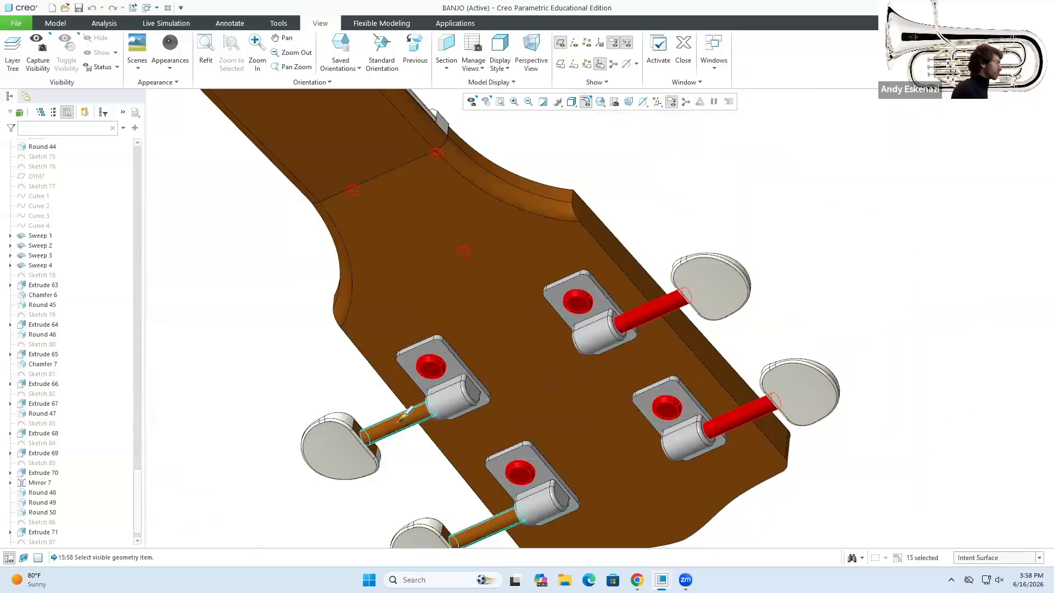
ctrl+click(399, 422)
middle_click(399, 422)
Apply the same steel appearance to the string posts and their round bases on the front of the headstock.
scroll(330, 477, down, 4)
middle_drag(383, 379, 450, 379)
click(170, 65)
click(188, 239)
scroll(519, 413, down, 4)
click(582, 387)
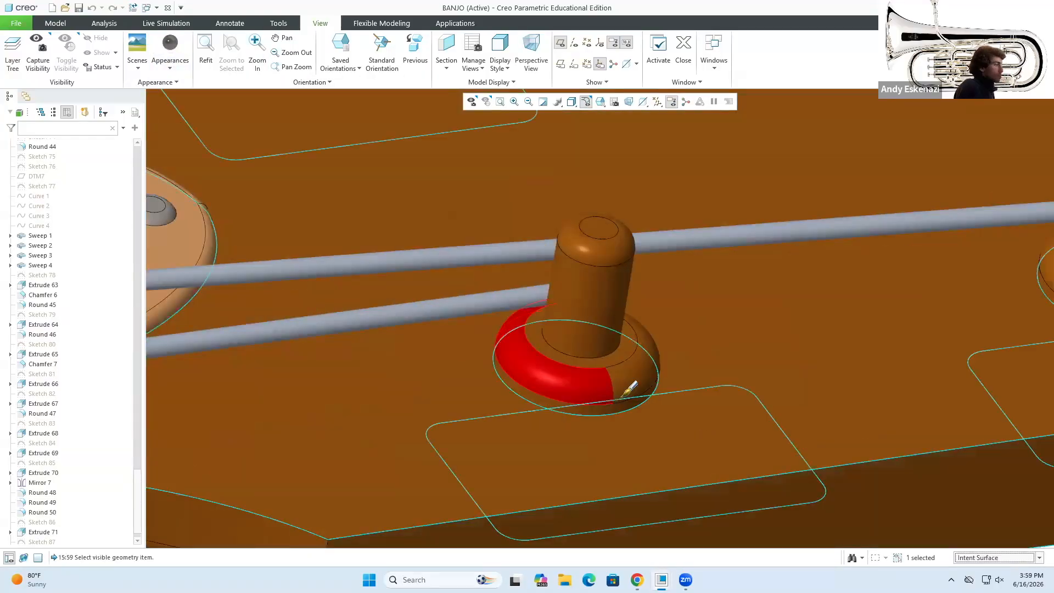
ctrl+click(621, 396)
scroll(538, 378, up, 5)
middle_click(539, 379)
Apply an off-white appearance to the banjo's drum head.
middle_drag(539, 379, 498, 305)
scroll(497, 305, up, 5)
click(169, 65)
click(187, 239)
scroll(263, 362, down, 5)
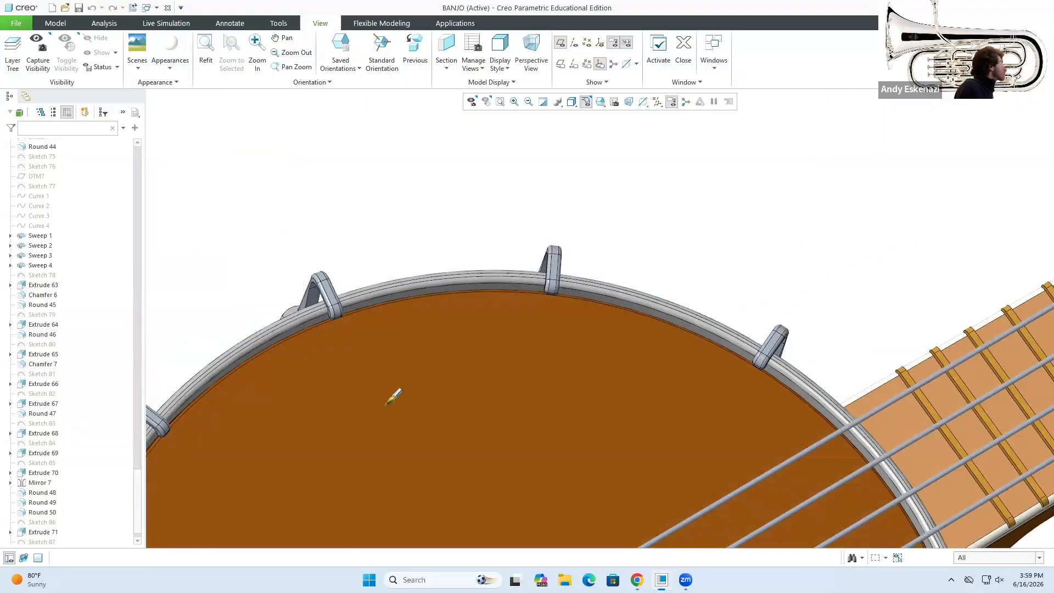
click(386, 405)
middle_click(386, 405)
Apply a light tan wood-like appearance to the bridge under the strings.
scroll(386, 405, up, 5)
middle_drag(350, 258, 336, 348)
scroll(308, 348, down, 5)
click(170, 65)
click(167, 146)
click(378, 338)
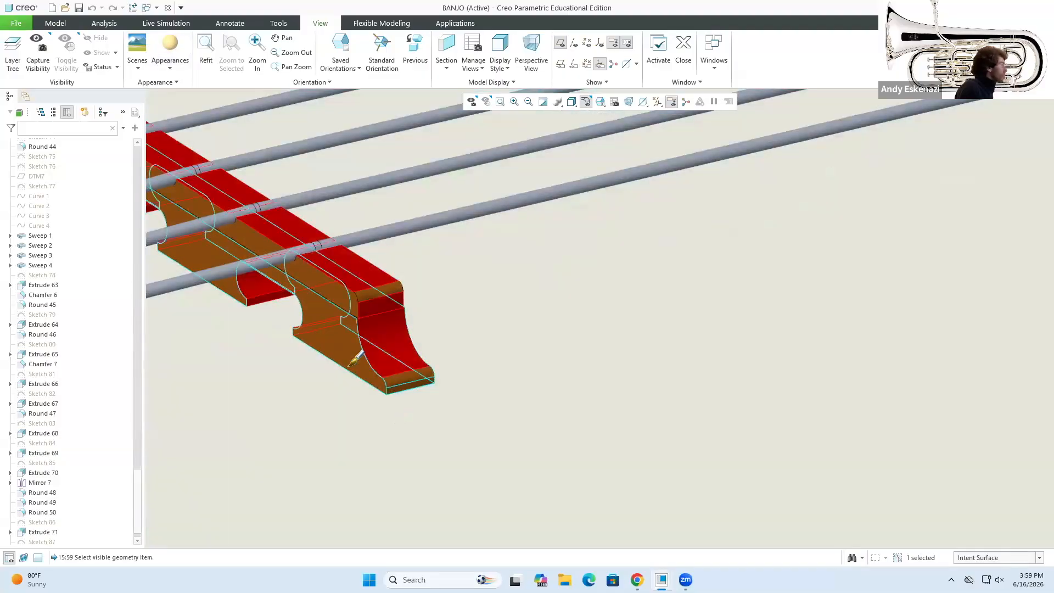
scroll(521, 336, up, 5)
middle_click(505, 330)
Start defining a new appearance named Color.
middle_drag(506, 330, 508, 379)
click(170, 65)
click(207, 313)
click(169, 98)
click(170, 64)
click(197, 301)
drag(513, 63, 419, 62)
text(Color)
Give the new appearance a very dark colour by lowering red and green and setting blue to 80.
click(589, 287)
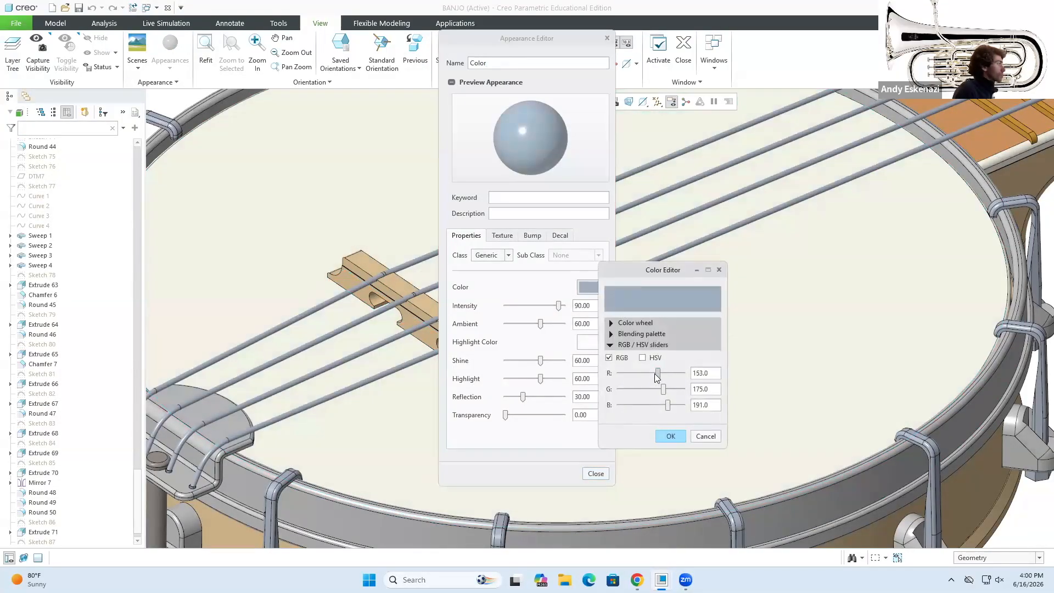
drag(657, 375, 625, 374)
drag(663, 389, 625, 390)
drag(667, 406, 625, 405)
double_click(699, 405)
text(80)
double_click(699, 390)
click(671, 436)
click(596, 474)
Apply the new dark appearance to the top strip of the bridge.
click(486, 352)
scroll(495, 351, down, 5)
middle_drag(494, 352, 571, 288)
middle_click(571, 287)
Choose the reddish-brown model appearance and select the outer side surfaces of the wooden pot.
scroll(572, 287, up, 10)
middle_drag(588, 219, 581, 346)
click(170, 65)
click(165, 203)
scroll(332, 398, up, 1)
scroll(393, 351, down, 8)
click(522, 329)
ctrl+click(527, 351)
middle_drag(529, 384, 523, 341)
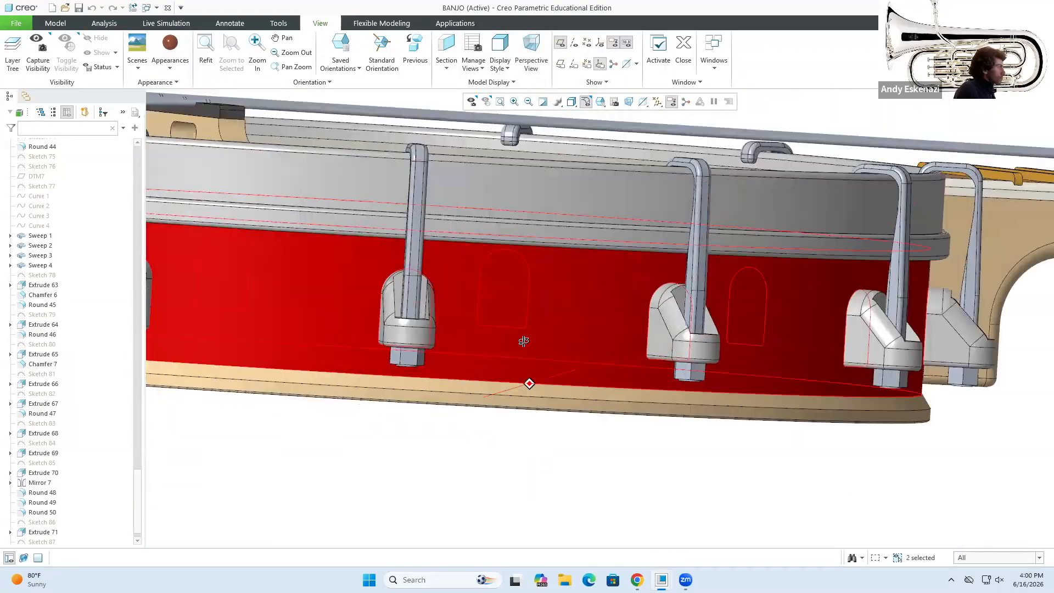
Add the remaining pot and neck wood surfaces and apply the reddish-brown appearance to the selection.
scroll(478, 440, down, 5)
ctrl+click(477, 440)
scroll(555, 306, up, 8)
middle_drag(555, 306, 610, 343)
ctrl+click(648, 330)
ctrl+click(640, 378)
scroll(687, 283, down, 5)
ctrl+click(693, 275)
ctrl+click(686, 283)
scroll(730, 428, up, 8)
middle_click(704, 271)
middle_drag(703, 271, 708, 417)
scroll(524, 362, down, 5)
middle_drag(524, 362, 536, 361)
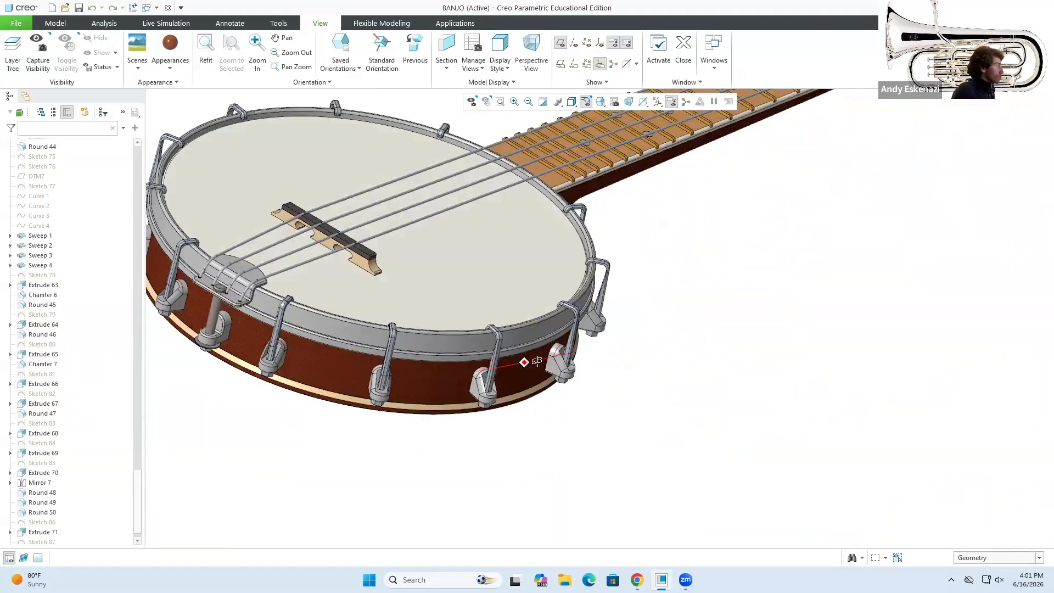
scroll(537, 361, down, 5)
Choose a different model appearance and apply it to further surfaces of the banjo.
click(170, 64)
click(209, 203)
scroll(537, 360, up, 8)
middle_drag(600, 339, 610, 329)
scroll(600, 339, up, 4)
scroll(496, 301, down, 8)
click(169, 43)
click(439, 317)
scroll(440, 316, up, 5)
middle_drag(439, 316, 721, 467)
ctrl+click(722, 467)
middle_click(637, 313)
middle_drag(638, 313, 549, 340)
scroll(403, 360, up, 8)
scroll(601, 522, down, 5)
middle_drag(416, 400, 356, 401)
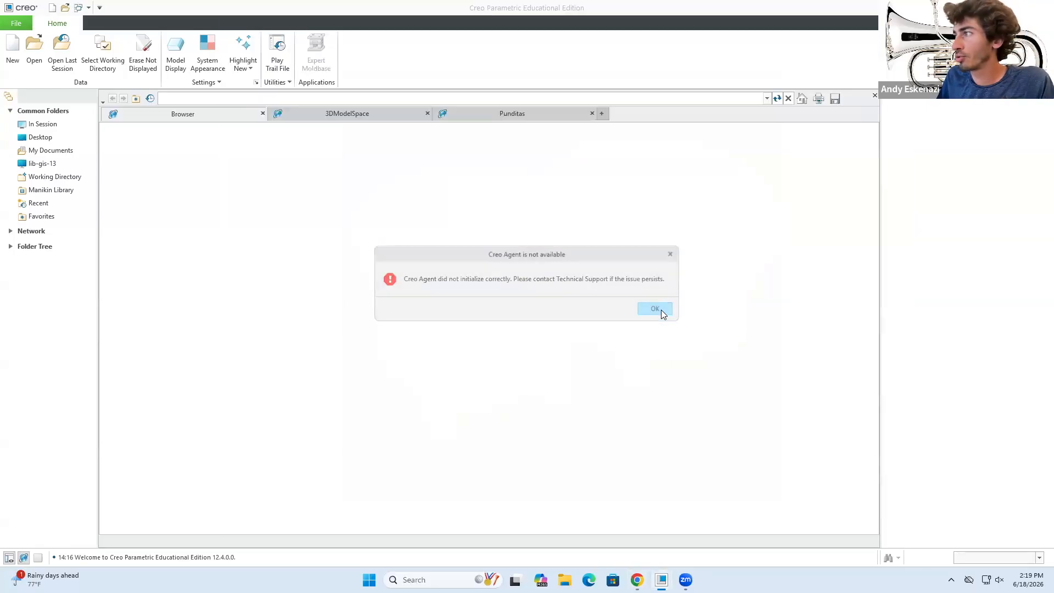
Dismiss the Creo Agent error message and switch to Chrome.
click(661, 310)
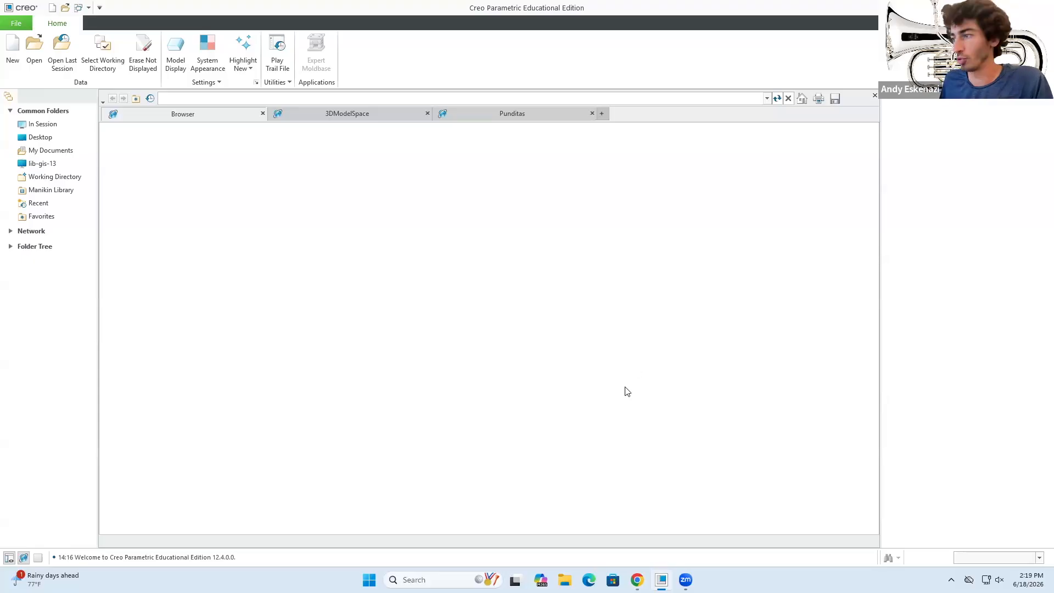
click(637, 580)
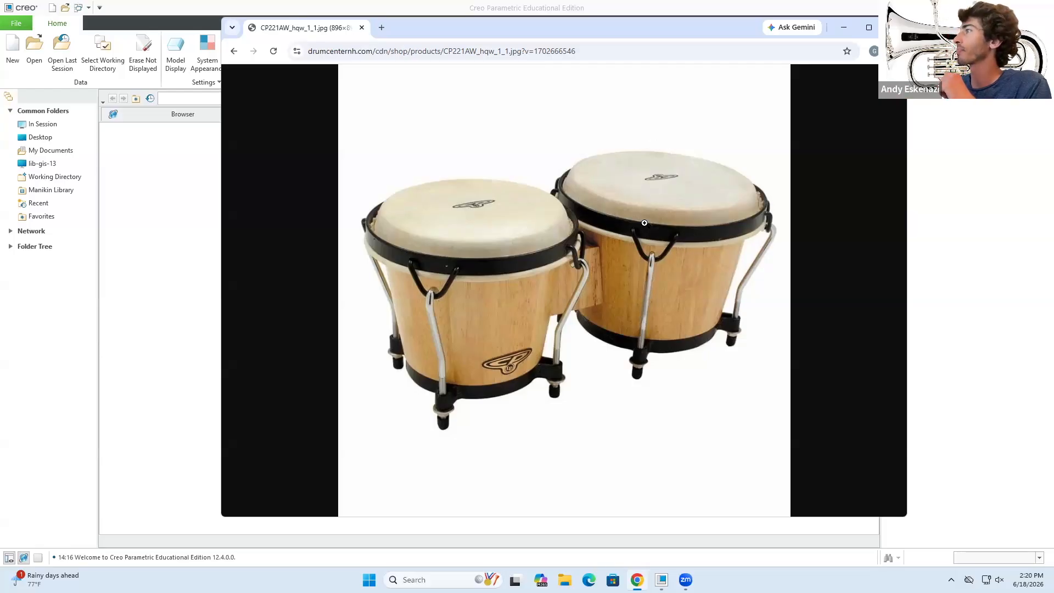
Search the web for images of bongos in a new browser tab.
click(381, 28)
text(bongos)
key(Return)
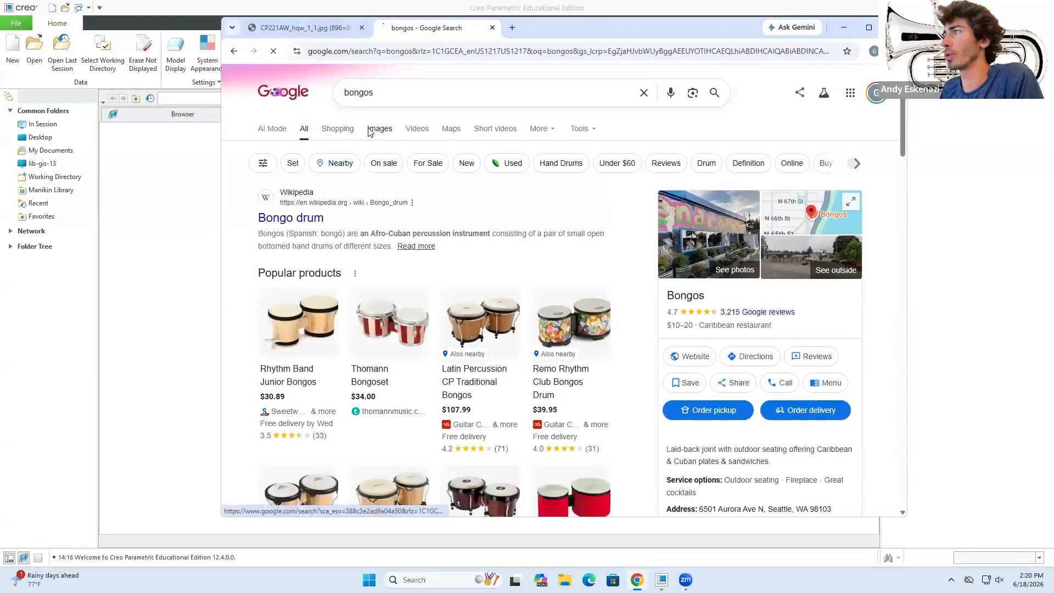
click(379, 129)
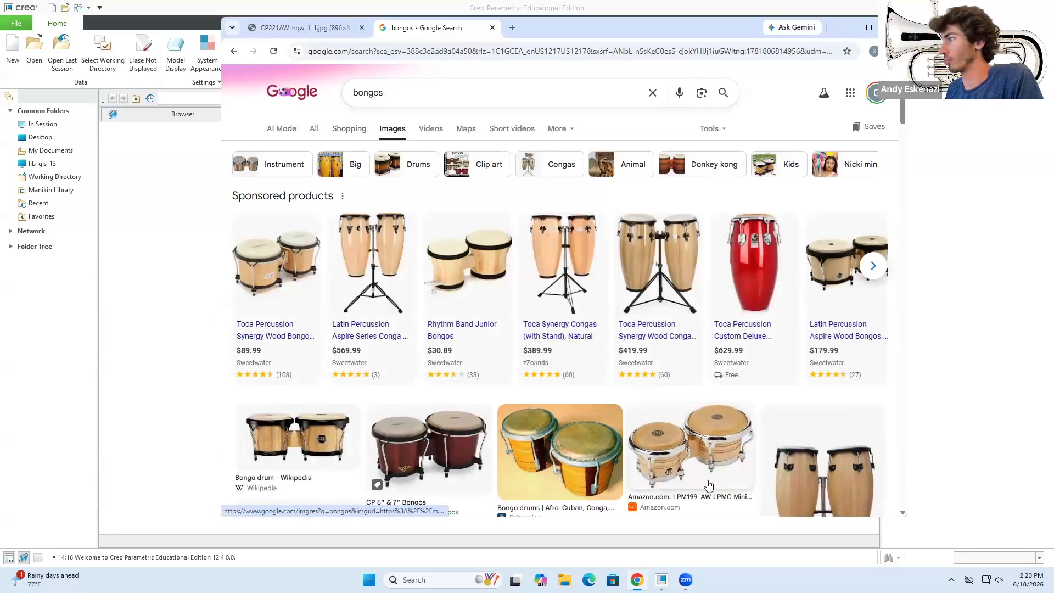
Examine the bongo image results from Wikipedia, Britannica and Gear4music alongside the saved CP221AW reference picture.
click(314, 416)
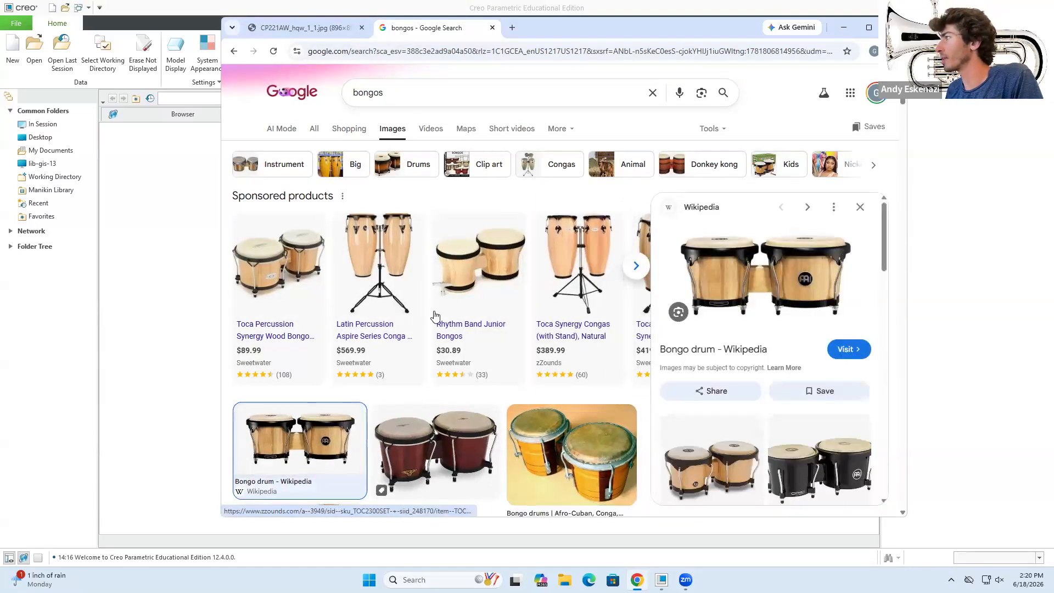
click(323, 33)
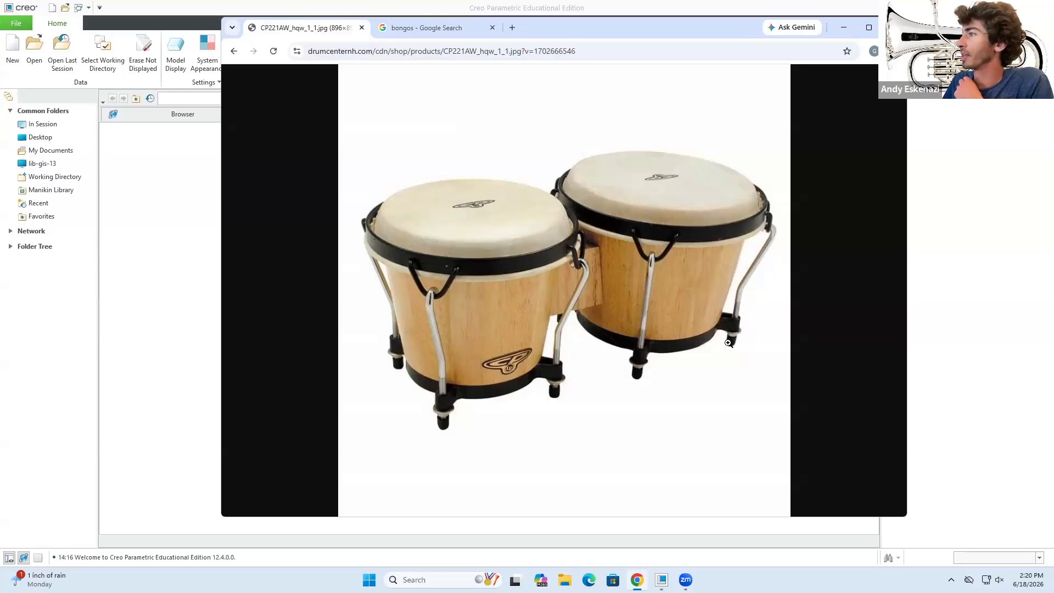
click(433, 33)
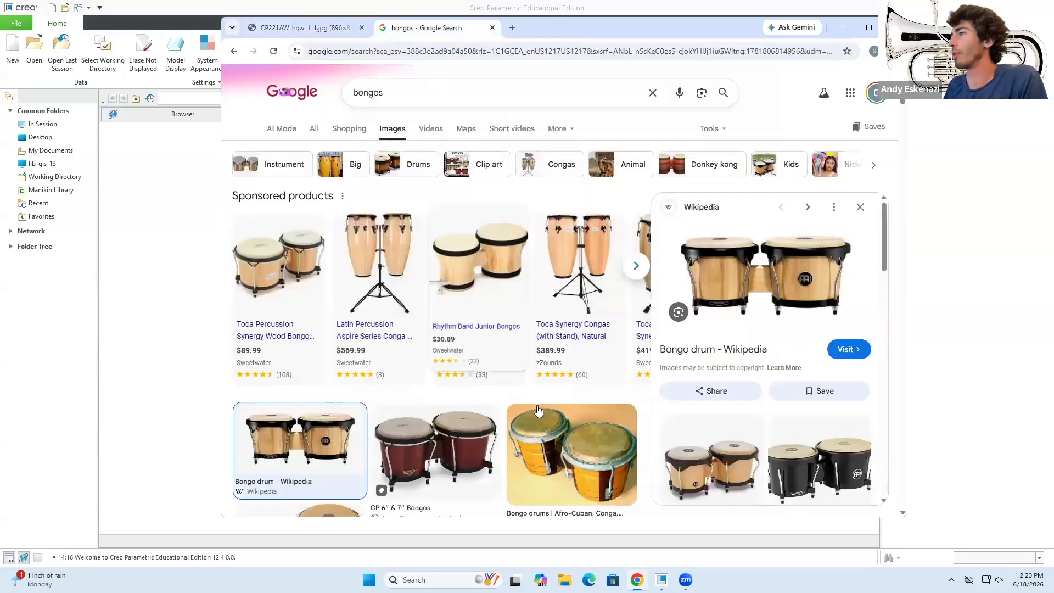
click(560, 460)
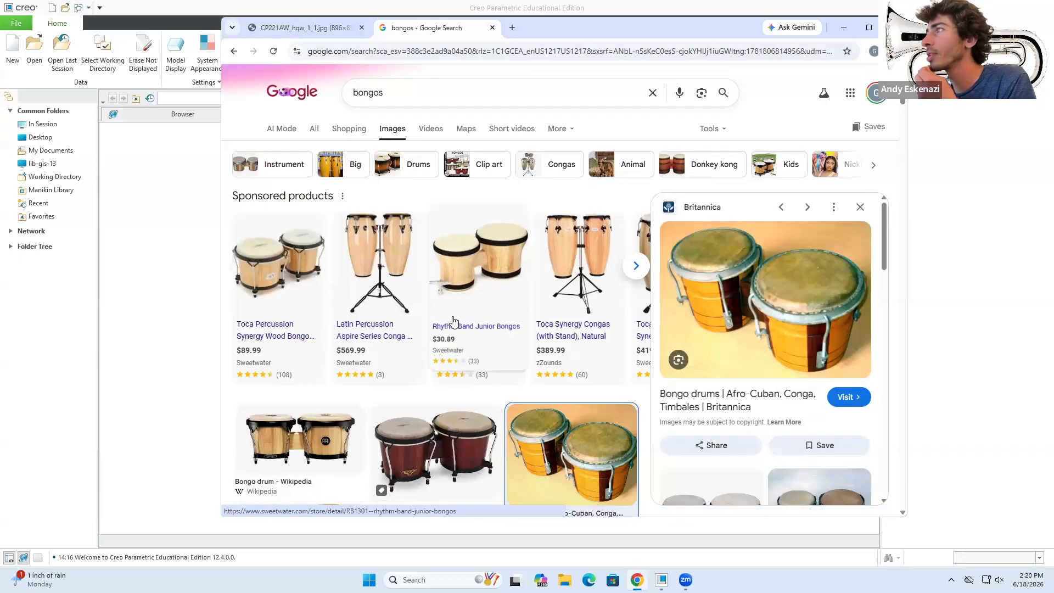
click(271, 273)
click(622, 29)
scroll(624, 349, down, 3)
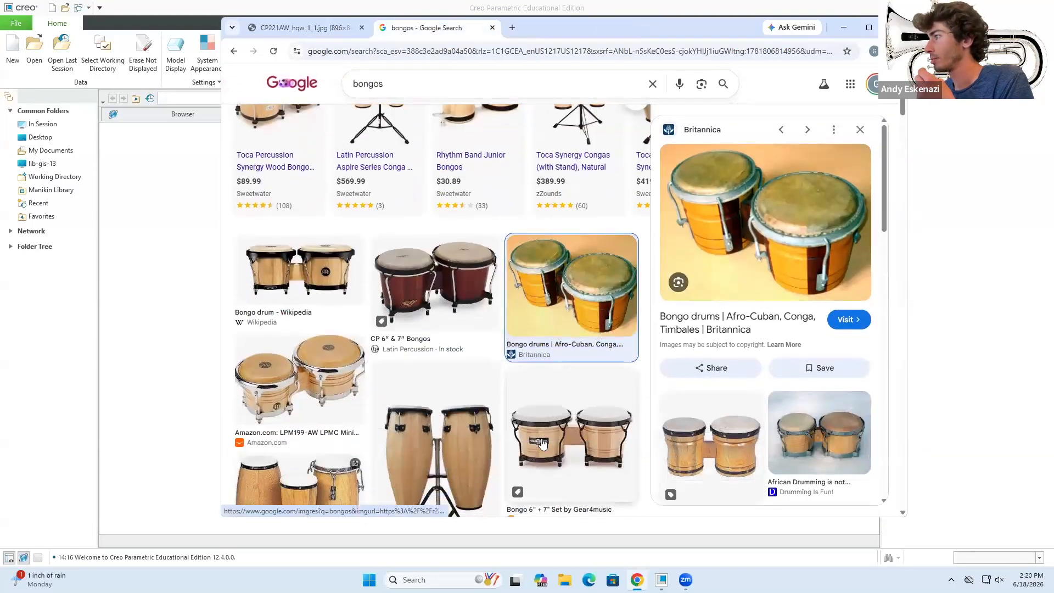
click(604, 417)
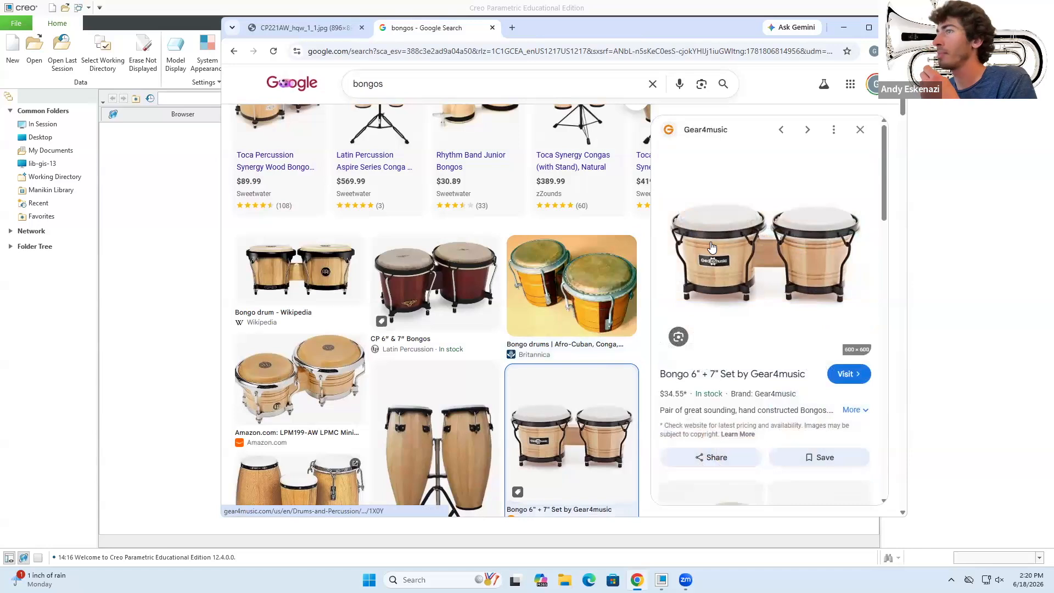
scroll(300, 420, down, 1)
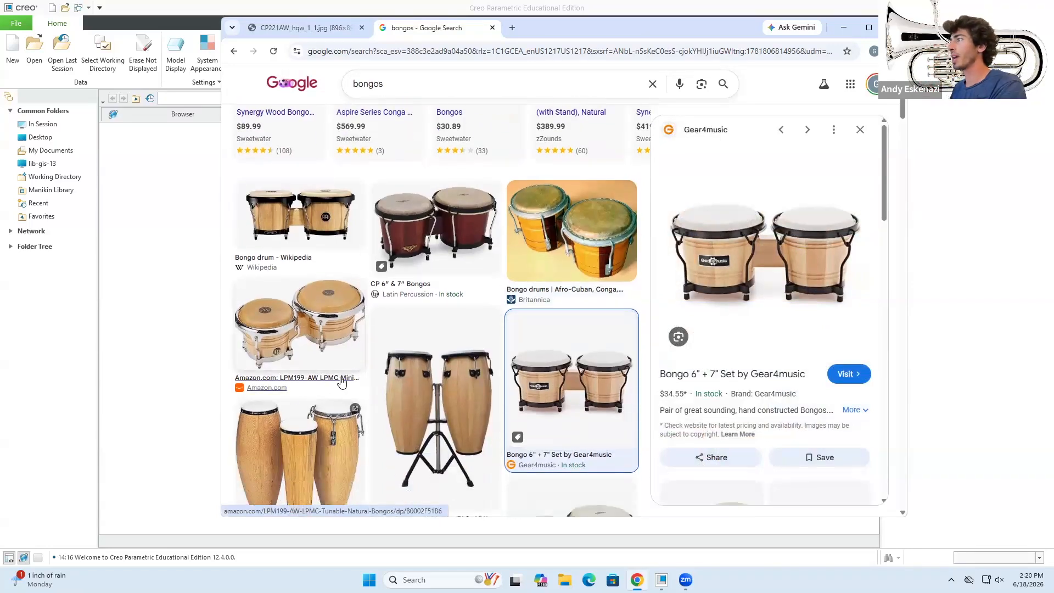
scroll(374, 395, down, 4)
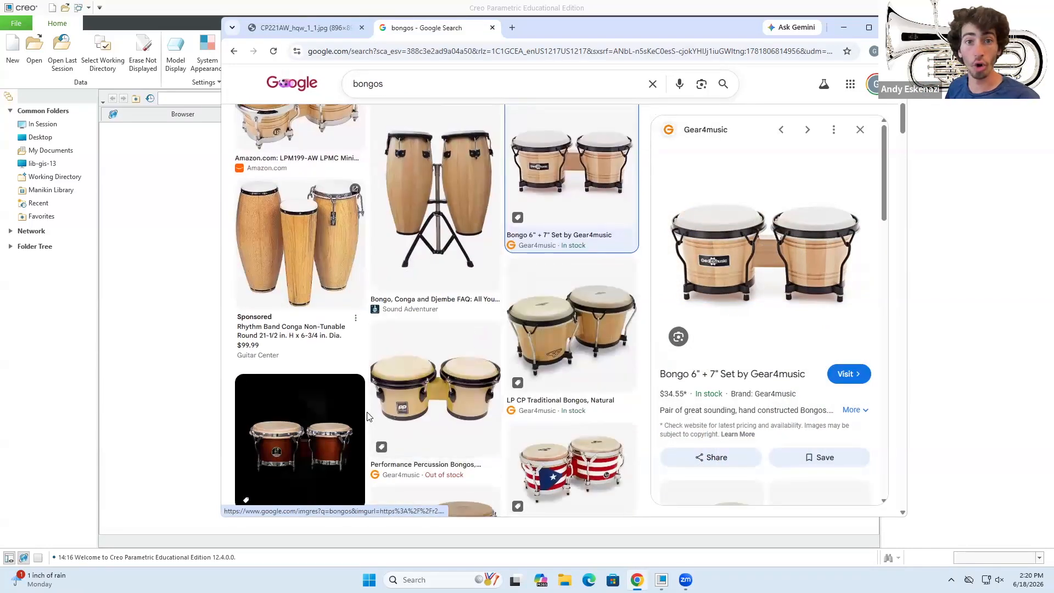
Refine the image search to "bongos bottom".
scroll(367, 416, up, 5)
click(406, 87)
text(bottom)
key(Return)
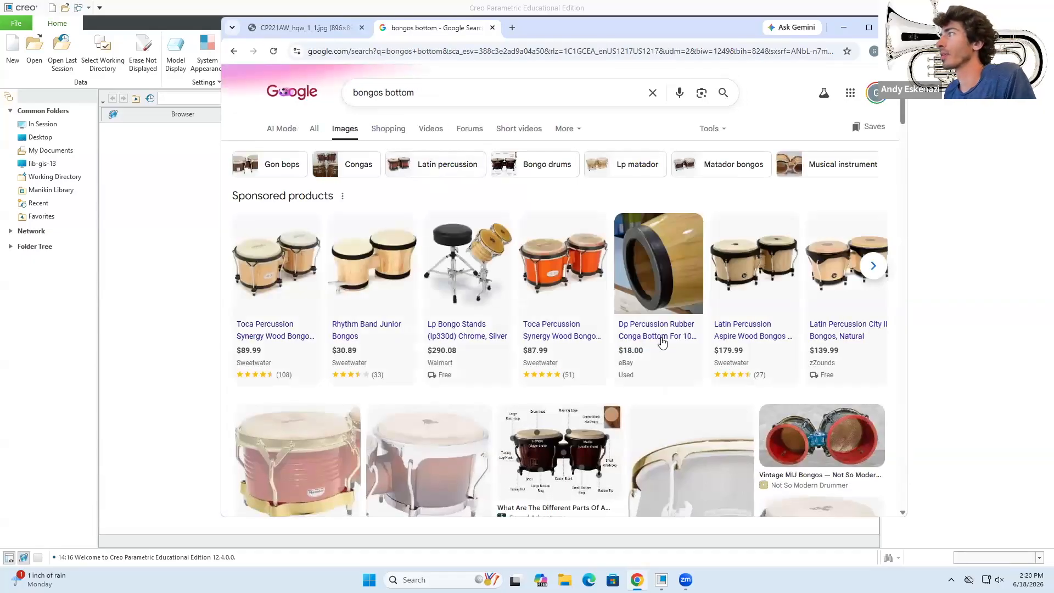
Check the DP Percussion rubber conga bottom listing, close it, and open only its product image in a new tab.
click(665, 269)
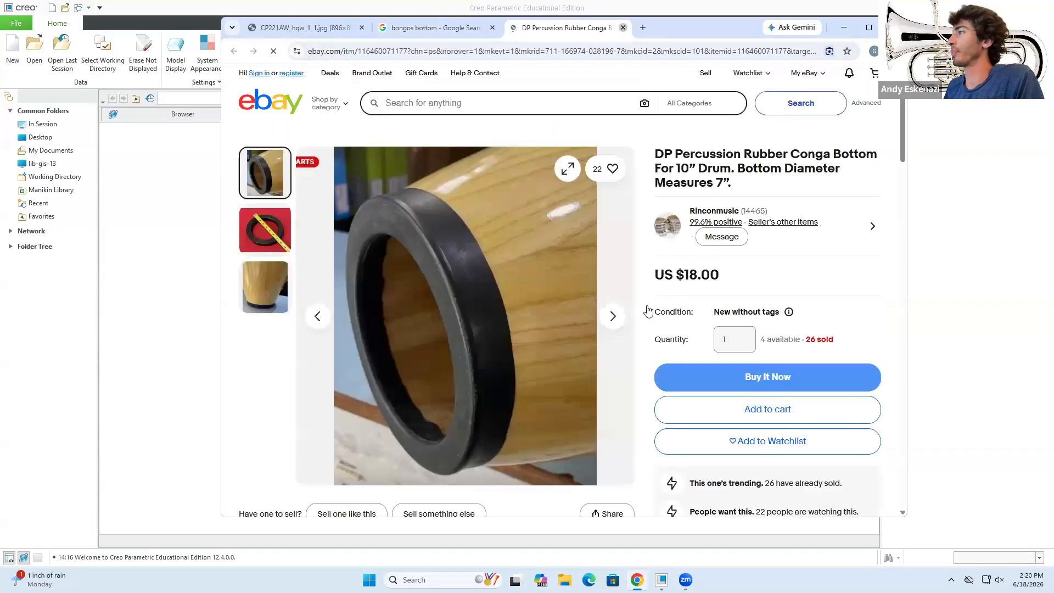
key(ctrl+w)
right_click(673, 262)
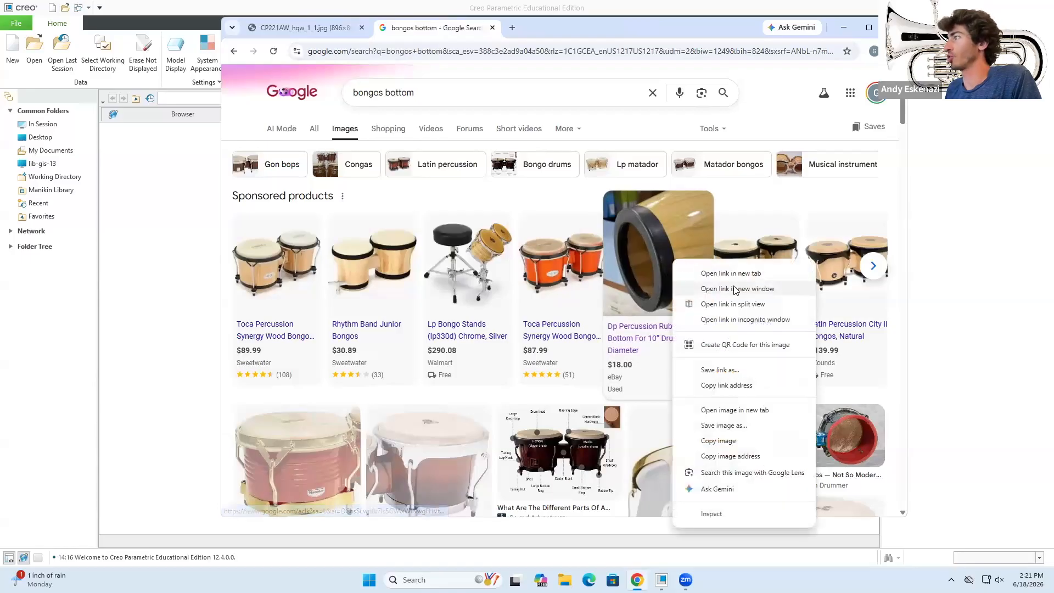
click(730, 412)
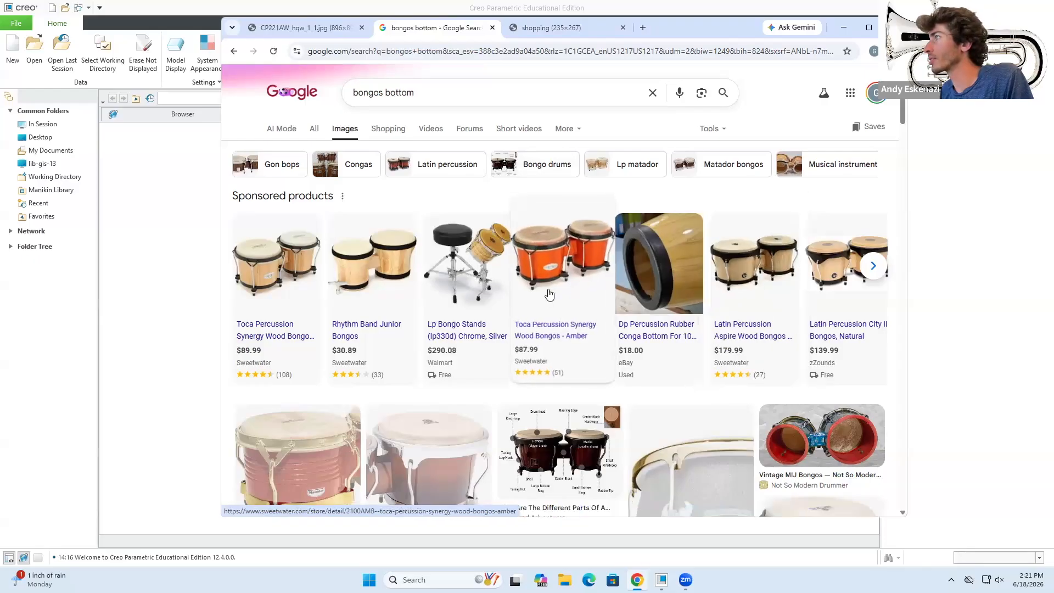
Preview the Vintage MIJ Bongos result showing the red drum undersides and open its image in a new tab.
scroll(549, 295, down, 2)
click(801, 307)
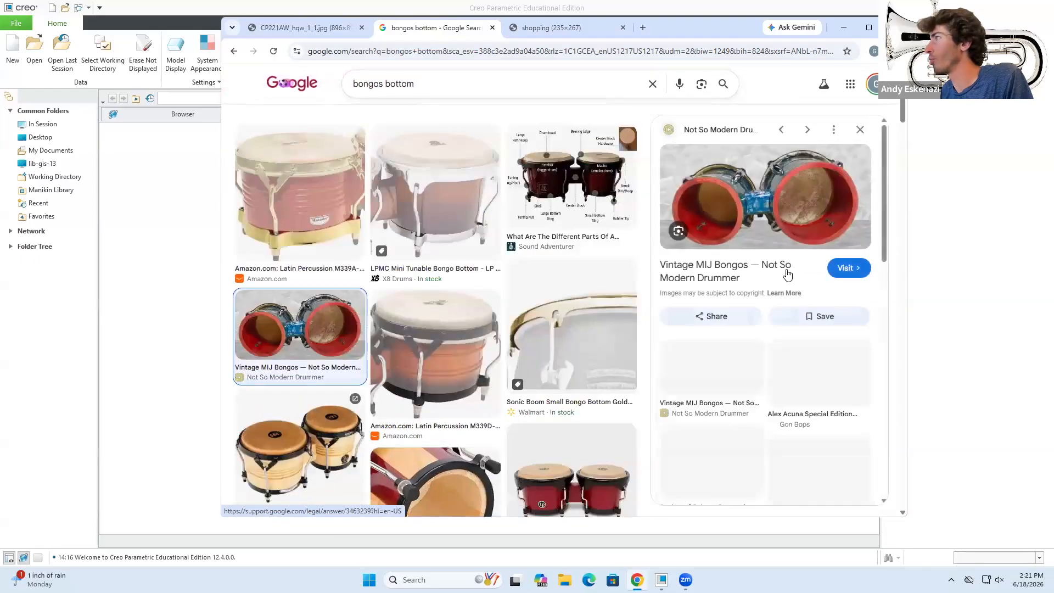
right_click(734, 177)
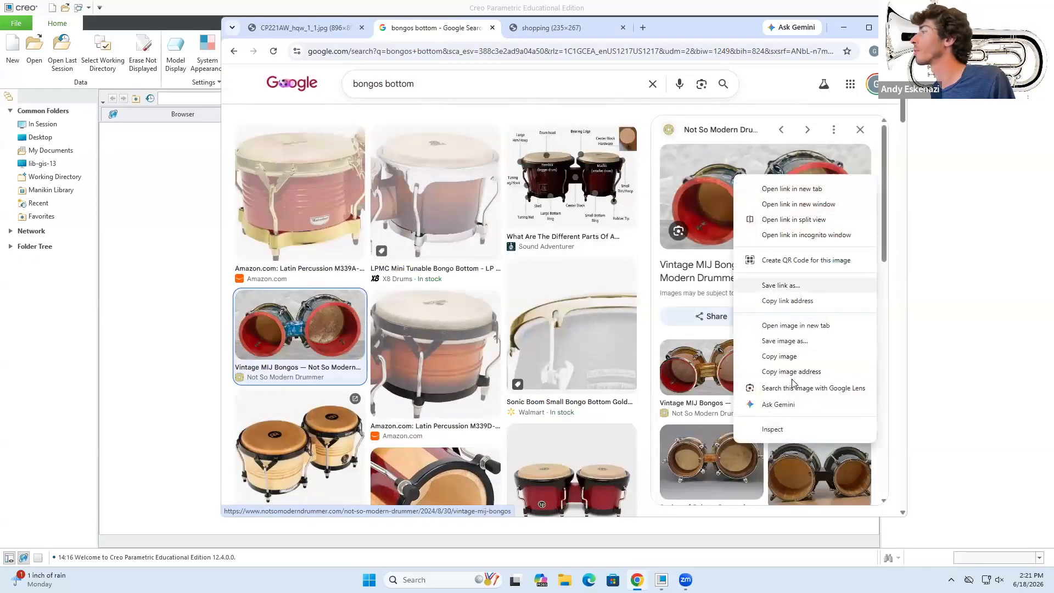
click(794, 325)
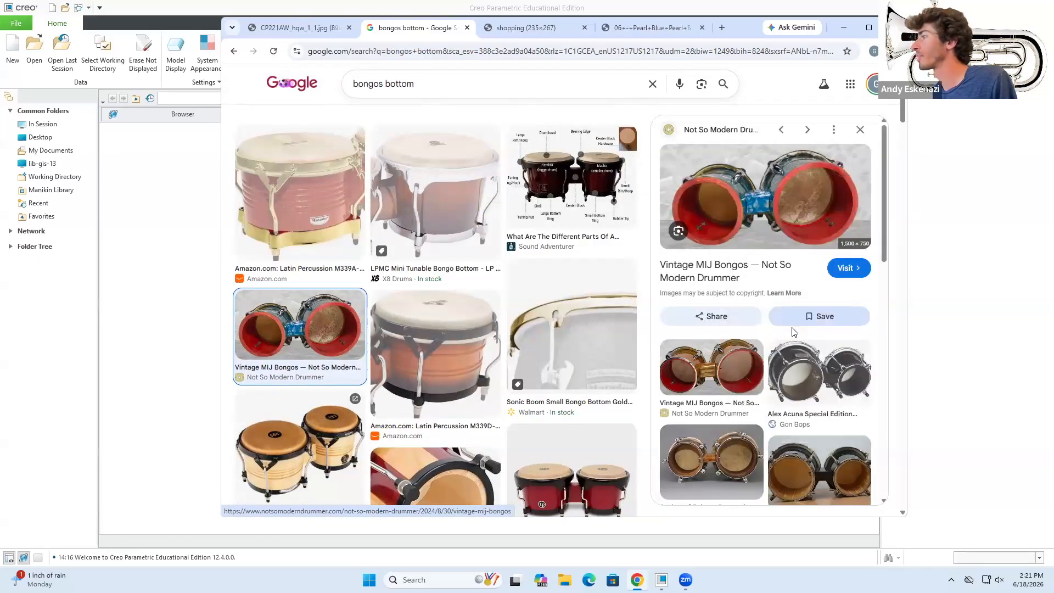
Preview the related eBay result for the black LP Caliente bongos and open its image in a new tab.
click(806, 456)
right_click(742, 194)
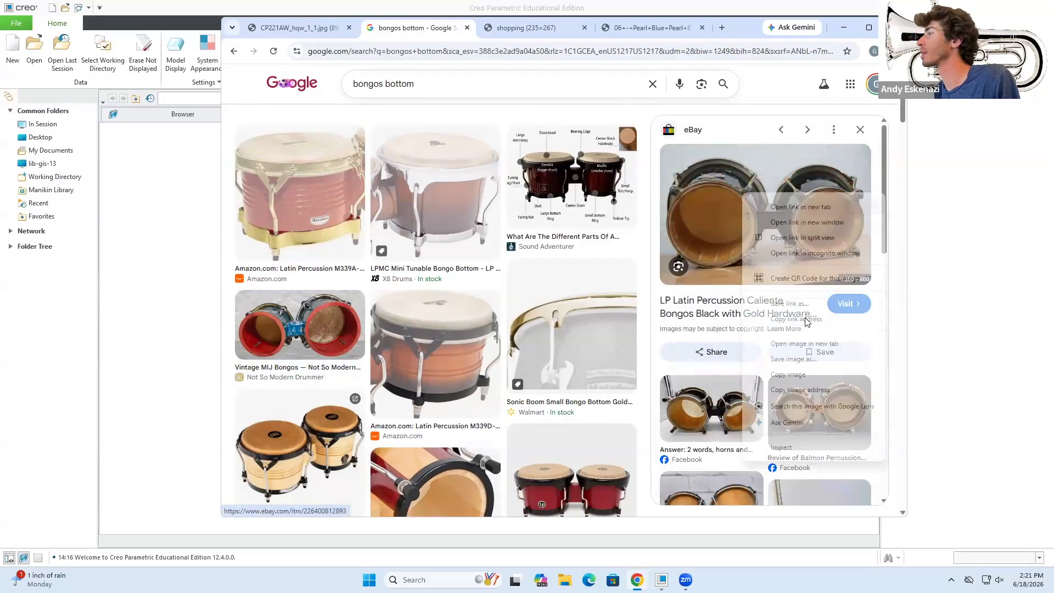
click(805, 345)
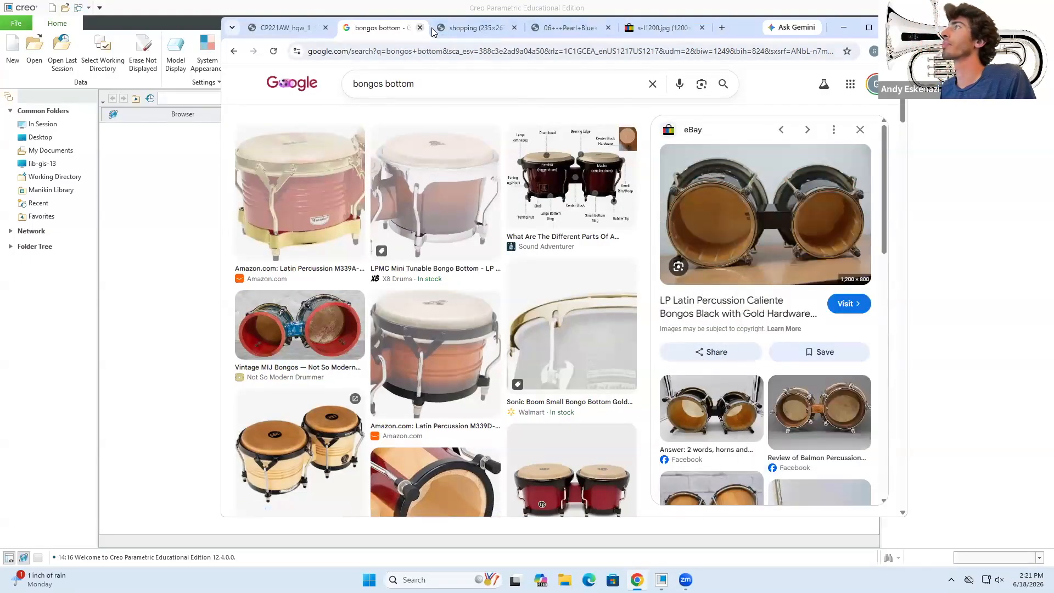
Close the search results tab and compare the opened bongo underside images with the CP221AW reference picture.
click(423, 28)
click(462, 29)
click(458, 202)
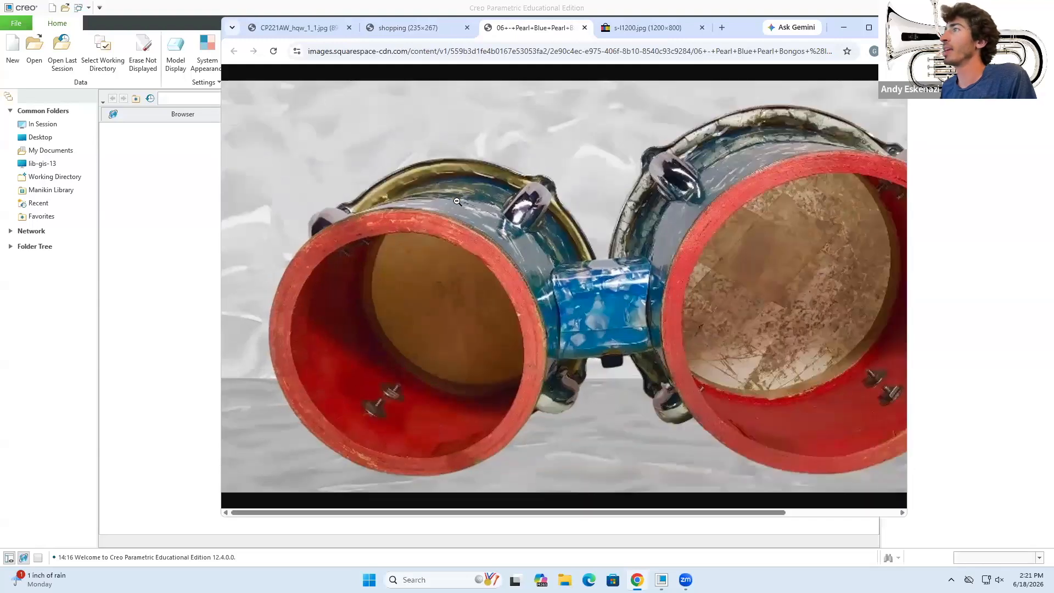
click(484, 181)
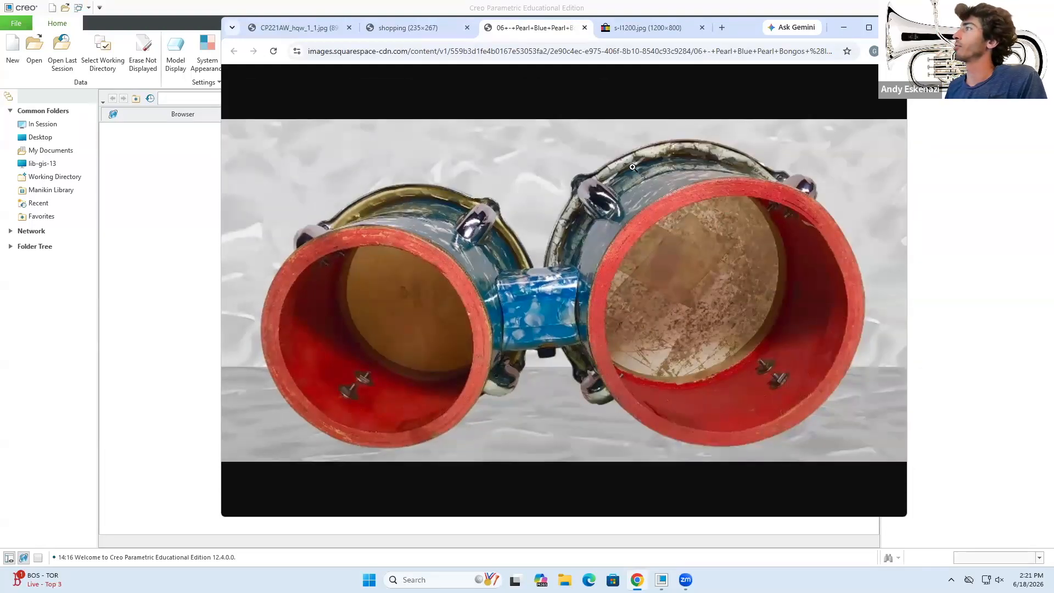
click(629, 29)
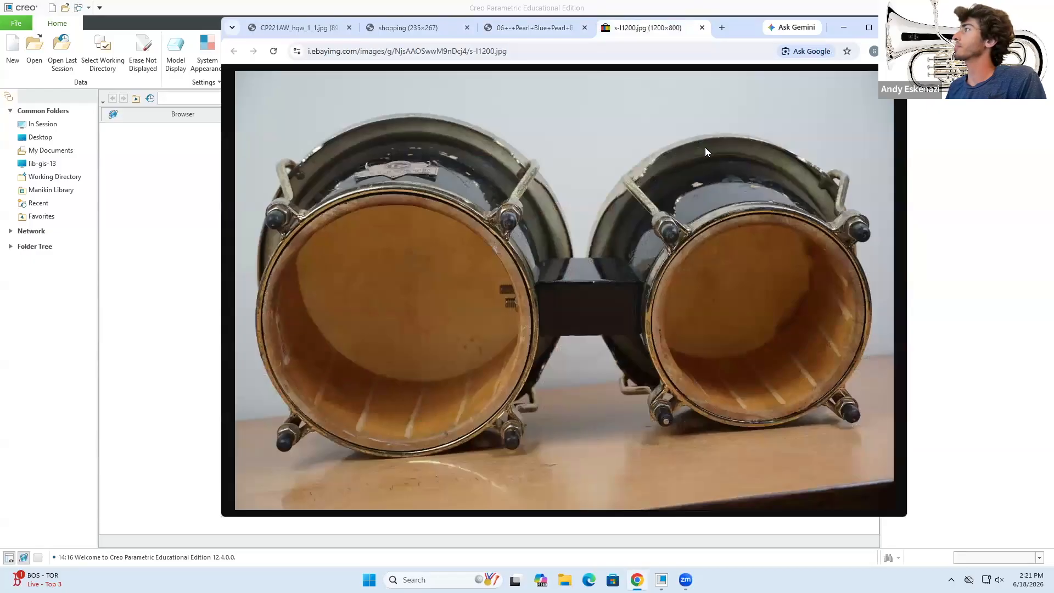
click(301, 30)
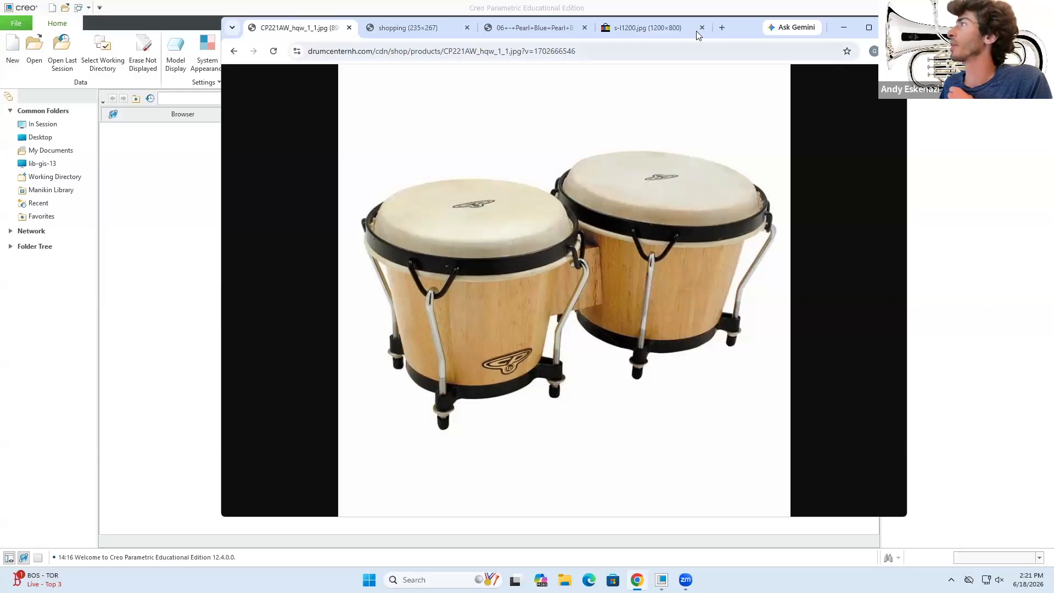
click(653, 32)
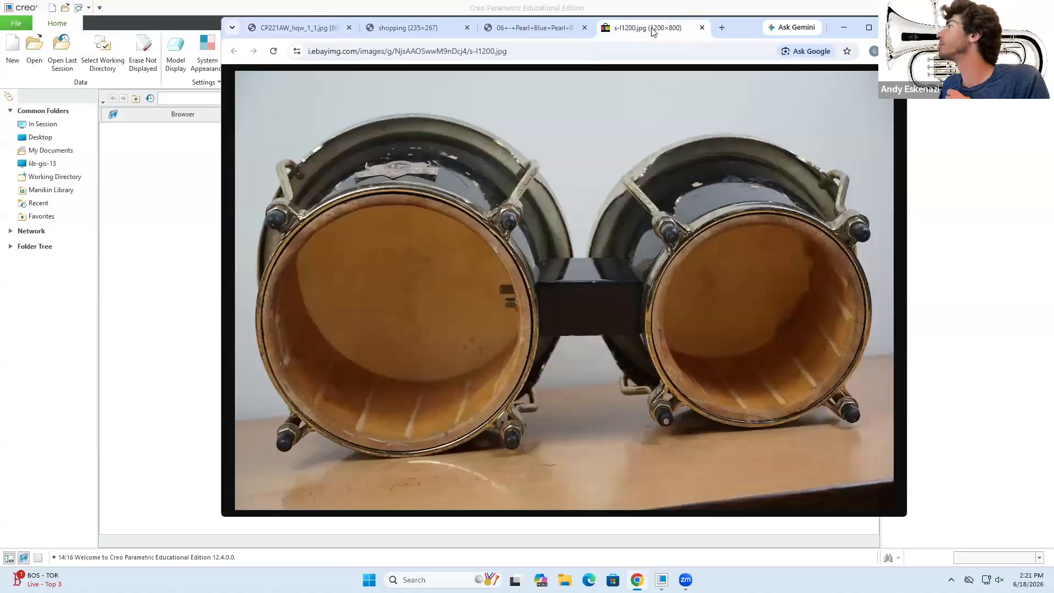
click(410, 32)
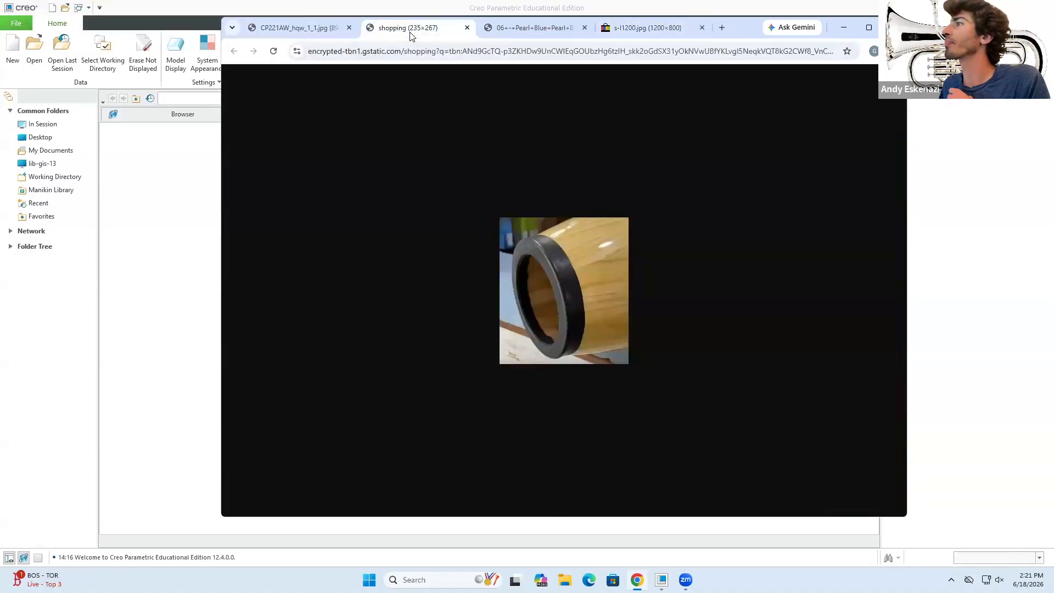
click(298, 33)
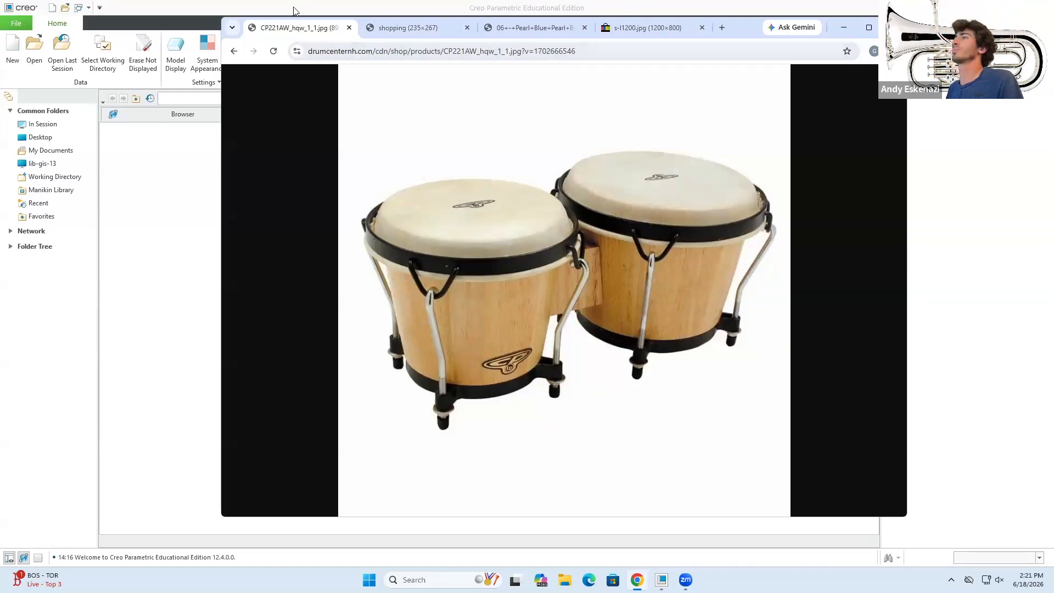
Return to Creo and create a new solid part named Bongos with the default template.
click(843, 27)
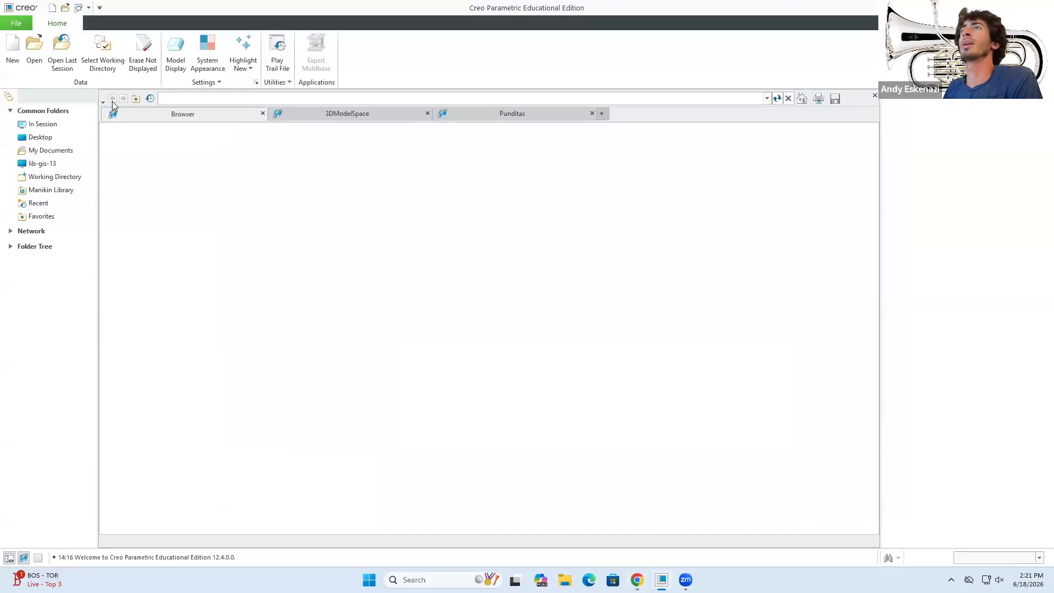
click(13, 62)
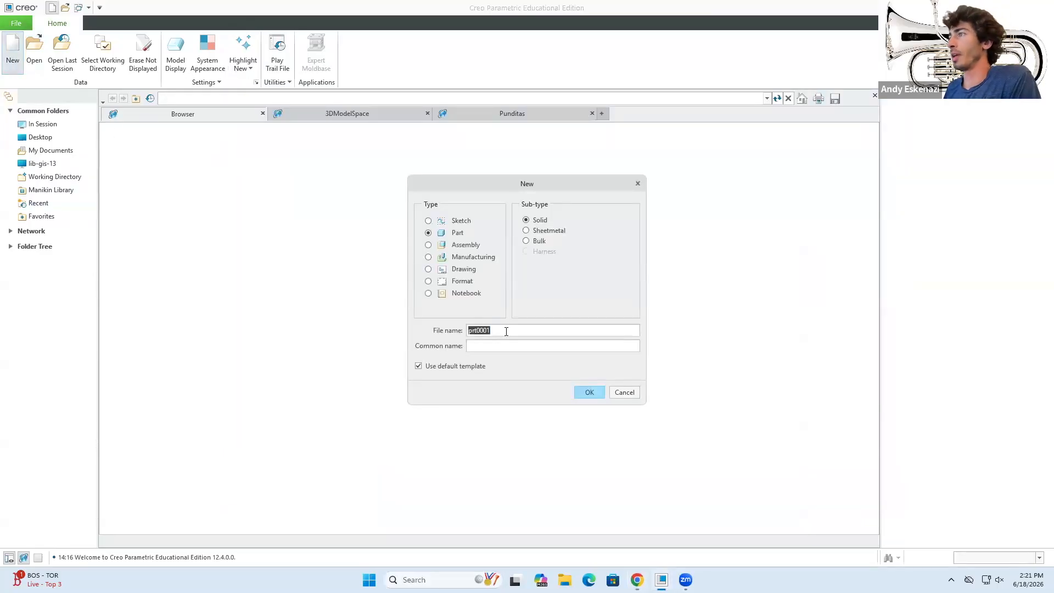
text(Bongos)
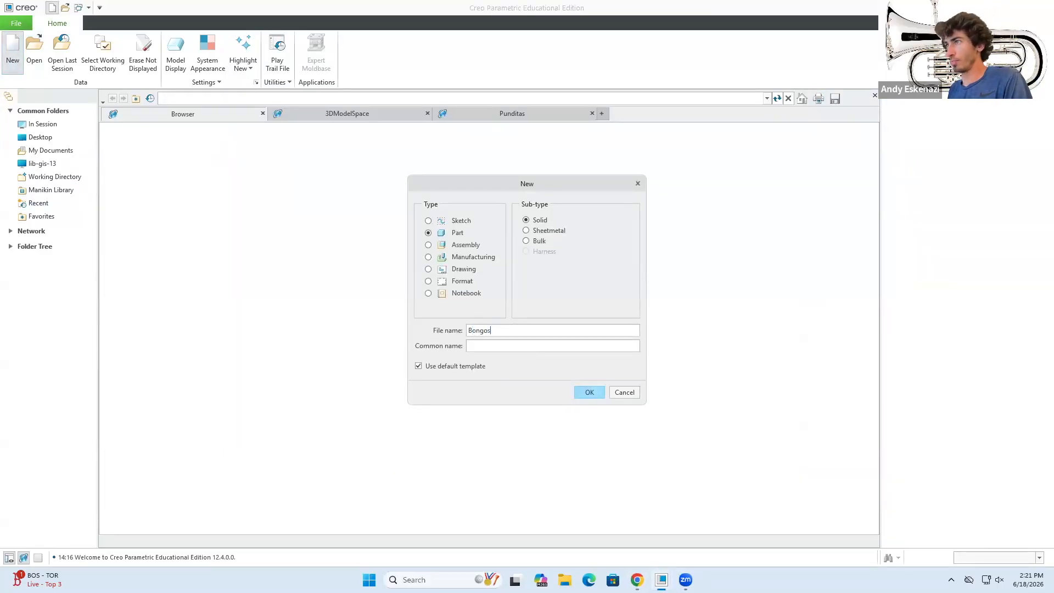
click(600, 394)
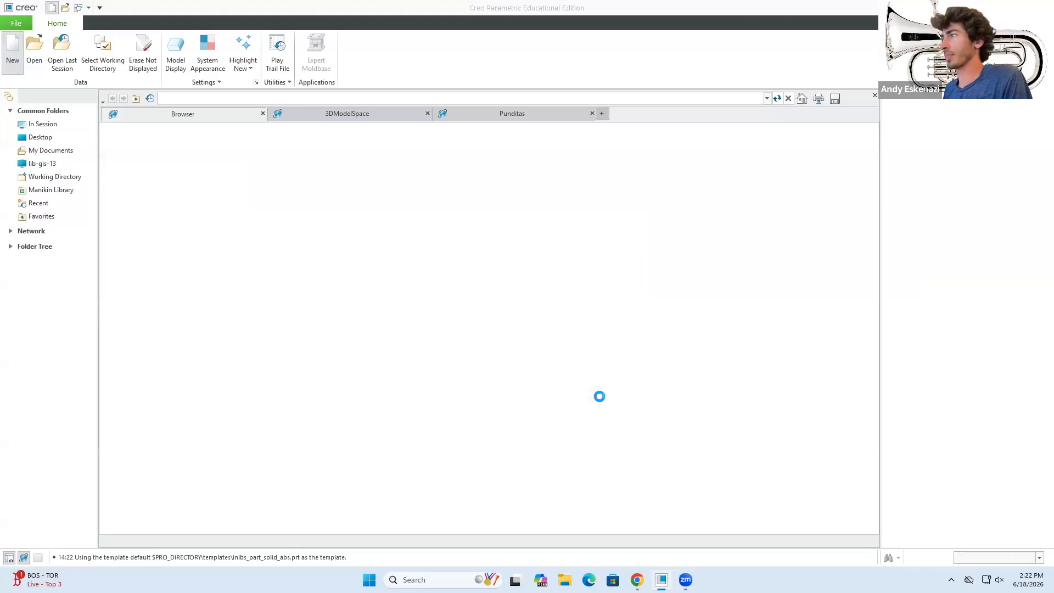
Set the part's unit system to Centimeter Gram Second (CGS) in the model properties and close the dialogs.
click(16, 23)
mouse_move(45, 189)
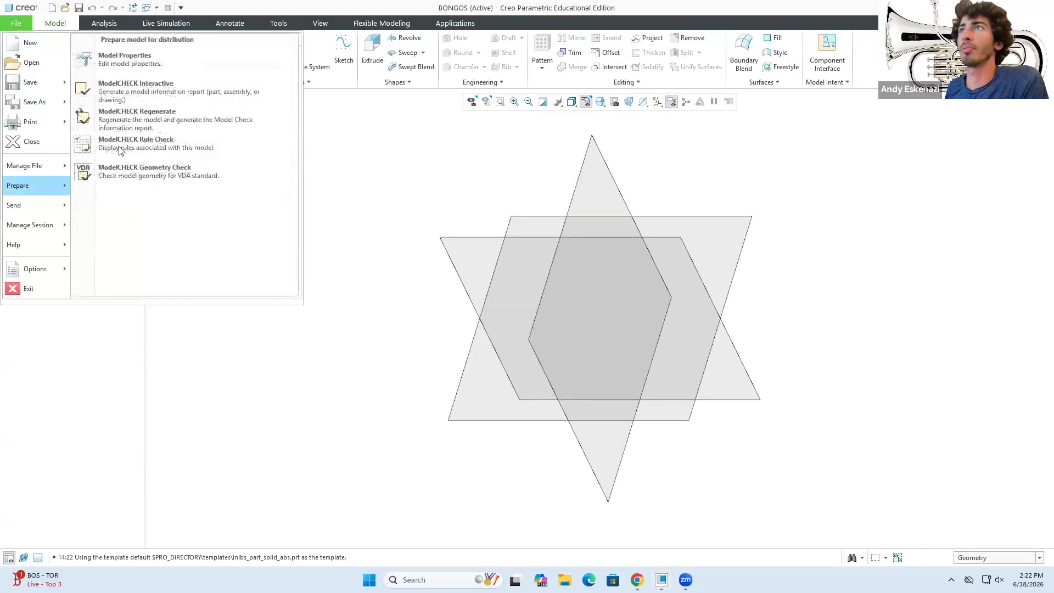
click(120, 61)
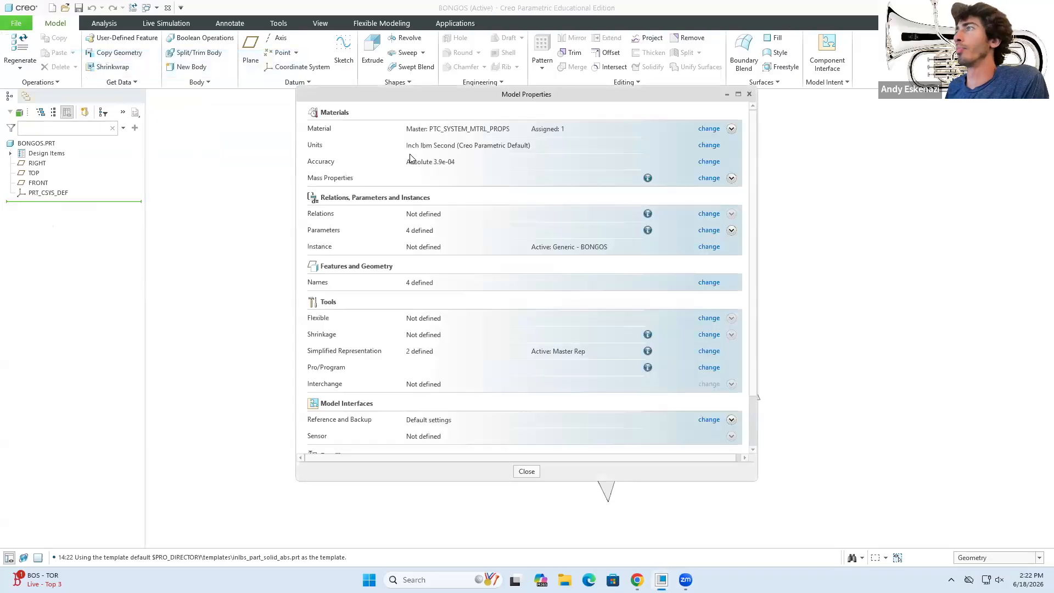
click(708, 146)
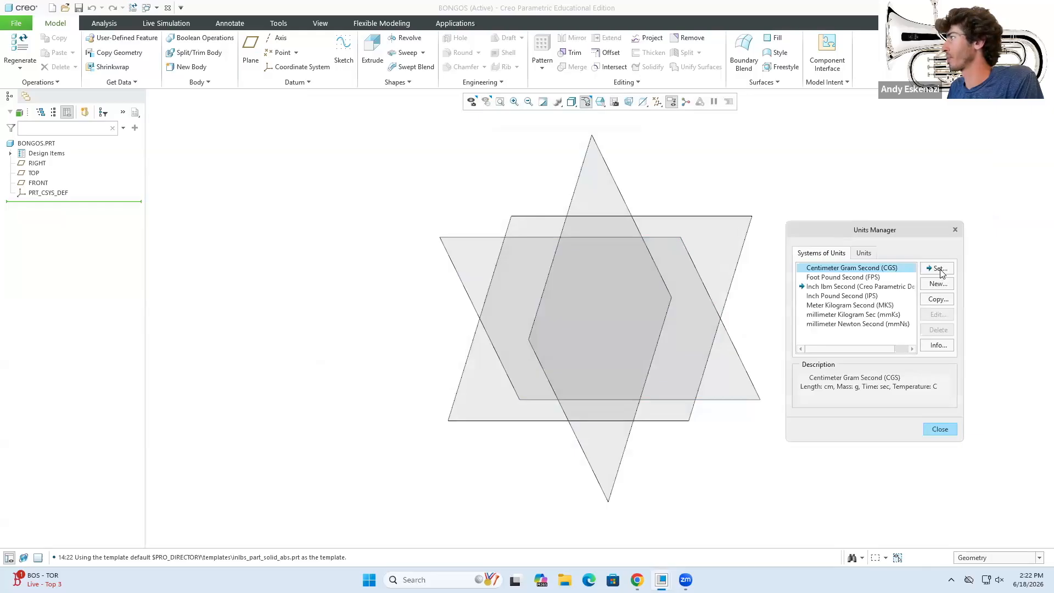
click(940, 269)
click(962, 553)
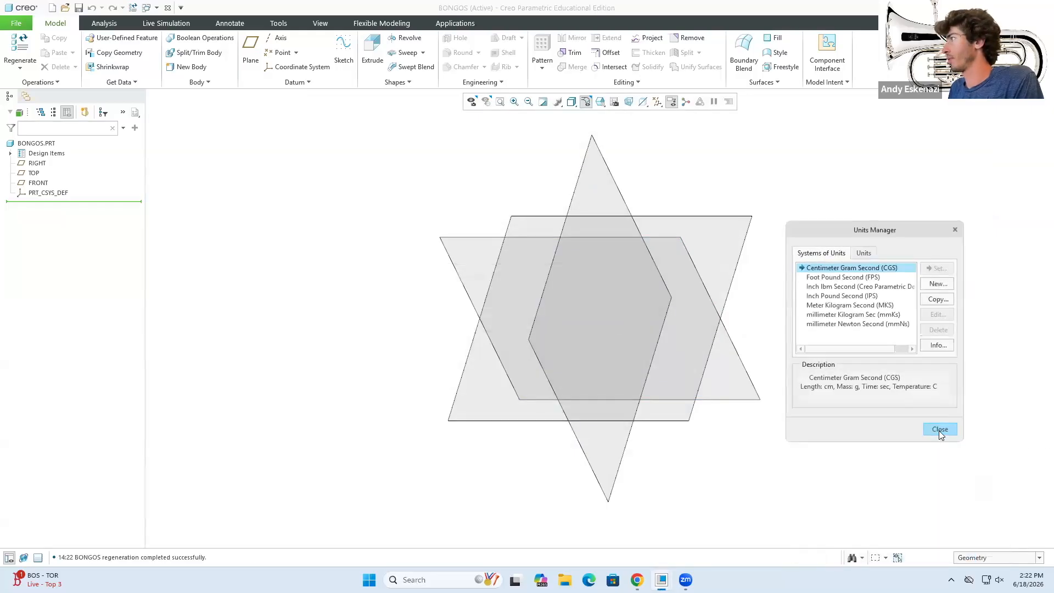
click(939, 429)
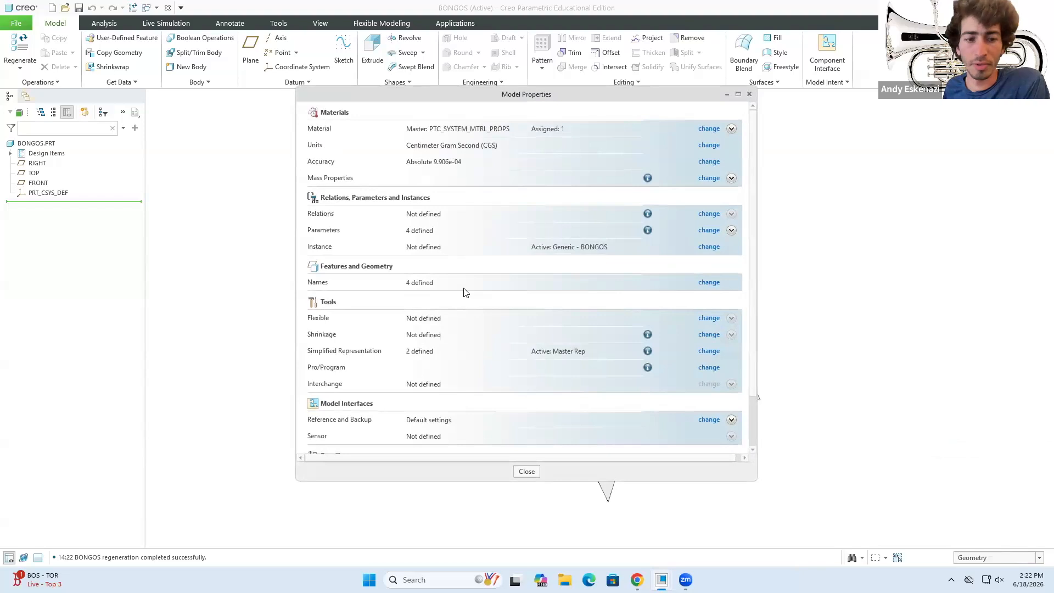
click(526, 471)
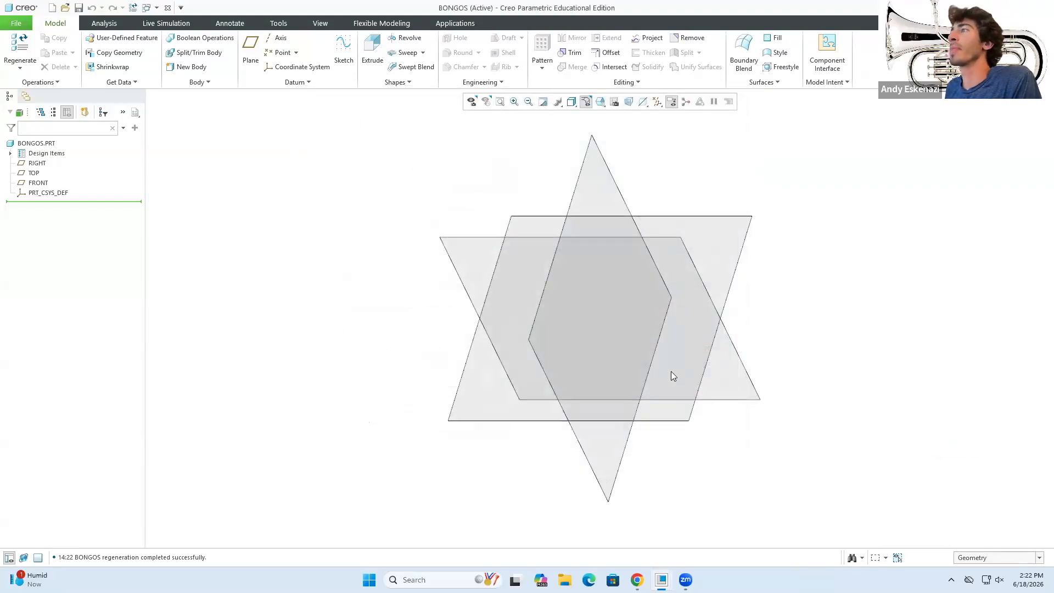
scroll(671, 371, up, 2)
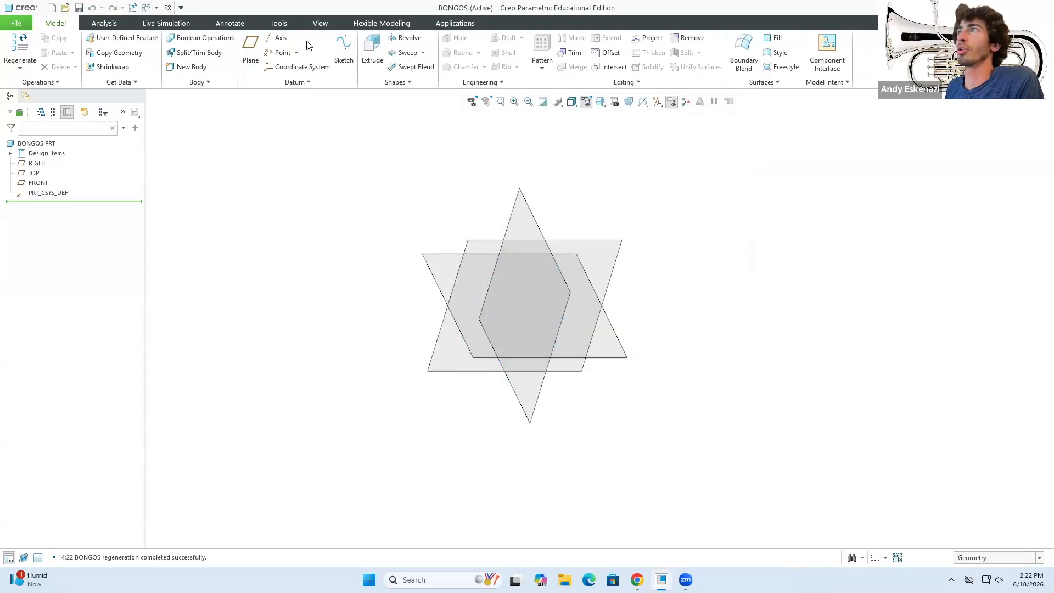
click(344, 52)
click(620, 247)
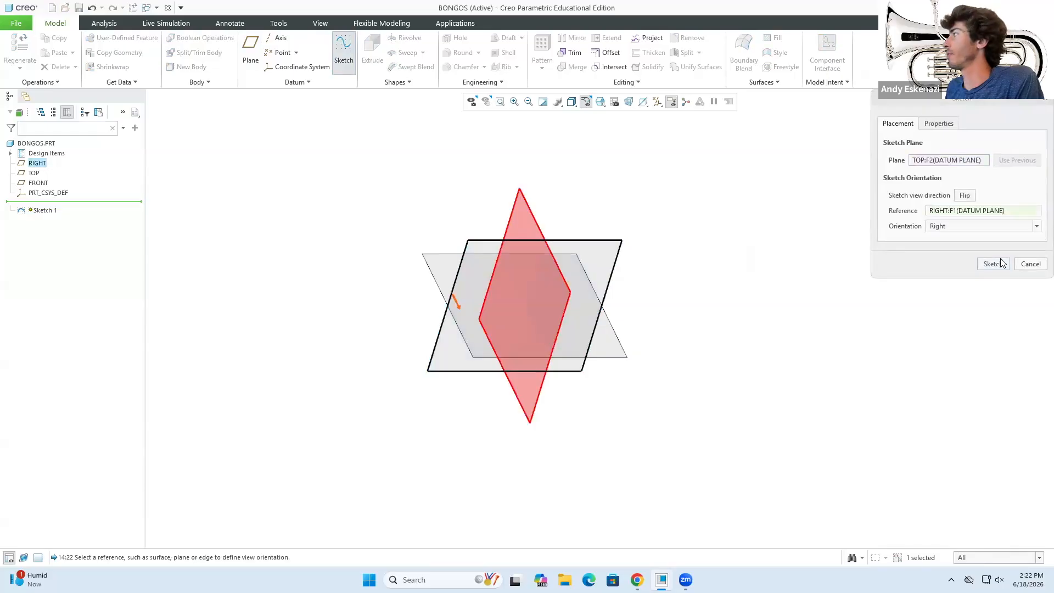
click(993, 264)
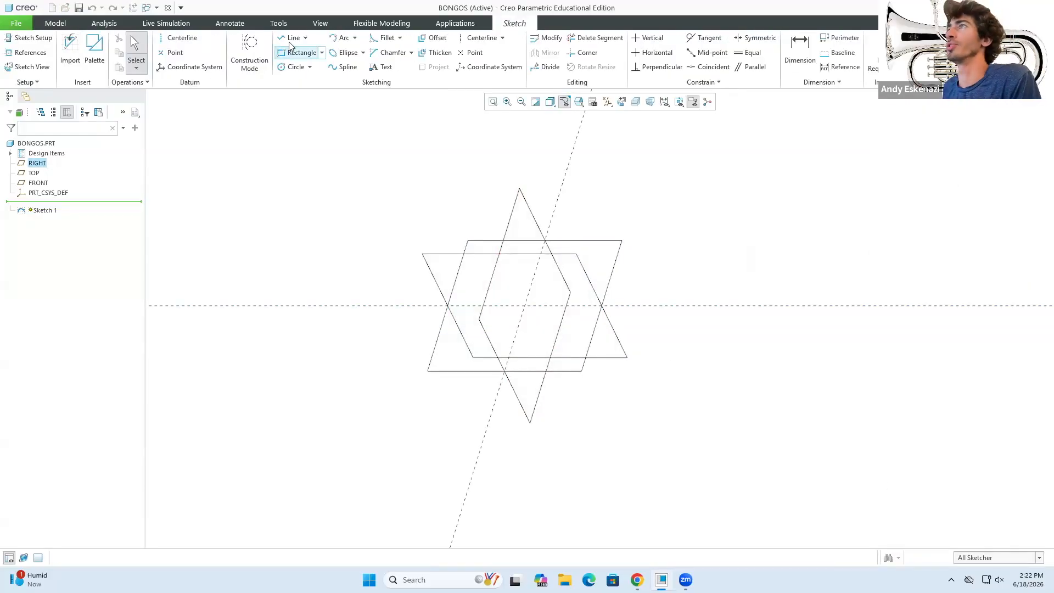
click(293, 67)
click(525, 305)
click(566, 317)
middle_click(535, 295)
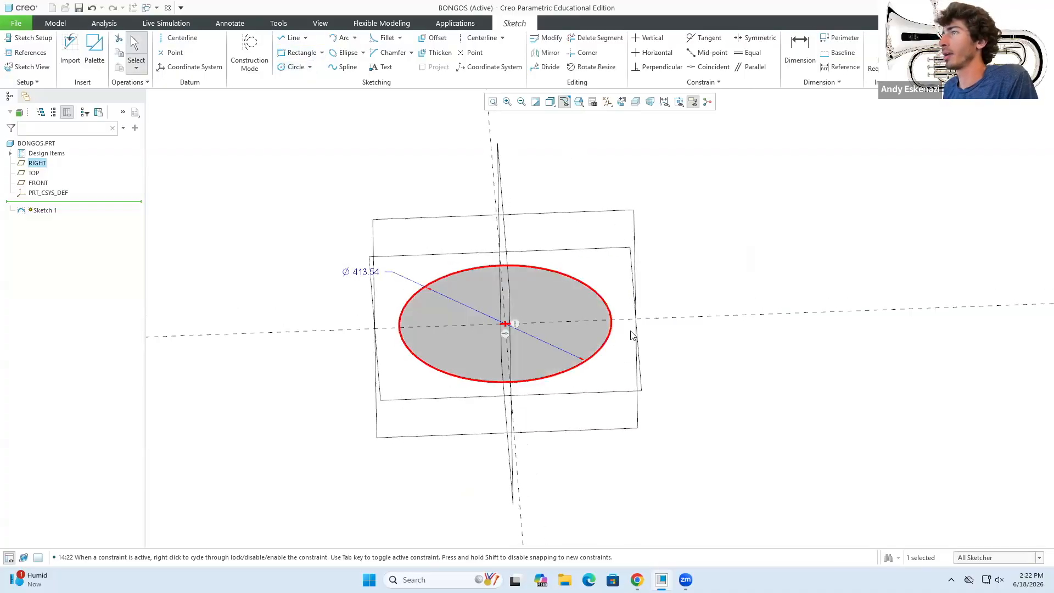
double_click(357, 272)
key(Return)
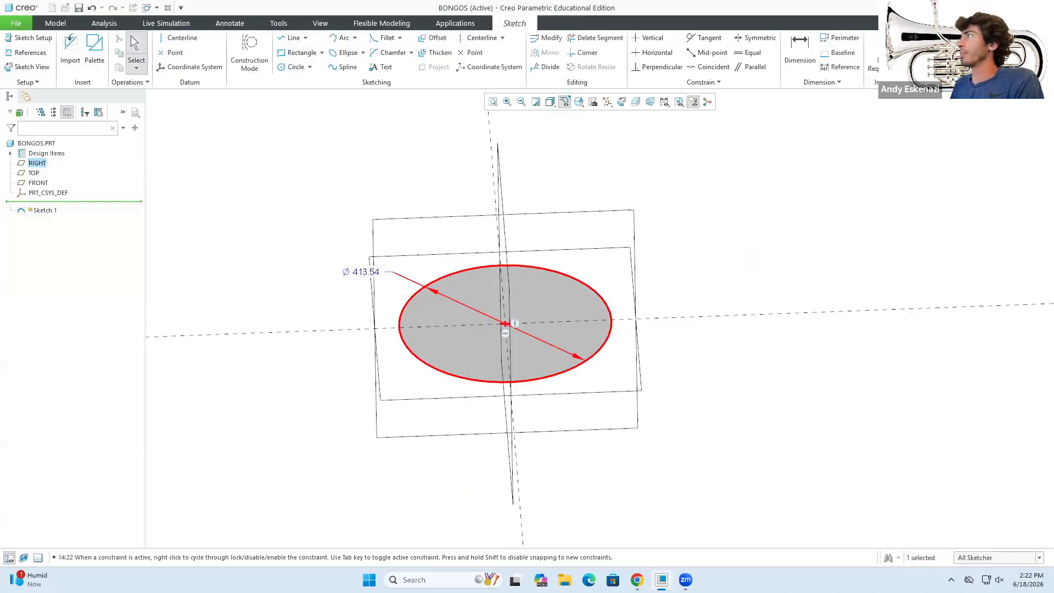
click(949, 53)
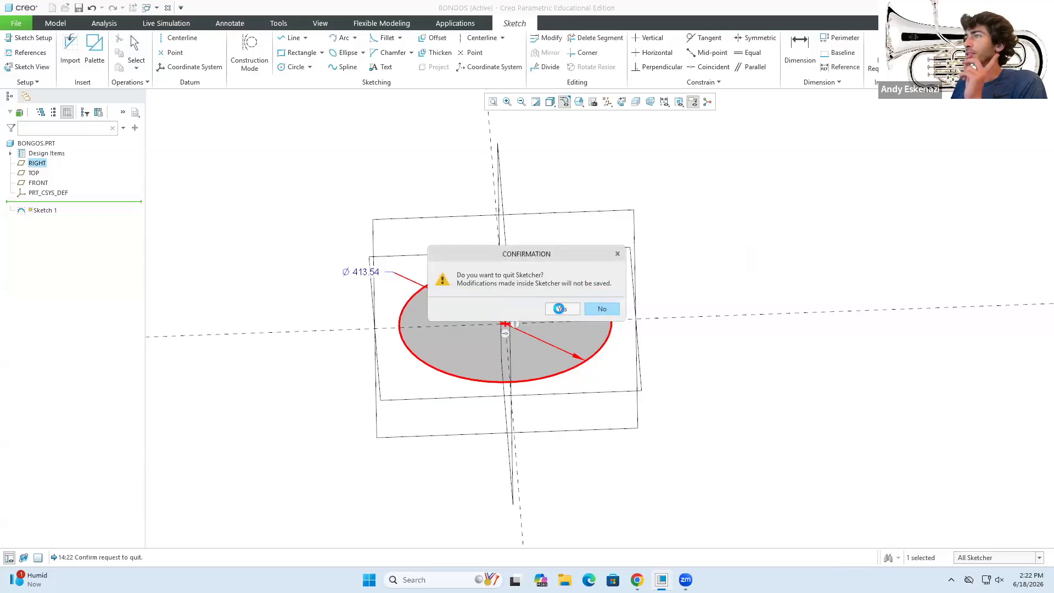
click(561, 309)
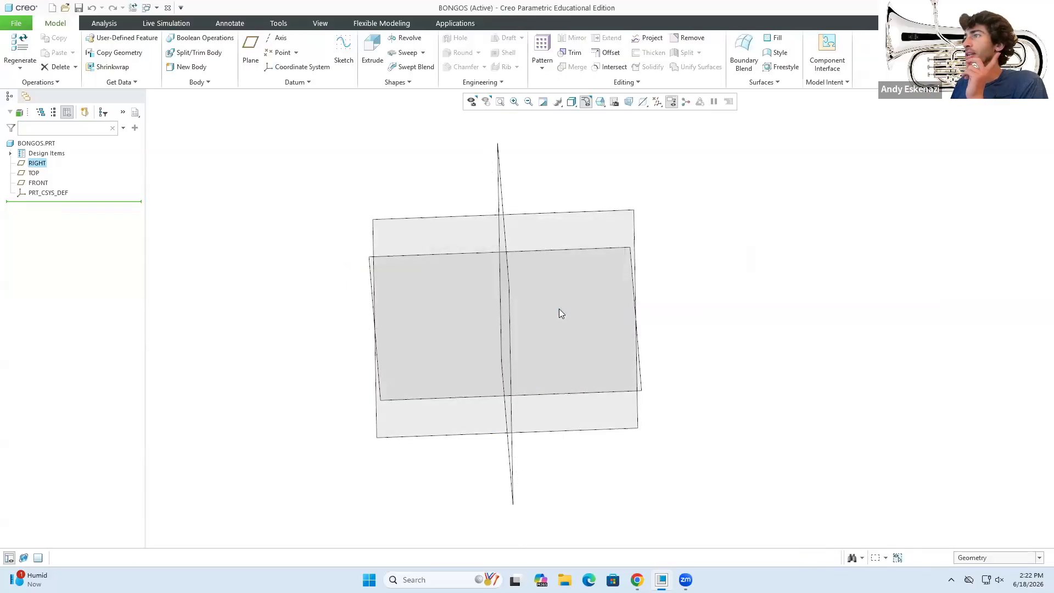
Start a sketch on the FRONT plane and check the CP221AW bongo photo for the drum's side profile.
click(346, 43)
middle_drag(518, 302, 520, 229)
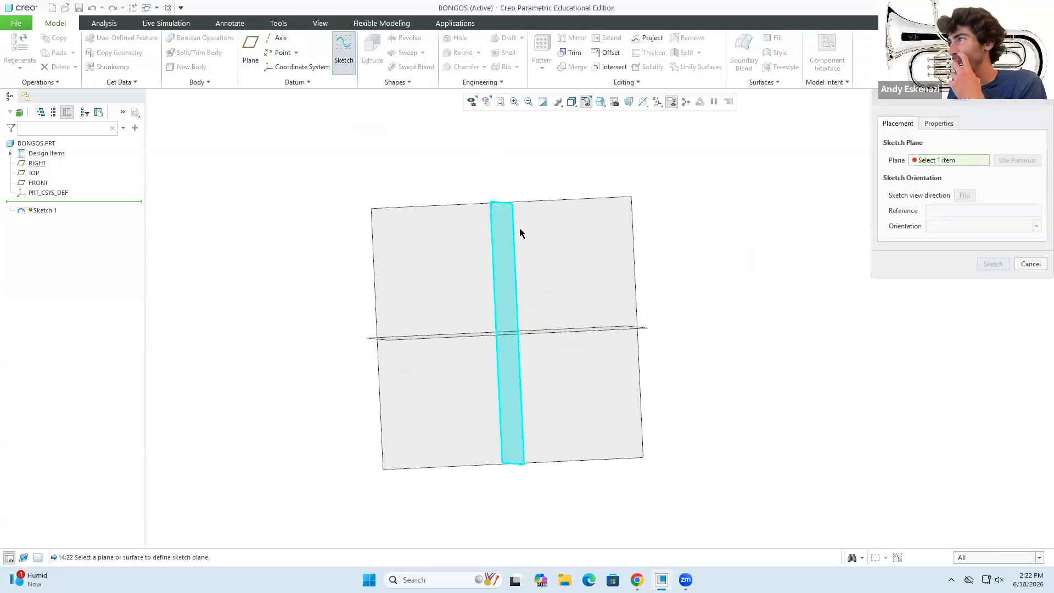
click(541, 207)
click(992, 264)
click(637, 580)
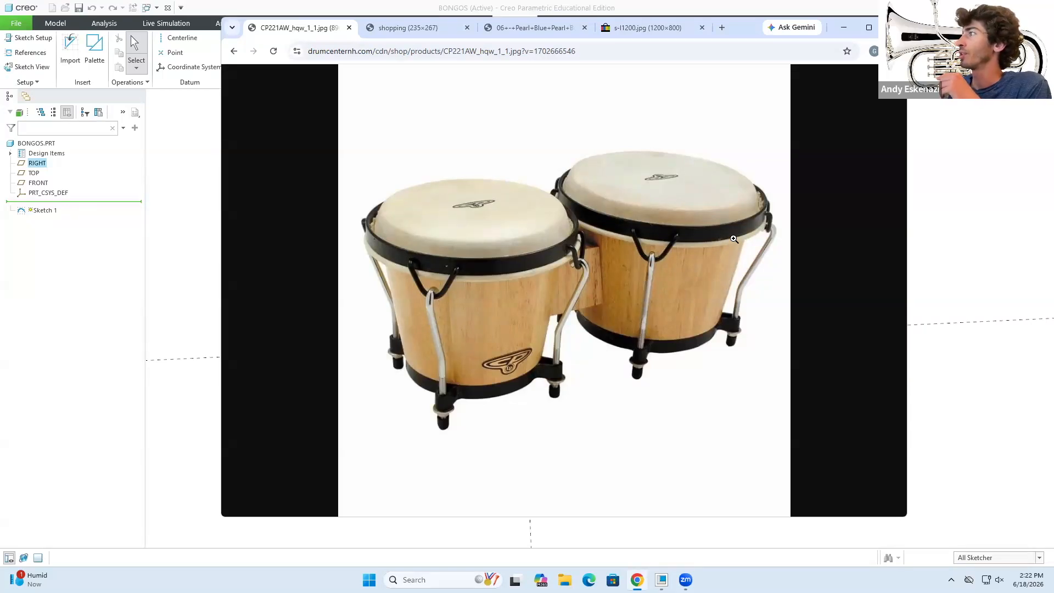
click(844, 27)
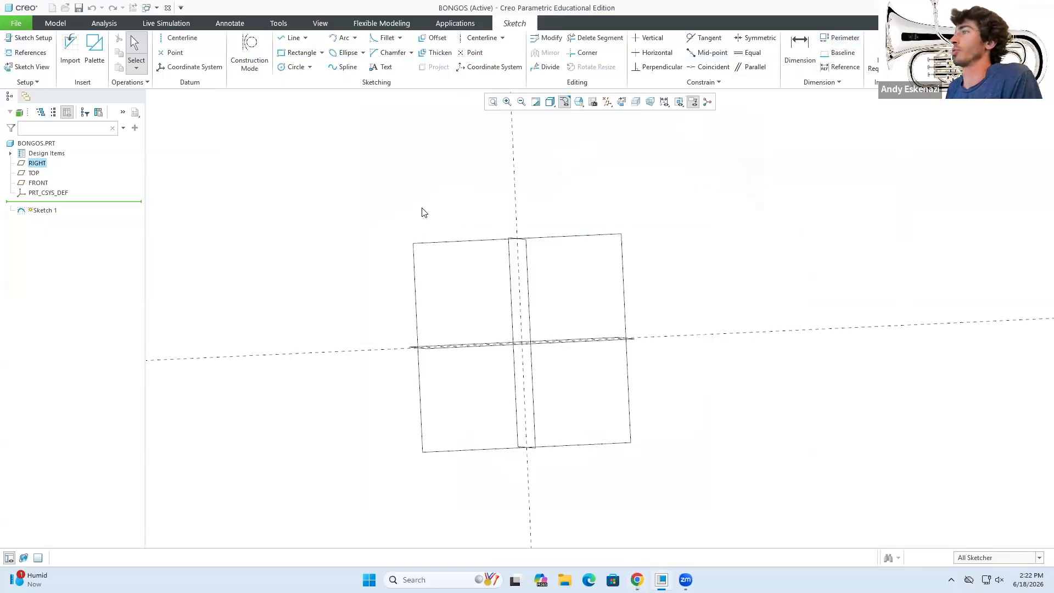
Sketch a vertical line about 435 long up from the origin and a horizontal top edge about 219 long.
click(288, 37)
click(521, 343)
click(515, 163)
click(602, 161)
middle_click(603, 161)
Sketch the bottom edge about 203 long from the origin, ending in a short vertical line about 38 high.
middle_drag(577, 315, 555, 336)
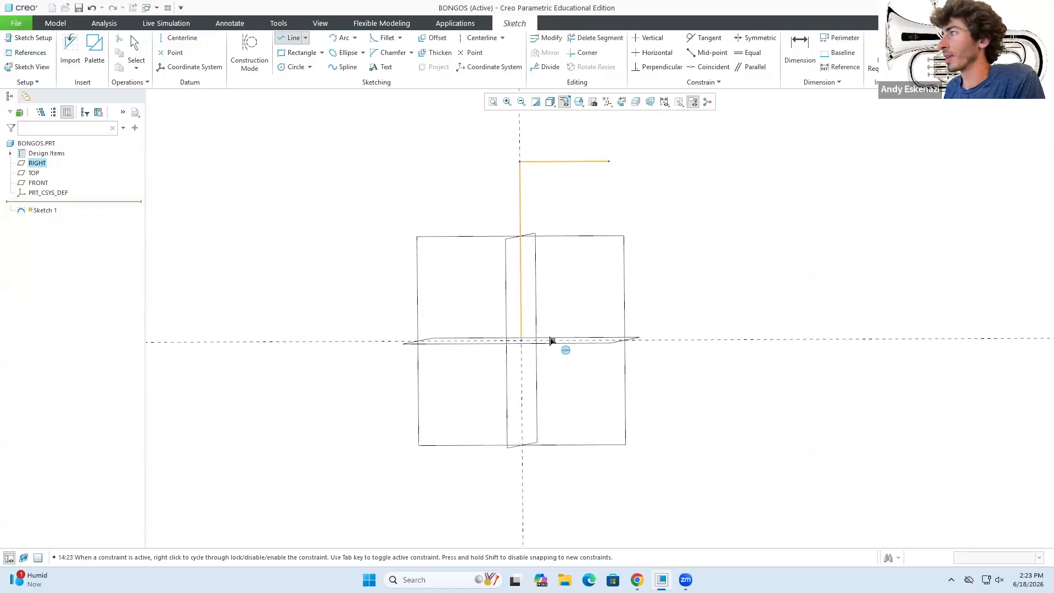
click(521, 340)
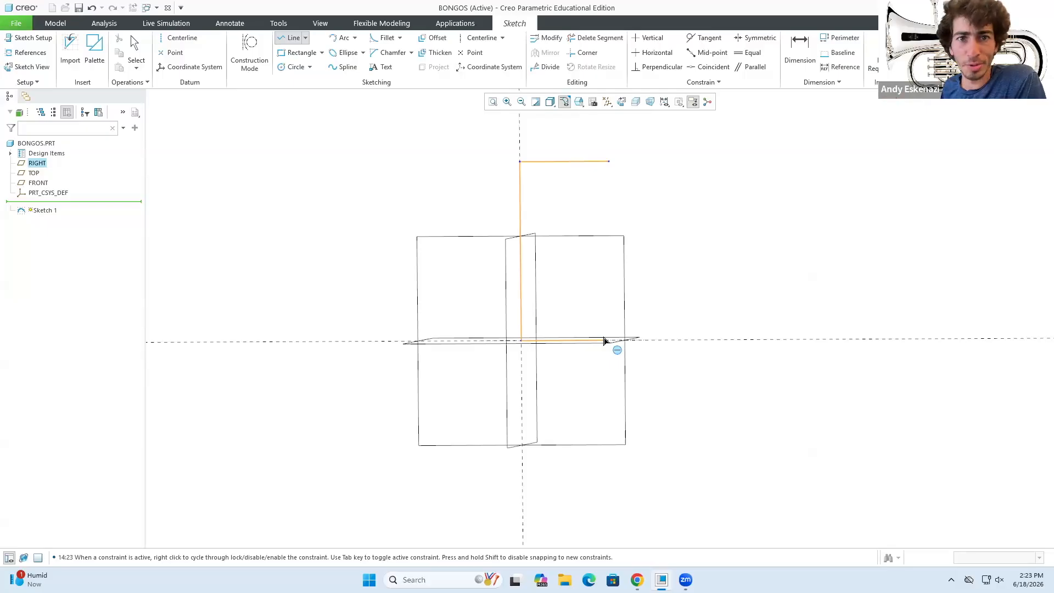
click(604, 341)
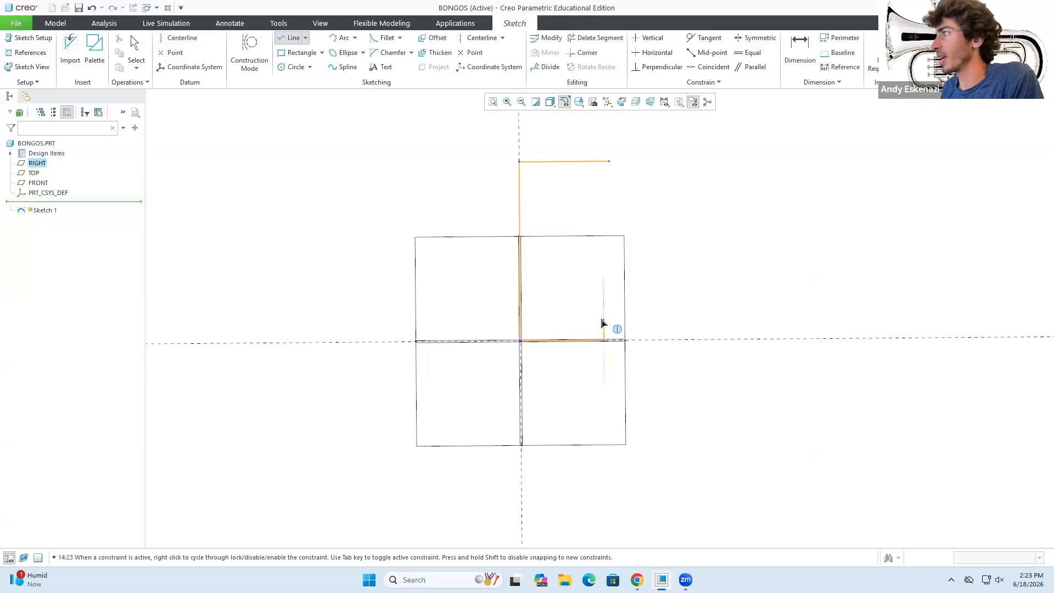
scroll(602, 323, up, 3)
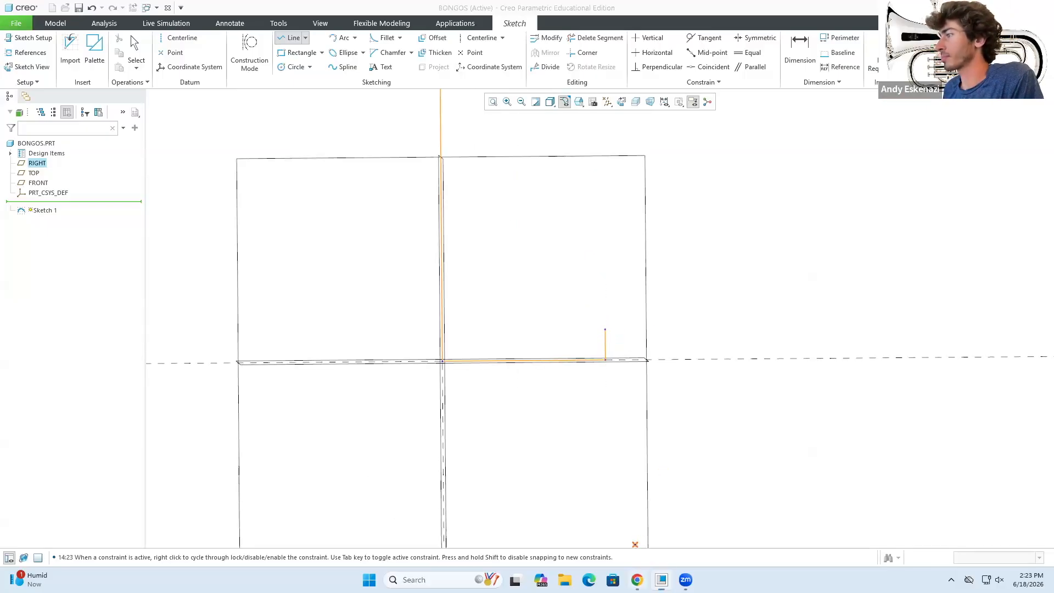
click(637, 580)
click(636, 580)
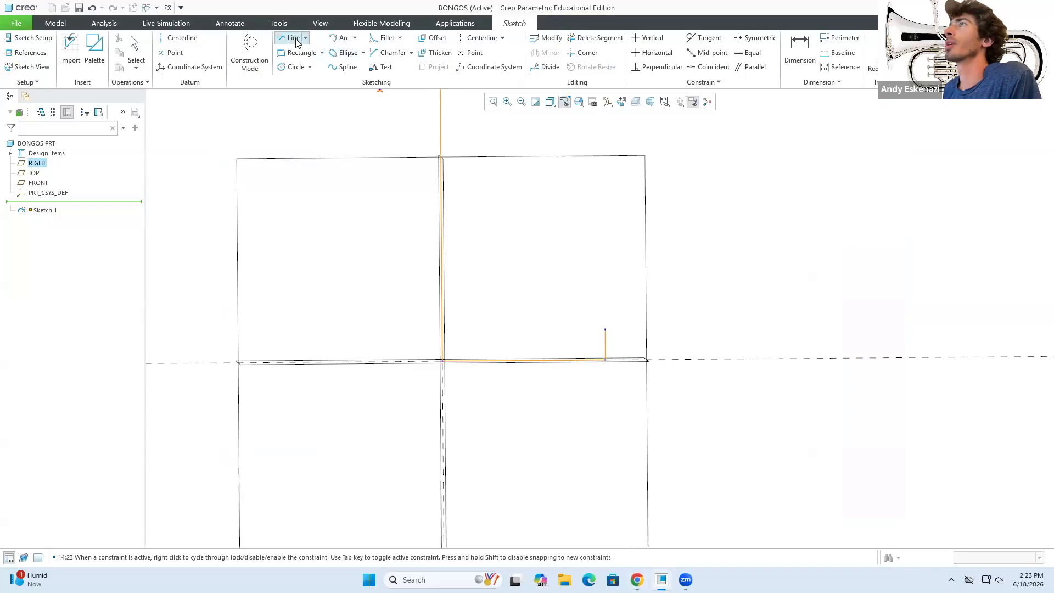
Sketch a horizontal construction line about 257 long from the vertical axis line, about 83 below the top edge.
click(251, 42)
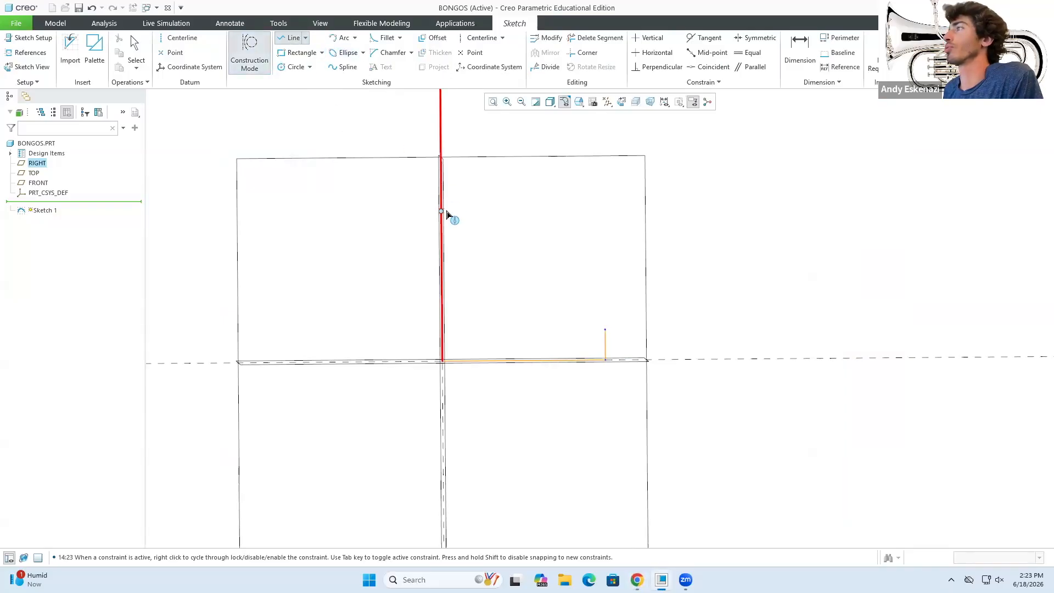
scroll(459, 210, down, 4)
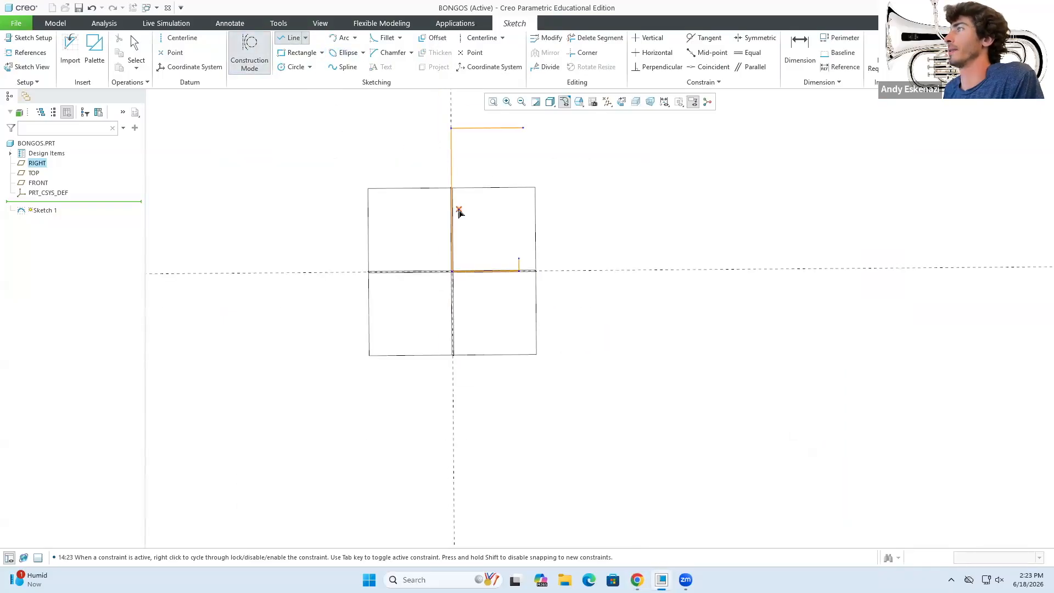
click(453, 156)
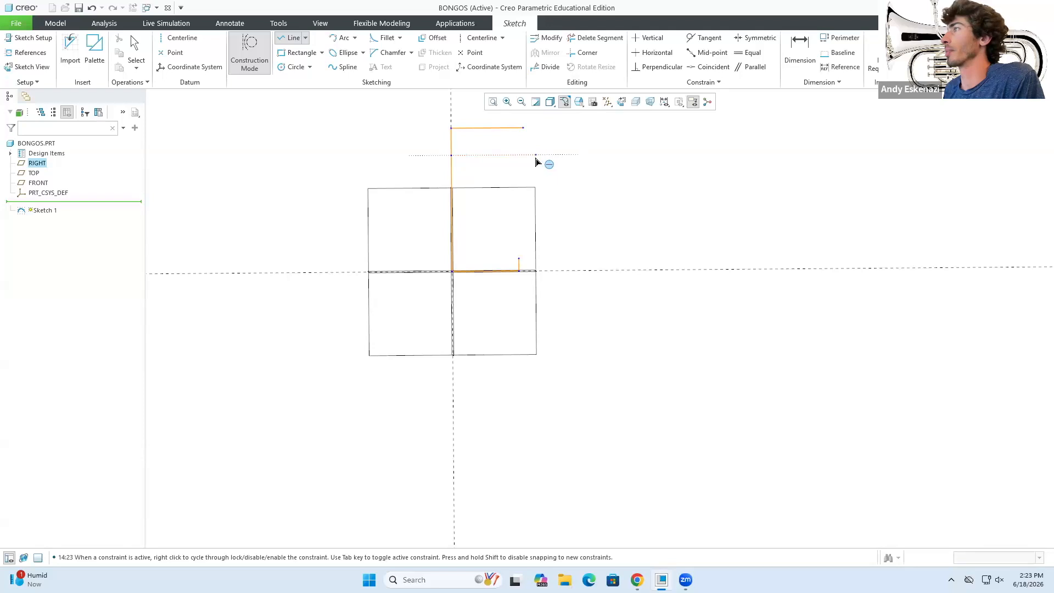
scroll(537, 157, up, 2)
click(536, 157)
middle_click(537, 159)
Sketch the slanted drum wall as a solid line from the construction line's outer end to the short vertical line.
click(250, 55)
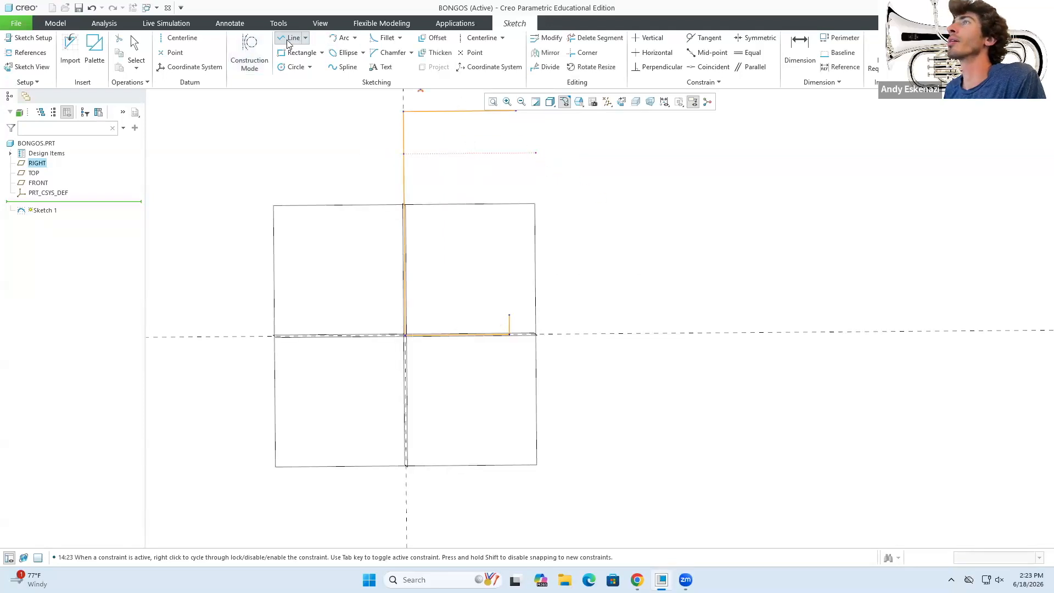
click(536, 153)
click(510, 314)
middle_click(646, 283)
middle_click(581, 340)
scroll(576, 438, down, 2)
scroll(565, 223, up, 2)
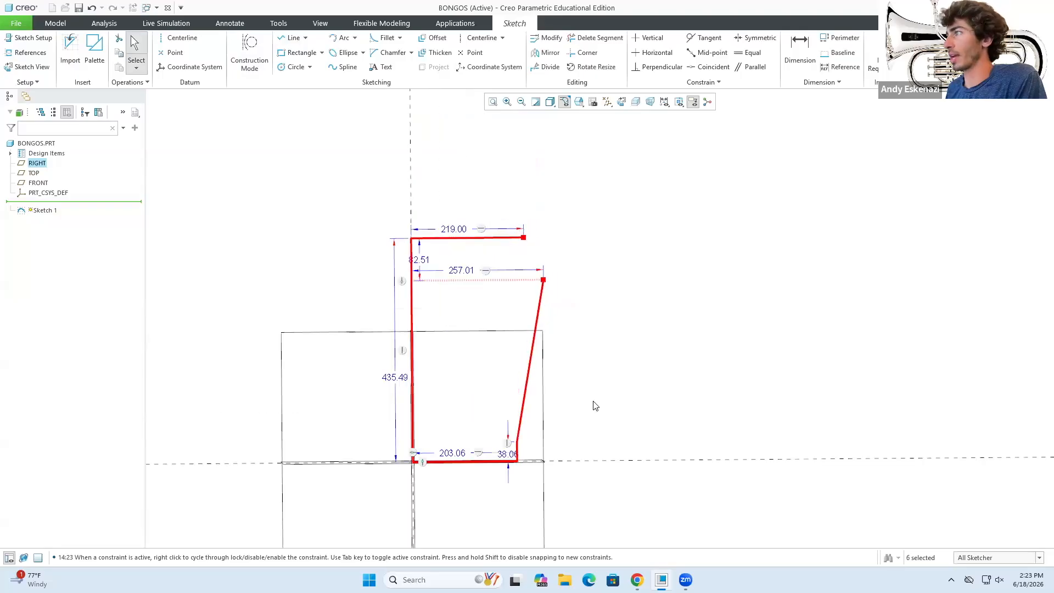
Compare the profile with the bongo photo and shorten the top edge to about 204.
scroll(560, 302, up, 1)
key(alt+Tab)
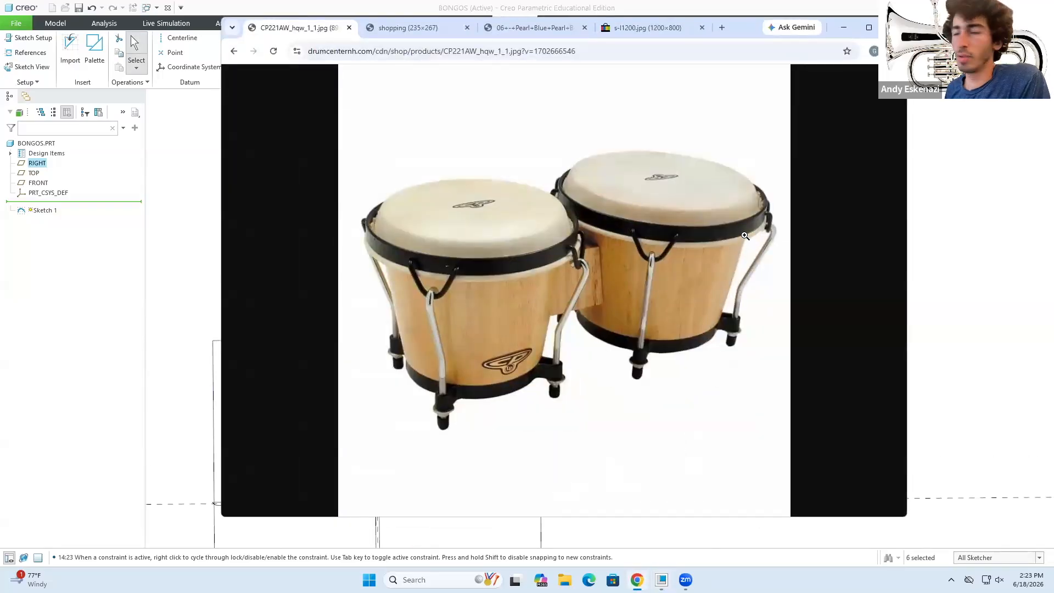
click(843, 28)
scroll(497, 236, up, 1)
drag(521, 222, 510, 222)
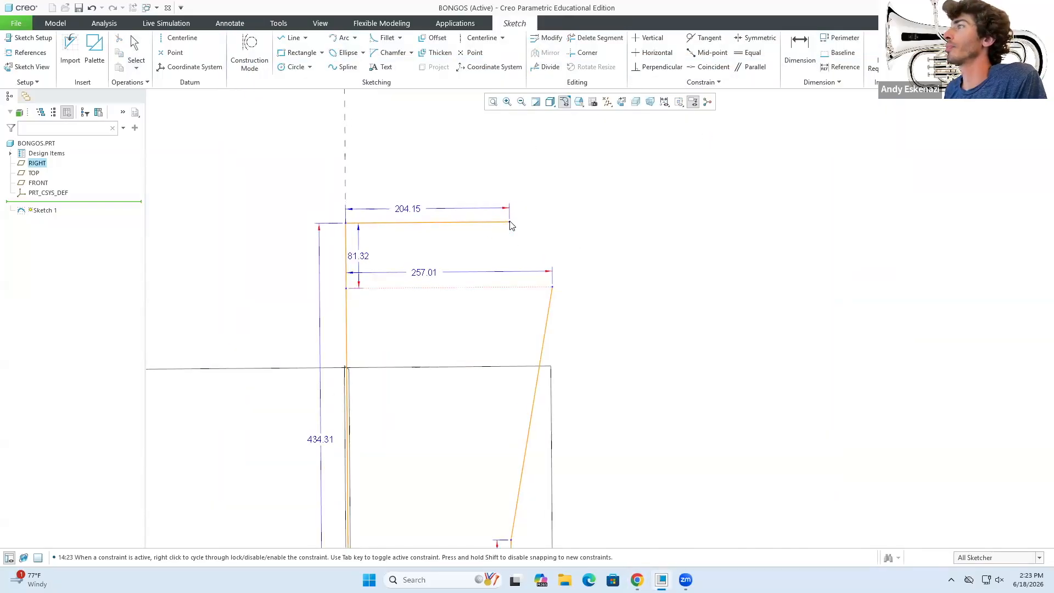
Close the profile with a rim step about 13 high and 33 wide and a slanted line to the top edge.
click(290, 37)
scroll(530, 306, up, 3)
click(574, 269)
click(573, 248)
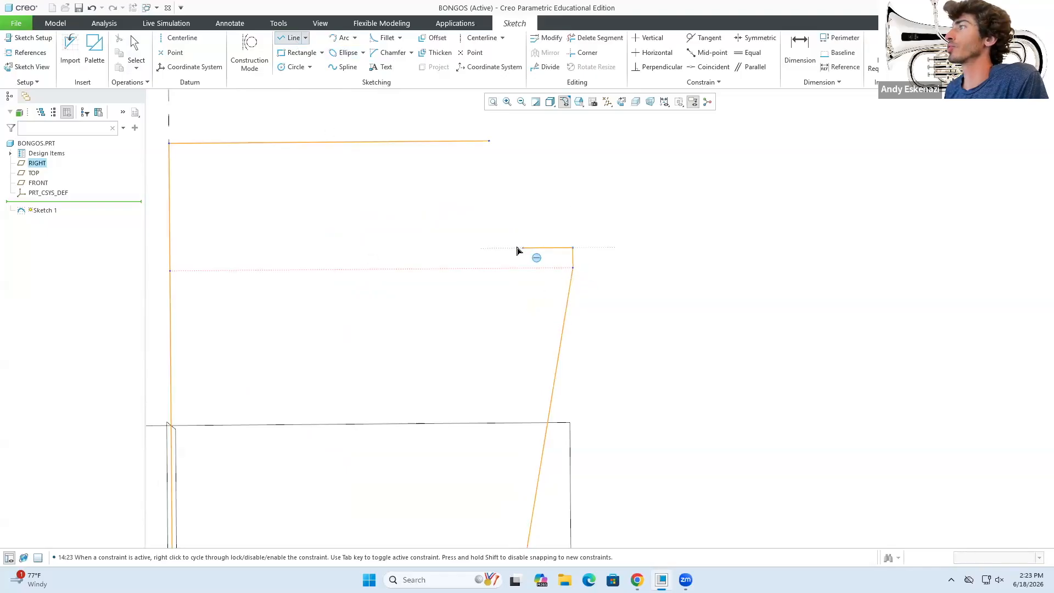
click(521, 250)
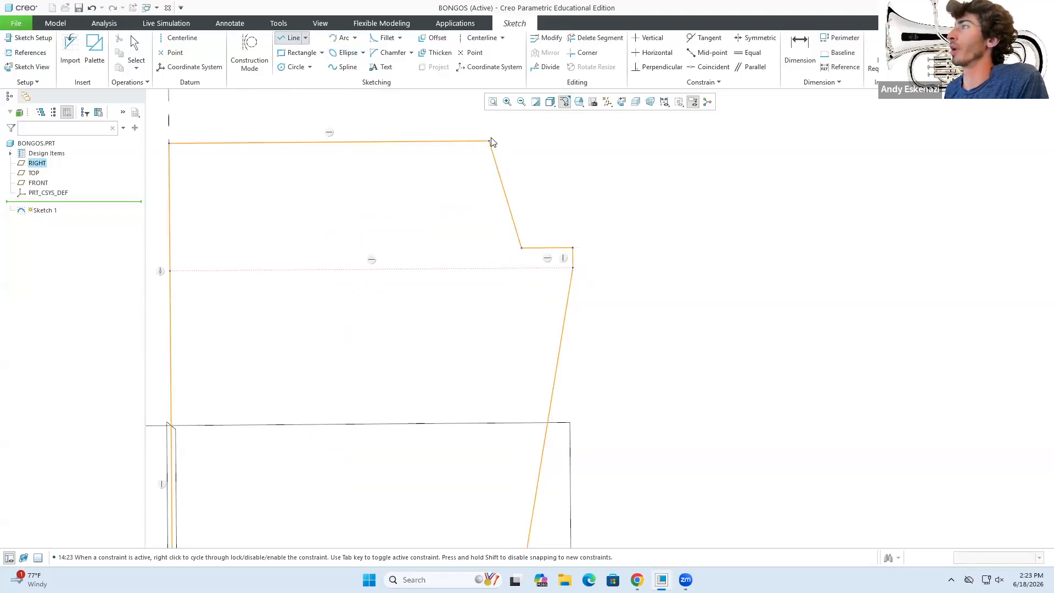
click(489, 141)
middle_click(490, 141)
scroll(527, 173, down, 3)
scroll(540, 169, up, 2)
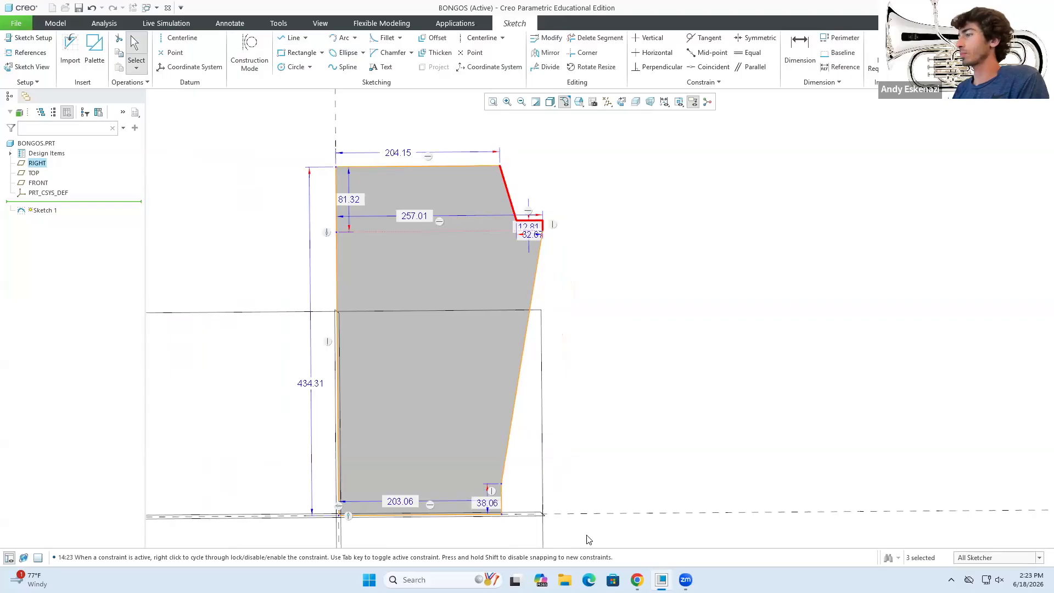
Check the rim in the bongo photo and set the height of the profile's rim step to 10.
click(636, 579)
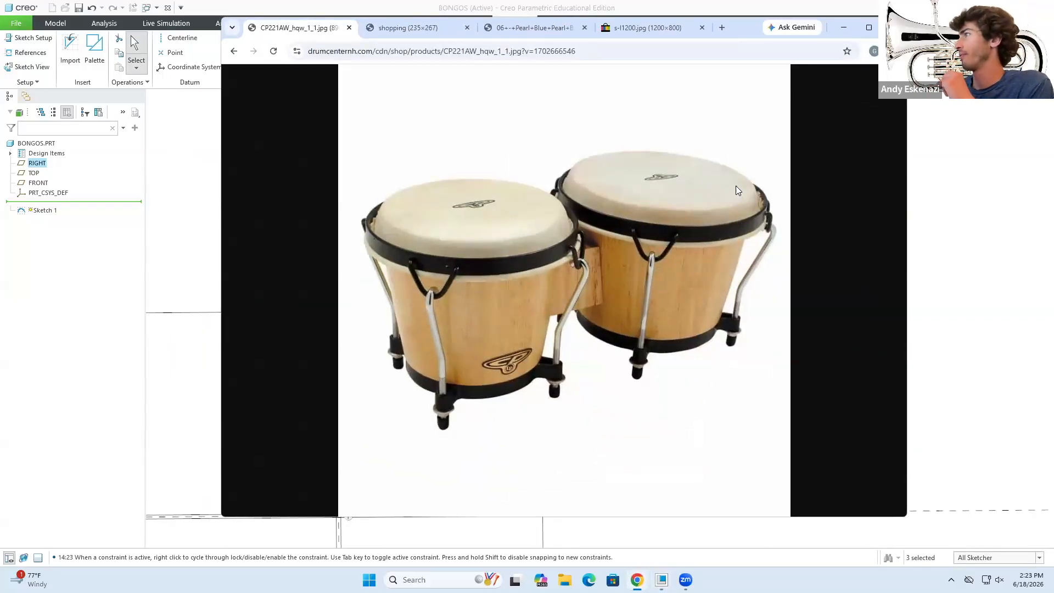
click(844, 27)
scroll(658, 301, down, 2)
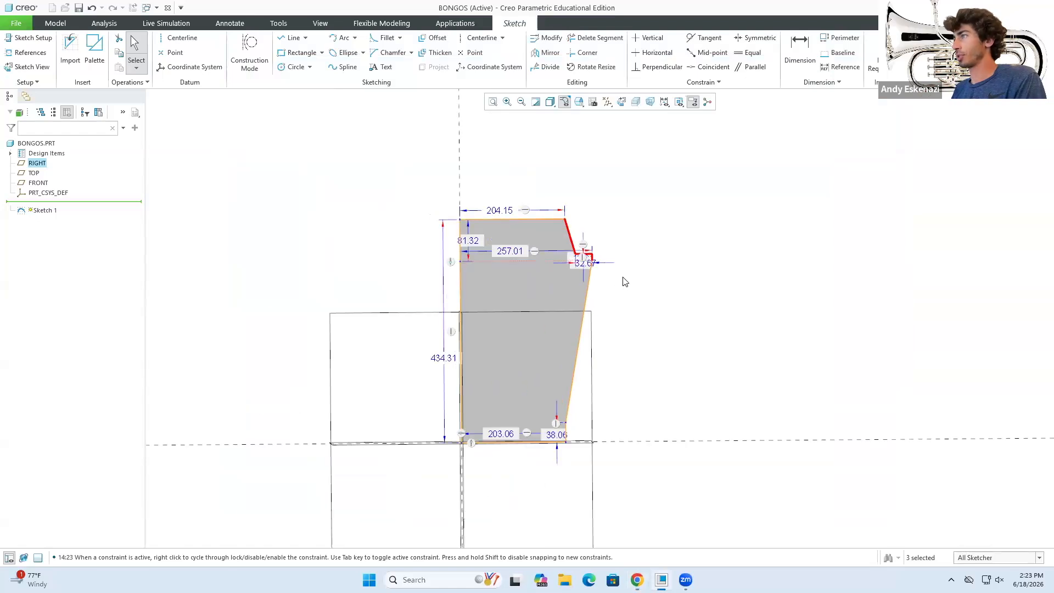
scroll(615, 280, up, 5)
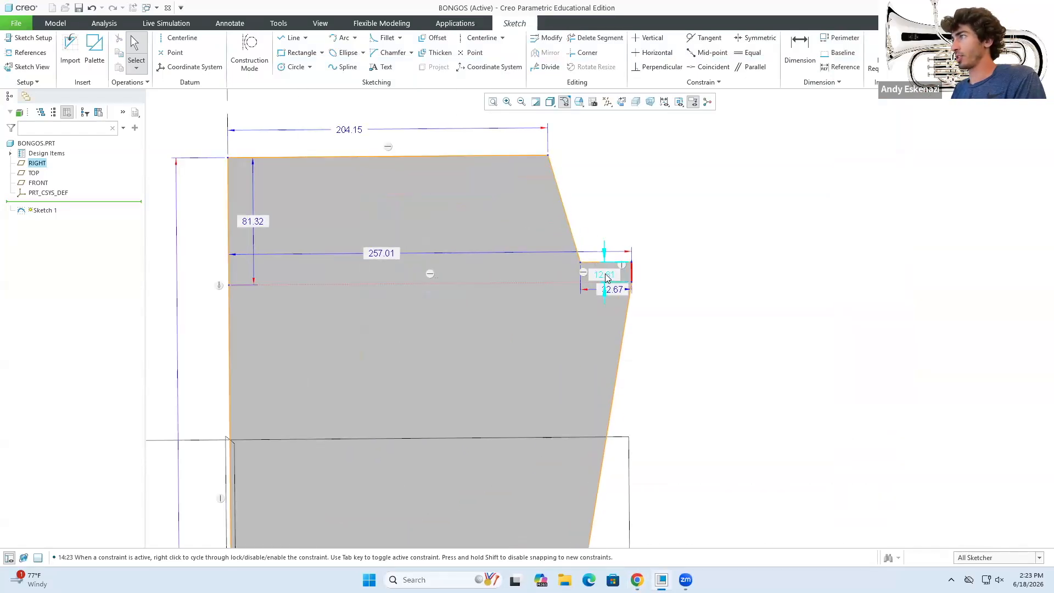
double_click(606, 275)
text(10)
key(Return)
Try a width of 30 for the rim step.
double_click(614, 290)
text(25.50)
key(Return)
scroll(671, 318, down, 1)
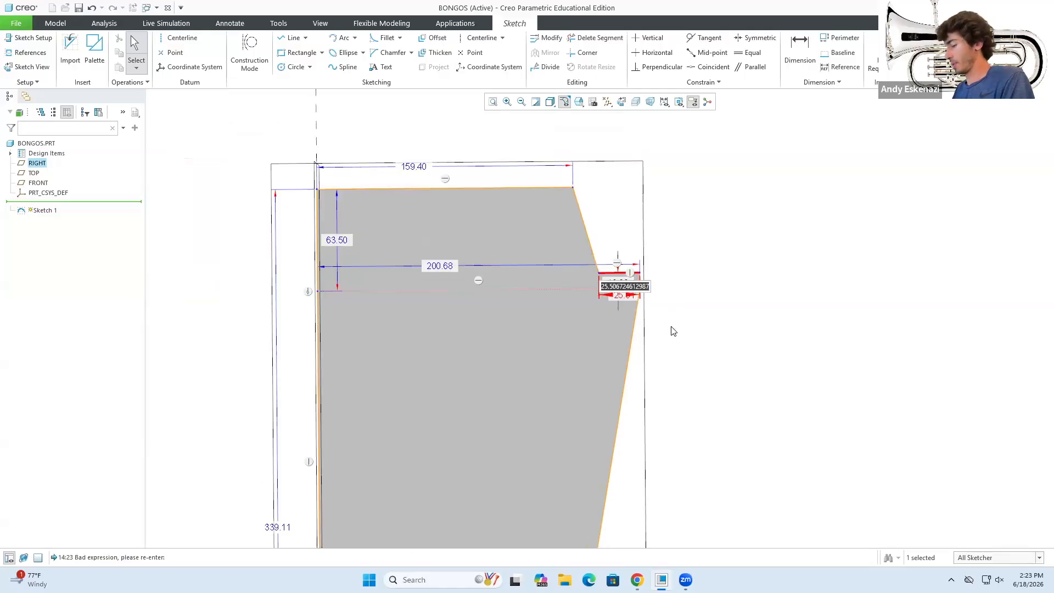
text(30)
key(Return)
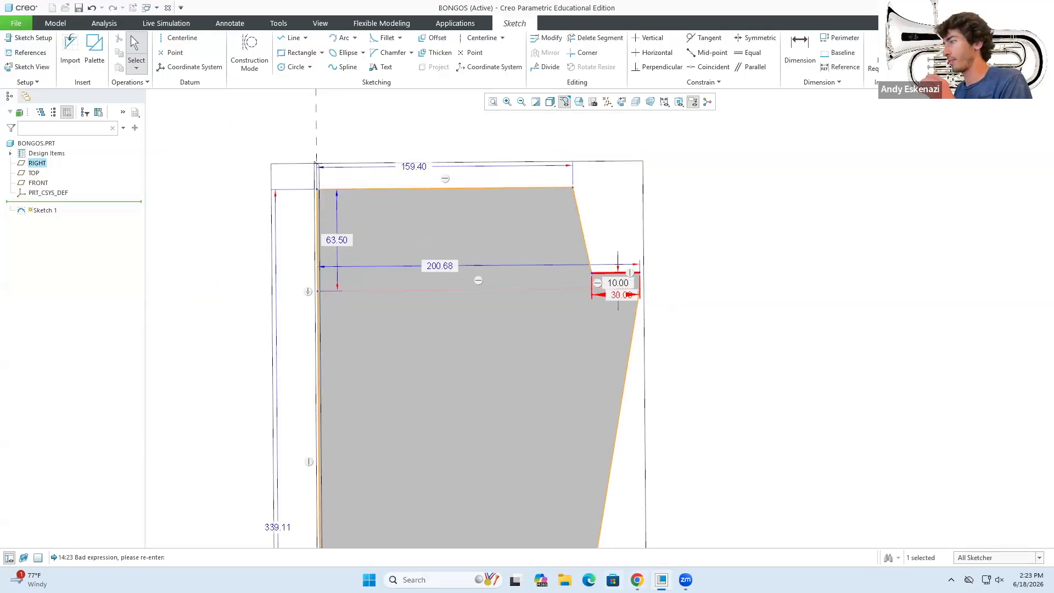
Consult the bongo photo again and set the rim step's width to 25.
click(637, 580)
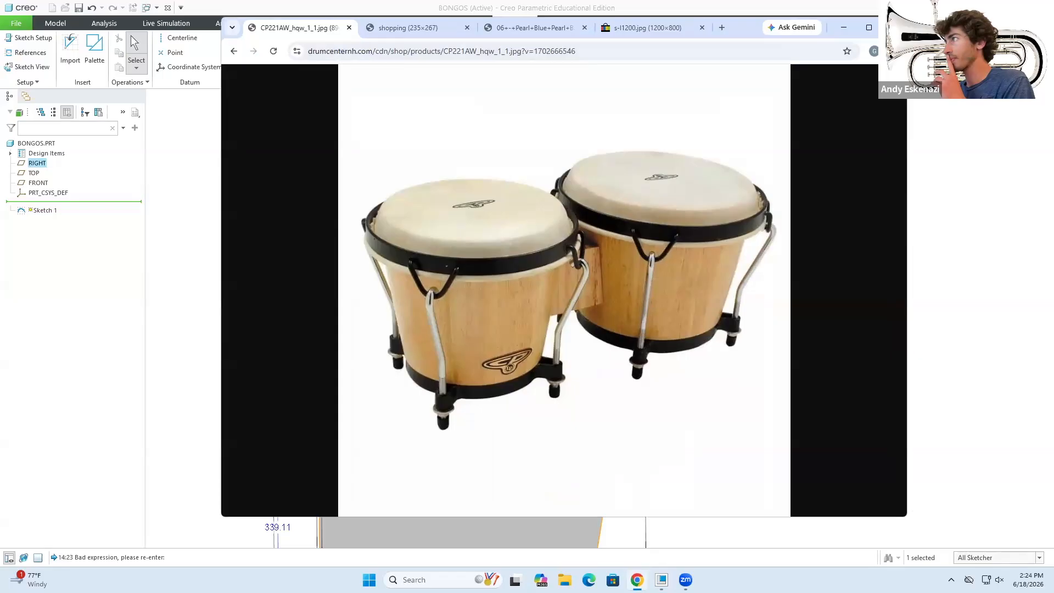
click(637, 580)
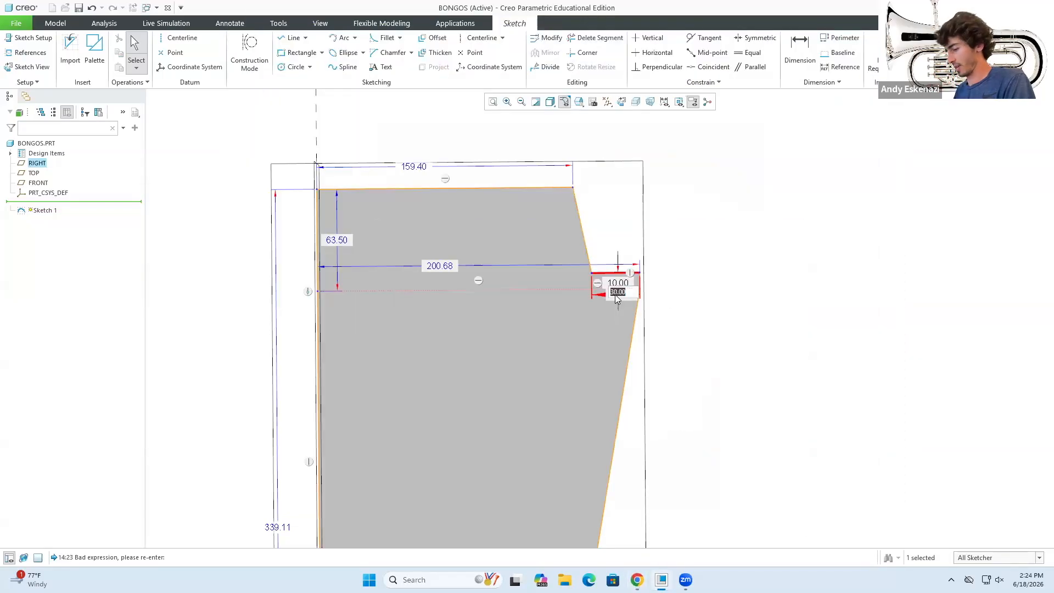
key(Return)
Adjust the top edge's length, set the bottom edge's length to 160, and check the proportions against the bongo photo.
double_click(415, 165)
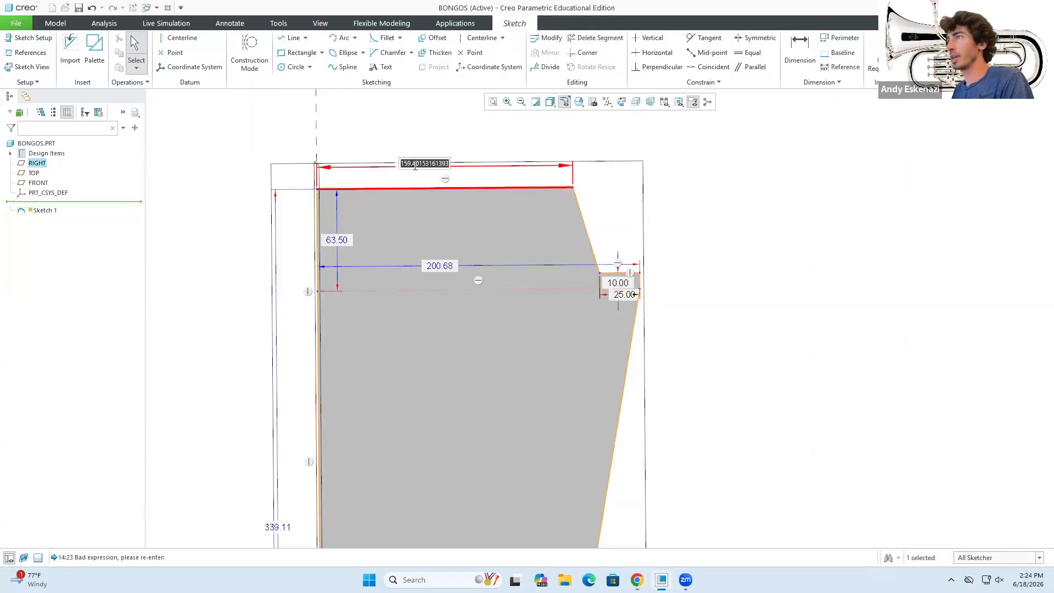
key(BackSpace)
key(Return)
scroll(649, 242, up, 4)
scroll(610, 462, down, 3)
double_click(490, 407)
text(160)
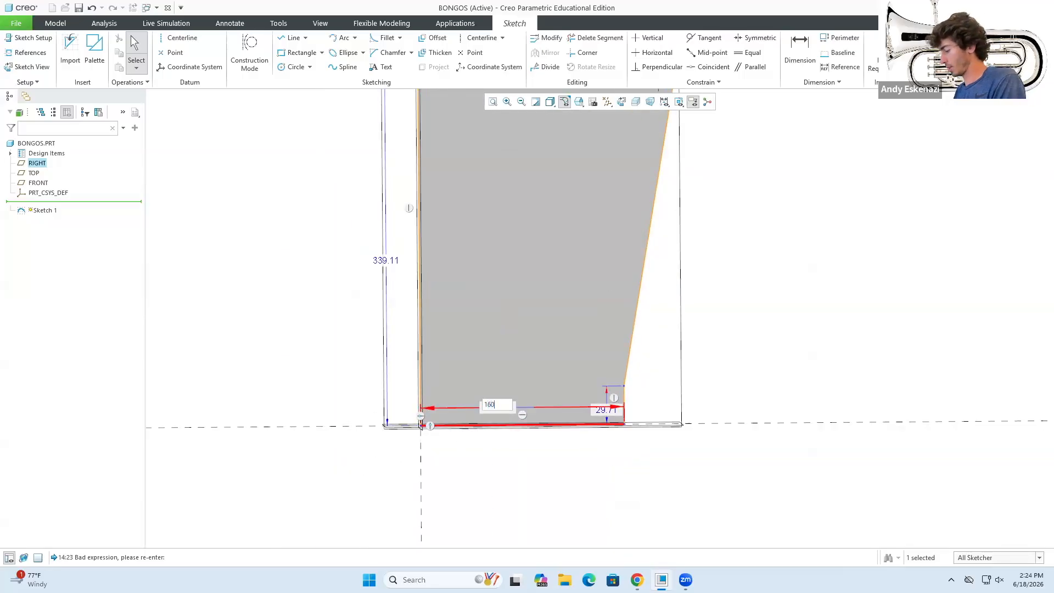
key(Return)
key(alt+Tab)
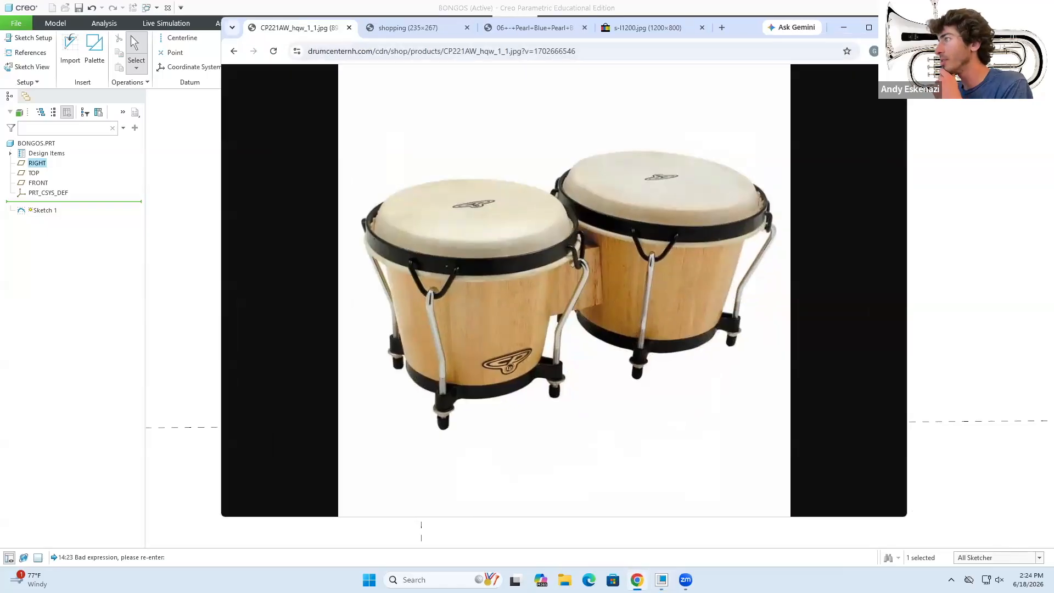
key(alt+Tab)
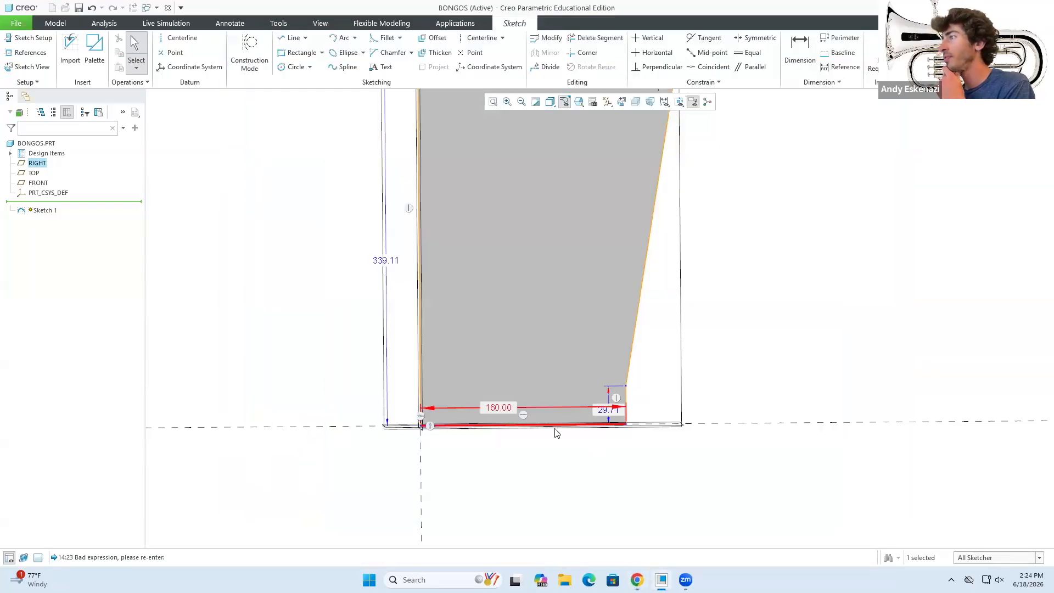
Check the bongo photo, then set the profile's bottom edge length to 140 and the lower vertical edge's height to 30.
key(alt+Tab)
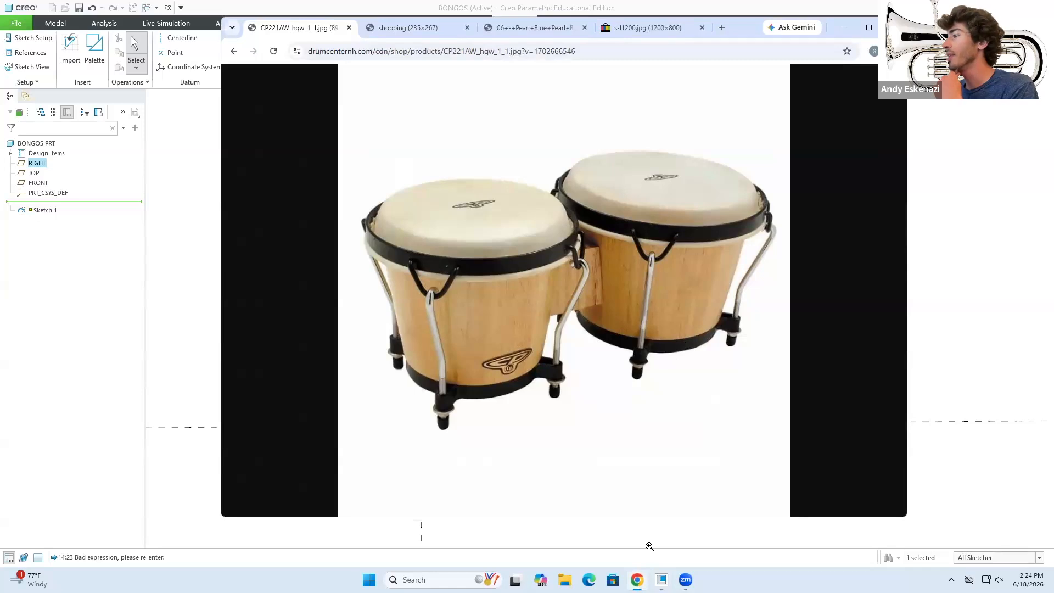
click(844, 28)
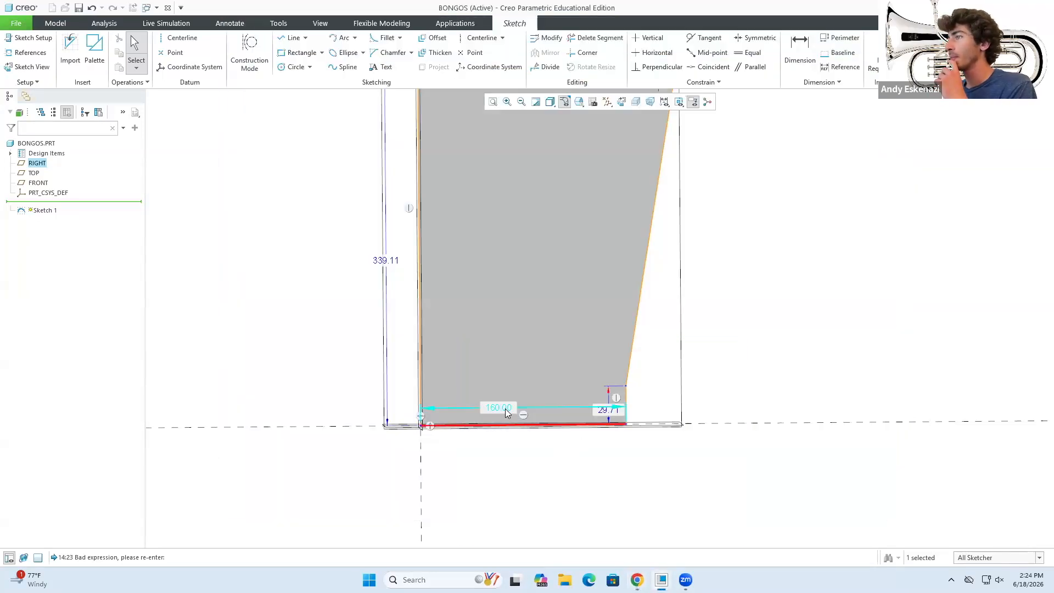
double_click(504, 408)
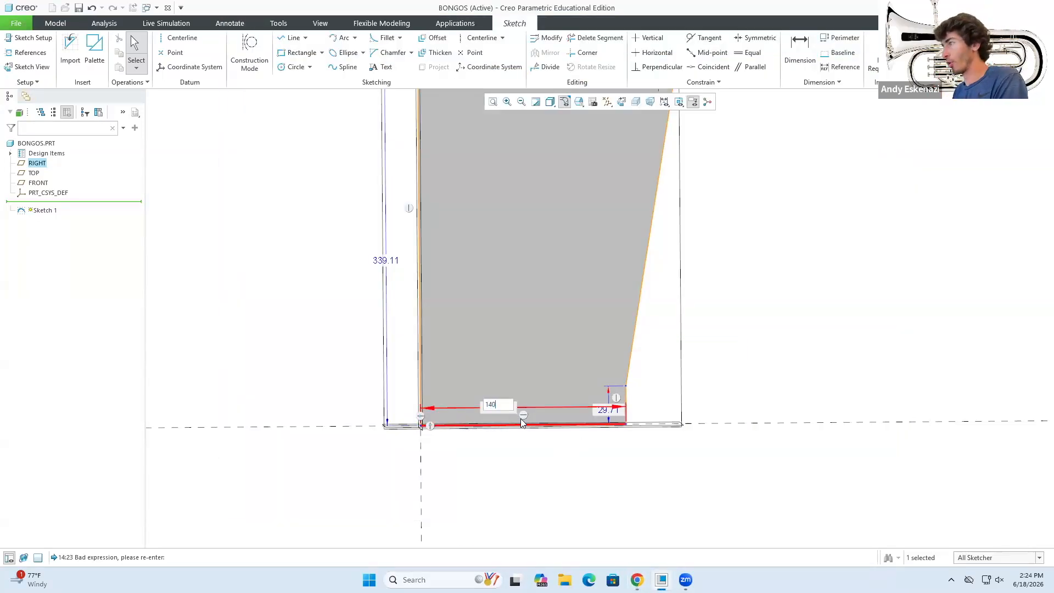
key(Return)
double_click(581, 412)
text(30)
Consult the bongo photo and set the profile's width from the axis to the rim's outer edge to 200.
scroll(604, 470, up, 3)
scroll(636, 219, down, 2)
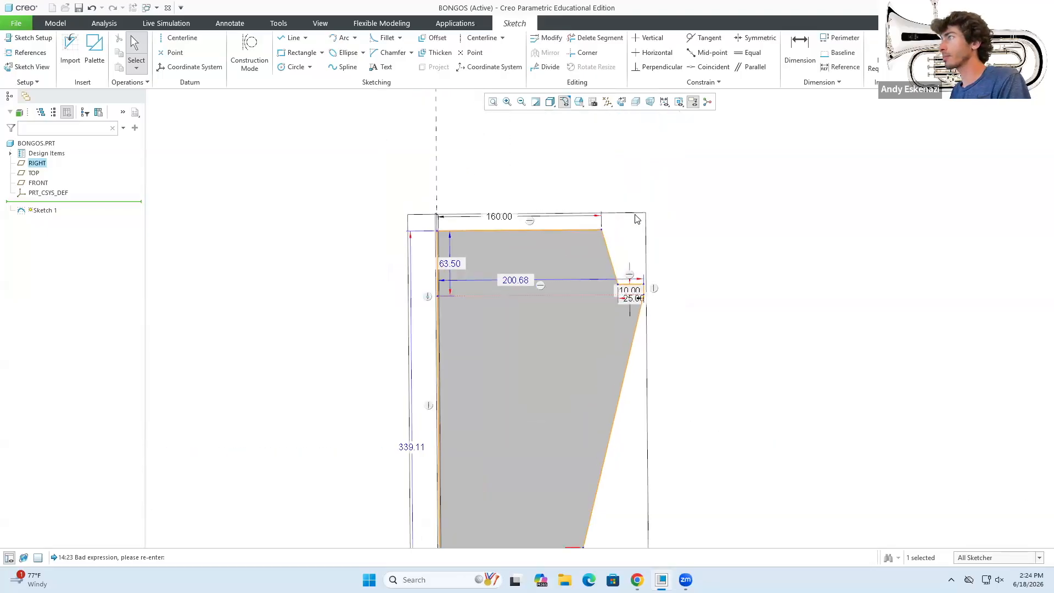
scroll(616, 295, down, 2)
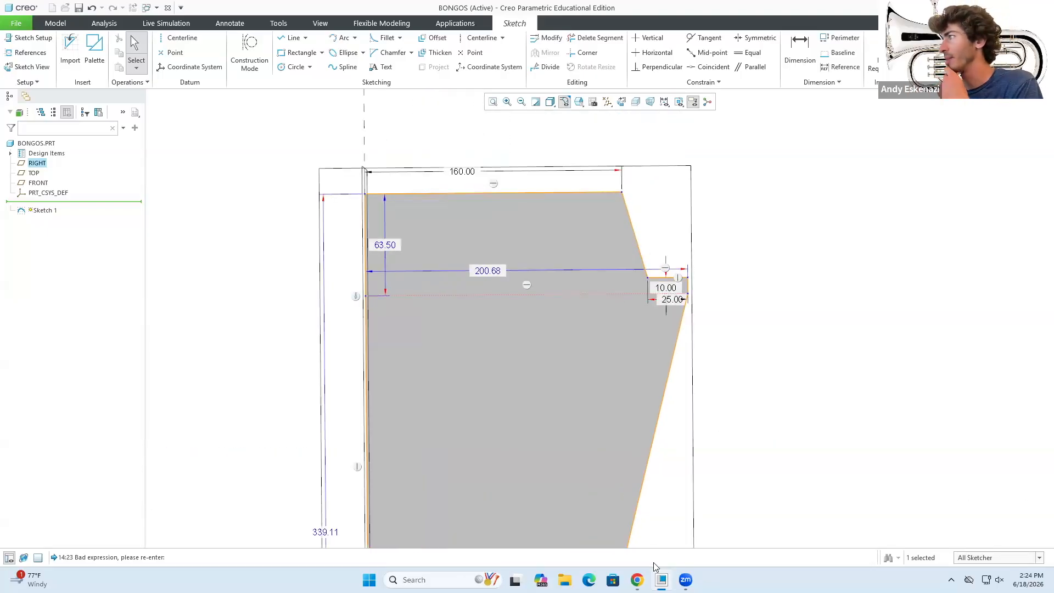
click(637, 579)
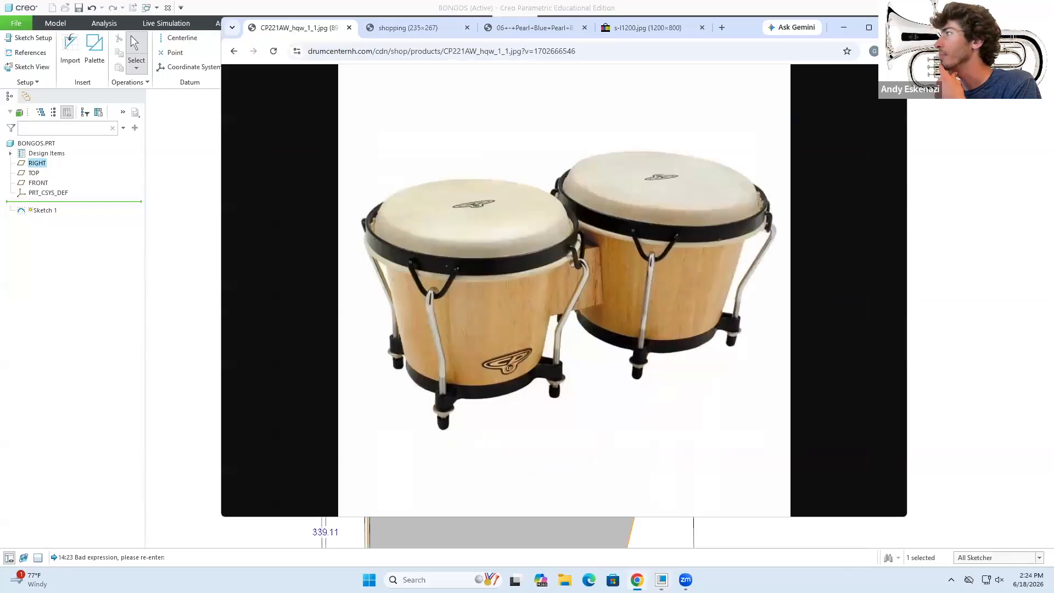
click(637, 580)
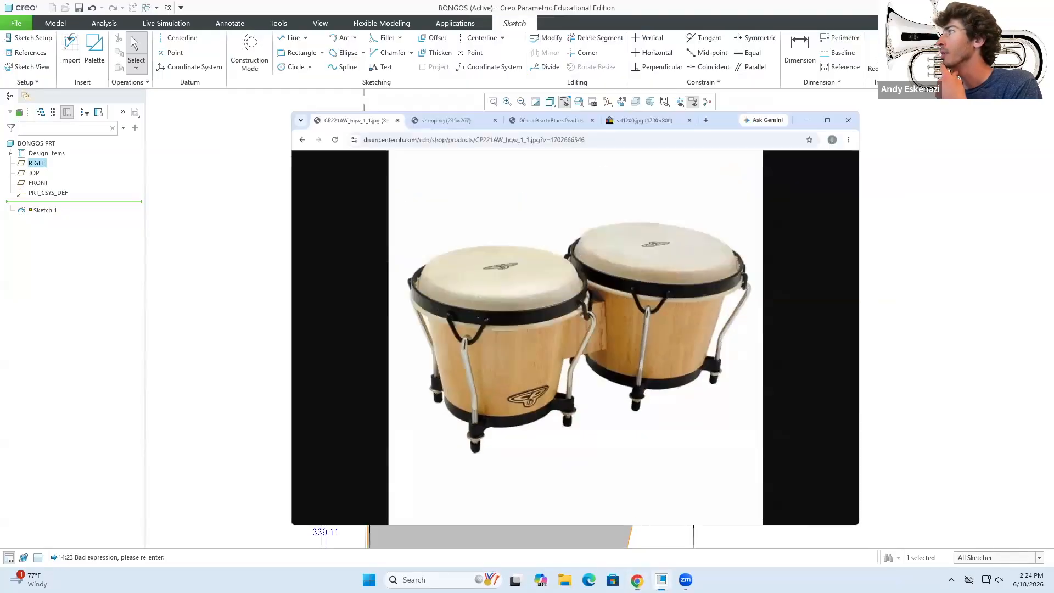
double_click(490, 273)
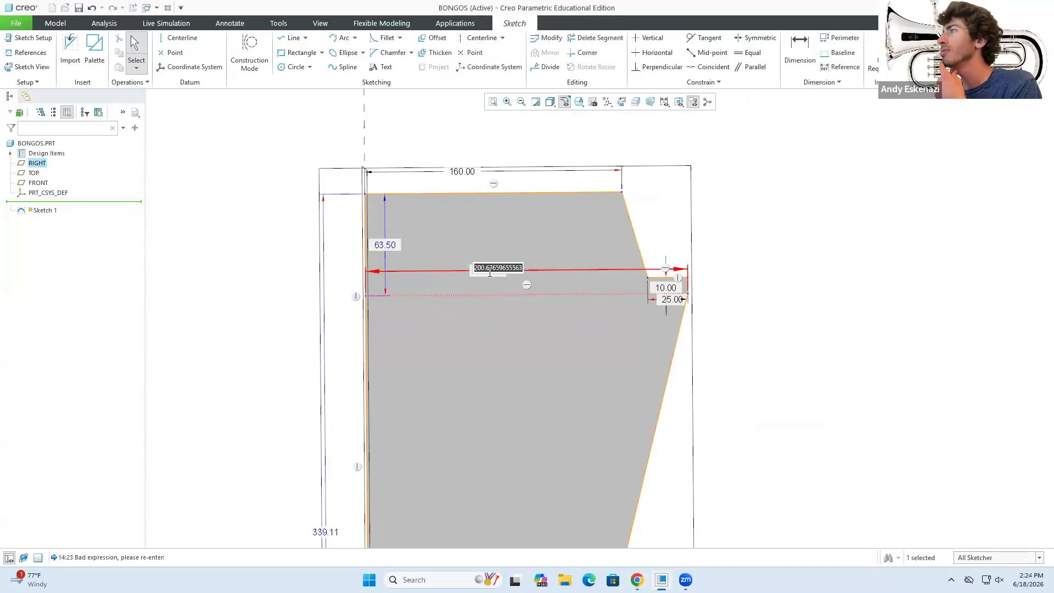
text(200)
key(Return)
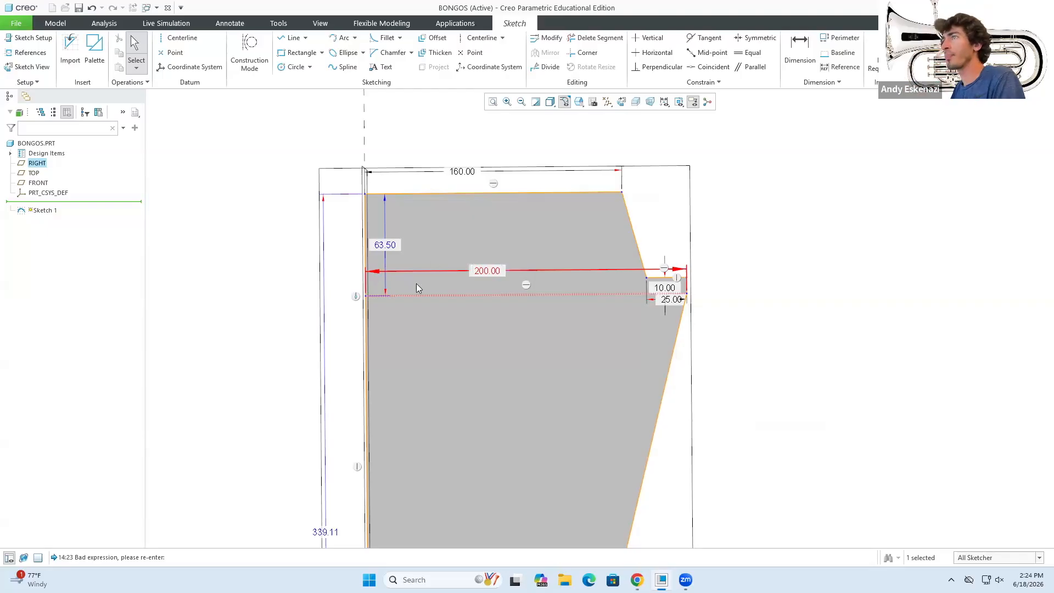
Set the top-to-rim height to 65 and the overall profile height to 340, and finish the sketch.
double_click(394, 260)
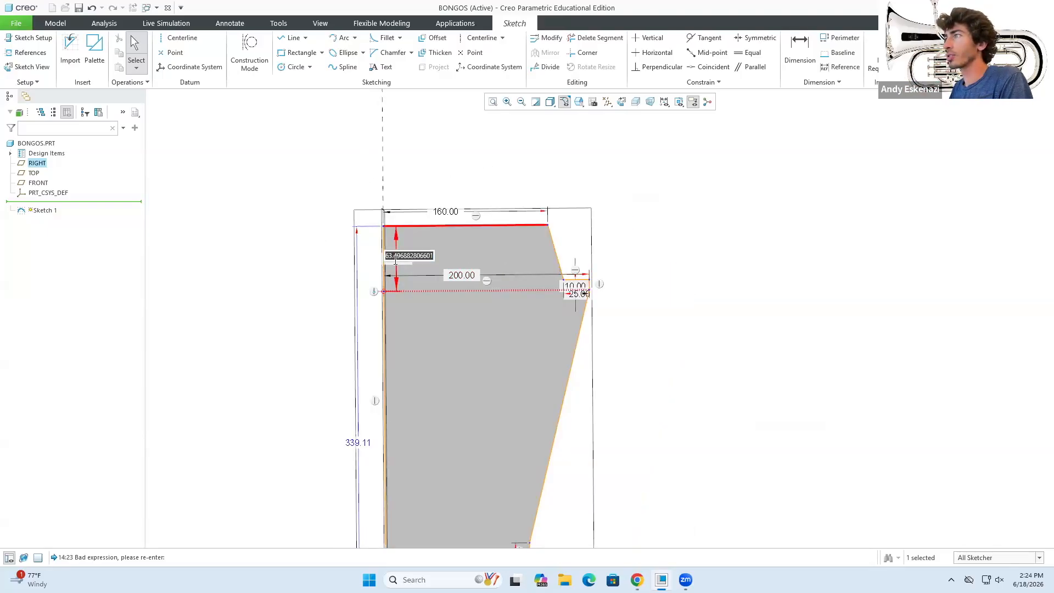
text(65)
key(Return)
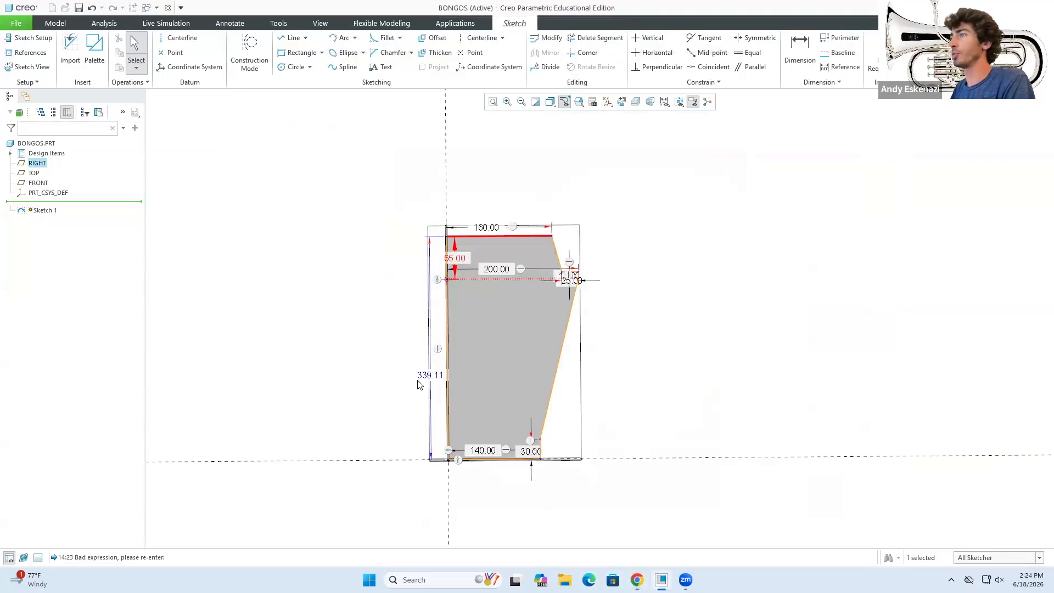
double_click(429, 379)
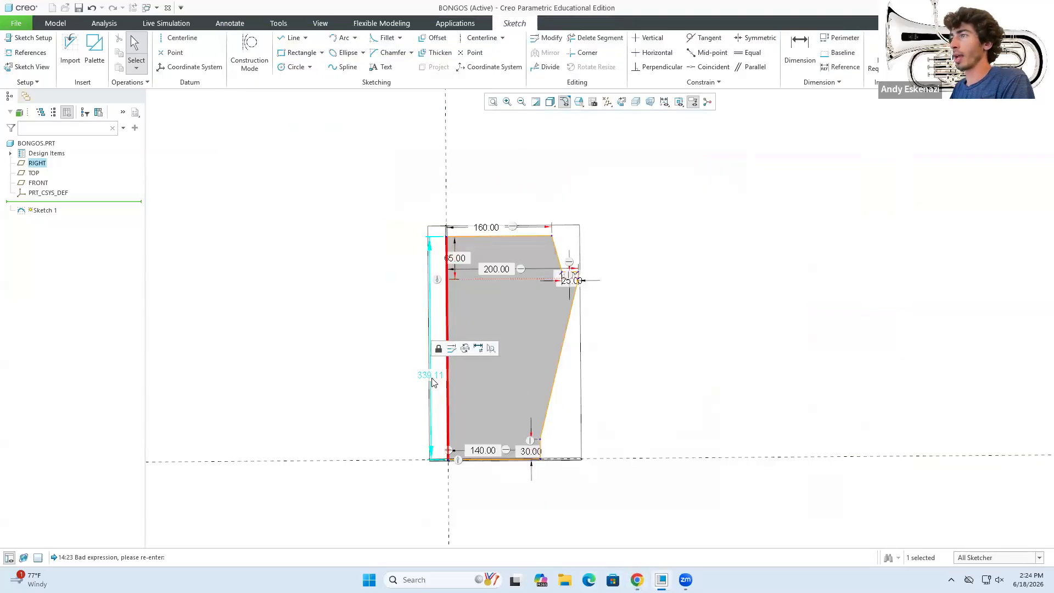
text(340)
key(Return)
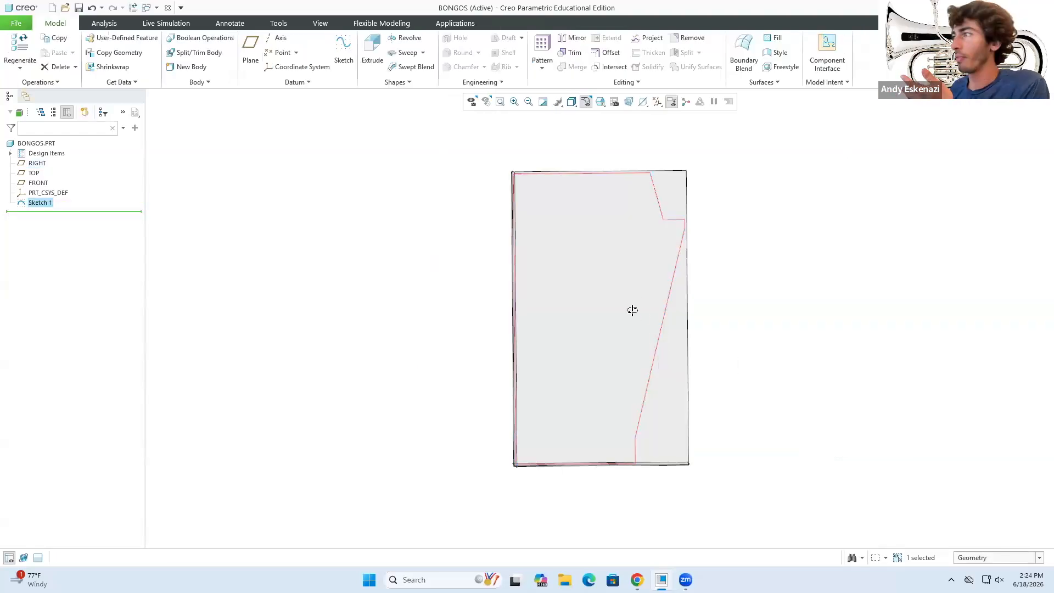
Revolve the half-profile sketch 360° as a solid about its vertical inner edge.
middle_drag(633, 311, 632, 314)
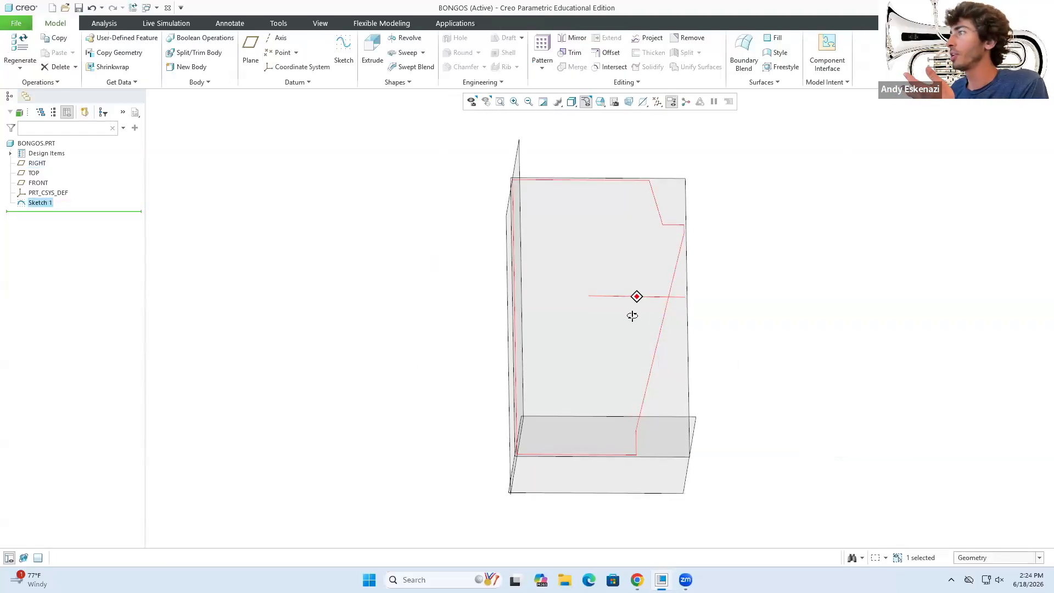
click(406, 37)
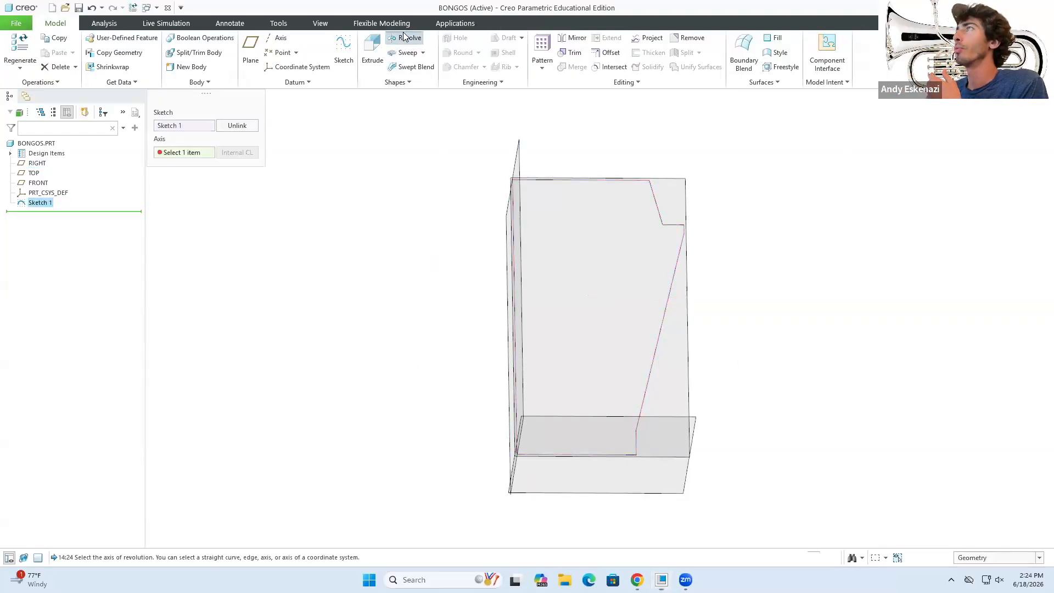
click(513, 205)
mouse_move(525, 264)
middle_down()
mouse_move(527, 292)
mouse_move(601, 391)
middle_up()
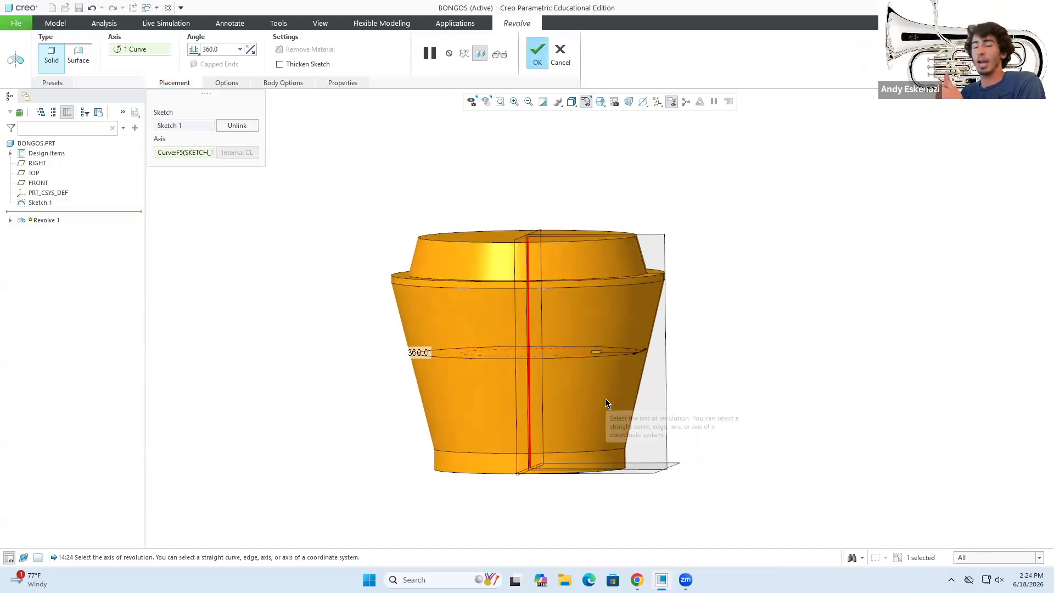
click(538, 55)
key(ctrl+d)
Compare the drum with the bongo photo, reopen the revolve's profile sketch and delete the slanted side line below the rim.
click(637, 580)
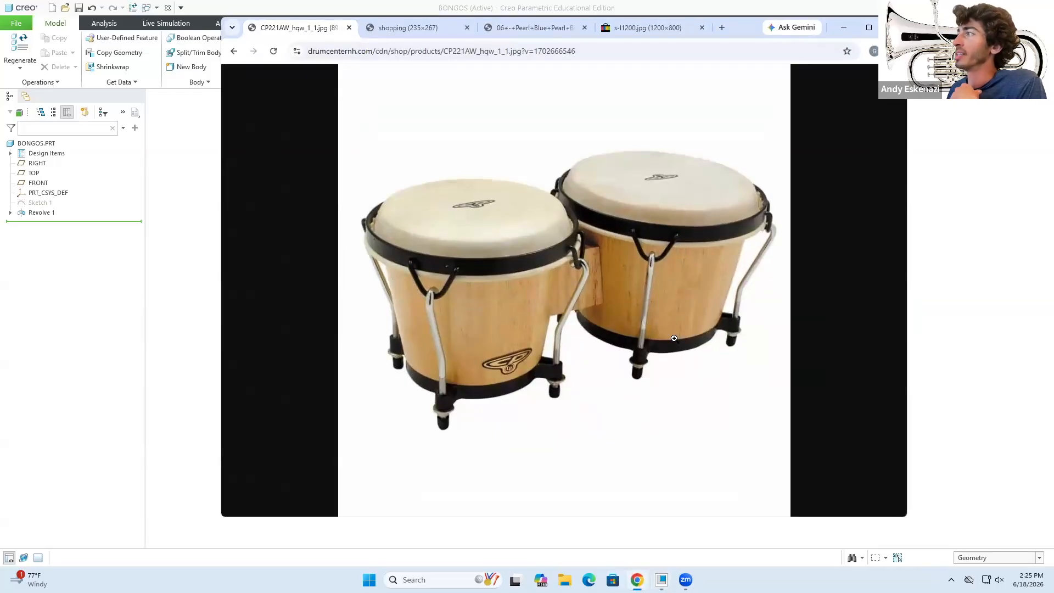
click(842, 34)
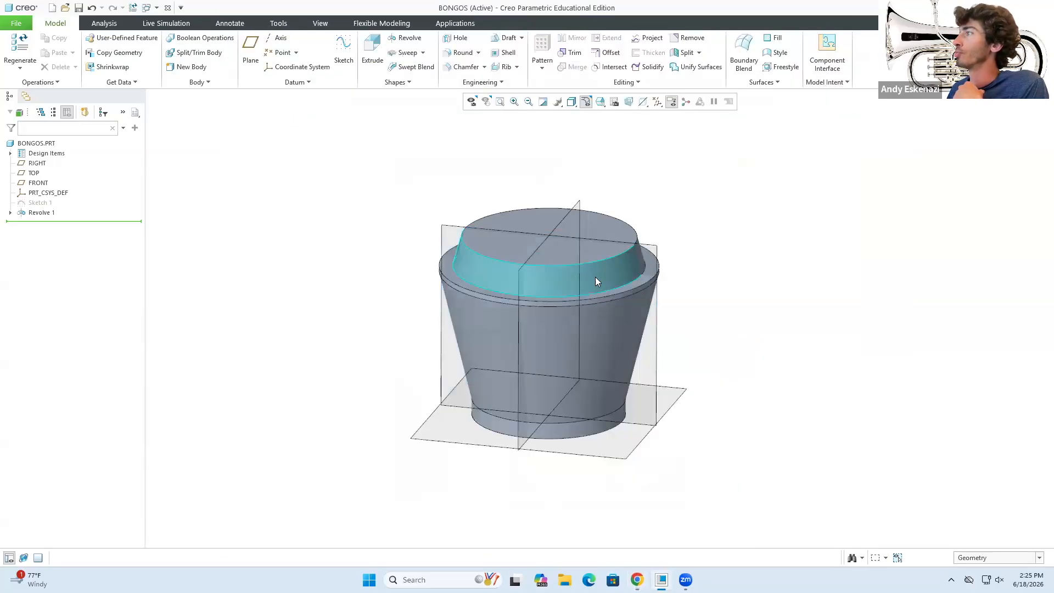
click(10, 213)
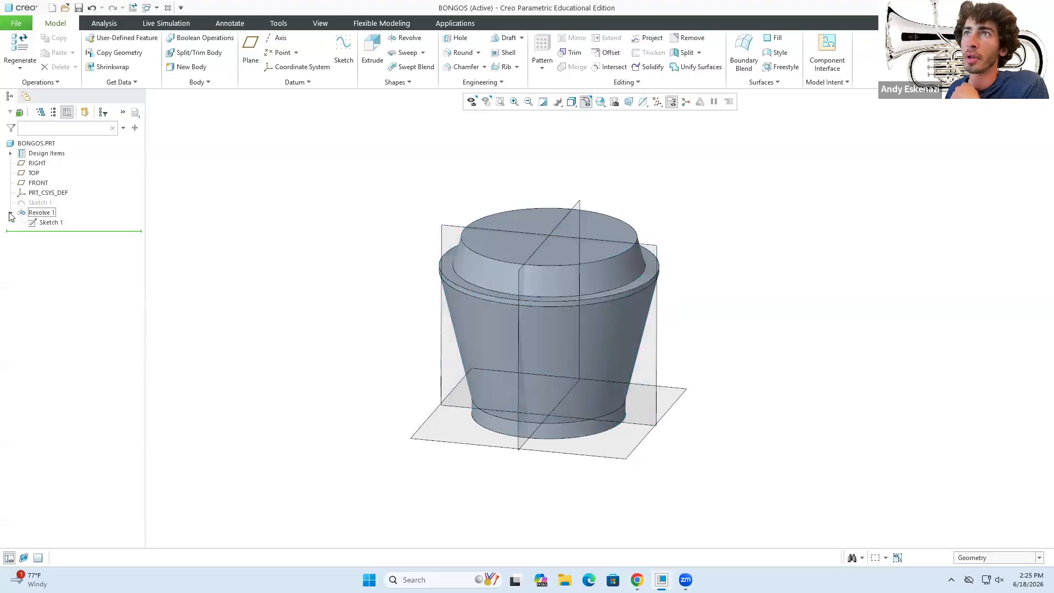
click(49, 222)
middle_drag(551, 286, 582, 255)
scroll(666, 330, down, 2)
click(630, 349)
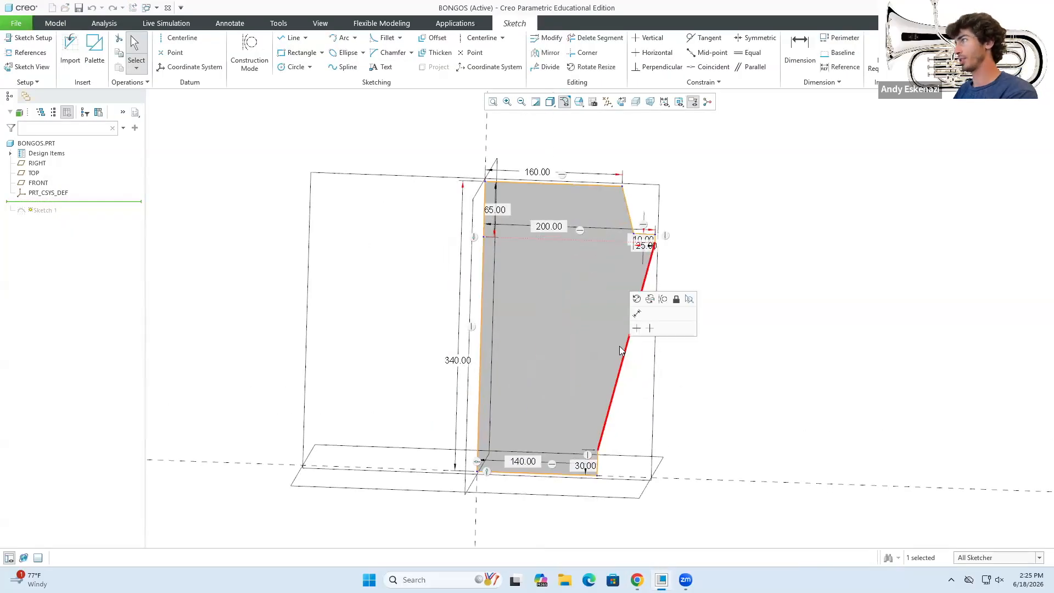
key(Delete)
Draw a horizontal line inward from the rim's lower corner and a slanted line down to the top of the base edge.
scroll(640, 263, down, 4)
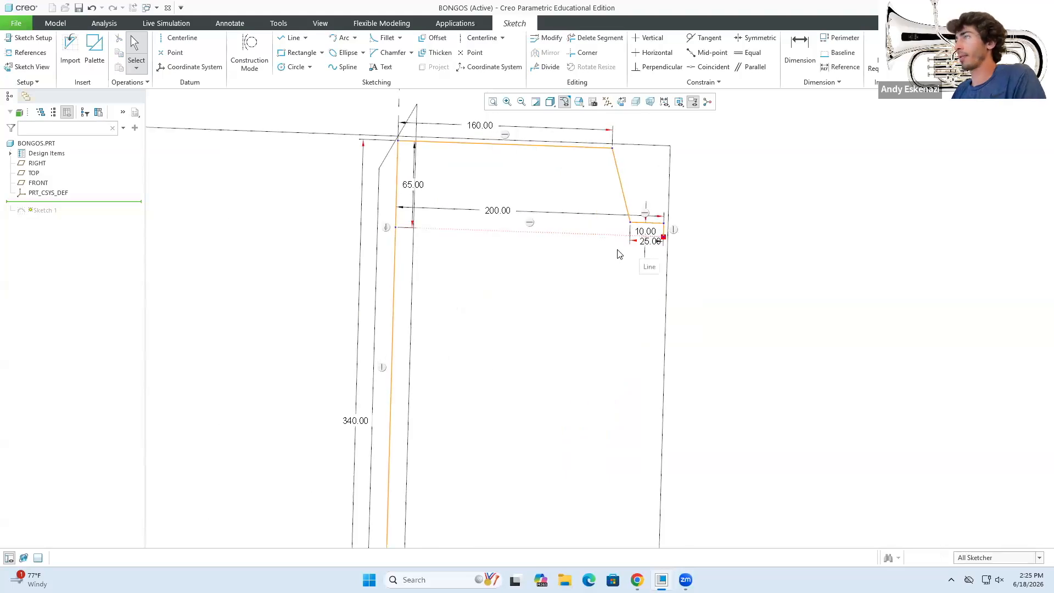
click(291, 37)
click(669, 234)
click(614, 235)
scroll(652, 222, up, 3)
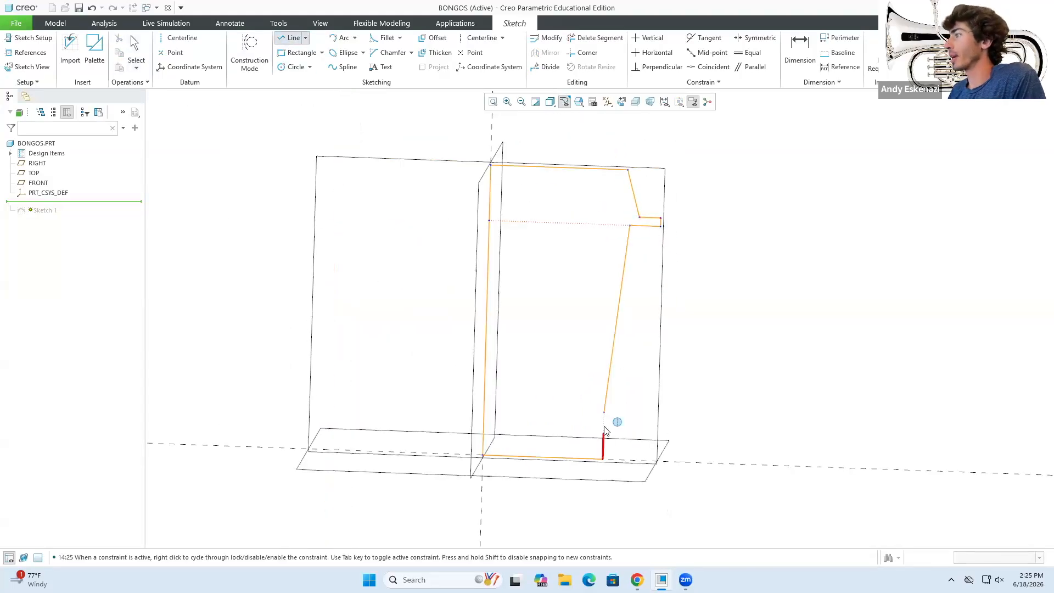
click(603, 437)
middle_click(604, 436)
Set the length of the horizontal line under the rim to 40 and finish the sketch.
scroll(622, 217, down, 5)
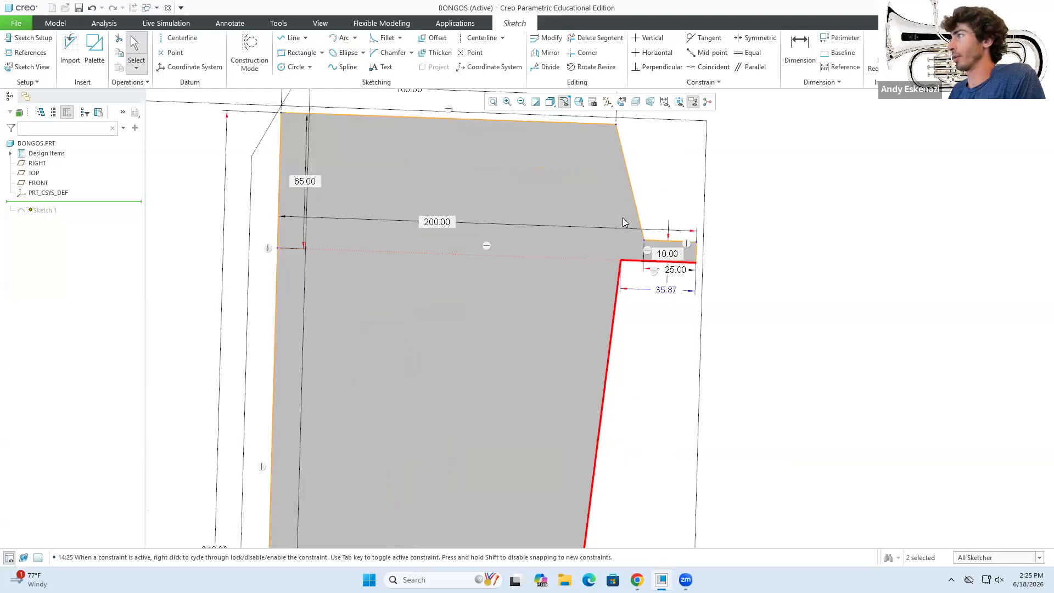
double_click(668, 294)
text(3)
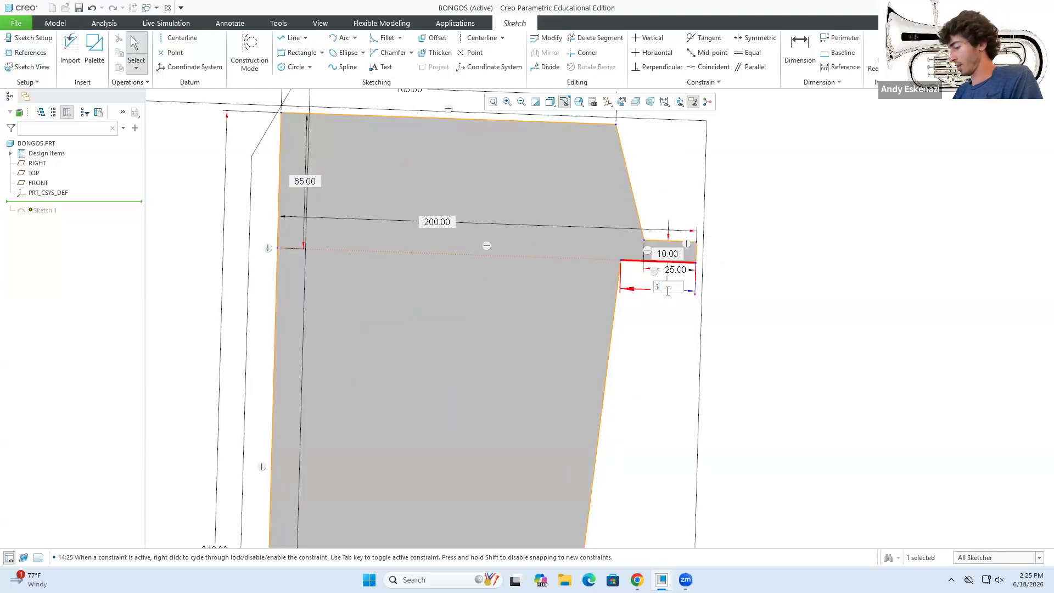
text(5])
key(Return)
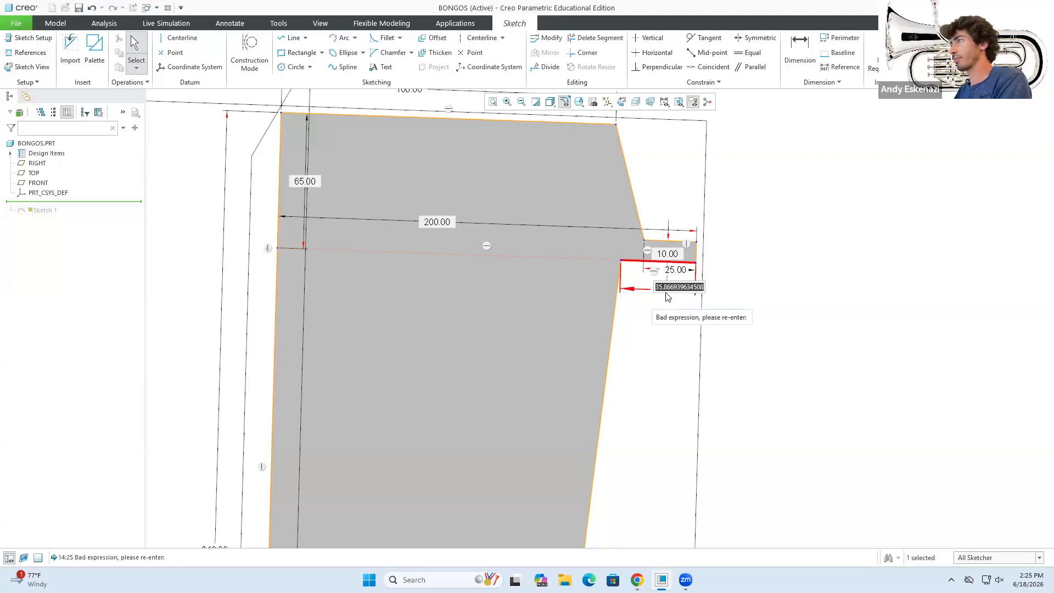
text(40)
key(Return)
scroll(669, 296, down, 5)
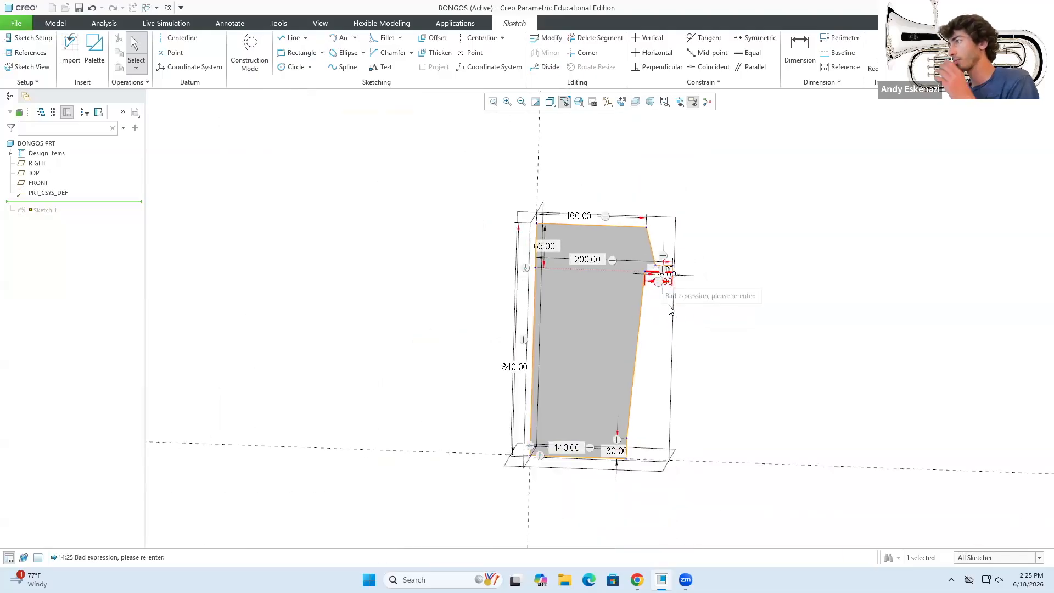
click(925, 50)
Compare the revised drum body's shape and proportions with the bongo photo.
mouse_move(675, 350)
middle_down()
mouse_move(652, 341)
mouse_move(647, 351)
mouse_move(651, 502)
middle_up()
click(637, 580)
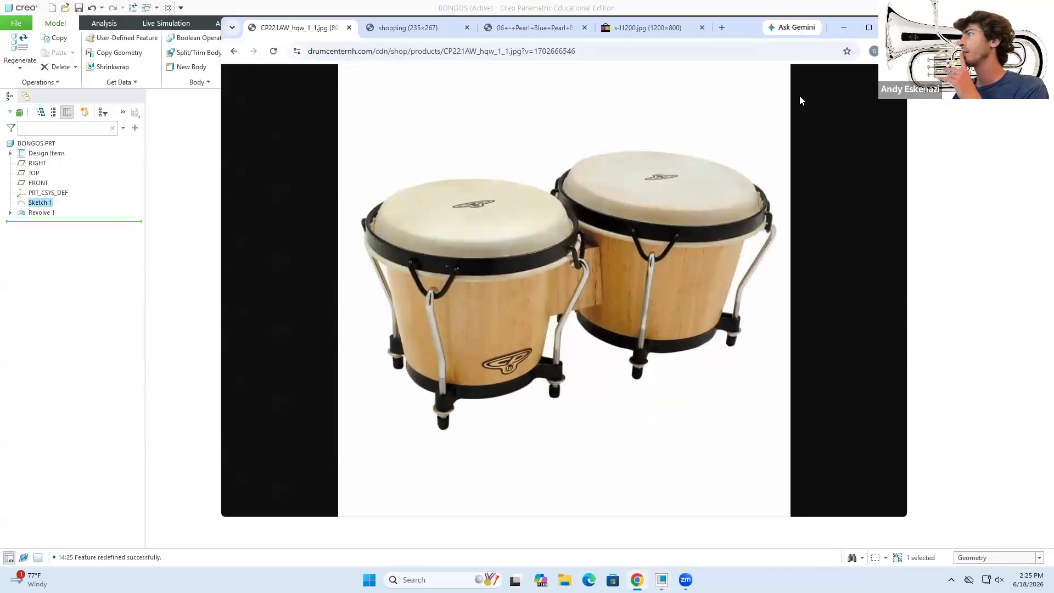
click(844, 27)
middle_drag(581, 325, 612, 351)
mouse_move(597, 410)
middle_down()
mouse_move(570, 408)
mouse_move(596, 407)
middle_up()
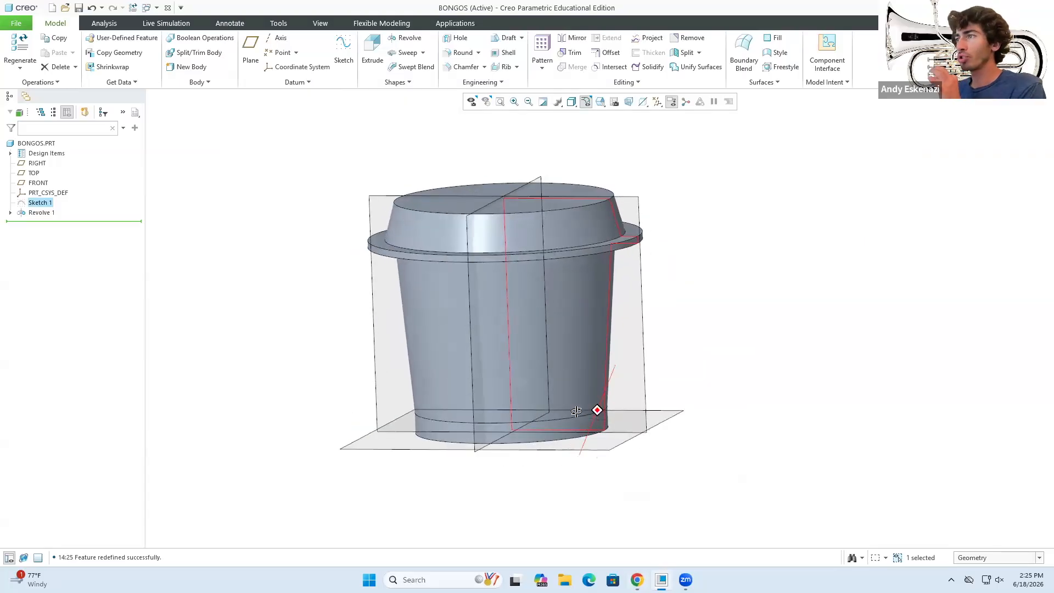
Reopen the revolve's profile sketch, set the overall height to 300, and finish the sketch.
click(10, 213)
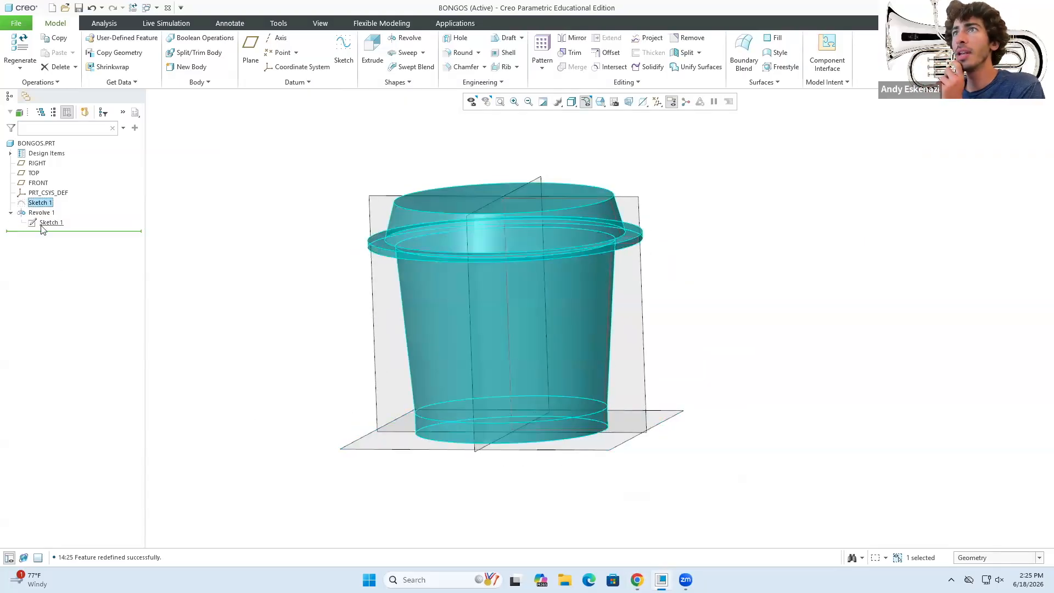
click(50, 223)
click(62, 189)
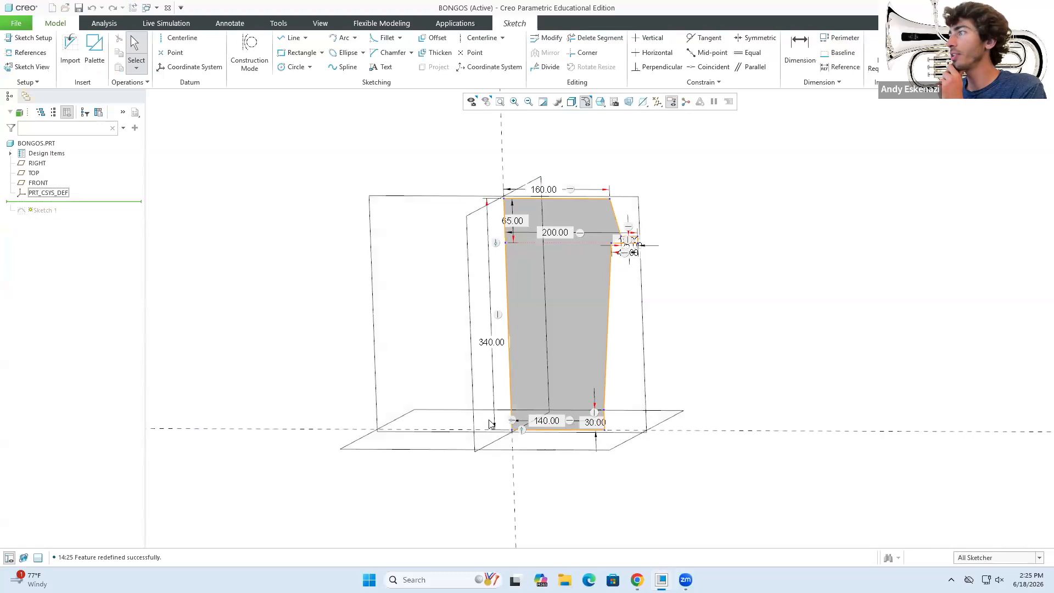
double_click(543, 419)
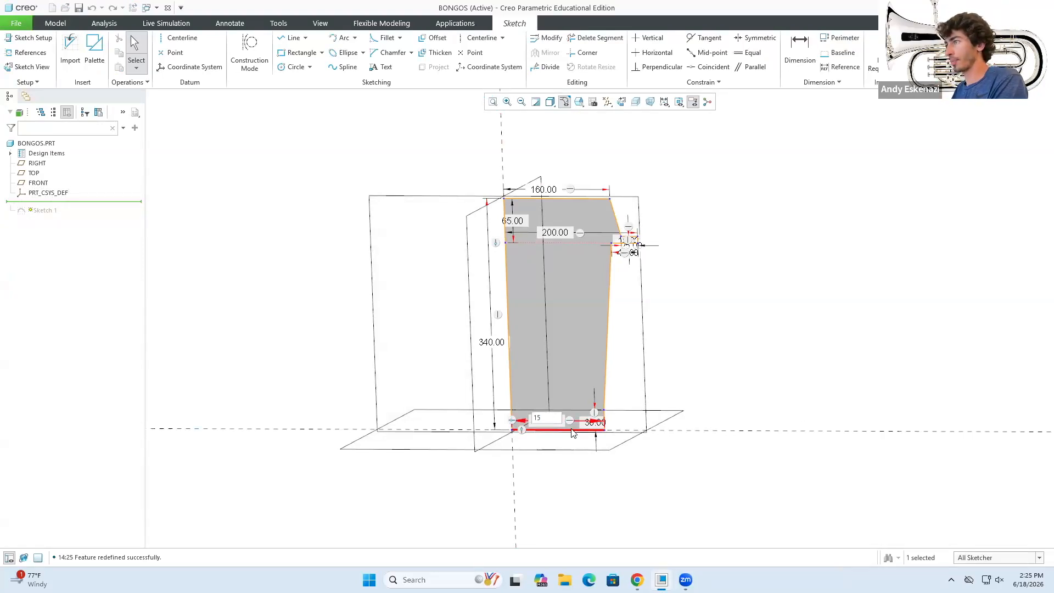
key(Return)
double_click(492, 341)
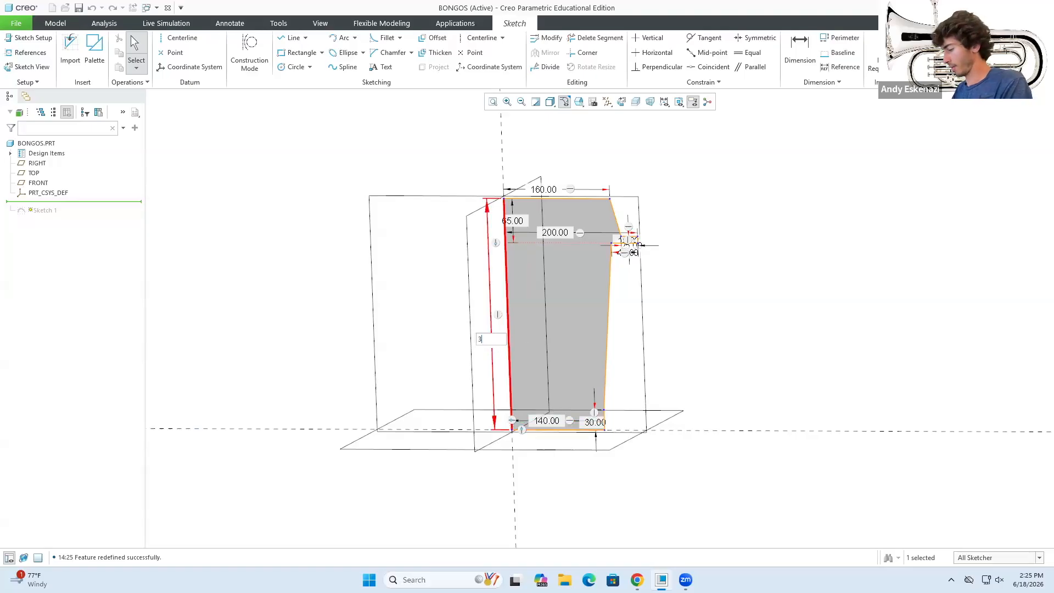
text(300)
key(Return)
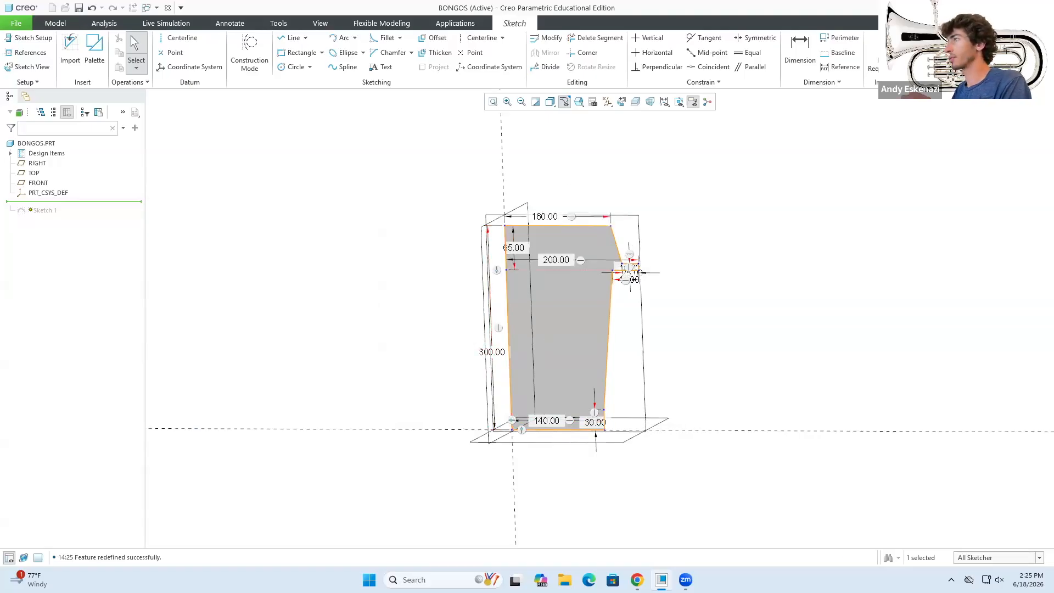
middle_drag(648, 328, 626, 347)
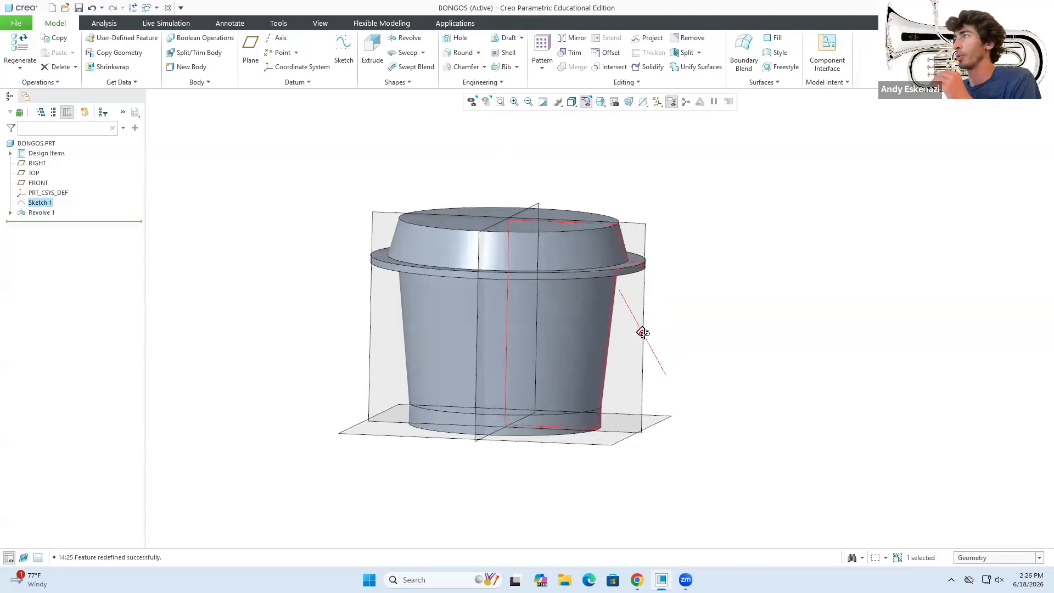
scroll(632, 346, up, 1)
scroll(516, 417, up, 2)
middle_drag(516, 417, 619, 509)
scroll(530, 405, down, 2)
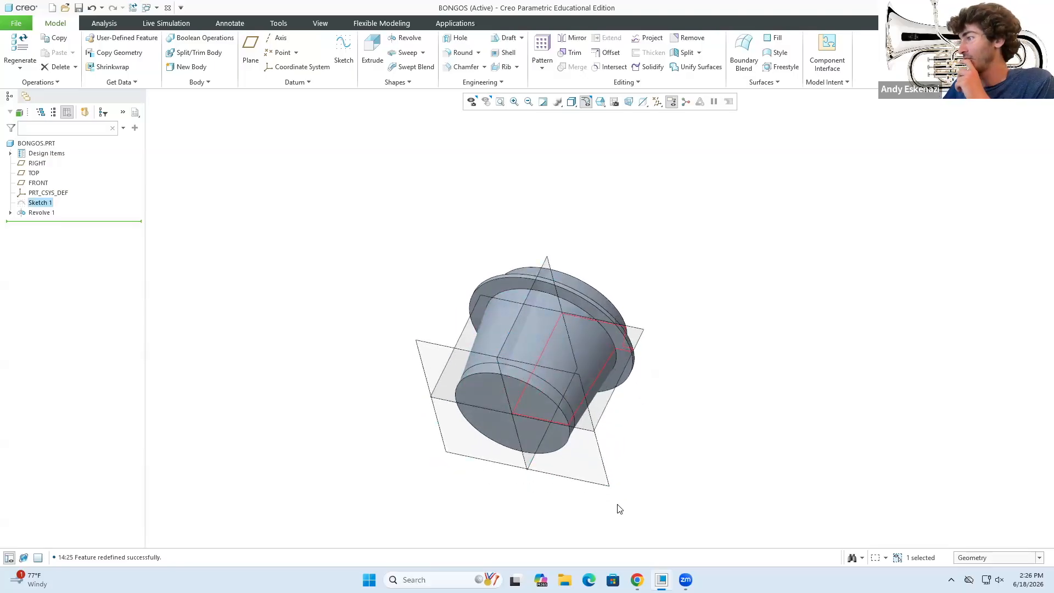
Inspect the drum body's solid underside and tapered sides from several angles.
middle_drag(537, 267, 524, 302)
scroll(593, 372, down, 1)
scroll(523, 278, up, 2)
scroll(635, 376, down, 2)
middle_drag(636, 380, 477, 419)
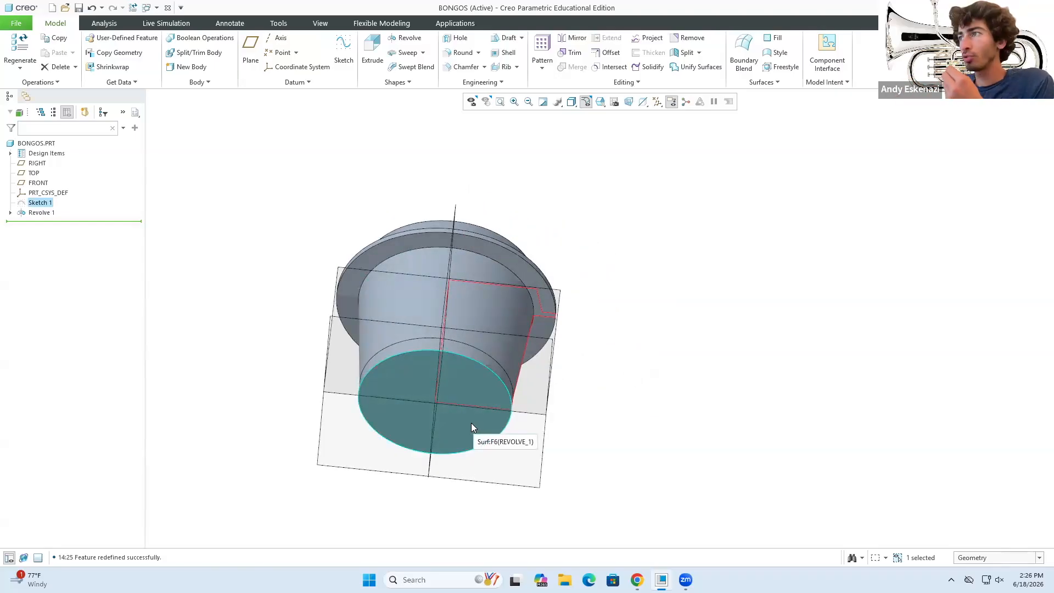
middle_drag(473, 426, 463, 391)
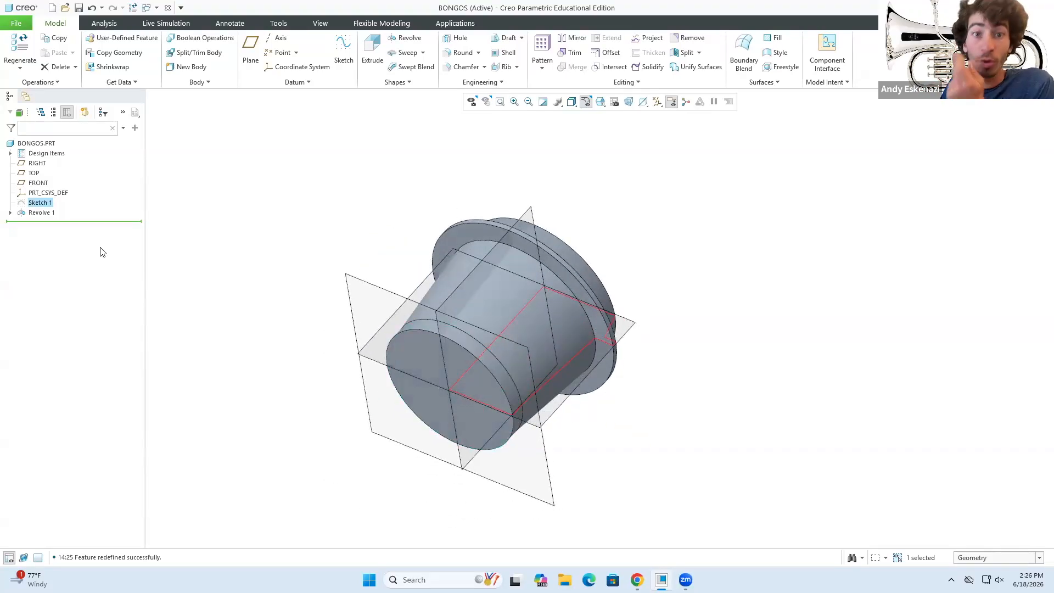
Reopen the revolve's profile sketch and convert the vertical axis line and the bottom line to construction geometry.
click(10, 213)
click(51, 222)
click(77, 188)
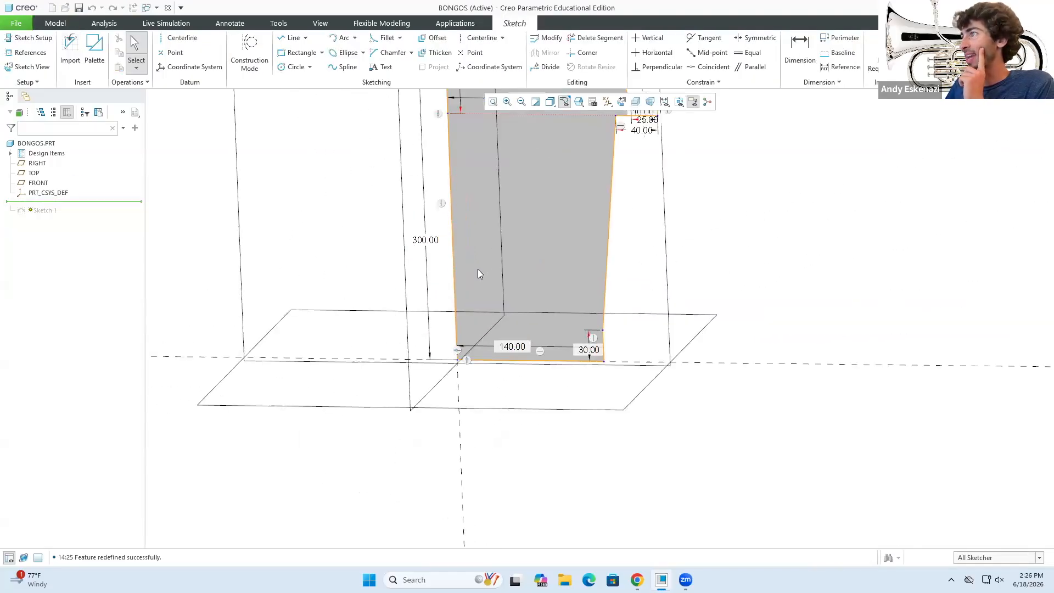
click(454, 278)
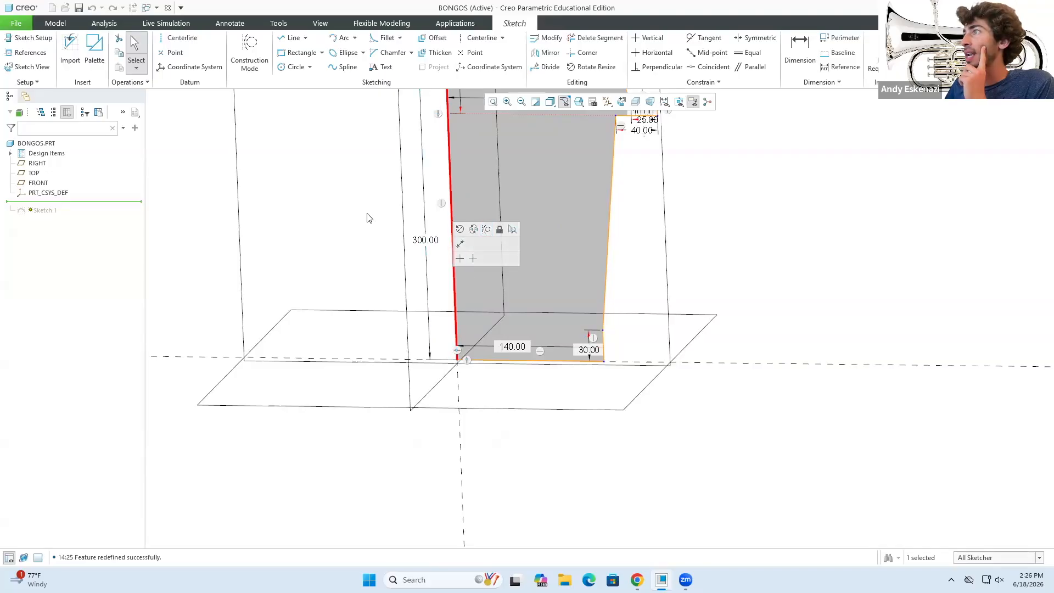
click(486, 229)
click(491, 362)
click(524, 310)
scroll(608, 307, up, 2)
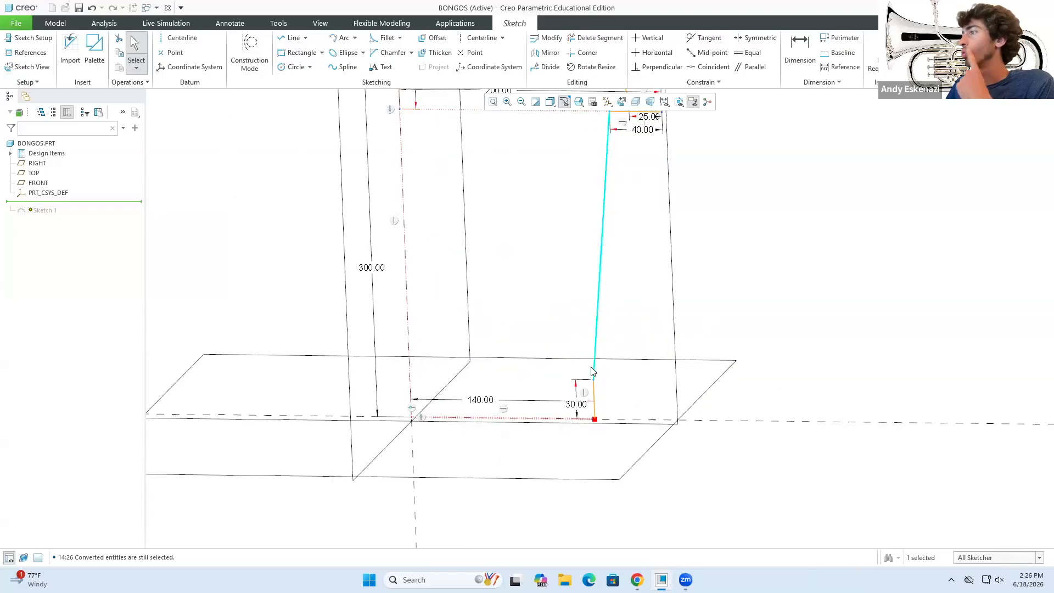
click(291, 37)
scroll(596, 439, up, 2)
click(571, 429)
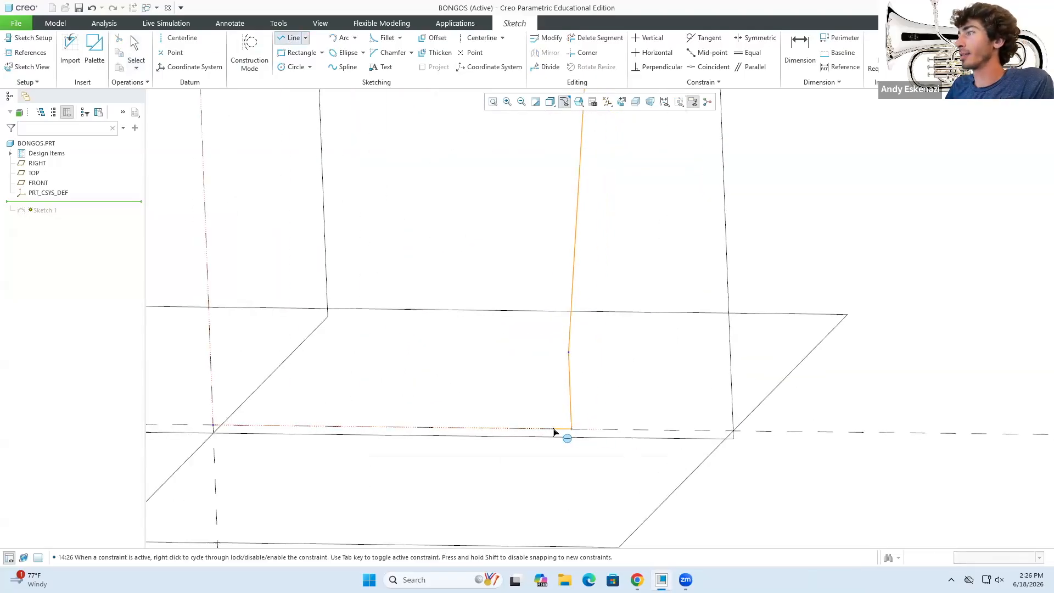
click(545, 429)
click(548, 354)
middle_click(584, 405)
middle_click(584, 407)
scroll(557, 427, up, 2)
click(564, 442)
key(Delete)
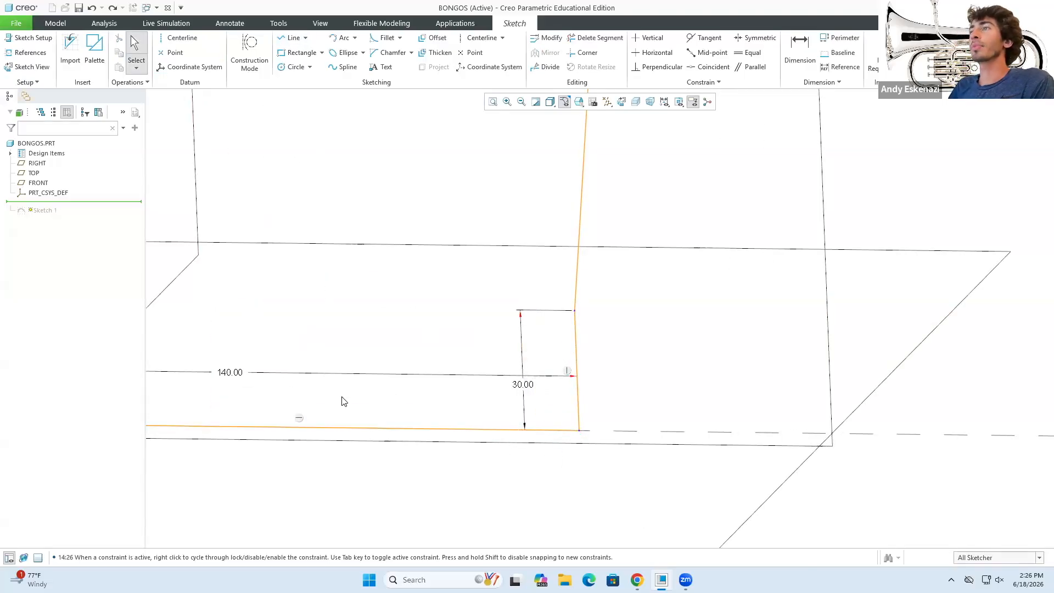
click(373, 428)
click(454, 355)
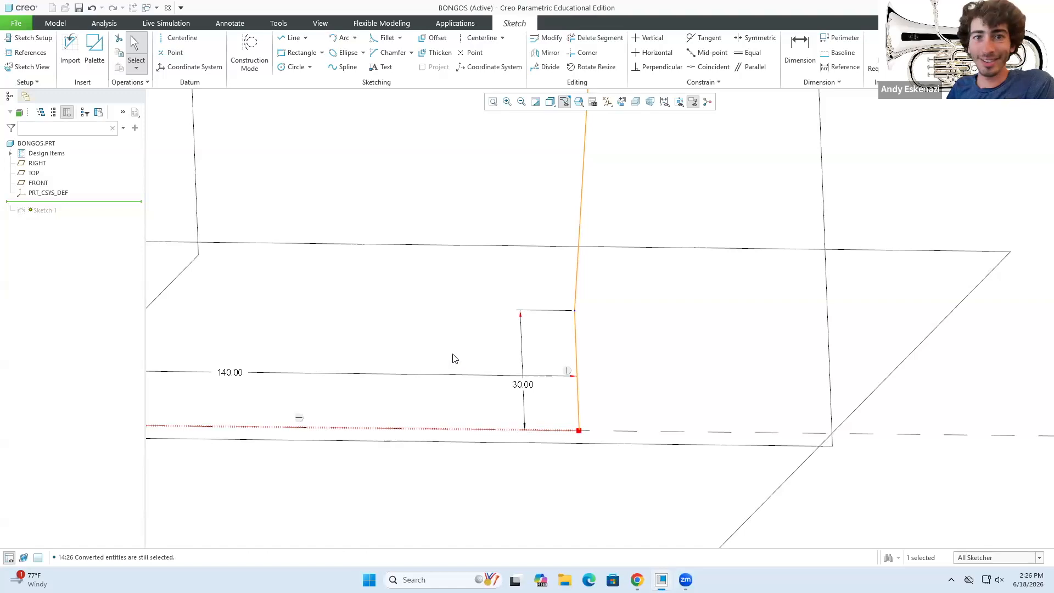
Draw a base line inward from the outer bottom corner, 15 wide, and a vertical line up to the base edge's height.
click(284, 38)
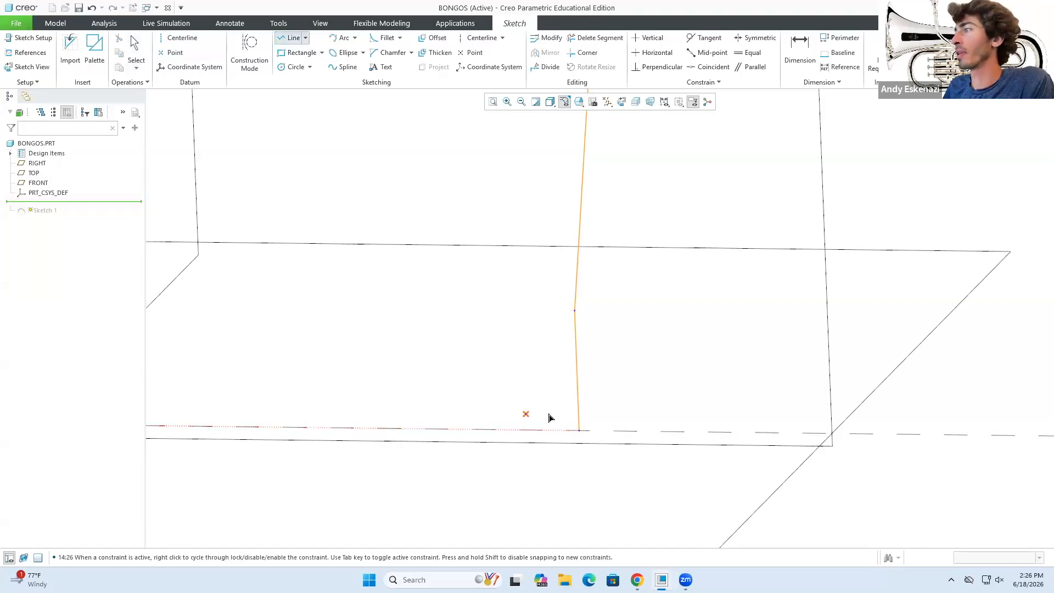
click(490, 431)
click(485, 311)
middle_click(485, 311)
middle_click(544, 429)
double_click(547, 478)
text(15)
key(Return)
scroll(649, 445, down, 5)
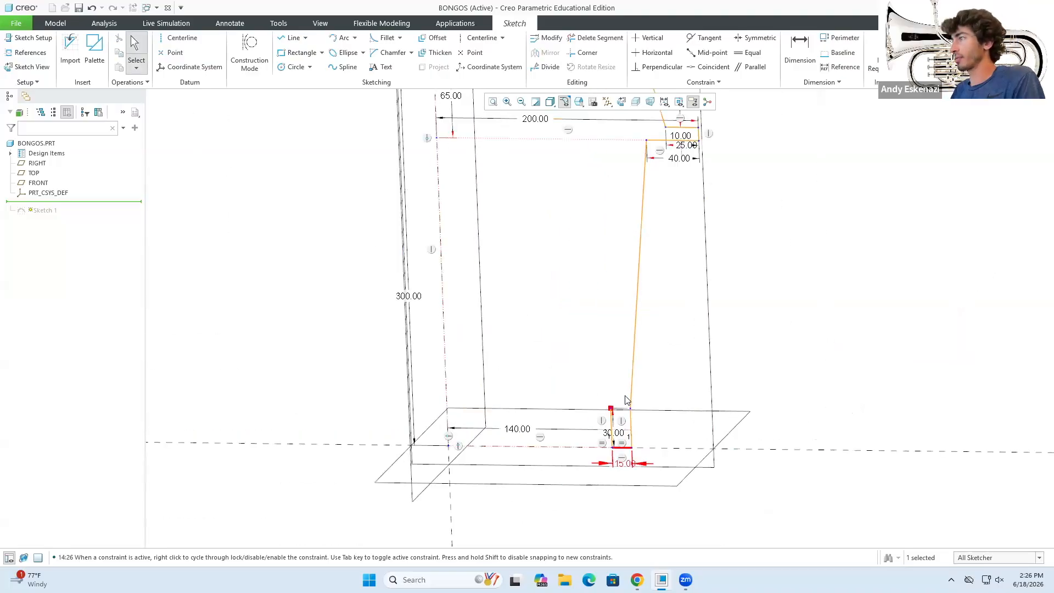
scroll(616, 432, down, 2)
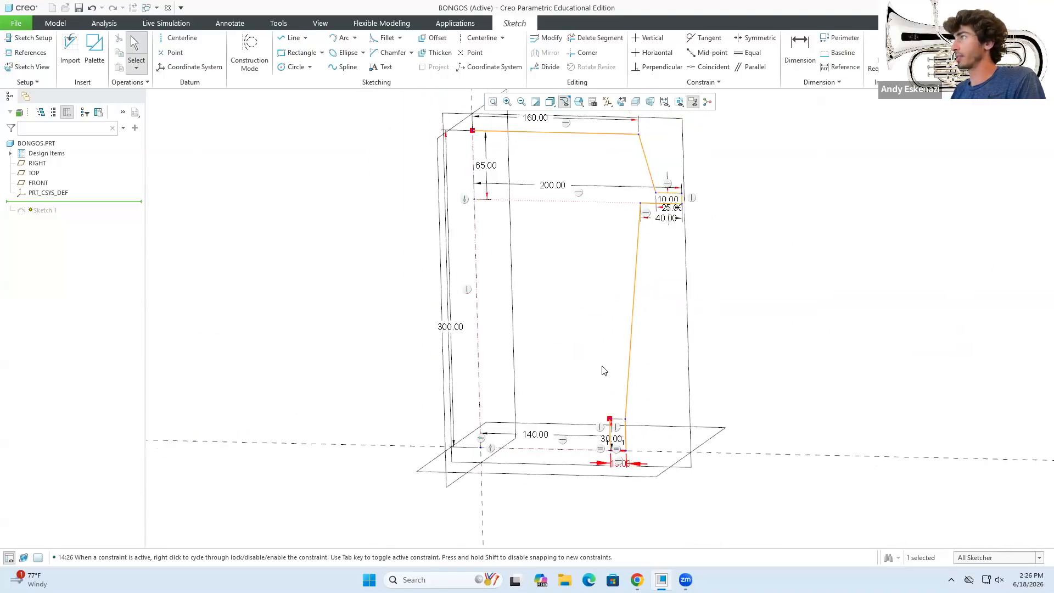
scroll(598, 392, up, 2)
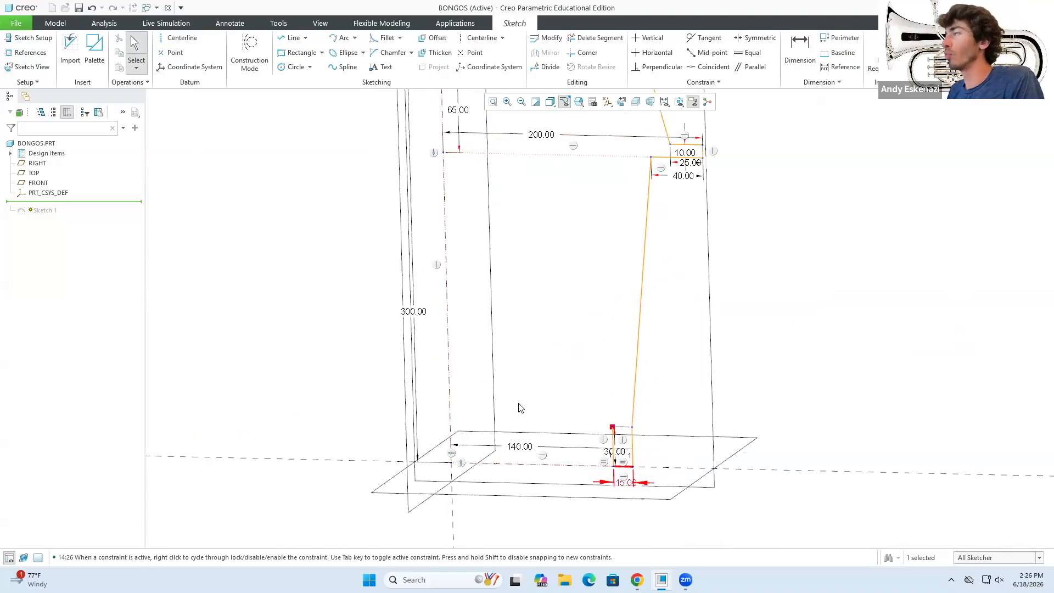
Draw the inner wall line from the inner base edge's upper end, parallel to the slanted outer wall, up to the rim's underside level.
click(291, 38)
click(613, 428)
click(632, 158)
middle_click(632, 158)
Extend the inner wall vertically to just below the top line and draw a horizontal line from there to the axis.
scroll(649, 320, down, 2)
scroll(647, 200, up, 4)
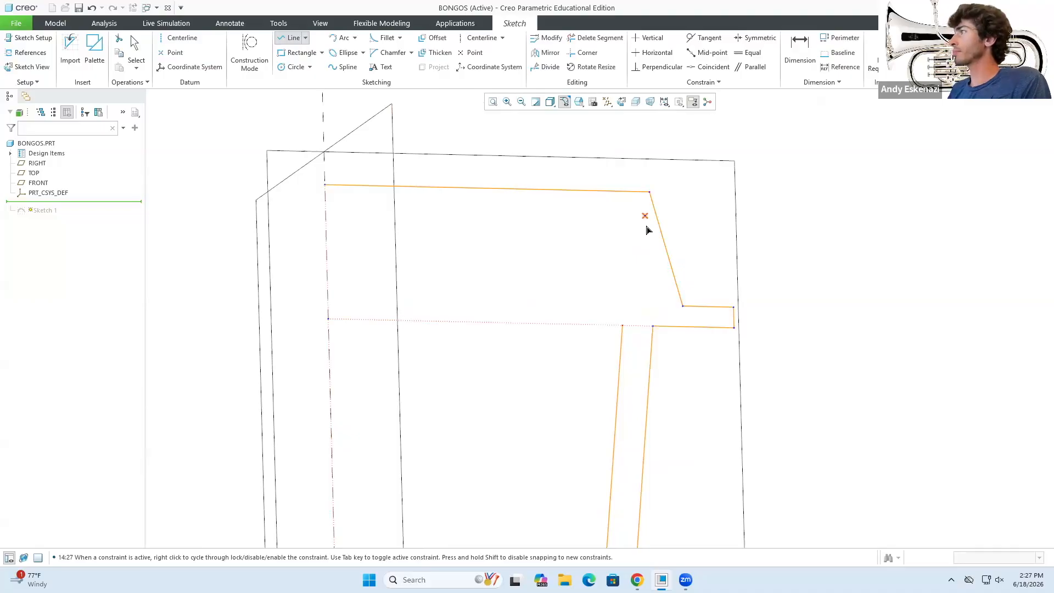
click(622, 326)
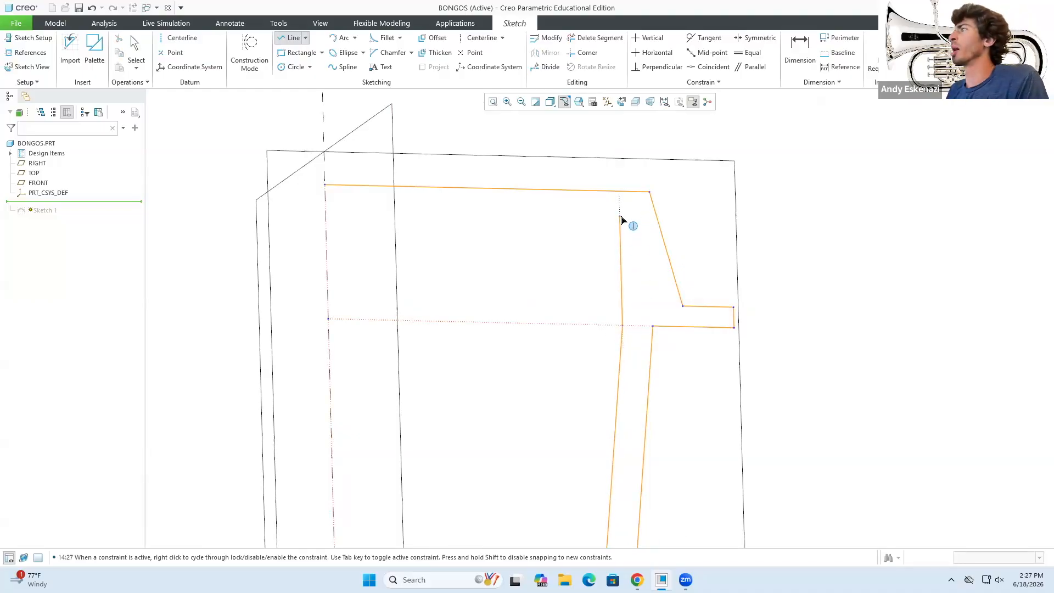
click(621, 216)
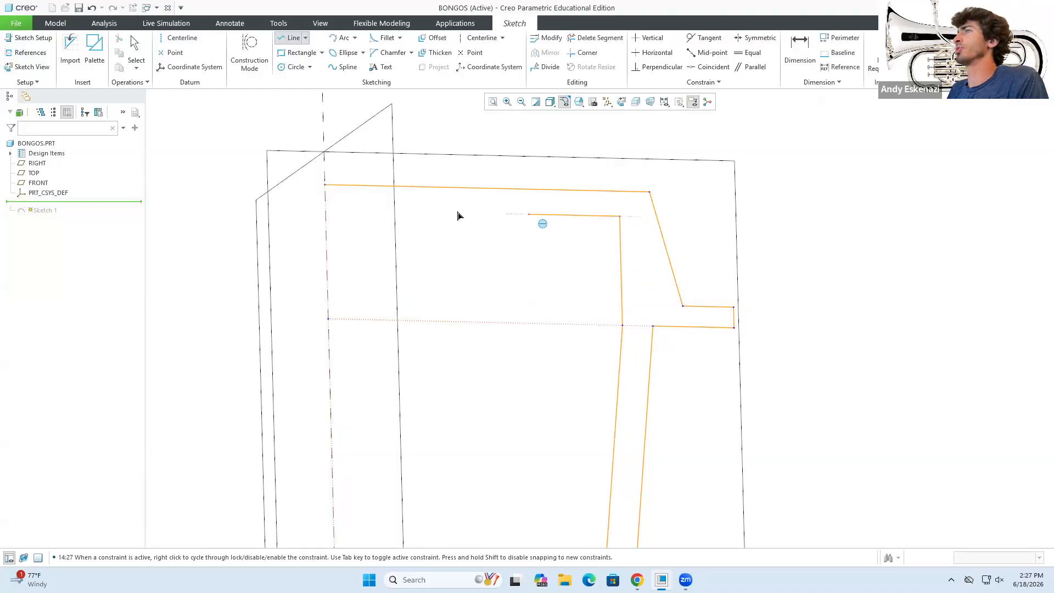
click(325, 211)
middle_click(325, 210)
click(504, 237)
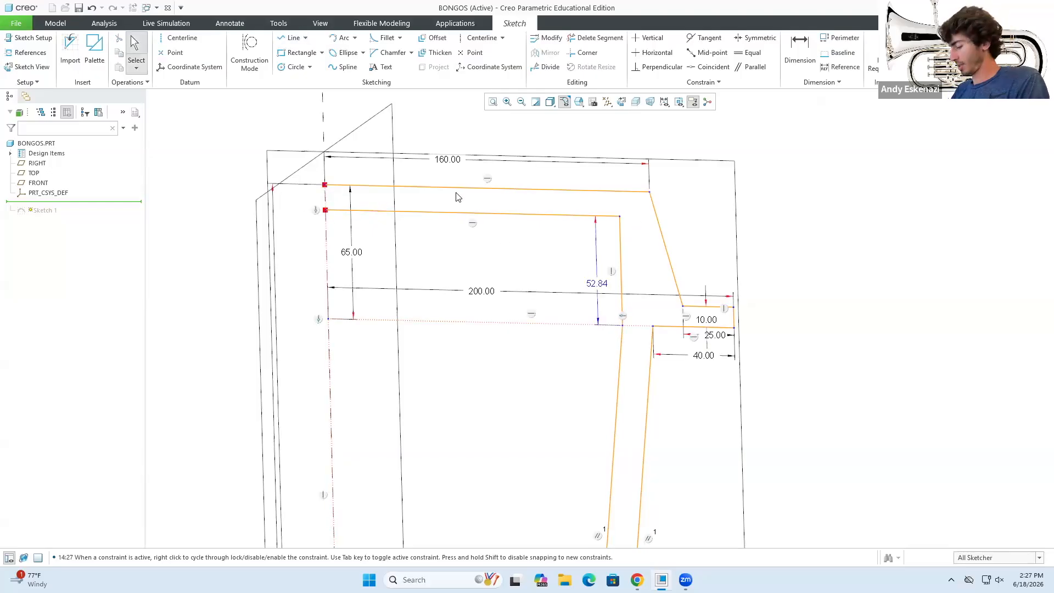
Dimension the distance between the inner and outer top lines and set it to 15.
key(d)
click(549, 215)
click(548, 191)
middle_click(701, 204)
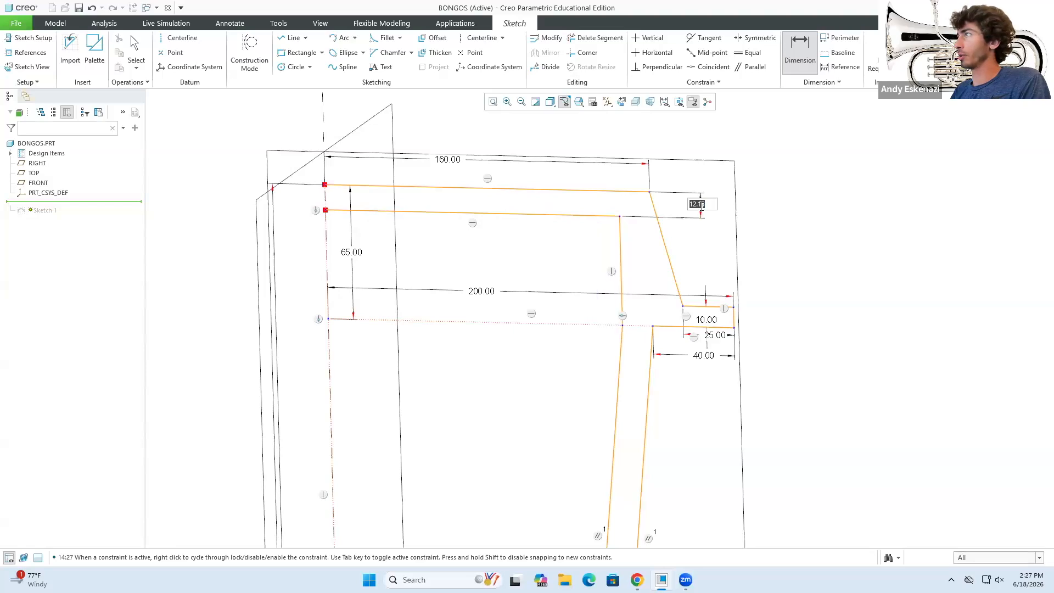
scroll(708, 280, down, 3)
scroll(677, 541, up, 3)
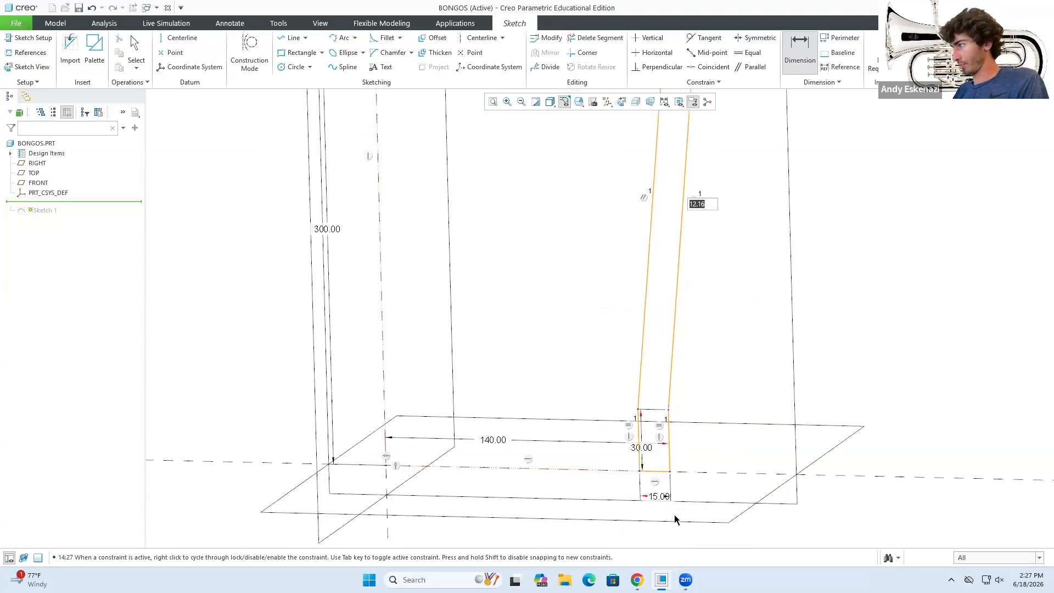
text(15)
key(Return)
Close the hollow profile with a short vertical line on the axis between the two top lines and finish the sketch.
scroll(677, 517, down, 3)
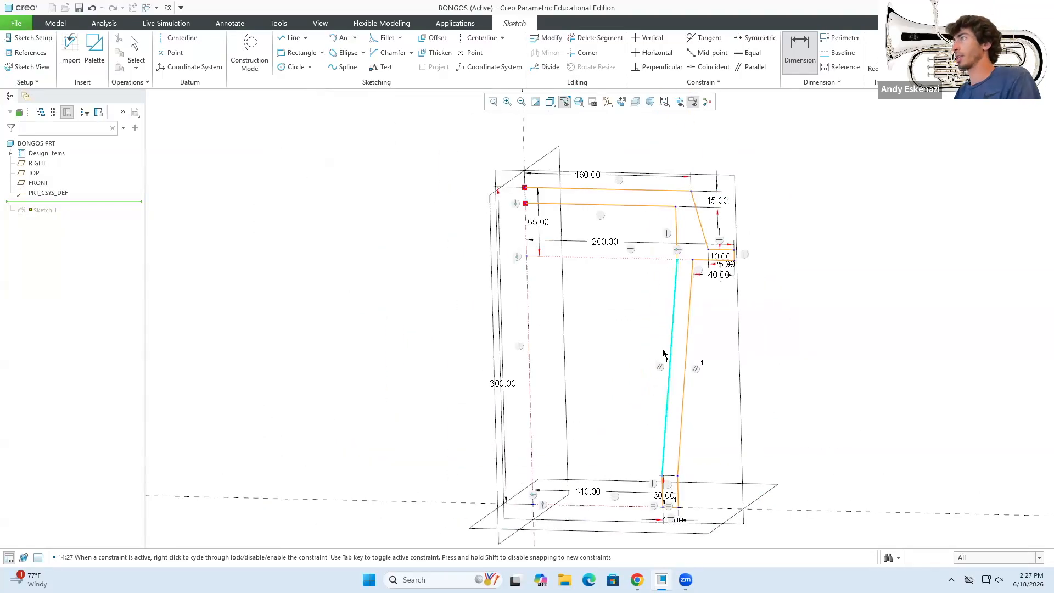
click(296, 42)
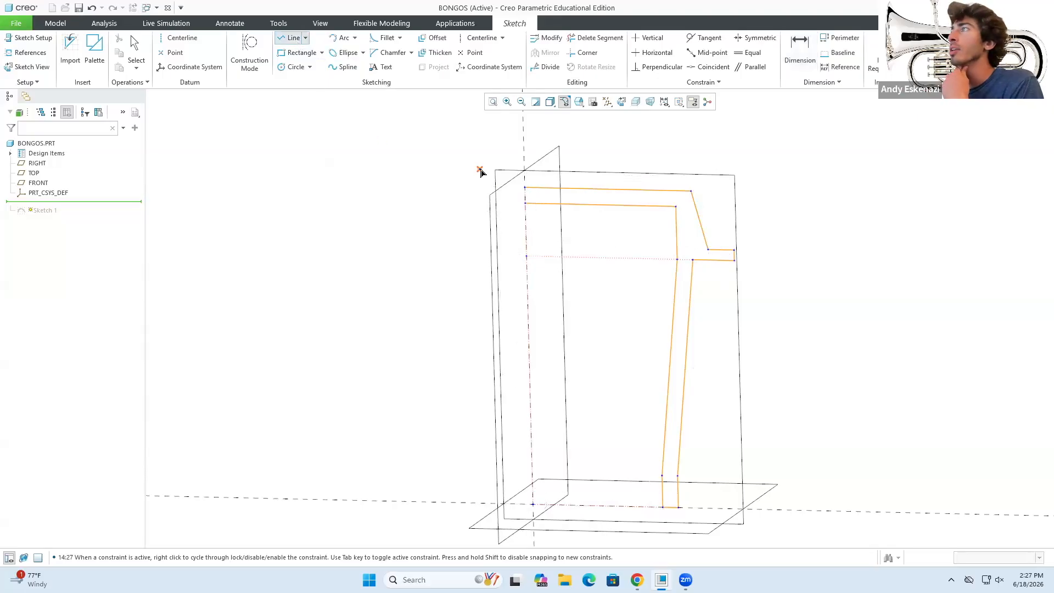
click(524, 190)
click(526, 204)
middle_click(600, 293)
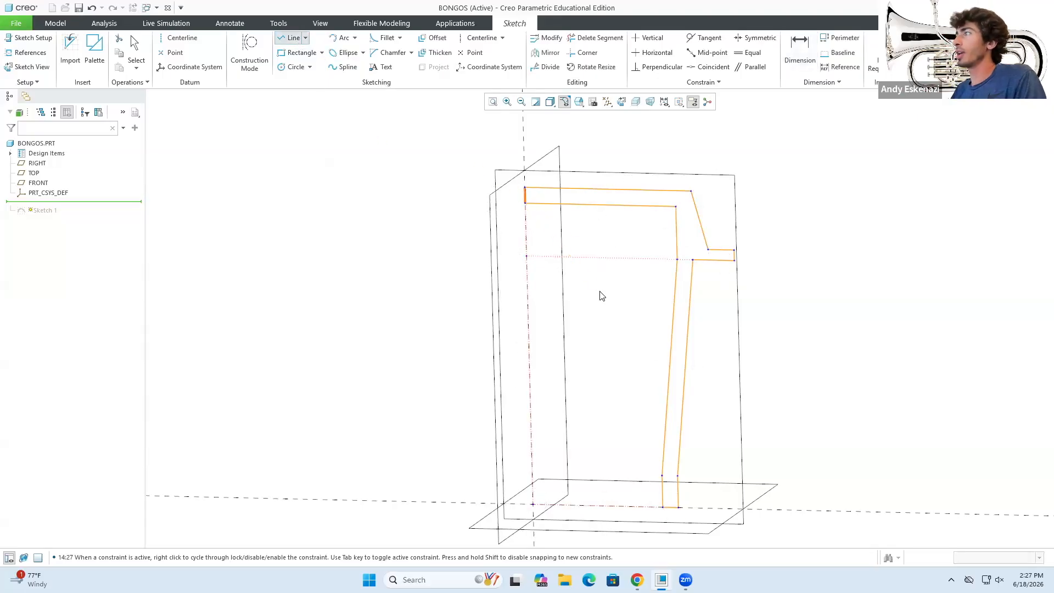
middle_click(603, 299)
click(615, 312)
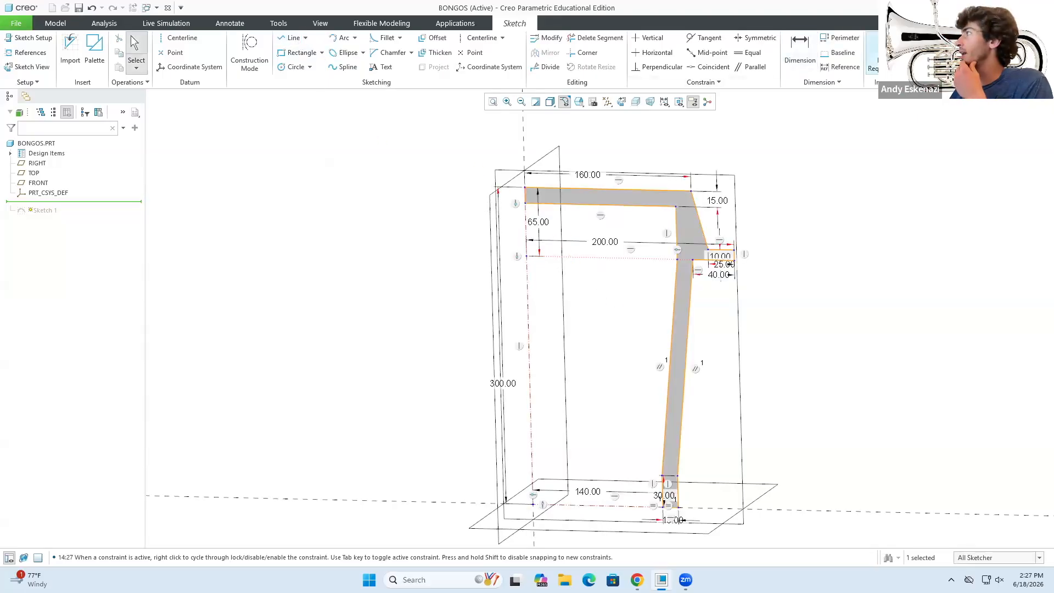
click(925, 48)
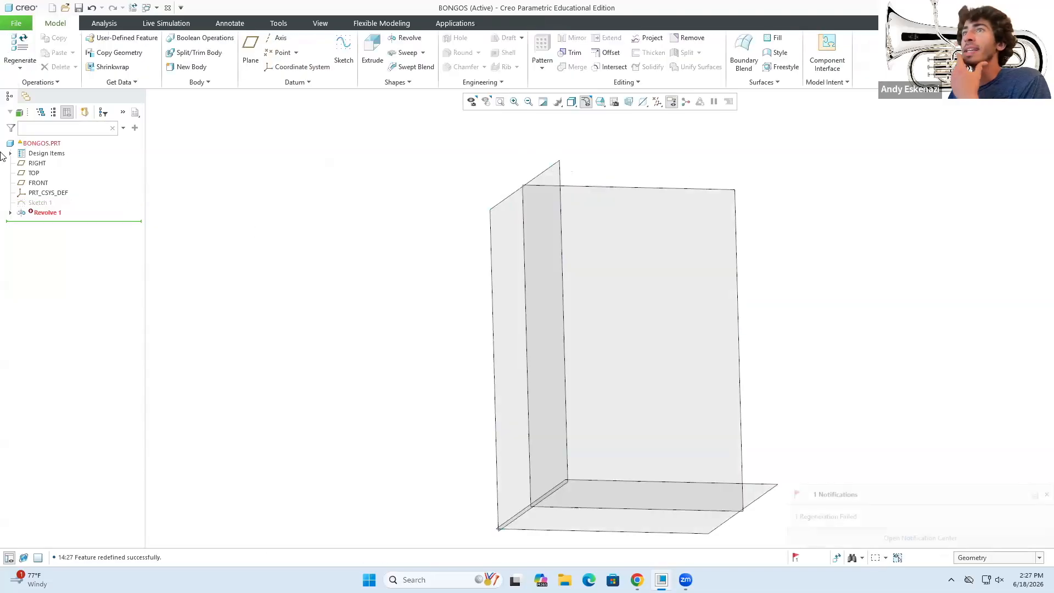
click(41, 204)
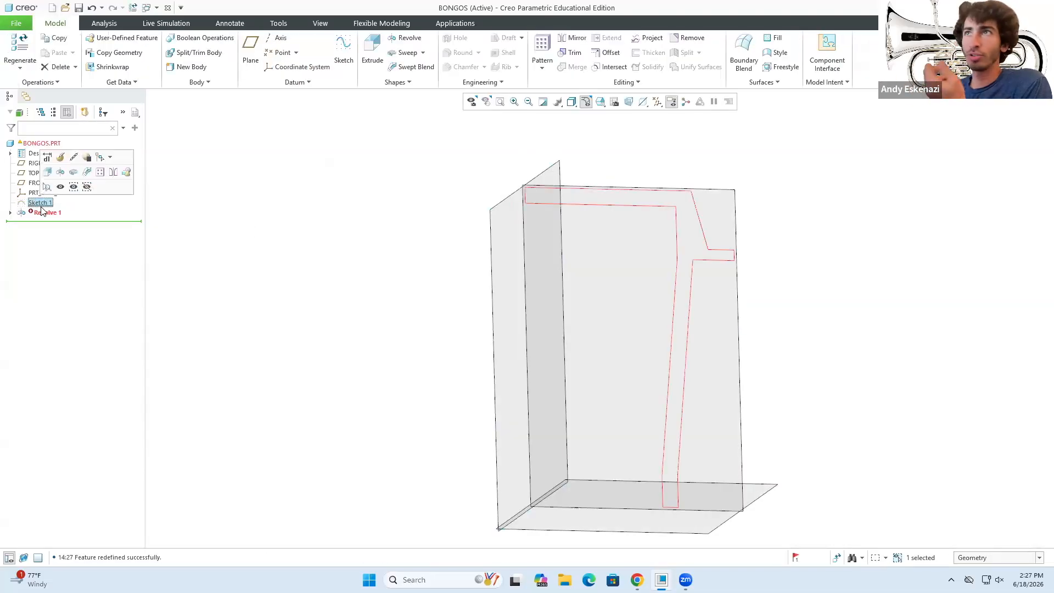
click(61, 172)
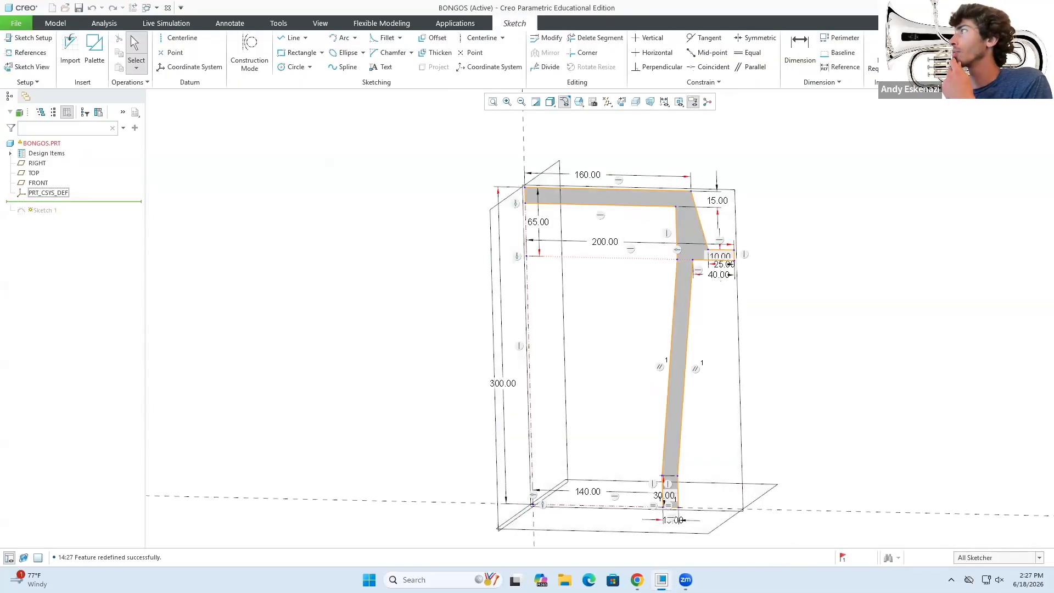
key(Escape)
click(561, 309)
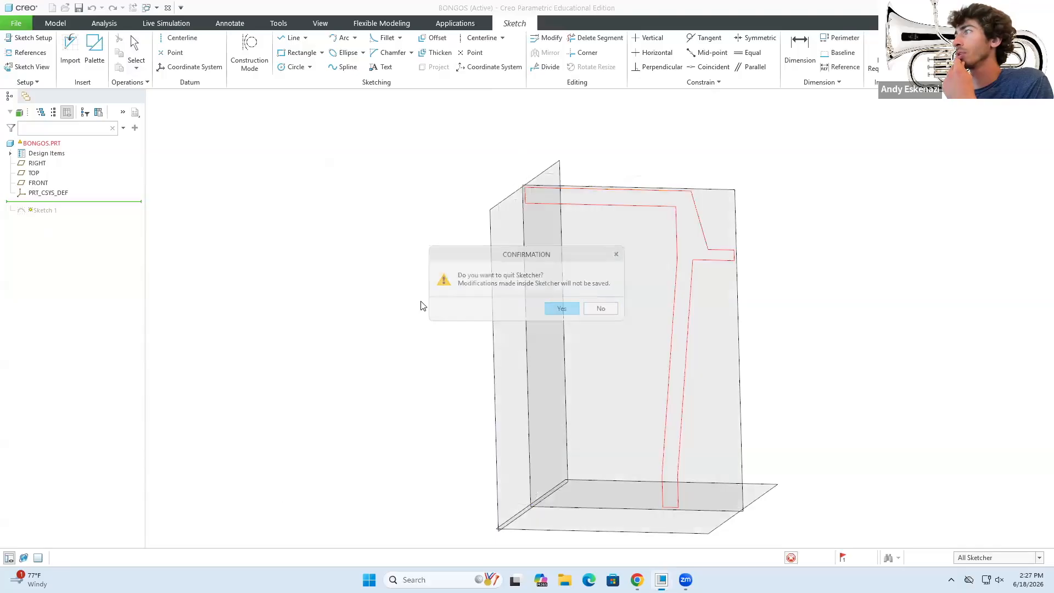
Edit the revolve's definition, remove its axis reference, and try to pick a new axis of revolution.
right_click(53, 213)
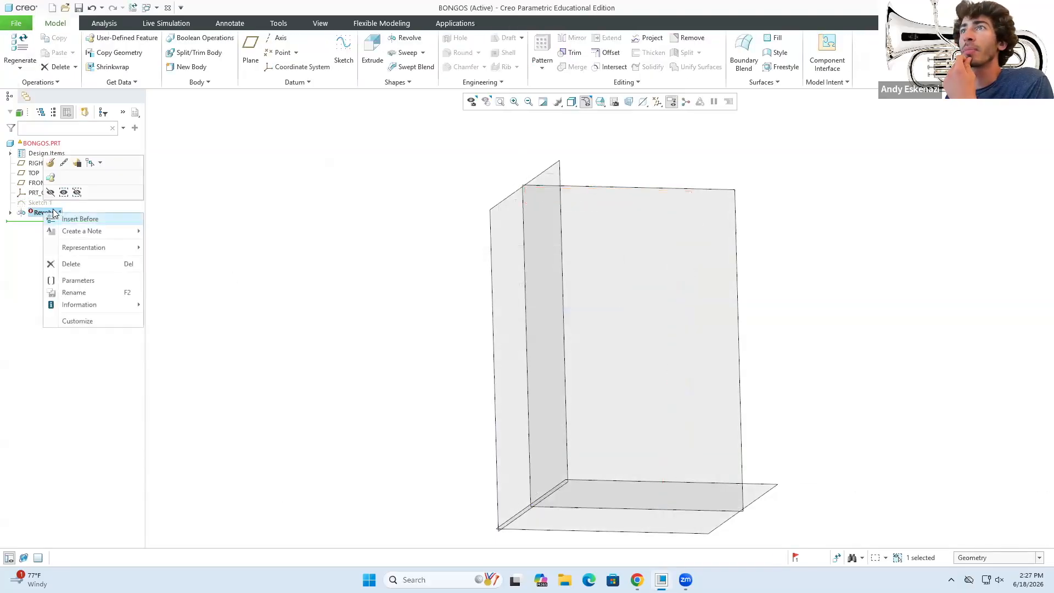
click(51, 163)
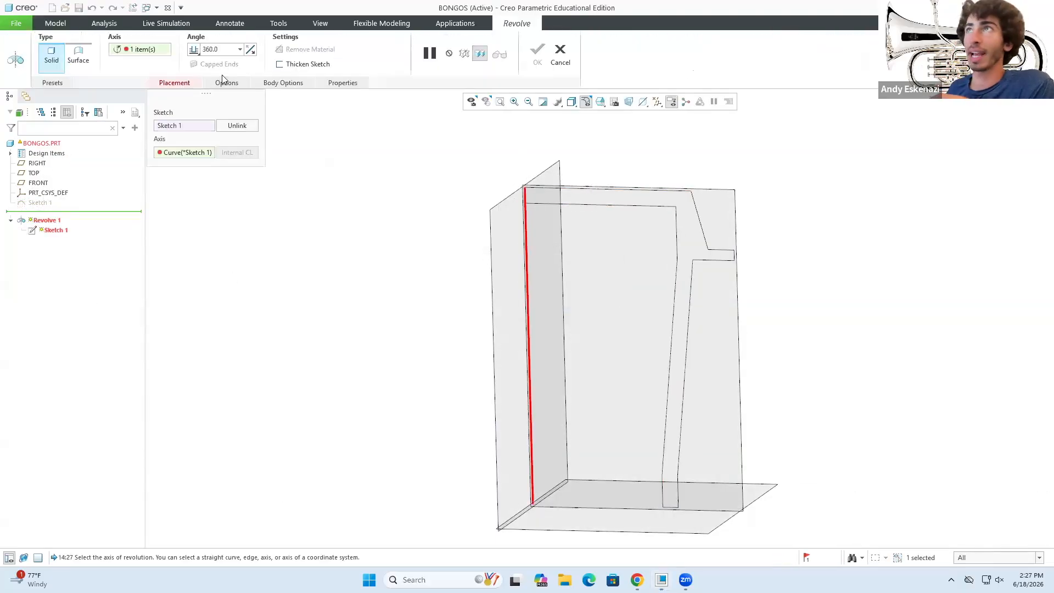
right_click(190, 155)
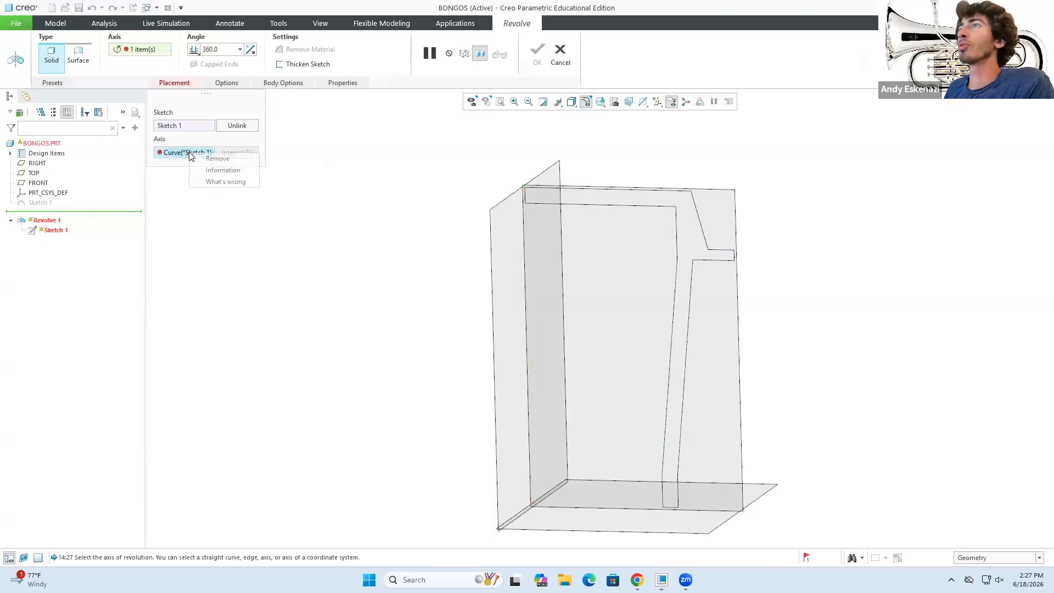
click(212, 160)
scroll(505, 198, down, 3)
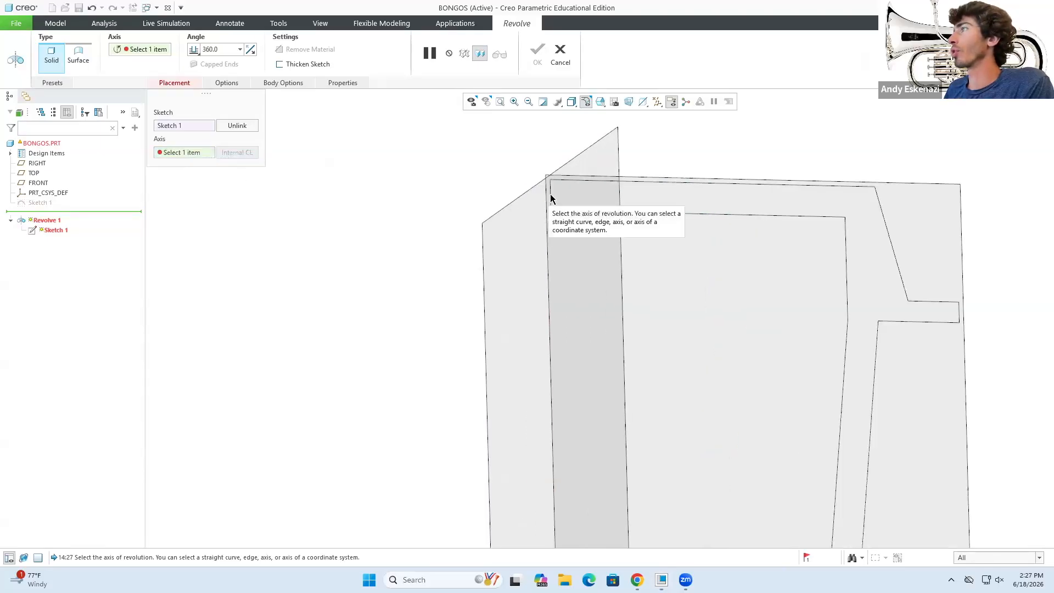
click(190, 152)
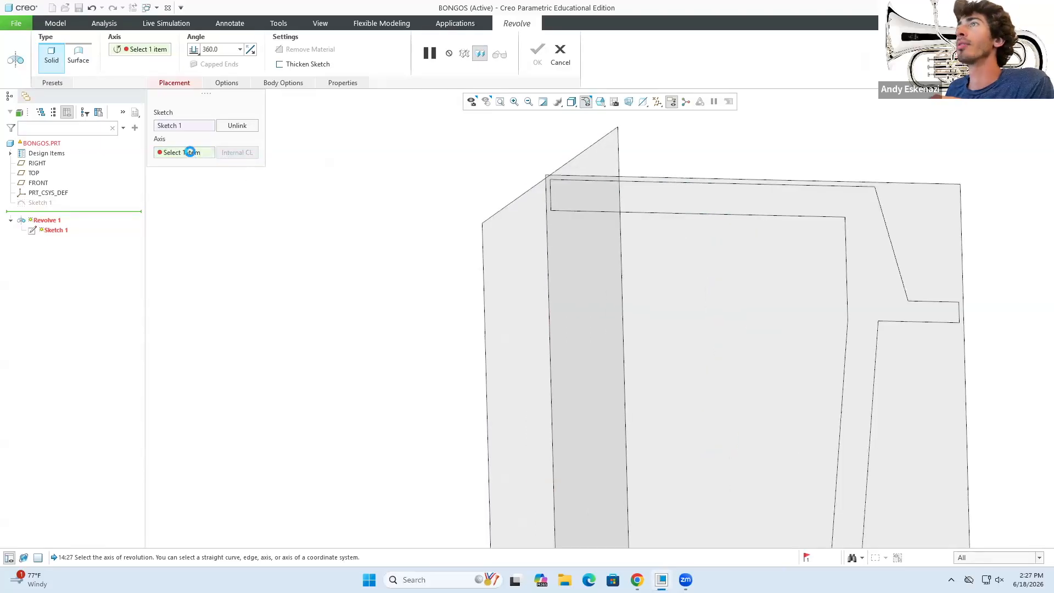
click(183, 126)
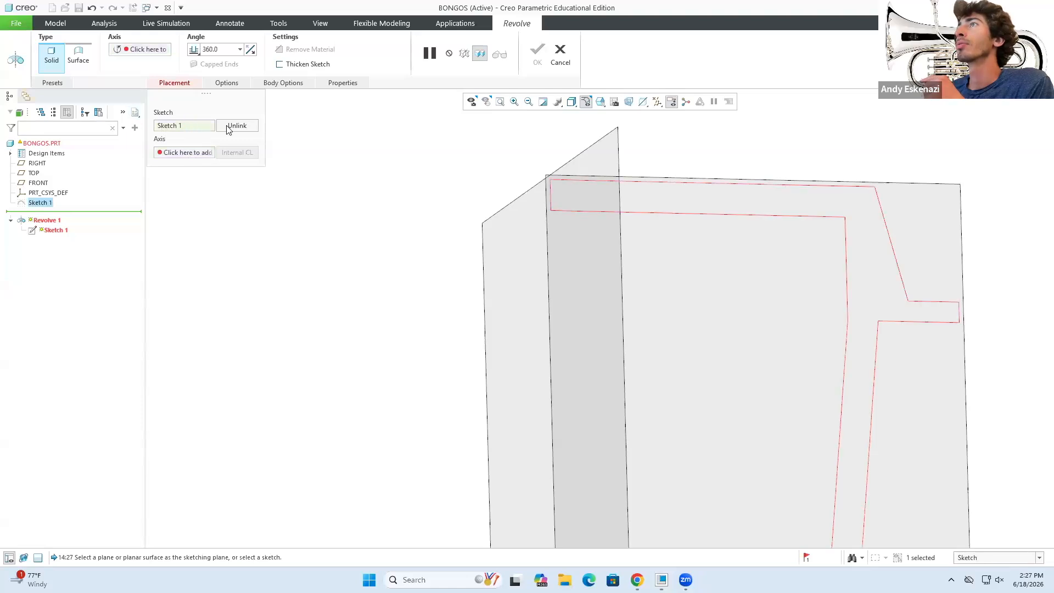
click(163, 153)
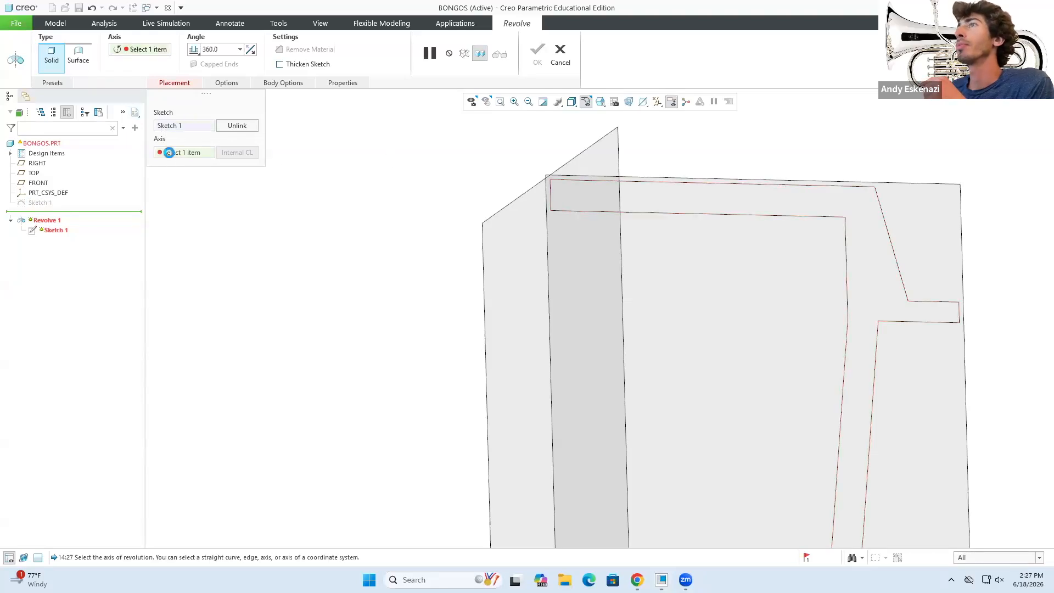
click(560, 53)
click(537, 311)
Delete the failed revolve feature and show the hidden half-profile sketch, Sketch 1.
right_click(38, 213)
click(65, 265)
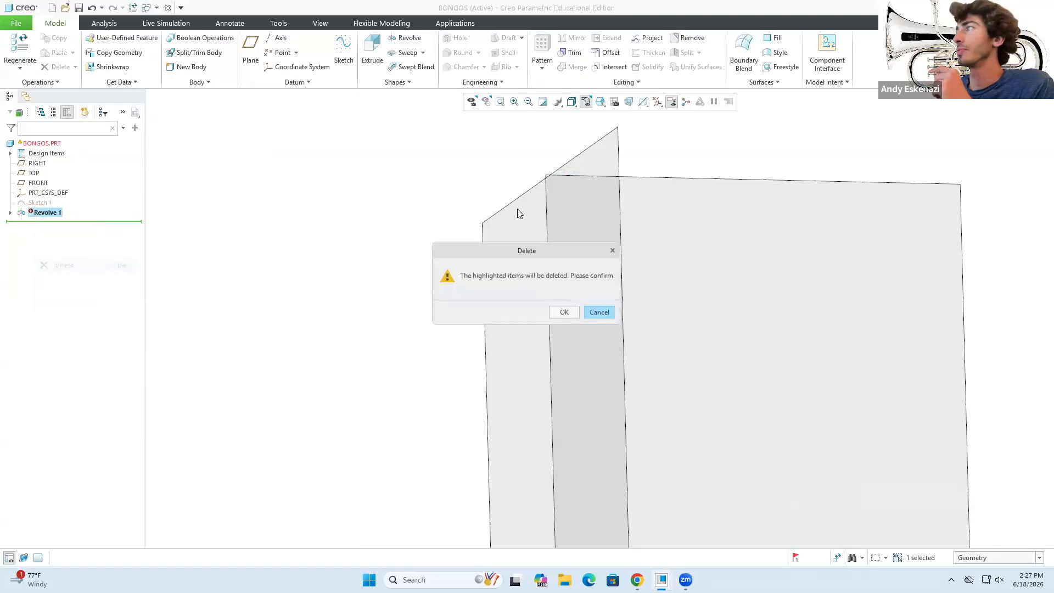
click(564, 313)
right_click(36, 205)
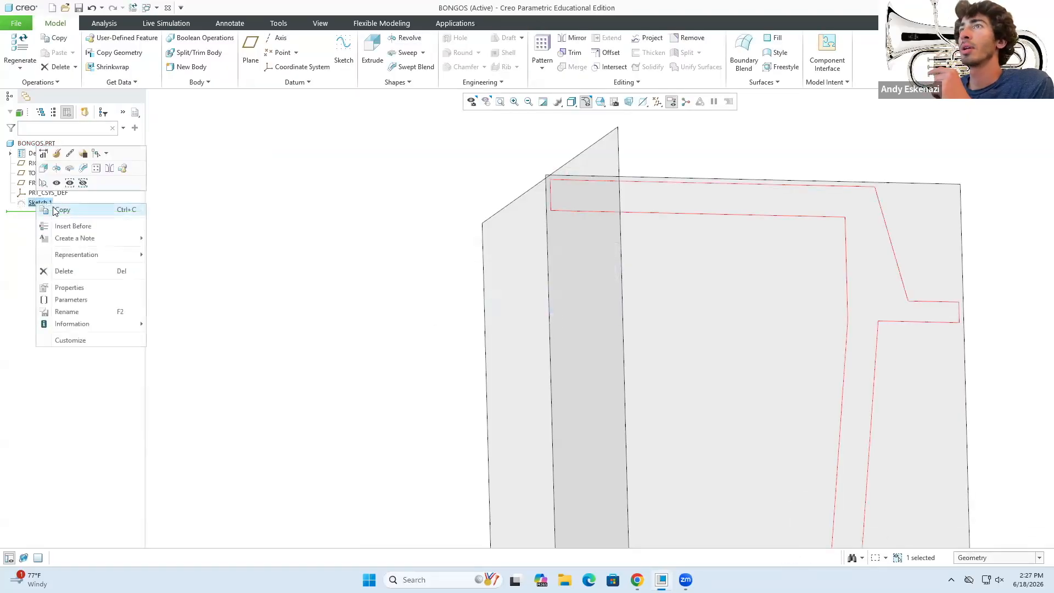
click(62, 196)
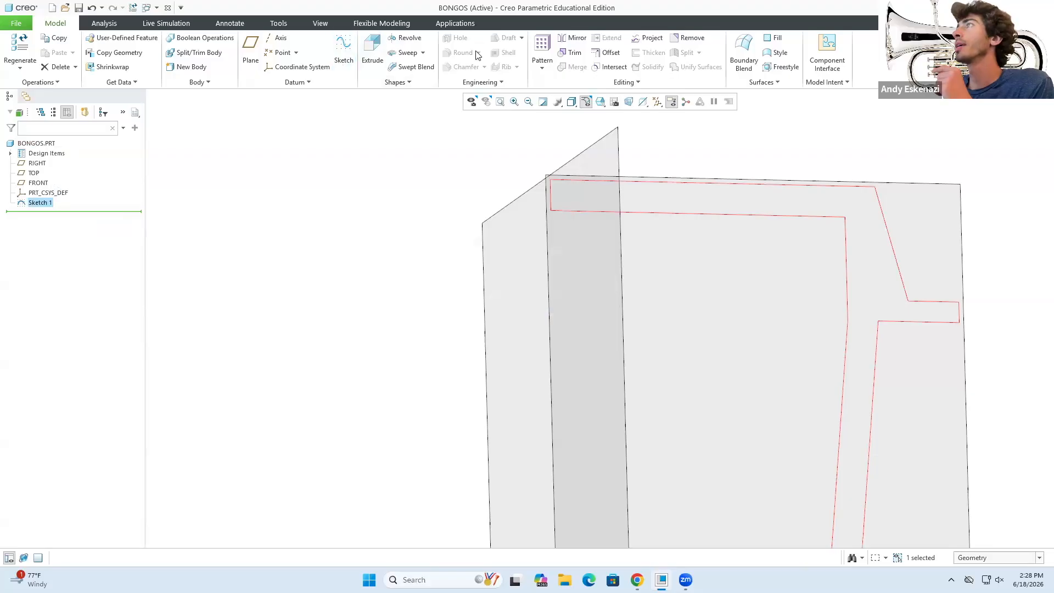
Revolve the half-profile sketch 360° as a solid about its short vertical line on the axis.
click(411, 39)
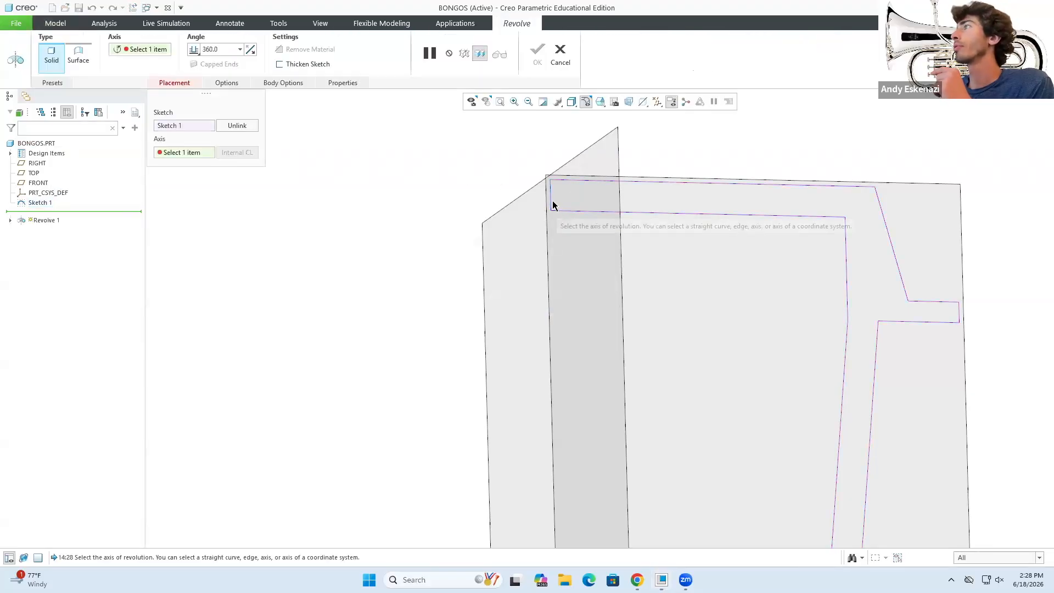
click(495, 236)
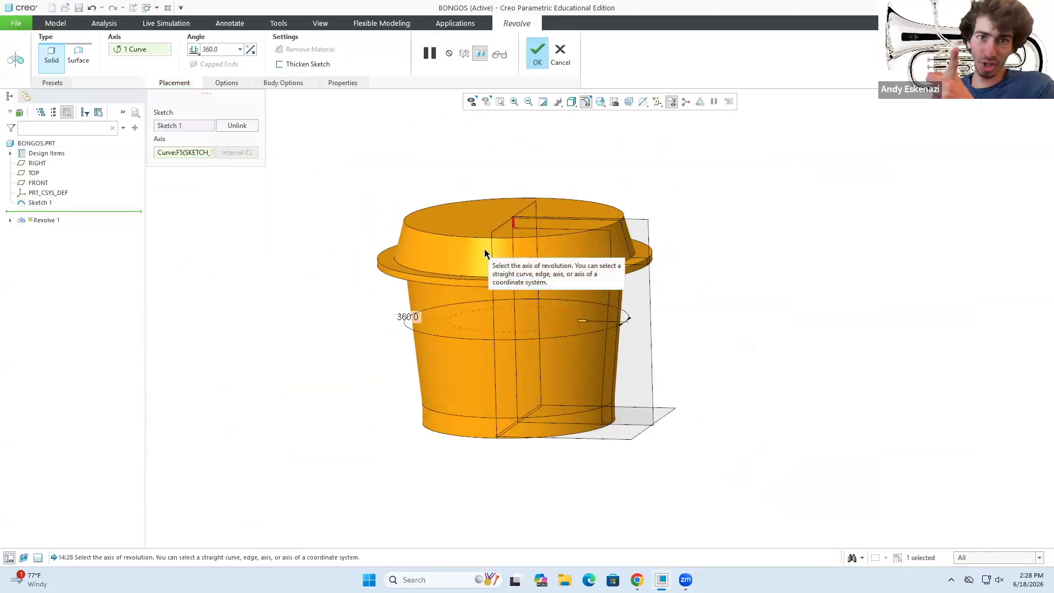
click(537, 53)
mouse_move(385, 352)
middle_down()
mouse_move(389, 268)
mouse_move(358, 237)
mouse_move(352, 203)
mouse_move(368, 237)
mouse_move(381, 351)
mouse_move(366, 350)
mouse_move(357, 303)
mouse_move(315, 326)
mouse_move(379, 302)
mouse_move(351, 329)
mouse_move(358, 313)
mouse_move(361, 330)
middle_up()
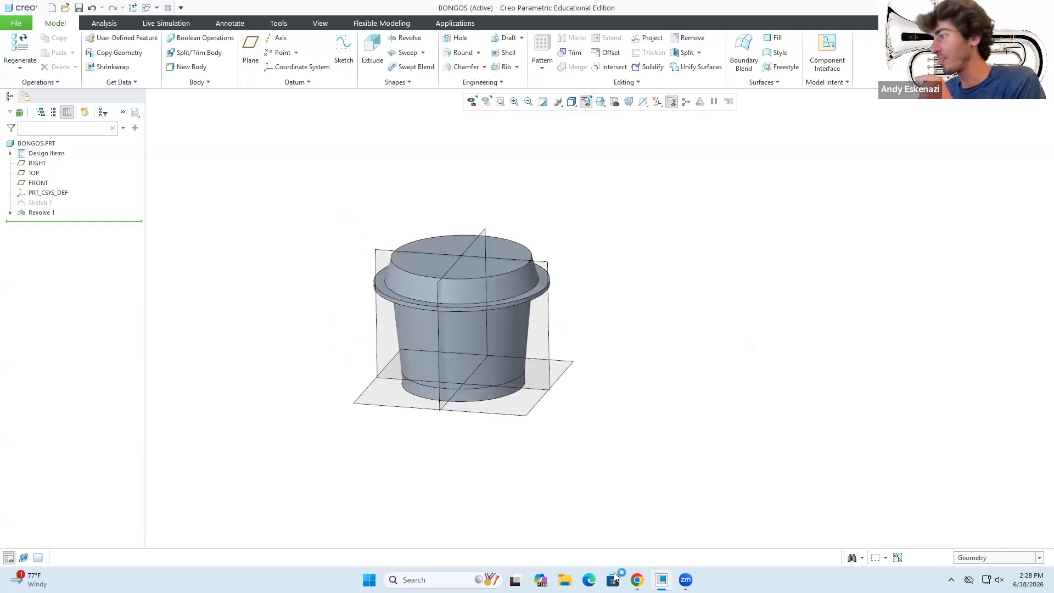
Compare the drum's rim with the bongo reference photo in Chrome.
click(637, 579)
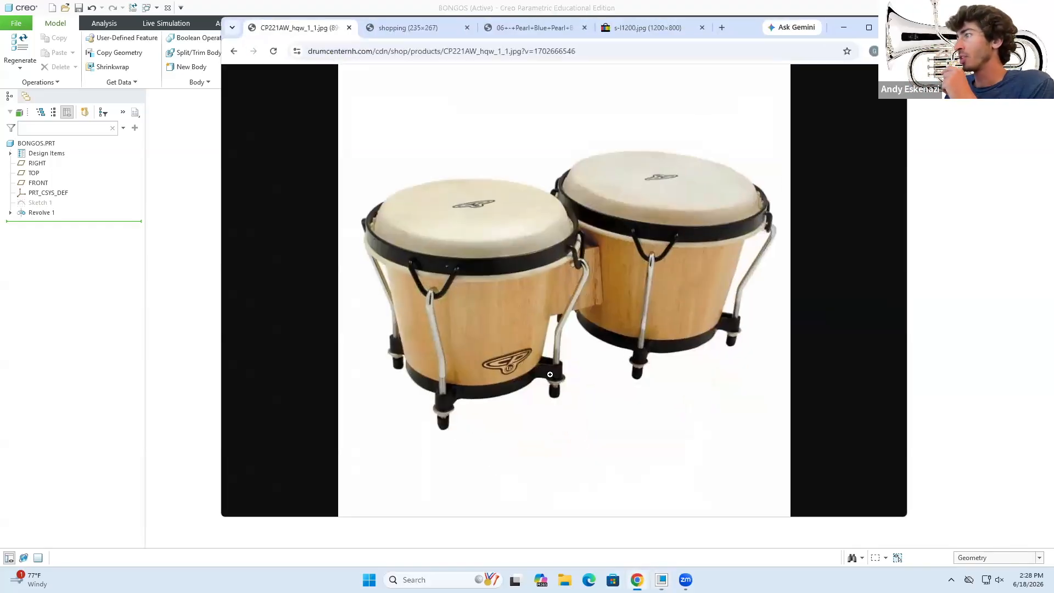
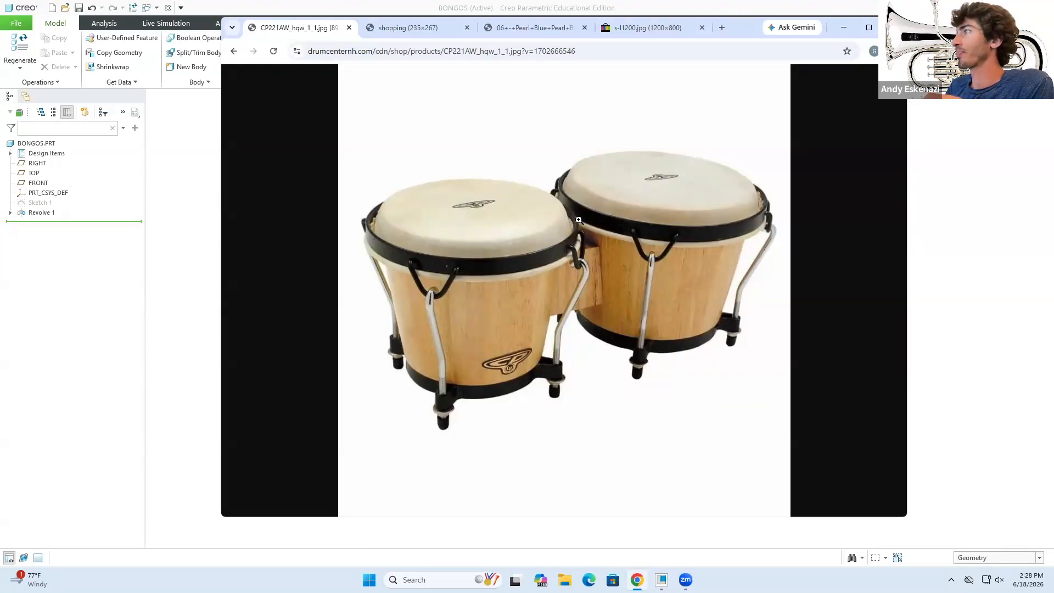
click(844, 28)
middle_drag(577, 192, 481, 262)
key(ctrl+d)
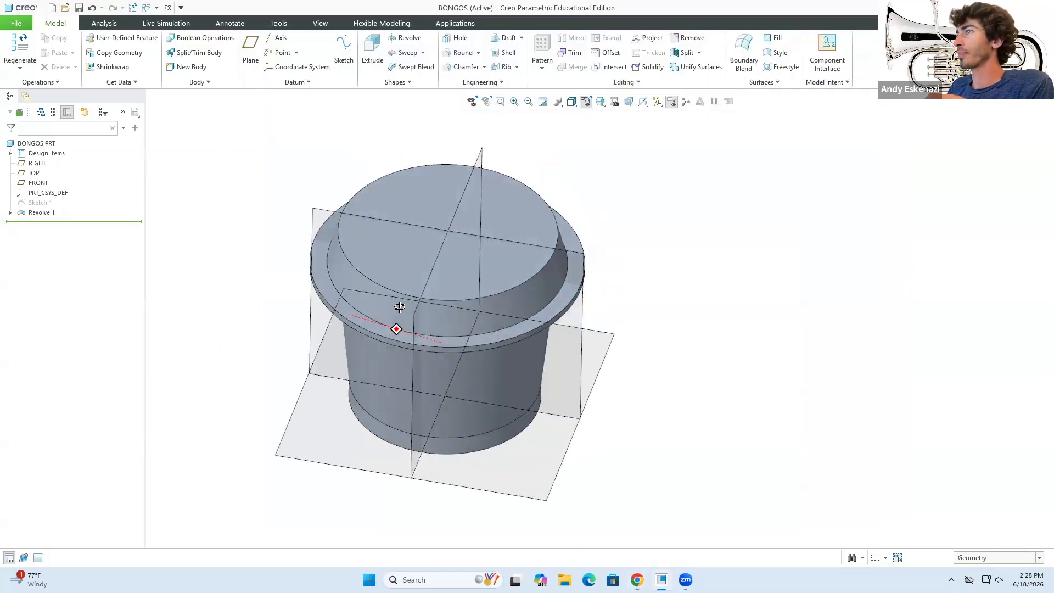
click(344, 54)
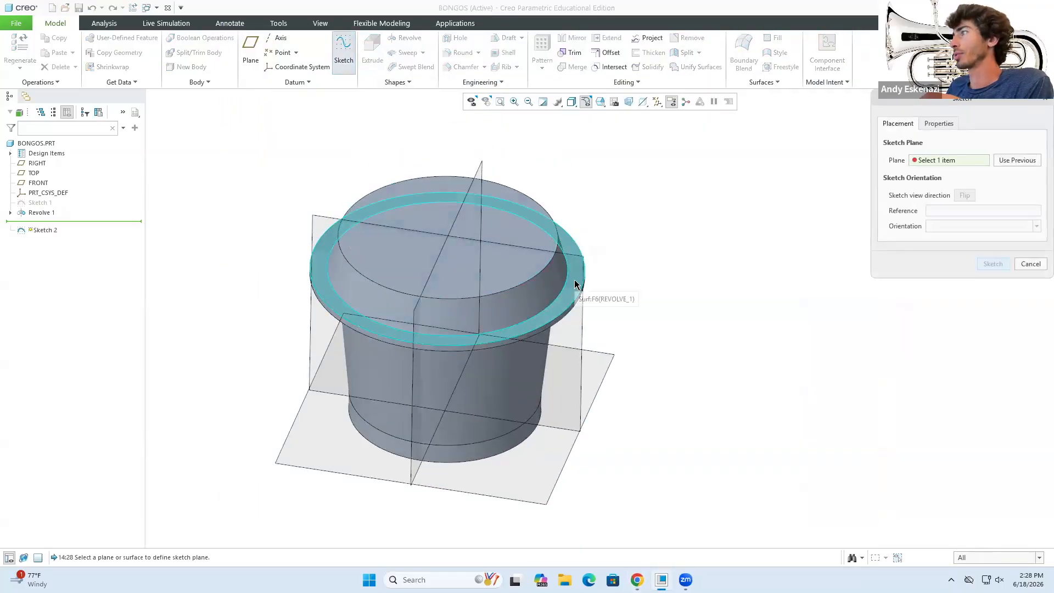
click(1031, 265)
click(637, 580)
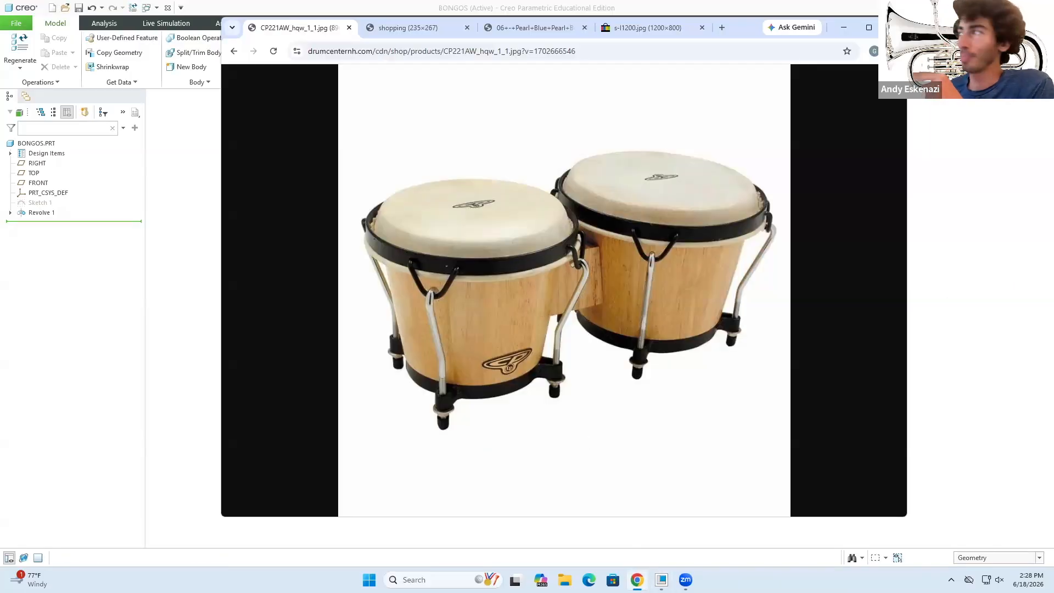
click(844, 27)
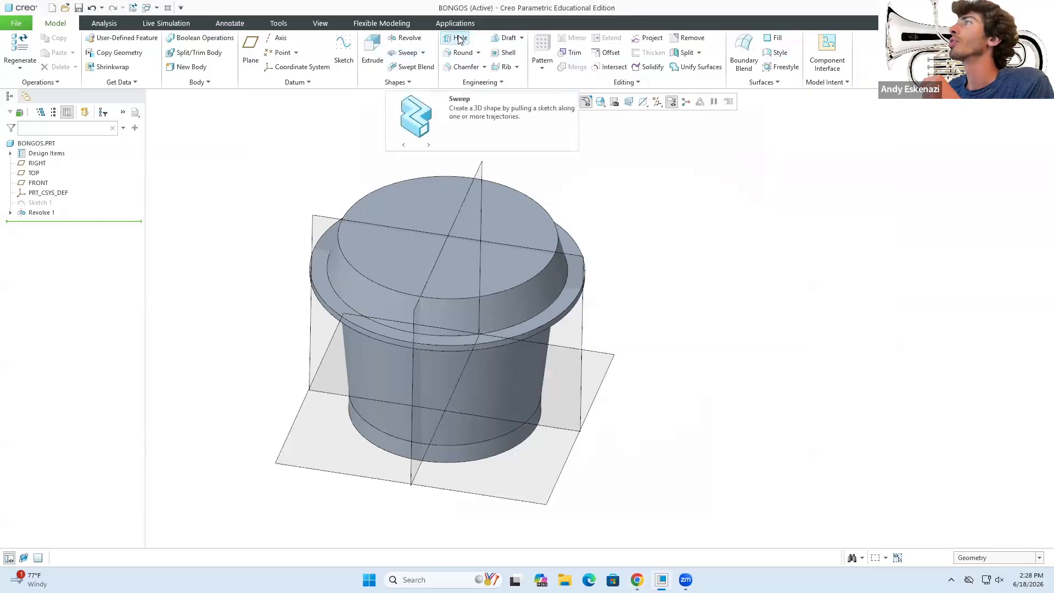
Round the outer edge of the rim flange with a radius of 5.
click(459, 52)
click(358, 330)
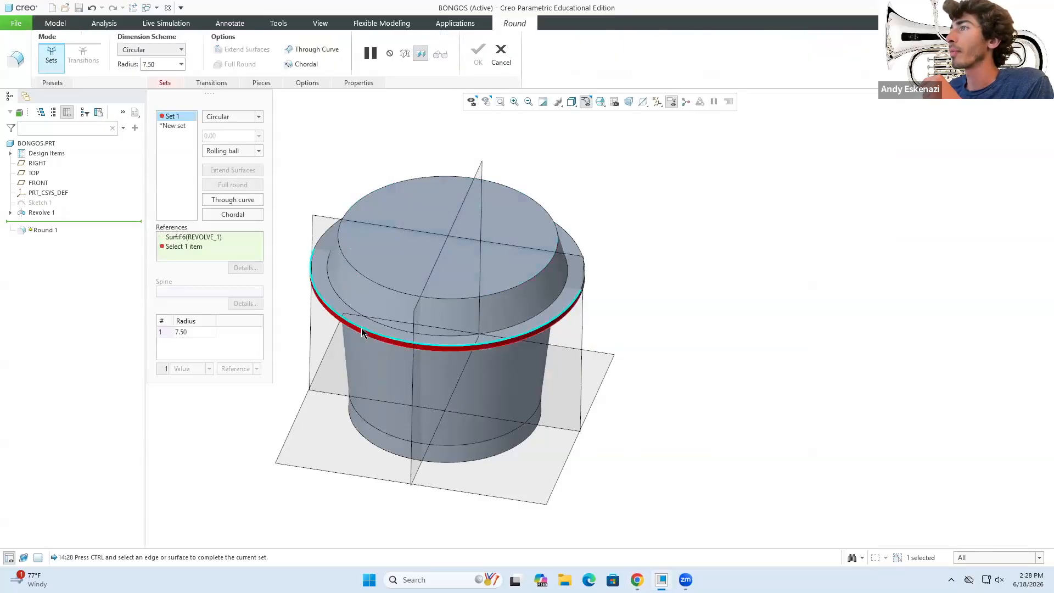
scroll(361, 329, down, 6)
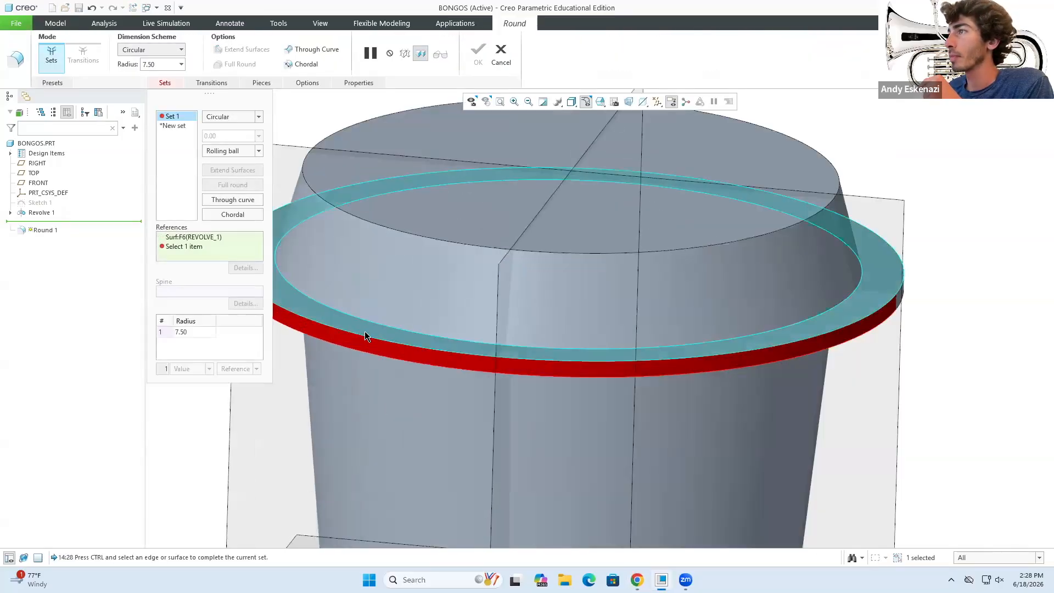
click(364, 334)
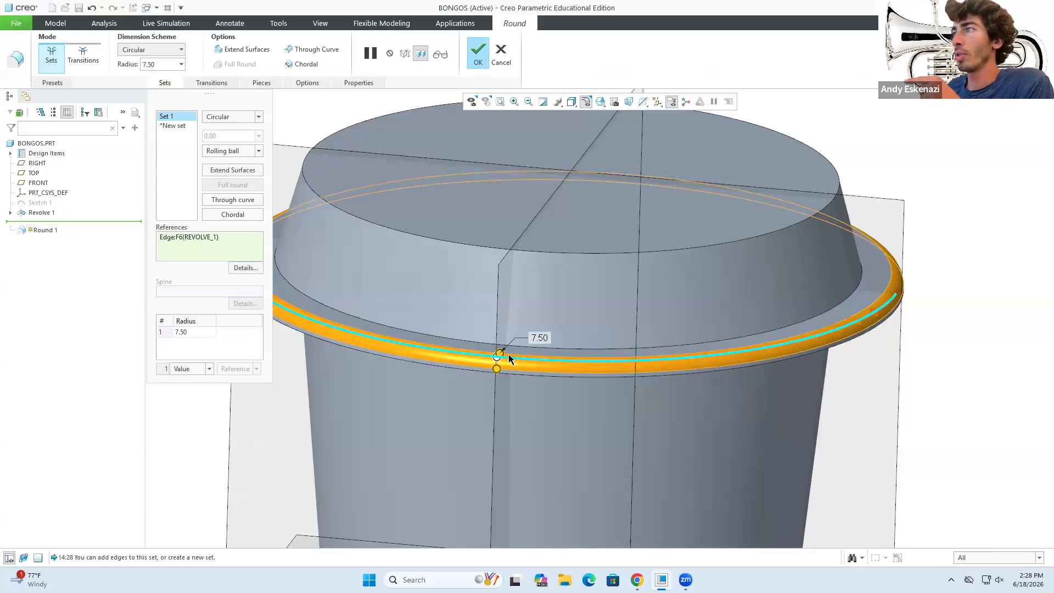
click(195, 331)
text(5)
key(Return)
click(445, 366)
click(445, 369)
mouse_move(445, 369)
middle_down()
mouse_move(417, 341)
mouse_move(429, 360)
mouse_move(440, 352)
middle_up()
click(476, 55)
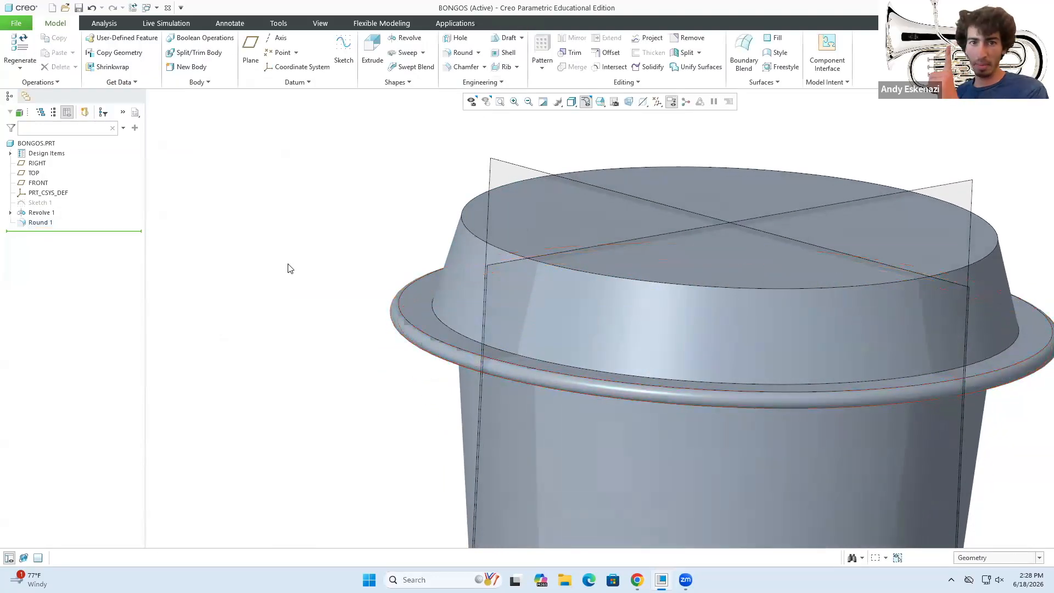
Start a sketch on the upper face of the rim flange and check the bongo reference photo.
click(344, 57)
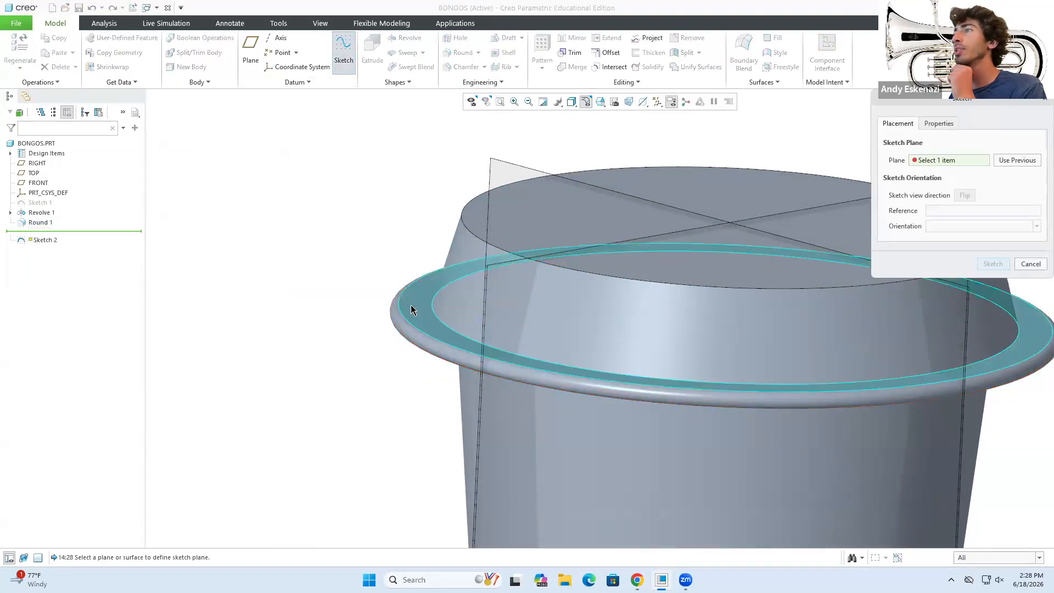
click(412, 306)
click(988, 263)
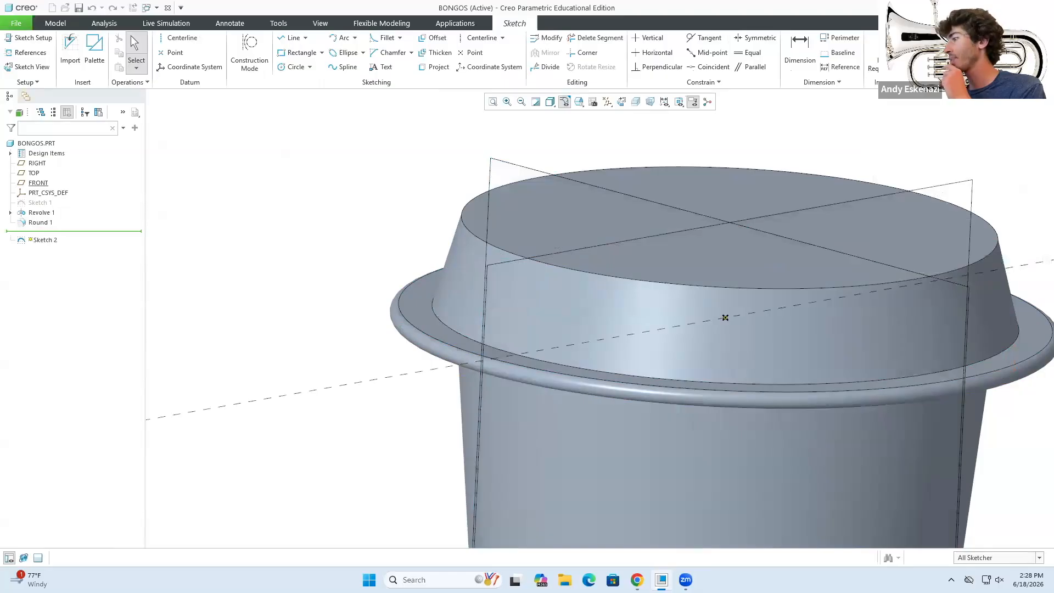
click(637, 581)
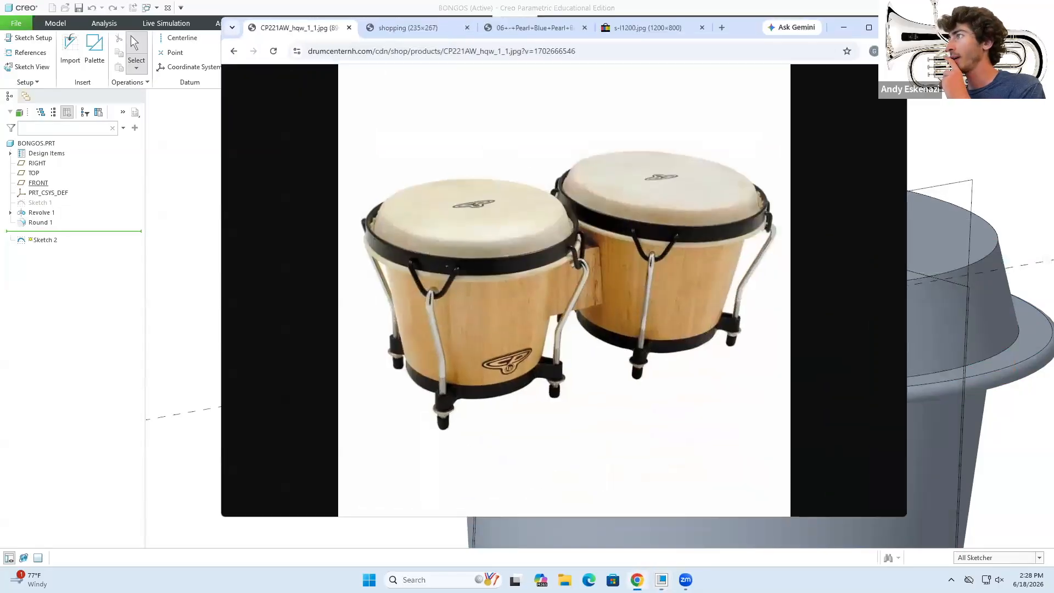
click(637, 580)
mouse_move(465, 261)
middle_down()
mouse_move(452, 253)
mouse_move(450, 275)
middle_up()
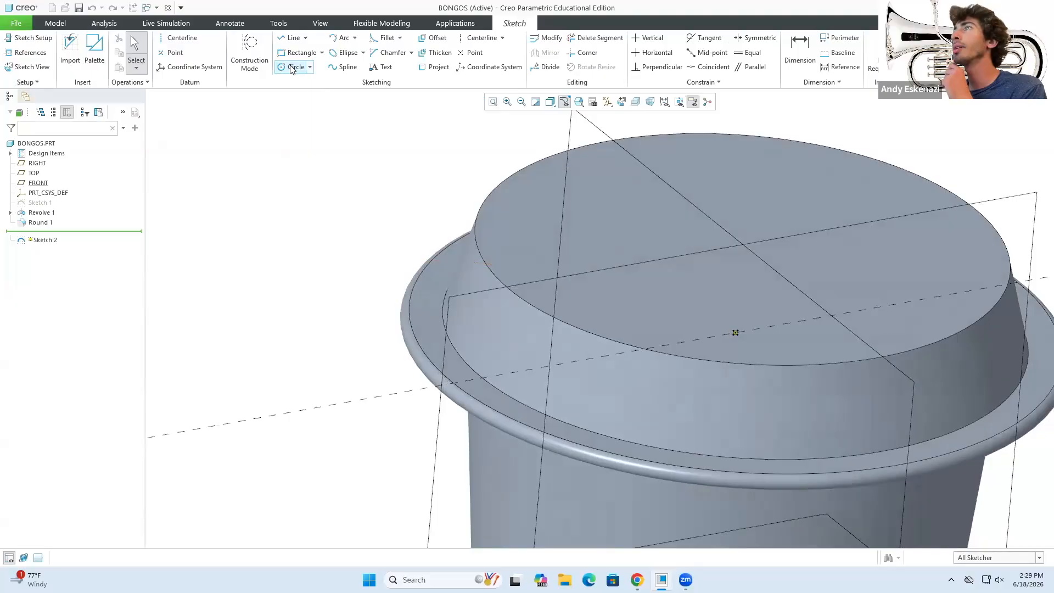
scroll(661, 329, up, 3)
mouse_move(661, 329)
middle_down()
mouse_move(654, 299)
mouse_move(627, 332)
mouse_move(622, 311)
mouse_move(666, 365)
middle_up()
scroll(708, 384, down, 2)
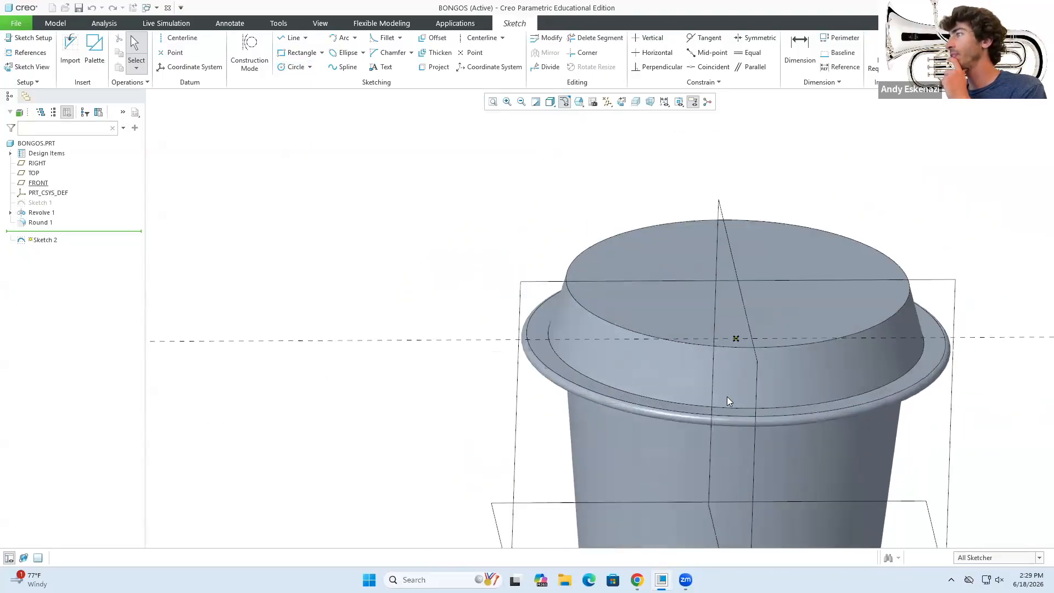
Draw a circle about 377 in diameter, centred on the drum axis, just inside the flange's outer edge.
click(294, 67)
click(736, 339)
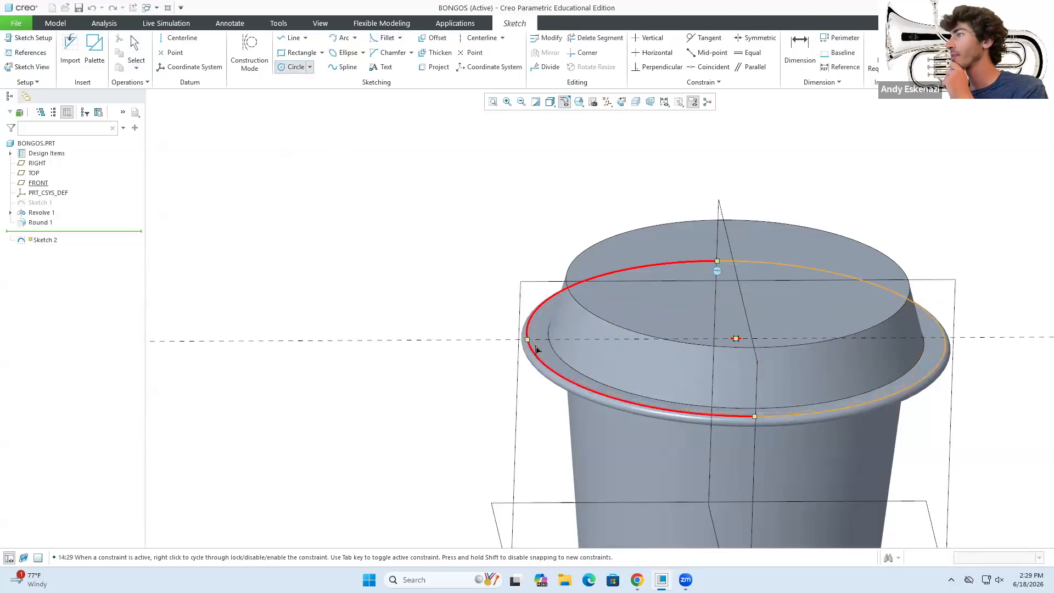
scroll(536, 350, down, 2)
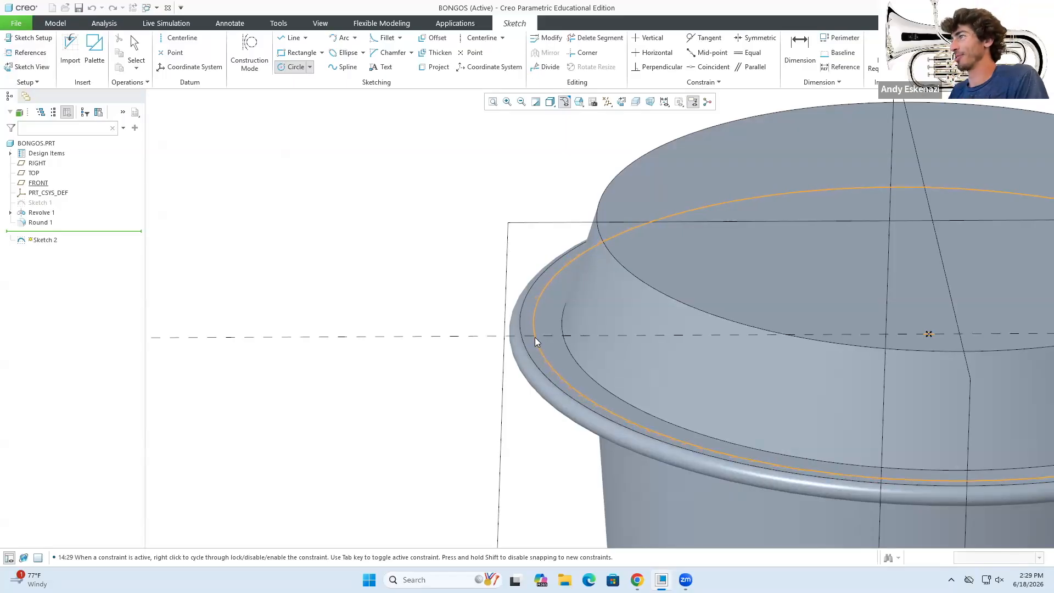
click(535, 338)
middle_click(533, 378)
scroll(521, 308, down, 1)
Dimension the gap between the circle and the flange face's outer edge and set it to 5.
key(d)
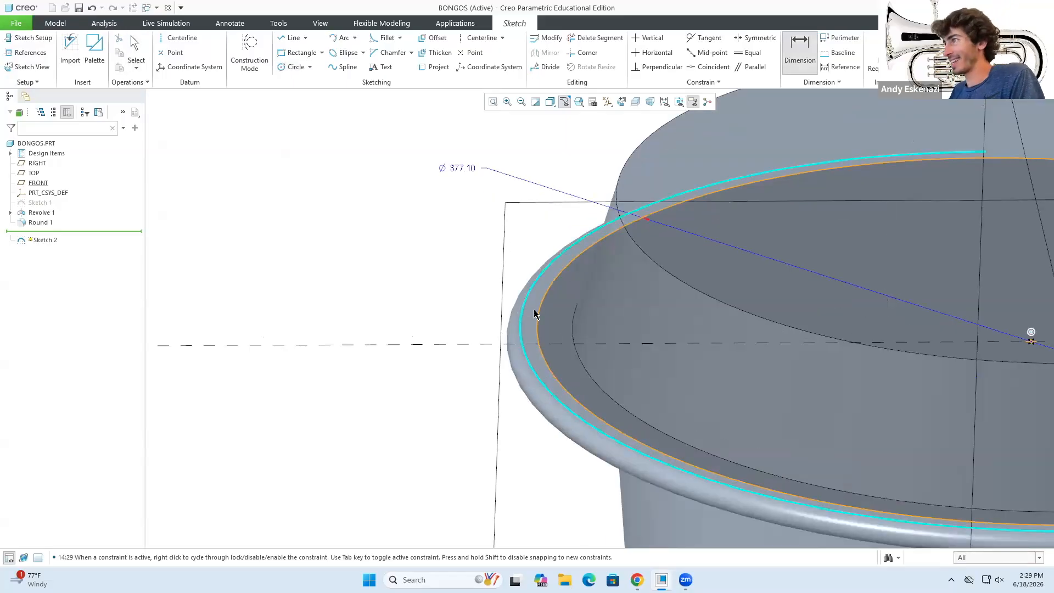
click(537, 316)
click(505, 317)
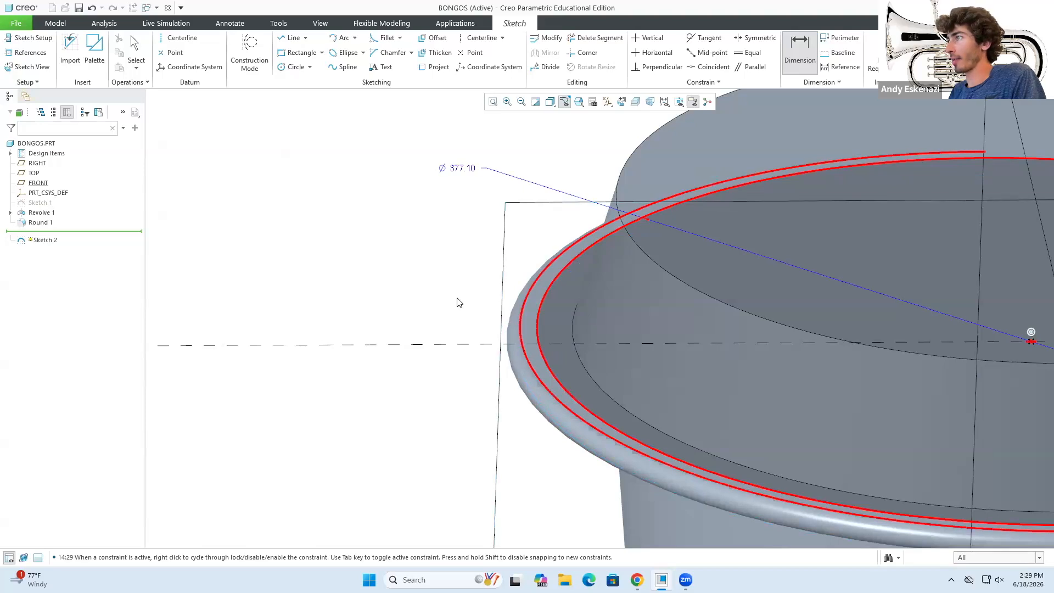
middle_click(455, 300)
text(5)
key(Return)
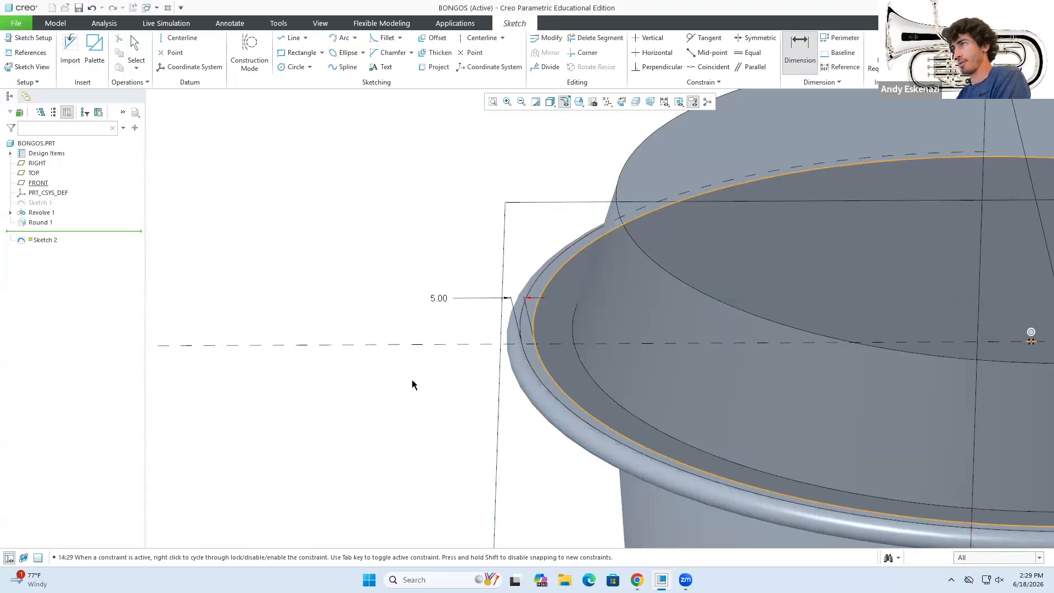
middle_click(437, 375)
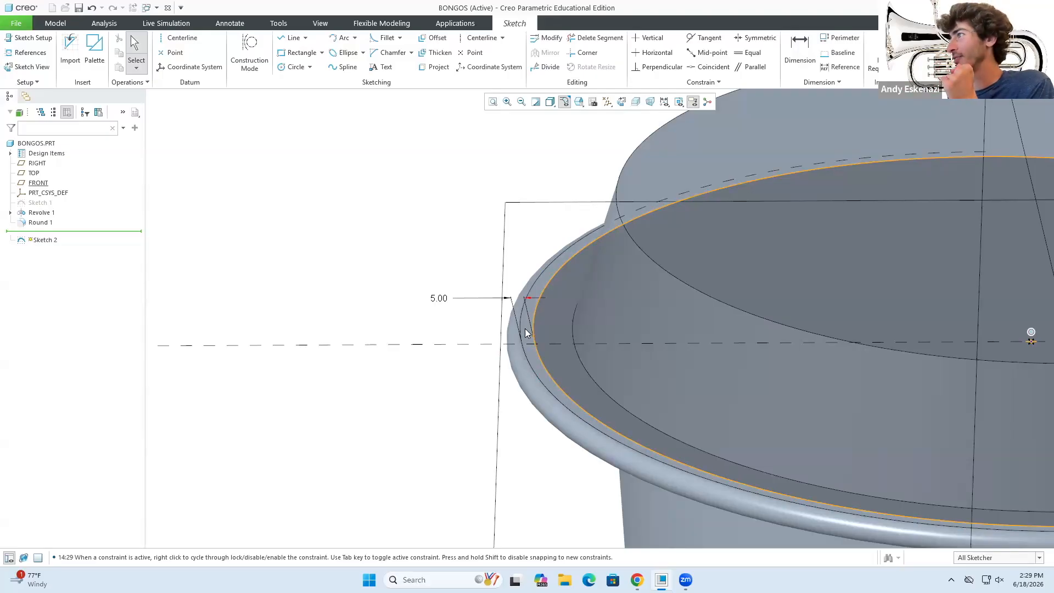
Draw a second concentric circle about 368 in diameter just inside the first one.
scroll(485, 325, up, 3)
middle_drag(529, 322, 471, 200)
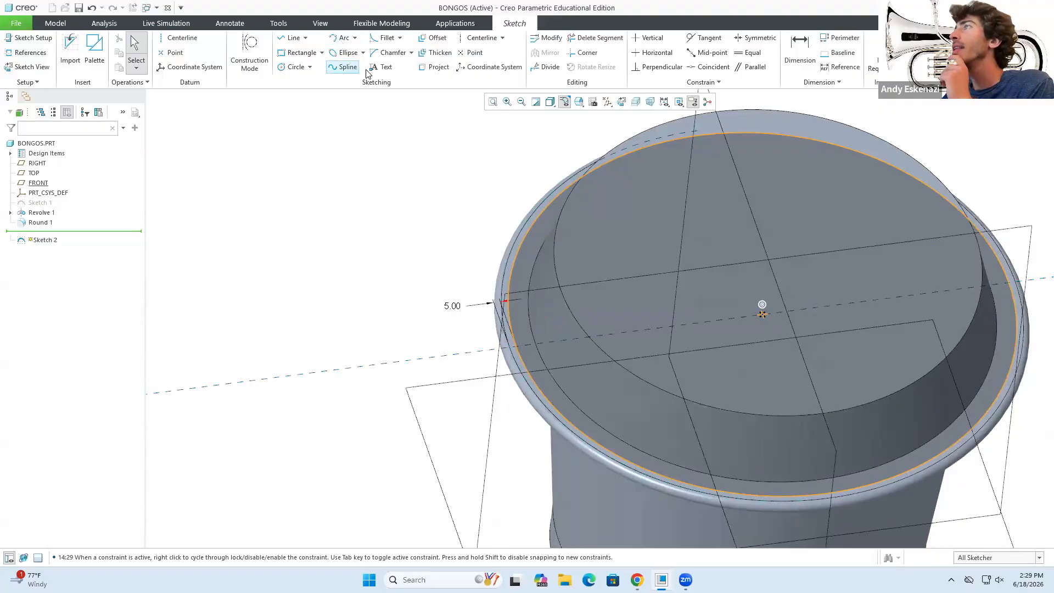
click(296, 67)
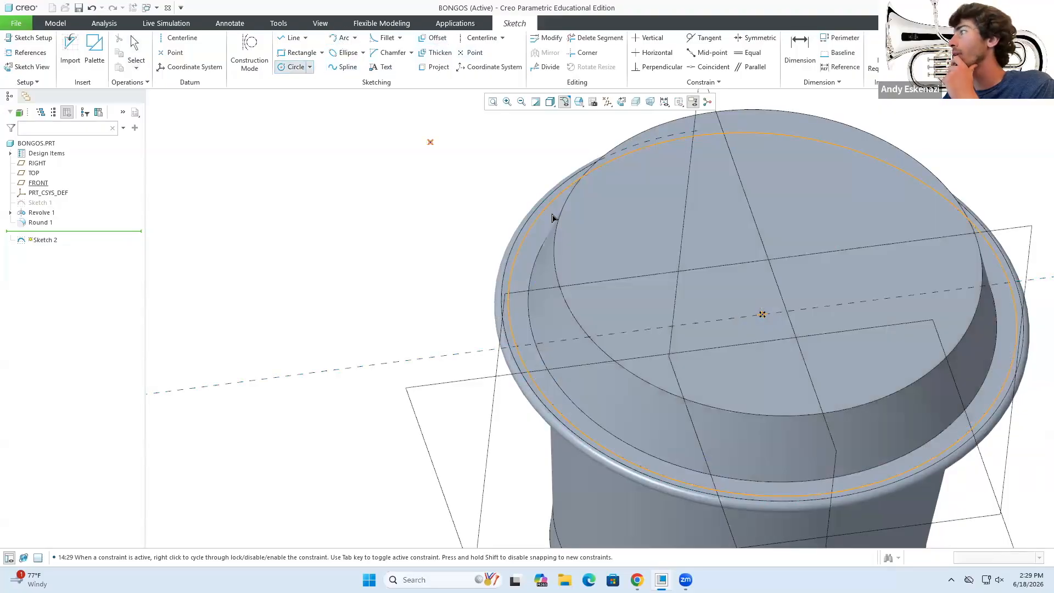
scroll(523, 327, down, 3)
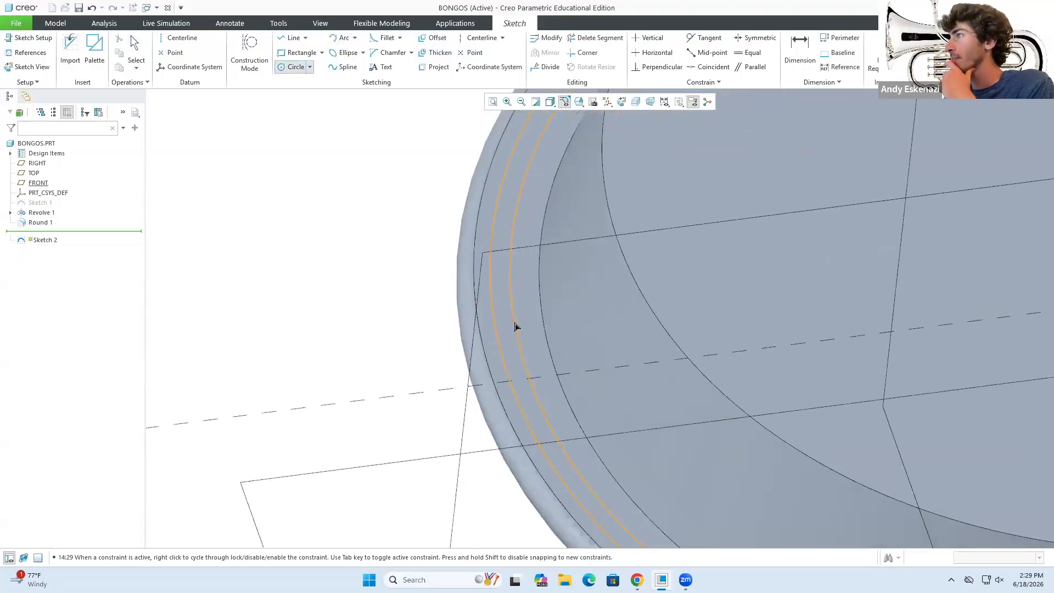
click(515, 323)
mouse_move(565, 400)
middle_down()
mouse_move(555, 372)
mouse_move(549, 413)
middle_up()
middle_click(560, 392)
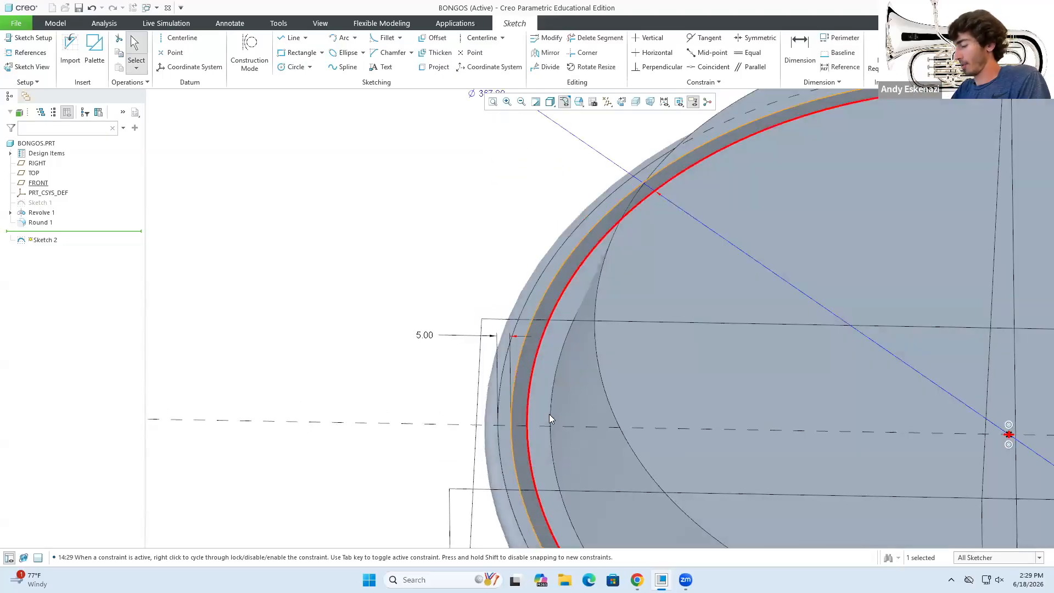
Try a radius dimension of 5 on the inner circle, and undo that value.
key(d)
click(528, 406)
middle_click(484, 267)
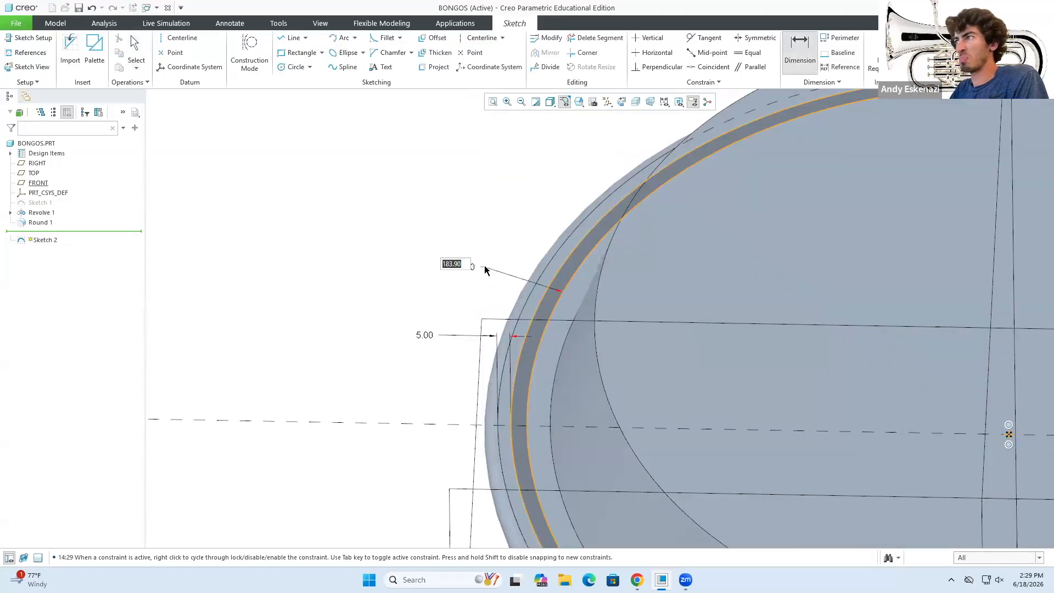
text(5)
key(Return)
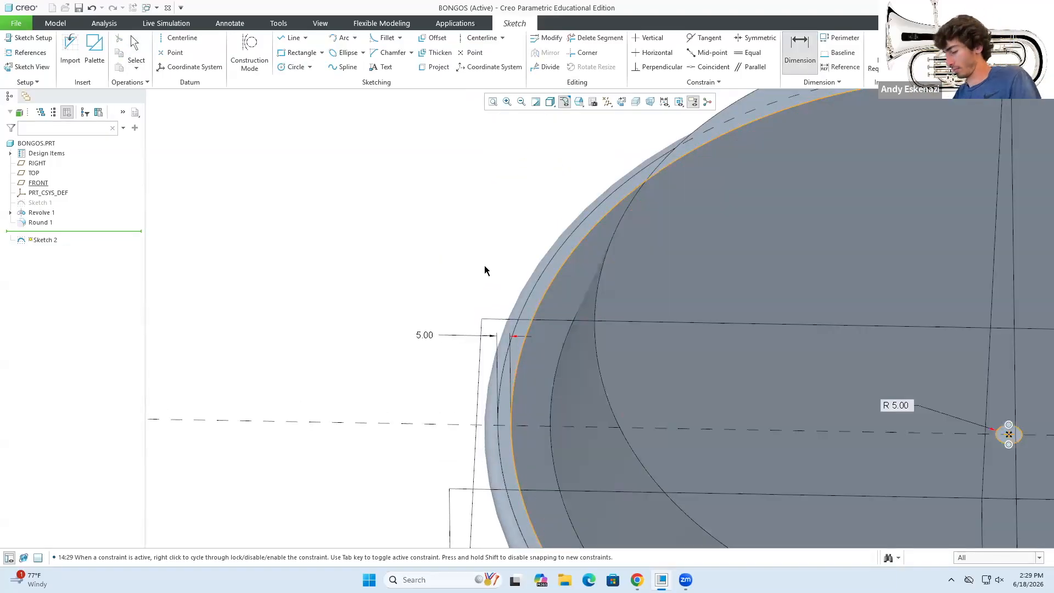
key(ctrl+z)
Dimension the gap between the two concentric circles as 5, deleting the conflicting radius dimension.
click(546, 323)
click(536, 313)
middle_click(523, 213)
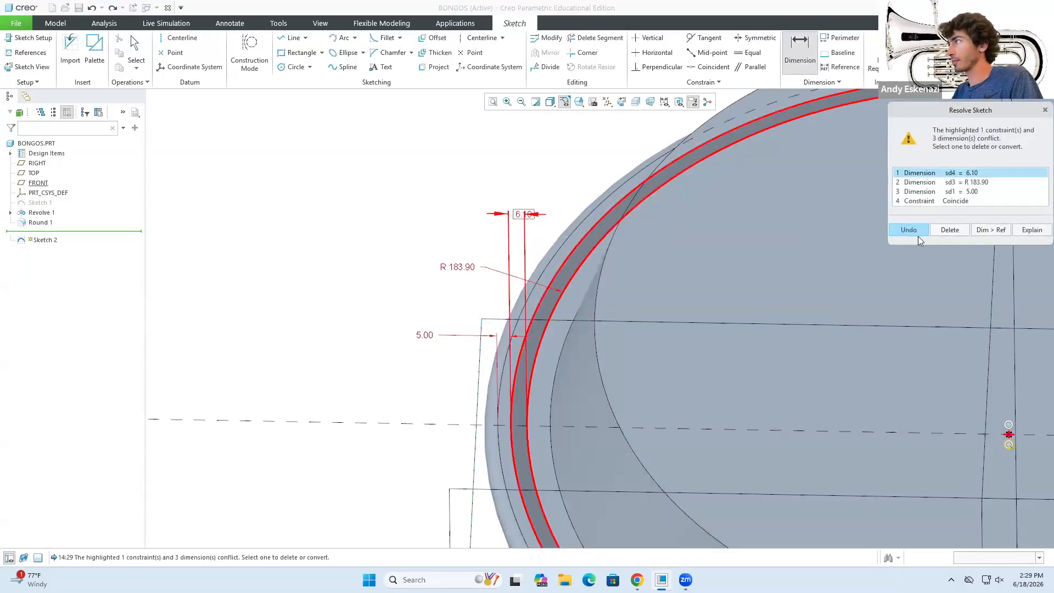
drag(900, 111, 732, 205)
click(787, 277)
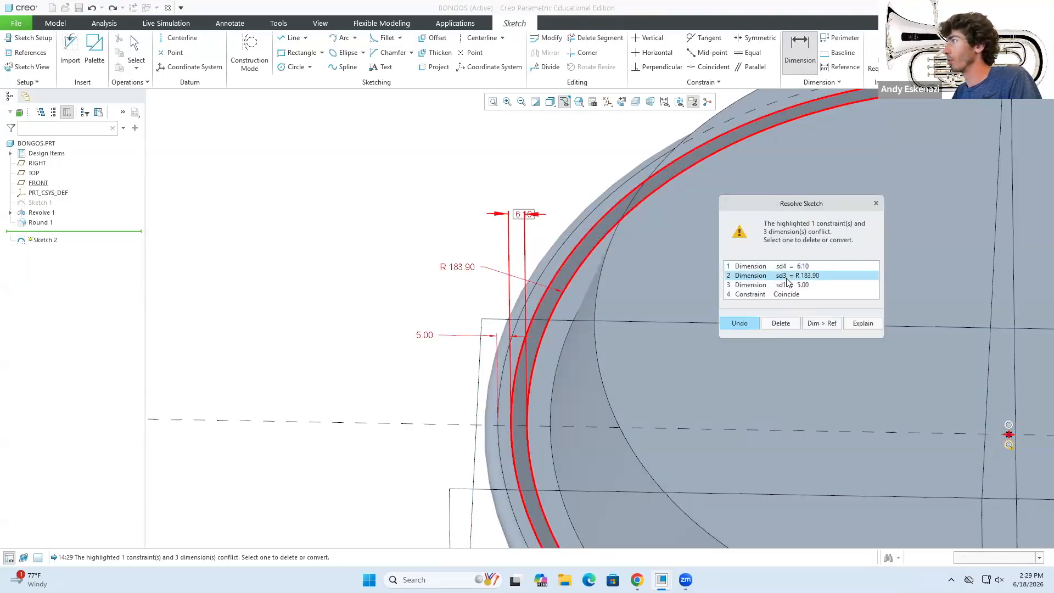
click(780, 324)
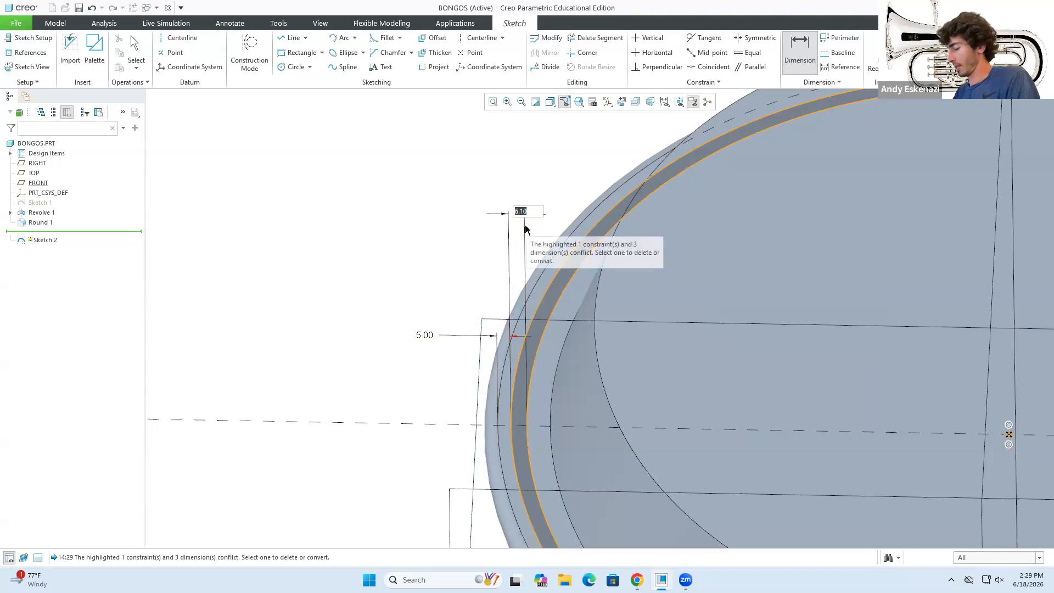
Compare the ring sketched on the rim flange with the bongo reference photo in the browser.
key(alt+Tab)
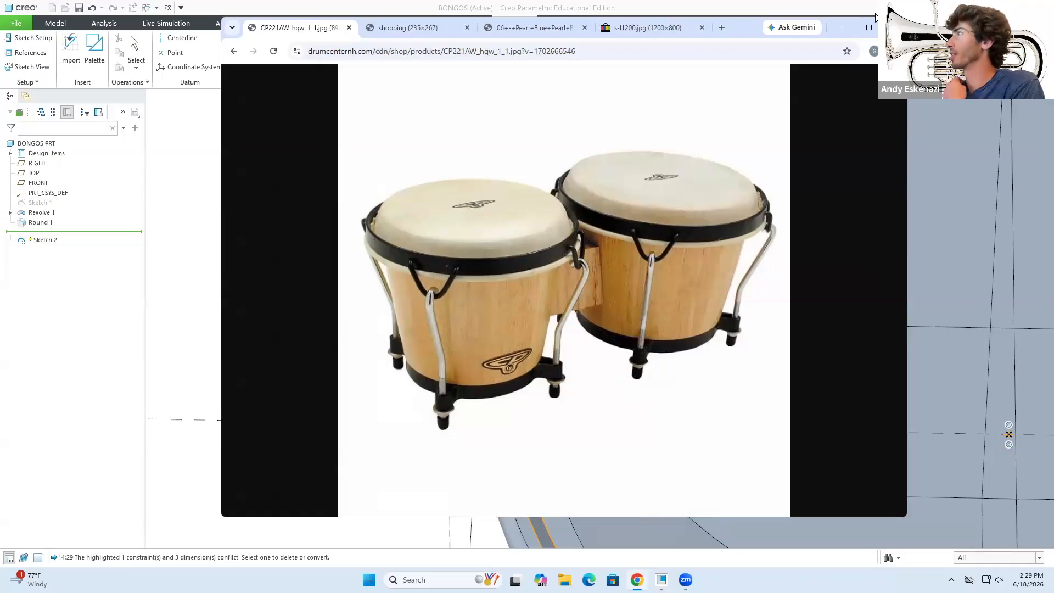
click(844, 27)
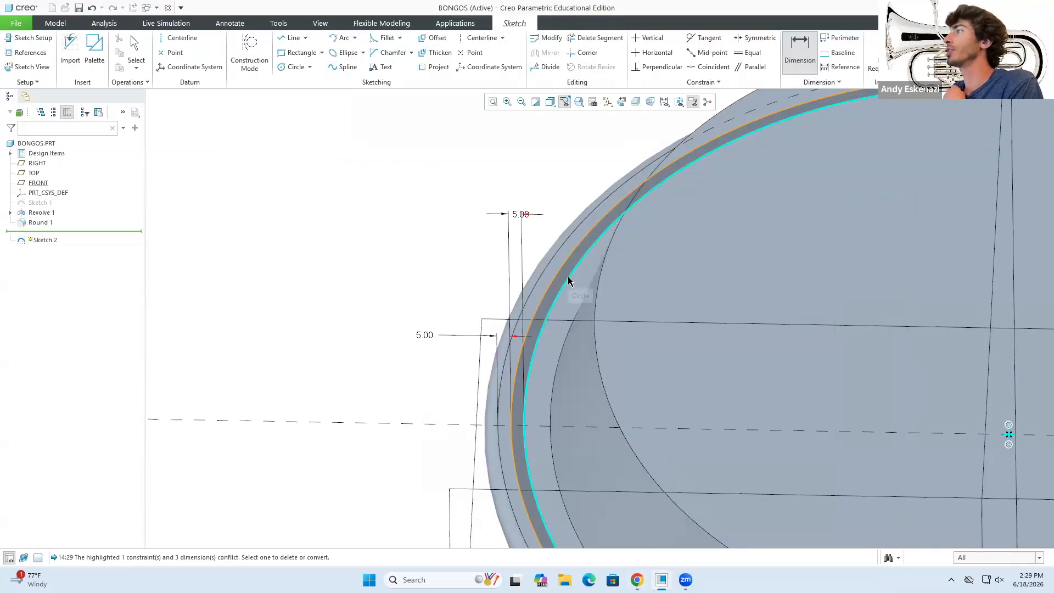
scroll(576, 291, up, 1)
middle_drag(593, 315, 595, 288)
click(637, 580)
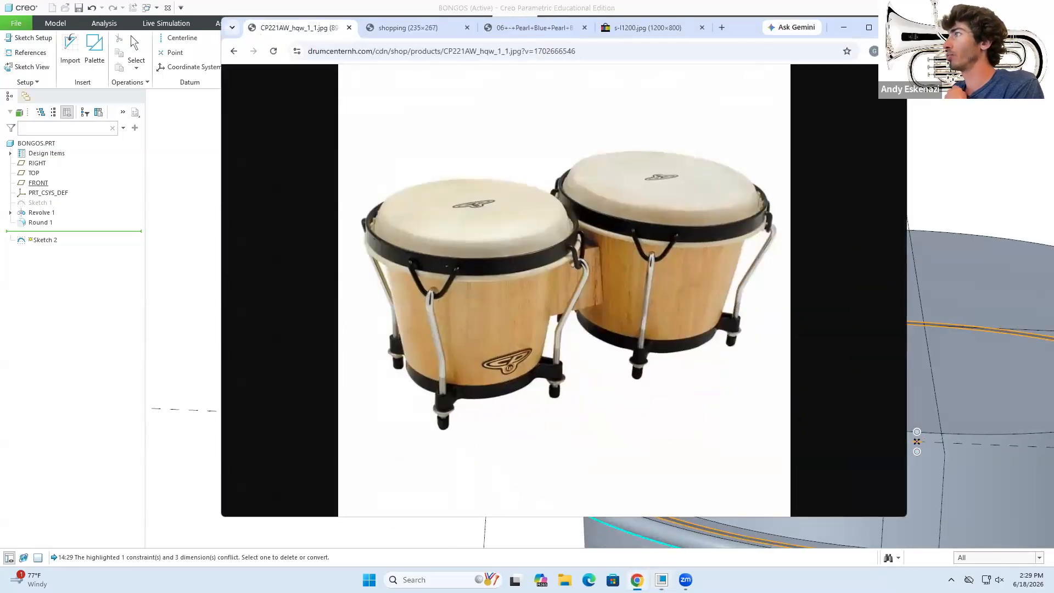
click(844, 28)
middle_drag(450, 250, 456, 235)
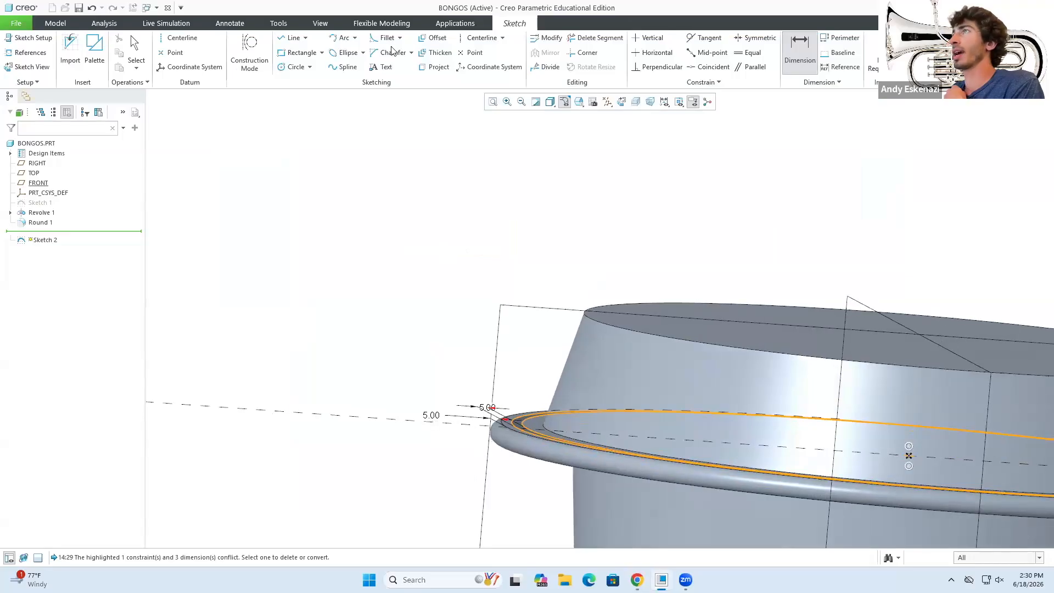
Finish the ring sketch and extrude it upward from the flange as a solid band 35 high.
click(996, 50)
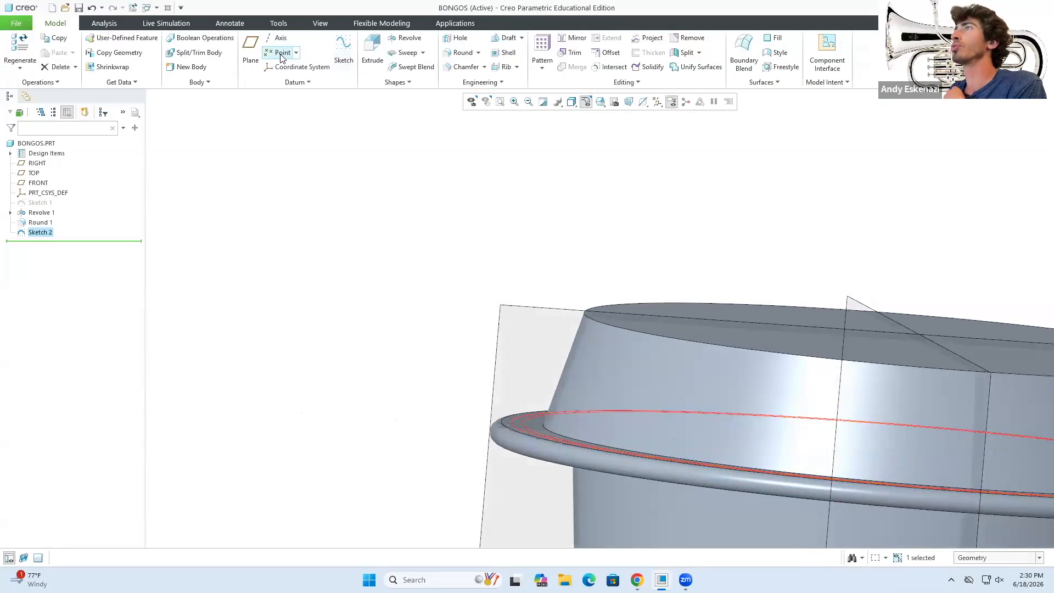
click(370, 55)
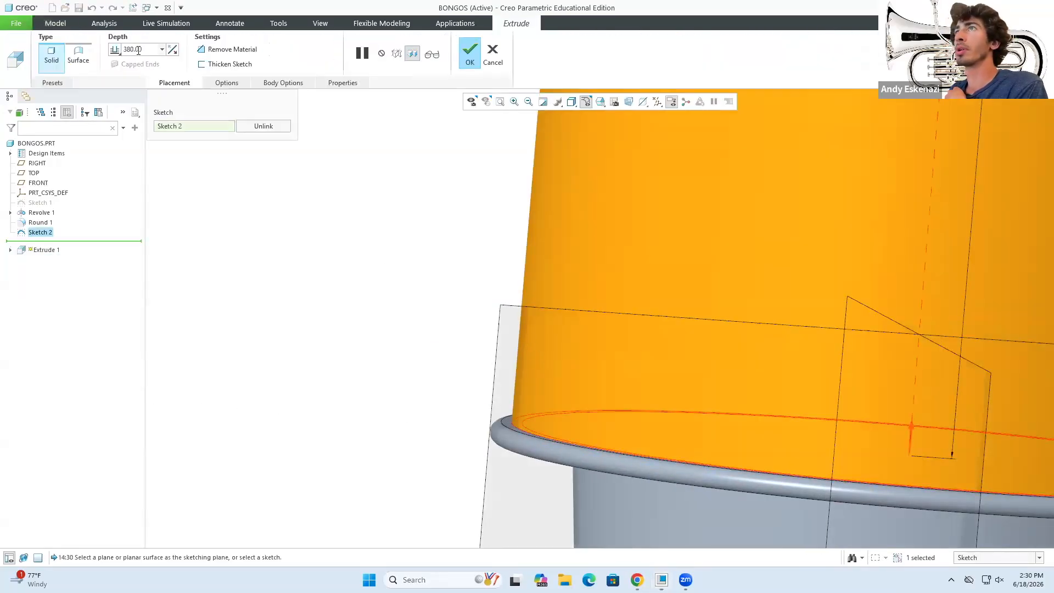
text(20)
key(Return)
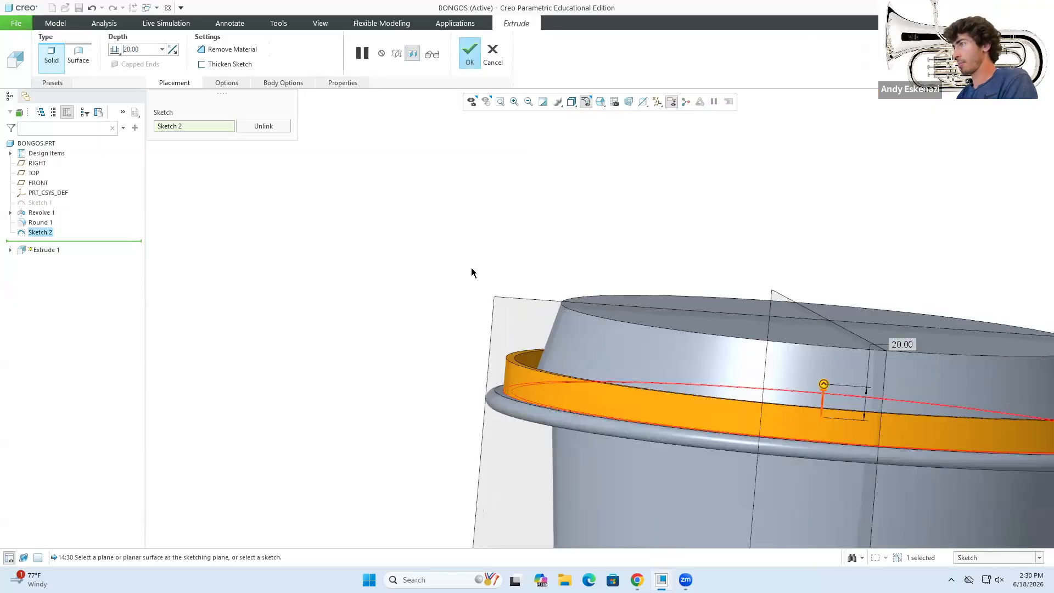
text(30)
key(Return)
middle_drag(601, 367, 603, 368)
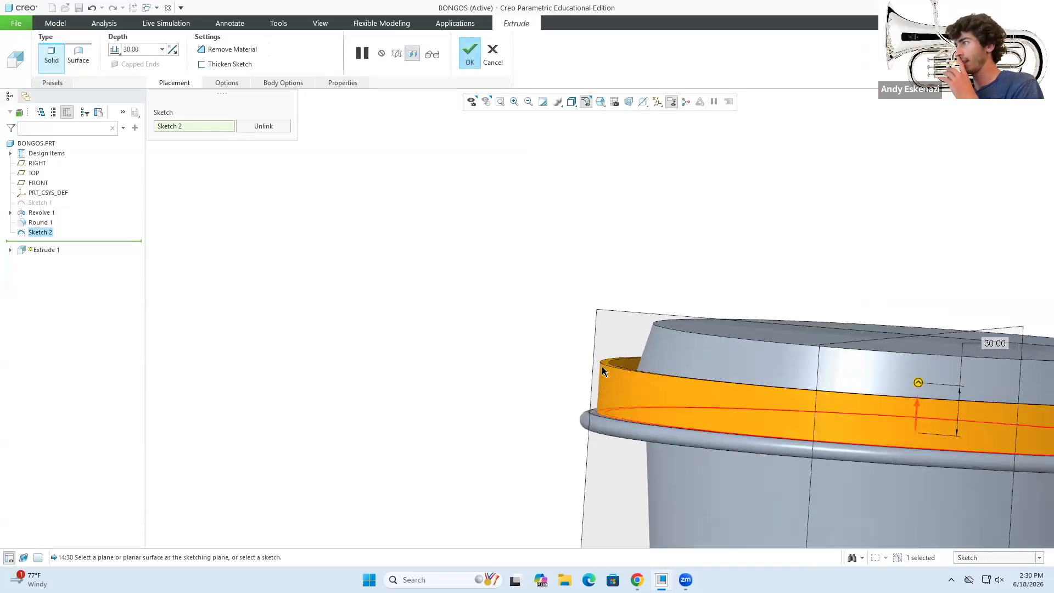
text(35)
key(Return)
middle_drag(580, 265, 604, 279)
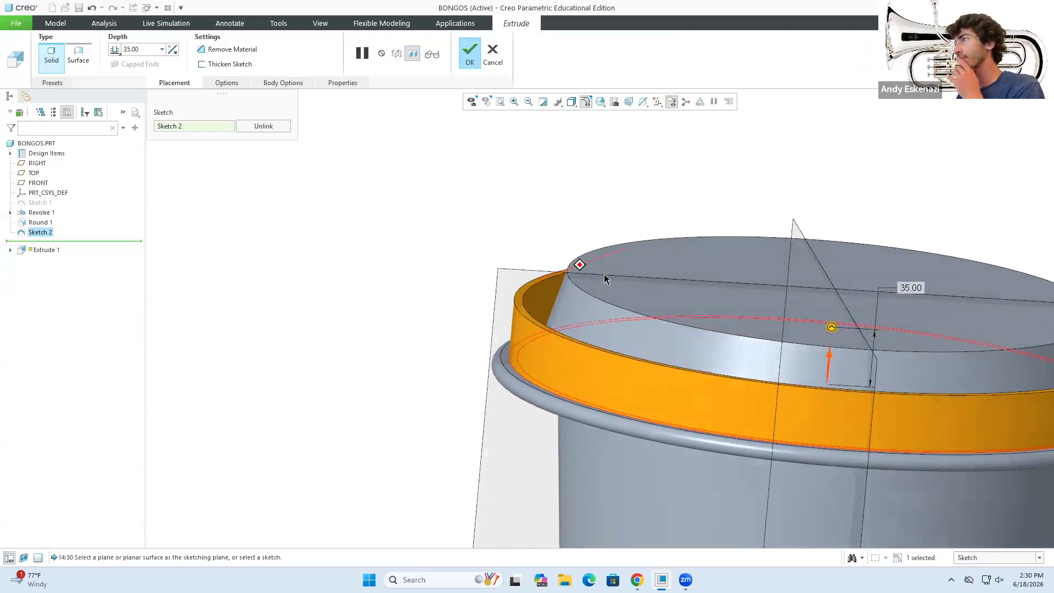
click(471, 57)
Examine the new rim band from several angles and compare its proportions with the bongo reference photo.
middle_drag(492, 219, 489, 243)
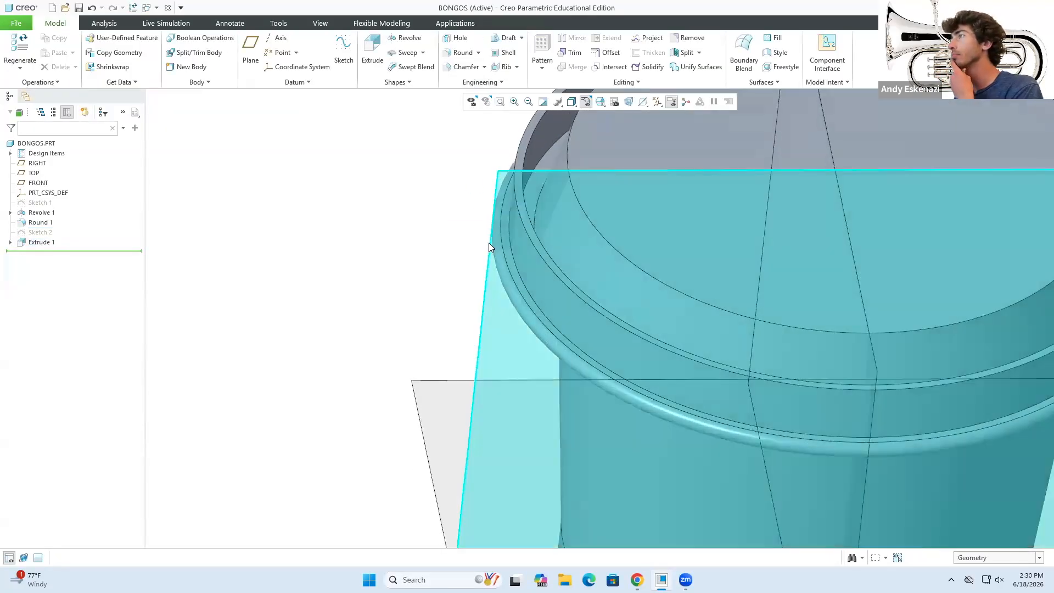
scroll(545, 219, up, 2)
scroll(546, 218, up, 2)
mouse_move(568, 254)
middle_down()
mouse_move(568, 233)
mouse_move(551, 236)
mouse_move(569, 252)
middle_up()
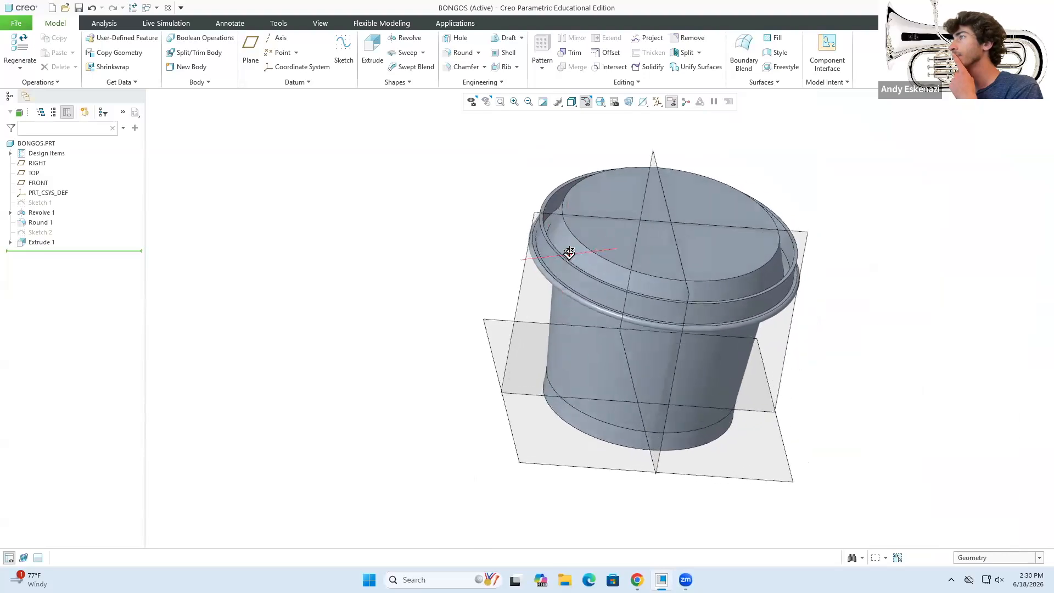
scroll(556, 211, down, 4)
click(637, 580)
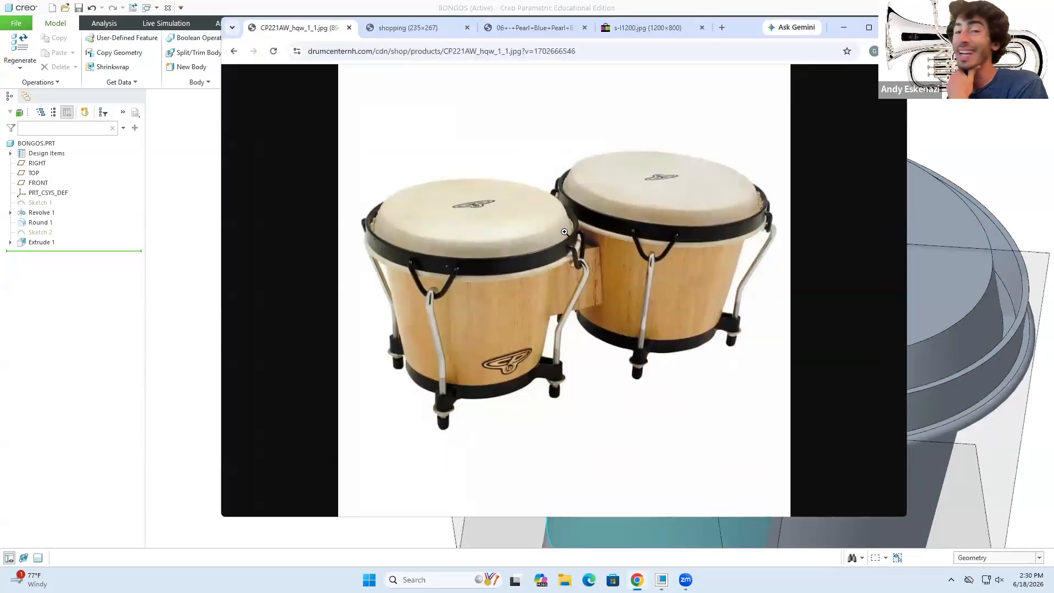
click(844, 27)
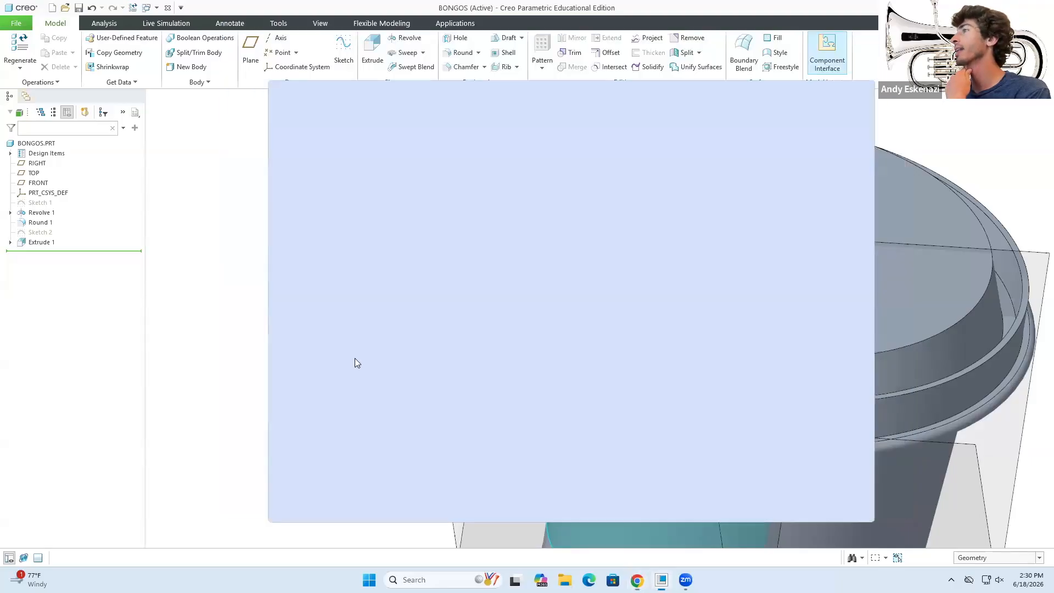
scroll(339, 327, down, 3)
mouse_move(319, 320)
middle_down()
mouse_move(353, 325)
mouse_move(353, 339)
middle_up()
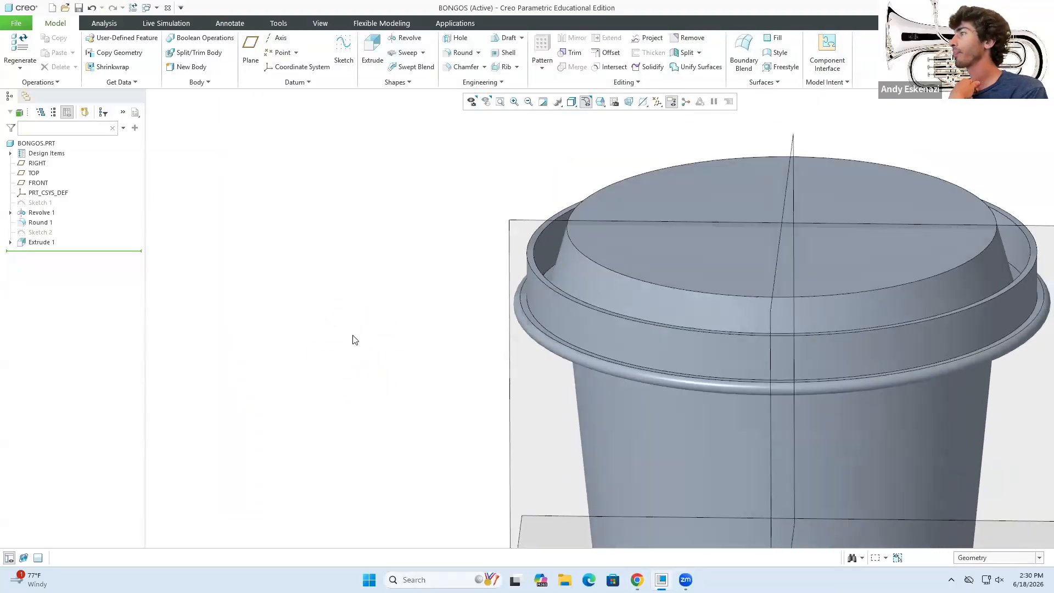
scroll(380, 286, up, 4)
middle_drag(460, 312, 459, 296)
scroll(474, 296, down, 3)
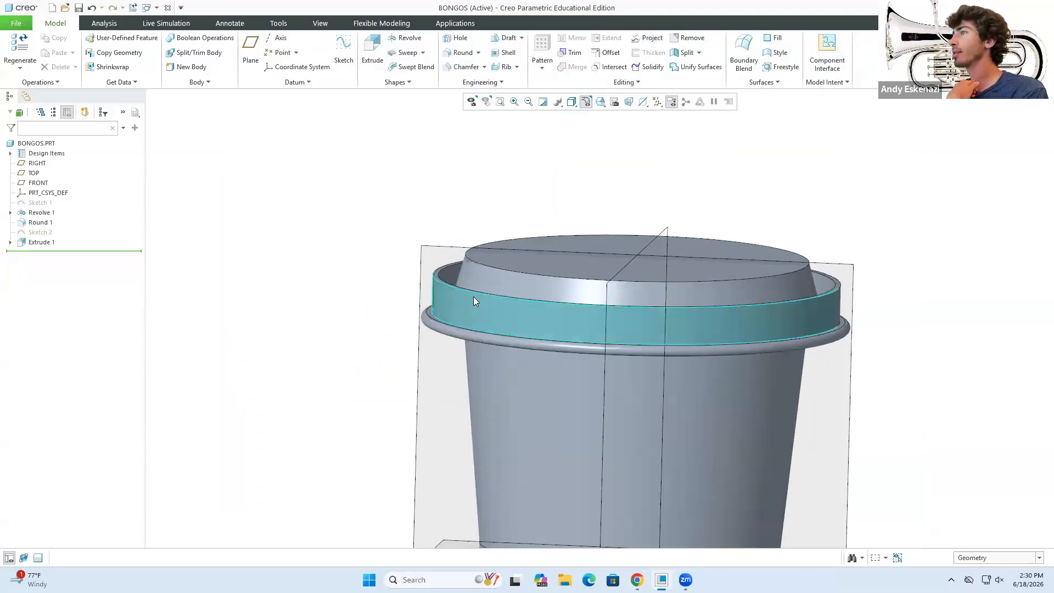
Open the profile sketch of the revolved drum body for editing.
click(516, 284)
scroll(503, 292, up, 4)
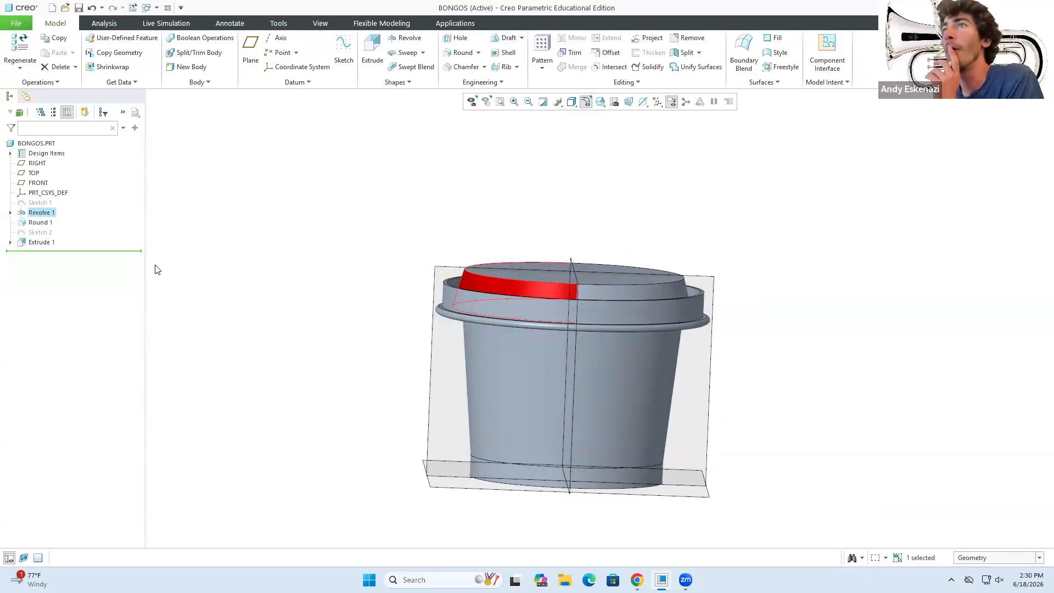
click(10, 212)
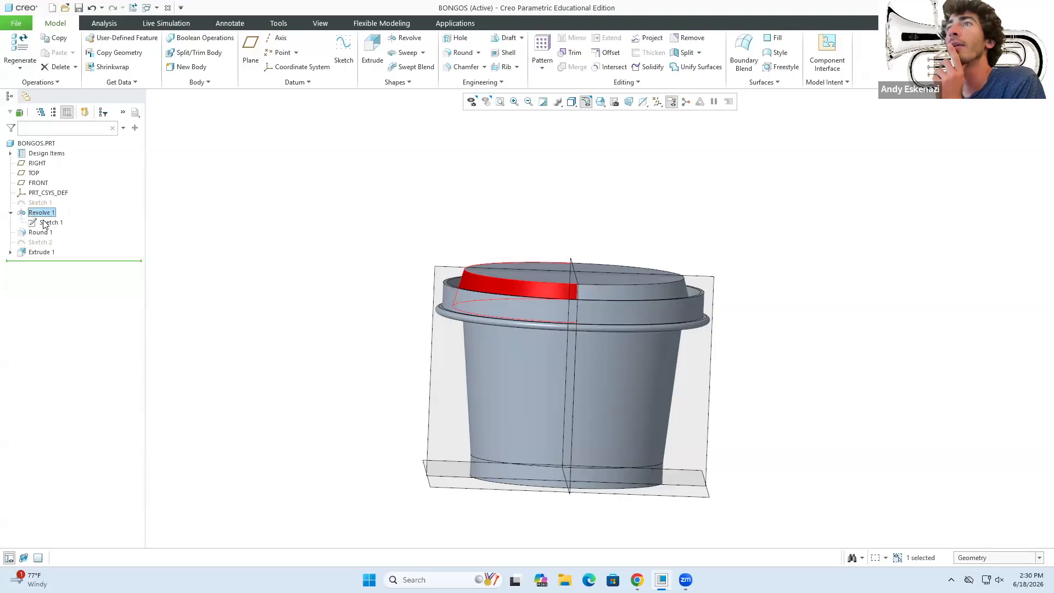
click(45, 222)
click(64, 185)
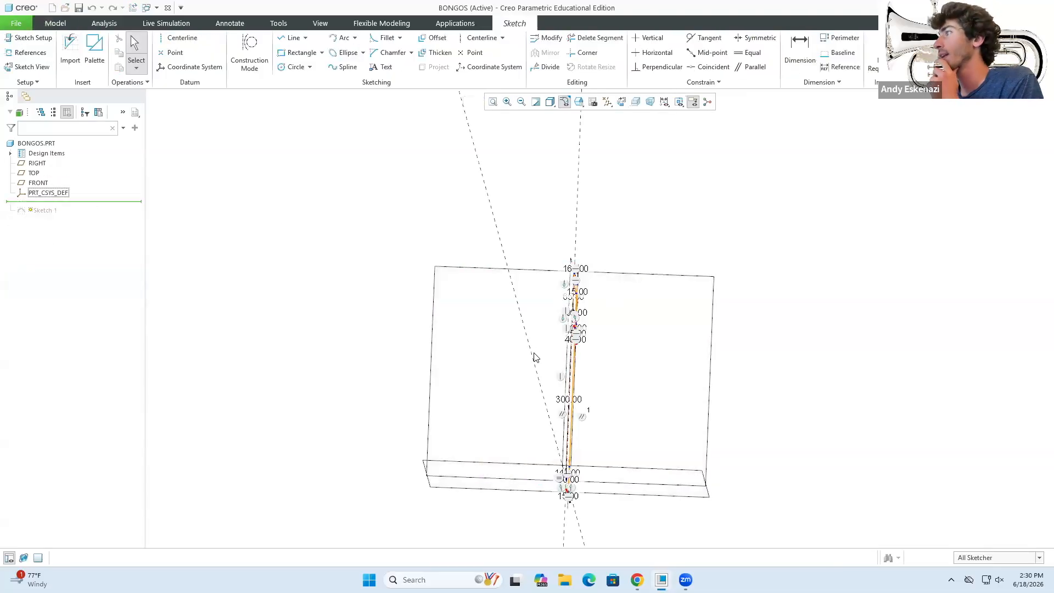
Set the width of the flange's upper ledge in the drum profile to 10.
scroll(818, 345, down, 10)
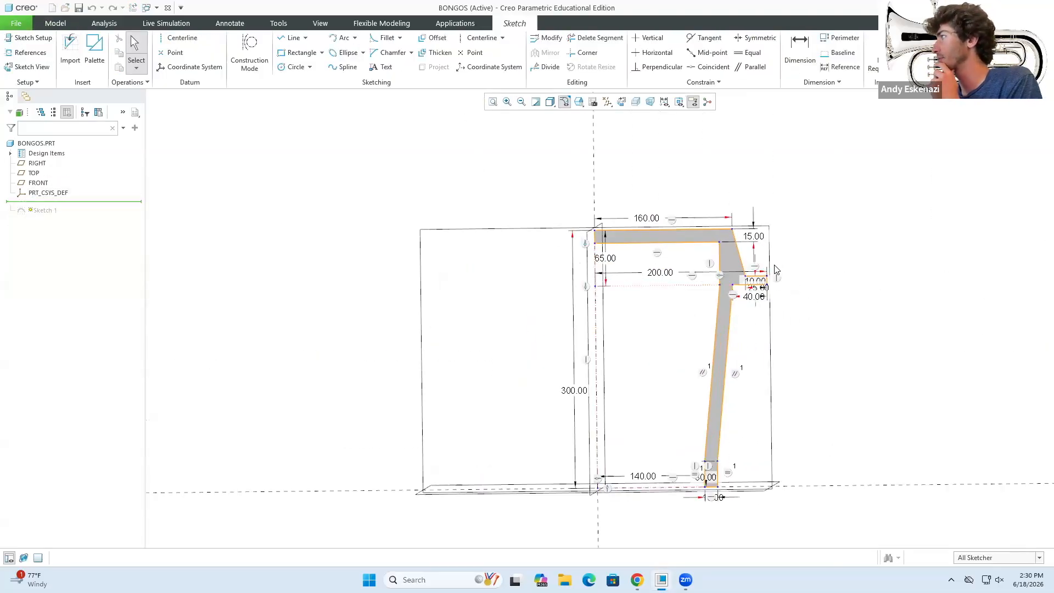
middle_drag(819, 325, 818, 325)
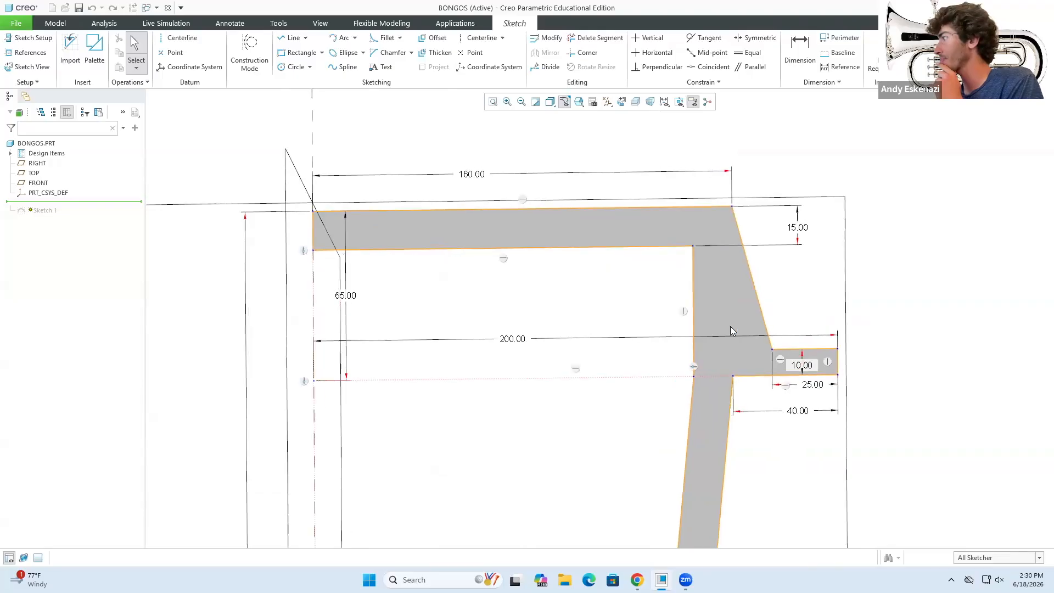
scroll(730, 326, up, 2)
scroll(777, 358, down, 2)
click(777, 359)
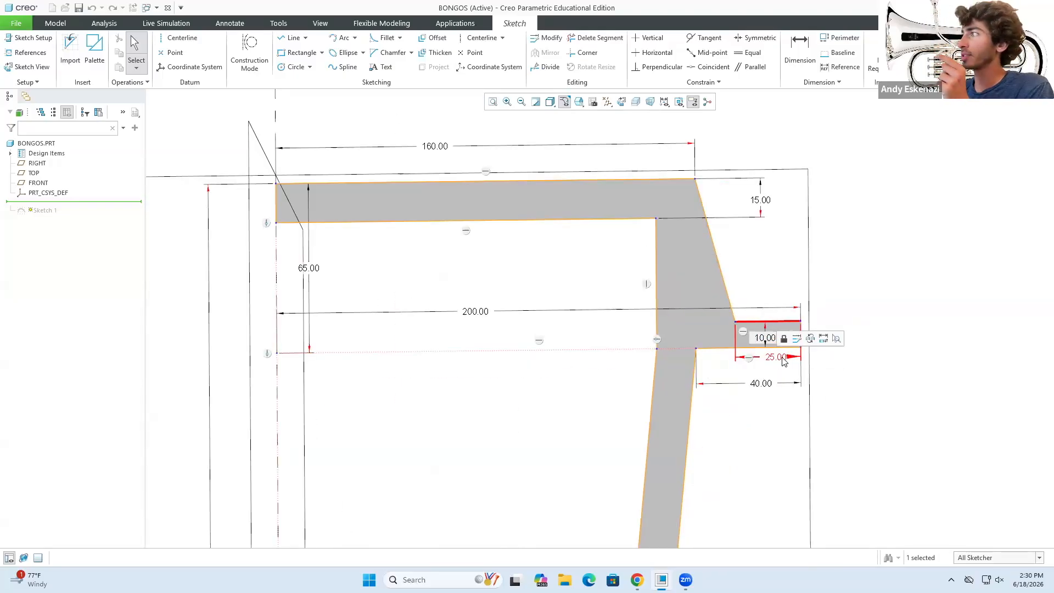
double_click(784, 358)
text(1)
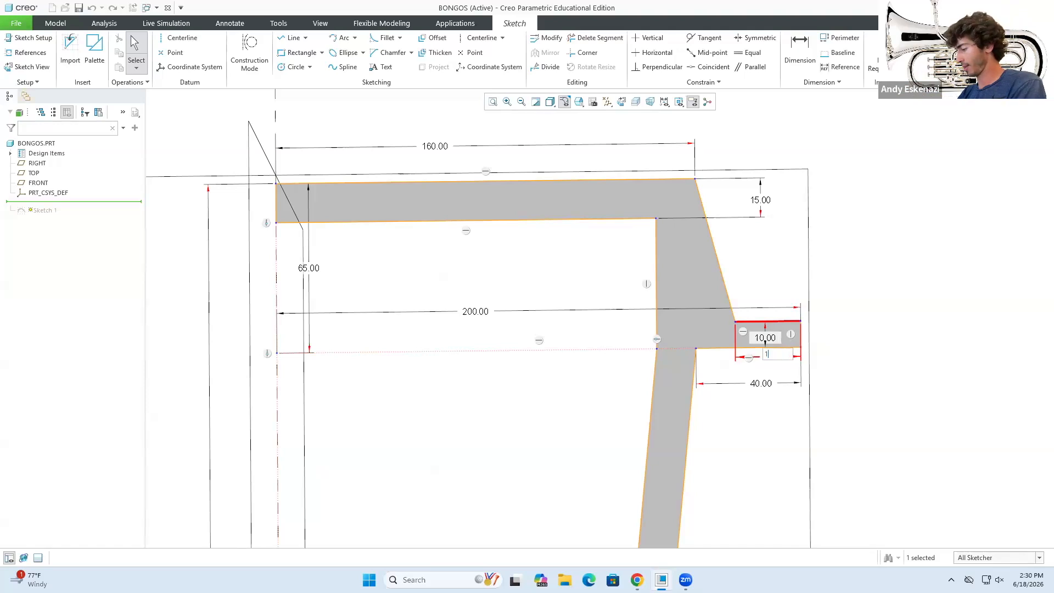
text(0)
key(Return)
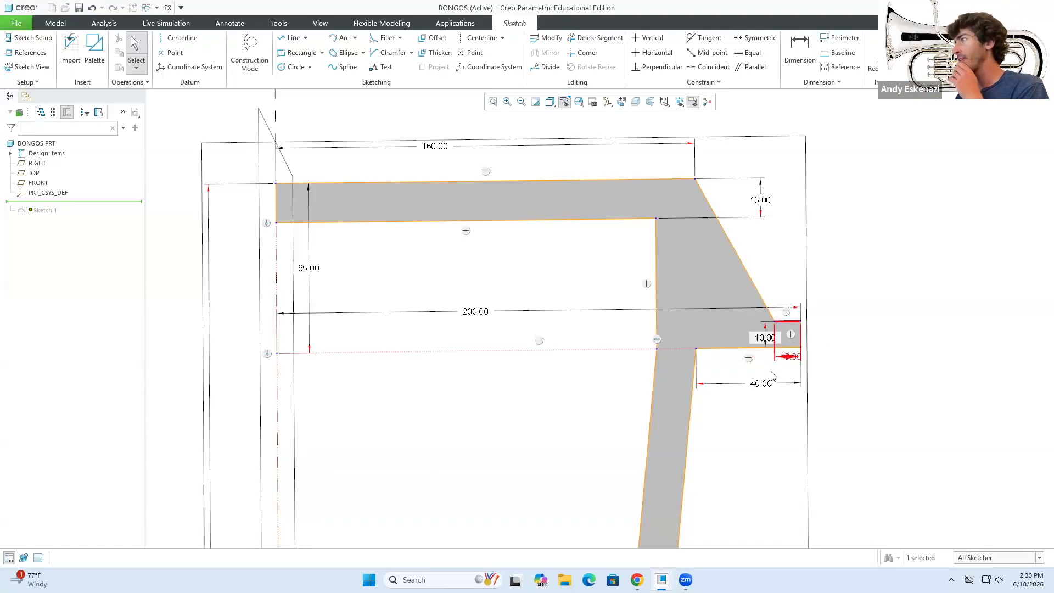
Set the width of the flange's underside, from the shell wall to the outer edge, to 20.
double_click(766, 388)
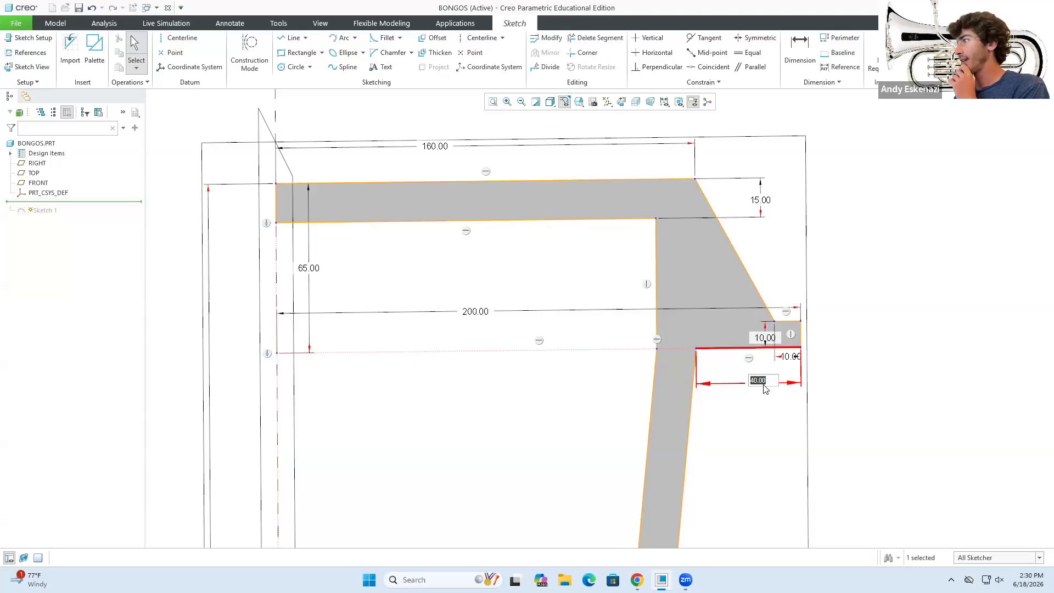
text(20)
key(Return)
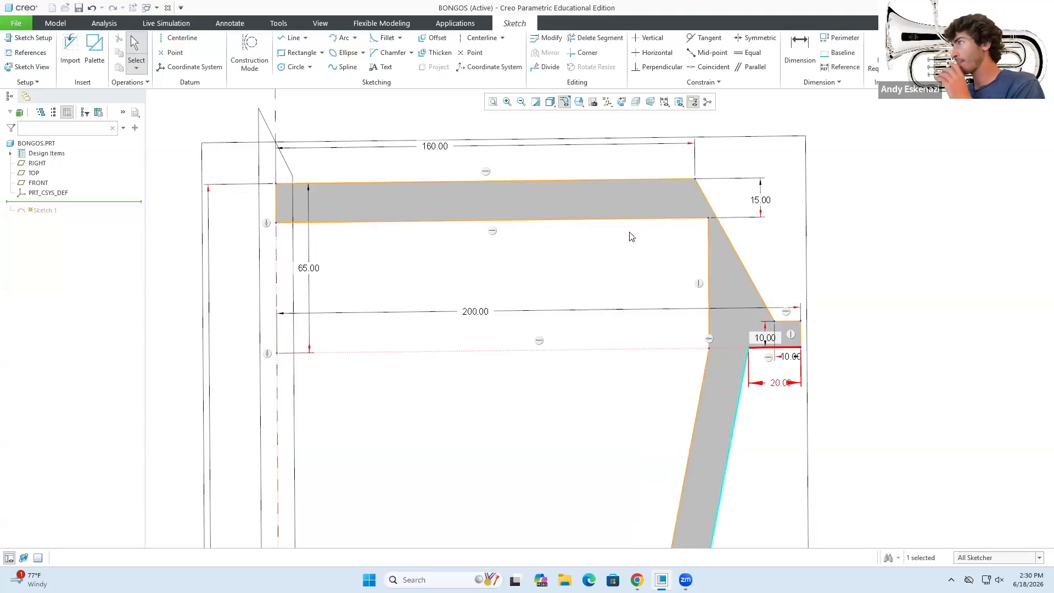
Set the length of the profile's top edge, measured from the drum axis, to 140.
scroll(714, 243, down, 5)
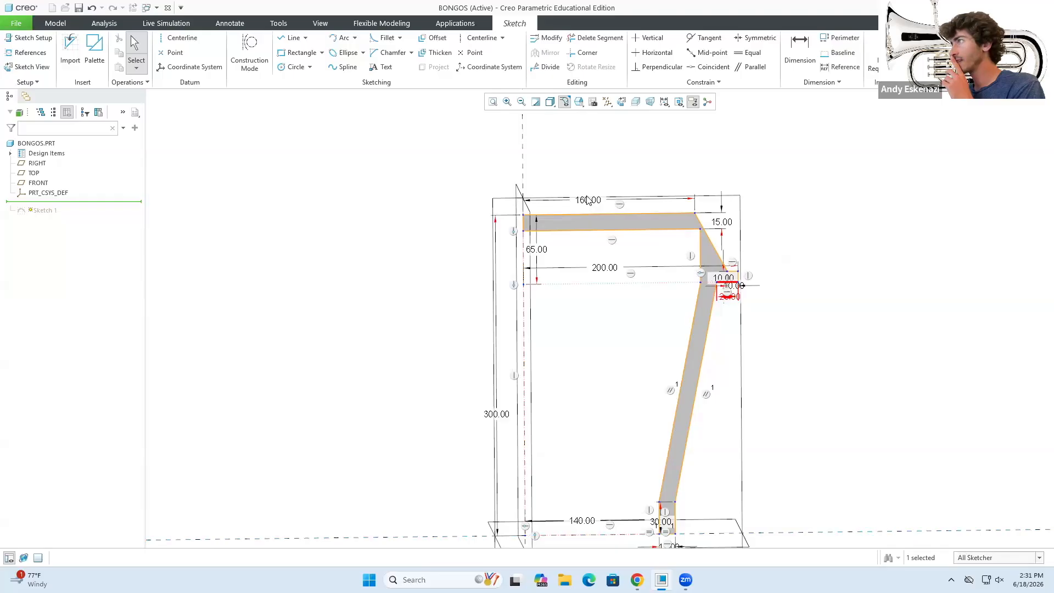
click(591, 201)
double_click(591, 200)
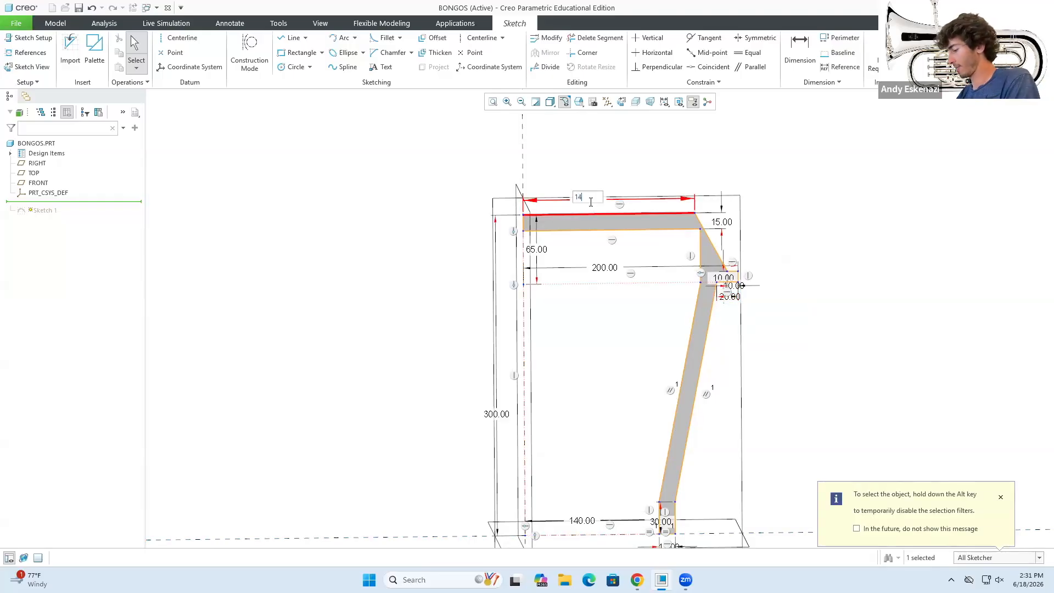
key(Return)
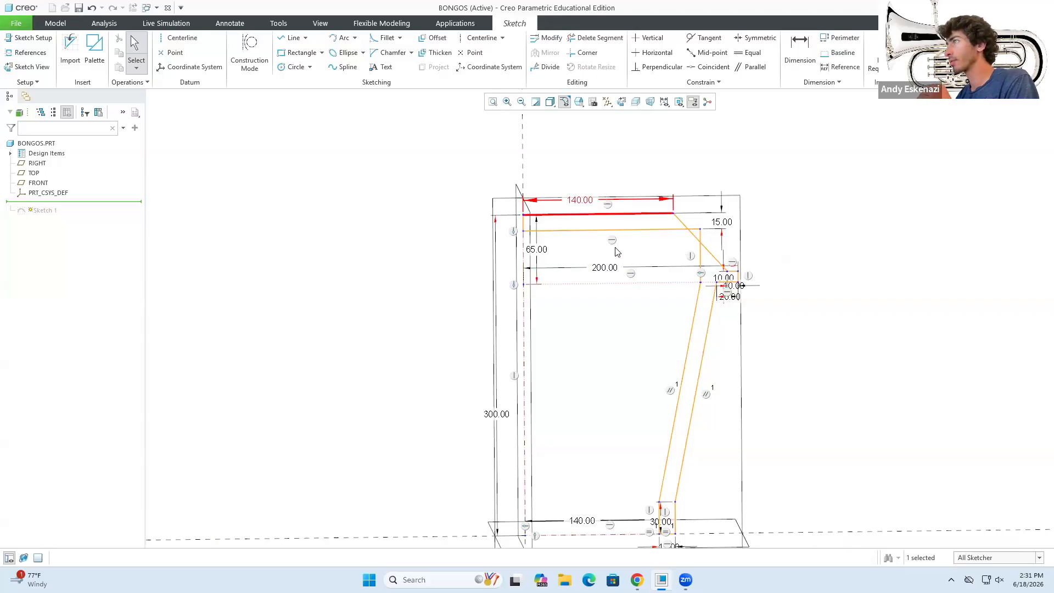
Try a distance of 160 from the drum axis to the flange's outer edge in the profile sketch.
ctrl+click(606, 267)
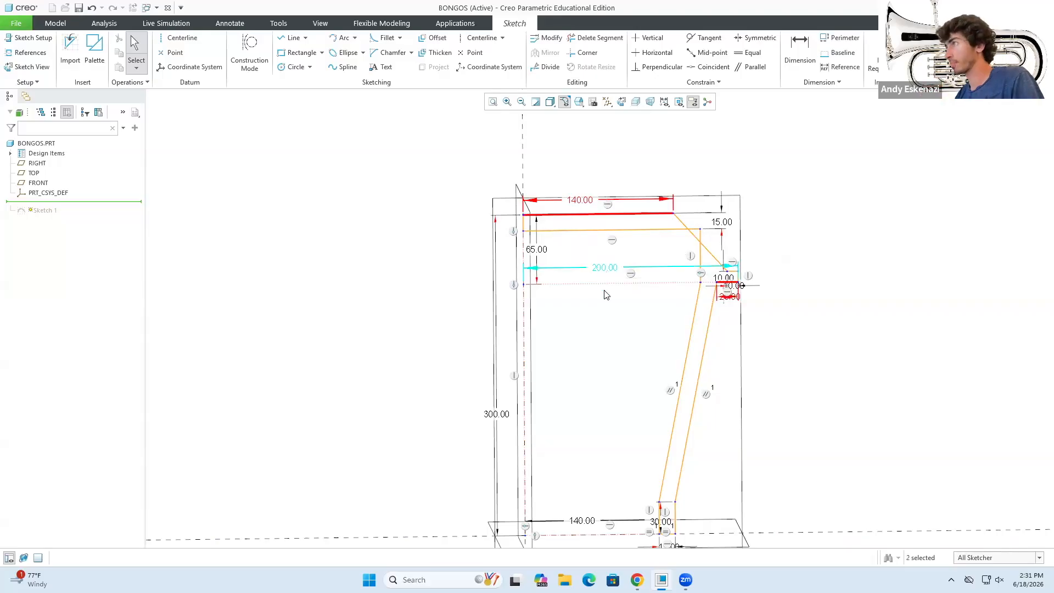
scroll(733, 260, down, 2)
double_click(536, 273)
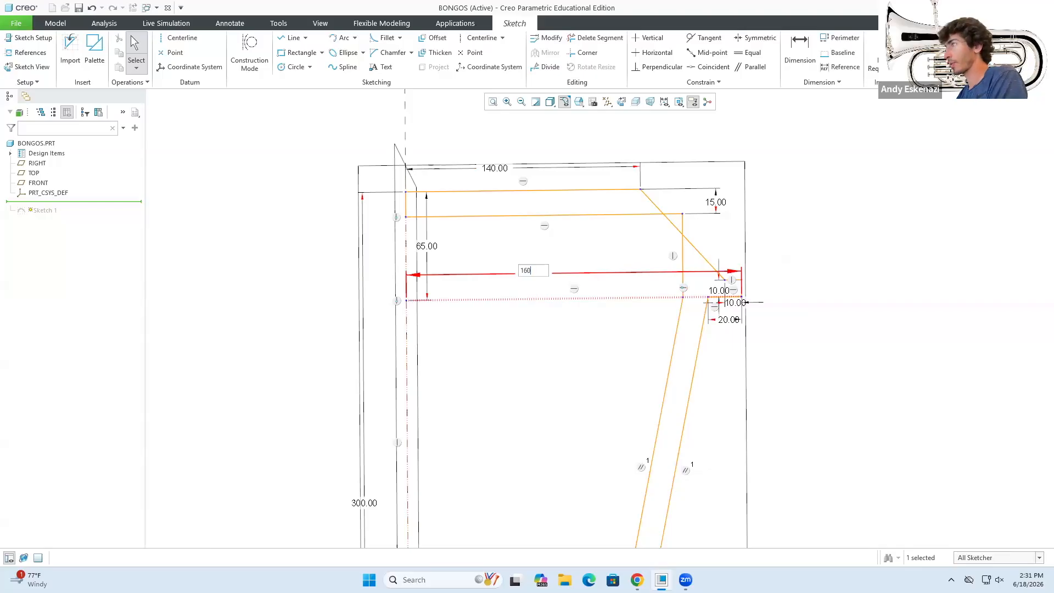
key(Return)
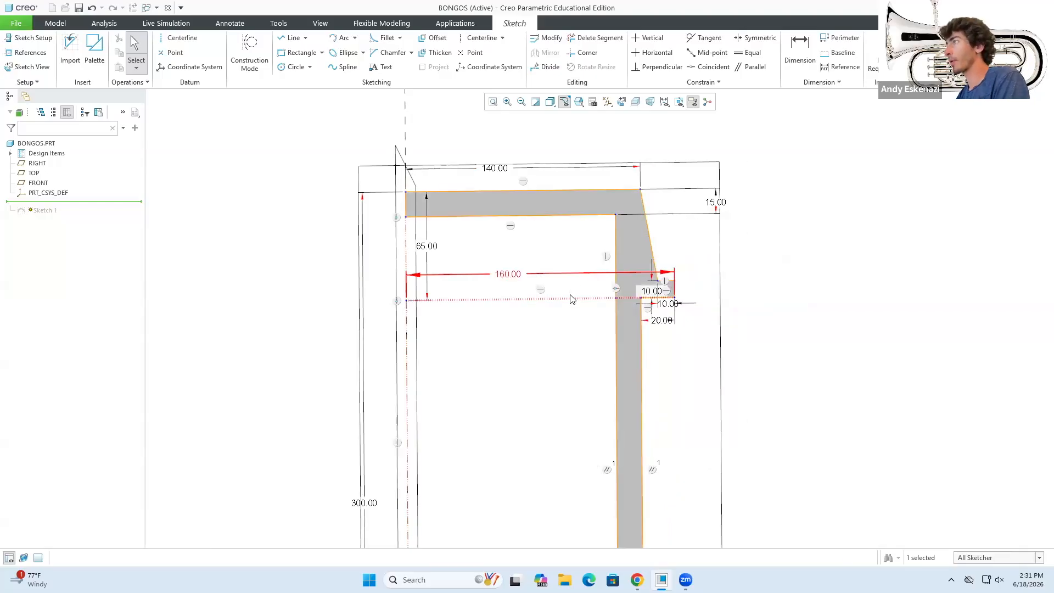
Set the distance from the drum axis to the flange's outer edge to 180.
double_click(507, 275)
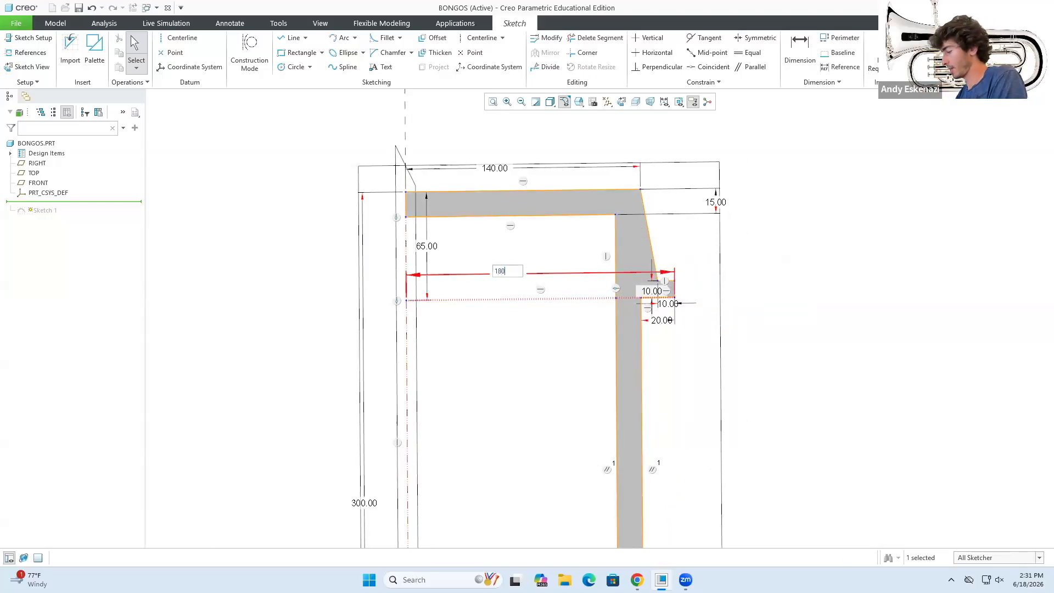
key(Return)
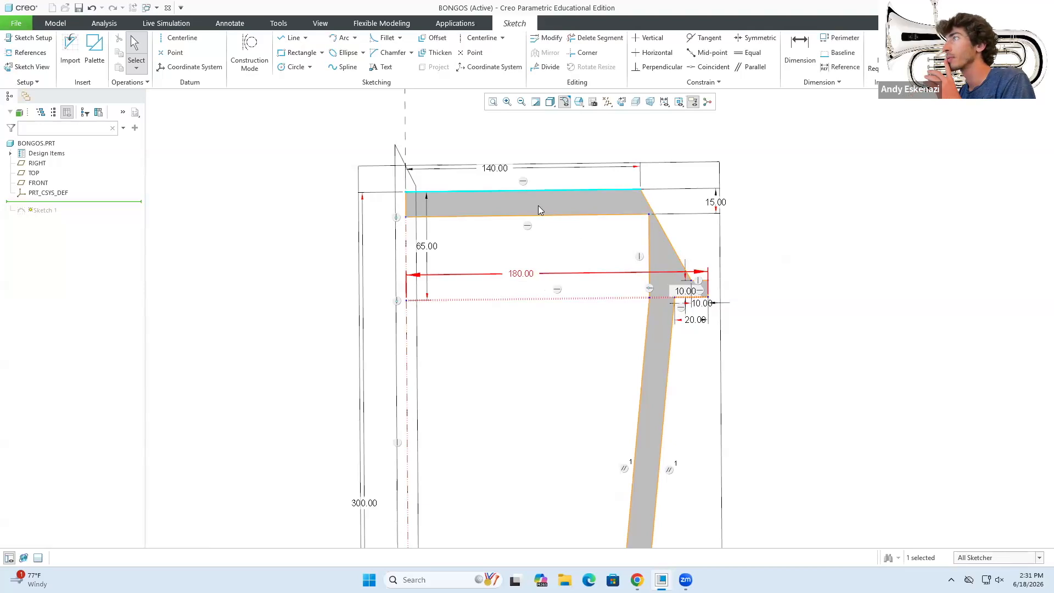
click(596, 245)
scroll(635, 235, down, 1)
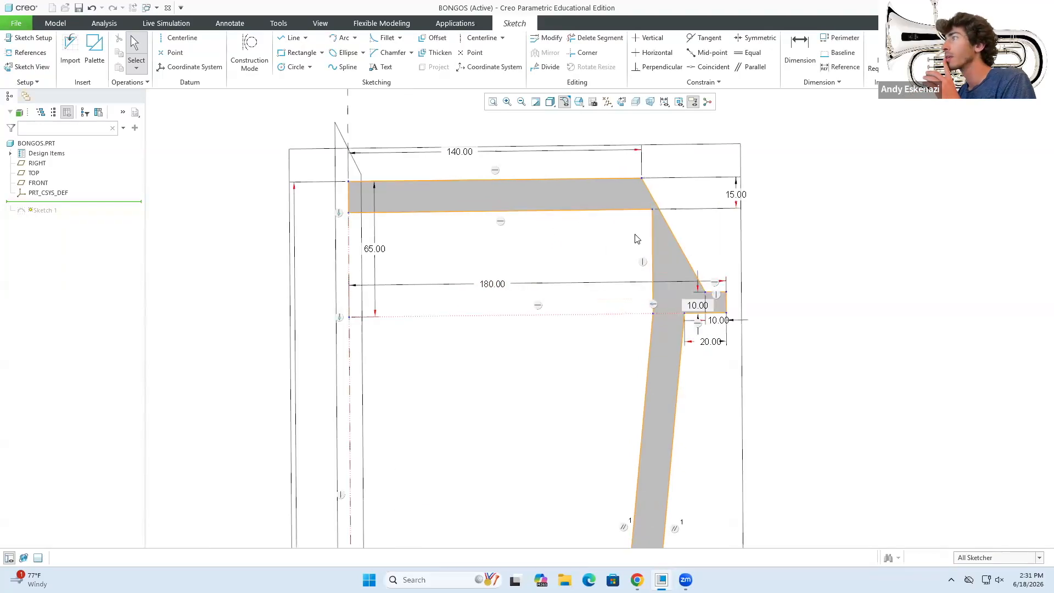
Set the horizontal distance from the drum axis to the shell wall at the profile's base to 130.
scroll(649, 245, up, 3)
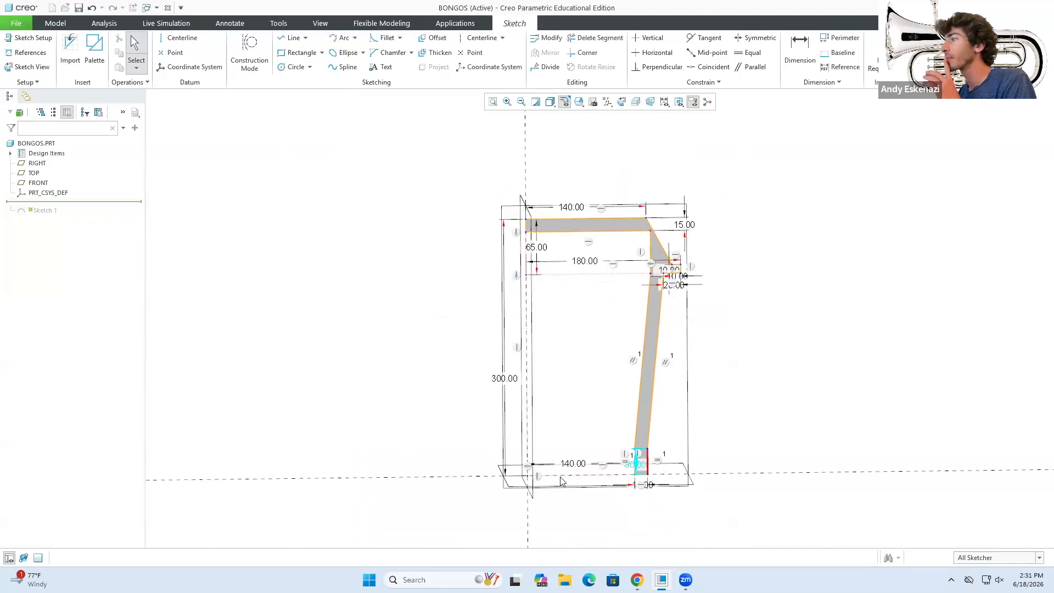
double_click(572, 466)
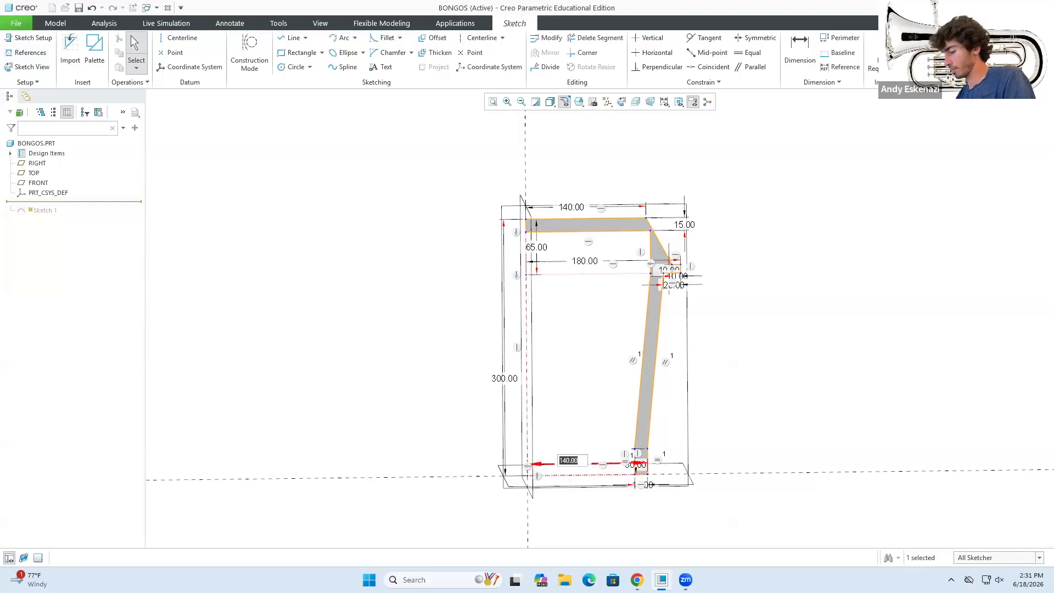
key(Return)
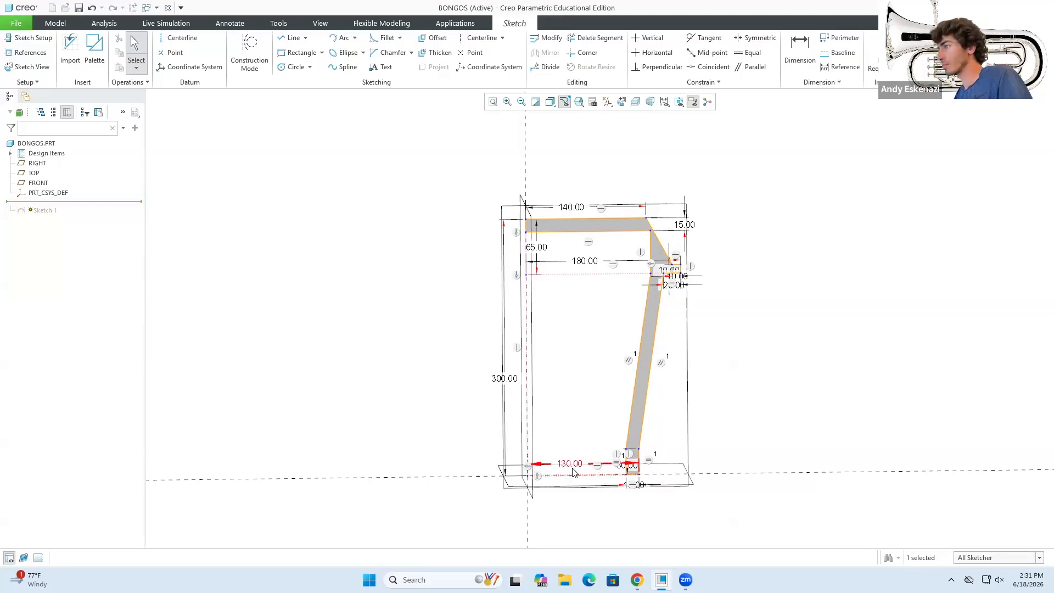
Set the length of the profile's top edge, measured from the drum axis, to 150 and finish the sketch.
middle_drag(594, 287, 593, 290)
scroll(587, 242, down, 2)
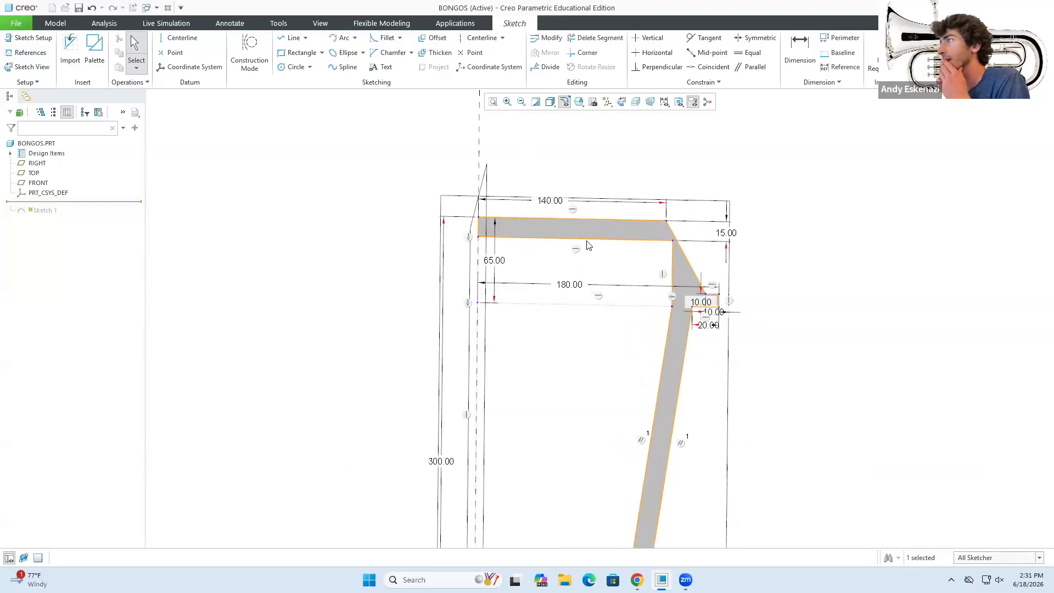
scroll(675, 242, down, 1)
click(663, 322)
scroll(755, 389, down, 2)
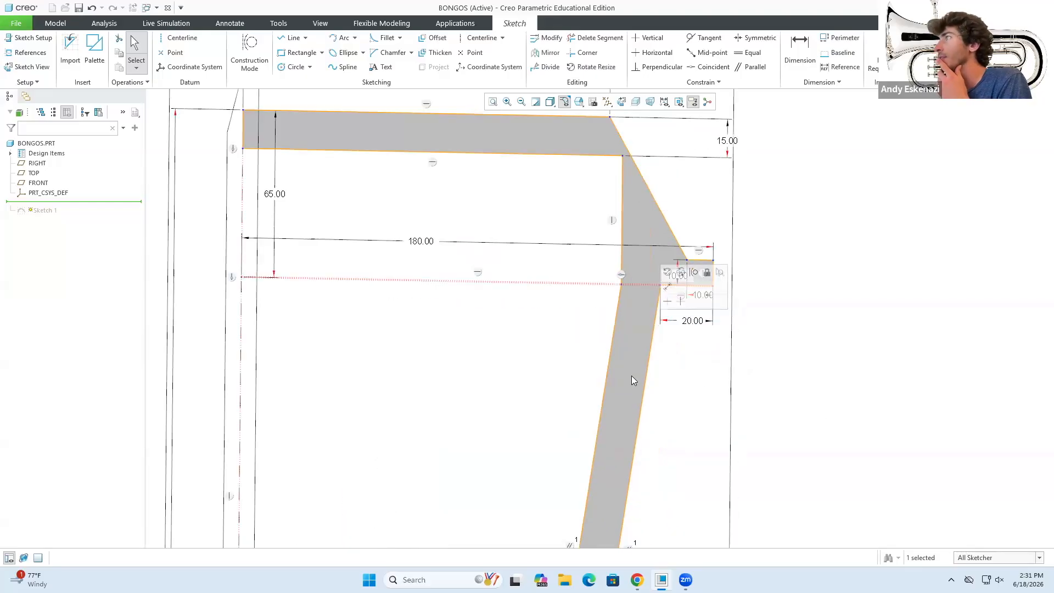
scroll(616, 331, up, 2)
middle_drag(614, 328, 652, 265)
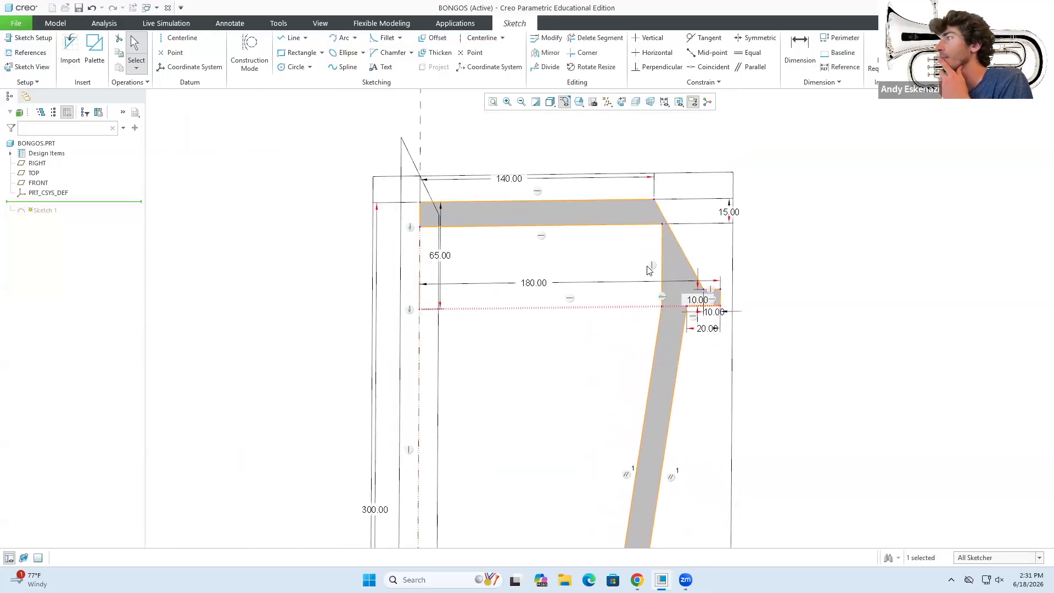
double_click(503, 177)
text(150)
key(Return)
mouse_move(691, 256)
middle_down()
mouse_move(674, 258)
mouse_move(683, 245)
mouse_move(674, 272)
middle_up()
scroll(678, 230, down, 3)
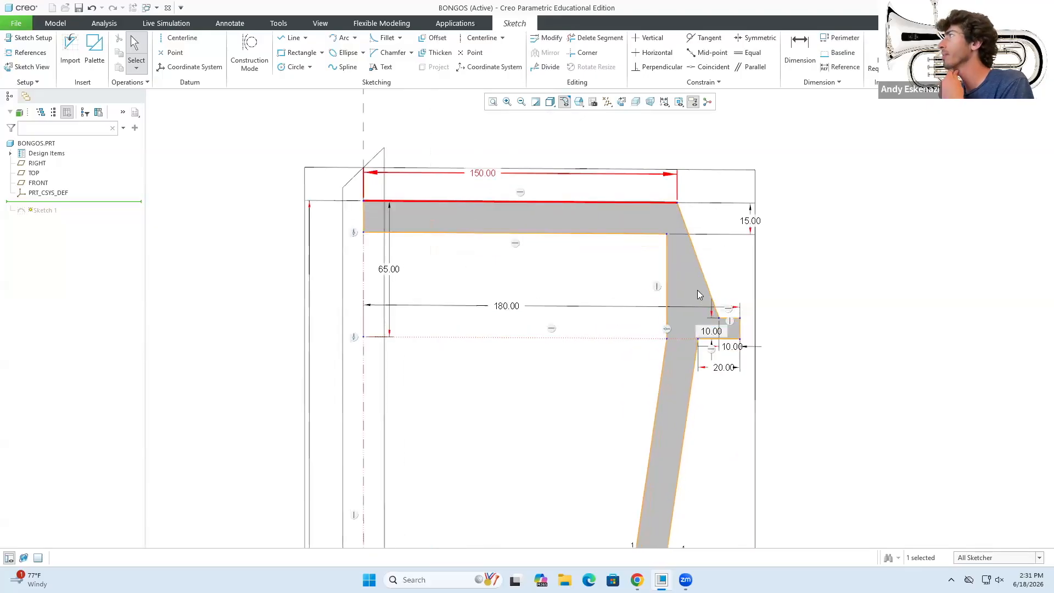
mouse_move(623, 305)
middle_down()
mouse_move(621, 238)
mouse_move(604, 207)
mouse_move(559, 206)
mouse_move(586, 212)
middle_up()
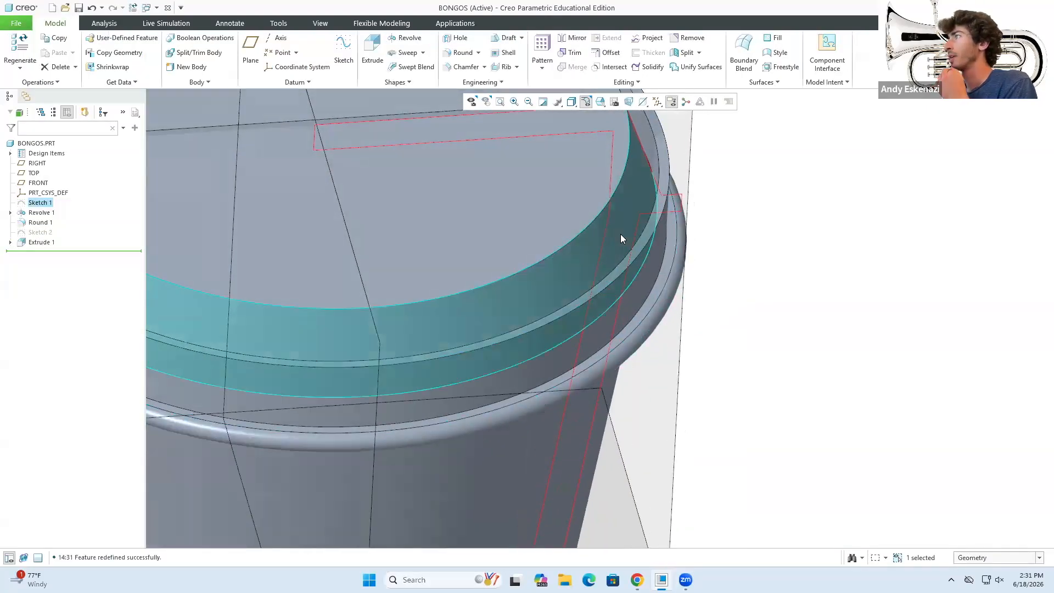
Redefine the extruded rim band around the drum head with a depth of 30.
scroll(620, 237, up, 4)
scroll(398, 193, down, 2)
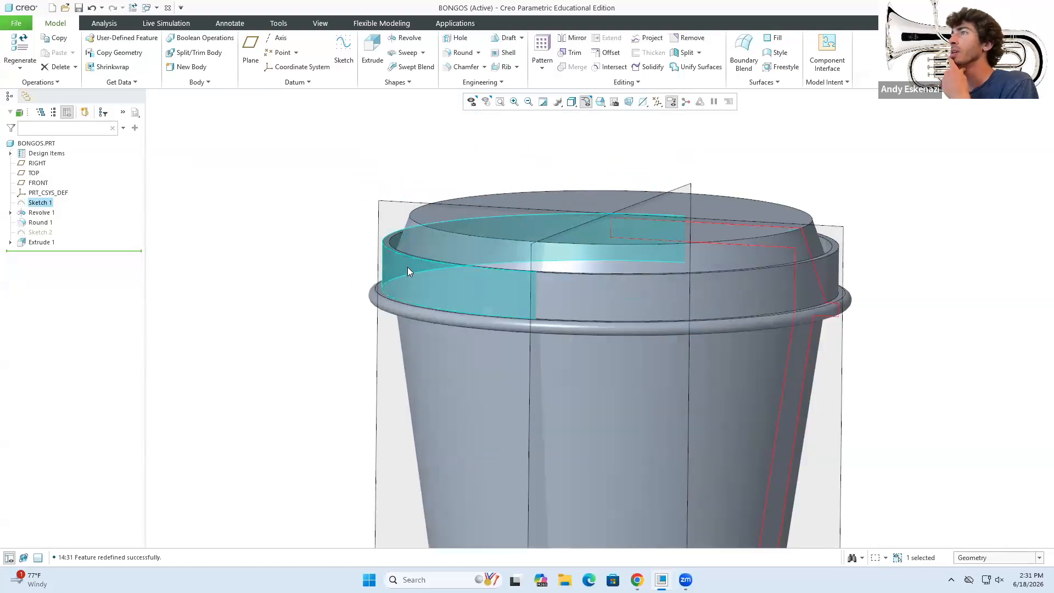
click(408, 271)
right_click(38, 242)
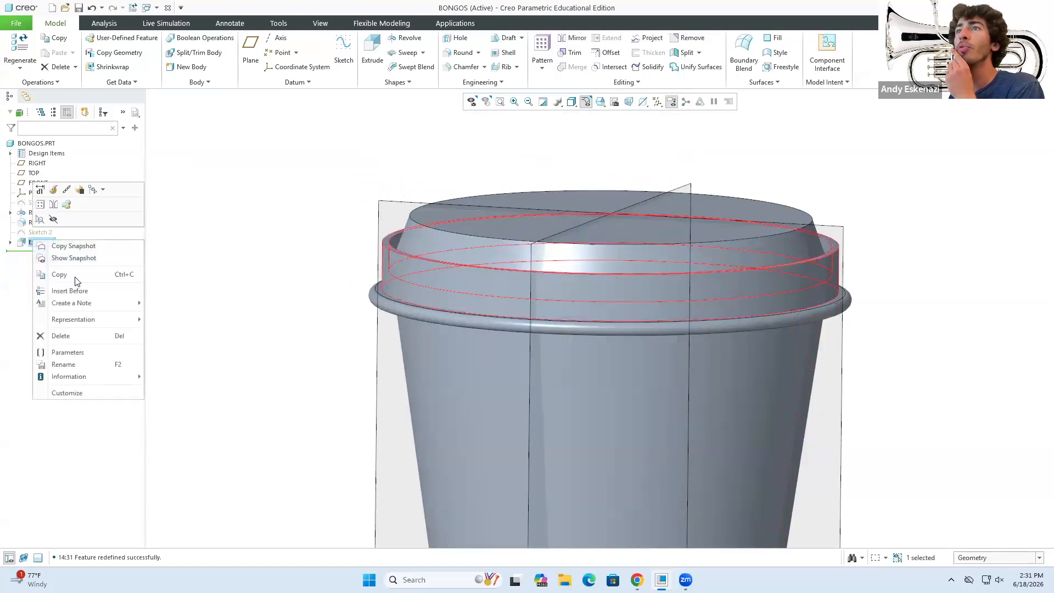
click(53, 188)
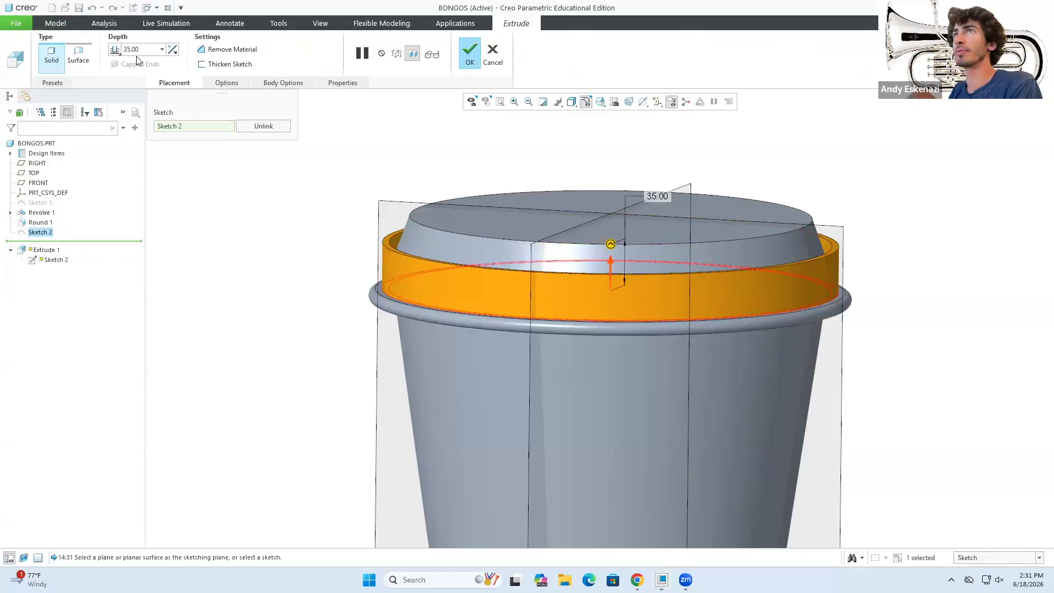
text(30)
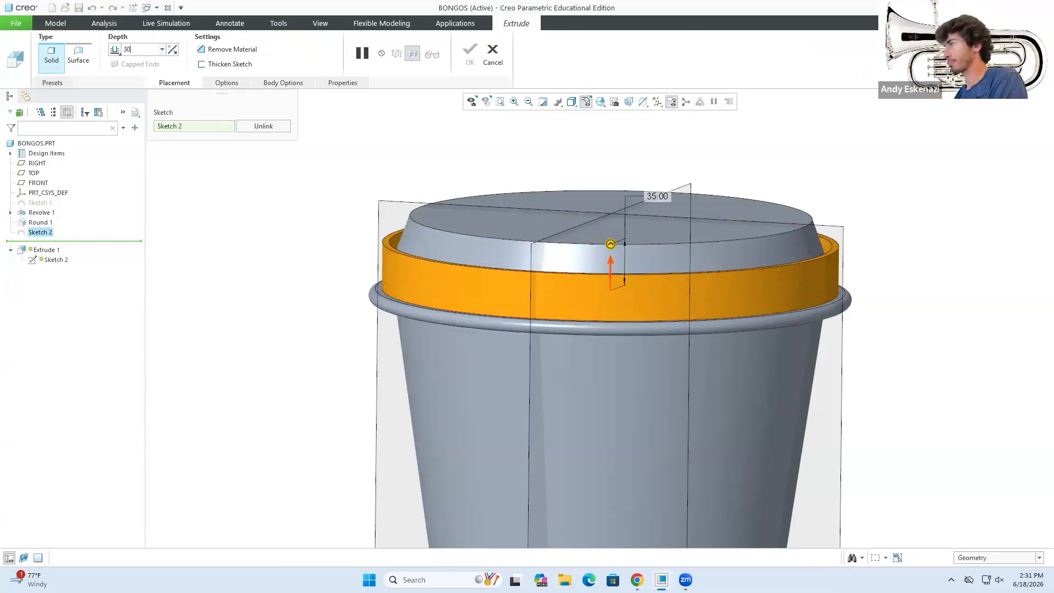
key(Return)
click(469, 54)
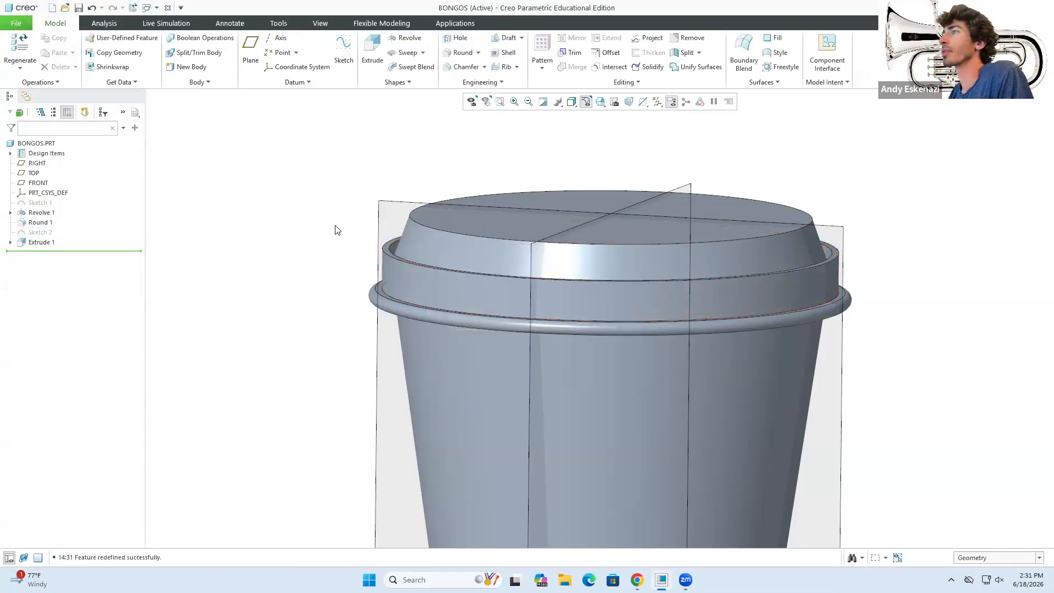
Create a sketch on the flange's upper ledge, outside the rim band, and project the ledge's inner and outer circular edges into it.
scroll(365, 207, down, 4)
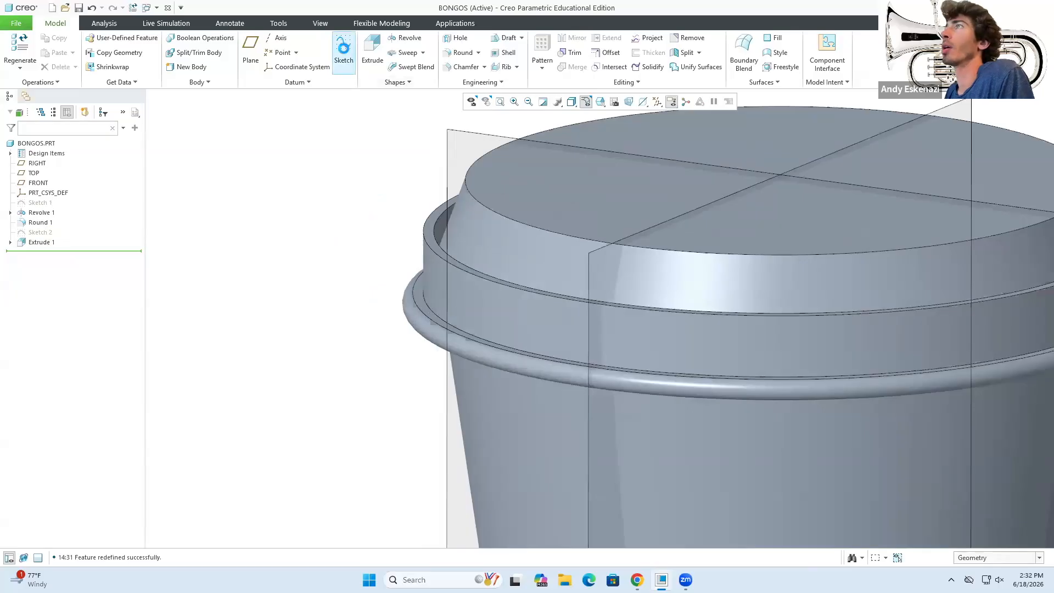
click(344, 52)
click(426, 299)
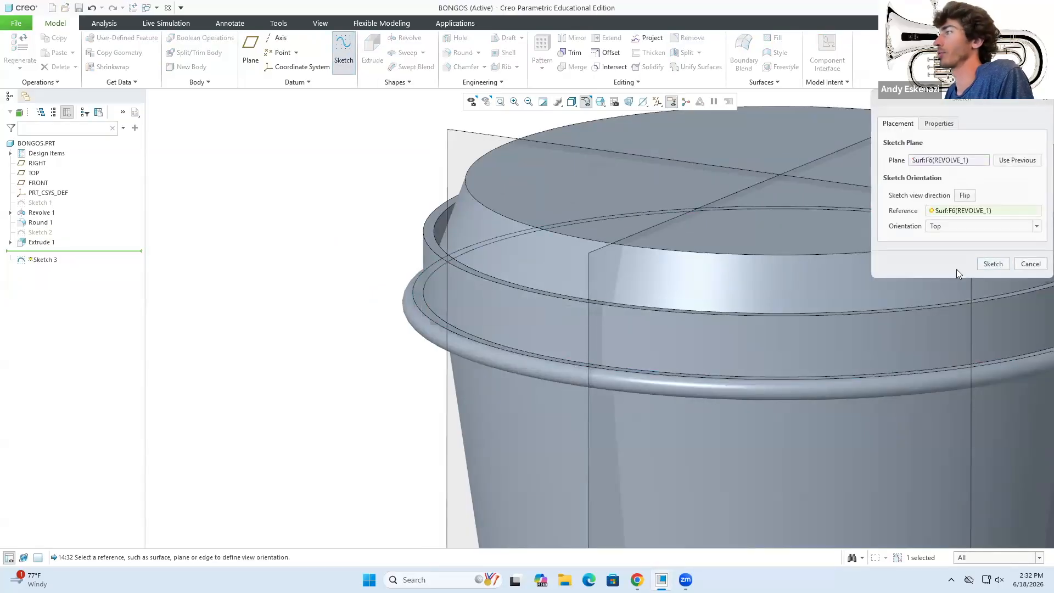
click(992, 264)
click(433, 67)
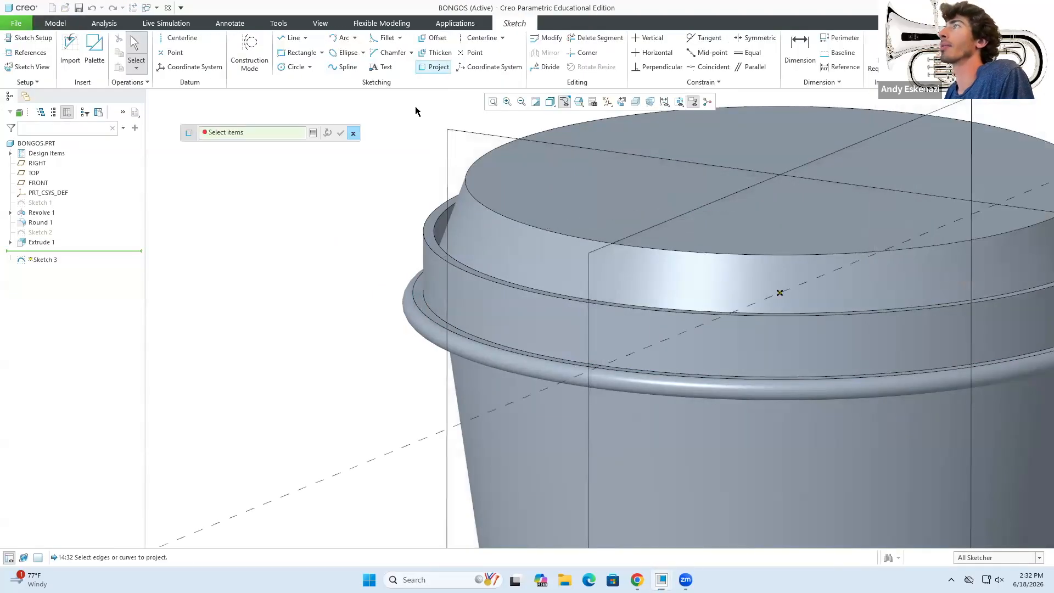
click(418, 303)
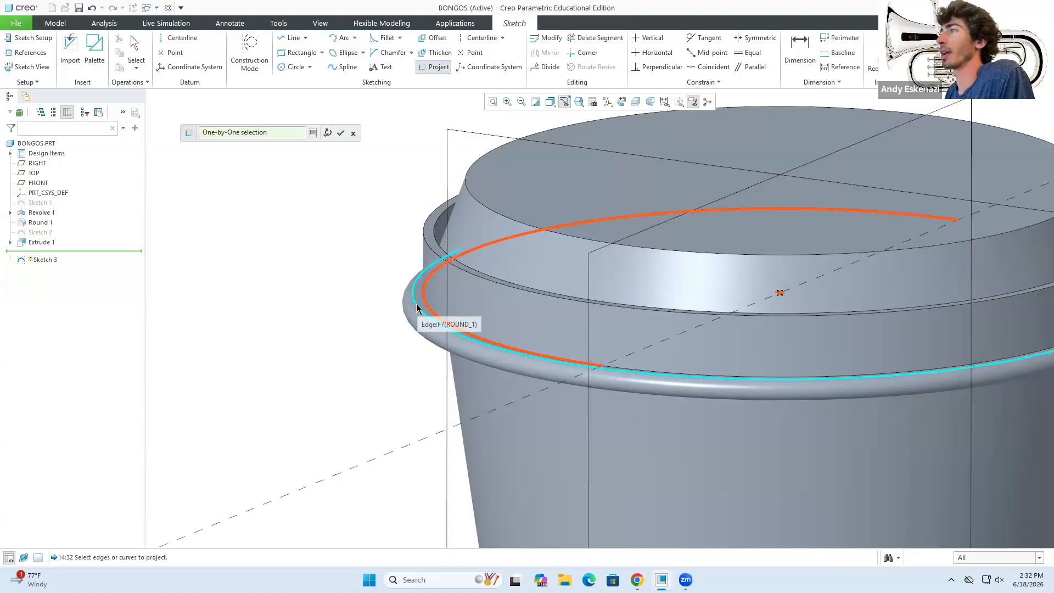
click(609, 365)
middle_drag(608, 367, 634, 387)
scroll(634, 387, down, 1)
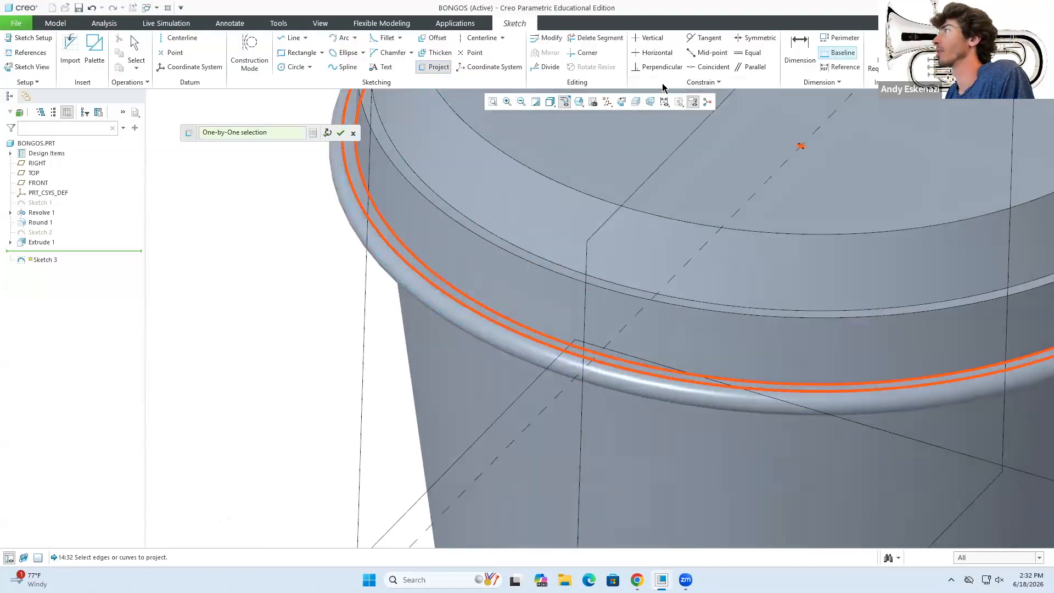
click(340, 134)
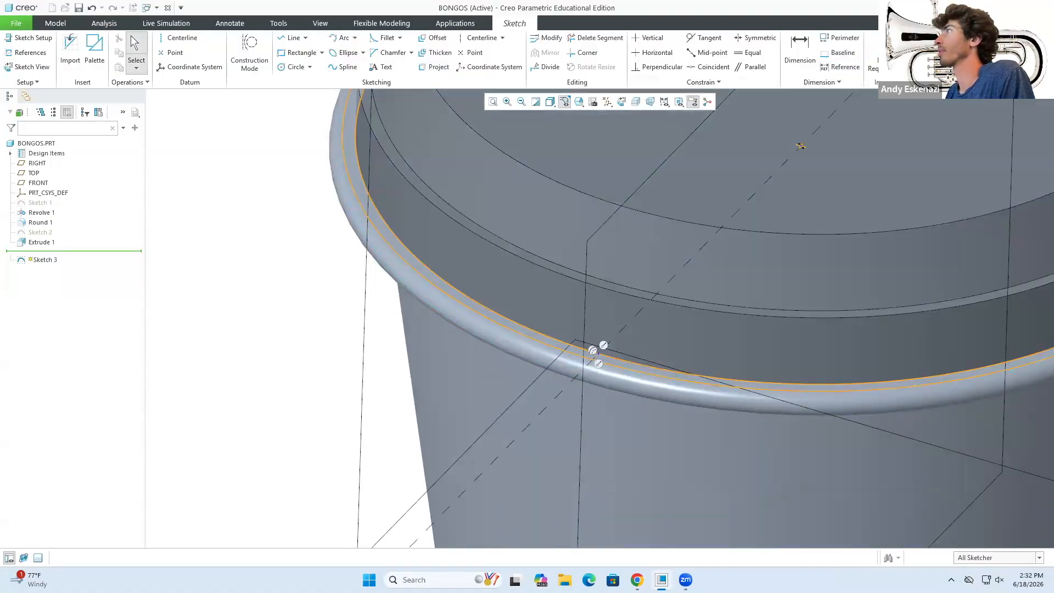
click(1000, 50)
click(373, 50)
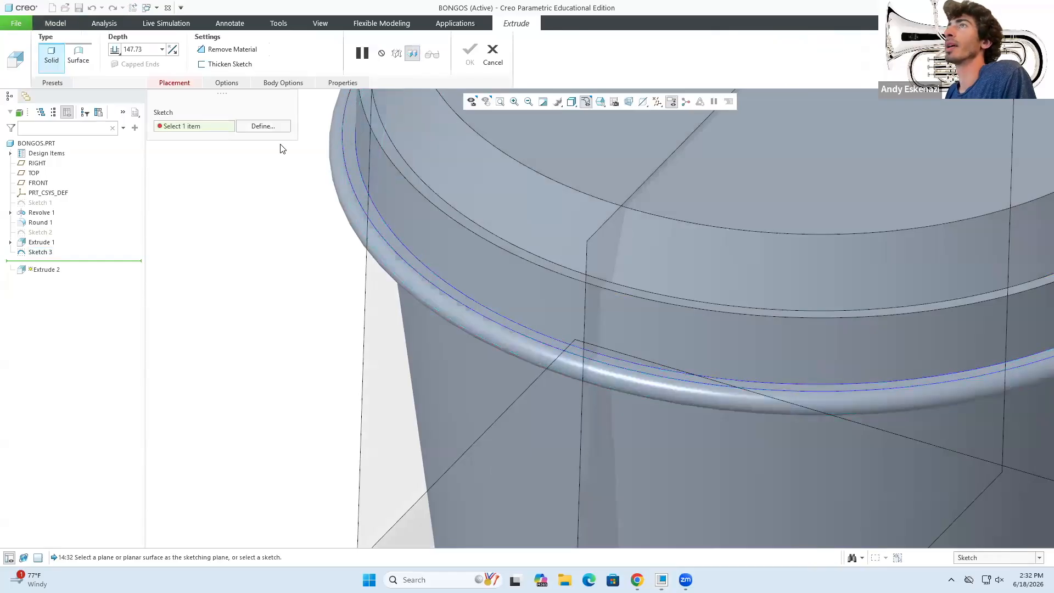
click(215, 51)
click(117, 53)
double_click(142, 49)
text(5)
key(Return)
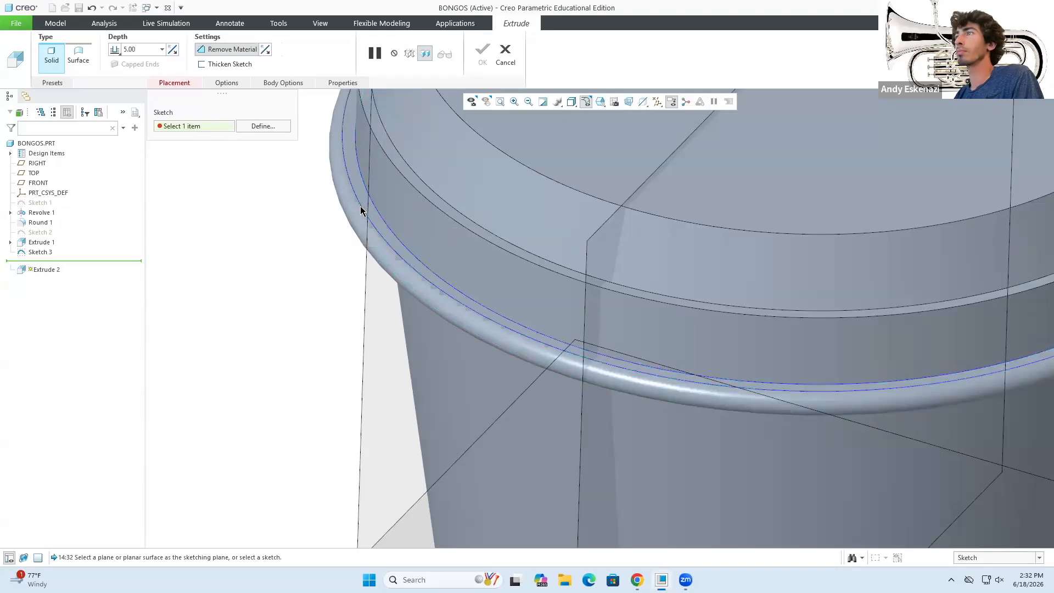
scroll(385, 279, down, 6)
middle_drag(479, 272, 467, 331)
scroll(468, 331, down, 4)
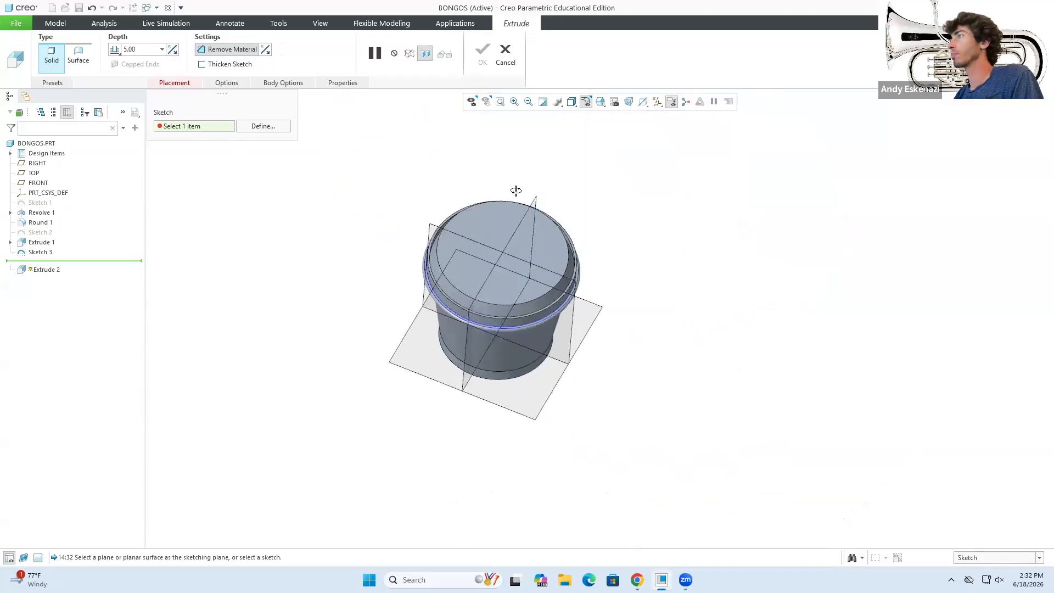
middle_drag(516, 190, 515, 208)
scroll(517, 184, up, 3)
scroll(576, 170, up, 3)
middle_drag(617, 160, 544, 107)
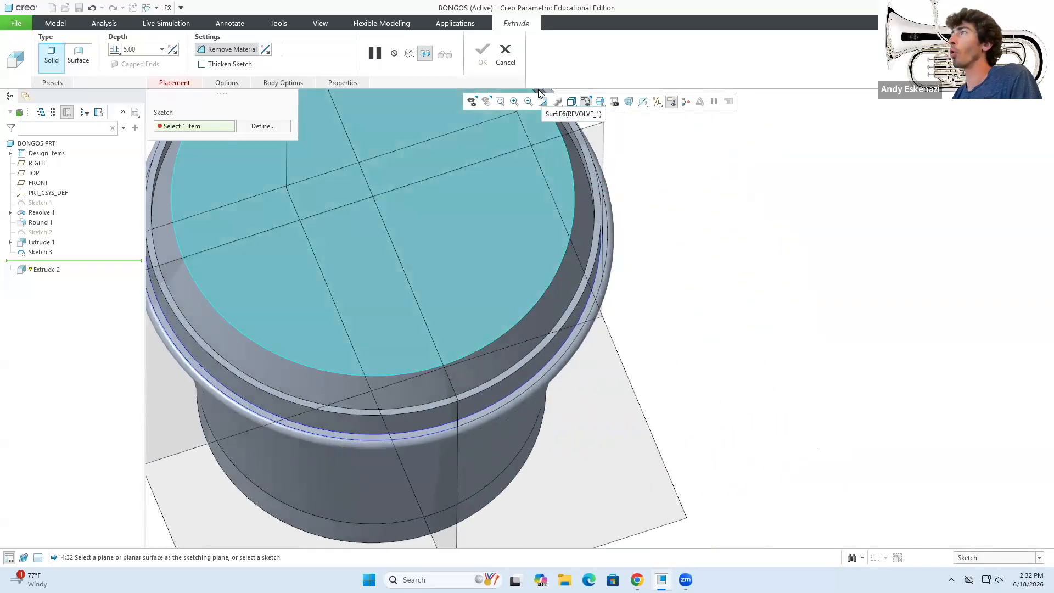
click(506, 55)
click(528, 309)
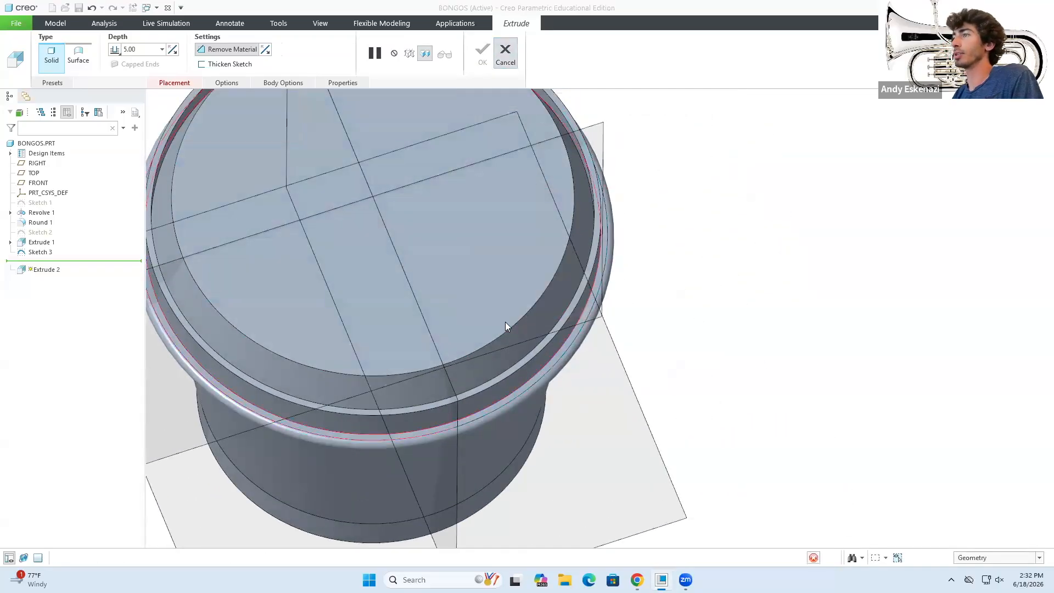
Edit the flange ledge sketch and project the missing half of the outer edge to close the ring.
right_click(39, 252)
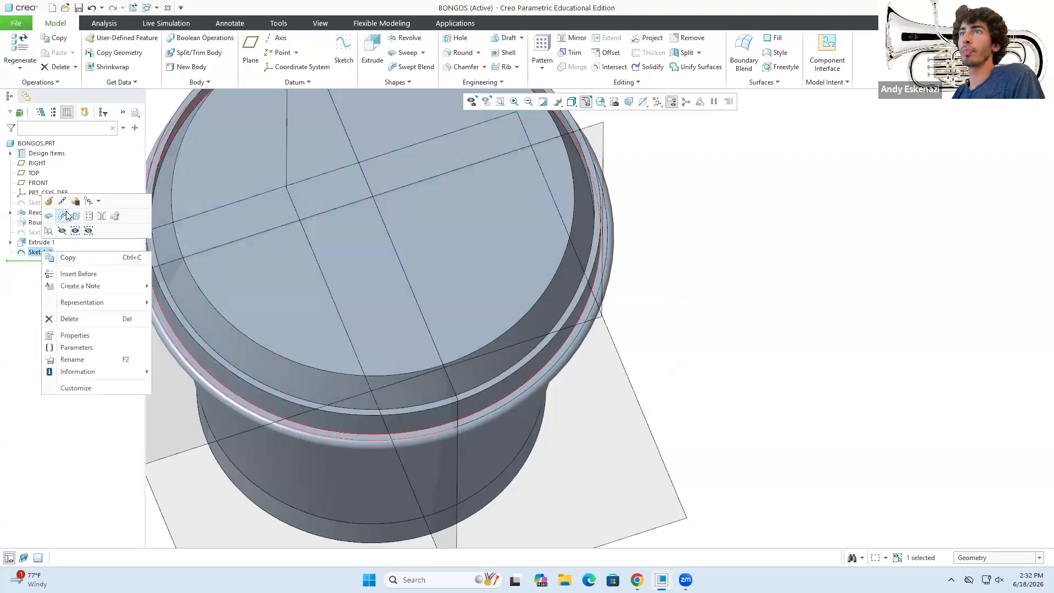
click(65, 216)
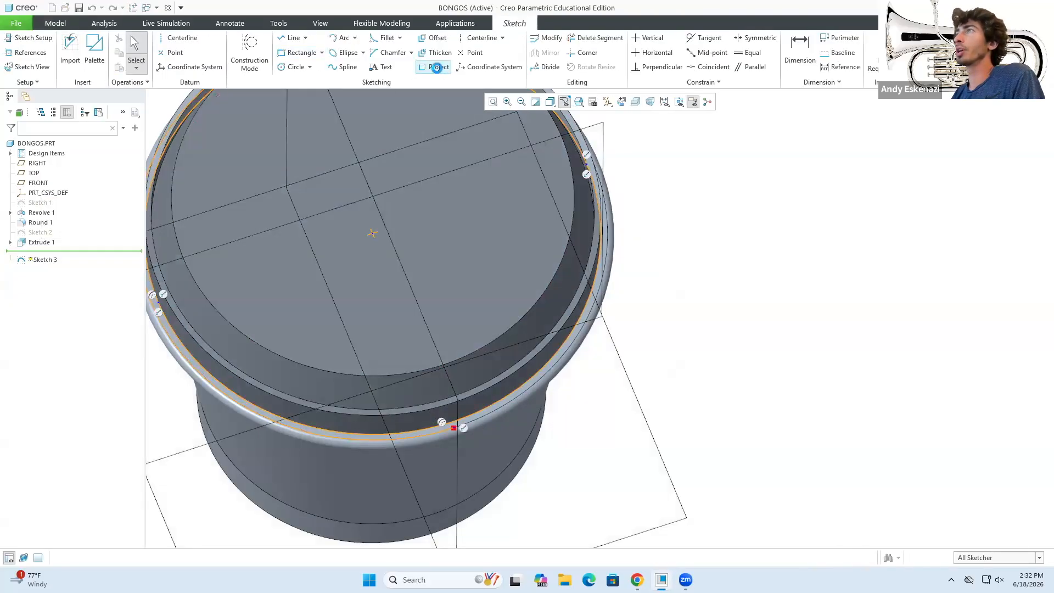
click(437, 67)
click(496, 420)
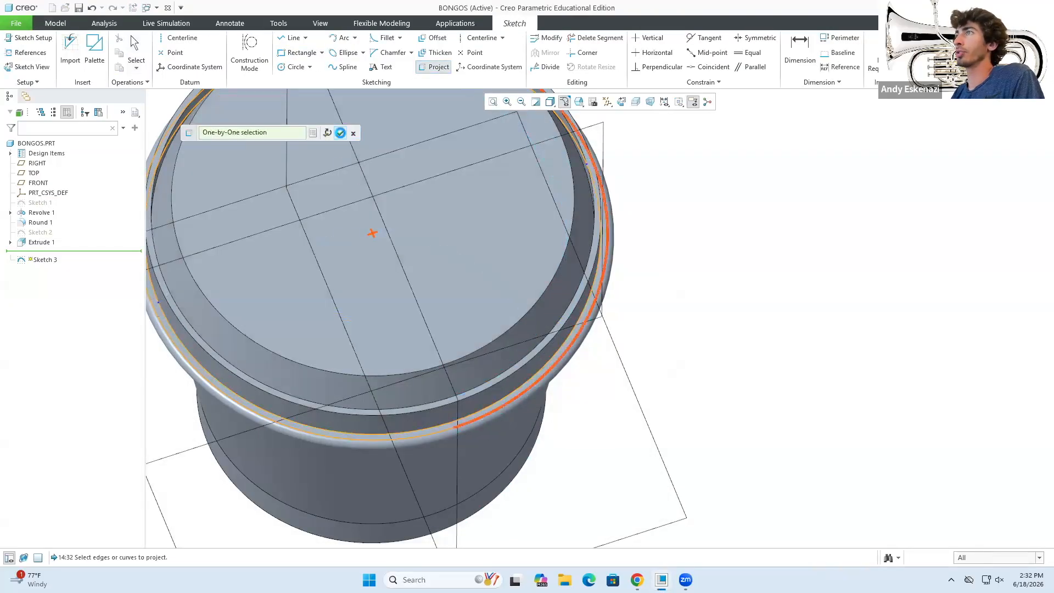
click(340, 132)
click(998, 48)
Cut the projected ring 5 deep downward into the flange ledge with a material-removing extrude, and inspect the groove.
click(372, 55)
click(220, 49)
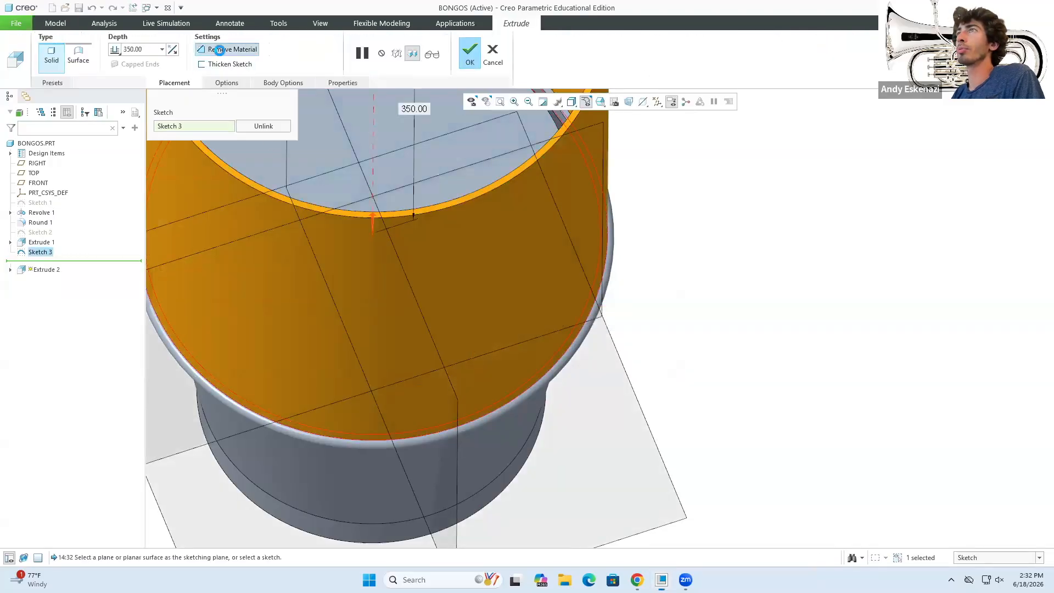
click(145, 50)
text(5)
key(Return)
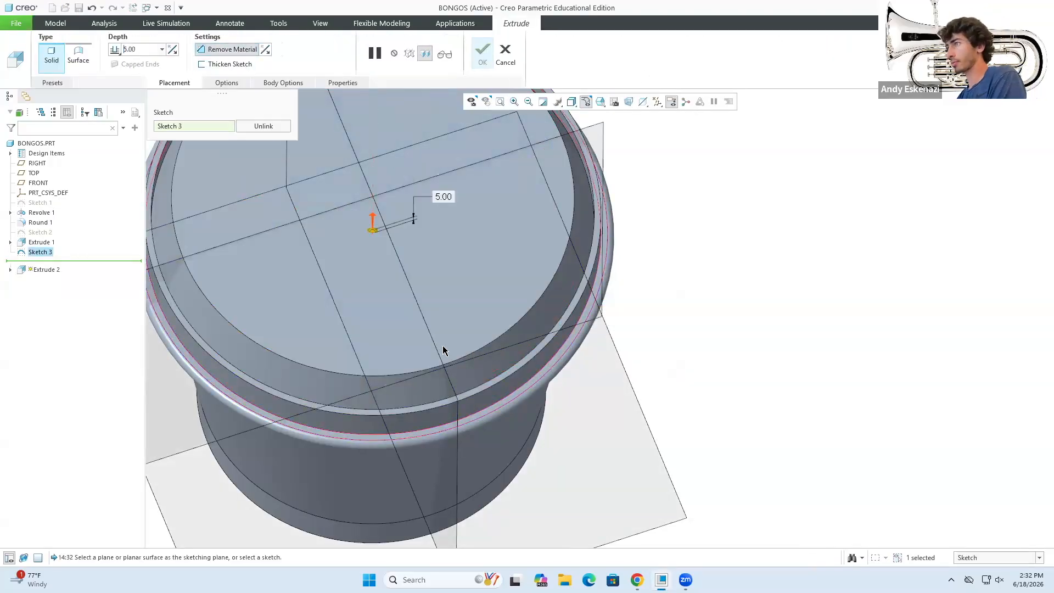
click(174, 51)
middle_drag(421, 289, 442, 242)
click(484, 57)
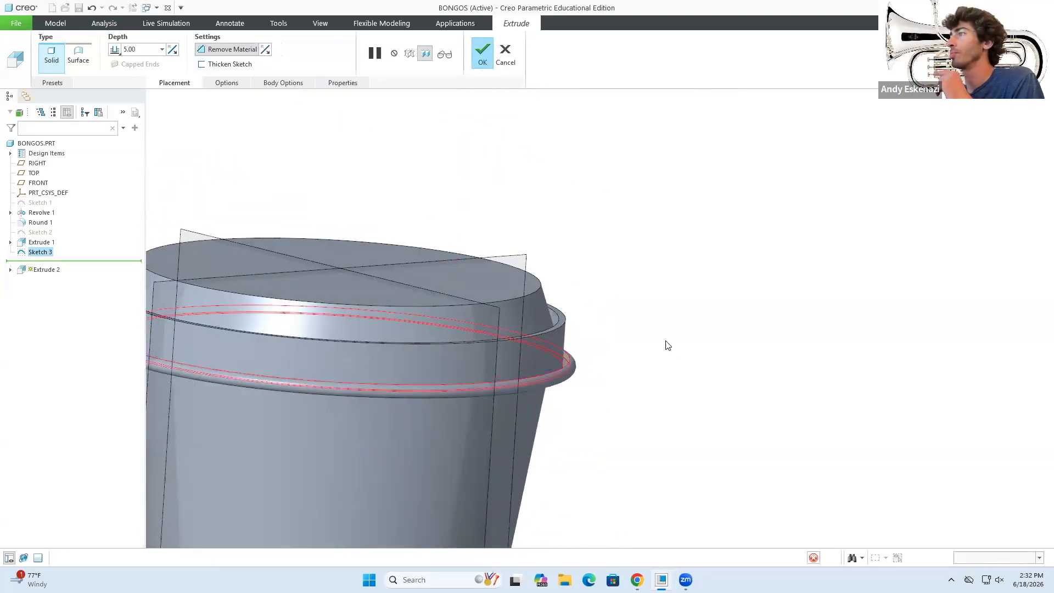
middle_drag(532, 293, 563, 336)
scroll(566, 340, up, 5)
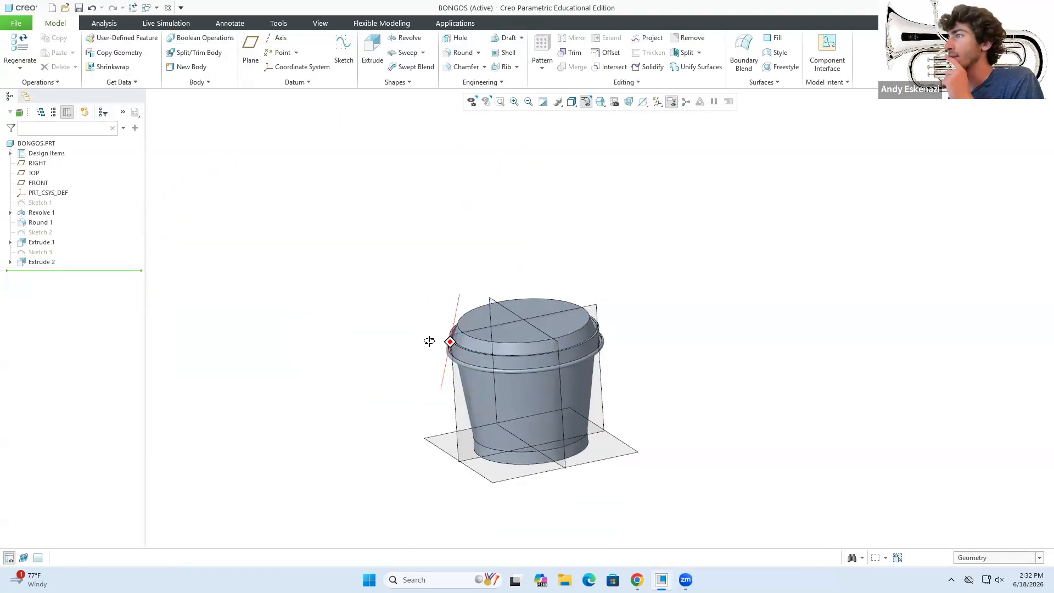
scroll(430, 341, down, 7)
middle_drag(465, 346, 462, 343)
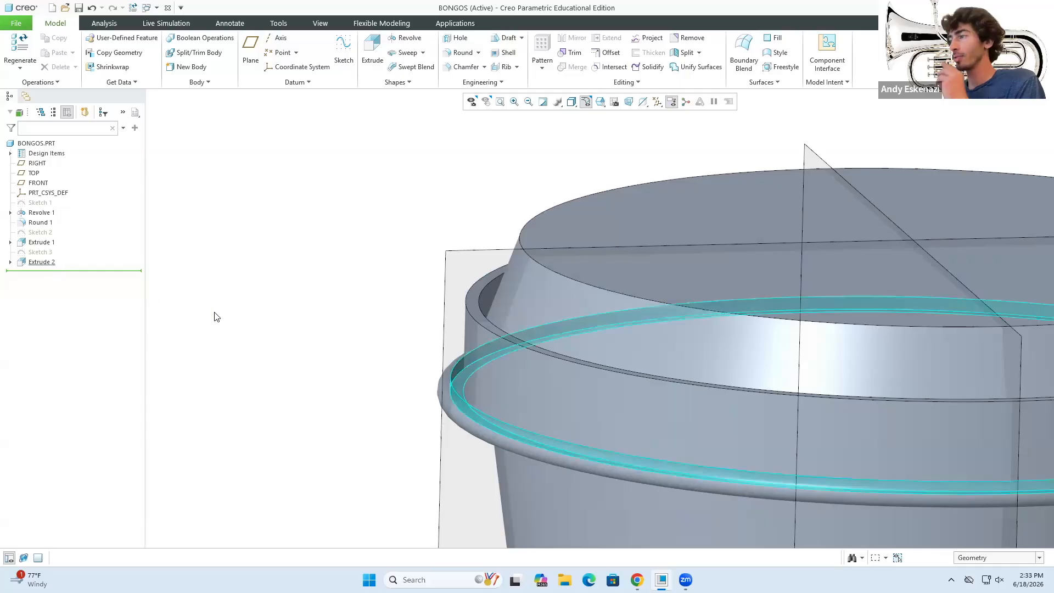
Undo the ring cut in the flange ledge and delete its projected sketch.
key(ctrl+z)
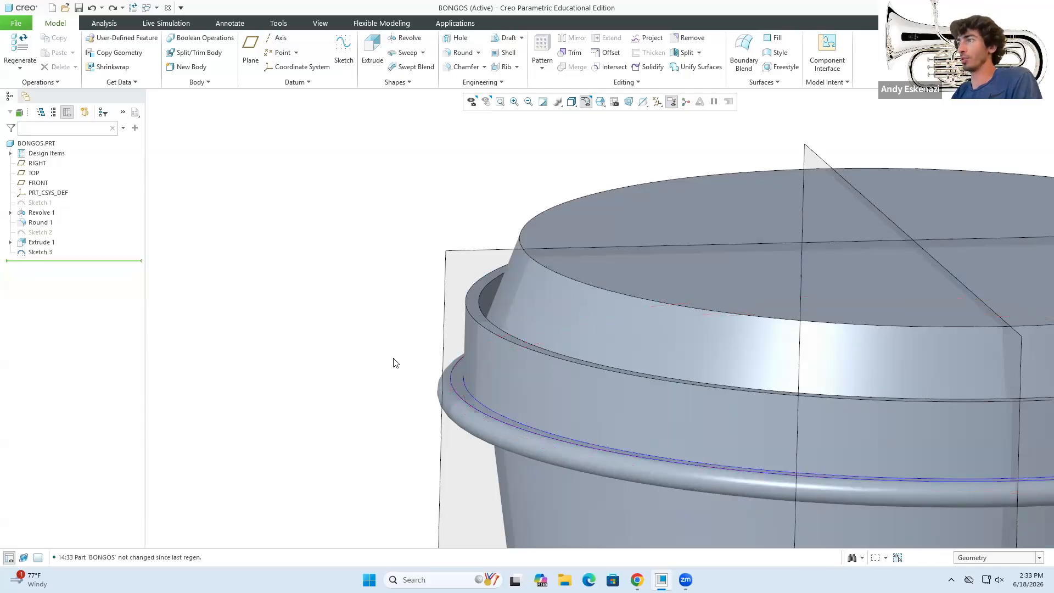
click(41, 252)
right_click(40, 252)
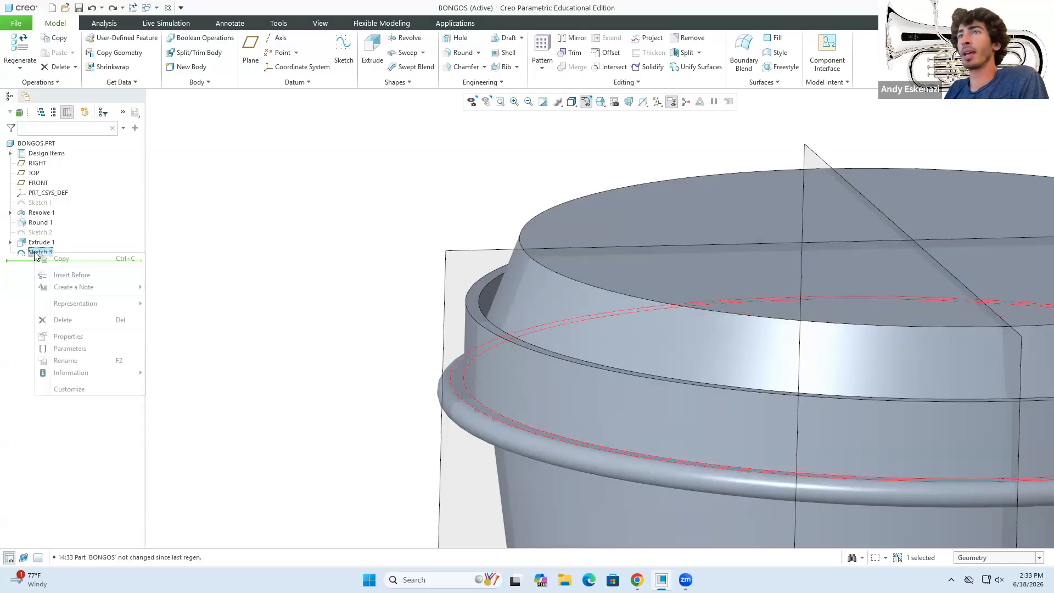
click(63, 319)
click(564, 312)
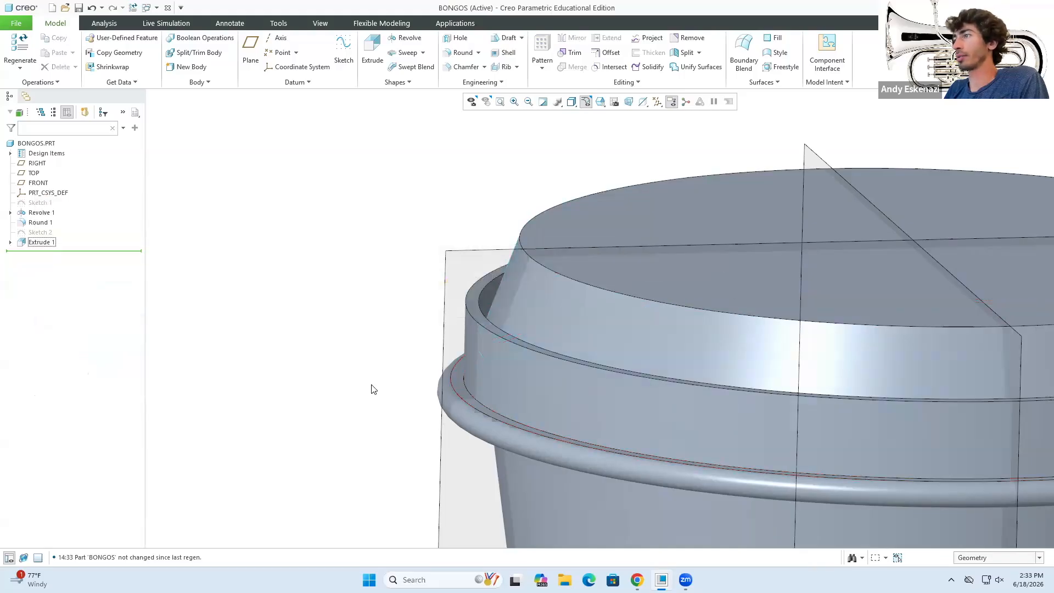
Delete the round on the flange's outer rim together with its dependent rim band sketch and extrude.
click(37, 224)
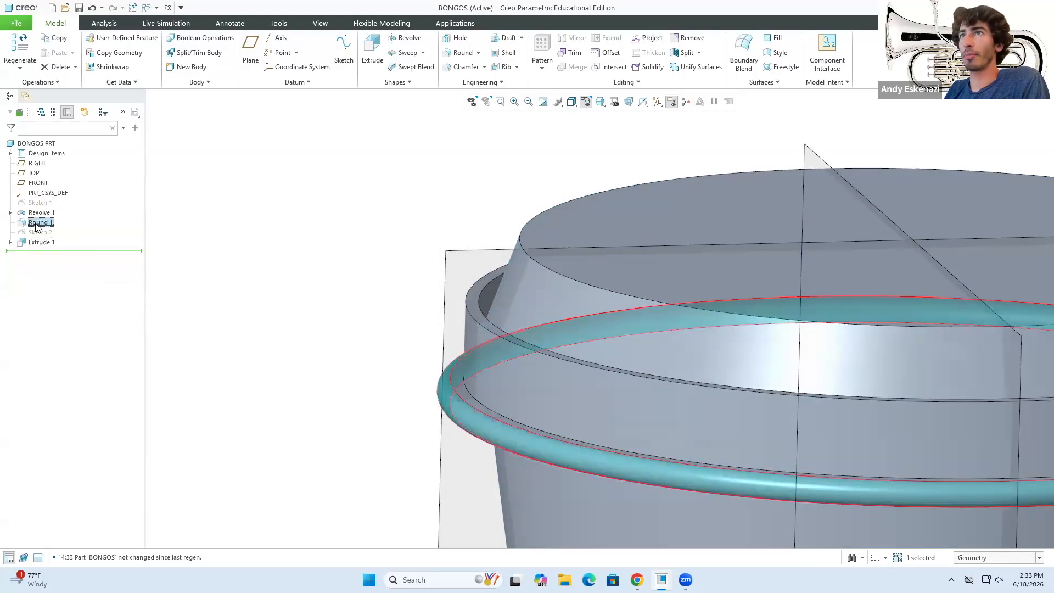
right_click(36, 224)
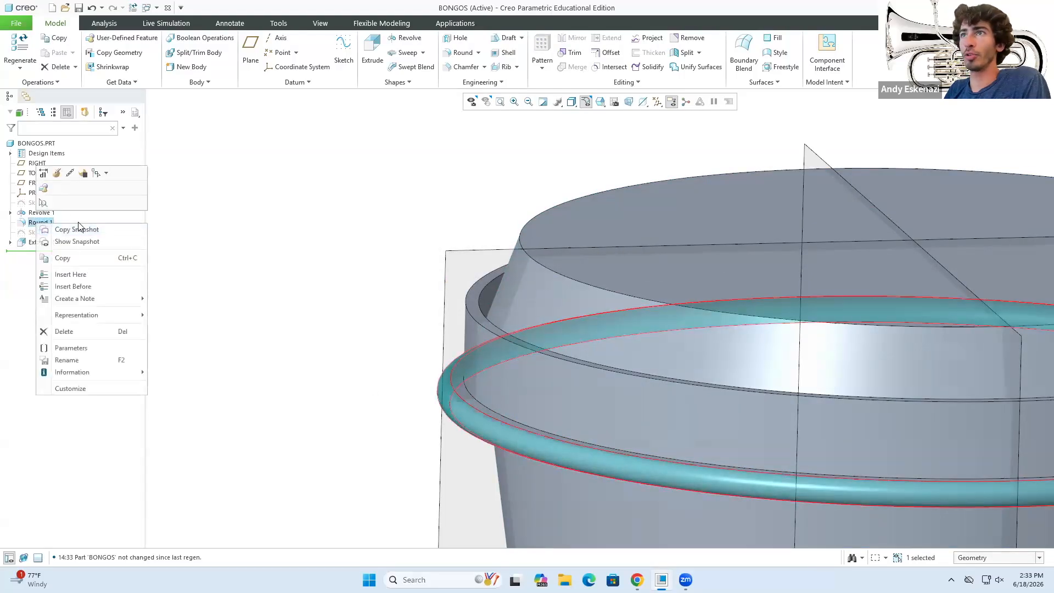
click(63, 331)
click(567, 347)
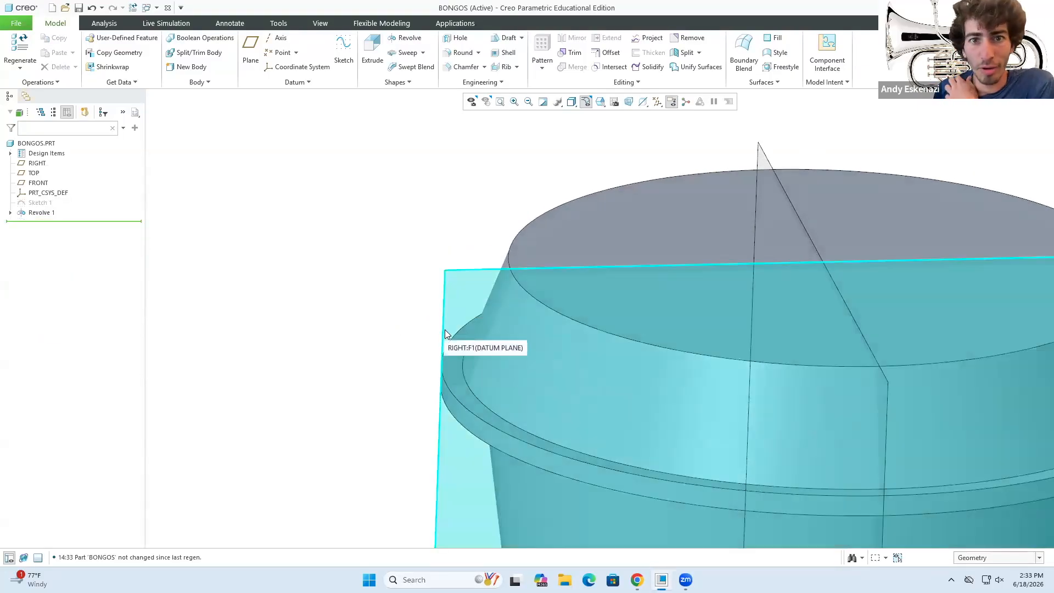
Edit the revolved body's profile sketch and convert the flange's upper edge to construction geometry.
scroll(445, 329, down, 2)
scroll(491, 365, up, 2)
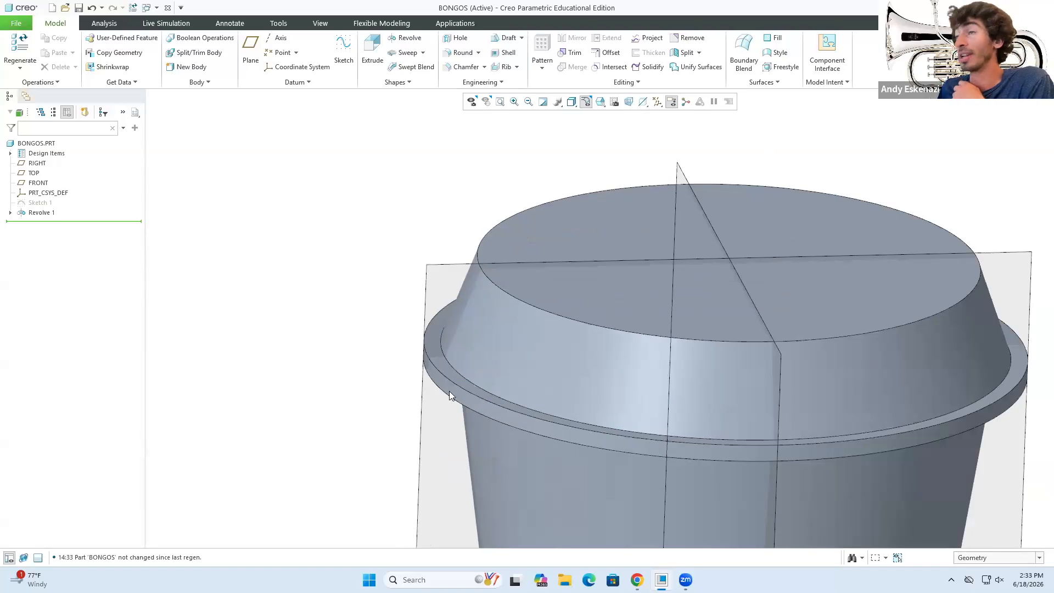
click(11, 213)
click(57, 223)
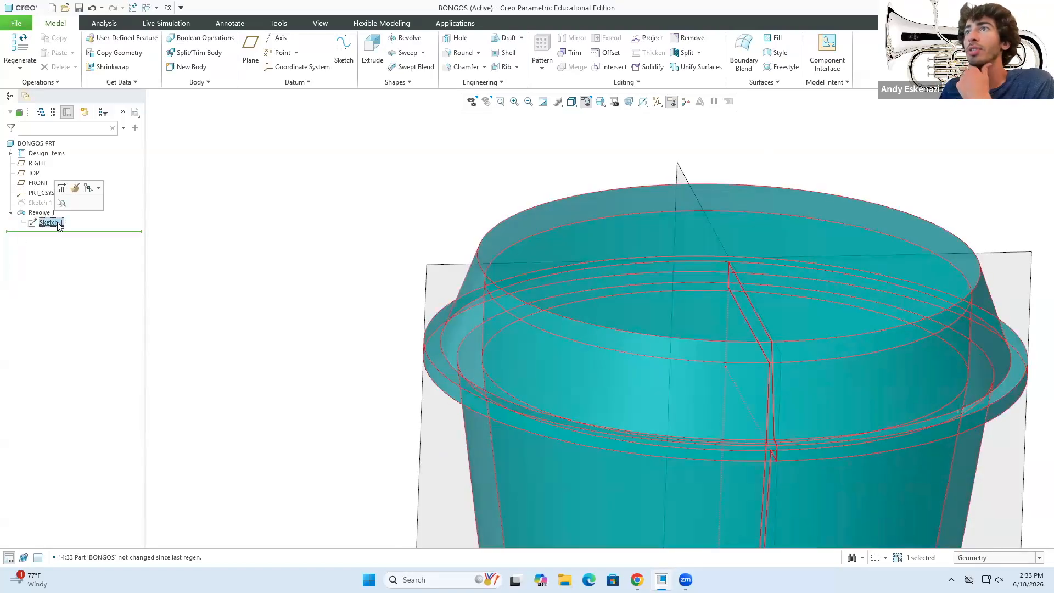
click(74, 190)
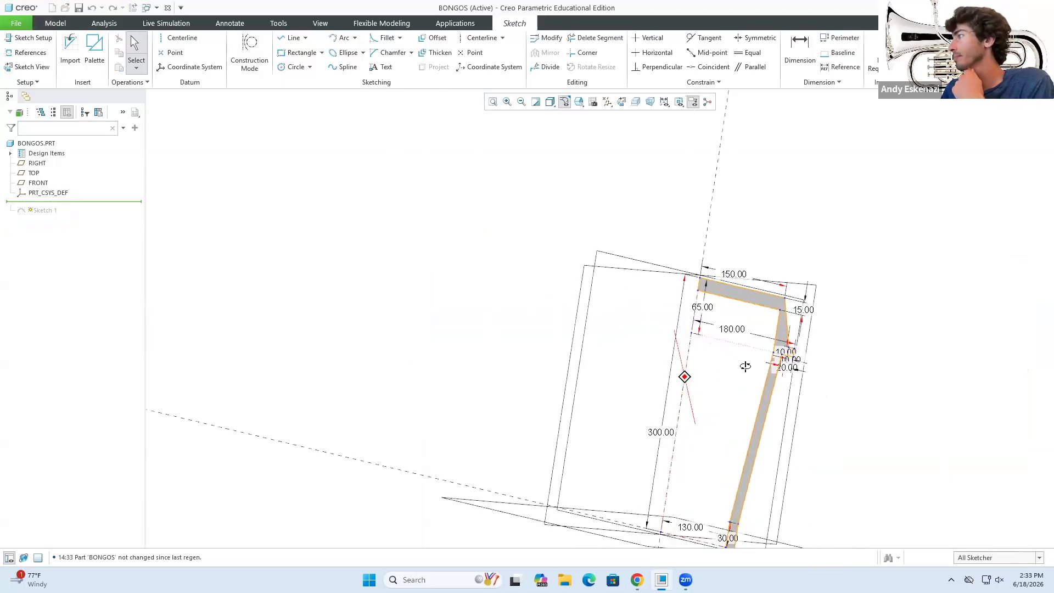
scroll(795, 374, up, 8)
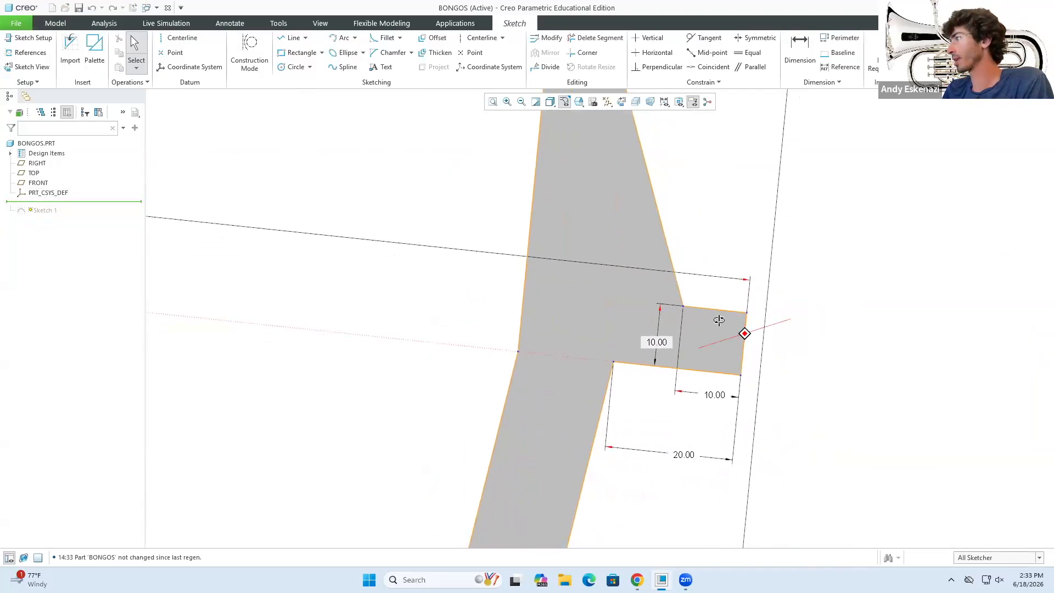
click(701, 312)
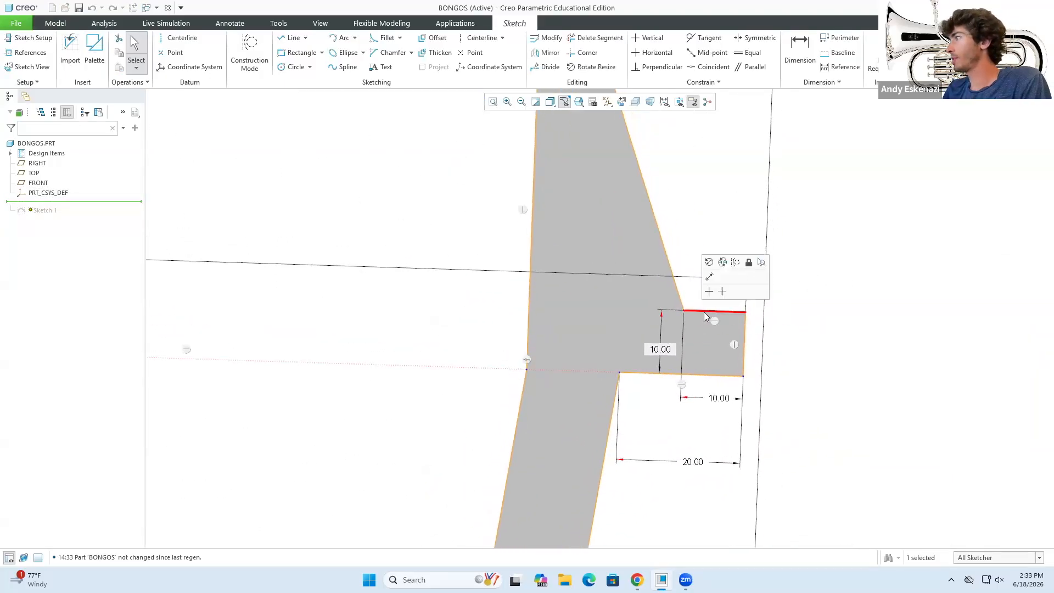
click(738, 263)
scroll(755, 316, down, 5)
click(810, 353)
scroll(806, 336, down, 2)
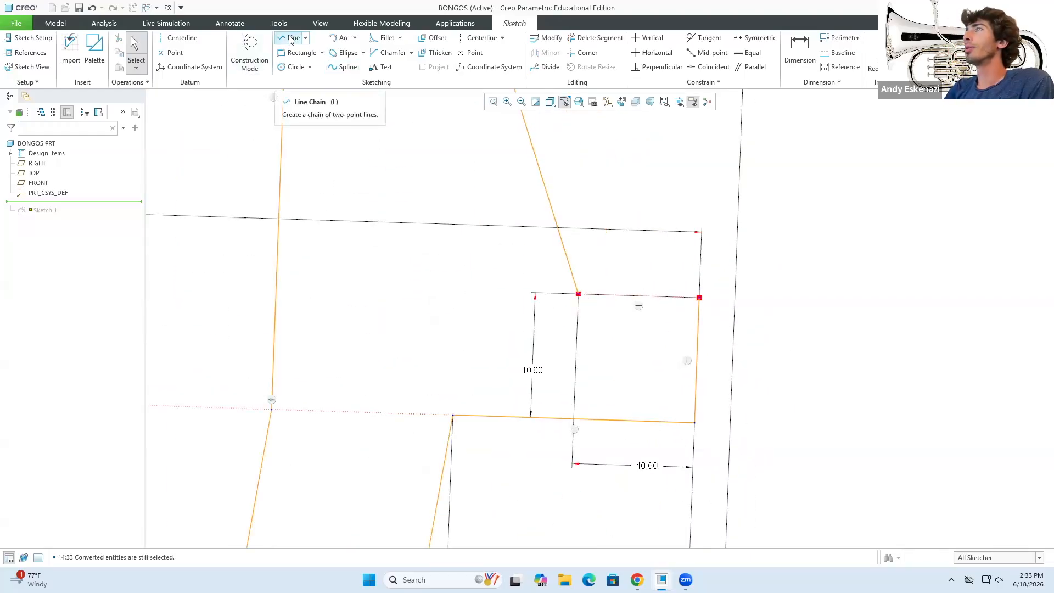
Convert the flange's outer vertical edge and its lower edge to construction geometry.
click(696, 337)
ctrl+click(646, 421)
click(648, 388)
click(696, 387)
click(662, 429)
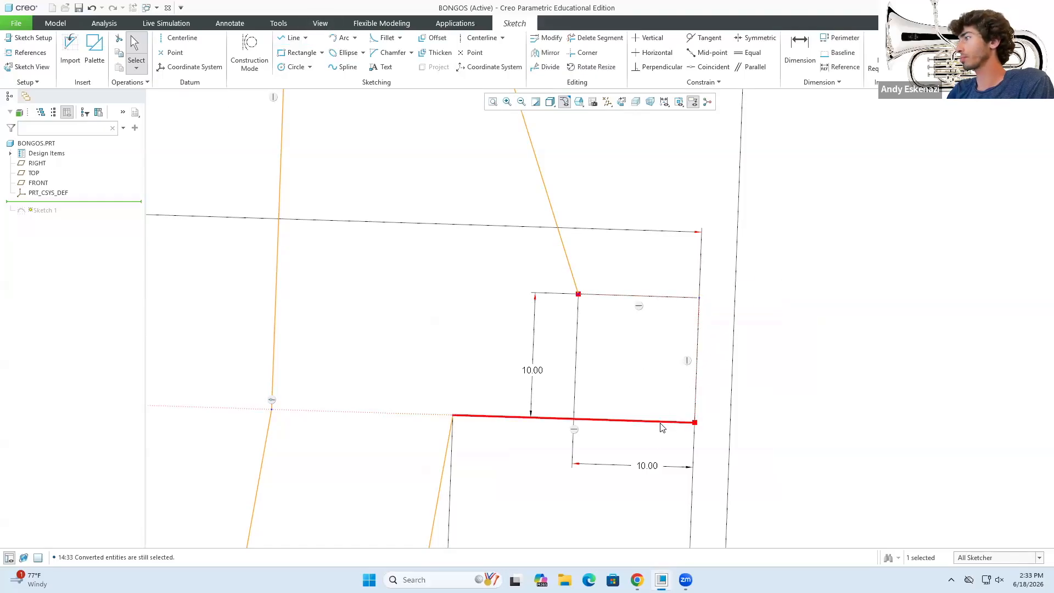
Draw a line from the flange's lower inner corner to the midpoint of the lower construction edge.
click(291, 37)
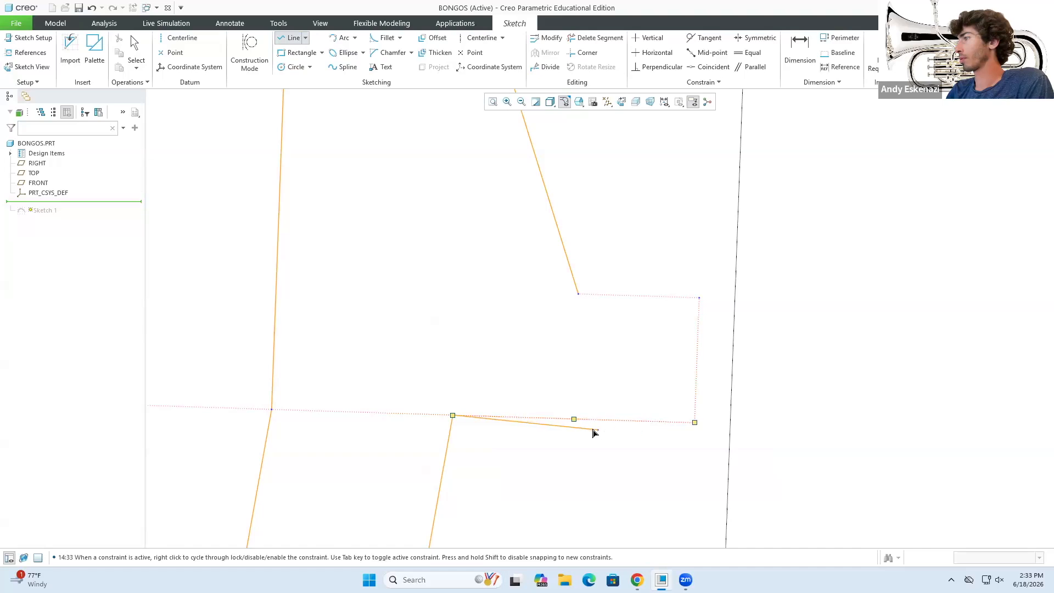
click(572, 420)
middle_click(573, 420)
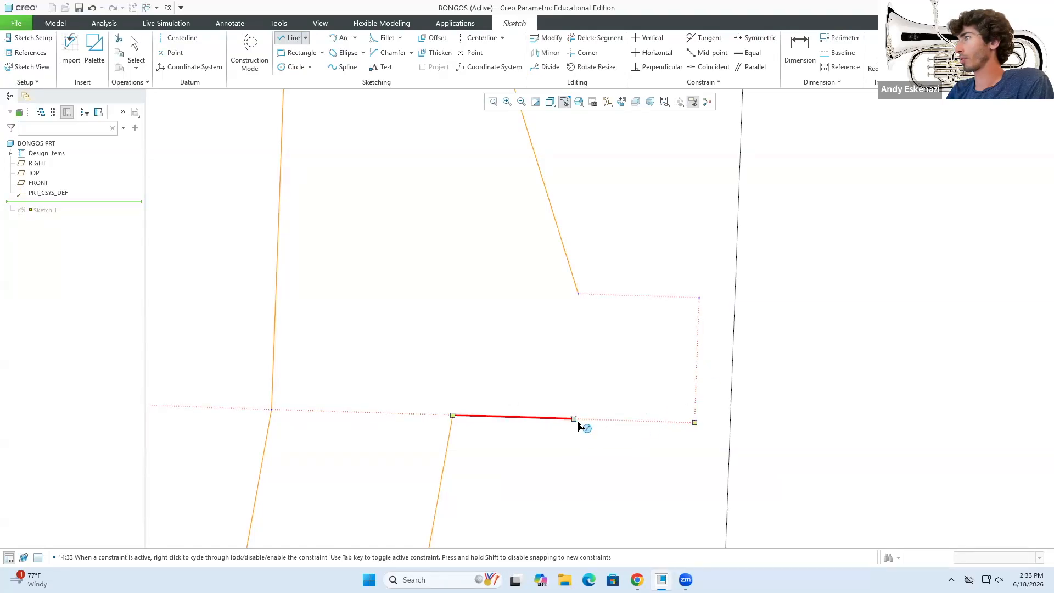
Draw a line from the flange's upper inner corner to the upper construction edge's midpoint, continuing vertically down to half the flange height.
click(579, 295)
click(582, 295)
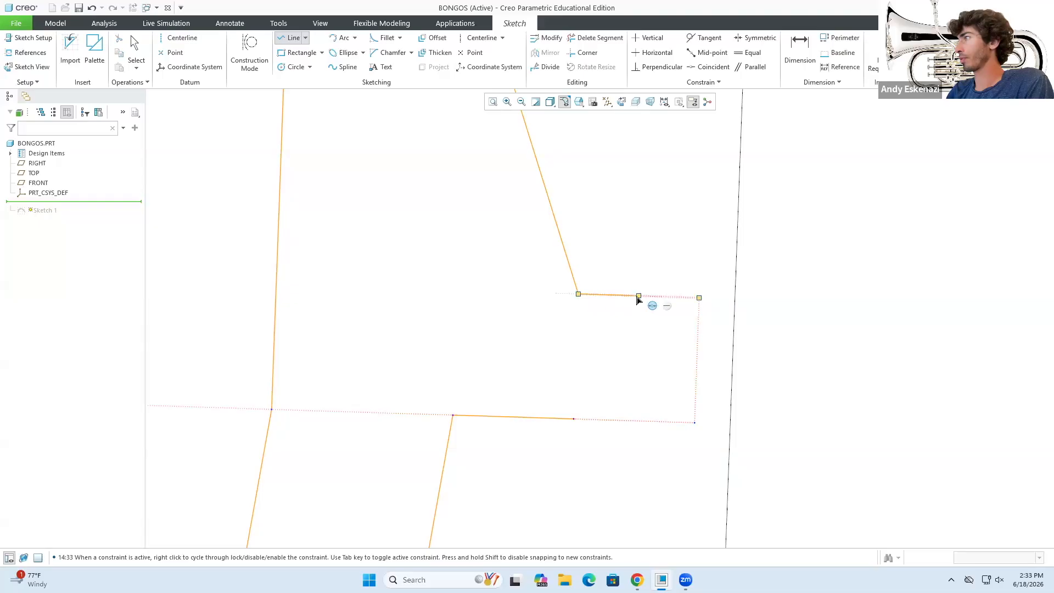
click(638, 296)
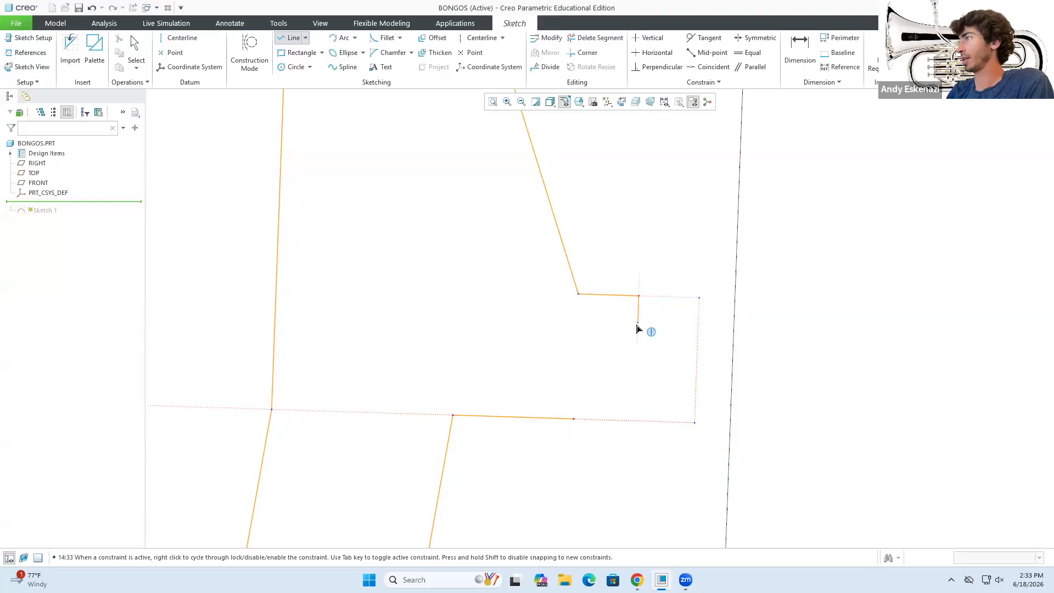
click(637, 359)
middle_click(639, 359)
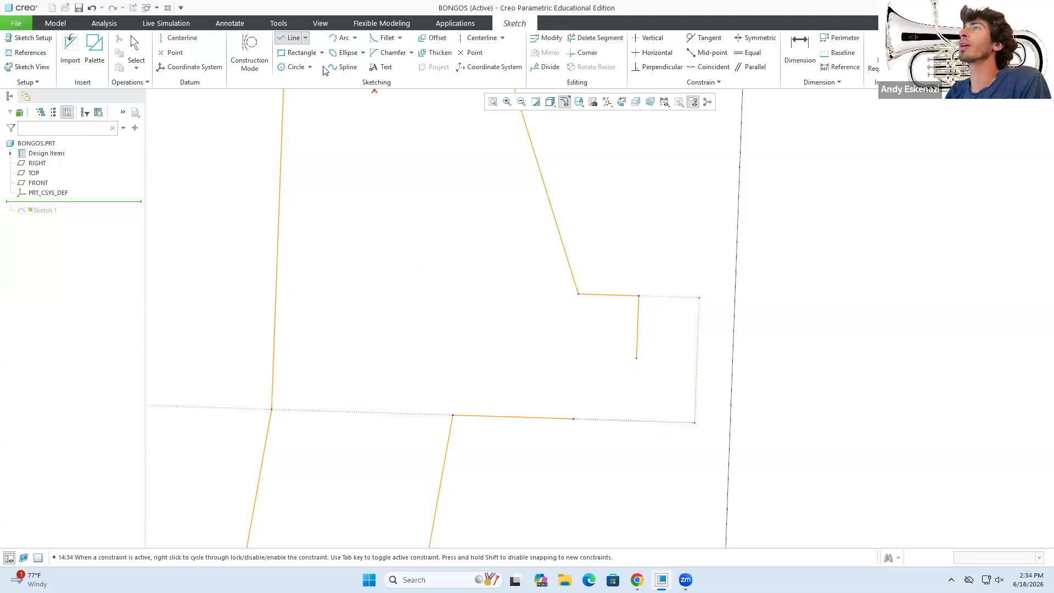
Draw a concave quarter arc from the vertical line's lower end to the flange's upper outer corner, then leave the arc tool.
click(342, 37)
click(637, 359)
click(699, 298)
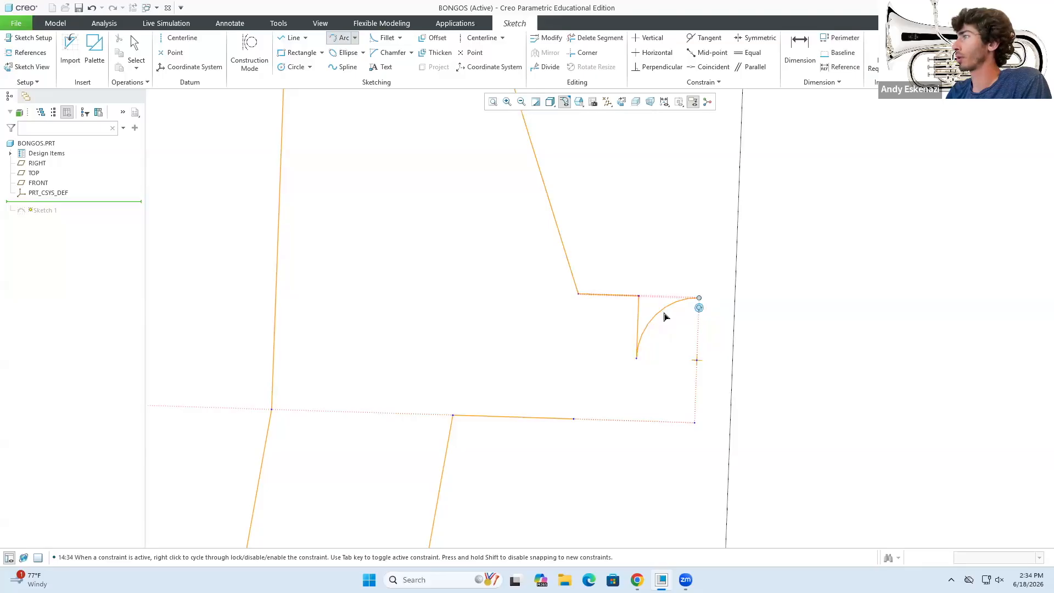
click(664, 317)
scroll(647, 343, up, 3)
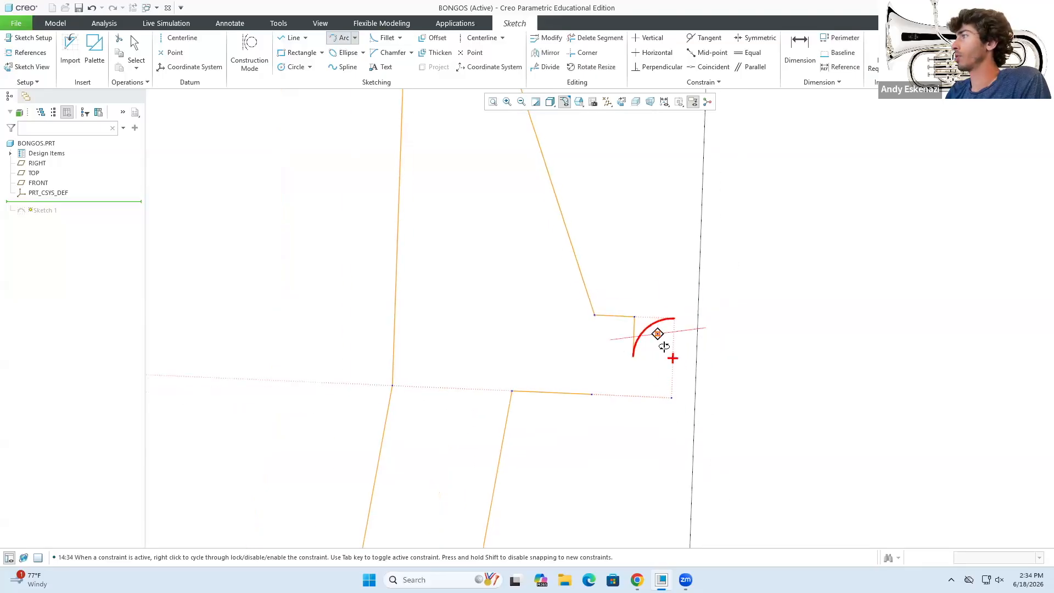
scroll(637, 357, up, 3)
scroll(670, 343, down, 3)
click(603, 363)
click(603, 364)
middle_click(509, 340)
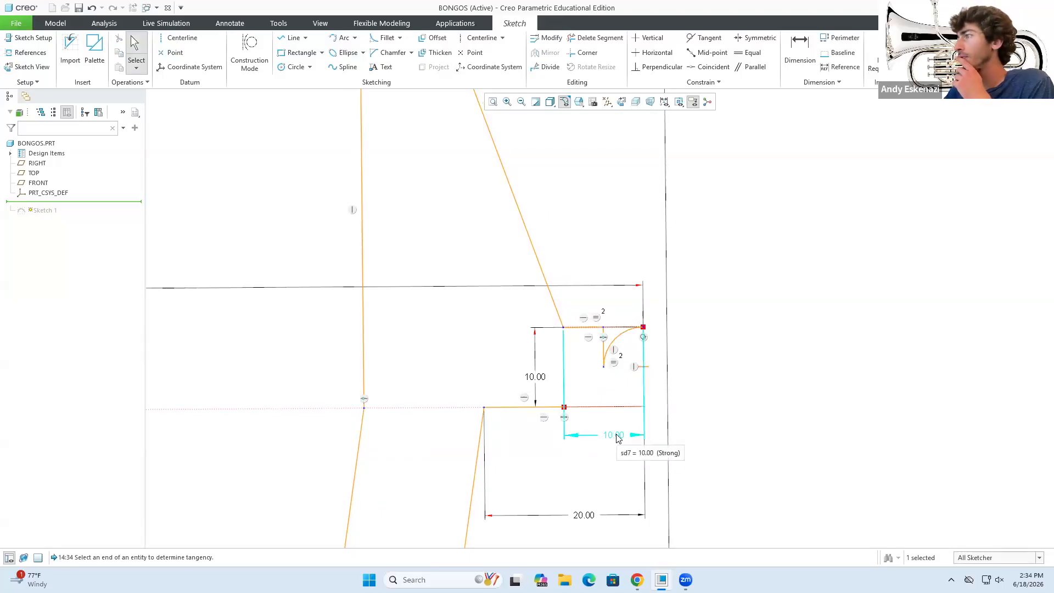
Set the width of the flange's upper construction ledge to 15.
scroll(617, 437, up, 4)
scroll(524, 385, down, 3)
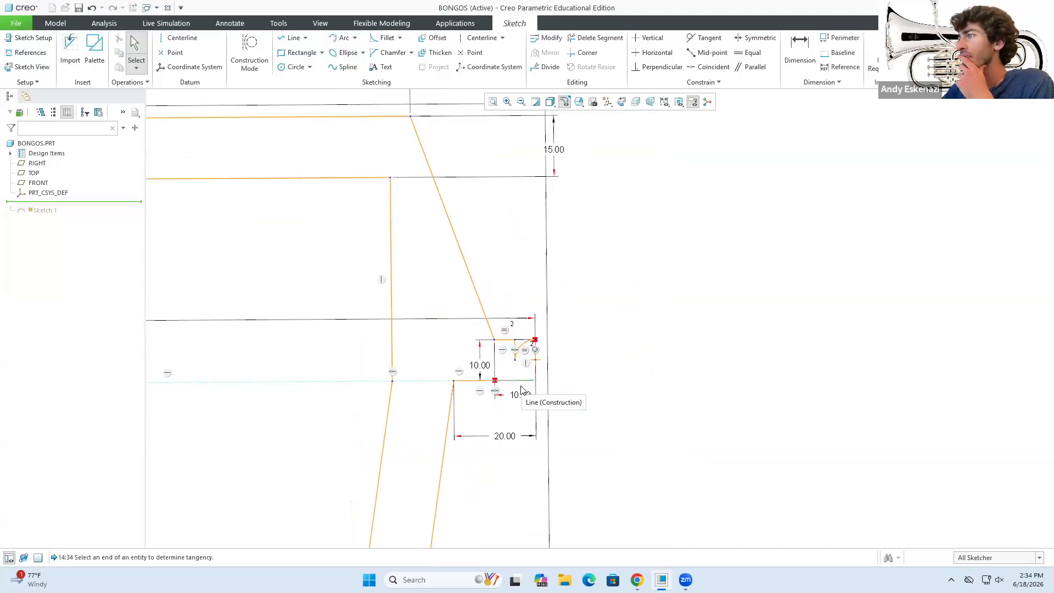
scroll(522, 389, down, 1)
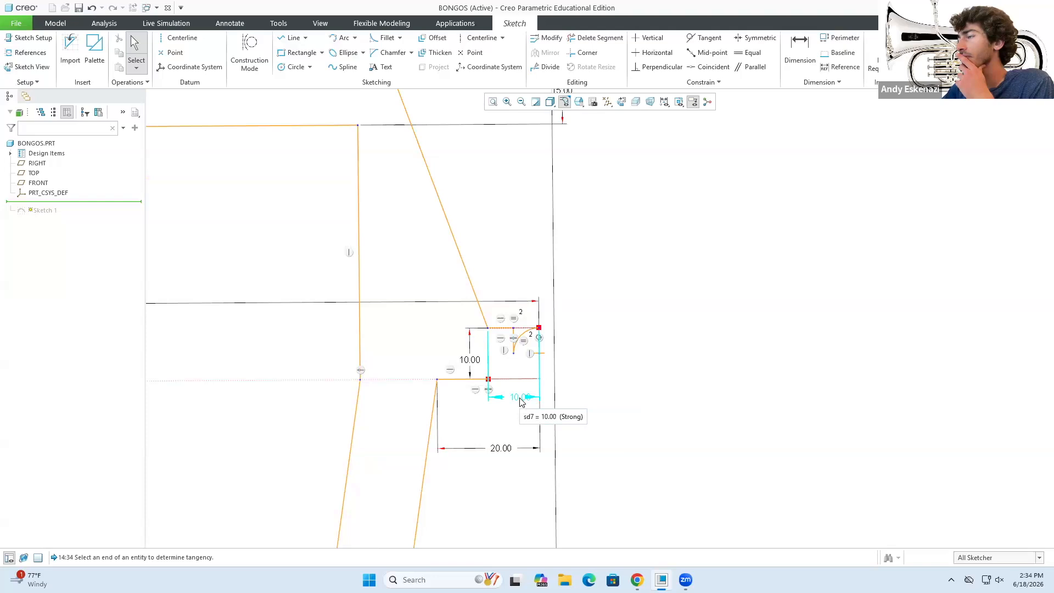
double_click(519, 397)
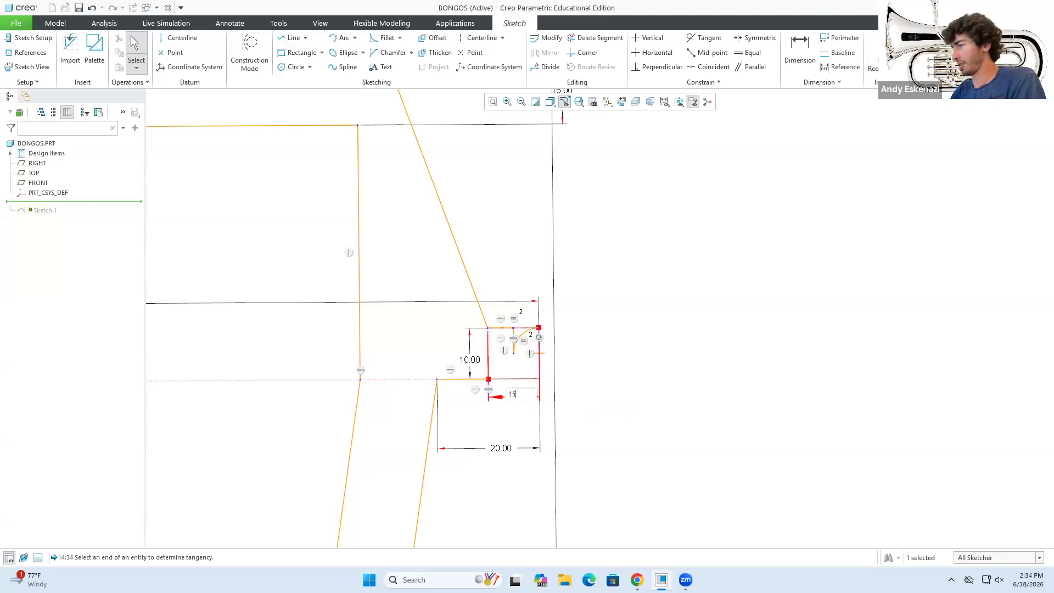
text(15)
key(Return)
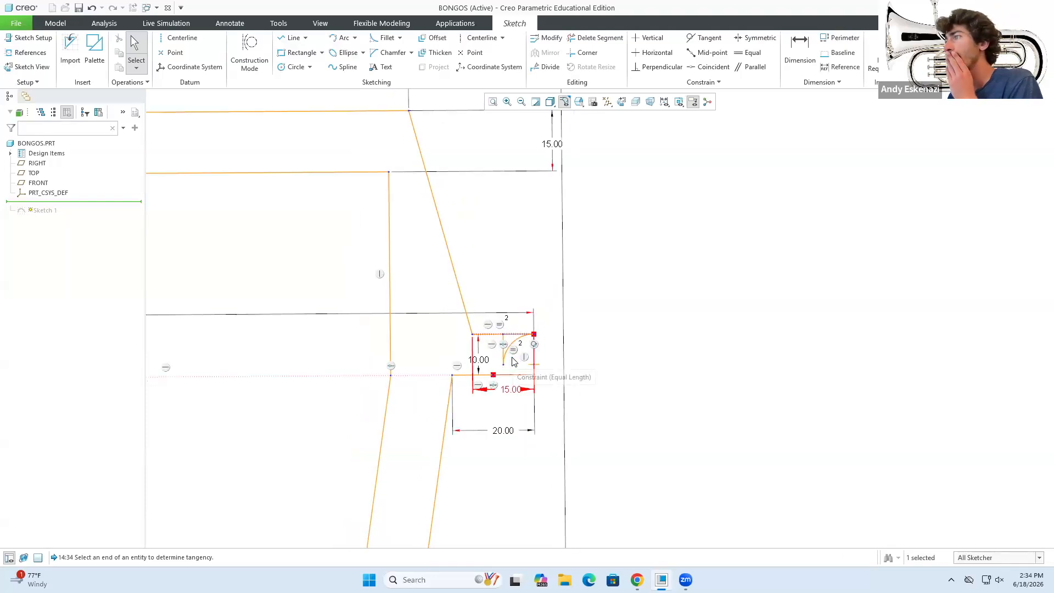
Delete the concave arc, the short vertical line and the short upper horizontal line from the rim lip profile.
scroll(537, 373, down, 3)
click(502, 299)
key(Delete)
click(468, 317)
key(Delete)
click(442, 287)
key(Delete)
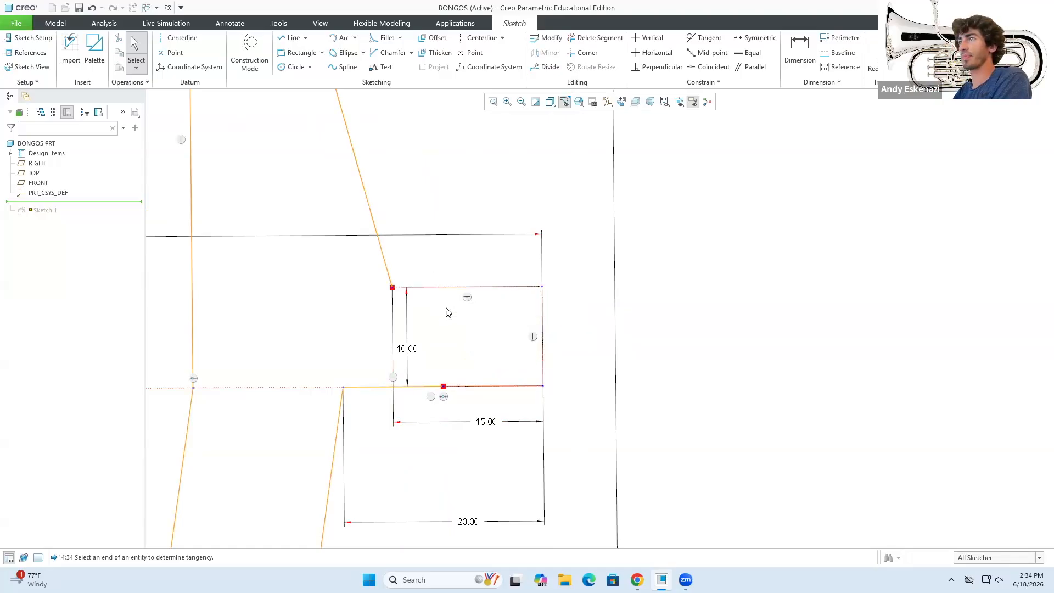
Sketch a horizontal line from the tapered wall's lower end and an equally long vertical line down from it, removing the surplus horizontal segment.
click(291, 37)
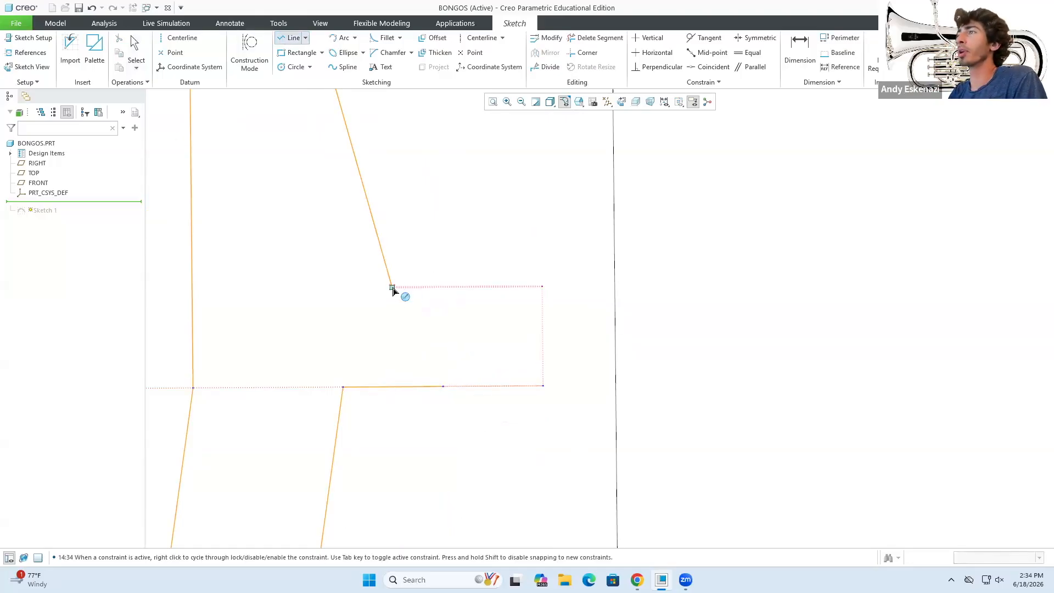
click(443, 287)
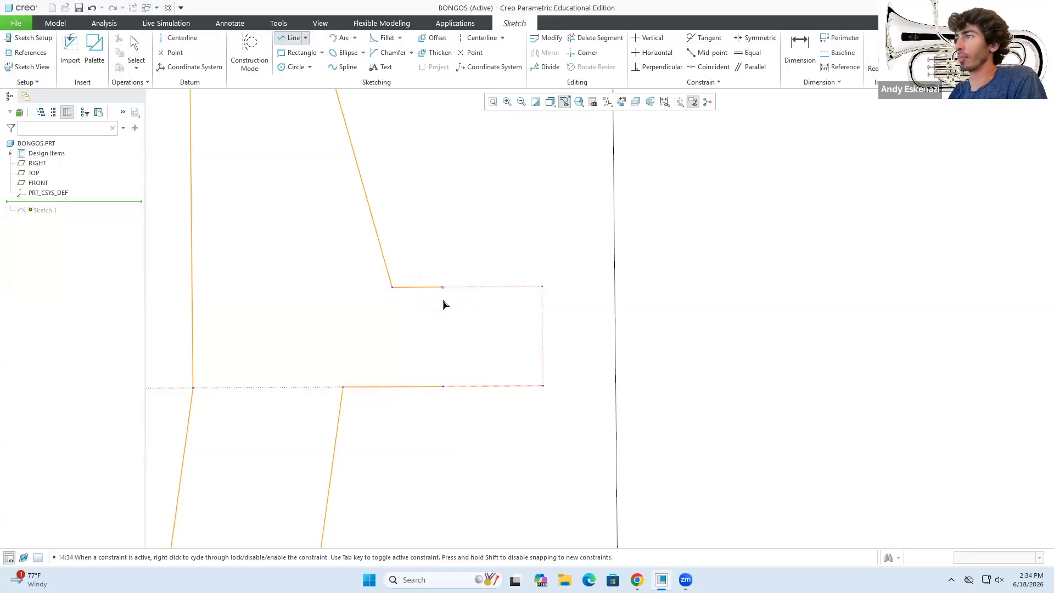
click(443, 337)
click(493, 337)
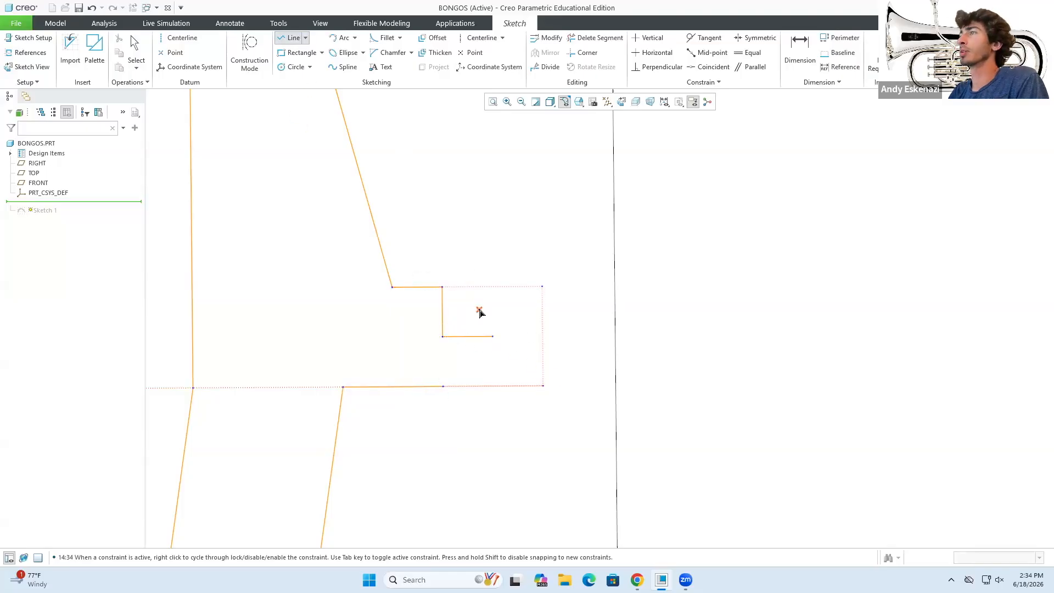
middle_click(479, 309)
click(476, 338)
key(Delete)
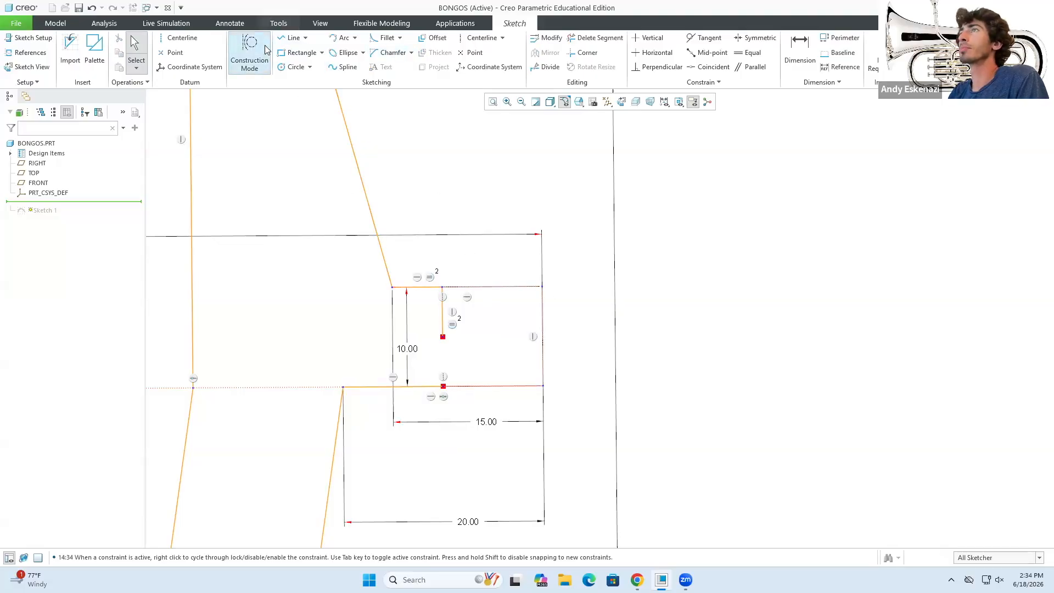
Add construction lines extending the lip's upper edge, dropping vertically to its lower edge, and running horizontally from that vertical's midpoint to the outer edge.
click(291, 38)
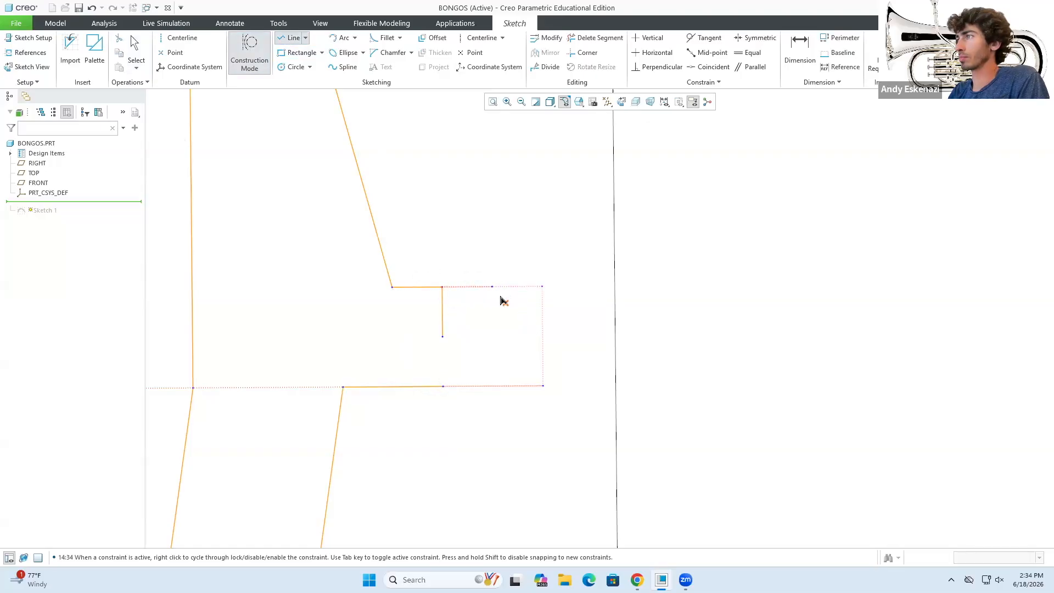
click(493, 385)
middle_click(492, 386)
click(493, 336)
click(541, 337)
middle_click(540, 337)
Extend the solid lower lip line to the vertical construction line and draw a tangent quarter arc up to the outer edge's midpoint.
click(250, 57)
click(443, 387)
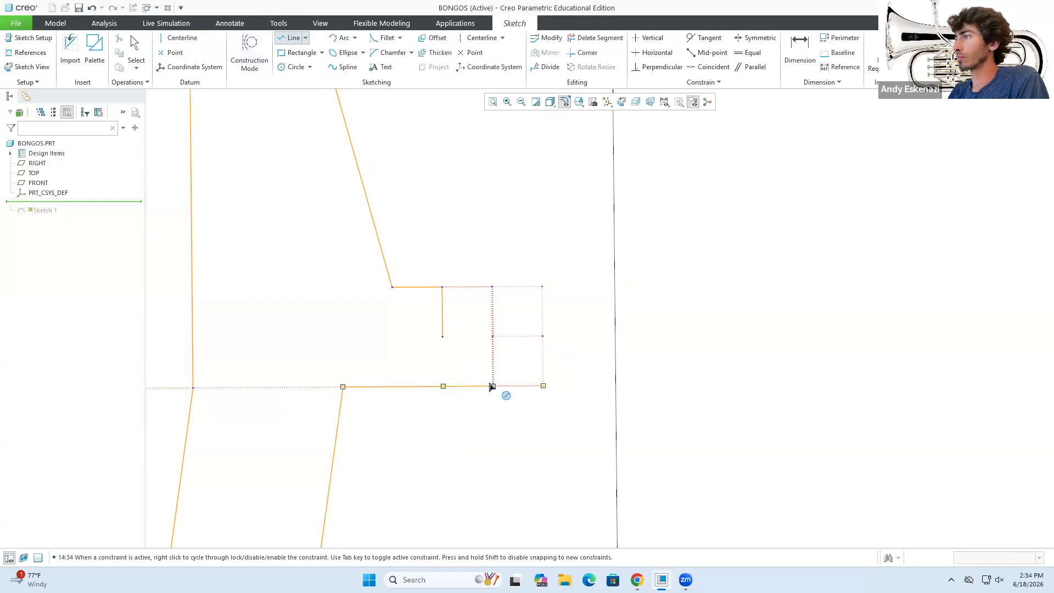
click(343, 38)
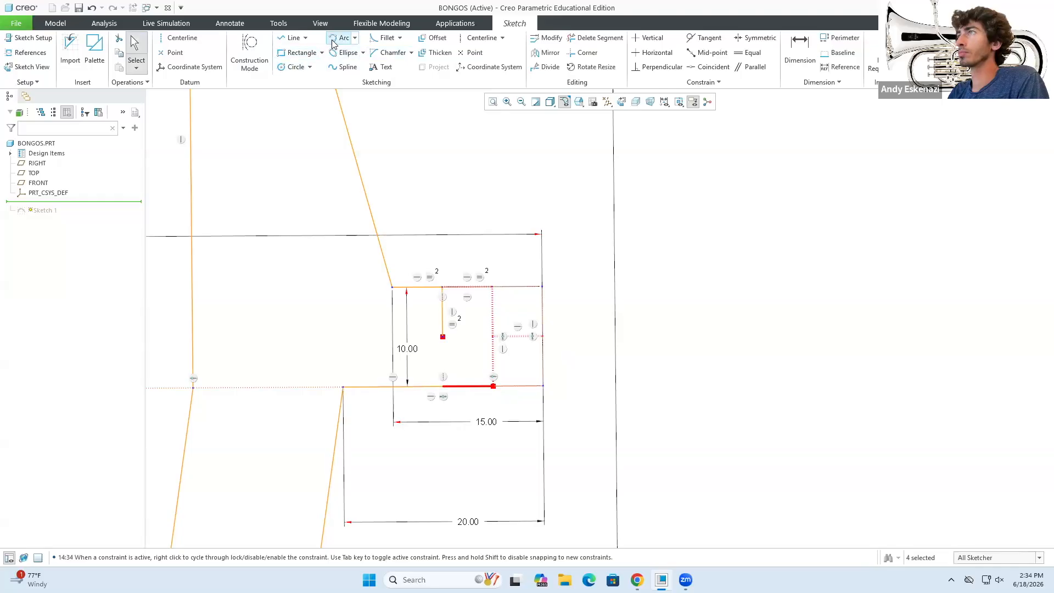
click(493, 385)
click(543, 338)
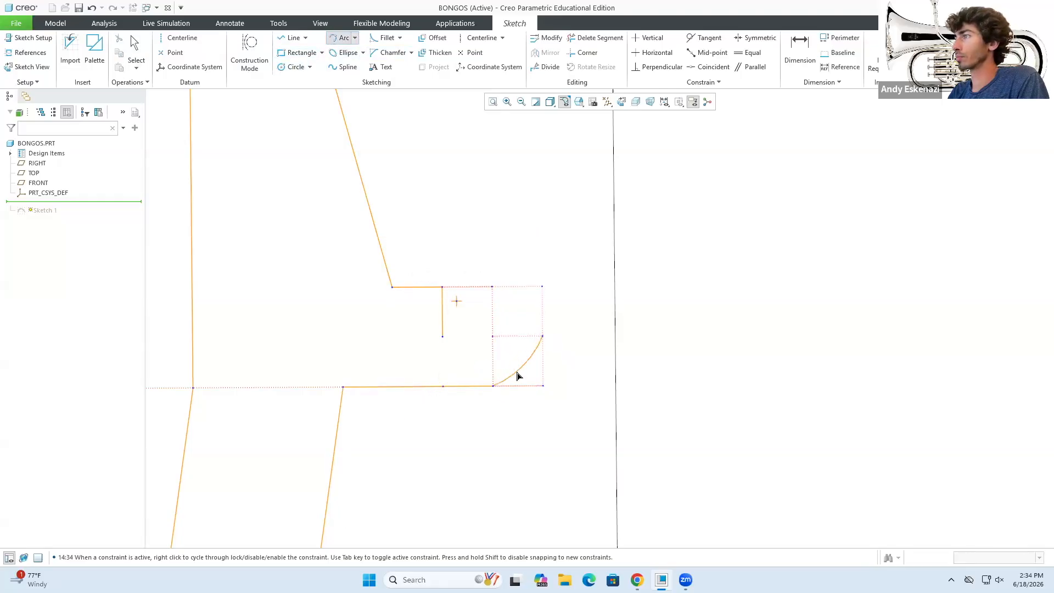
click(526, 376)
middle_click(540, 341)
Draw the upper quarter arc from the vertical construction line's upper end to the outer edge's midpoint, completing the rounded lip.
click(542, 338)
click(347, 41)
click(490, 287)
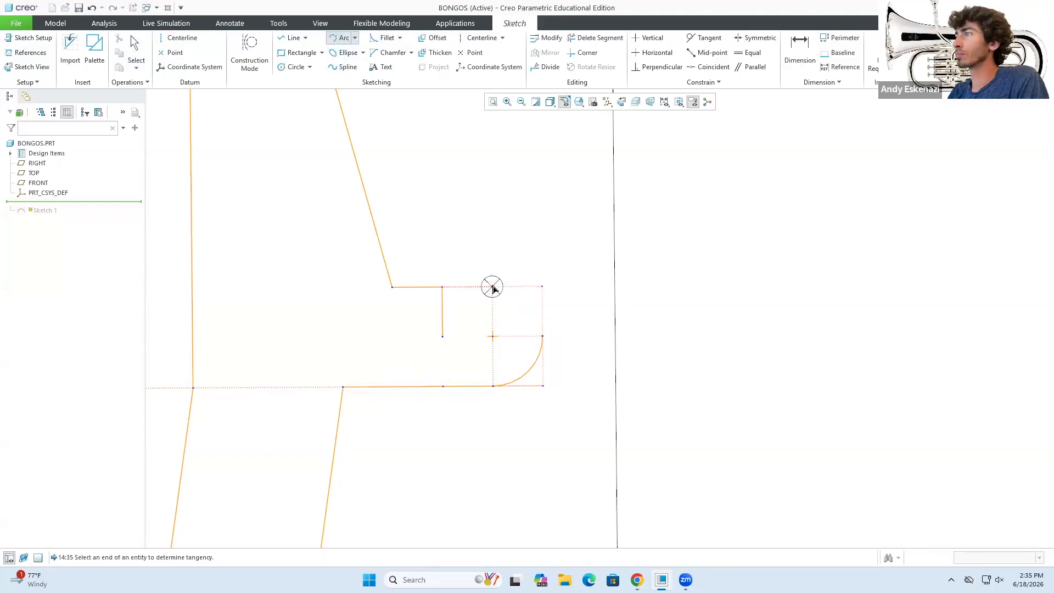
click(543, 336)
middle_click(541, 336)
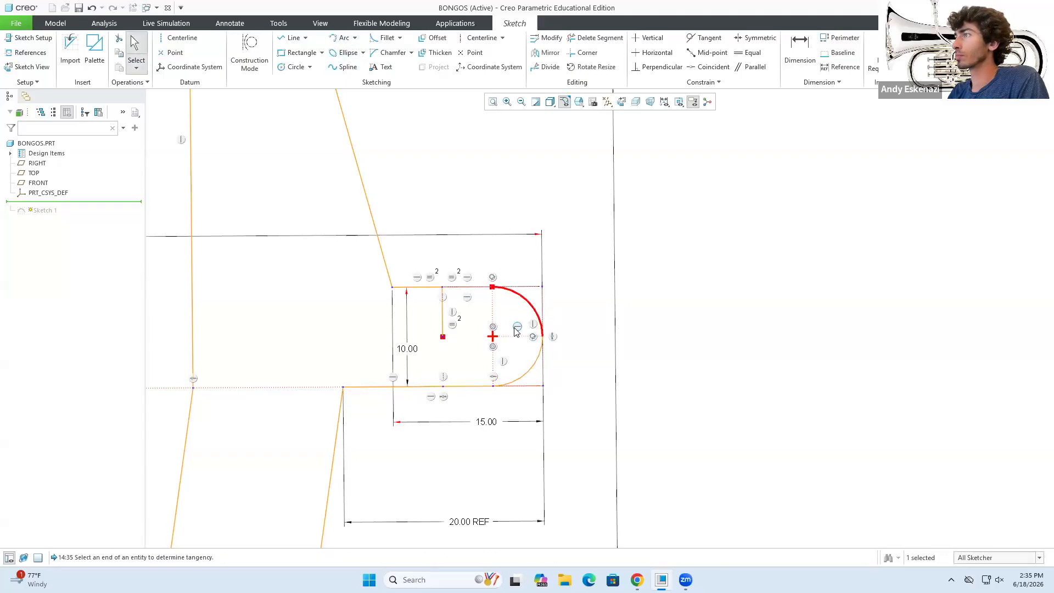
click(344, 37)
click(492, 291)
click(445, 334)
middle_click(473, 313)
key(Delete)
Draw a concave arc from the short vertical line's lower end to the rounded lip's upper arc and finish the profile sketch.
click(344, 38)
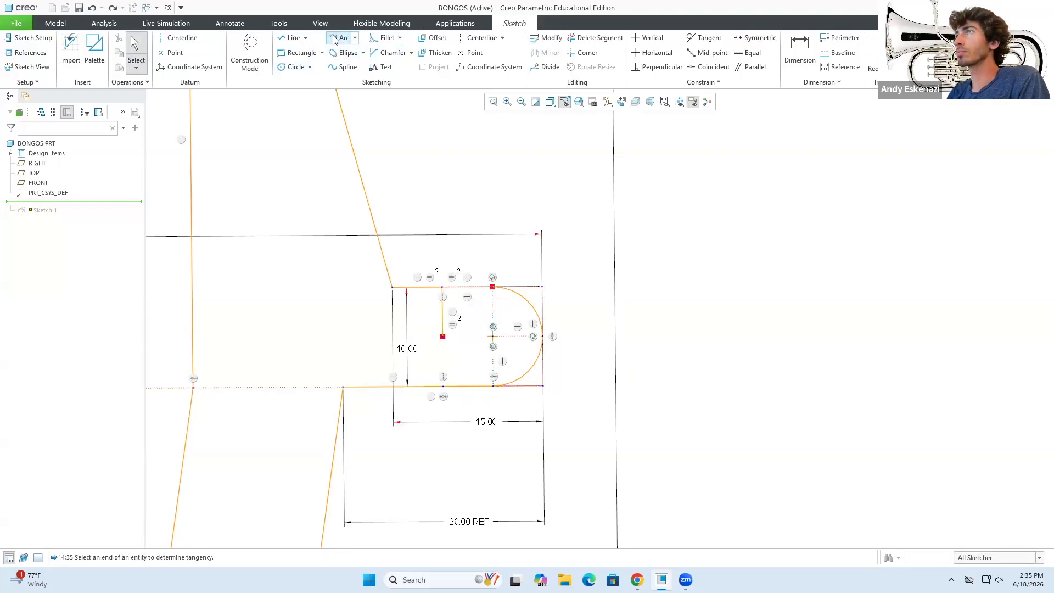
click(444, 337)
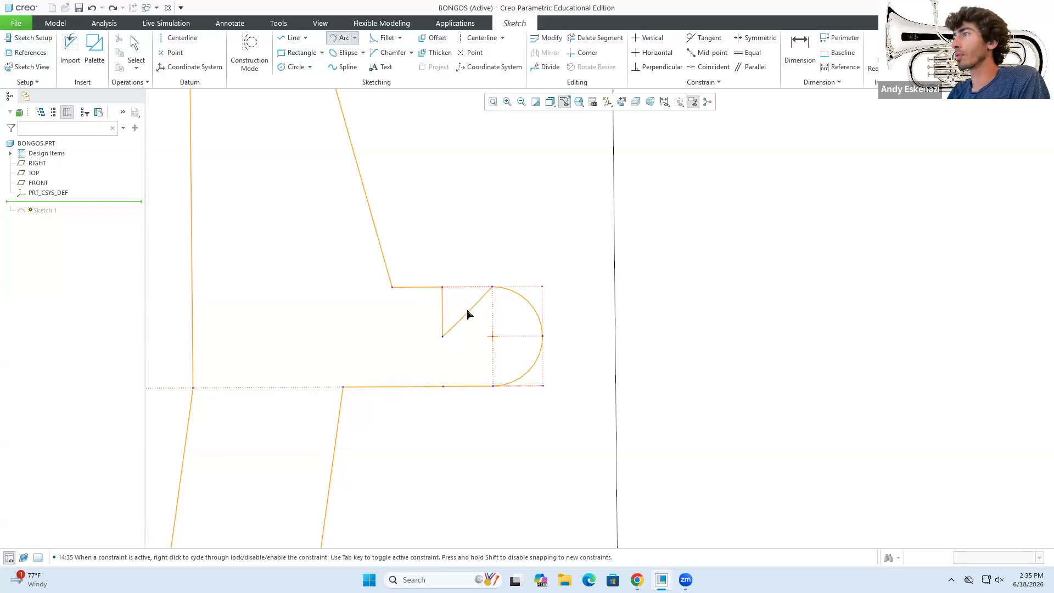
click(454, 306)
middle_click(454, 307)
mouse_move(453, 306)
middle_down()
mouse_move(433, 285)
mouse_move(516, 261)
mouse_move(513, 284)
middle_up()
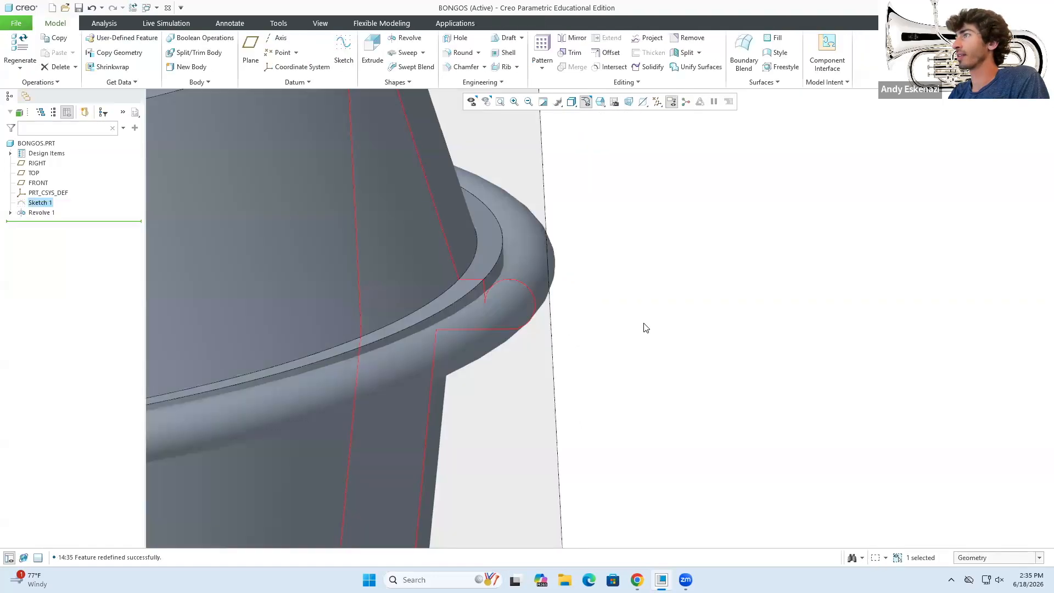
click(643, 323)
Start a new sketch on the narrow flat ring face on top of the rim lip.
scroll(638, 311, up, 7)
middle_drag(557, 327, 321, 258)
scroll(258, 330, up, 6)
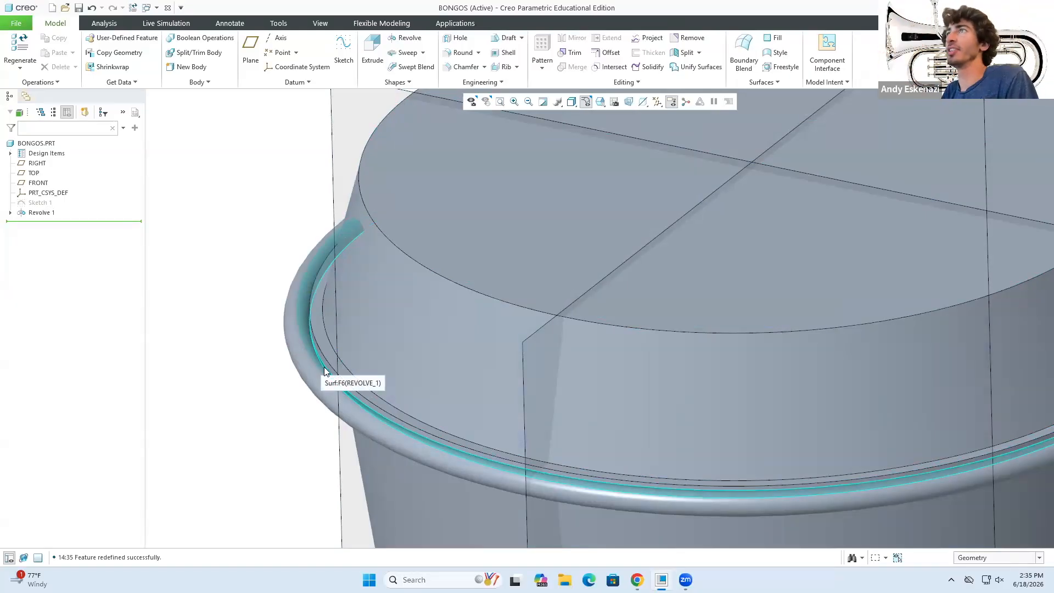
click(339, 54)
click(315, 301)
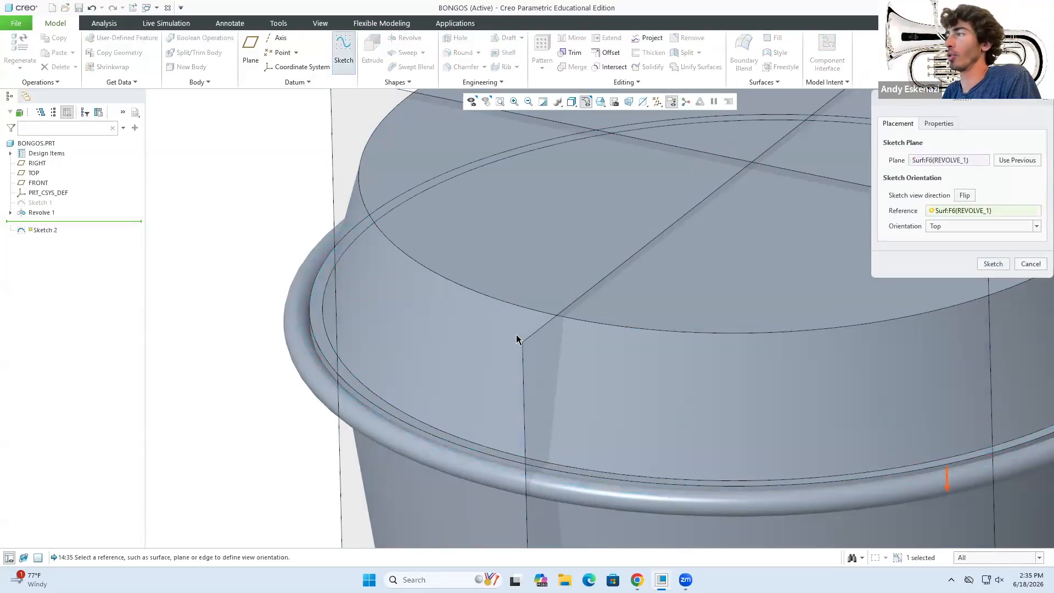
click(992, 264)
Project the inner and outer circular edges of the ring face into the sketch and finish it.
click(438, 67)
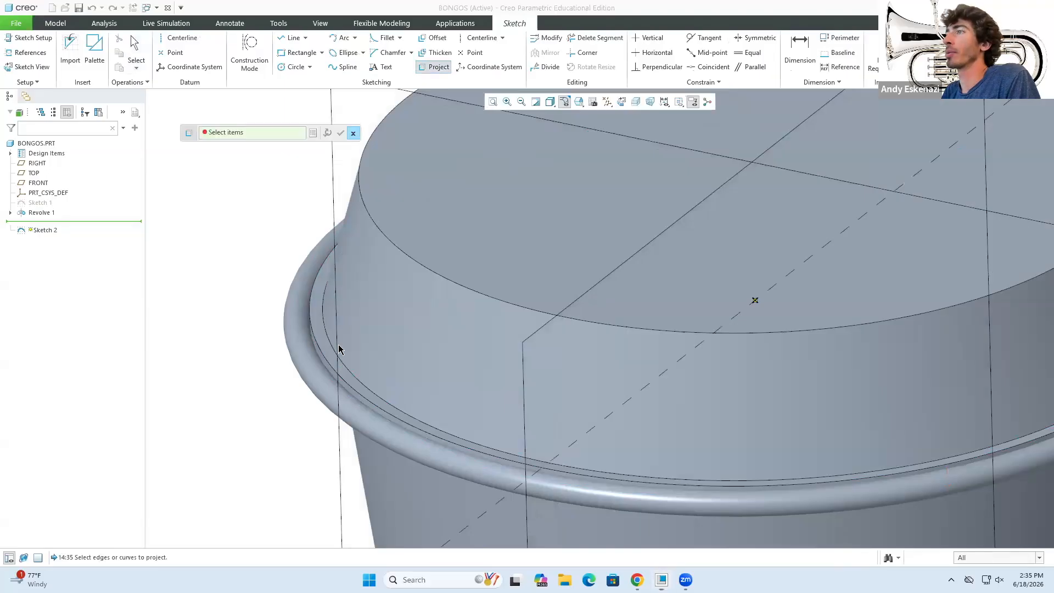
click(319, 348)
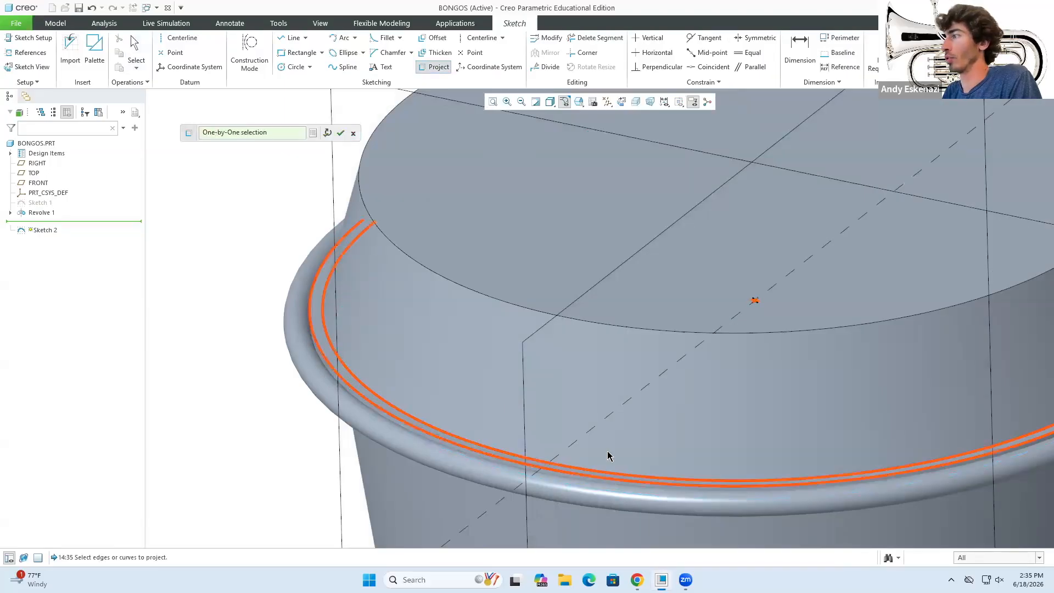
scroll(607, 454, down, 5)
middle_drag(652, 401, 847, 424)
scroll(738, 430, up, 5)
click(736, 438)
click(724, 428)
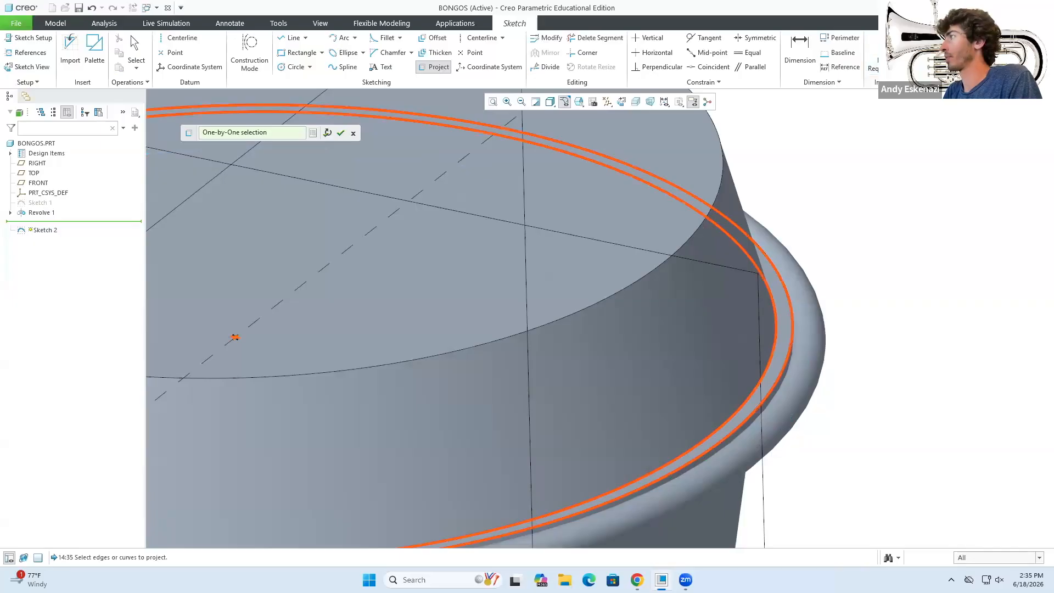
click(928, 49)
Extrude the ring sketch upward as a solid with a depth of 15.
click(376, 53)
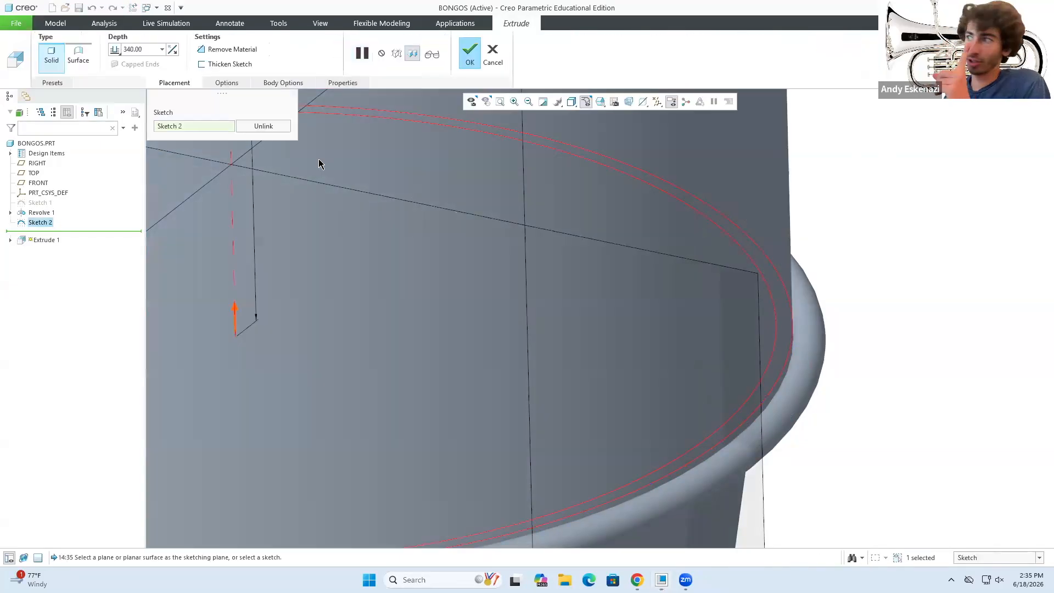
scroll(509, 262, down, 5)
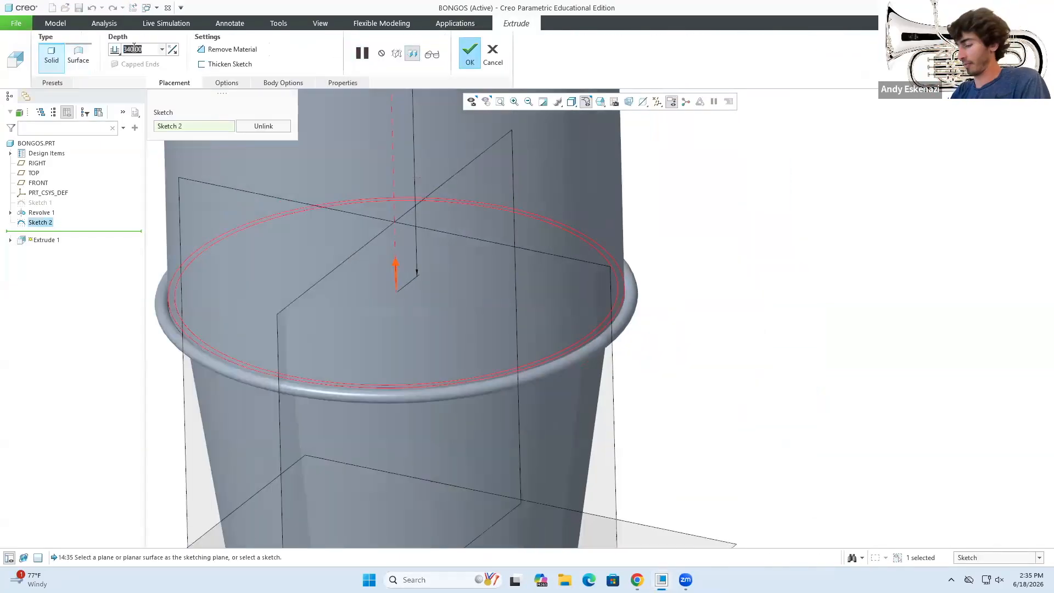
text(15)
key(Return)
middle_drag(261, 196, 264, 183)
middle_click(264, 187)
Edit the ring extrusion and set its depth to 30.
right_click(41, 232)
click(65, 183)
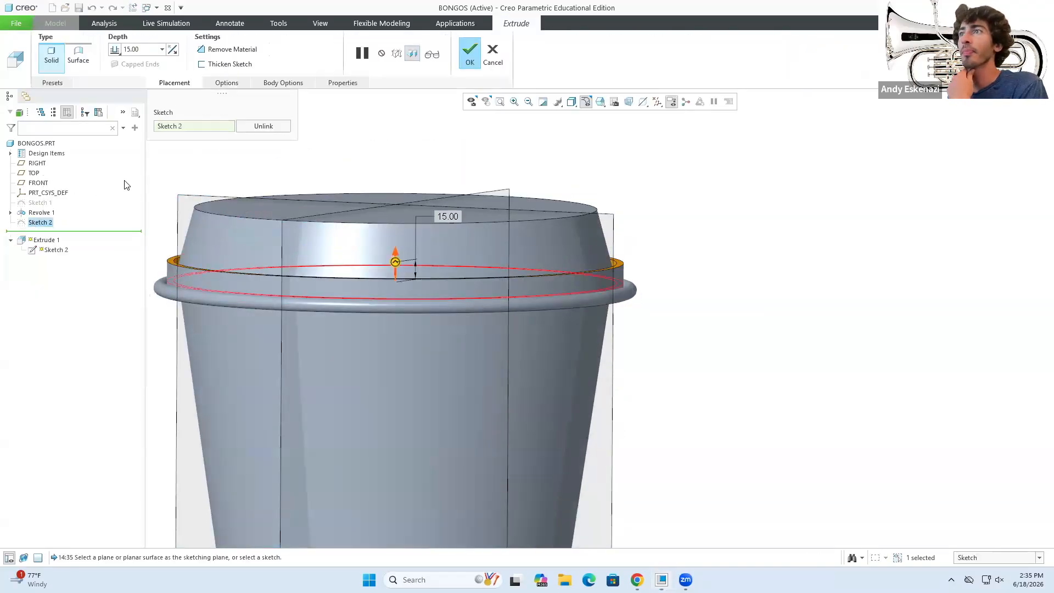
text(30)
key(Return)
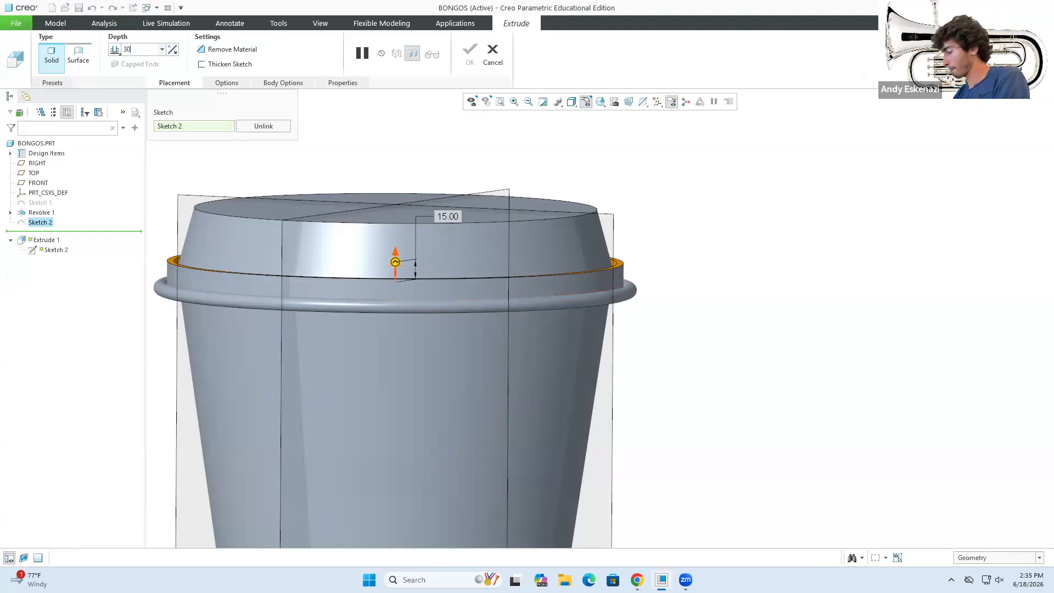
click(469, 53)
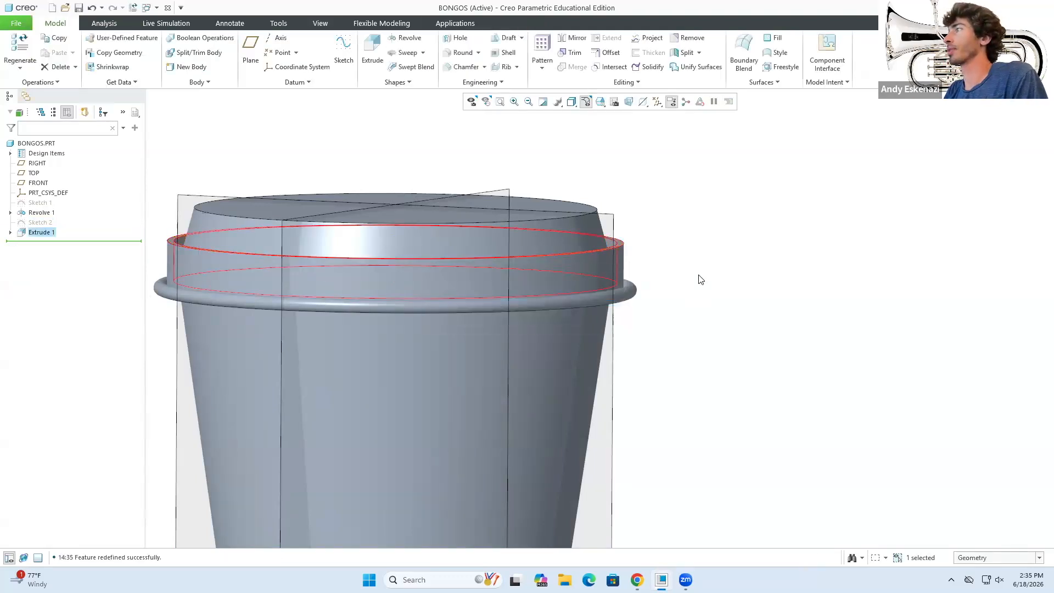
Examine the drum model from several angles and compare its rim with the bongo reference photo in Chrome.
scroll(696, 290, down, 3)
middle_drag(694, 313, 658, 269)
scroll(658, 269, up, 3)
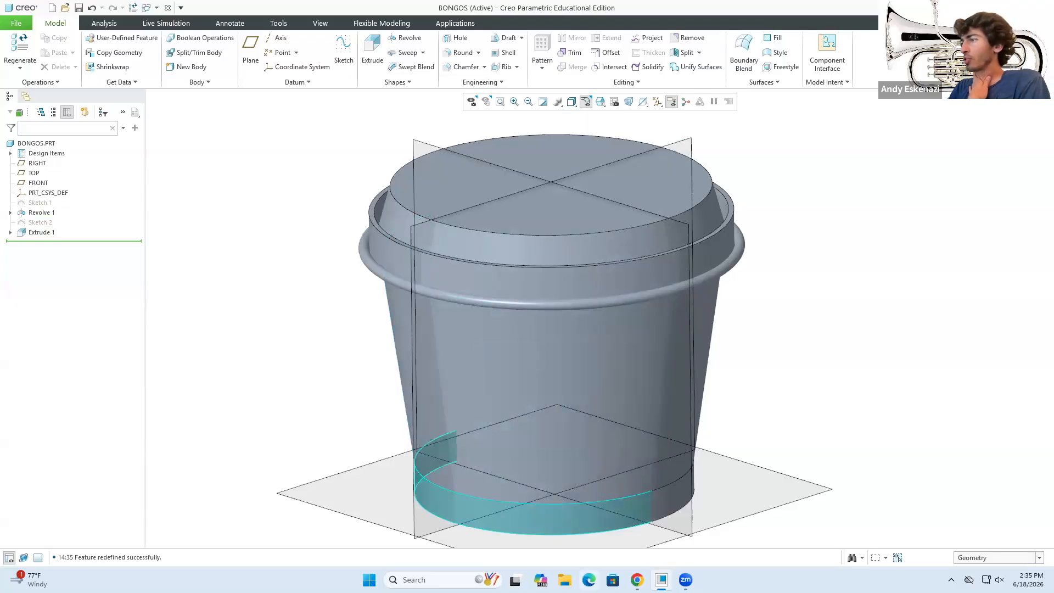
click(637, 580)
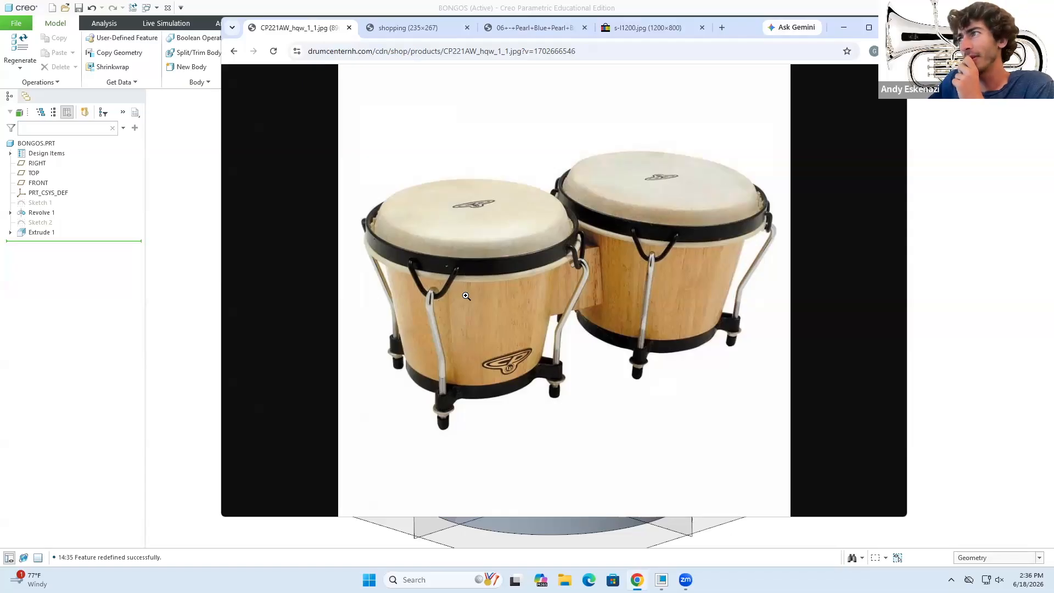
click(839, 28)
scroll(502, 194, up, 4)
middle_drag(538, 265, 501, 253)
scroll(558, 210, down, 4)
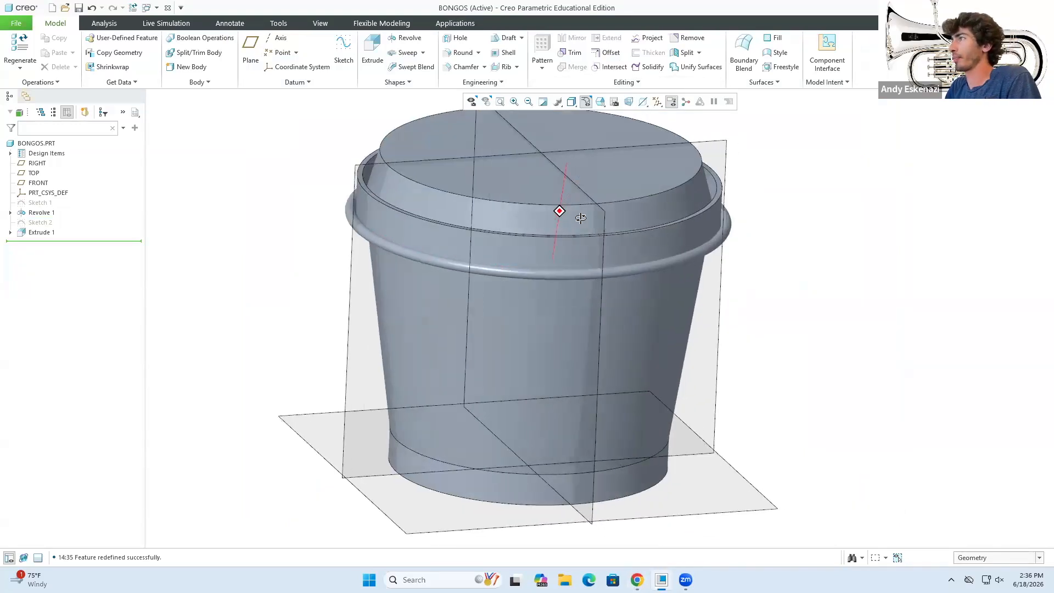
middle_drag(560, 212, 583, 268)
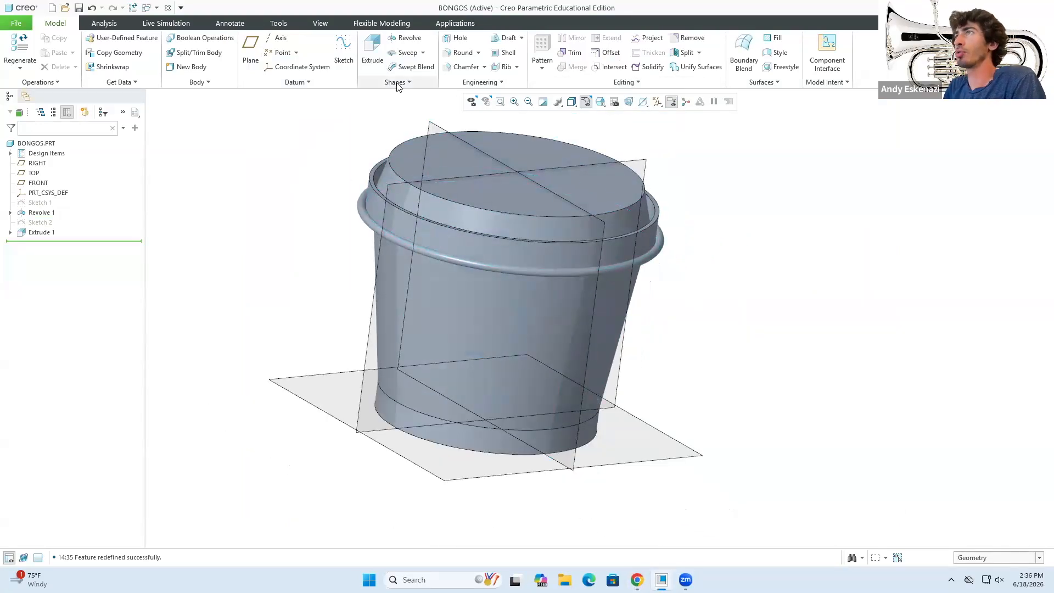
Begin a datum plane parallel to the RIGHT plane with an offset of 50.
click(251, 48)
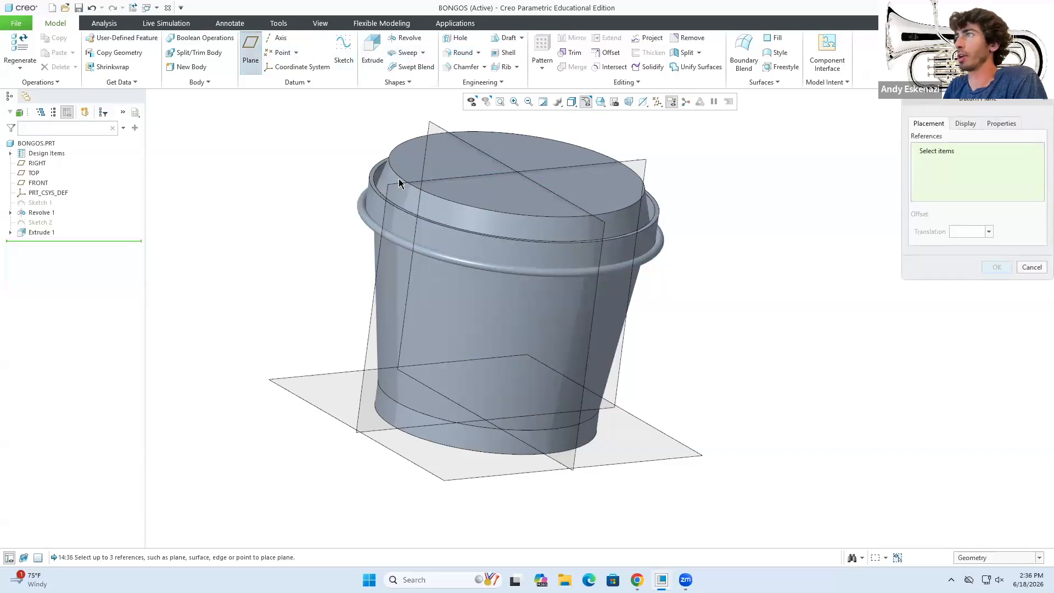
click(366, 377)
middle_drag(366, 377, 659, 291)
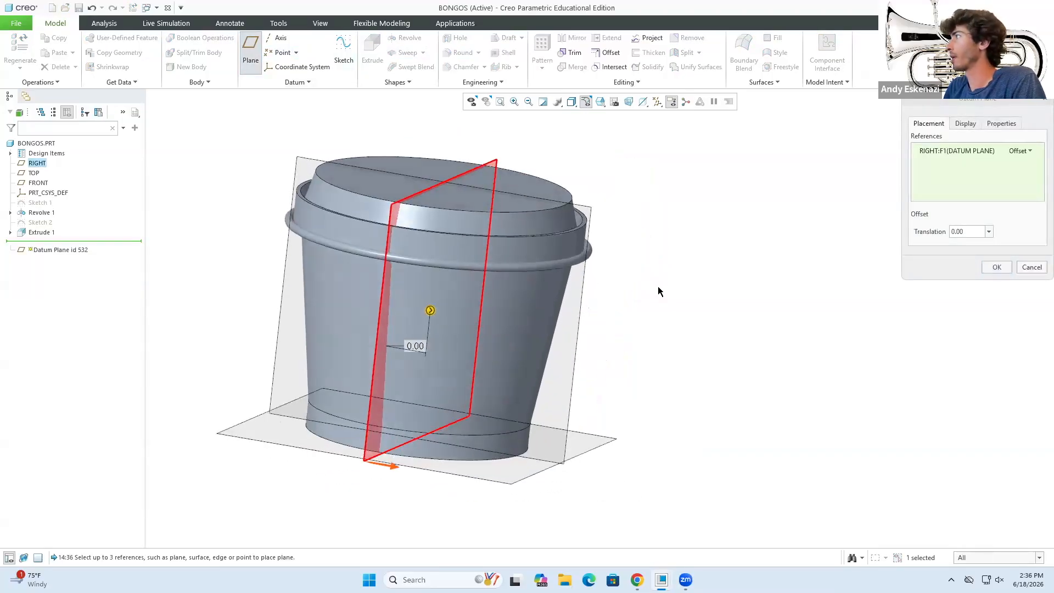
drag(978, 99, 844, 188)
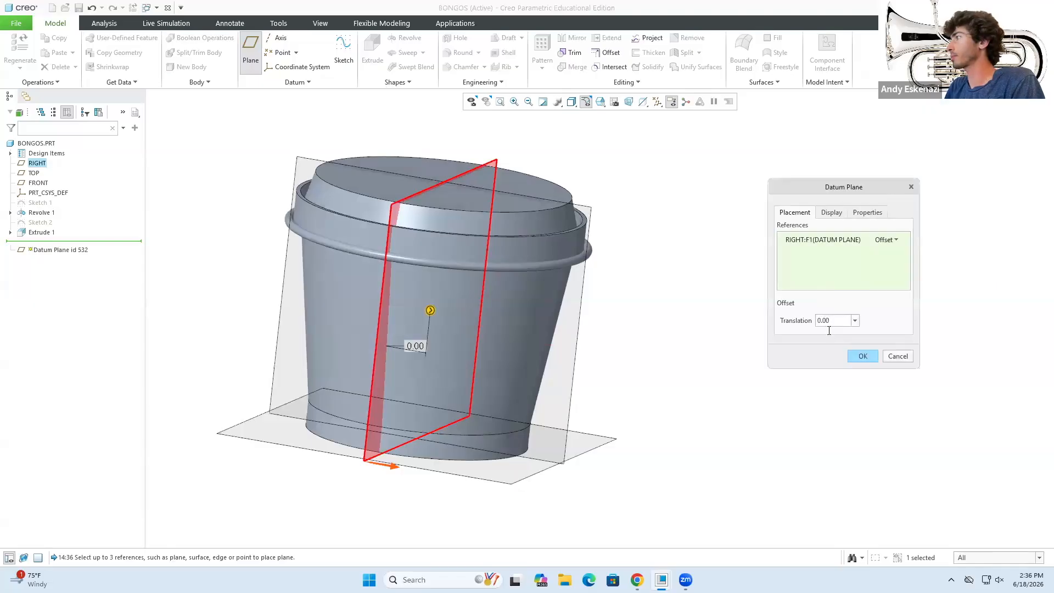
text(50)
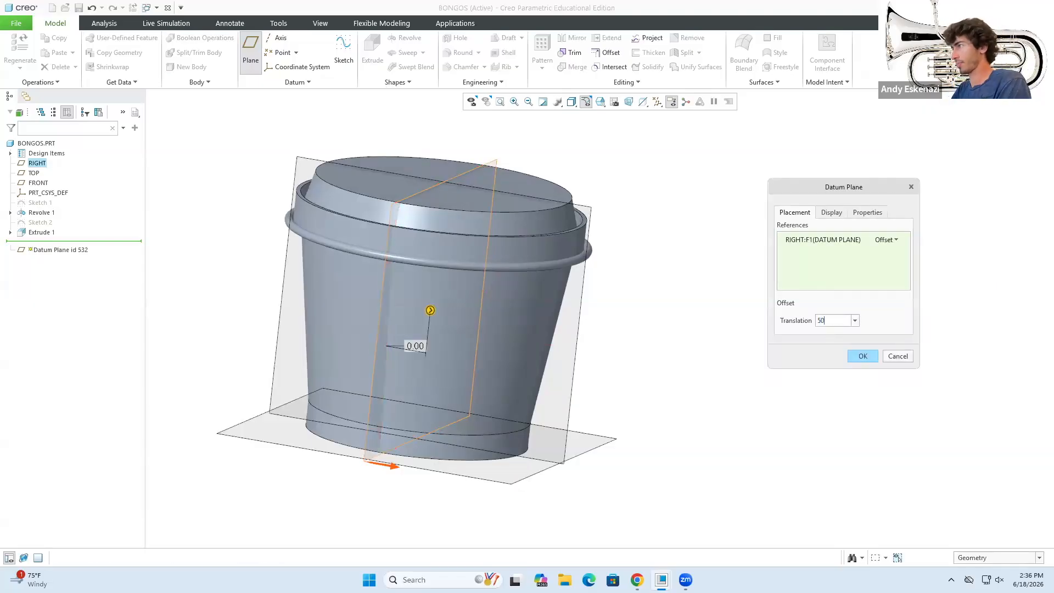
key(Return)
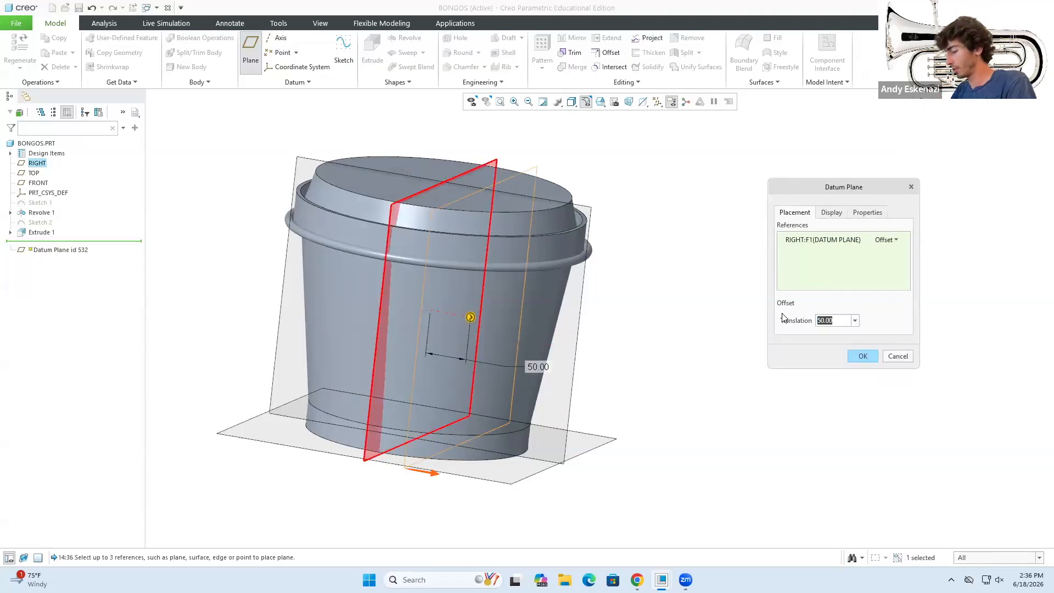
Set the datum plane's offset from RIGHT to 180 and create the plane.
text(180)
key(Return)
middle_drag(490, 260, 560, 253)
scroll(544, 304, up, 5)
scroll(548, 293, down, 3)
middle_drag(548, 297, 496, 307)
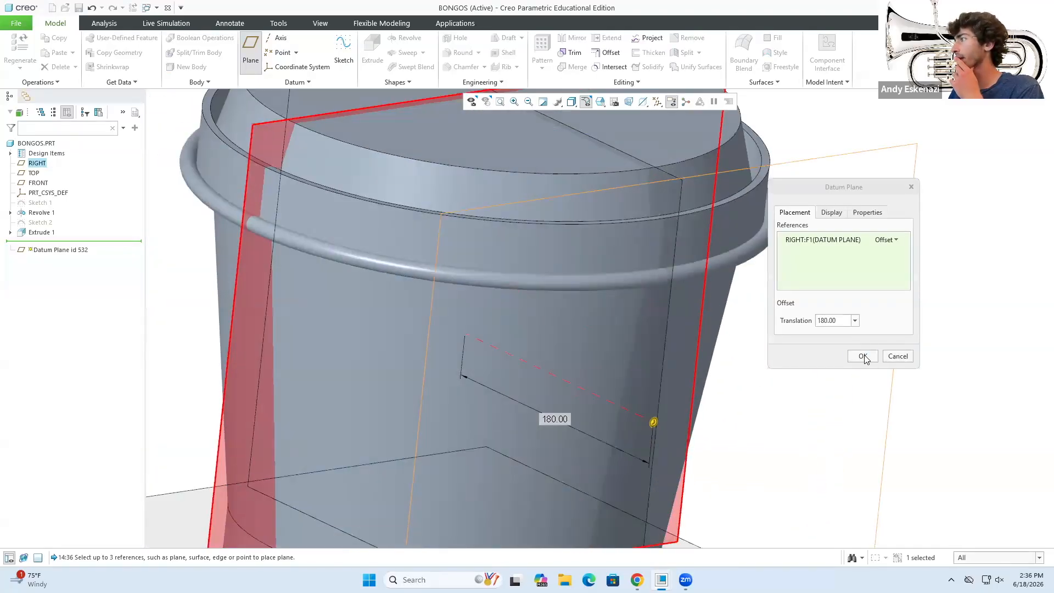
click(863, 356)
Start a sketch on the new datum plane offset from RIGHT, keeping the default sketch orientation.
scroll(838, 401, down, 6)
click(893, 386)
middle_drag(892, 386, 805, 391)
click(345, 52)
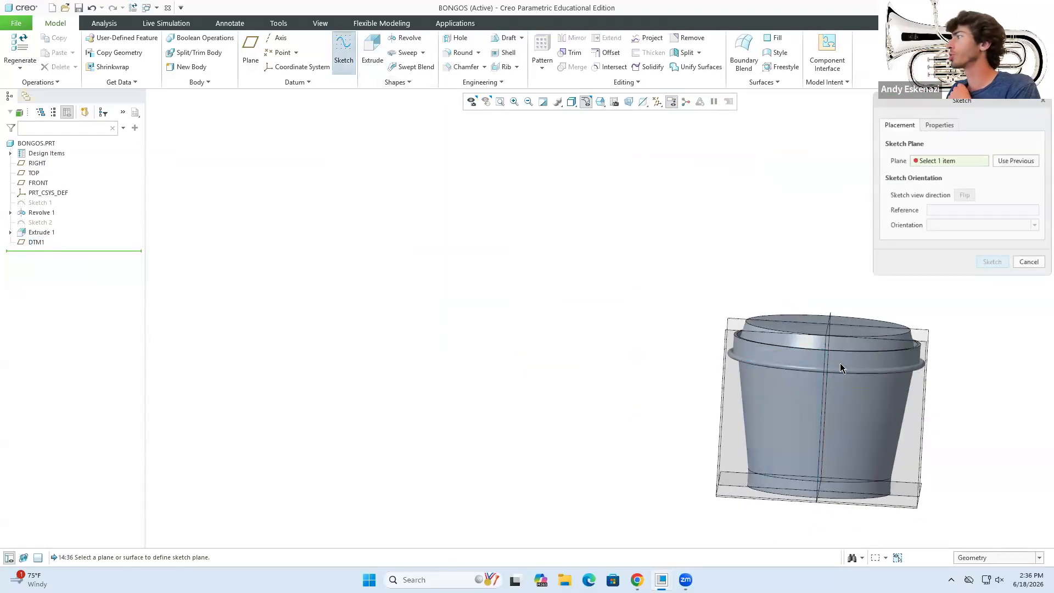
middle_drag(620, 325, 726, 346)
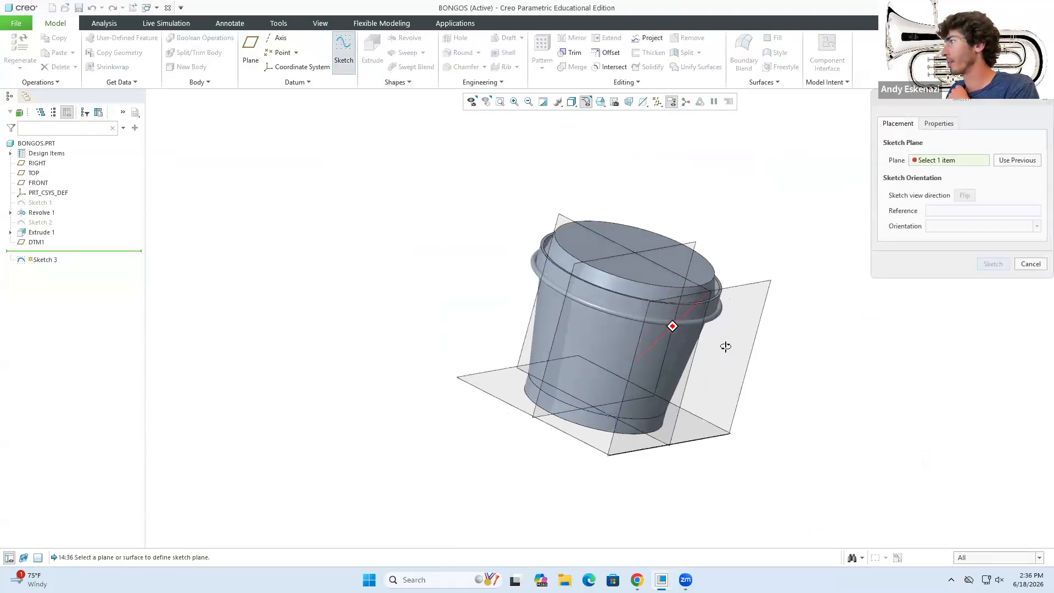
click(768, 299)
click(986, 268)
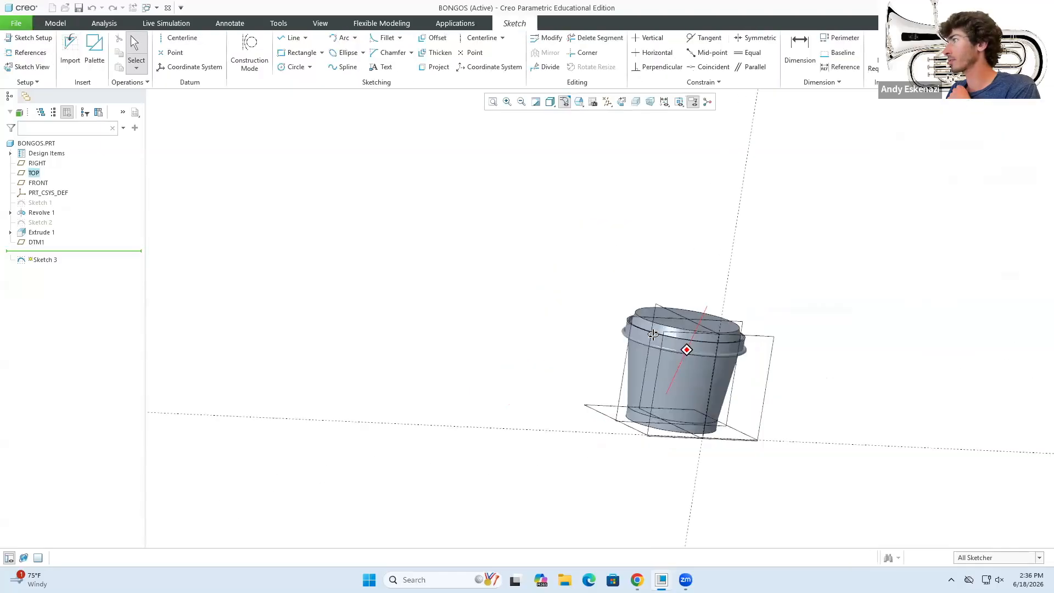
Project the drum rim's upper edge and the lower edge near the tension ring into the sketch.
scroll(694, 323, down, 2)
middle_drag(709, 327, 697, 307)
scroll(675, 322, down, 2)
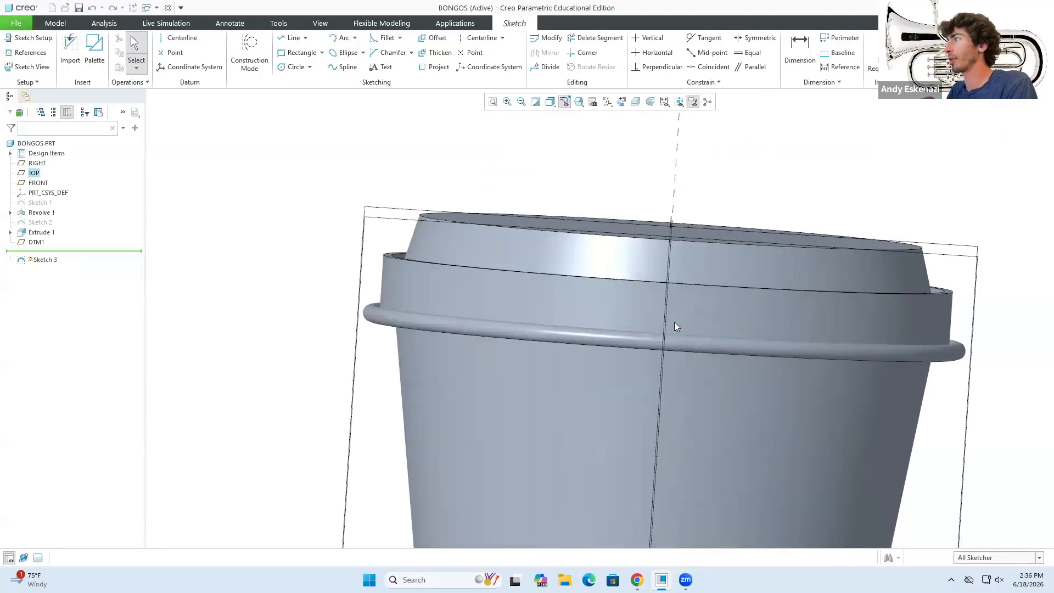
click(438, 66)
click(574, 278)
middle_drag(664, 299, 638, 297)
click(639, 334)
click(340, 132)
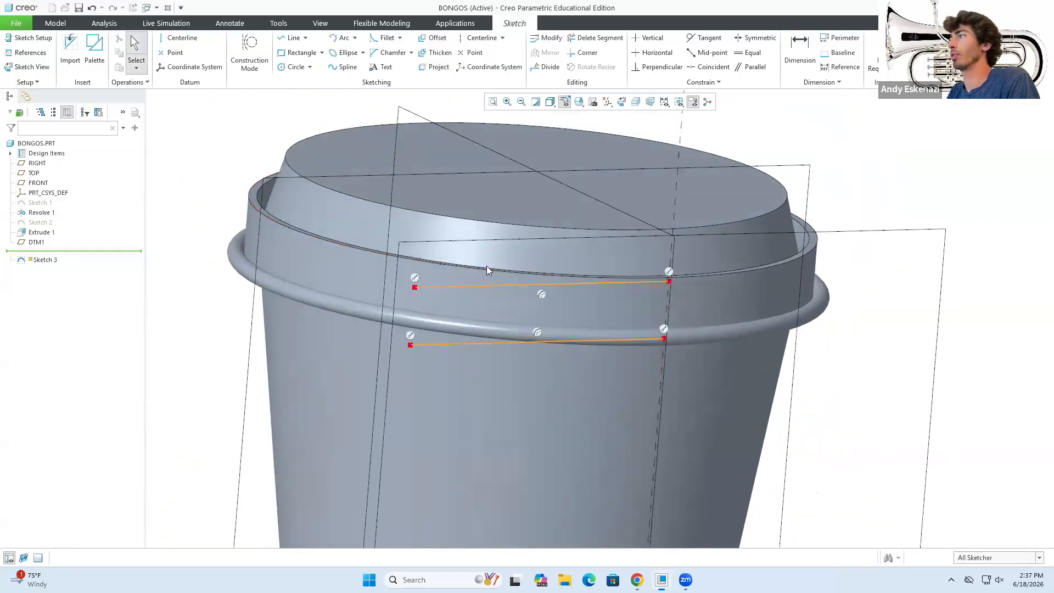
Convert both projected edge lines to construction geometry.
click(603, 341)
ctrl+click(603, 285)
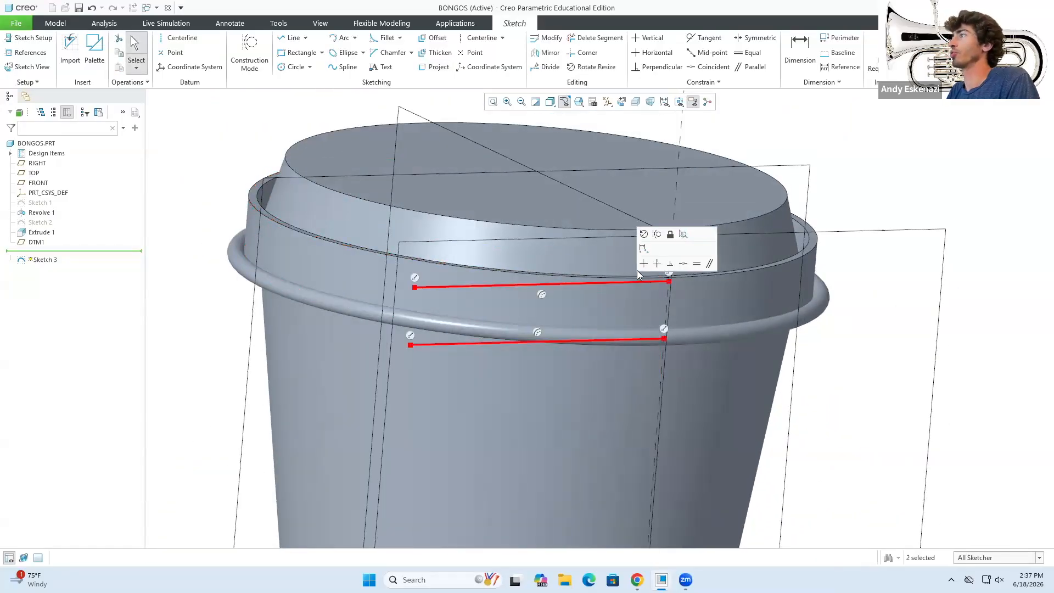
click(658, 235)
middle_drag(648, 313, 683, 341)
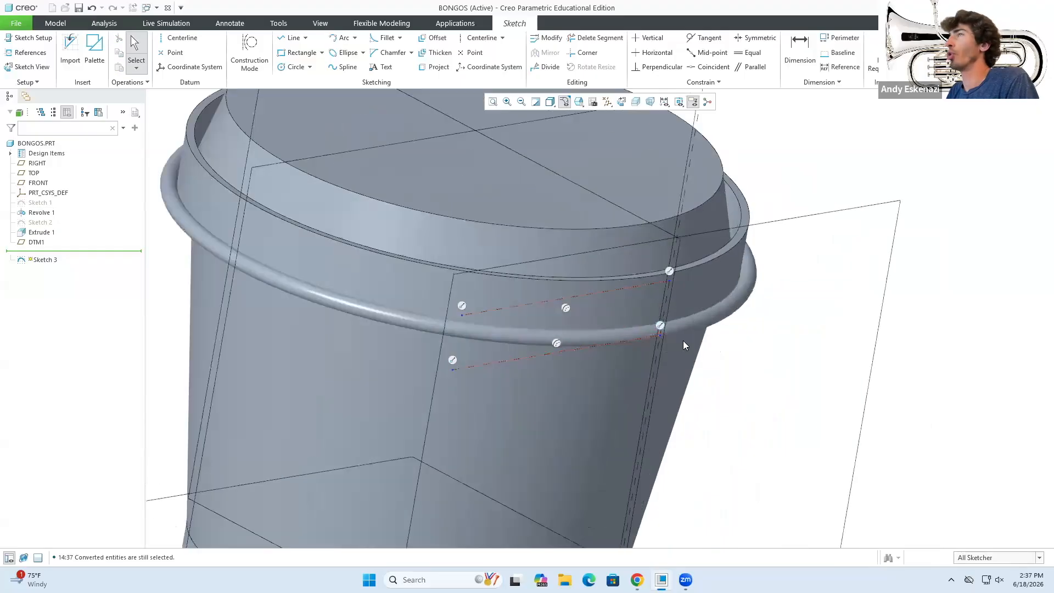
Draw a vertical construction line down from the upper projected line and set its end 5 from the lower projected line.
click(291, 39)
click(250, 52)
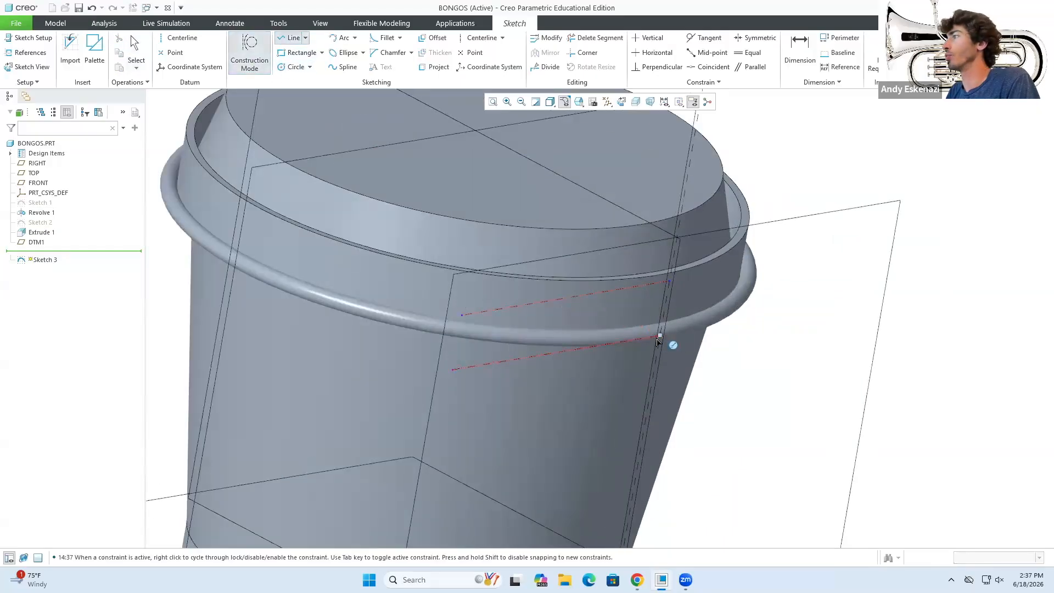
scroll(666, 311, up, 3)
click(674, 254)
click(657, 360)
middle_click(650, 296)
double_click(644, 353)
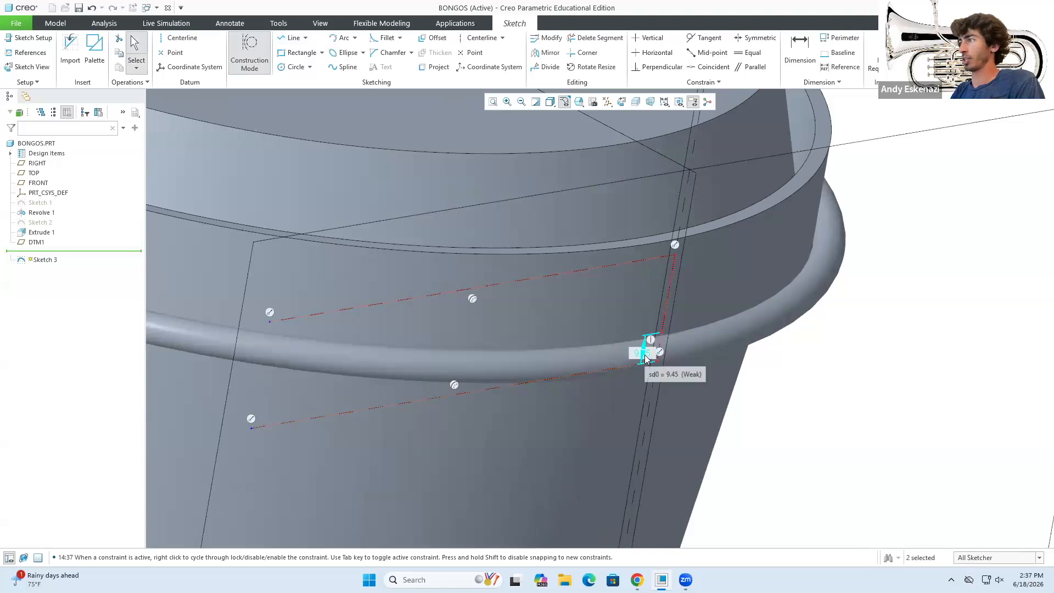
text(5)
key(Return)
Sketch construction lines about 43 down and 16 across below the lower projected line, plus a solid slanted line from their end up to it.
mouse_move(643, 355)
middle_down()
mouse_move(618, 324)
mouse_move(636, 350)
mouse_move(666, 278)
mouse_move(653, 301)
mouse_move(674, 308)
middle_up()
click(681, 356)
scroll(667, 291, up, 3)
scroll(674, 308, down, 4)
click(291, 38)
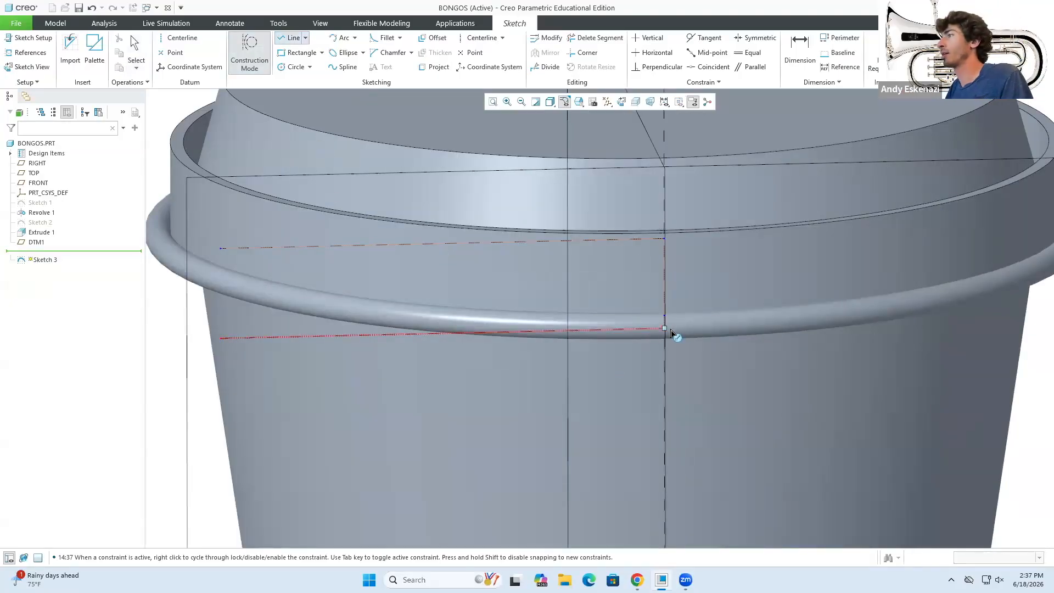
mouse_move(682, 426)
middle_down()
mouse_move(678, 419)
mouse_move(667, 442)
mouse_move(624, 395)
mouse_move(658, 416)
middle_up()
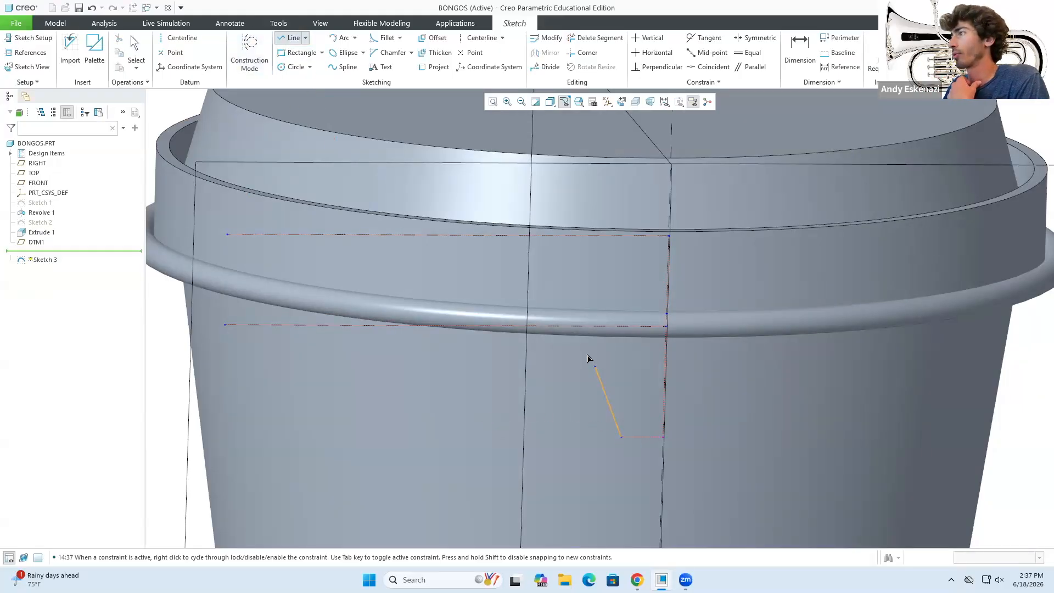
mouse_move(615, 324)
middle_down()
mouse_move(666, 317)
mouse_move(614, 322)
mouse_move(620, 369)
mouse_move(610, 353)
mouse_move(627, 364)
middle_up()
middle_click(620, 366)
Set the vertical construction line's dimension to 40 and the horizontal one's to 15.
double_click(659, 350)
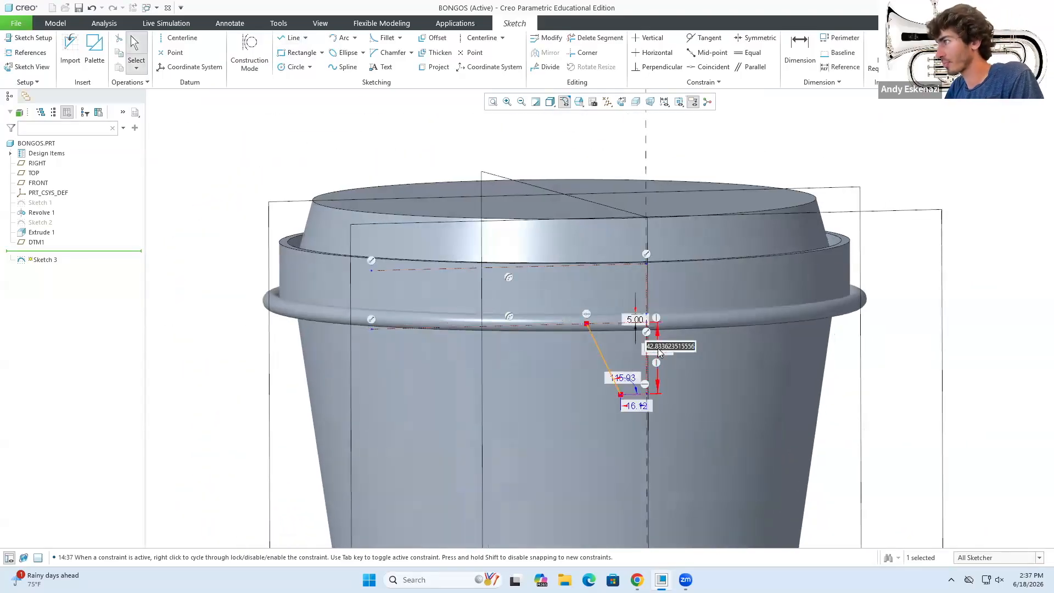
text(40)
key(Return)
scroll(646, 391, up, 2)
double_click(633, 413)
text(15)
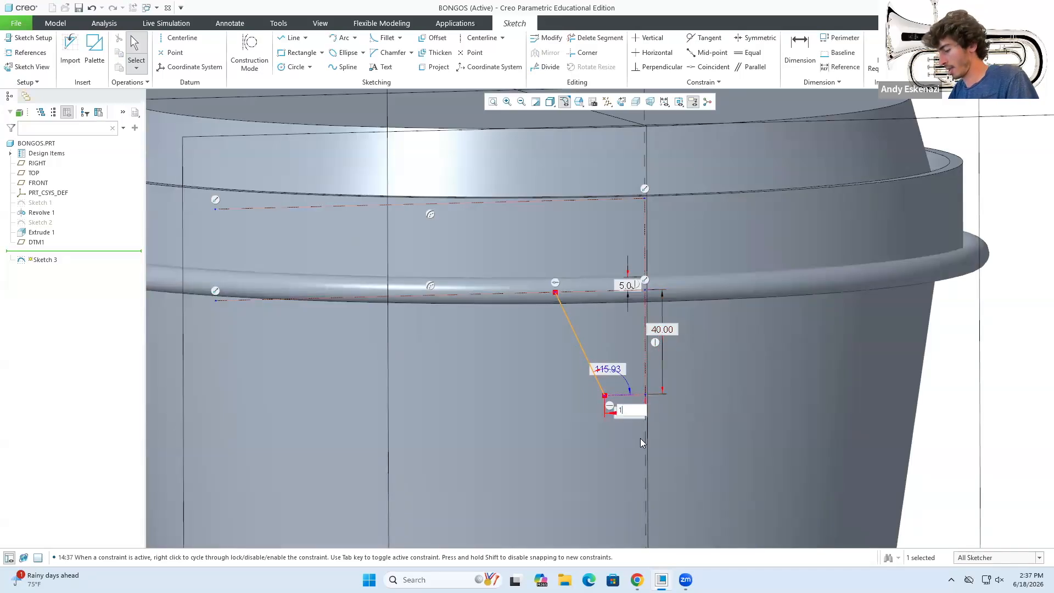
key(Return)
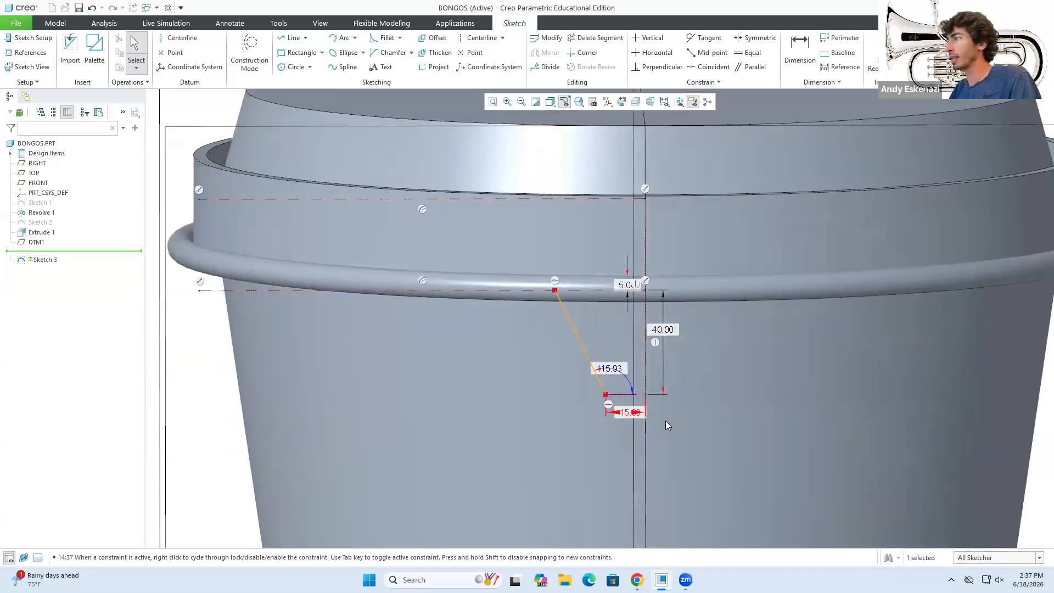
Check the bongo photo in Chrome and draw a solid vertical line 5 long down from the vertical construction line's lower end.
scroll(665, 420, up, 3)
click(251, 58)
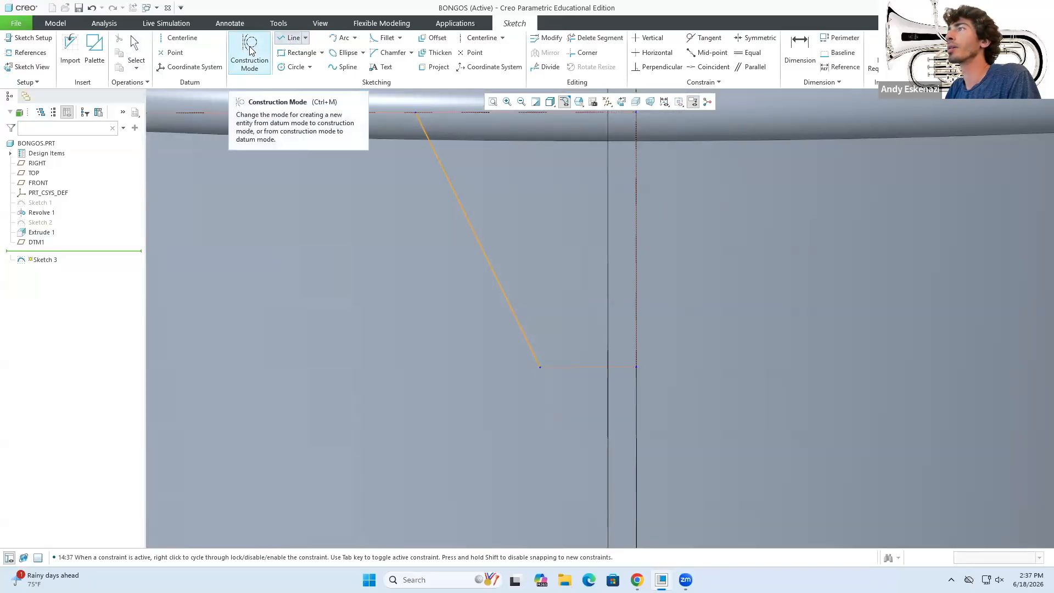
click(637, 580)
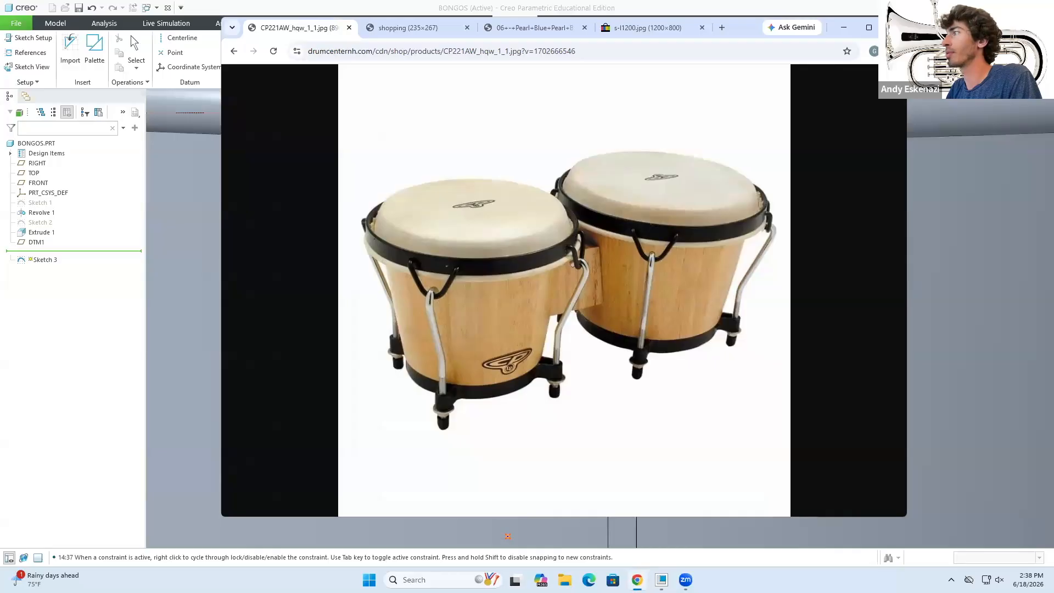
click(637, 580)
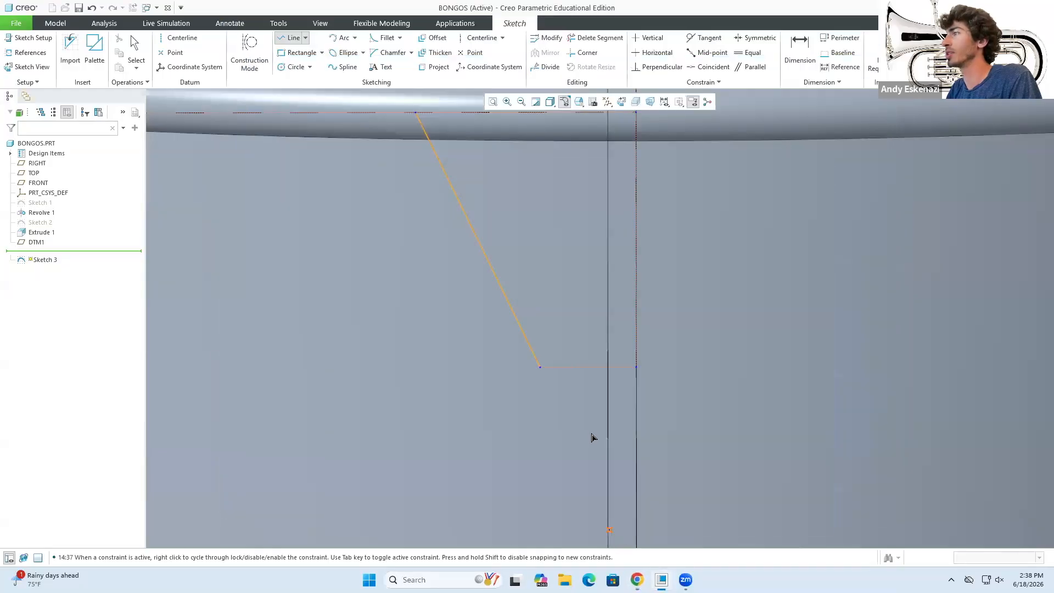
click(637, 426)
middle_click(691, 445)
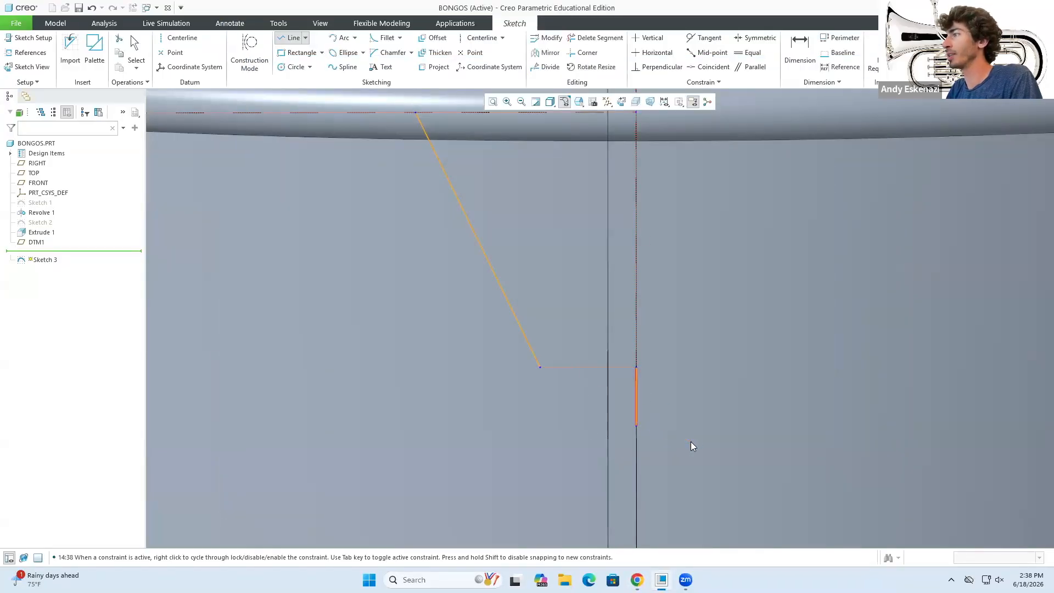
middle_click(699, 437)
double_click(676, 391)
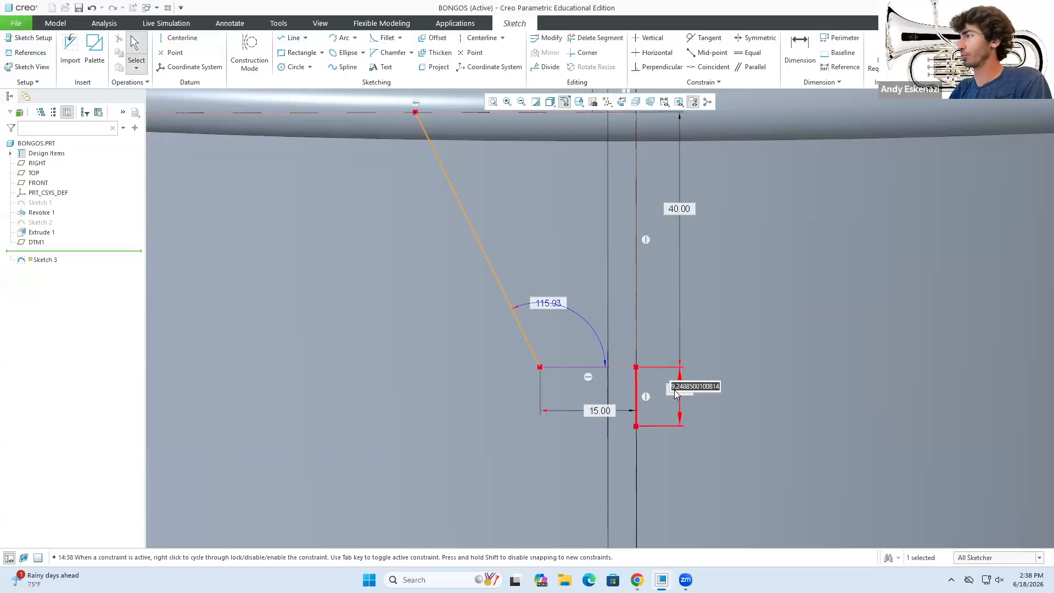
text(5)
key(Return)
Consult the bongo photo in Chrome and try to draw a horizontal construction line between the two projected lines.
mouse_move(674, 390)
middle_down()
mouse_move(575, 330)
mouse_move(573, 350)
mouse_move(593, 358)
mouse_move(620, 413)
mouse_move(583, 396)
mouse_move(587, 361)
middle_up()
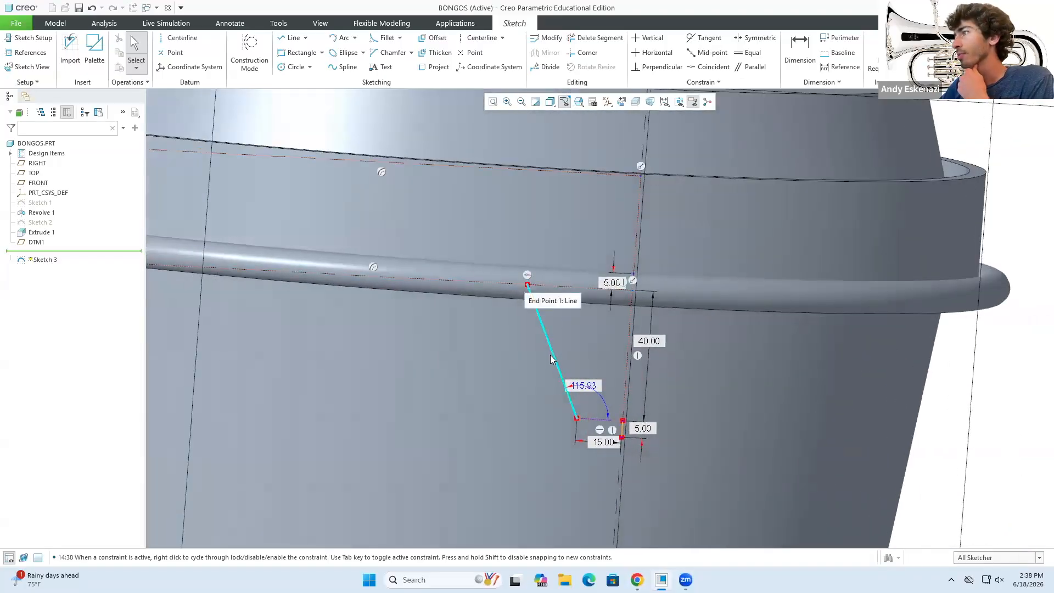
key(alt+Tab)
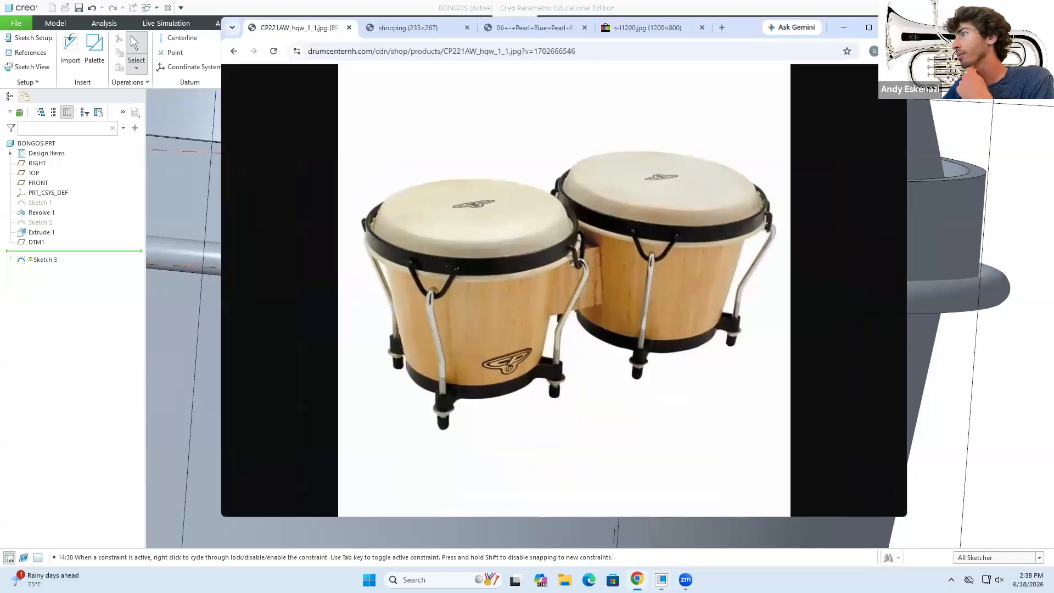
key(alt+Tab)
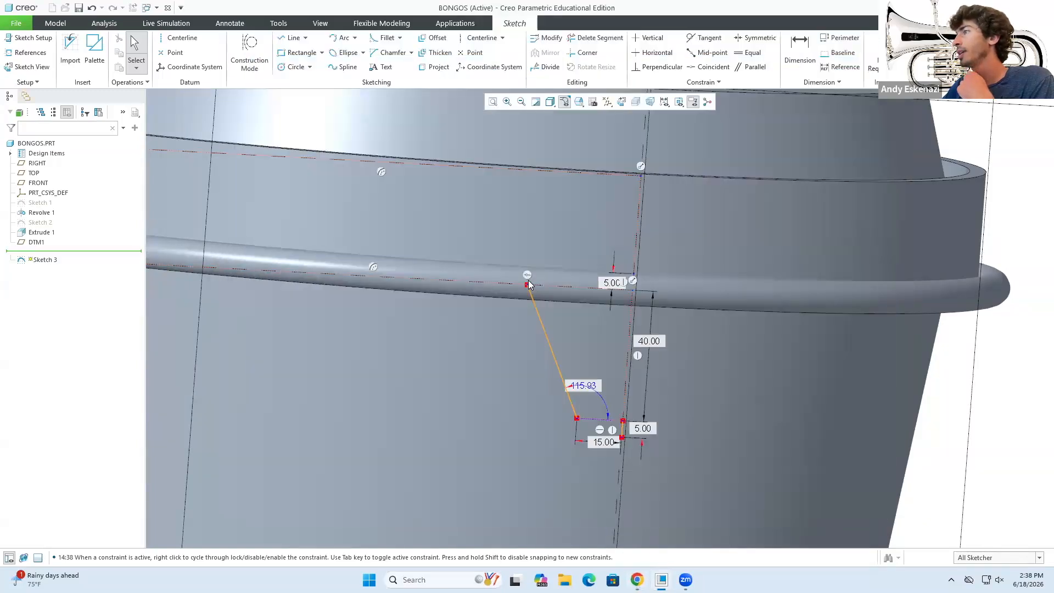
scroll(516, 300, up, 4)
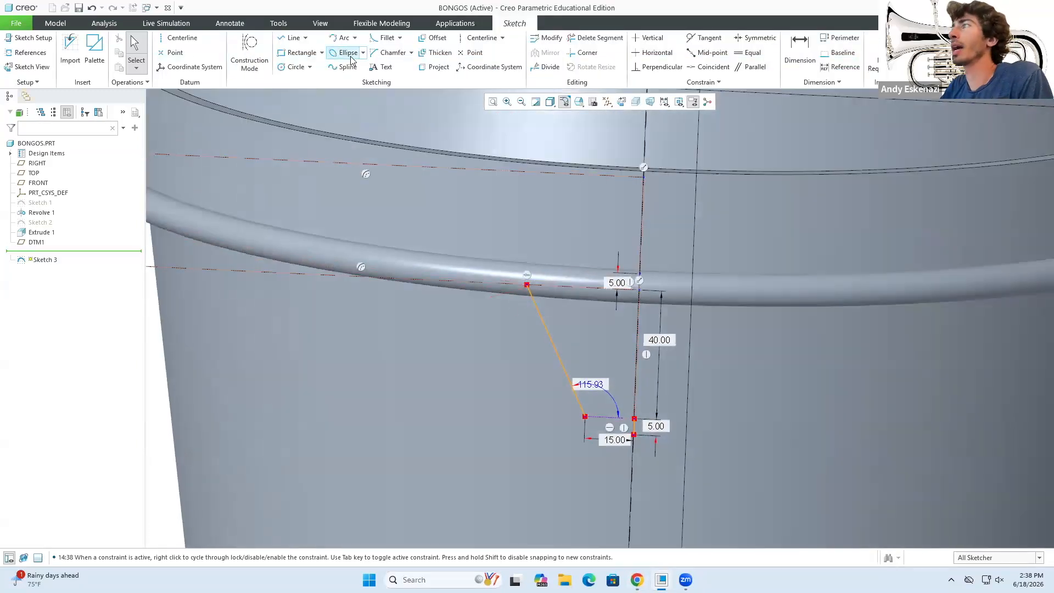
click(287, 42)
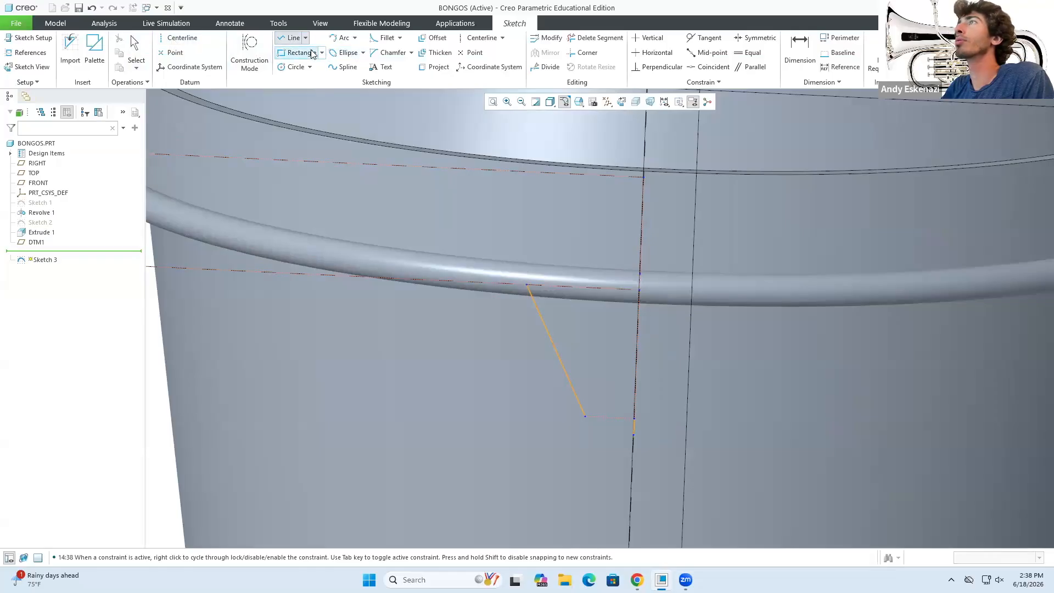
click(249, 55)
click(632, 224)
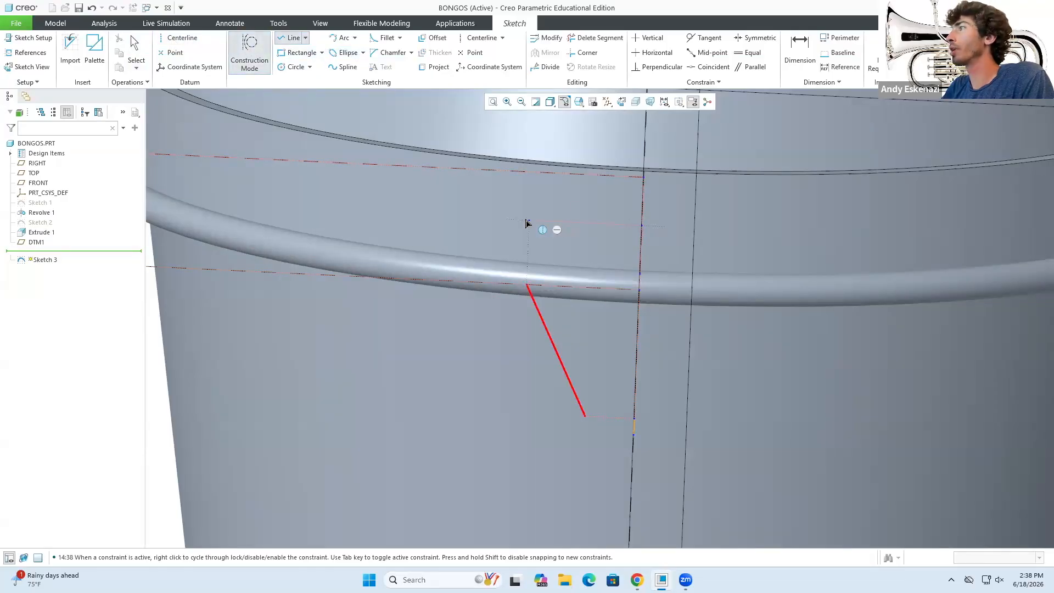
click(510, 220)
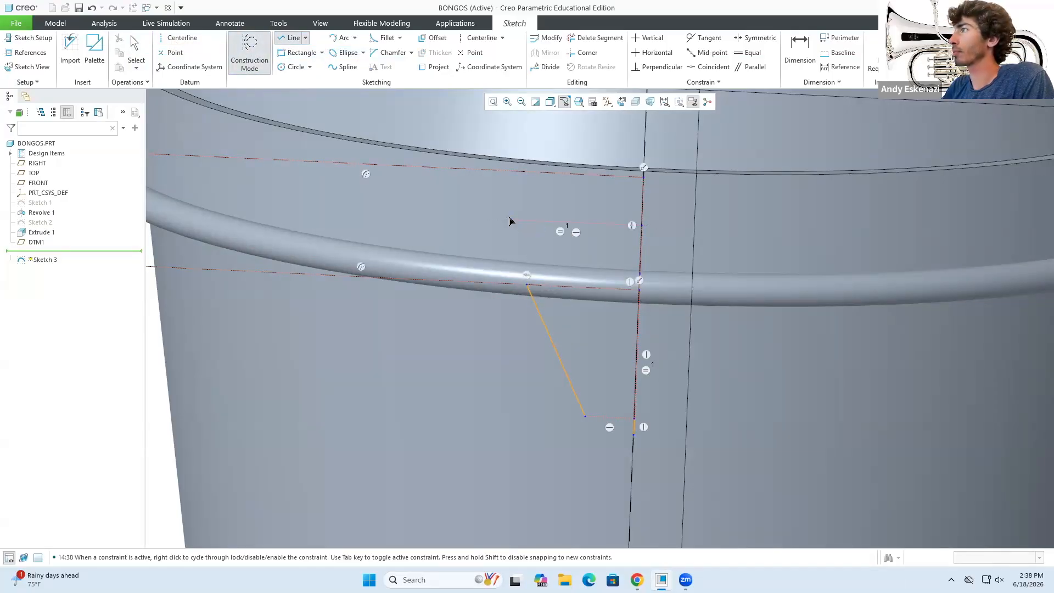
middle_click(555, 257)
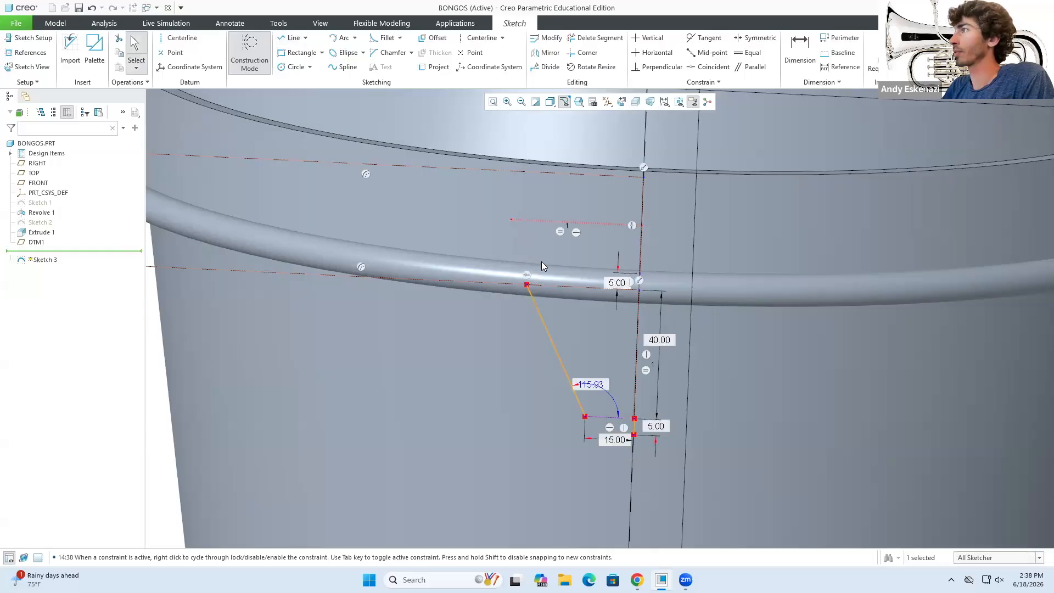
middle_click(556, 257)
Extend the slanted profile with a collinear solid line from the lower projected line up to the upper one.
click(285, 43)
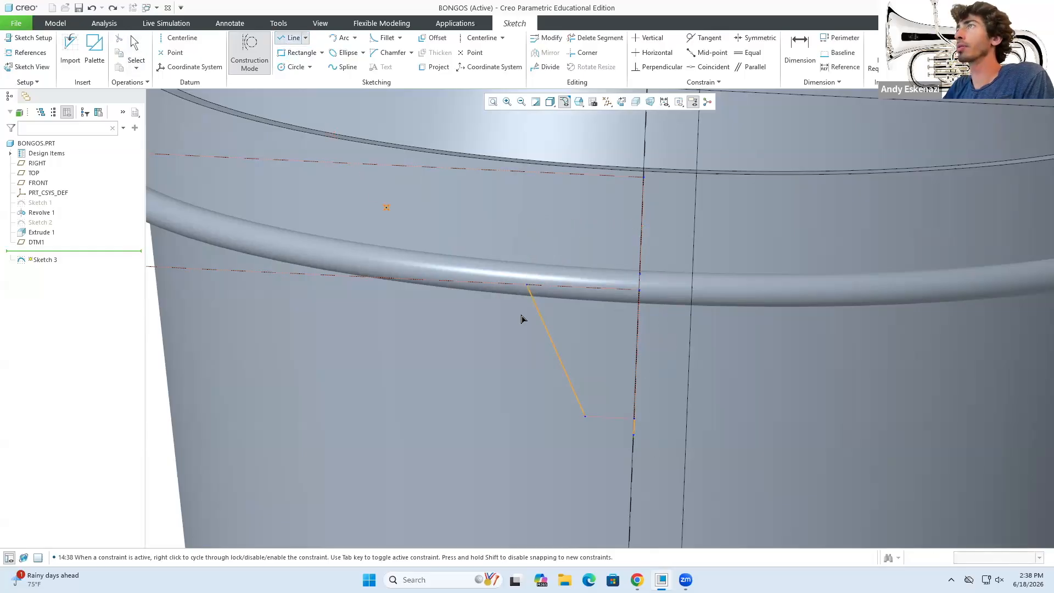
click(246, 48)
click(525, 289)
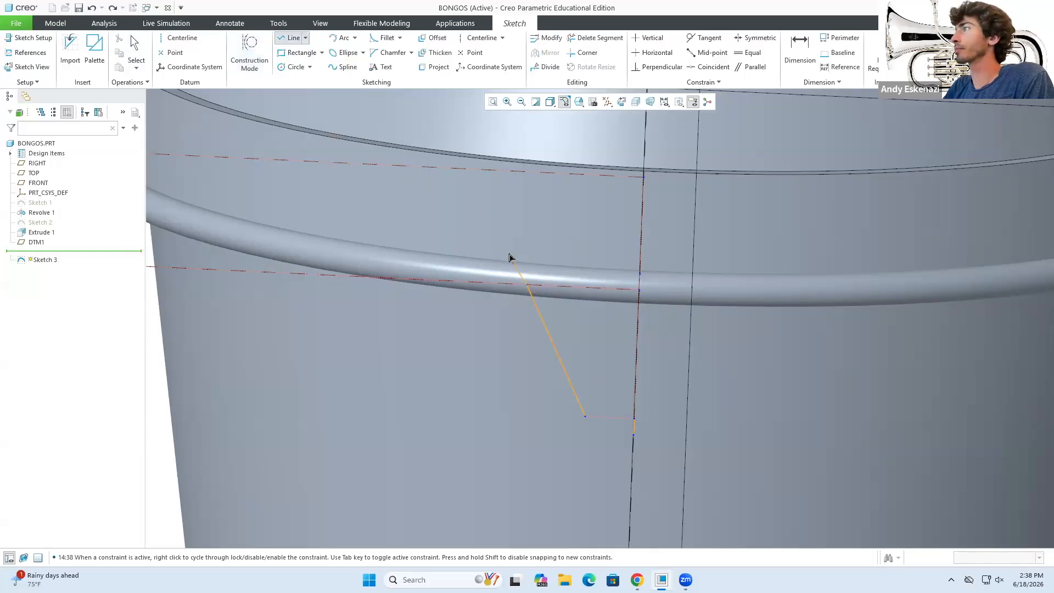
middle_click(475, 175)
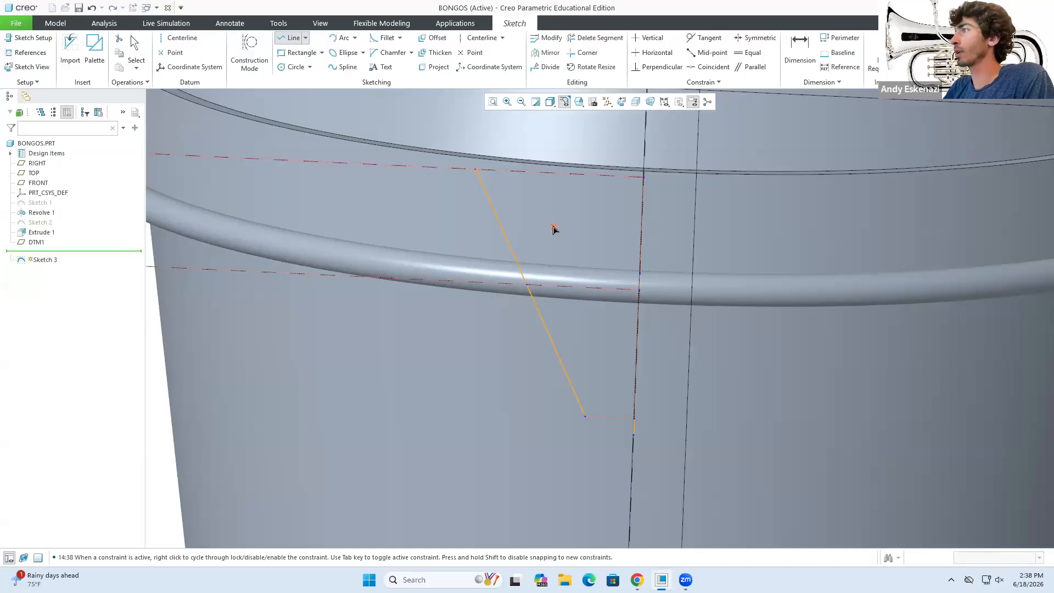
Draw a horizontal construction line about 44 long from the vertical reference to the slanted line, and trim the slanted line above it.
click(249, 53)
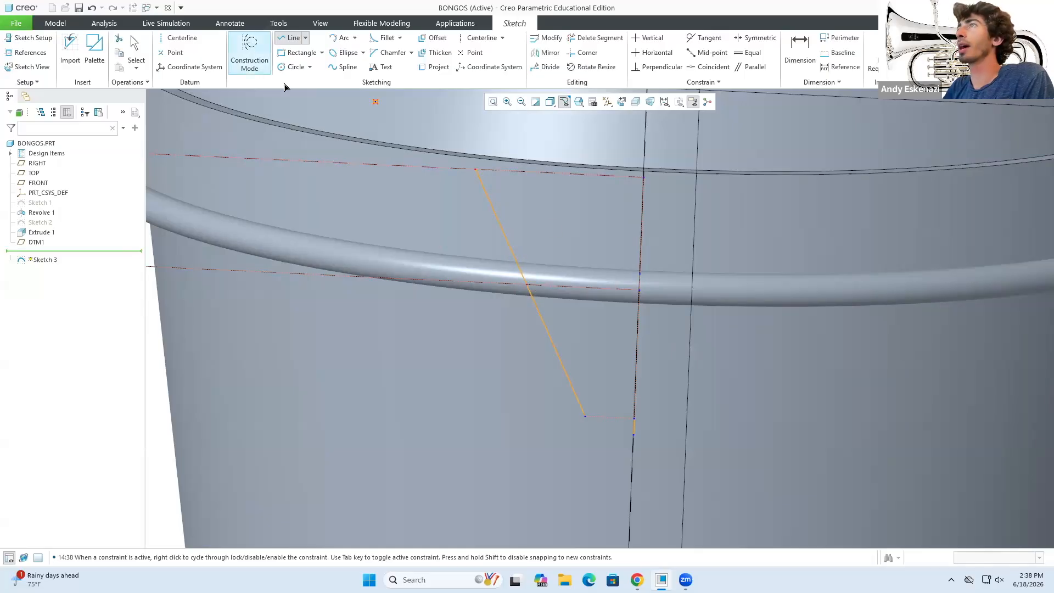
click(501, 227)
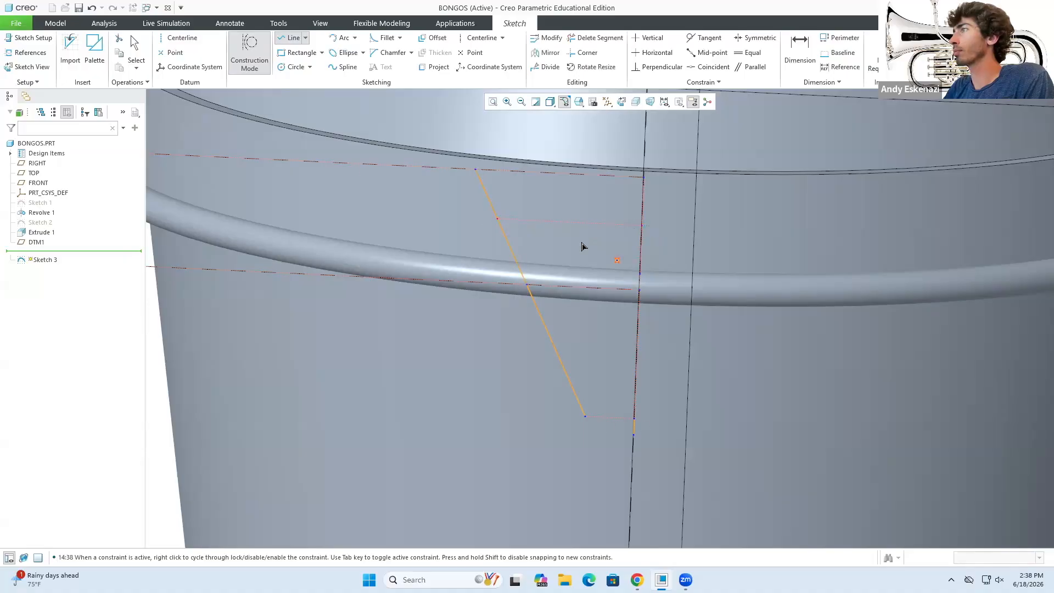
middle_click(514, 201)
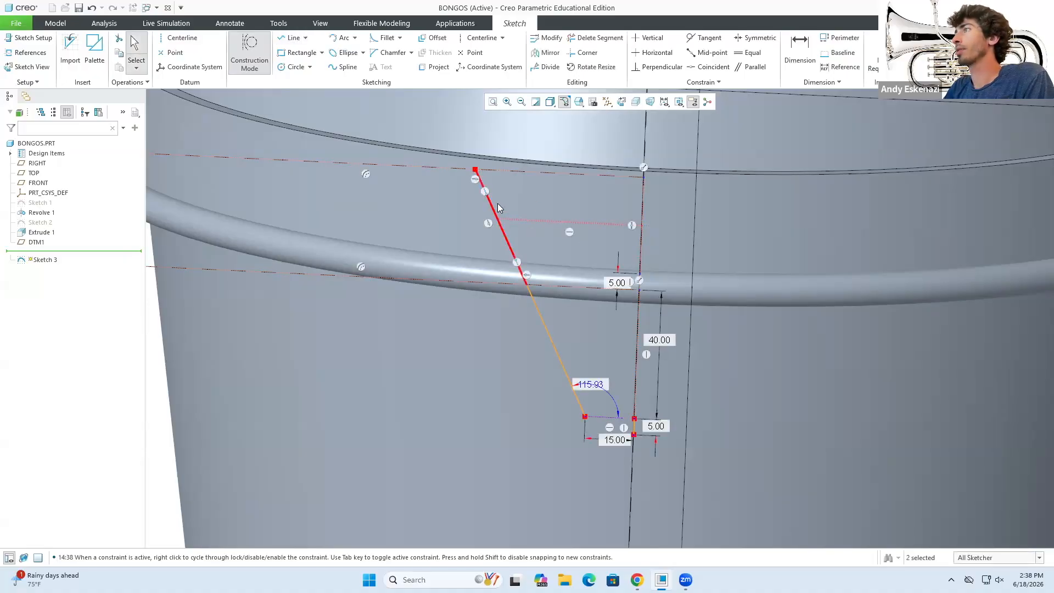
click(596, 38)
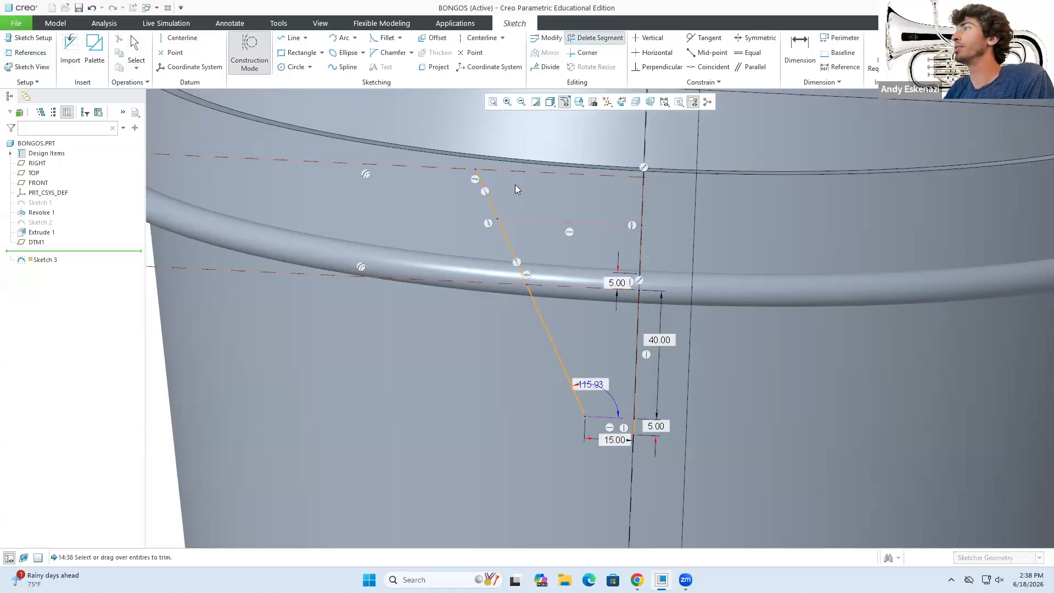
click(490, 209)
middle_click(547, 235)
scroll(549, 237, down, 2)
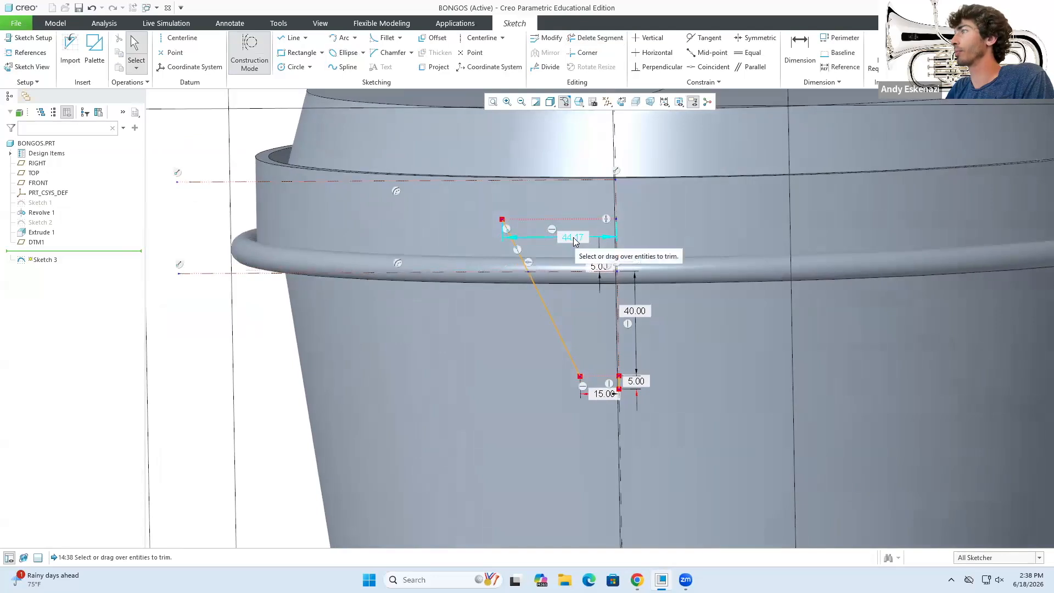
Mirror both slanted line segments about the vertical centre reference and finish the sketch.
middle_drag(548, 260, 564, 258)
middle_drag(507, 224, 543, 226)
scroll(596, 352, down, 1)
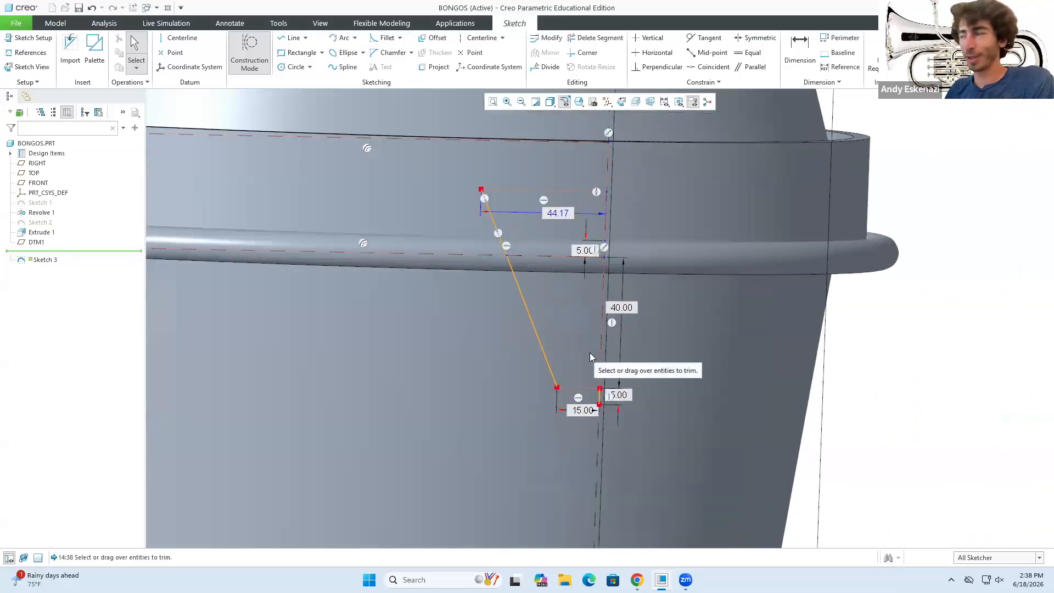
scroll(561, 306, up, 1)
middle_drag(561, 306, 556, 327)
scroll(591, 261, down, 2)
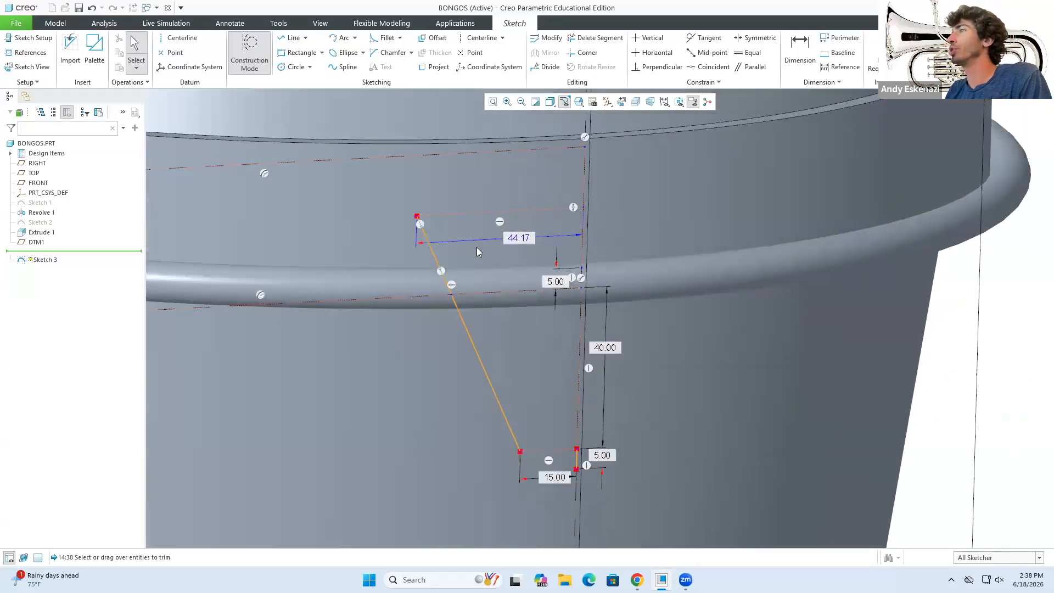
click(443, 268)
ctrl+click(470, 332)
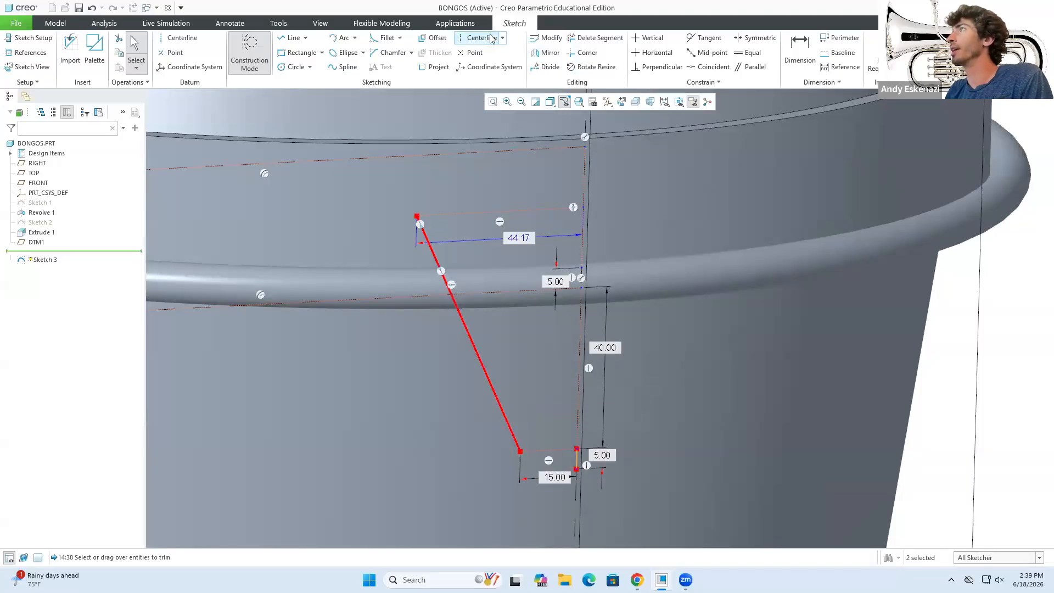
click(546, 52)
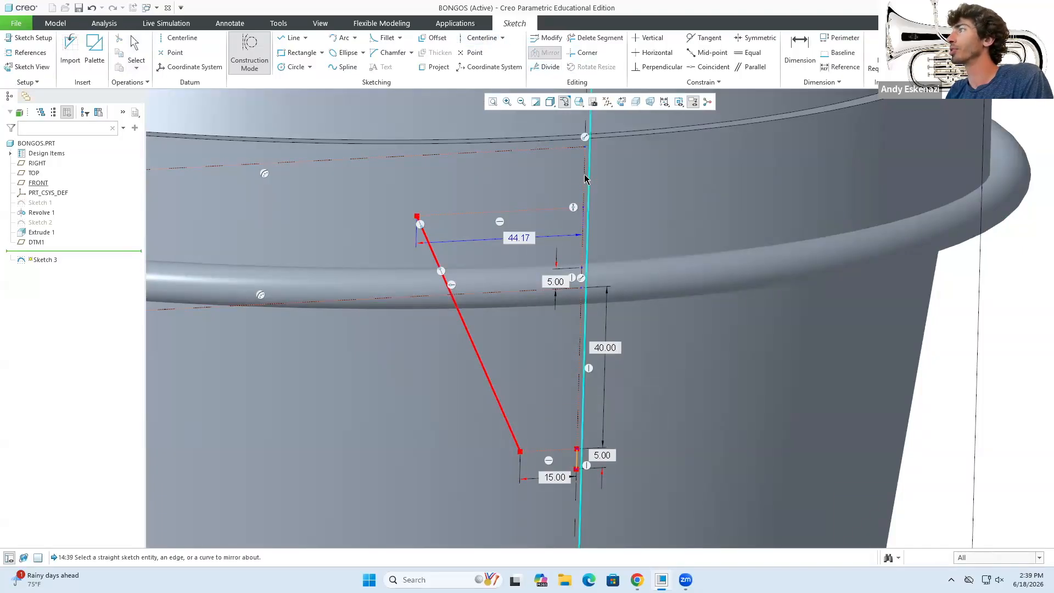
click(584, 174)
click(919, 51)
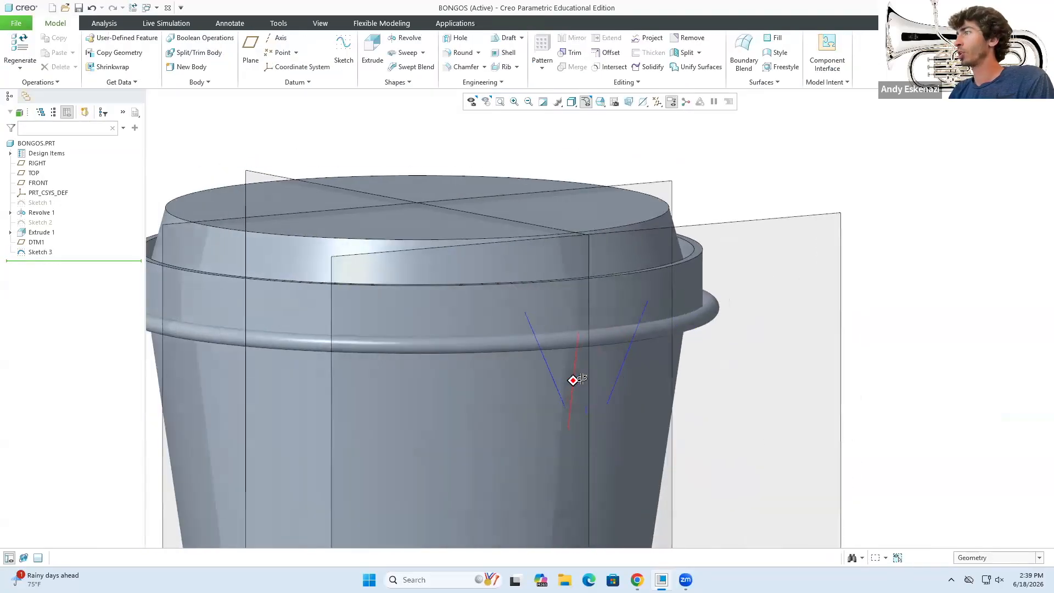
Start a datum plane referenced to the top ring face of the drum shell's rim, with an offset of 15.
middle_drag(546, 363, 558, 327)
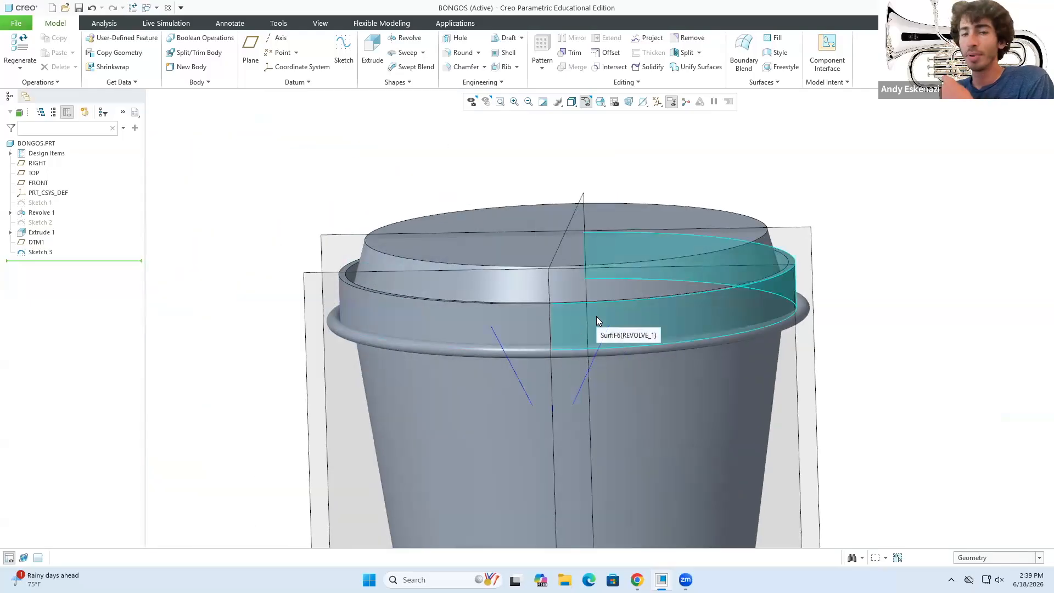
middle_drag(598, 319, 615, 407)
scroll(531, 331, up, 3)
scroll(529, 330, down, 5)
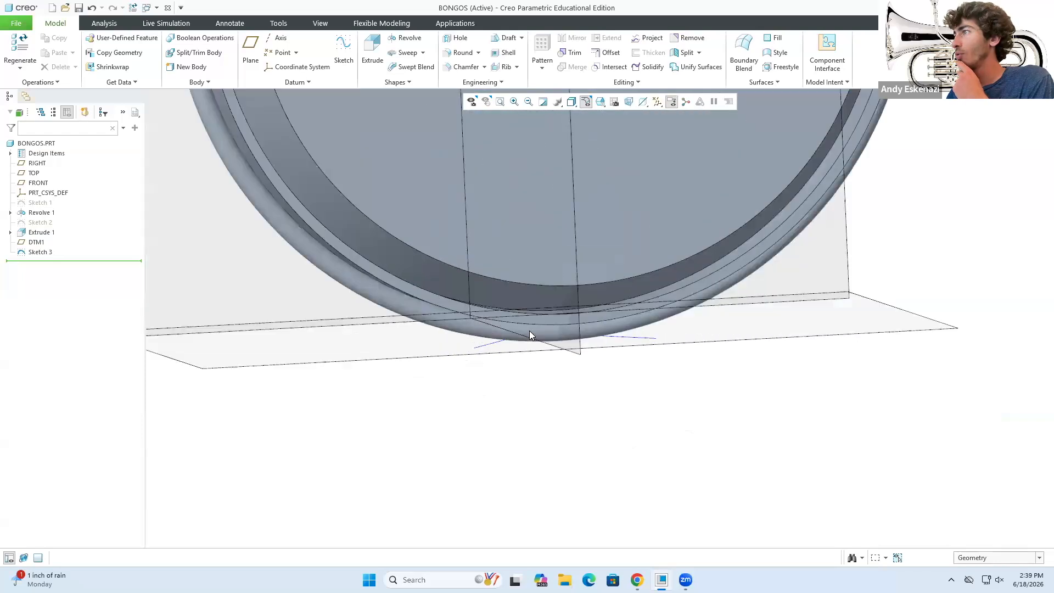
middle_drag(529, 330, 529, 315)
click(250, 51)
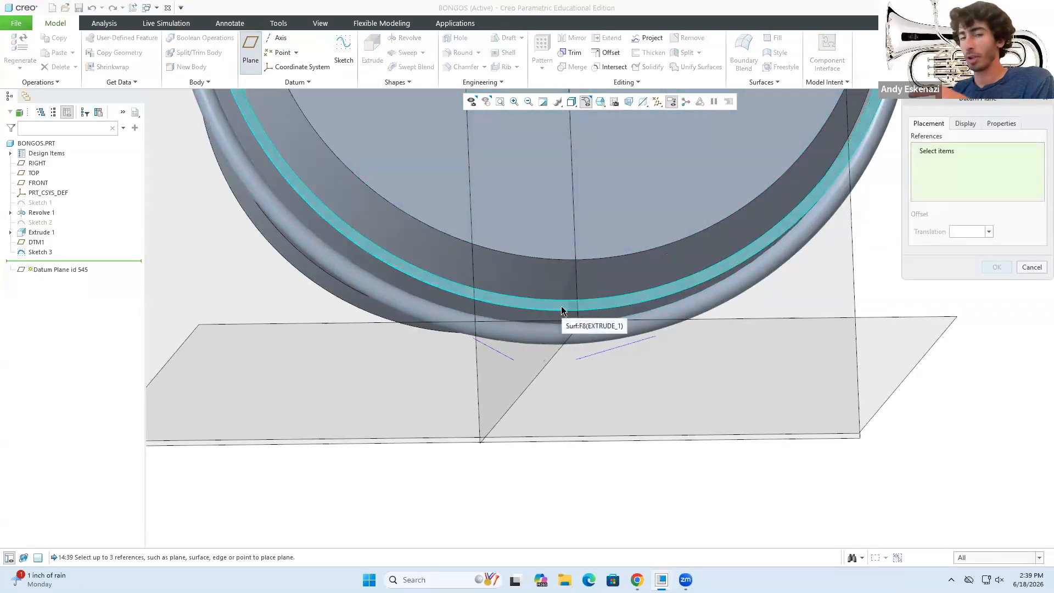
click(561, 306)
middle_drag(602, 369, 593, 299)
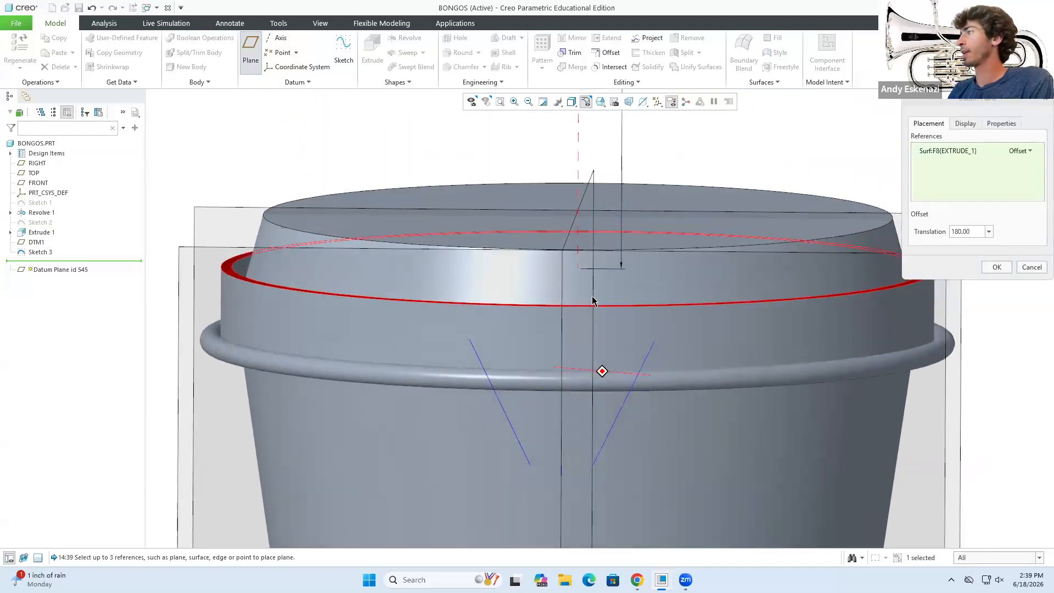
drag(969, 233, 940, 232)
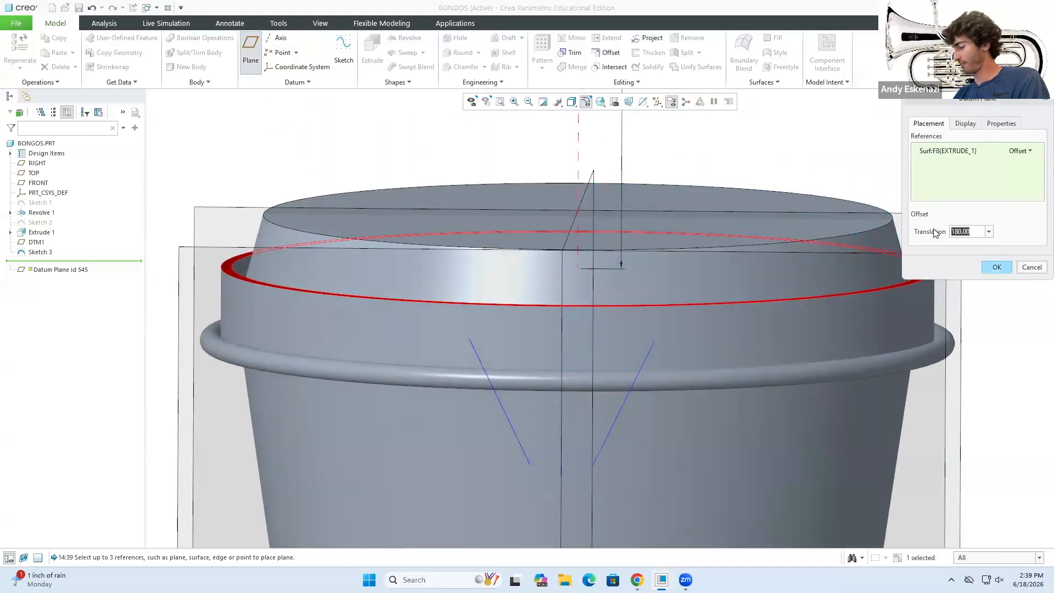
text(1)
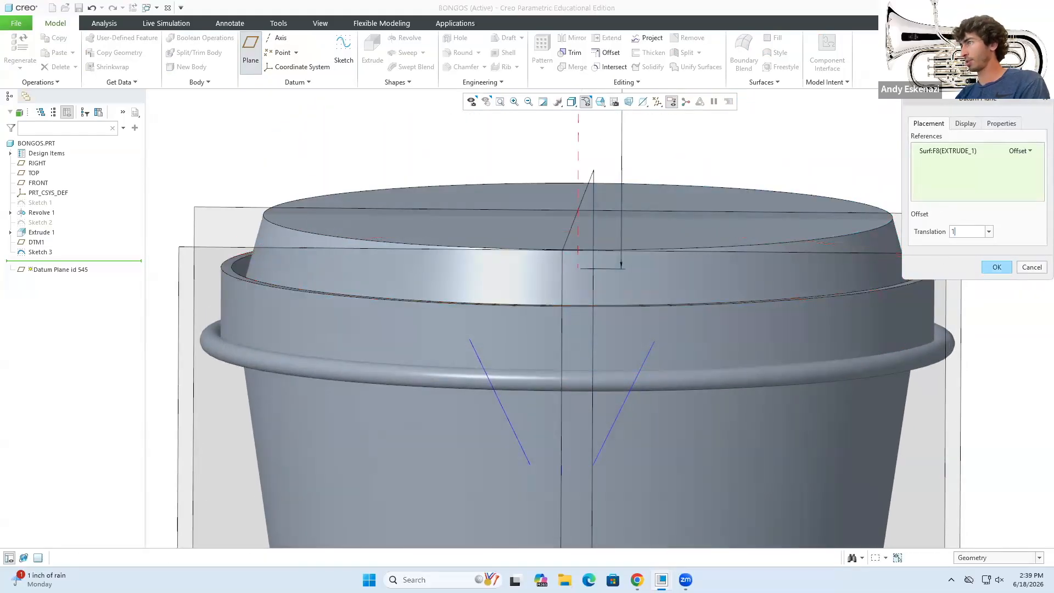
text(5)
key(Return)
Reverse the datum plane's offset direction so it lies 15 below the rim face, and create the plane.
middle_drag(665, 294, 700, 307)
double_click(952, 233)
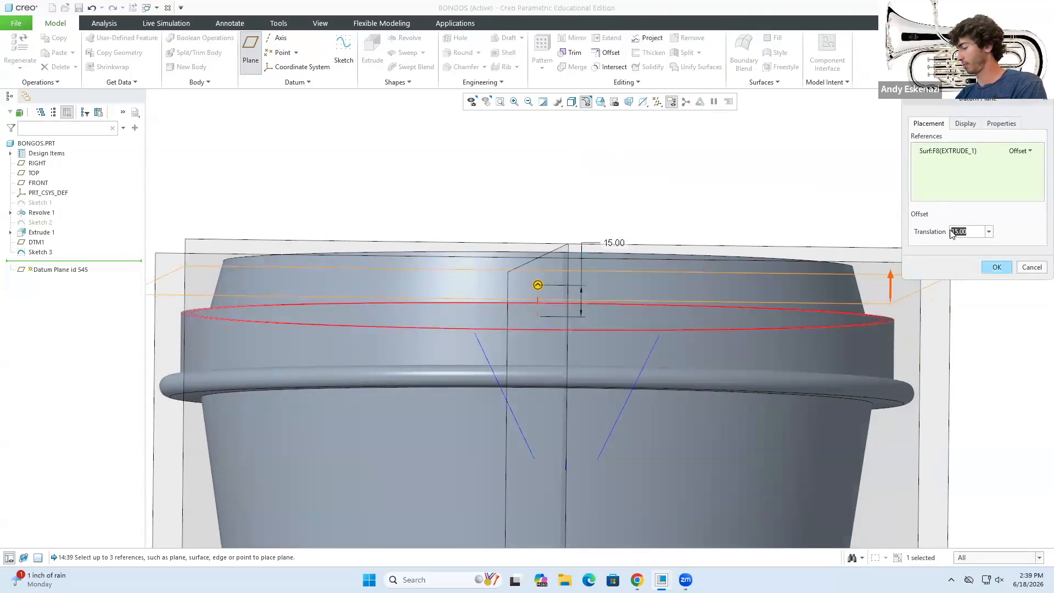
text(-)
key(Return)
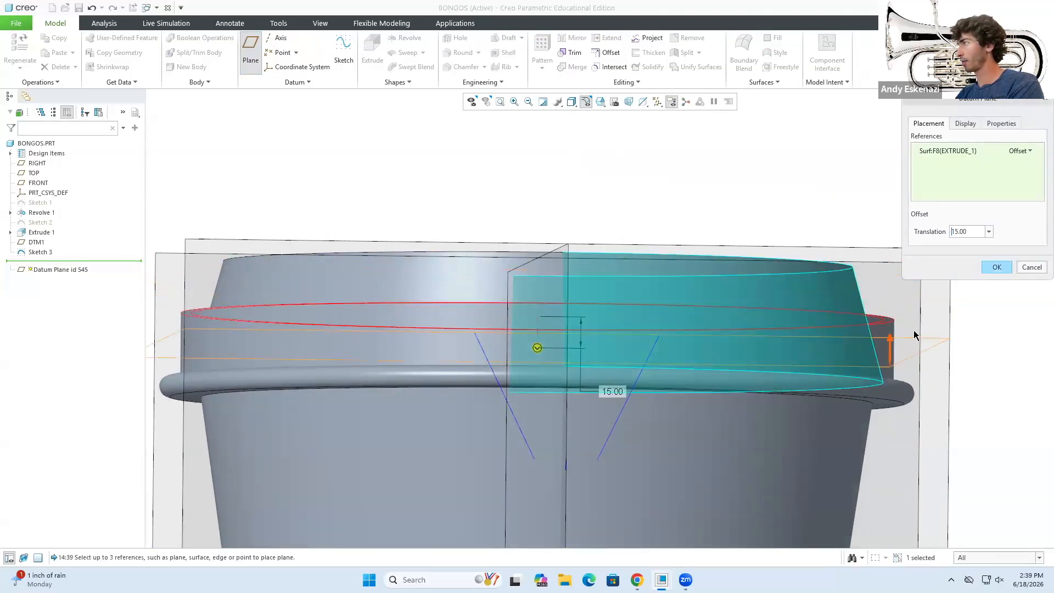
click(996, 267)
Start a sketch on the new datum plane and project the two upper slanted segments of the hook profile into it.
middle_drag(641, 310, 631, 355)
click(328, 60)
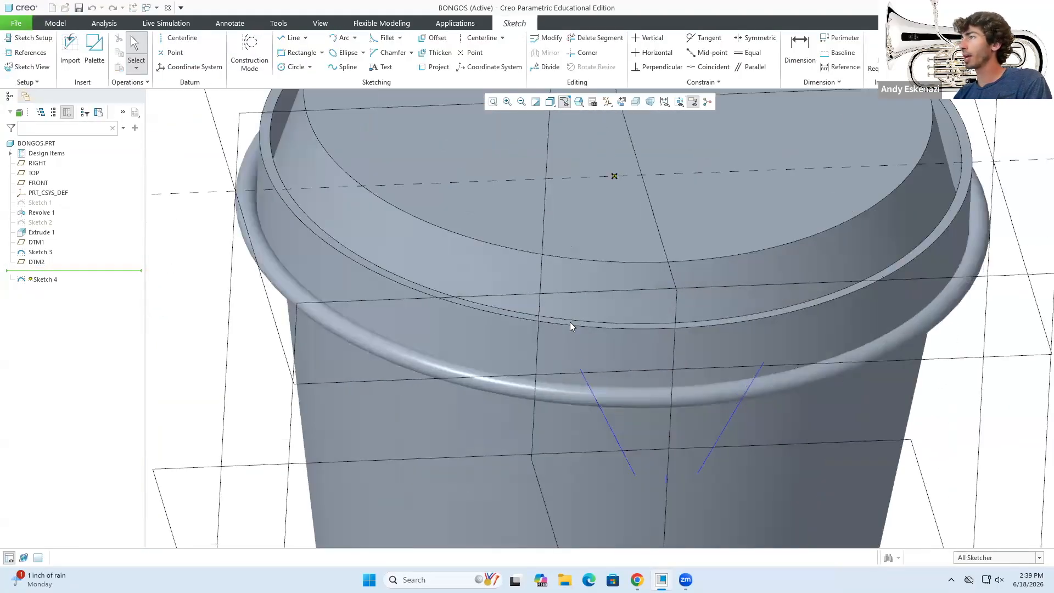
click(434, 67)
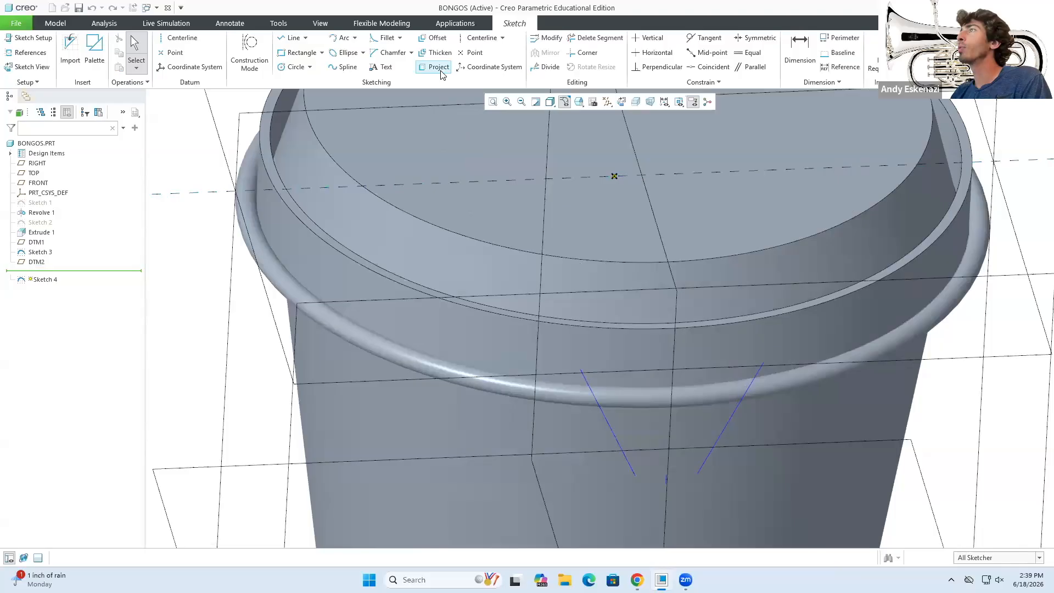
click(586, 380)
click(761, 383)
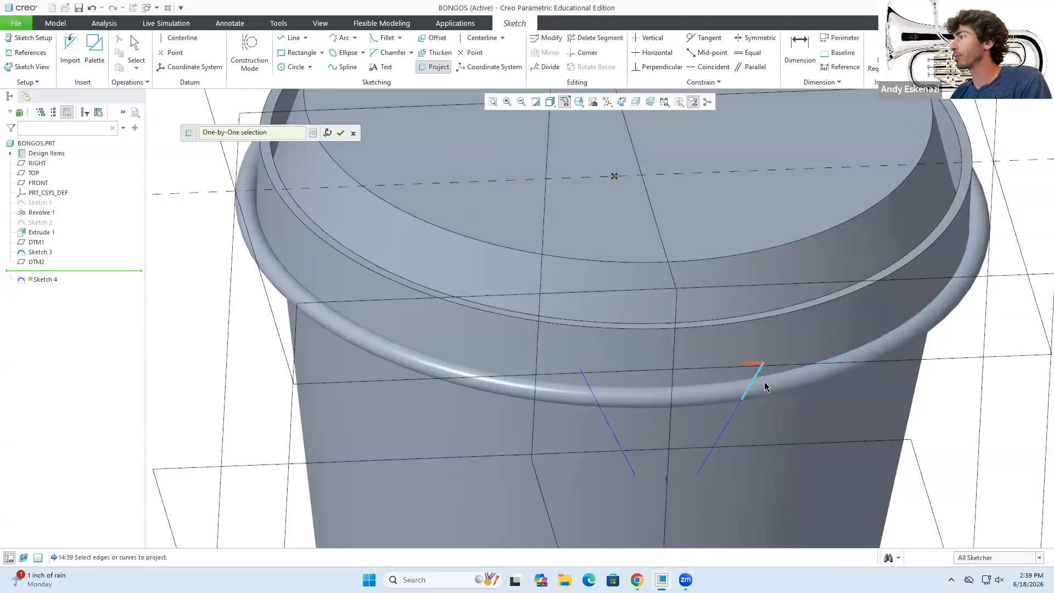
ctrl+click(586, 378)
click(340, 133)
Project the outer circular edge of the rim's top face into the sketch.
scroll(581, 378, down, 3)
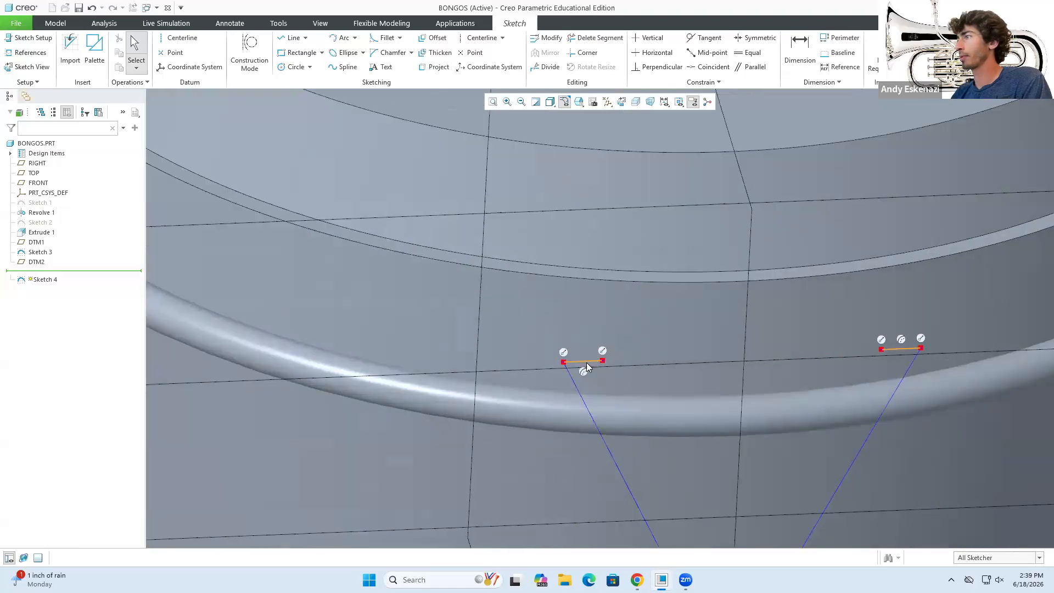
scroll(607, 357, up, 3)
mouse_move(605, 342)
middle_down()
mouse_move(763, 357)
mouse_move(610, 404)
mouse_move(609, 423)
middle_up()
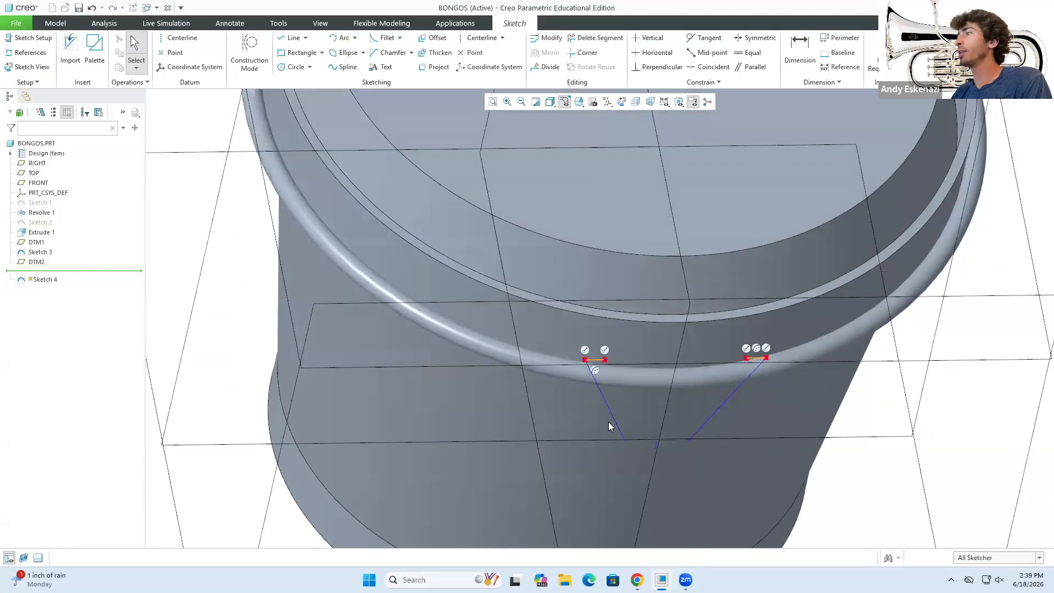
click(437, 67)
click(678, 323)
click(687, 327)
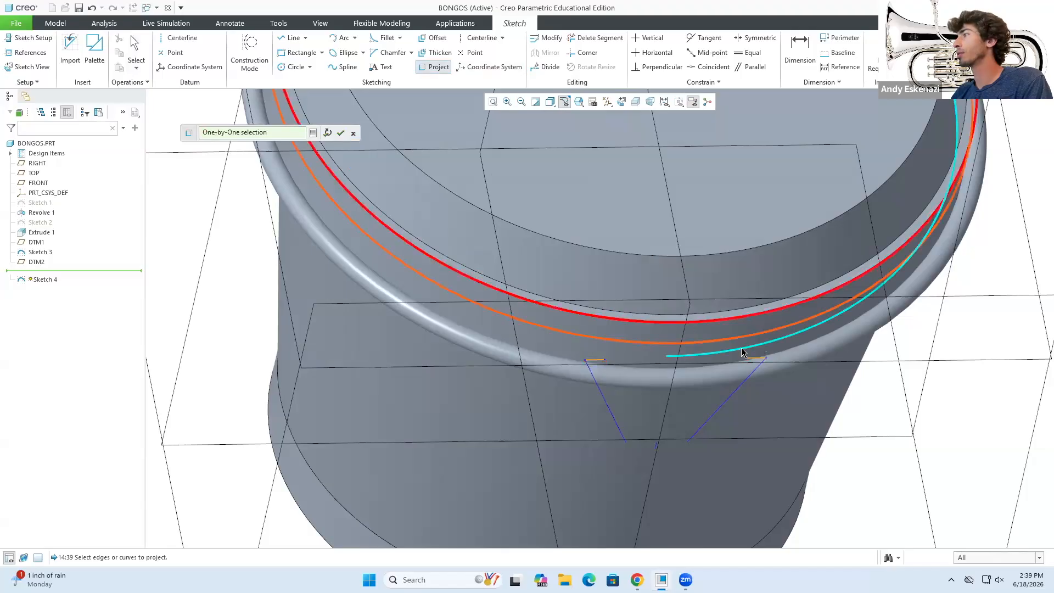
middle_click(678, 356)
Draw two equal vertical lines about 20 long from the outer ends of the projected segments inward past the projected circle.
middle_drag(694, 384, 683, 401)
click(293, 38)
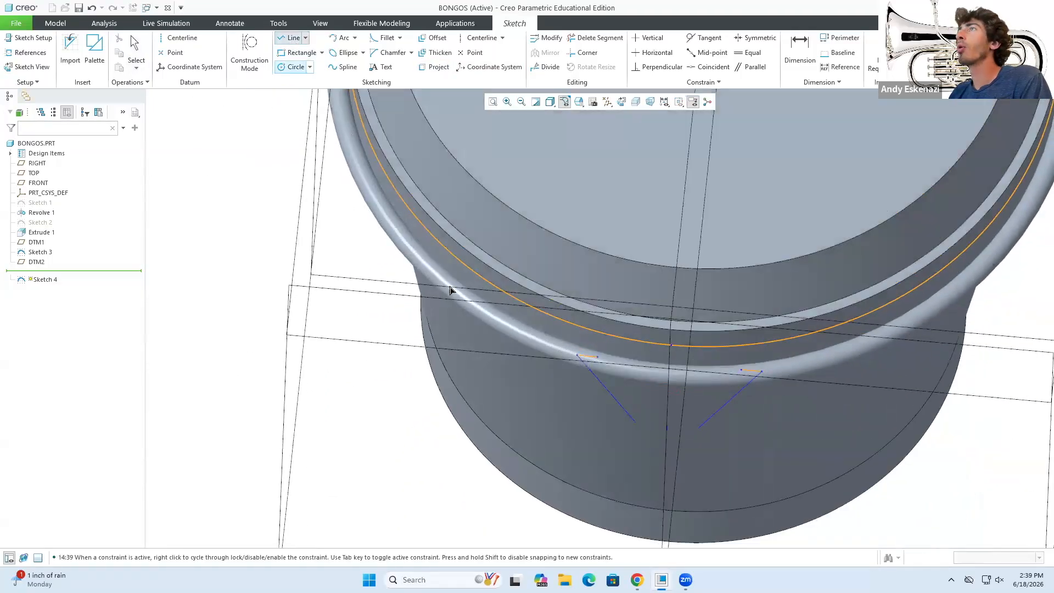
click(577, 358)
scroll(584, 326, down, 3)
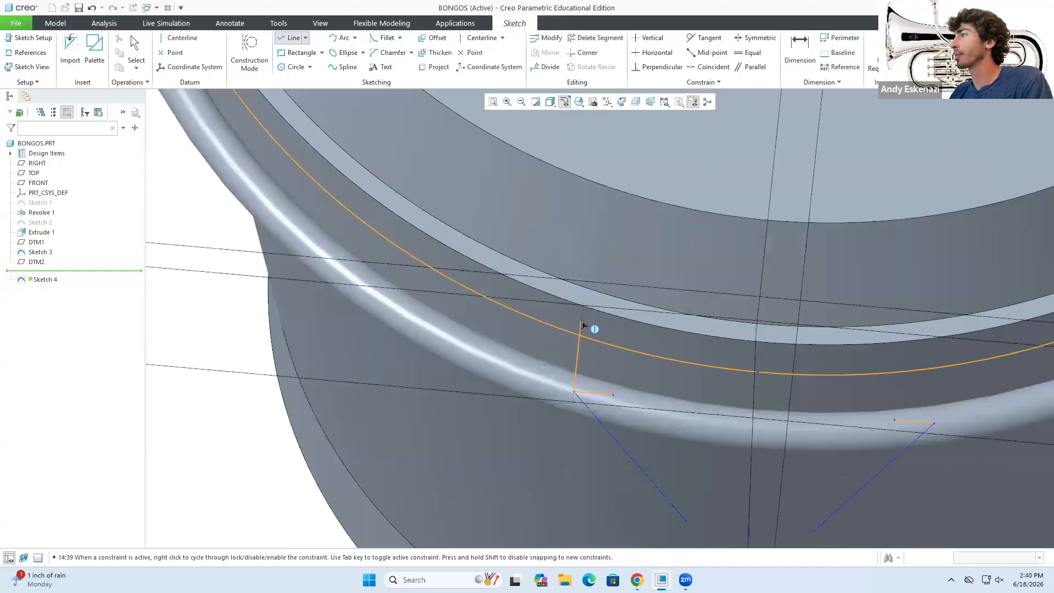
click(581, 322)
middle_click(581, 323)
scroll(518, 319, up, 3)
scroll(729, 370, down, 1)
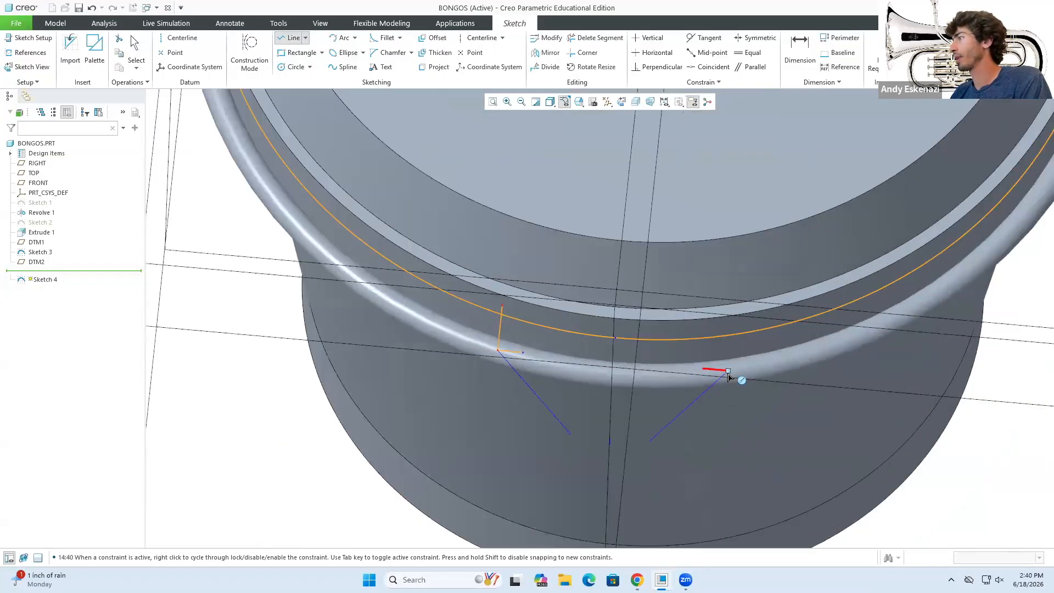
scroll(731, 347, down, 1)
click(733, 314)
middle_click(828, 365)
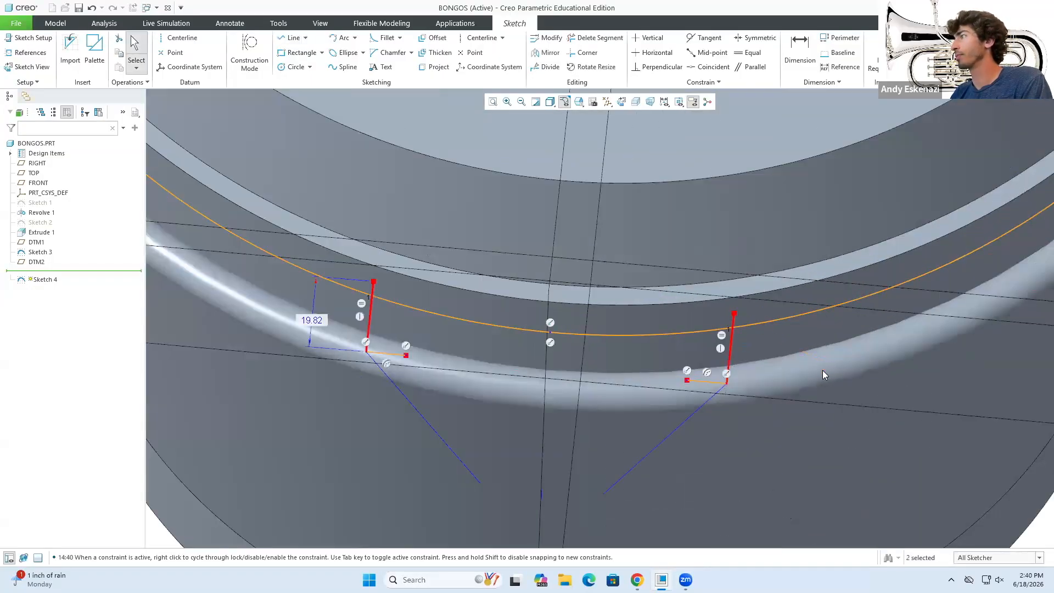
Set the length of the two equal inward lines to 20.
click(425, 363)
double_click(309, 321)
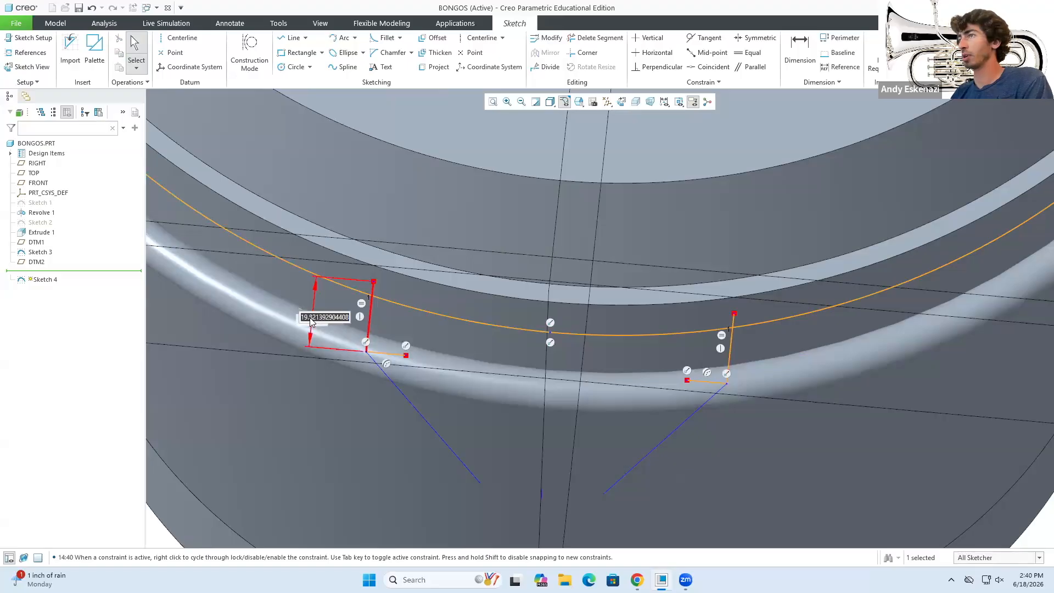
text(20)
key(Return)
middle_drag(311, 323, 315, 342)
Set the length of the two equal inward lines to 19 and finish the sketch.
middle_drag(319, 329, 319, 321)
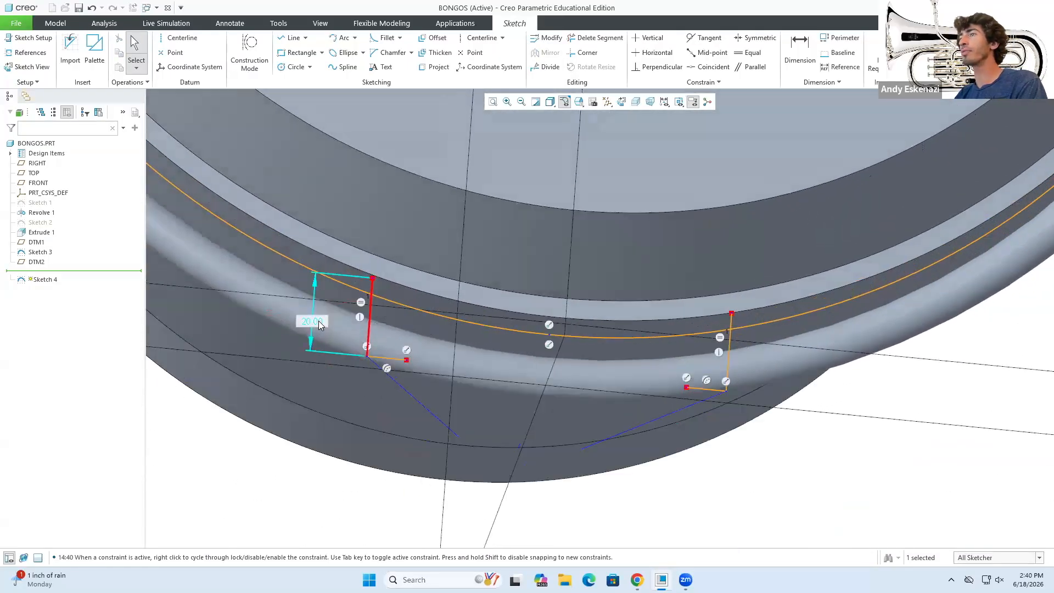
text(19)
key(Return)
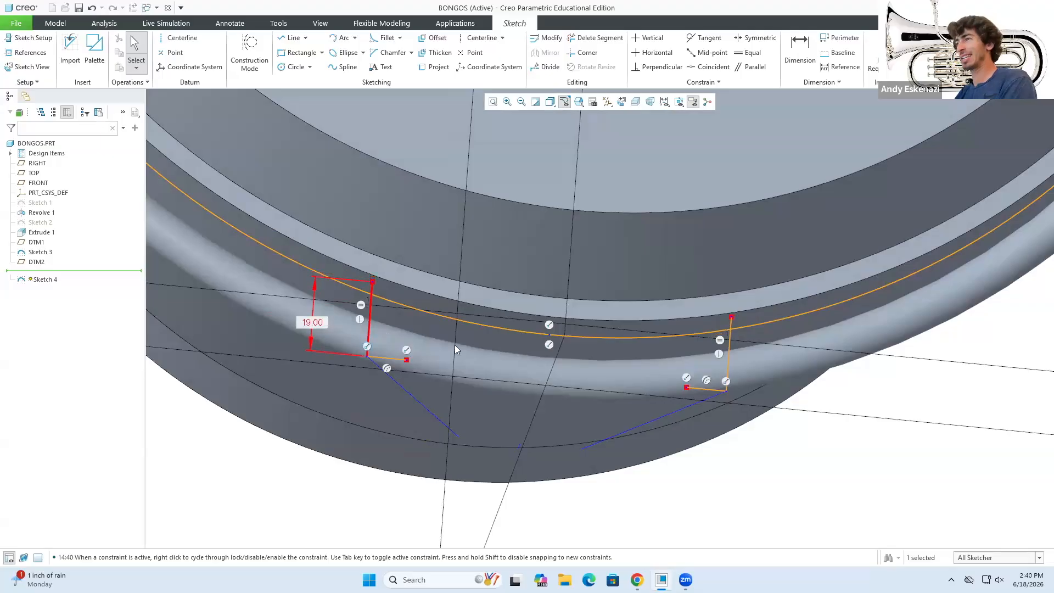
middle_drag(455, 344, 465, 334)
click(923, 50)
scroll(610, 333, up, 4)
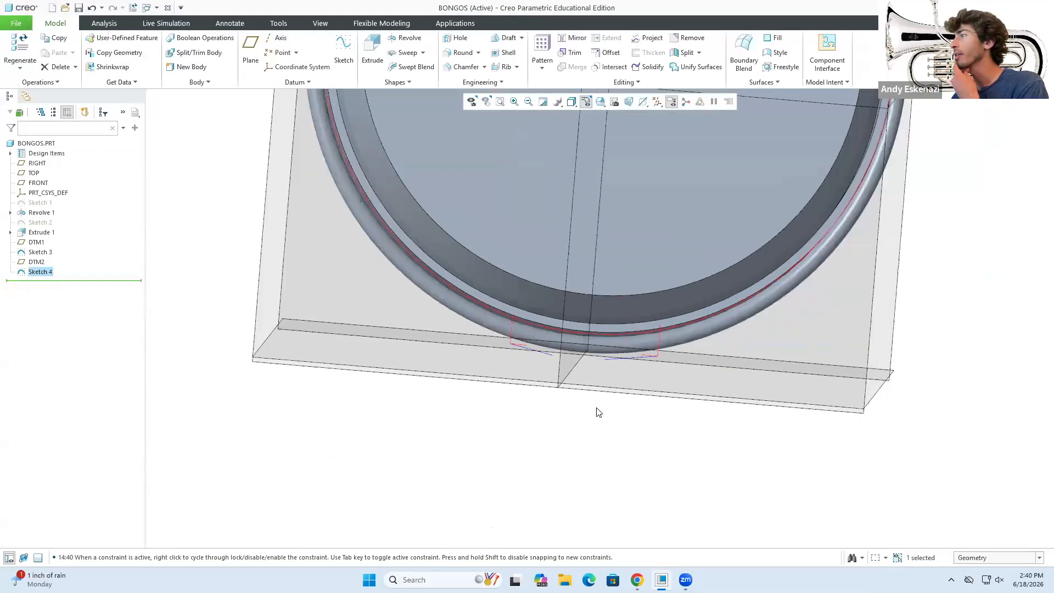
click(576, 448)
Start a datum curve through points from the left inward line's inner end through the left slanted segments' junction to their lower end.
mouse_move(567, 433)
middle_down()
mouse_move(565, 403)
mouse_move(591, 371)
mouse_move(595, 446)
middle_up()
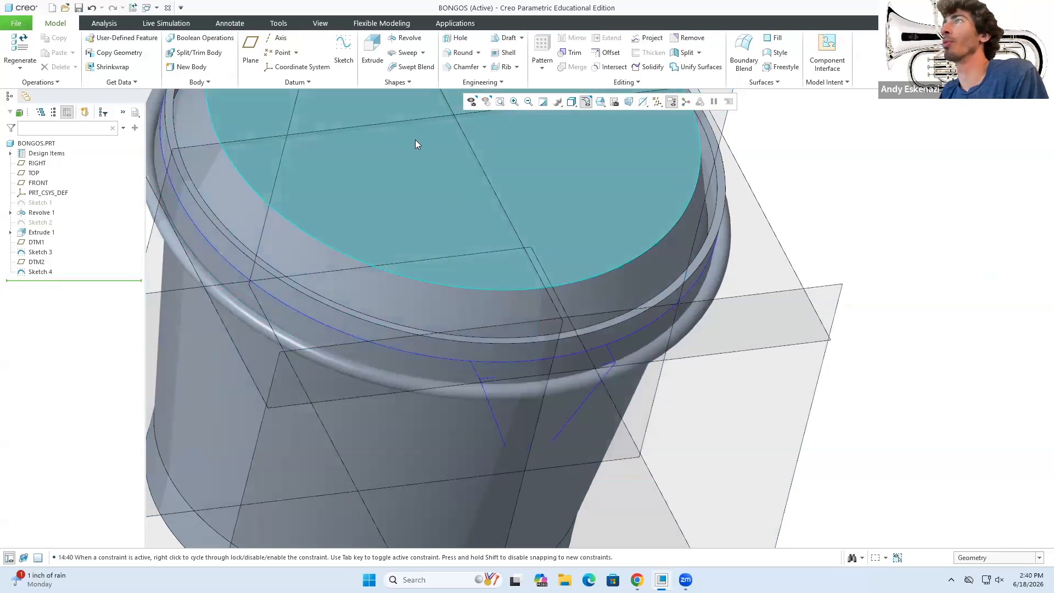
click(294, 82)
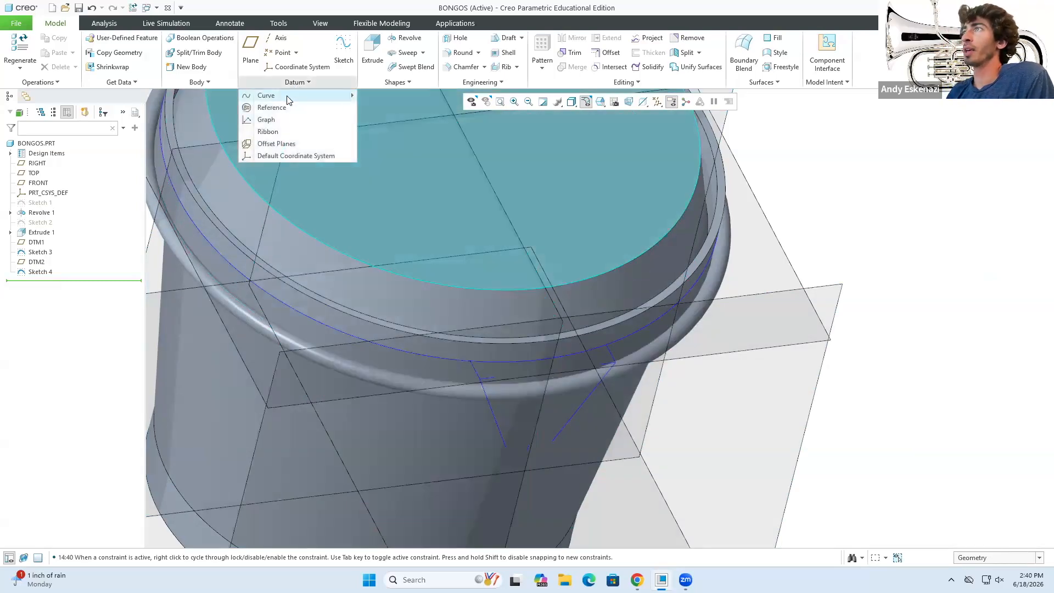
mouse_move(274, 95)
click(401, 96)
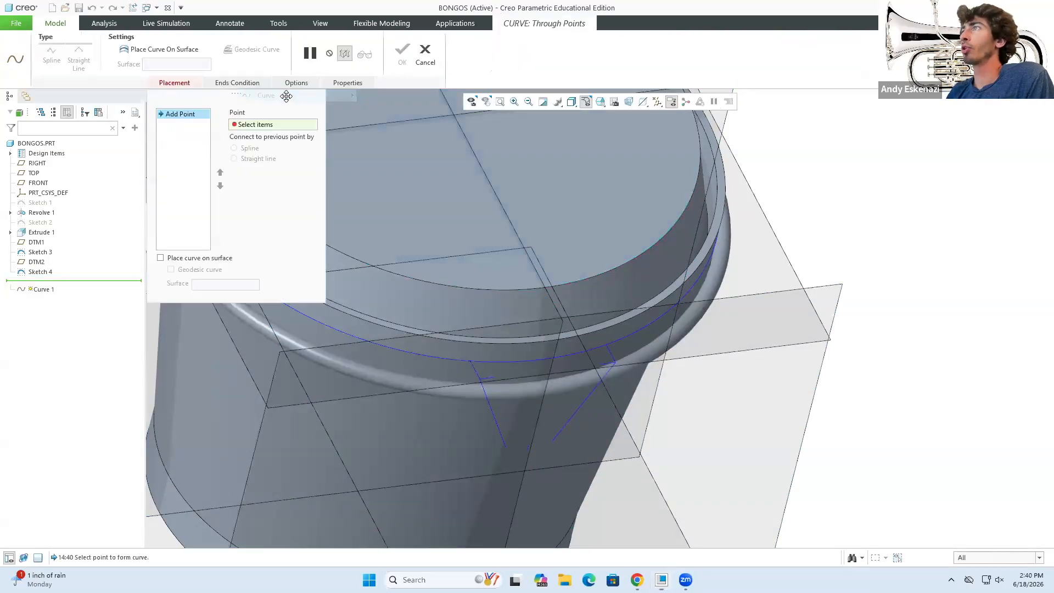
click(472, 361)
middle_drag(501, 381, 480, 372)
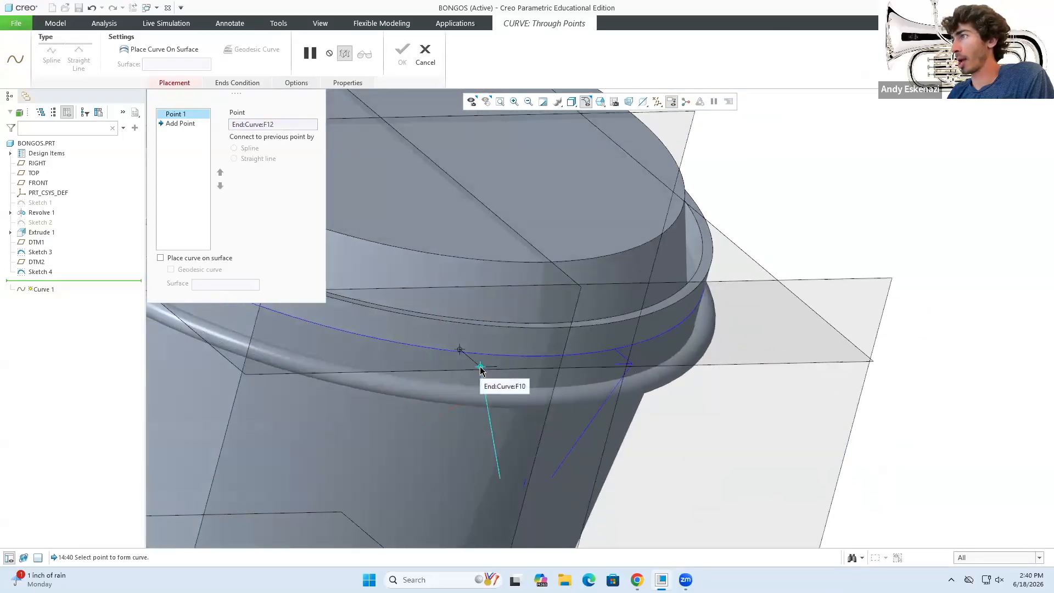
click(487, 407)
mouse_move(486, 409)
middle_down()
mouse_move(548, 401)
mouse_move(491, 420)
middle_up()
click(511, 476)
Extend the curve through the bottom centre point to the lower end of the right slanted segments.
scroll(513, 478, down, 4)
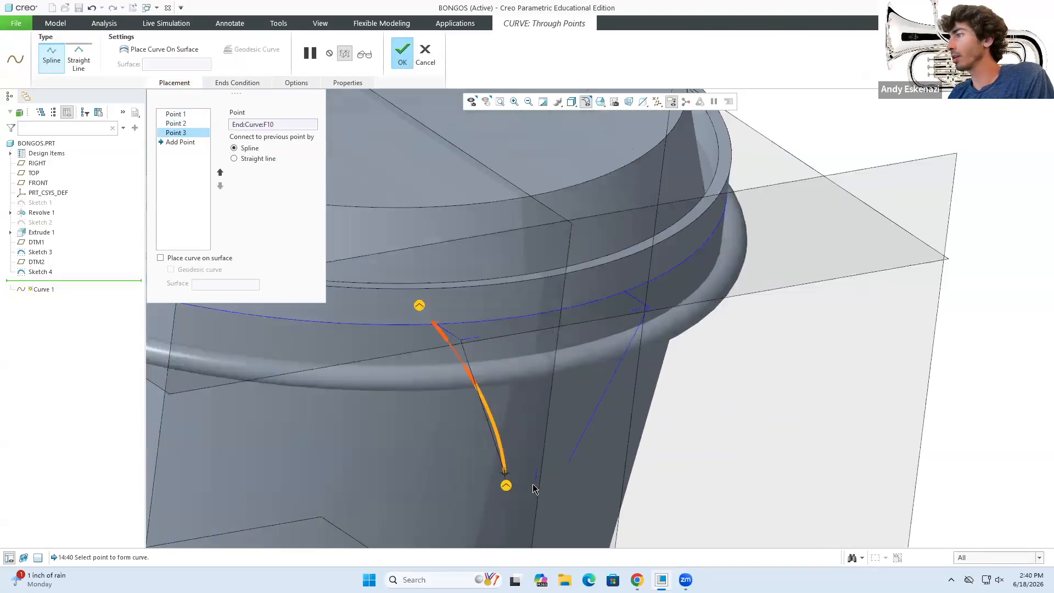
click(536, 478)
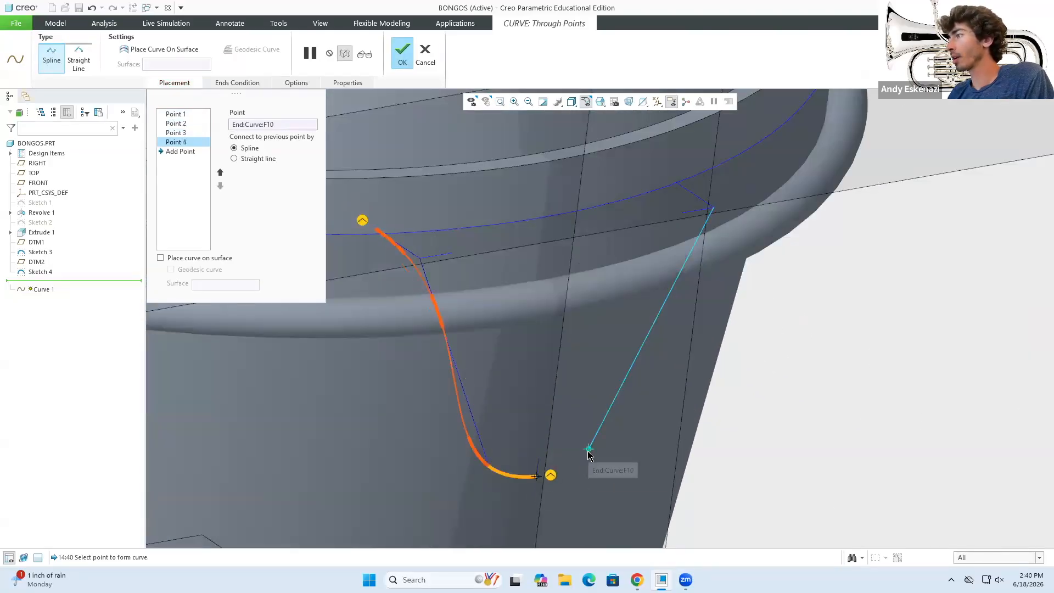
click(590, 451)
middle_drag(624, 396, 599, 292)
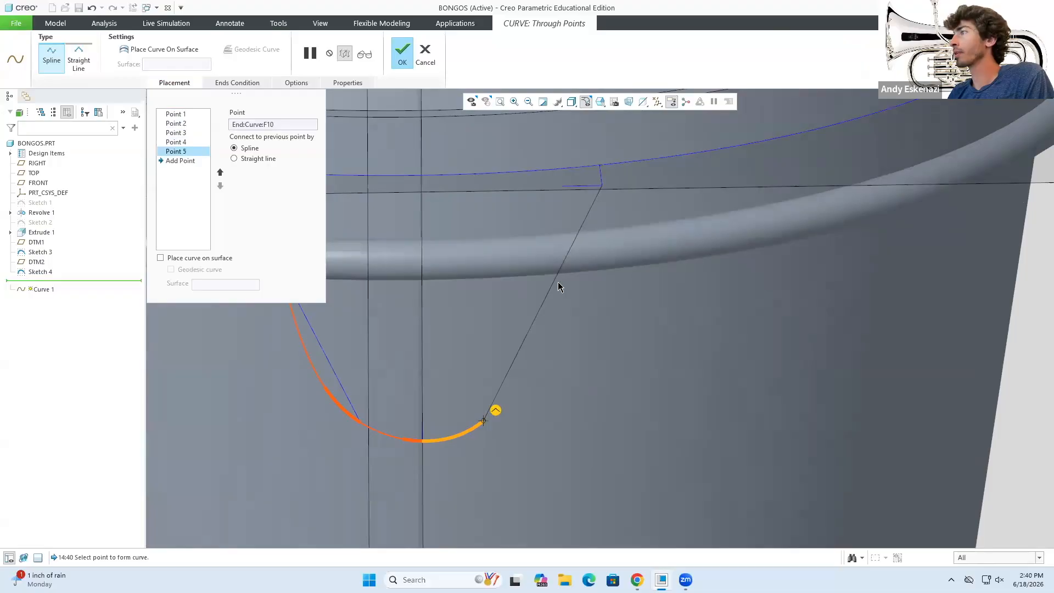
Continue the curve through the right slanted segments' junction to the right inward line's inner end and finish the curve.
click(563, 267)
mouse_move(571, 247)
middle_down()
mouse_move(578, 228)
mouse_move(561, 263)
middle_up()
scroll(569, 218, down, 2)
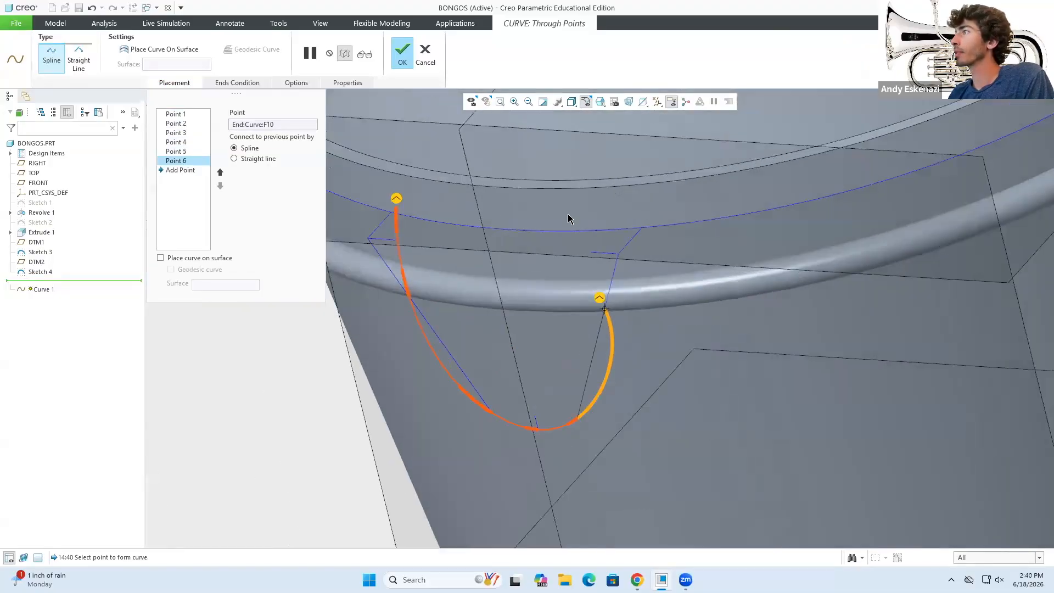
click(646, 232)
mouse_move(546, 311)
middle_down()
mouse_move(575, 276)
mouse_move(607, 278)
mouse_move(593, 302)
mouse_move(624, 296)
mouse_move(578, 294)
mouse_move(535, 327)
middle_up()
scroll(575, 276, up, 3)
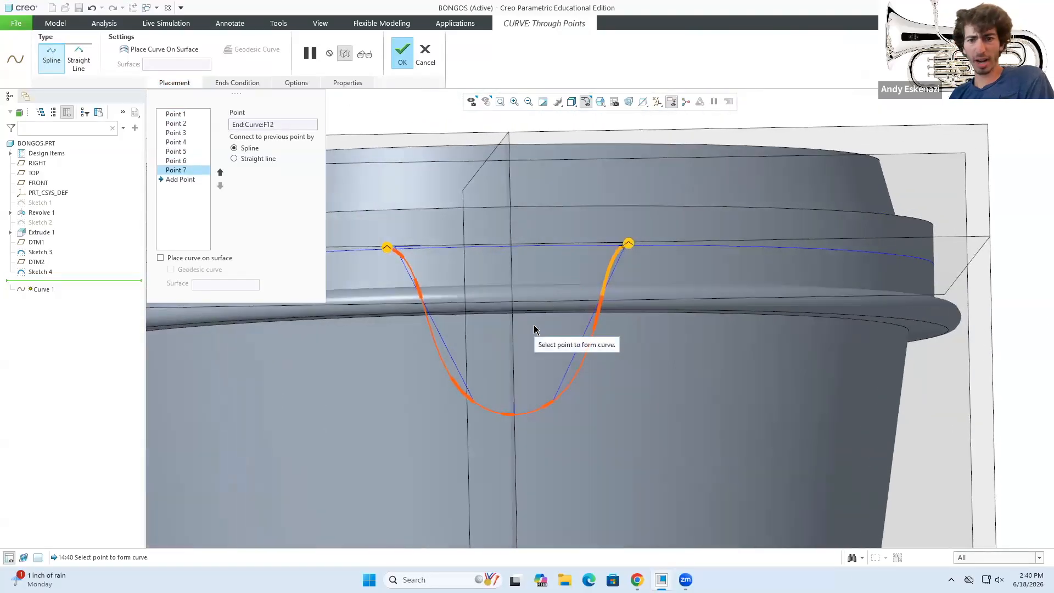
scroll(550, 276, up, 2)
mouse_move(550, 276)
middle_down()
mouse_move(563, 273)
mouse_move(540, 272)
mouse_move(572, 275)
mouse_move(538, 300)
mouse_move(583, 294)
mouse_move(555, 289)
mouse_move(506, 311)
mouse_move(407, 142)
middle_up()
click(403, 52)
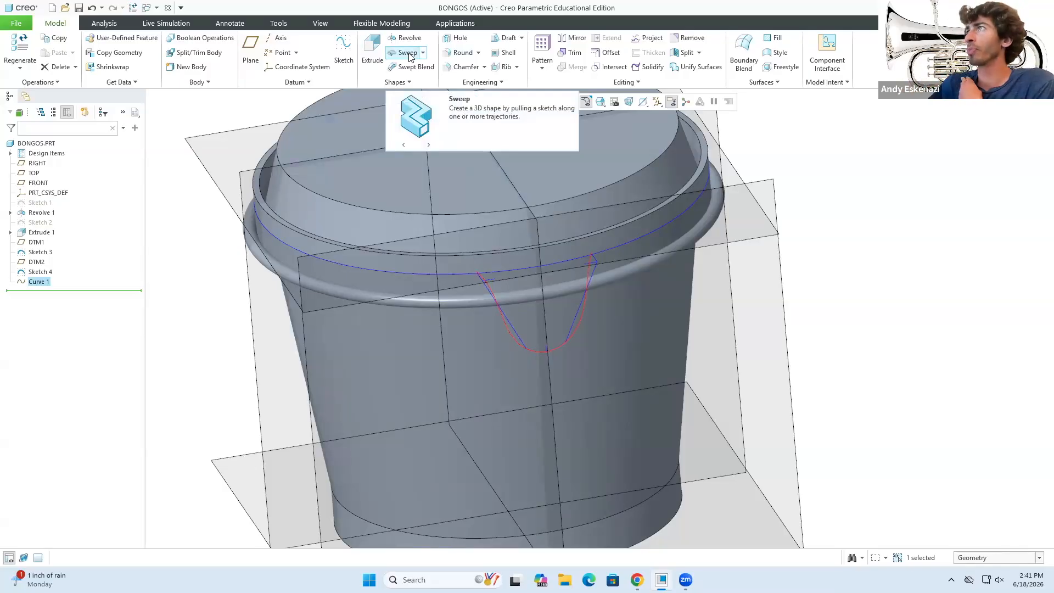
Start a sweep along the new curve and sketch a circular section of diameter 10 centred on its start point.
click(408, 53)
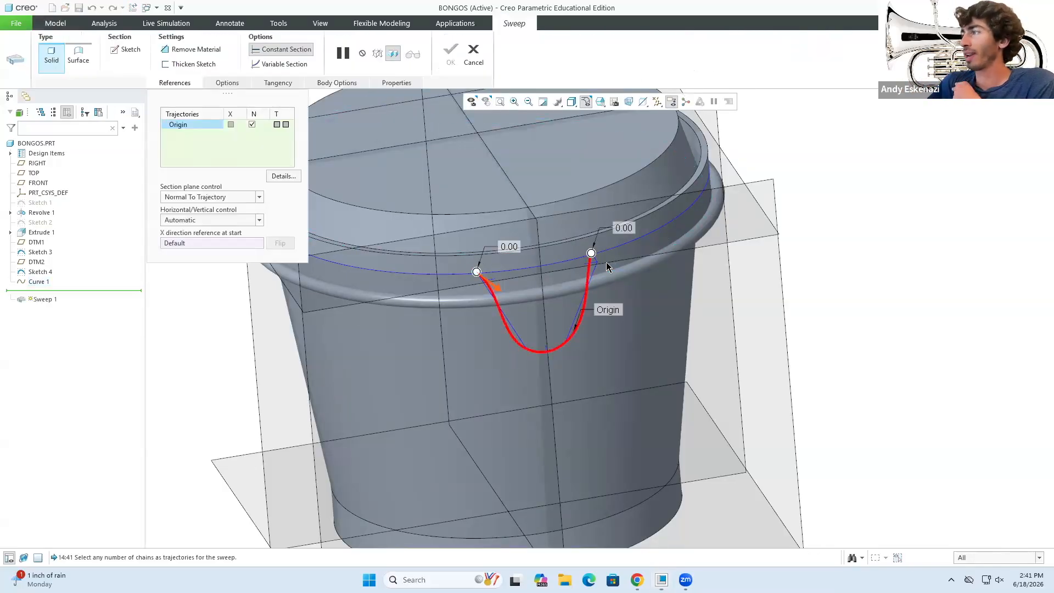
scroll(604, 263, down, 3)
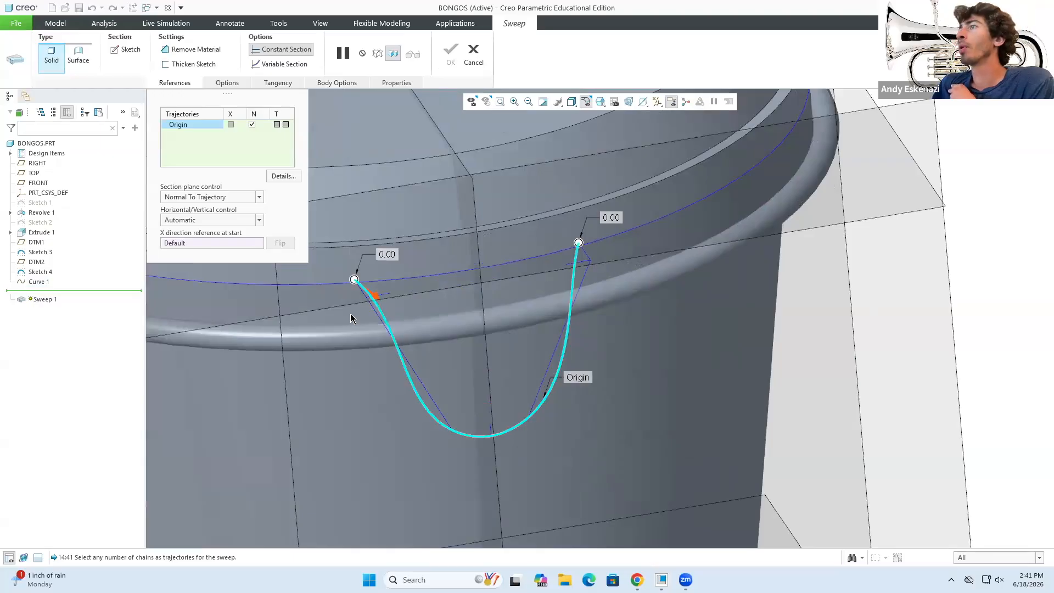
scroll(310, 275, down, 2)
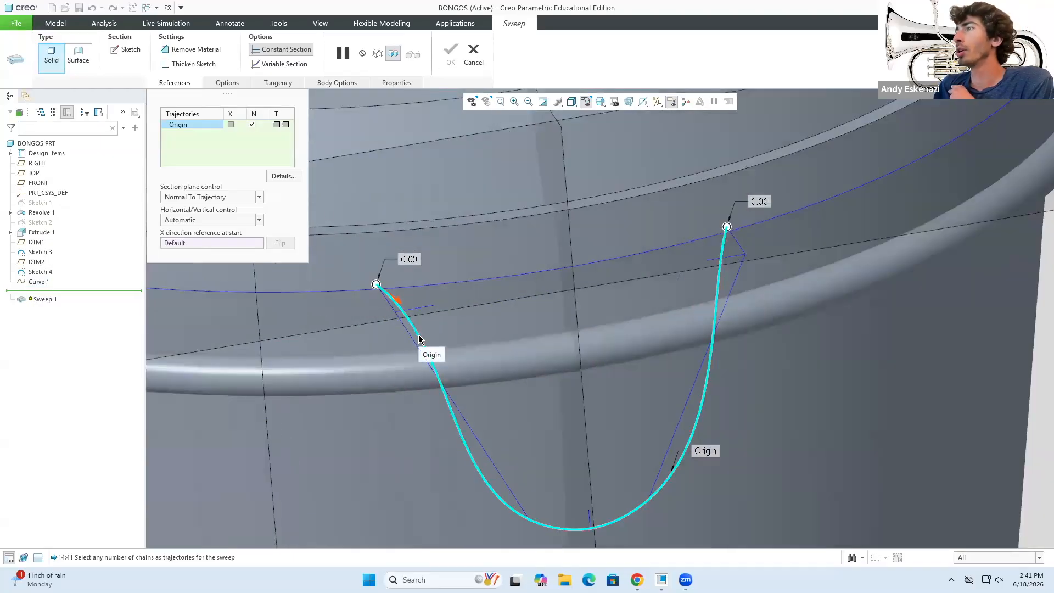
click(134, 49)
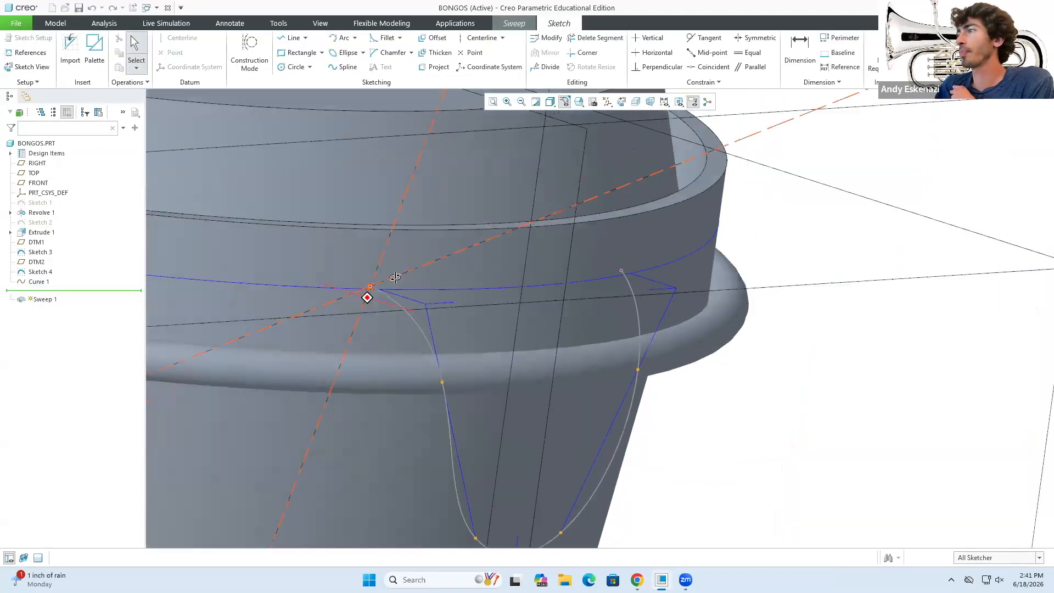
click(290, 68)
click(383, 302)
middle_click(383, 302)
mouse_move(382, 302)
middle_down()
mouse_move(354, 272)
mouse_move(443, 301)
mouse_move(452, 325)
mouse_move(379, 293)
mouse_move(387, 279)
middle_up()
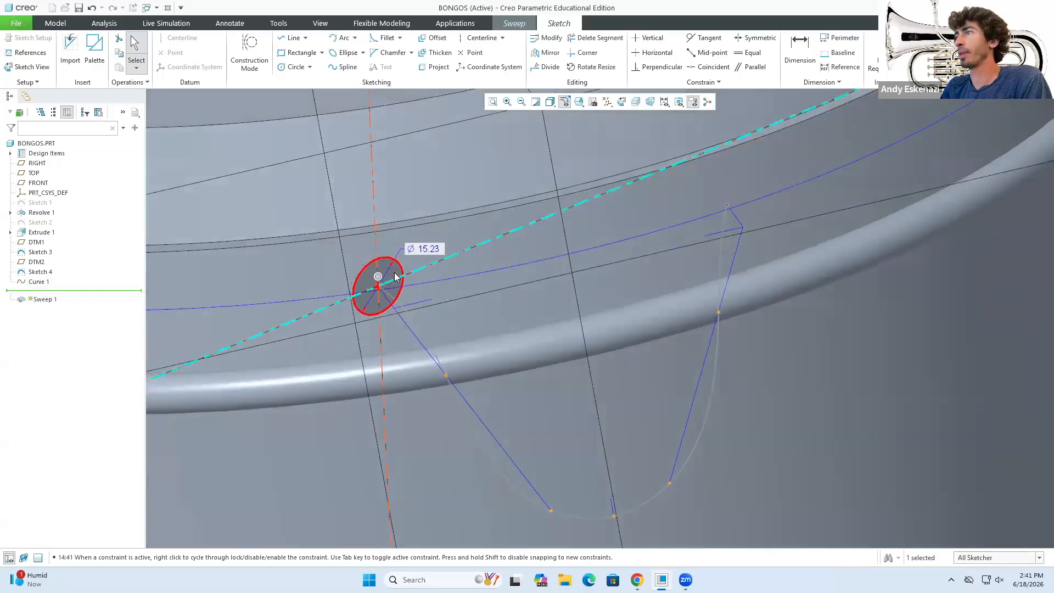
text(10)
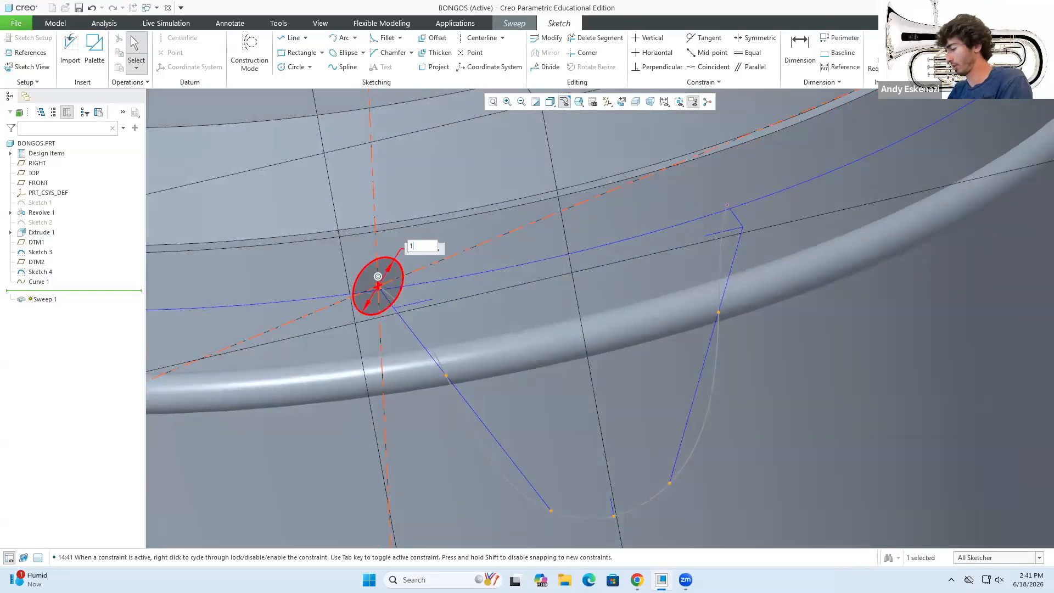
key(Return)
click(928, 52)
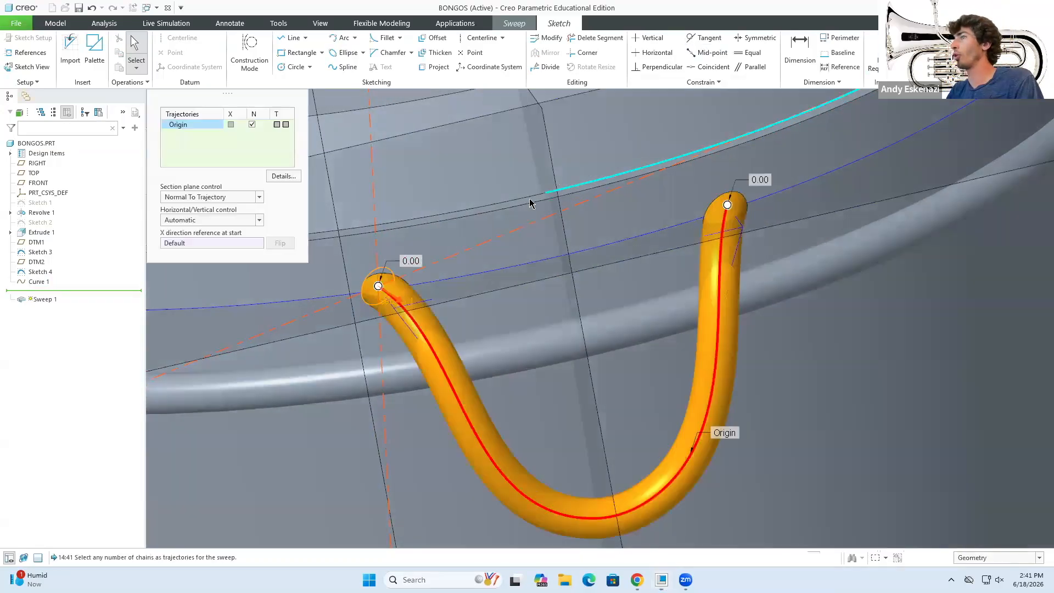
Compare the previewed hook's shape and thickness with the tension hooks in the bongo reference photo.
scroll(528, 266, up, 4)
mouse_move(531, 344)
middle_down()
mouse_move(583, 324)
mouse_move(622, 292)
mouse_move(532, 343)
mouse_move(566, 331)
middle_up()
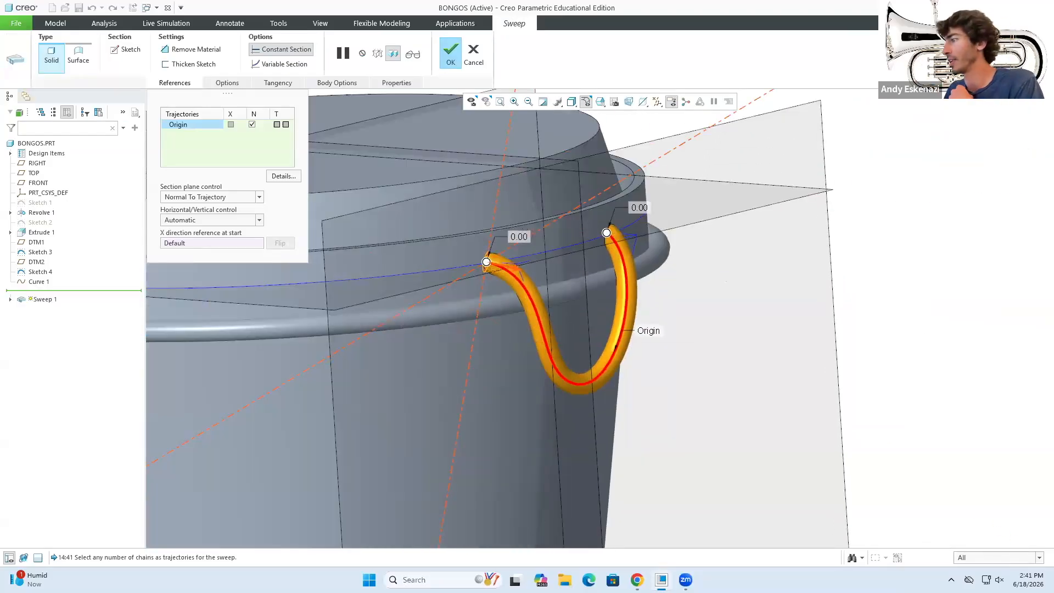
click(637, 580)
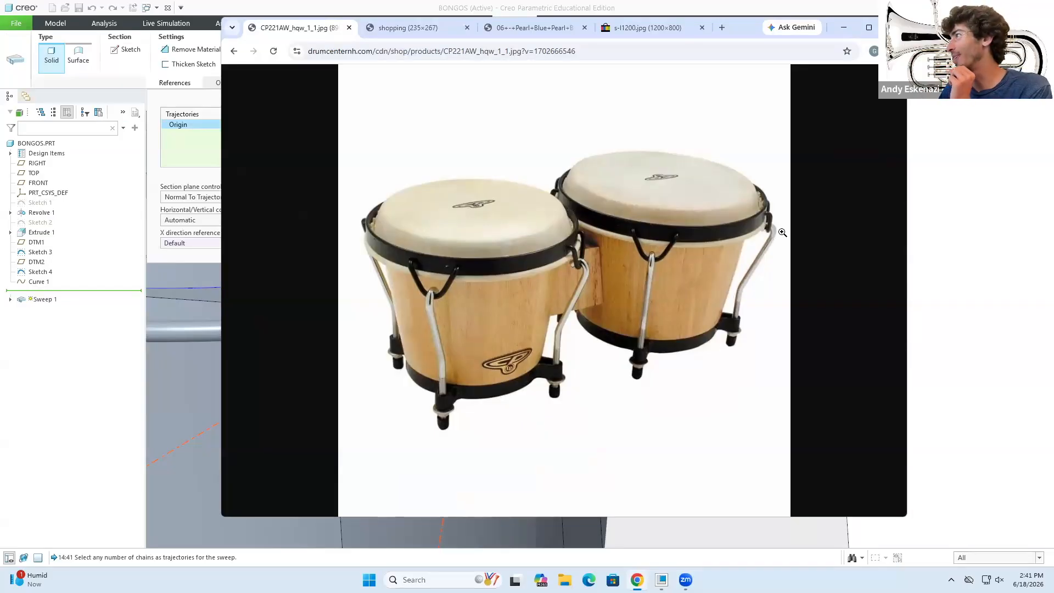
click(844, 27)
middle_drag(478, 264, 618, 285)
scroll(620, 288, down, 3)
mouse_move(539, 291)
middle_down()
mouse_move(523, 279)
mouse_move(567, 296)
mouse_move(524, 303)
middle_up()
scroll(523, 279, up, 6)
scroll(527, 295, down, 5)
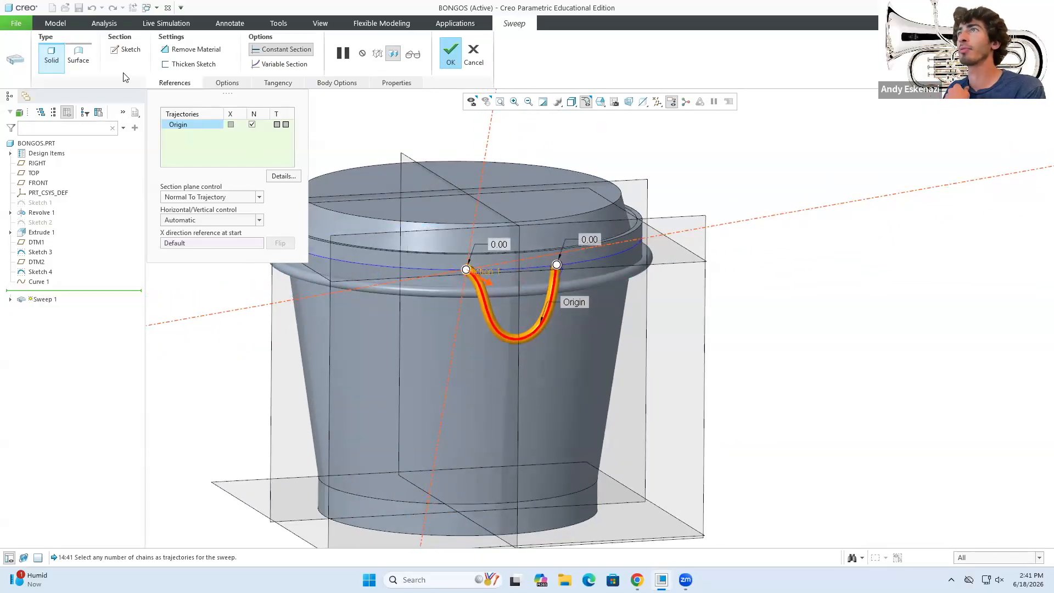
Reduce the diameter of the sweep's circular section and complete the sweep.
click(125, 51)
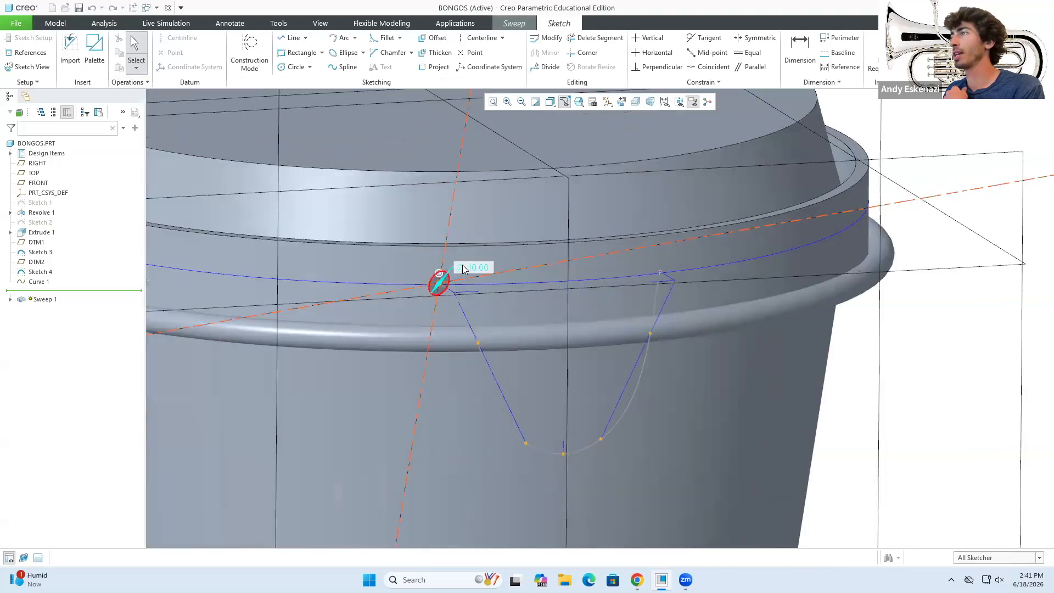
key(Return)
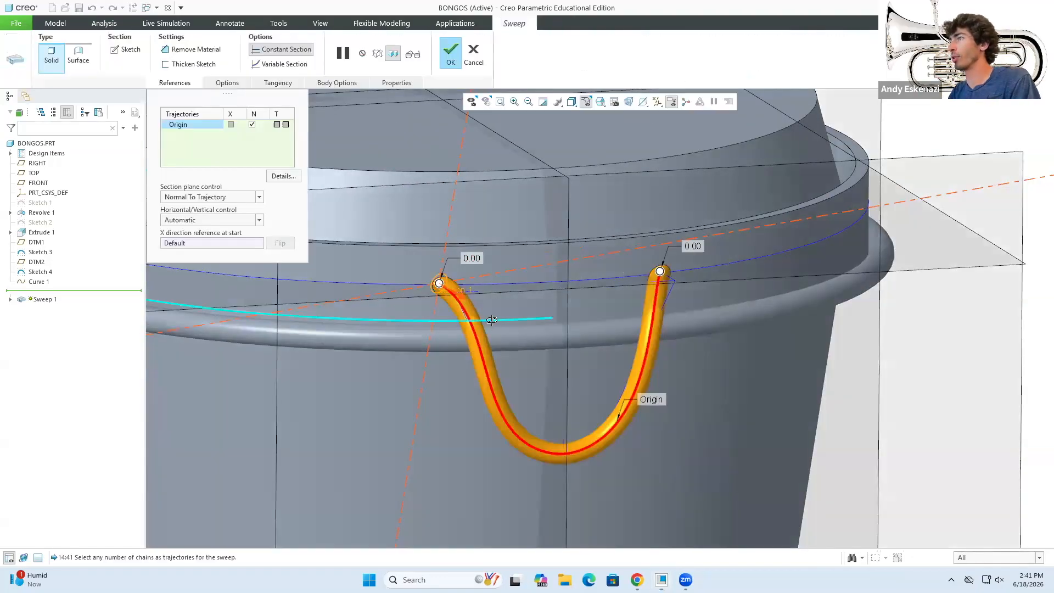
mouse_move(604, 310)
middle_down()
mouse_move(533, 318)
mouse_move(527, 346)
middle_up()
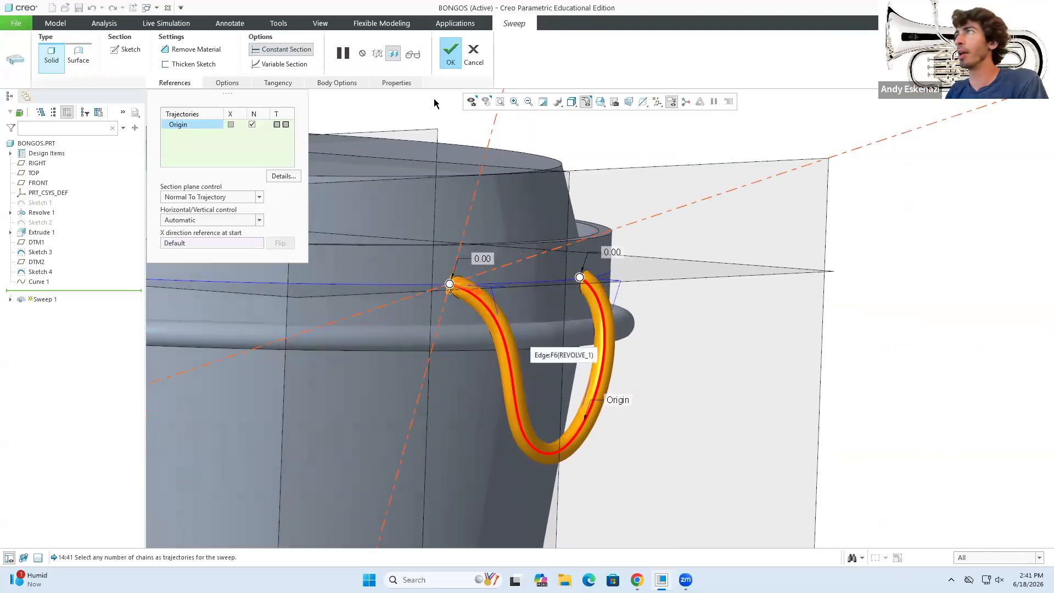
middle_click(536, 276)
scroll(534, 272, up, 4)
click(718, 328)
Edit the sketch of the hook's upper ends and set the length of the two equal inward lines to 18.
middle_drag(553, 288, 521, 292)
scroll(521, 292, down, 4)
mouse_move(463, 325)
middle_down()
mouse_move(442, 328)
mouse_move(462, 320)
middle_up()
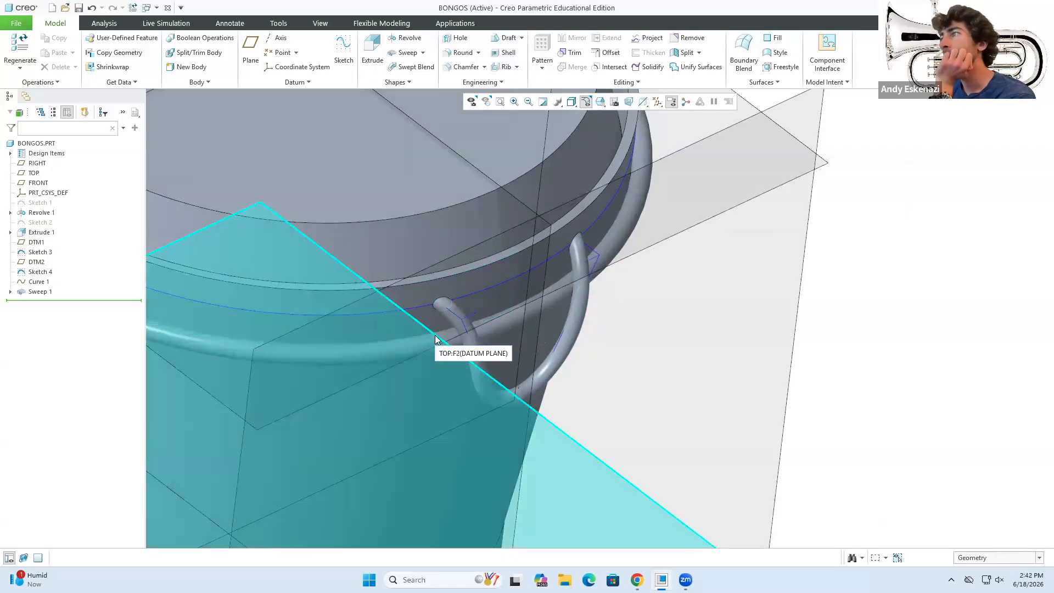
mouse_move(472, 356)
middle_down()
mouse_move(507, 354)
mouse_move(461, 311)
middle_up()
click(461, 311)
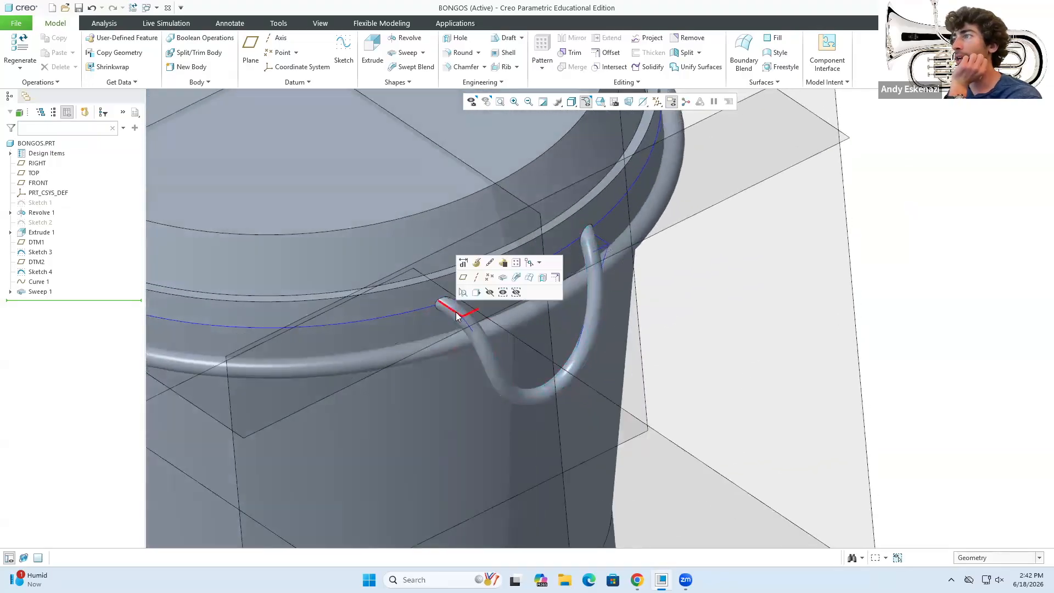
click(481, 268)
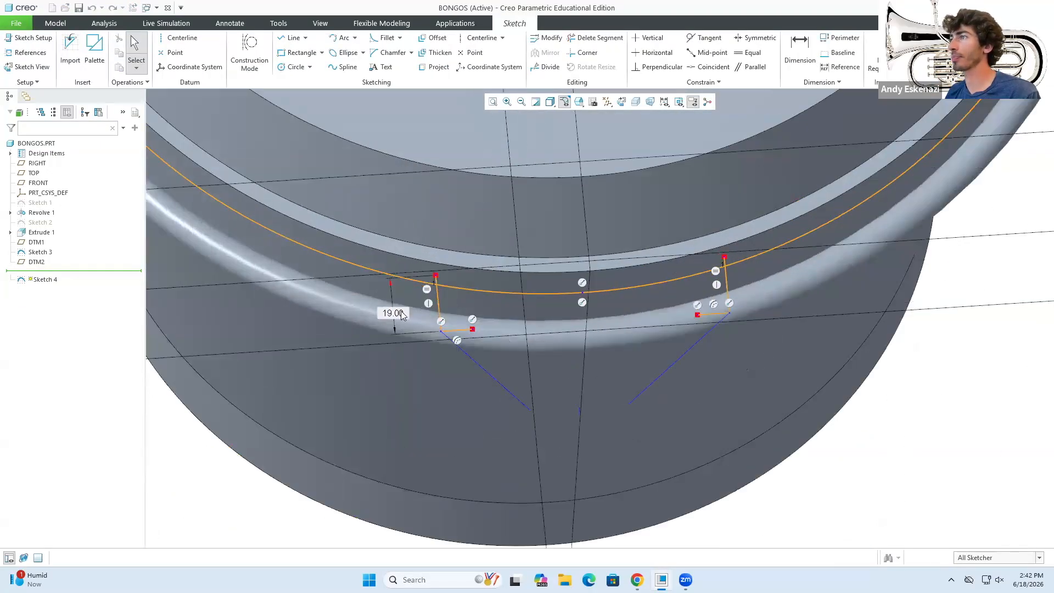
double_click(399, 314)
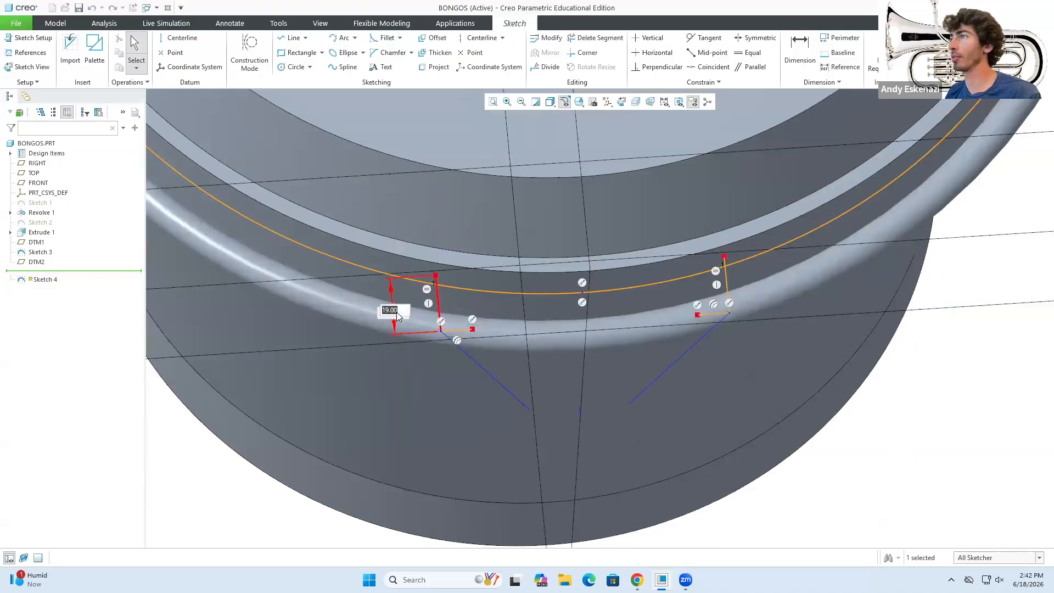
key(Return)
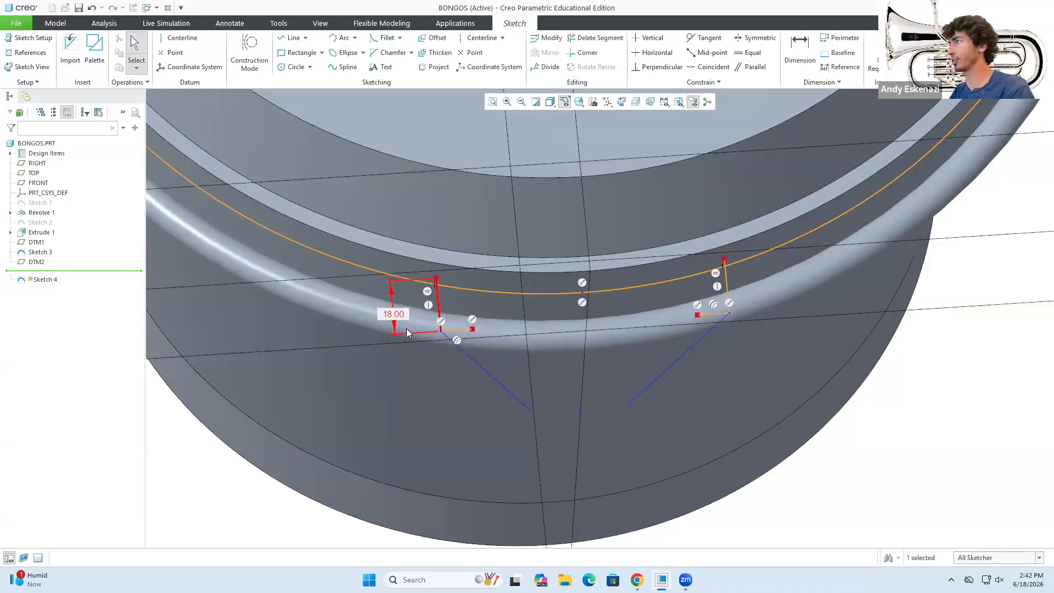
Draw a vertical line 3 long extending outward from the outer end of the left inward line.
scroll(405, 326, down, 3)
mouse_move(454, 305)
middle_down()
mouse_move(457, 324)
mouse_move(477, 335)
mouse_move(474, 307)
mouse_move(476, 350)
middle_up()
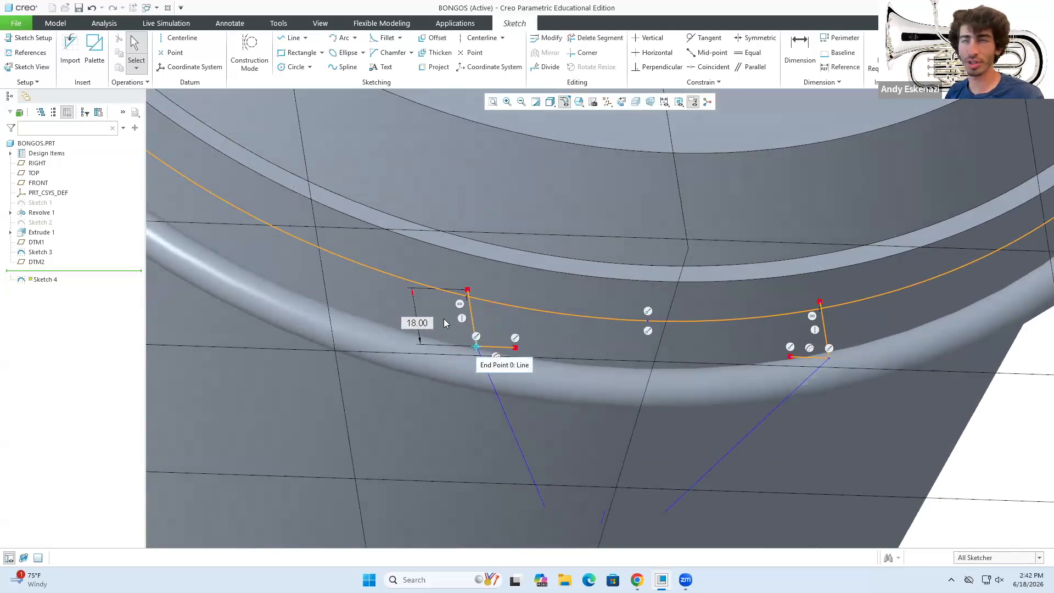
click(291, 38)
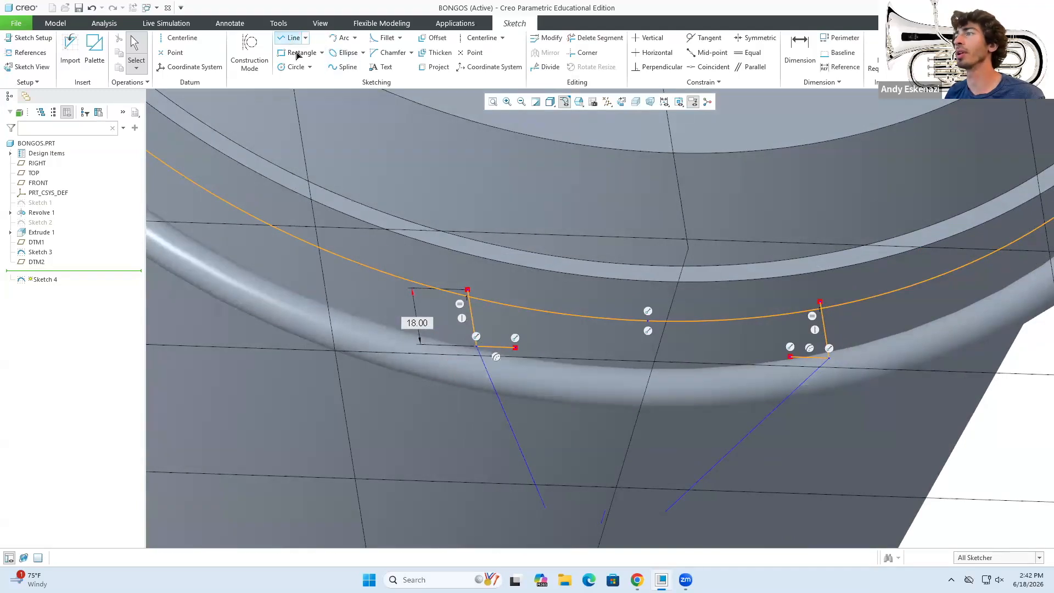
middle_click(487, 373)
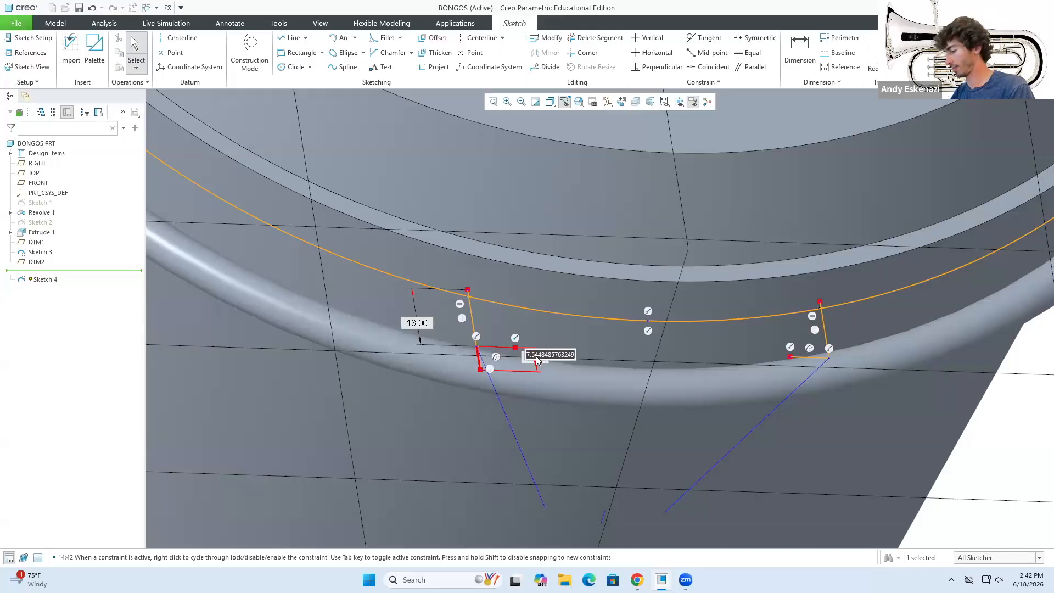
key(Return)
Draw a matching vertical line 3 long outward from the right inward line's outer end and finish the sketch.
click(294, 40)
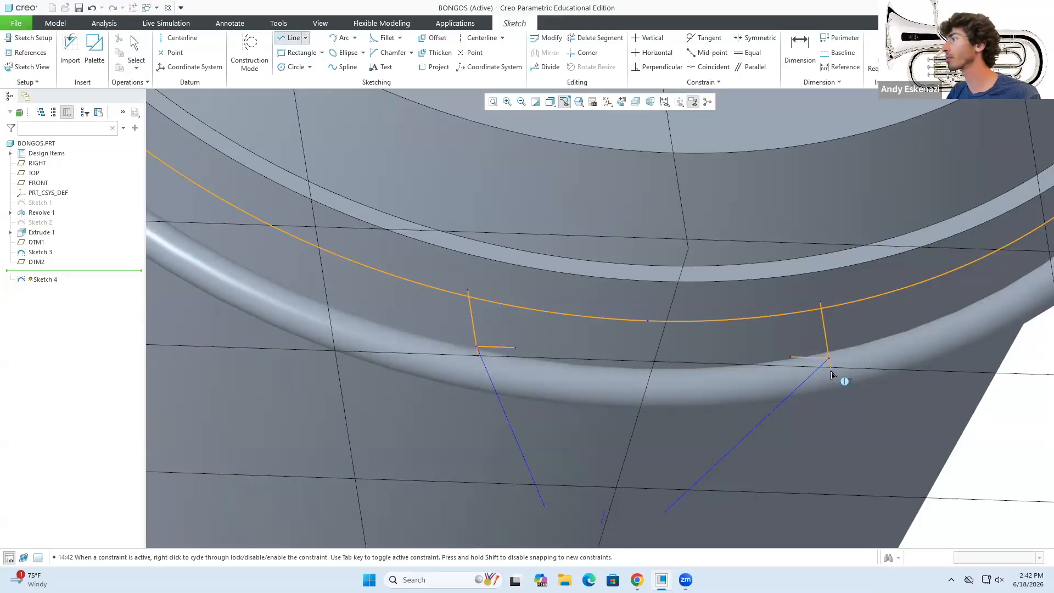
scroll(837, 365, down, 2)
click(833, 369)
middle_click(832, 368)
double_click(910, 365)
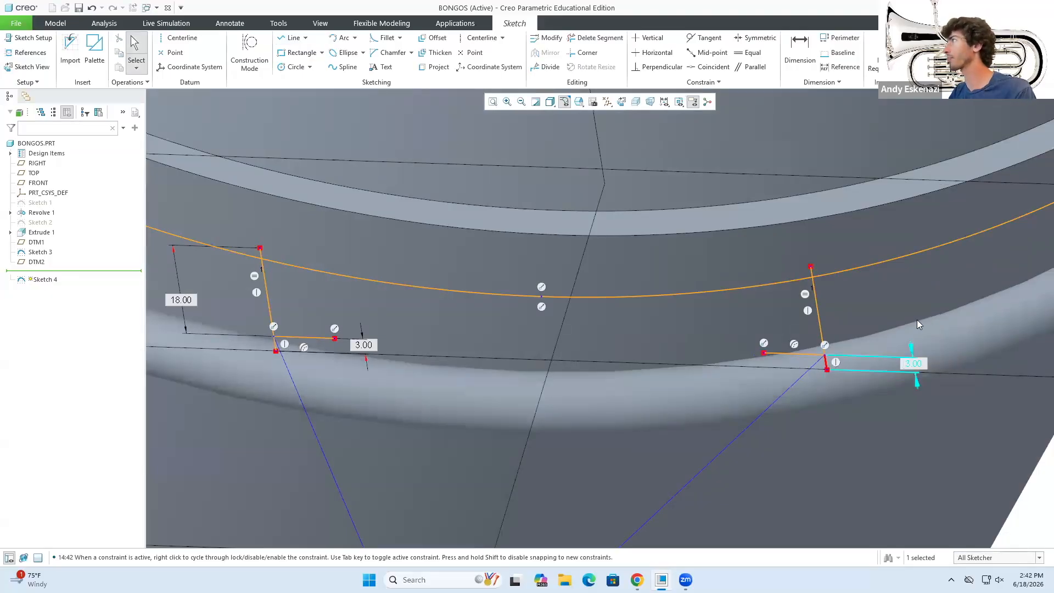
mouse_move(542, 360)
middle_down()
mouse_move(545, 324)
mouse_move(541, 374)
middle_up()
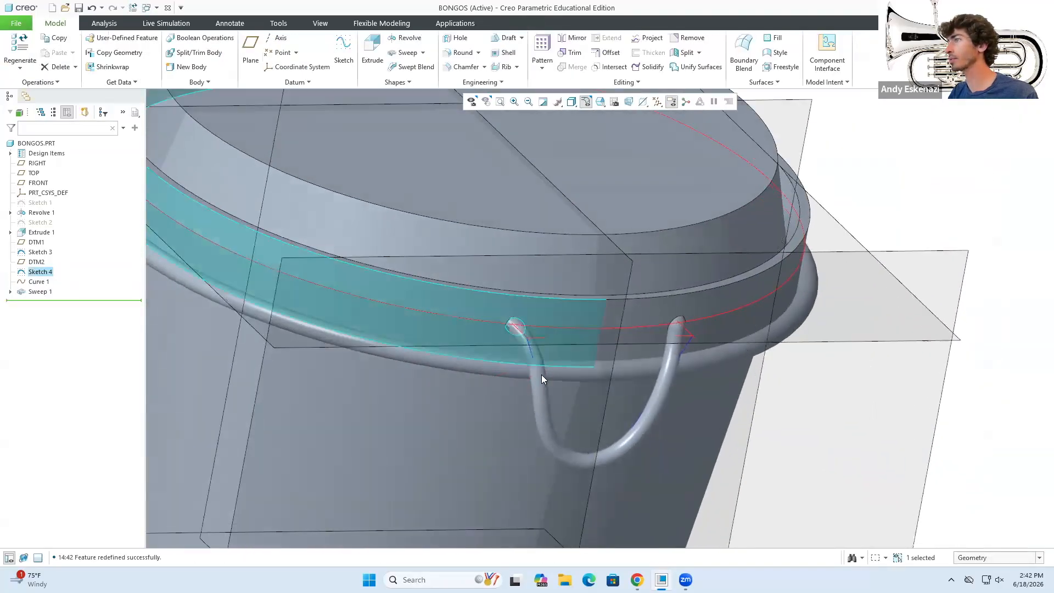
click(538, 383)
mouse_move(584, 411)
middle_down()
mouse_move(547, 388)
mouse_move(556, 388)
middle_up()
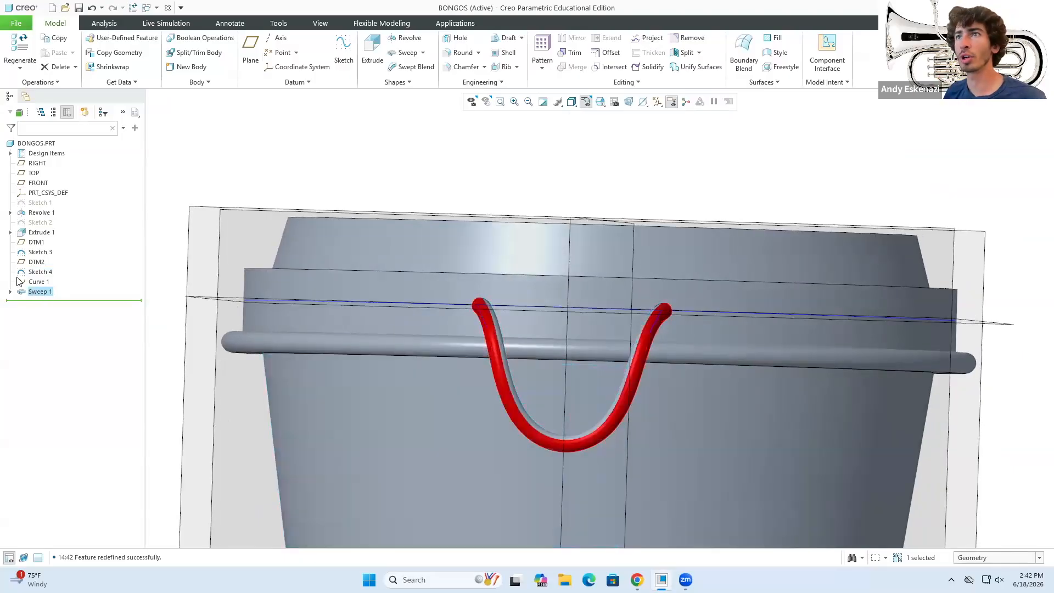
Edit the V-shaped sketch and set the horizontal distance from the left slanted segments' upper end to the centreline to 30.
click(33, 272)
click(50, 221)
mouse_move(530, 350)
middle_down()
mouse_move(536, 324)
mouse_move(507, 373)
middle_up()
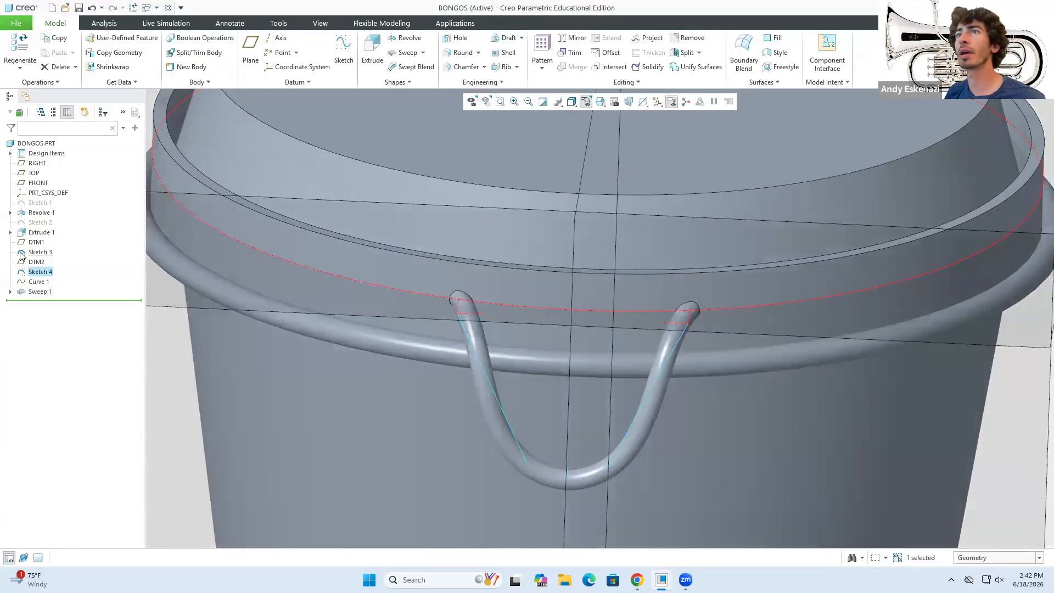
click(29, 256)
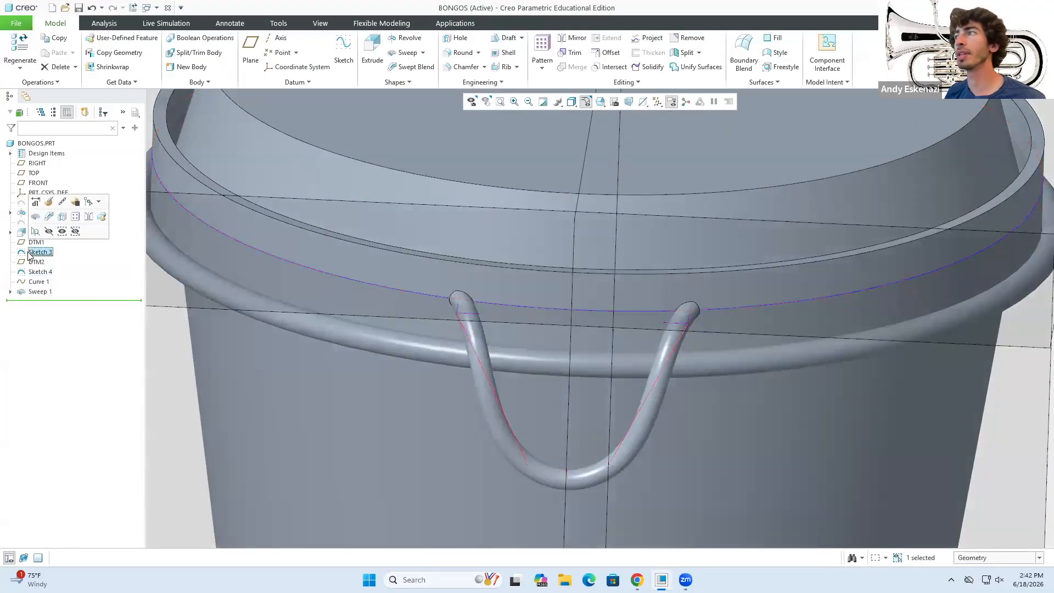
click(50, 203)
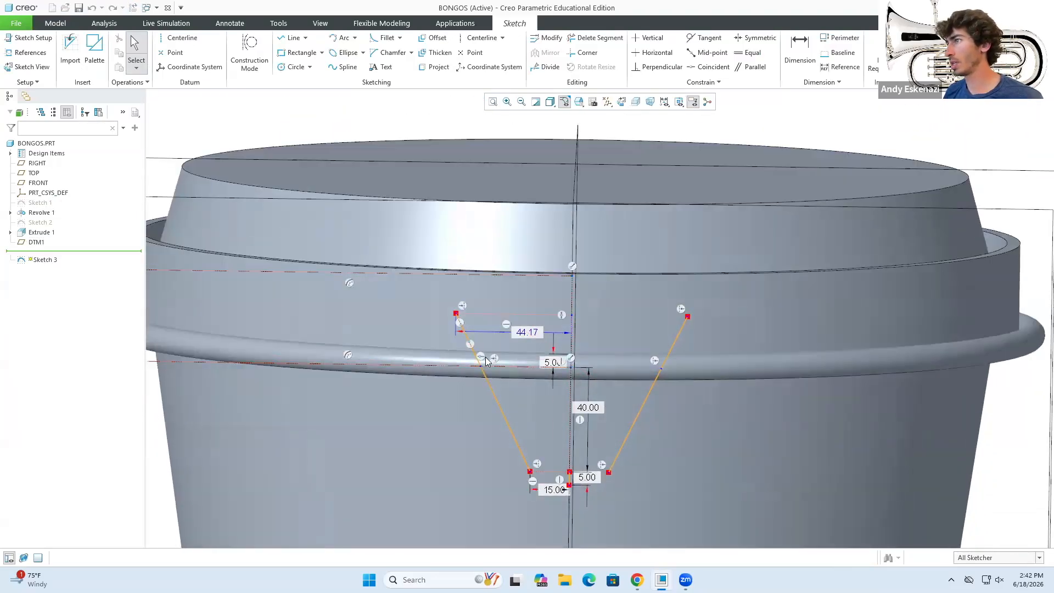
double_click(527, 332)
text(30)
key(Return)
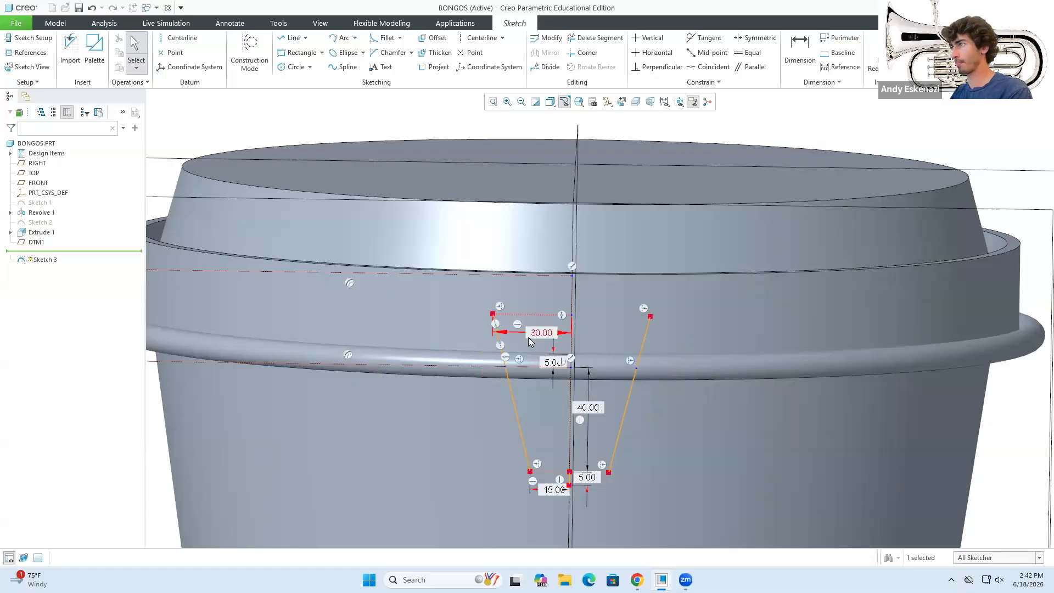
Set the slanted segments' lower vertical length to 30 and their upper end's distance from the centreline to 35, then finish the sketch.
double_click(593, 406)
text(30)
key(Return)
mouse_move(583, 421)
middle_down()
mouse_move(615, 437)
mouse_move(579, 363)
middle_up()
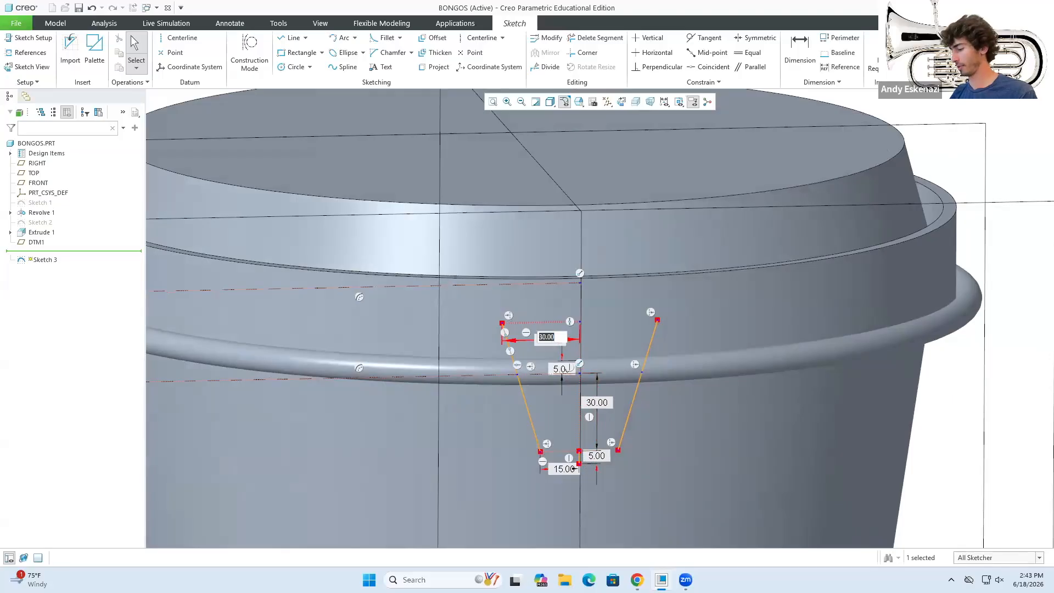
key(Return)
click(924, 48)
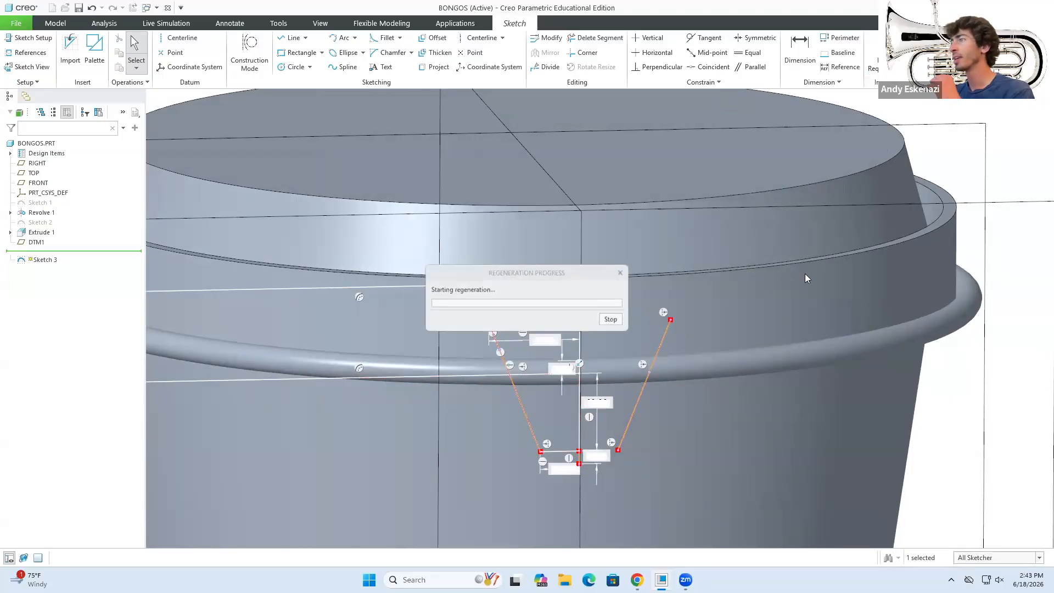
Edit the V-shaped sketch again and set the horizontal distance from the left slanted segment's lower end to the centreline to 10.
mouse_move(557, 369)
middle_down()
mouse_move(637, 350)
mouse_move(558, 379)
mouse_move(556, 389)
middle_up()
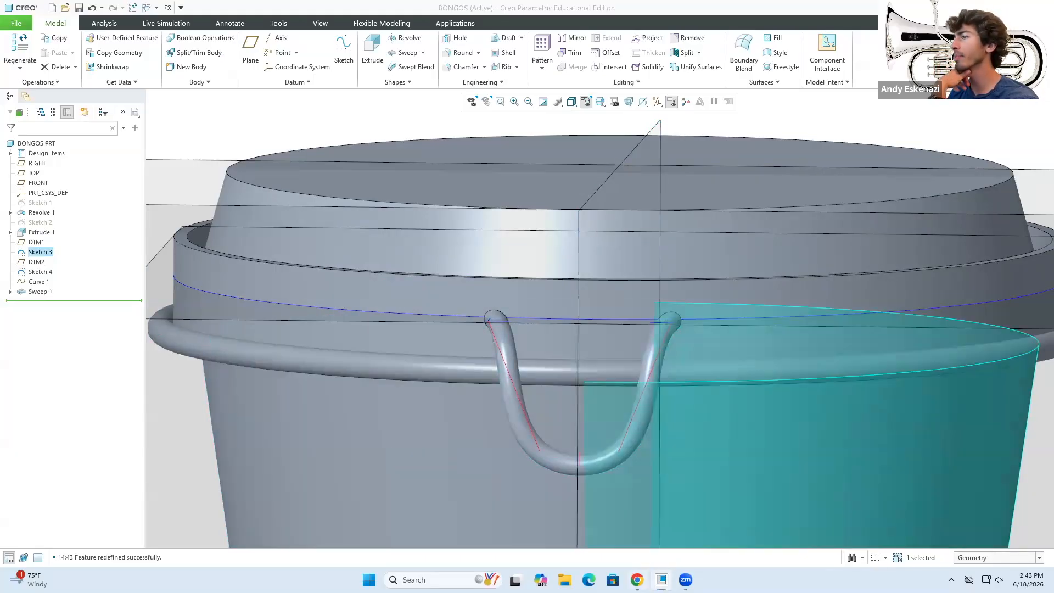
click(637, 579)
click(637, 580)
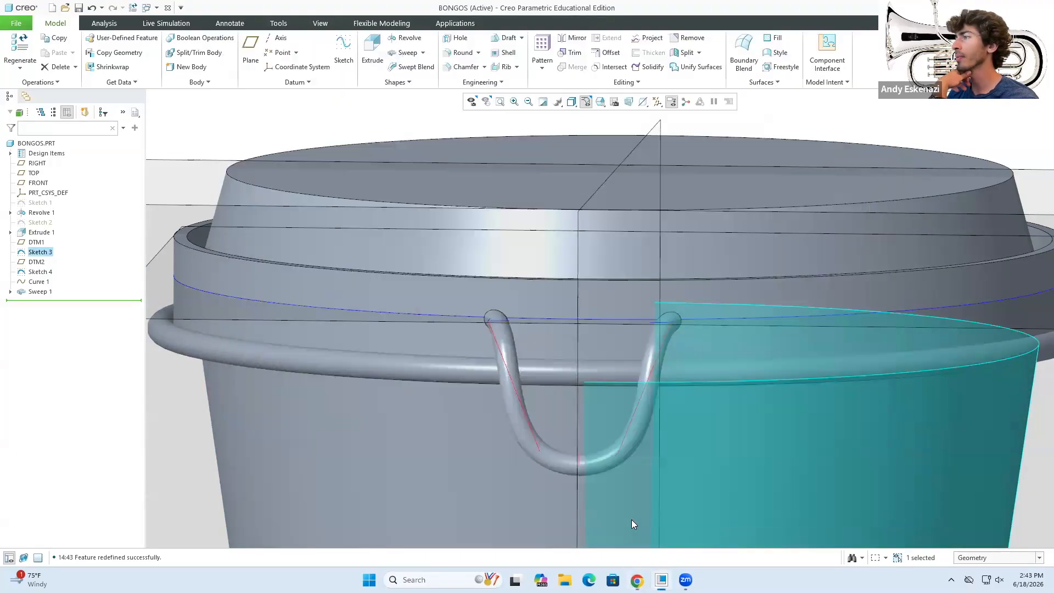
right_click(40, 252)
click(63, 203)
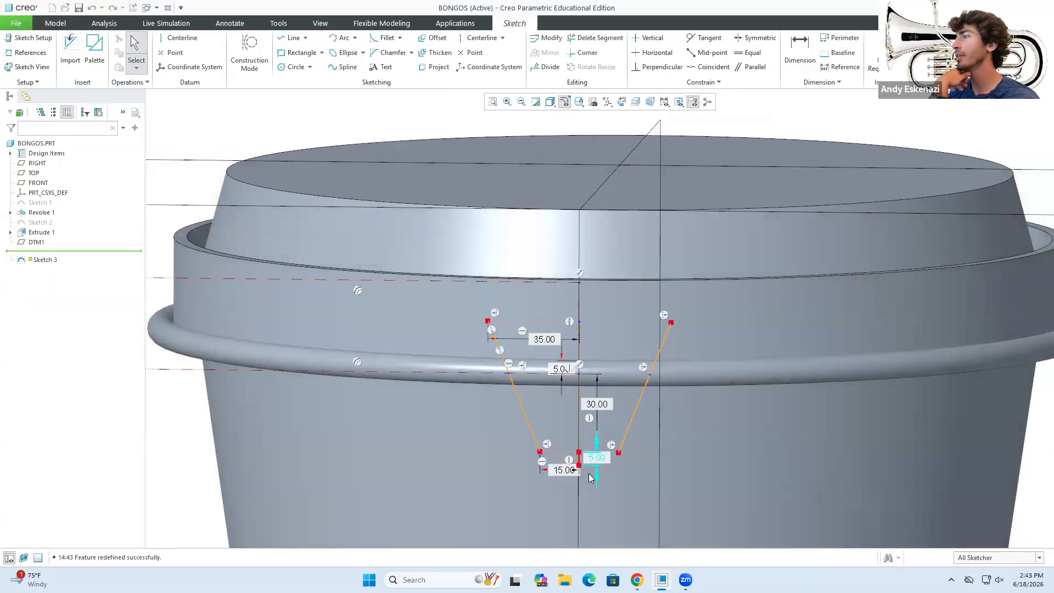
double_click(564, 474)
text(1)
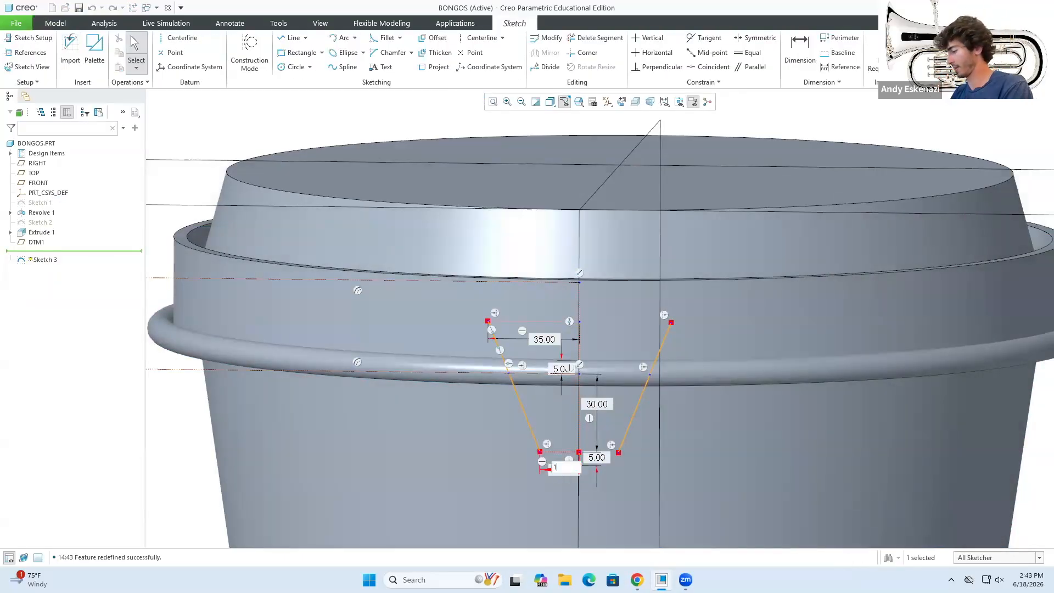
text(0)
key(Return)
click(1012, 48)
Edit the definition of the hook's curve through points and try removing its final points.
mouse_move(495, 402)
middle_down()
mouse_move(545, 365)
mouse_move(616, 363)
mouse_move(481, 386)
middle_up()
scroll(481, 387, down, 2)
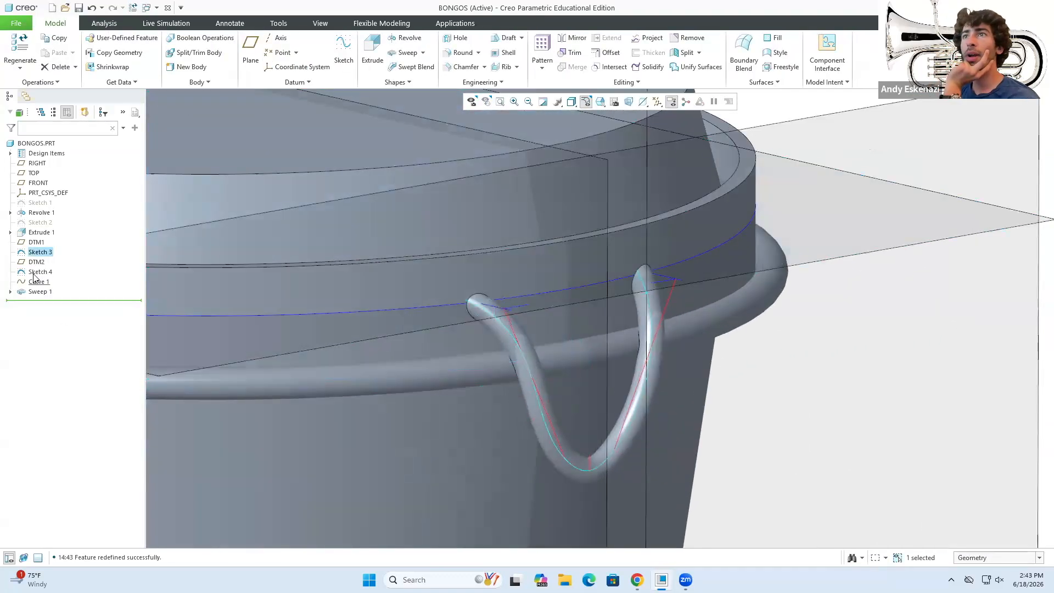
right_click(38, 293)
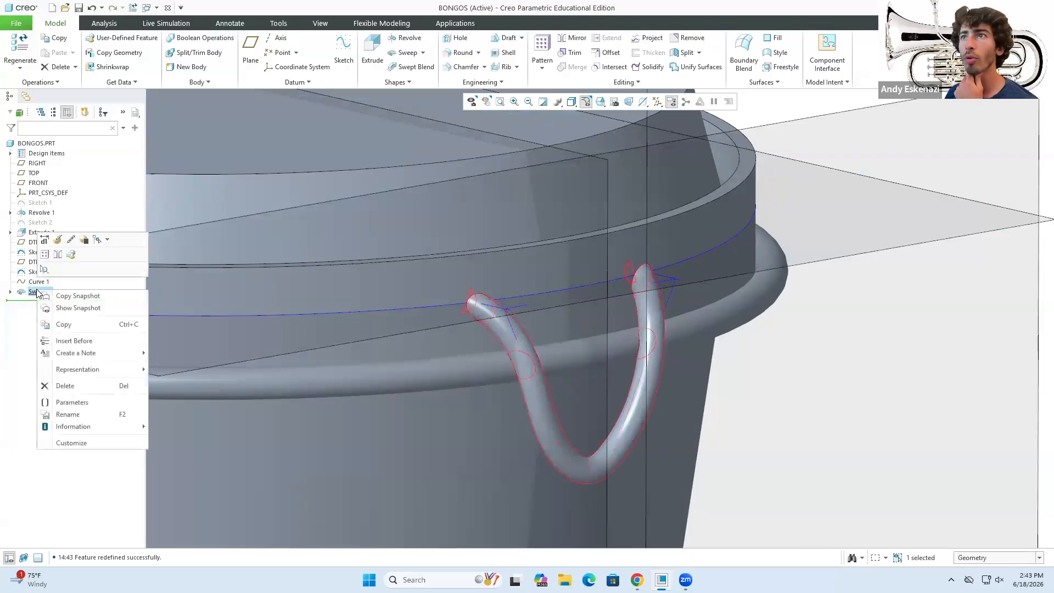
click(32, 282)
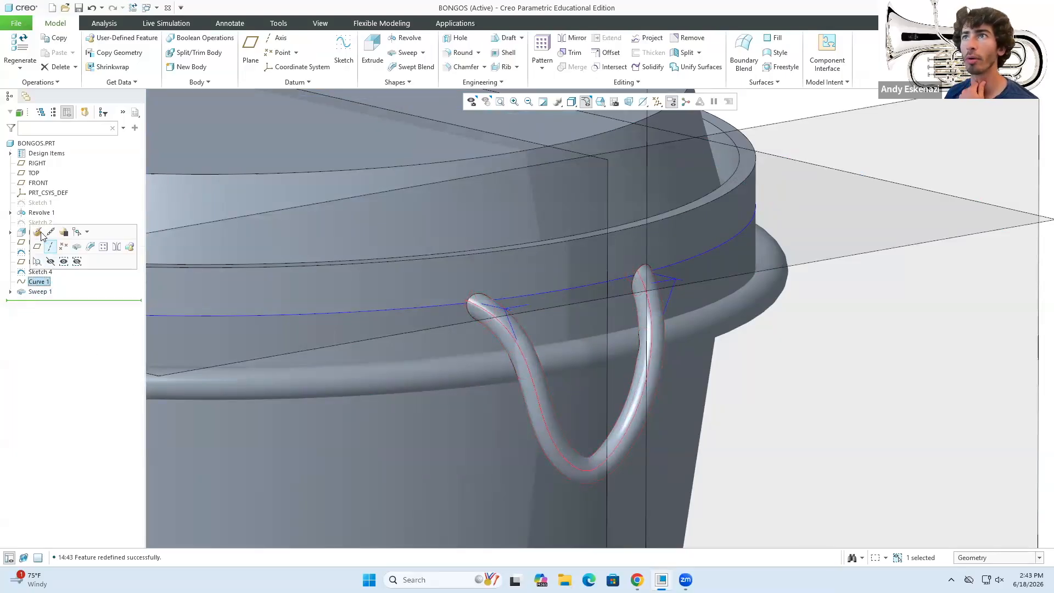
click(40, 232)
scroll(517, 311, down, 3)
middle_drag(520, 302, 525, 311)
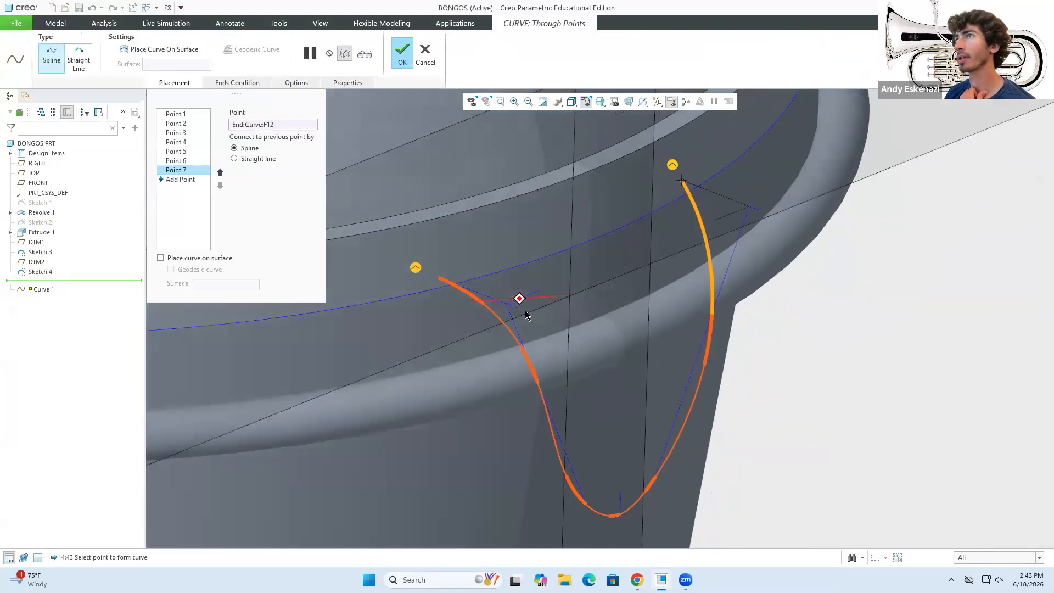
click(183, 161)
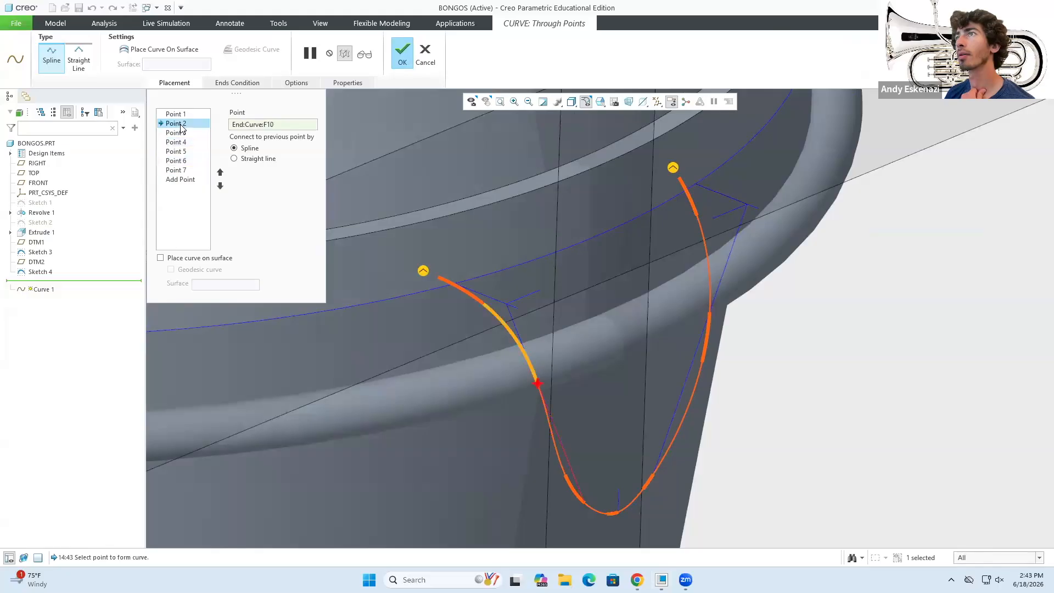
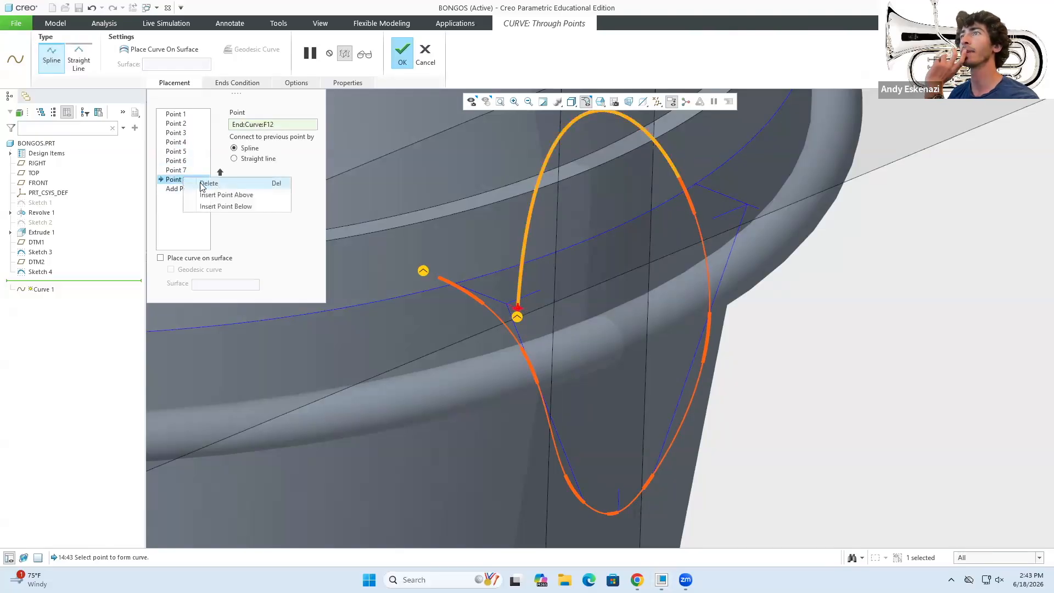
click(209, 183)
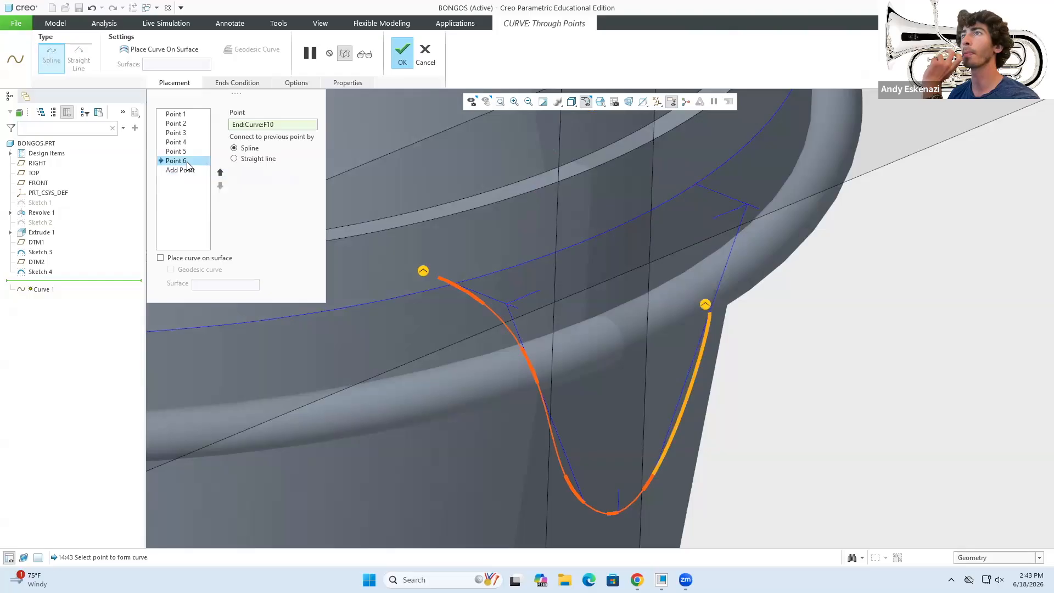
Try to insert a curve point near Point 3 and pick new locations along the left slanted segment.
right_click(184, 133)
click(197, 145)
click(548, 376)
mouse_move(548, 377)
middle_down()
mouse_move(567, 353)
mouse_move(552, 384)
middle_up()
click(555, 455)
middle_drag(555, 454, 546, 443)
click(565, 458)
mouse_move(522, 353)
middle_down()
mouse_move(570, 352)
mouse_move(503, 358)
middle_up()
key(Escape)
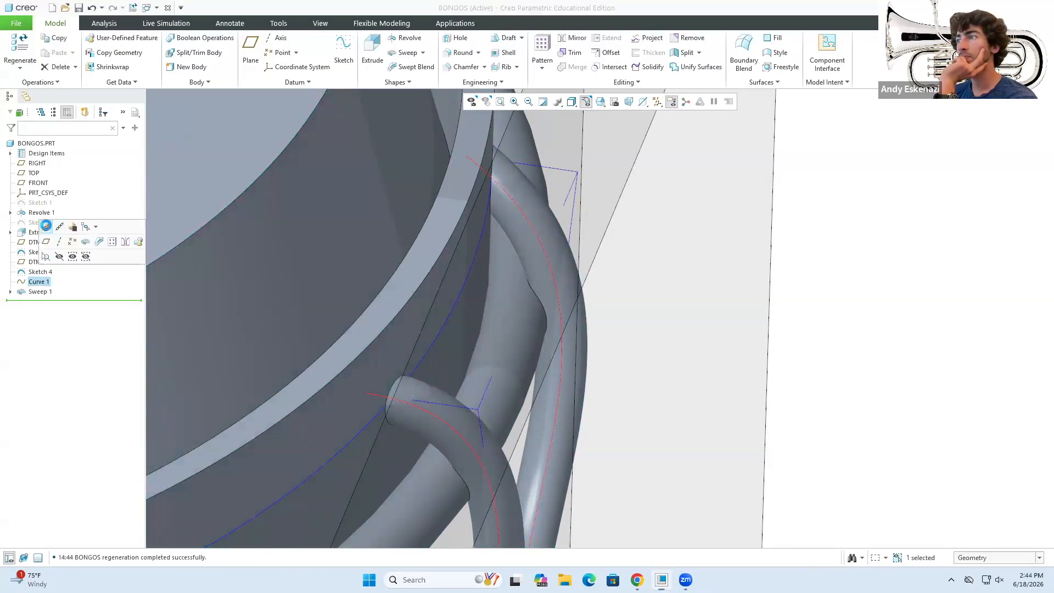
Reopen the hook's curve through points and redefine its points along the left slanted segment.
click(174, 83)
right_click(184, 153)
click(472, 483)
mouse_move(398, 351)
middle_down()
mouse_move(473, 461)
mouse_move(503, 451)
mouse_move(442, 431)
middle_up()
click(472, 450)
click(489, 518)
scroll(483, 492, down, 3)
click(483, 492)
Connect Points 2 and 3 of the hook curve with straight lines and add a 7.40 fillet at each.
click(177, 124)
click(235, 159)
click(239, 174)
click(564, 321)
click(176, 133)
click(241, 174)
click(563, 320)
Continue the hook curve to the V's bottom point as Point 5, connected by a spline.
click(181, 143)
click(185, 152)
mouse_move(595, 313)
middle_down()
mouse_move(560, 325)
mouse_move(565, 340)
middle_up()
click(614, 346)
click(248, 150)
click(180, 161)
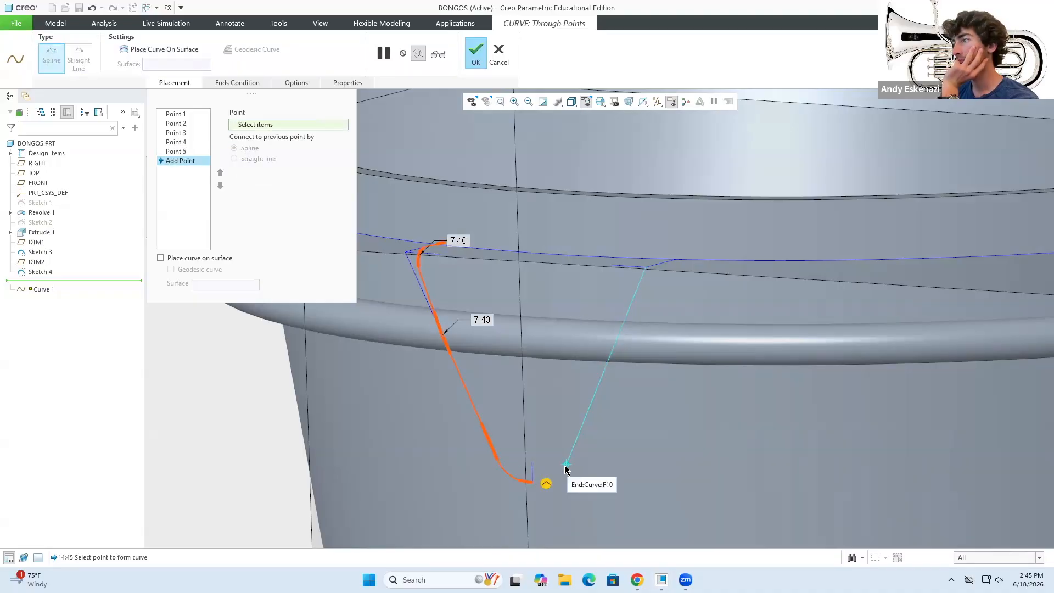
Add the remaining curve points from the right slanted segment's lower end up to its inner end and accept the curve.
click(566, 464)
middle_drag(582, 450, 610, 462)
click(688, 291)
click(691, 289)
mouse_move(692, 289)
middle_down()
mouse_move(604, 329)
mouse_move(512, 344)
mouse_move(546, 302)
mouse_move(489, 290)
mouse_move(591, 285)
middle_up()
click(551, 297)
scroll(549, 308, up, 5)
click(476, 53)
Create a datum axis through the cylindrical surface at the drum's base and place it before Sweep 1 in the feature order.
middle_drag(519, 346, 587, 336)
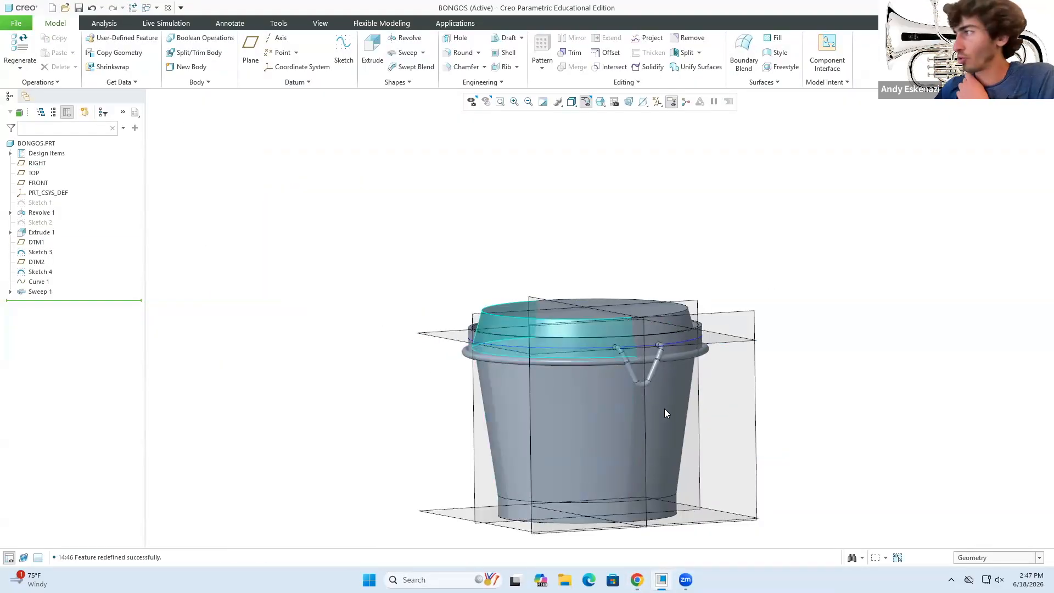
scroll(662, 377, down, 3)
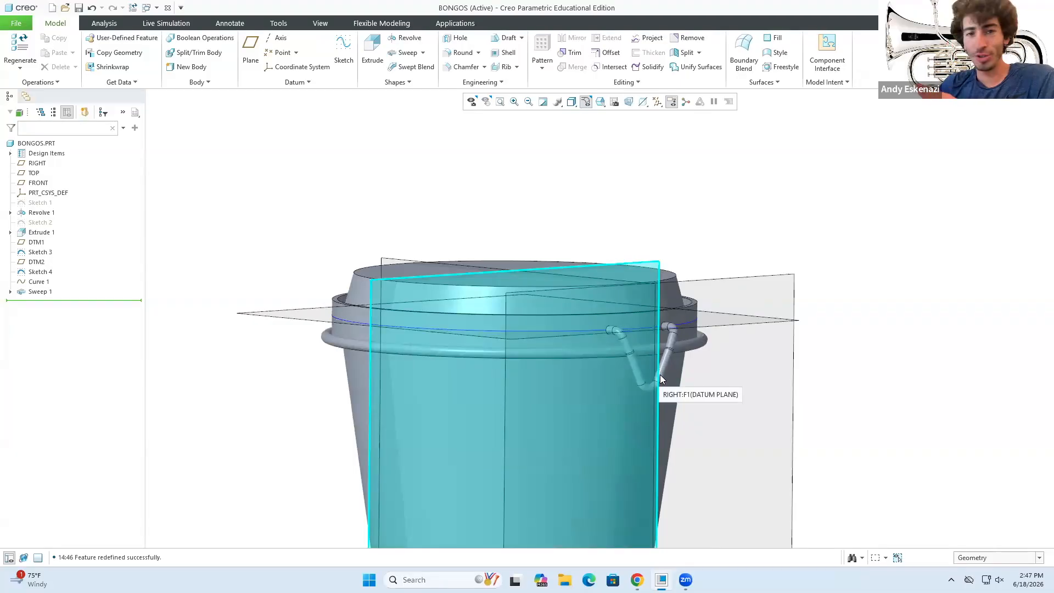
scroll(652, 375, up, 3)
middle_drag(652, 375, 644, 388)
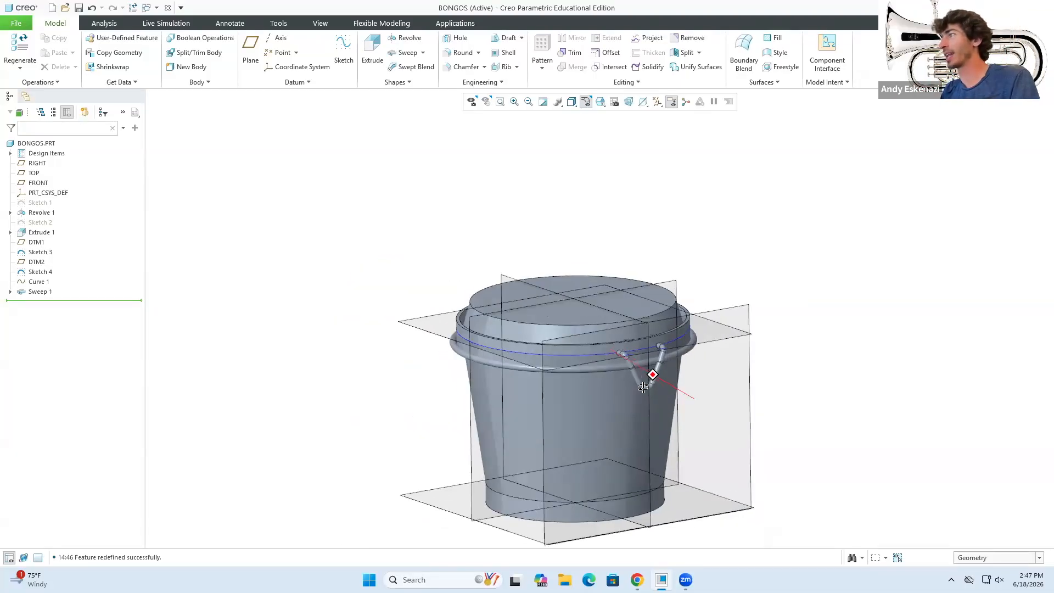
scroll(645, 388, down, 2)
scroll(636, 357, down, 3)
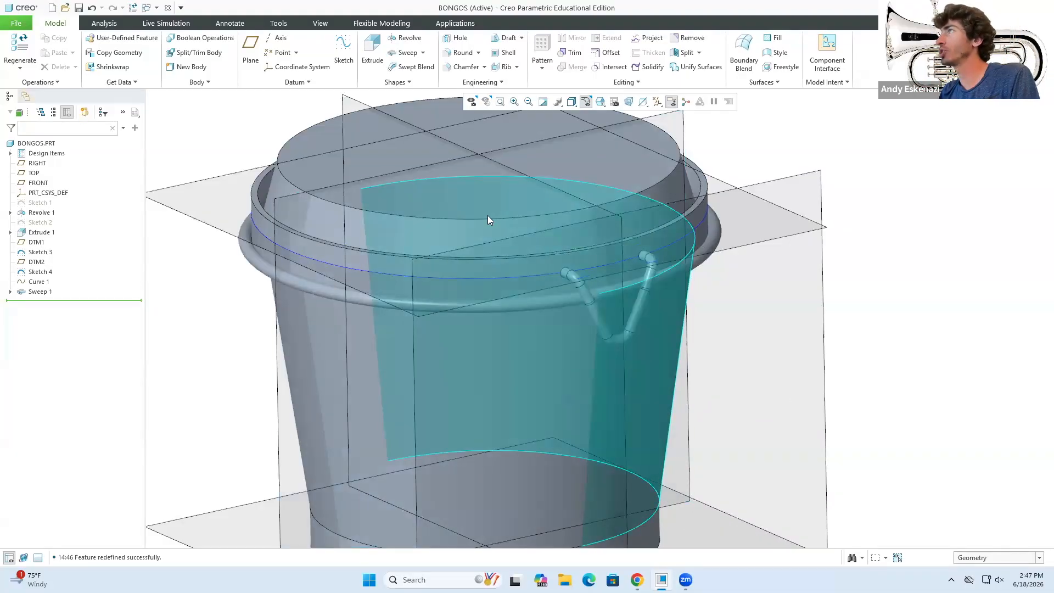
scroll(488, 220, up, 2)
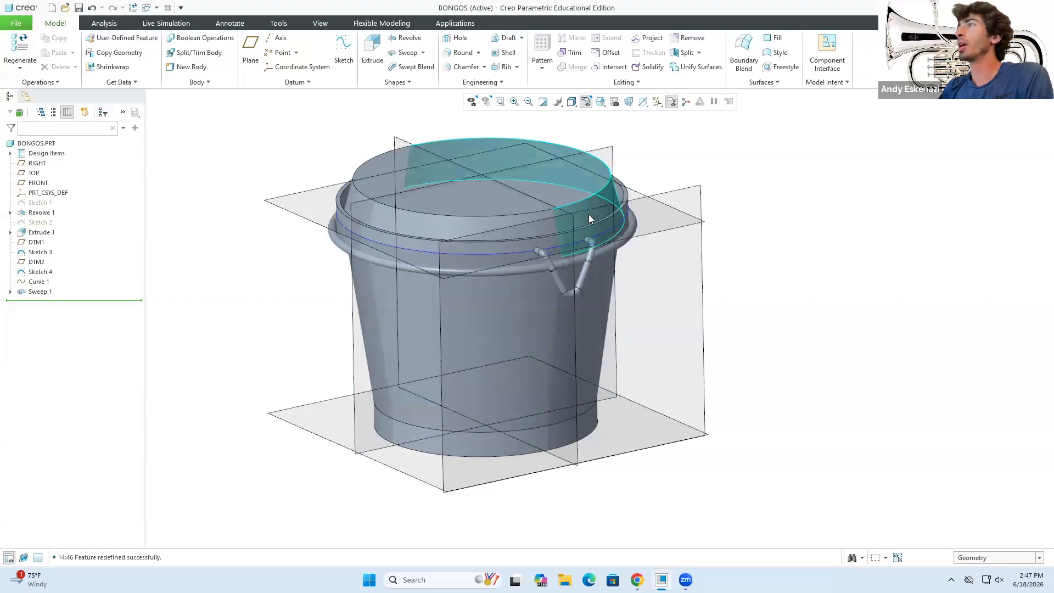
click(277, 38)
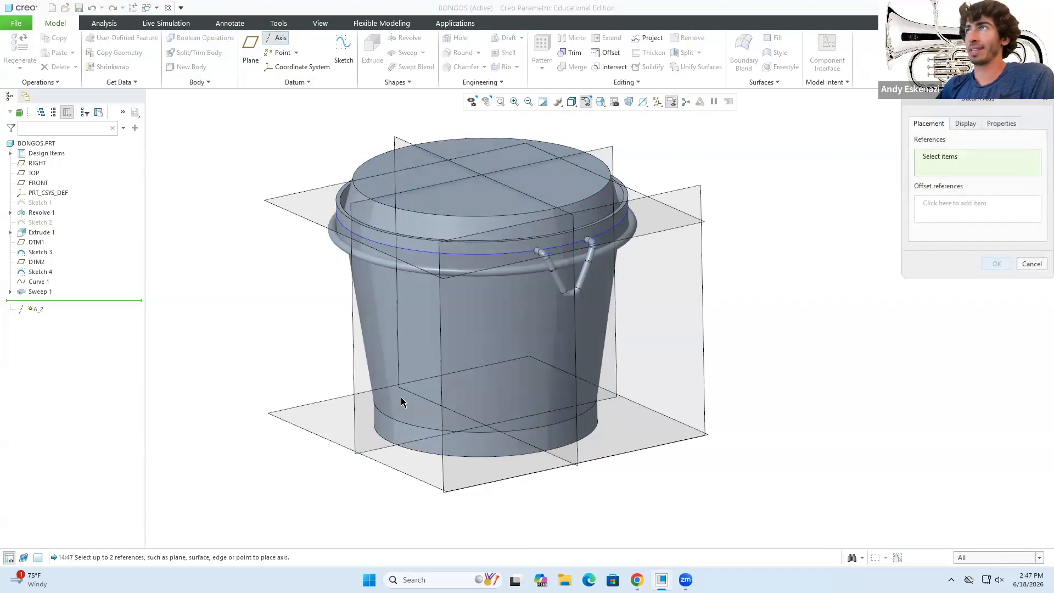
click(476, 445)
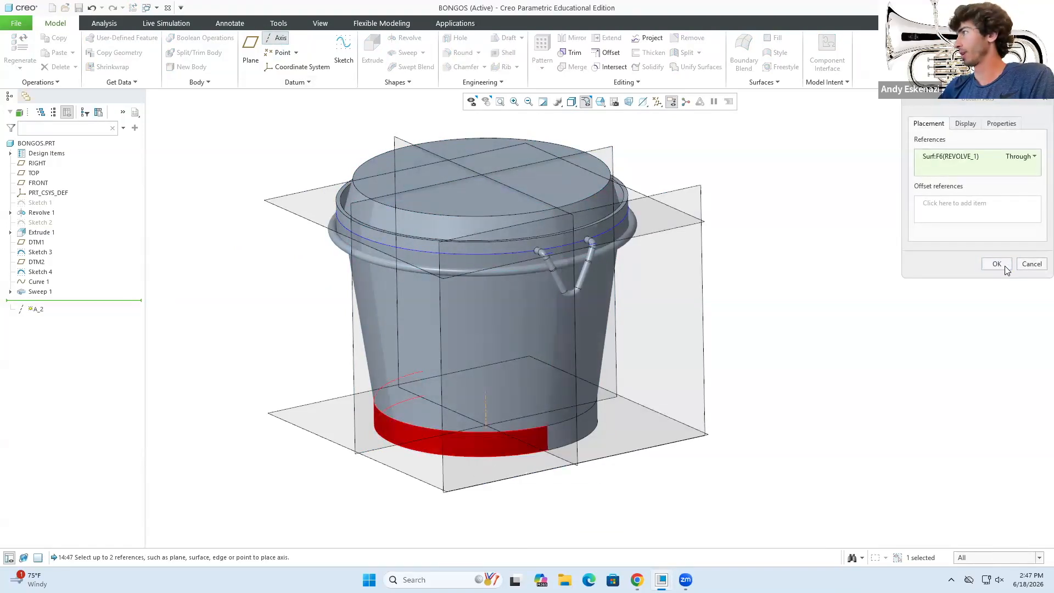
click(1004, 266)
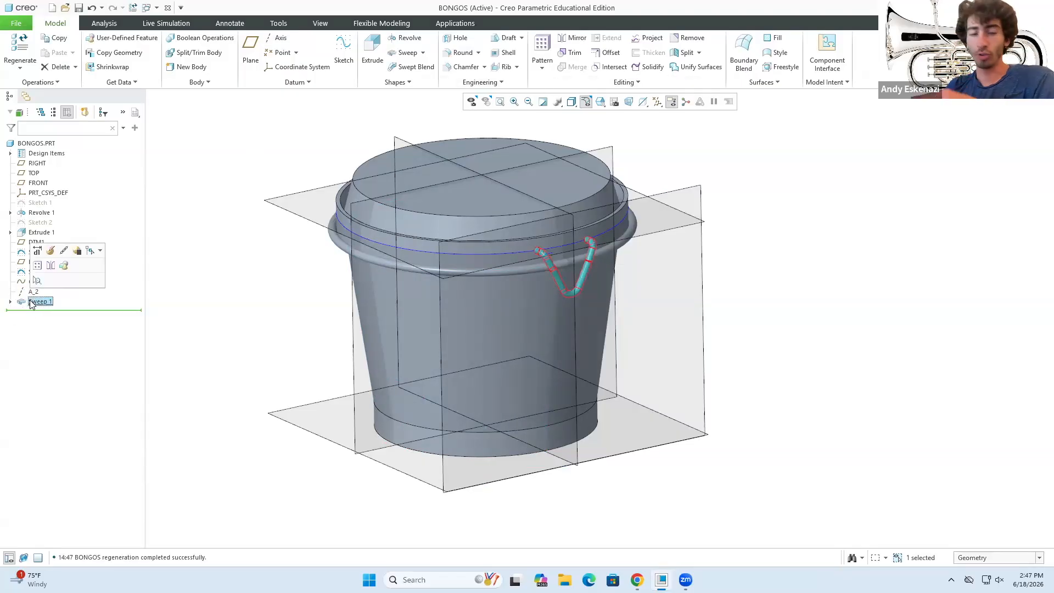
Pattern the hook sweep around the central axis with 4 members spaced 90 degrees apart.
click(549, 45)
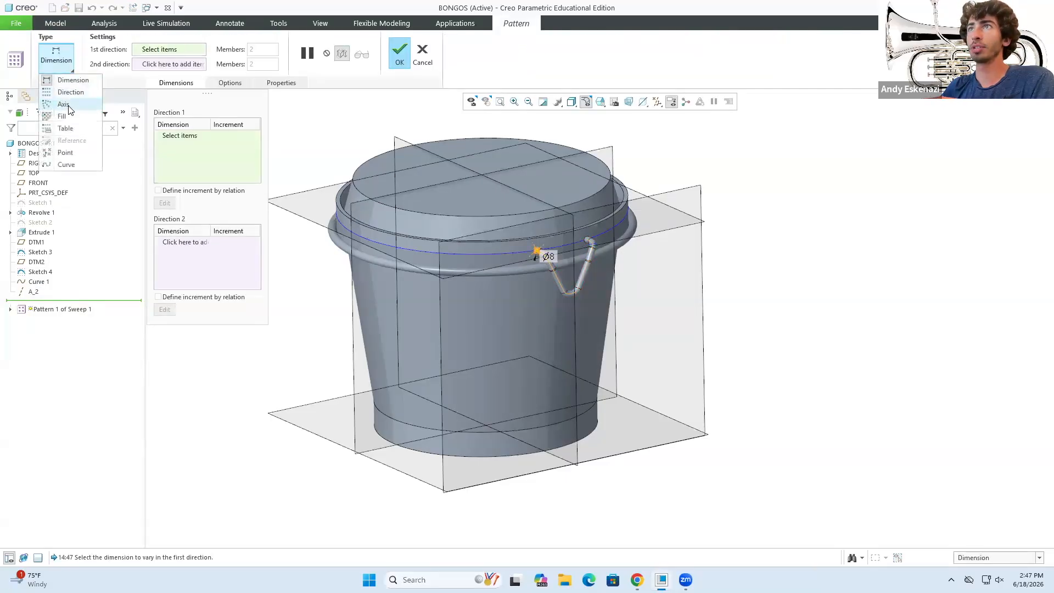
click(67, 105)
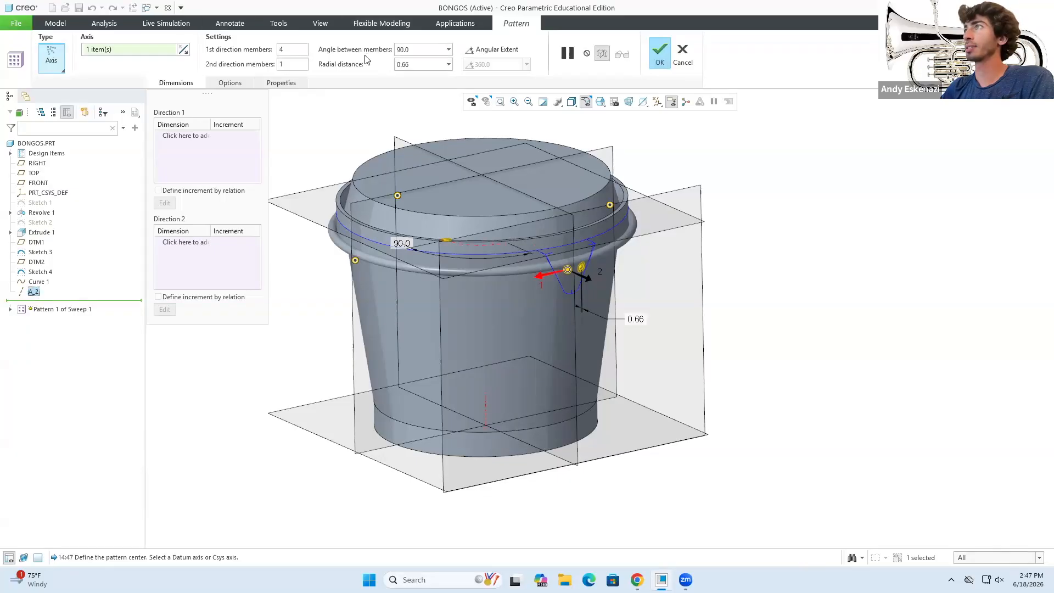
click(658, 53)
mouse_move(652, 316)
middle_down()
mouse_move(600, 297)
mouse_move(606, 308)
mouse_move(603, 282)
middle_up()
scroll(604, 305, up, 2)
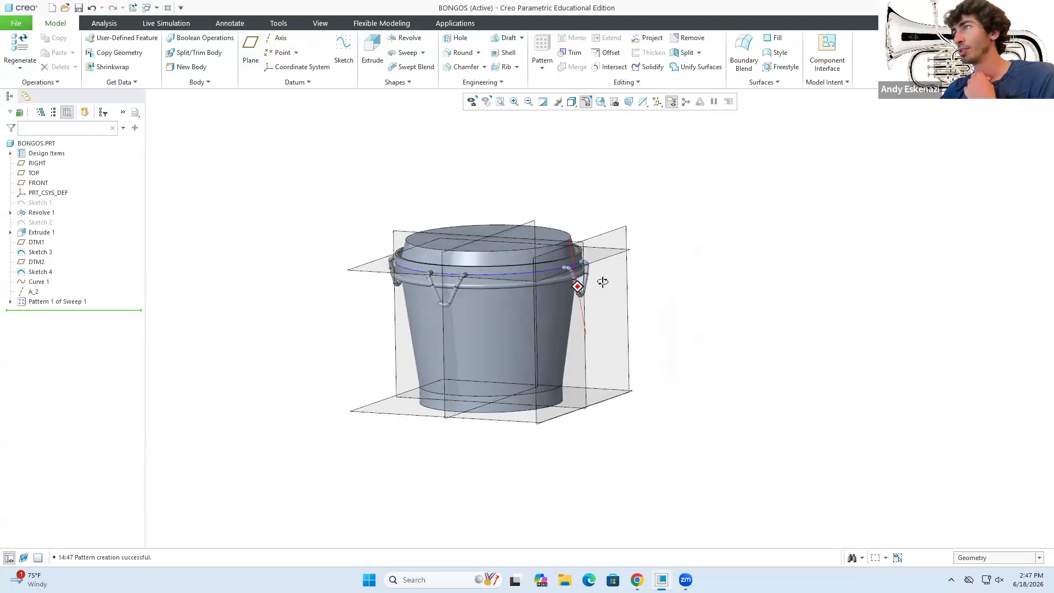
mouse_move(497, 306)
middle_down()
mouse_move(480, 295)
mouse_move(473, 306)
mouse_move(493, 315)
middle_up()
mouse_move(574, 403)
middle_down()
mouse_move(624, 397)
mouse_move(589, 403)
middle_up()
scroll(576, 399, down, 4)
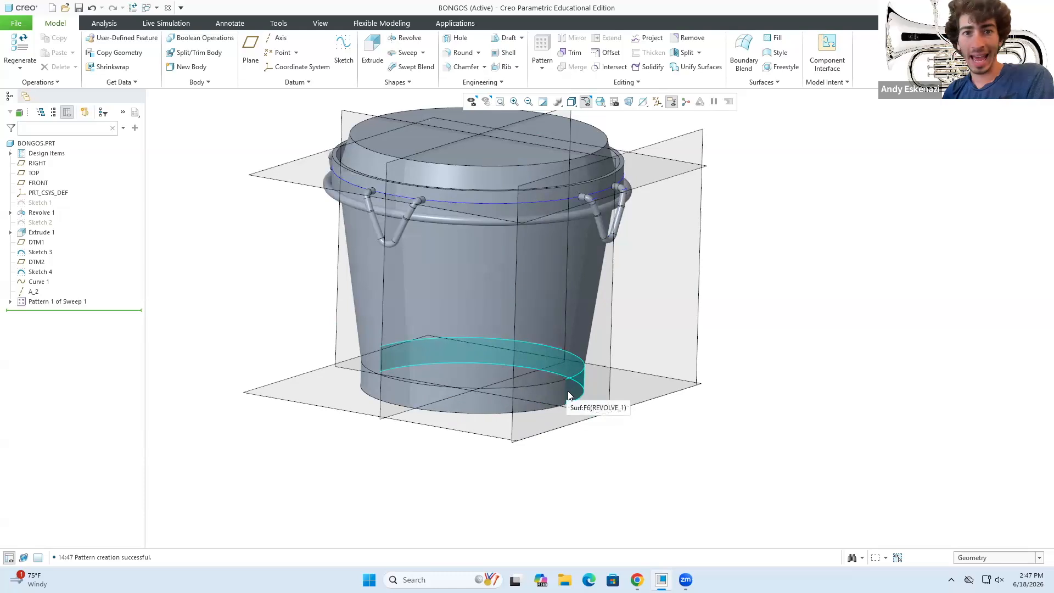
Check the bongo reference photo in the browser and start a new sketch on the drum's bottom annular face.
click(637, 580)
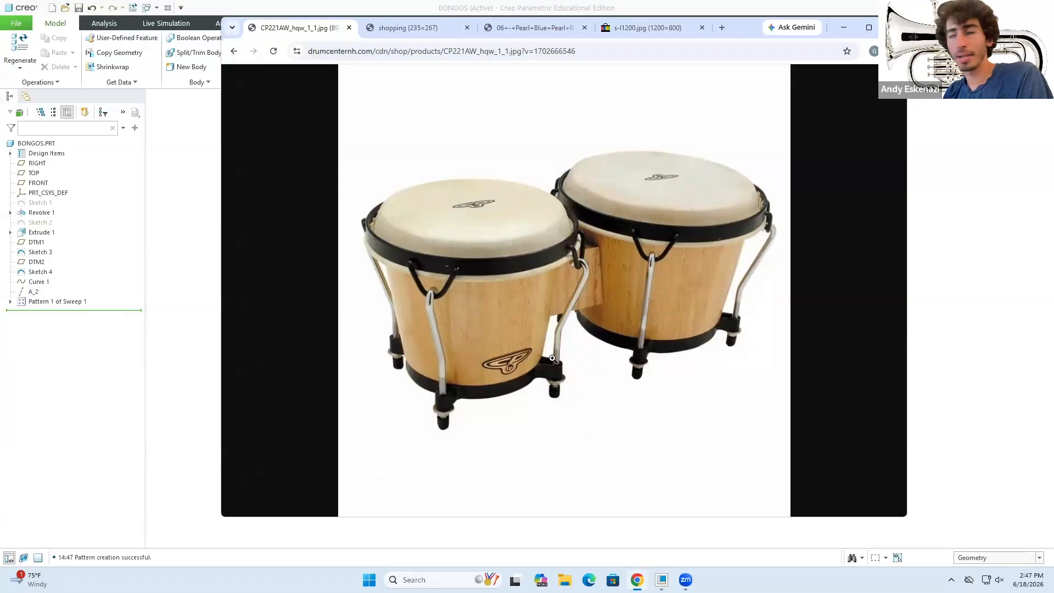
click(844, 27)
middle_drag(632, 348, 341, 200)
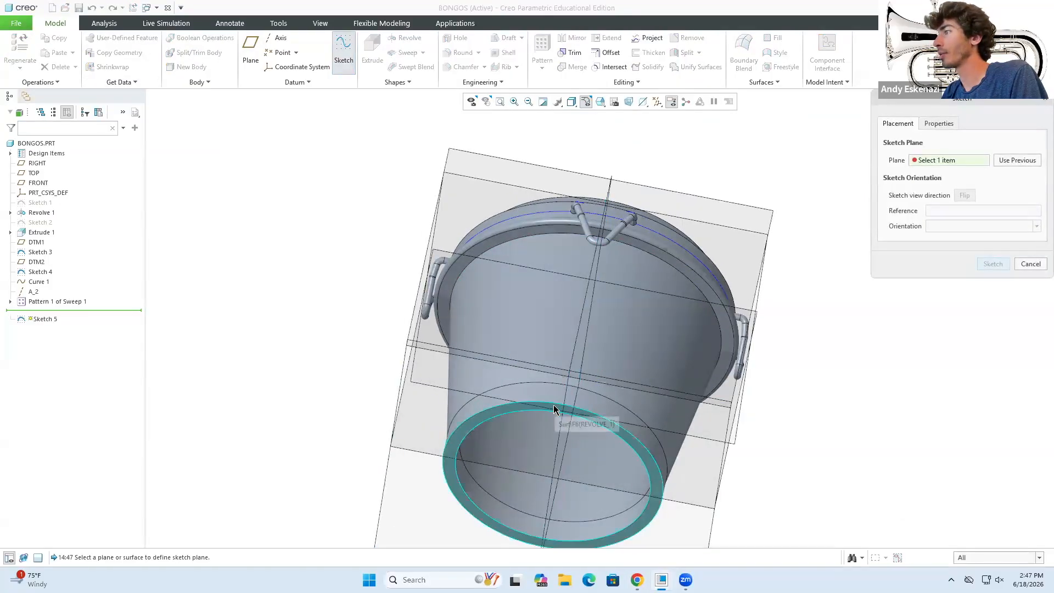
click(993, 264)
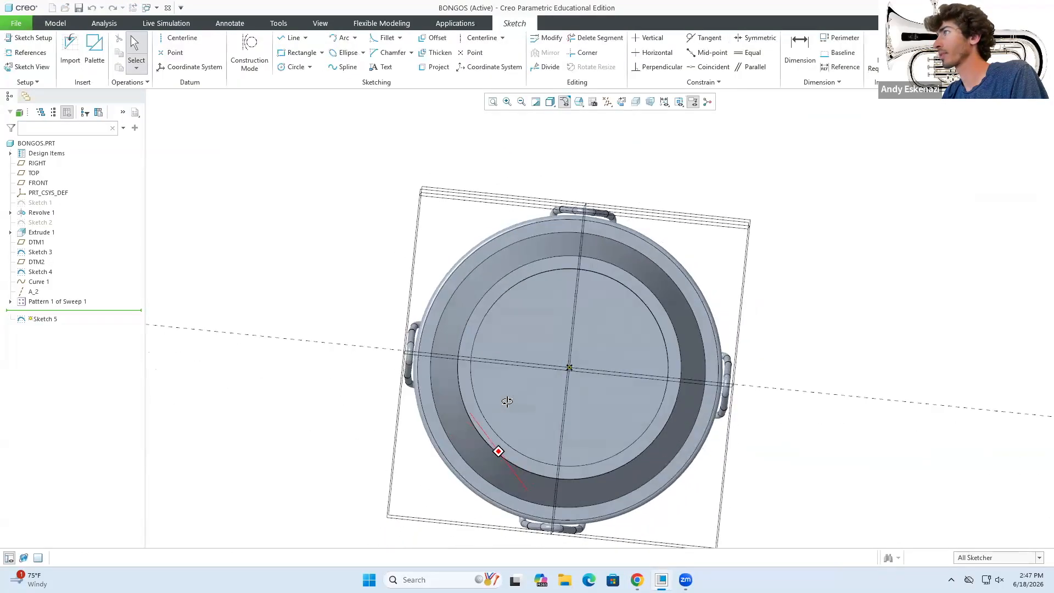
Draw a vertical construction line 25 long outward from the bottom face's outer edge.
scroll(583, 289, down, 3)
middle_drag(583, 288, 324, 118)
click(291, 37)
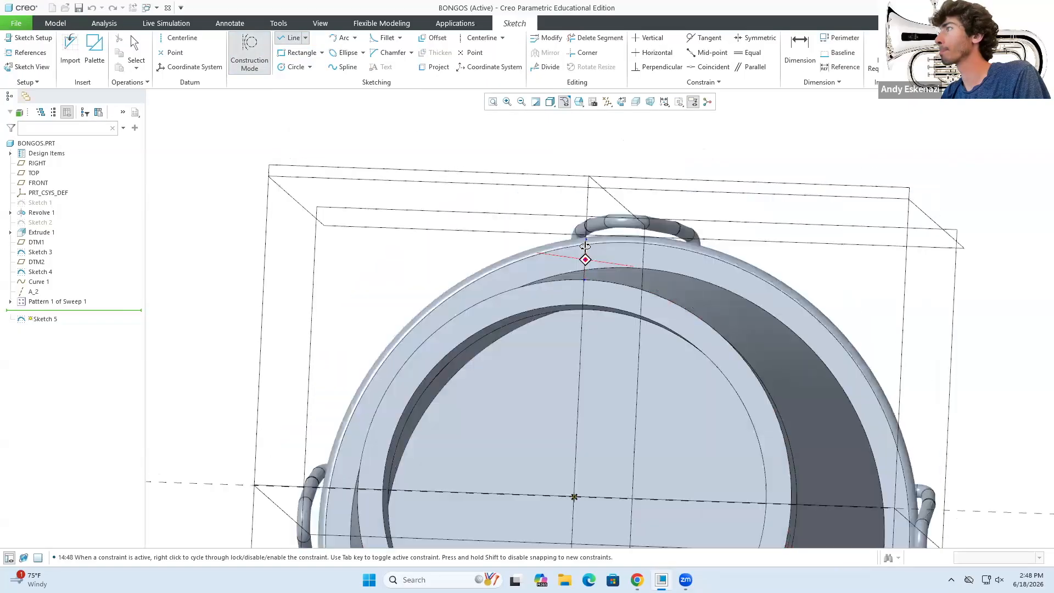
scroll(584, 254, up, 5)
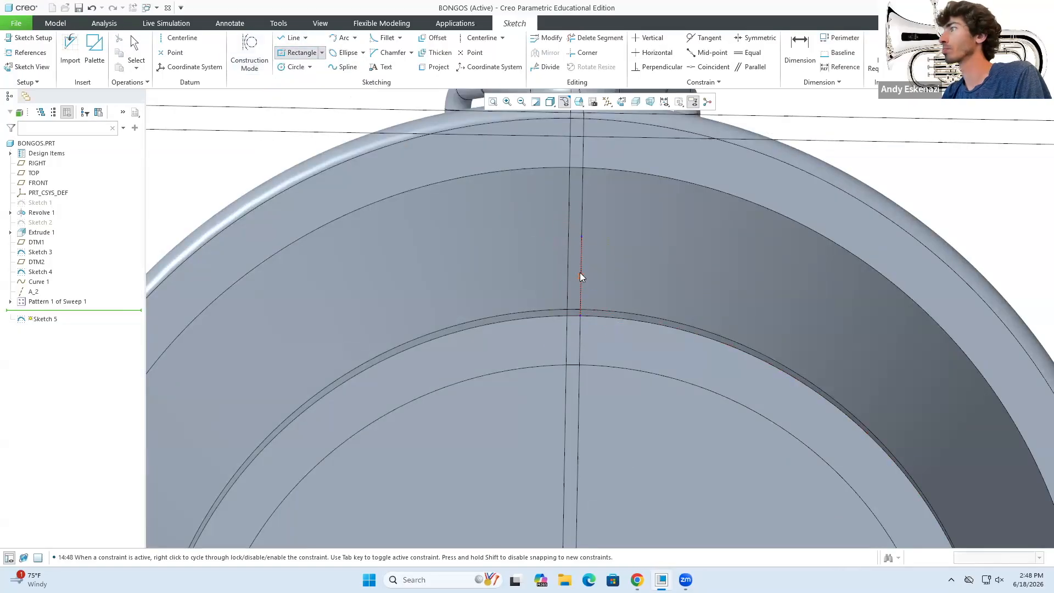
Draw a centre rectangle about the construction line's midpoint, 20 wide and 35 high.
click(581, 276)
click(612, 332)
scroll(593, 296, down, 5)
scroll(588, 308, up, 5)
double_click(586, 346)
text(35)
key(Return)
middle_drag(620, 318, 617, 303)
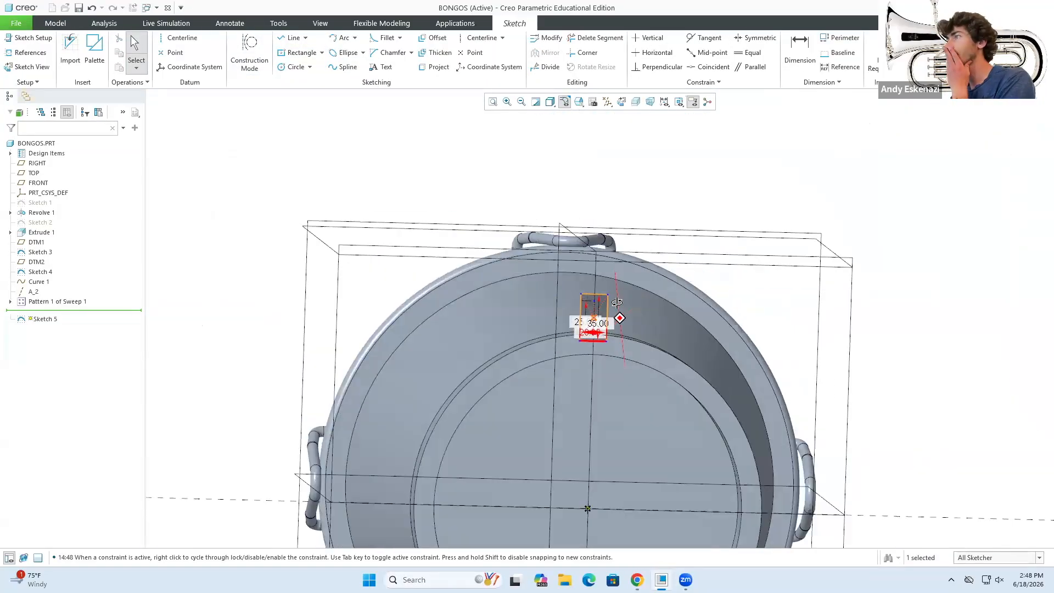
Set the rectangle's height to 30.
key(alt+Tab)
key(alt+Tab)
scroll(573, 329, up, 5)
double_click(577, 358)
text(30)
key(Return)
Draw an arc joining the rectangle's two outer corners to form a semicircular outer end.
click(339, 38)
middle_click(531, 279)
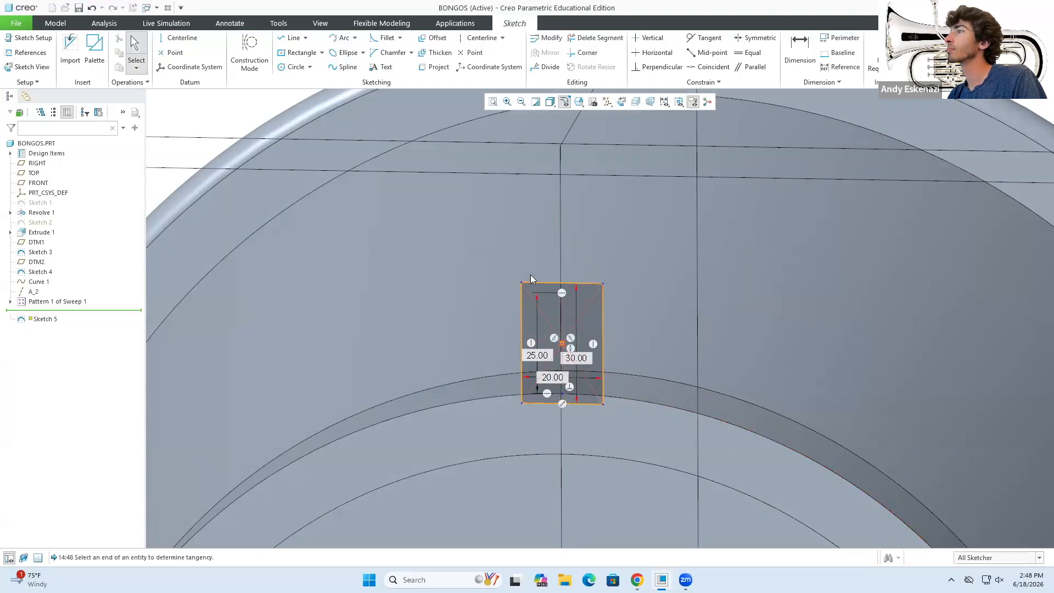
click(339, 38)
click(603, 283)
click(339, 38)
click(603, 283)
click(522, 282)
middle_click(546, 307)
Offset the bracket profile's end arc outward by 2.
scroll(674, 269, up, 3)
click(432, 38)
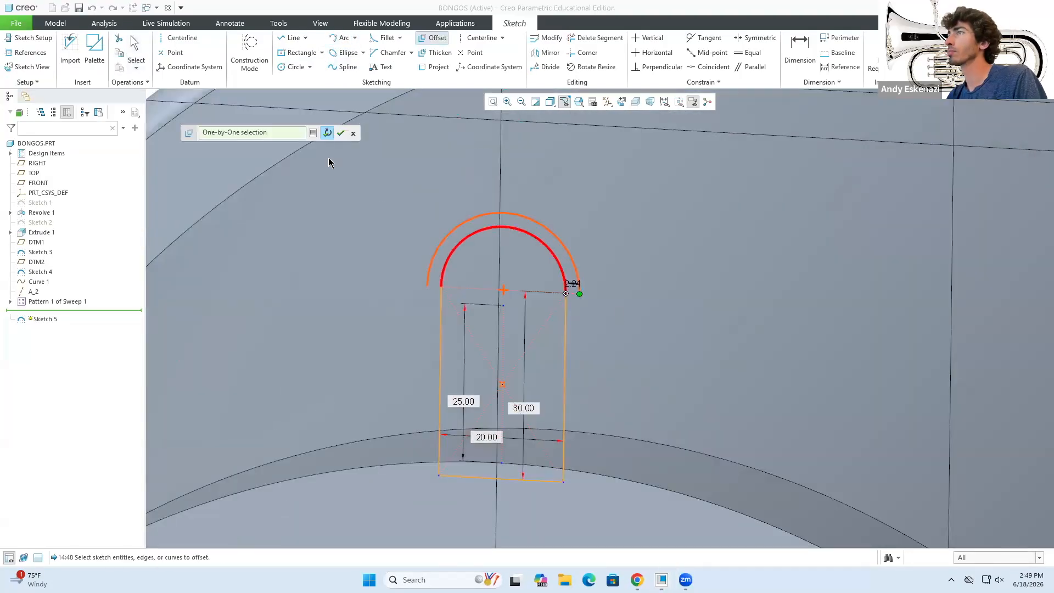
scroll(568, 288, up, 3)
double_click(575, 289)
text(2)
key(Return)
Draw straight outer walls from the offset arc to the shell, close their inner ends, and finish the bracket sketch.
click(294, 38)
scroll(589, 164, down, 3)
click(450, 415)
middle_click(473, 379)
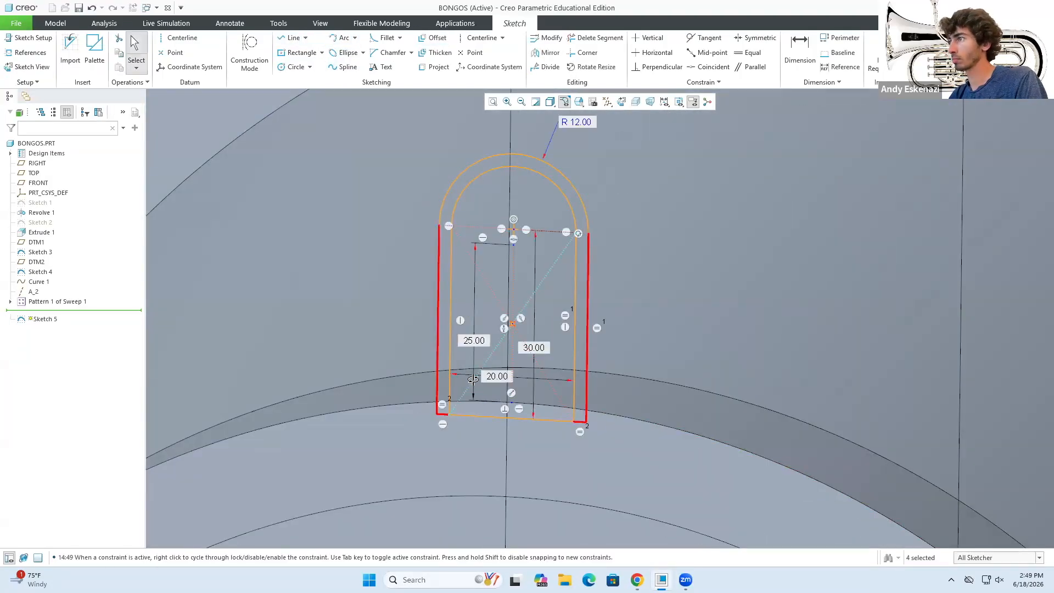
middle_drag(473, 379, 527, 357)
click(556, 419)
click(928, 47)
Extrude the bracket profile 30 upward along the shell as a solid.
click(269, 47)
middle_drag(492, 431, 549, 351)
double_click(133, 49)
text(30)
click(172, 50)
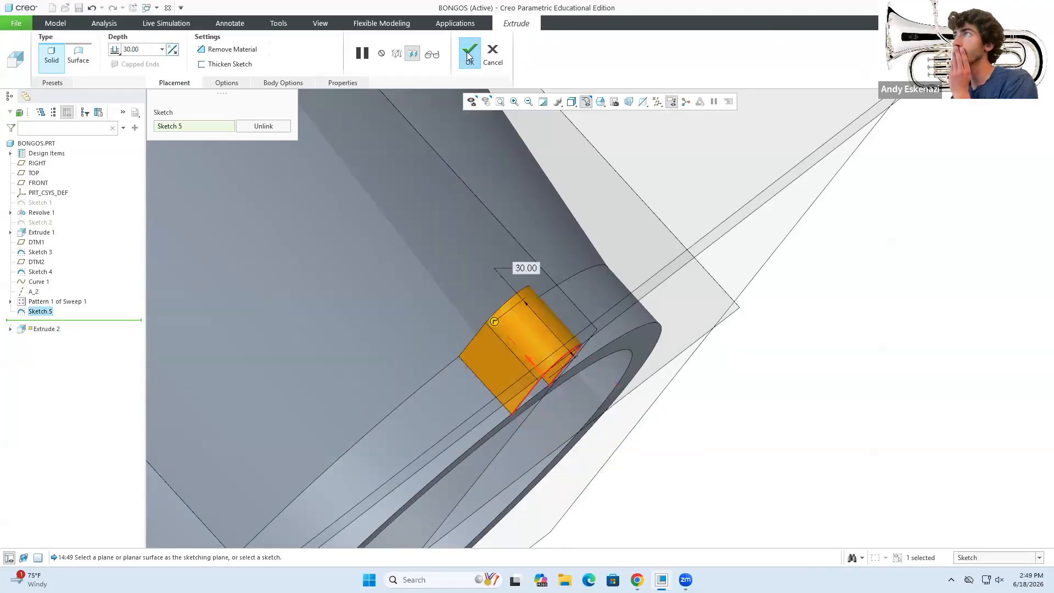
click(469, 55)
scroll(566, 318, up, 5)
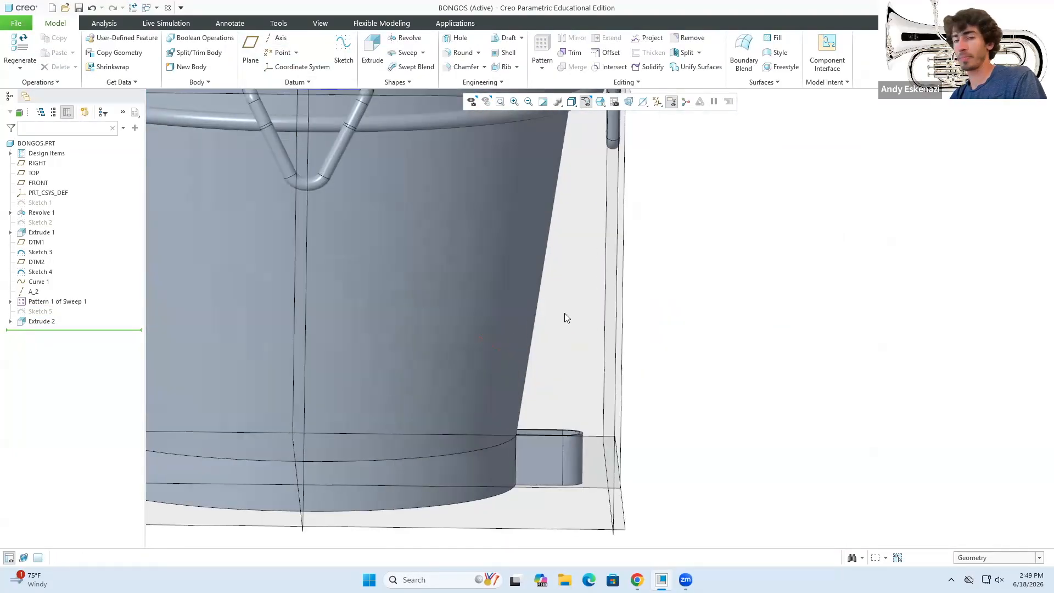
Compare the bracket with the bongo reference photo, and set the bracket sketch's inner width to 15.
click(637, 579)
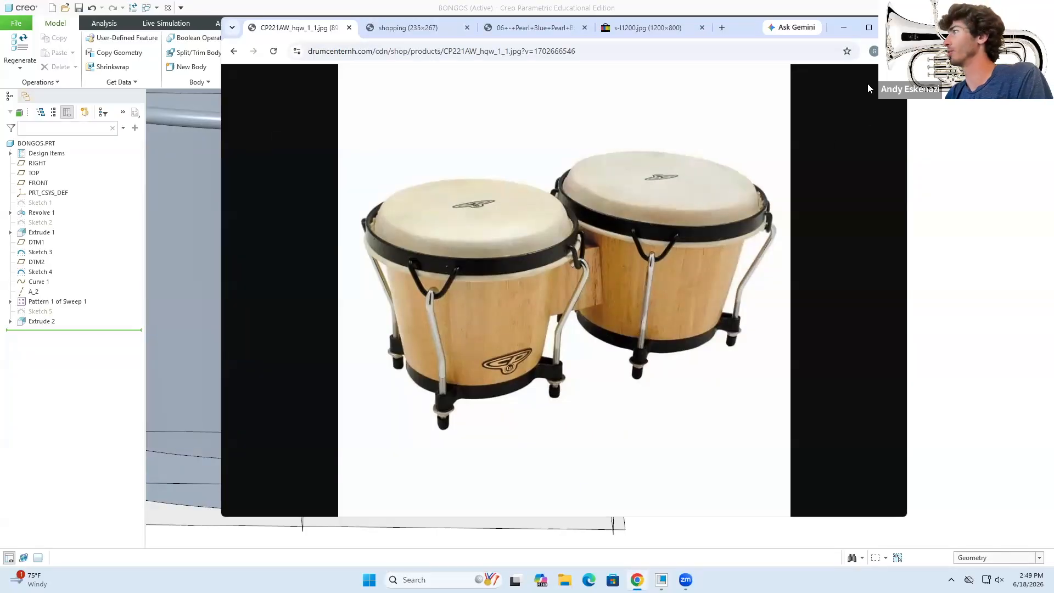
click(945, 377)
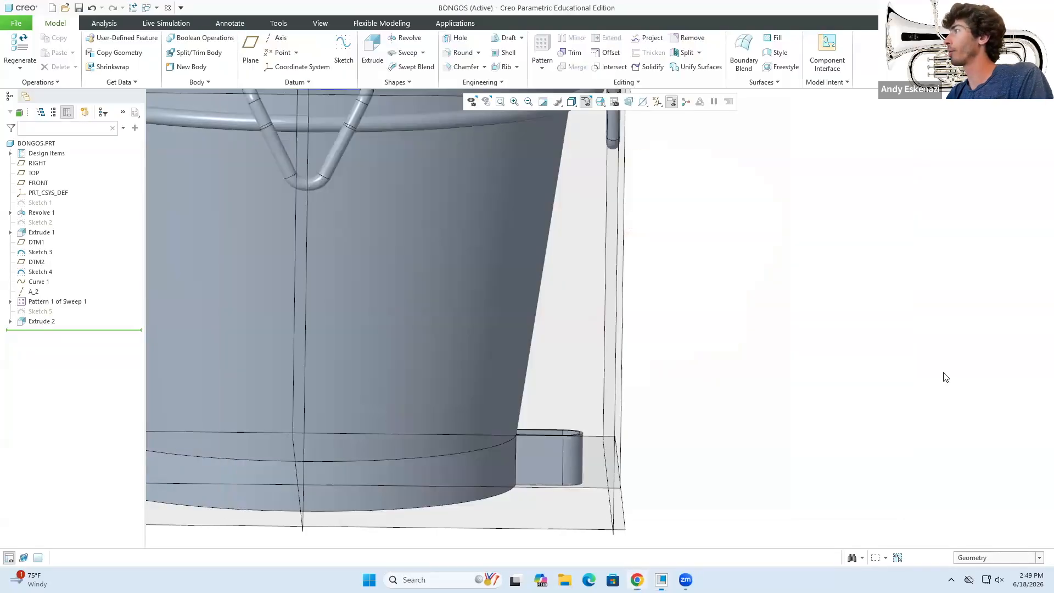
scroll(570, 384, up, 3)
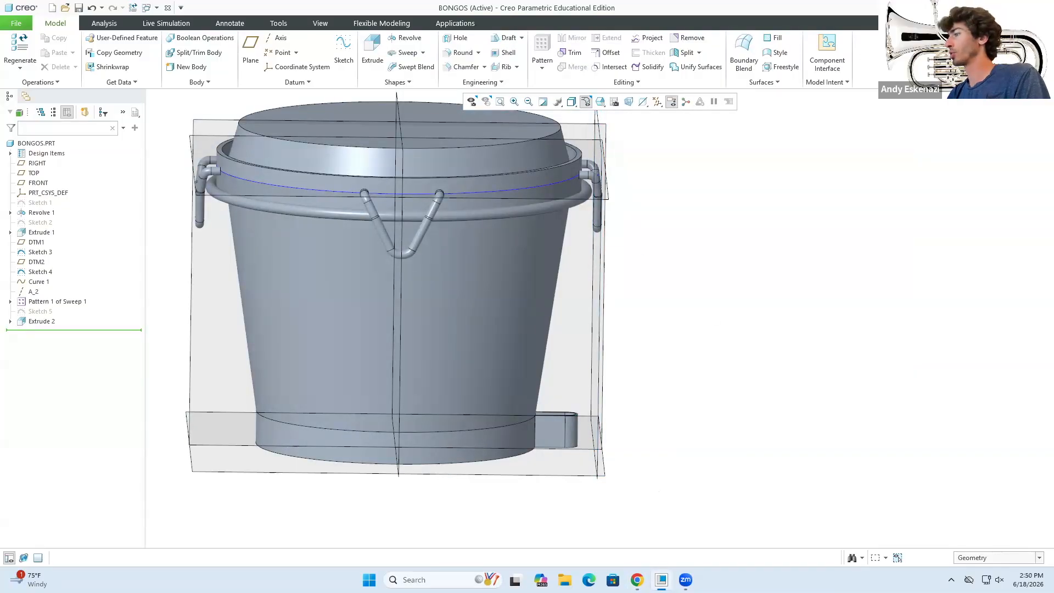
key(alt+Tab)
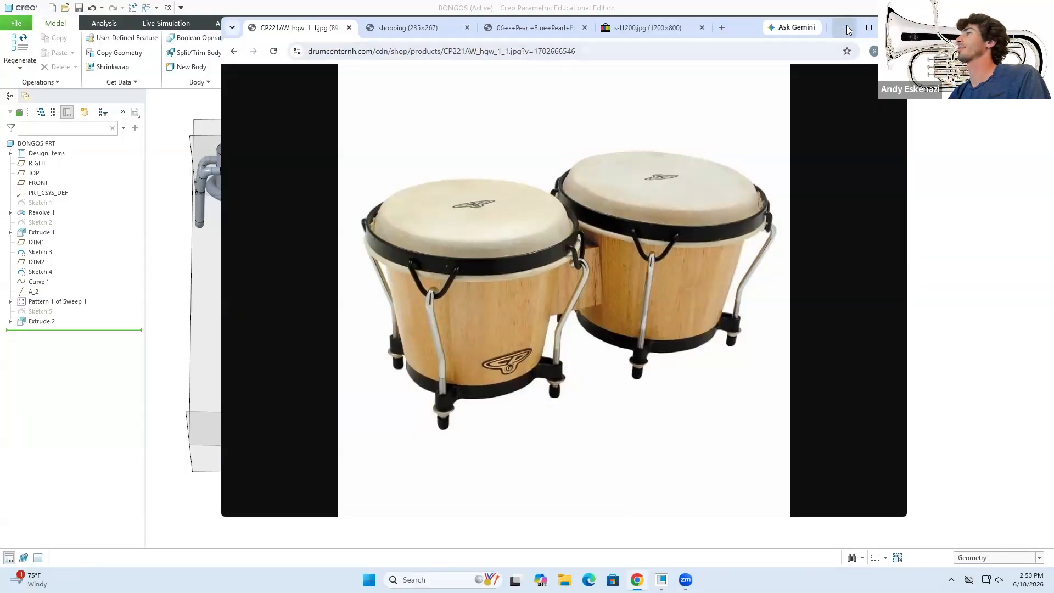
click(848, 30)
click(571, 416)
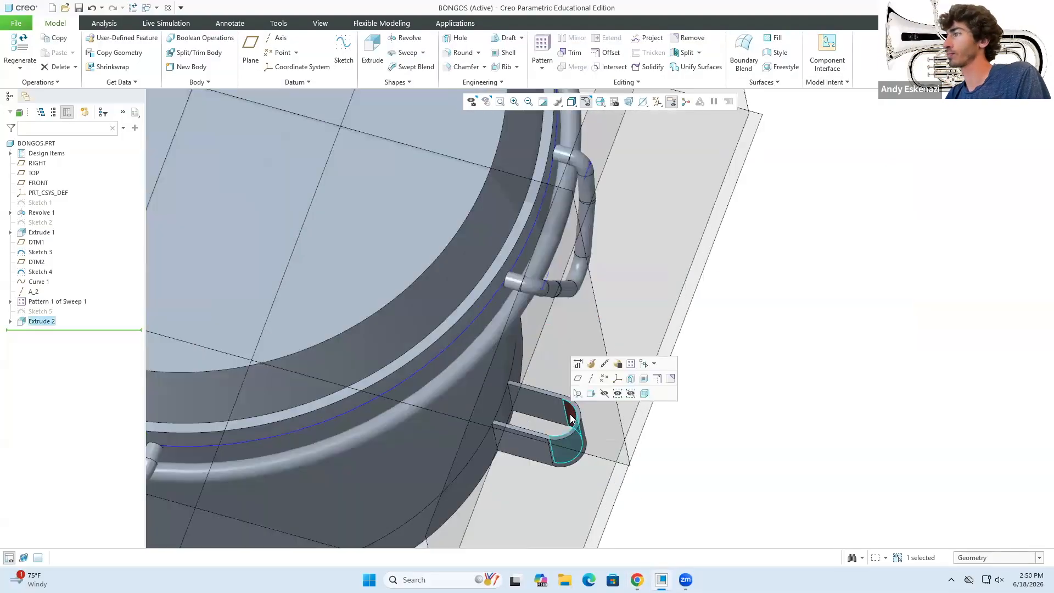
click(601, 365)
scroll(494, 396, down, 4)
double_click(495, 377)
text(15)
key(Return)
Set the radius of the bracket's outer end arc to 10 and finish the sketch.
middle_drag(585, 414, 593, 423)
double_click(745, 486)
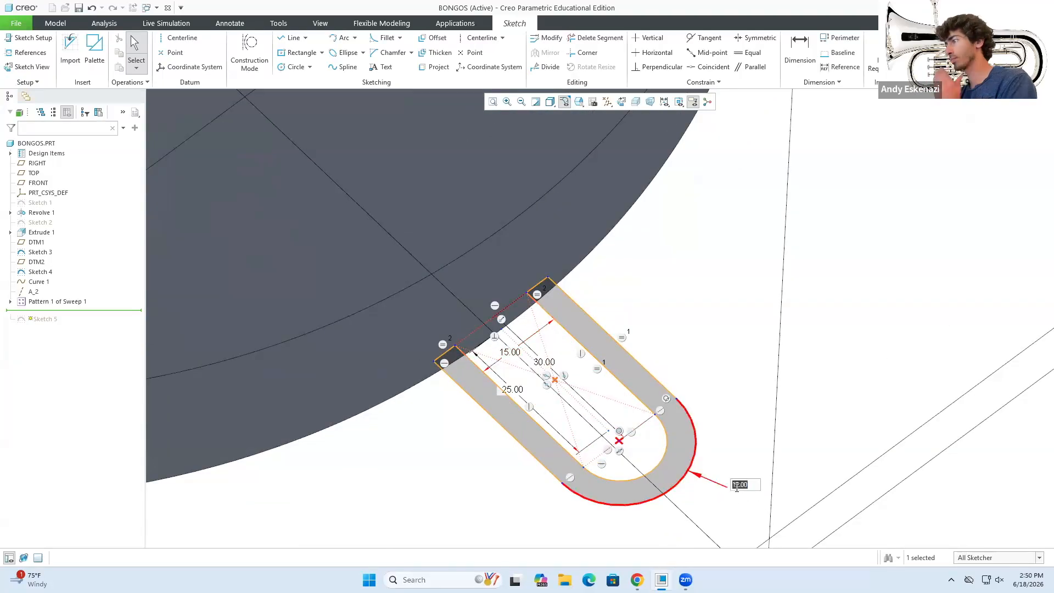
text(10)
key(Return)
click(941, 47)
scroll(699, 413, up, 5)
Start a sketch on the RIGHT plane and project a bottom edge of the bracket into it.
click(37, 163)
click(340, 48)
mouse_move(718, 343)
middle_down()
mouse_move(769, 292)
mouse_move(764, 254)
middle_up()
scroll(697, 352, down, 4)
click(437, 67)
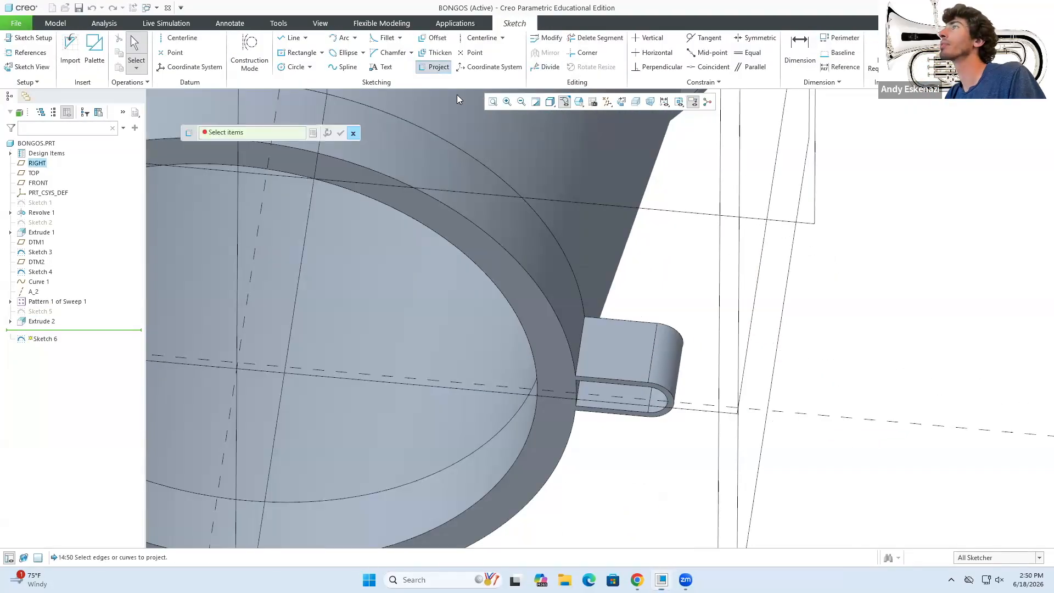
click(708, 426)
click(737, 377)
Draw a vertical line about 134 long upward from the bracket's base, checking the reference photo.
click(293, 38)
click(707, 425)
click(723, 256)
click(637, 580)
click(849, 30)
middle_drag(651, 367, 659, 346)
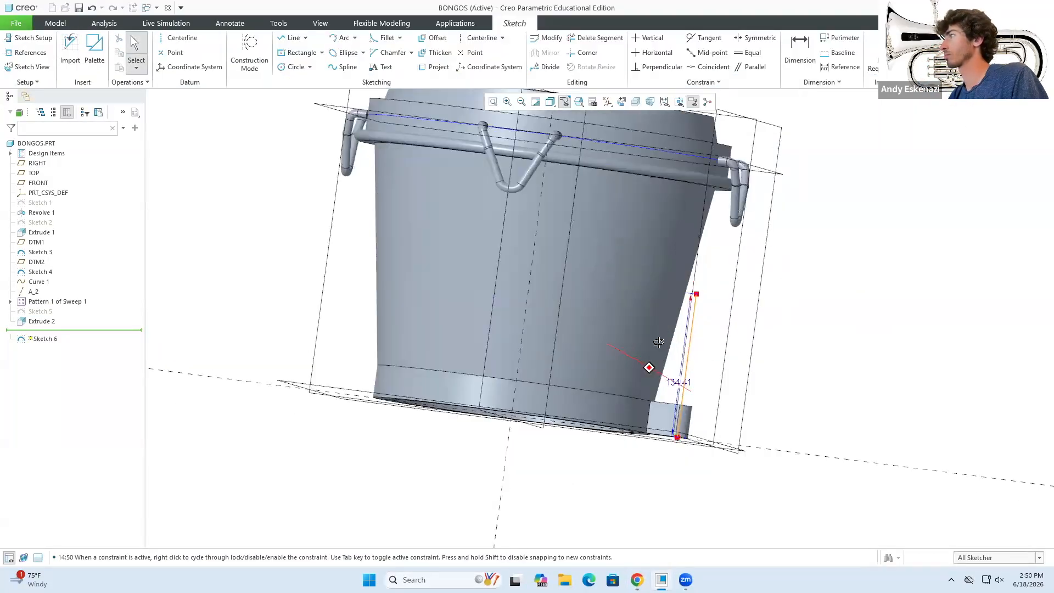
Continue the rod path with an outward slanted line, a short steep line, and an end line turning back toward the shell.
click(294, 38)
click(661, 354)
click(637, 579)
click(849, 31)
click(758, 238)
click(754, 192)
click(686, 200)
middle_drag(686, 201, 666, 216)
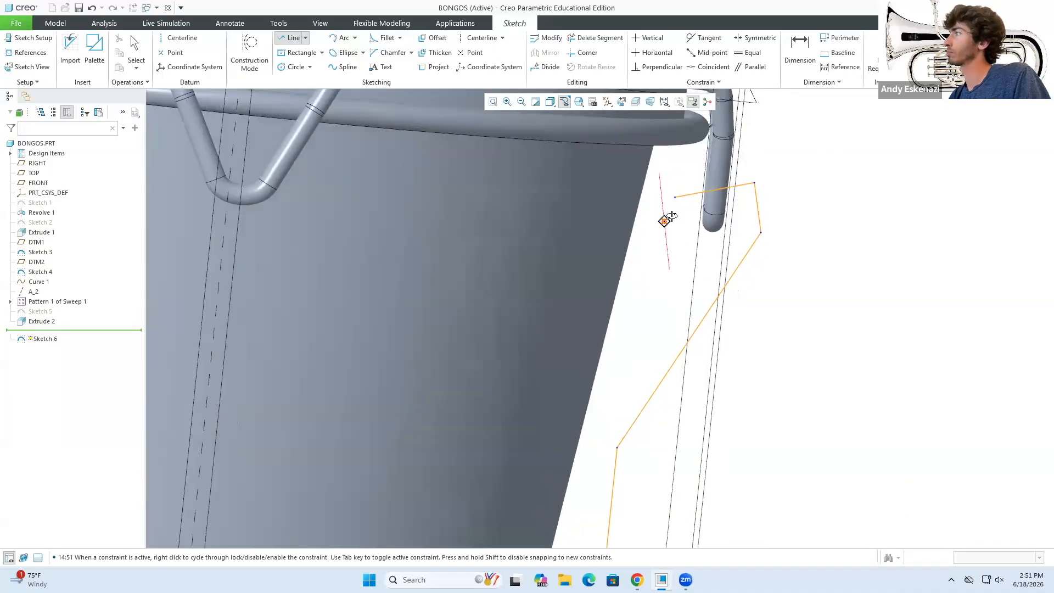
scroll(667, 220, up, 3)
middle_click(670, 227)
middle_click(670, 227)
Set the rod path's angles to 80, 140 and 150 degrees and its lower vertical line to 115 long.
double_click(604, 413)
text(140)
key(Return)
scroll(752, 294, down, 5)
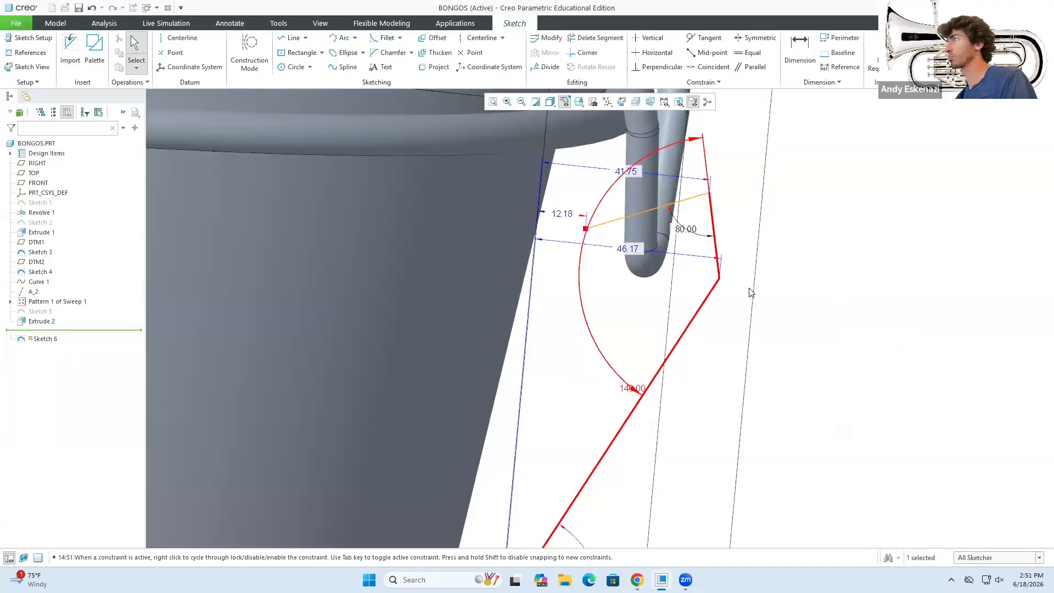
double_click(605, 503)
text(150)
key(Return)
double_click(607, 522)
text(115)
key(Return)
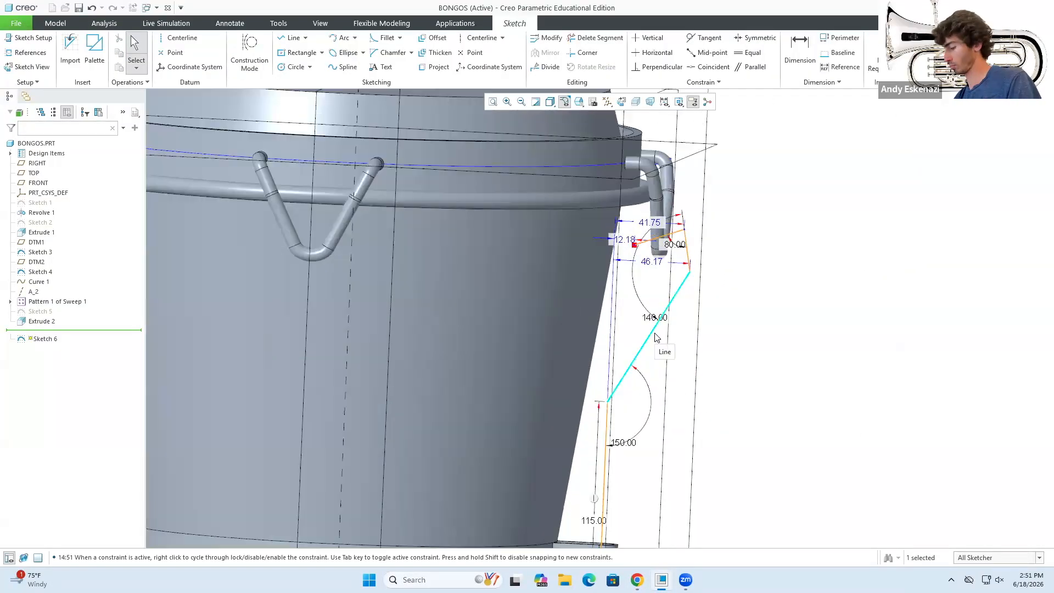
Dimension the slanted line to 93 and the upper end line to 30, and finish the path sketch.
click(800, 50)
click(656, 336)
middle_click(682, 355)
text(93)
key(Return)
scroll(664, 233, up, 5)
click(662, 229)
middle_click(632, 208)
text(30)
key(Return)
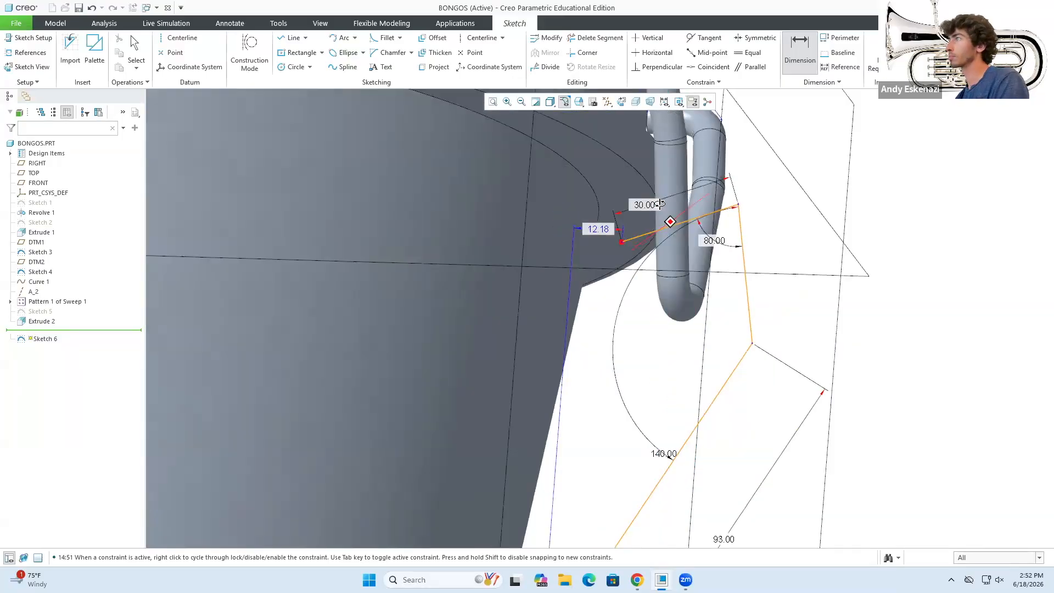
click(933, 49)
Create a datum curve through the rod path's points, using straight segments with filleted corners.
scroll(730, 477, up, 5)
click(730, 479)
click(750, 247)
click(234, 158)
scroll(642, 274, down, 4)
click(643, 207)
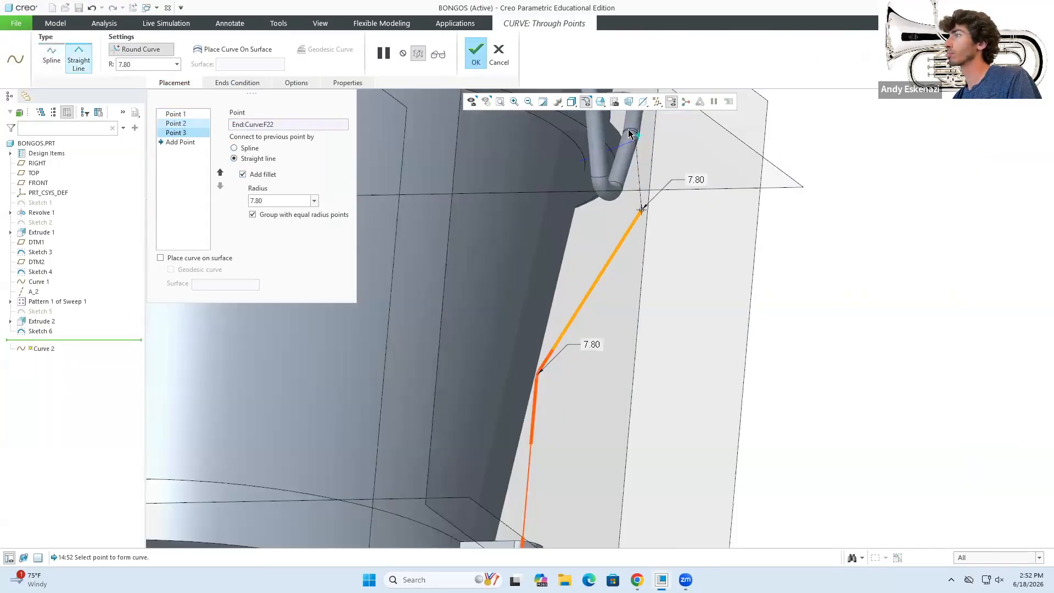
click(634, 130)
click(553, 176)
middle_drag(553, 176, 595, 167)
click(403, 53)
click(407, 53)
Sketch a circle at the lower end of the rod path with entered dimensions of 10 and 16.
click(81, 49)
click(297, 67)
middle_drag(571, 307, 602, 384)
scroll(572, 358, up, 5)
click(570, 372)
click(598, 401)
text(10)
key(Return)
double_click(629, 433)
text(16)
key(Return)
mouse_move(629, 427)
middle_down()
mouse_move(639, 405)
mouse_move(628, 285)
mouse_move(624, 353)
mouse_move(615, 329)
middle_up()
click(934, 49)
Try to make the rod path's lower endpoint coincident with the end of the projected bracket edge.
scroll(632, 384, down, 5)
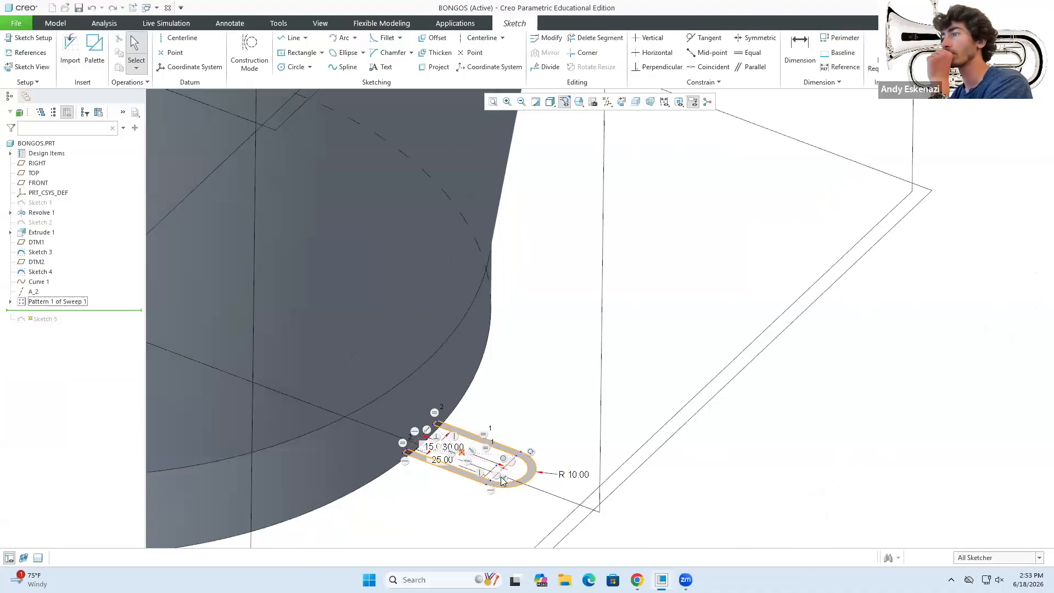
scroll(501, 481, up, 3)
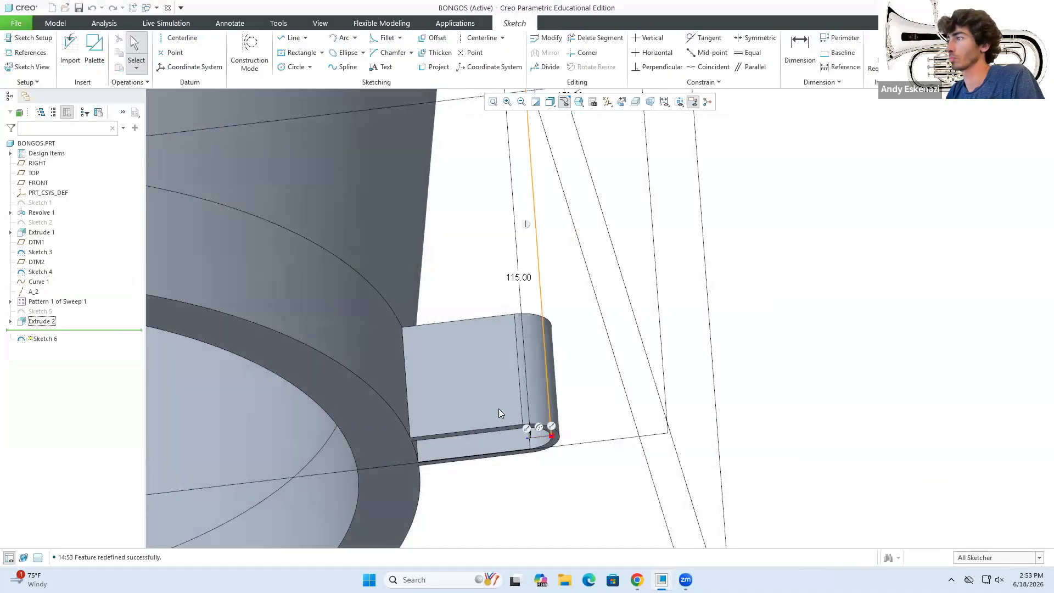
scroll(497, 304, up, 4)
click(482, 282)
scroll(525, 456, down, 4)
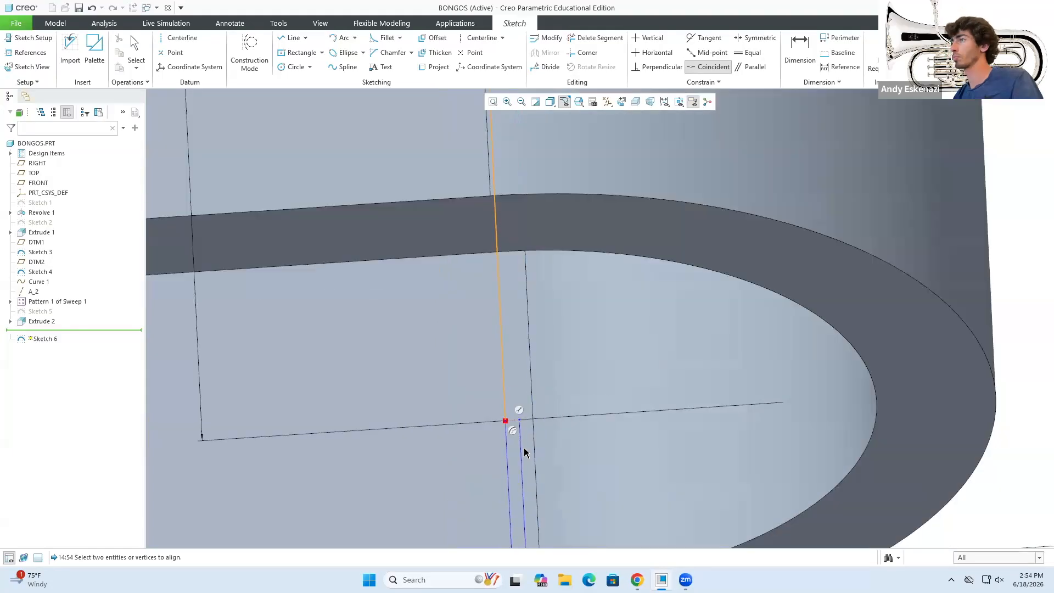
middle_click(525, 452)
scroll(525, 451, up, 2)
scroll(507, 375, down, 7)
Try to set the offset of the rod path's lower endpoint from the projected edge to 0.
double_click(494, 431)
text(0)
drag(503, 368, 491, 389)
key(Return)
scroll(467, 365, up, 4)
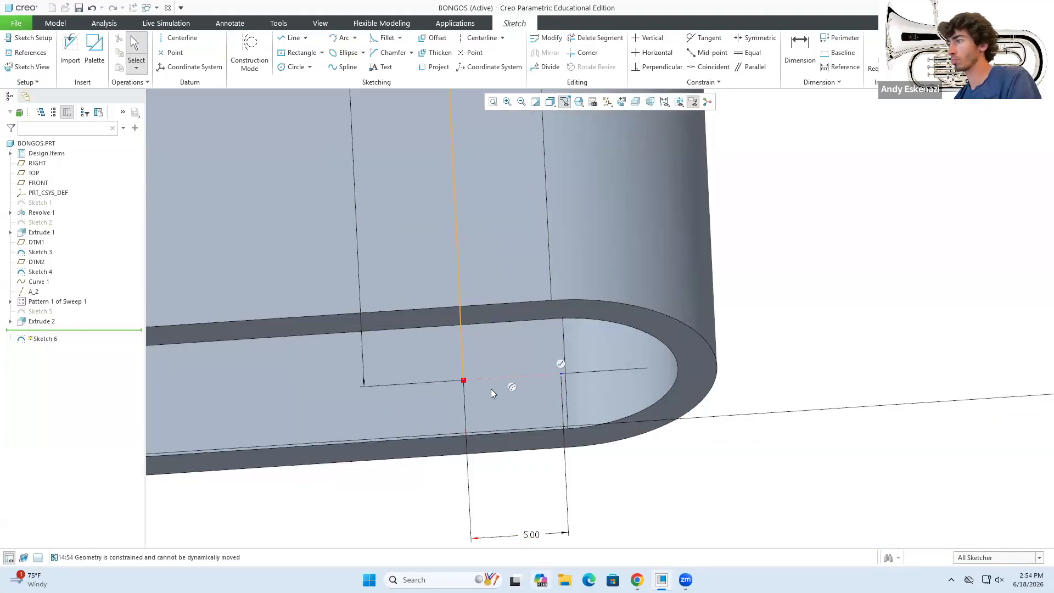
click(584, 333)
scroll(560, 373, up, 3)
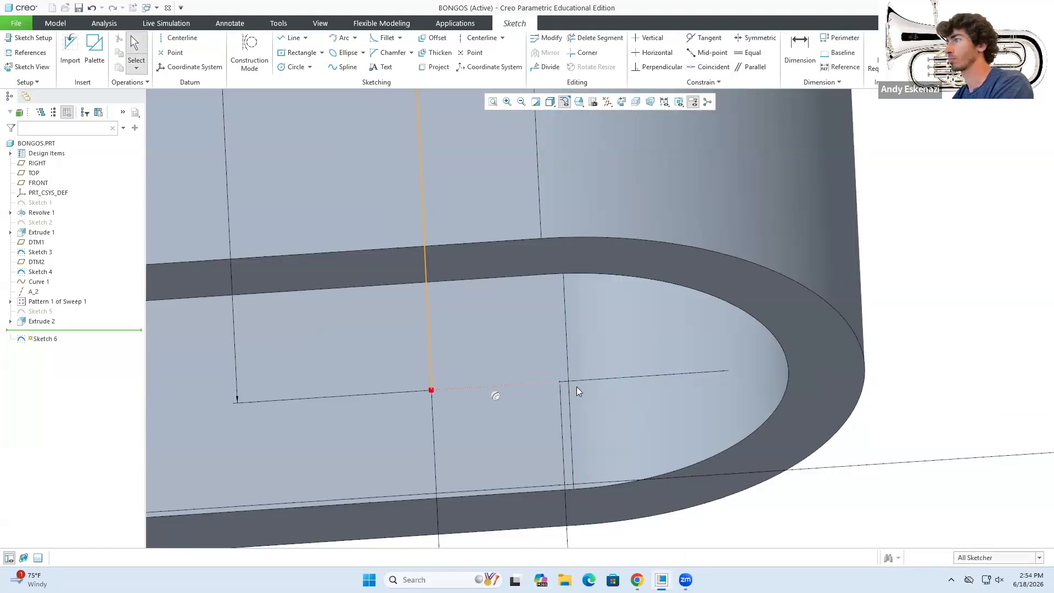
Dimension the rod path's lower endpoint from the projected edge's end and set the offset to 0.1.
click(560, 380)
middle_click(560, 380)
scroll(560, 380, down, 5)
middle_drag(560, 380, 588, 330)
double_click(585, 302)
key(Return)
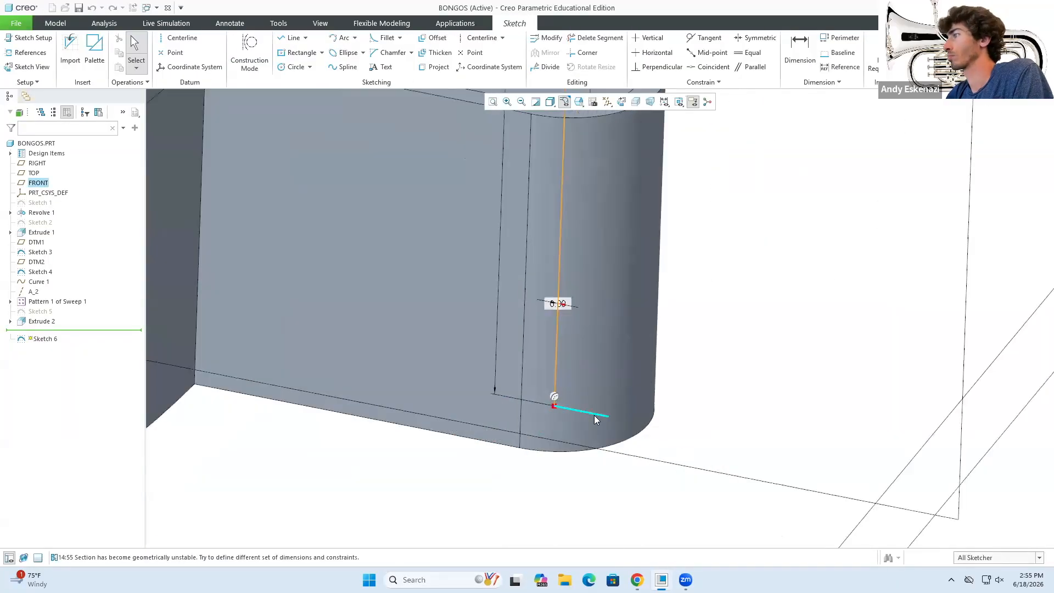
text(0.1)
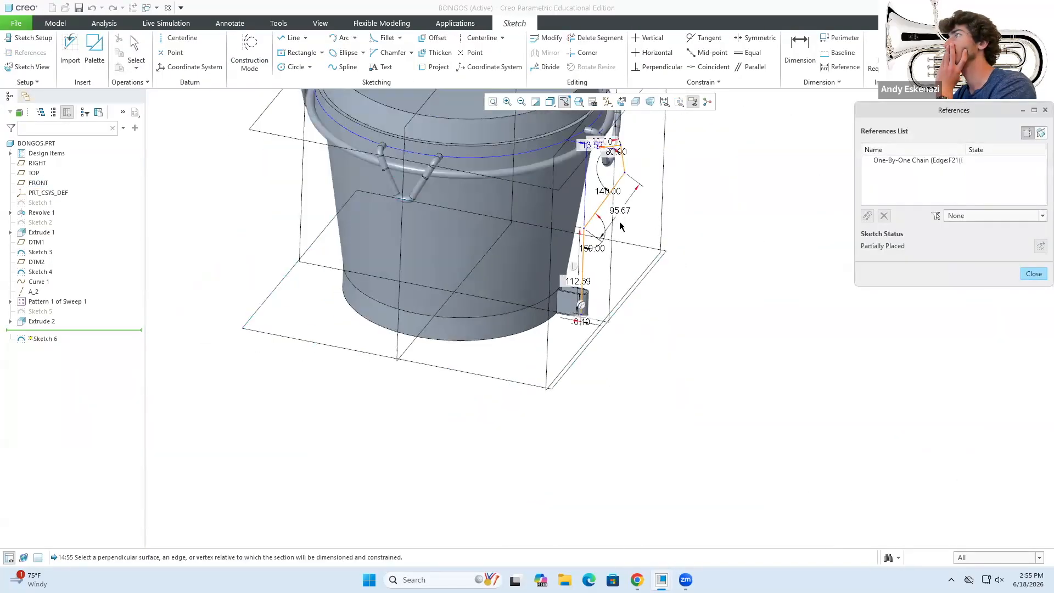
scroll(619, 221, up, 2)
key(Escape)
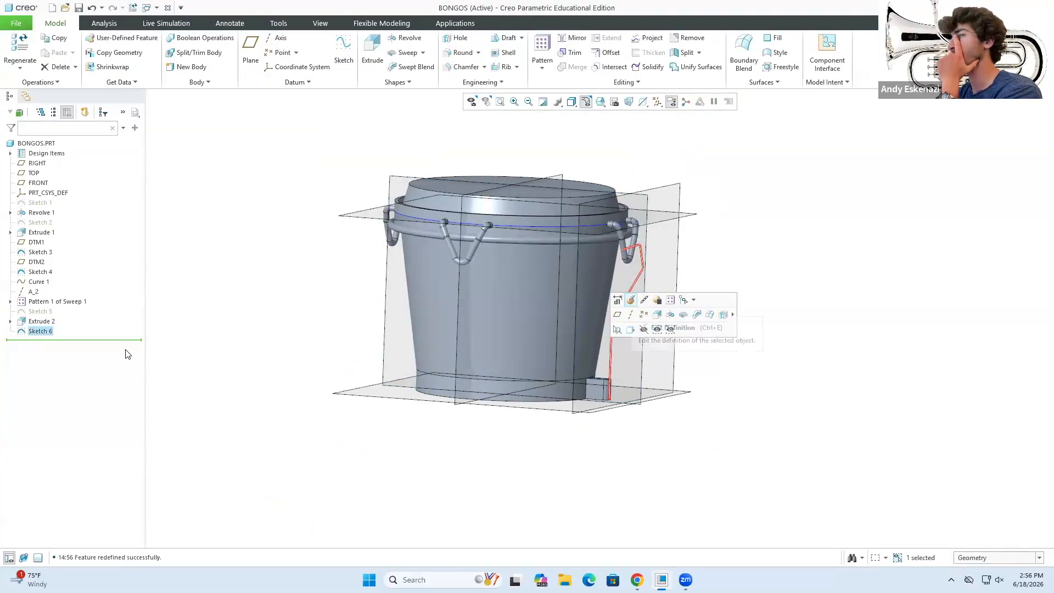
Delete the rod path sketch, and draw a new path from the projected bracket edge up past the shell's hook.
key(Delete)
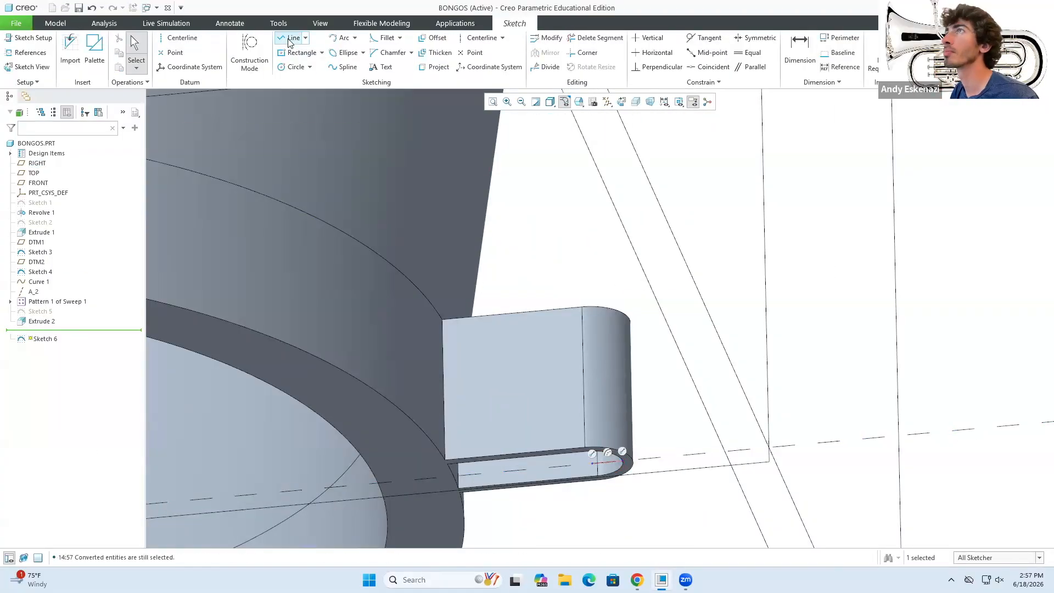
click(290, 43)
click(592, 464)
scroll(607, 299, up, 8)
middle_drag(606, 299, 652, 157)
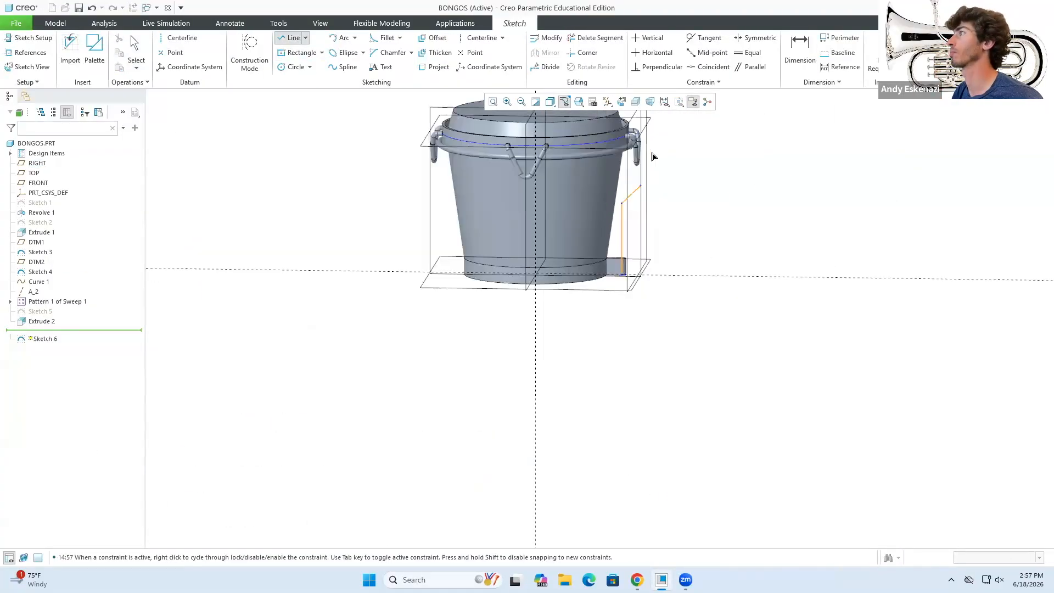
scroll(652, 158, down, 4)
click(568, 301)
click(641, 182)
scroll(607, 157, down, 4)
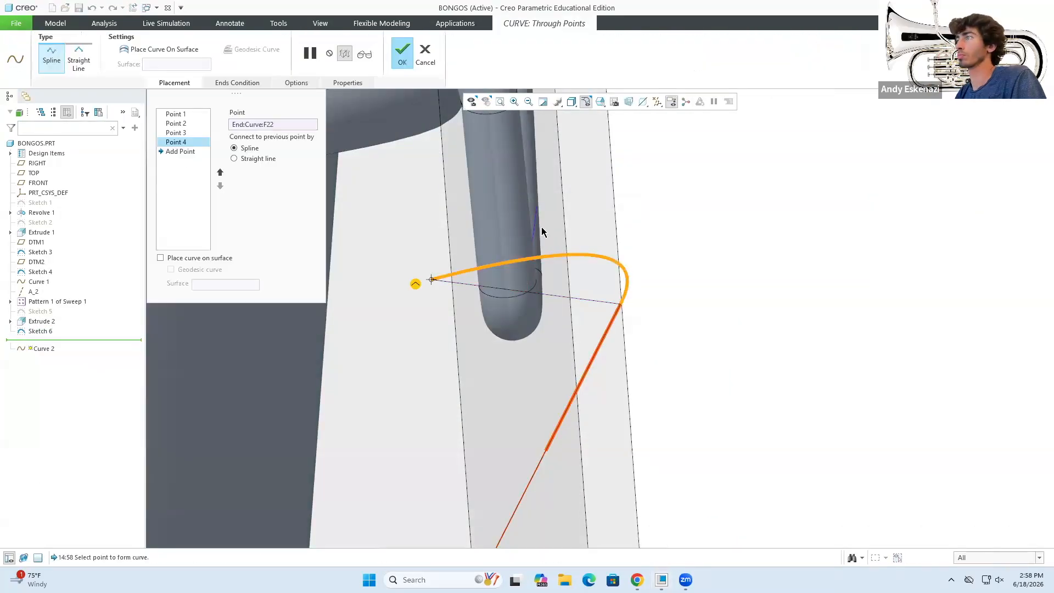
Replace the curve's fourth point with the short line's upper endpoint and the path's inner endpoint, both connected by spline.
right_click(181, 142)
click(202, 147)
click(537, 207)
click(433, 279)
click(176, 143)
click(235, 148)
click(177, 151)
click(234, 148)
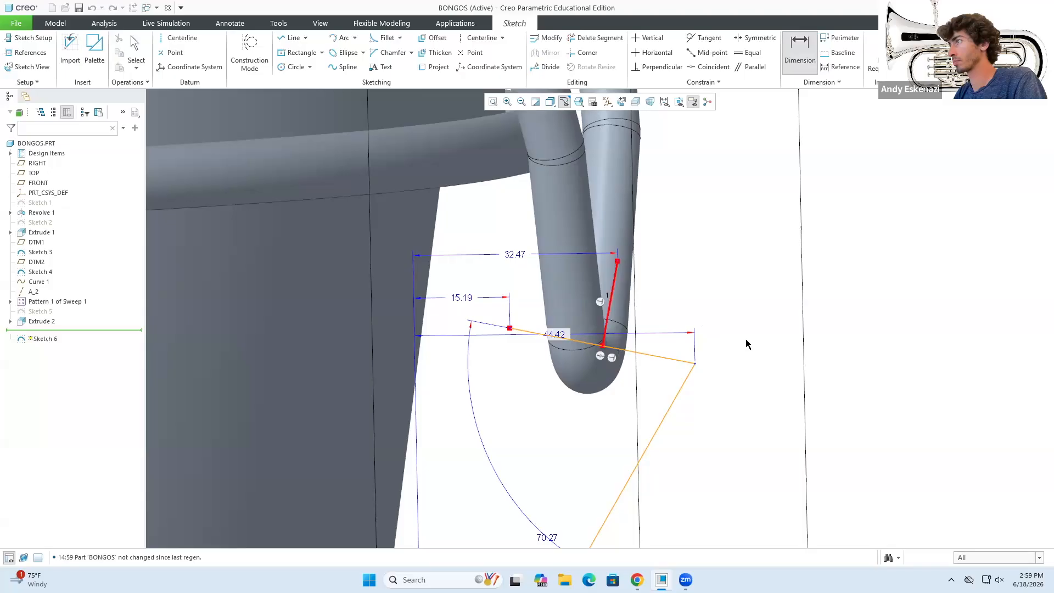
Dimension the short perpendicular line at the rod path's upper end to 15.
middle_click(763, 330)
text(15)
key(Return)
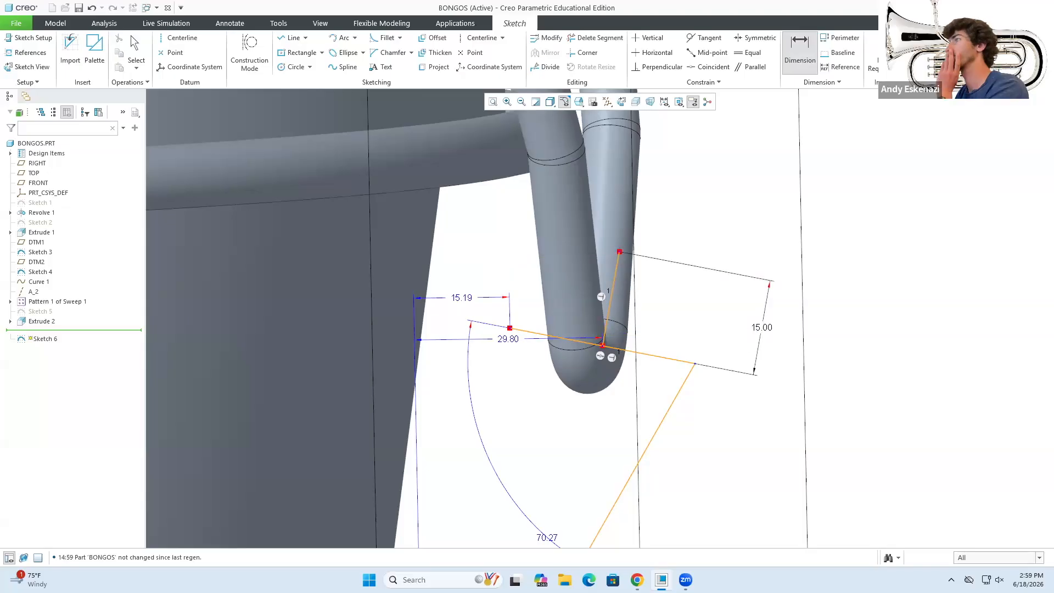
Constrain the short line's lower endpoint coincident with the rod path's upper segment and make the two lines perpendicular.
click(1010, 47)
scroll(682, 318, up, 5)
middle_drag(682, 318, 687, 299)
scroll(687, 299, down, 5)
click(637, 313)
click(659, 282)
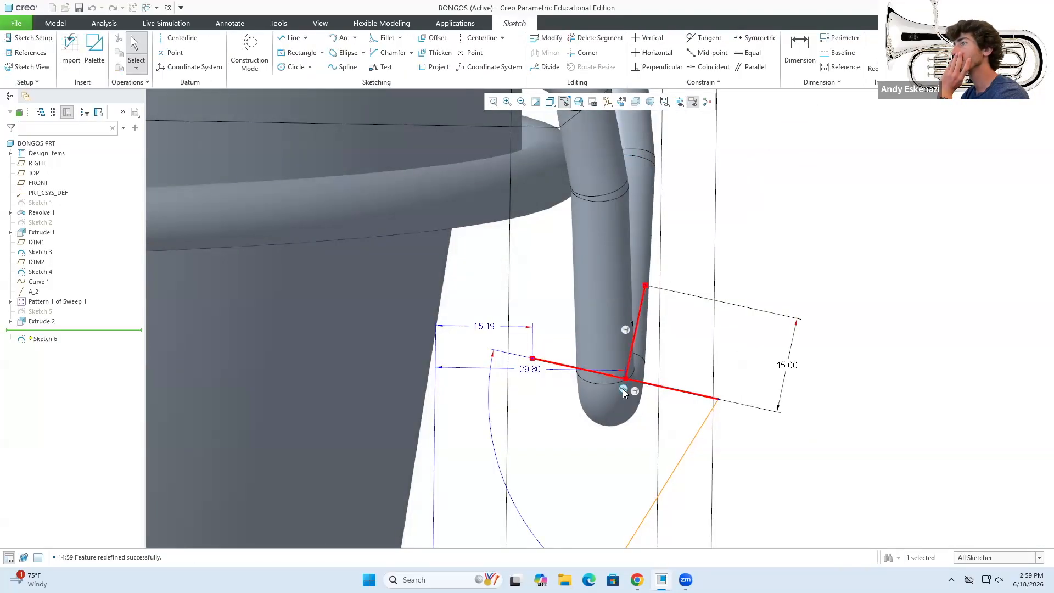
scroll(647, 357, up, 3)
click(708, 67)
click(658, 391)
click(675, 411)
middle_click(675, 411)
click(657, 67)
click(650, 363)
click(666, 395)
Set the rod path sketch's dimensions to 130, 150 and 65.
scroll(705, 307, down, 6)
double_click(630, 528)
text(130)
double_click(667, 449)
text(150)
double_click(720, 437)
scroll(716, 245, up, 4)
double_click(627, 406)
text(65)
scroll(706, 231, down, 1)
Shift the upper end of the rod path slightly, and check the regenerated curve against the hook outside the sketch.
mouse_move(671, 298)
mouse_down()
mouse_move(680, 305)
mouse_move(663, 305)
mouse_up()
click(936, 45)
right_click(46, 332)
click(65, 283)
click(936, 45)
click(40, 331)
click(54, 278)
click(936, 45)
click(40, 331)
click(57, 284)
Fine-tune the rod path's upper points in Sketch 6 so the curve wraps around the hook, and accept the sketch.
drag(631, 299, 657, 303)
click(936, 45)
click(40, 331)
click(58, 284)
click(936, 45)
scroll(750, 230, up, 4)
scroll(751, 231, down, 4)
click(58, 332)
click(59, 284)
drag(680, 236, 682, 237)
click(936, 45)
click(720, 276)
Sweep a circular section along the rod path curve to create the solid tension rod.
scroll(747, 318, up, 5)
click(405, 38)
click(560, 54)
click(405, 51)
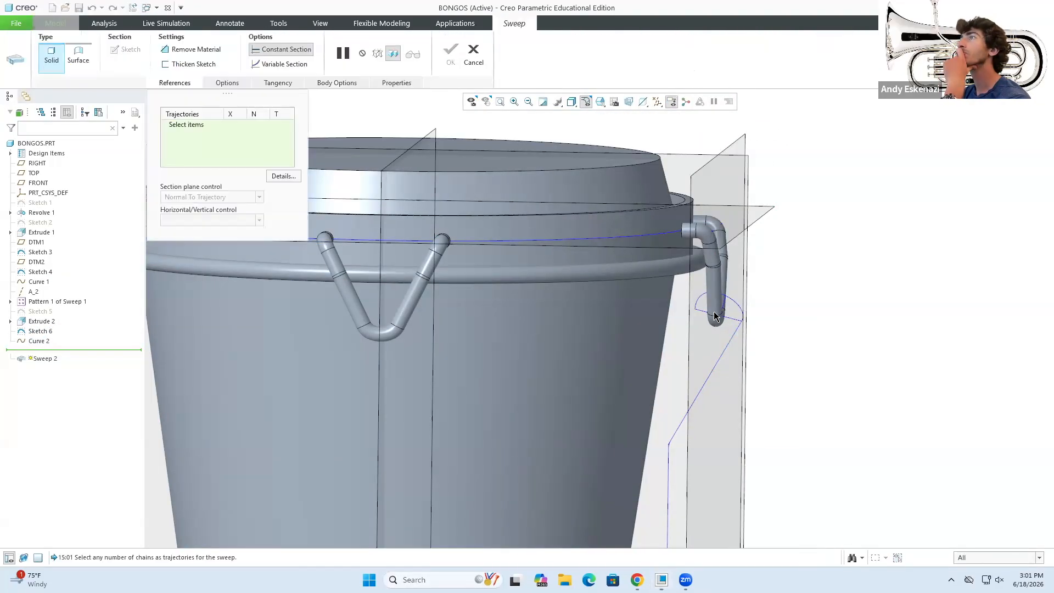
click(705, 383)
click(127, 50)
click(292, 67)
click(515, 401)
click(532, 410)
click(936, 45)
middle_drag(574, 259, 595, 335)
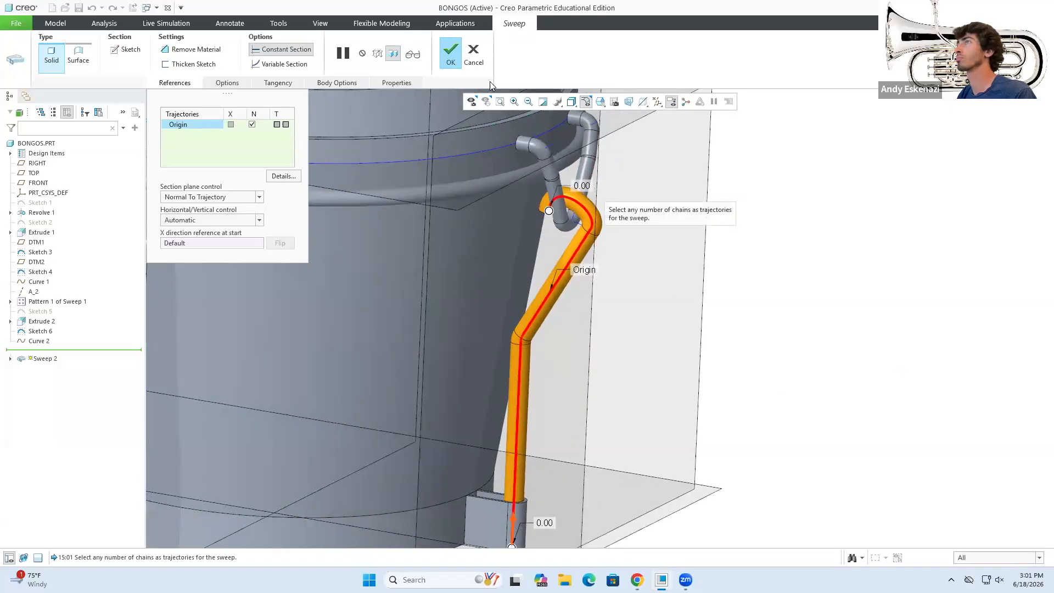
click(450, 53)
Reopen the rod path sketch, try moving its upper geometry, and undo that move.
scroll(565, 211, down, 5)
middle_drag(566, 212, 582, 241)
click(40, 331)
click(52, 281)
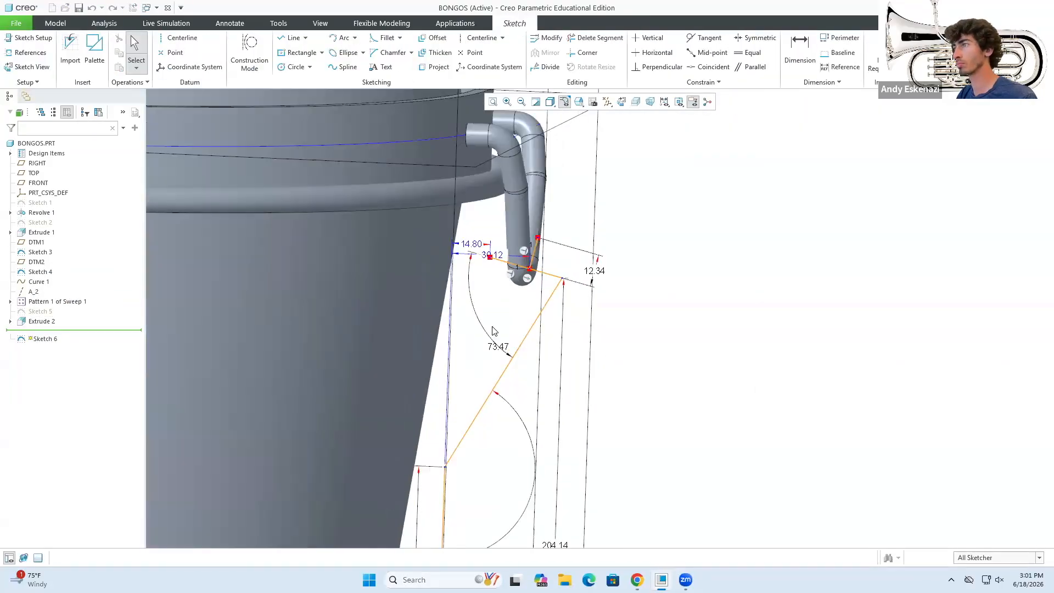
middle_click(737, 403)
drag(580, 266, 590, 283)
key(ctrl+z)
Add dimensions between the points at the rod path's upper end and accept the sketch.
click(800, 53)
click(560, 261)
middle_click(510, 288)
click(786, 324)
middle_click(550, 270)
click(562, 278)
click(800, 53)
click(546, 229)
click(580, 266)
middle_click(593, 203)
click(580, 267)
click(996, 50)
Hide the helper planes DTM1 and DTM2 together with Sketches 3, 4 and 6 and Curve 2.
mouse_move(582, 242)
middle_down()
mouse_move(554, 233)
mouse_move(608, 231)
mouse_move(582, 225)
mouse_move(527, 277)
middle_up()
scroll(588, 228, up, 8)
scroll(610, 230, down, 2)
click(37, 323)
click(36, 271)
click(35, 246)
click(37, 243)
ctrl+click(36, 262)
click(45, 342)
Pattern the lug bracket extrusion and the tension rod sweep around the drum.
click(39, 322)
click(542, 49)
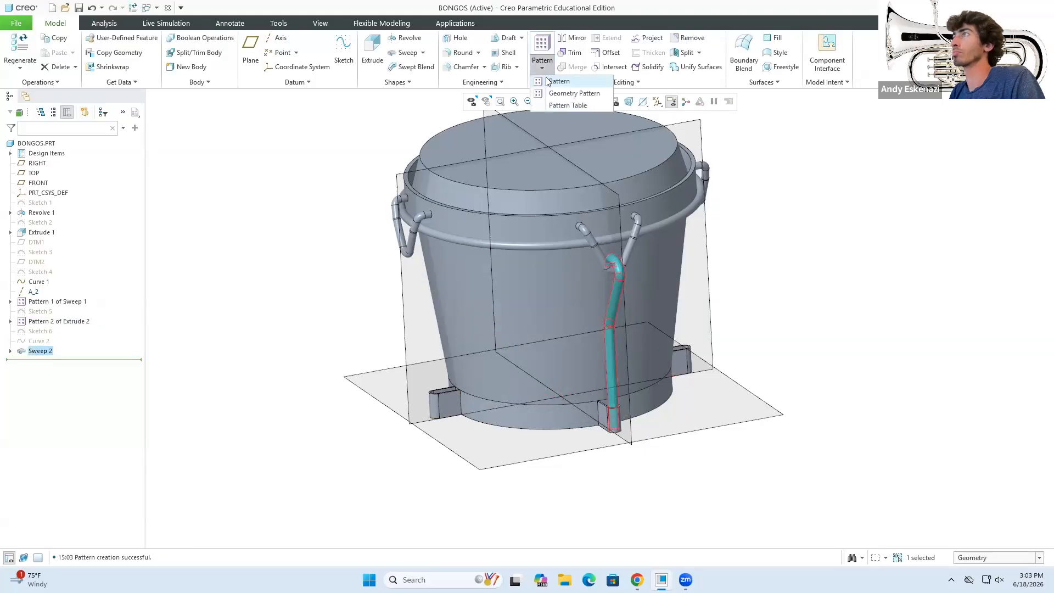
click(615, 77)
click(659, 48)
Sketch a ring on the rim's lower face from a projected circular edge and a concentric circle spaced 5 from it.
middle_drag(634, 223, 615, 236)
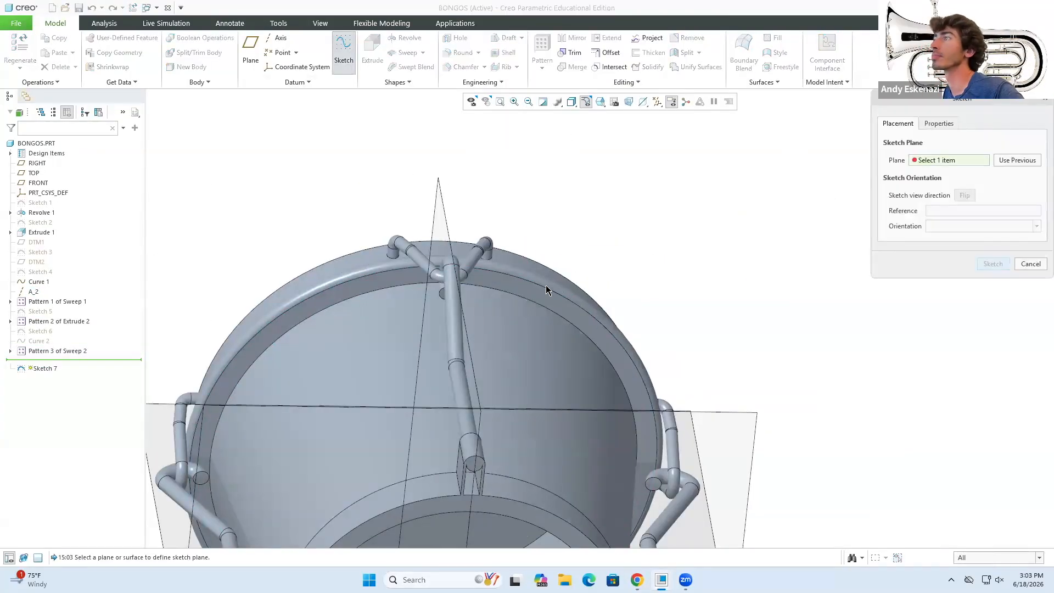
click(546, 285)
click(992, 264)
middle_drag(640, 355, 549, 230)
click(438, 67)
click(454, 162)
click(296, 67)
click(473, 397)
click(641, 213)
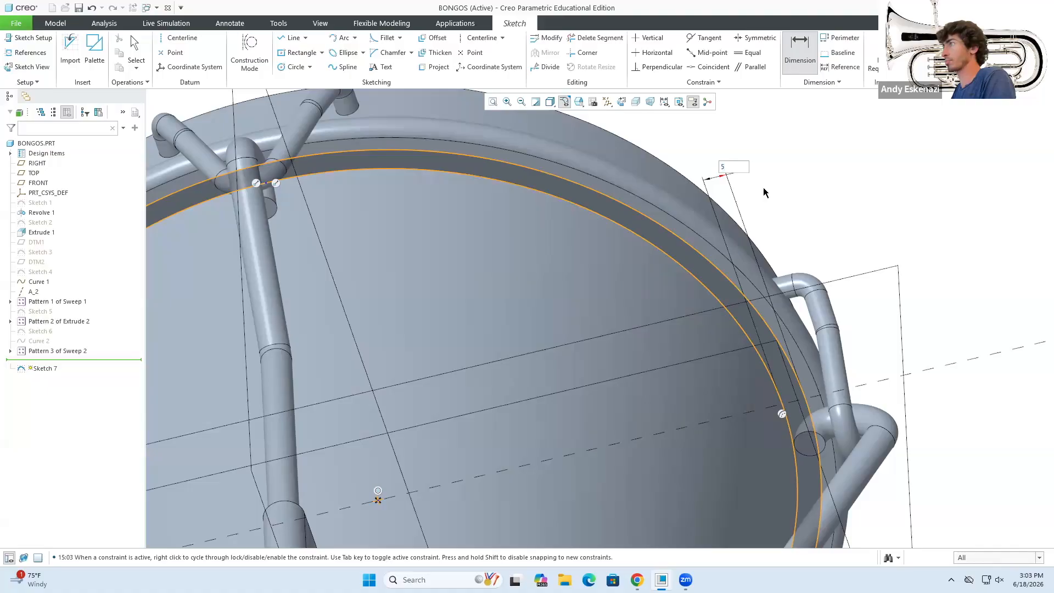
mouse_move(763, 187)
middle_down()
mouse_move(769, 266)
mouse_move(750, 220)
mouse_move(752, 247)
mouse_move(713, 220)
middle_up()
scroll(714, 220, down, 4)
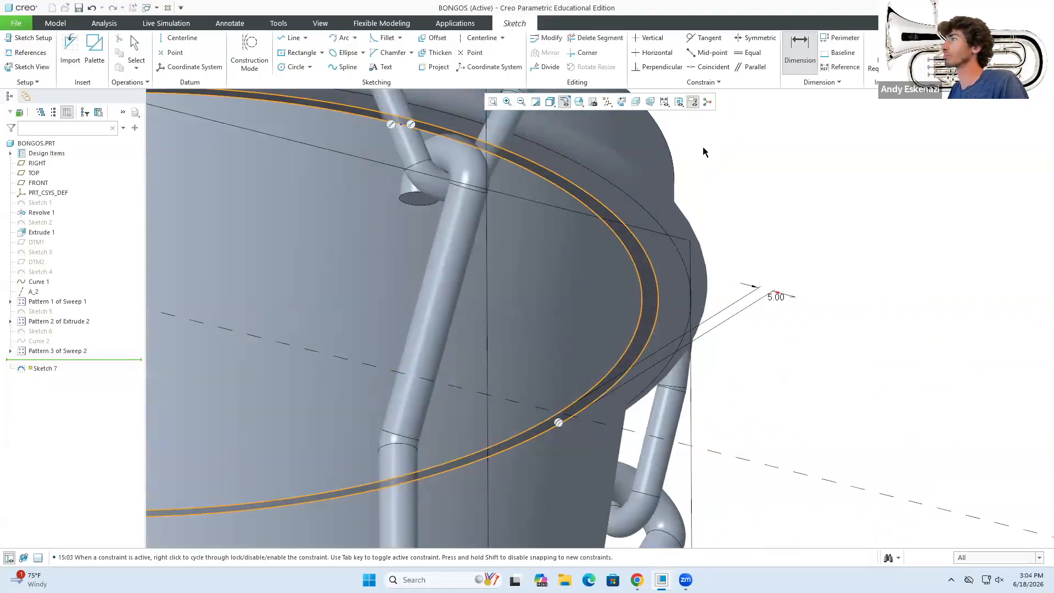
Accept the ring sketch and extrude it as a material-removing cut in the rim's underside.
click(991, 51)
click(377, 55)
click(232, 50)
double_click(139, 49)
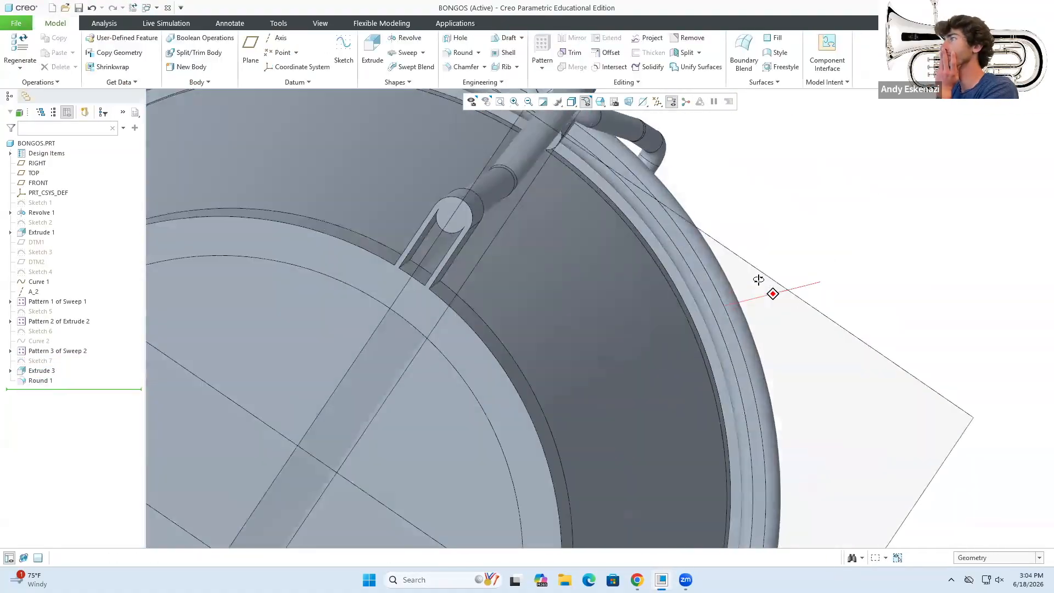
Examine the rim, brackets and rod-to-hook fit around the drum, and compare the model with the bongo reference photo in Chrome.
middle_drag(759, 280, 735, 318)
scroll(659, 330, up, 6)
middle_drag(635, 327, 676, 331)
scroll(659, 337, down, 3)
scroll(659, 338, down, 4)
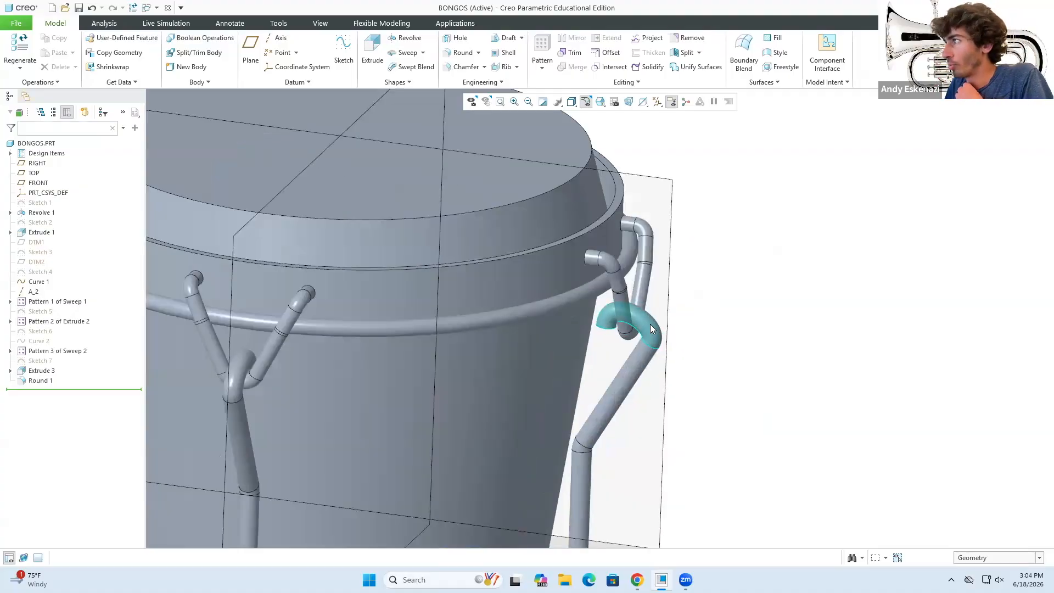
scroll(601, 302, up, 5)
middle_drag(606, 315, 577, 309)
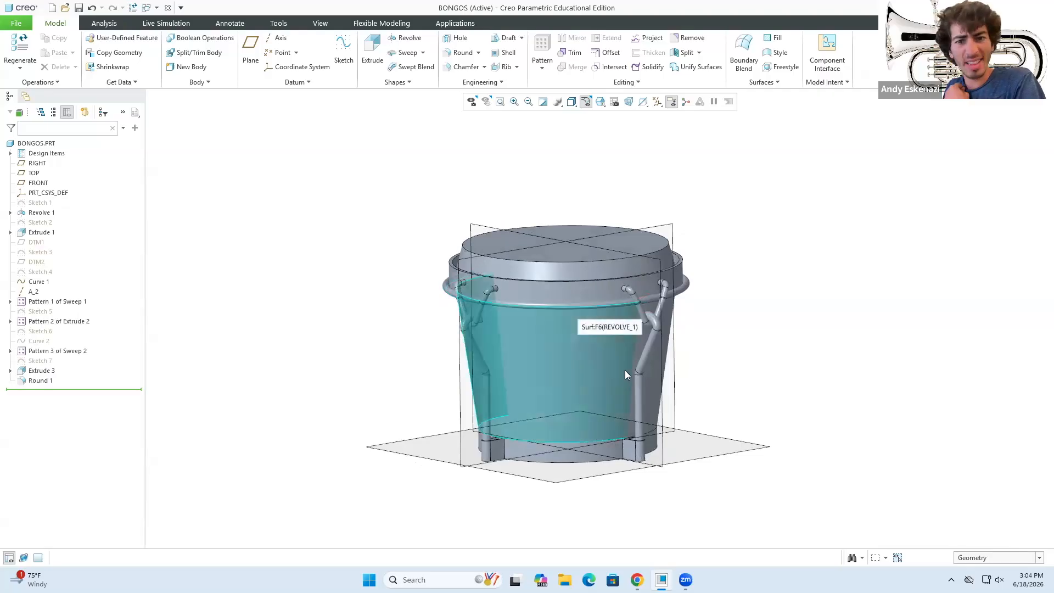
mouse_move(637, 580)
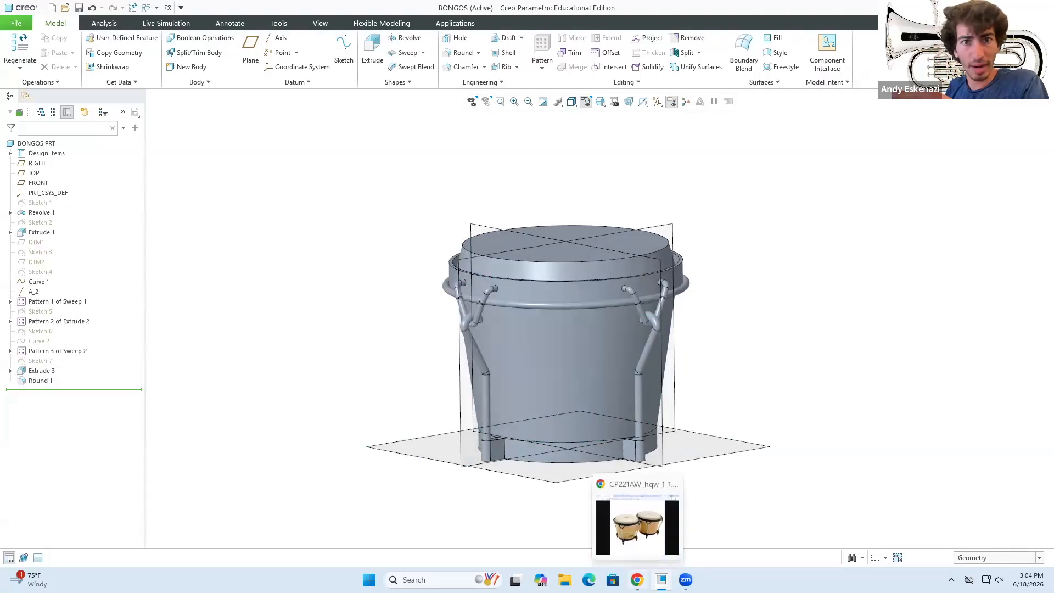
click(637, 580)
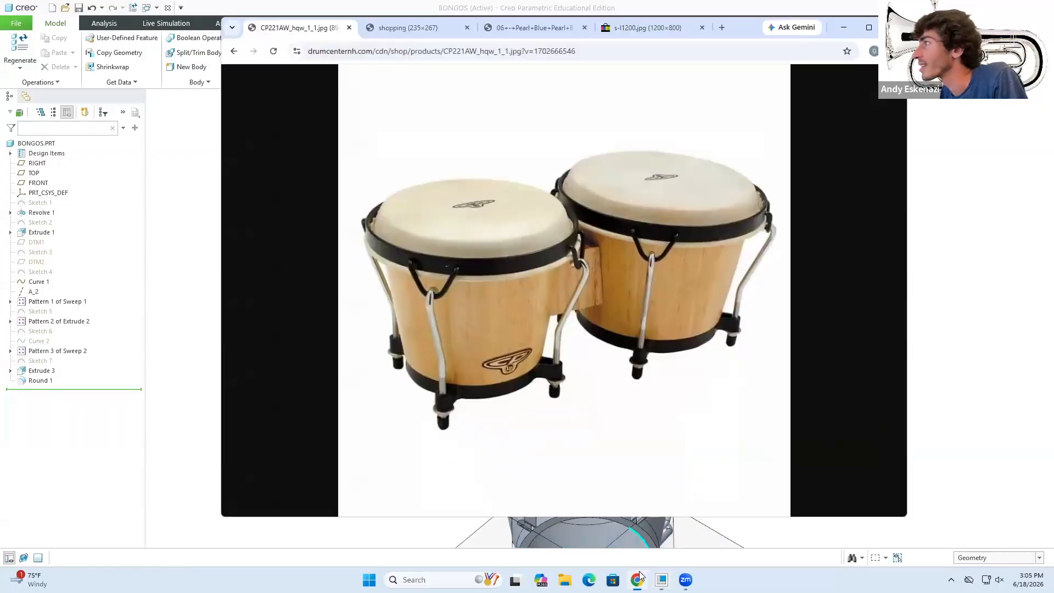
click(639, 578)
Sketch a circle beneath the lug bracket, centred with the help of a construction line across the bracket end.
click(342, 49)
click(293, 38)
click(249, 52)
click(593, 352)
click(669, 357)
click(296, 67)
click(631, 354)
click(555, 345)
middle_click(555, 345)
Extrude the circle beneath the bracket 5 into a disc, checking its proportions against the reference photo in Chrome.
click(380, 50)
double_click(137, 49)
text(5)
key(Return)
click(637, 579)
click(637, 580)
click(470, 54)
Sketch a smaller circle at the centre of the disc's lower face using a construction line, and set its dimension to 12.
click(342, 49)
click(554, 319)
click(293, 38)
click(250, 53)
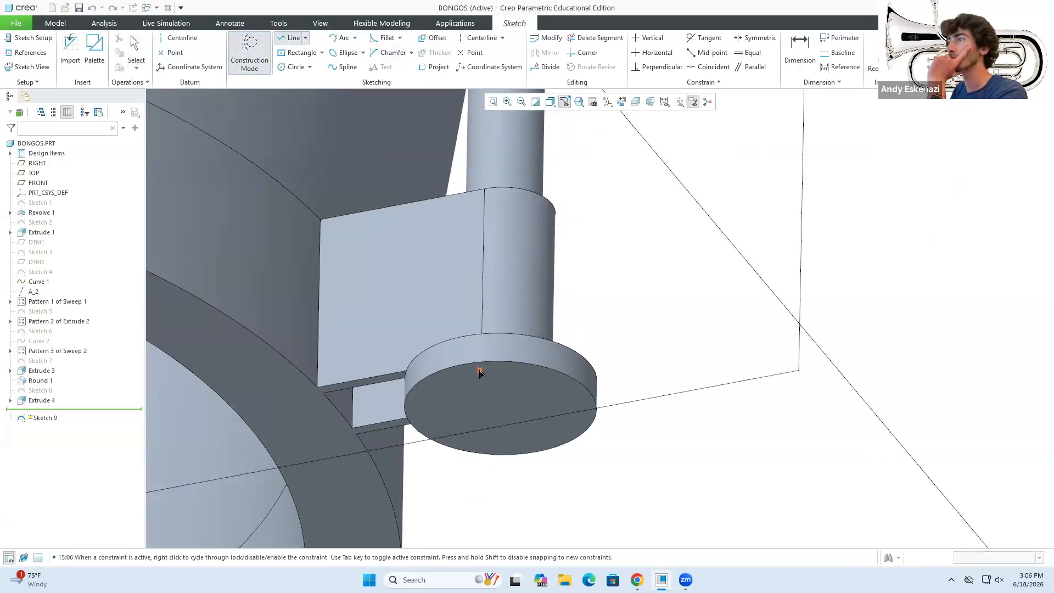
click(481, 372)
click(519, 412)
click(296, 67)
click(500, 408)
click(545, 414)
double_click(370, 377)
text(12)
Extrude the smaller circle 5 below the disc, checking the reference photo in Chrome for the foot's shape.
click(380, 50)
click(637, 580)
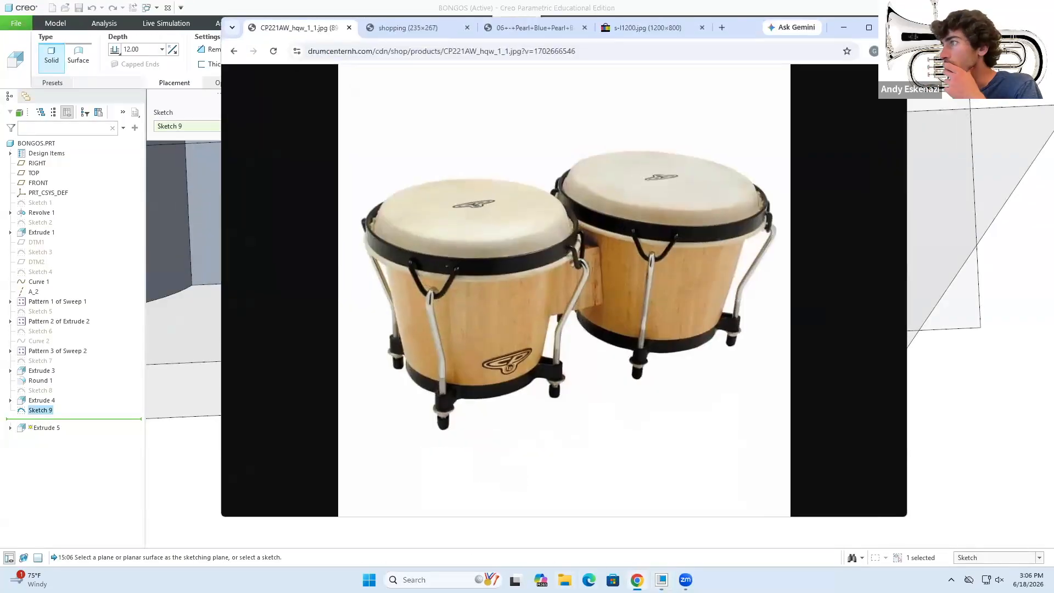
click(636, 579)
double_click(149, 49)
text(5)
key(Return)
scroll(569, 330, up, 5)
click(470, 54)
Sketch a circle on the lower face of the foot's neck using a construction line, and set its diameter to 11.9.
middle_drag(621, 334, 601, 236)
scroll(555, 324, down, 5)
click(344, 52)
click(546, 381)
click(993, 264)
click(249, 53)
click(293, 38)
click(249, 53)
click(296, 67)
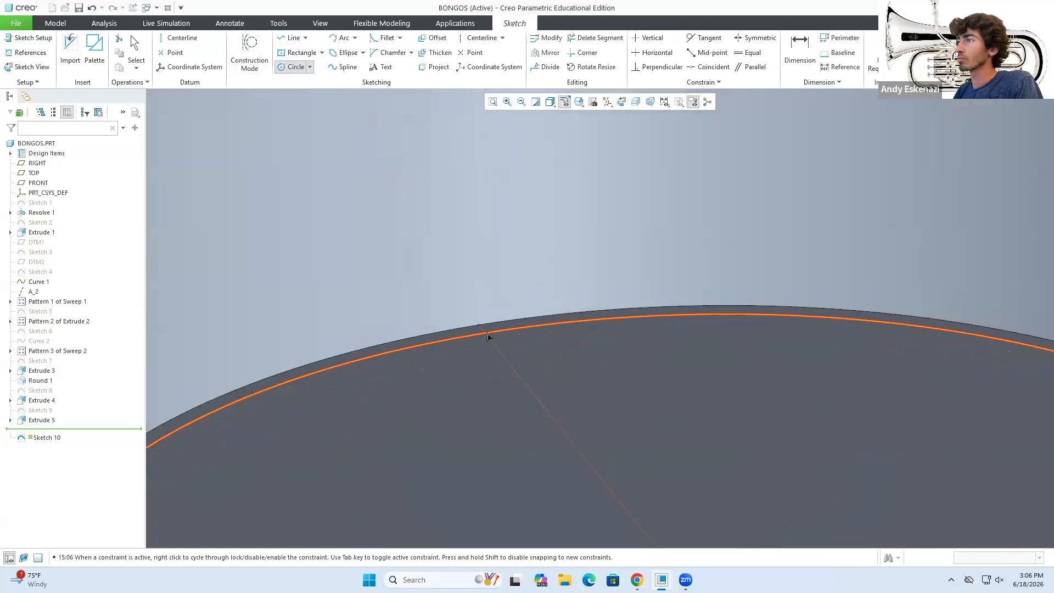
click(489, 336)
double_click(295, 361)
text(11)
key(Return)
Extrude the circle 15 downward from the neck, checking the foot's proportions against the reference photo in Chrome.
click(380, 49)
scroll(497, 329, up, 8)
click(637, 580)
middle_drag(549, 274, 602, 374)
click(637, 580)
text(15)
click(470, 54)
Round the bottom edge of the foot's lowest cylinder.
scroll(556, 325, down, 4)
click(457, 52)
click(471, 332)
click(479, 53)
scroll(505, 324, up, 6)
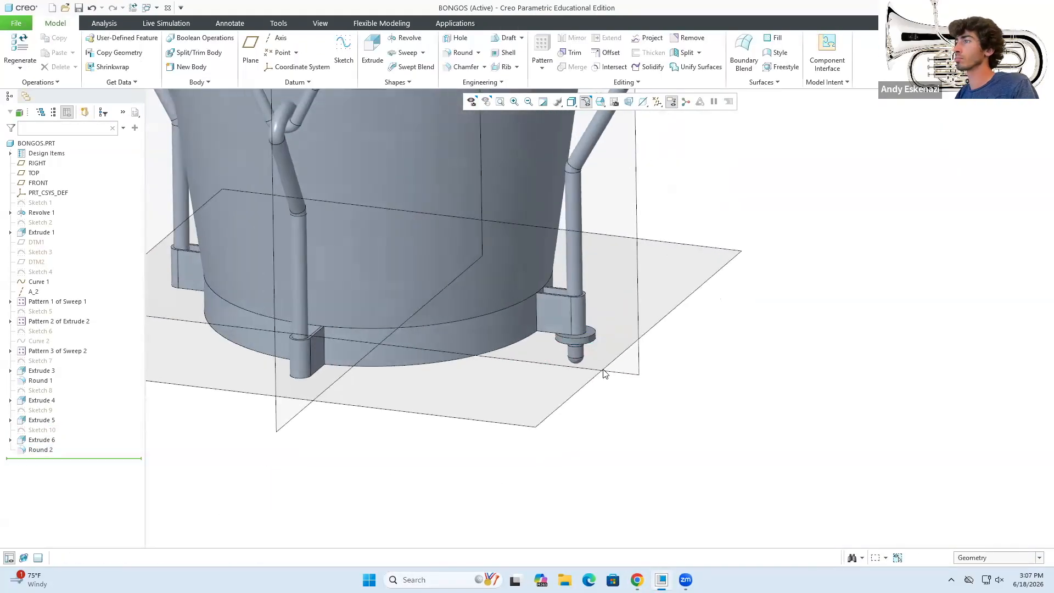
Compare the foot with the reference photo in Chrome and set the lowest cylinder's extrusion depth to 10.
scroll(603, 374, down, 3)
click(637, 580)
click(637, 580)
click(637, 579)
click(637, 580)
click(584, 421)
click(592, 372)
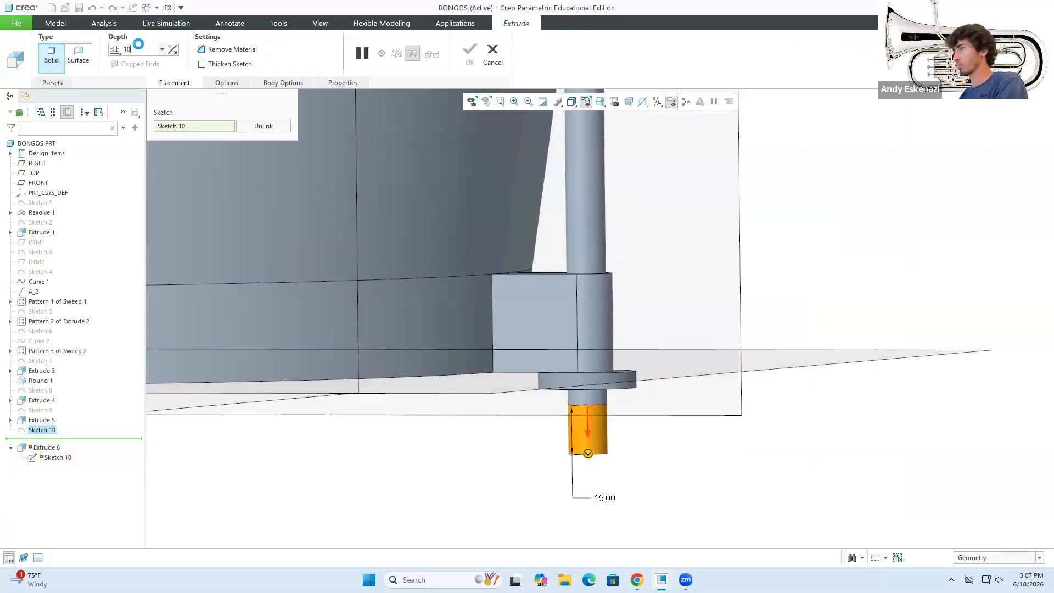
text(10)
click(470, 53)
click(731, 445)
Redefine the foot's disc and the short neck beneath it with an extrusion depth of 3 each.
click(646, 419)
click(648, 398)
click(671, 349)
text(3)
click(469, 52)
click(648, 407)
click(670, 359)
text(3)
Set the extrusion depth of the foot's lowest cylinder to 12.
scroll(681, 406, up, 6)
middle_drag(681, 406, 697, 445)
scroll(681, 387, down, 6)
click(657, 440)
click(679, 392)
text(12)
click(470, 53)
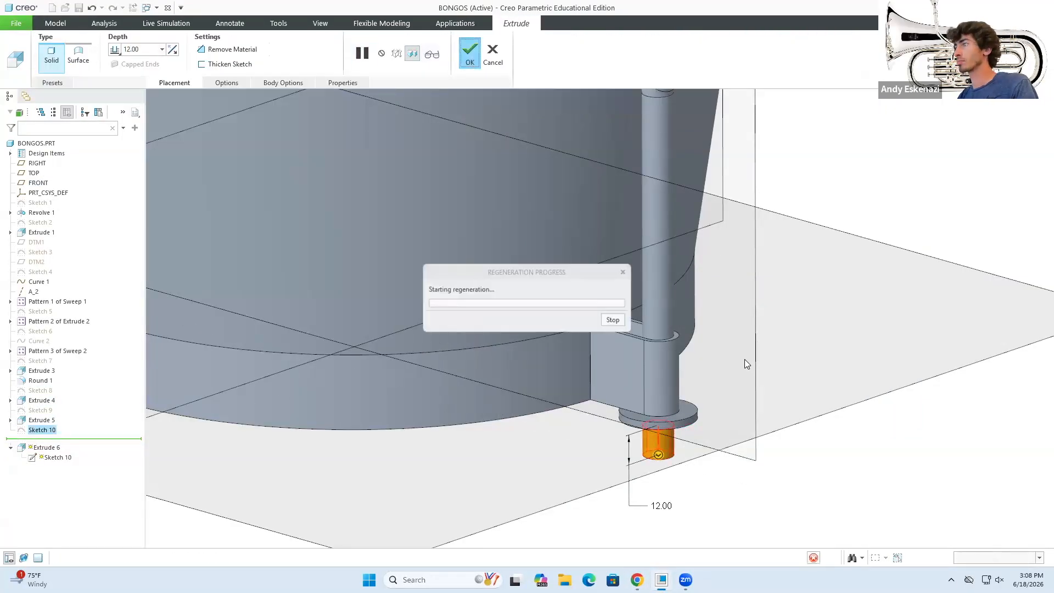
Pattern the foot's neck, Extrude 5, around the drum axis A_2.
middle_drag(745, 359, 714, 241)
click(48, 441)
ctrl+click(40, 420)
click(541, 45)
click(57, 67)
click(56, 111)
click(33, 292)
click(658, 52)
Pattern the foot's lowest cylinder, Extrude 6, around the drum axis A_2.
click(40, 441)
click(542, 45)
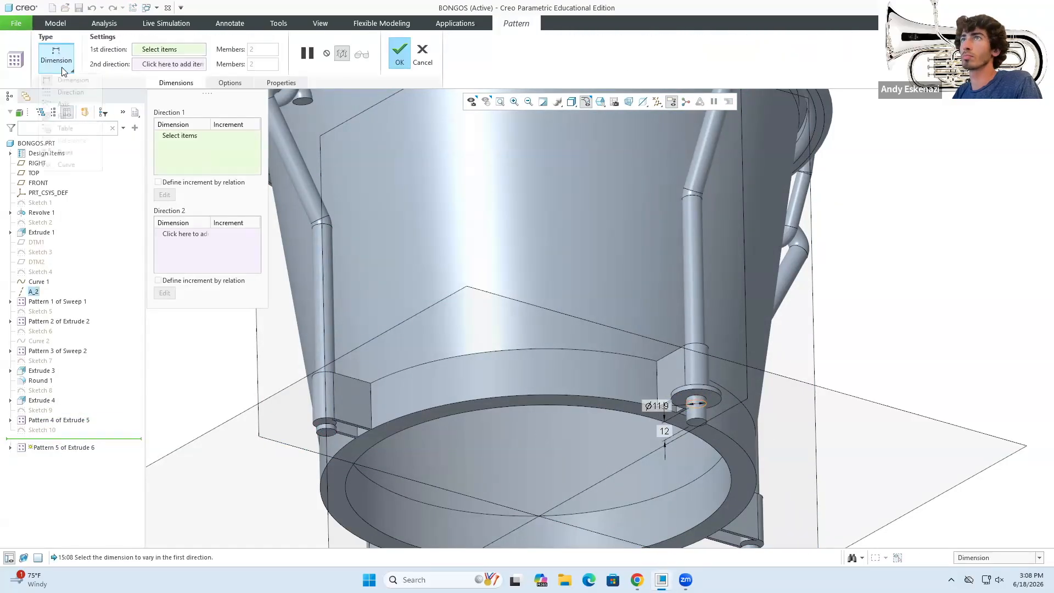
click(60, 107)
click(34, 292)
click(660, 54)
Delete the Round 2 and Round 1 features from the model.
click(34, 451)
right_click(40, 450)
click(65, 388)
click(561, 308)
scroll(273, 160, down, 5)
right_click(42, 381)
click(71, 485)
click(561, 308)
mouse_move(525, 288)
middle_down()
mouse_move(538, 338)
mouse_move(527, 305)
middle_up()
scroll(711, 434, down, 5)
Pattern the foot's disc, Extrude 4, around axis A_2 with 4 members at 90 degrees.
click(42, 390)
click(541, 50)
scroll(496, 323, up, 4)
click(55, 67)
click(58, 107)
click(33, 292)
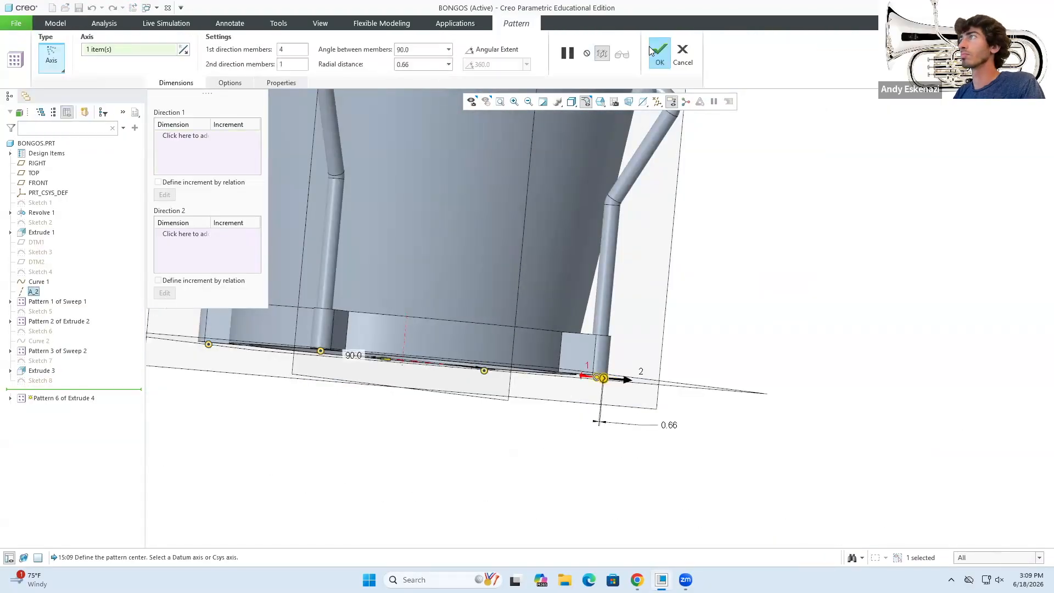
click(659, 53)
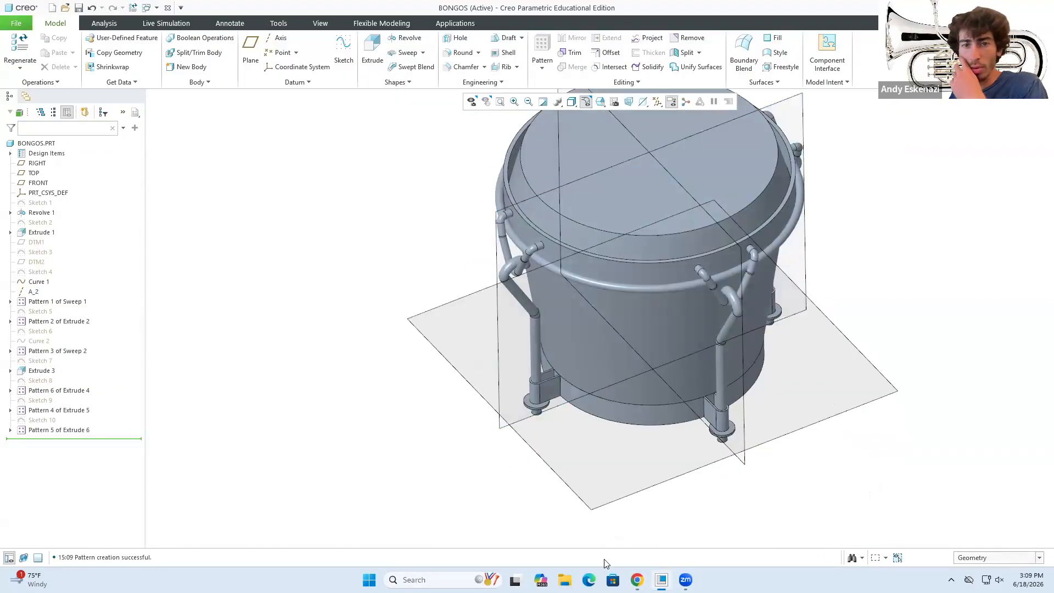
Check the reference photo and sketch a line on the drumhead from its centre outward past the rim.
key(alt+Tab)
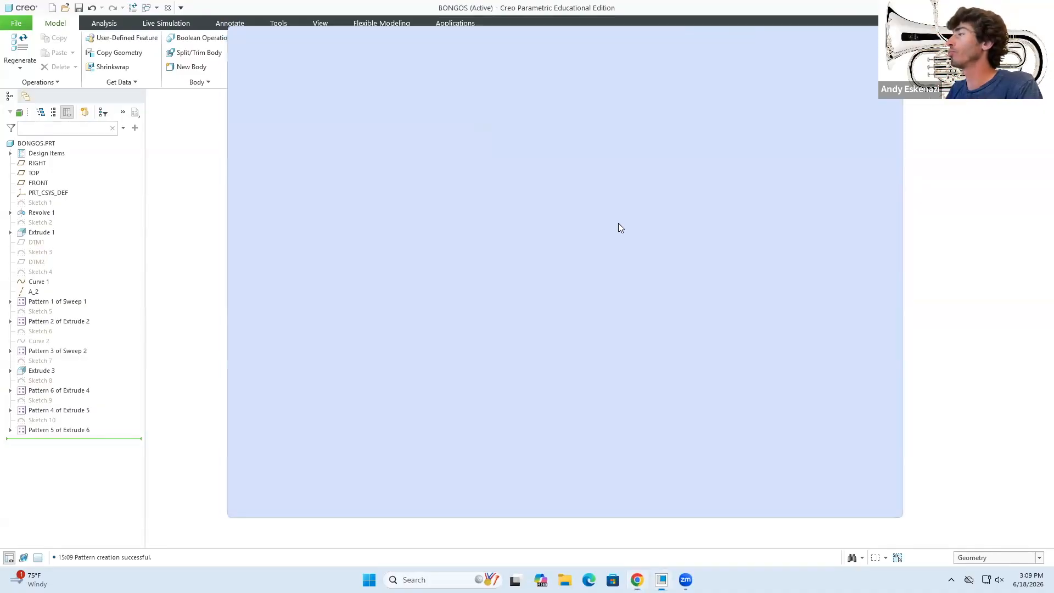
key(alt+Tab)
middle_drag(606, 273, 620, 205)
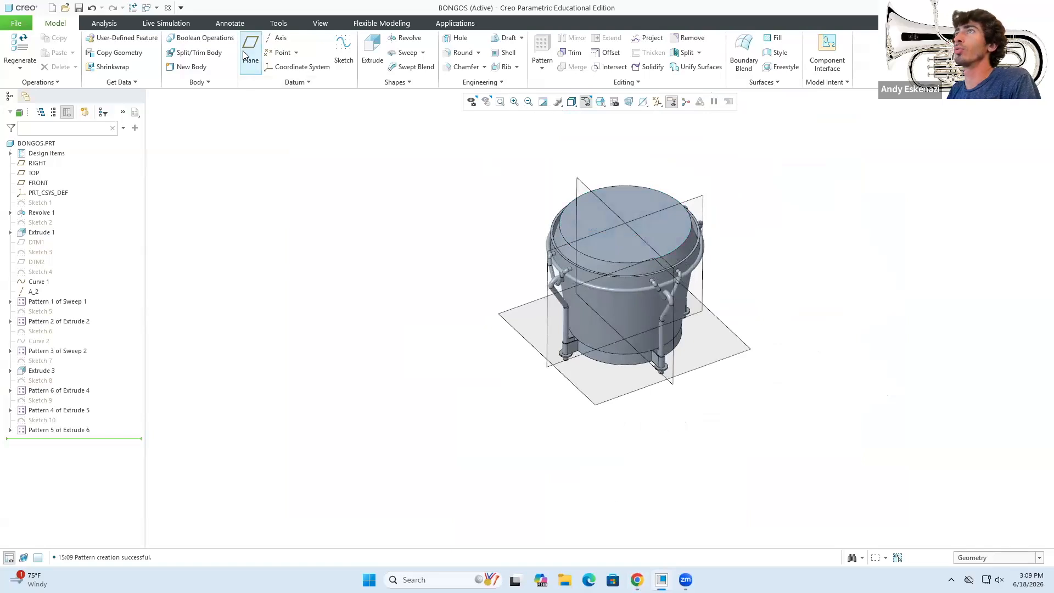
click(344, 52)
click(625, 253)
click(993, 264)
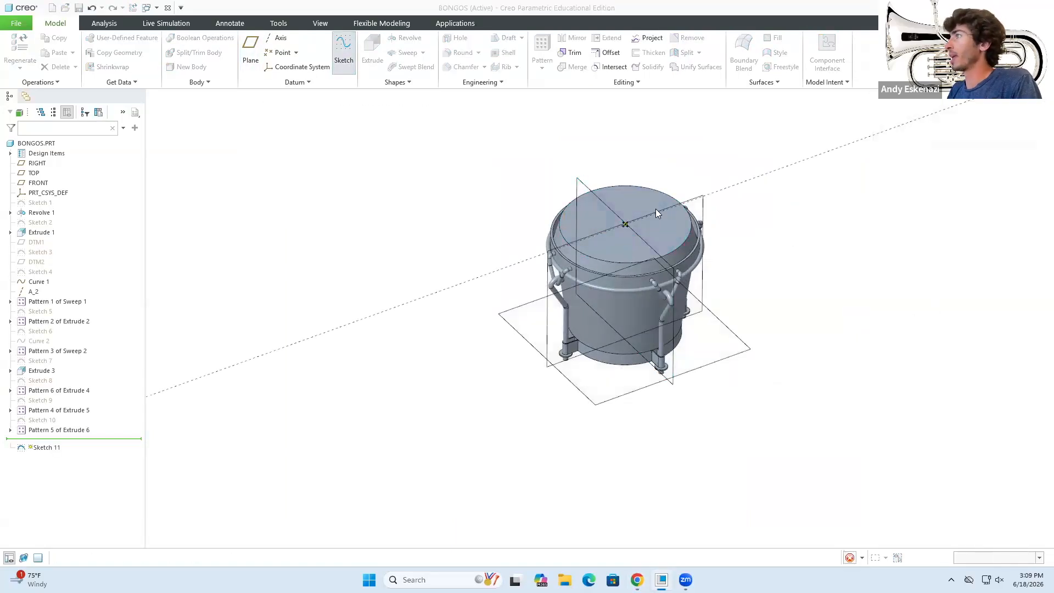
click(291, 38)
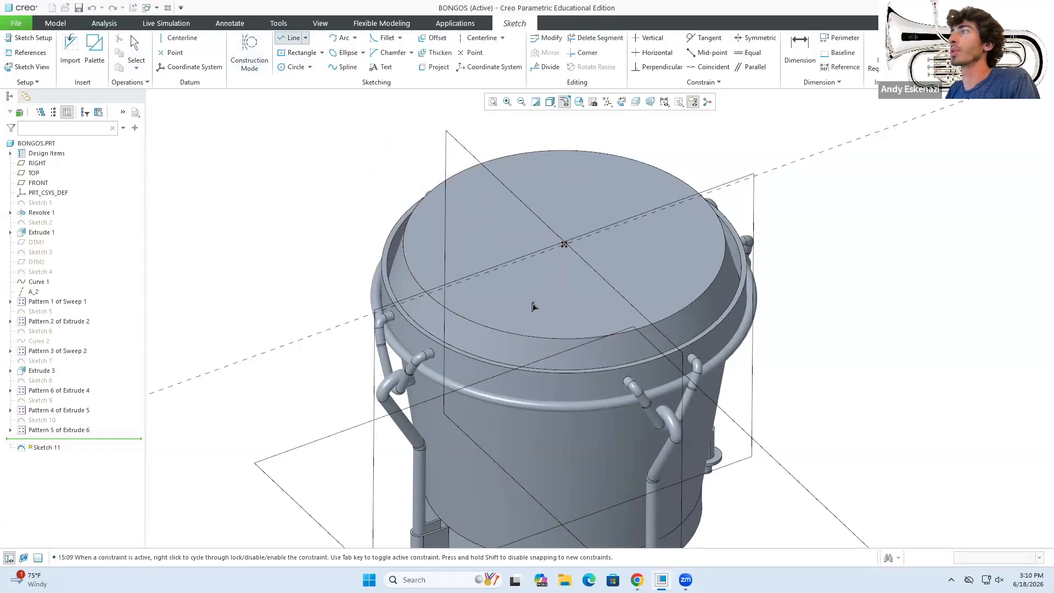
click(565, 245)
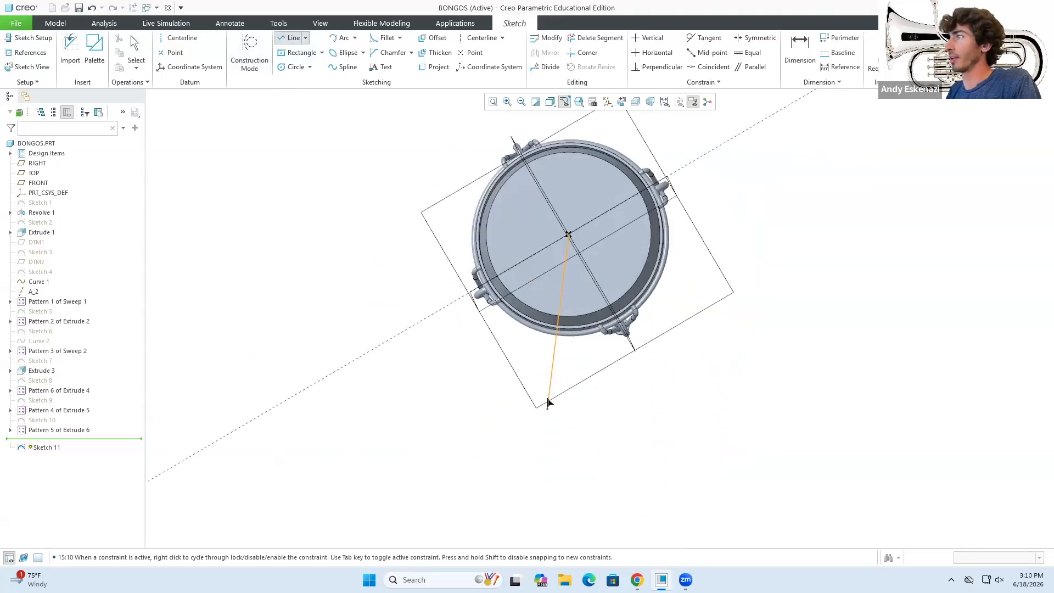
click(548, 402)
middle_click(548, 402)
Set the angle between the sketched line and the horizontal reference to 135 degrees.
scroll(561, 263, down, 3)
double_click(606, 307)
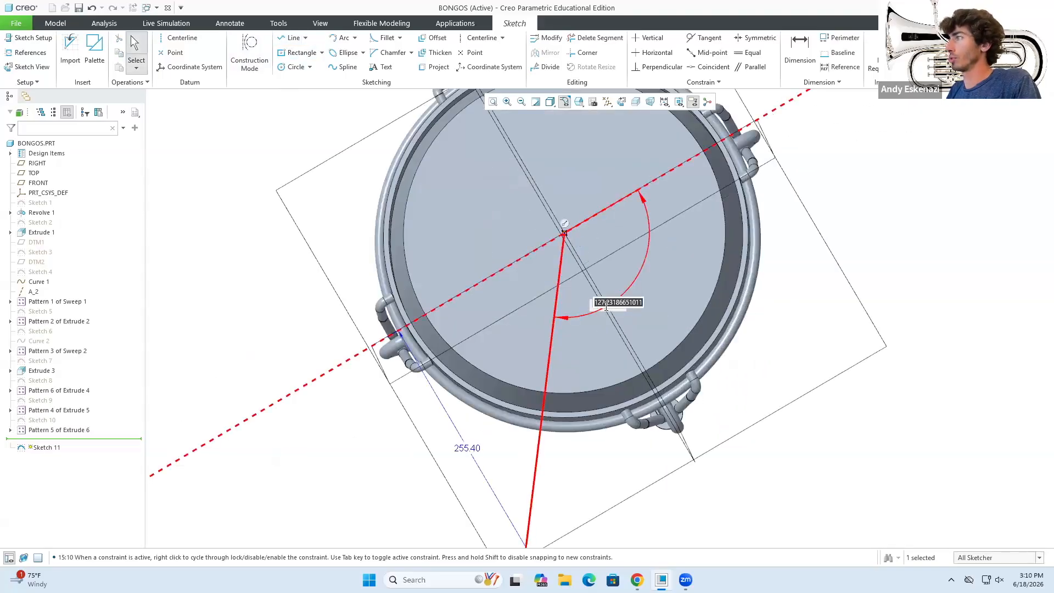
key(Return)
mouse_move(571, 326)
middle_down()
mouse_move(555, 291)
mouse_move(504, 364)
middle_up()
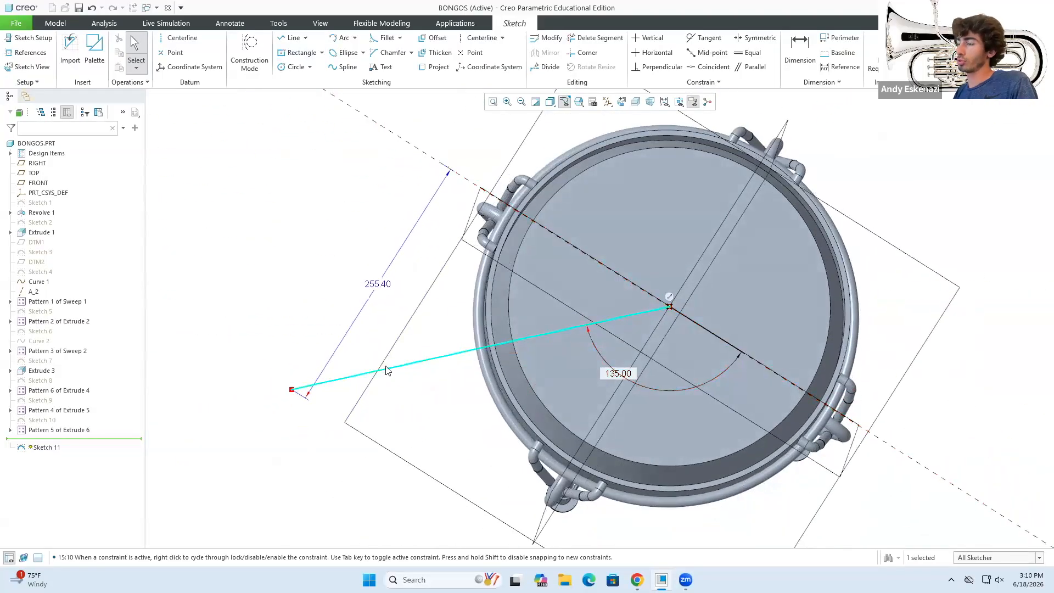
Dimension the length of the sketched line, trying values of 300 and 250.
key(d)
middle_click(437, 413)
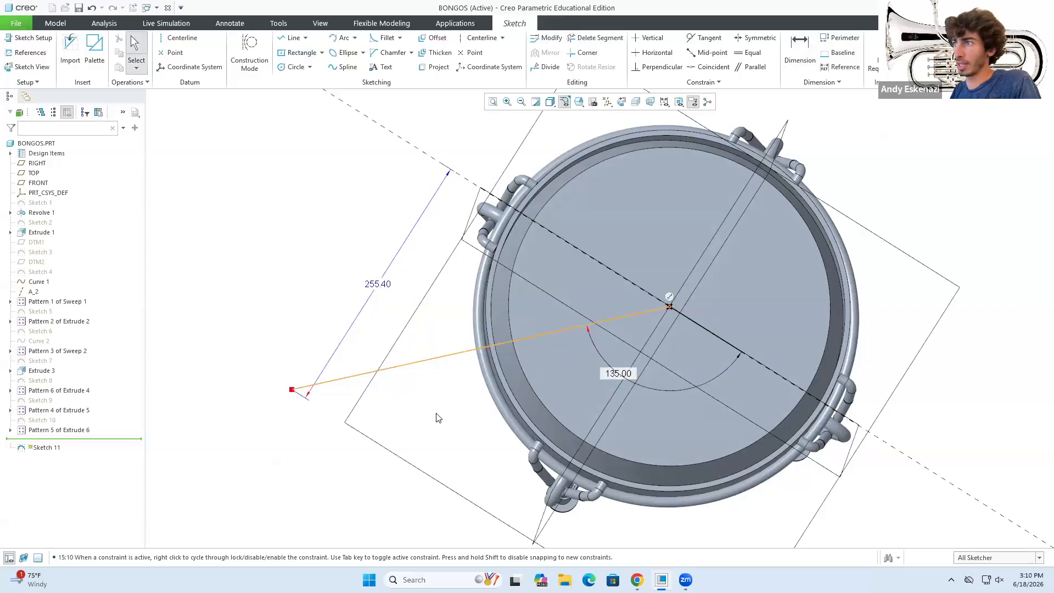
key(d)
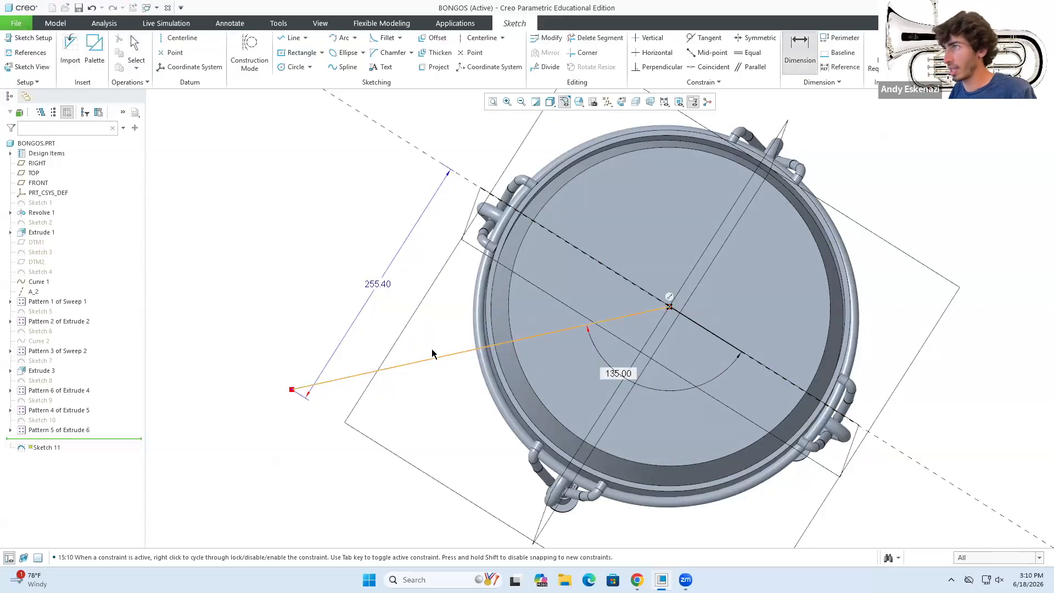
middle_click(441, 365)
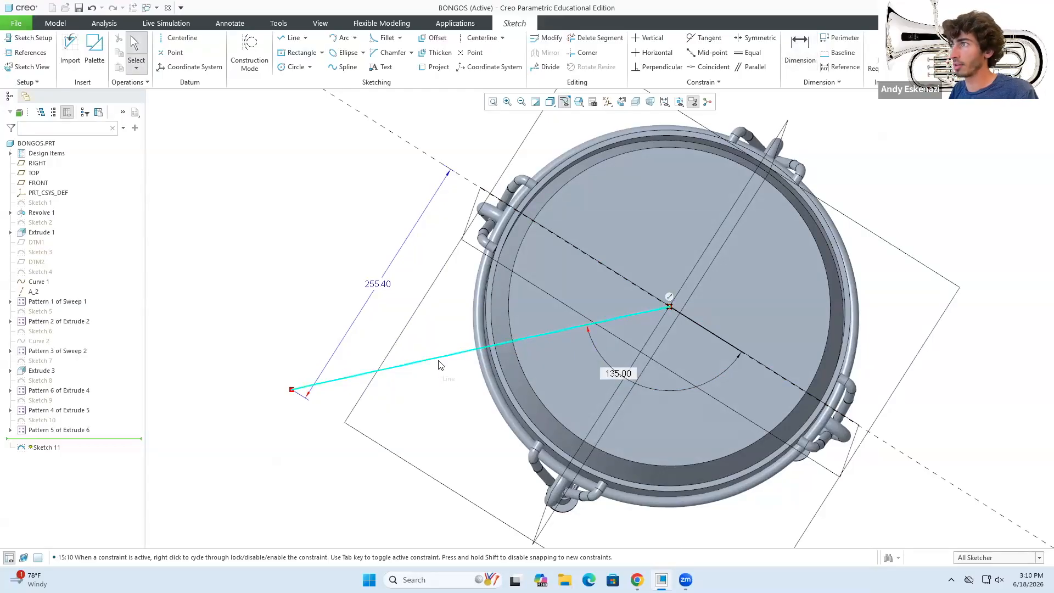
key(d)
click(437, 358)
middle_click(450, 388)
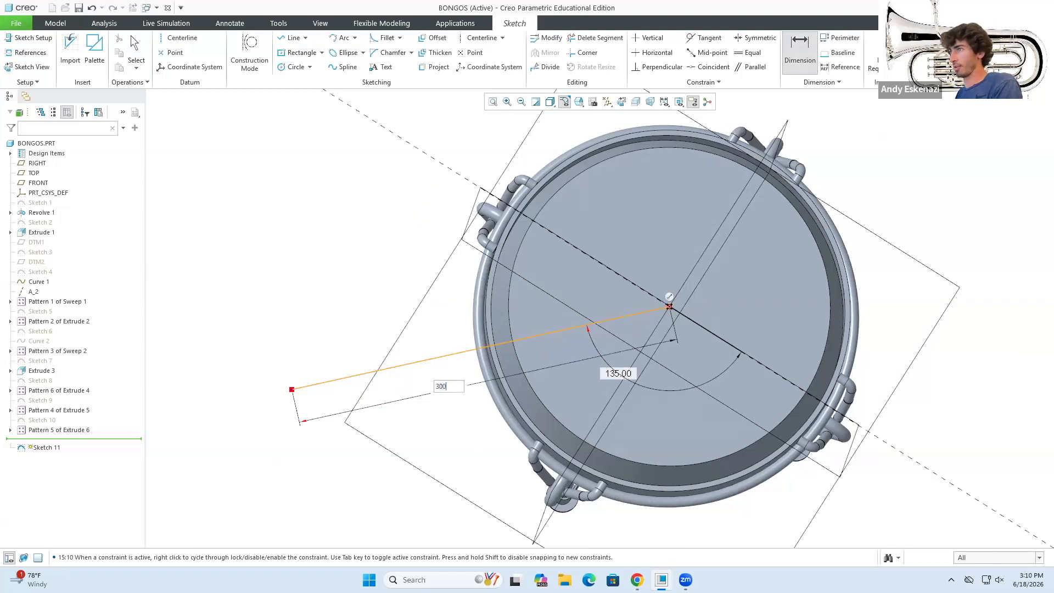
middle_drag(438, 388, 462, 416)
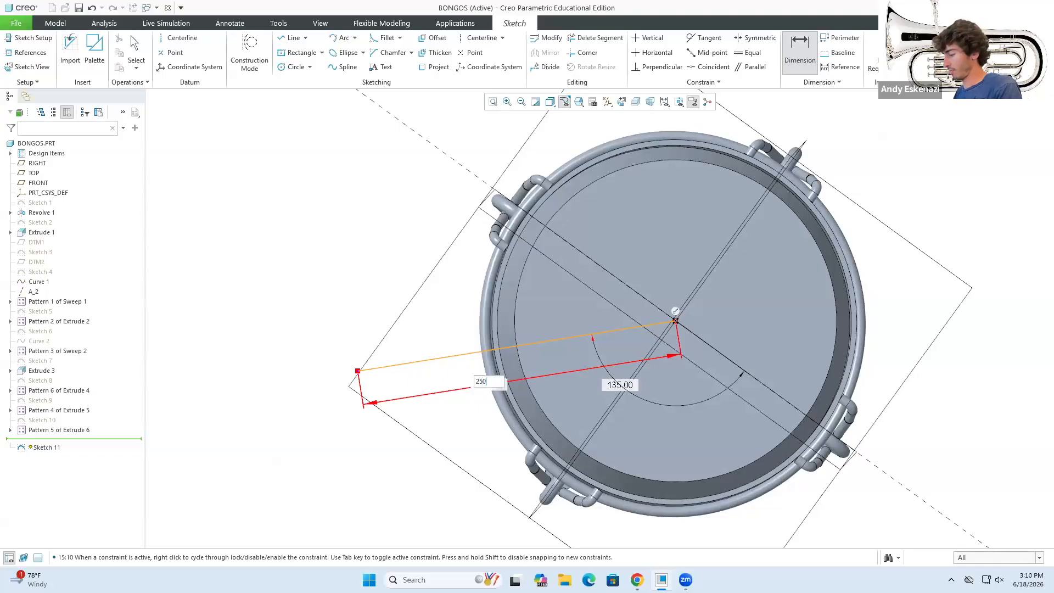
mouse_move(502, 371)
middle_down()
mouse_move(484, 363)
mouse_move(499, 391)
middle_up()
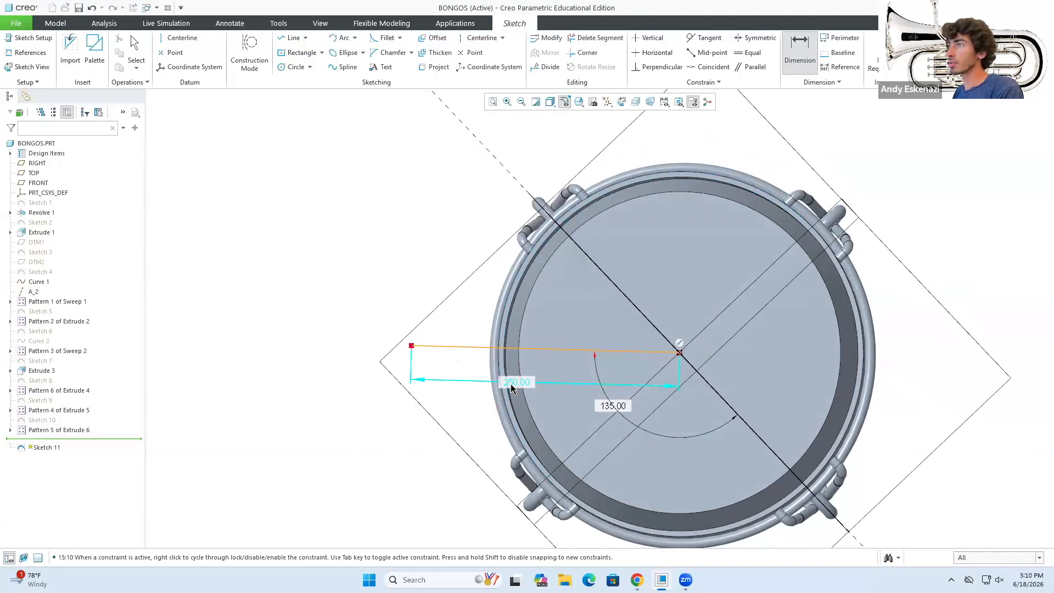
Set the line's length to 240 and finish the drumhead sketch.
key(Return)
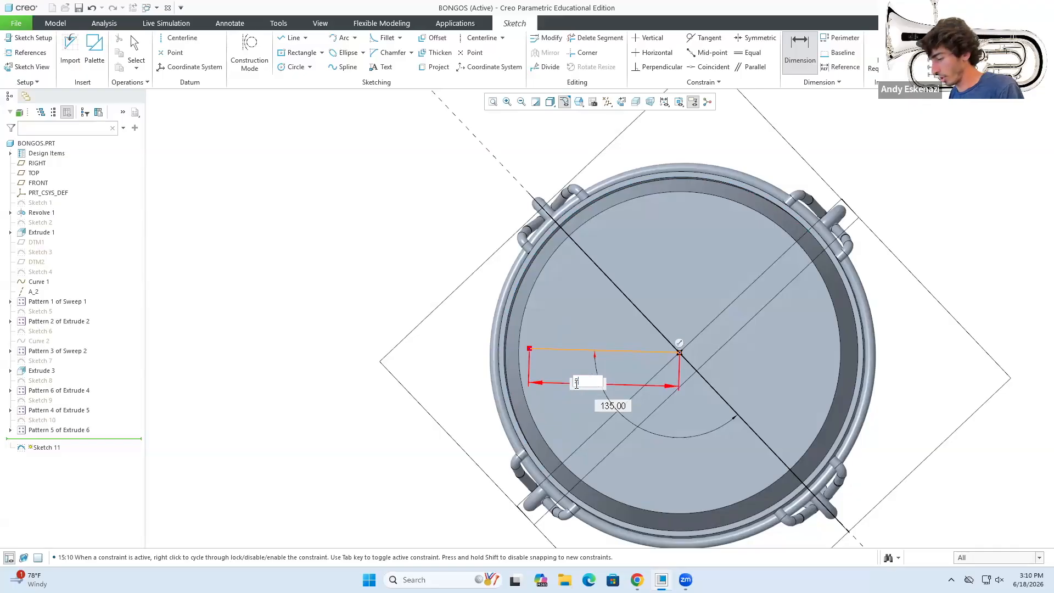
text(0)
key(Return)
middle_drag(571, 405, 518, 360)
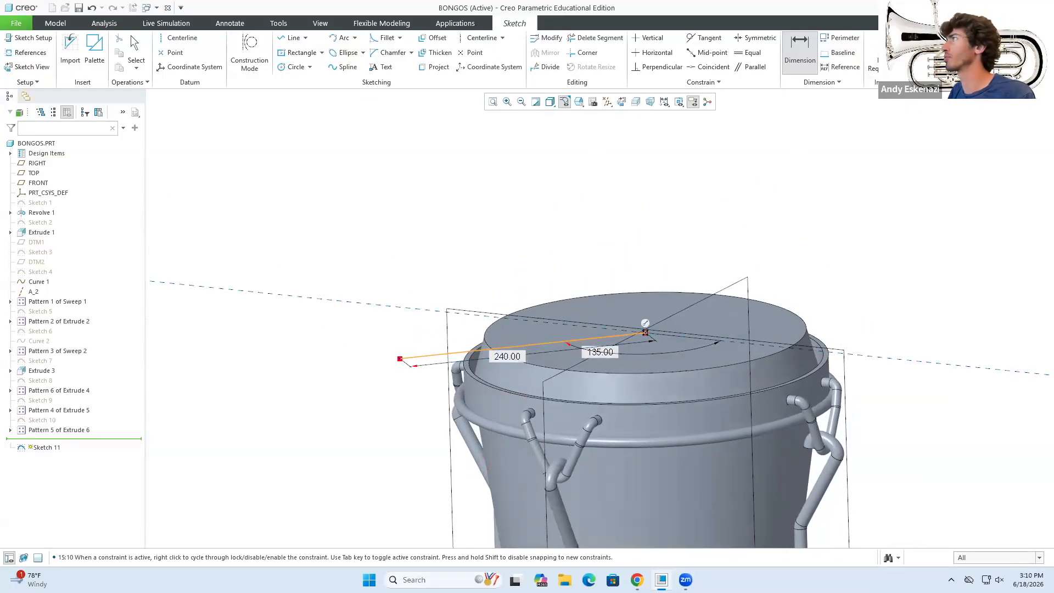
click(999, 48)
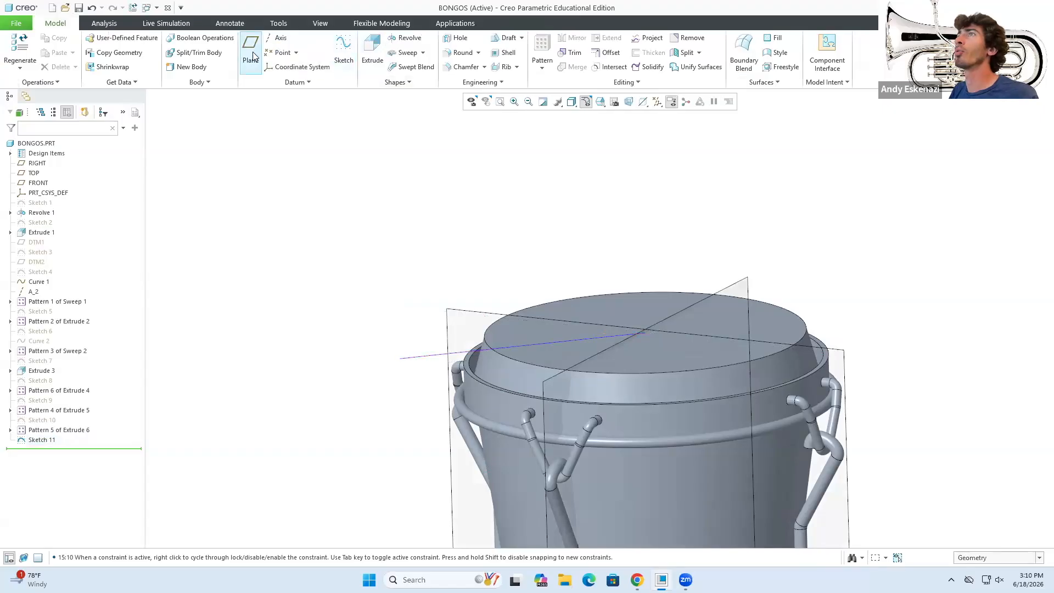
Create a datum plane through the outer end of the sketched line, perpendicular to the line.
click(253, 57)
click(400, 359)
ctrl+click(413, 359)
click(999, 268)
Sketch a vertical construction line on the new datum plane, starting at the base reference, and set its length to 150.
scroll(514, 335, up, 3)
middle_drag(511, 334, 622, 355)
scroll(593, 409, up, 1)
middle_drag(593, 417, 507, 400)
scroll(537, 416, down, 3)
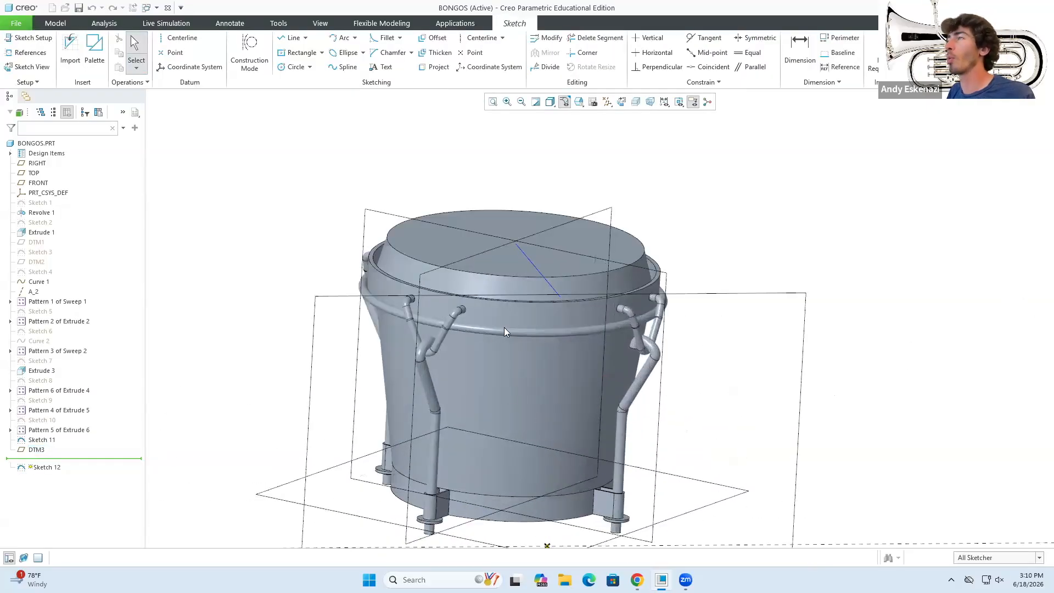
scroll(435, 370, up, 3)
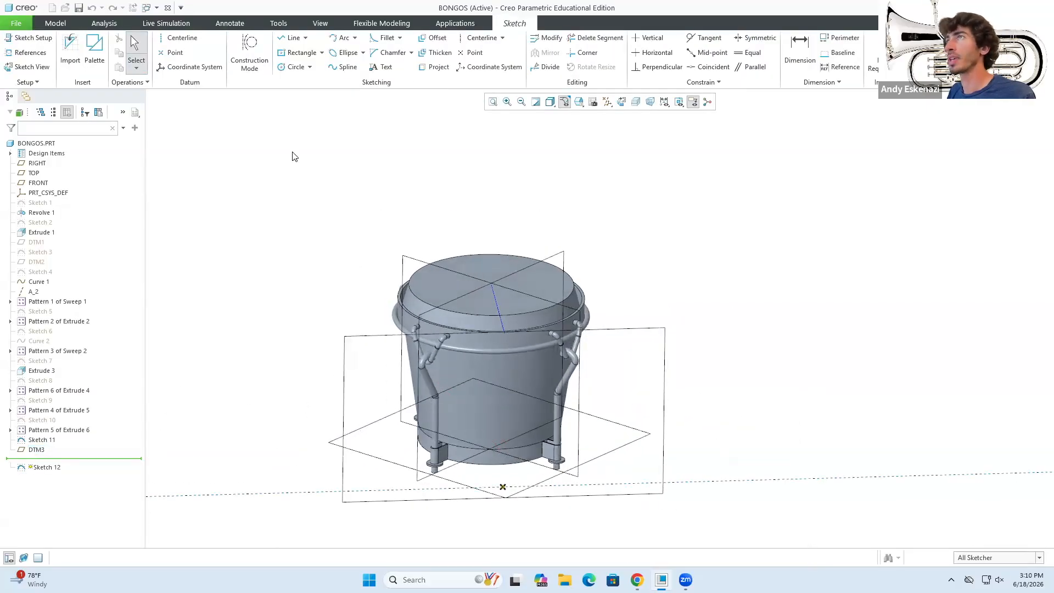
click(282, 38)
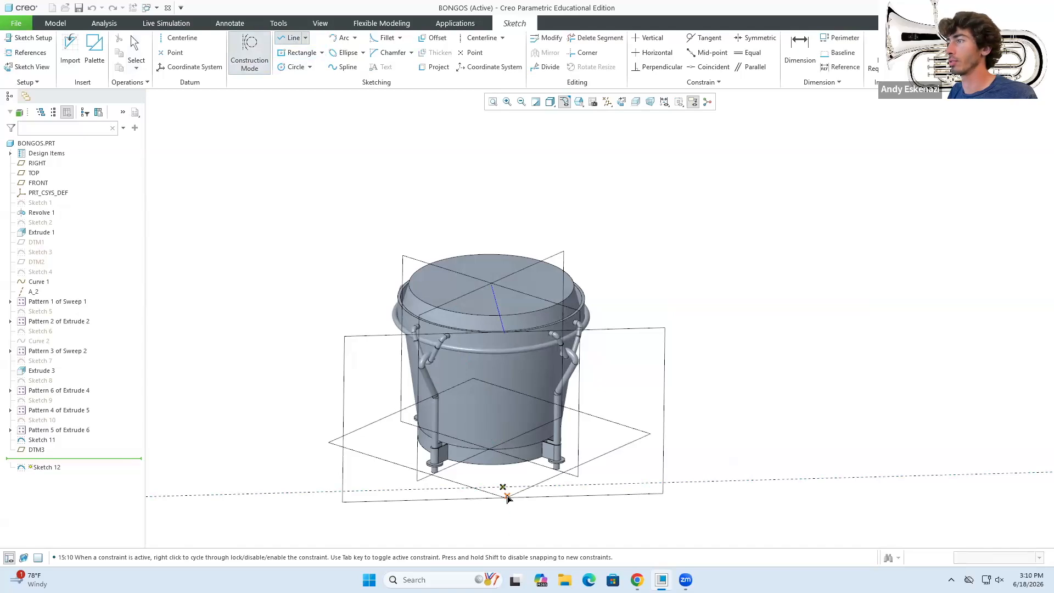
click(502, 402)
middle_drag(502, 402, 519, 388)
scroll(491, 416, up, 1)
scroll(510, 474, down, 2)
middle_click(525, 441)
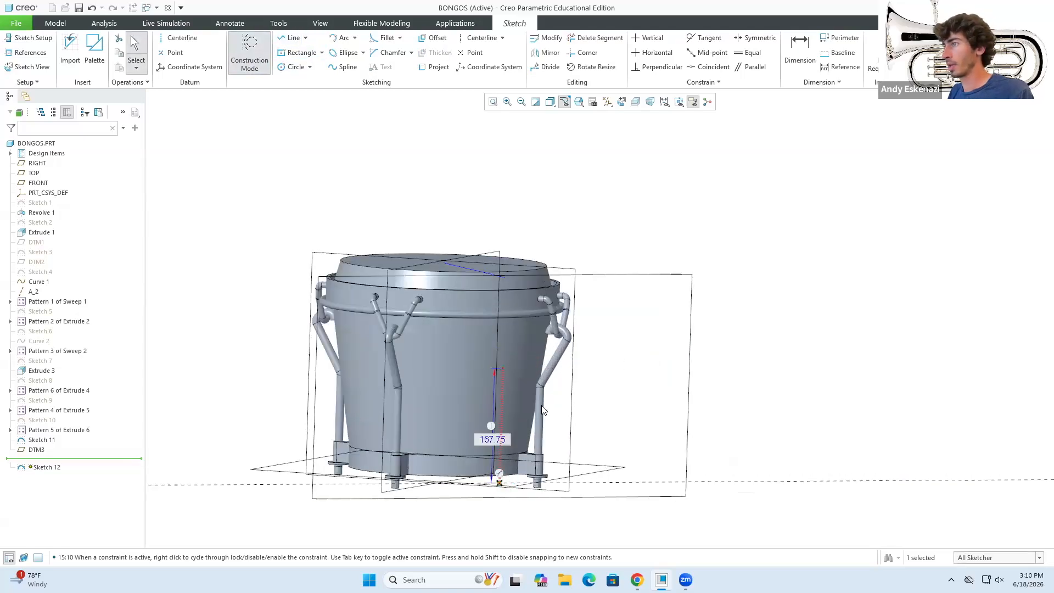
double_click(492, 439)
text(150.00)
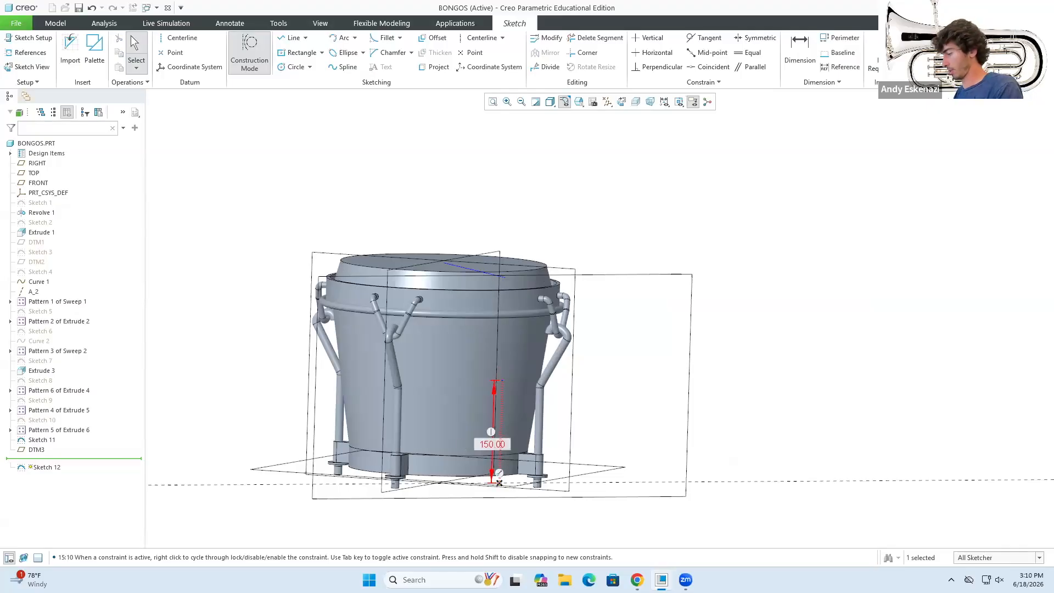
Check the connecting block in the reference photo and sketch a rectangle about 135 high, centred on the construction line's upper end.
key(alt+Tab)
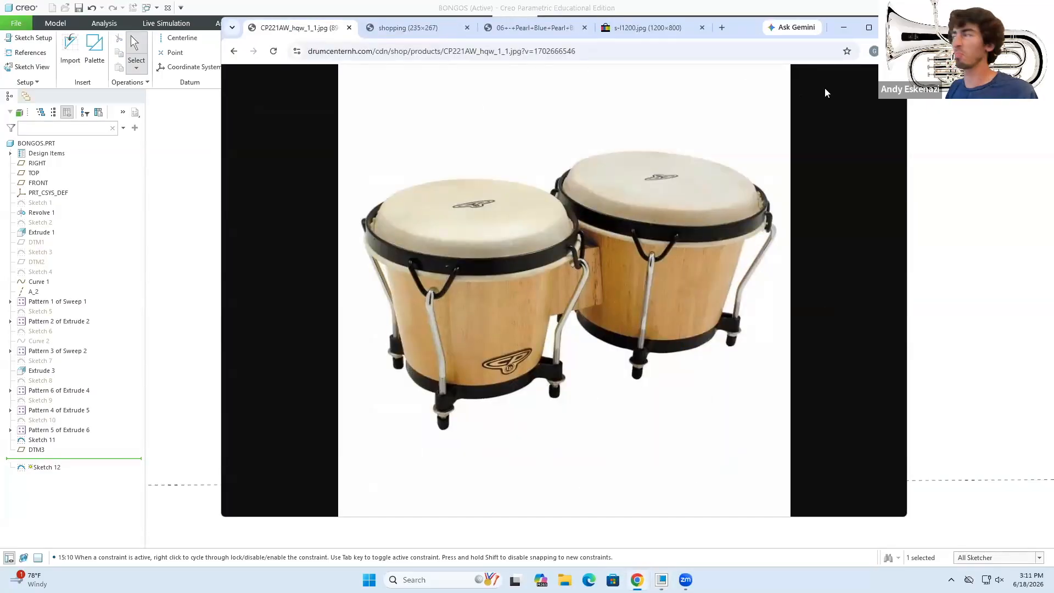
click(843, 28)
scroll(504, 398, up, 3)
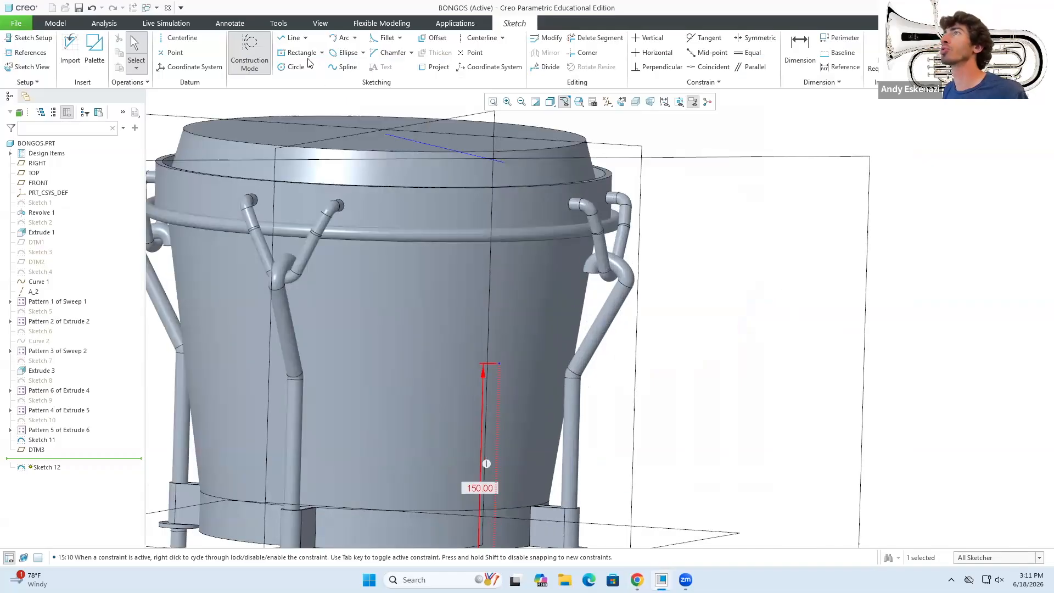
click(298, 52)
middle_drag(535, 306, 511, 318)
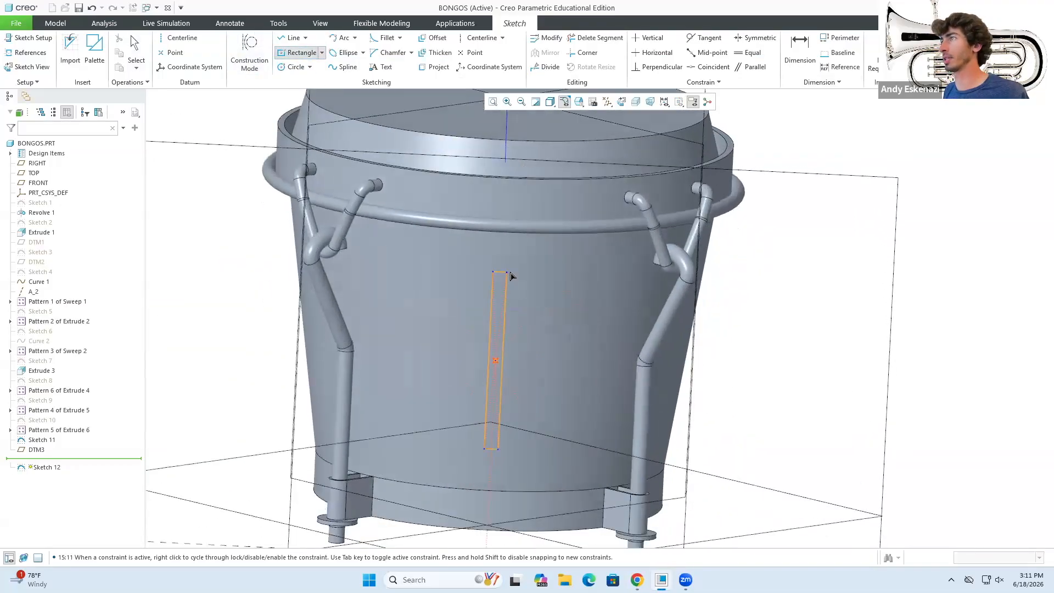
click(546, 274)
middle_click(549, 285)
scroll(549, 320, down, 4)
Size the rectangle to 70 wide and 100 high, with its centre 180 above the base reference.
mouse_move(548, 321)
middle_down()
mouse_move(518, 323)
mouse_move(542, 319)
middle_up()
click(553, 450)
scroll(504, 404, up, 3)
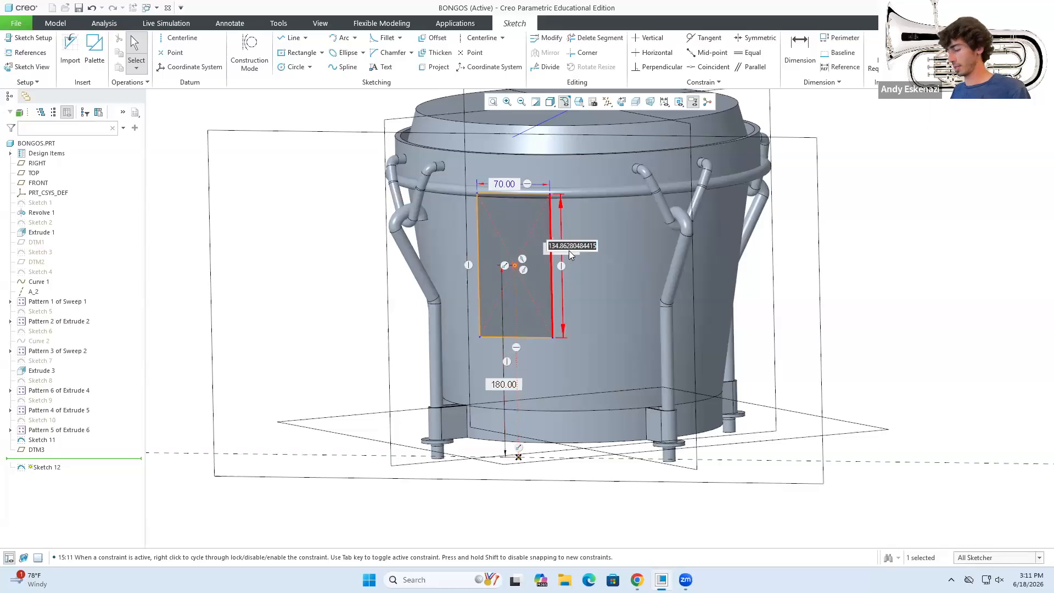
text(100)
key(Return)
middle_drag(555, 284, 625, 493)
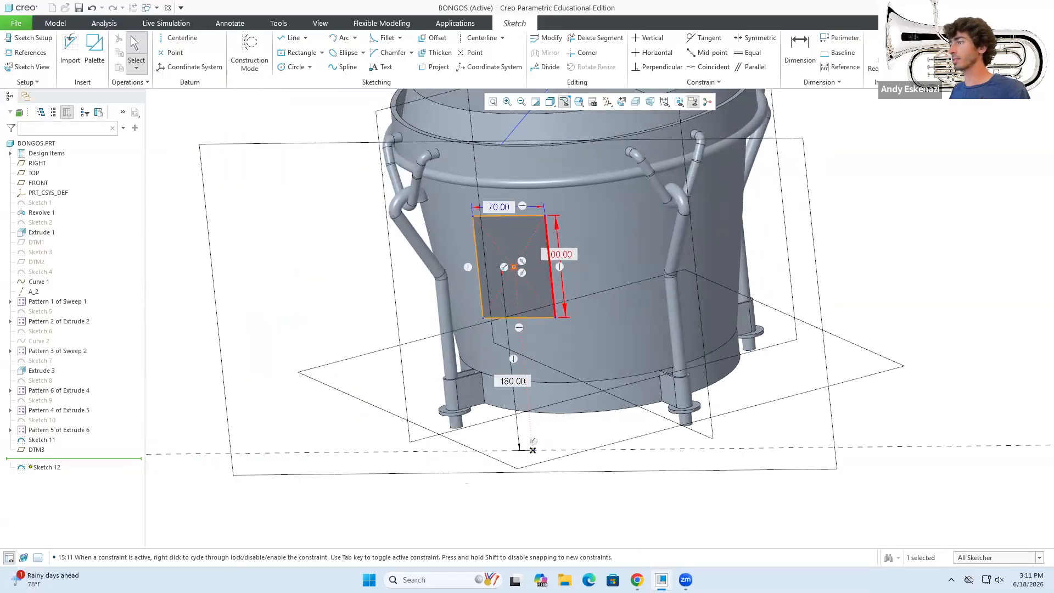
Compare with the reference photo, and set the rectangle's centre to 170 above the base reference and its height to 120.
key(alt+Tab)
click(637, 580)
mouse_move(573, 450)
middle_down()
mouse_move(551, 419)
mouse_move(587, 448)
middle_up()
double_click(525, 380)
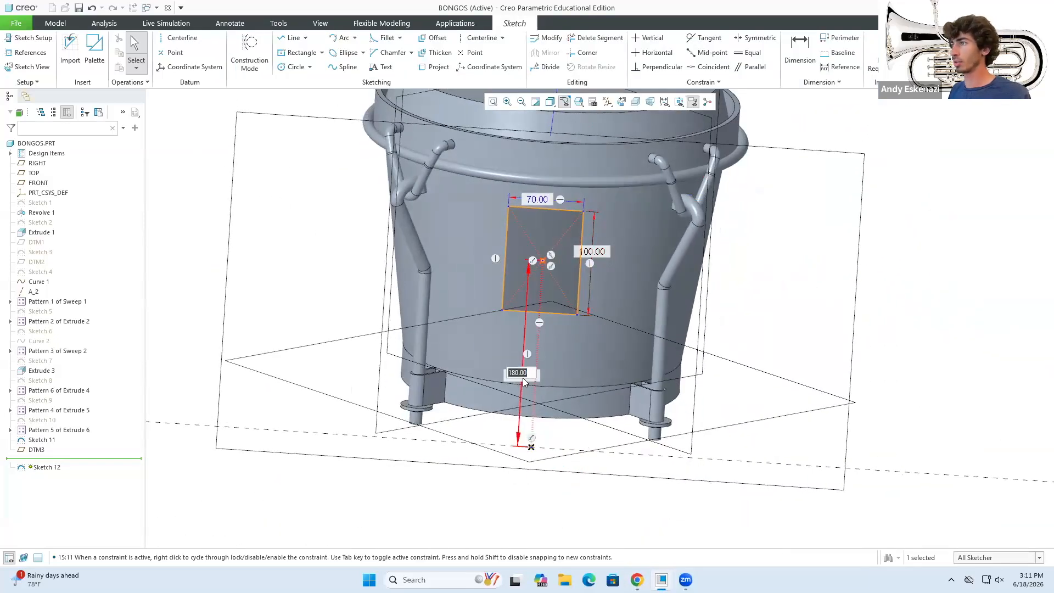
text(170)
key(Return)
double_click(591, 263)
text(1)
key(Return)
mouse_move(570, 237)
middle_down()
mouse_move(572, 226)
mouse_move(551, 253)
middle_up()
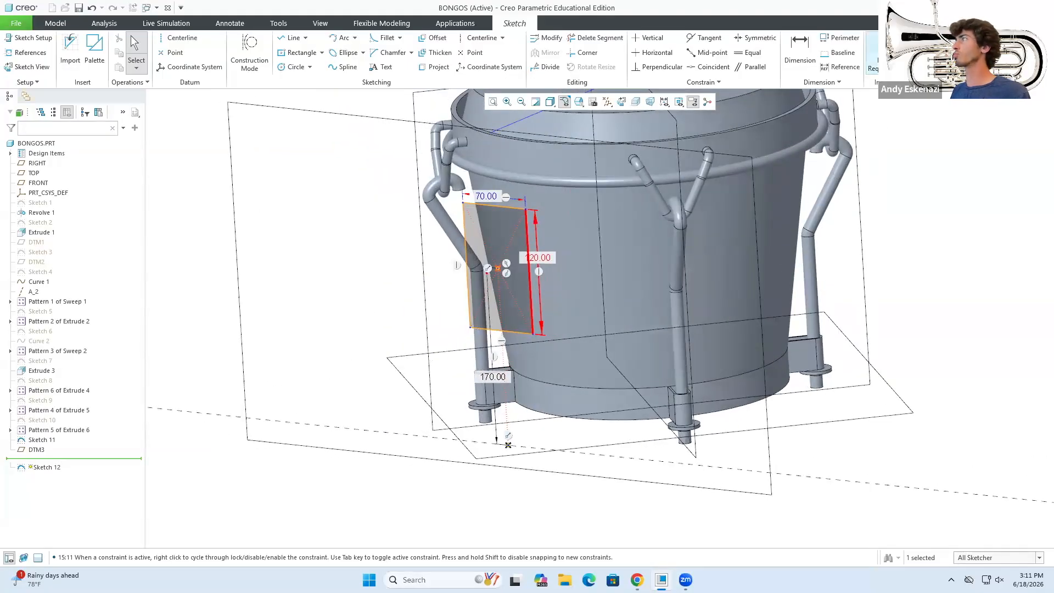
Finish the rectangle sketch and extrude it as a solid block 95 deep towards the drum.
click(920, 49)
click(372, 52)
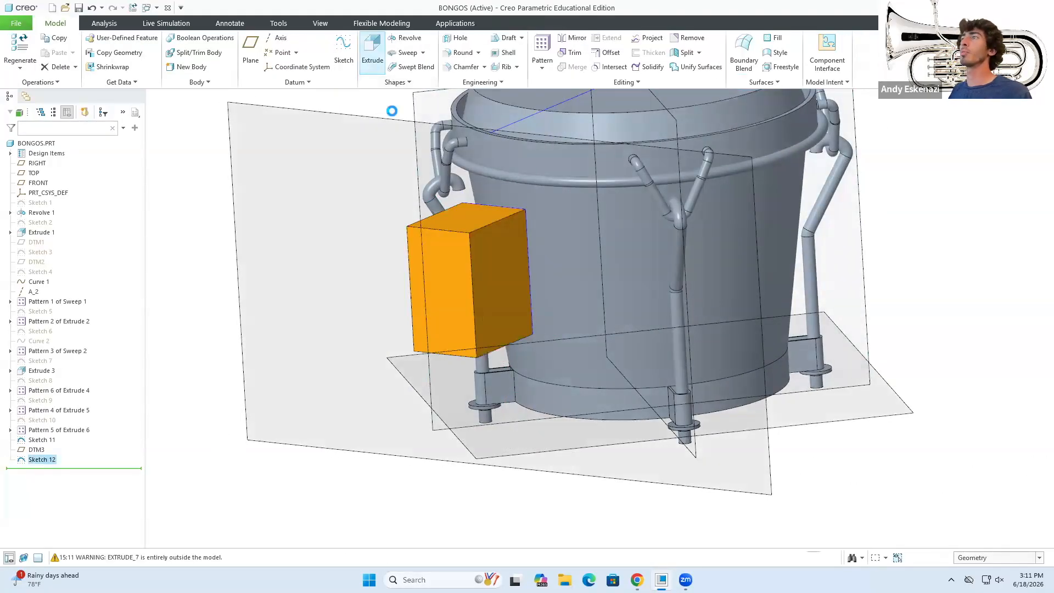
click(170, 49)
mouse_move(461, 181)
middle_down()
mouse_move(410, 170)
mouse_move(446, 182)
middle_up()
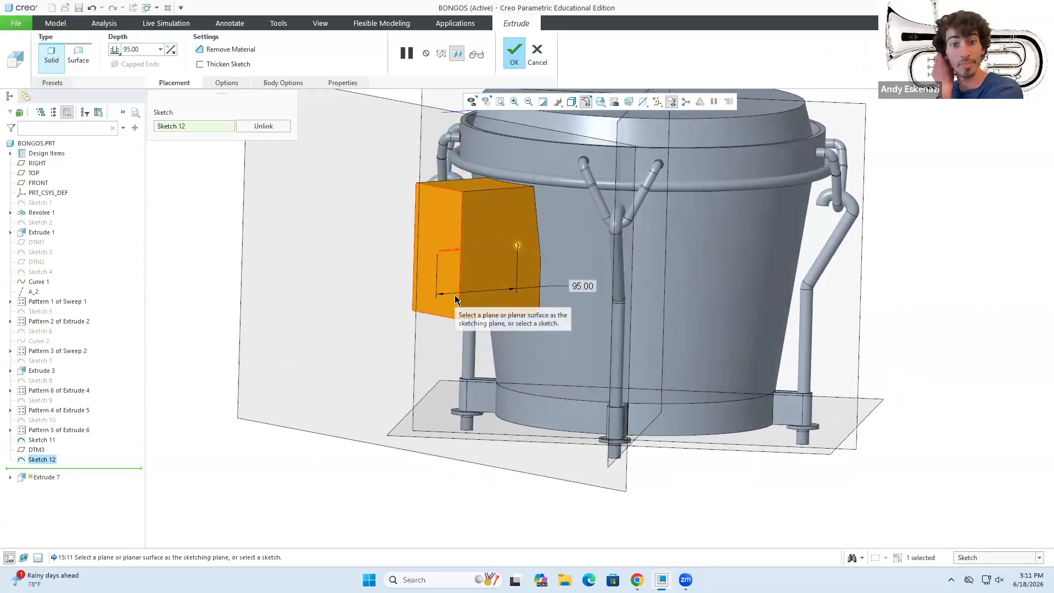
click(524, 65)
scroll(559, 354, up, 3)
click(463, 454)
scroll(516, 269, down, 3)
middle_drag(553, 259, 581, 269)
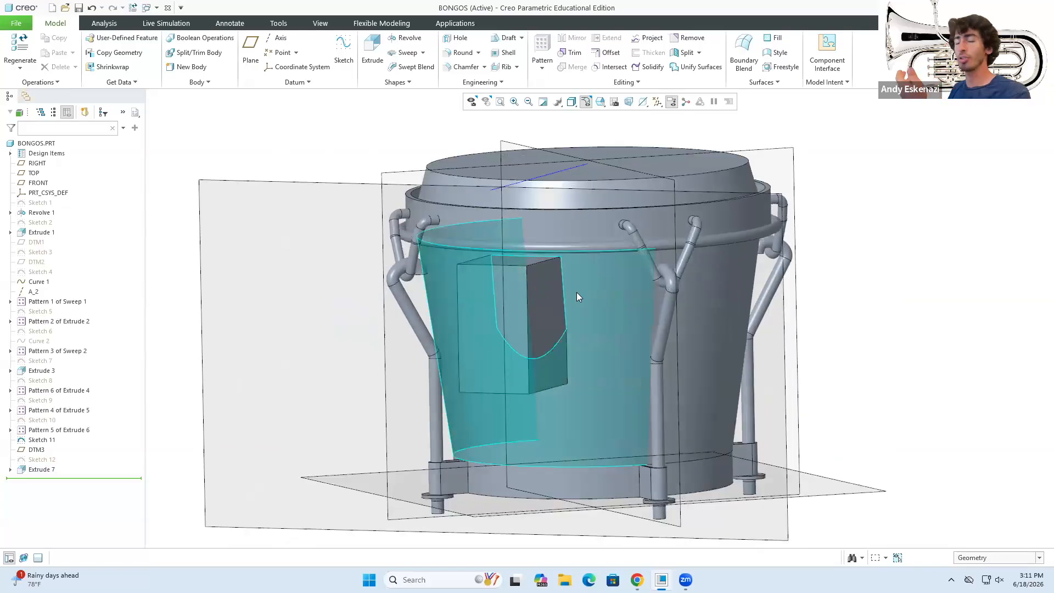
mouse_move(529, 372)
middle_down()
mouse_move(530, 357)
mouse_move(528, 379)
middle_up()
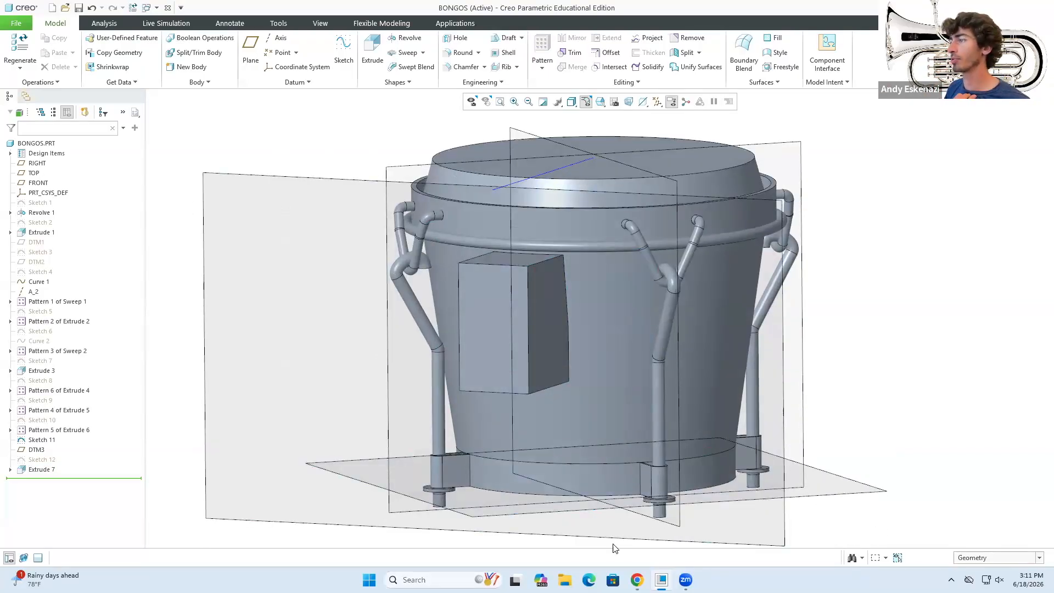
Compare the block with the reference photo, and set its sketch centre to 150 above the base reference.
click(637, 580)
click(190, 331)
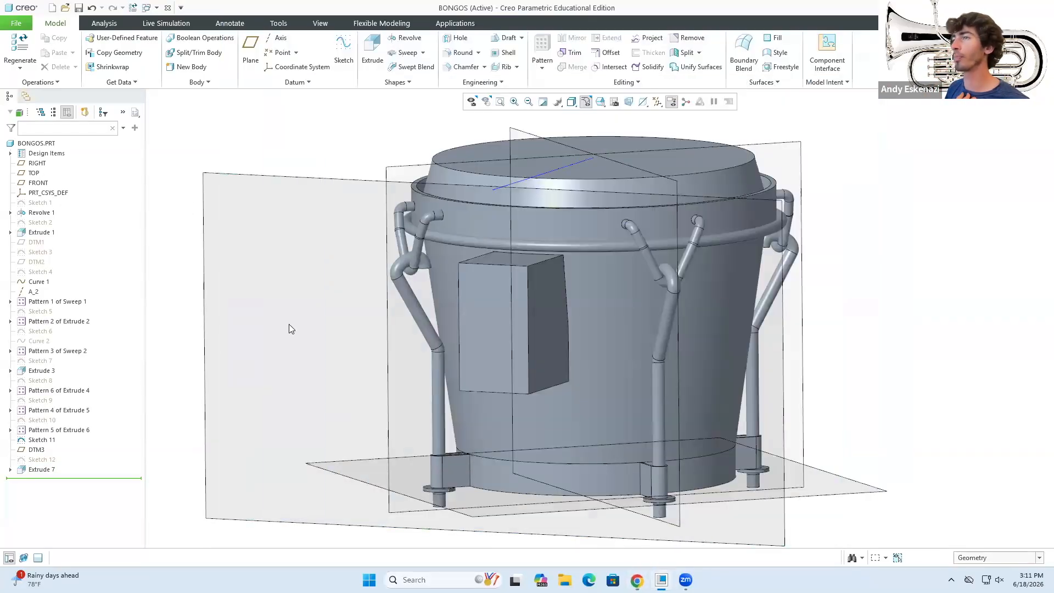
click(9, 470)
click(43, 479)
click(62, 443)
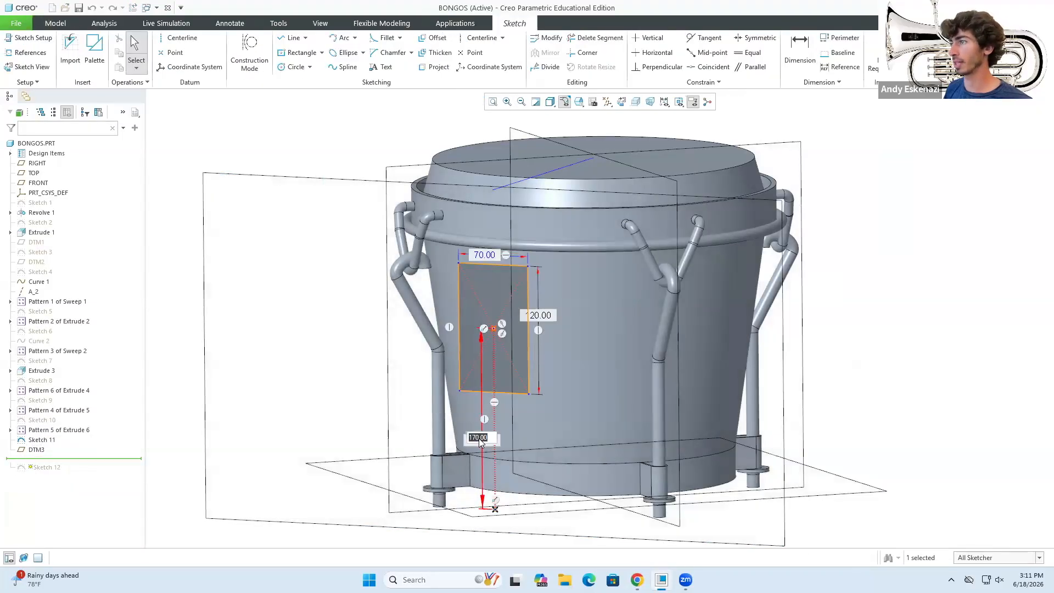
text(150)
key(Return)
click(926, 49)
middle_drag(516, 306, 434, 281)
key(alt+Tab)
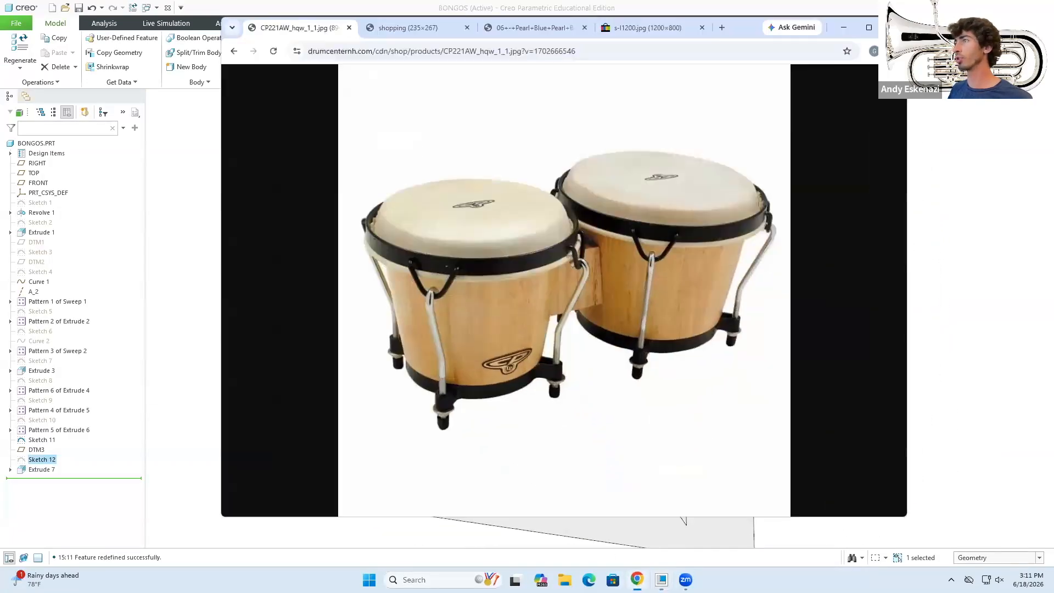
key(alt+Tab)
Edit the connecting block's extrusion, try a depth of 130, and inspect its inner end through the drum's open bottom.
middle_drag(604, 416, 562, 399)
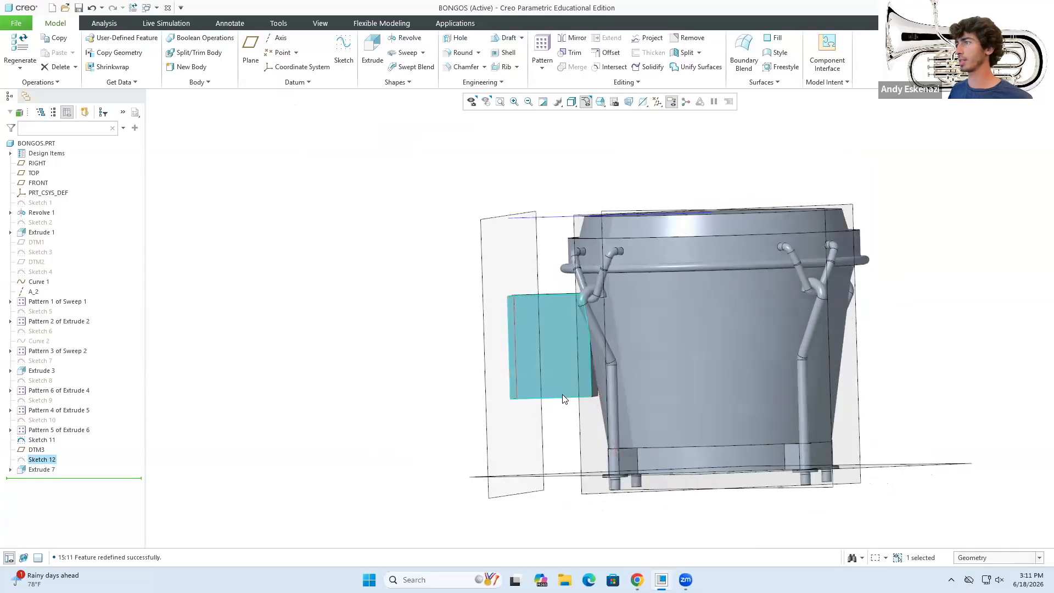
scroll(563, 399, down, 2)
right_click(28, 470)
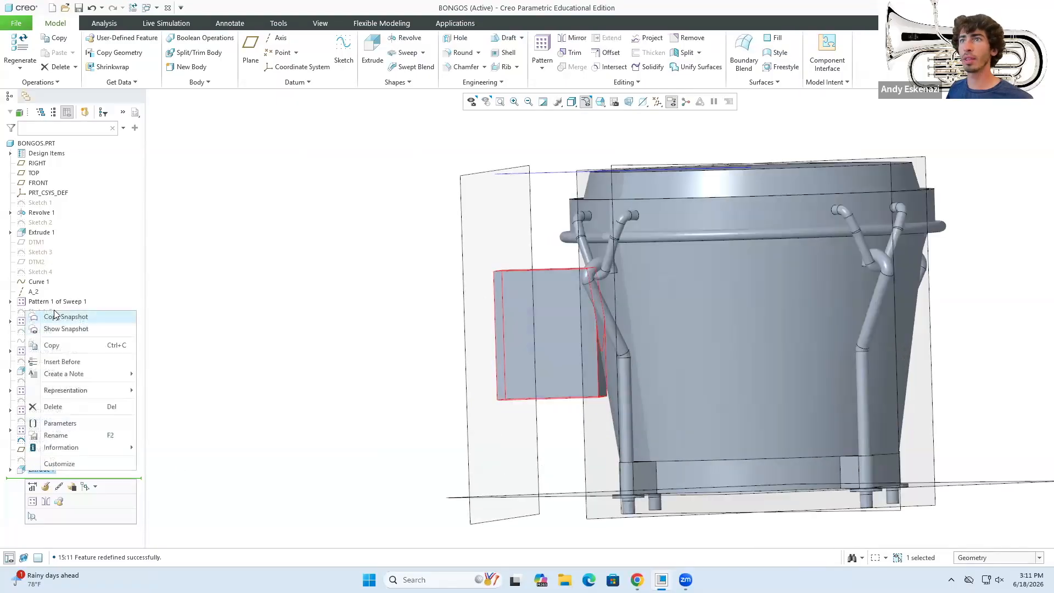
click(44, 487)
click(150, 51)
text(1)
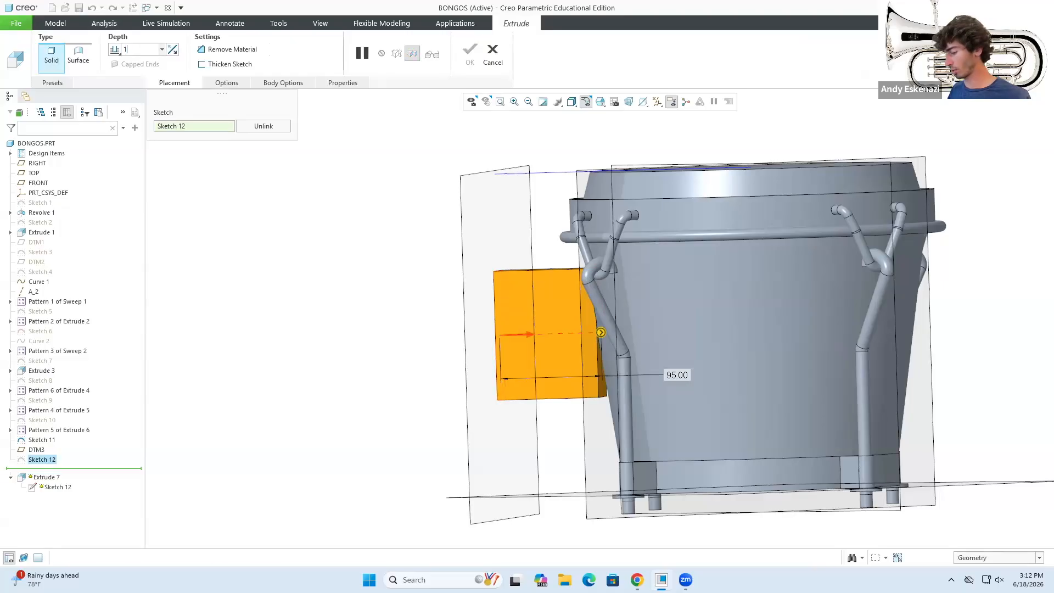
text(30)
key(Return)
middle_drag(479, 272, 552, 324)
scroll(625, 334, down, 3)
mouse_move(631, 334)
middle_down()
mouse_move(616, 305)
mouse_move(628, 337)
mouse_move(656, 345)
mouse_move(652, 335)
mouse_move(653, 350)
middle_up()
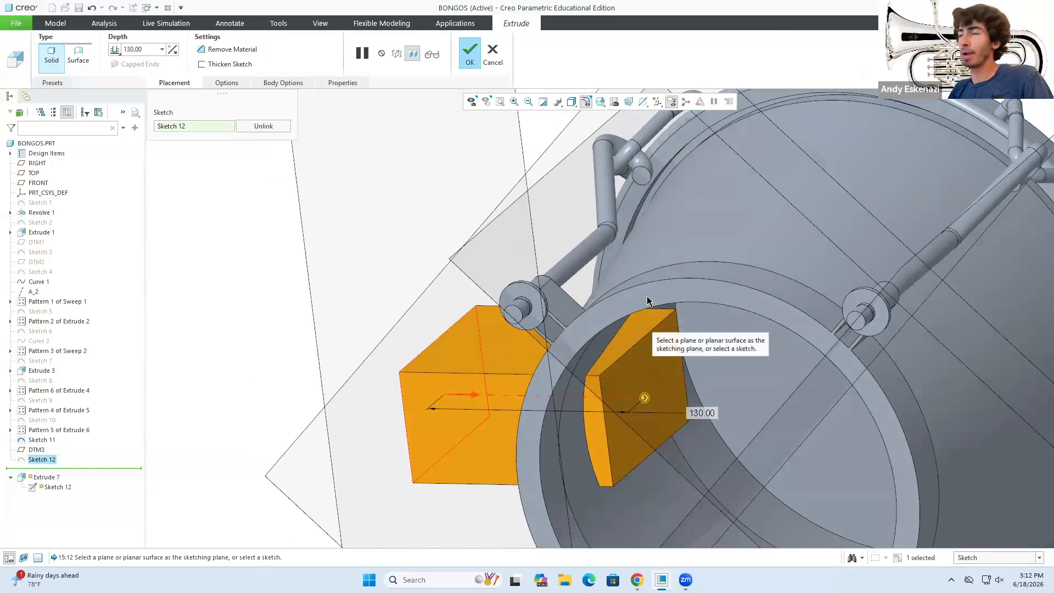
Try depths of 120 and 100 for the connecting block's extrusion.
click(142, 54)
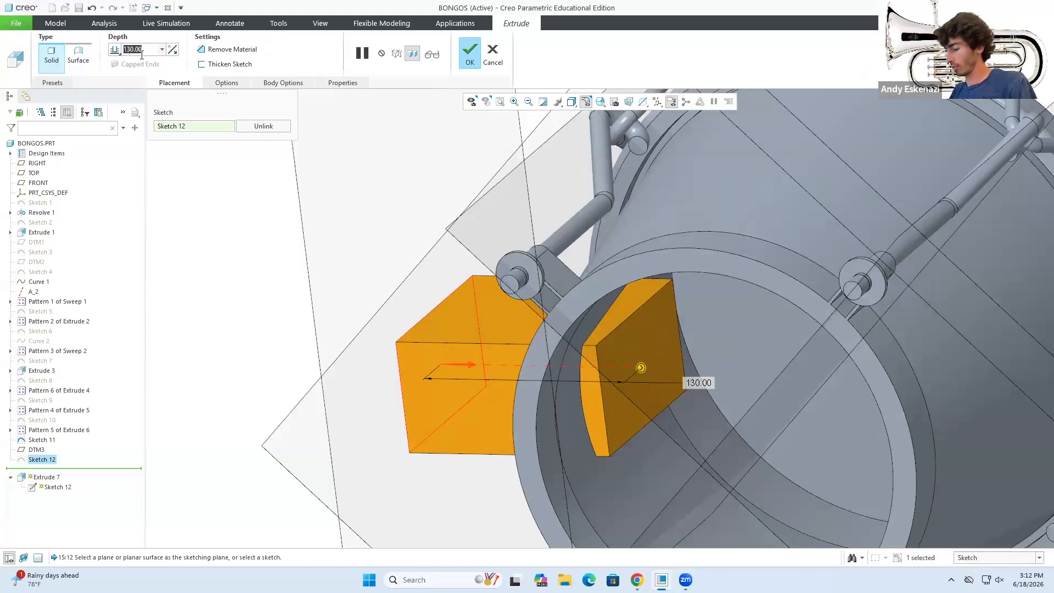
text(120)
key(Return)
middle_drag(649, 358, 598, 326)
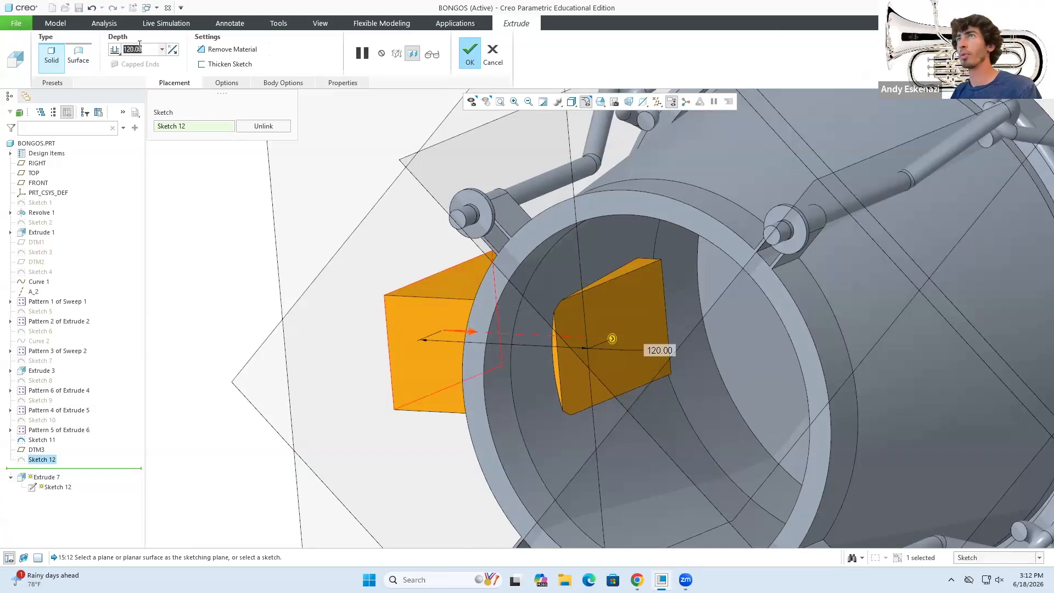
text(100)
key(Return)
middle_drag(470, 275, 488, 273)
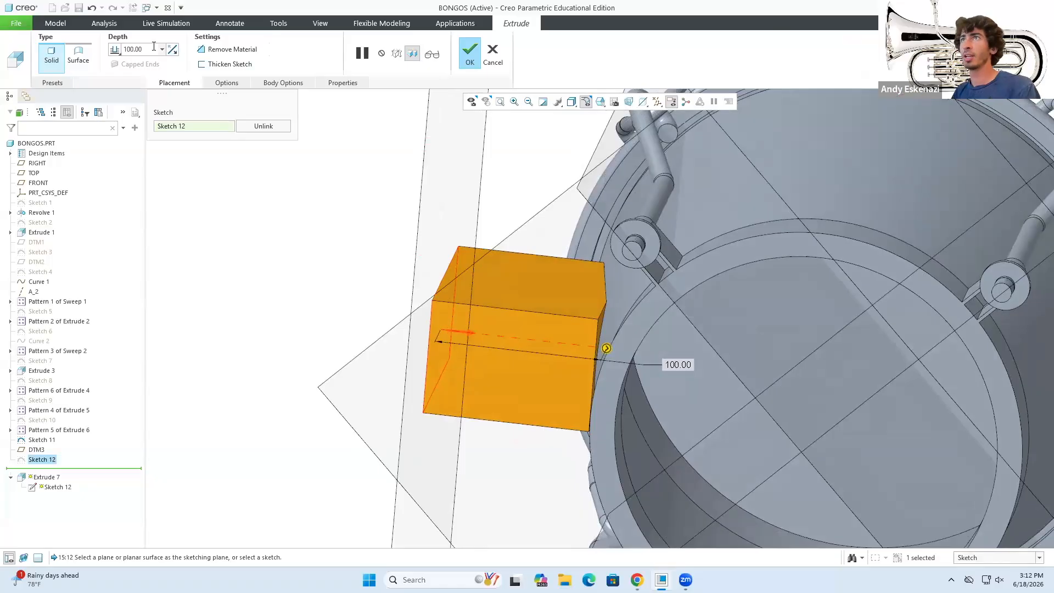
Set the connecting block's extrusion depth to 150 so it passes through the drum wall, and finish the feature.
text(150)
key(Return)
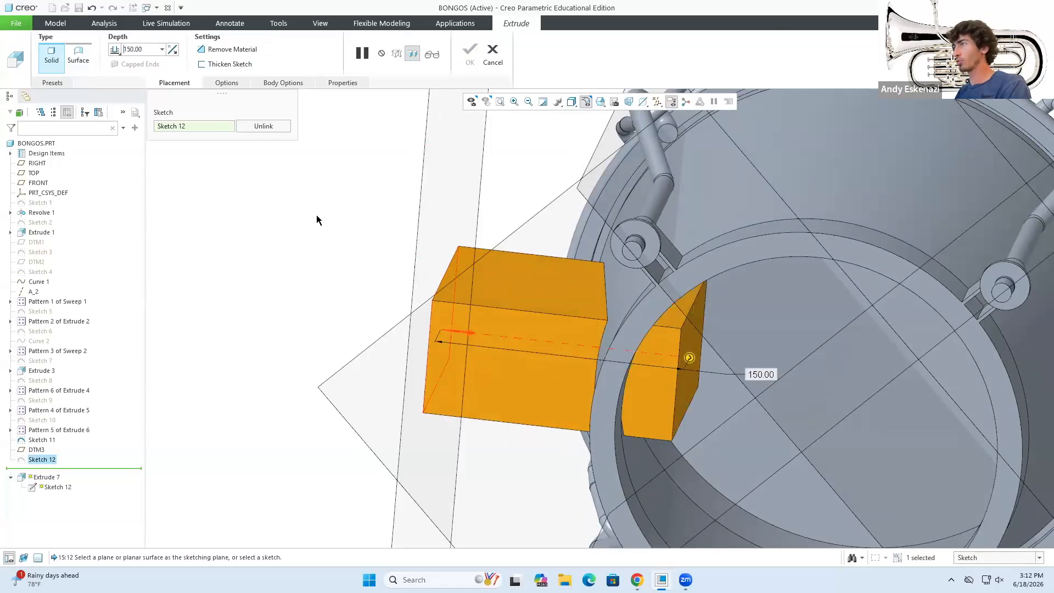
middle_drag(501, 298, 489, 203)
click(471, 54)
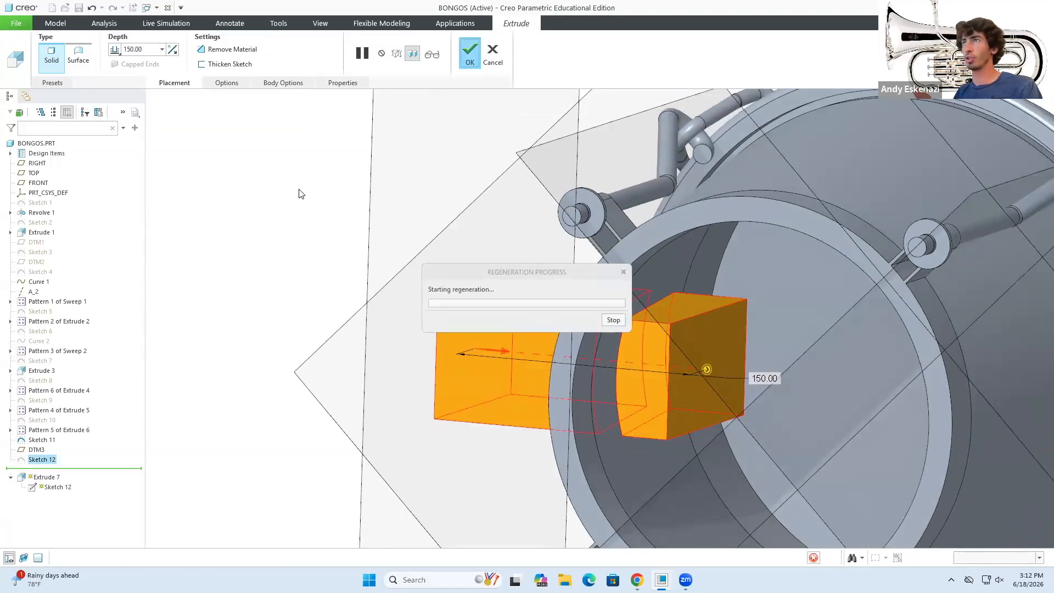
middle_drag(299, 193, 323, 258)
scroll(322, 257, down, 3)
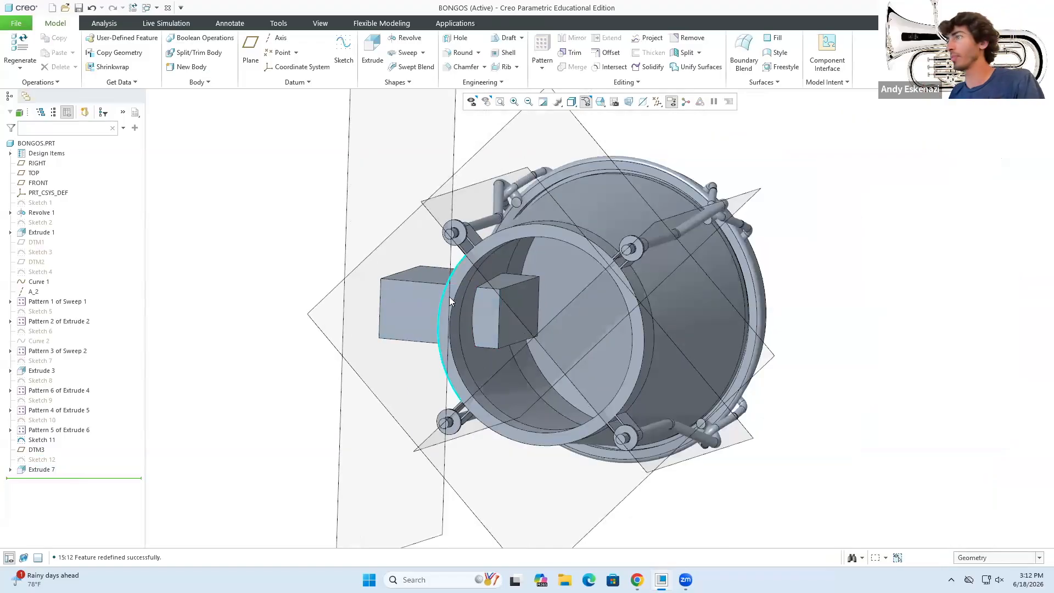
Start a new sketch on the TOP datum plane, with the drum's open bottom in view.
mouse_move(496, 258)
middle_down()
mouse_move(511, 203)
mouse_move(515, 289)
middle_up()
click(344, 49)
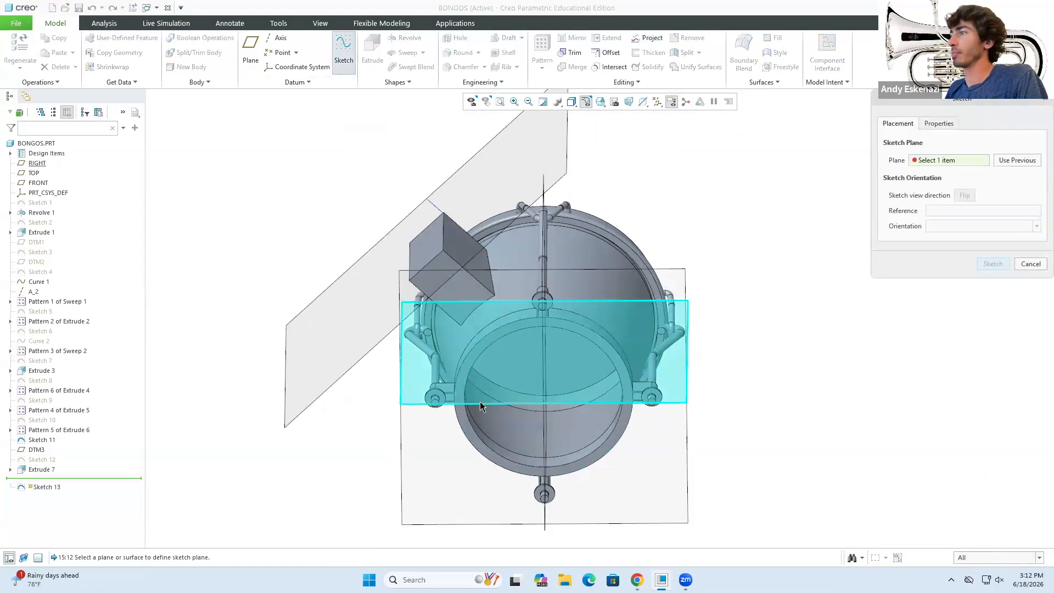
middle_drag(479, 400, 592, 460)
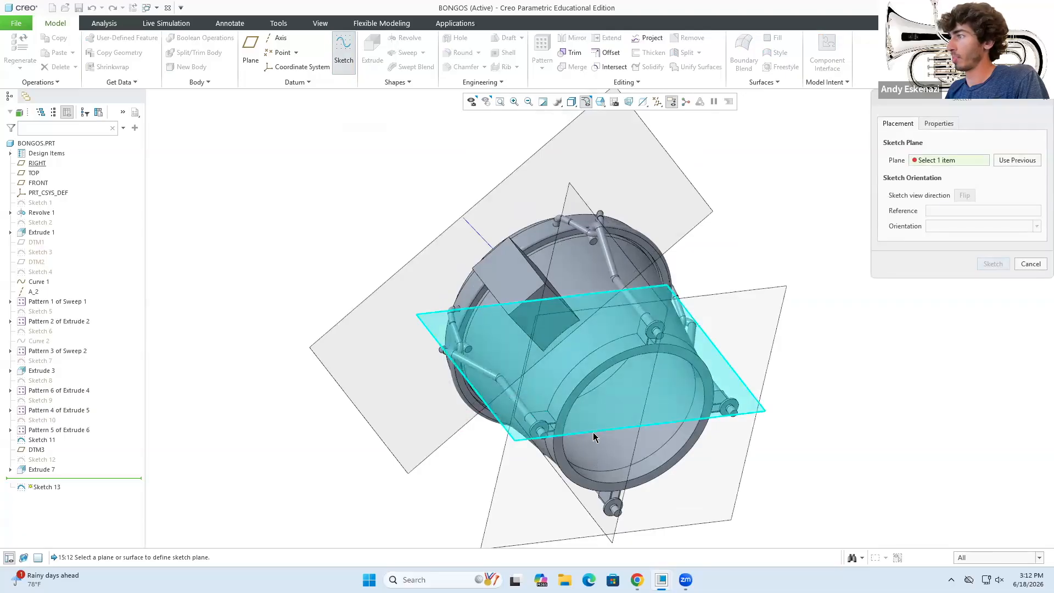
click(593, 439)
click(993, 264)
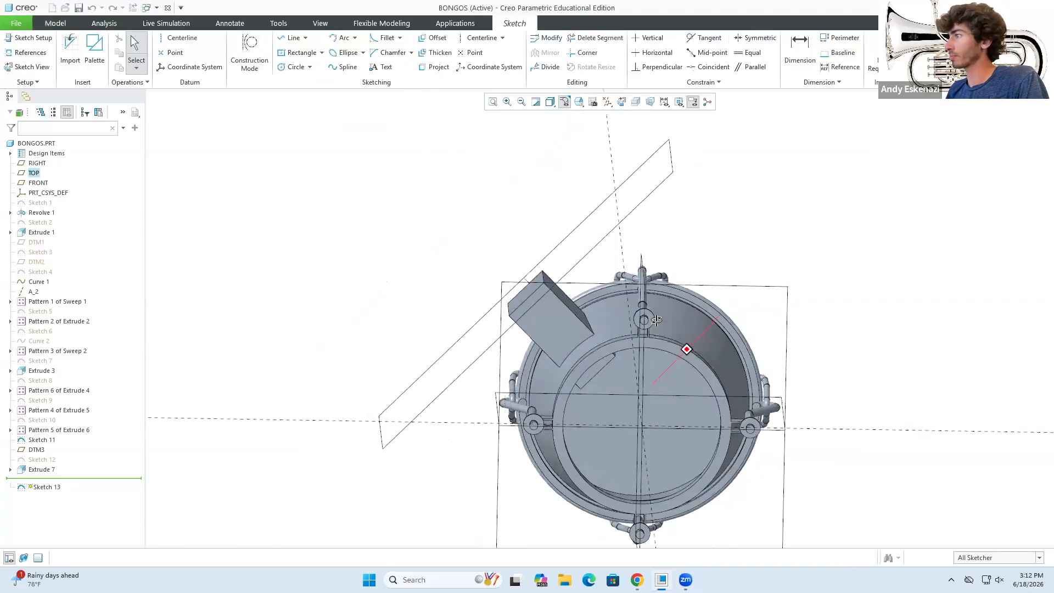
mouse_move(647, 406)
middle_down()
mouse_move(560, 417)
mouse_move(539, 381)
middle_up()
scroll(558, 419, up, 3)
scroll(511, 372, up, 3)
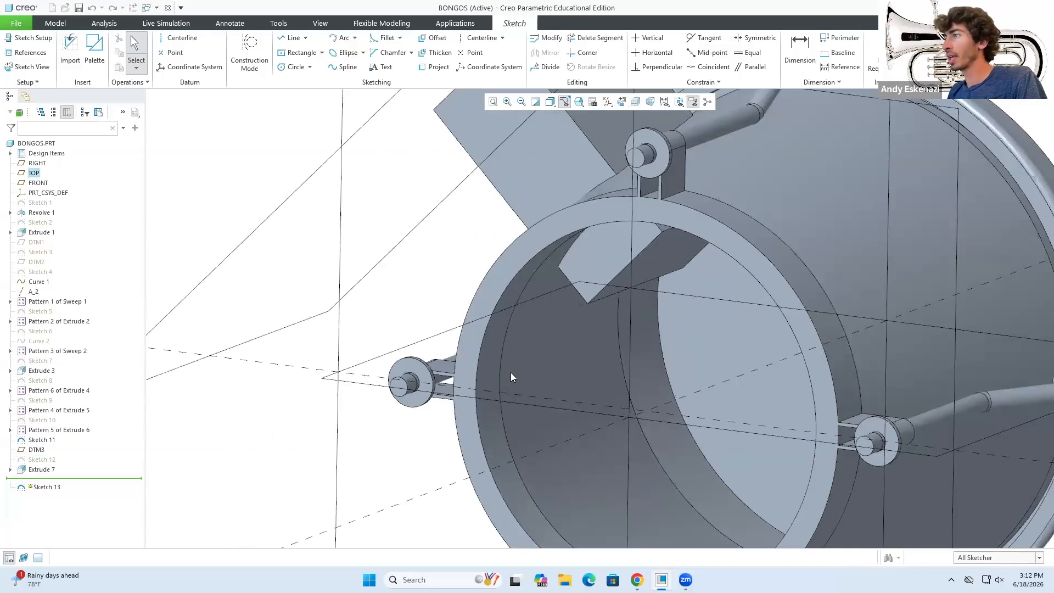
Project two circular inner edges of the drum's lower opening into the sketch as straight lines.
click(437, 67)
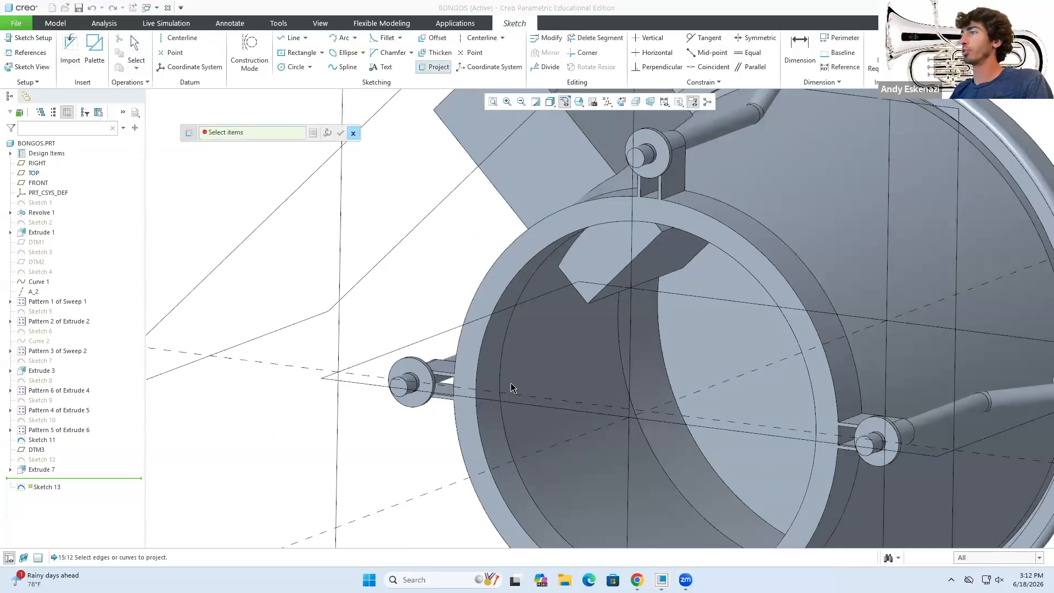
middle_drag(527, 348, 537, 362)
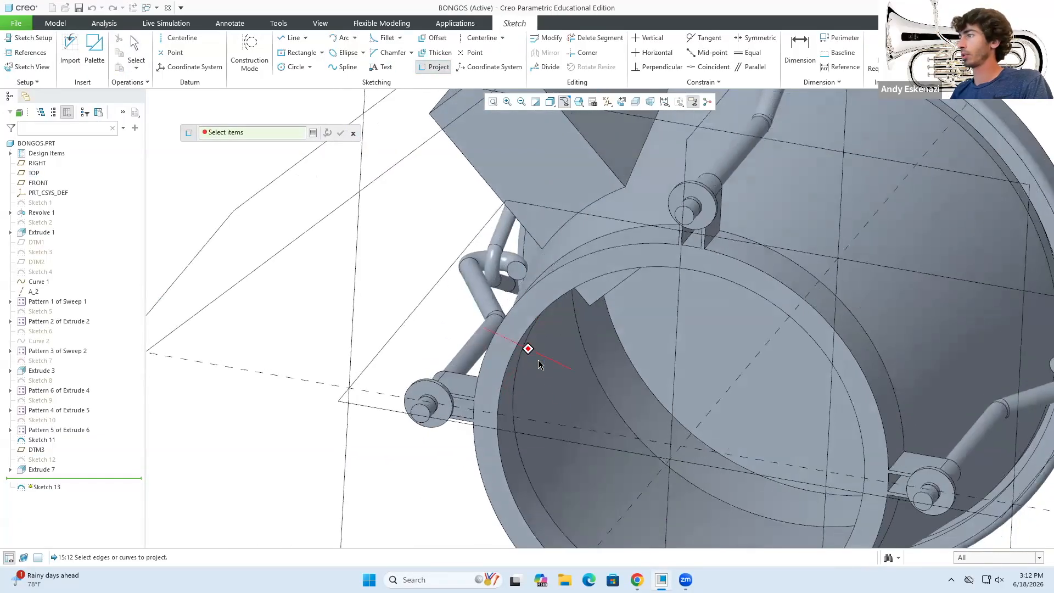
scroll(590, 372, down, 2)
click(589, 372)
click(532, 408)
middle_drag(534, 409, 550, 382)
click(340, 134)
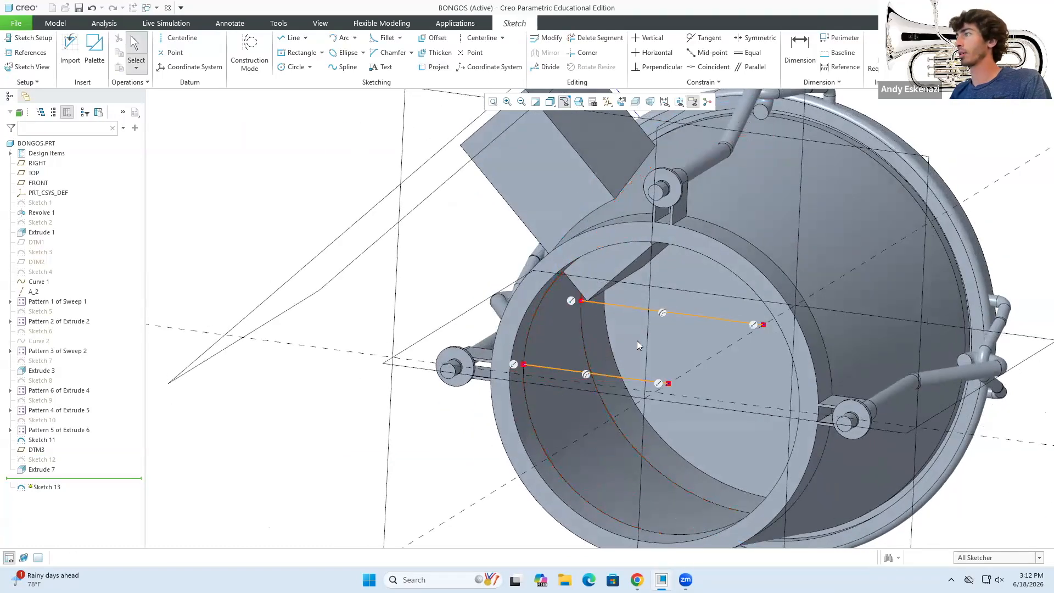
Join the ends of the two projected lines with straight lines on both sides to close the profile, and finish the sketch.
click(291, 39)
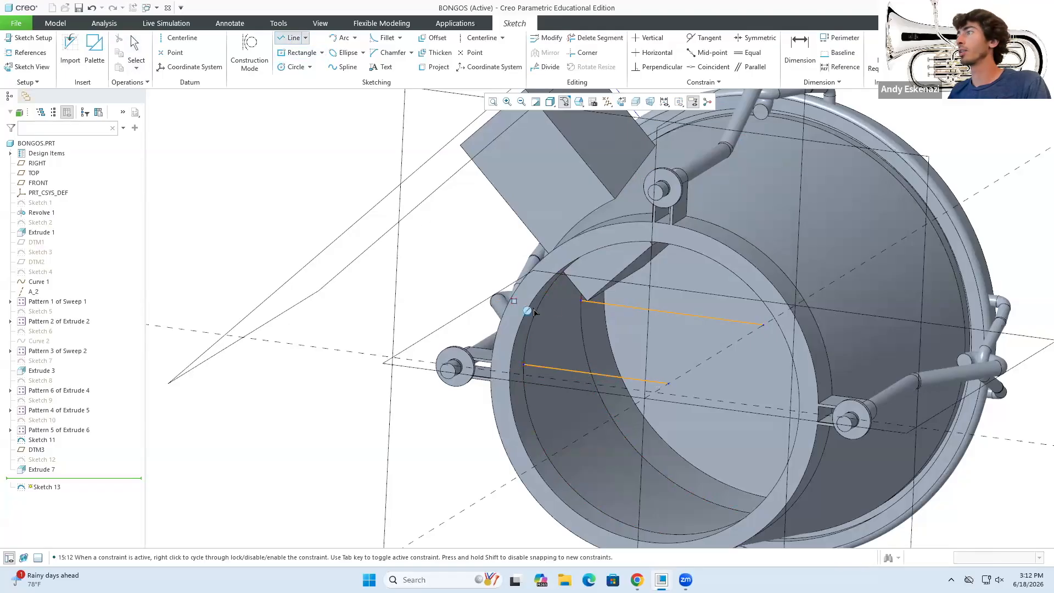
click(581, 301)
click(524, 364)
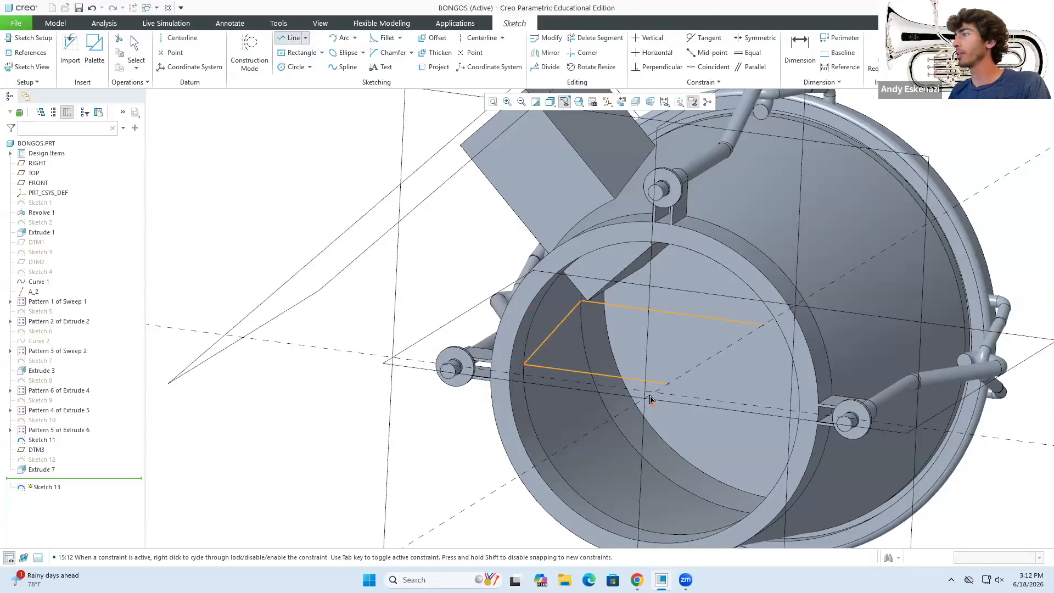
click(668, 383)
click(762, 325)
middle_click(690, 340)
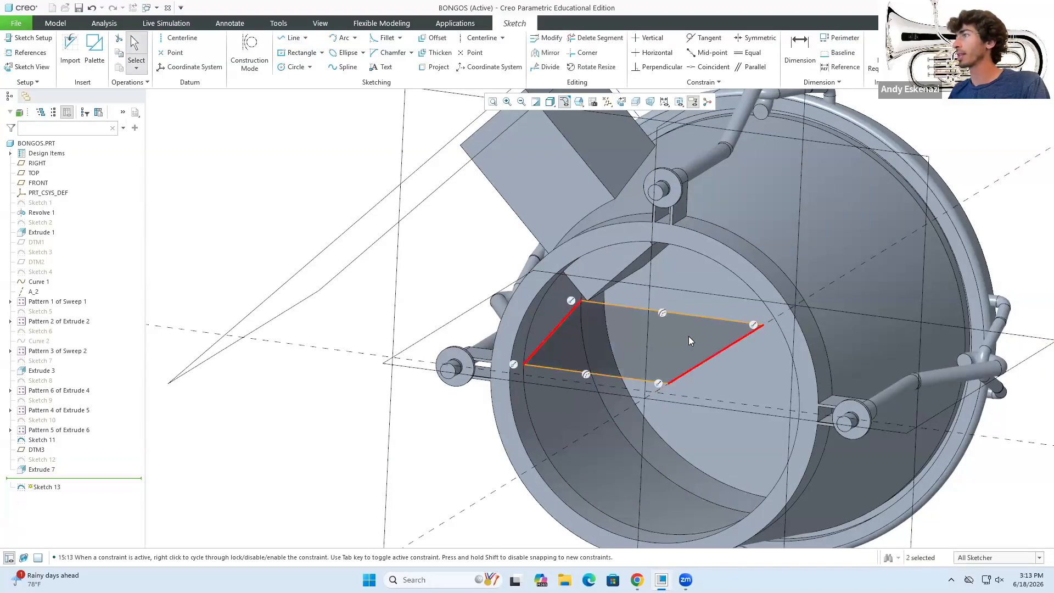
click(997, 49)
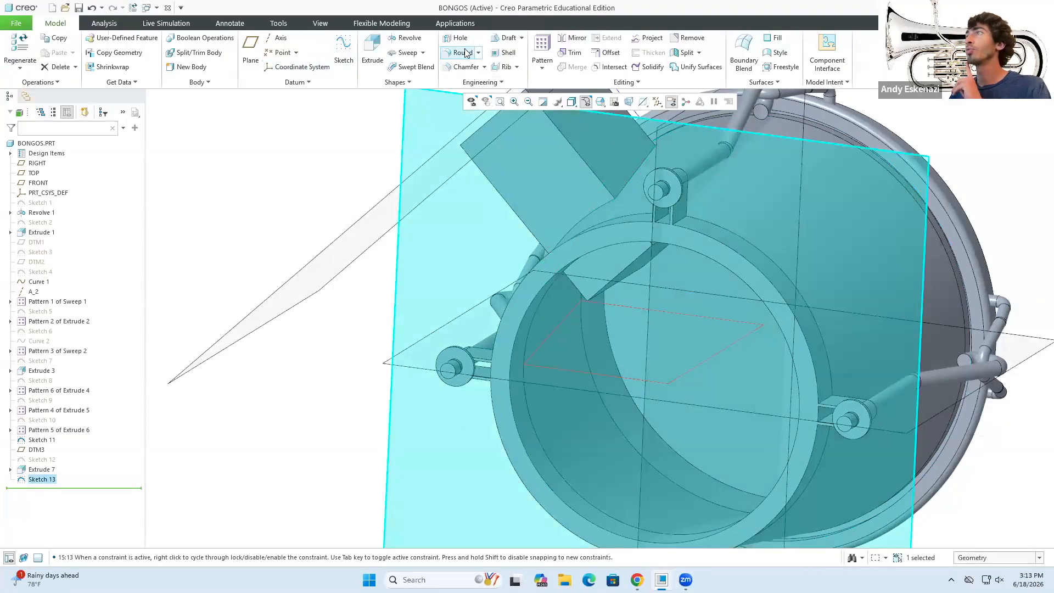
Revolve the closed profile 360° about its line on the drum axis as a cut, removing the block's excess inside the drum.
click(407, 38)
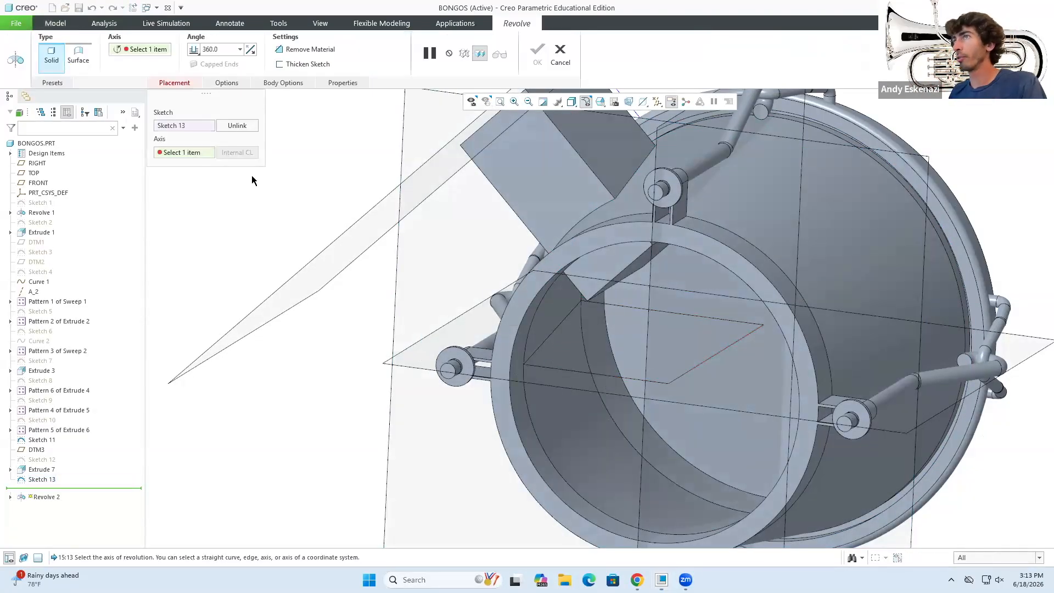
click(680, 382)
click(307, 49)
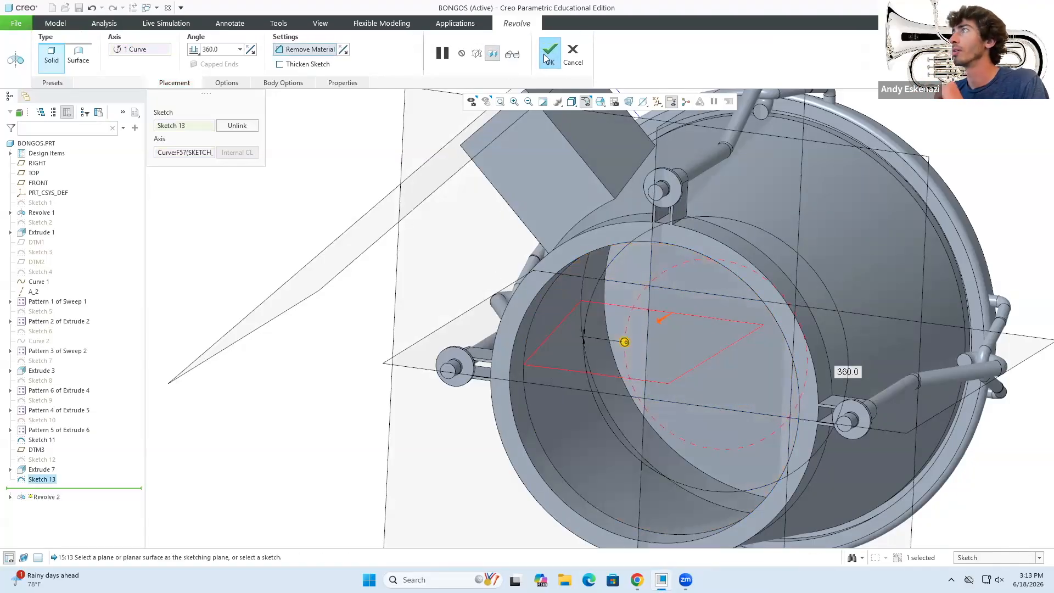
click(547, 57)
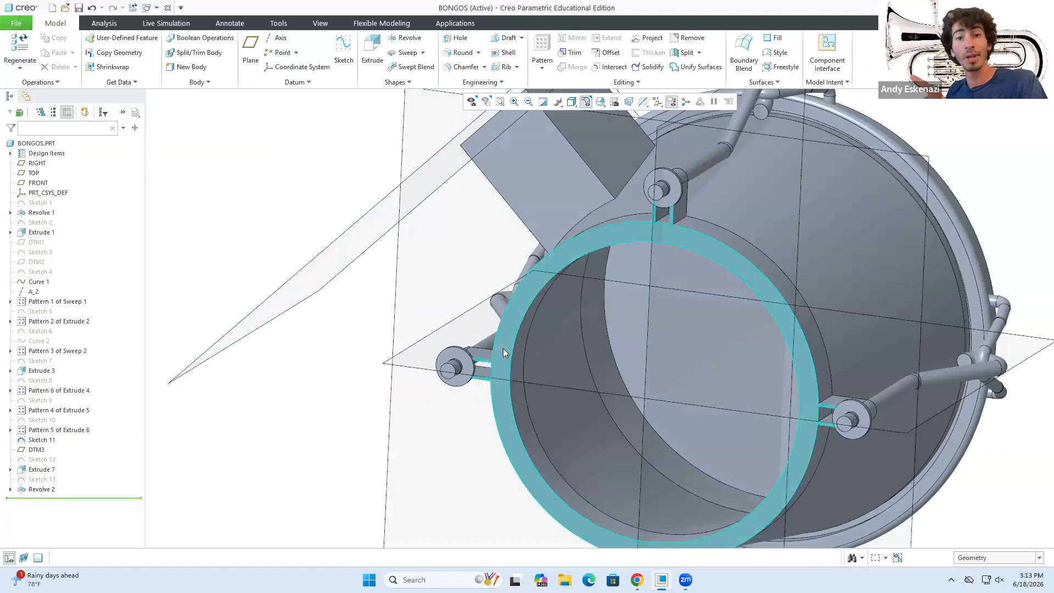
middle_drag(662, 389, 692, 383)
scroll(692, 384, down, 3)
middle_drag(666, 311, 657, 402)
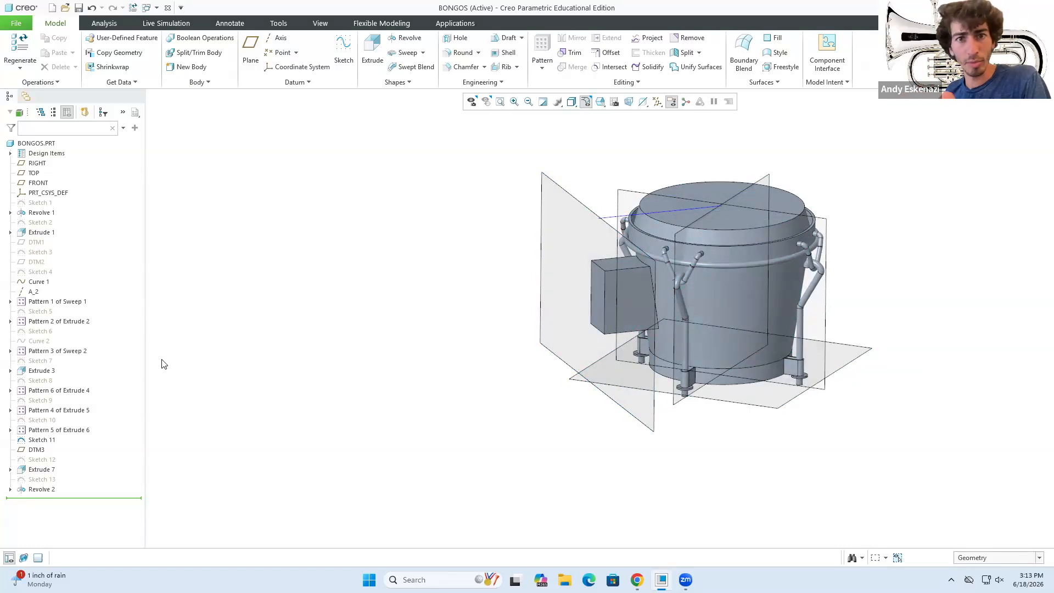
Mirror all the drum's solid features, including the connecting block and its trimming cut, about the block's outer end face.
scroll(771, 202, down, 3)
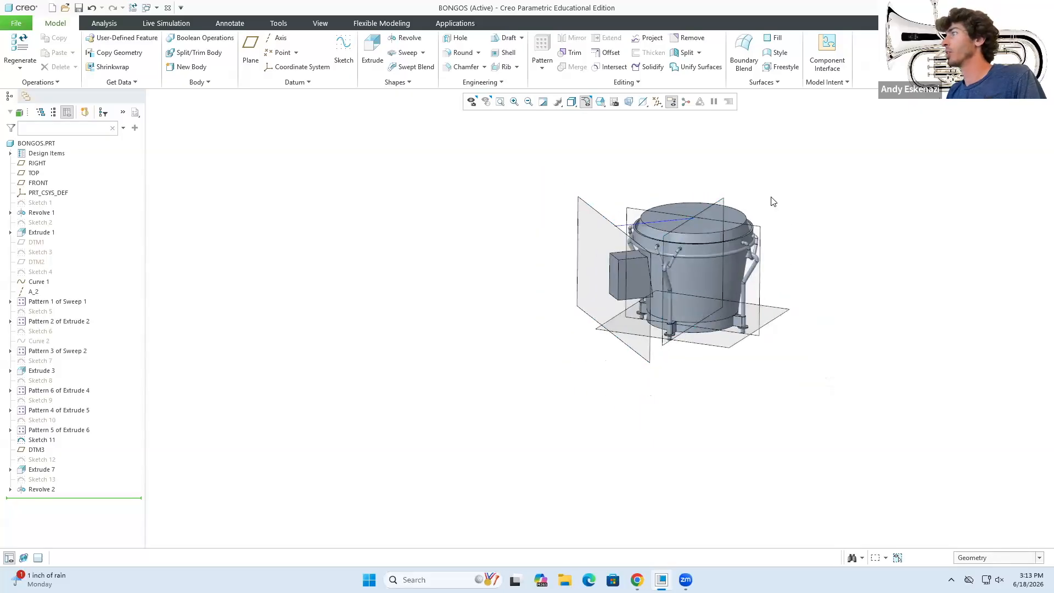
scroll(783, 198, up, 5)
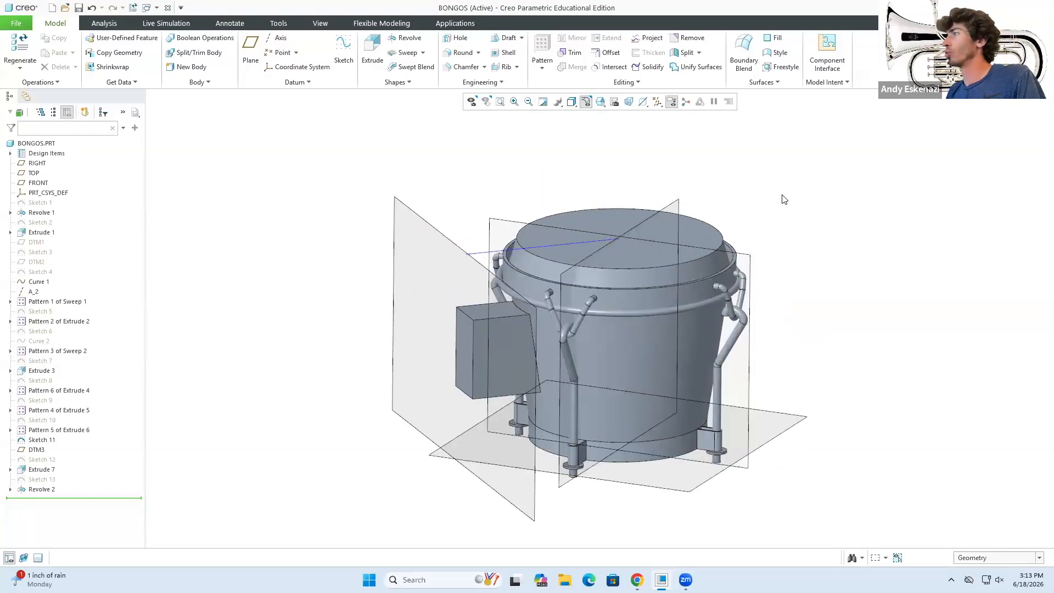
click(41, 213)
ctrl+click(41, 232)
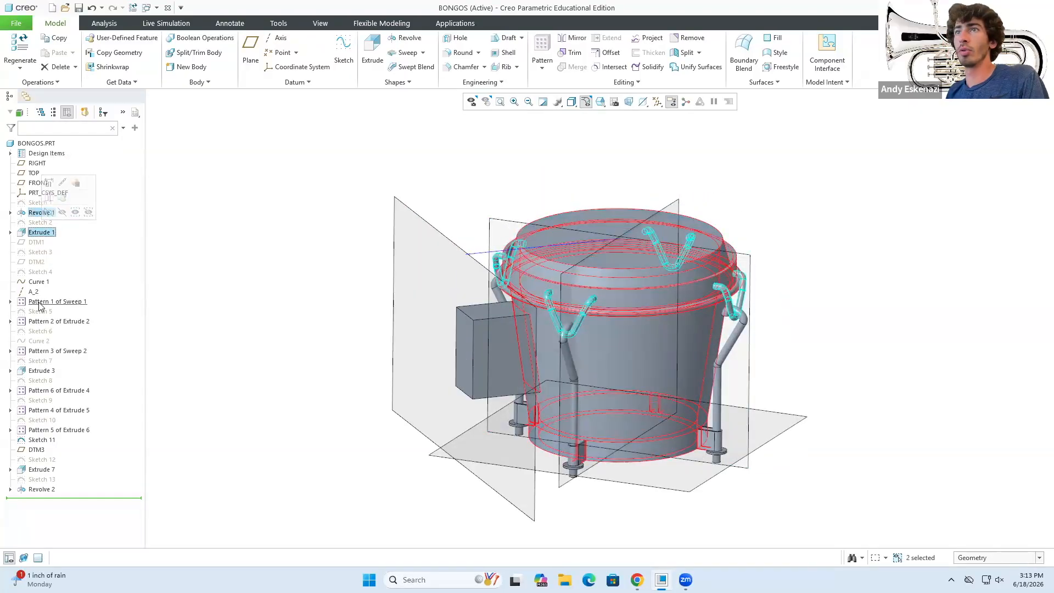
ctrl+click(46, 301)
ctrl+click(43, 322)
ctrl+click(44, 351)
ctrl+click(41, 370)
ctrl+click(46, 391)
ctrl+click(47, 410)
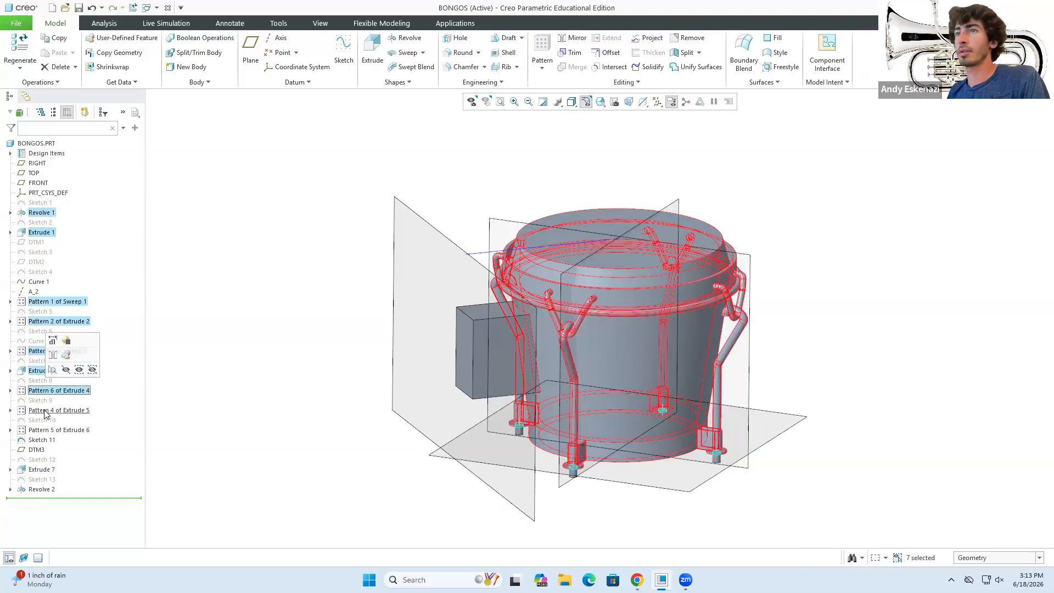
ctrl+click(47, 430)
ctrl+click(44, 469)
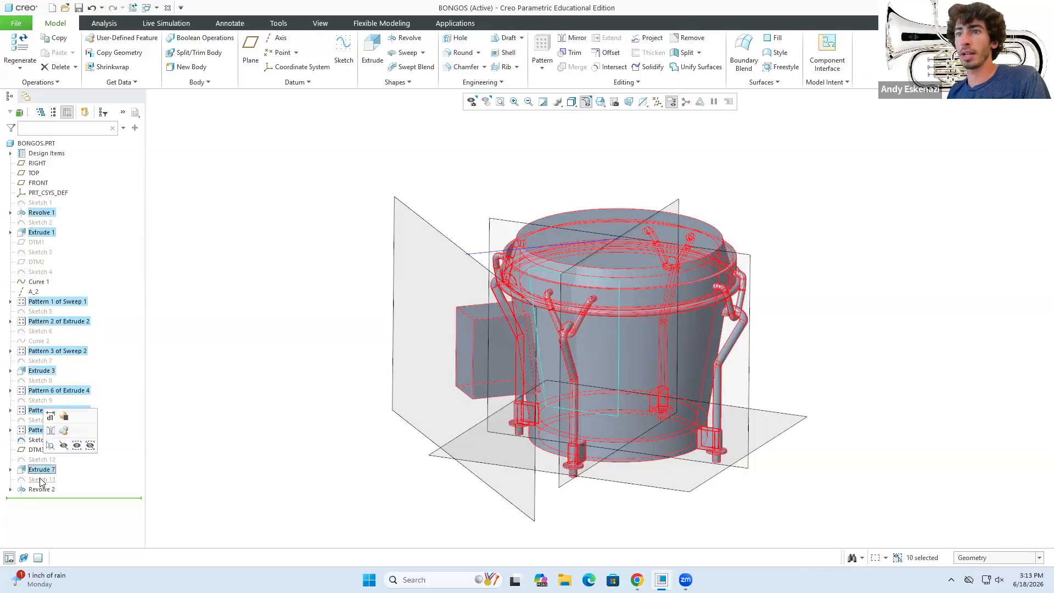
ctrl+click(40, 489)
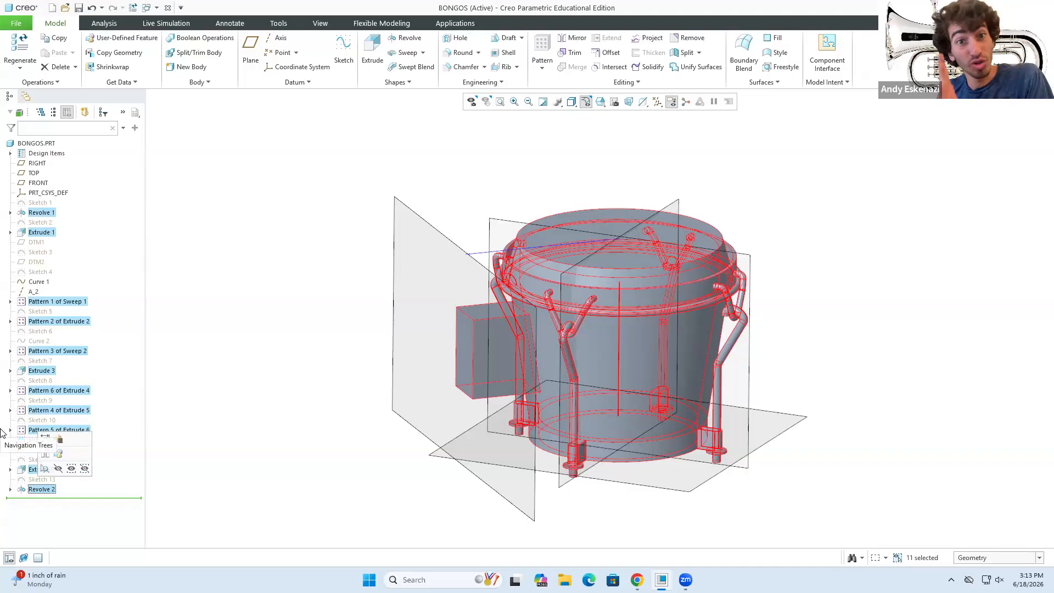
click(573, 39)
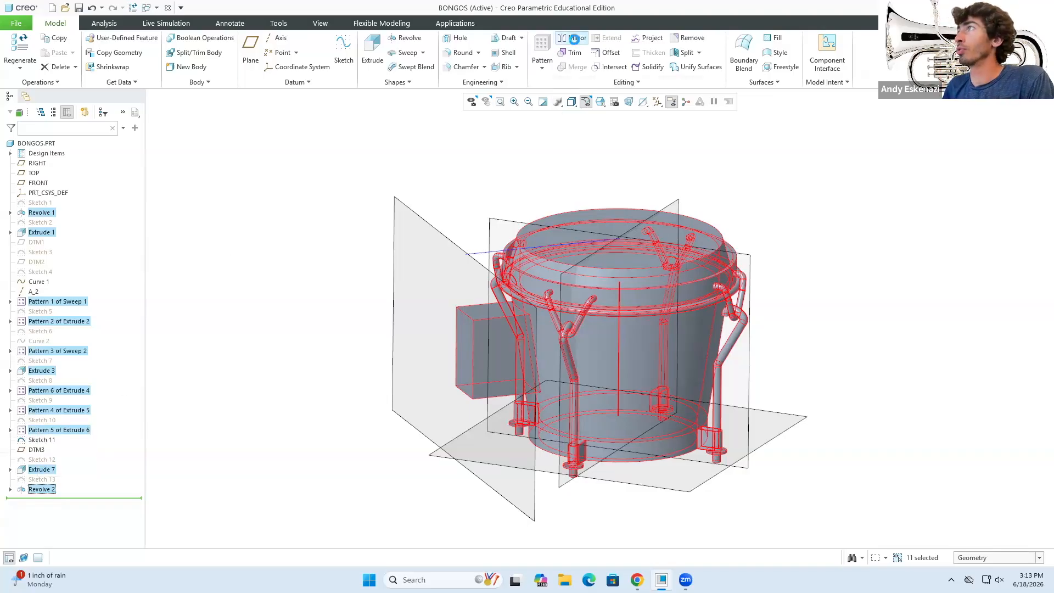
click(471, 336)
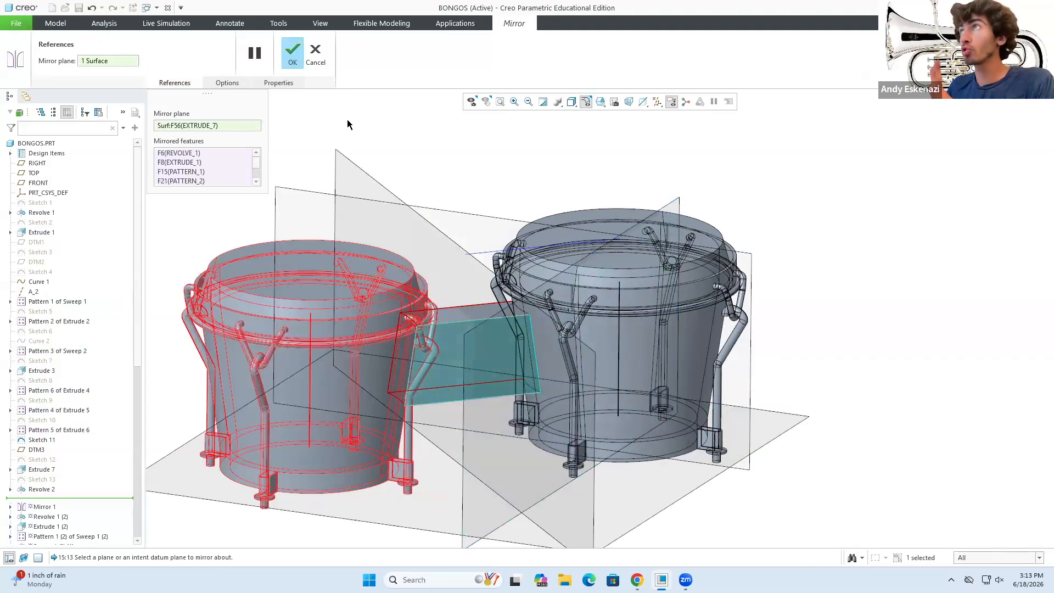
click(296, 65)
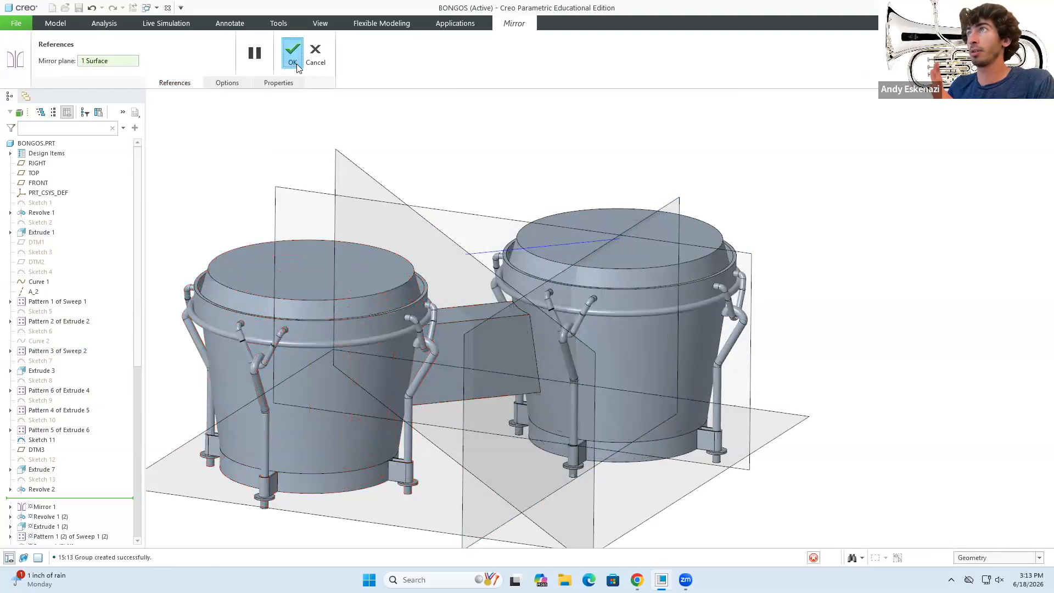
Hide the RIGHT, TOP and FRONT datum planes, Sketch 11 and datum plane DTM3.
click(315, 156)
middle_drag(315, 156, 346, 204)
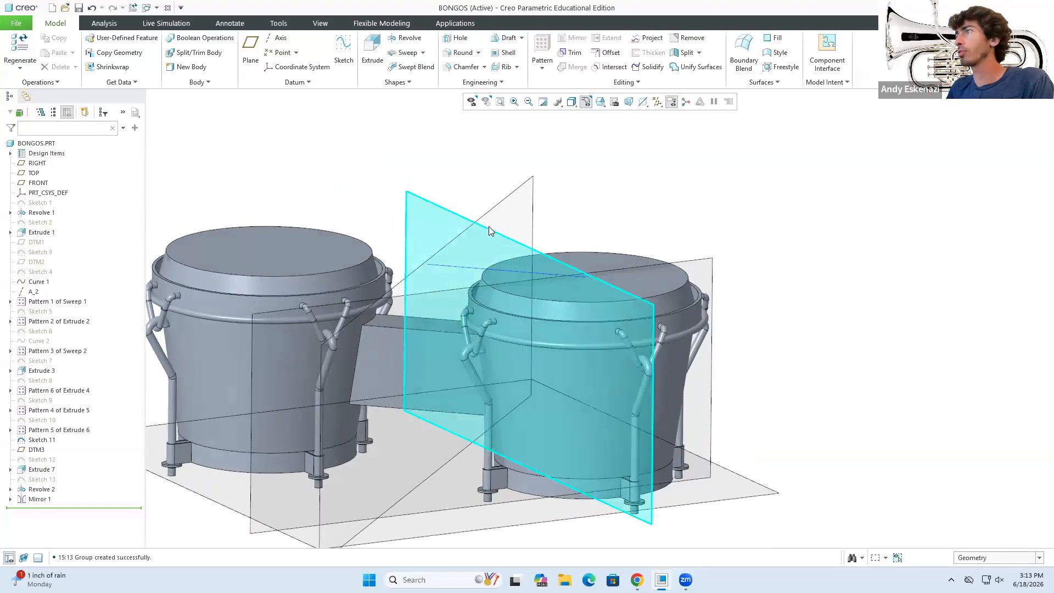
click(37, 163)
ctrl+click(34, 174)
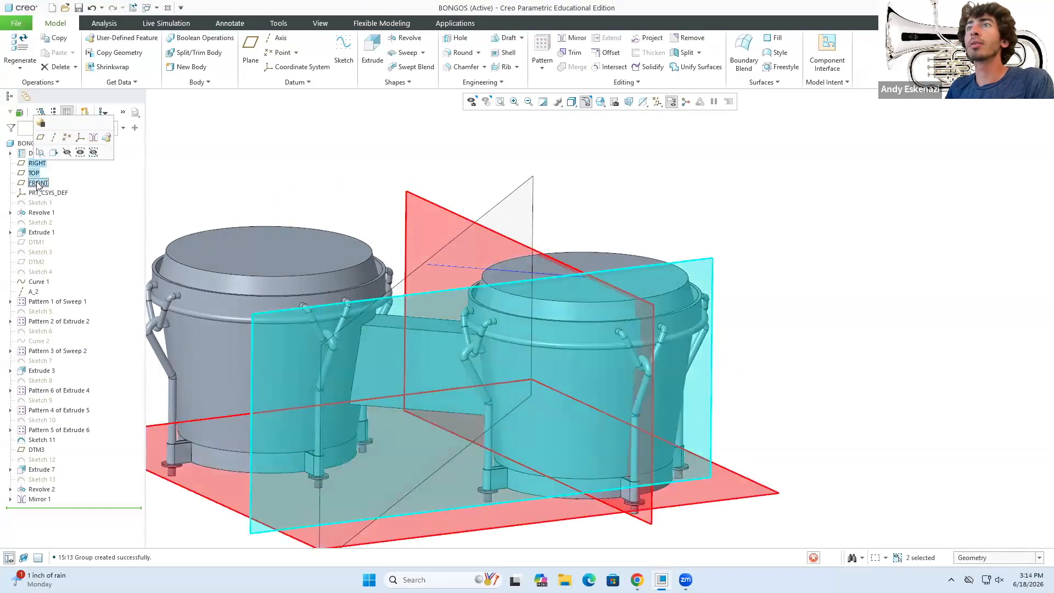
ctrl+click(37, 183)
click(59, 162)
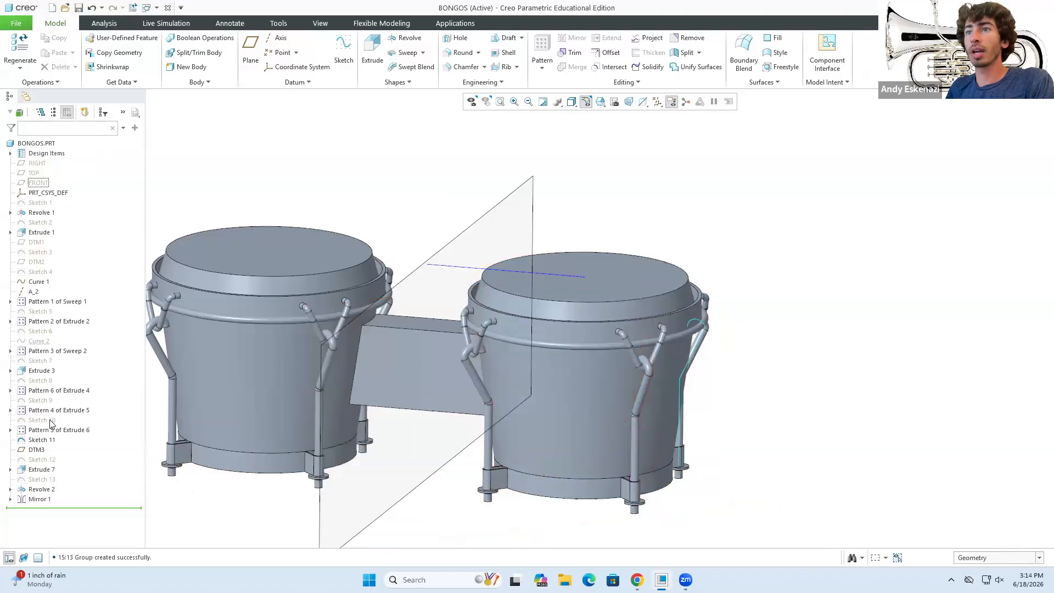
click(40, 440)
click(55, 418)
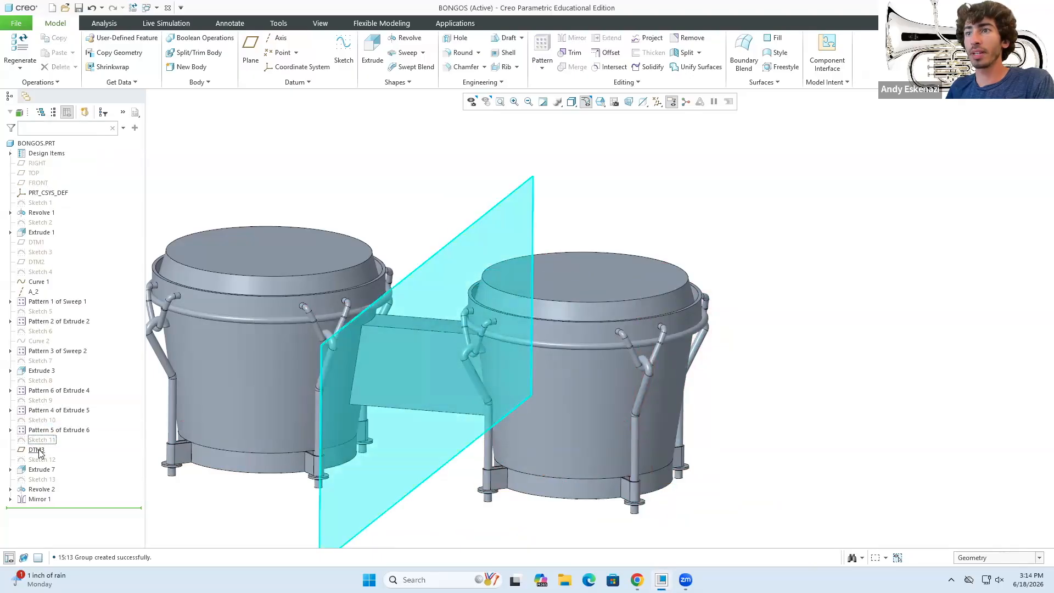
click(37, 450)
click(73, 431)
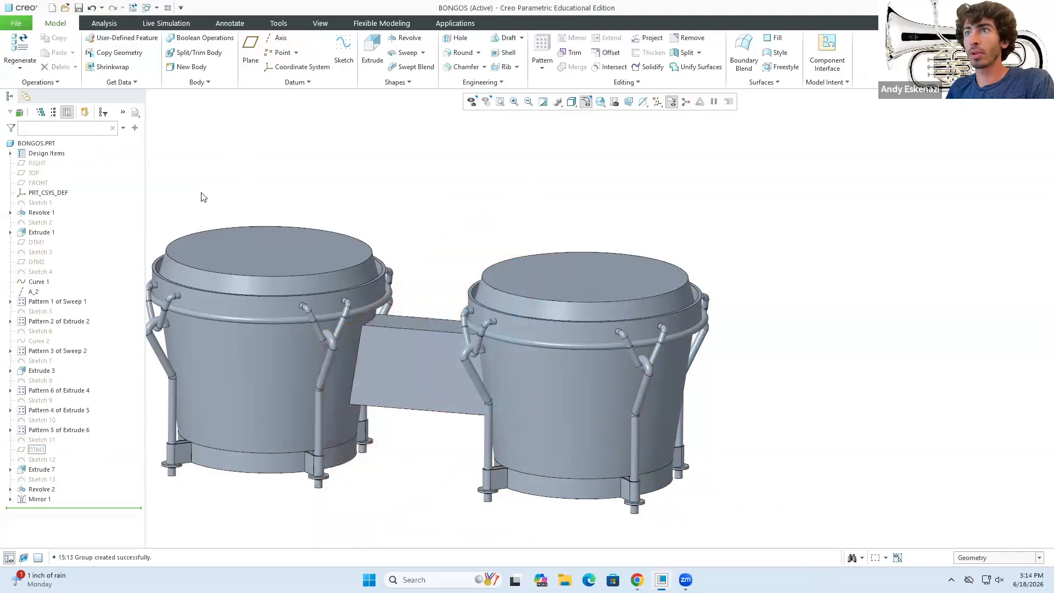
Save the part BONGOS.PRT to the Desktop folder.
click(78, 8)
click(373, 225)
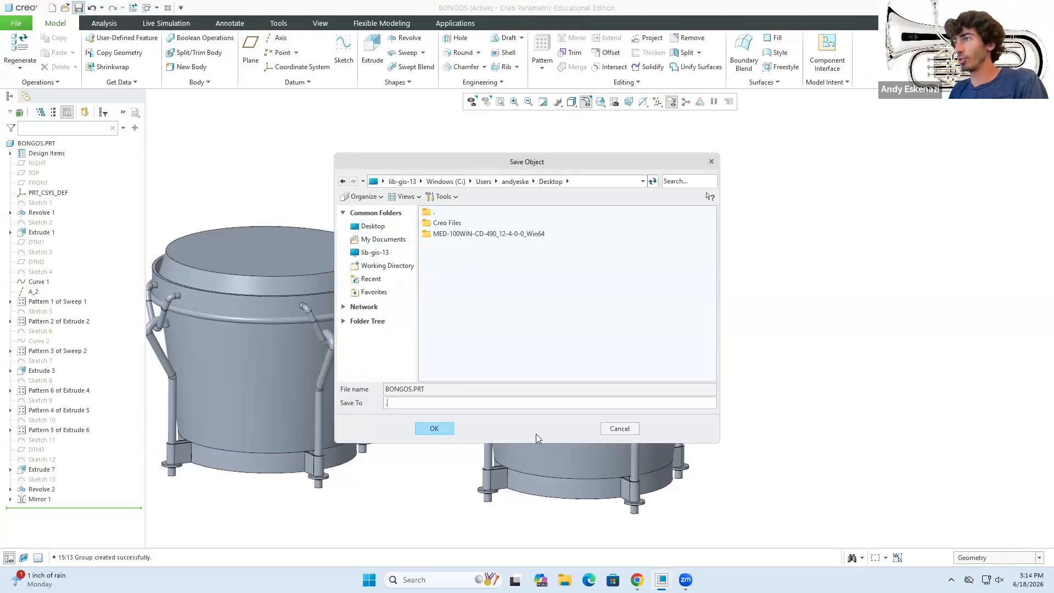
click(440, 429)
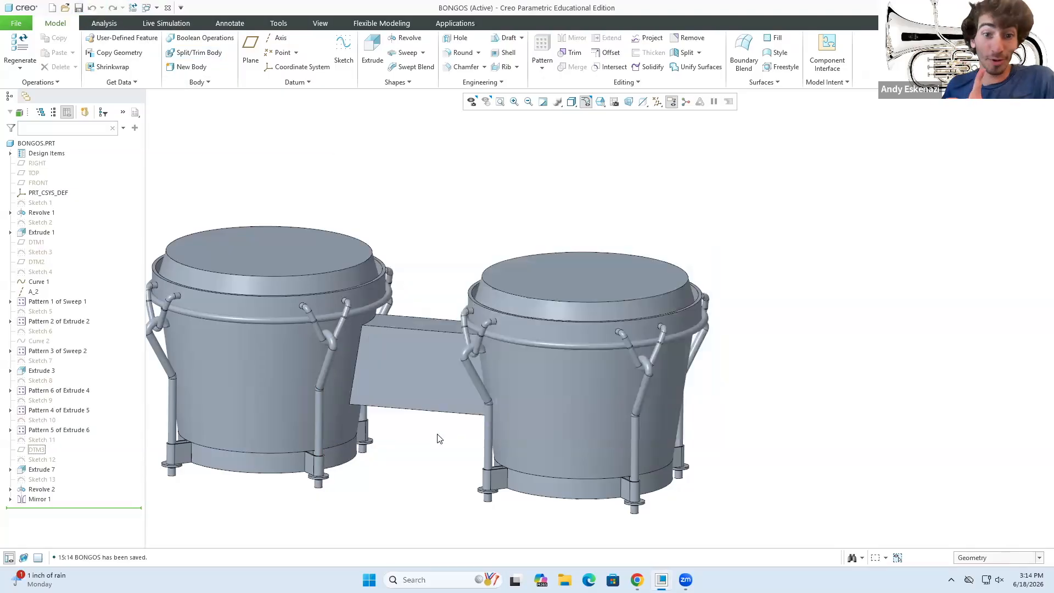
scroll(439, 438, up, 3)
middle_drag(439, 439, 426, 388)
click(423, 387)
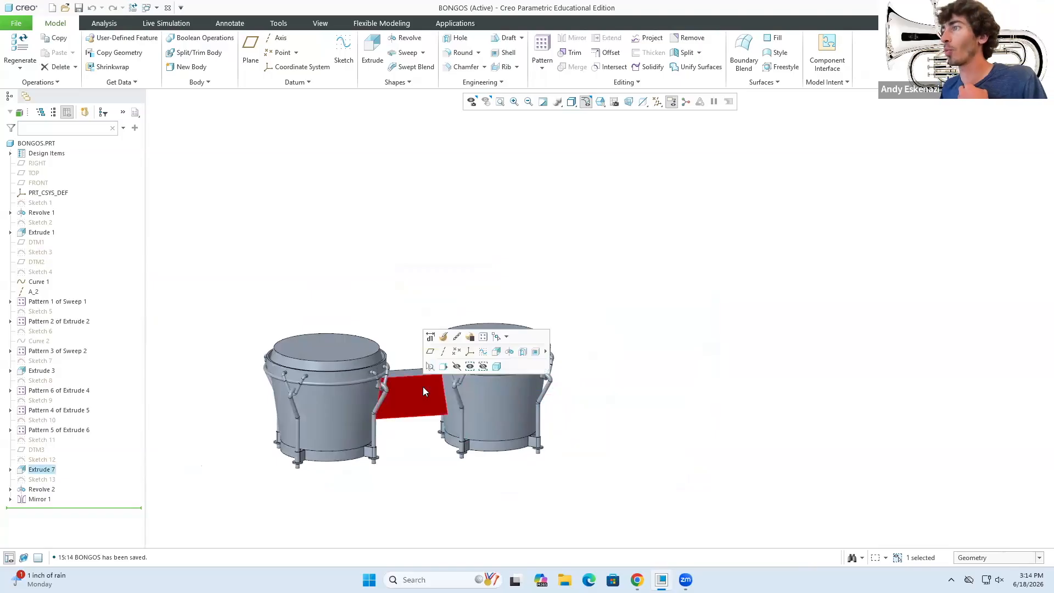
click(36, 449)
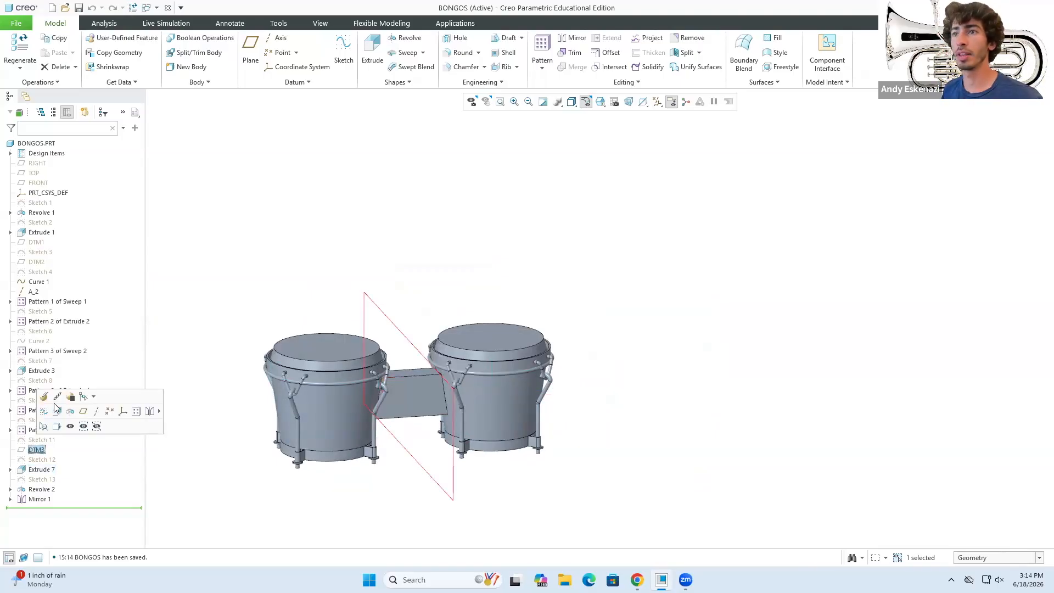
click(45, 397)
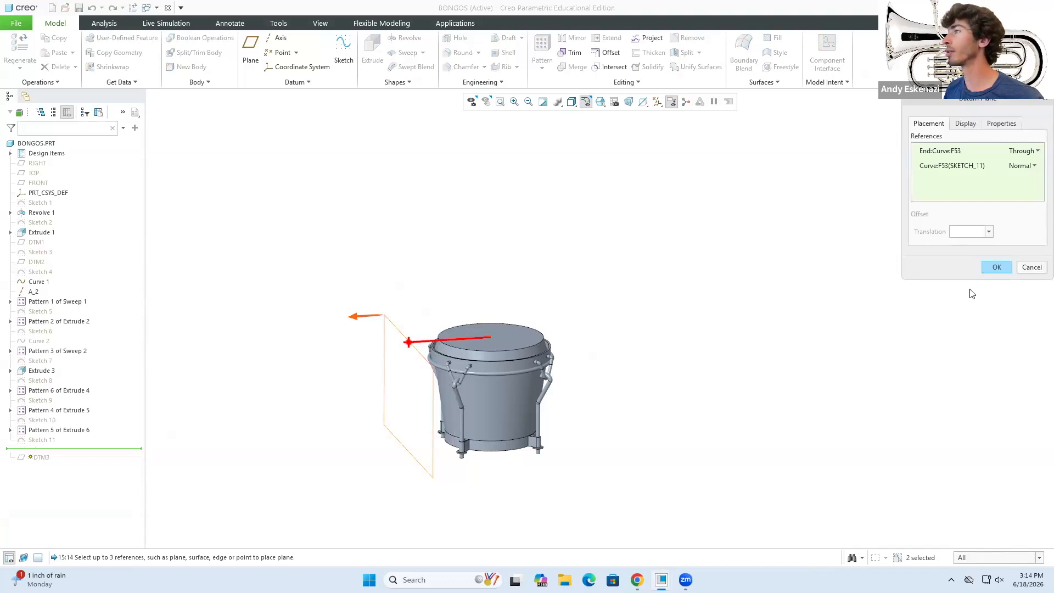
click(928, 320)
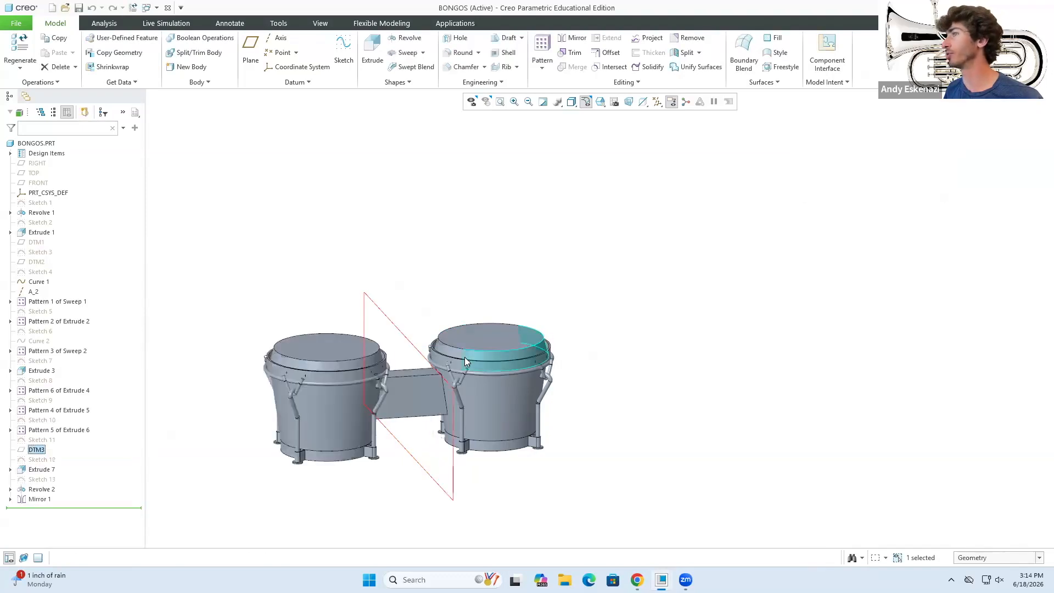
Set the length of the spacing line in Sketch 11 to 200.
click(40, 439)
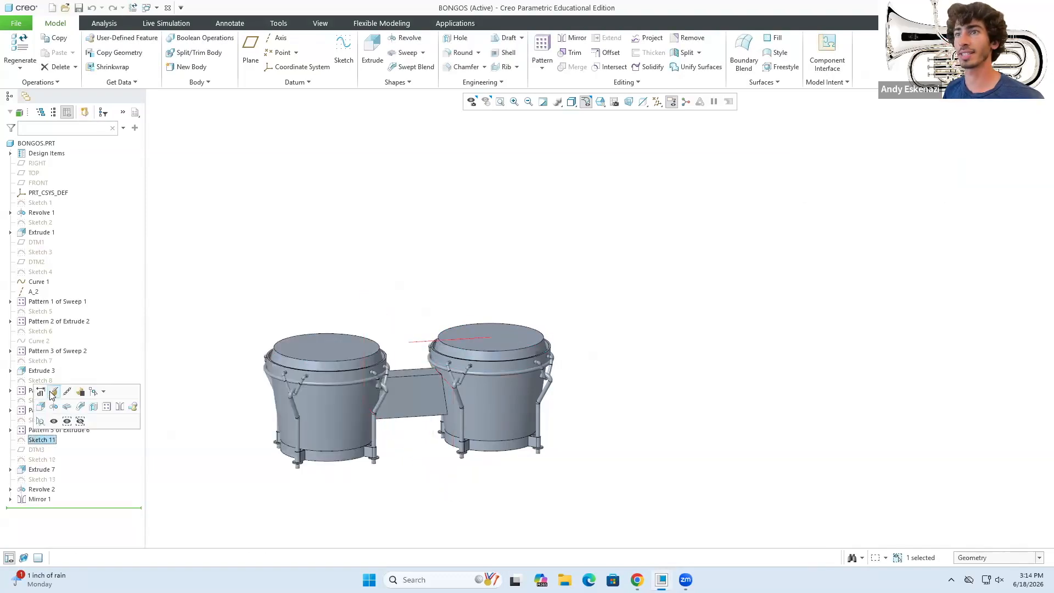
click(52, 393)
scroll(446, 366, up, 3)
double_click(449, 335)
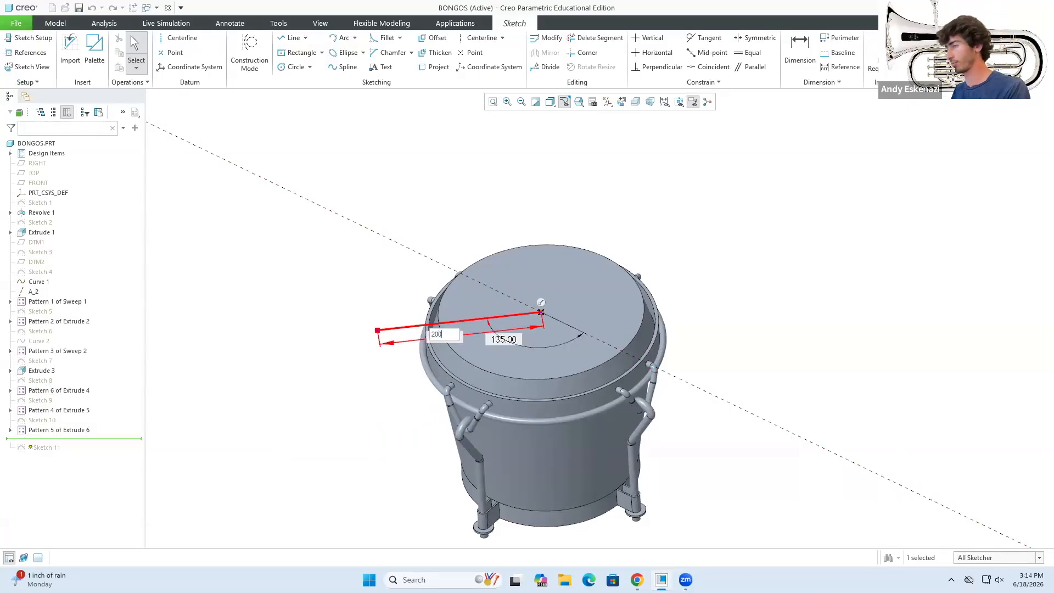
text(200)
key(Return)
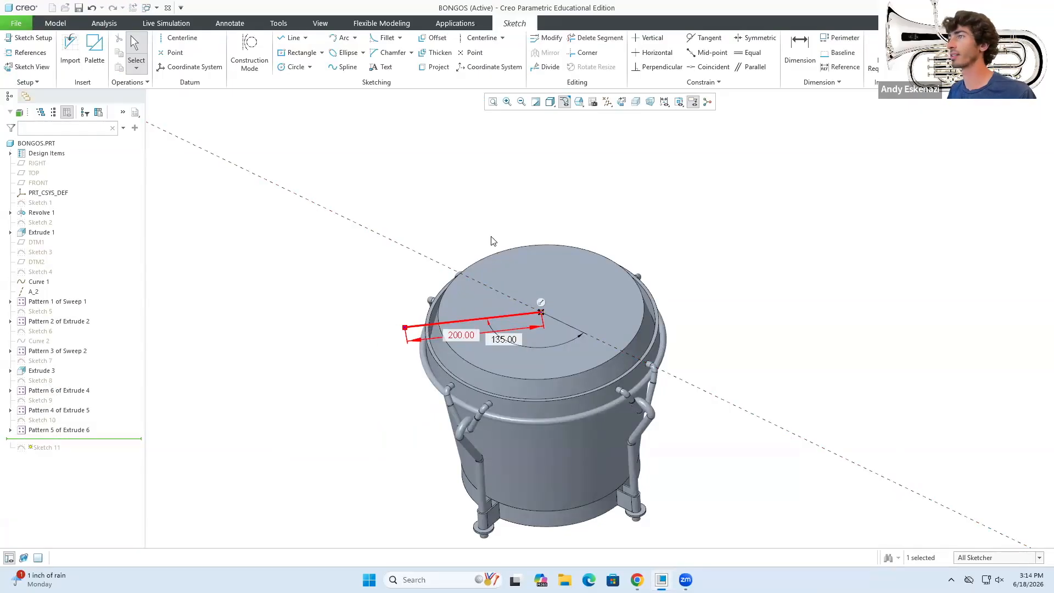
Compare the drum spacing with the reference photo in the browser, and set the length of Sketch 11's line to 185.
middle_drag(437, 331, 517, 542)
key(alt+Tab)
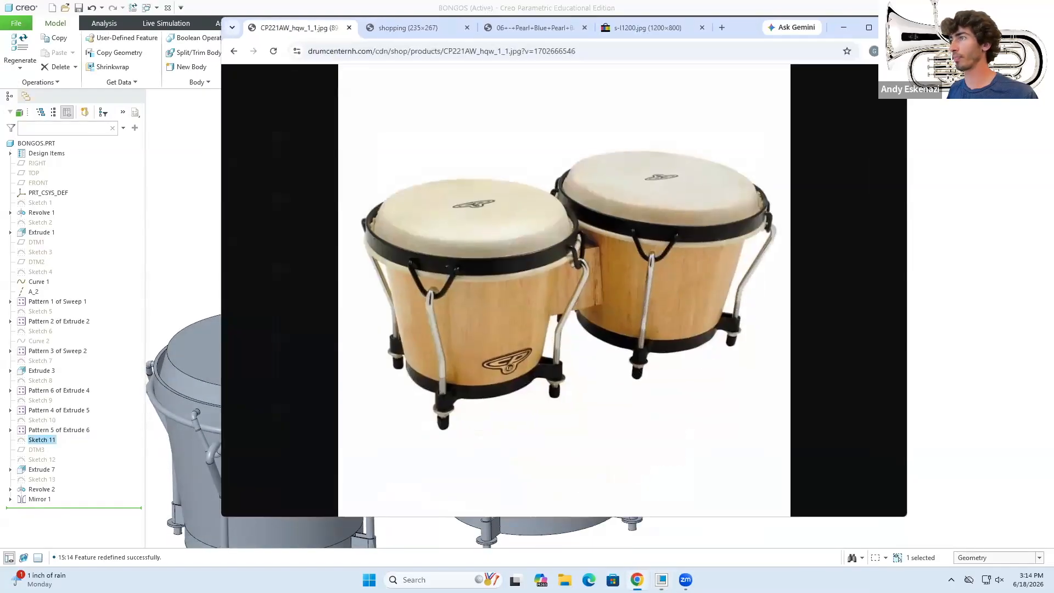
key(alt+Tab)
key(alt+Tab)
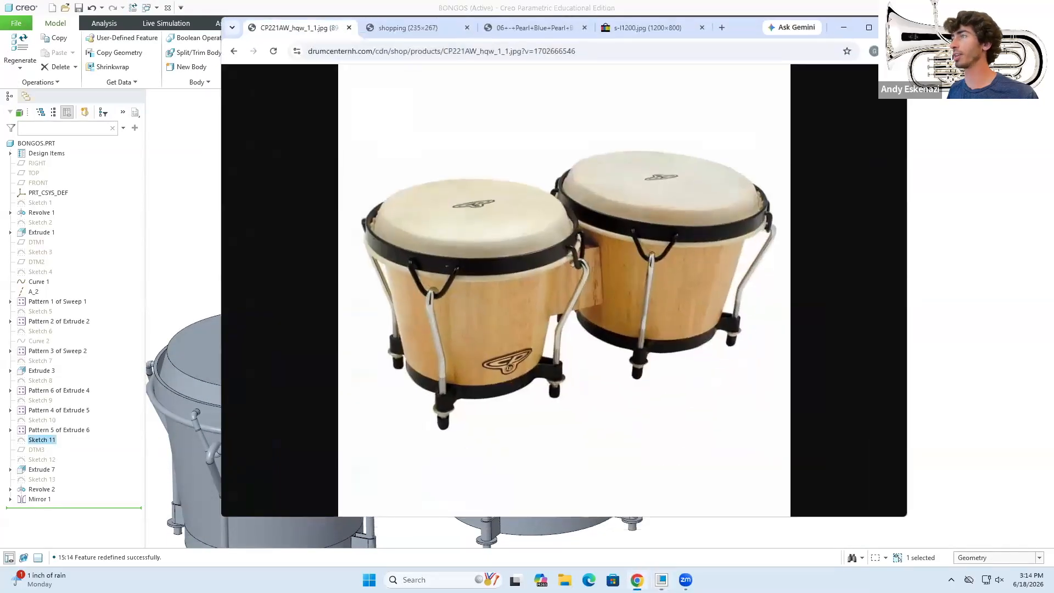
key(alt+Tab)
middle_drag(424, 442, 421, 416)
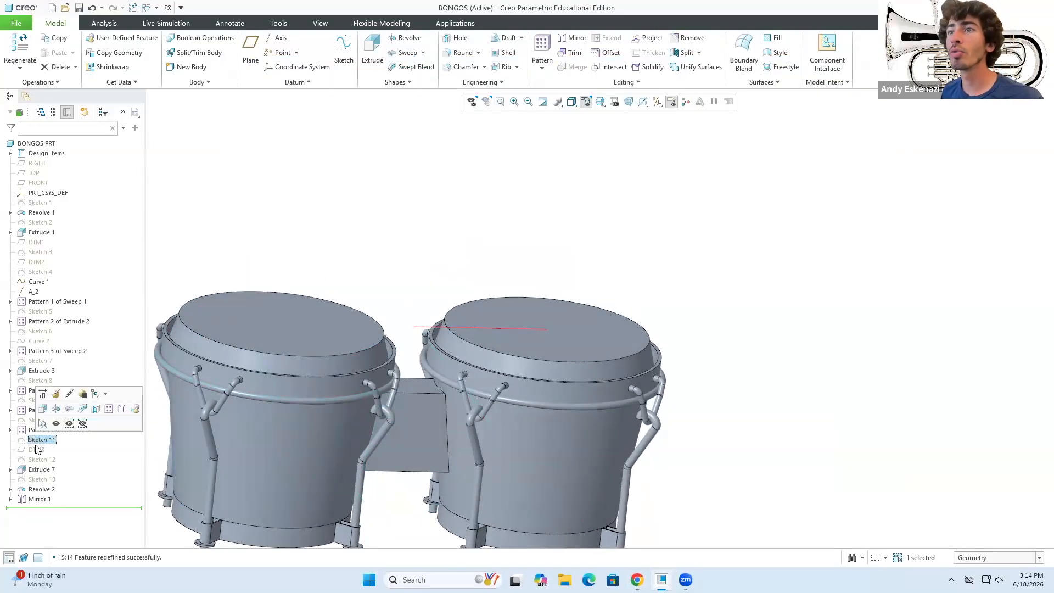
click(57, 394)
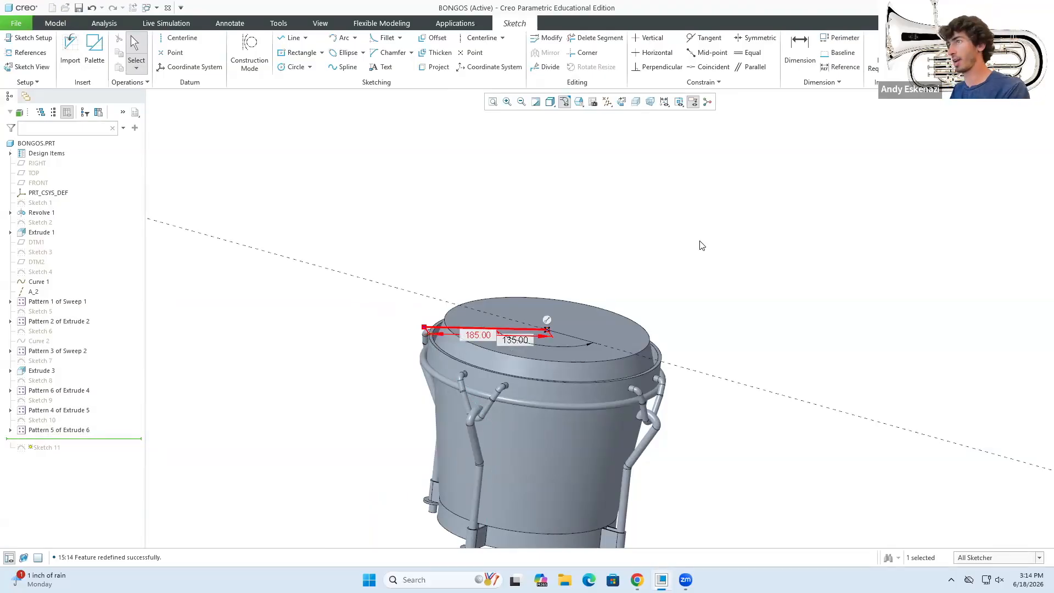
mouse_move(400, 398)
middle_down()
mouse_move(390, 336)
mouse_move(414, 296)
mouse_move(462, 300)
mouse_move(468, 289)
middle_up()
scroll(391, 336, up, 3)
scroll(457, 398, down, 2)
scroll(489, 214, up, 2)
scroll(464, 275, down, 1)
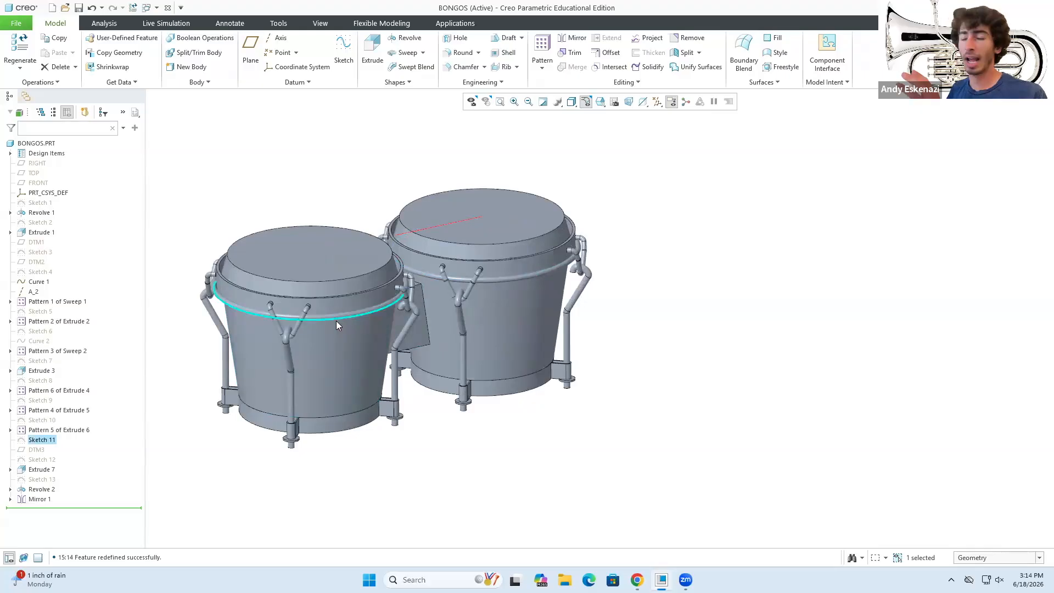
Round the circular underside edge of the upper ring (Extrude 3) on both drums with a radius of 5.
middle_drag(467, 369, 455, 352)
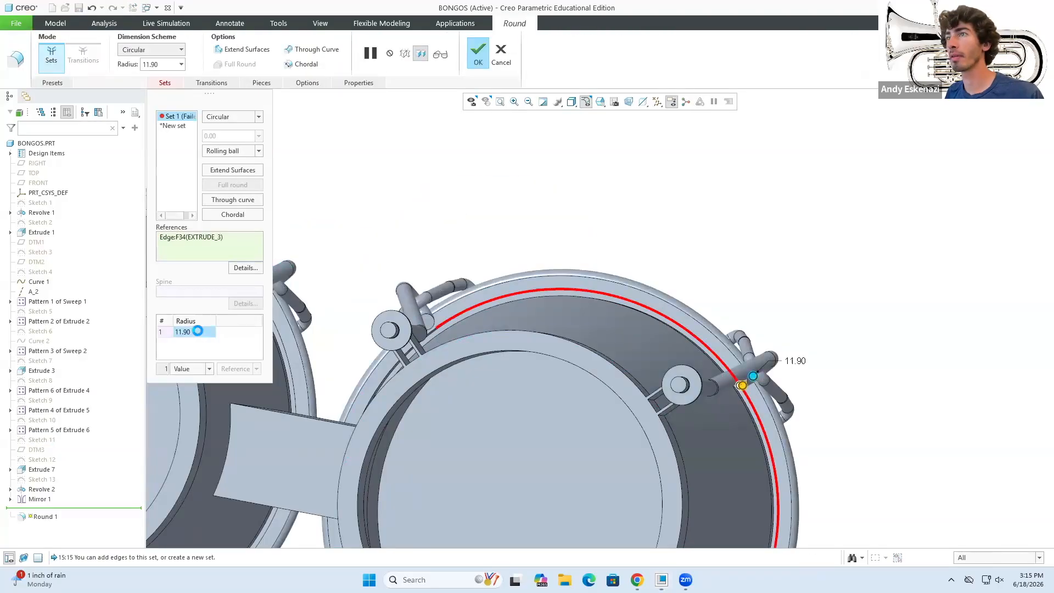
text(5)
key(Return)
click(456, 360)
scroll(456, 360, down, 5)
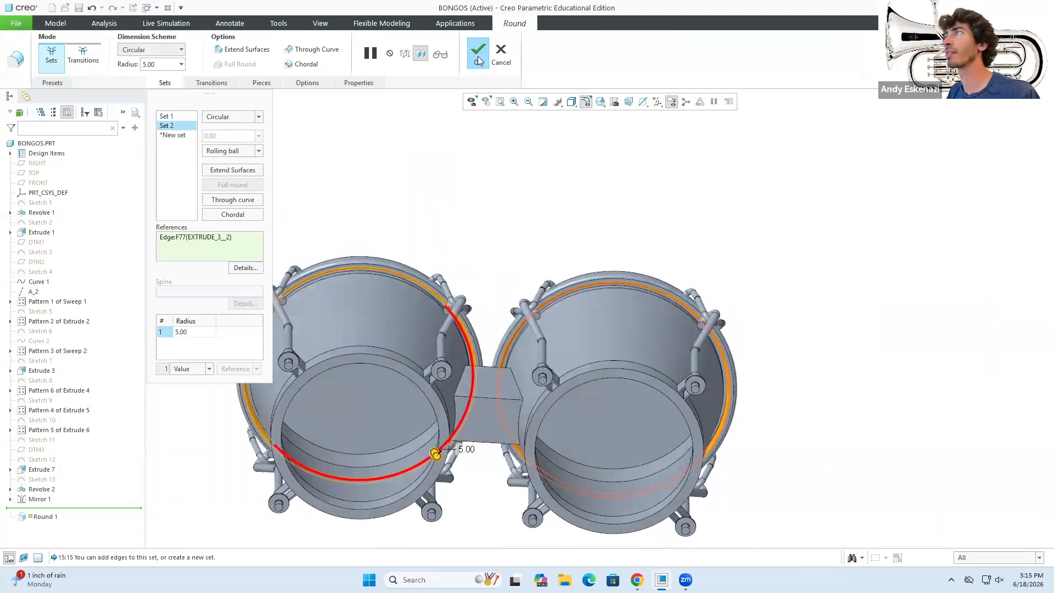
click(478, 53)
Start a new round on the end edge of one tension rod's hook with a radius of 6.
click(463, 54)
scroll(494, 372, up, 10)
click(494, 372)
double_click(541, 350)
text(6)
key(Return)
Add the hook end edges of the remaining tension rods on both drums to the 6 radius round and complete it.
click(819, 329)
middle_drag(818, 329, 681, 352)
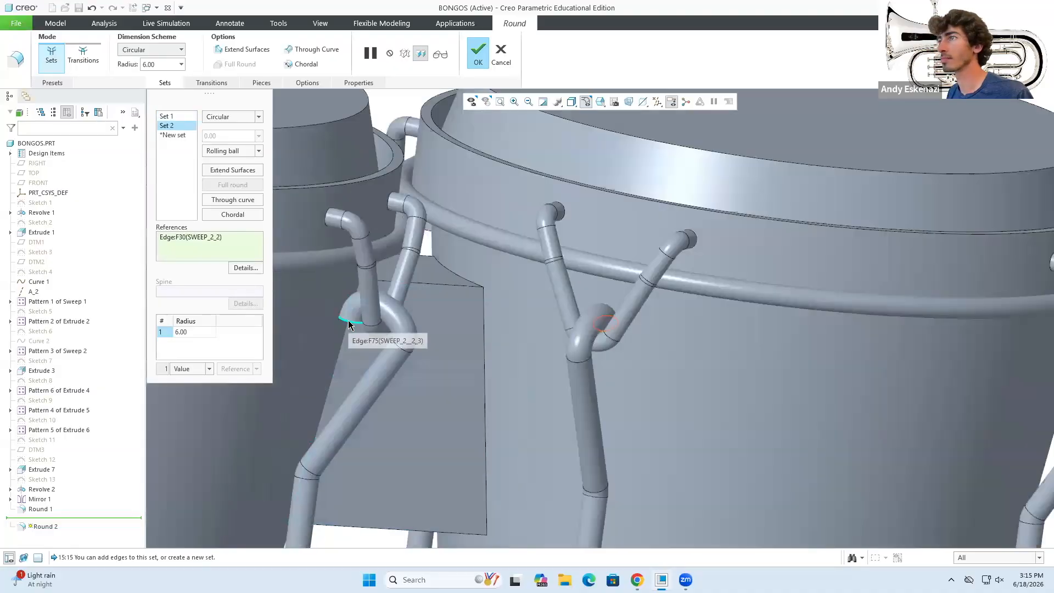
click(348, 321)
click(394, 269)
click(553, 273)
middle_drag(276, 319, 308, 379)
scroll(308, 330, down, 8)
click(234, 411)
scroll(521, 298, down, 3)
click(367, 341)
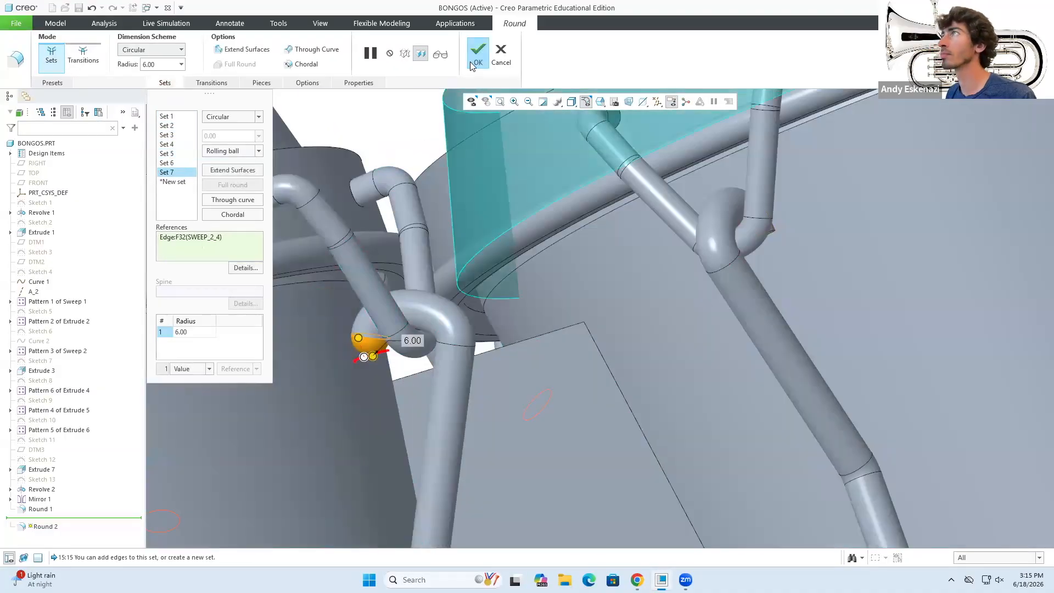
click(476, 61)
Round the top circular edge of both drumheads with a radius of 10.
scroll(439, 236, up, 10)
scroll(308, 352, down, 5)
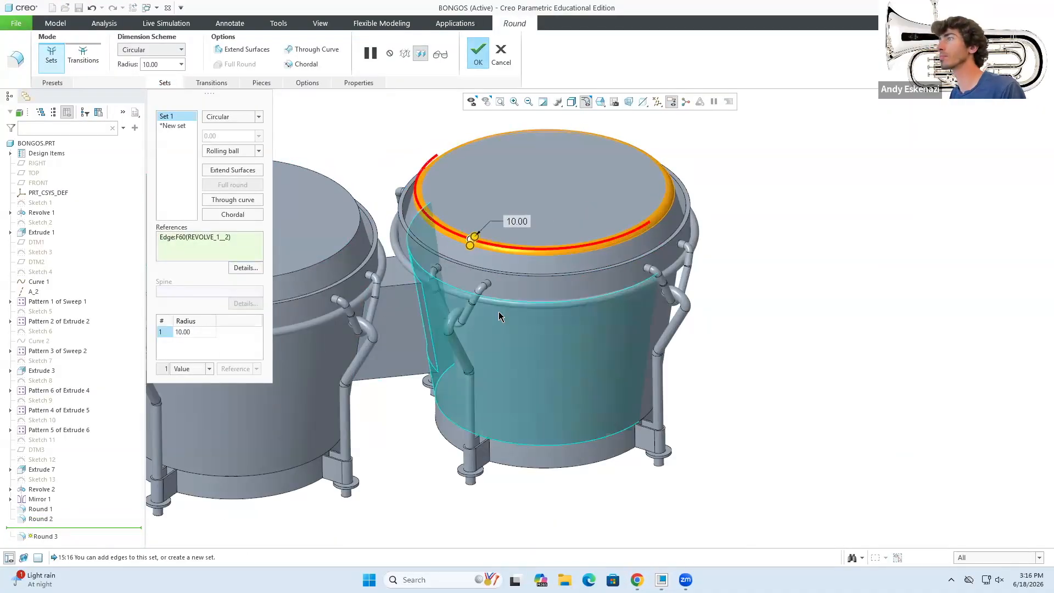
click(339, 255)
click(478, 59)
Chamfer the upper rim edges of the hoops on both drums, using D x D with D of 2.
click(468, 68)
scroll(400, 266, down, 5)
click(432, 288)
middle_drag(432, 288, 431, 264)
click(430, 291)
click(187, 217)
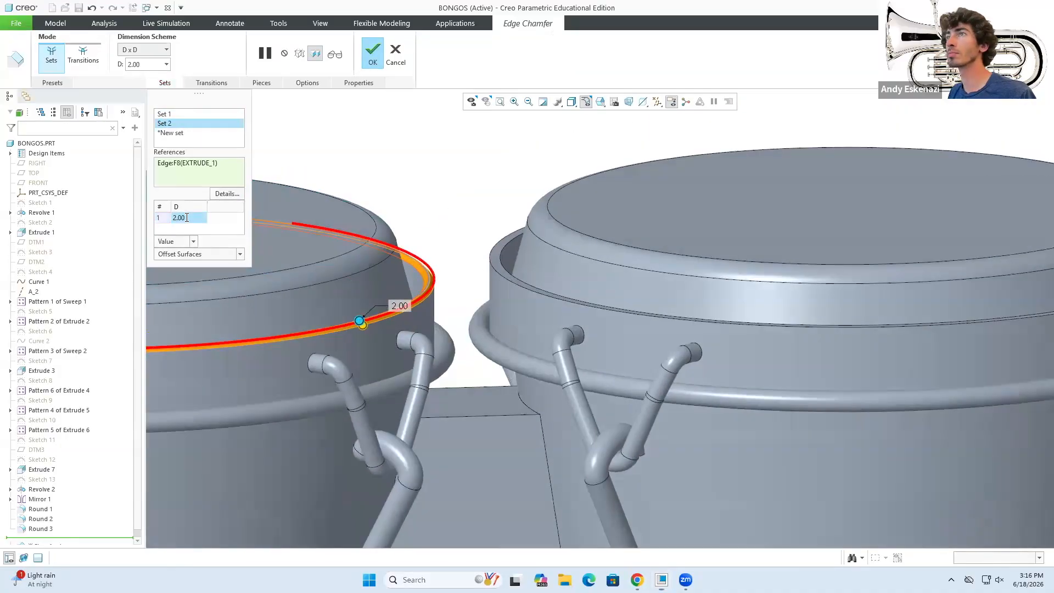
click(503, 258)
click(373, 55)
Chamfer the long edges of the block connecting the two drums.
scroll(435, 223, up, 8)
middle_drag(435, 224, 442, 247)
scroll(446, 275, down, 5)
click(470, 69)
click(423, 268)
click(426, 295)
middle_drag(435, 321, 433, 264)
middle_drag(426, 429, 429, 373)
click(429, 497)
click(372, 55)
scroll(427, 250, up, 6)
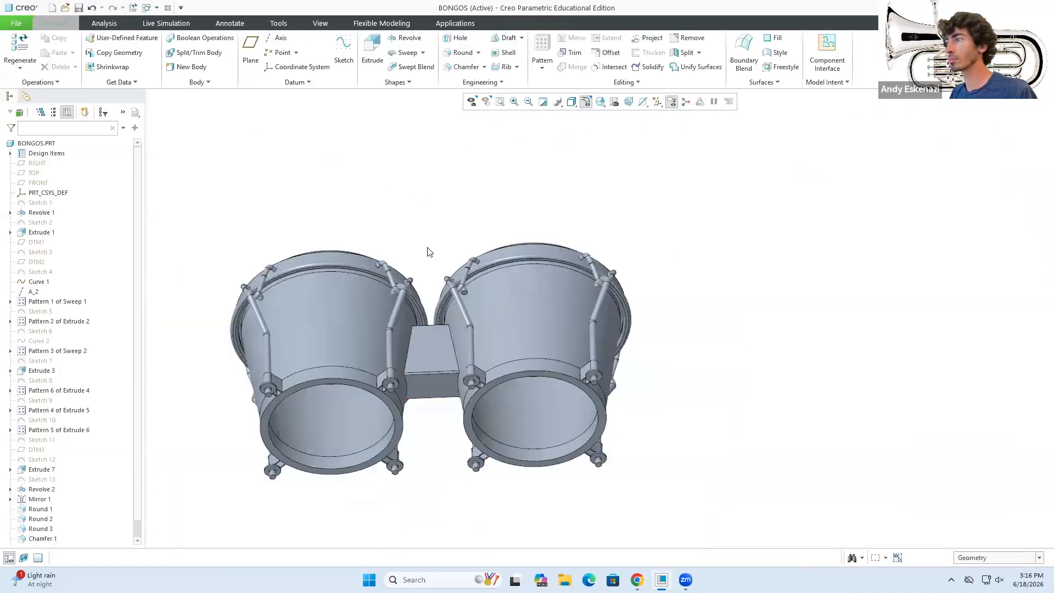
Round the first corner edges where the lug brackets meet a drum's bottom band, using a radius of 5.
scroll(277, 358, down, 8)
click(637, 579)
click(661, 579)
click(463, 53)
click(354, 352)
text(5)
click(337, 472)
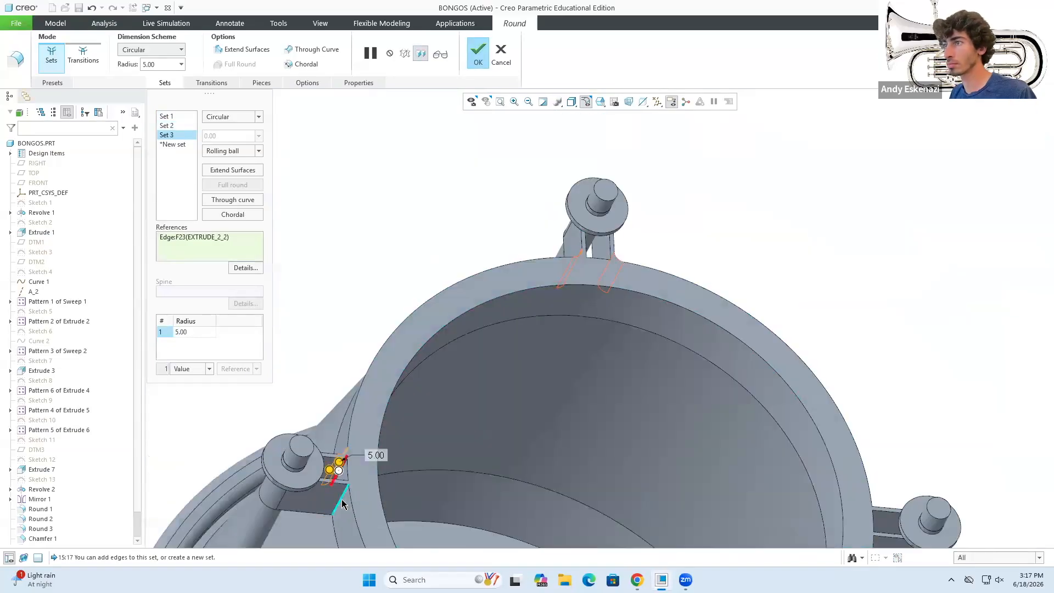
click(333, 517)
Add the corner edges of the remaining lug brackets on both drums to the radius 5 round and complete it.
click(637, 580)
click(661, 580)
scroll(555, 307, up, 3)
scroll(708, 308, down, 4)
click(637, 286)
click(835, 318)
click(771, 419)
middle_drag(823, 329, 714, 406)
click(335, 416)
click(916, 430)
click(948, 409)
scroll(505, 373, up, 5)
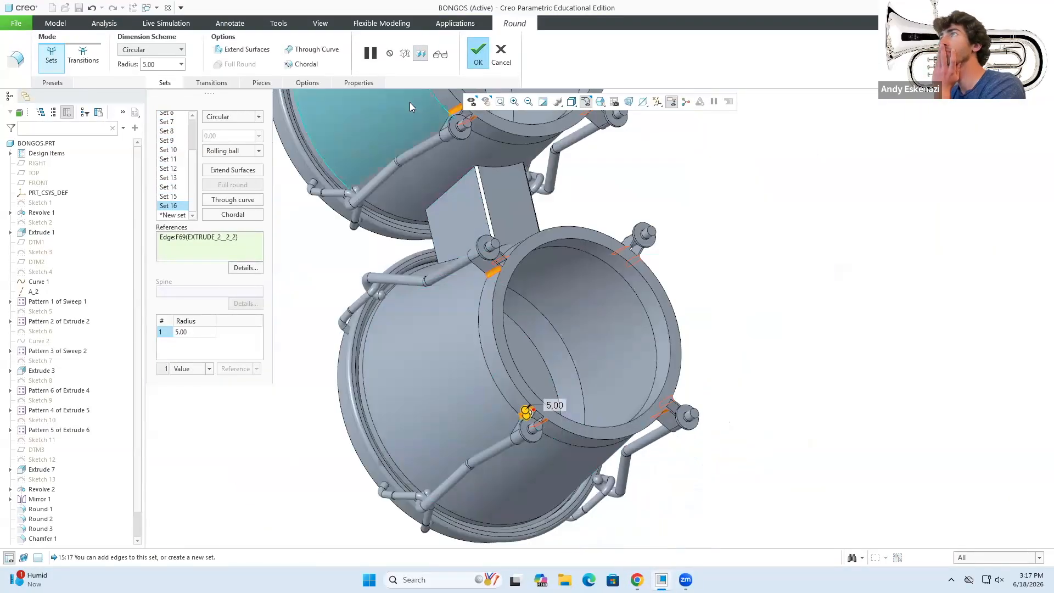
click(477, 55)
Round the end edge of the first tension rod tip below its flange disc with a radius of 5.95.
middle_drag(631, 209, 670, 286)
scroll(671, 289, down, 5)
click(463, 52)
scroll(427, 409, down, 6)
click(522, 527)
double_click(196, 331)
middle_drag(549, 494, 554, 418)
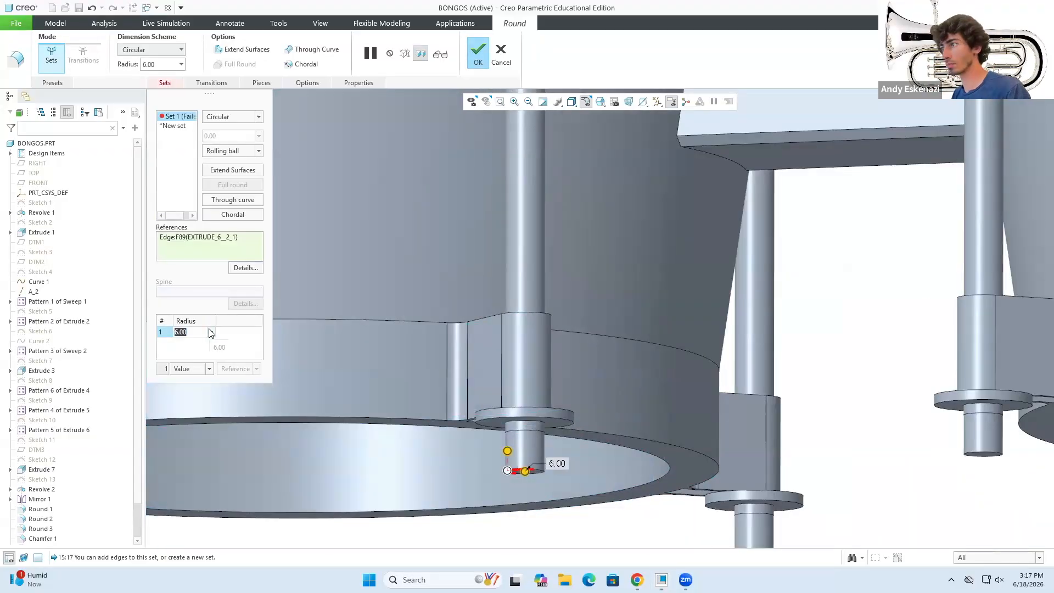
text(5.95)
Add the end edges of the other tension rod tips on both drums to the 5.95 radius round and complete it.
middle_drag(582, 483, 575, 455)
scroll(575, 455, down, 4)
click(558, 274)
click(739, 342)
click(609, 289)
scroll(549, 307, up, 4)
click(489, 369)
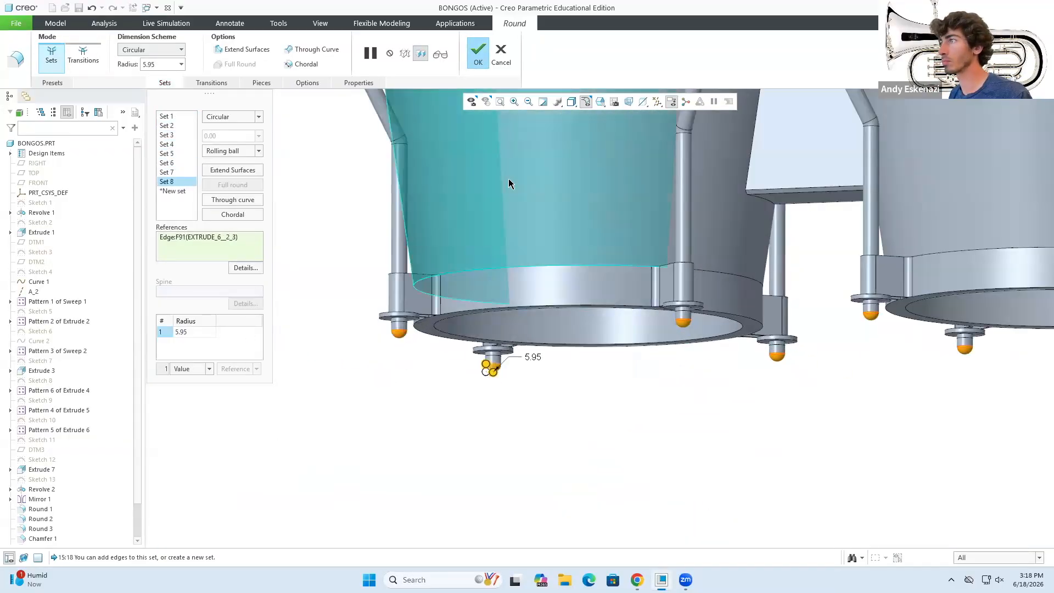
click(478, 53)
Chamfer the outer edges of the flange discs near the tension rod tips on both drums.
click(465, 67)
middle_drag(440, 263, 604, 274)
click(662, 188)
middle_drag(855, 318, 549, 351)
click(823, 358)
click(980, 250)
click(430, 352)
scroll(624, 414, up, 5)
click(373, 52)
middle_drag(615, 407, 610, 318)
scroll(577, 263, down, 3)
Try a chamfer with D of 5 on the inner edge of the drums' bottom rims.
click(475, 66)
click(384, 322)
double_click(188, 218)
text(5)
click(373, 53)
middle_drag(581, 439, 612, 466)
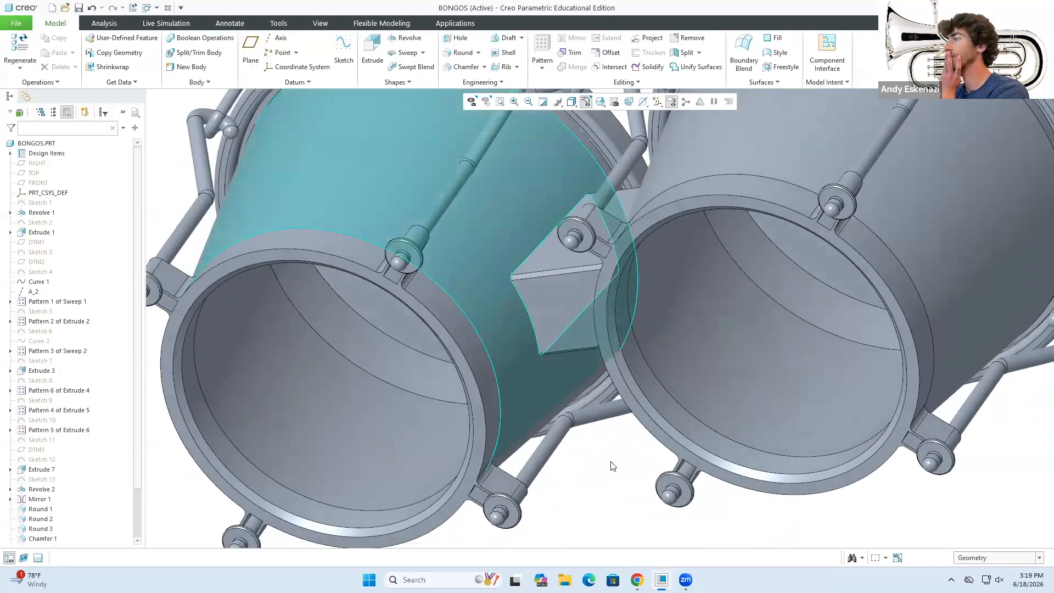
Compare the bottom rims with the reference photos and delete their chamfer.
click(637, 580)
click(535, 28)
click(625, 32)
click(844, 28)
scroll(63, 494, down, 2)
right_click(64, 529)
middle_drag(549, 352, 581, 405)
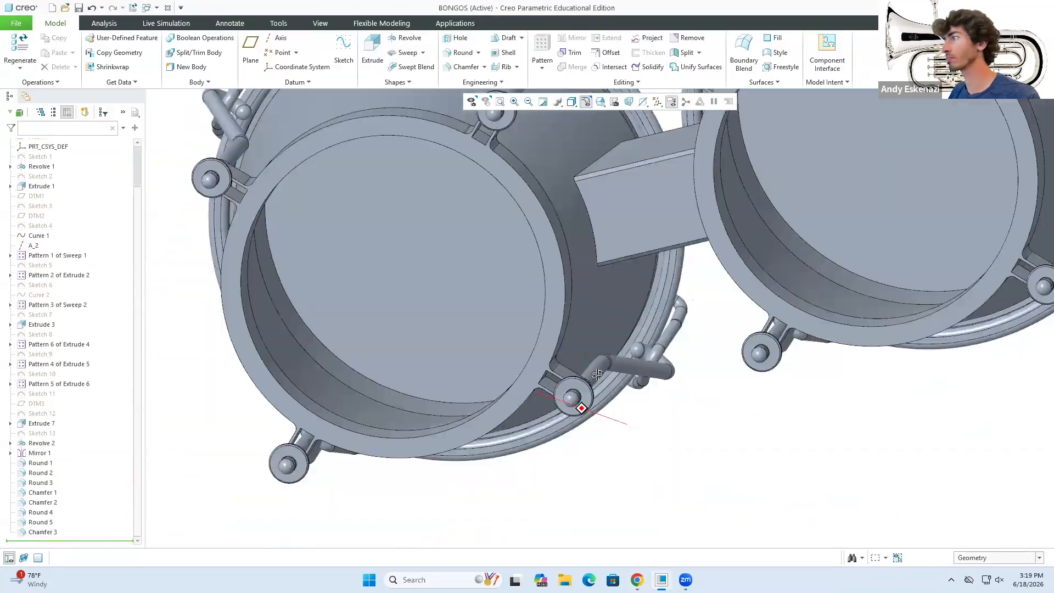
Start a sketch on the underside of the drums and draw a construction line in it.
click(343, 53)
click(249, 53)
click(291, 38)
click(578, 339)
click(677, 265)
scroll(549, 326, up, 4)
Add circle geometry to the underside sketch, set its dimension to 150, and save the part in the default view.
click(250, 52)
click(296, 67)
click(588, 271)
click(880, 417)
click(748, 252)
ctrl+click(554, 223)
scroll(598, 148, down, 2)
double_click(518, 180)
text(150)
key(Return)
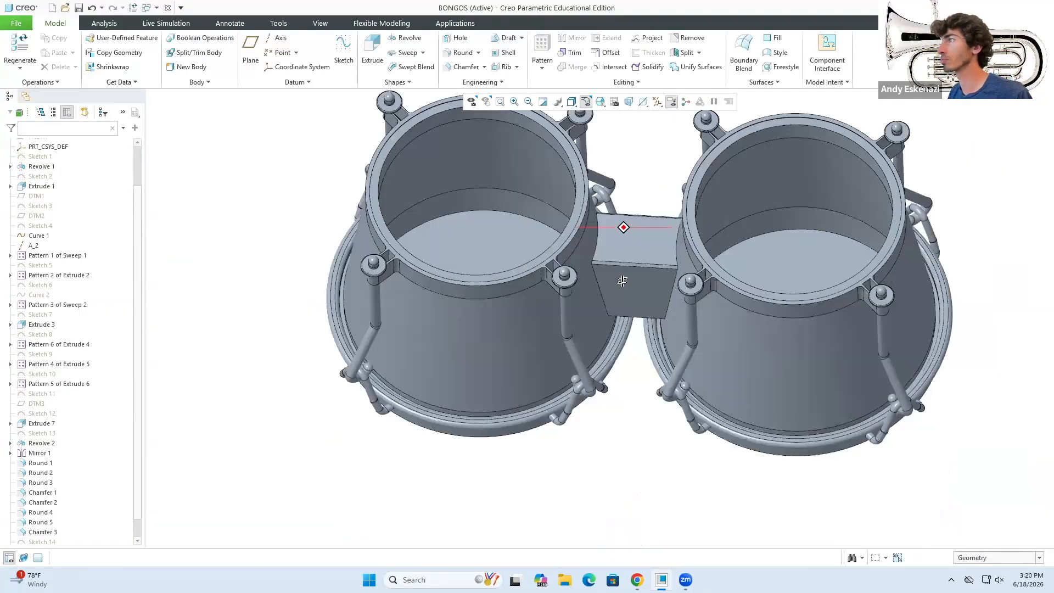
key(ctrl+d)
key(ctrl+s)
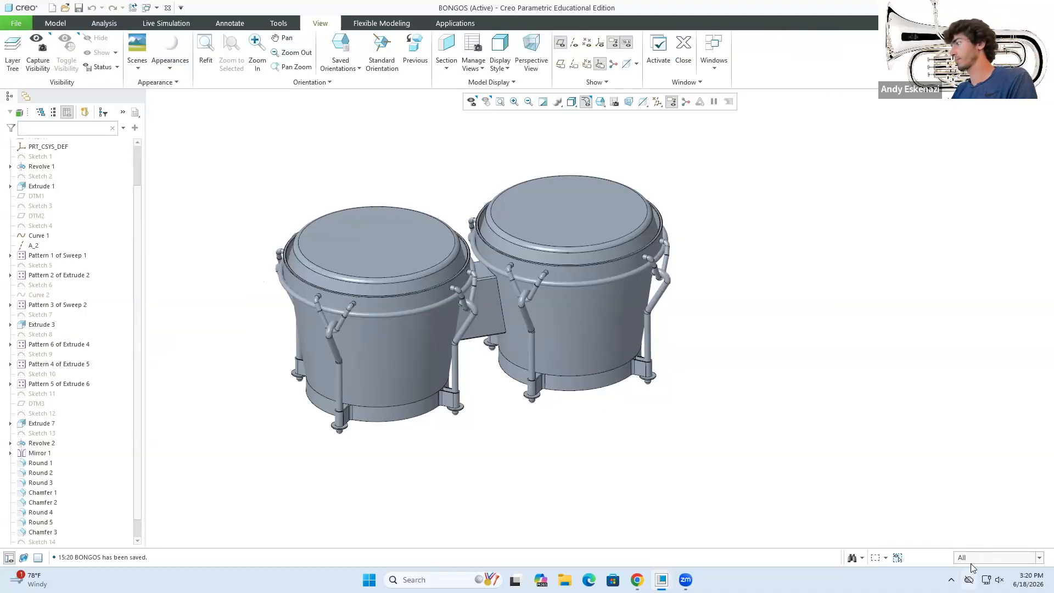
Apply an off-white appearance to the drumheads and the round rings below the hoops on both drums.
click(170, 42)
scroll(555, 243, down, 2)
ctrl+click(451, 233)
scroll(457, 245, down, 4)
ctrl+click(458, 246)
middle_drag(458, 246, 428, 353)
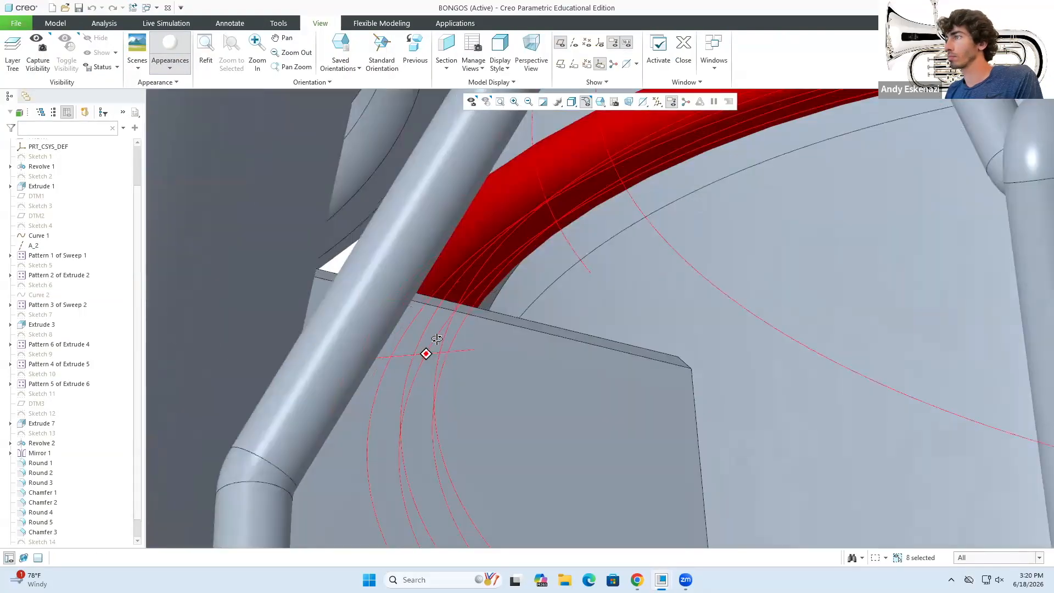
scroll(428, 353, up, 5)
scroll(686, 445, down, 6)
ctrl+click(691, 439)
scroll(690, 440, up, 6)
middle_drag(690, 440, 405, 327)
ctrl+click(404, 327)
scroll(176, 282, down, 4)
middle_drag(177, 282, 504, 353)
ctrl+click(277, 322)
middle_click(251, 371)
scroll(250, 371, up, 6)
Check the reference photo and apply a black appearance to the hoop band surfaces around both drumheads.
click(636, 580)
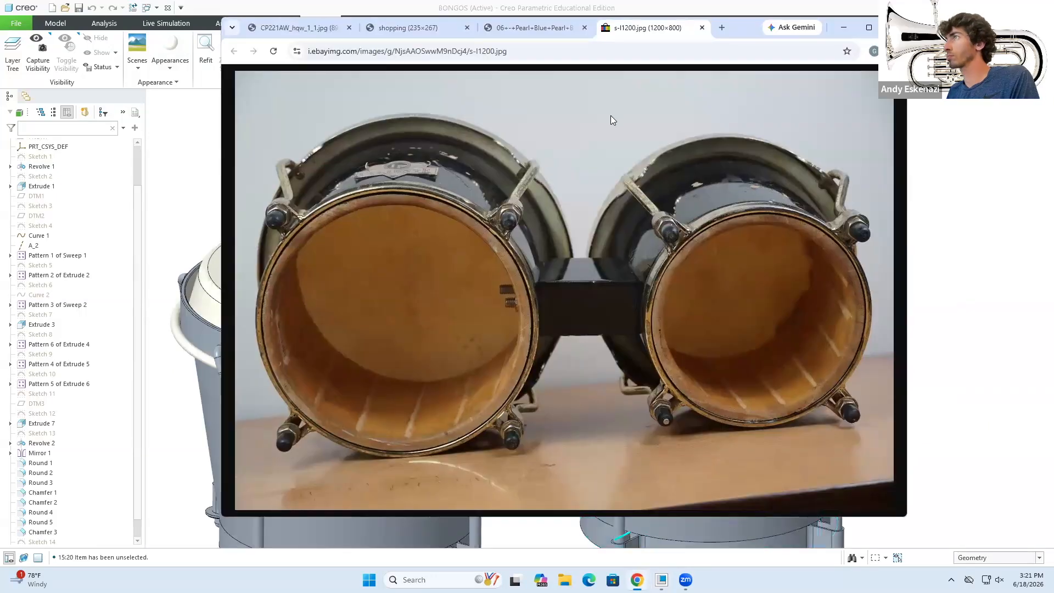
click(637, 580)
click(662, 580)
click(171, 66)
click(170, 71)
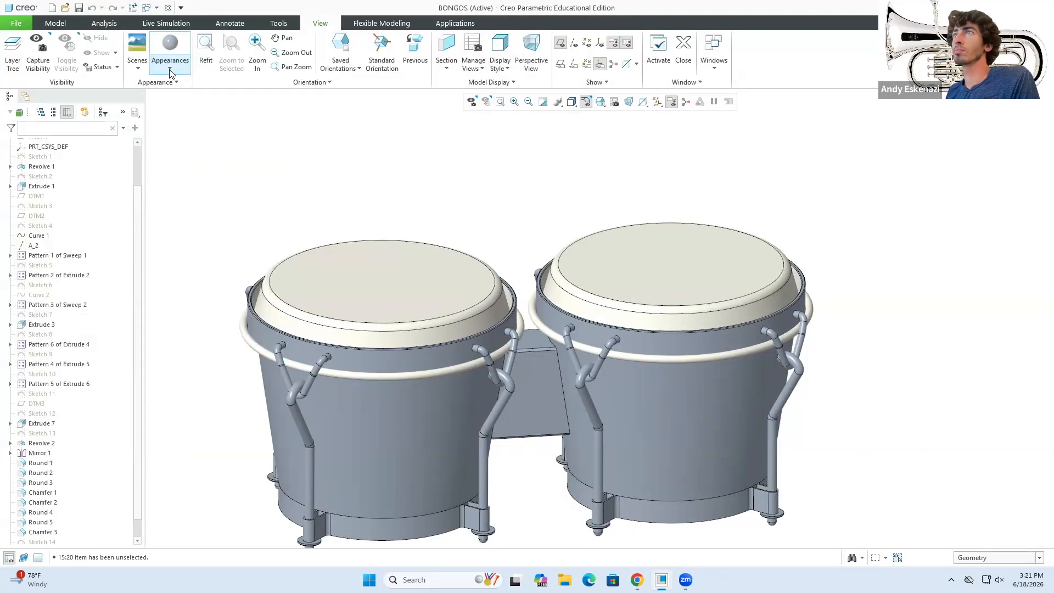
click(193, 317)
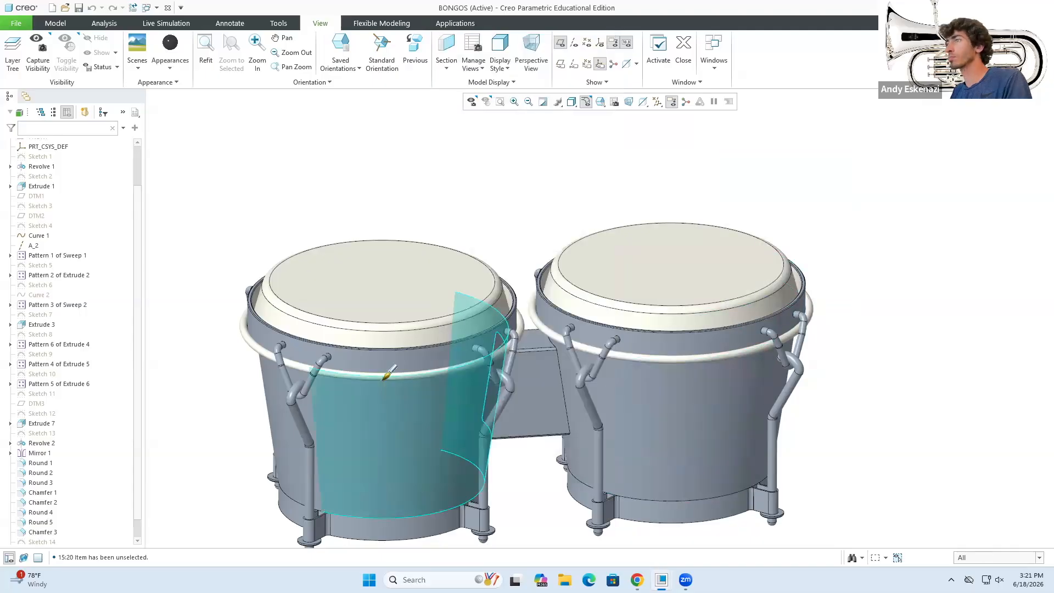
scroll(252, 264, up, 5)
click(318, 255)
scroll(875, 235, down, 3)
scroll(870, 242, down, 4)
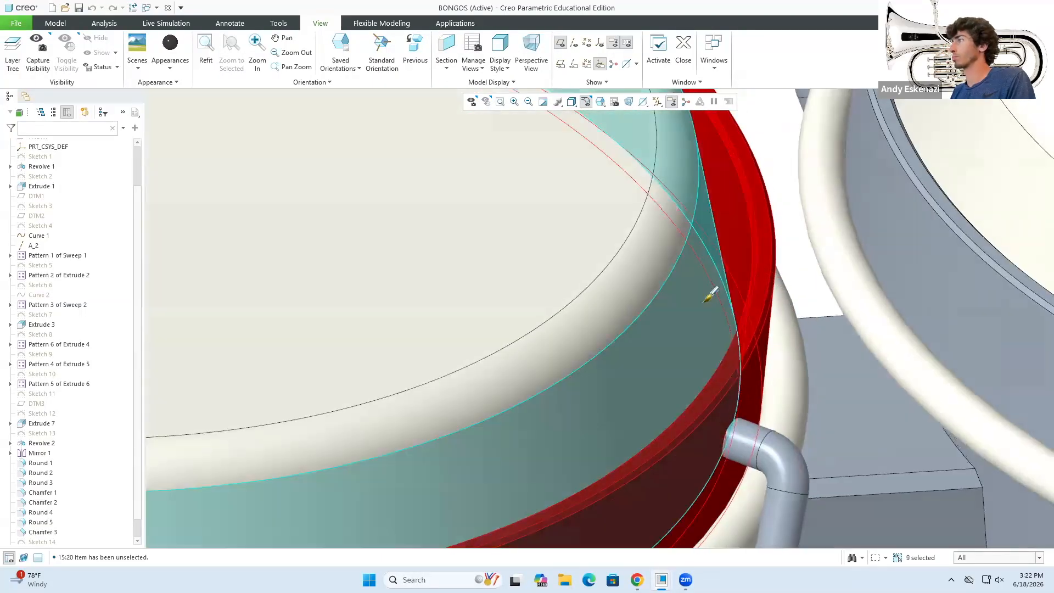
scroll(708, 294, up, 5)
scroll(690, 244, down, 5)
ctrl+click(690, 244)
scroll(668, 284, up, 4)
scroll(598, 264, down, 4)
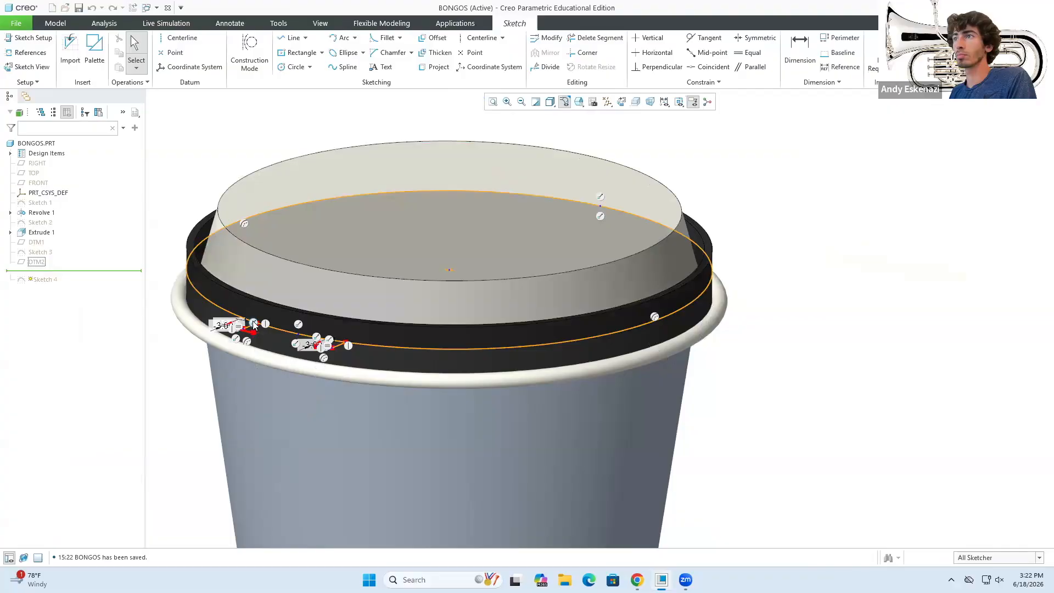
Open the 19.00 line dimension in the sketch of the hooks below the hoop for editing.
scroll(254, 324, up, 5)
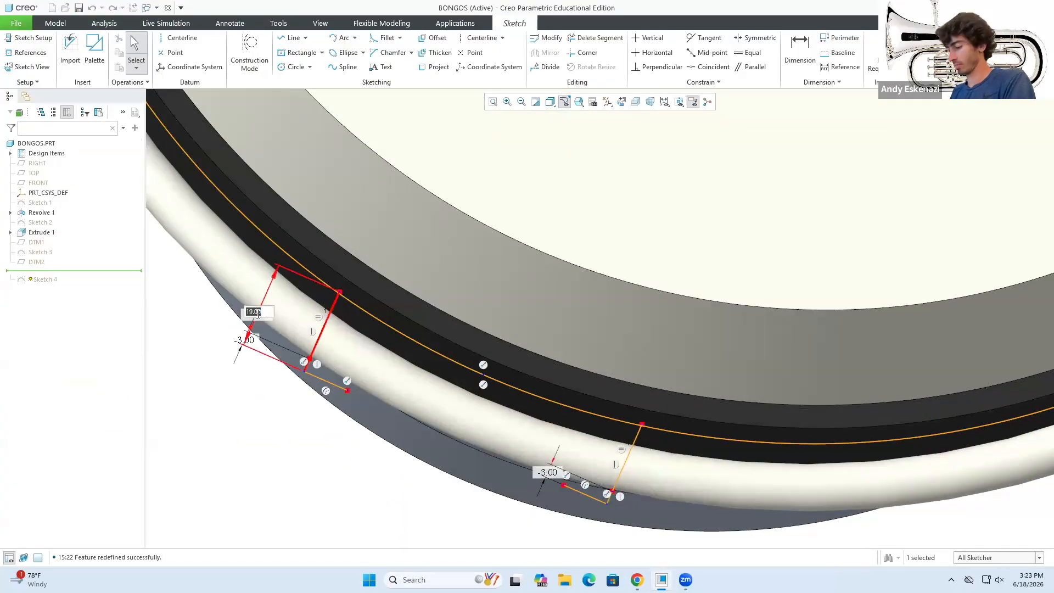
middle_drag(538, 419, 508, 289)
scroll(509, 288, up, 4)
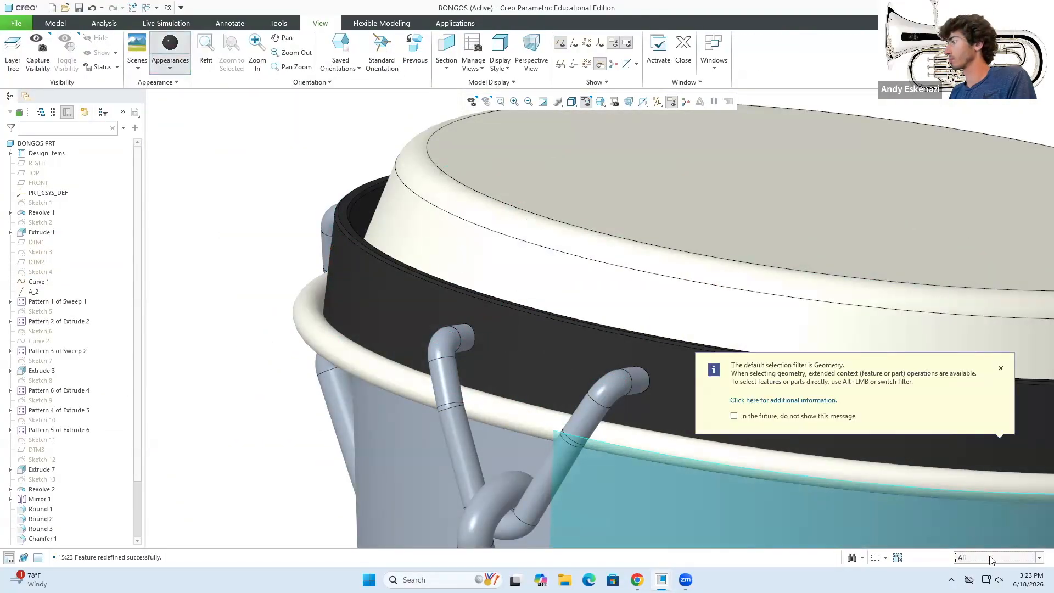
Apply the black appearance to the V-shaped hooks under the hoops of both drums, selecting them as intent surfaces.
click(991, 559)
ctrl+click(565, 447)
middle_drag(616, 269, 729, 360)
scroll(729, 361, down, 4)
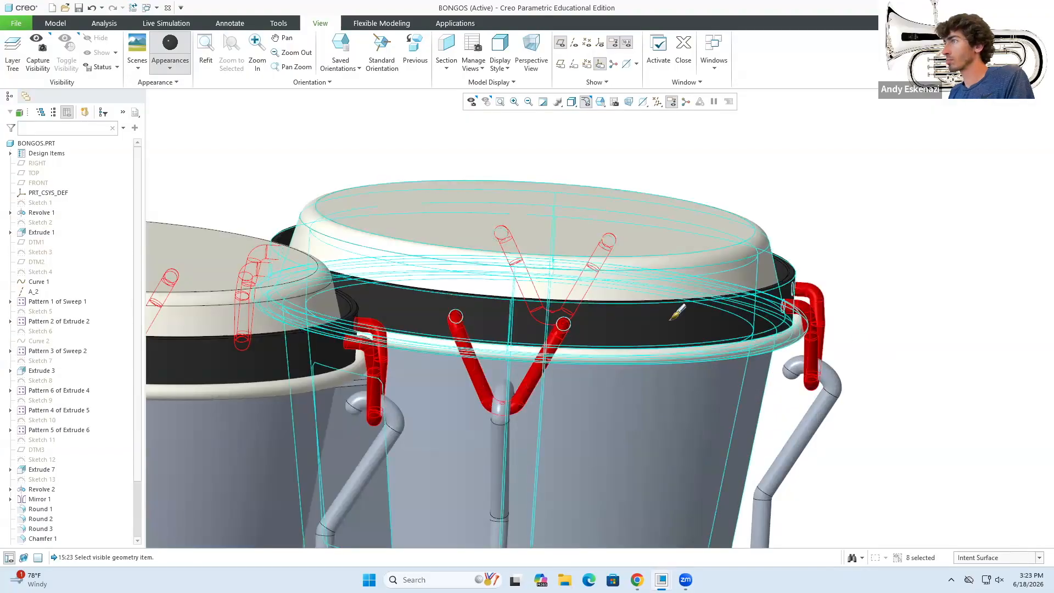
middle_click(670, 320)
scroll(595, 285, down, 6)
scroll(530, 407, up, 5)
Apply the black appearance to the bottom bands of both drums, with the selection filter set to All.
click(170, 42)
click(992, 558)
scroll(542, 439, up, 3)
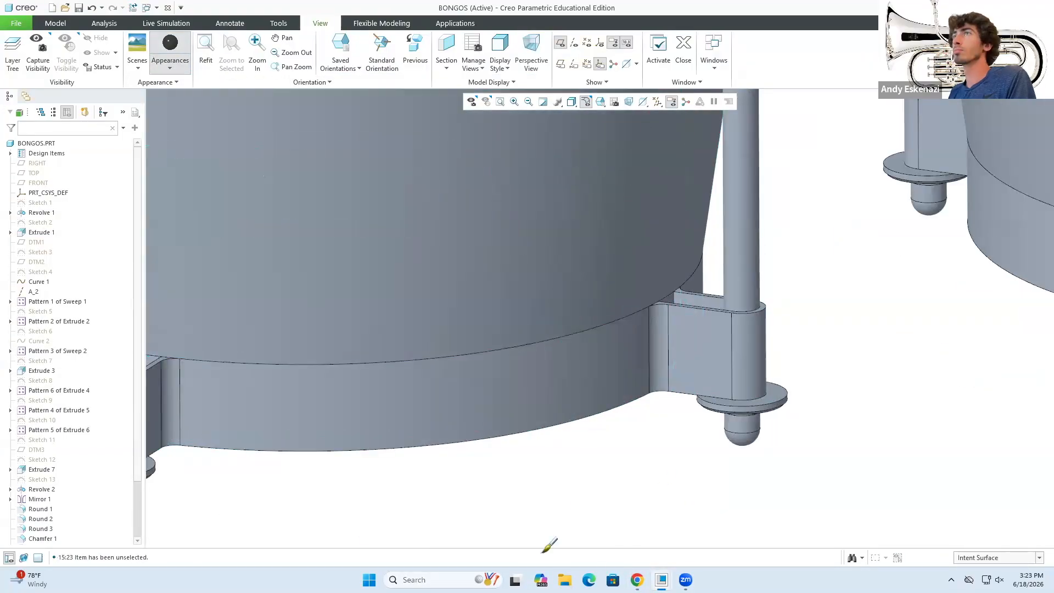
click(582, 391)
scroll(687, 340, up, 3)
ctrl+click(690, 311)
scroll(381, 459, down, 6)
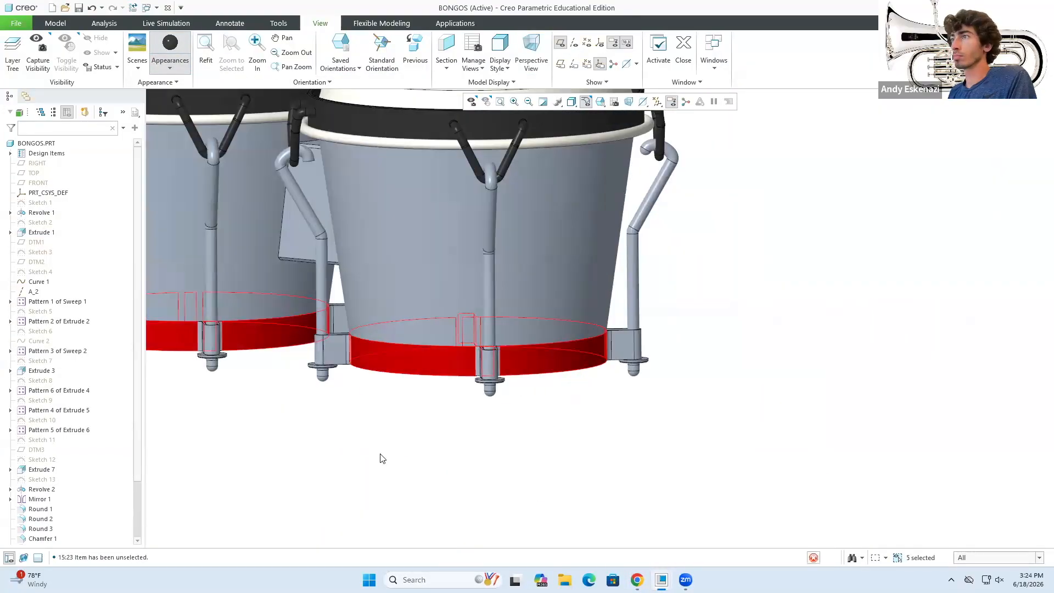
middle_click(381, 459)
Pick lug brackets on both drums' bottom bands for the black appearance, with the selection filter set to Intent Surface.
click(992, 558)
click(528, 367)
scroll(213, 359, up, 5)
scroll(213, 360, down, 5)
ctrl+click(628, 341)
scroll(628, 341, down, 4)
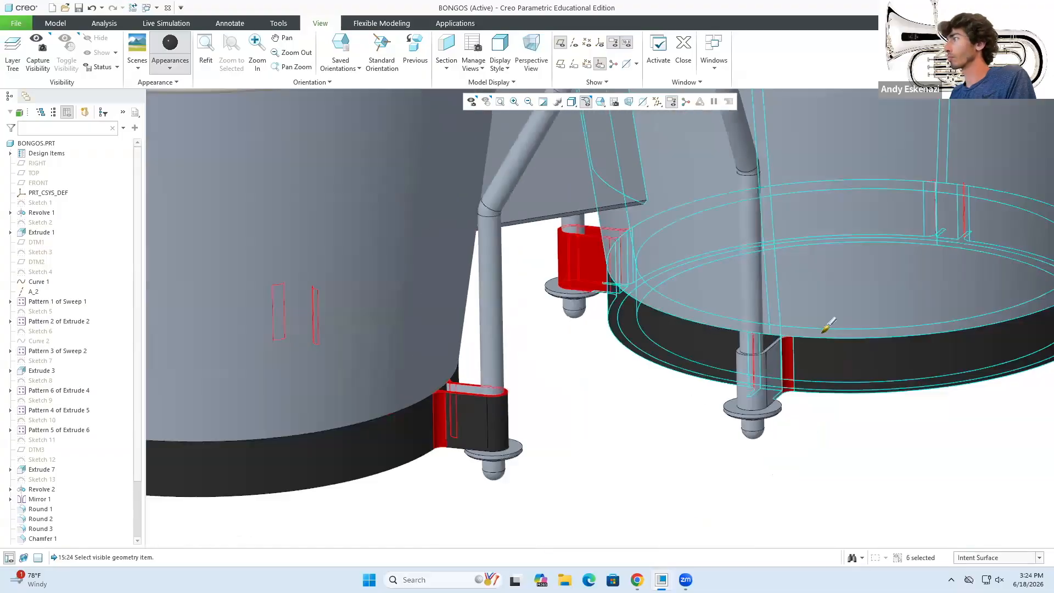
scroll(826, 325, up, 3)
ctrl+click(842, 303)
scroll(842, 303, down, 4)
Add the rounded rod tips and remaining lug brackets of both drums to the selection and apply the black appearance.
middle_drag(740, 287, 694, 298)
scroll(673, 315, up, 6)
ctrl+click(661, 365)
scroll(661, 364, down, 5)
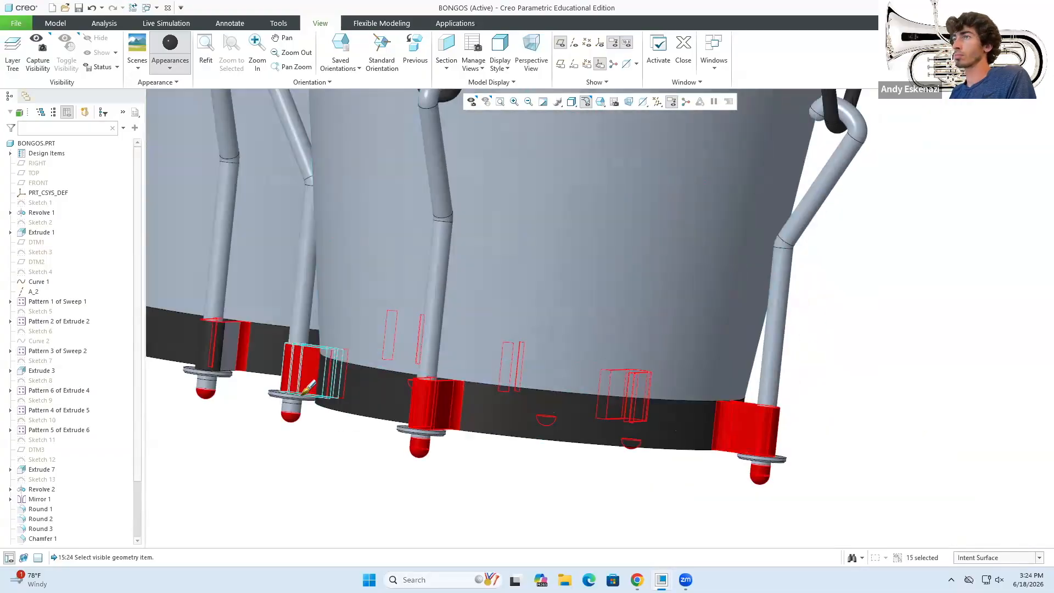
ctrl+click(306, 384)
scroll(306, 384, down, 2)
scroll(782, 367, up, 4)
middle_drag(459, 348, 549, 373)
ctrl+click(693, 335)
scroll(760, 370, up, 4)
scroll(759, 370, down, 3)
ctrl+click(668, 295)
scroll(668, 294, down, 4)
scroll(807, 337, down, 3)
scroll(714, 351, up, 4)
ctrl+click(788, 320)
middle_click(840, 338)
scroll(840, 339, down, 4)
middle_drag(757, 511, 745, 482)
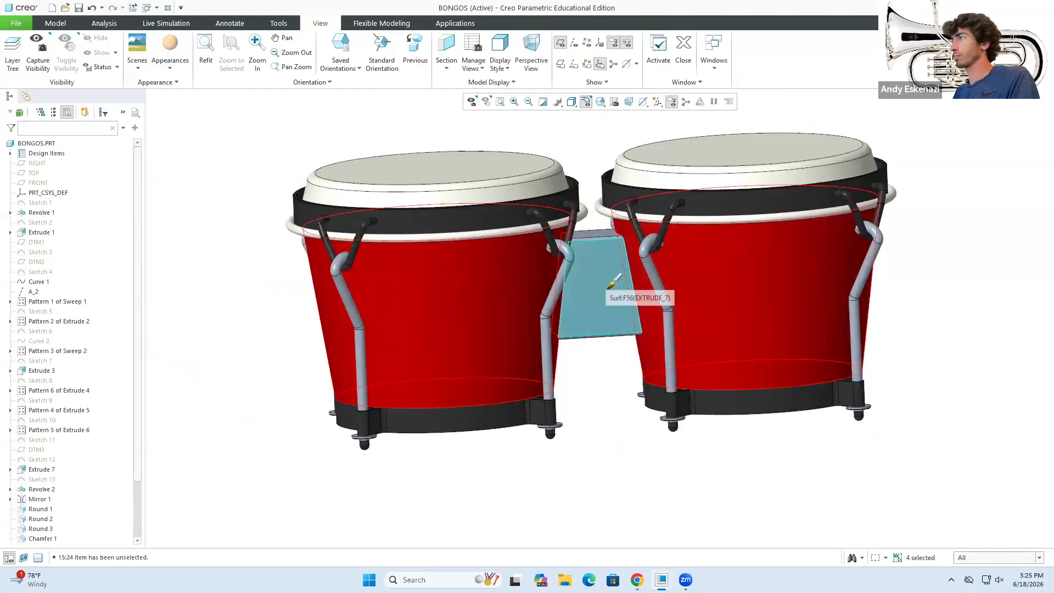
Add the faces of the connecting block to the drum shell selection for the tan wood-colored appearance.
ctrl+click(607, 289)
scroll(522, 315, down, 5)
middle_drag(608, 289, 529, 395)
scroll(522, 315, up, 5)
scroll(584, 461, down, 5)
scroll(583, 461, up, 5)
middle_drag(423, 408, 441, 409)
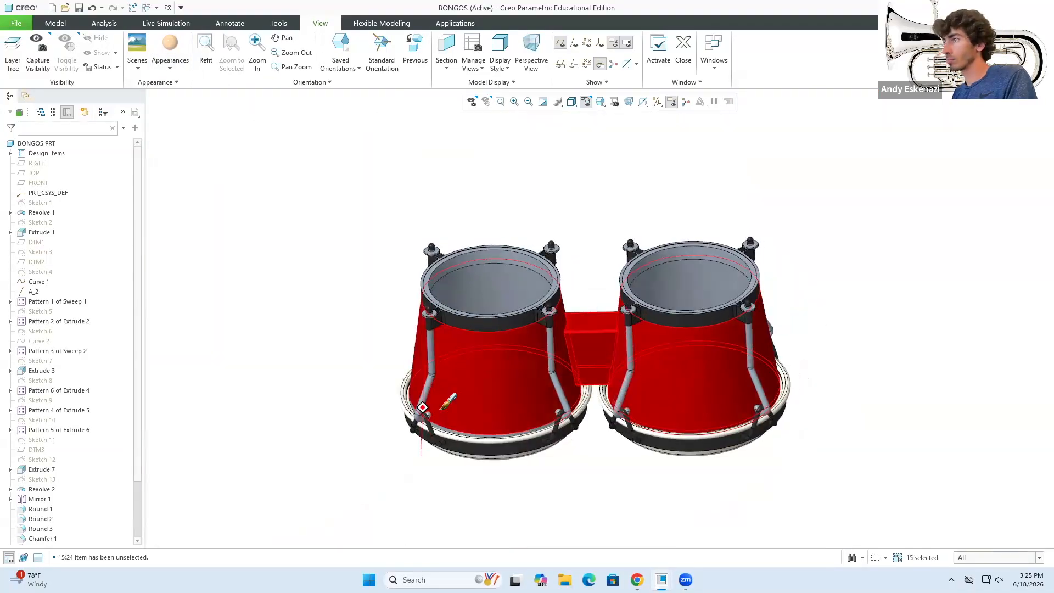
Add the inner walls and bottom rims of both drum shells to the selection and apply the tan appearance.
scroll(466, 255, down, 5)
ctrl+click(418, 292)
scroll(419, 292, up, 5)
scroll(676, 247, down, 5)
ctrl+click(913, 336)
middle_drag(913, 336, 758, 395)
ctrl+click(757, 395)
middle_click(757, 395)
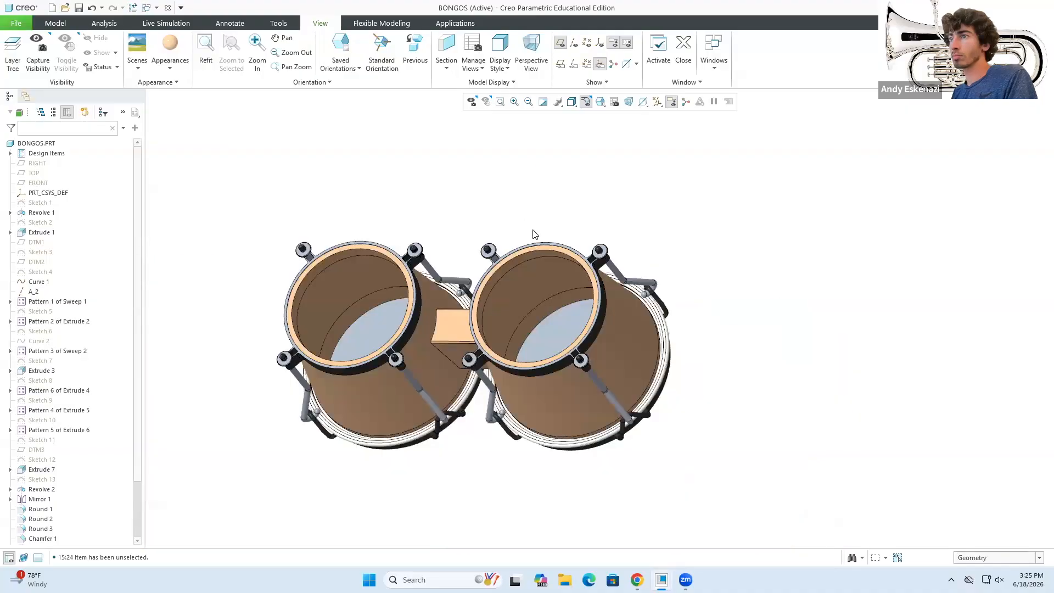
Apply the black appearance to the remaining missed surfaces on both drums.
scroll(536, 234, down, 5)
click(447, 377)
ctrl+click(795, 367)
middle_click(795, 367)
ctrl+click(623, 216)
middle_drag(471, 287, 603, 351)
middle_click(623, 217)
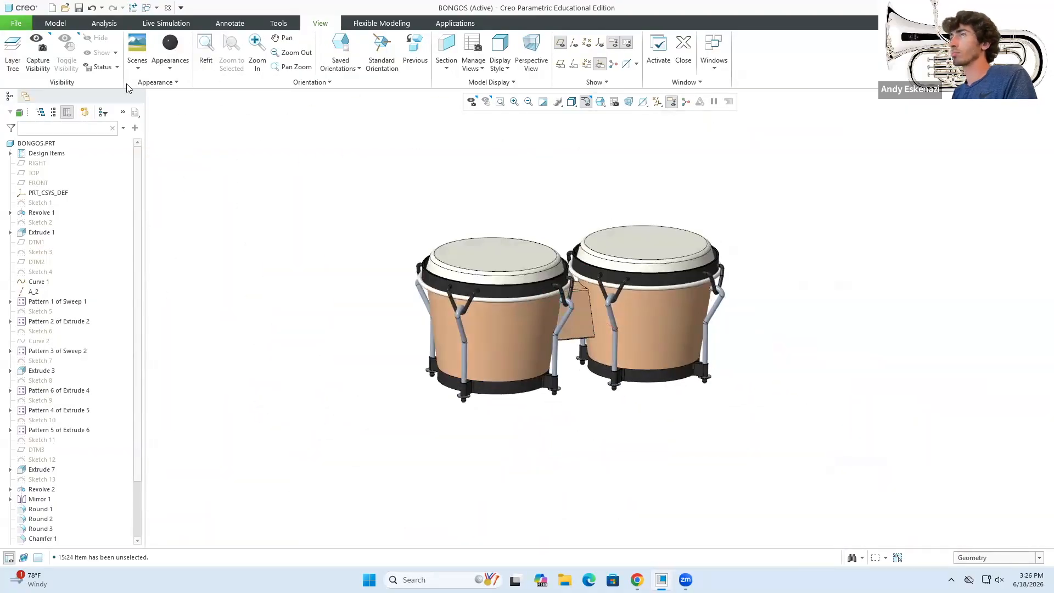
Try metallic appearances on the segments of the left drum's front tension rod.
click(164, 243)
scroll(451, 308, down, 5)
click(500, 308)
ctrl+click(494, 353)
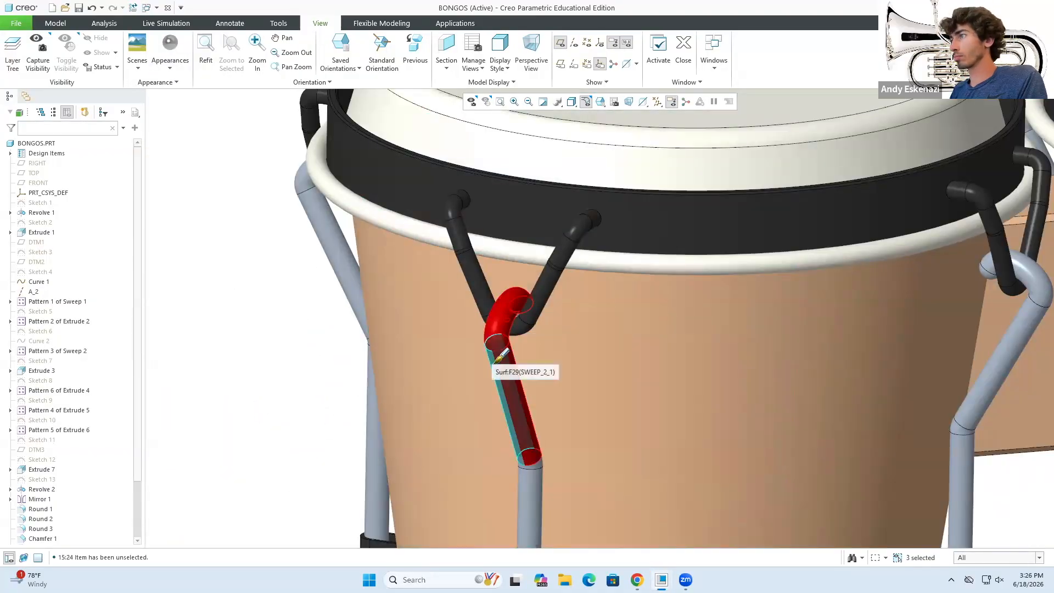
ctrl+click(533, 502)
middle_click(533, 503)
scroll(494, 340, up, 3)
middle_drag(495, 341, 383, 313)
click(165, 258)
scroll(400, 280, up, 5)
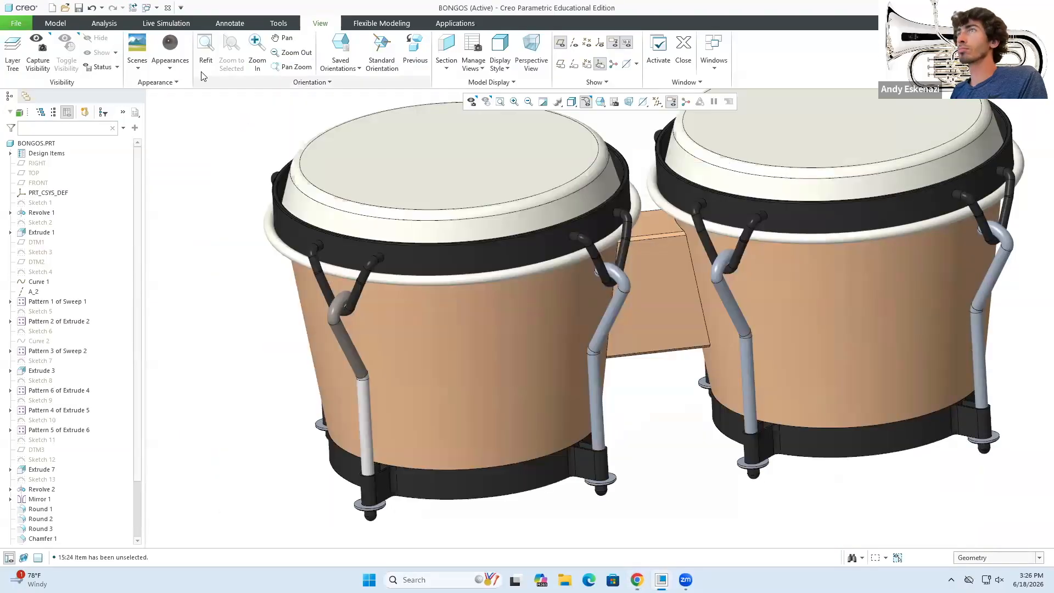
Apply a gray metallic appearance to the tension rods of both drums, selecting them as intent surfaces.
click(187, 260)
scroll(365, 324, down, 4)
click(377, 335)
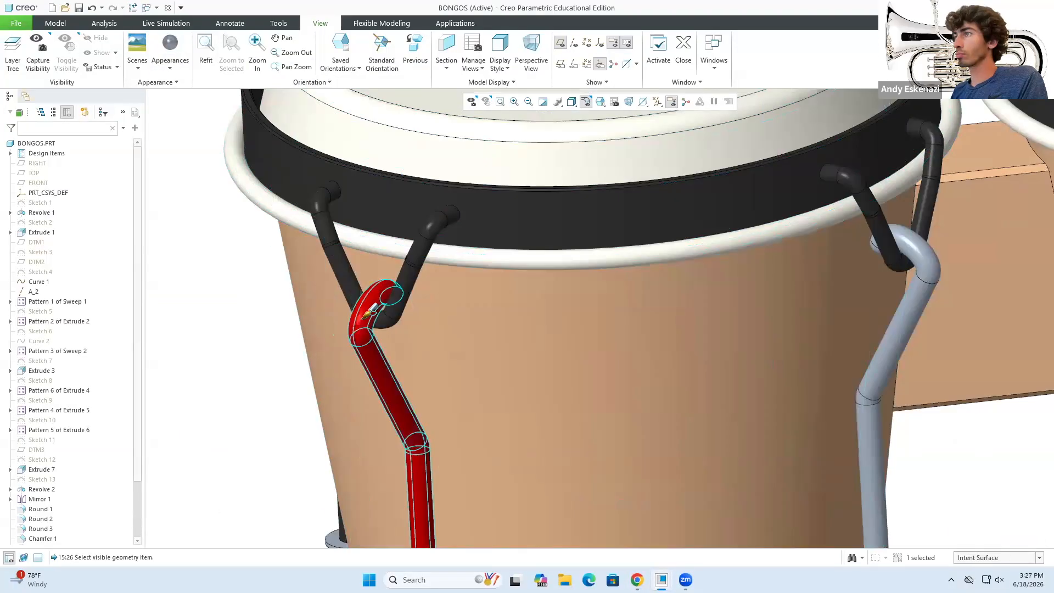
ctrl+click(909, 335)
scroll(620, 307, up, 5)
middle_drag(637, 307, 494, 264)
ctrl+click(337, 307)
middle_drag(637, 285, 694, 332)
ctrl+click(810, 306)
middle_click(810, 305)
scroll(769, 318, up, 5)
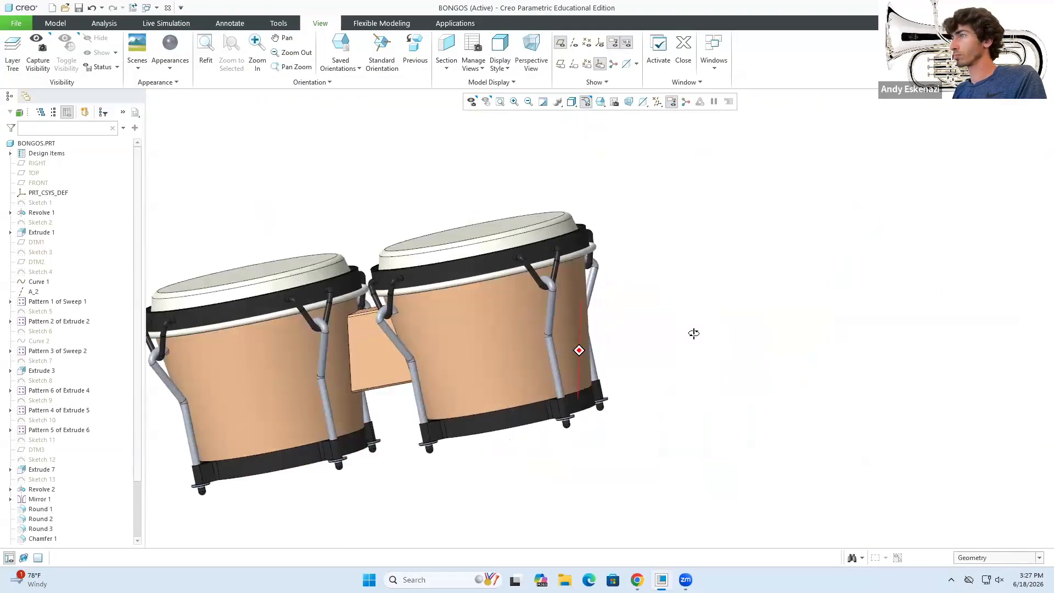
Pick washers and exposed rod ends beneath the lug brackets as intent surfaces for the gray metallic appearance.
click(170, 43)
scroll(505, 352, down, 10)
click(497, 338)
scroll(514, 328, up, 5)
middle_drag(514, 328, 679, 279)
ctrl+click(680, 279)
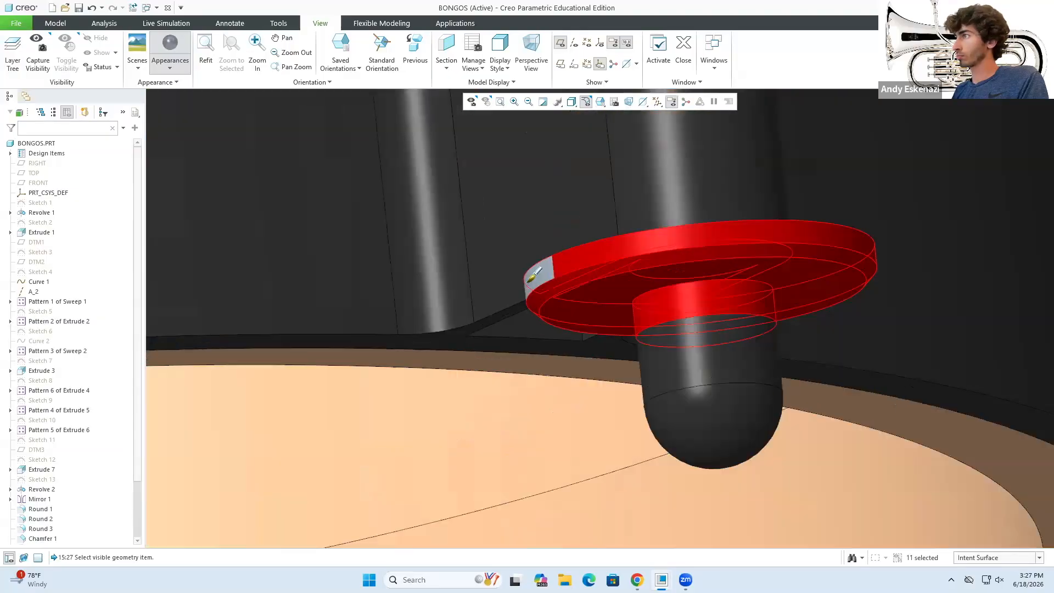
ctrl+click(537, 275)
middle_drag(537, 275, 420, 240)
ctrl+click(421, 240)
scroll(623, 347, up, 8)
Add the remaining washers and rod ends of both drums to the selection and apply the metallic appearance.
scroll(622, 348, down, 5)
ctrl+click(631, 329)
middle_drag(631, 330, 654, 463)
ctrl+click(890, 467)
scroll(725, 421, down, 5)
ctrl+click(725, 422)
scroll(725, 420, up, 8)
middle_drag(726, 420, 782, 296)
scroll(768, 340, down, 8)
ctrl+click(766, 354)
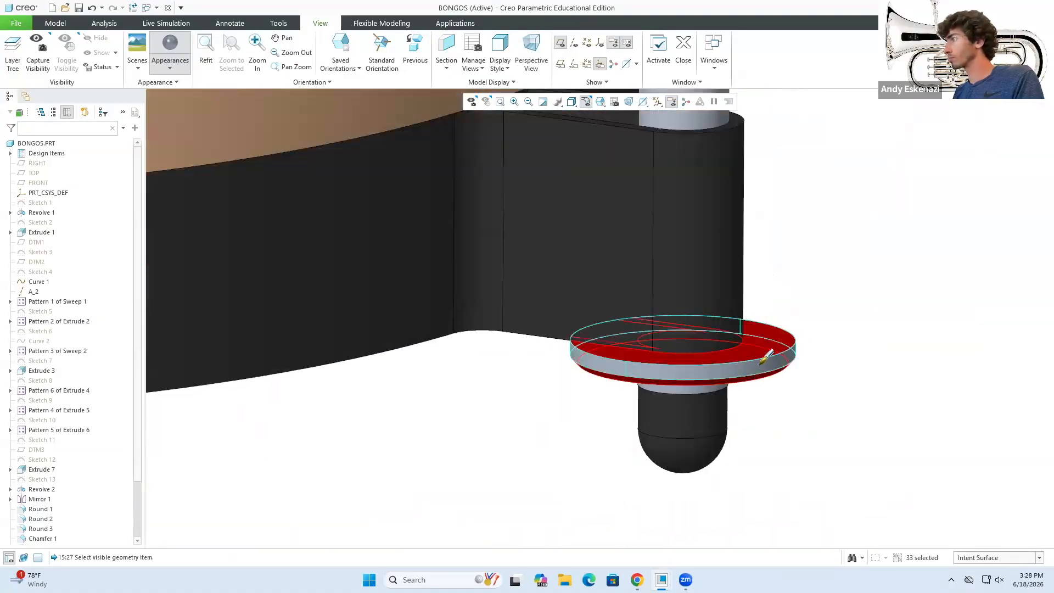
scroll(766, 354, up, 8)
middle_click(695, 447)
middle_drag(695, 447, 576, 330)
Redefine Round 2 to include the missed hook-tip edge of the tension rod beside the connecting block.
click(44, 452)
scroll(734, 295, down, 5)
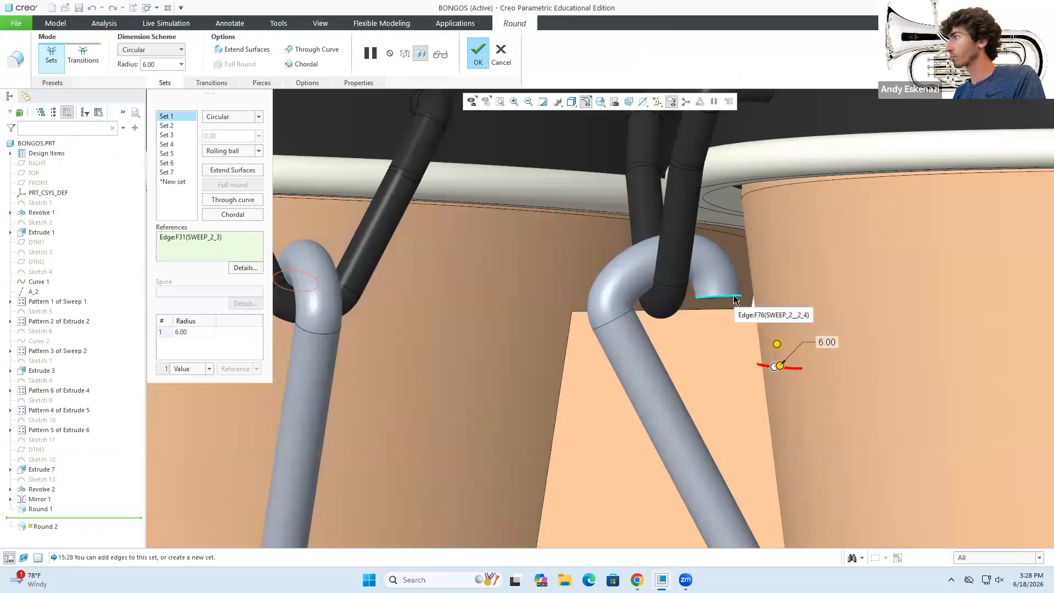
middle_click(733, 295)
scroll(701, 287, up, 8)
scroll(609, 386, up, 4)
middle_drag(701, 287, 582, 297)
scroll(441, 434, down, 6)
scroll(360, 352, down, 6)
scroll(360, 351, up, 6)
Round the top edges of both drumheads with a radius of 5 and finish redefining the round.
middle_drag(360, 351, 551, 165)
scroll(607, 311, up, 5)
scroll(551, 165, down, 3)
click(516, 209)
double_click(185, 331)
text(5)
click(573, 189)
click(590, 137)
double_click(185, 333)
text(5)
click(446, 50)
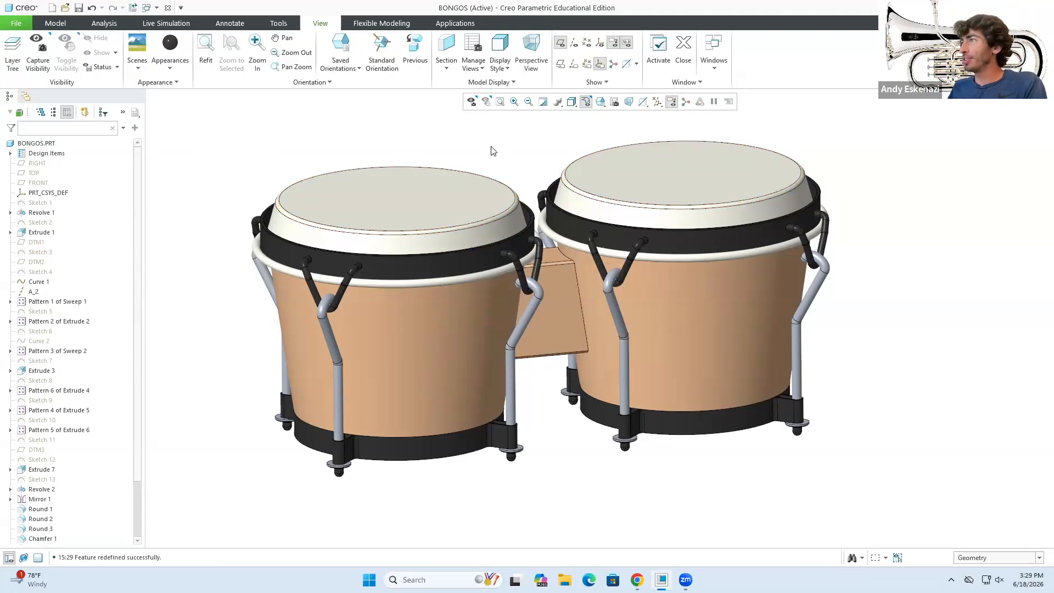
shift+middle_drag(493, 150, 497, 193)
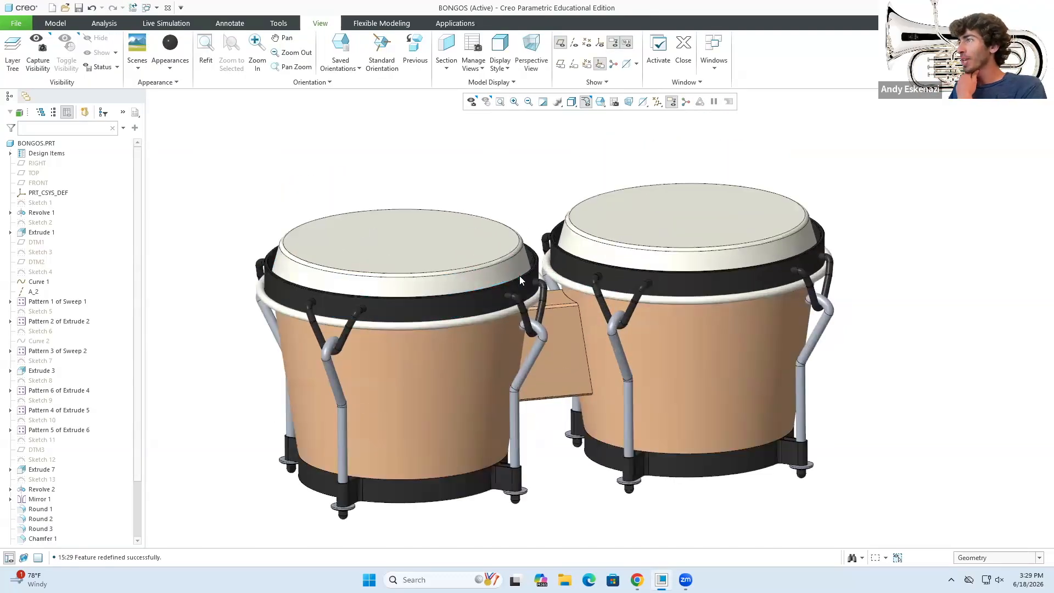